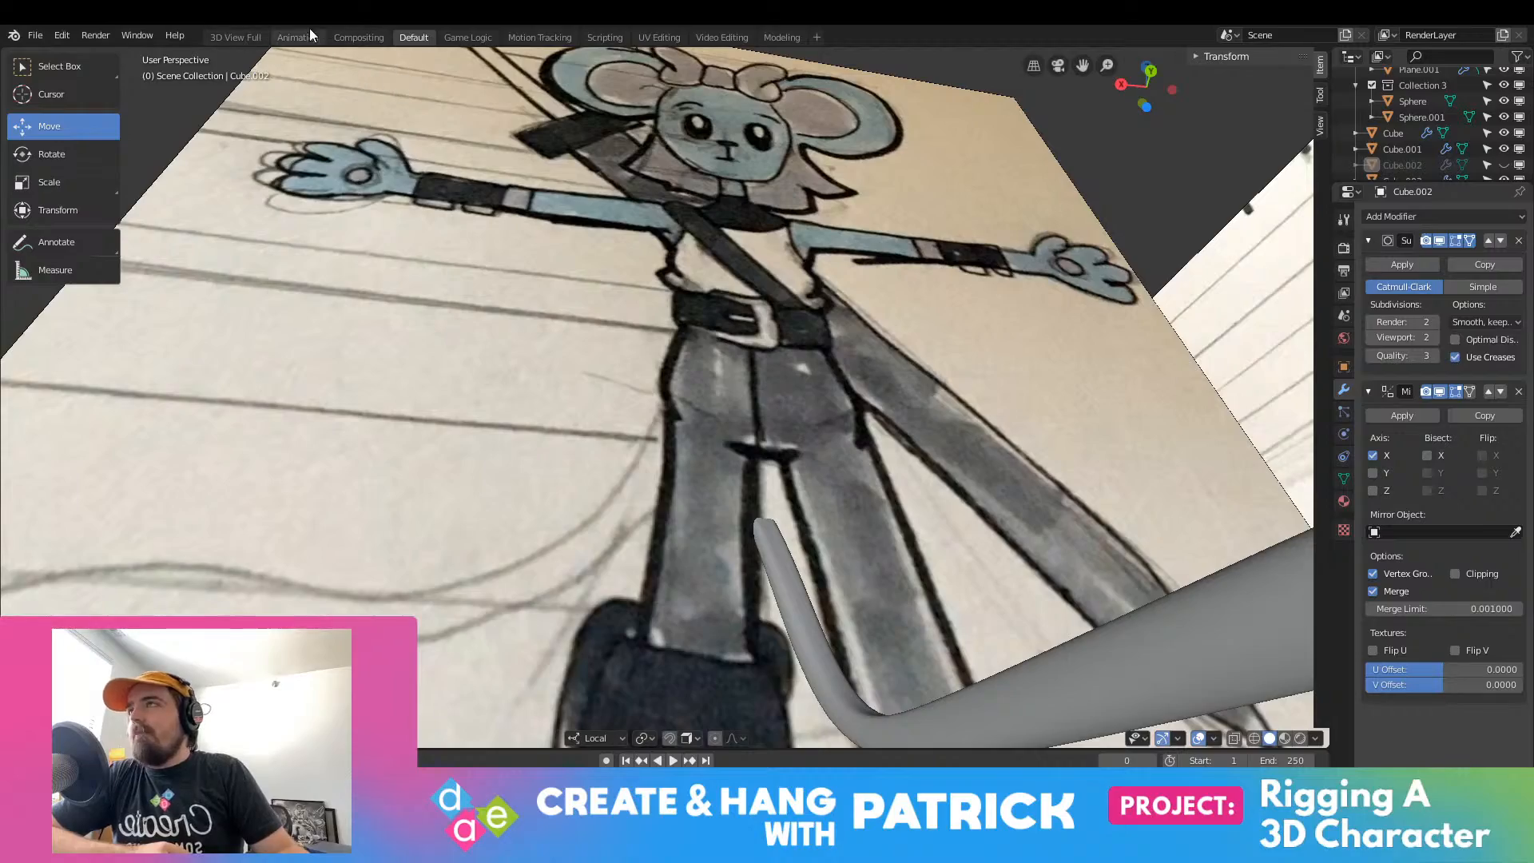
Step: Examine the mouse character model against its front and side reference drawings from several angles
{"action": "middle_click_drag", "start_coordinate": [744, 449], "coordinate": [1124, 559]}
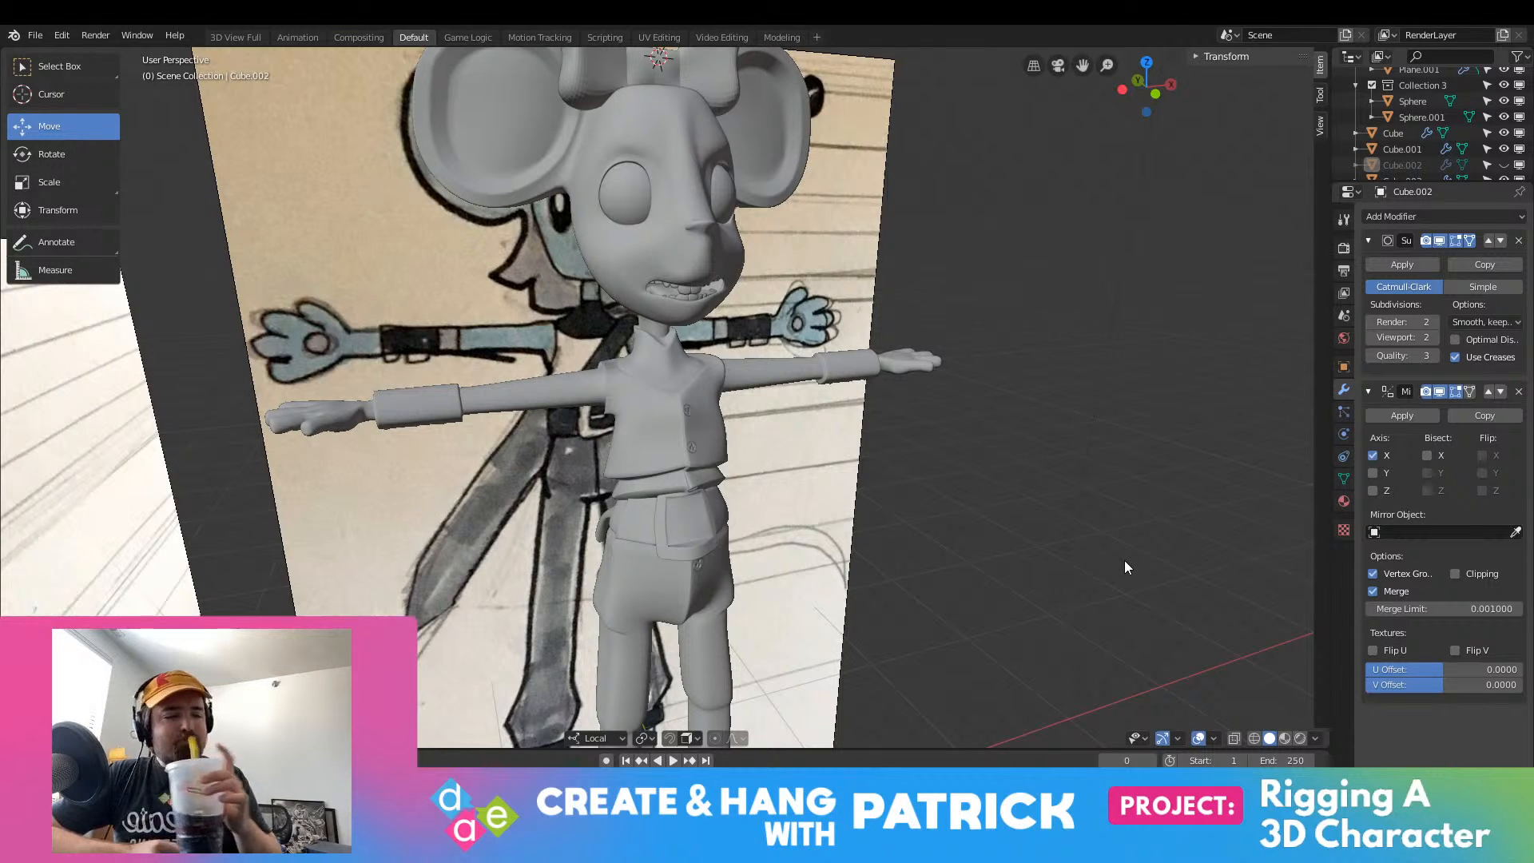
{"action": "middle_click_drag", "start_coordinate": [900, 468], "coordinate": [789, 208]}
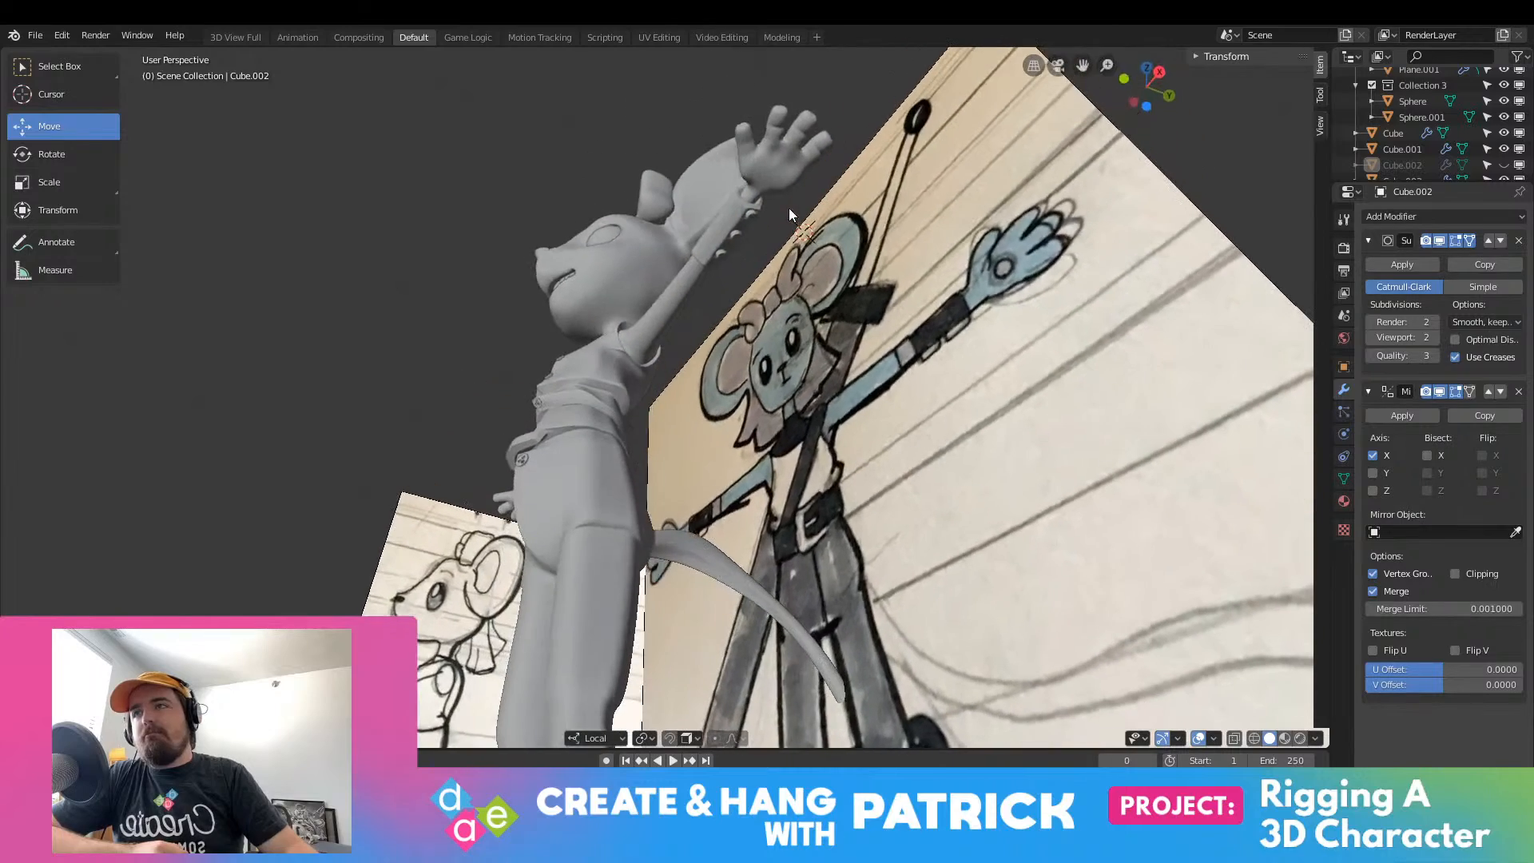
{"action": "middle_click_drag", "start_coordinate": [737, 152], "coordinate": [820, 518]}
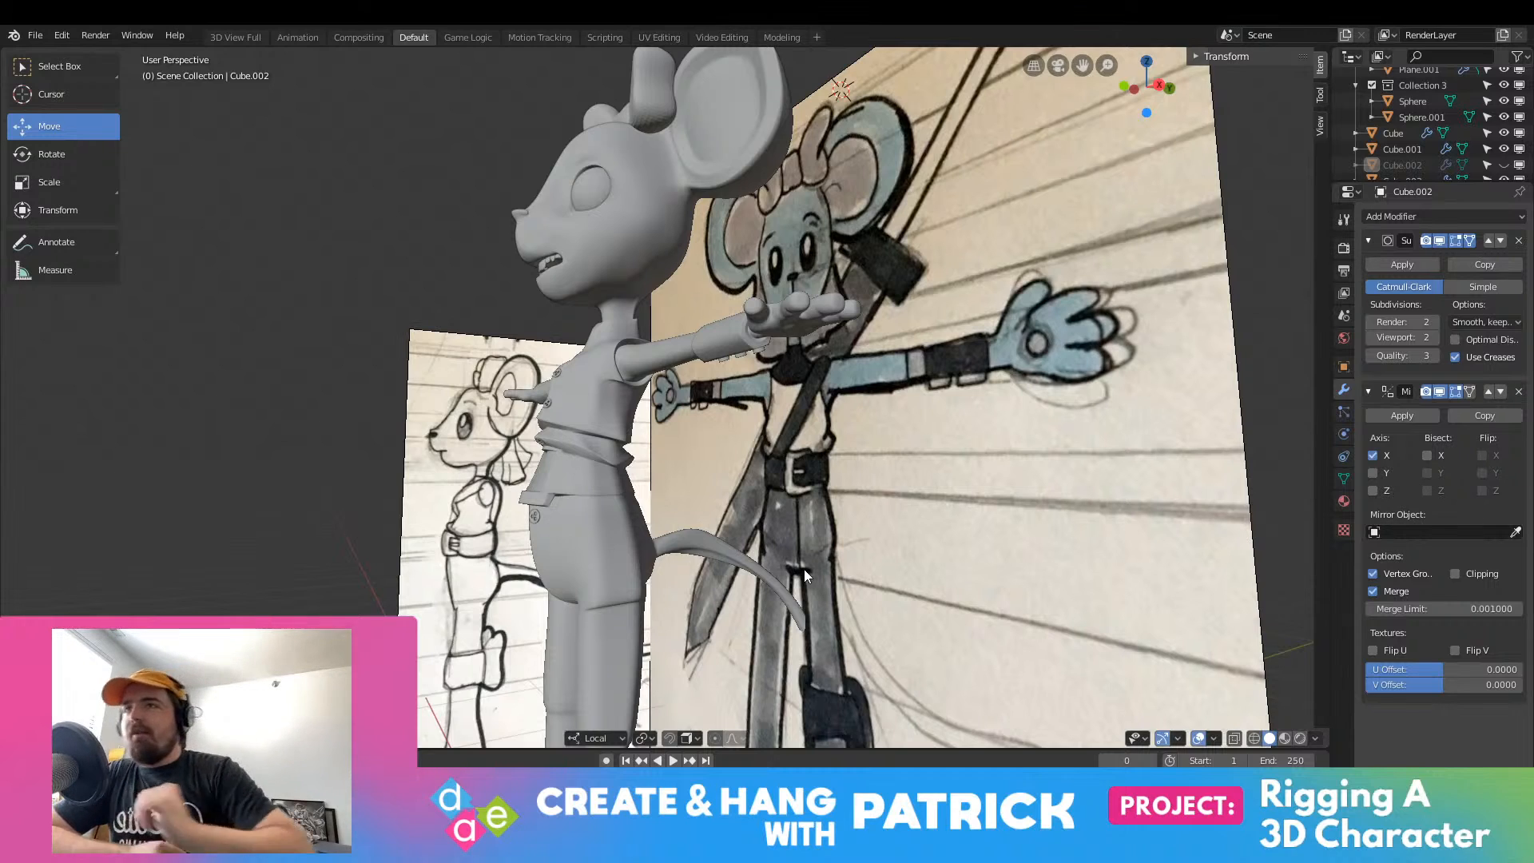
{"action": "middle_click_drag", "start_coordinate": [804, 569], "coordinate": [655, 695]}
{"action": "scroll", "coordinate": [862, 486], "scroll_direction": "down", "scroll_amount": 4}
{"action": "scroll", "coordinate": [743, 519], "scroll_direction": "up", "scroll_amount": 4}
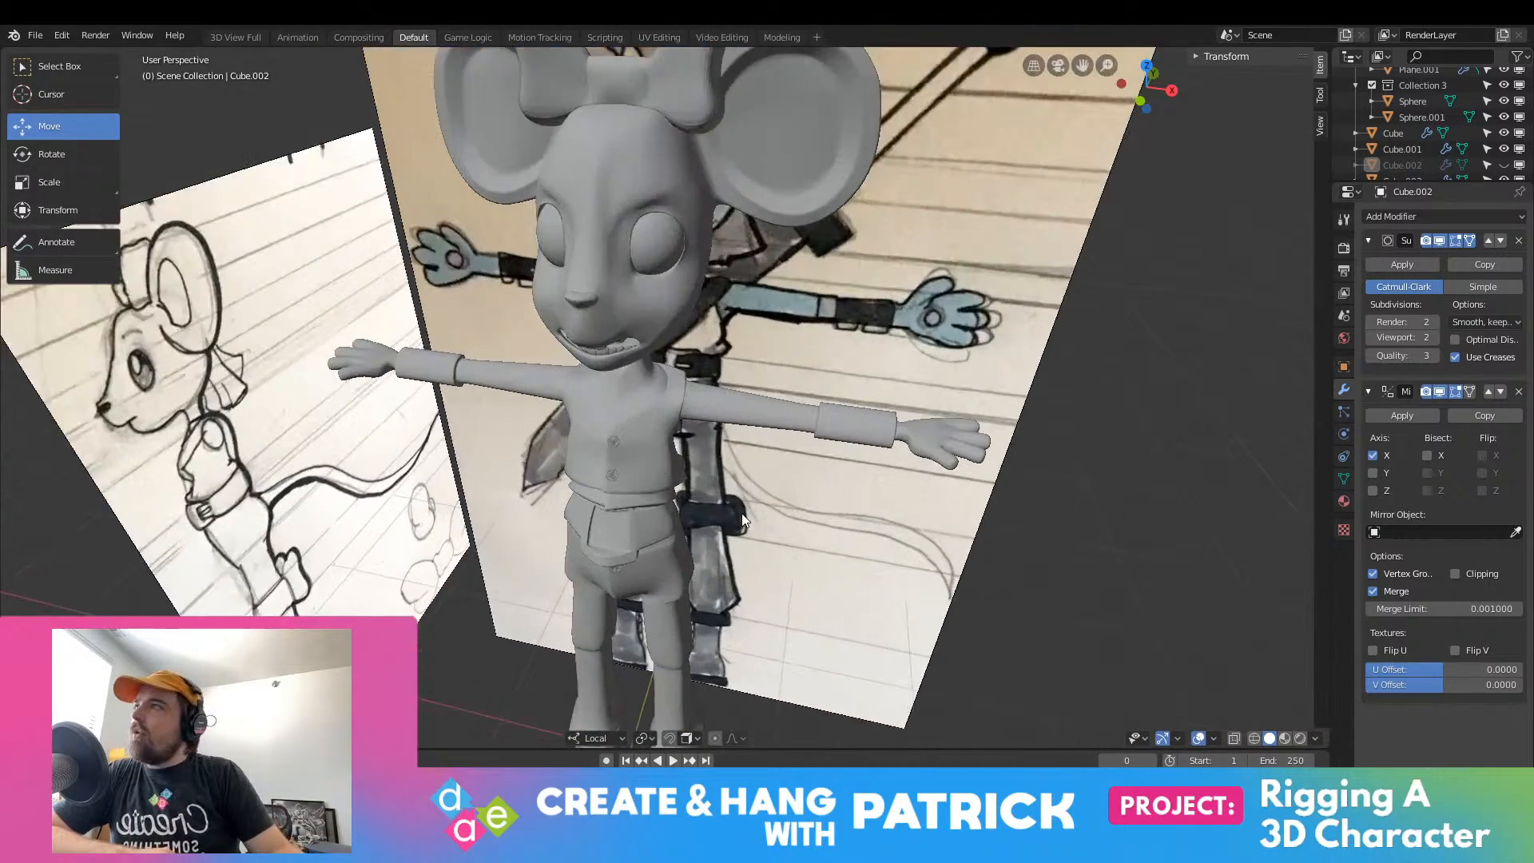
{"action": "scroll", "coordinate": [742, 514], "scroll_direction": "up", "scroll_amount": 1}
{"action": "scroll", "coordinate": [681, 409], "scroll_direction": "down", "scroll_amount": 8}
{"action": "scroll", "coordinate": [681, 409], "scroll_direction": "up", "scroll_amount": 6}
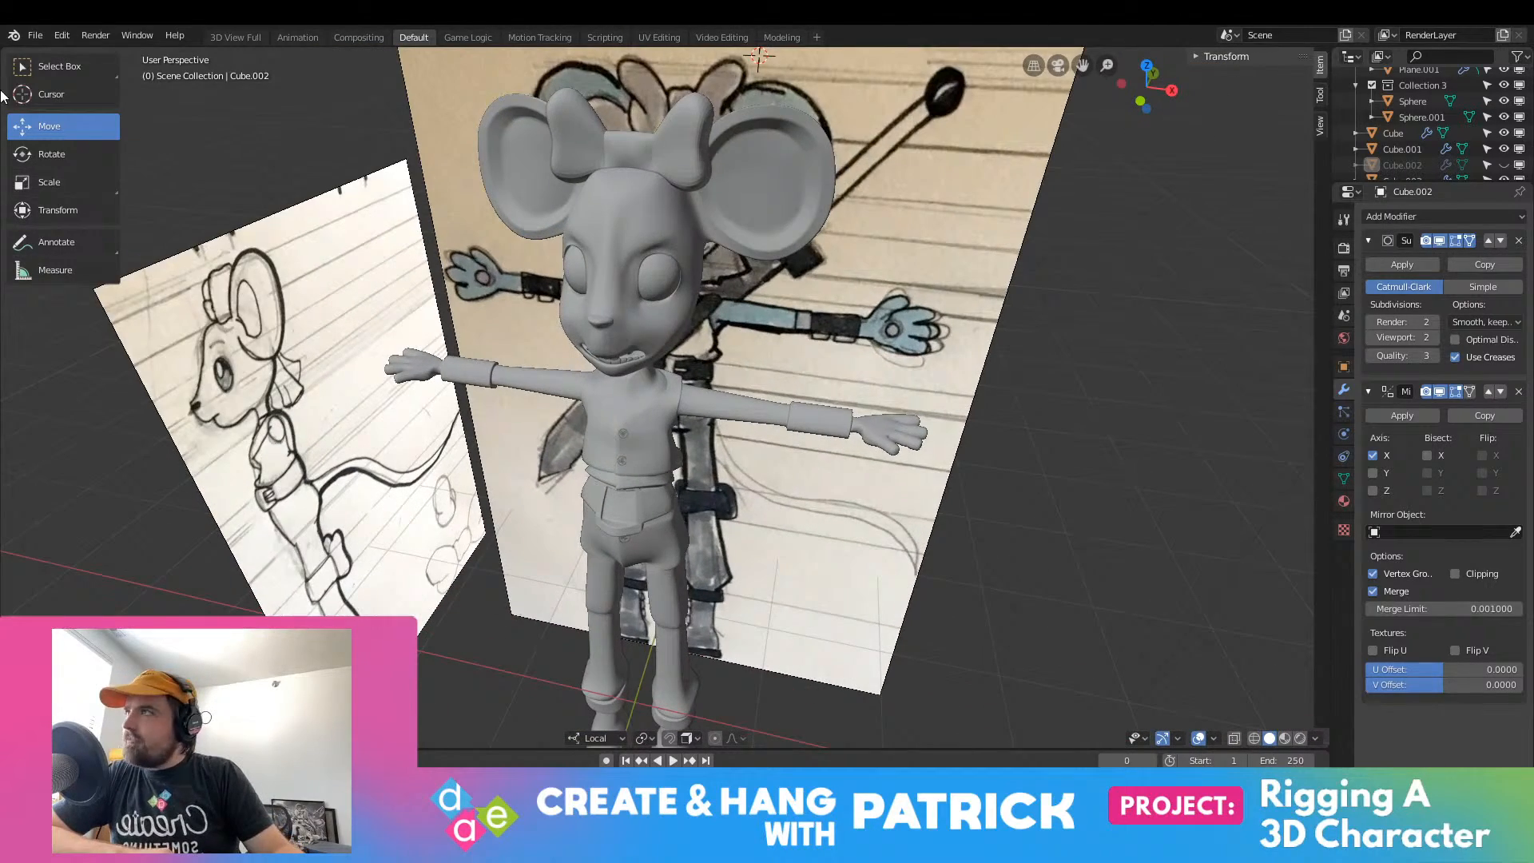
Step: Open the recent file Aeron Final.blend, discarding the unsaved changes in the current file
{"action": "left_click", "coordinate": [34, 36]}
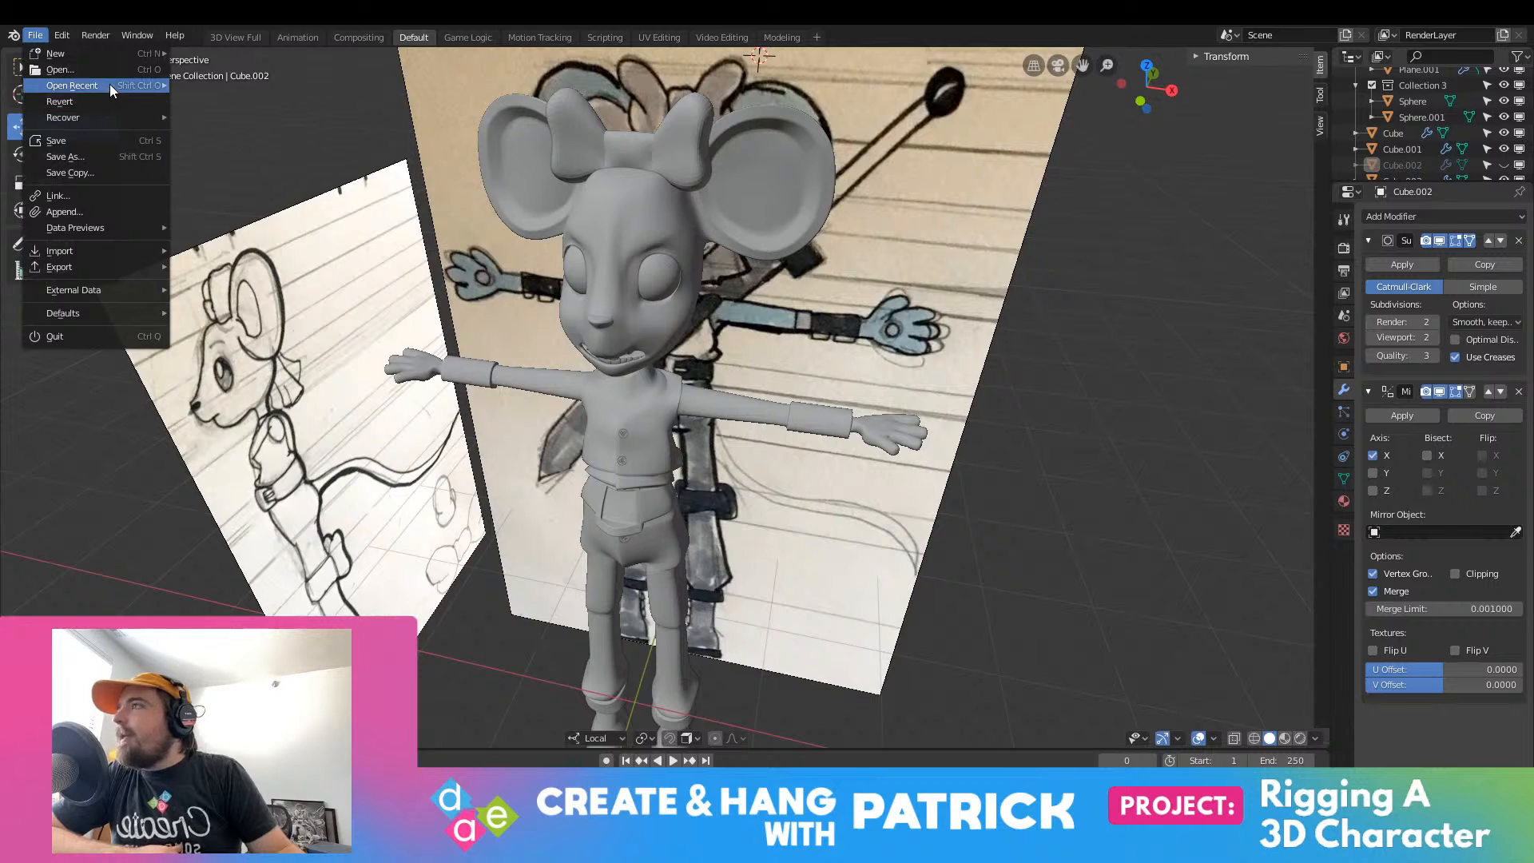
{"action": "mouse_move", "coordinate": [110, 87]}
{"action": "left_click", "coordinate": [265, 136]}
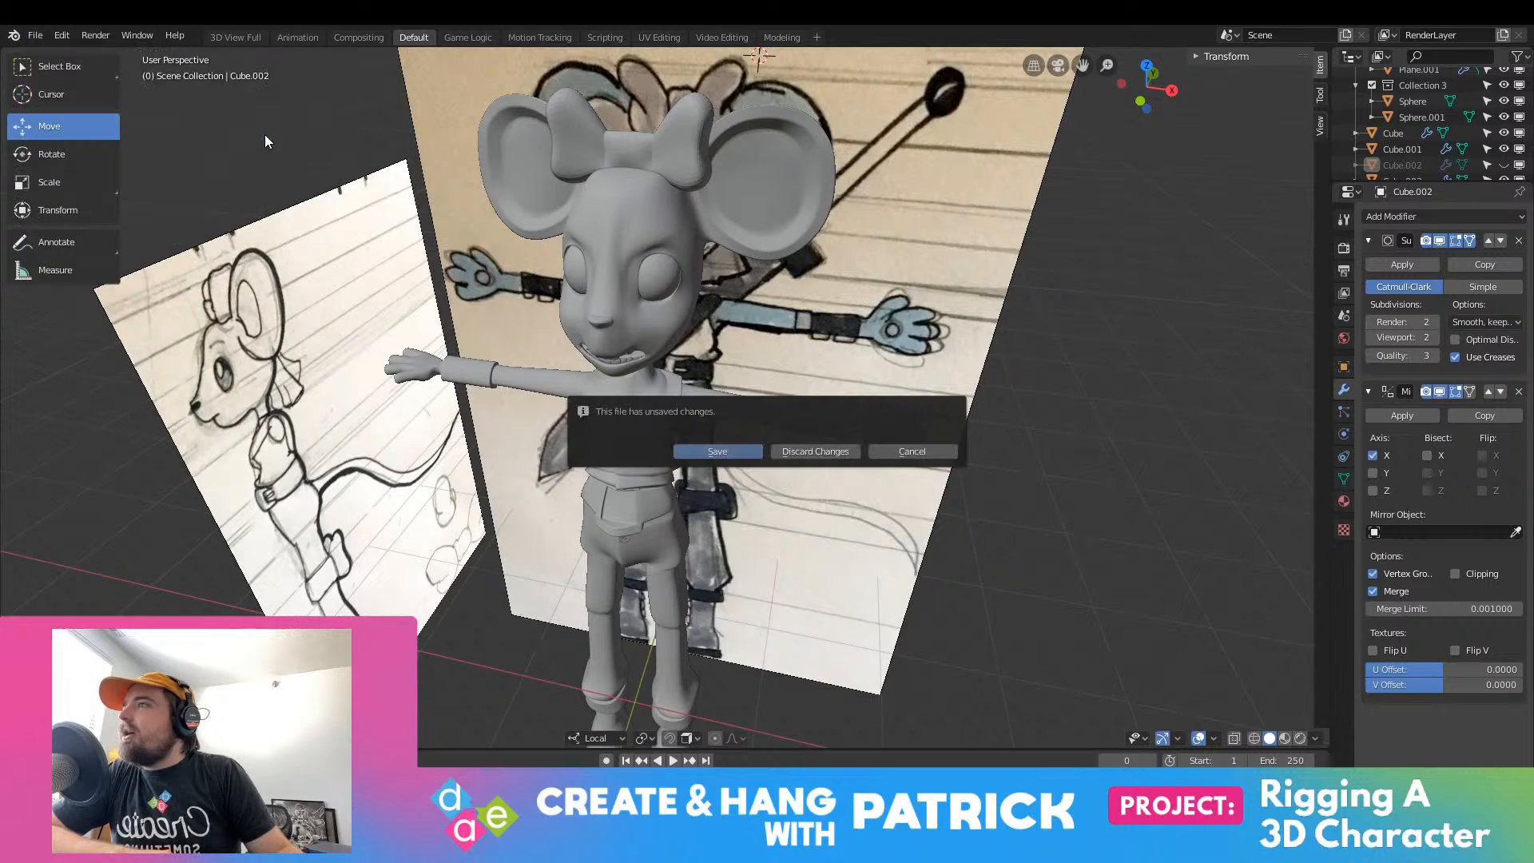
{"action": "left_click", "coordinate": [807, 452]}
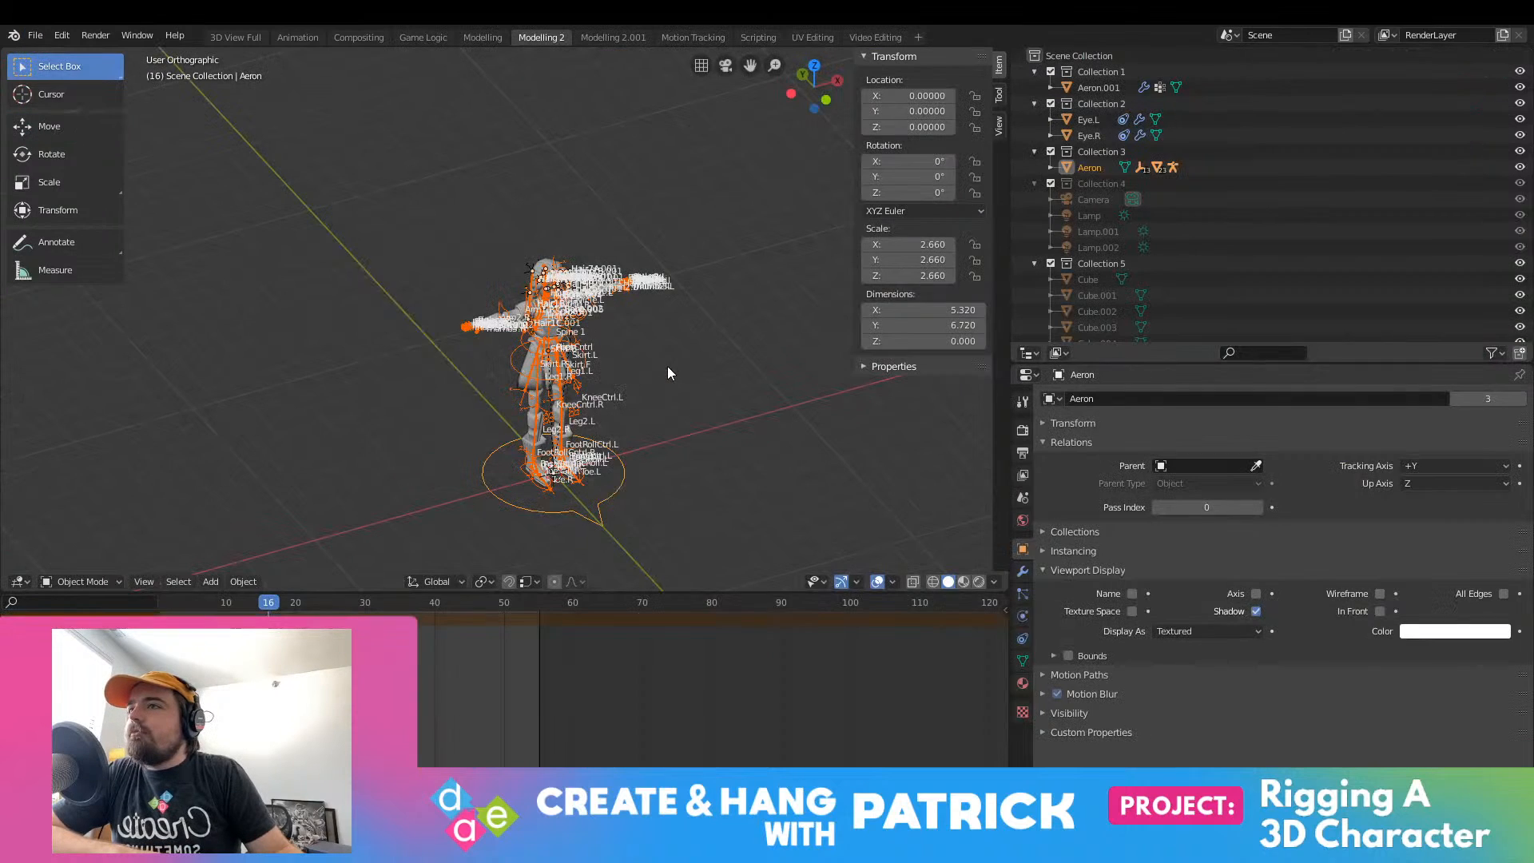
Step: Try moving the rigged character's left forearm bone Arm2.L and undo the change
{"action": "middle_click_drag", "start_coordinate": [796, 424], "coordinate": [559, 372]}
{"action": "scroll", "coordinate": [524, 369], "scroll_direction": "up", "scroll_amount": 6}
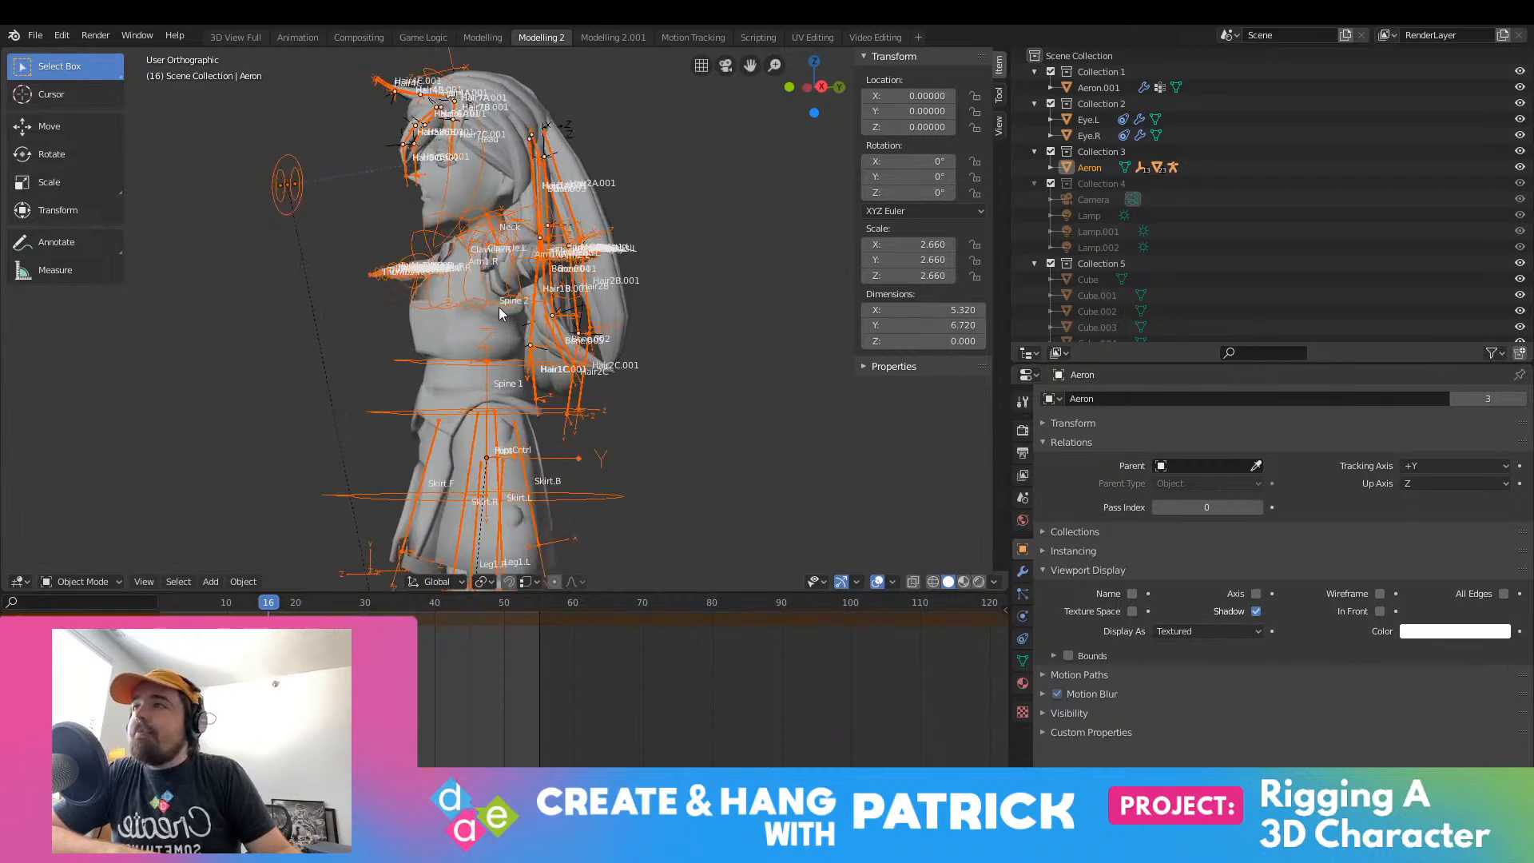
{"action": "middle_click_drag", "start_coordinate": [499, 307], "coordinate": [673, 301]}
{"action": "middle_click_drag", "start_coordinate": [676, 88], "coordinate": [458, 278]}
{"action": "left_click", "coordinate": [659, 230]}
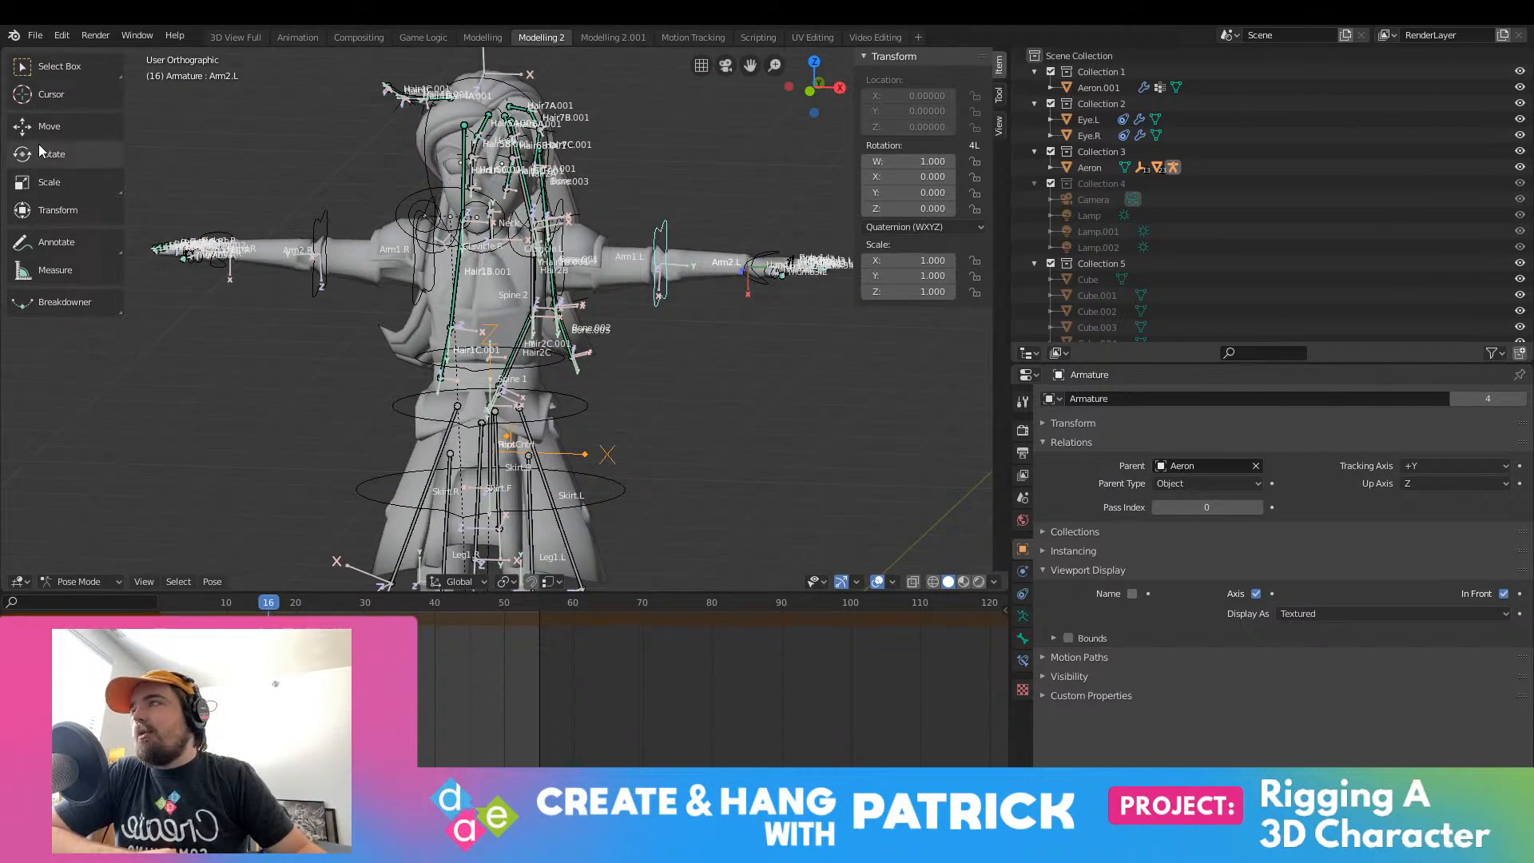
{"action": "left_click", "coordinate": [48, 131]}
{"action": "left_click_drag", "start_coordinate": [649, 203], "coordinate": [691, 216]}
{"action": "key", "text": "ctrl+z"}
{"action": "key", "text": "ctrl+z"}
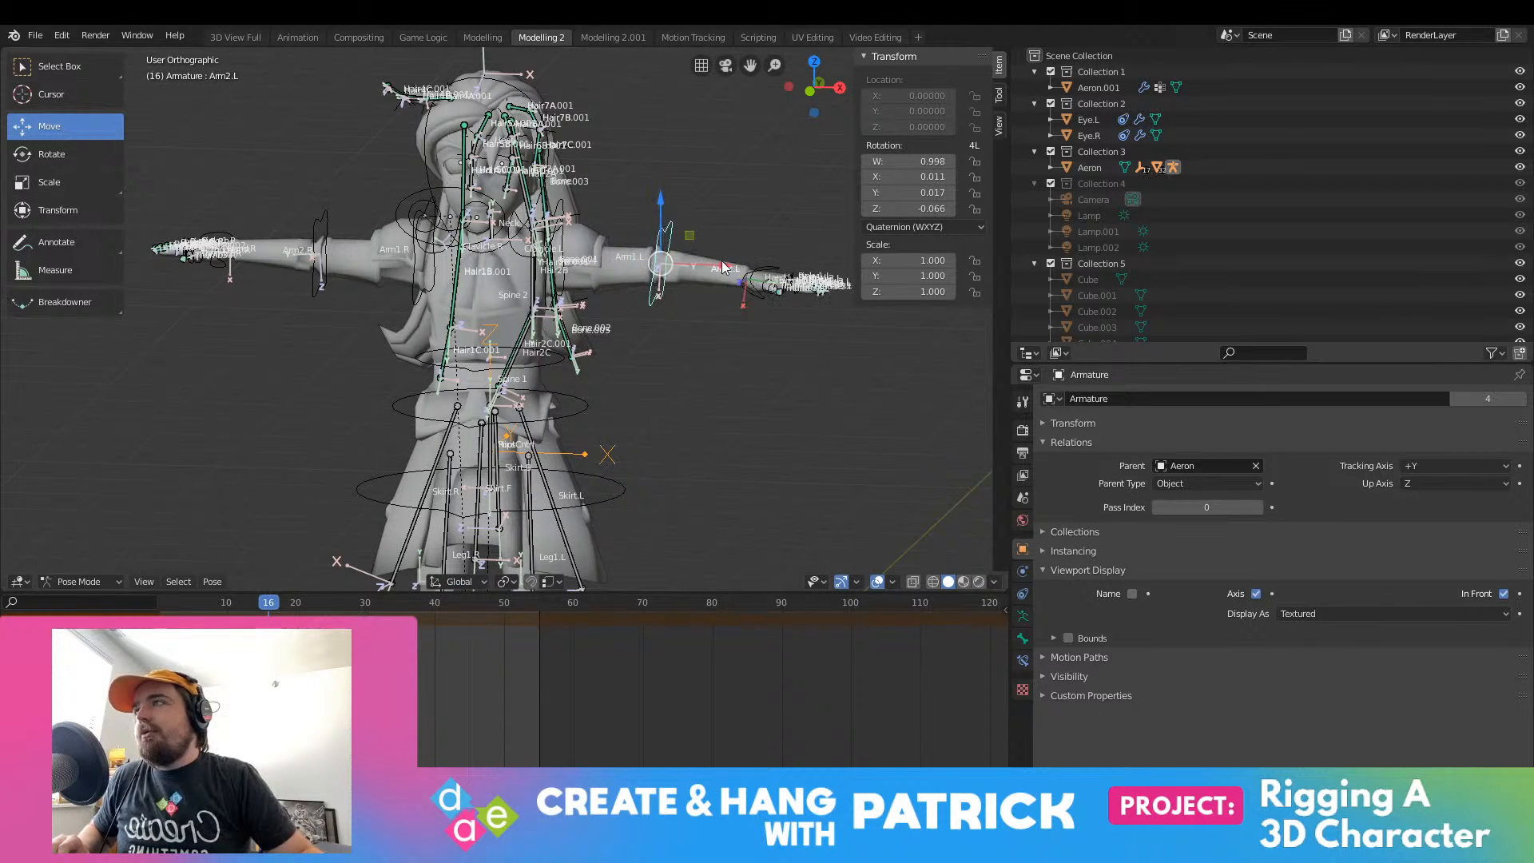
Step: Try rotating the rigged character's left hand bone Hand.L
{"action": "left_click", "coordinate": [755, 274]}
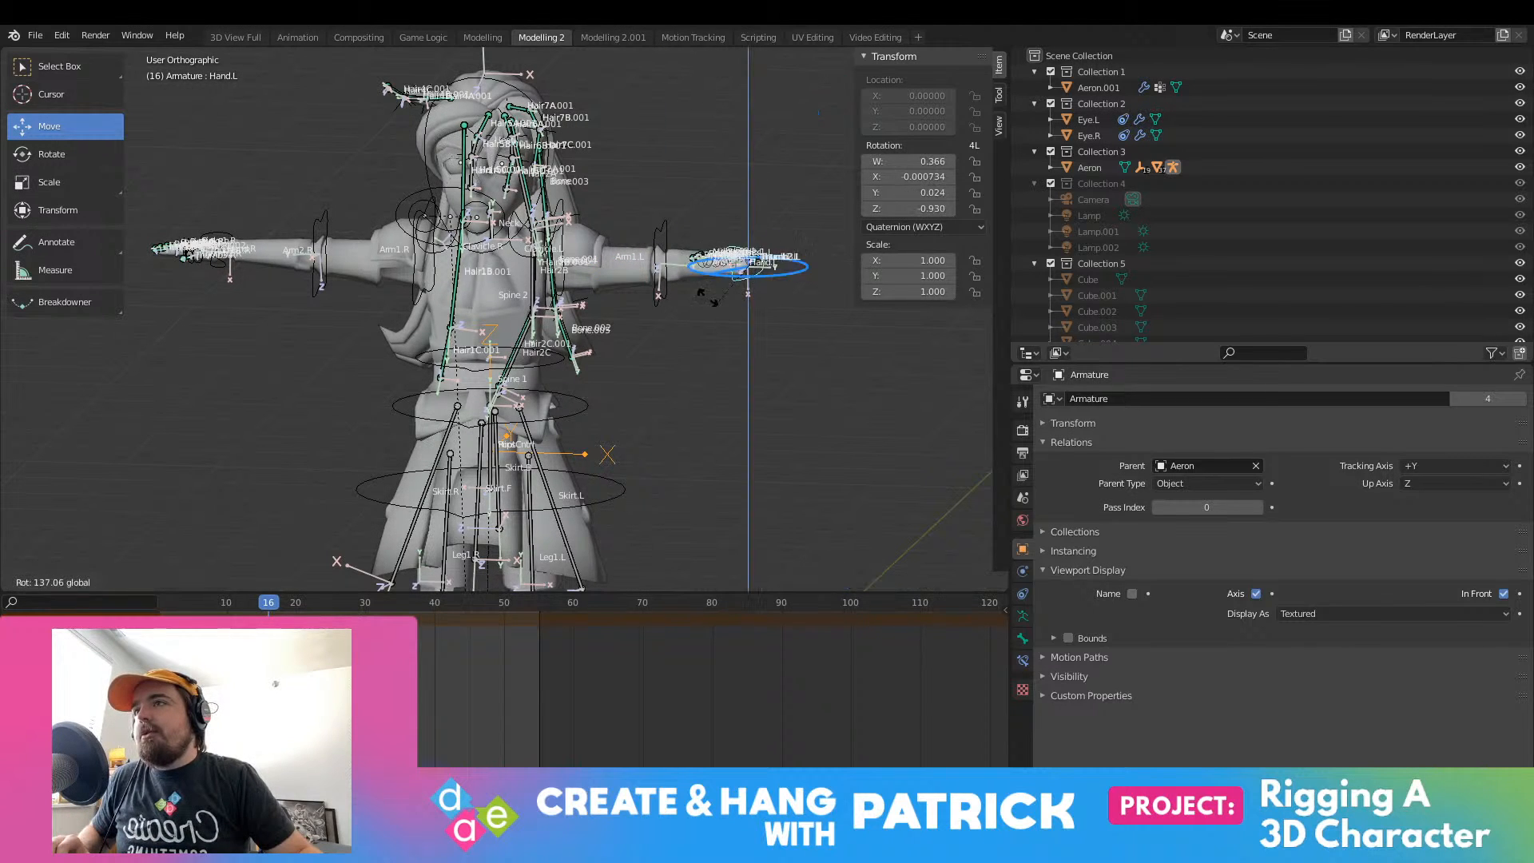
{"action": "middle_click_drag", "start_coordinate": [744, 240], "coordinate": [522, 272]}
{"action": "left_click", "coordinate": [723, 305]}
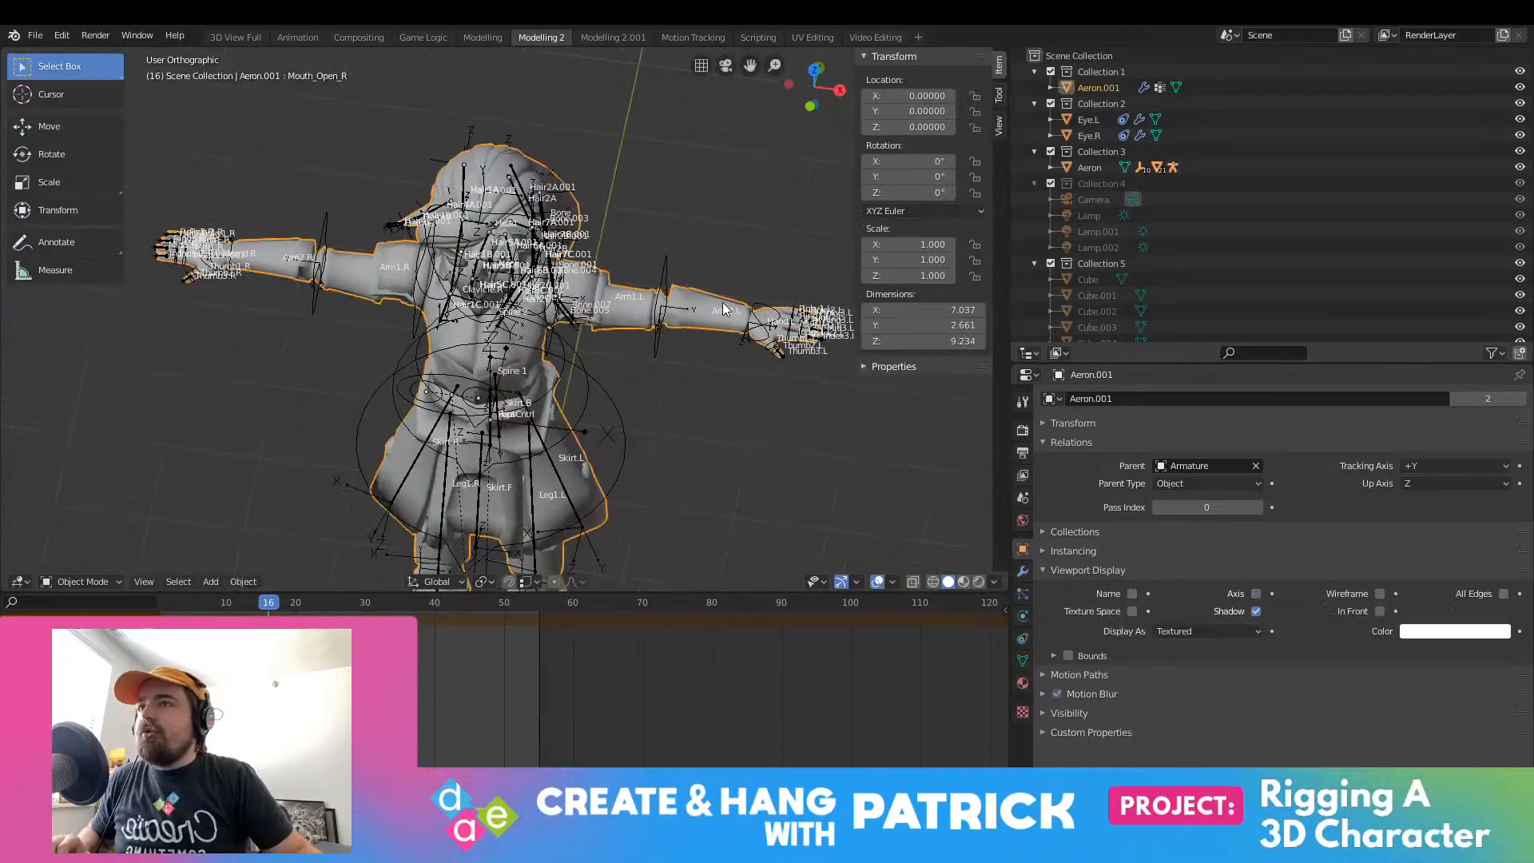
Step: Try rotating the Spine 2 control at the rigged character's waist and undo the rotation
{"action": "left_click", "coordinate": [657, 273]}
{"action": "scroll", "coordinate": [583, 376], "scroll_direction": "up", "scroll_amount": 1}
{"action": "middle_click_drag", "start_coordinate": [588, 337], "coordinate": [519, 318]}
{"action": "left_click", "coordinate": [499, 339]}
{"action": "left_click", "coordinate": [465, 354]}
{"action": "left_click", "coordinate": [51, 154]}
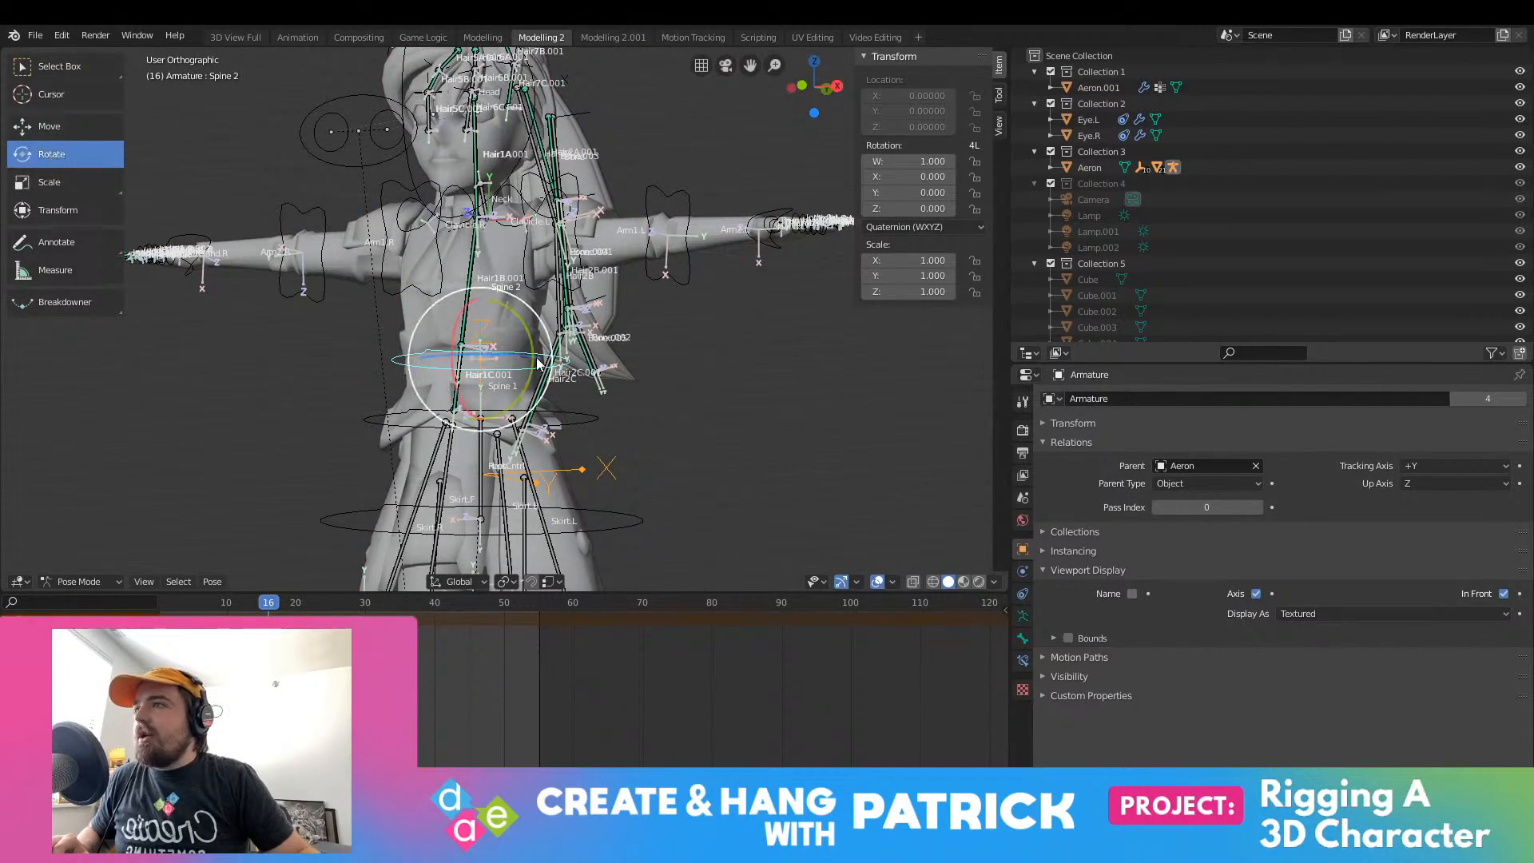
{"action": "left_click_drag", "start_coordinate": [518, 324], "coordinate": [524, 344]}
{"action": "key", "text": "ctrl+z"}
Step: Try moving the left foot control FootCntrl.L to see how the leg follows
{"action": "middle_click_drag", "start_coordinate": [413, 176], "coordinate": [526, 344]}
{"action": "left_click", "coordinate": [570, 397]}
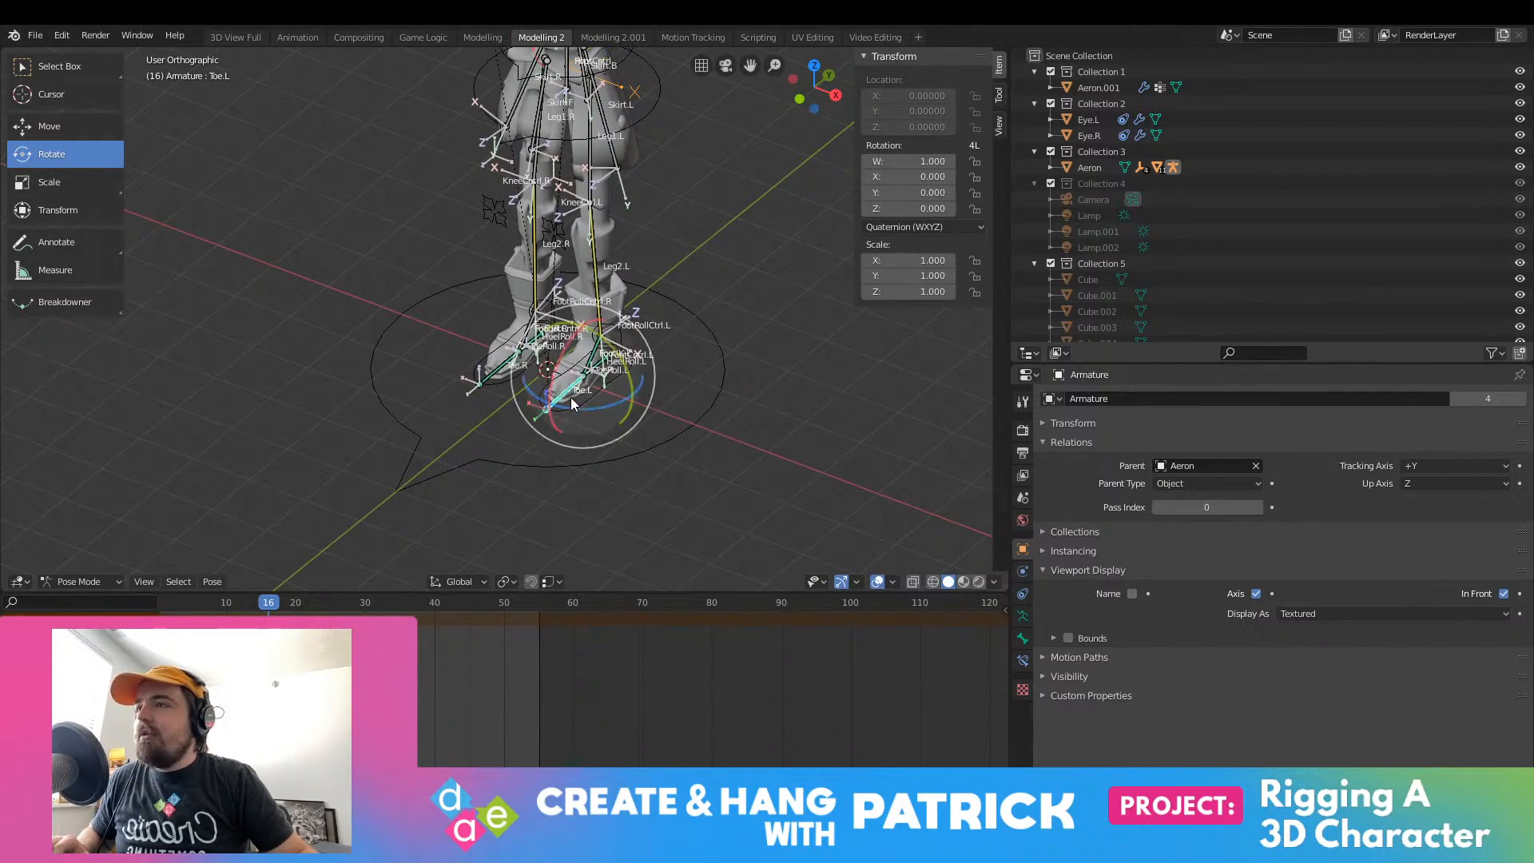
{"action": "left_click", "coordinate": [569, 400]}
{"action": "left_click", "coordinate": [569, 401]}
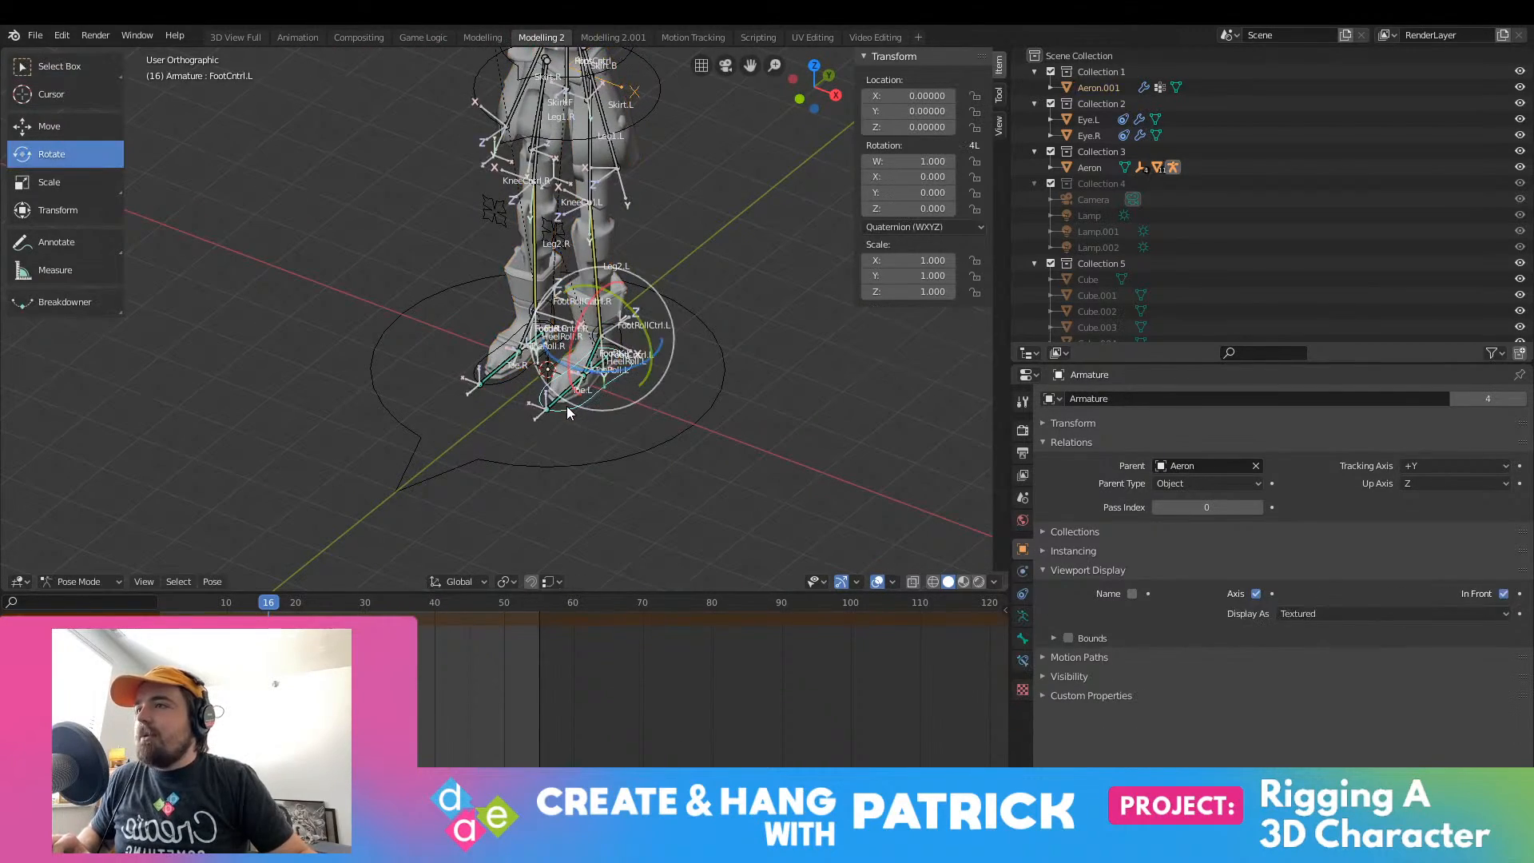
{"action": "left_click", "coordinate": [31, 66]}
{"action": "left_click", "coordinate": [32, 127]}
{"action": "left_click_drag", "start_coordinate": [604, 290], "coordinate": [660, 317]}
{"action": "right_click", "coordinate": [660, 318]}
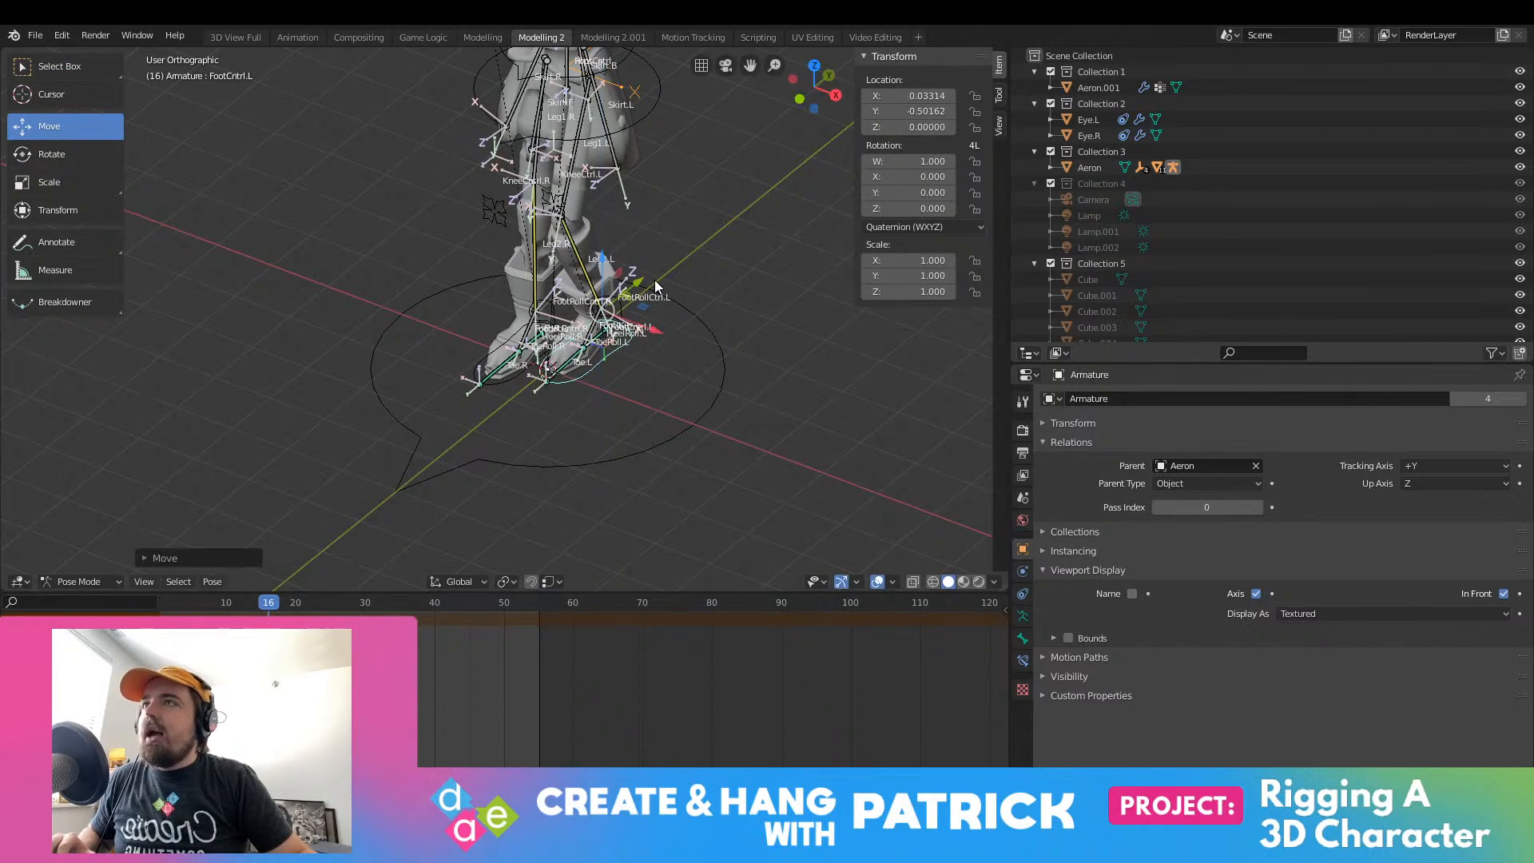
Step: Examine the bones and control shapes of the rigged character from the back, sides and front
{"action": "middle_click_drag", "start_coordinate": [654, 280], "coordinate": [433, 104]}
{"action": "middle_click_drag", "start_coordinate": [527, 232], "coordinate": [524, 69], "text": "shift"}
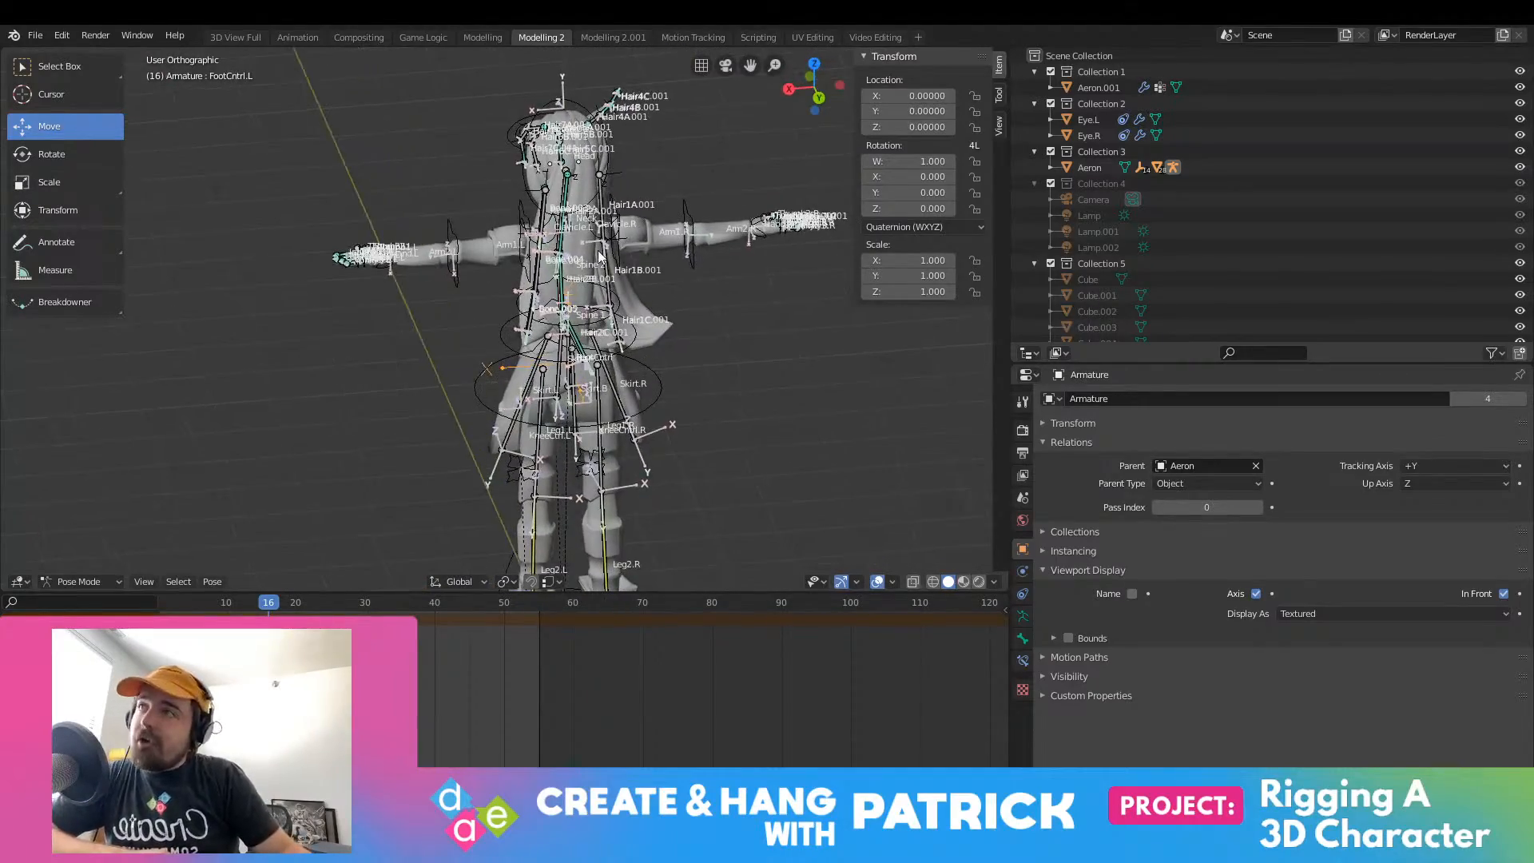
{"action": "scroll", "coordinate": [597, 250], "scroll_direction": "up", "scroll_amount": 5}
{"action": "middle_click_drag", "start_coordinate": [239, 204], "coordinate": [372, 219]}
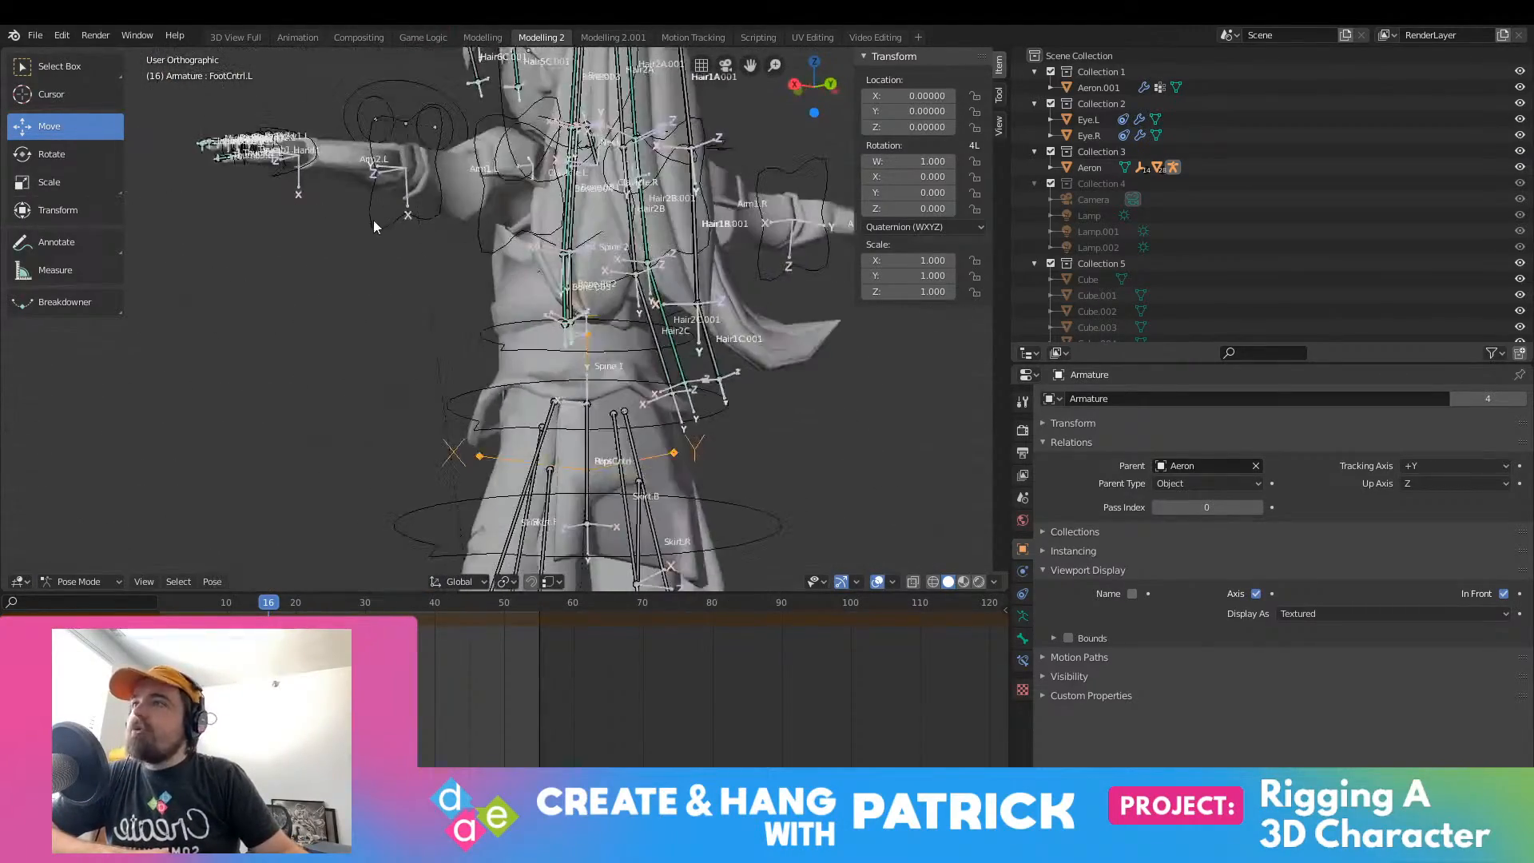
{"action": "scroll", "coordinate": [473, 213], "scroll_direction": "down", "scroll_amount": 6}
{"action": "scroll", "coordinate": [473, 213], "scroll_direction": "up", "scroll_amount": 3}
{"action": "middle_click_drag", "start_coordinate": [474, 212], "coordinate": [723, 235]}
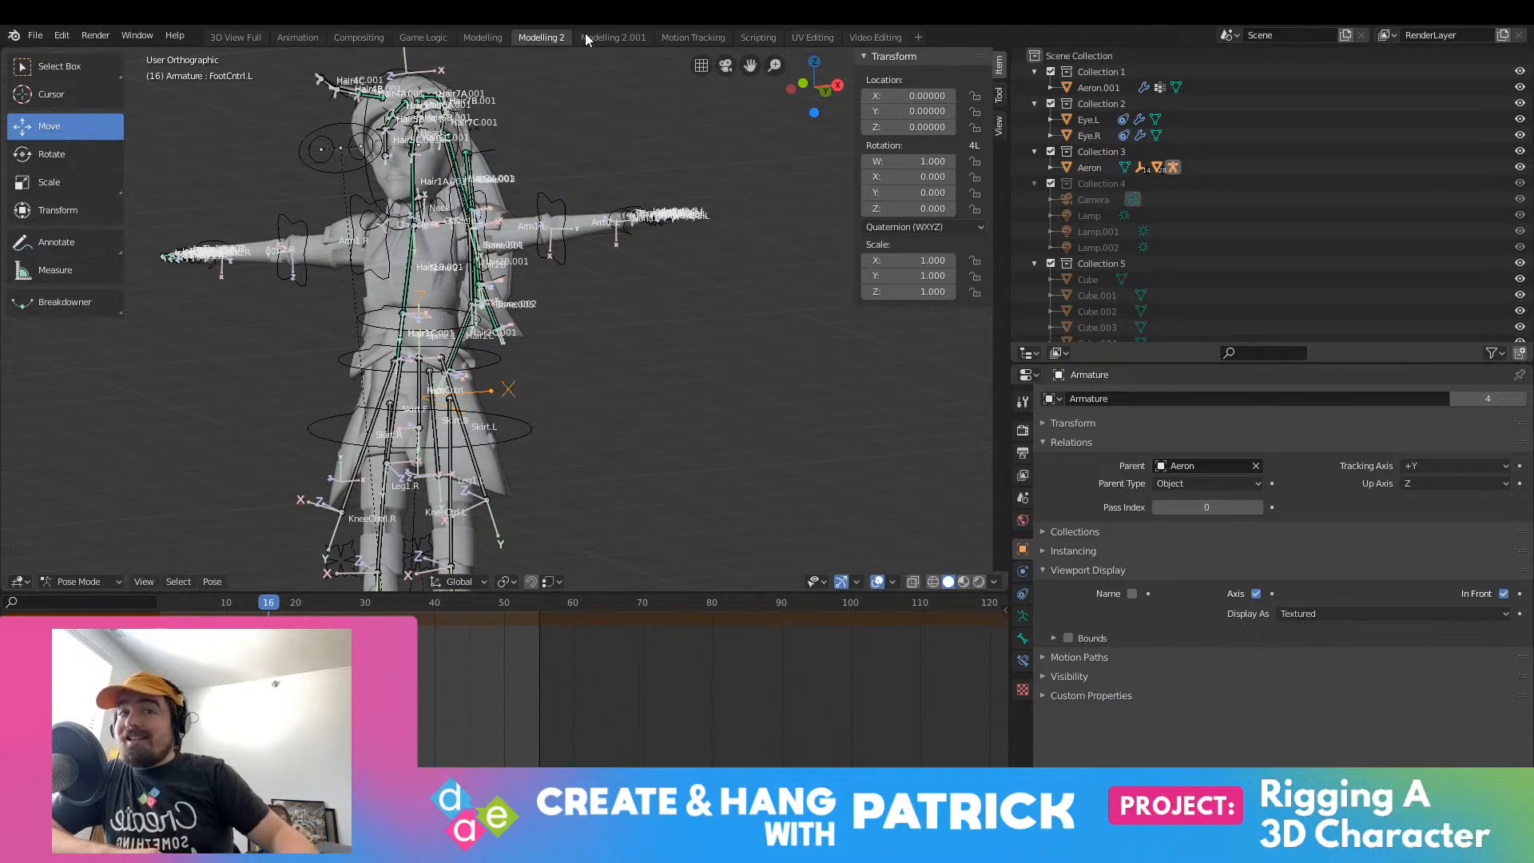
Step: Reopen the recent mouse character file Millie.blend, discarding the changes made to the rigged character file
{"action": "left_click", "coordinate": [35, 35]}
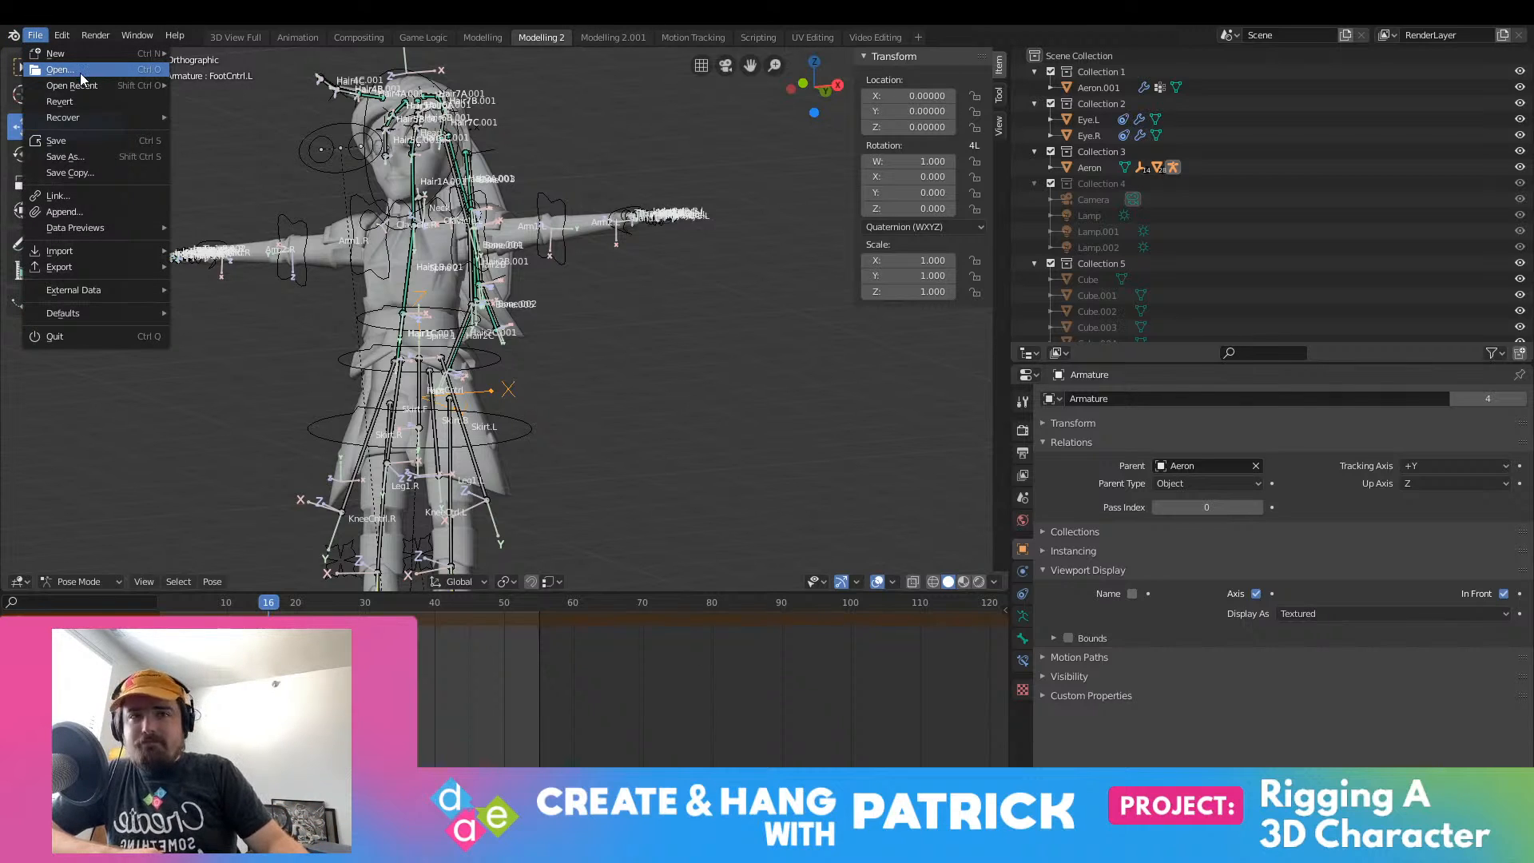
{"action": "mouse_move", "coordinate": [95, 84]}
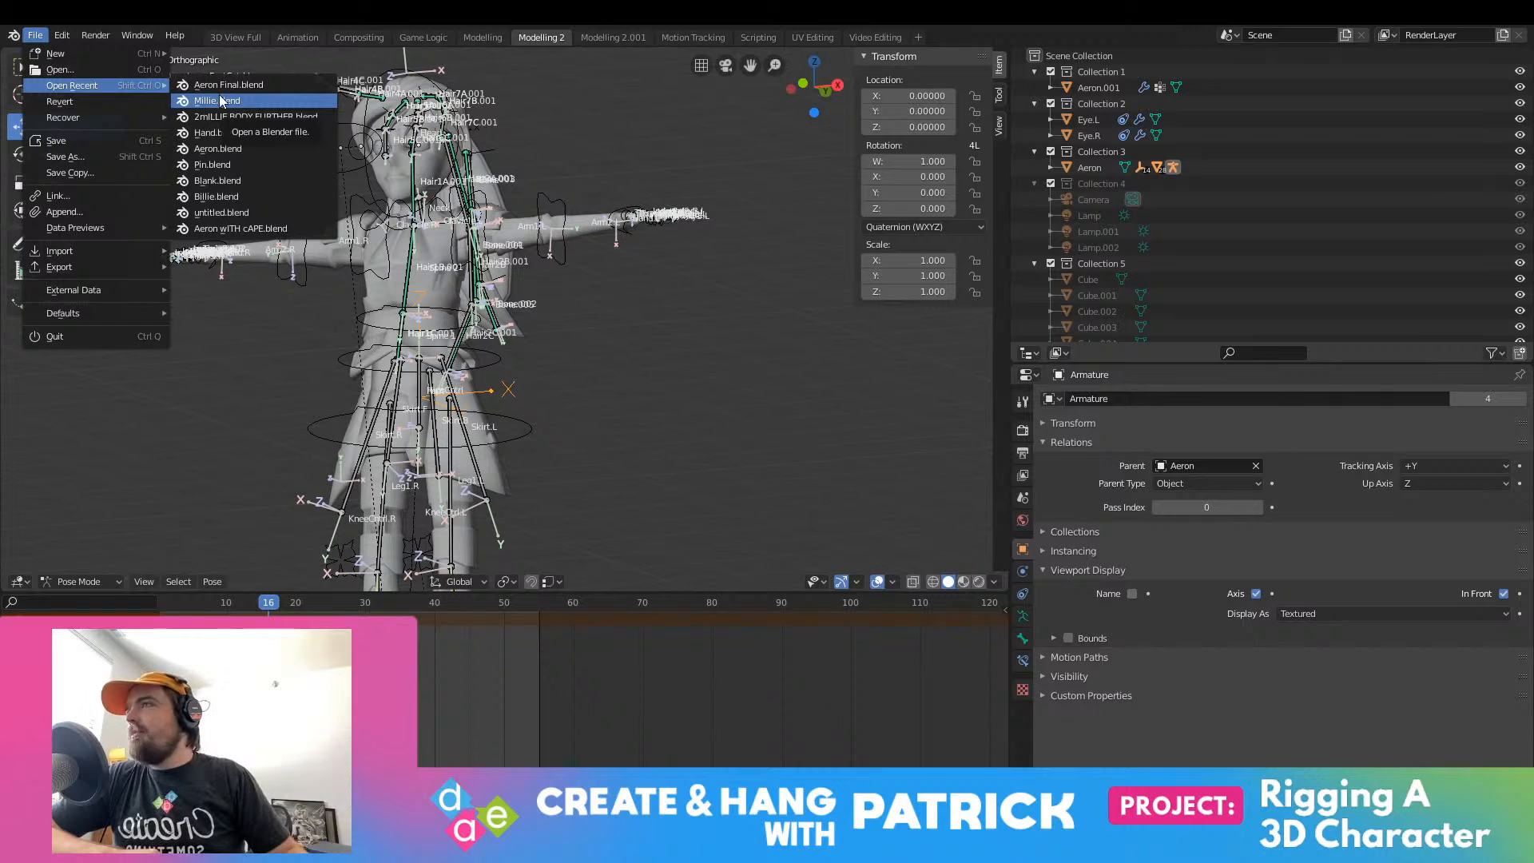
{"action": "left_click", "coordinate": [254, 135]}
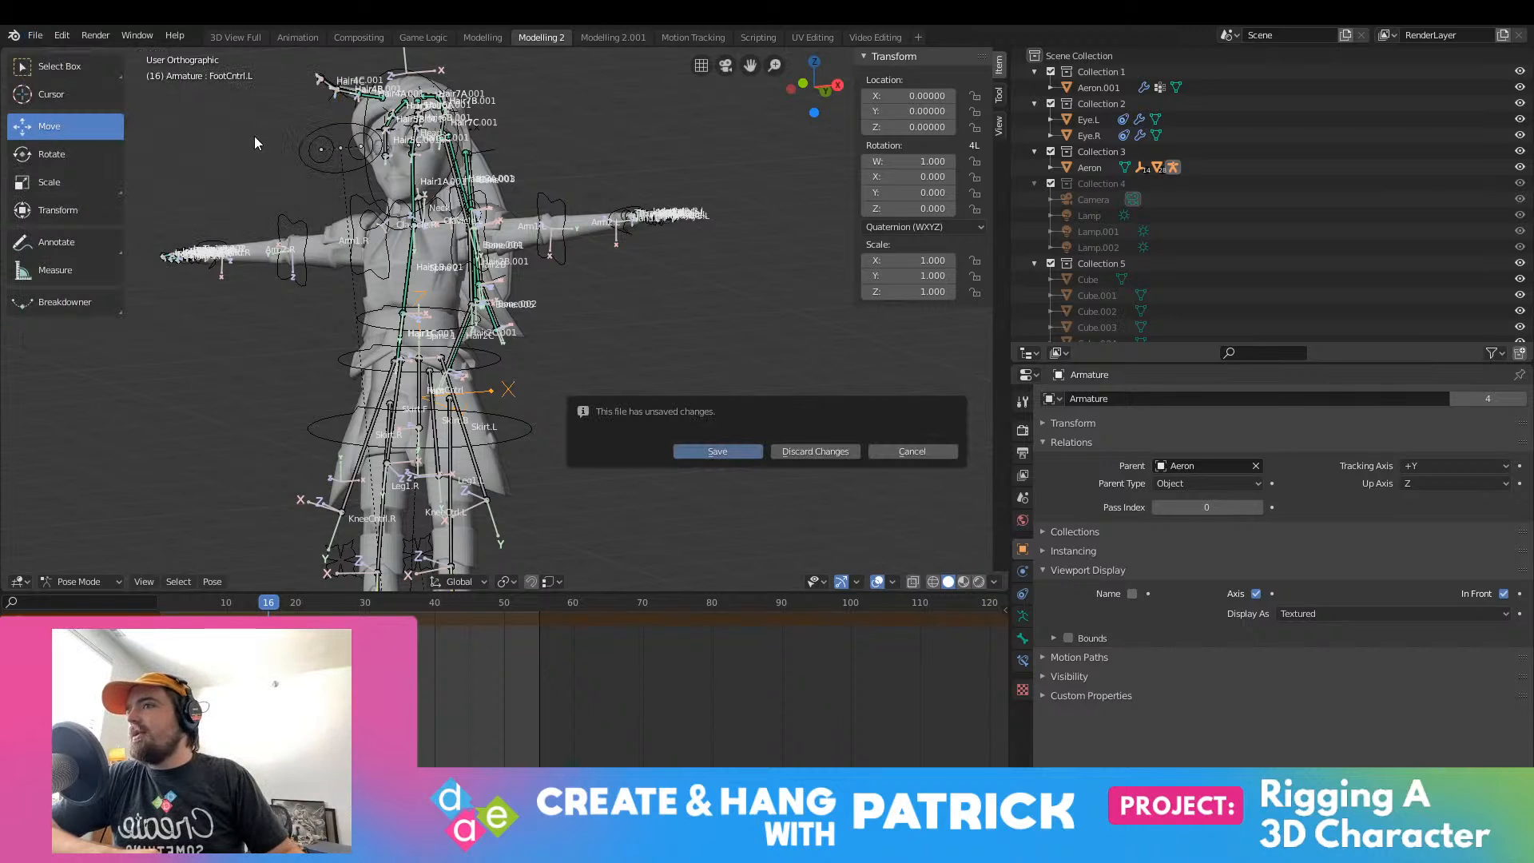
{"action": "left_click", "coordinate": [814, 452]}
Step: Hide the scarf object Cylinder.005 around the mouse character's neck
{"action": "scroll", "coordinate": [999, 391], "scroll_direction": "down", "scroll_amount": 3}
{"action": "middle_click_drag", "start_coordinate": [996, 382], "coordinate": [1044, 390]}
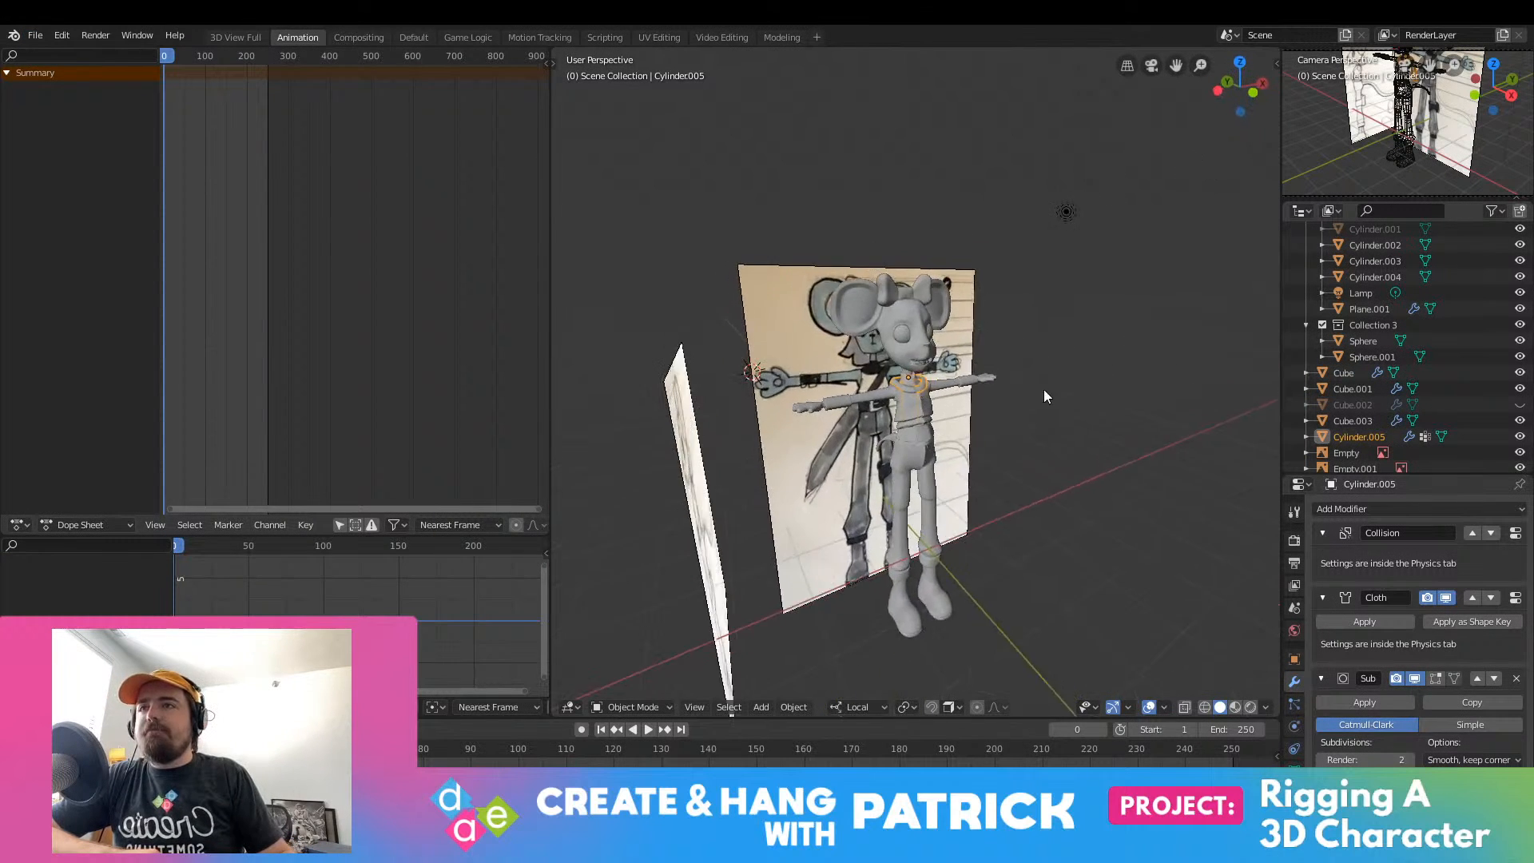
{"action": "scroll", "coordinate": [1044, 391], "scroll_direction": "up", "scroll_amount": 9}
{"action": "middle_click_drag", "start_coordinate": [1030, 444], "coordinate": [832, 445]}
{"action": "scroll", "coordinate": [775, 467], "scroll_direction": "down", "scroll_amount": 3}
{"action": "scroll", "coordinate": [778, 420], "scroll_direction": "up", "scroll_amount": 2}
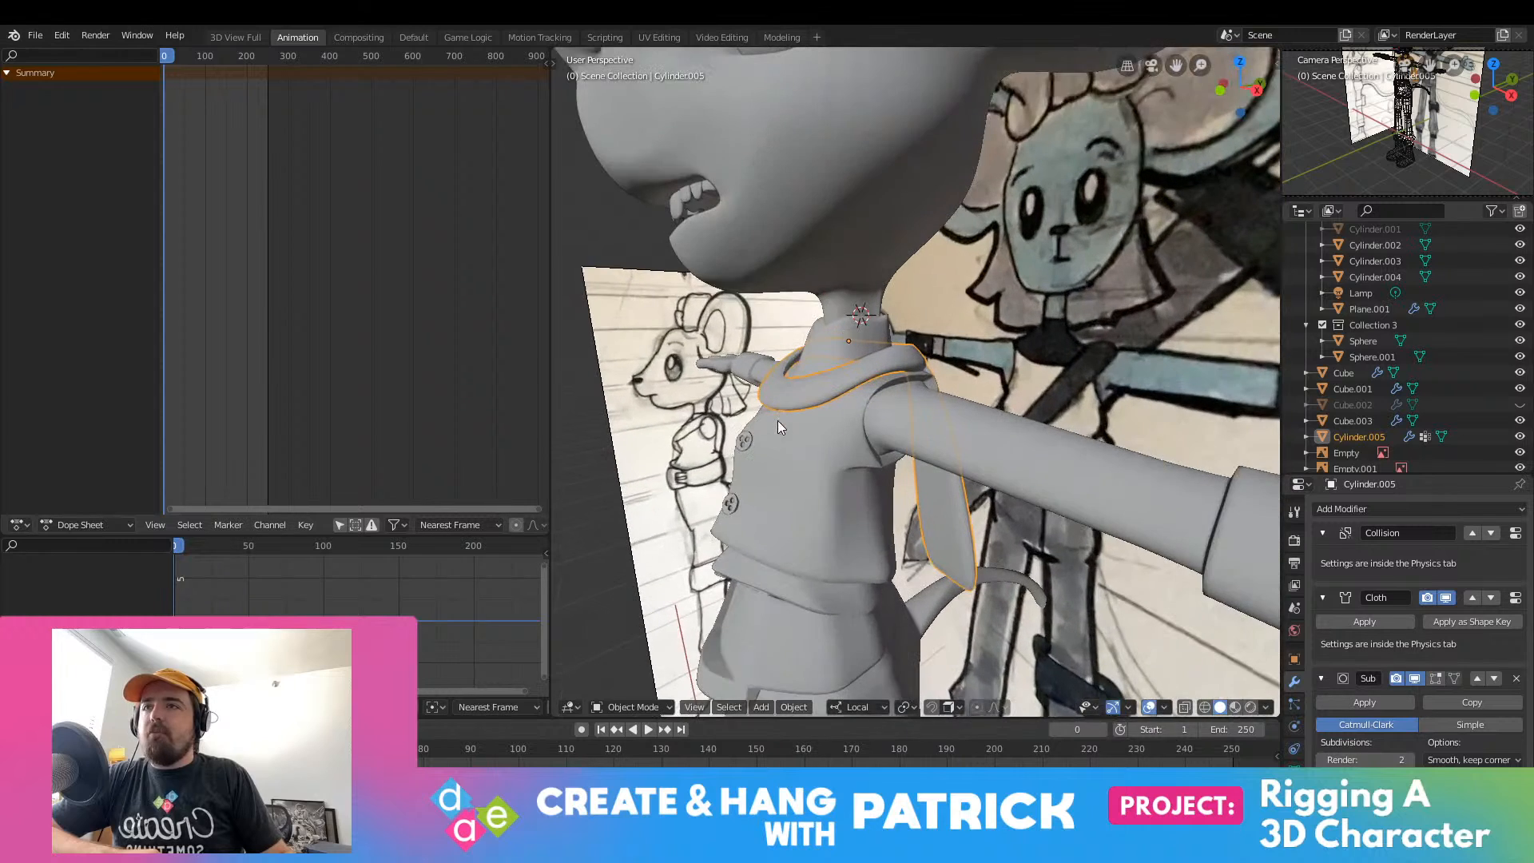
{"action": "scroll", "coordinate": [790, 415], "scroll_direction": "down", "scroll_amount": 3}
{"action": "key", "text": "h"}
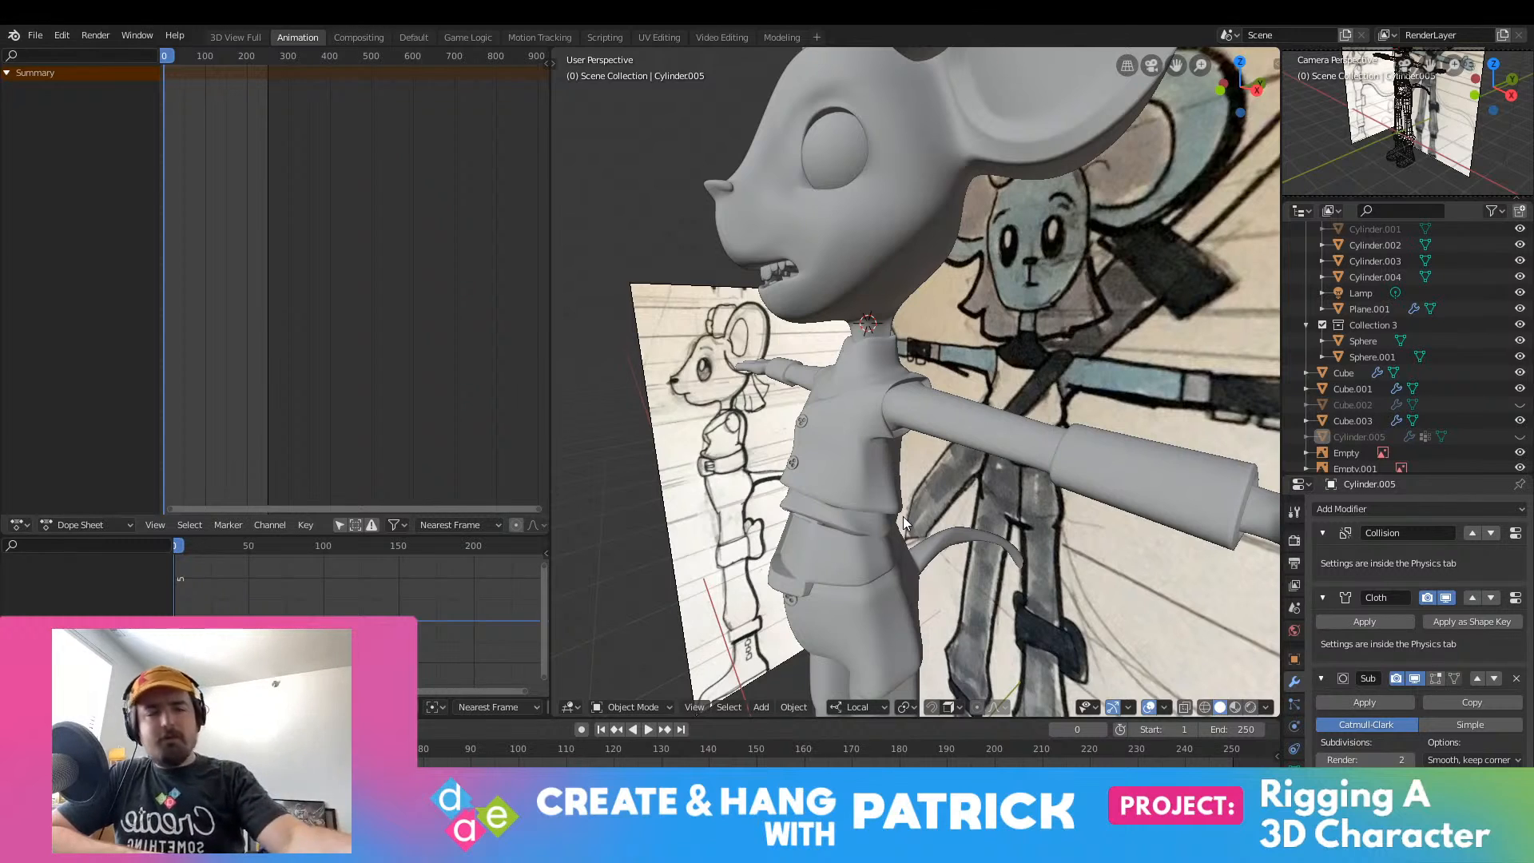
Step: Examine the mouse character without its scarf from the front, from below and at an angle
{"action": "middle_click_drag", "start_coordinate": [903, 516], "coordinate": [1106, 337]}
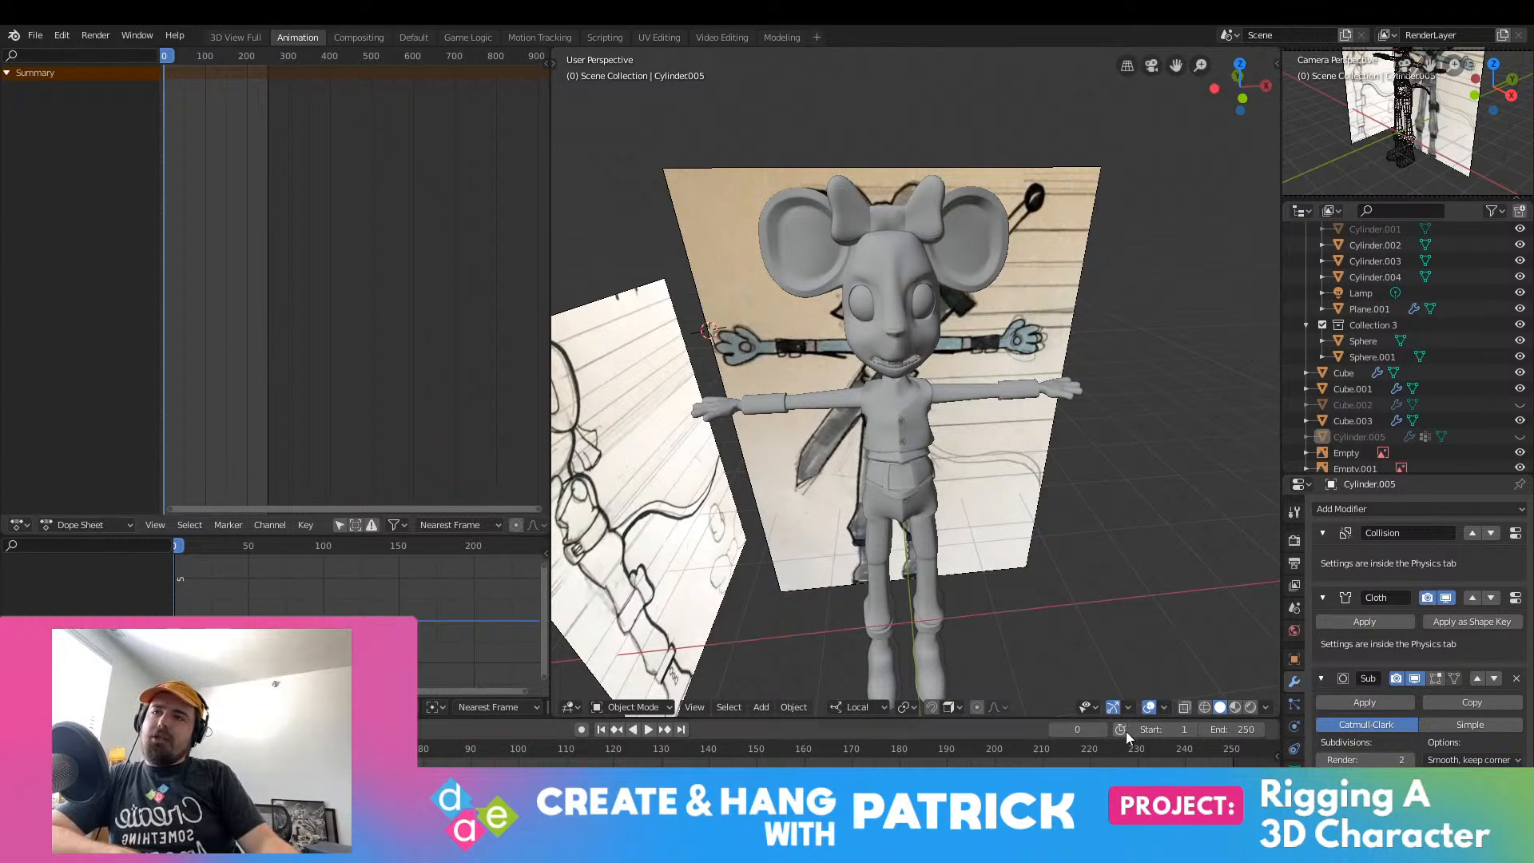
{"action": "middle_click_drag", "start_coordinate": [991, 424], "coordinate": [1066, 449]}
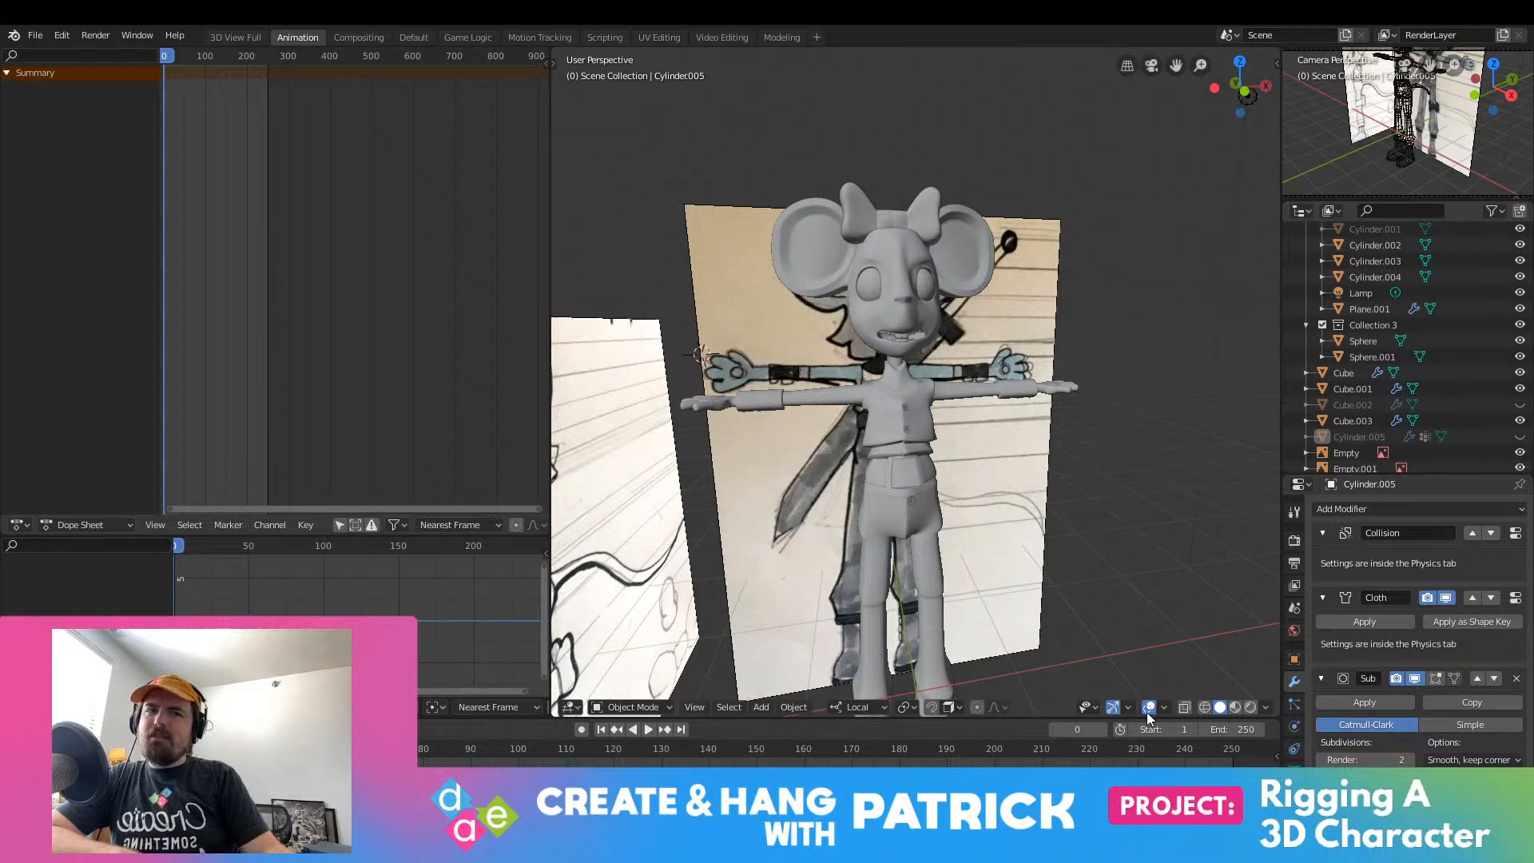
{"action": "scroll", "coordinate": [1141, 621], "scroll_direction": "down", "scroll_amount": 5}
{"action": "scroll", "coordinate": [1141, 621], "scroll_direction": "up", "scroll_amount": 6}
{"action": "middle_click_drag", "start_coordinate": [1244, 629], "coordinate": [1220, 516]}
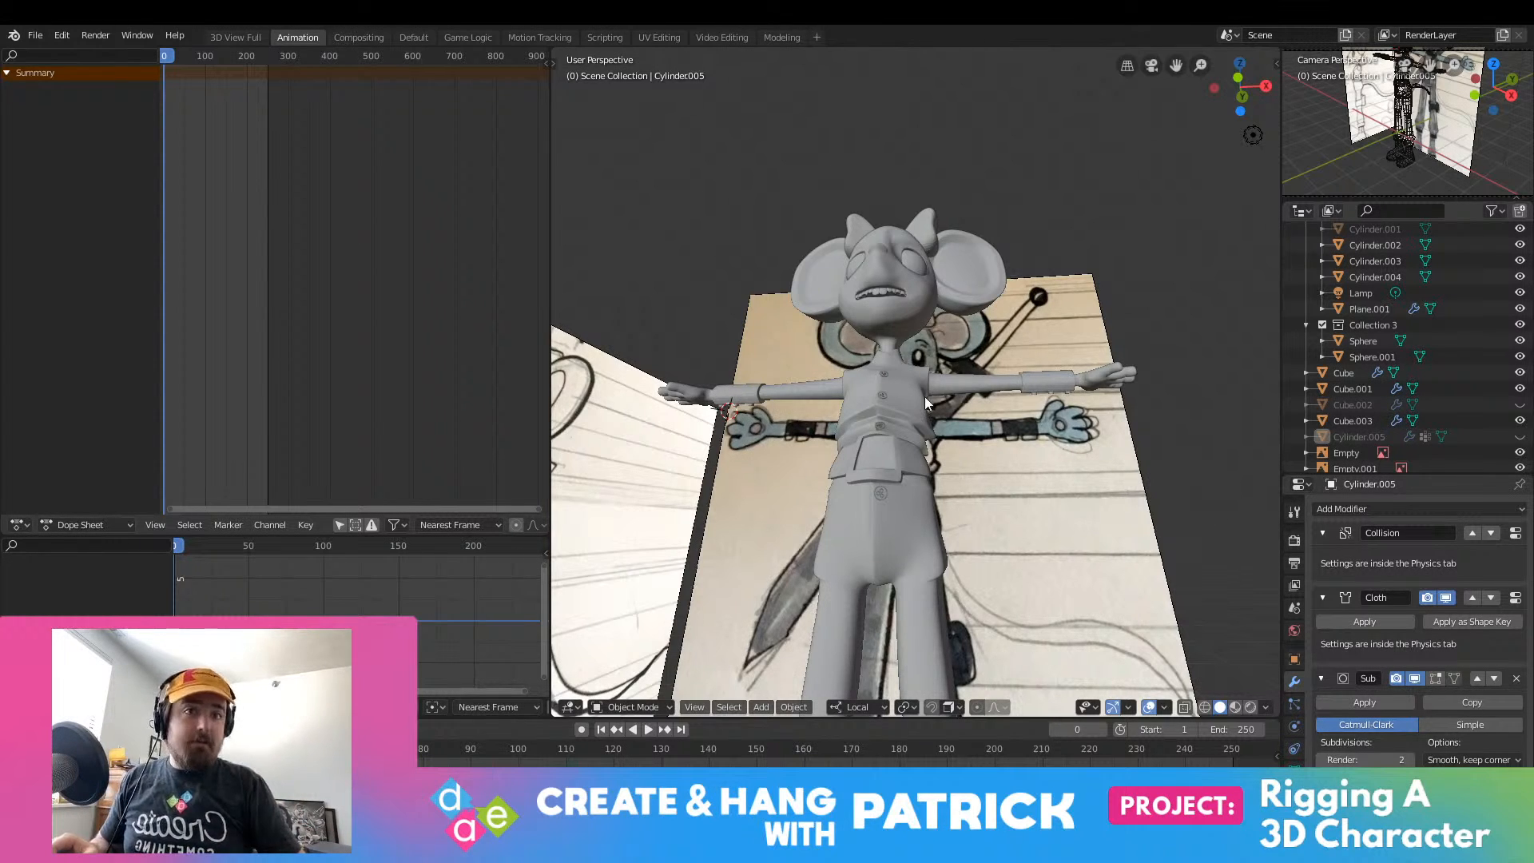
{"action": "middle_click_drag", "start_coordinate": [879, 358], "coordinate": [951, 649]}
{"action": "scroll", "coordinate": [951, 649], "scroll_direction": "down", "scroll_amount": 3}
{"action": "scroll", "coordinate": [939, 612], "scroll_direction": "up", "scroll_amount": 4}
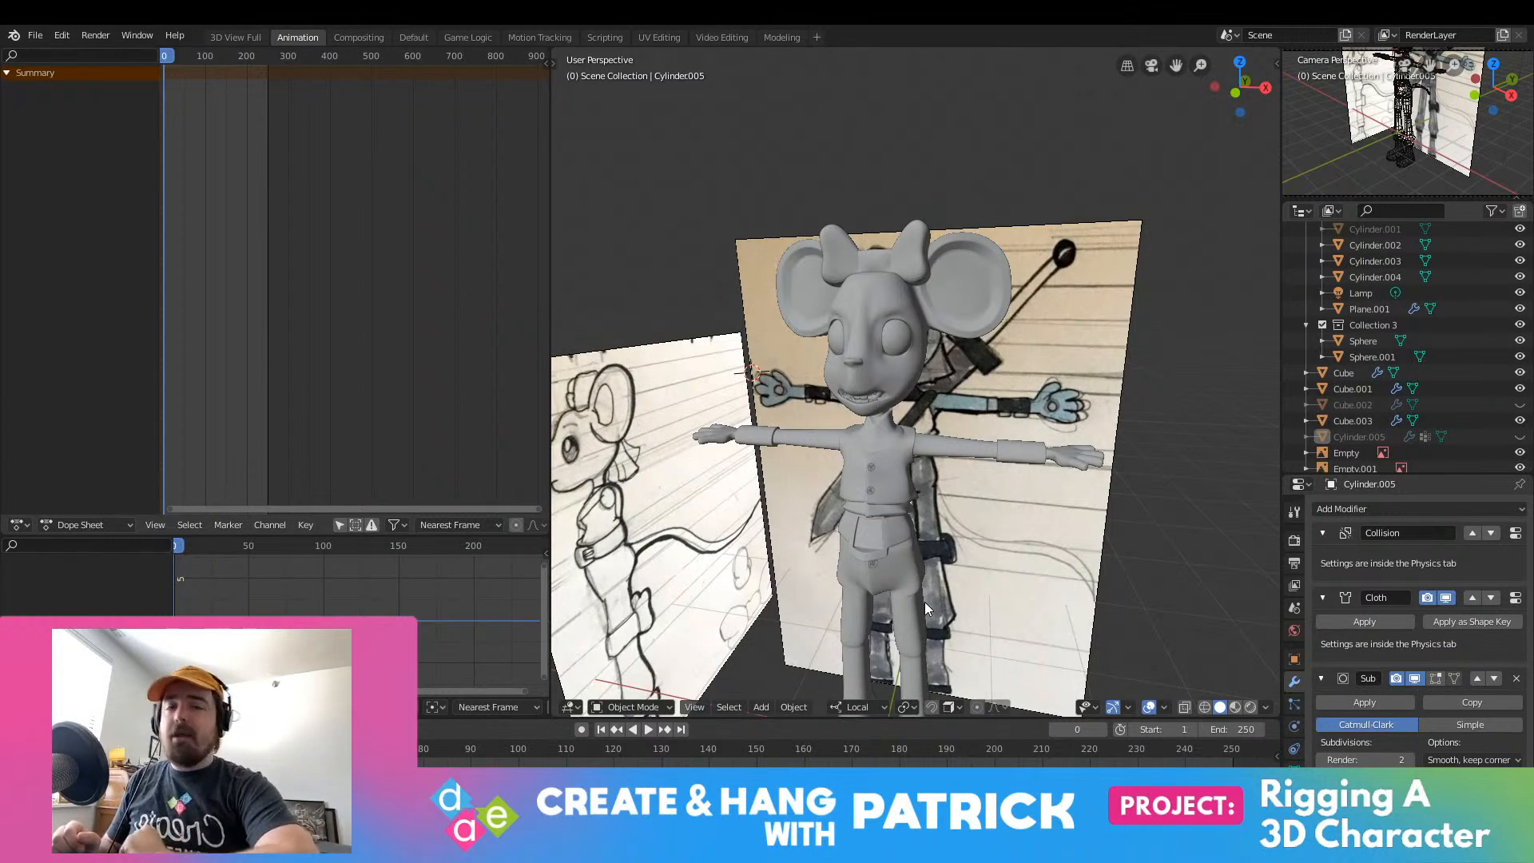
{"action": "middle_click_drag", "start_coordinate": [965, 600], "coordinate": [907, 515], "text": "shift"}
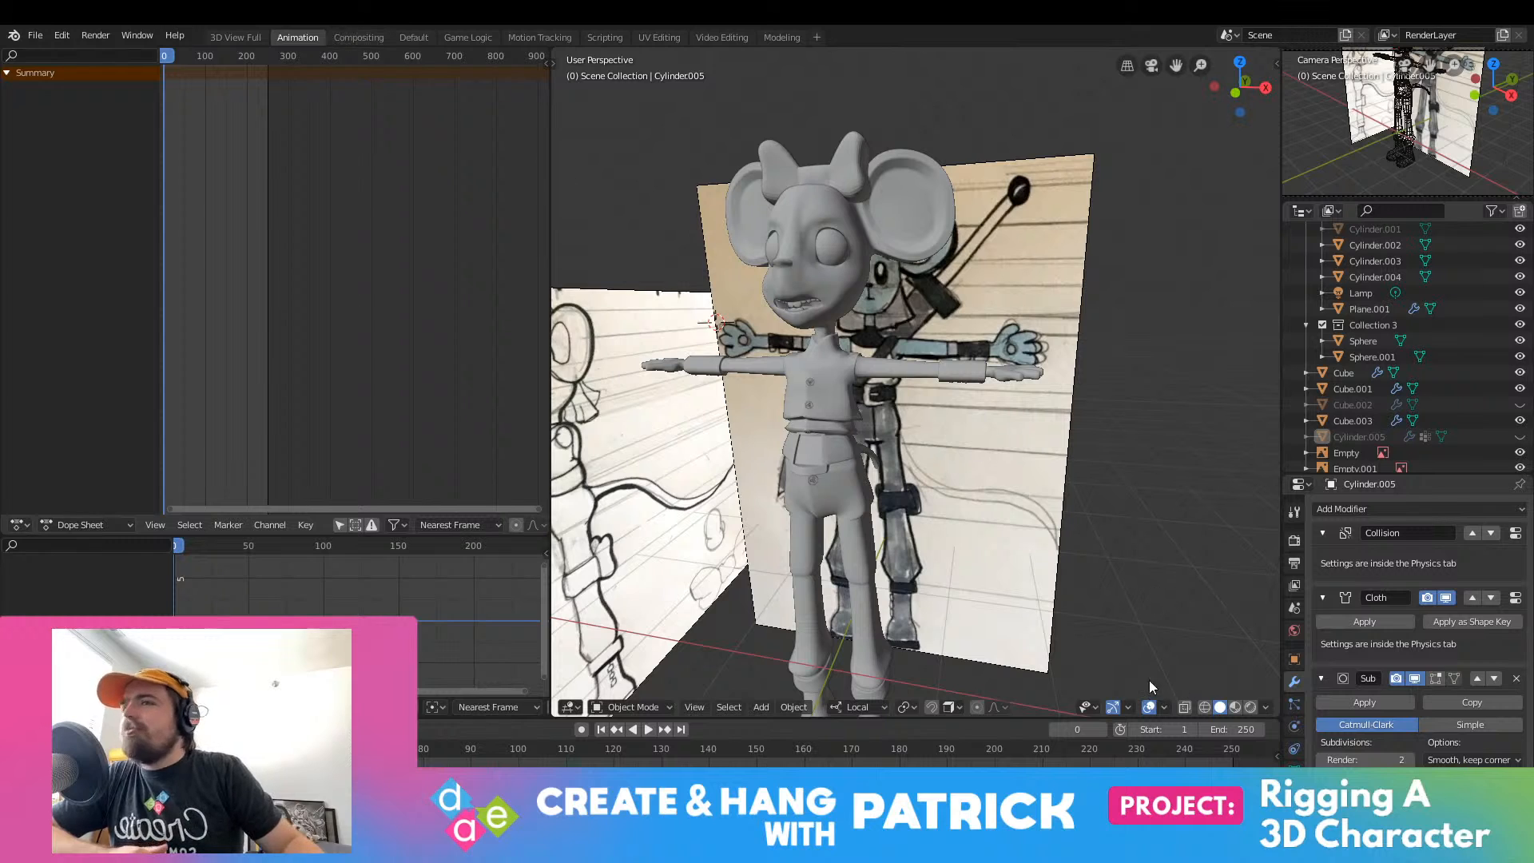
Step: Select the mouse character's body mesh Plane.001 and show it from the front in the Default workspace
{"action": "left_click", "coordinate": [880, 374]}
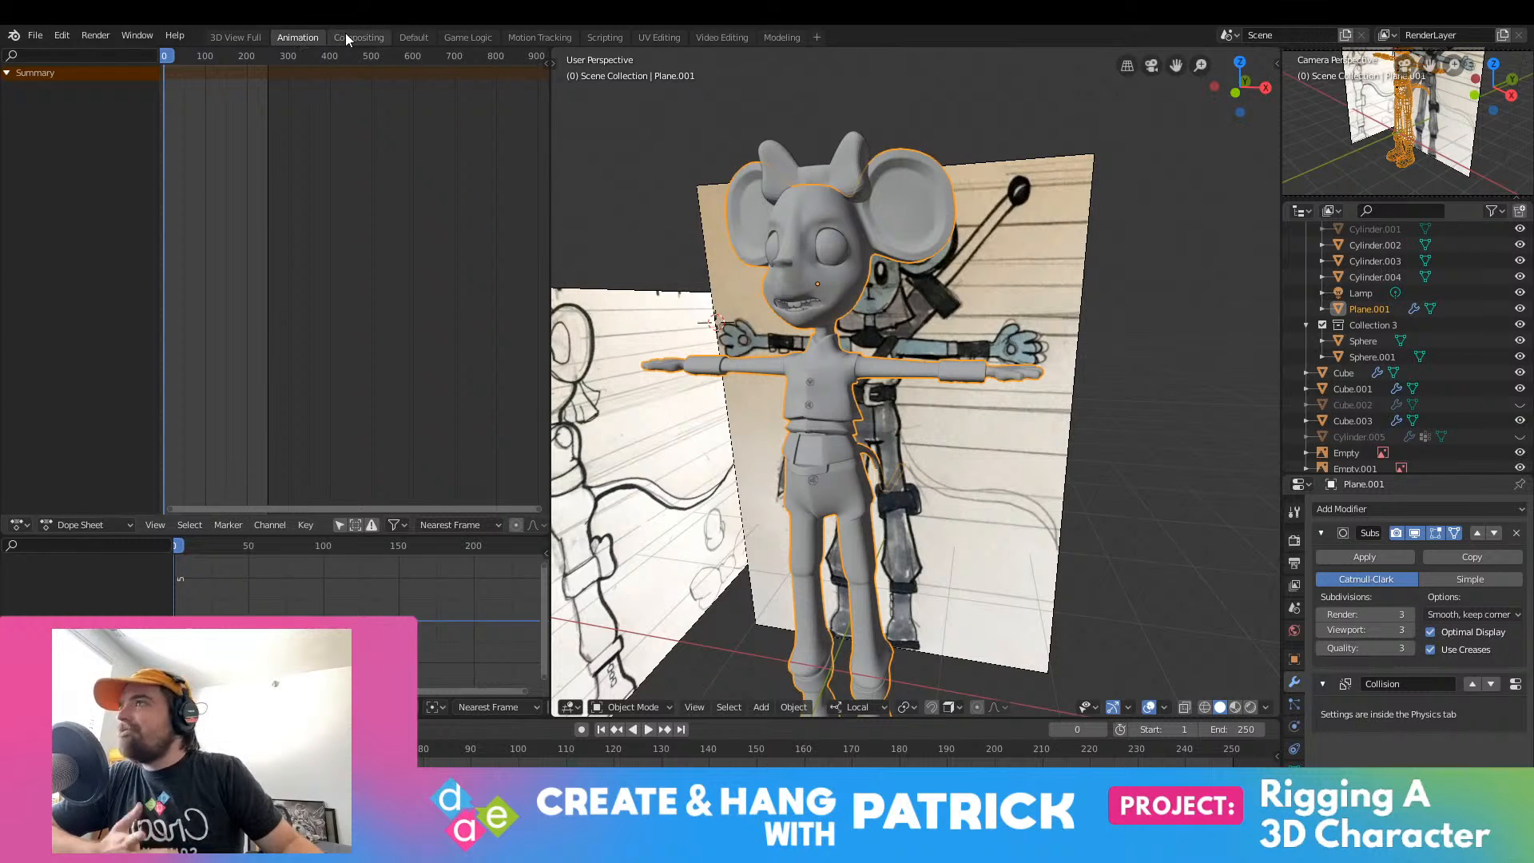
{"action": "left_click", "coordinate": [422, 33]}
{"action": "middle_click_drag", "start_coordinate": [566, 260], "coordinate": [520, 174]}
{"action": "scroll", "coordinate": [519, 175], "scroll_direction": "down", "scroll_amount": 6}
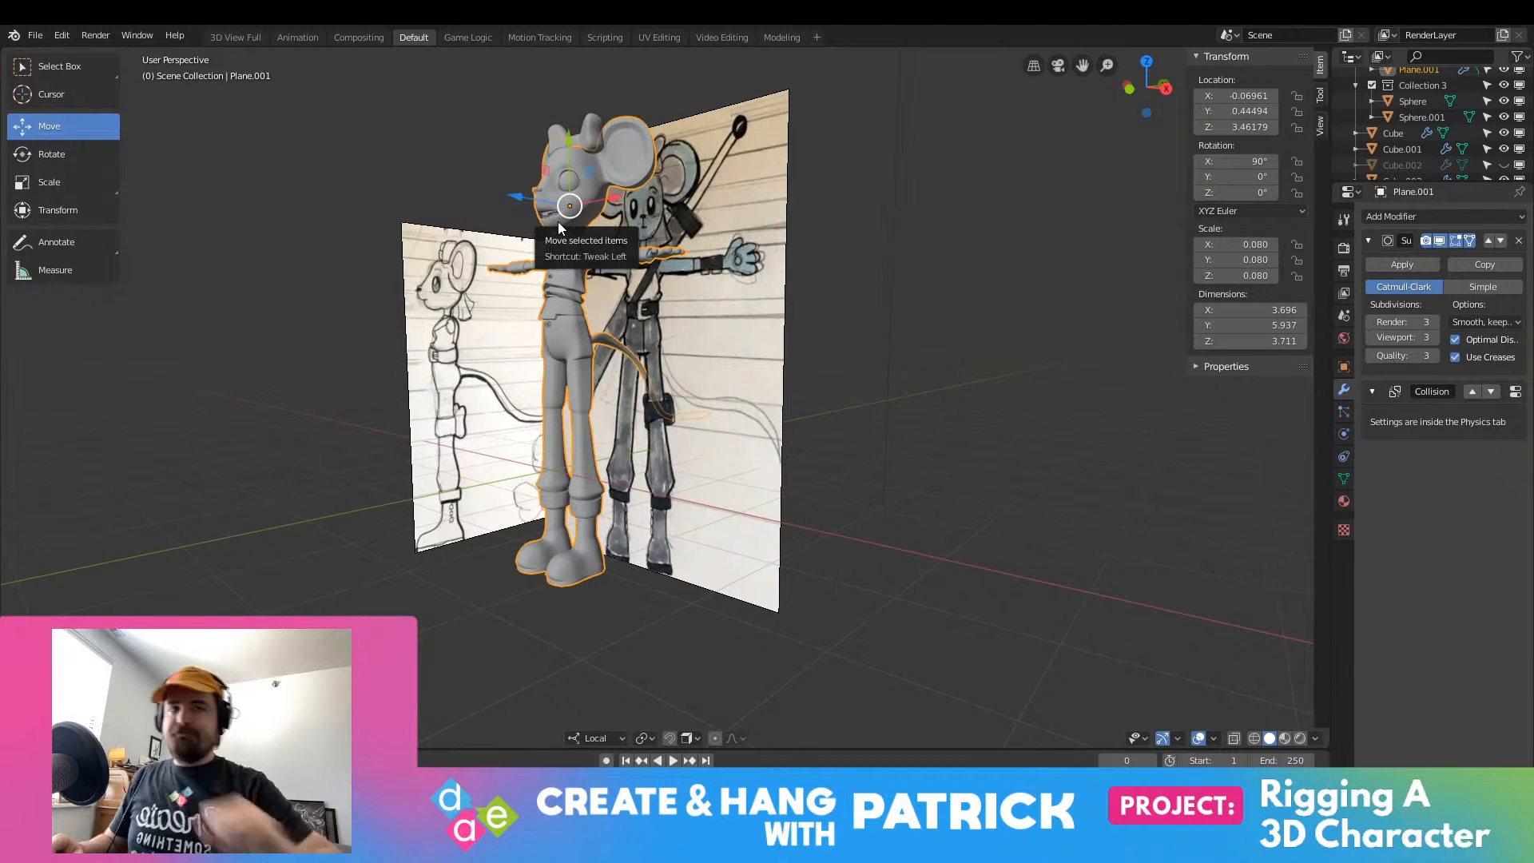
{"action": "middle_click_drag", "start_coordinate": [494, 218], "coordinate": [749, 320]}
{"action": "scroll", "coordinate": [760, 362], "scroll_direction": "up", "scroll_amount": 3}
{"action": "scroll", "coordinate": [763, 375], "scroll_direction": "up", "scroll_amount": 2}
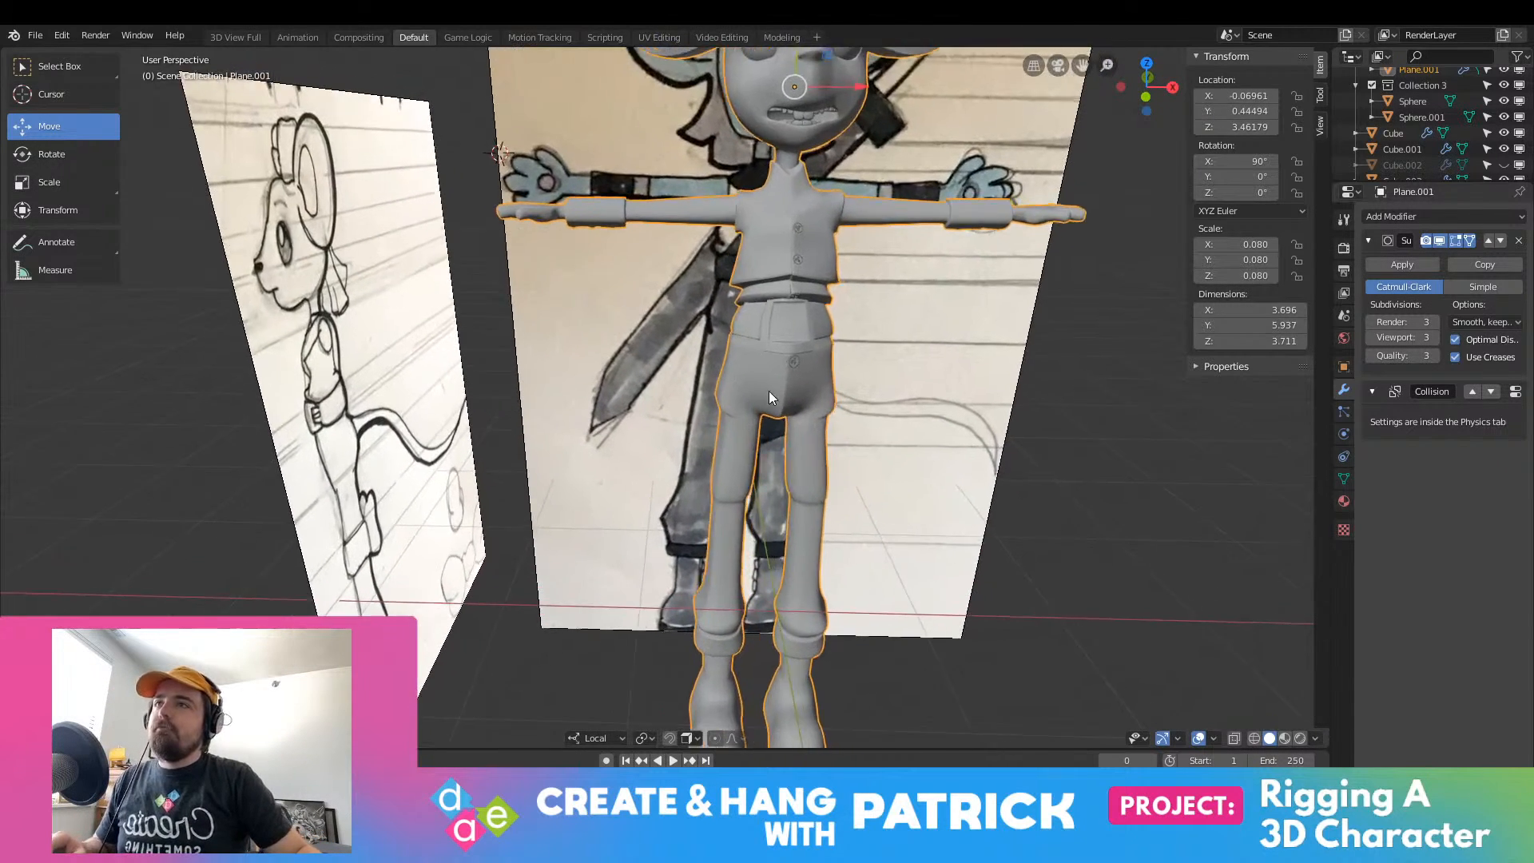
{"action": "scroll", "coordinate": [769, 390], "scroll_direction": "down", "scroll_amount": 4}
{"action": "scroll", "coordinate": [820, 304], "scroll_direction": "up", "scroll_amount": 3}
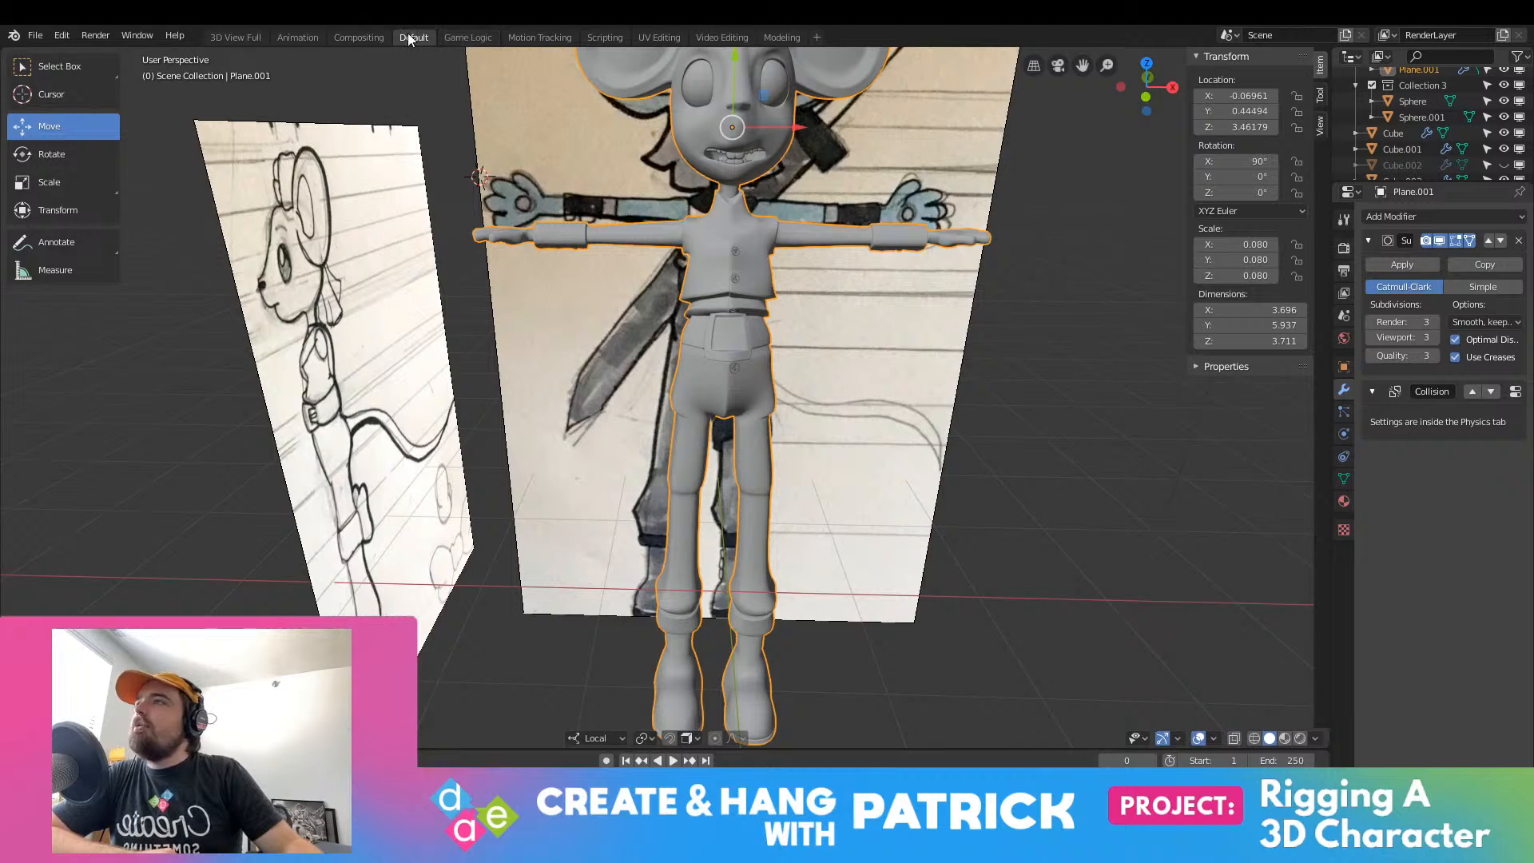
{"action": "left_click", "coordinate": [352, 38]}
{"action": "left_click", "coordinate": [445, 35]}
{"action": "left_click", "coordinate": [367, 37]}
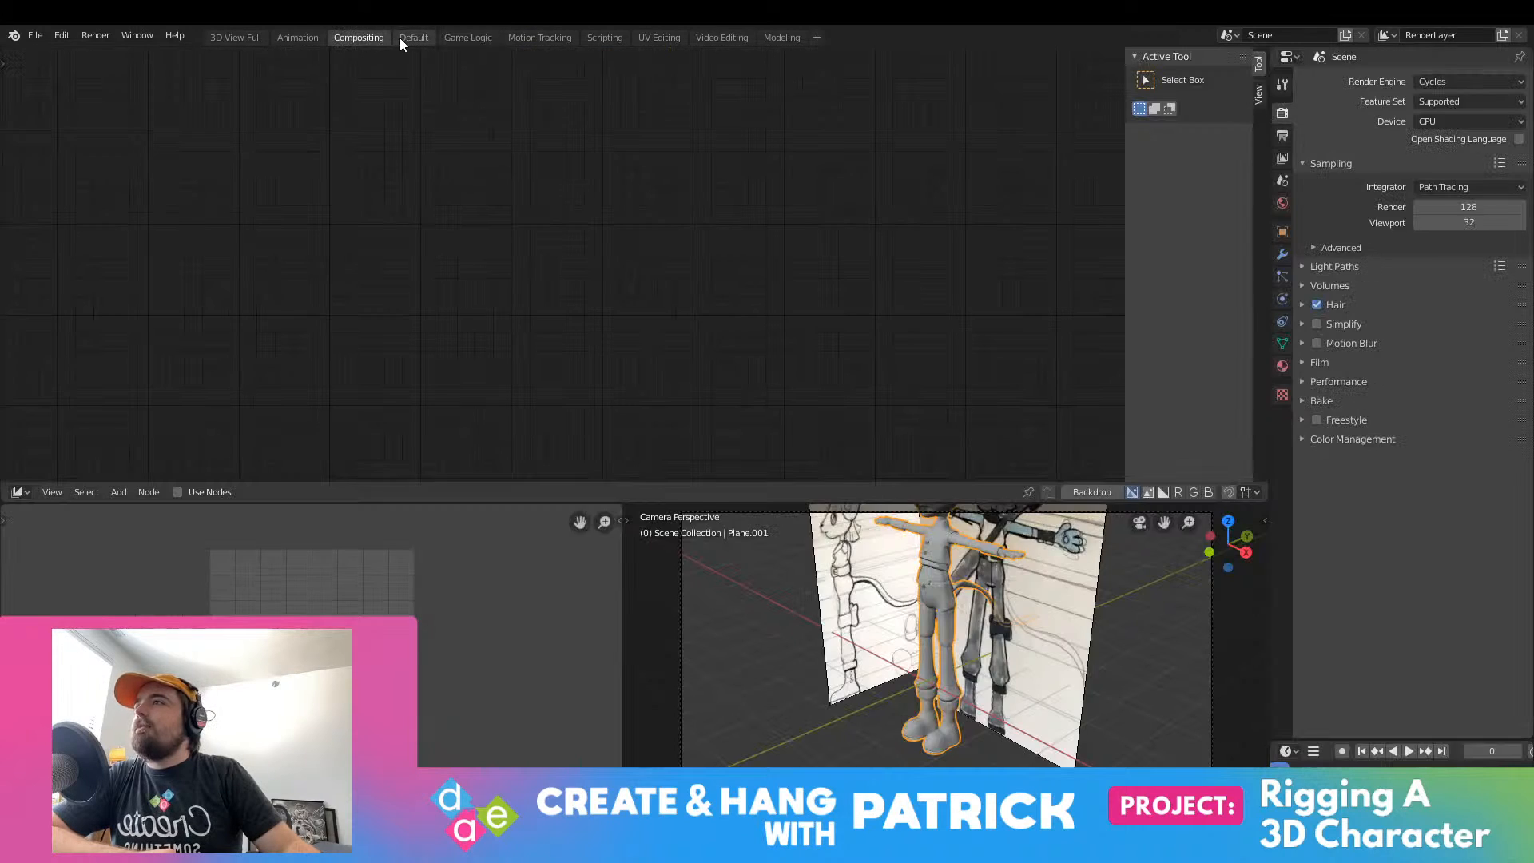
{"action": "left_click", "coordinate": [406, 37]}
{"action": "scroll", "coordinate": [517, 175], "scroll_direction": "down", "scroll_amount": 3}
{"action": "scroll", "coordinate": [516, 176], "scroll_direction": "up", "scroll_amount": 2}
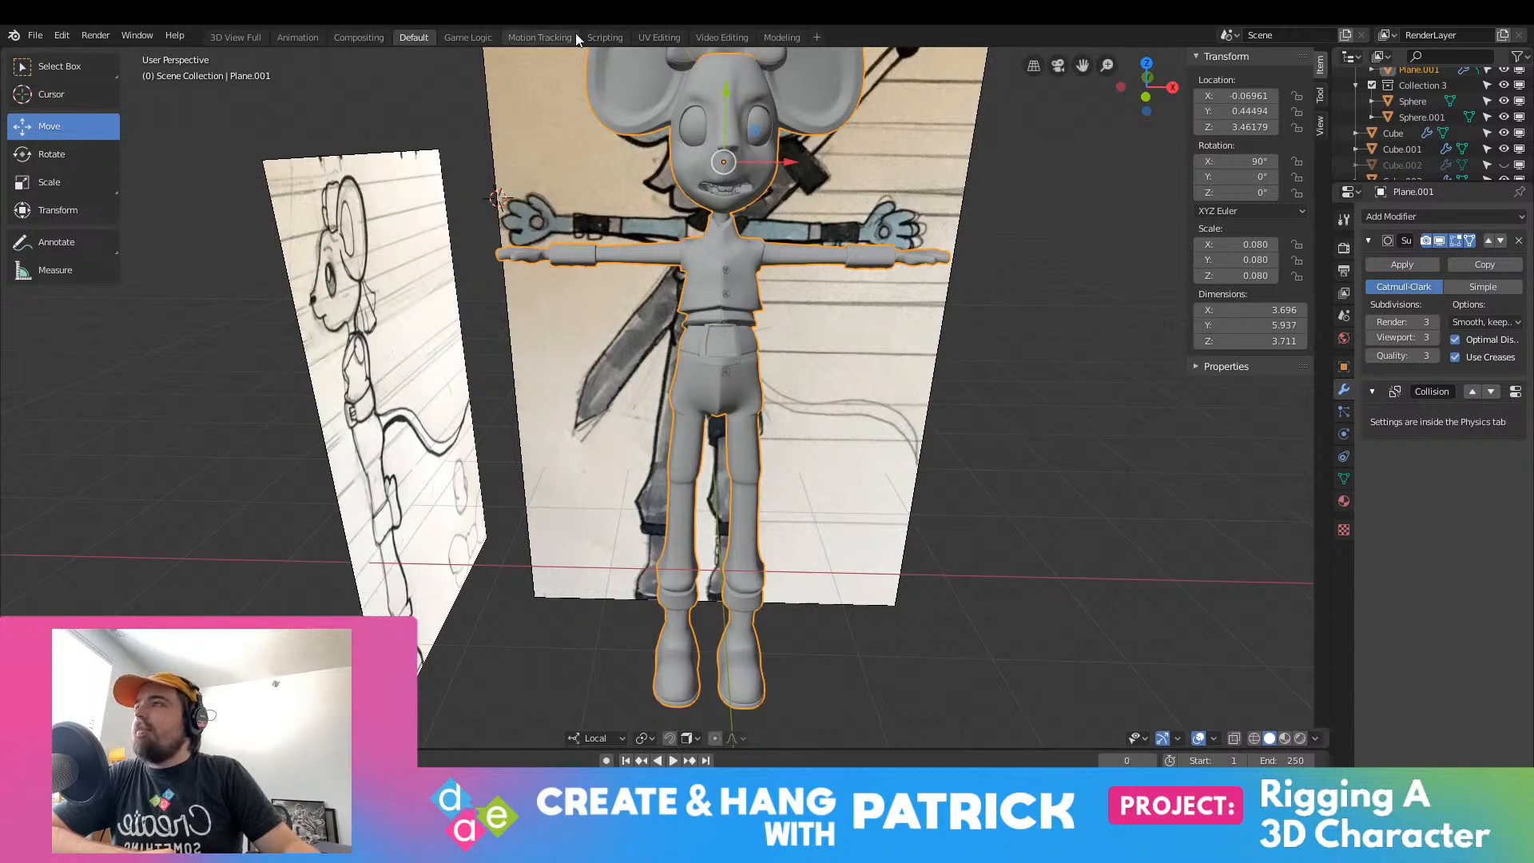
{"action": "middle_click_drag", "start_coordinate": [787, 249], "coordinate": [837, 231]}
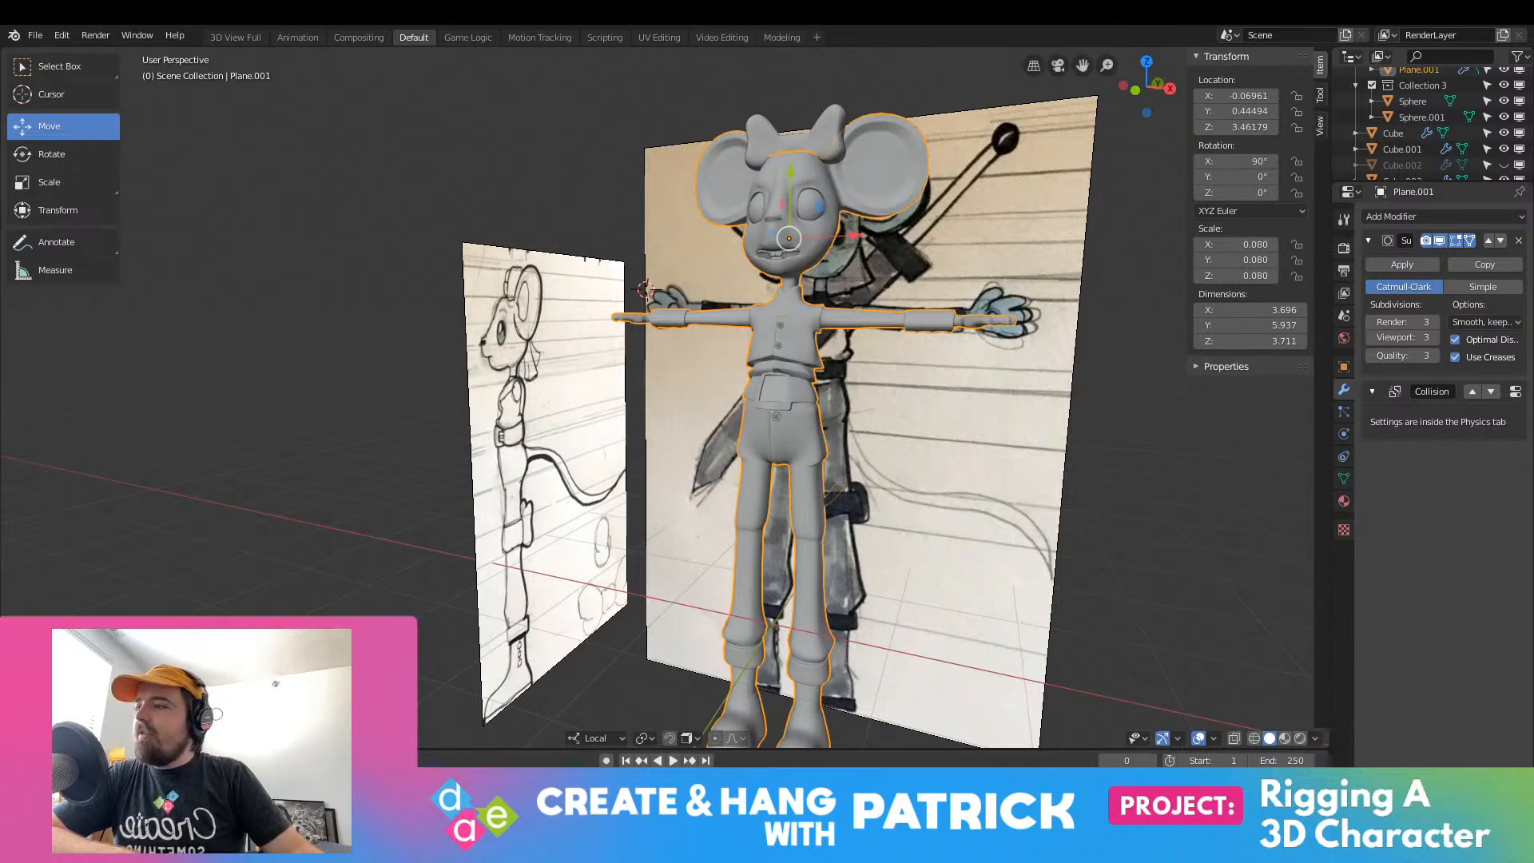
{"action": "key", "text": "shift+a"}
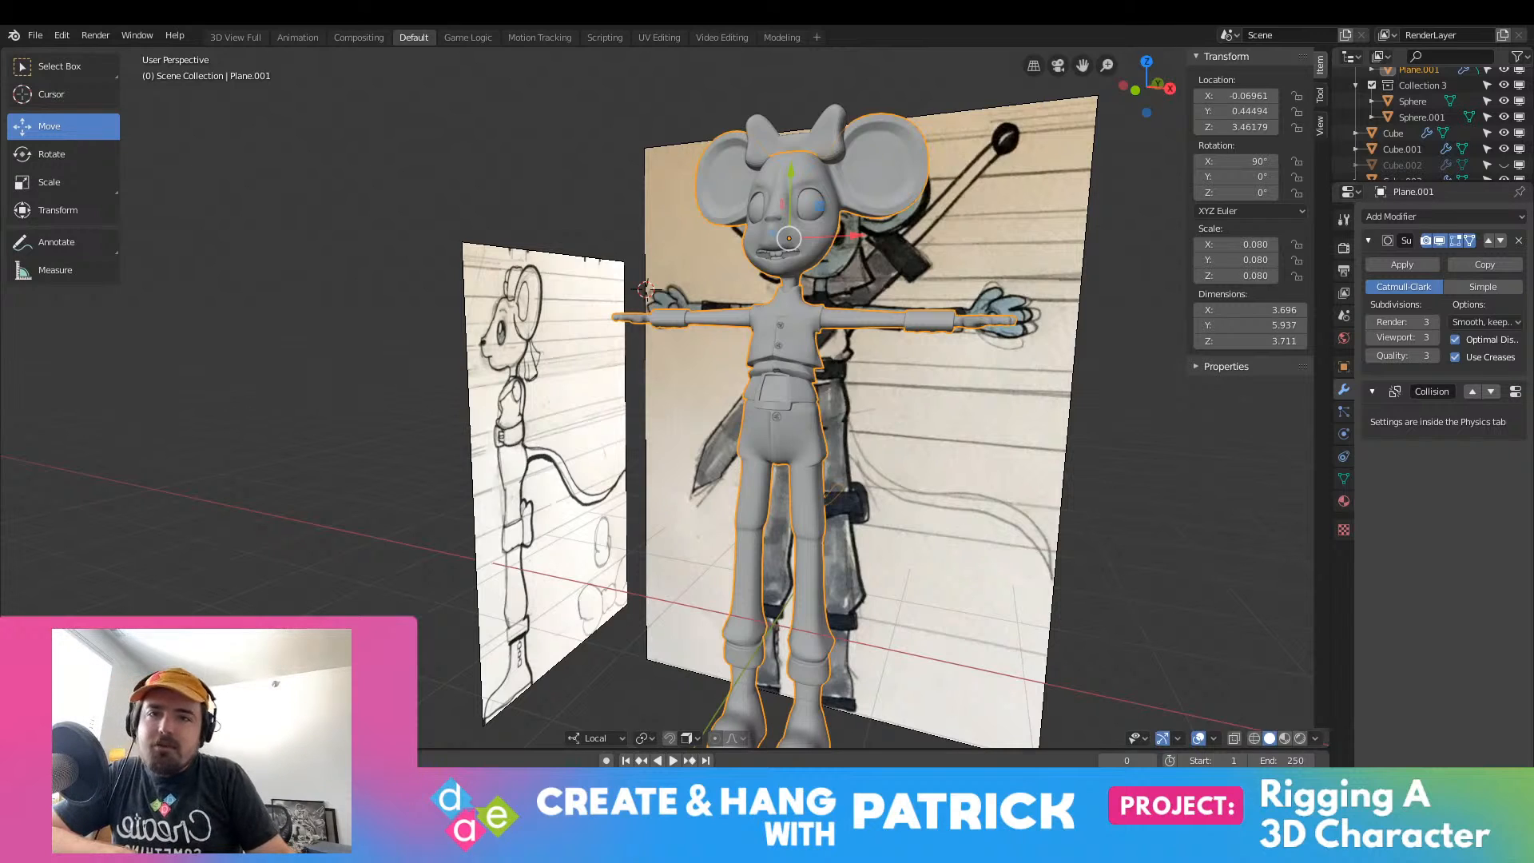
Step: Look through the viewport's shading and object type visibility options and compare the display with X-ray on and off
{"action": "left_click", "coordinate": [1316, 738]}
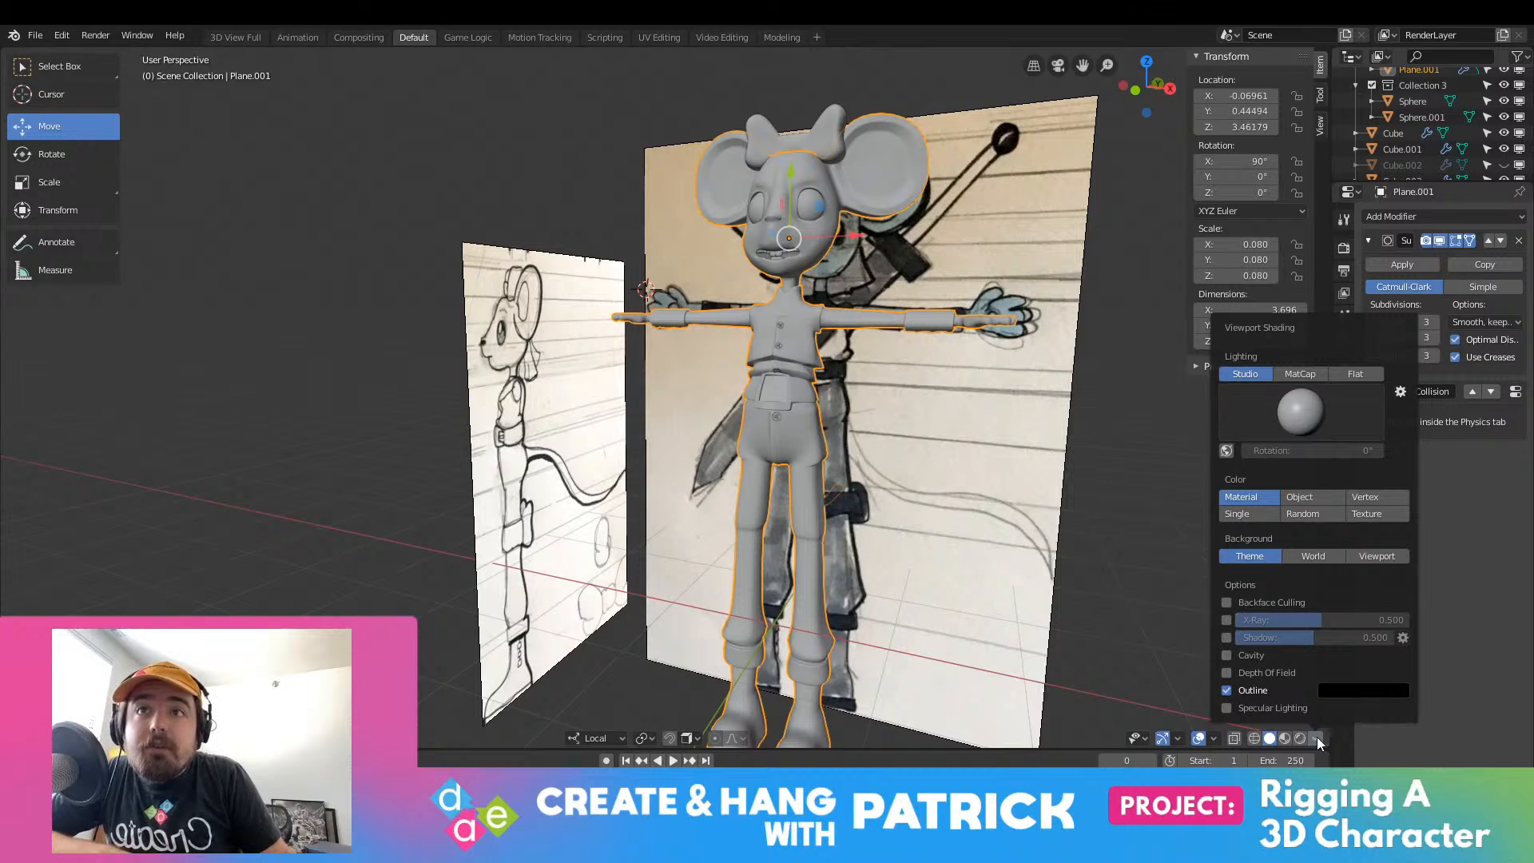
{"action": "left_click", "coordinate": [1148, 741]}
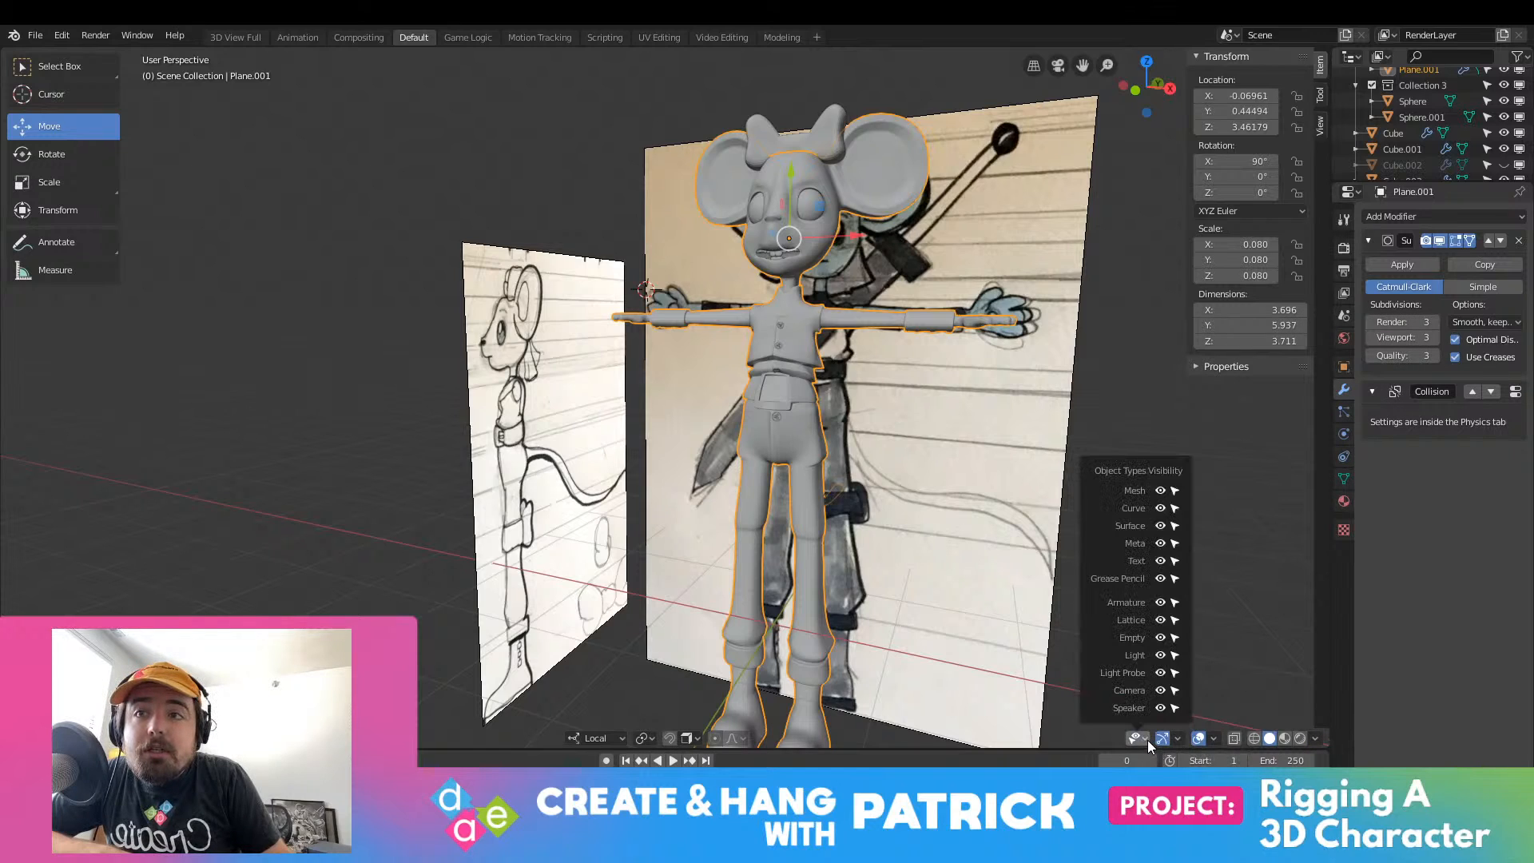
{"action": "left_click", "coordinate": [1234, 738]}
{"action": "left_click", "coordinate": [1234, 736]}
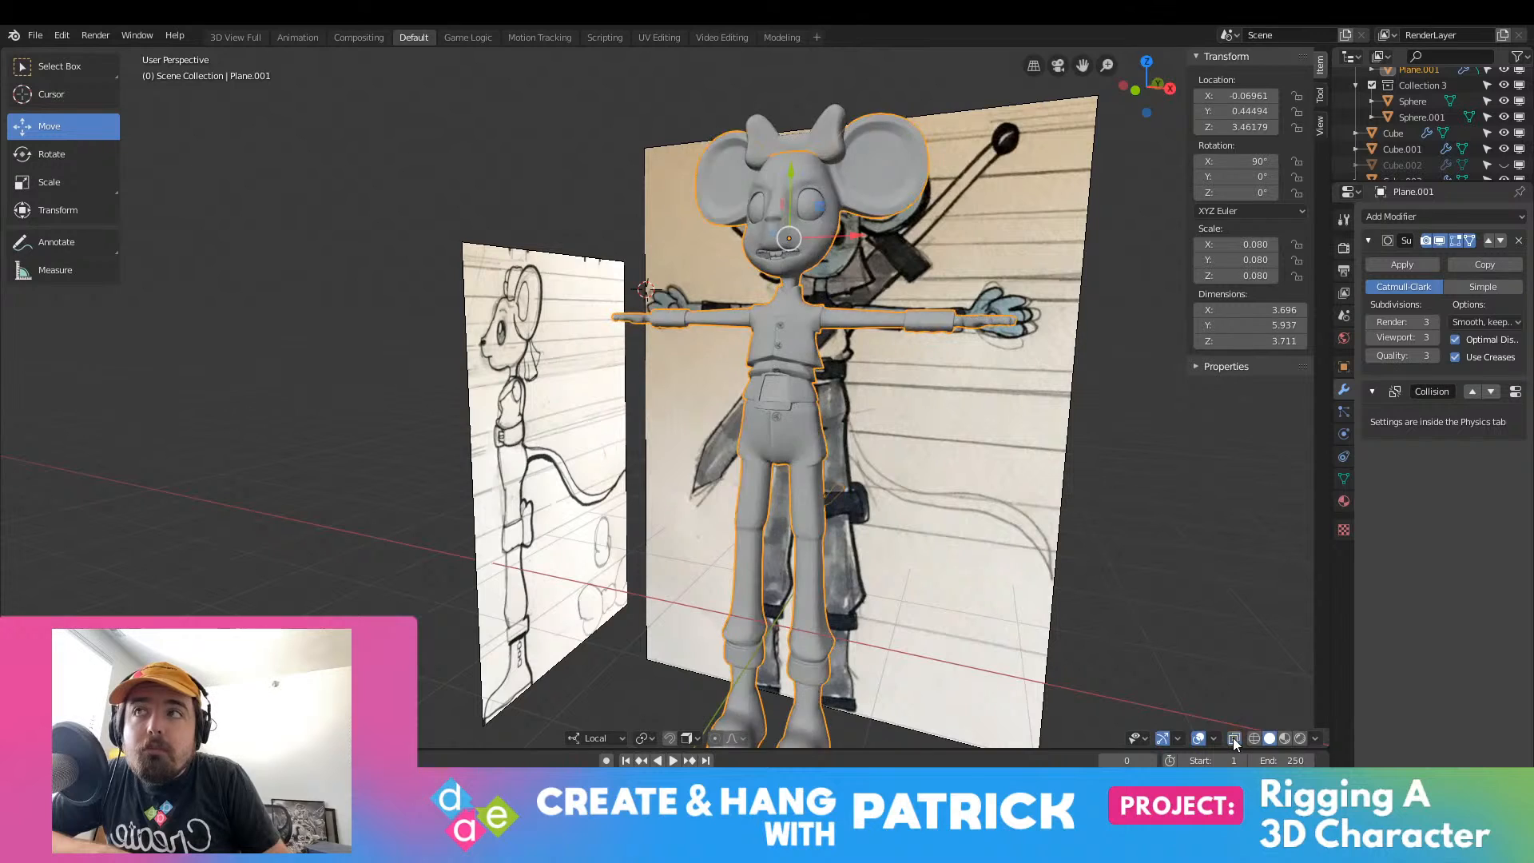
{"action": "left_click", "coordinate": [1234, 737]}
{"action": "left_click", "coordinate": [1234, 737]}
{"action": "left_click", "coordinate": [1234, 737]}
{"action": "left_click", "coordinate": [1234, 737]}
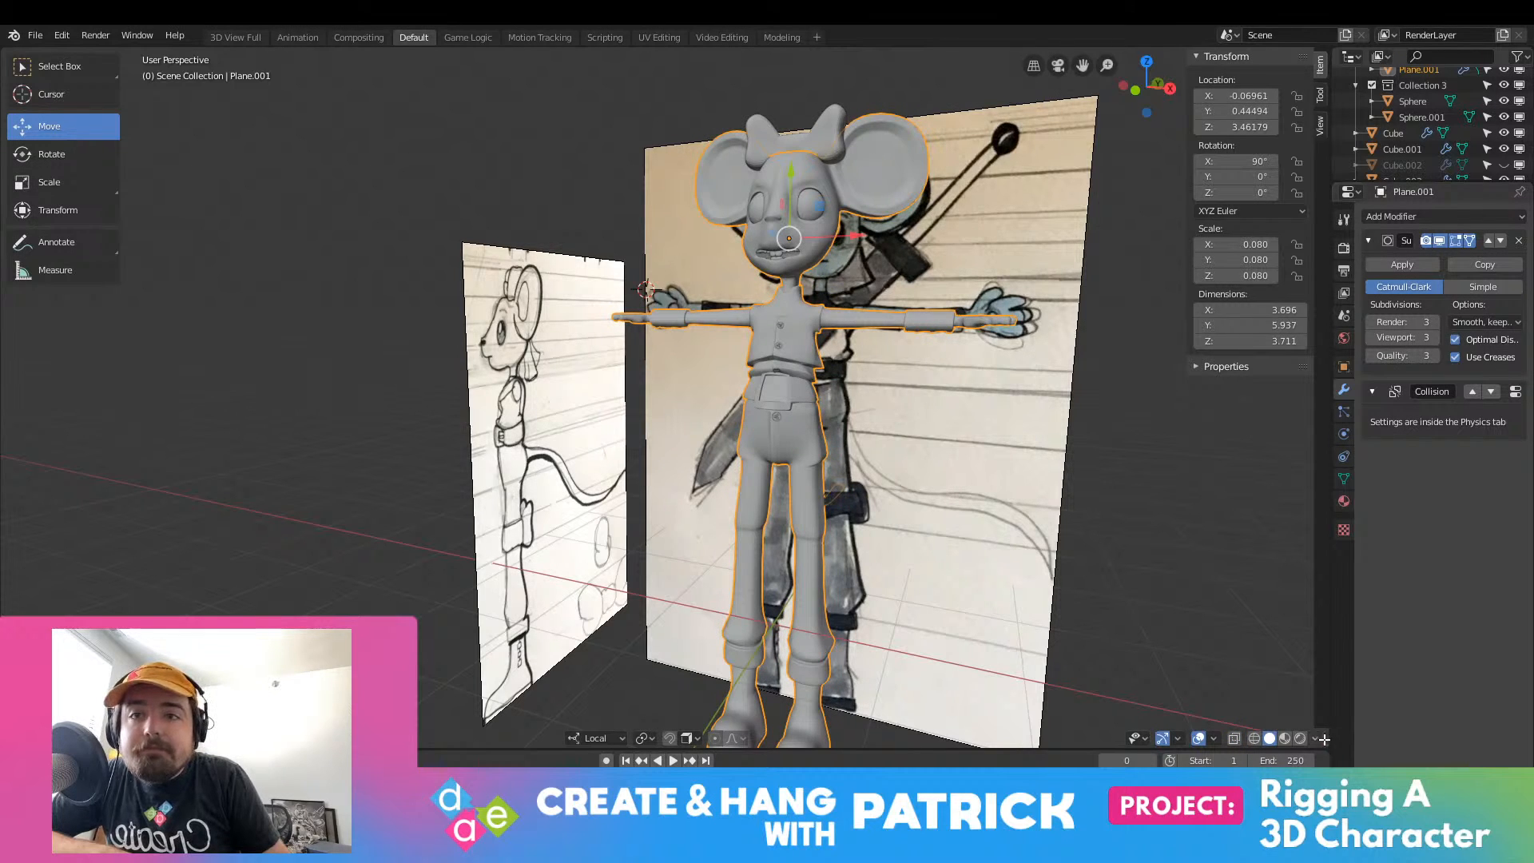
{"action": "left_click", "coordinate": [1316, 739]}
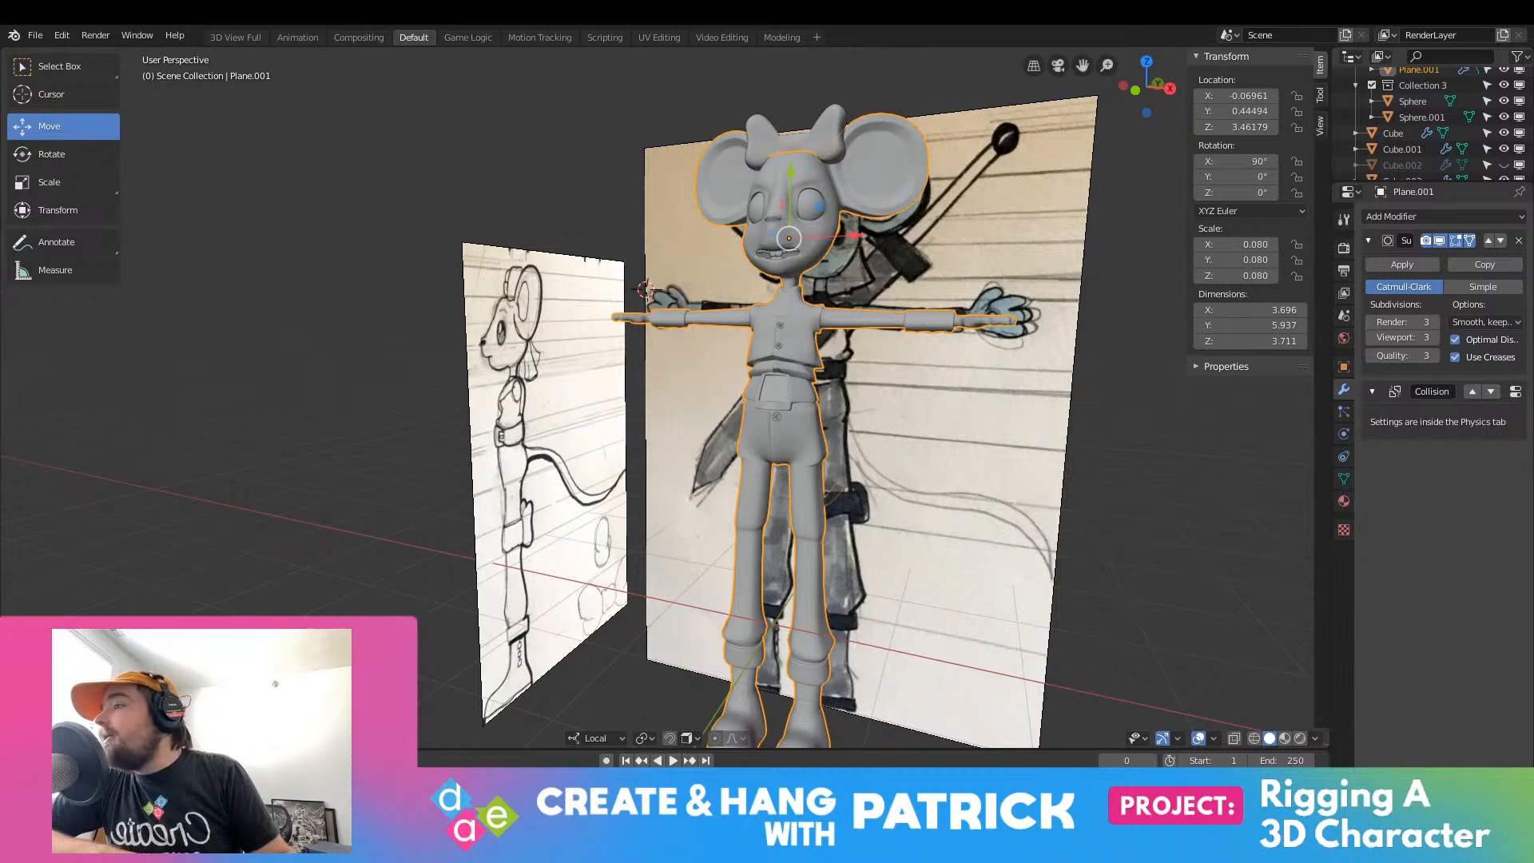
Step: Add an armature to the scene at the 3D cursor
{"action": "key", "text": "shift+a"}
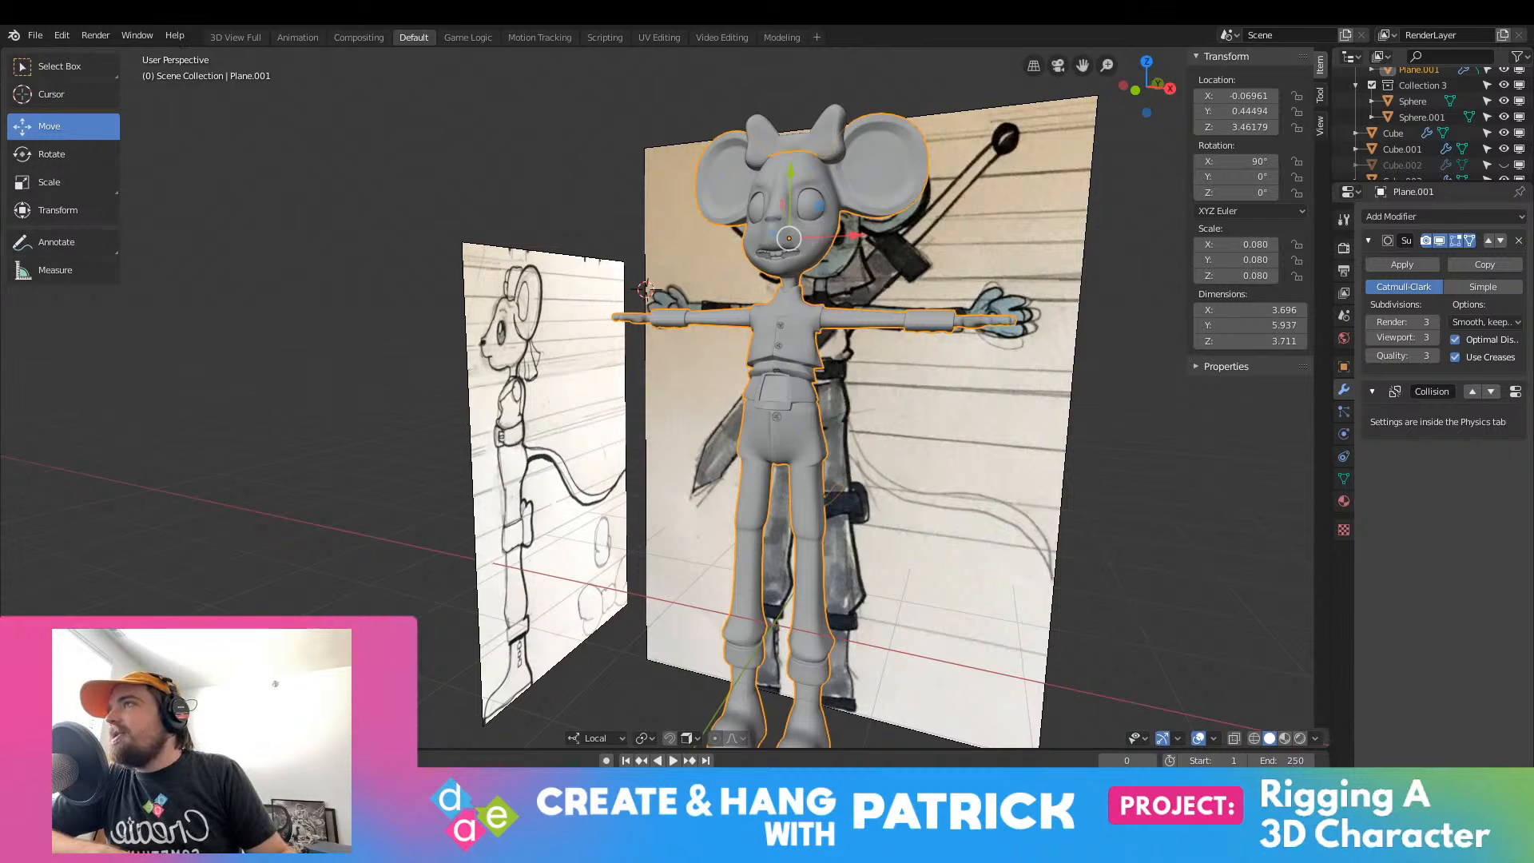
{"action": "key", "text": "shift+a"}
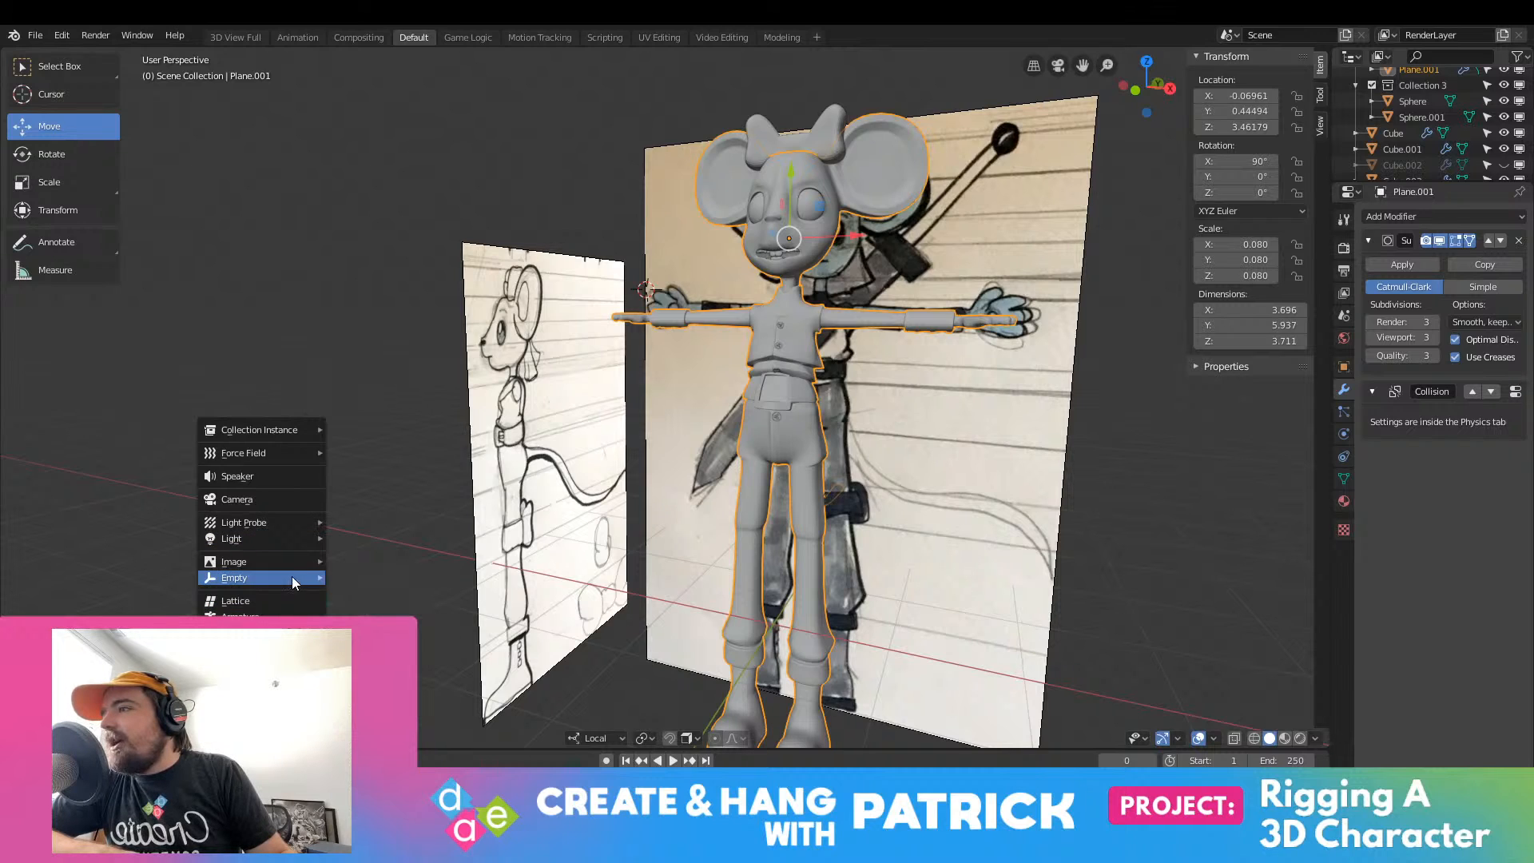
{"action": "left_click", "coordinate": [240, 614]}
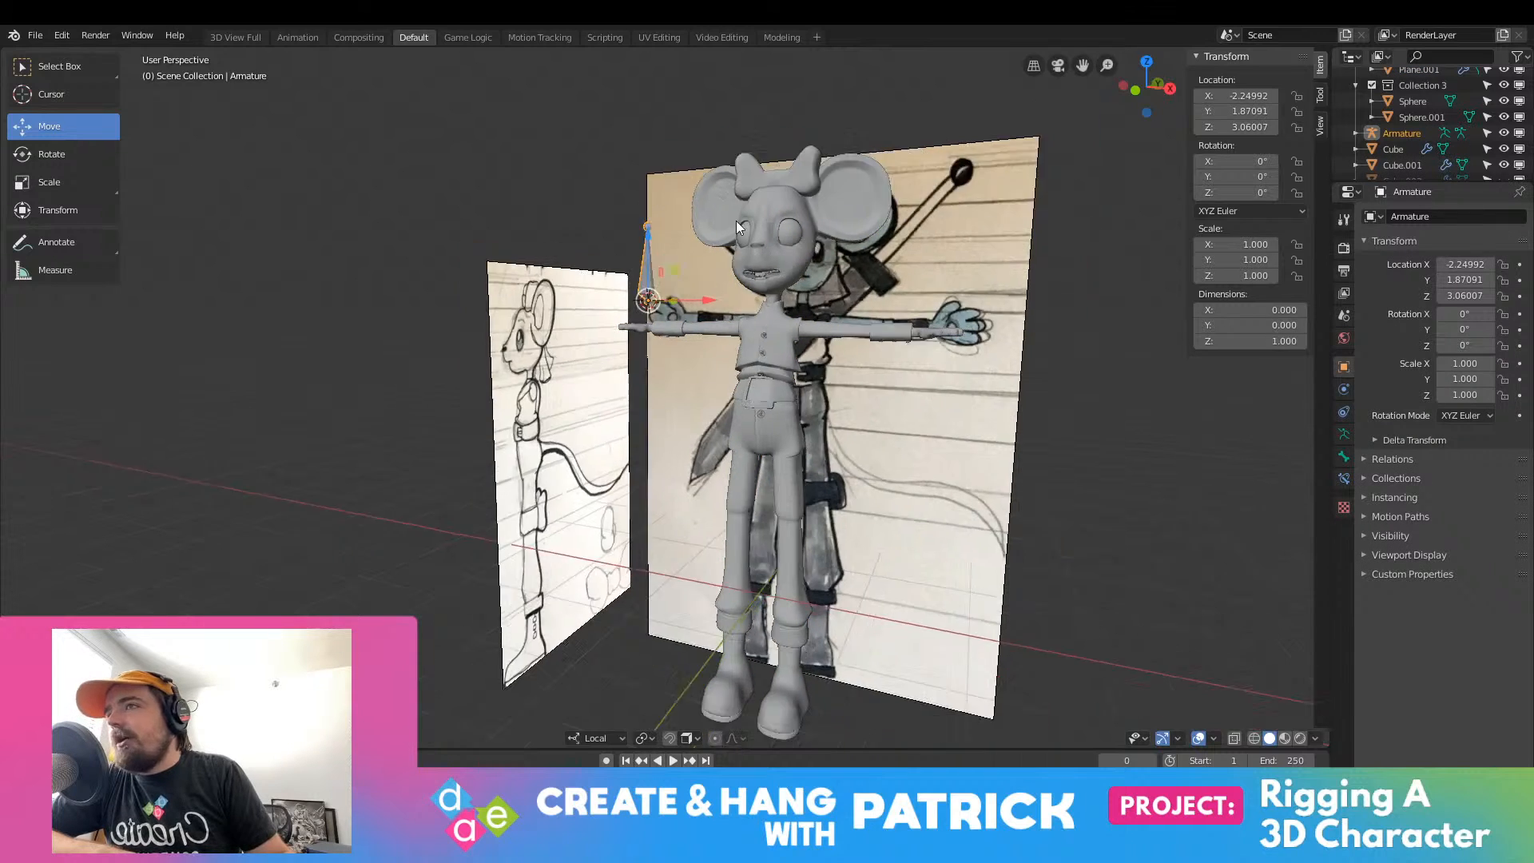
Step: Move the armature to the mouse character's hips in the front view, at about X 0.015 and Z 1.55
{"action": "scroll", "coordinate": [780, 276], "scroll_direction": "up", "scroll_amount": 3}
{"action": "left_click_drag", "start_coordinate": [781, 277], "coordinate": [724, 487]}
{"action": "scroll", "coordinate": [683, 229], "scroll_direction": "down", "scroll_amount": 2}
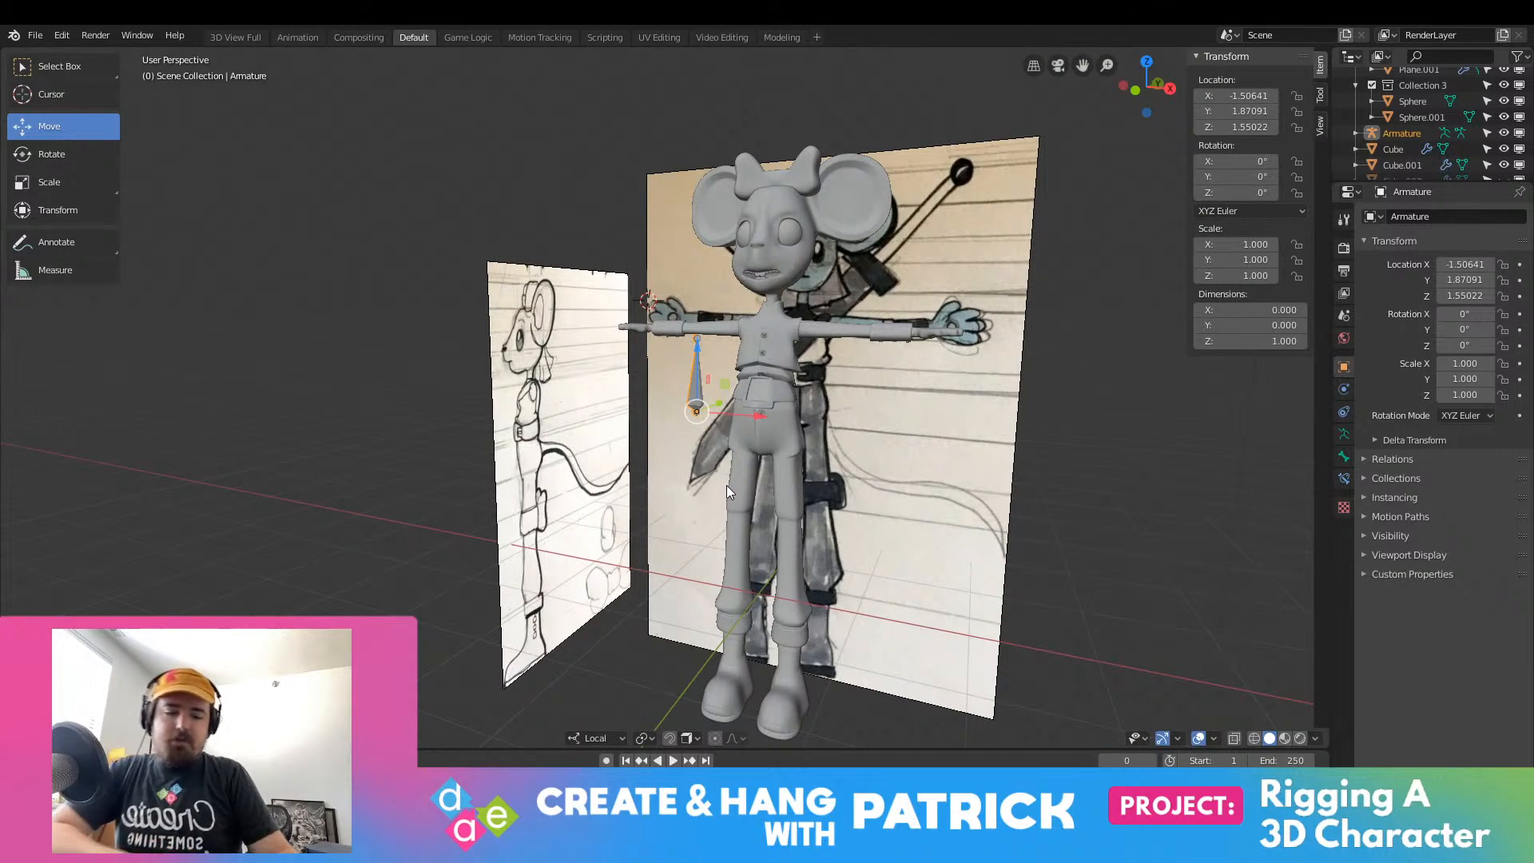
{"action": "key", "text": "KP_1"}
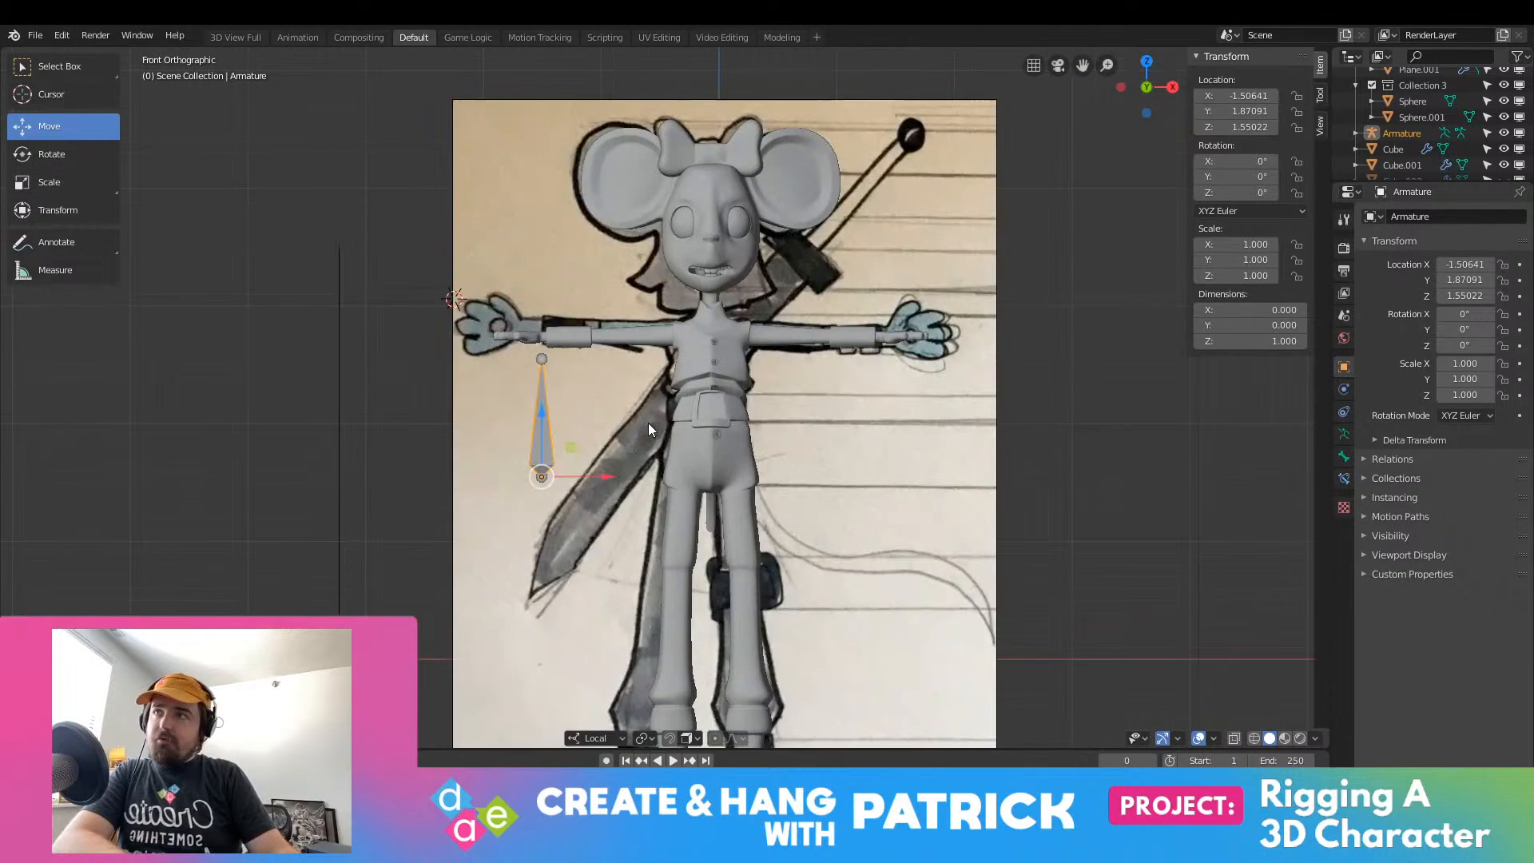
{"action": "scroll", "coordinate": [592, 471], "scroll_direction": "up", "scroll_amount": 1}
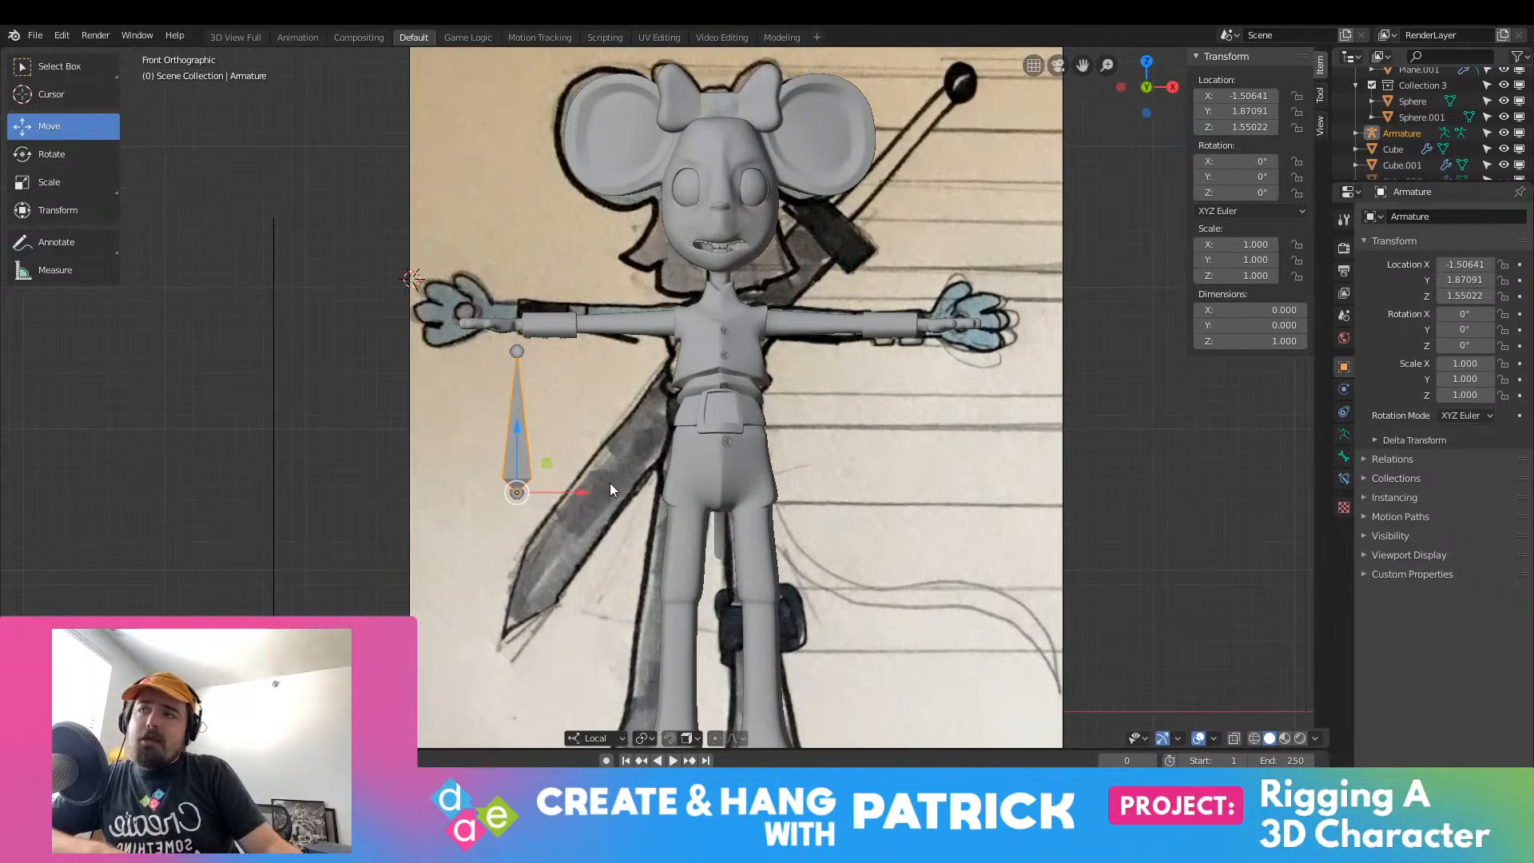
{"action": "left_click_drag", "start_coordinate": [611, 483], "coordinate": [804, 505]}
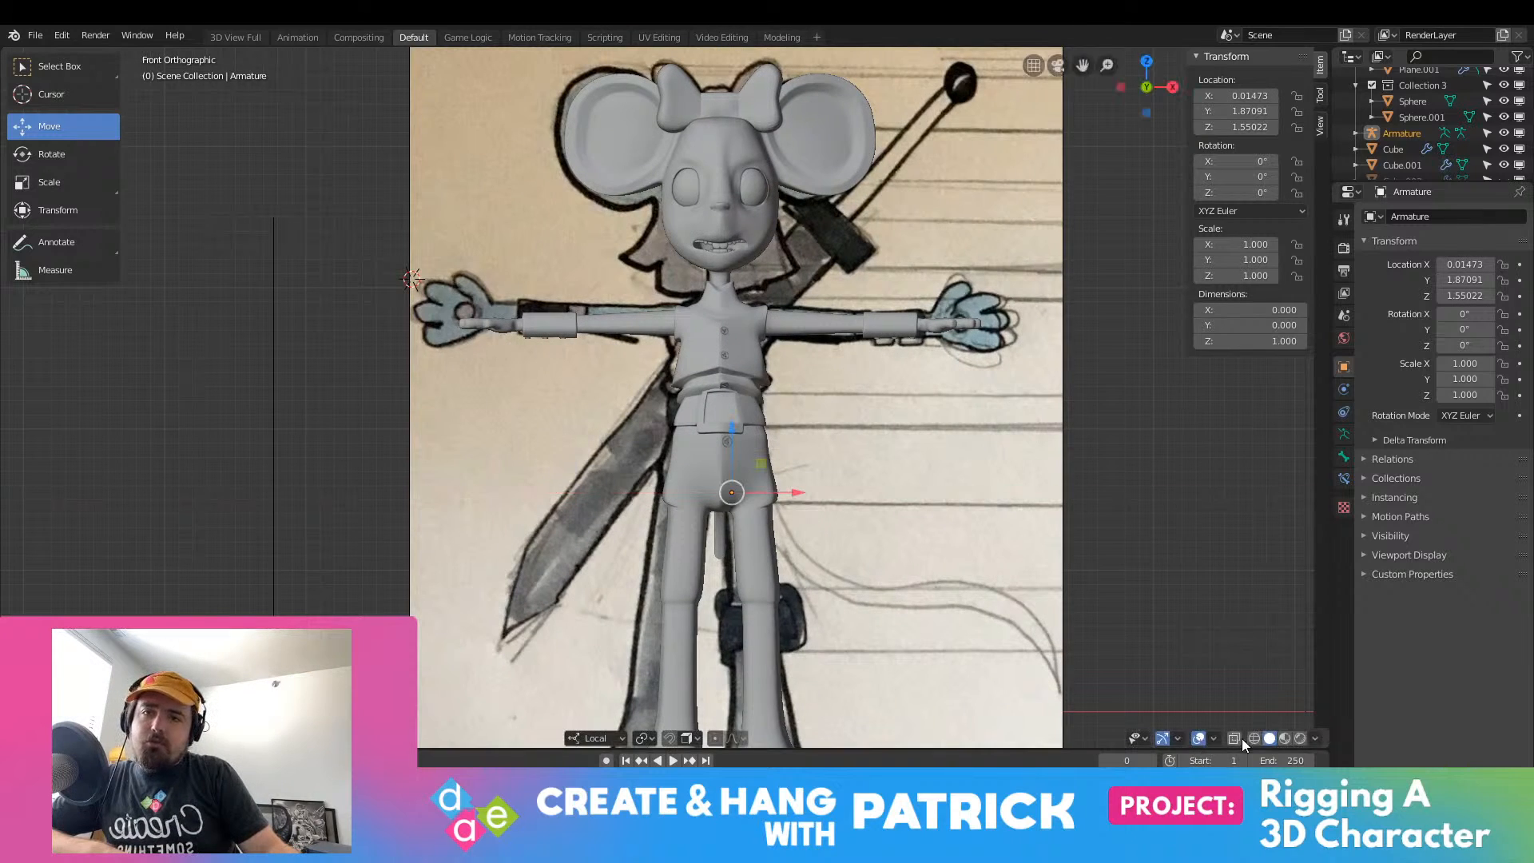
Step: Display the viewport in wireframe so the bone can be seen through the character's mesh
{"action": "left_click", "coordinate": [1257, 737]}
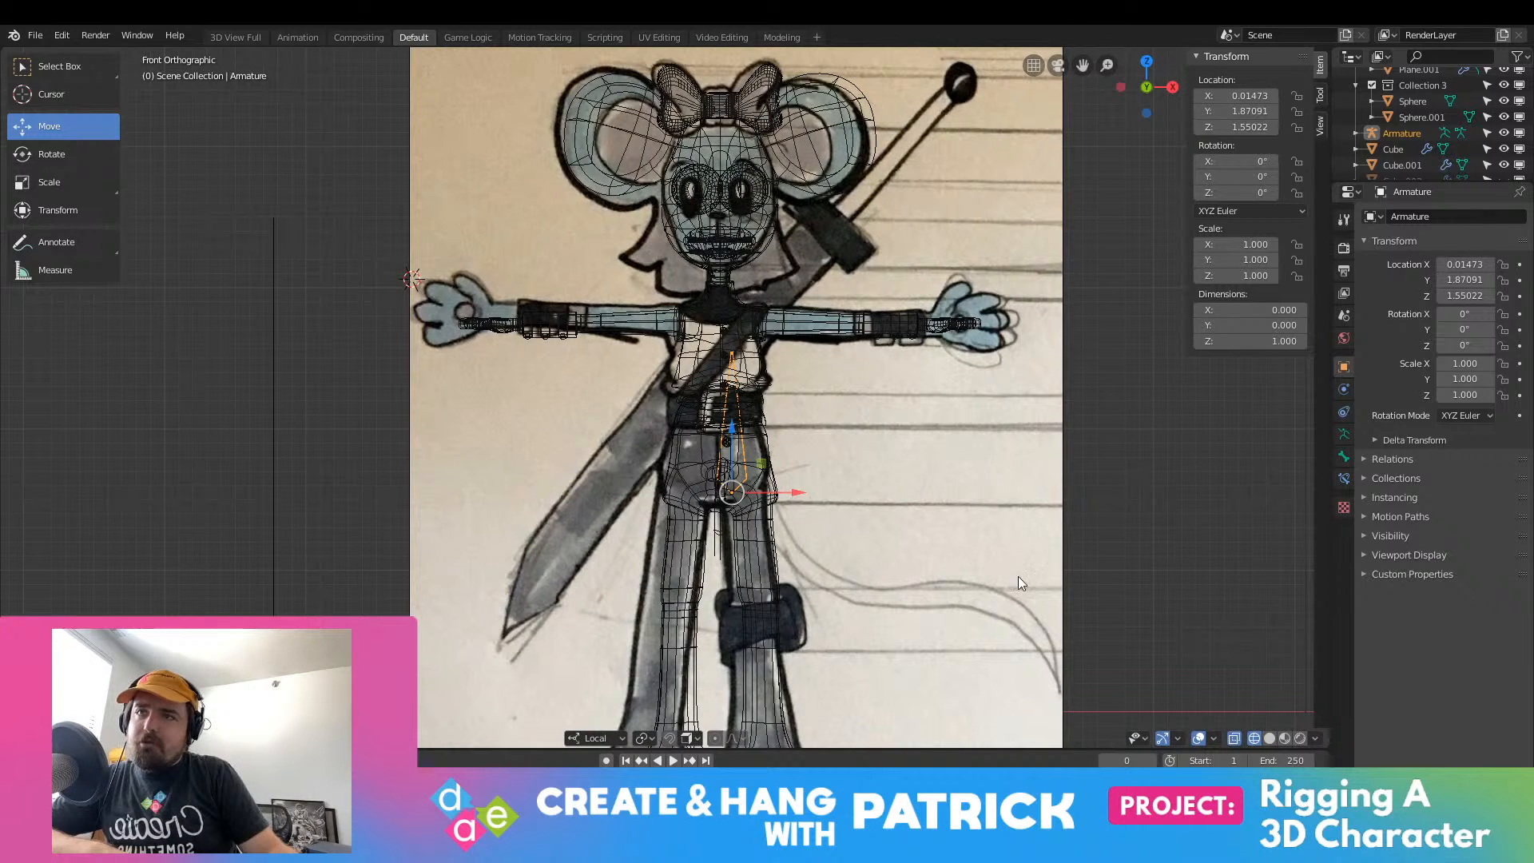
{"action": "left_click", "coordinate": [1270, 736]}
{"action": "left_click", "coordinate": [1239, 736]}
{"action": "left_click", "coordinate": [1241, 735]}
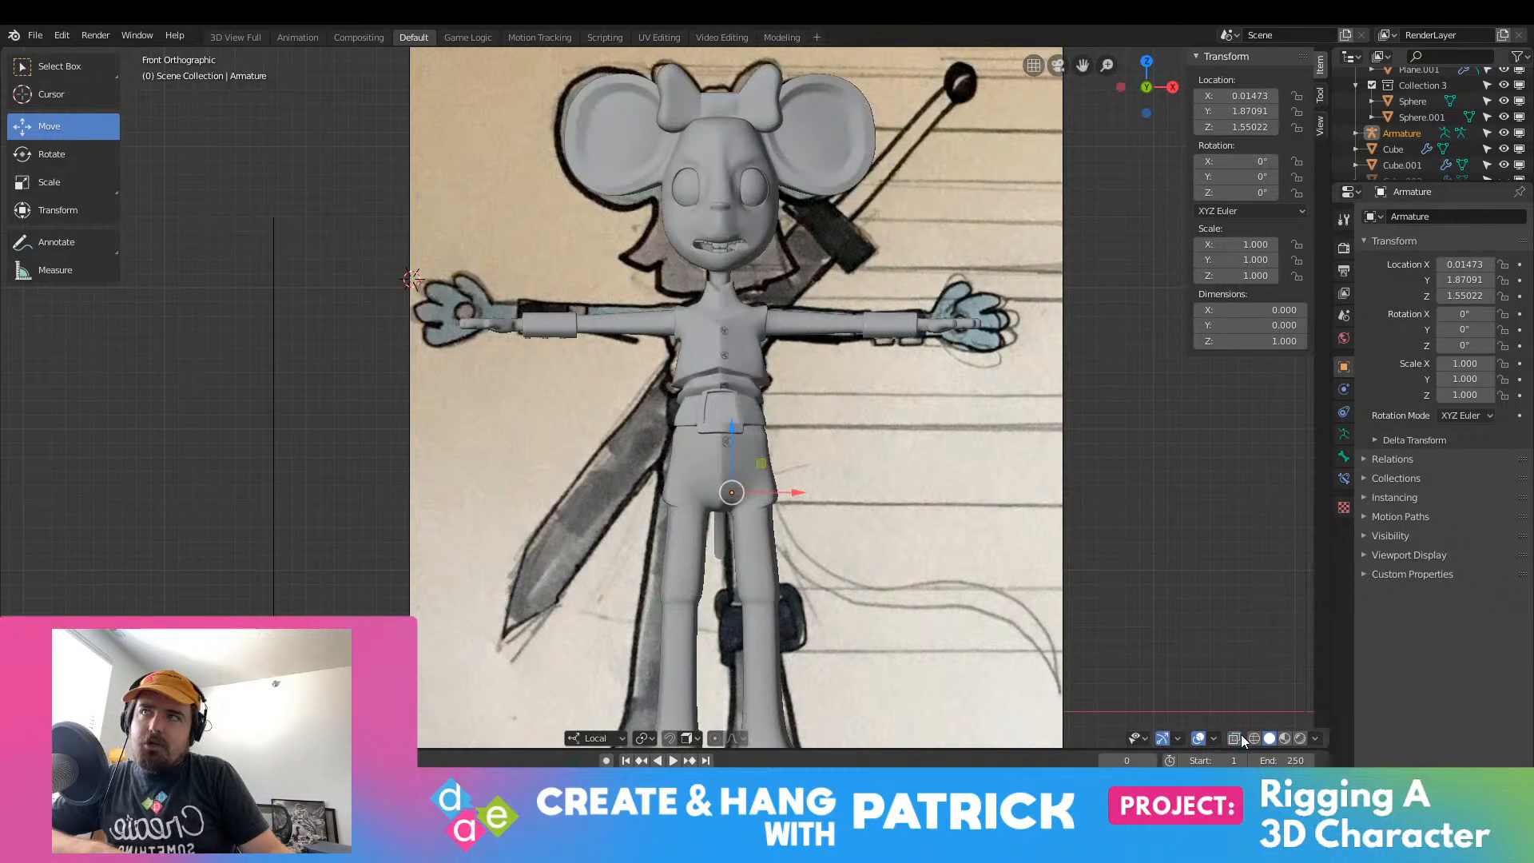
{"action": "left_click", "coordinate": [1283, 737]}
{"action": "left_click", "coordinate": [1267, 739]}
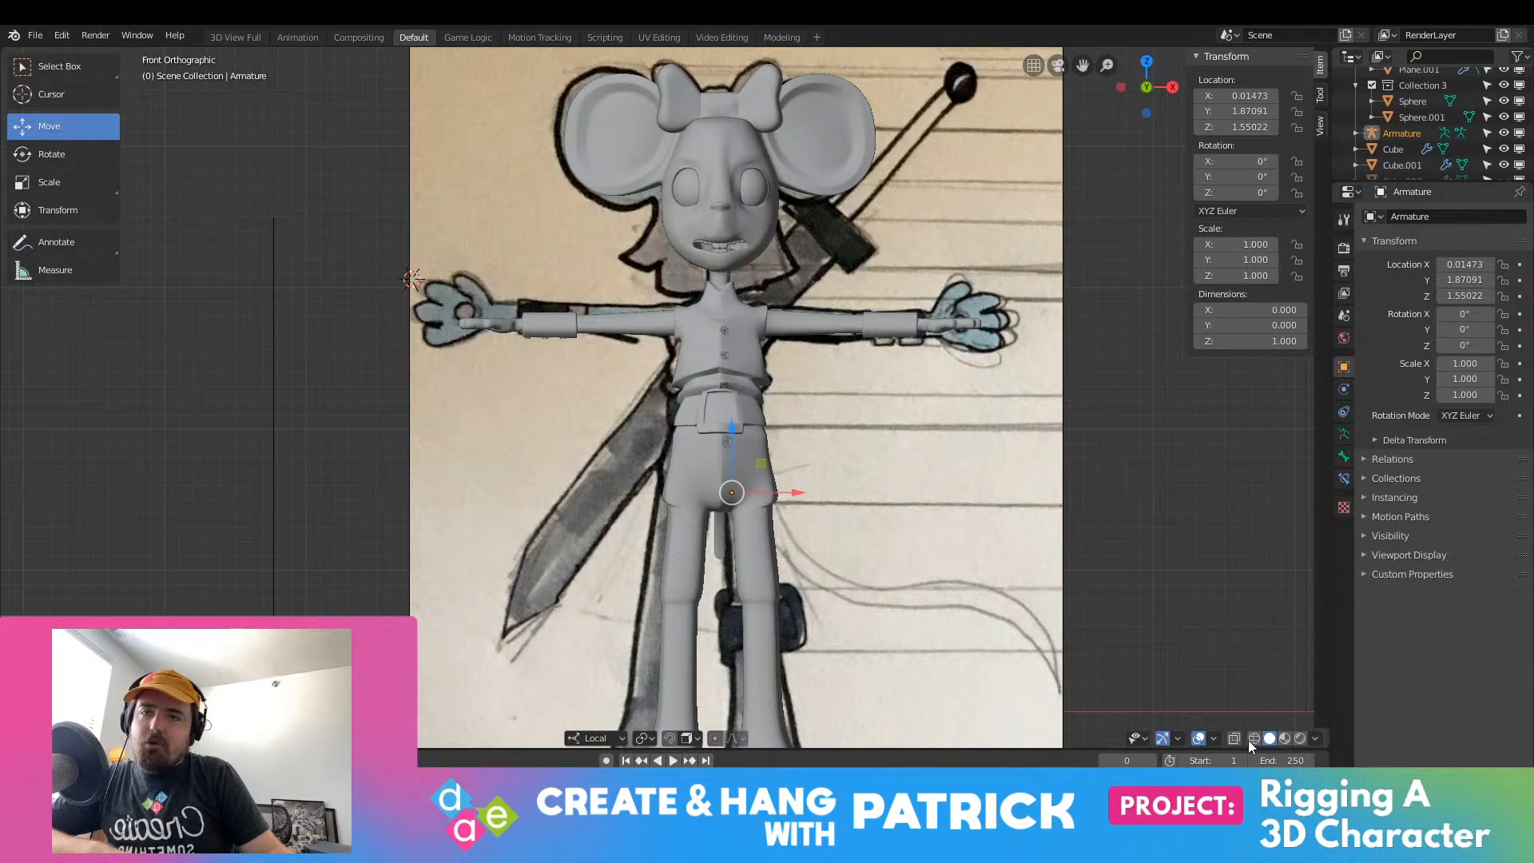
{"action": "left_click", "coordinate": [1256, 736]}
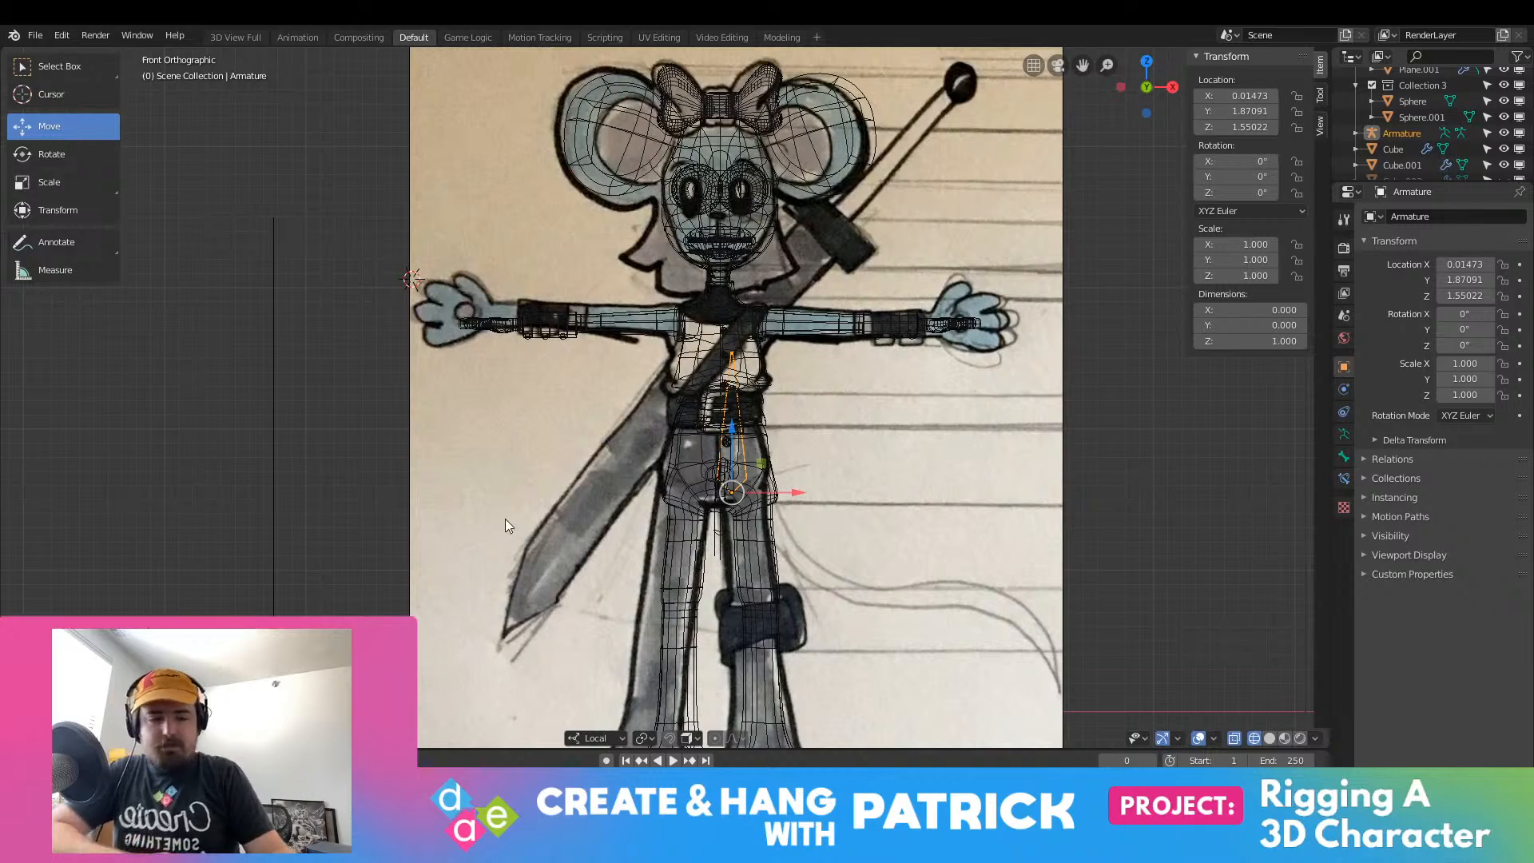
Step: Select the body mesh Plane.001 in the right side view and look through its particle, material and constraint settings and the scene's output and world settings
{"action": "key", "text": "KP_3"}
{"action": "scroll", "coordinate": [941, 544], "scroll_direction": "up", "scroll_amount": 2}
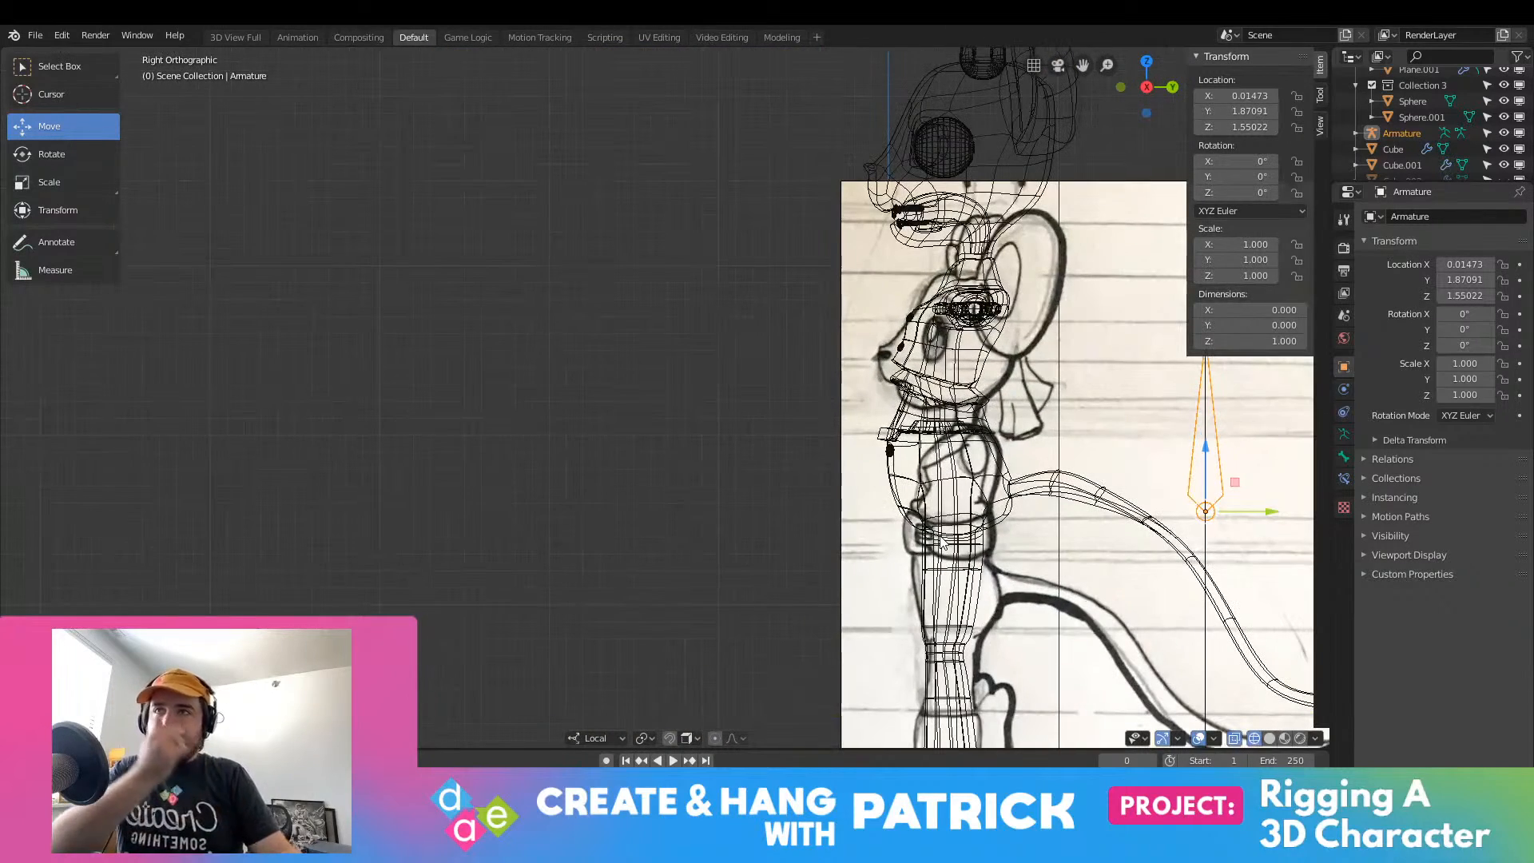
{"action": "left_click", "coordinate": [1072, 211]}
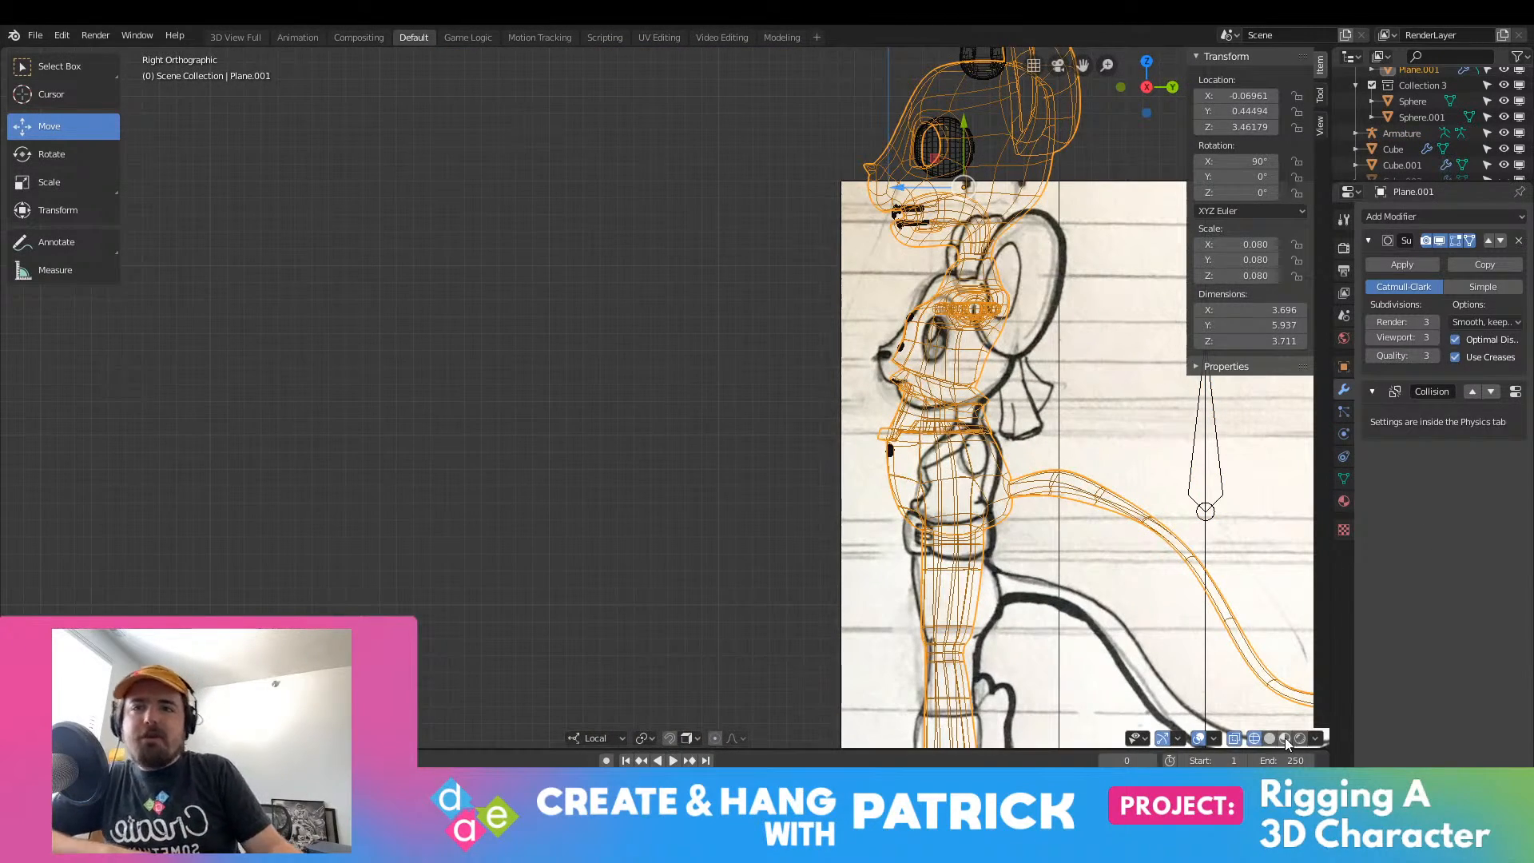
{"action": "left_click", "coordinate": [1317, 738]}
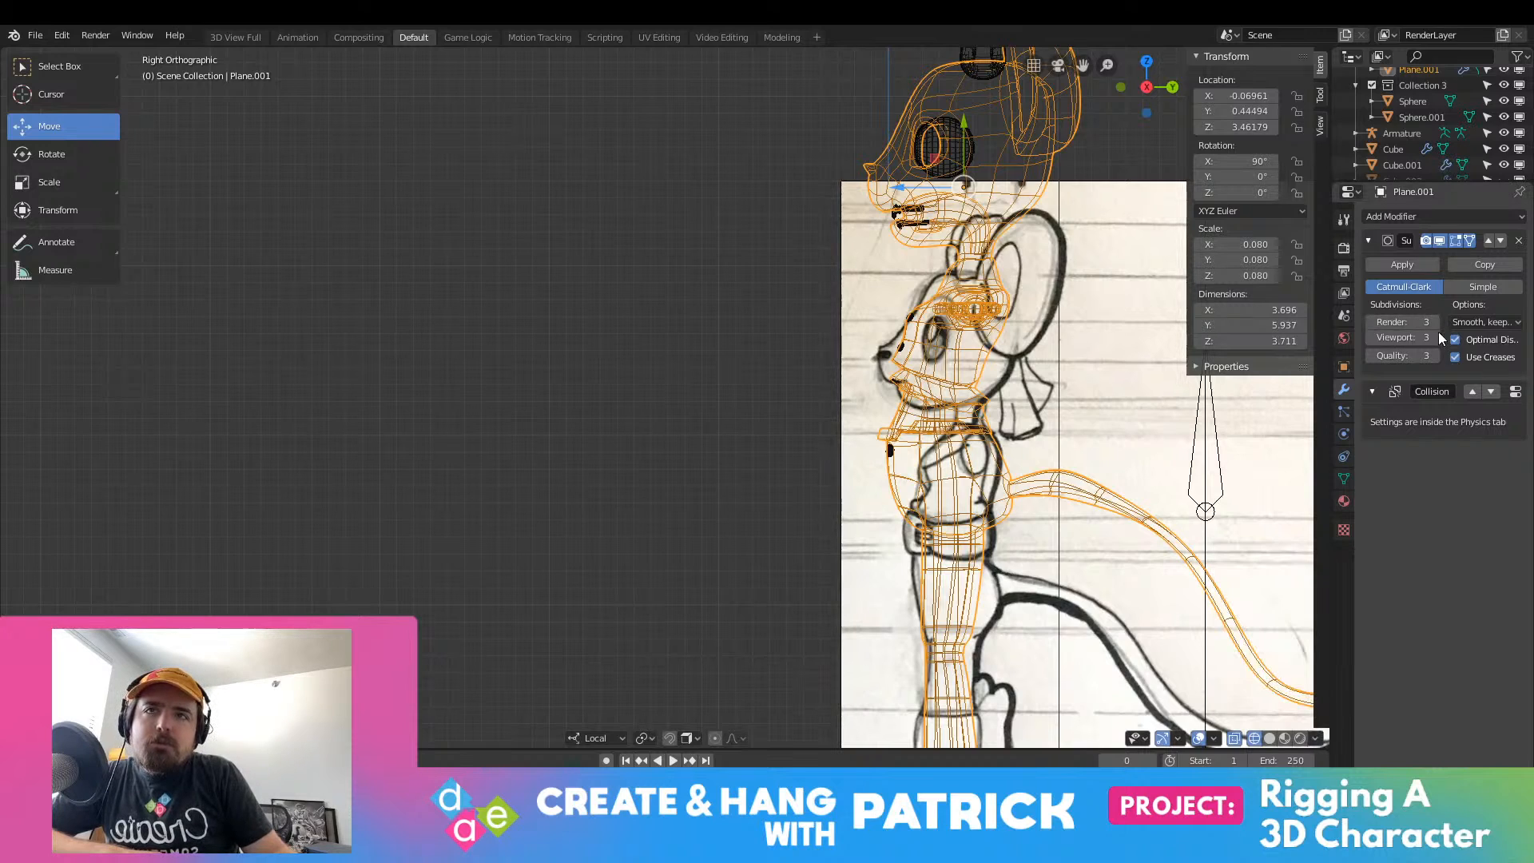
{"action": "left_click", "coordinate": [1345, 414]}
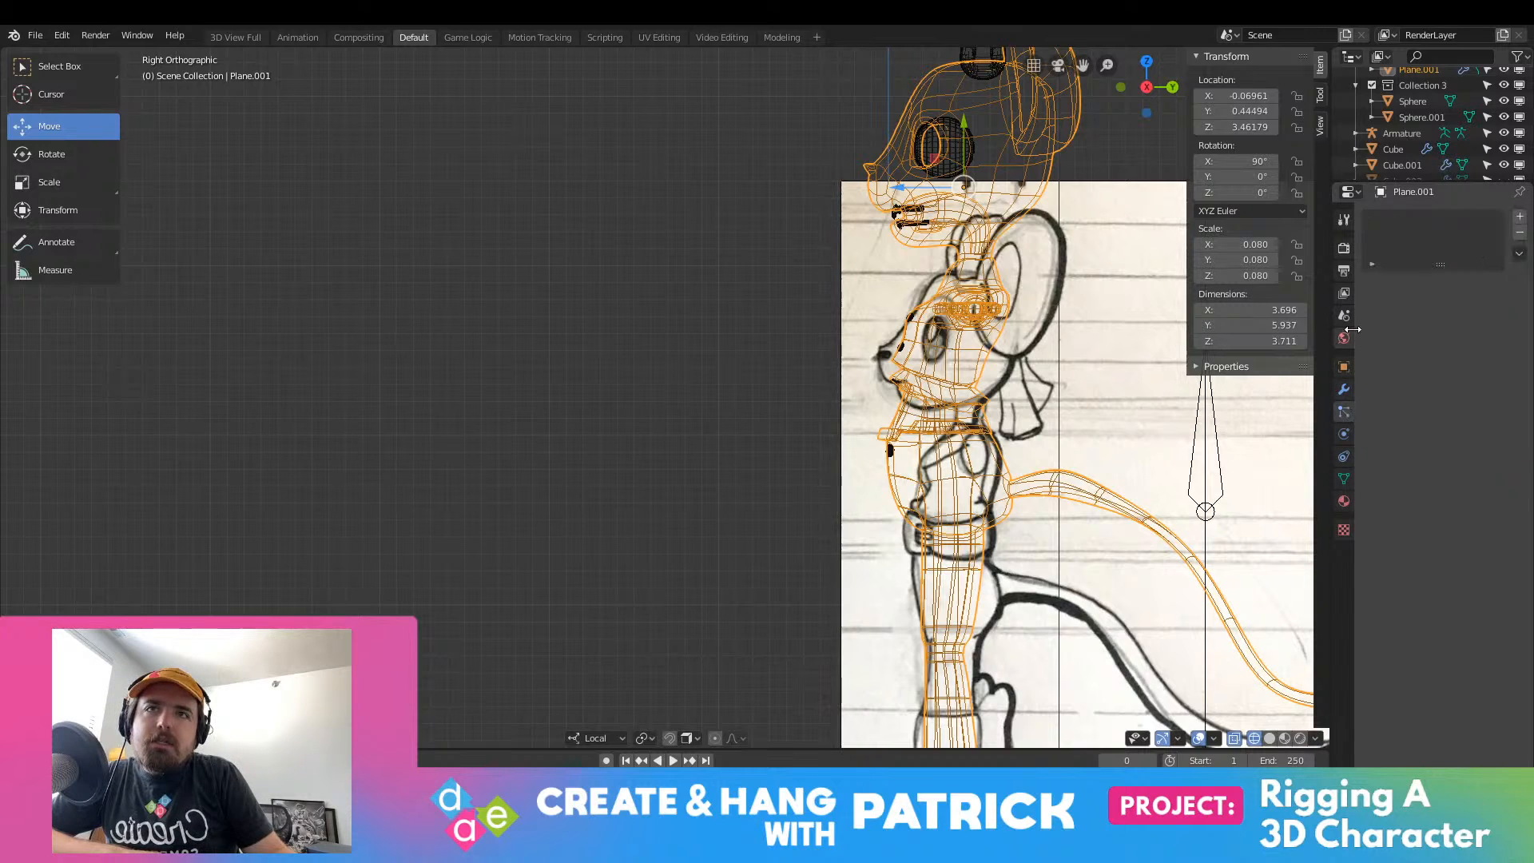
{"action": "left_click", "coordinate": [1344, 250]}
{"action": "left_click", "coordinate": [1345, 276]}
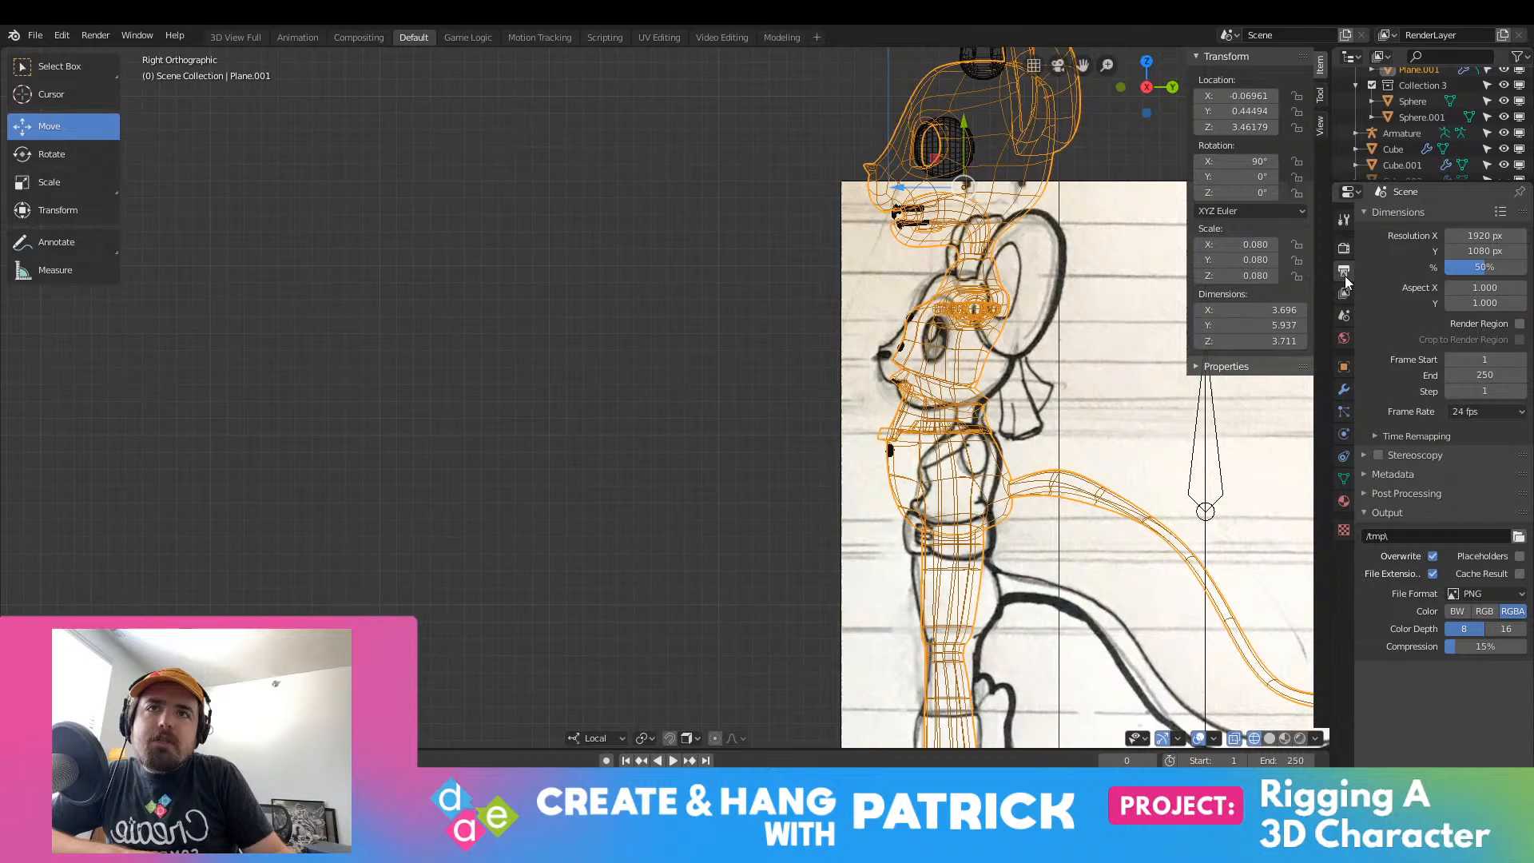
{"action": "left_click", "coordinate": [1344, 315]}
{"action": "left_click", "coordinate": [1345, 338]}
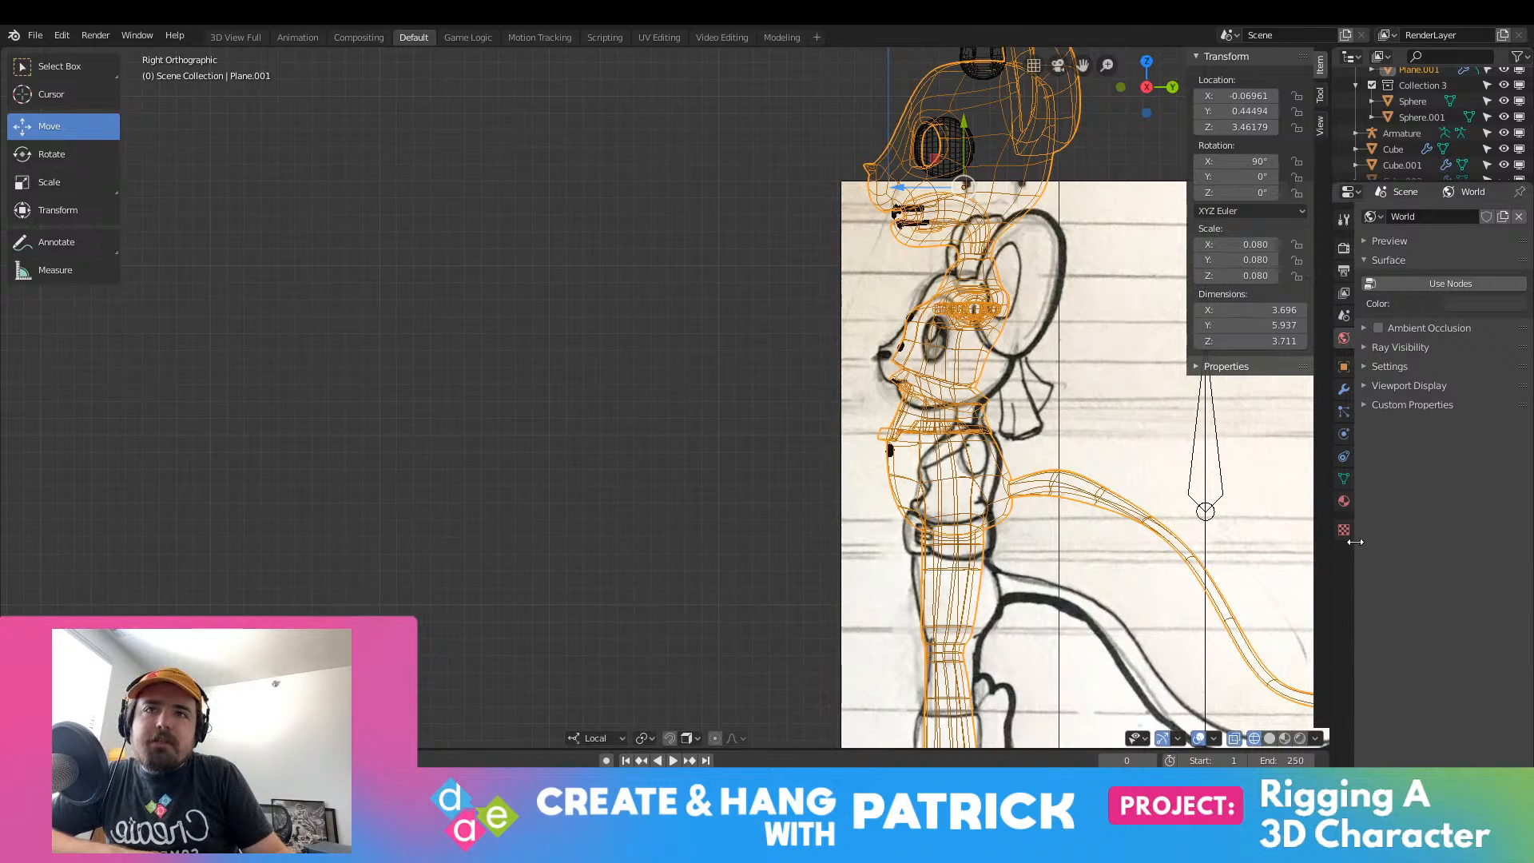
{"action": "left_click", "coordinate": [1344, 502]}
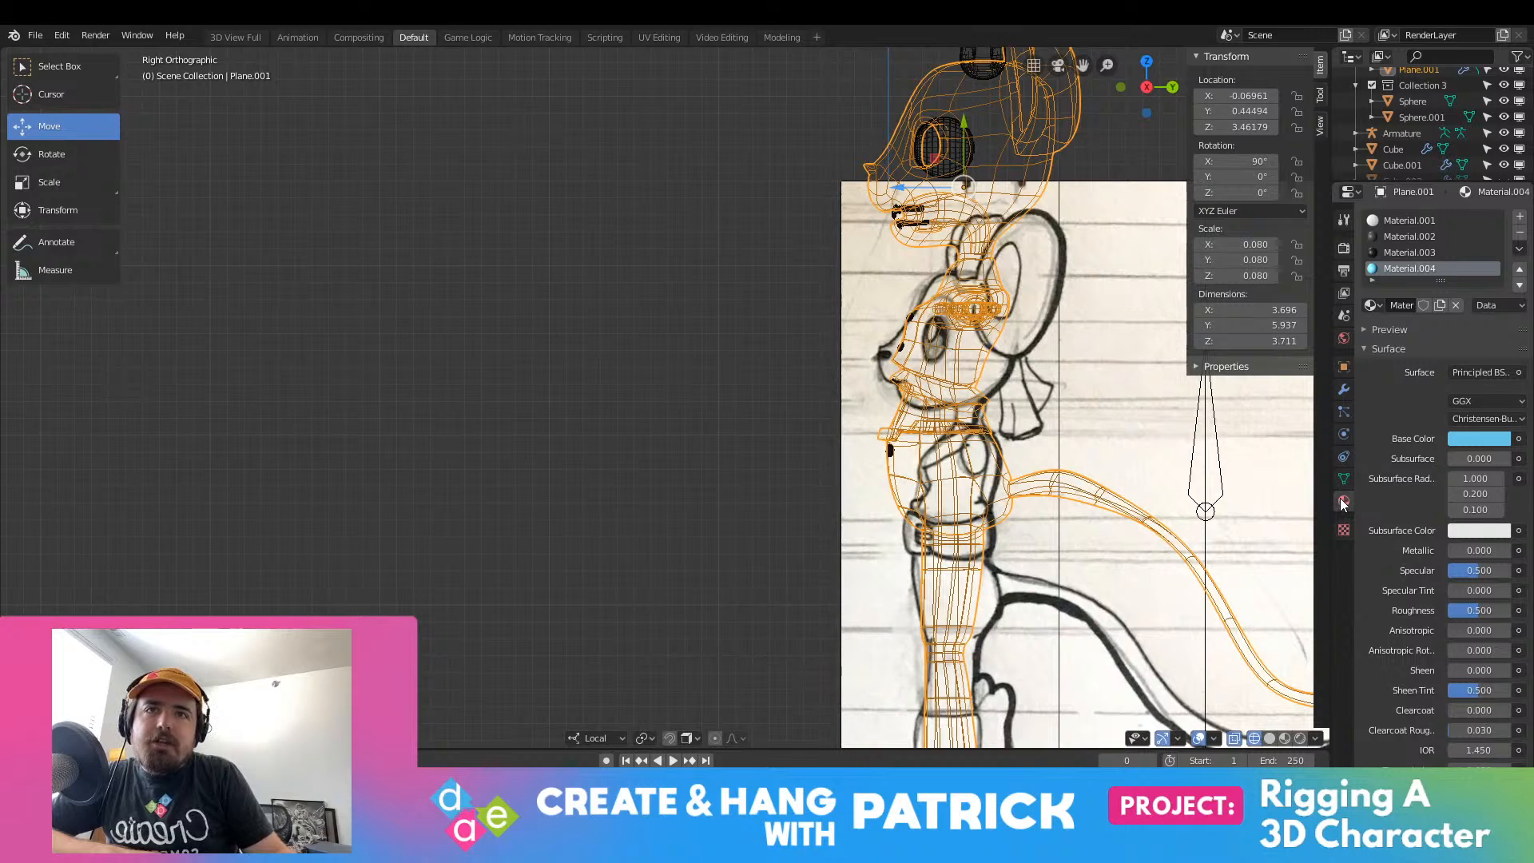
{"action": "left_click", "coordinate": [1344, 478]}
{"action": "left_click", "coordinate": [1345, 460]}
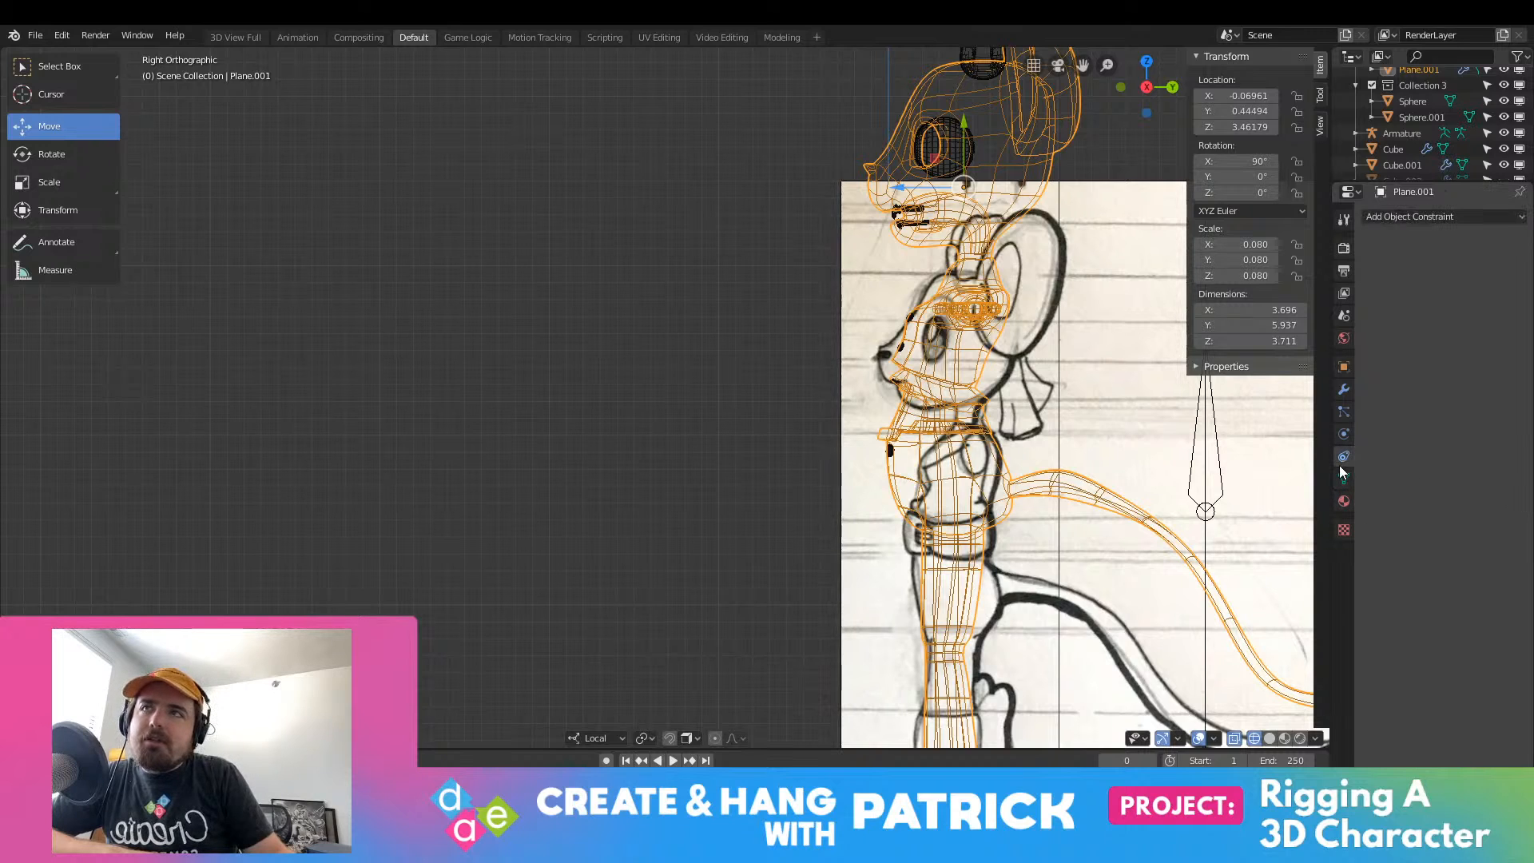
{"action": "scroll", "coordinate": [877, 274], "scroll_direction": "down", "scroll_amount": 5}
{"action": "scroll", "coordinate": [883, 286], "scroll_direction": "up", "scroll_amount": 3}
{"action": "scroll", "coordinate": [991, 390], "scroll_direction": "up", "scroll_amount": 2}
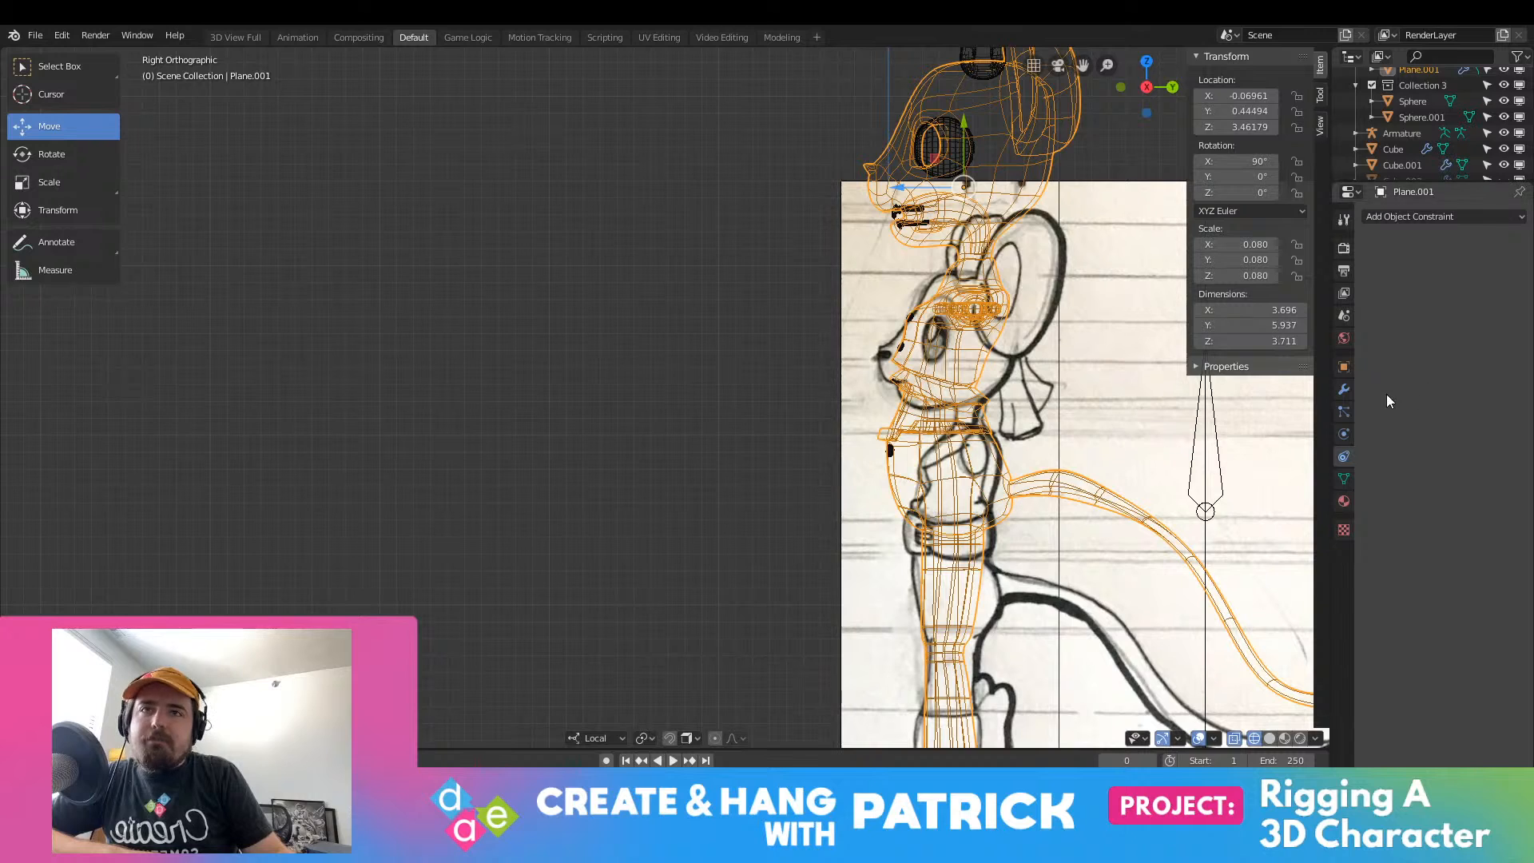
Step: Hide the side and front reference images, Empty.001 and Empty, behind the mouse character
{"action": "scroll", "coordinate": [1161, 413], "scroll_direction": "down", "scroll_amount": 2}
{"action": "left_click", "coordinate": [1005, 404]}
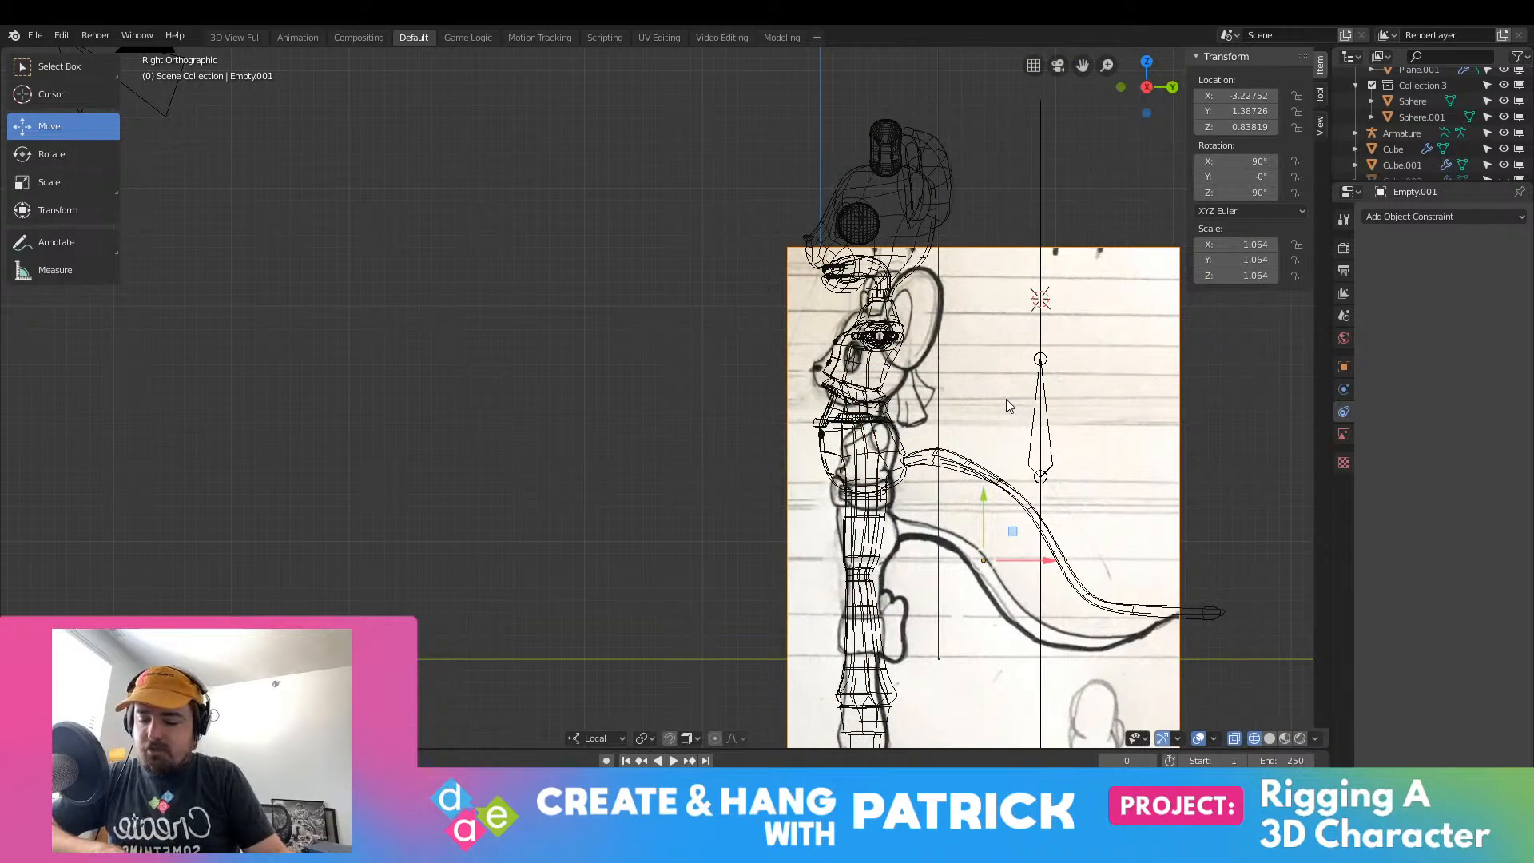
{"action": "key", "text": "h"}
{"action": "scroll", "coordinate": [1066, 407], "scroll_direction": "down", "scroll_amount": 3}
{"action": "scroll", "coordinate": [1052, 400], "scroll_direction": "down", "scroll_amount": 1}
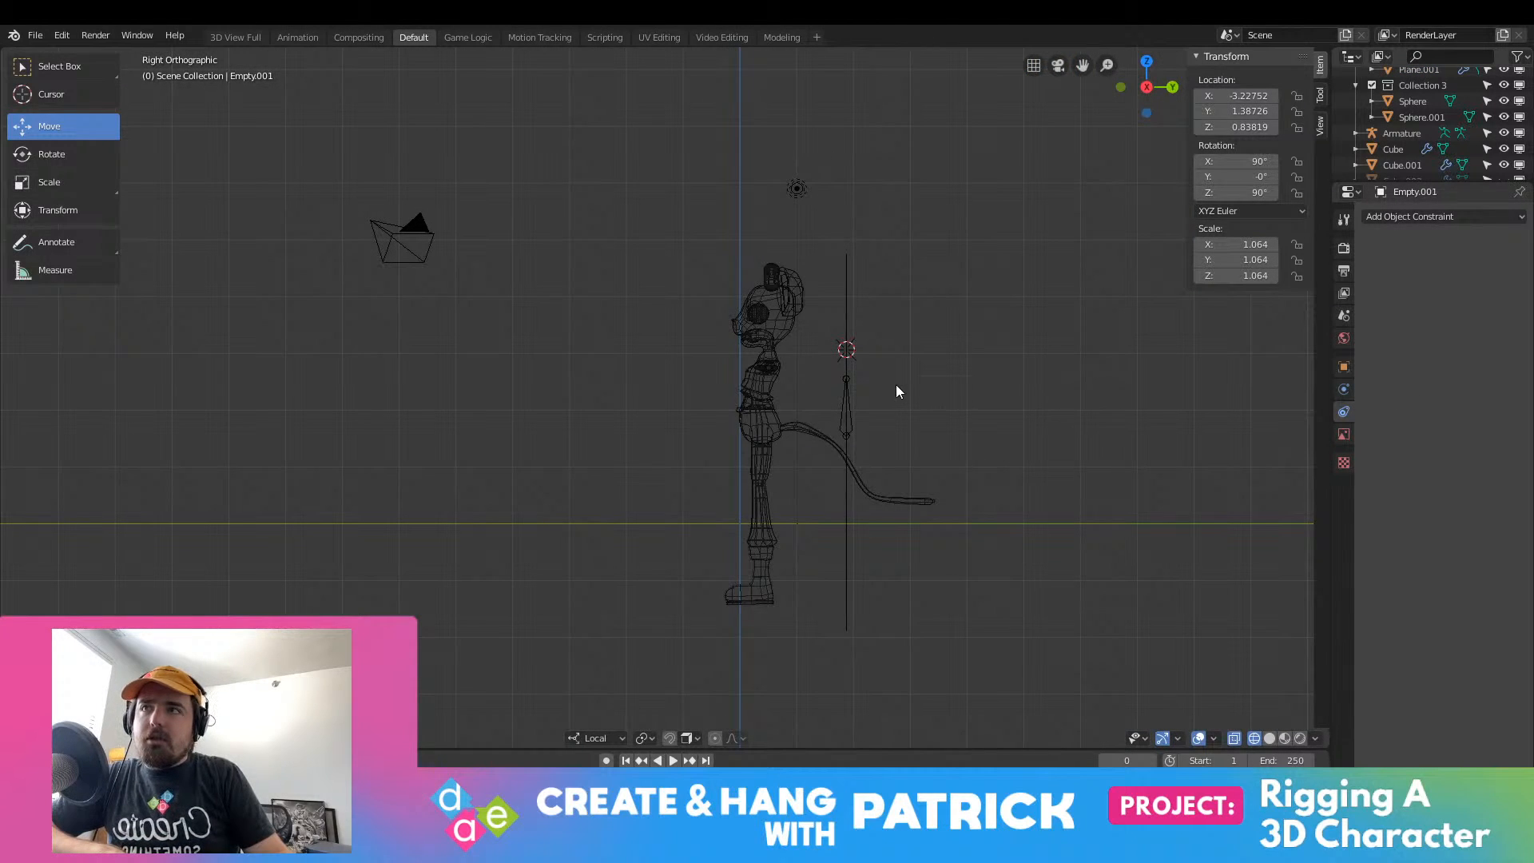
{"action": "middle_click_drag", "start_coordinate": [897, 385], "coordinate": [972, 393]}
{"action": "left_click", "coordinate": [868, 376]}
{"action": "key", "text": "h"}
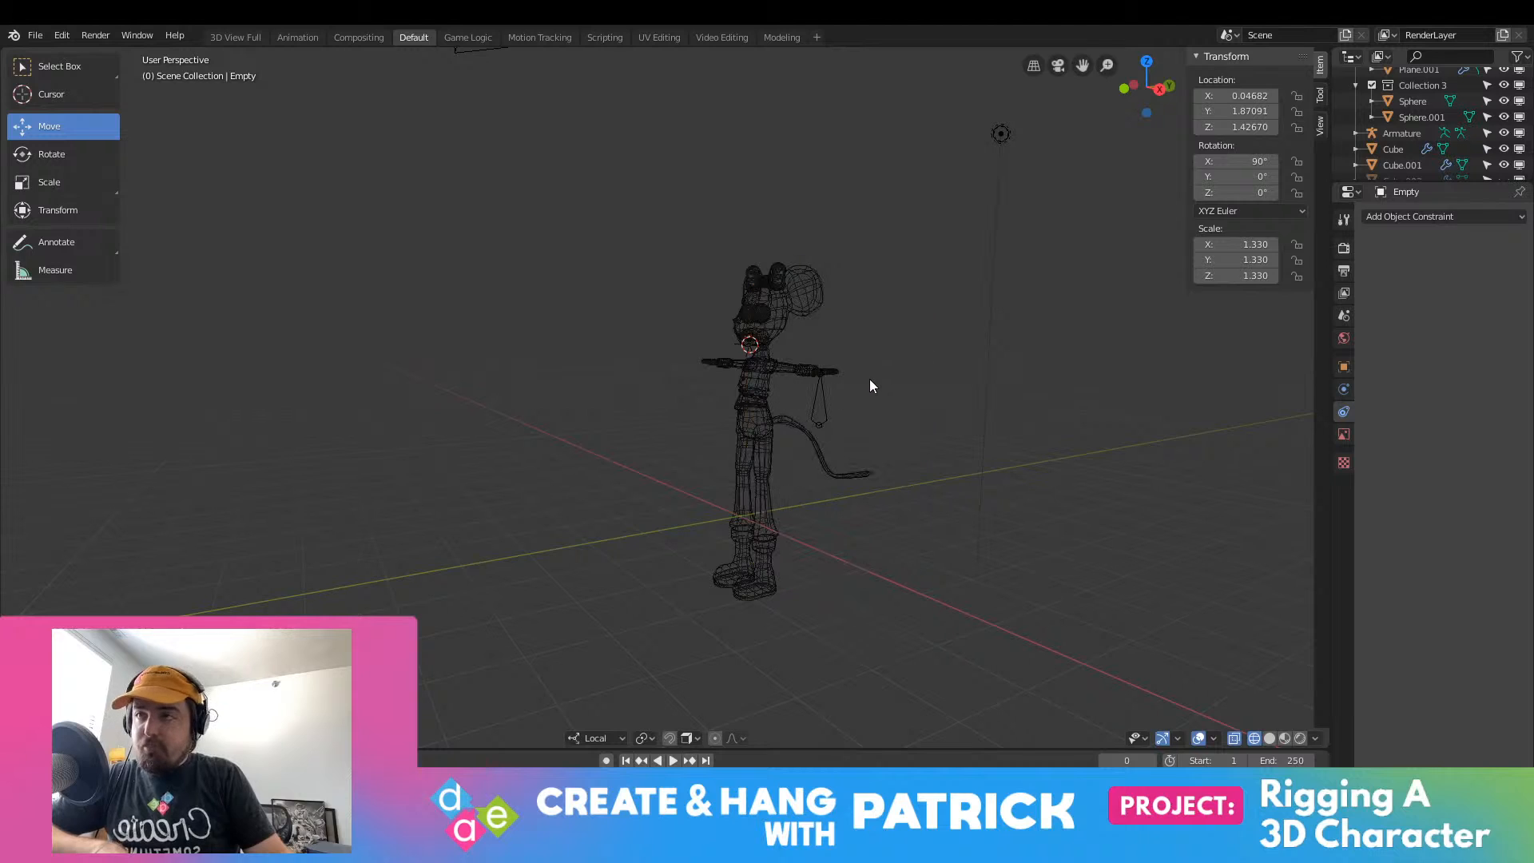
Step: Look through the scene's output and render settings with the mouse character's torso and the bone framed in the right side view
{"action": "key", "text": "KP_3"}
{"action": "scroll", "coordinate": [842, 429], "scroll_direction": "up", "scroll_amount": 5}
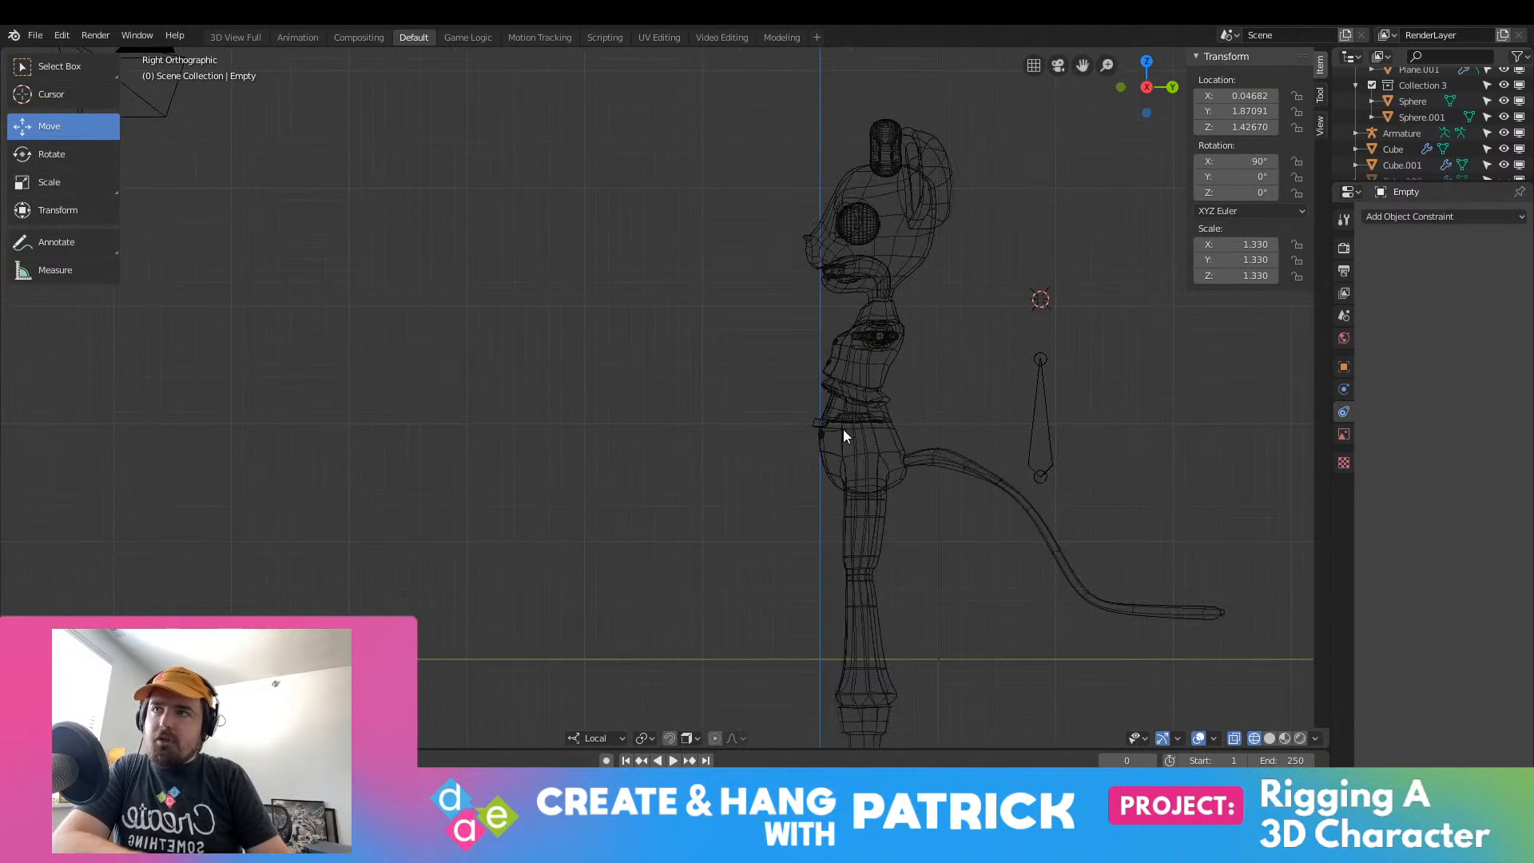
{"action": "left_click", "coordinate": [1345, 248]}
{"action": "left_click", "coordinate": [1345, 267]}
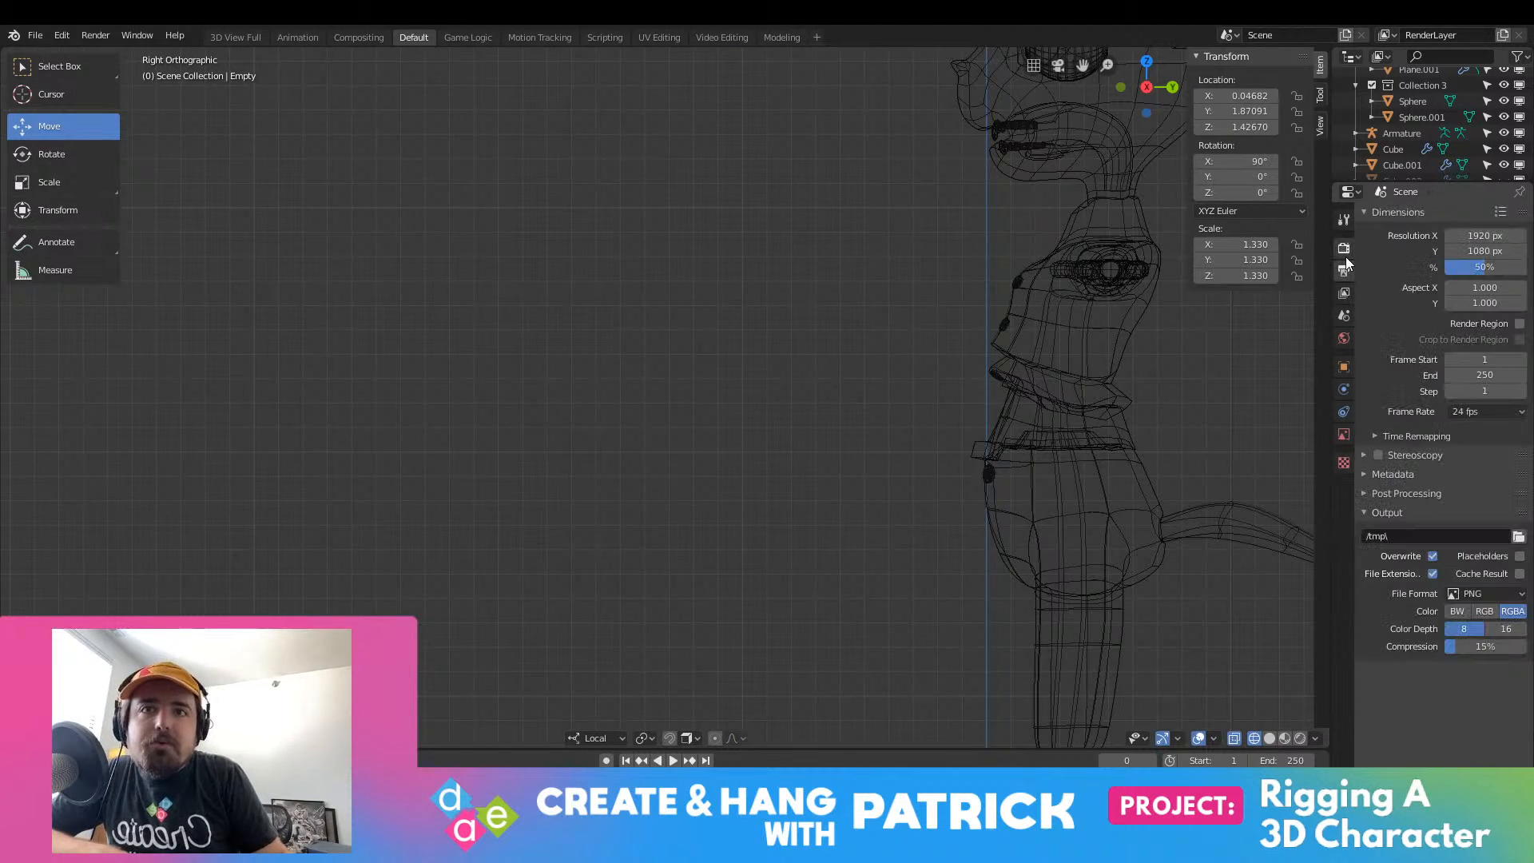
{"action": "left_click", "coordinate": [1344, 249]}
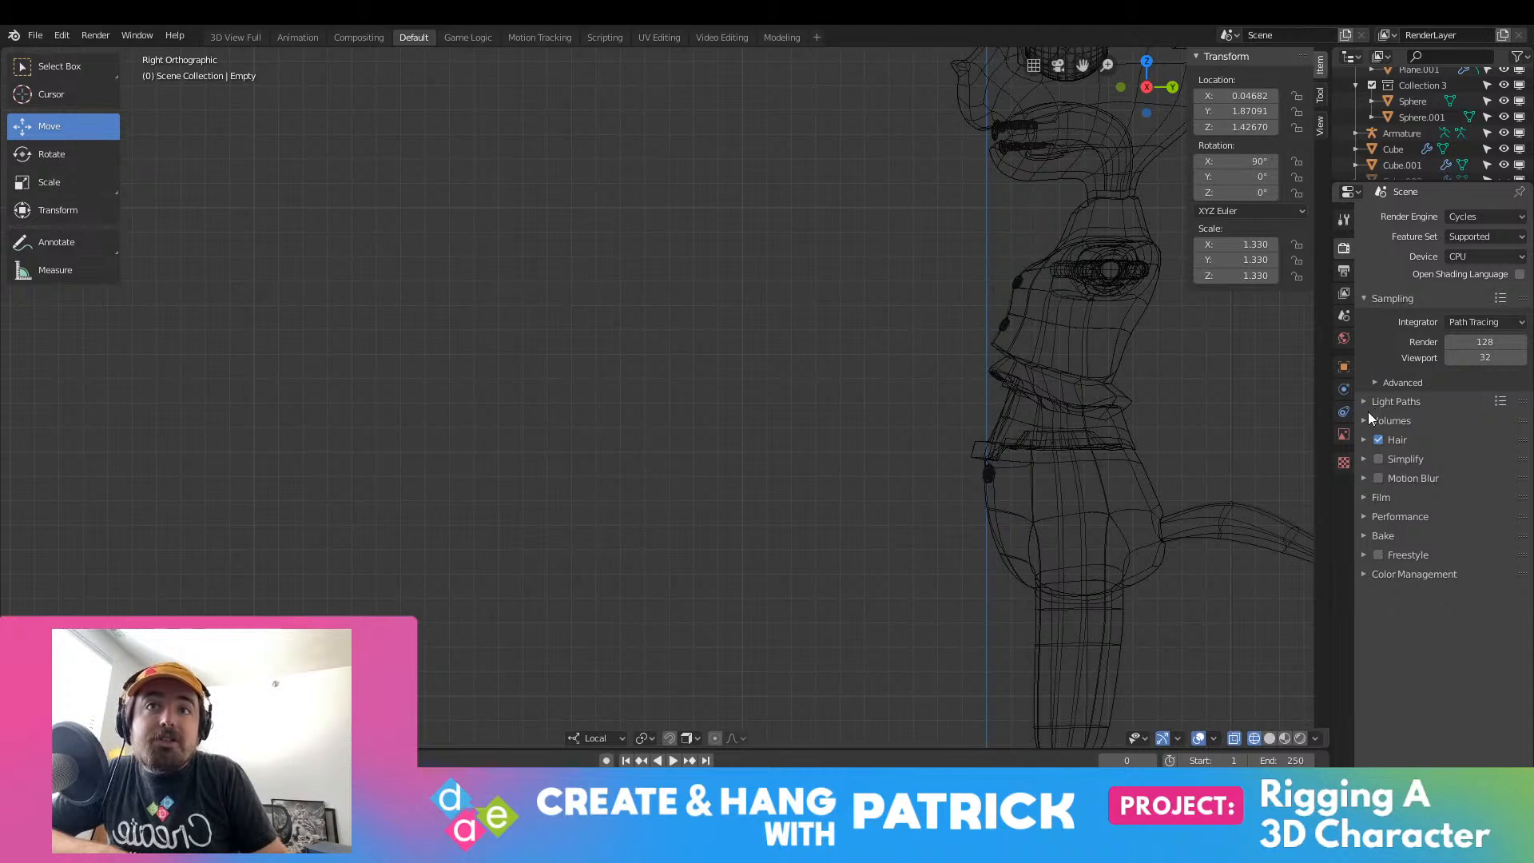
{"action": "middle_click_drag", "start_coordinate": [1140, 353], "coordinate": [697, 379], "text": "shift"}
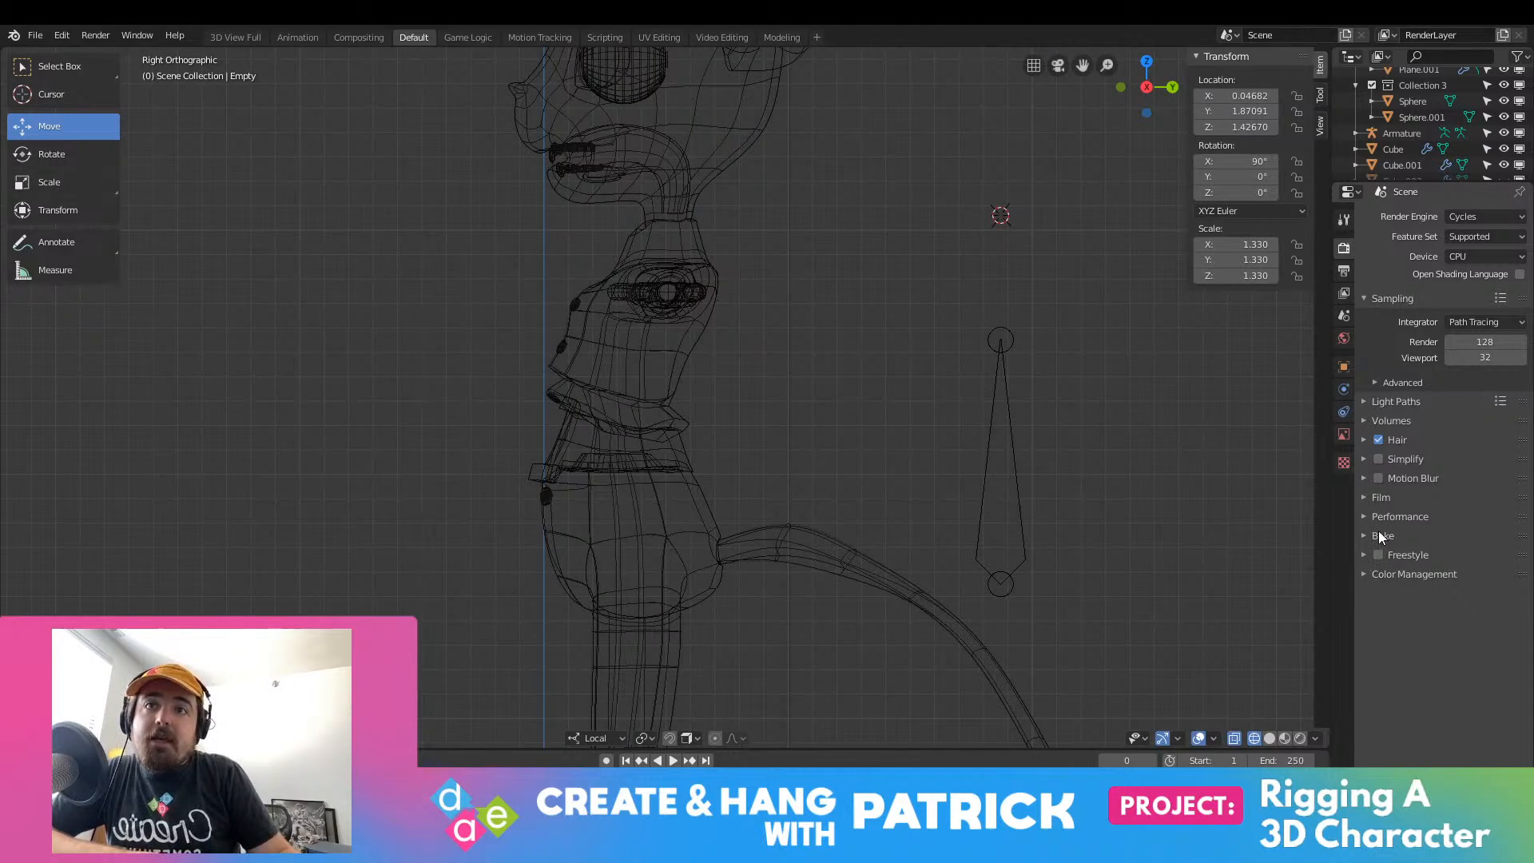
Step: Select the body mesh Plane.001 and look through its physics, modifier and material settings
{"action": "left_click", "coordinate": [573, 441]}
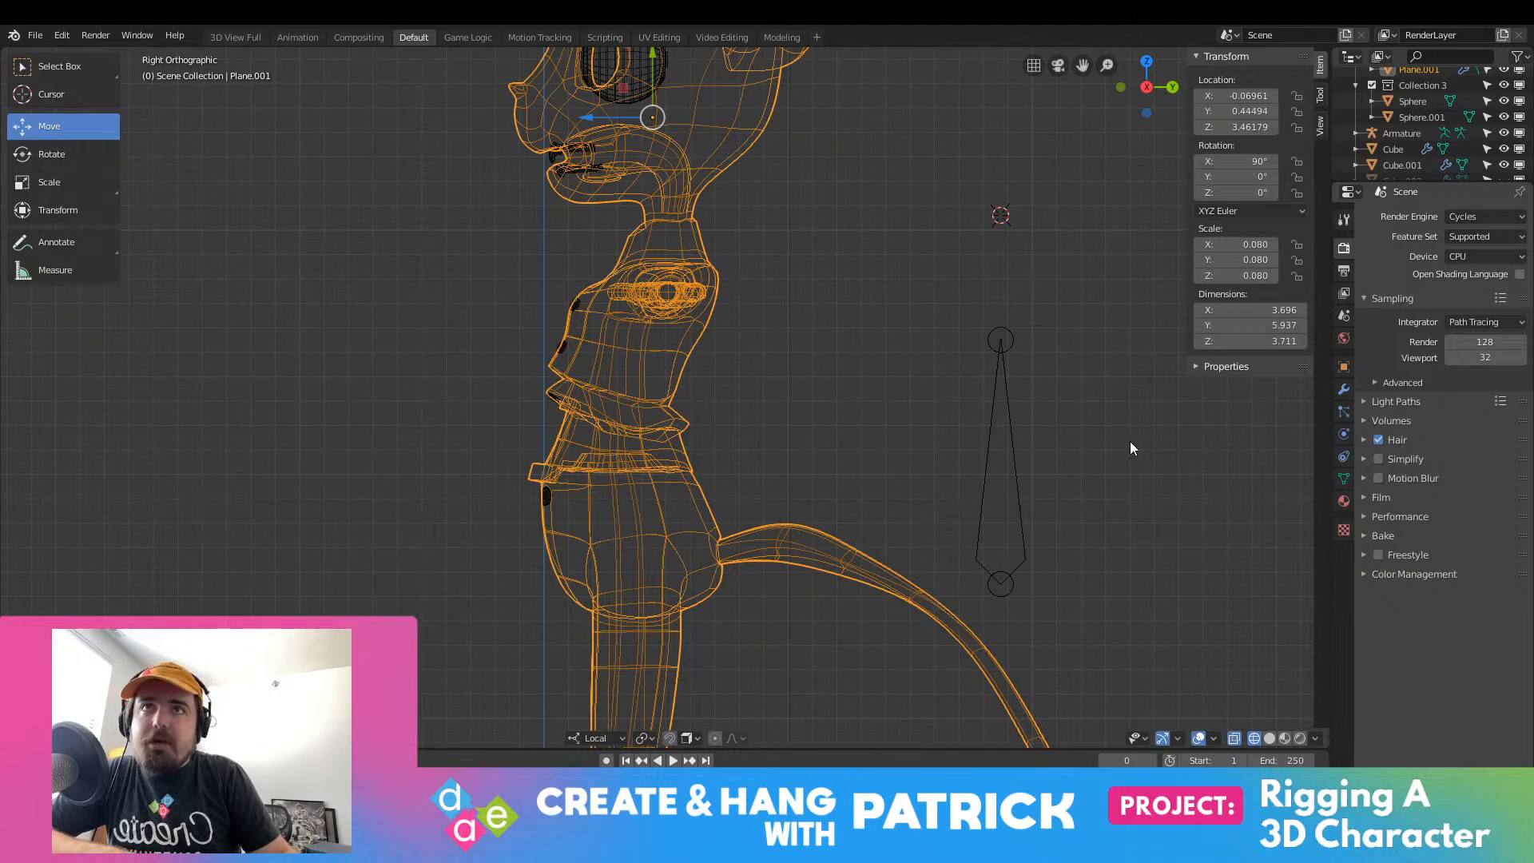
{"action": "left_click", "coordinate": [769, 276]}
{"action": "left_click", "coordinate": [714, 280]}
{"action": "scroll", "coordinate": [1444, 109], "scroll_direction": "up", "scroll_amount": 5}
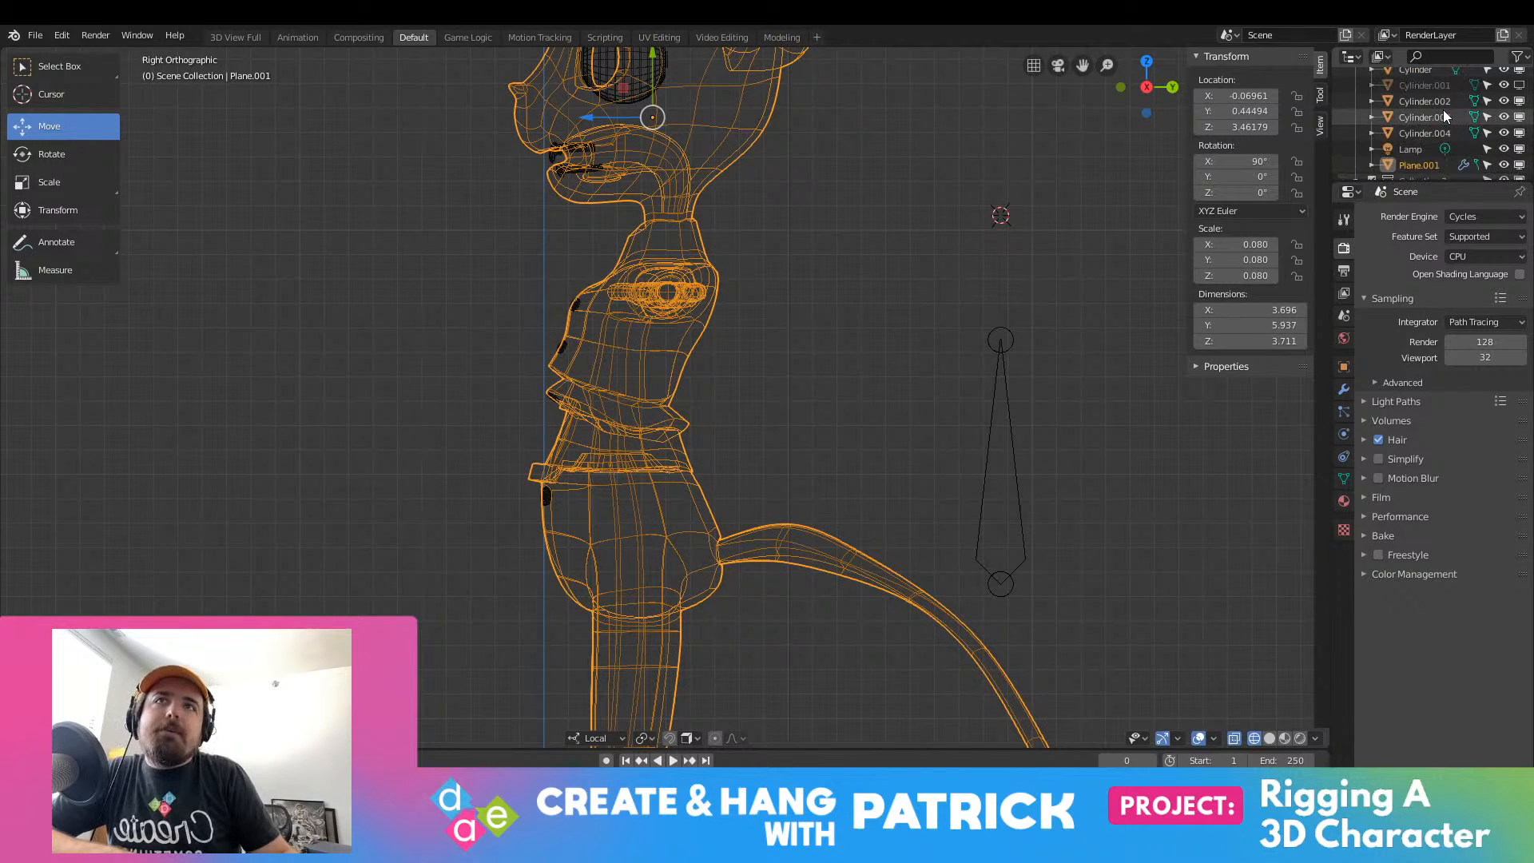
{"action": "double_click", "coordinate": [1429, 165]}
{"action": "key", "text": "Return"}
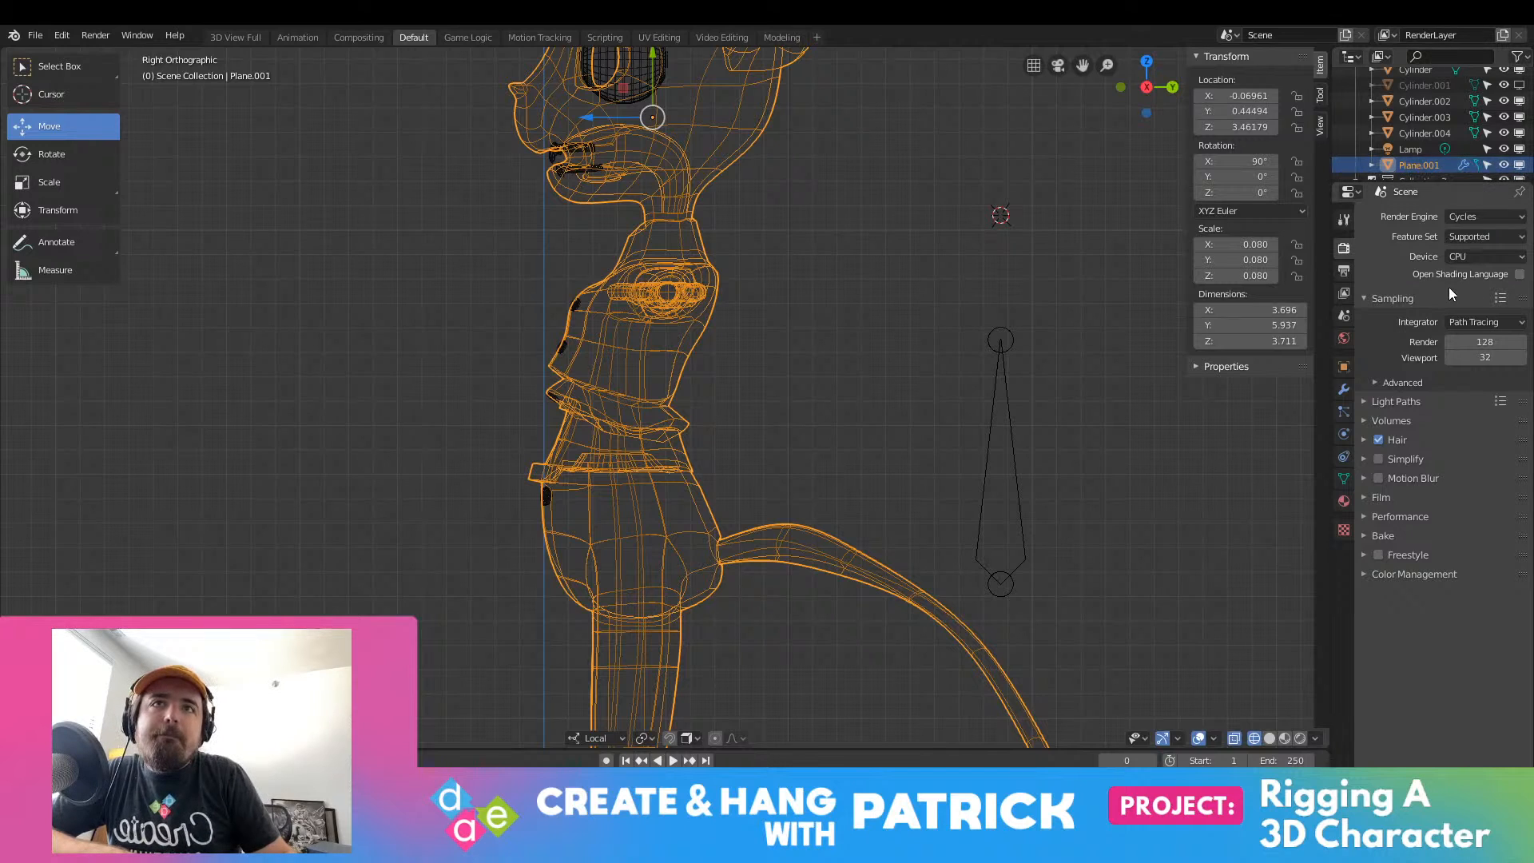
{"action": "left_click", "coordinate": [1344, 434]}
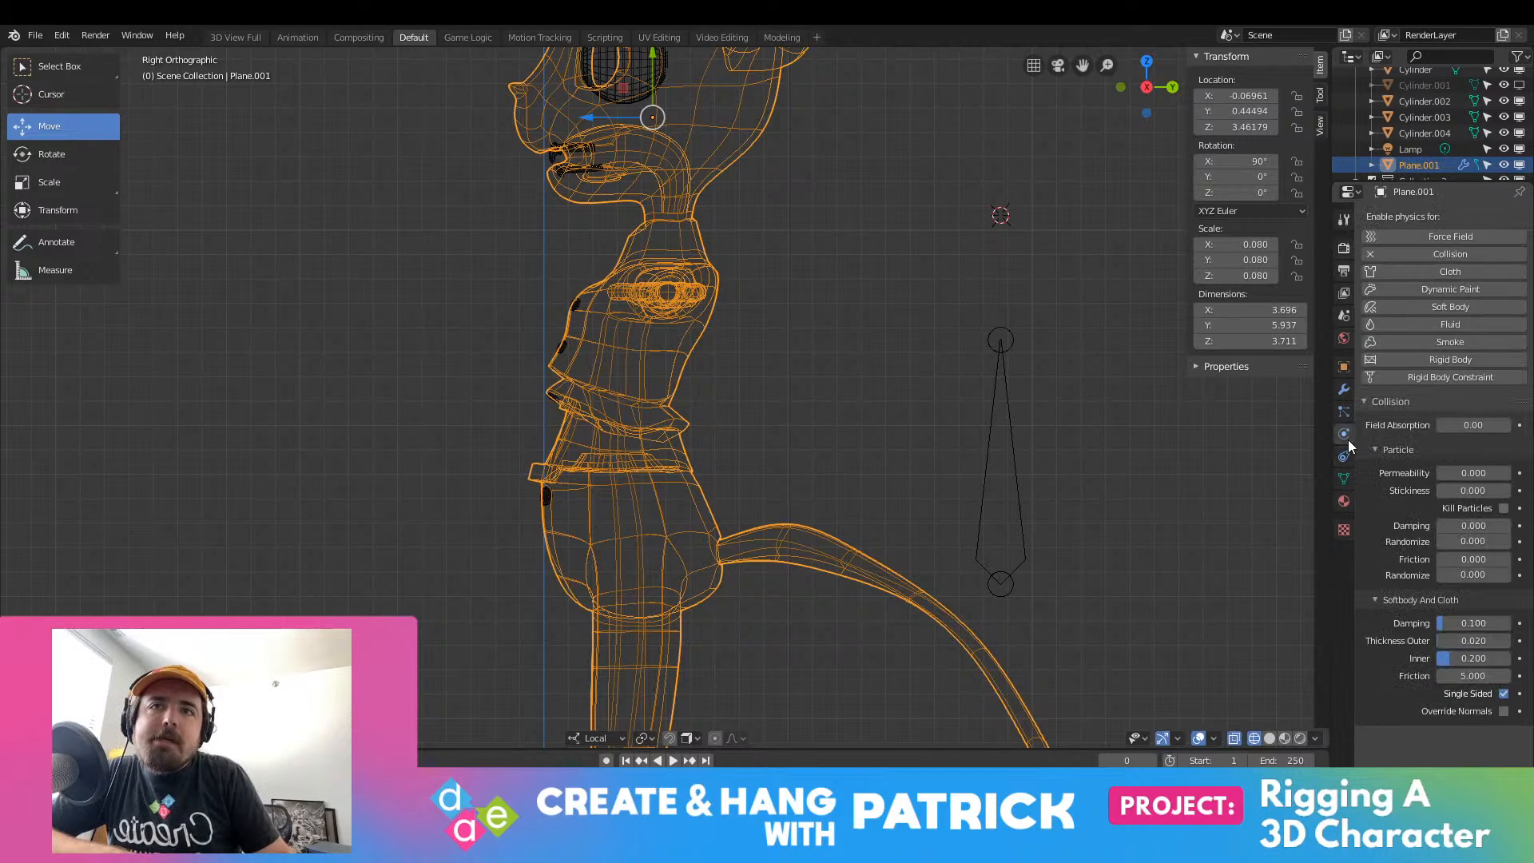
{"action": "left_click", "coordinate": [1347, 414]}
{"action": "left_click", "coordinate": [1347, 389]}
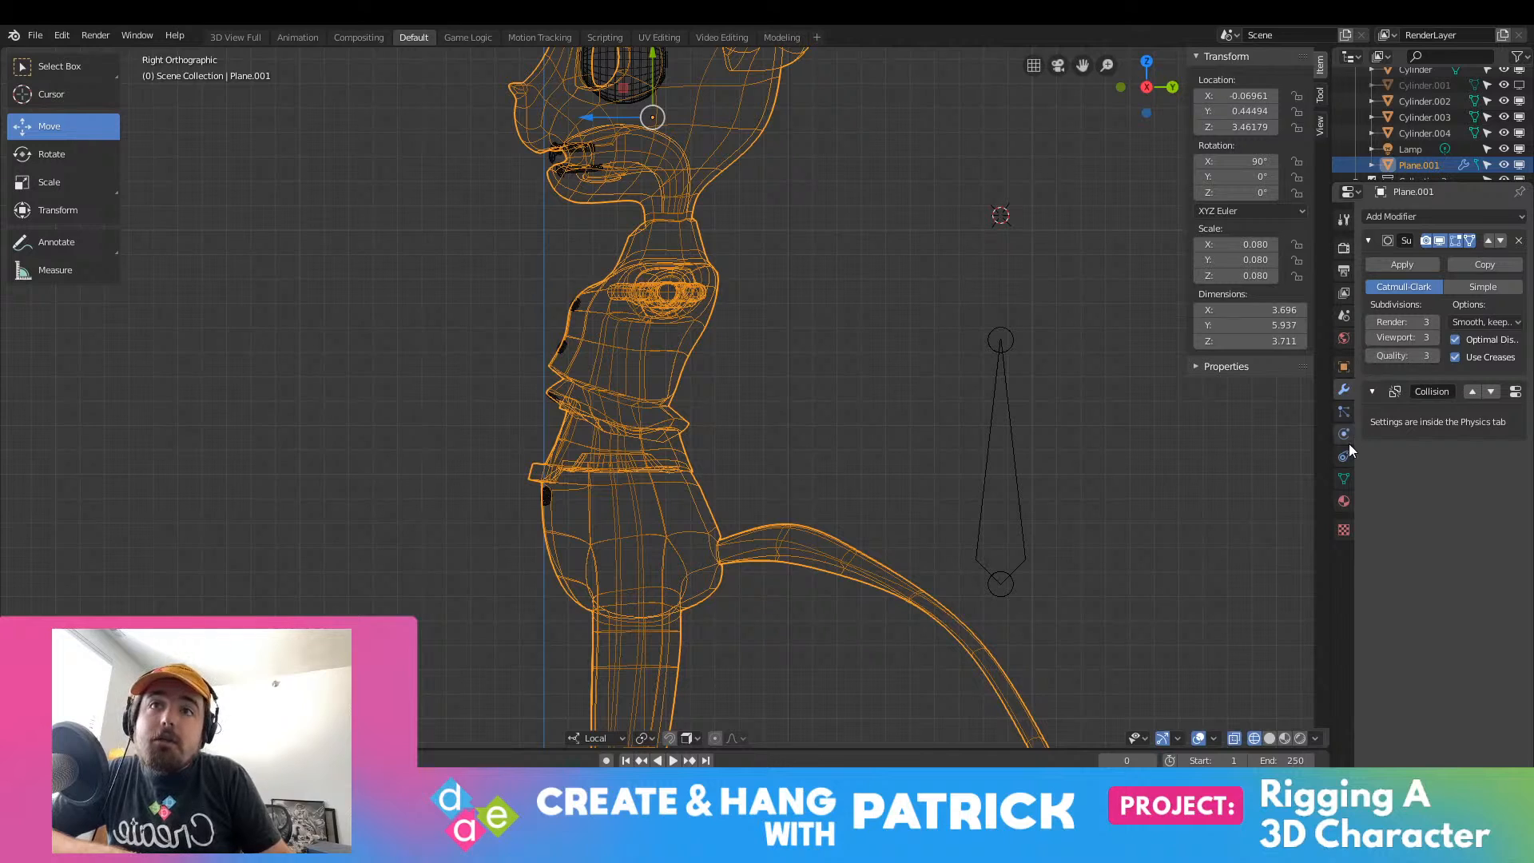
{"action": "left_click", "coordinate": [1345, 504]}
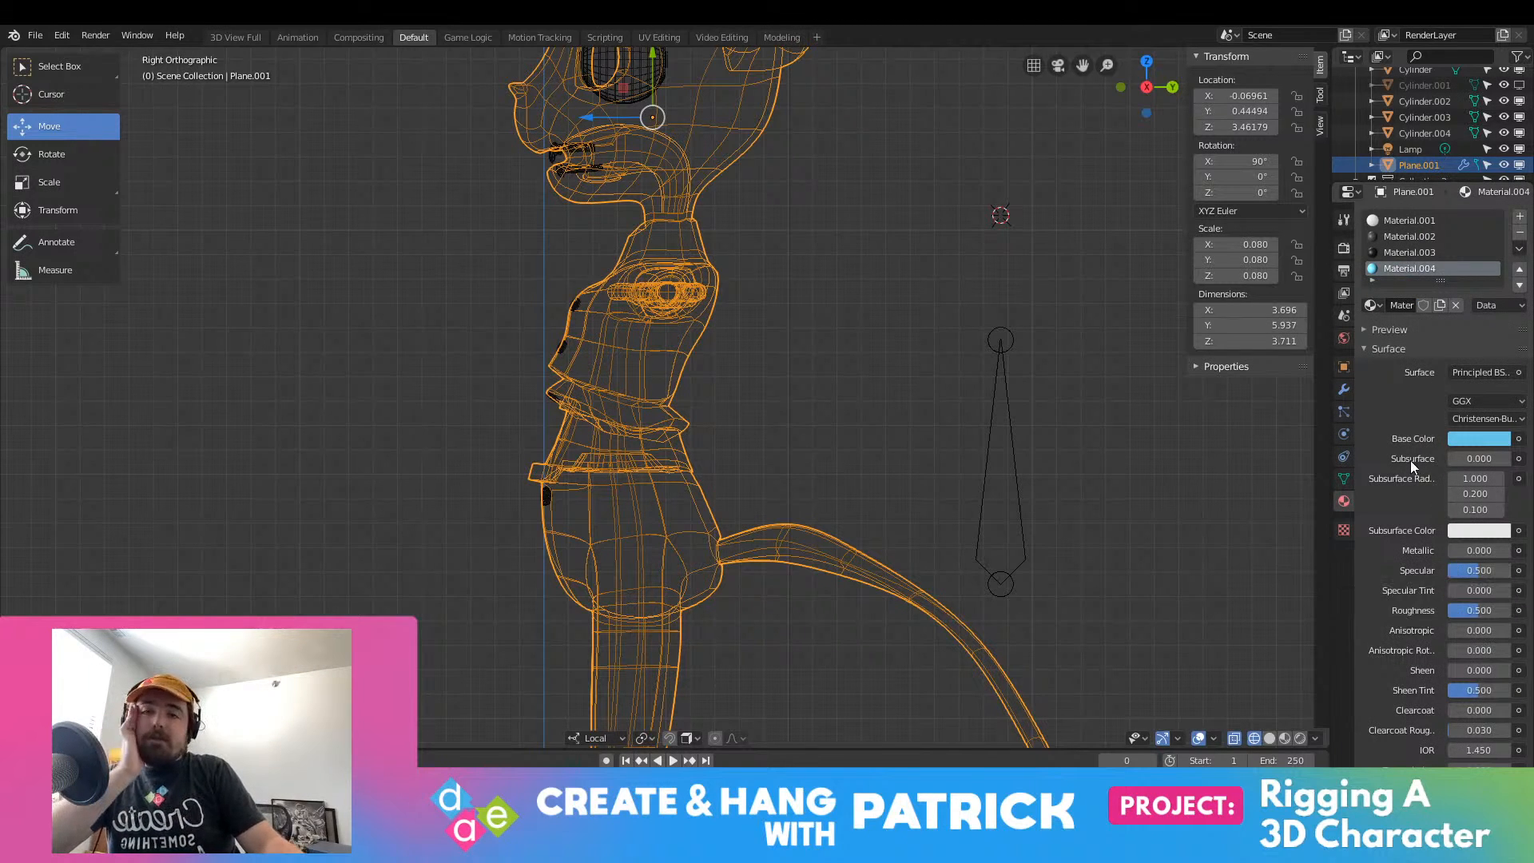
{"action": "scroll", "coordinate": [1411, 471], "scroll_direction": "down", "scroll_amount": 5}
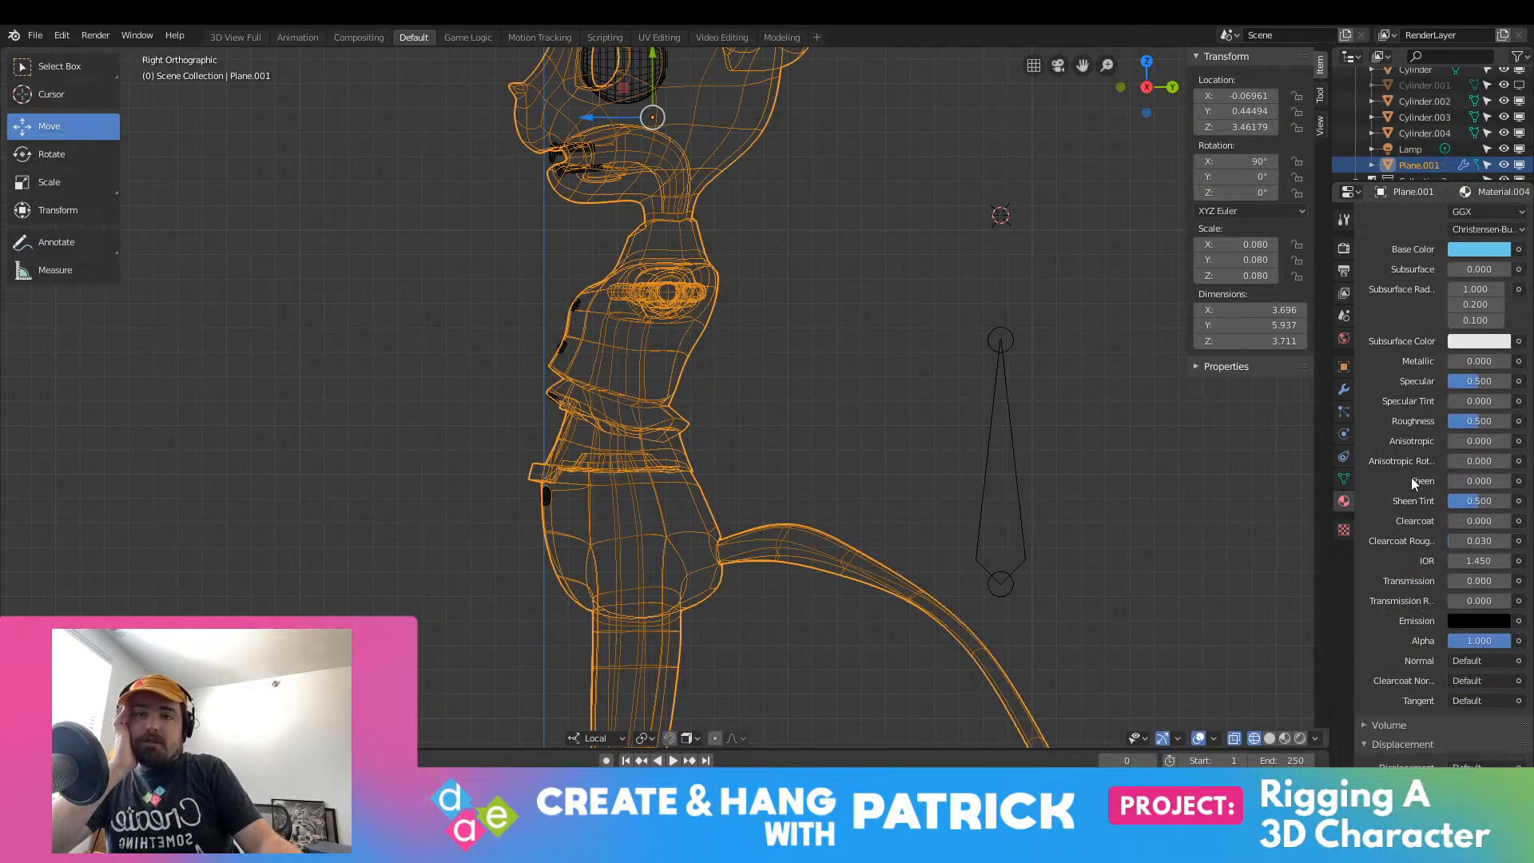
Step: Look through the scene, output, render and view layer settings and the body mesh's data for a display option
{"action": "left_click", "coordinate": [1344, 317]}
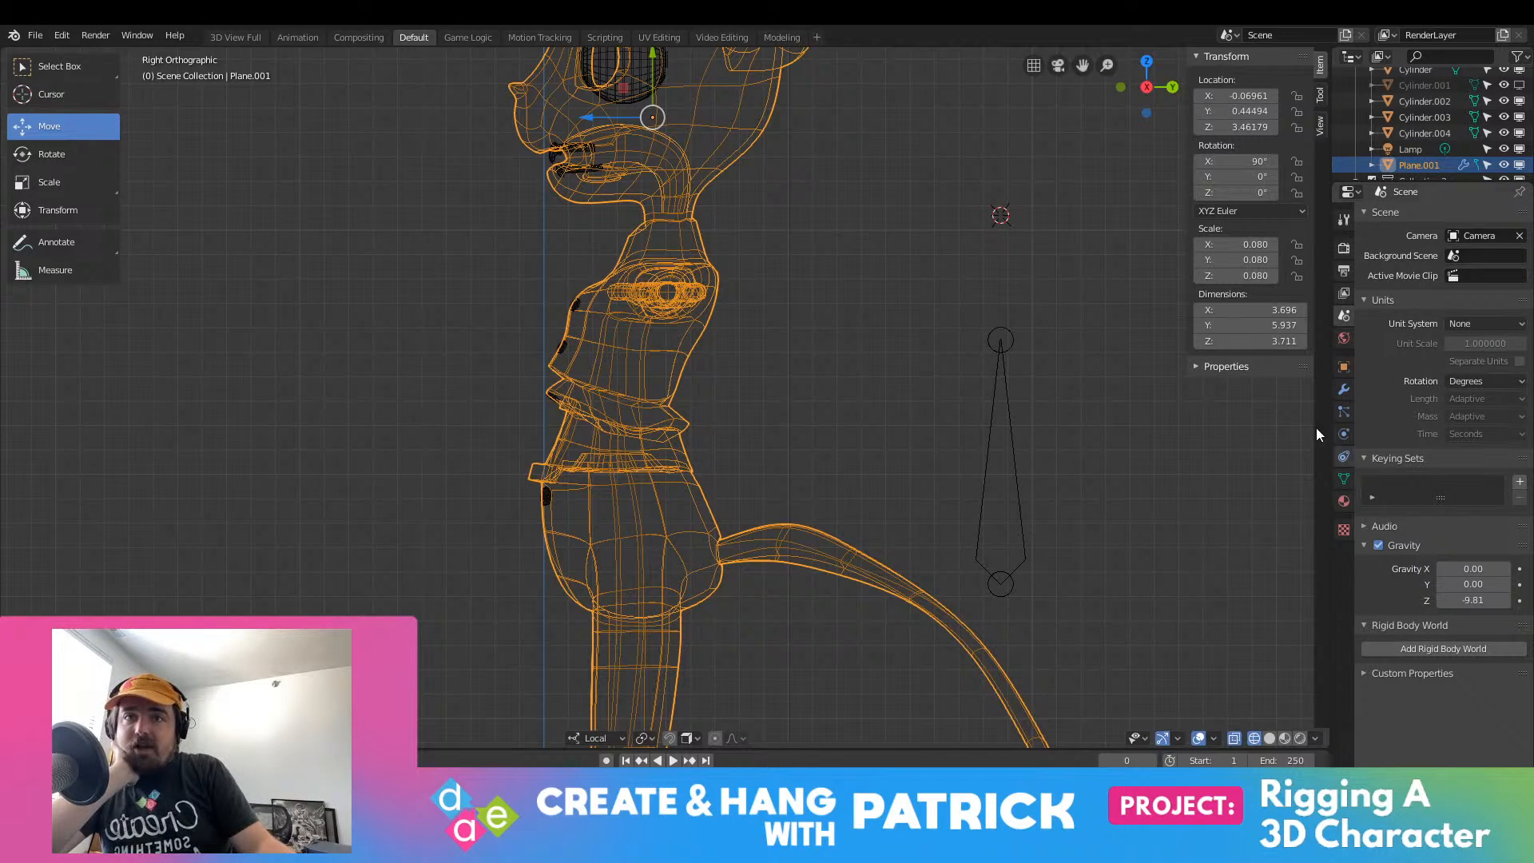
{"action": "left_click", "coordinate": [1344, 270]}
{"action": "left_click", "coordinate": [1344, 248]}
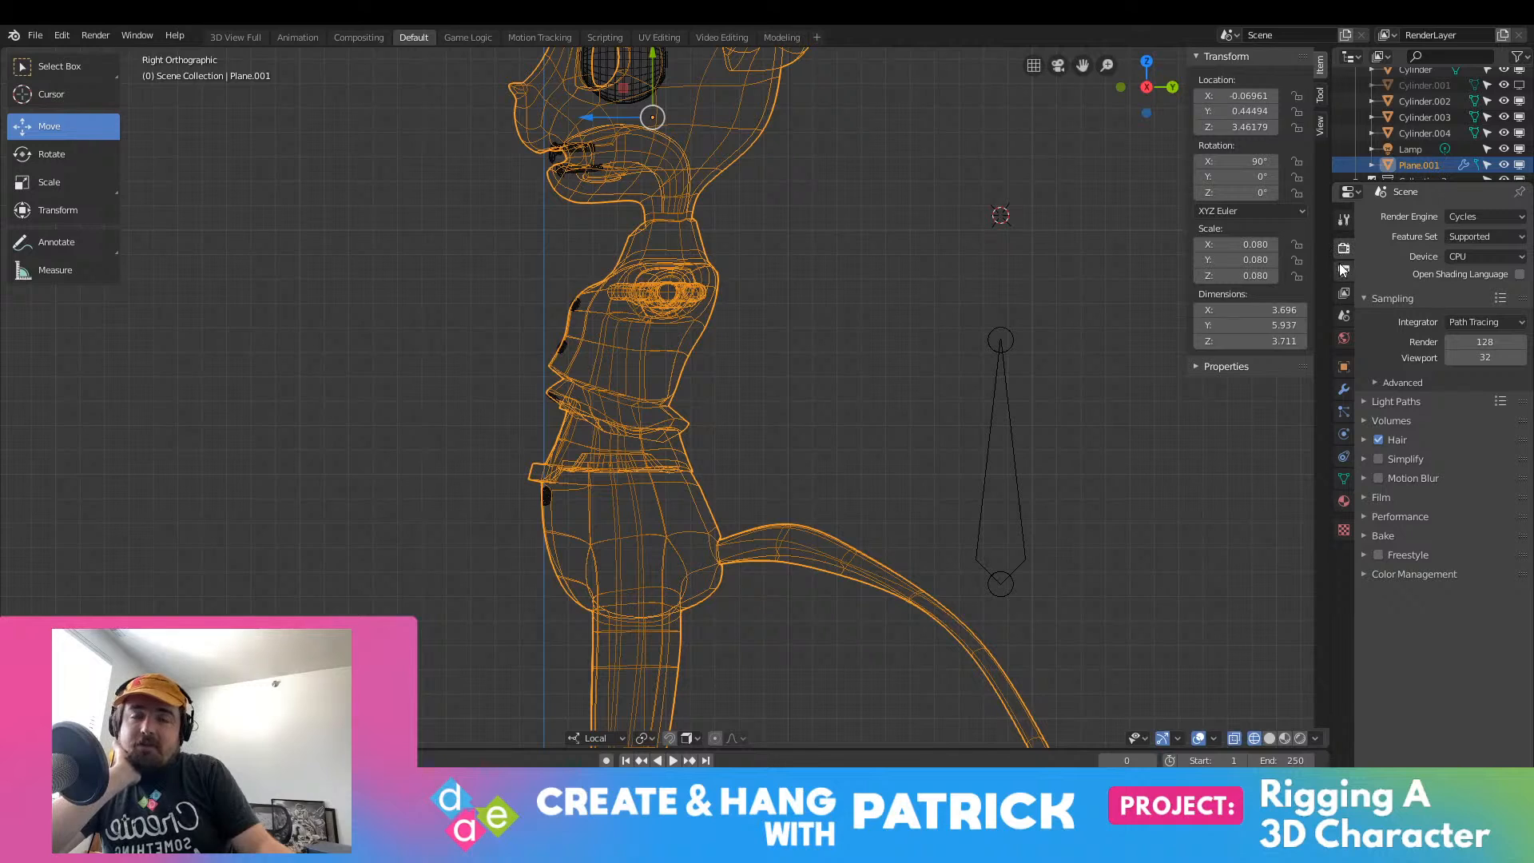
{"action": "left_click", "coordinate": [1344, 270]}
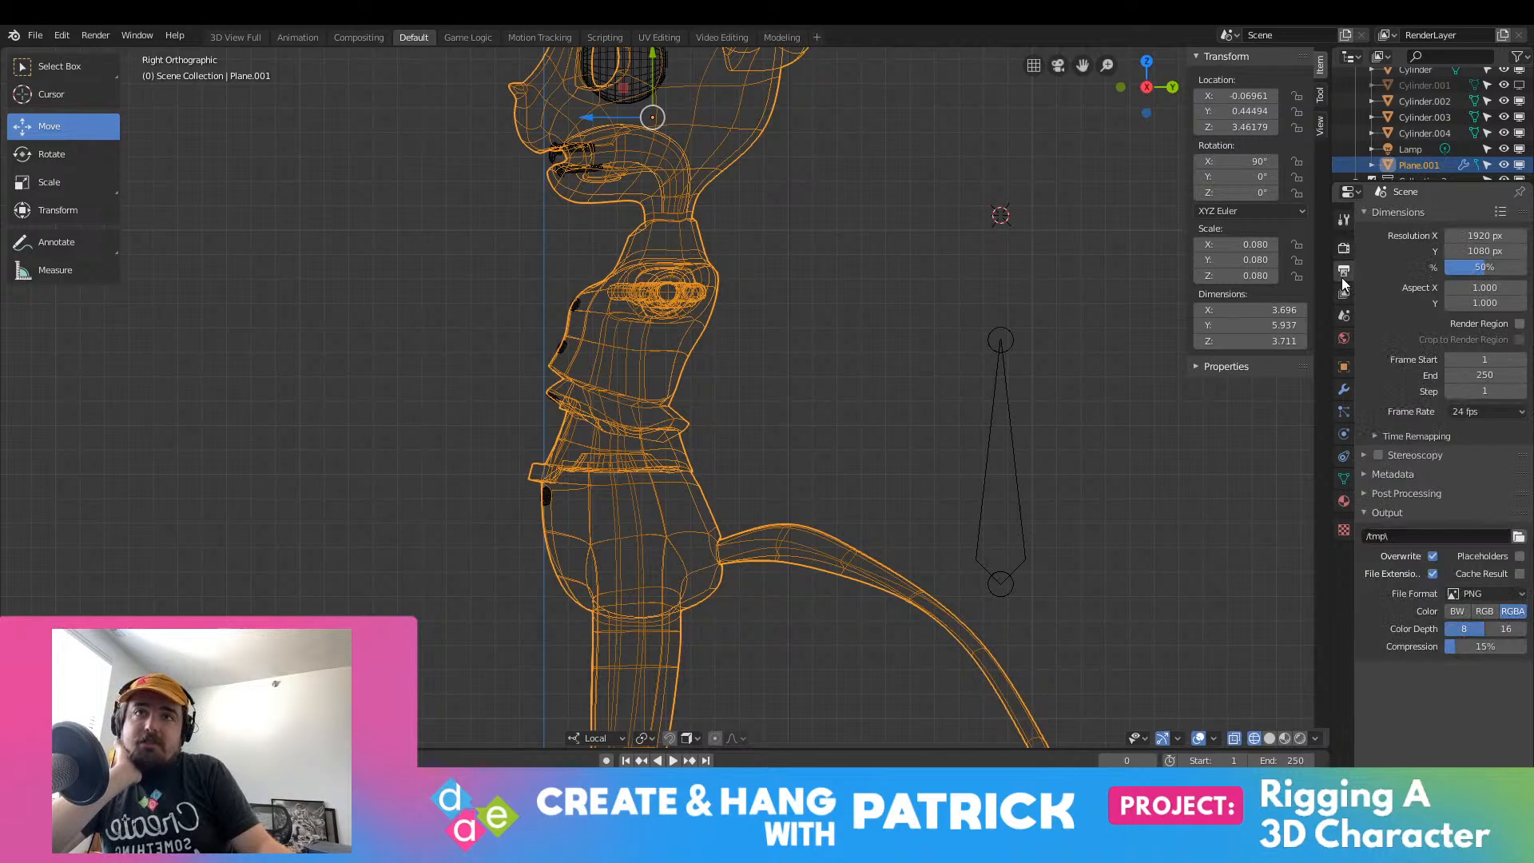
{"action": "left_click", "coordinate": [1344, 292]}
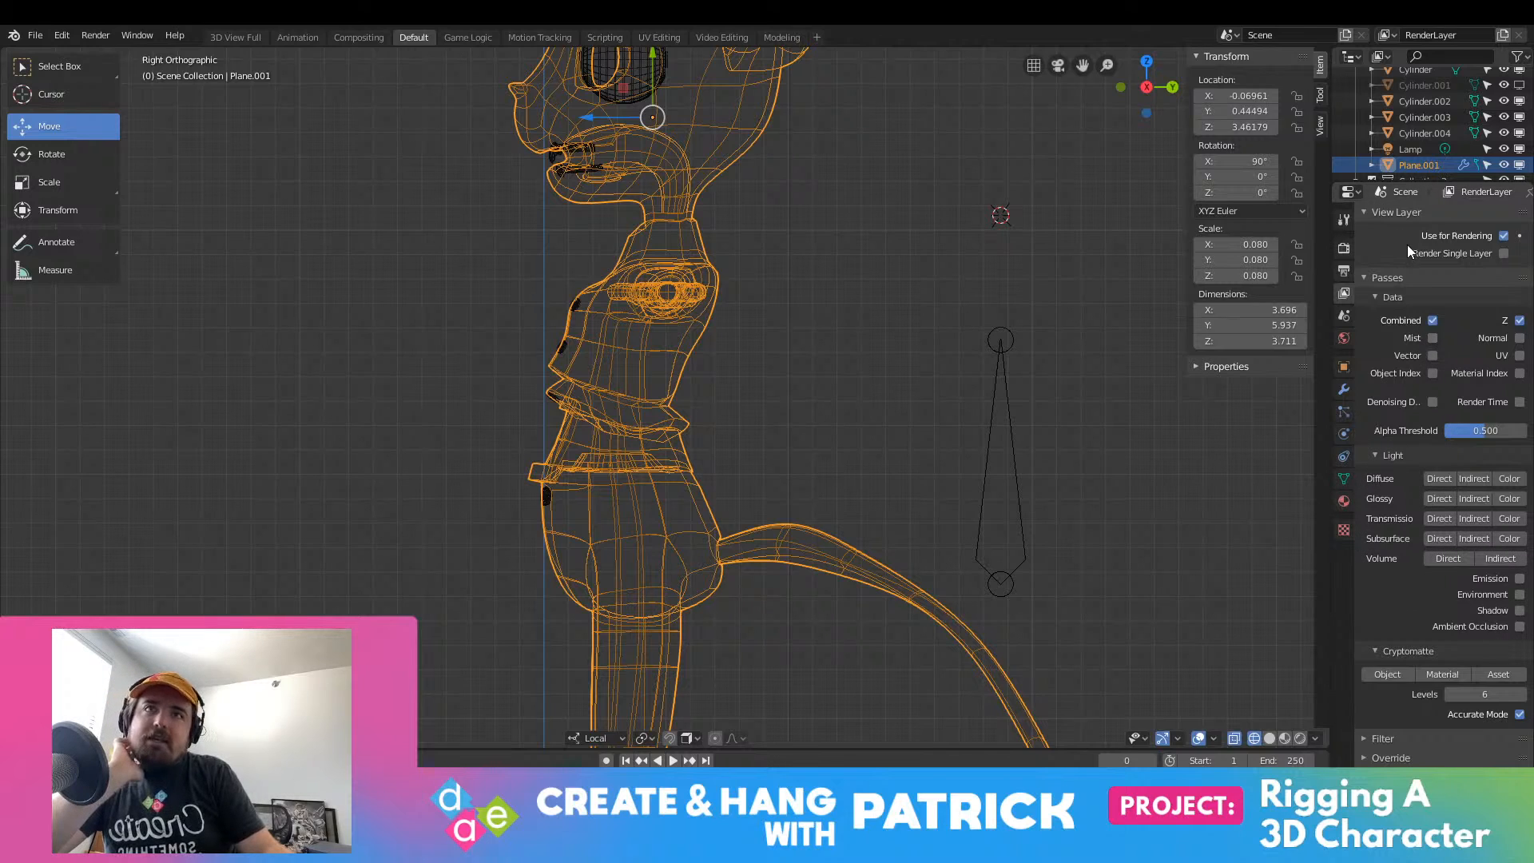
{"action": "left_click", "coordinate": [1345, 271]}
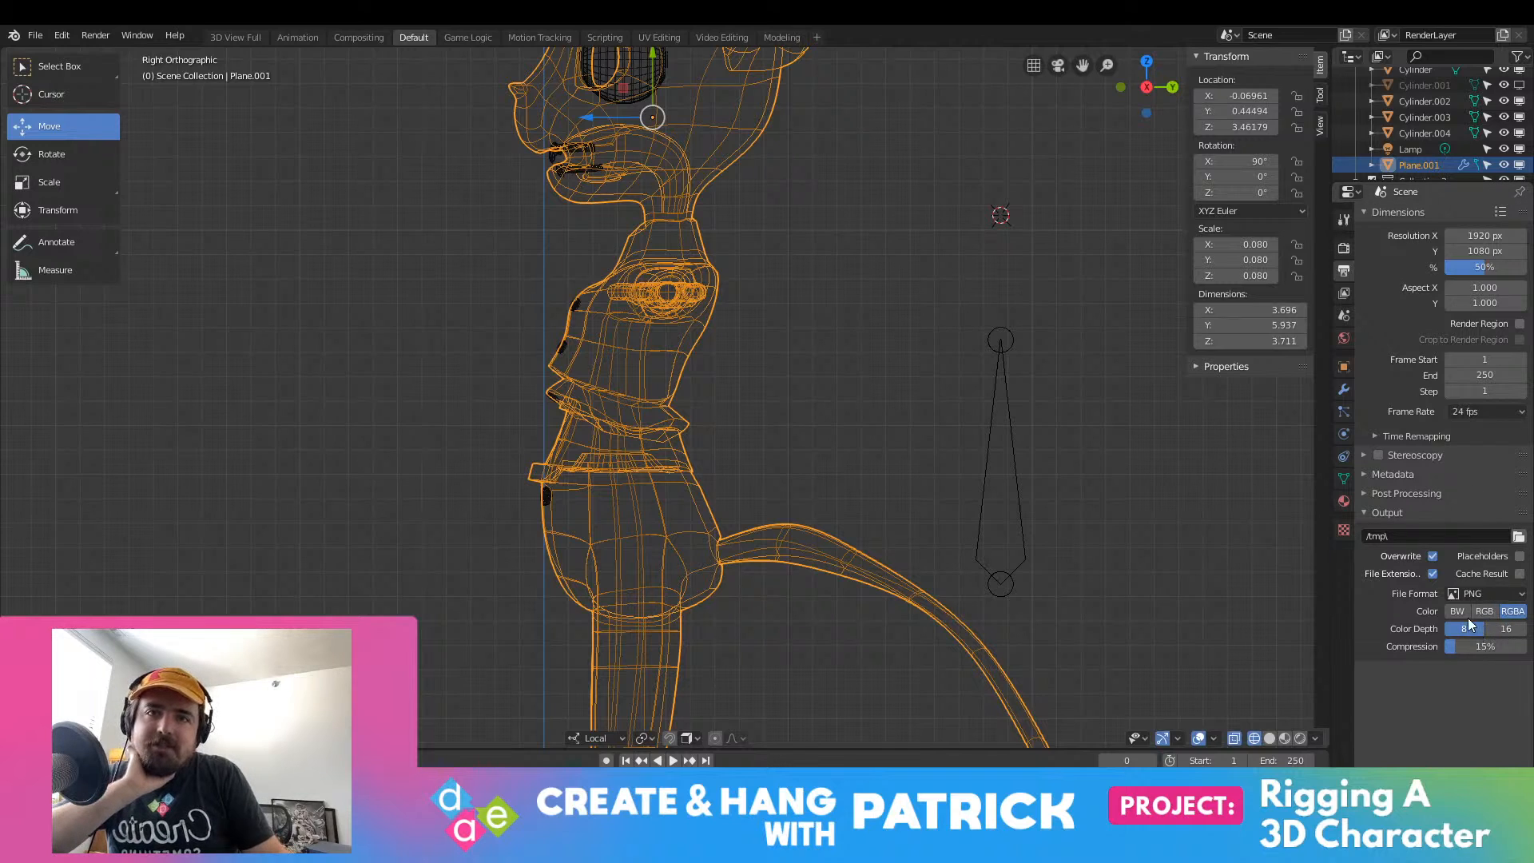
{"action": "left_click", "coordinate": [1346, 473]}
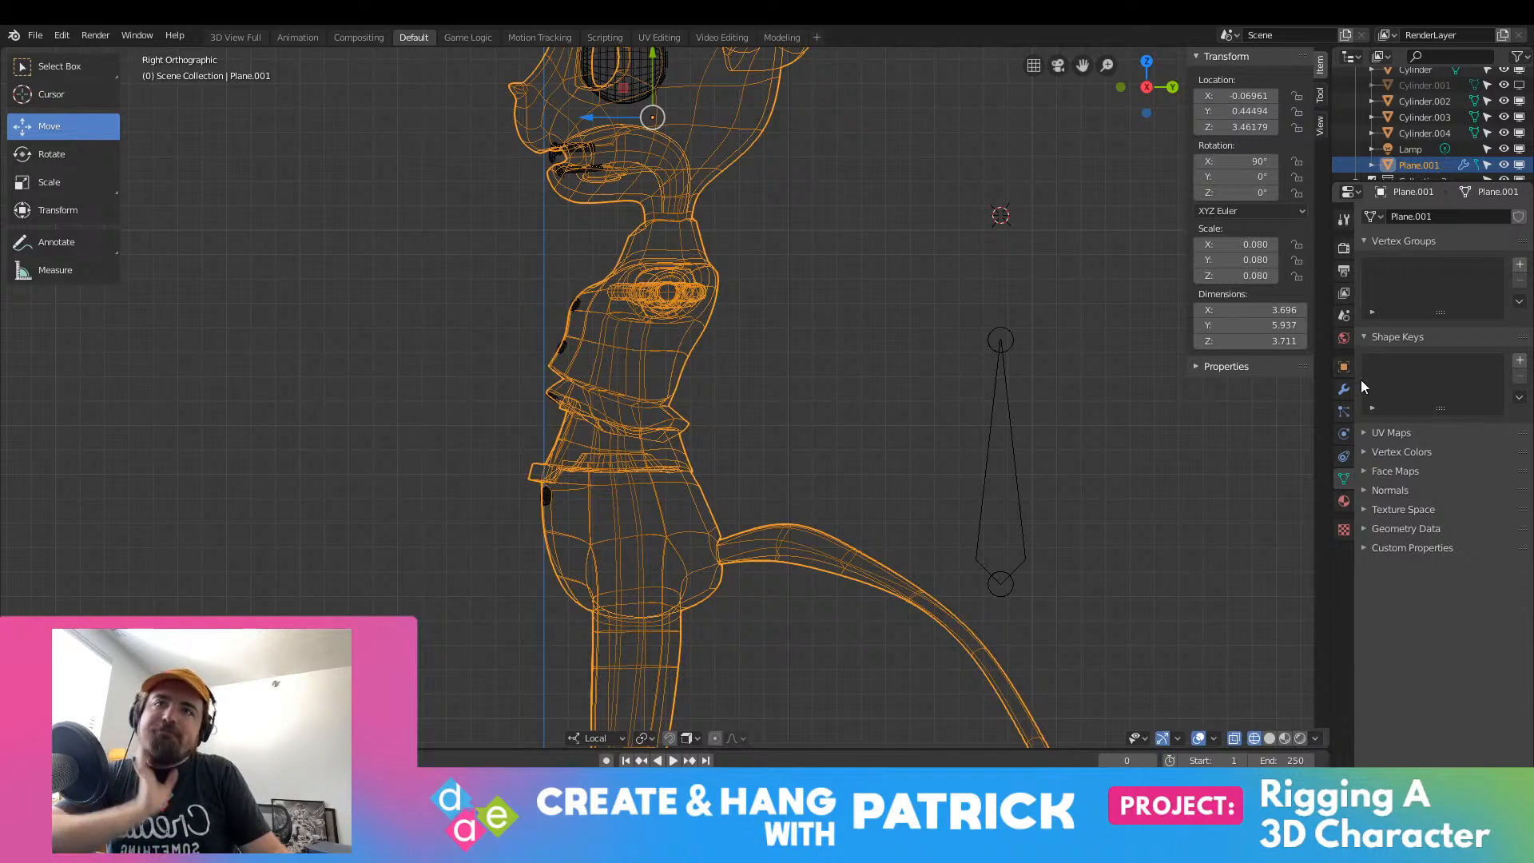
{"action": "left_click", "coordinate": [1349, 294]}
{"action": "left_click", "coordinate": [1344, 271]}
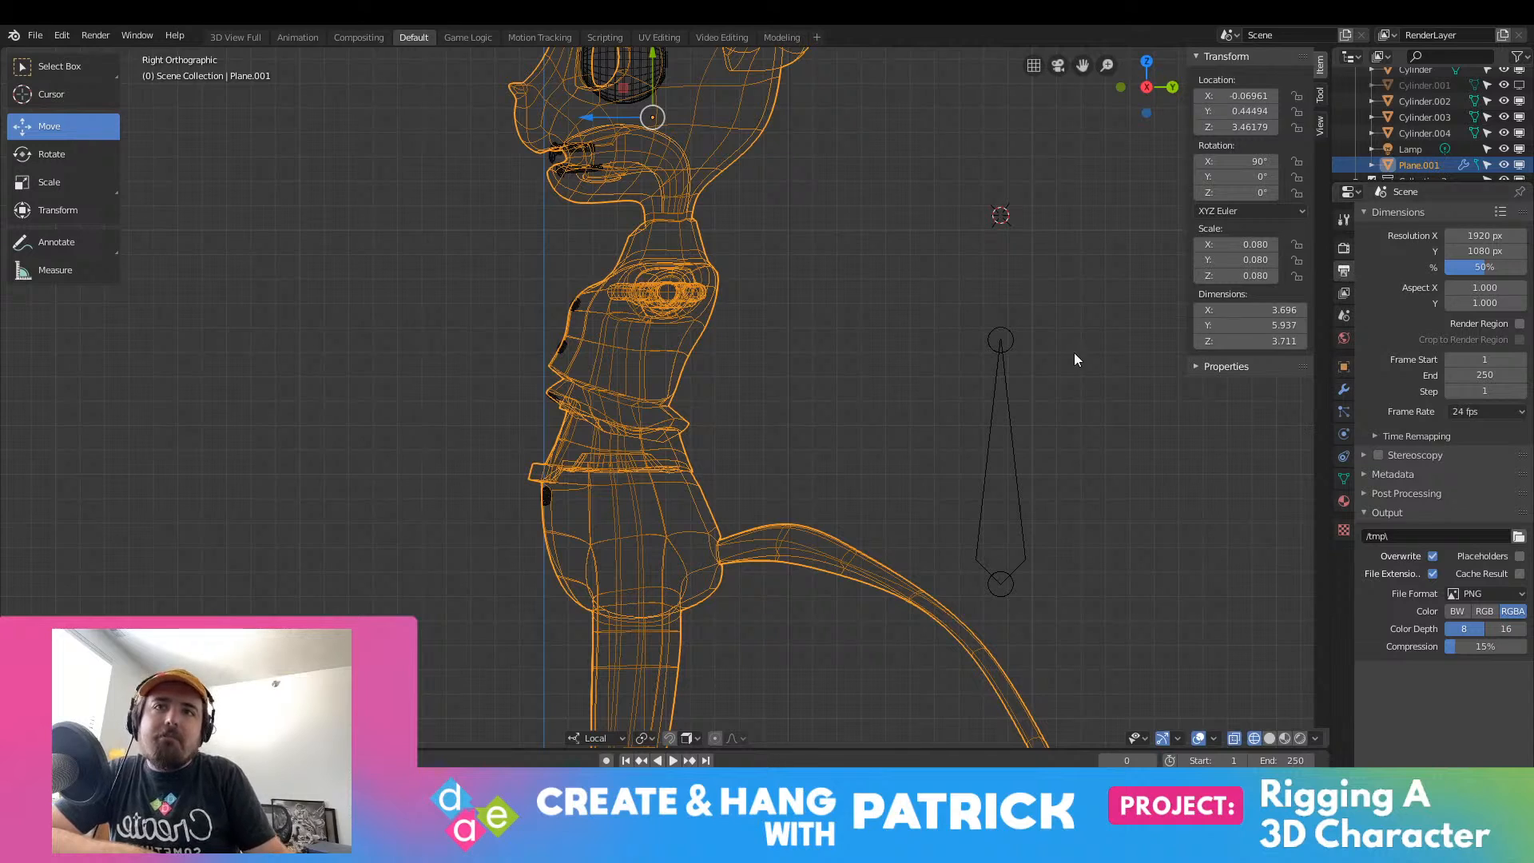
{"action": "left_click", "coordinate": [1343, 220]}
{"action": "left_click", "coordinate": [1343, 248]}
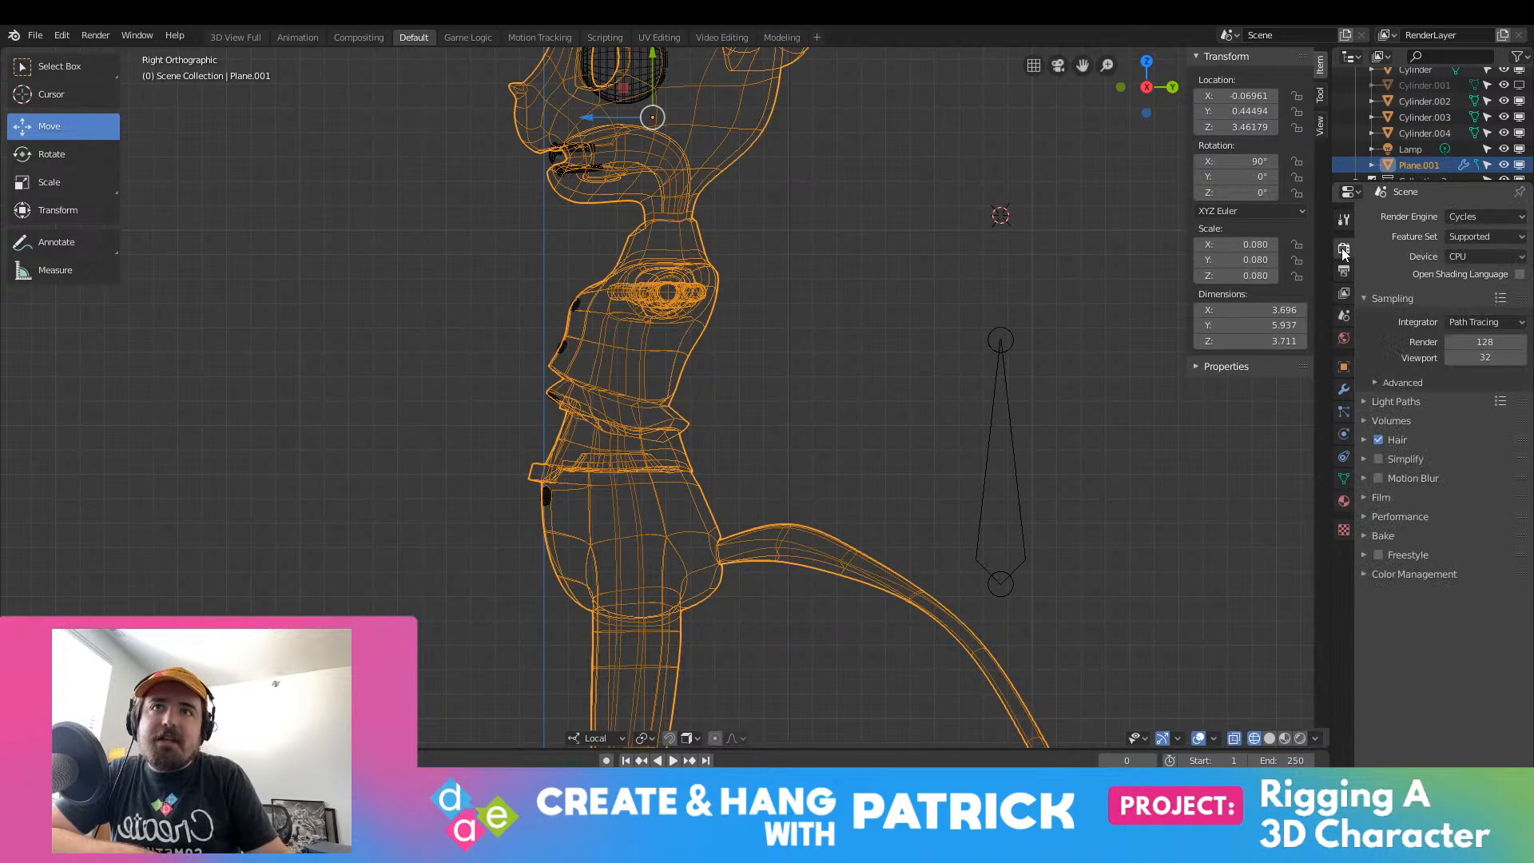
{"action": "left_click", "coordinate": [1344, 293]}
{"action": "left_click", "coordinate": [1349, 310]}
{"action": "left_click", "coordinate": [1347, 296]}
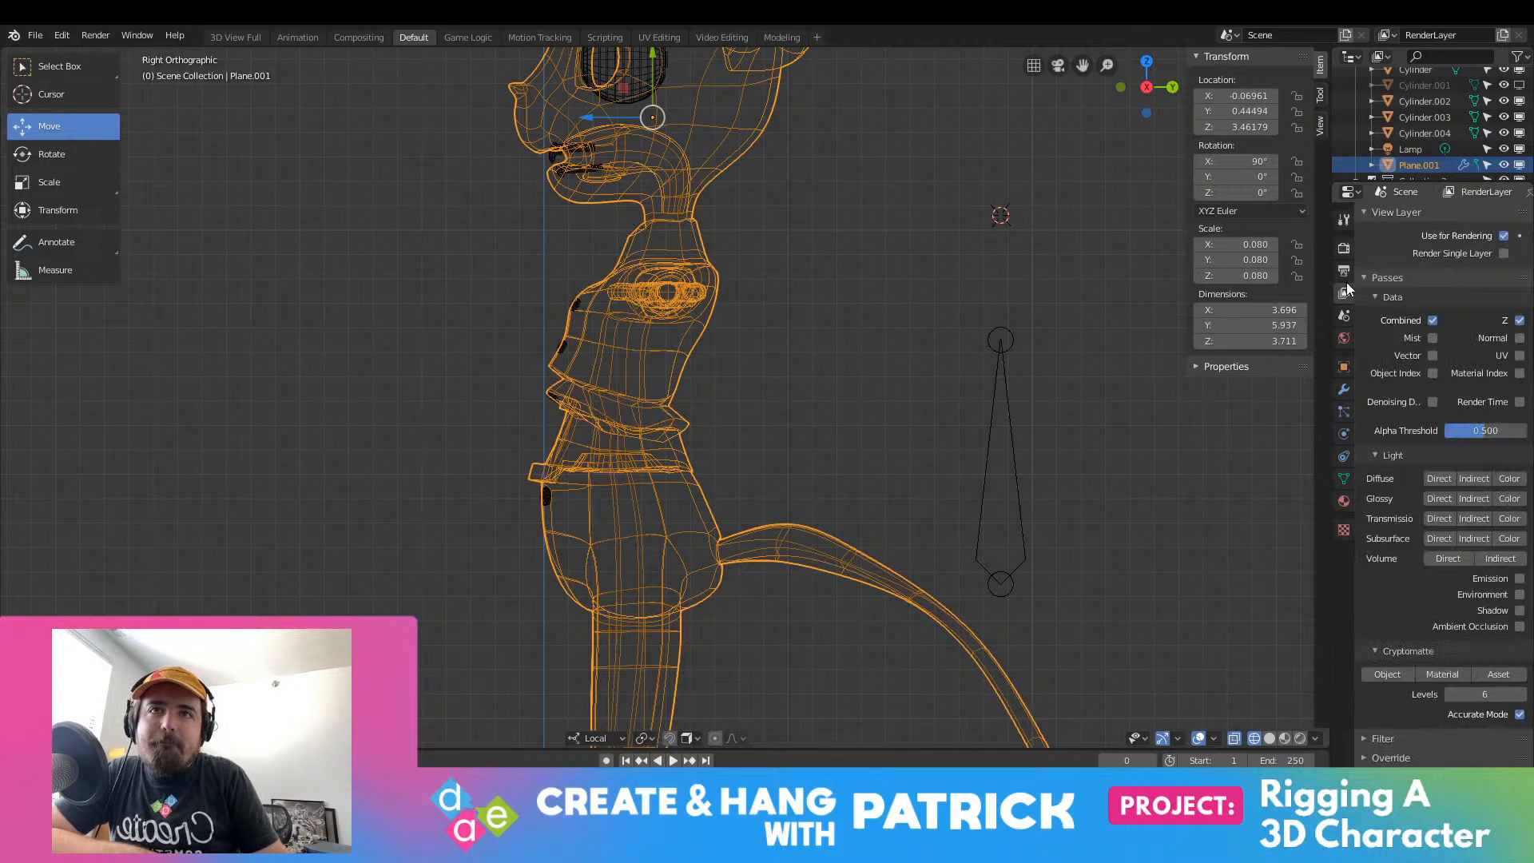
Step: Select the armature and move it along Y into the mouse character's hips, to about Y 0.415
{"action": "left_click", "coordinate": [1003, 577]}
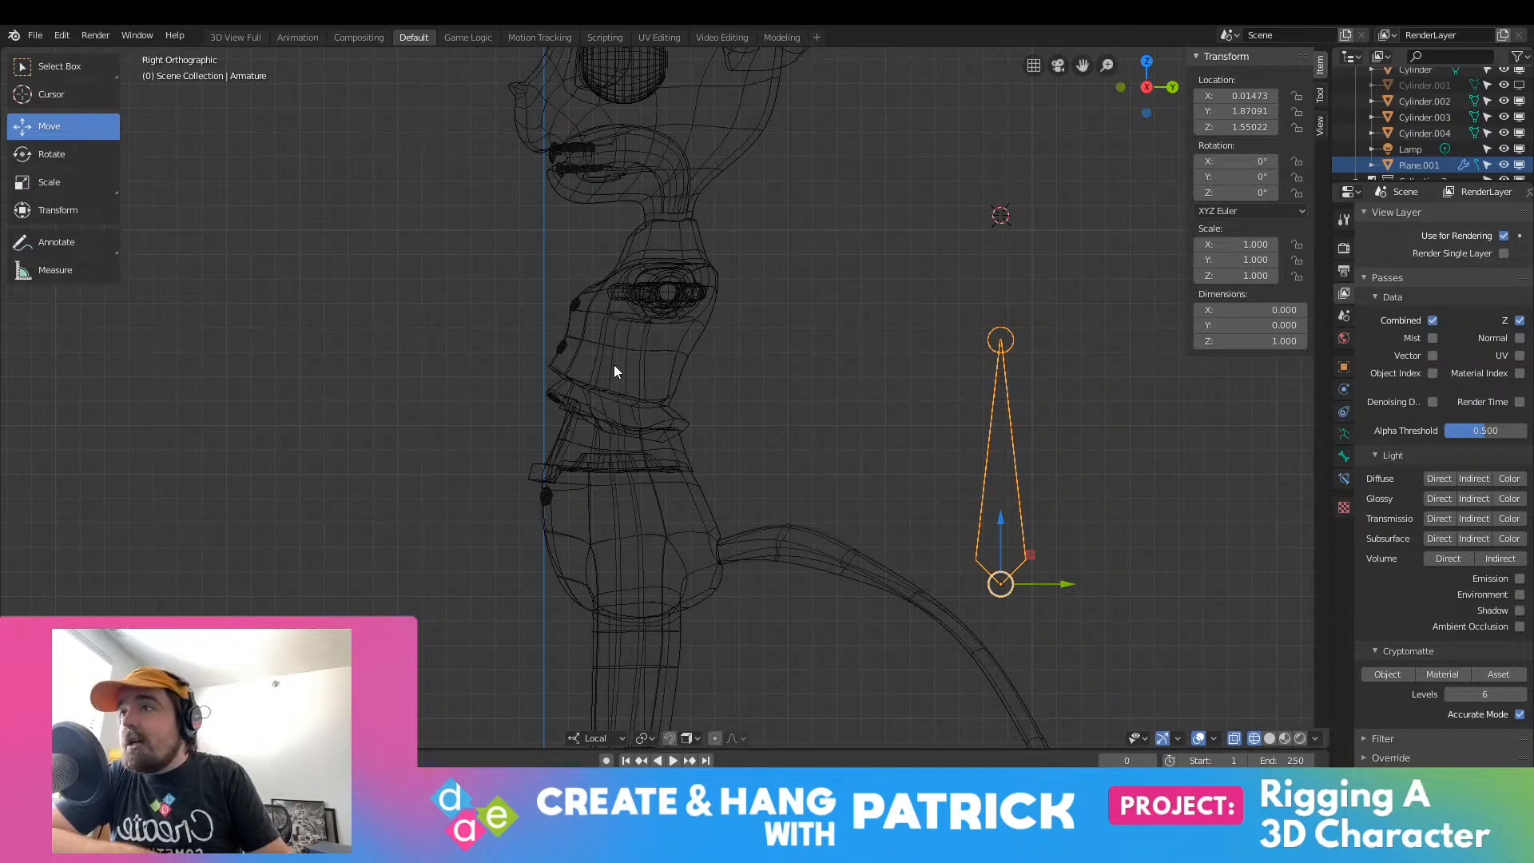
{"action": "left_click_drag", "start_coordinate": [1068, 585], "coordinate": [713, 584]}
{"action": "left_click", "coordinate": [35, 37]}
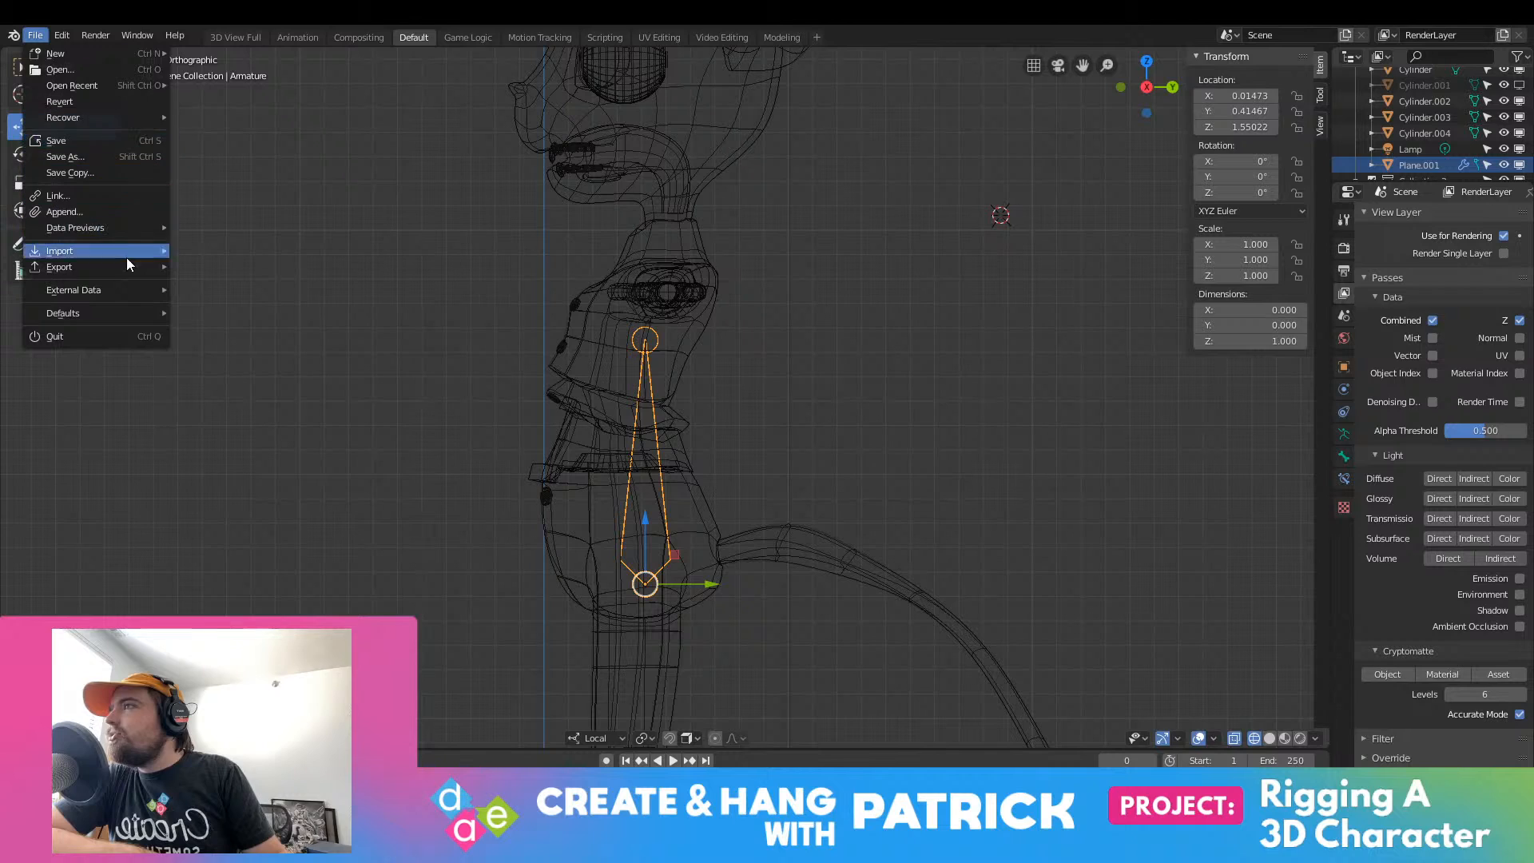
{"action": "mouse_move", "coordinate": [100, 220]}
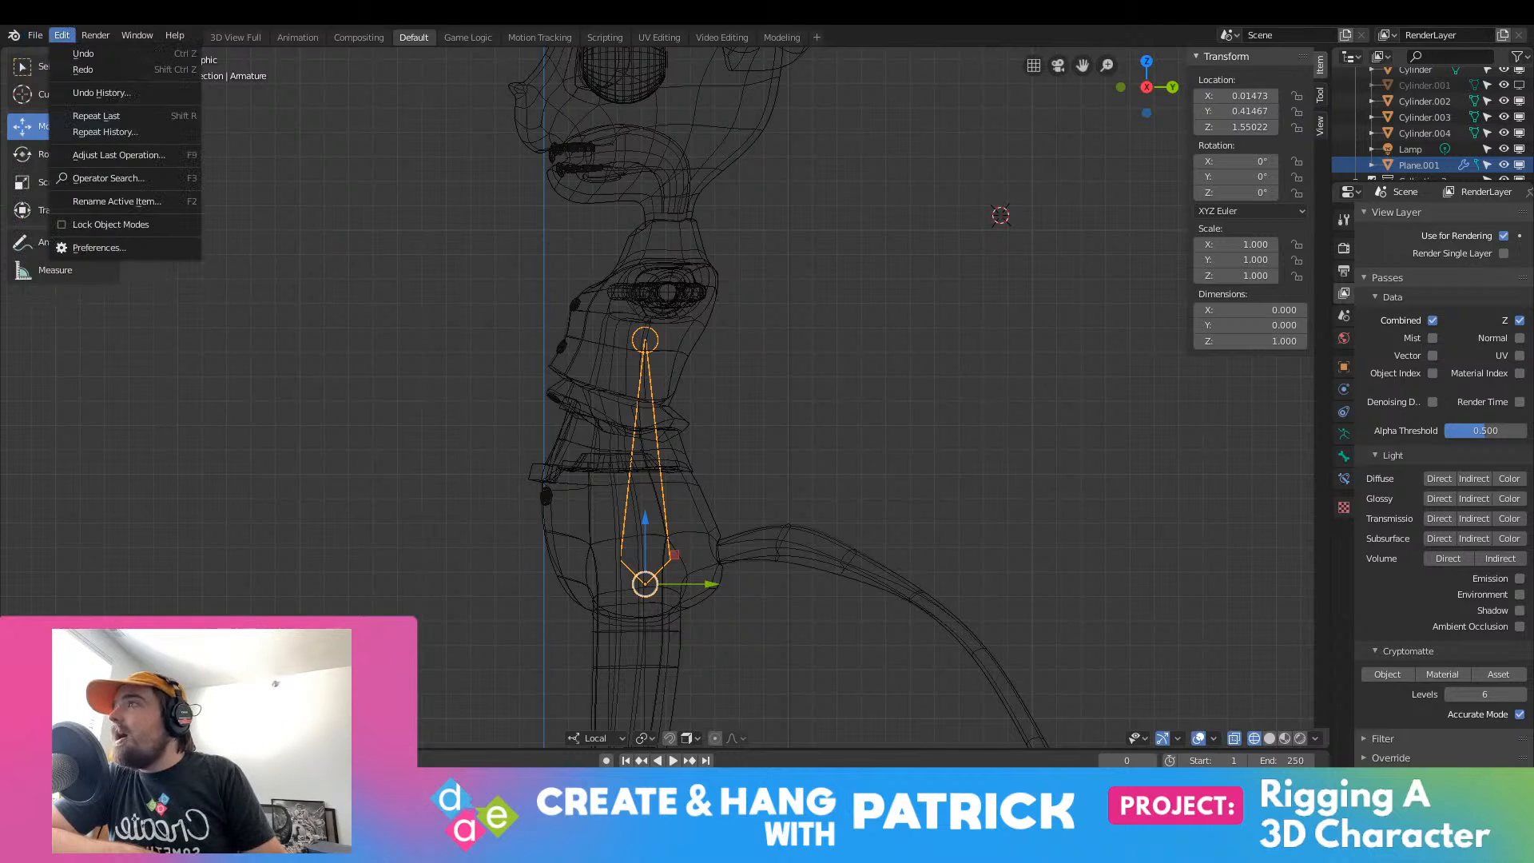
{"action": "mouse_move", "coordinate": [56, 37]}
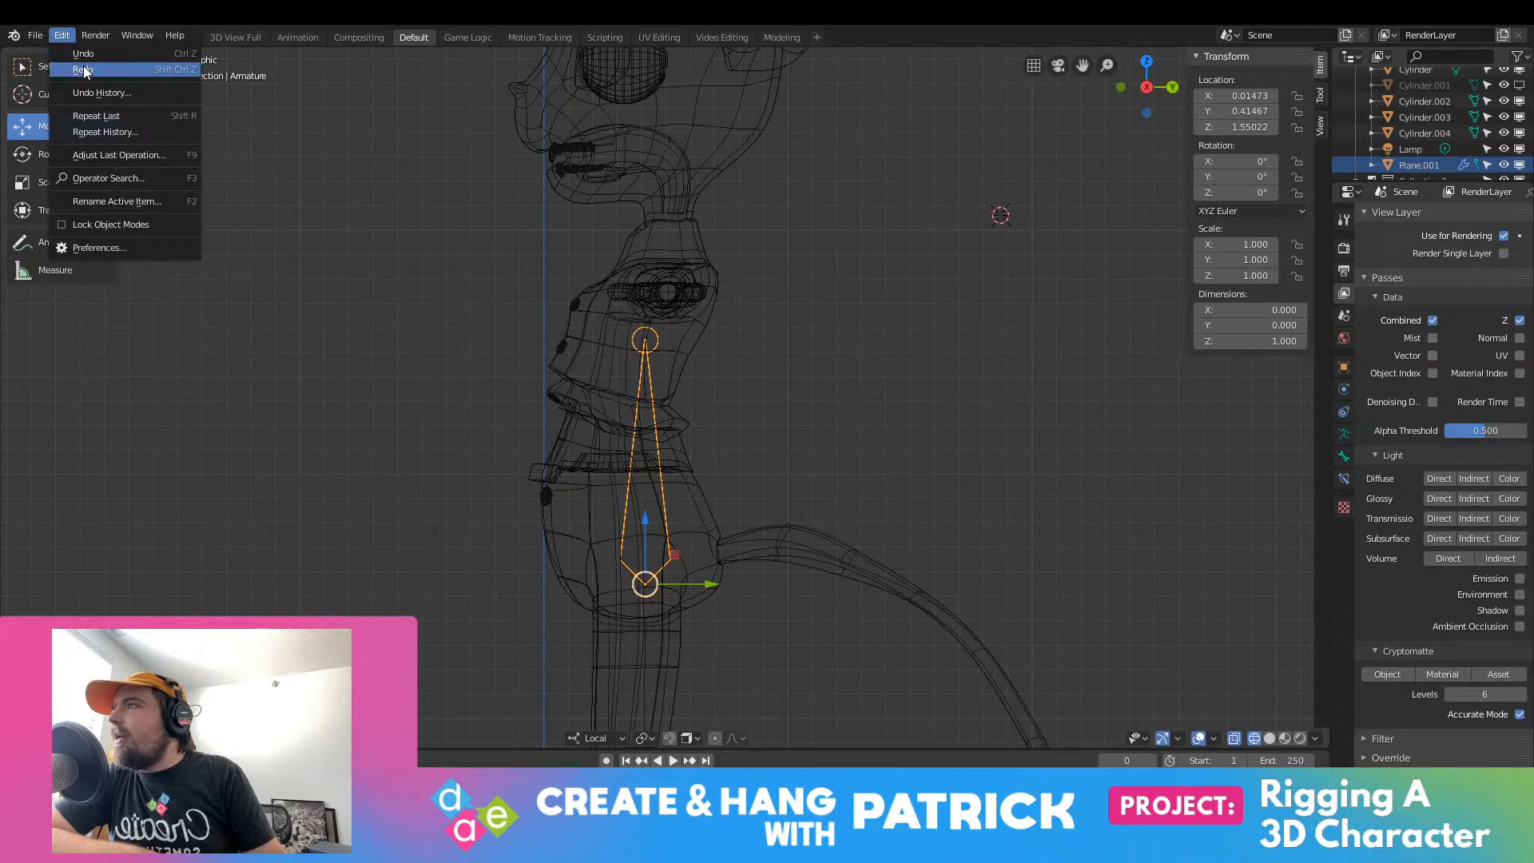
{"action": "mouse_move", "coordinate": [132, 38]}
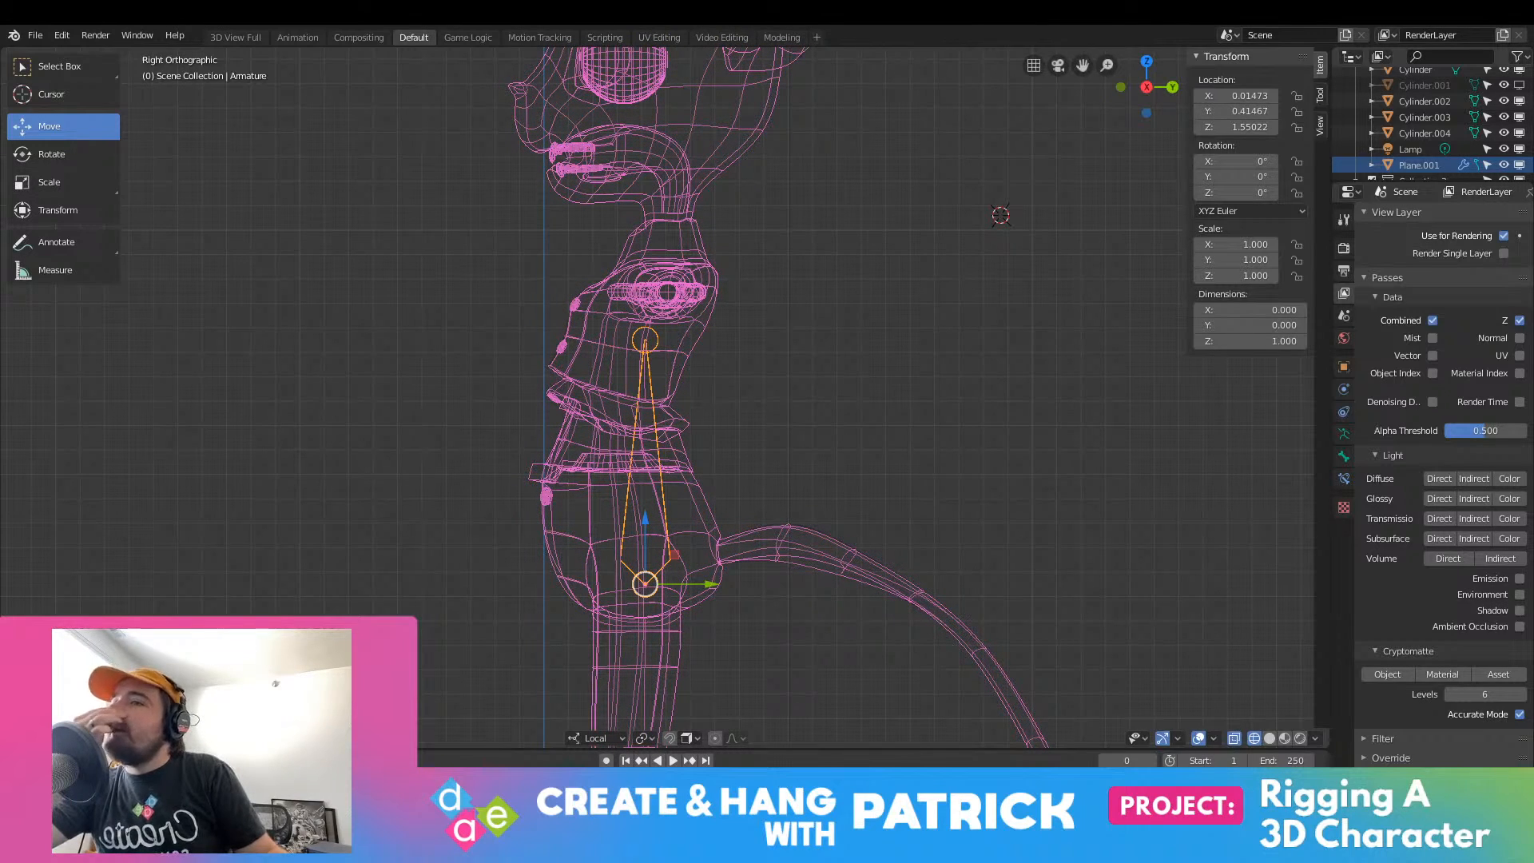
Step: Shift the armature slightly backward along Y within the body, to about Y 0.435
{"action": "scroll", "coordinate": [726, 386], "scroll_direction": "down", "scroll_amount": 5}
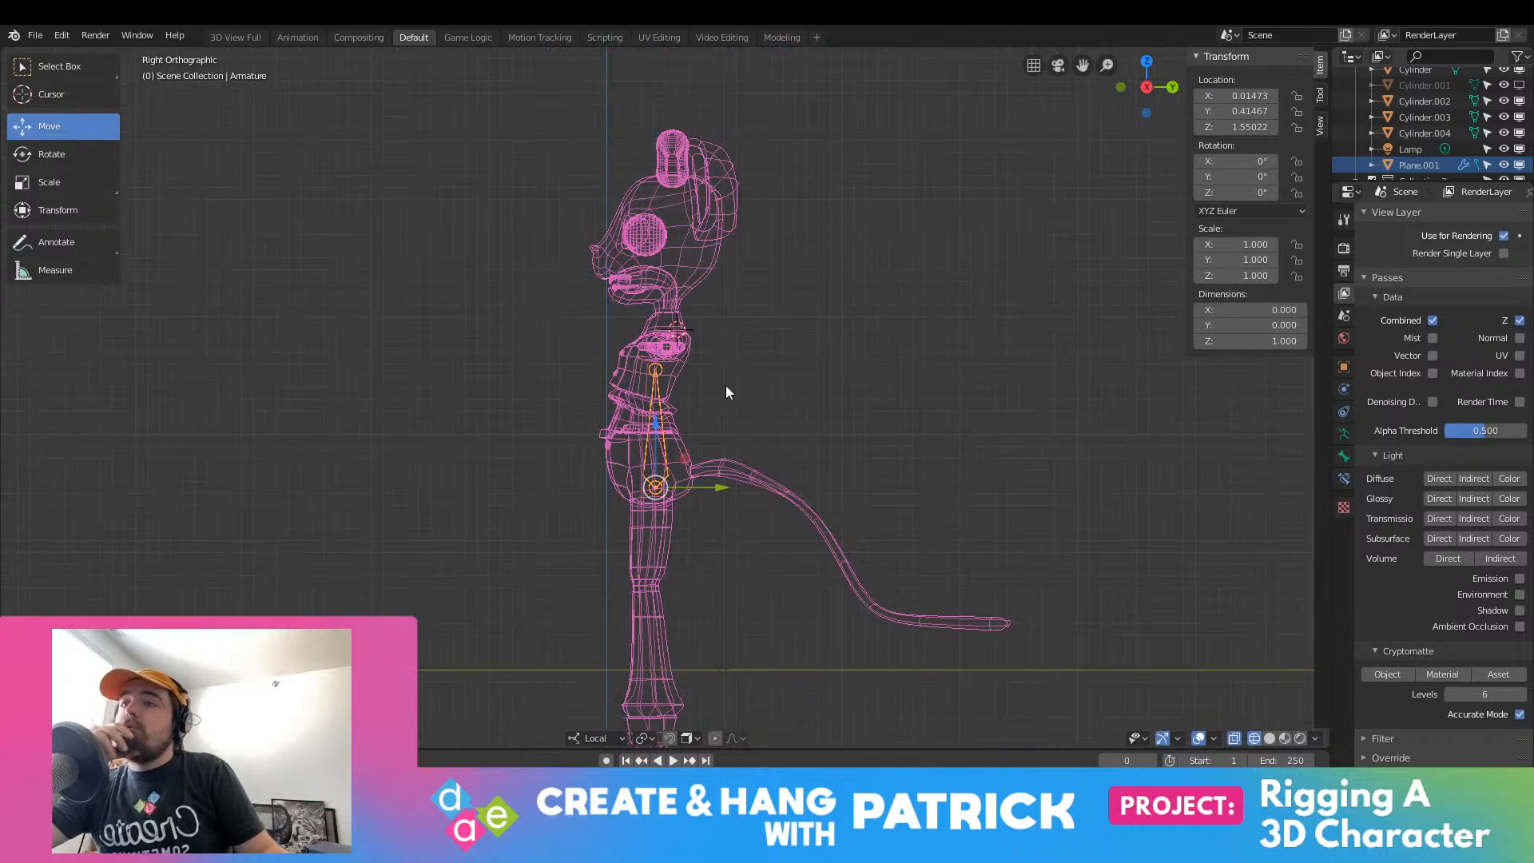
{"action": "left_click", "coordinate": [676, 390]}
{"action": "left_click", "coordinate": [664, 387]}
{"action": "left_click", "coordinate": [660, 384]}
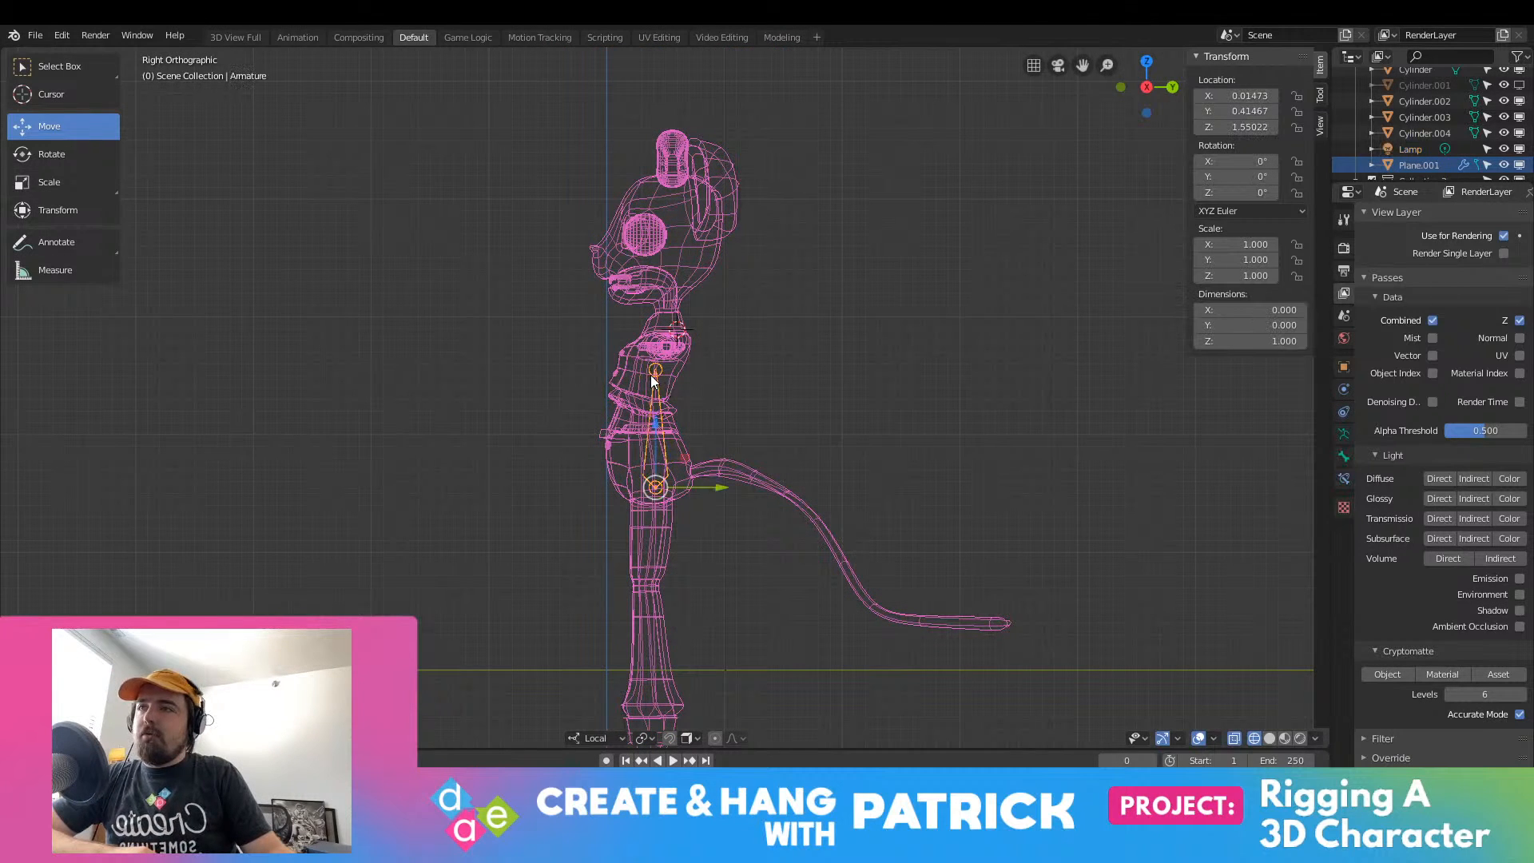
{"action": "mouse_move", "coordinate": [706, 488]}
{"action": "left_mouse_down"}
{"action": "mouse_move", "coordinate": [811, 489]}
{"action": "mouse_move", "coordinate": [708, 492]}
{"action": "left_mouse_up"}
{"action": "scroll", "coordinate": [707, 500], "scroll_direction": "up", "scroll_amount": 2}
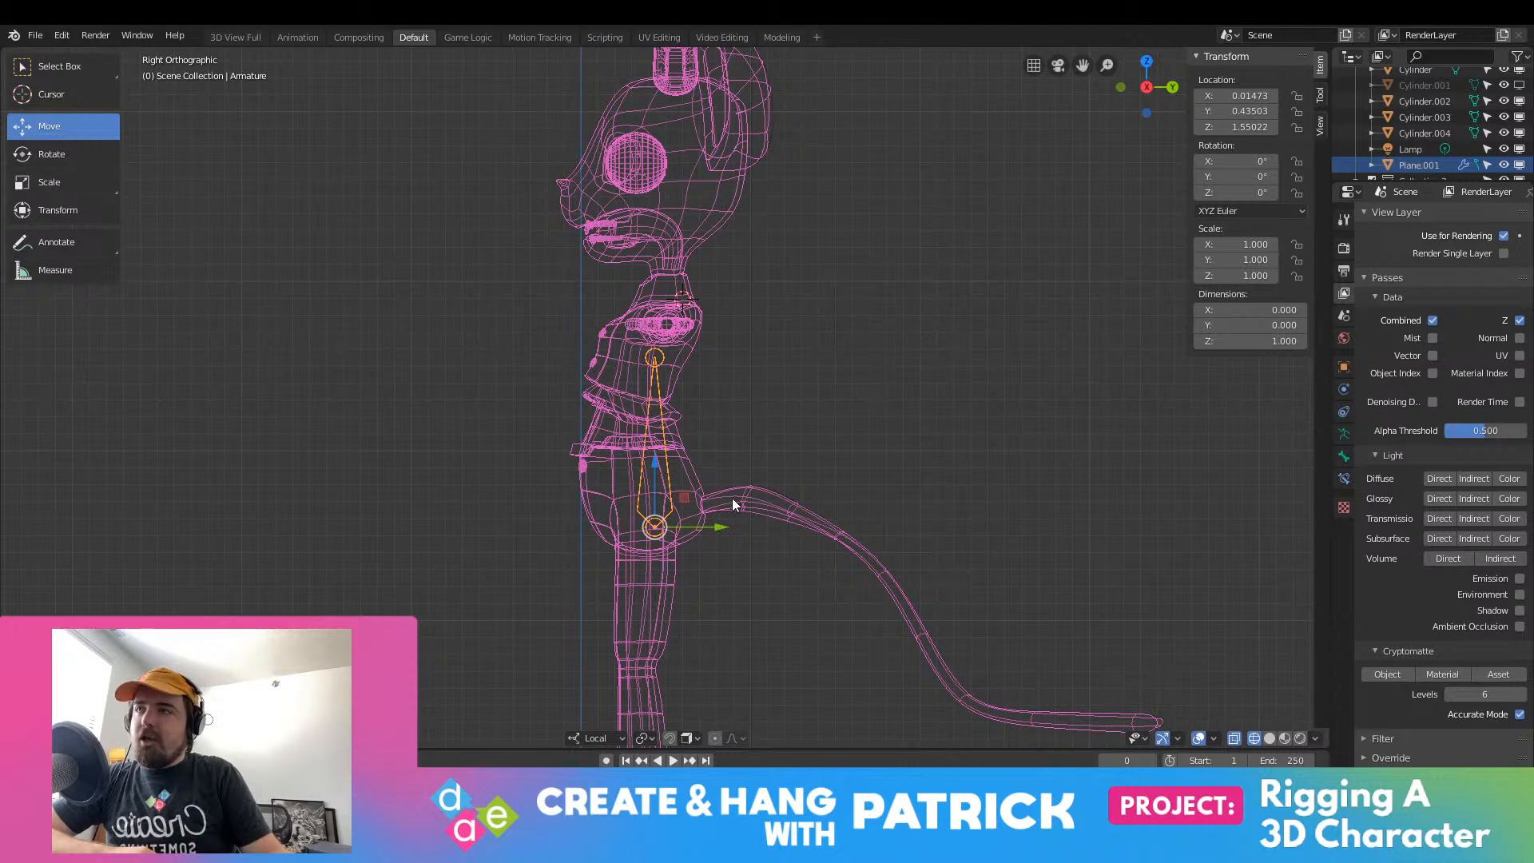
{"action": "scroll", "coordinate": [732, 504], "scroll_direction": "up", "scroll_amount": 1}
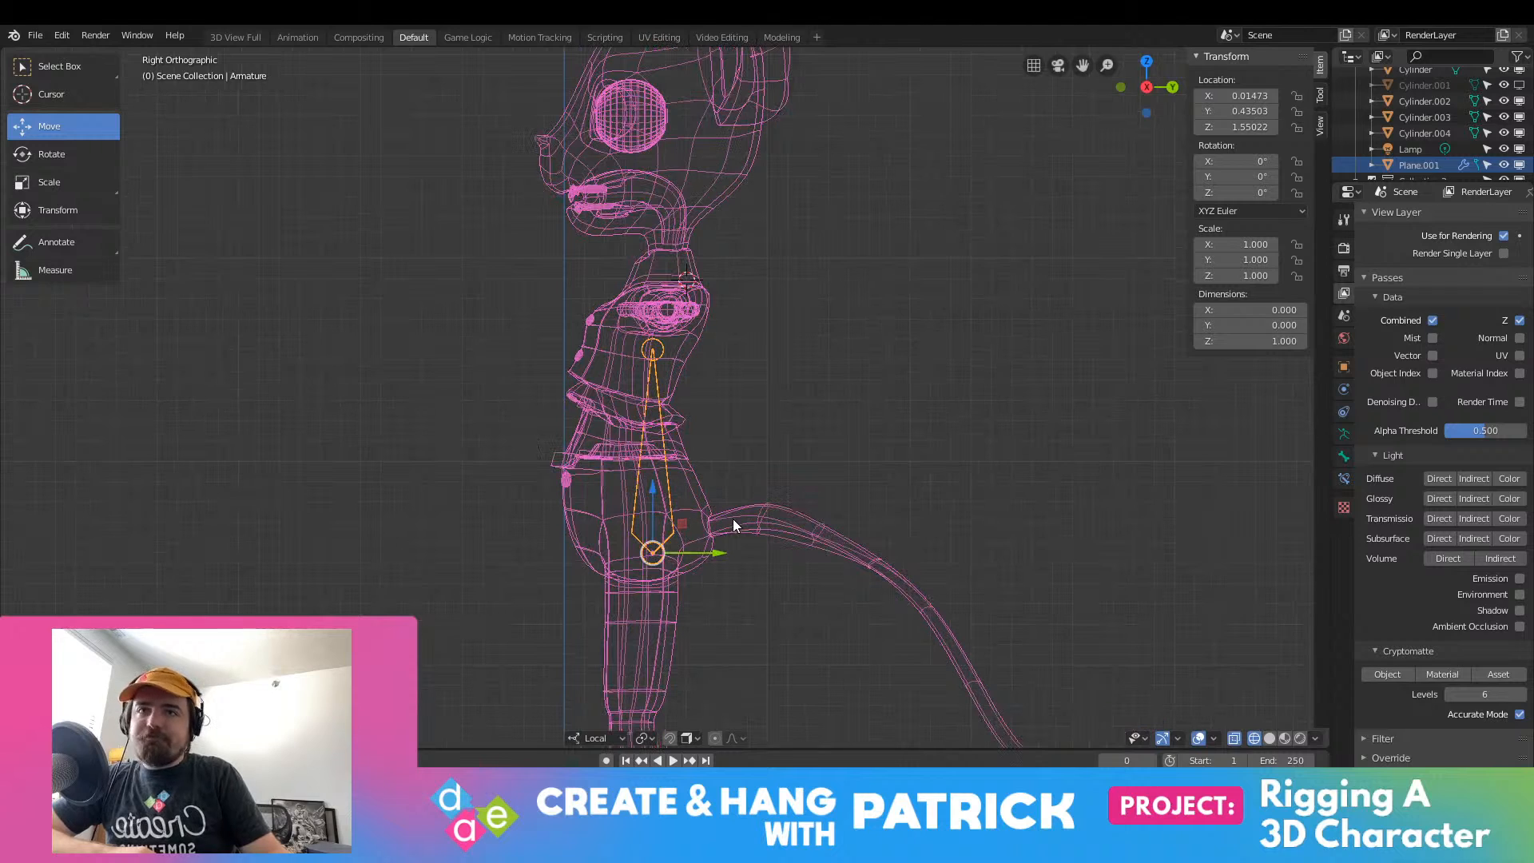
Step: Look through the armature's constraint, physics and bone settings and the scene settings
{"action": "left_click", "coordinate": [1346, 478]}
{"action": "left_click", "coordinate": [1346, 451]}
{"action": "left_click", "coordinate": [1346, 412]}
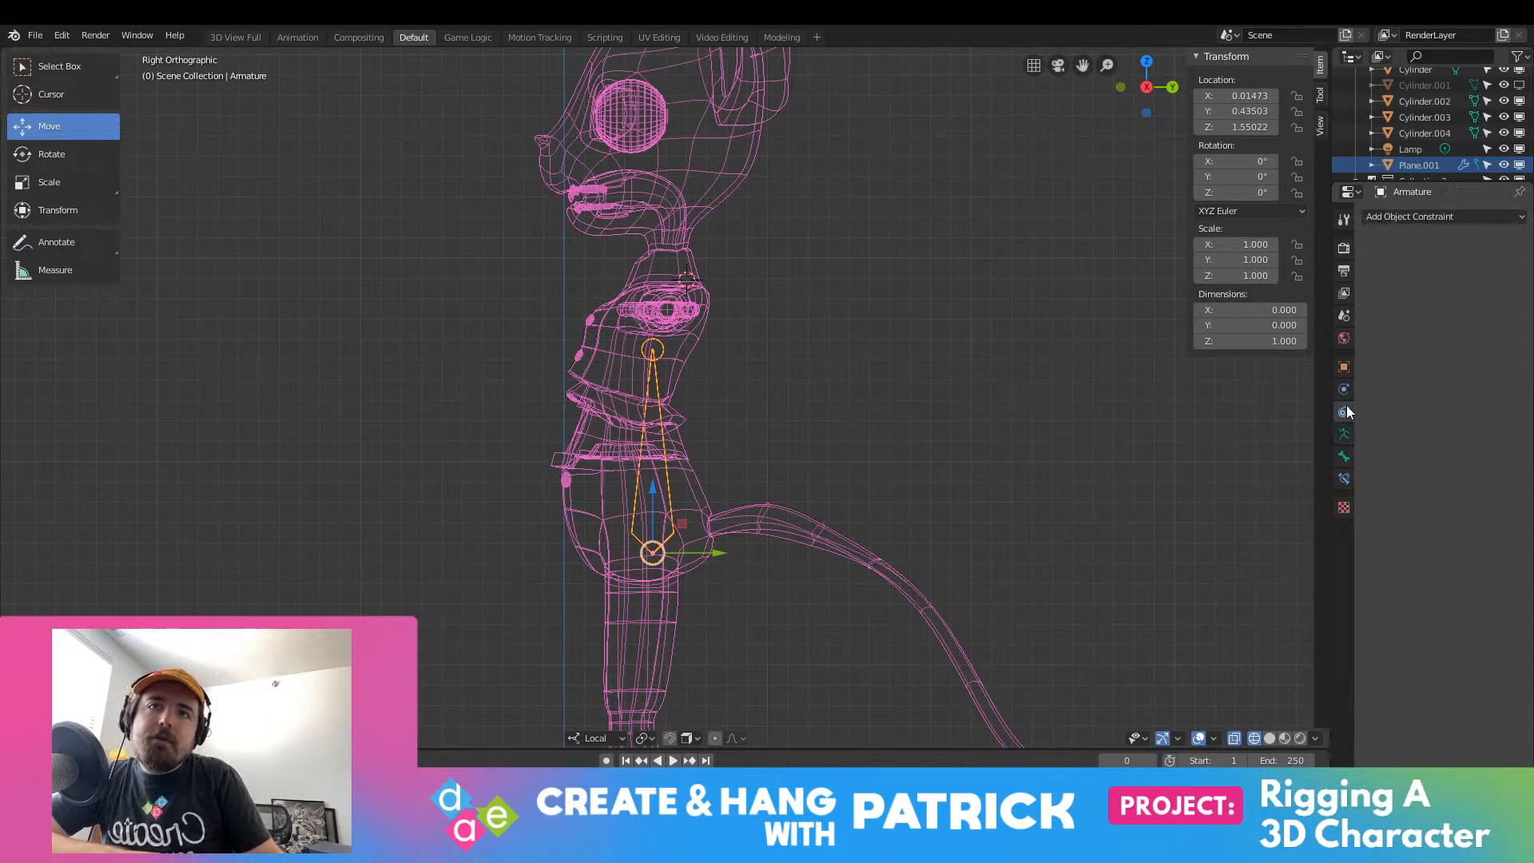
{"action": "left_click", "coordinate": [1344, 389]}
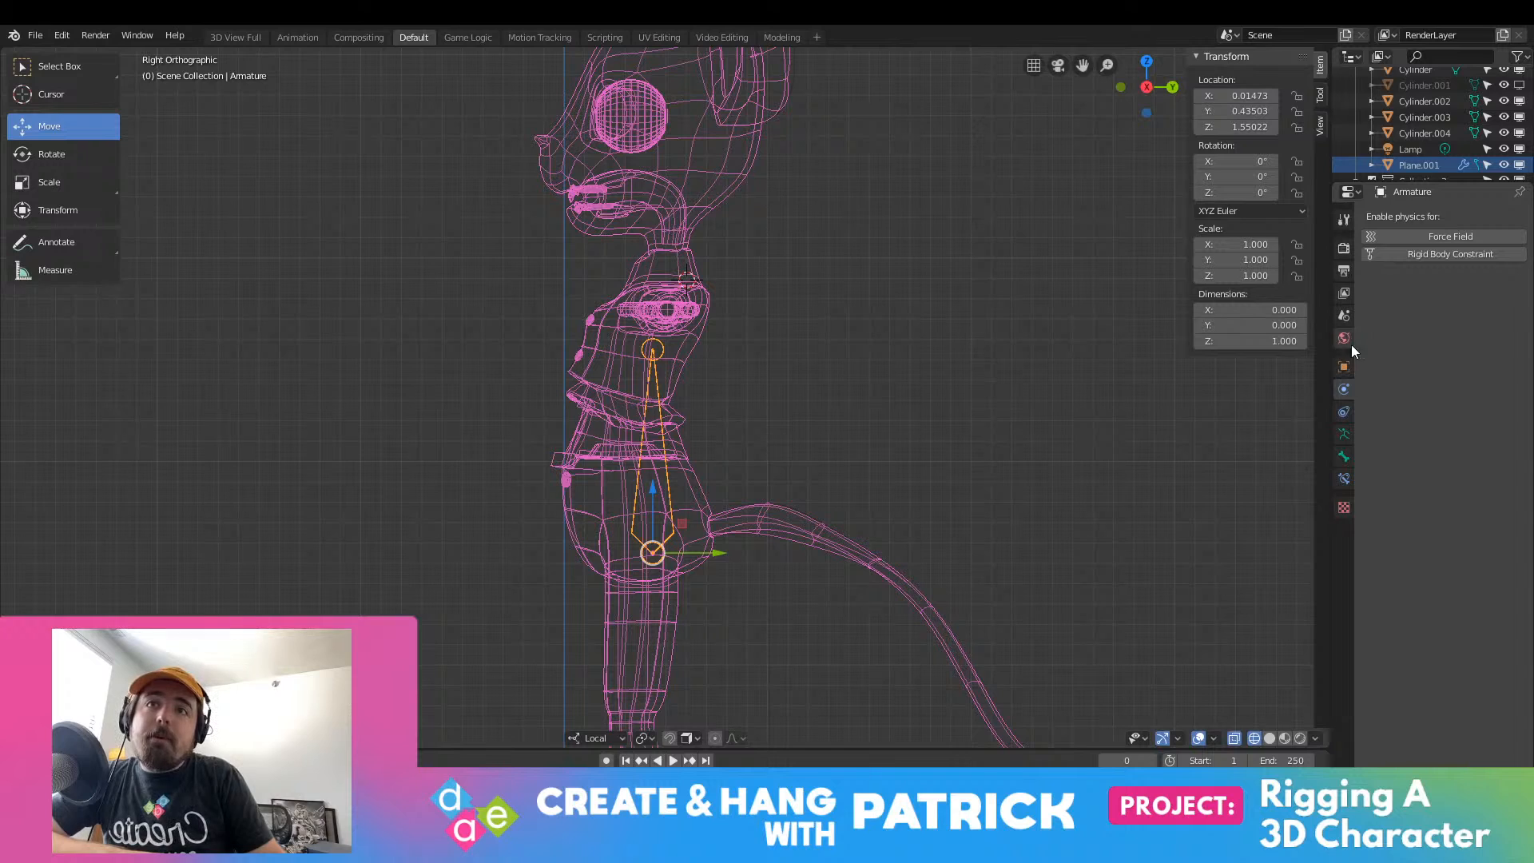
{"action": "left_click", "coordinate": [1344, 321]}
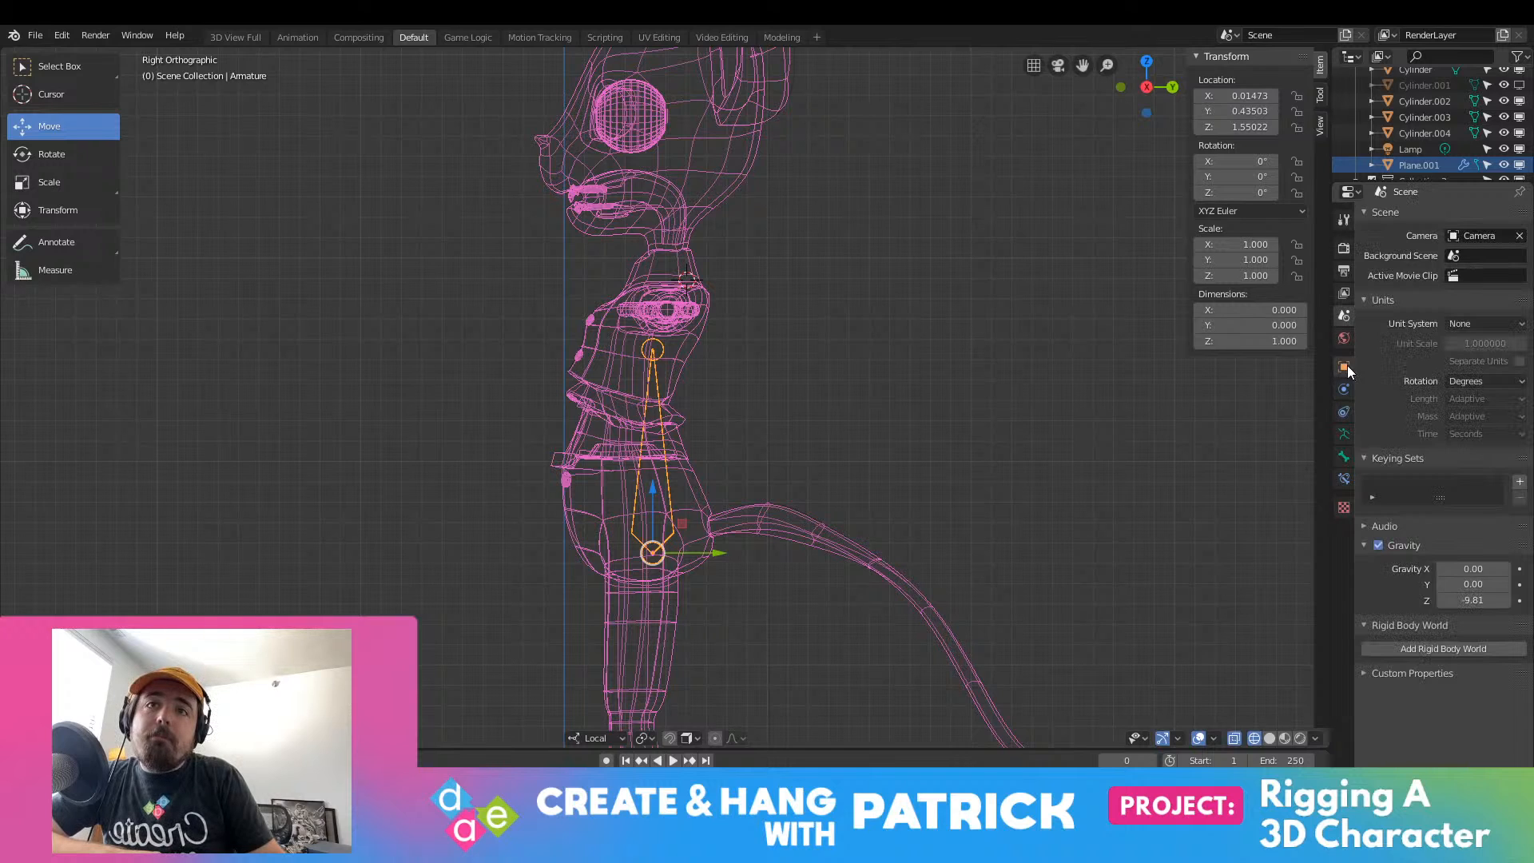
{"action": "left_click", "coordinate": [1344, 477]}
{"action": "left_click", "coordinate": [1343, 454]}
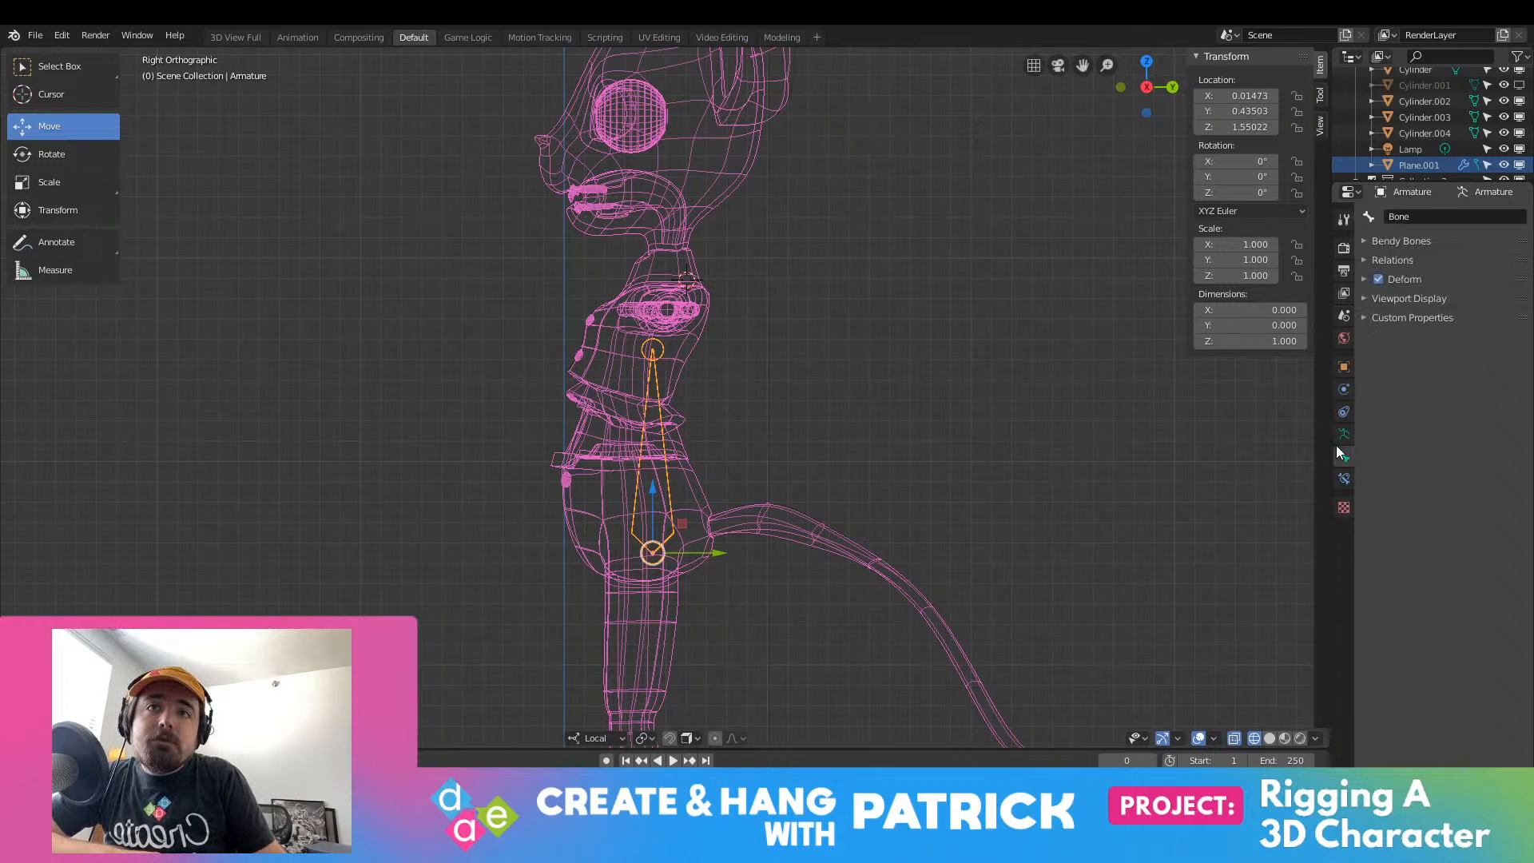
Step: Try the Hide and Wireframe viewport display options on the armature's bone
{"action": "left_click", "coordinate": [1366, 299]}
{"action": "left_click", "coordinate": [1502, 322]}
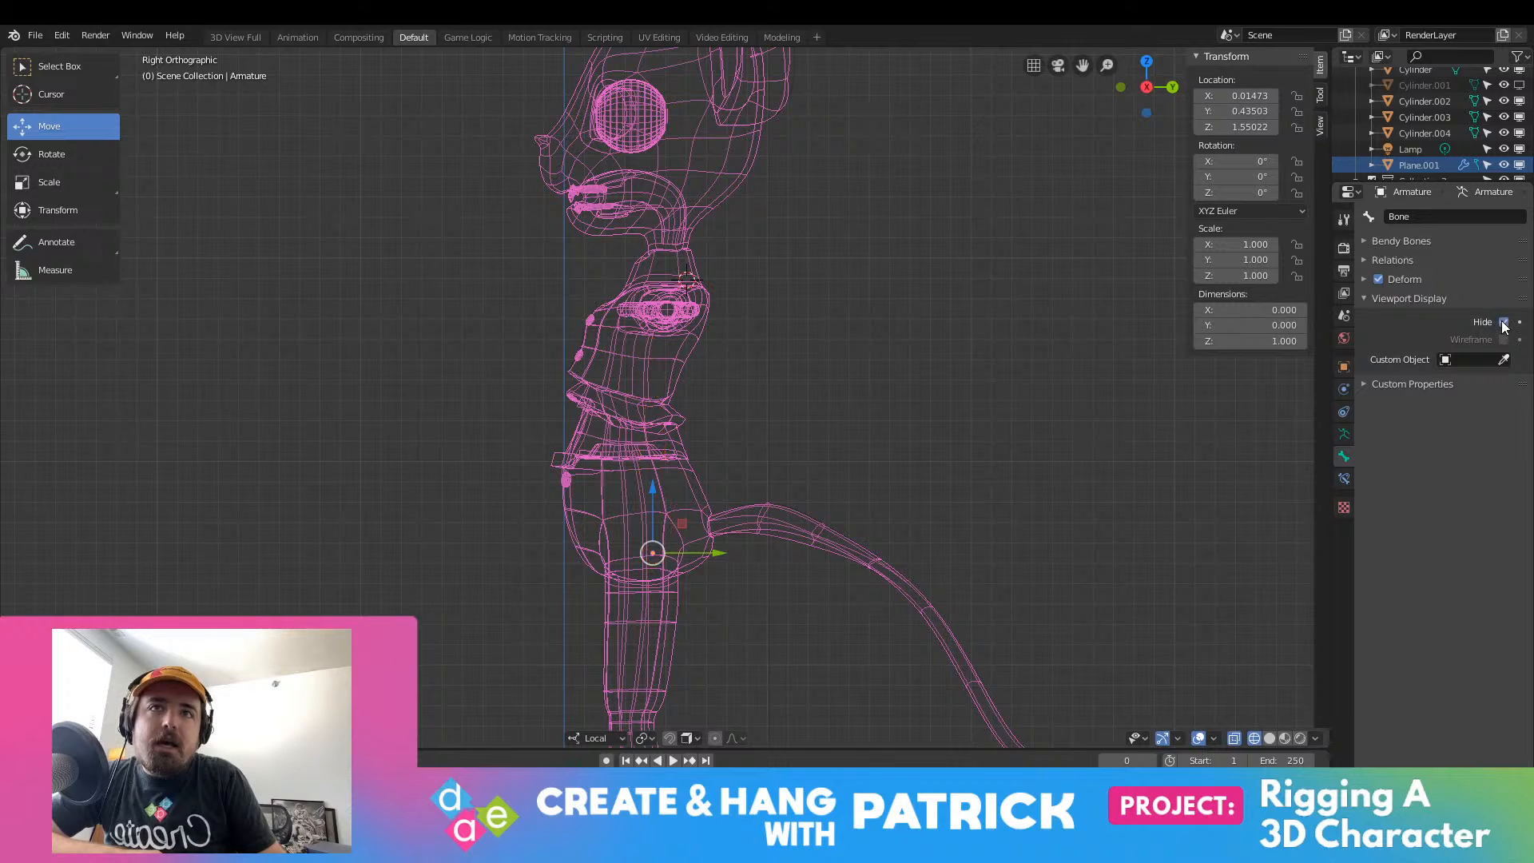
{"action": "left_click", "coordinate": [1502, 322]}
{"action": "left_click", "coordinate": [1504, 340]}
{"action": "left_click", "coordinate": [1504, 342]}
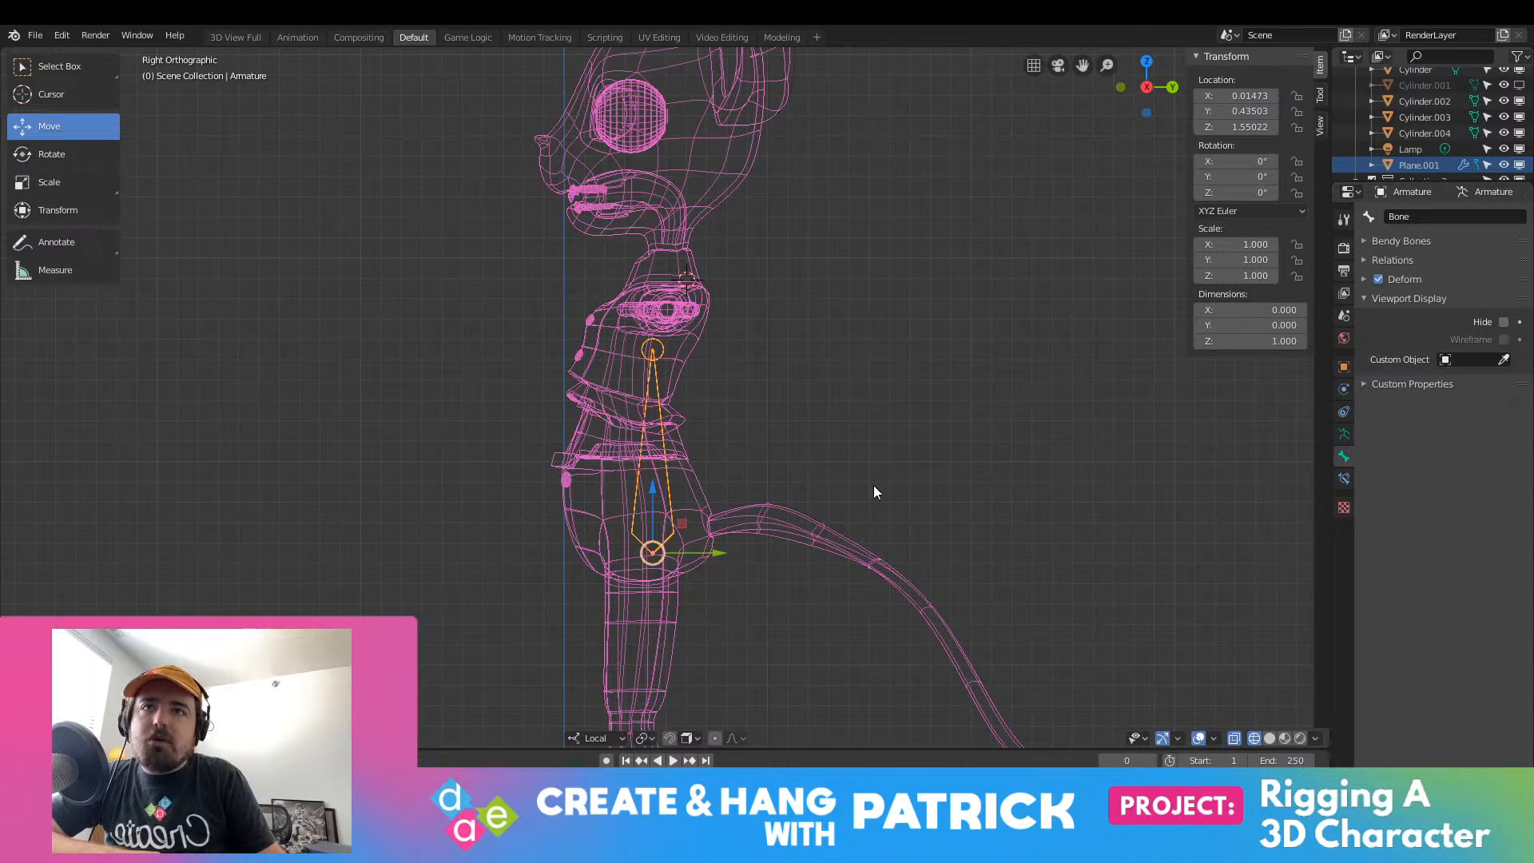
Step: Look through the bone's custom properties, relations and bendy bone settings
{"action": "left_click", "coordinate": [1365, 382]}
{"action": "left_click", "coordinate": [1389, 259]}
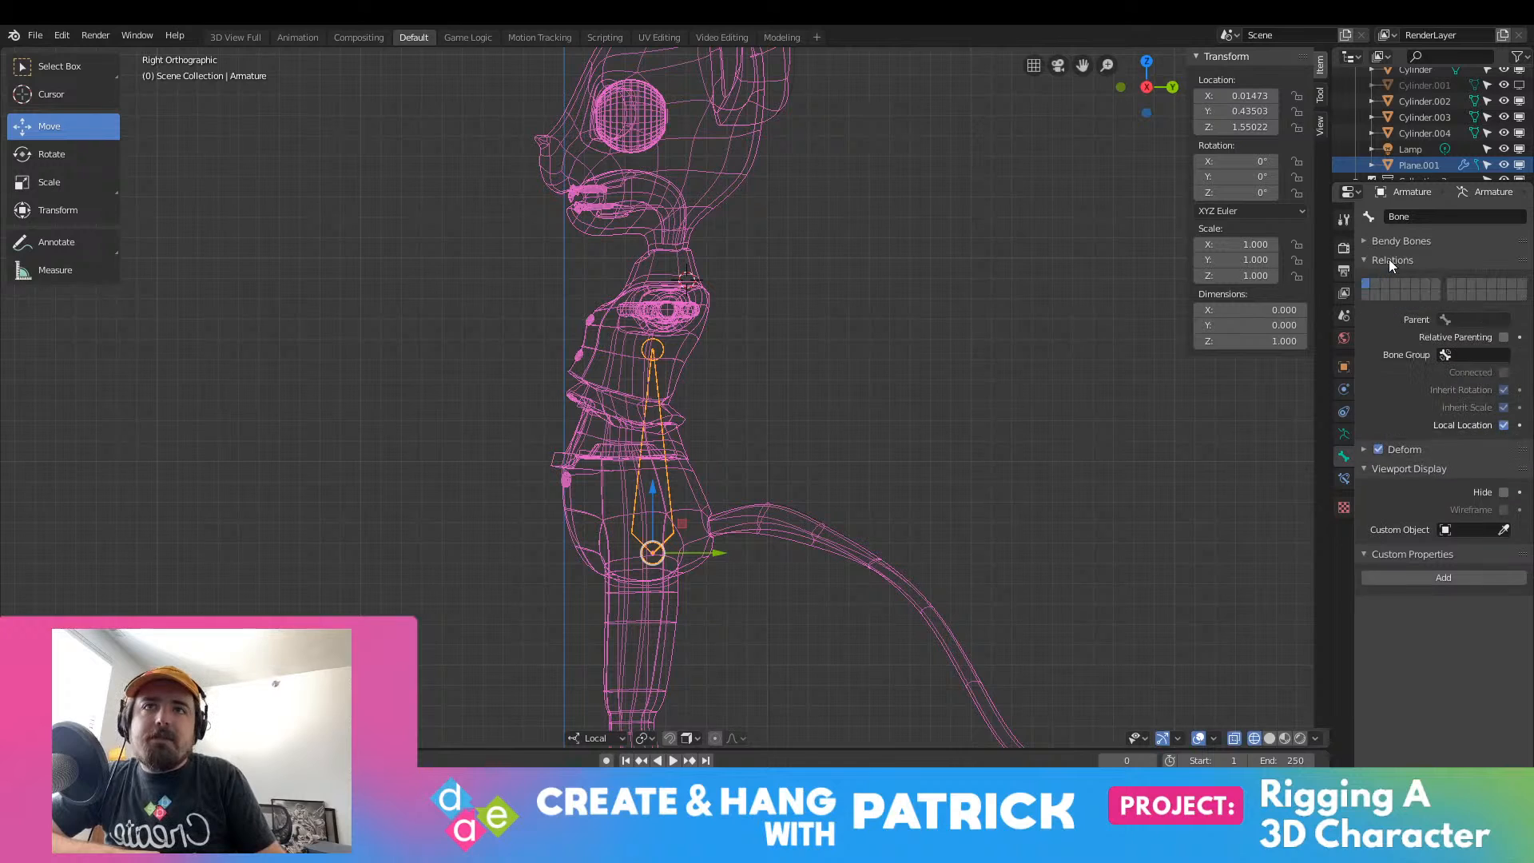
{"action": "left_click", "coordinate": [1393, 243]}
{"action": "left_click", "coordinate": [1393, 243]}
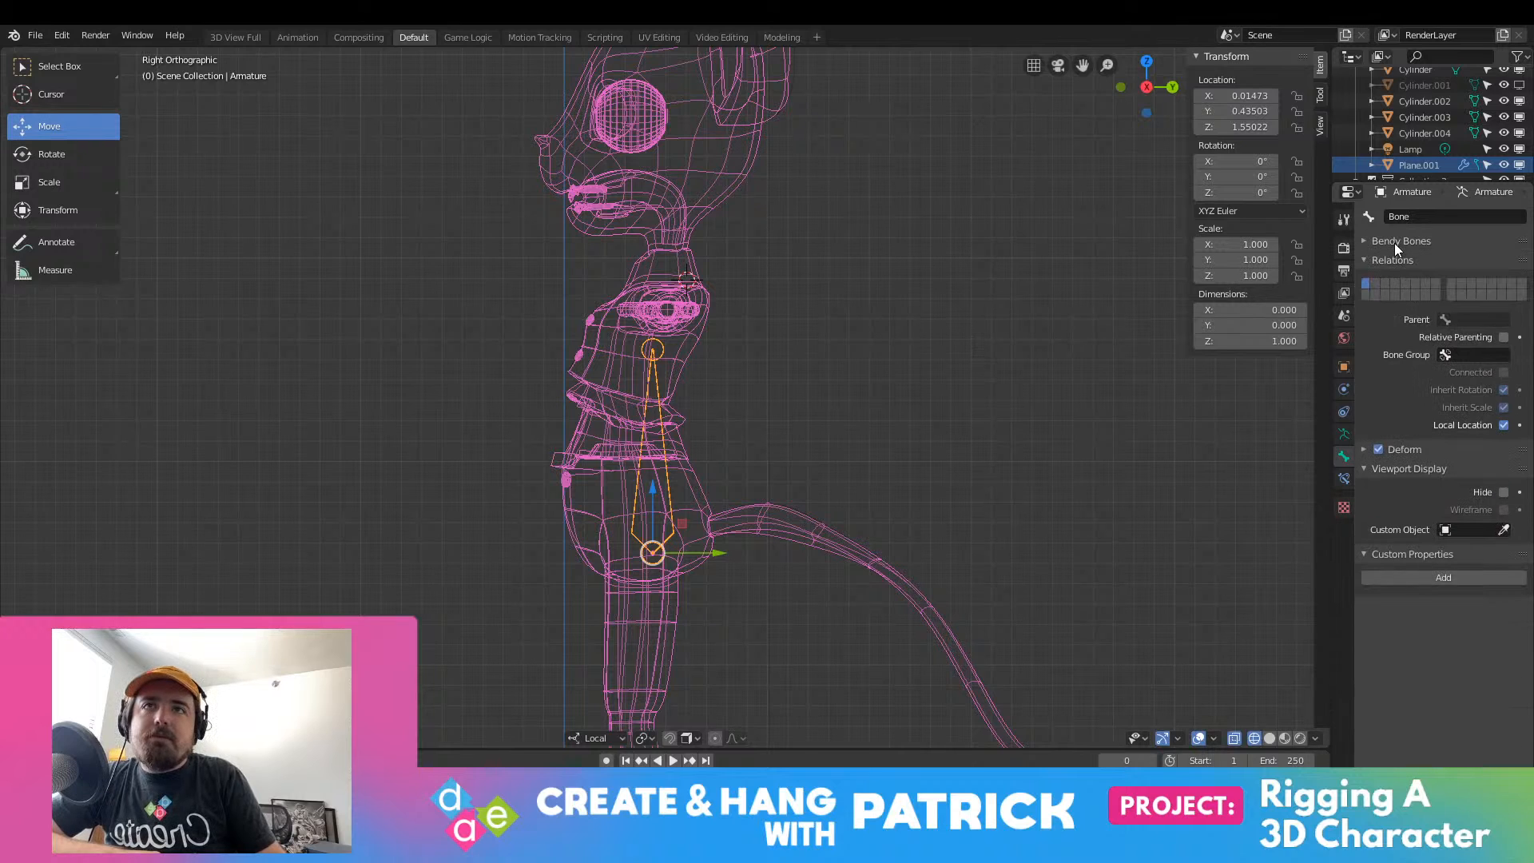
{"action": "left_click", "coordinate": [1429, 165]}
{"action": "left_click", "coordinate": [711, 405]}
{"action": "left_click", "coordinate": [645, 448]}
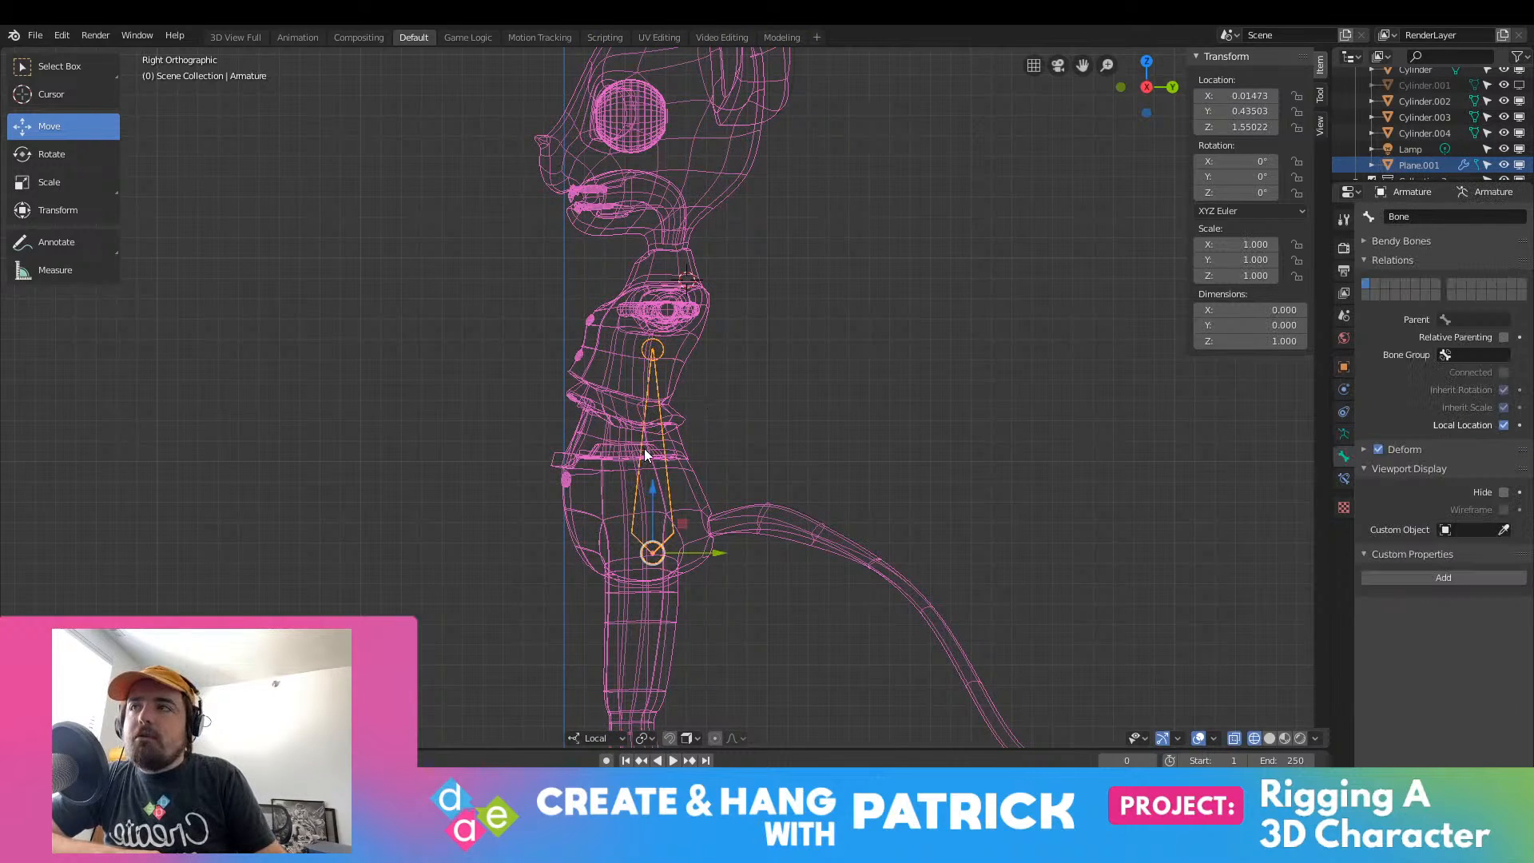
Step: Move the armature within the torso in side view to about Y 0.388 and Z 1.671
{"action": "left_click_drag", "start_coordinate": [685, 552], "coordinate": [682, 551]}
{"action": "left_click_drag", "start_coordinate": [636, 471], "coordinate": [644, 480]}
{"action": "left_click_drag", "start_coordinate": [699, 550], "coordinate": [659, 438]}
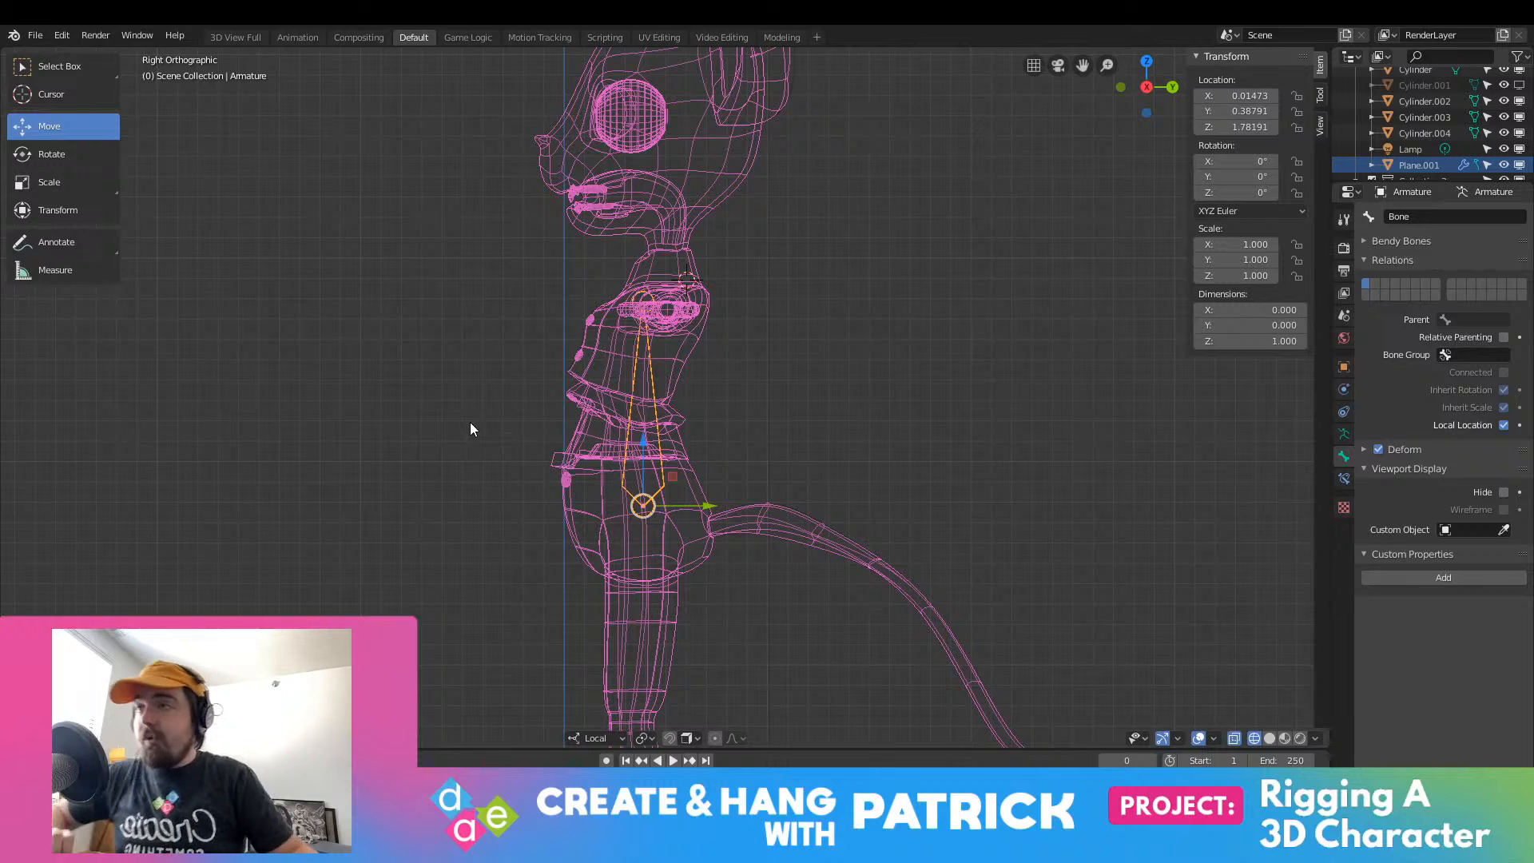
{"action": "scroll", "coordinate": [564, 73], "scroll_direction": "up", "scroll_amount": 6}
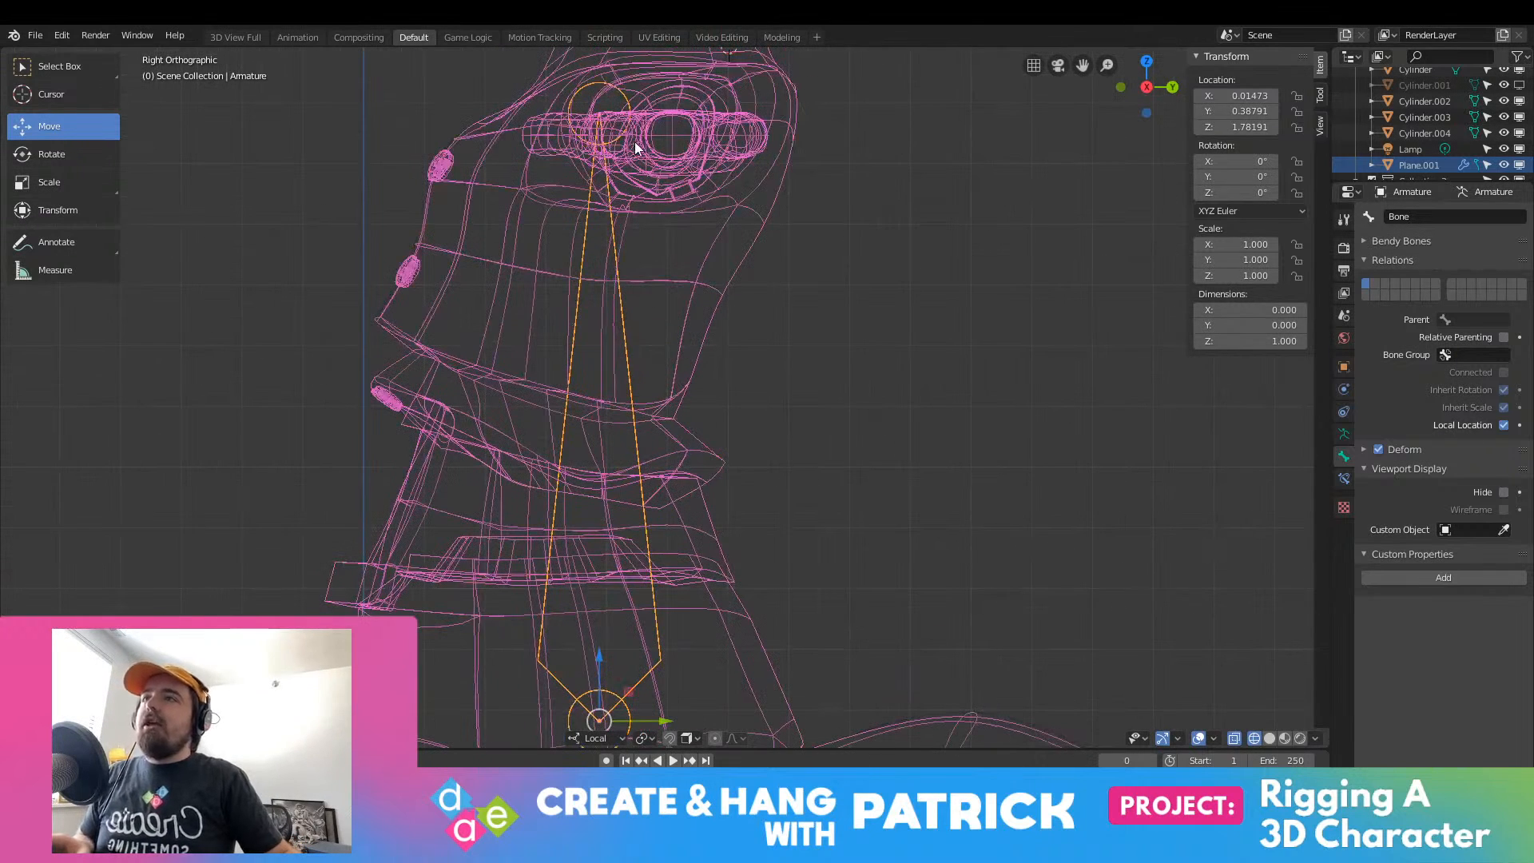
{"action": "scroll", "coordinate": [486, 401], "scroll_direction": "down", "scroll_amount": 5}
{"action": "middle_click_drag", "start_coordinate": [581, 285], "coordinate": [659, 208], "text": "shift"}
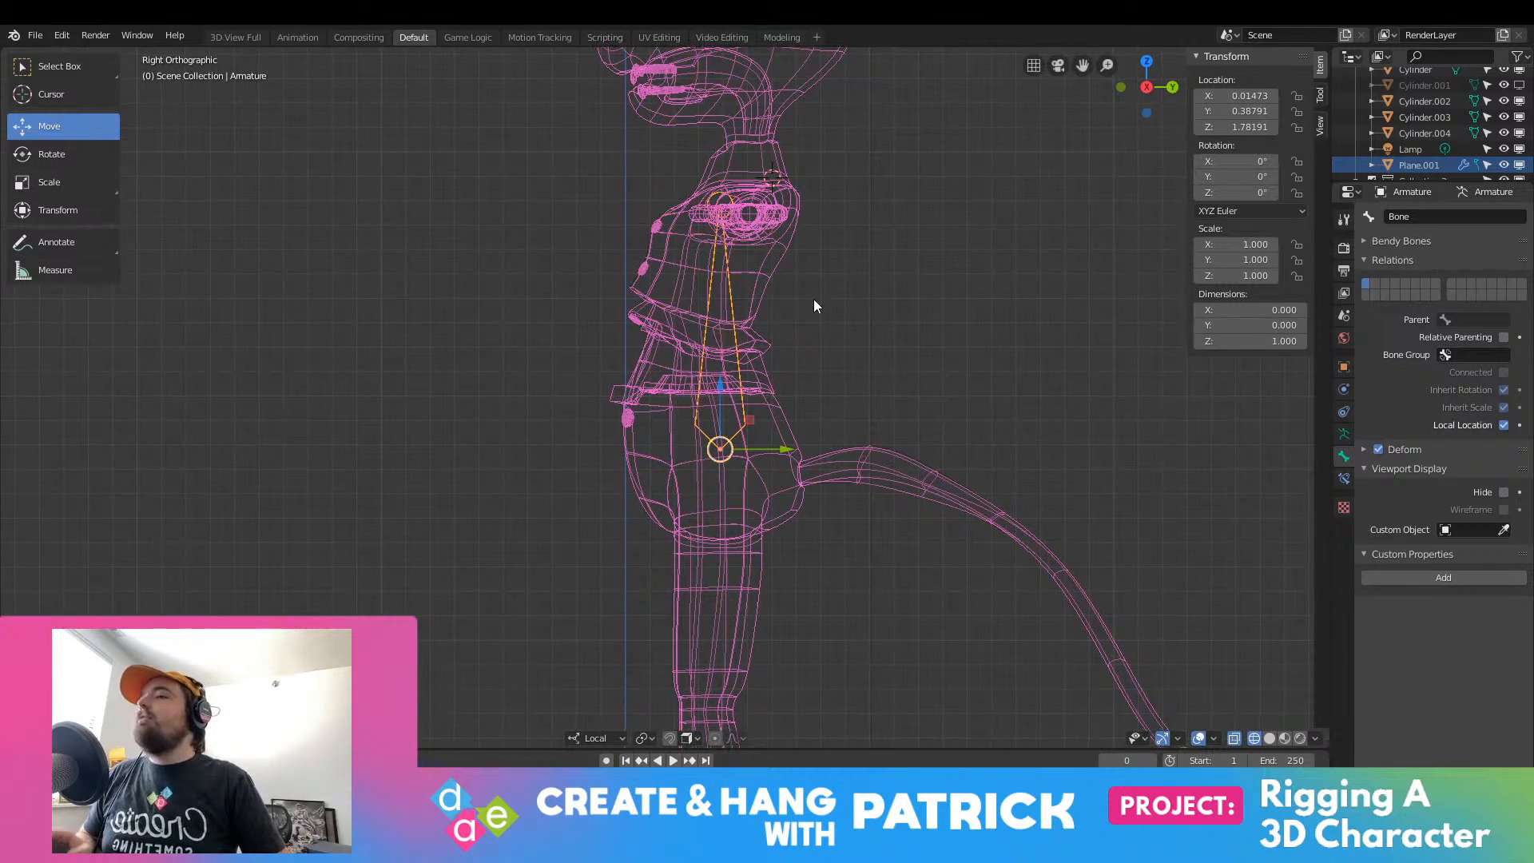
{"action": "left_click_drag", "start_coordinate": [720, 369], "coordinate": [713, 415]}
Step: Centre the armature sideways on the character's body in front view by moving it along X to about -0.067
{"action": "key", "text": "KP_1"}
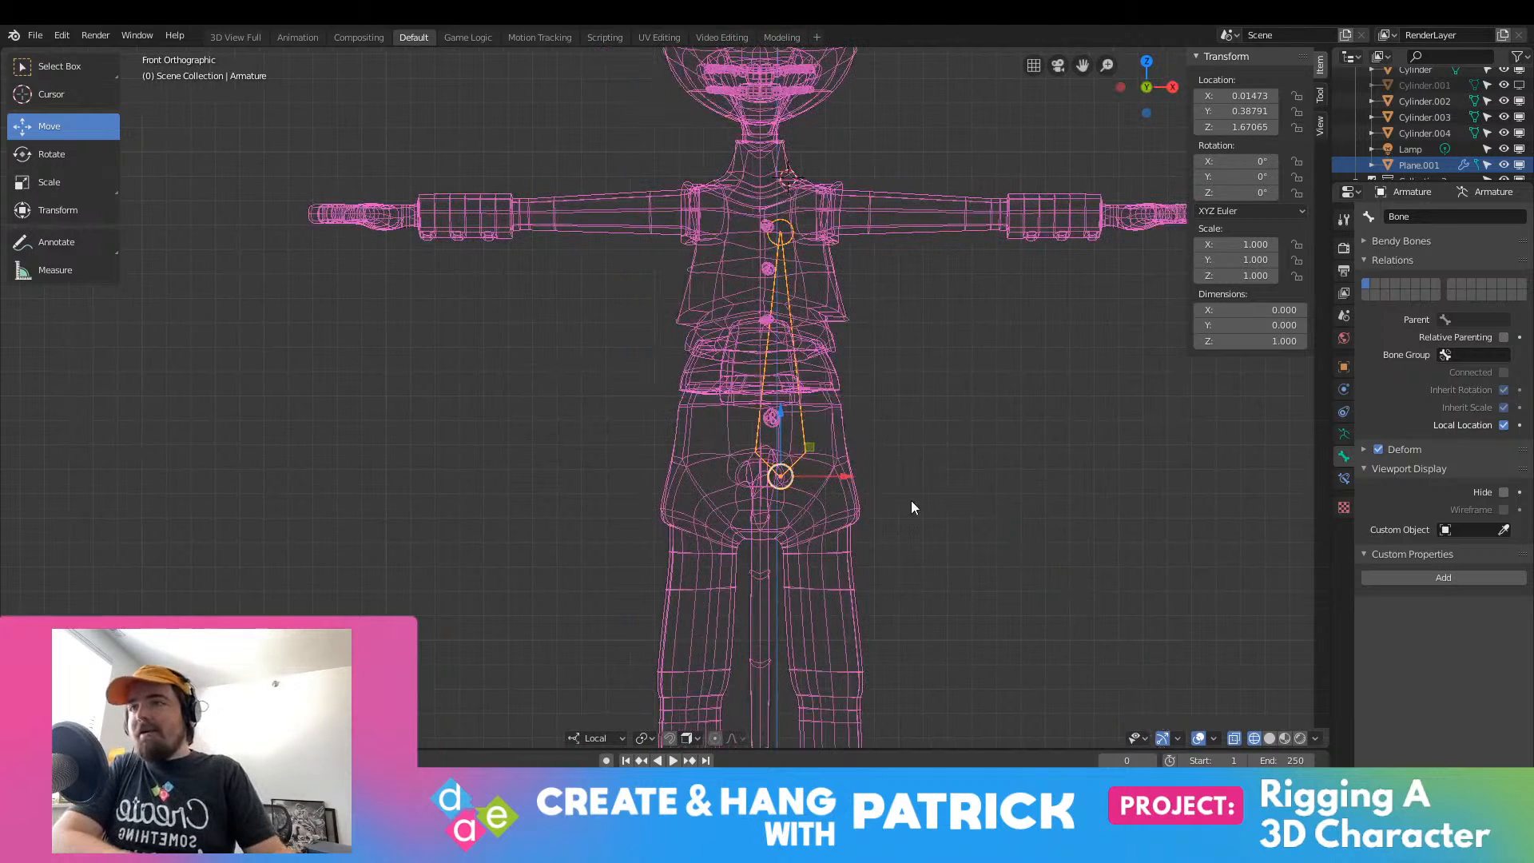
{"action": "mouse_move", "coordinate": [847, 484]}
{"action": "left_mouse_down"}
{"action": "mouse_move", "coordinate": [809, 480]}
{"action": "mouse_move", "coordinate": [824, 481]}
{"action": "mouse_move", "coordinate": [810, 496]}
{"action": "left_mouse_up"}
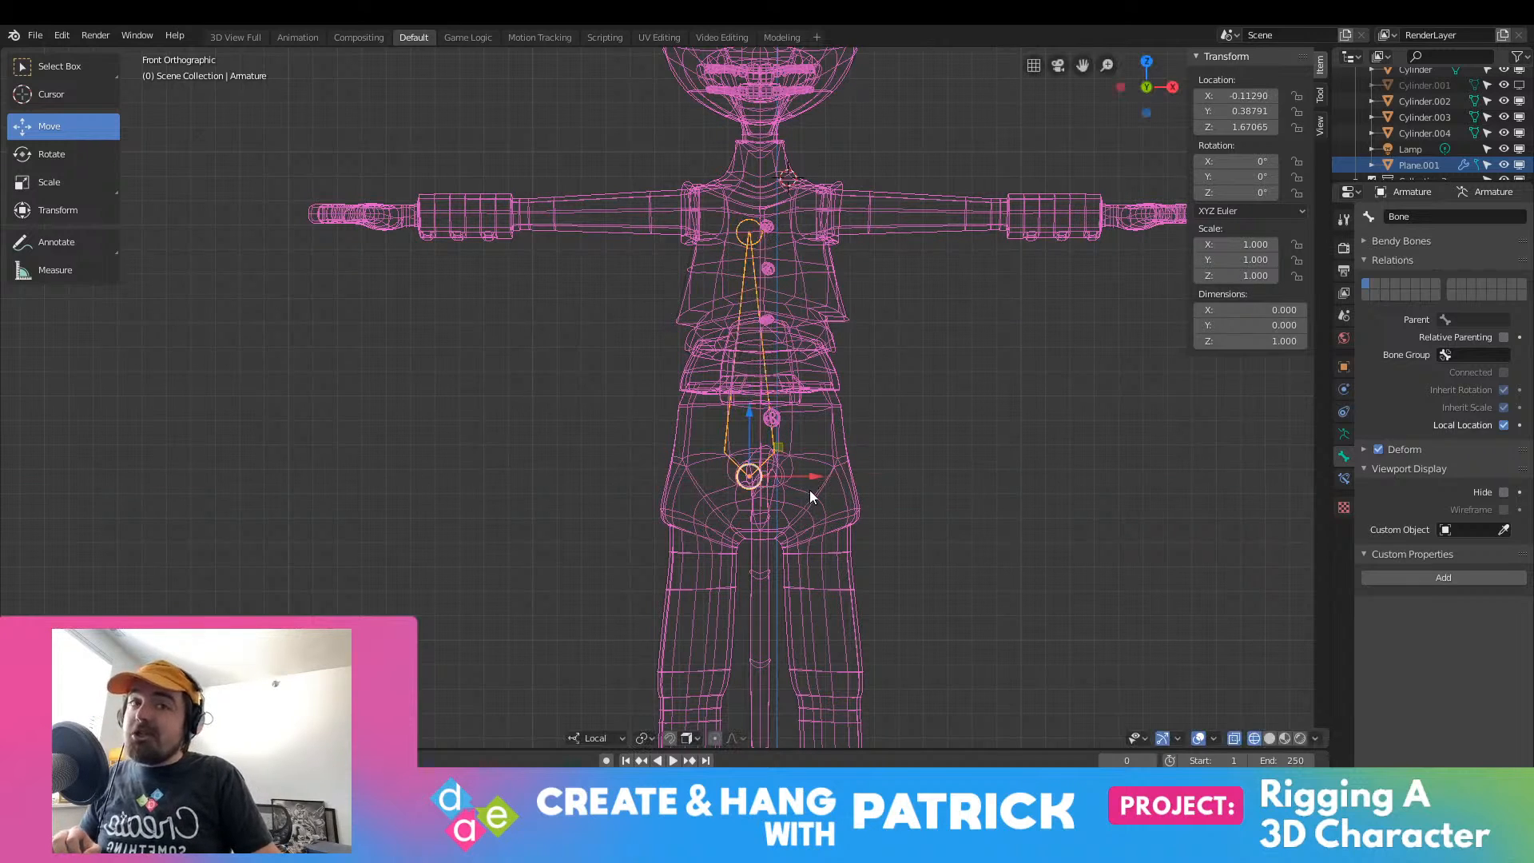
{"action": "scroll", "coordinate": [579, 654], "scroll_direction": "up", "scroll_amount": 6}
{"action": "scroll", "coordinate": [1011, 551], "scroll_direction": "down", "scroll_amount": 3}
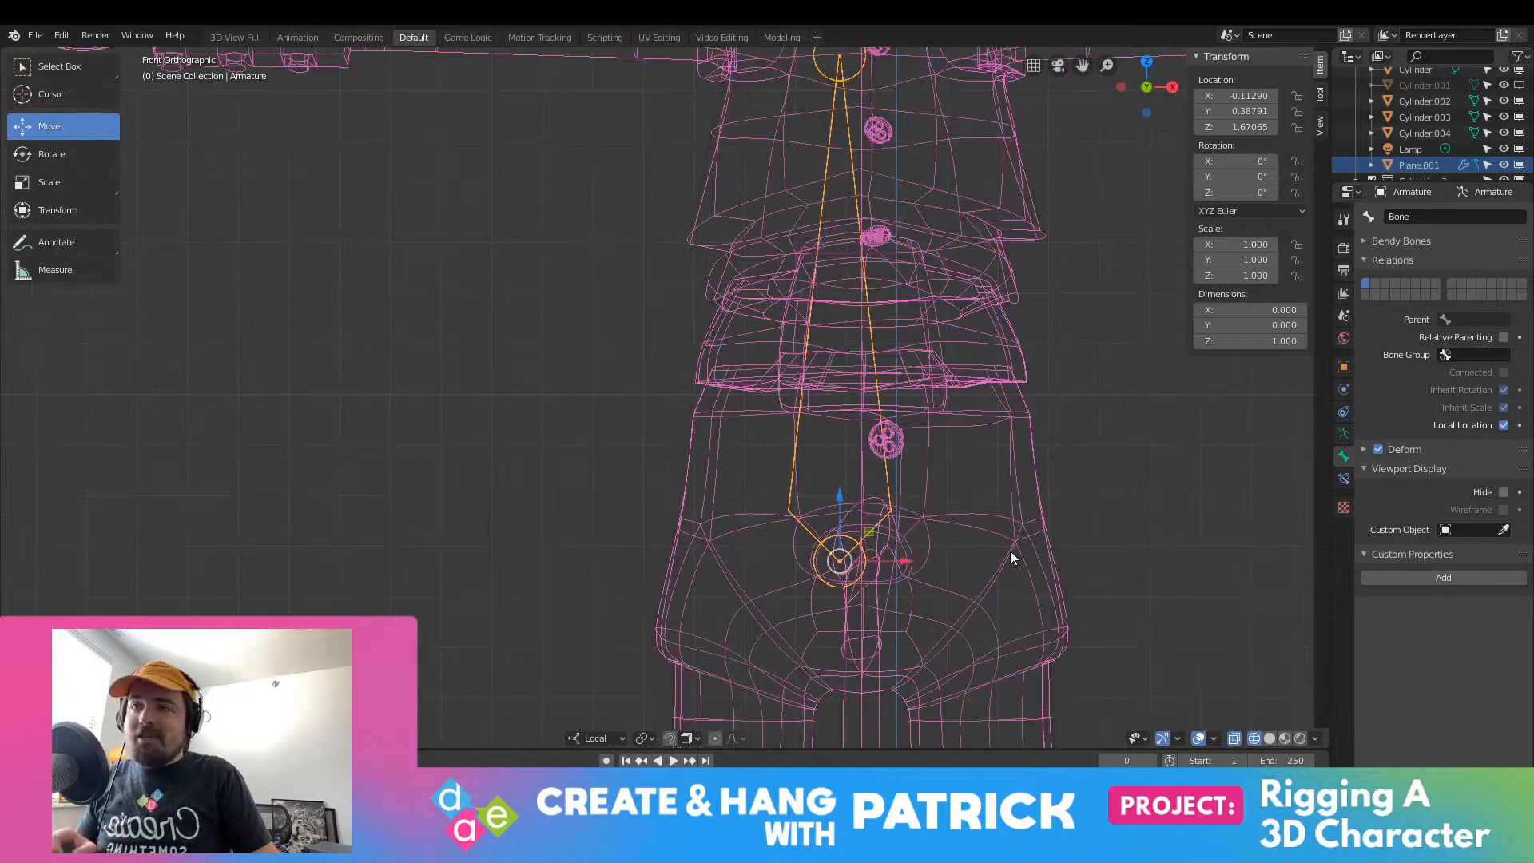
{"action": "middle_click_drag", "start_coordinate": [997, 552], "coordinate": [815, 622], "text": "shift"}
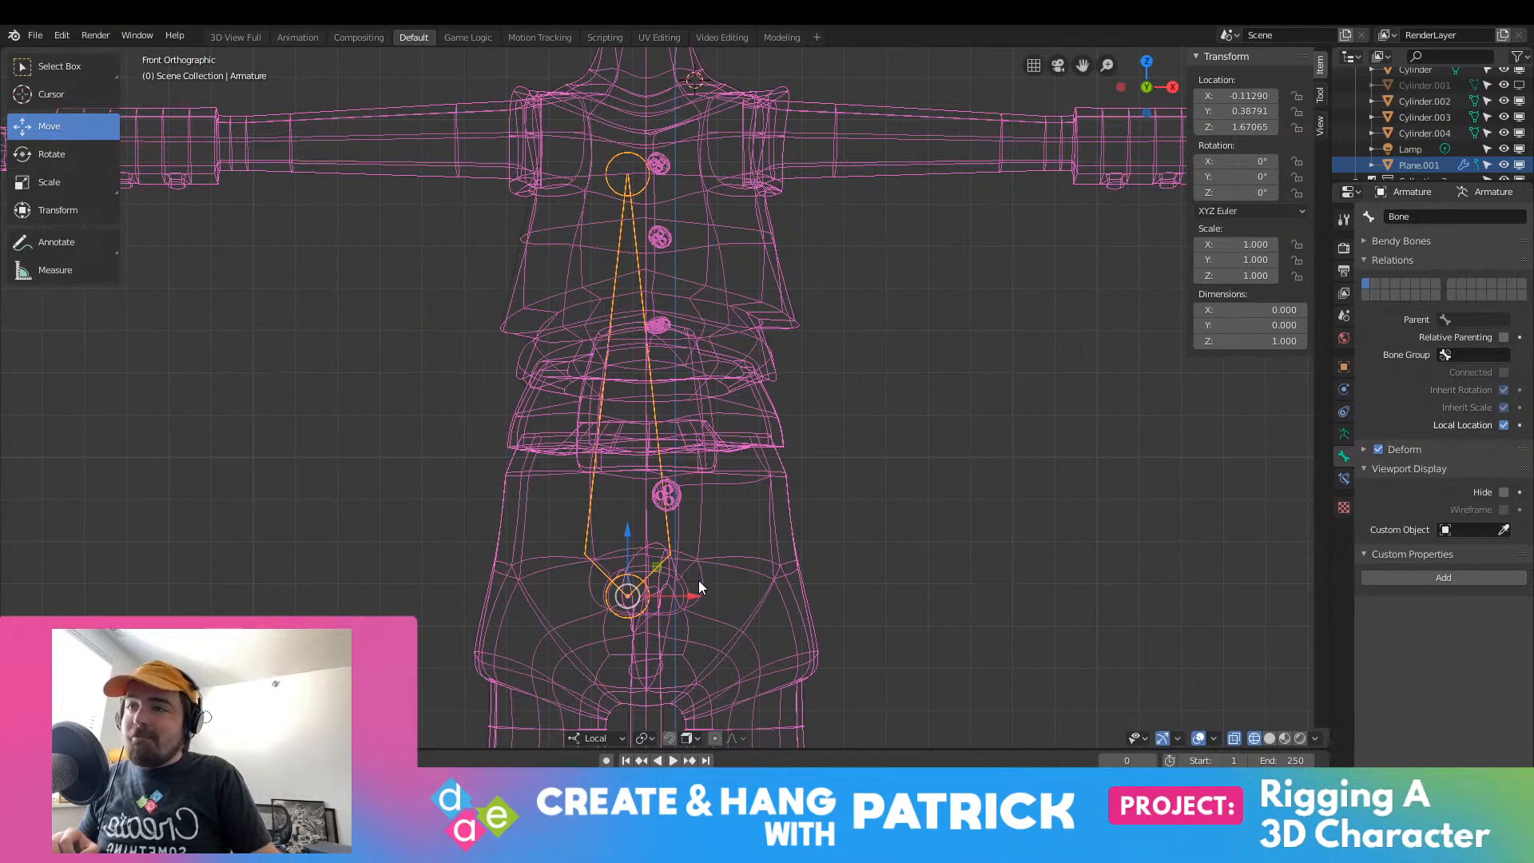
{"action": "key", "text": "g"}
{"action": "key", "text": "x"}
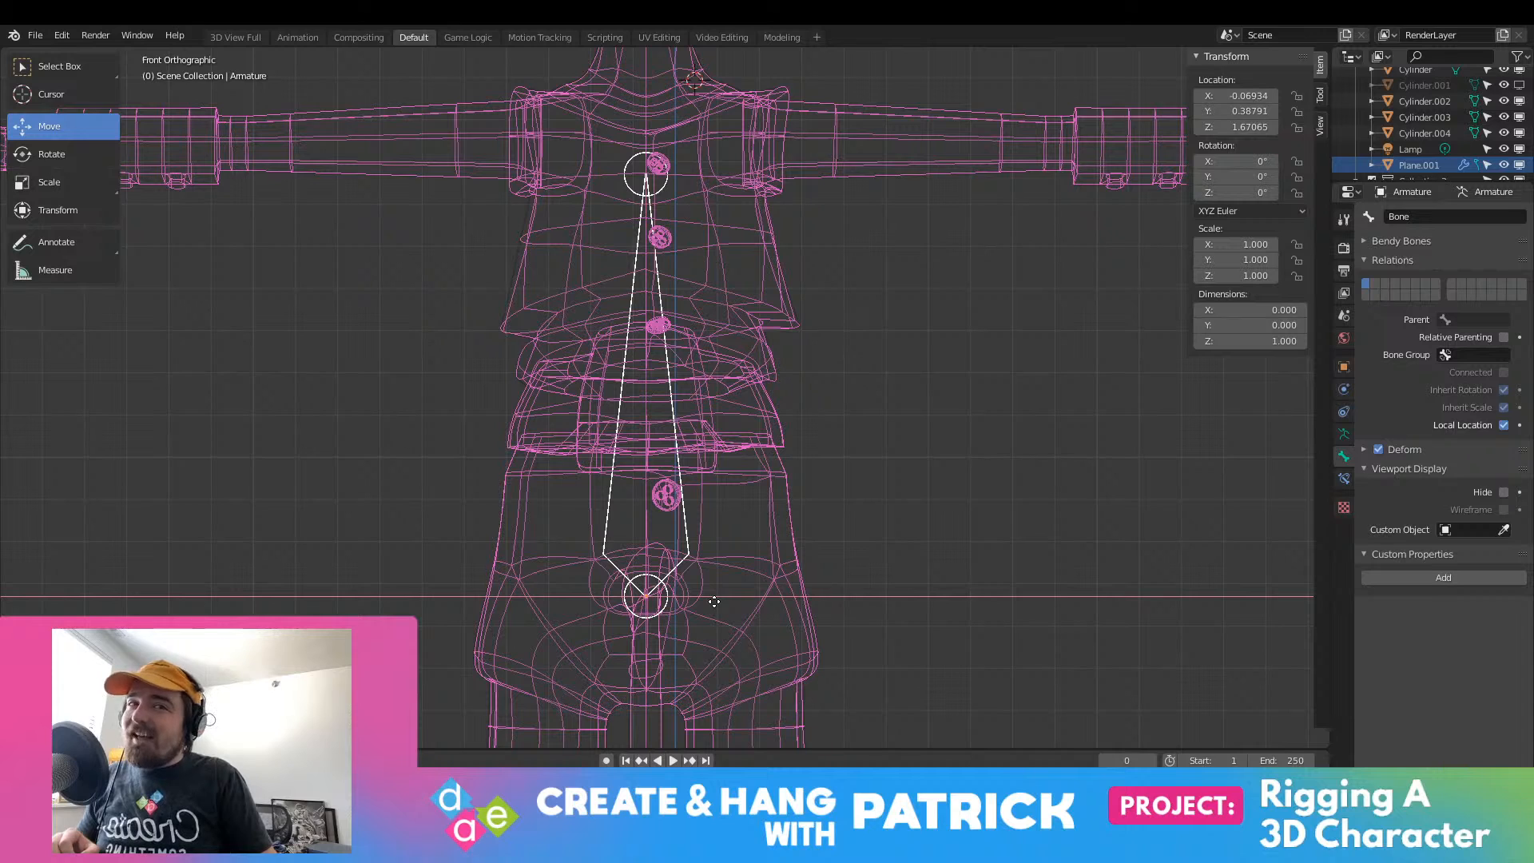
{"action": "left_click", "coordinate": [713, 601]}
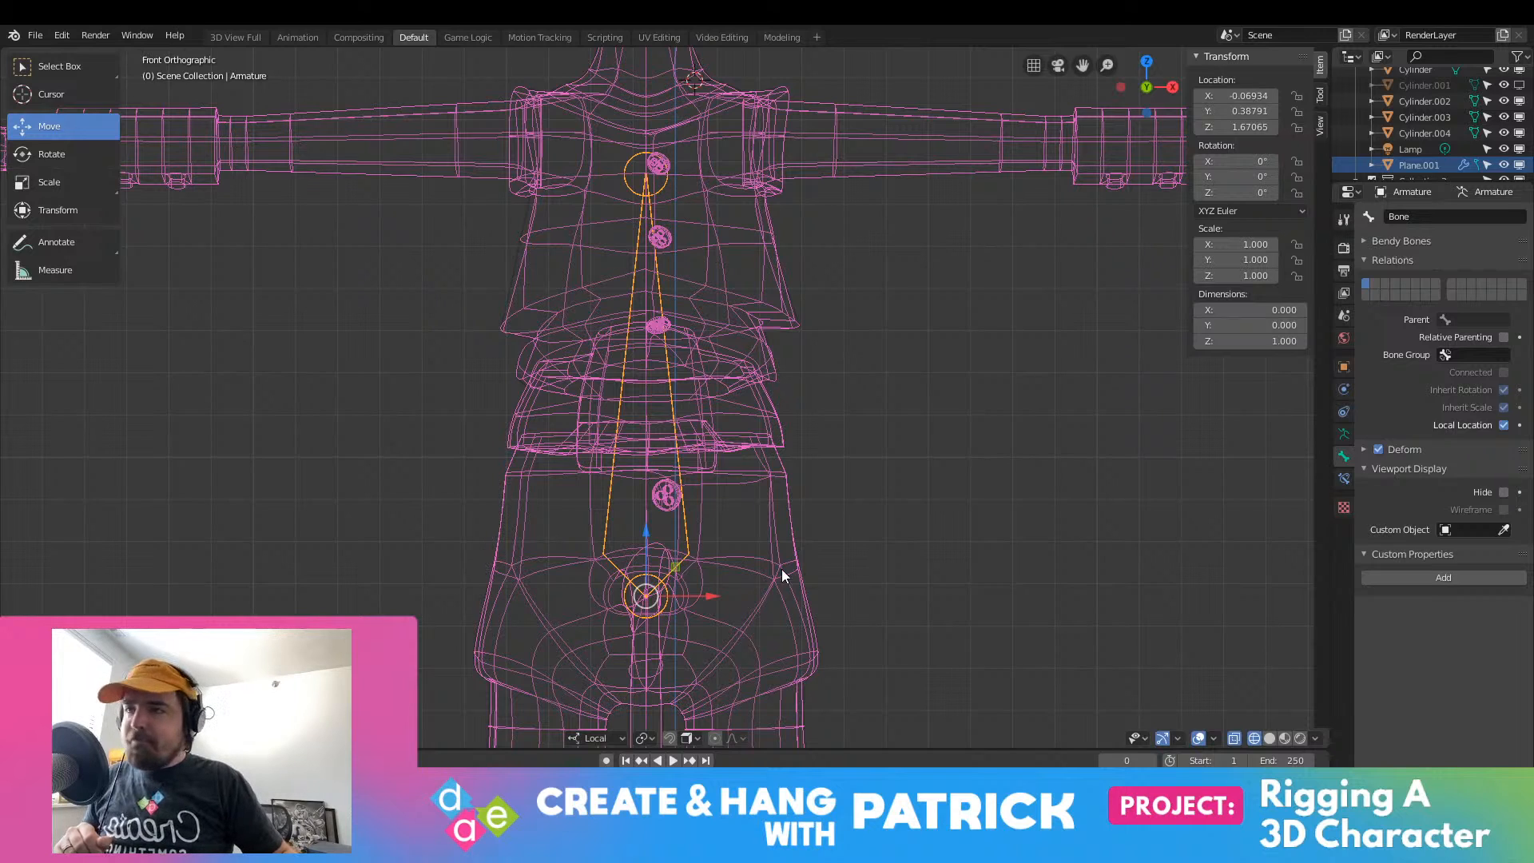
{"action": "left_click_drag", "start_coordinate": [698, 597], "coordinate": [702, 617]}
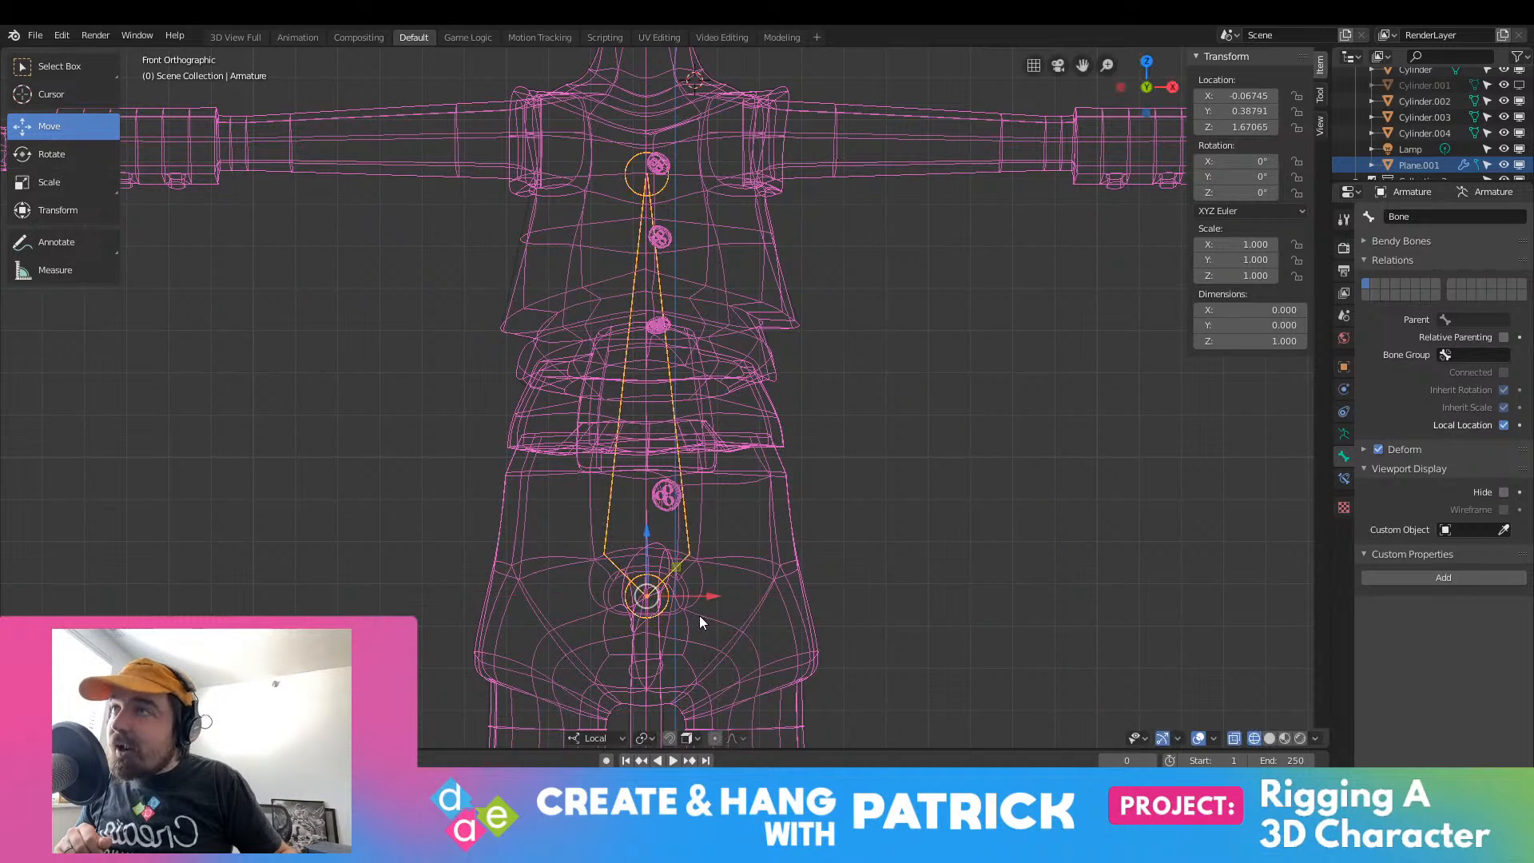
Step: In Edit Mode, shorten the bone by lowering its upper tip to the waist, at about Z 0.358
{"action": "key", "text": "Tab"}
{"action": "key", "text": "a"}
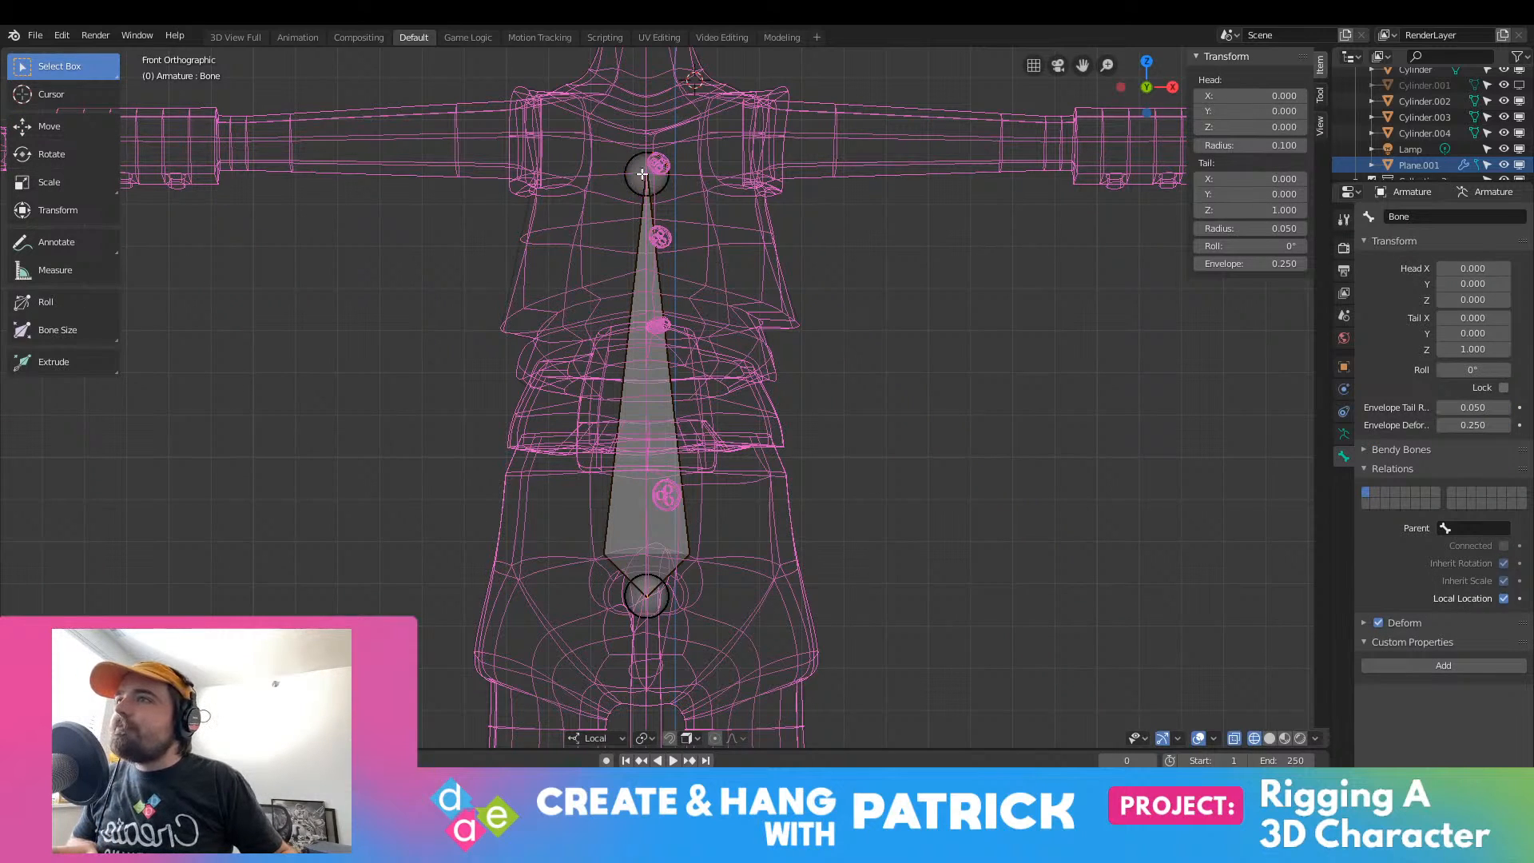
{"action": "key", "text": "a"}
{"action": "key", "text": "Tab"}
{"action": "key", "text": "Tab"}
{"action": "left_click", "coordinate": [652, 176]}
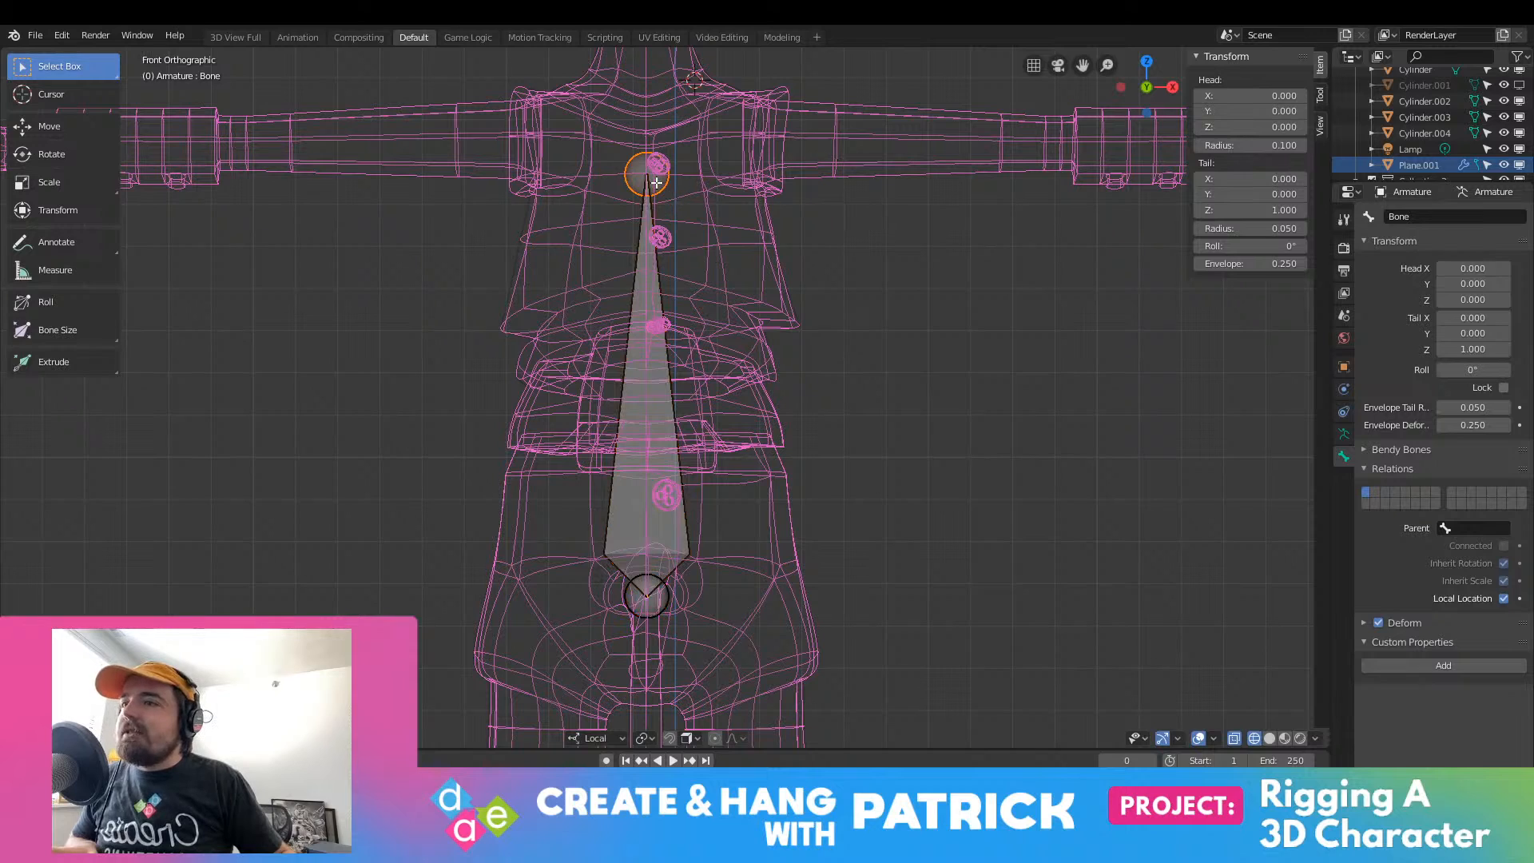
{"action": "left_click", "coordinate": [54, 128]}
{"action": "key", "text": "s"}
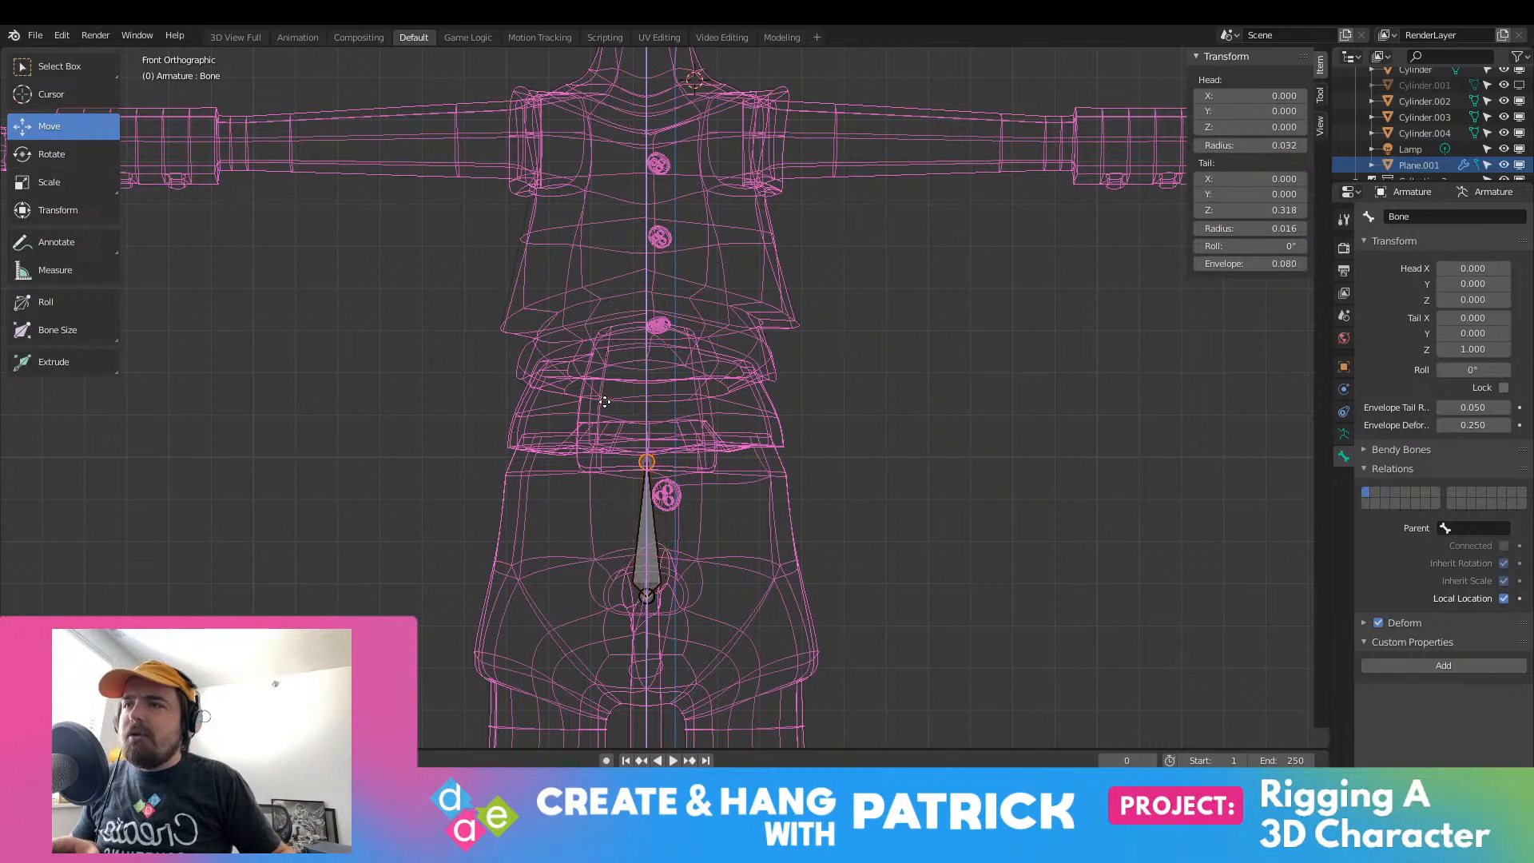
{"action": "left_click", "coordinate": [659, 424]}
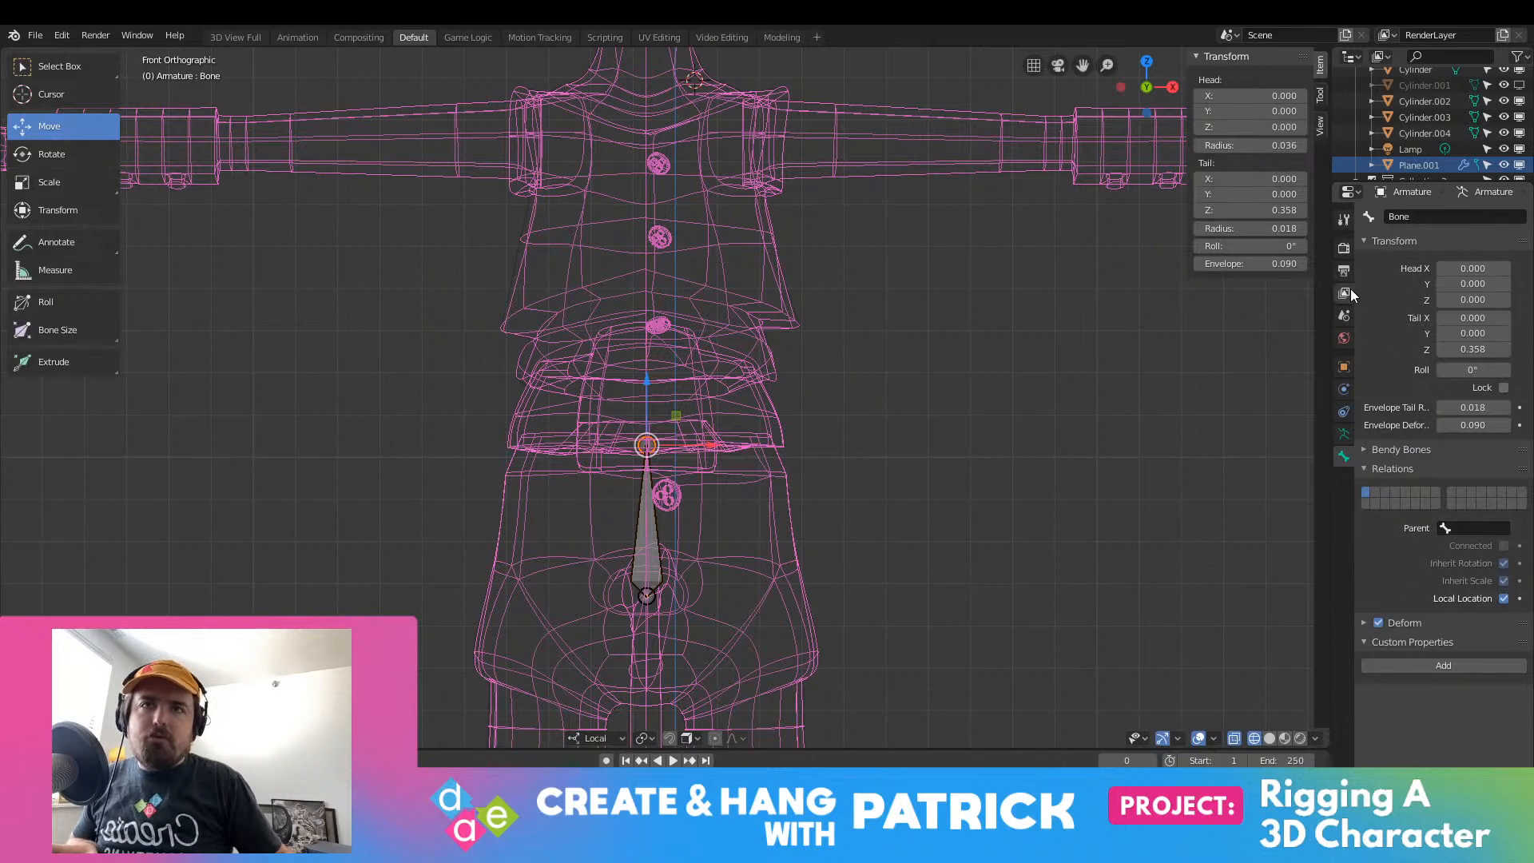
Step: Try to shift the bone's lower joint backward along Y to about 0.076 in side view
{"action": "left_click", "coordinate": [1347, 428]}
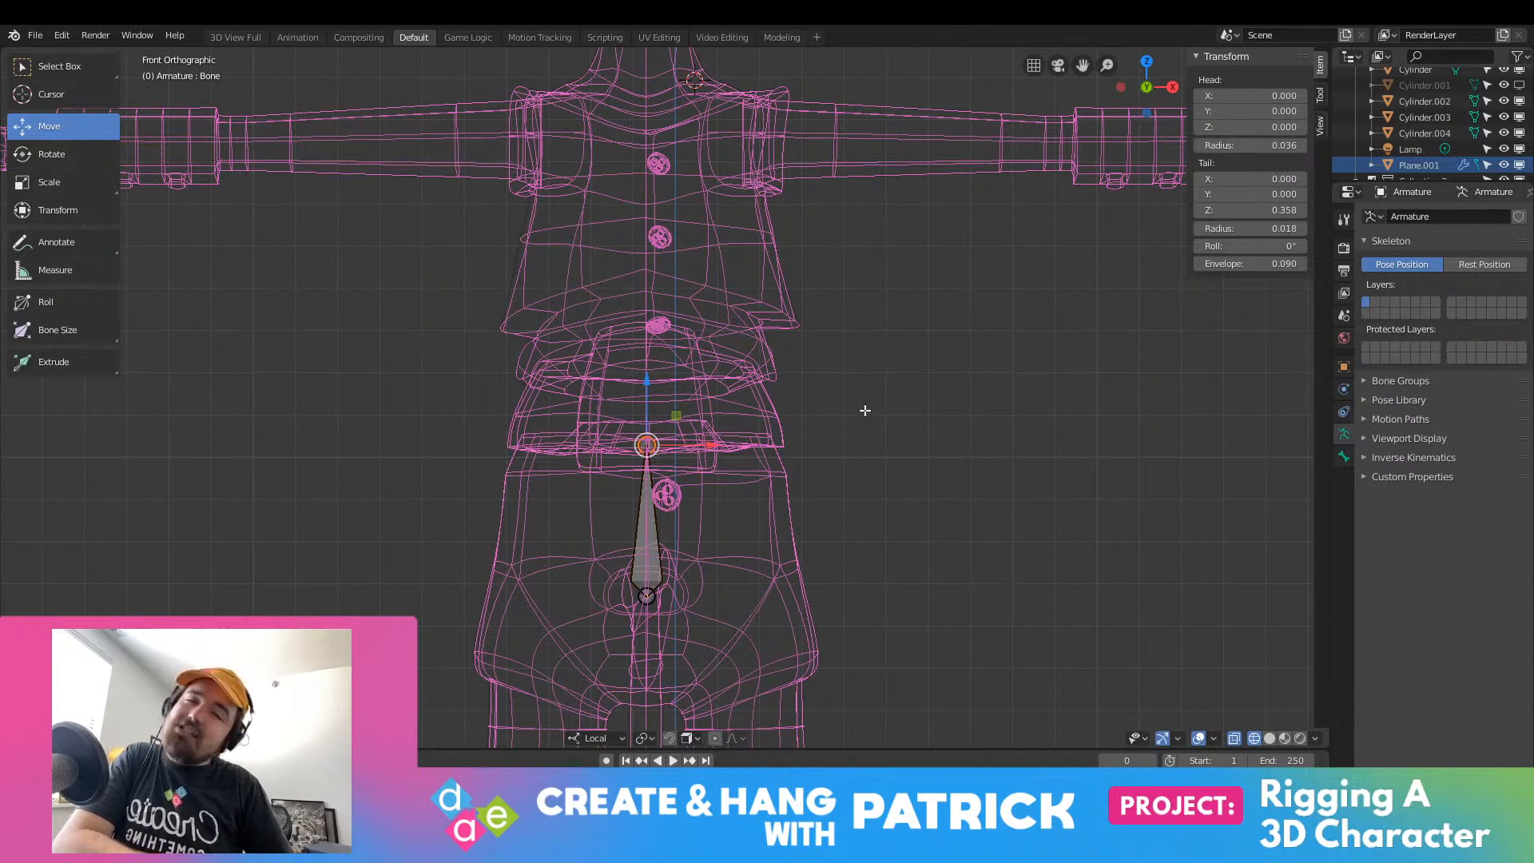
{"action": "key", "text": "KP_3"}
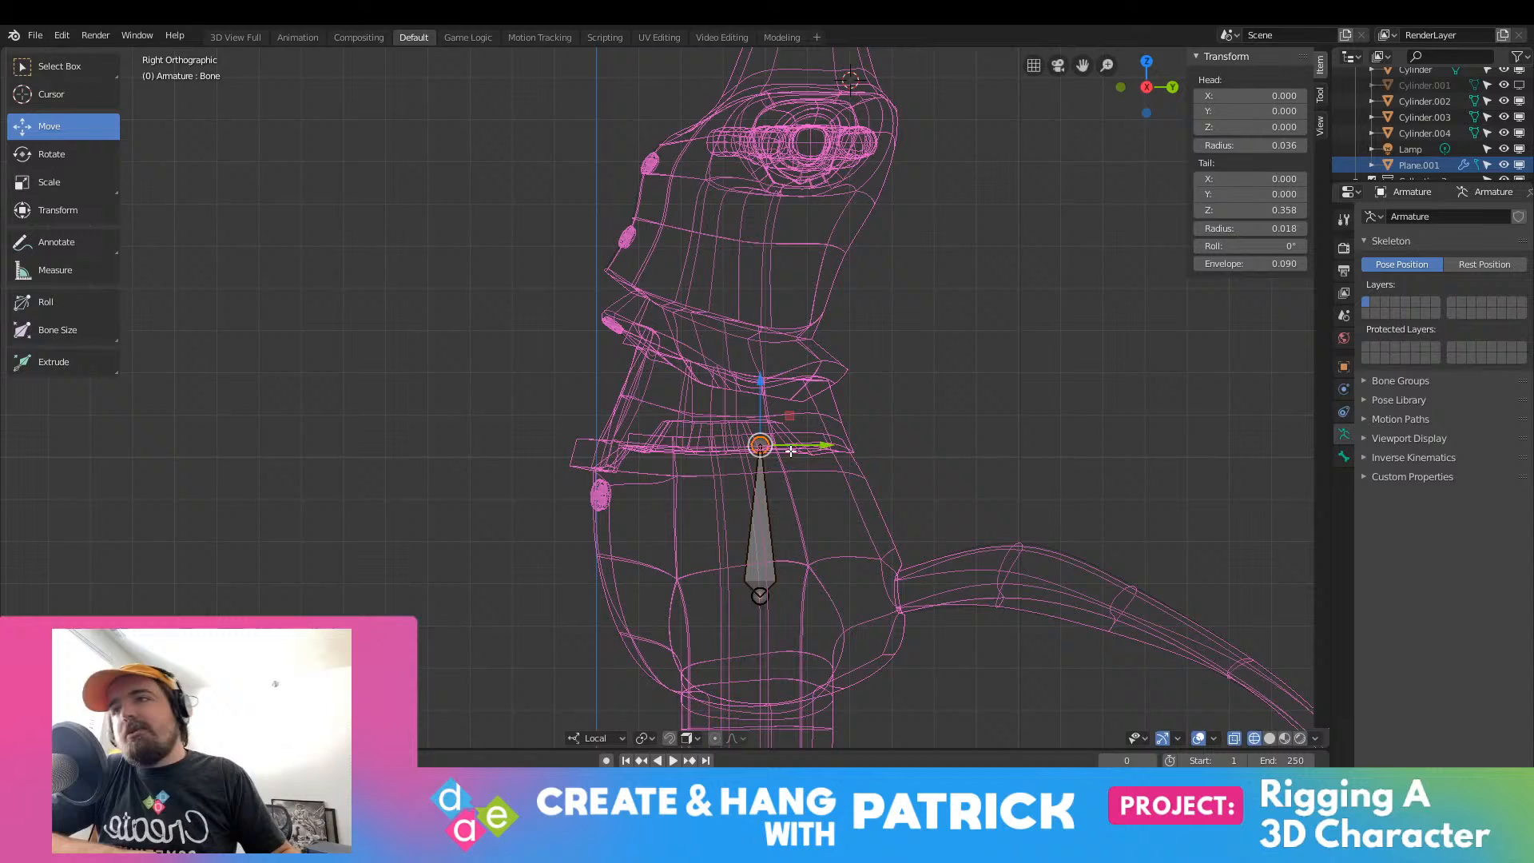
{"action": "left_click", "coordinate": [760, 595]}
{"action": "key", "text": "g"}
{"action": "key", "text": "y"}
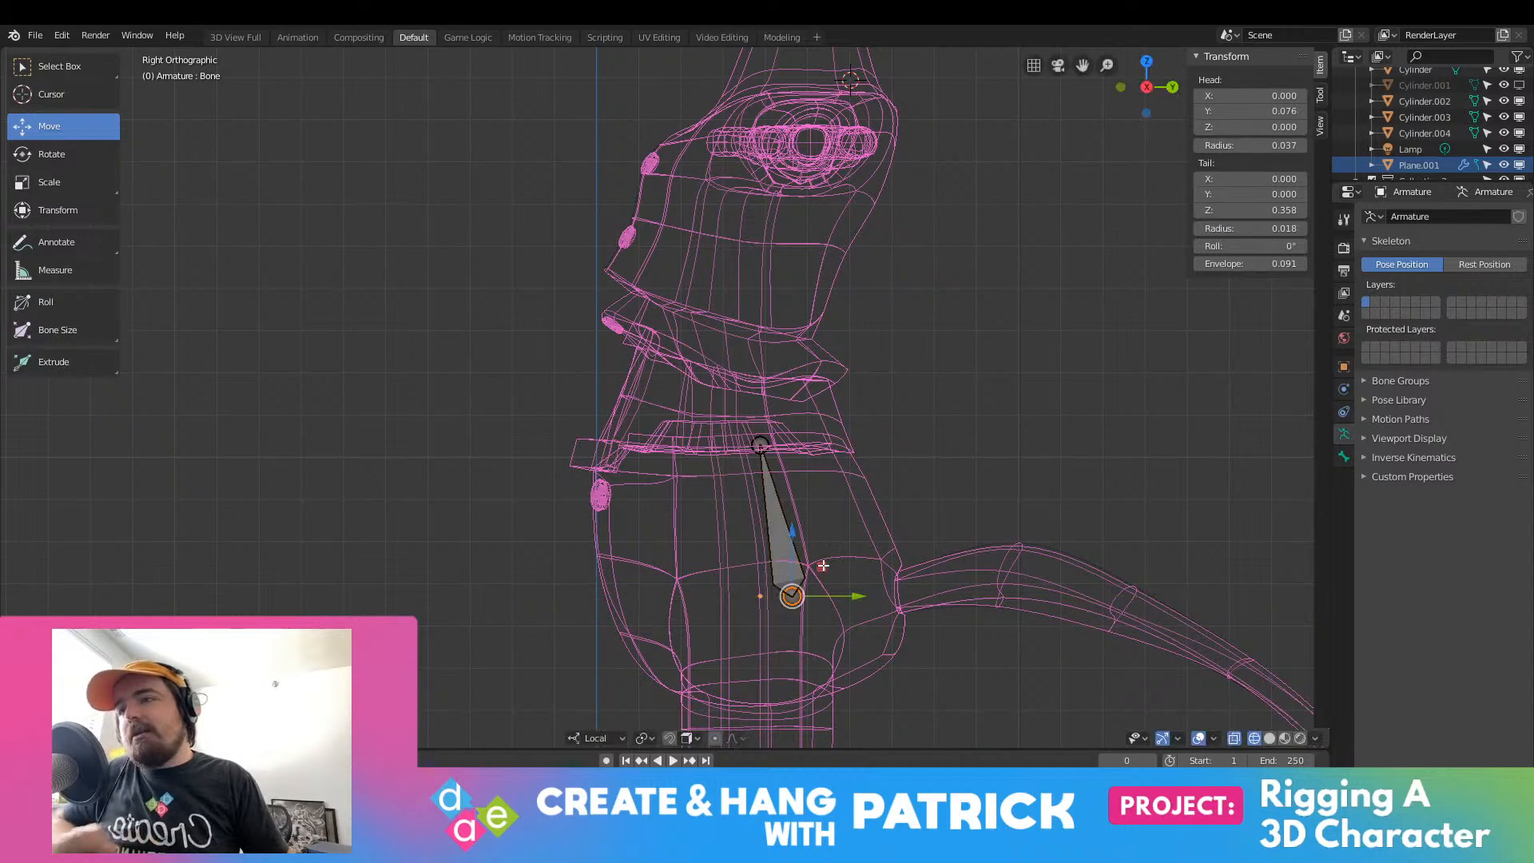
{"action": "key", "text": "Escape"}
Step: Shift the whole armature slightly backward along Y in Object Mode and return to editing its bone
{"action": "key", "text": "Tab"}
{"action": "mouse_move", "coordinate": [809, 598]}
{"action": "left_mouse_down"}
{"action": "mouse_move", "coordinate": [852, 599]}
{"action": "mouse_move", "coordinate": [802, 600]}
{"action": "mouse_move", "coordinate": [820, 601]}
{"action": "left_mouse_up"}
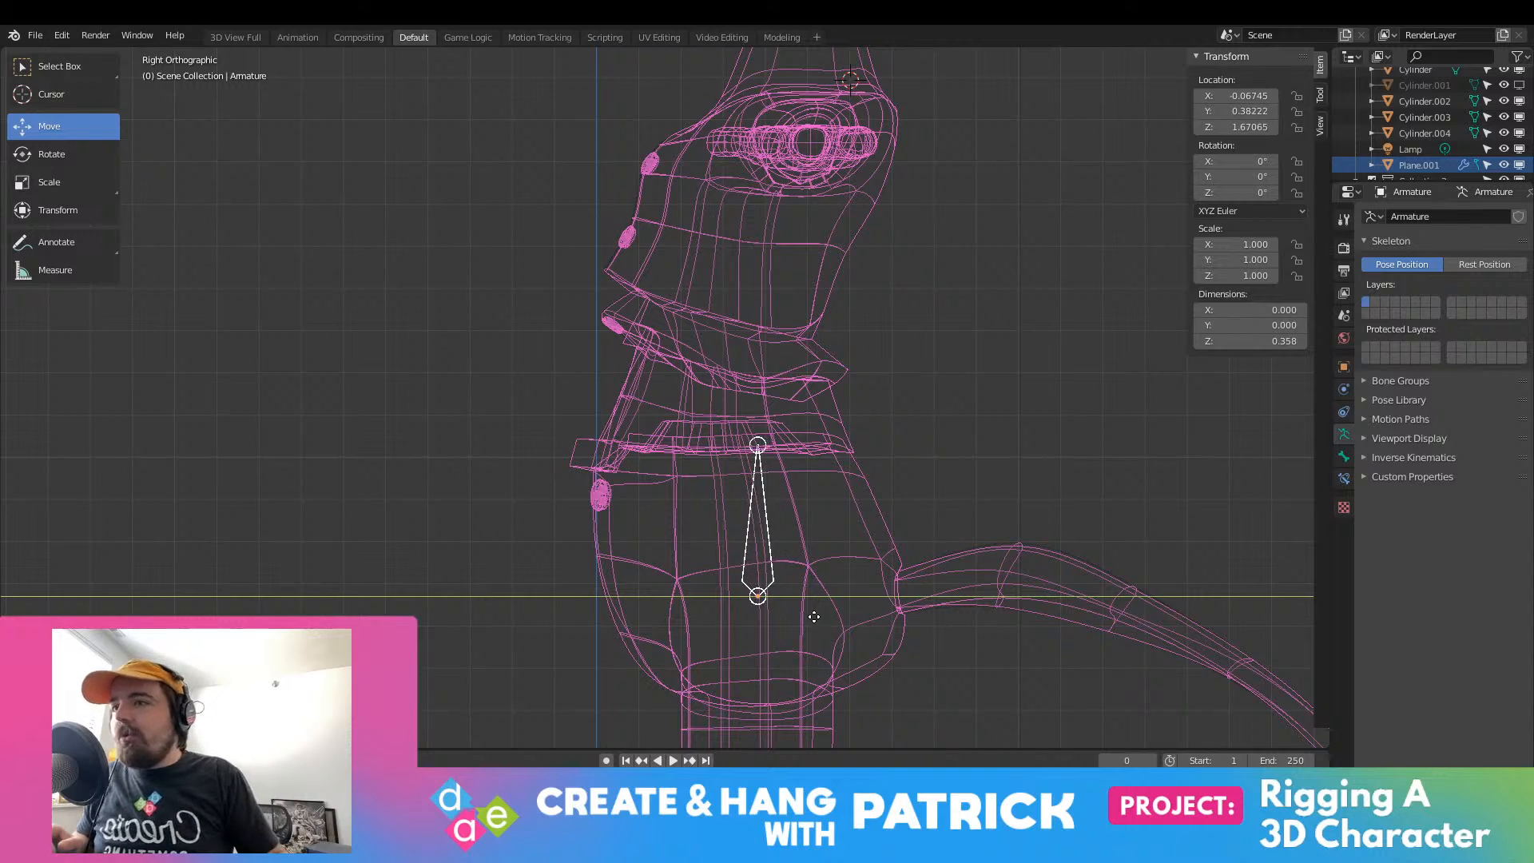
{"action": "left_click", "coordinate": [822, 621]}
{"action": "key", "text": "Tab"}
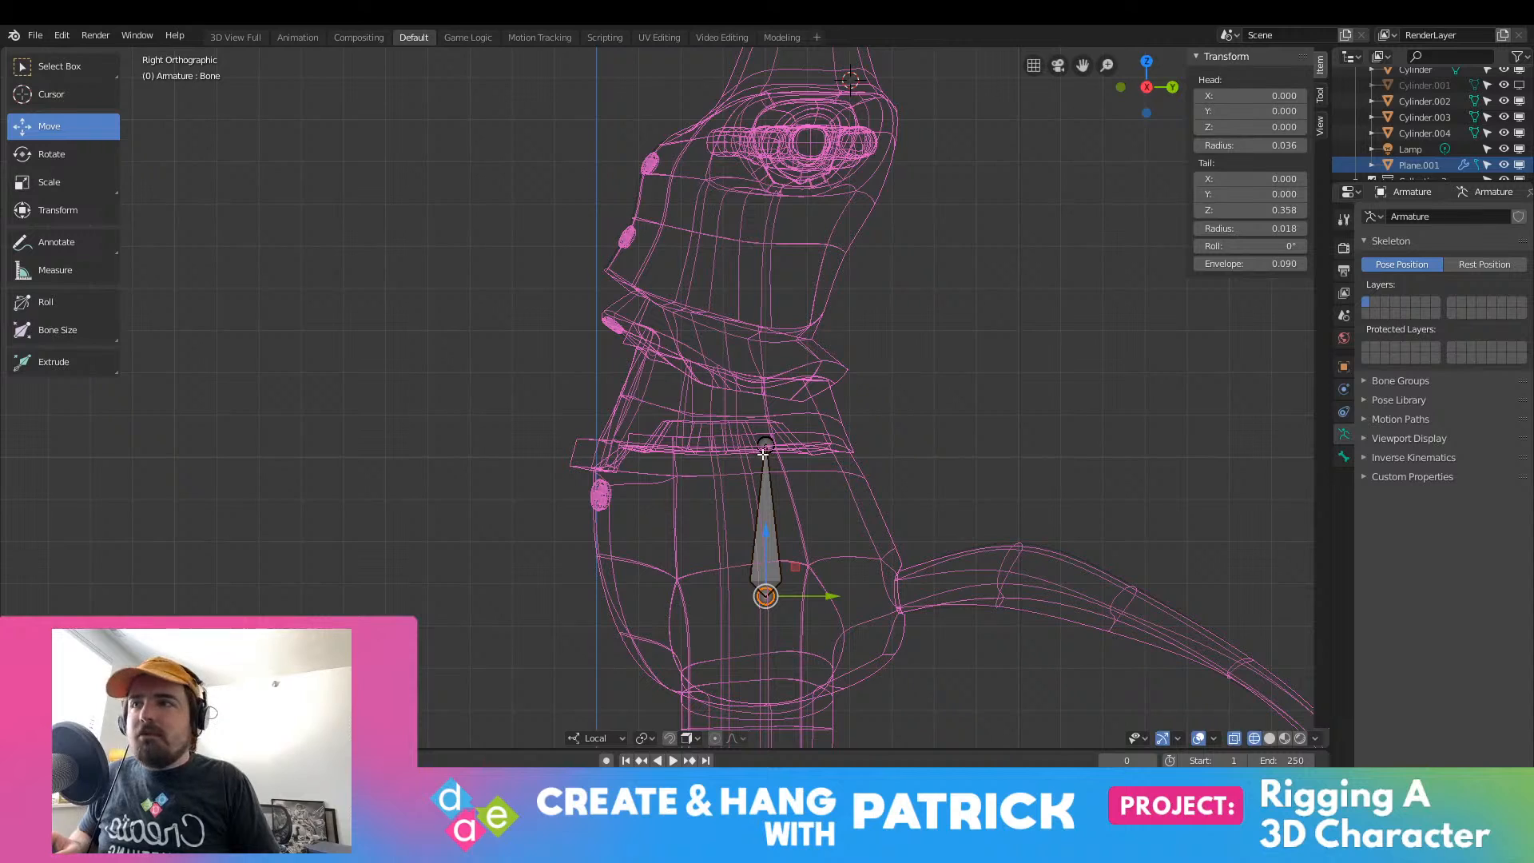
Step: Tilt the bone forward by moving its upper tip to about Y -0.085, Z 0.422 and its base to Y -0.006
{"action": "left_click", "coordinate": [771, 445]}
{"action": "left_click_drag", "start_coordinate": [824, 448], "coordinate": [788, 450]}
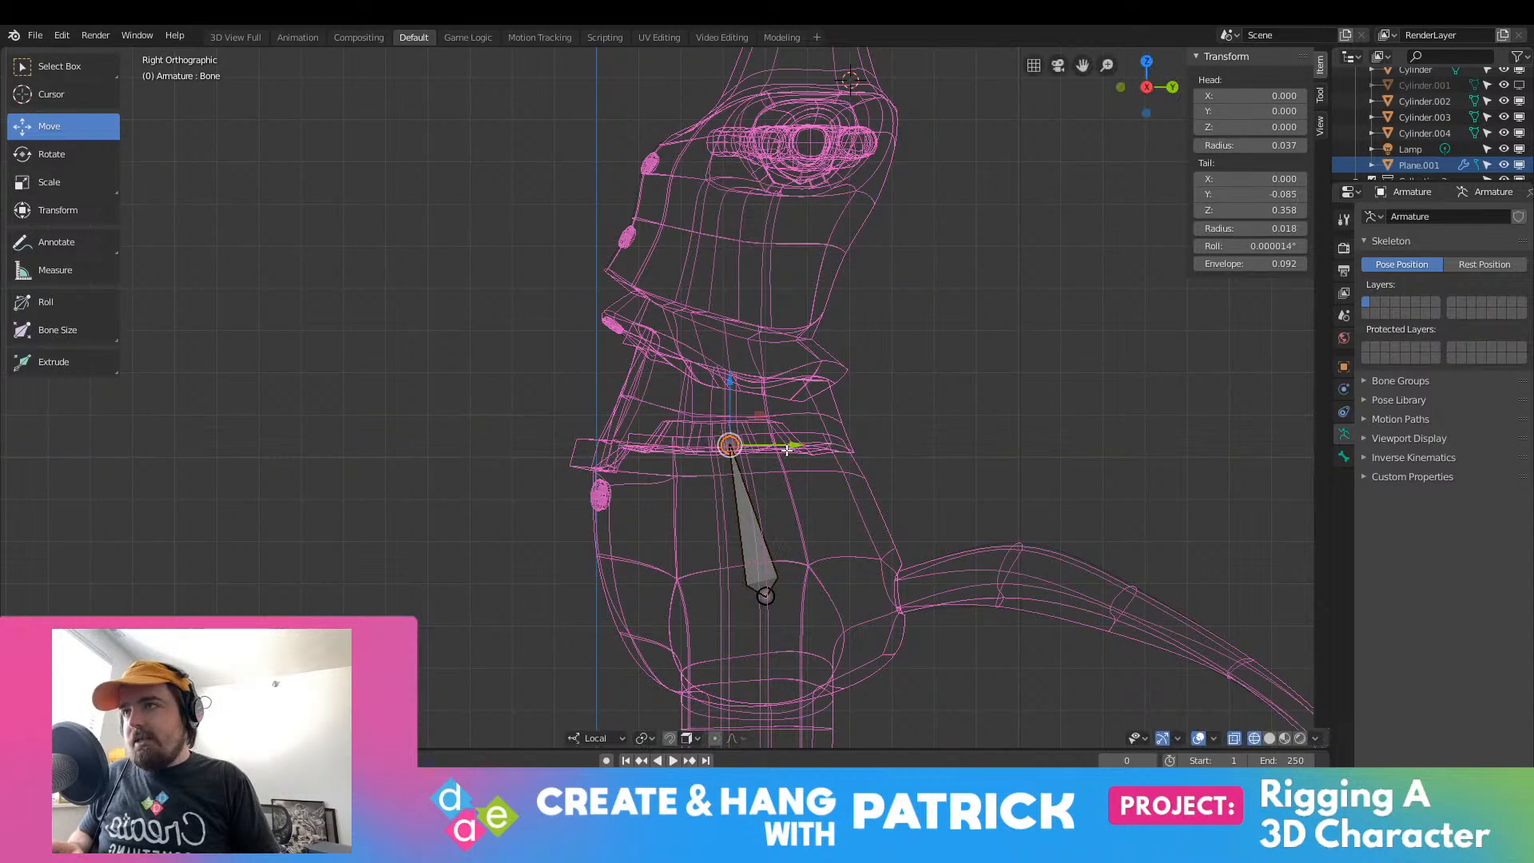
{"action": "left_click_drag", "start_coordinate": [729, 408], "coordinate": [729, 378]}
{"action": "left_click", "coordinate": [767, 594]}
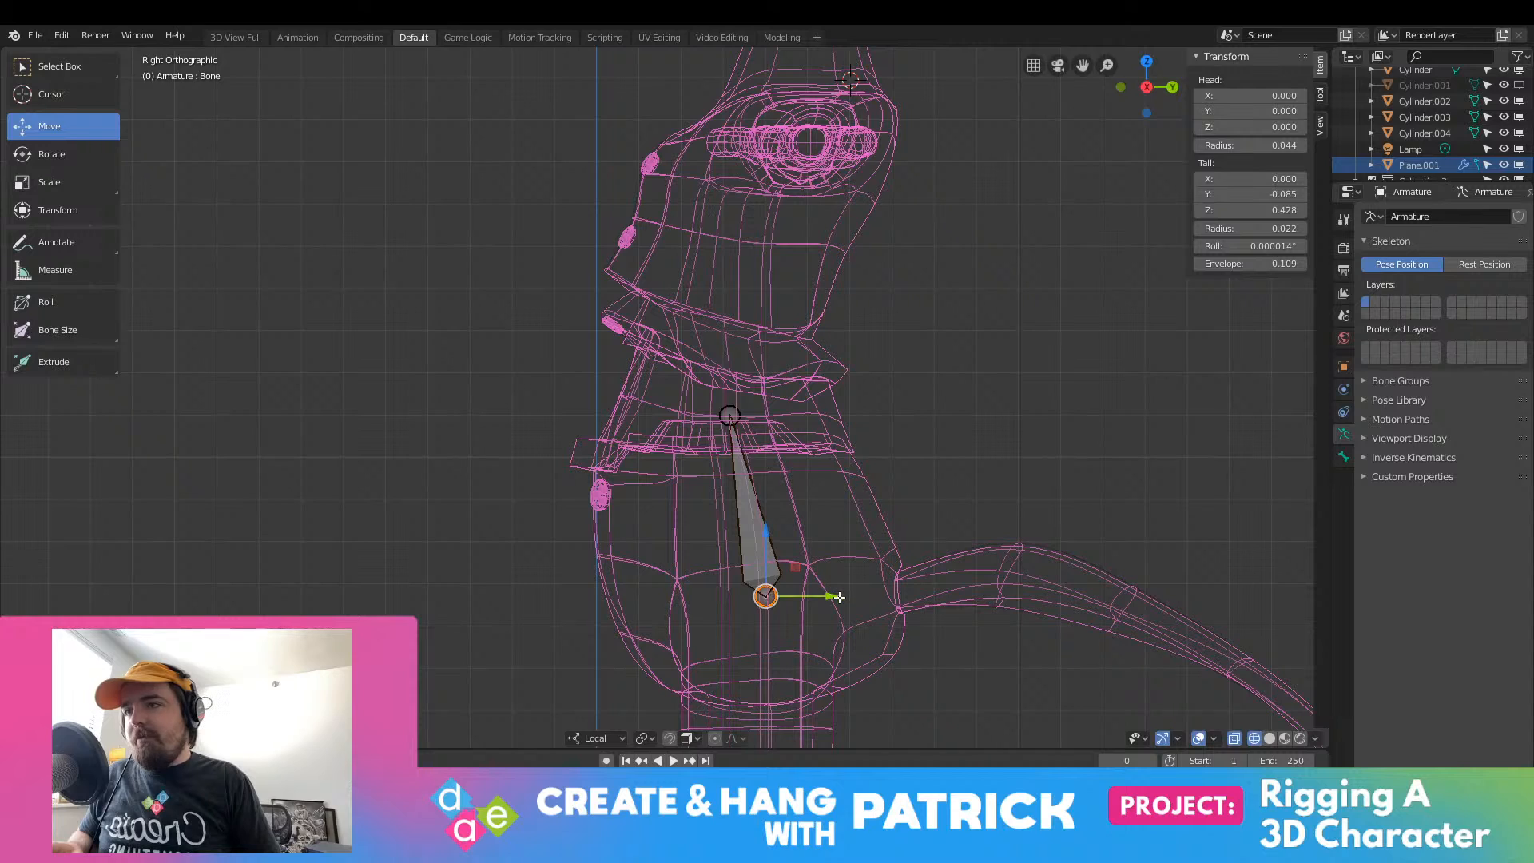
{"action": "left_click_drag", "start_coordinate": [831, 597], "coordinate": [828, 596]}
{"action": "left_click", "coordinate": [733, 415]}
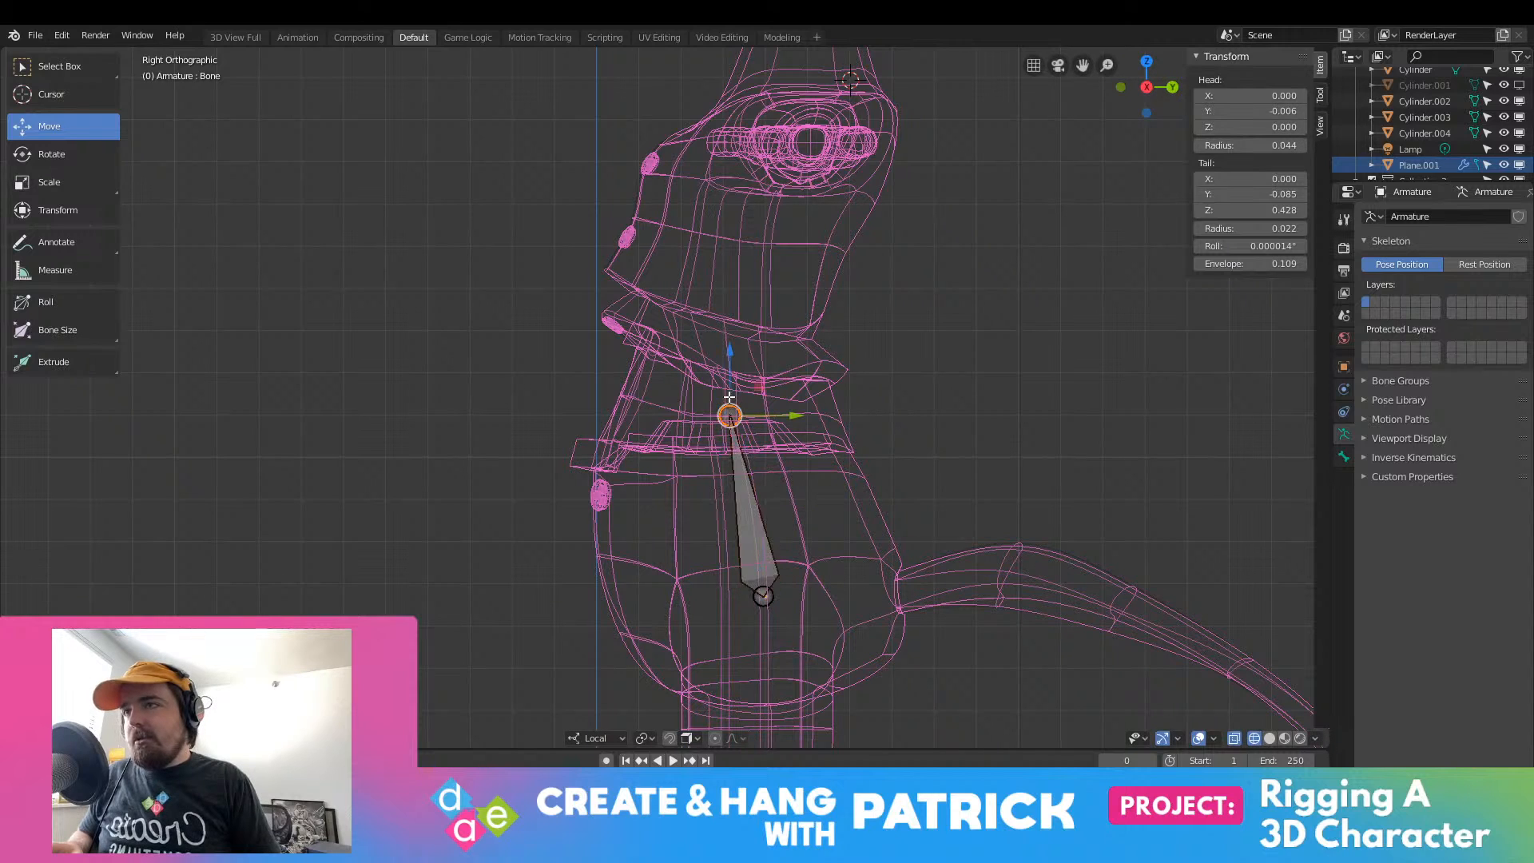
{"action": "left_click_drag", "start_coordinate": [732, 379], "coordinate": [739, 380]}
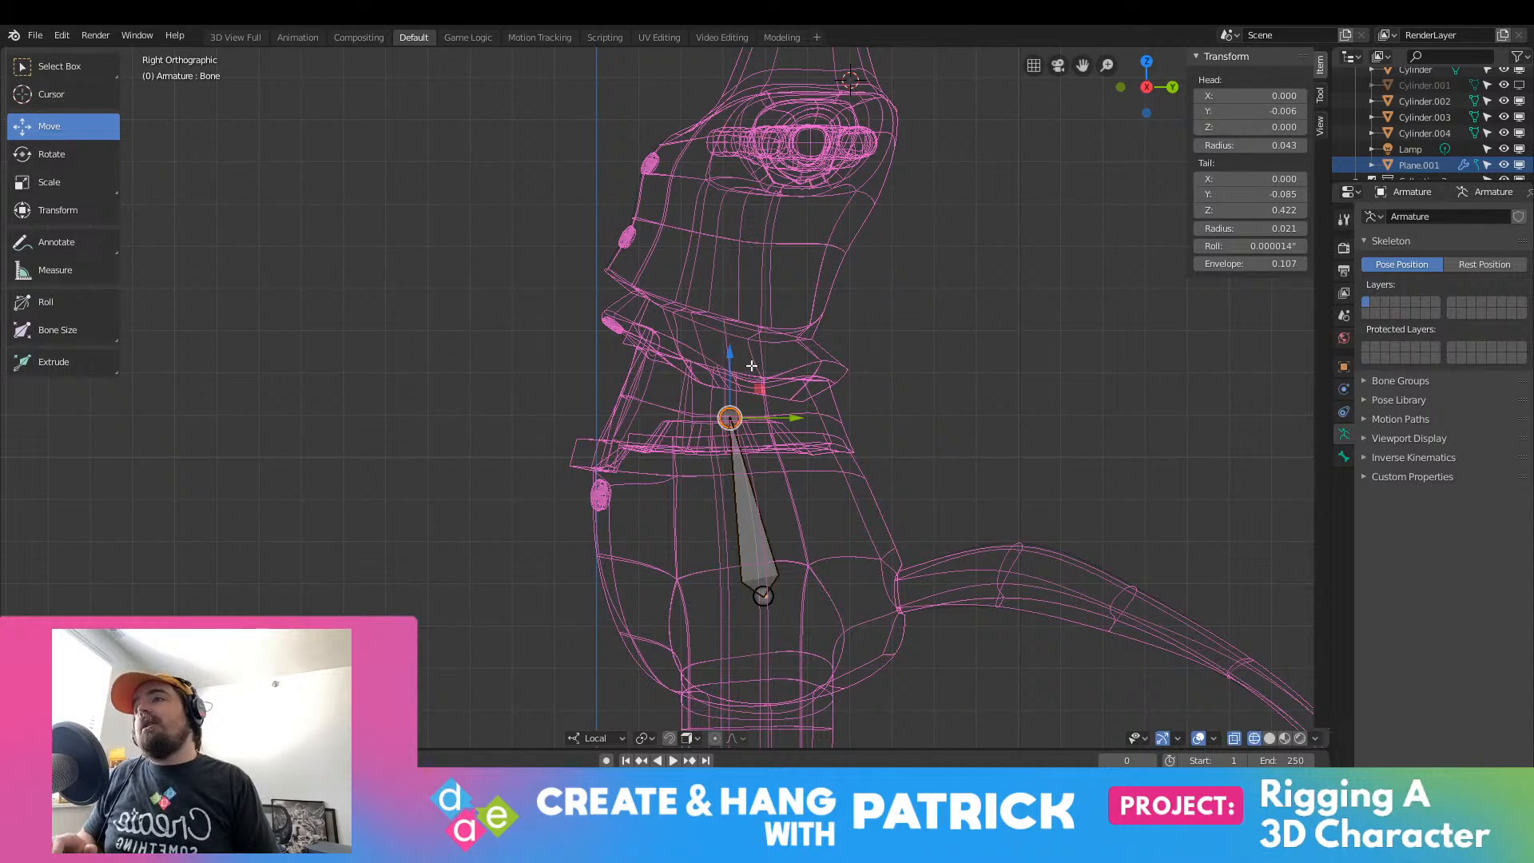
Step: Try lowering the bone's upper tip to about Z 0.344 and undo the move
{"action": "scroll", "coordinate": [752, 366], "scroll_direction": "down", "scroll_amount": 3}
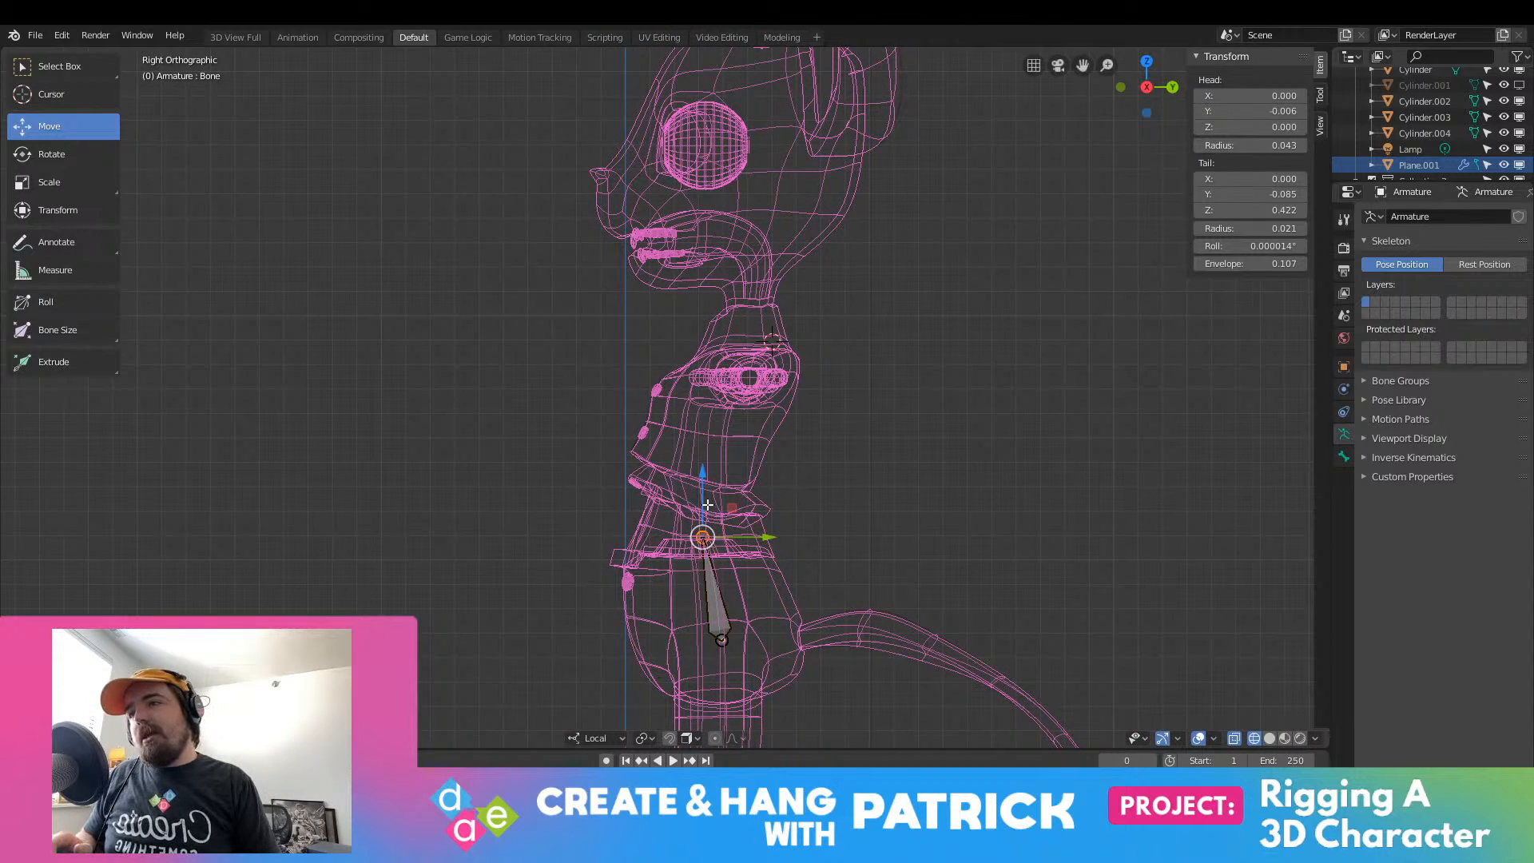
{"action": "left_click_drag", "start_coordinate": [709, 504], "coordinate": [708, 523]}
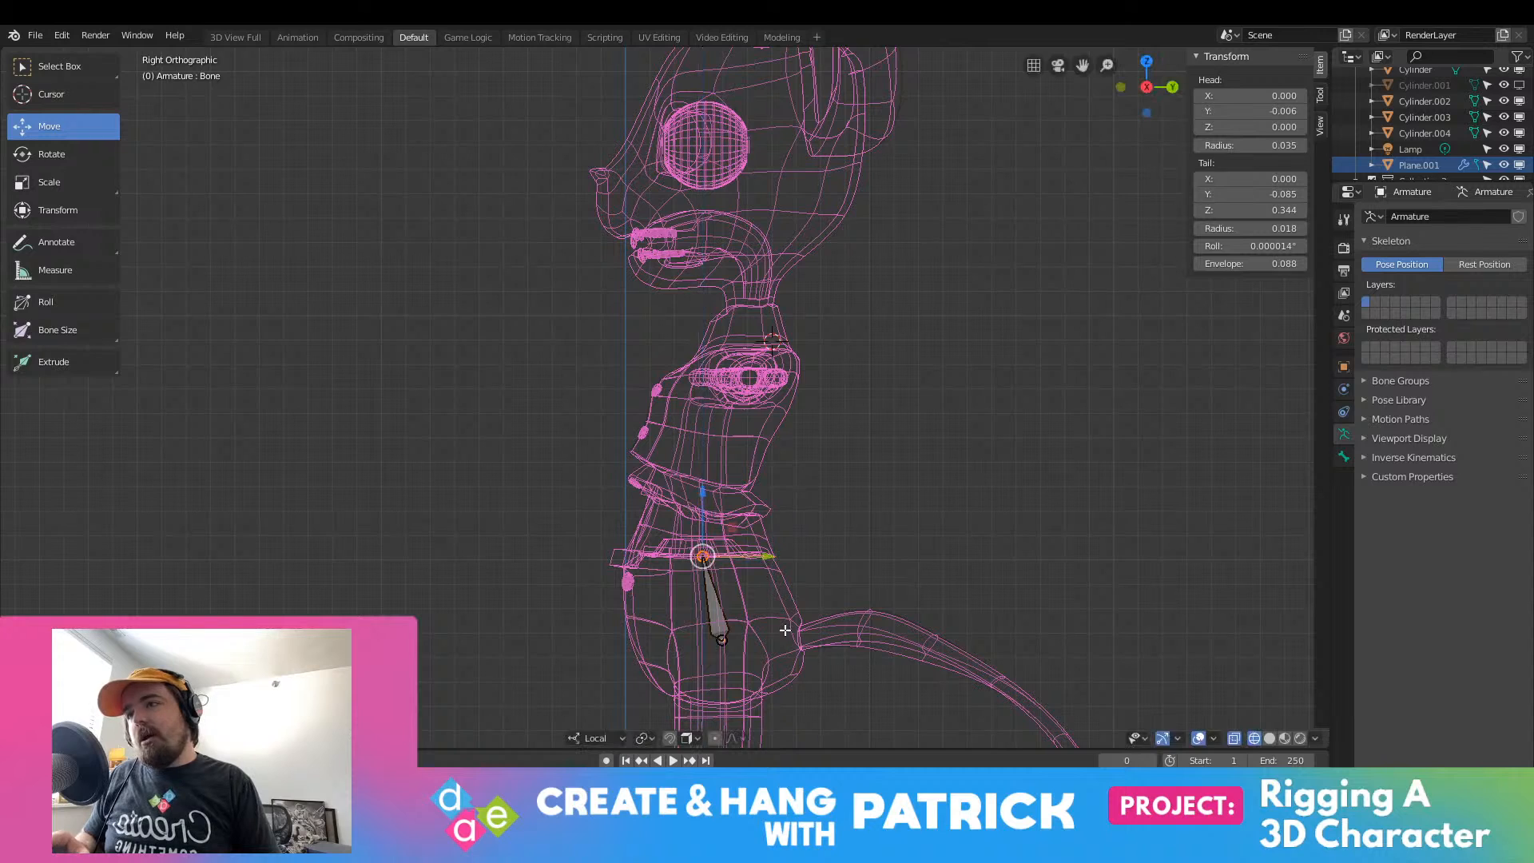
{"action": "key", "text": "ctrl+z"}
Step: Raise the bone's upper tip along Z to the jacket's lower hem, at about Z 0.534
{"action": "scroll", "coordinate": [711, 543], "scroll_direction": "up", "scroll_amount": 4}
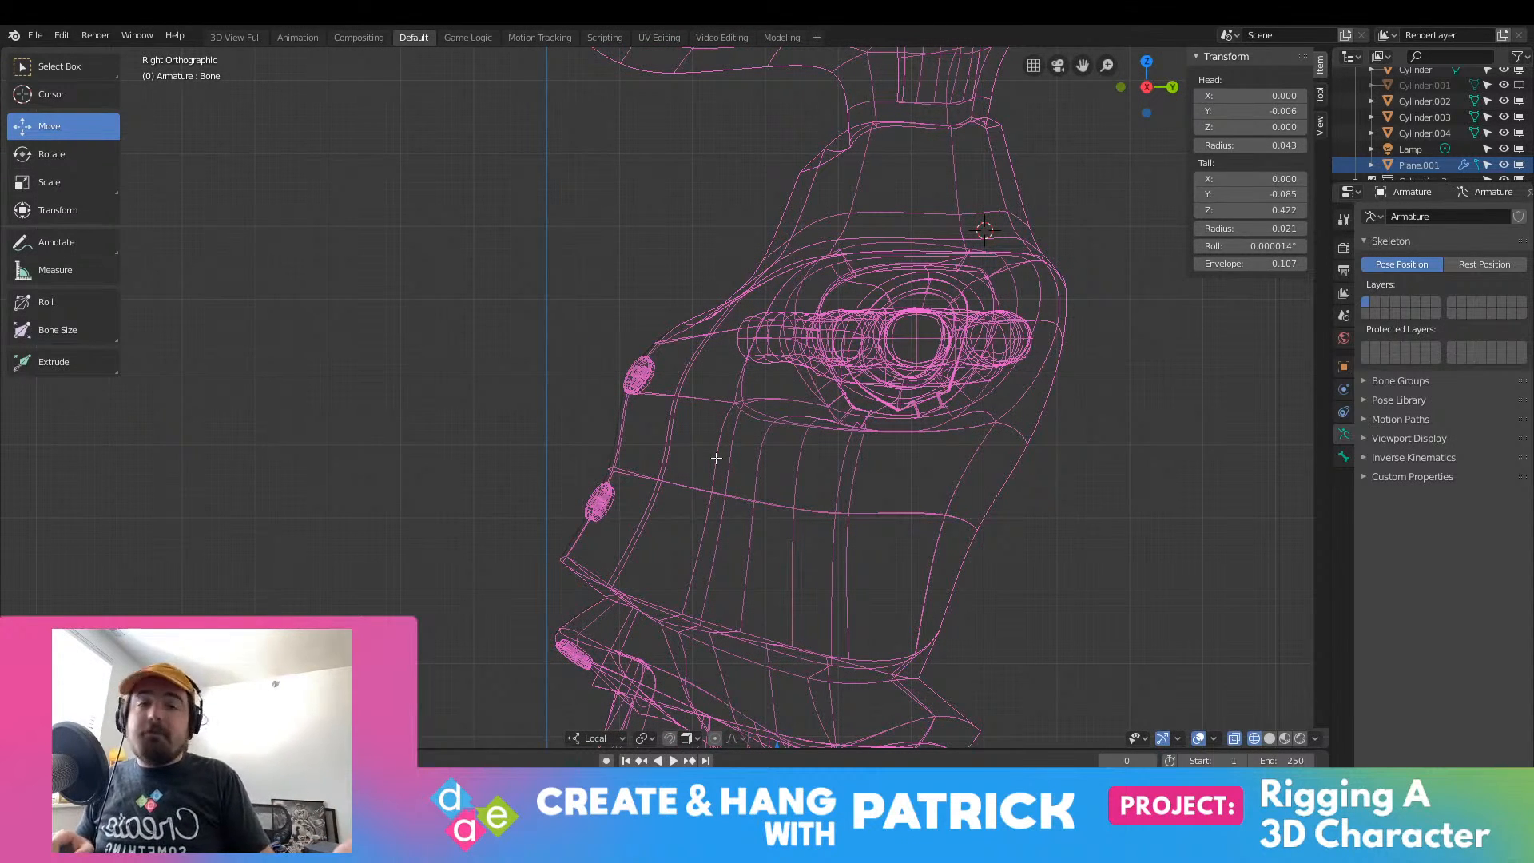
{"action": "middle_click_drag", "start_coordinate": [766, 471], "coordinate": [640, 252], "text": "shift"}
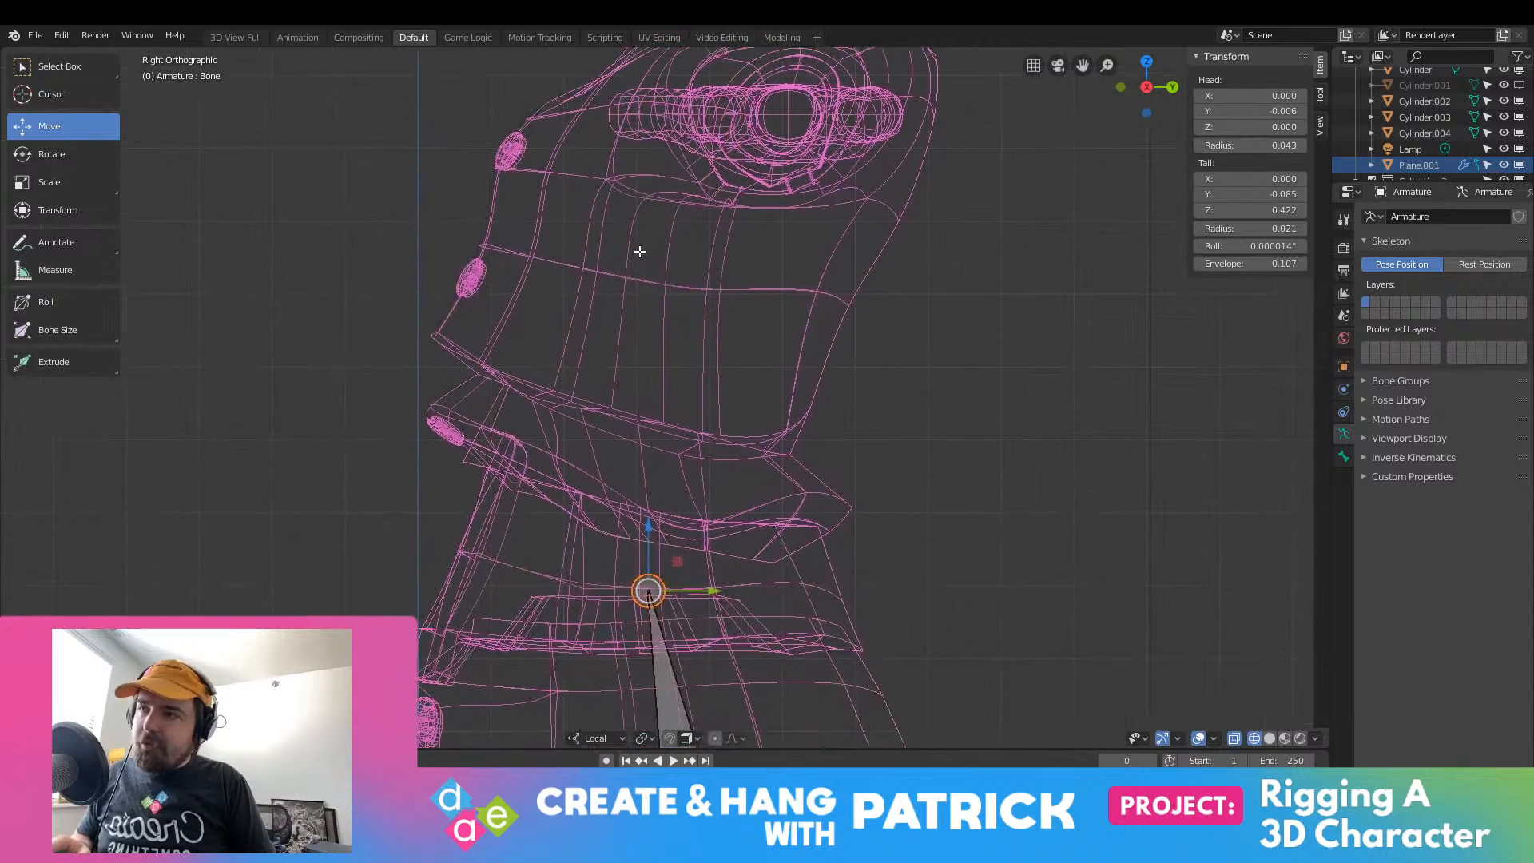
{"action": "key", "text": "g"}
{"action": "key", "text": "z"}
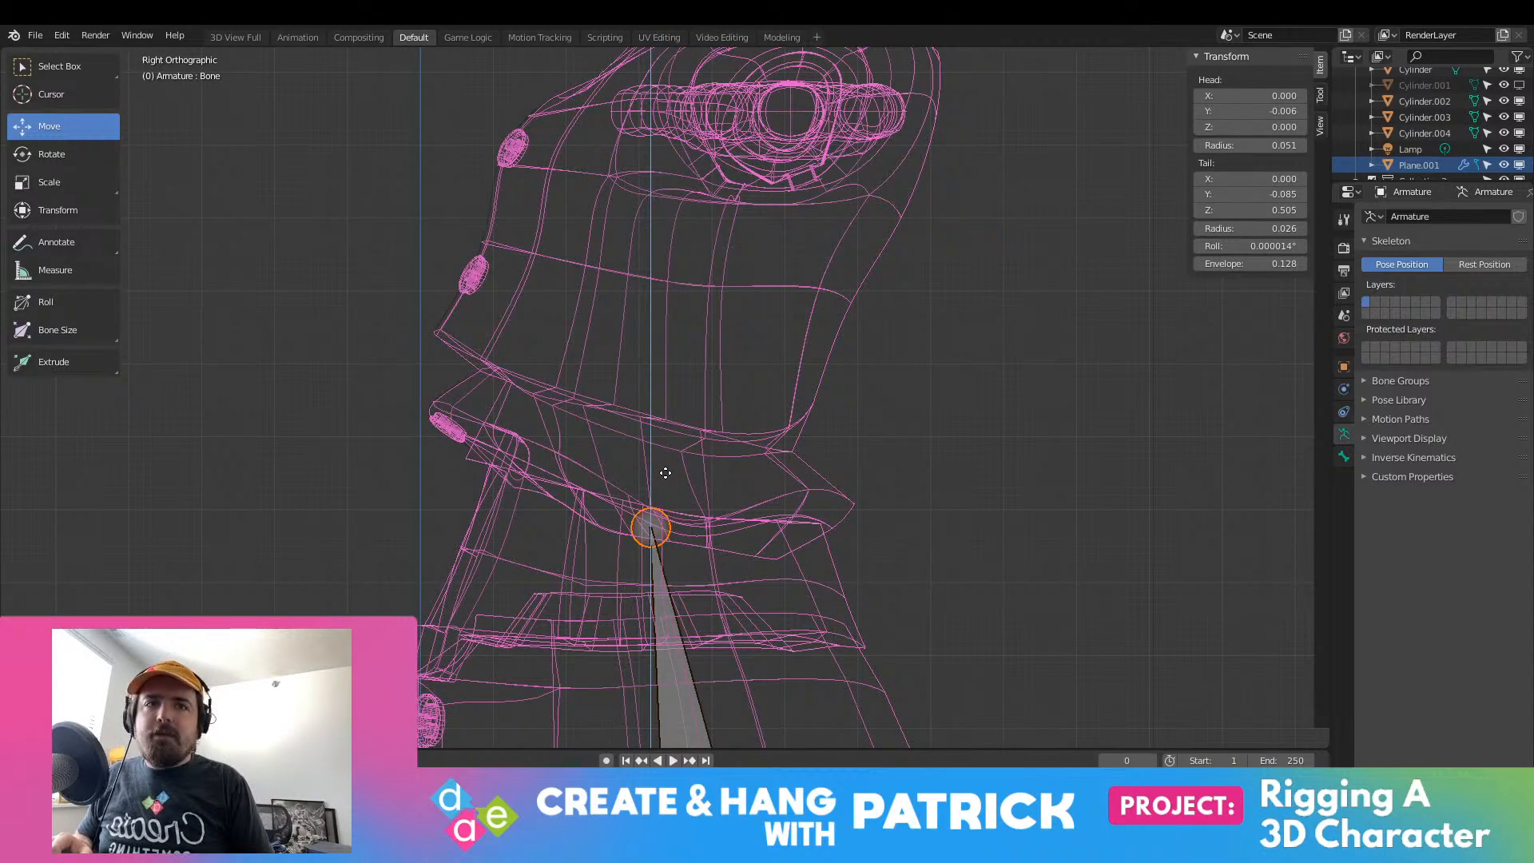
{"action": "left_click", "coordinate": [666, 473]}
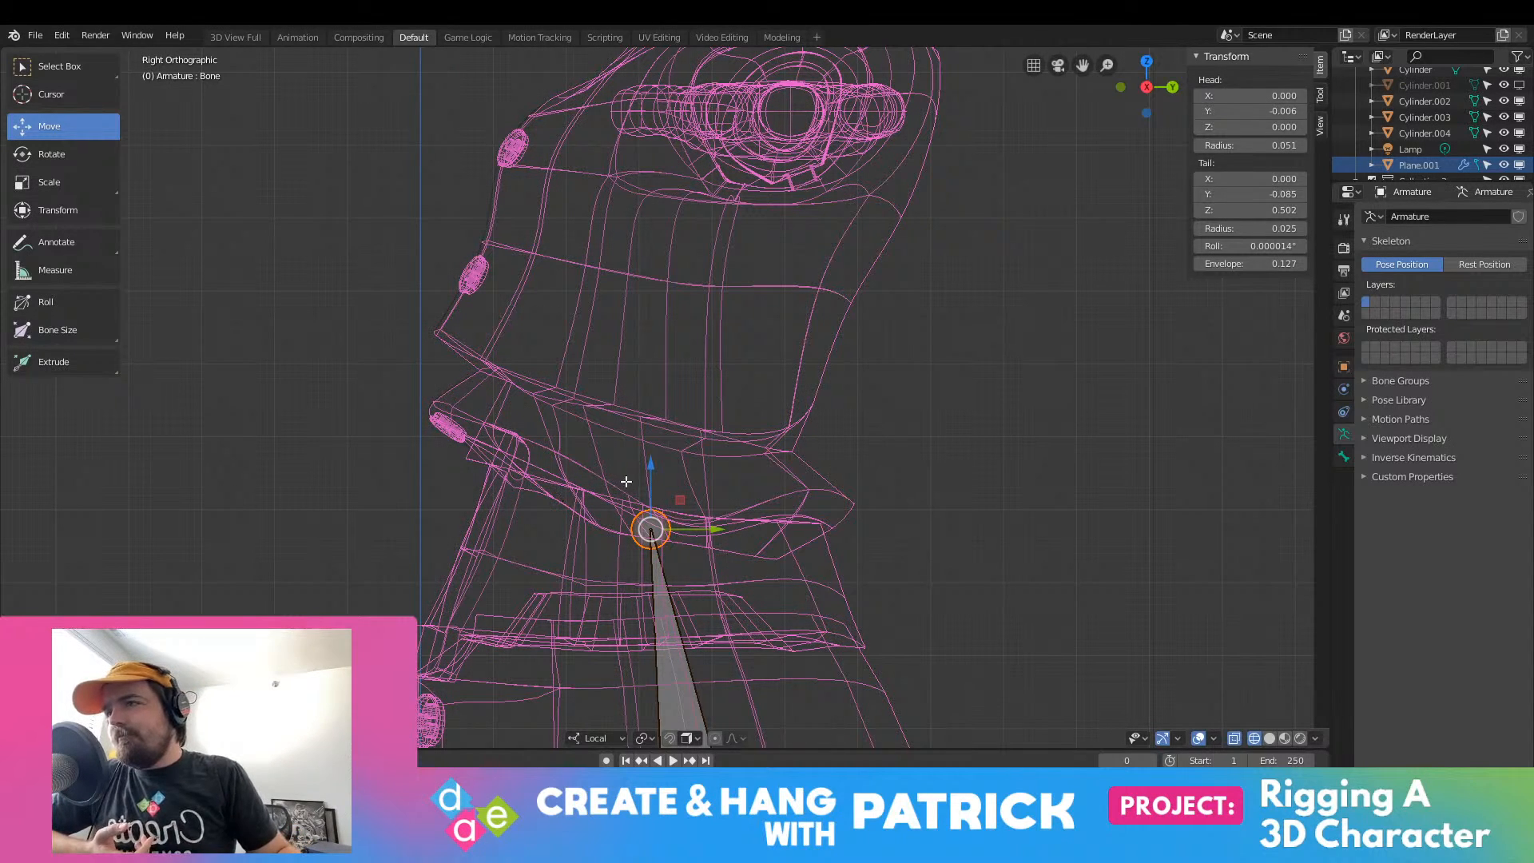
{"action": "left_click_drag", "start_coordinate": [650, 473], "coordinate": [657, 450]}
Step: Extrude a second spine bone from the upper tip to shoulder height, ending at about Y 0.065, Z 1.090
{"action": "scroll", "coordinate": [657, 450], "scroll_direction": "down", "scroll_amount": 5}
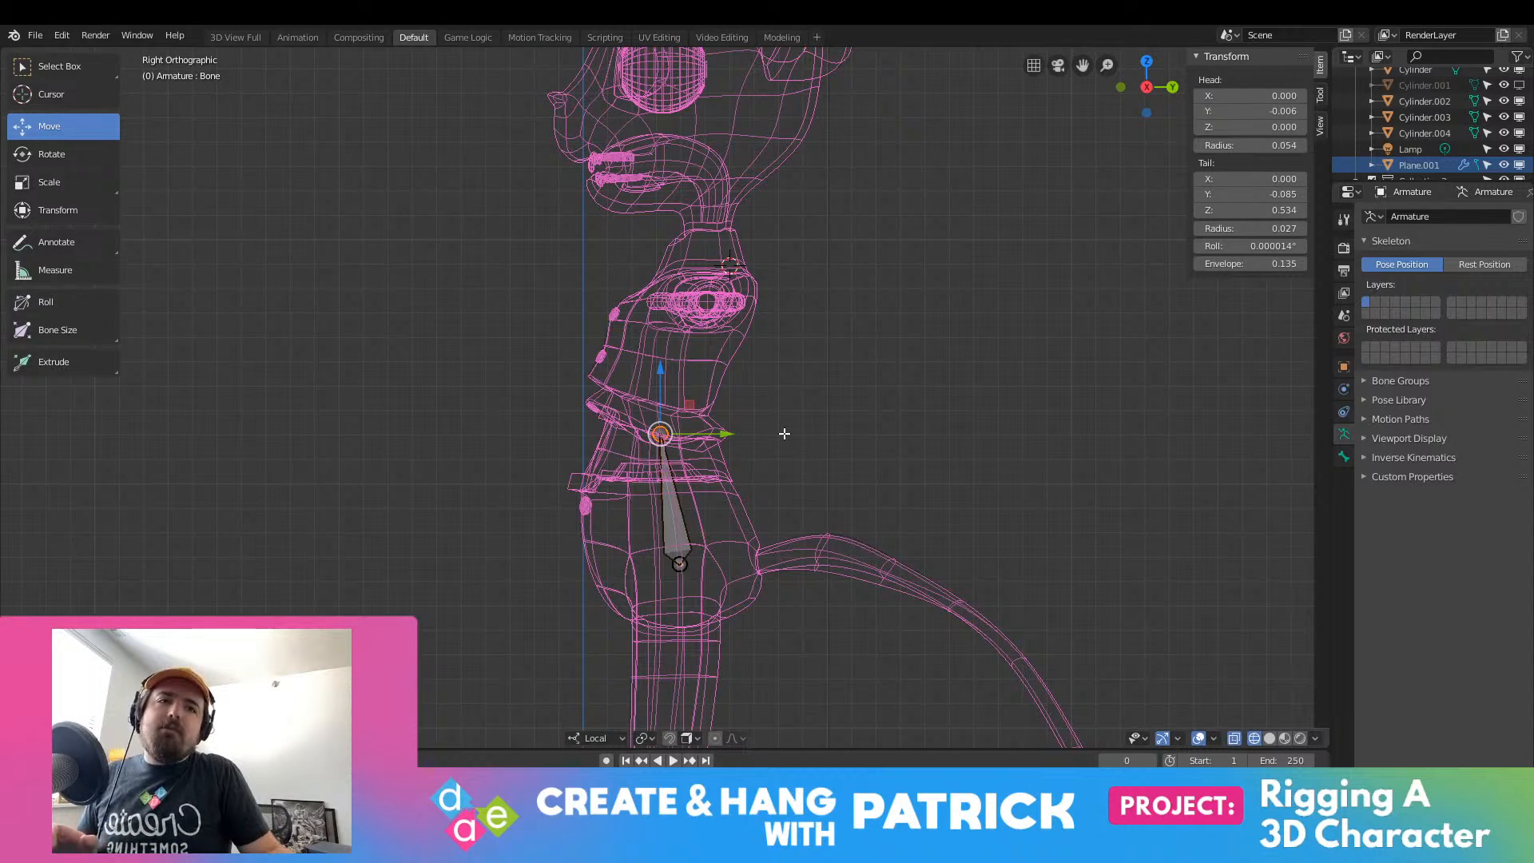
{"action": "key", "text": "e"}
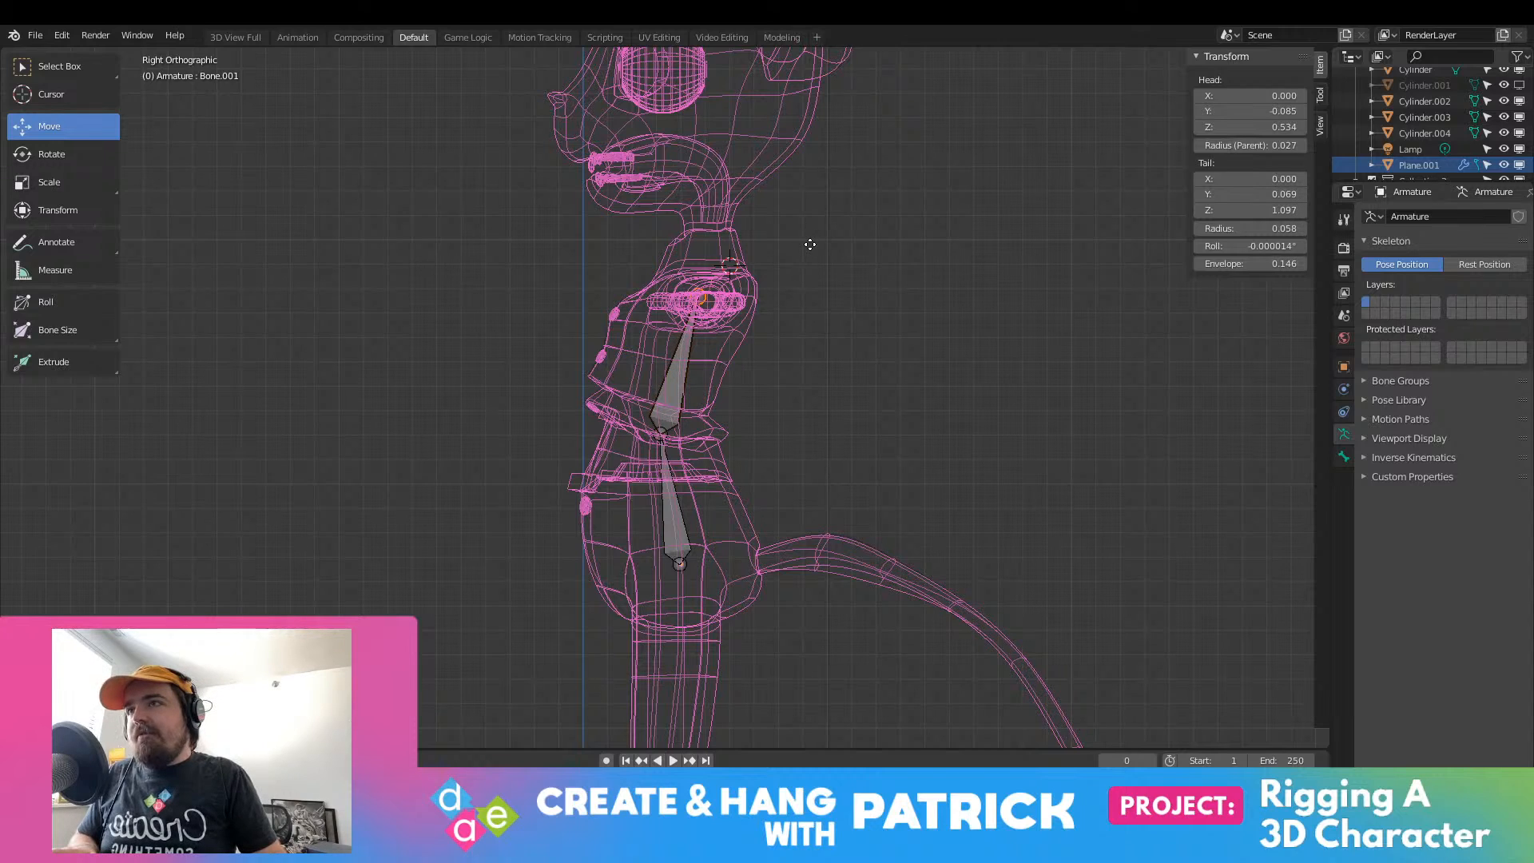
{"action": "left_click", "coordinate": [810, 246]}
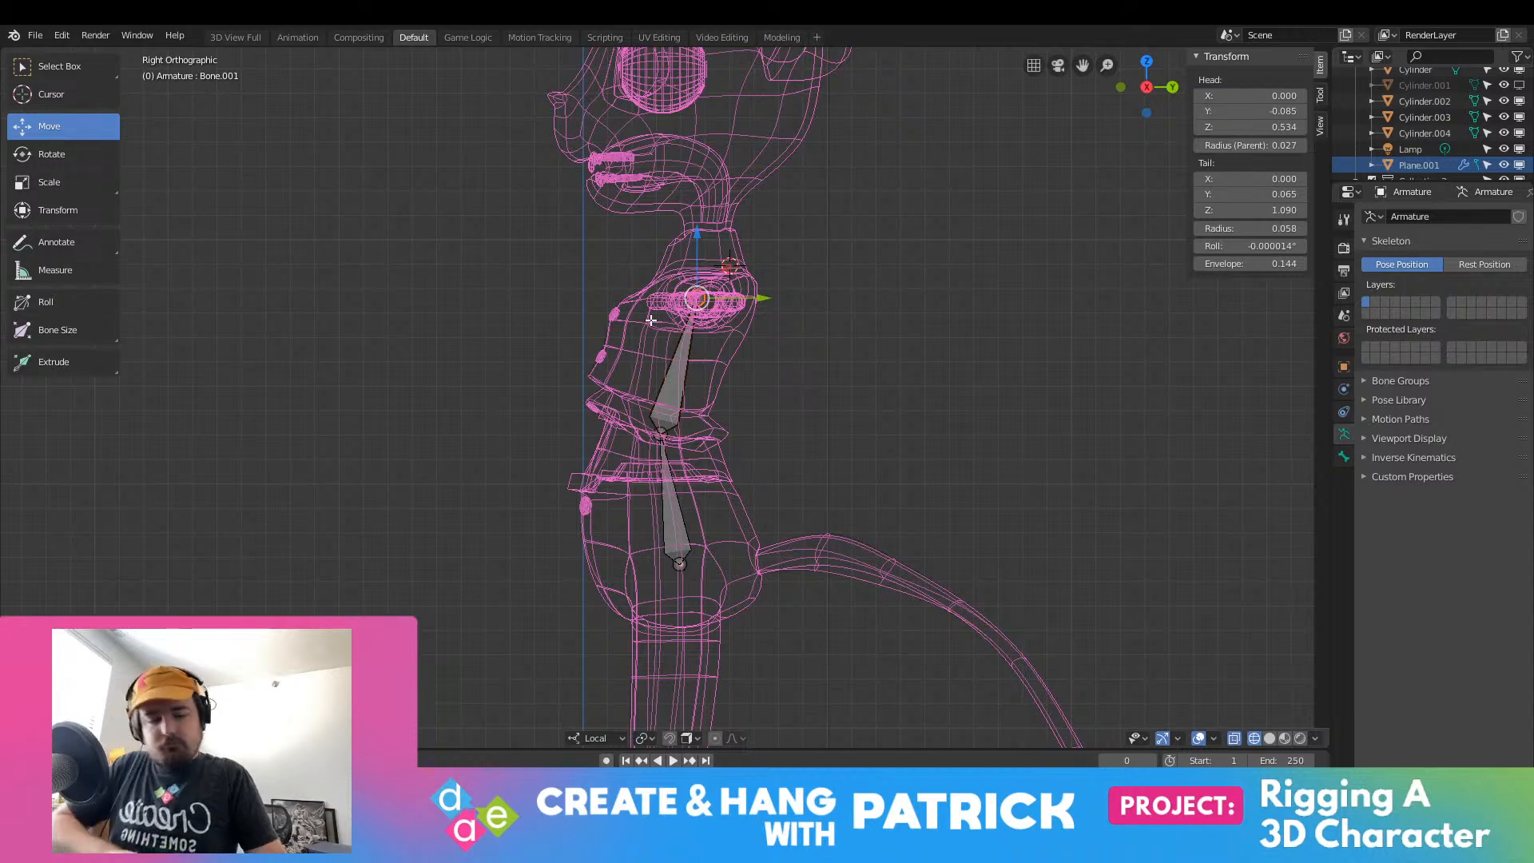
Step: Raise the second spine bone's upper tip along Z to about 1.113
{"action": "key", "text": "KP_1"}
{"action": "scroll", "coordinate": [686, 348], "scroll_direction": "up", "scroll_amount": 1}
{"action": "scroll", "coordinate": [685, 348], "scroll_direction": "up", "scroll_amount": 2}
{"action": "middle_click_drag", "start_coordinate": [674, 223], "coordinate": [695, 445], "text": "shift"}
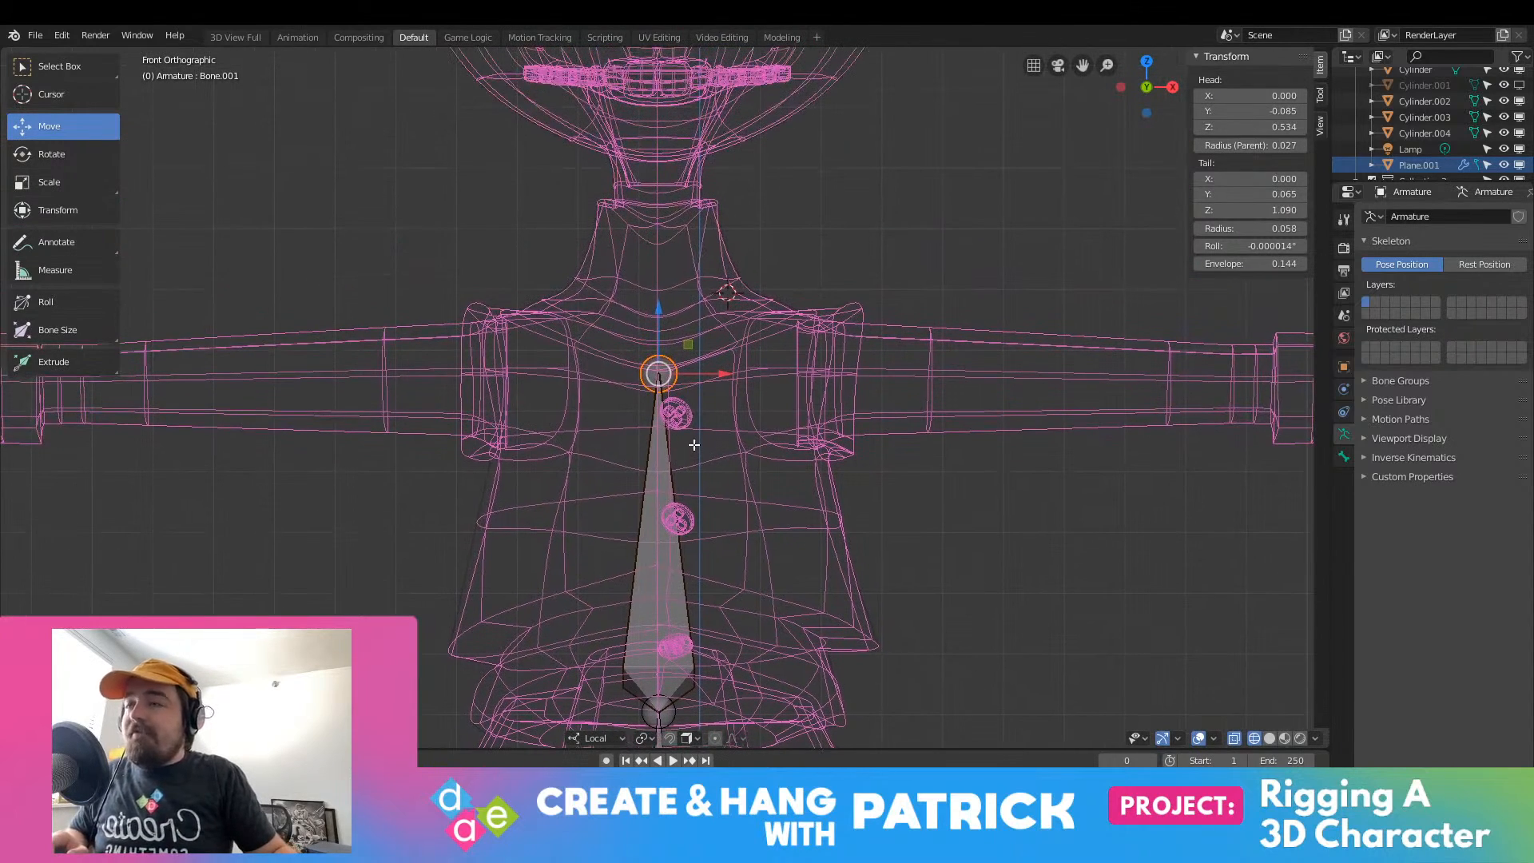
{"action": "left_click_drag", "start_coordinate": [661, 326], "coordinate": [660, 312]}
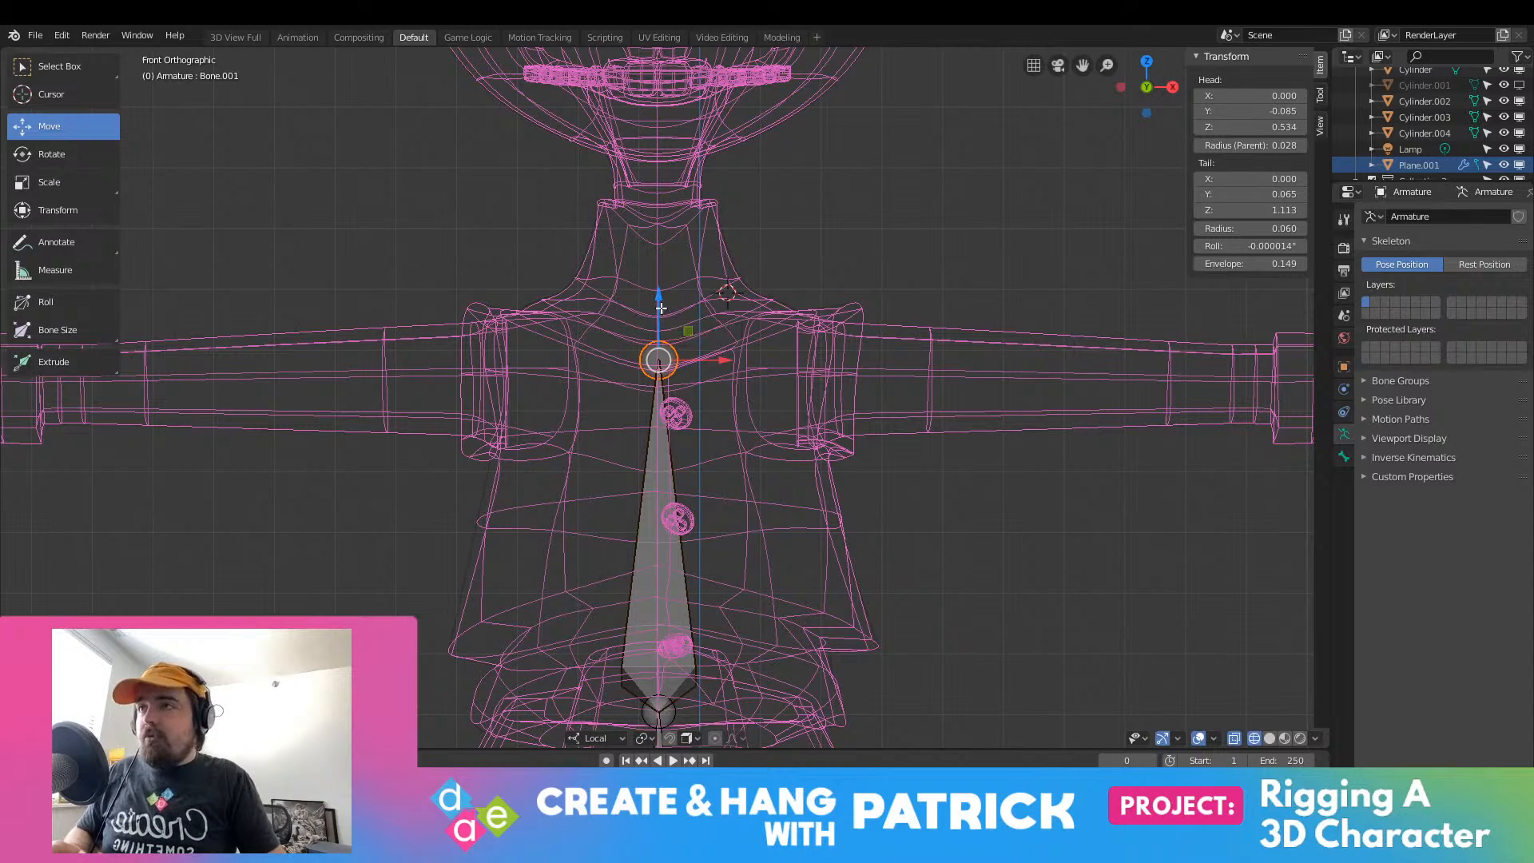
Step: Try extruding a third bone upward from the spine's upper tip toward the neck and undo the extrusions
{"action": "key", "text": "e"}
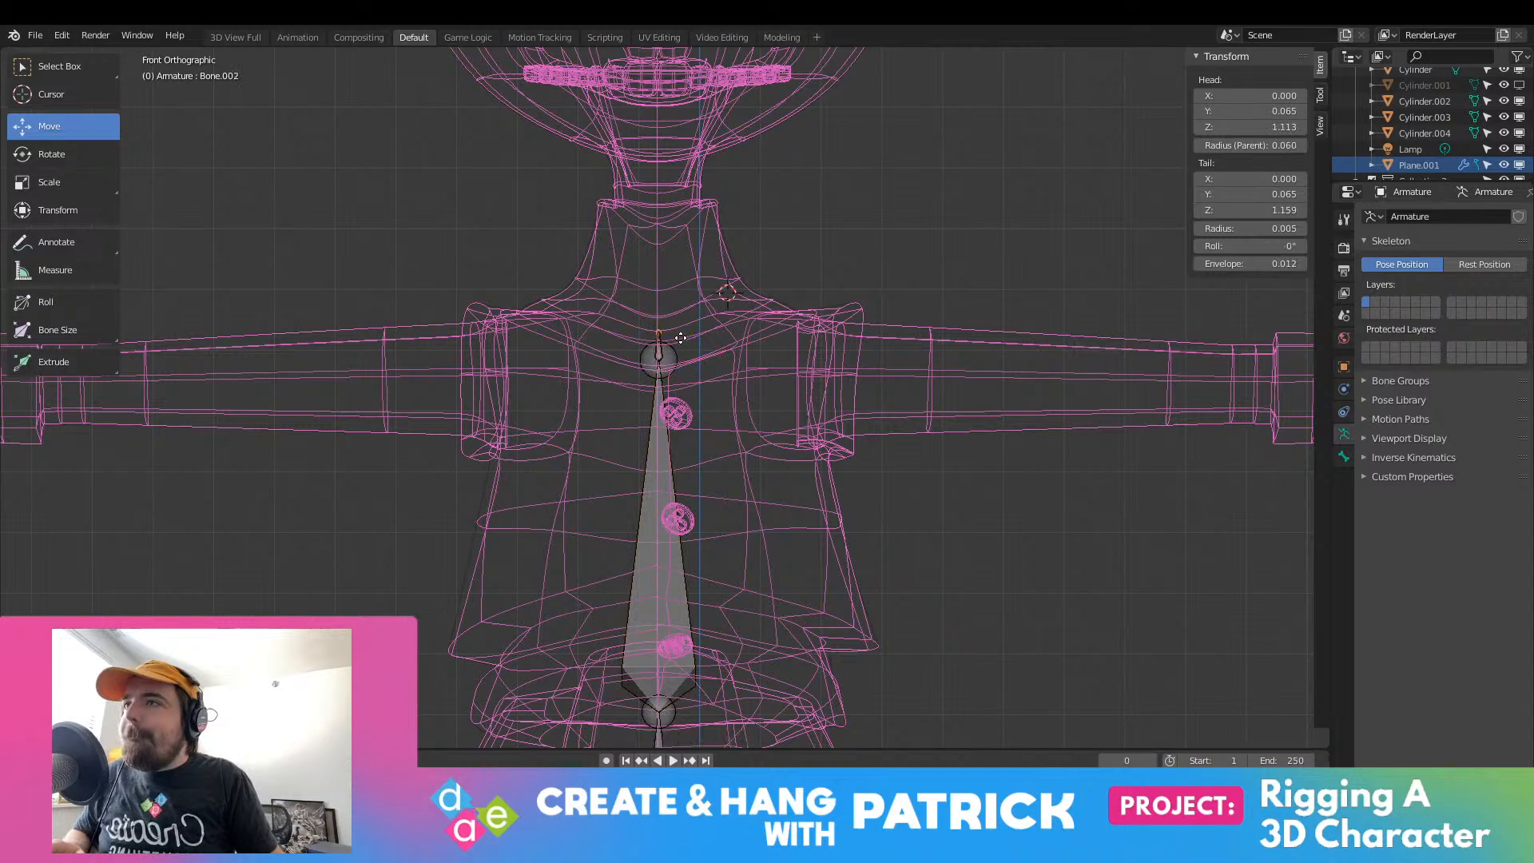
{"action": "left_click", "coordinate": [681, 327]}
{"action": "key", "text": "ctrl+z"}
{"action": "key", "text": "e"}
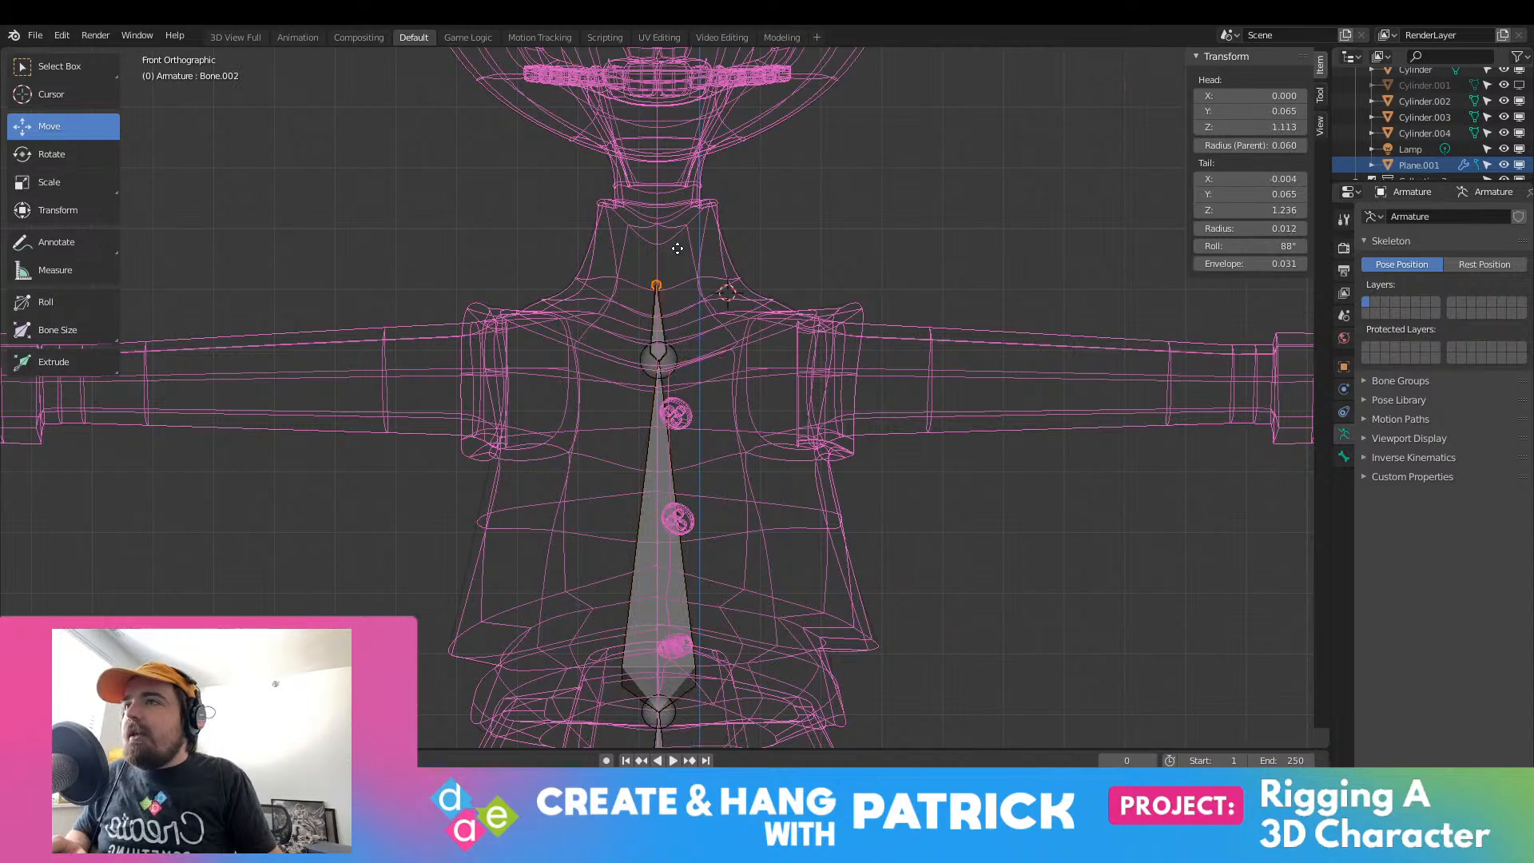
{"action": "left_click", "coordinate": [680, 136]}
{"action": "key", "text": "ctrl+z"}
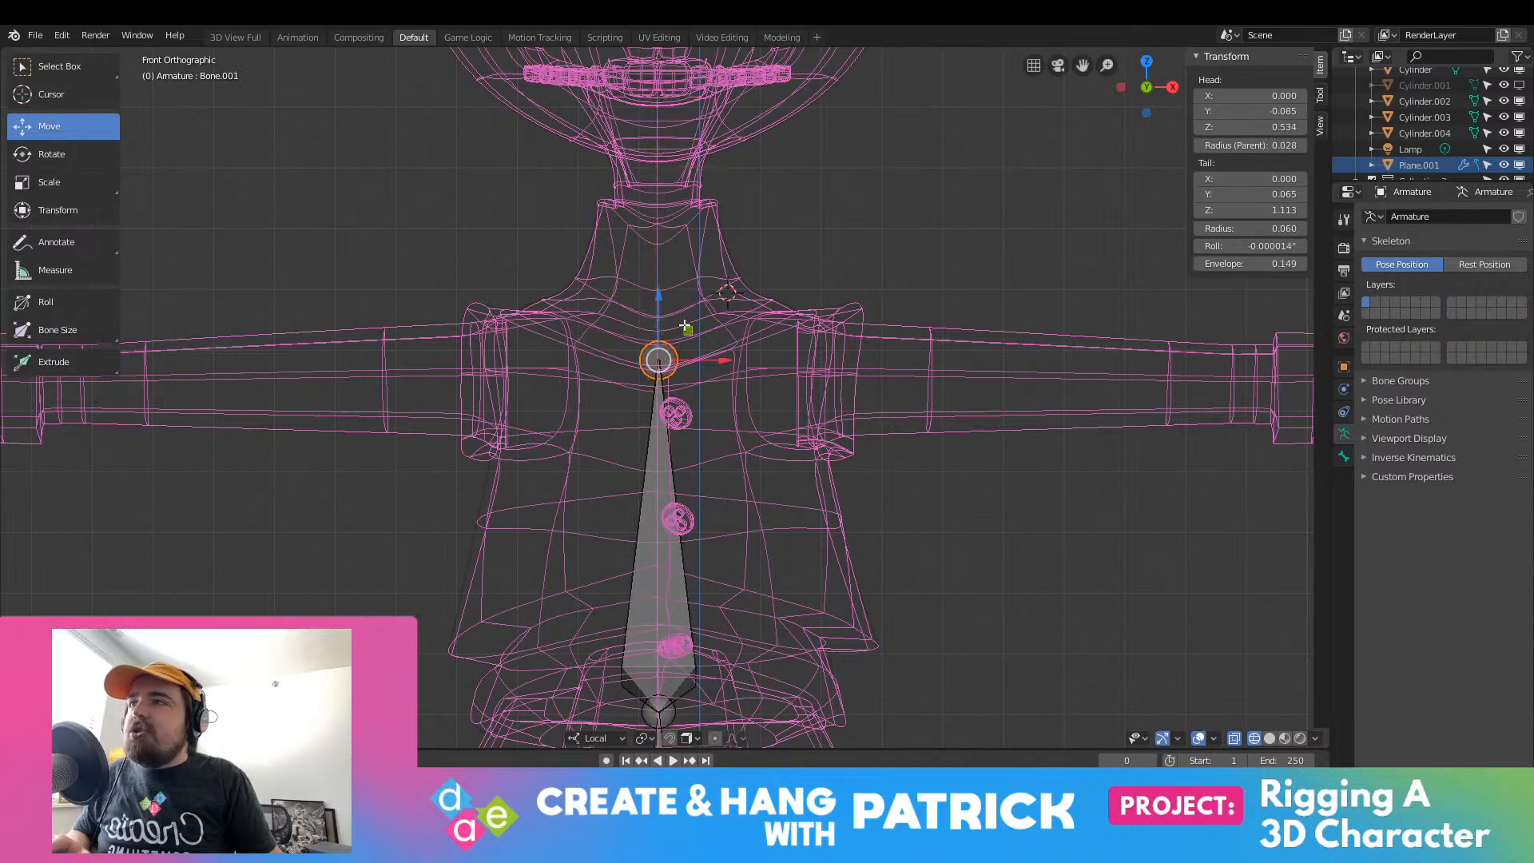
{"action": "key", "text": "e"}
{"action": "right_click", "coordinate": [668, 323]}
{"action": "key", "text": "ctrl+z"}
Step: Move the second spine bone's upper tip up and back to the base of the neck, at about Y 0.132, Z 1.187
{"action": "left_click_drag", "start_coordinate": [654, 304], "coordinate": [663, 259]}
{"action": "key", "text": "KP_3"}
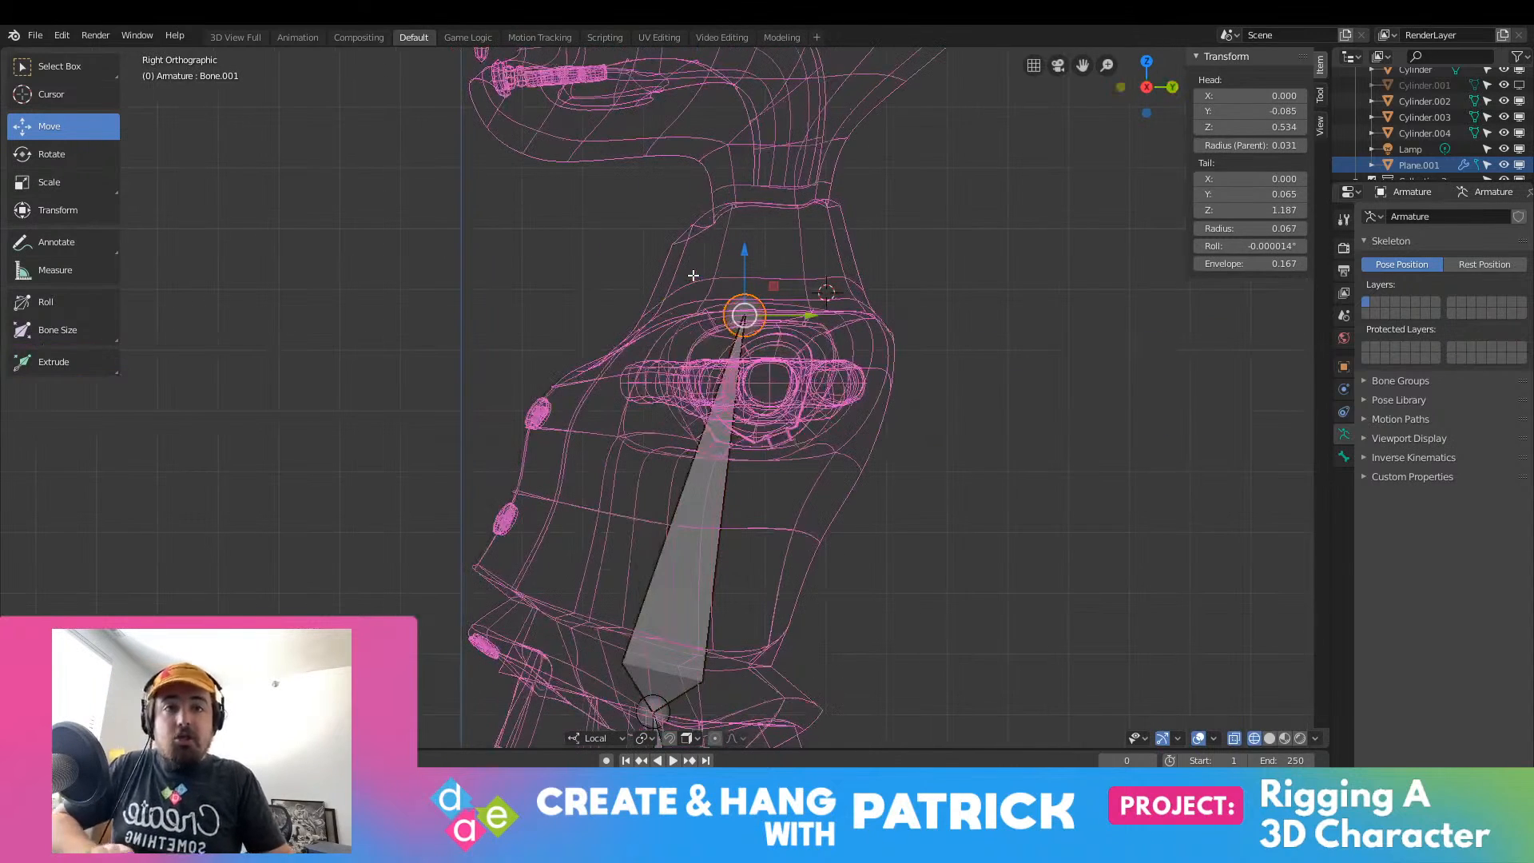
{"action": "middle_click_drag", "start_coordinate": [857, 289], "coordinate": [711, 340], "text": "shift"}
{"action": "left_click_drag", "start_coordinate": [663, 364], "coordinate": [705, 364]}
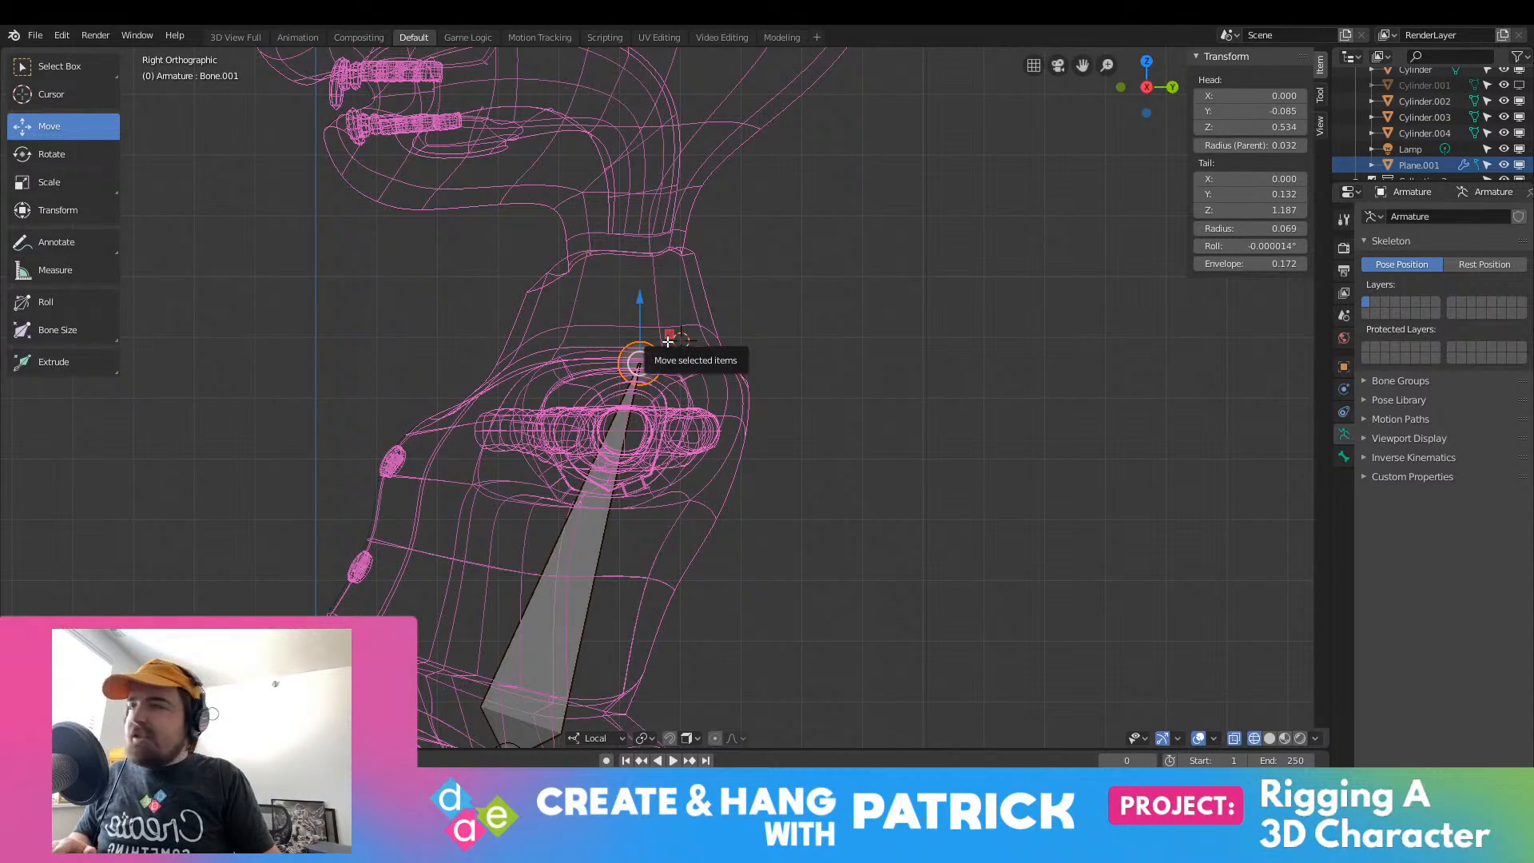
Step: Examine how the two spine bones sit inside the torso from the front, in perspective and from the side
{"action": "scroll", "coordinate": [668, 342], "scroll_direction": "down", "scroll_amount": 3}
{"action": "middle_click_drag", "start_coordinate": [671, 351], "coordinate": [814, 387]}
{"action": "key", "text": "KP_1"}
{"action": "scroll", "coordinate": [834, 582], "scroll_direction": "up", "scroll_amount": 5}
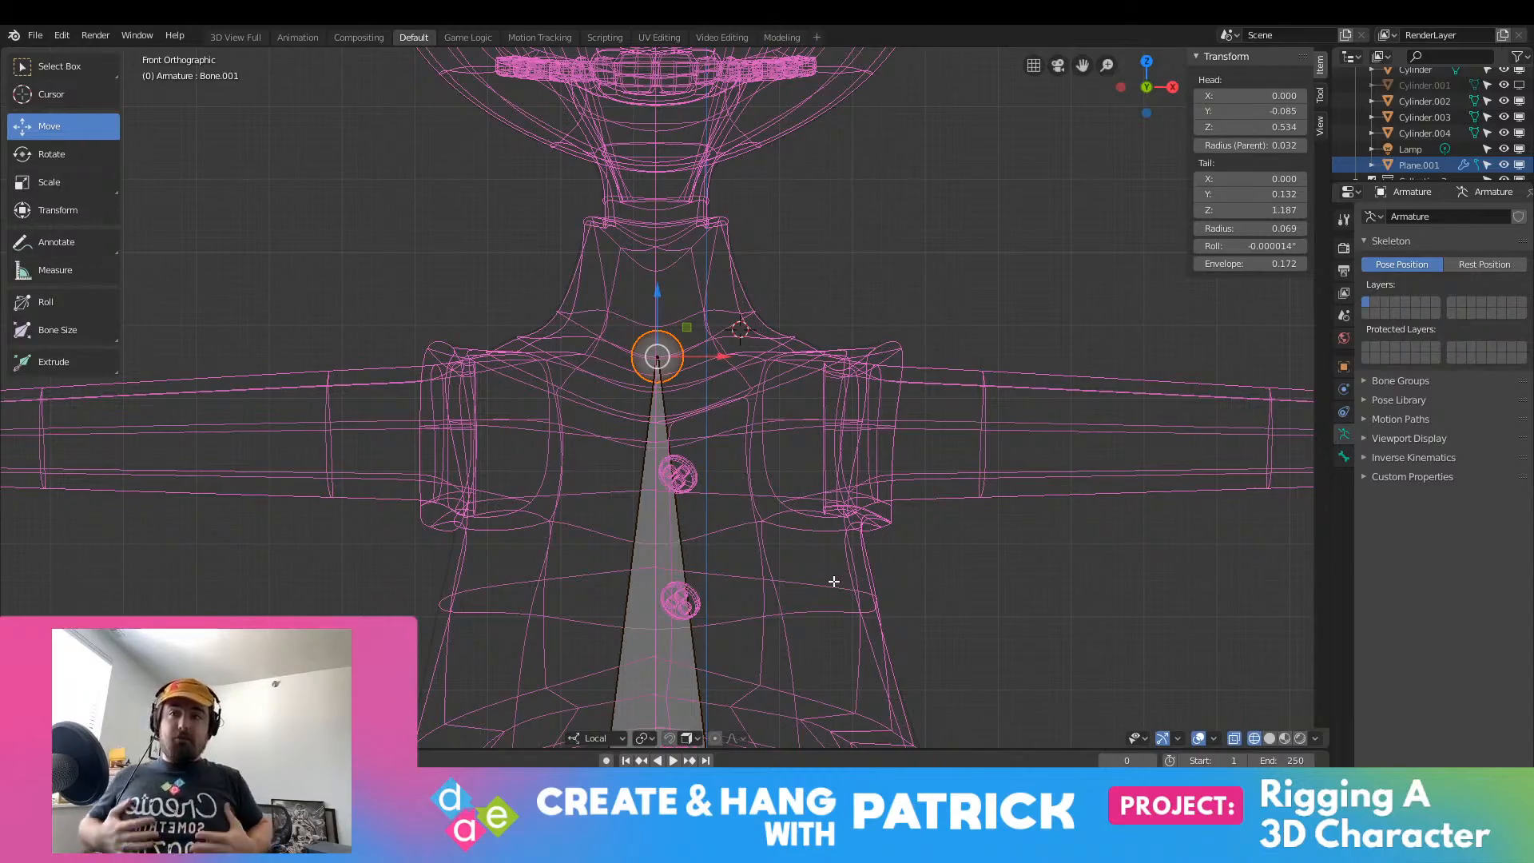
{"action": "scroll", "coordinate": [820, 550], "scroll_direction": "down", "scroll_amount": 5}
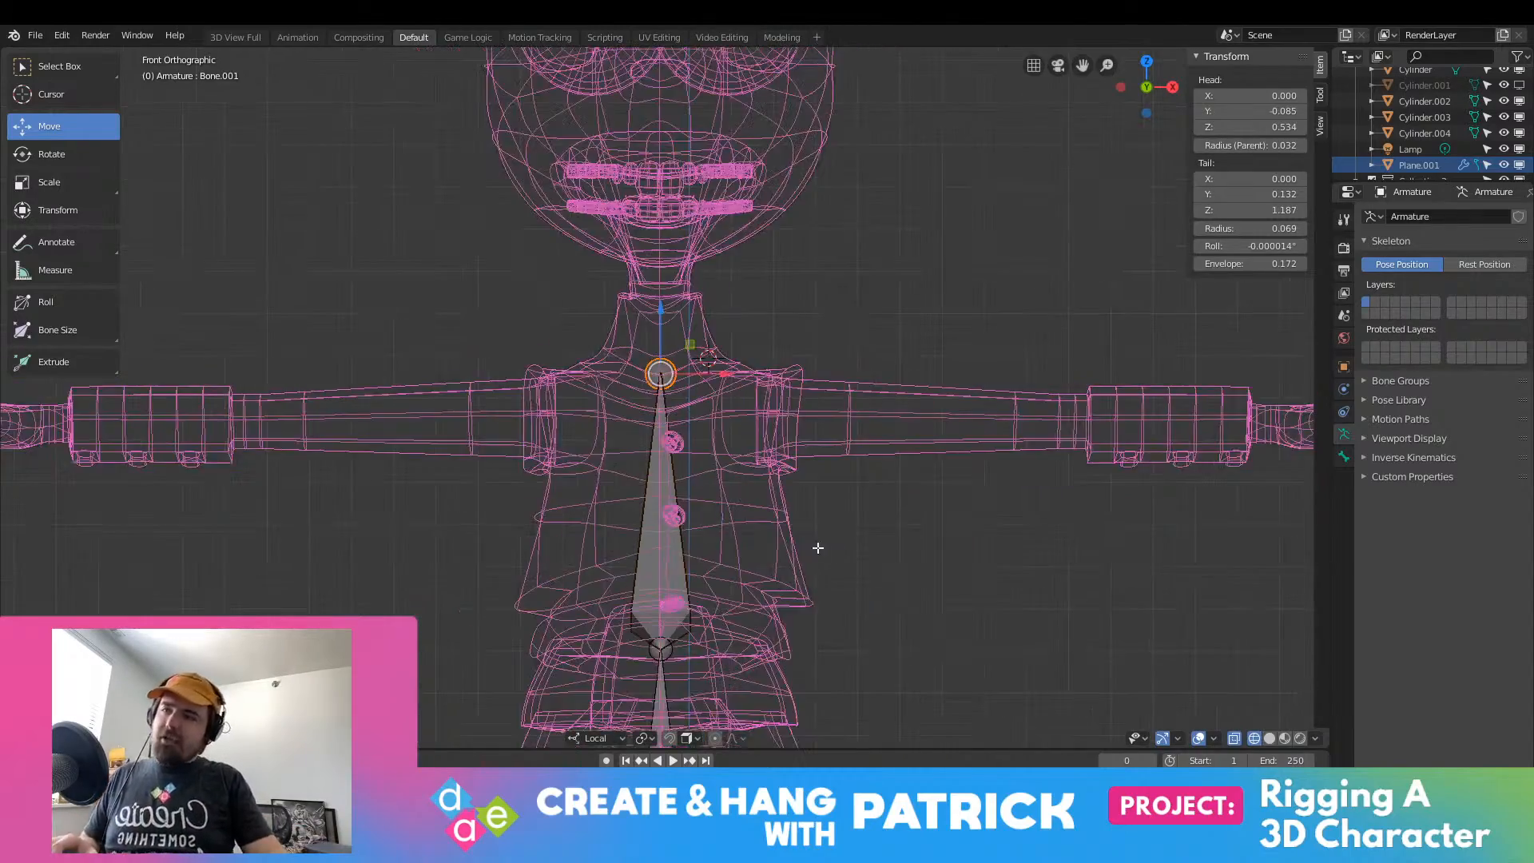
{"action": "middle_click_drag", "start_coordinate": [544, 490], "coordinate": [394, 459], "text": "shift"}
{"action": "middle_click_drag", "start_coordinate": [553, 420], "coordinate": [592, 540]}
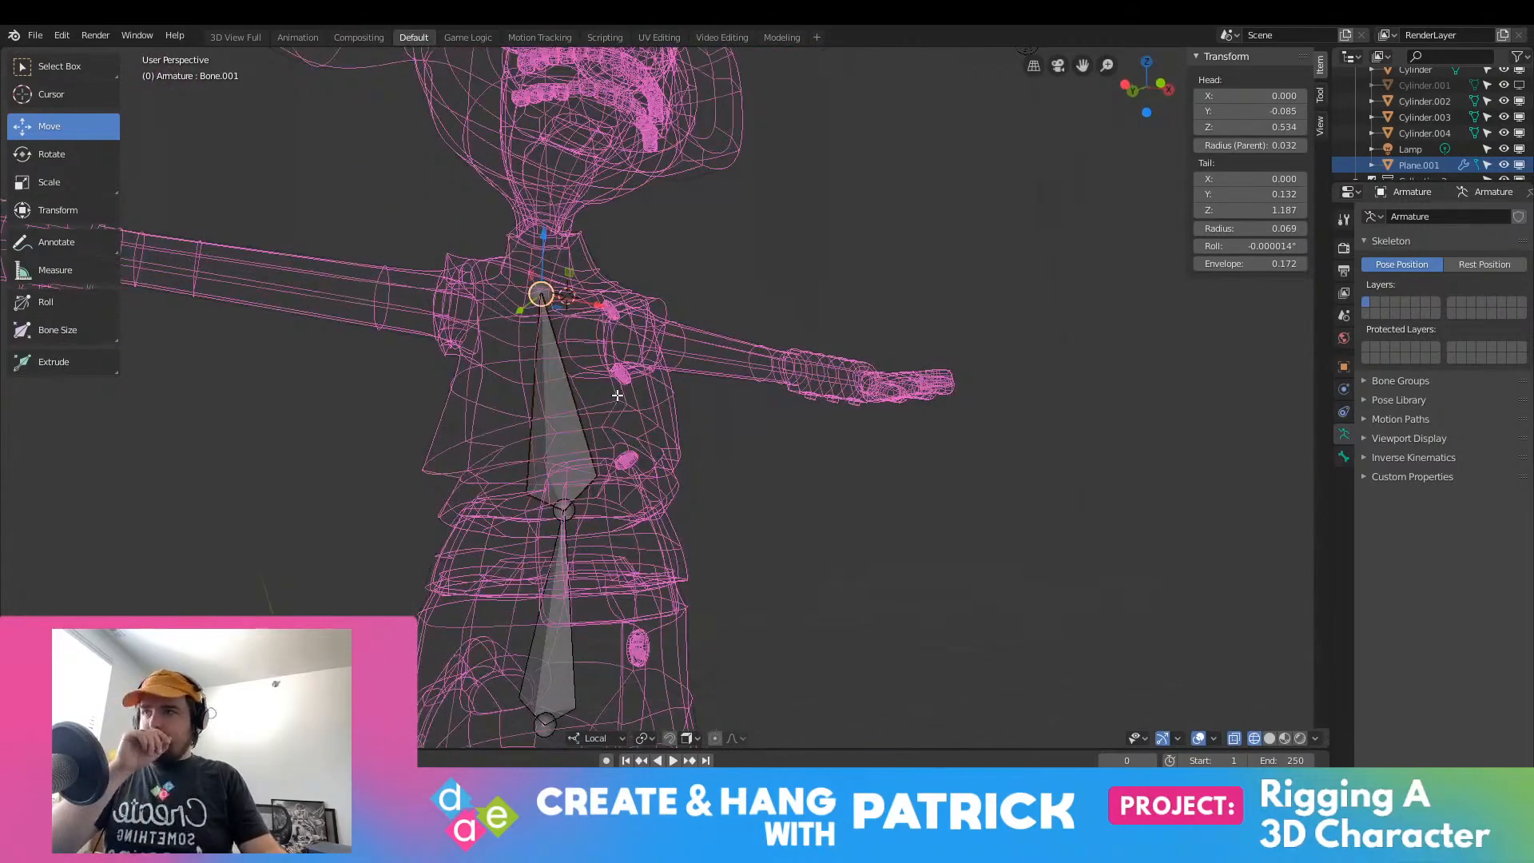
{"action": "left_click", "coordinate": [538, 510]}
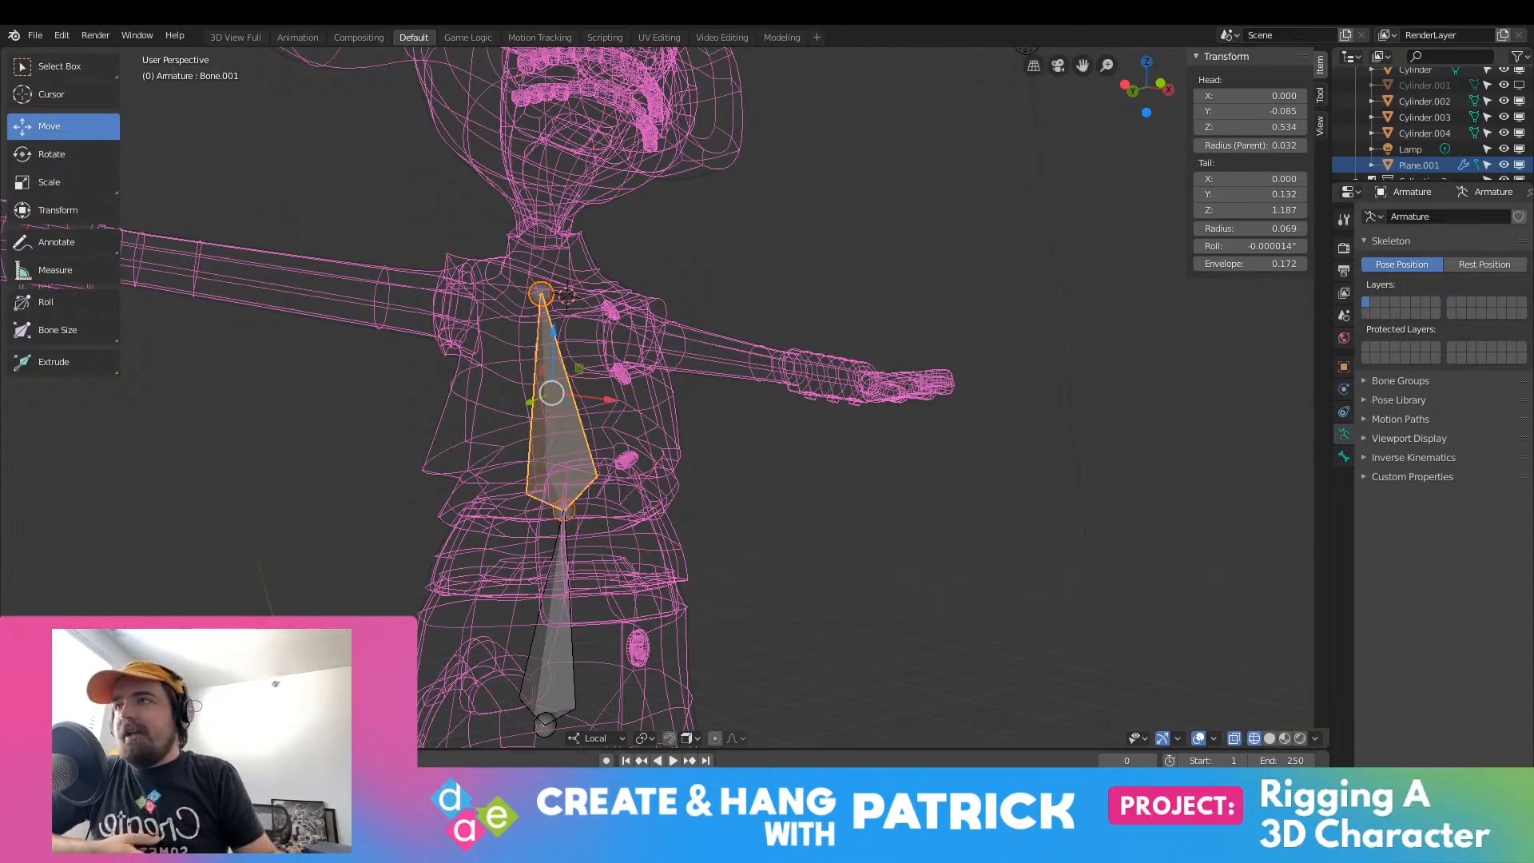
{"action": "scroll", "coordinate": [717, 433], "scroll_direction": "down", "scroll_amount": 5}
{"action": "middle_click_drag", "start_coordinate": [717, 432], "coordinate": [472, 428]}
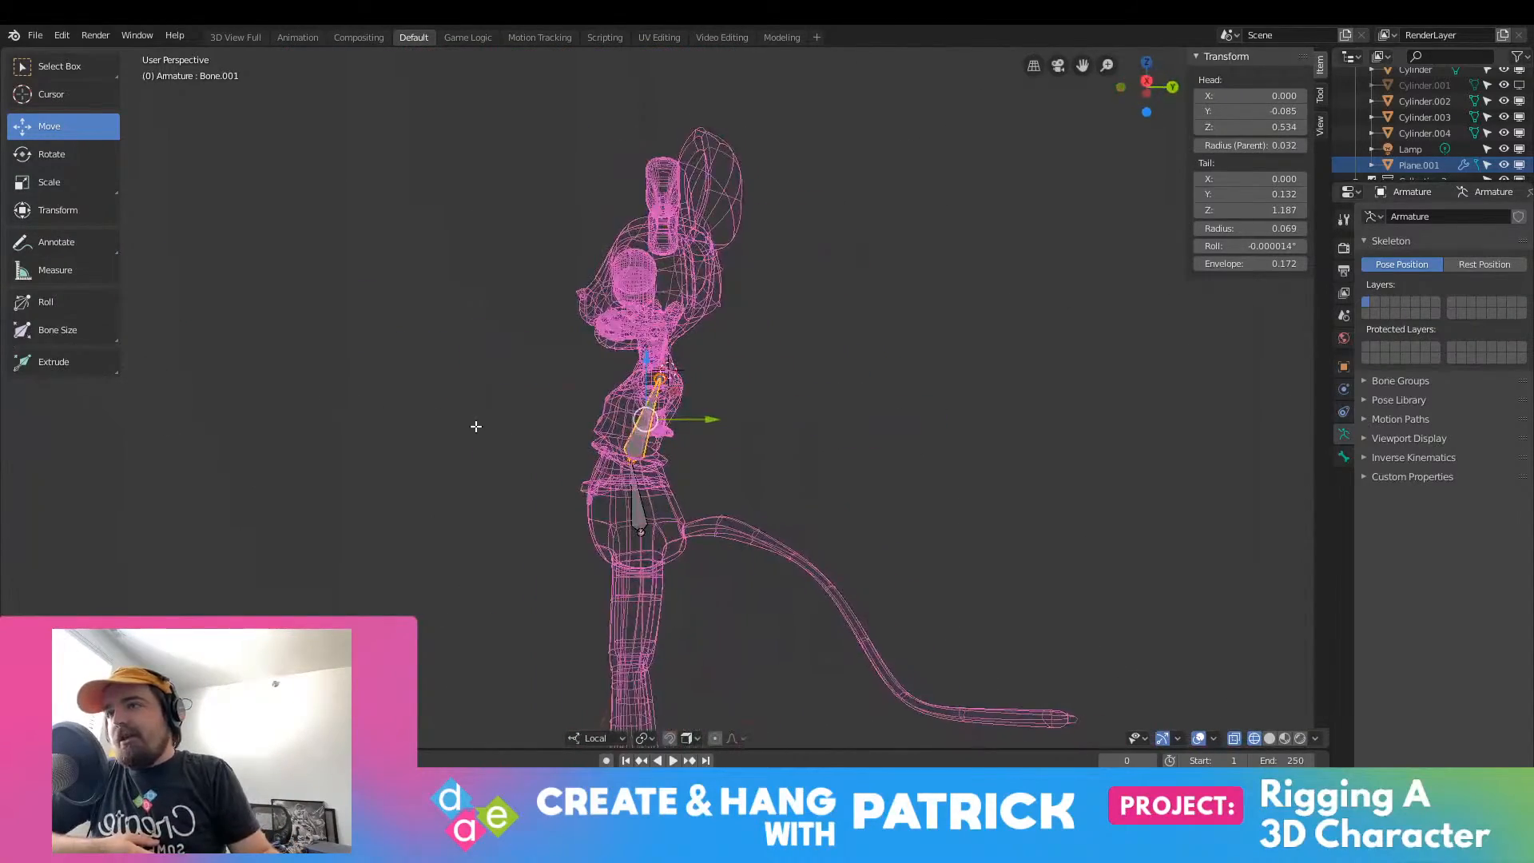
Step: Lower the joint between the two spine bones to about Y 0.062, Z 0.323 and the second bone's upper tip to Z 0.735
{"action": "scroll", "coordinate": [479, 424], "scroll_direction": "up", "scroll_amount": 5}
{"action": "left_click", "coordinate": [564, 571]}
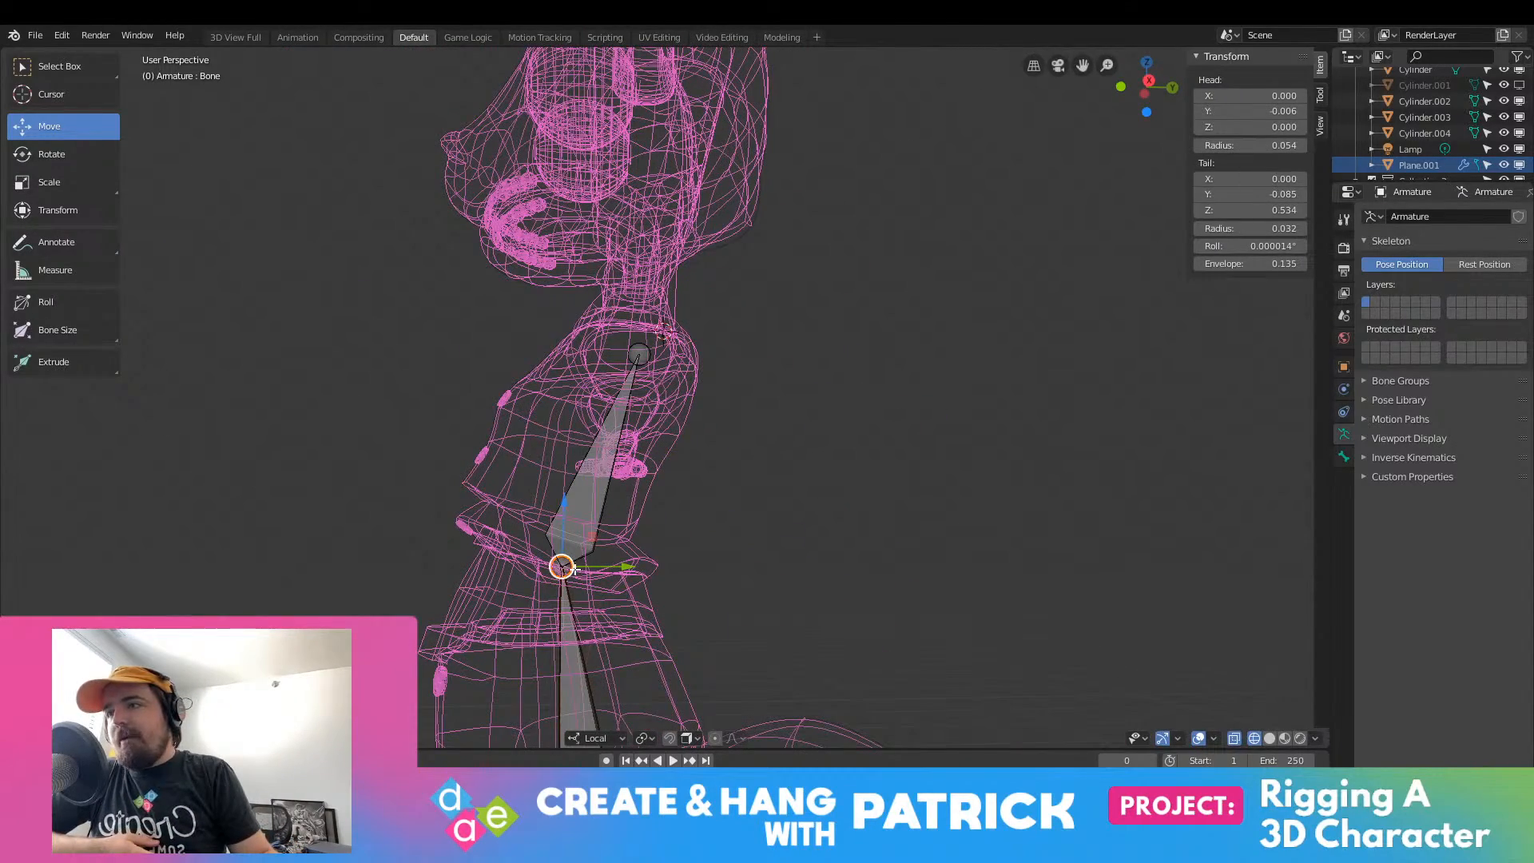
{"action": "left_click_drag", "start_coordinate": [582, 569], "coordinate": [634, 570]}
{"action": "left_click_drag", "start_coordinate": [612, 502], "coordinate": [611, 578]}
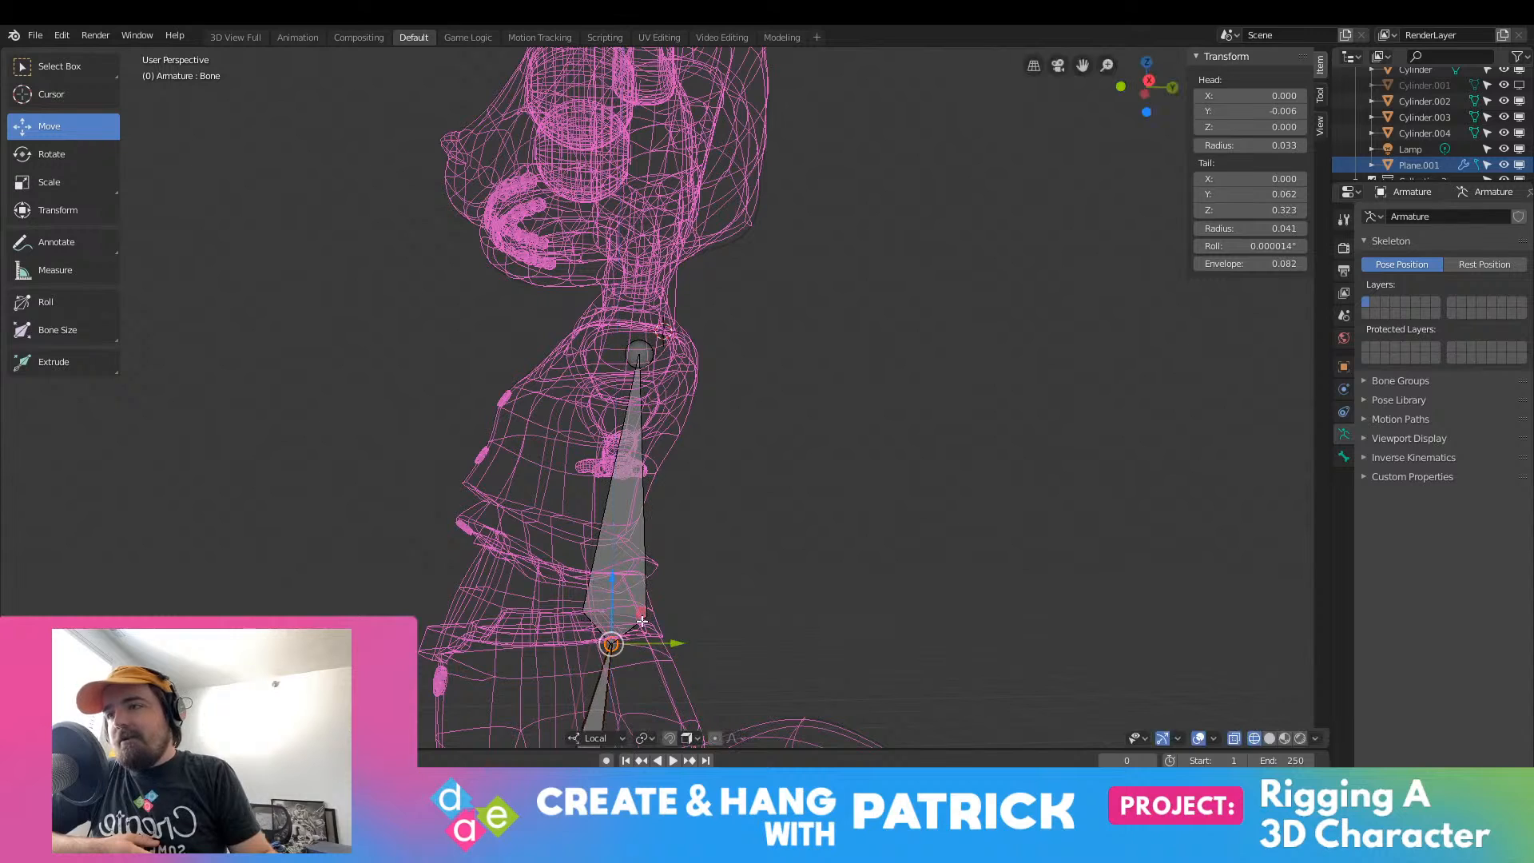
{"action": "left_click", "coordinate": [640, 356]}
{"action": "left_click_drag", "start_coordinate": [641, 312], "coordinate": [639, 456]}
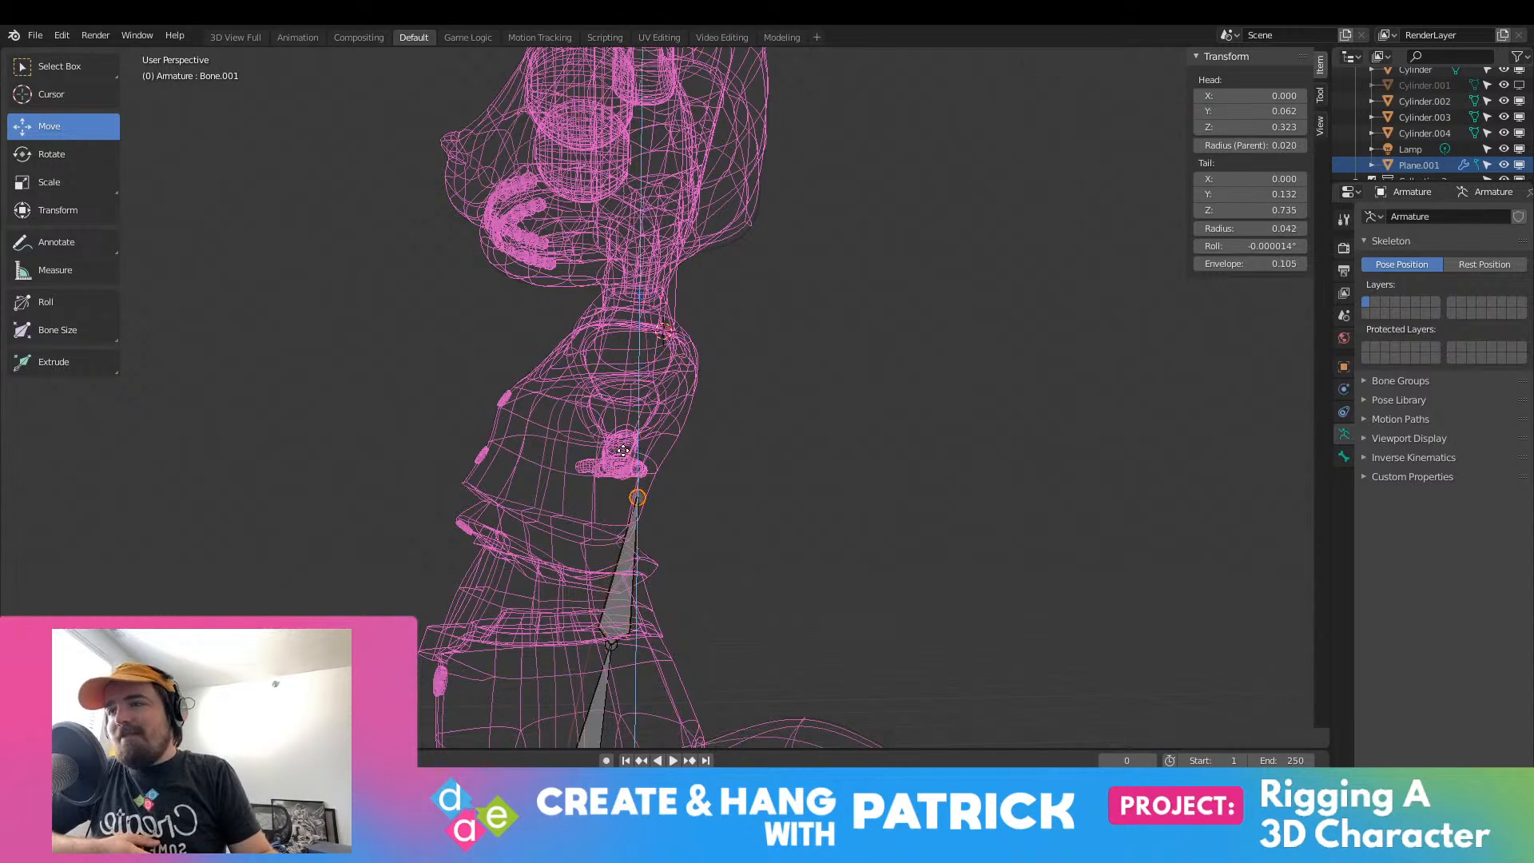
Step: Shift the joint between the two spine bones forward along Y to about -0.016
{"action": "middle_click_drag", "start_coordinate": [648, 611], "coordinate": [648, 695]}
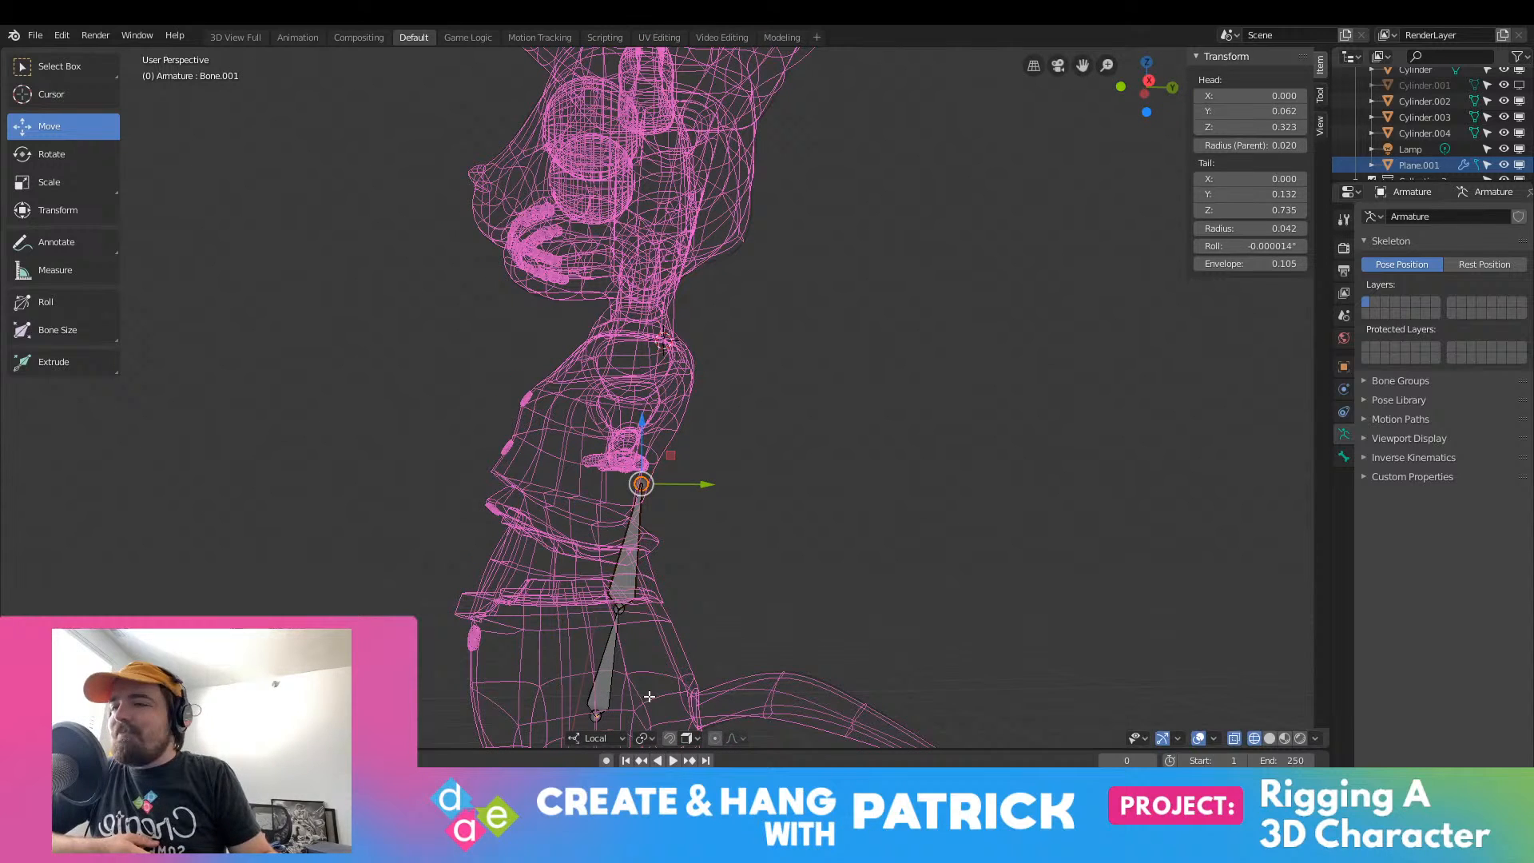
{"action": "left_click", "coordinate": [619, 609]}
{"action": "left_click_drag", "start_coordinate": [689, 608], "coordinate": [665, 609]}
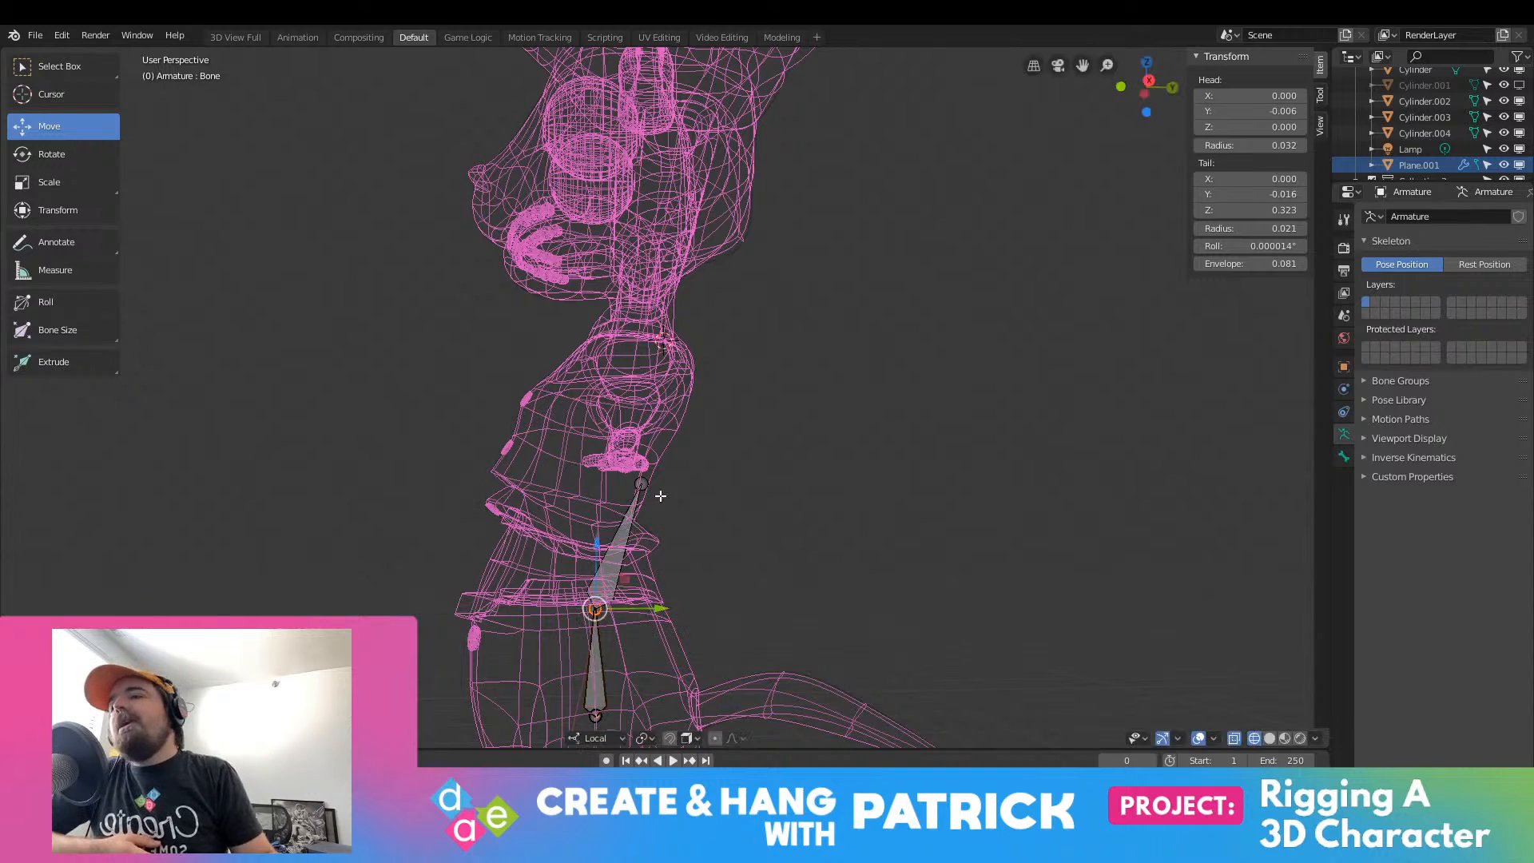
Step: Try shifting the second bone's upper tip forward to about Y -0.052 and undo the move
{"action": "left_click", "coordinate": [641, 484]}
{"action": "left_click_drag", "start_coordinate": [707, 484], "coordinate": [653, 484]}
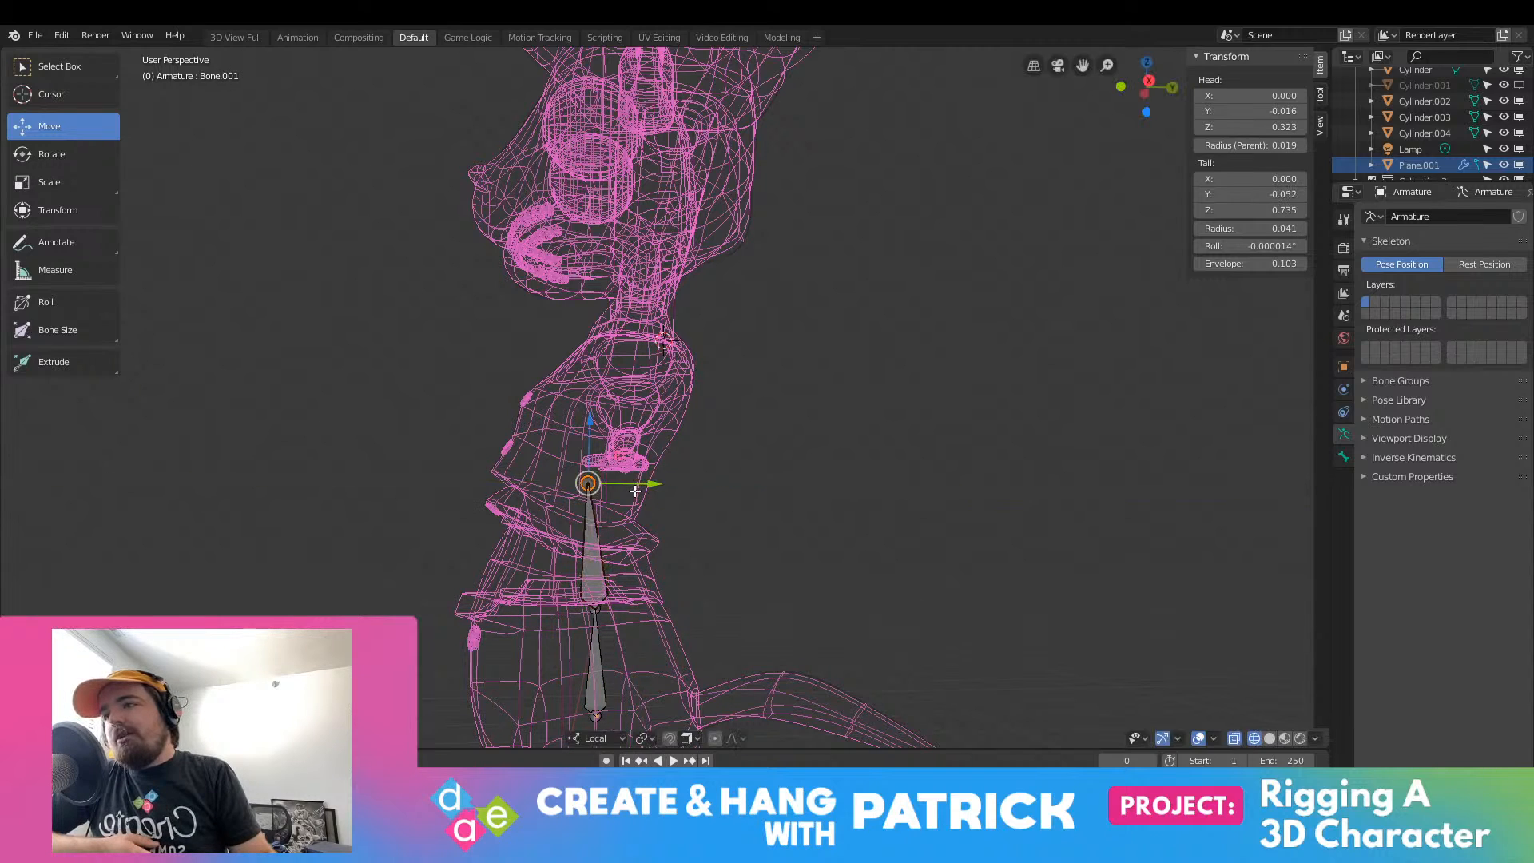
{"action": "key", "text": "ctrl+z"}
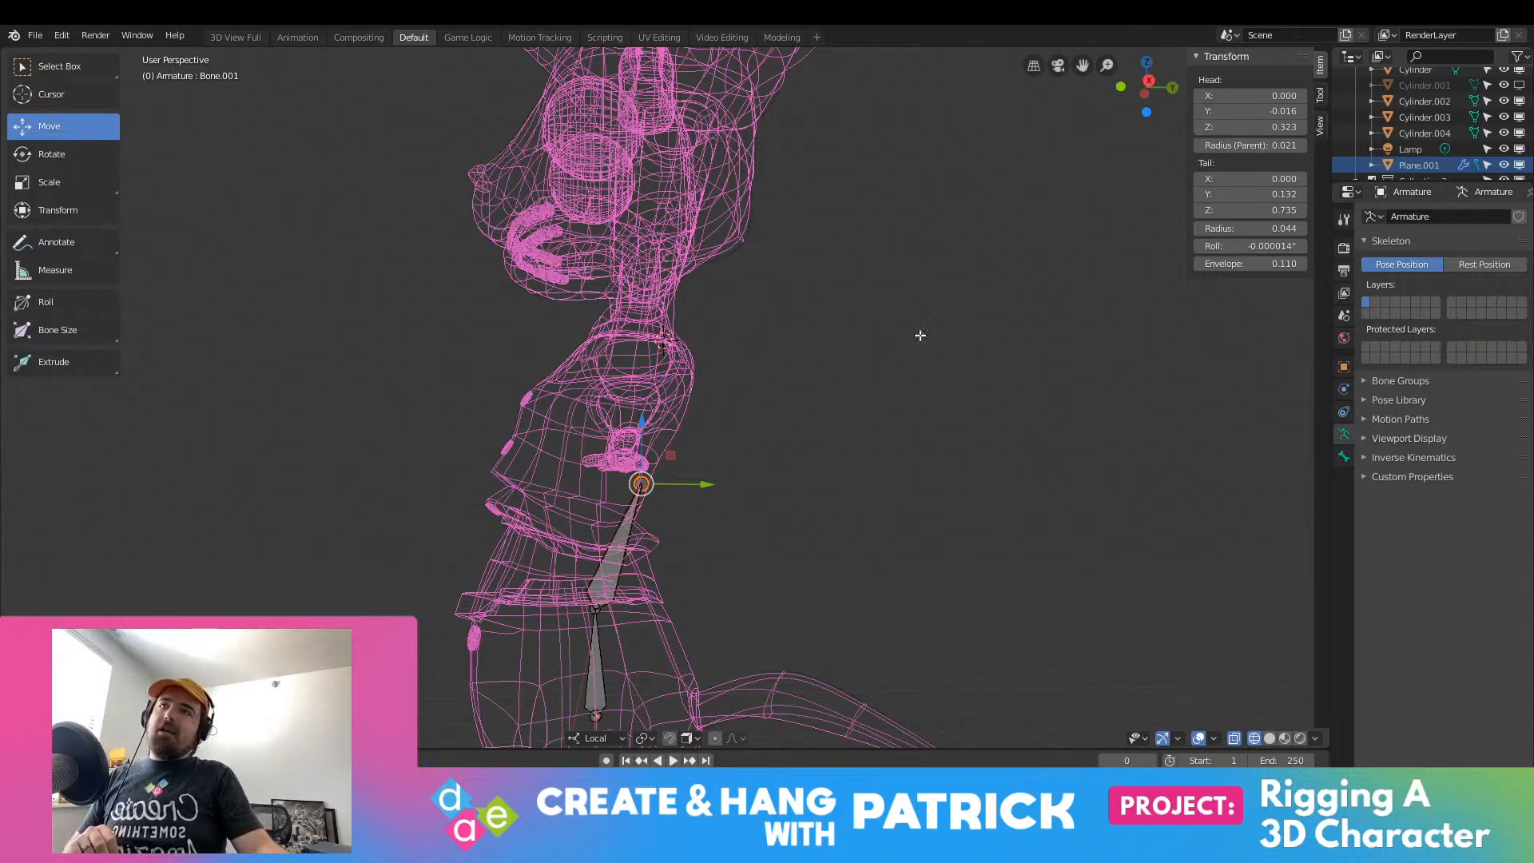
Step: Move the joint between the two spine bones to the waist, at about Y -0.042, Z 0.430
{"action": "scroll", "coordinate": [624, 527], "scroll_direction": "down", "scroll_amount": 3}
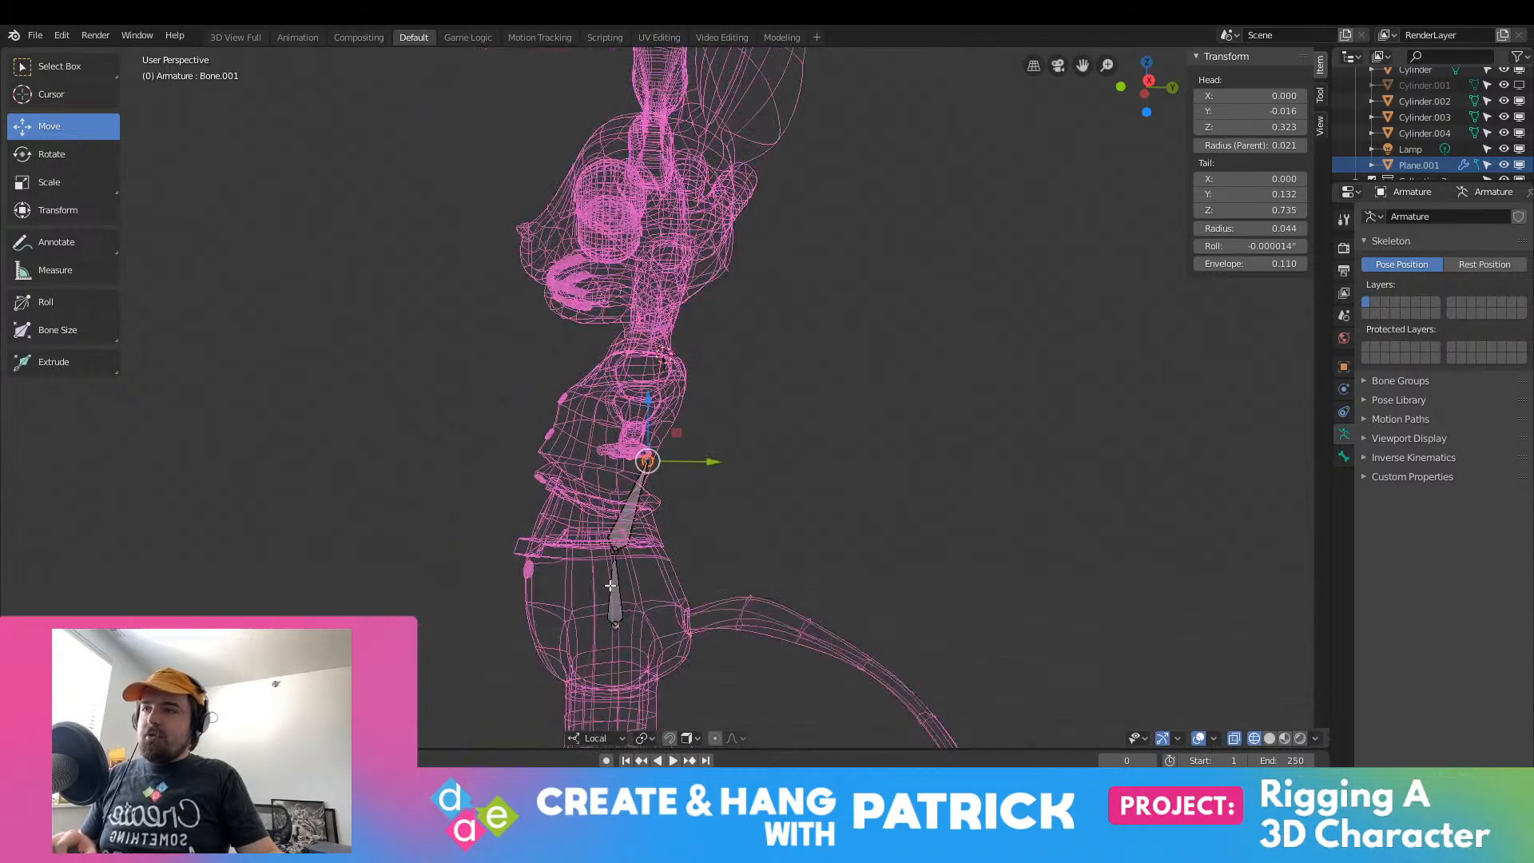
{"action": "left_click", "coordinate": [621, 555]}
{"action": "scroll", "coordinate": [680, 566], "scroll_direction": "up", "scroll_amount": 2}
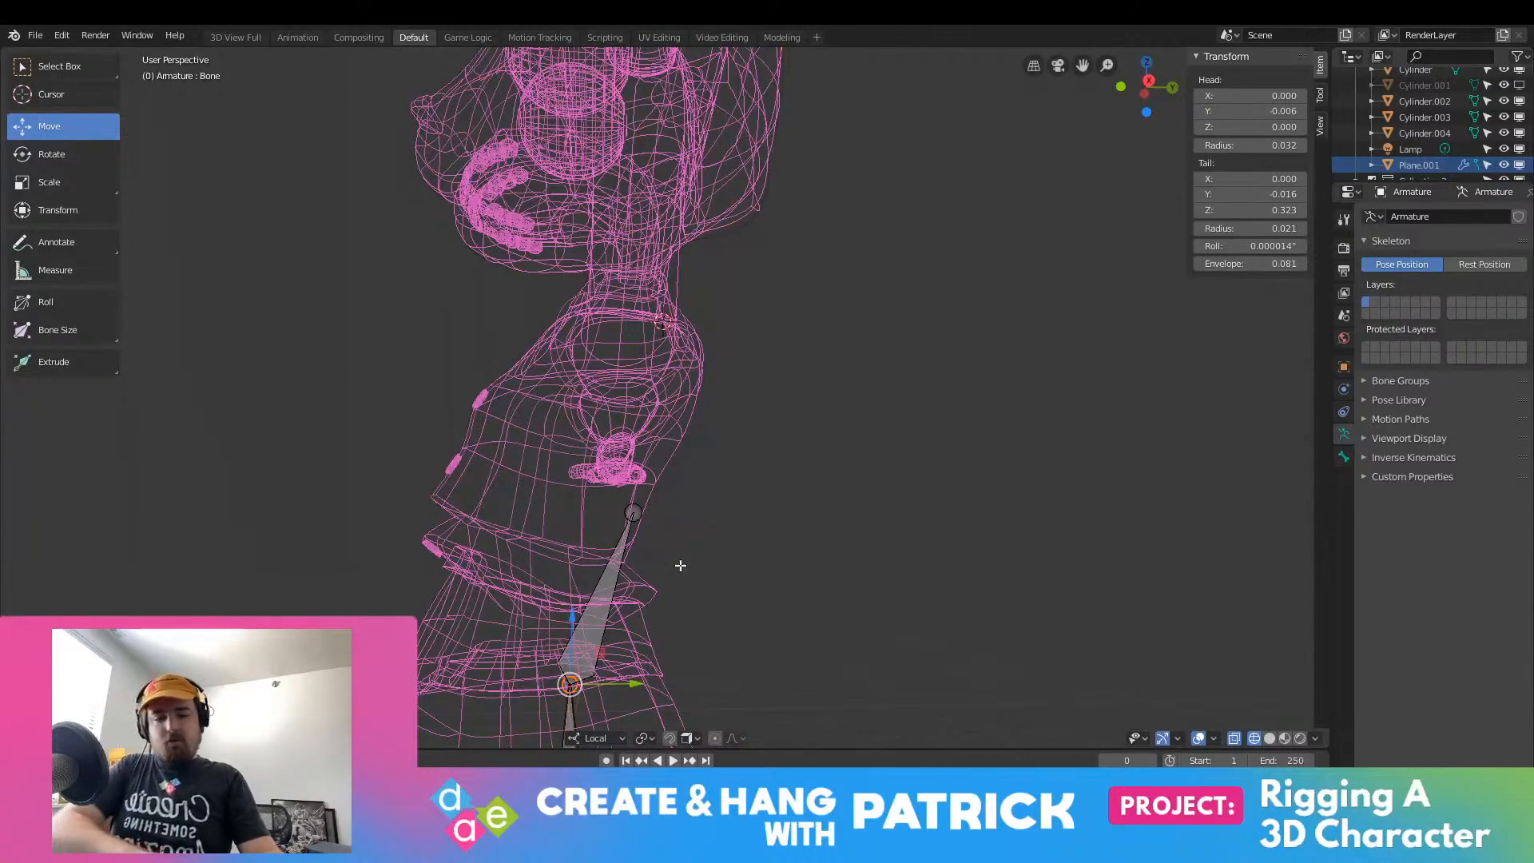
{"action": "key", "text": "KP_3"}
{"action": "middle_click_drag", "start_coordinate": [630, 582], "coordinate": [617, 317], "text": "shift"}
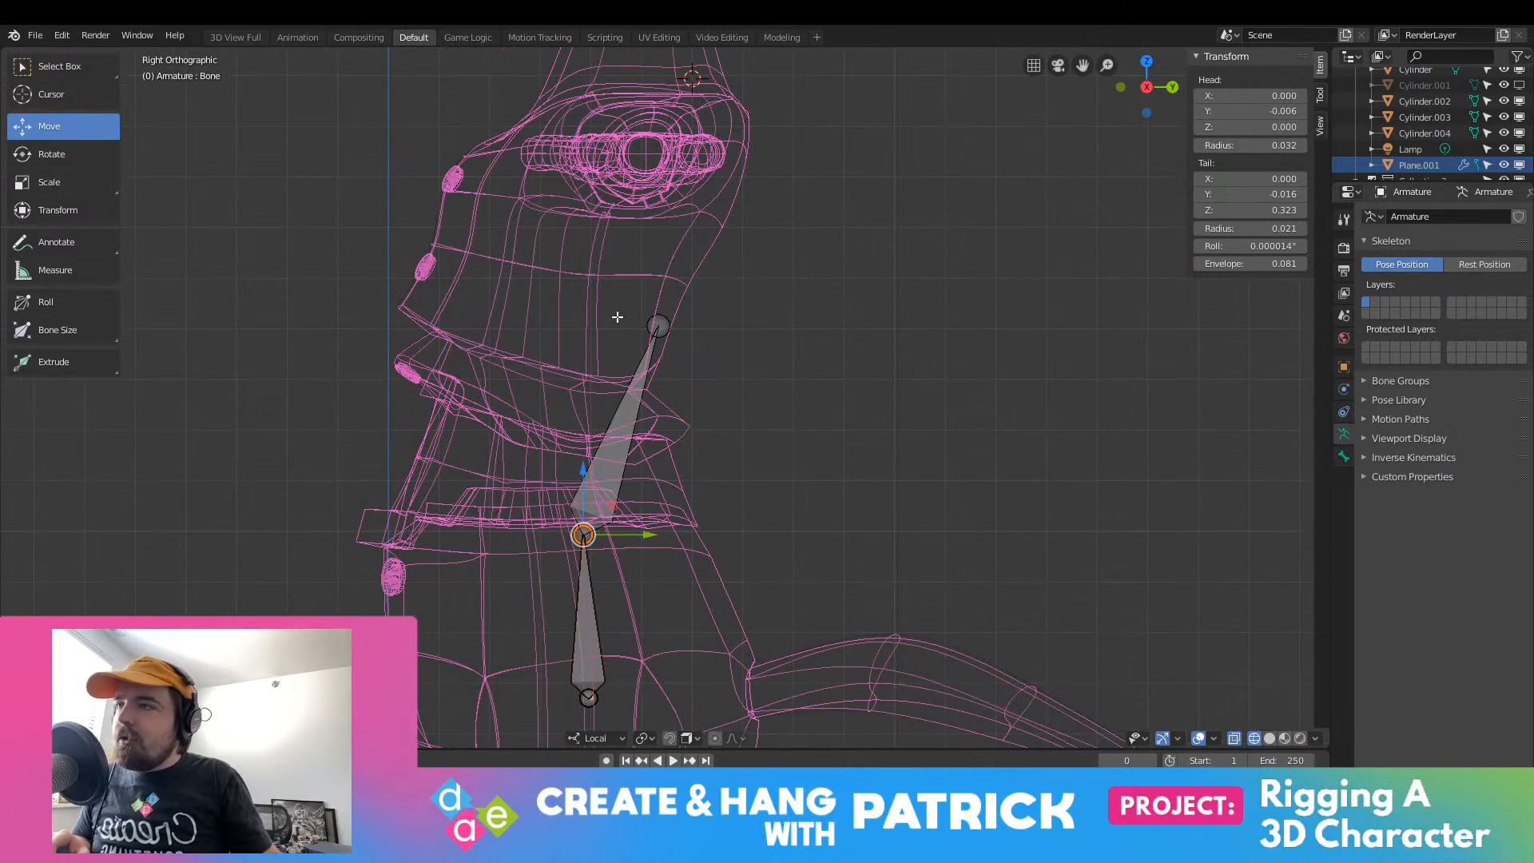
{"action": "left_click_drag", "start_coordinate": [581, 508], "coordinate": [582, 454]}
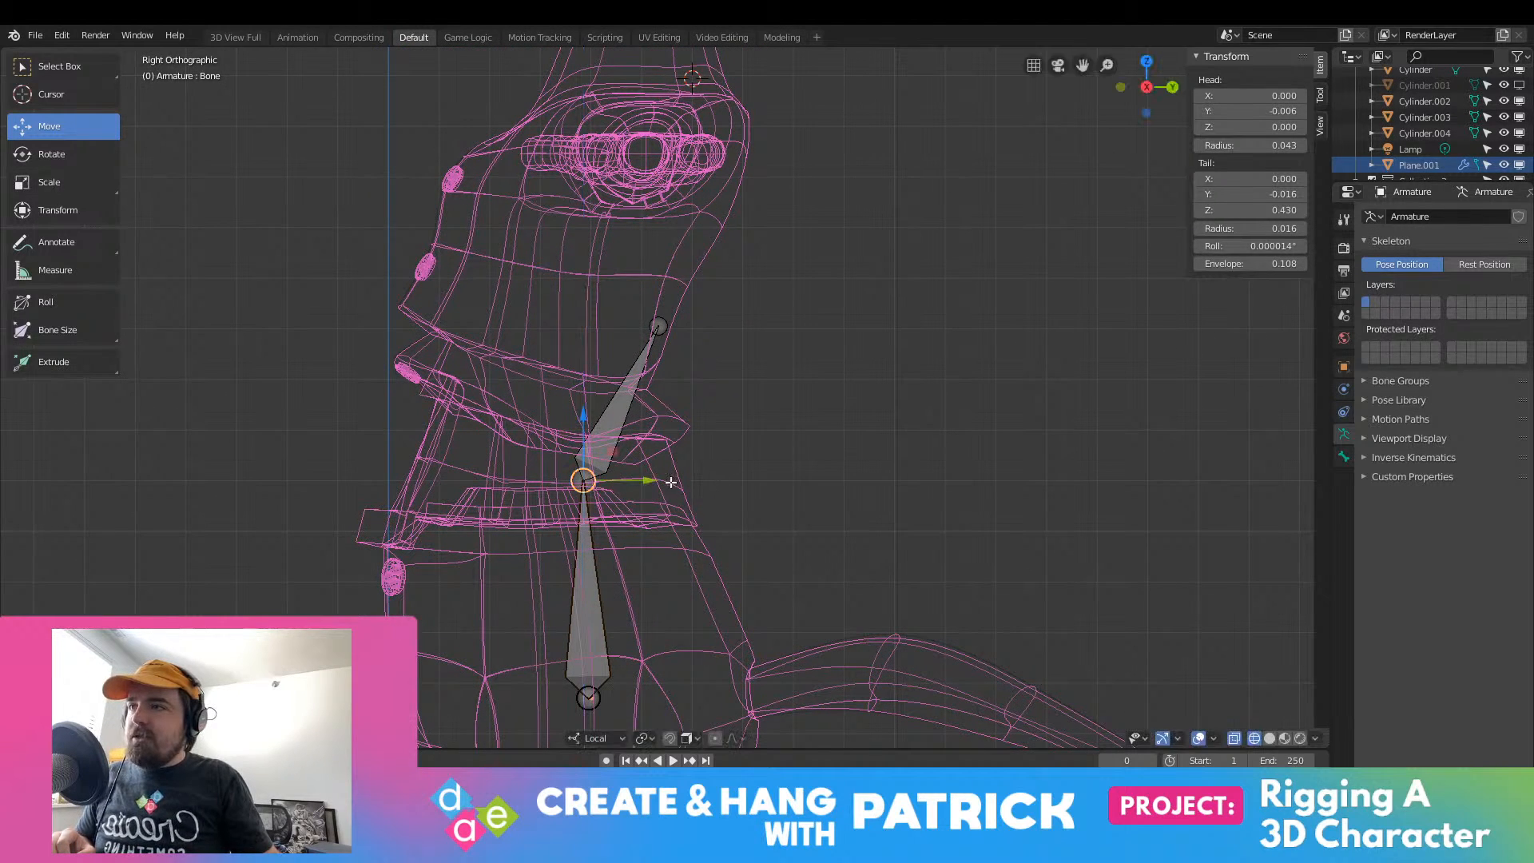
Step: Move the second spine bone's upper tip to mid-chest, at about Y 0.069, Z 0.836
{"action": "left_click", "coordinate": [659, 325]}
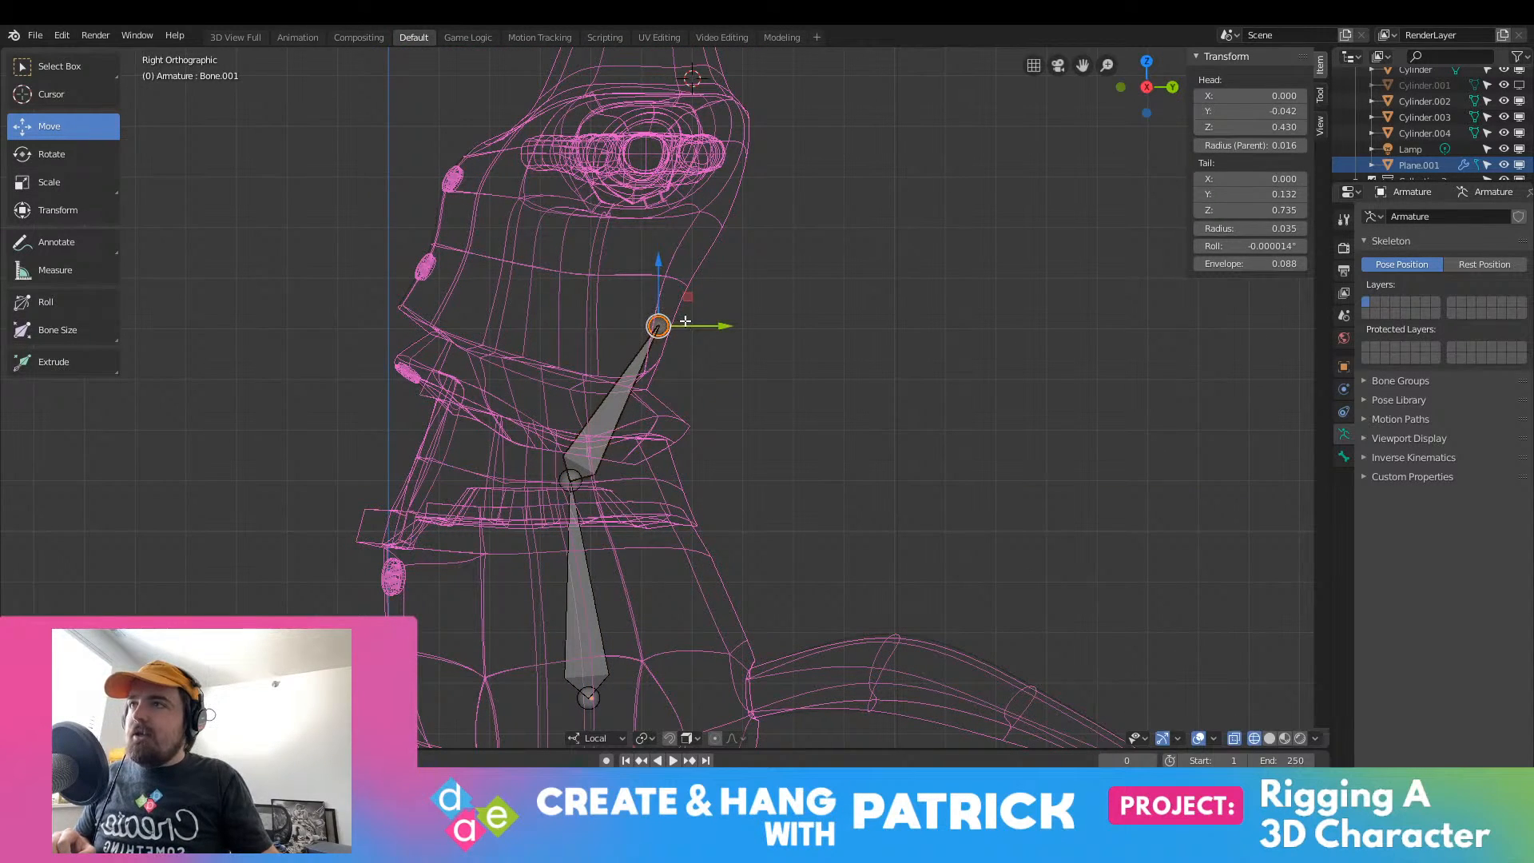
{"action": "left_click_drag", "start_coordinate": [686, 321], "coordinate": [611, 225]}
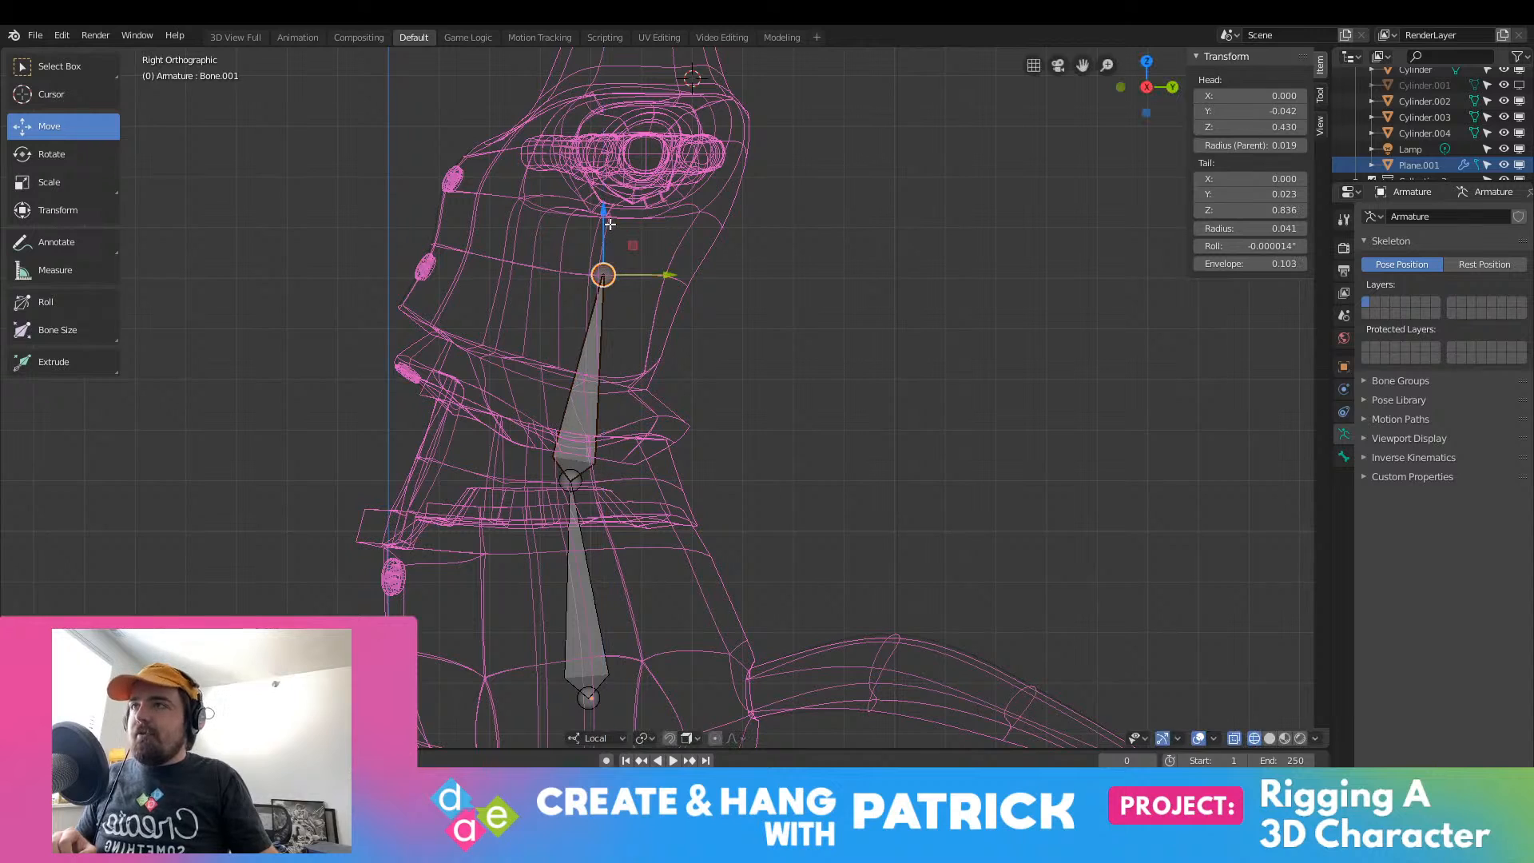
{"action": "left_click", "coordinate": [685, 276]}
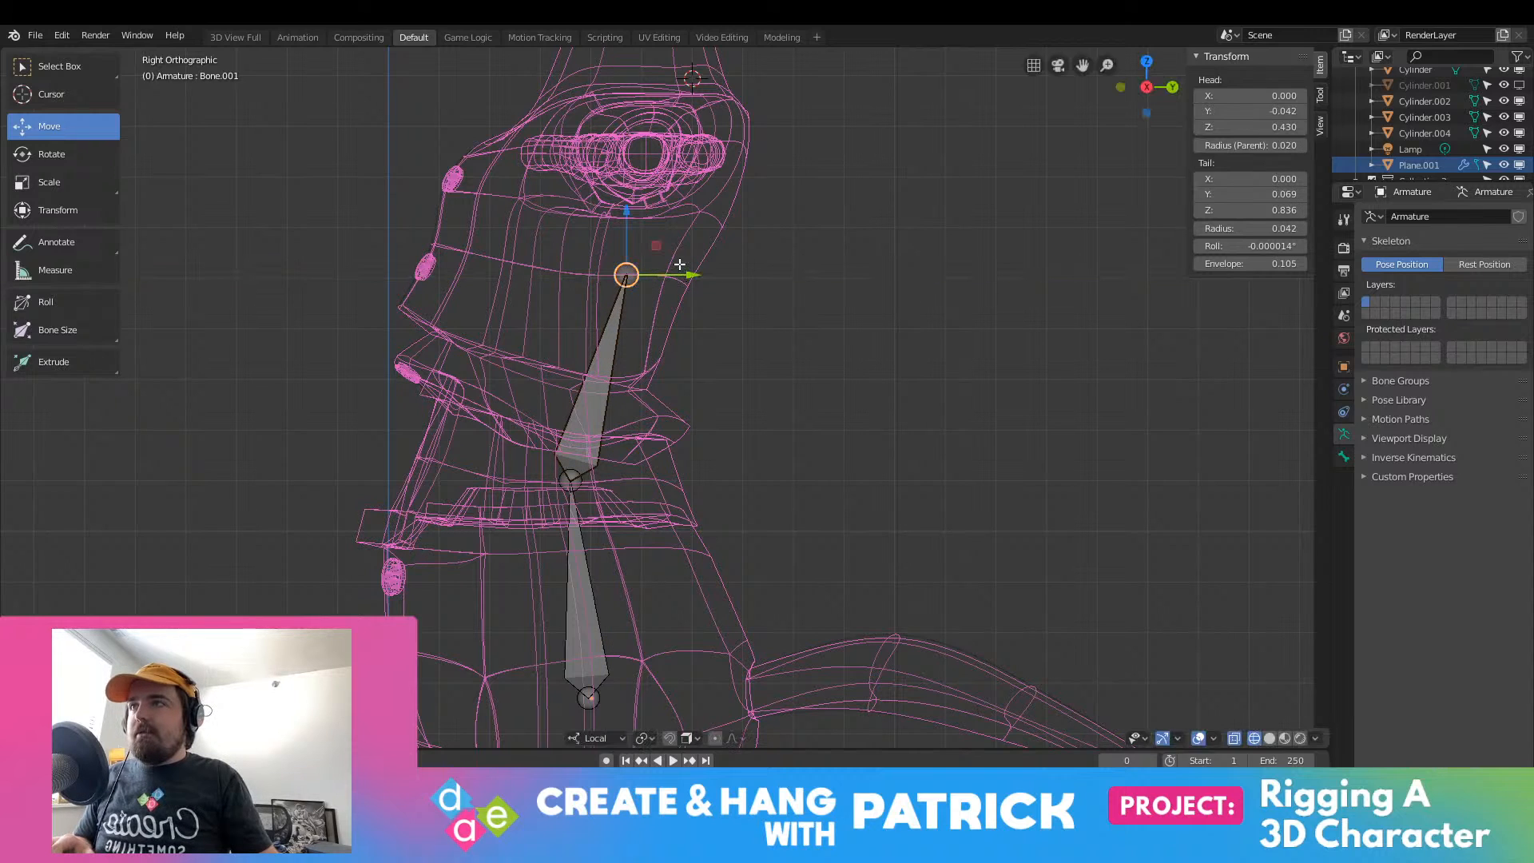
Step: Raise the joint between the two spine bones along Z to about 0.479
{"action": "middle_click_drag", "start_coordinate": [666, 278], "coordinate": [591, 519], "text": "shift"}
{"action": "scroll", "coordinate": [578, 541], "scroll_direction": "down", "scroll_amount": 3}
{"action": "left_click", "coordinate": [567, 584]}
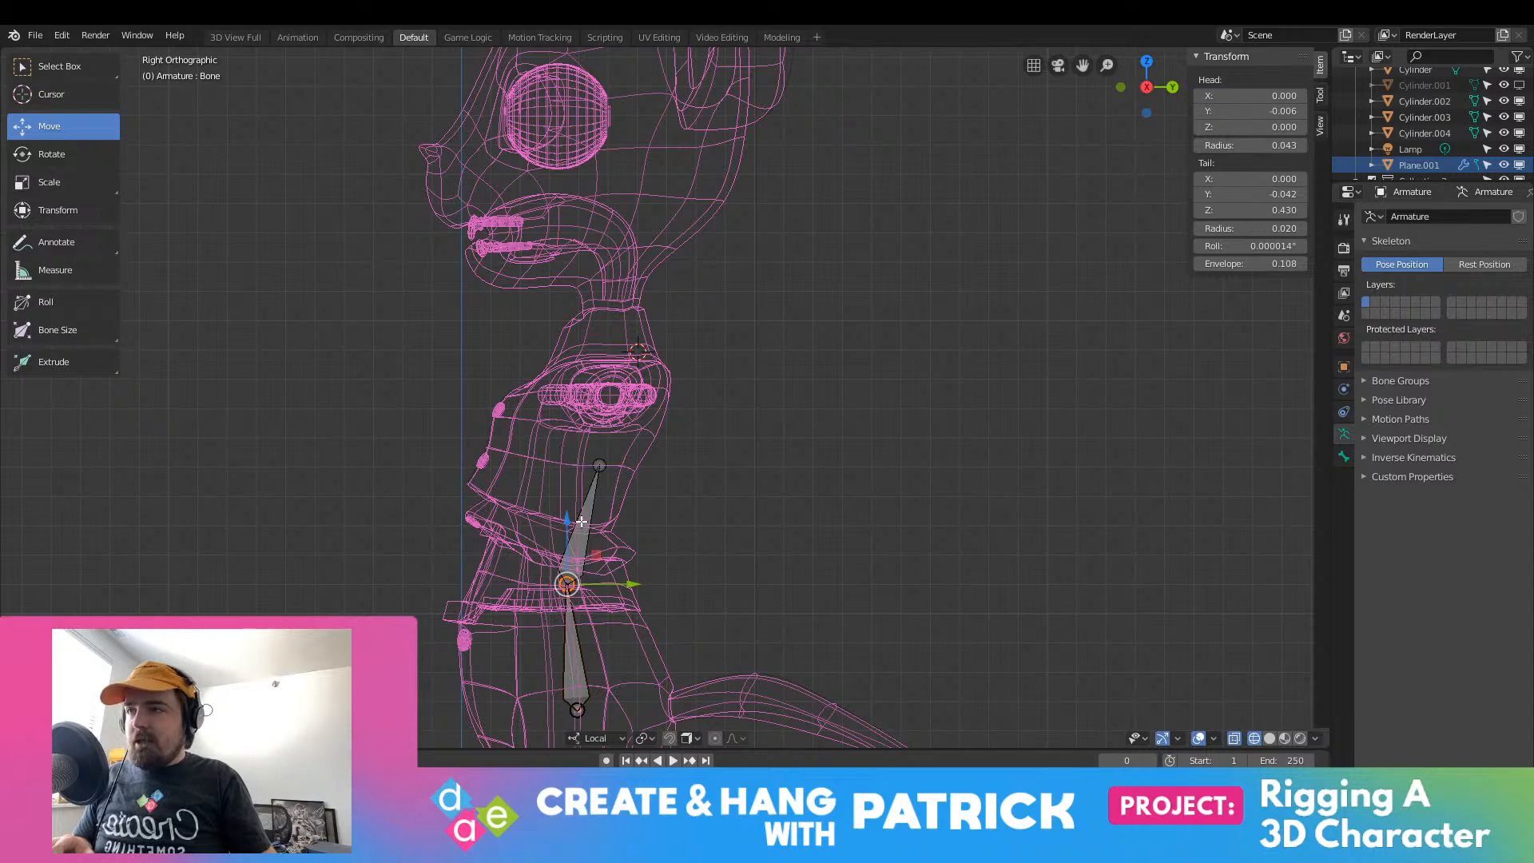
{"action": "key", "text": "g"}
{"action": "left_click", "coordinate": [581, 507]}
{"action": "key", "text": "g"}
{"action": "key", "text": "z"}
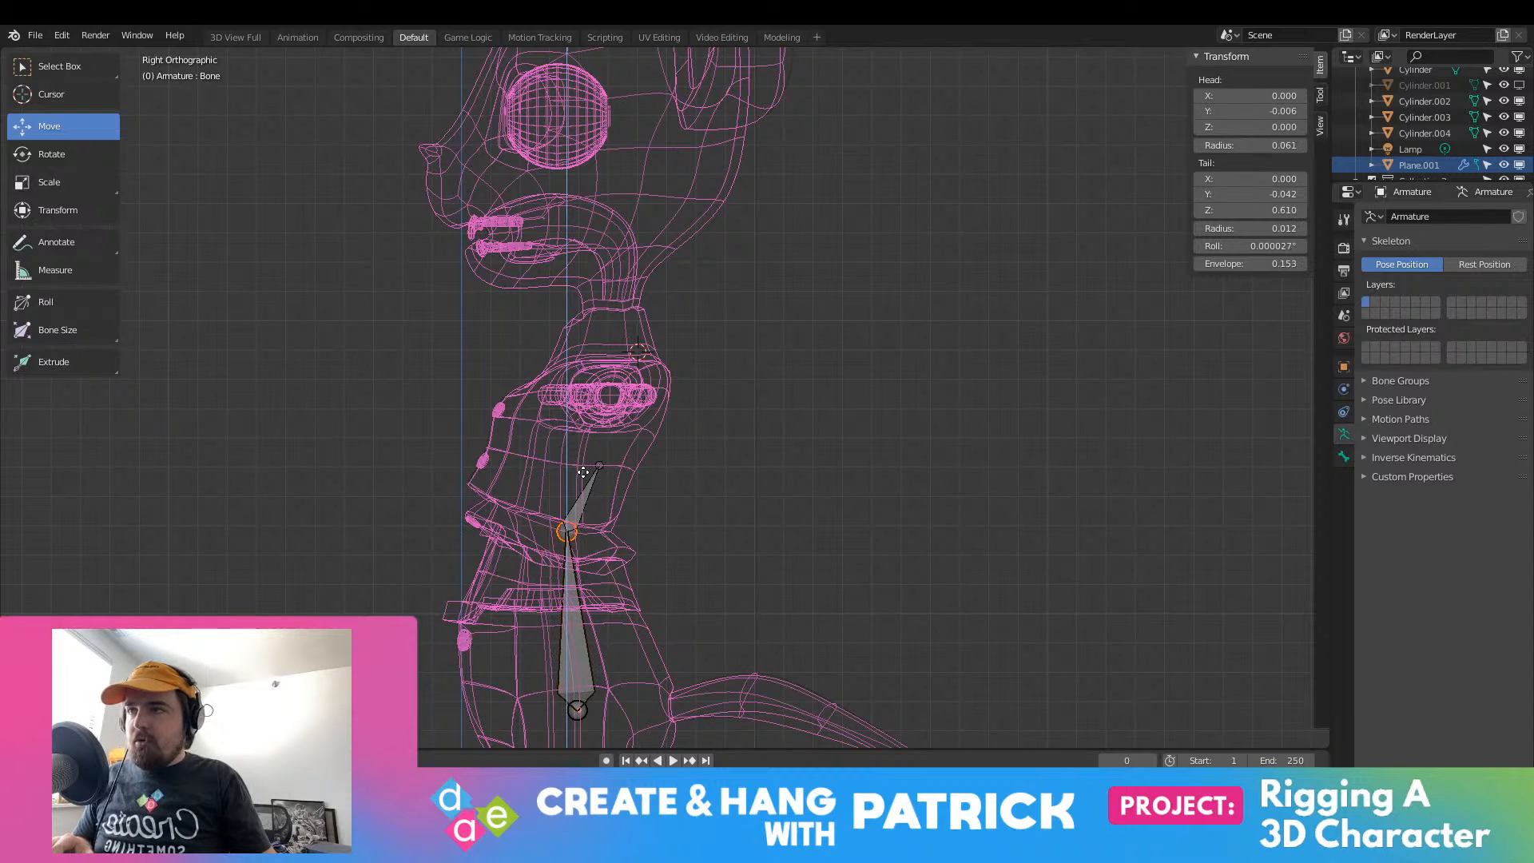
{"action": "right_click", "coordinate": [584, 474]}
Step: Lower the joint between the two spine bones along Z to about 0.434
{"action": "scroll", "coordinate": [583, 474], "scroll_direction": "down", "scroll_amount": 3}
{"action": "mouse_move", "coordinate": [584, 473]}
{"action": "middle_mouse_down"}
{"action": "mouse_move", "coordinate": [810, 514]}
{"action": "mouse_move", "coordinate": [602, 480]}
{"action": "middle_mouse_up"}
{"action": "key", "text": "KP_3"}
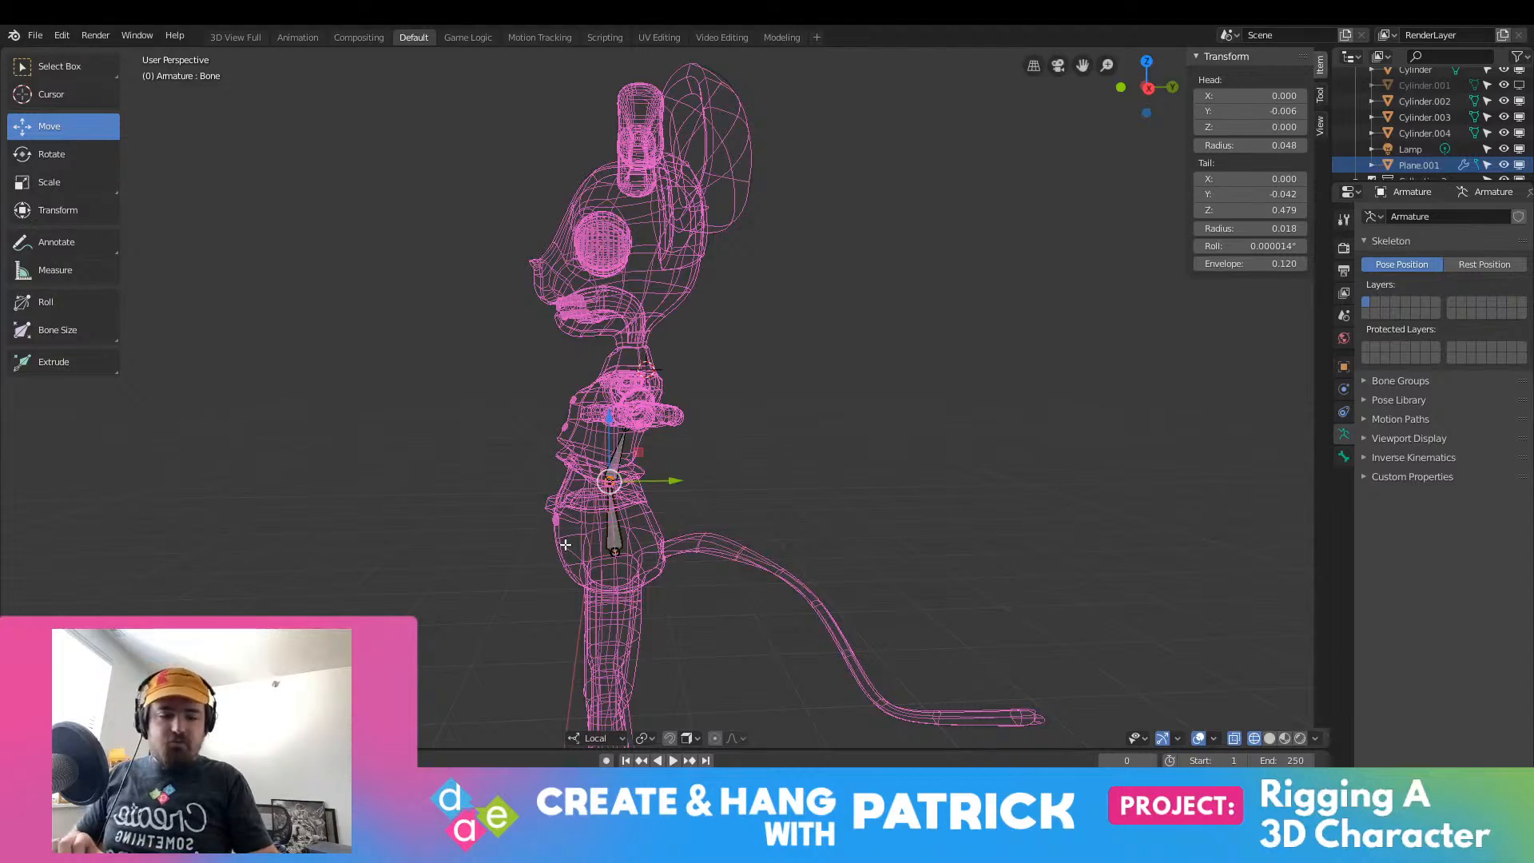
{"action": "scroll", "coordinate": [565, 544], "scroll_direction": "up", "scroll_amount": 5}
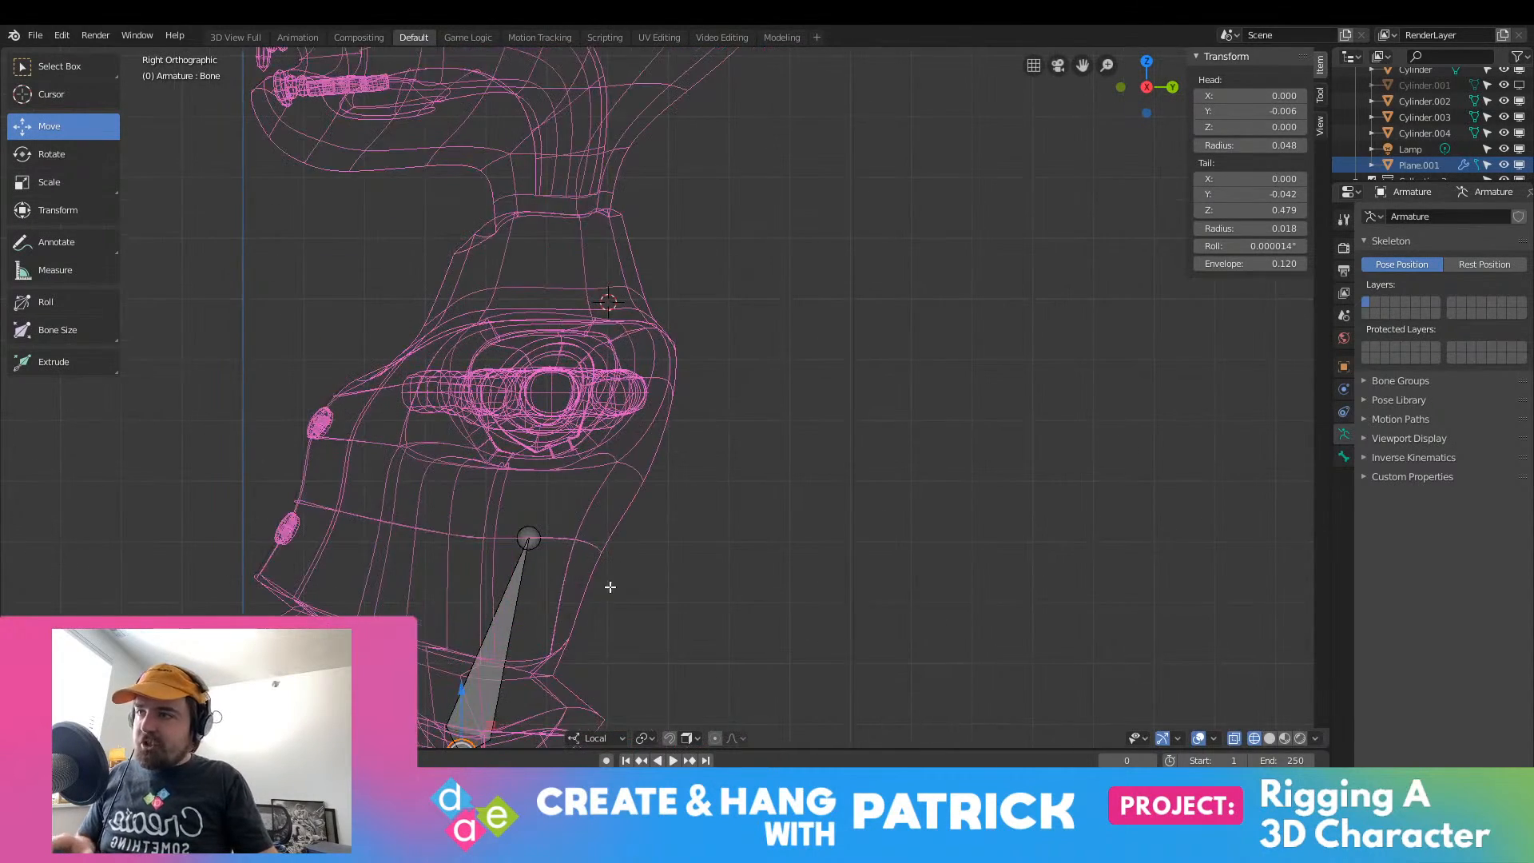
{"action": "scroll", "coordinate": [610, 582], "scroll_direction": "up", "scroll_amount": 2}
{"action": "left_click_drag", "start_coordinate": [568, 497], "coordinate": [574, 527]}
{"action": "middle_click_drag", "start_coordinate": [575, 544], "coordinate": [671, 530]}
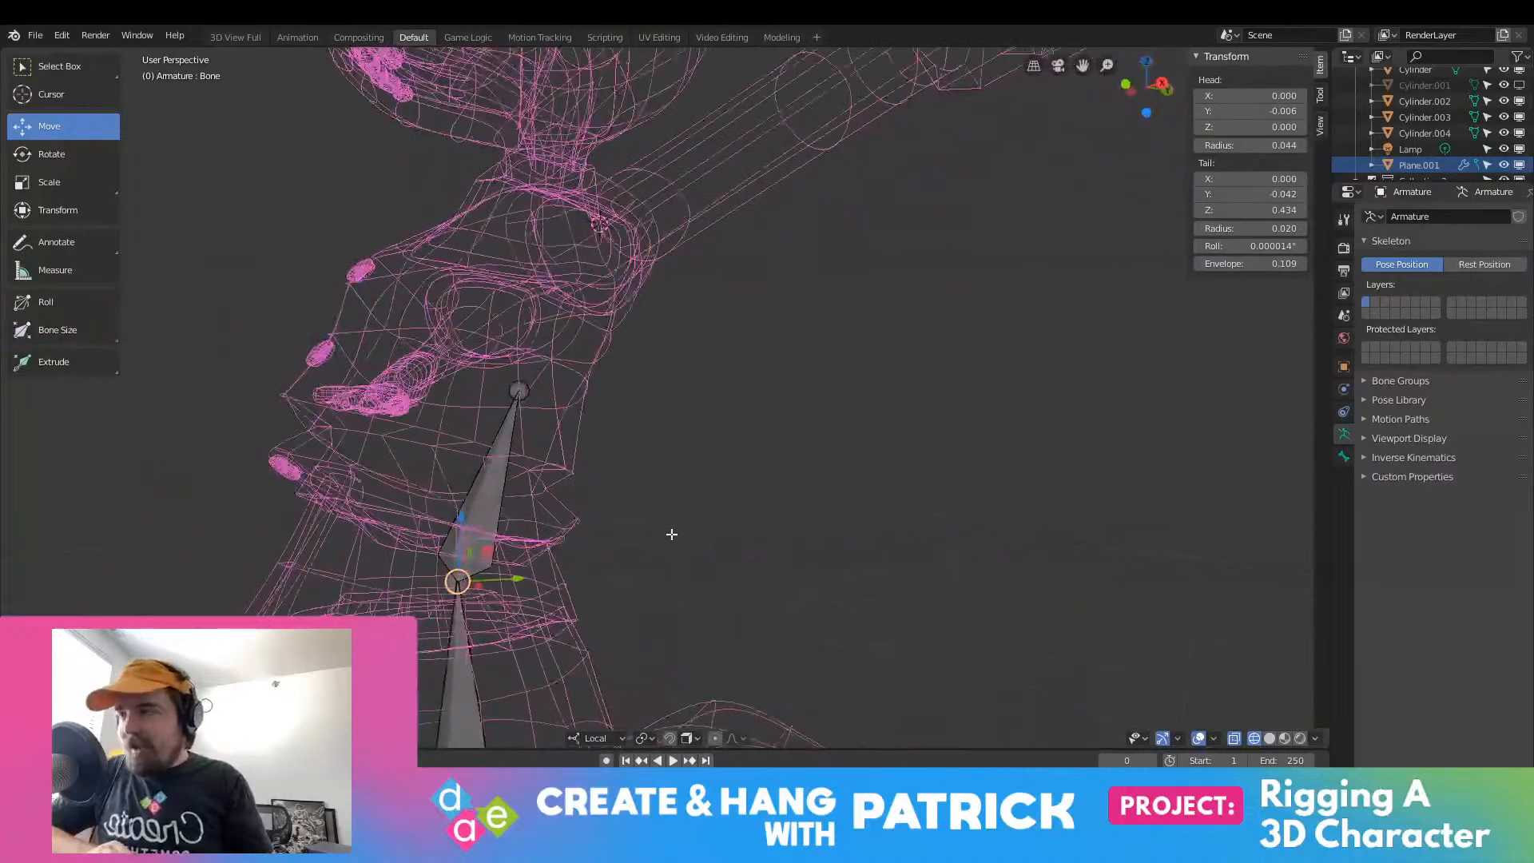
Step: Raise the joint between the two spine bones slightly and place the second bone's upper tip at about Y 0.044, Z 0.837
{"action": "key", "text": "KP_3"}
{"action": "left_click_drag", "start_coordinate": [573, 499], "coordinate": [575, 472]}
{"action": "left_click_drag", "start_coordinate": [628, 335], "coordinate": [675, 354]}
Step: Extrude a third spine bone from the upper tip to the base of the neck, ending at about Y 0.193, Z 1.195
{"action": "key", "text": "e"}
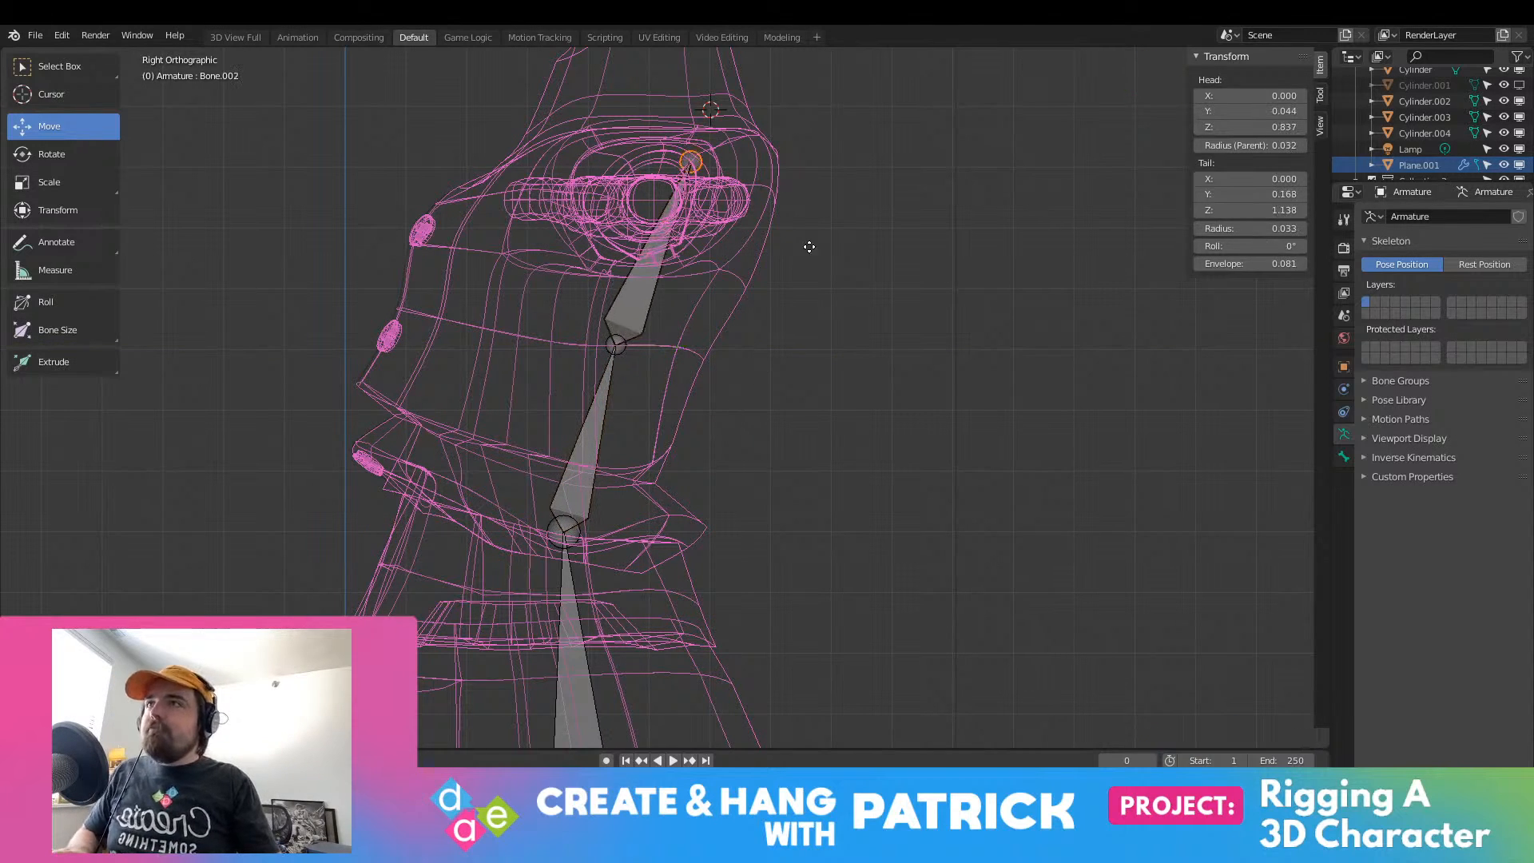
{"action": "left_click", "coordinate": [826, 296]}
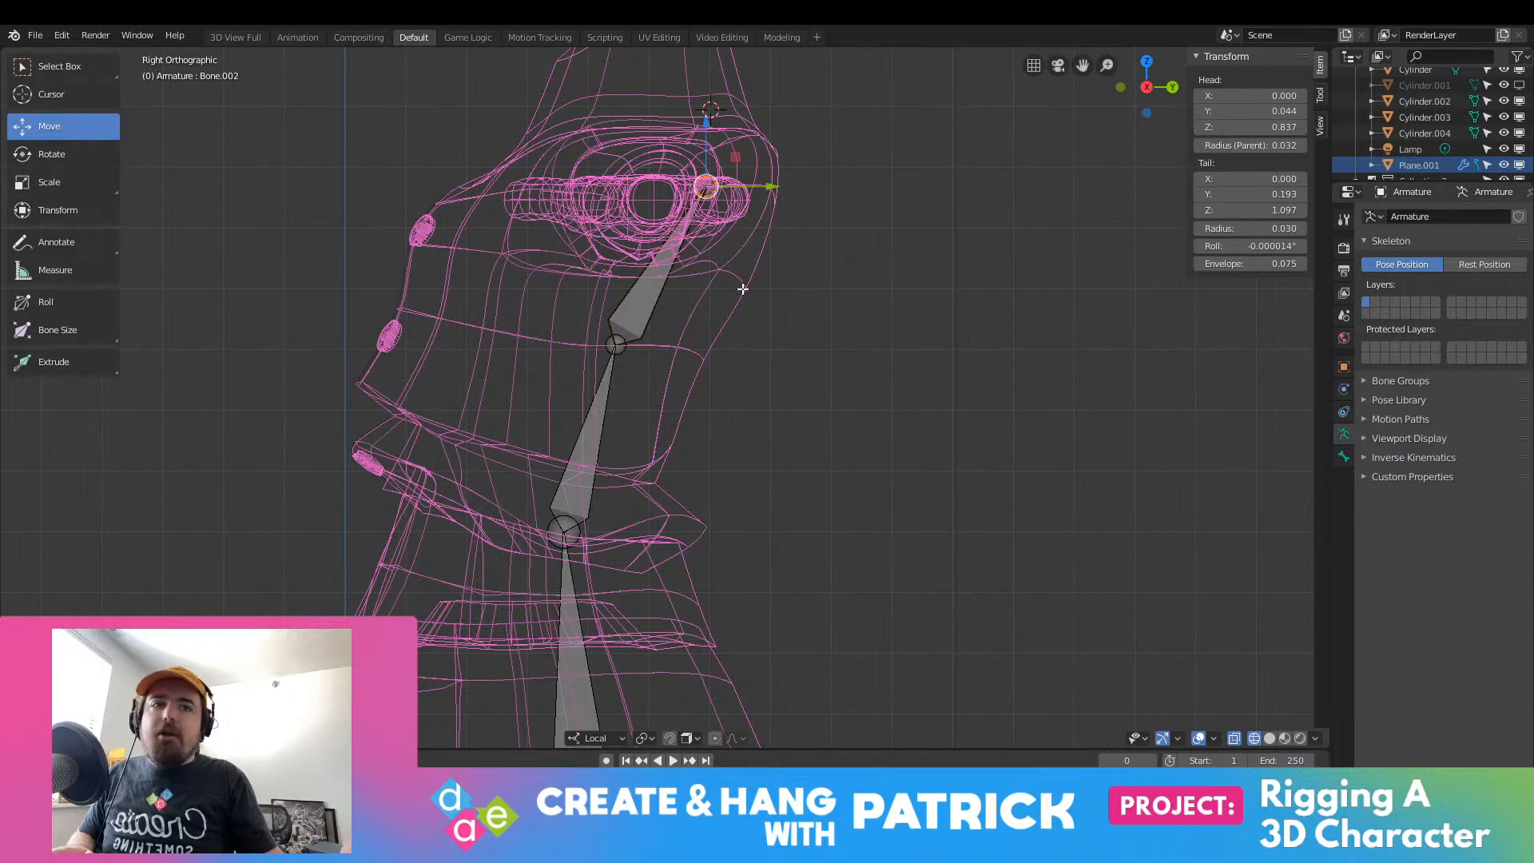
{"action": "key", "text": "KP_1"}
{"action": "middle_click_drag", "start_coordinate": [515, 199], "coordinate": [788, 444], "text": "shift"}
{"action": "left_click_drag", "start_coordinate": [638, 372], "coordinate": [654, 317]}
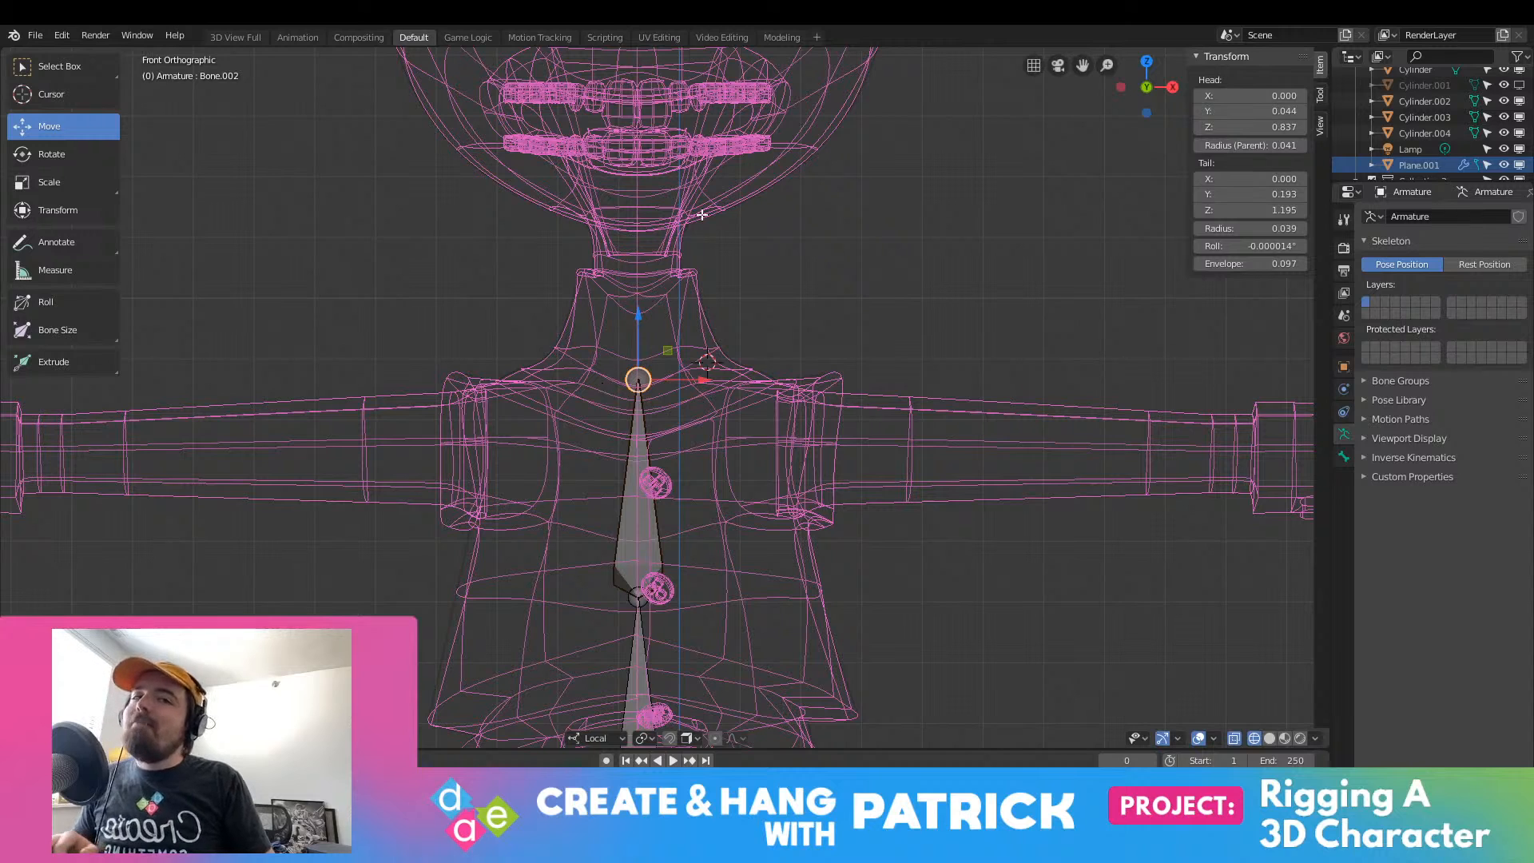
{"action": "middle_click_drag", "start_coordinate": [696, 229], "coordinate": [681, 336], "text": "shift"}
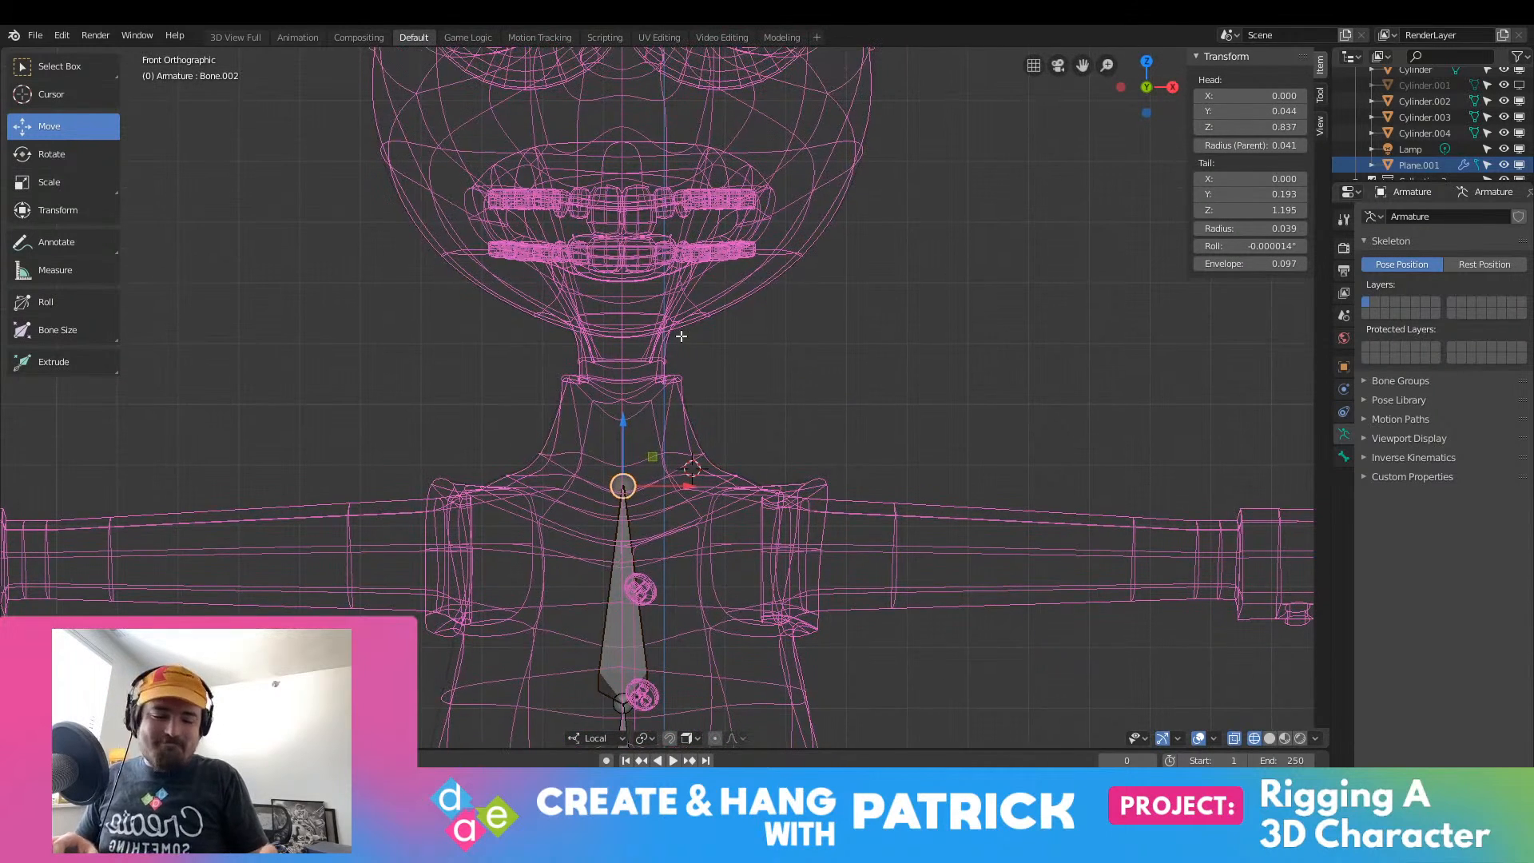
Step: Move the third spine bone's upper tip to about Y 0.149, Z 1.217 at the base of the neck
{"action": "key", "text": "KP_3"}
{"action": "left_click_drag", "start_coordinate": [756, 486], "coordinate": [728, 486]}
{"action": "left_click_drag", "start_coordinate": [684, 436], "coordinate": [681, 414]}
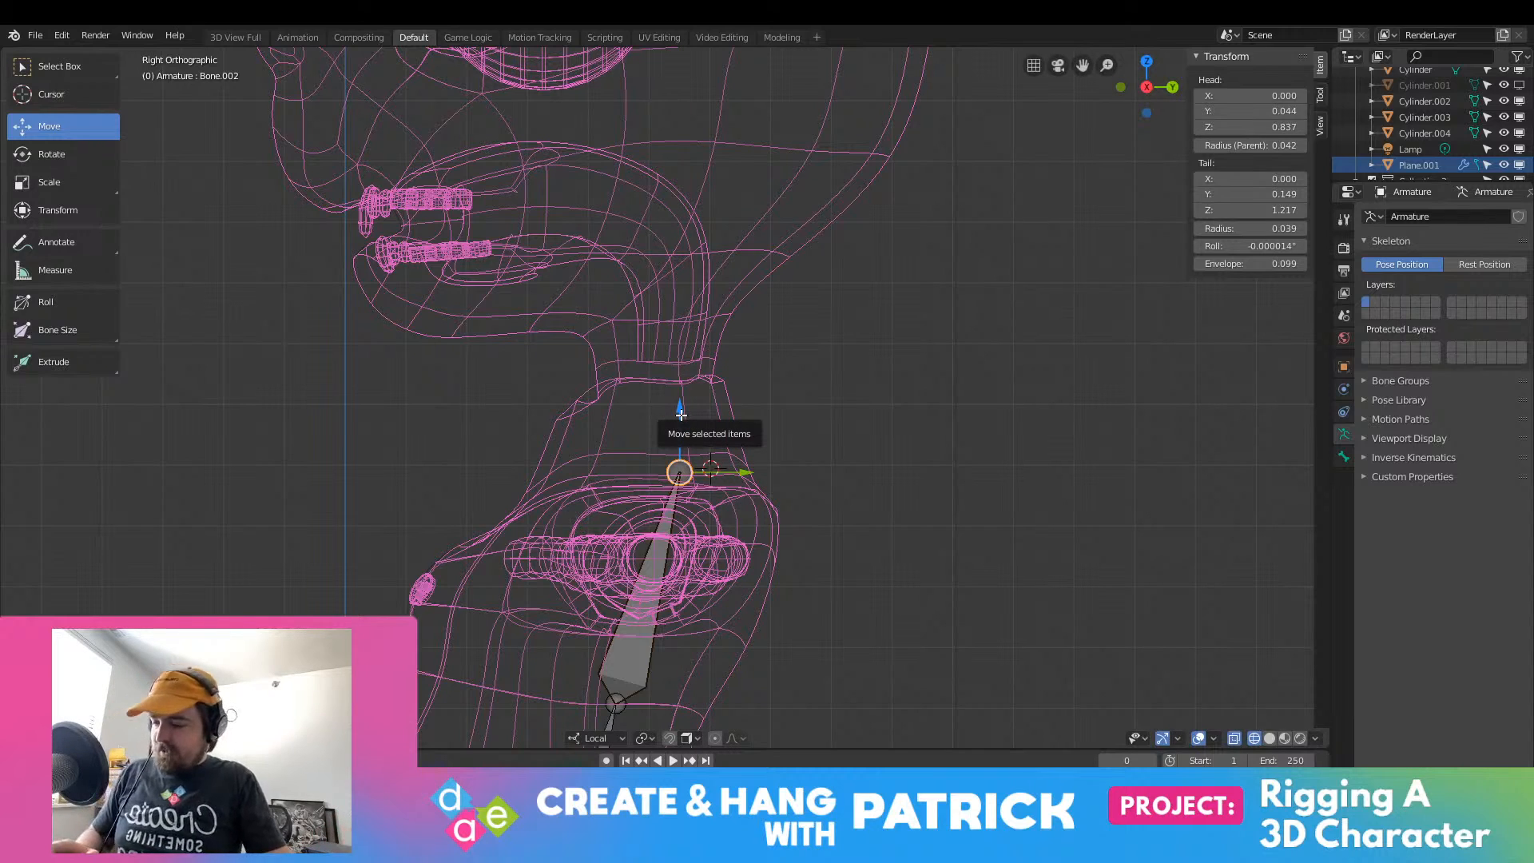
Step: Extrude a neck bone upward from the third spine bone's tip, ending at about Y 0.136, Z 1.467
{"action": "key", "text": "e"}
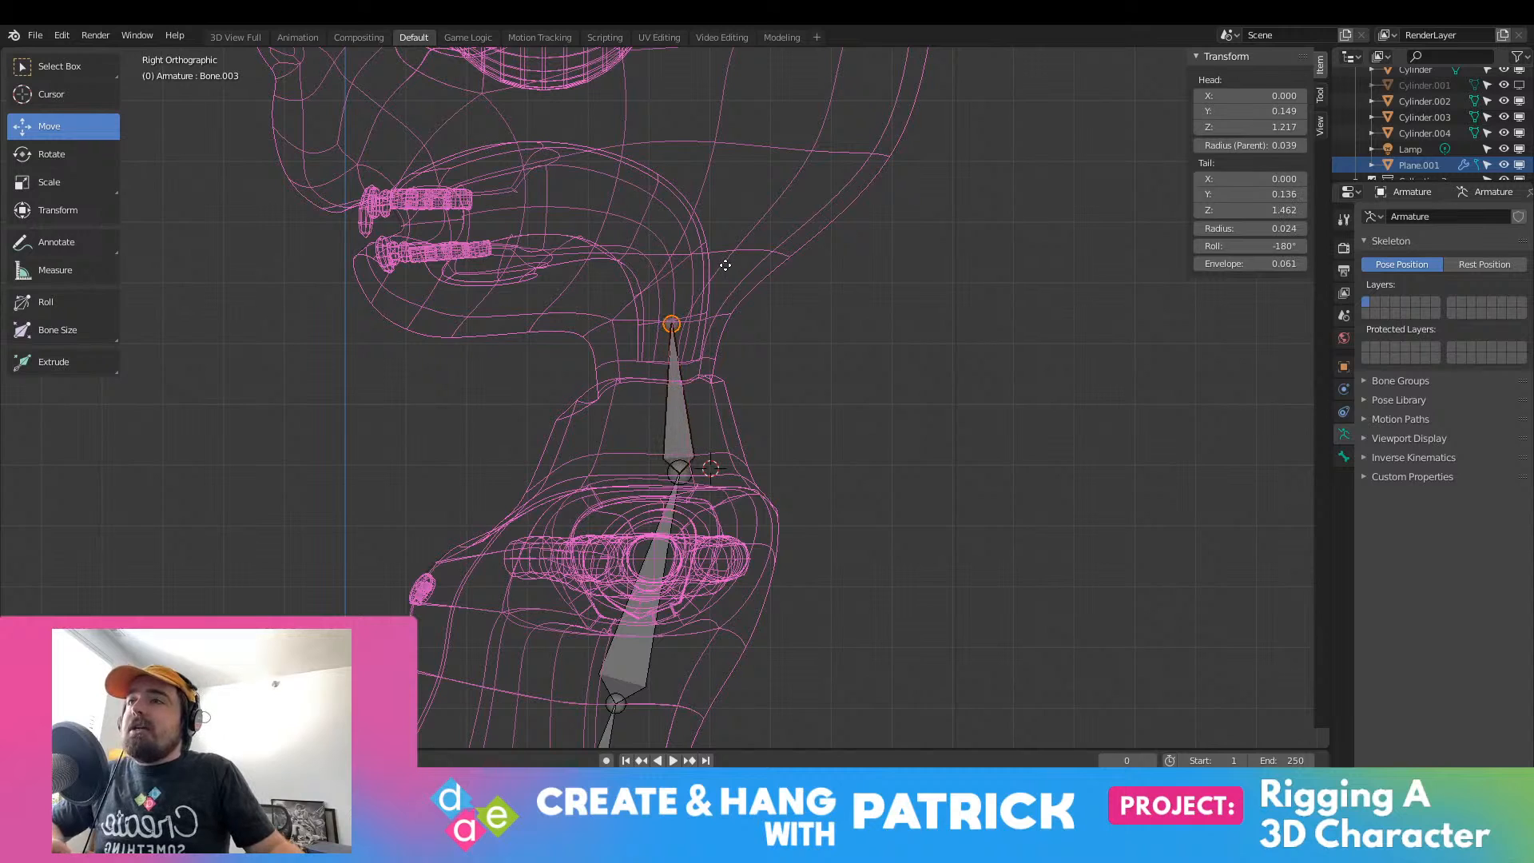
{"action": "left_click", "coordinate": [724, 263]}
{"action": "scroll", "coordinate": [725, 282], "scroll_direction": "down", "scroll_amount": 5}
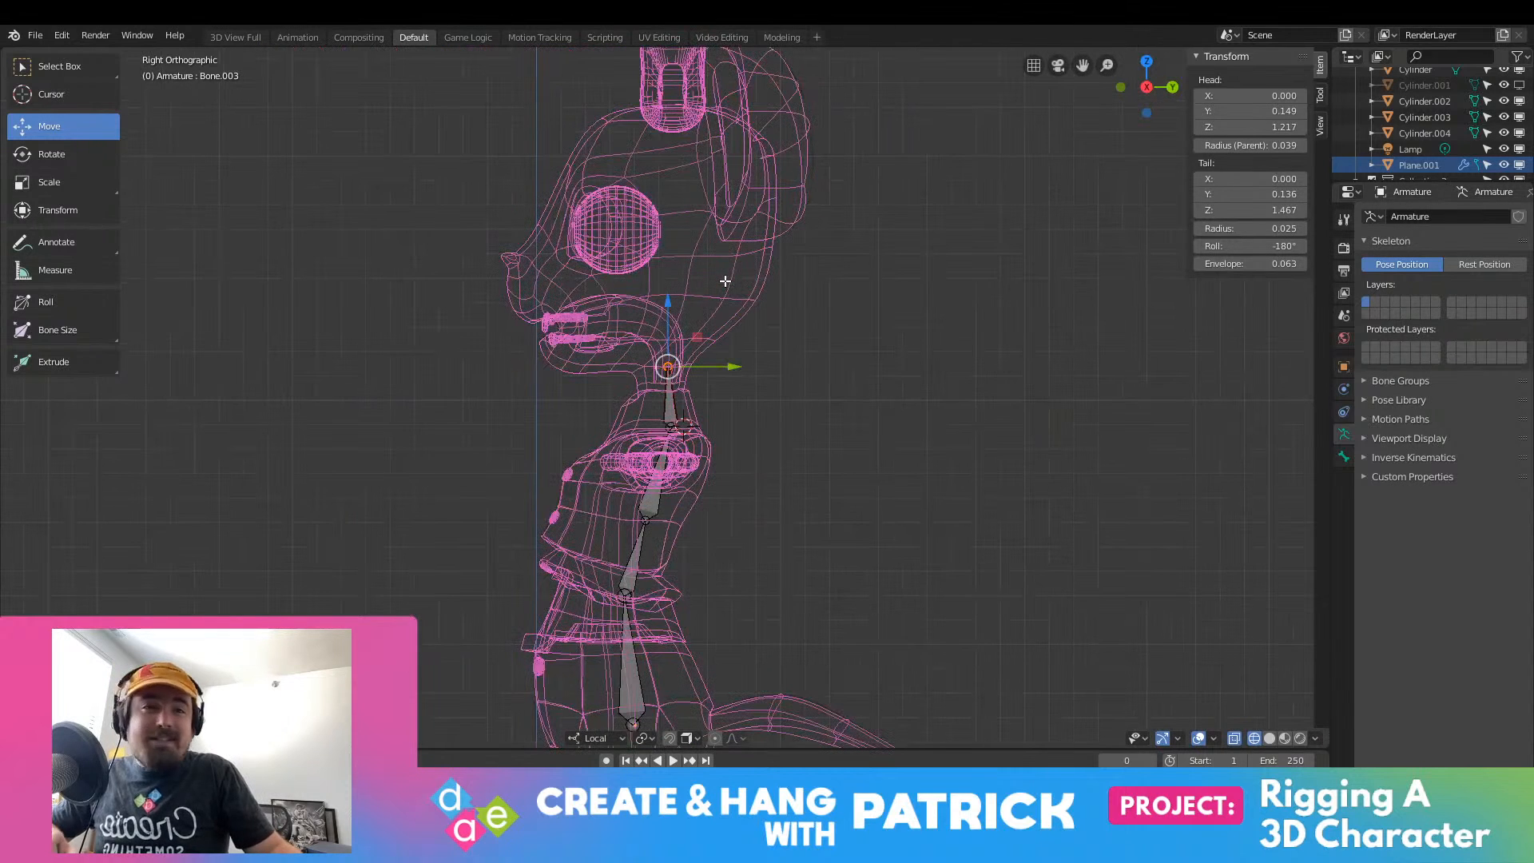
Step: Extrude a head bone from the neck bone's tip up through the head, ending at about Y 0.153, Z 2.596
{"action": "middle_click_drag", "start_coordinate": [606, 297], "coordinate": [557, 418], "text": "shift"}
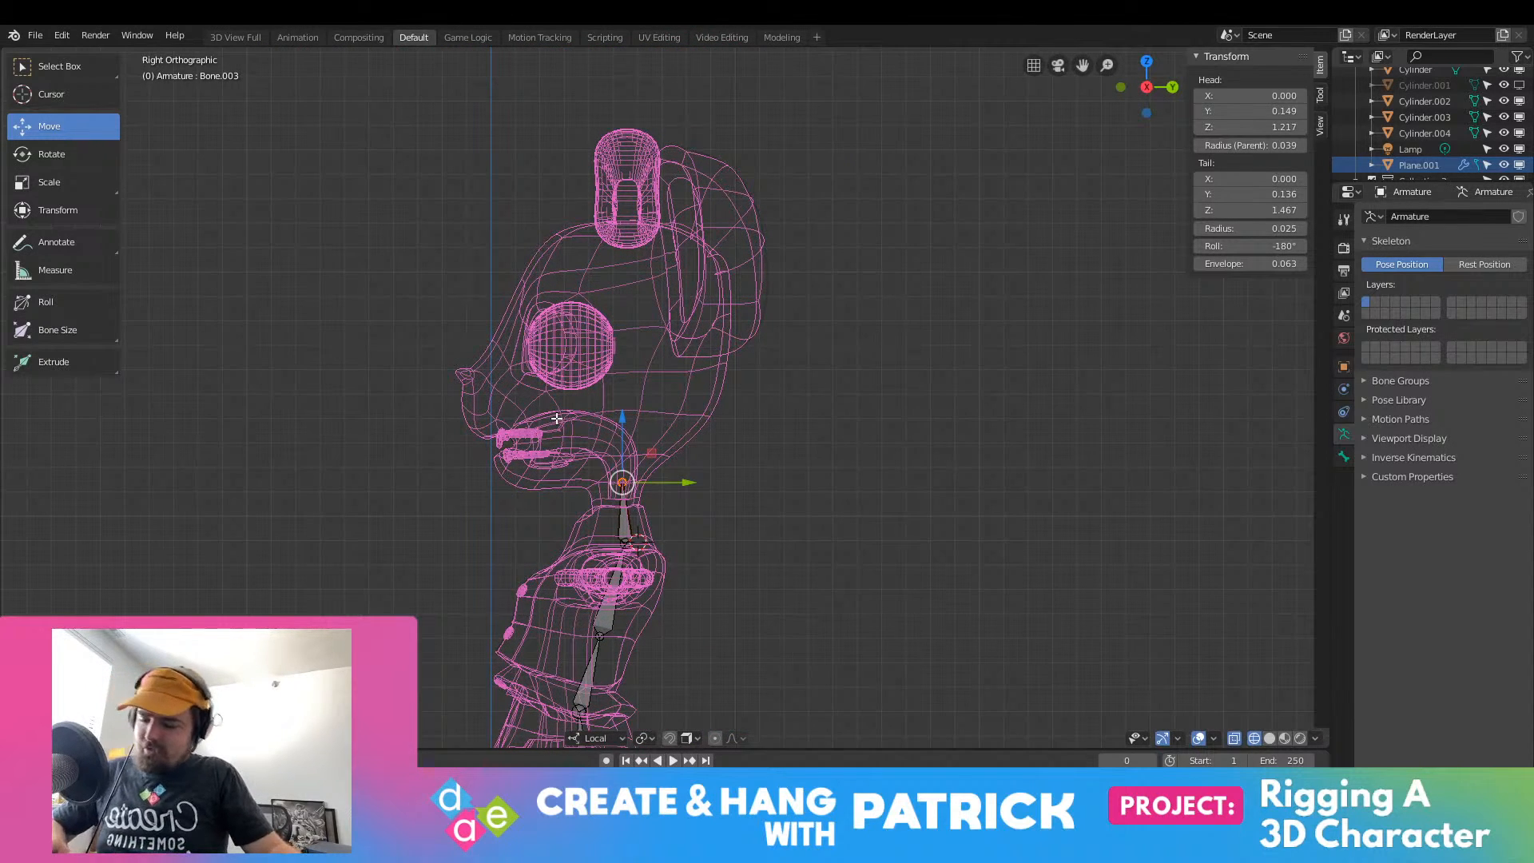
{"action": "key", "text": "e"}
{"action": "left_click", "coordinate": [566, 137]}
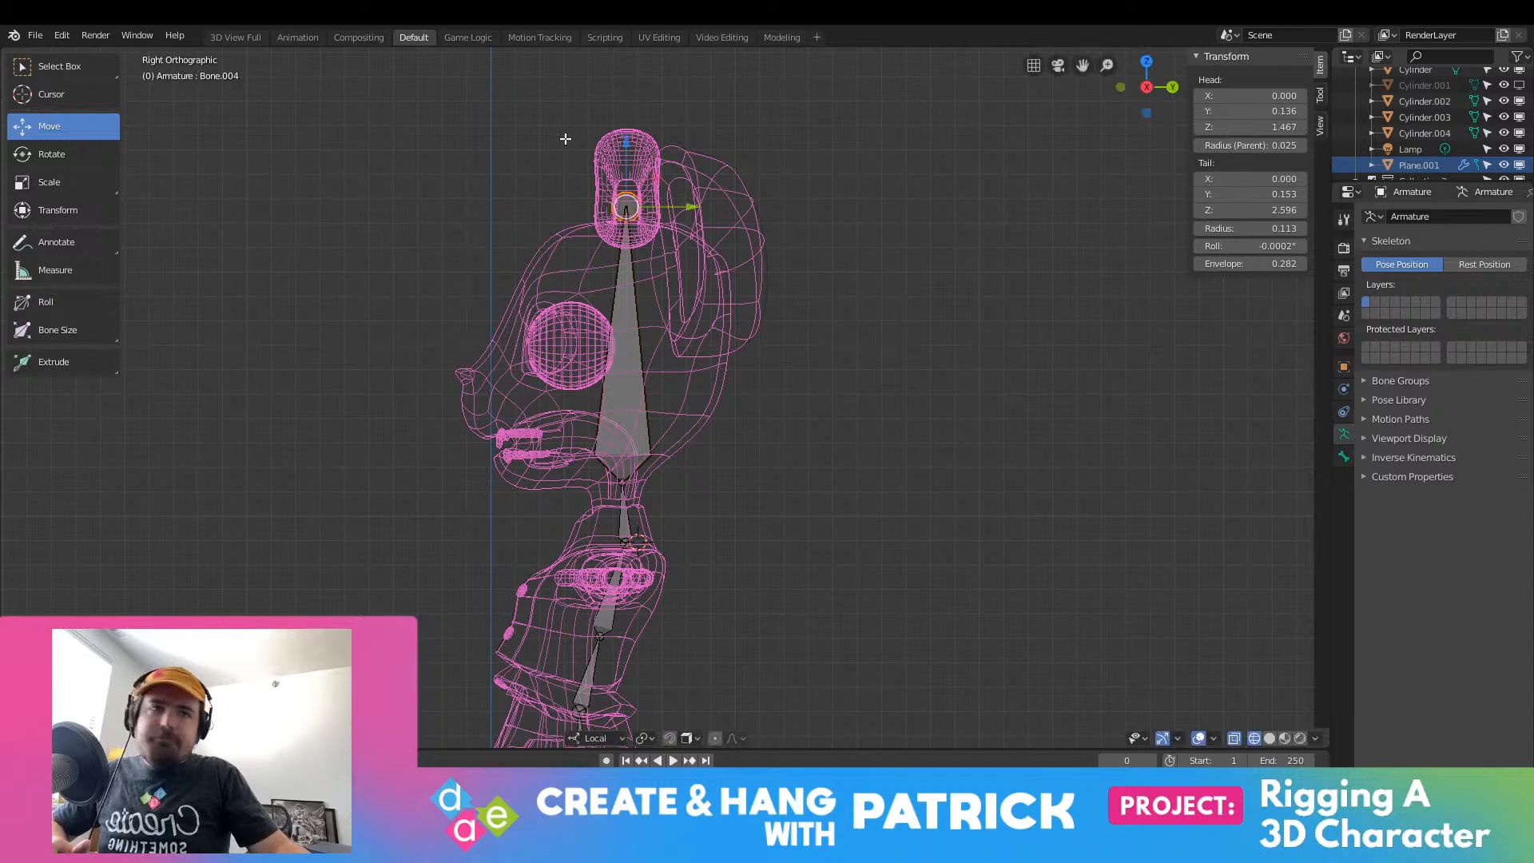
{"action": "middle_click_drag", "start_coordinate": [631, 238], "coordinate": [669, 174], "text": "shift"}
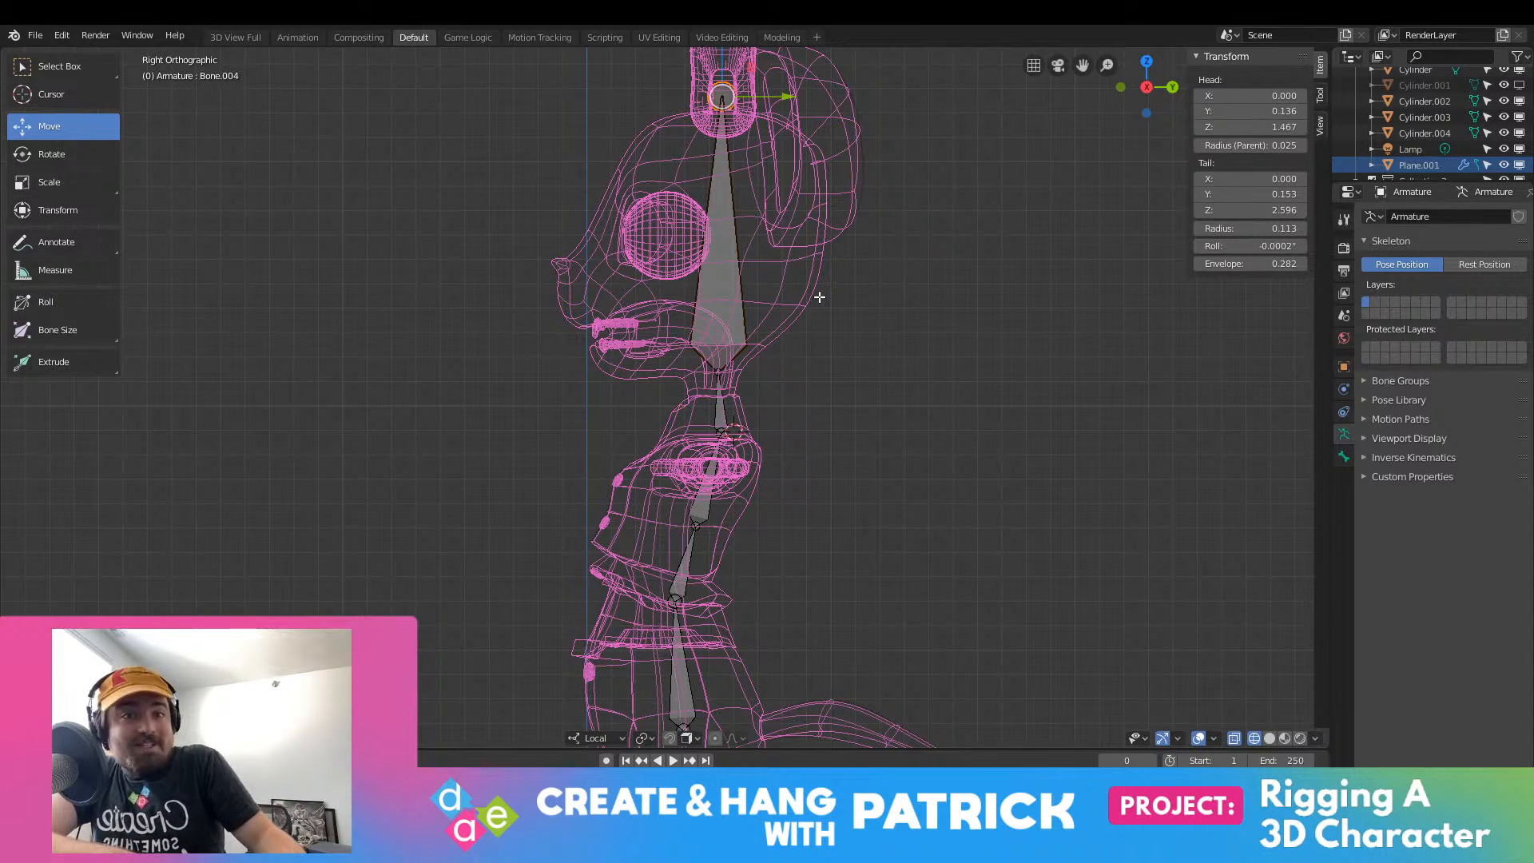
Step: Select the joint between the third spine bone and the neck bone in the front view
{"action": "key", "text": "KP_1"}
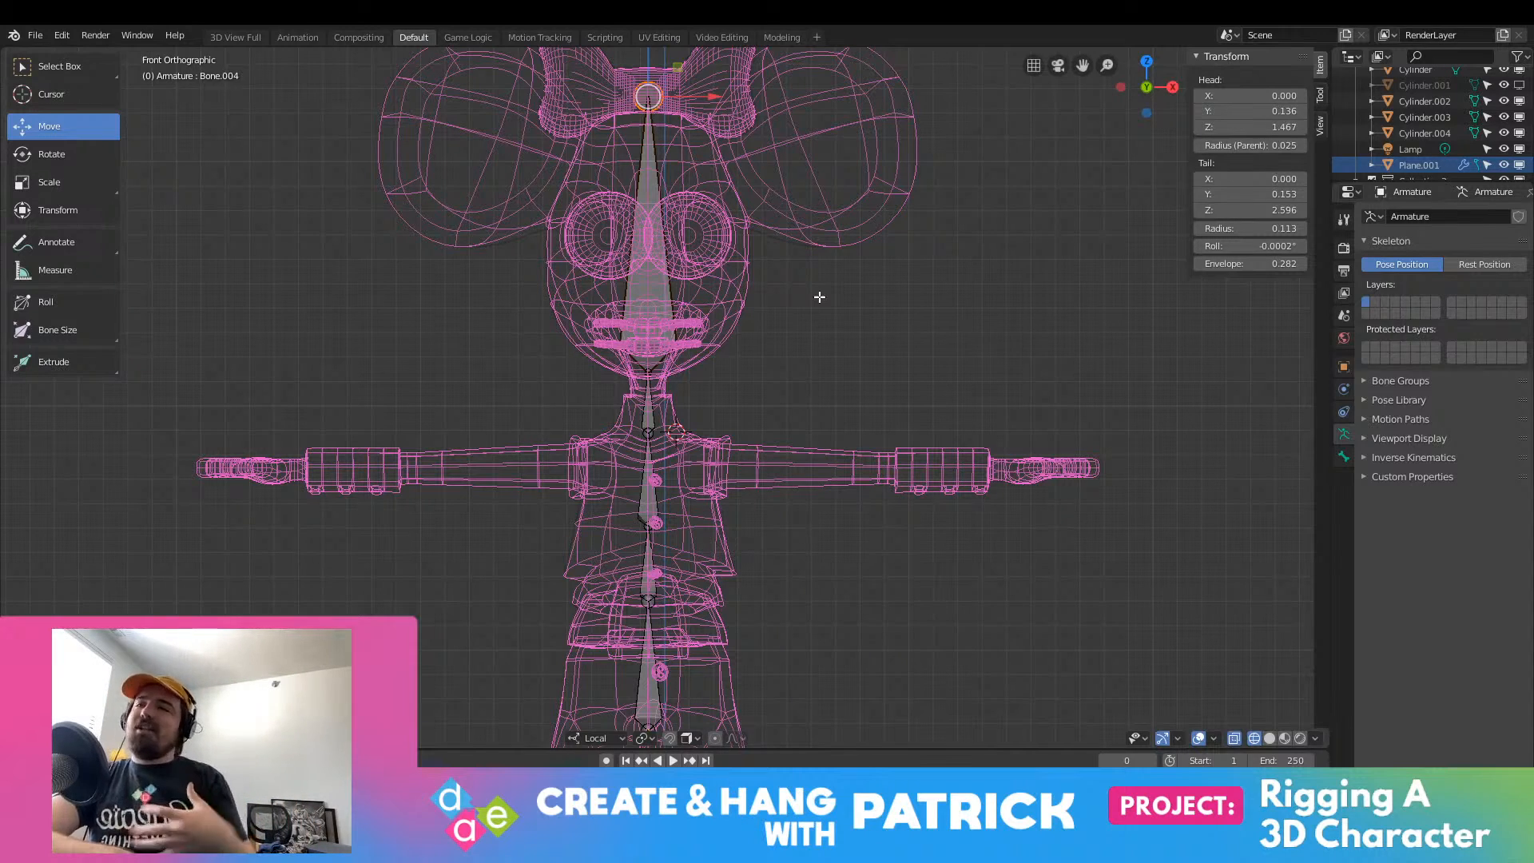
{"action": "scroll", "coordinate": [668, 509], "scroll_direction": "up", "scroll_amount": 2}
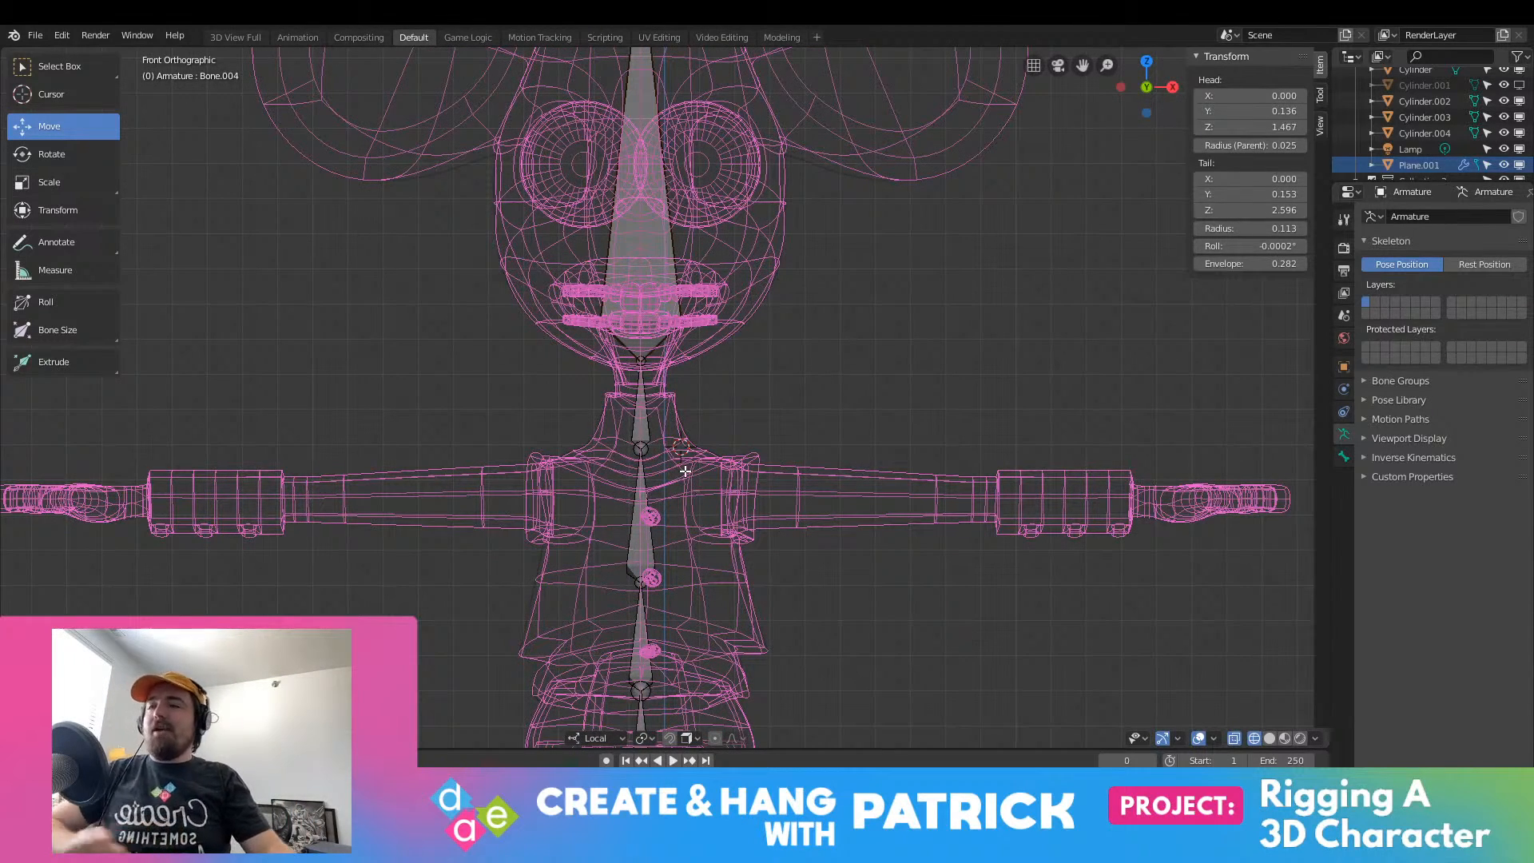
{"action": "middle_click_drag", "start_coordinate": [713, 501], "coordinate": [687, 365], "text": "shift"}
{"action": "scroll", "coordinate": [687, 365], "scroll_direction": "up", "scroll_amount": 3}
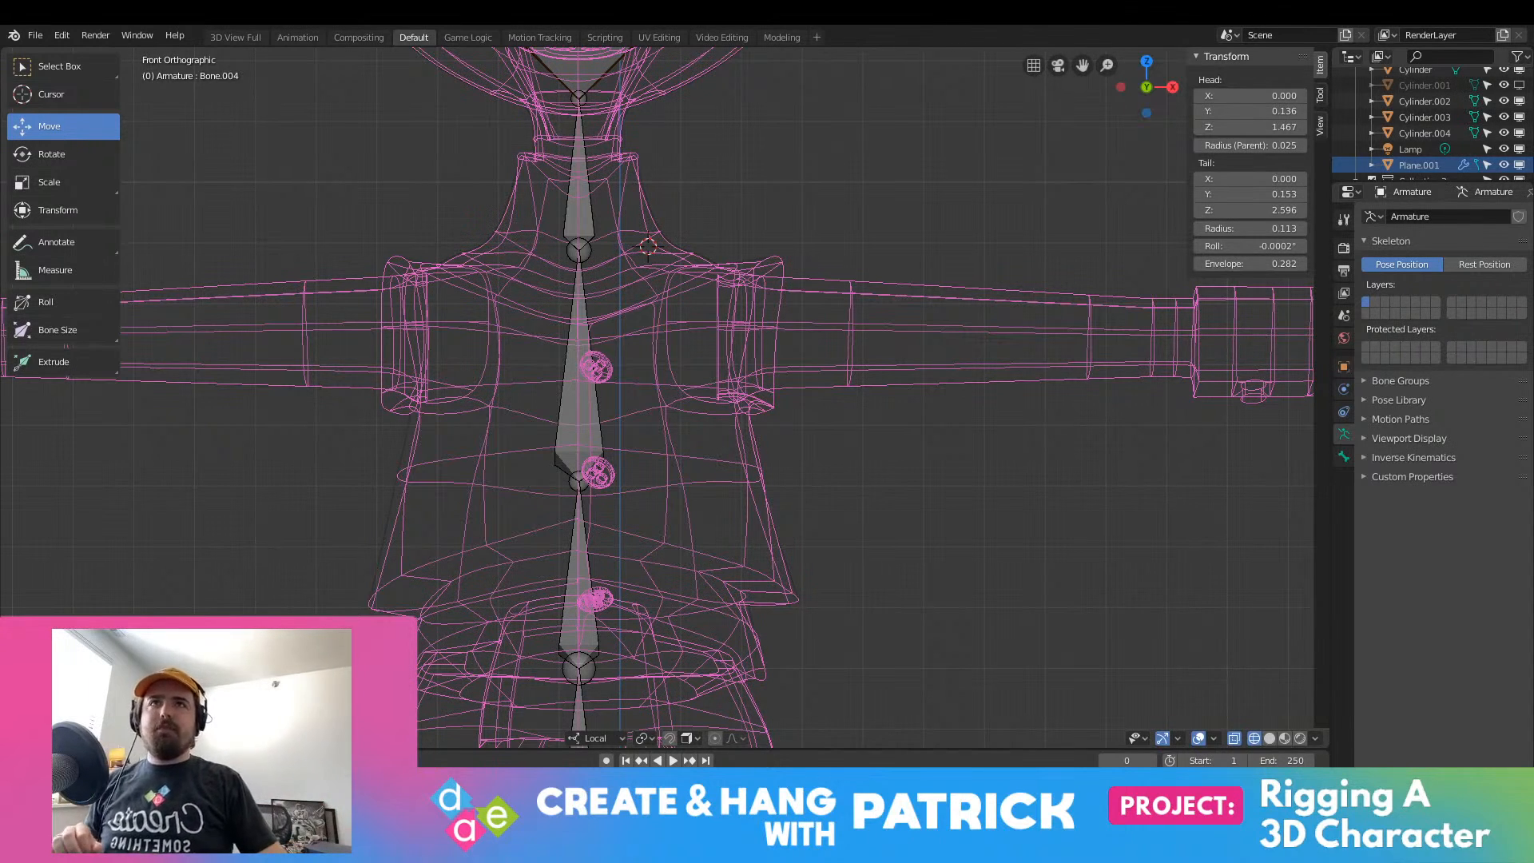
{"action": "scroll", "coordinate": [661, 280], "scroll_direction": "down", "scroll_amount": 2}
{"action": "left_click", "coordinate": [615, 312]}
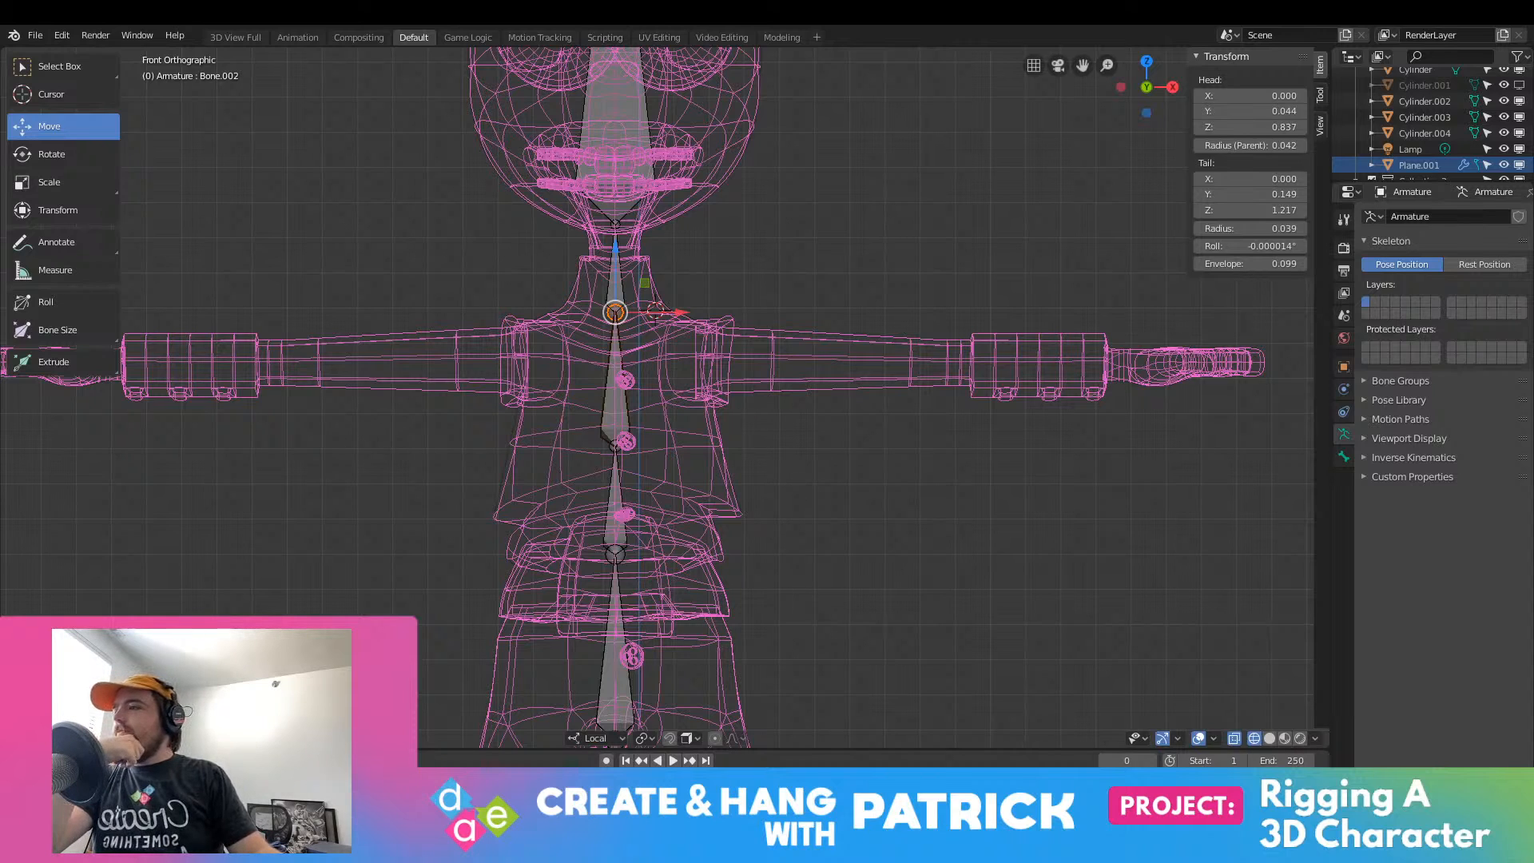
Step: Try to mirror the selected neck-base joint with the X Global option
{"action": "left_click", "coordinate": [253, 738]}
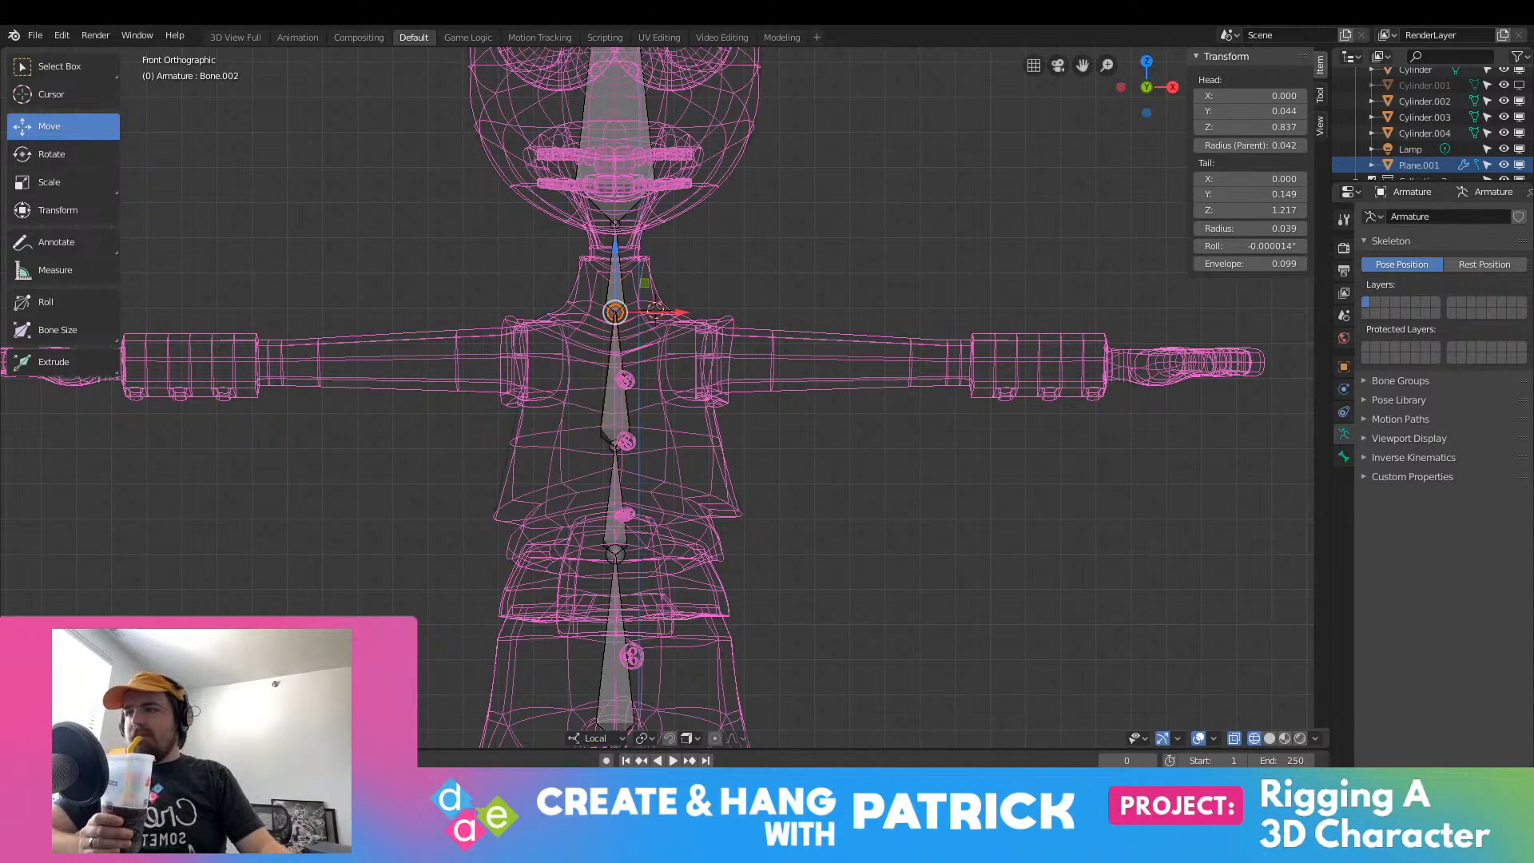
{"action": "left_click", "coordinate": [253, 738]}
{"action": "mouse_move", "coordinate": [319, 687]}
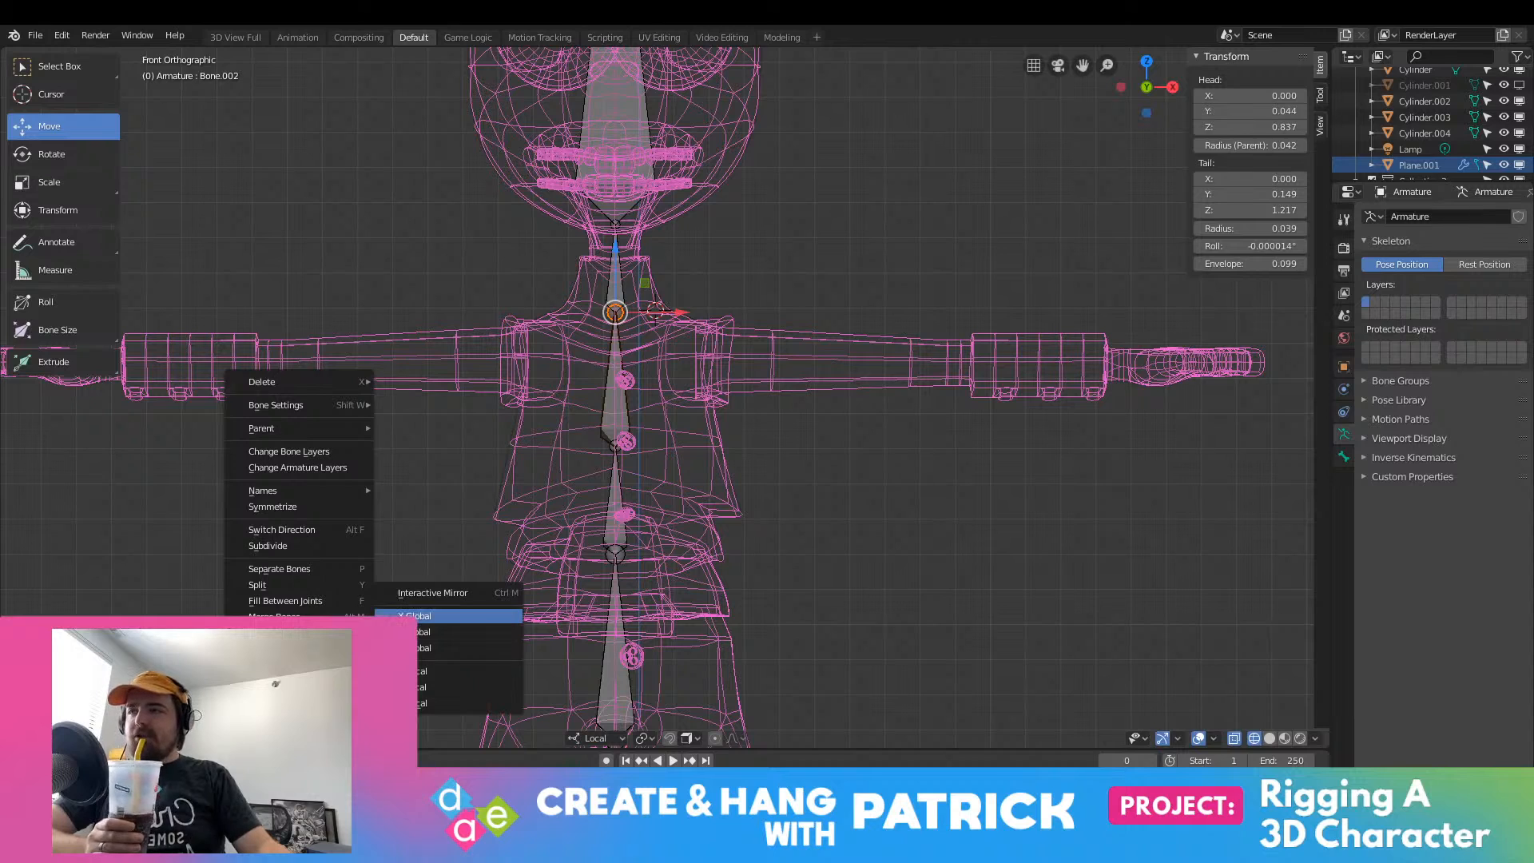
{"action": "left_click", "coordinate": [416, 616]}
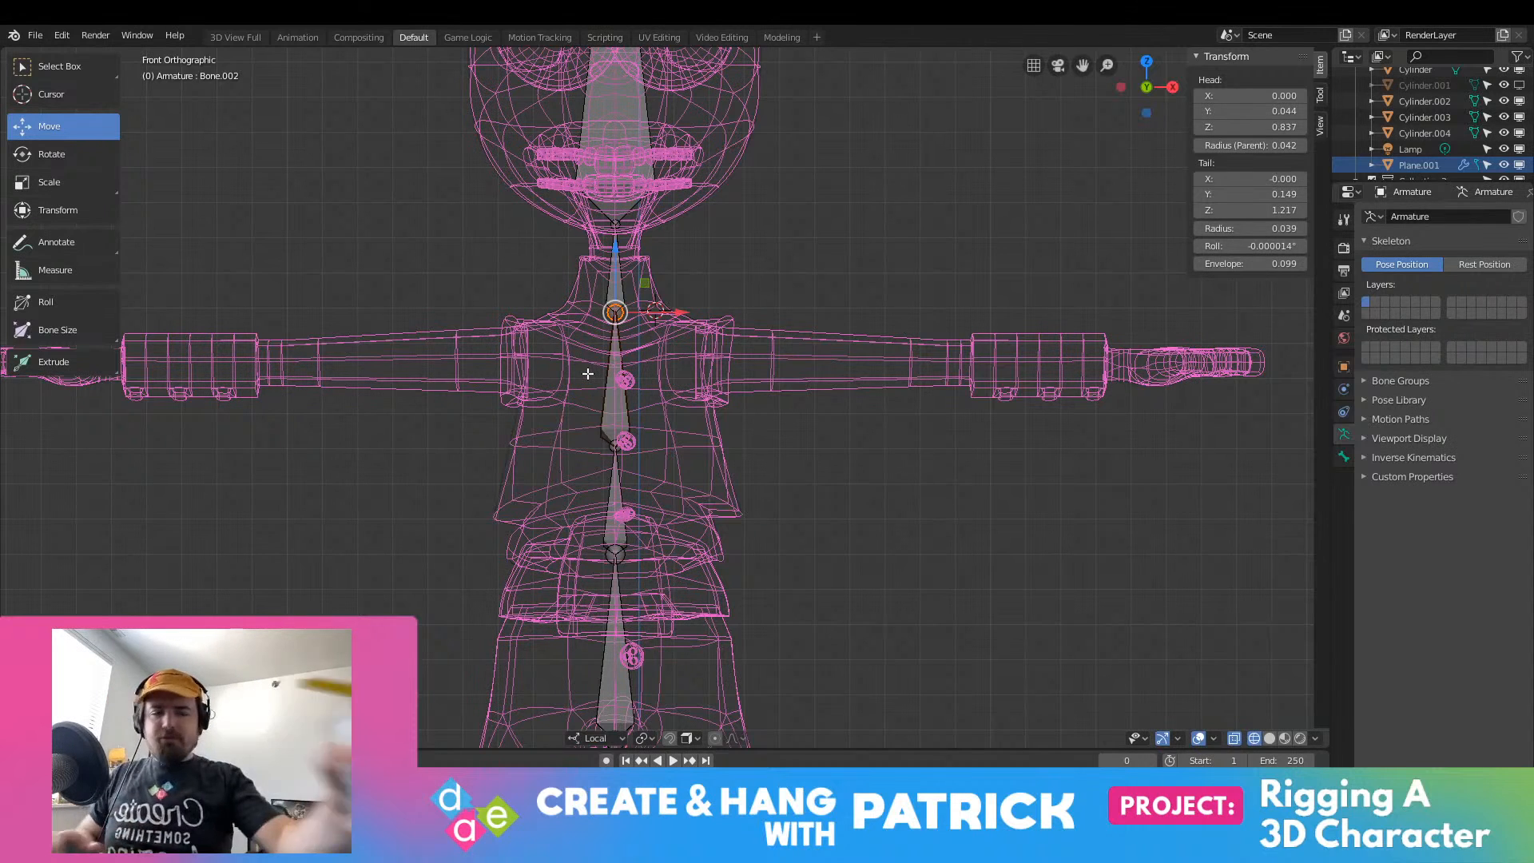
Step: Try an Interactive Mirror along the Y axis on the joint at the base of the neck
{"action": "key", "text": "e"}
{"action": "key", "text": "Escape"}
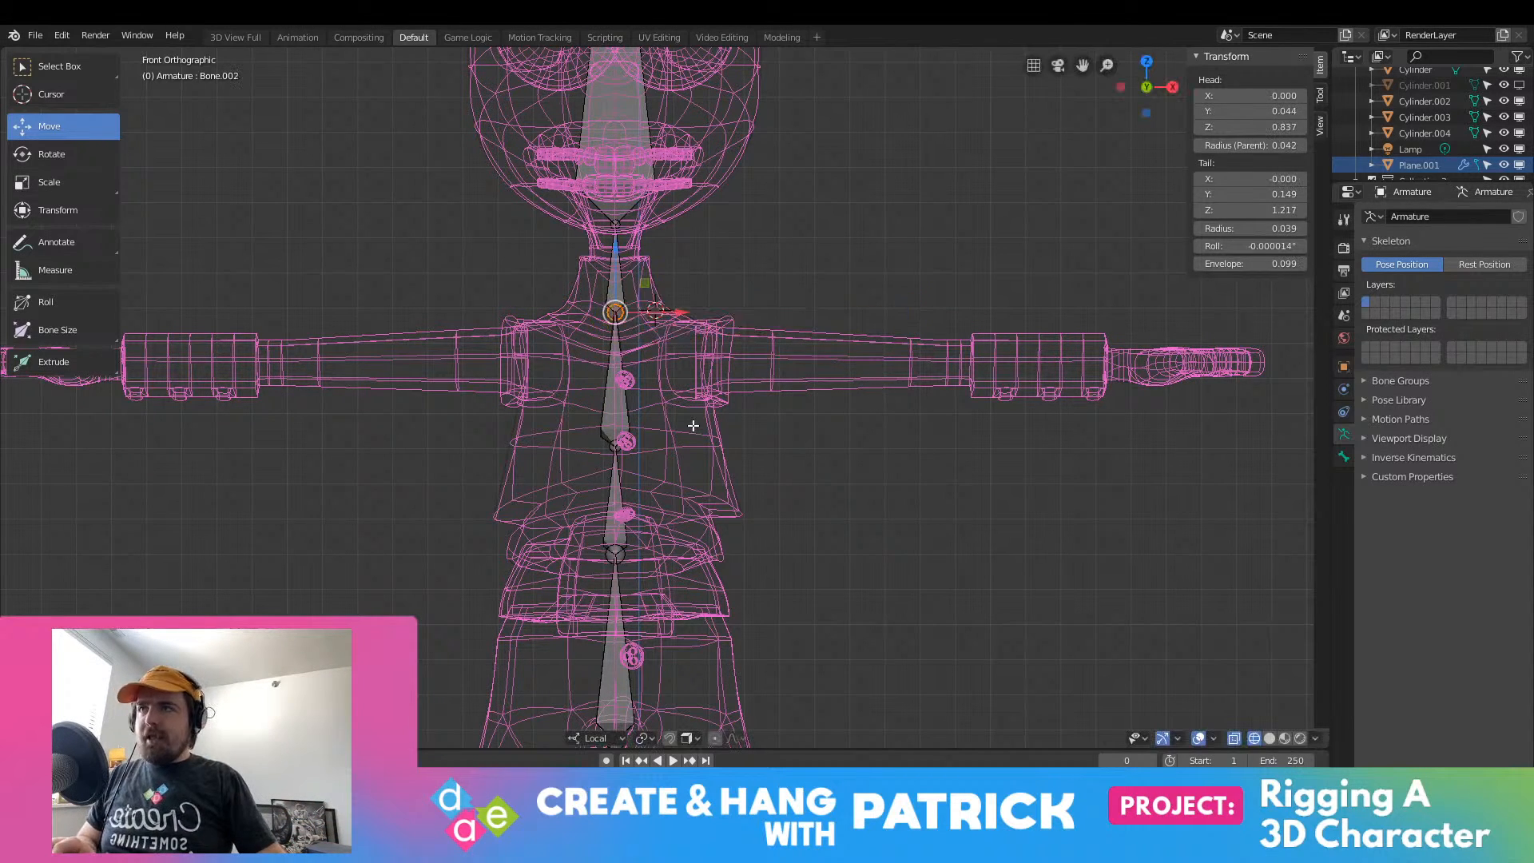
{"action": "key", "text": "KP_3"}
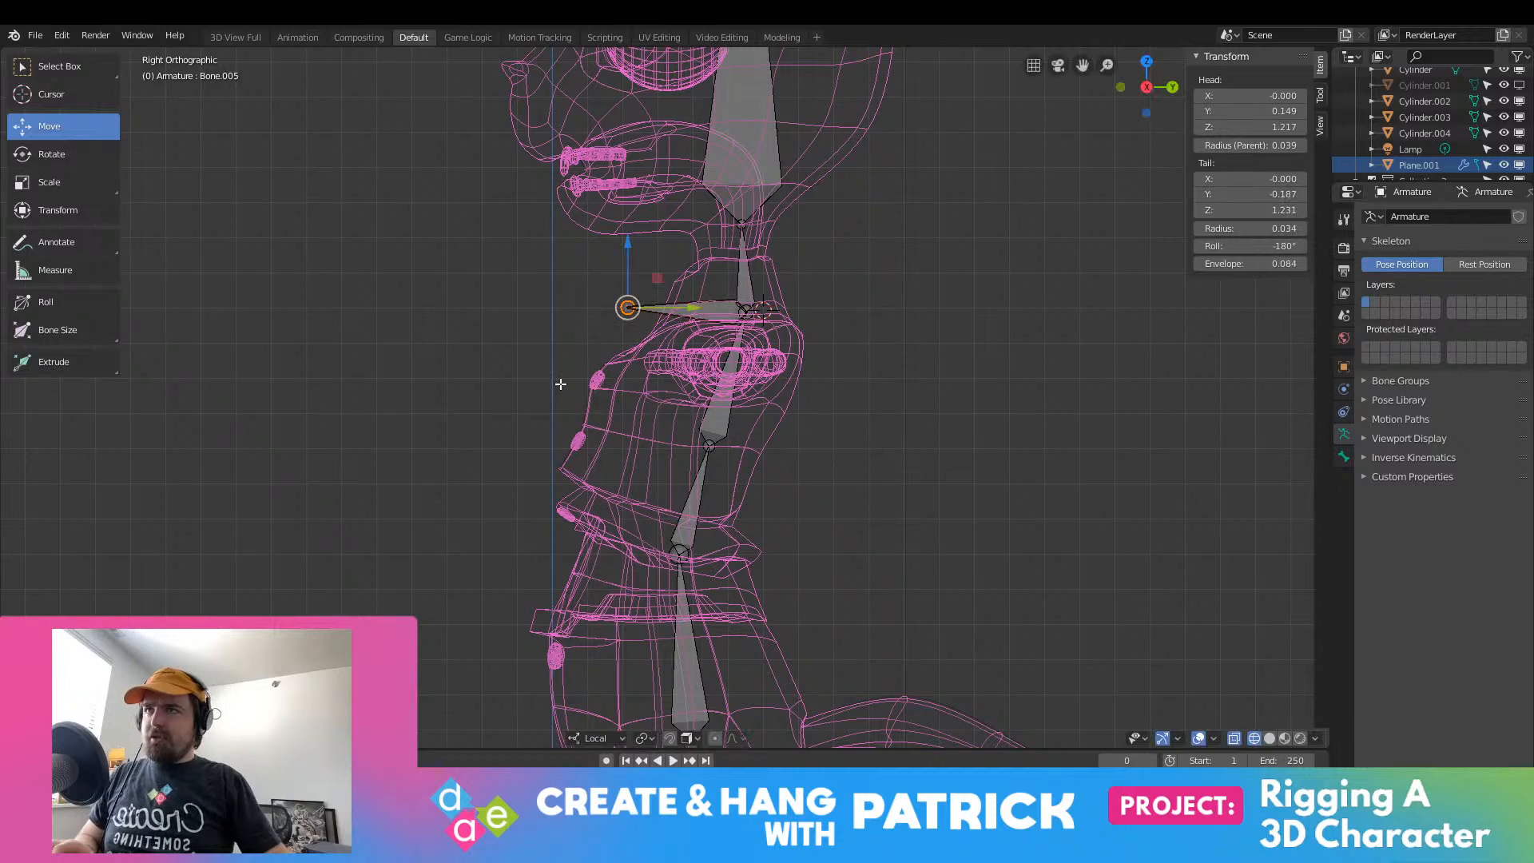
{"action": "left_click", "coordinate": [251, 737]}
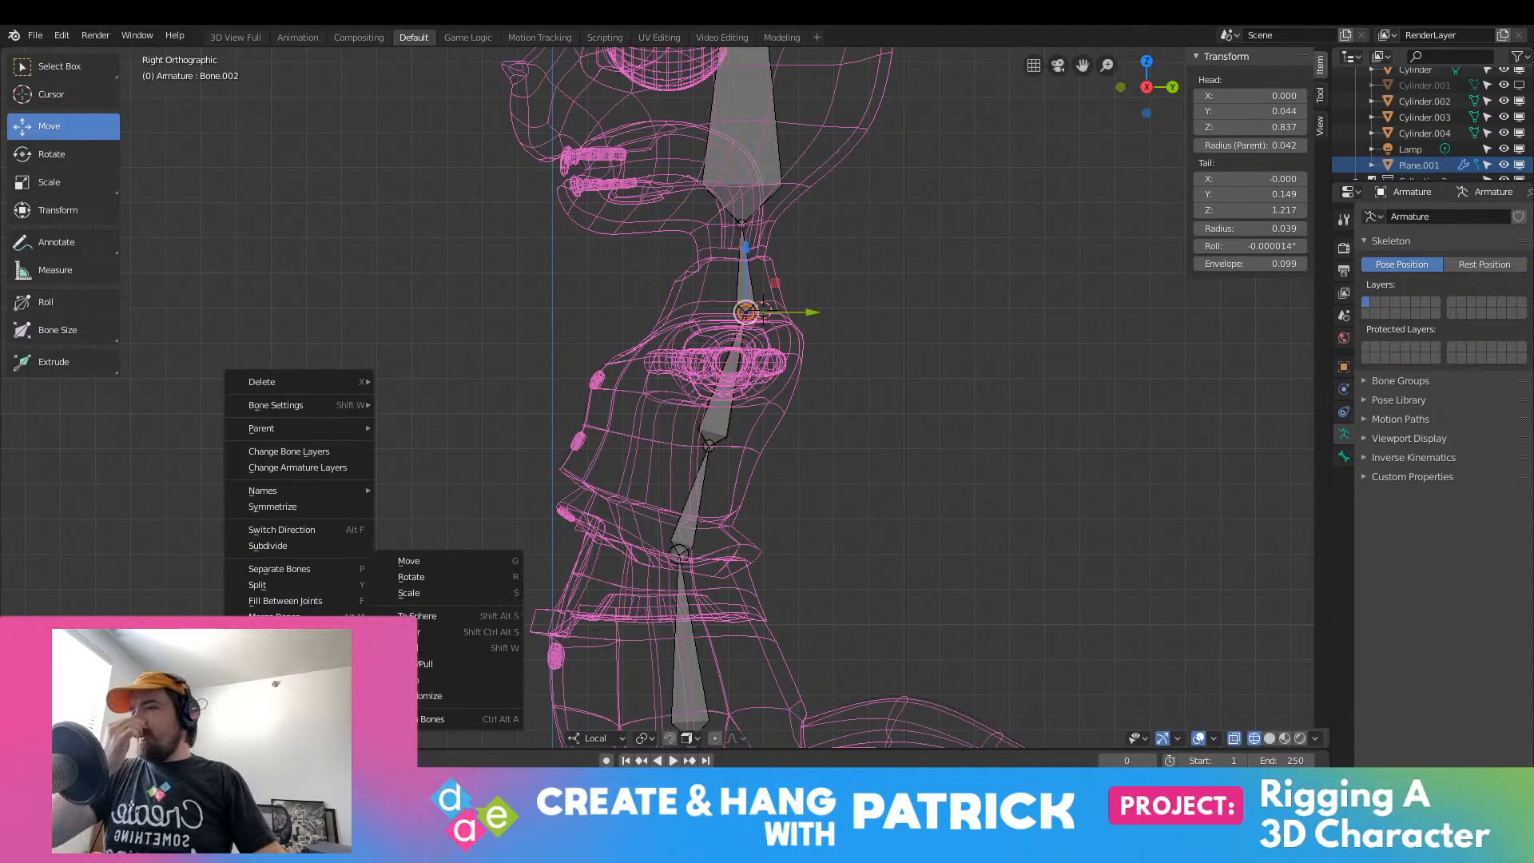
{"action": "mouse_move", "coordinate": [272, 704]}
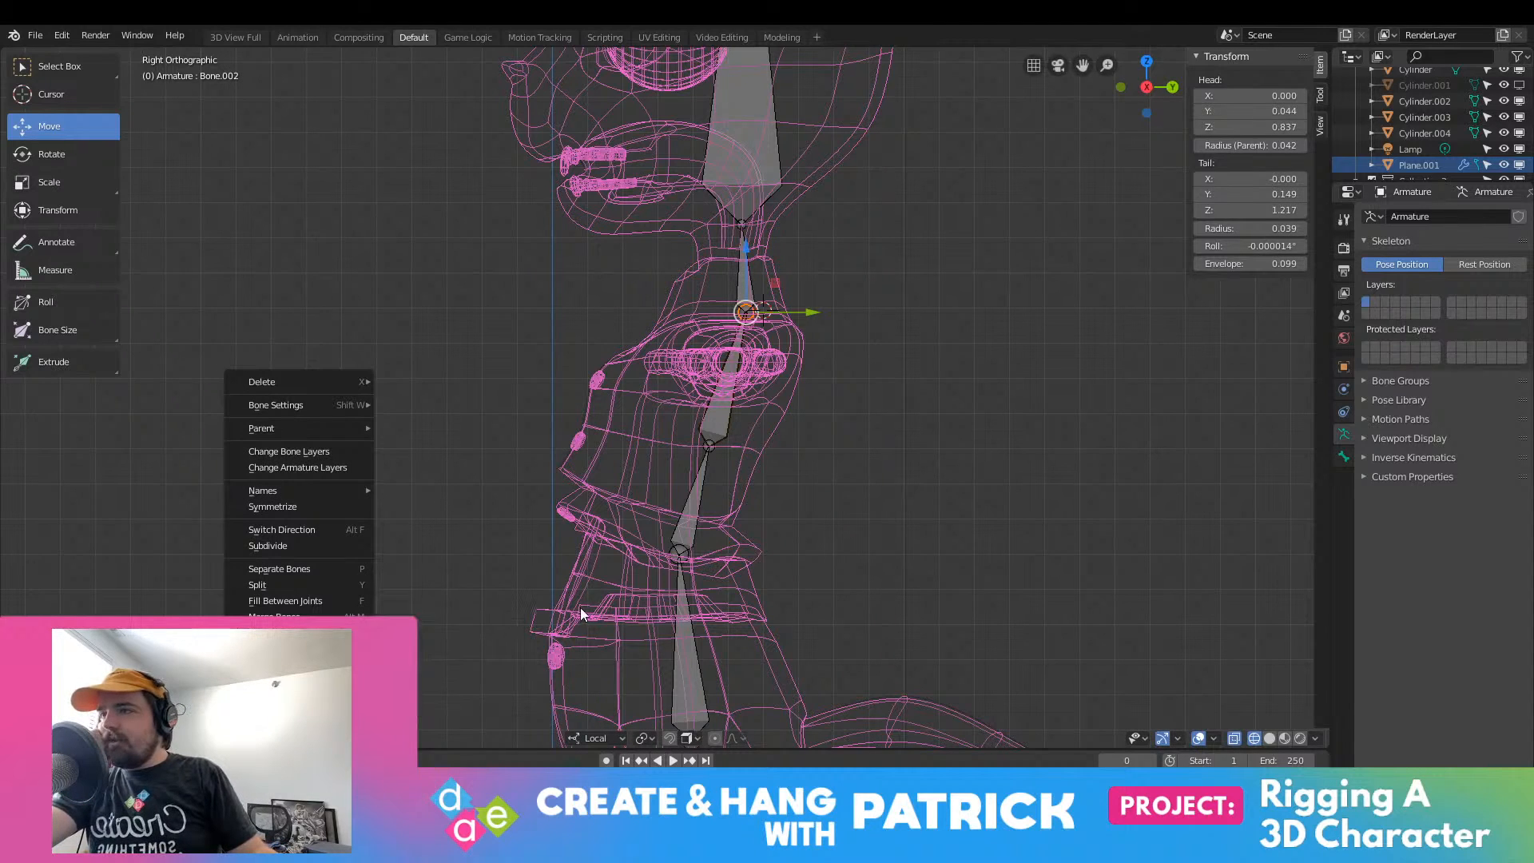
{"action": "left_click", "coordinate": [442, 599]}
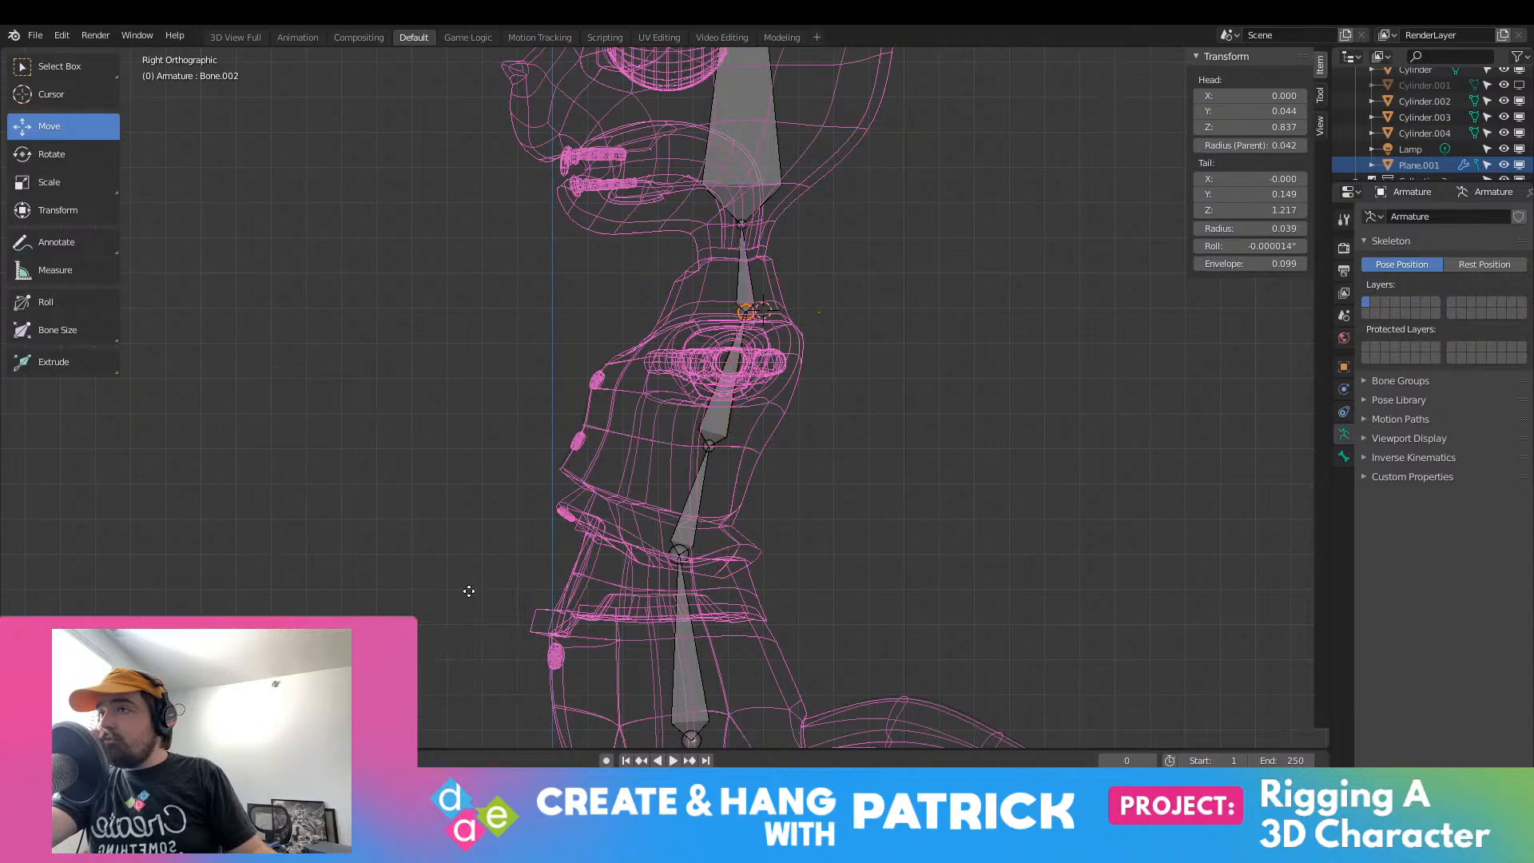
{"action": "key", "text": "y"}
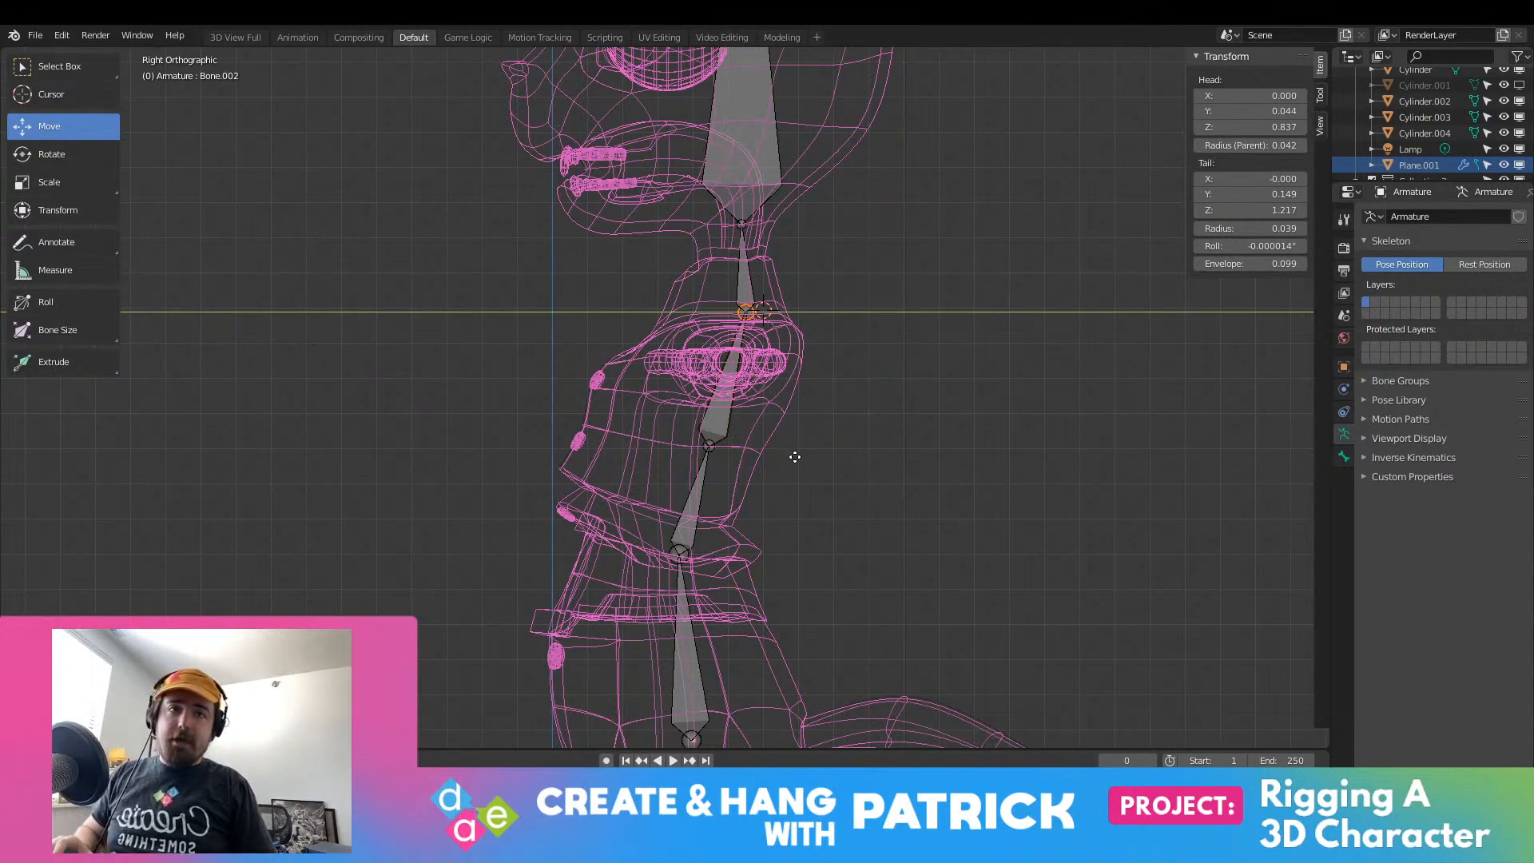
{"action": "left_click", "coordinate": [796, 459]}
Step: Test-extrude a bone from the neck-base joint and undo the extrusion
{"action": "middle_click_drag", "start_coordinate": [796, 464], "coordinate": [945, 487]}
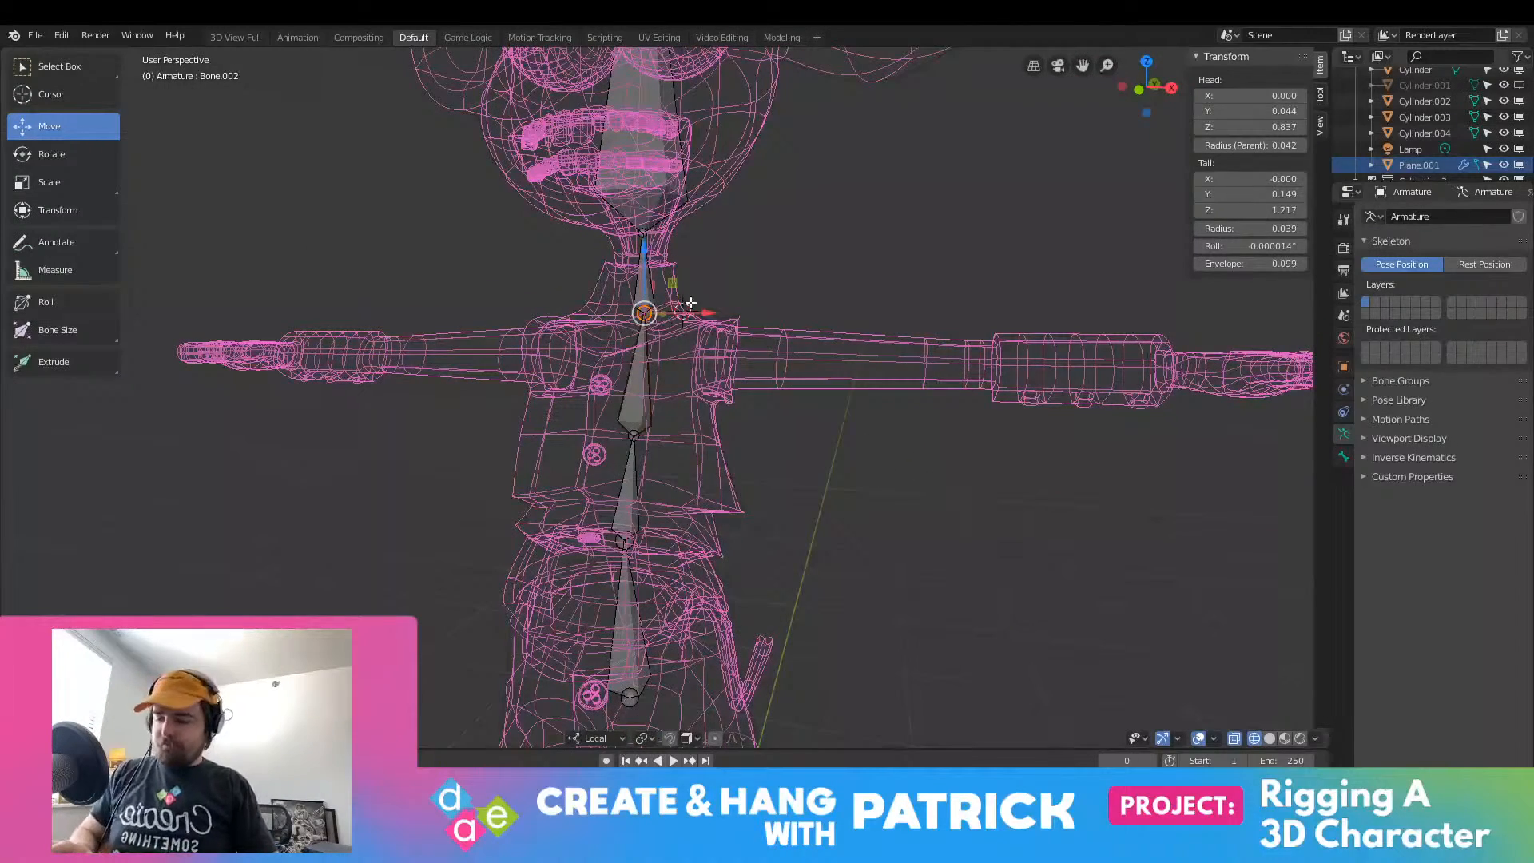
{"action": "key", "text": "e"}
{"action": "left_click", "coordinate": [660, 462]}
{"action": "key", "text": "ctrl+z"}
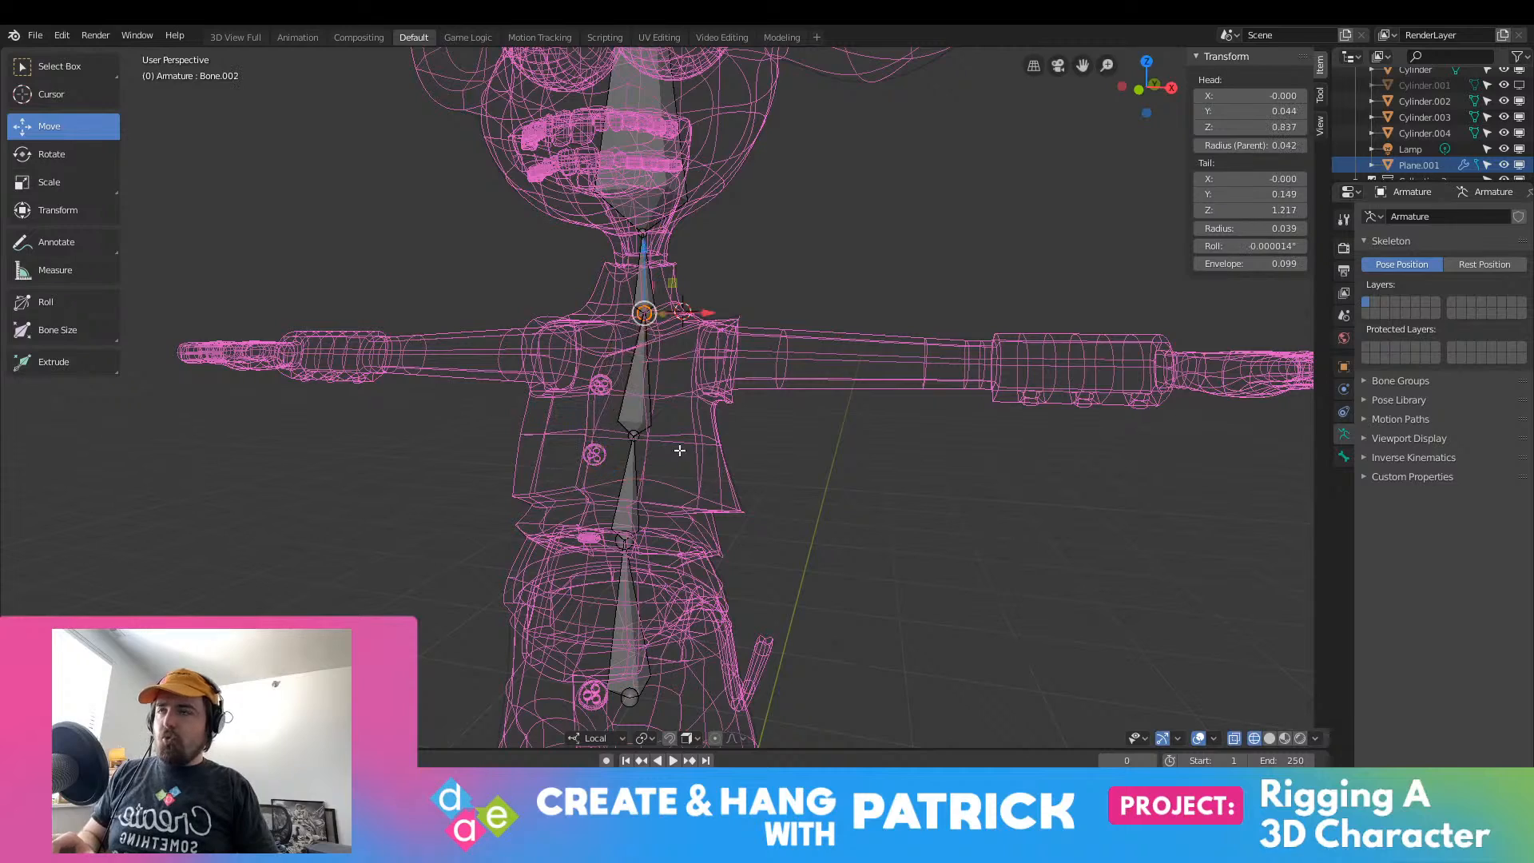
Step: Try to mirror the neck-base joint with the X Local option in the front view
{"action": "middle_click_drag", "start_coordinate": [678, 451], "coordinate": [839, 457]}
{"action": "key", "text": "KP_1"}
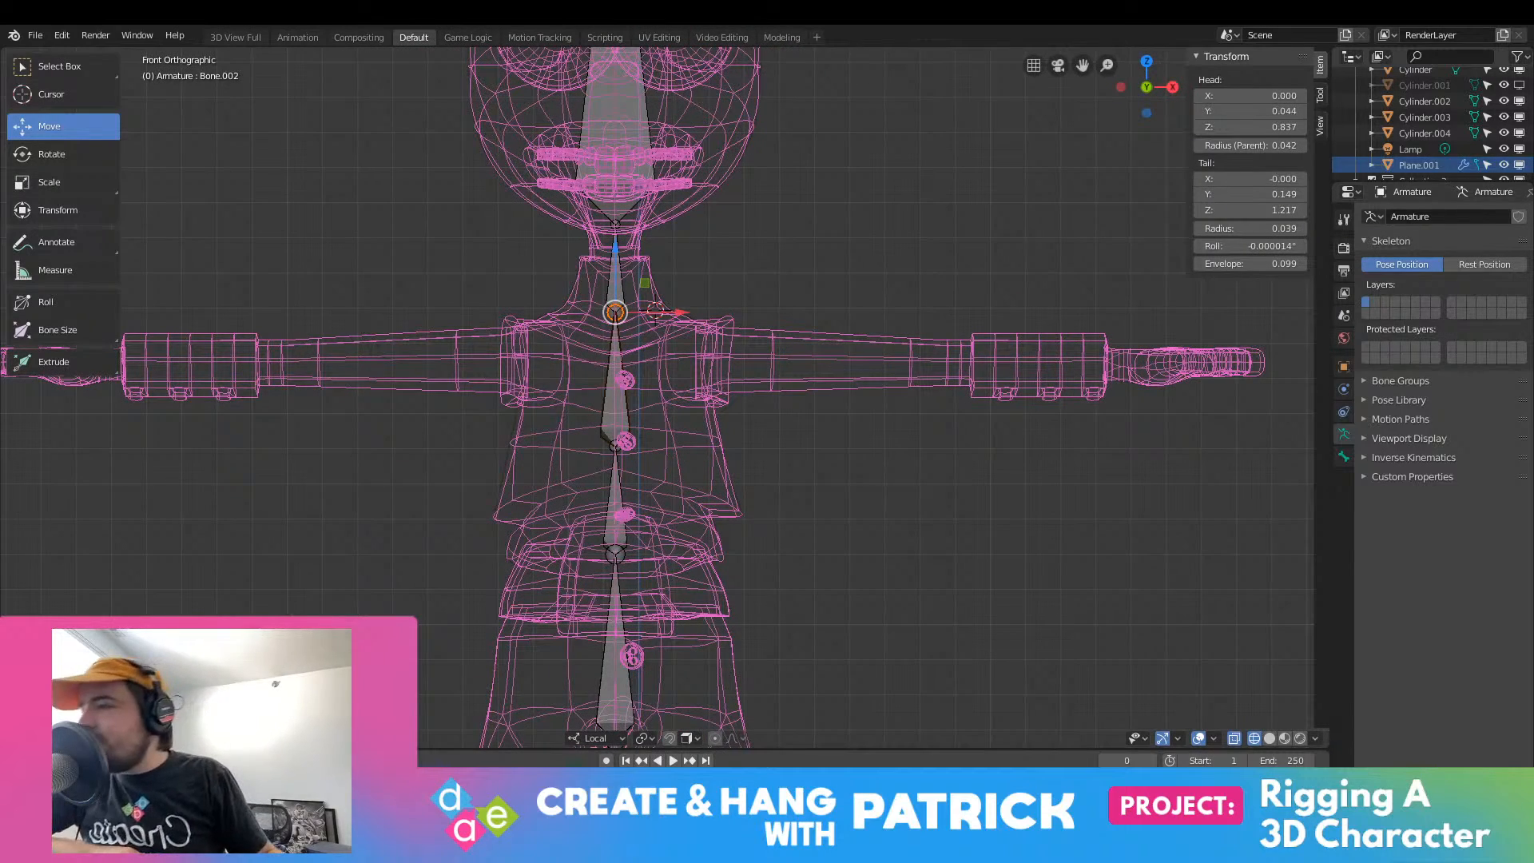
{"action": "left_click", "coordinate": [251, 738]}
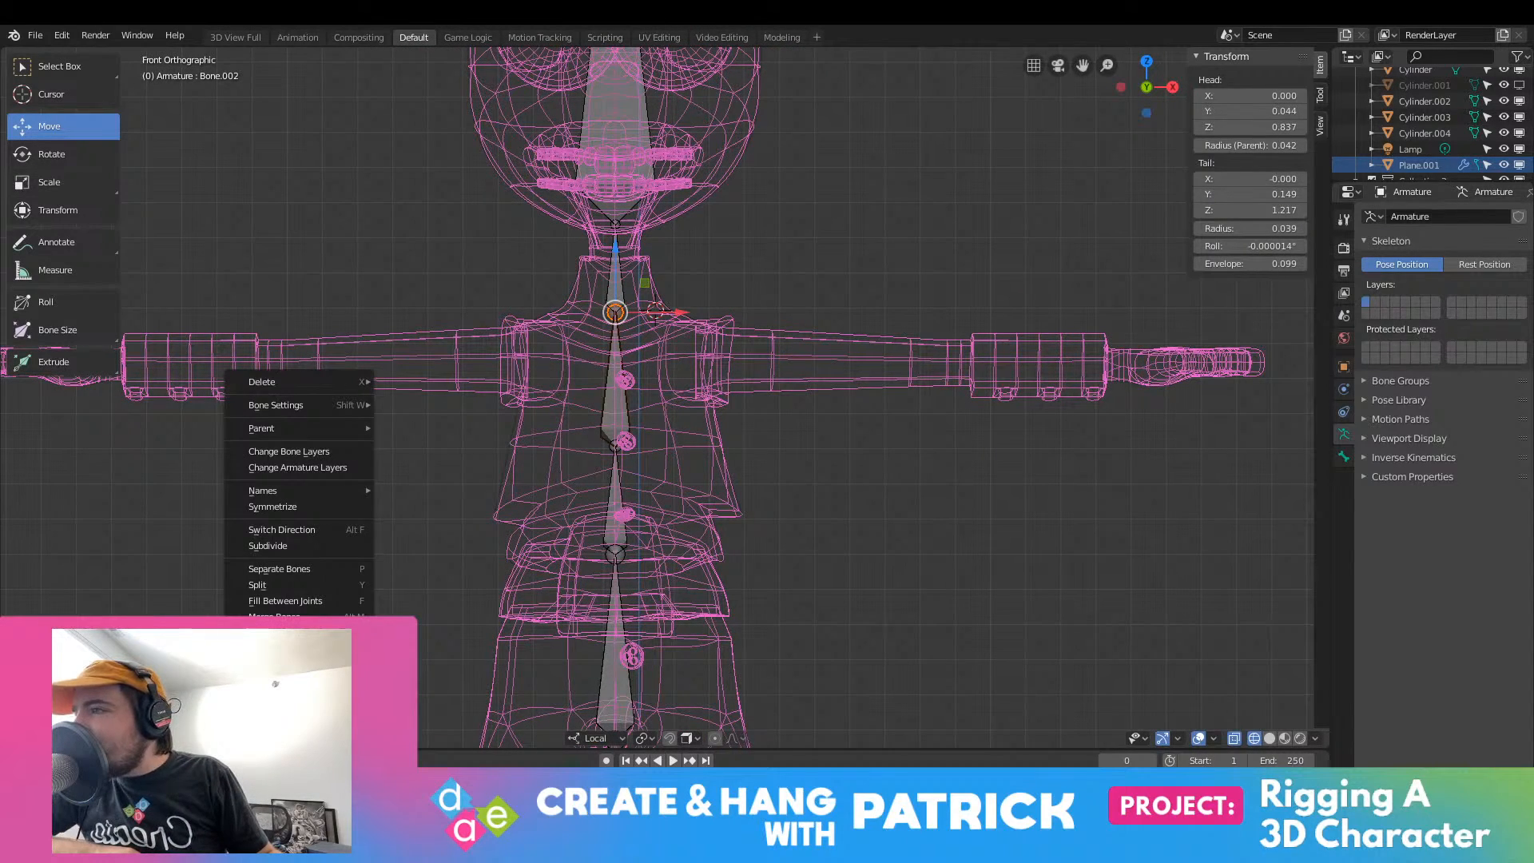
{"action": "mouse_move", "coordinate": [272, 687]}
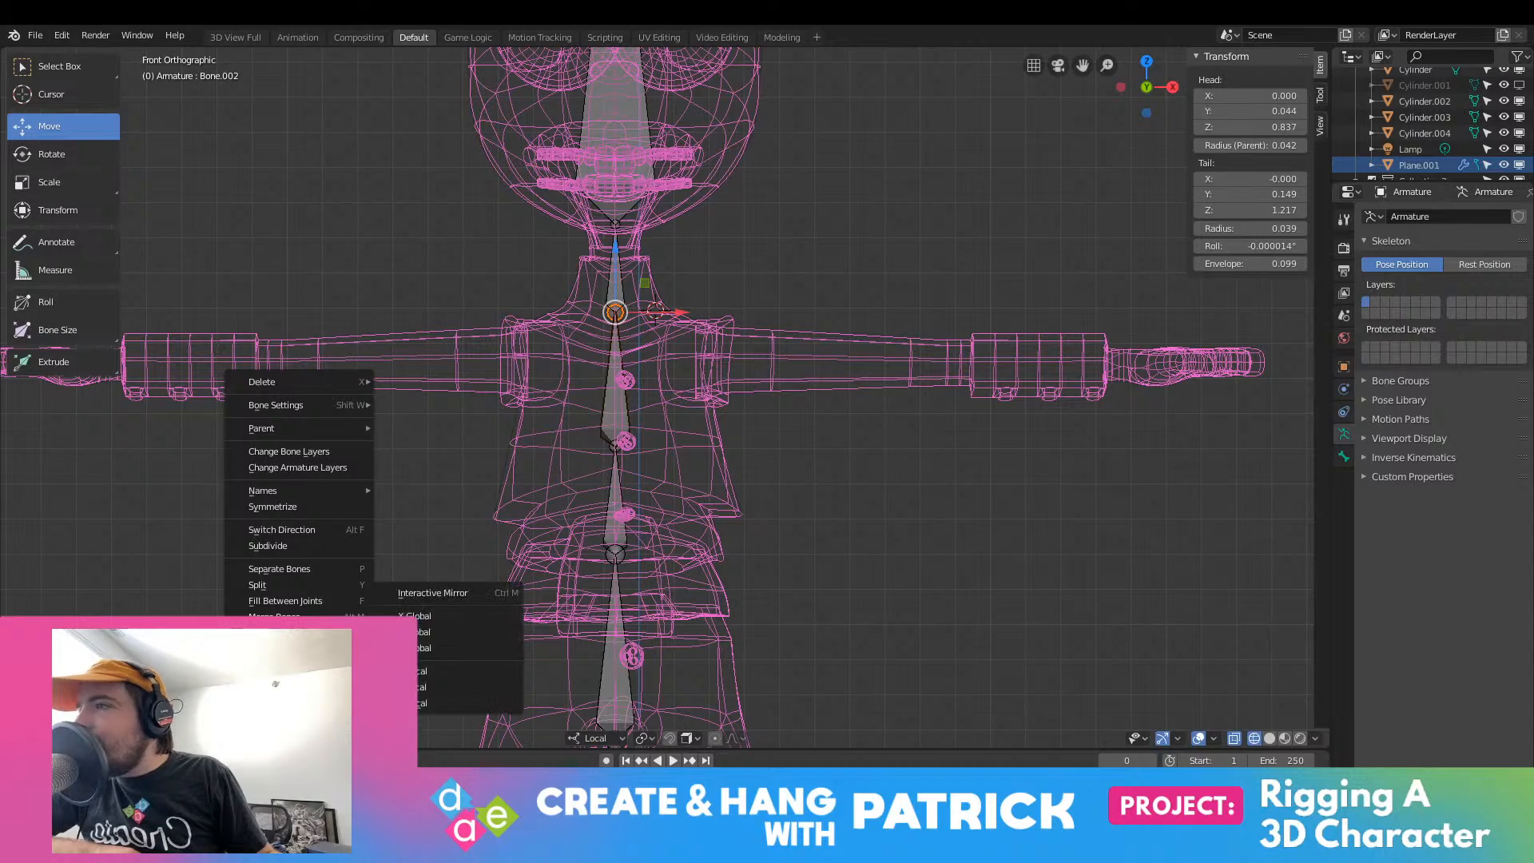
{"action": "left_click", "coordinate": [428, 670]}
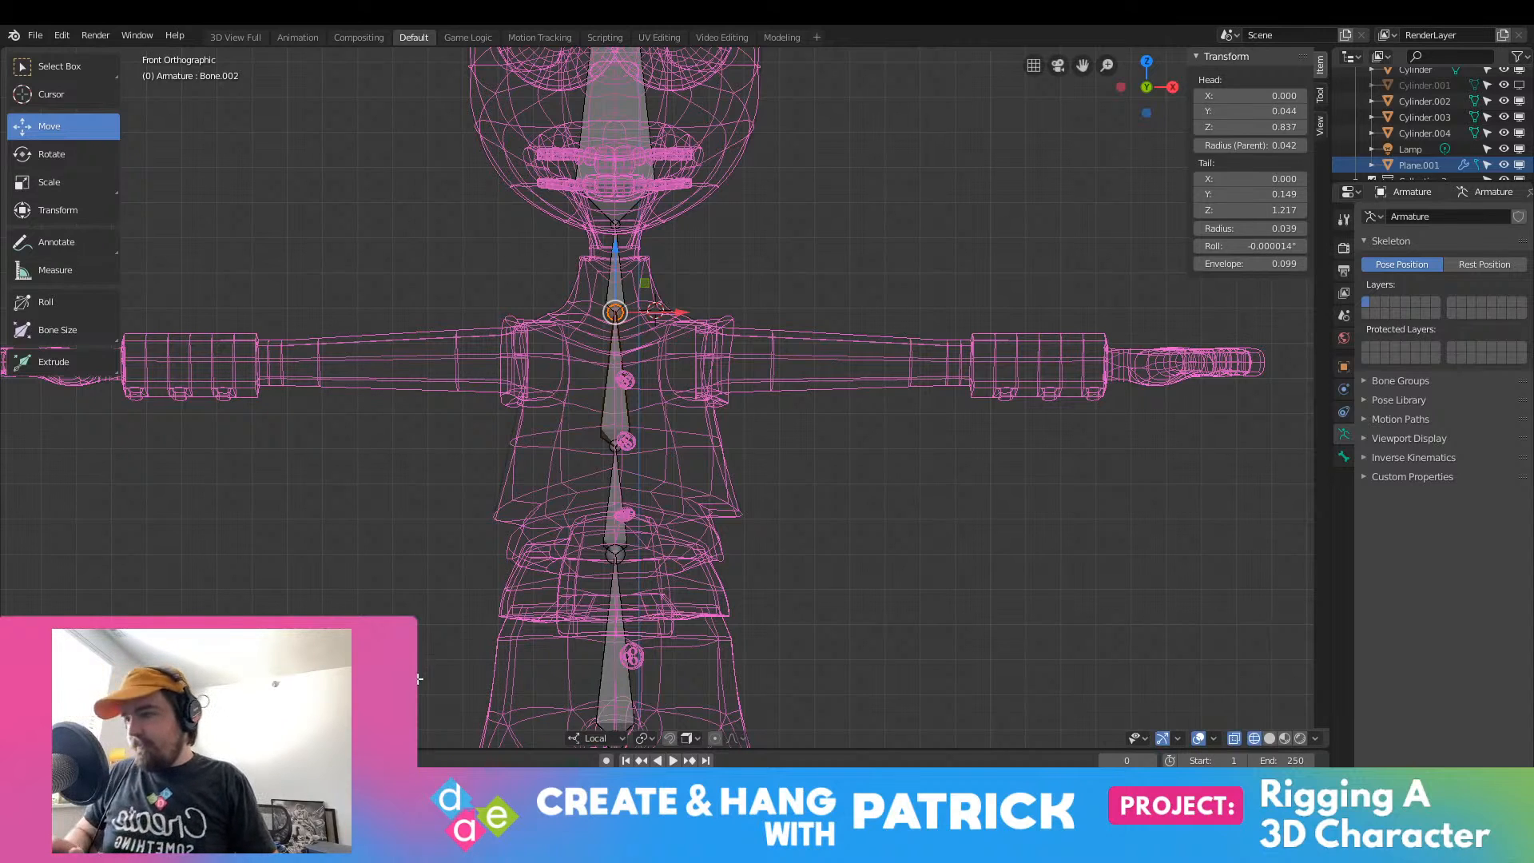
Step: Test-extrude a bone from the neck-base joint to the shoulder at about X 0.311, Z 1.172, and undo it
{"action": "left_click", "coordinate": [739, 405]}
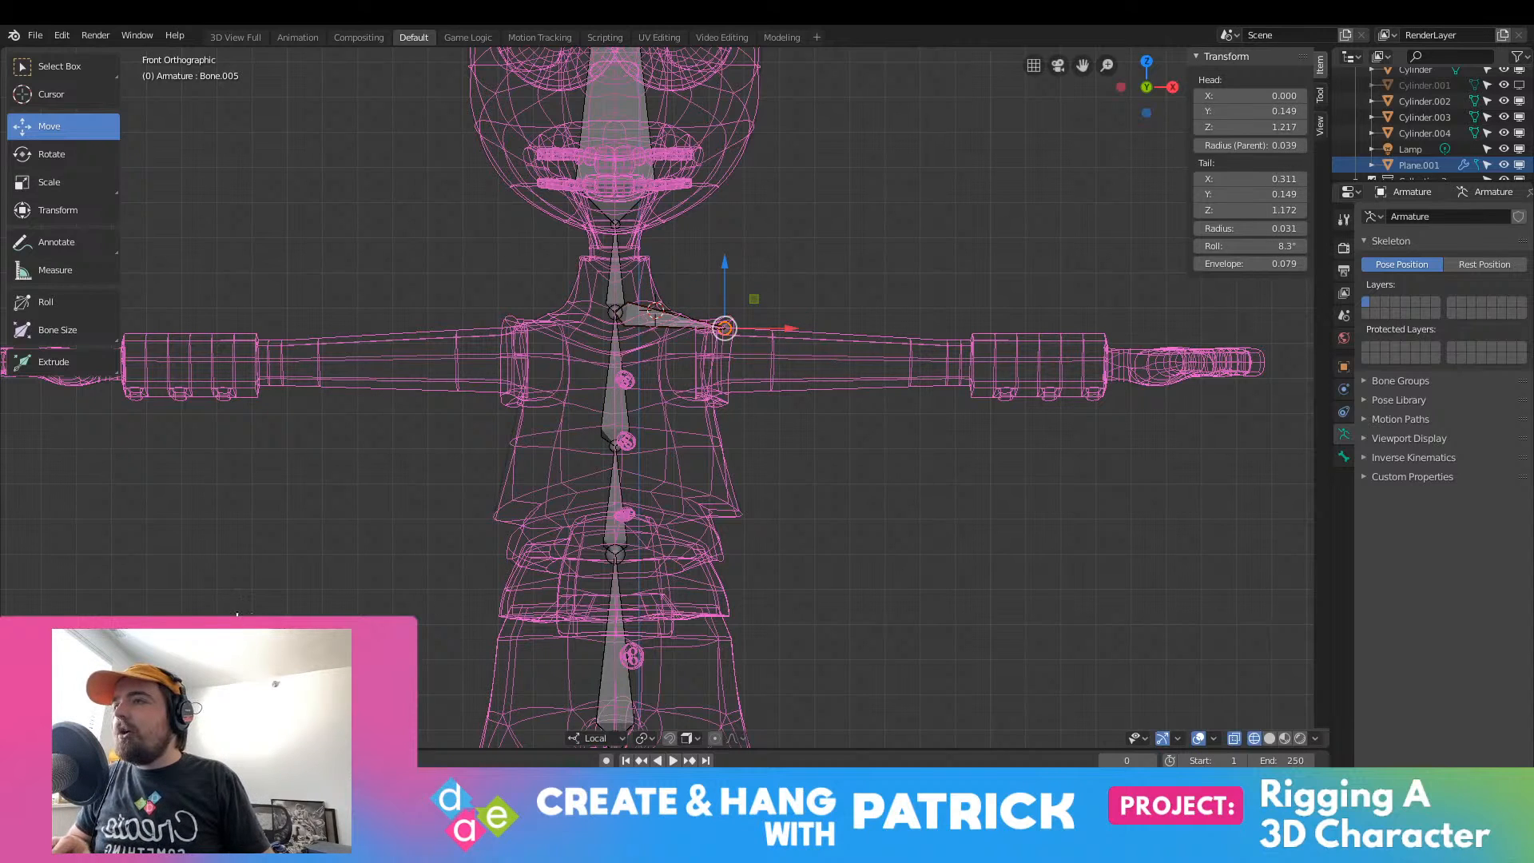
{"action": "key", "text": "ctrl+z"}
{"action": "key", "text": "ctrl+shift+z"}
{"action": "key", "text": "ctrl+shift+z"}
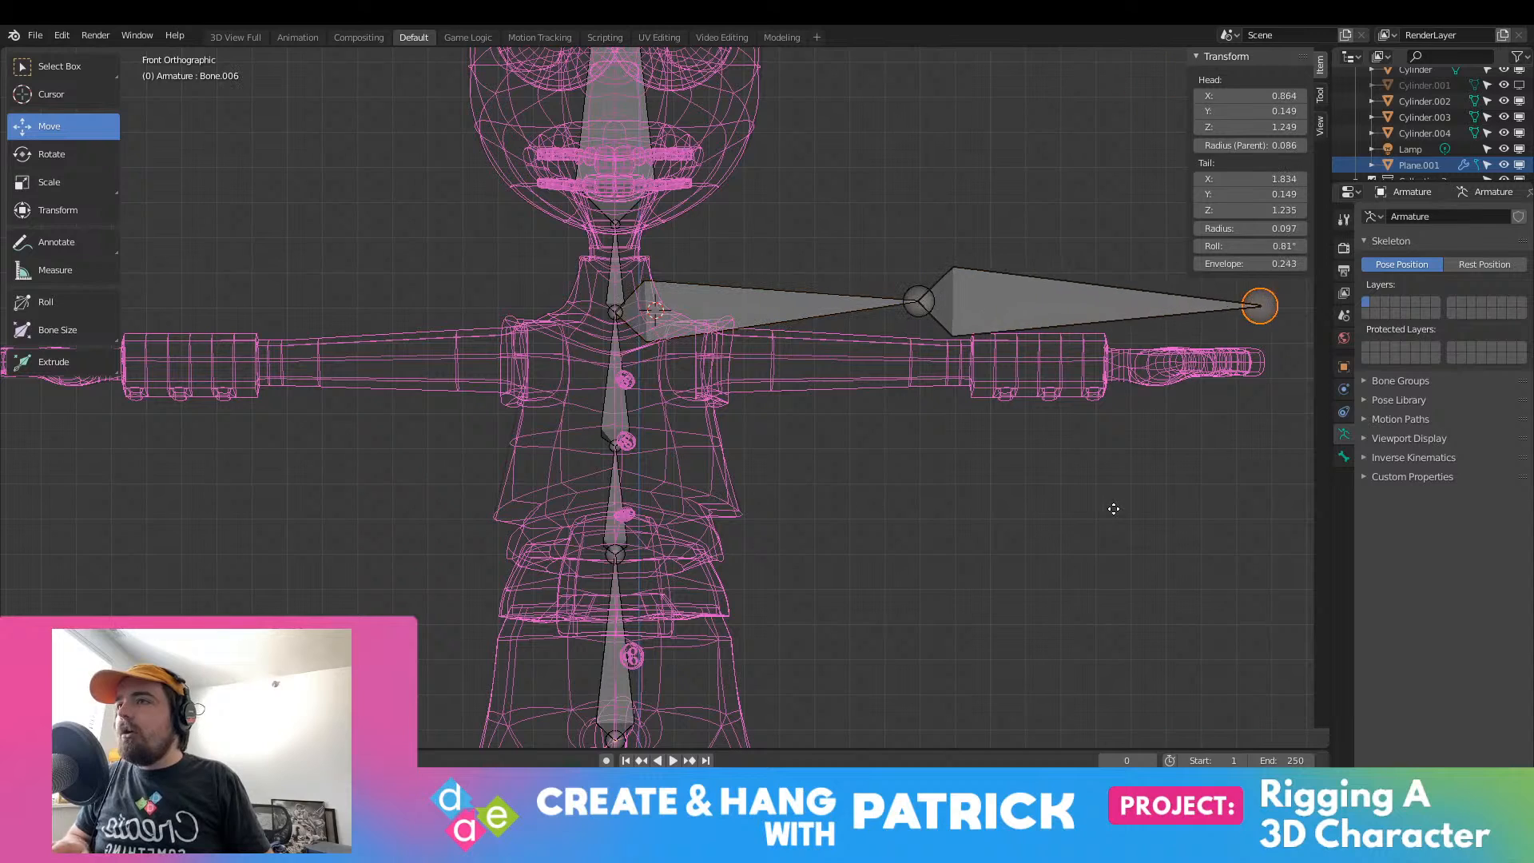
{"action": "key", "text": "ctrl+z"}
{"action": "key", "text": "ctrl+z"}
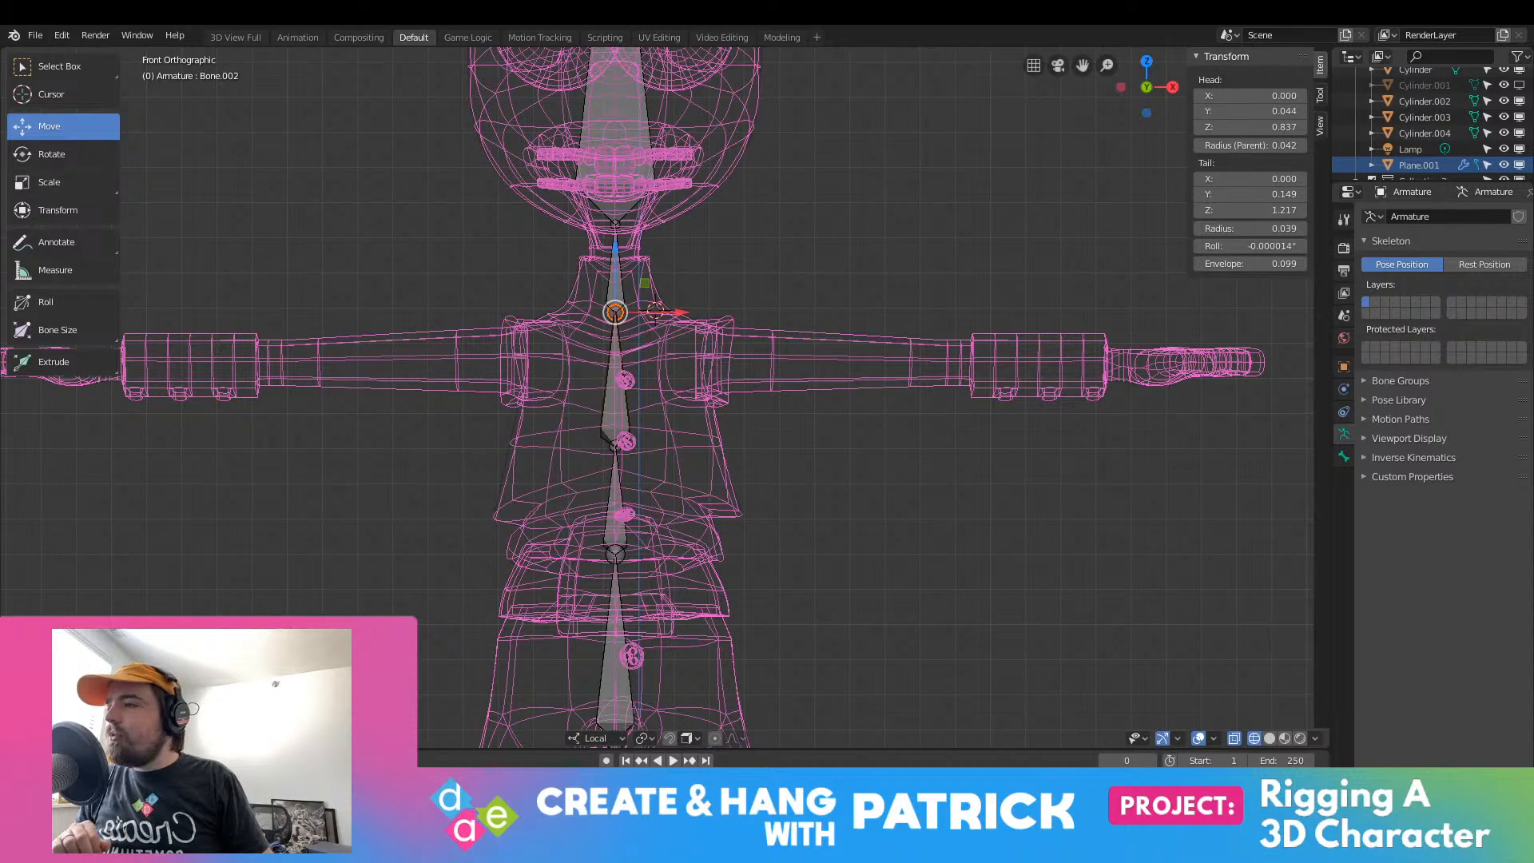
Step: Try Symmetrize on the neck-base joint, test-extrude a bone to about X 0.470, Z 1.169, and undo the extrusion
{"action": "left_click", "coordinate": [251, 738]}
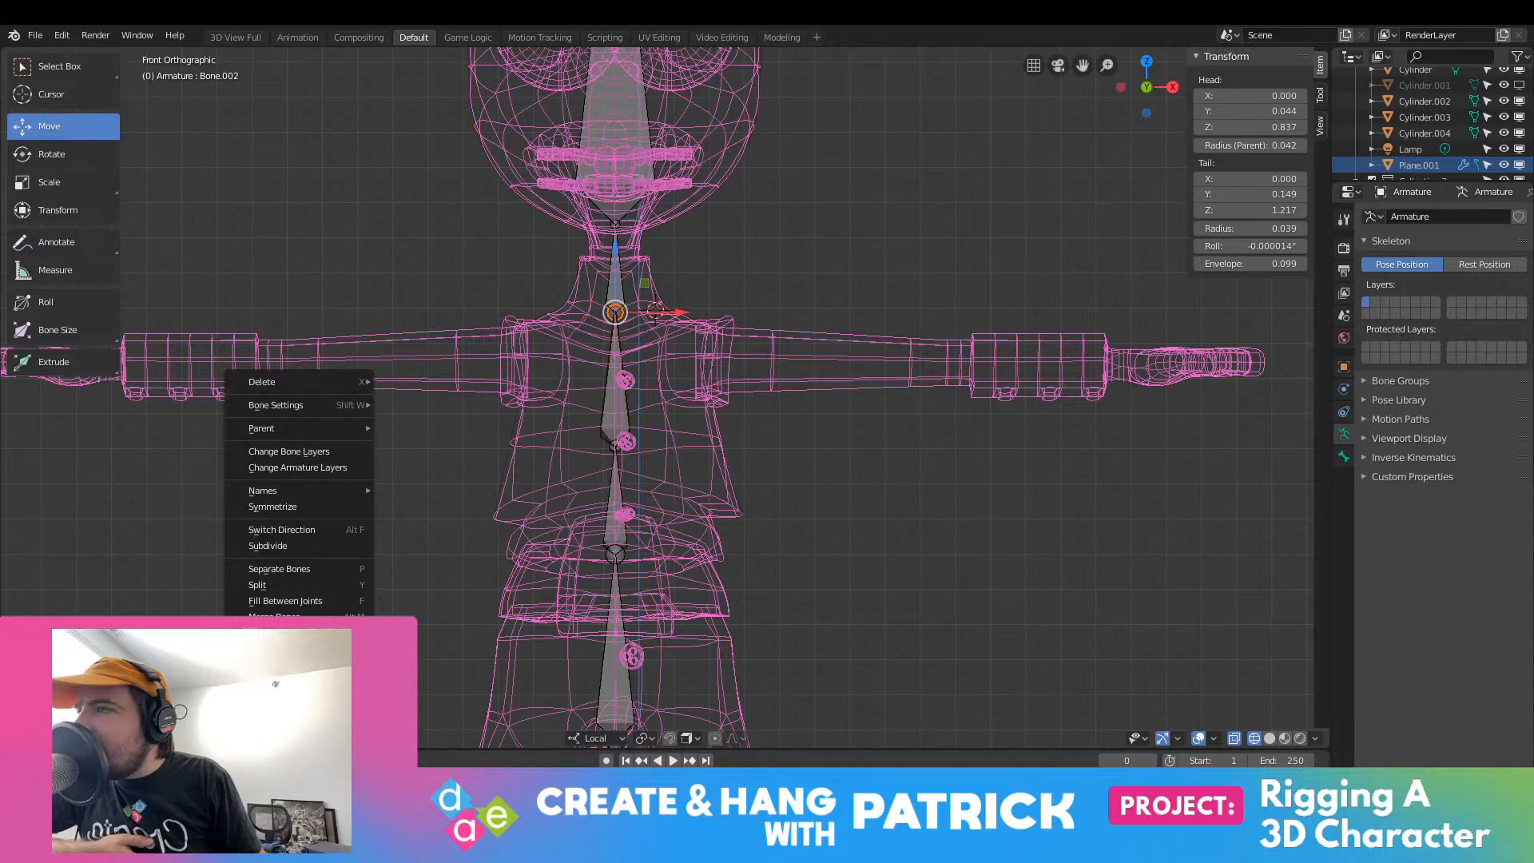
{"action": "left_click", "coordinate": [318, 511]}
{"action": "key", "text": "e"}
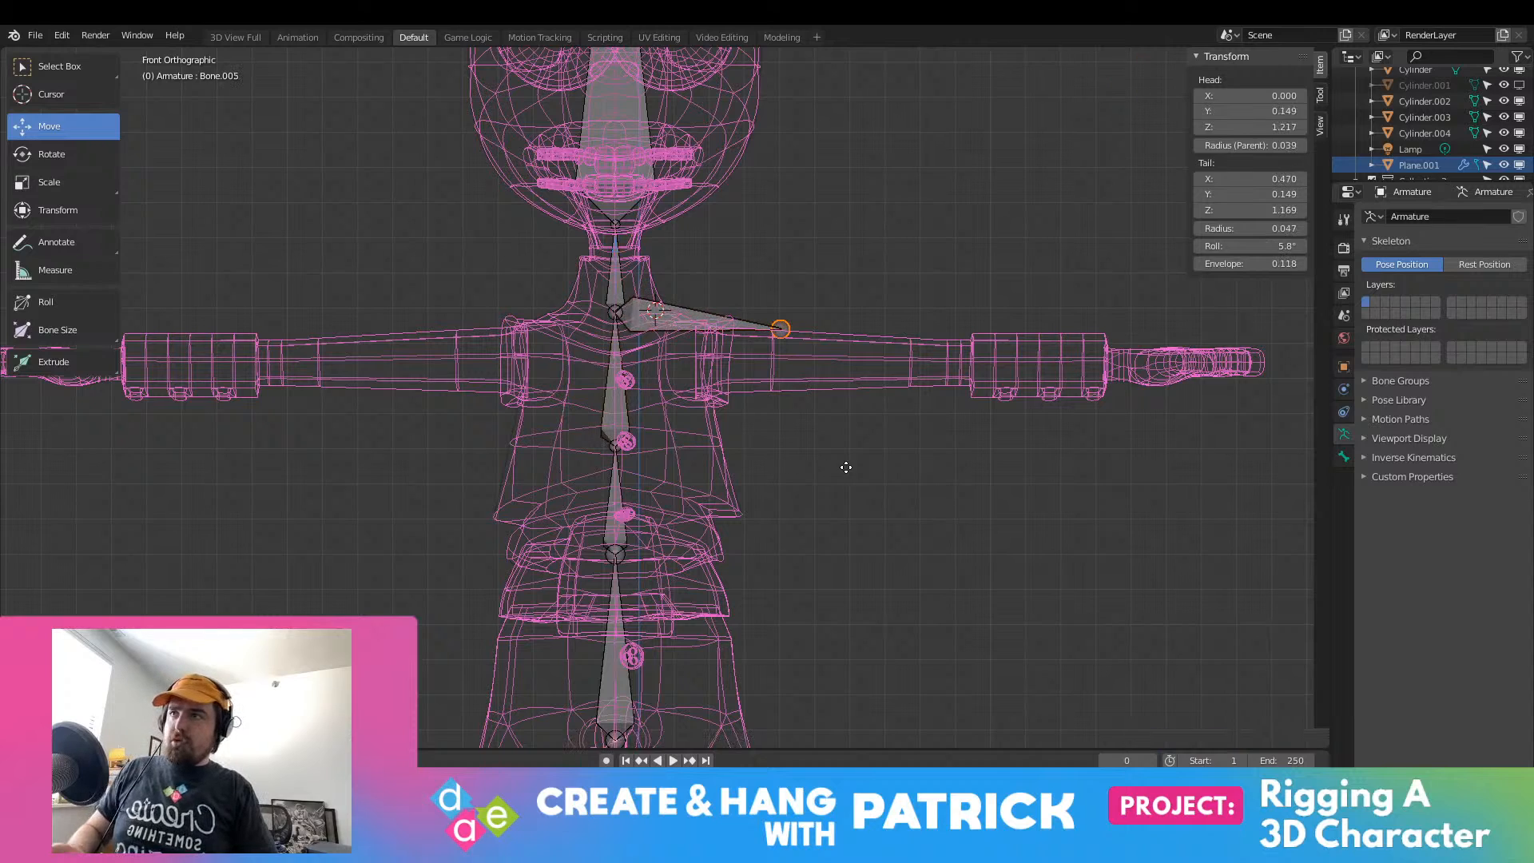
{"action": "left_click", "coordinate": [846, 467]}
{"action": "key", "text": "ctrl+z"}
Step: Lower the joint between the third spine bone and the neck bone along Z to about 1.144
{"action": "left_click", "coordinate": [254, 737]}
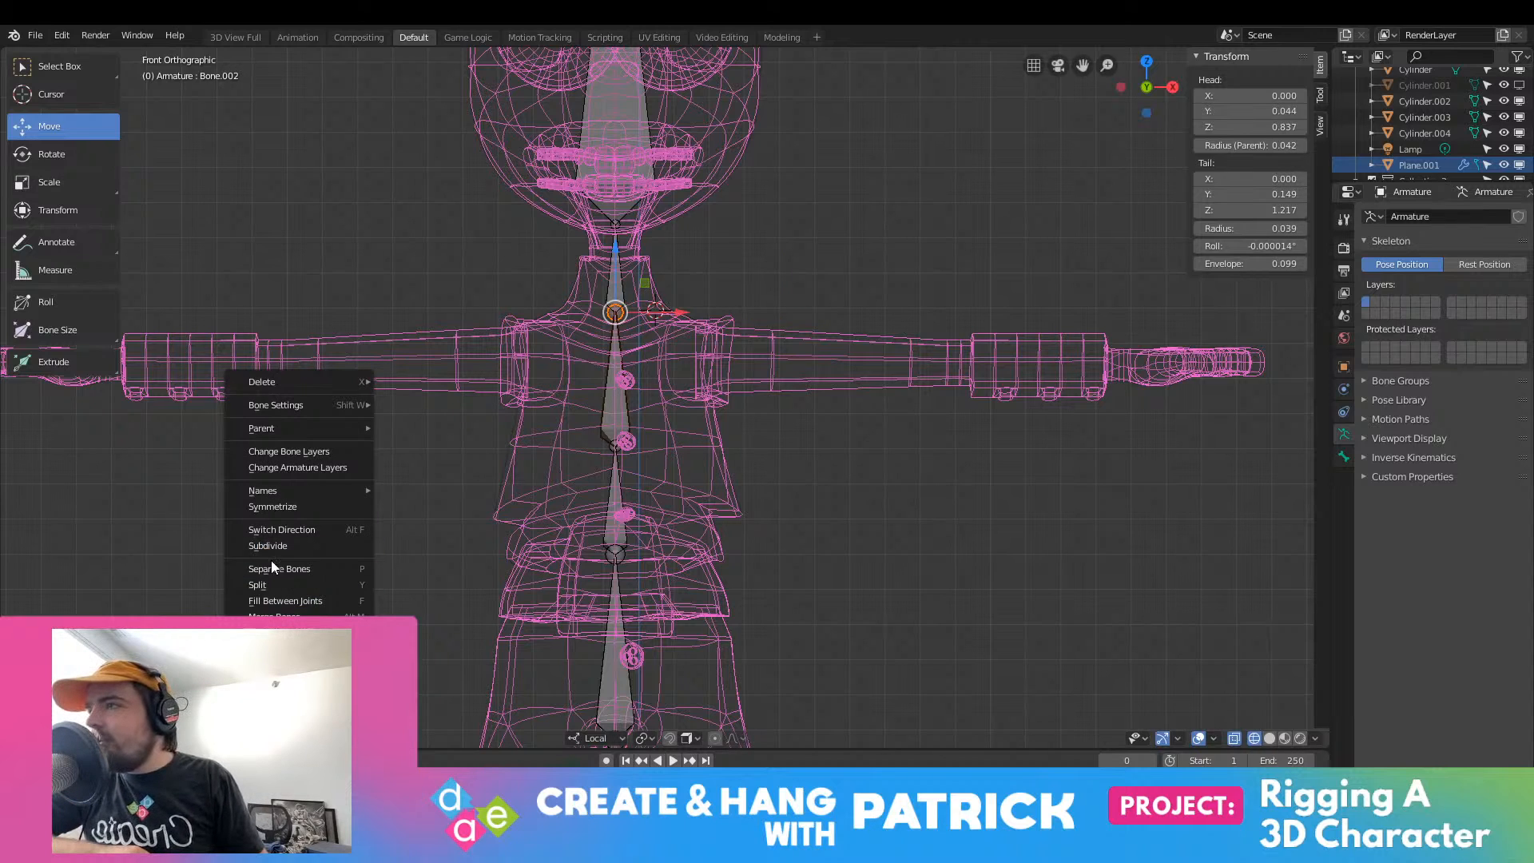
{"action": "mouse_move", "coordinate": [310, 422]}
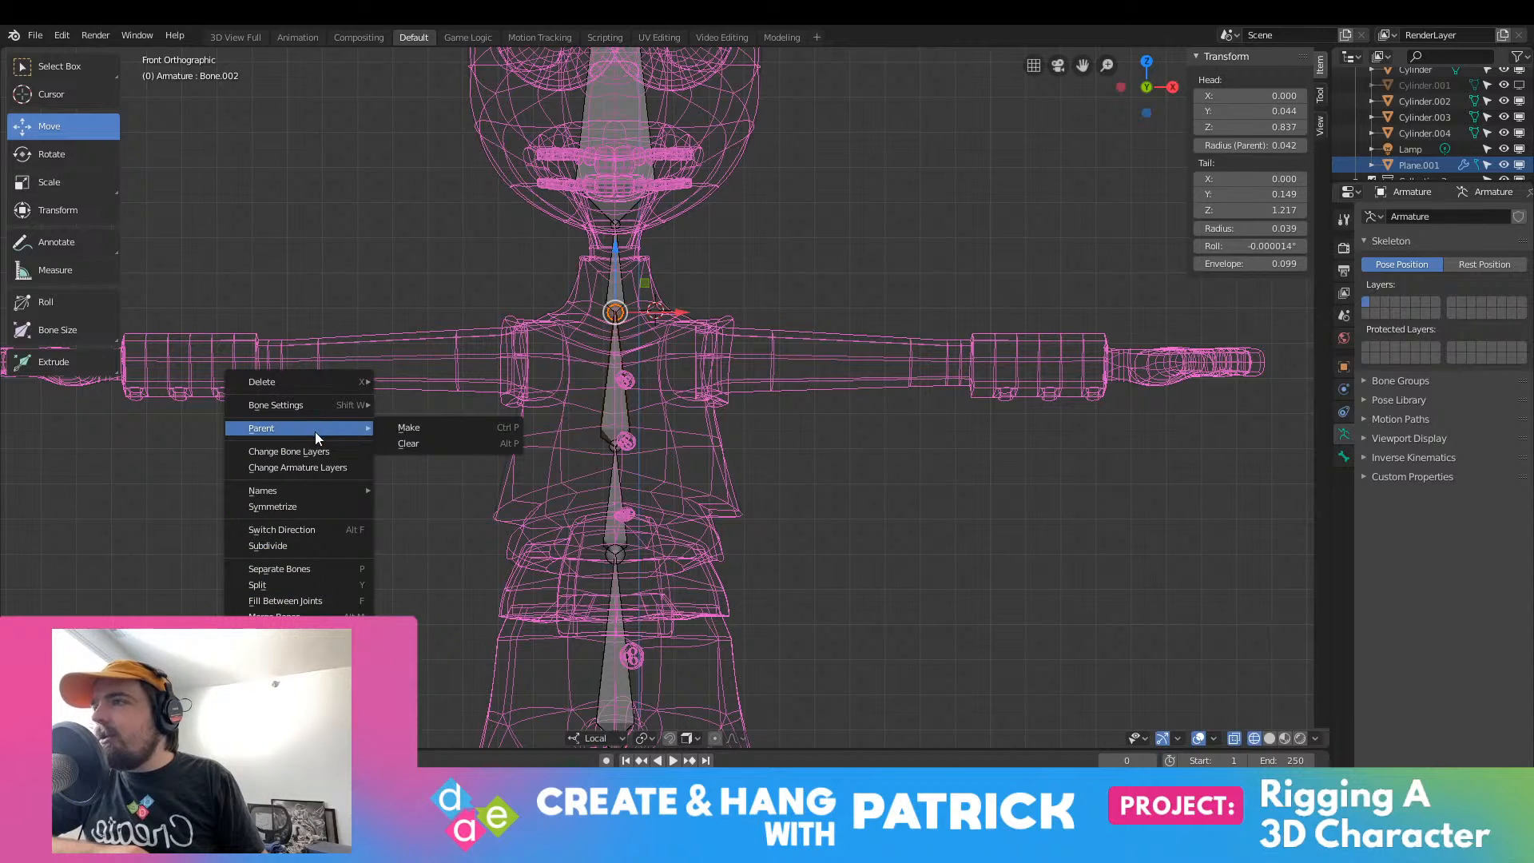
{"action": "left_click_drag", "start_coordinate": [621, 273], "coordinate": [620, 299]}
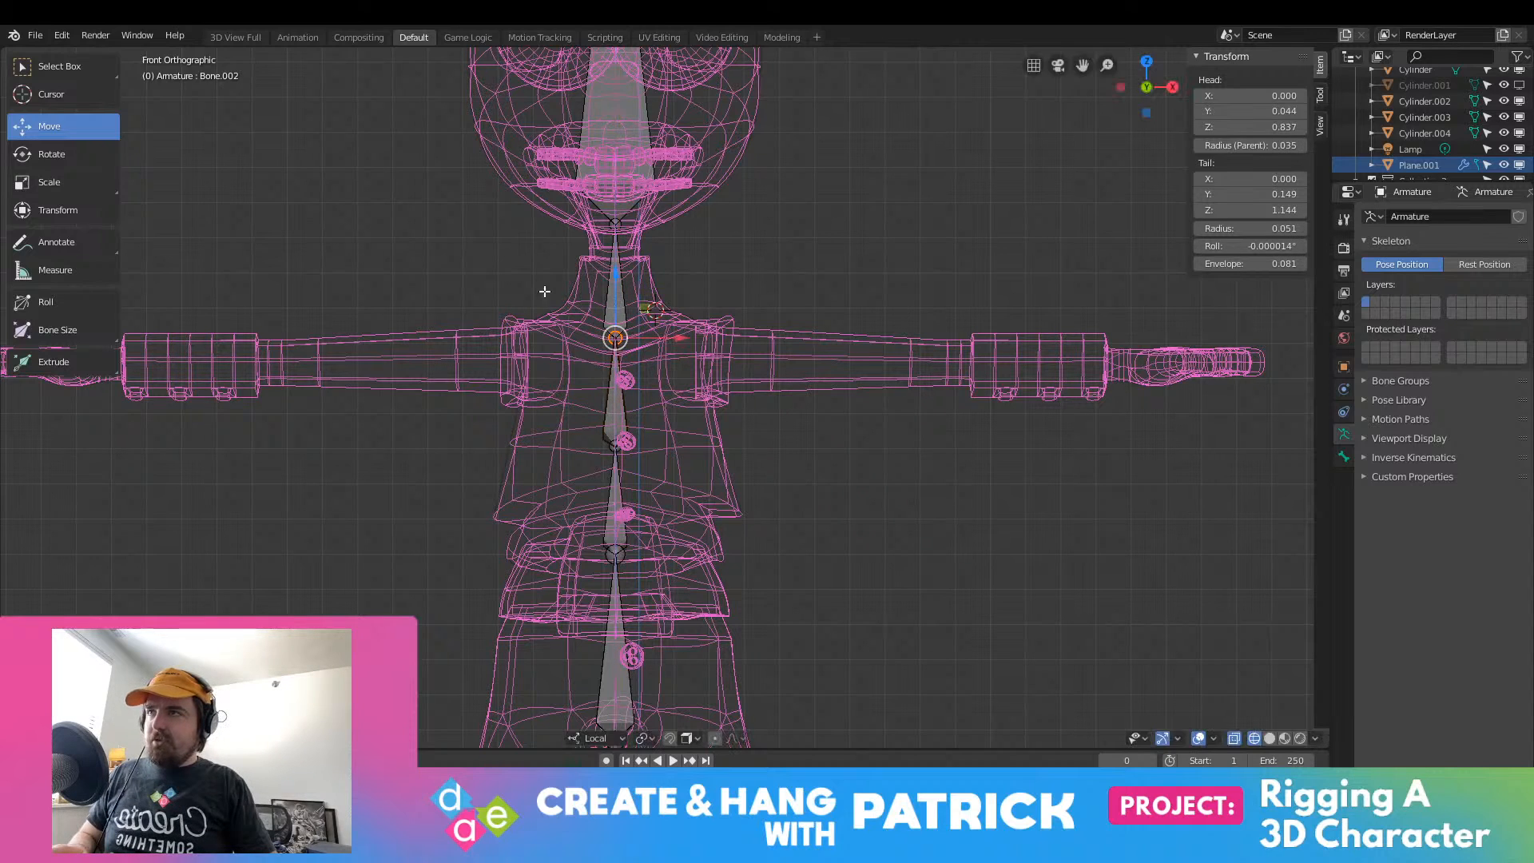
Step: Test-extrude a bone from the lowered neck-base joint toward the arm and undo it
{"action": "right_click", "coordinate": [671, 356]}
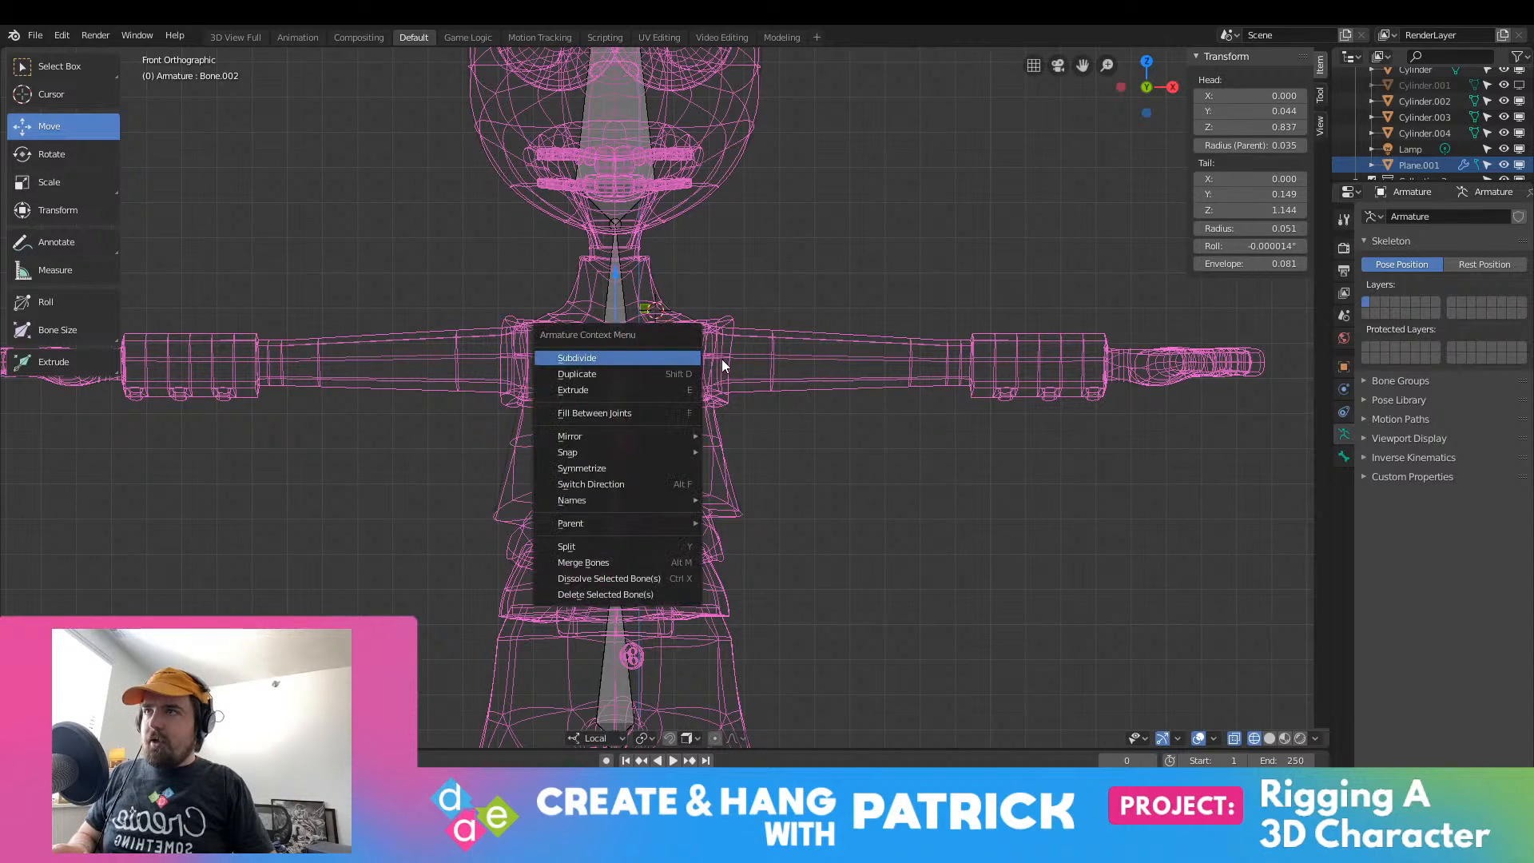
{"action": "key", "text": "e"}
{"action": "left_click", "coordinate": [856, 328]}
{"action": "key", "text": "ctrl+z"}
{"action": "middle_click_drag", "start_coordinate": [828, 343], "coordinate": [722, 405]}
{"action": "scroll", "coordinate": [723, 404], "scroll_direction": "up", "scroll_amount": 5}
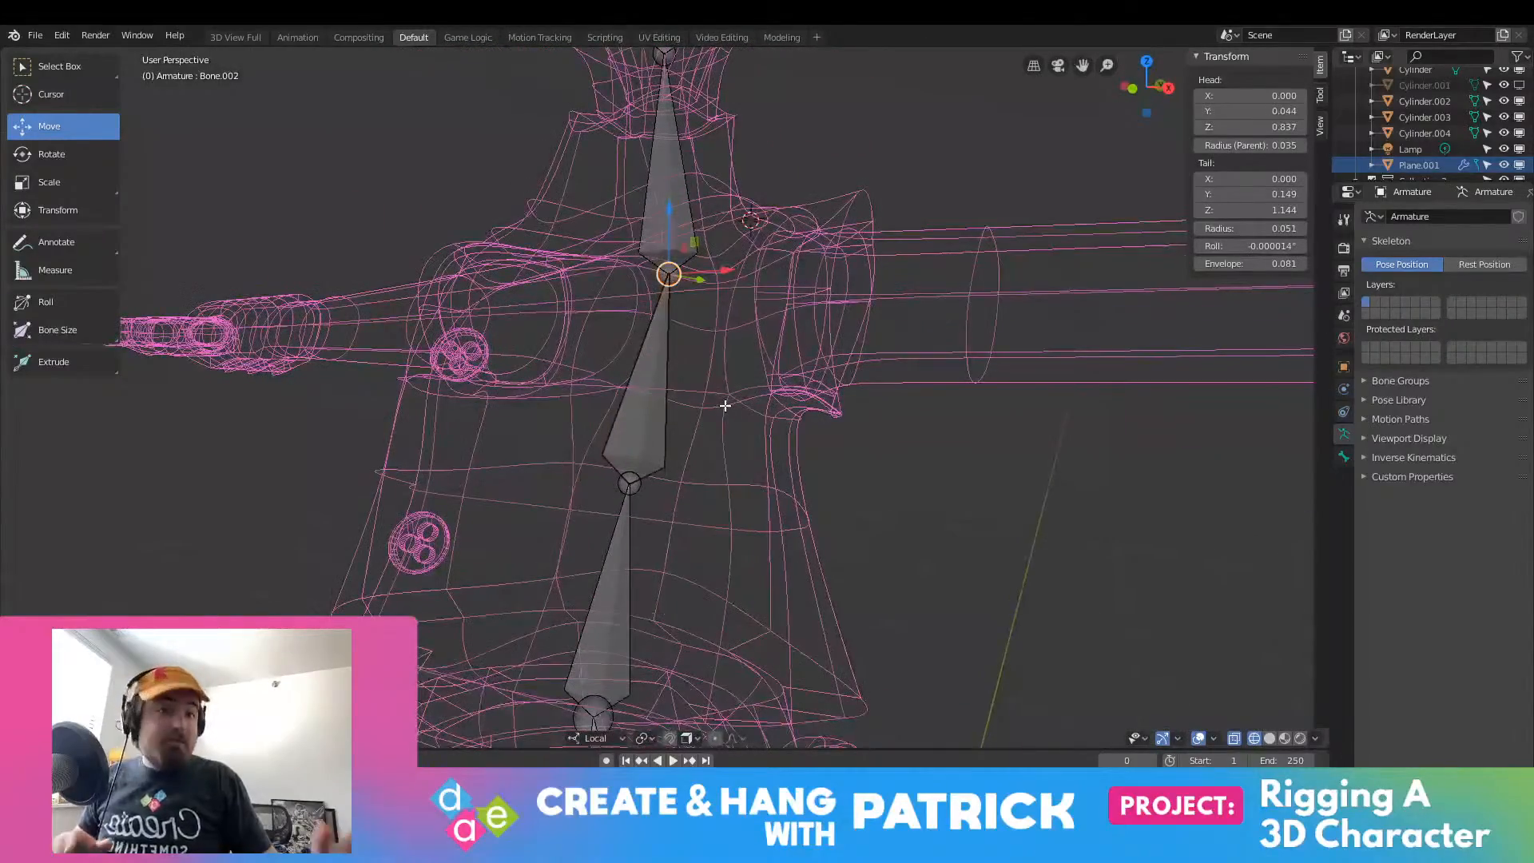
Step: Examine the neck-base joint's placement relative to the shoulders and arms from several angles
{"action": "middle_click_drag", "start_coordinate": [693, 332], "coordinate": [880, 397]}
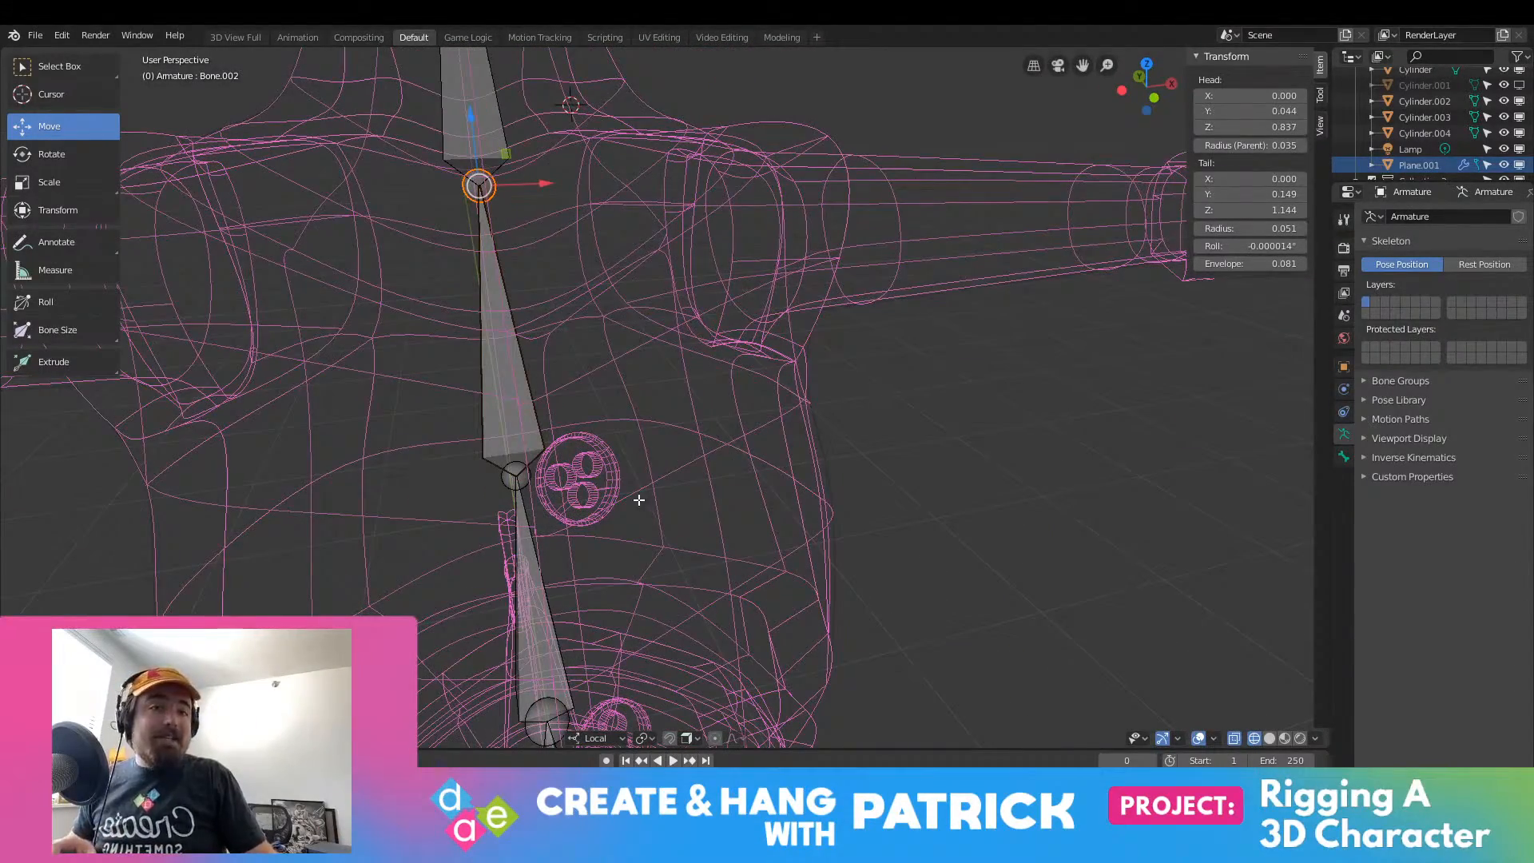
{"action": "middle_click_drag", "start_coordinate": [687, 302], "coordinate": [606, 460]}
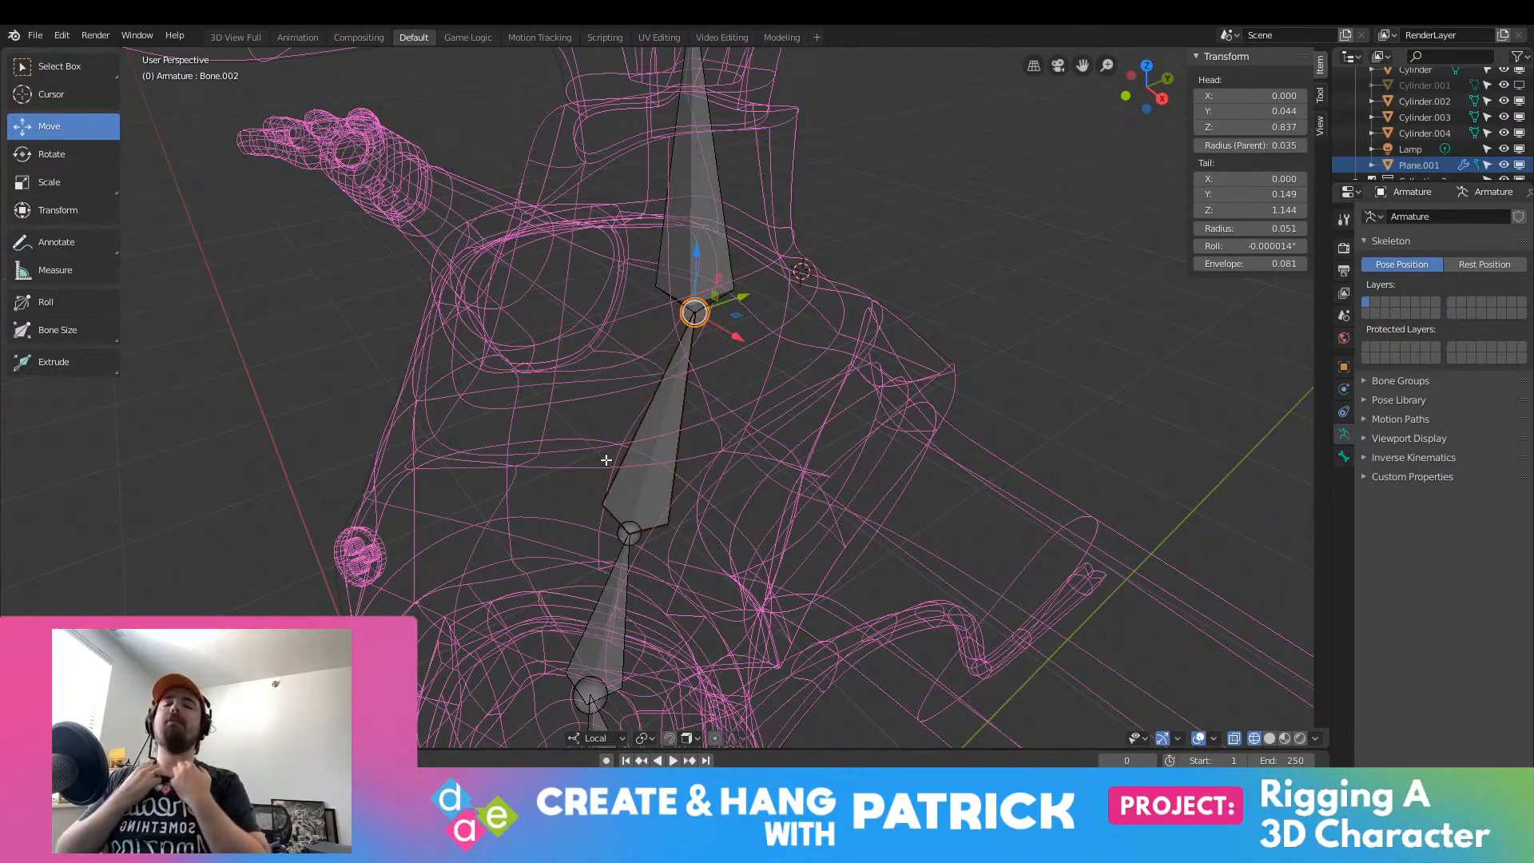
{"action": "key", "text": "KP_1"}
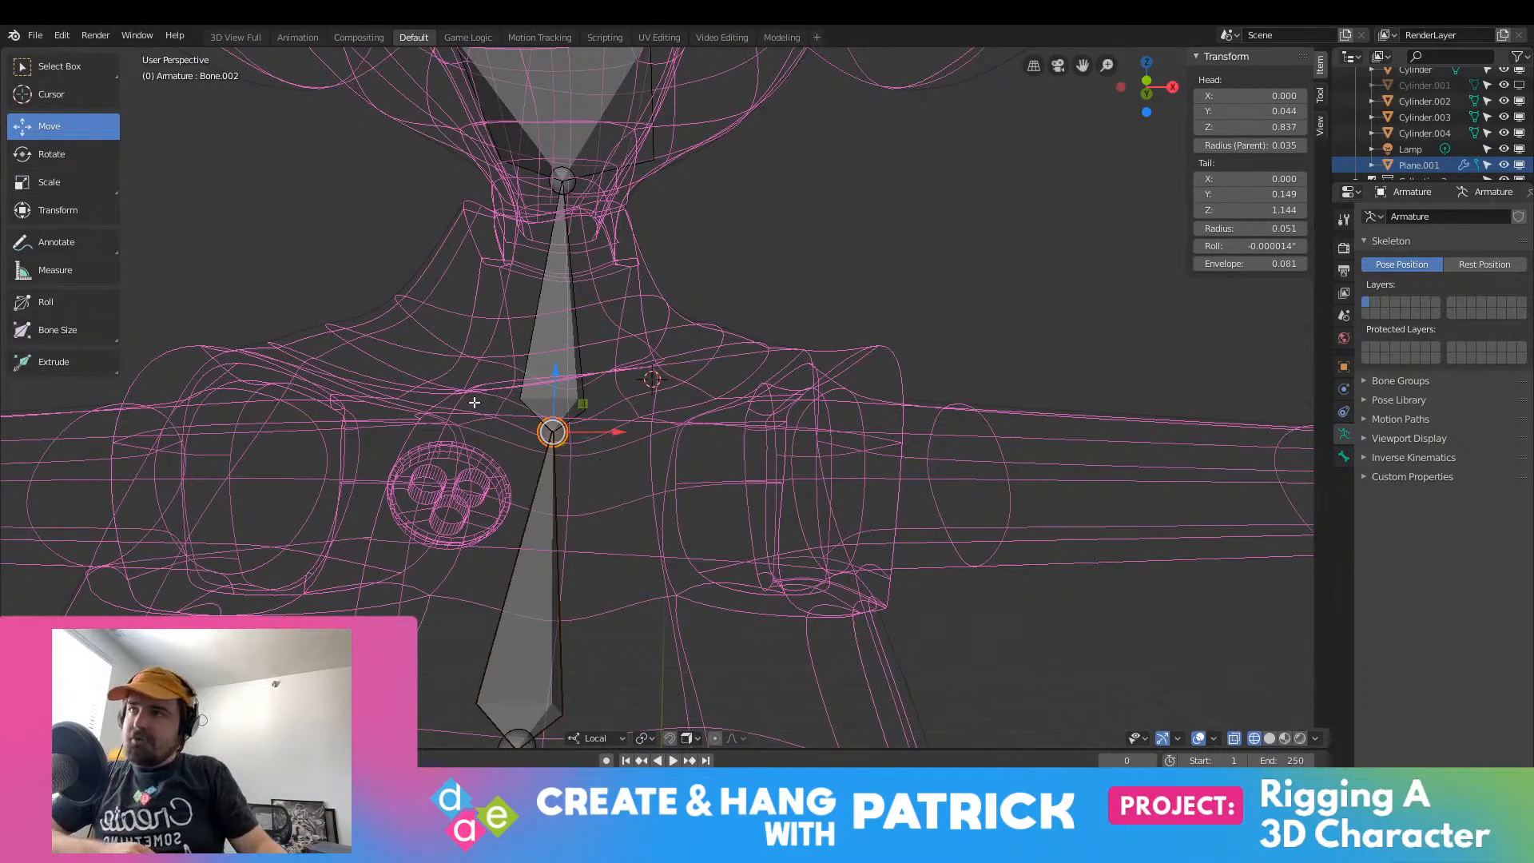
{"action": "scroll", "coordinate": [475, 402], "scroll_direction": "down", "scroll_amount": 4}
{"action": "middle_click_drag", "start_coordinate": [487, 401], "coordinate": [545, 452]}
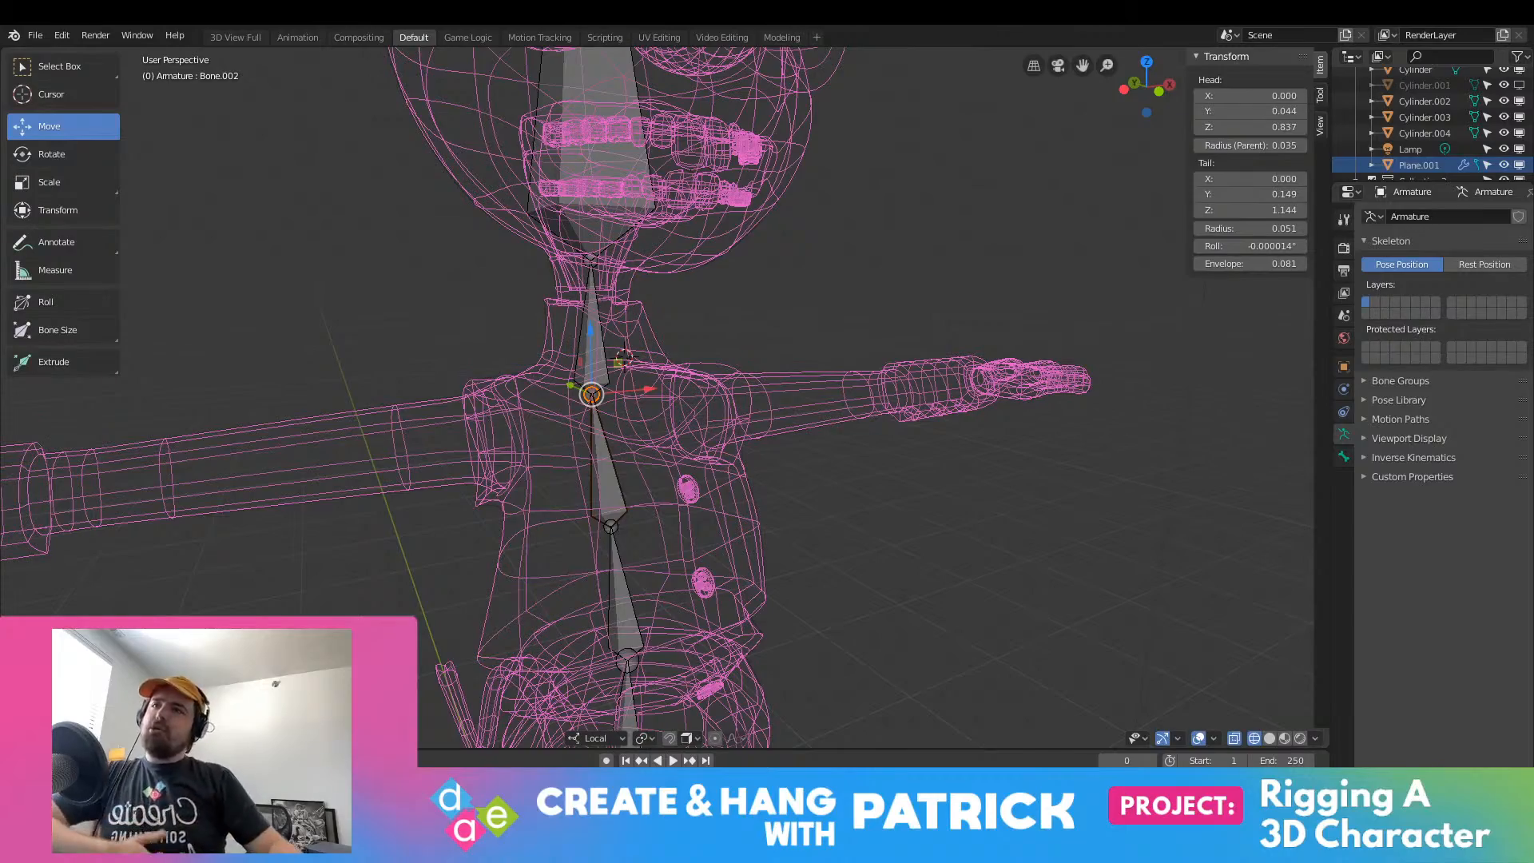
{"action": "middle_click_drag", "start_coordinate": [631, 635], "coordinate": [670, 434]}
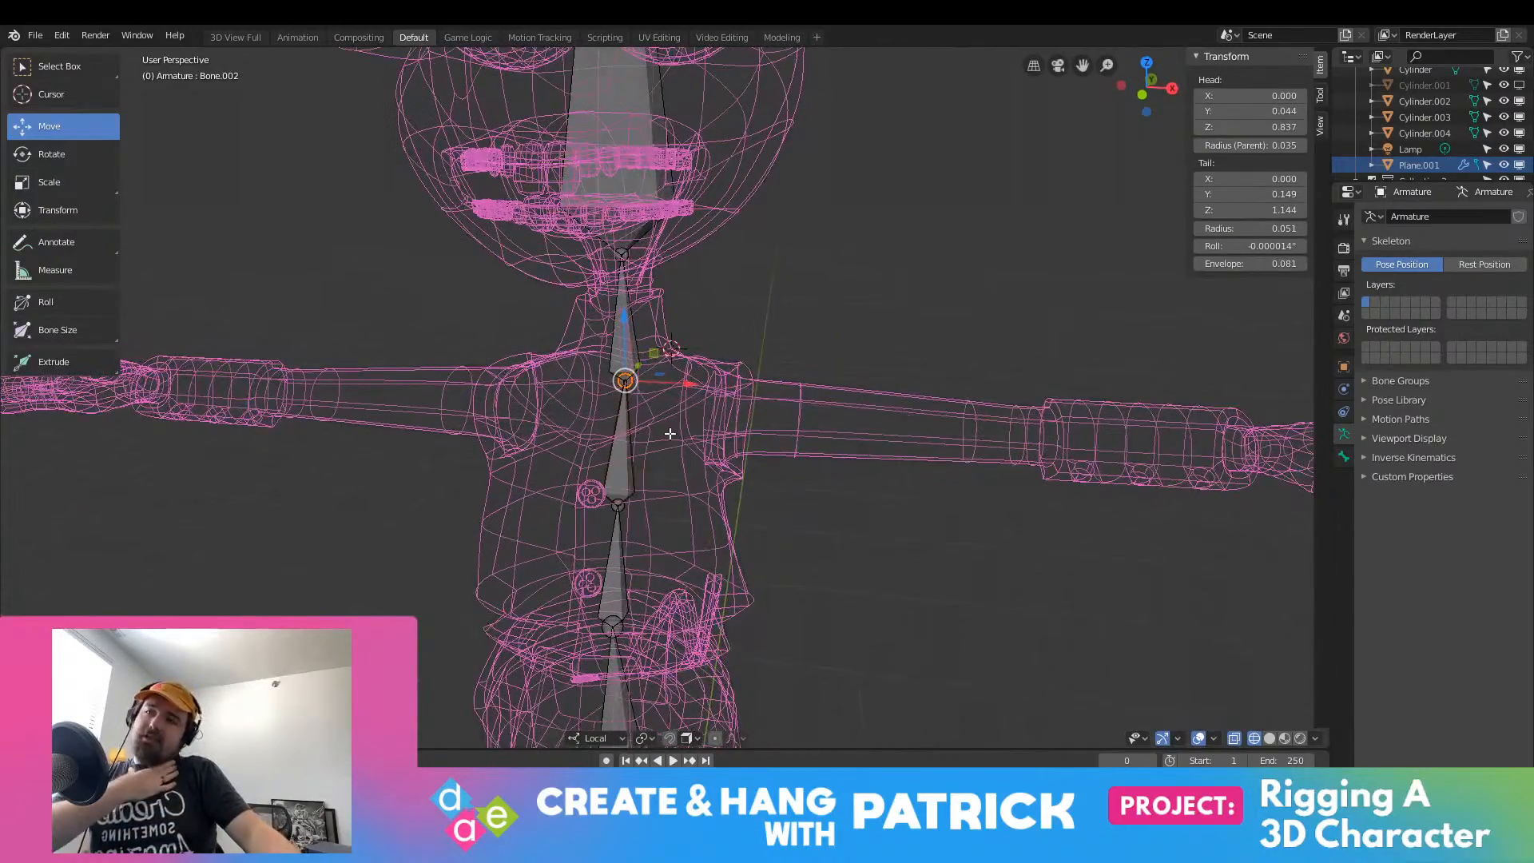
{"action": "middle_click_drag", "start_coordinate": [660, 562], "coordinate": [770, 464]}
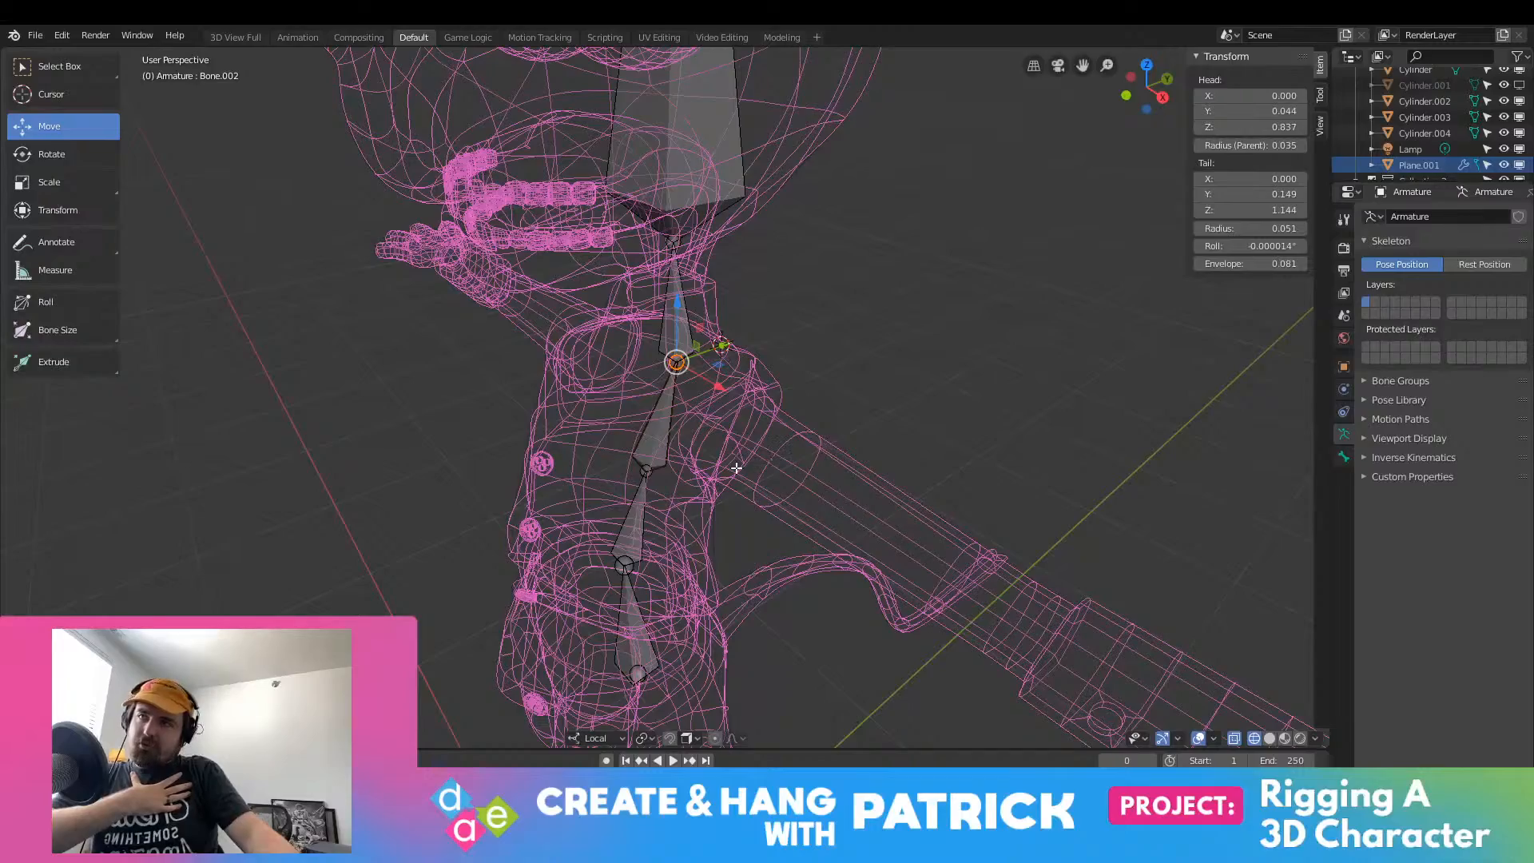
{"action": "middle_click_drag", "start_coordinate": [863, 500], "coordinate": [542, 440]}
{"action": "key", "text": "KP_3"}
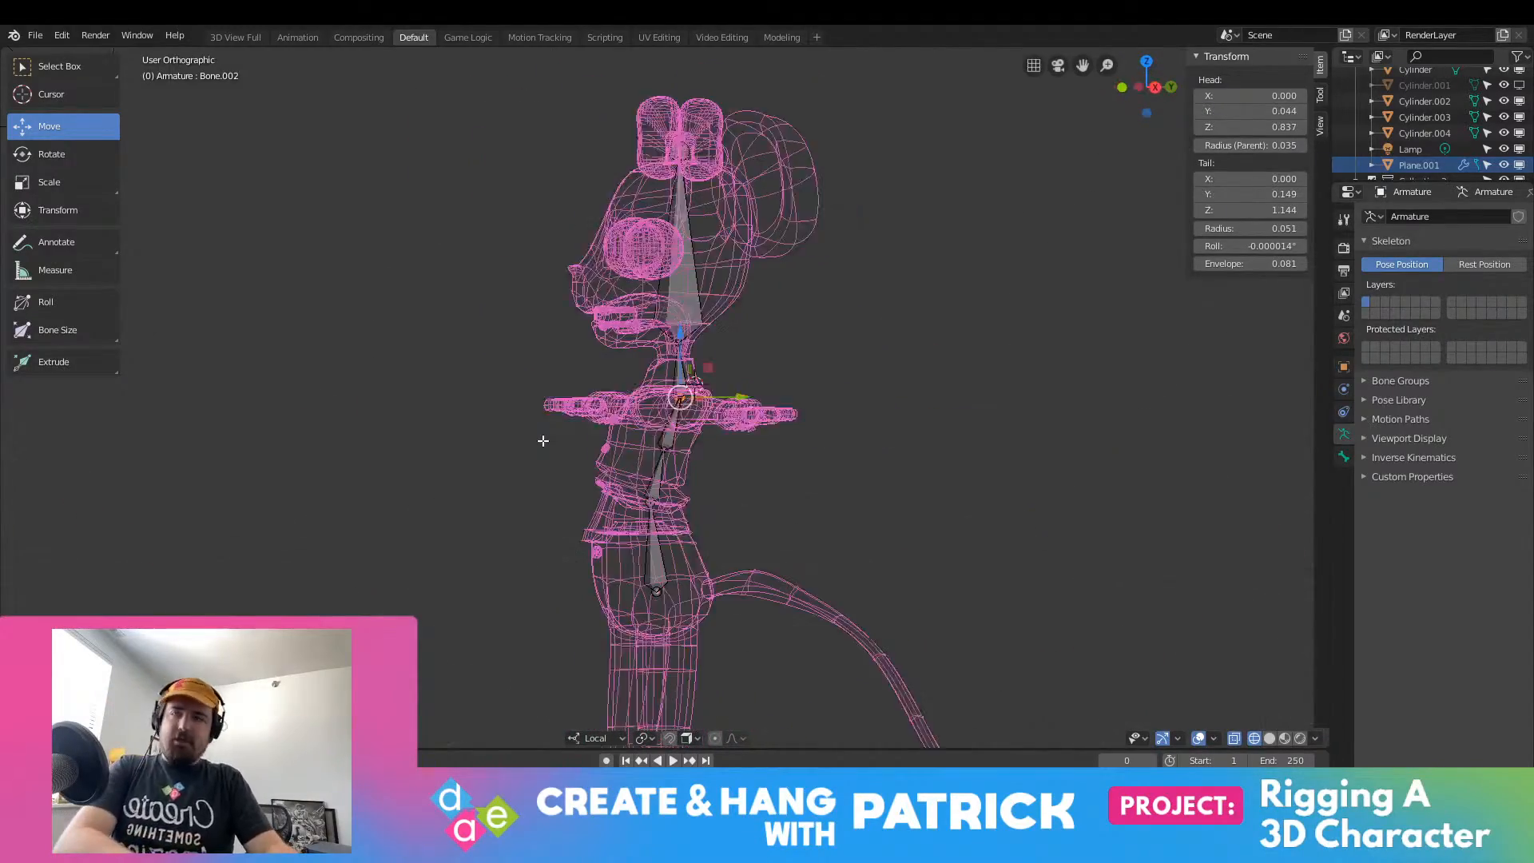
Step: Lower the neck-base joint slightly along Z to about 1.142
{"action": "key", "text": "KP_1"}
{"action": "scroll", "coordinate": [656, 425], "scroll_direction": "up", "scroll_amount": 6}
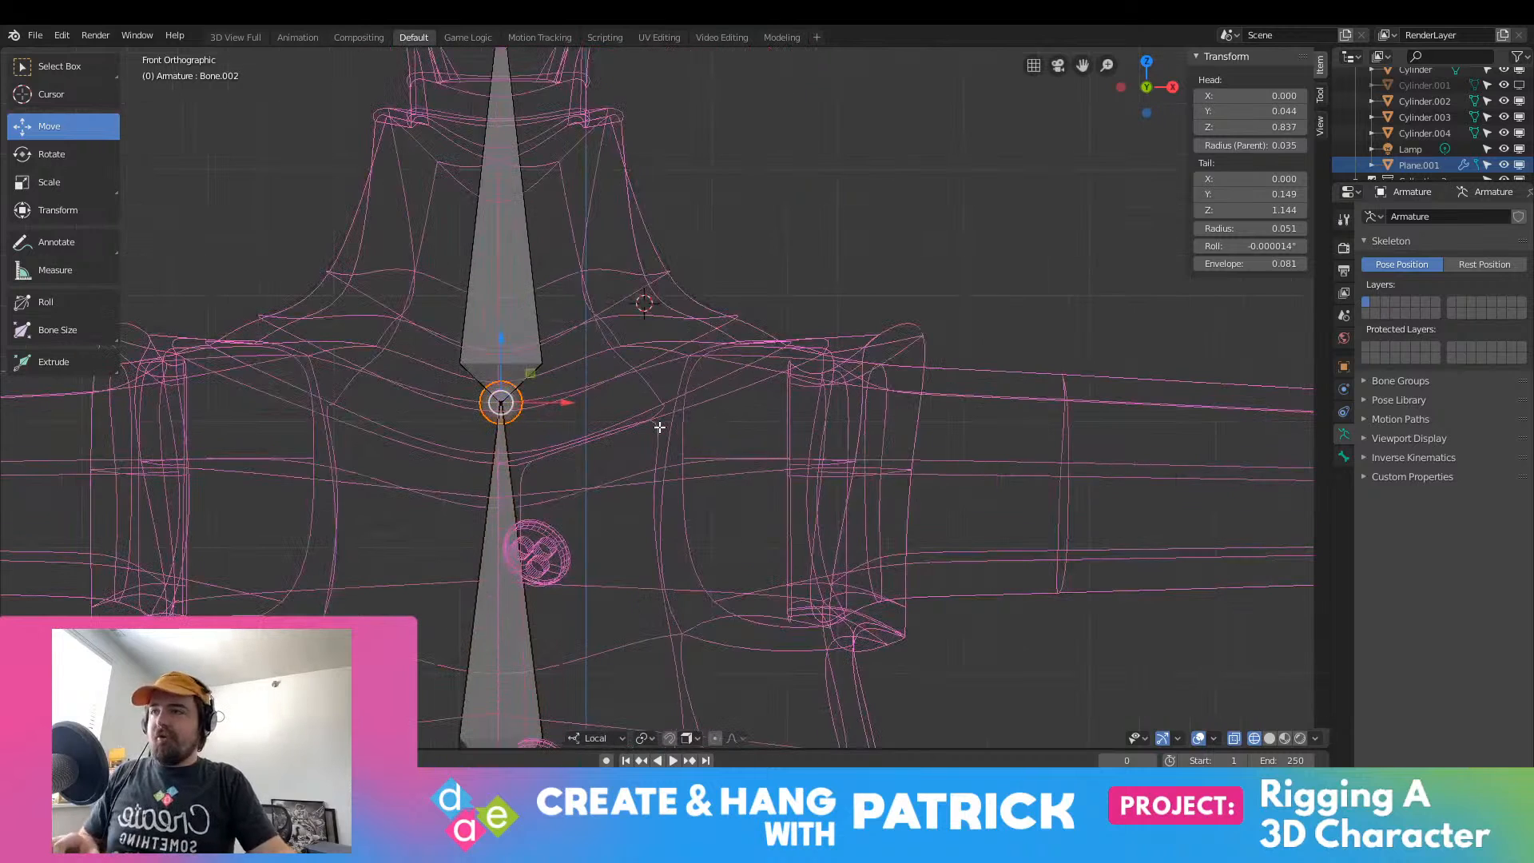
{"action": "key", "text": "g"}
{"action": "key", "text": "z"}
{"action": "left_click", "coordinate": [531, 369]}
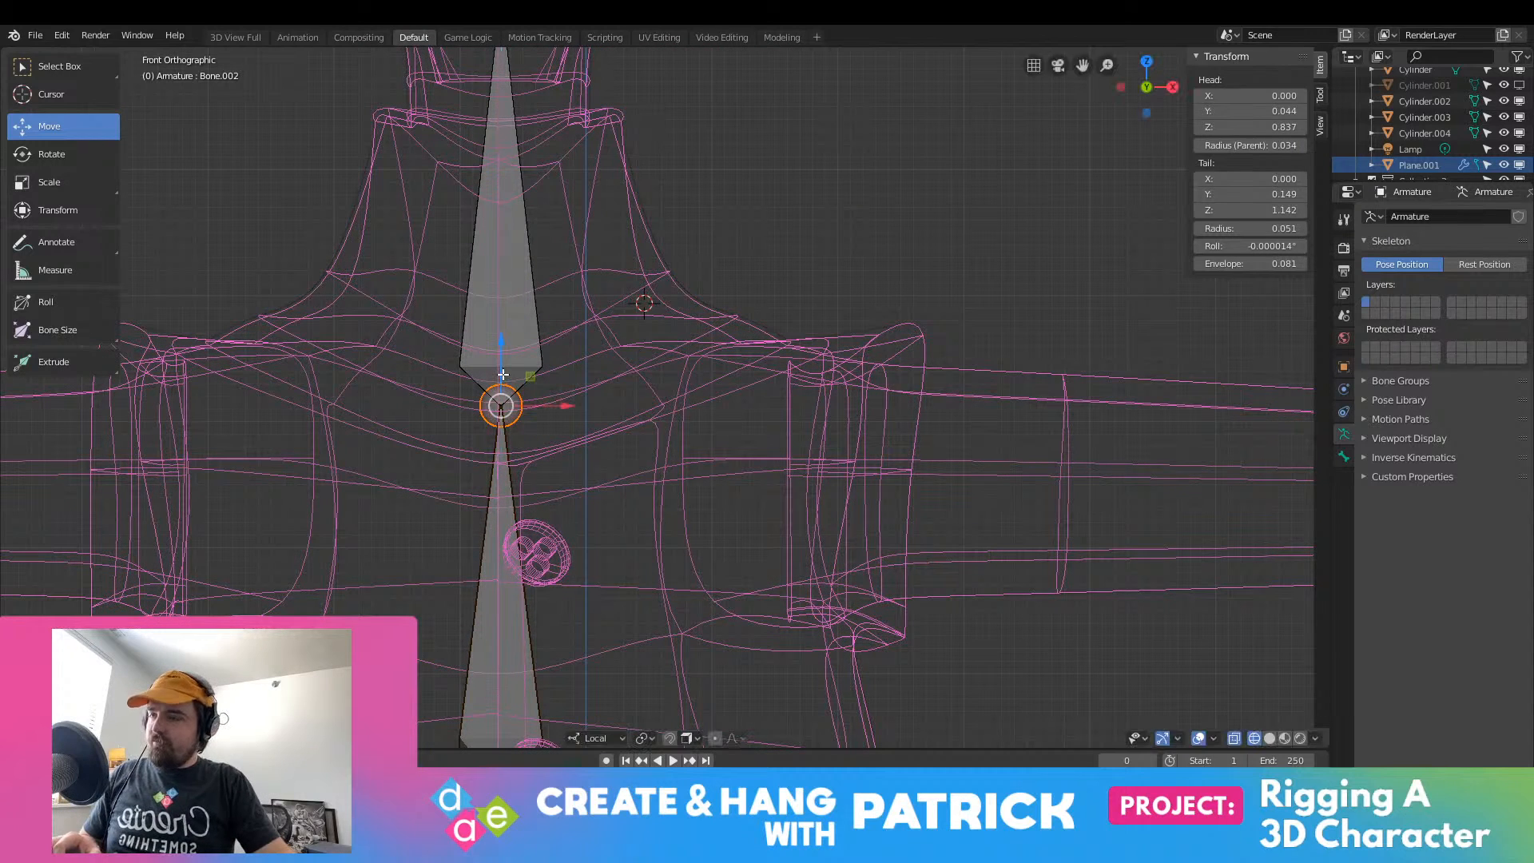
Step: Extrude a shoulder bone from the neck-base joint and place its tip at about X 0.280, Z 1.099
{"action": "key", "text": "e"}
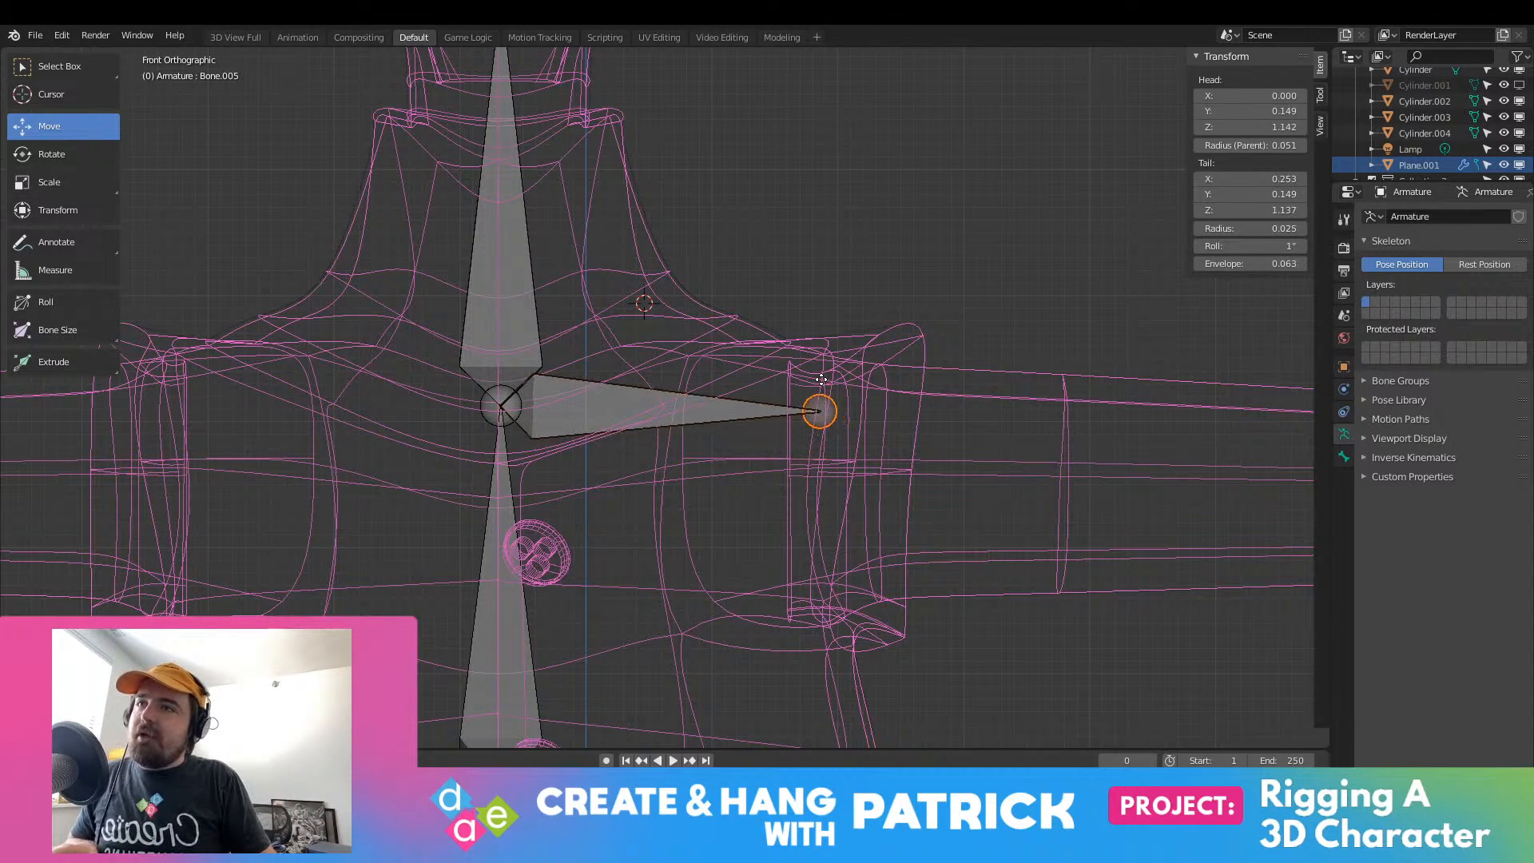
{"action": "scroll", "coordinate": [847, 400], "scroll_direction": "down", "scroll_amount": 3}
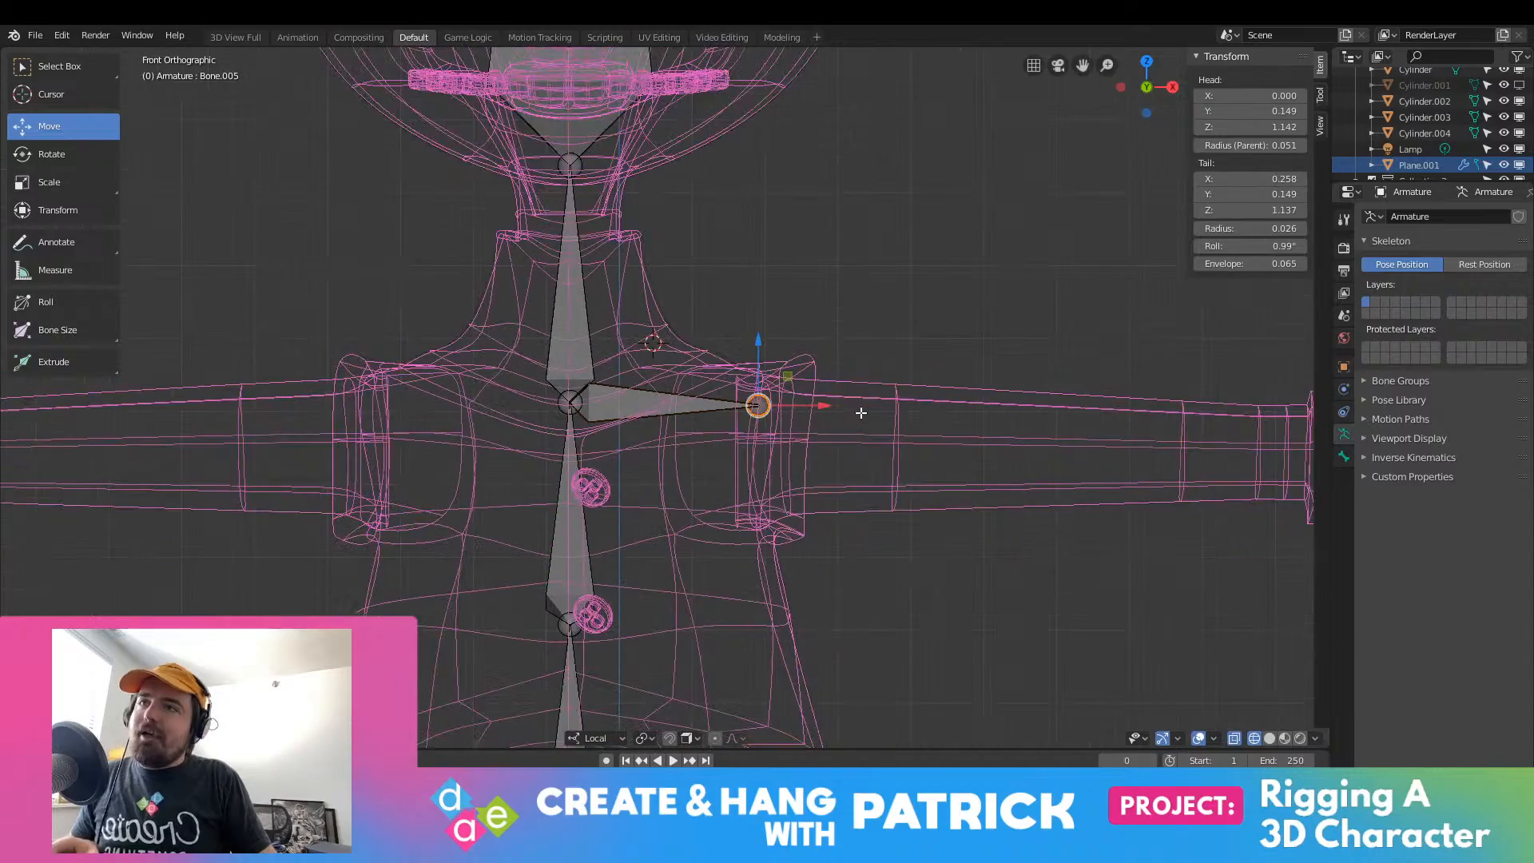
{"action": "key", "text": "x"}
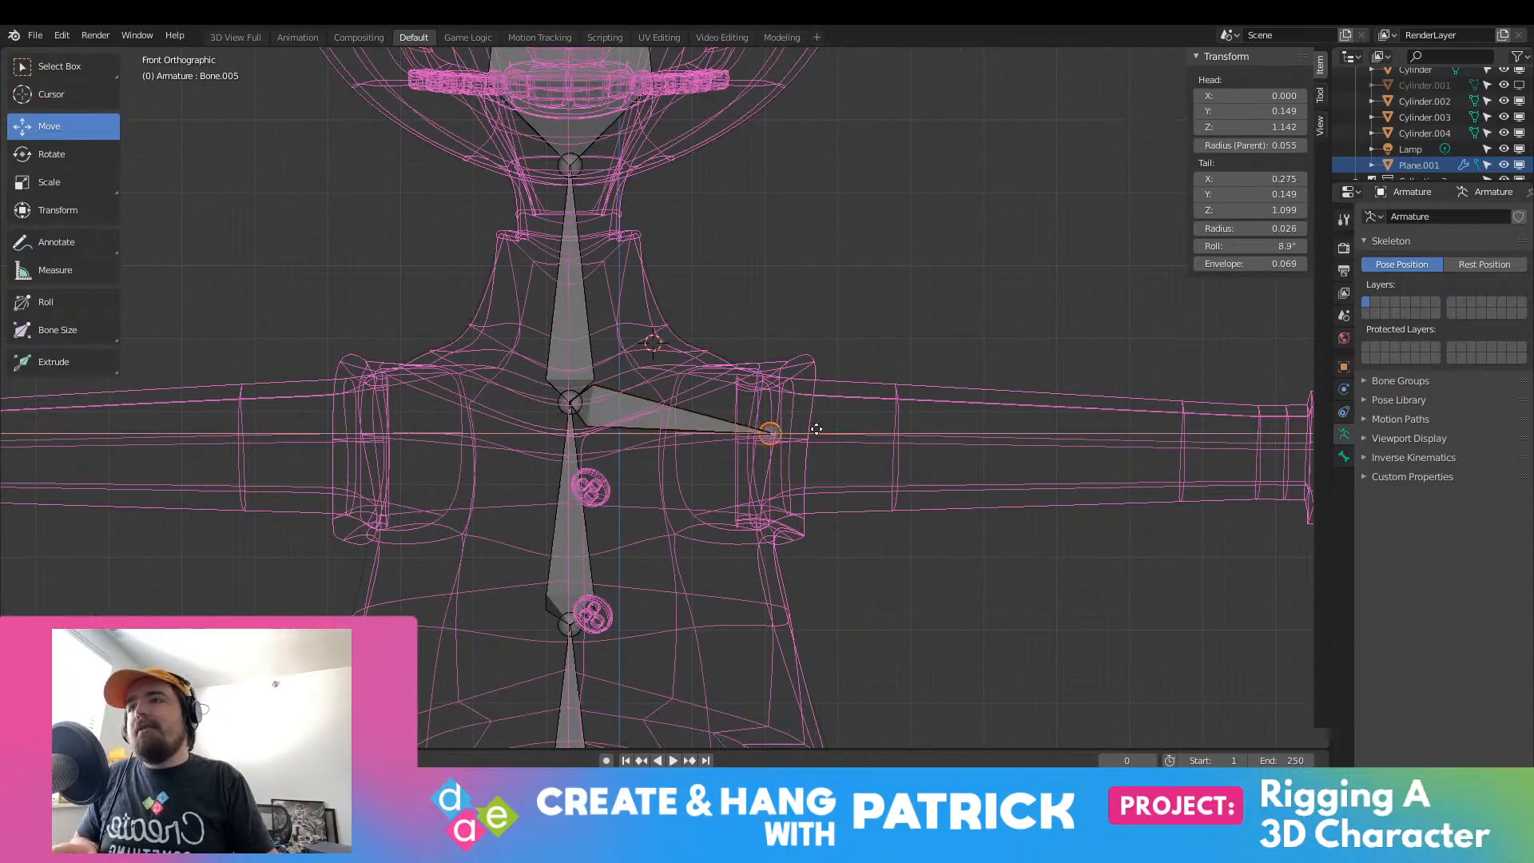
{"action": "left_click", "coordinate": [746, 382]}
{"action": "middle_click_drag", "start_coordinate": [745, 381], "coordinate": [938, 525]}
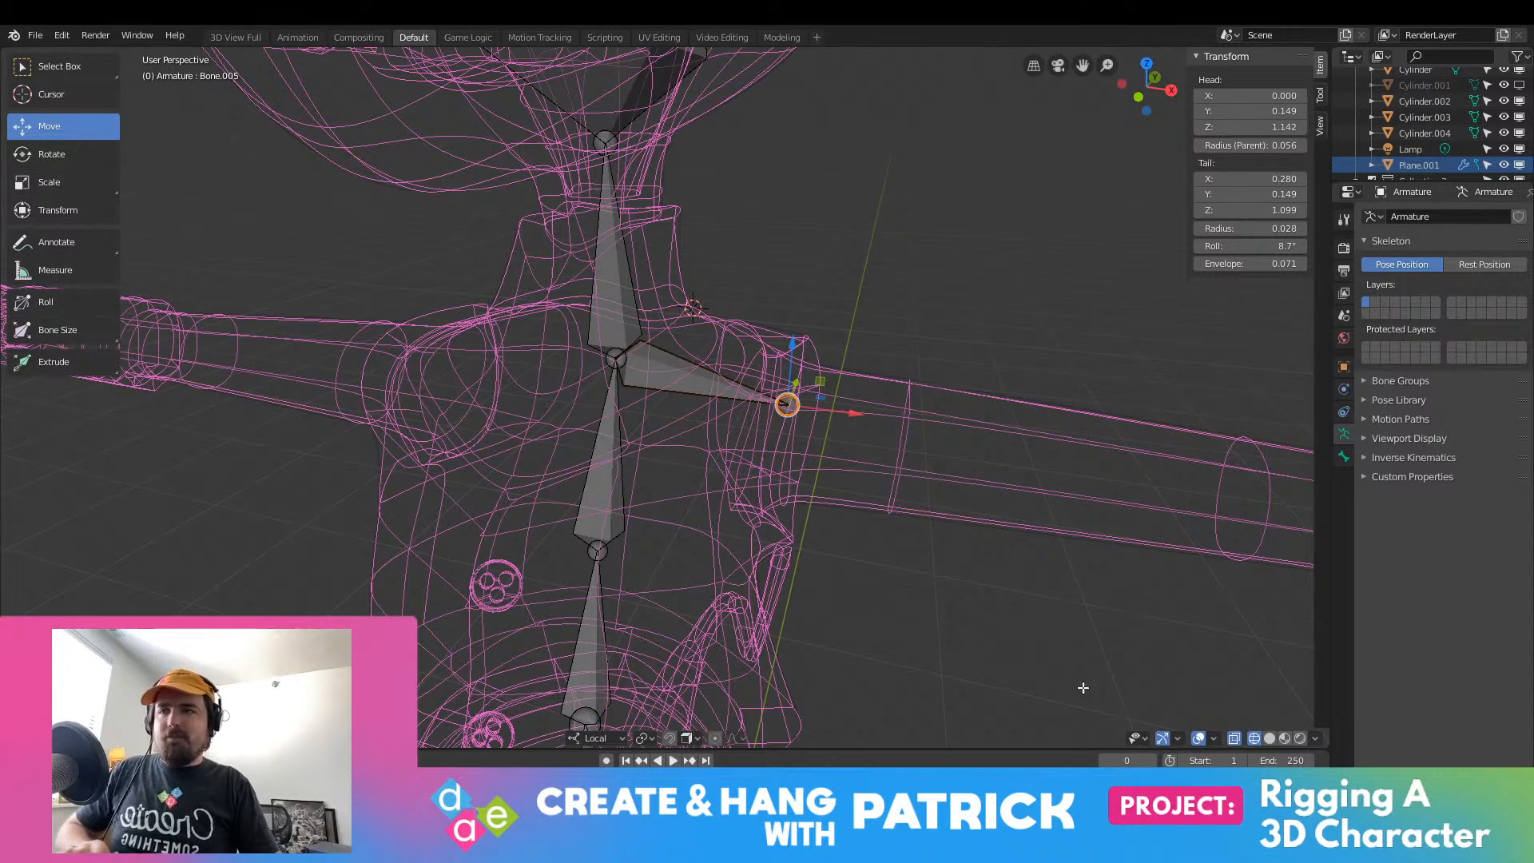
{"action": "key", "text": "KP_1"}
{"action": "key", "text": "KP_0"}
{"action": "key", "text": "KP_1"}
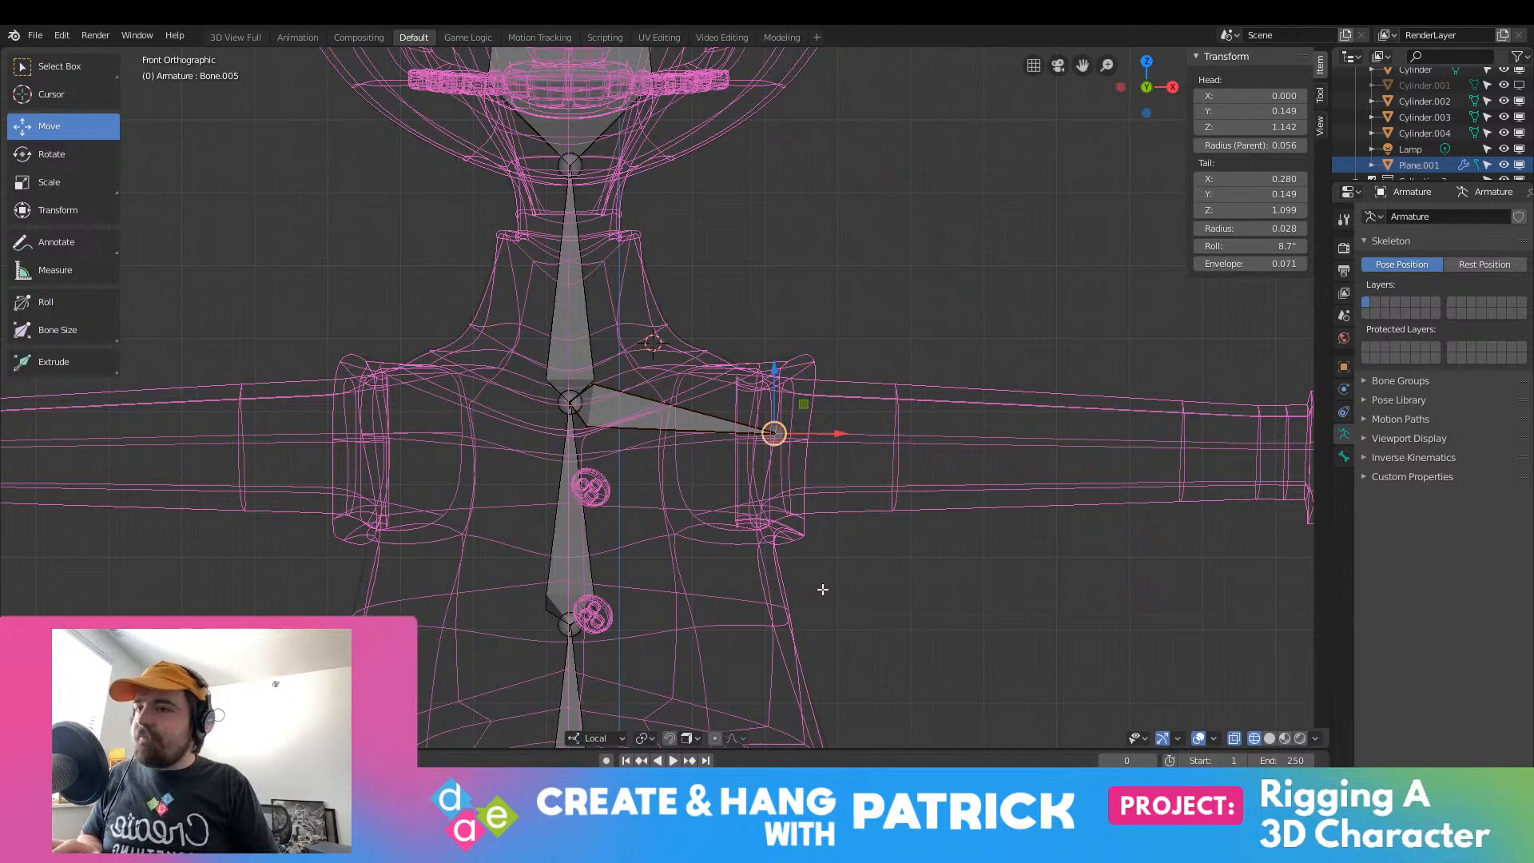
{"action": "left_click", "coordinate": [32, 36]}
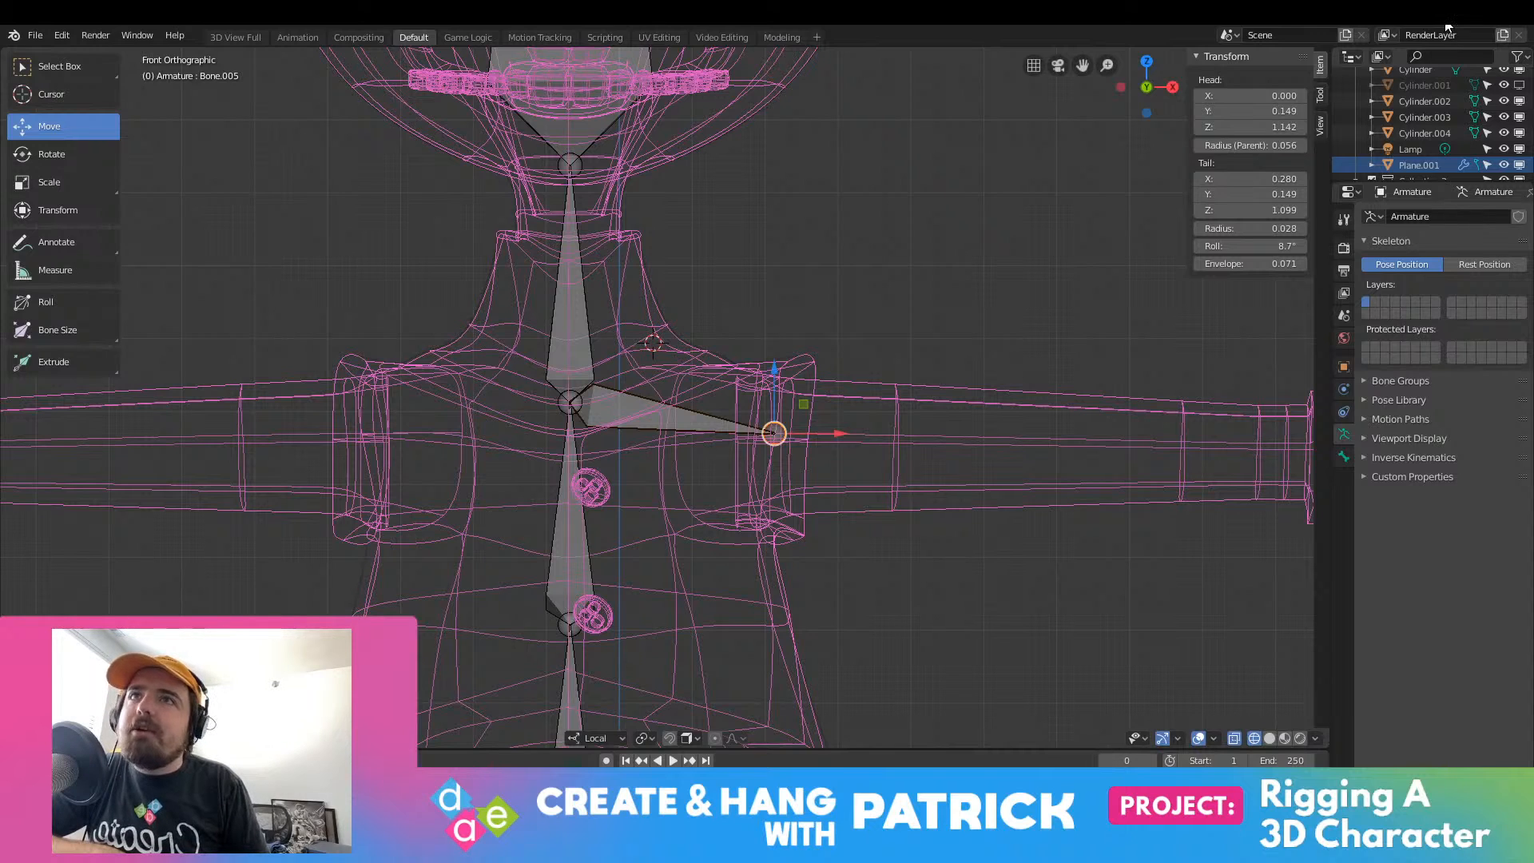
Step: Extrude an upper-arm bone from the shoulder joint along the sleeve to about X 0.904, Z 1.091
{"action": "key", "text": "e"}
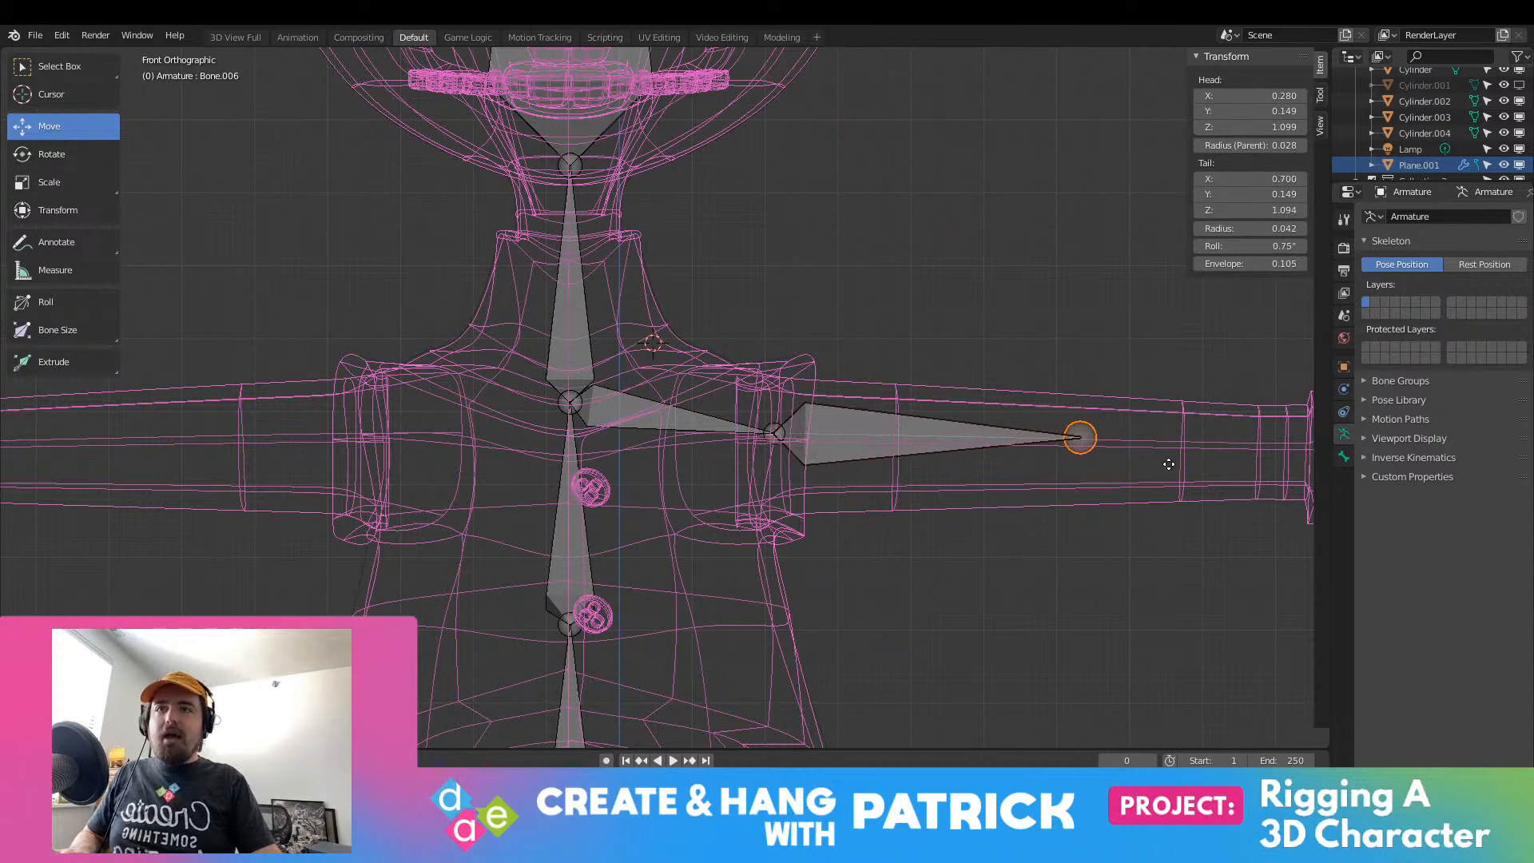
{"action": "left_click", "coordinate": [1077, 430]}
{"action": "middle_click_drag", "start_coordinate": [1077, 430], "coordinate": [971, 355]}
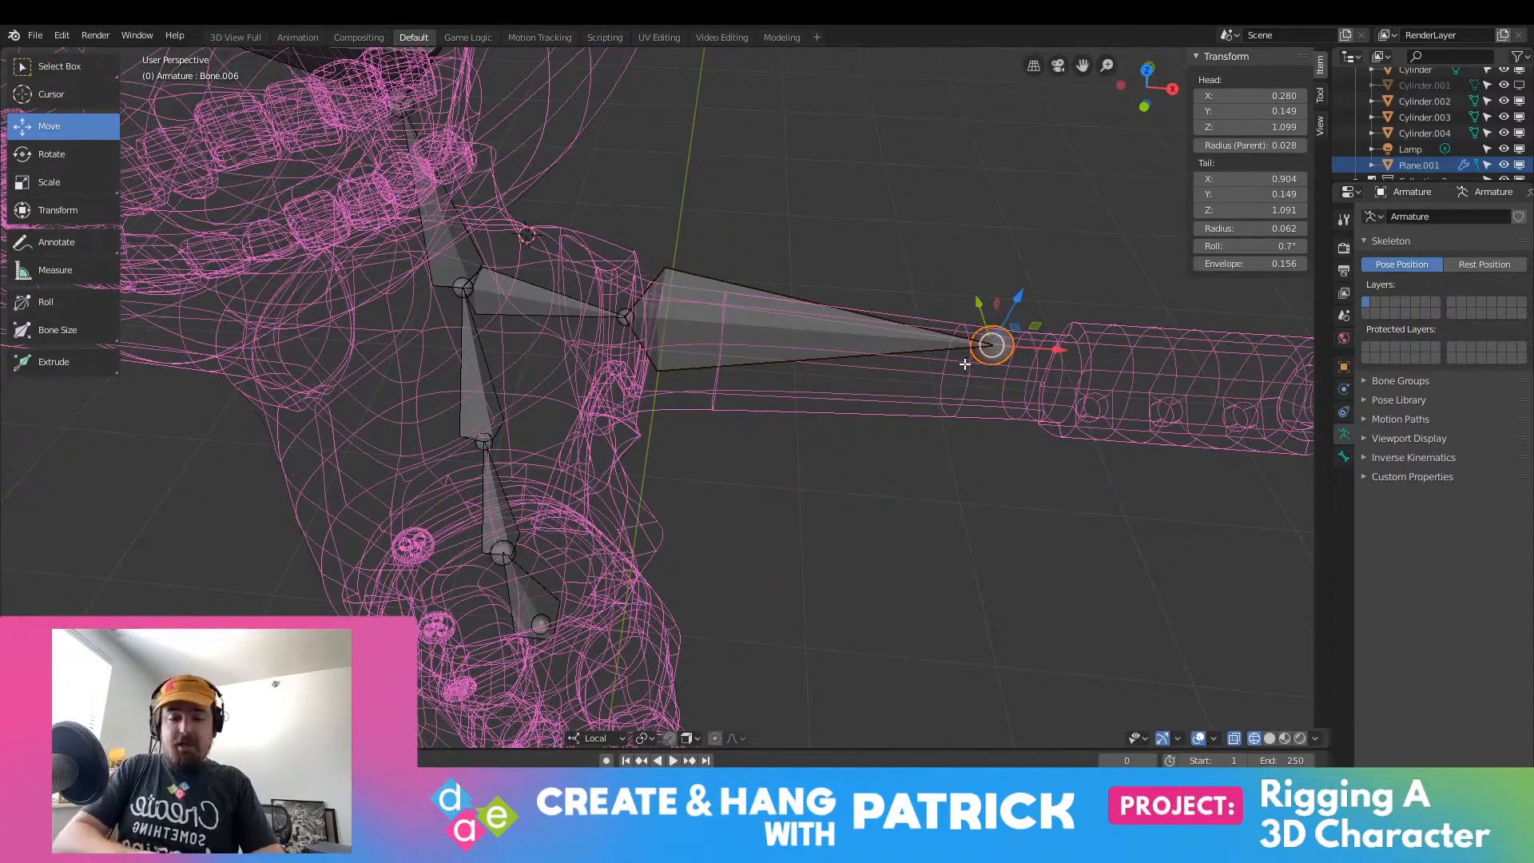
{"action": "key", "text": "KP_1"}
{"action": "middle_click_drag", "start_coordinate": [1070, 434], "coordinate": [947, 486]}
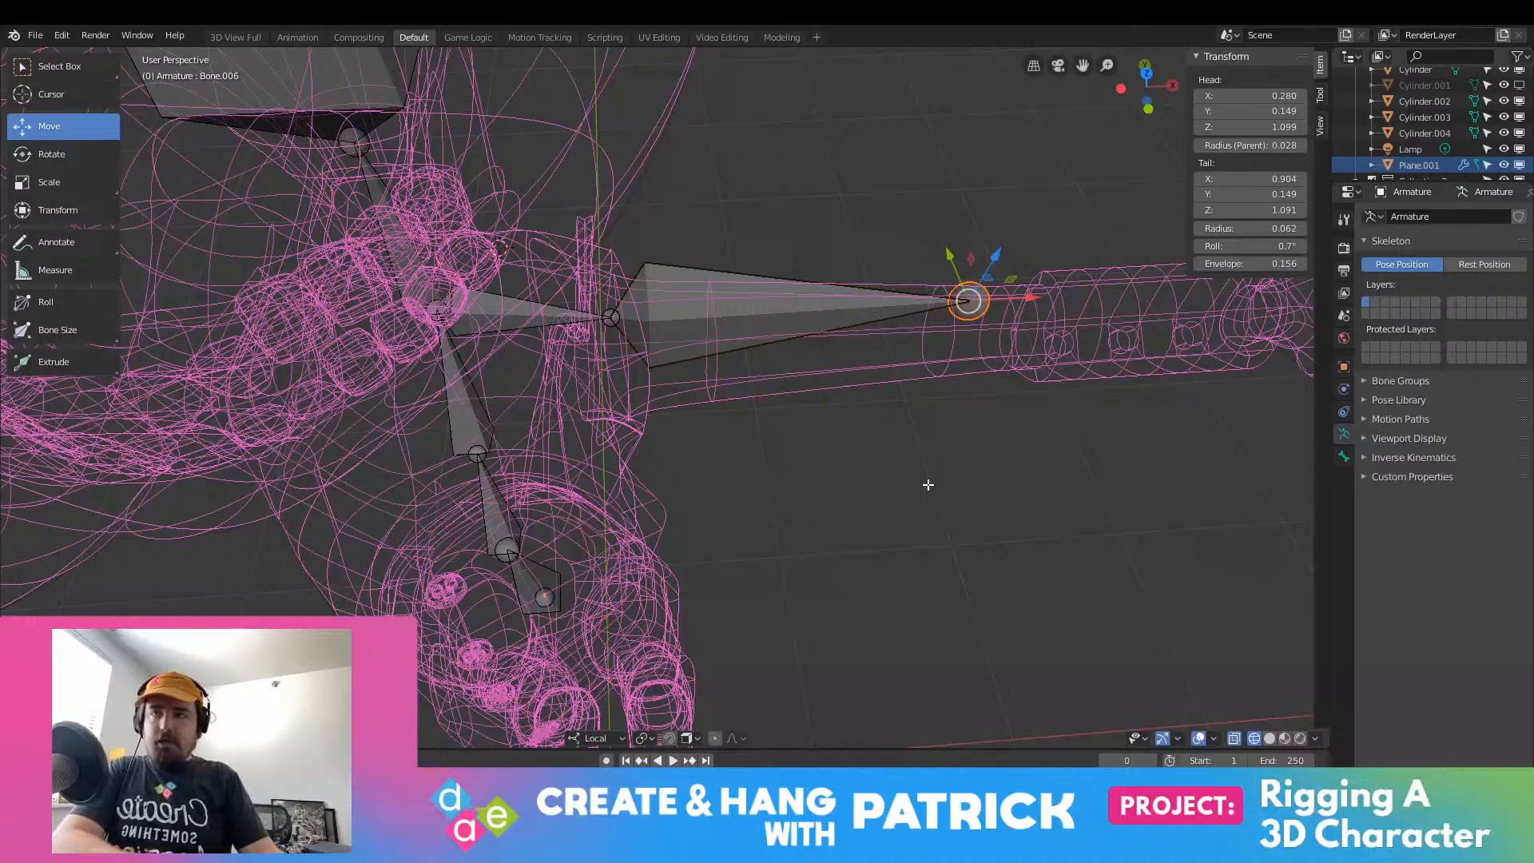
Step: Reposition the upper-arm bone's tip just before the glove cuff at about X 0.941, Y 0.096
{"action": "key", "text": "KP_1"}
{"action": "left_click_drag", "start_coordinate": [1058, 376], "coordinate": [1103, 394]}
{"action": "scroll", "coordinate": [921, 394], "scroll_direction": "down", "scroll_amount": 5}
{"action": "middle_click_drag", "start_coordinate": [928, 389], "coordinate": [962, 410]}
{"action": "key", "text": "KP_7"}
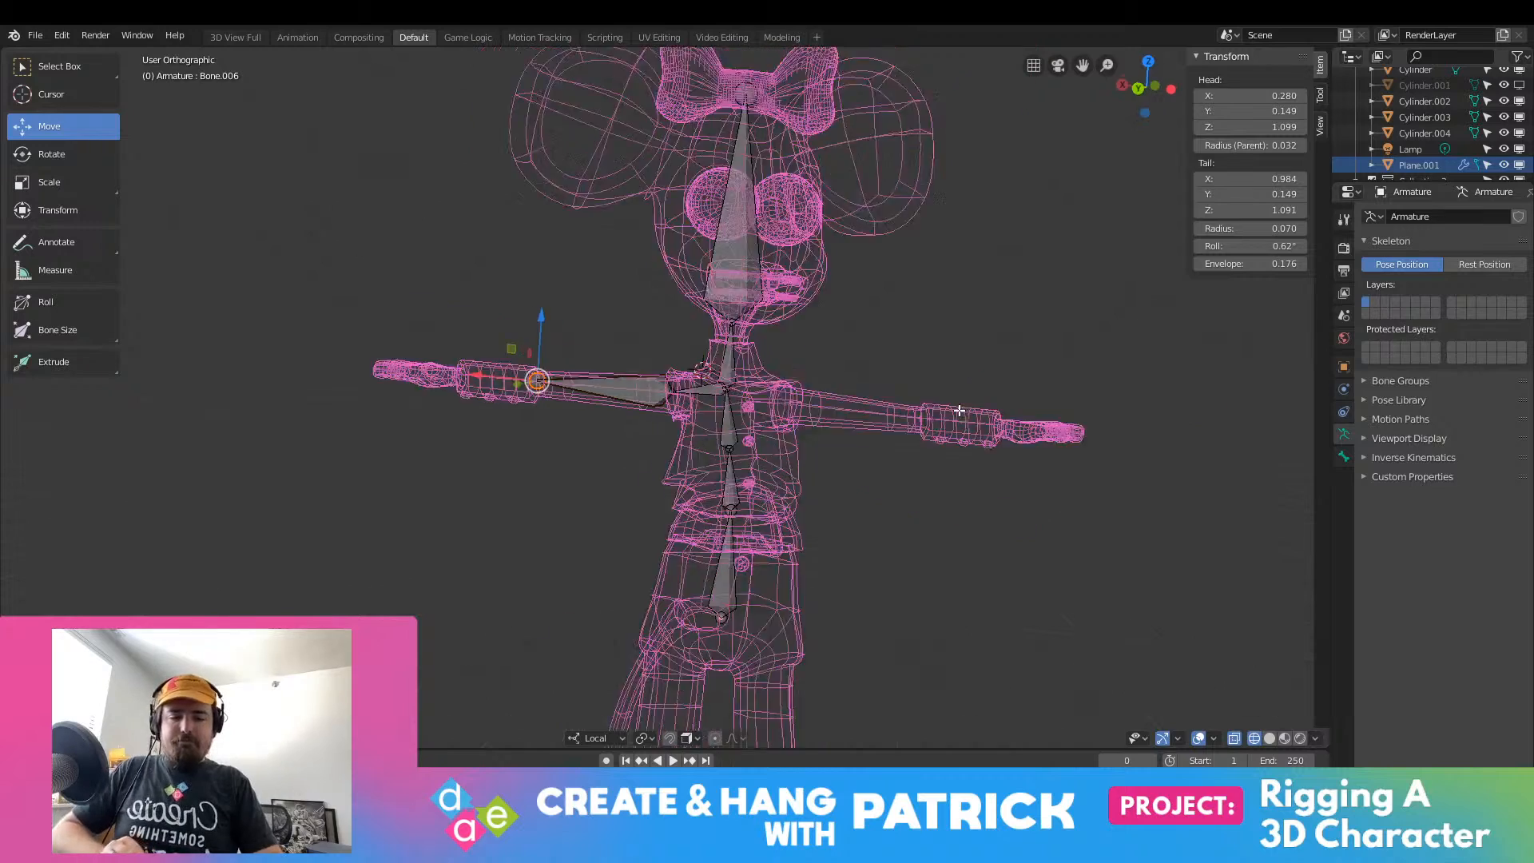
{"action": "scroll", "coordinate": [995, 309], "scroll_direction": "up", "scroll_amount": 7}
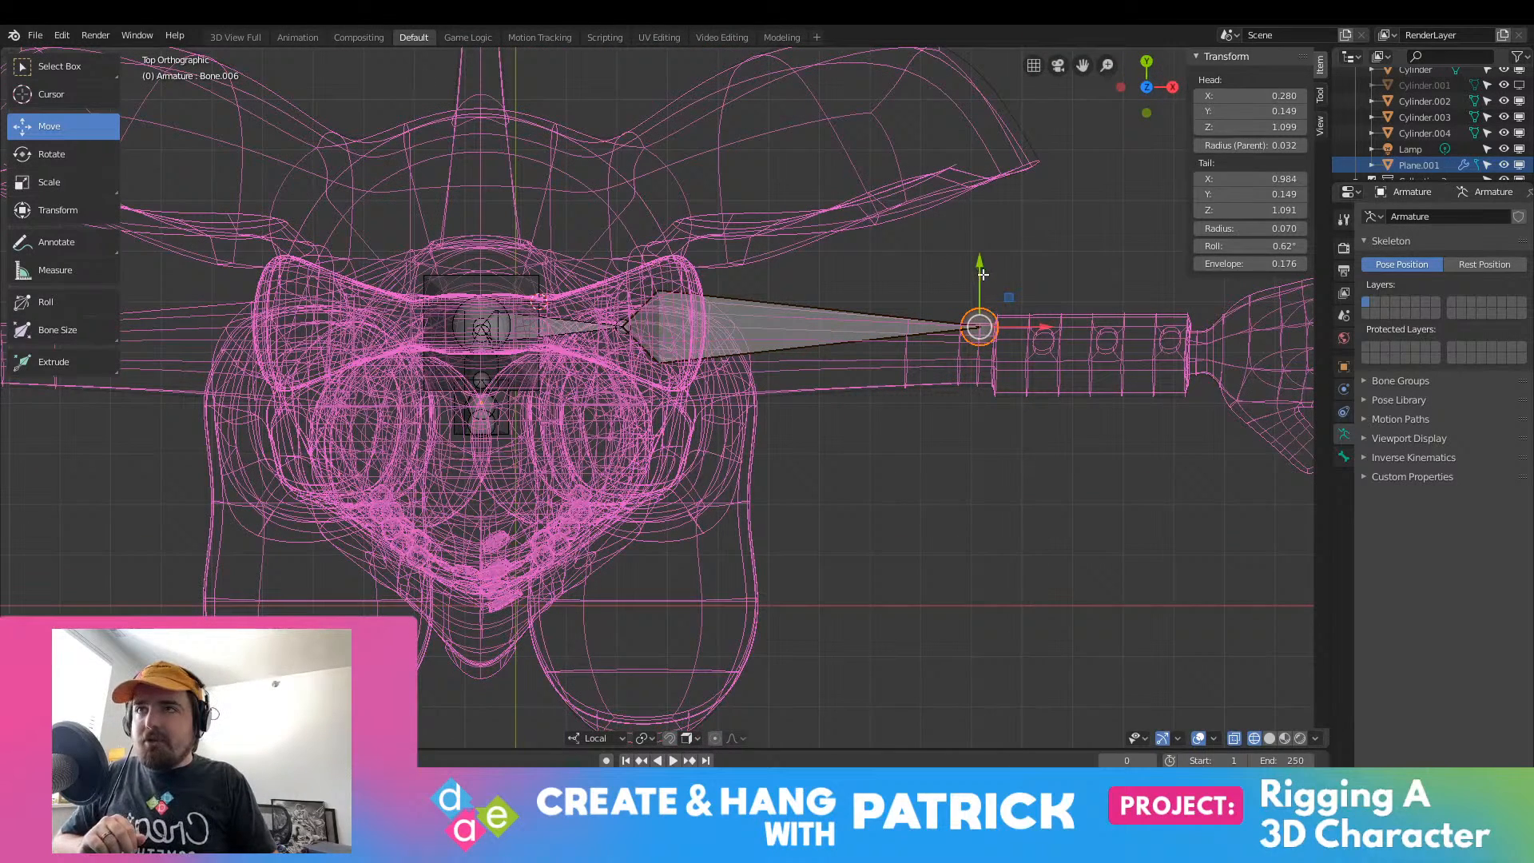
{"action": "left_click_drag", "start_coordinate": [982, 274], "coordinate": [983, 303]}
{"action": "left_click_drag", "start_coordinate": [1051, 358], "coordinate": [1029, 358]}
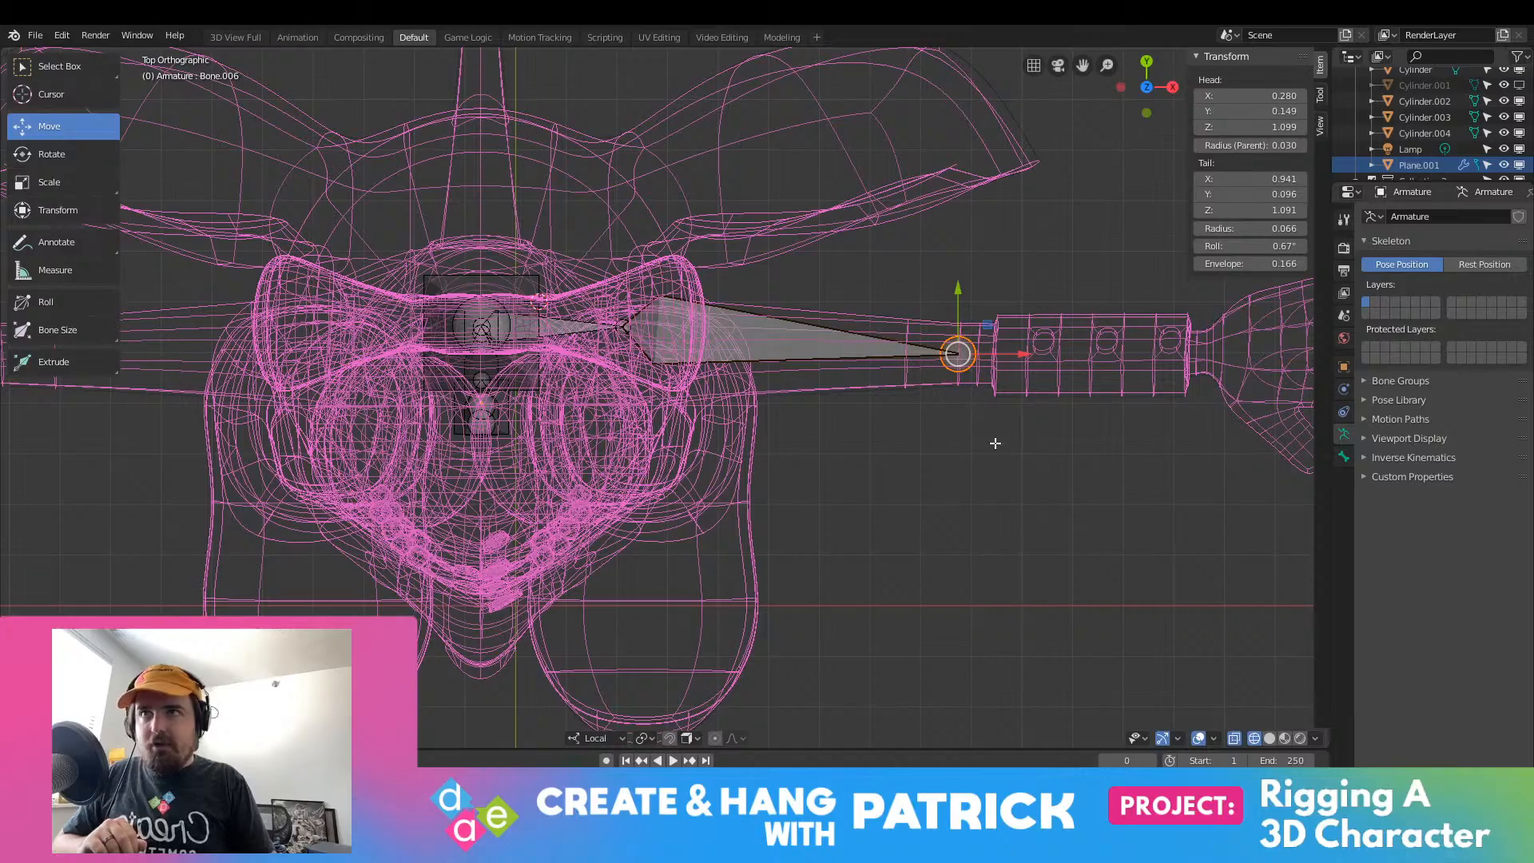
{"action": "scroll", "coordinate": [1011, 422], "scroll_direction": "down", "scroll_amount": 3}
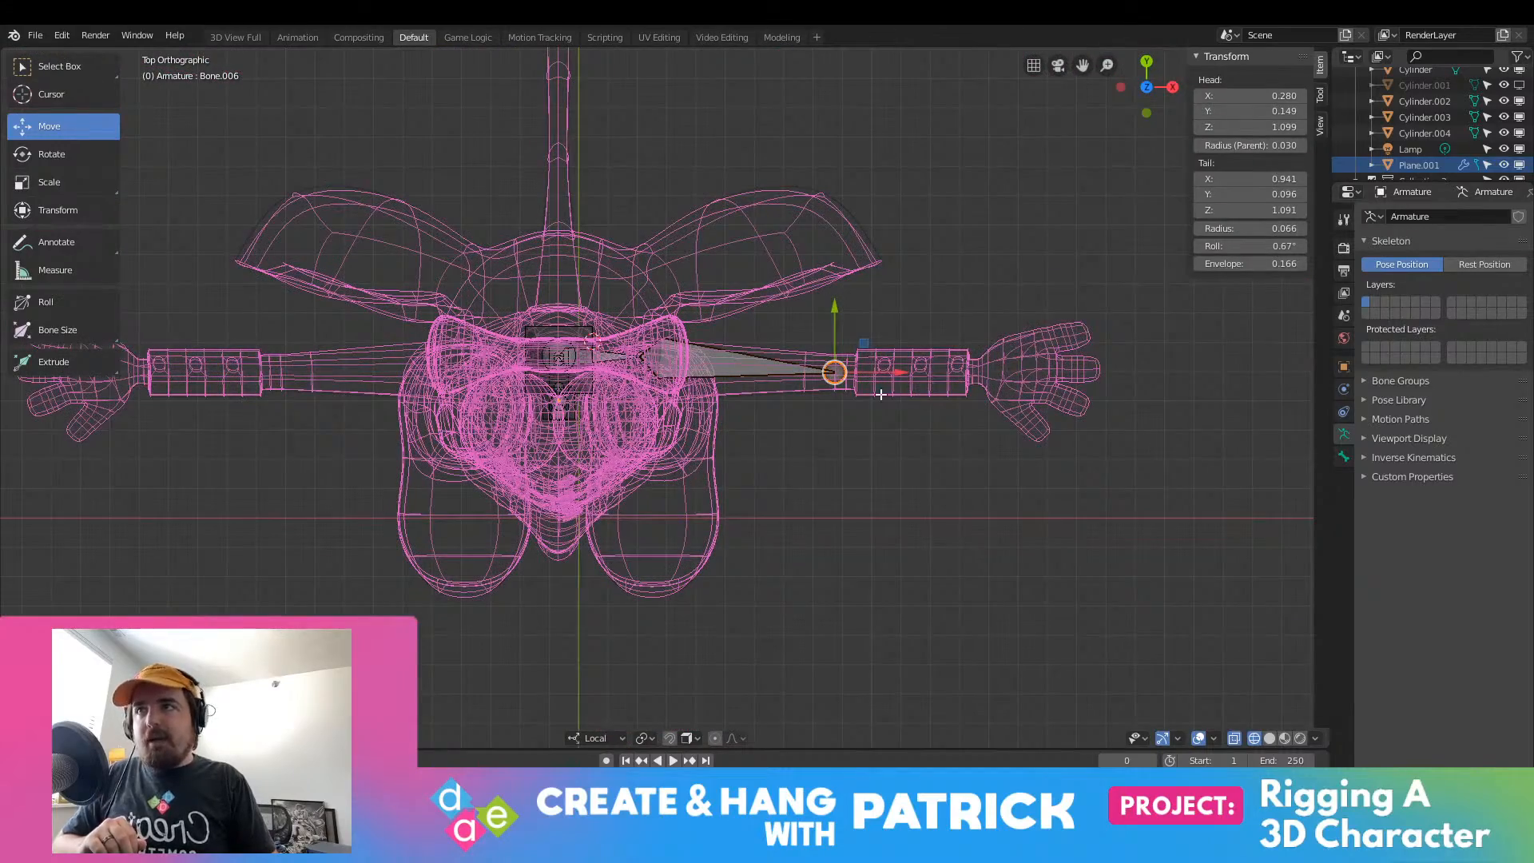
{"action": "scroll", "coordinate": [881, 394], "scroll_direction": "up", "scroll_amount": 4}
{"action": "scroll", "coordinate": [1003, 384], "scroll_direction": "down", "scroll_amount": 4}
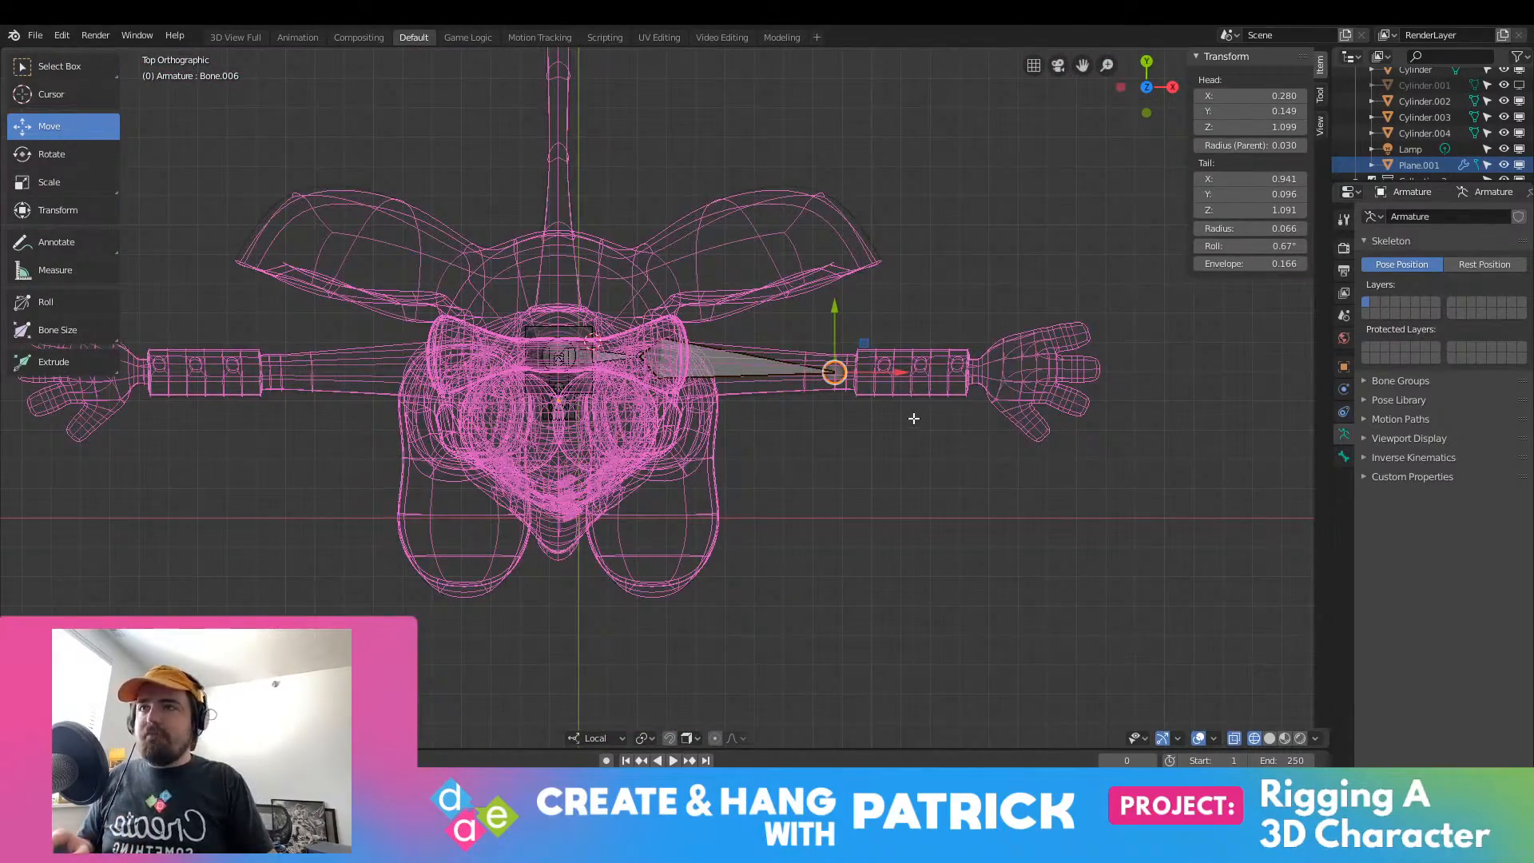
Step: Lower the upper-arm bone's end joint along Z to about 1.078, centring it in the arm
{"action": "key", "text": "KP_1"}
{"action": "middle_click_drag", "start_coordinate": [914, 418], "coordinate": [645, 241], "text": "shift"}
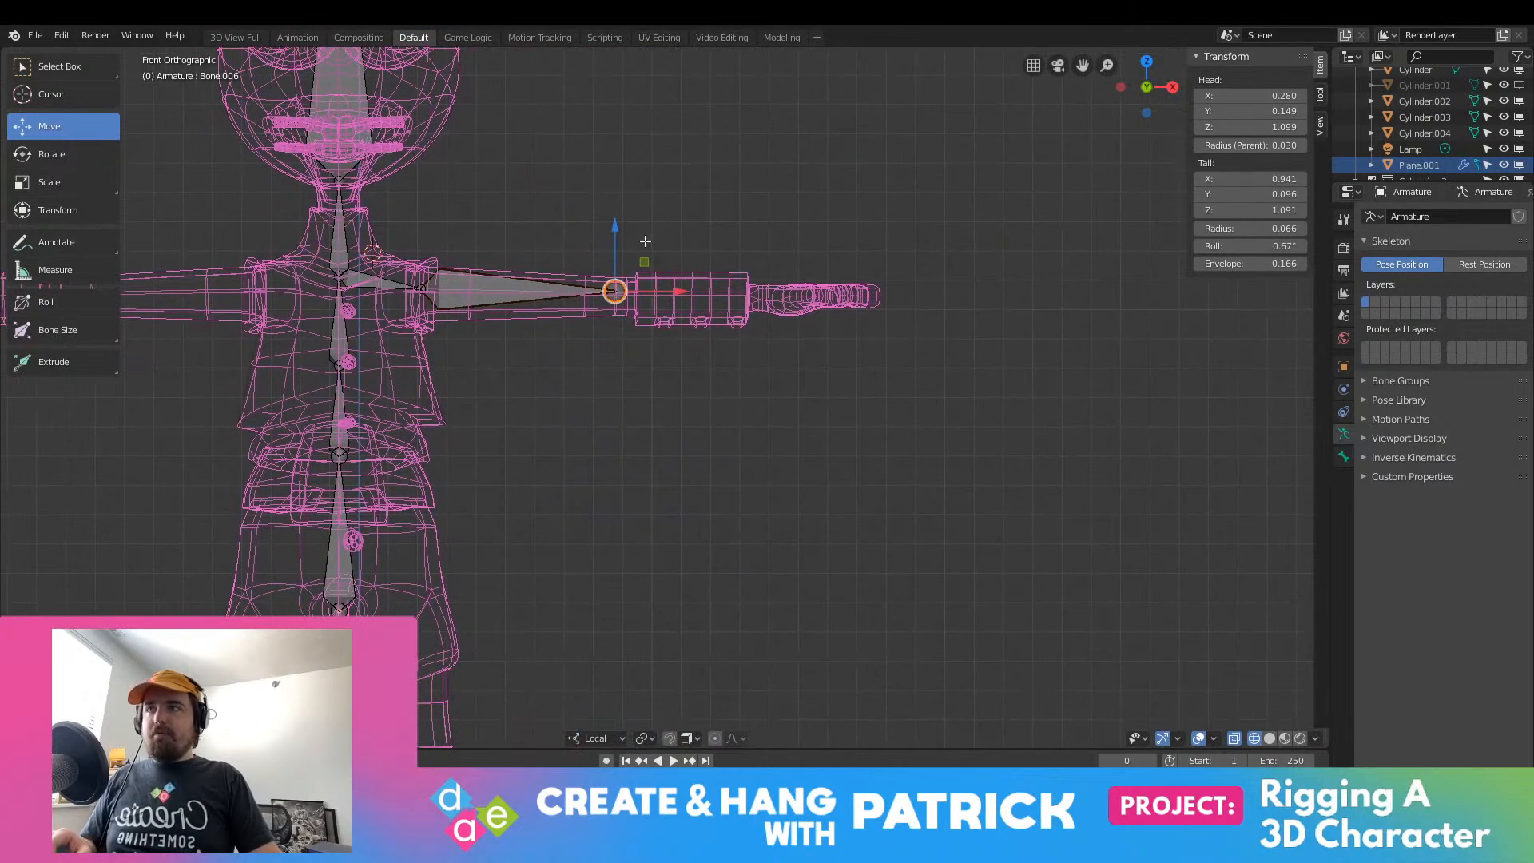
{"action": "left_click_drag", "start_coordinate": [616, 240], "coordinate": [615, 245]}
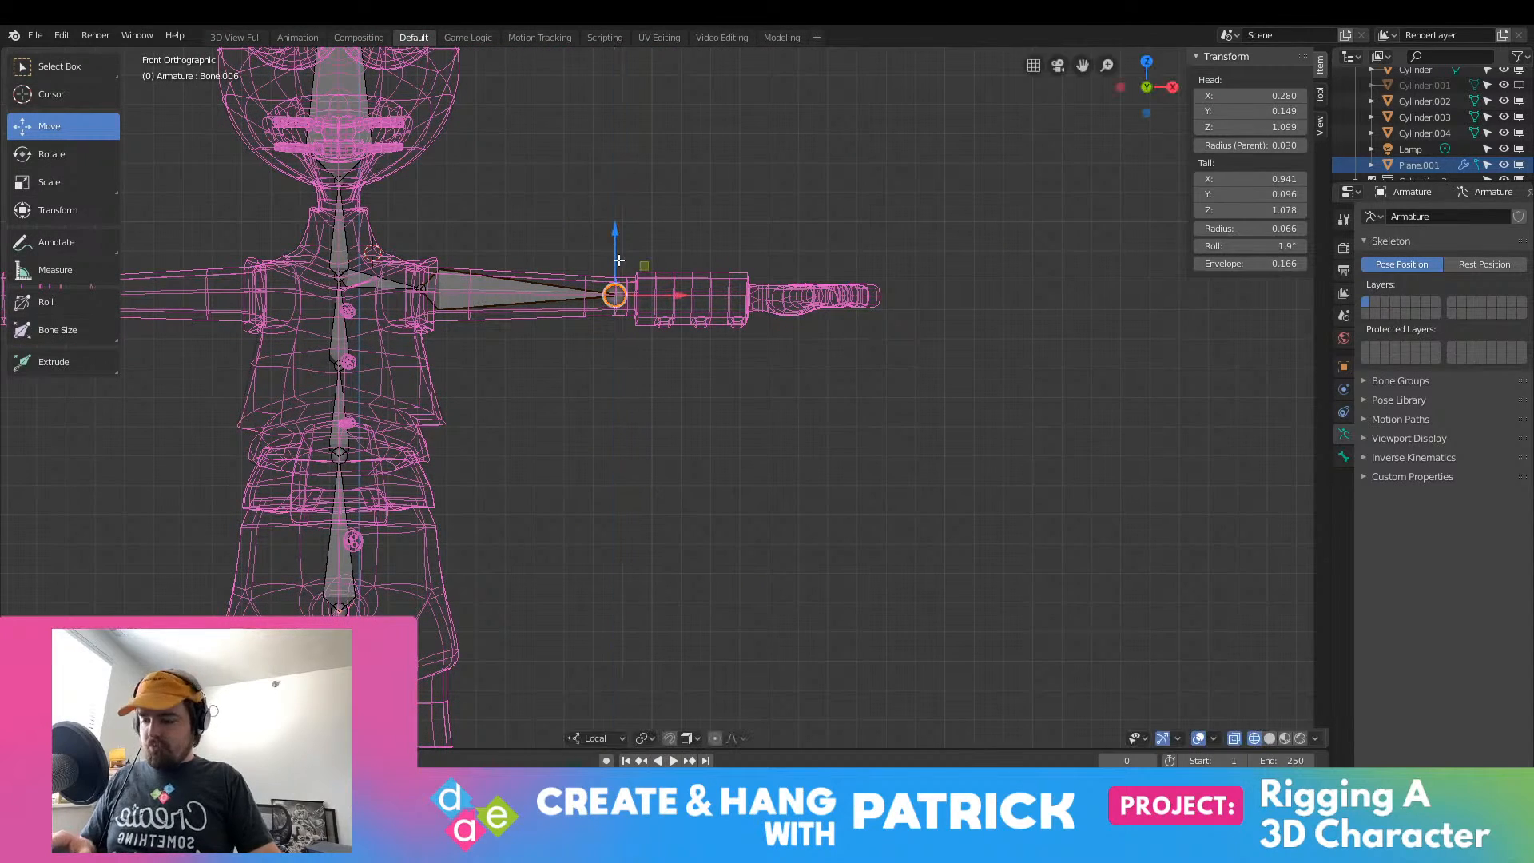
Step: Extrude a forearm bone through the cuff to the wrist, with its tip at about X 1.436, Z 1.081
{"action": "key", "text": "e"}
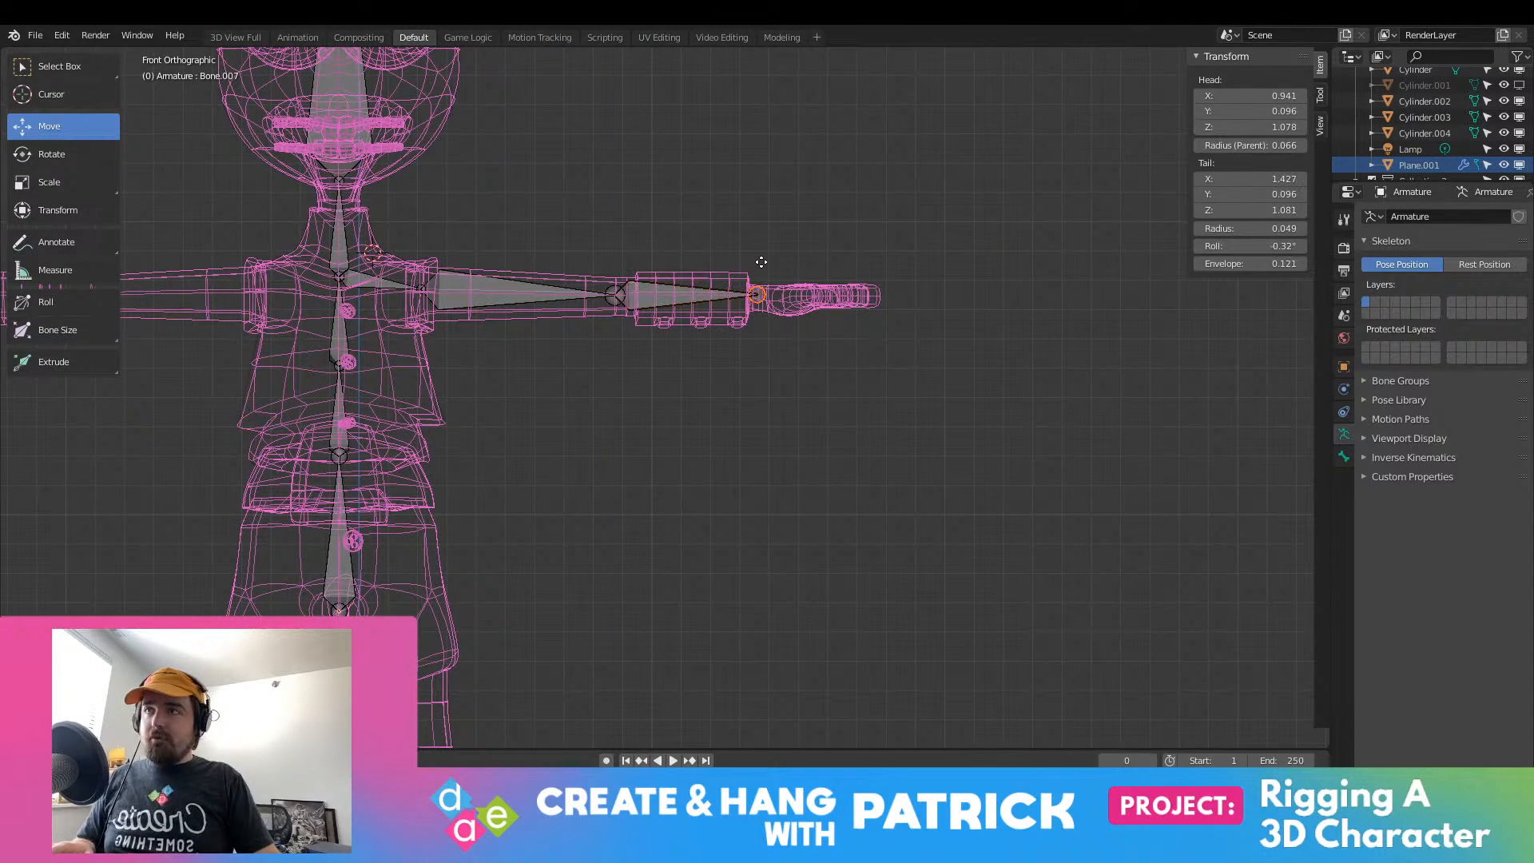
{"action": "left_click", "coordinate": [761, 262]}
{"action": "scroll", "coordinate": [778, 315], "scroll_direction": "up", "scroll_amount": 6}
{"action": "middle_click_drag", "start_coordinate": [861, 180], "coordinate": [634, 403], "text": "shift"}
{"action": "middle_click_drag", "start_coordinate": [740, 195], "coordinate": [722, 293]}
{"action": "left_click_drag", "start_coordinate": [770, 302], "coordinate": [779, 303]}
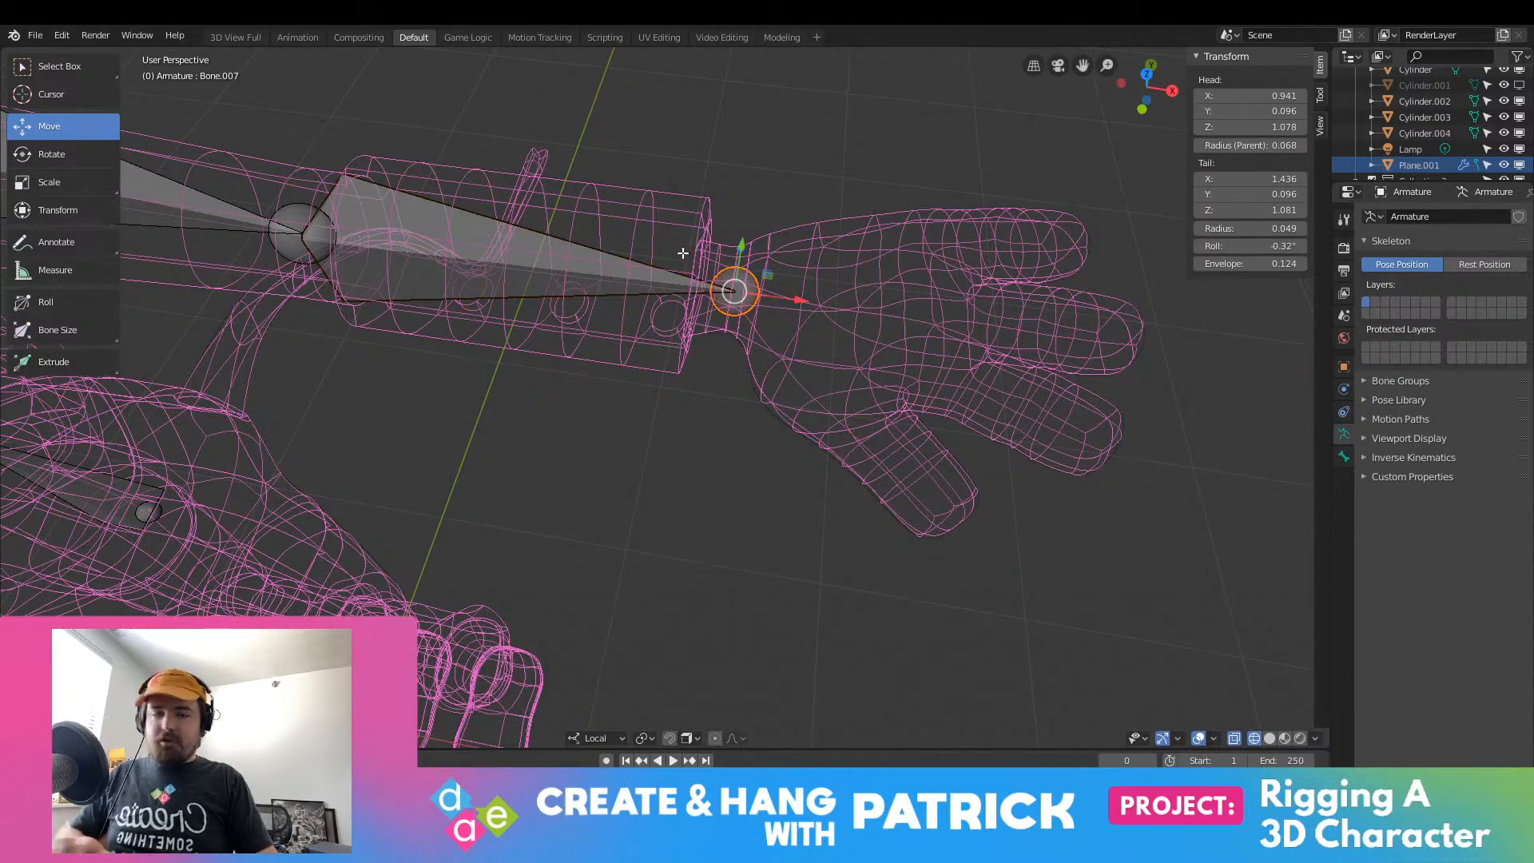
Step: Shift the wrist joint along X to about 1.433, in the narrow part before the hand
{"action": "key", "text": "KP_7"}
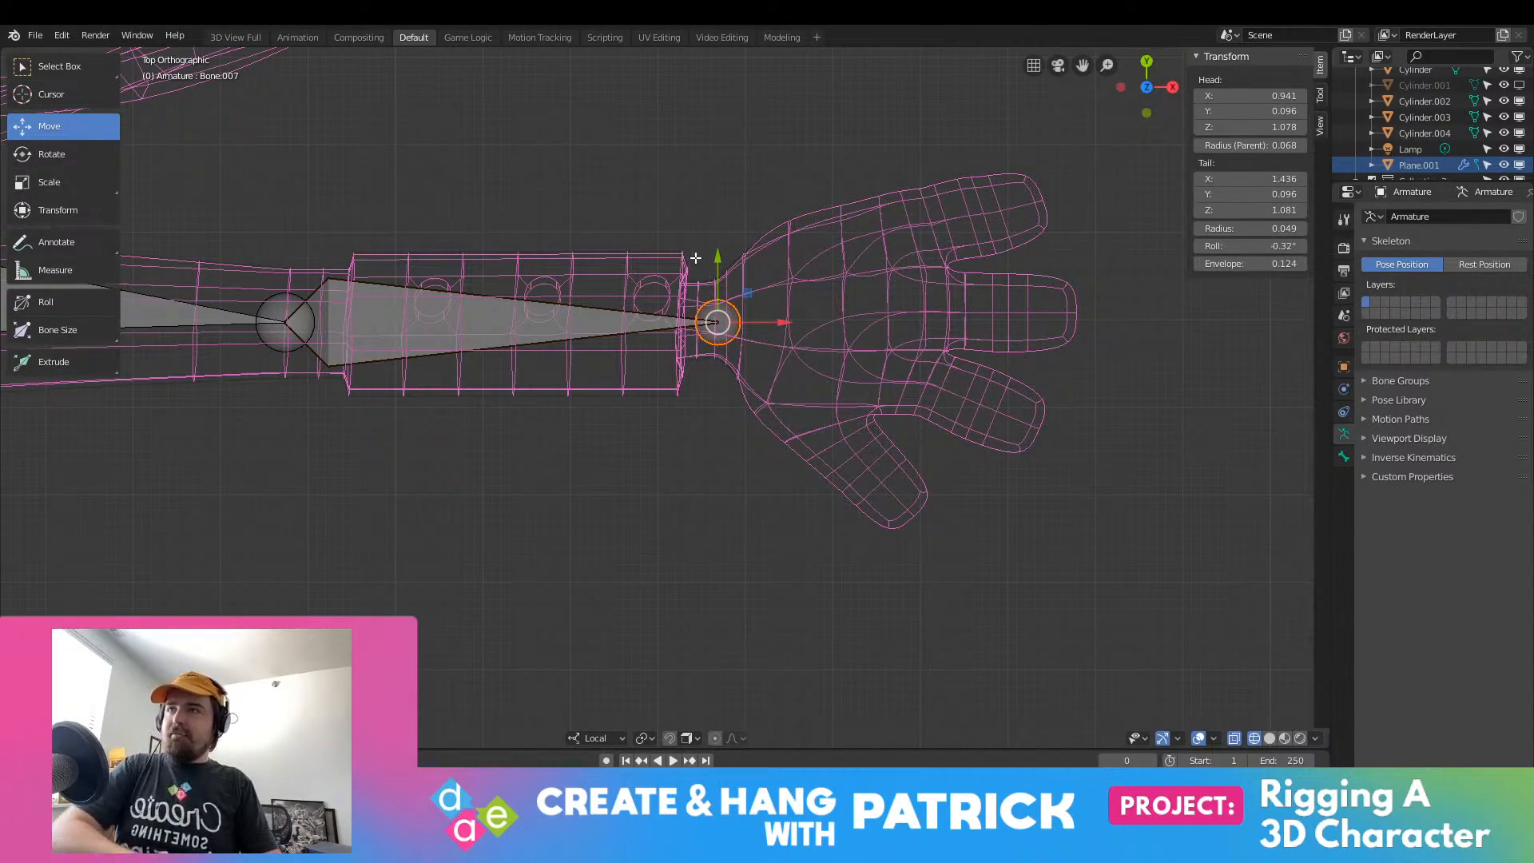
{"action": "scroll", "coordinate": [785, 478], "scroll_direction": "up", "scroll_amount": 5}
{"action": "middle_click_drag", "start_coordinate": [700, 308], "coordinate": [671, 521], "text": "shift"}
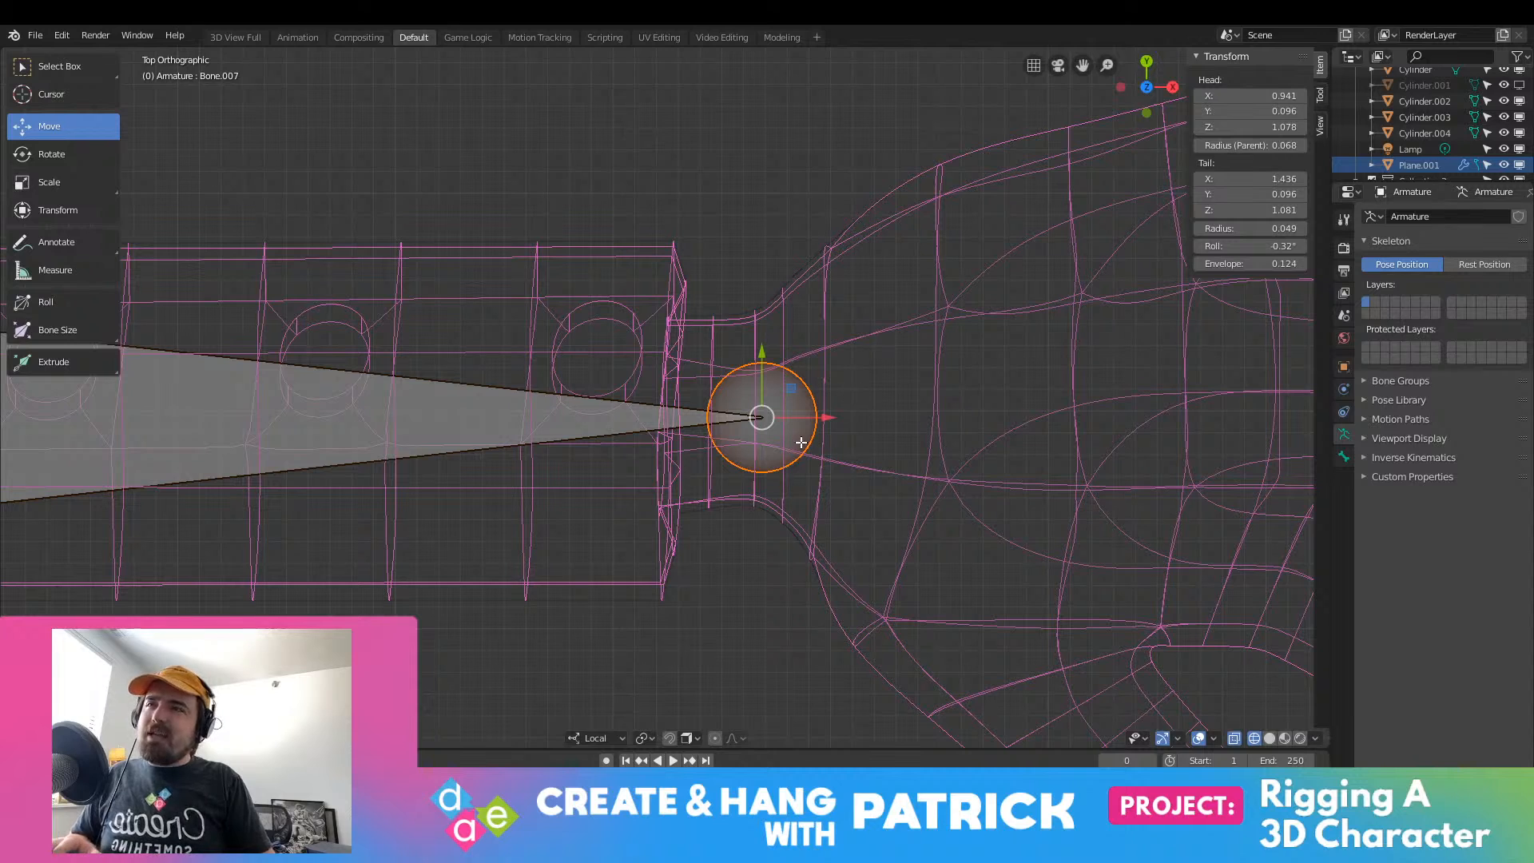
{"action": "key", "text": "g"}
{"action": "key", "text": "x"}
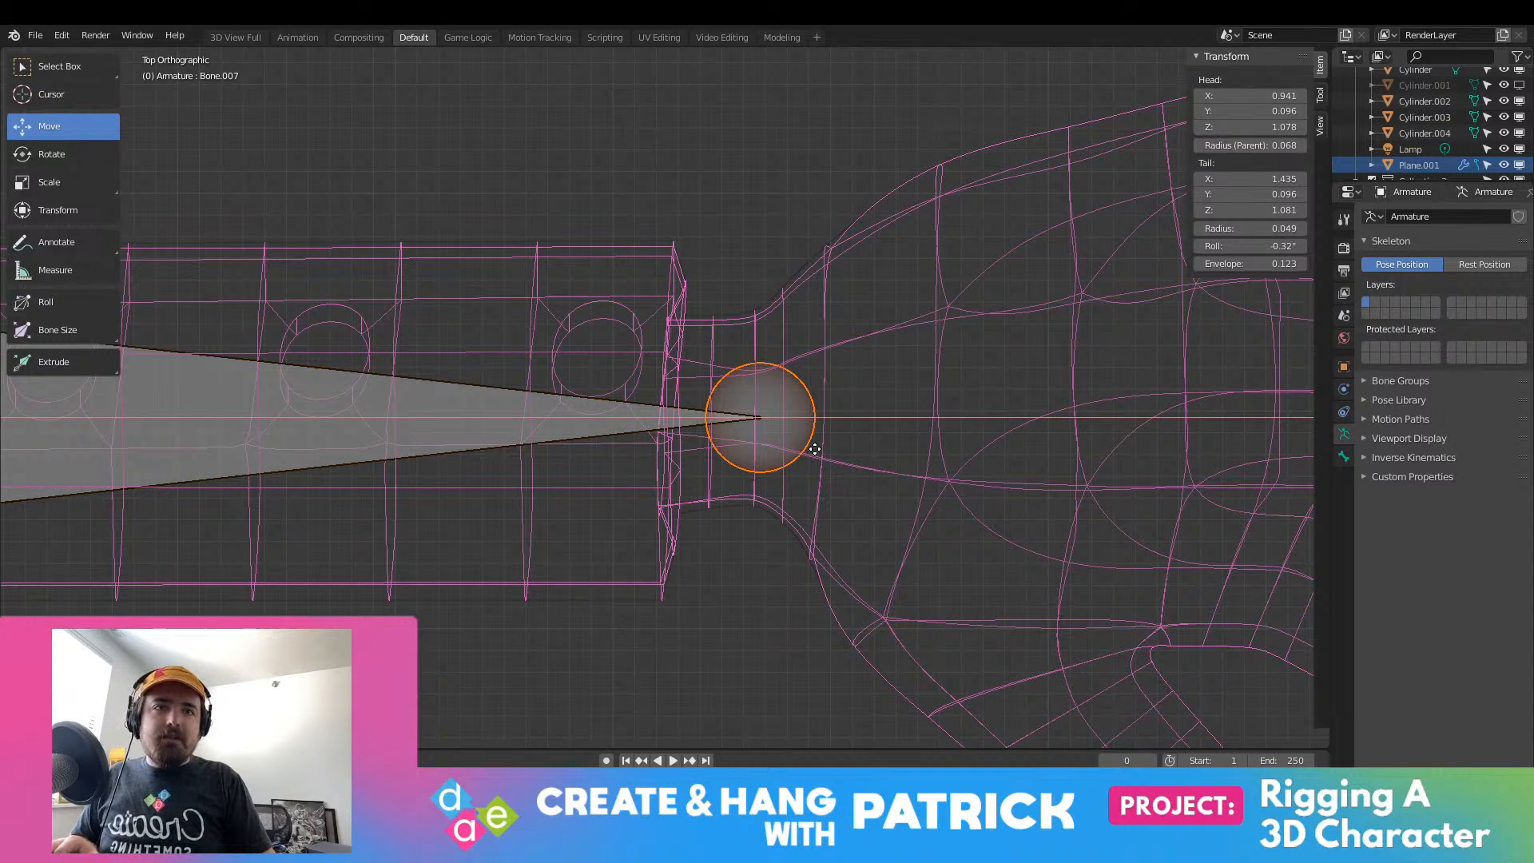
{"action": "left_click", "coordinate": [810, 450]}
{"action": "scroll", "coordinate": [703, 404], "scroll_direction": "down", "scroll_amount": 6}
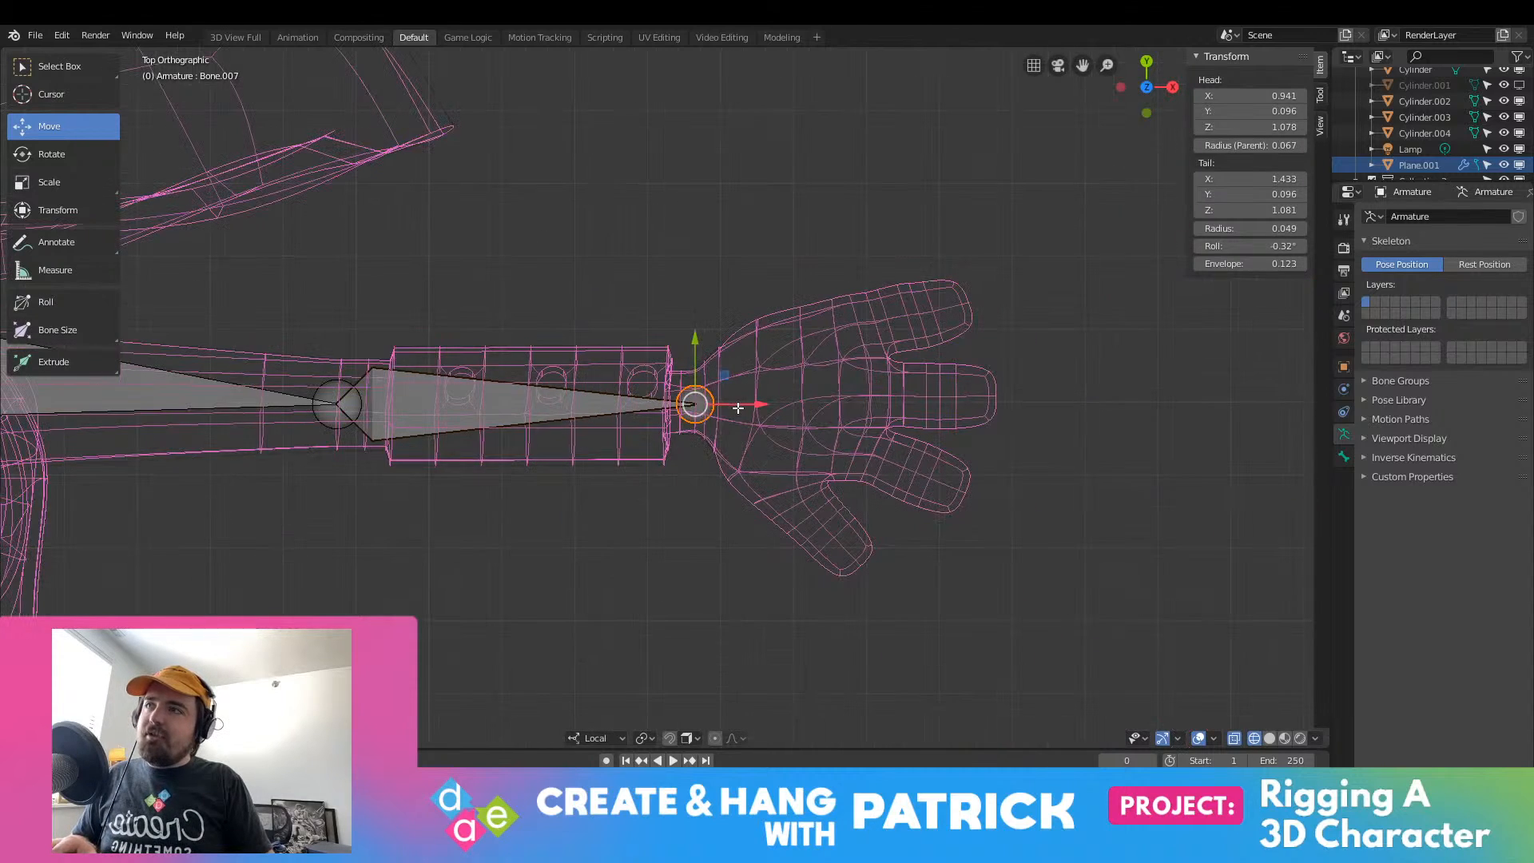
{"action": "middle_click_drag", "start_coordinate": [704, 404], "coordinate": [628, 285]}
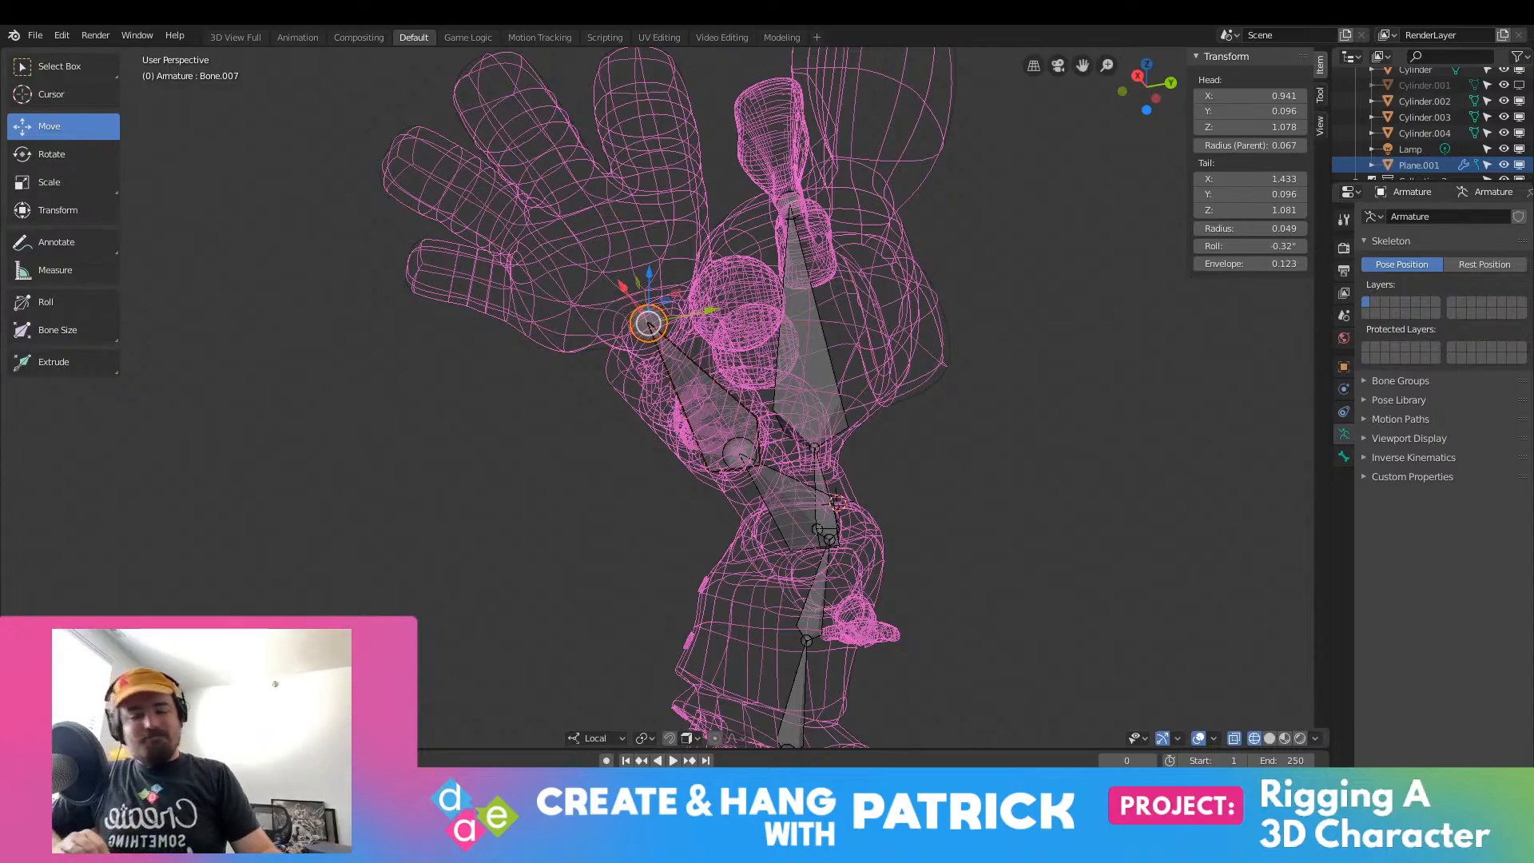
{"action": "key", "text": "KP_1"}
{"action": "key", "text": "KP_7"}
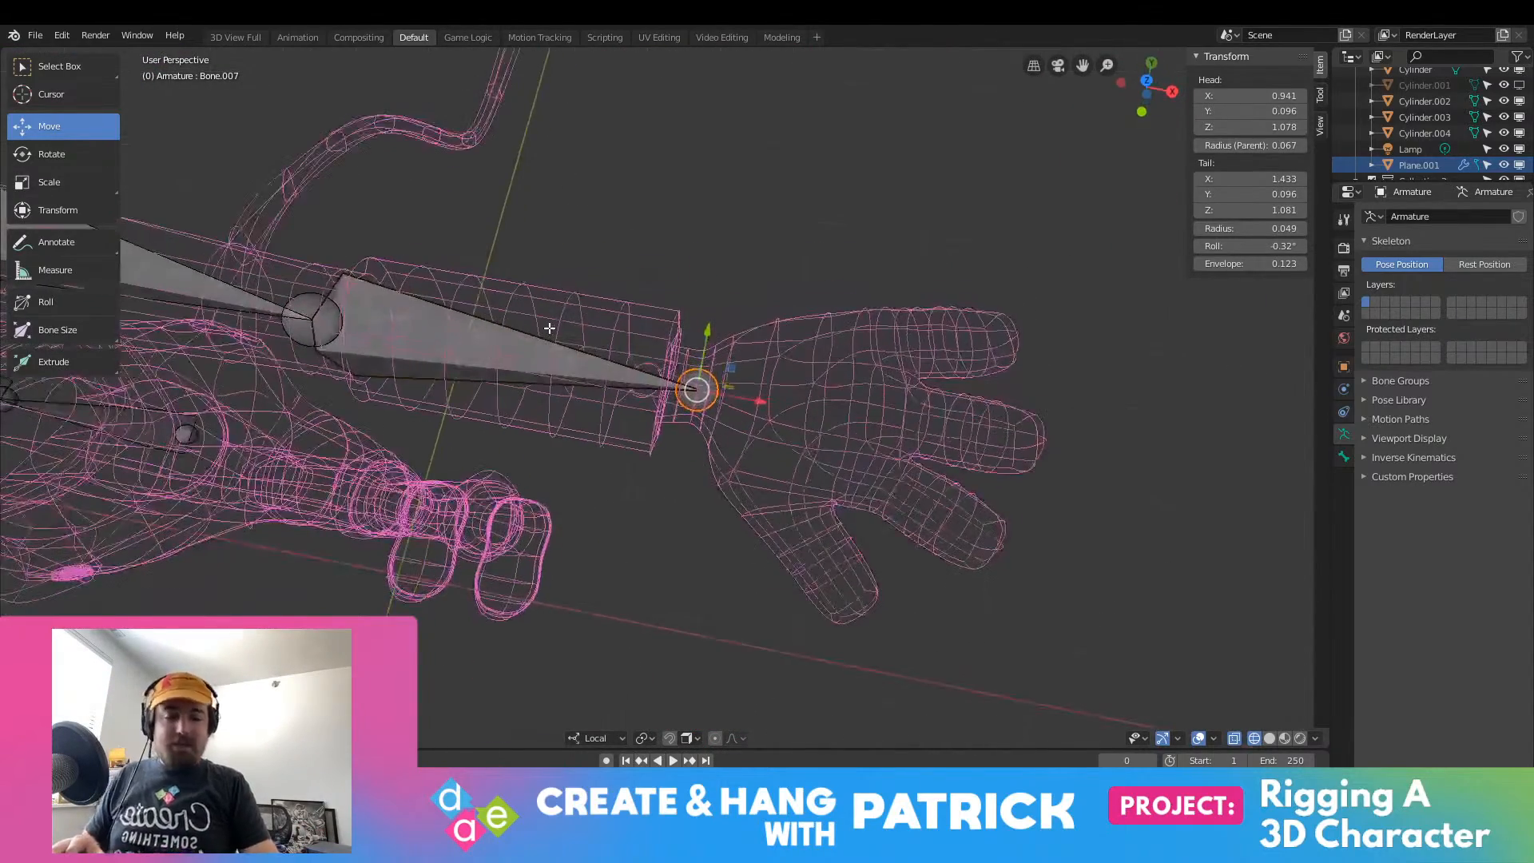
{"action": "scroll", "coordinate": [791, 515], "scroll_direction": "up", "scroll_amount": 4}
{"action": "middle_click_drag", "start_coordinate": [816, 392], "coordinate": [684, 458], "text": "shift"}
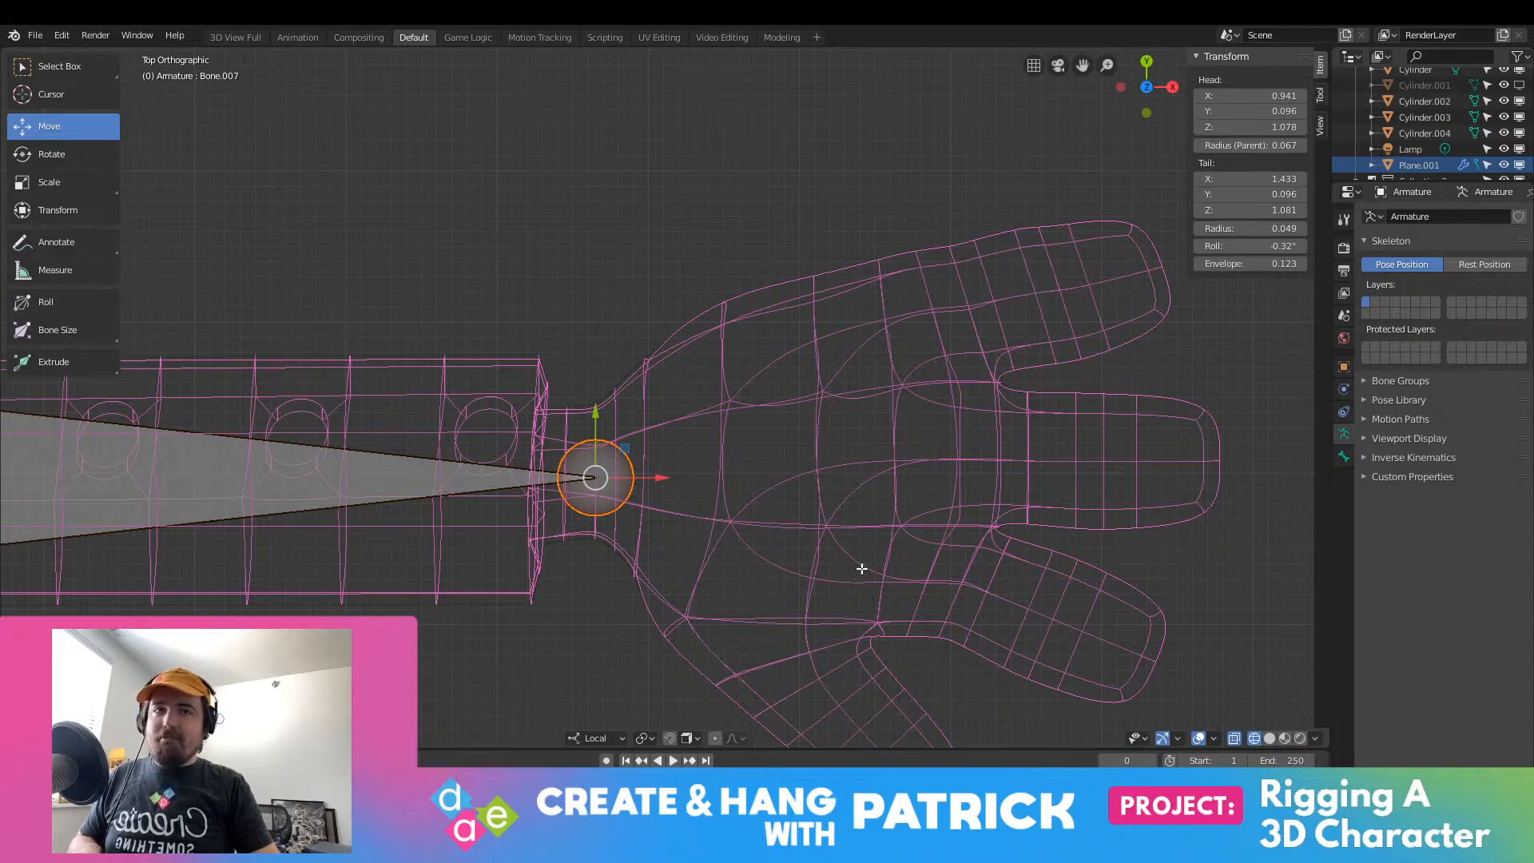
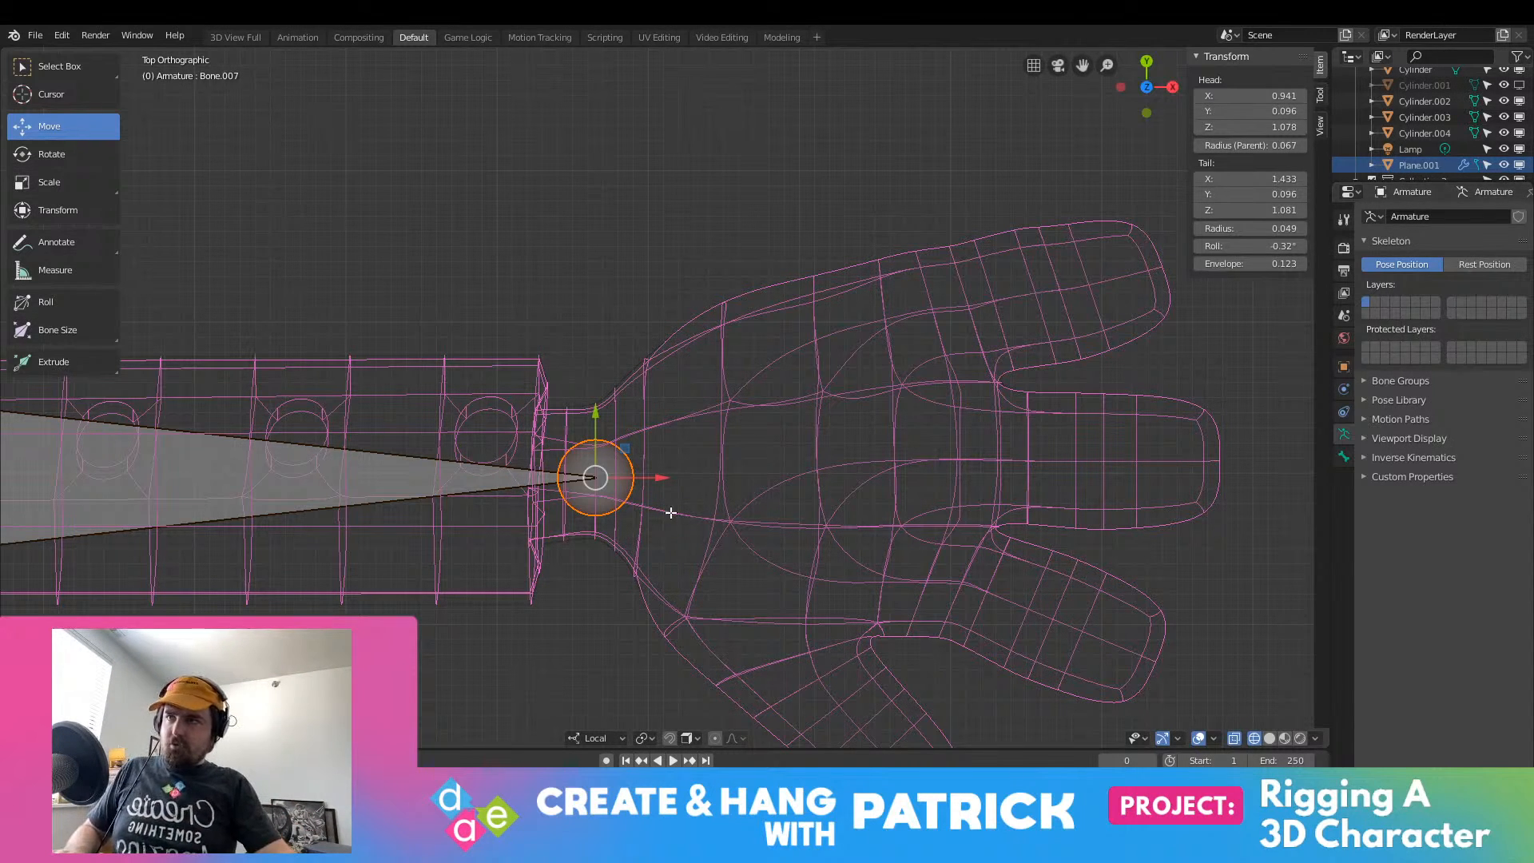
Step: Extrude a hand bone from the wrist joint into the palm, with its tip at about X 1.579, Y 0.101
{"action": "left_click", "coordinate": [721, 472]}
{"action": "left_click", "coordinate": [599, 486]}
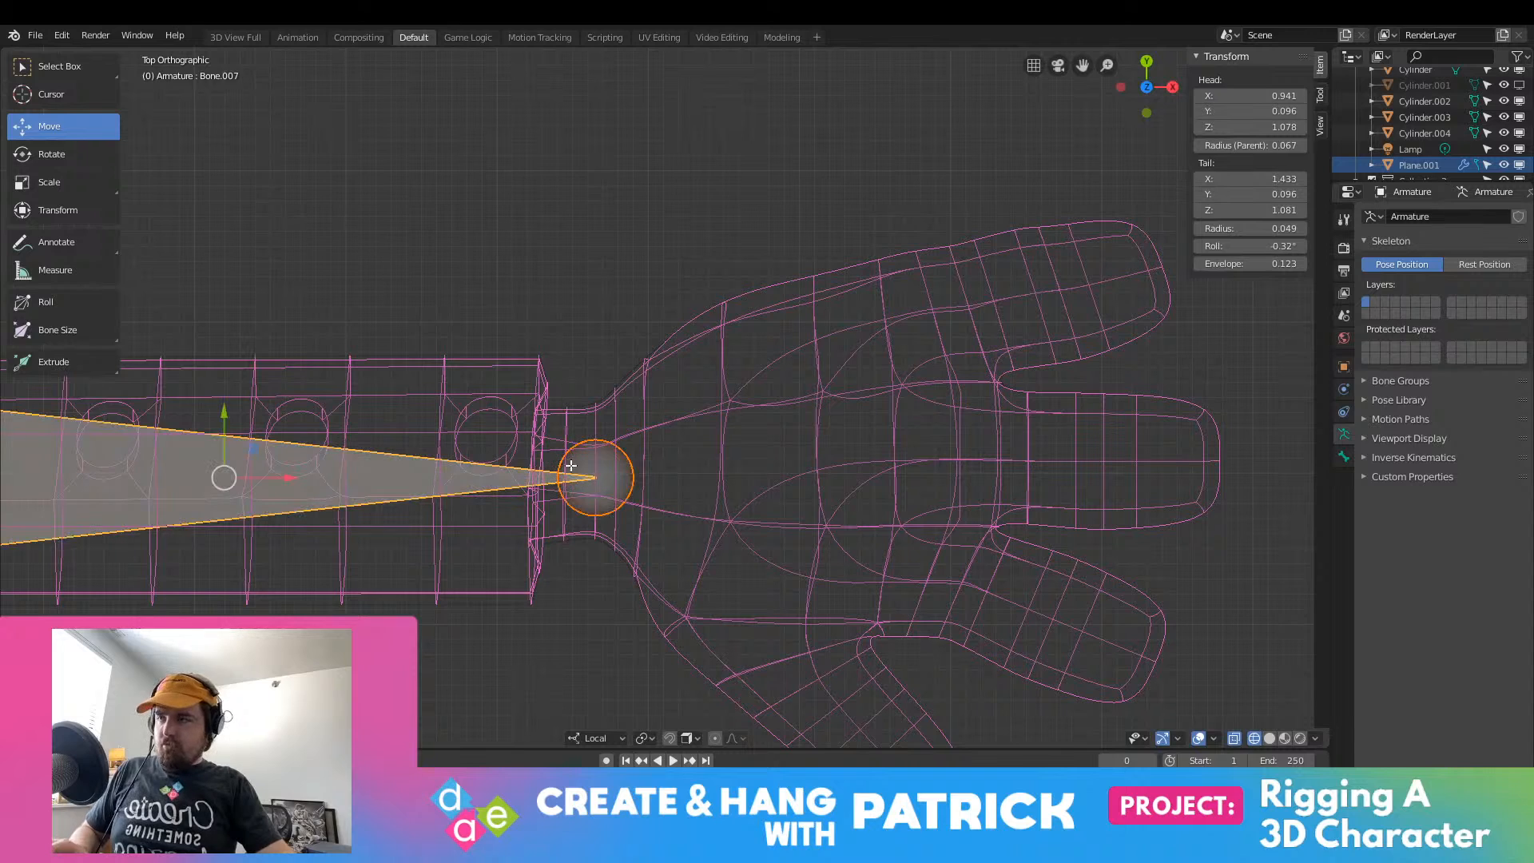
{"action": "key", "text": "Tab"}
{"action": "key", "text": "Tab"}
{"action": "key", "text": "alt+a"}
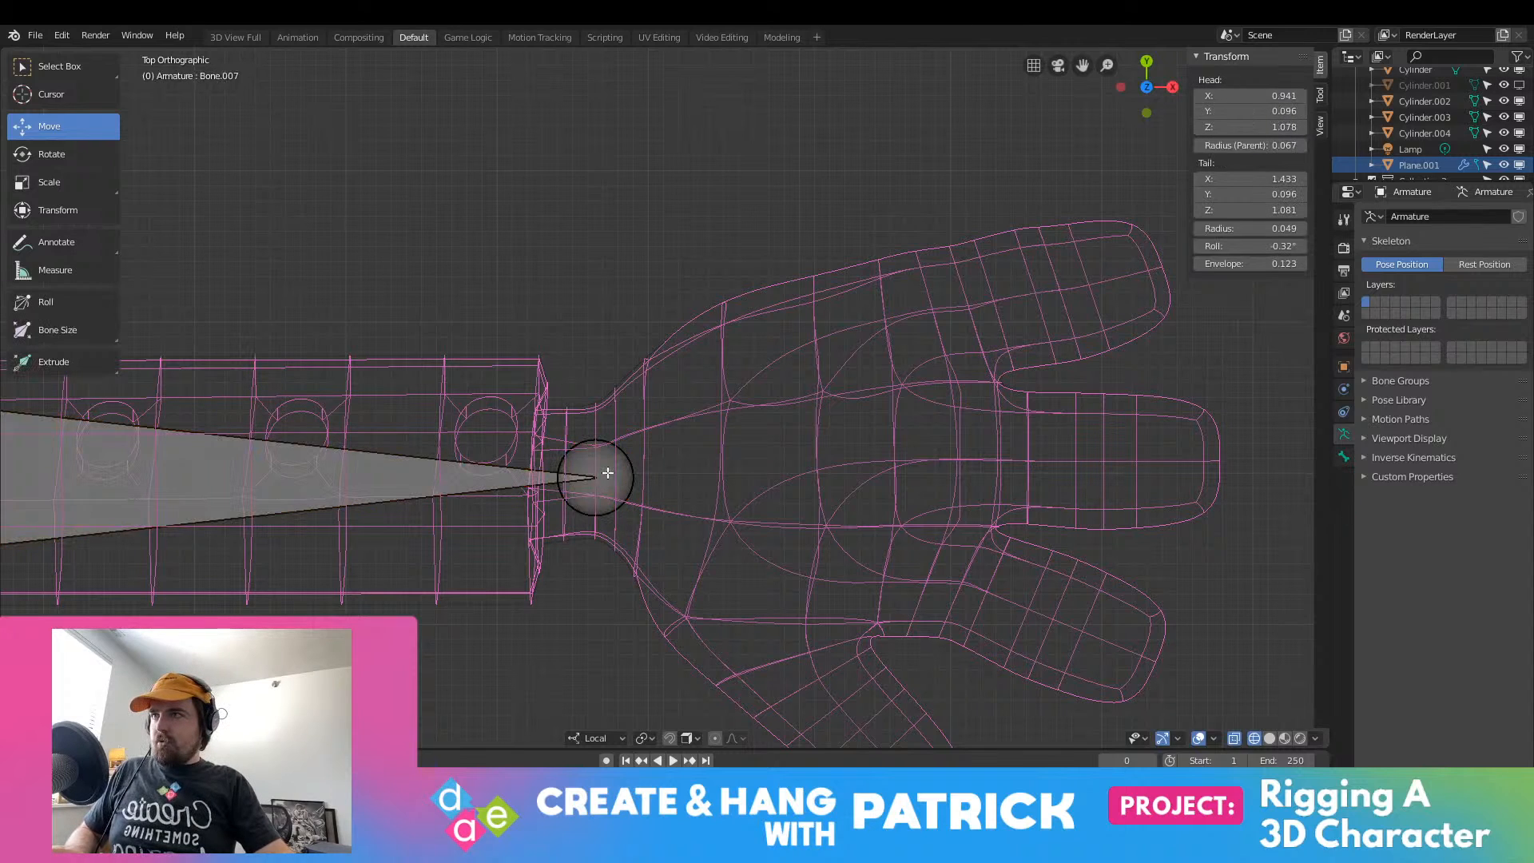
{"action": "left_click", "coordinate": [612, 462]}
{"action": "key", "text": "e"}
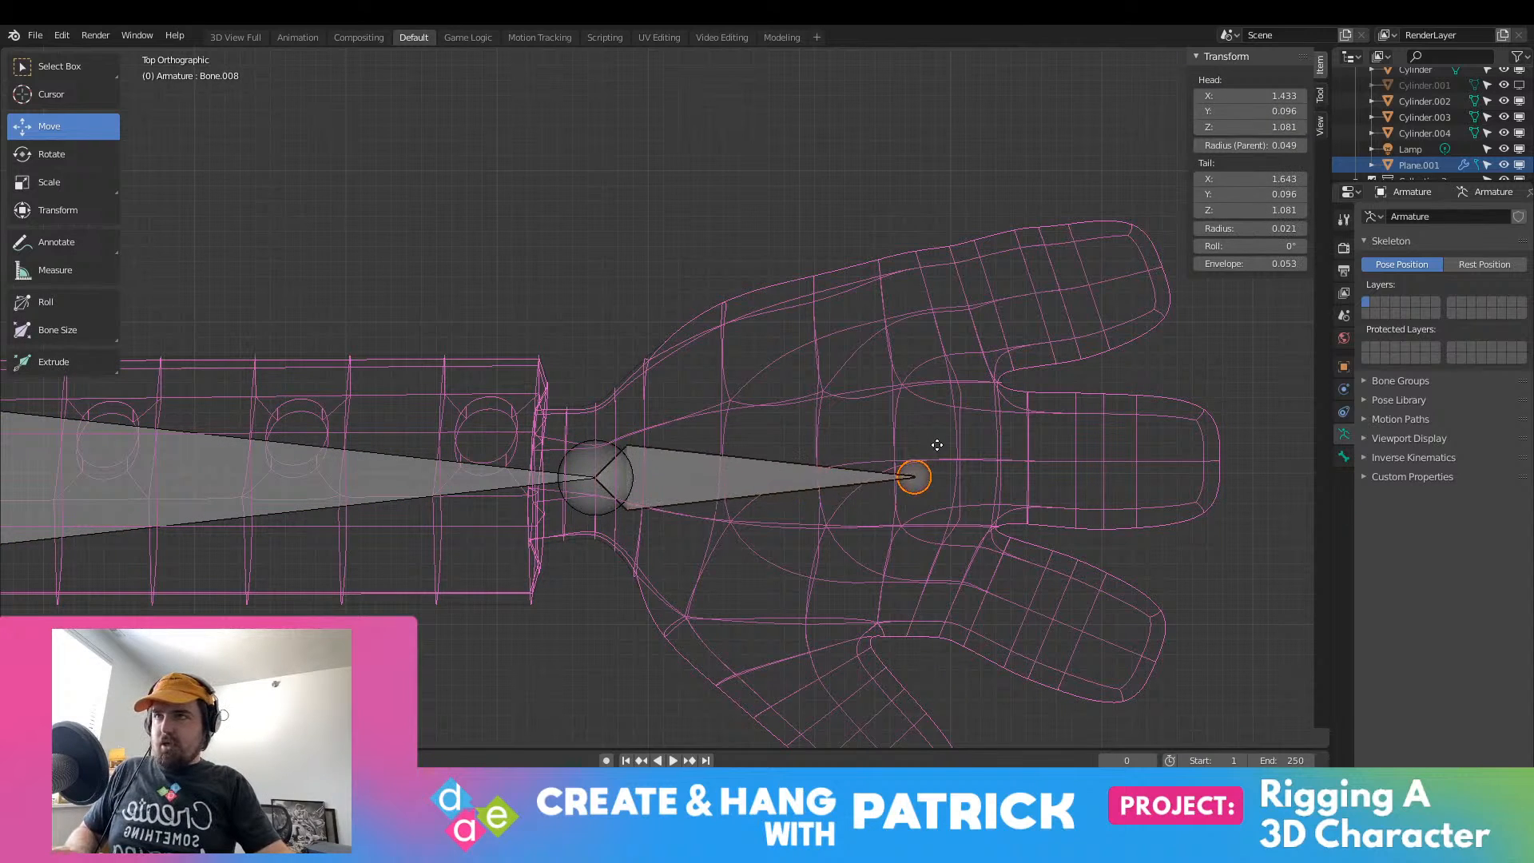
{"action": "left_click", "coordinate": [840, 438]}
Step: Extrude two bones from the palm joint toward the outer and middle fingers, with tips at about X 1.653, Y 0.195 and X 1.667, Y 0.106
{"action": "key", "text": "e"}
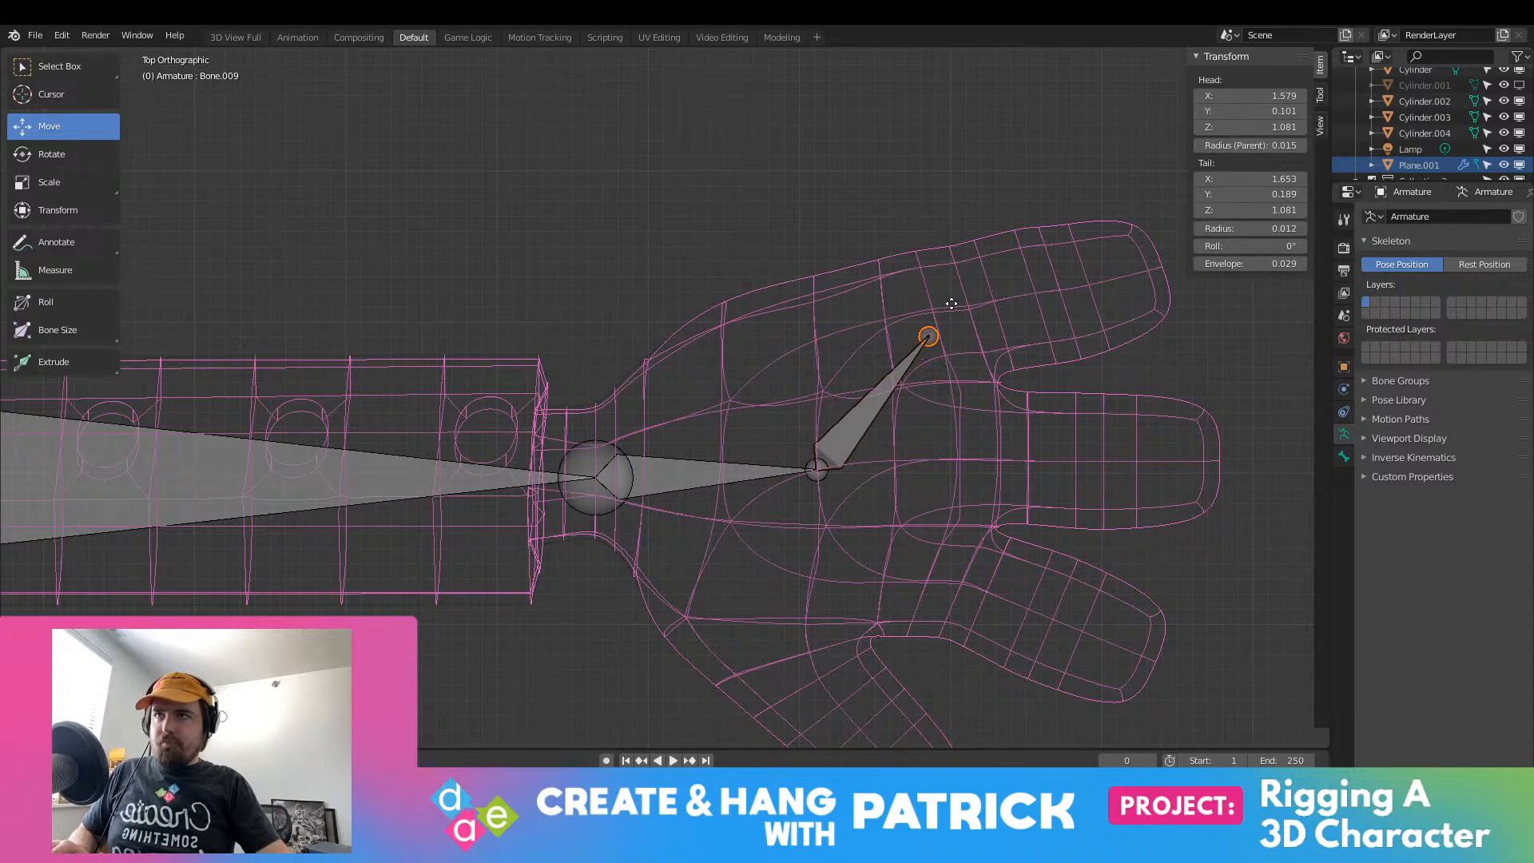
{"action": "left_click", "coordinate": [953, 297]}
{"action": "left_click", "coordinate": [817, 470]}
{"action": "key", "text": "e"}
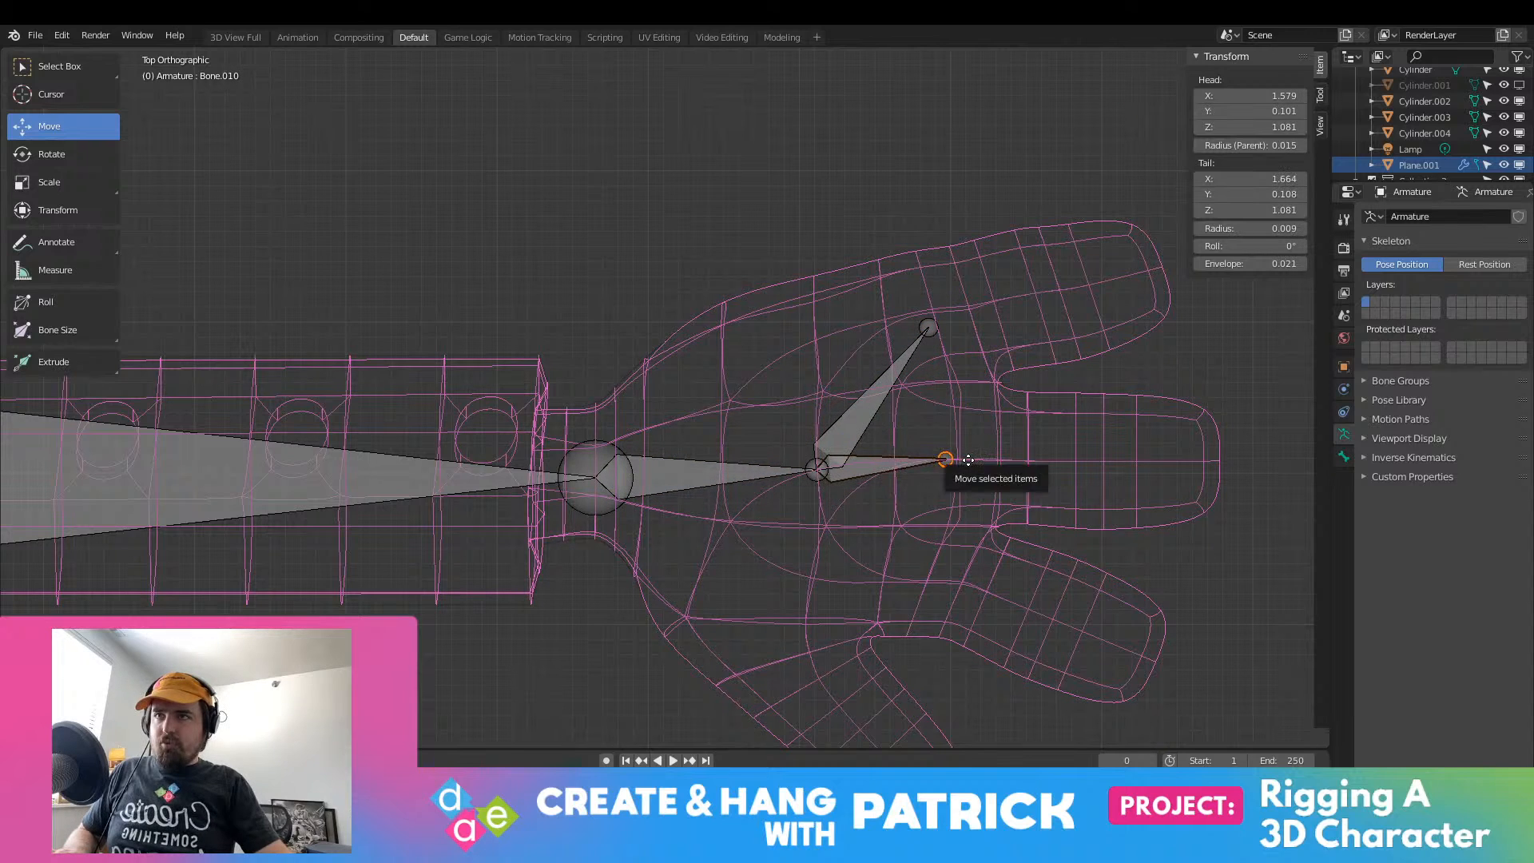
{"action": "left_click", "coordinate": [973, 464]}
Step: Extrude a third bone from the palm joint toward the finger next to the thumb, with its tip at about X 1.666, Y 0.031
{"action": "left_click", "coordinate": [851, 472]}
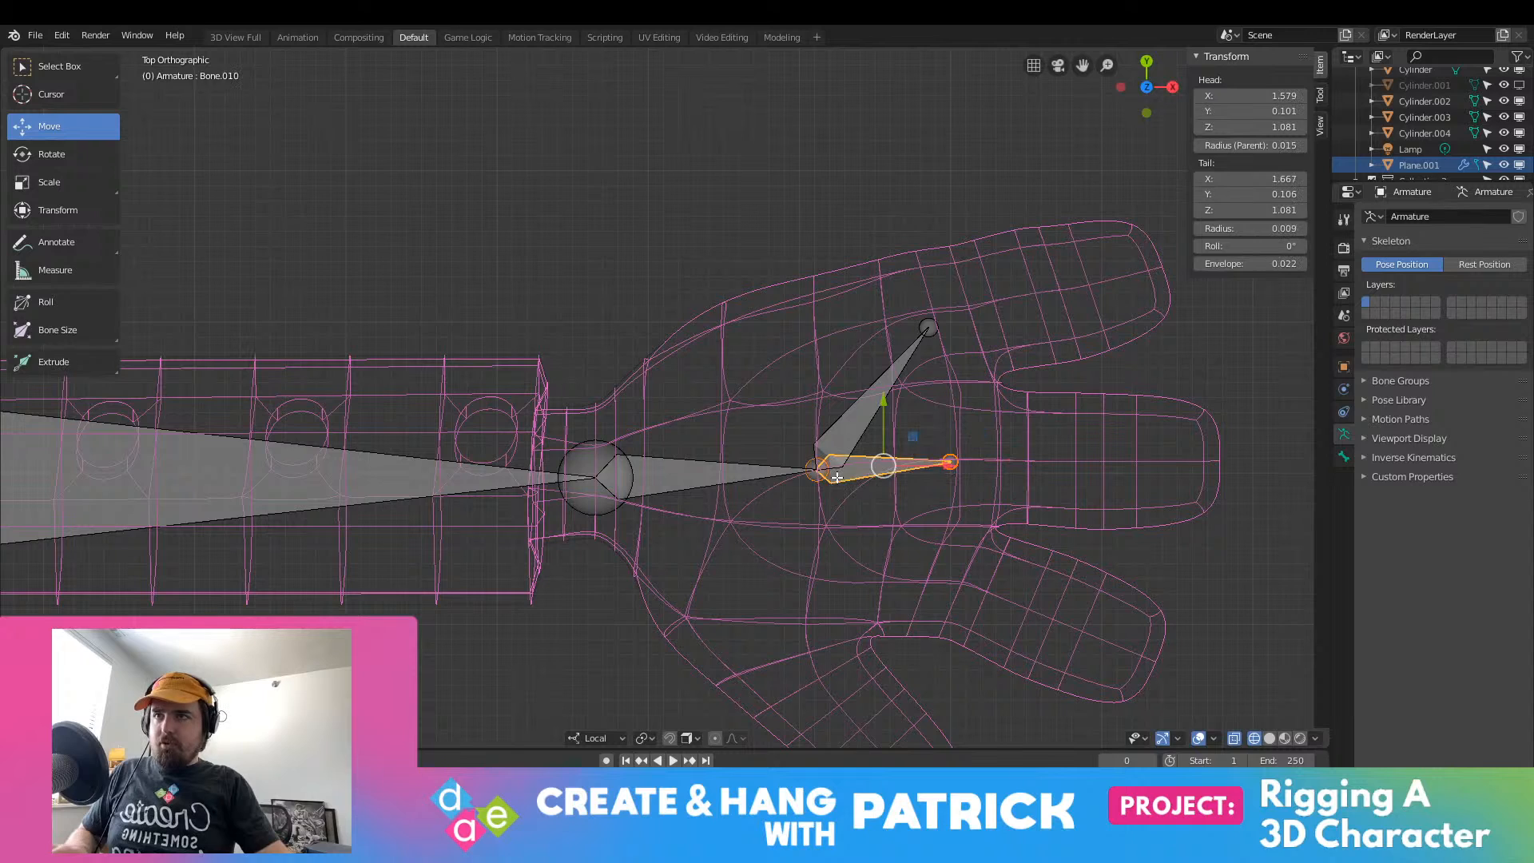
{"action": "left_click", "coordinate": [816, 470]}
{"action": "key", "text": "e"}
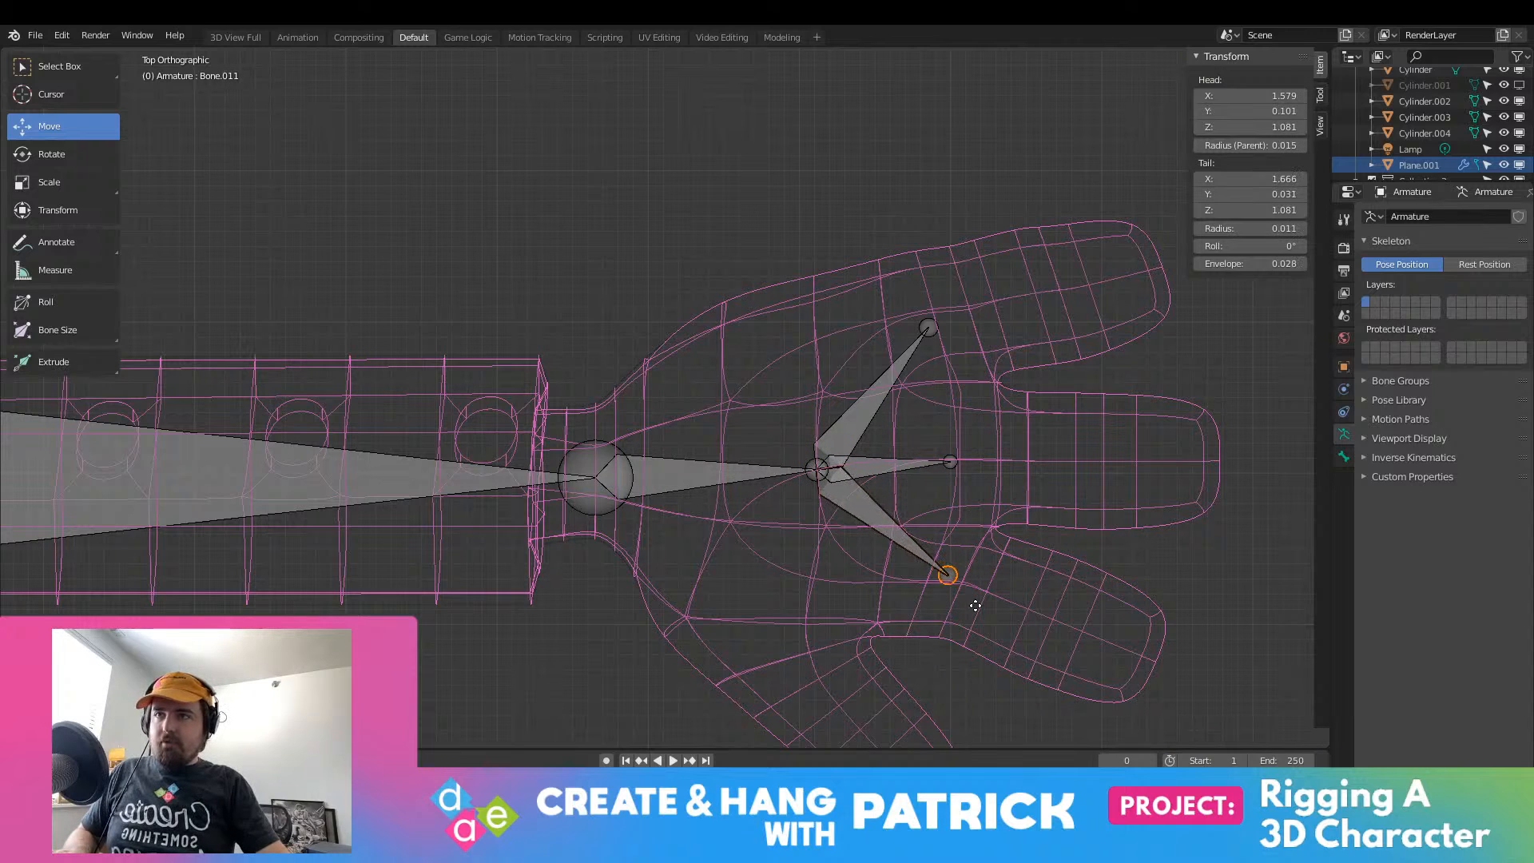
{"action": "left_click", "coordinate": [948, 581]}
Step: Shift the tip of the palm bone leading to the middle finger along X to about 1.670
{"action": "left_click", "coordinate": [950, 462]}
{"action": "key", "text": "g"}
{"action": "key", "text": "x"}
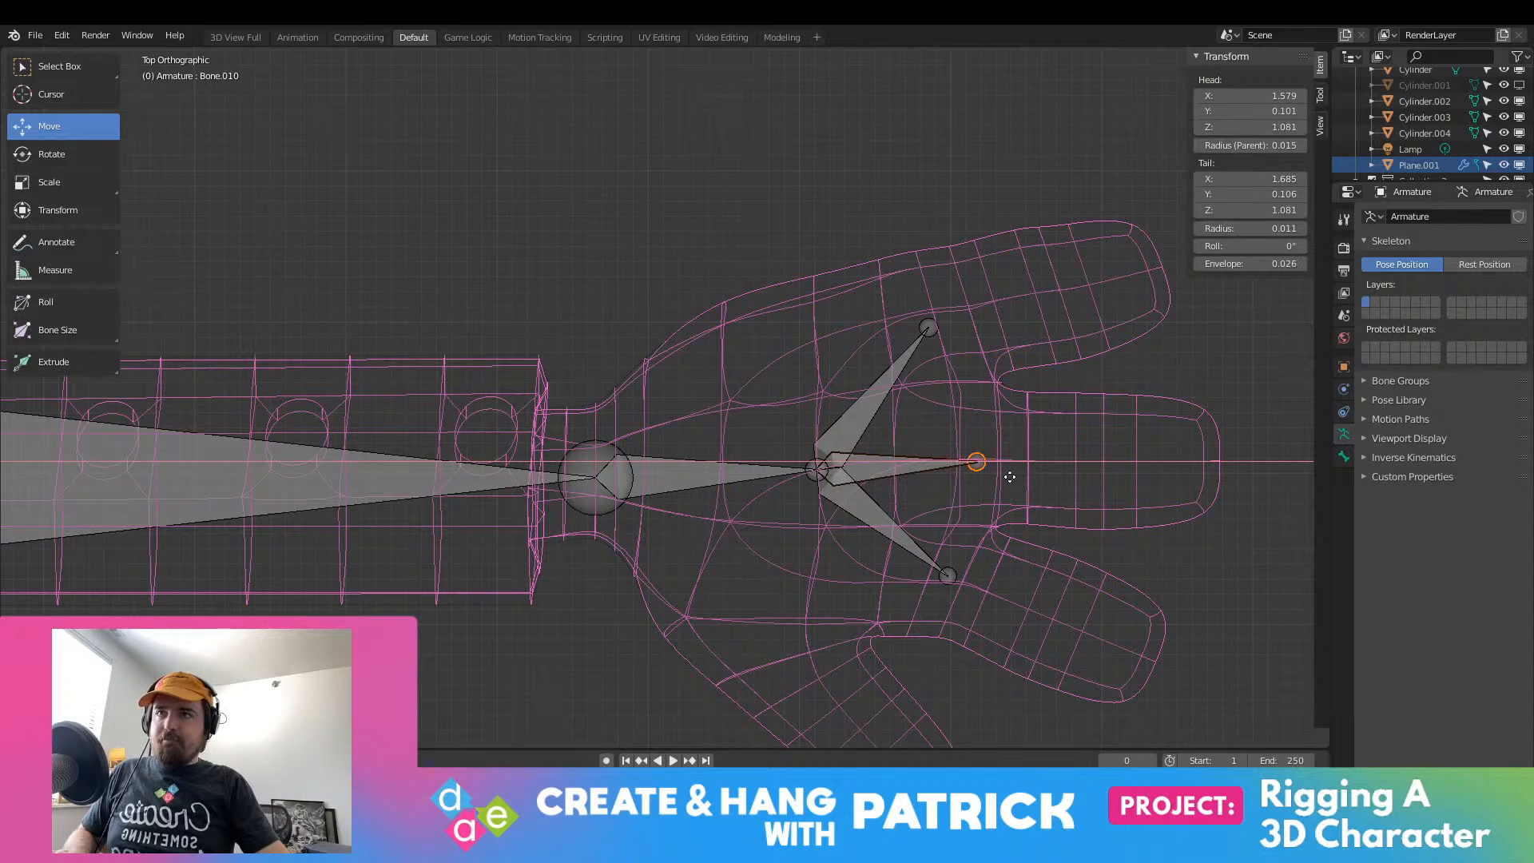
{"action": "left_click", "coordinate": [1027, 481]}
{"action": "left_click", "coordinate": [934, 332]}
{"action": "left_click_drag", "start_coordinate": [993, 327], "coordinate": [1030, 334]}
{"action": "key", "text": "ctrl+z"}
{"action": "left_click", "coordinate": [991, 459]}
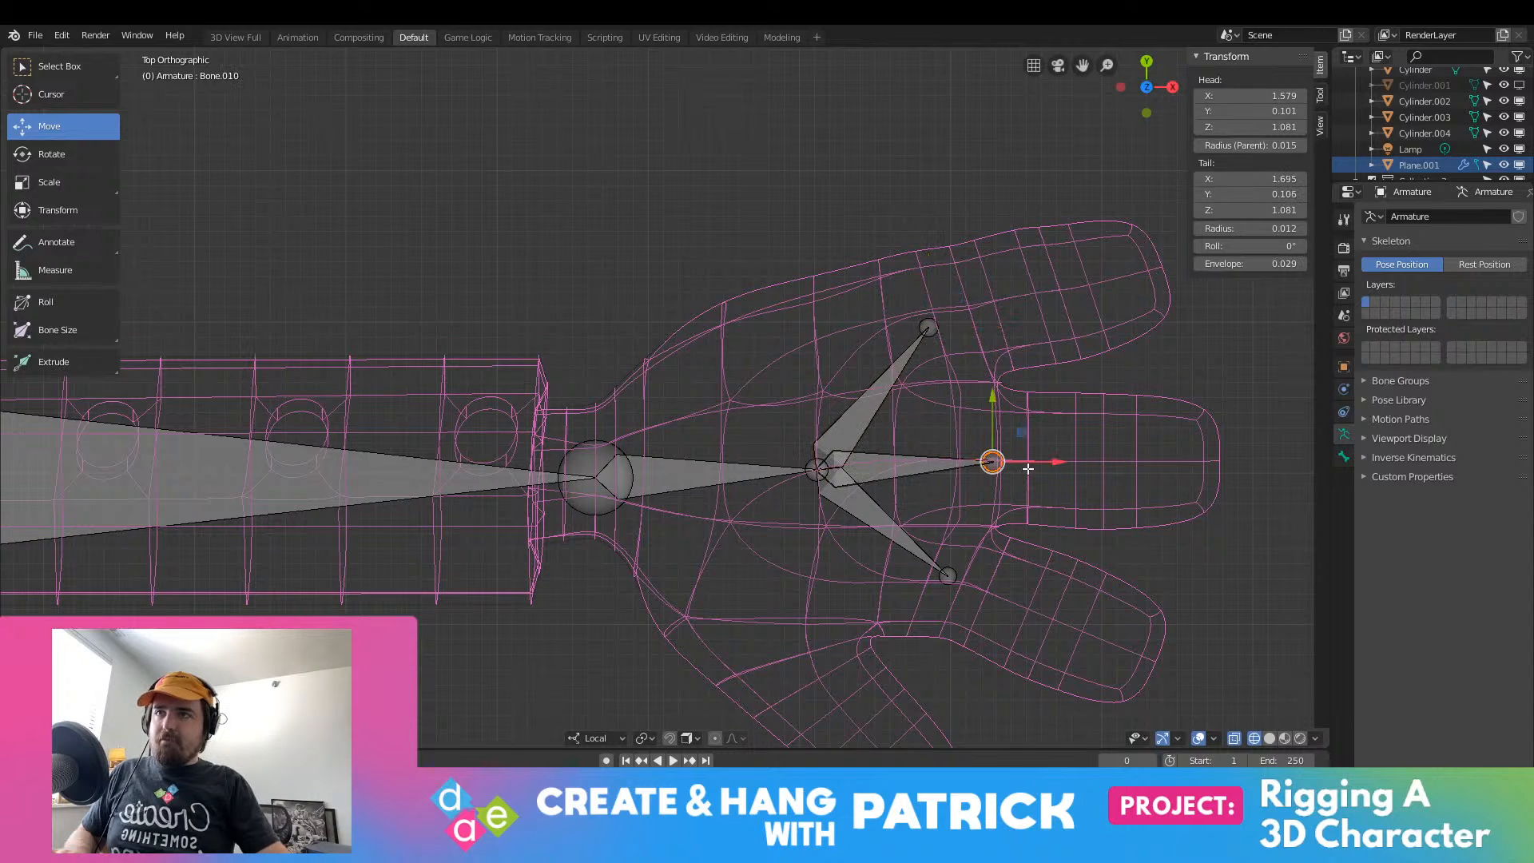
{"action": "key", "text": "g"}
{"action": "key", "text": "x"}
{"action": "left_click", "coordinate": [992, 464]}
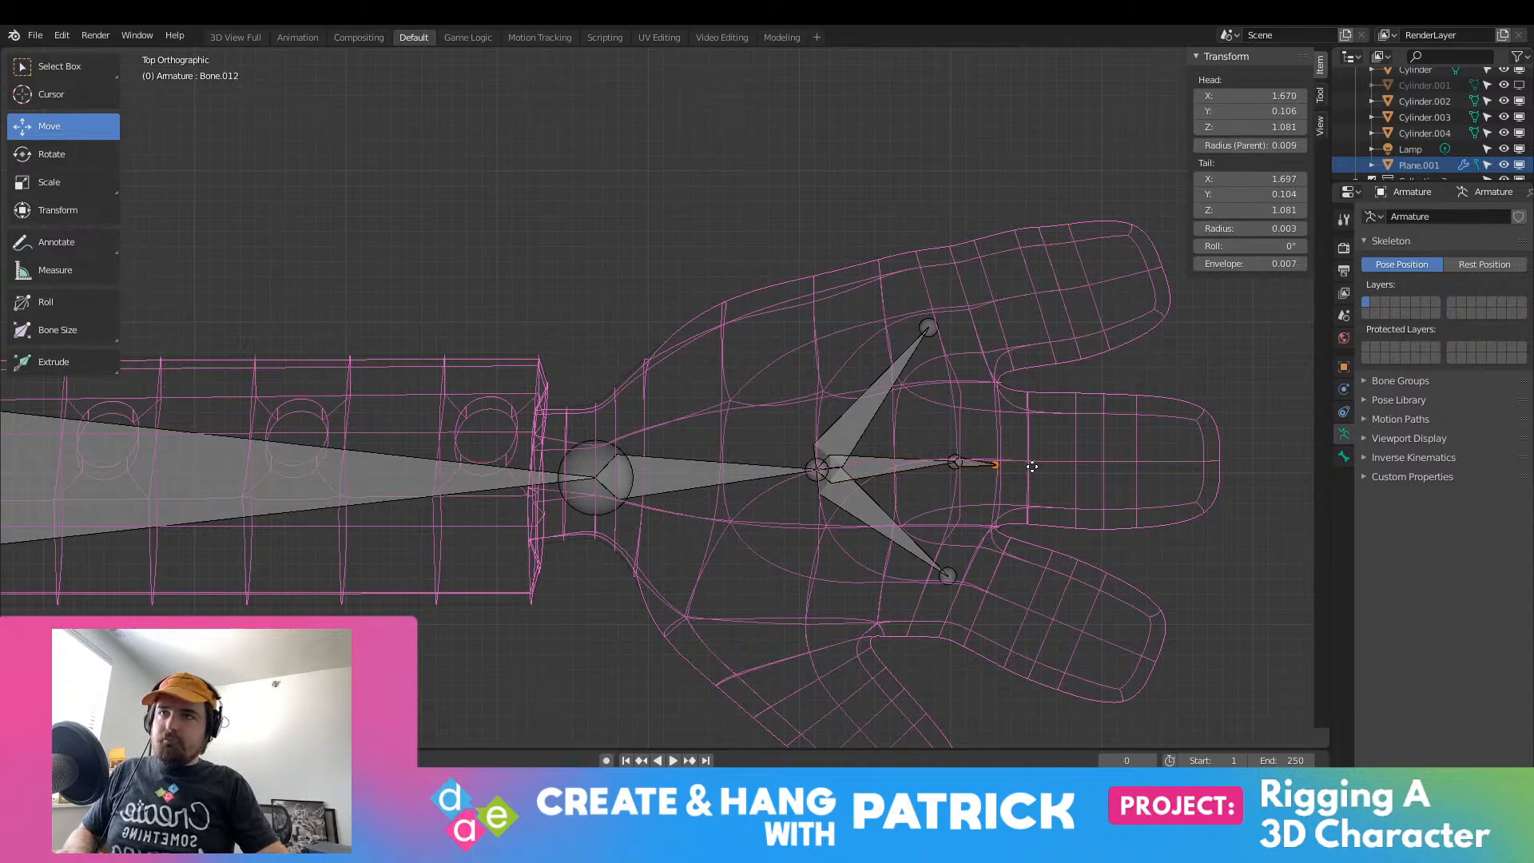
Step: Extrude short bones into the bases of the middle finger and index finger, ending at about X 1.717, Y 0.106 and X 1.689, Y 0.018
{"action": "key", "text": "e"}
{"action": "left_click", "coordinate": [1064, 464]}
{"action": "left_click", "coordinate": [959, 578]}
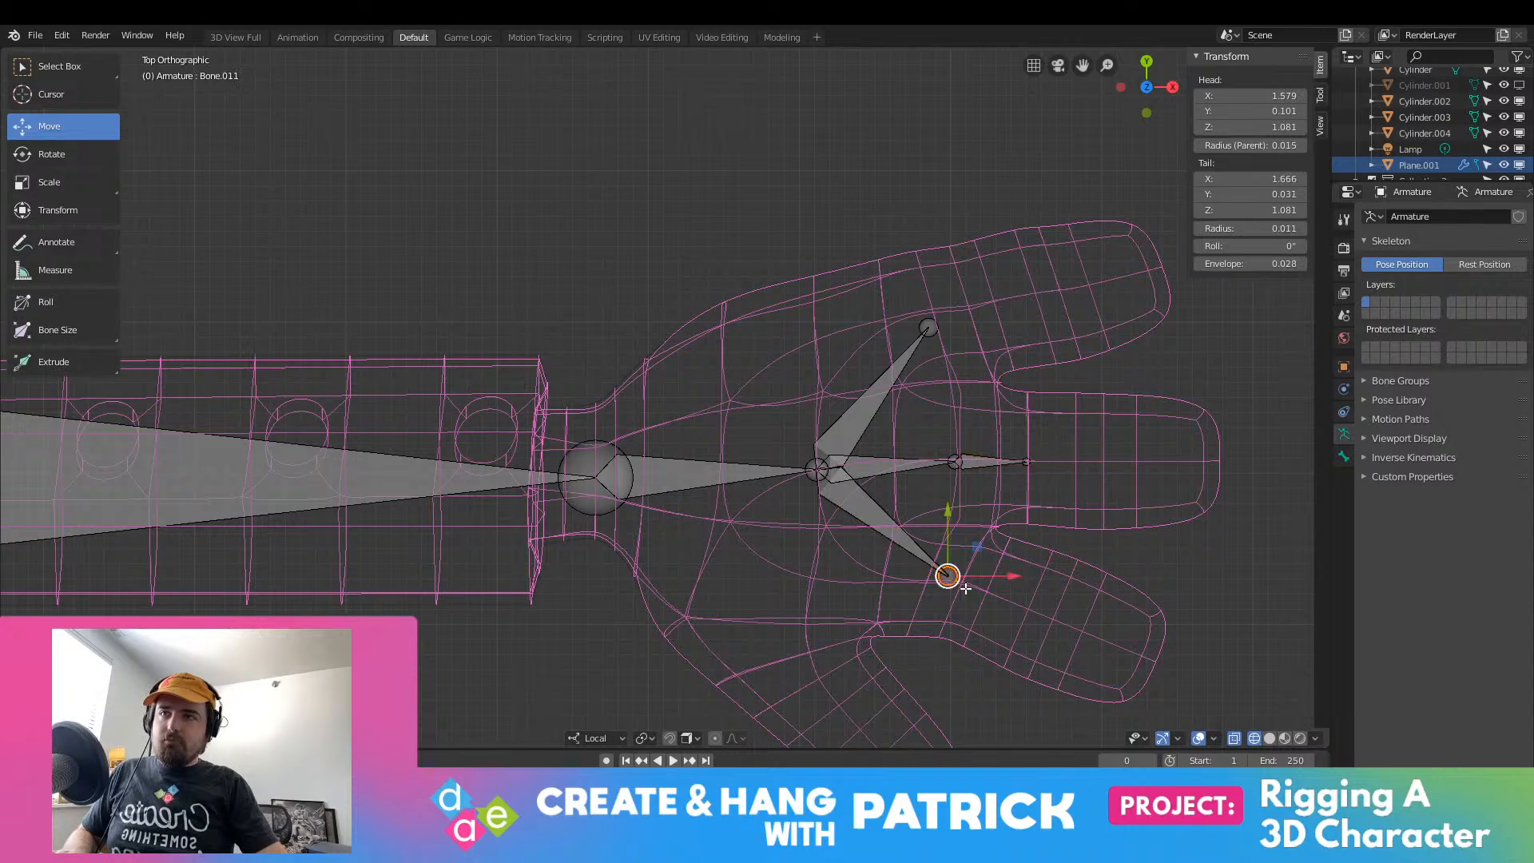
{"action": "key", "text": "e"}
{"action": "left_click", "coordinate": [1011, 609]}
Step: Move the joint between the index finger's palm bone and short bone to about X 1.654, Y 0.034
{"action": "left_click", "coordinate": [943, 575]}
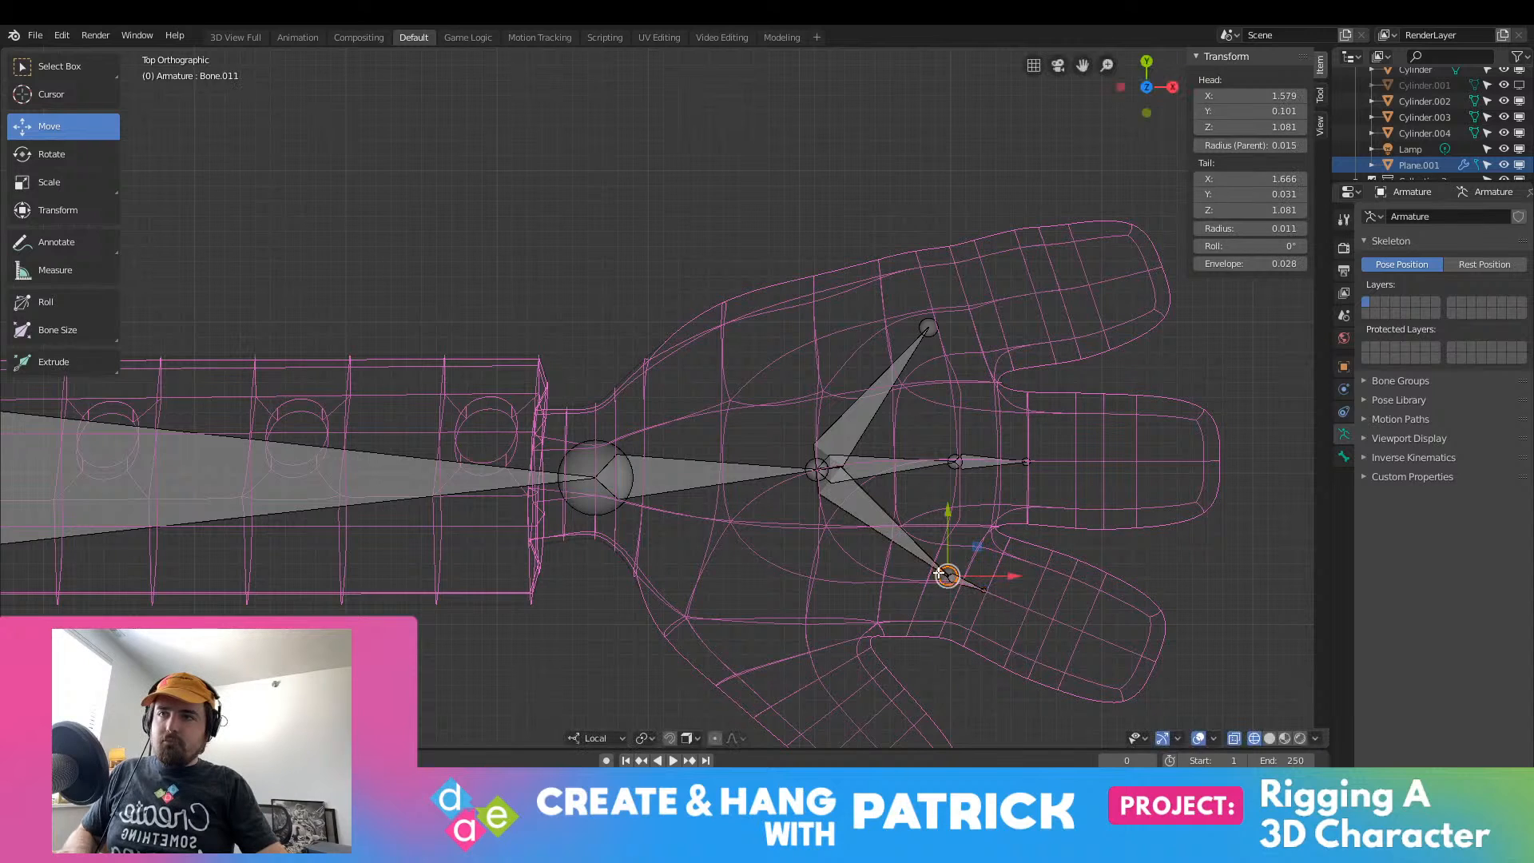
{"action": "left_click_drag", "start_coordinate": [1002, 579], "coordinate": [929, 536]}
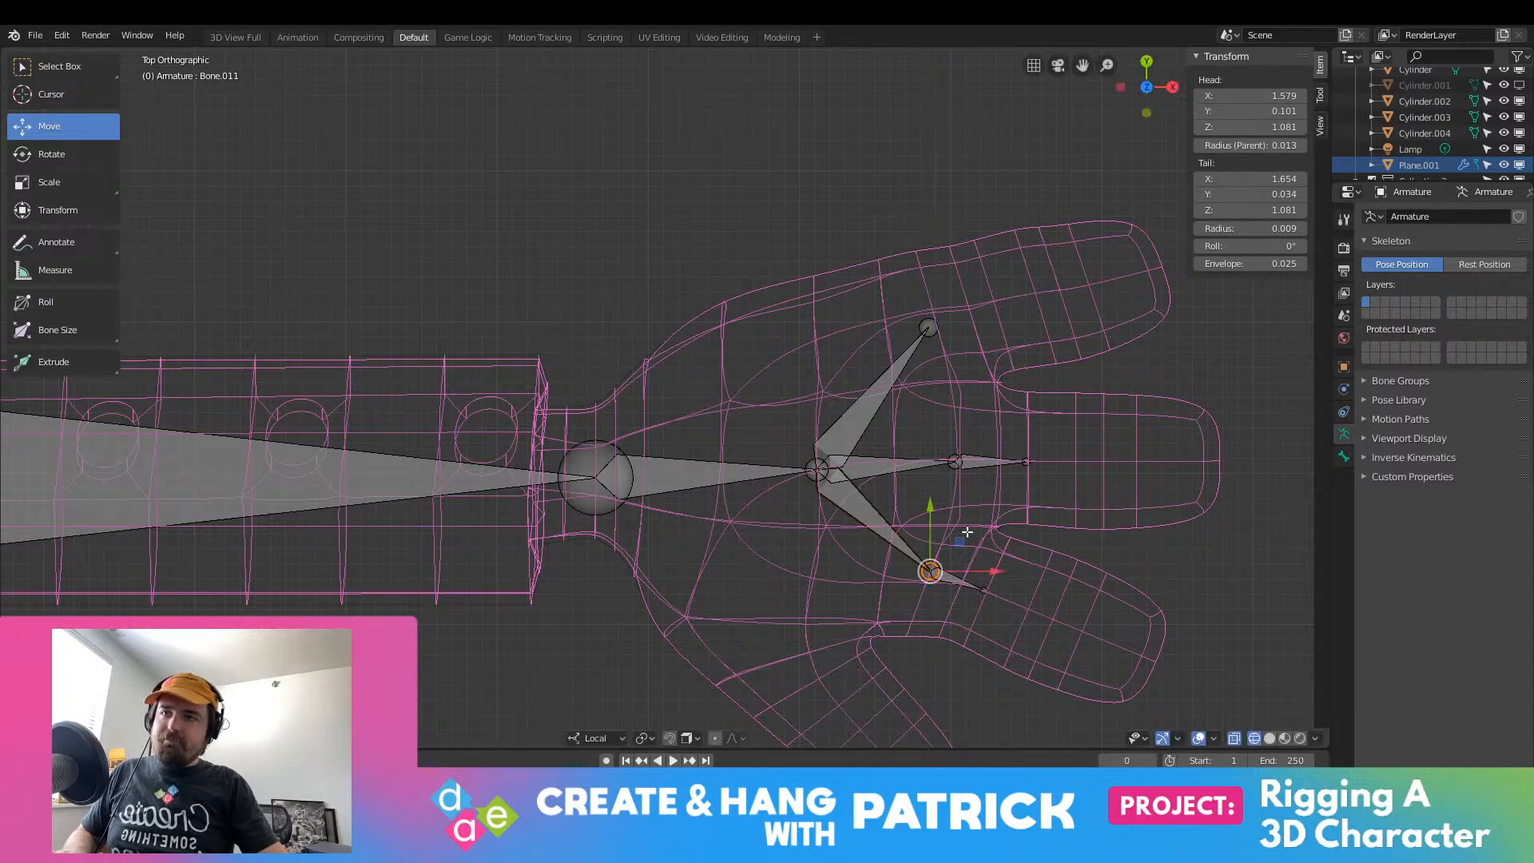
{"action": "left_click", "coordinate": [993, 590]}
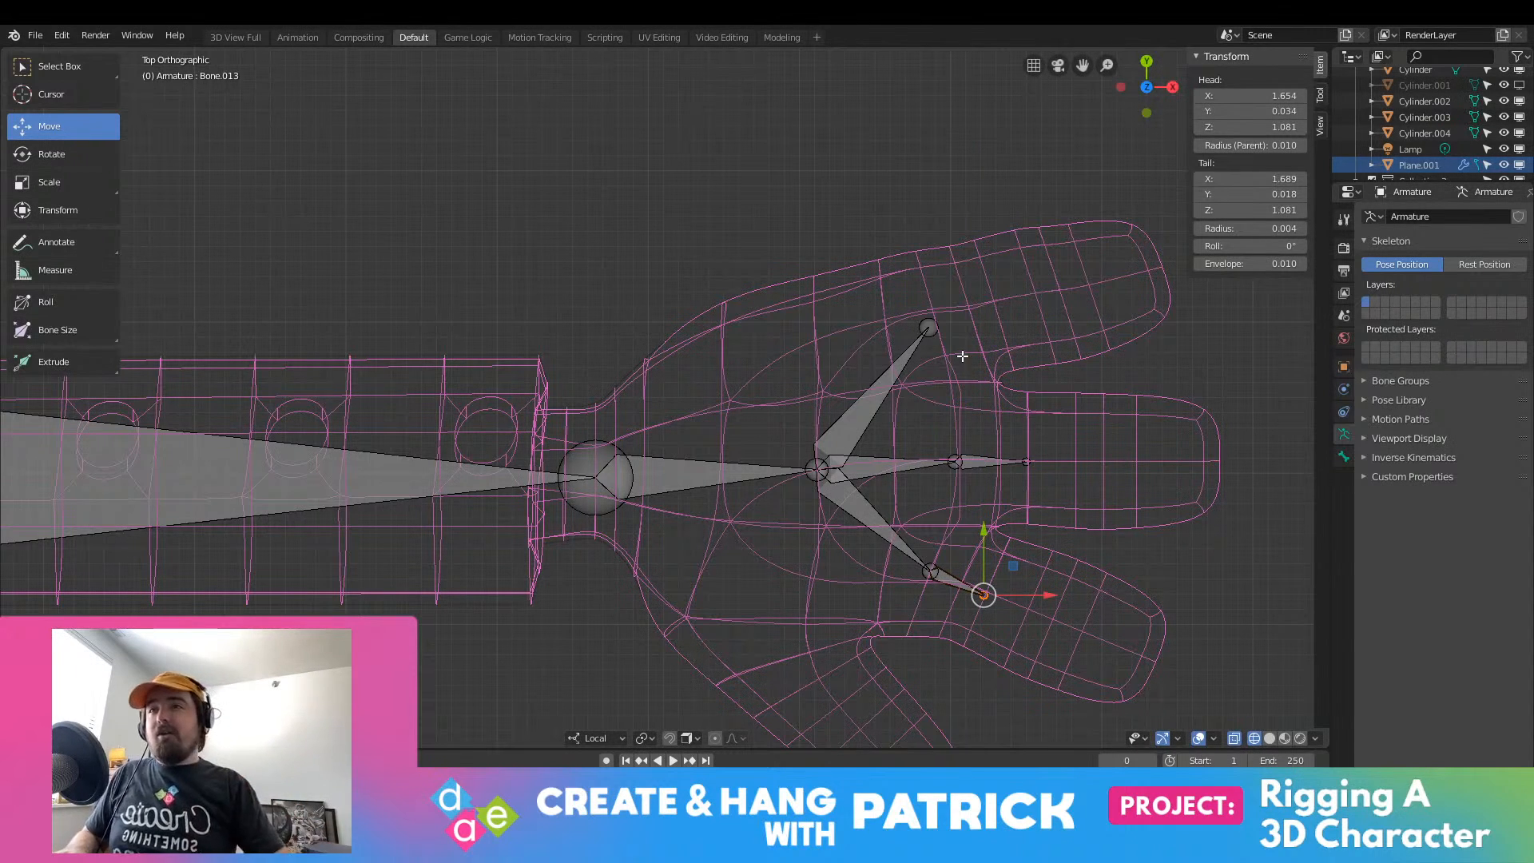
Step: Extrude a short bone into the outer finger to about X 1.679, Y 0.206 and move its base joint to about X 1.656, Y 0.200
{"action": "left_click", "coordinate": [927, 328]}
{"action": "key", "text": "e"}
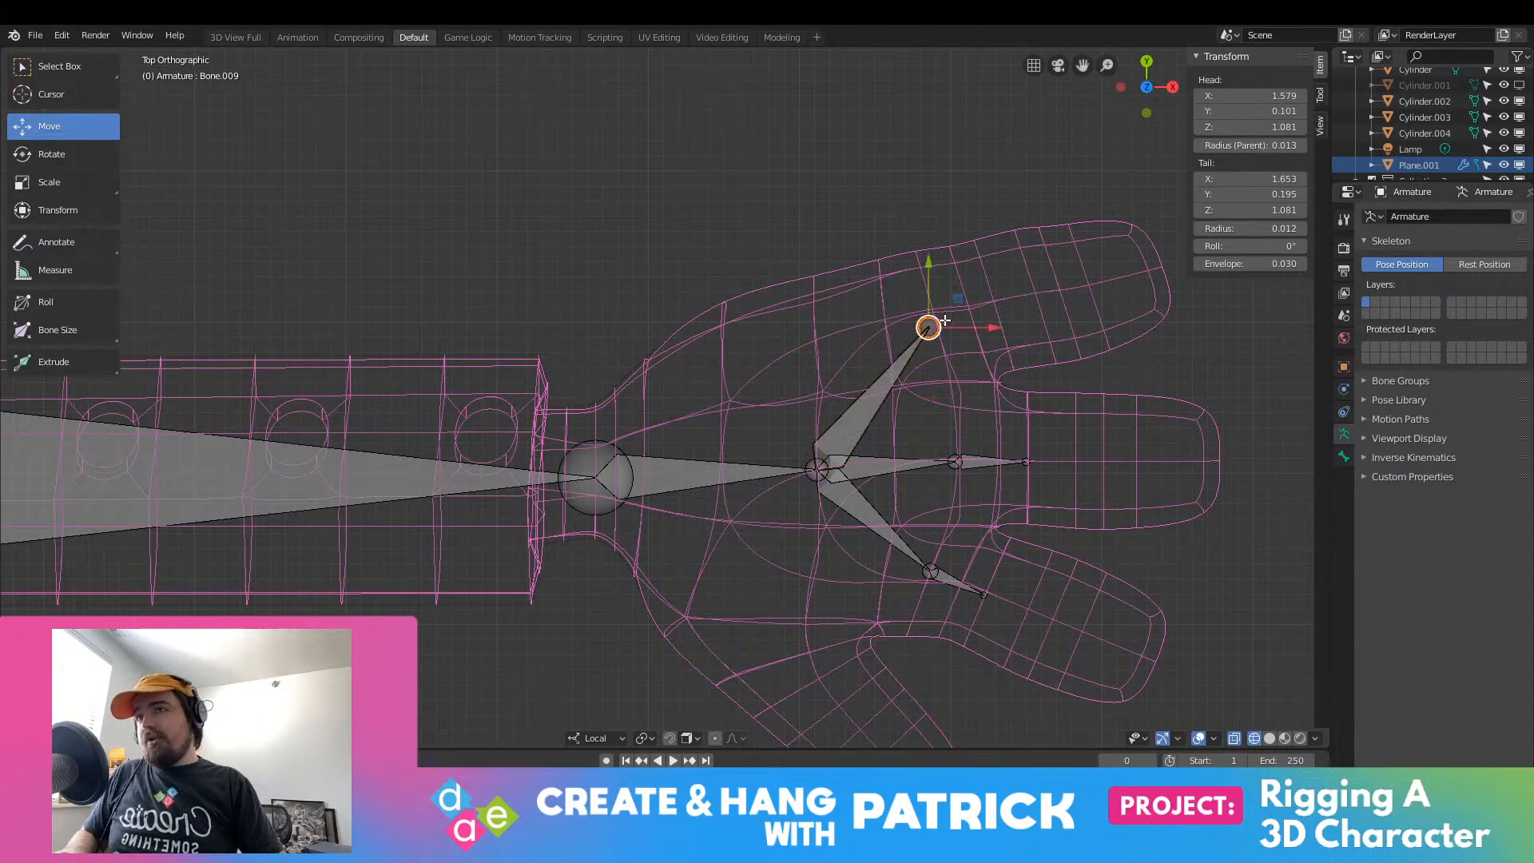
{"action": "left_click", "coordinate": [986, 304]}
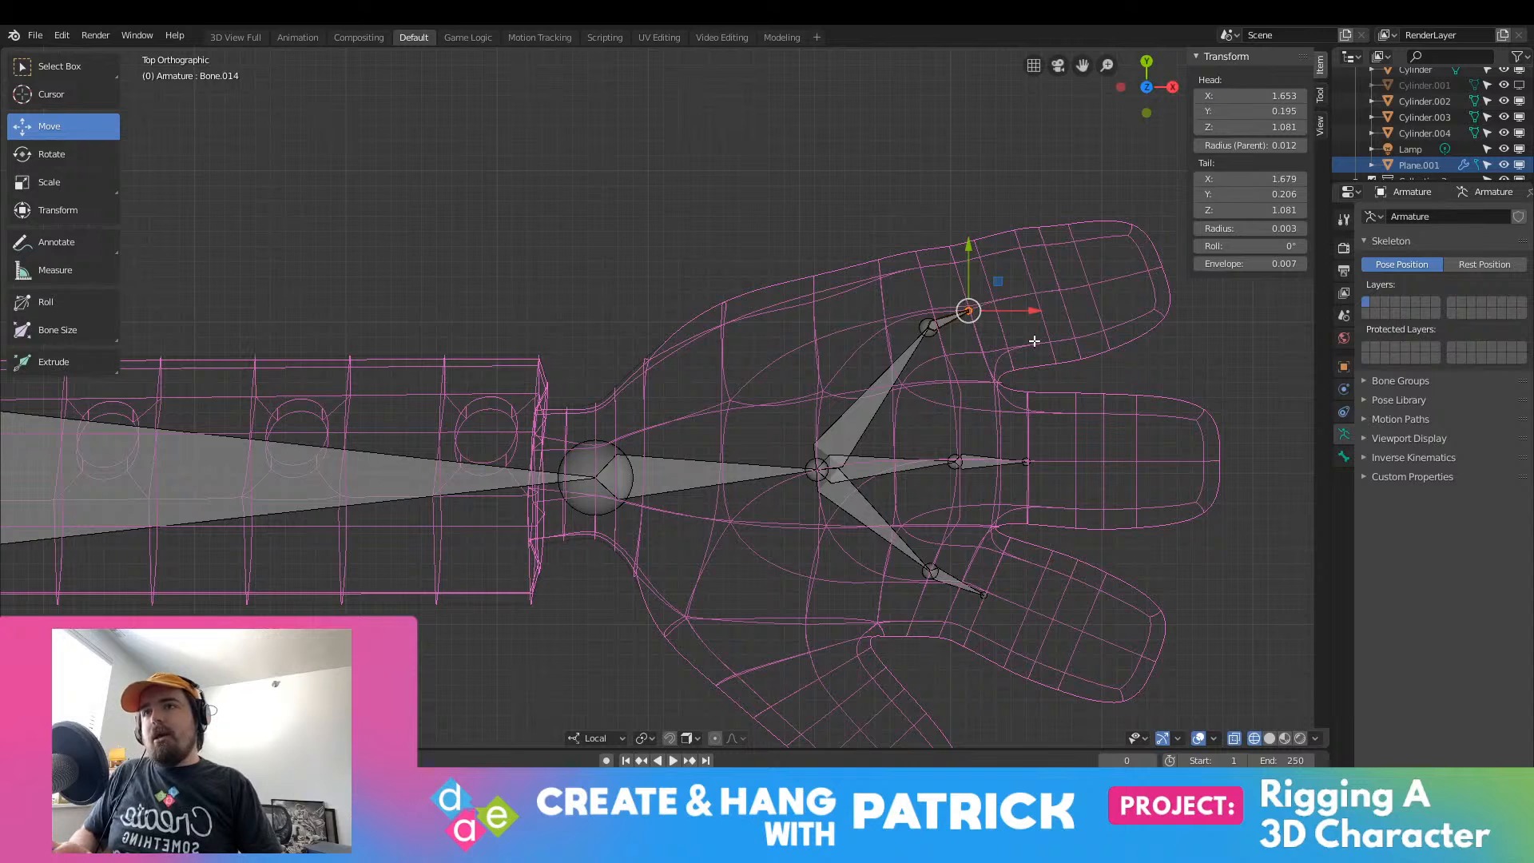
{"action": "left_click", "coordinate": [931, 333]}
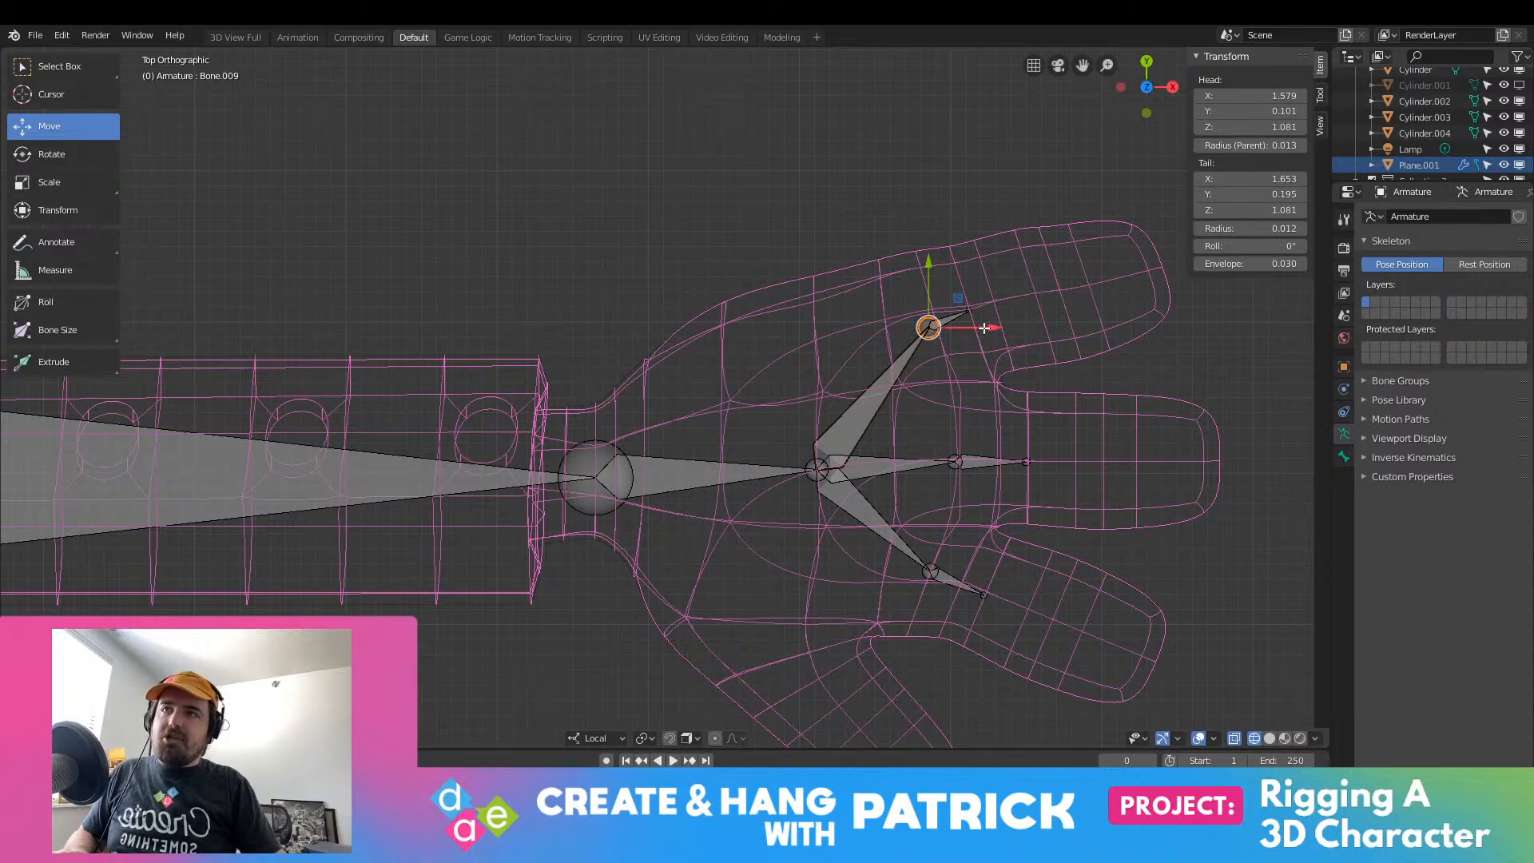
{"action": "left_click_drag", "start_coordinate": [985, 327], "coordinate": [944, 283]}
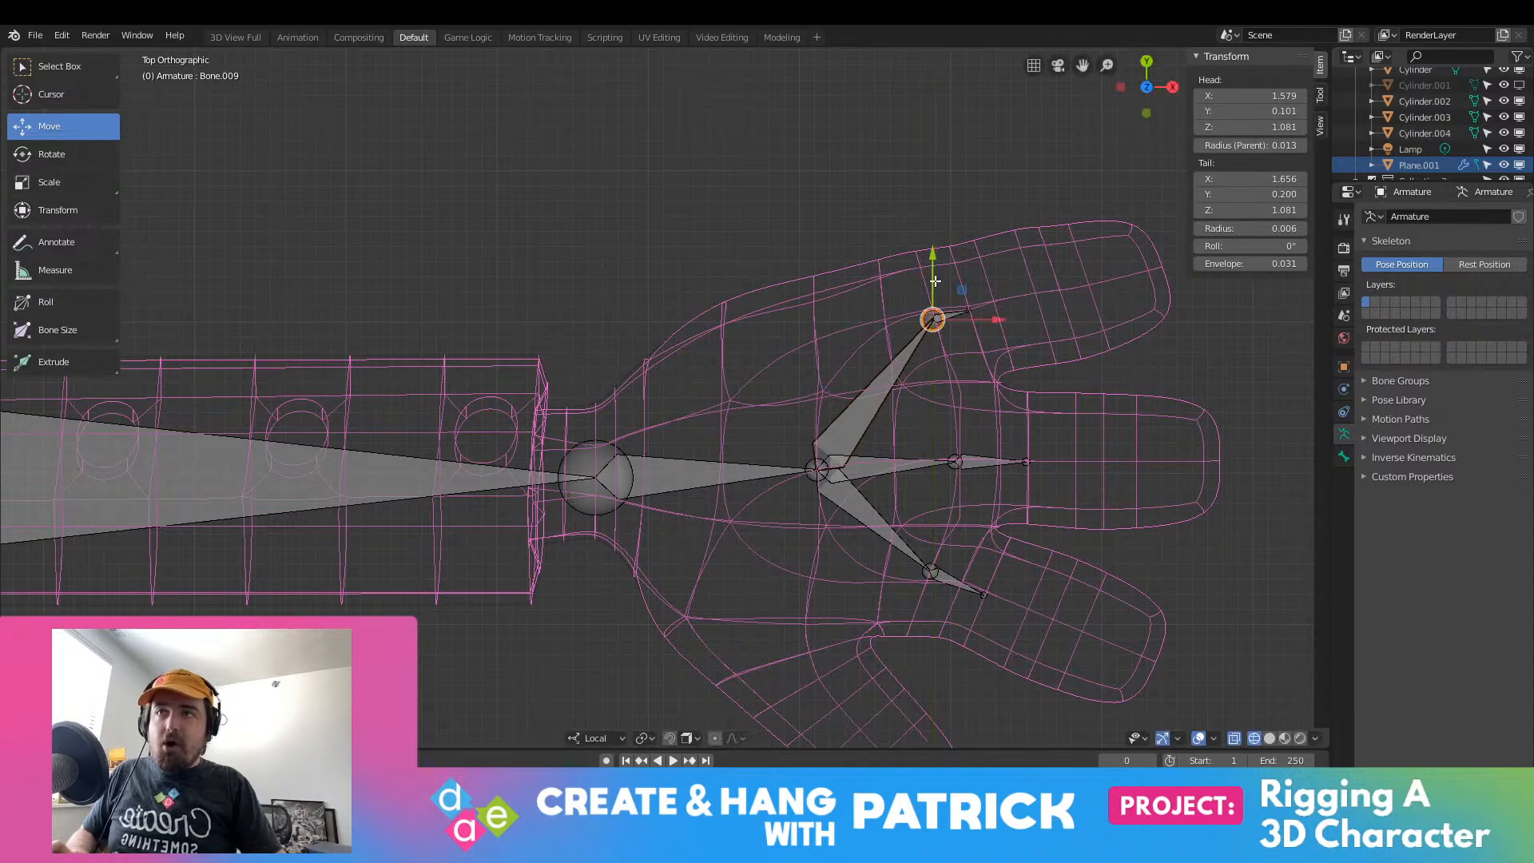
Step: Move the outer finger's short bone tip to about X 1.697, Y 0.209 and its base joint to about X 1.657, Y 0.200
{"action": "key", "text": "e"}
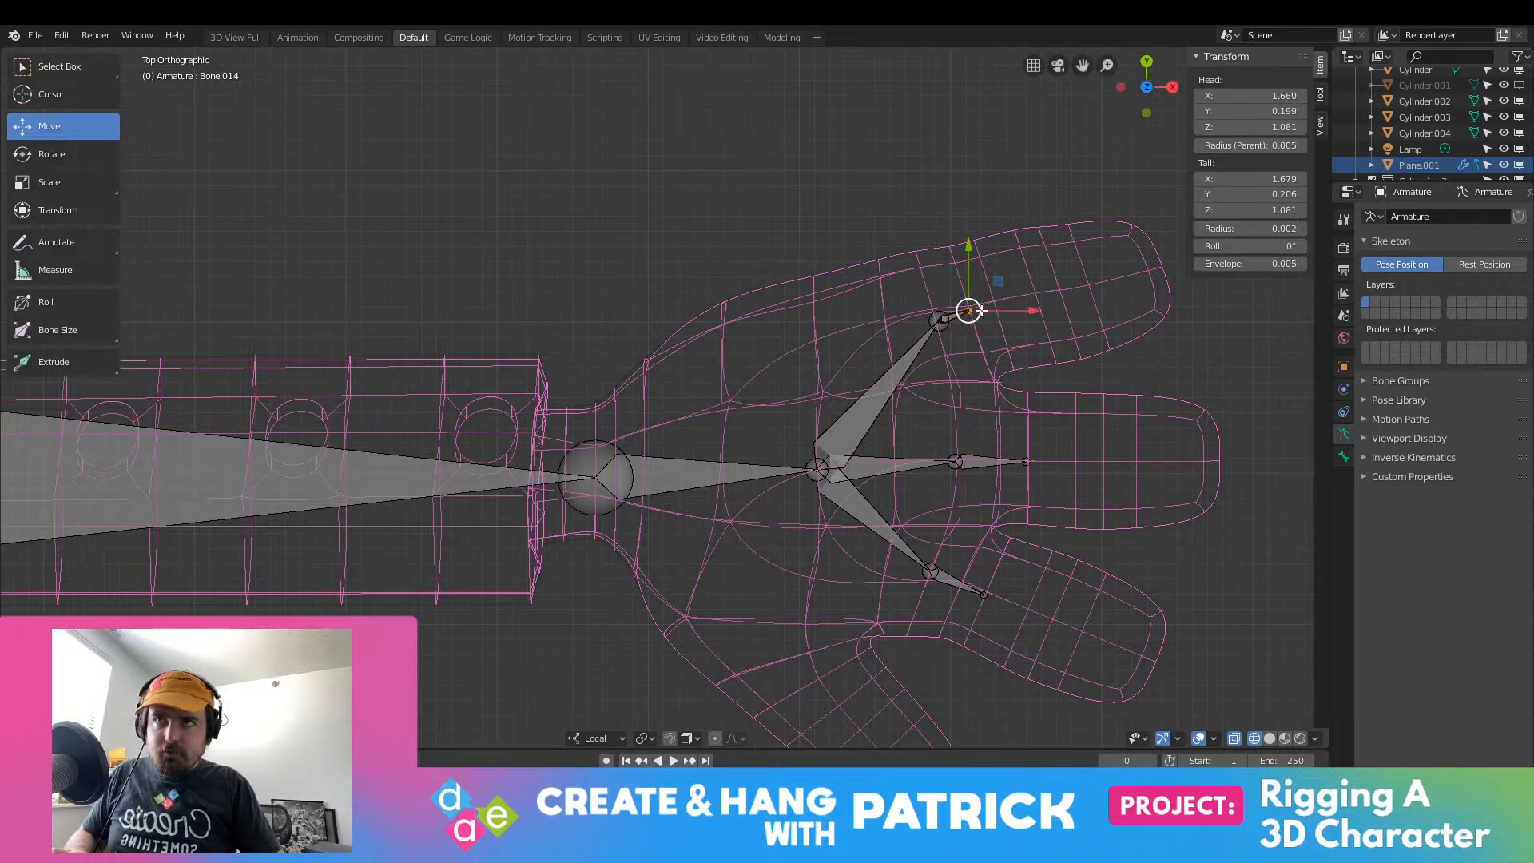
{"action": "key", "text": "x"}
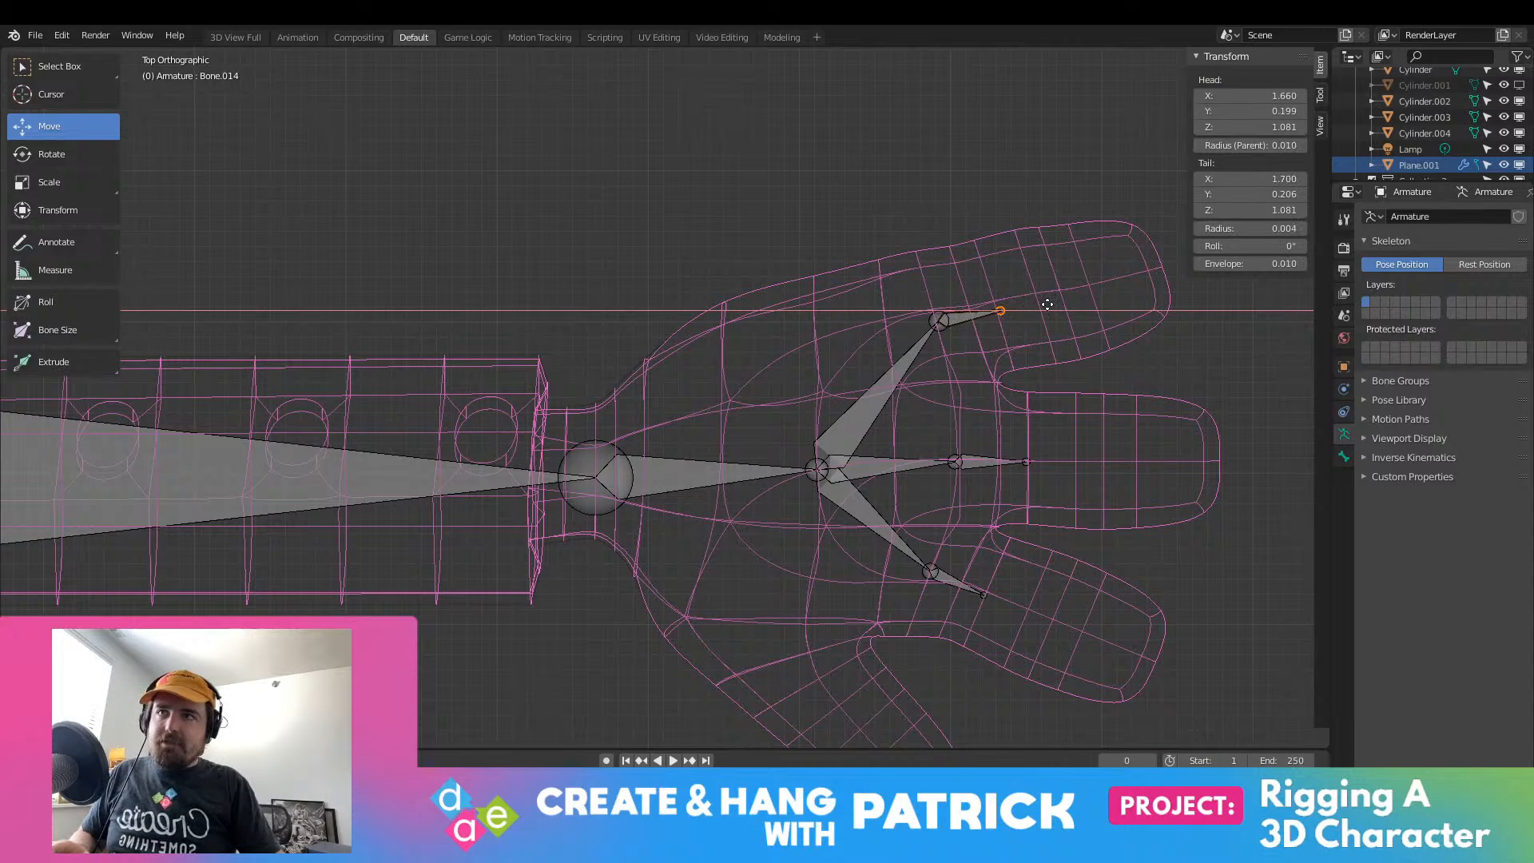
{"action": "left_click", "coordinate": [1035, 301]}
{"action": "mouse_move", "coordinate": [992, 276]}
{"action": "left_mouse_down"}
{"action": "mouse_move", "coordinate": [1035, 296]}
{"action": "mouse_move", "coordinate": [992, 263]}
{"action": "left_mouse_up"}
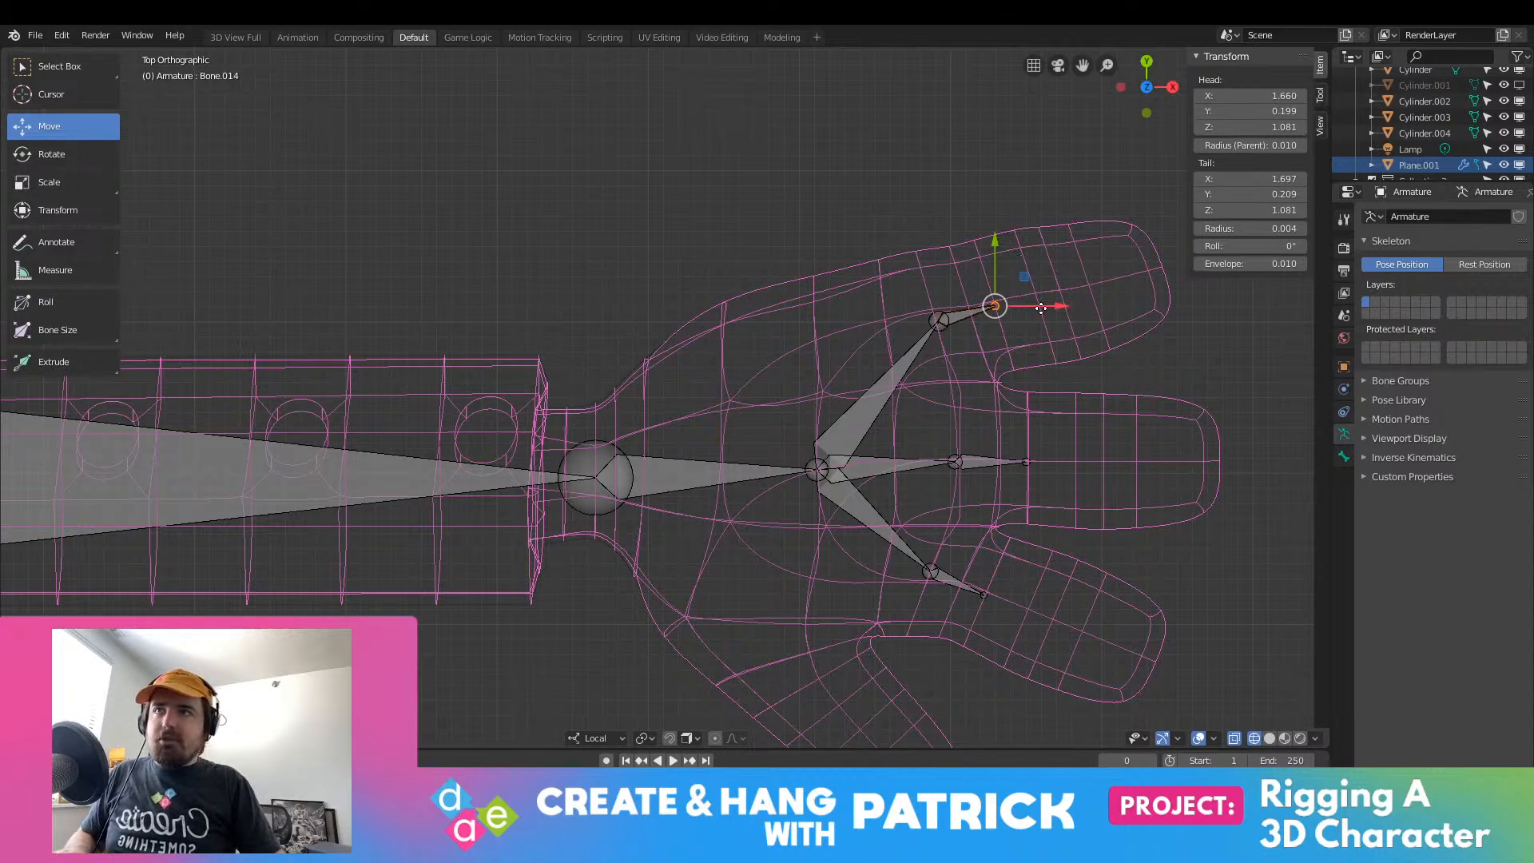
{"action": "left_click", "coordinate": [939, 320]}
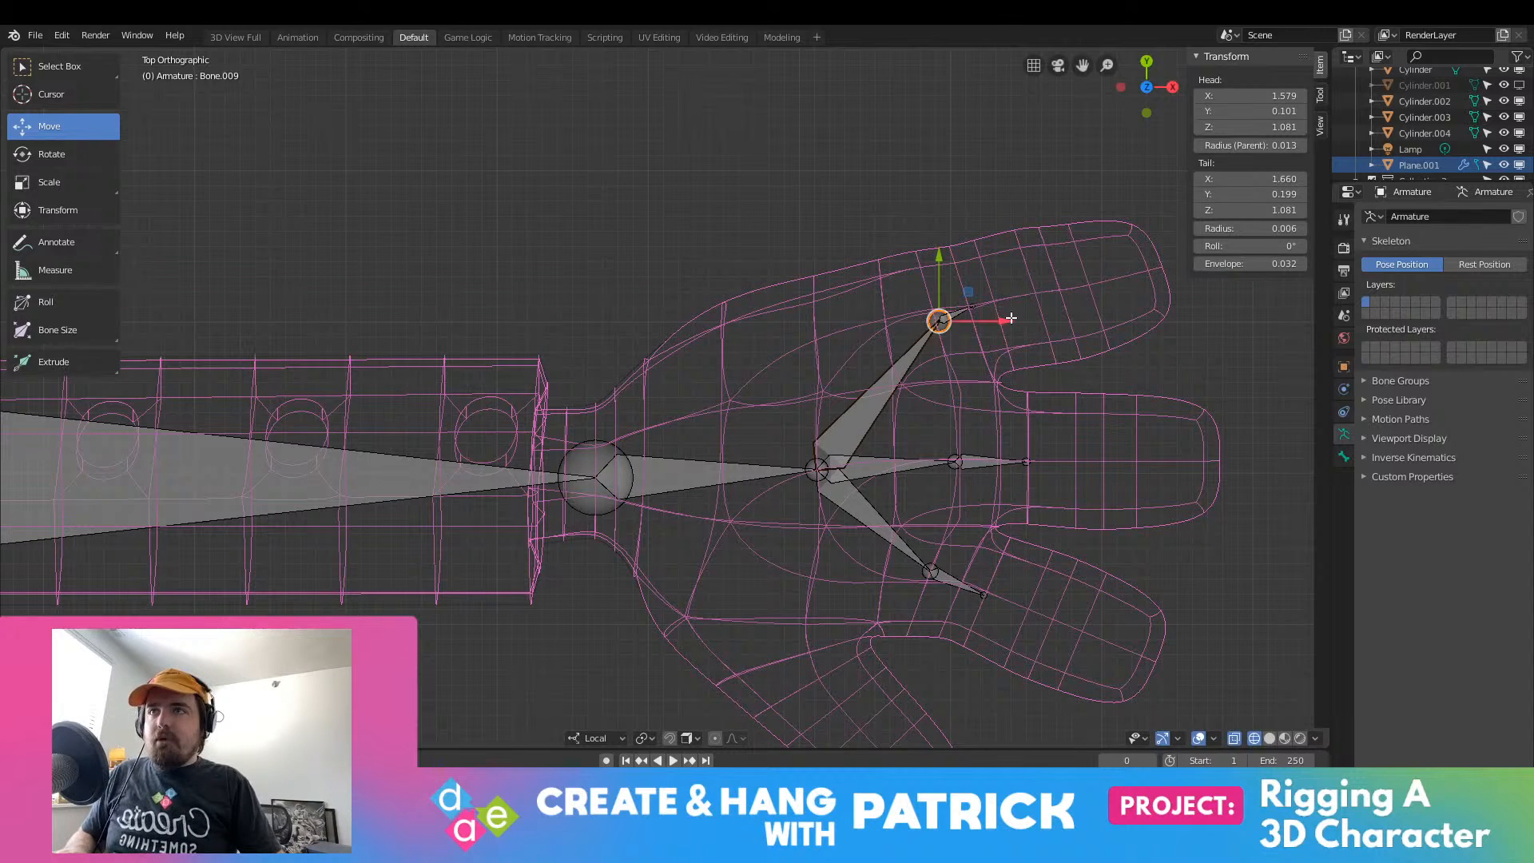
{"action": "left_click_drag", "start_coordinate": [1012, 318], "coordinate": [1005, 321]}
{"action": "left_click_drag", "start_coordinate": [933, 269], "coordinate": [936, 270]}
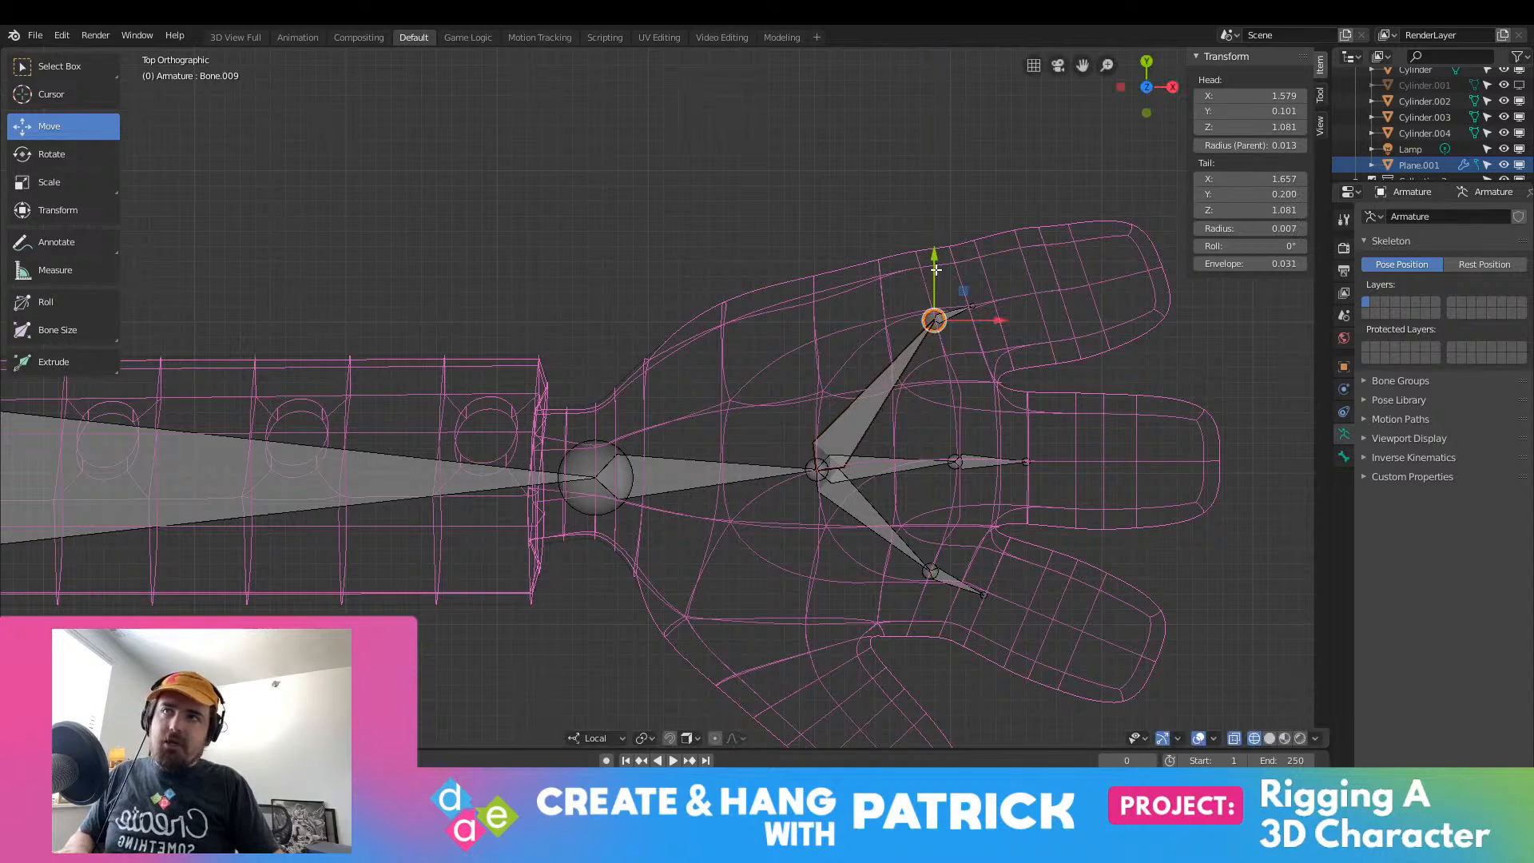
Step: Delete the three short bones at the finger bases, keeping only the palm bones that branch from the palm joint
{"action": "left_click", "coordinate": [989, 460]}
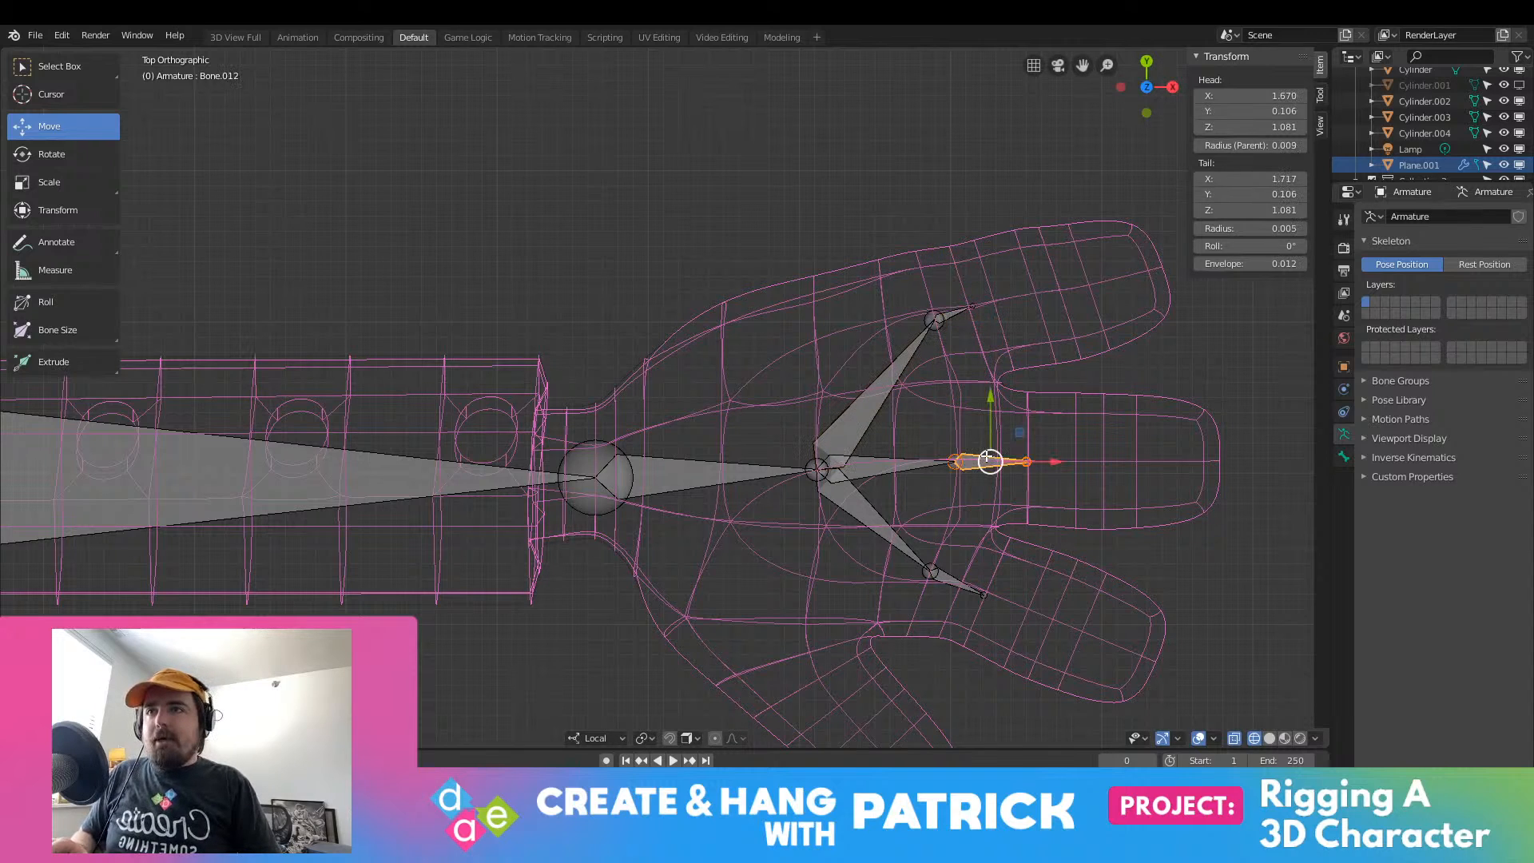
{"action": "key", "text": "x"}
{"action": "left_click", "coordinate": [987, 463]}
{"action": "left_click", "coordinate": [985, 464]}
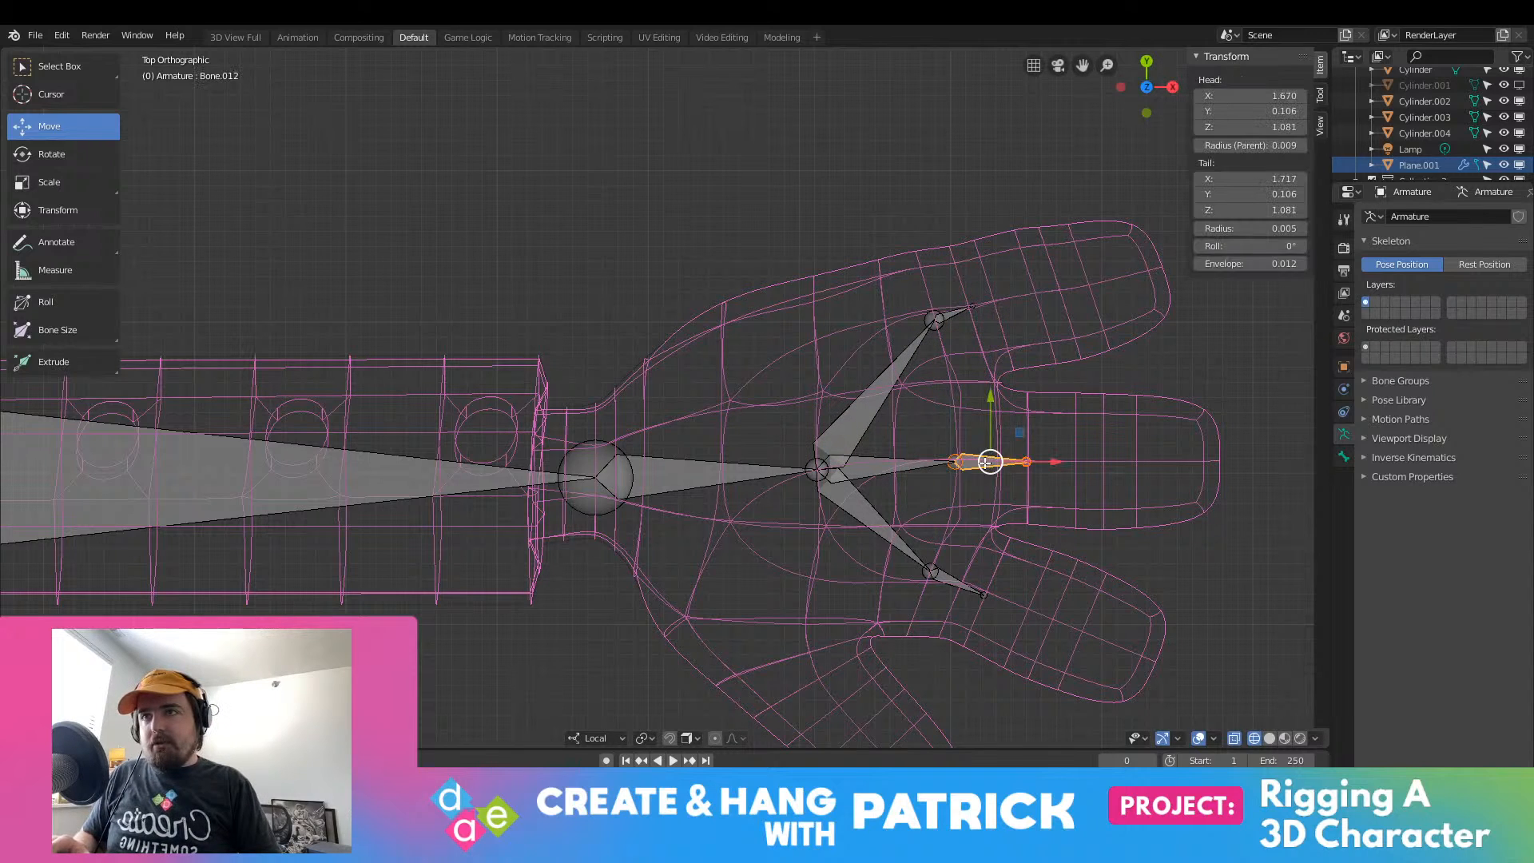
{"action": "key", "text": "x"}
{"action": "left_click", "coordinate": [983, 465]}
{"action": "left_click", "coordinate": [949, 308]}
{"action": "key", "text": "x"}
{"action": "left_click", "coordinate": [950, 308]}
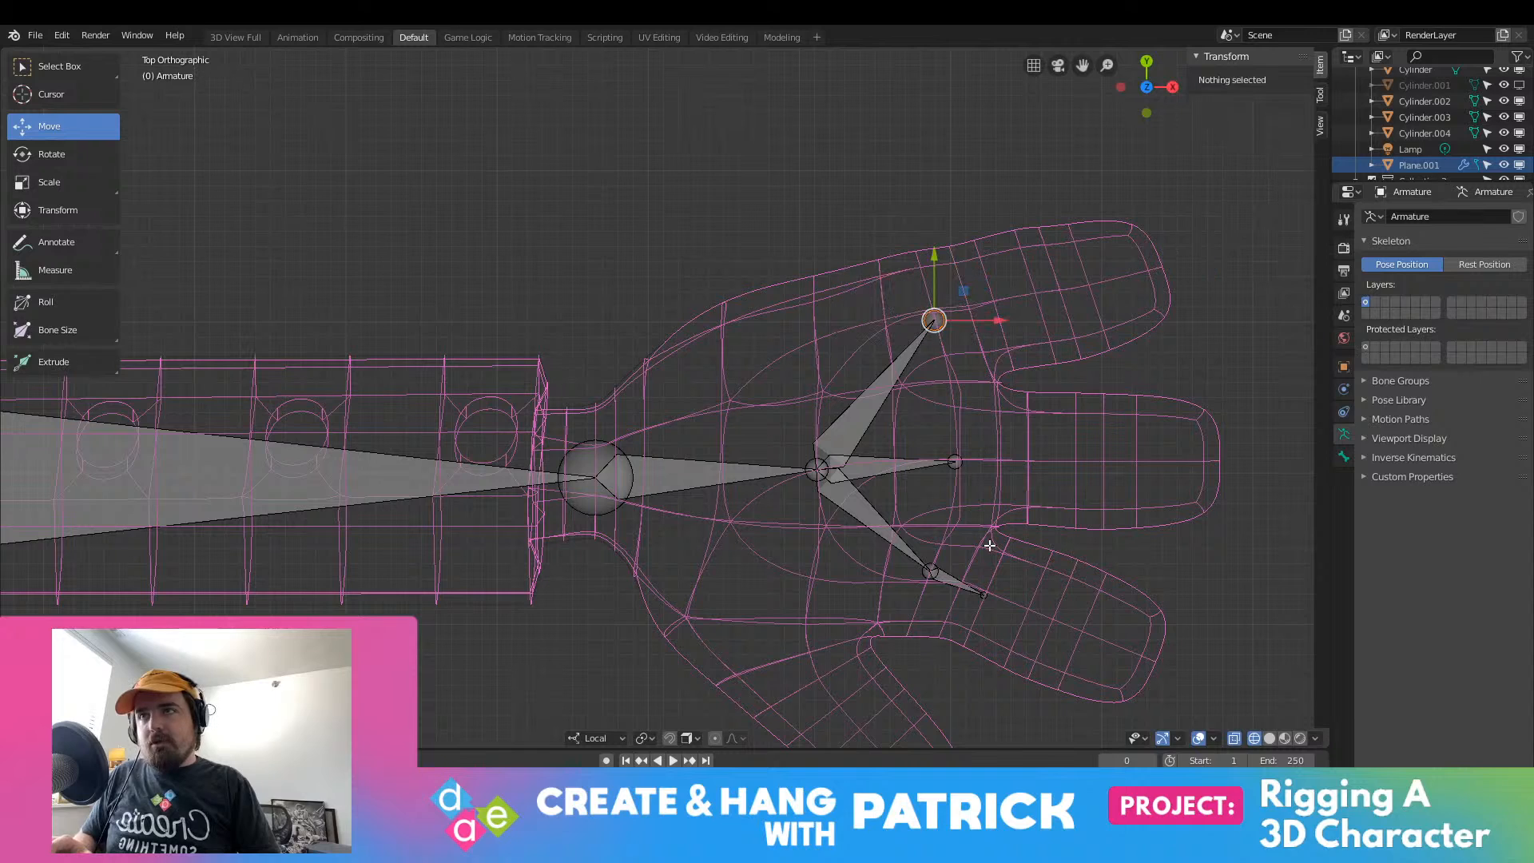
{"action": "left_click", "coordinate": [932, 571]}
{"action": "key", "text": "x"}
{"action": "left_click", "coordinate": [953, 583]}
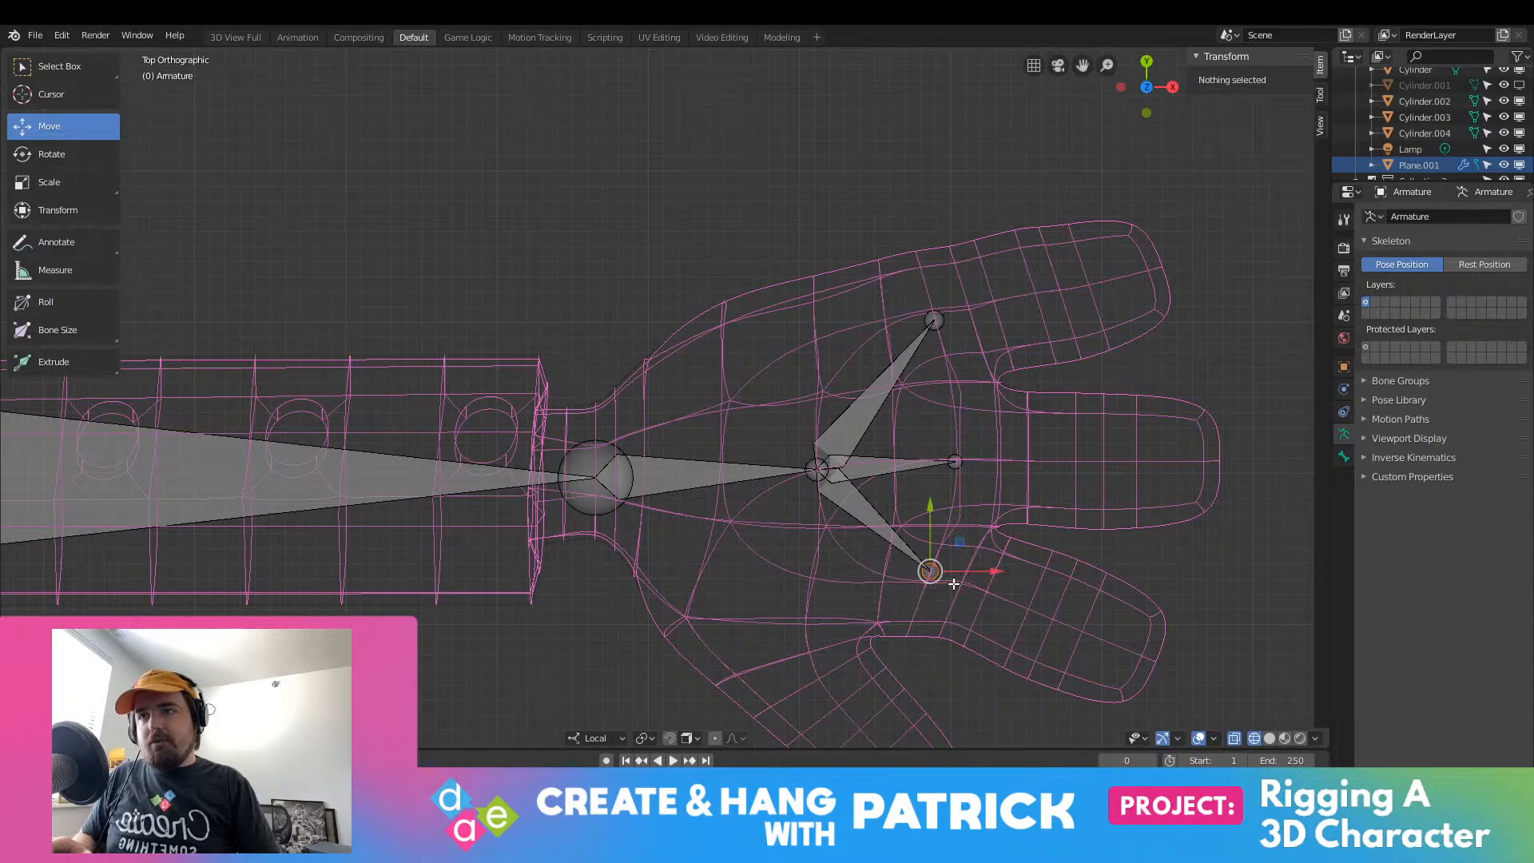
Step: Move the tip of the palm bone leading to the index finger to the knuckle at about X 1.675, Y 0.024
{"action": "key", "text": "g"}
{"action": "key", "text": "x"}
{"action": "left_click", "coordinate": [1009, 577]}
{"action": "left_click_drag", "start_coordinate": [969, 533], "coordinate": [962, 566]}
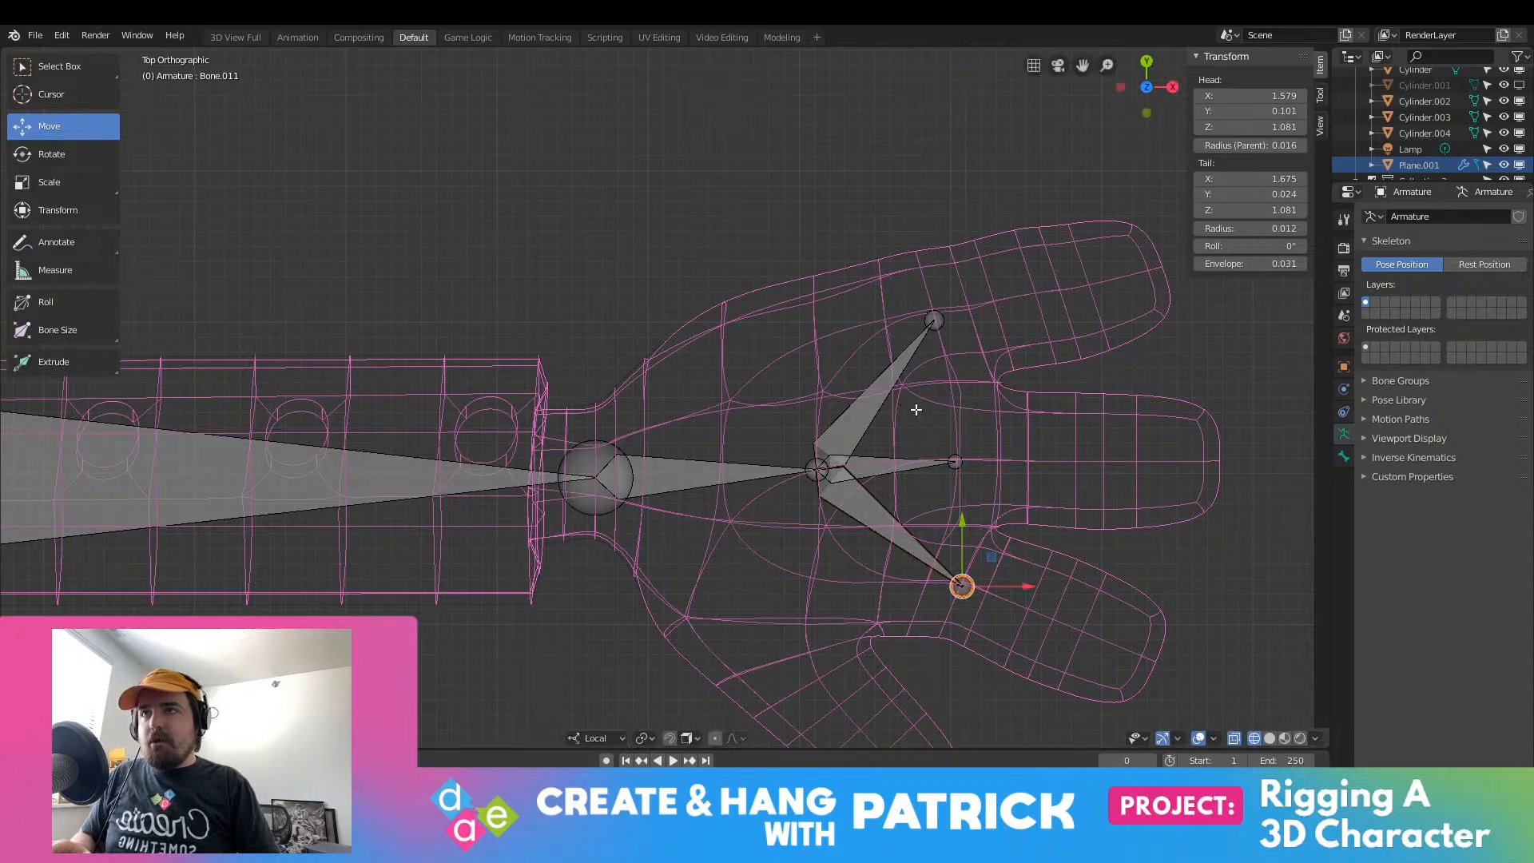
Step: Move the middle finger's palm bone tip along X to about 1.699 and the outer finger's to about X 1.678, Y 0.204
{"action": "left_click", "coordinate": [951, 466]}
{"action": "left_click_drag", "start_coordinate": [1007, 468], "coordinate": [1048, 484]}
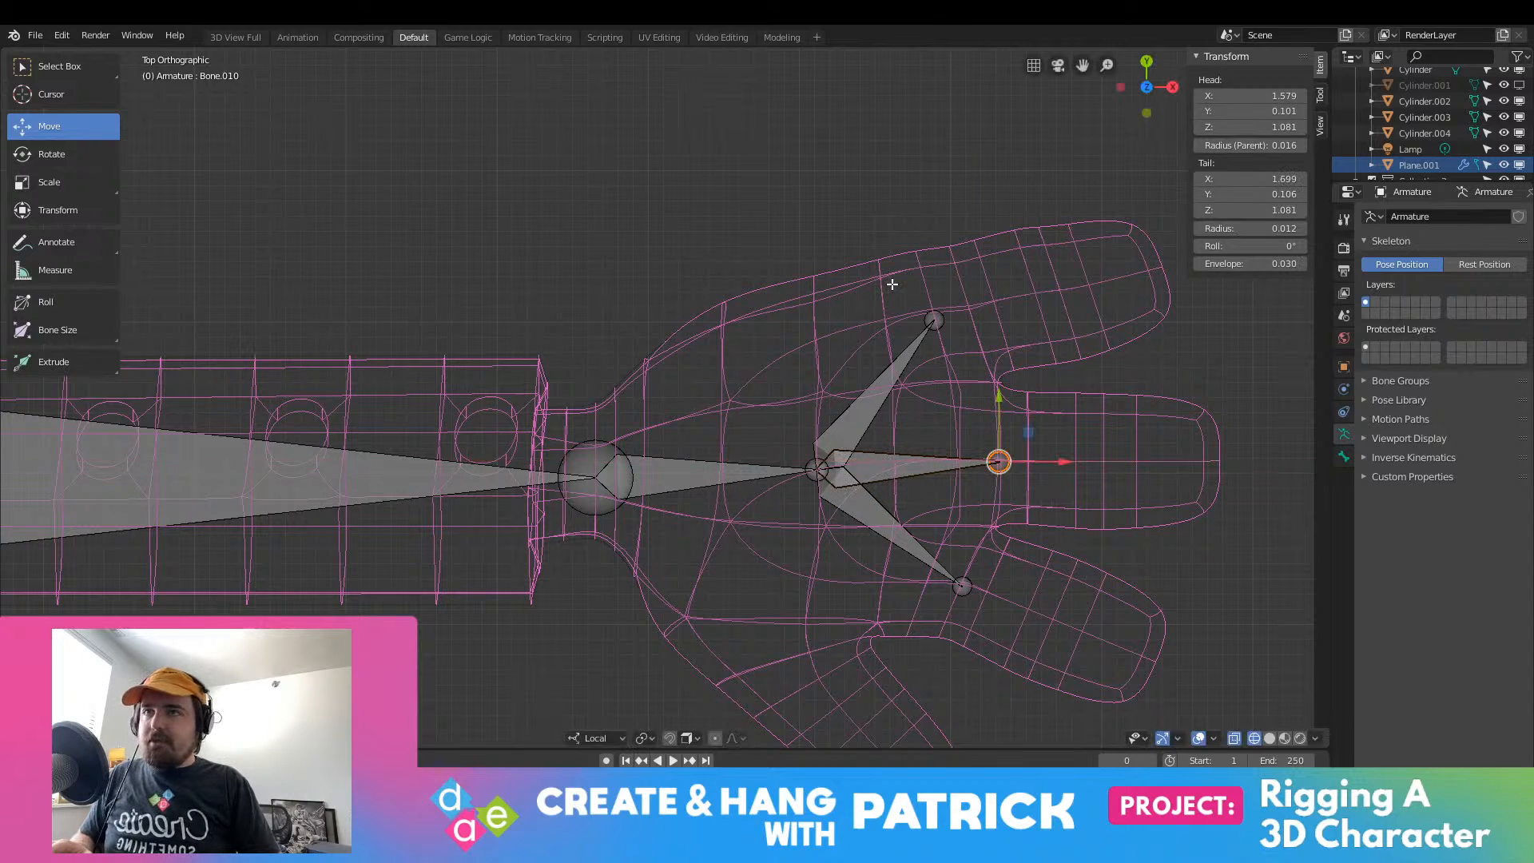
{"action": "left_click", "coordinate": [934, 320]}
{"action": "left_click_drag", "start_coordinate": [989, 321], "coordinate": [1023, 323]}
{"action": "left_click_drag", "start_coordinate": [969, 305], "coordinate": [969, 299]}
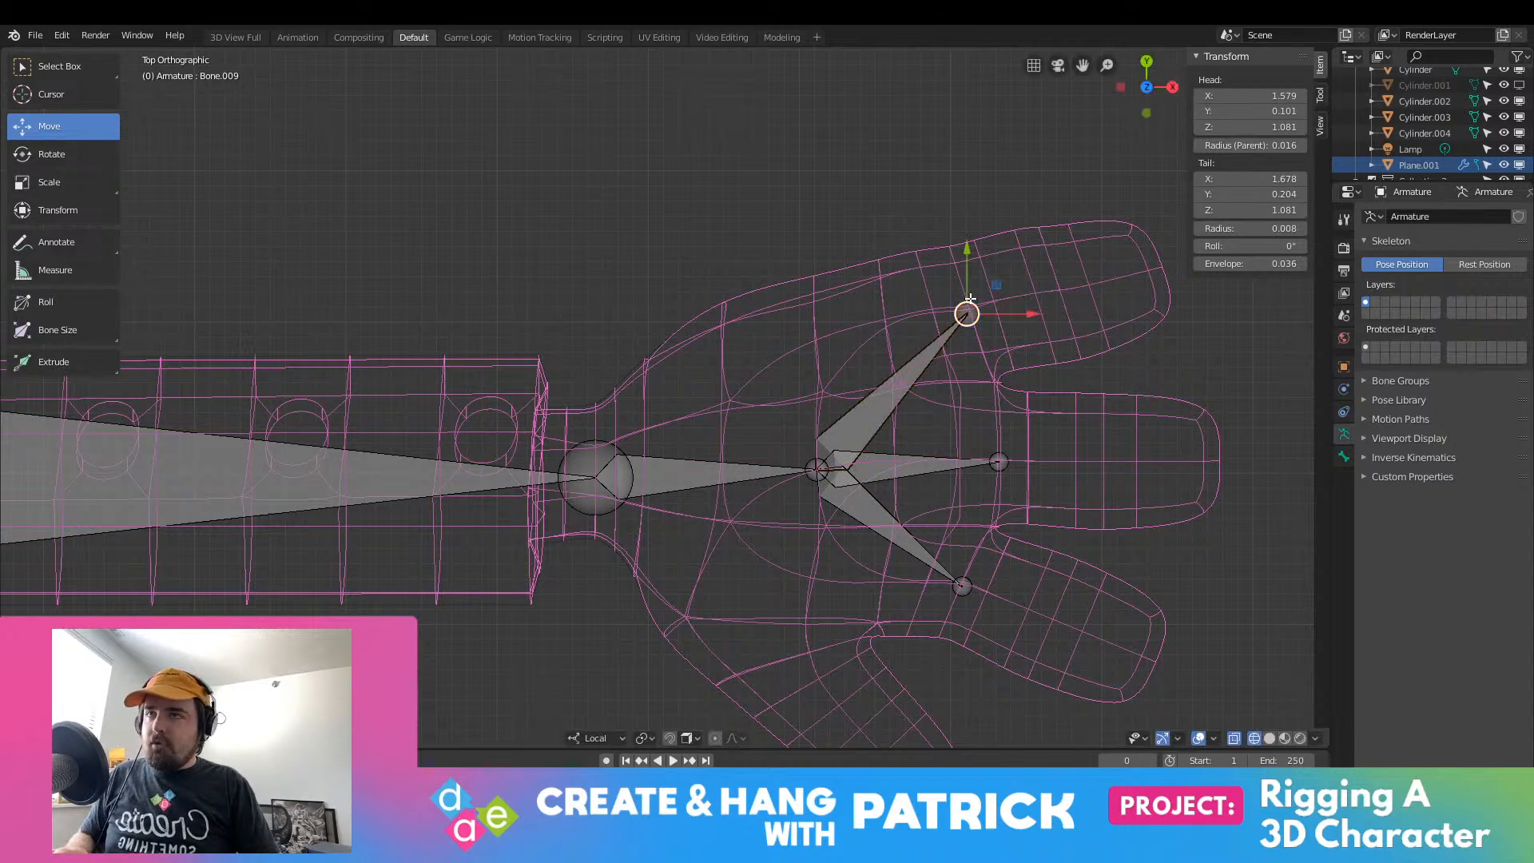
Step: Extrude two bones along the outer finger, with the middle joint at about X 1.737, Y 0.219 and the tip at about X 1.815, Y 0.239
{"action": "key", "text": "e"}
{"action": "left_click", "coordinate": [1056, 274]}
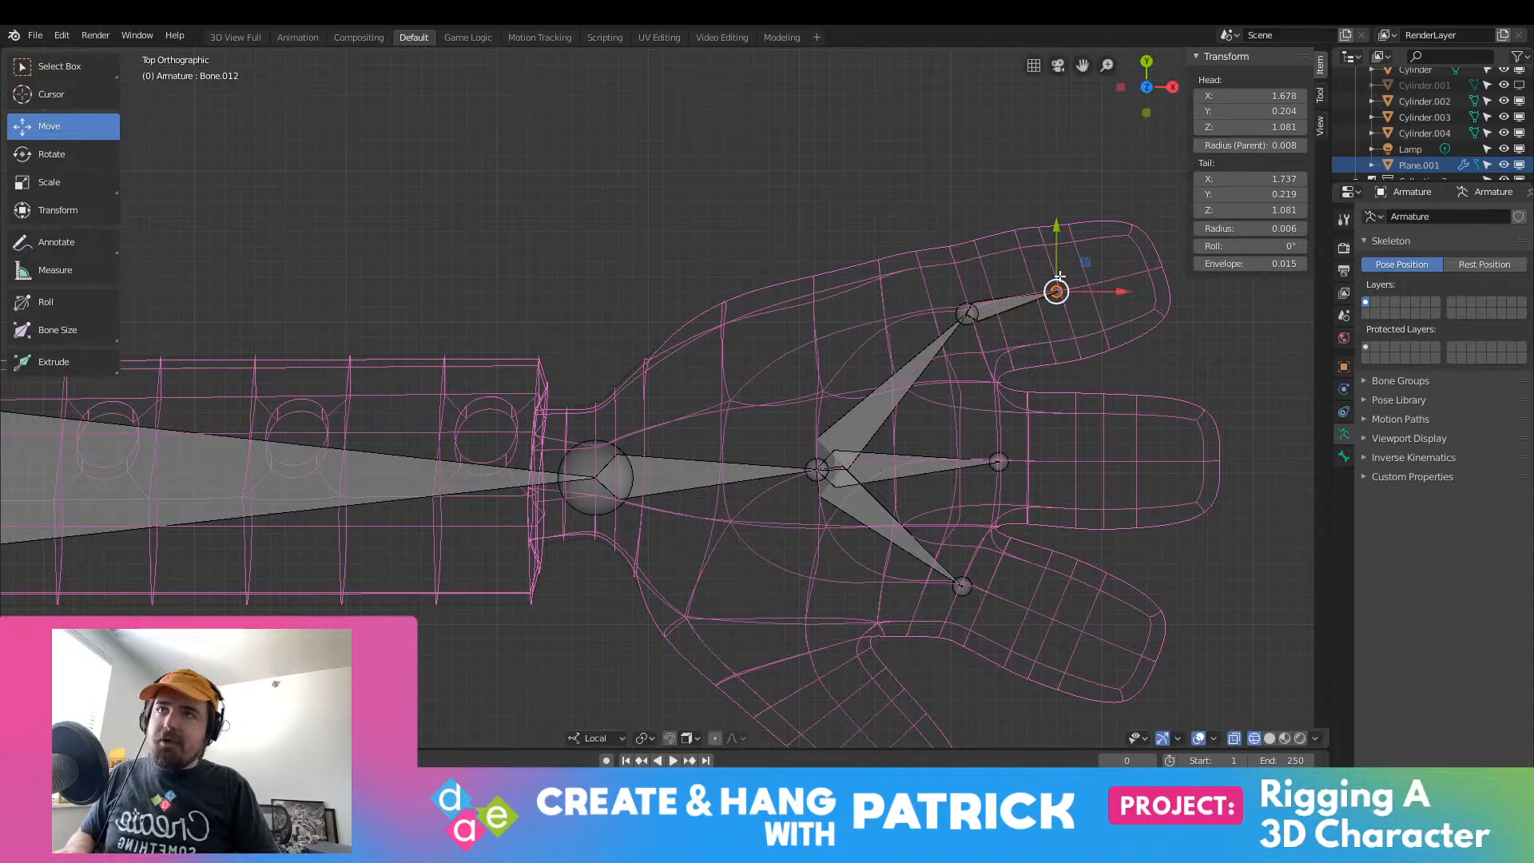
{"action": "key", "text": "e"}
{"action": "left_click", "coordinate": [1178, 245]}
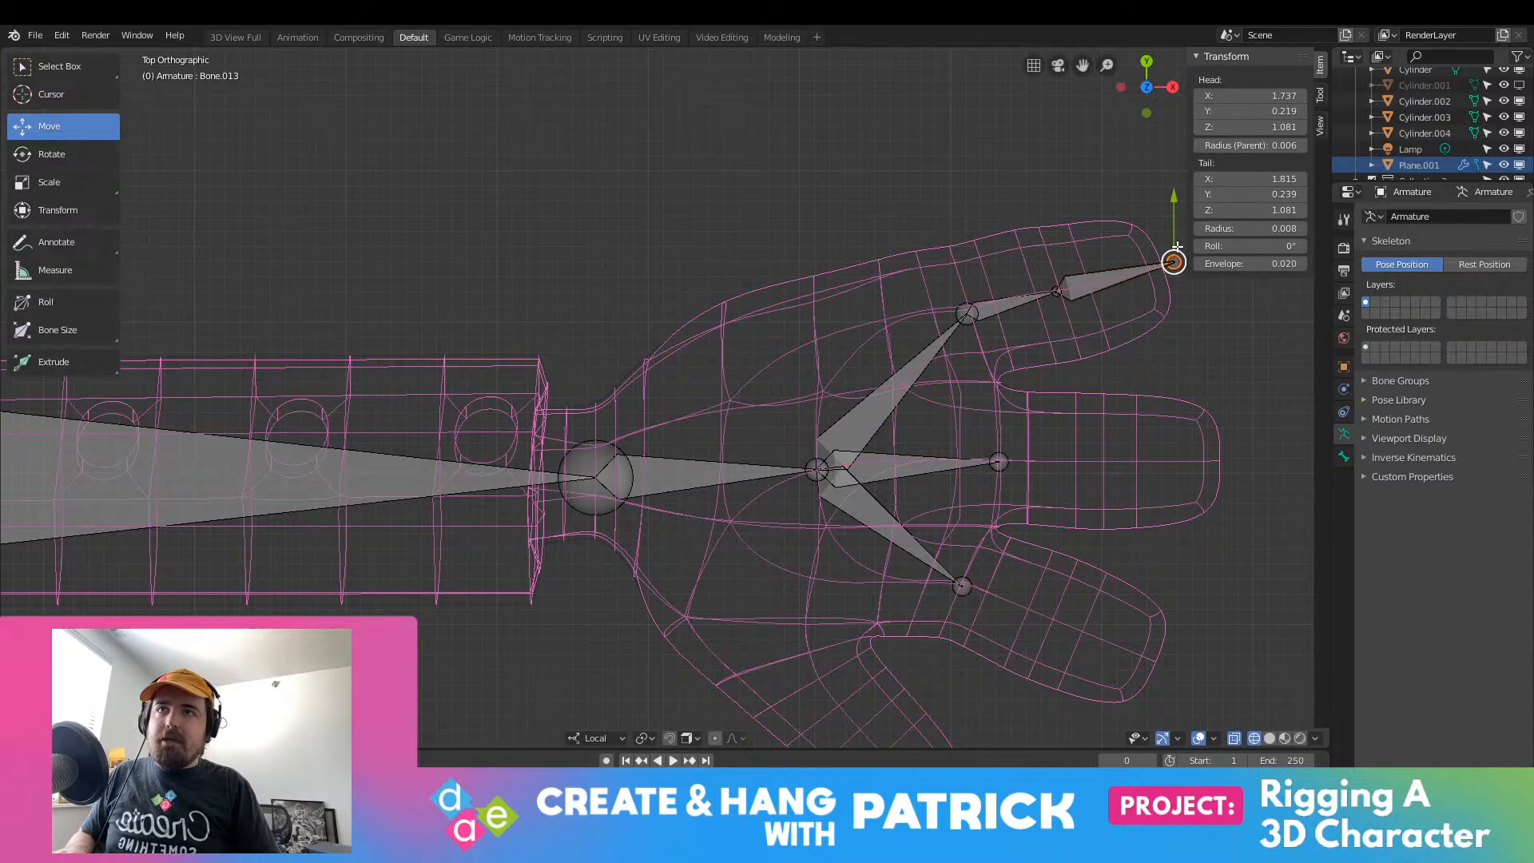
Step: Extrude two bones along the middle finger, with the joint at about X 1.767, Y 0.107 and the tip at about X 1.855, Y 0.109
{"action": "left_click", "coordinate": [1006, 457]}
{"action": "key", "text": "e"}
{"action": "left_click", "coordinate": [1110, 456]}
{"action": "key", "text": "e"}
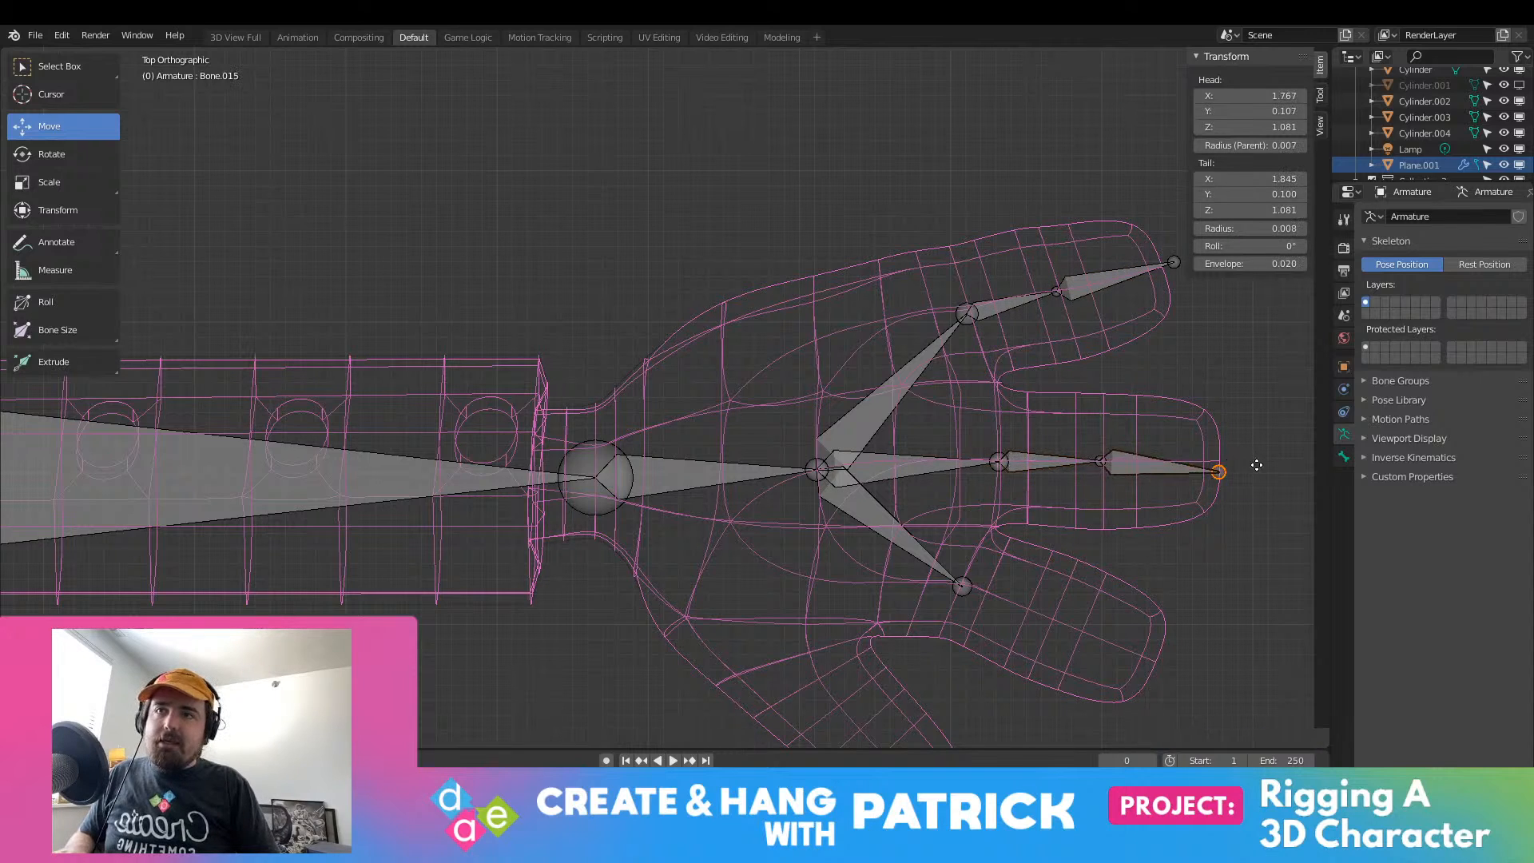
{"action": "left_click", "coordinate": [1273, 452]}
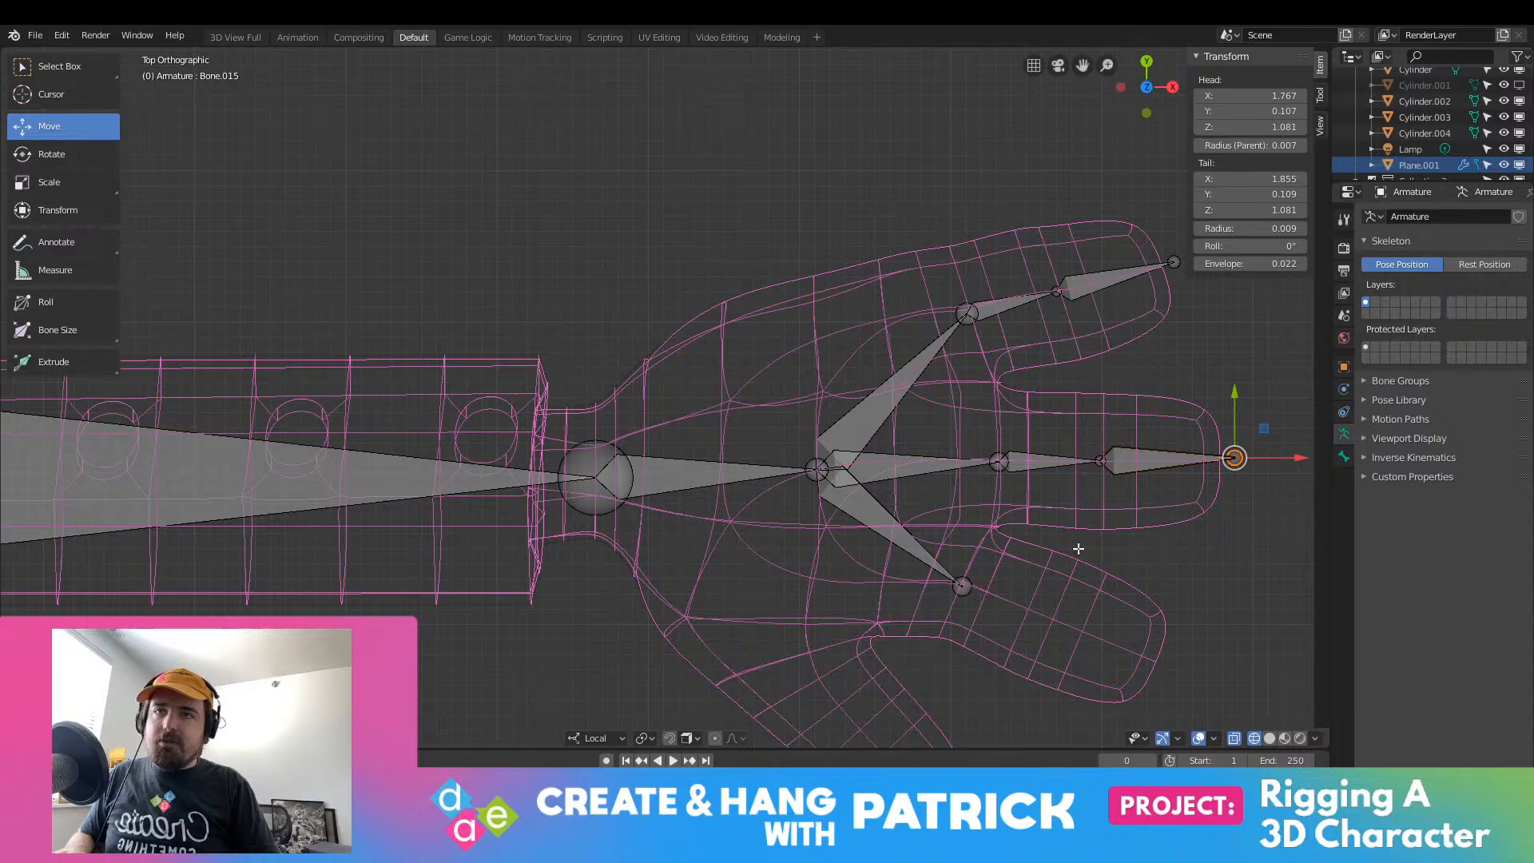
Step: Extrude two bones along the index finger, with the middle joint at about X 1.733, Y 0.000 and the tip at about X 1.810, Y -0.031
{"action": "left_click", "coordinate": [966, 584]}
{"action": "key", "text": "e"}
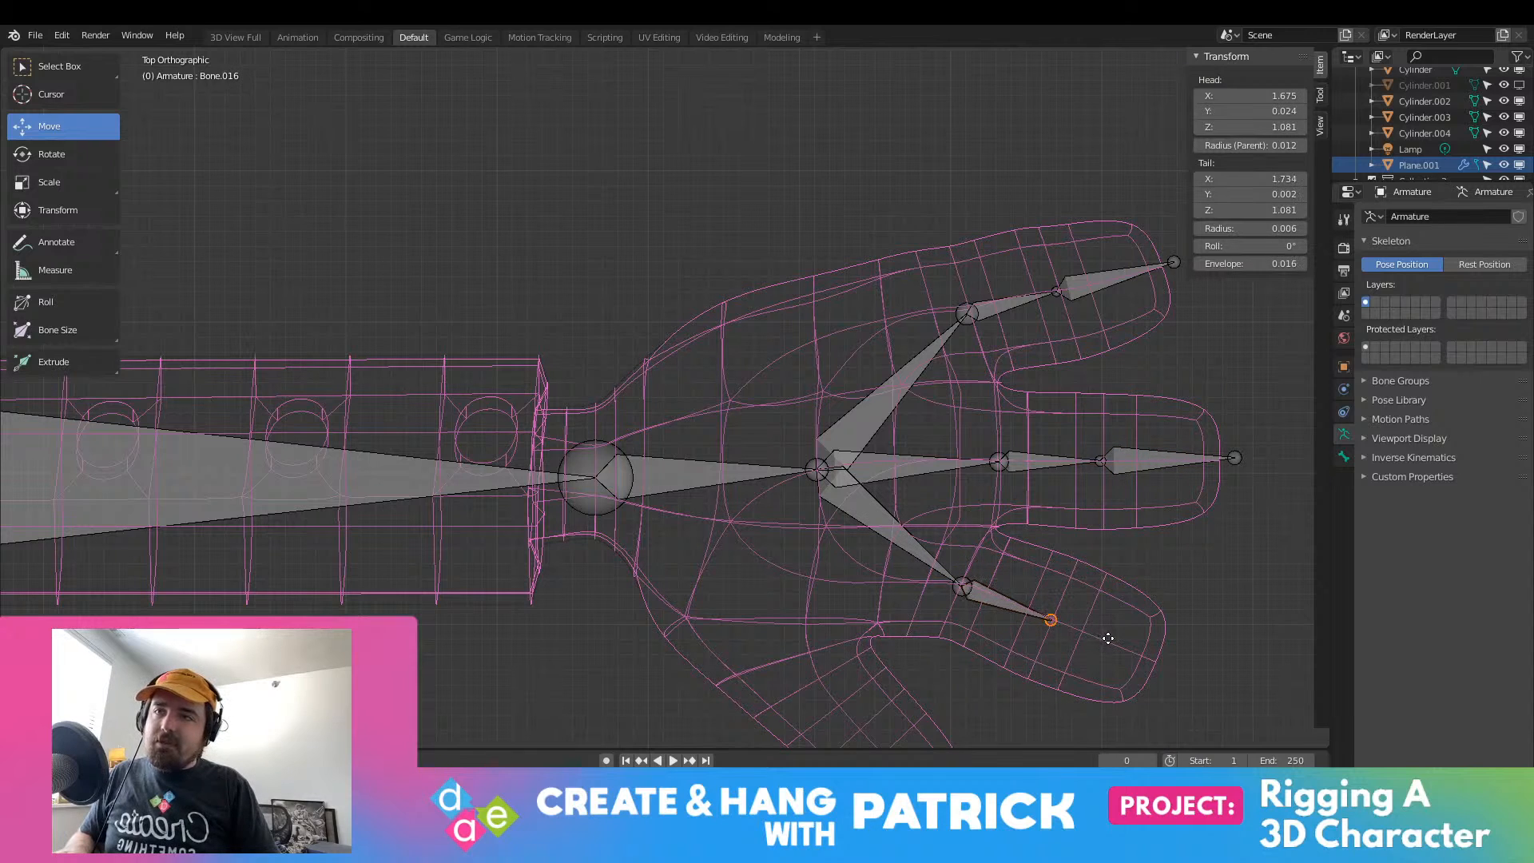
{"action": "left_click", "coordinate": [1112, 639]}
{"action": "key", "text": "e"}
{"action": "right_click", "coordinate": [1139, 646]}
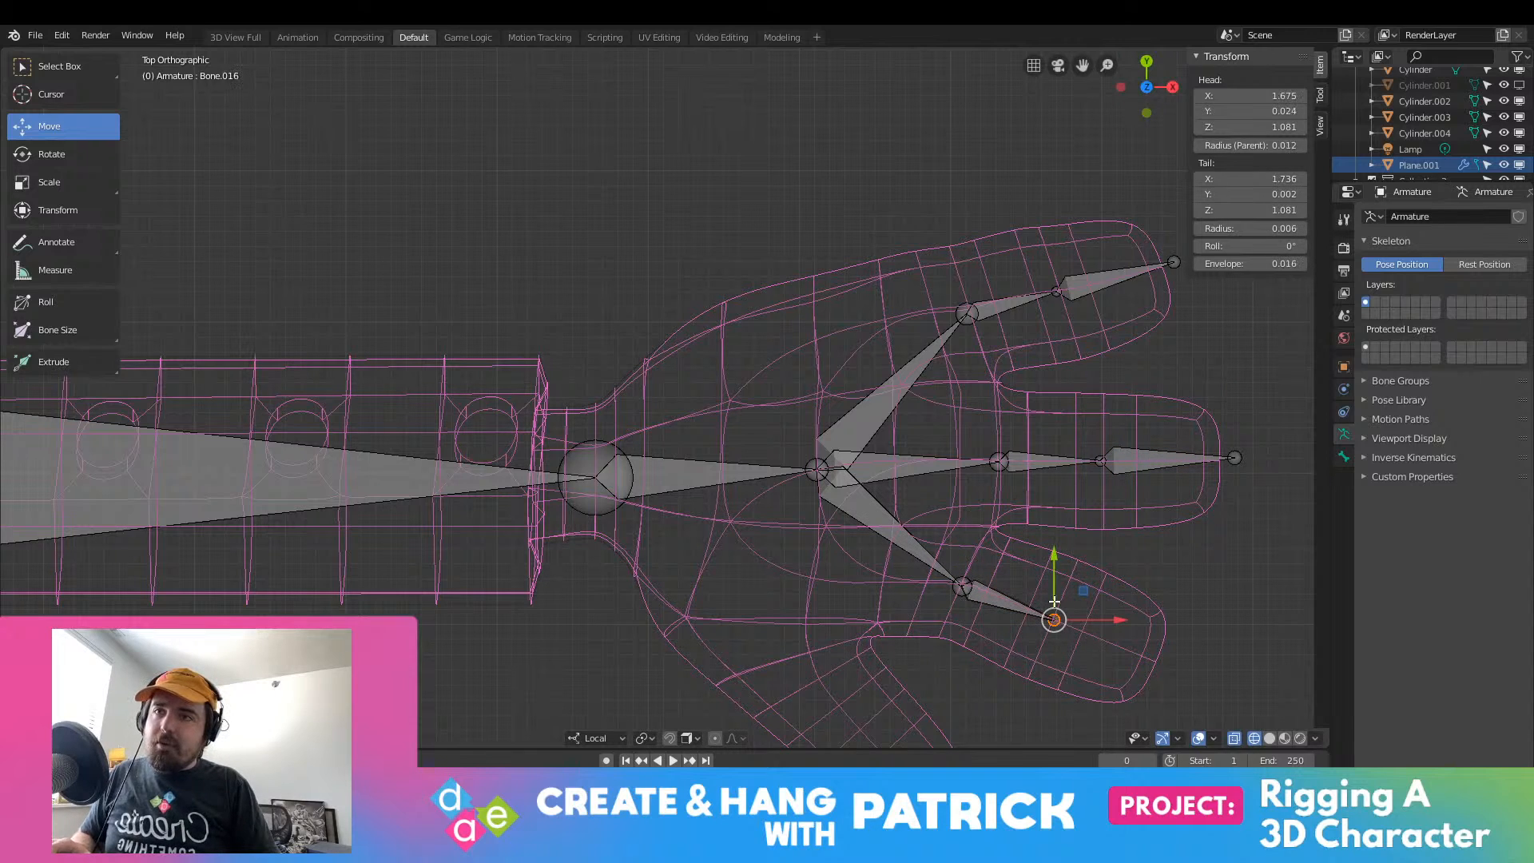
{"action": "left_click_drag", "start_coordinate": [1055, 592], "coordinate": [1086, 624]}
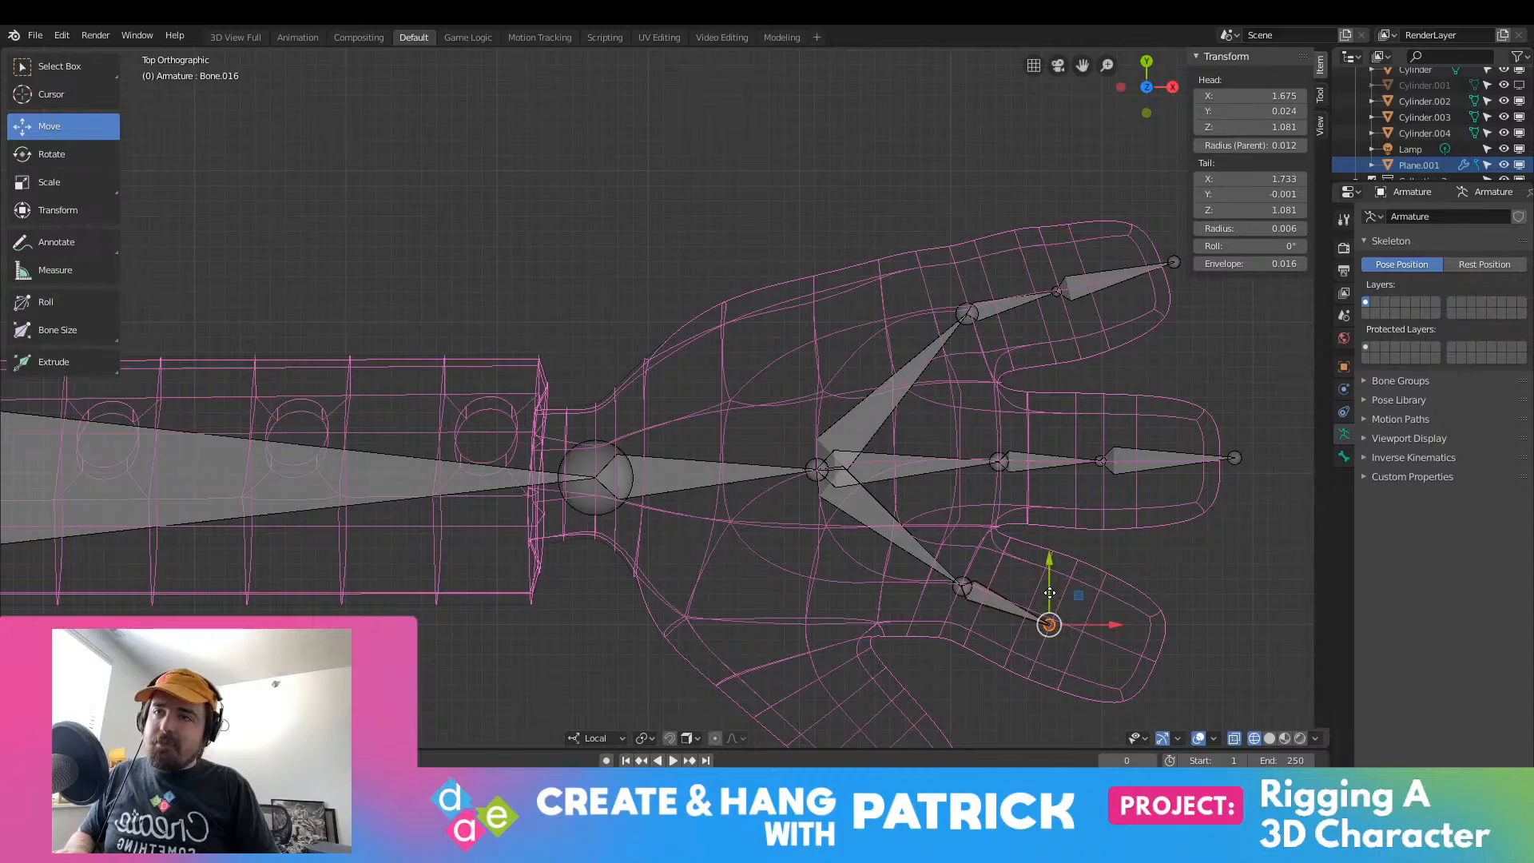
{"action": "key", "text": "e"}
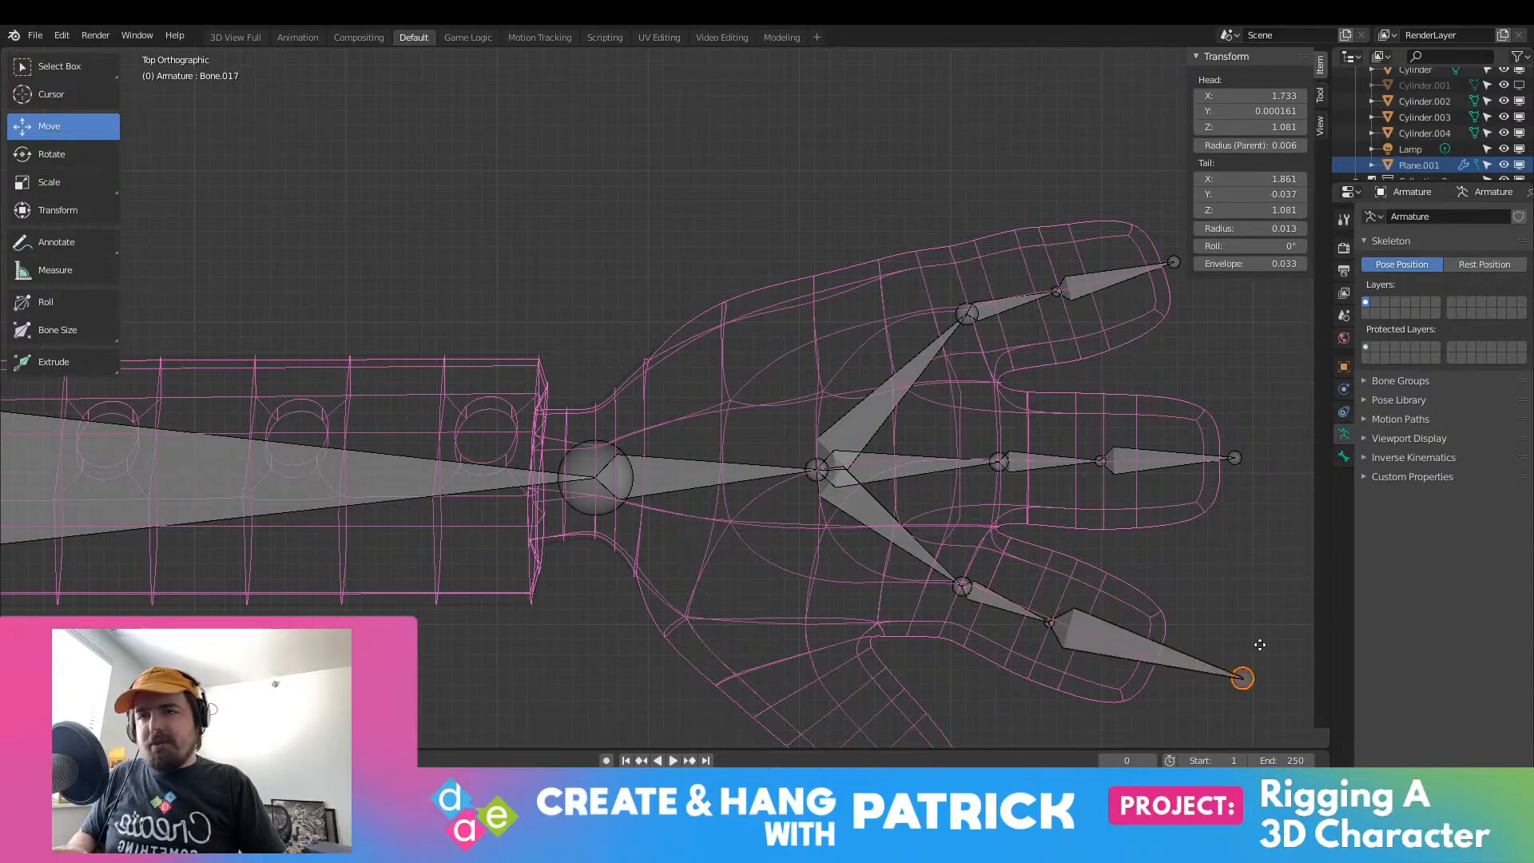
{"action": "left_click", "coordinate": [1195, 647]}
Step: Extrude a thumb base bone from the wrist joint in the top view, with its tip at about X 1.550, Y 0.003
{"action": "middle_click_drag", "start_coordinate": [1191, 638], "coordinate": [996, 416]}
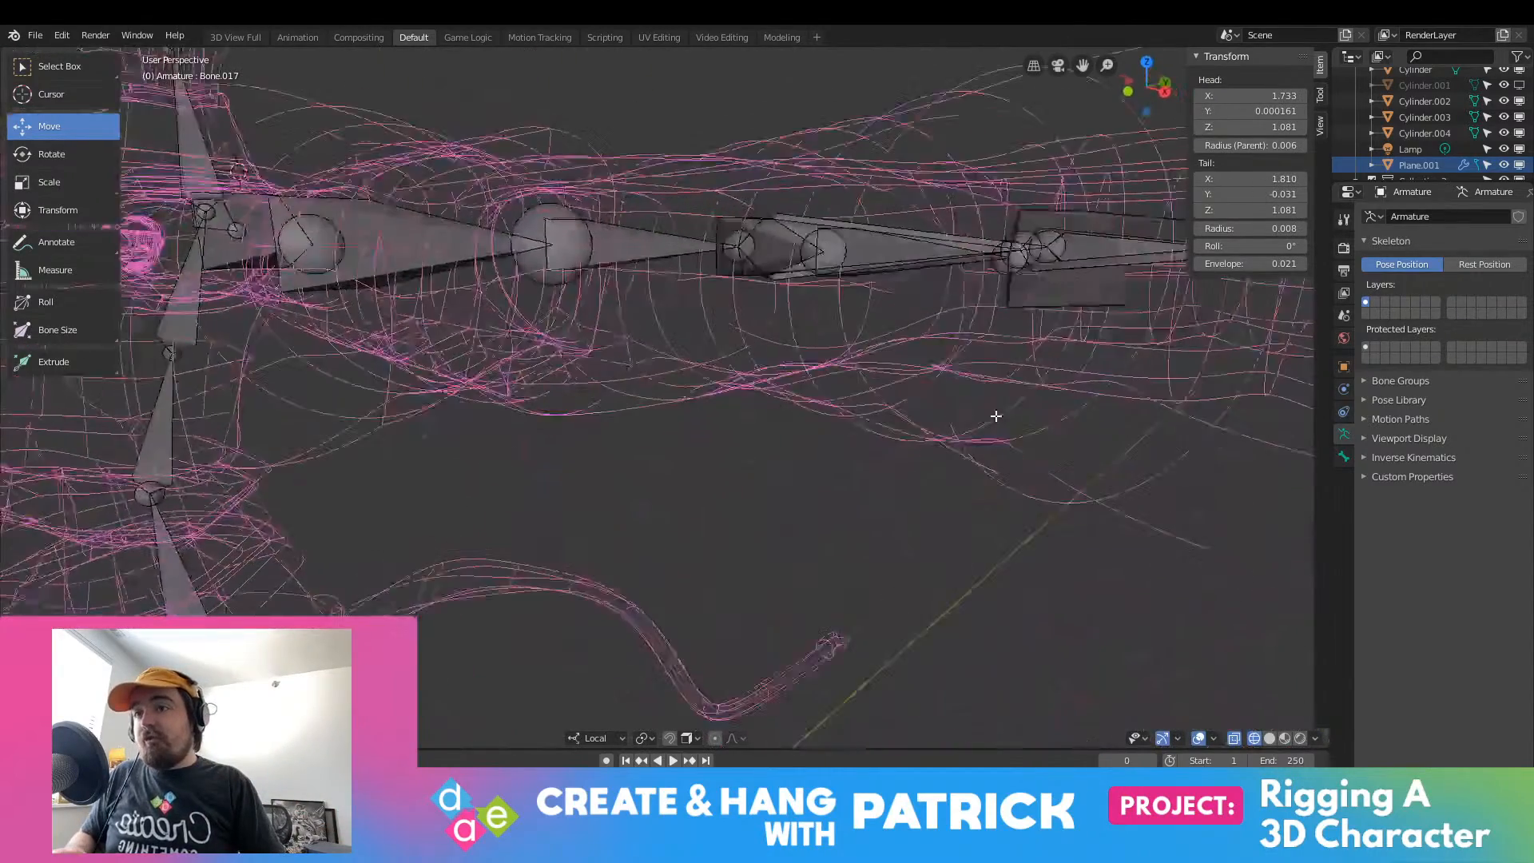
{"action": "scroll", "coordinate": [994, 413], "scroll_direction": "down", "scroll_amount": 6}
{"action": "middle_click_drag", "start_coordinate": [639, 340], "coordinate": [692, 428]}
{"action": "scroll", "coordinate": [708, 438], "scroll_direction": "up", "scroll_amount": 7}
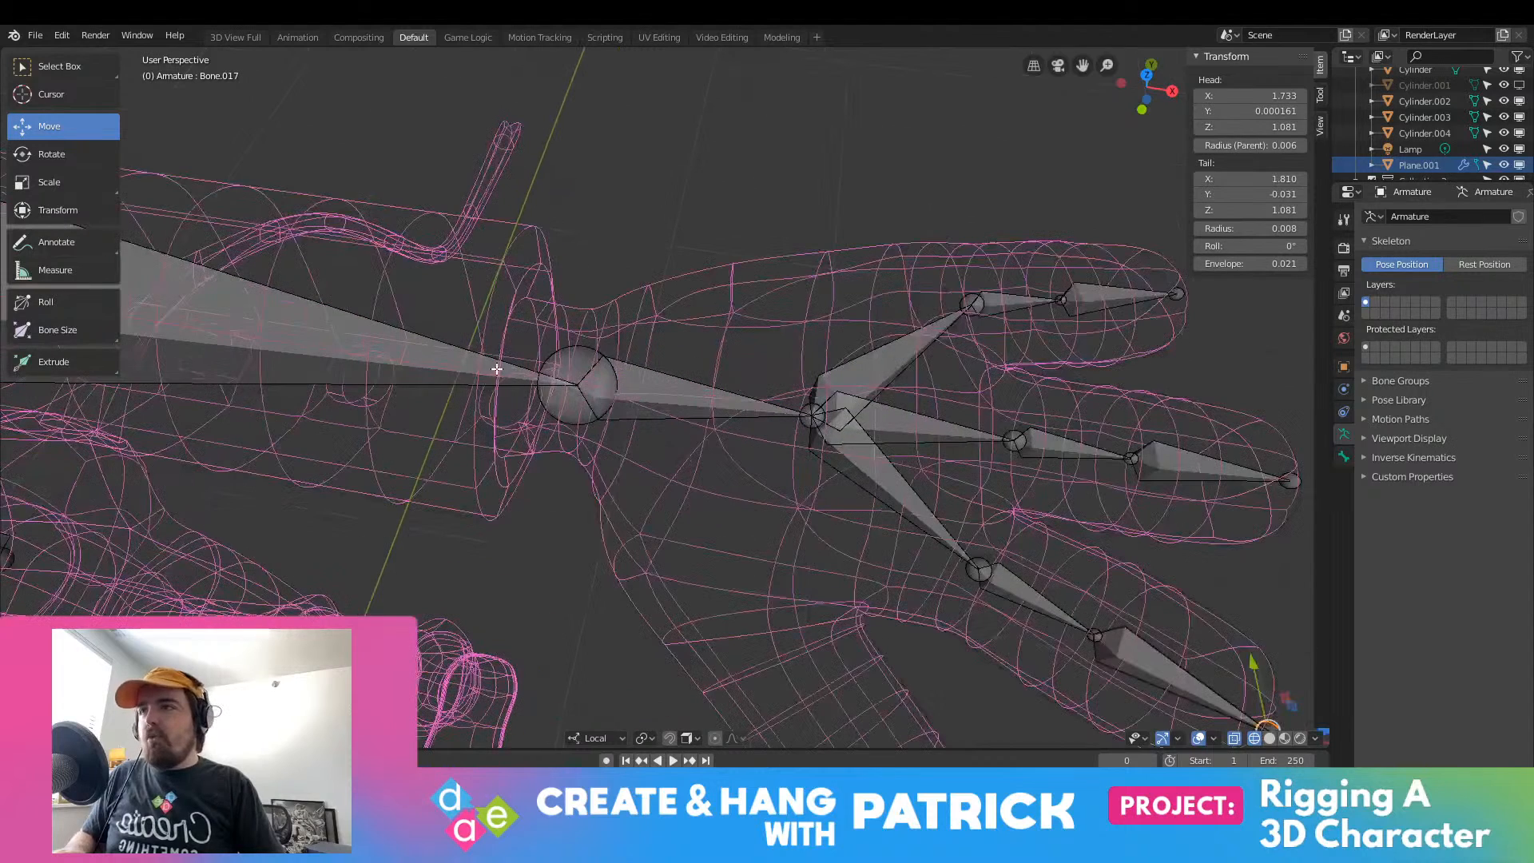
{"action": "left_click", "coordinate": [552, 381]}
{"action": "left_click", "coordinate": [586, 404]}
{"action": "left_click", "coordinate": [604, 361]}
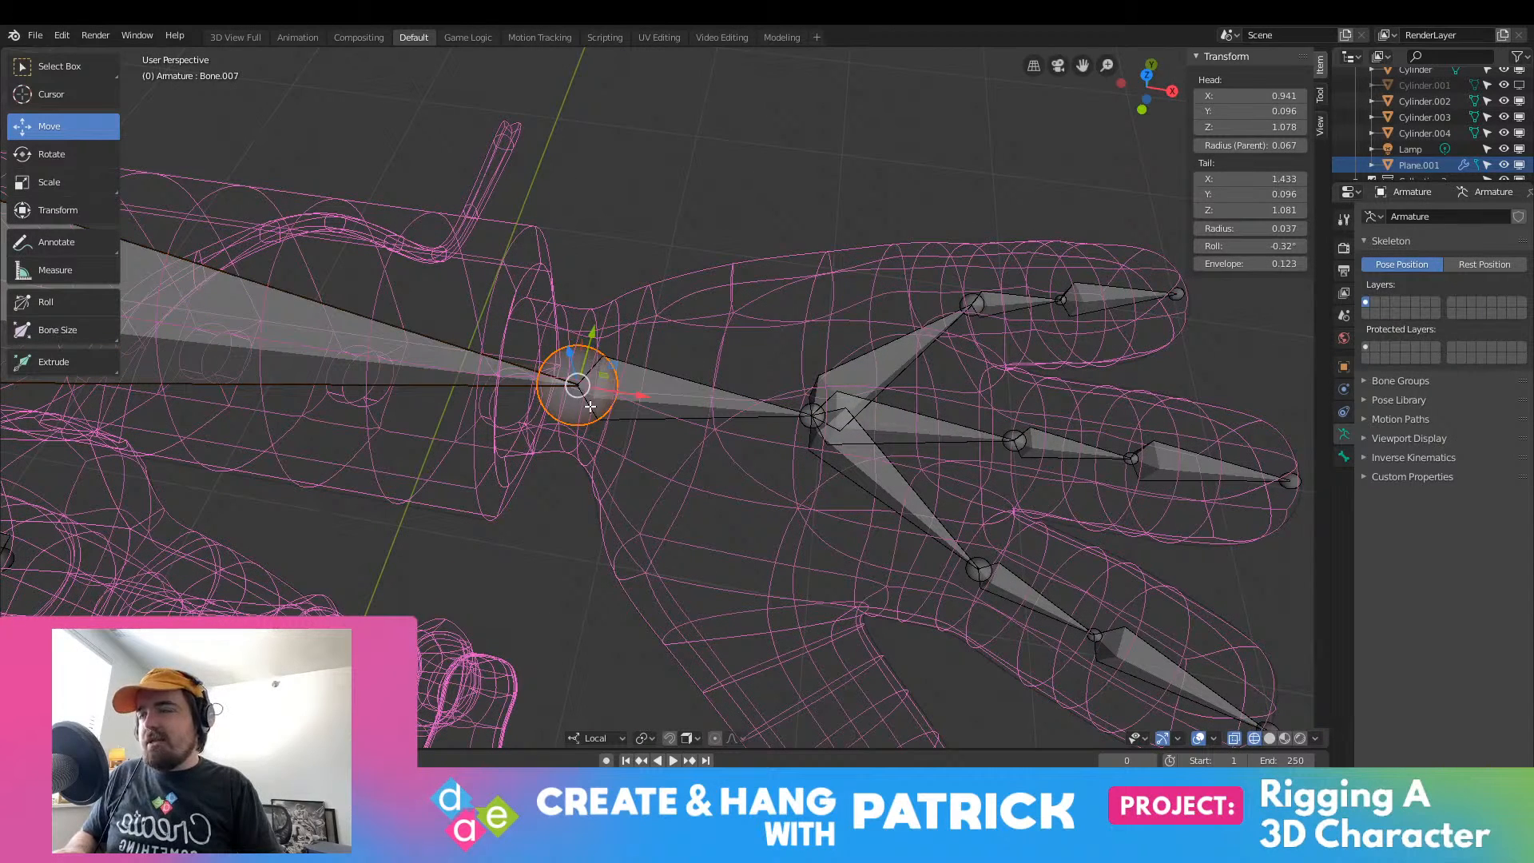
{"action": "key", "text": "e"}
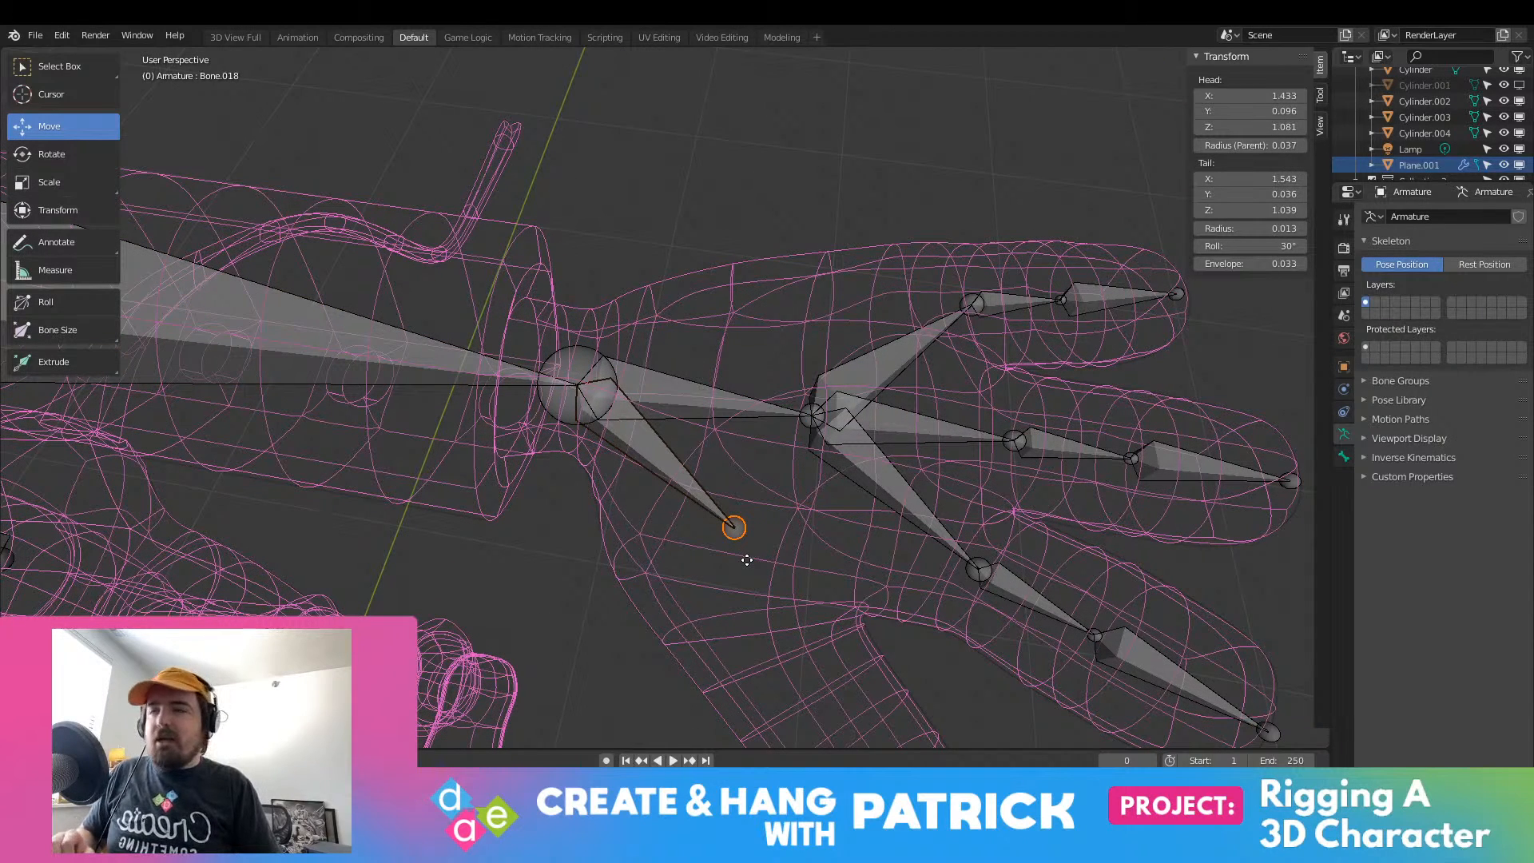
{"action": "left_click", "coordinate": [729, 588]}
{"action": "key", "text": "KP_7"}
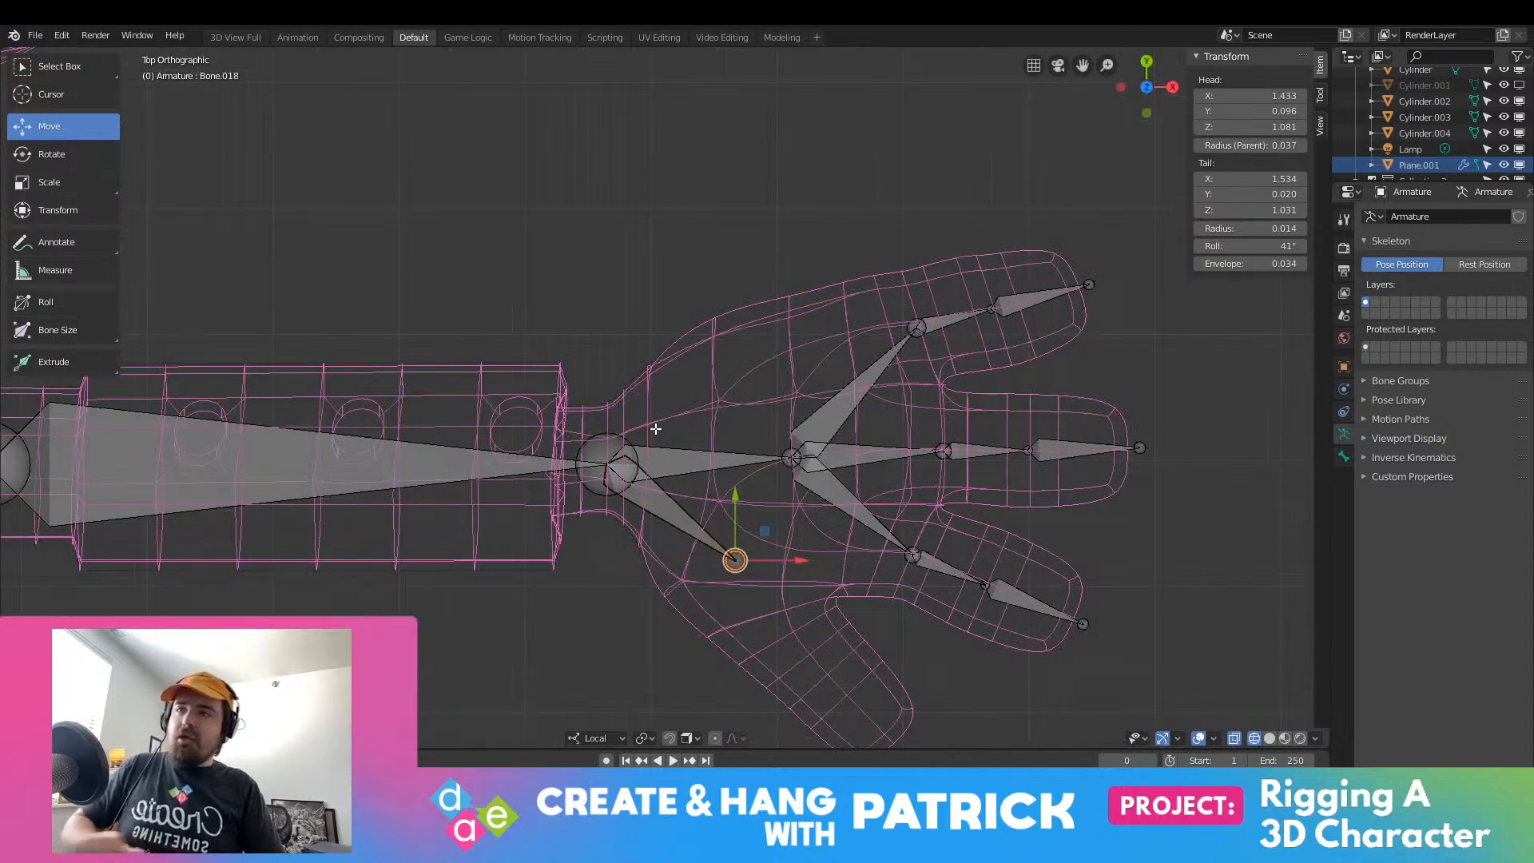
{"action": "key", "text": "ctrl+z"}
{"action": "key", "text": "e"}
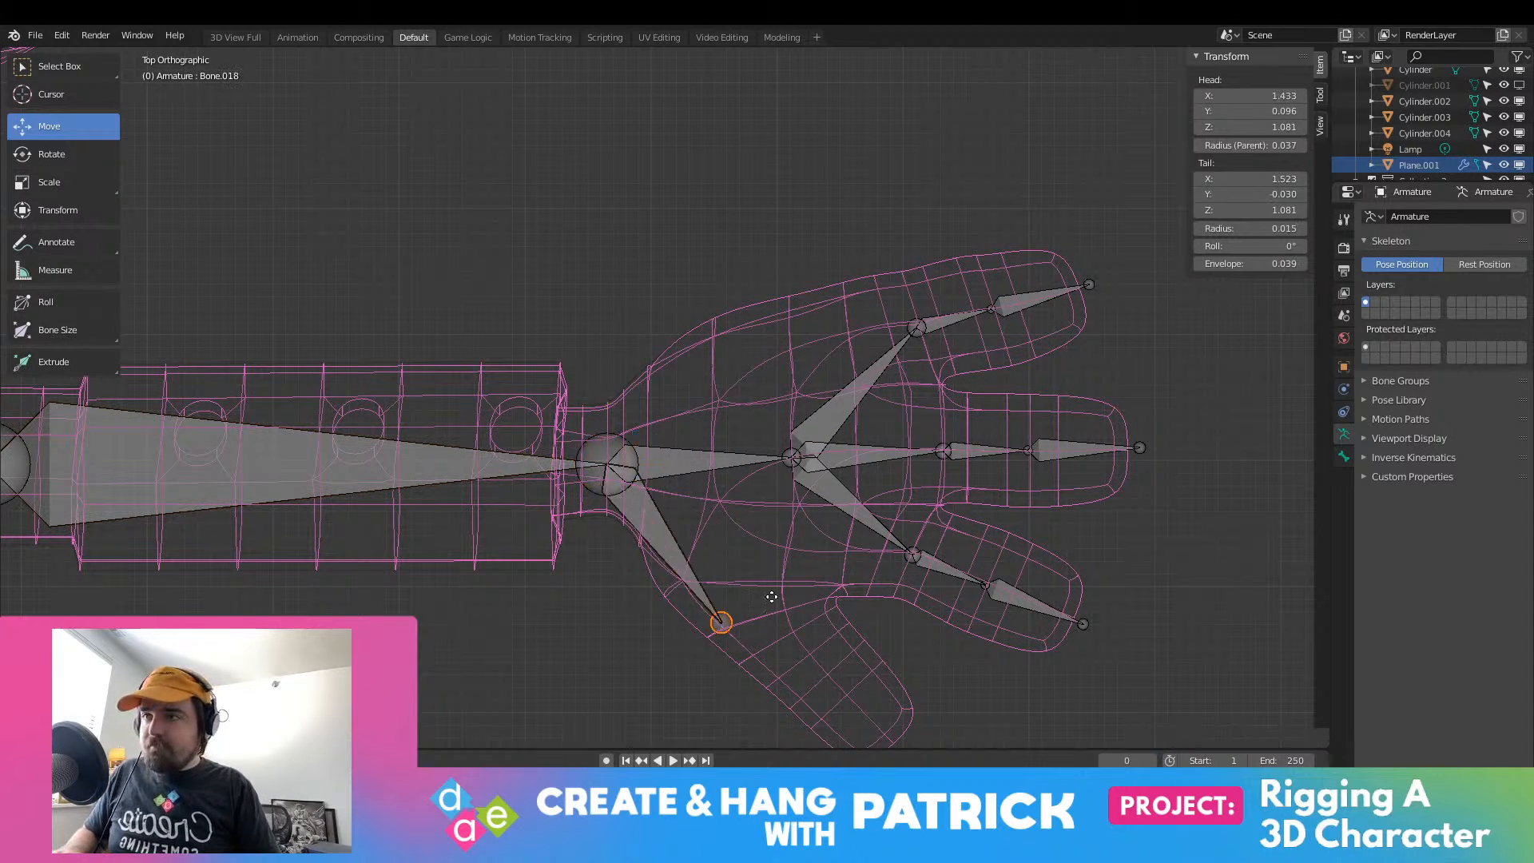
{"action": "left_click", "coordinate": [803, 557]}
Step: Try to extrude a second thumb bone and to shift the base bone's tip to about X 1.564, Y -0.020
{"action": "key", "text": "e"}
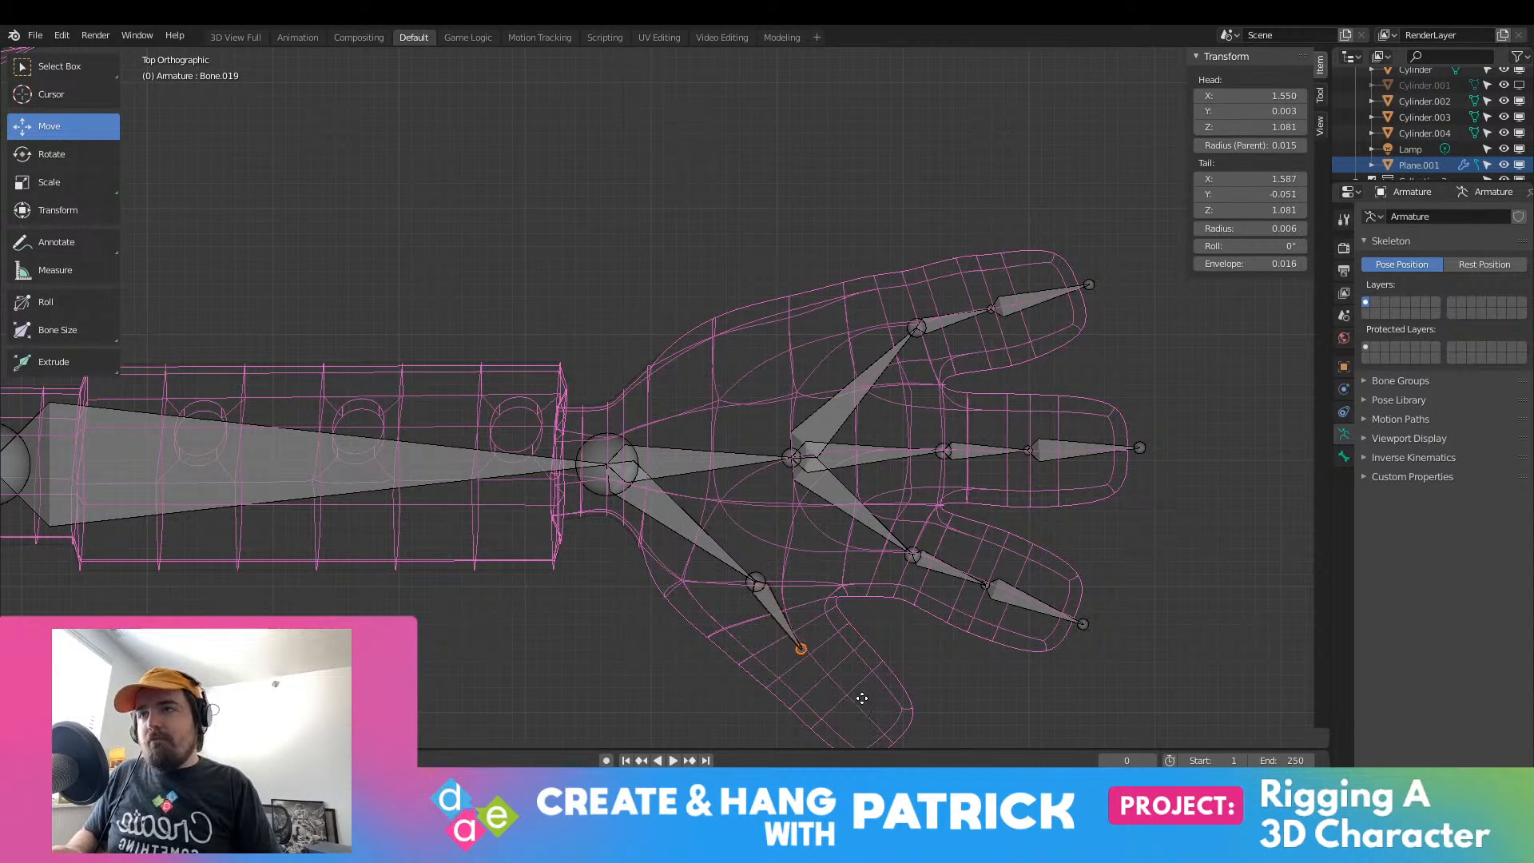
{"action": "right_click", "coordinate": [802, 606]}
{"action": "key", "text": "ctrl+z"}
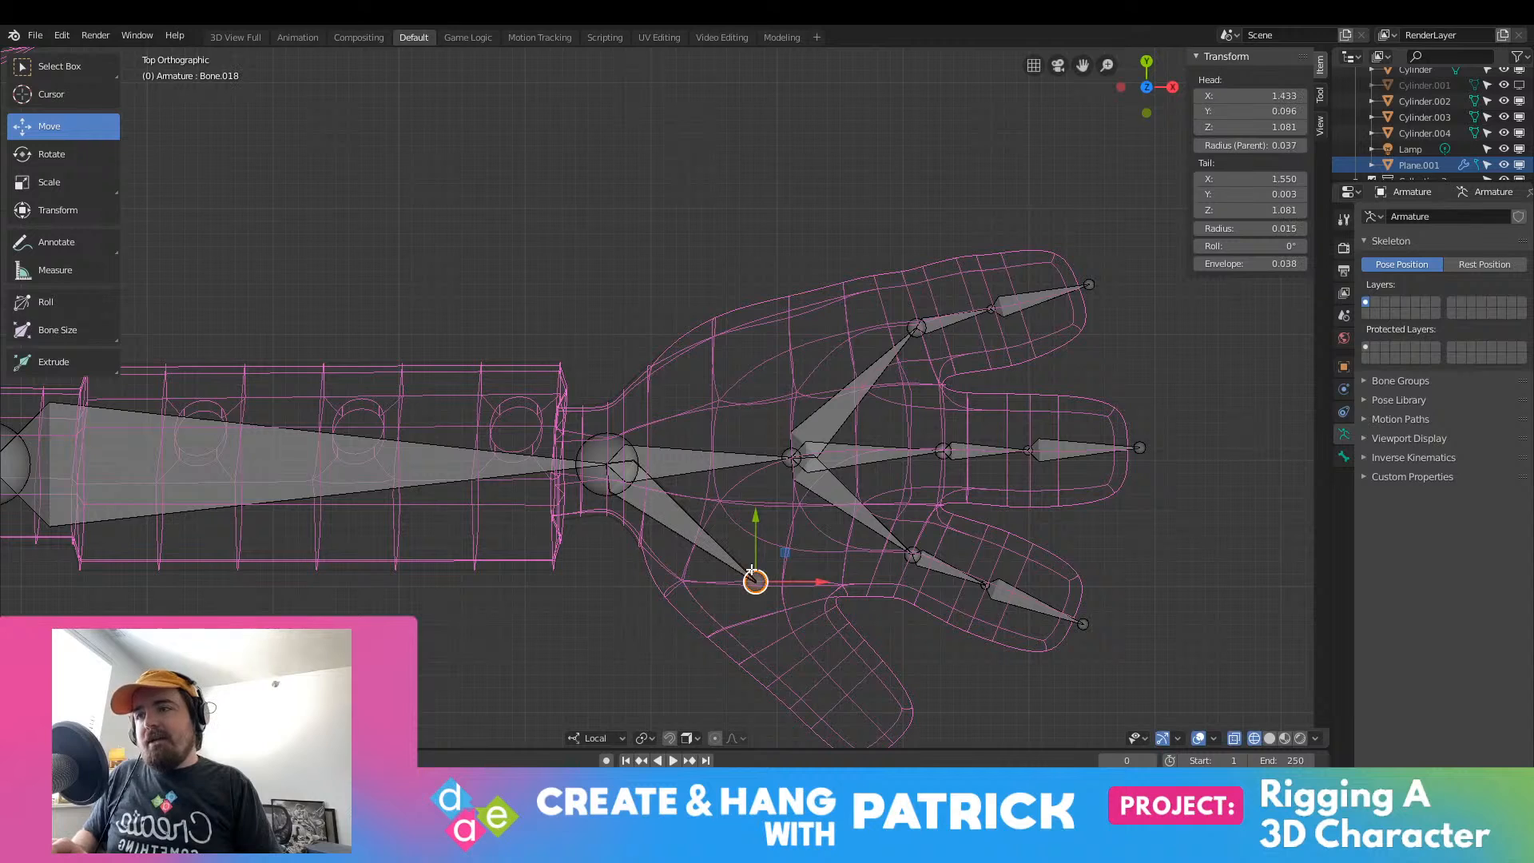
{"action": "key", "text": "g"}
{"action": "left_click", "coordinate": [810, 617]}
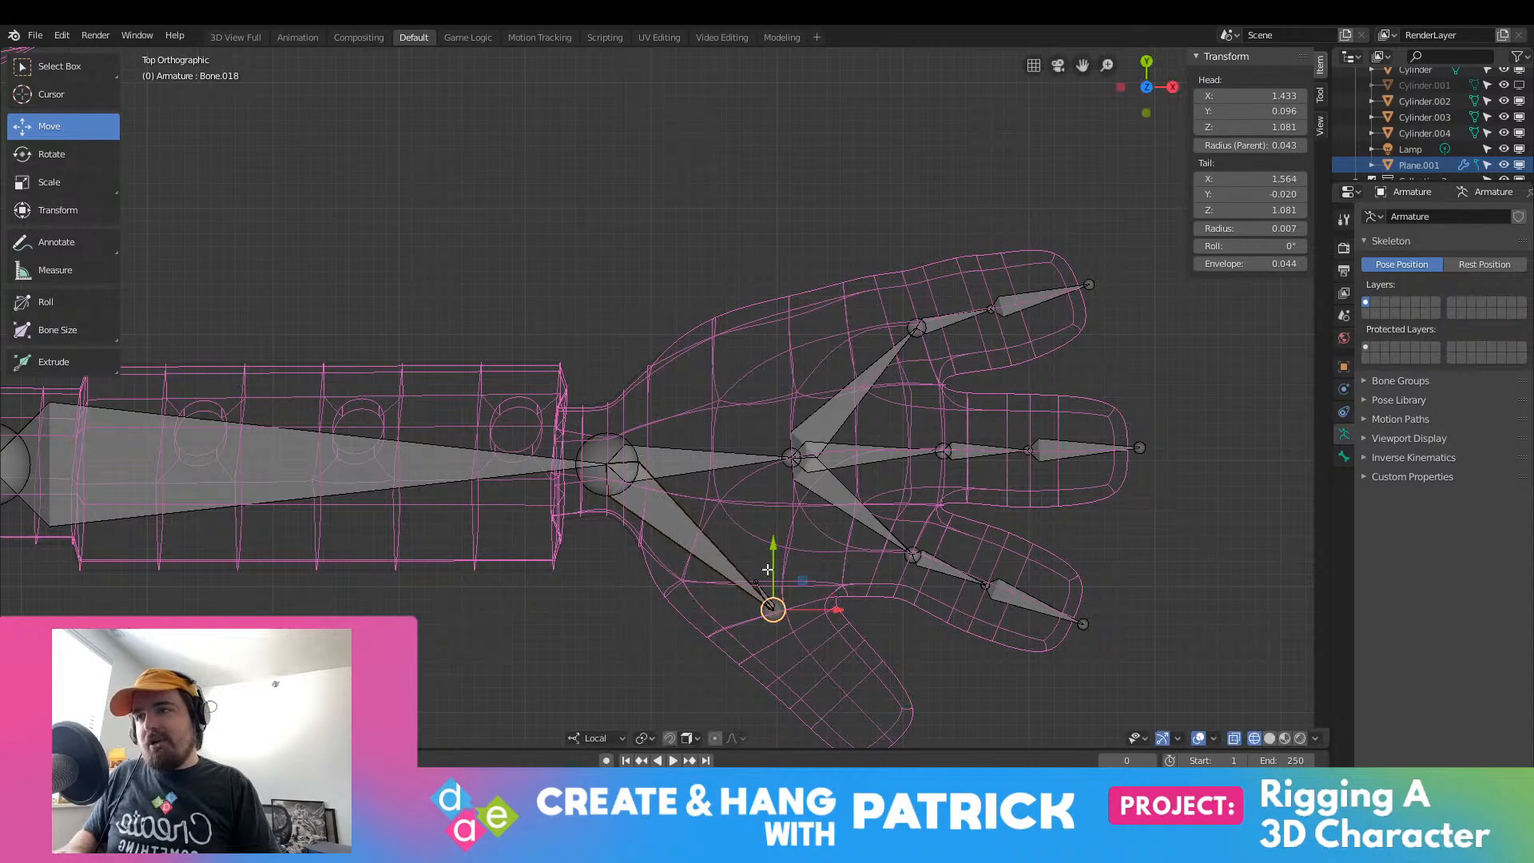
{"action": "left_click_drag", "start_coordinate": [772, 570], "coordinate": [774, 583]}
{"action": "key", "text": "ctrl+z"}
{"action": "key", "text": "ctrl+z"}
{"action": "key", "text": "ctrl+z"}
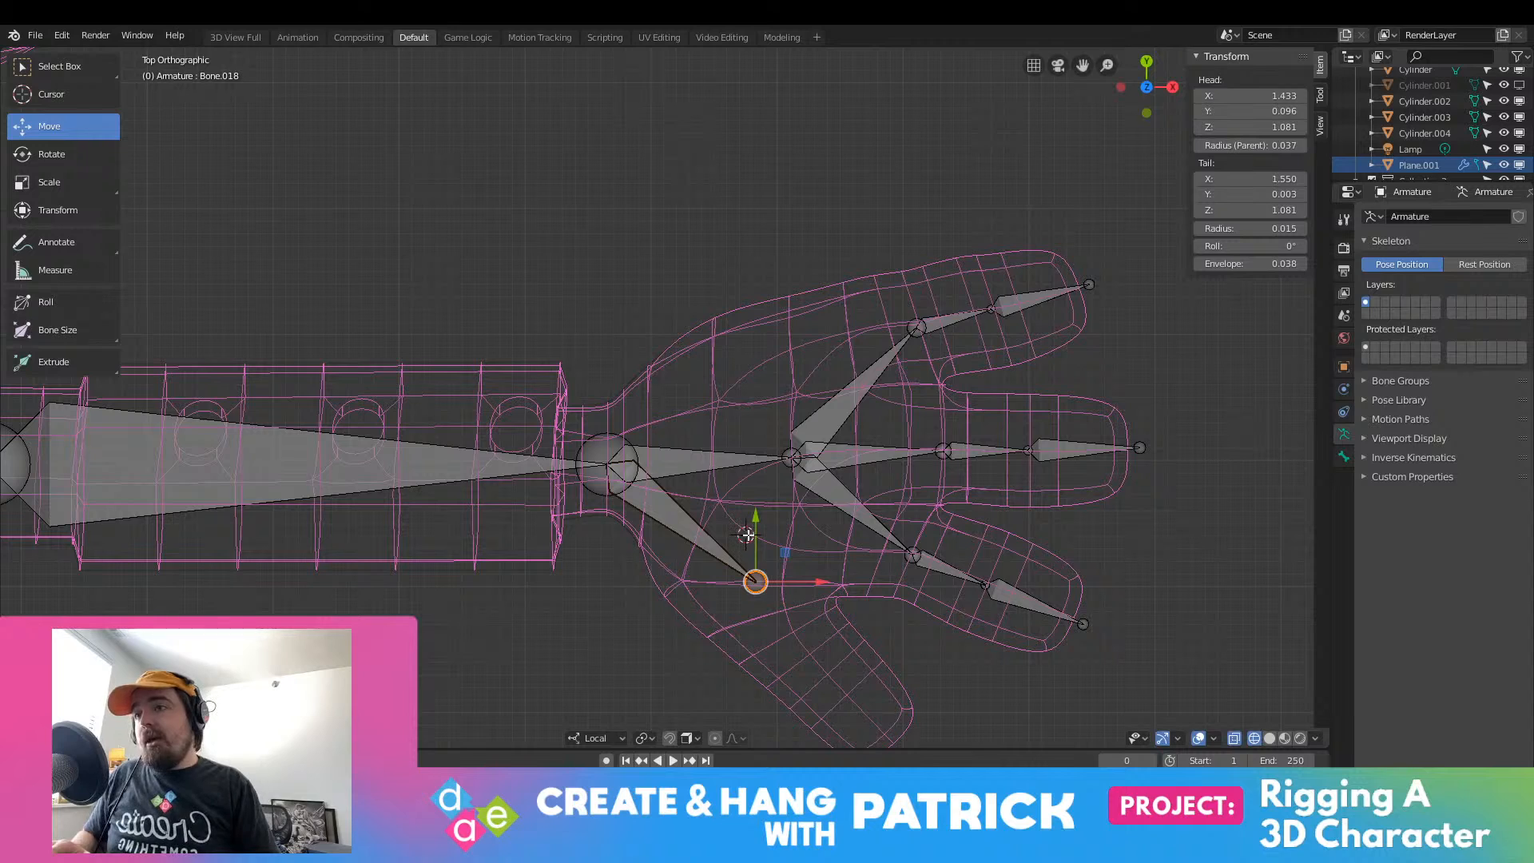
Step: Move the thumb base bone's tip to about X 1.561, Y -0.025 and delete the stray short bone attached to it
{"action": "left_click_drag", "start_coordinate": [753, 536], "coordinate": [807, 620]}
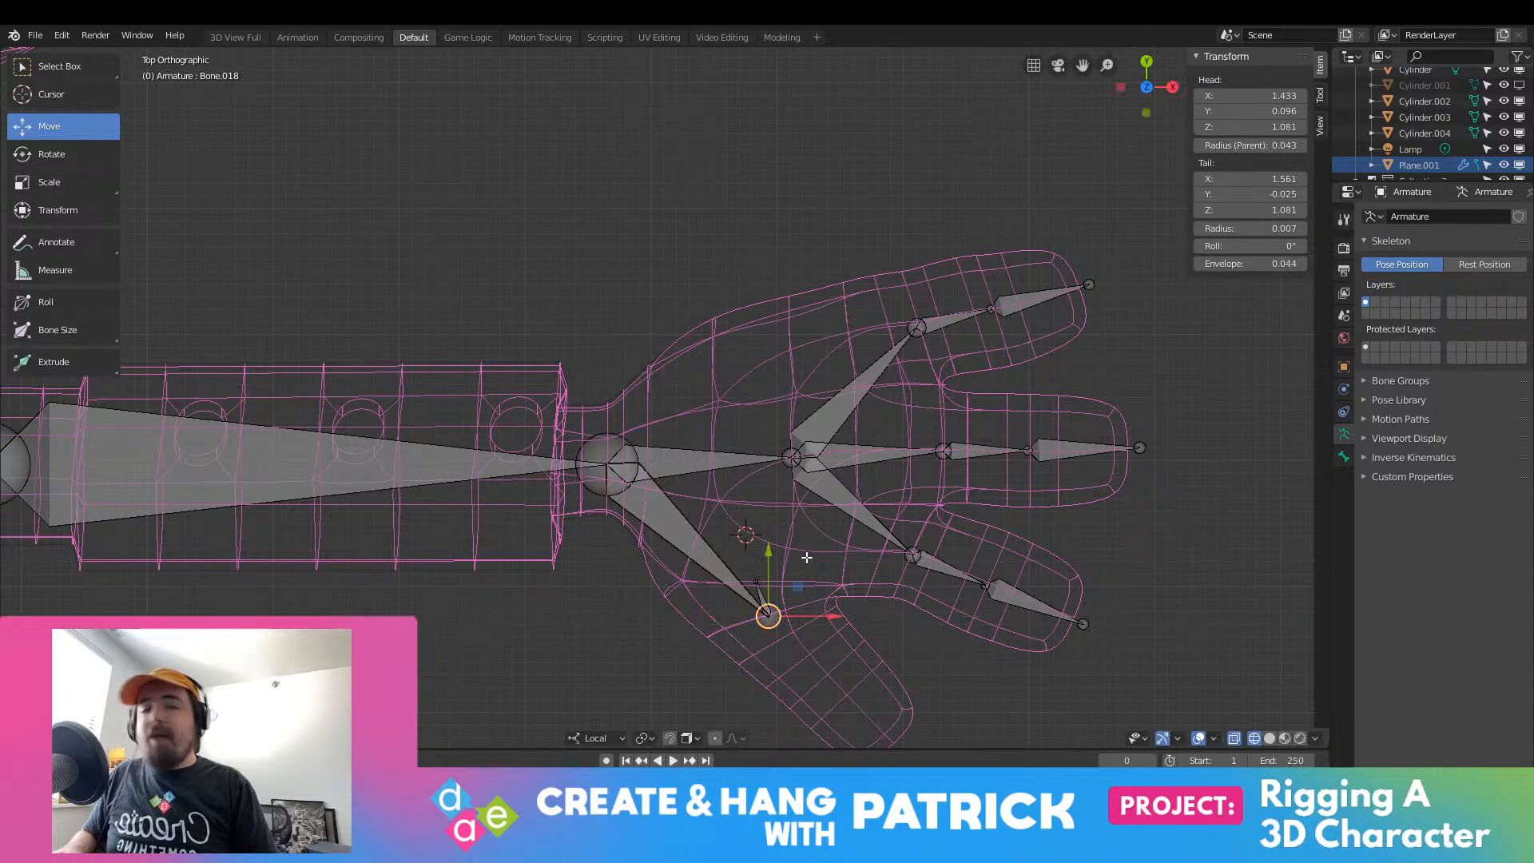
{"action": "left_click", "coordinate": [763, 604]}
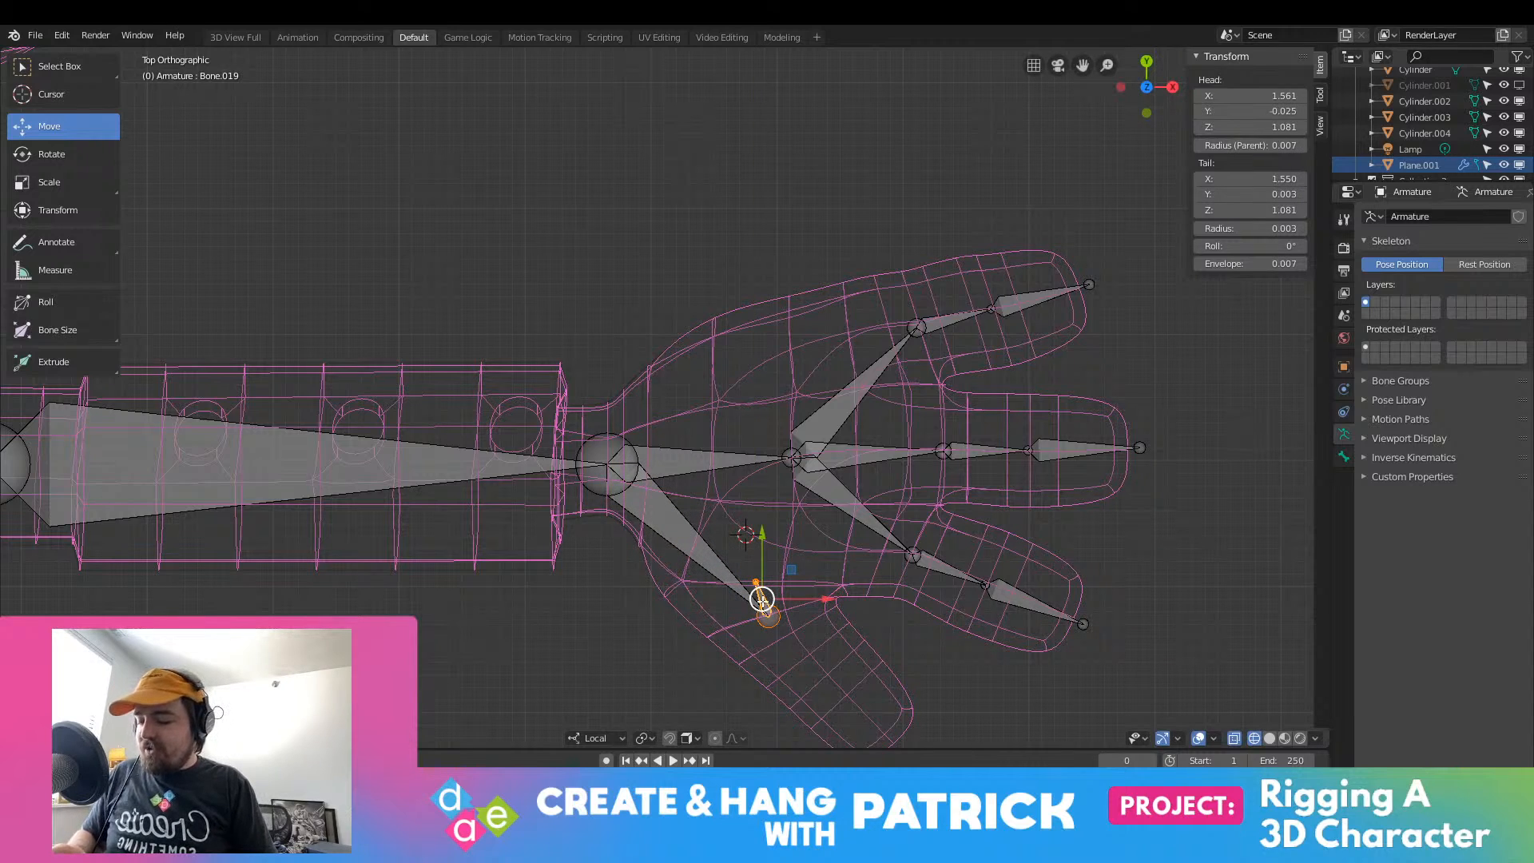
{"action": "left_click", "coordinate": [761, 601]}
{"action": "left_click", "coordinate": [761, 600]}
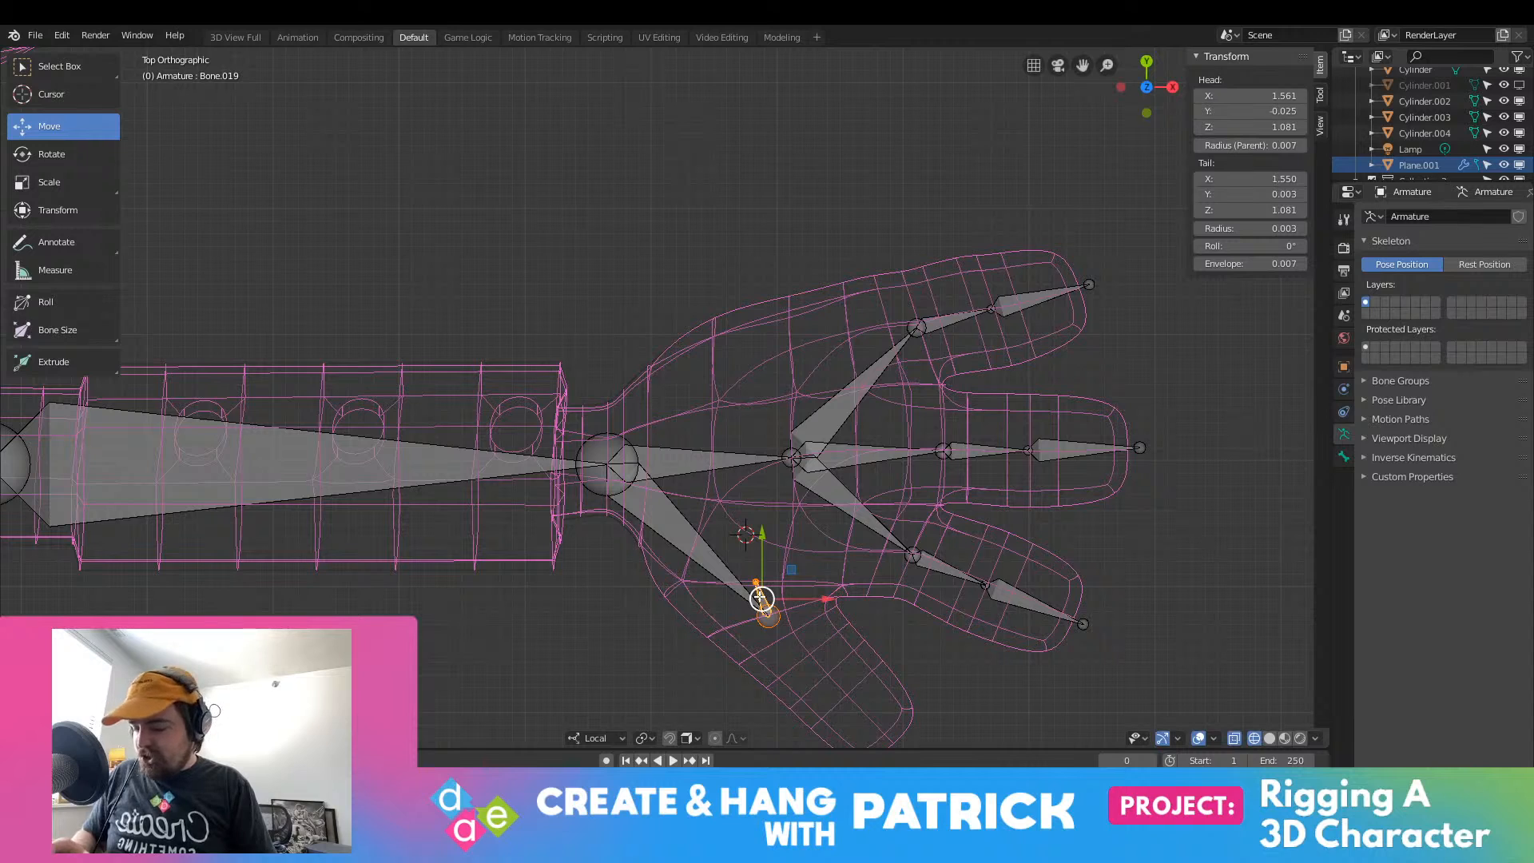
{"action": "key", "text": "x"}
{"action": "left_click", "coordinate": [756, 596]}
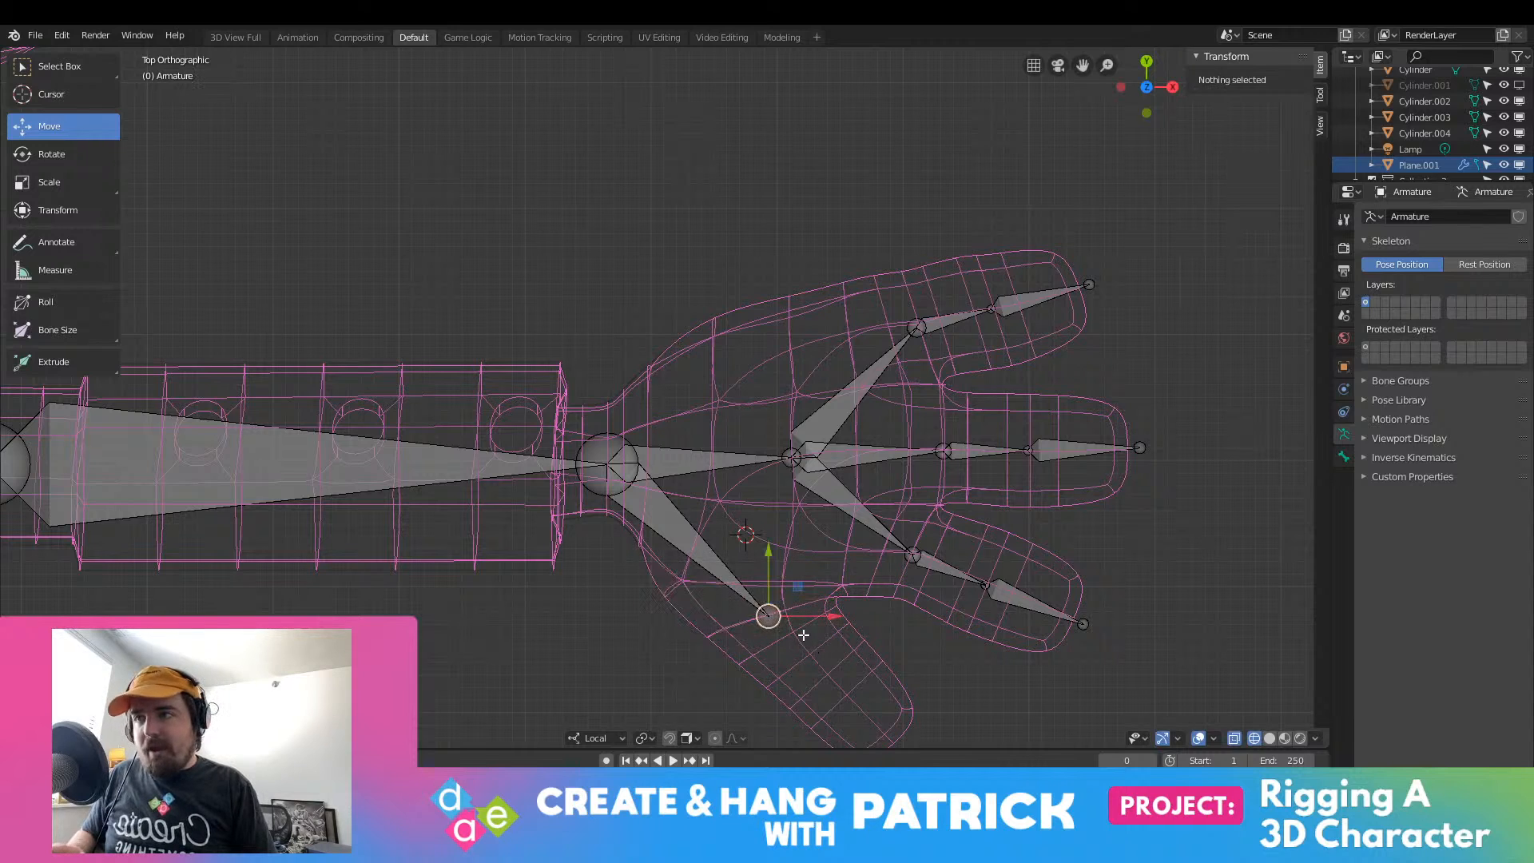
Step: Nudge the thumb's base joint to about X 1.563 and extrude two bones along the thumb, ending at X 1.606, Y -0.070 and X 1.665, Y -0.132
{"action": "left_click_drag", "start_coordinate": [768, 617], "coordinate": [831, 629]}
{"action": "mouse_move", "coordinate": [774, 601]}
{"action": "left_mouse_down"}
{"action": "mouse_move", "coordinate": [774, 586]}
{"action": "mouse_move", "coordinate": [812, 609]}
{"action": "mouse_move", "coordinate": [768, 583]}
{"action": "left_mouse_up"}
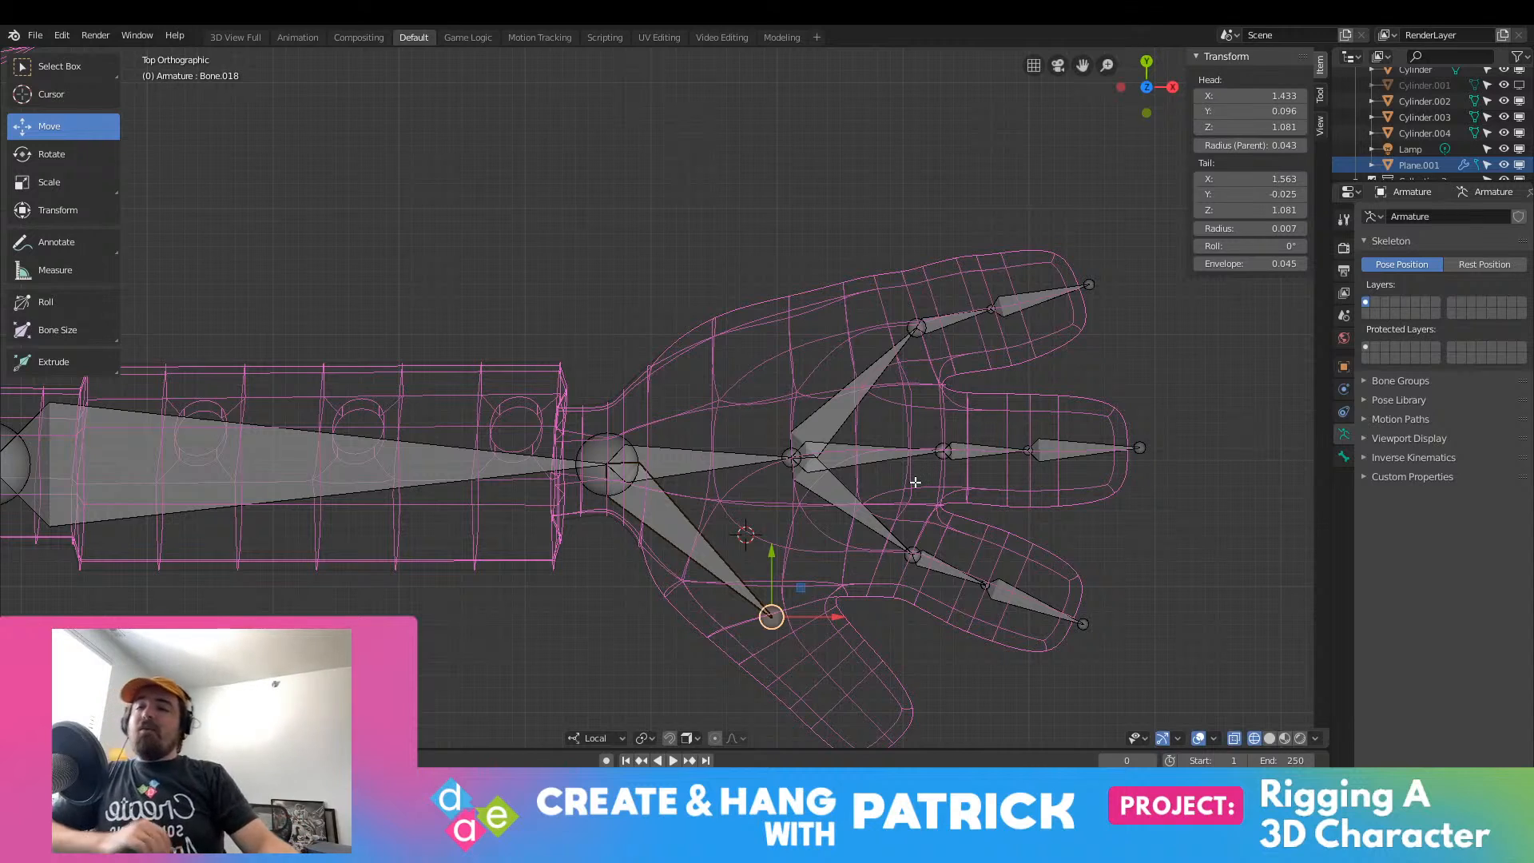
{"action": "key", "text": "e"}
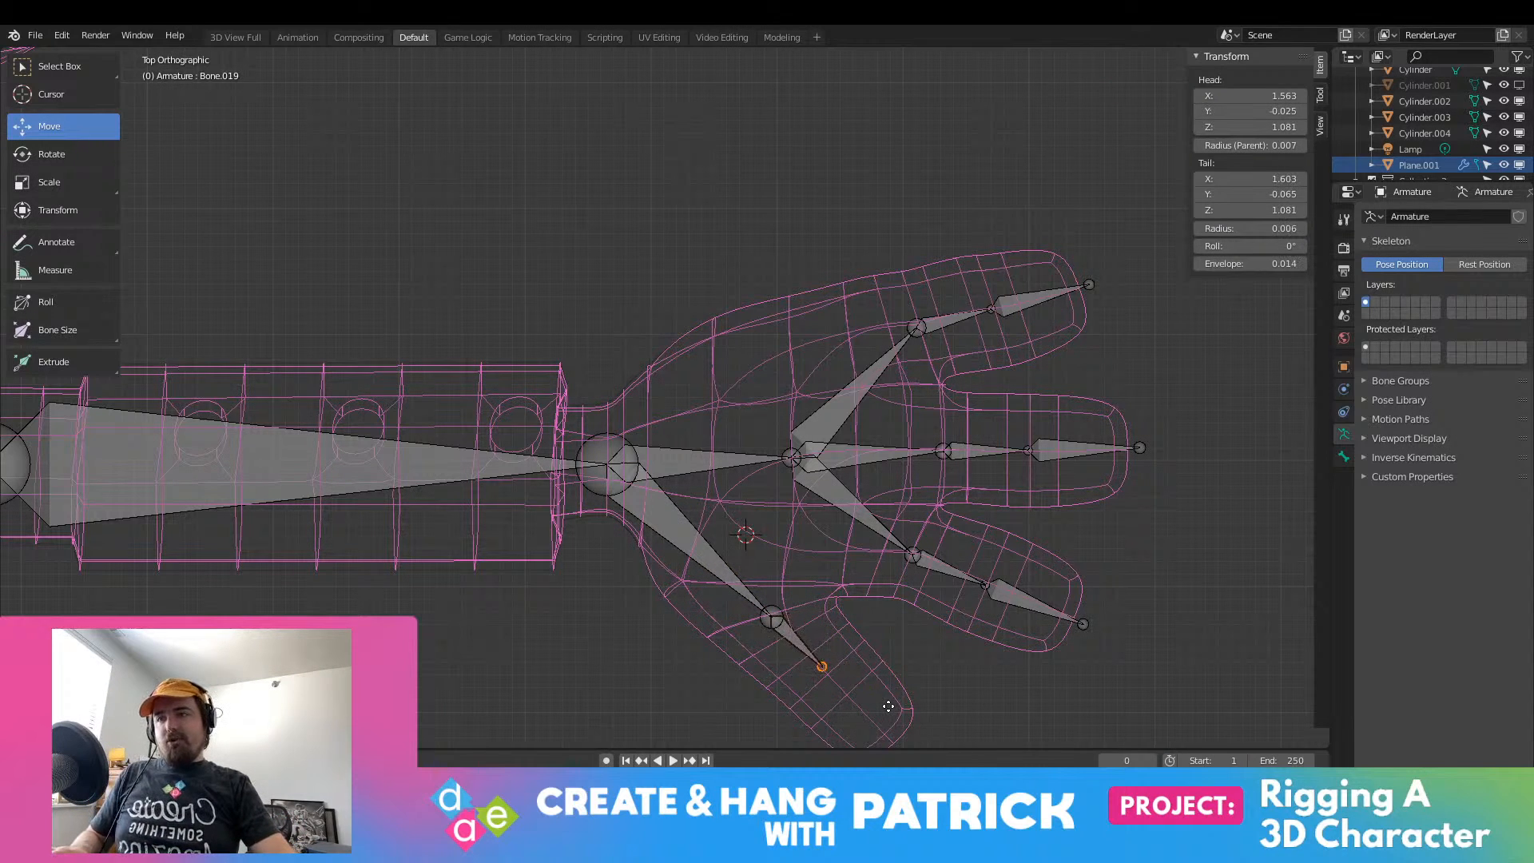
{"action": "left_click", "coordinate": [894, 713]}
{"action": "key", "text": "e"}
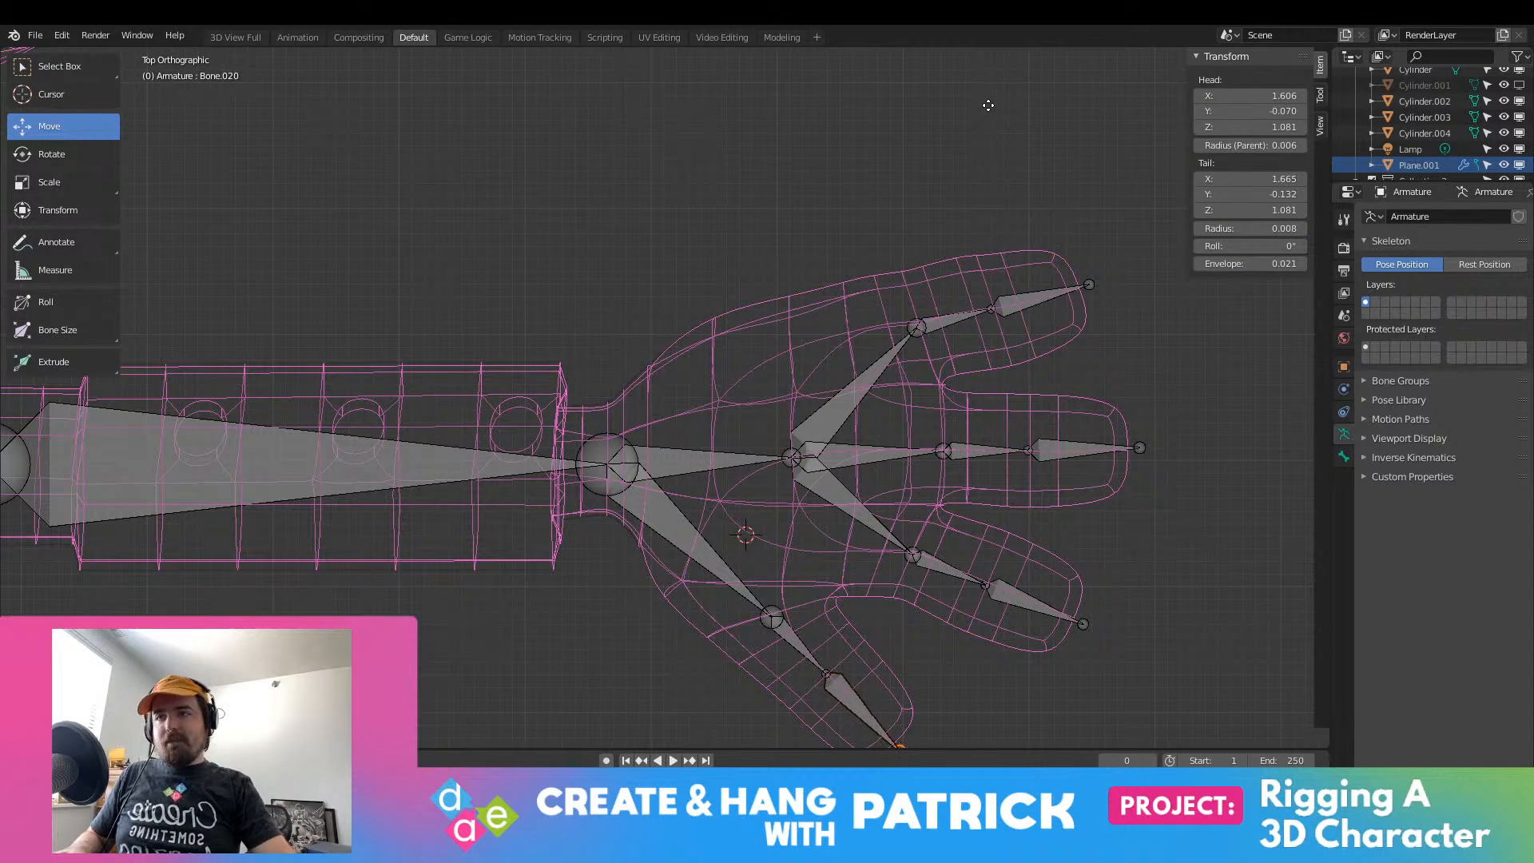
{"action": "left_click", "coordinate": [988, 104]}
Step: Try small position adjustments on the thumb's base and middle joints, undoing each move
{"action": "scroll", "coordinate": [988, 104], "scroll_direction": "down", "scroll_amount": 1}
{"action": "scroll", "coordinate": [657, 399], "scroll_direction": "down", "scroll_amount": 3}
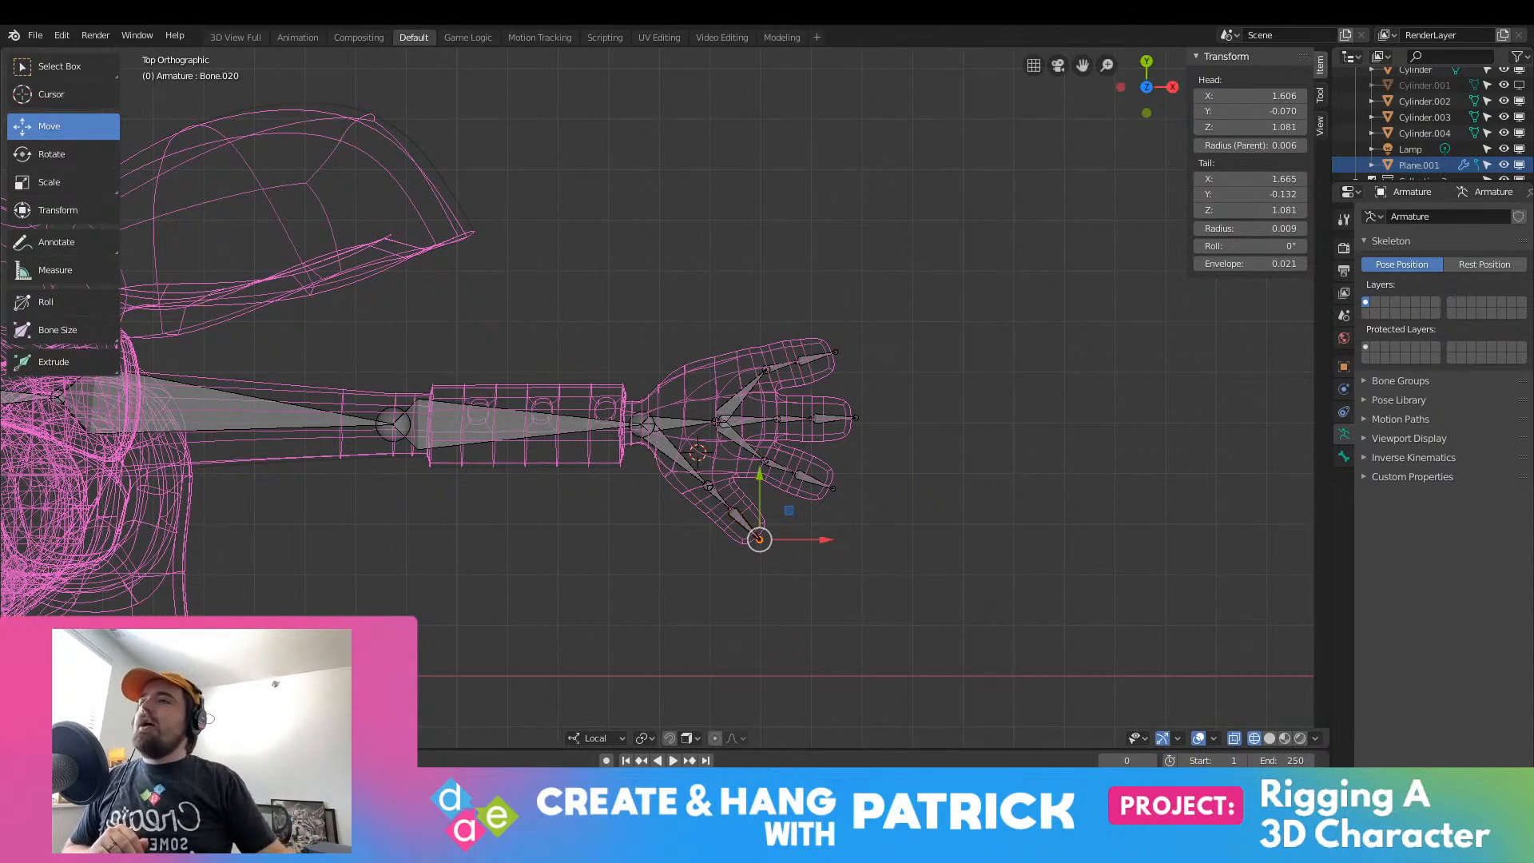
{"action": "scroll", "coordinate": [804, 92], "scroll_direction": "up", "scroll_amount": 3}
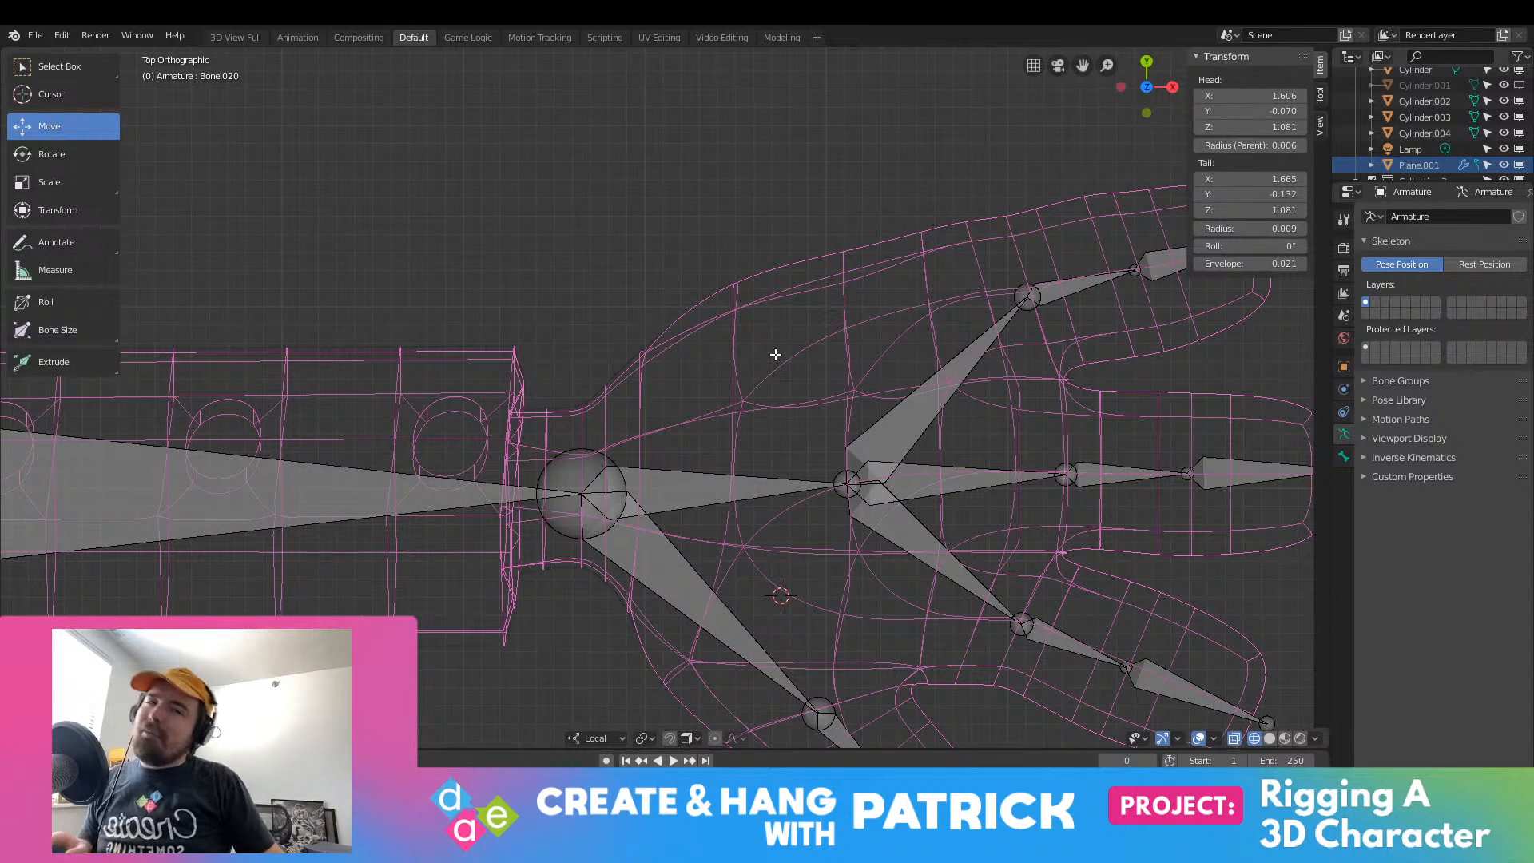
{"action": "middle_click_drag", "start_coordinate": [866, 655], "coordinate": [813, 553], "text": "shift"}
{"action": "left_click", "coordinate": [747, 521]}
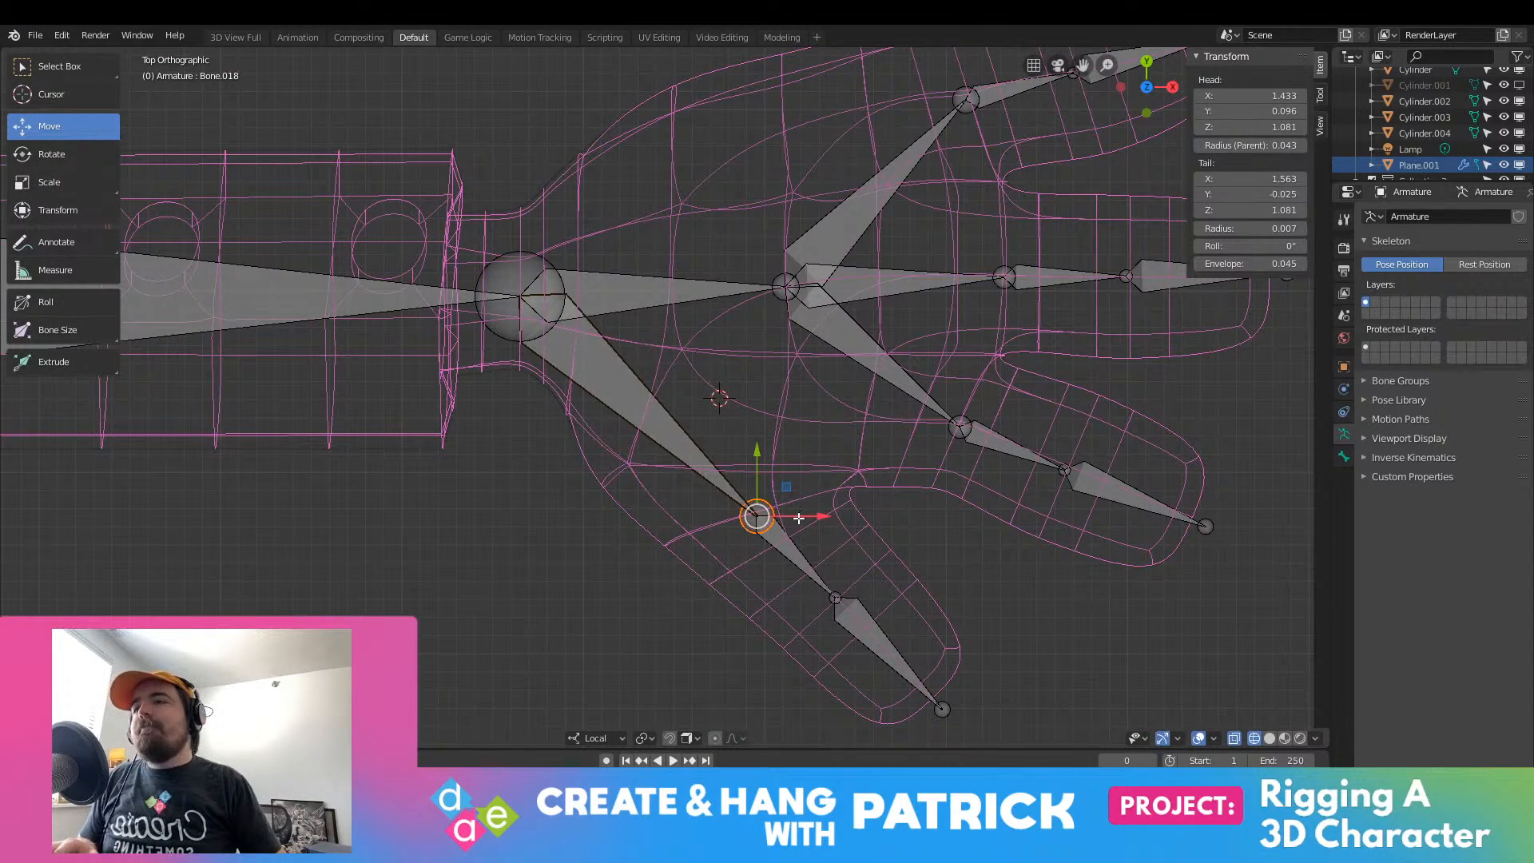
{"action": "left_click_drag", "start_coordinate": [795, 518], "coordinate": [767, 530]}
{"action": "key", "text": "ctrl+z"}
{"action": "left_click_drag", "start_coordinate": [755, 462], "coordinate": [754, 473]}
{"action": "key", "text": "ctrl+z"}
{"action": "left_click_drag", "start_coordinate": [820, 521], "coordinate": [807, 521]}
{"action": "left_click", "coordinate": [833, 598]}
{"action": "mouse_move", "coordinate": [842, 570]}
{"action": "left_mouse_down"}
{"action": "mouse_move", "coordinate": [883, 605]}
{"action": "mouse_move", "coordinate": [827, 592]}
{"action": "left_mouse_up"}
{"action": "key", "text": "ctrl+z"}
{"action": "key", "text": "ctrl+z"}
{"action": "key", "text": "ctrl+z"}
{"action": "key", "text": "ctrl+z"}
{"action": "key", "text": "ctrl+z"}
{"action": "scroll", "coordinate": [796, 547], "scroll_direction": "down", "scroll_amount": 3}
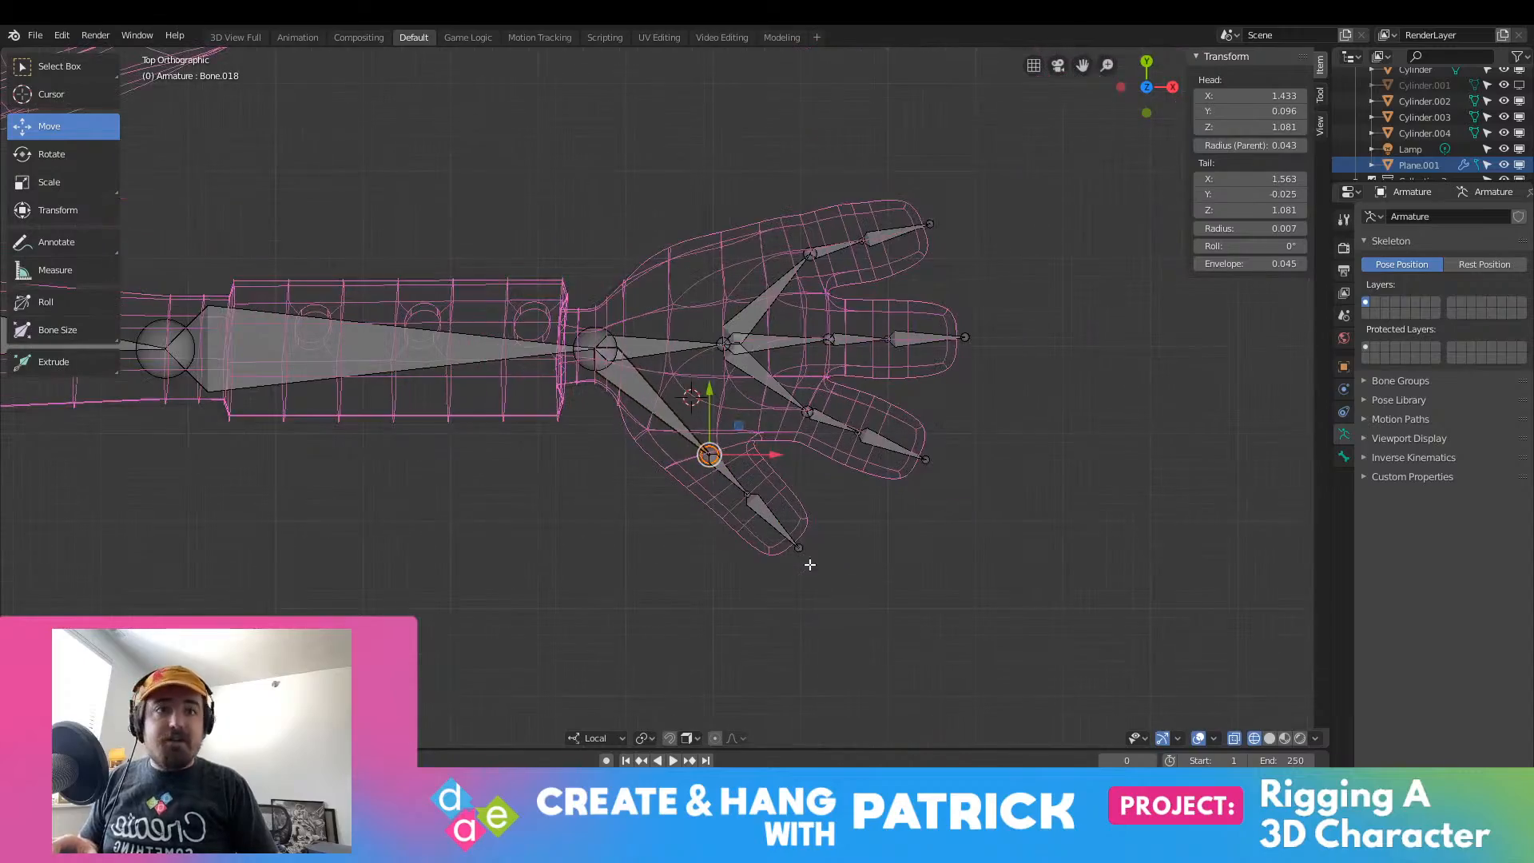
Step: Try selecting the shoulder, upper arm and forearm bones together with the index finger's palm bone
{"action": "key", "text": "Tab"}
{"action": "middle_click_drag", "start_coordinate": [694, 495], "coordinate": [678, 463]}
{"action": "key", "text": "Tab"}
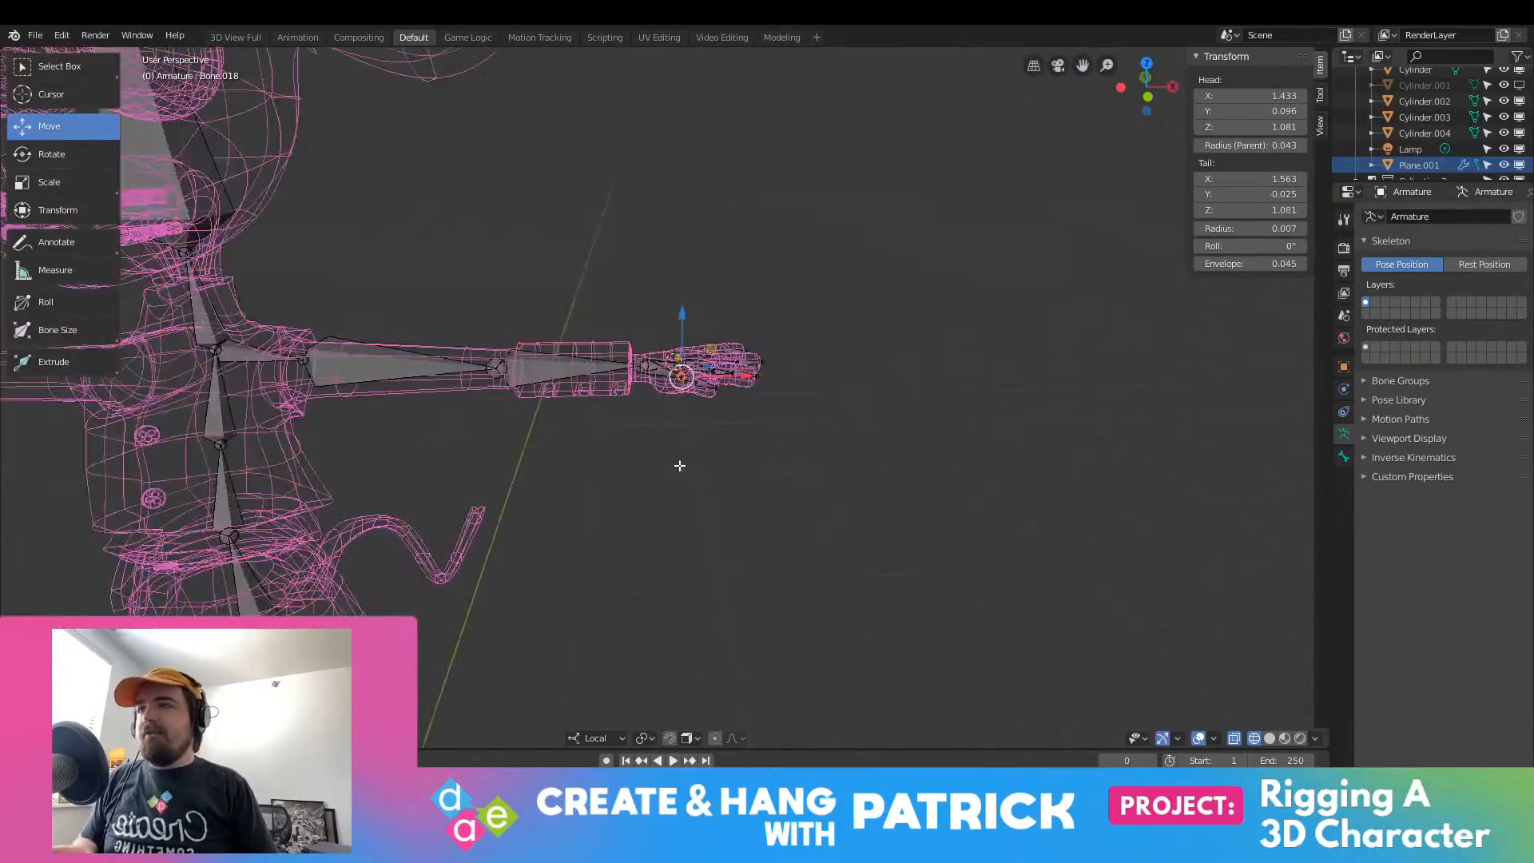
{"action": "middle_click_drag", "start_coordinate": [548, 432], "coordinate": [636, 391]}
{"action": "left_click", "coordinate": [636, 390]}
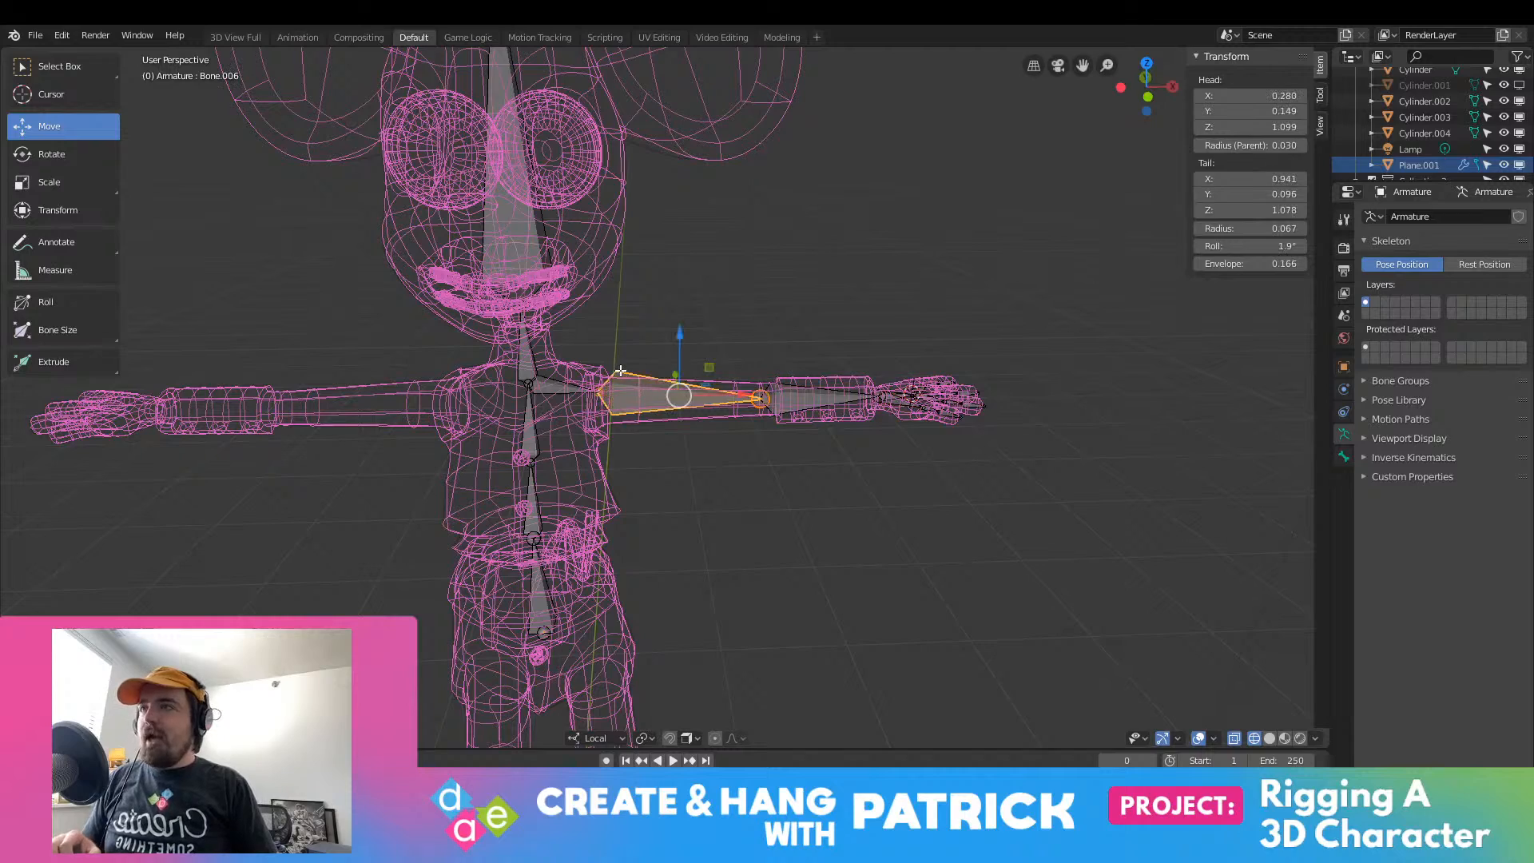
{"action": "left_click", "coordinate": [560, 384]}
{"action": "left_click", "coordinate": [680, 396], "text": "shift"}
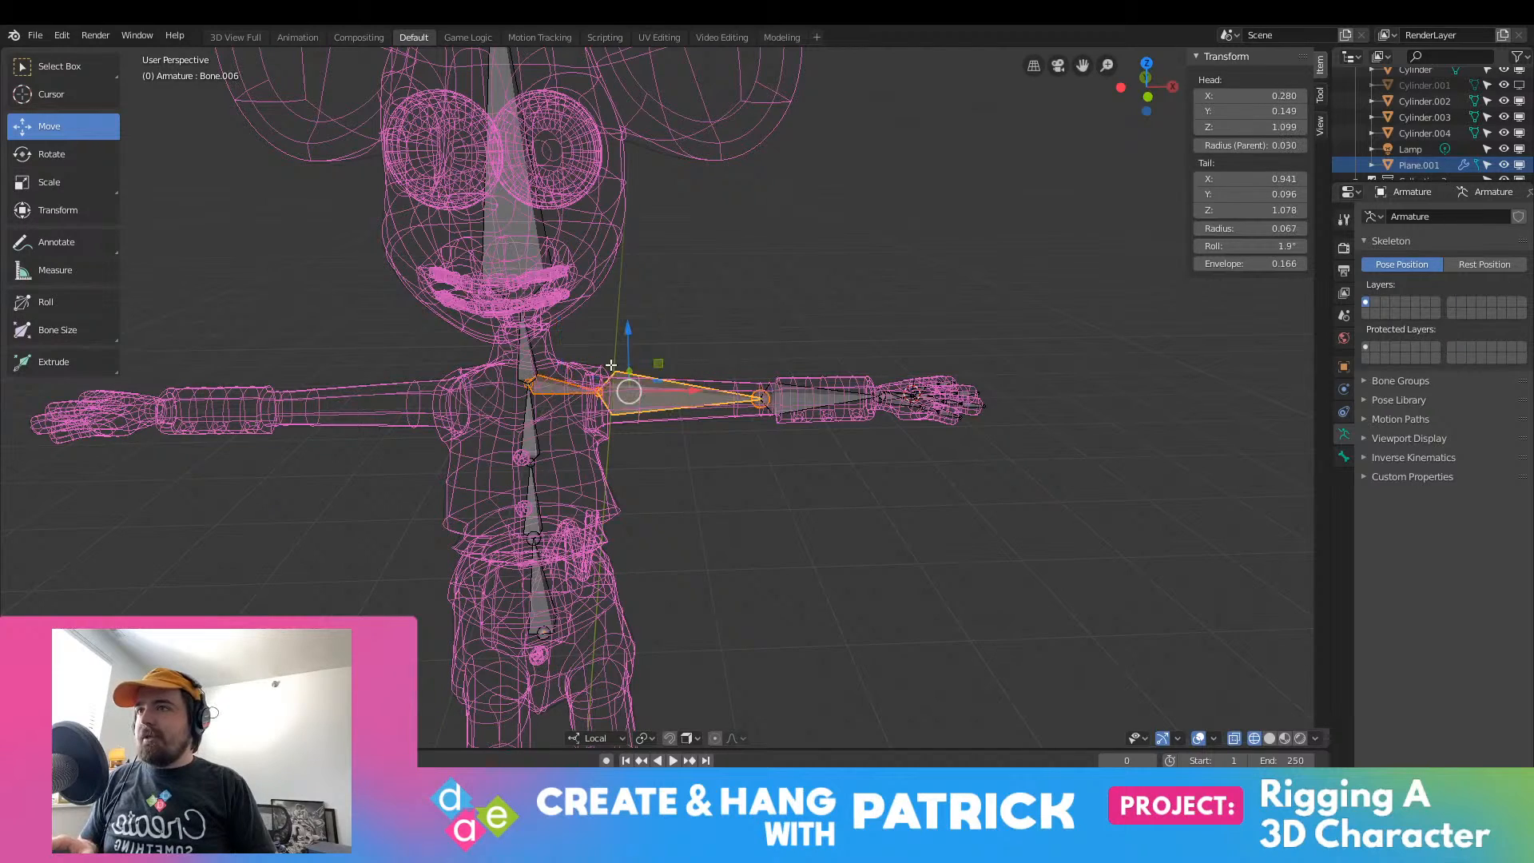
{"action": "left_click", "coordinate": [823, 398], "text": "shift"}
{"action": "left_click", "coordinate": [921, 395], "text": "shift"}
{"action": "middle_click_drag", "start_coordinate": [922, 395], "coordinate": [899, 541]}
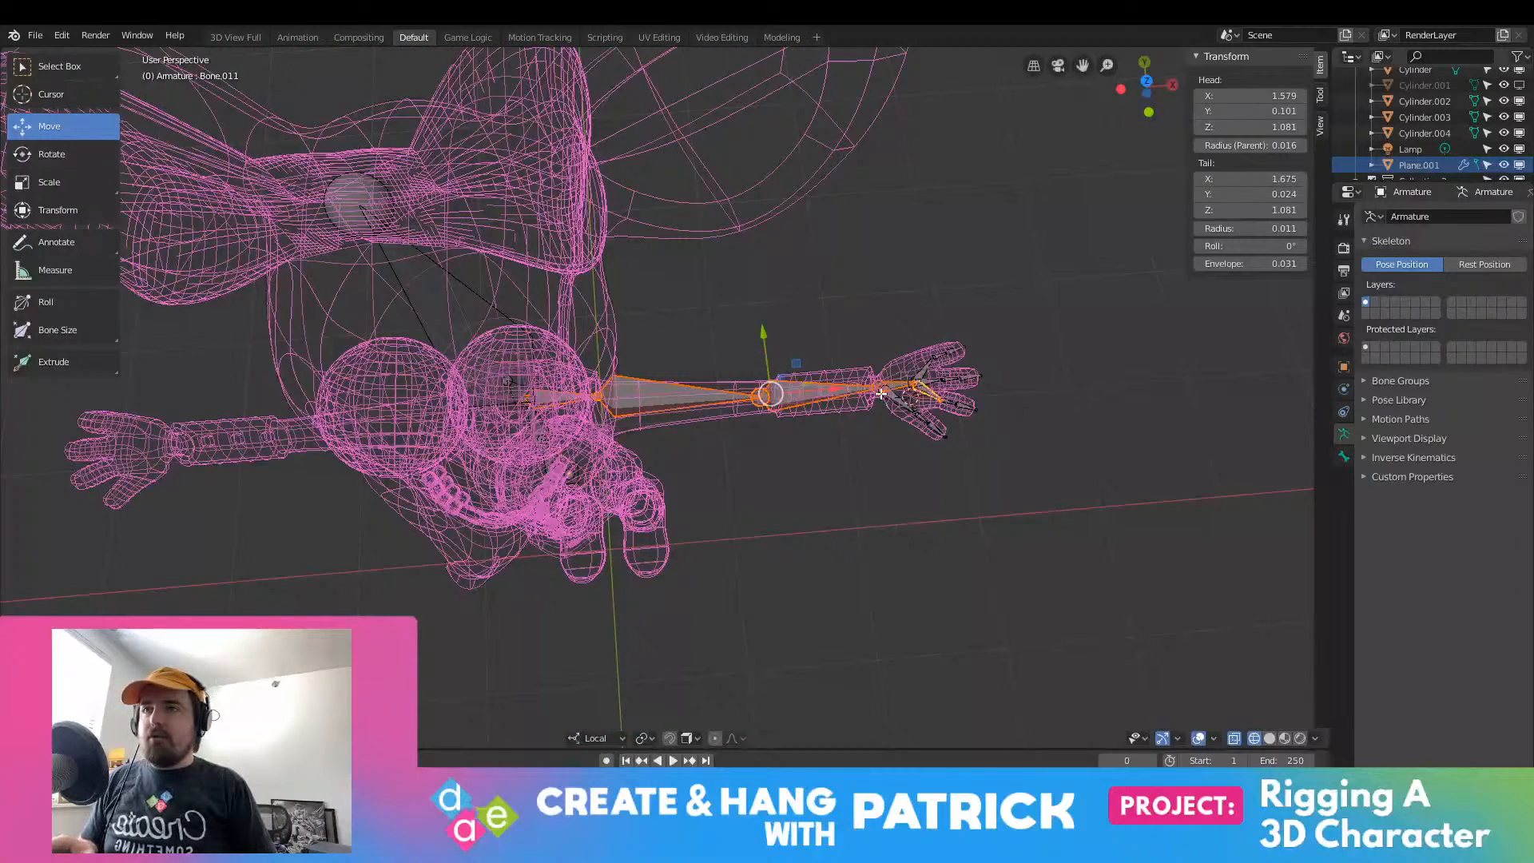
{"action": "scroll", "coordinate": [880, 393], "scroll_direction": "up", "scroll_amount": 5}
Step: Select the shoulder, upper arm, forearm, hand and thumb base bones together with the index finger's palm bone
{"action": "left_click", "coordinate": [433, 389]}
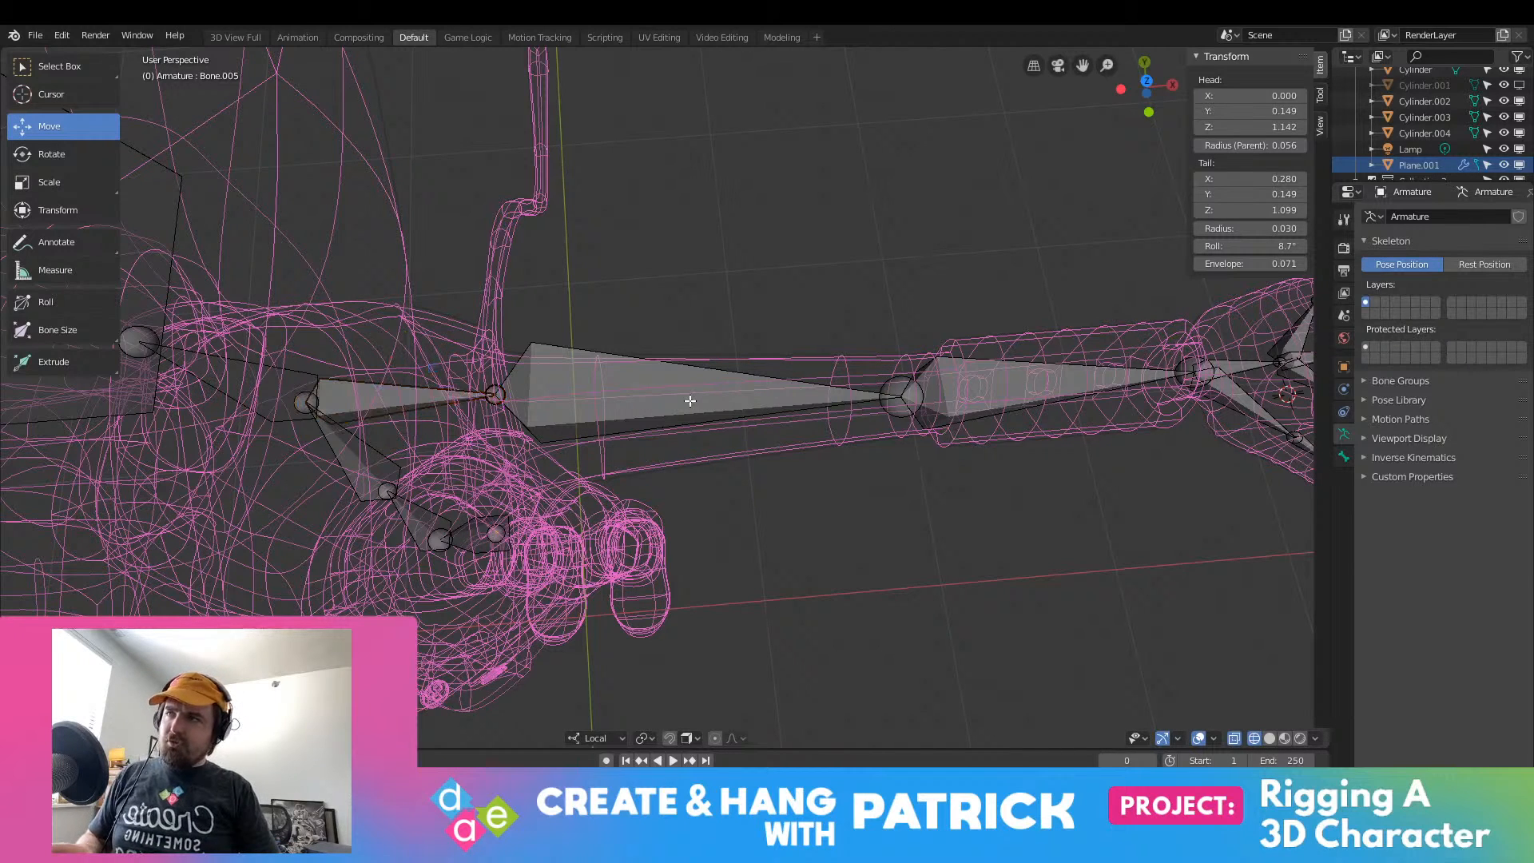
{"action": "left_click", "coordinate": [549, 377], "text": "shift"}
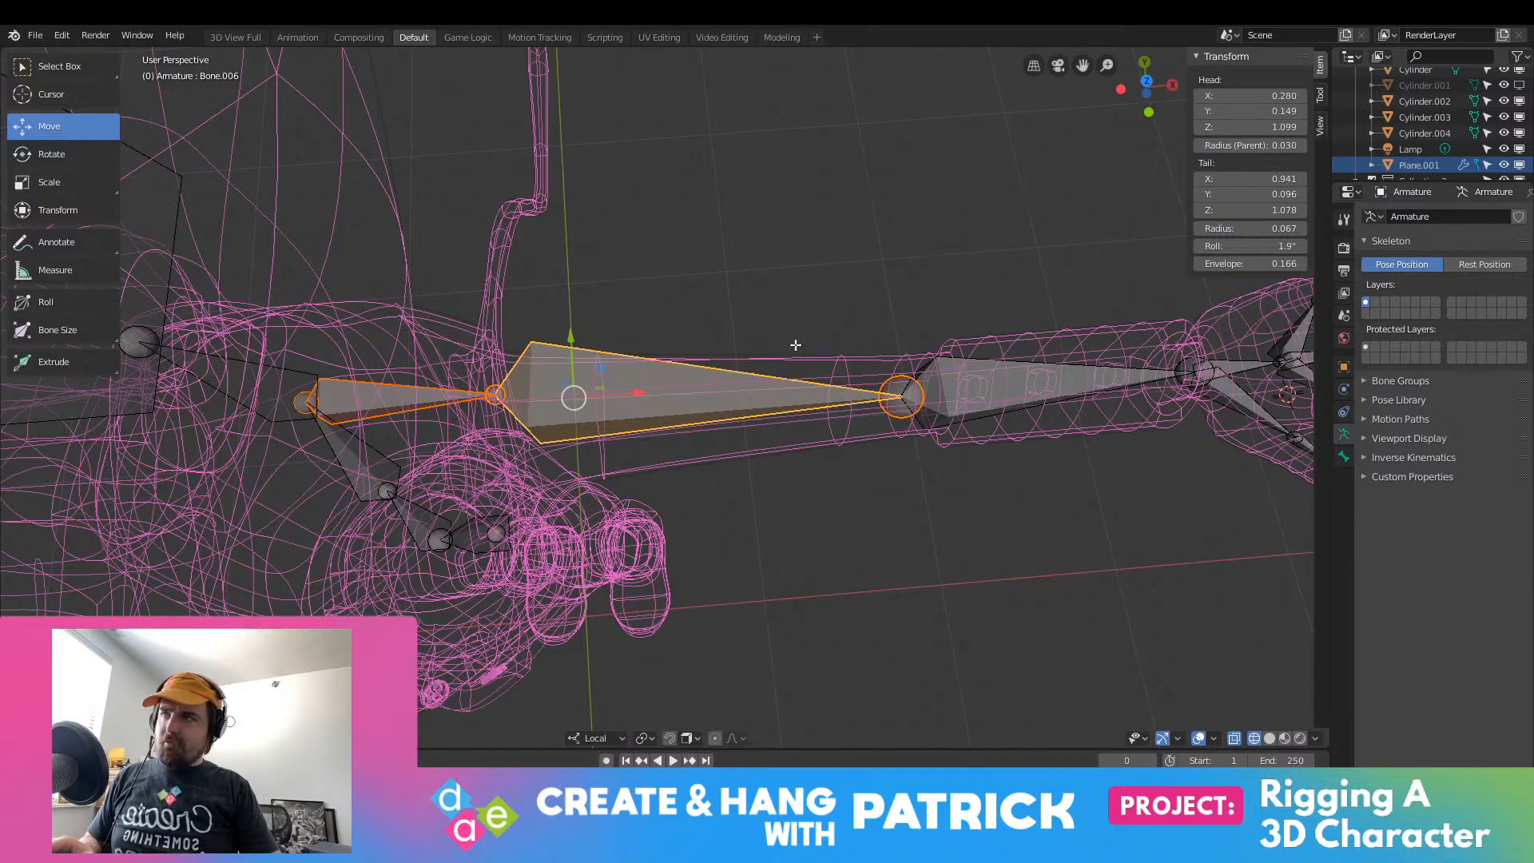
{"action": "left_click", "coordinate": [979, 356], "text": "shift"}
{"action": "middle_click_drag", "start_coordinate": [1106, 377], "coordinate": [592, 407], "text": "shift"}
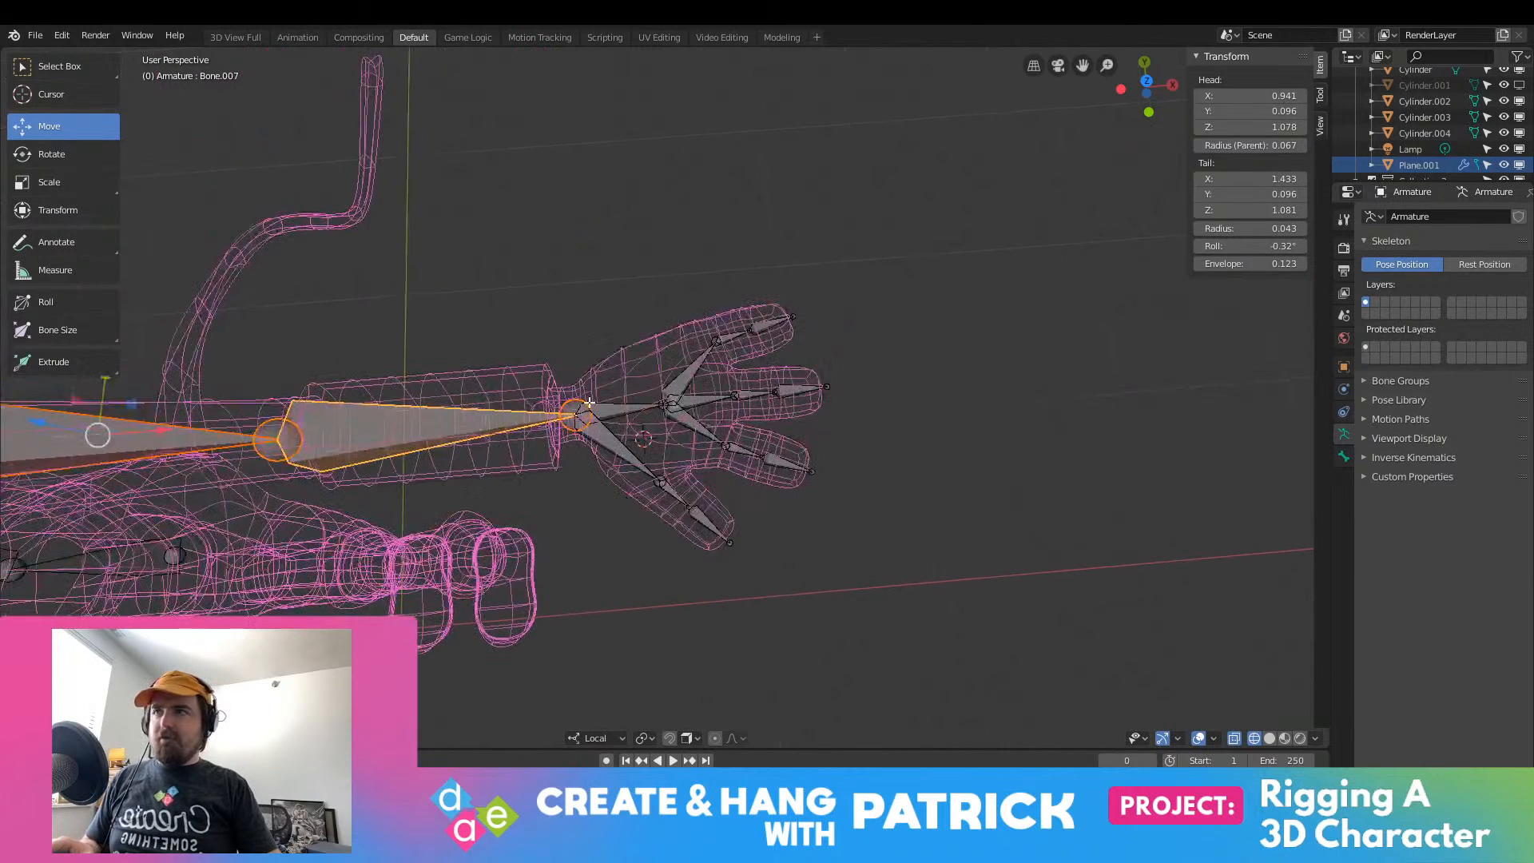
{"action": "left_click", "coordinate": [605, 442], "text": "shift"}
{"action": "left_click", "coordinate": [685, 405], "text": "shift"}
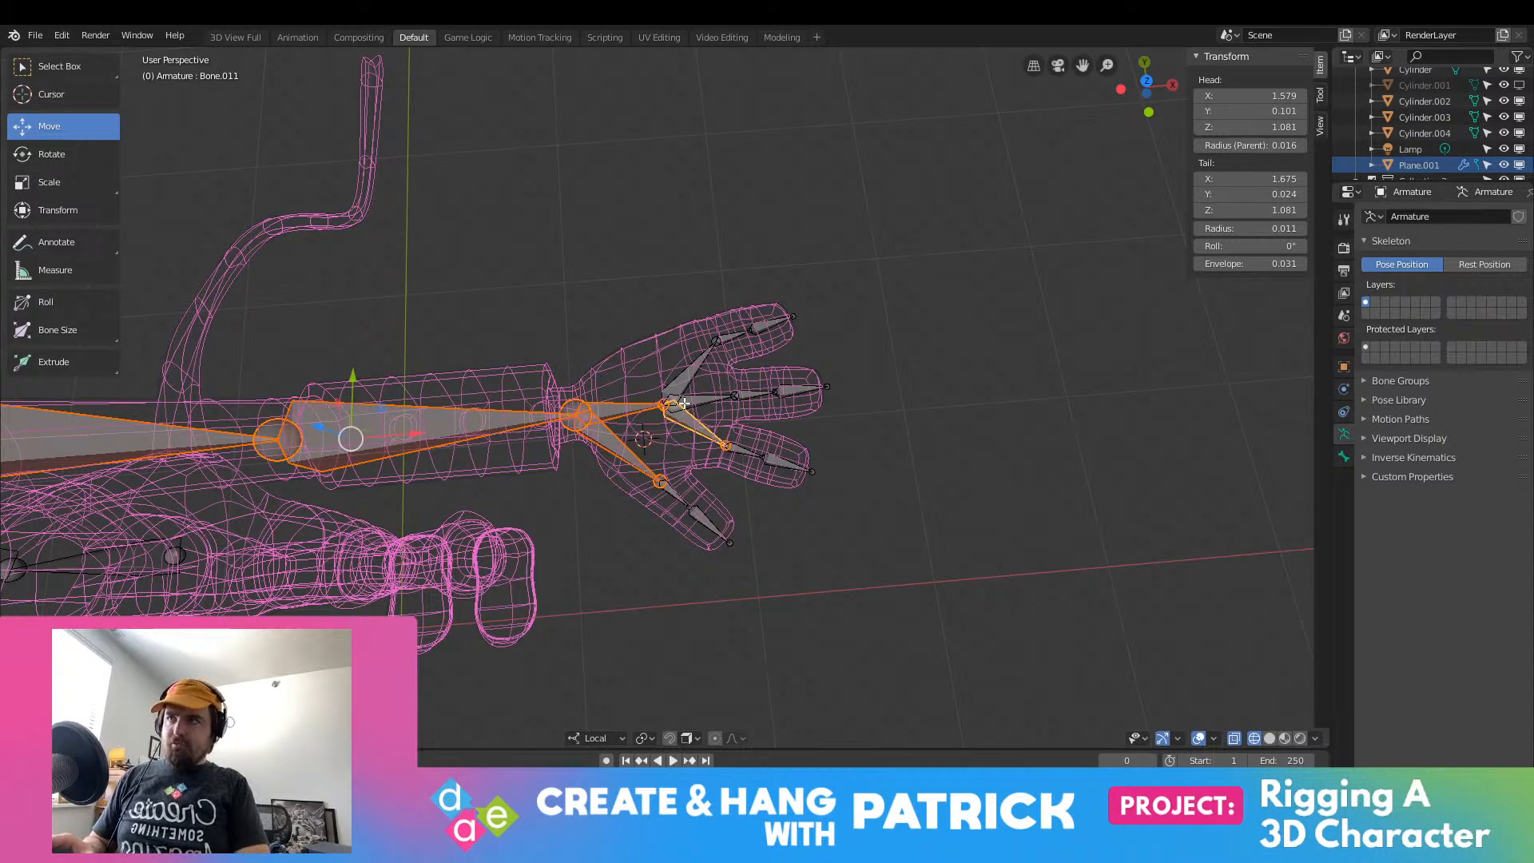
{"action": "scroll", "coordinate": [685, 404], "scroll_direction": "up", "scroll_amount": 1}
{"action": "scroll", "coordinate": [685, 403], "scroll_direction": "up", "scroll_amount": 1}
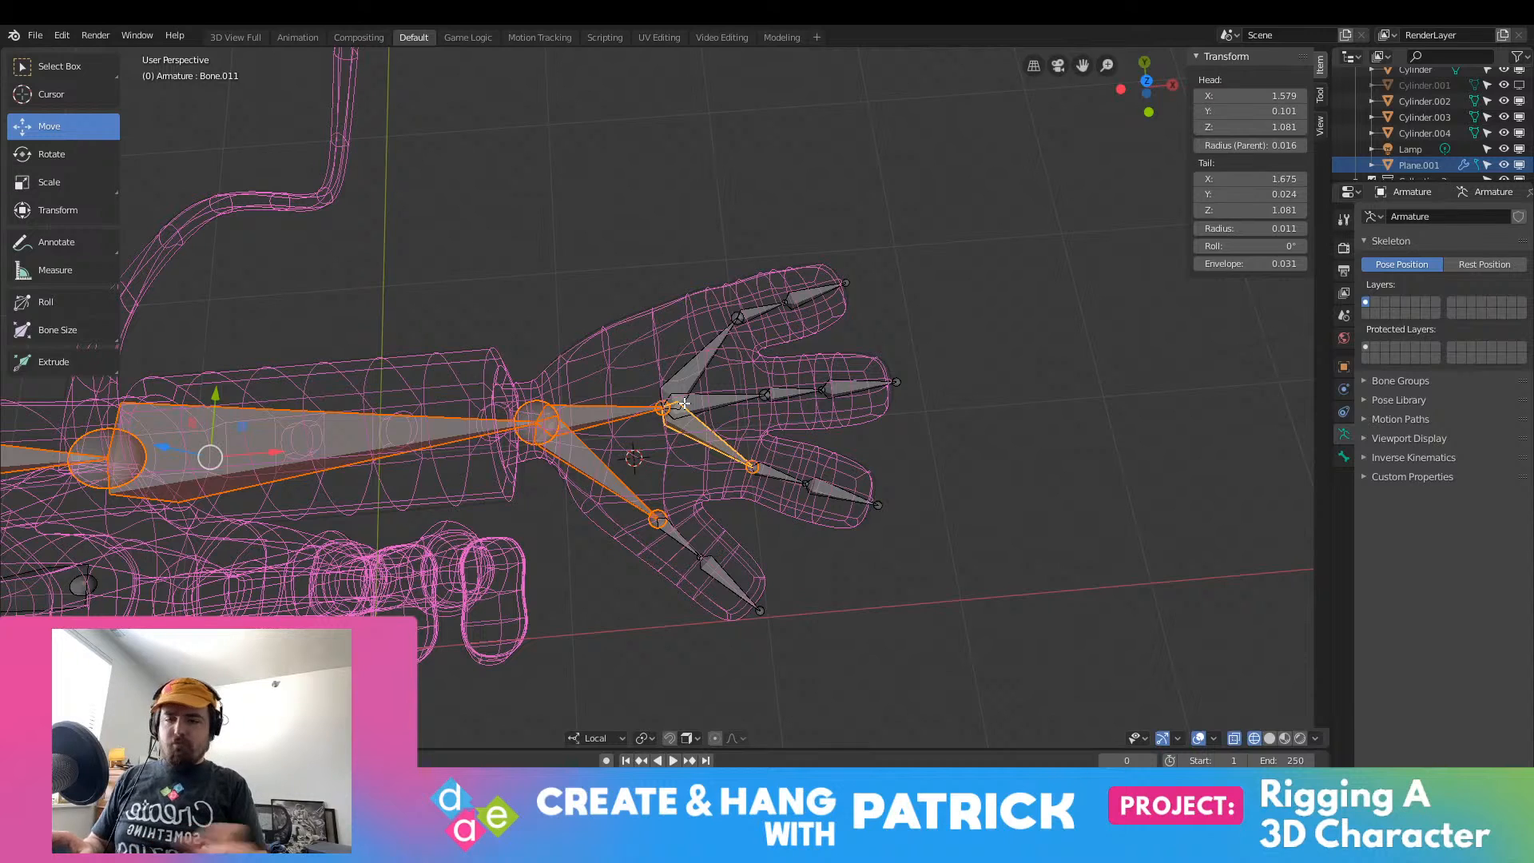
Step: Set the transform orientation to Global
{"action": "key", "text": "period"}
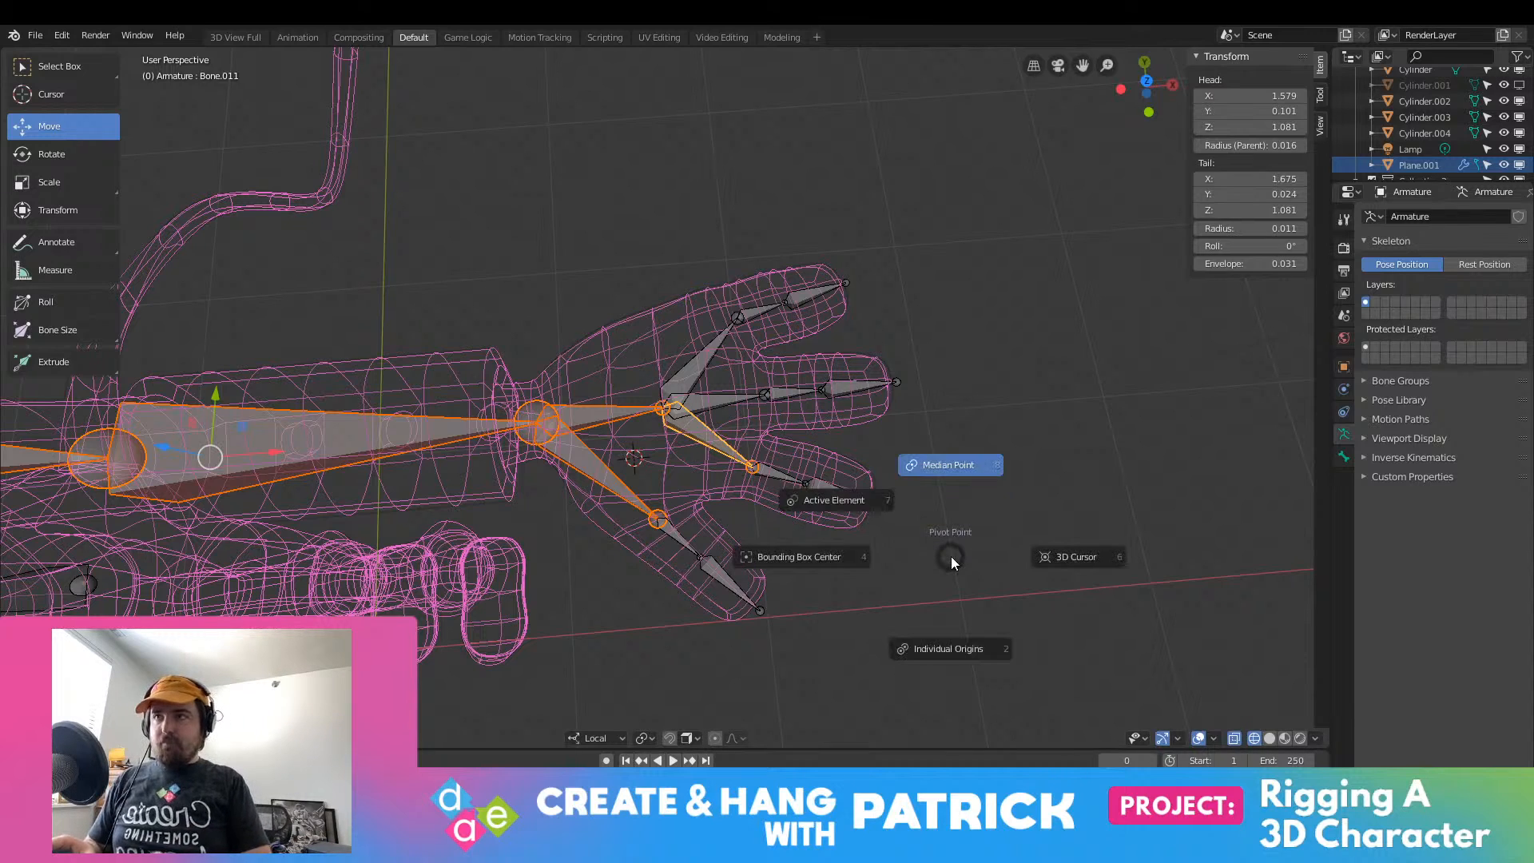
{"action": "key", "text": "Escape"}
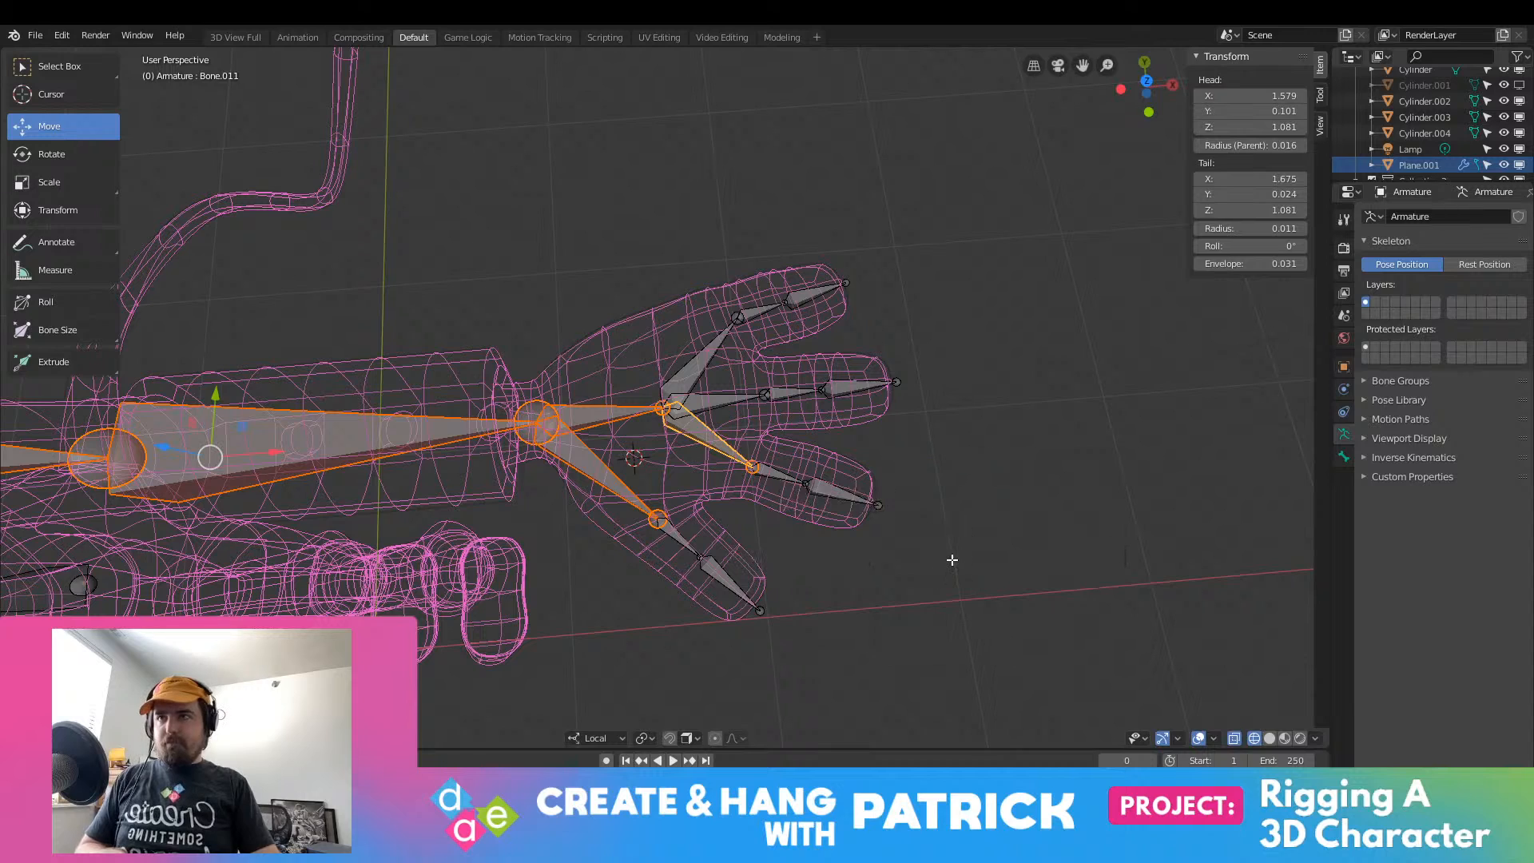
{"action": "key", "text": "comma"}
{"action": "left_click", "coordinate": [860, 521]}
Step: Add the remaining bones of all three fingers and the thumb to the arm chain selection
{"action": "left_click", "coordinate": [782, 475], "text": "shift"}
{"action": "left_click", "coordinate": [851, 496], "text": "shift"}
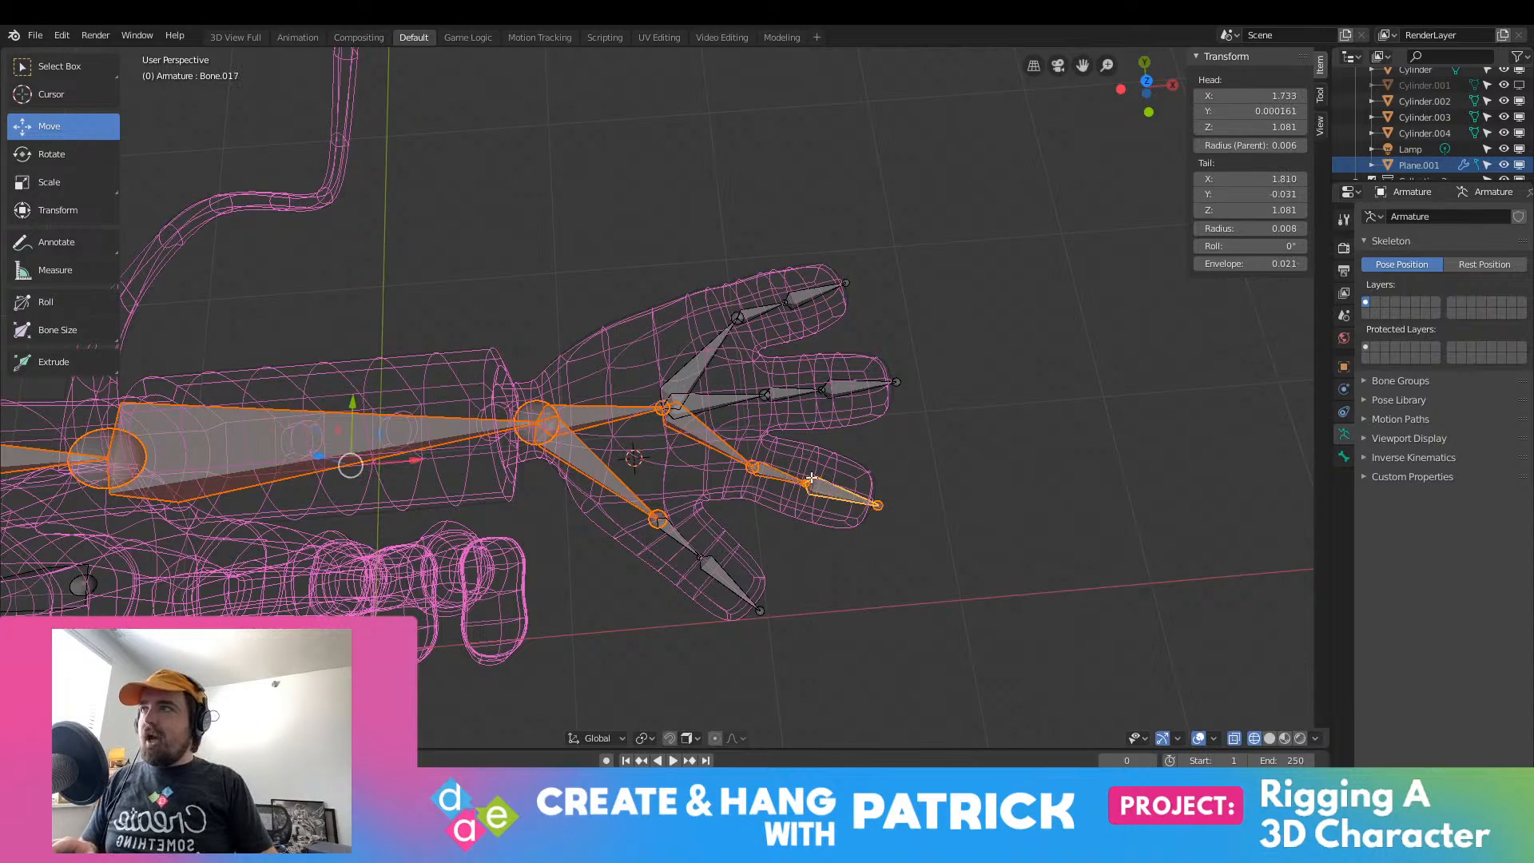
{"action": "left_click", "coordinate": [749, 391], "text": "shift"}
{"action": "left_click", "coordinate": [788, 385], "text": "shift"}
{"action": "left_click", "coordinate": [858, 390], "text": "shift"}
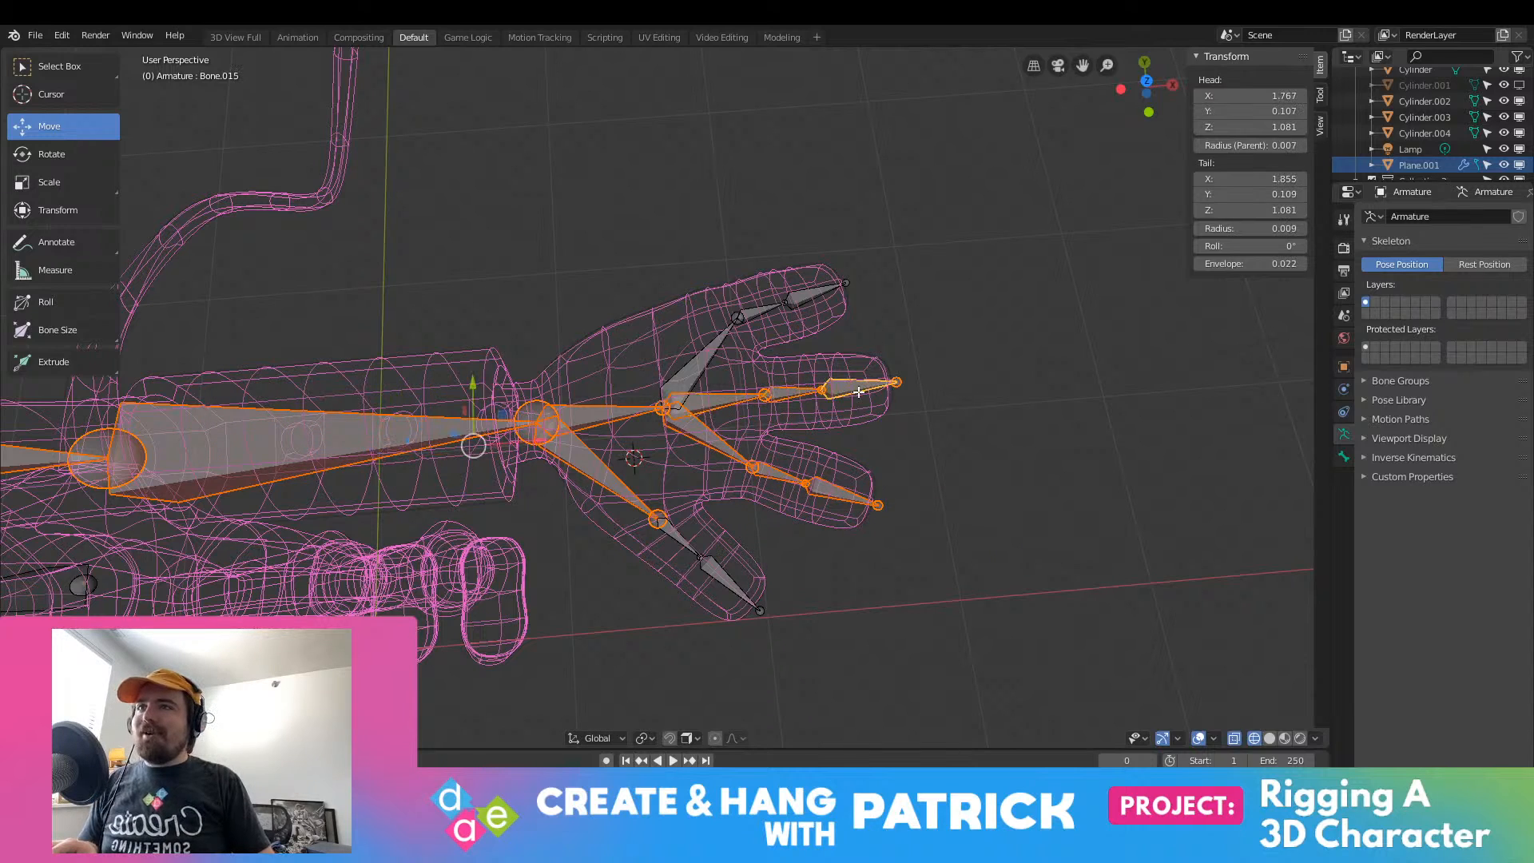
{"action": "left_click", "coordinate": [701, 373], "text": "shift"}
{"action": "left_click", "coordinate": [756, 309], "text": "shift"}
{"action": "left_click", "coordinate": [812, 285], "text": "shift"}
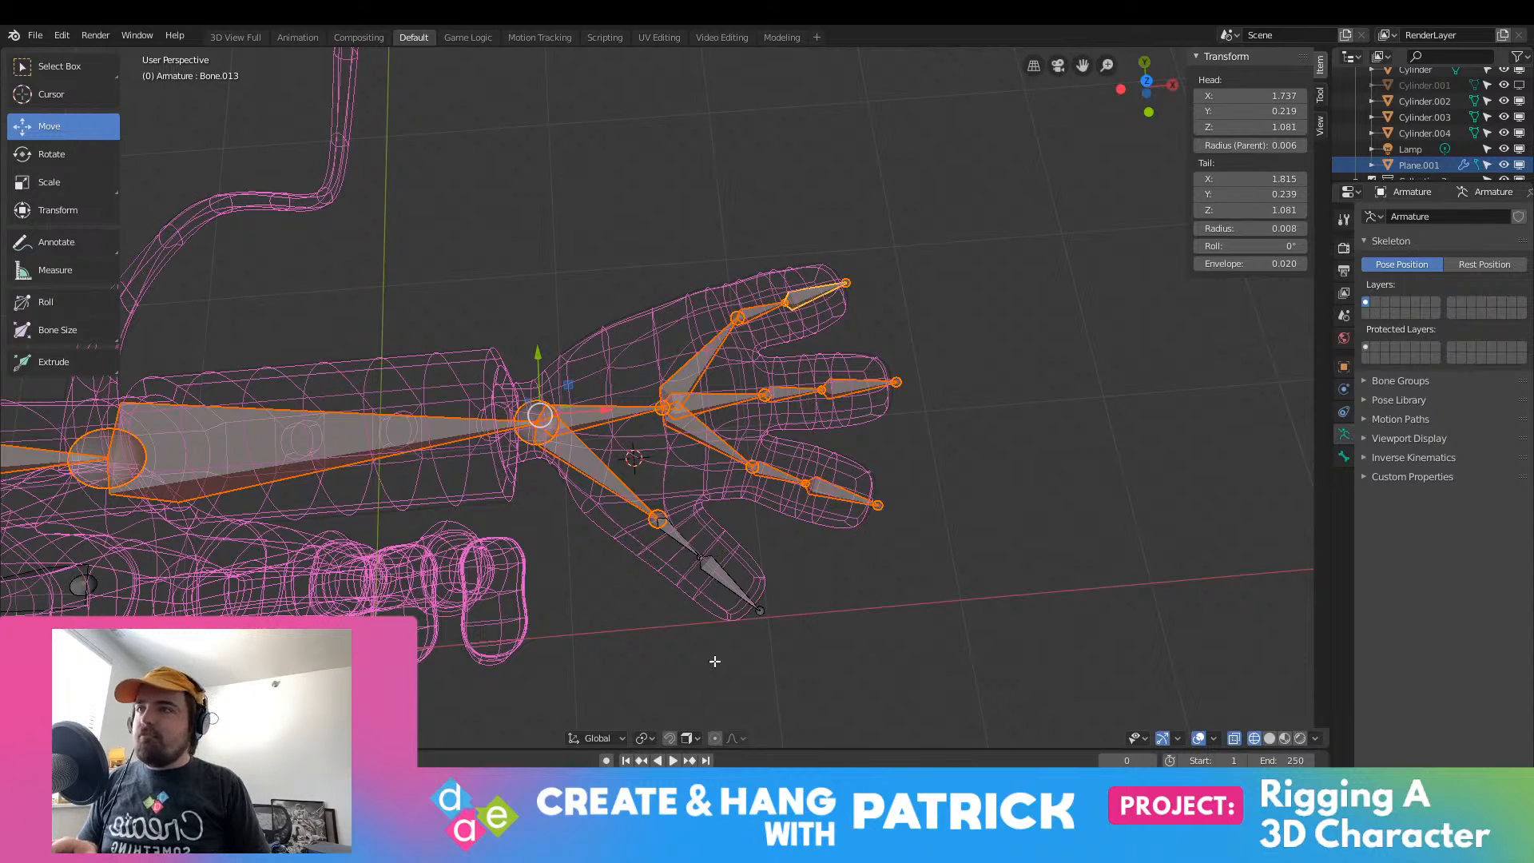
{"action": "left_click", "coordinate": [679, 537], "text": "shift"}
{"action": "left_click", "coordinate": [742, 597], "text": "shift"}
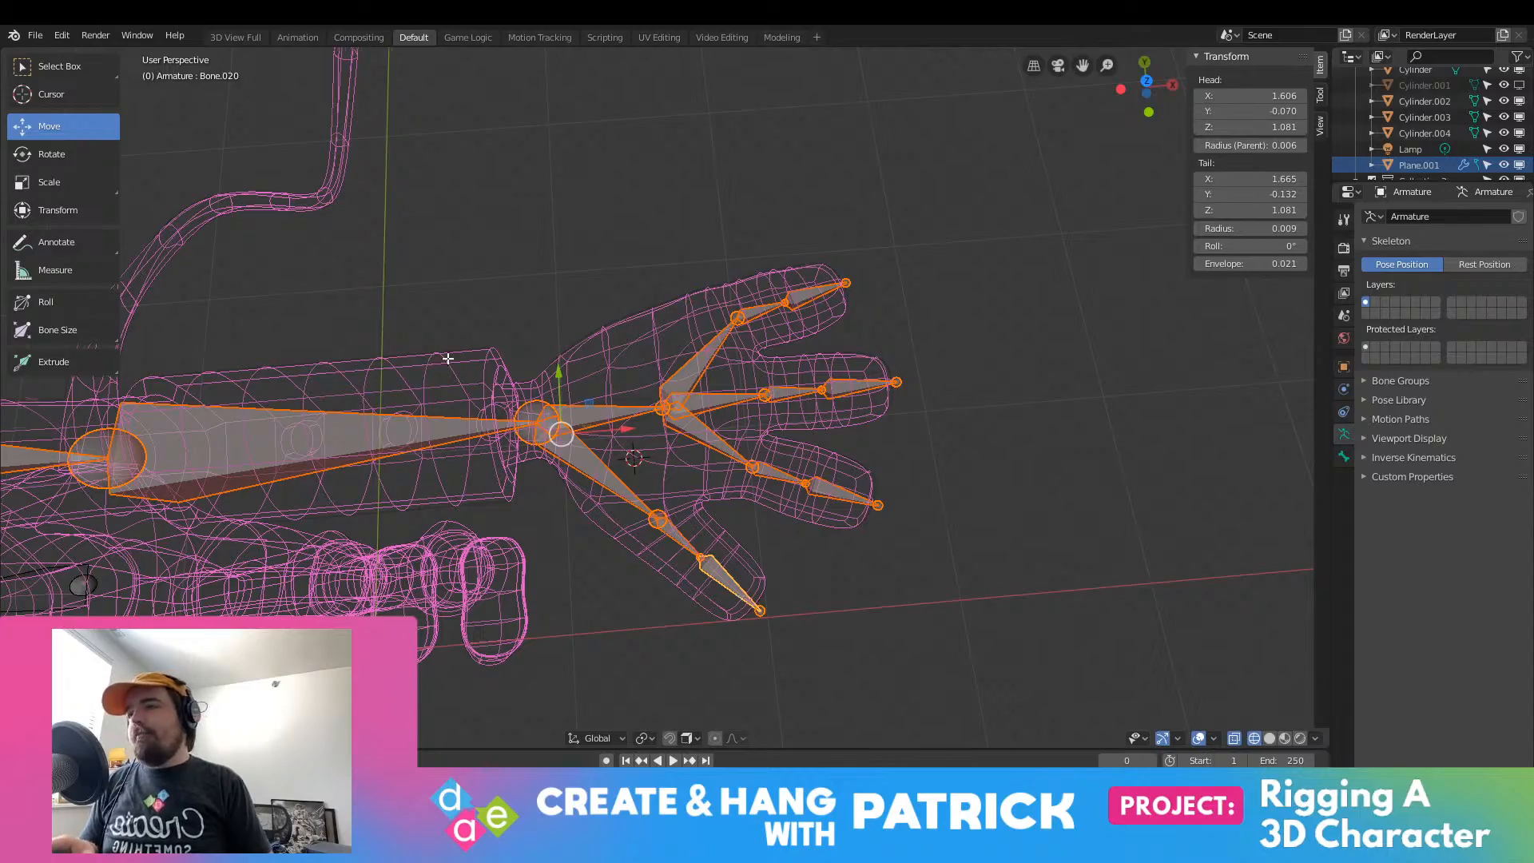
Step: Try to mirror the selected arm and hand bones along the X axis, and undo the mirroring
{"action": "middle_click_drag", "start_coordinate": [449, 359], "coordinate": [973, 216], "text": "shift"}
{"action": "scroll", "coordinate": [763, 413], "scroll_direction": "down", "scroll_amount": 7}
{"action": "middle_click_drag", "start_coordinate": [566, 418], "coordinate": [731, 395], "text": "shift"}
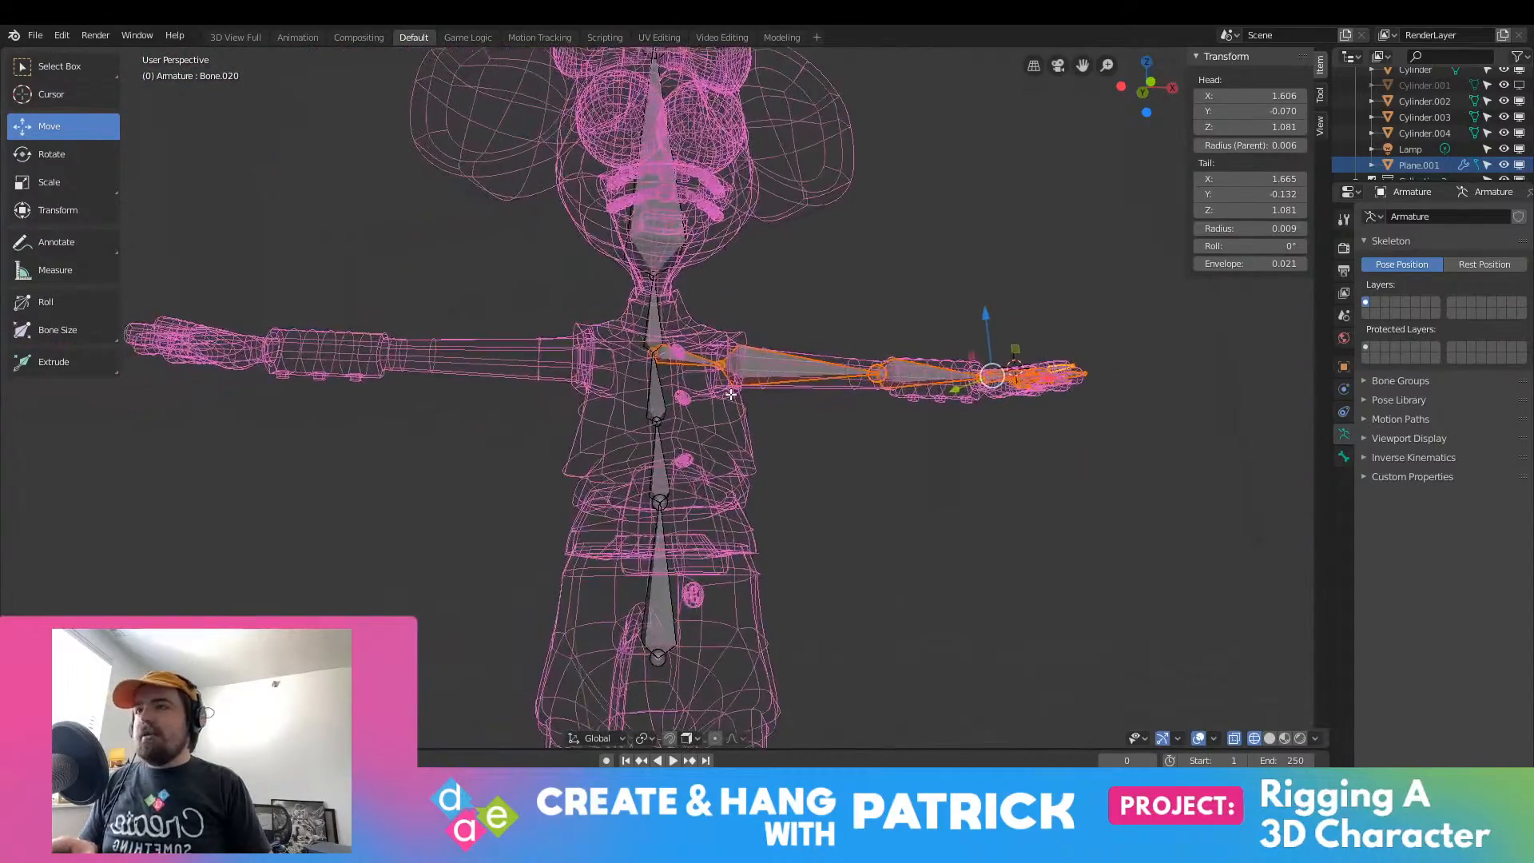
{"action": "scroll", "coordinate": [731, 395], "scroll_direction": "up", "scroll_amount": 2}
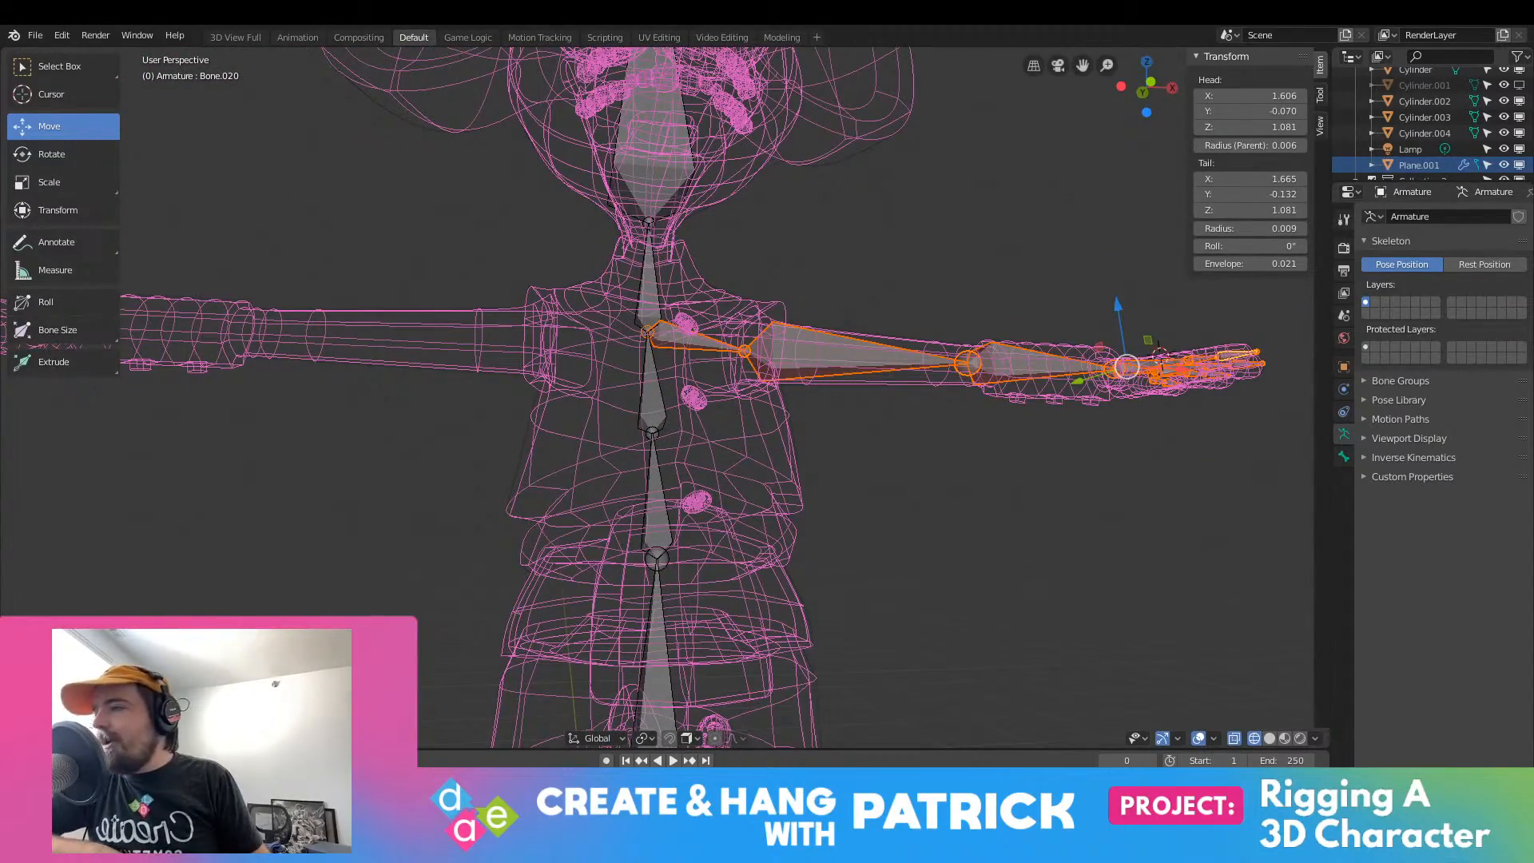
{"action": "left_click", "coordinate": [251, 738]}
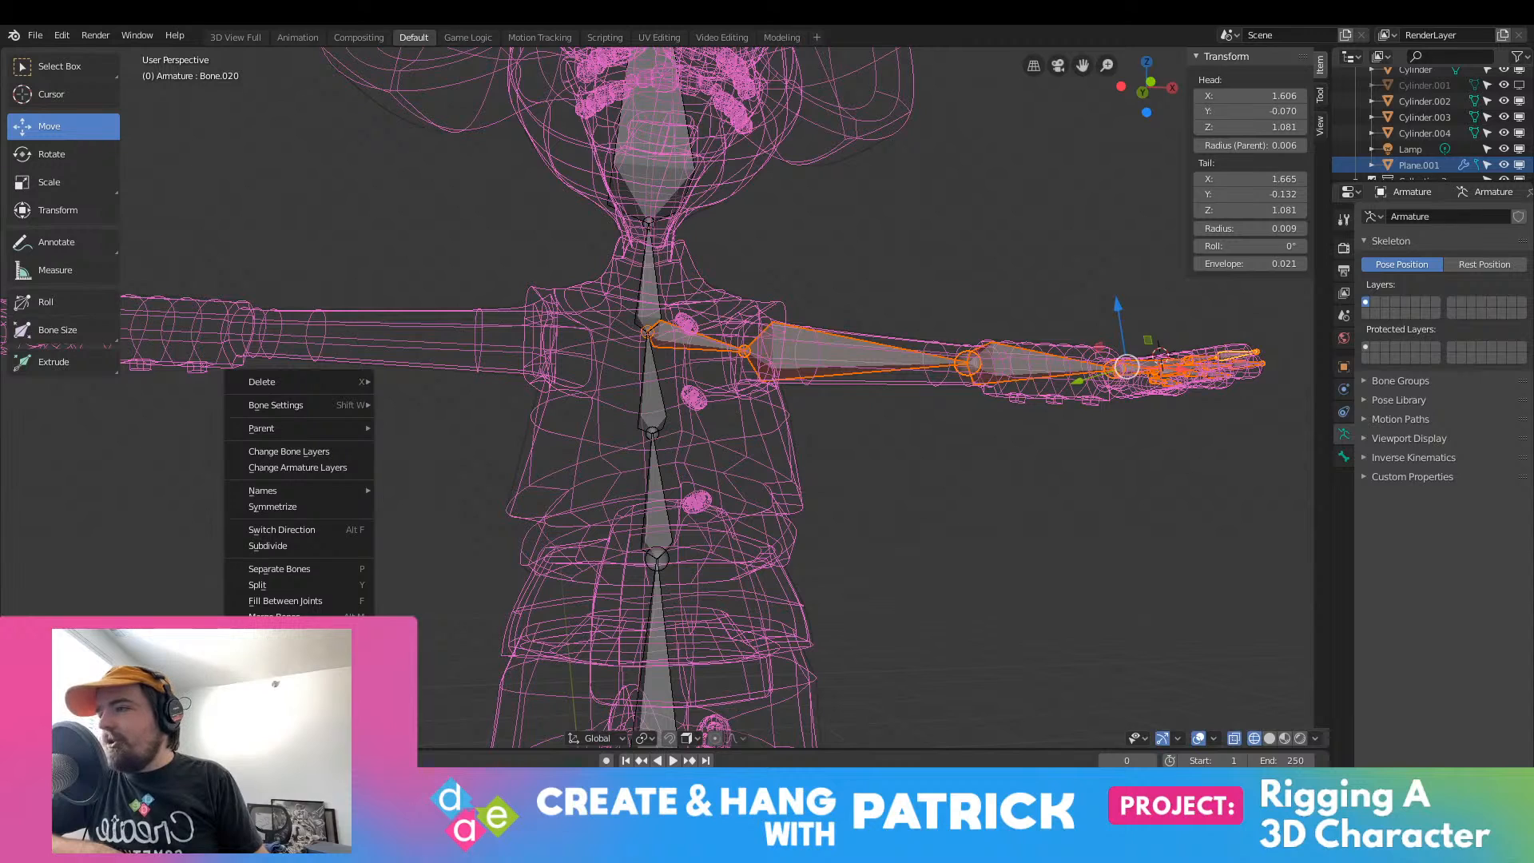
{"action": "left_click", "coordinate": [462, 621]}
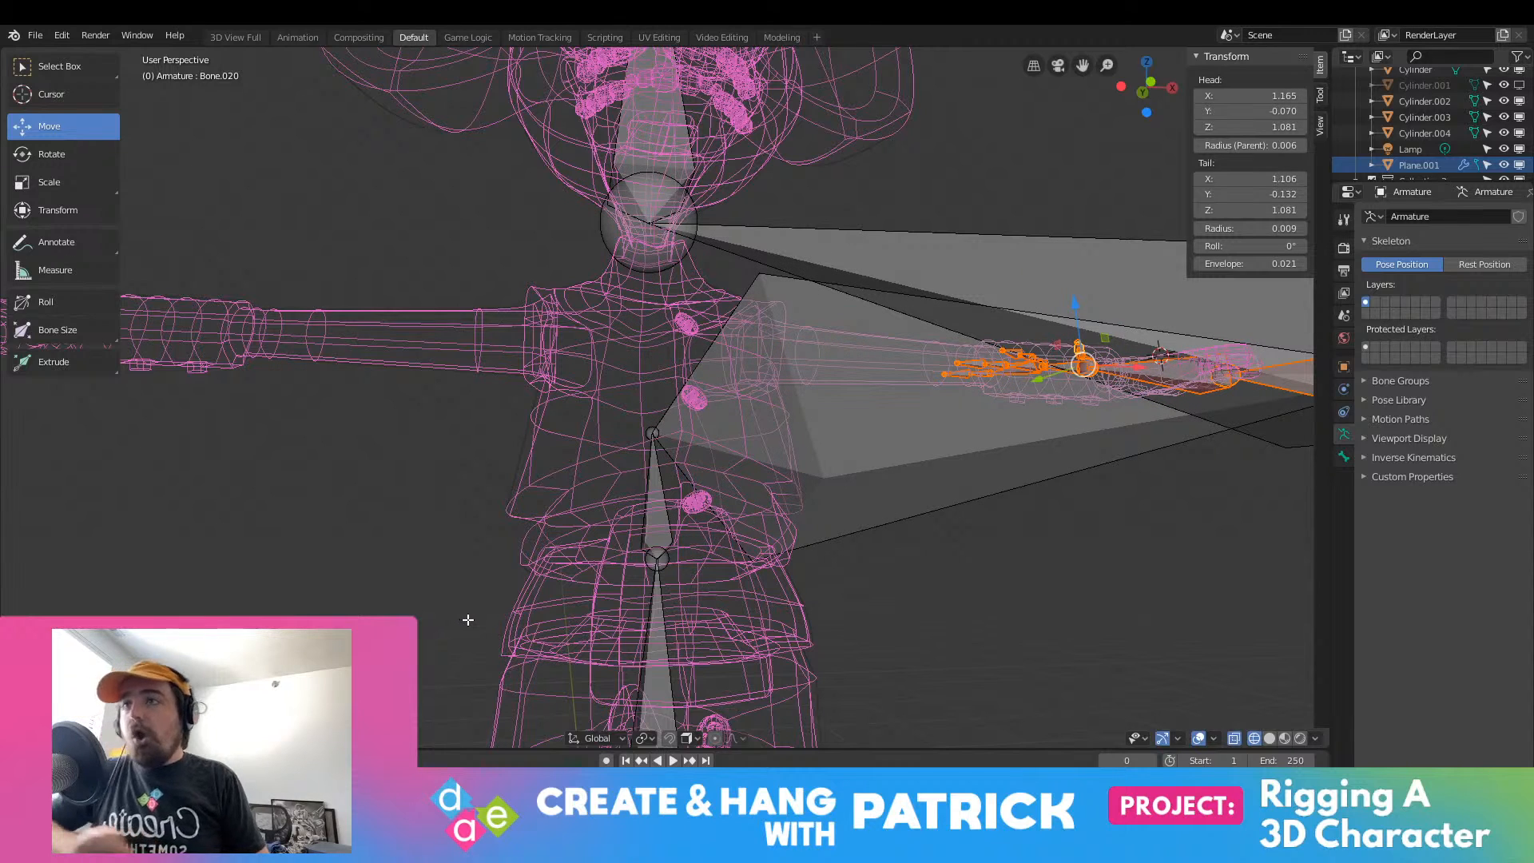
{"action": "key", "text": "ctrl+z"}
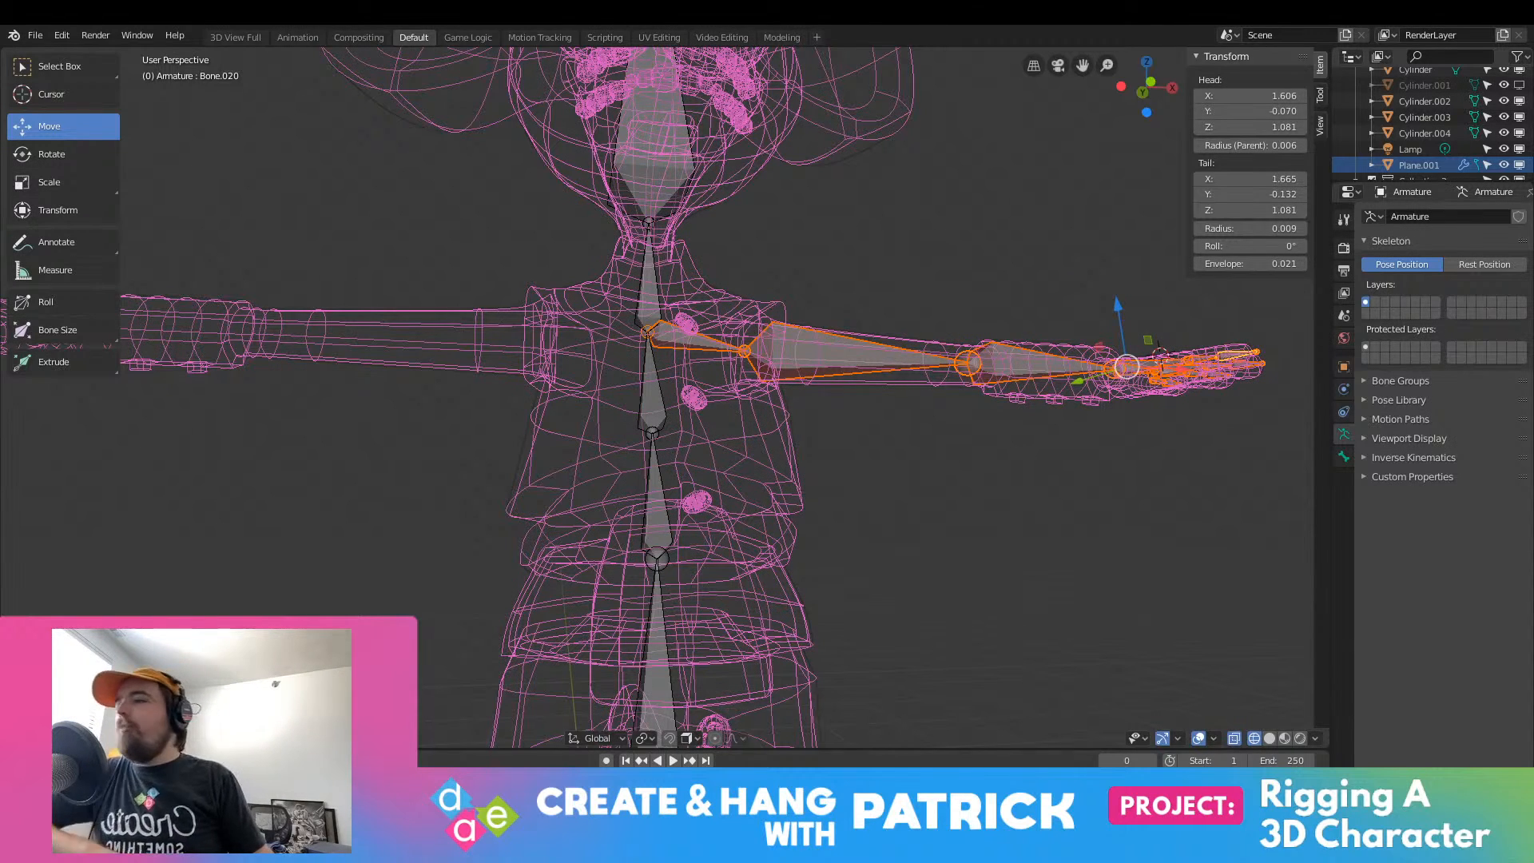
Step: Try to symmetrize the selected arm and hand bones to the character's other side
{"action": "left_click", "coordinate": [251, 738]}
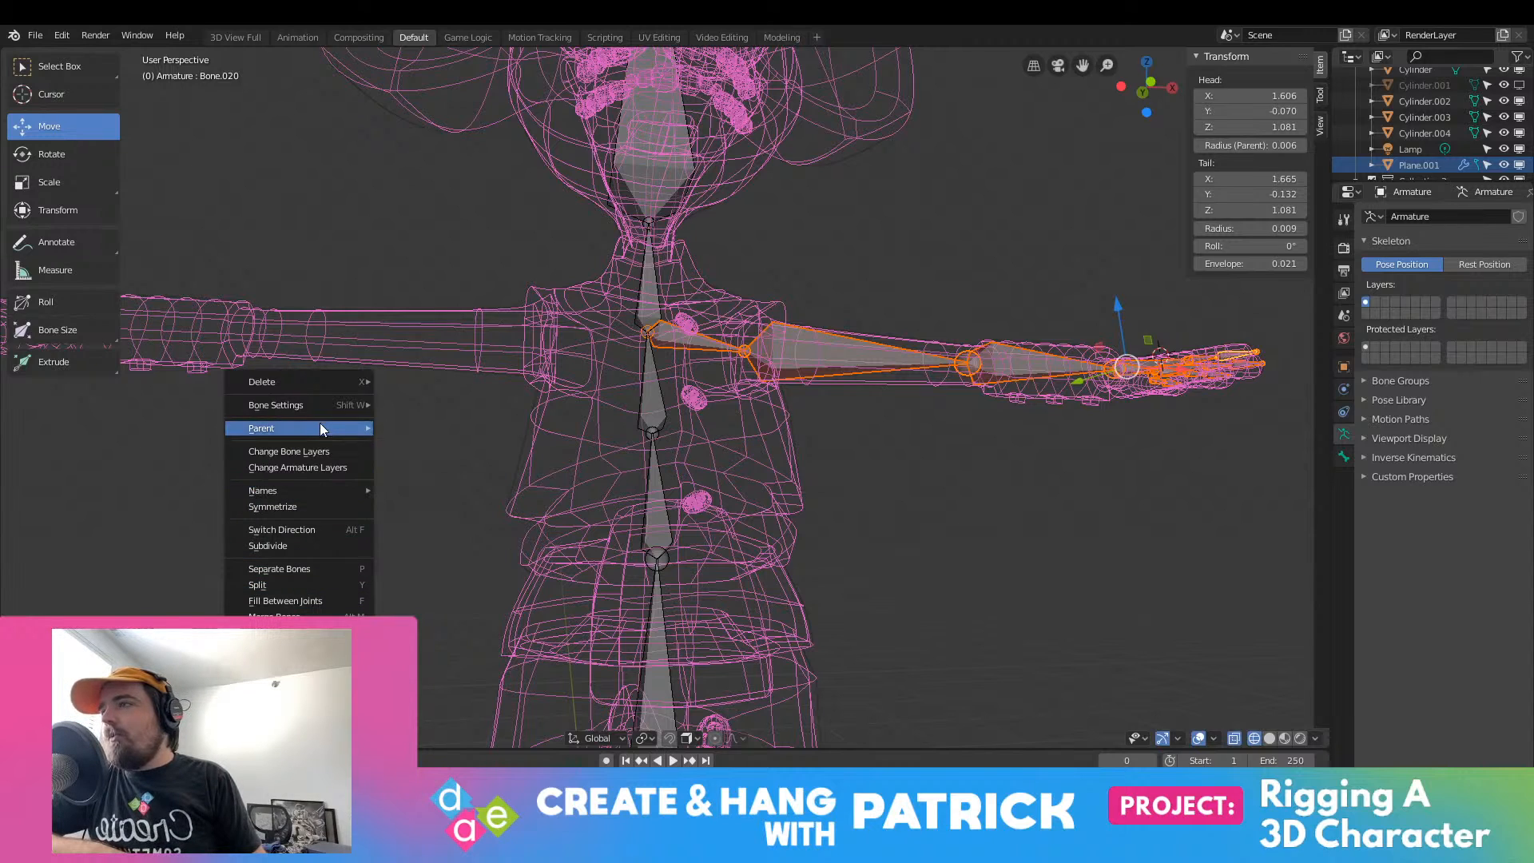
{"action": "left_click", "coordinate": [295, 505]}
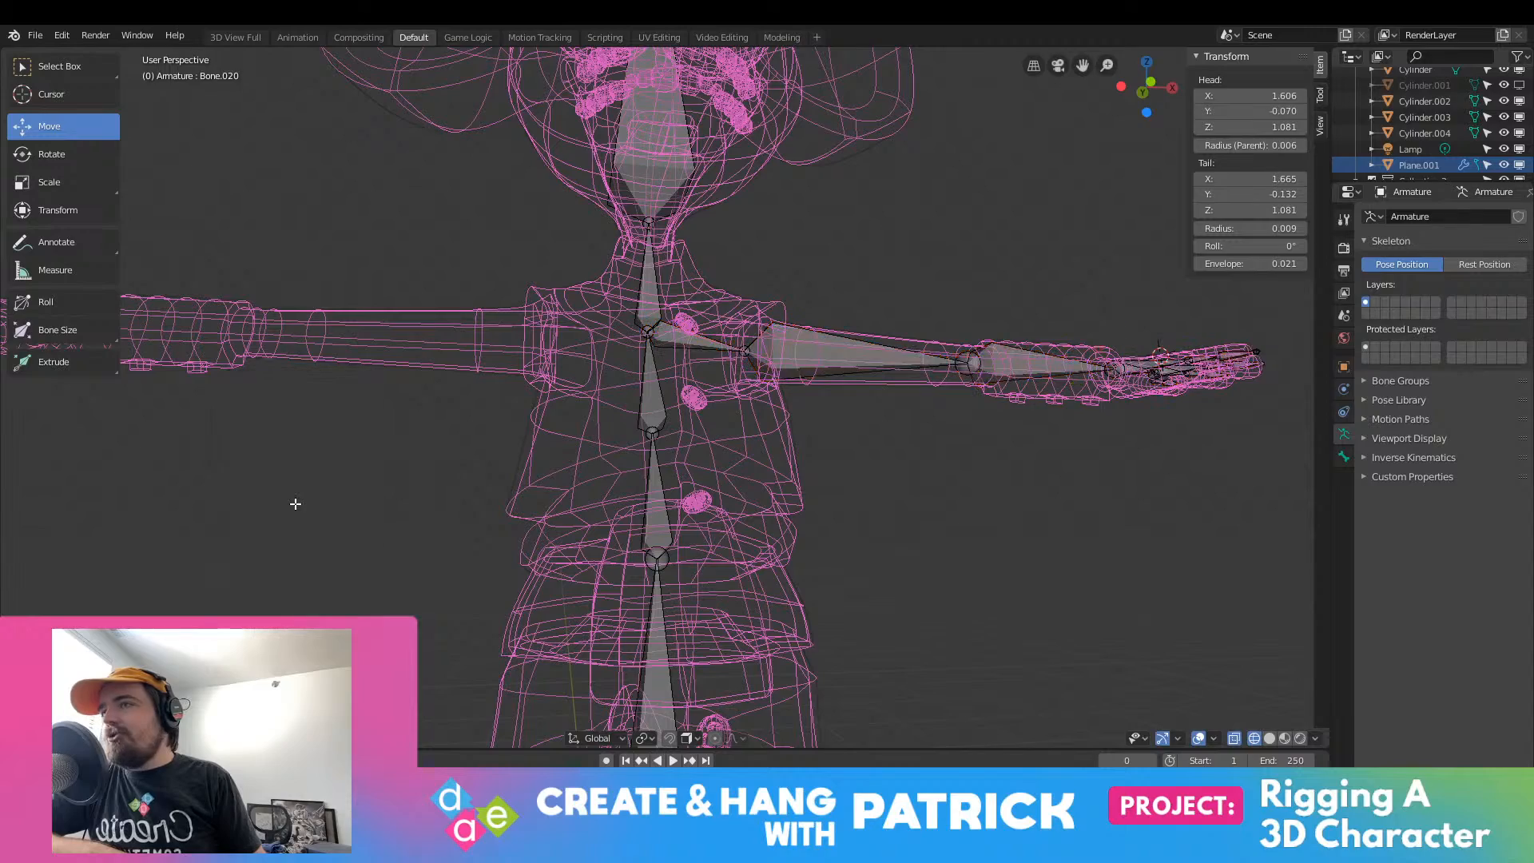
Step: Undo the last changes to the shoulder bone of the armature
{"action": "left_click", "coordinate": [694, 341]}
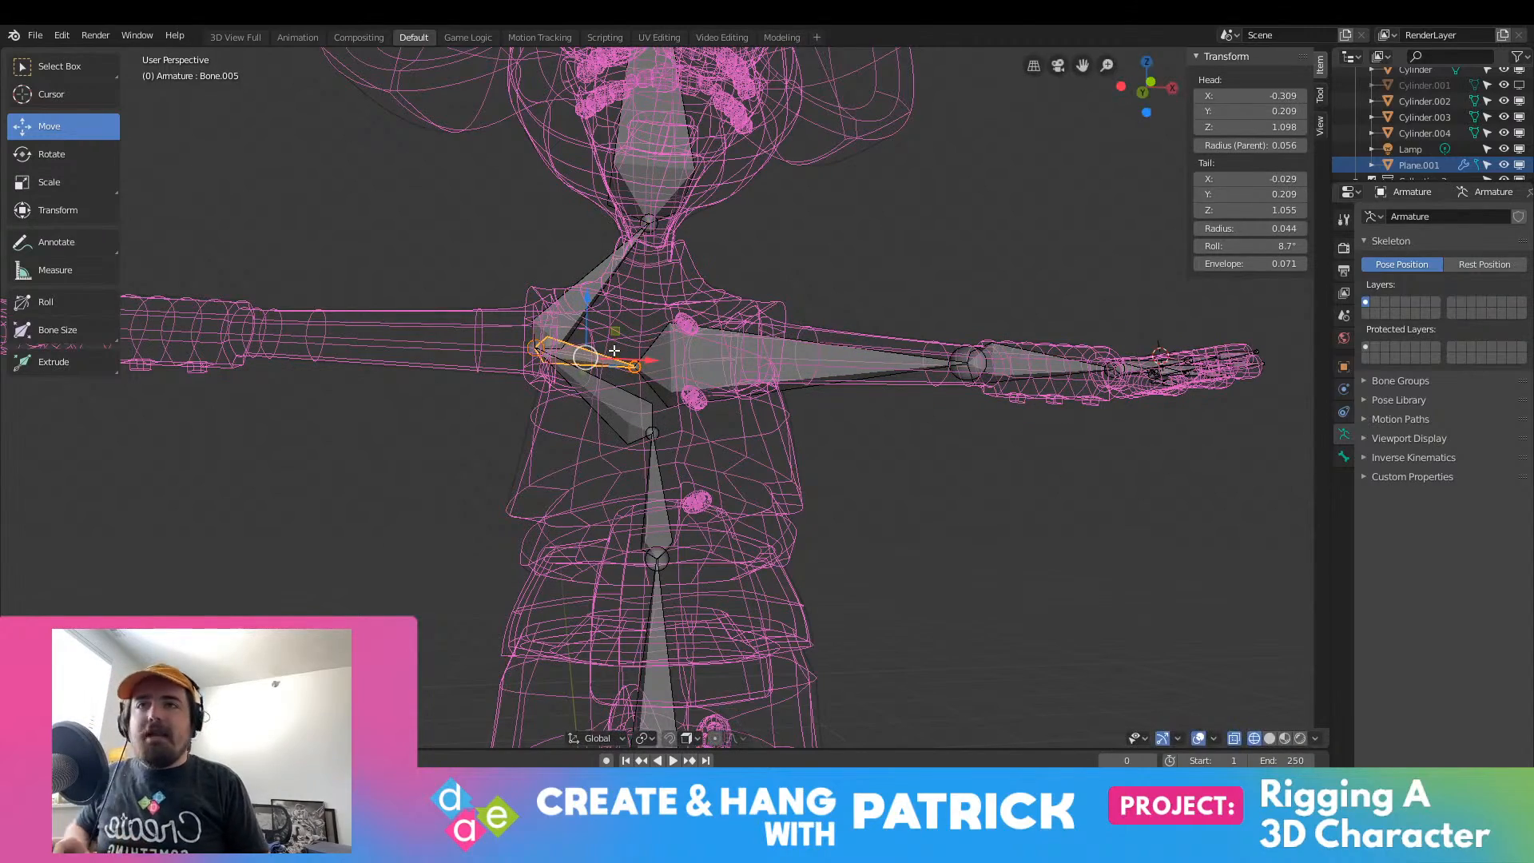
{"action": "key", "text": "ctrl+z"}
{"action": "key", "text": "ctrl+z"}
{"action": "middle_click_drag", "start_coordinate": [698, 383], "coordinate": [725, 504]}
{"action": "scroll", "coordinate": [646, 504], "scroll_direction": "down", "scroll_amount": 2}
{"action": "scroll", "coordinate": [726, 504], "scroll_direction": "up", "scroll_amount": 6}
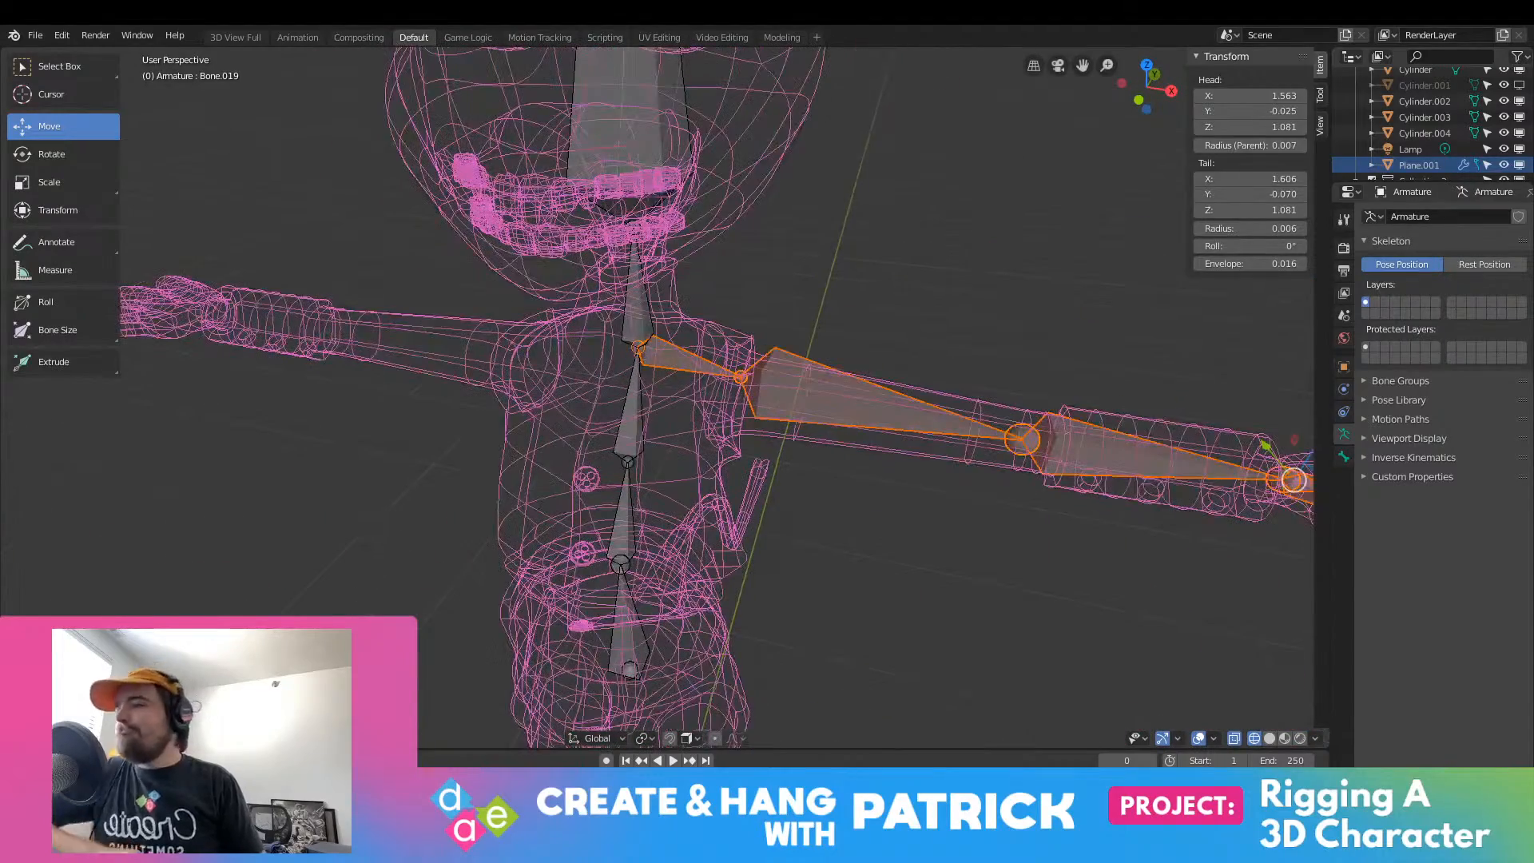
Step: Try to reposition the forearm bone with the Extrude tool active, and undo the change
{"action": "left_click", "coordinate": [253, 738]}
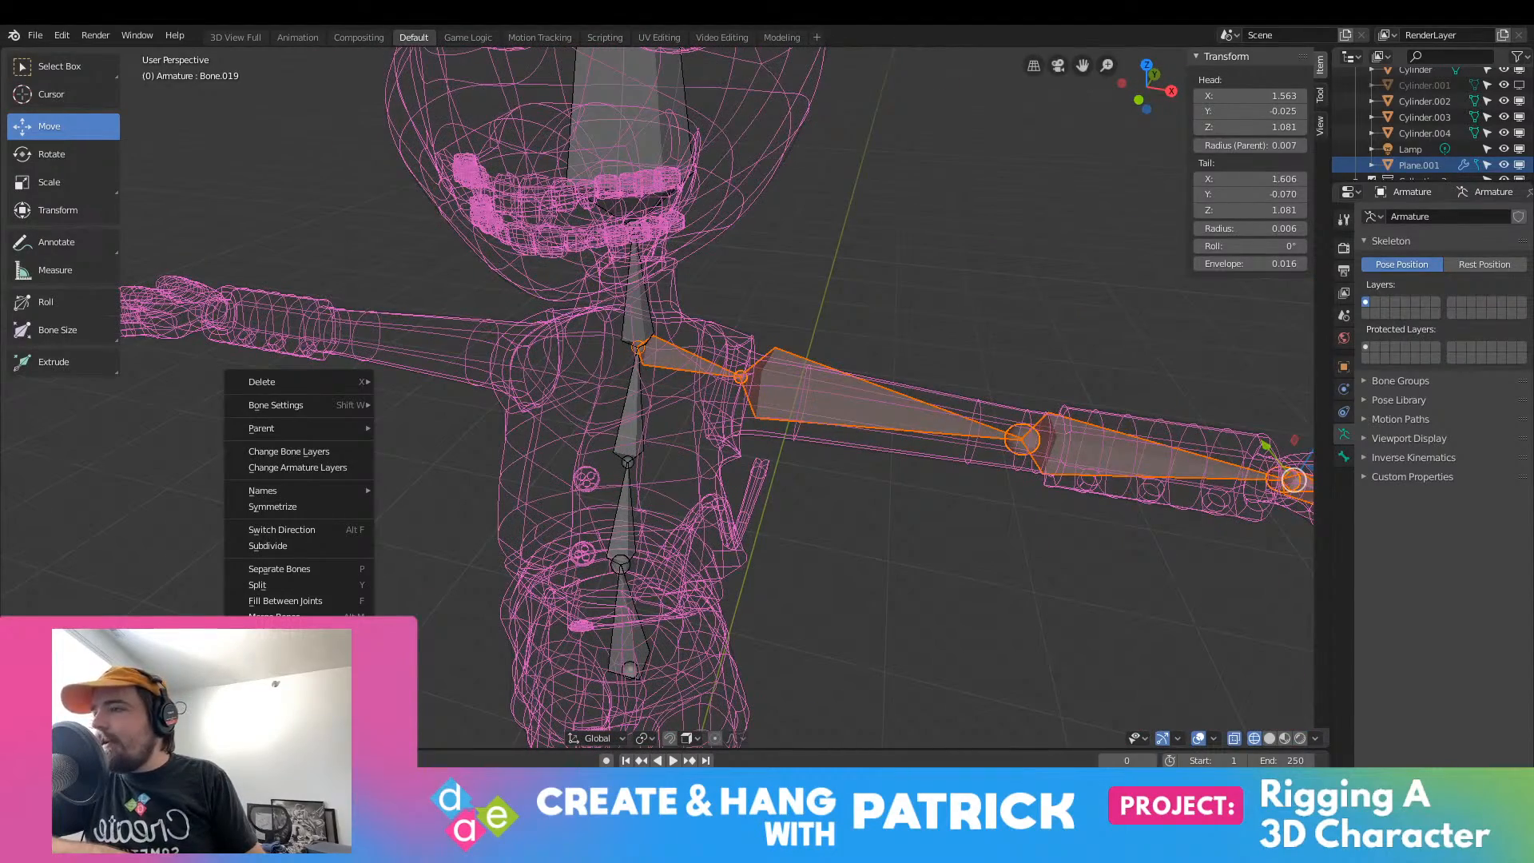
{"action": "left_click", "coordinate": [117, 369]}
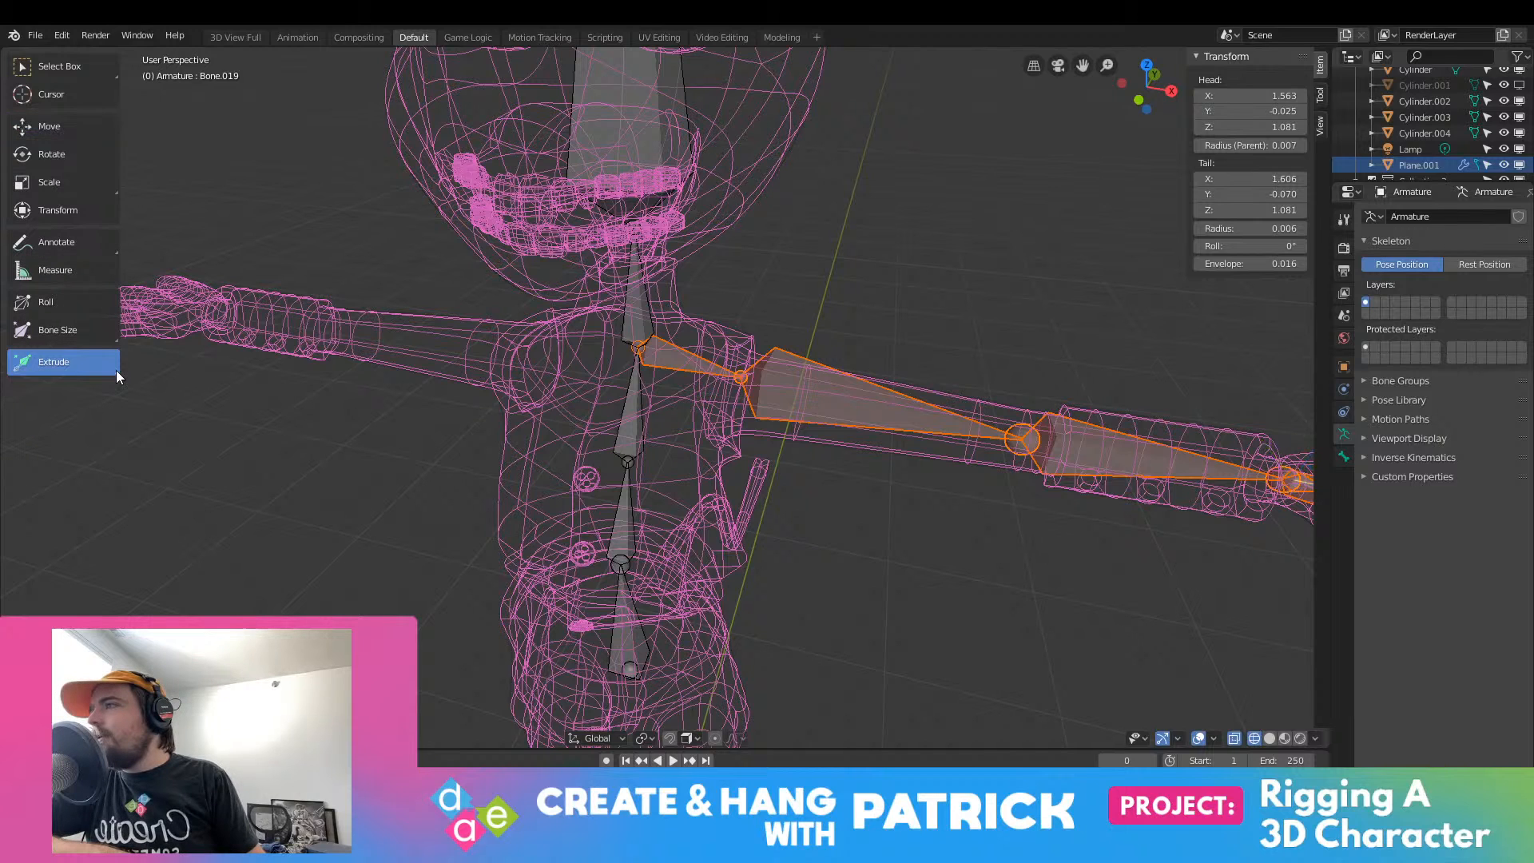
{"action": "right_click_drag", "start_coordinate": [1064, 432], "coordinate": [870, 504]}
{"action": "left_click", "coordinate": [869, 494]}
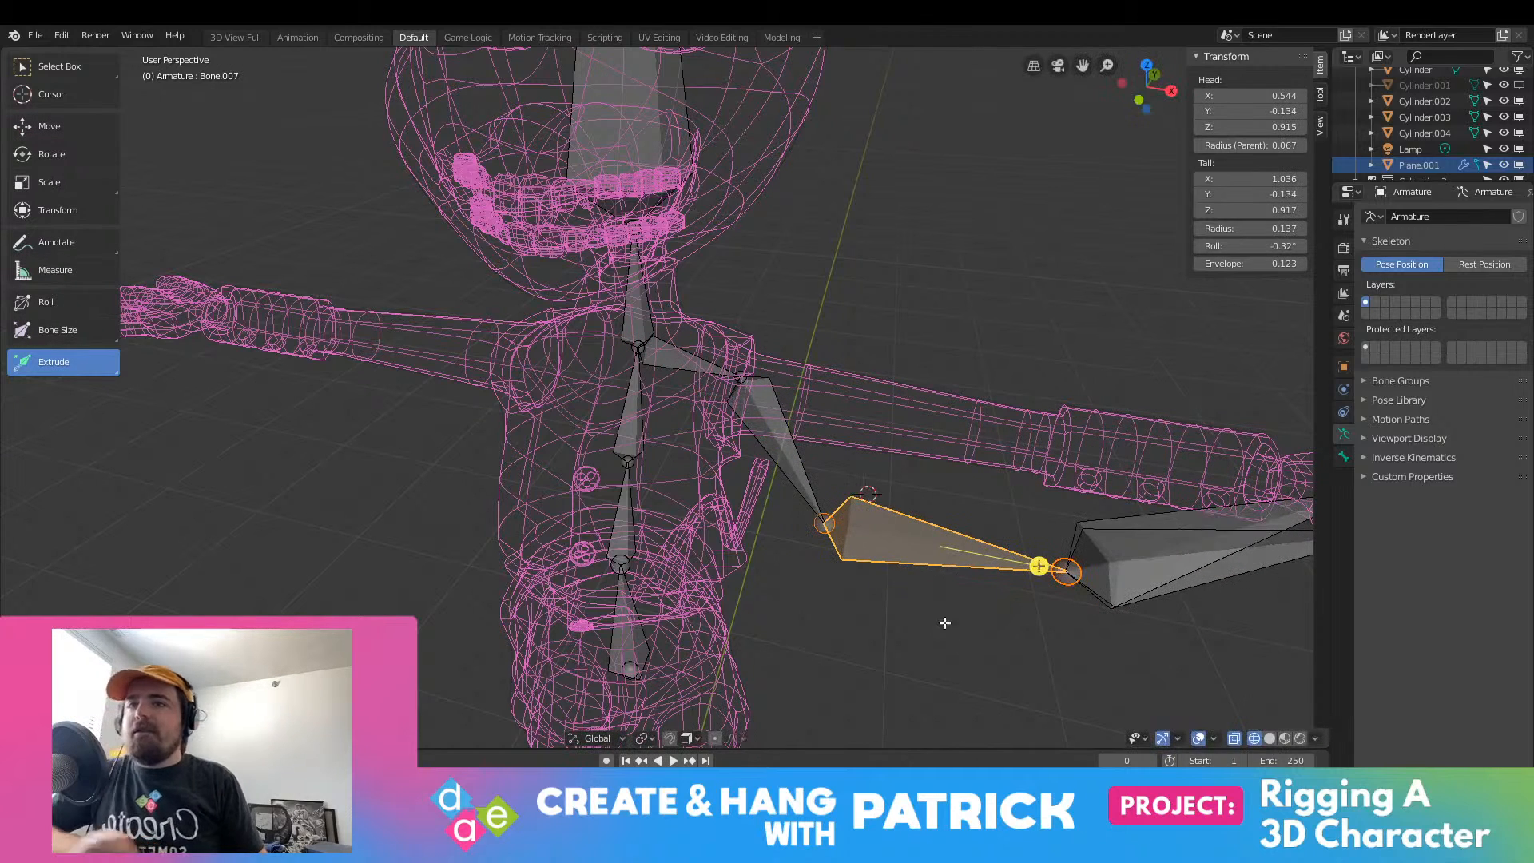
{"action": "scroll", "coordinate": [947, 624], "scroll_direction": "down", "scroll_amount": 6}
{"action": "scroll", "coordinate": [969, 630], "scroll_direction": "up", "scroll_amount": 3}
{"action": "key", "text": "ctrl+z"}
{"action": "key", "text": "ctrl+z"}
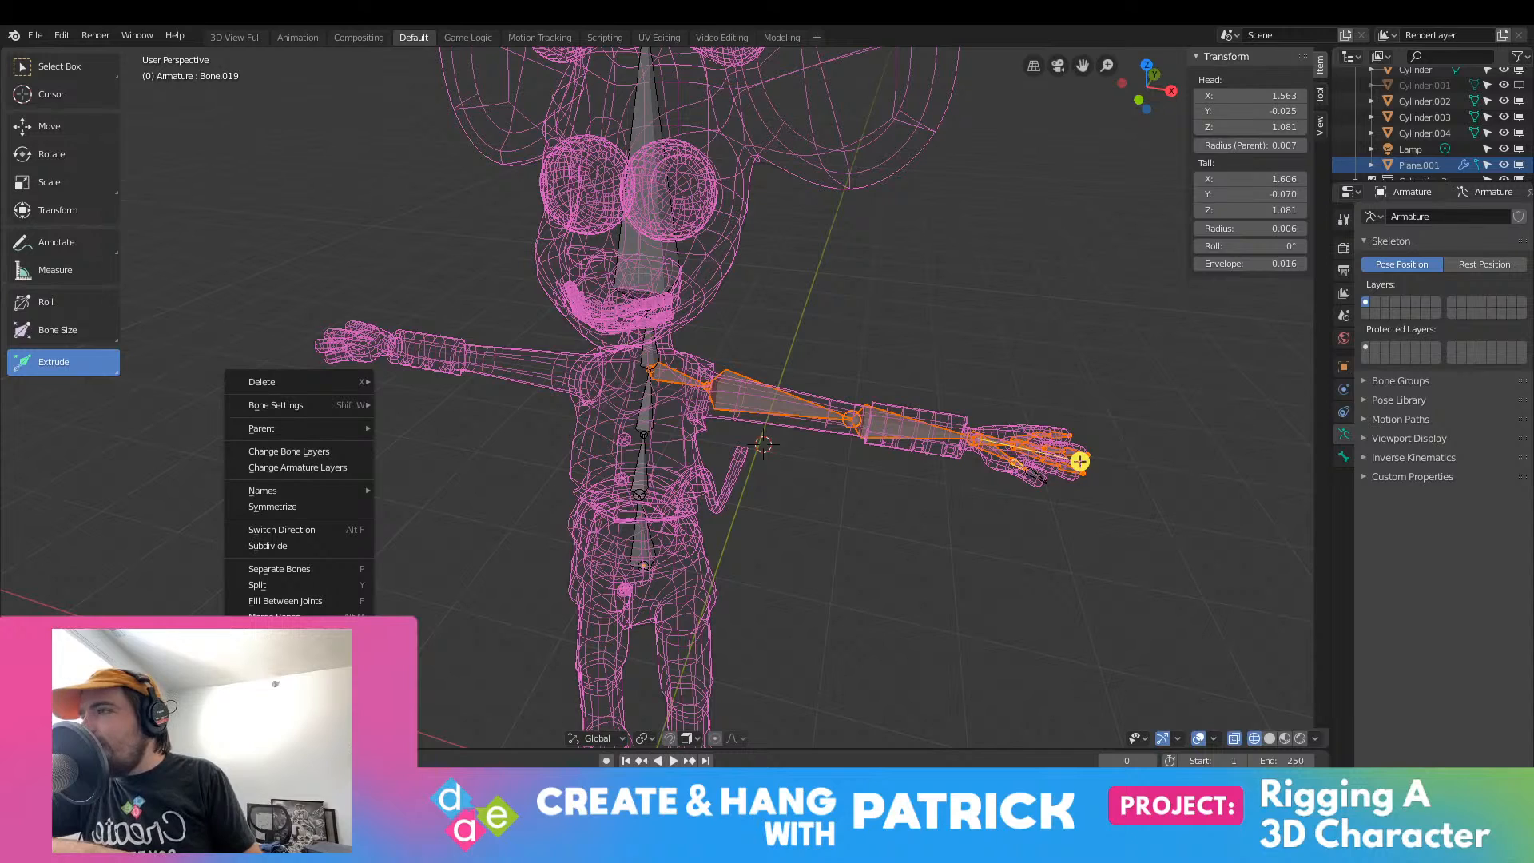
Step: Look through the armature editing commands for the selected arm bones, including Delete, Bone Settings and Bone Roll
{"action": "mouse_move", "coordinate": [324, 377]}
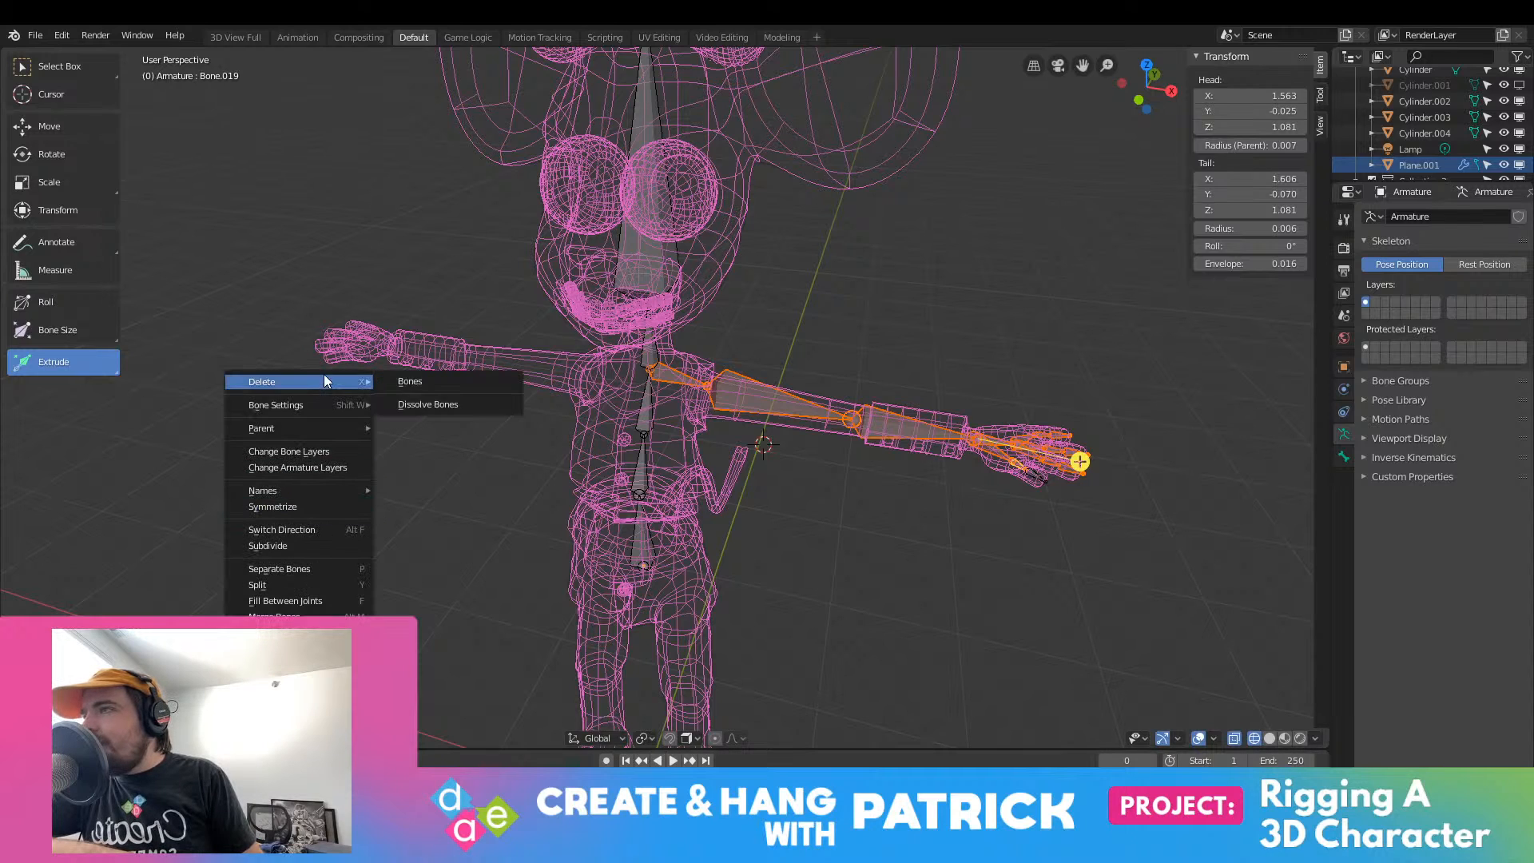
{"action": "mouse_move", "coordinate": [322, 408]}
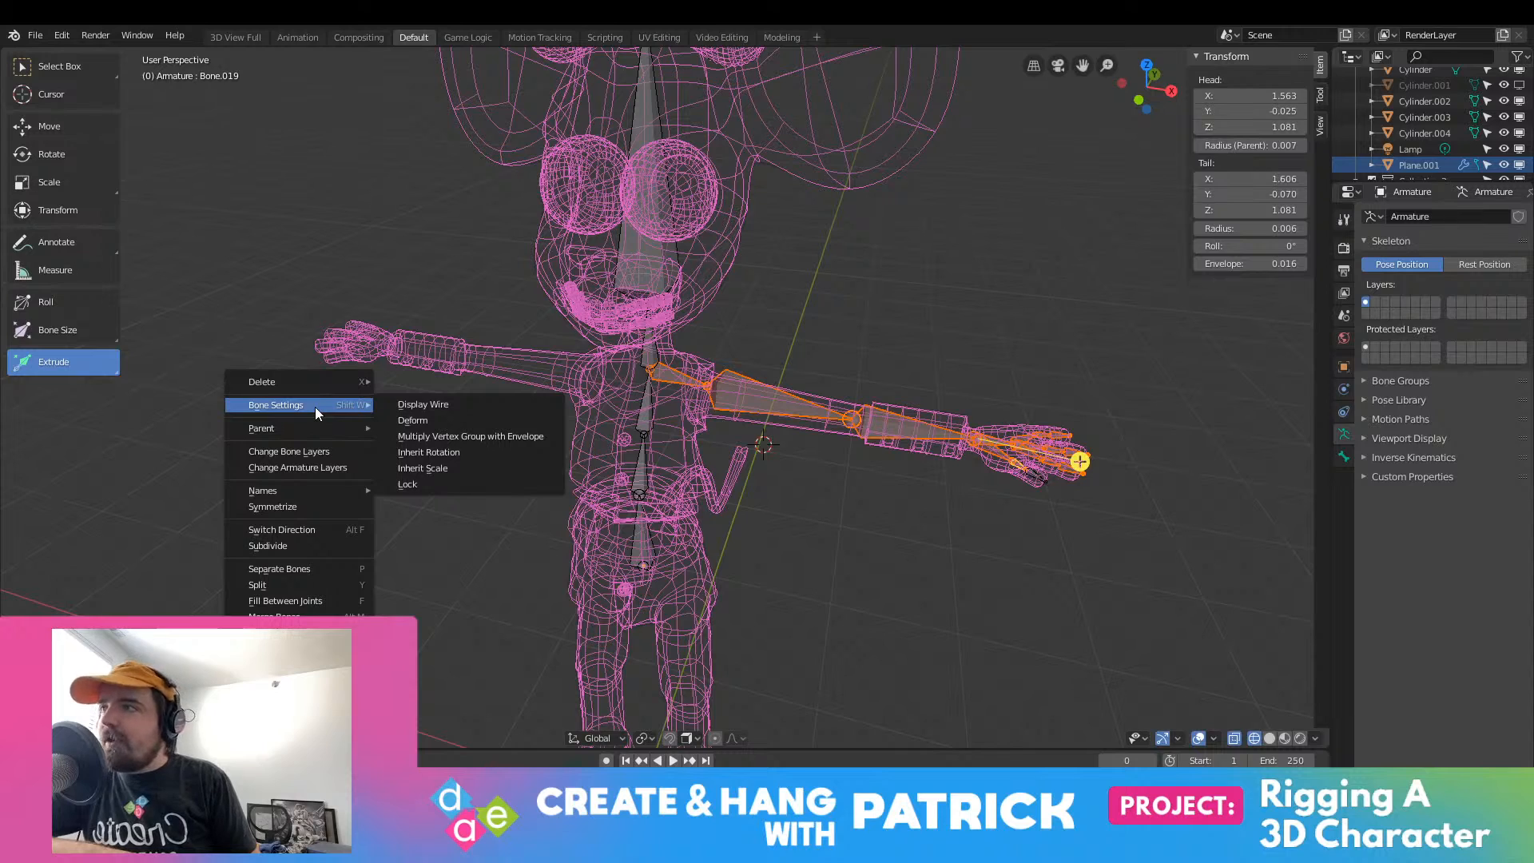
{"action": "mouse_move", "coordinate": [288, 491]}
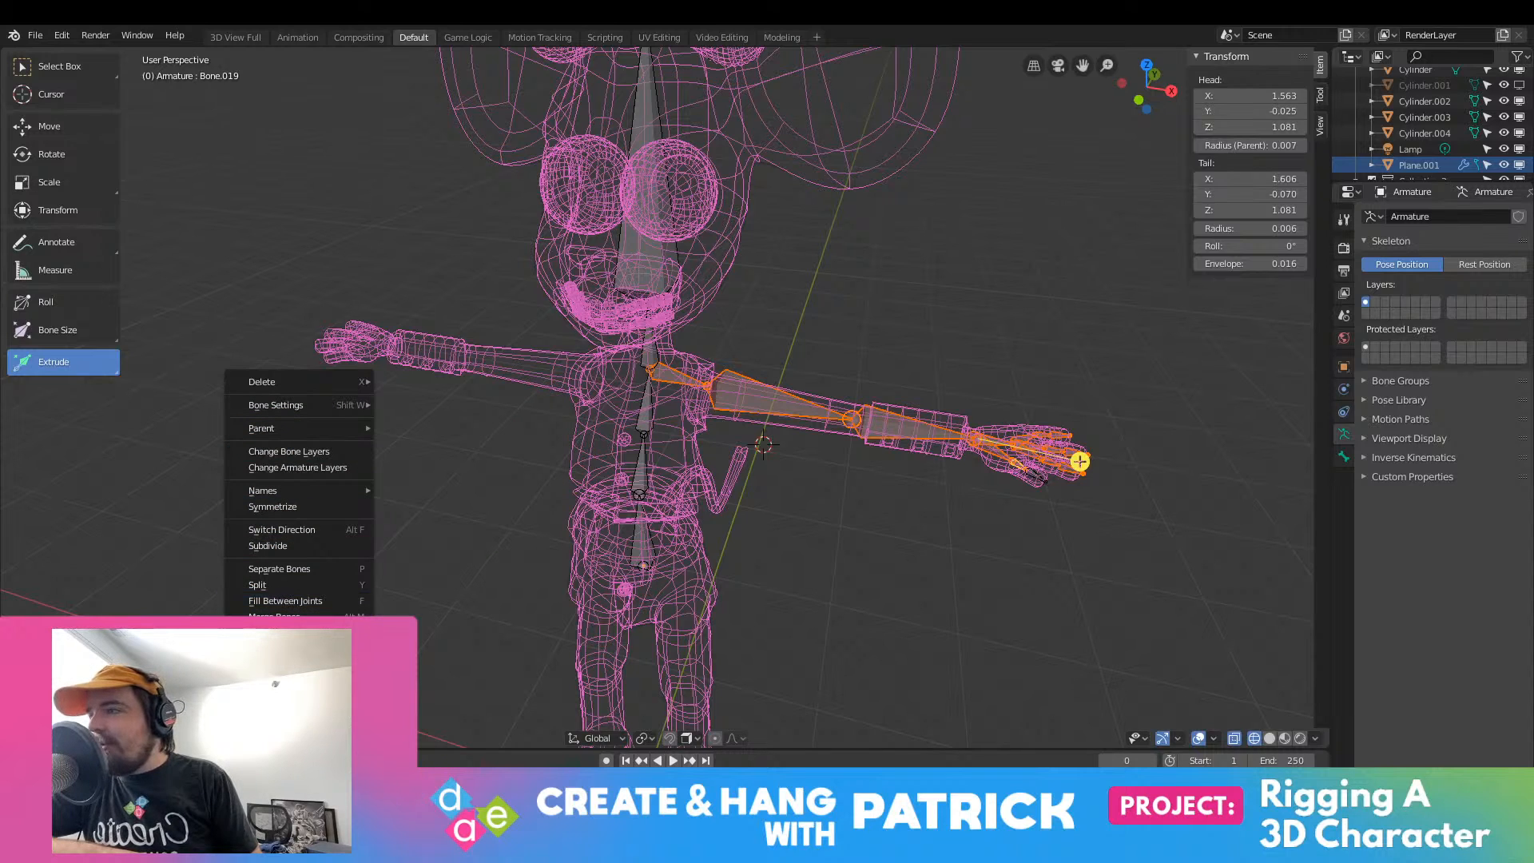
{"action": "mouse_move", "coordinate": [299, 720]}
{"action": "mouse_move", "coordinate": [299, 688]}
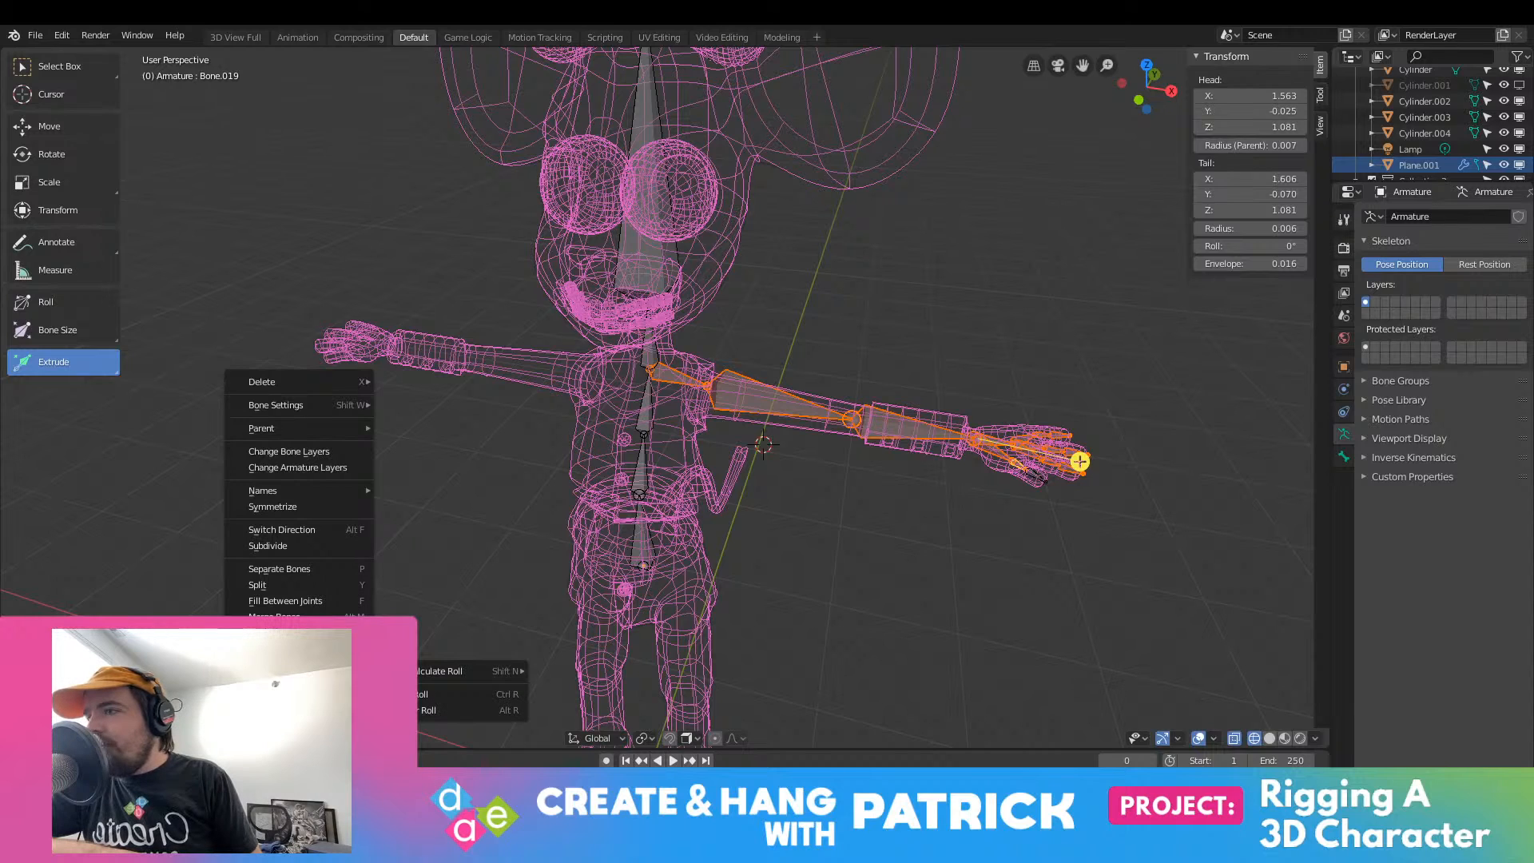
{"action": "key", "text": "Escape"}
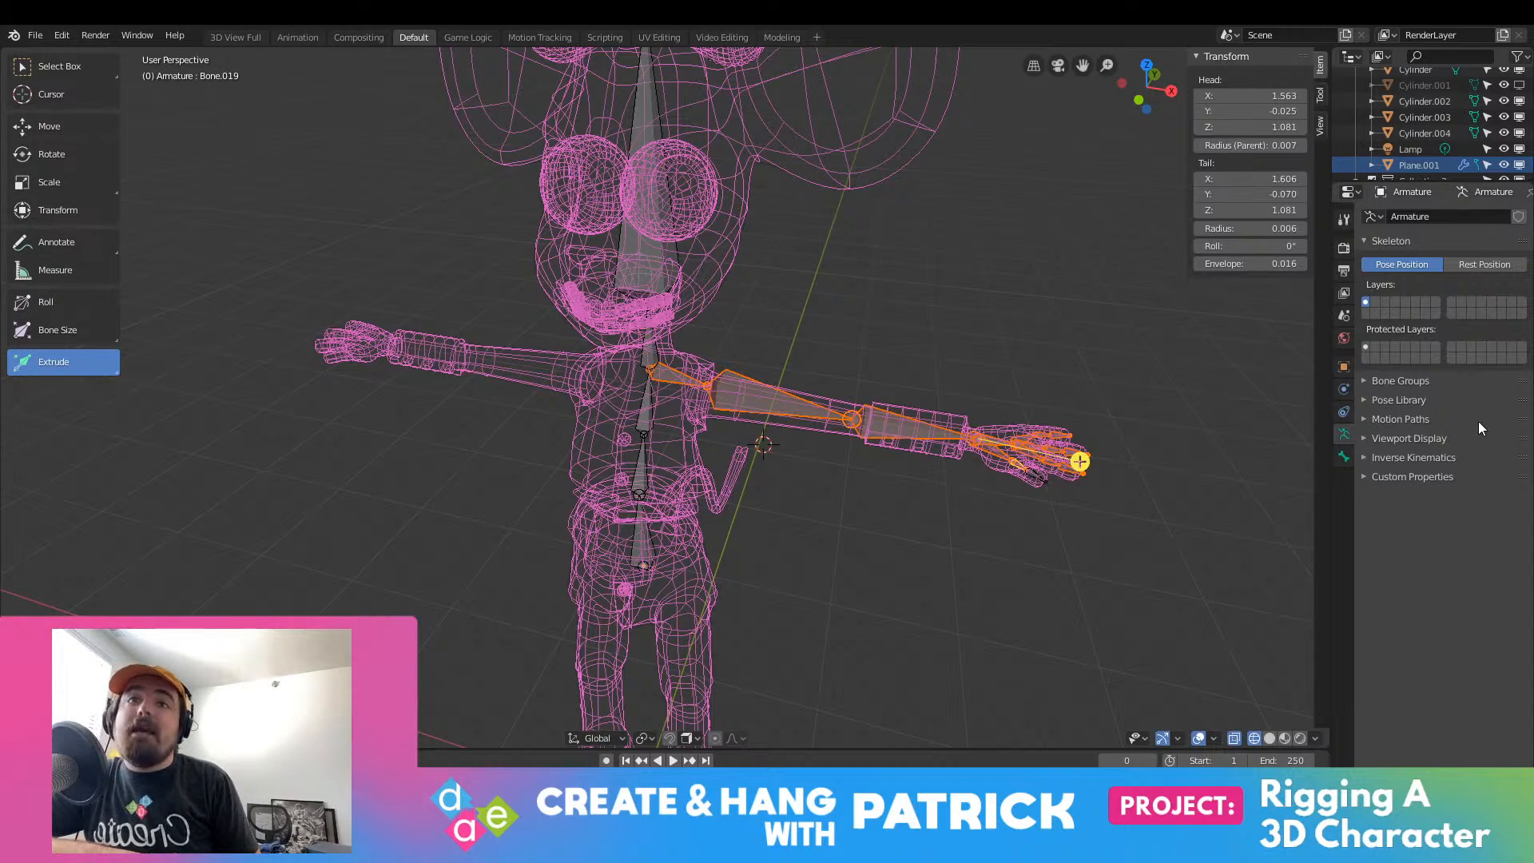
Step: Examine the bone's Bendy Bones and Relations settings, the armature's Bone Groups and Motion Paths, and the object constraints
{"action": "left_click", "coordinate": [1343, 457]}
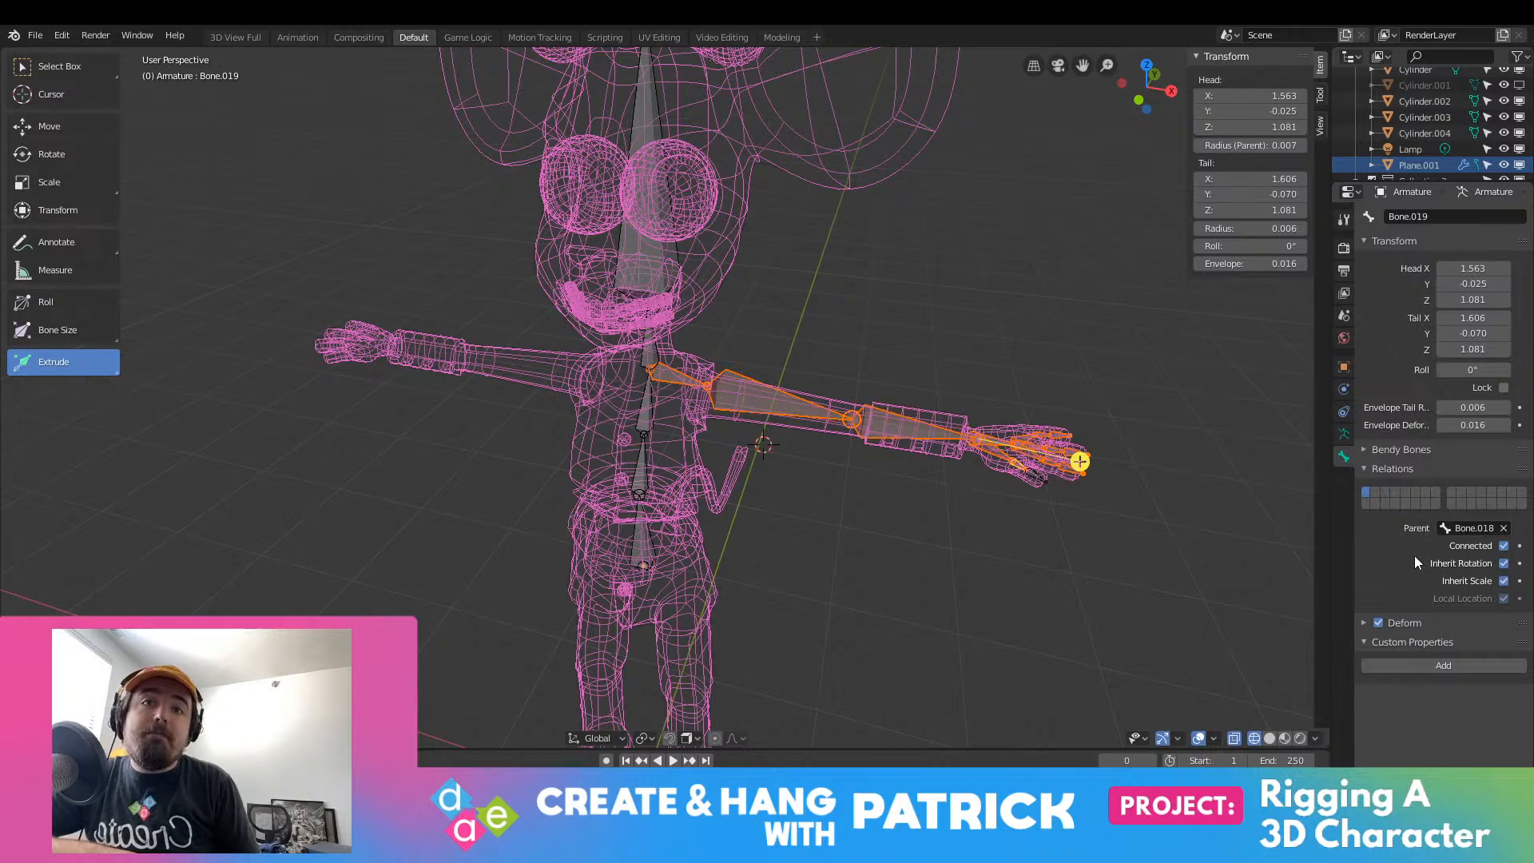
{"action": "left_click", "coordinate": [1428, 445]}
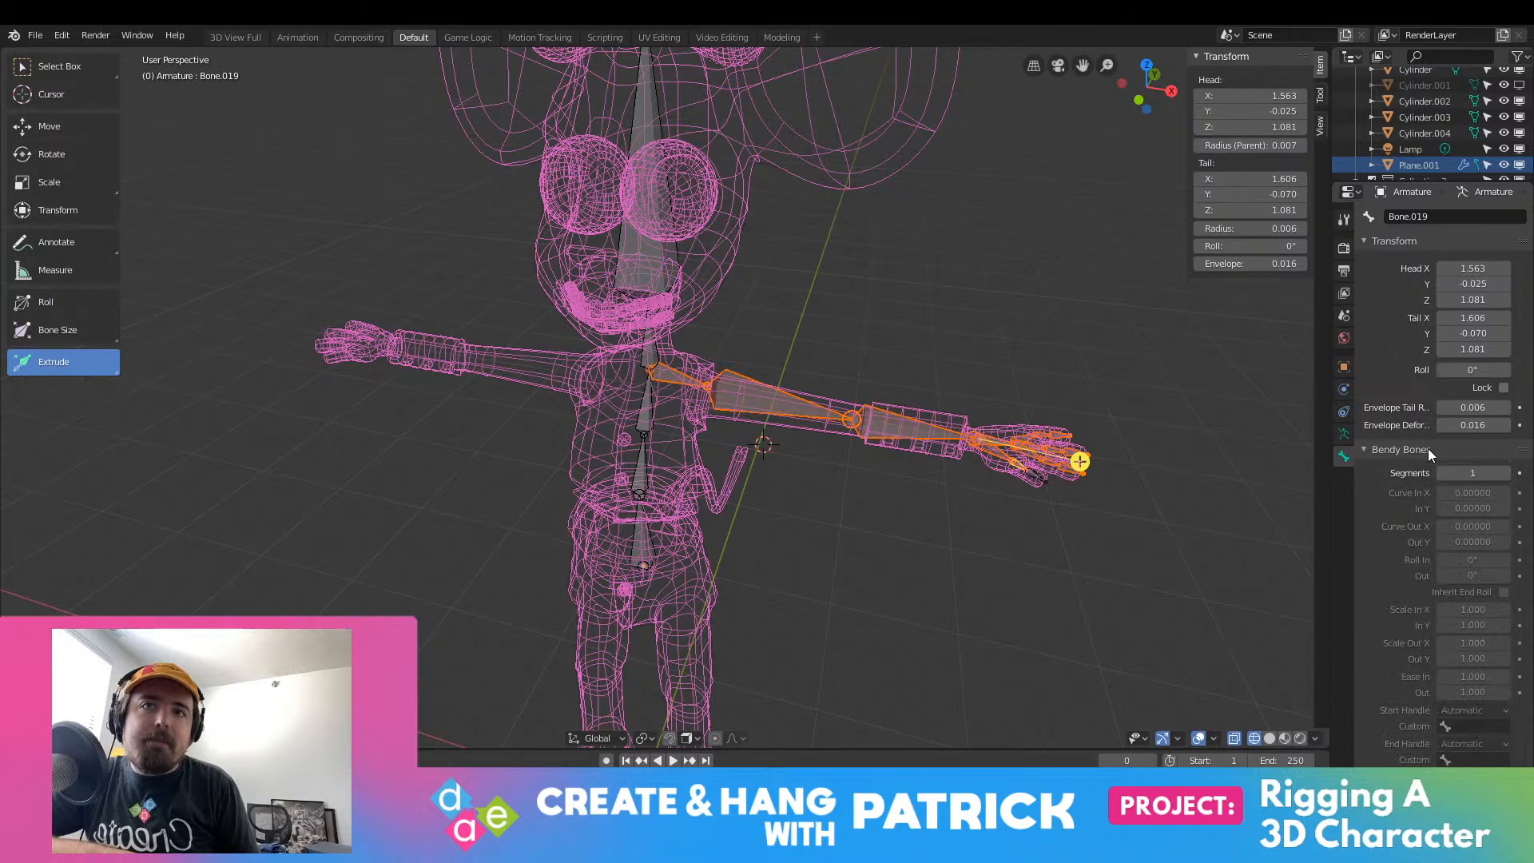
{"action": "left_click", "coordinate": [1427, 448]}
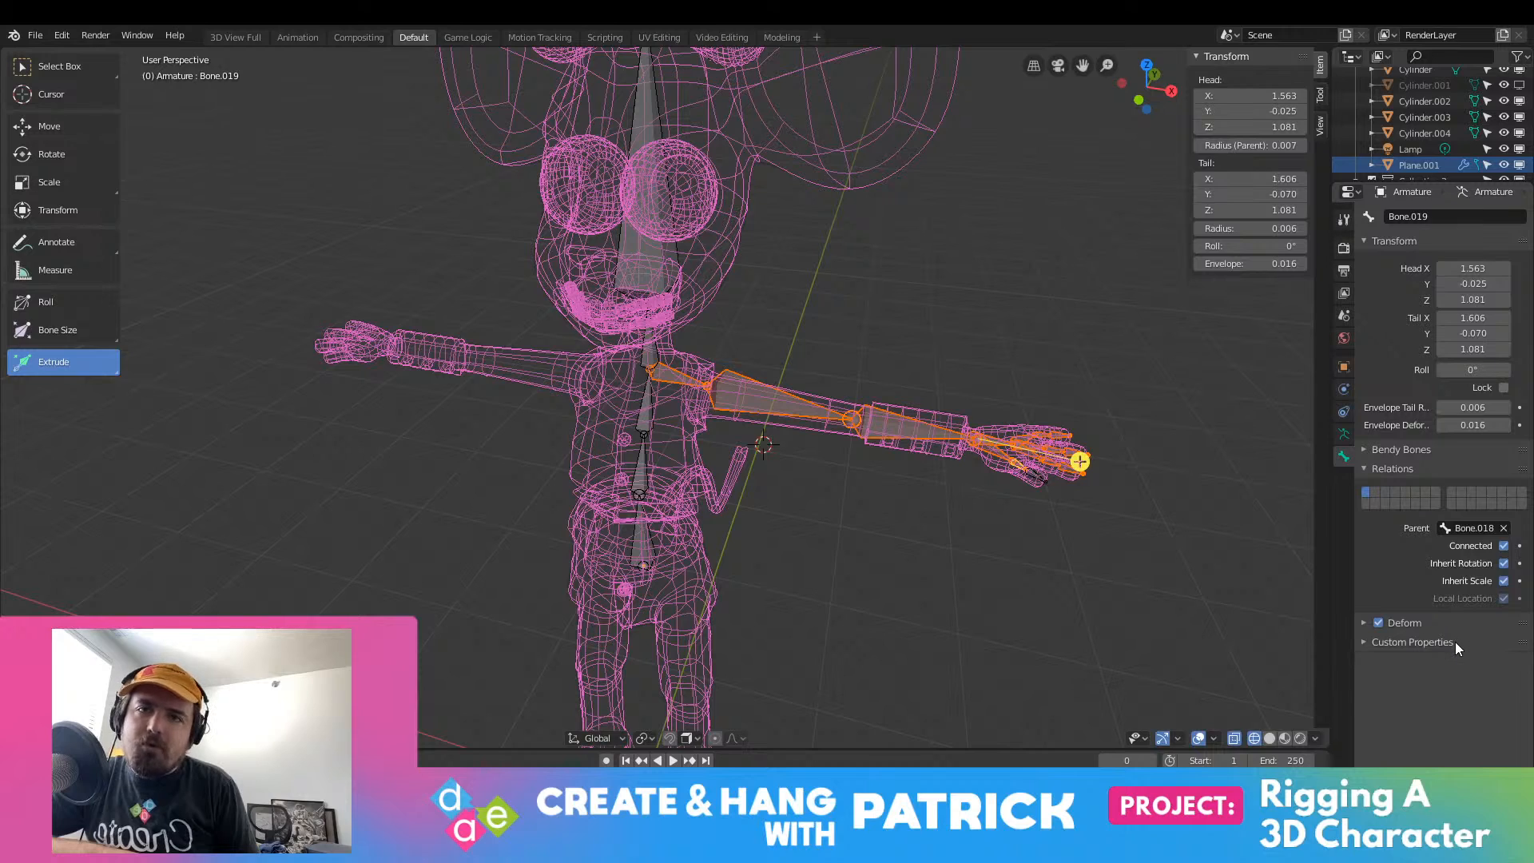
{"action": "left_click", "coordinate": [1345, 433]}
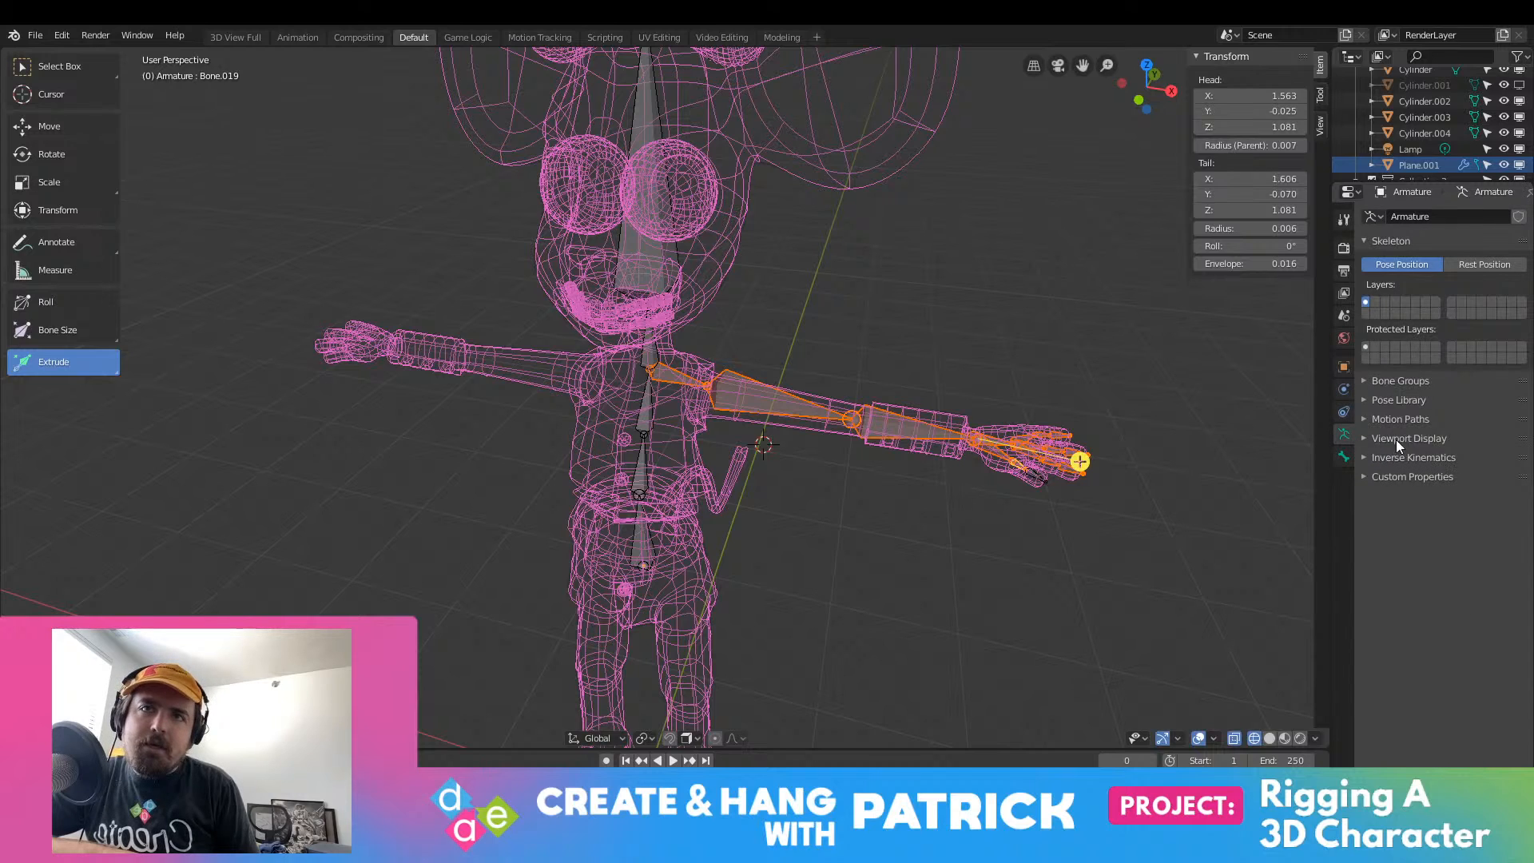
{"action": "left_click", "coordinate": [1430, 377]}
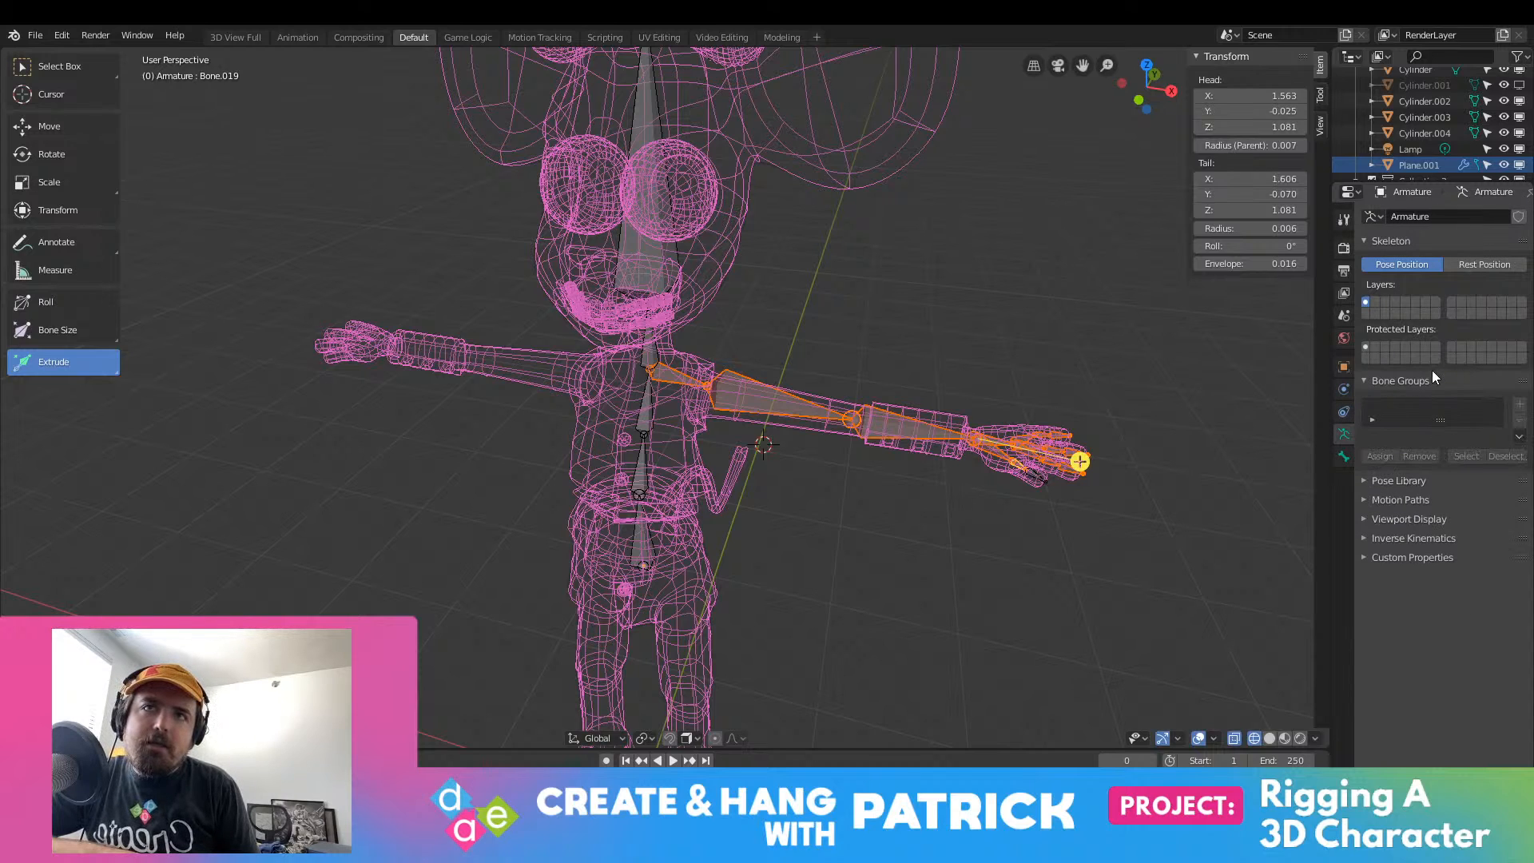
{"action": "left_click", "coordinate": [1435, 502]}
{"action": "left_click", "coordinate": [1425, 501]}
{"action": "left_click", "coordinate": [1424, 504]}
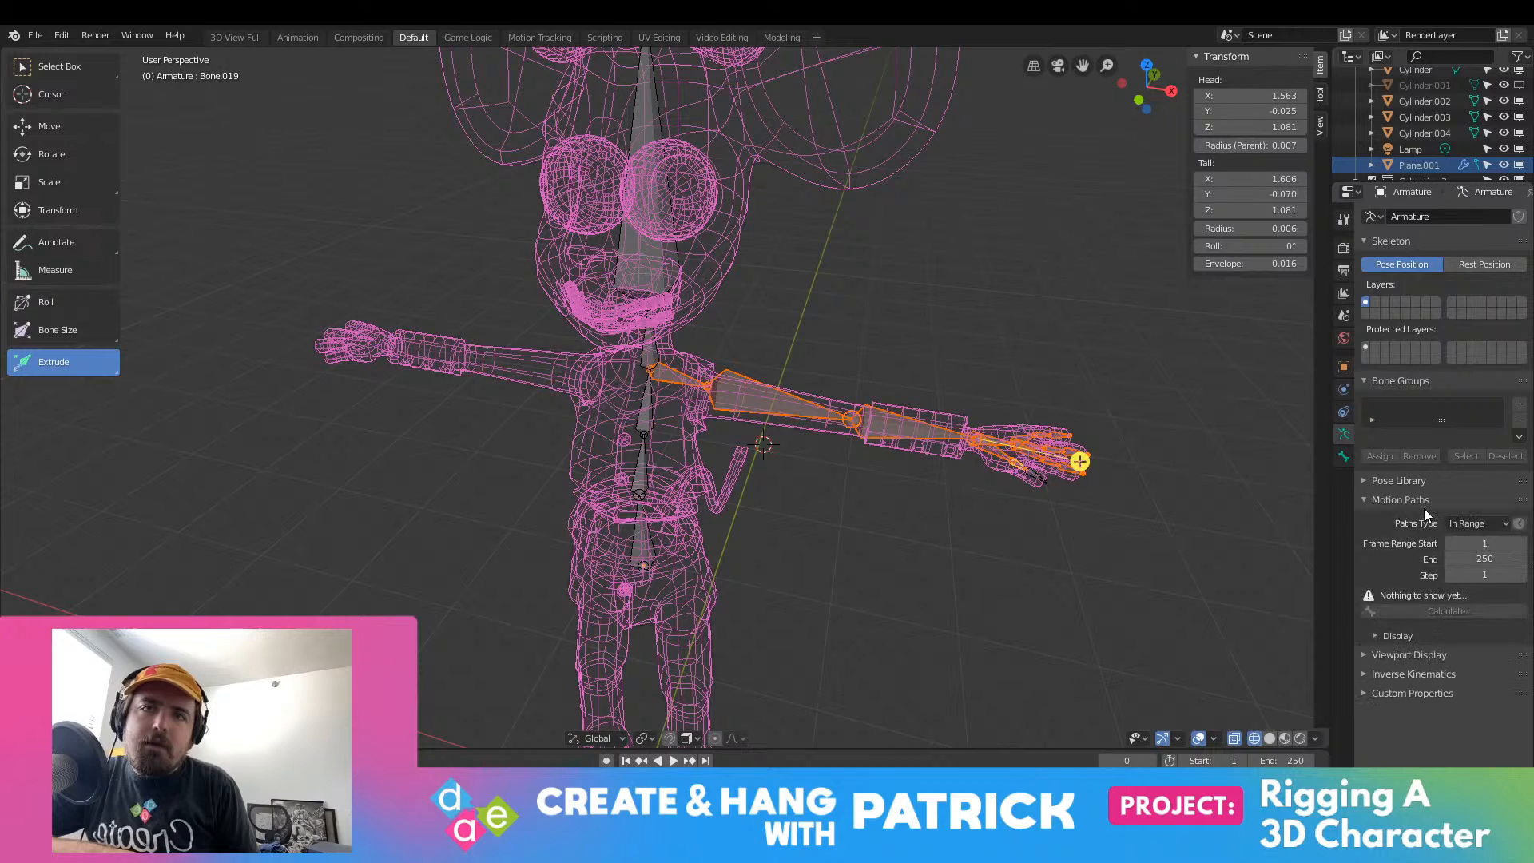
{"action": "left_click", "coordinate": [1424, 502]}
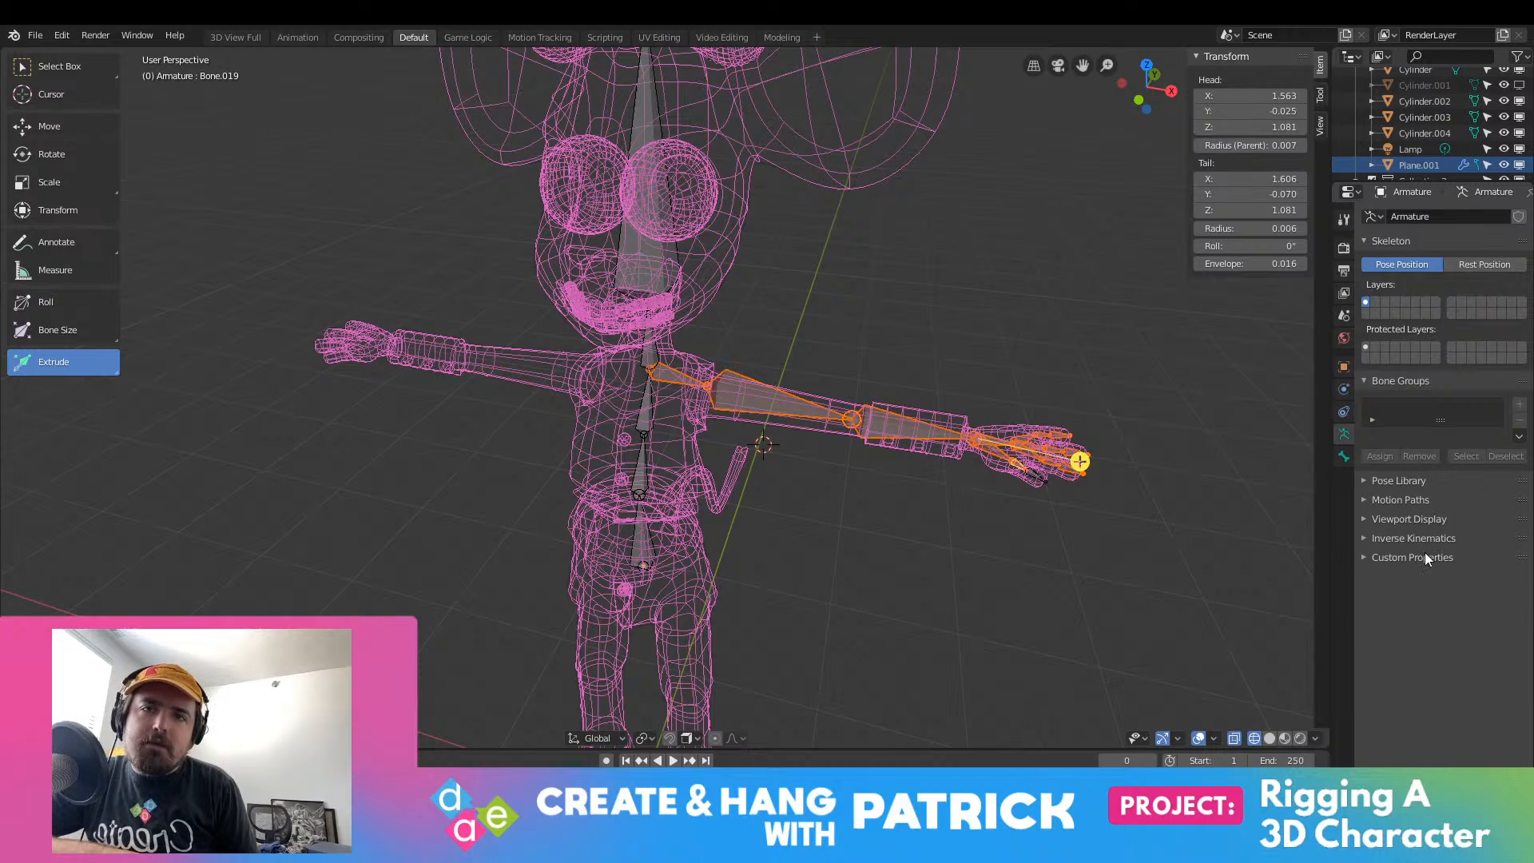
{"action": "left_click", "coordinate": [1345, 412]}
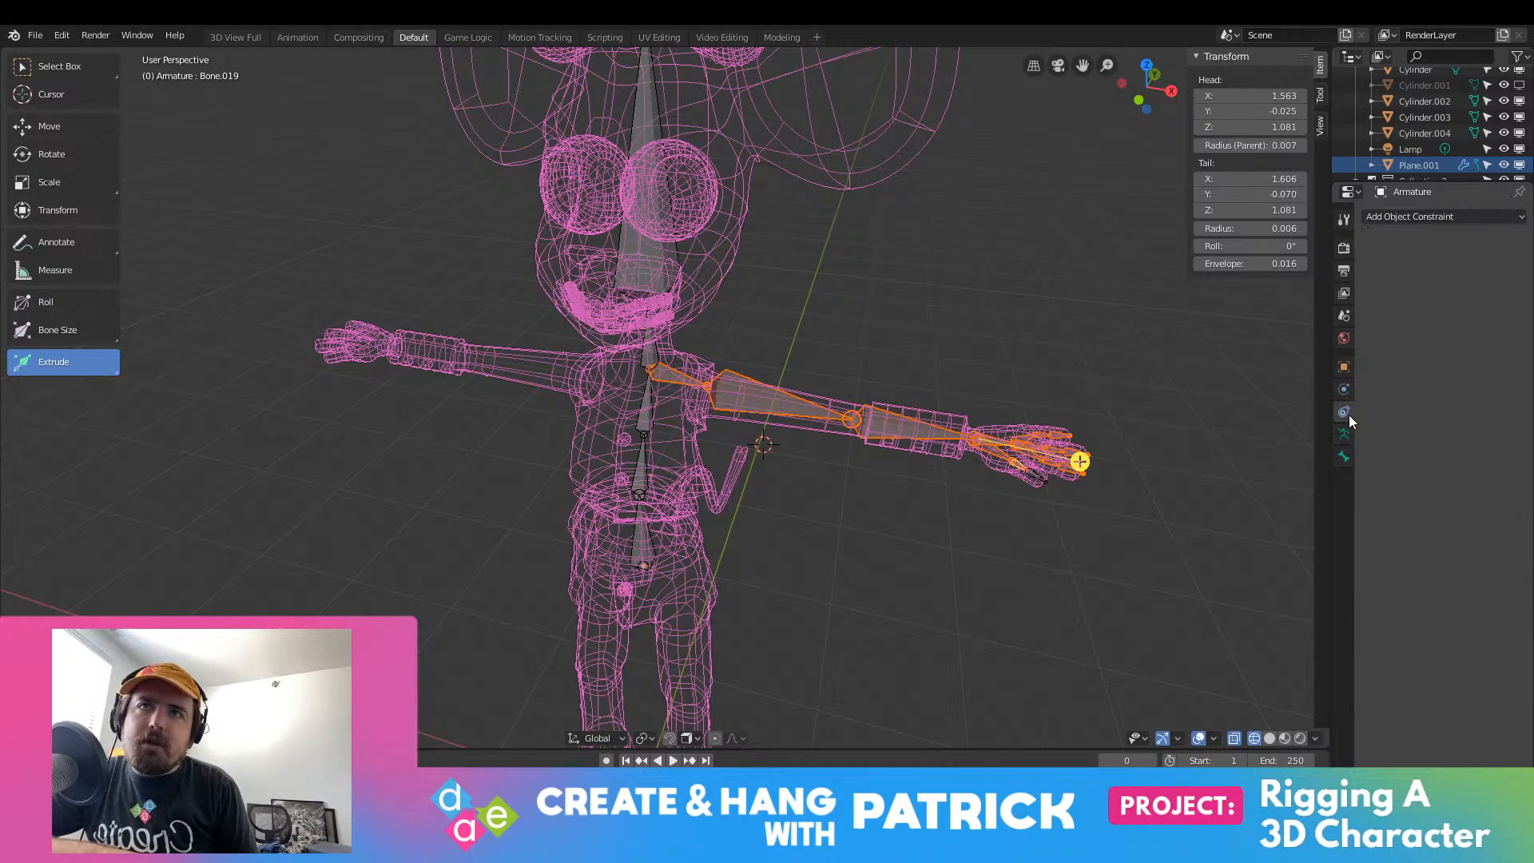
Step: Try moving the upper chest joint and the upper arm bone, and undo both moves
{"action": "left_click", "coordinate": [613, 419]}
{"action": "left_click", "coordinate": [645, 368]}
{"action": "left_click_drag", "start_coordinate": [643, 359], "coordinate": [719, 419]}
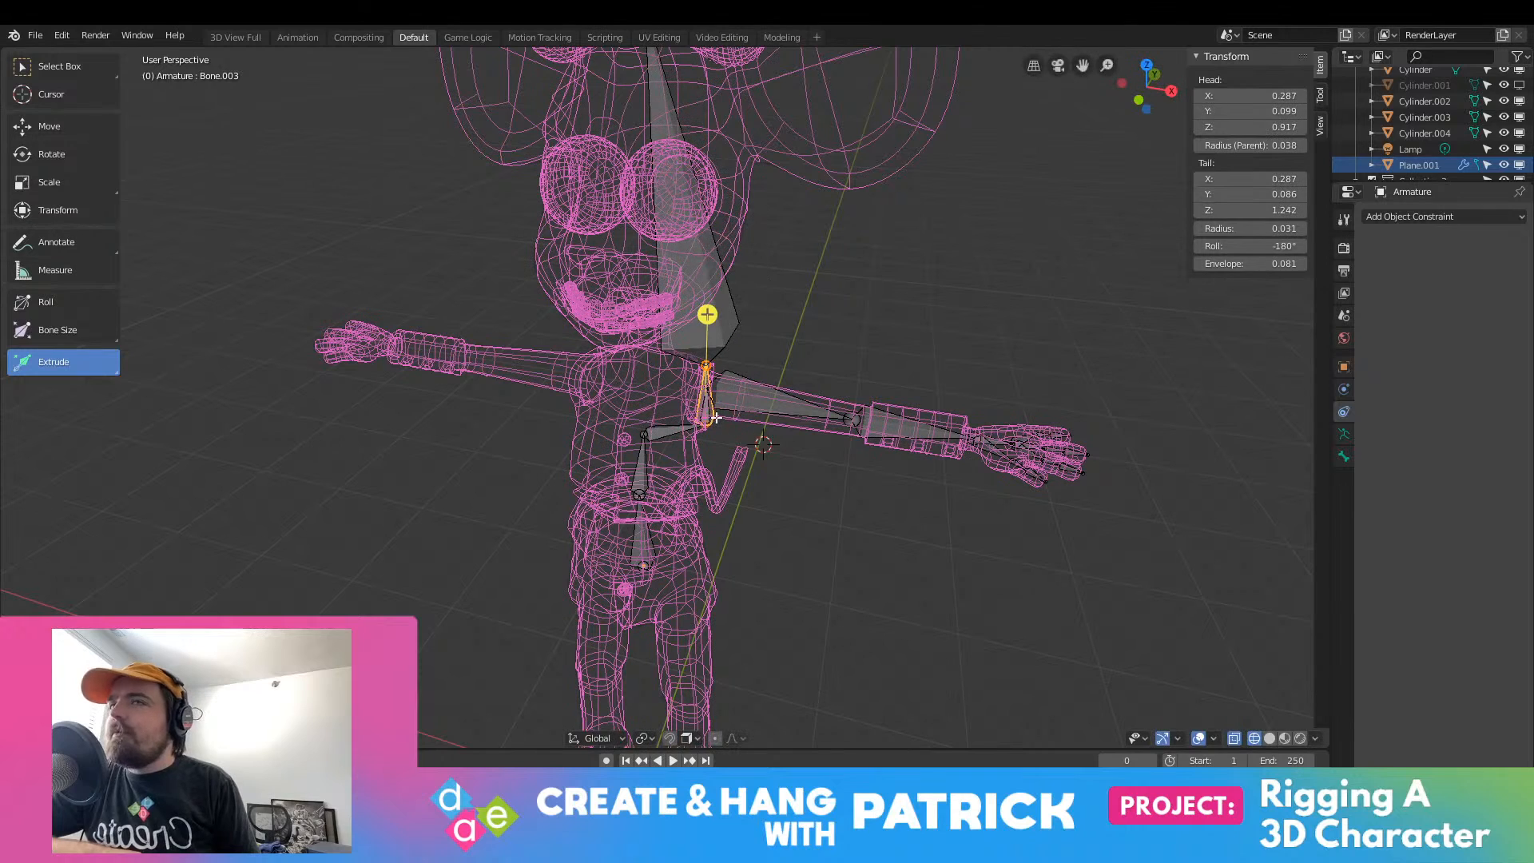
{"action": "key", "text": "ctrl+z"}
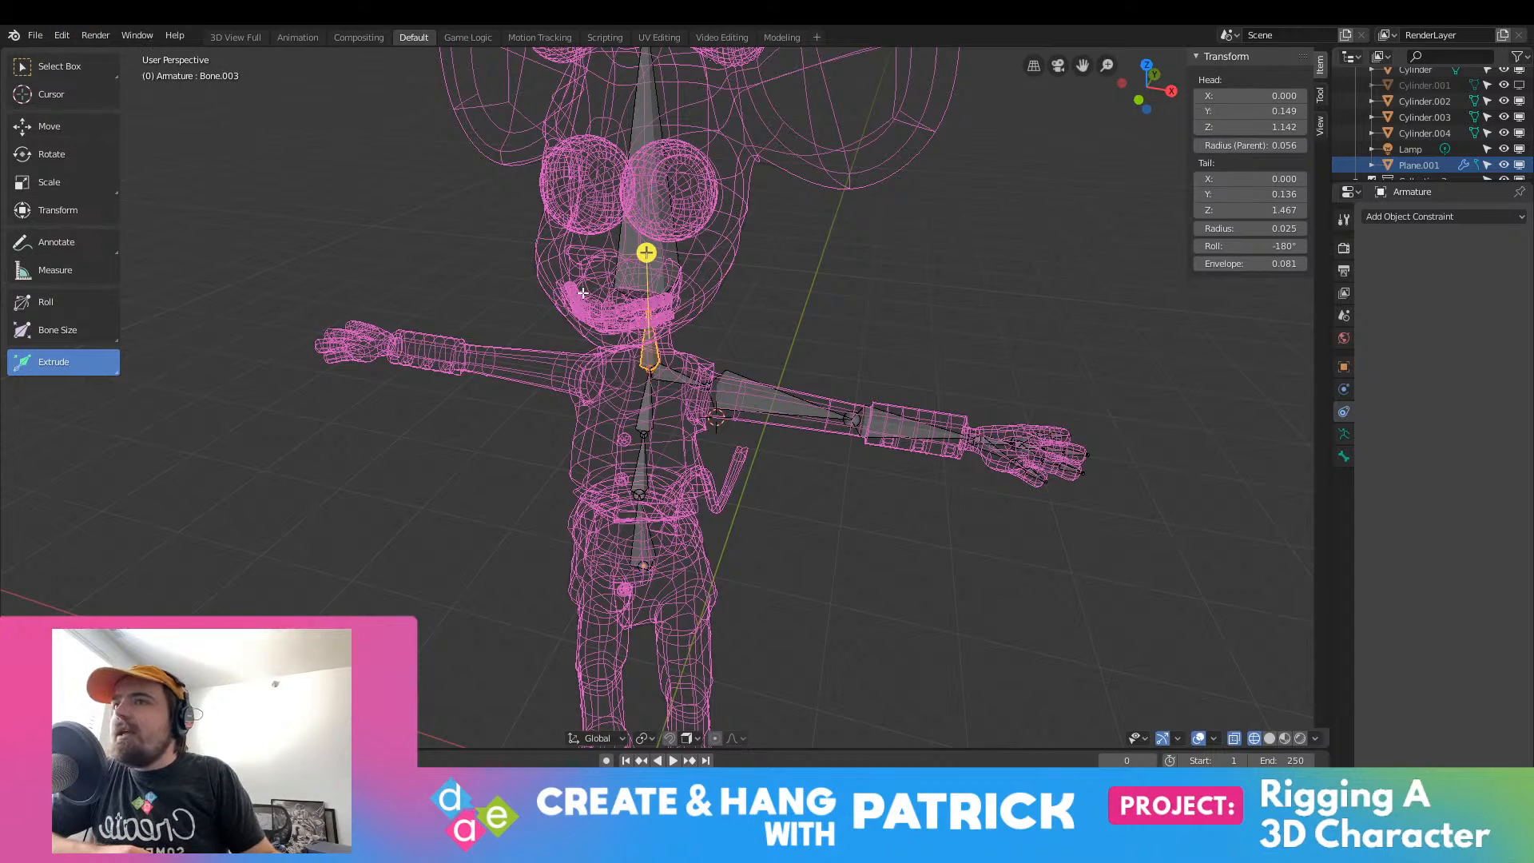
{"action": "left_click", "coordinate": [764, 400]}
{"action": "key", "text": "g"}
{"action": "left_click", "coordinate": [778, 413]}
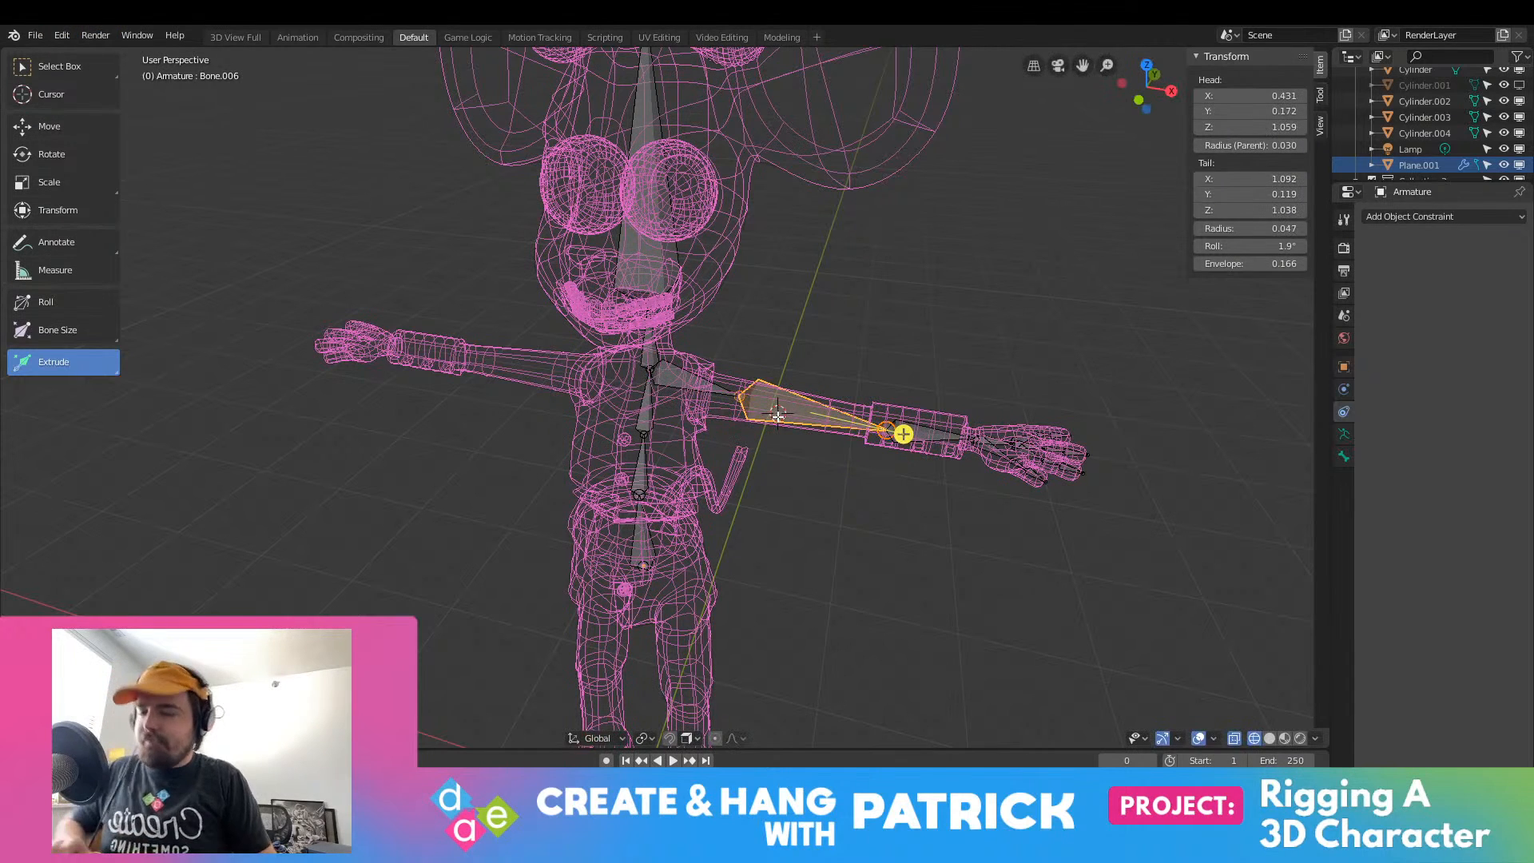
{"action": "key", "text": "ctrl+z"}
Step: Delete the shoulder, upper arm, forearm, hand and all finger bones of the rigged arm, keeping the spine and head bones
{"action": "left_click", "coordinate": [654, 364]}
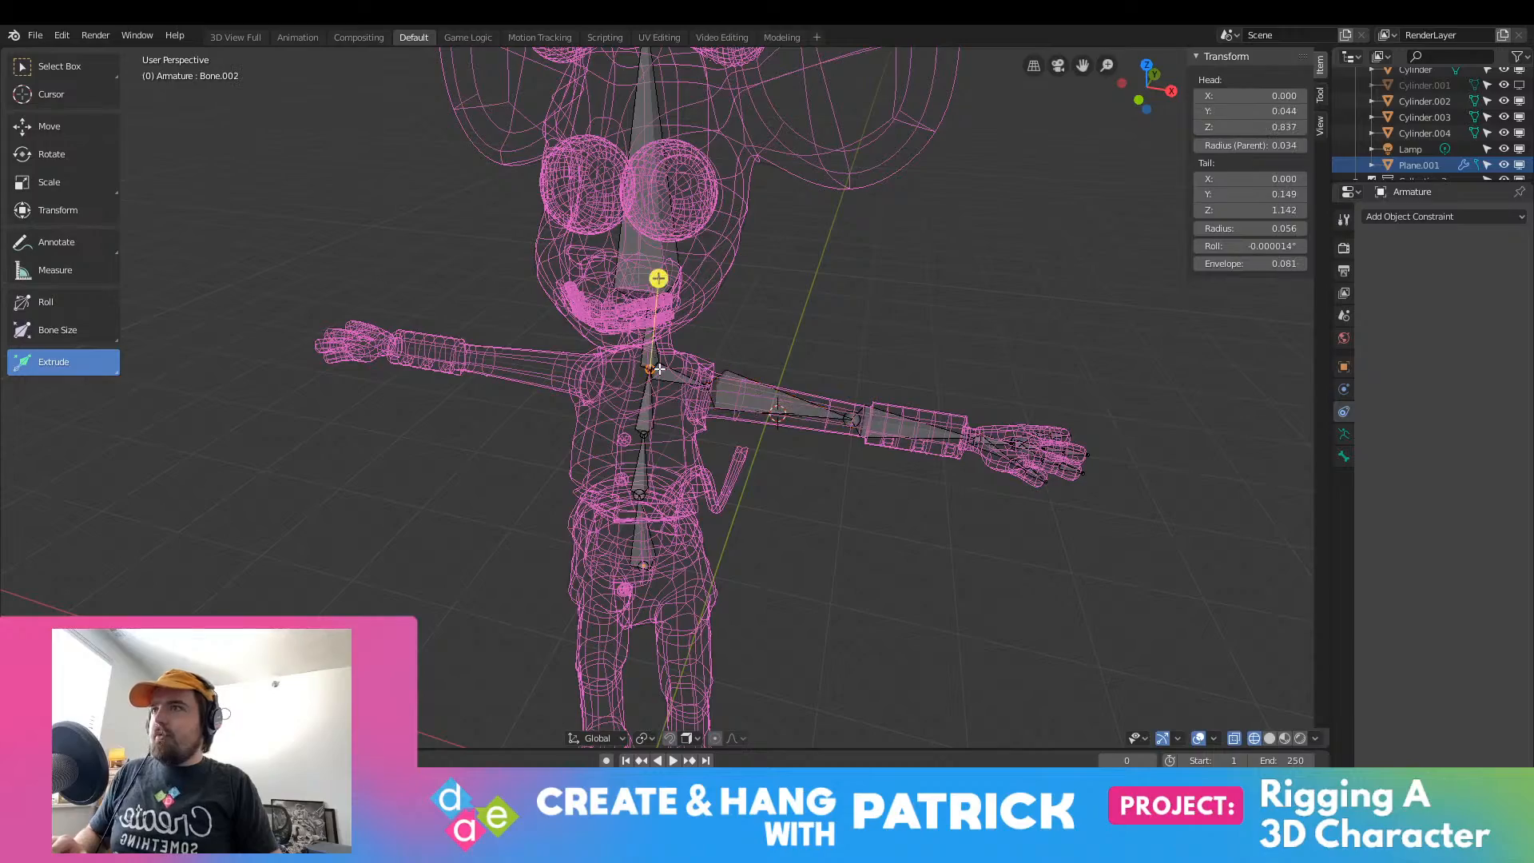
{"action": "left_click", "coordinate": [680, 380]}
{"action": "left_click", "coordinate": [818, 417], "text": "shift"}
{"action": "left_click", "coordinate": [902, 432], "text": "shift"}
{"action": "left_click", "coordinate": [1008, 447], "text": "shift"}
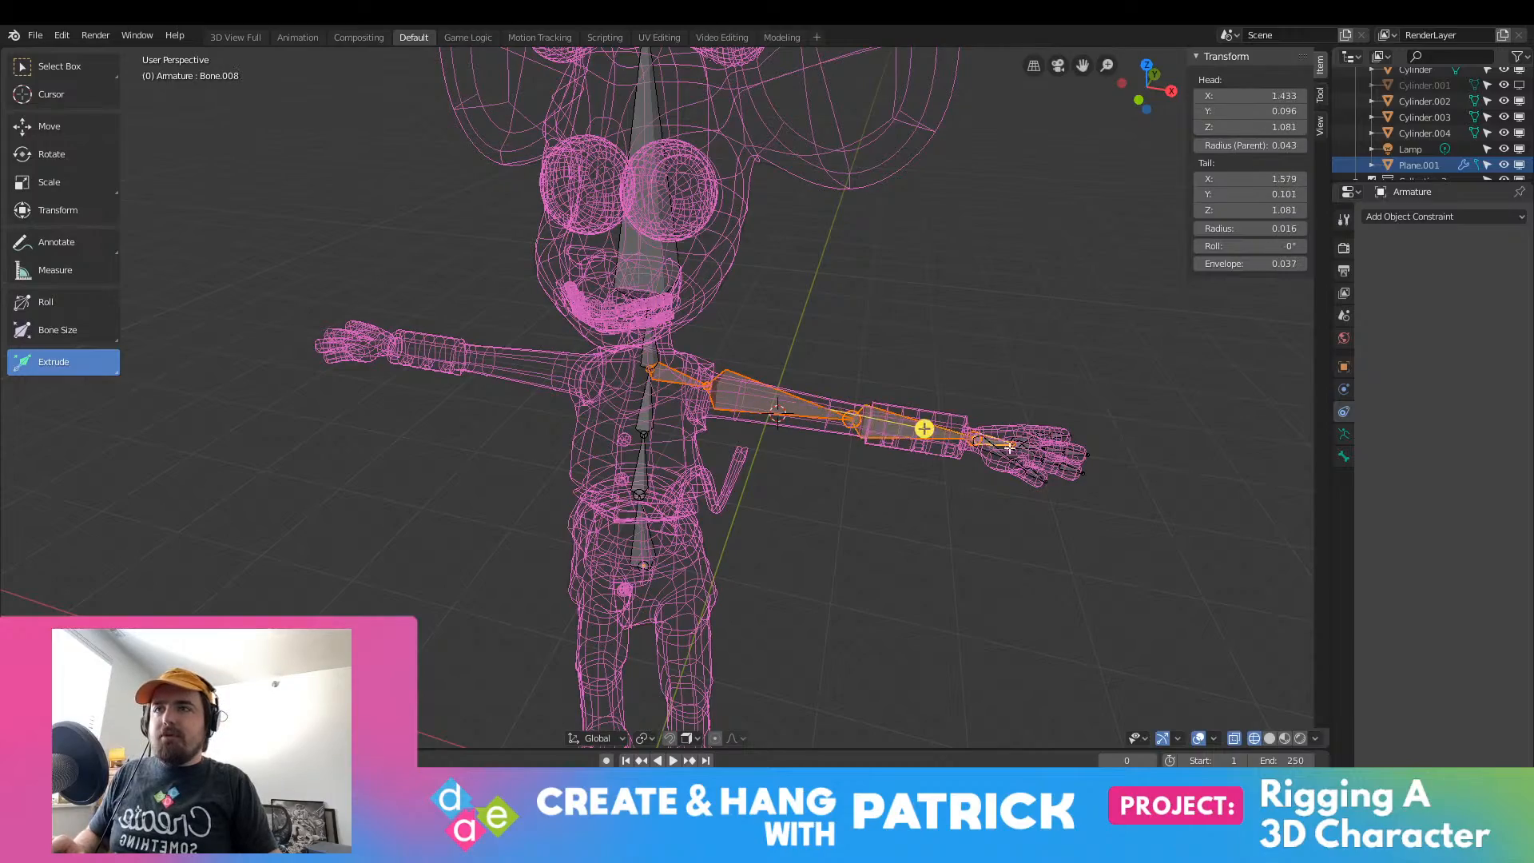
{"action": "middle_click_drag", "start_coordinate": [1039, 515], "coordinate": [464, 336]}
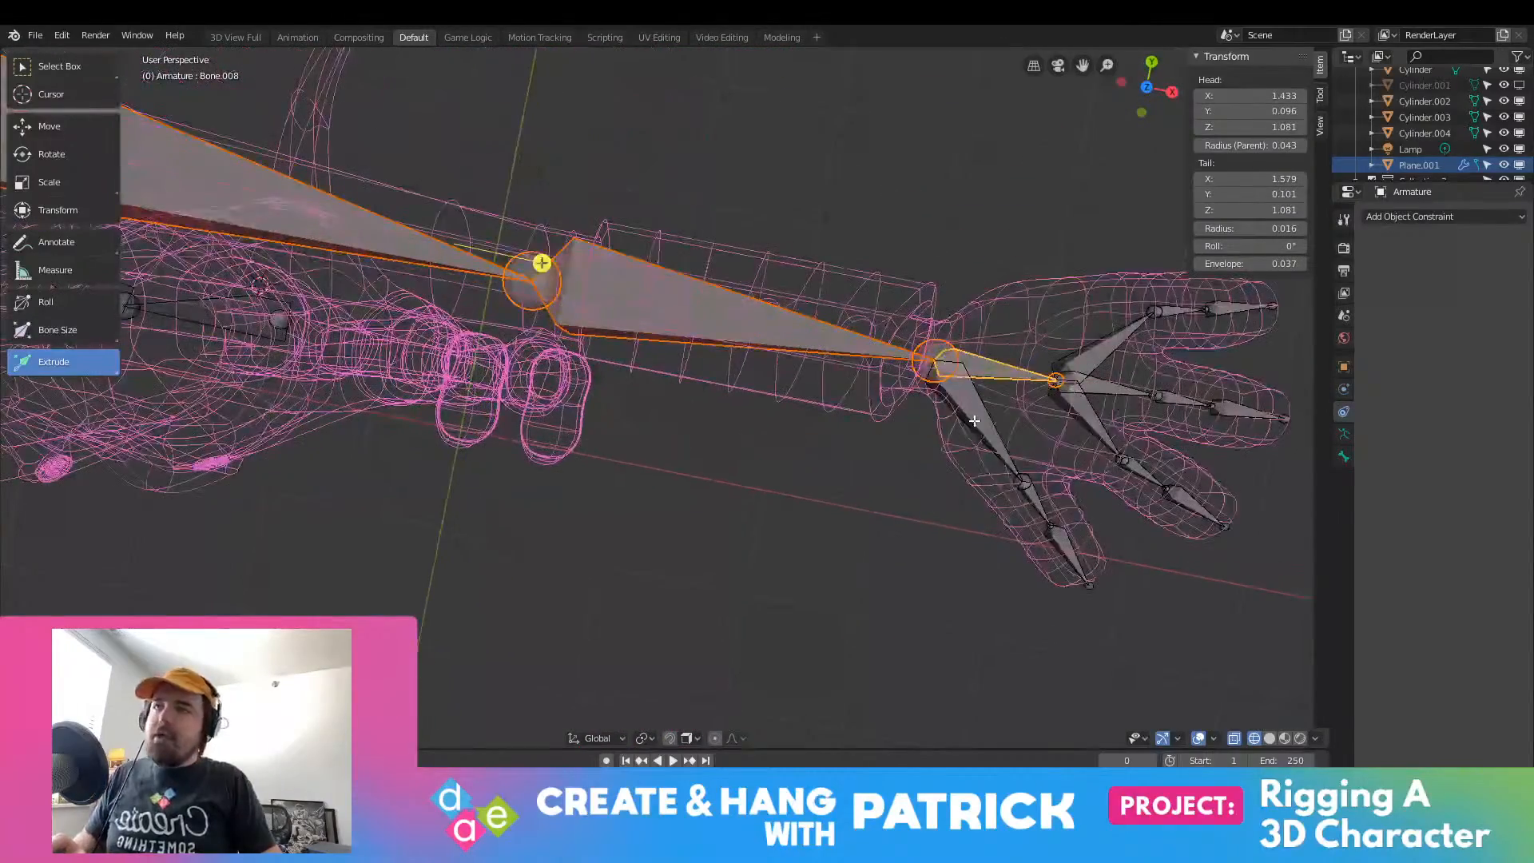
{"action": "left_click", "coordinate": [979, 425], "text": "shift"}
{"action": "left_click", "coordinate": [1039, 503], "text": "shift"}
{"action": "left_click", "coordinate": [1072, 547], "text": "shift"}
{"action": "left_click", "coordinate": [1089, 419], "text": "shift"}
{"action": "left_click", "coordinate": [1107, 388], "text": "shift"}
{"action": "left_click", "coordinate": [1106, 346], "text": "shift"}
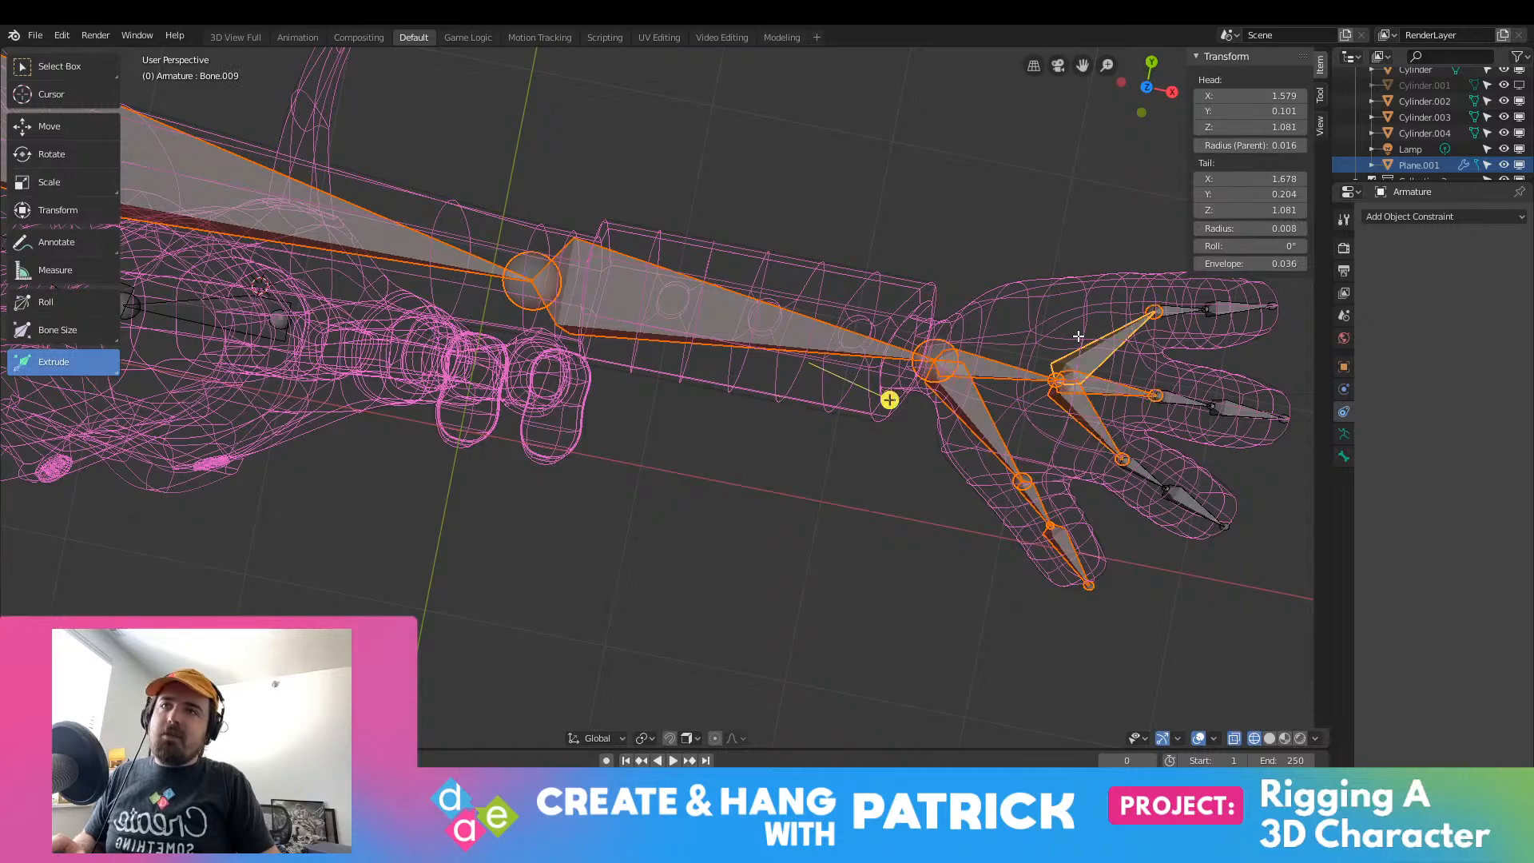
{"action": "left_click", "coordinate": [1181, 311], "text": "shift"}
{"action": "left_click", "coordinate": [1233, 312], "text": "shift"}
{"action": "left_click", "coordinate": [1235, 408], "text": "shift"}
{"action": "left_click", "coordinate": [1183, 403], "text": "shift"}
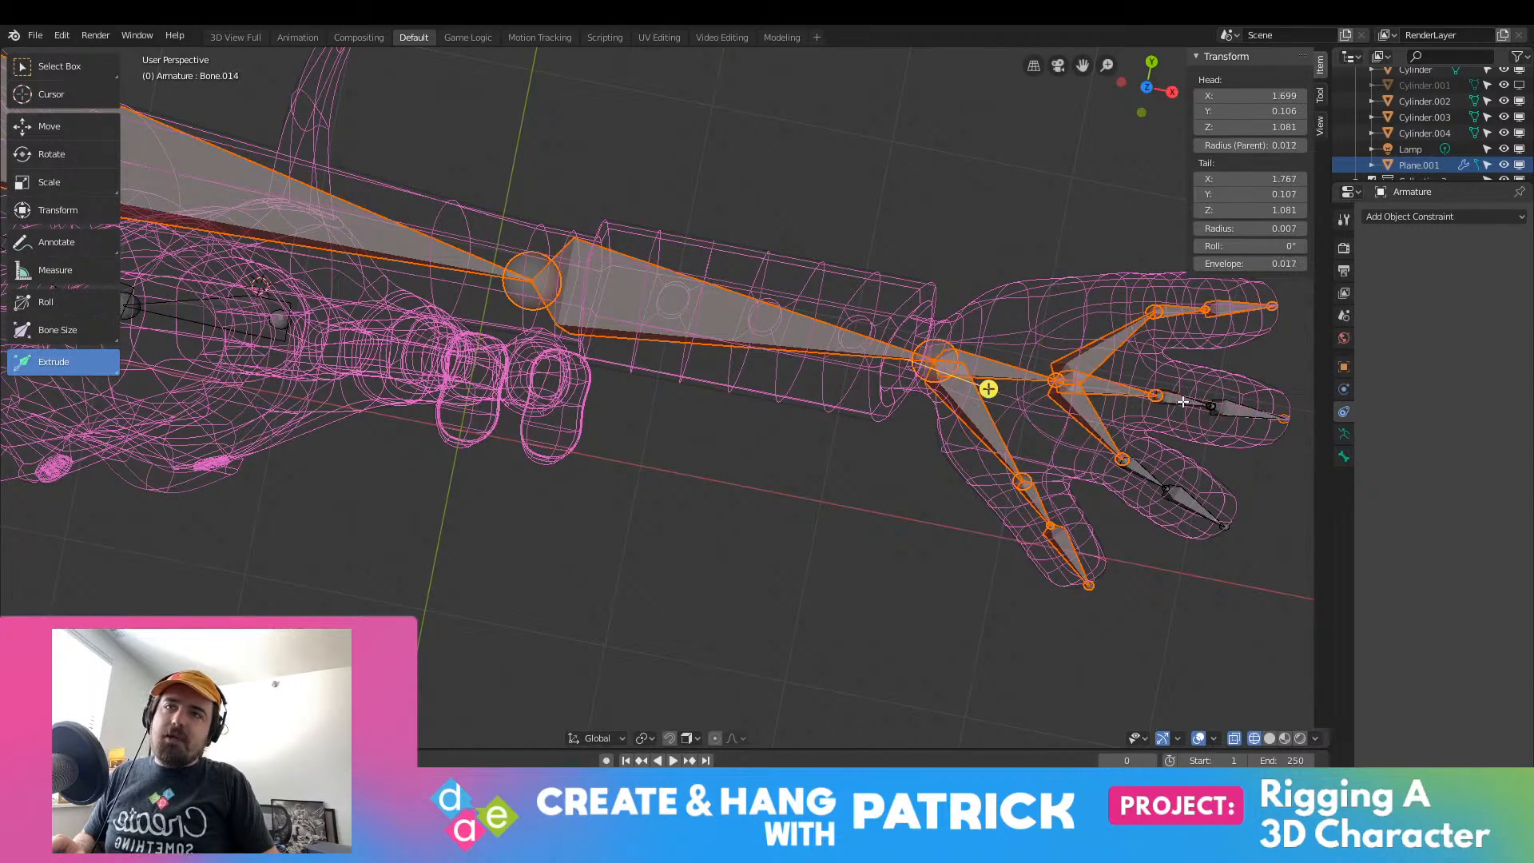
{"action": "left_click", "coordinate": [1191, 407], "text": "shift"}
{"action": "left_click", "coordinate": [1187, 497], "text": "shift"}
{"action": "key", "text": "x"}
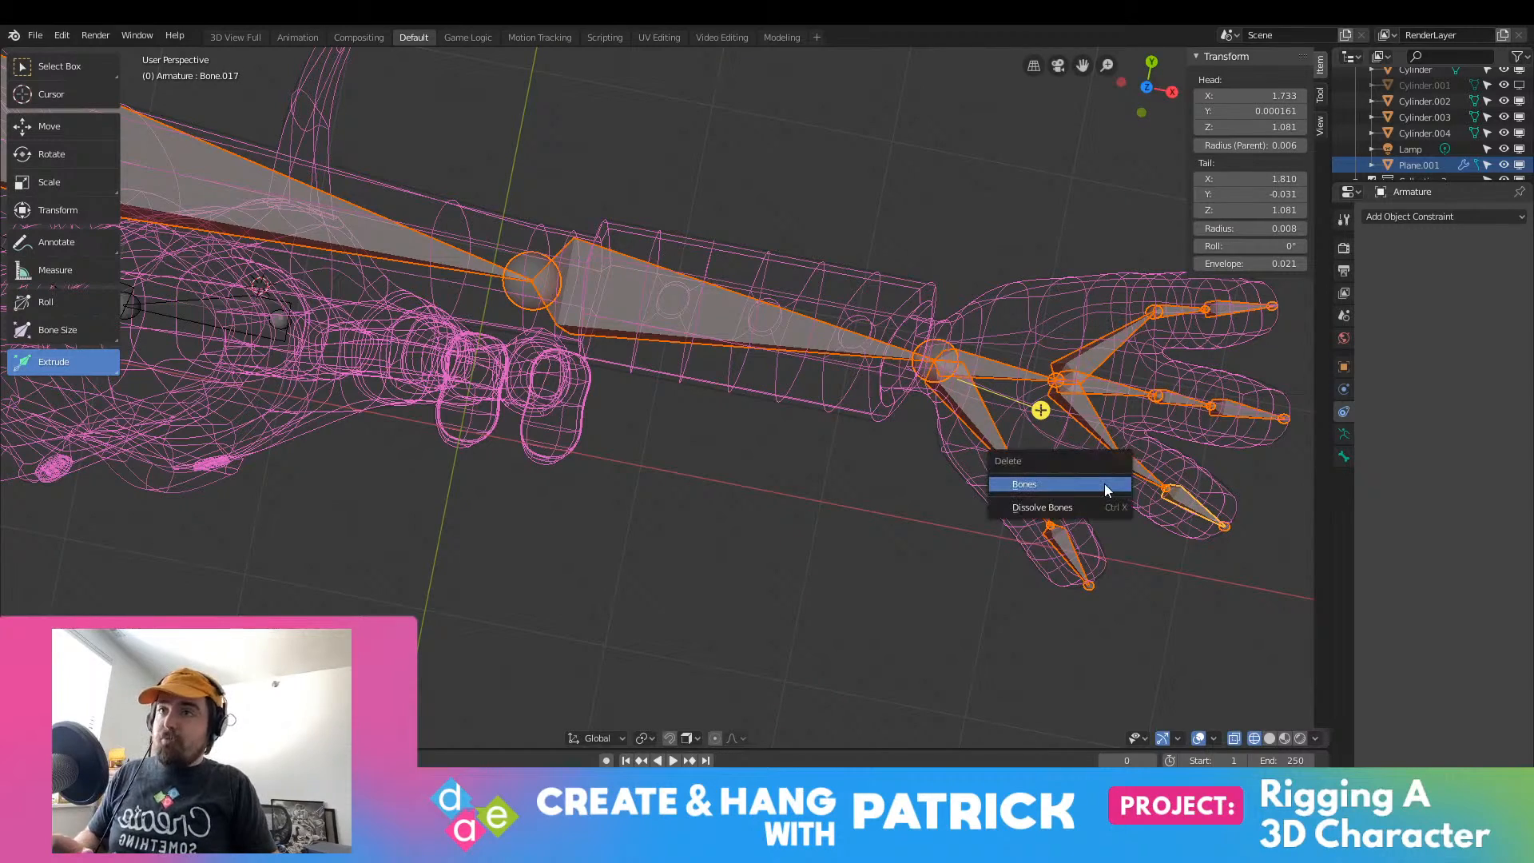
{"action": "left_click", "coordinate": [1106, 486]}
Step: Try extruding a bone from the upper chest joint toward the character's right shoulder, and undo it
{"action": "scroll", "coordinate": [616, 348], "scroll_direction": "down", "scroll_amount": 7}
{"action": "middle_click_drag", "start_coordinate": [468, 315], "coordinate": [772, 139], "text": "shift"}
{"action": "middle_click_drag", "start_coordinate": [774, 280], "coordinate": [777, 333], "text": "shift"}
{"action": "scroll", "coordinate": [777, 332], "scroll_direction": "up", "scroll_amount": 4}
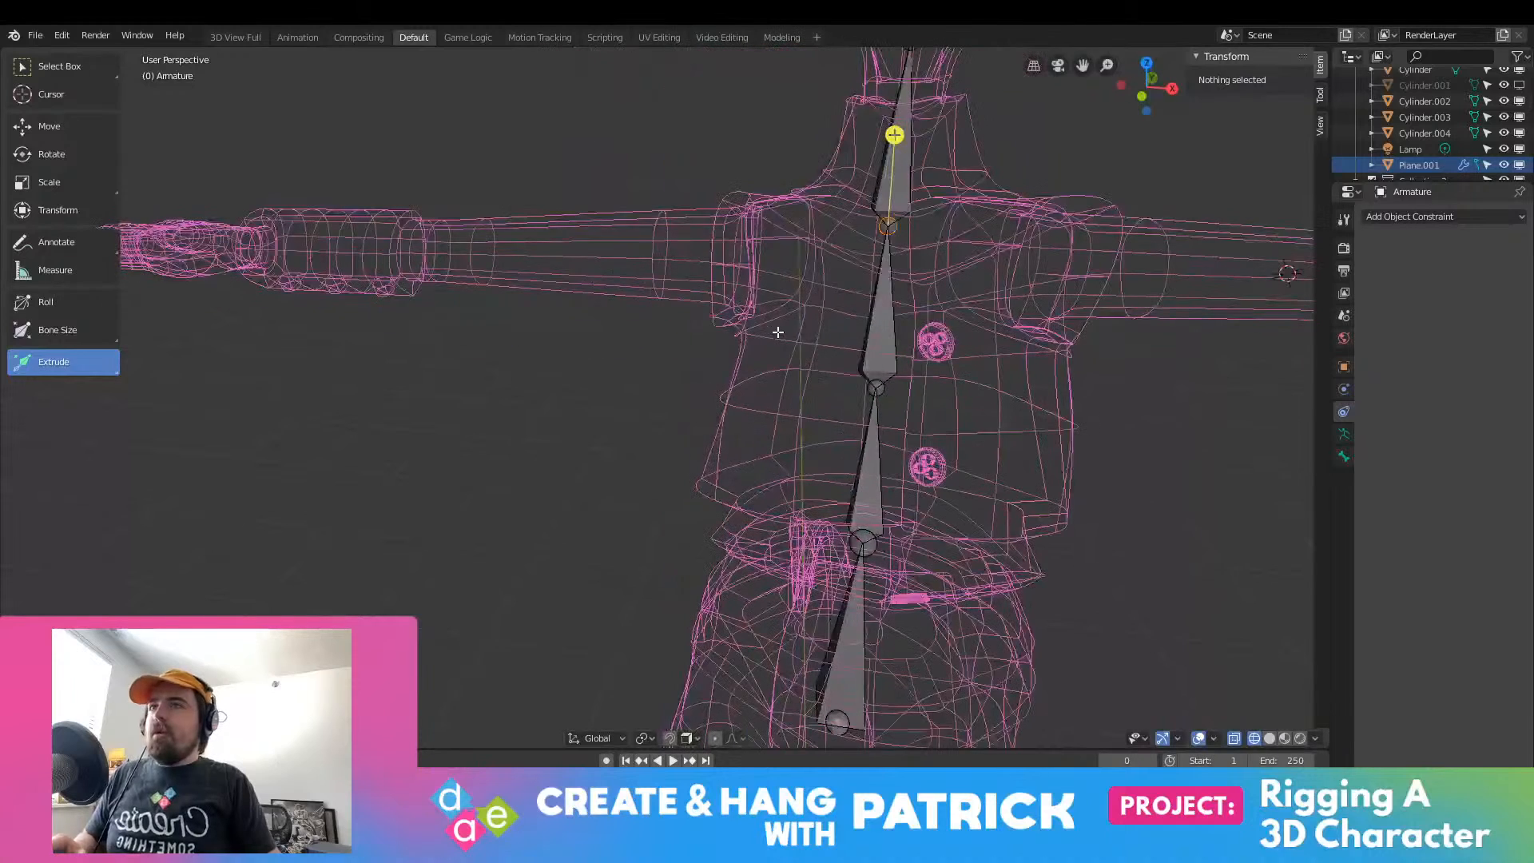
{"action": "left_click_drag", "start_coordinate": [894, 223], "coordinate": [661, 197]}
{"action": "key", "text": "ctrl+z"}
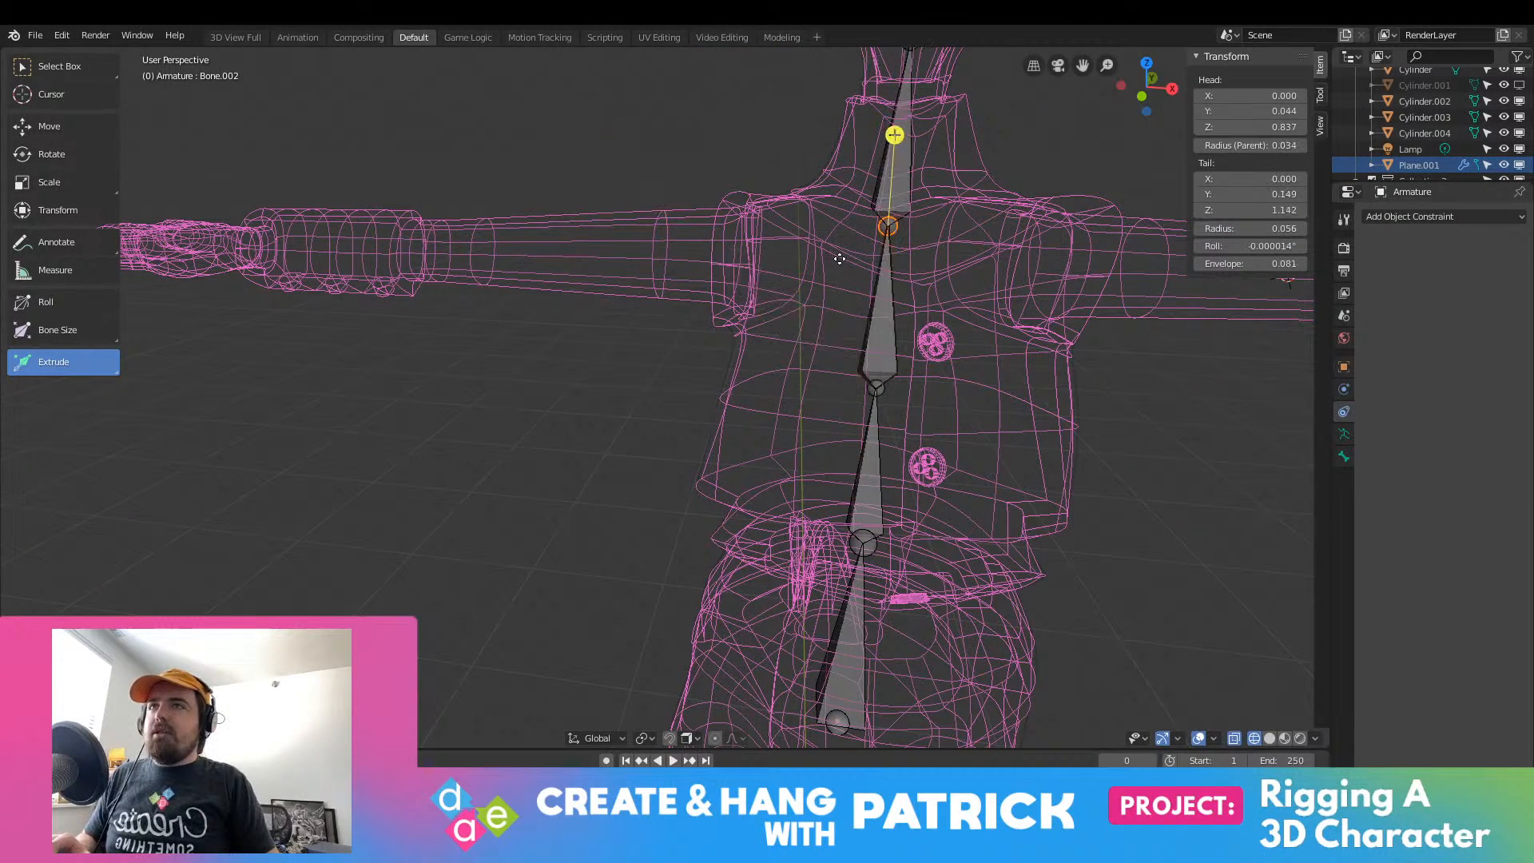
{"action": "left_click", "coordinate": [873, 273]}
{"action": "left_click", "coordinate": [897, 231]}
{"action": "left_click_drag", "start_coordinate": [527, 167], "coordinate": [808, 190]}
{"action": "key", "text": "ctrl+z"}
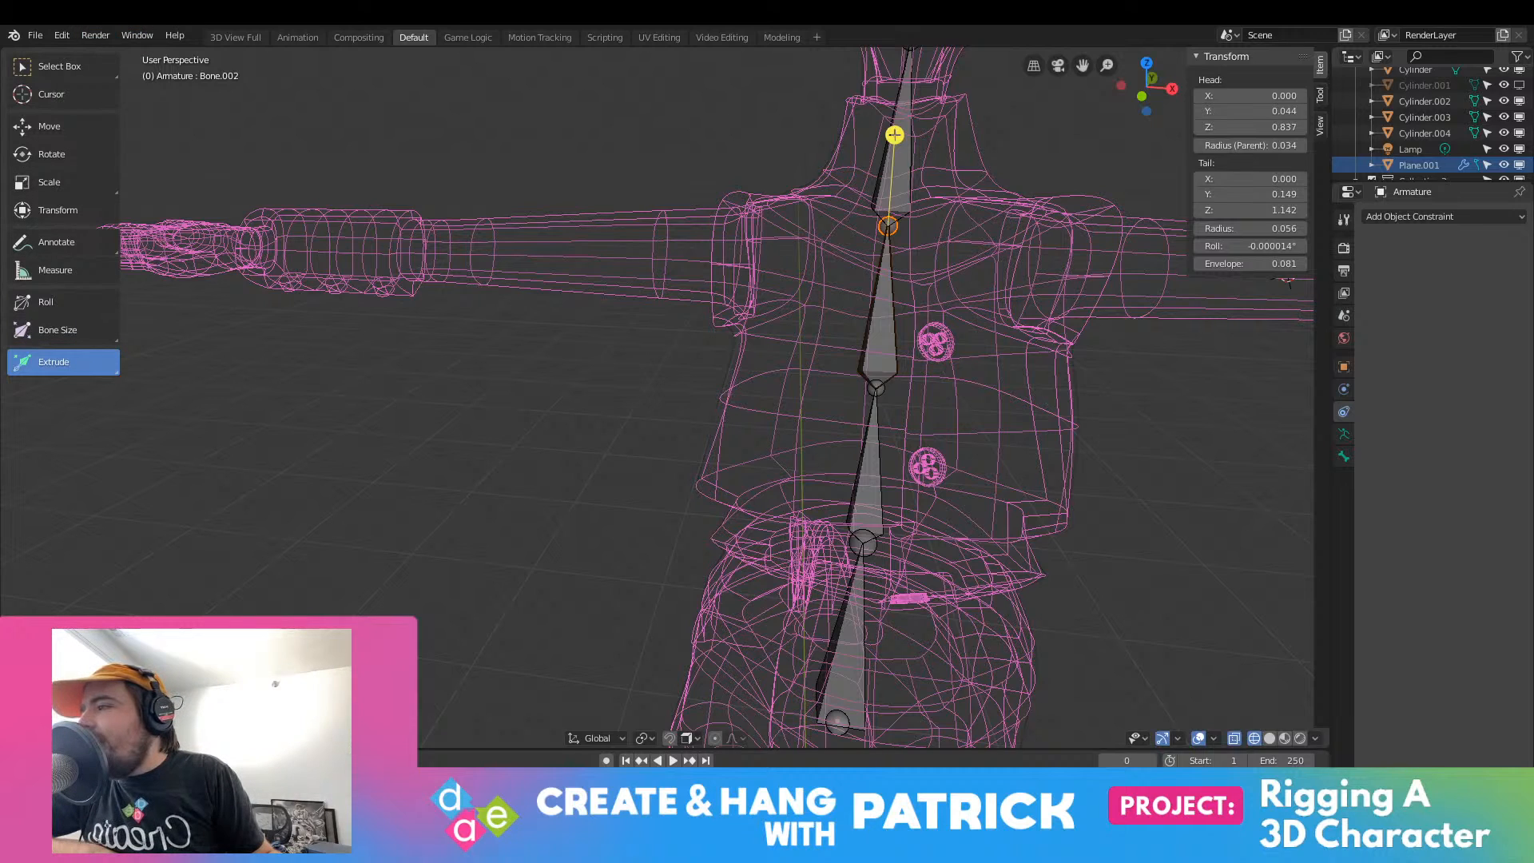
Step: Show the Extrude tool's X-Axis Mirror option and extrude a new bone from the upper chest joint toward the character's left arm
{"action": "left_click", "coordinate": [1321, 125]}
{"action": "left_click", "coordinate": [1322, 96]}
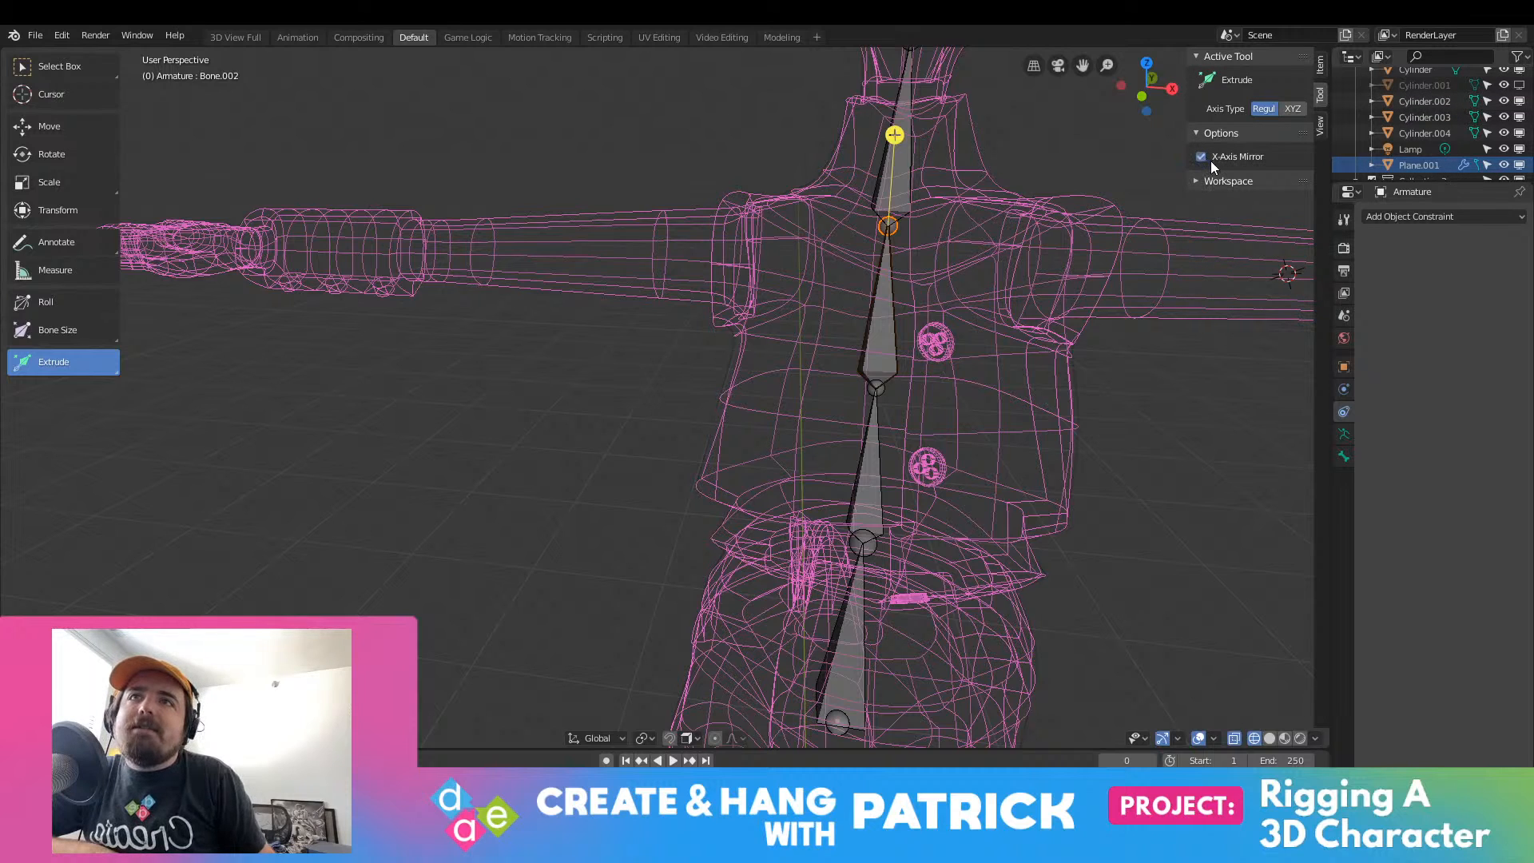
{"action": "middle_click_drag", "start_coordinate": [1111, 235], "coordinate": [825, 359]}
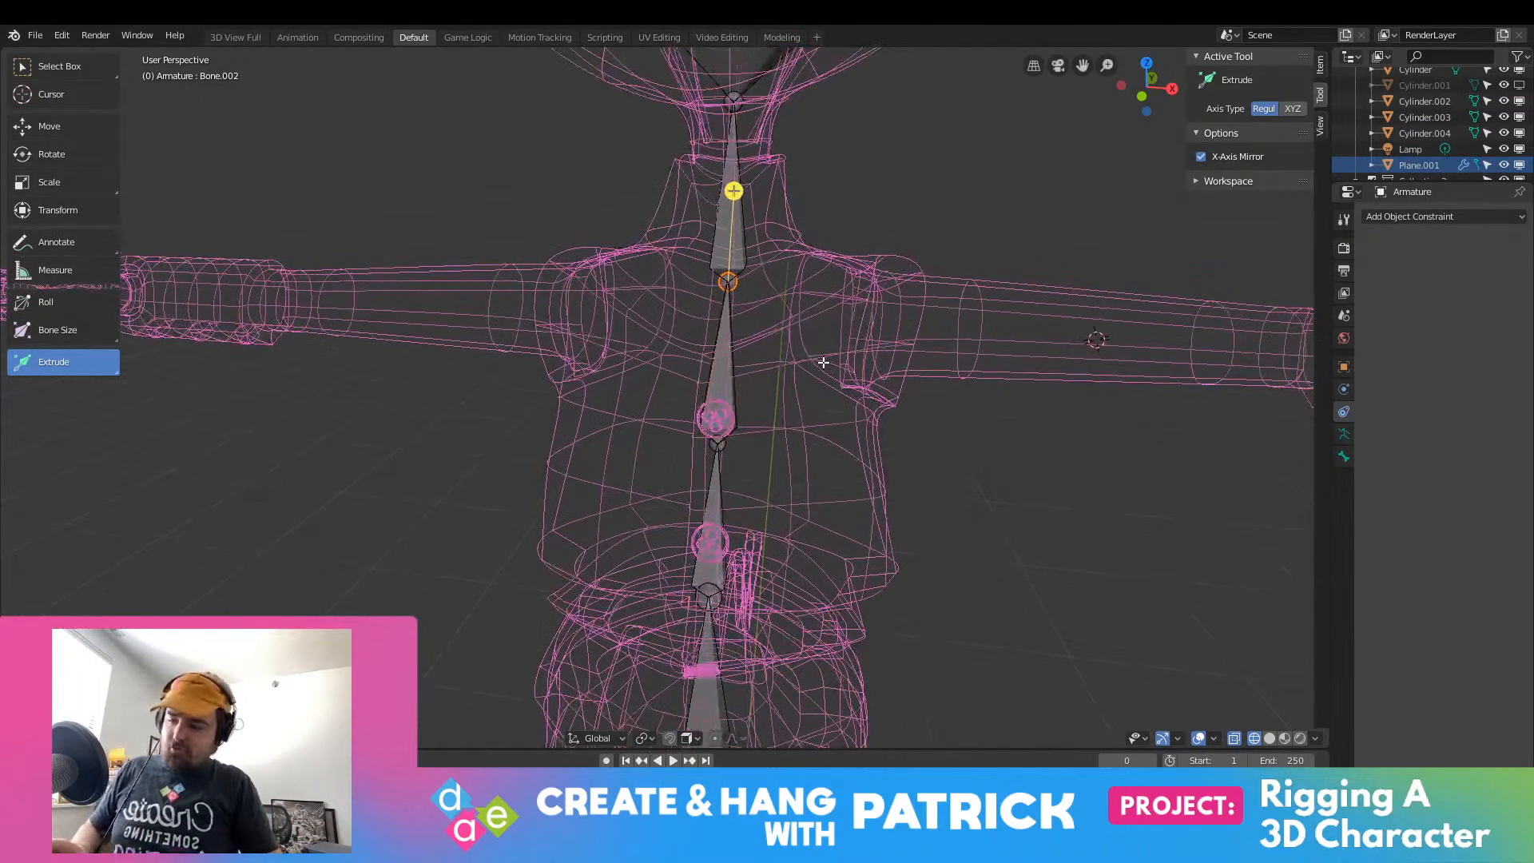
{"action": "key", "text": "e"}
{"action": "left_click", "coordinate": [1130, 406]}
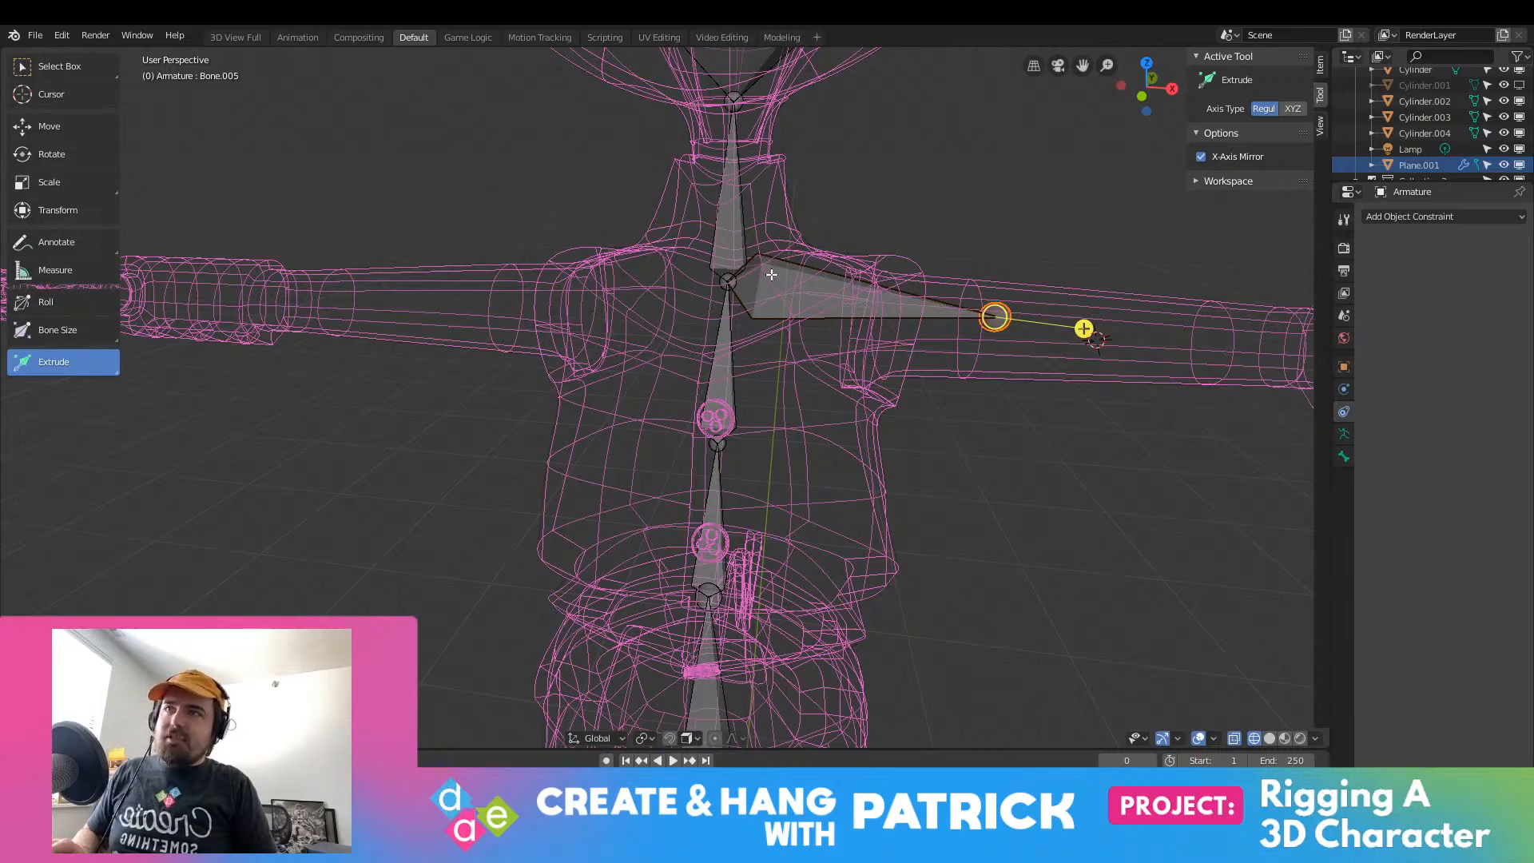
{"action": "middle_click_drag", "start_coordinate": [897, 312], "coordinate": [417, 394]}
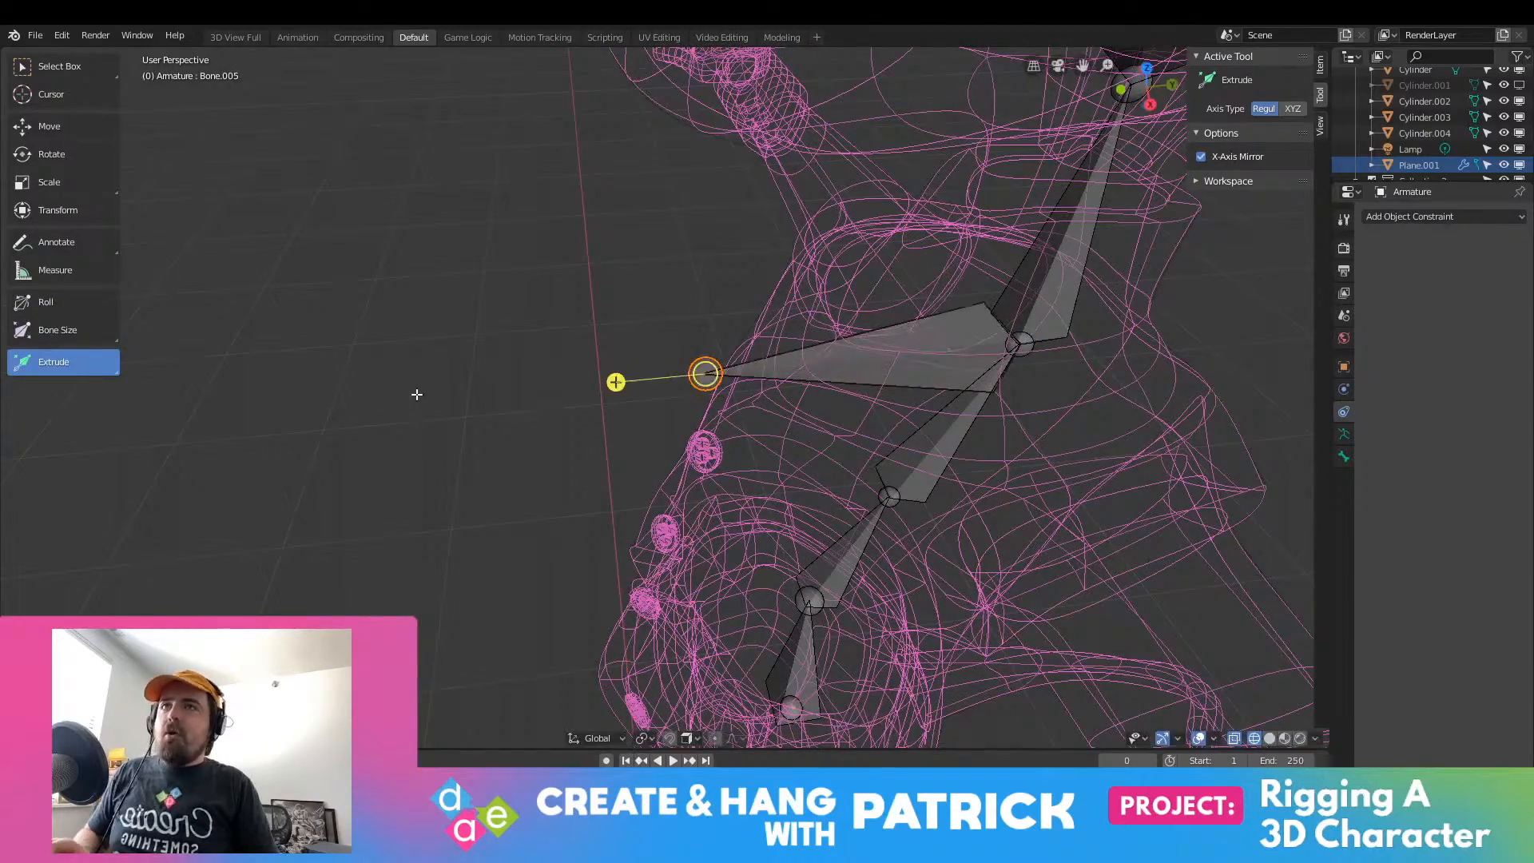
Step: Undo the arm bone, then try re-extruding from the upper chest joint toward the left arm twice, undoing each attempt
{"action": "key", "text": "ctrl+z"}
{"action": "key", "text": "e"}
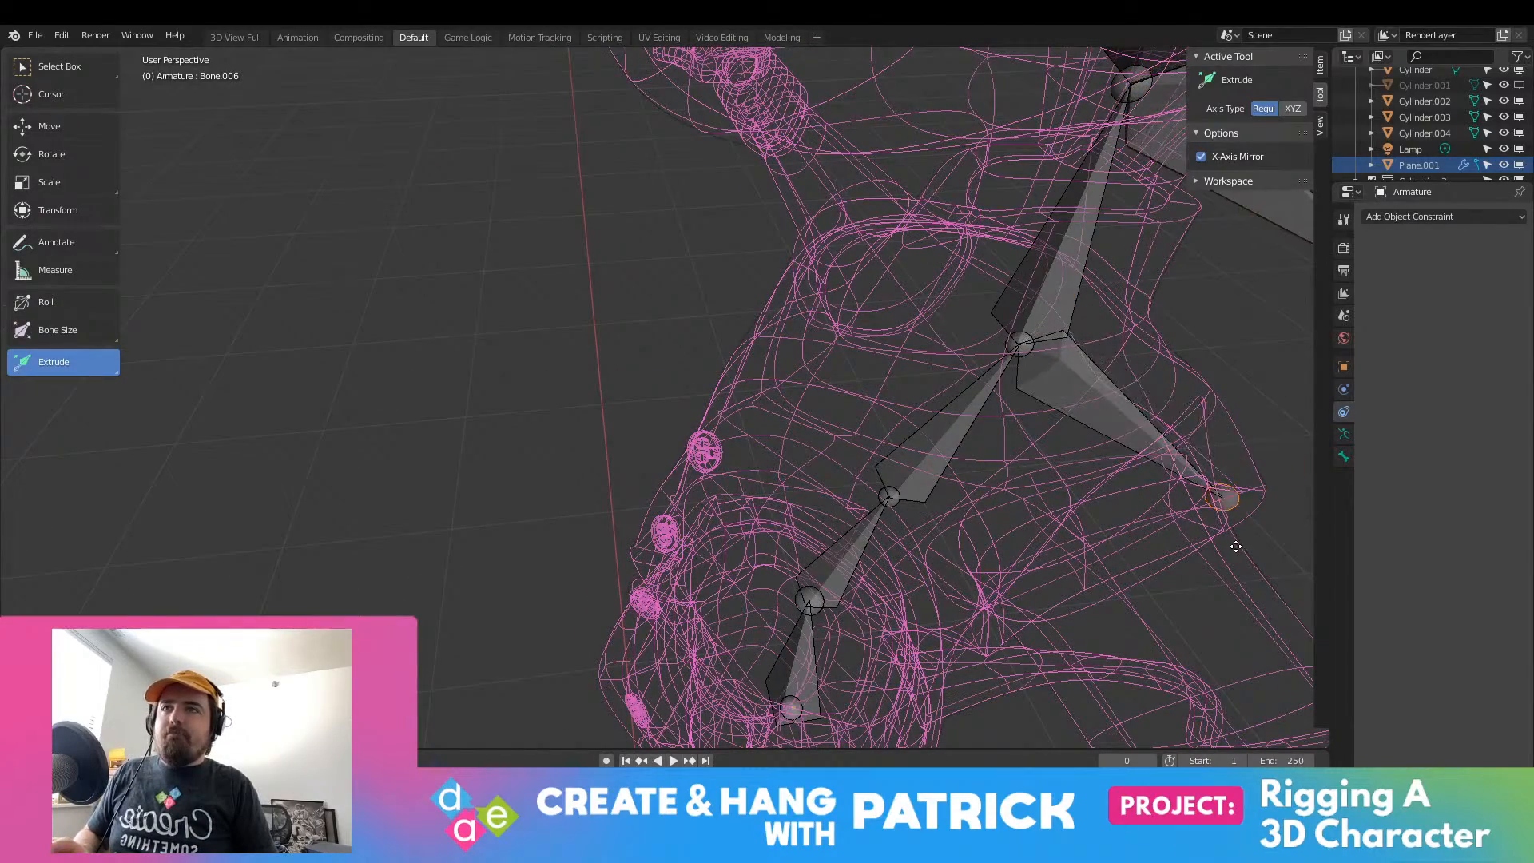
{"action": "left_click", "coordinate": [1237, 544]}
{"action": "key", "text": "ctrl+z"}
{"action": "middle_click_drag", "start_coordinate": [1042, 384], "coordinate": [1136, 300]}
{"action": "key", "text": "e"}
{"action": "left_click", "coordinate": [1117, 352]}
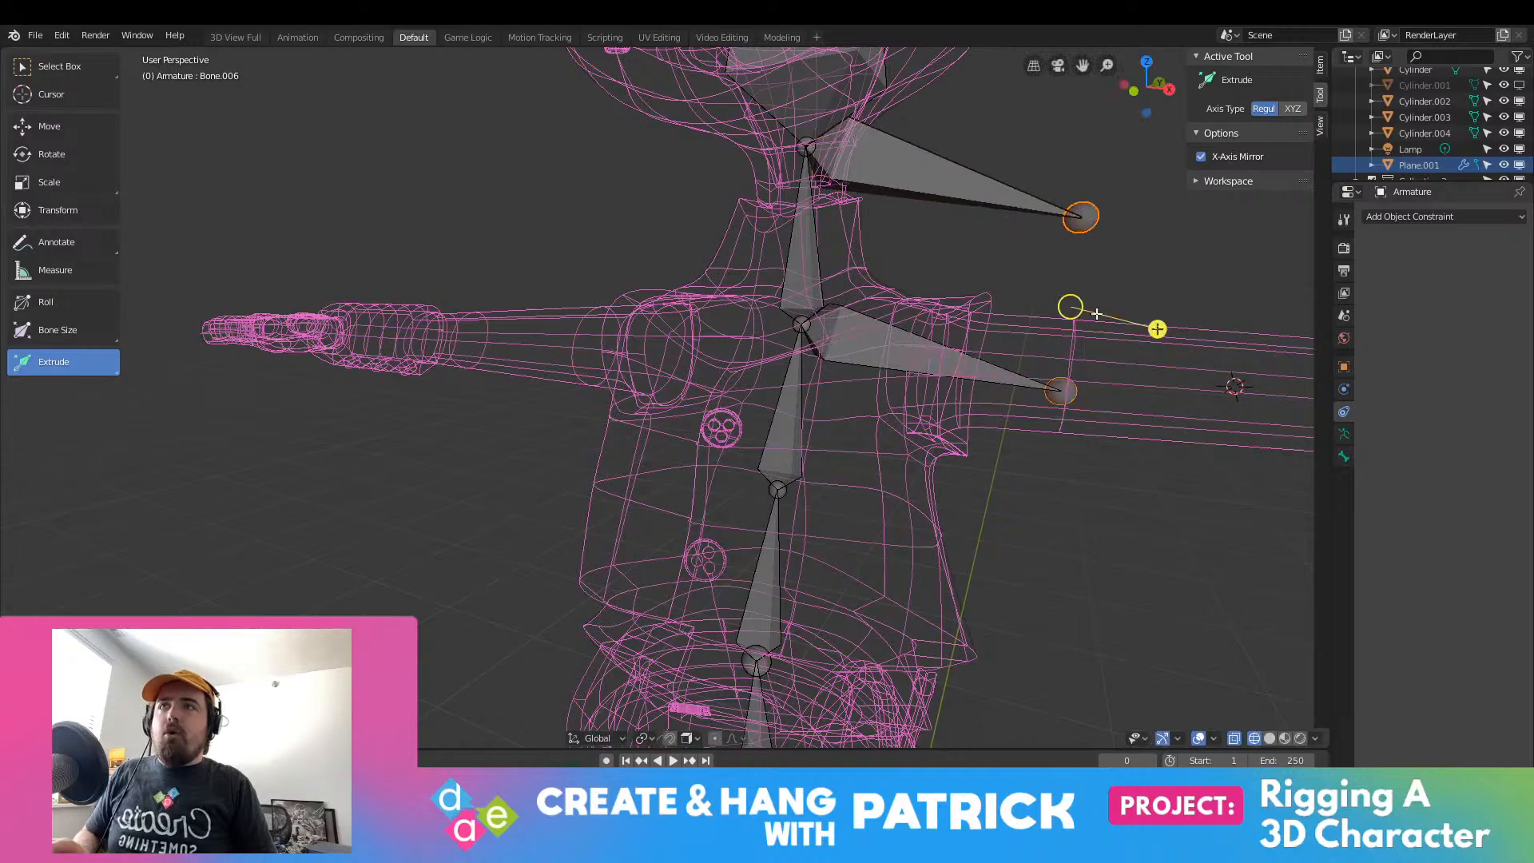
{"action": "key", "text": "ctrl+z"}
Step: Select only the upper chest joint, try extruding a single bone into the left arm, and undo it
{"action": "left_click", "coordinate": [804, 326]}
{"action": "key", "text": "e"}
{"action": "left_click", "coordinate": [1227, 366]}
{"action": "key", "text": "ctrl+z"}
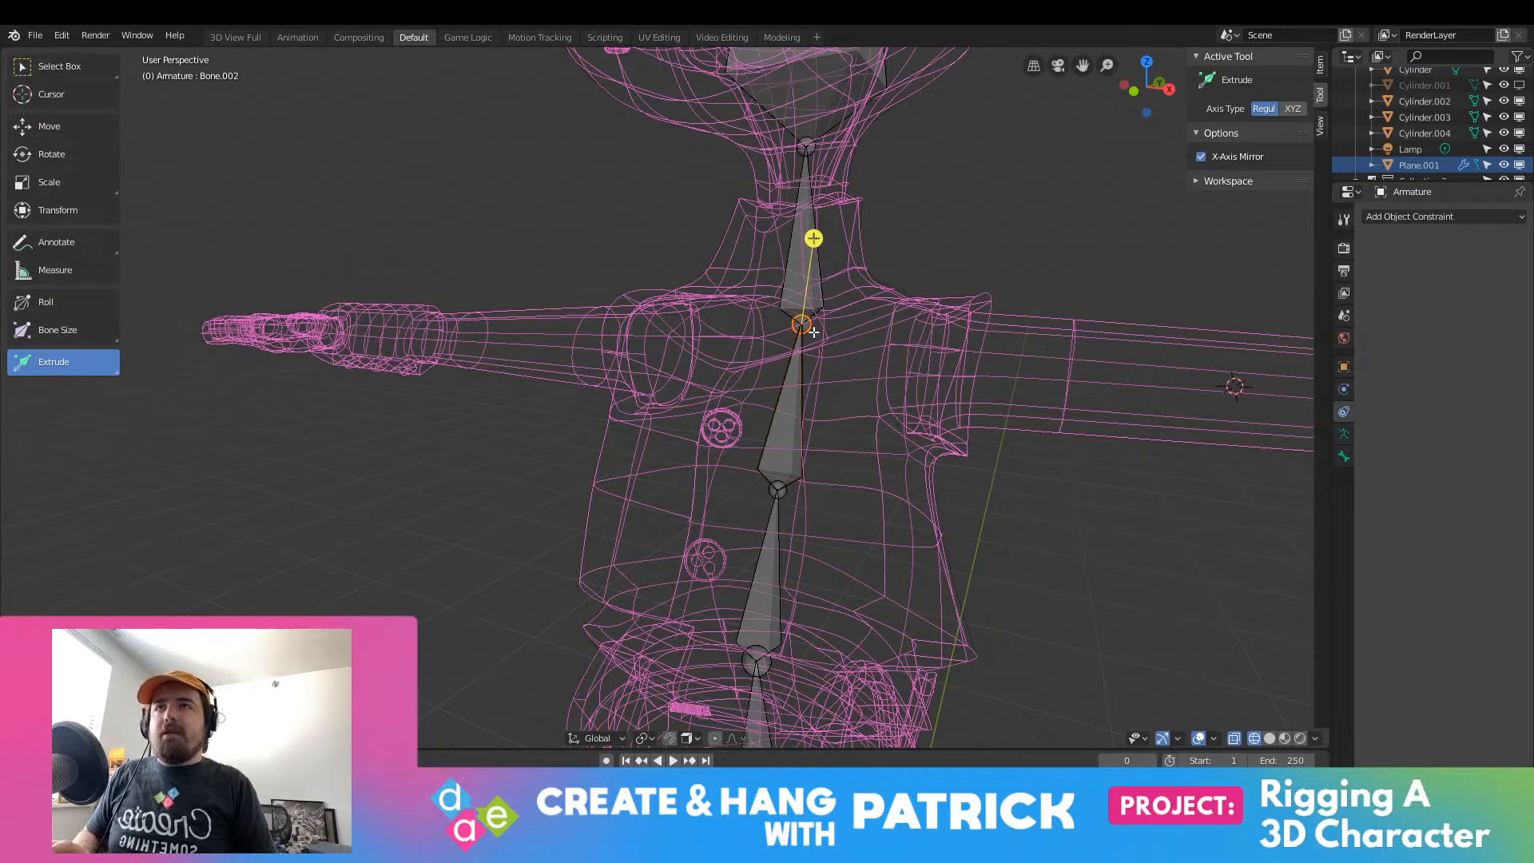
Step: Switch to the Select Box tool, try extruding the chest joint toward the left arm in front view, and undo it
{"action": "middle_click_drag", "start_coordinate": [813, 331], "coordinate": [847, 264]}
{"action": "left_click", "coordinate": [61, 71]}
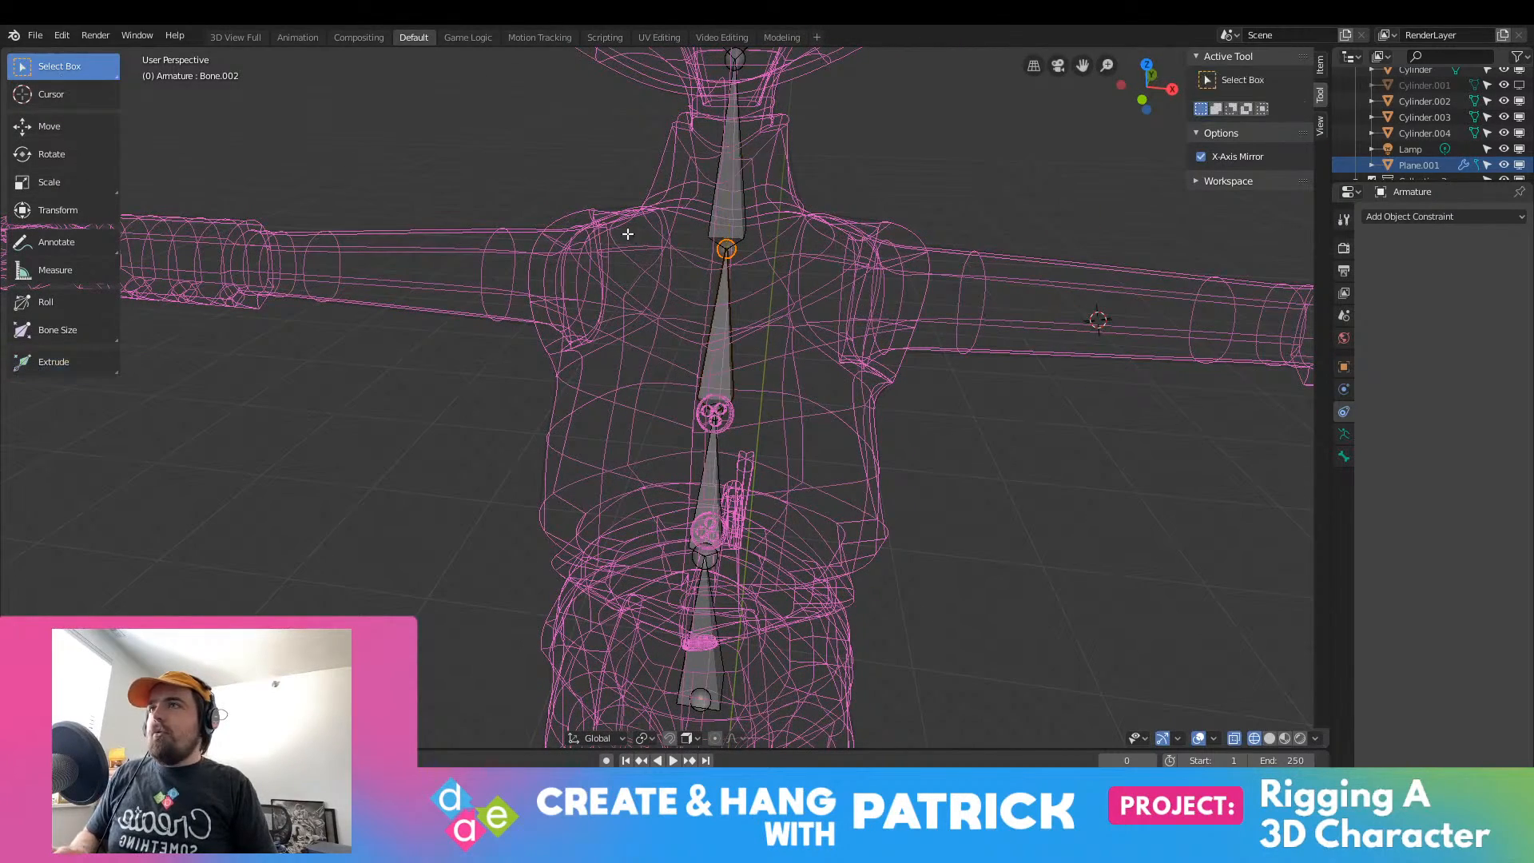
{"action": "key", "text": "KP_1"}
{"action": "scroll", "coordinate": [634, 241], "scroll_direction": "down", "scroll_amount": 8}
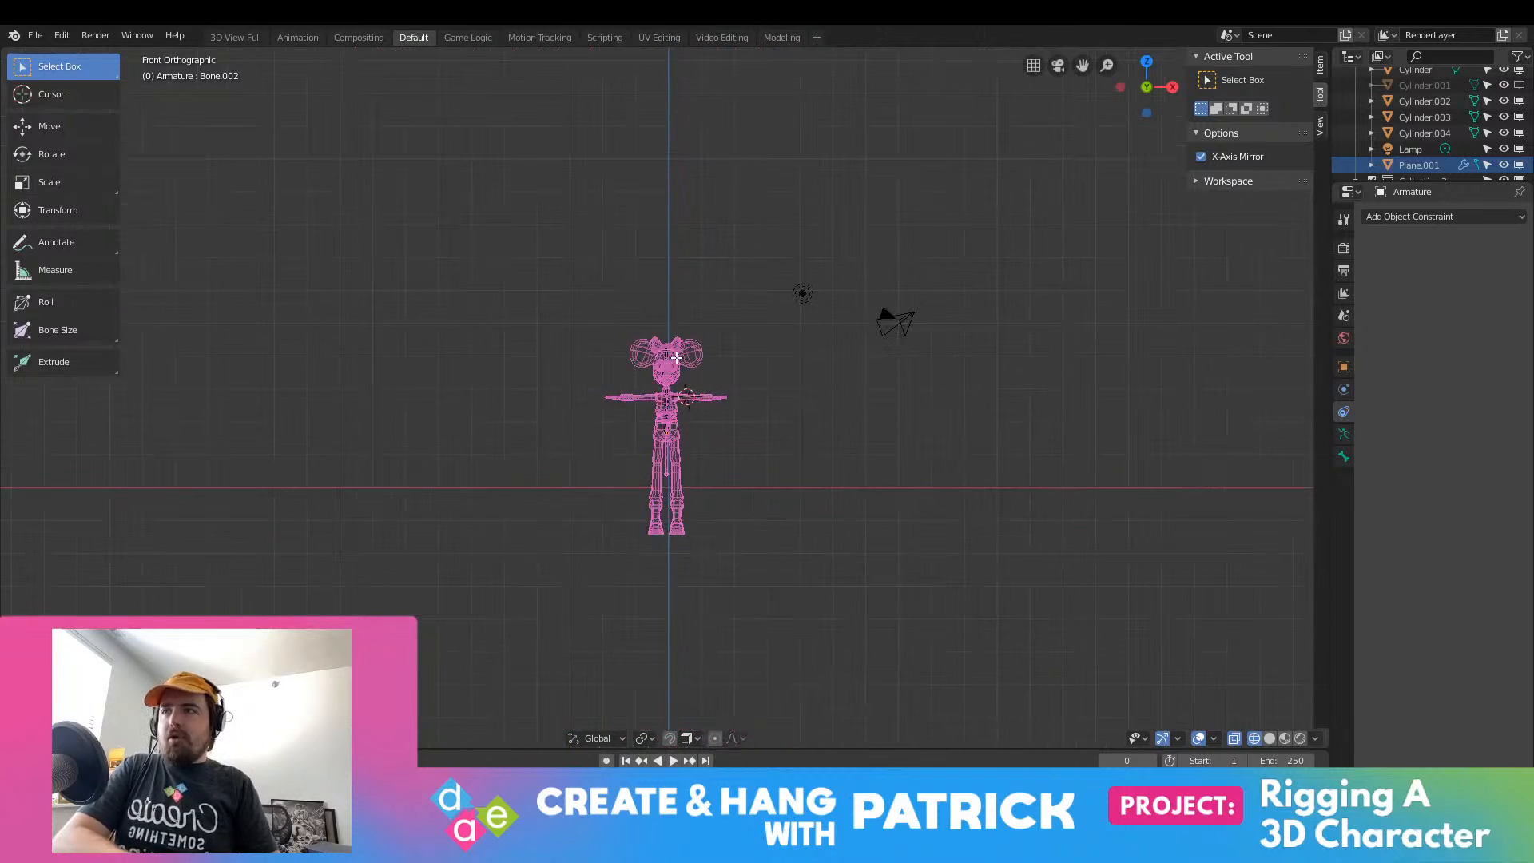
{"action": "scroll", "coordinate": [681, 450], "scroll_direction": "up", "scroll_amount": 2}
{"action": "key", "text": "e"}
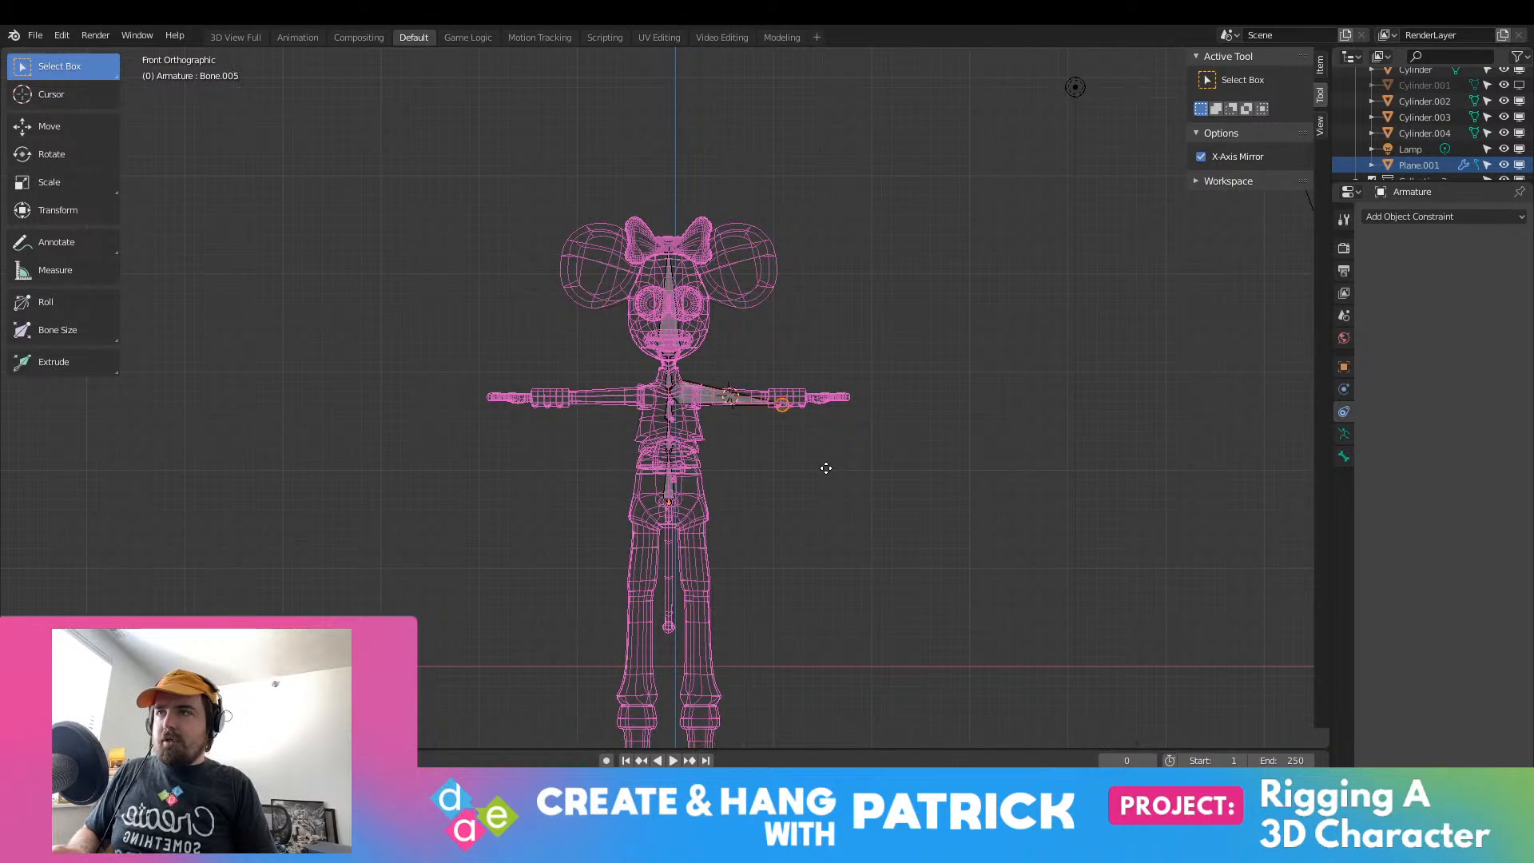
{"action": "left_click", "coordinate": [900, 449]}
{"action": "key", "text": "ctrl+z"}
{"action": "key", "text": "a"}
{"action": "key", "text": "alt+a"}
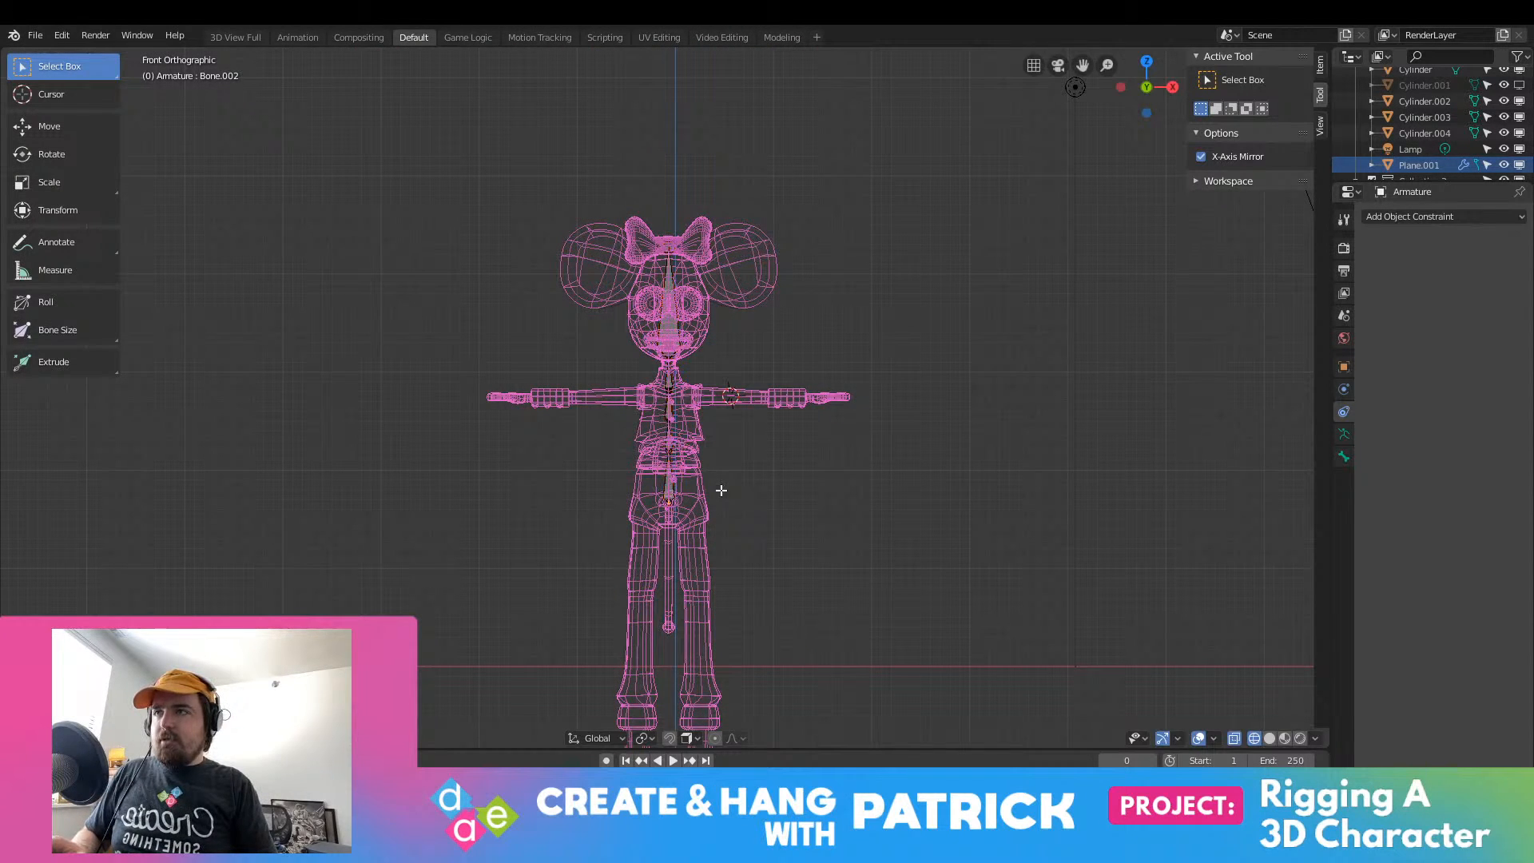
{"action": "key", "text": "grave"}
{"action": "key", "text": "Escape"}
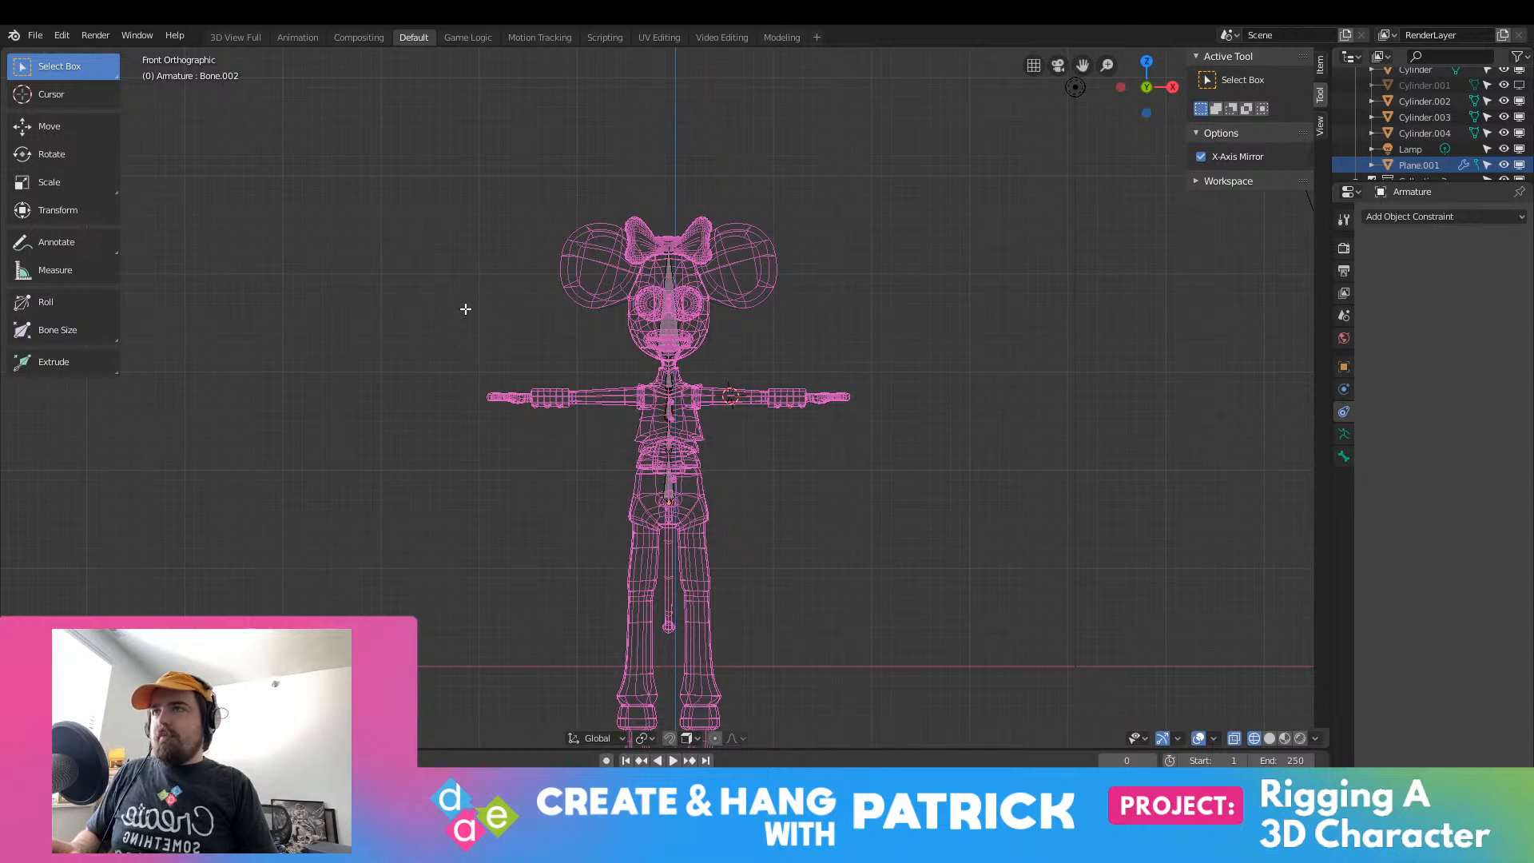
Step: Leave armature editing, select all objects, and set the armature's X location to 0
{"action": "key", "text": "Tab"}
{"action": "key", "text": "a"}
{"action": "left_click", "coordinate": [1321, 124]}
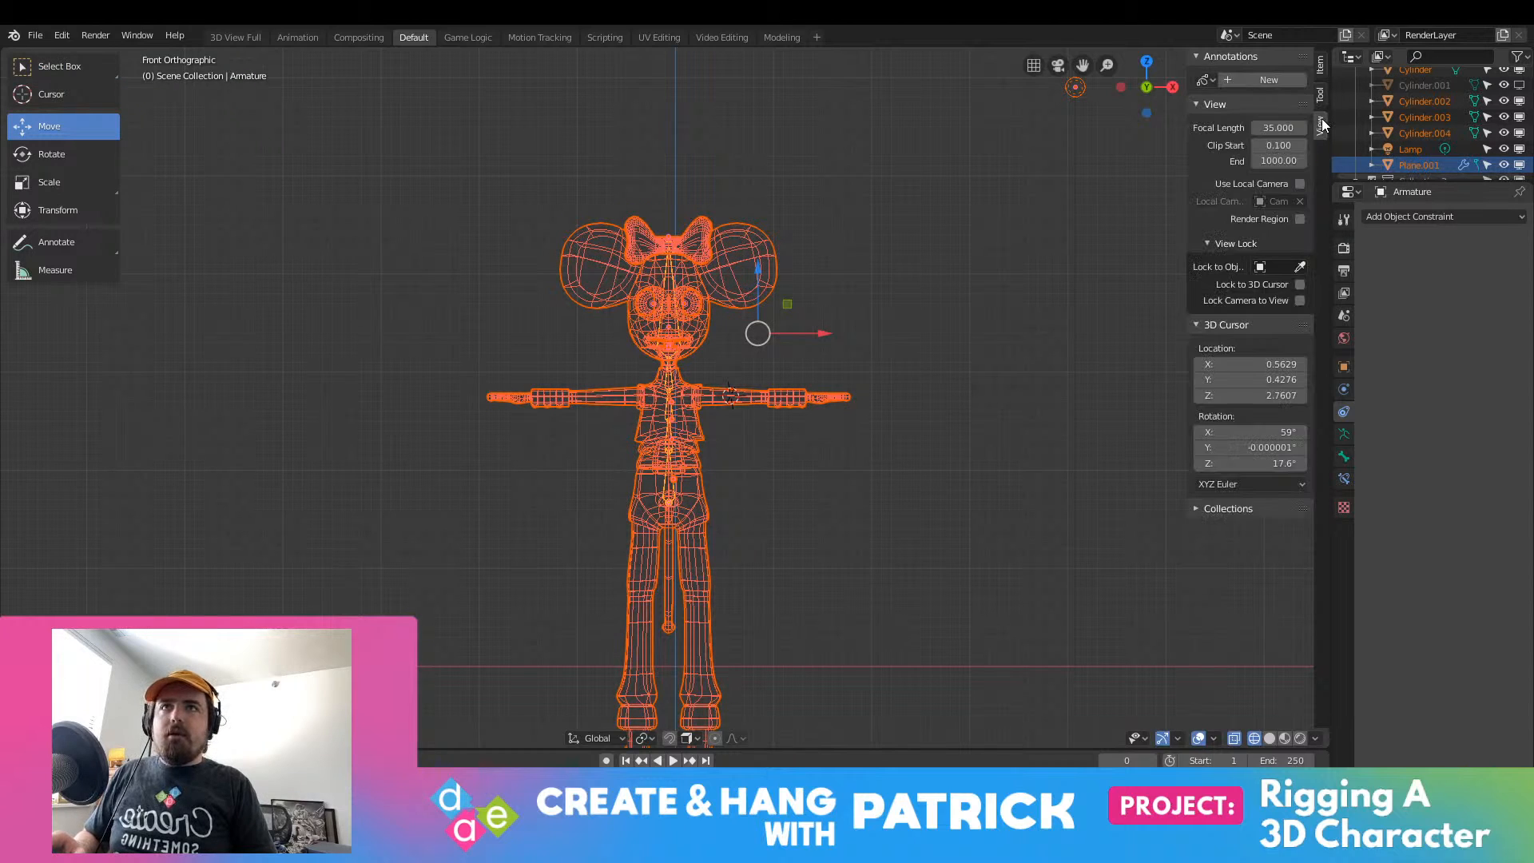
{"action": "left_click", "coordinate": [1320, 66]}
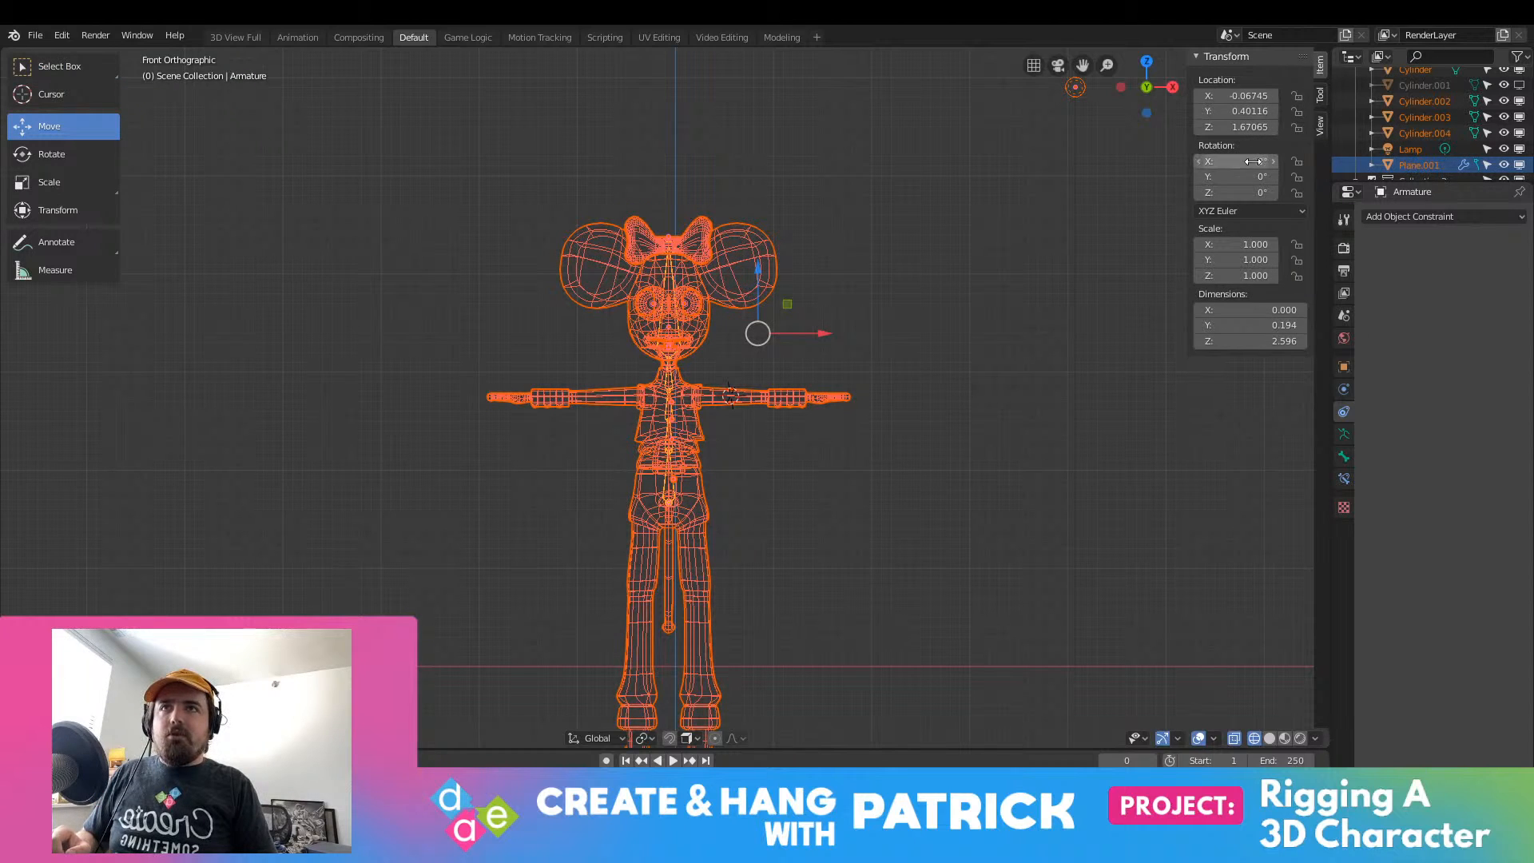
{"action": "left_click", "coordinate": [1252, 95]}
{"action": "key", "text": "ctrl+a"}
{"action": "type", "text": "0"}
{"action": "key", "text": "Return"}
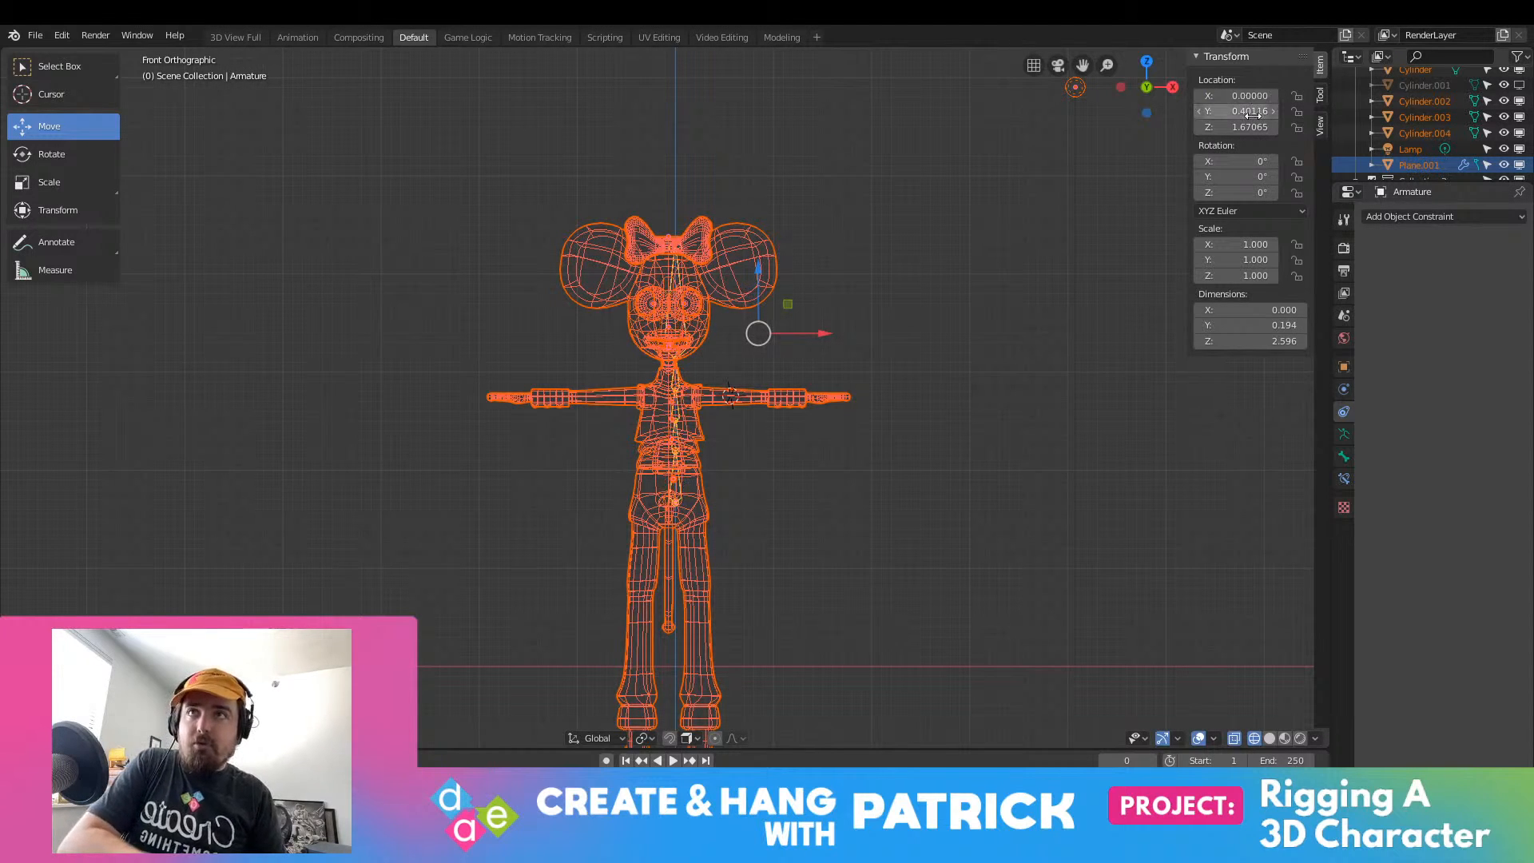
Step: Try setting the character body mesh's X location to 0, compare it with the other parts, and undo the change
{"action": "left_click", "coordinate": [703, 421]}
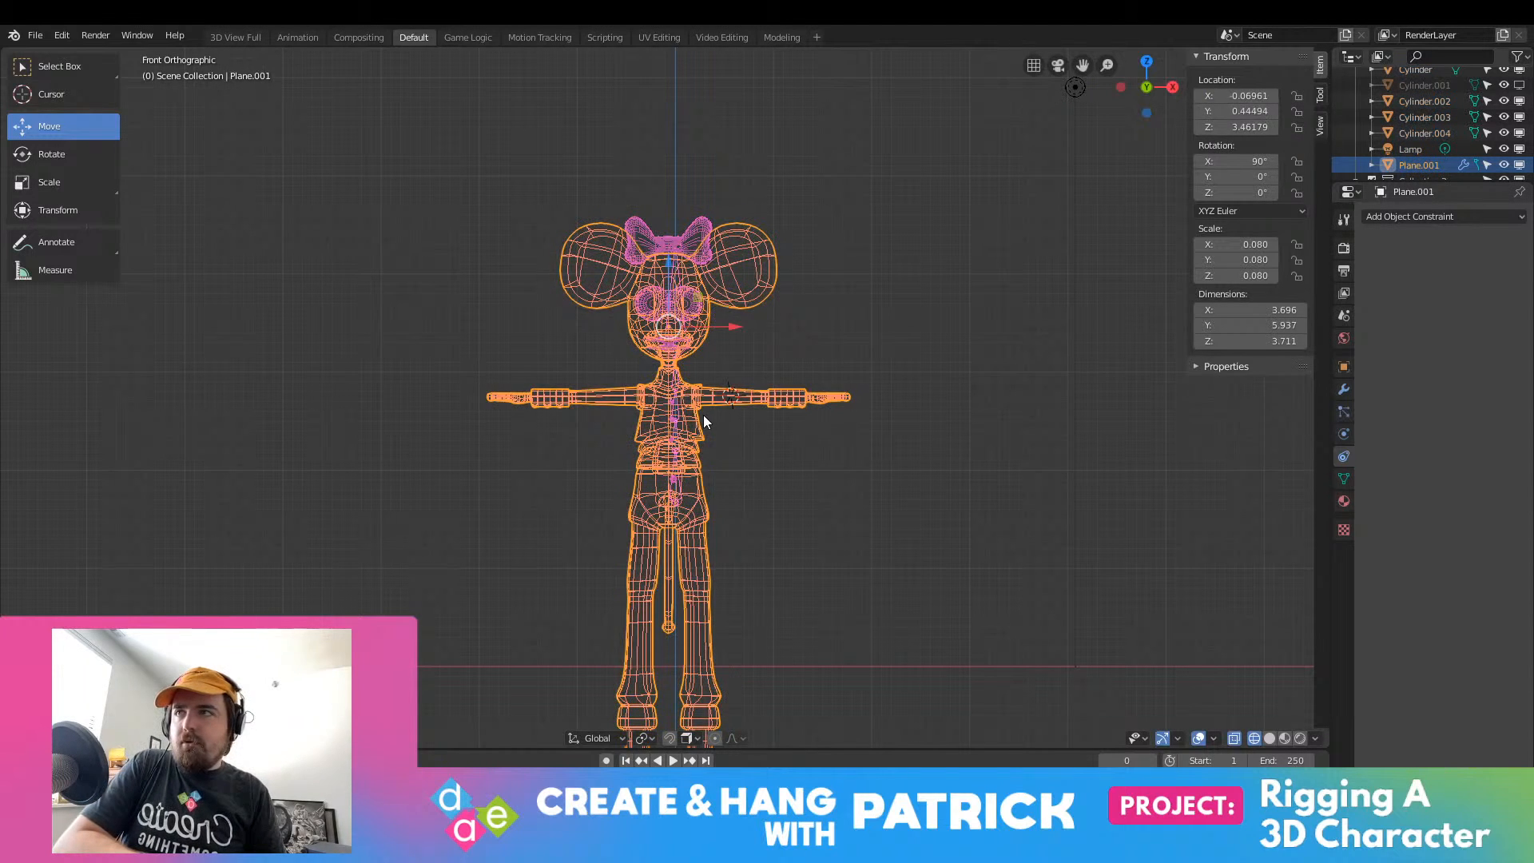
{"action": "left_click", "coordinate": [1242, 95]}
{"action": "type", "text": "0"}
{"action": "key", "text": "Return"}
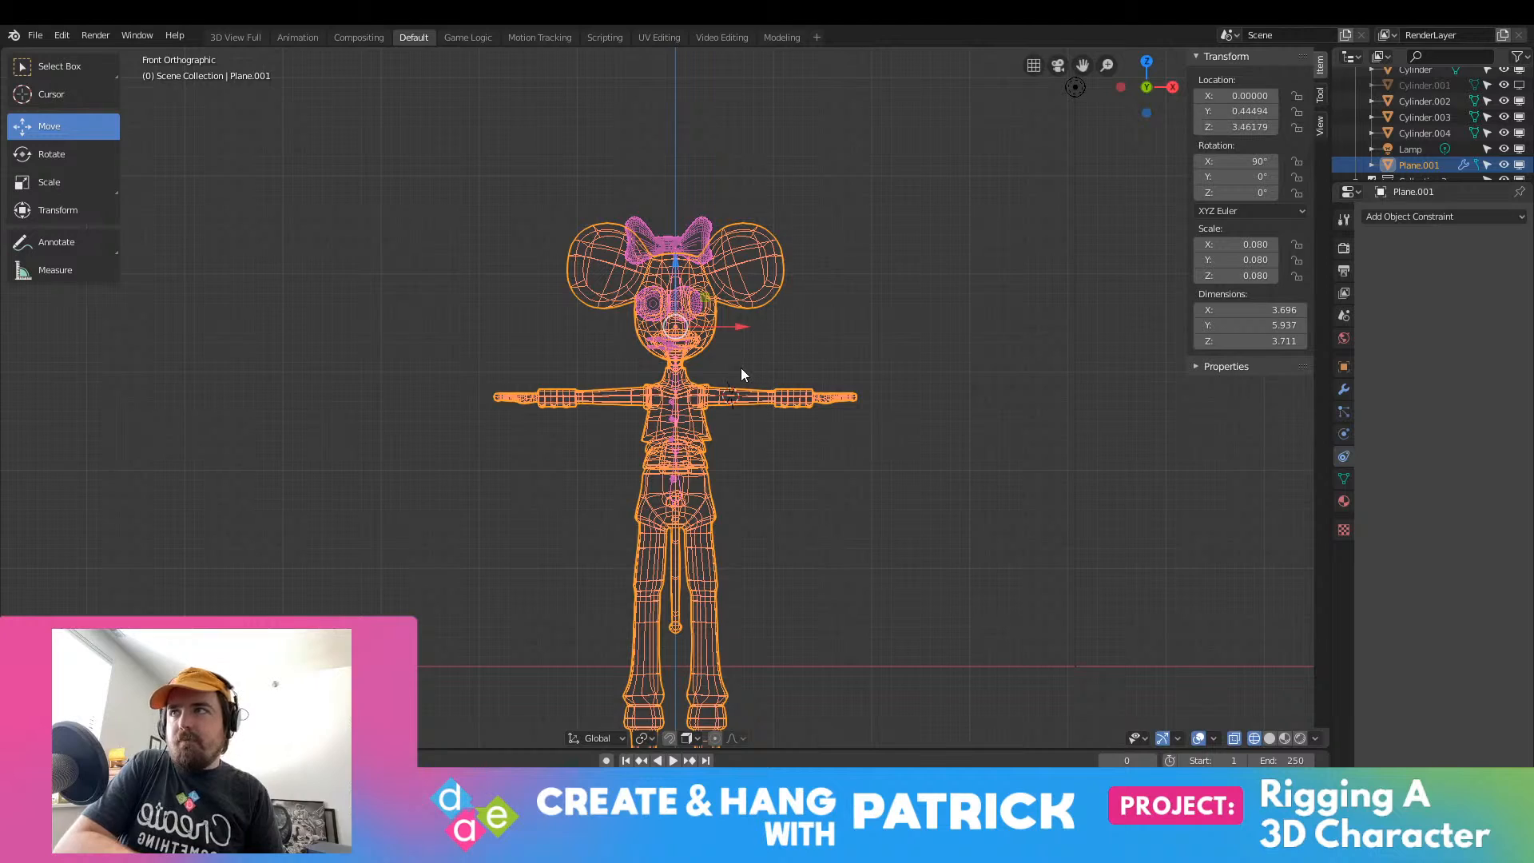
{"action": "scroll", "coordinate": [741, 368], "scroll_direction": "up", "scroll_amount": 5}
{"action": "scroll", "coordinate": [737, 348], "scroll_direction": "down", "scroll_amount": 4}
{"action": "key", "text": "ctrl+z"}
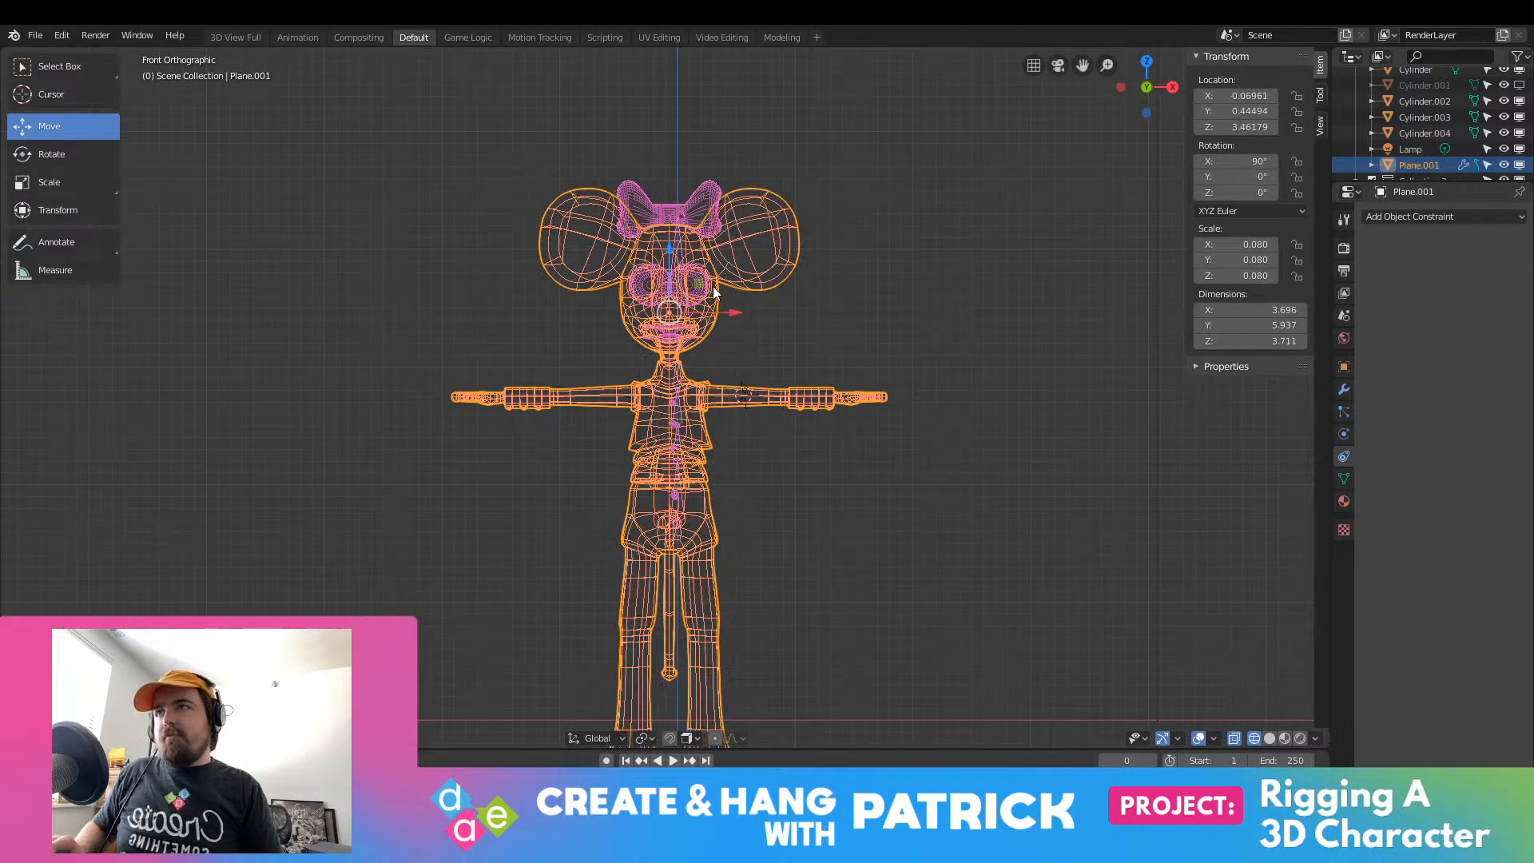
Step: Retry an X location of 0 on the body mesh with the torso in close view, and undo it
{"action": "scroll", "coordinate": [713, 286], "scroll_direction": "up", "scroll_amount": 4}
{"action": "left_click", "coordinate": [1241, 95]}
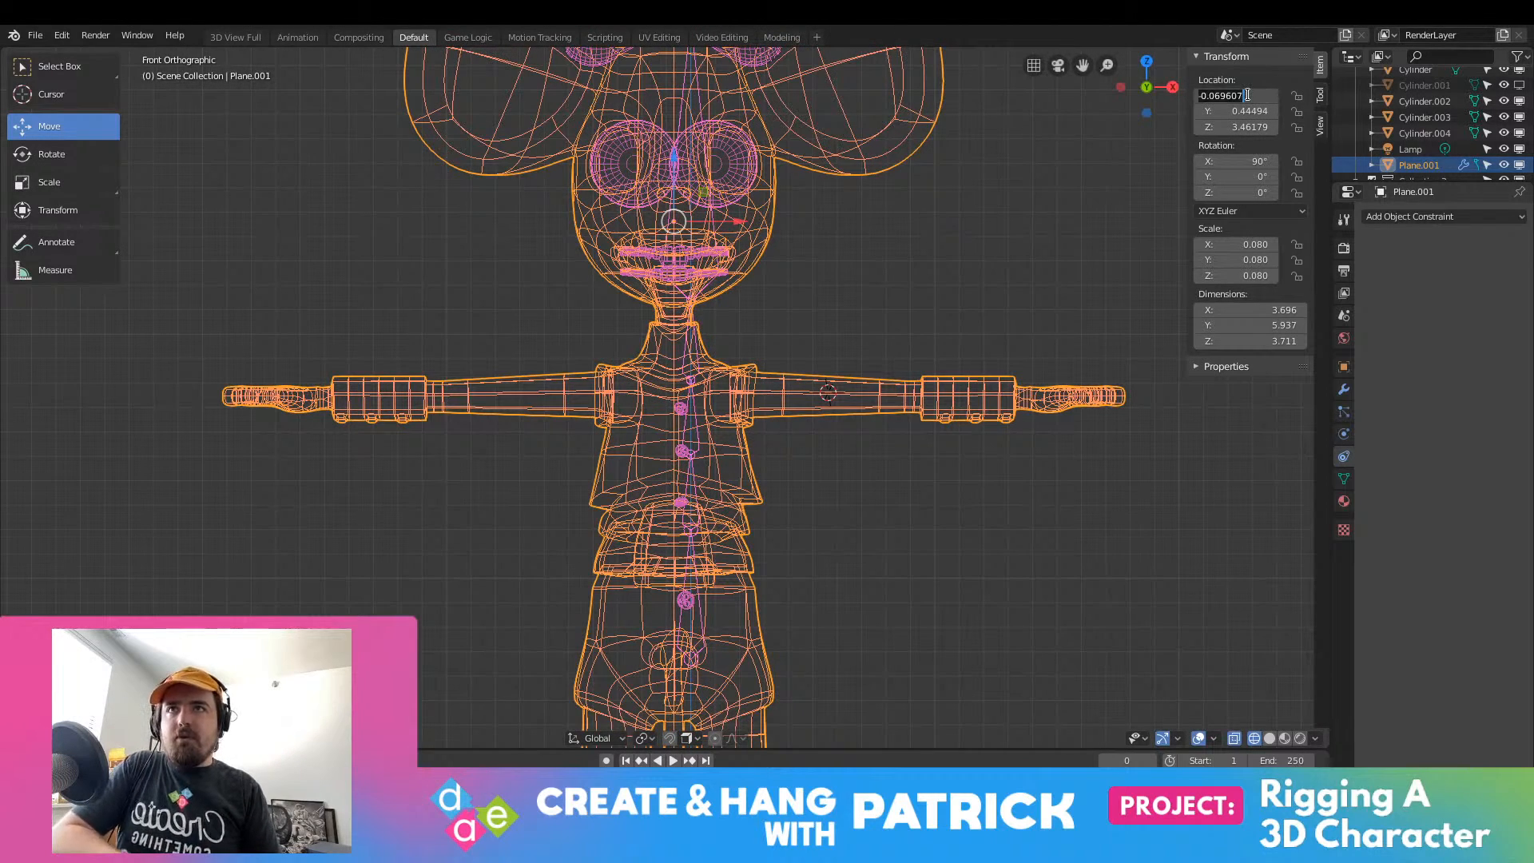
{"action": "type", "text": "0"}
{"action": "key", "text": "Return"}
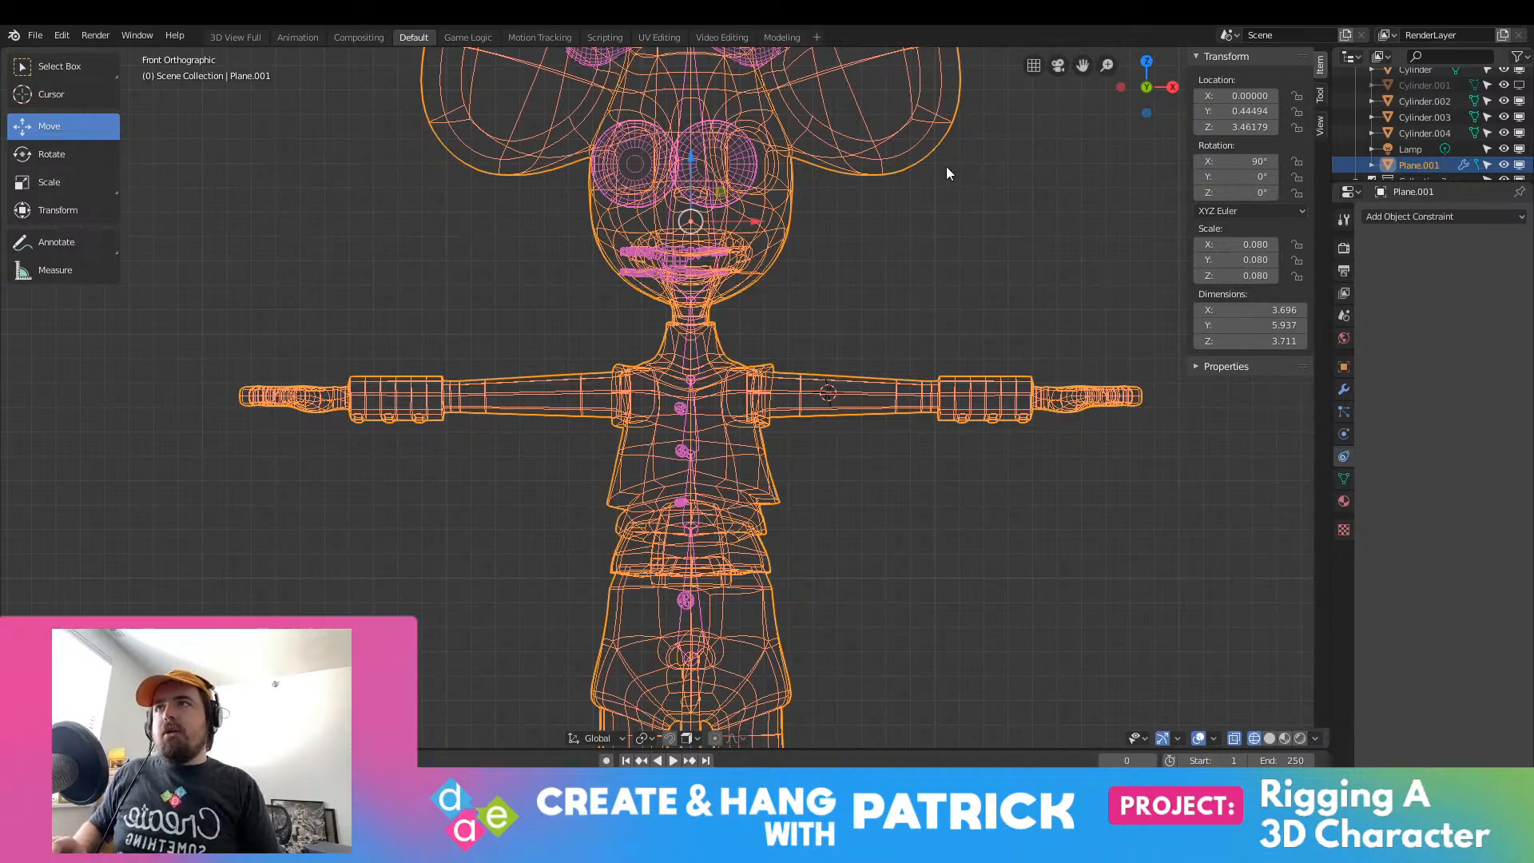
{"action": "key", "text": "ctrl+z"}
Step: Examine how the face parts line up with the body, and check the right eye's location and place in the object list
{"action": "scroll", "coordinate": [727, 193], "scroll_direction": "up", "scroll_amount": 3}
{"action": "middle_click_drag", "start_coordinate": [752, 159], "coordinate": [733, 224], "text": "shift"}
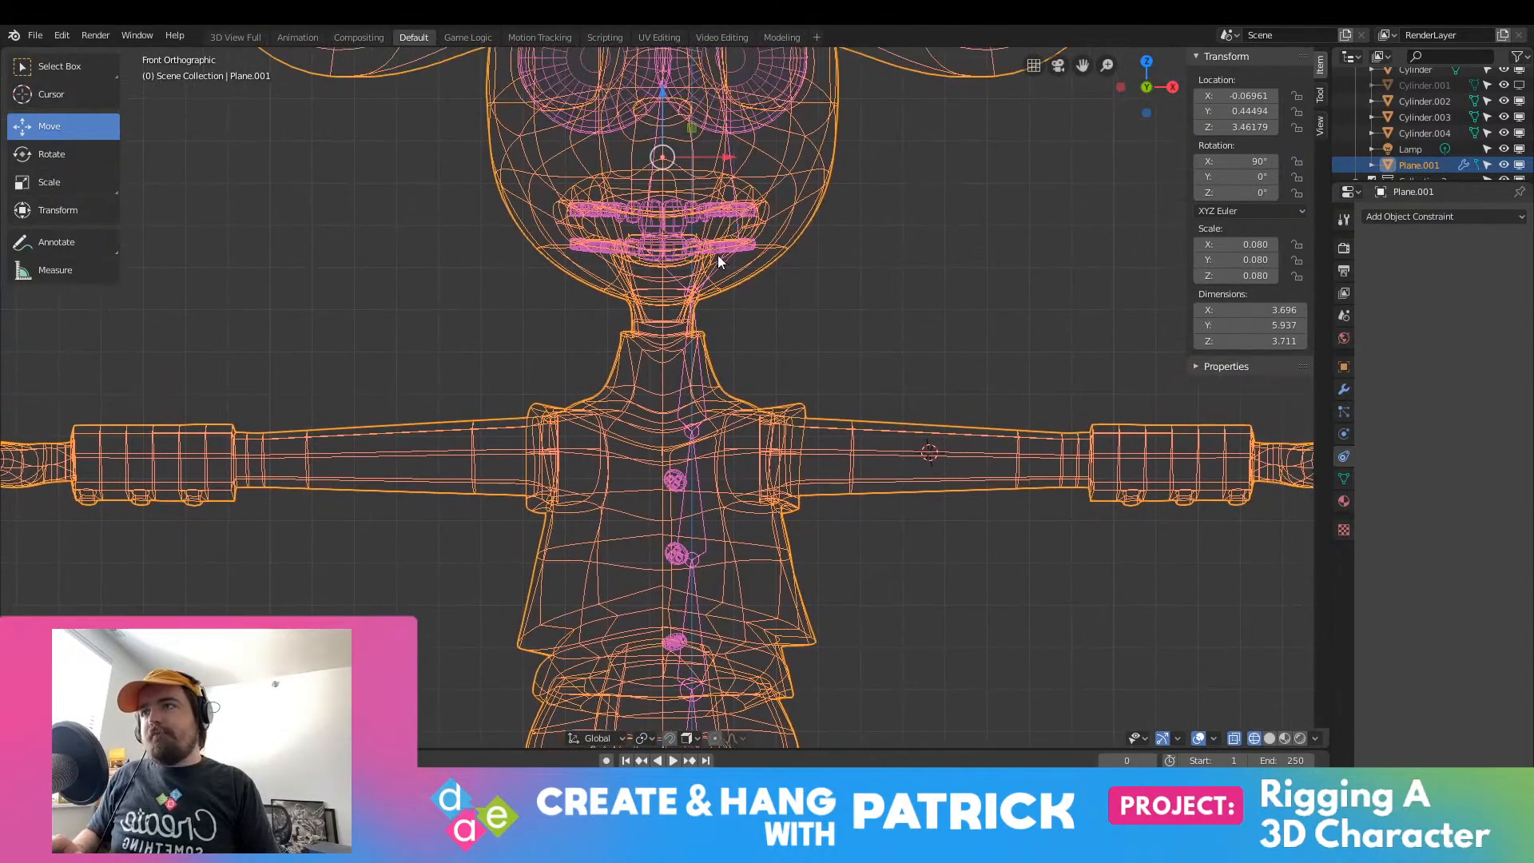
{"action": "key", "text": "shift+z"}
{"action": "scroll", "coordinate": [725, 319], "scroll_direction": "down", "scroll_amount": 4}
{"action": "key", "text": "shift+z"}
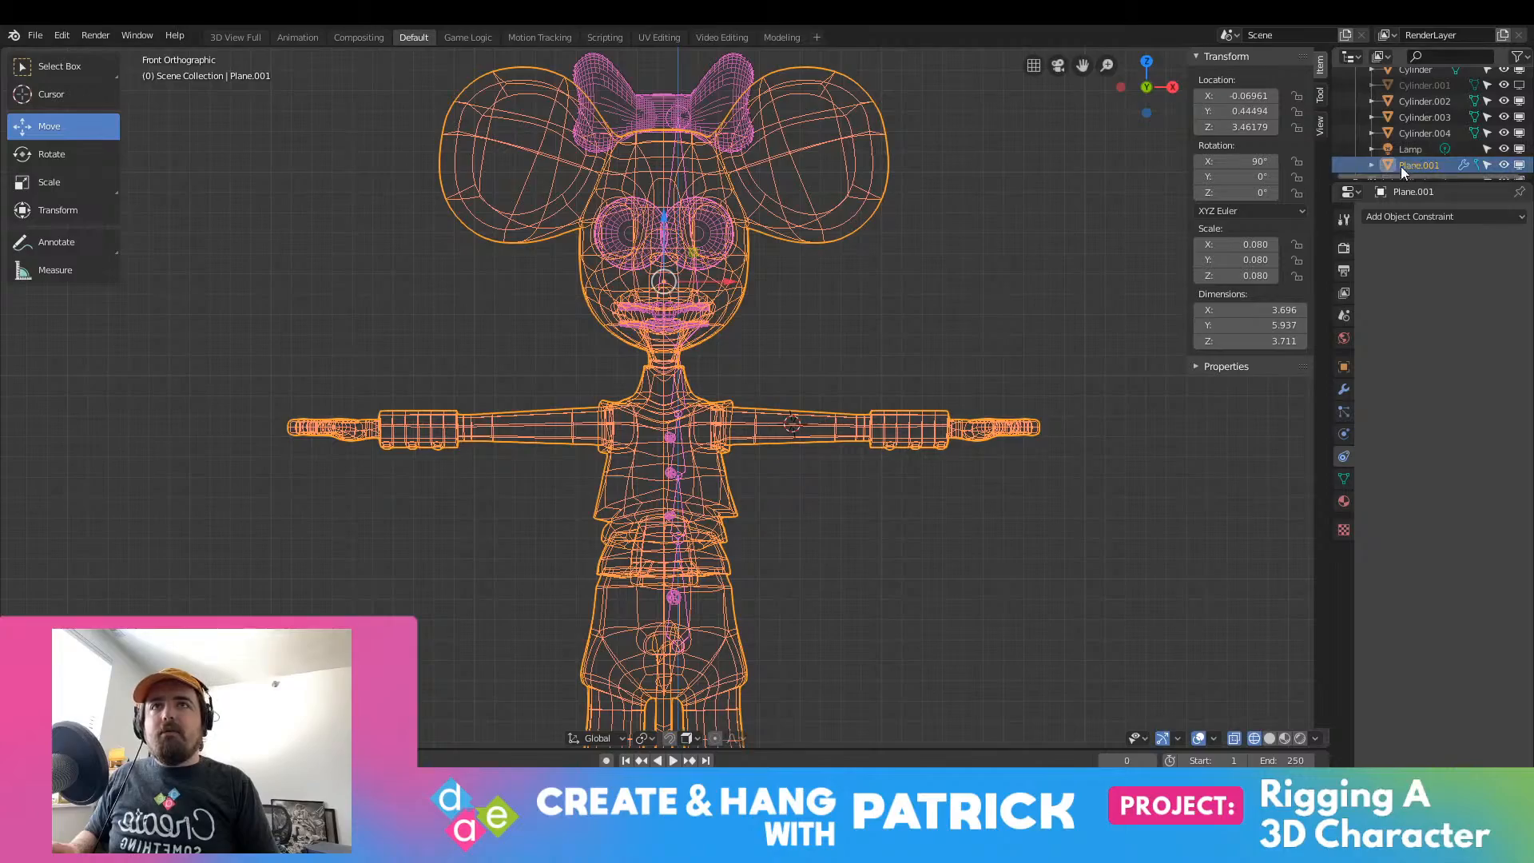
{"action": "middle_click_drag", "start_coordinate": [762, 225], "coordinate": [719, 286]}
{"action": "scroll", "coordinate": [715, 276], "scroll_direction": "up", "scroll_amount": 3}
{"action": "middle_click_drag", "start_coordinate": [758, 188], "coordinate": [625, 400], "text": "shift"}
{"action": "left_click", "coordinate": [630, 259]}
{"action": "middle_click_drag", "start_coordinate": [625, 284], "coordinate": [798, 205]}
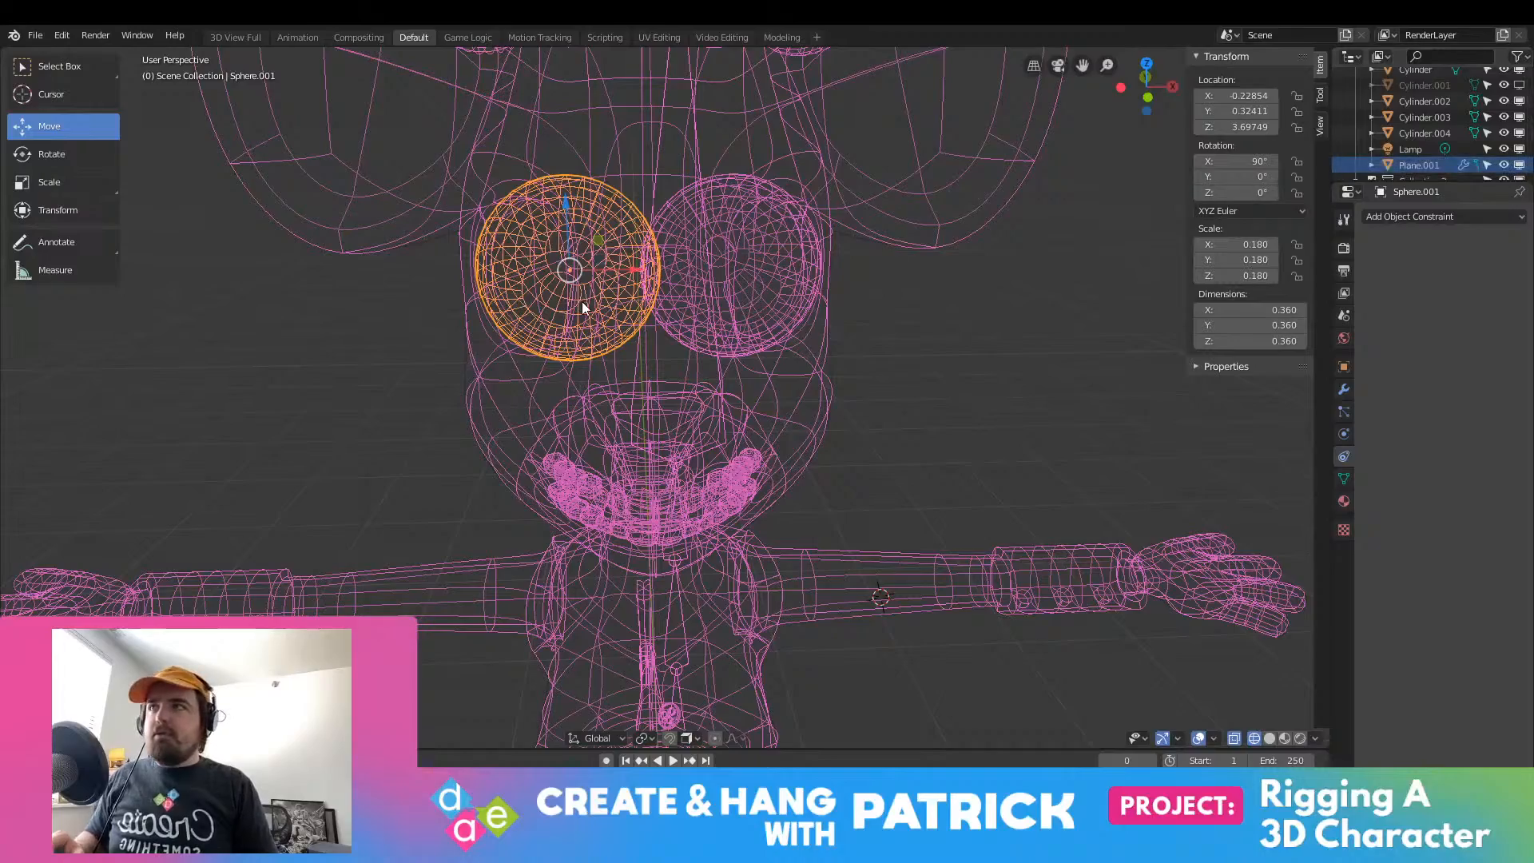
{"action": "middle_click_drag", "start_coordinate": [583, 297], "coordinate": [552, 318]}
{"action": "scroll", "coordinate": [1437, 166], "scroll_direction": "down", "scroll_amount": 1}
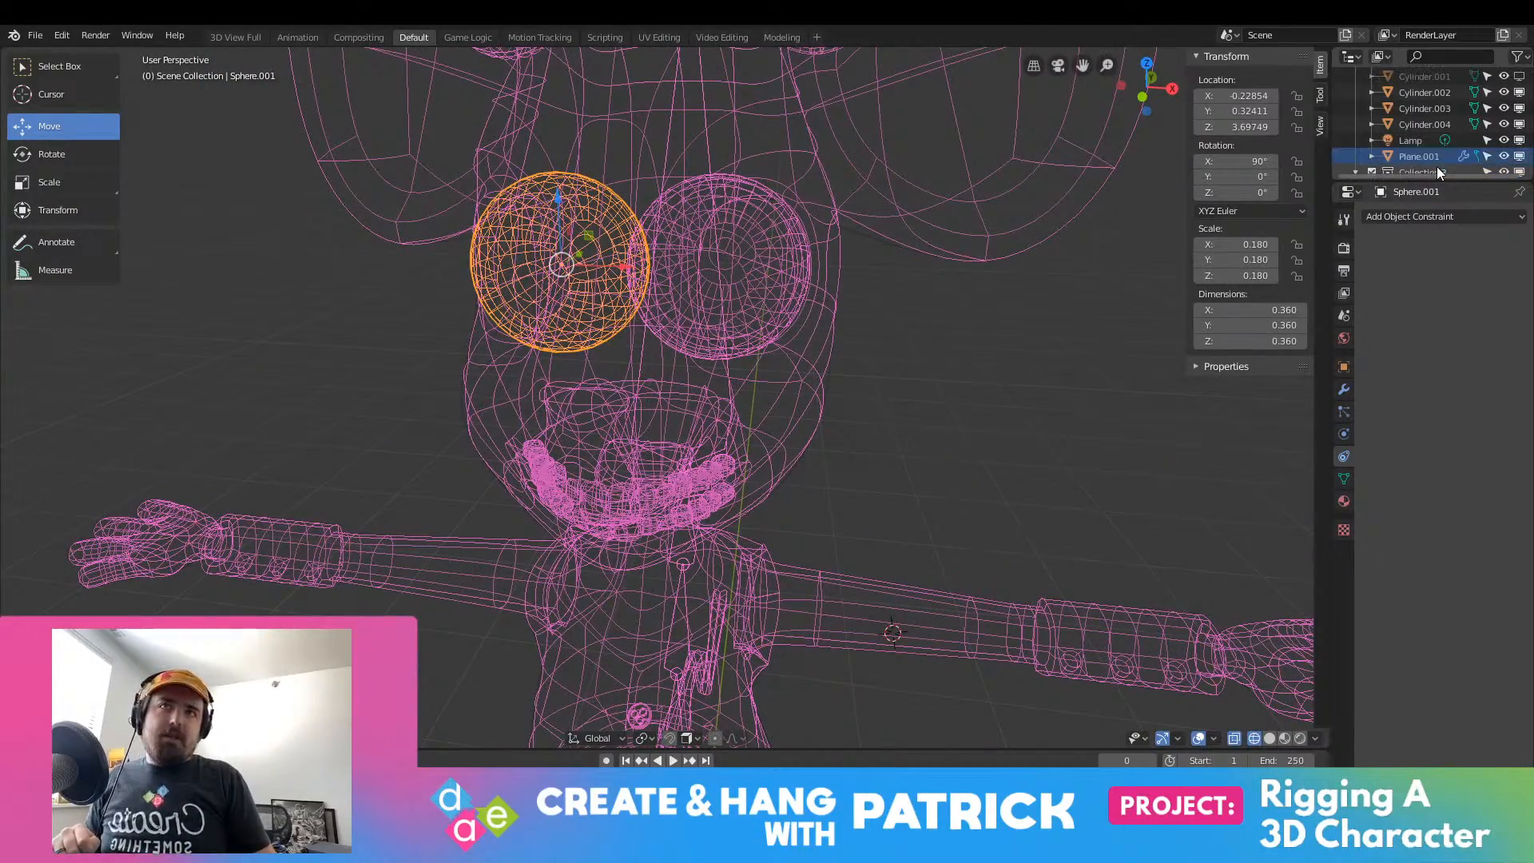
{"action": "scroll", "coordinate": [1429, 120], "scroll_direction": "down", "scroll_amount": 2}
Step: Select the left eye and inspect its mesh in Edit Mode, returning to Object Mode
{"action": "left_click", "coordinate": [711, 227]}
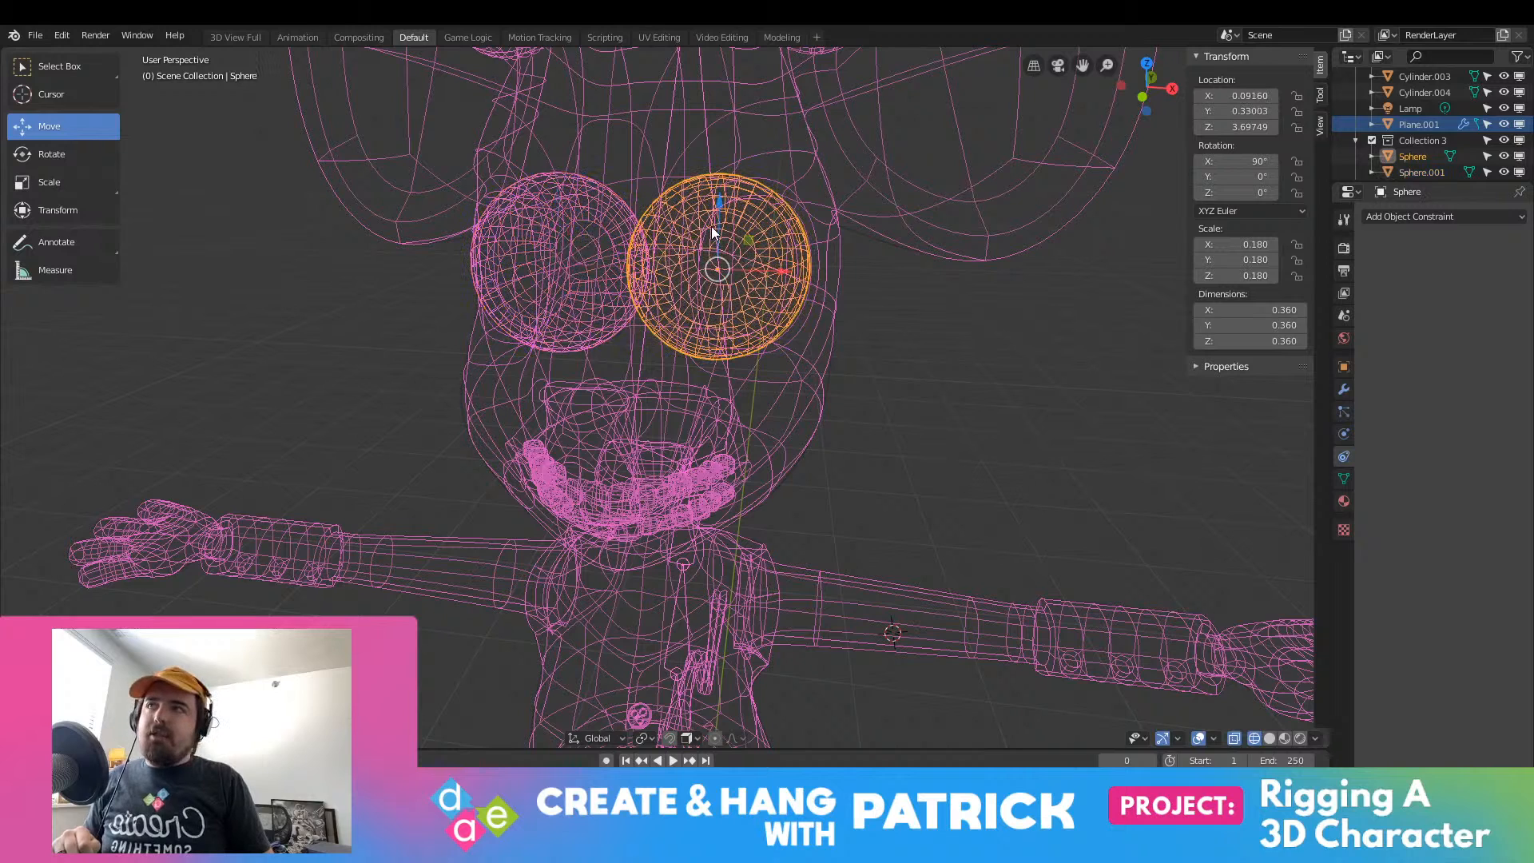
{"action": "key", "text": "Tab"}
{"action": "key", "text": "Tab"}
{"action": "key", "text": "Tab"}
{"action": "key", "text": "Tab"}
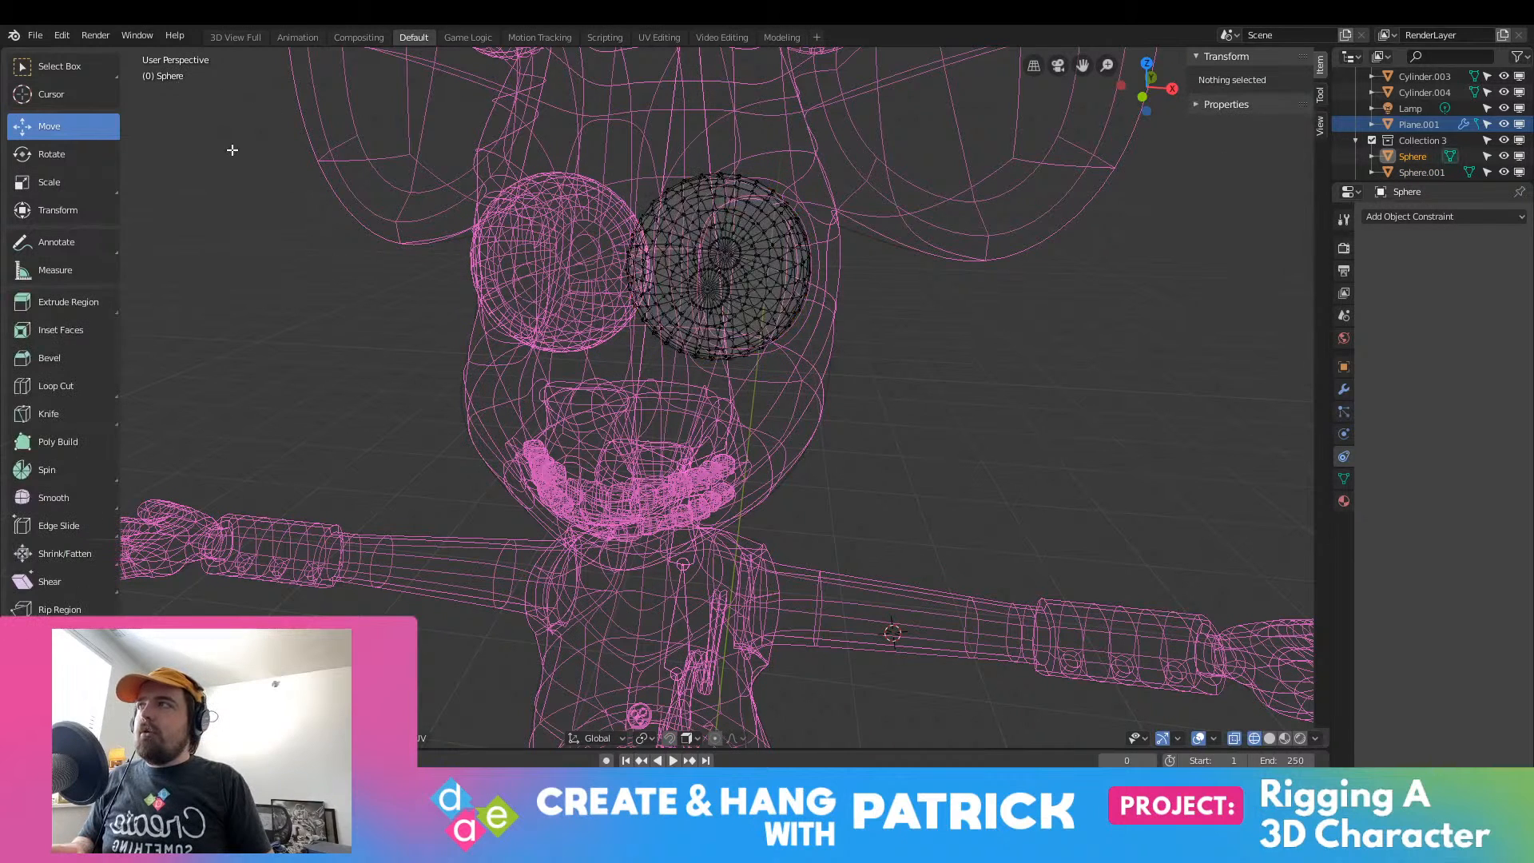
{"action": "key", "text": "Tab"}
{"action": "key", "text": "Tab"}
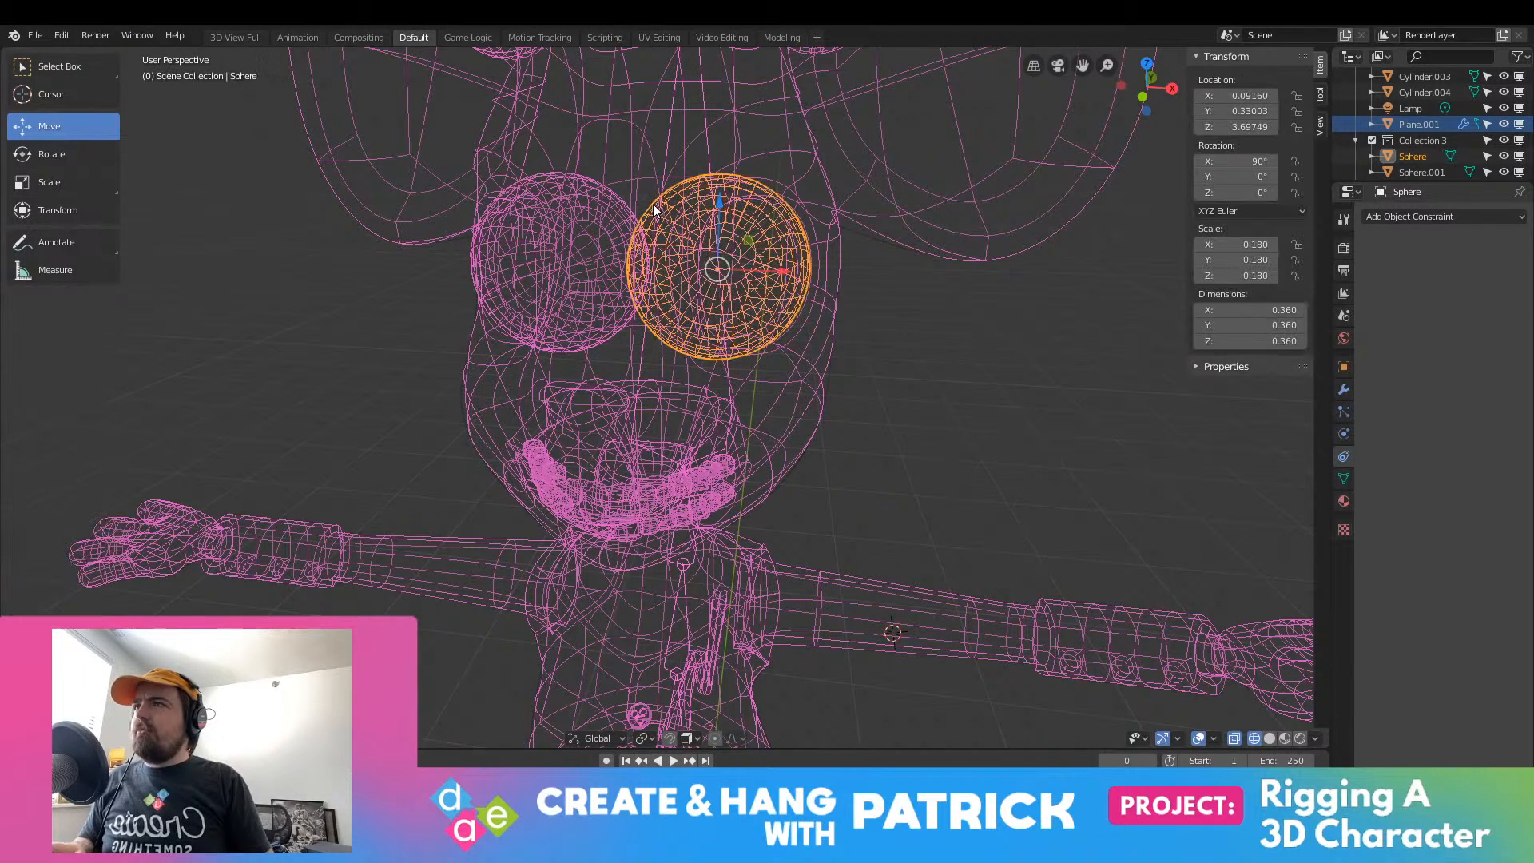
Step: Select the left eye object Sphere and enlarge the Outliner to show the full object list
{"action": "left_click", "coordinate": [609, 211]}
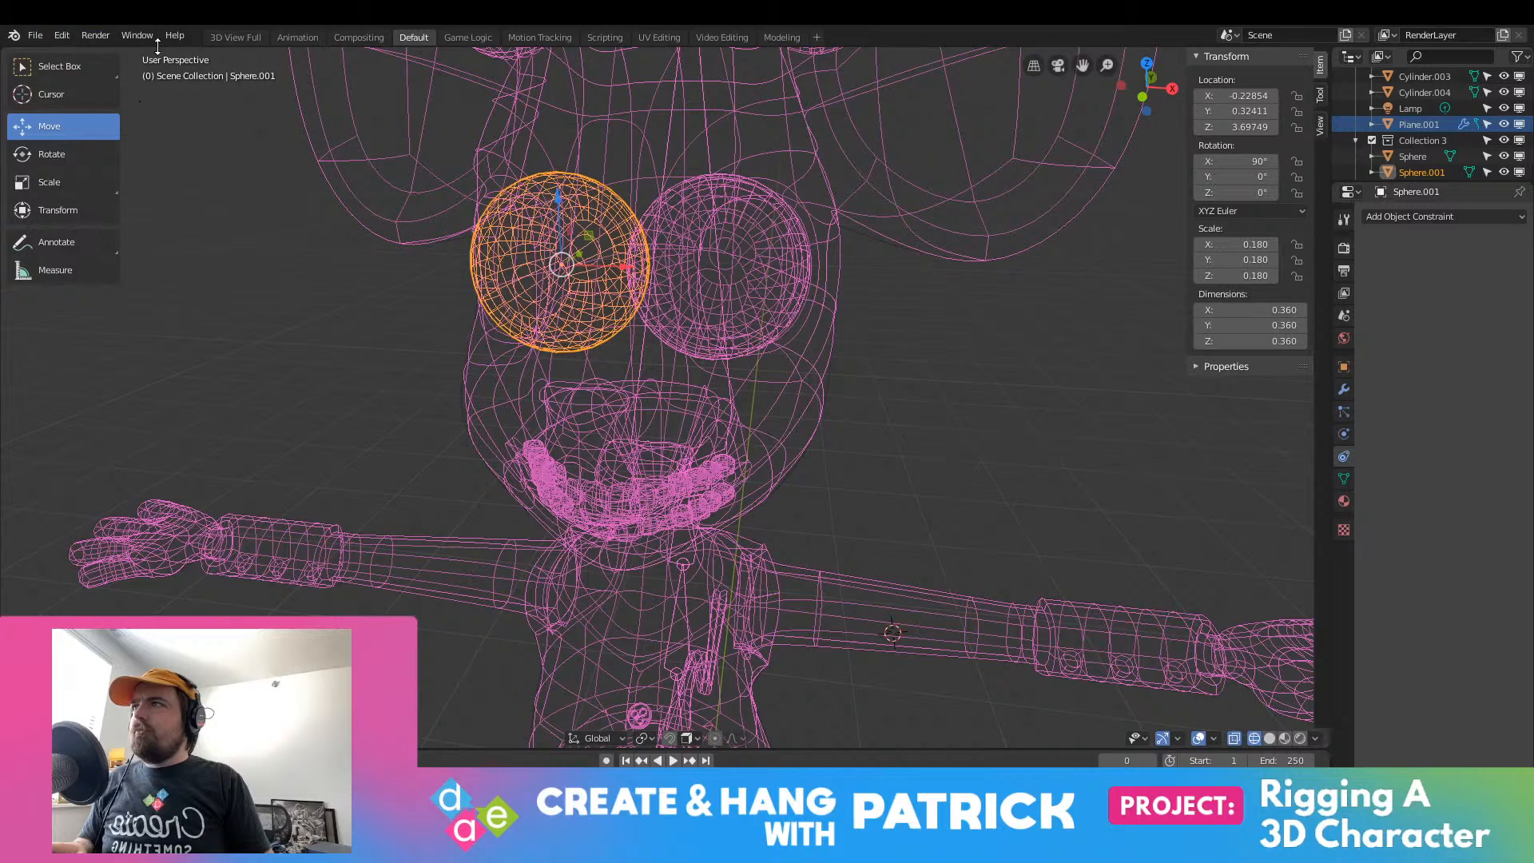
{"action": "left_click", "coordinate": [1470, 158]}
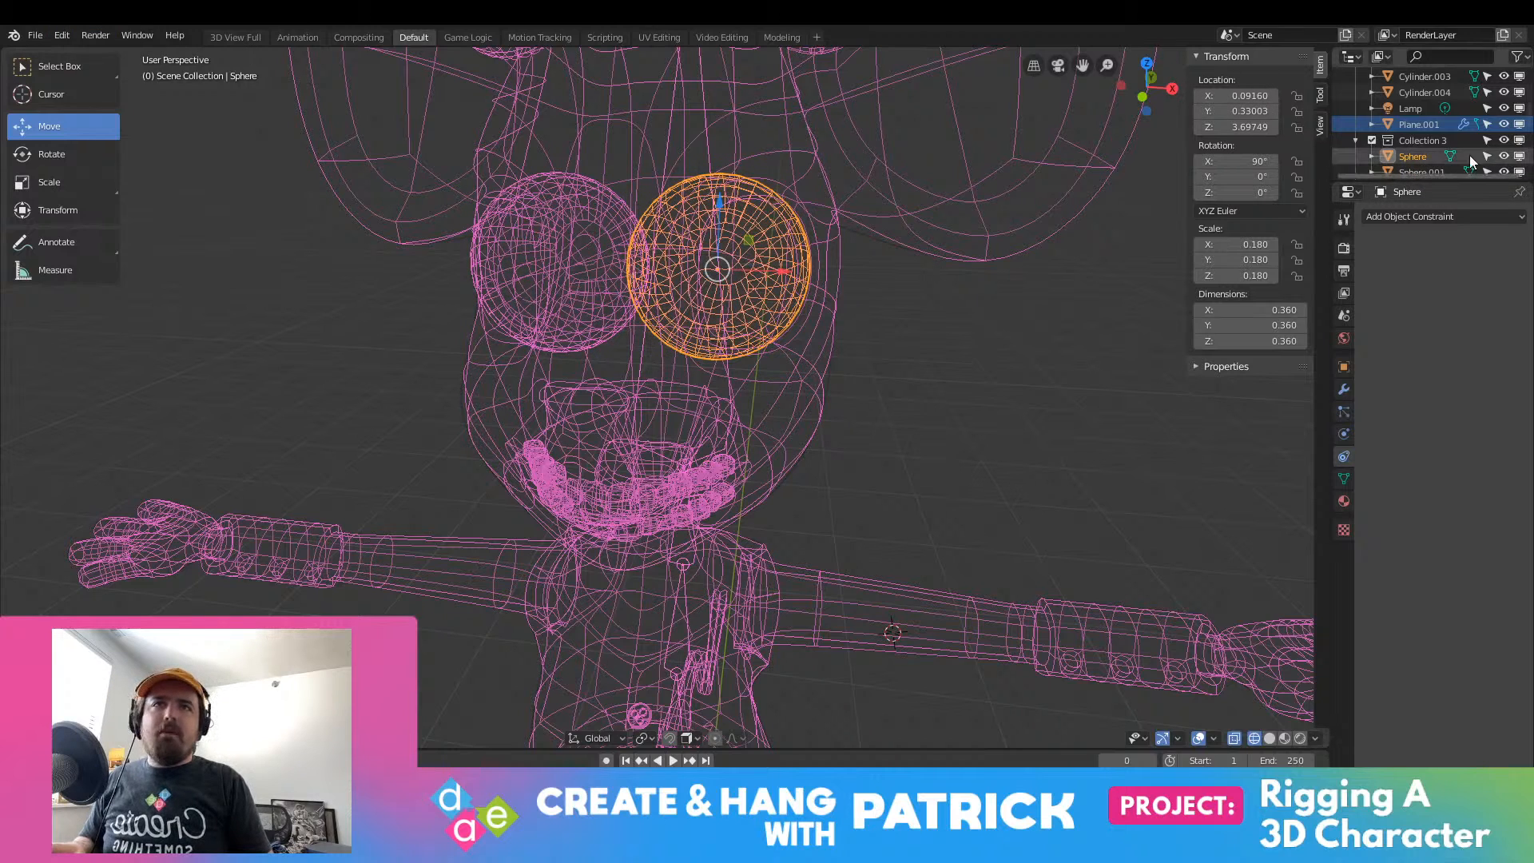
{"action": "scroll", "coordinate": [1438, 151], "scroll_direction": "up", "scroll_amount": 5}
{"action": "left_click_drag", "start_coordinate": [1397, 182], "coordinate": [1393, 480]}
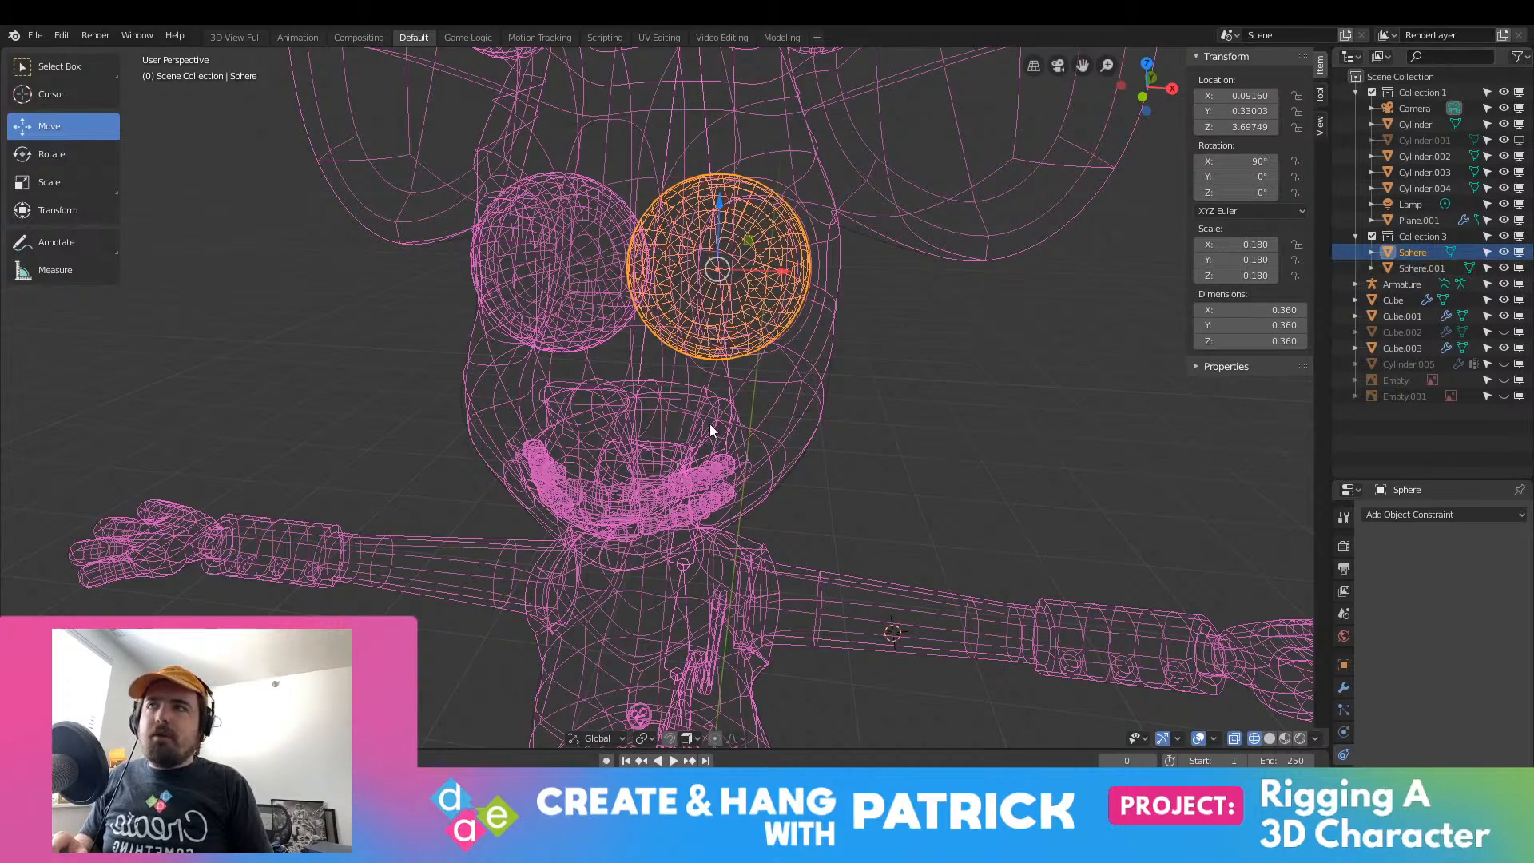
Step: Try adding the right eye, the bow and a shirt button to the left eye selection
{"action": "left_click", "coordinate": [606, 254], "text": "shift"}
{"action": "scroll", "coordinate": [670, 312], "scroll_direction": "down", "scroll_amount": 5}
{"action": "left_click", "coordinate": [692, 226], "text": "shift"}
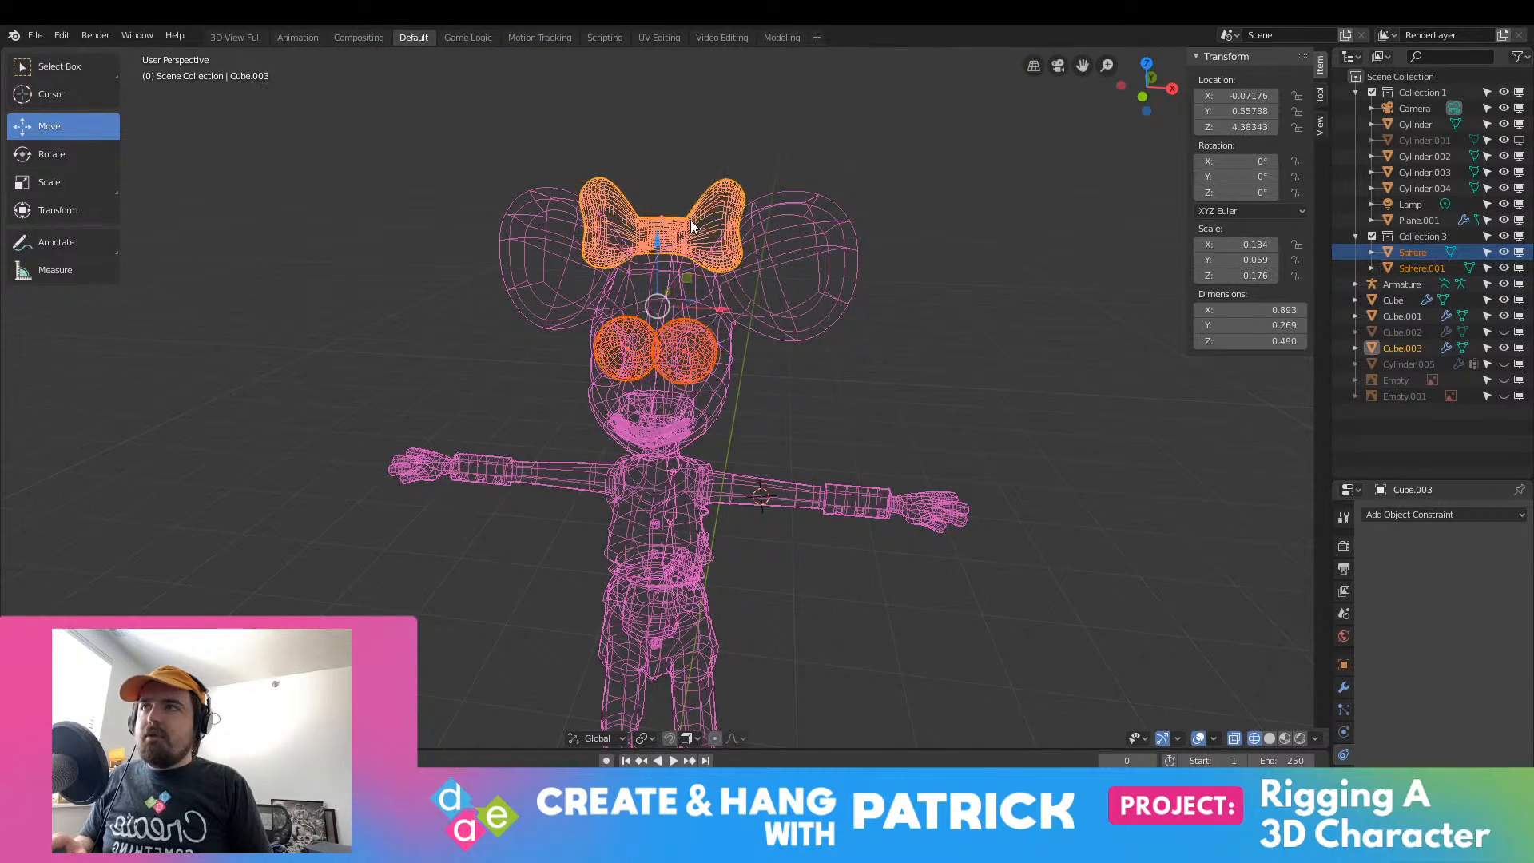
{"action": "scroll", "coordinate": [682, 573], "scroll_direction": "up", "scroll_amount": 5}
{"action": "middle_click_drag", "start_coordinate": [679, 558], "coordinate": [668, 315]}
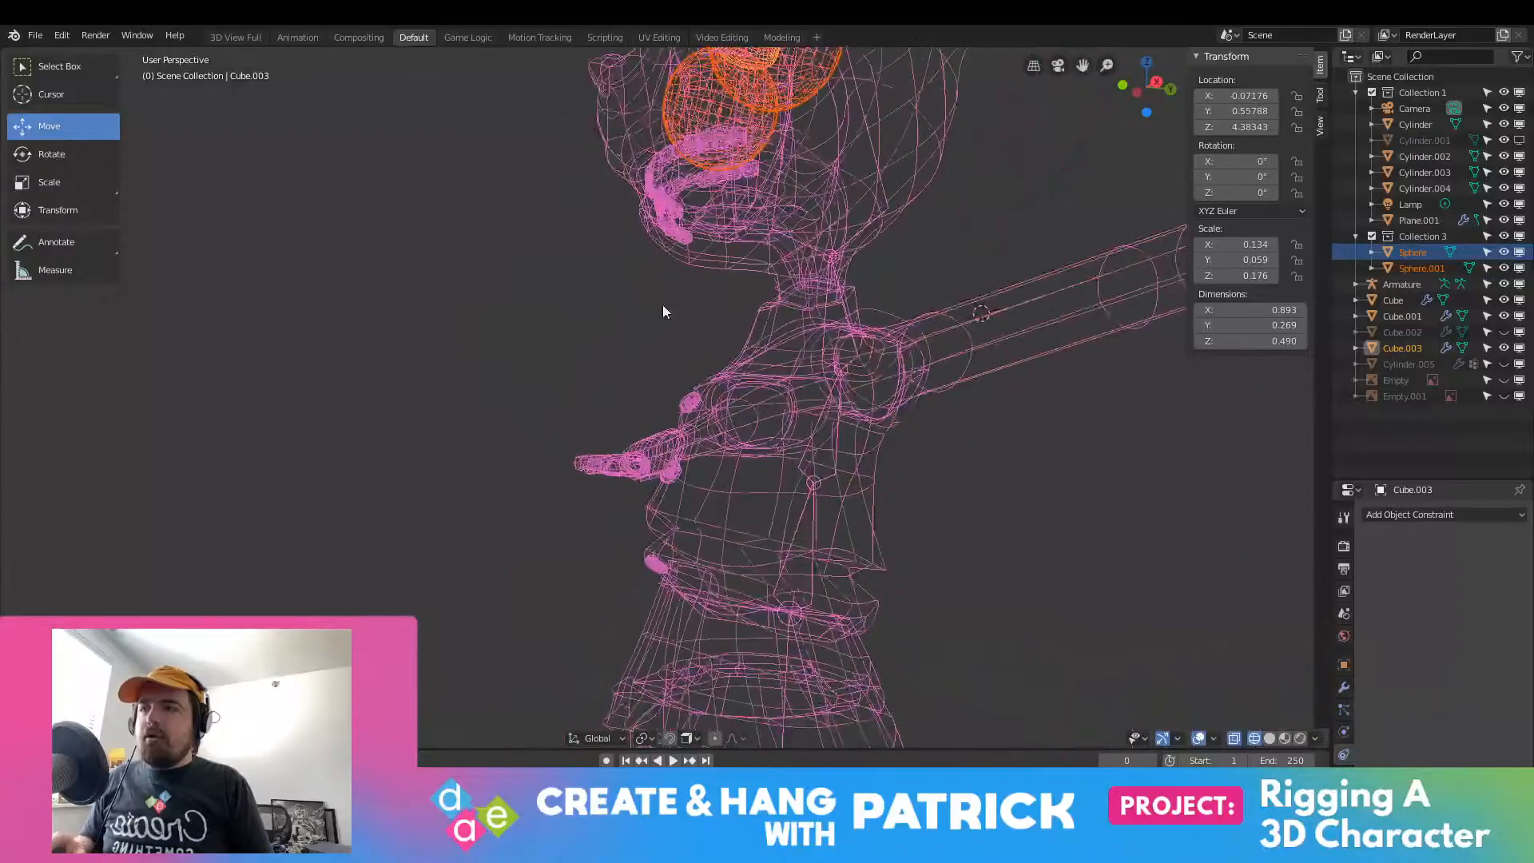
{"action": "left_click", "coordinate": [697, 408], "text": "shift"}
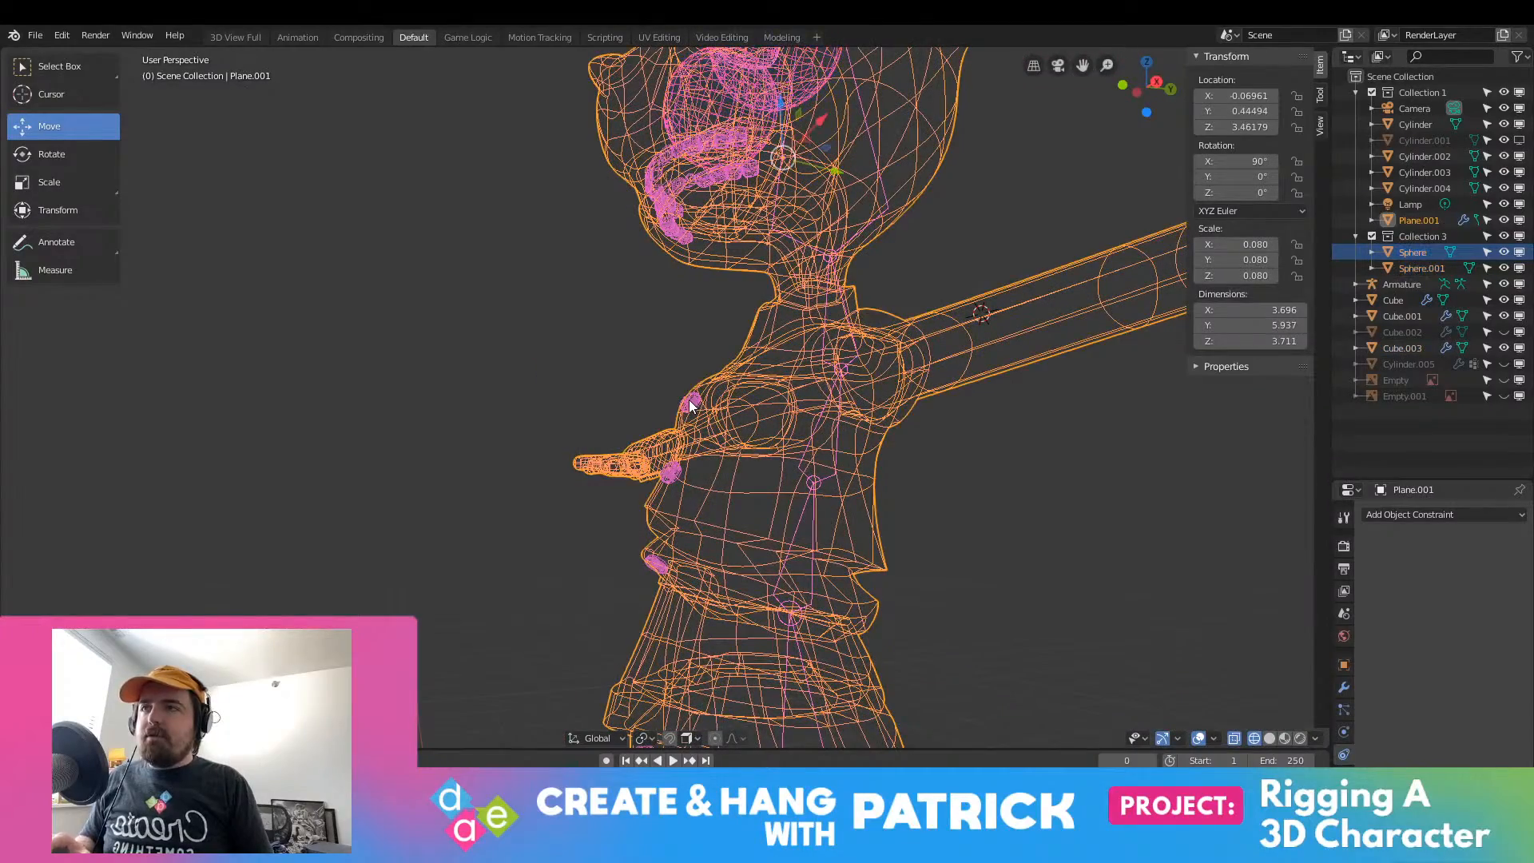
{"action": "left_click", "coordinate": [692, 407]}
Step: Select the lower teeth and switch the viewport to solid shading for a close view of the mouth
{"action": "middle_click_drag", "start_coordinate": [692, 407], "coordinate": [695, 184]}
{"action": "scroll", "coordinate": [708, 280], "scroll_direction": "up", "scroll_amount": 1}
{"action": "left_click", "coordinate": [717, 376]}
{"action": "middle_click_drag", "start_coordinate": [706, 293], "coordinate": [722, 468], "text": "shift"}
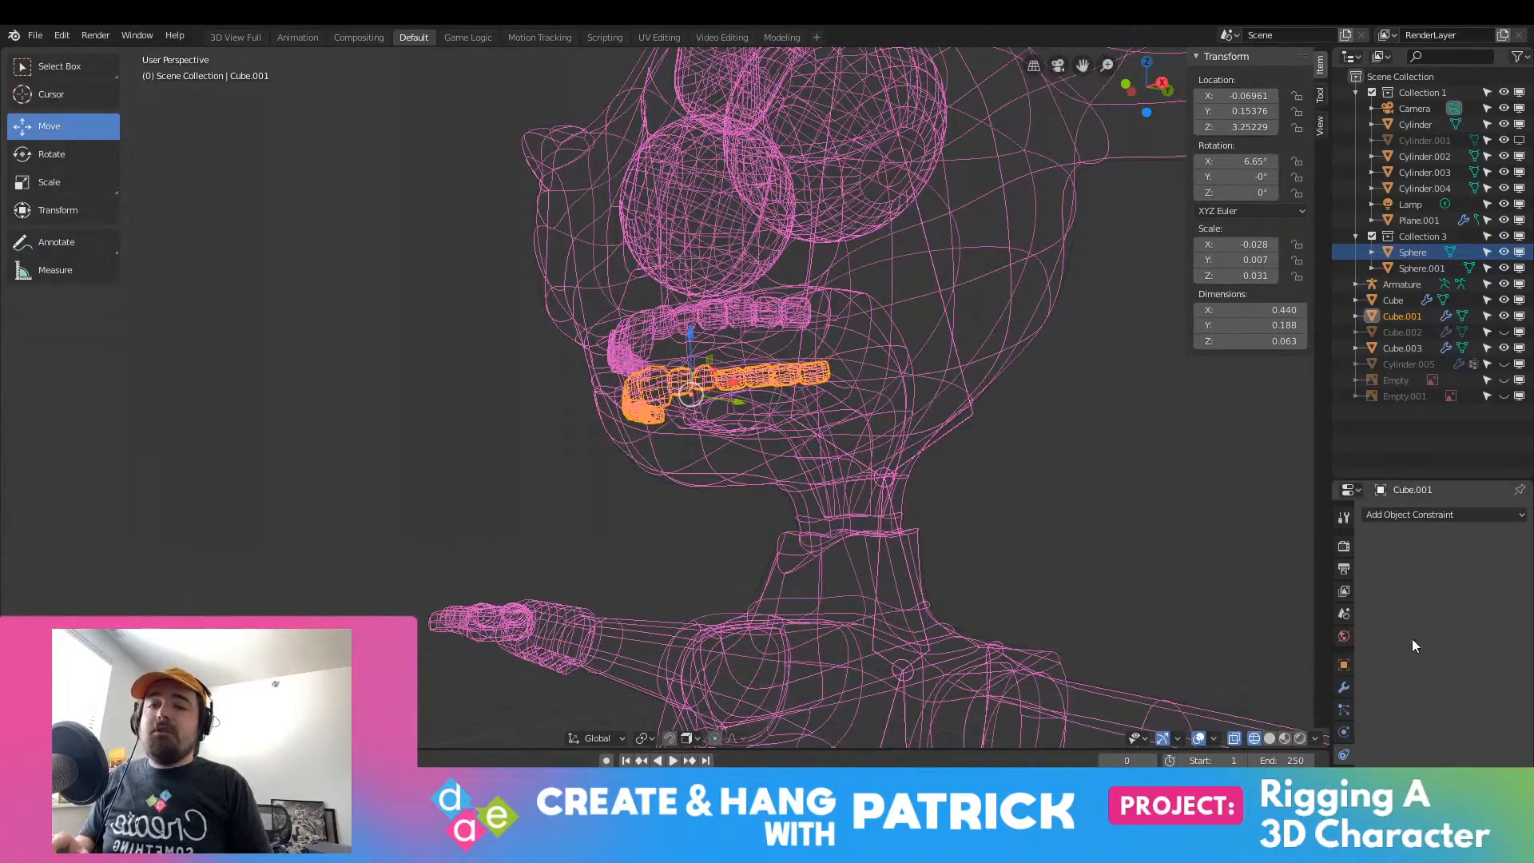
{"action": "left_click", "coordinate": [1268, 738]}
{"action": "scroll", "coordinate": [696, 337], "scroll_direction": "up", "scroll_amount": 4}
{"action": "scroll", "coordinate": [686, 320], "scroll_direction": "down", "scroll_amount": 2}
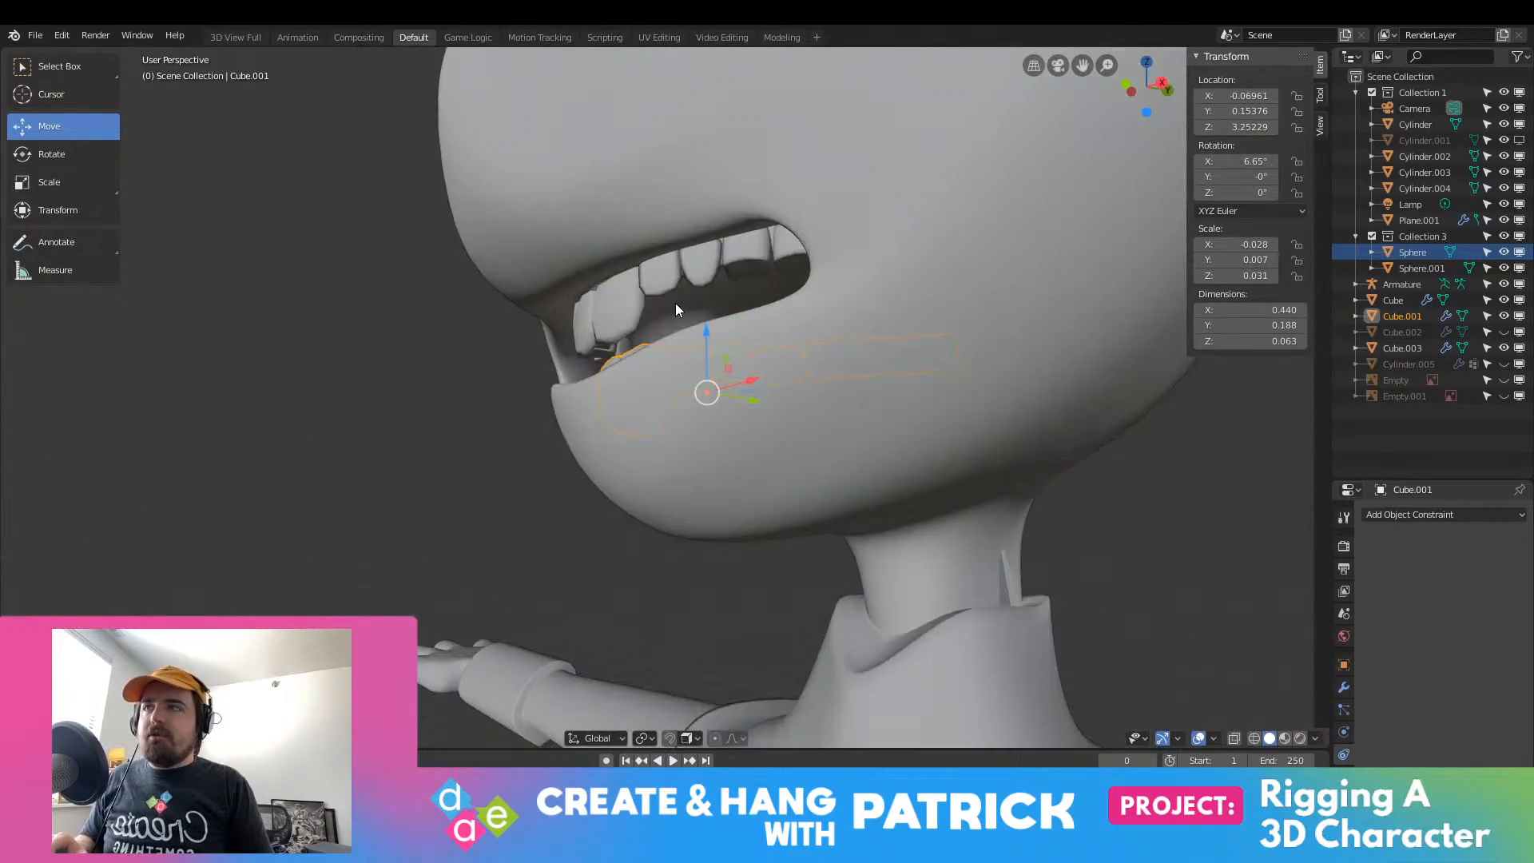
Step: Select the upper teeth and add the lower teeth to the selection
{"action": "left_click", "coordinate": [672, 302]}
{"action": "left_click", "coordinate": [671, 320]}
{"action": "left_click", "coordinate": [664, 314]}
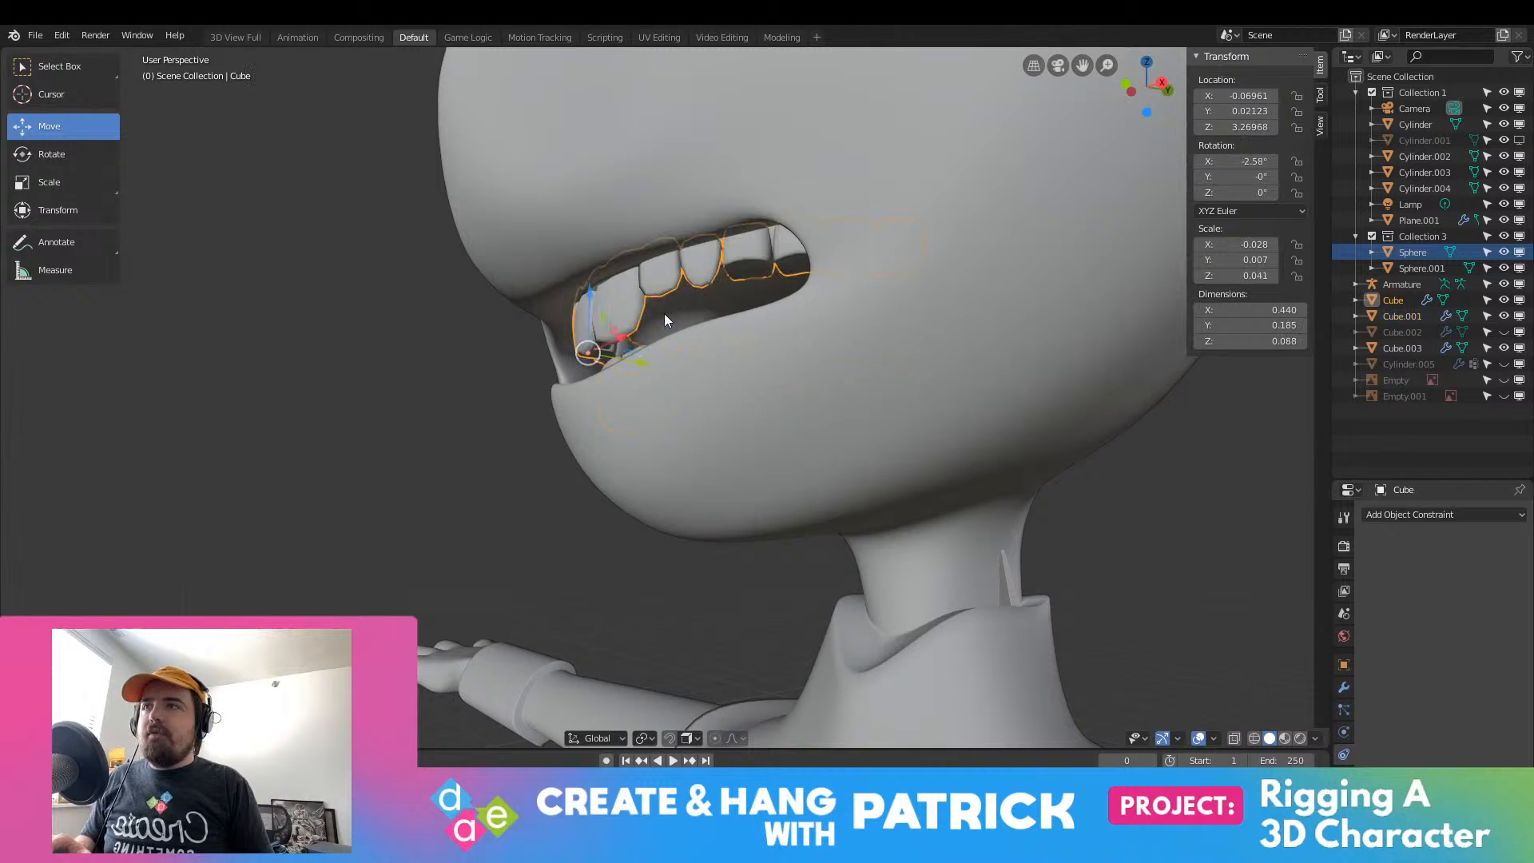
{"action": "middle_click_drag", "start_coordinate": [664, 314], "coordinate": [645, 407]}
{"action": "left_click", "coordinate": [738, 529], "text": "shift"}
Step: Add both eyes and the head bow to the teeth selection
{"action": "scroll", "coordinate": [738, 529], "scroll_direction": "down", "scroll_amount": 5}
{"action": "left_click", "coordinate": [790, 255], "text": "shift"}
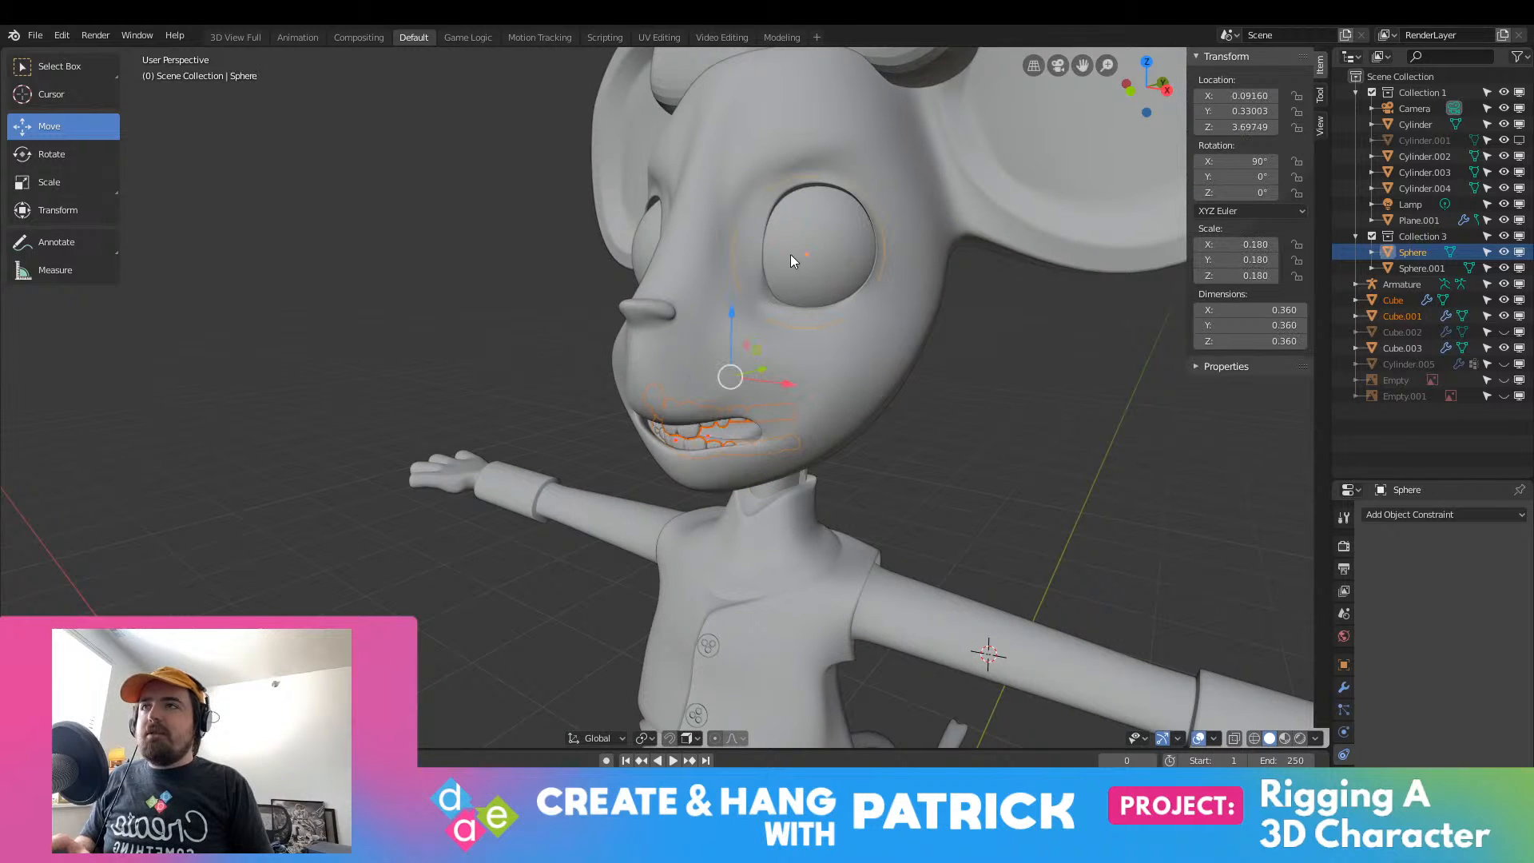
{"action": "left_click", "coordinate": [647, 238], "text": "shift"}
{"action": "middle_click_drag", "start_coordinate": [698, 240], "coordinate": [673, 339], "text": "shift"}
{"action": "left_click", "coordinate": [915, 68], "text": "shift"}
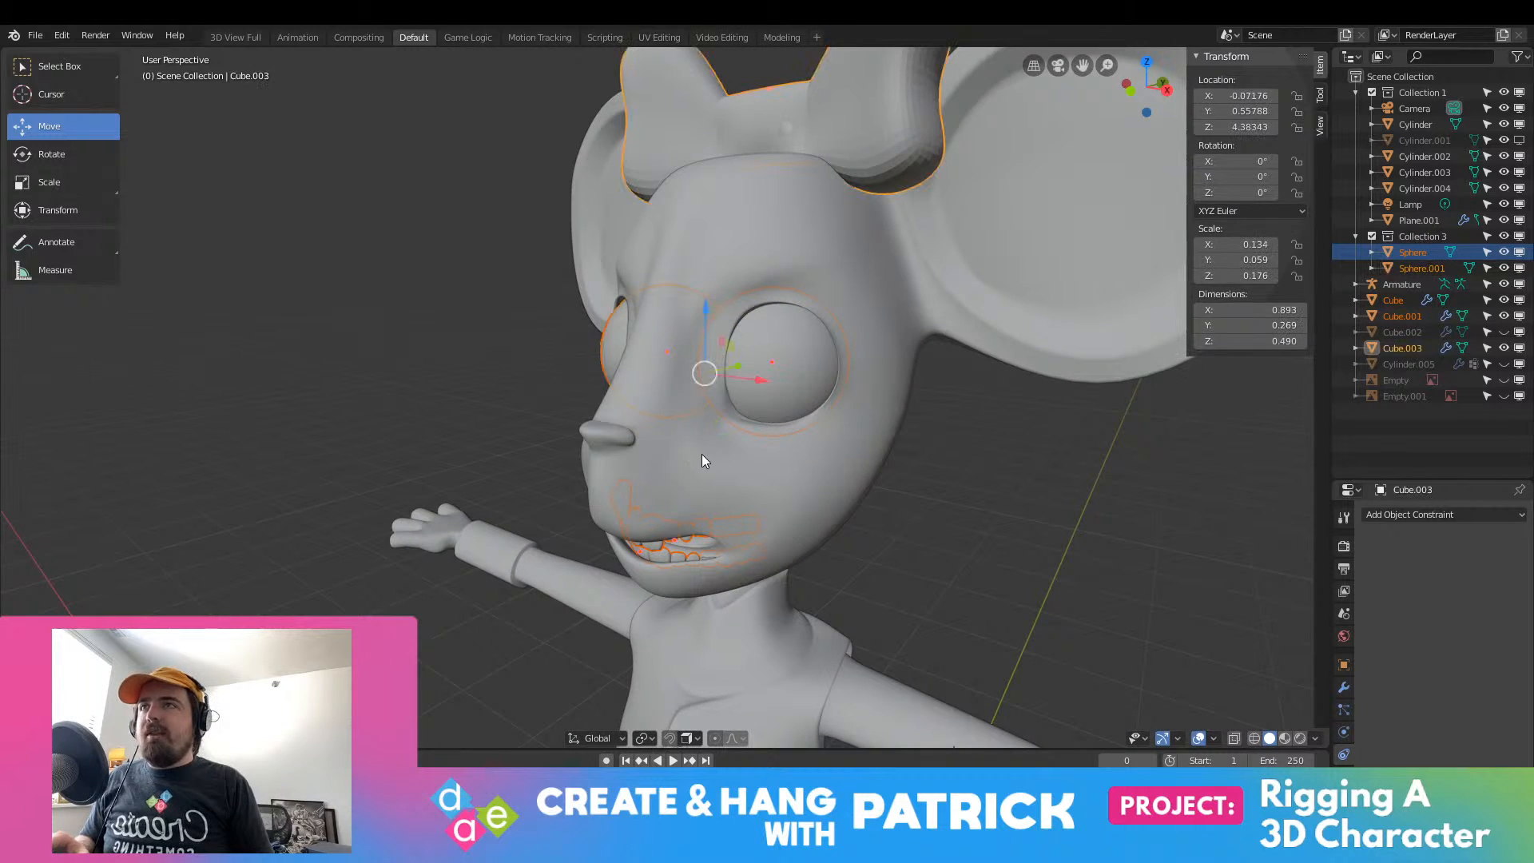
Step: Add the three shirt buttons, the trouser button and, as the last object, the body mesh Plane.001 to the selection
{"action": "middle_click_drag", "start_coordinate": [702, 454], "coordinate": [842, 645], "text": "shift"}
{"action": "scroll", "coordinate": [833, 444], "scroll_direction": "up", "scroll_amount": 3}
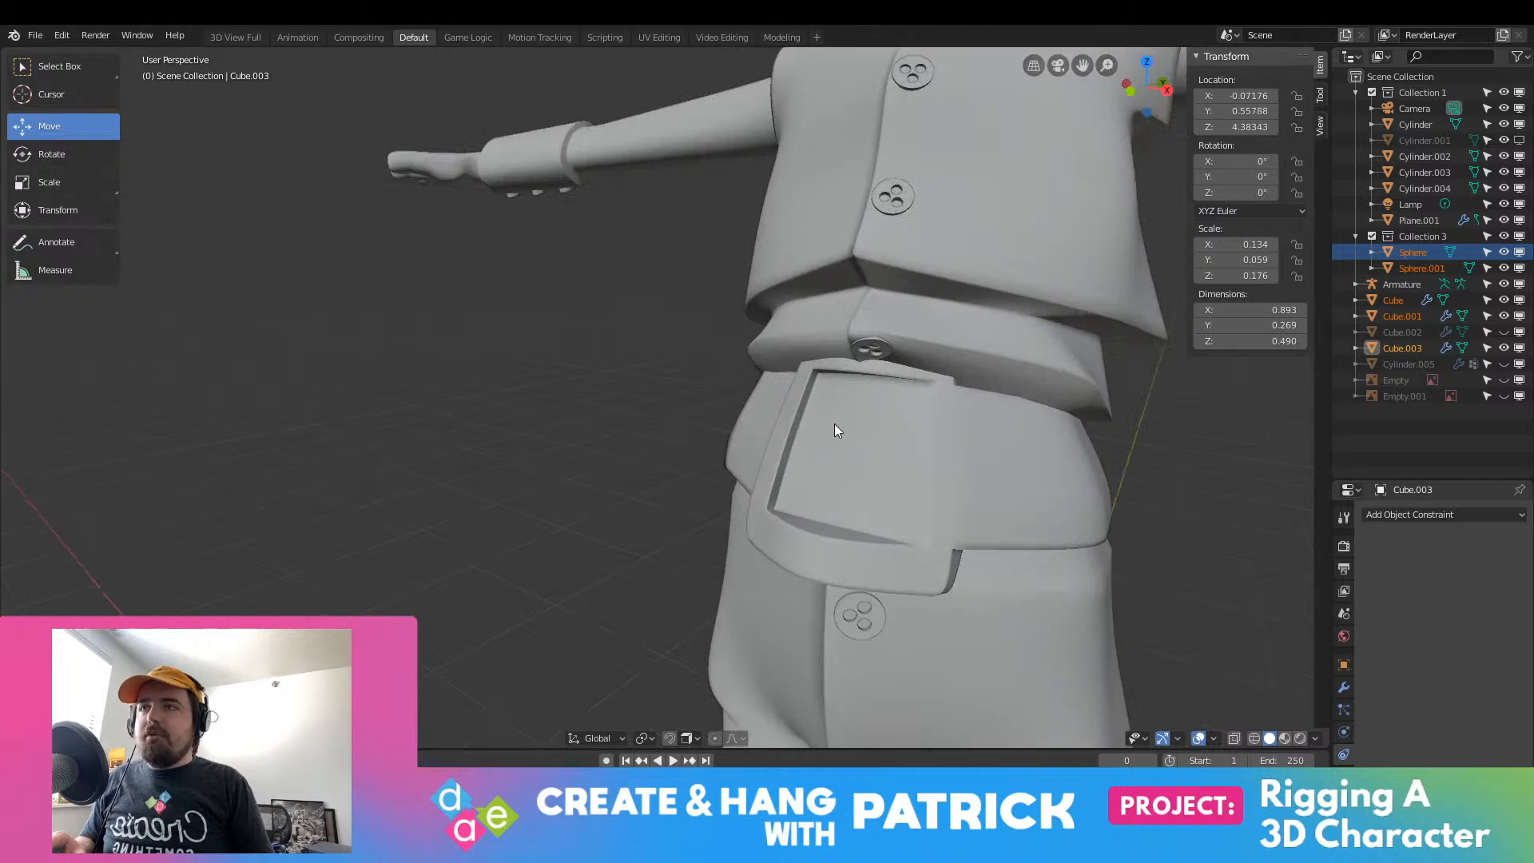
{"action": "left_click", "coordinate": [875, 351], "text": "shift"}
{"action": "left_click", "coordinate": [892, 197], "text": "shift"}
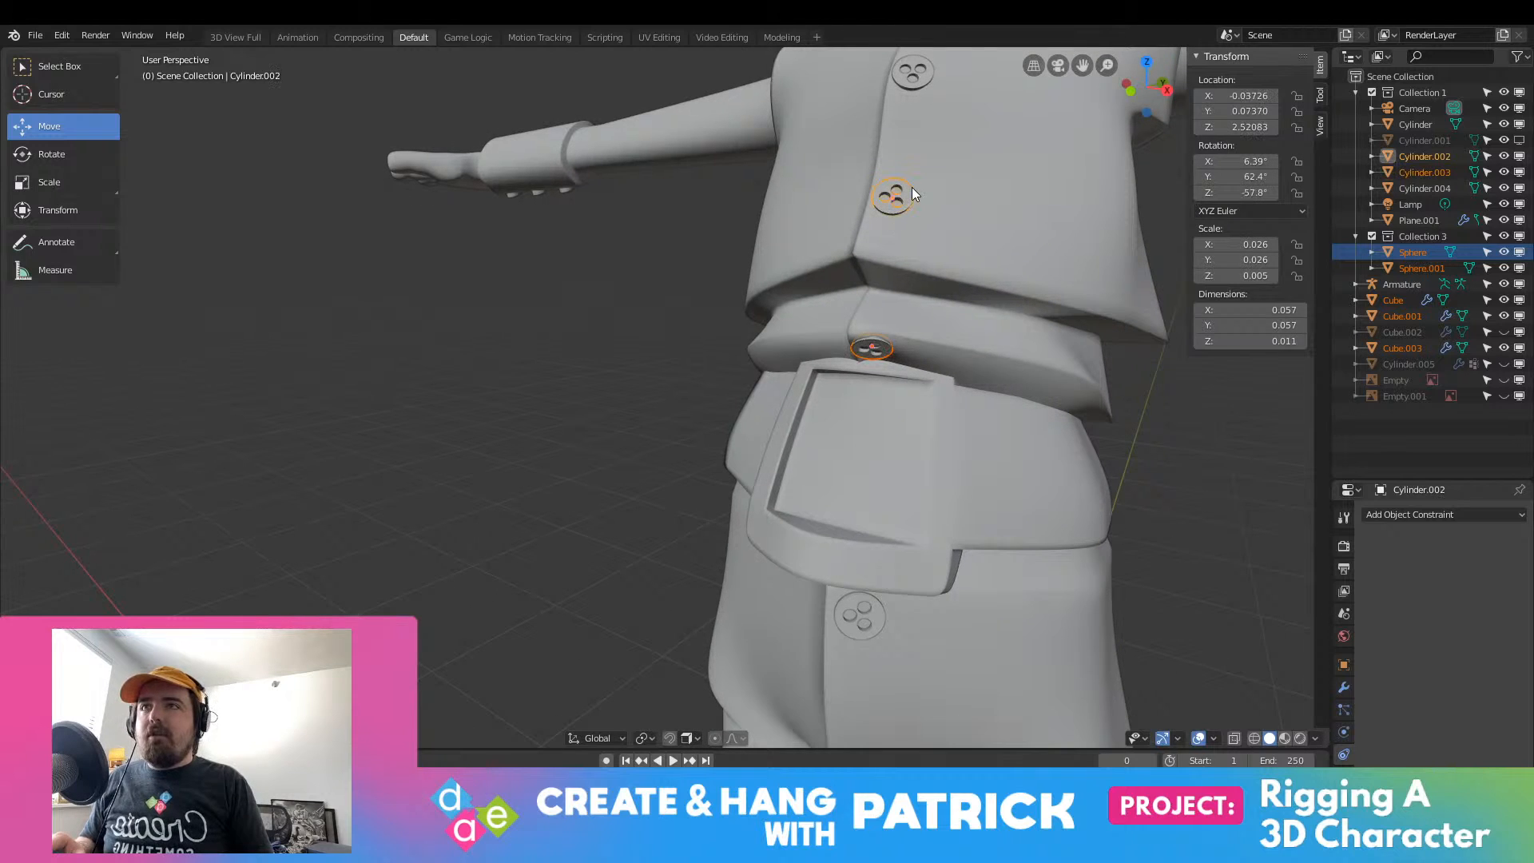
{"action": "middle_click_drag", "start_coordinate": [912, 187], "coordinate": [1004, 319]}
{"action": "left_click", "coordinate": [911, 183], "text": "shift"}
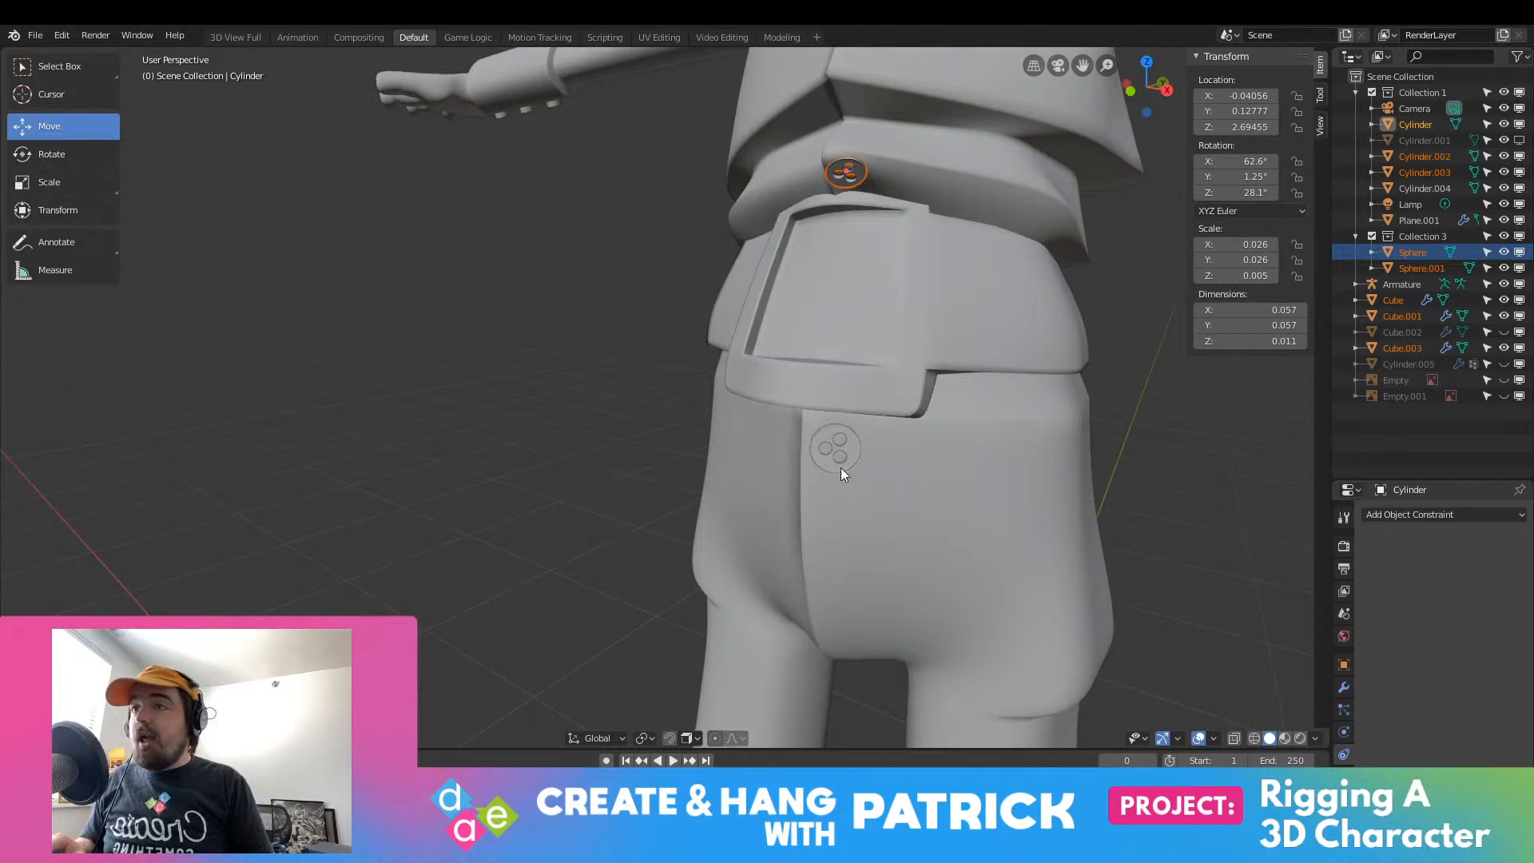
{"action": "left_click", "coordinate": [830, 436], "text": "shift"}
{"action": "scroll", "coordinate": [767, 510], "scroll_direction": "down", "scroll_amount": 8}
{"action": "middle_click_drag", "start_coordinate": [748, 469], "coordinate": [821, 590], "text": "shift"}
{"action": "left_click", "coordinate": [595, 372], "text": "shift"}
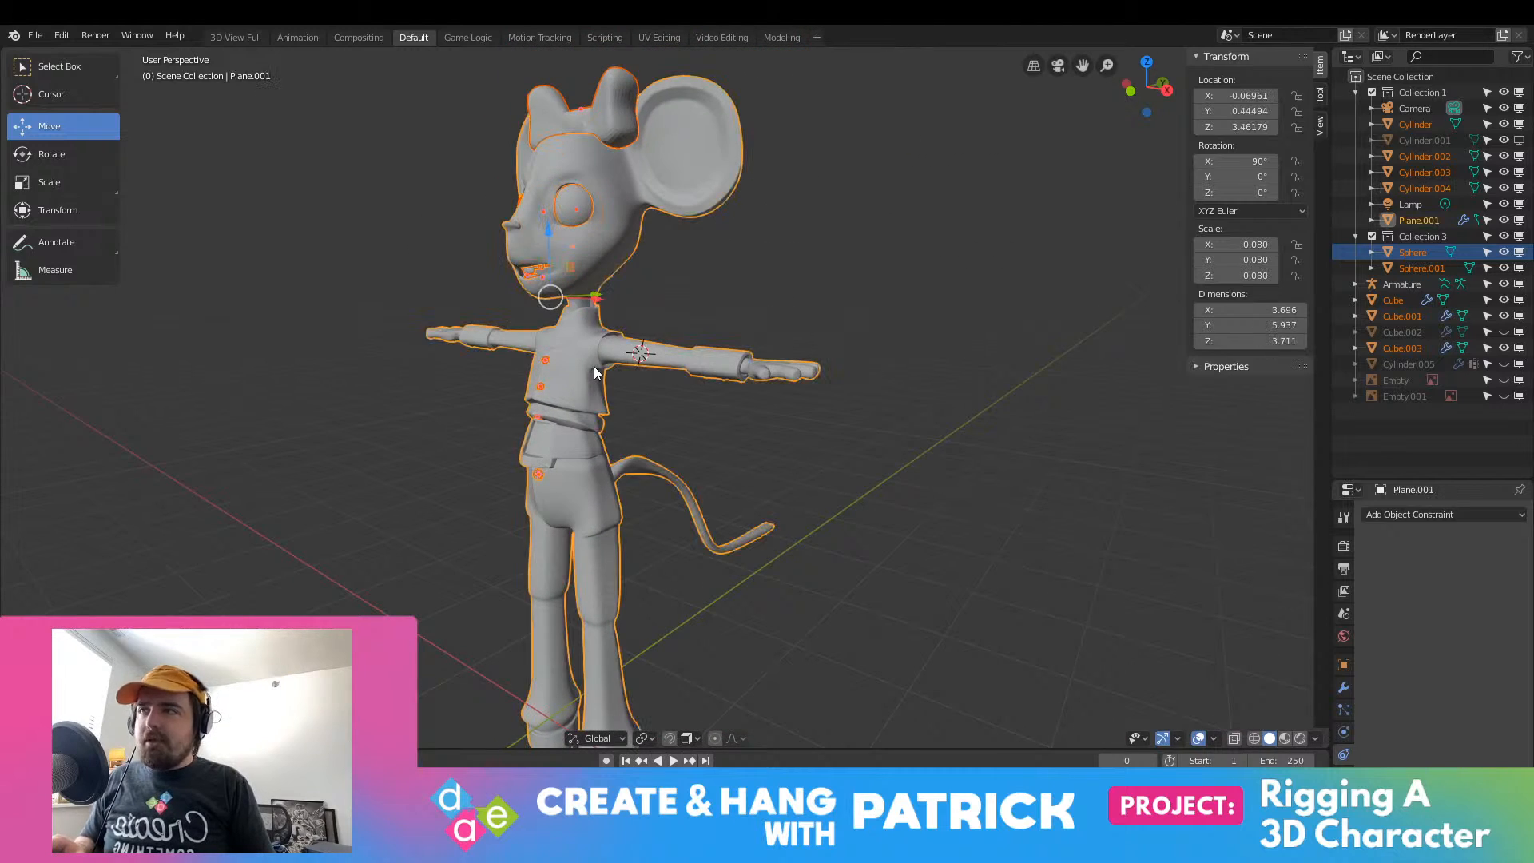
Step: Try parenting the selected parts to the body mesh, and undo the parenting
{"action": "key", "text": "ctrl+p"}
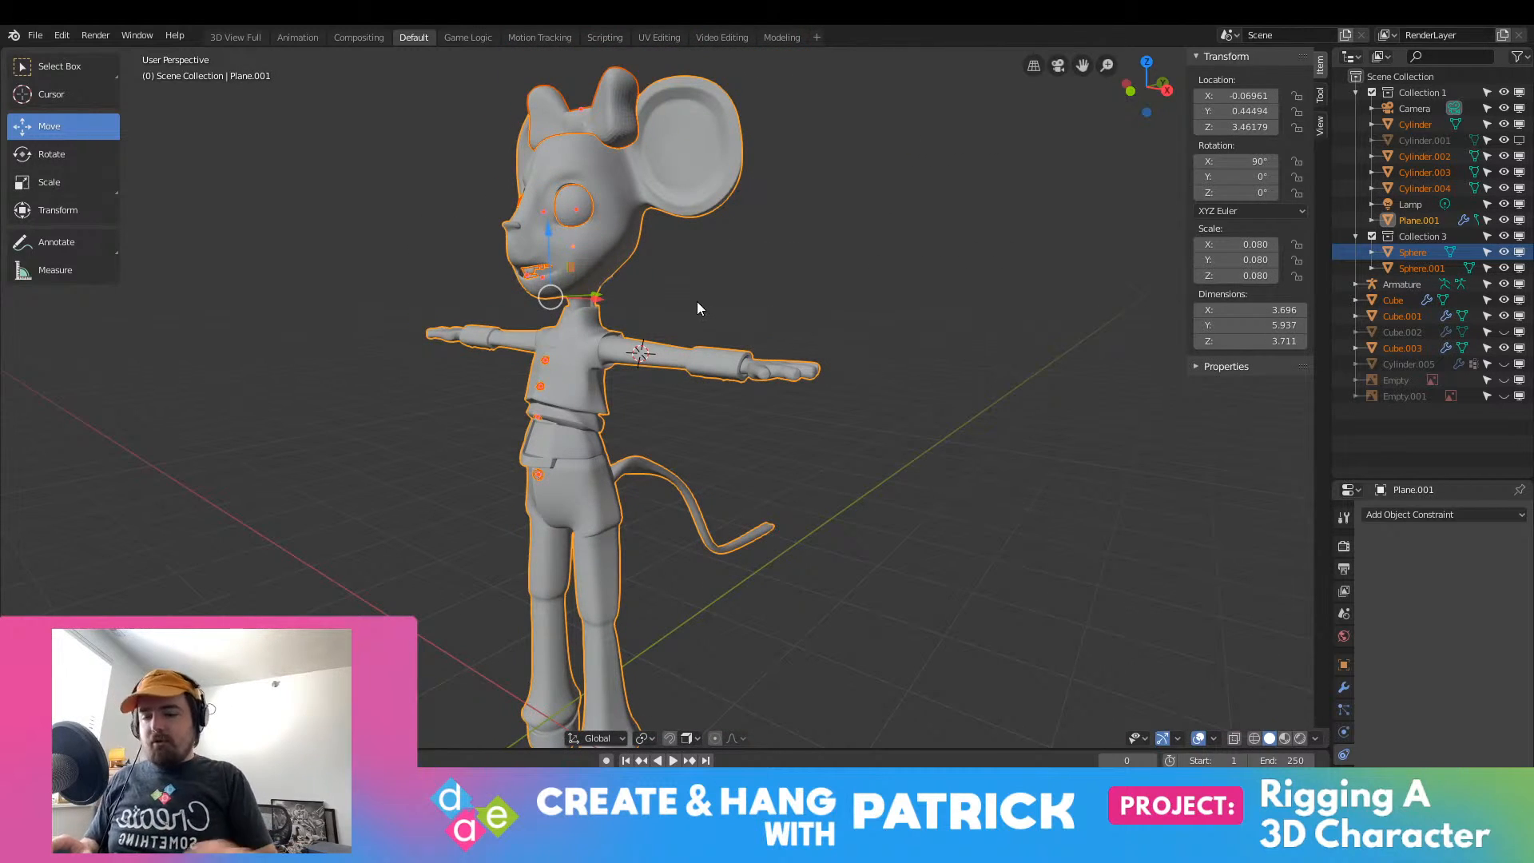
{"action": "key", "text": "ctrl+p"}
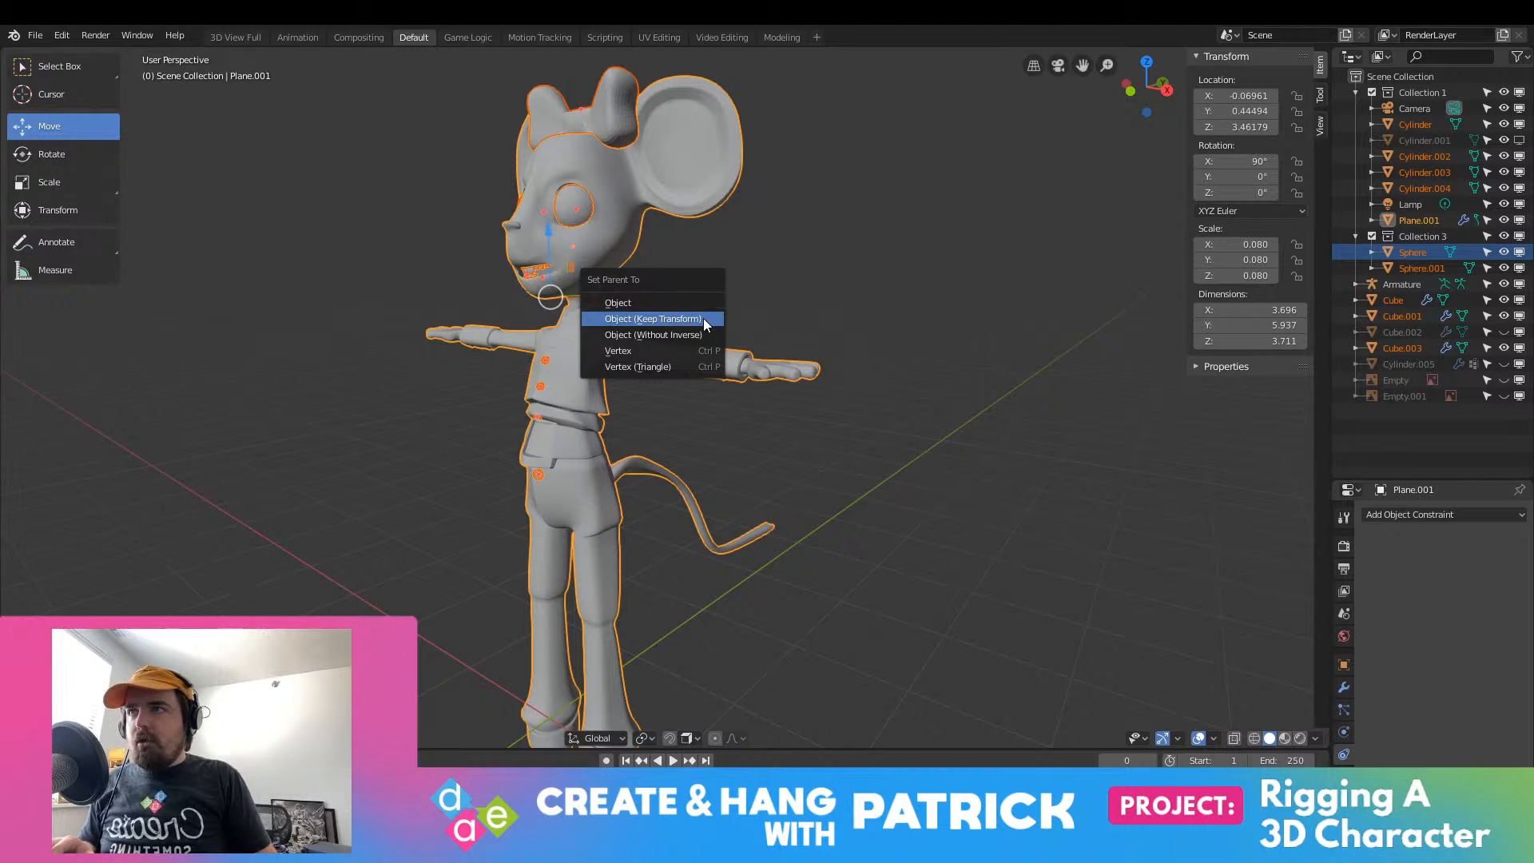
{"action": "left_click", "coordinate": [697, 315]}
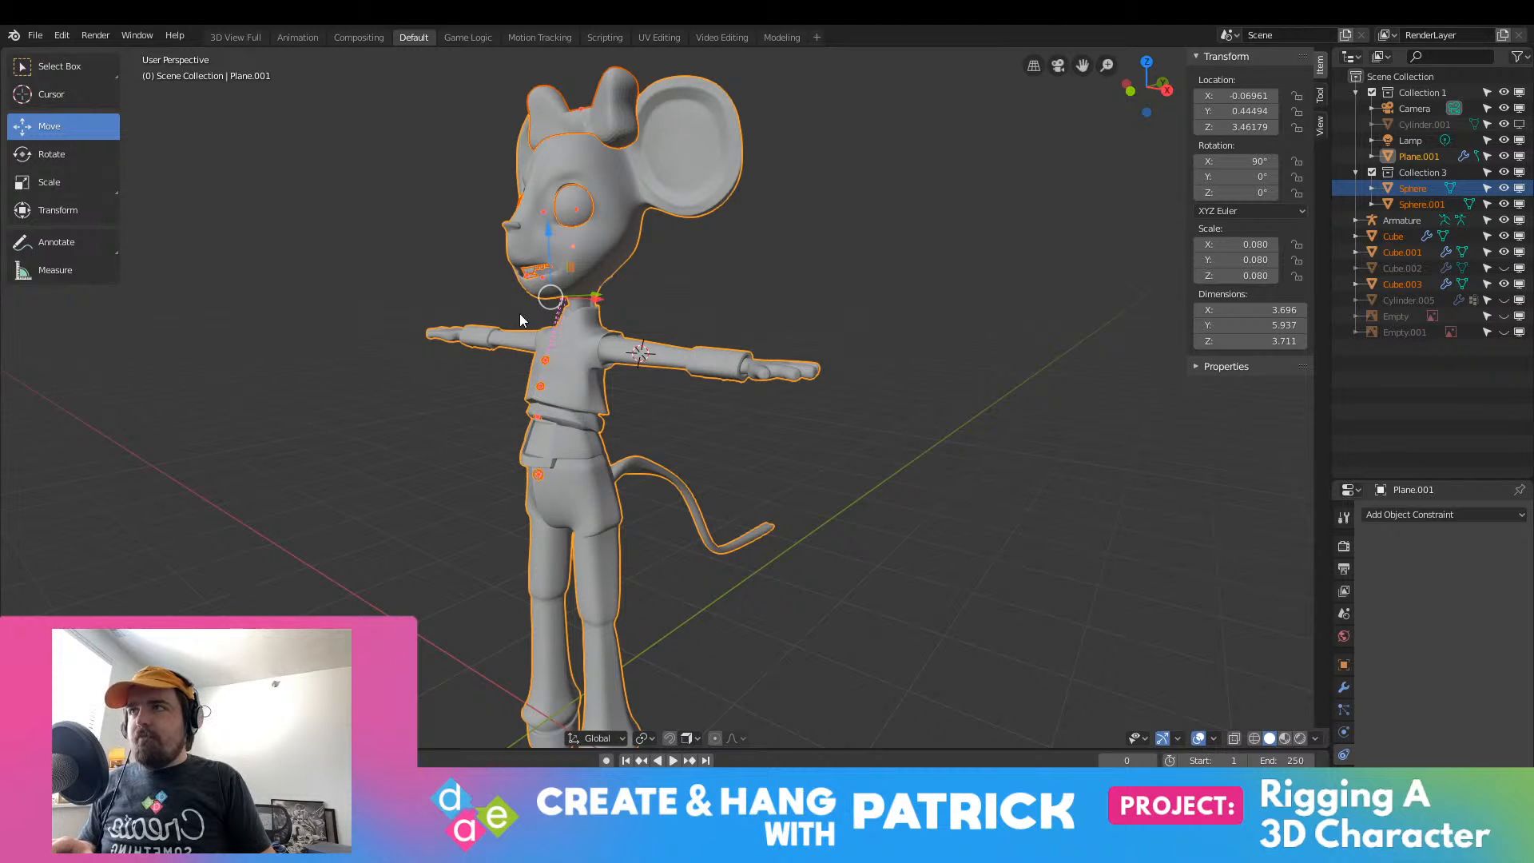
{"action": "middle_click_drag", "start_coordinate": [520, 313], "coordinate": [641, 315]}
{"action": "scroll", "coordinate": [549, 247], "scroll_direction": "up", "scroll_amount": 5}
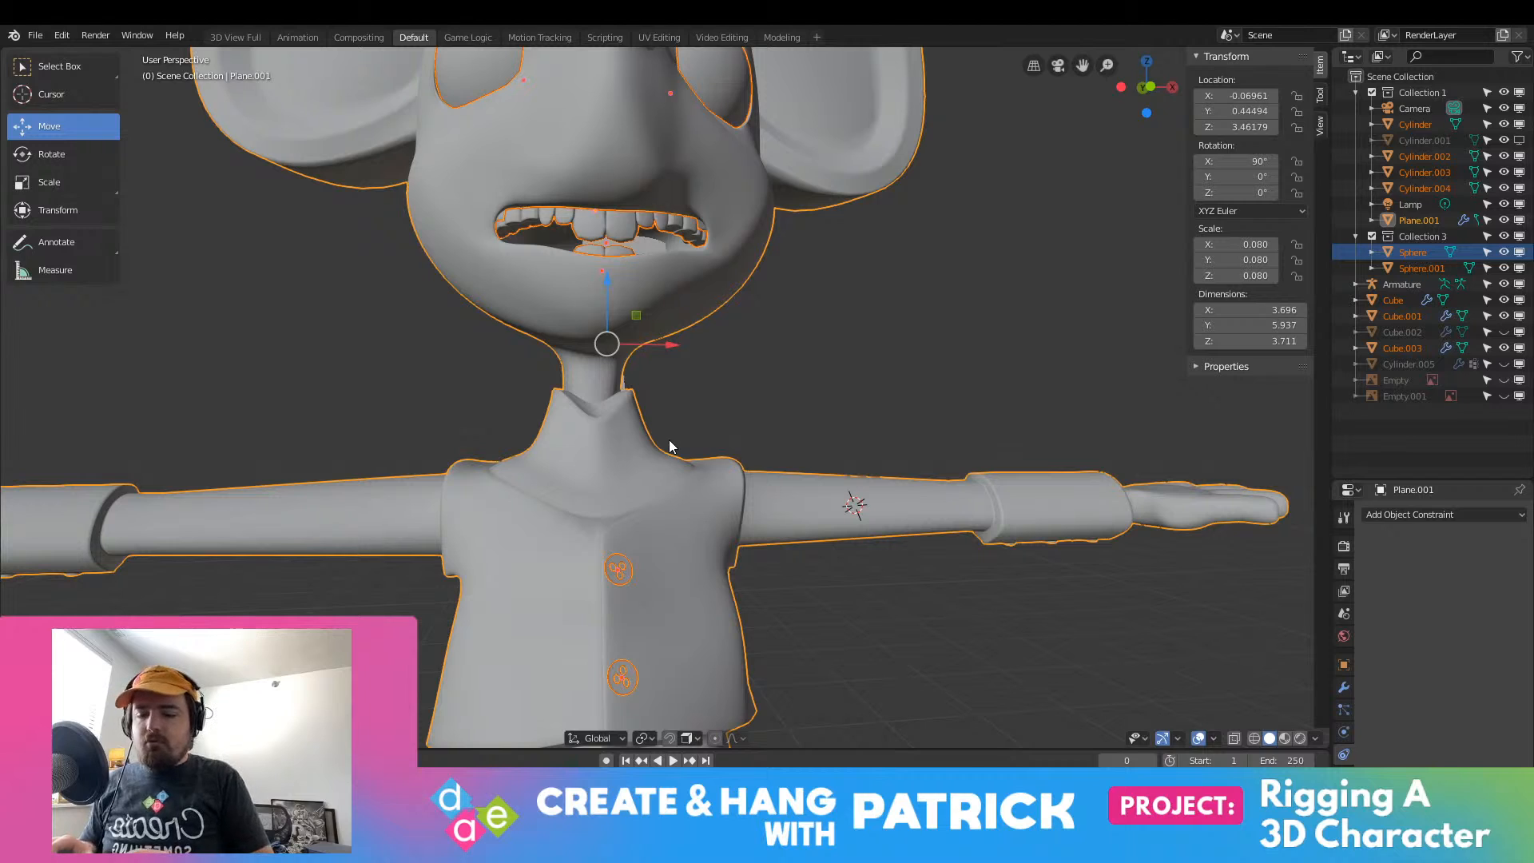
{"action": "key", "text": "ctrl+p"}
{"action": "left_click", "coordinate": [602, 419]}
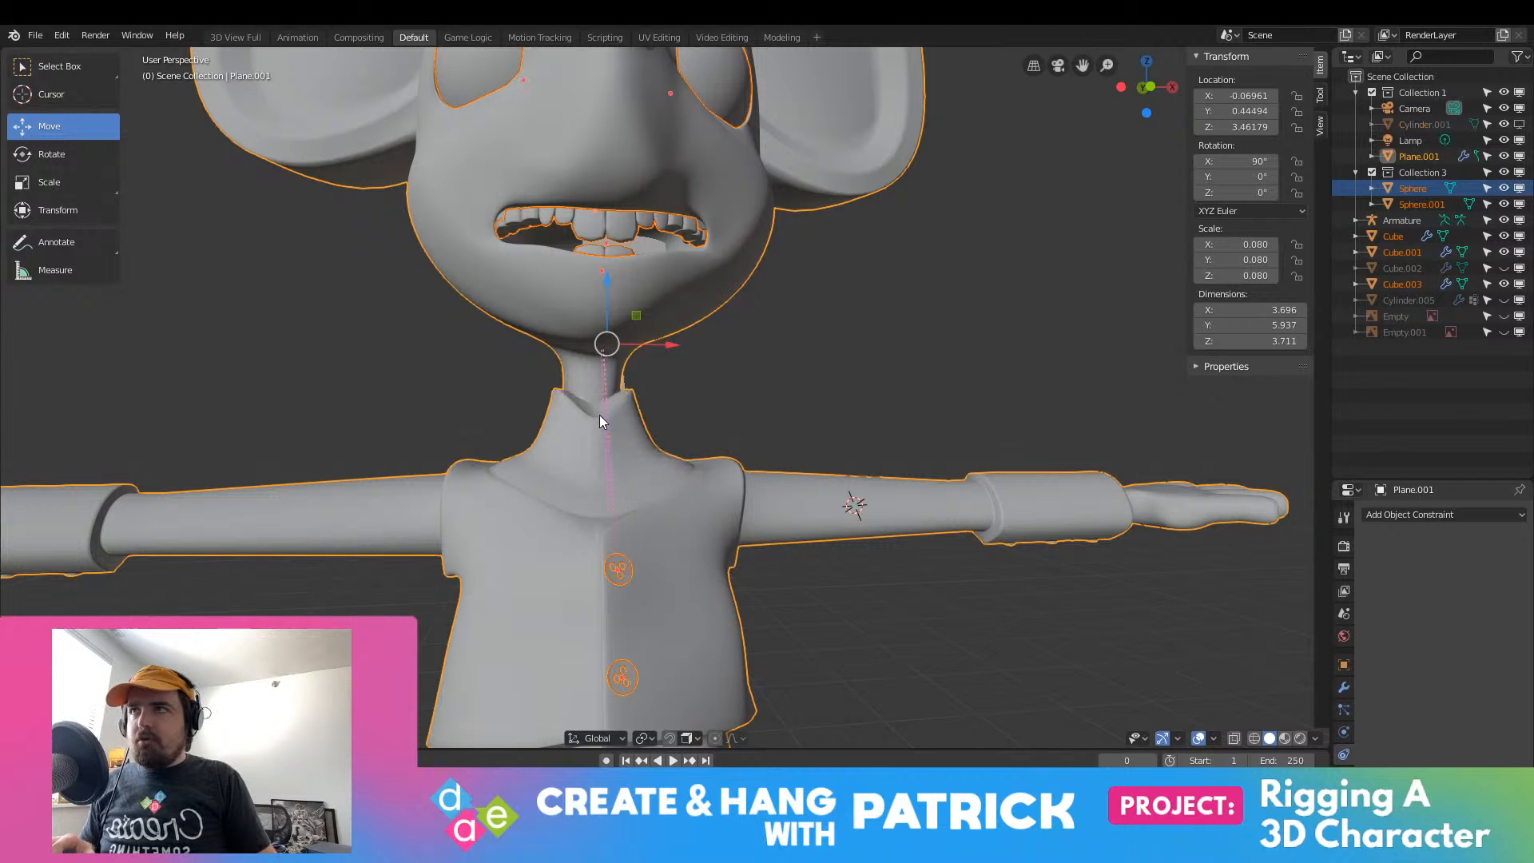
{"action": "key", "text": "ctrl+z"}
Step: Parent the eyes, teeth, bow and buttons to the body mesh using Object (Keep Transform)
{"action": "key", "text": "ctrl+p"}
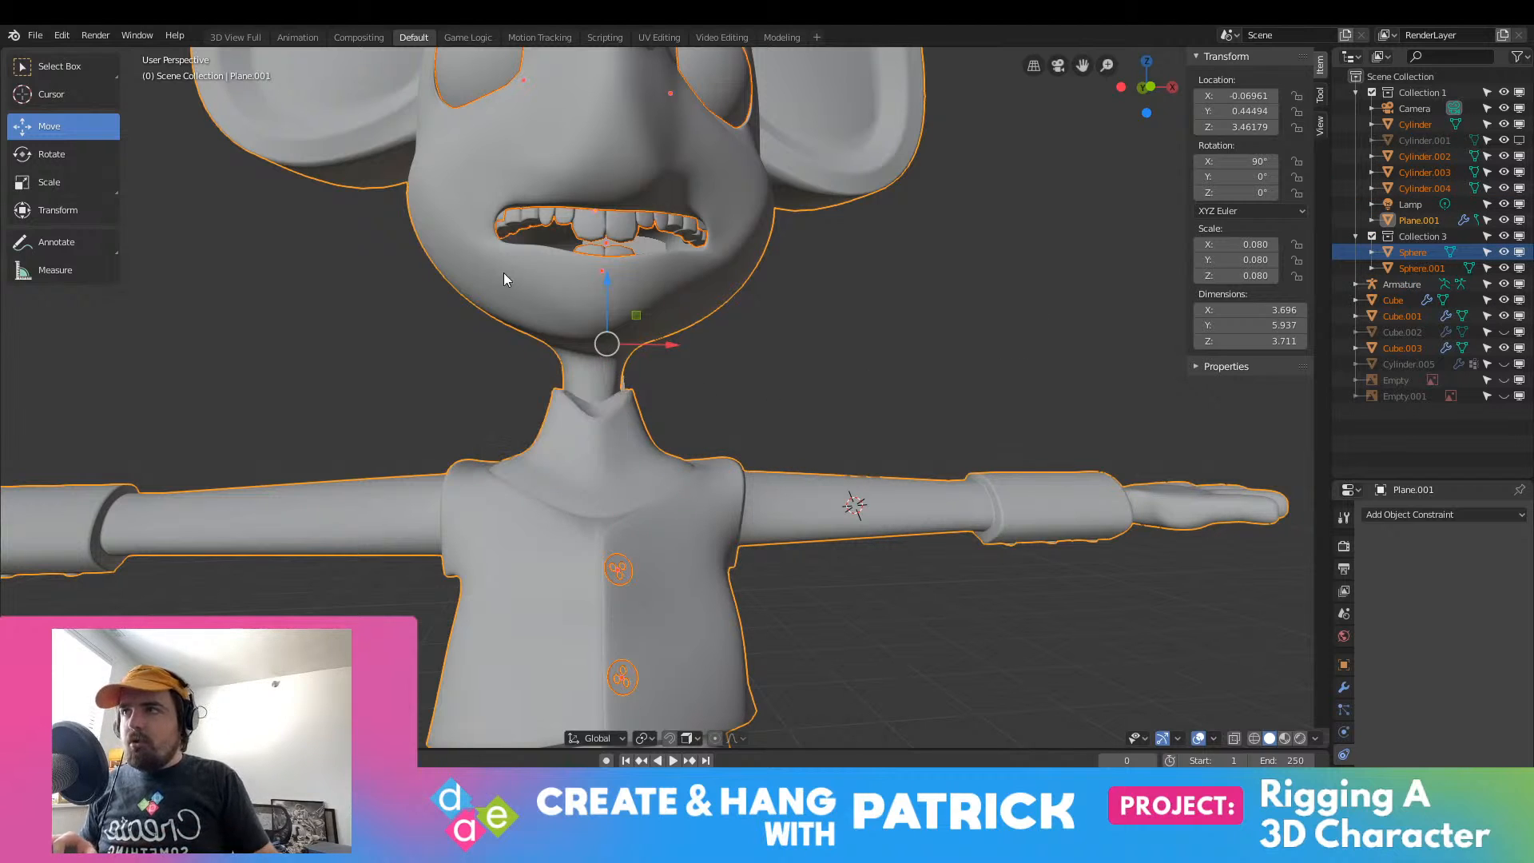
{"action": "key", "text": "ctrl+p"}
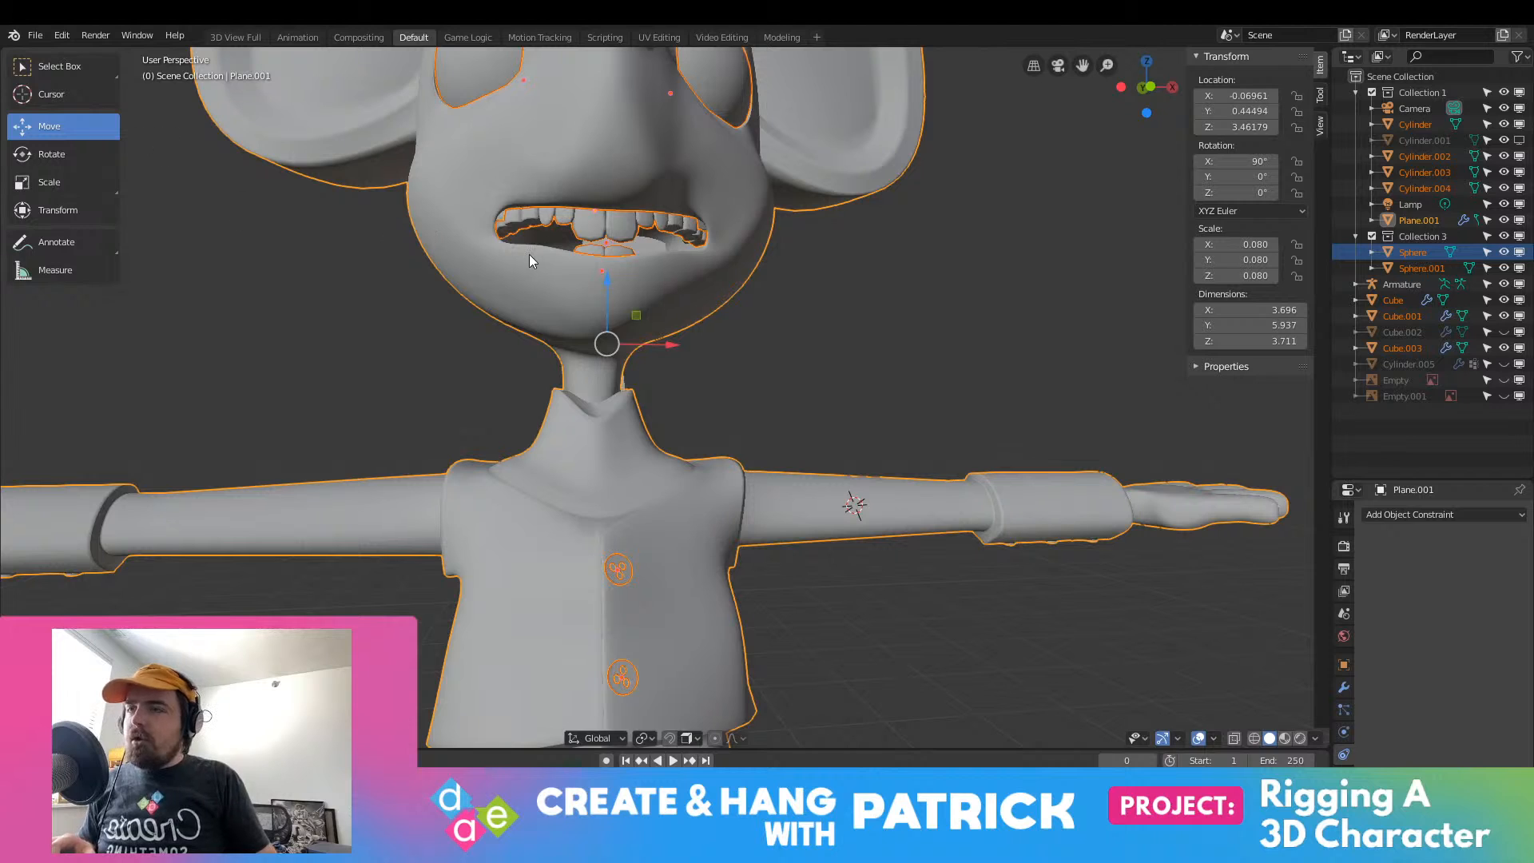
{"action": "key", "text": "ctrl+p"}
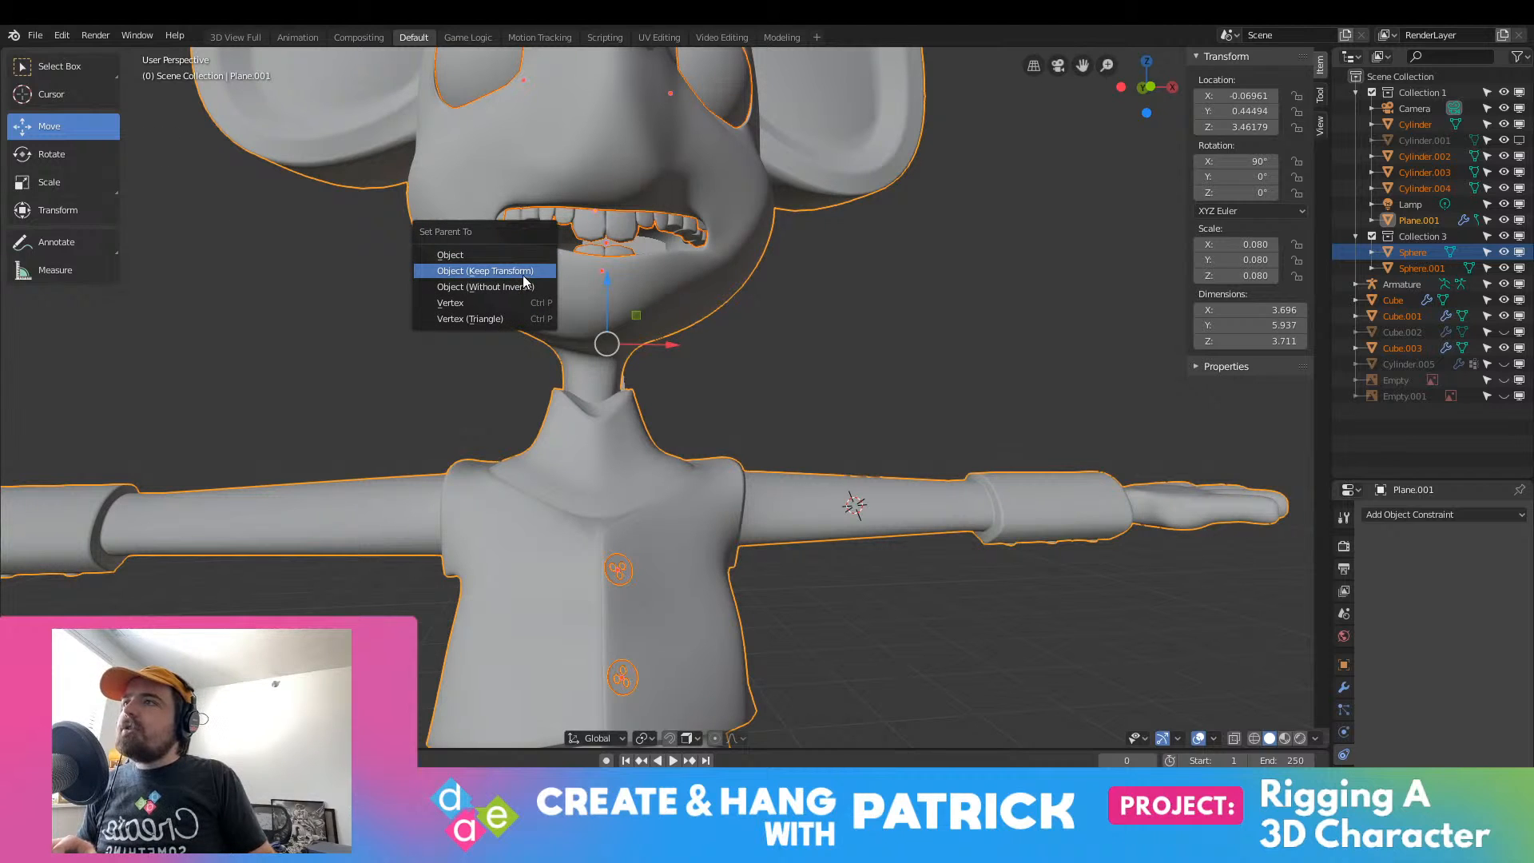
{"action": "left_click", "coordinate": [524, 276]}
Step: Try moving the body mesh sideways to test the parenting, and undo the move
{"action": "middle_click_drag", "start_coordinate": [689, 397], "coordinate": [632, 464]}
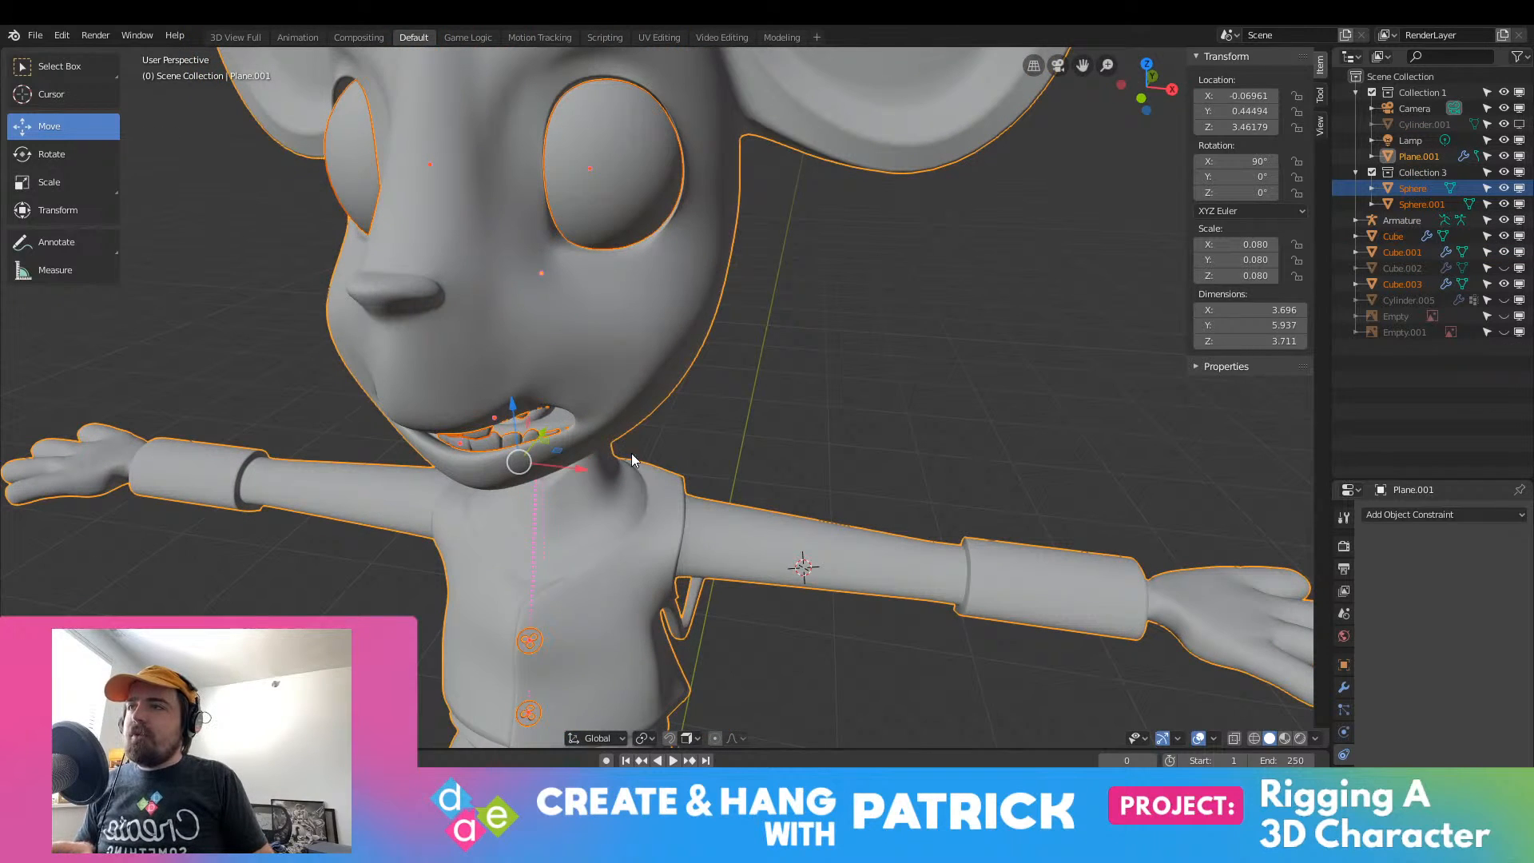
{"action": "scroll", "coordinate": [629, 444], "scroll_direction": "down", "scroll_amount": 6}
{"action": "left_click_drag", "start_coordinate": [663, 360], "coordinate": [702, 364]}
{"action": "key", "text": "ctrl+z"}
Step: Set the body mesh's X location to 0
{"action": "left_click", "coordinate": [1252, 95]}
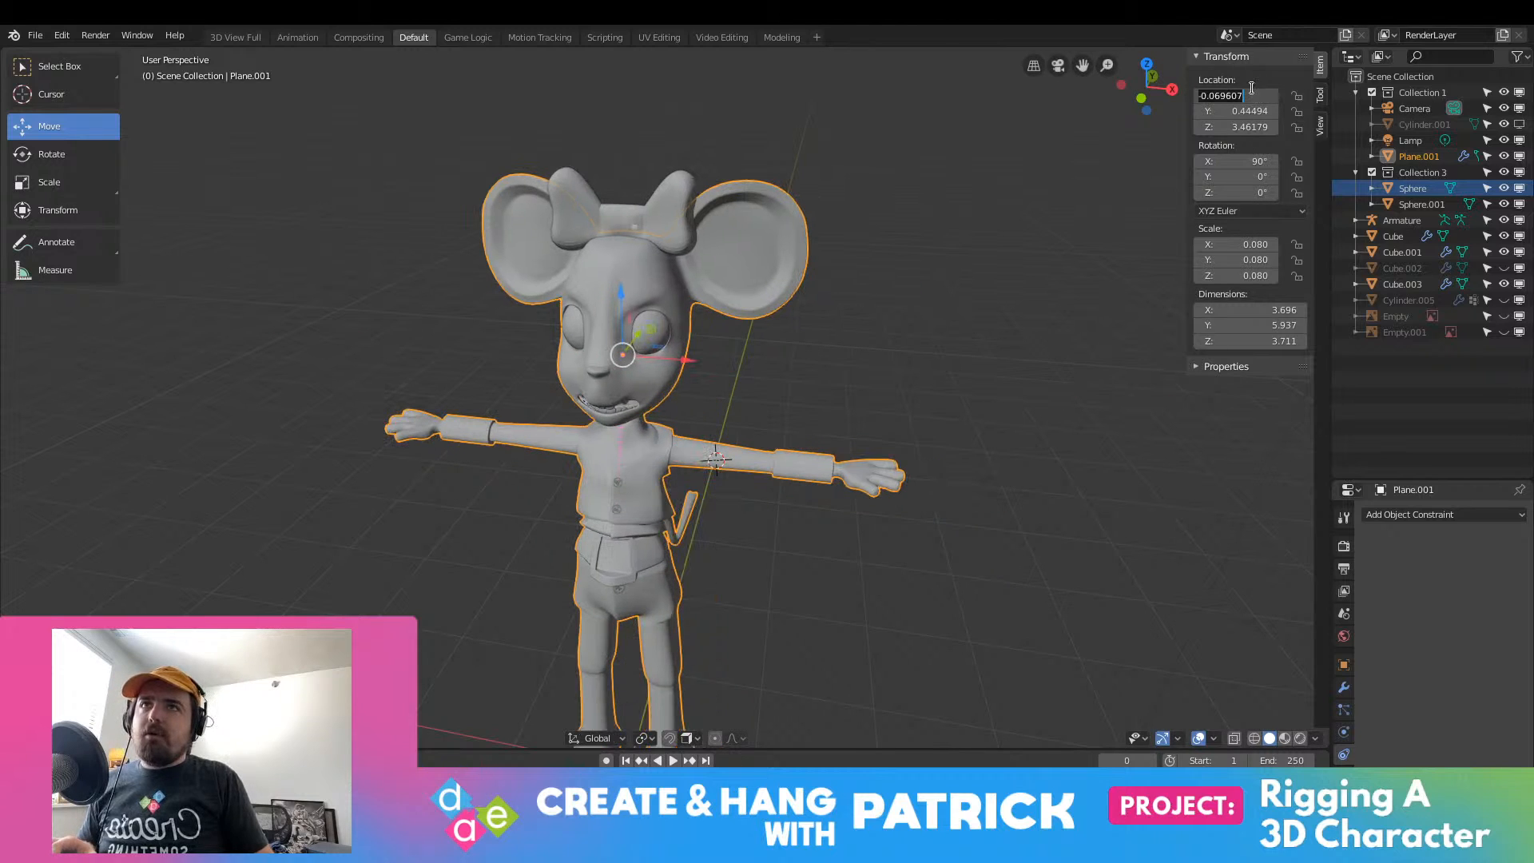
{"action": "type", "text": "0"}
{"action": "key", "text": "Return"}
{"action": "middle_click_drag", "start_coordinate": [839, 351], "coordinate": [903, 264]}
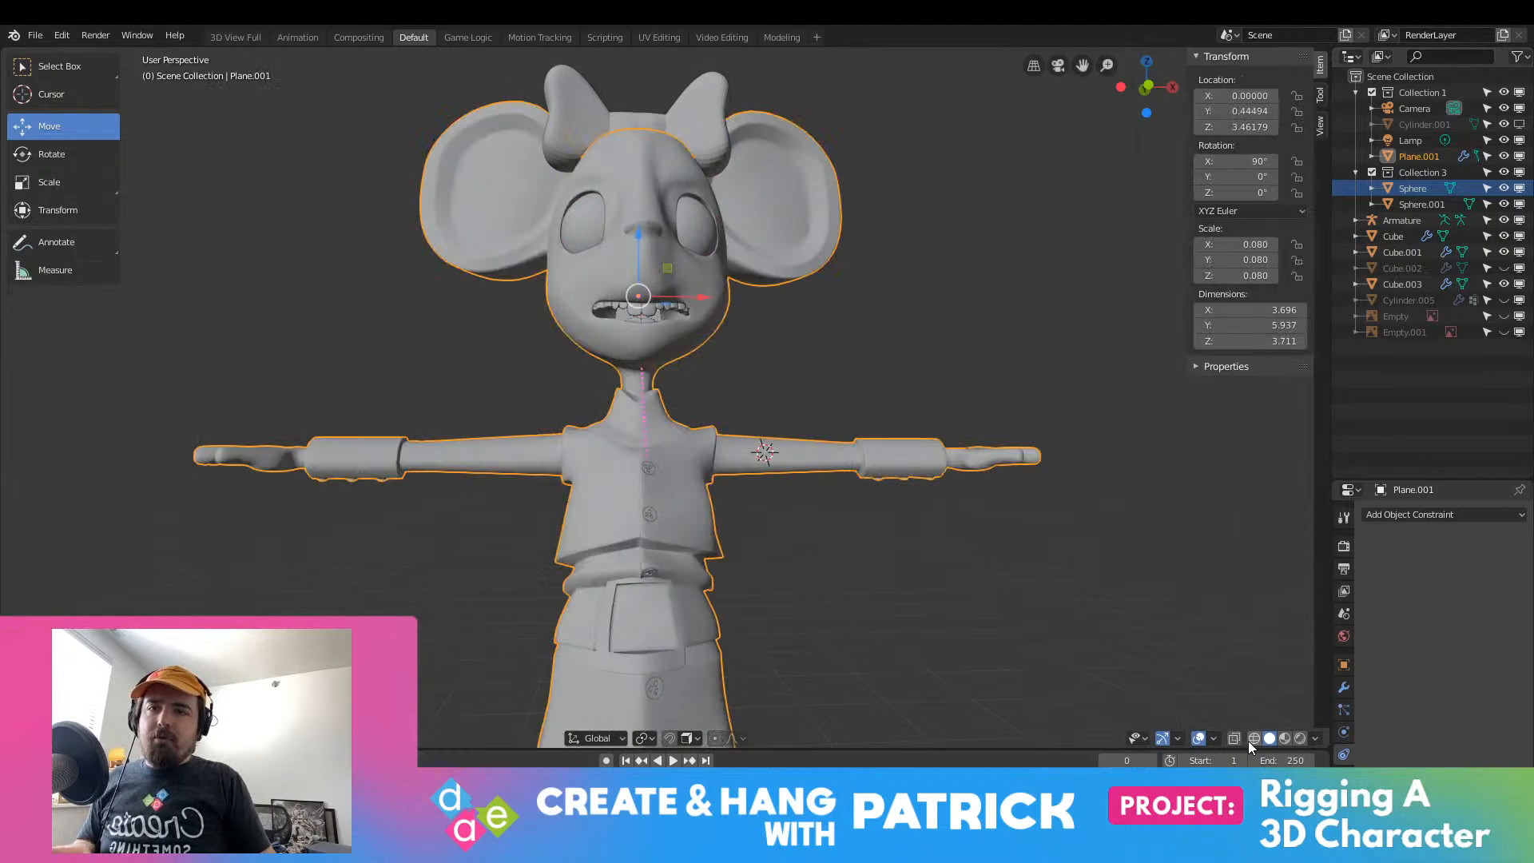
Step: Switch the viewport to wireframe shading and open the armature in Edit Mode
{"action": "left_click", "coordinate": [1253, 739]}
{"action": "left_click", "coordinate": [639, 612]}
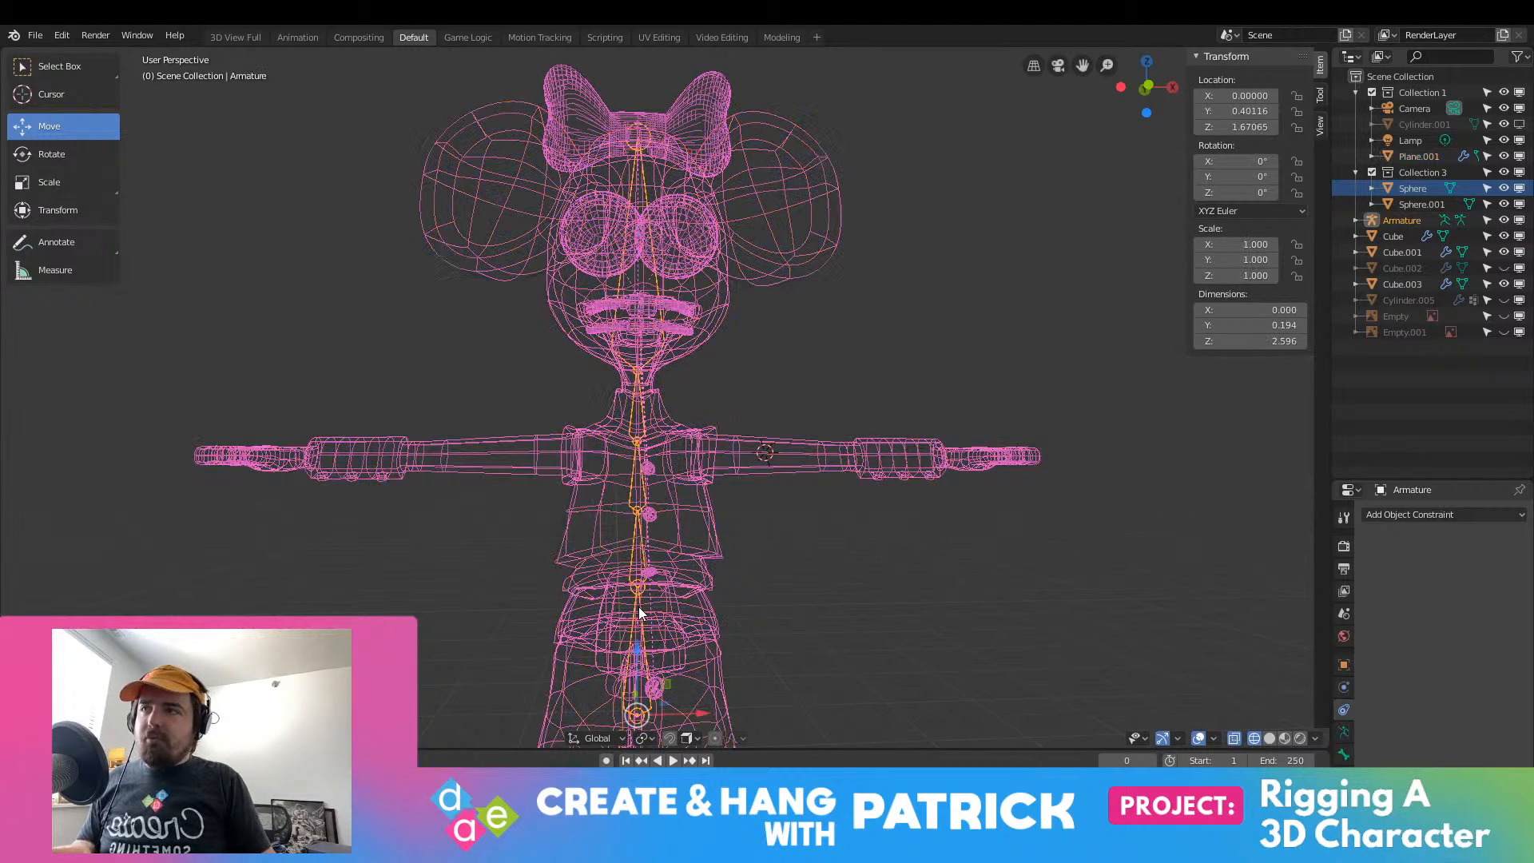
{"action": "scroll", "coordinate": [864, 387], "scroll_direction": "down", "scroll_amount": 4}
{"action": "scroll", "coordinate": [860, 387], "scroll_direction": "up", "scroll_amount": 5}
{"action": "key", "text": "Tab"}
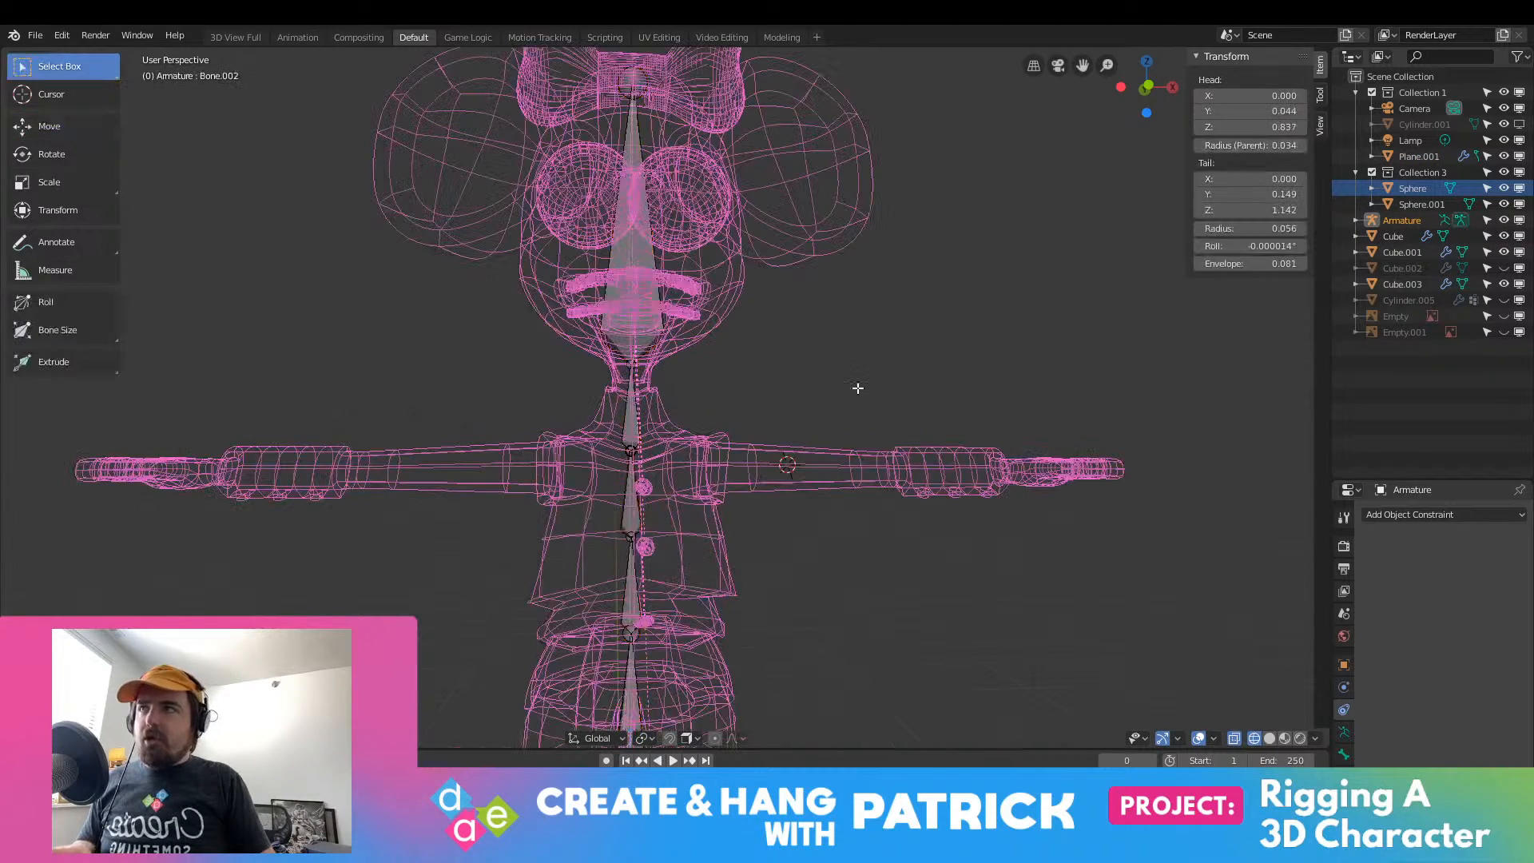
Step: Try extruding a bone from the upper chest joint along the left arm, and undo it
{"action": "scroll", "coordinate": [831, 389], "scroll_direction": "down", "scroll_amount": 3}
{"action": "scroll", "coordinate": [823, 388], "scroll_direction": "up", "scroll_amount": 4}
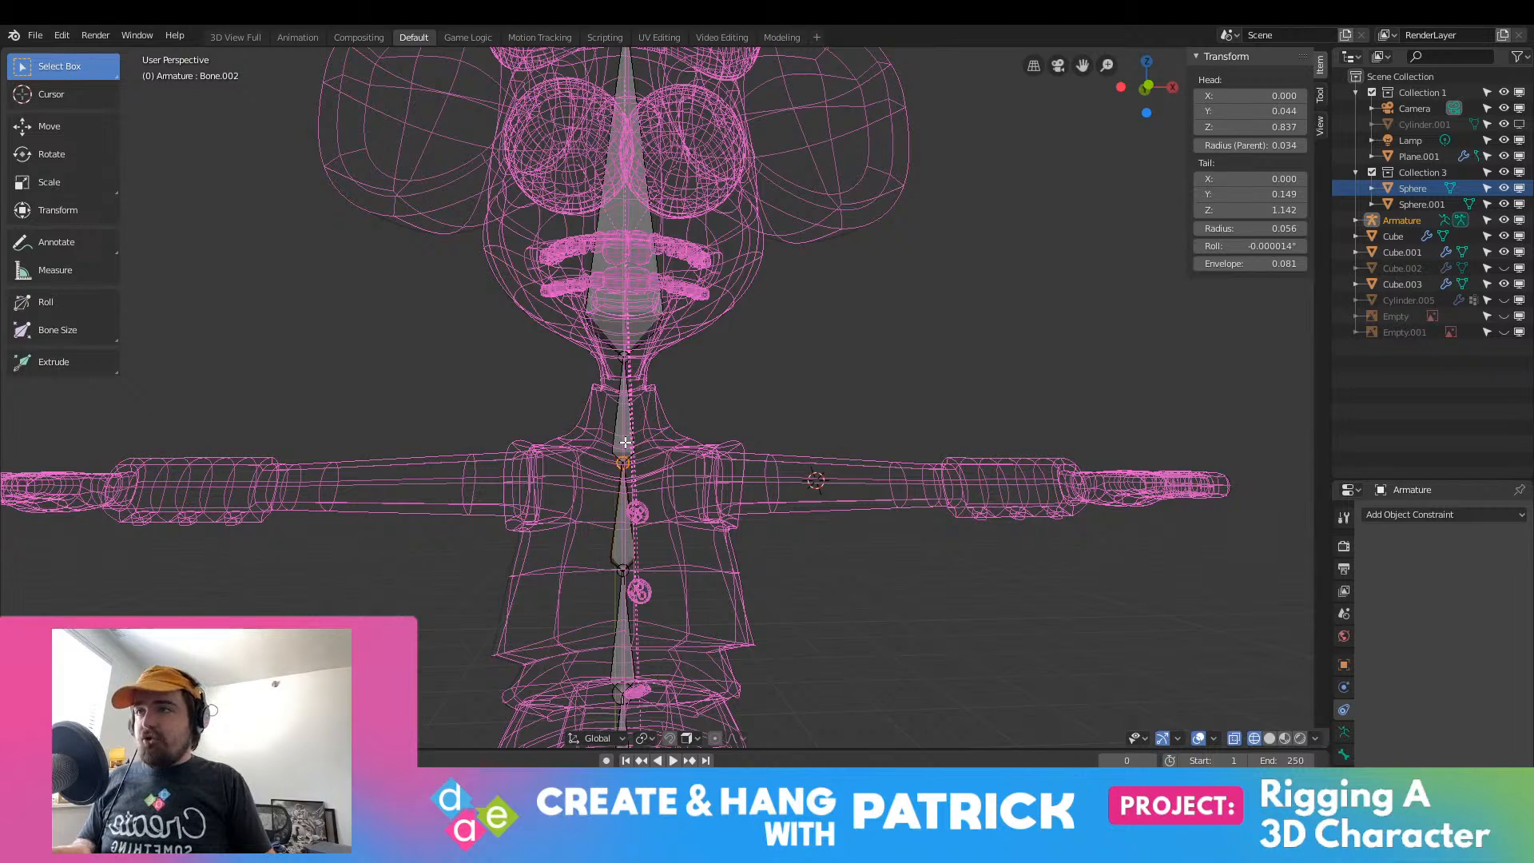
{"action": "key", "text": "e"}
{"action": "left_click", "coordinate": [1025, 476]}
{"action": "key", "text": "ctrl+z"}
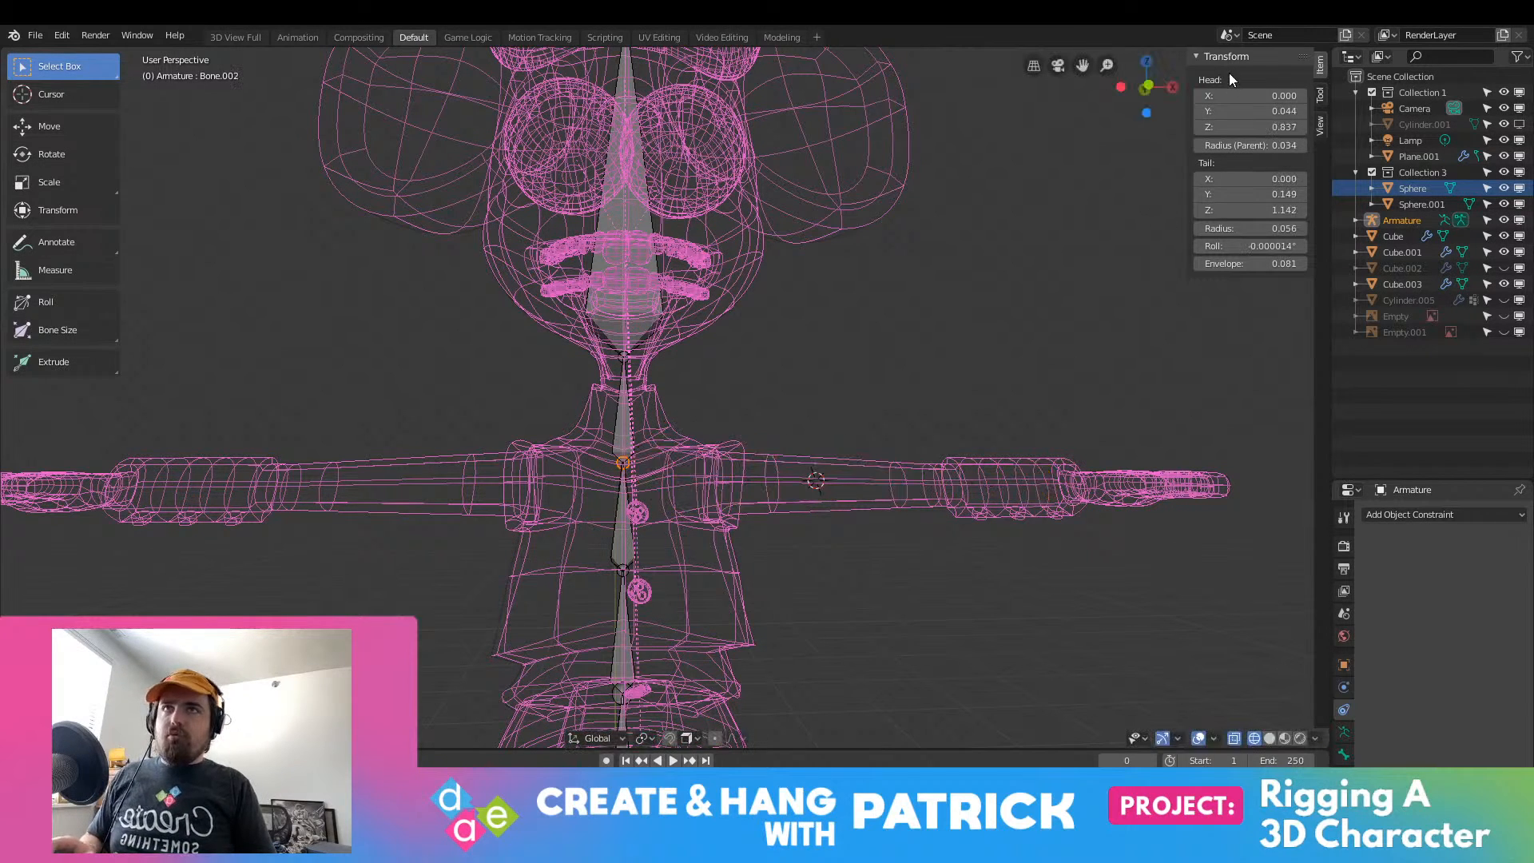
Step: Show the X-Axis Mirror option and try another bone extrusion from the upper chest joint, undoing it
{"action": "left_click", "coordinate": [1319, 97]}
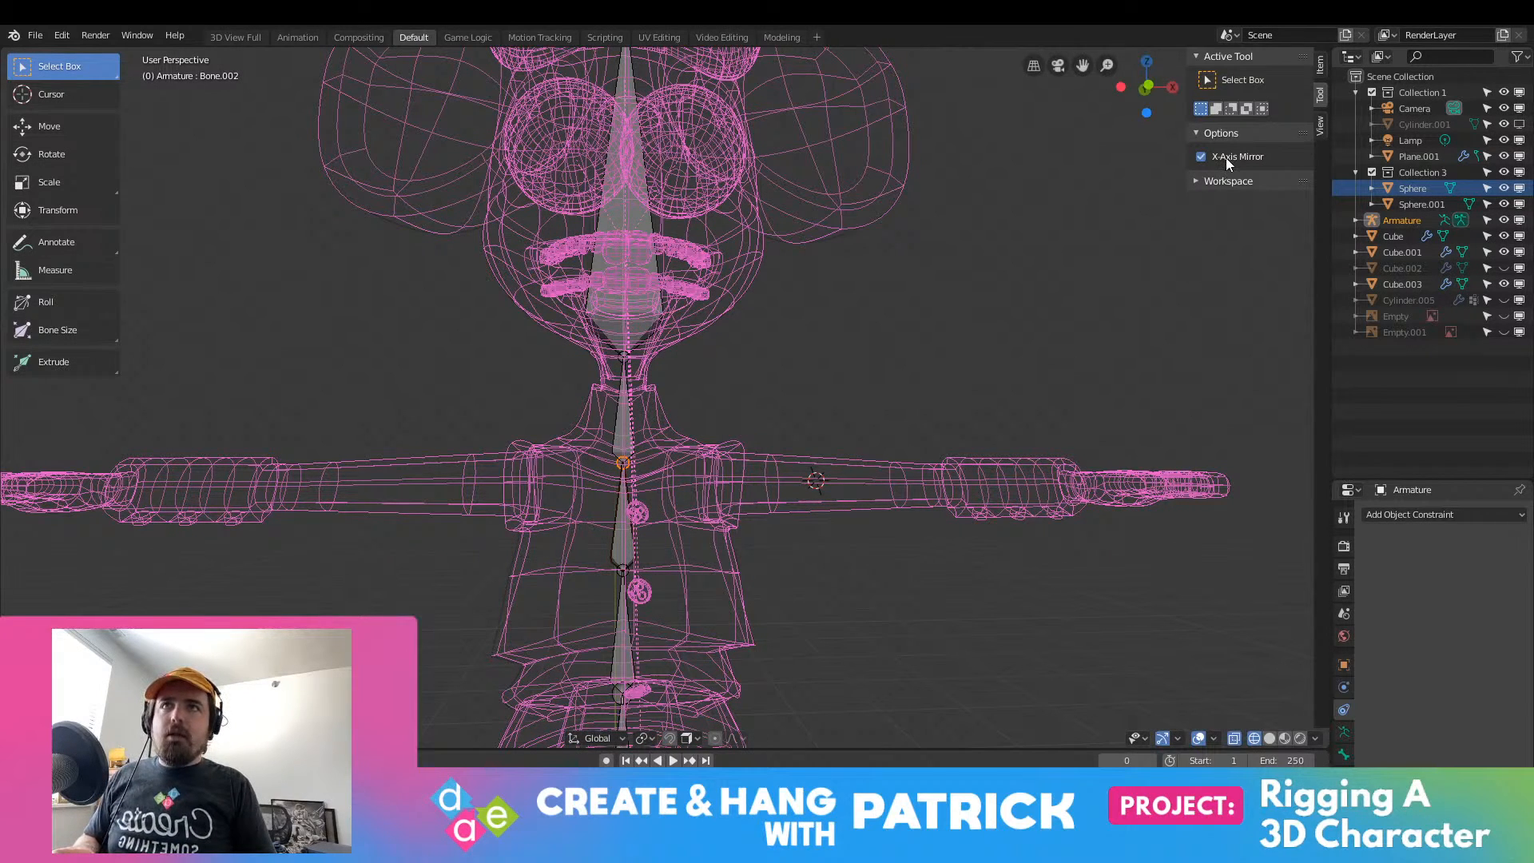
{"action": "key", "text": "e"}
{"action": "left_click", "coordinate": [864, 430]}
{"action": "key", "text": "ctrl+z"}
Step: Select all bones, turn off X-Axis Mirror and try extruding from every joint, undoing the extrusion
{"action": "key", "text": "a"}
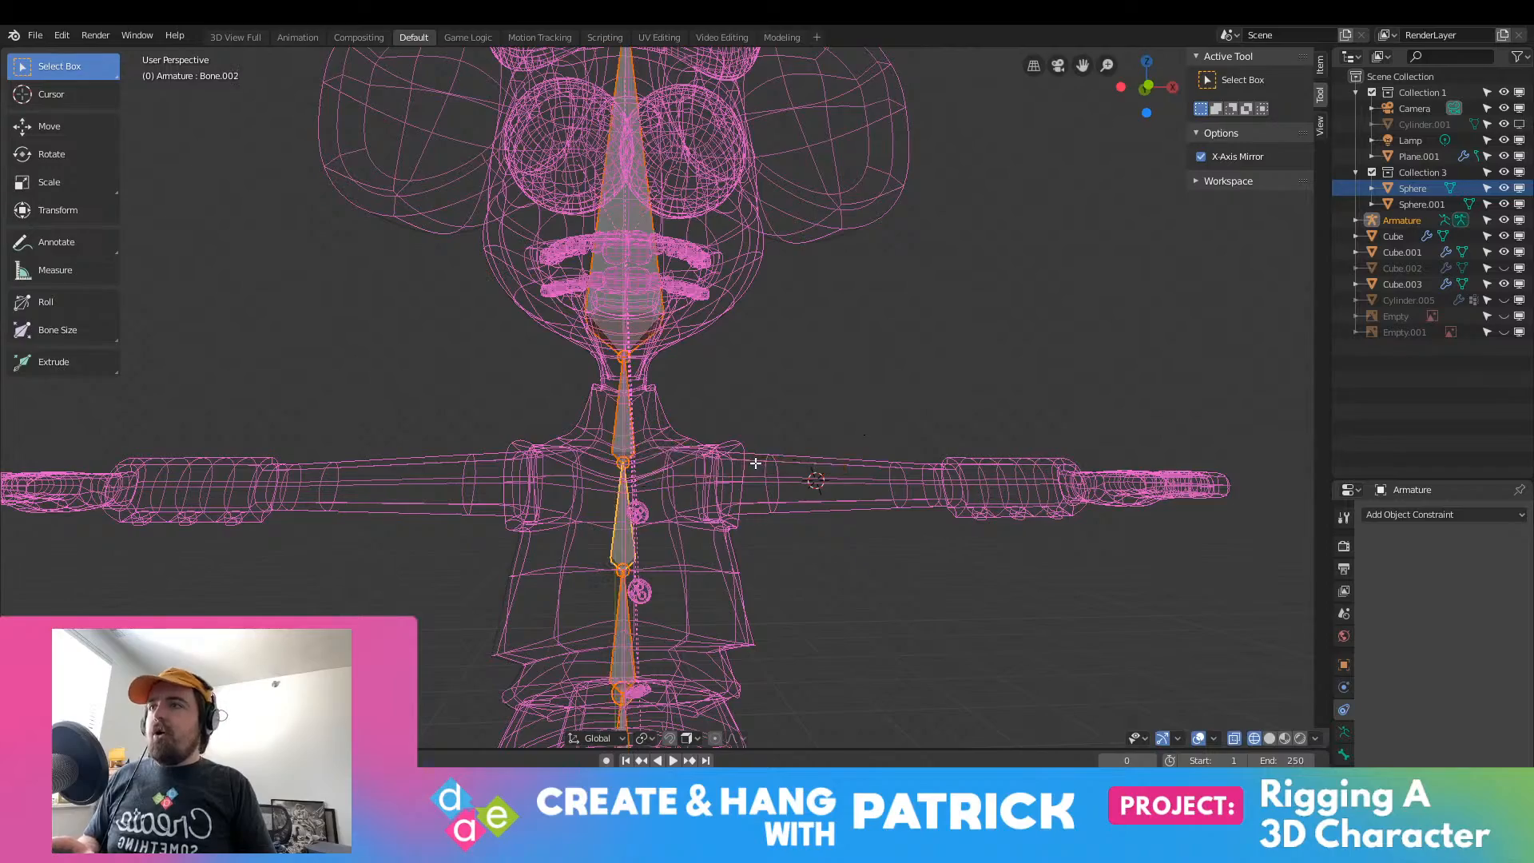
{"action": "left_click", "coordinate": [1201, 158]}
{"action": "middle_click_drag", "start_coordinate": [752, 371], "coordinate": [774, 560]}
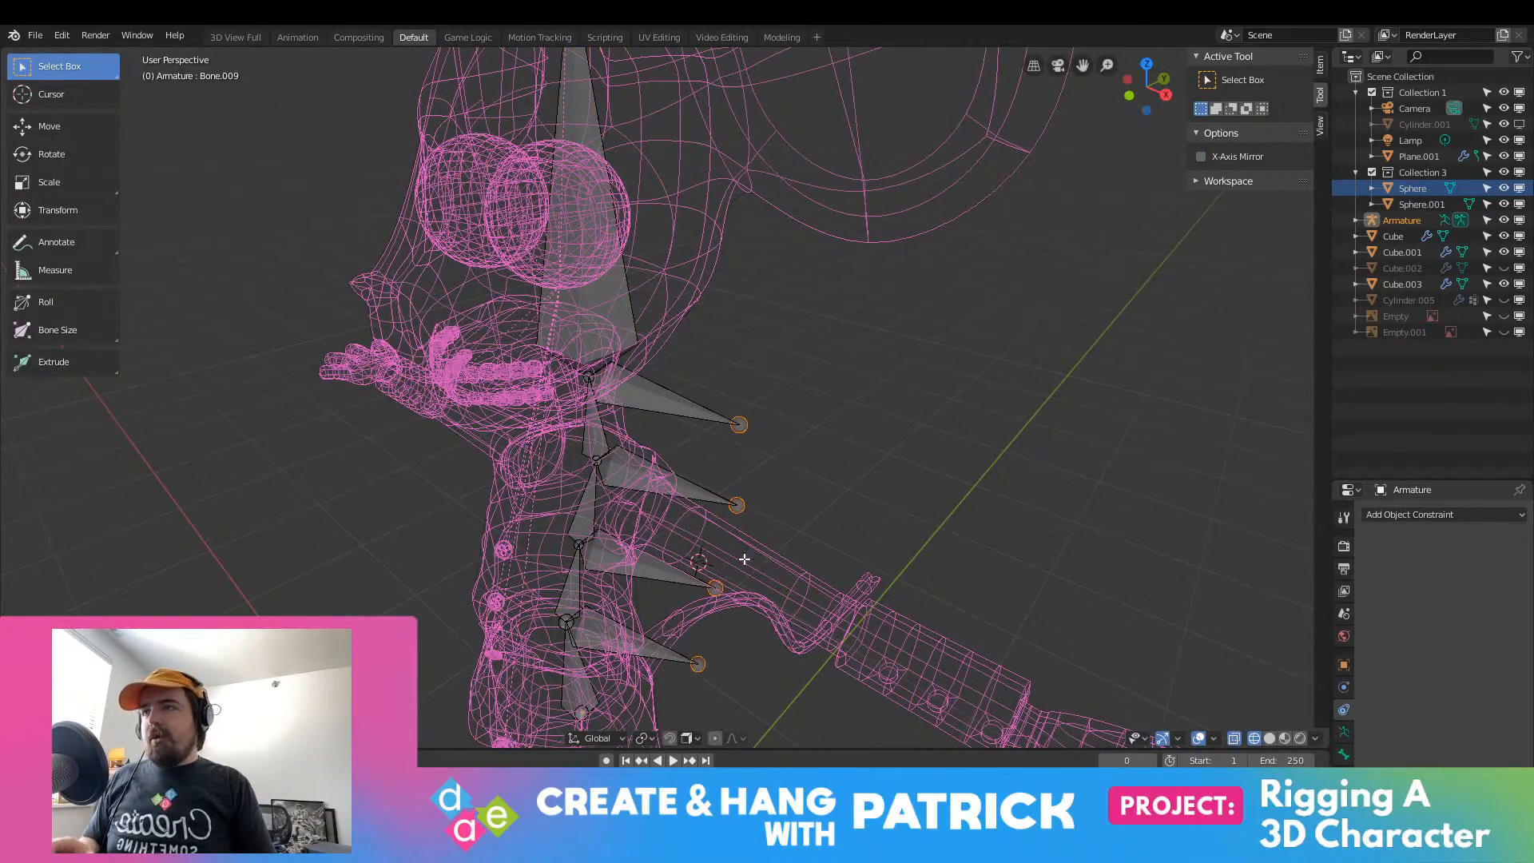
{"action": "key", "text": "ctrl+z"}
Step: Switch to the front orthographic view for a close look at the upper chest bones
{"action": "middle_click_drag", "start_coordinate": [583, 515], "coordinate": [734, 467]}
{"action": "key", "text": "KP_1"}
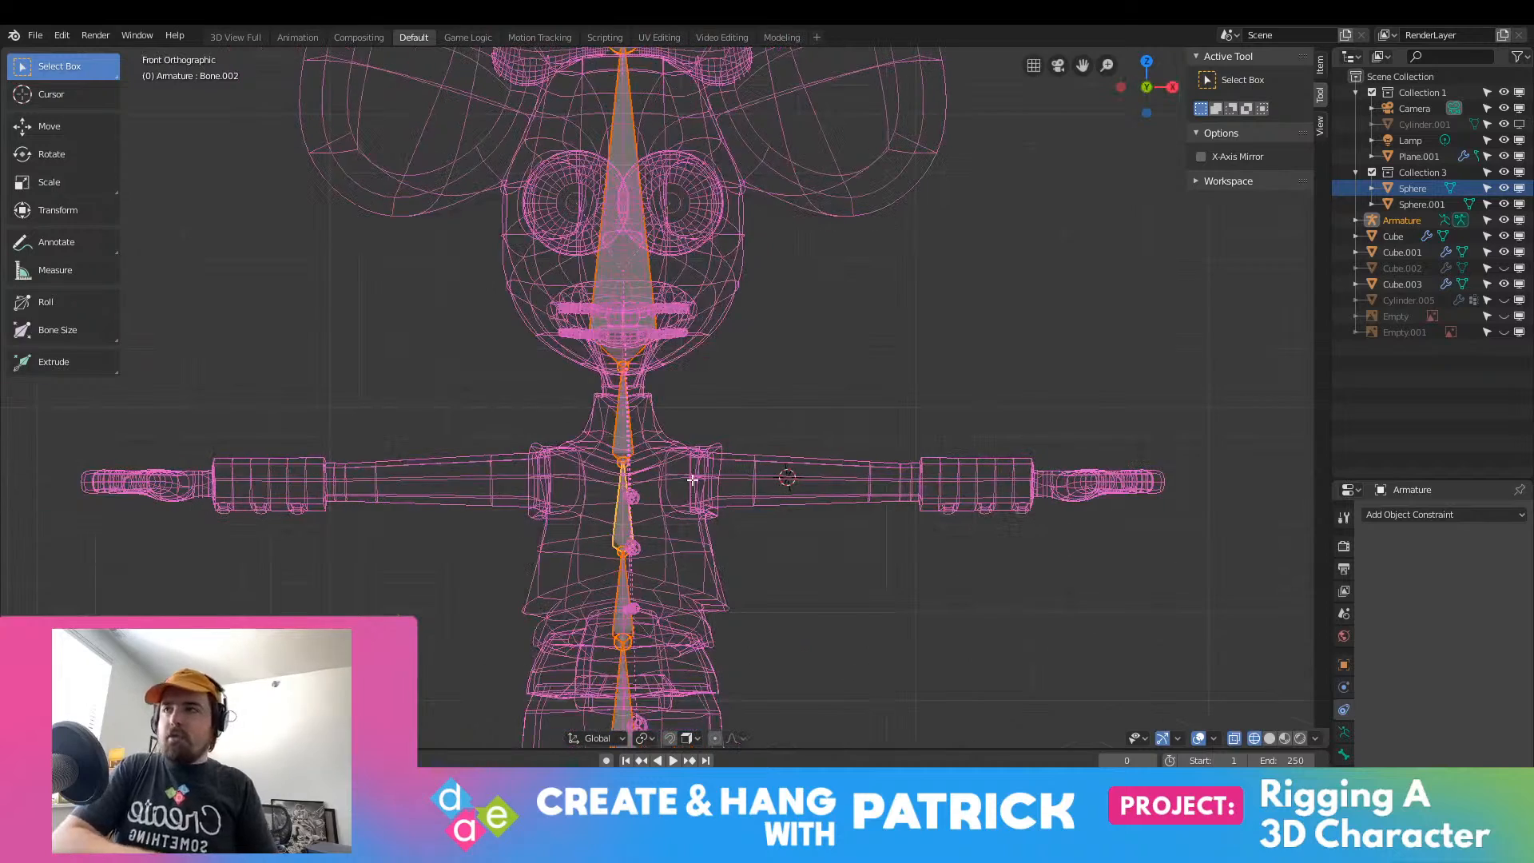
{"action": "scroll", "coordinate": [606, 504], "scroll_direction": "up", "scroll_amount": 4}
Step: Try shifting the neck bone slightly sideways, and undo the shift
{"action": "left_click", "coordinate": [606, 508]}
{"action": "left_click", "coordinate": [641, 505]}
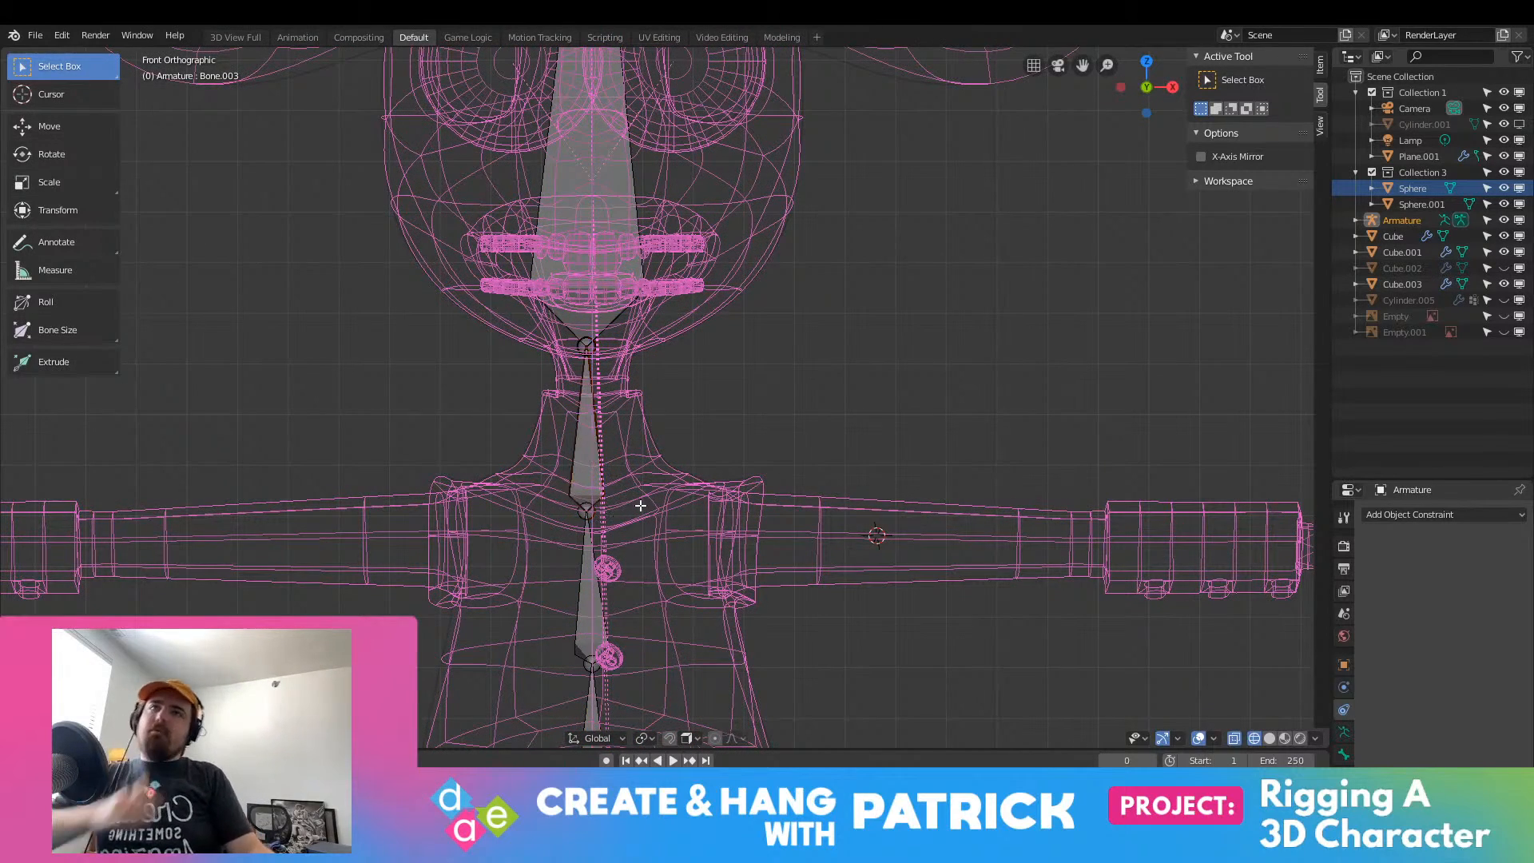
{"action": "key", "text": "ctrl+z"}
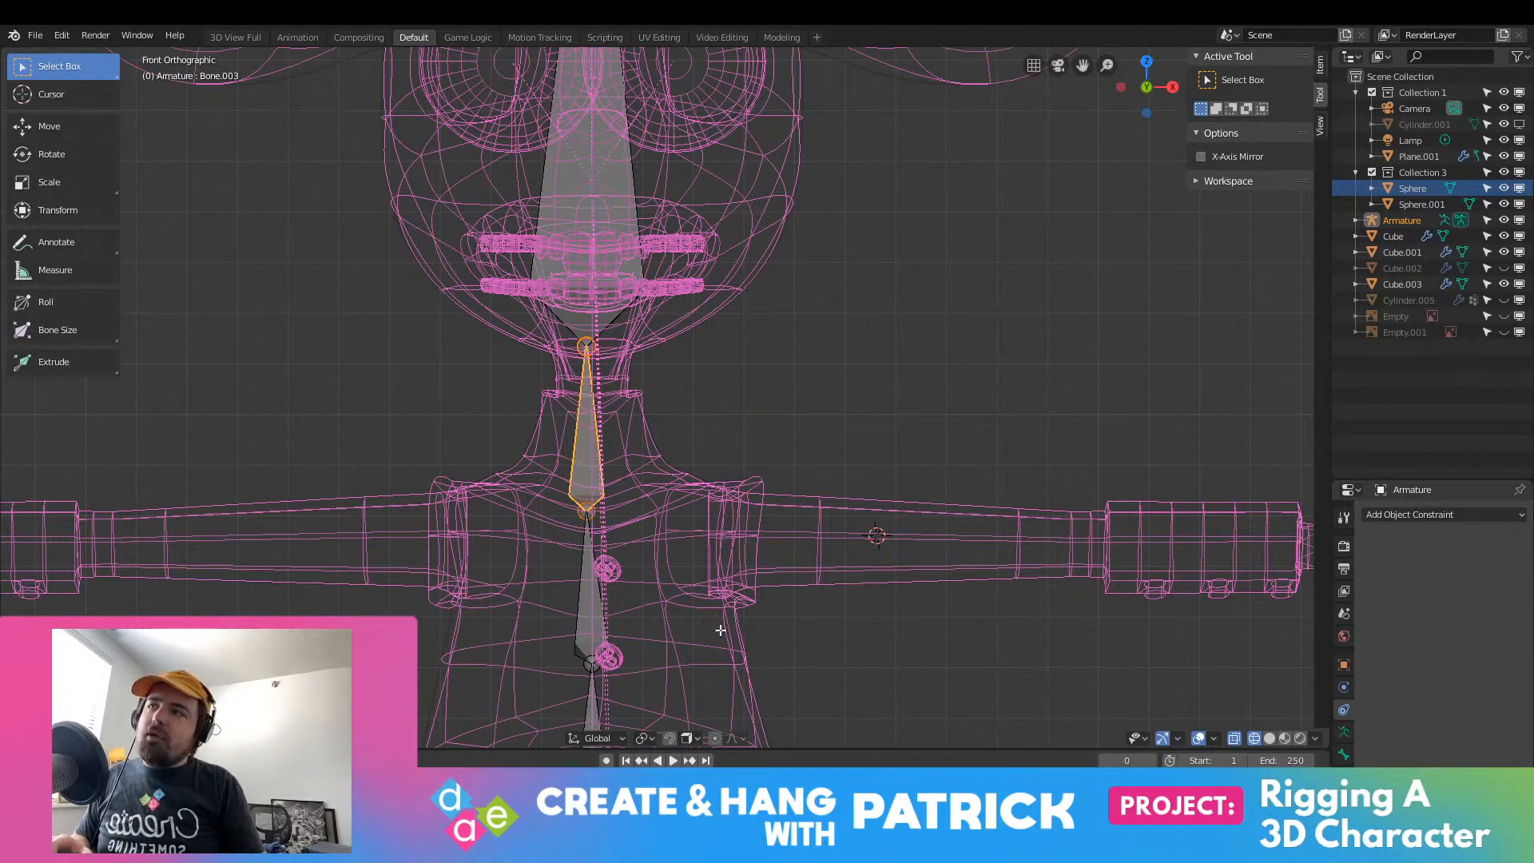
{"action": "key", "text": "ctrl+z"}
{"action": "scroll", "coordinate": [577, 642], "scroll_direction": "down", "scroll_amount": 5}
{"action": "scroll", "coordinate": [628, 597], "scroll_direction": "up", "scroll_amount": 5}
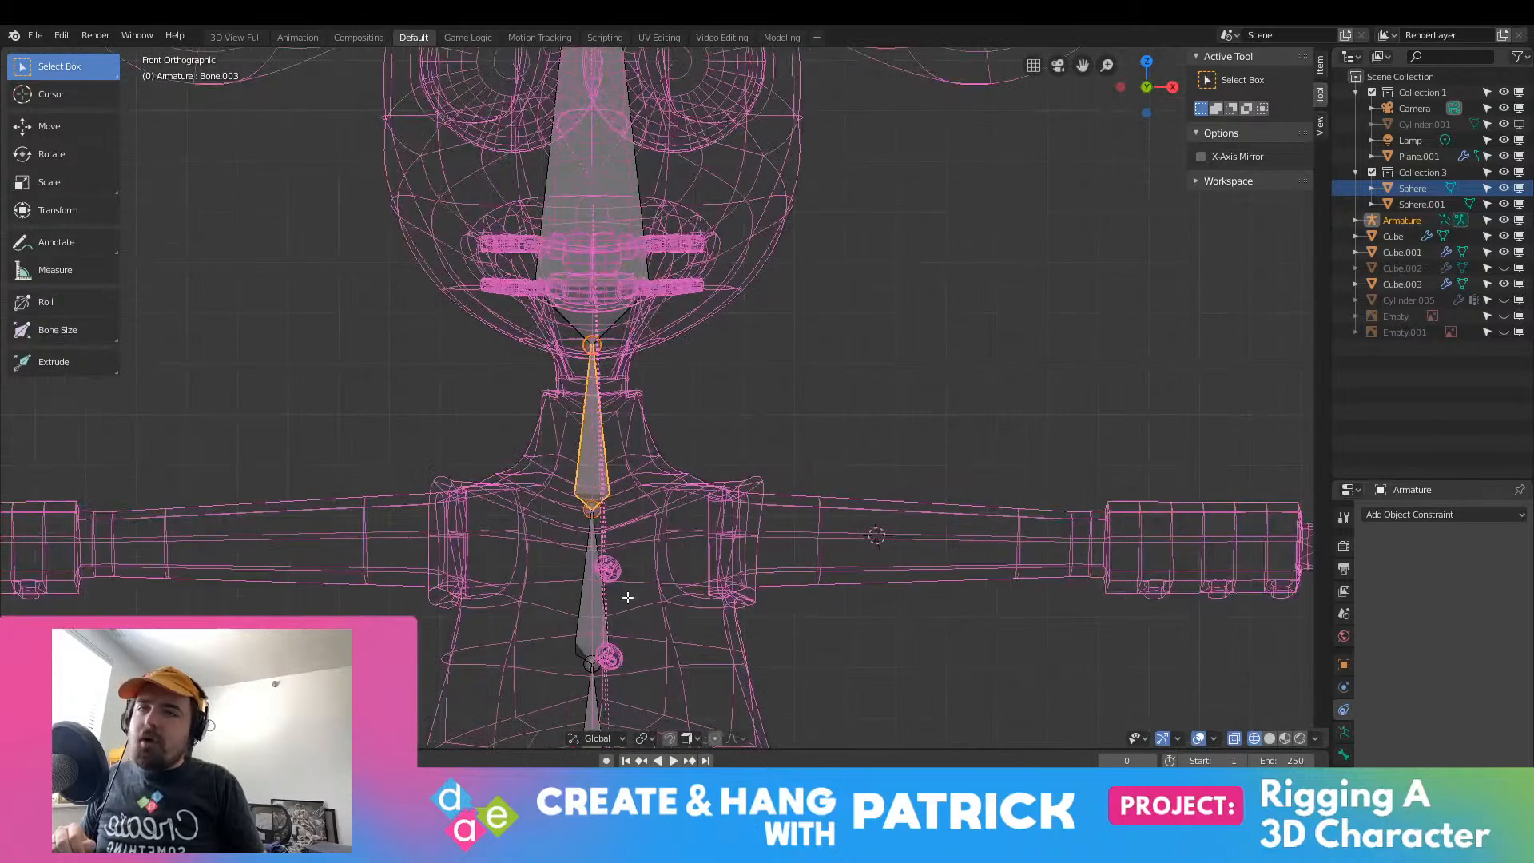
Step: Turn X-Axis Mirror back on, expand the Workspace settings and select the joint between the chest and neck bones
{"action": "left_click", "coordinate": [1197, 183]}
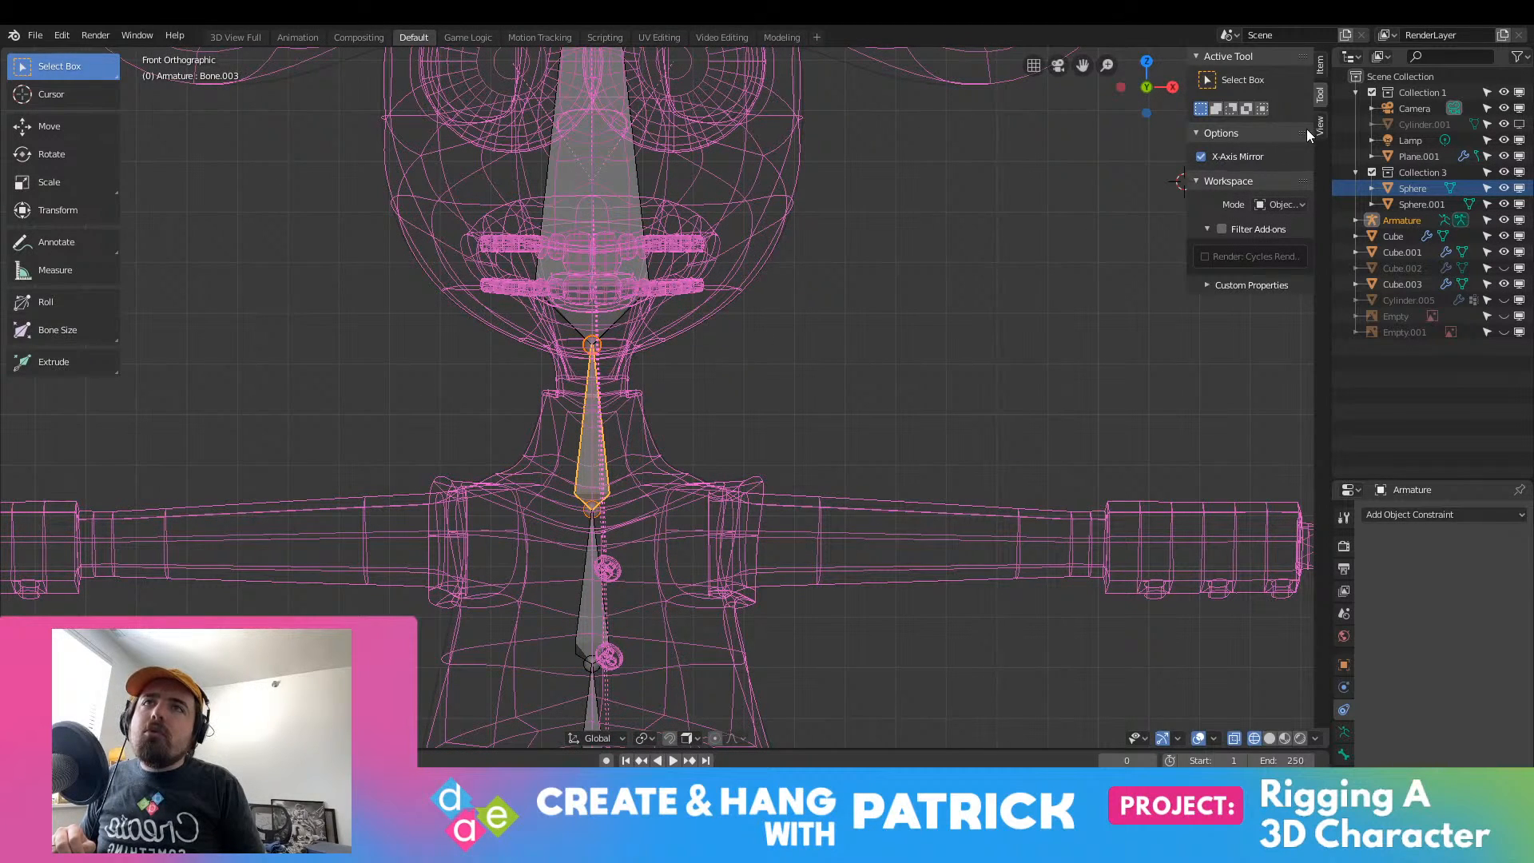
{"action": "left_click", "coordinate": [588, 511]}
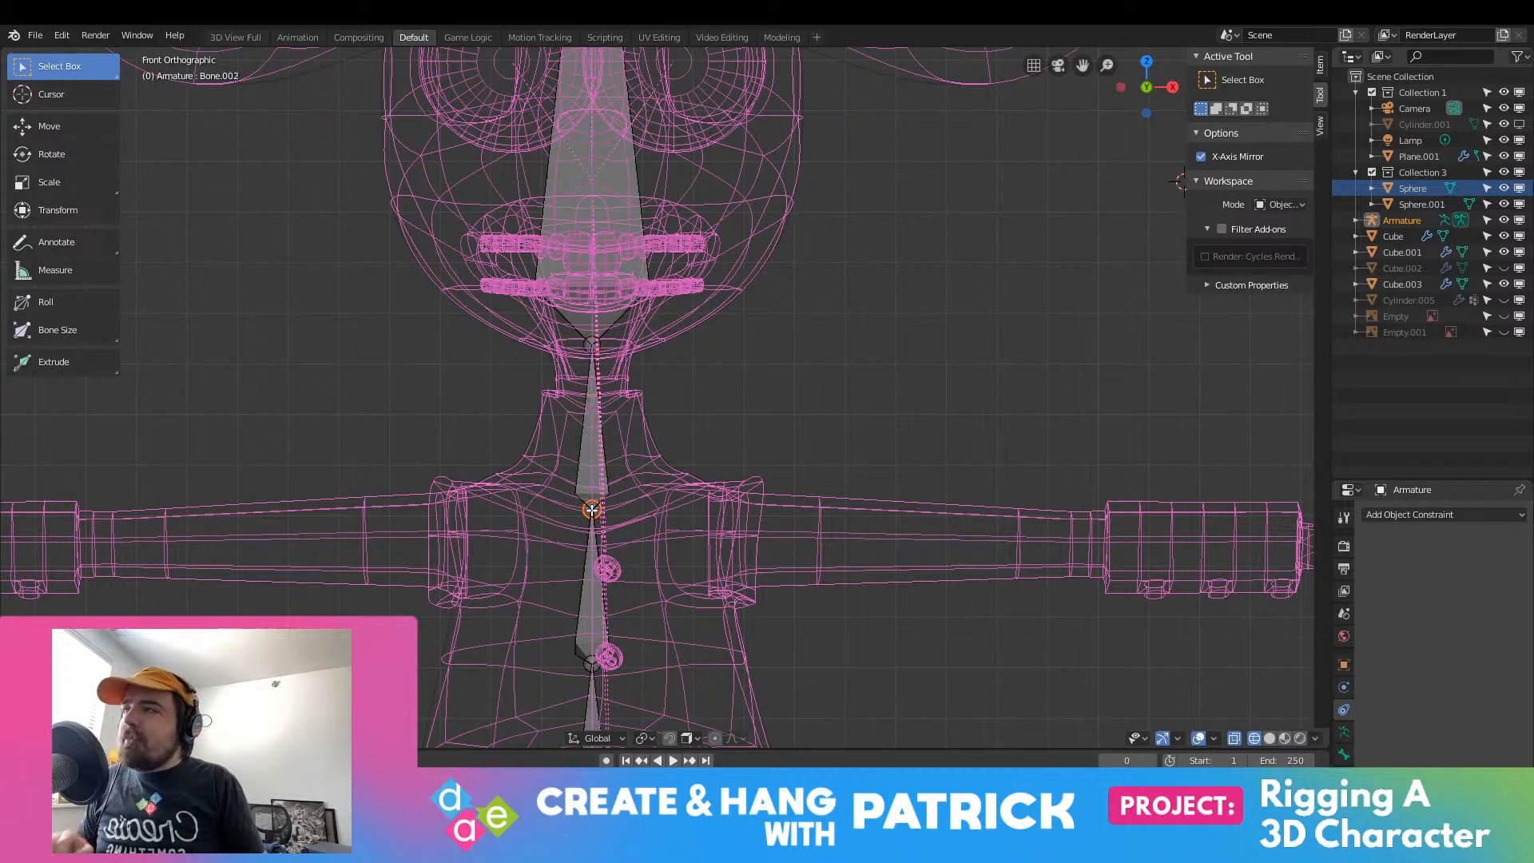
Step: Try extruding a bone from the selected joint toward the left shoulder, and undo it
{"action": "key", "text": "e"}
{"action": "left_click", "coordinate": [791, 491]}
{"action": "key", "text": "ctrl+z"}
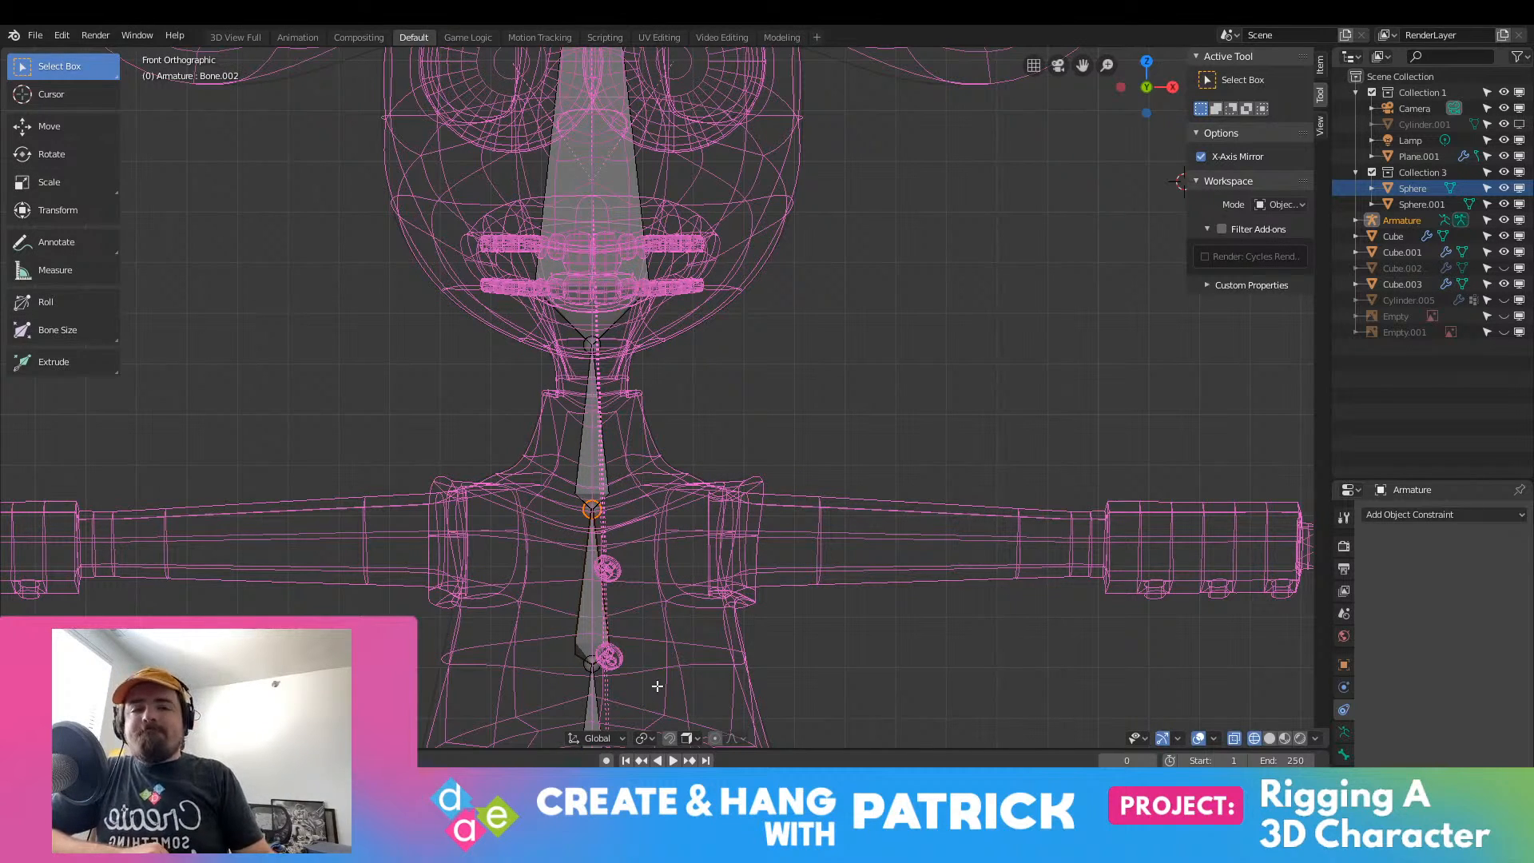
{"action": "key", "text": "w"}
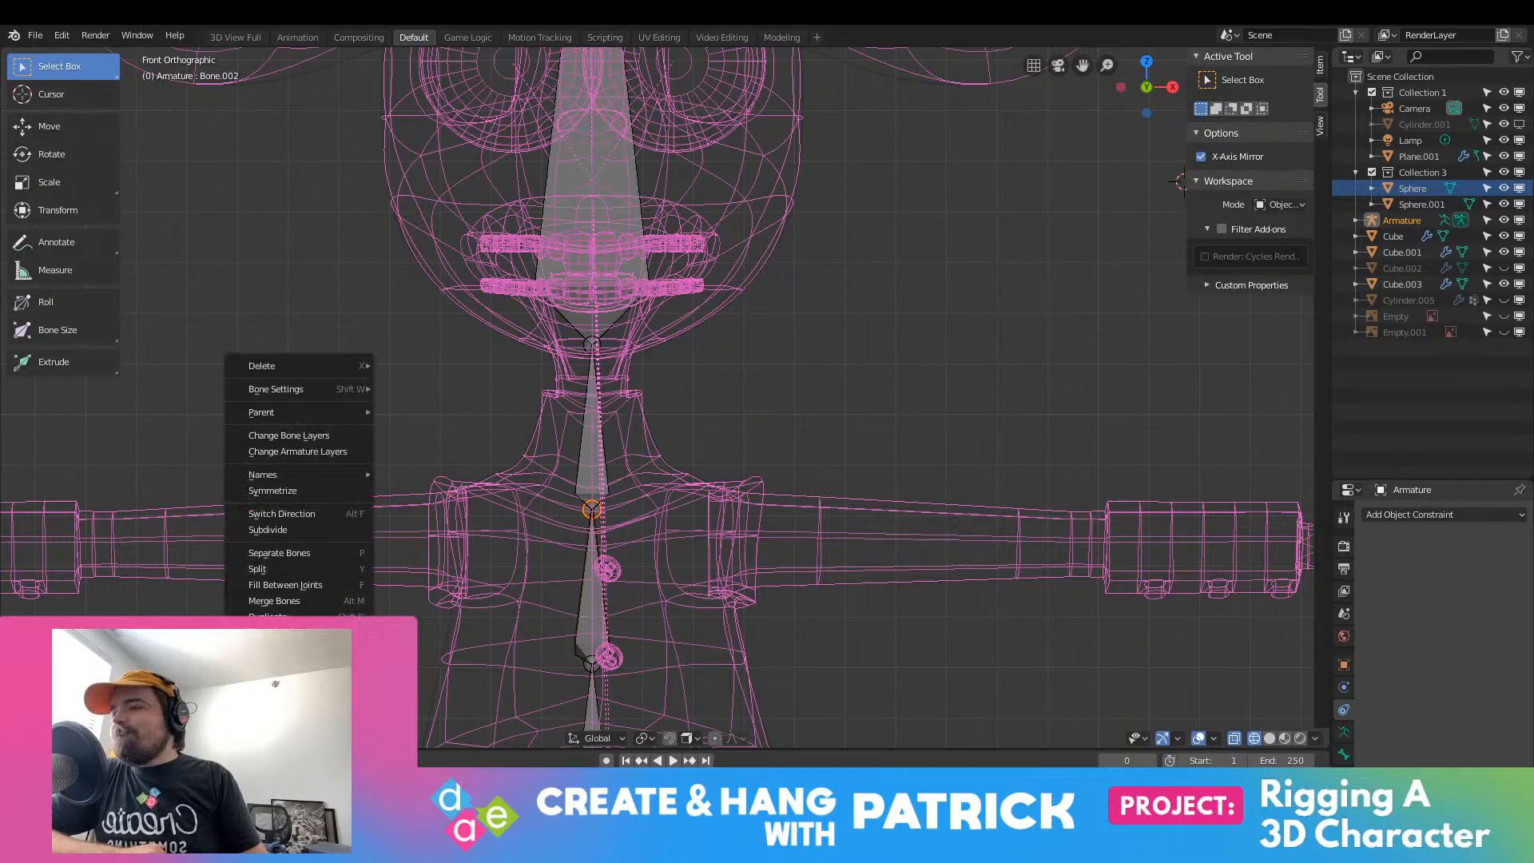
{"action": "mouse_move", "coordinate": [320, 633]}
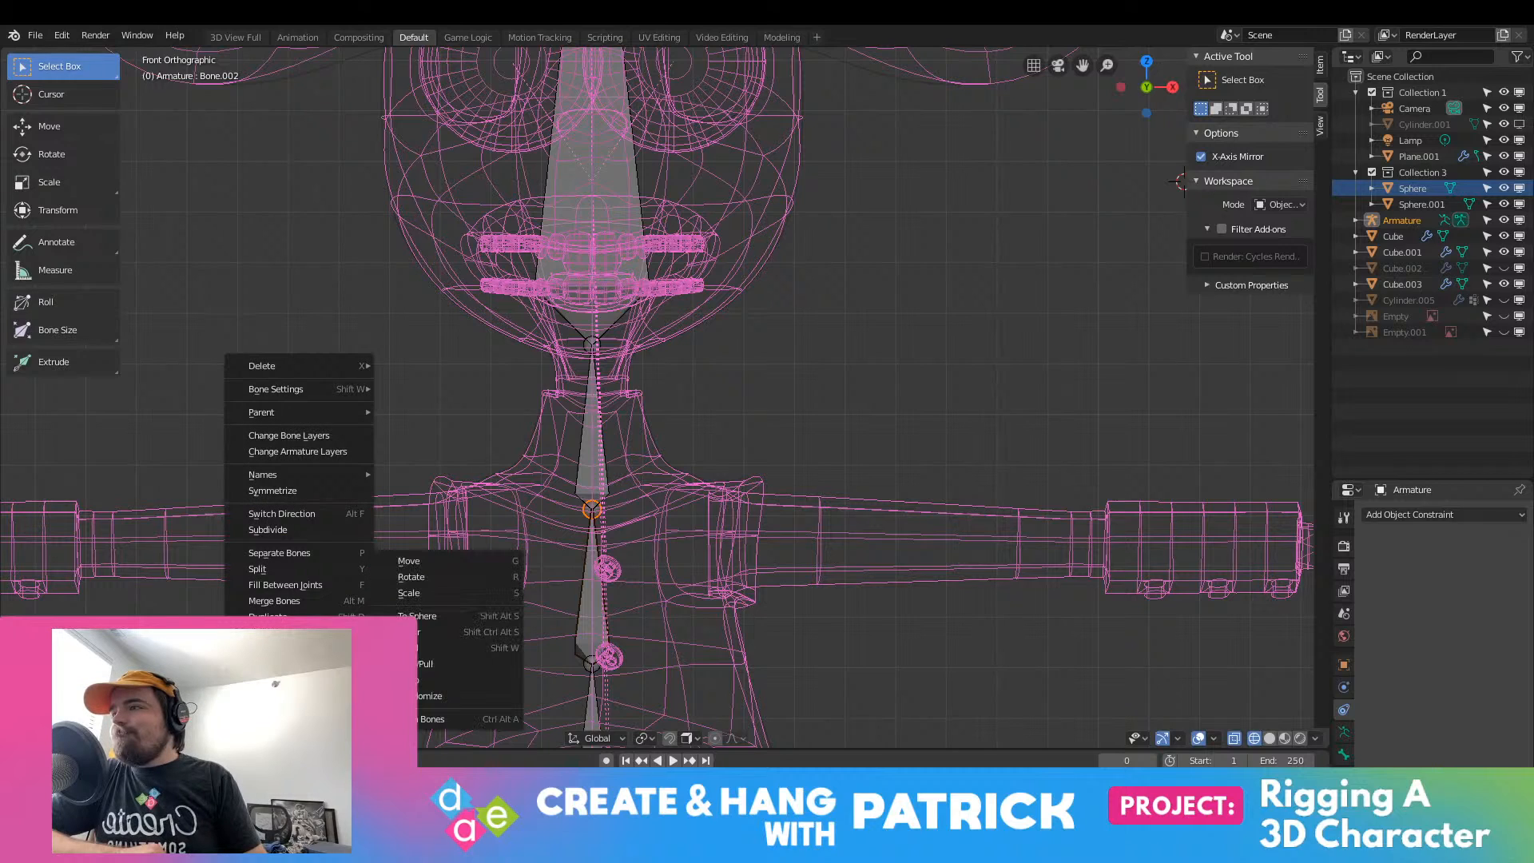
{"action": "mouse_move", "coordinate": [296, 392]}
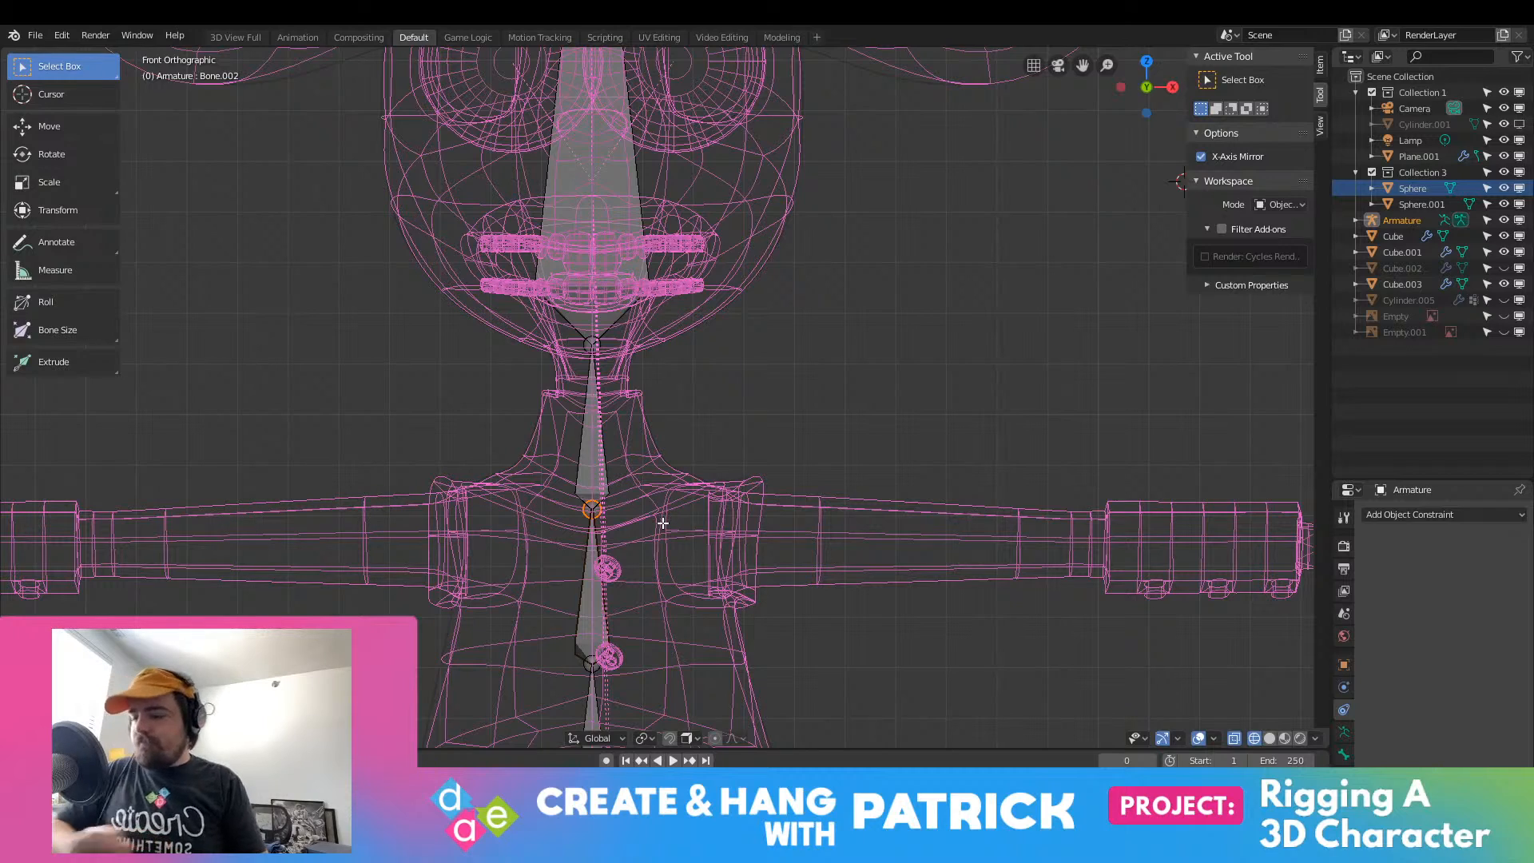
Step: Extrude a bone from the upper chest joint out to the middle of the left arm
{"action": "key", "text": "e"}
{"action": "left_click", "coordinate": [1003, 561]}
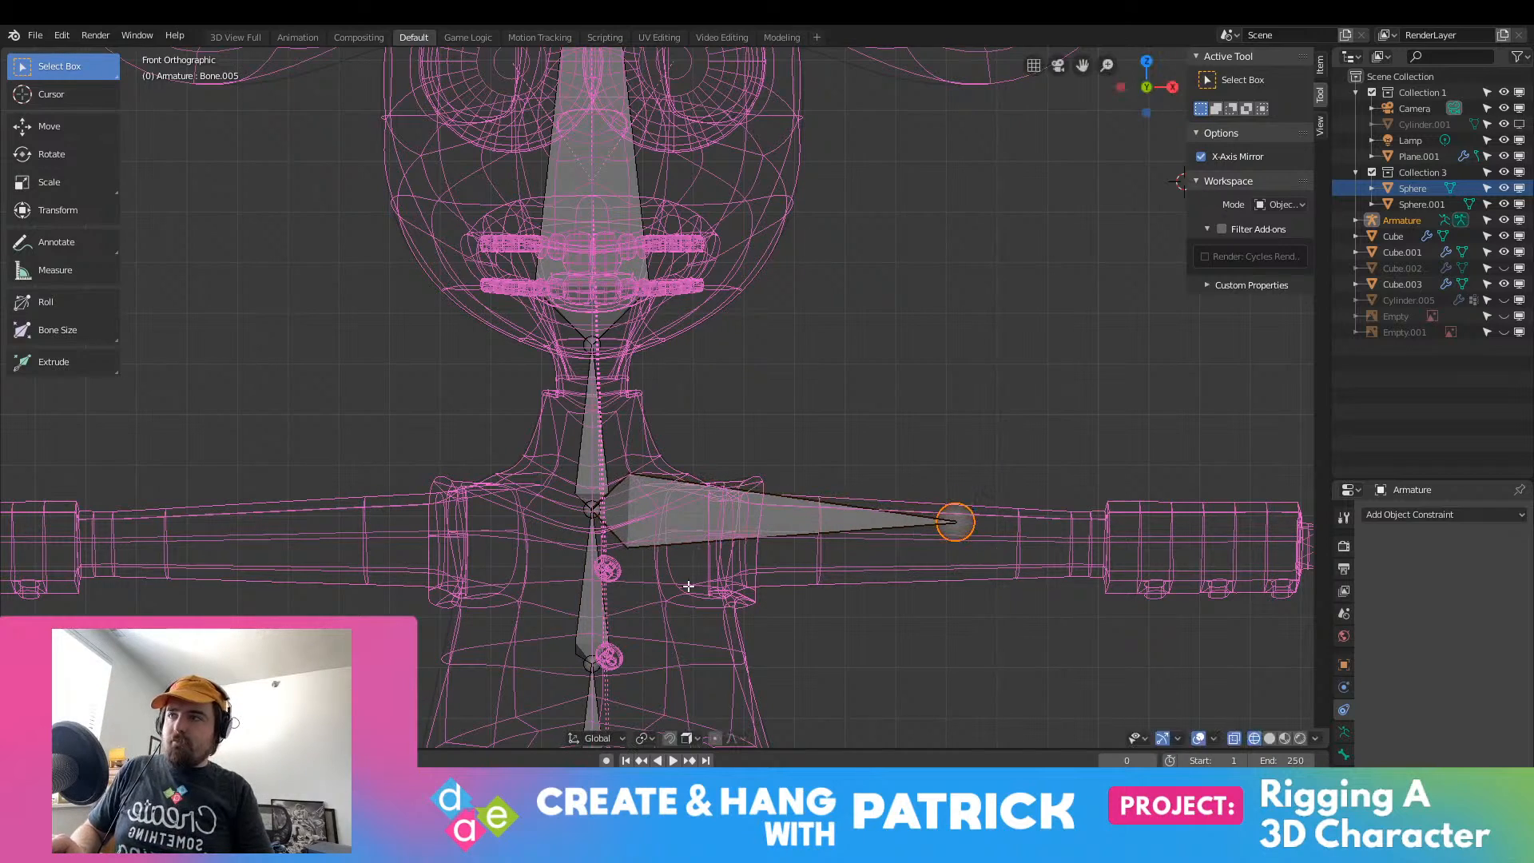
Step: Undo the bone extruded to the middle of the left arm, and select the head bone
{"action": "key", "text": "ctrl+z"}
{"action": "middle_click_drag", "start_coordinate": [605, 600], "coordinate": [743, 361]}
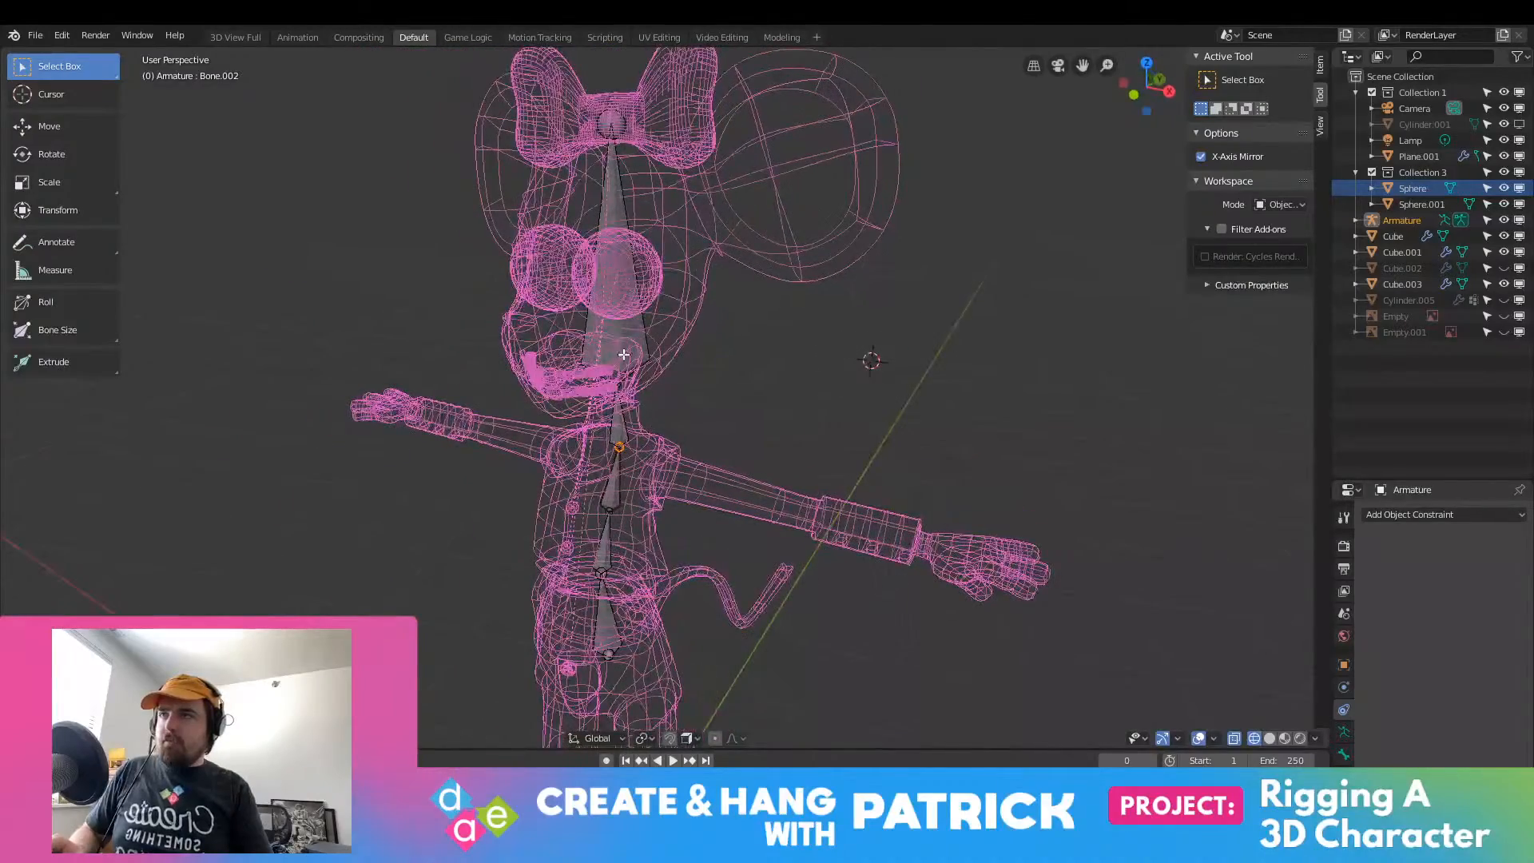
{"action": "left_click", "coordinate": [637, 260]}
{"action": "left_click", "coordinate": [537, 299]}
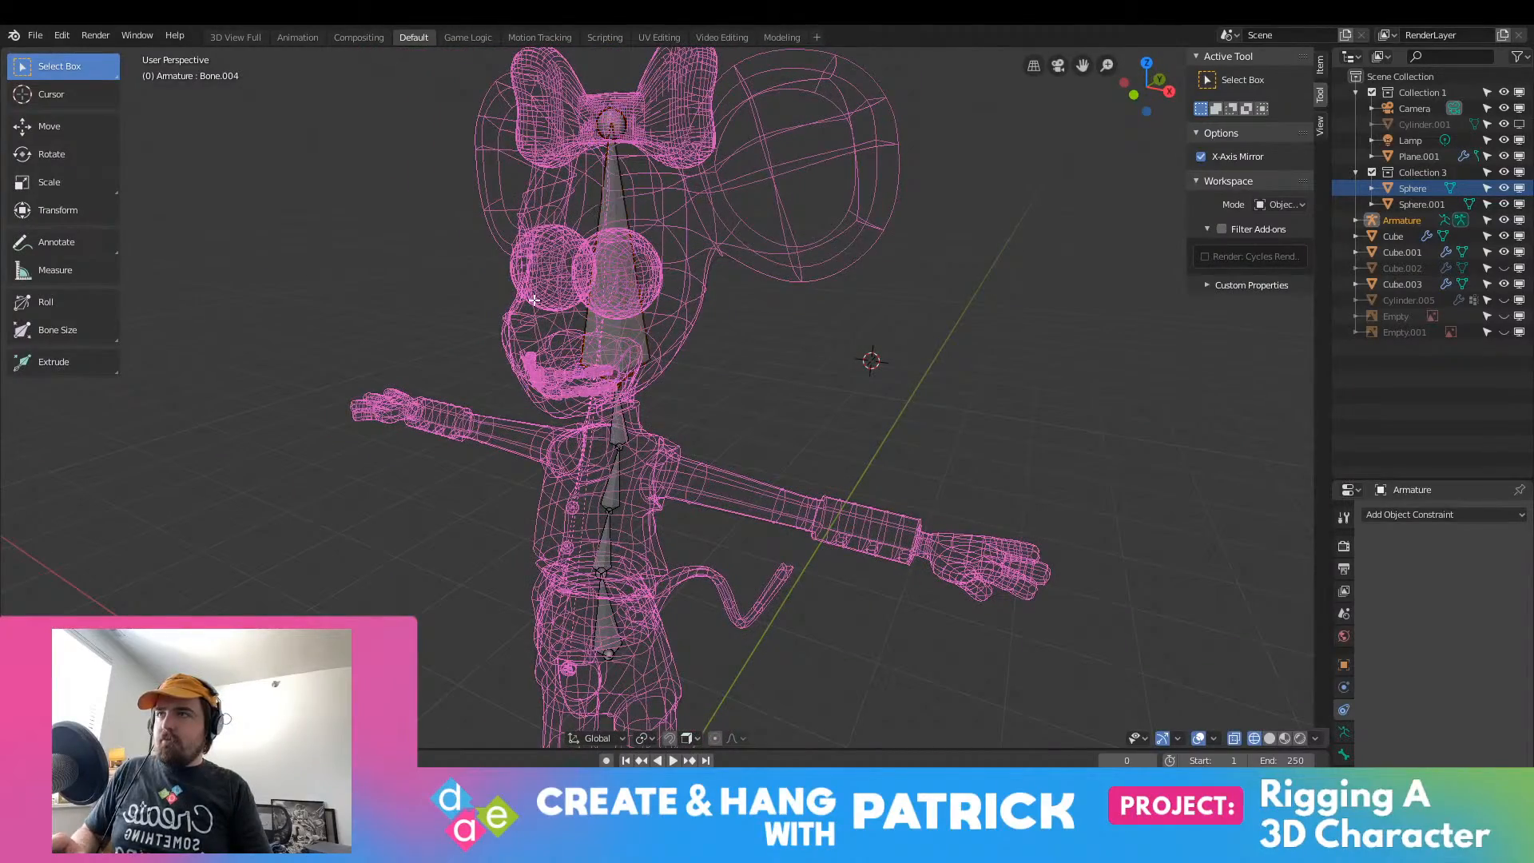
Step: Try extruding a bone from the joint between the chest and neck bones toward the left arm, and undo it
{"action": "scroll", "coordinate": [586, 511], "scroll_direction": "down", "scroll_amount": 4}
{"action": "scroll", "coordinate": [589, 520], "scroll_direction": "up", "scroll_amount": 8}
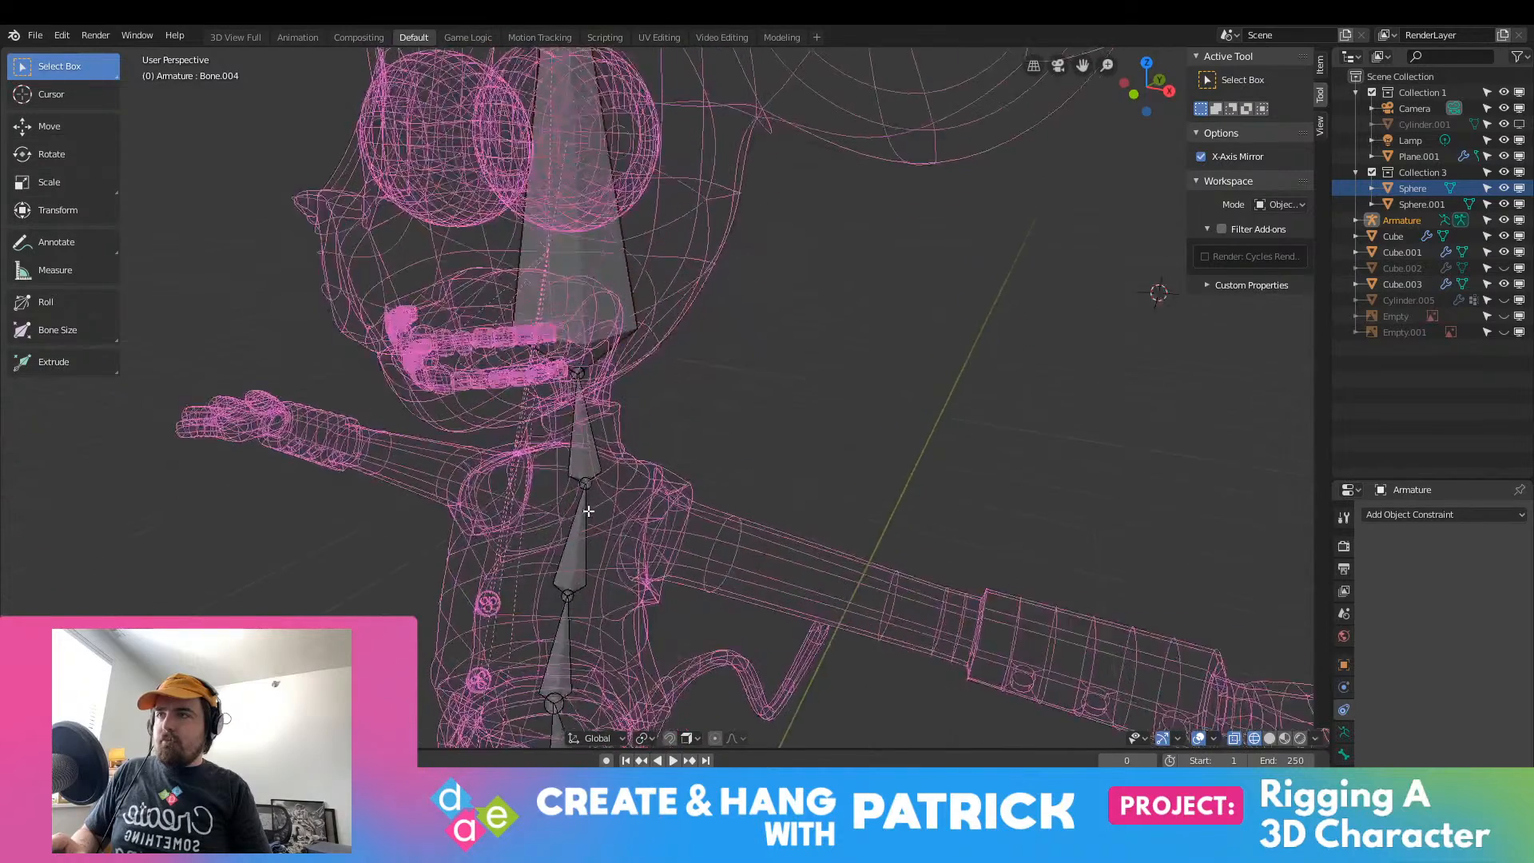
{"action": "middle_click_drag", "start_coordinate": [589, 514], "coordinate": [627, 478]}
{"action": "left_click", "coordinate": [624, 481]}
{"action": "key", "text": "e"}
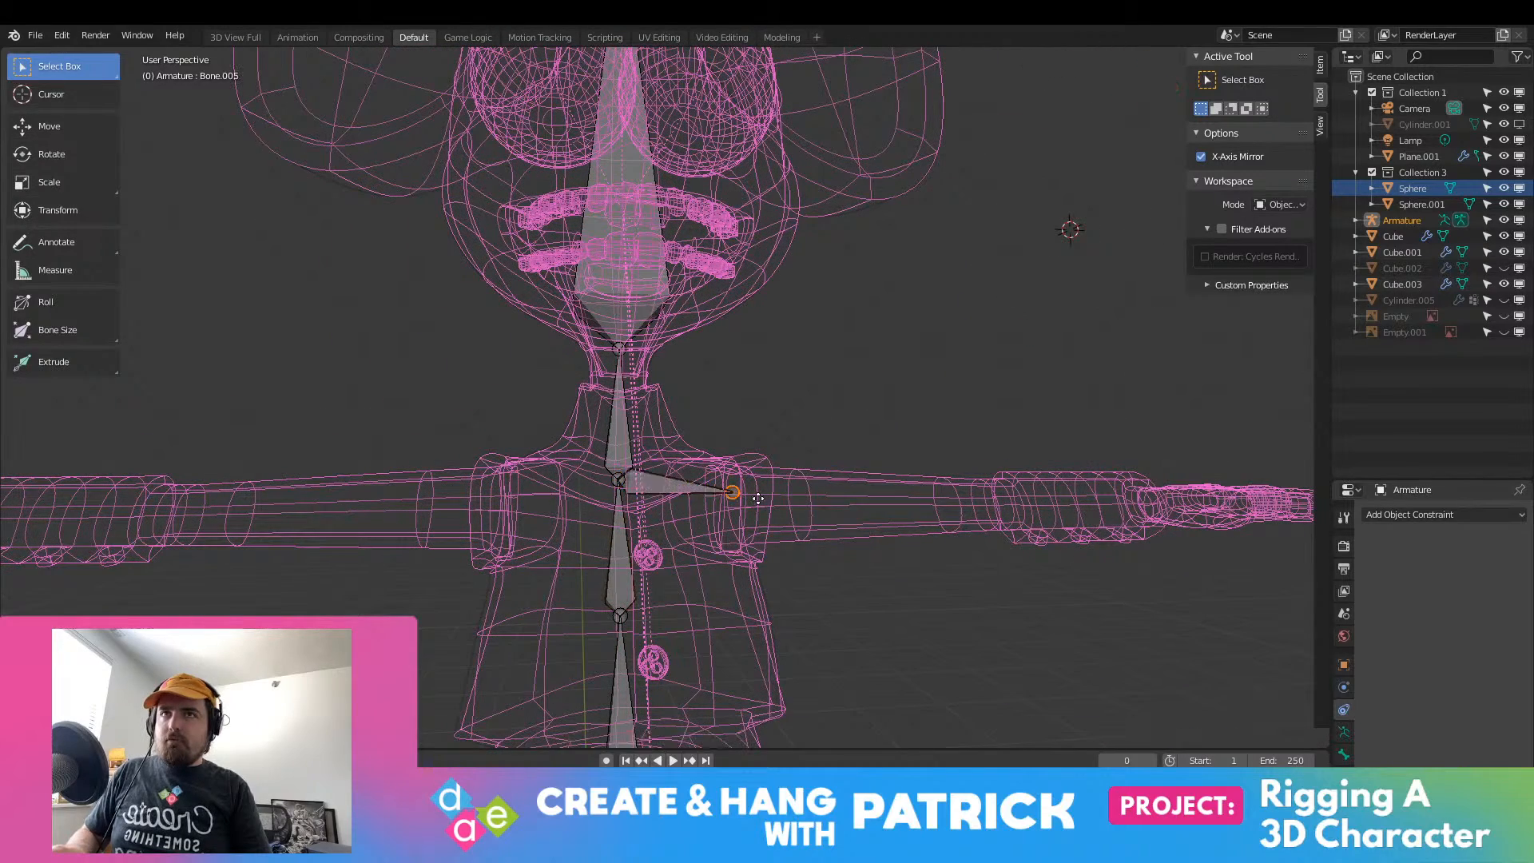
{"action": "left_click", "coordinate": [852, 517]}
{"action": "key", "text": "ctrl+z"}
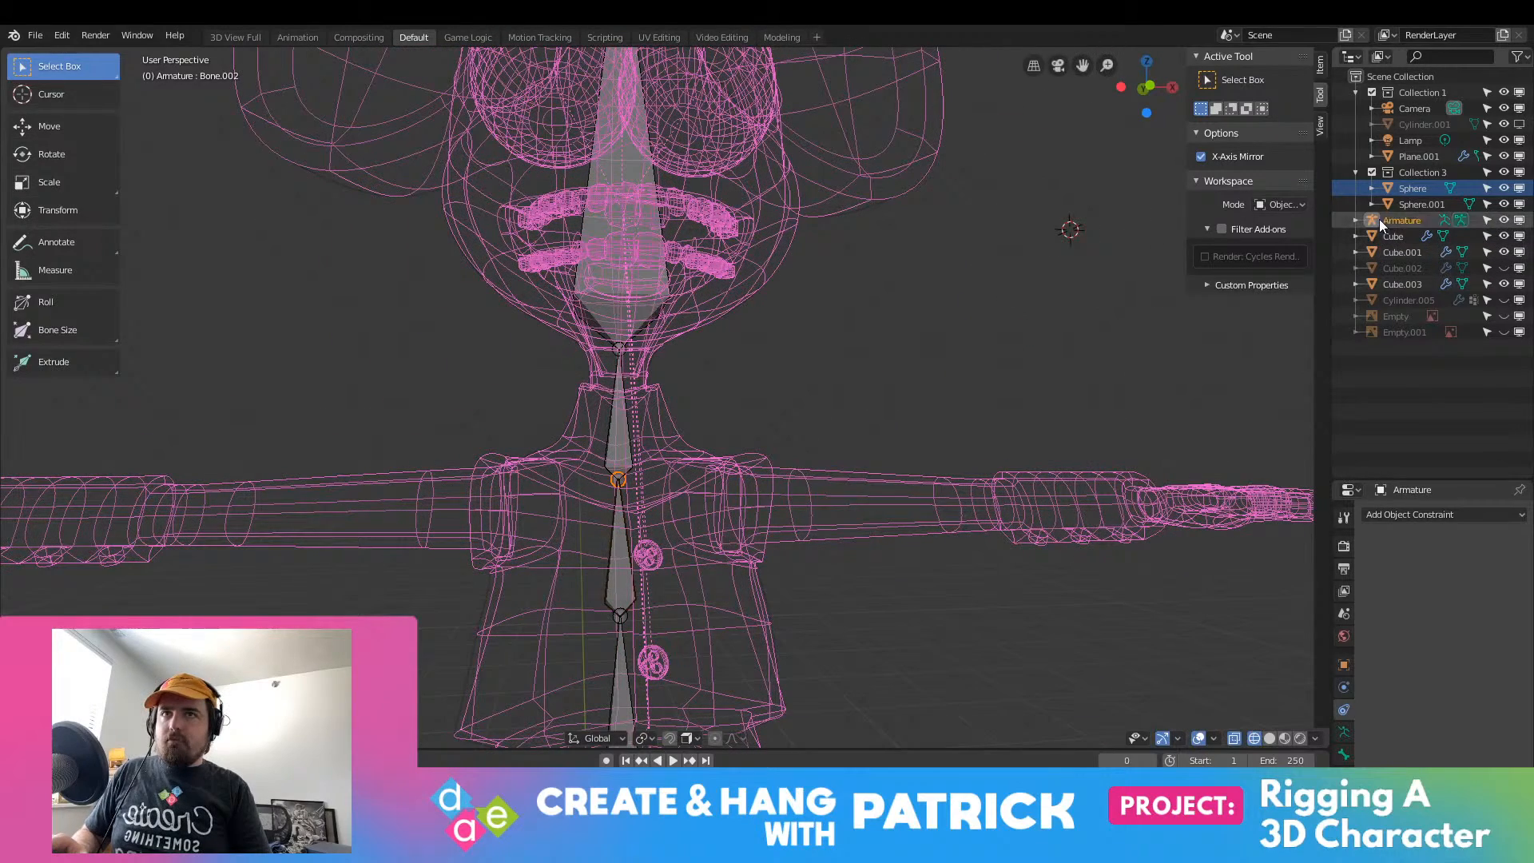
Step: Hide and show Sphere and Sphere.001 in turn to identify which parts of the character they are, collapsing Collection 1
{"action": "left_click", "coordinate": [1504, 189]}
{"action": "left_click", "coordinate": [1504, 188]}
{"action": "left_click", "coordinate": [1504, 190]}
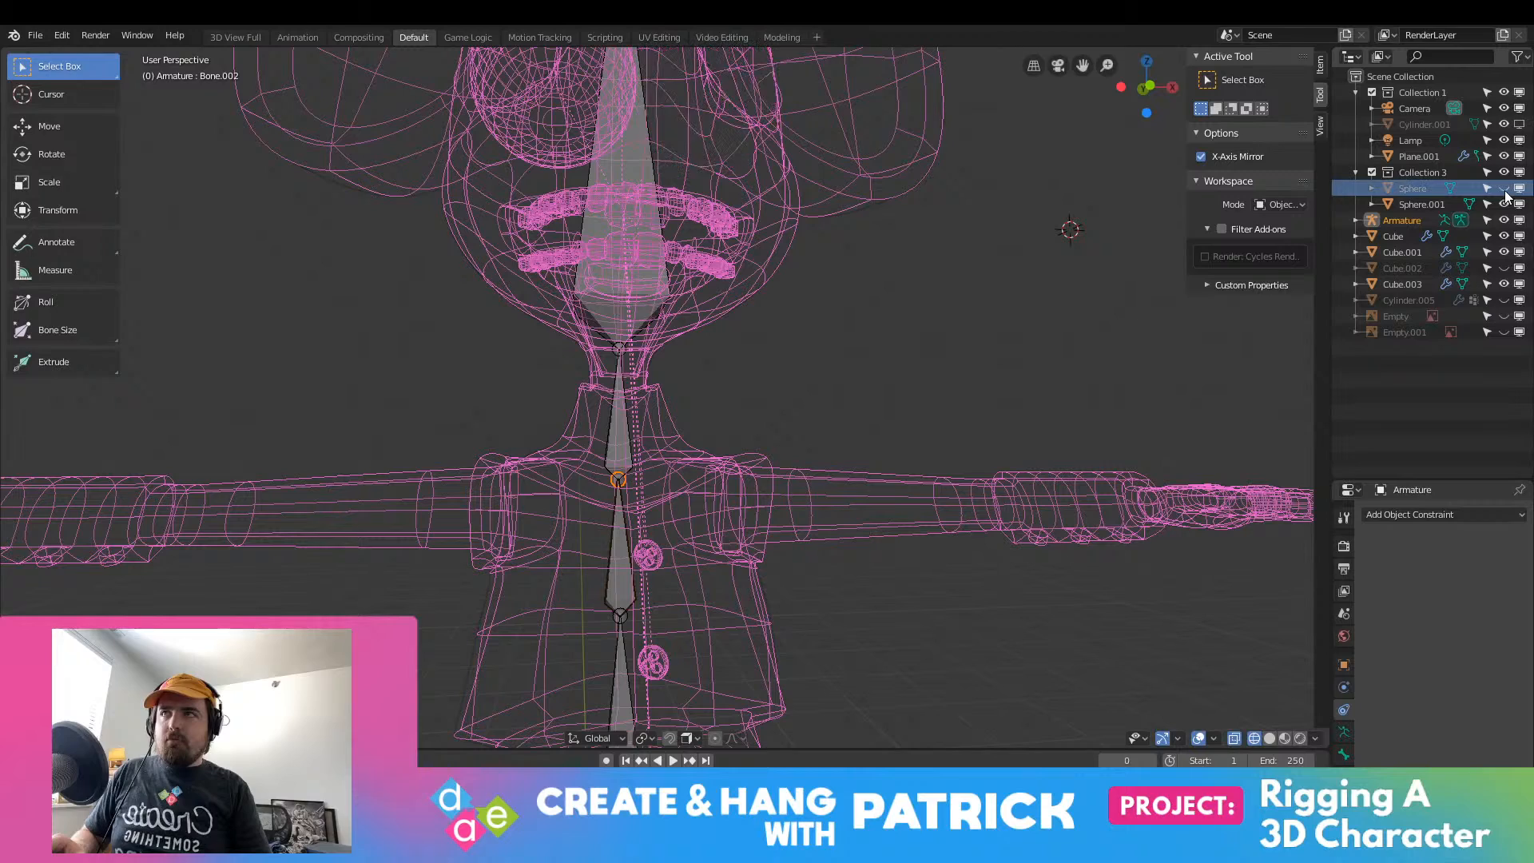
{"action": "left_click", "coordinate": [1505, 191]}
{"action": "middle_click_drag", "start_coordinate": [993, 186], "coordinate": [1034, 212]}
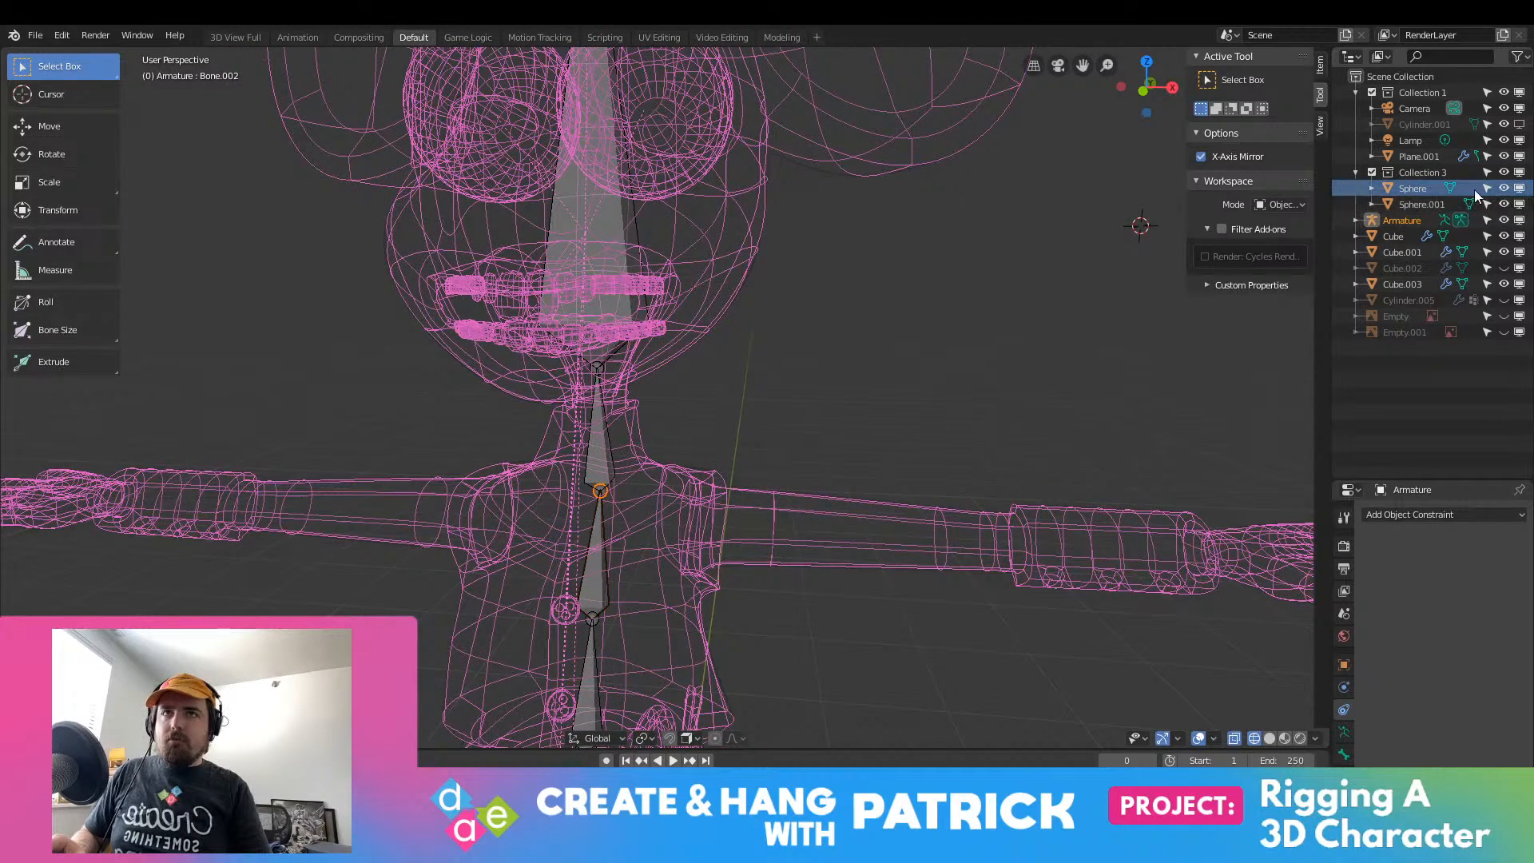
{"action": "left_click", "coordinate": [1360, 93]}
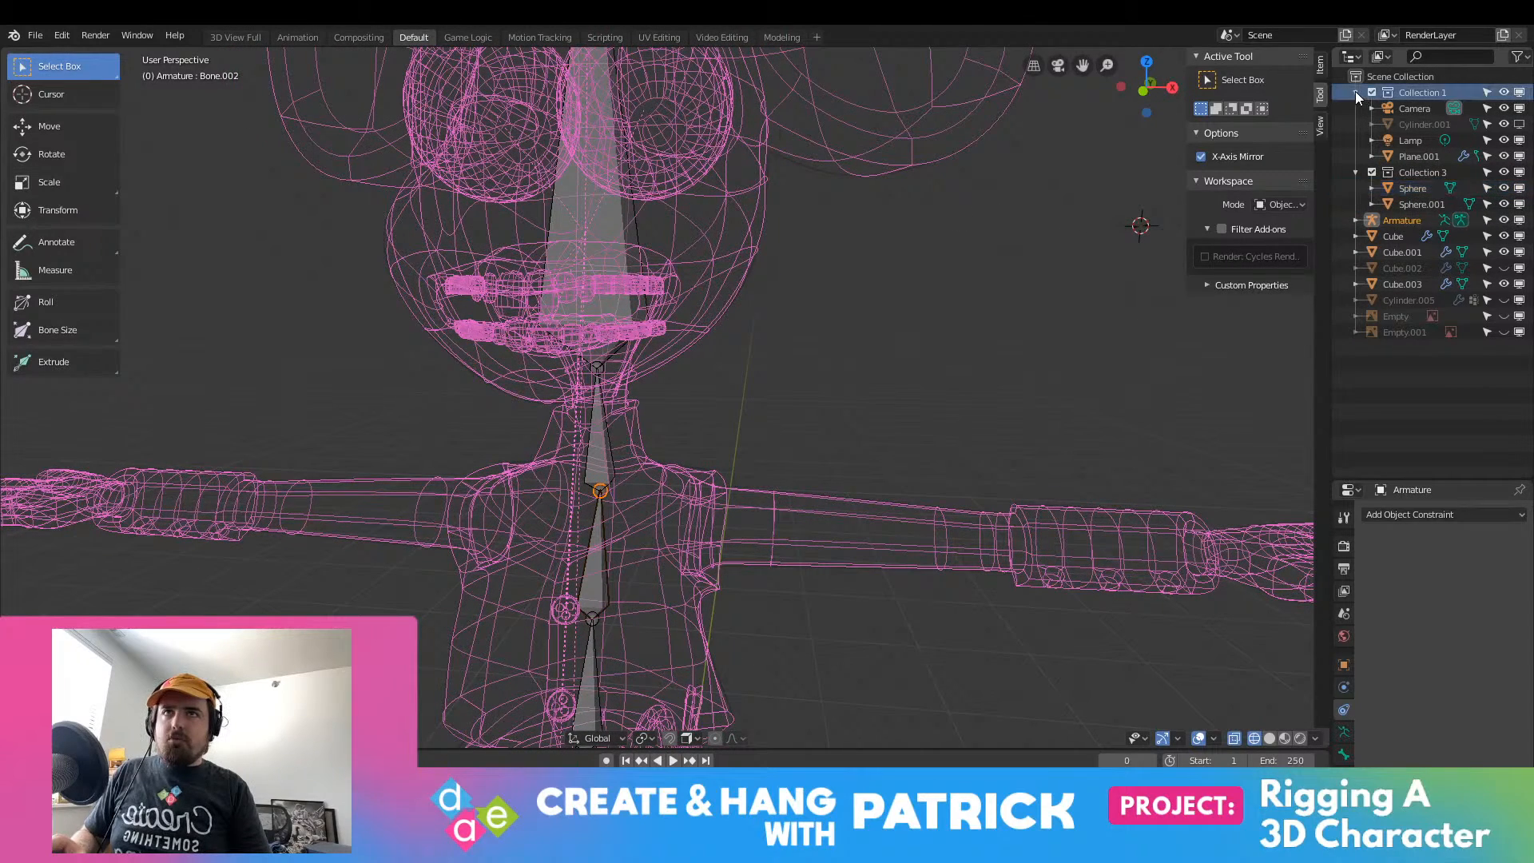
{"action": "left_click", "coordinate": [1356, 91]}
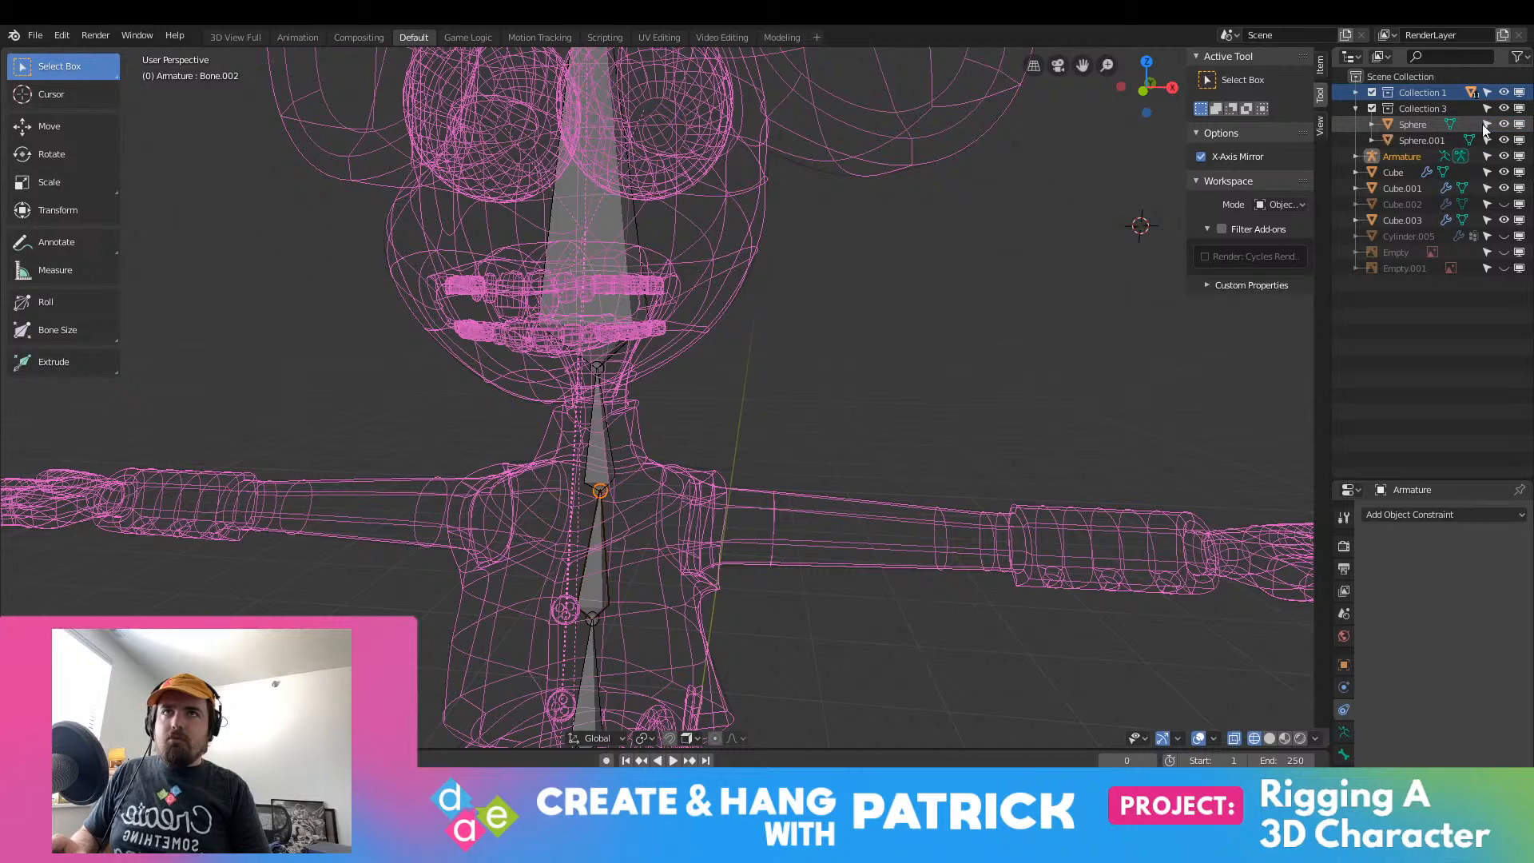
{"action": "left_click", "coordinate": [1504, 141]}
{"action": "left_click", "coordinate": [1504, 141]}
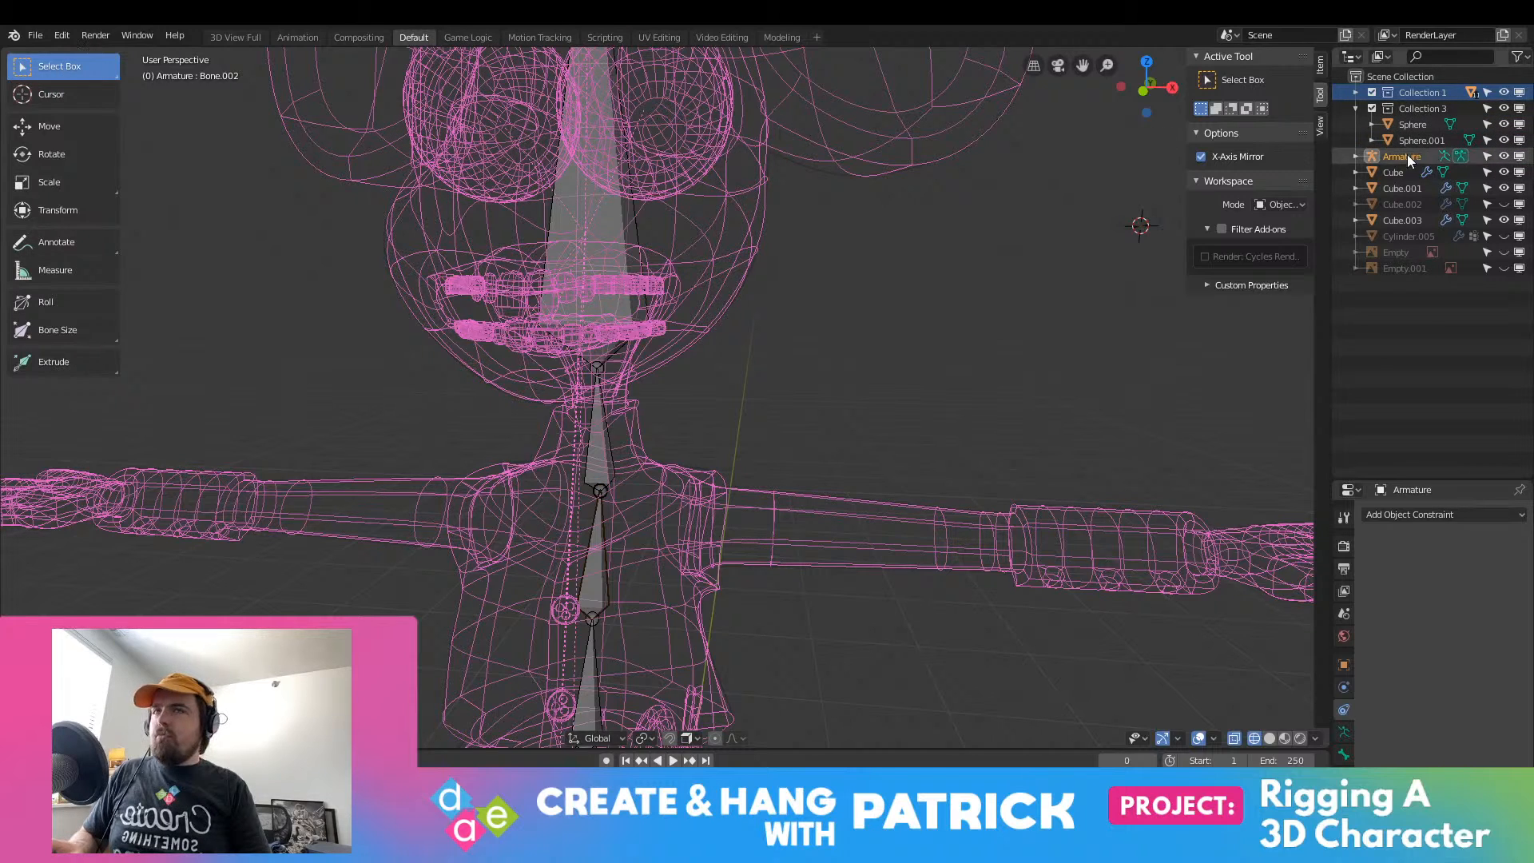
Step: Examine the Sphere object and its mesh data, return to Object Mode and collapse Collection 3
{"action": "left_click", "coordinate": [1370, 124]}
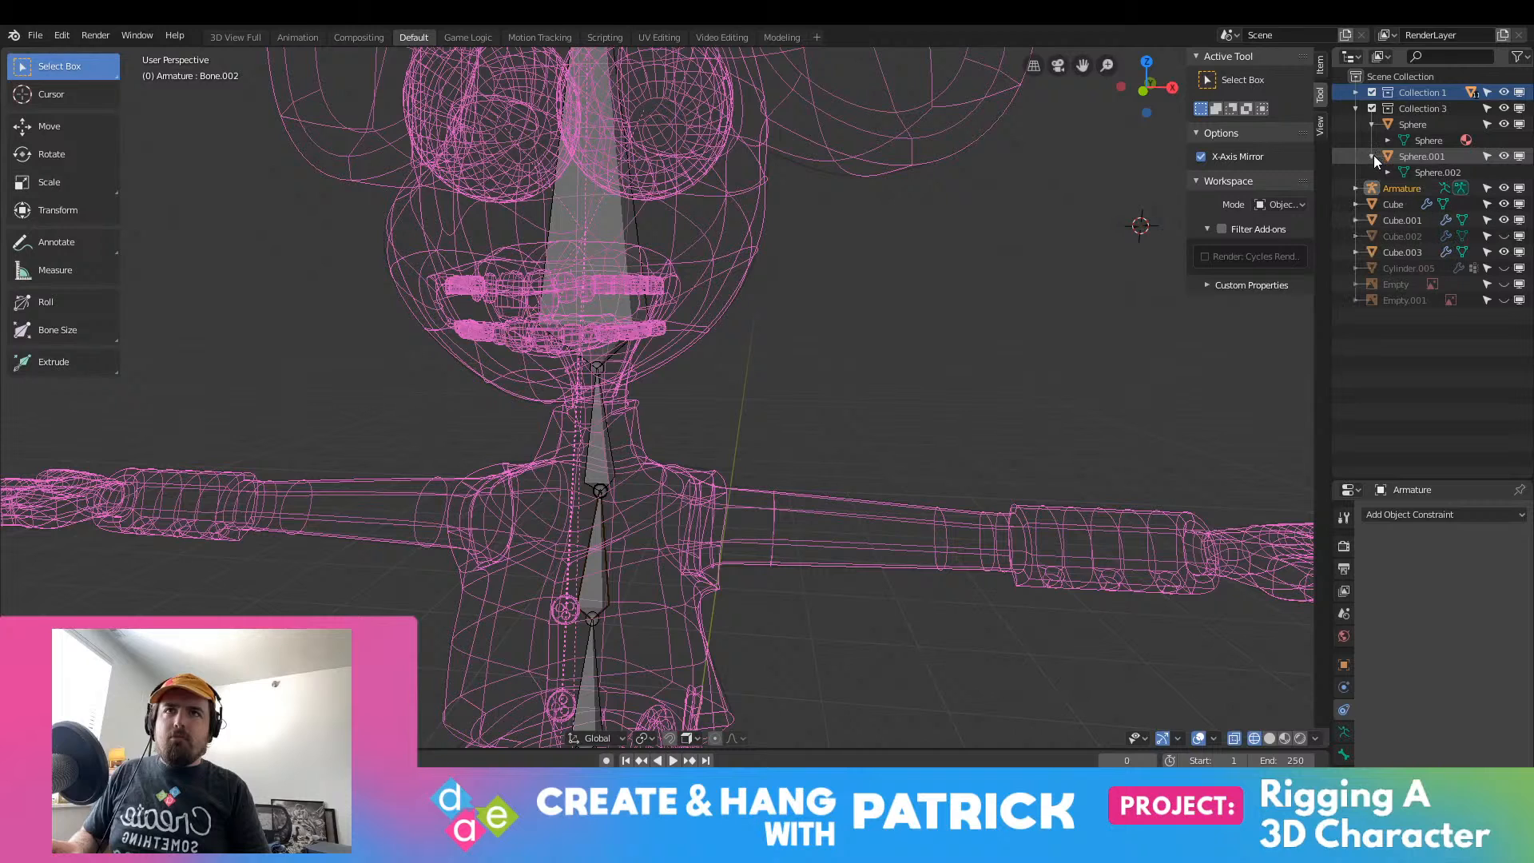
{"action": "left_click", "coordinate": [1433, 125]}
{"action": "left_click", "coordinate": [1427, 144]}
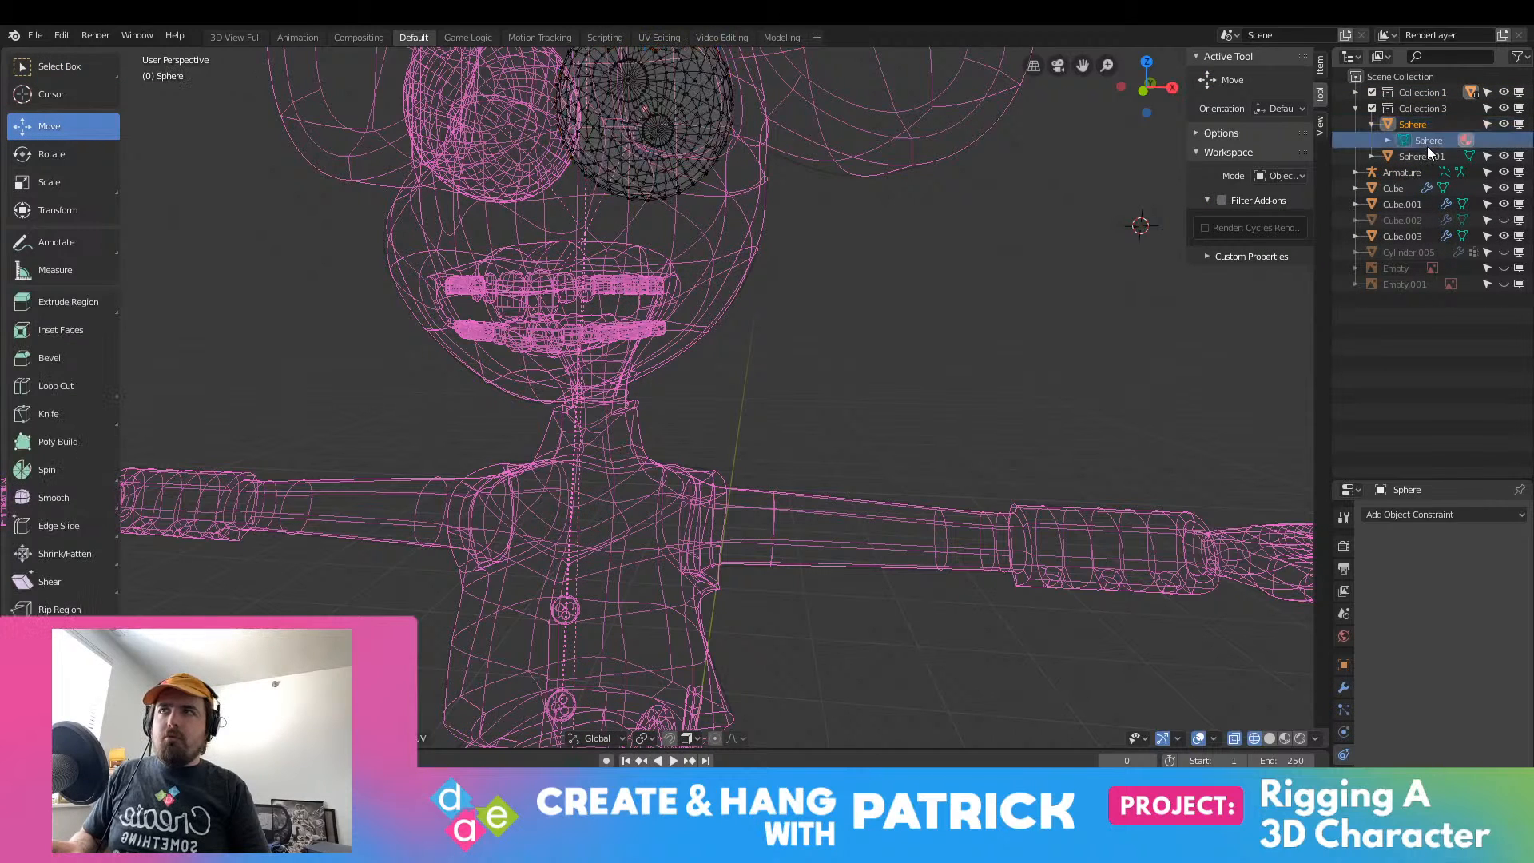
{"action": "left_click", "coordinate": [1468, 141]}
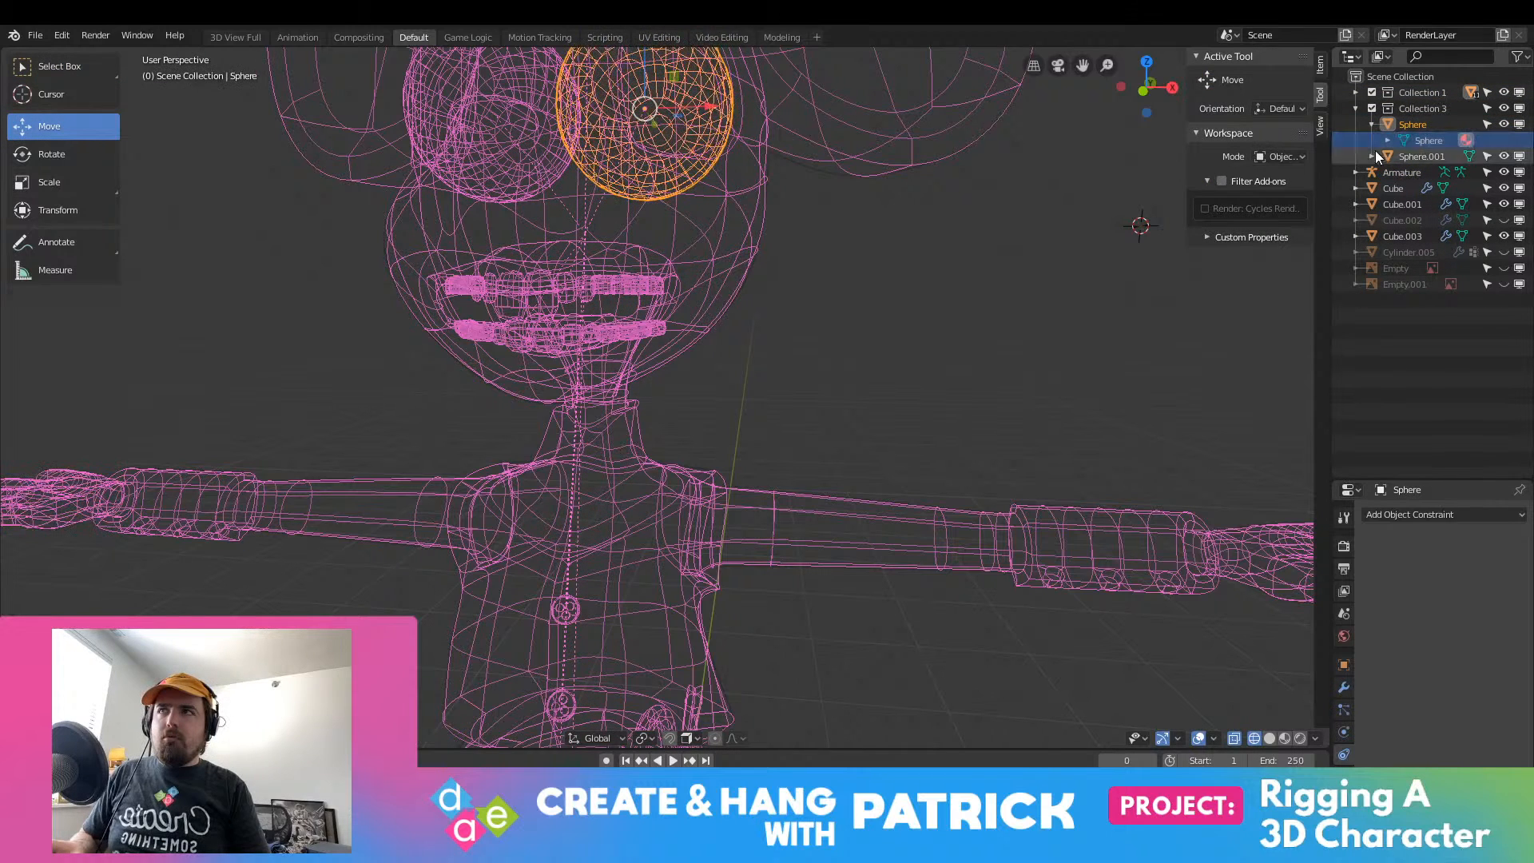
{"action": "scroll", "coordinate": [909, 300], "scroll_direction": "up", "scroll_amount": 4}
{"action": "scroll", "coordinate": [909, 300], "scroll_direction": "down", "scroll_amount": 6}
{"action": "left_click", "coordinate": [1371, 126]}
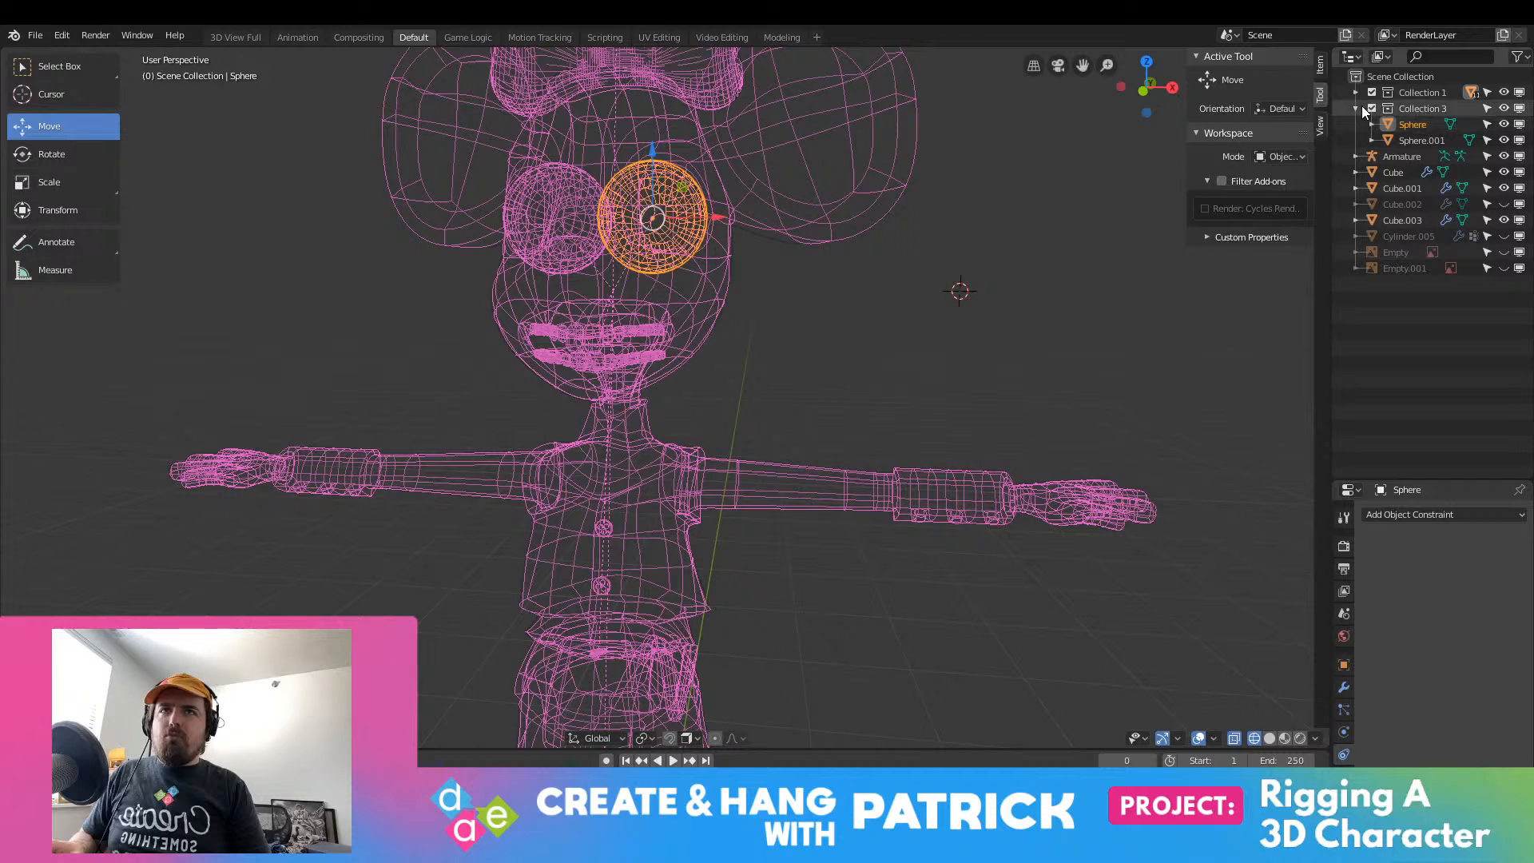
{"action": "left_click", "coordinate": [1356, 107]}
Step: Select Plane.001 in Collection 1 and turn off its subdivision modifier's viewport and render display
{"action": "left_click", "coordinate": [1357, 92]}
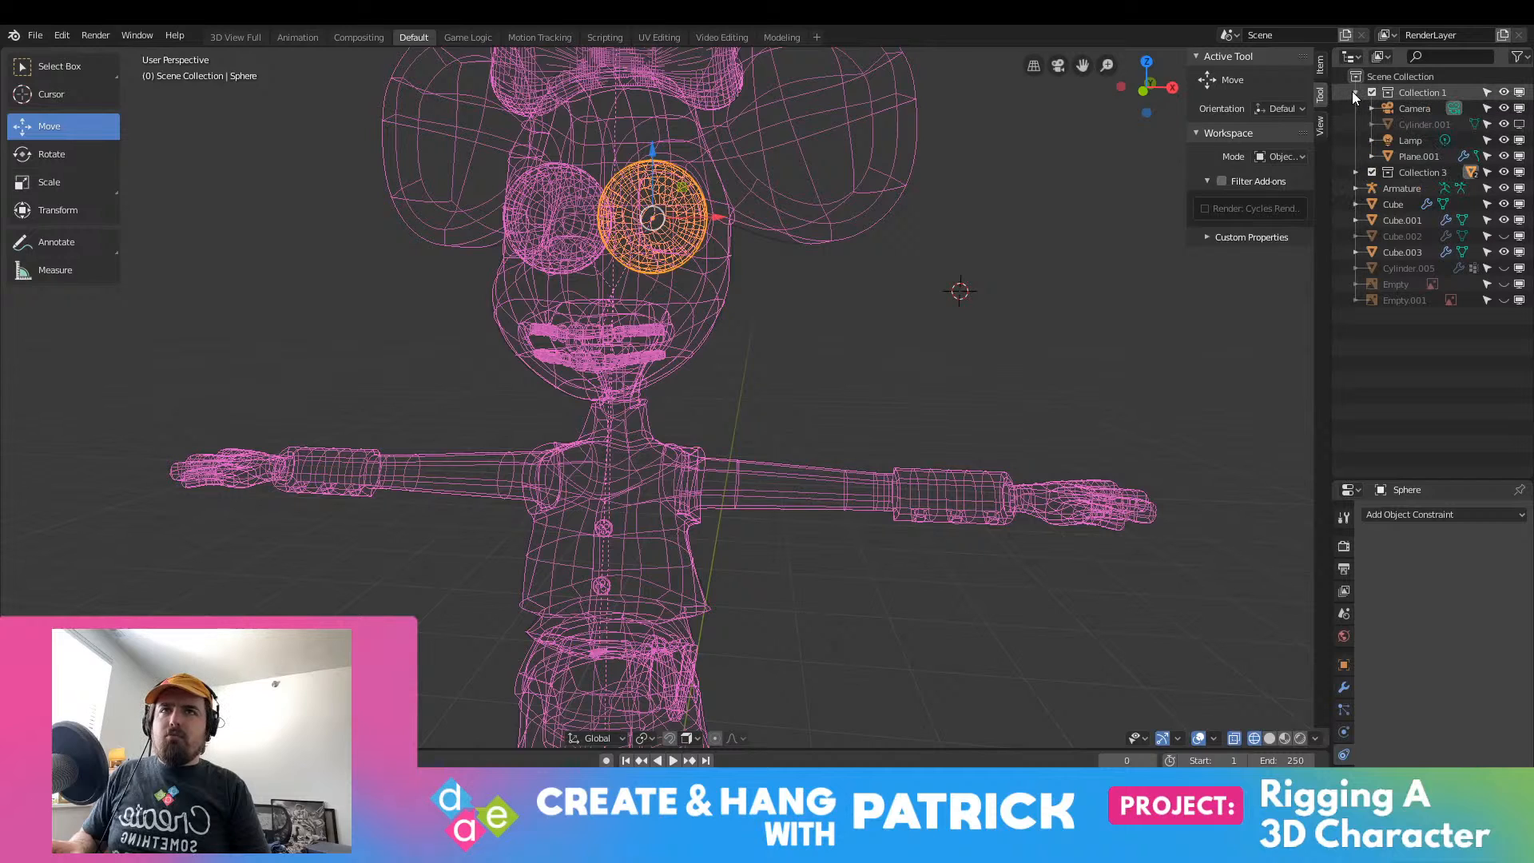
{"action": "left_click", "coordinate": [1405, 156]}
{"action": "left_click_drag", "start_coordinate": [666, 292], "coordinate": [755, 338]}
{"action": "key", "text": "ctrl+z"}
{"action": "scroll", "coordinate": [755, 338], "scroll_direction": "down", "scroll_amount": 5}
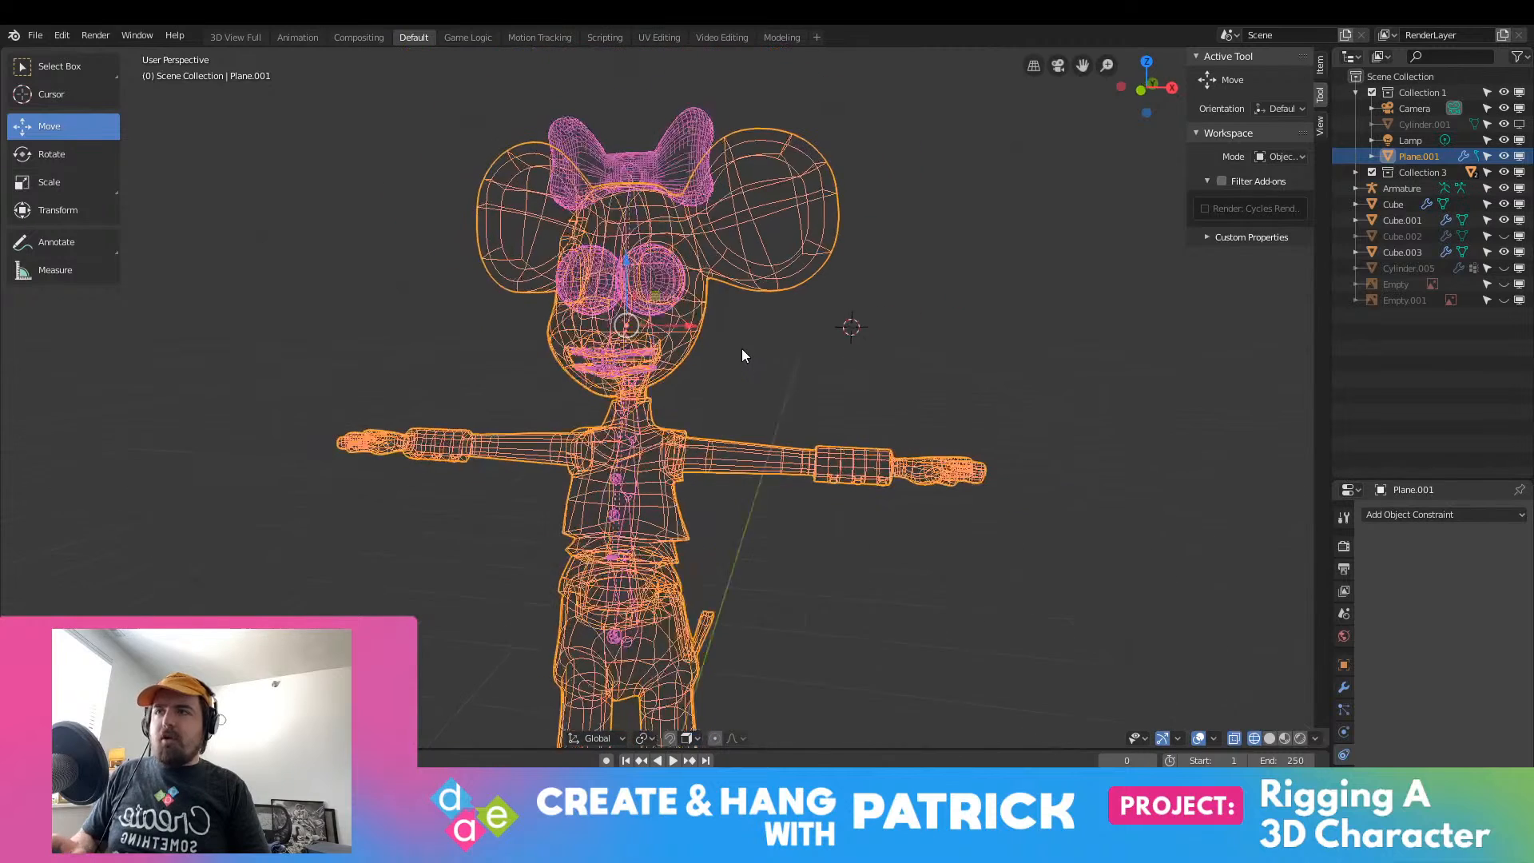
{"action": "scroll", "coordinate": [739, 357], "scroll_direction": "up", "scroll_amount": 3}
{"action": "left_click", "coordinate": [1344, 689]}
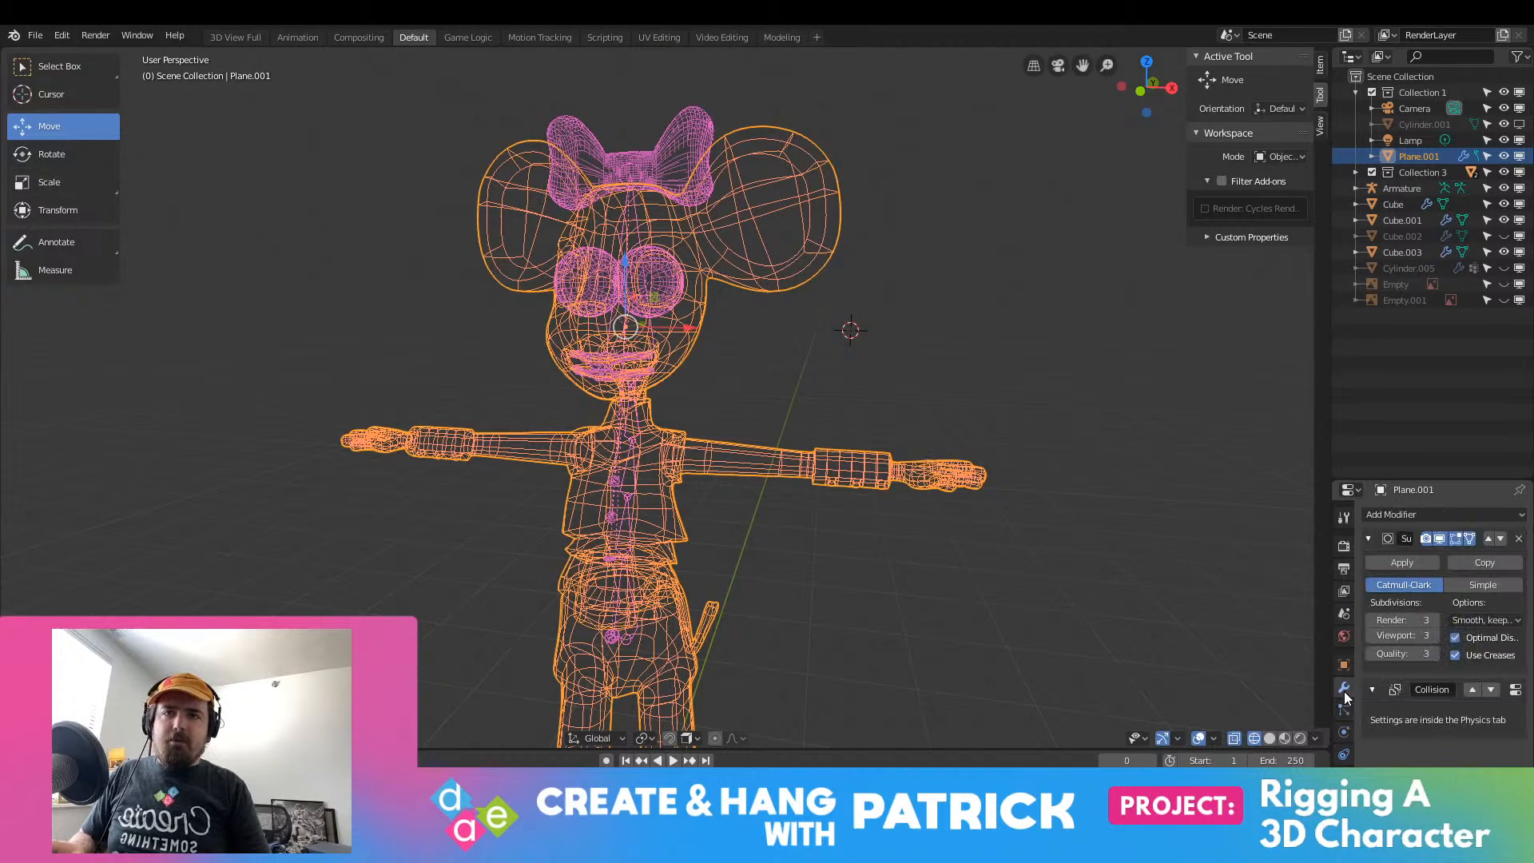
{"action": "left_click", "coordinate": [1439, 539]}
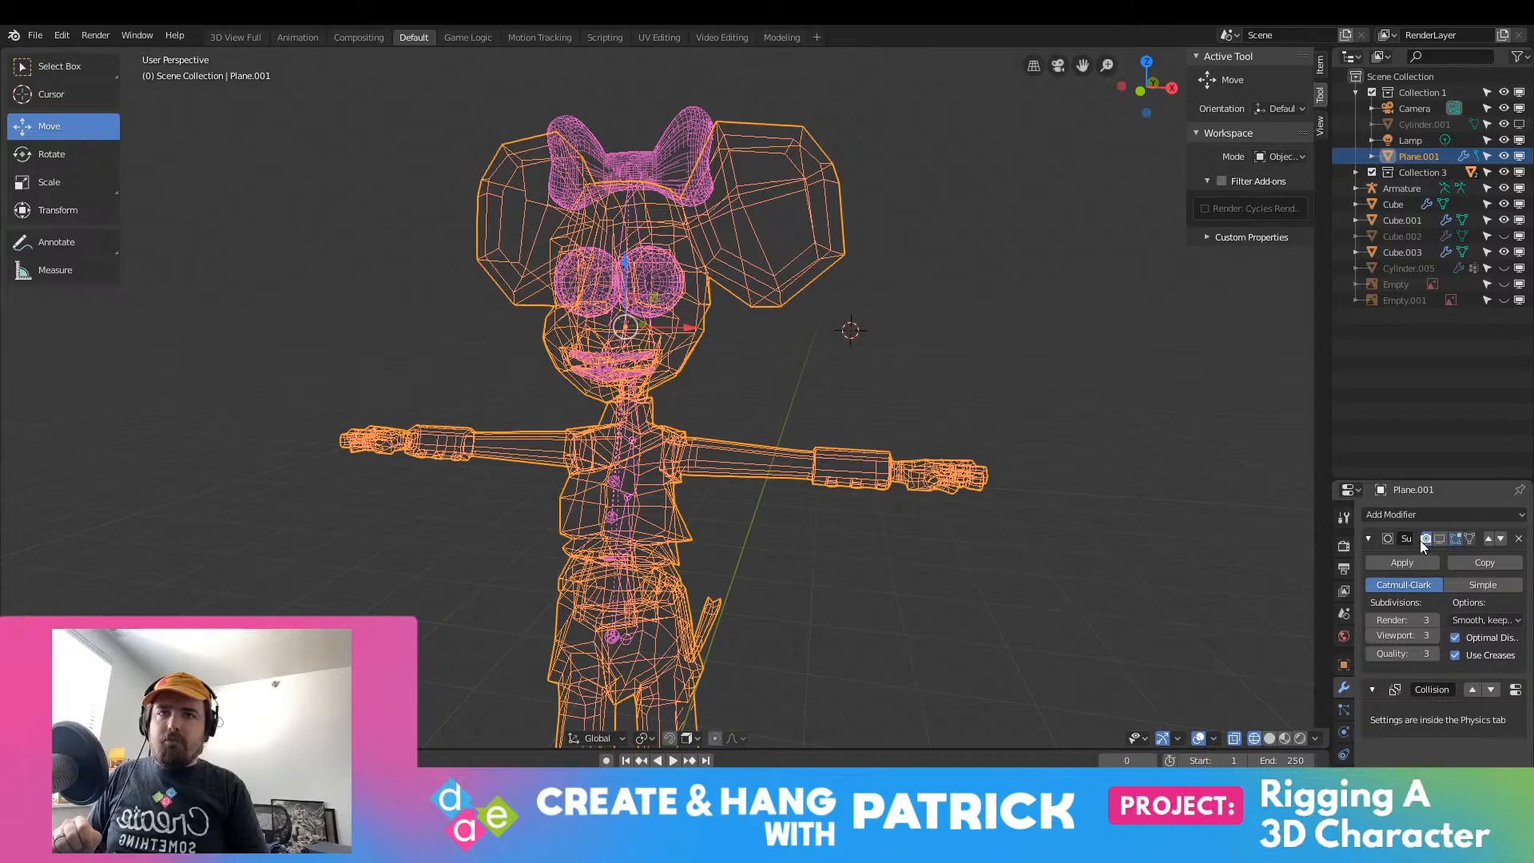
{"action": "left_click", "coordinate": [1425, 539]}
Step: Examine the mesh of Plane.001 around the chest and neck in Edit Mode, and return to Object Mode
{"action": "middle_click_drag", "start_coordinate": [924, 400], "coordinate": [638, 453]}
{"action": "scroll", "coordinate": [670, 397], "scroll_direction": "up", "scroll_amount": 4}
{"action": "scroll", "coordinate": [671, 396], "scroll_direction": "up", "scroll_amount": 2}
{"action": "key", "text": "Tab"}
{"action": "scroll", "coordinate": [655, 467], "scroll_direction": "down", "scroll_amount": 4}
{"action": "scroll", "coordinate": [639, 468], "scroll_direction": "up", "scroll_amount": 5}
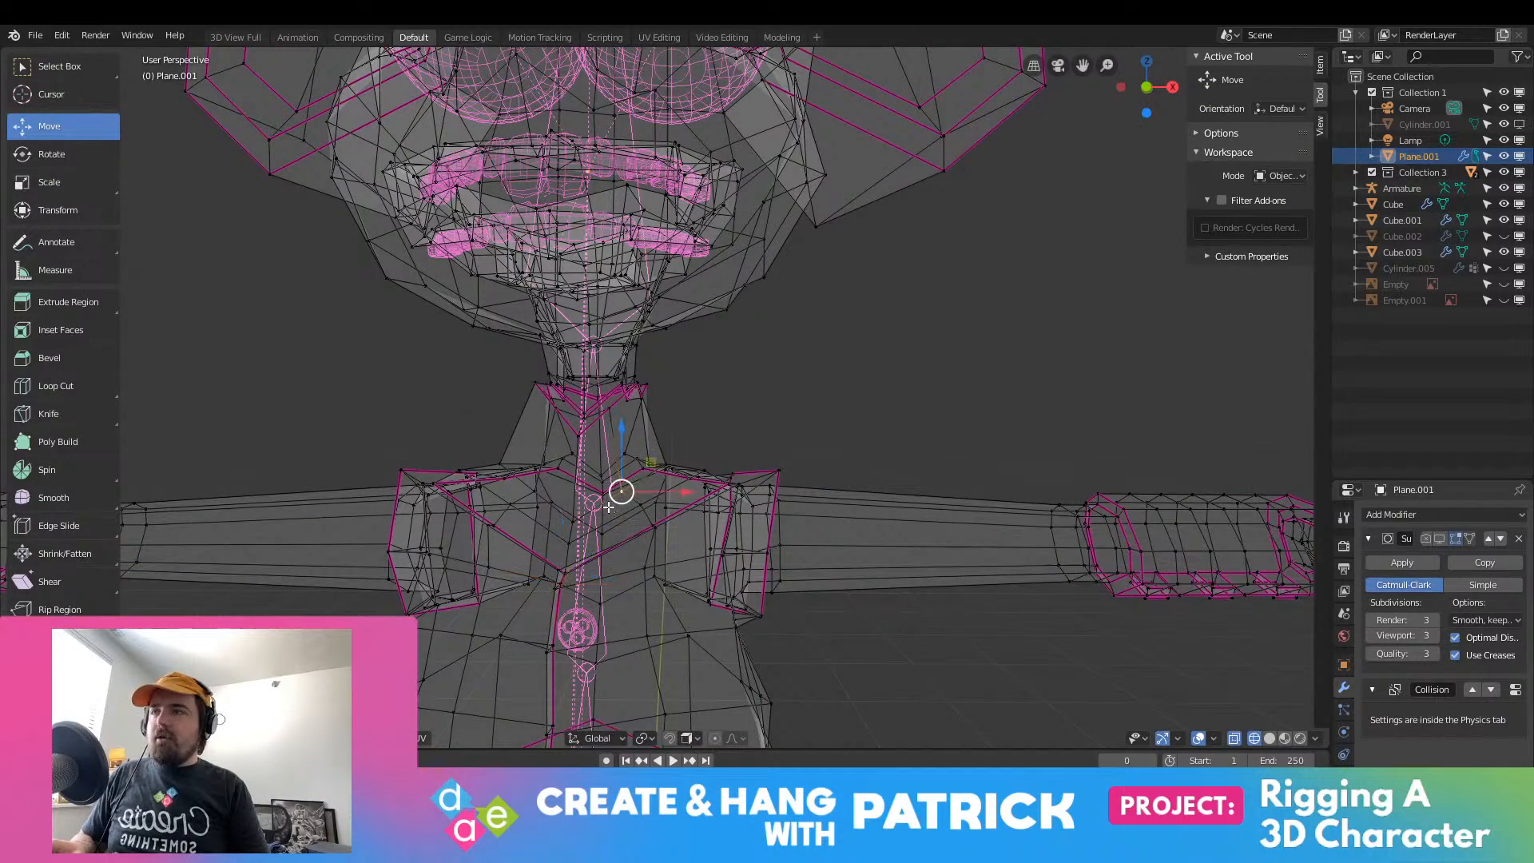
{"action": "key", "text": "Tab"}
Step: Put the armature into Edit Mode and select the joint between the chest and neck bones
{"action": "left_click", "coordinate": [589, 506]}
{"action": "key", "text": "Tab"}
{"action": "left_click", "coordinate": [594, 501]}
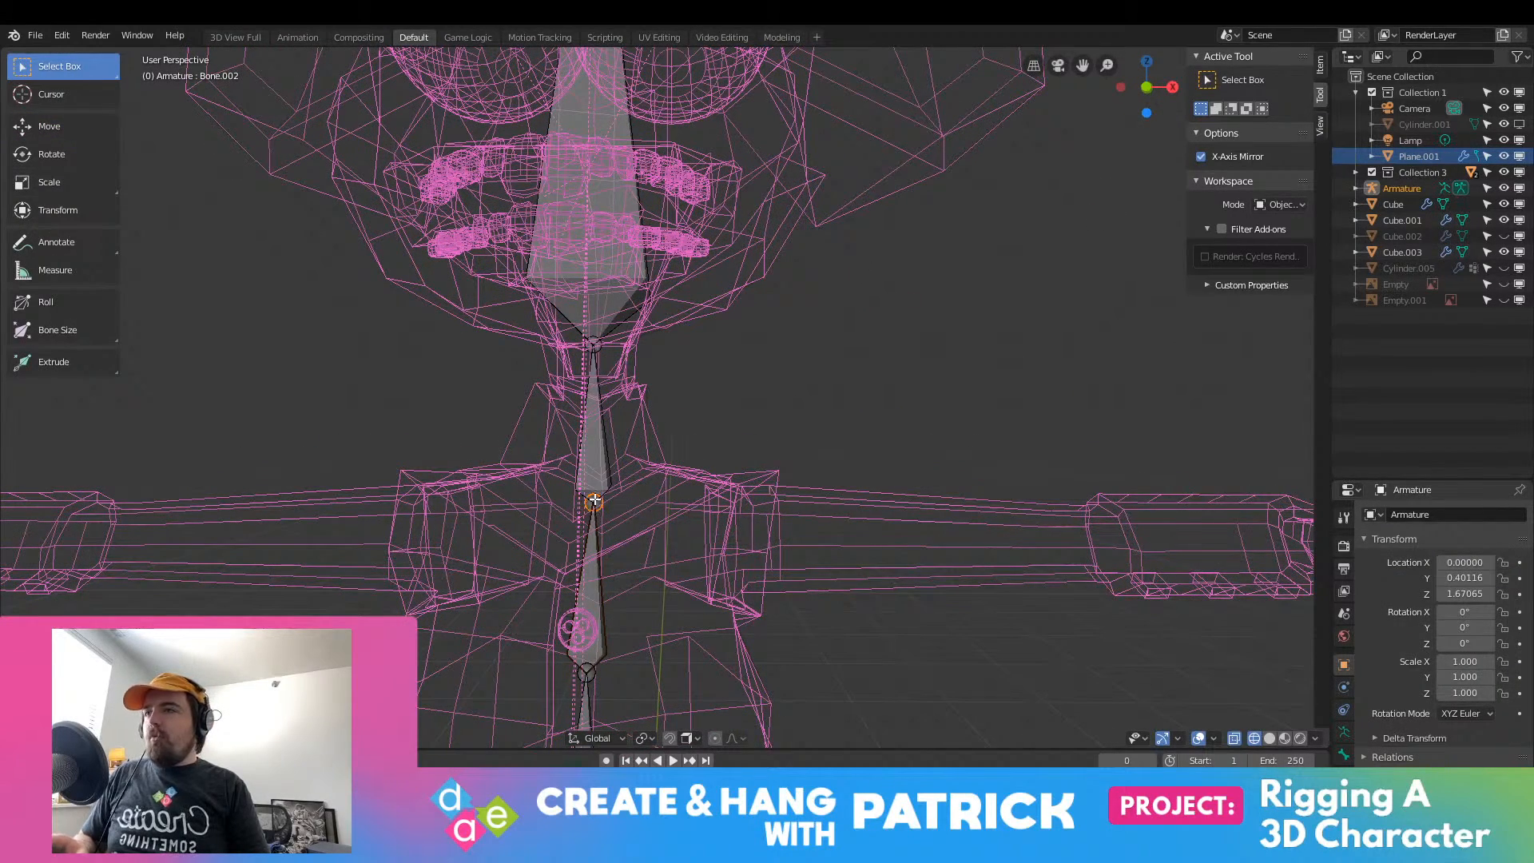
Step: Try extruding a bone from the selected upper chest joint toward the left arm, and cancel it
{"action": "key", "text": "e"}
{"action": "right_click", "coordinate": [848, 495]}
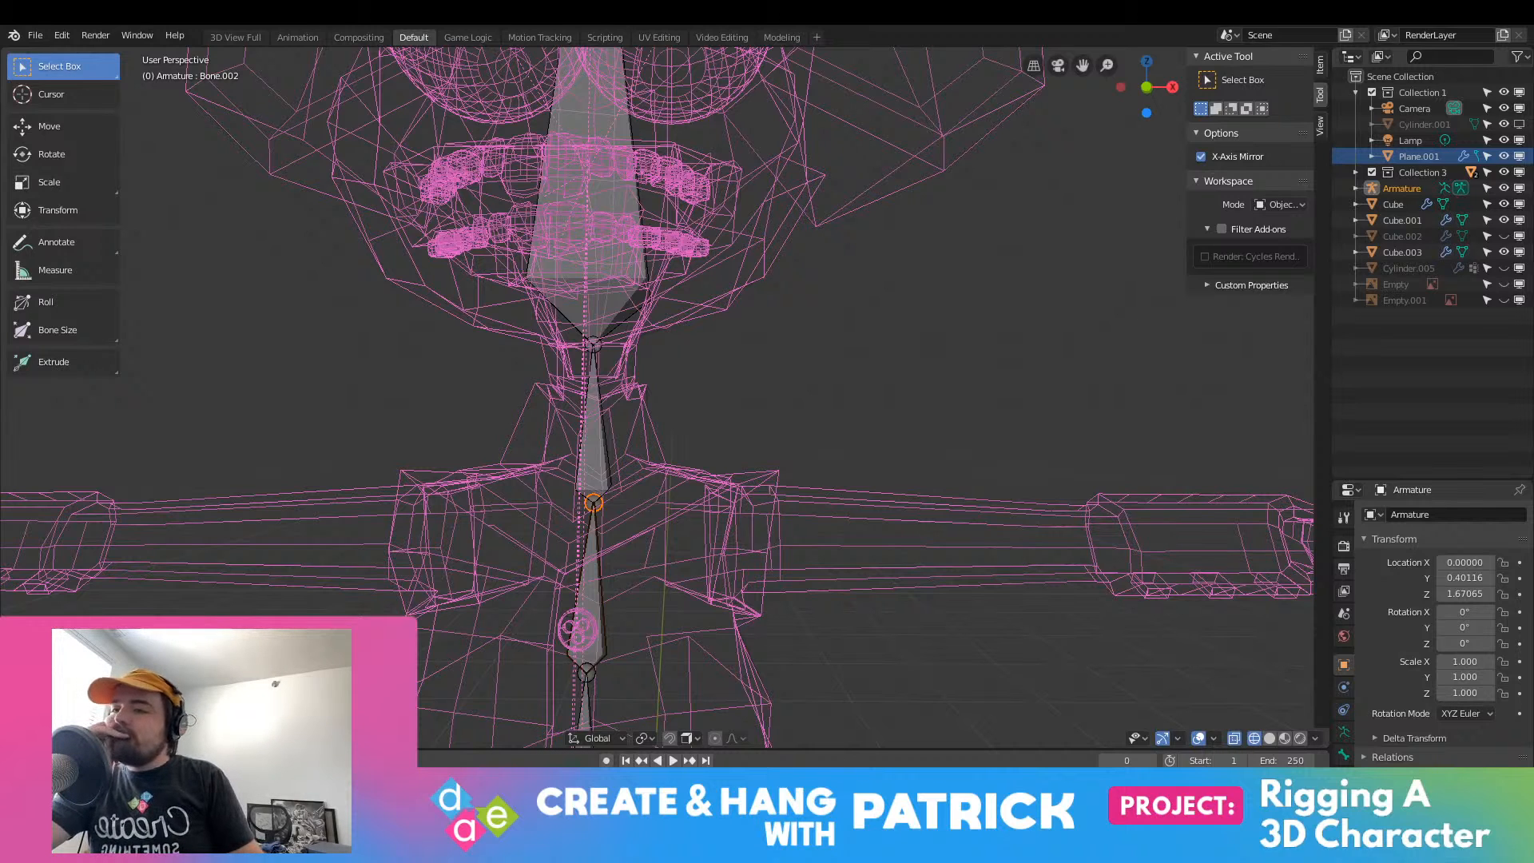
{"action": "scroll", "coordinate": [849, 318], "scroll_direction": "down", "scroll_amount": 5}
{"action": "scroll", "coordinate": [662, 482], "scroll_direction": "up", "scroll_amount": 4}
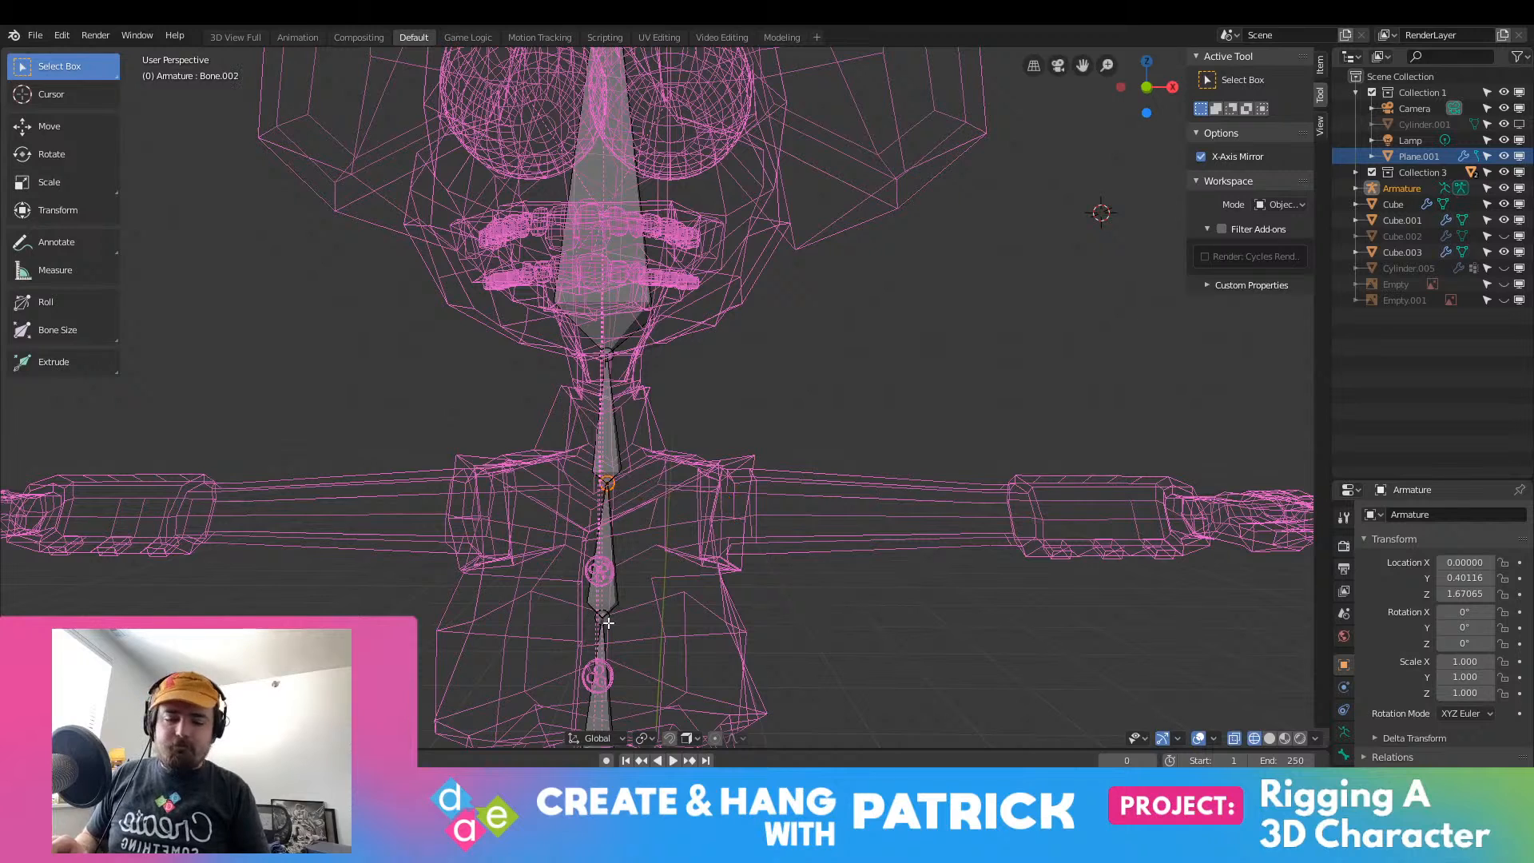
Step: In the front view, try twice to extrude a bone from the upper chest joint toward the character's left side, undoing each attempt
{"action": "key", "text": "KP_1"}
{"action": "key", "text": "e"}
{"action": "left_click", "coordinate": [784, 637]}
{"action": "key", "text": "ctrl+z"}
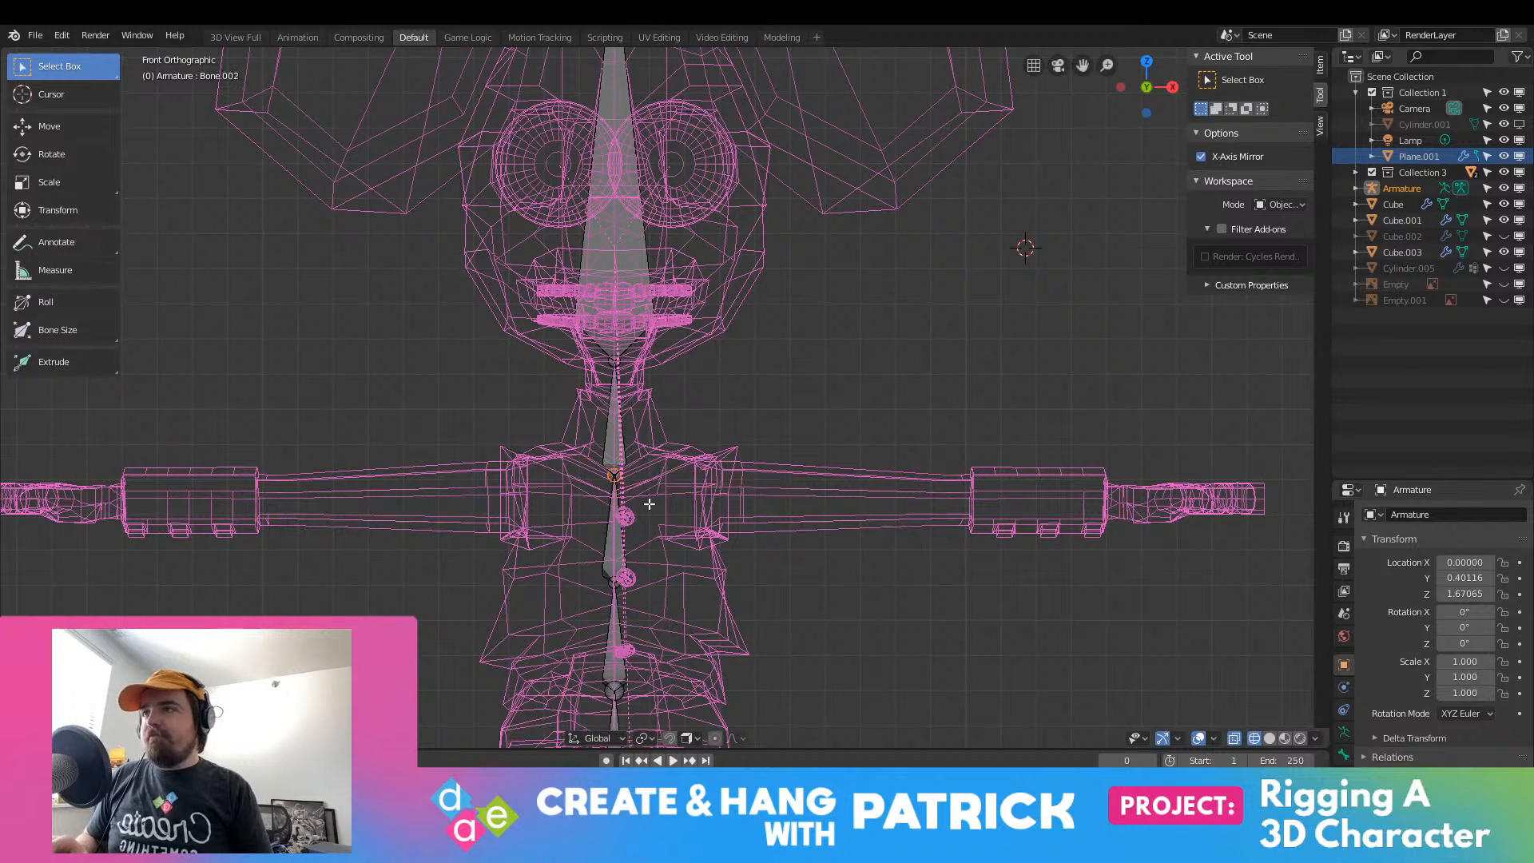
{"action": "key", "text": "e"}
{"action": "left_click", "coordinate": [867, 525]}
{"action": "key", "text": "ctrl+z"}
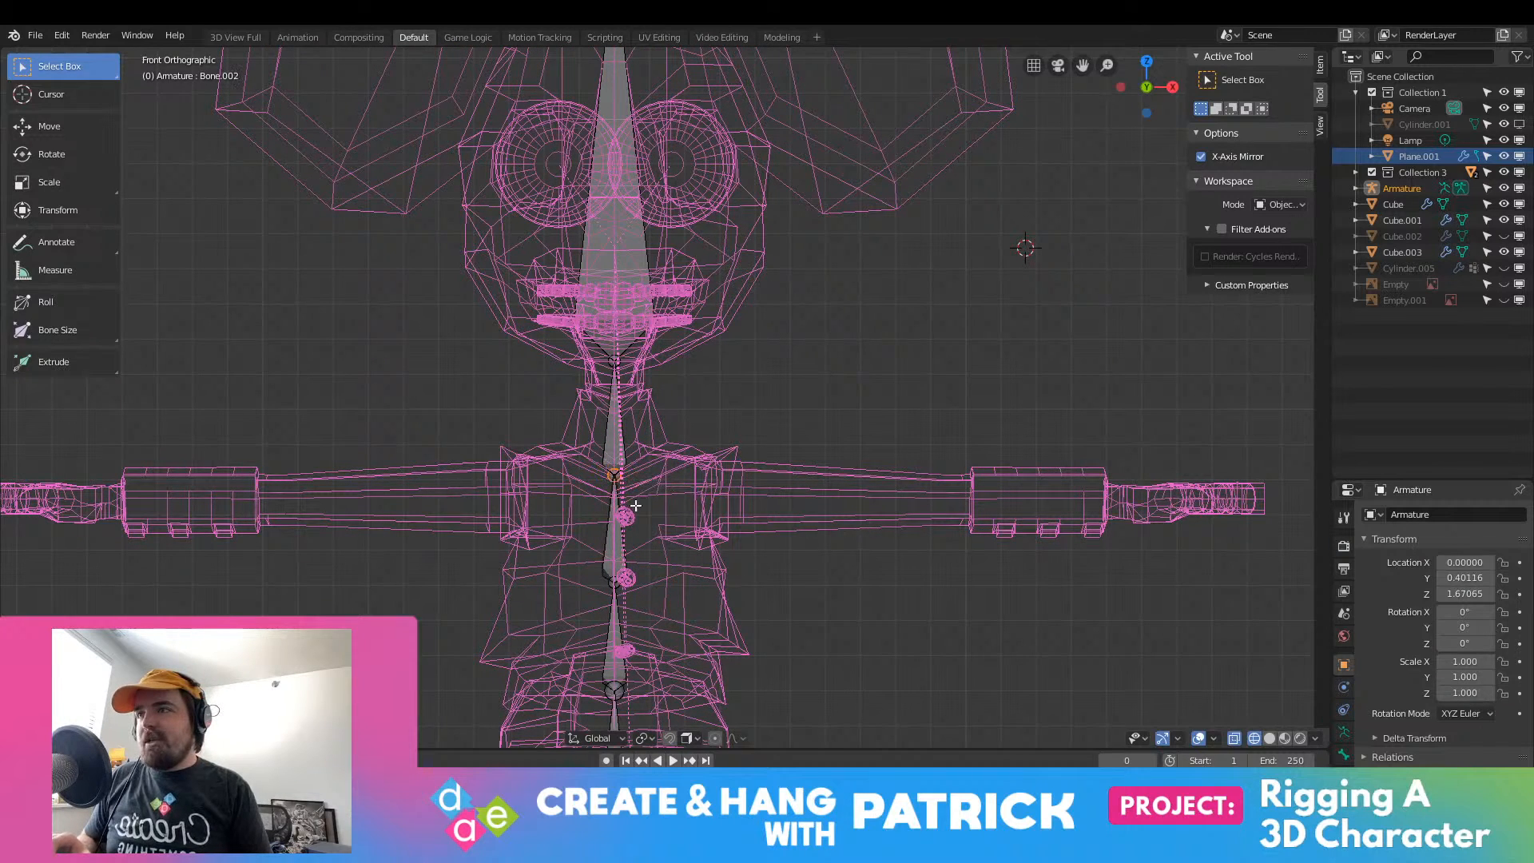
Step: Try extruding a bone toward the right arm, and another forward from the chest in the right side view, discarding both
{"action": "key", "text": "e"}
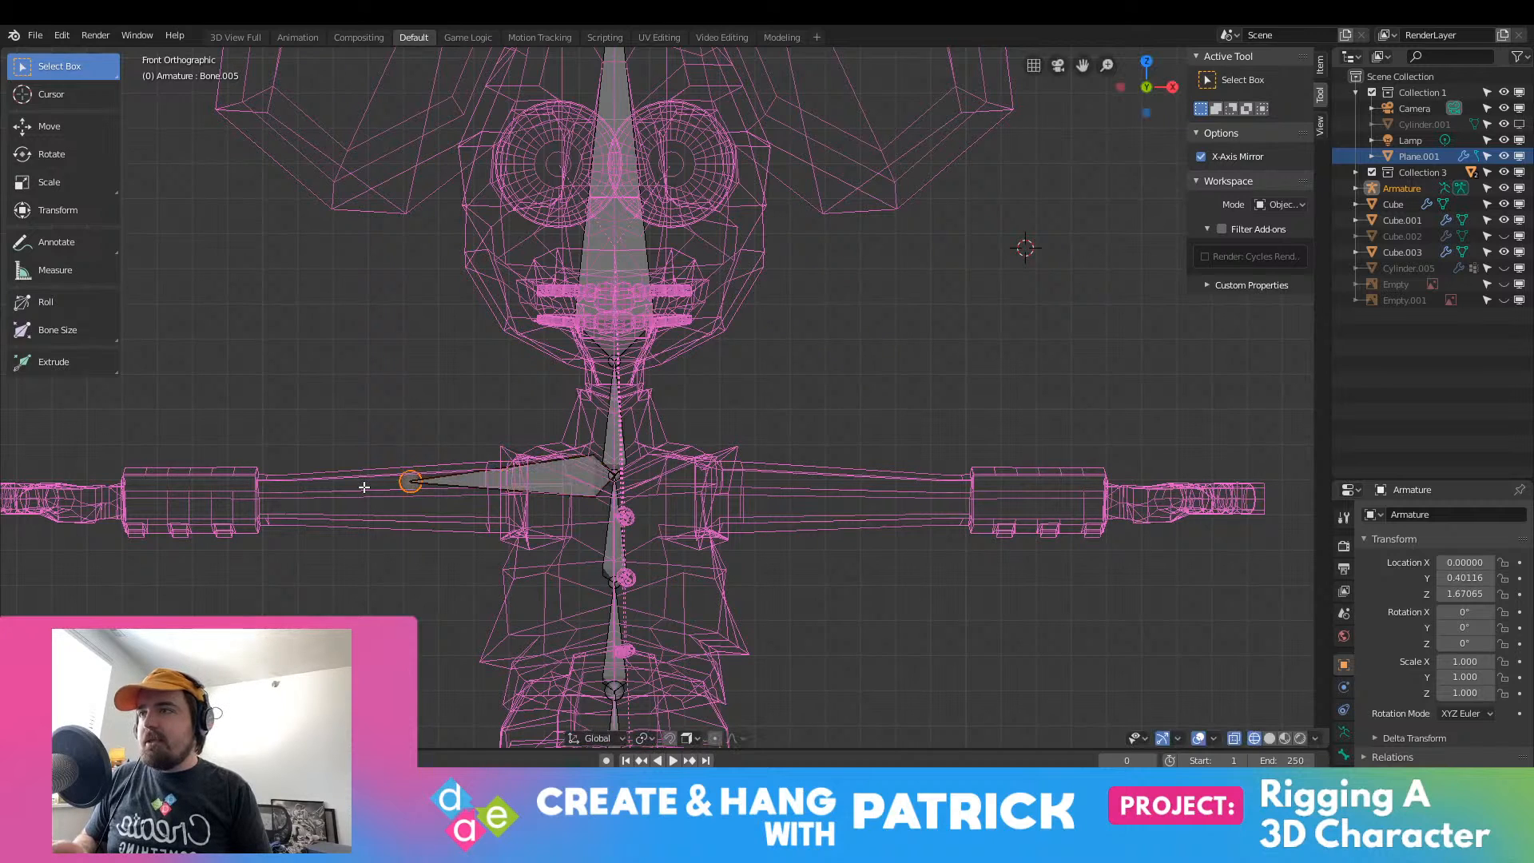
{"action": "key", "text": "ctrl+z"}
{"action": "key", "text": "KP_3"}
{"action": "key", "text": "e"}
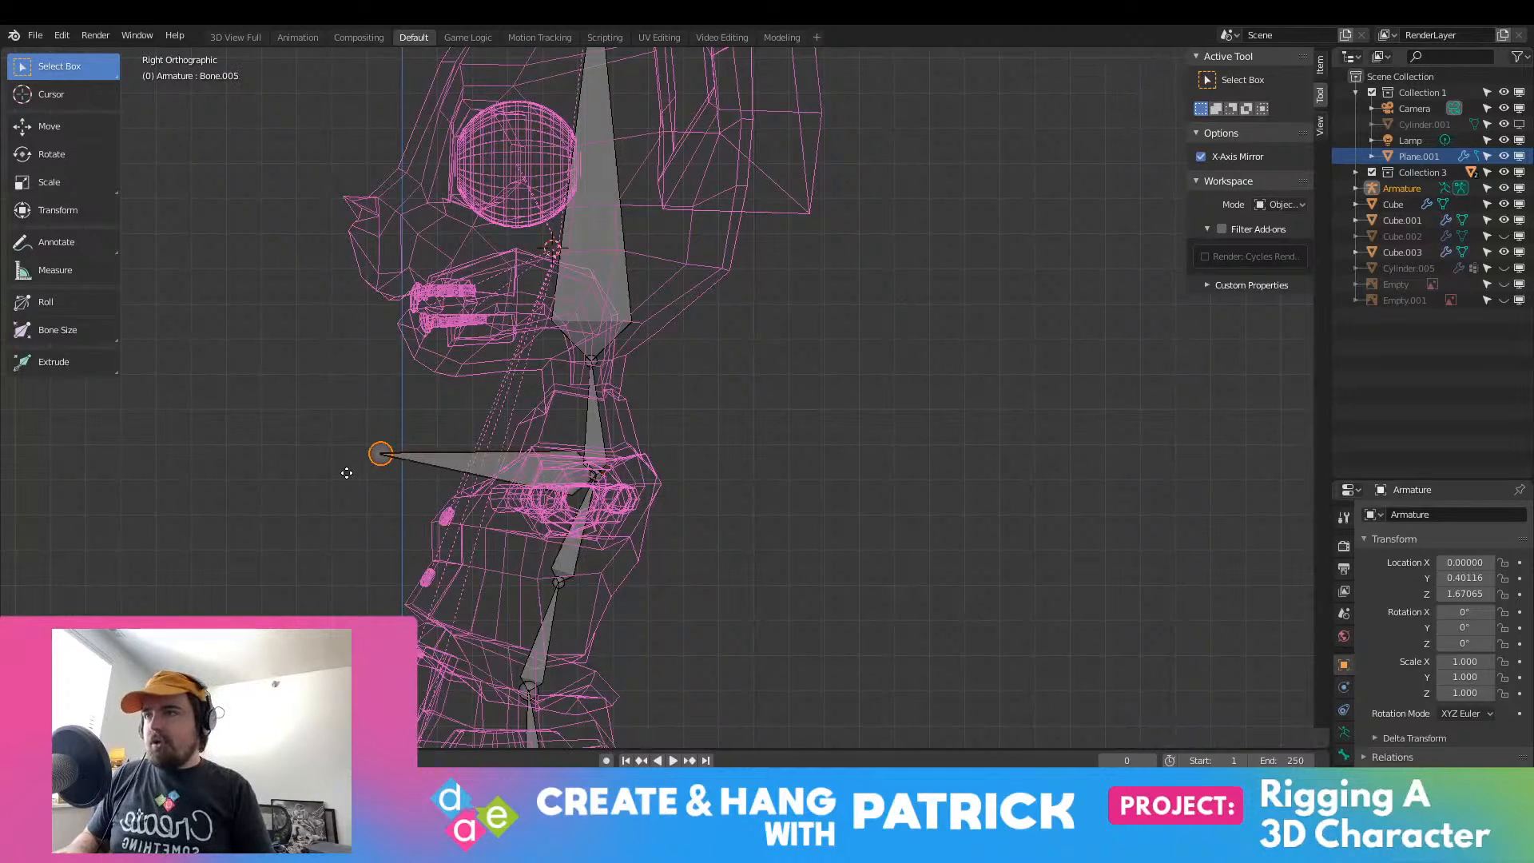
{"action": "key", "text": "Escape"}
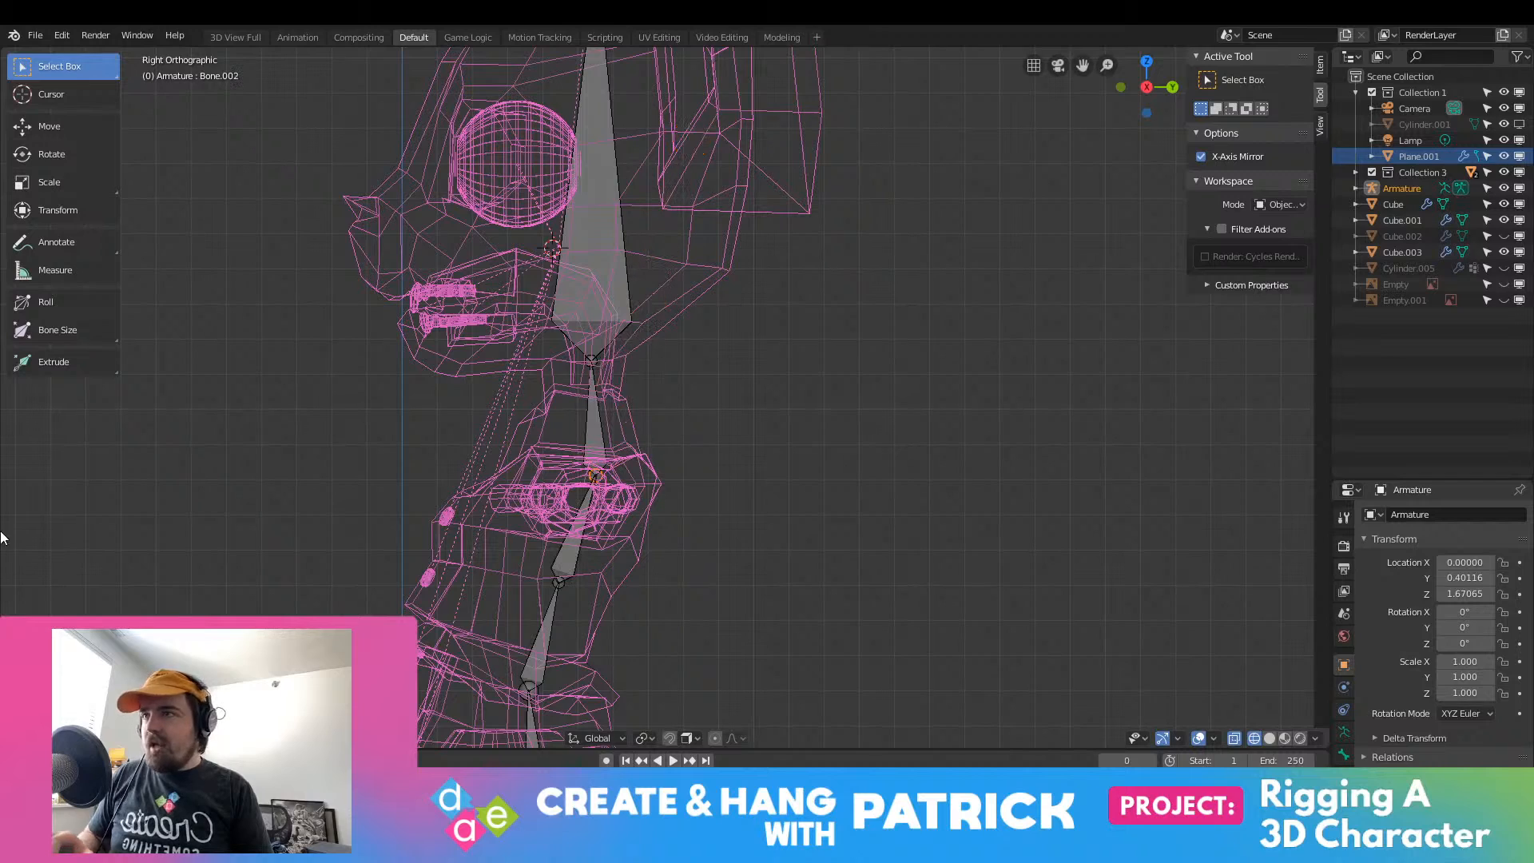
Step: Return to the front orthographic view, try extruding a bone from the upper chest joint to the left cuff, and undo it
{"action": "key", "text": "KP_1"}
{"action": "key", "text": "KP_2"}
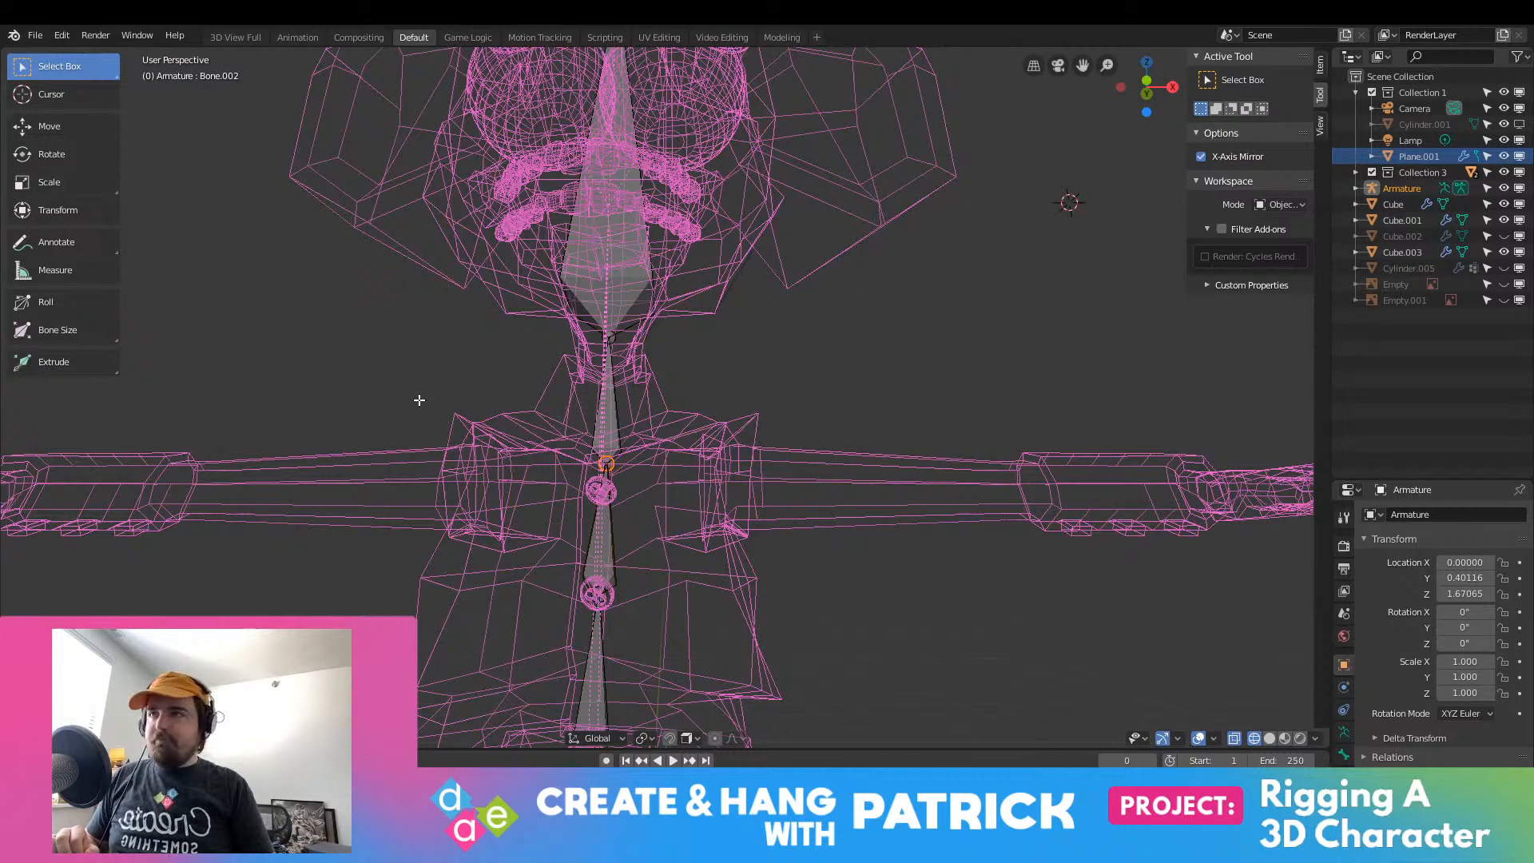
{"action": "key", "text": "KP_1"}
{"action": "key", "text": "KP_5"}
{"action": "key", "text": "KP_5"}
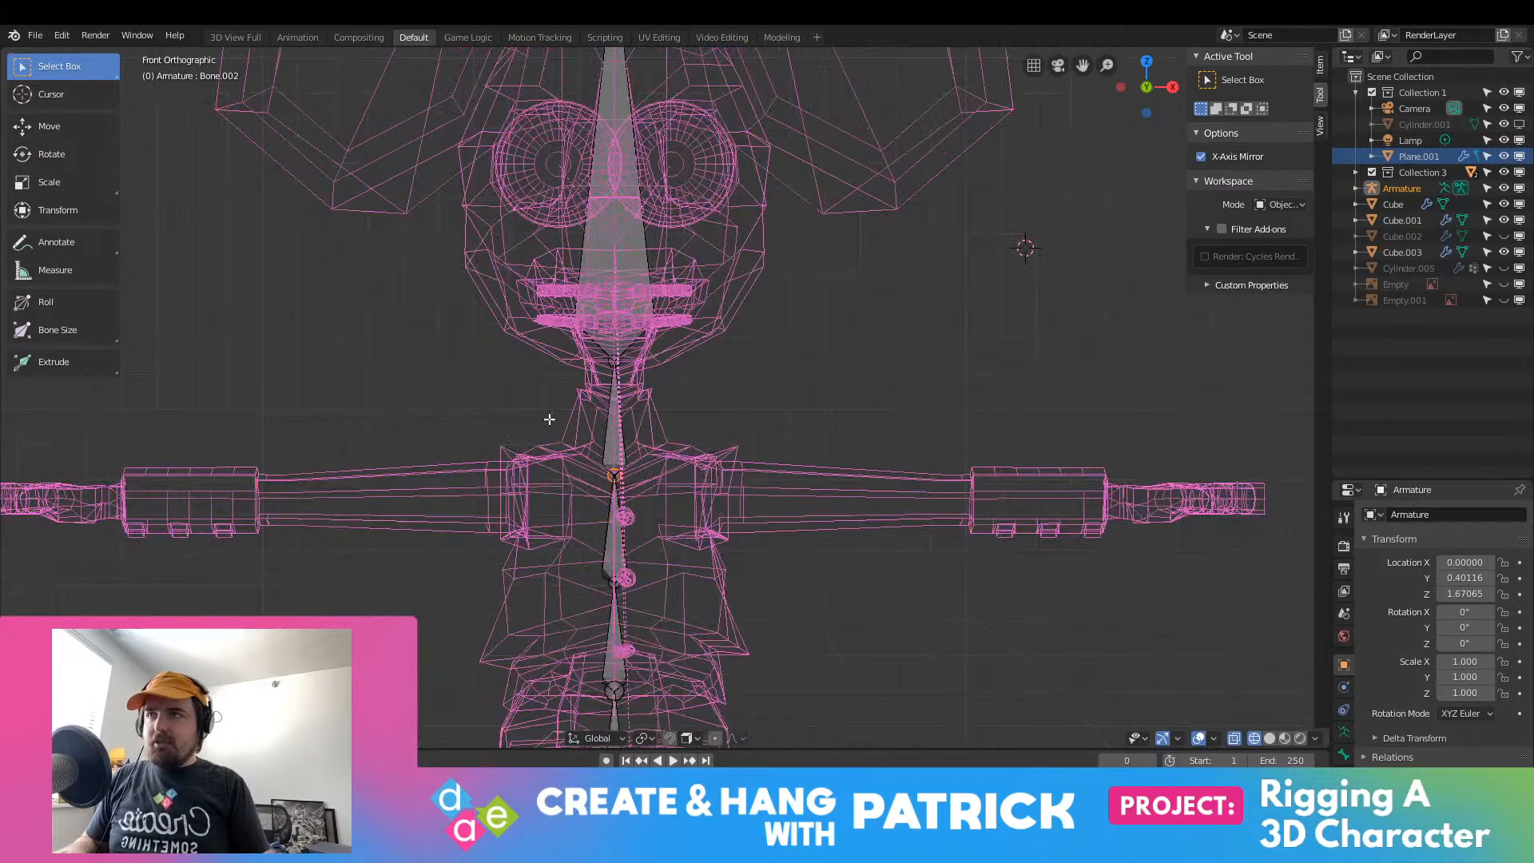
{"action": "key", "text": "e"}
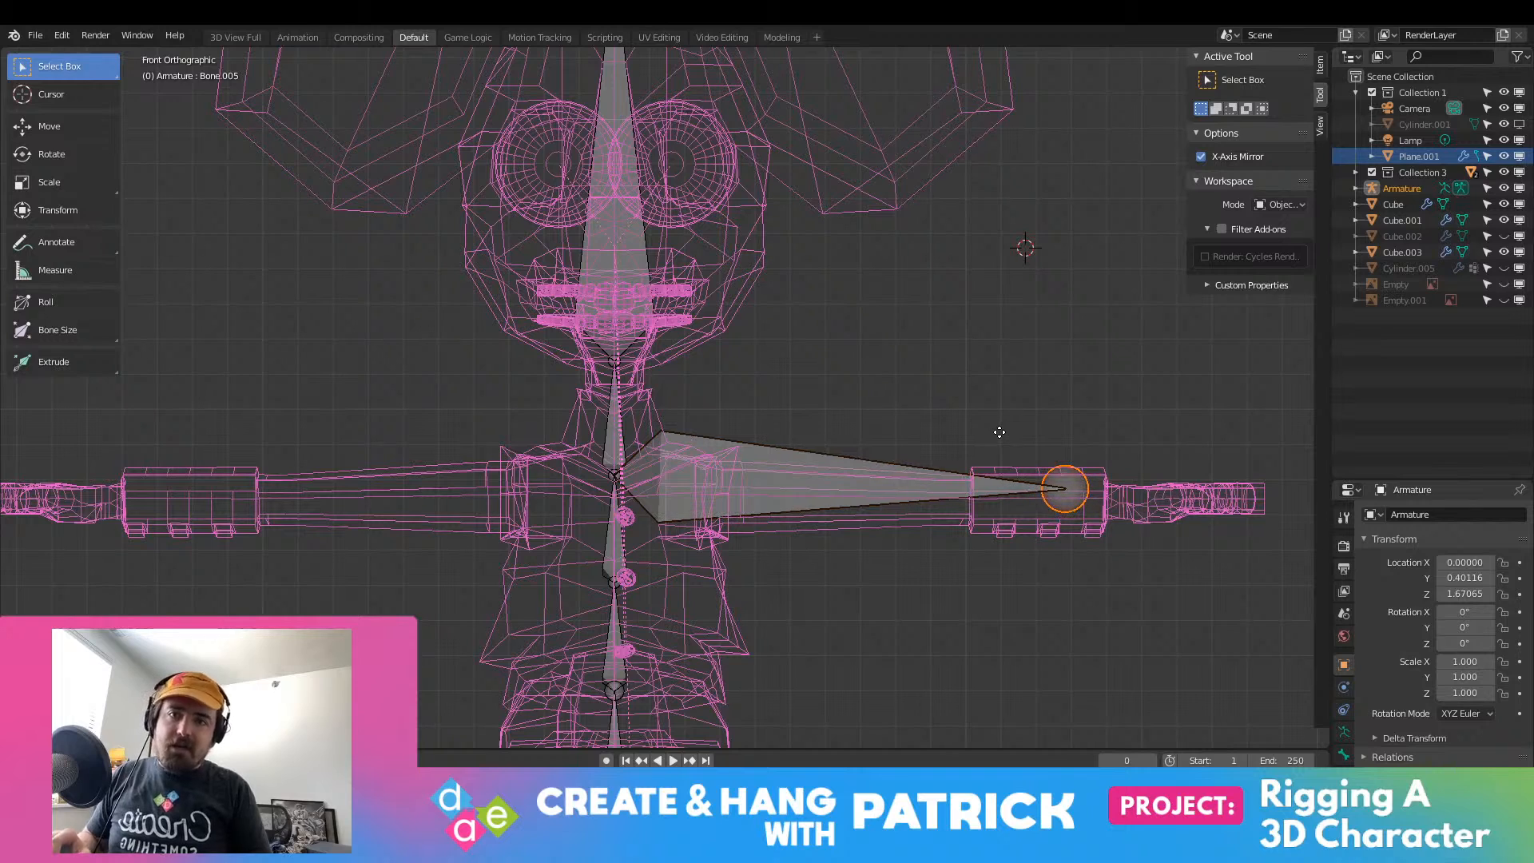
{"action": "left_click", "coordinate": [999, 432]}
{"action": "key", "text": "ctrl+z"}
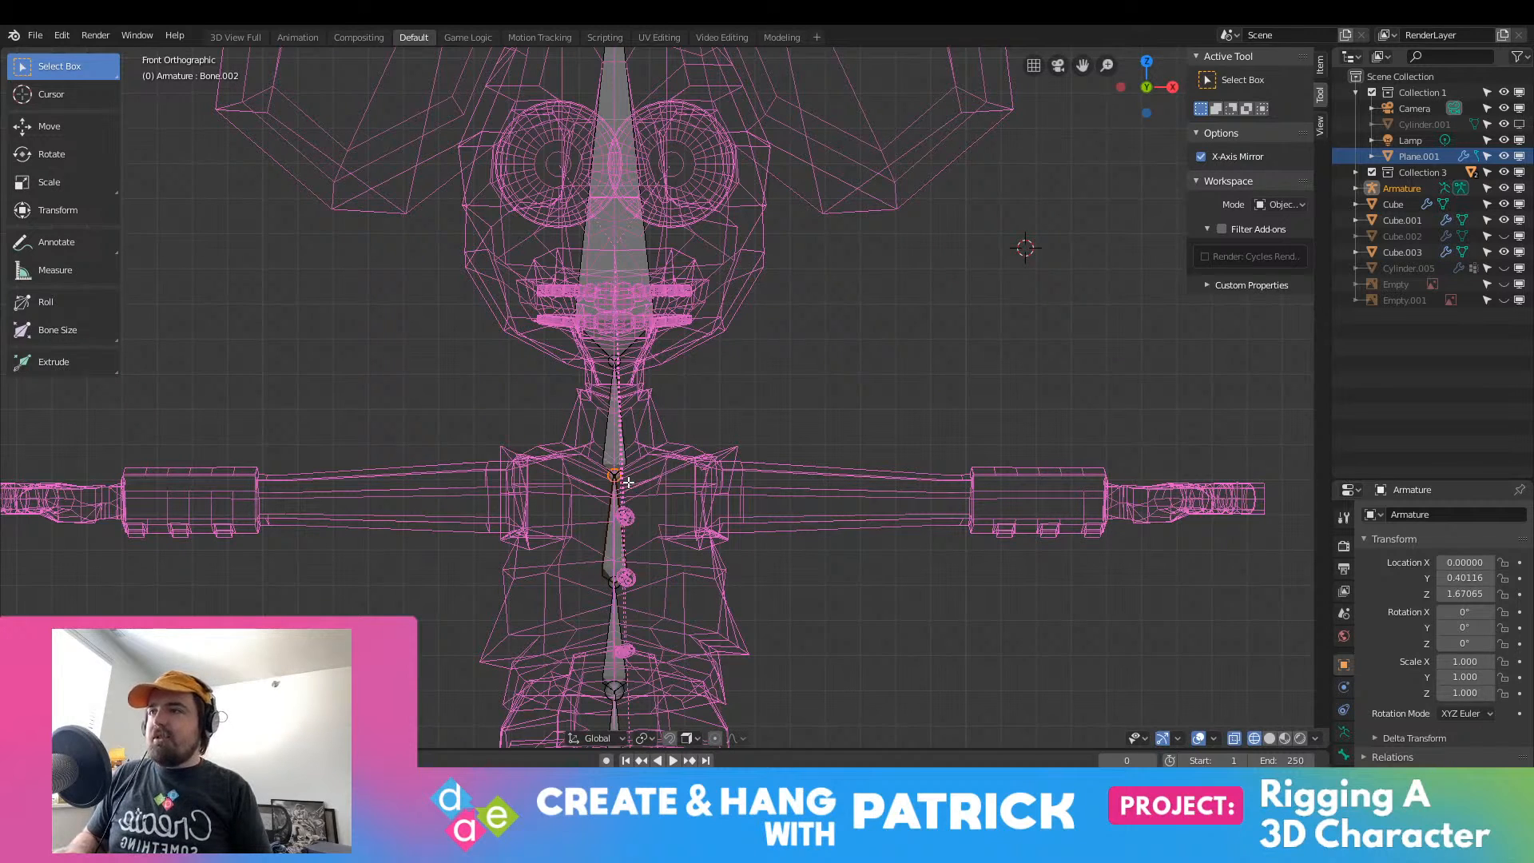
Step: Try extruding one bone toward the left shoulder and a longer one along the left arm, undoing each
{"action": "key", "text": "e"}
{"action": "left_click", "coordinate": [746, 499]}
{"action": "key", "text": "ctrl+z"}
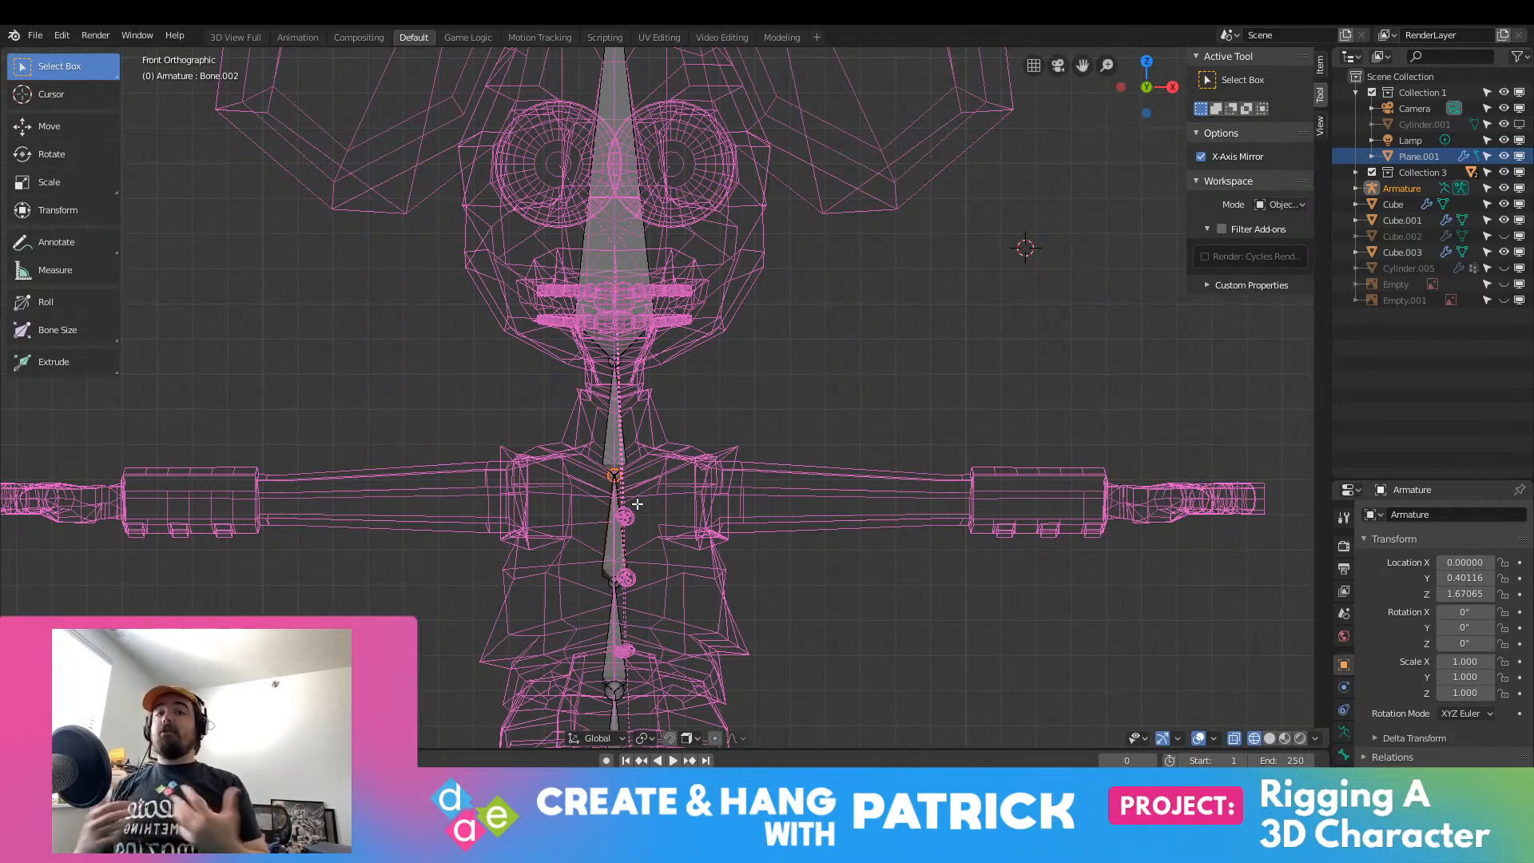
{"action": "key", "text": "e"}
{"action": "left_click", "coordinate": [936, 525]}
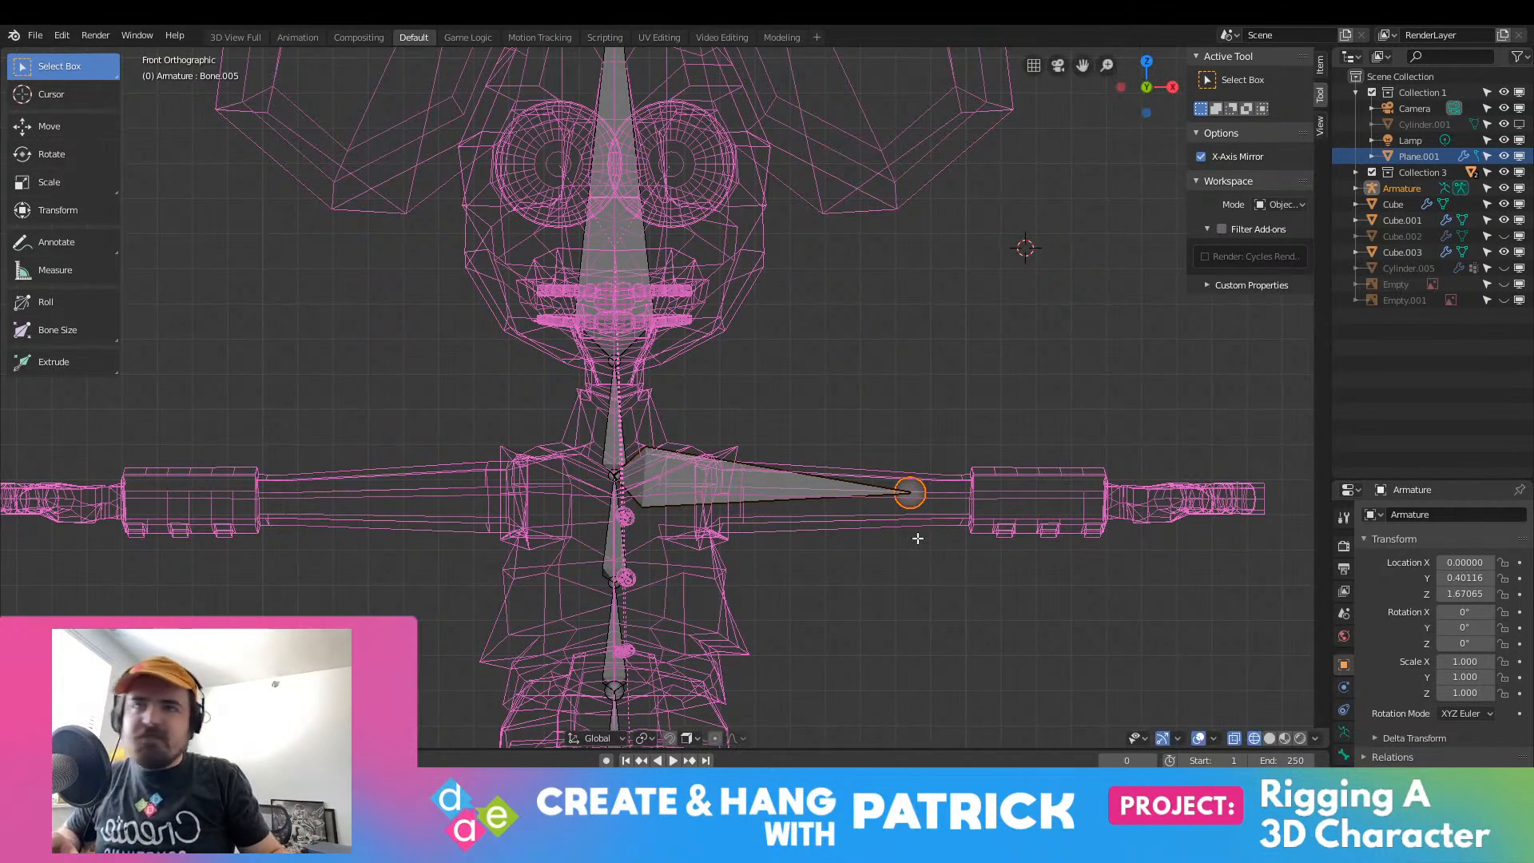
{"action": "key", "text": "ctrl+z"}
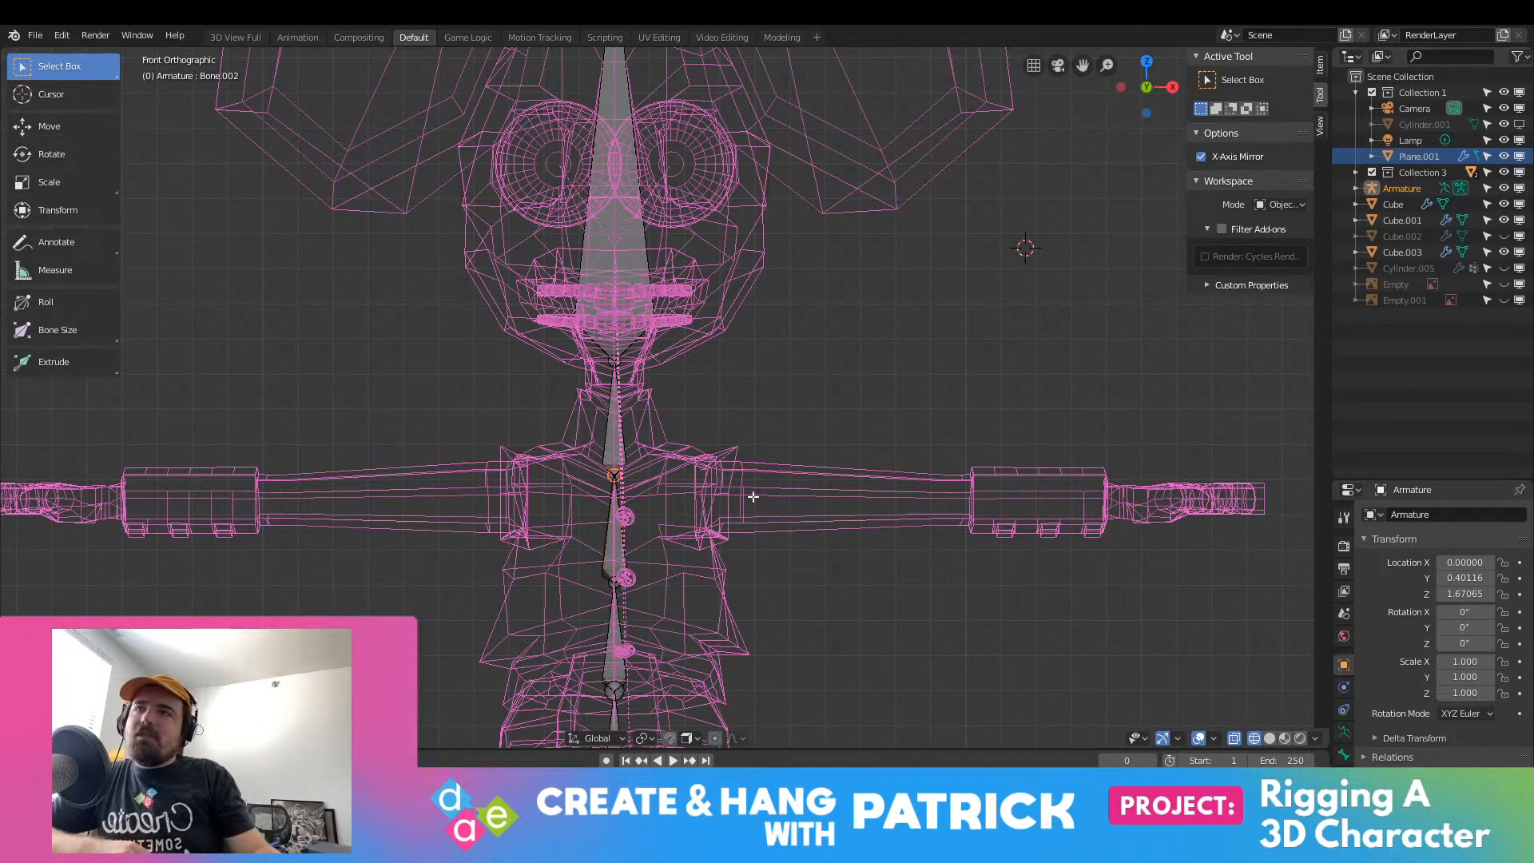
Step: Extrude a bone from the upper chest joint along the character's left arm to the cuff
{"action": "key", "text": "e"}
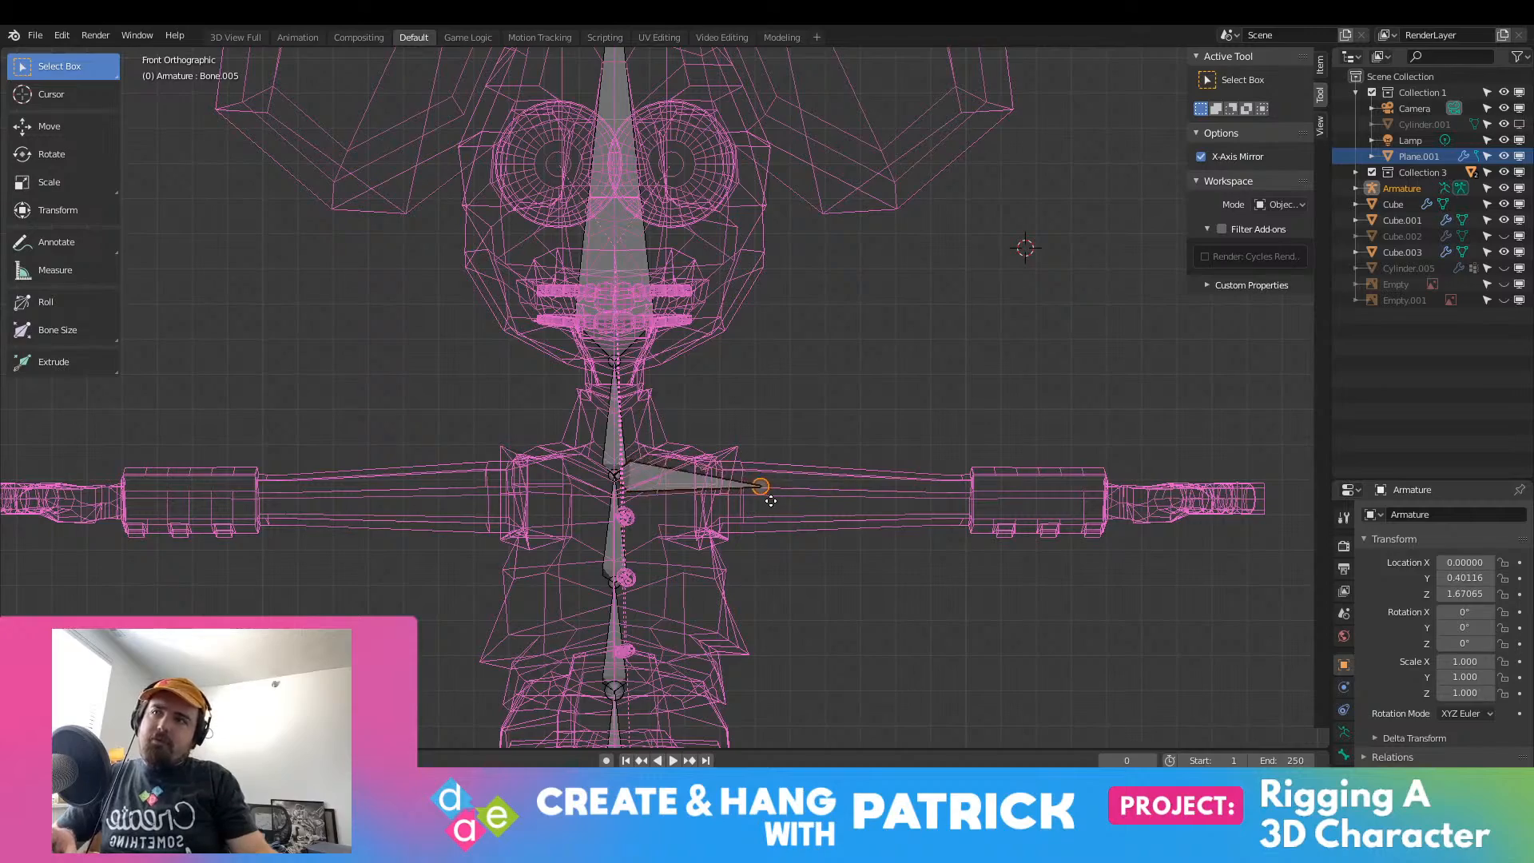
{"action": "left_click", "coordinate": [970, 506]}
{"action": "middle_click_drag", "start_coordinate": [969, 506], "coordinate": [904, 557]}
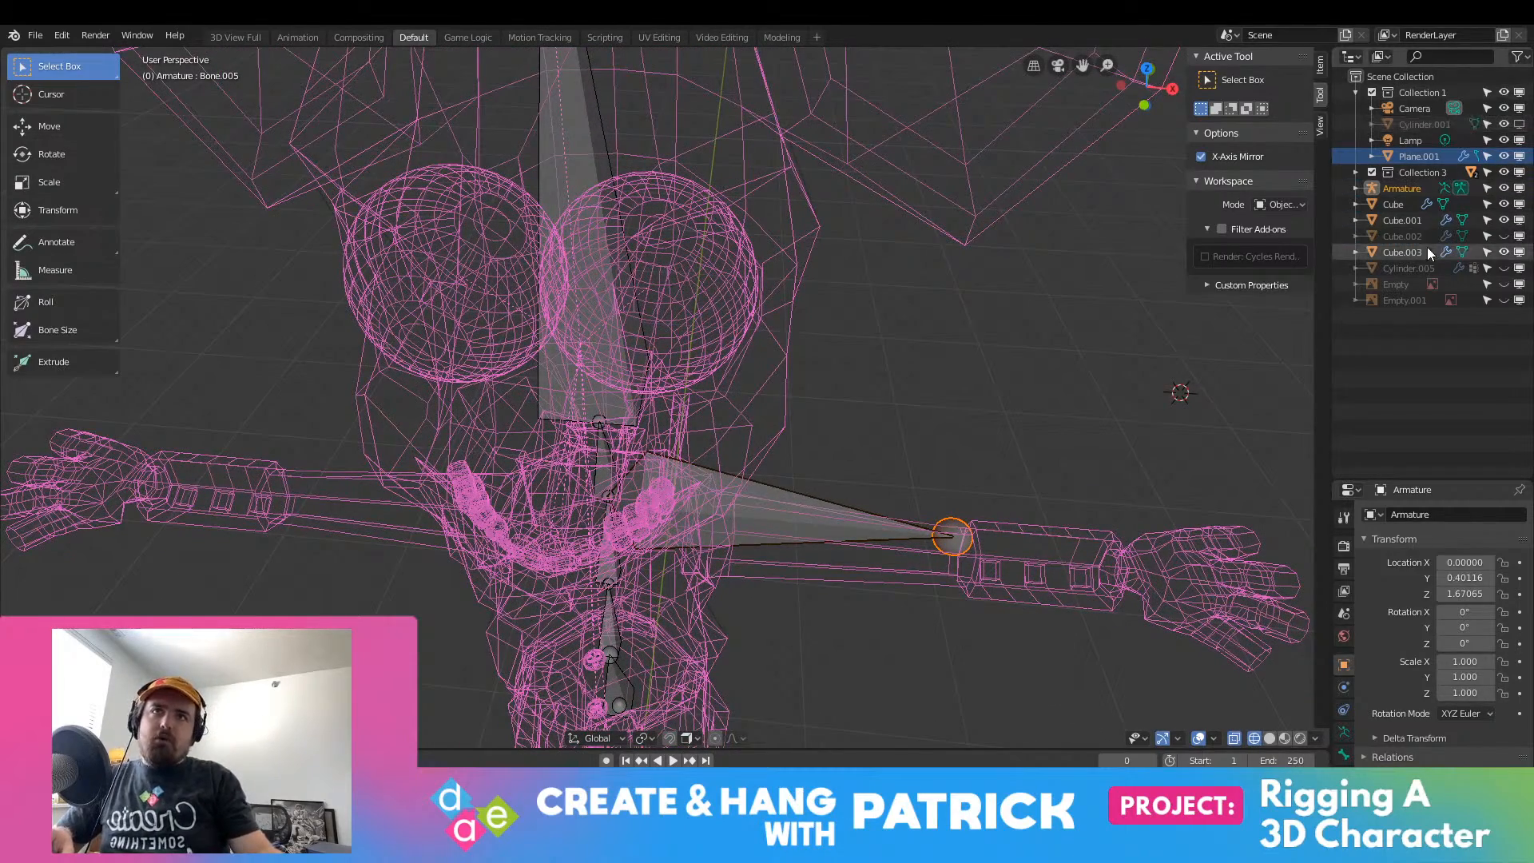
Step: Expand the armature's bone hierarchy in the outliner and rename the new left arm bone L_Arm
{"action": "left_click", "coordinate": [1390, 188]}
{"action": "left_click", "coordinate": [1356, 188]}
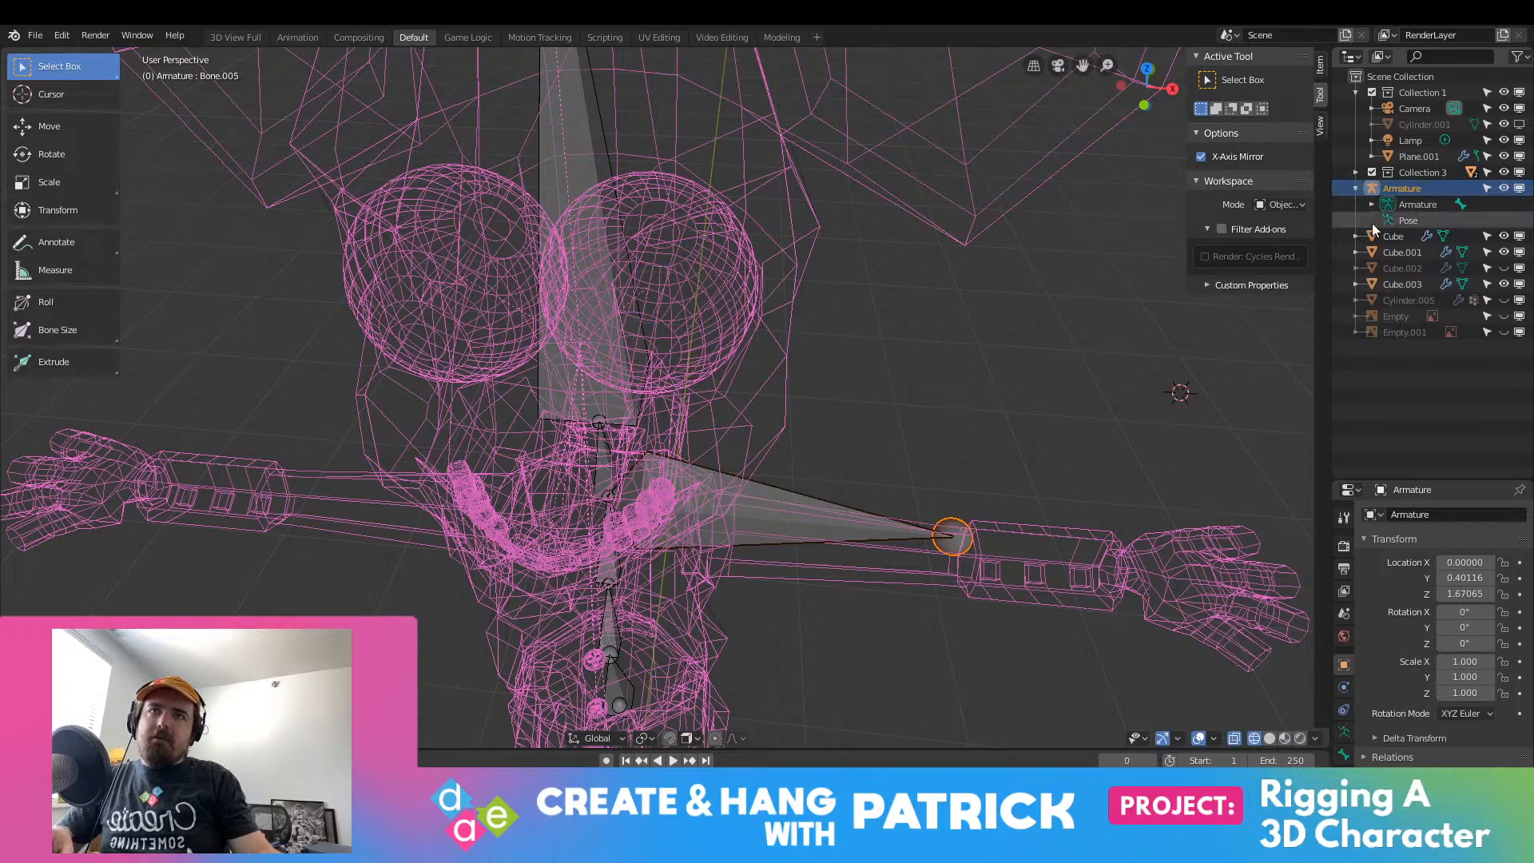
{"action": "left_click", "coordinate": [1372, 205]}
{"action": "left_click", "coordinate": [1388, 220]}
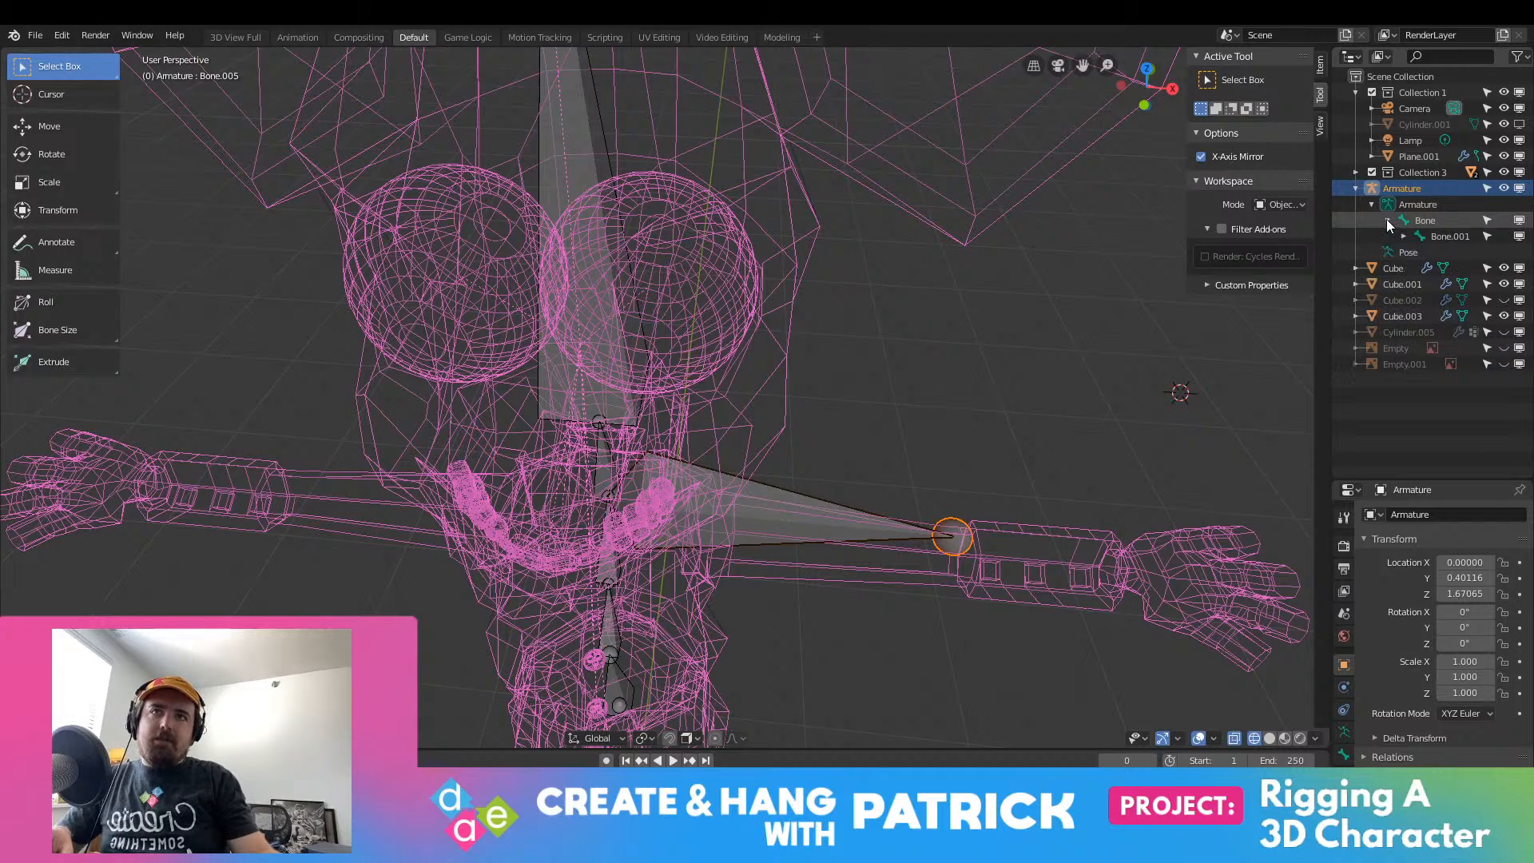
{"action": "left_click", "coordinate": [1404, 236]}
{"action": "left_click", "coordinate": [765, 499]}
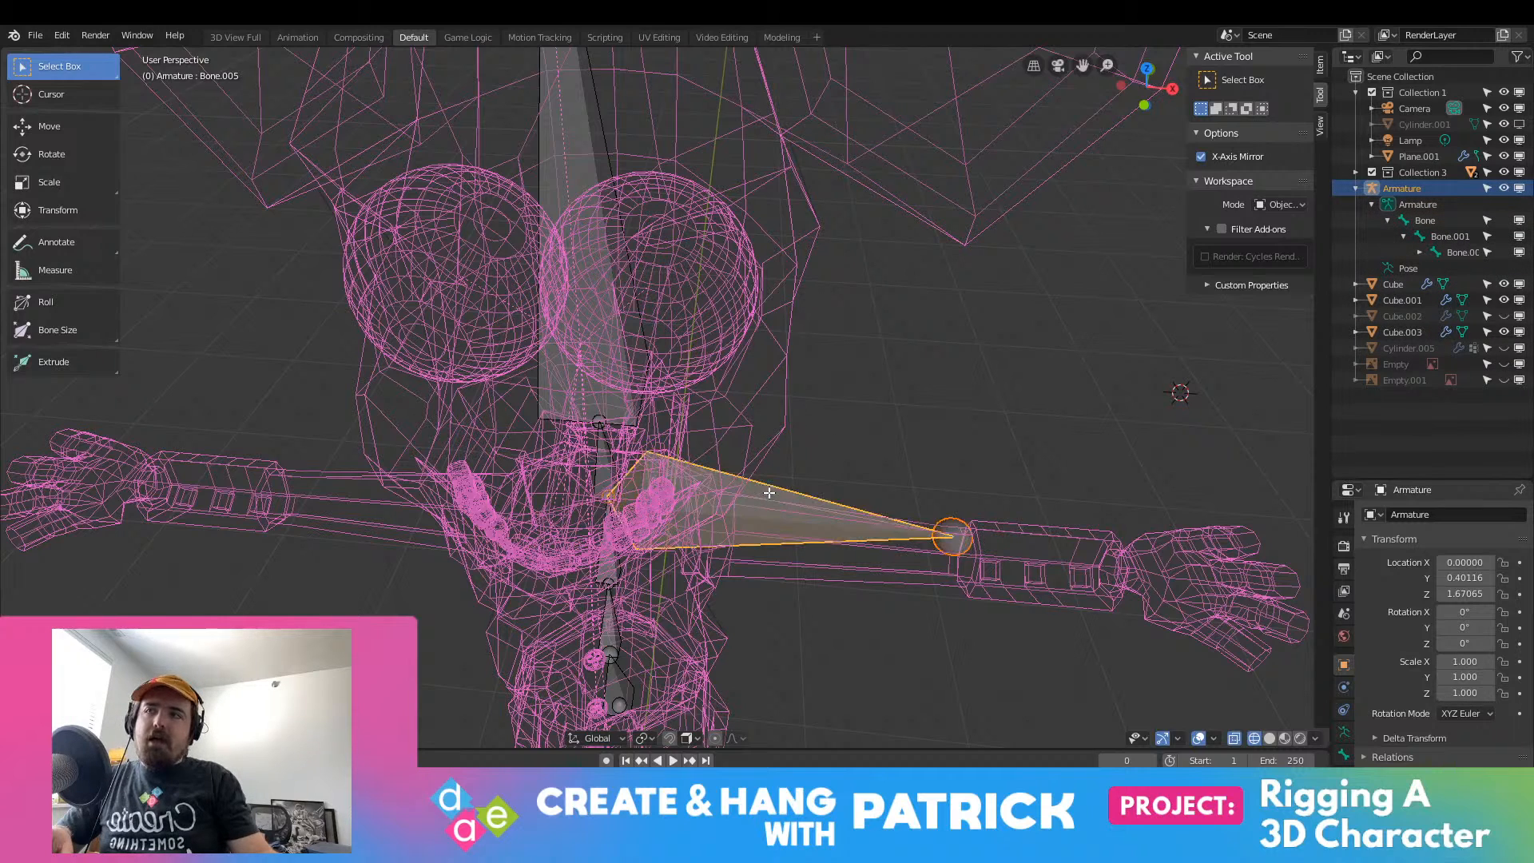
{"action": "left_click", "coordinate": [1420, 253]}
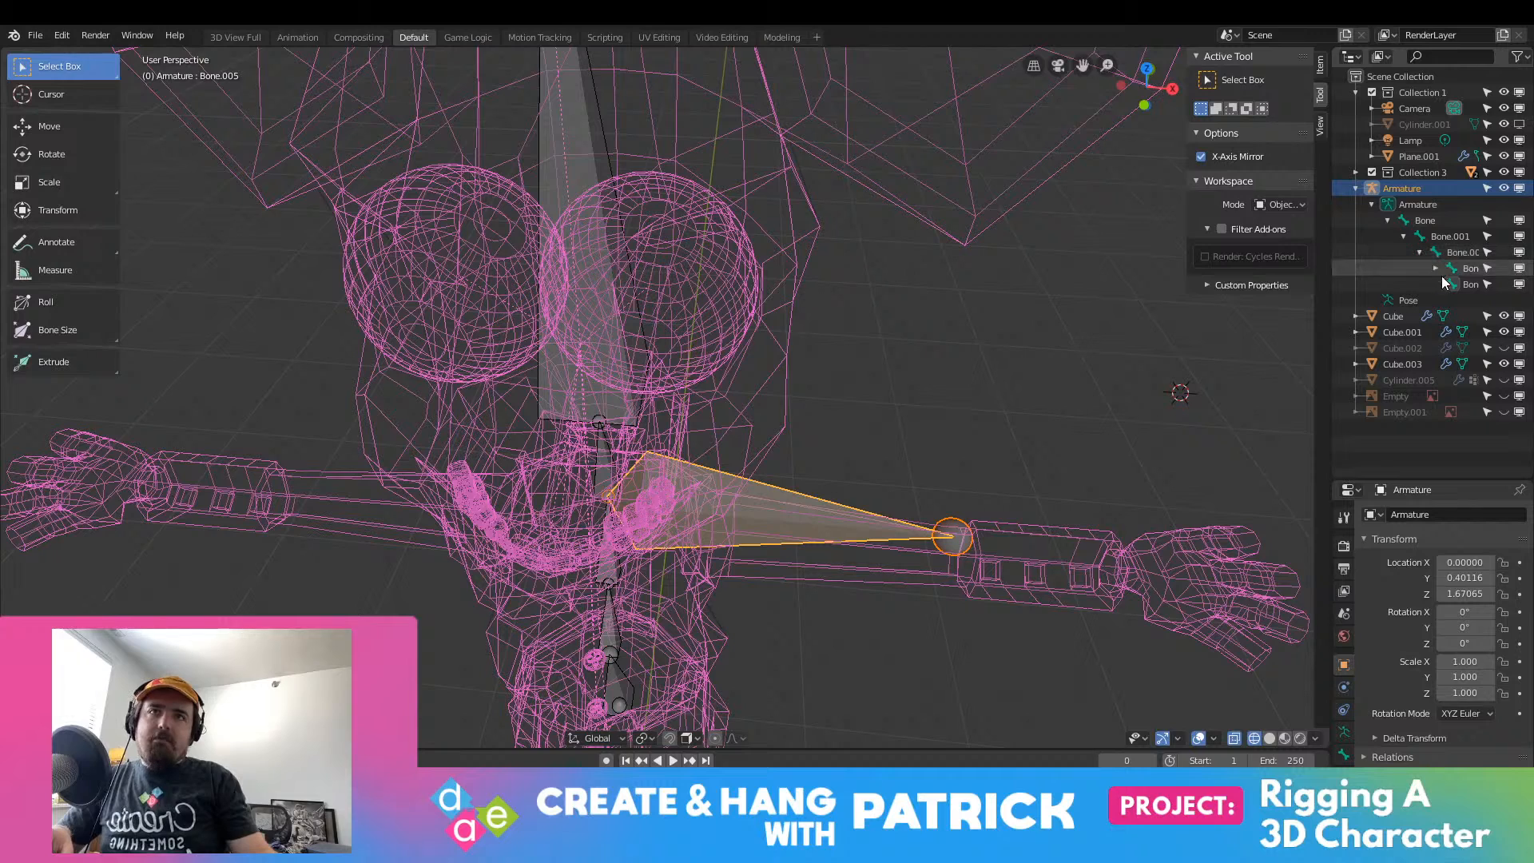
{"action": "left_click", "coordinate": [1436, 268]}
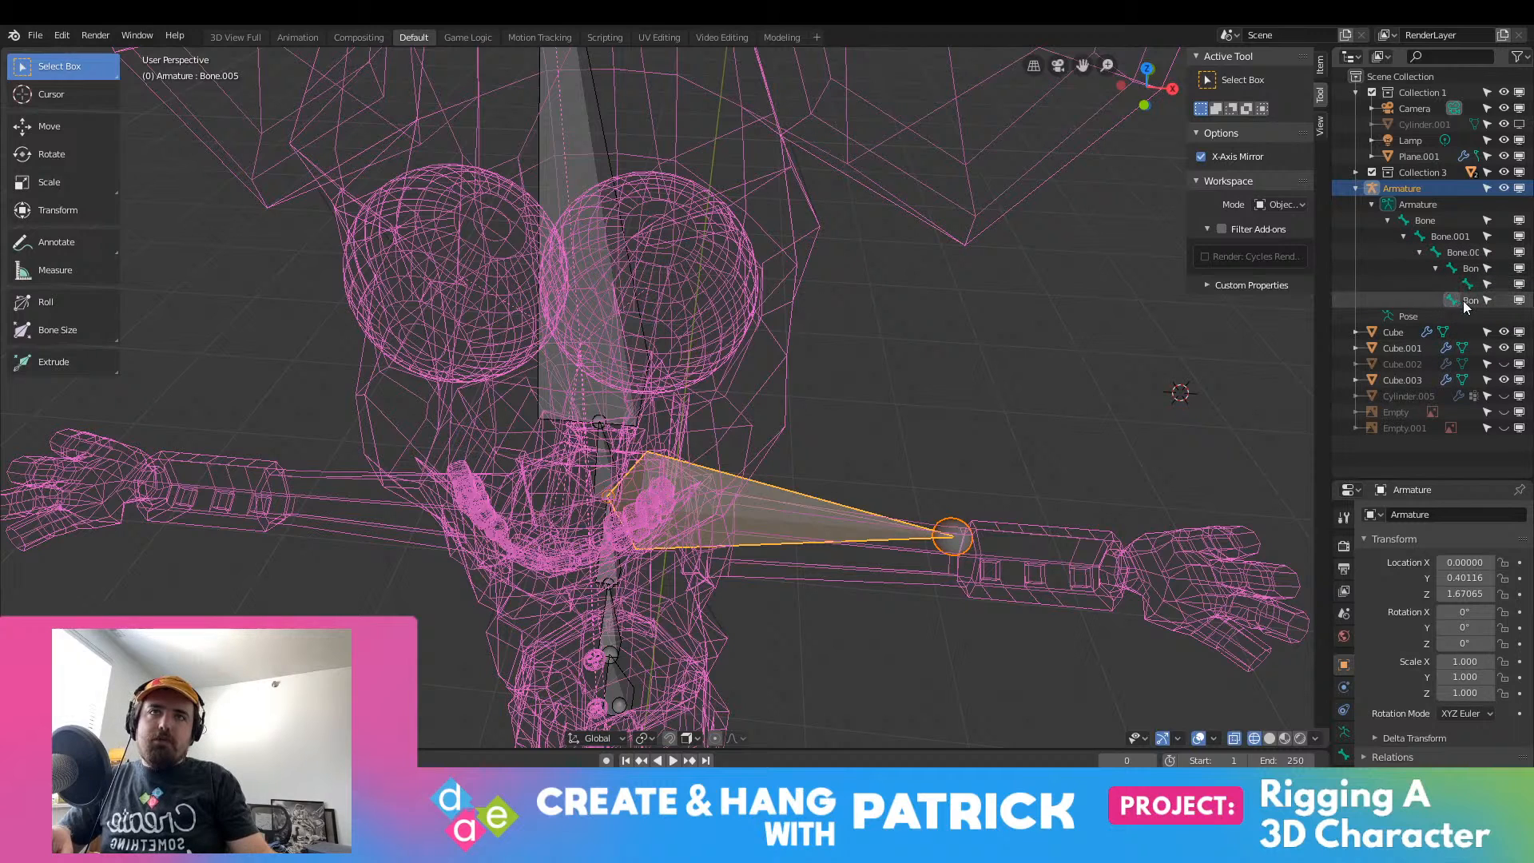
{"action": "left_click", "coordinate": [1462, 299]}
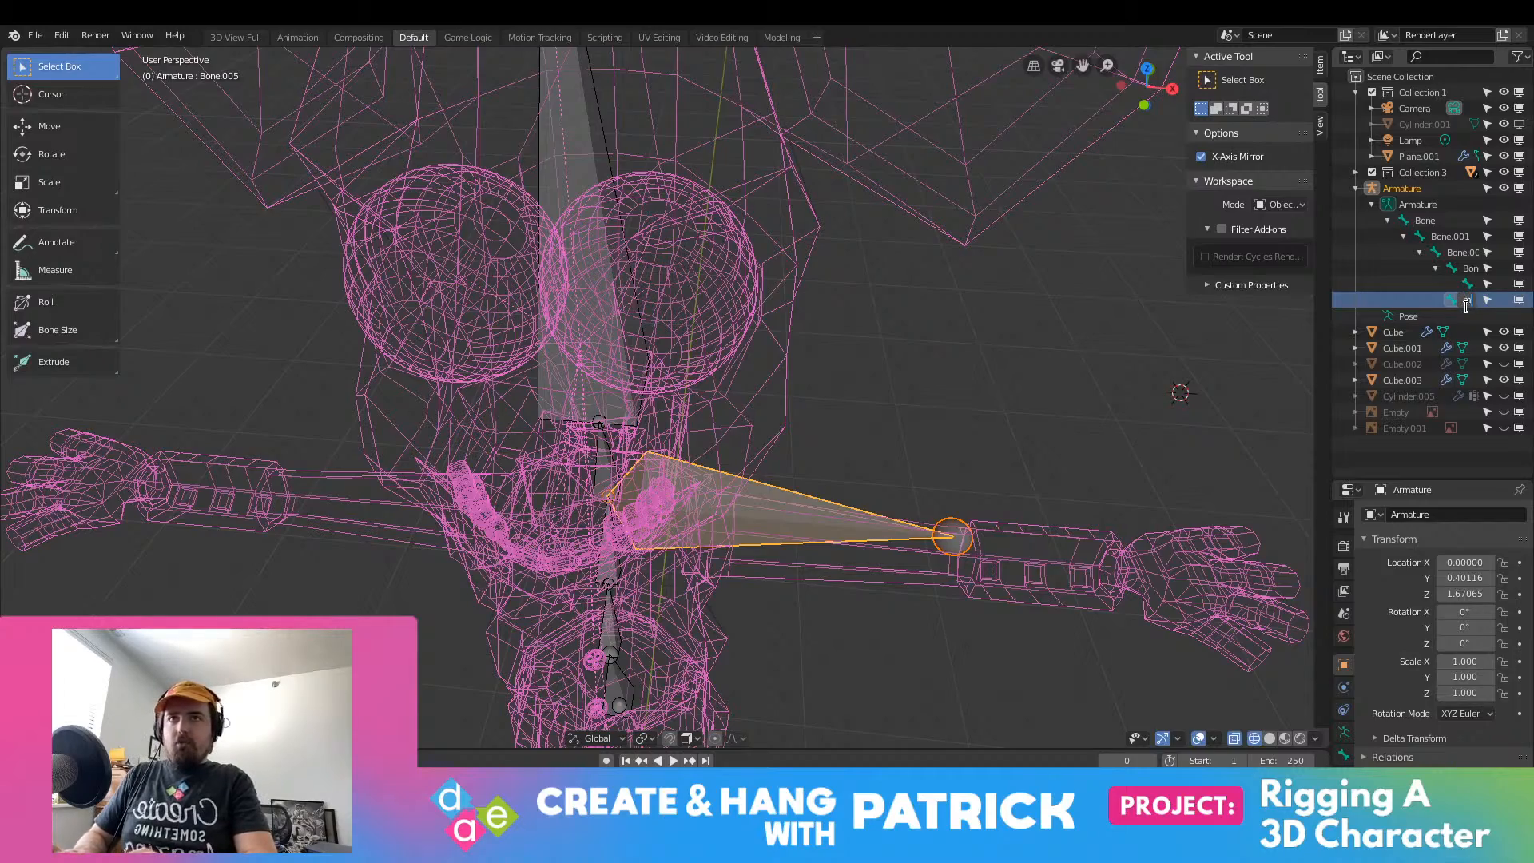
{"action": "key", "text": "Return"}
{"action": "middle_click_drag", "start_coordinate": [932, 463], "coordinate": [883, 367]}
{"action": "right_click_drag", "start_coordinate": [1011, 502], "coordinate": [1006, 516]}
{"action": "key", "text": "ctrl+z"}
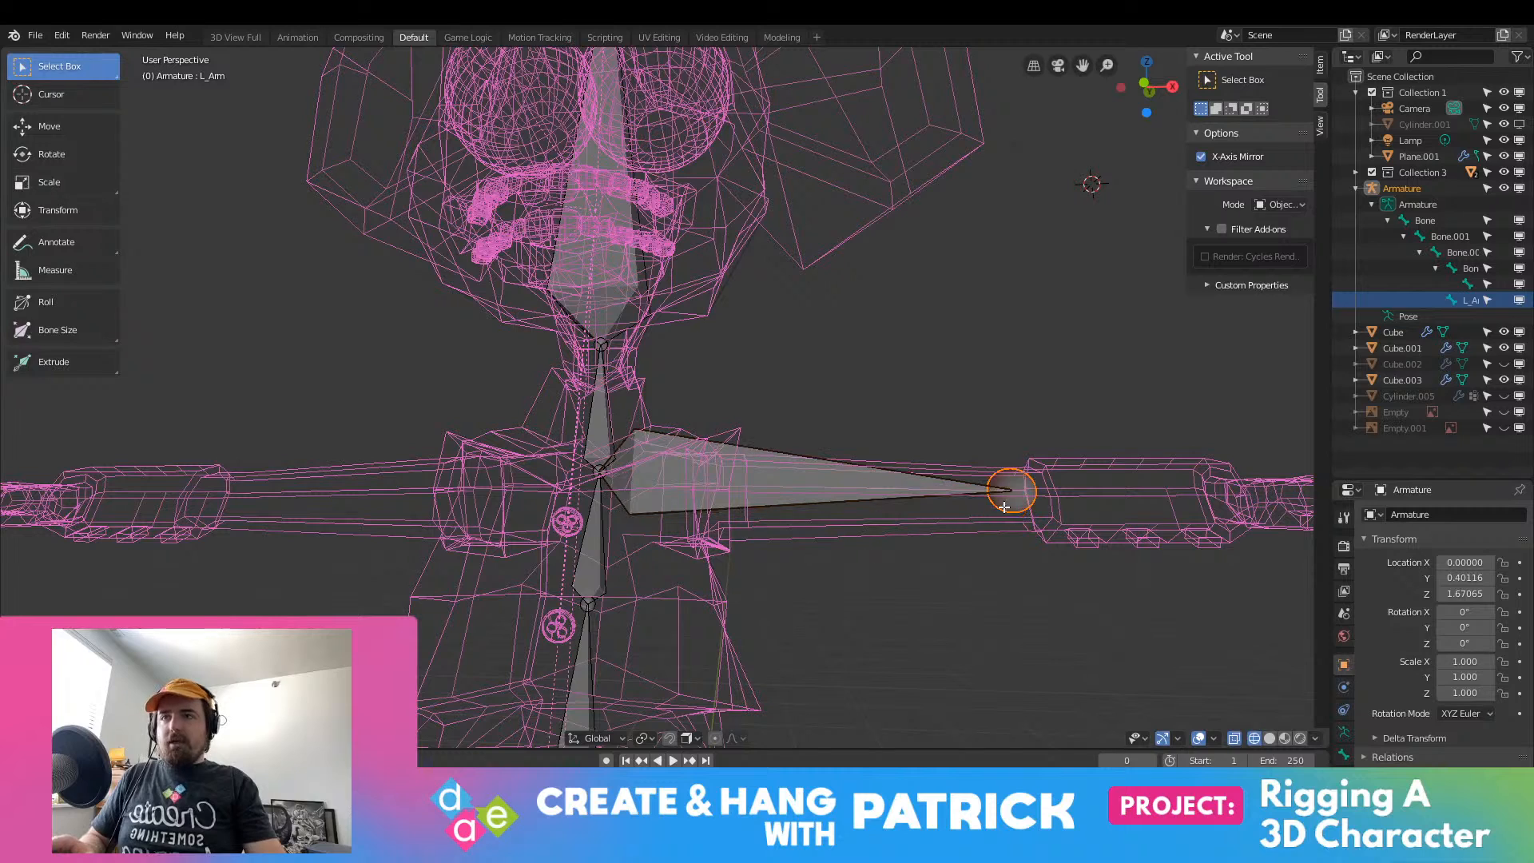
{"action": "scroll", "coordinate": [692, 328], "scroll_direction": "down", "scroll_amount": 5}
{"action": "scroll", "coordinate": [703, 383], "scroll_direction": "up", "scroll_amount": 3}
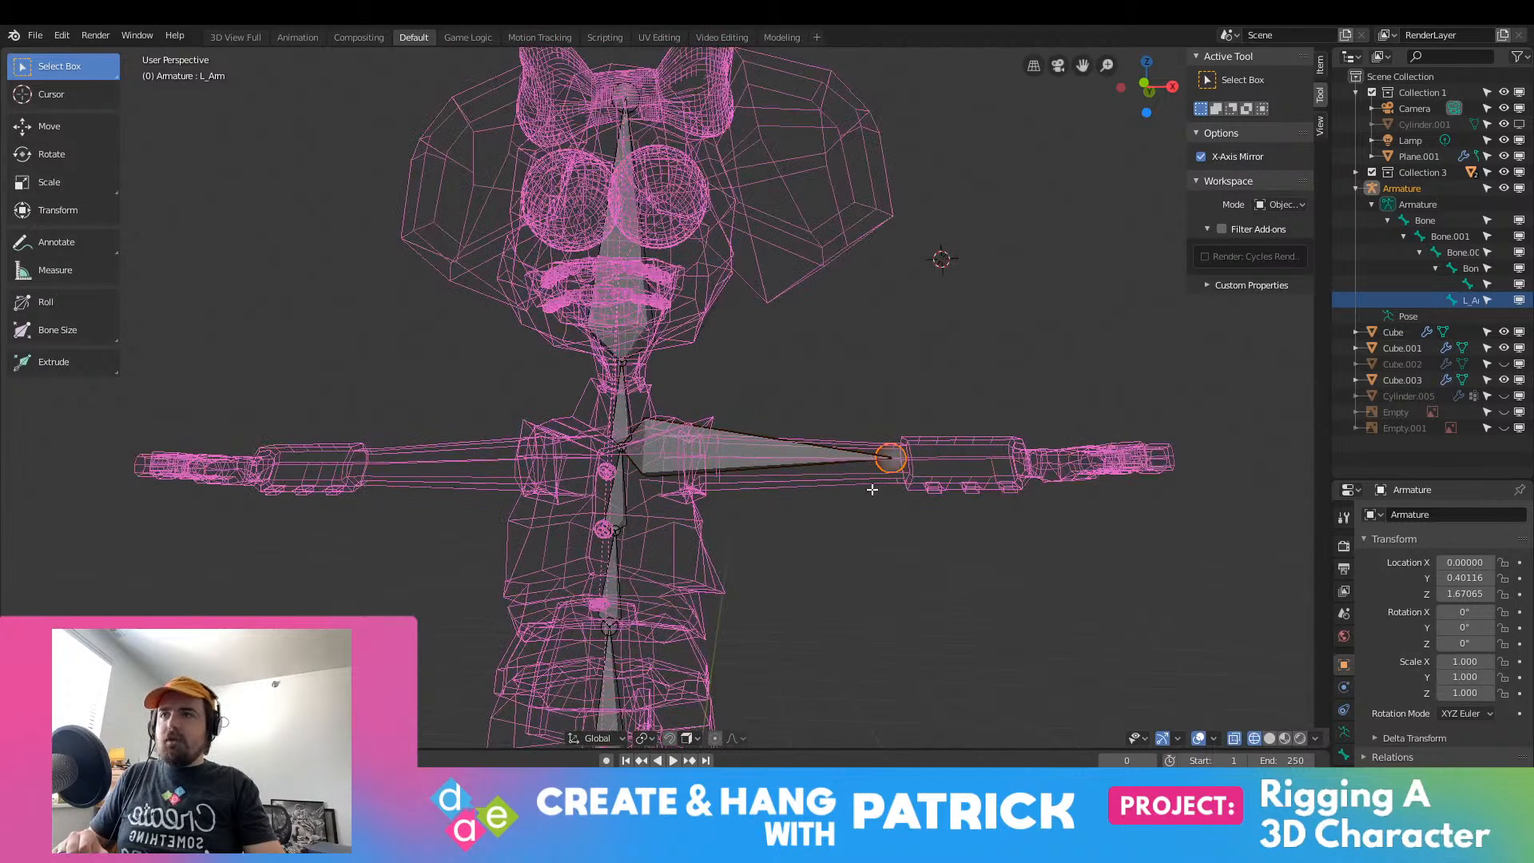
{"action": "right_click", "coordinate": [891, 456]}
{"action": "right_click", "coordinate": [924, 456]}
{"action": "right_click", "coordinate": [900, 453]}
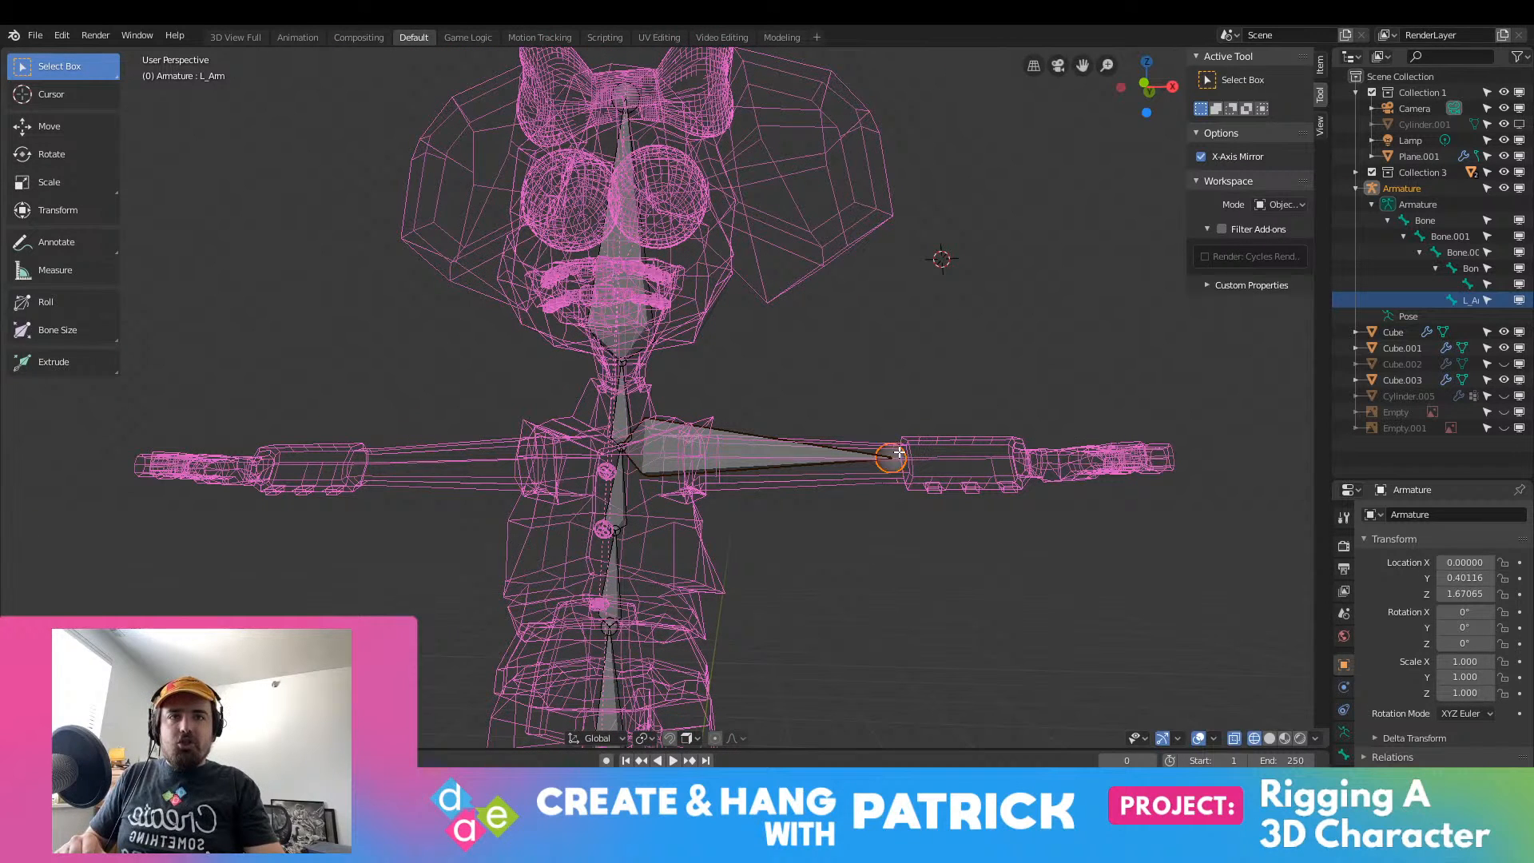
Step: Move the L_Arm bone's tip inward along the X axis to the left shoulder and return to the front view
{"action": "left_click", "coordinate": [58, 130]}
{"action": "left_click_drag", "start_coordinate": [962, 457], "coordinate": [770, 461]}
{"action": "middle_click_drag", "start_coordinate": [770, 462], "coordinate": [757, 535]}
{"action": "key", "text": "KP_1"}
{"action": "scroll", "coordinate": [759, 537], "scroll_direction": "up", "scroll_amount": 8}
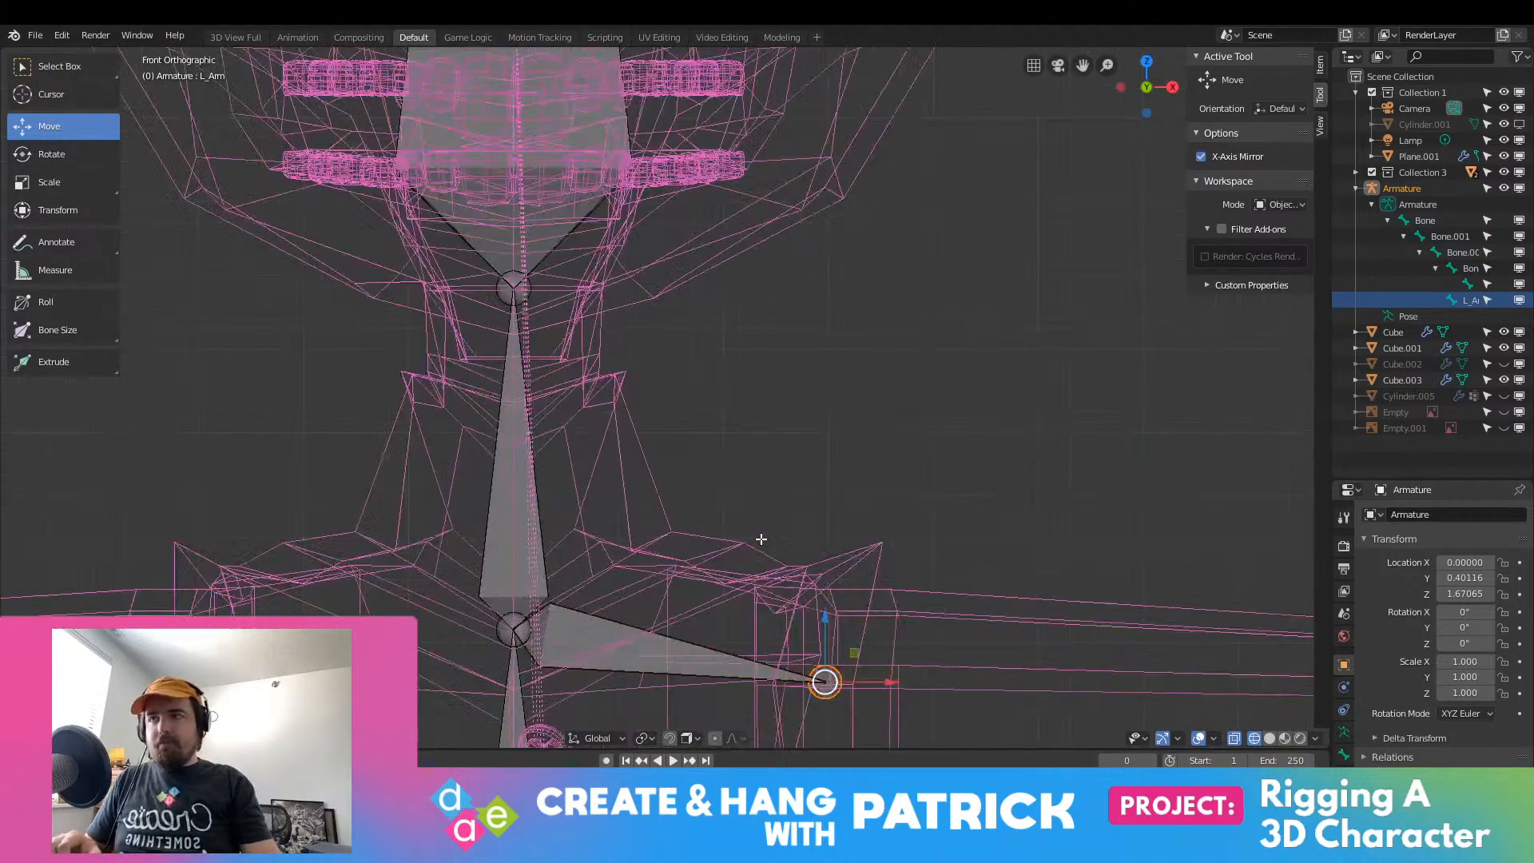
Step: Select the L_Arm bone and look over the snapping and pivot point options
{"action": "left_click", "coordinate": [575, 631]}
{"action": "middle_click_drag", "start_coordinate": [576, 630], "coordinate": [737, 362], "text": "shift"}
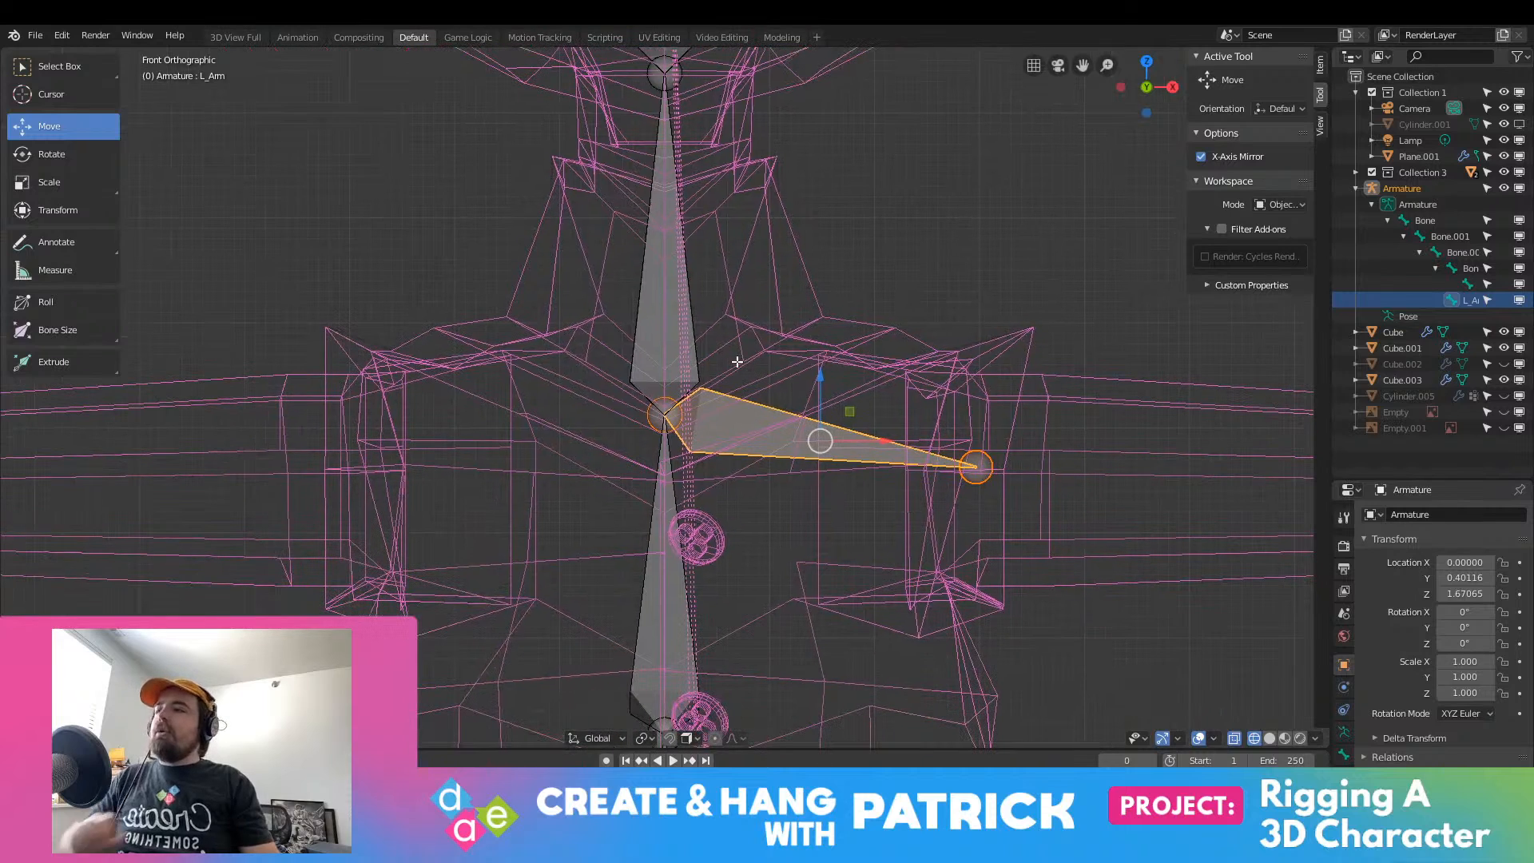
{"action": "left_click", "coordinate": [692, 740]}
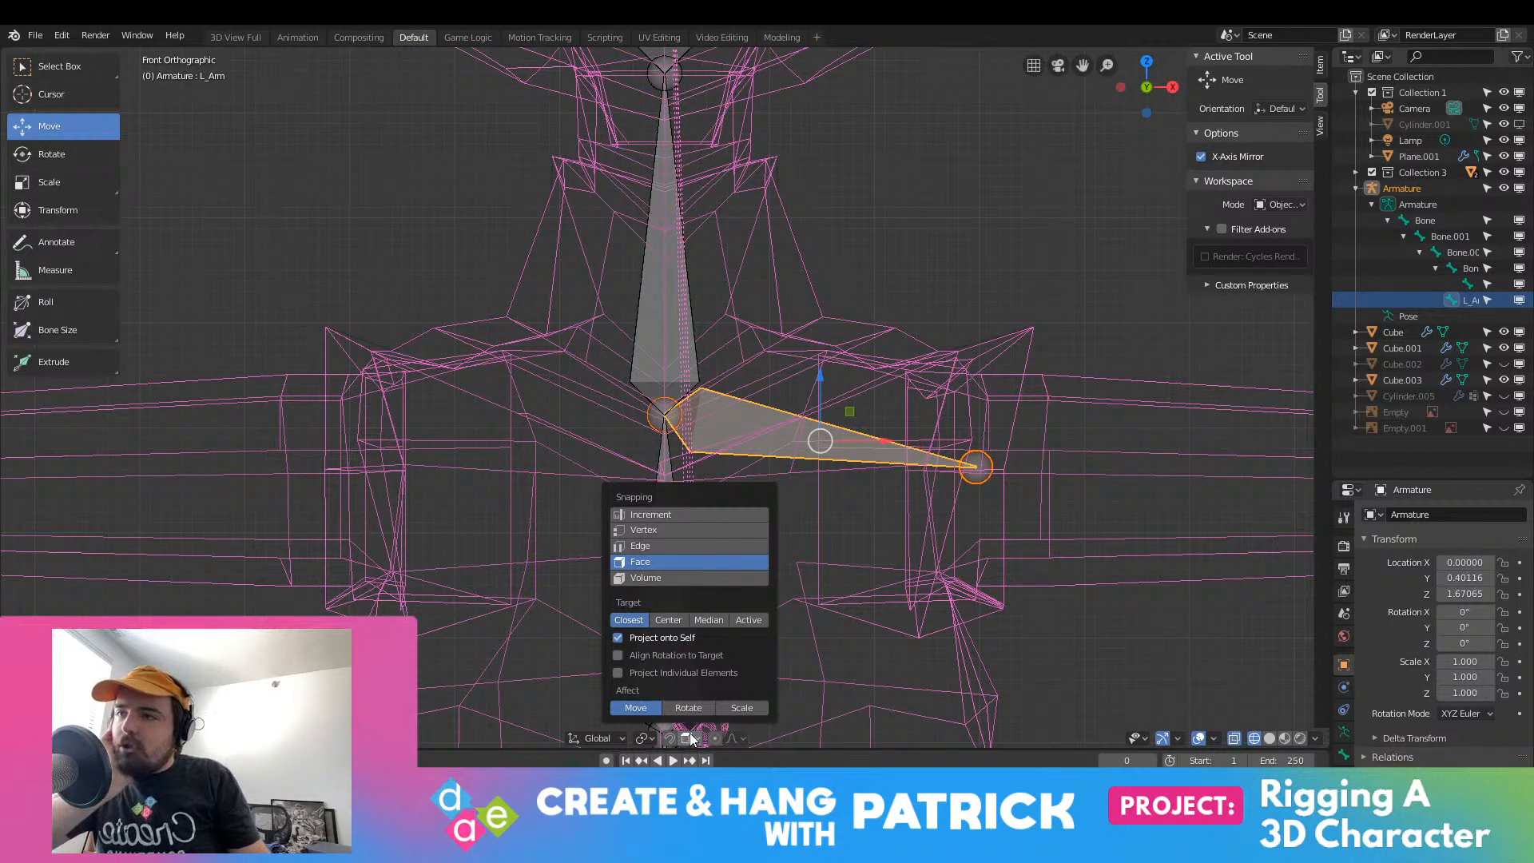
{"action": "mouse_move", "coordinate": [640, 740]}
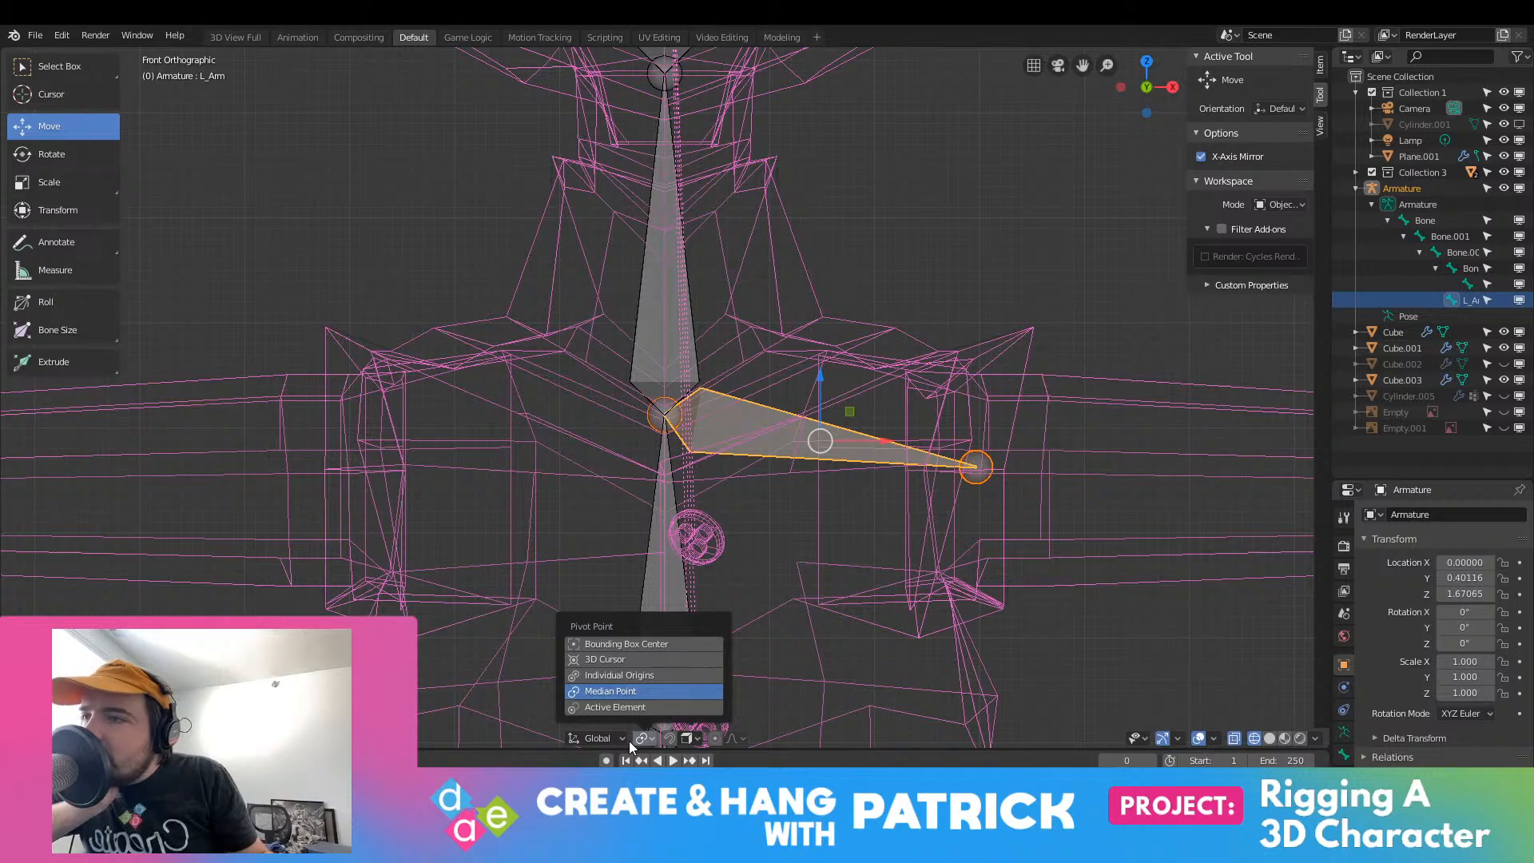
{"action": "mouse_move", "coordinate": [696, 741]}
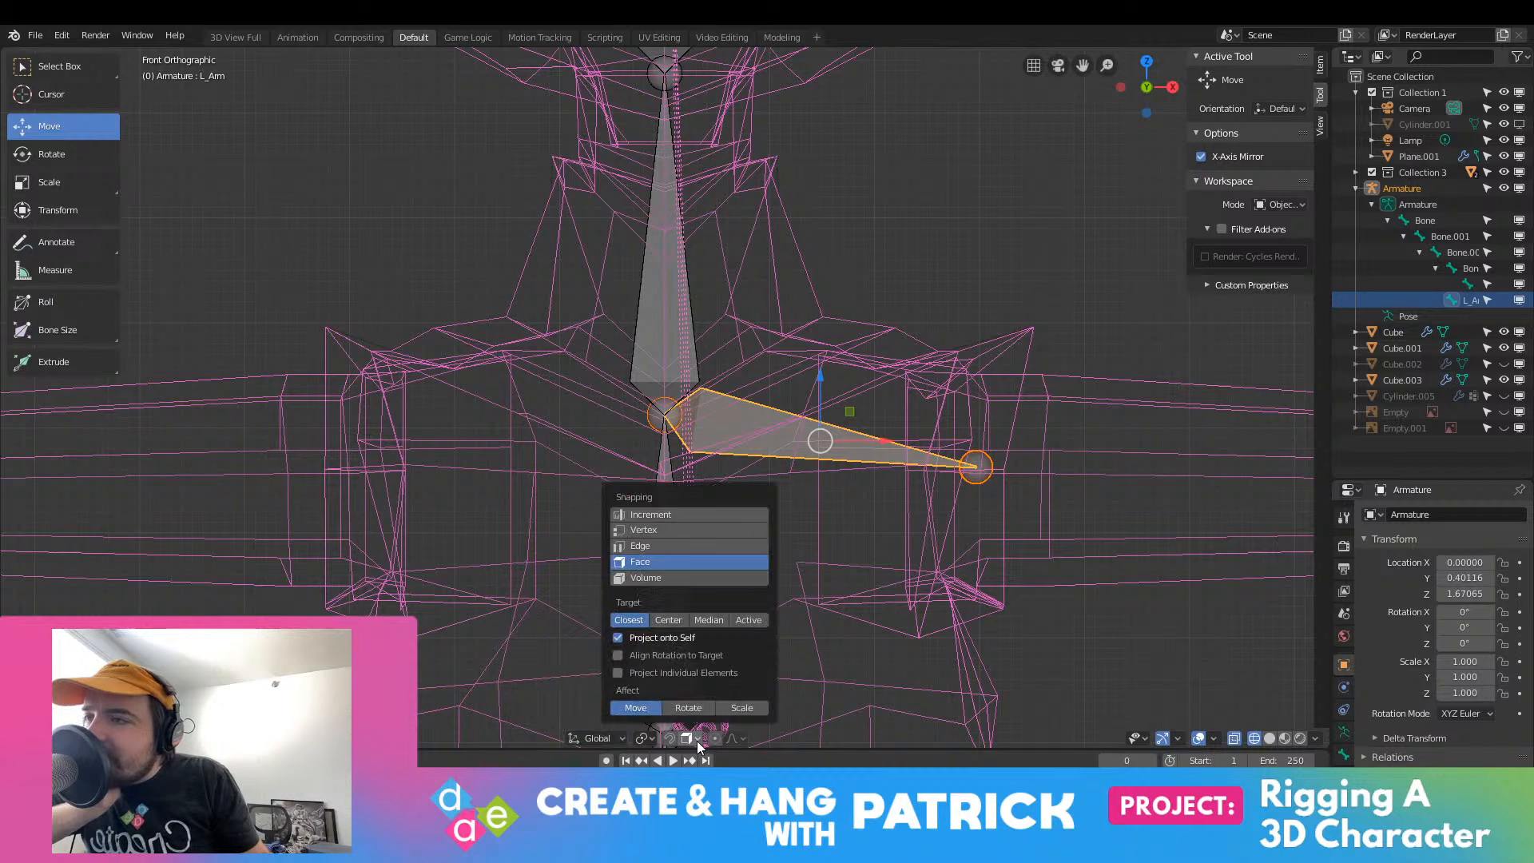
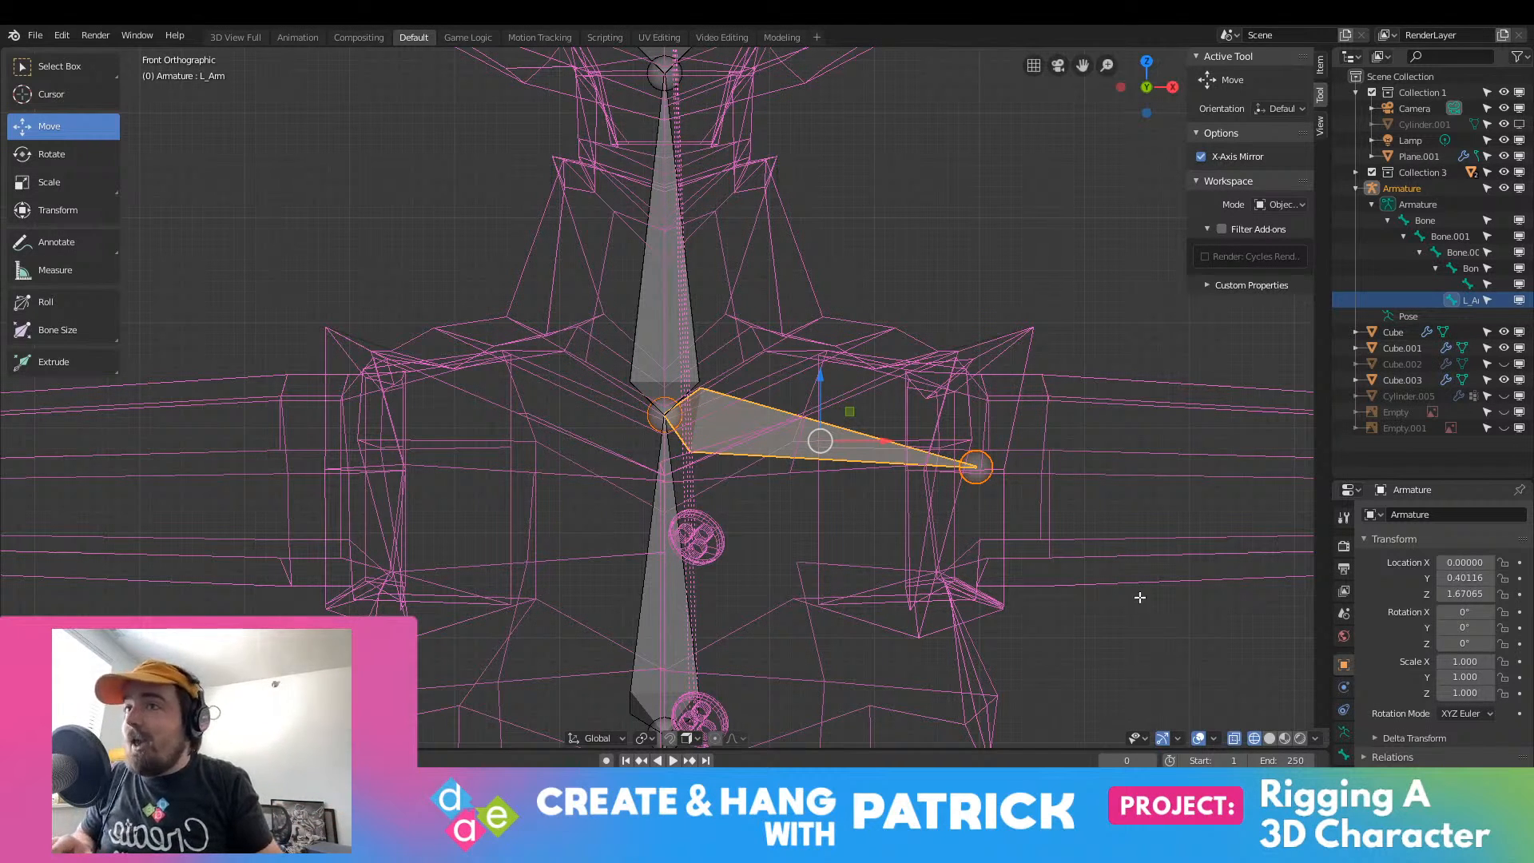
Step: Try shifting the L_Arm bone's tip along the X axis, and undo the move
{"action": "middle_click_drag", "start_coordinate": [1034, 496], "coordinate": [622, 409], "text": "shift"}
{"action": "left_click", "coordinate": [559, 377]}
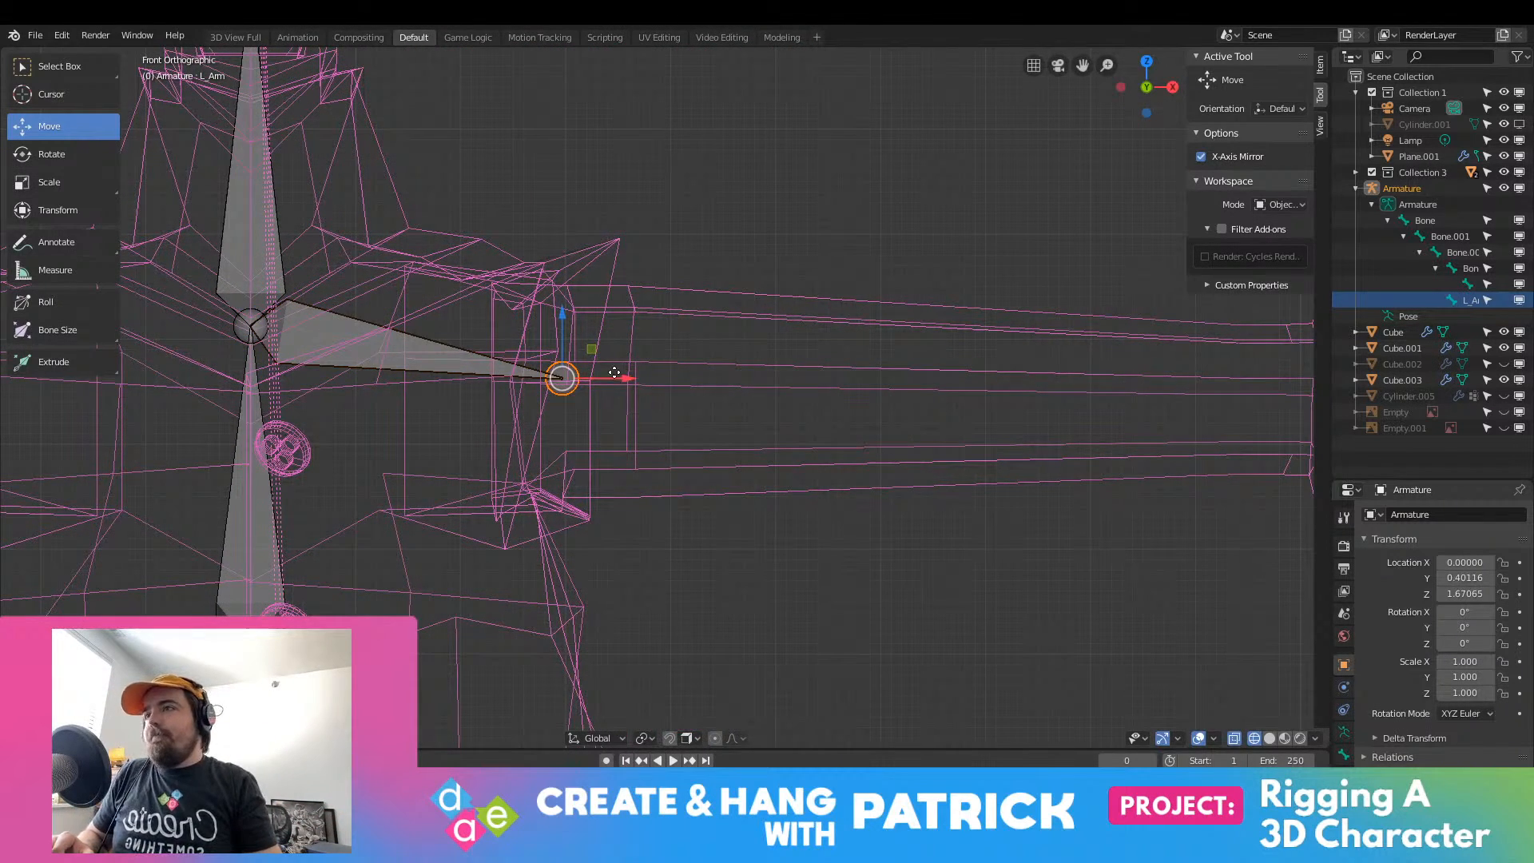
{"action": "left_click_drag", "start_coordinate": [611, 377], "coordinate": [578, 376]}
{"action": "key", "text": "ctrl+z"}
{"action": "scroll", "coordinate": [535, 339], "scroll_direction": "down", "scroll_amount": 6}
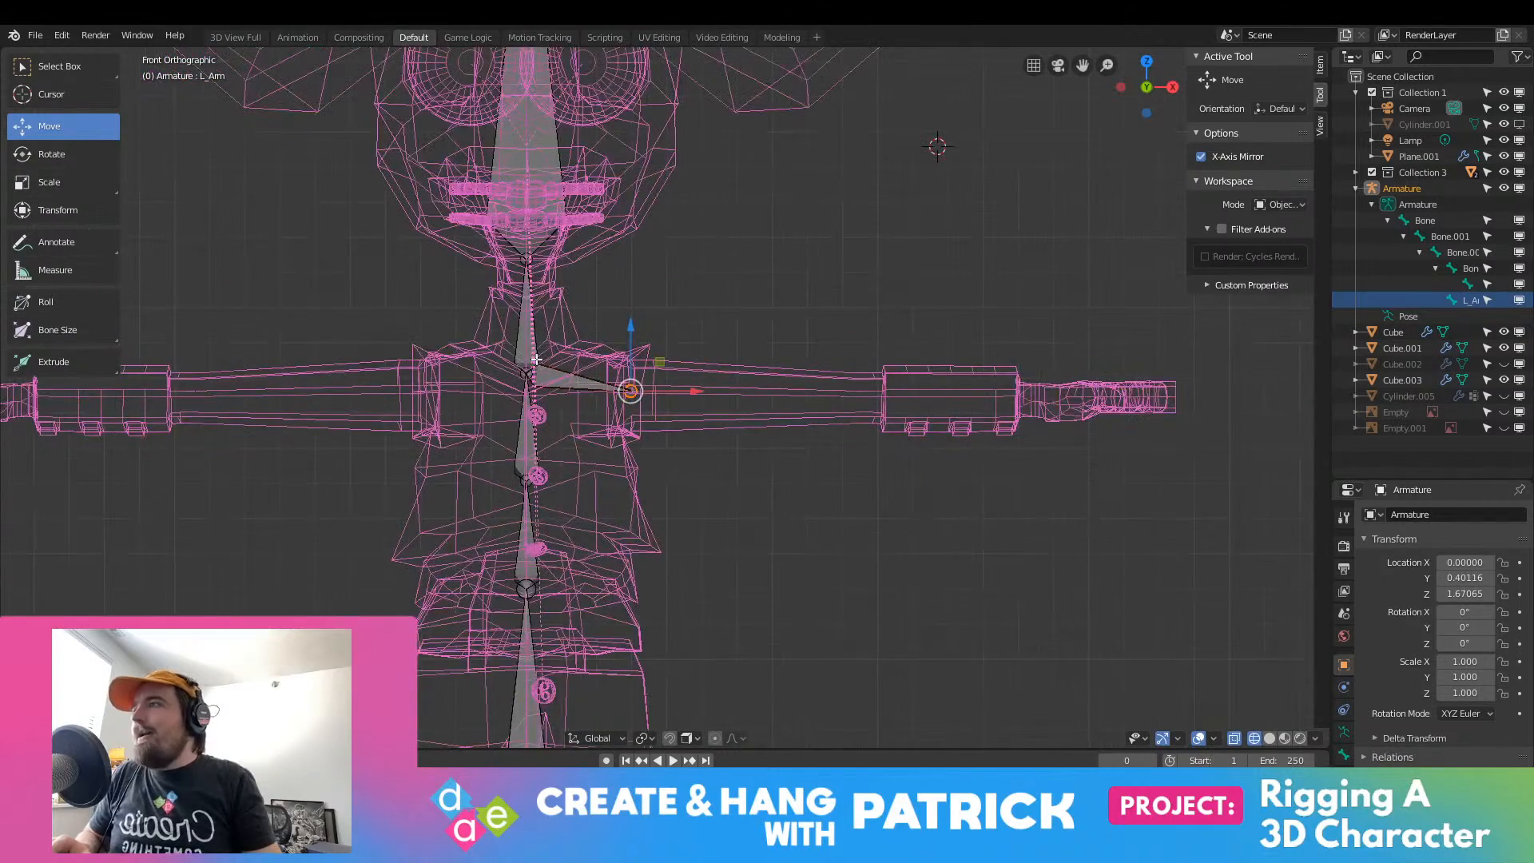
{"action": "middle_click_drag", "start_coordinate": [538, 358], "coordinate": [551, 444]}
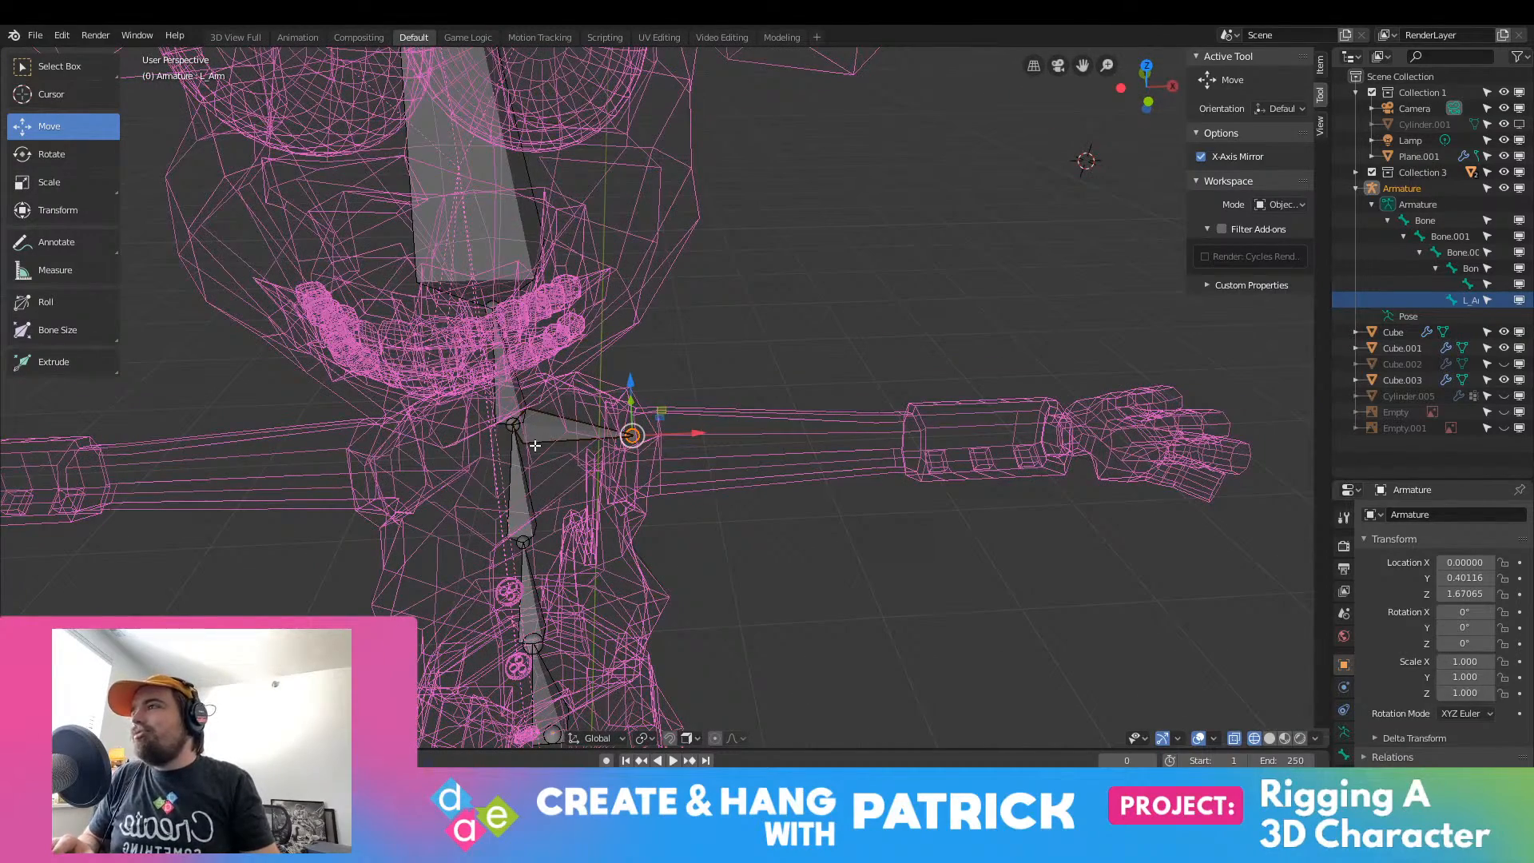
{"action": "left_click", "coordinate": [91, 246]}
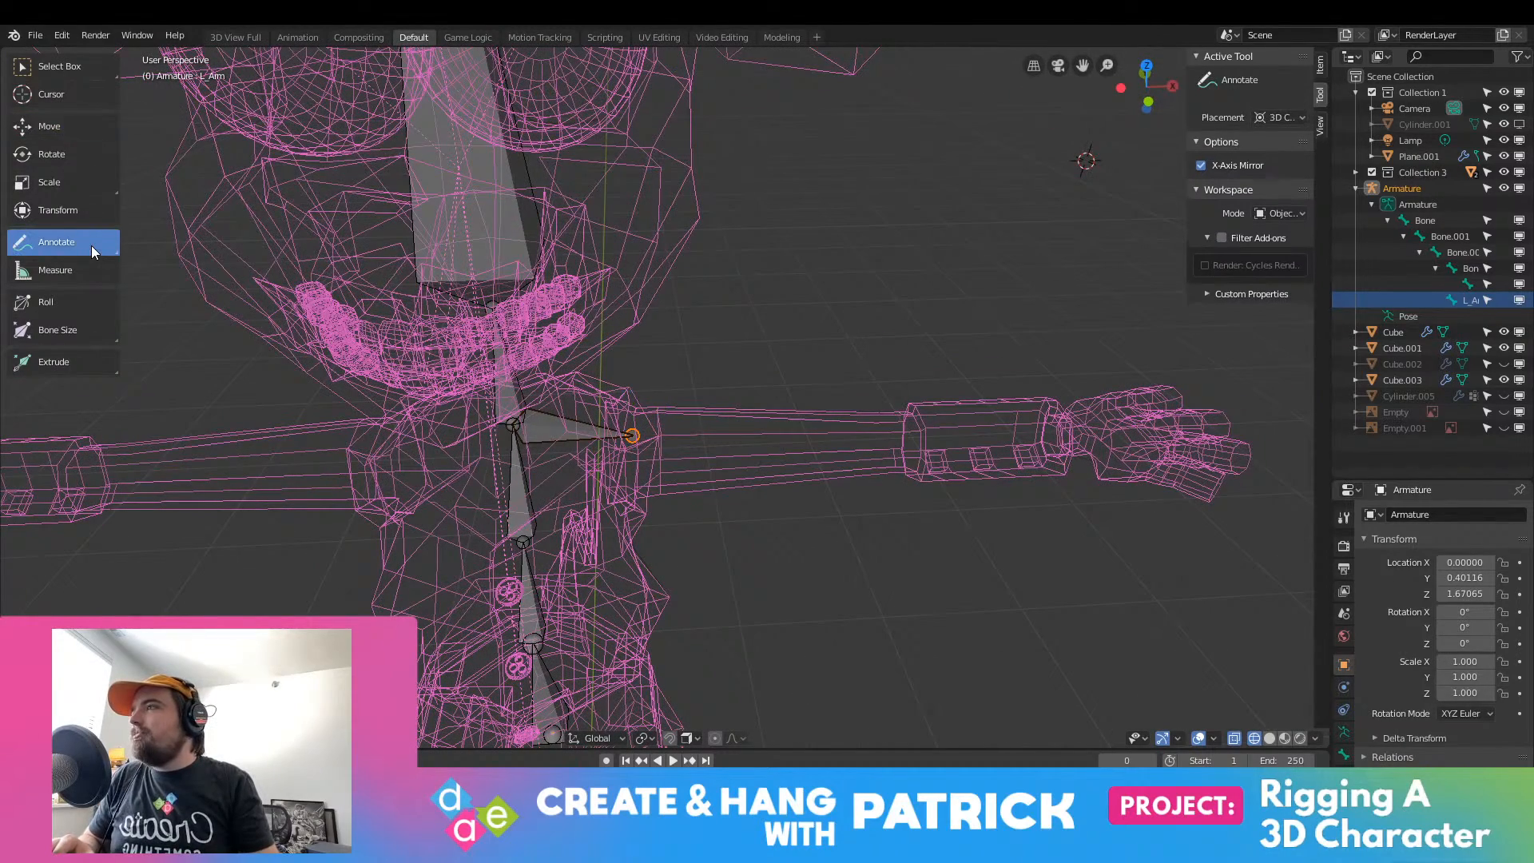
{"action": "left_click", "coordinate": [93, 184]}
{"action": "left_click", "coordinate": [94, 123]}
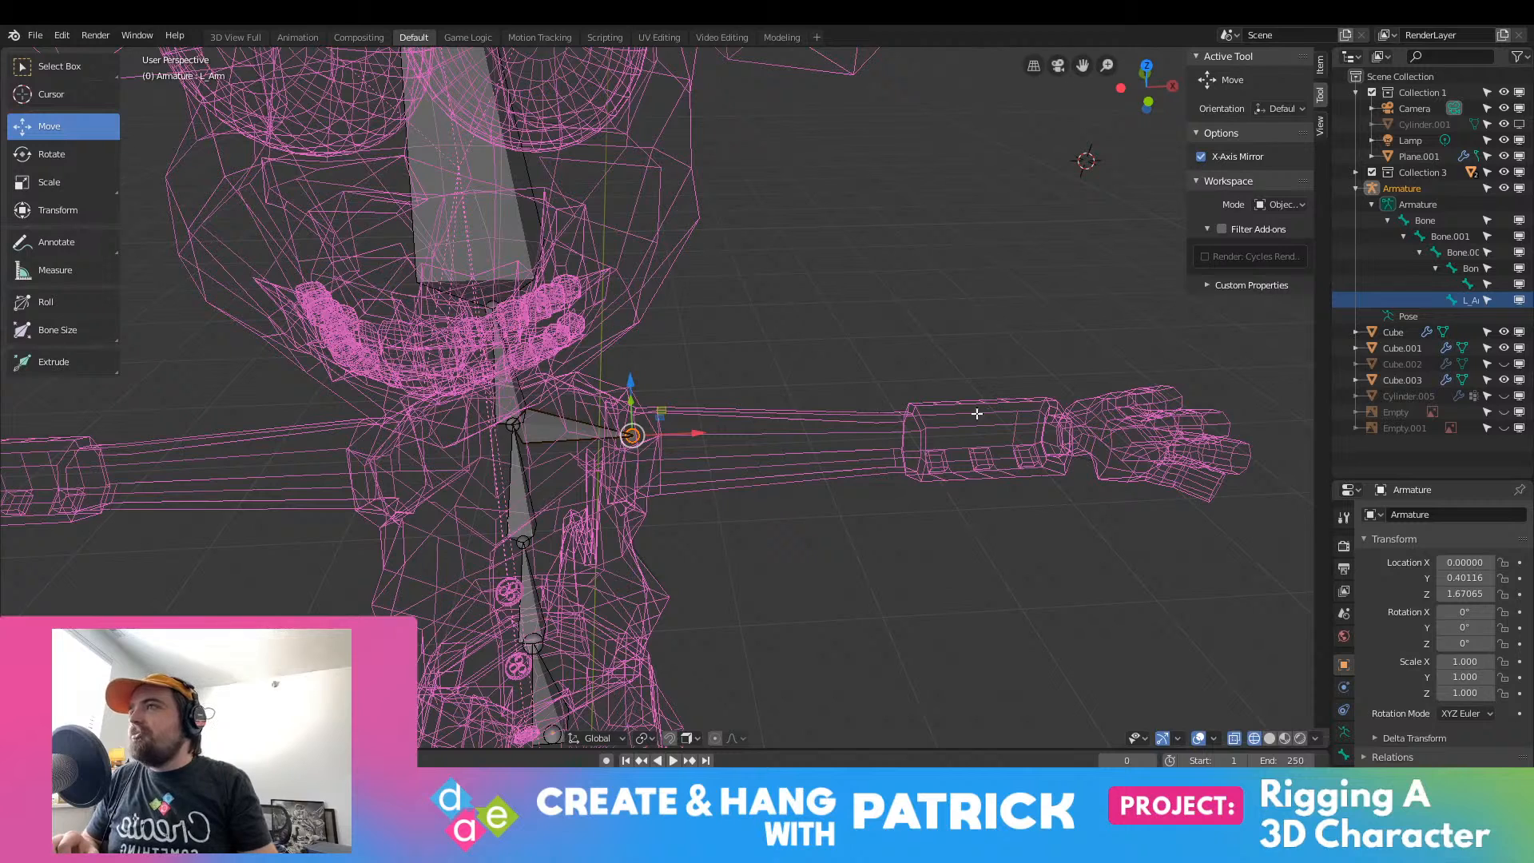
Step: In the front view, extrude a bone from the upper chest joint to the character's right shoulder
{"action": "left_click", "coordinate": [580, 425]}
{"action": "left_click", "coordinate": [493, 425]}
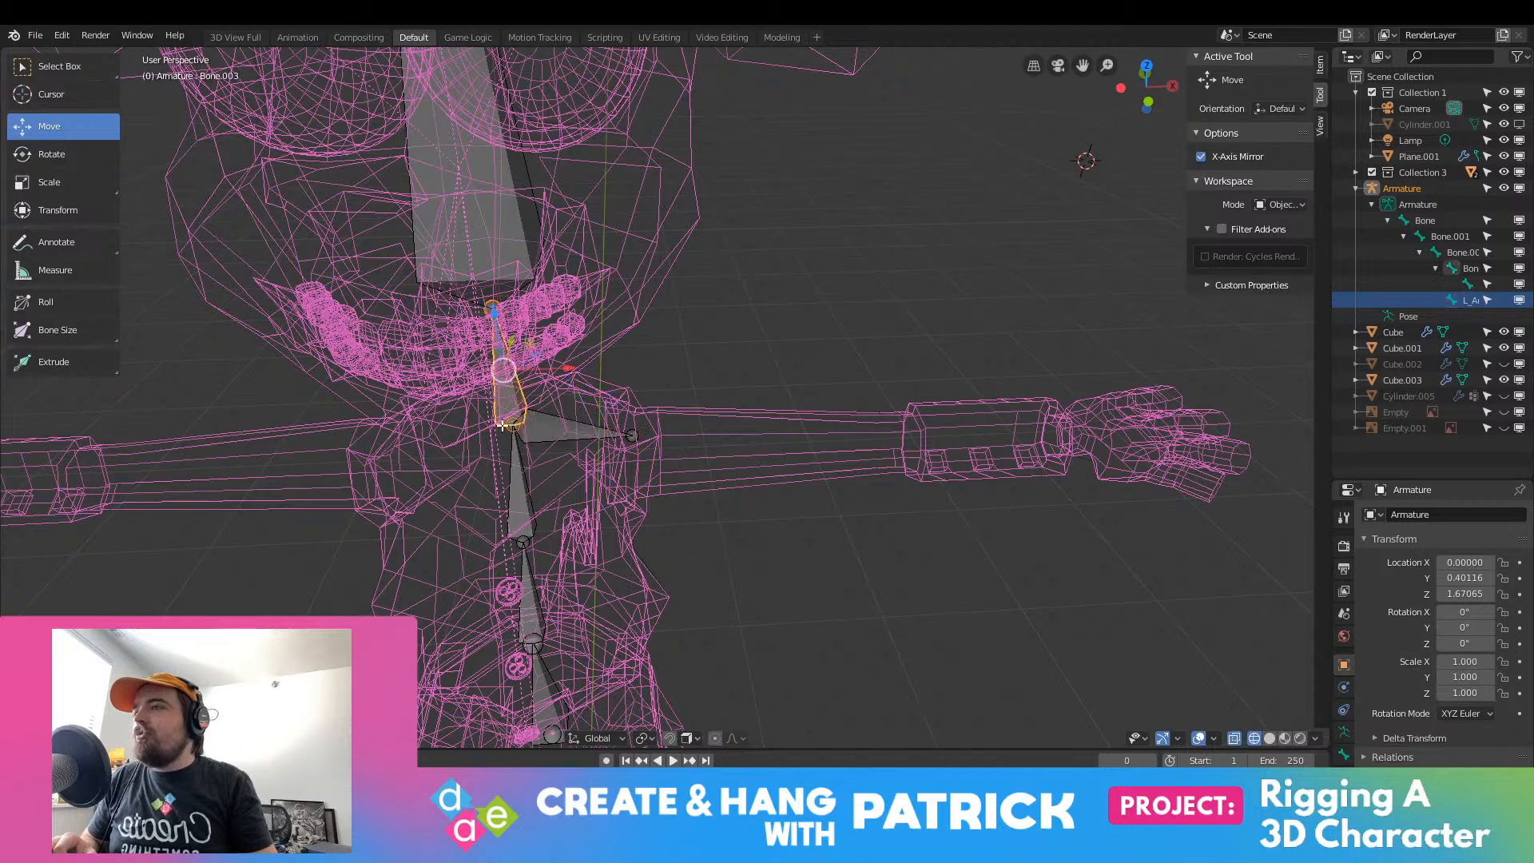
{"action": "left_click", "coordinate": [508, 430]}
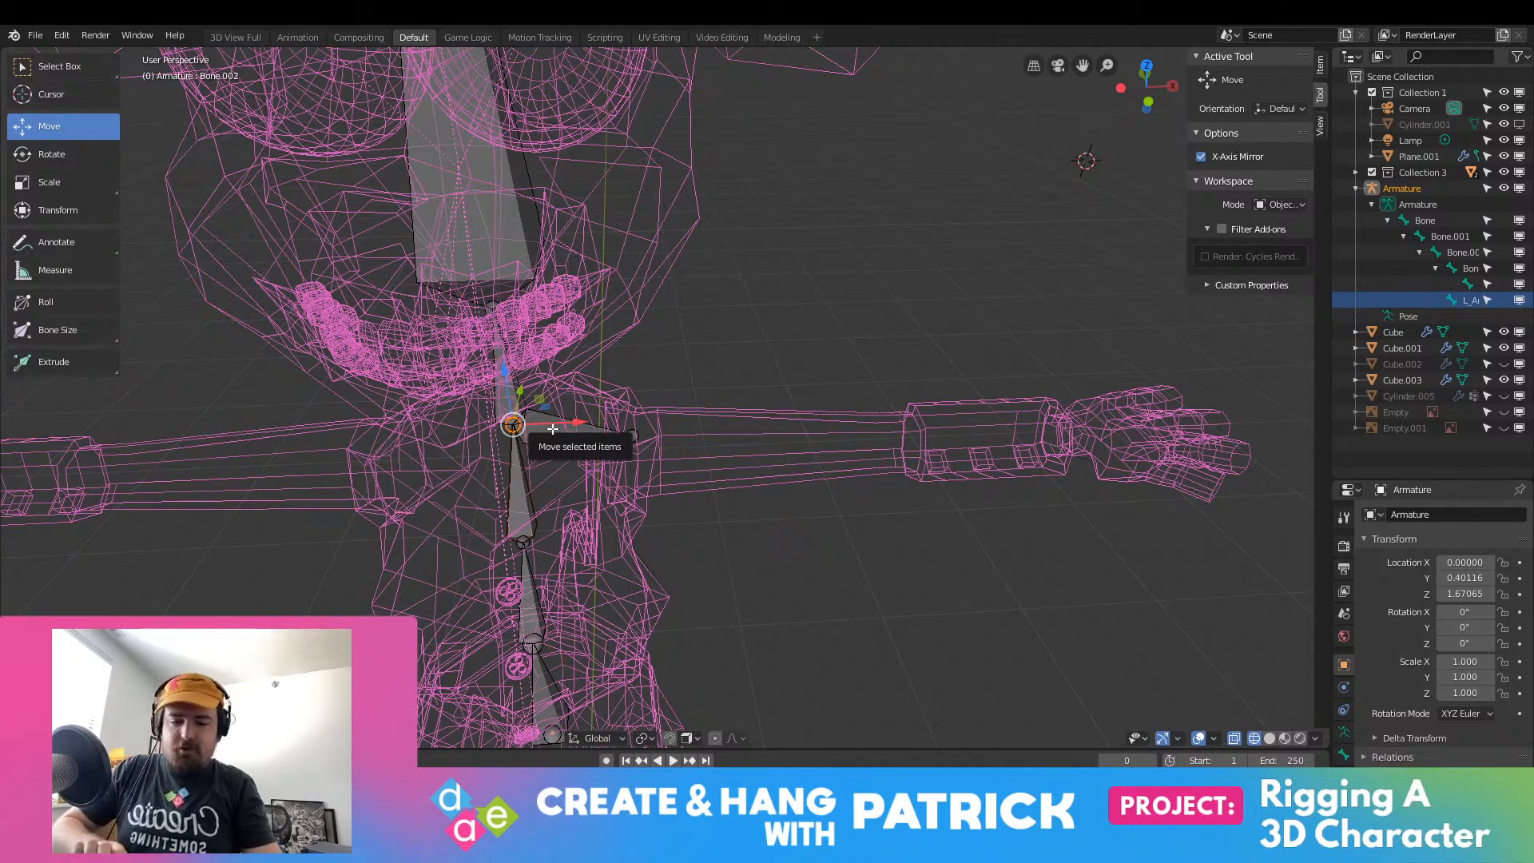
{"action": "key", "text": "KP_1"}
{"action": "scroll", "coordinate": [557, 417], "scroll_direction": "up", "scroll_amount": 7}
{"action": "middle_click_drag", "start_coordinate": [583, 412], "coordinate": [953, 442], "text": "shift"}
{"action": "key", "text": "e"}
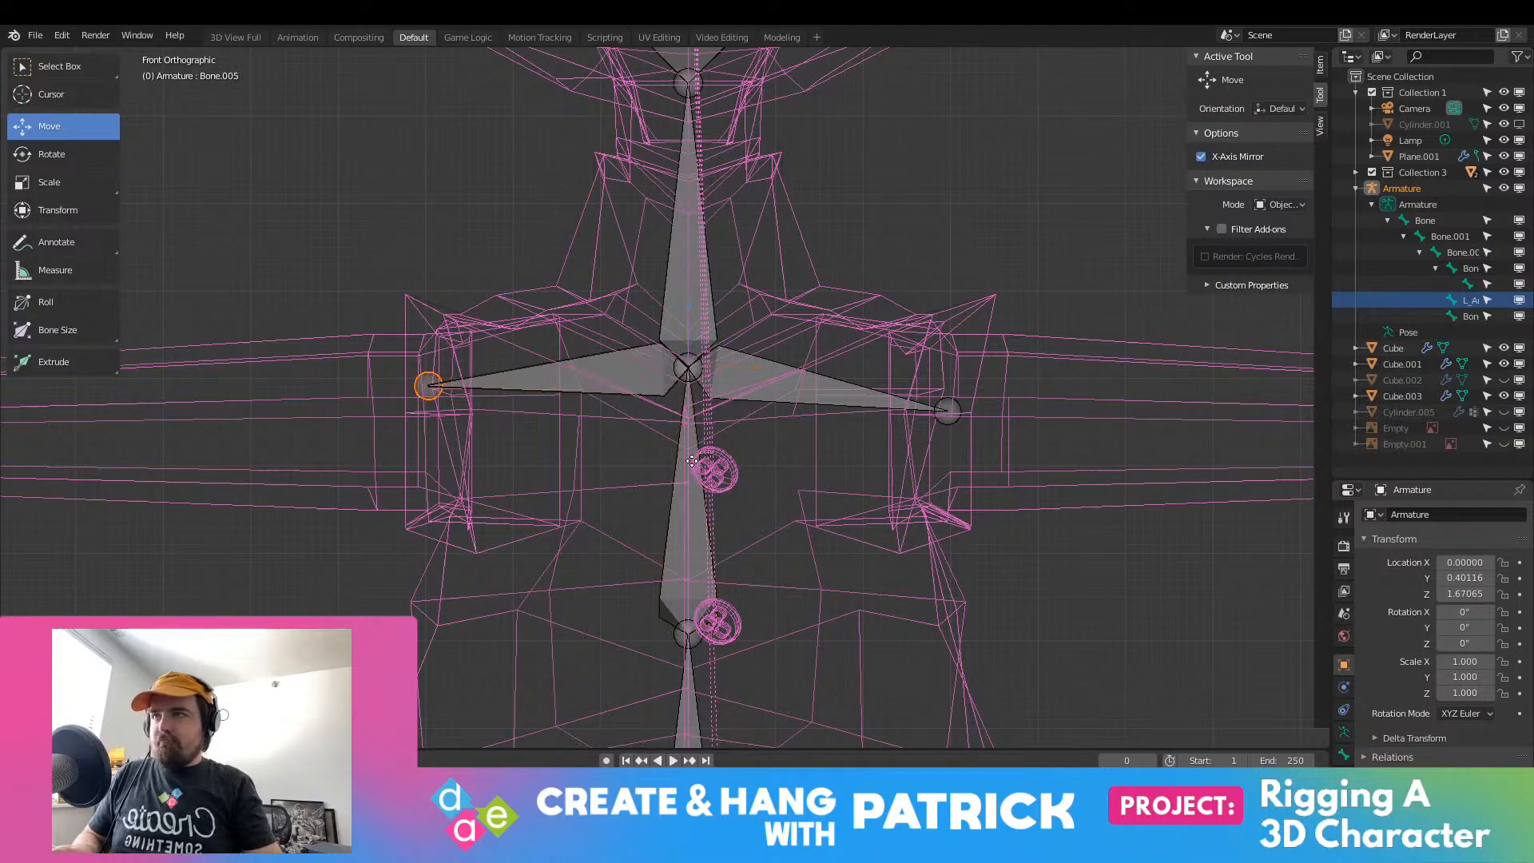
{"action": "left_click", "coordinate": [721, 465]}
Step: Try raising the L_Arm bone's tip vertically, and undo the move
{"action": "left_click", "coordinate": [904, 392]}
{"action": "left_click", "coordinate": [957, 410]}
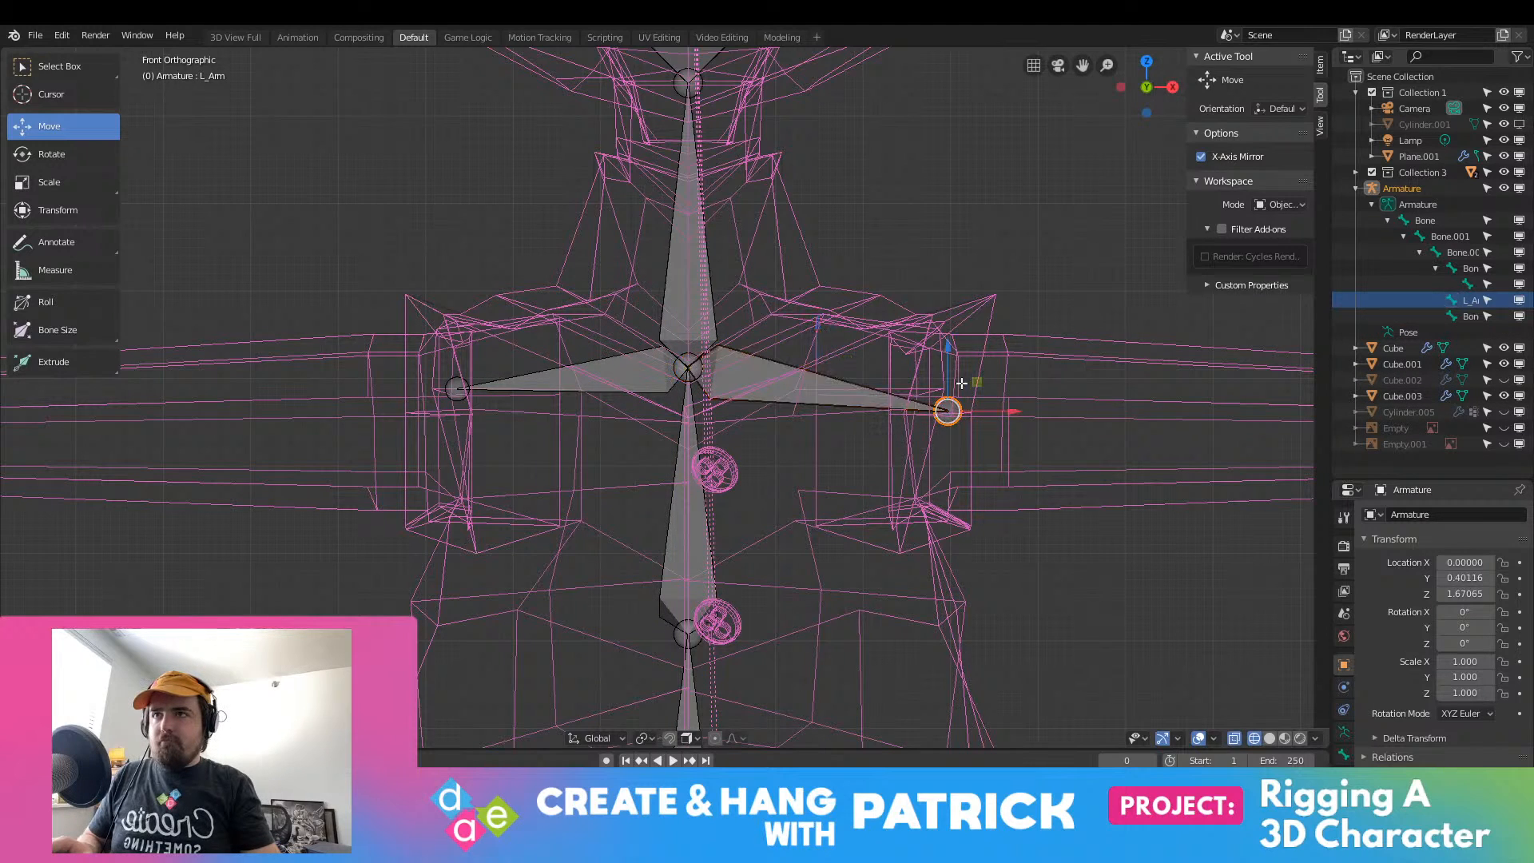
{"action": "mouse_move", "coordinate": [949, 350]}
{"action": "left_mouse_down"}
{"action": "mouse_move", "coordinate": [973, 295]}
{"action": "mouse_move", "coordinate": [969, 330]}
{"action": "left_mouse_up"}
{"action": "key", "text": "ctrl+z"}
Step: Rename the new bone on the character's right side R_Arm in the outliner
{"action": "left_click", "coordinate": [572, 359]}
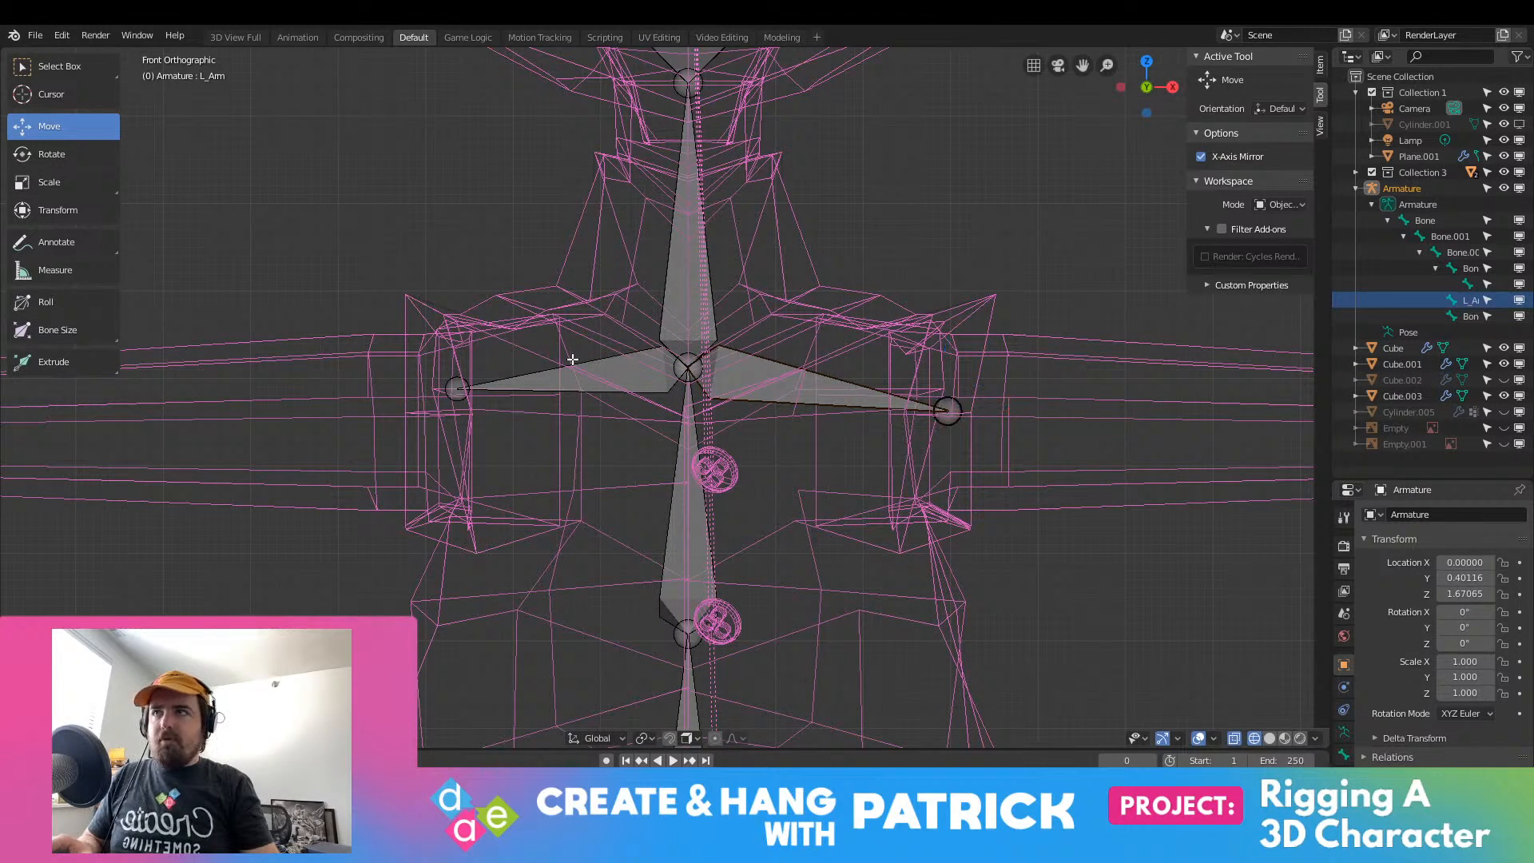
{"action": "double_click", "coordinate": [1471, 317]}
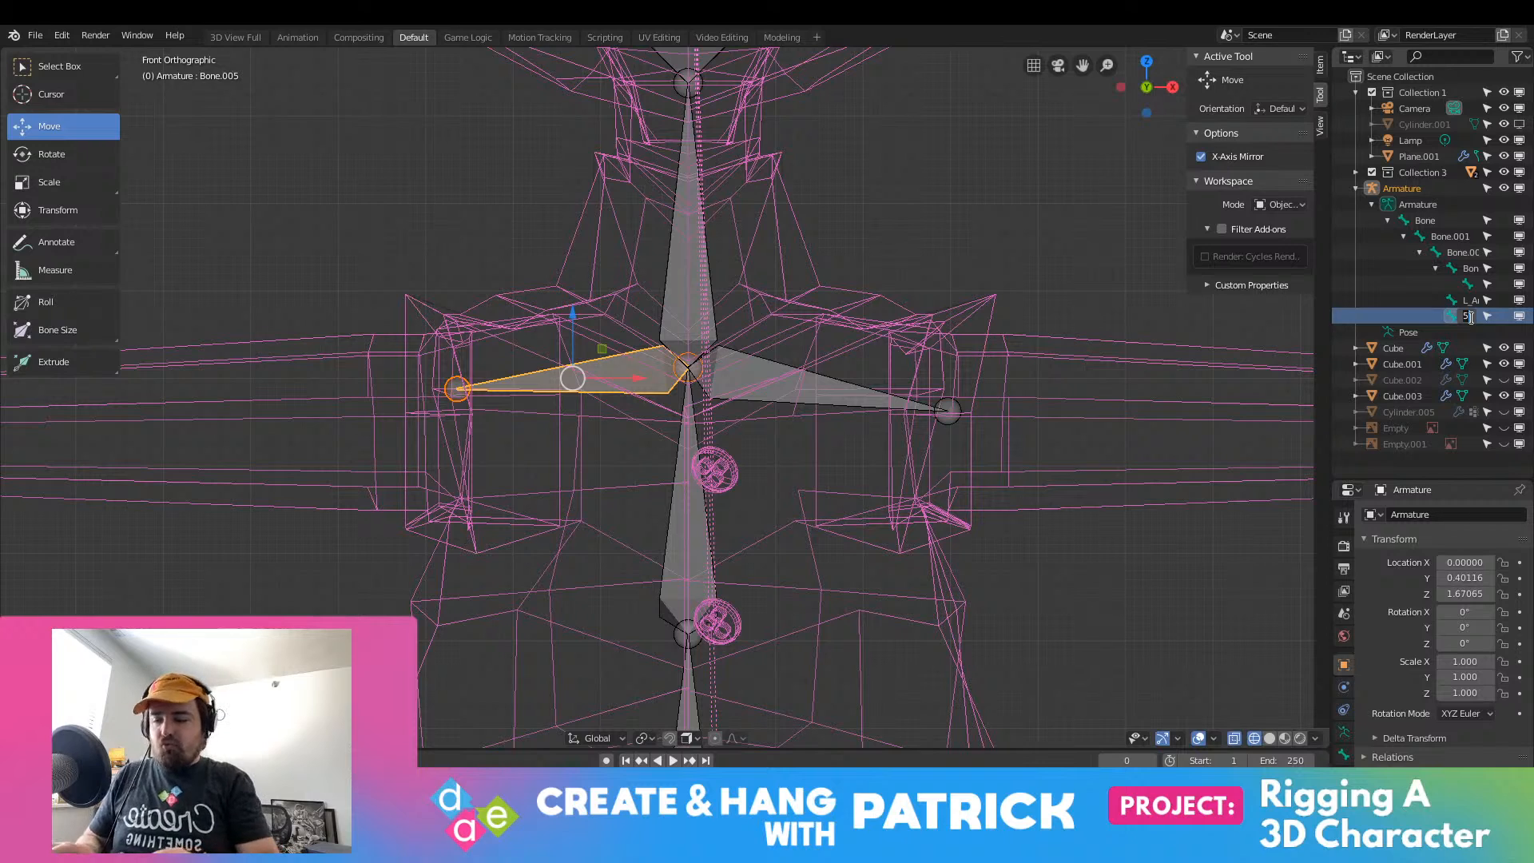
{"action": "type", "text": "R_Arm"}
{"action": "key", "text": "Return"}
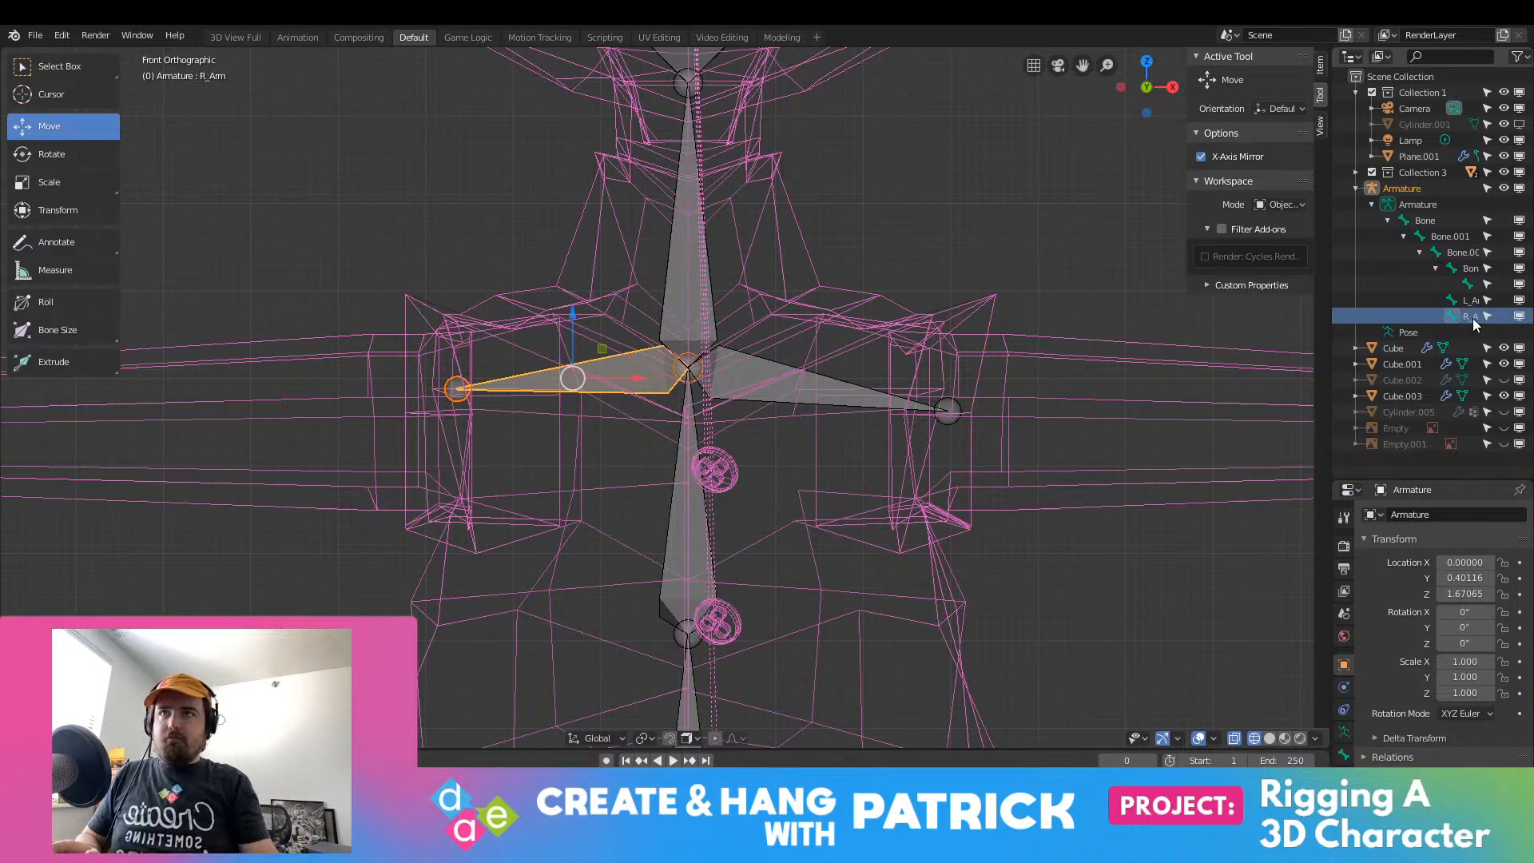
Step: Raise the L_Arm bone's tip vertically within the left shoulder, mirroring the position to R_Arm
{"action": "left_click", "coordinate": [958, 410]}
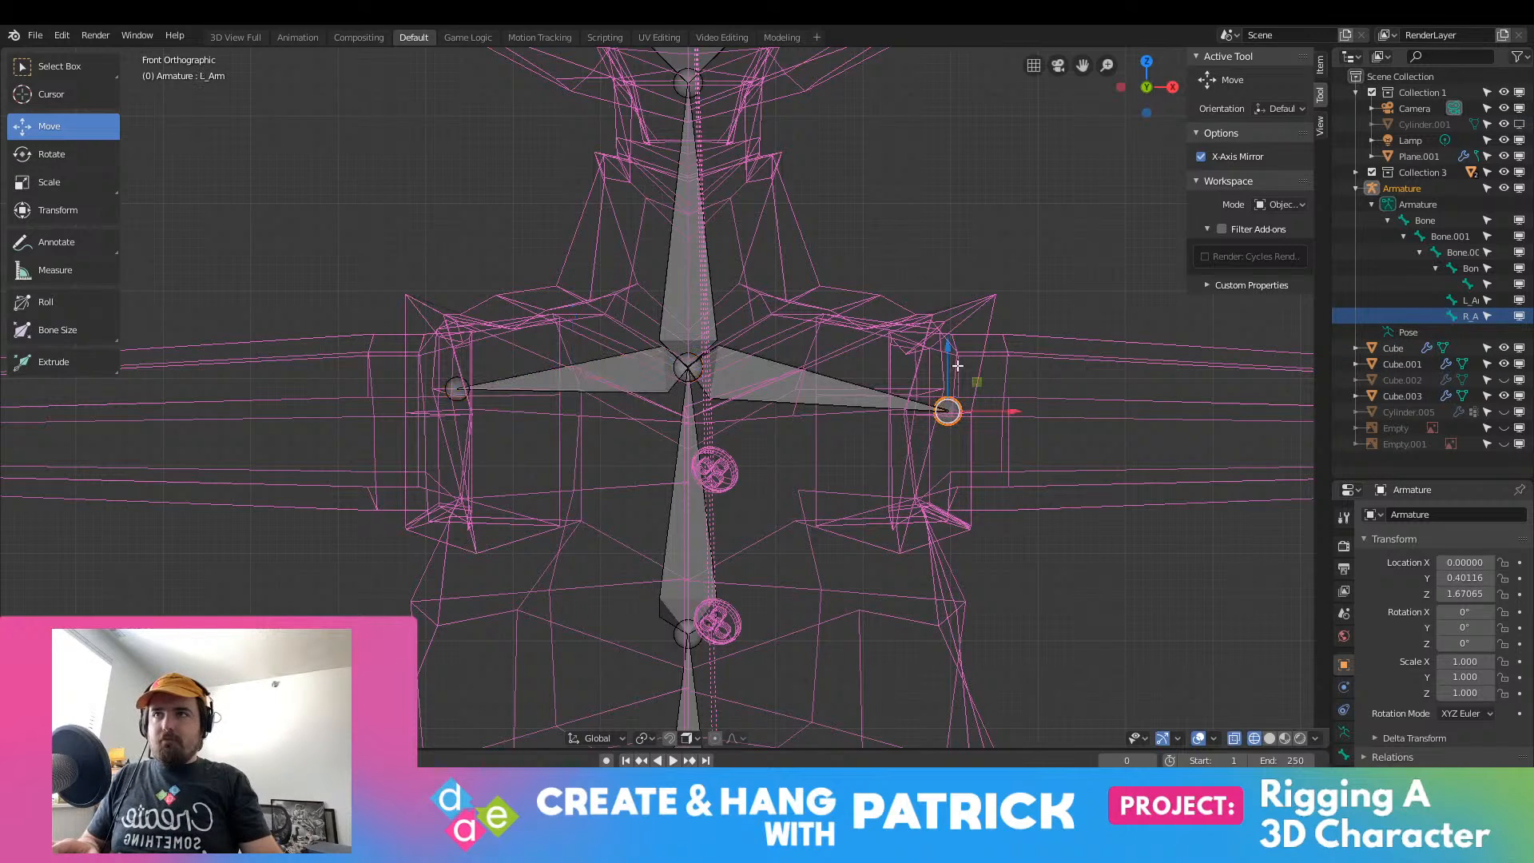
{"action": "left_click_drag", "start_coordinate": [955, 364], "coordinate": [939, 330]}
Step: Try extruding a further bone from the L_Arm bone's tip, and undo it
{"action": "key", "text": "e"}
{"action": "left_click", "coordinate": [1033, 366]}
{"action": "key", "text": "ctrl+z"}
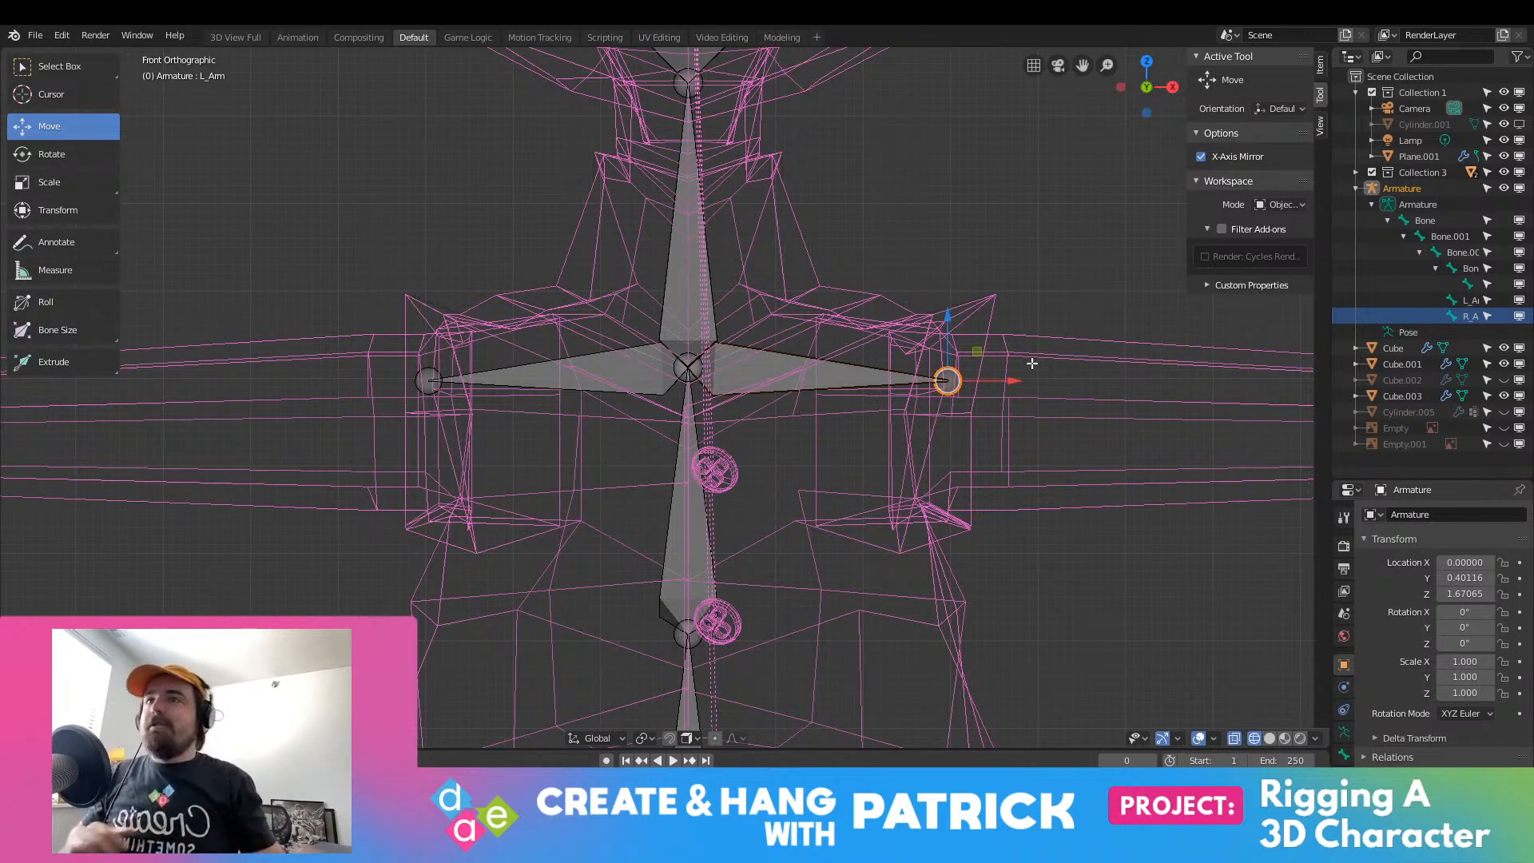
Step: Test the X-axis mirroring by moving the L_Arm bone's tip freely and returning it to the left shoulder
{"action": "key", "text": "g"}
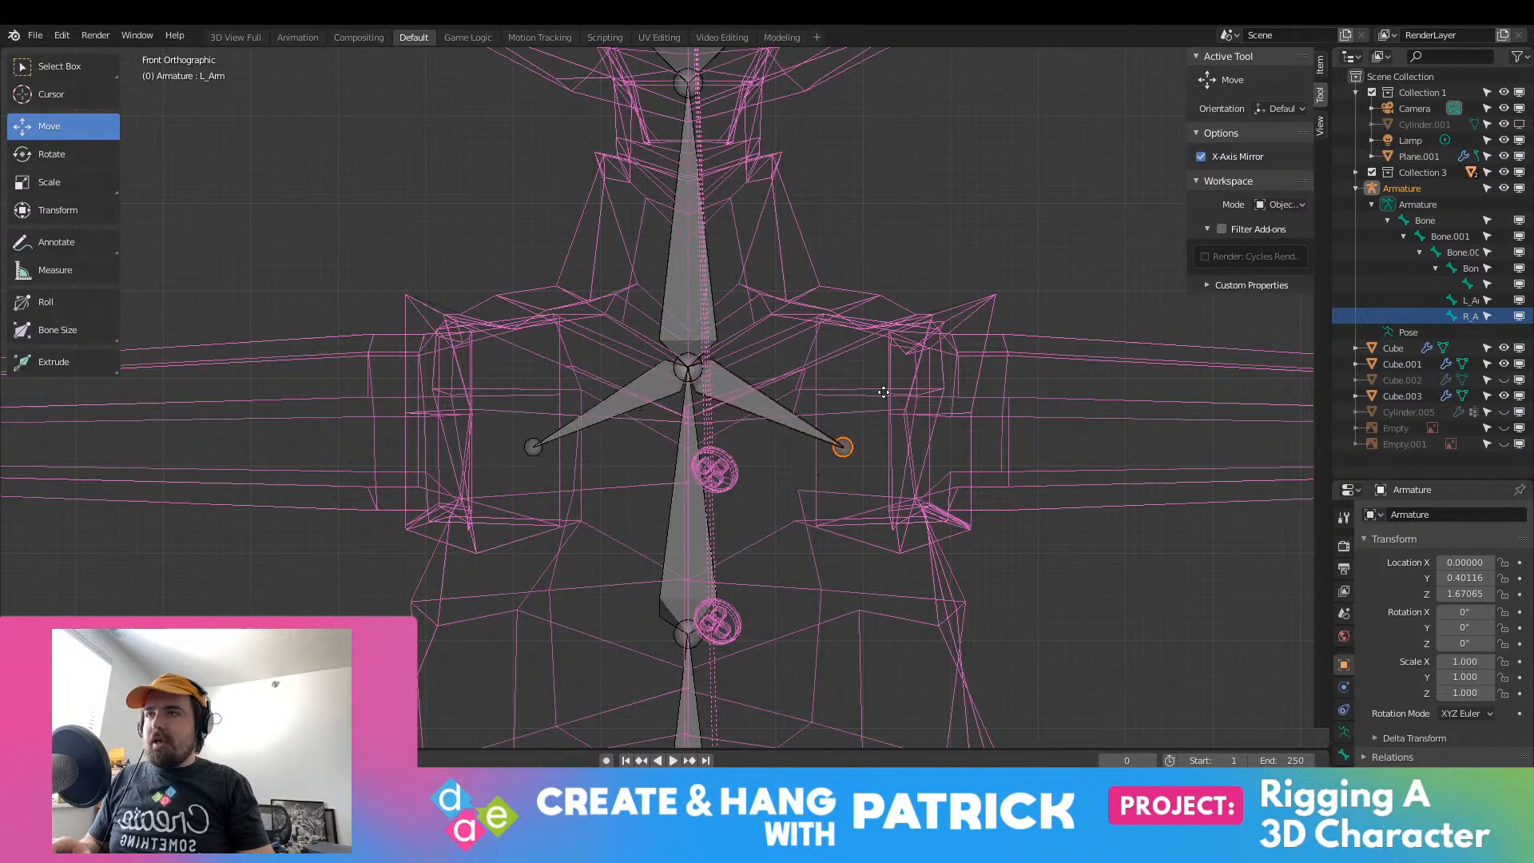
{"action": "left_click", "coordinate": [932, 354]}
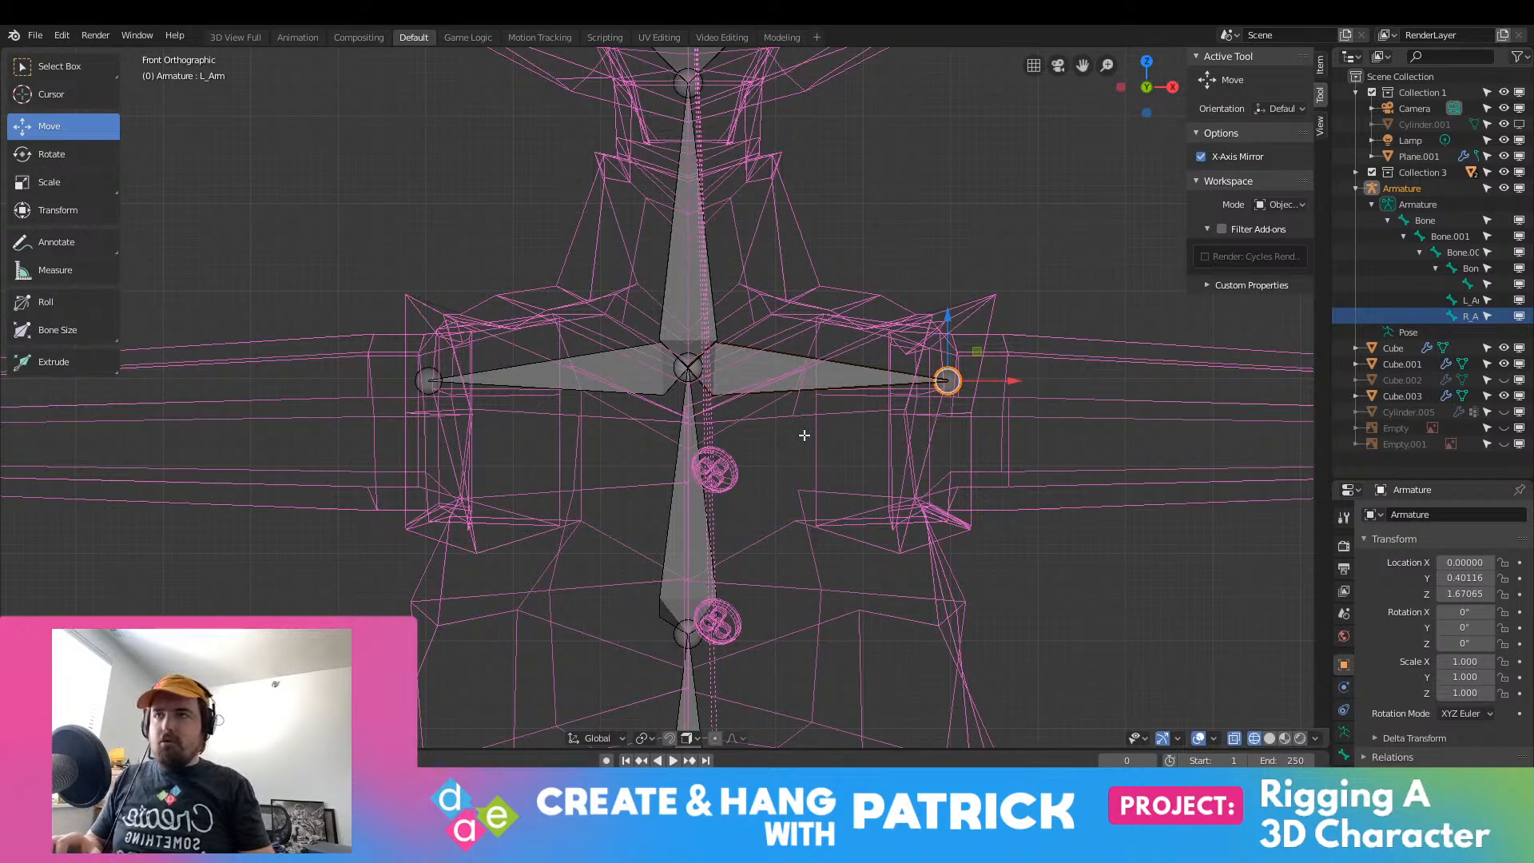
{"action": "scroll", "coordinate": [911, 389], "scroll_direction": "up", "scroll_amount": 4}
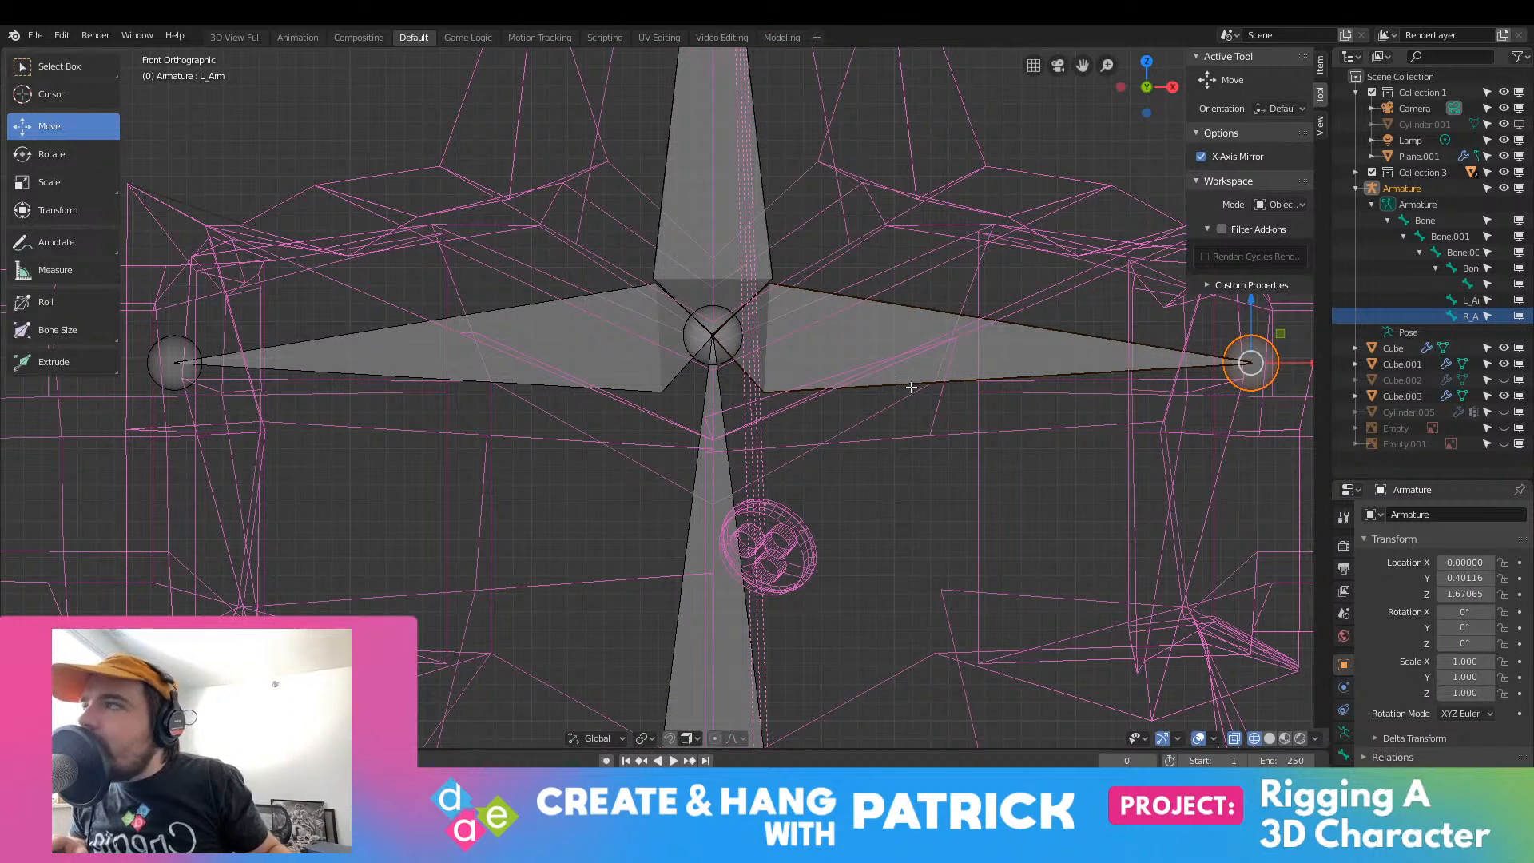
{"action": "middle_click_drag", "start_coordinate": [911, 387], "coordinate": [863, 370], "text": "shift"}
{"action": "scroll", "coordinate": [911, 394], "scroll_direction": "down", "scroll_amount": 3}
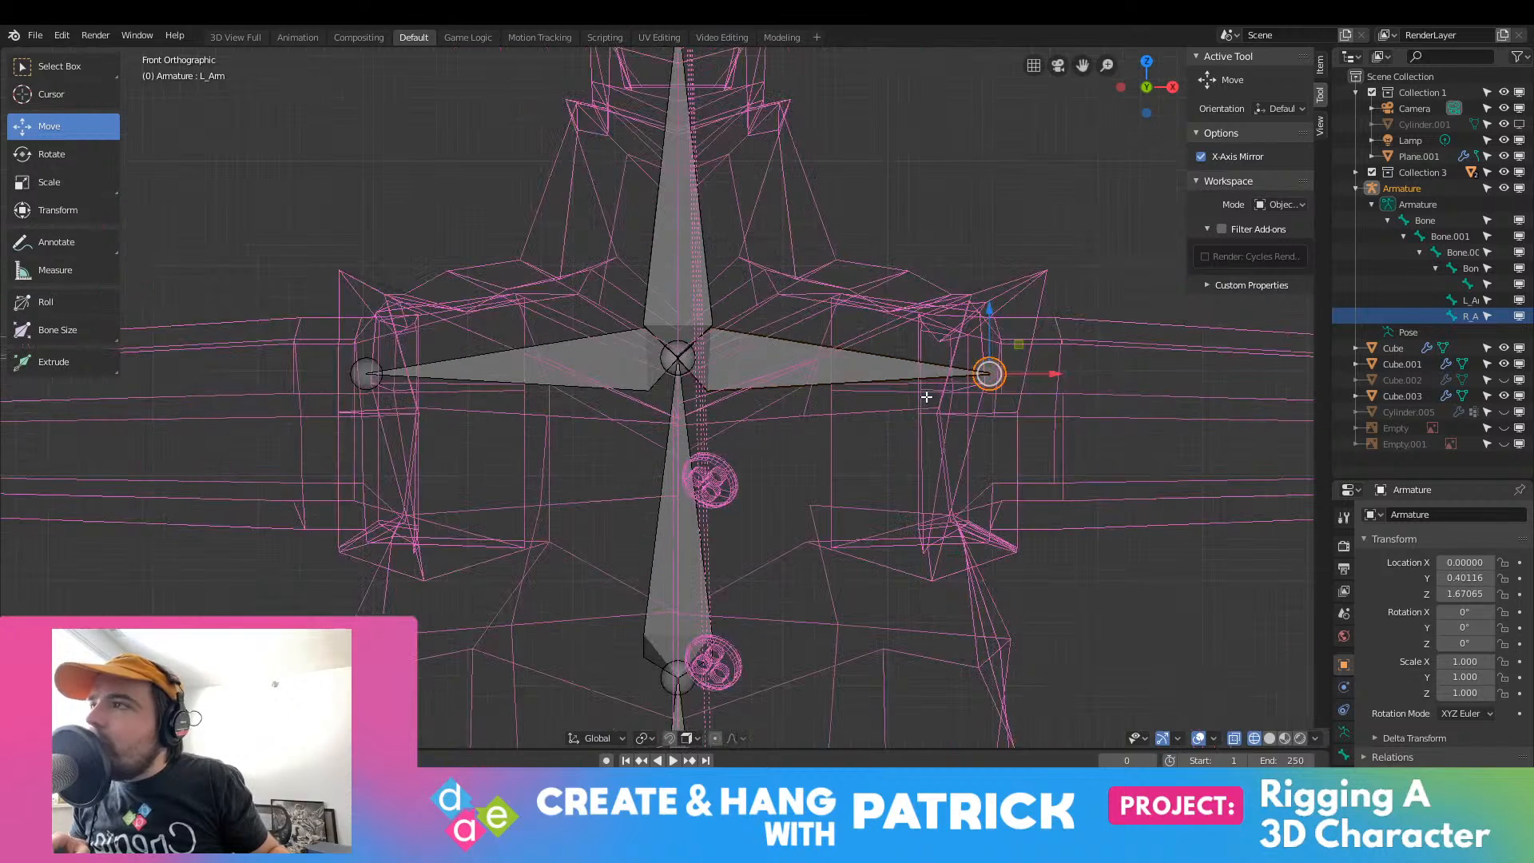
Step: Reposition the L_Arm bone's tip horizontally and vertically within the left shoulder, mirroring the placement to R_Arm
{"action": "left_click_drag", "start_coordinate": [1031, 372], "coordinate": [996, 375]}
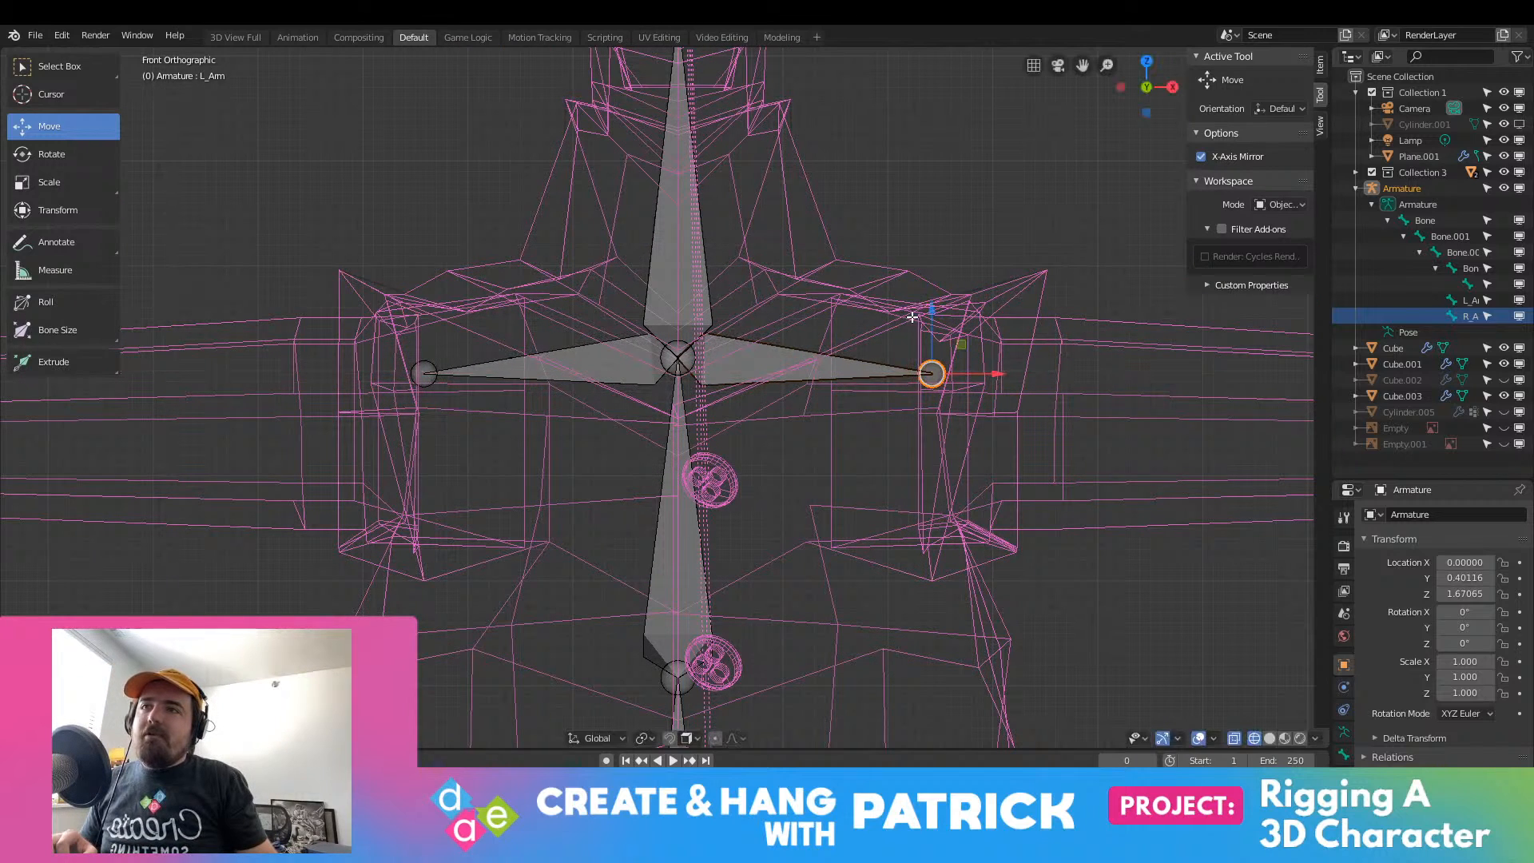
{"action": "left_click_drag", "start_coordinate": [931, 318], "coordinate": [933, 335]}
{"action": "key", "text": "g"}
{"action": "key", "text": "x"}
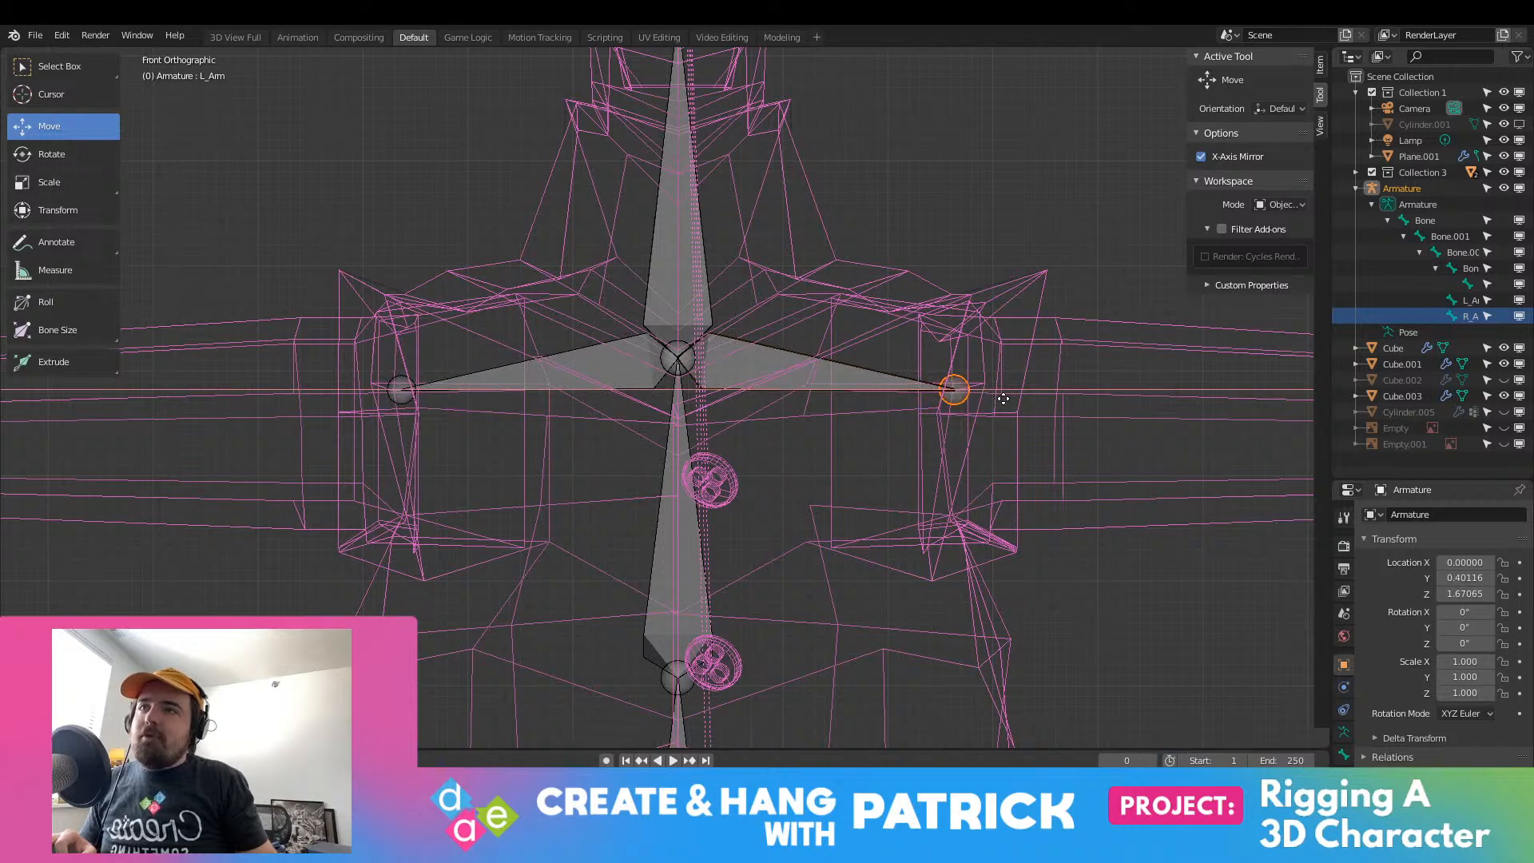
{"action": "left_click", "coordinate": [1004, 398]}
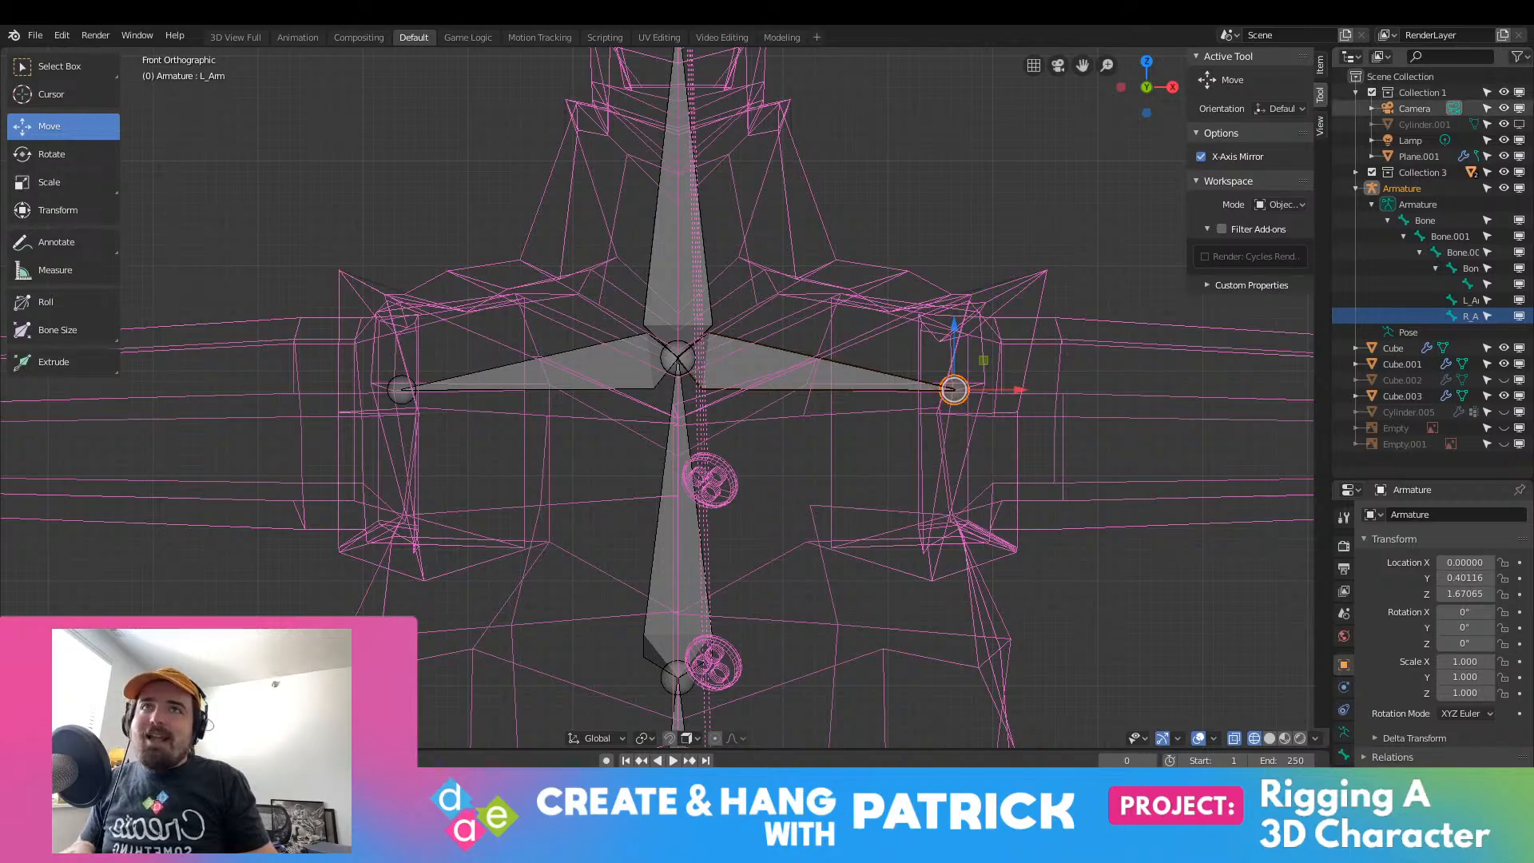
Step: Extrude an upper-arm bone from the L_Arm bone's tip to the elbow in the top view, mirrored on the other arm
{"action": "scroll", "coordinate": [1015, 352], "scroll_direction": "down", "scroll_amount": 3}
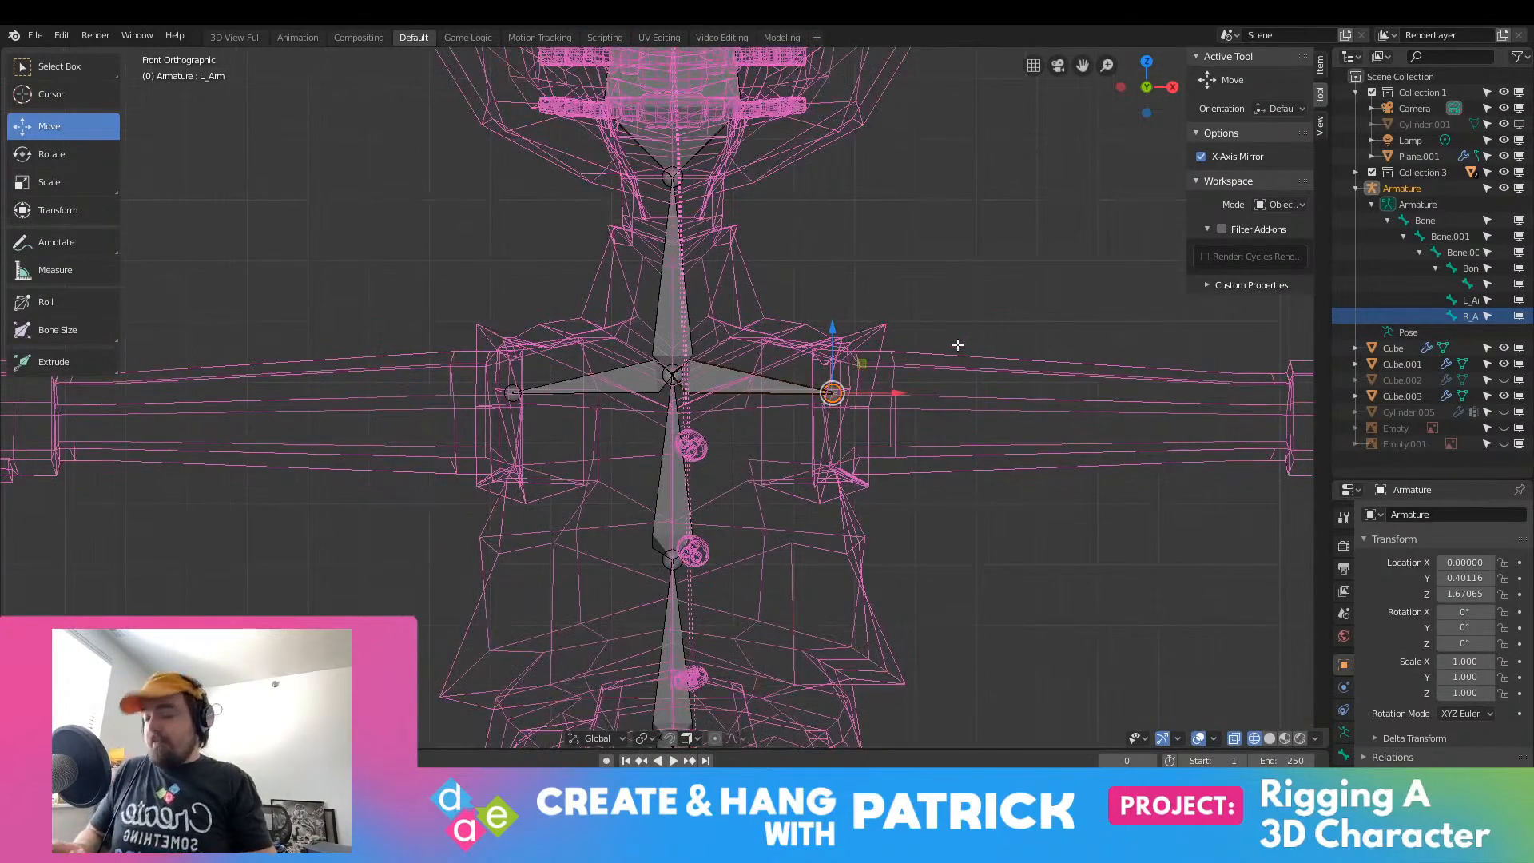
{"action": "middle_click_drag", "start_coordinate": [1013, 359], "coordinate": [725, 349], "text": "shift"}
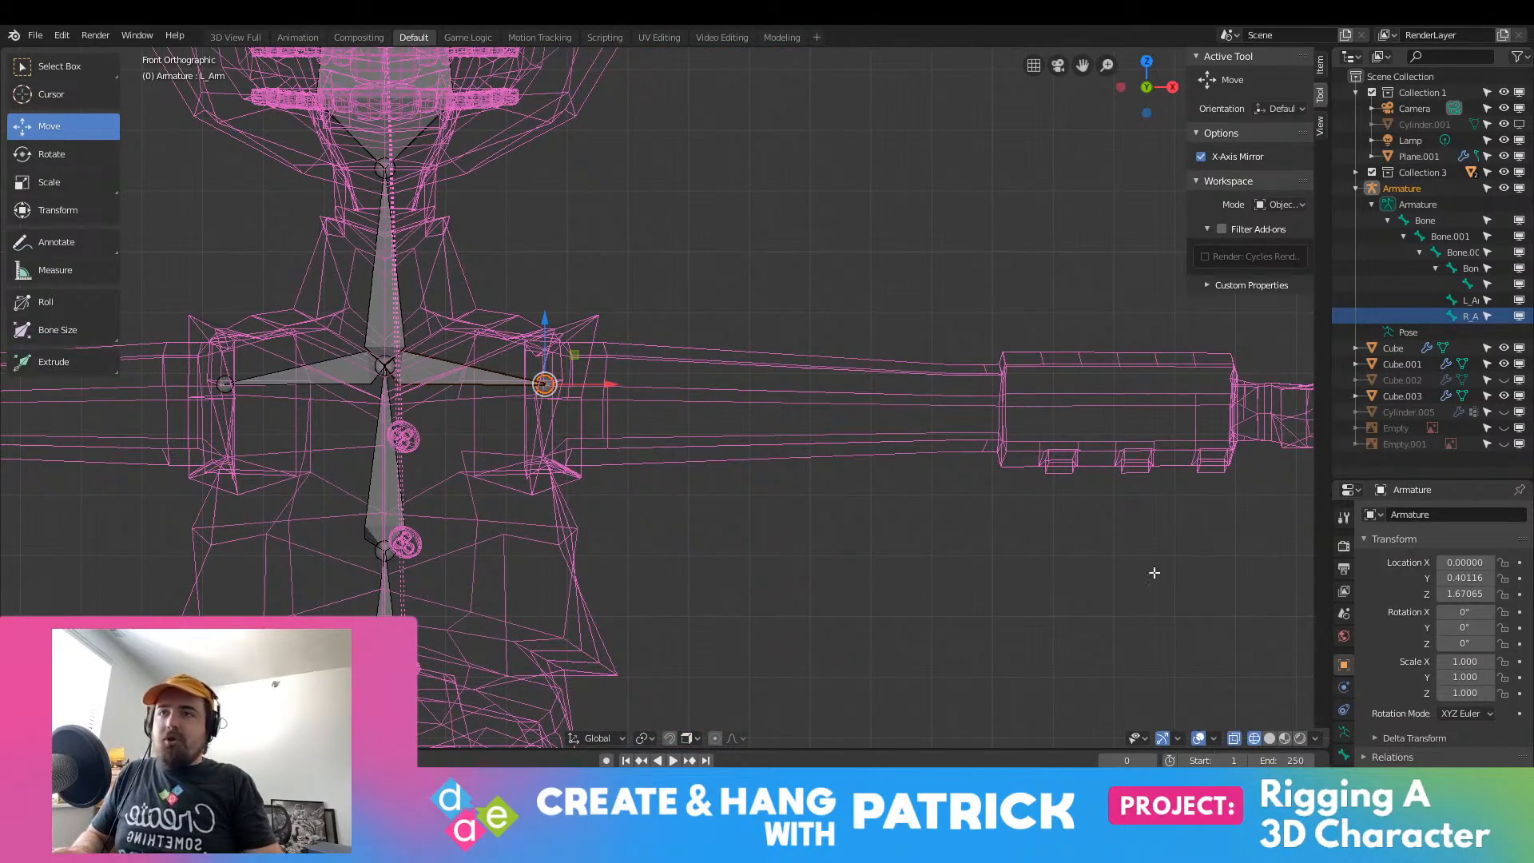
{"action": "middle_click_drag", "start_coordinate": [1155, 573], "coordinate": [684, 505]}
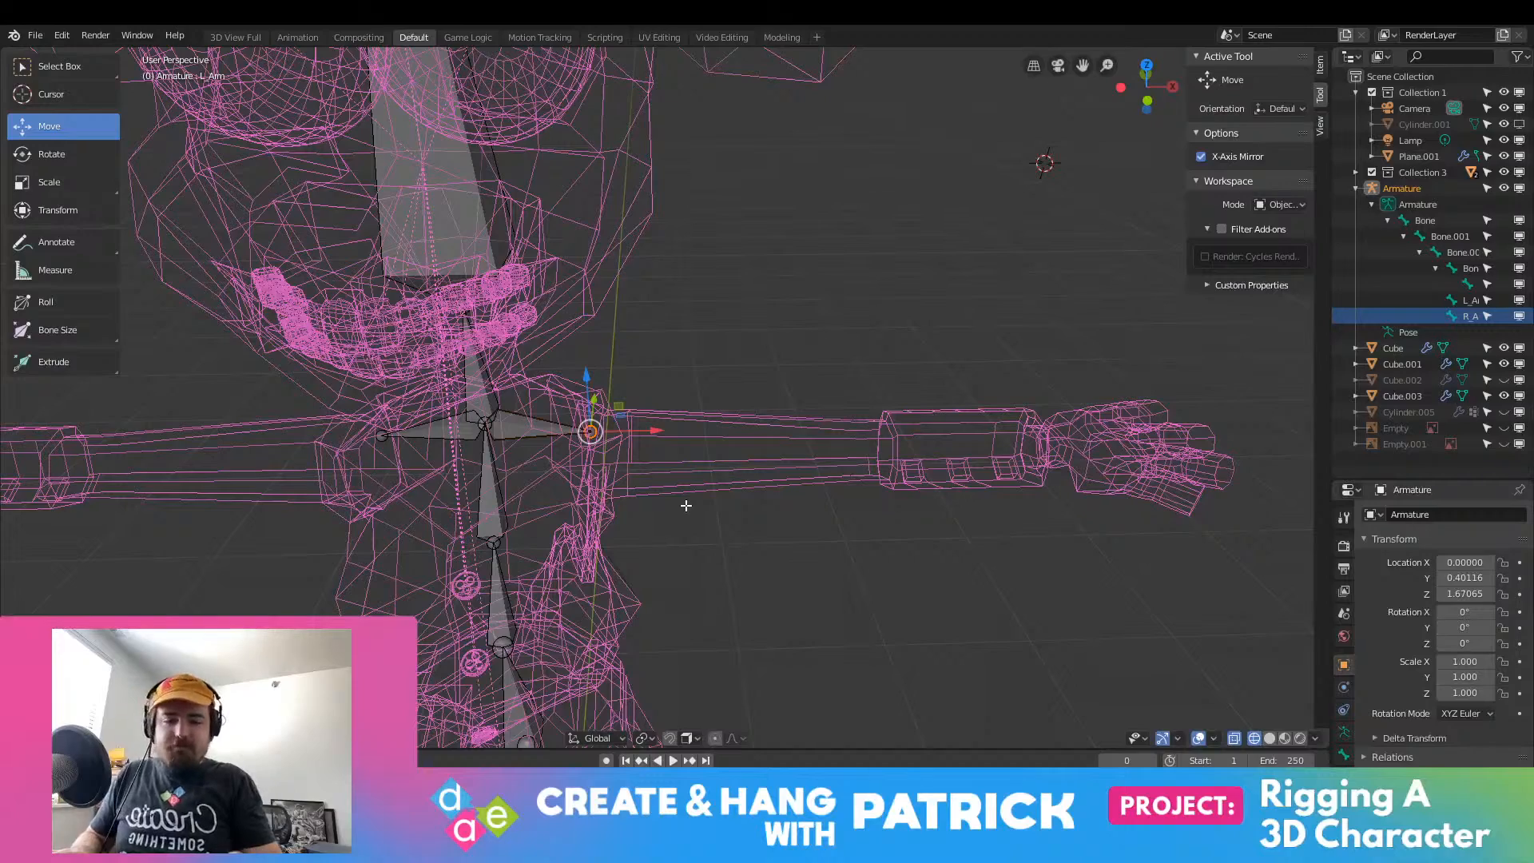
{"action": "key", "text": "KP_7"}
{"action": "key", "text": "e"}
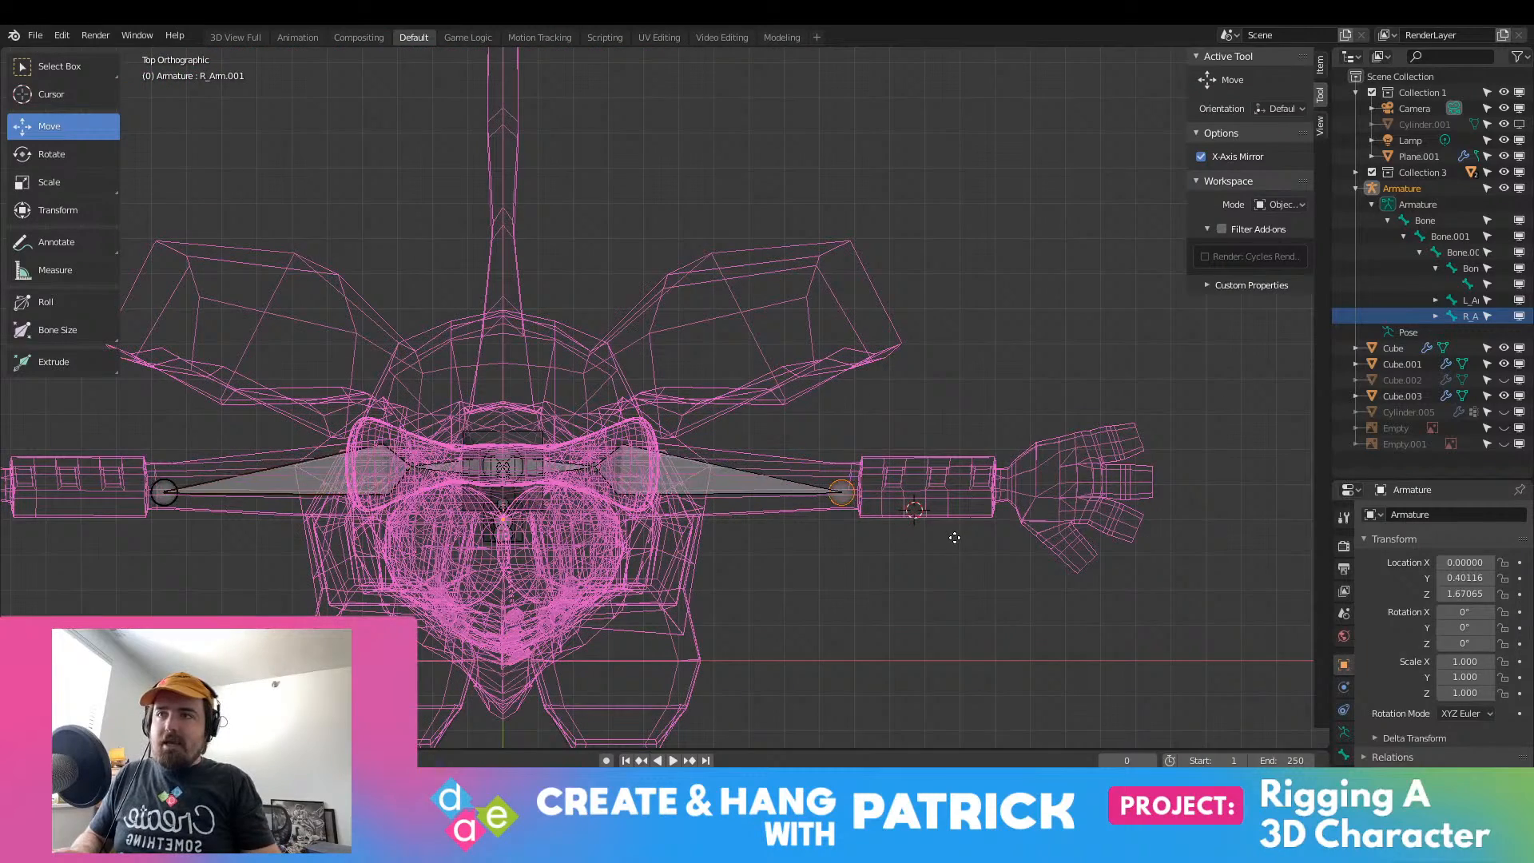
{"action": "left_click", "coordinate": [965, 531]}
Step: Check the upper-arm bones against the body mesh from the front, comparing X-ray, solid and wireframe display
{"action": "key", "text": "KP_1"}
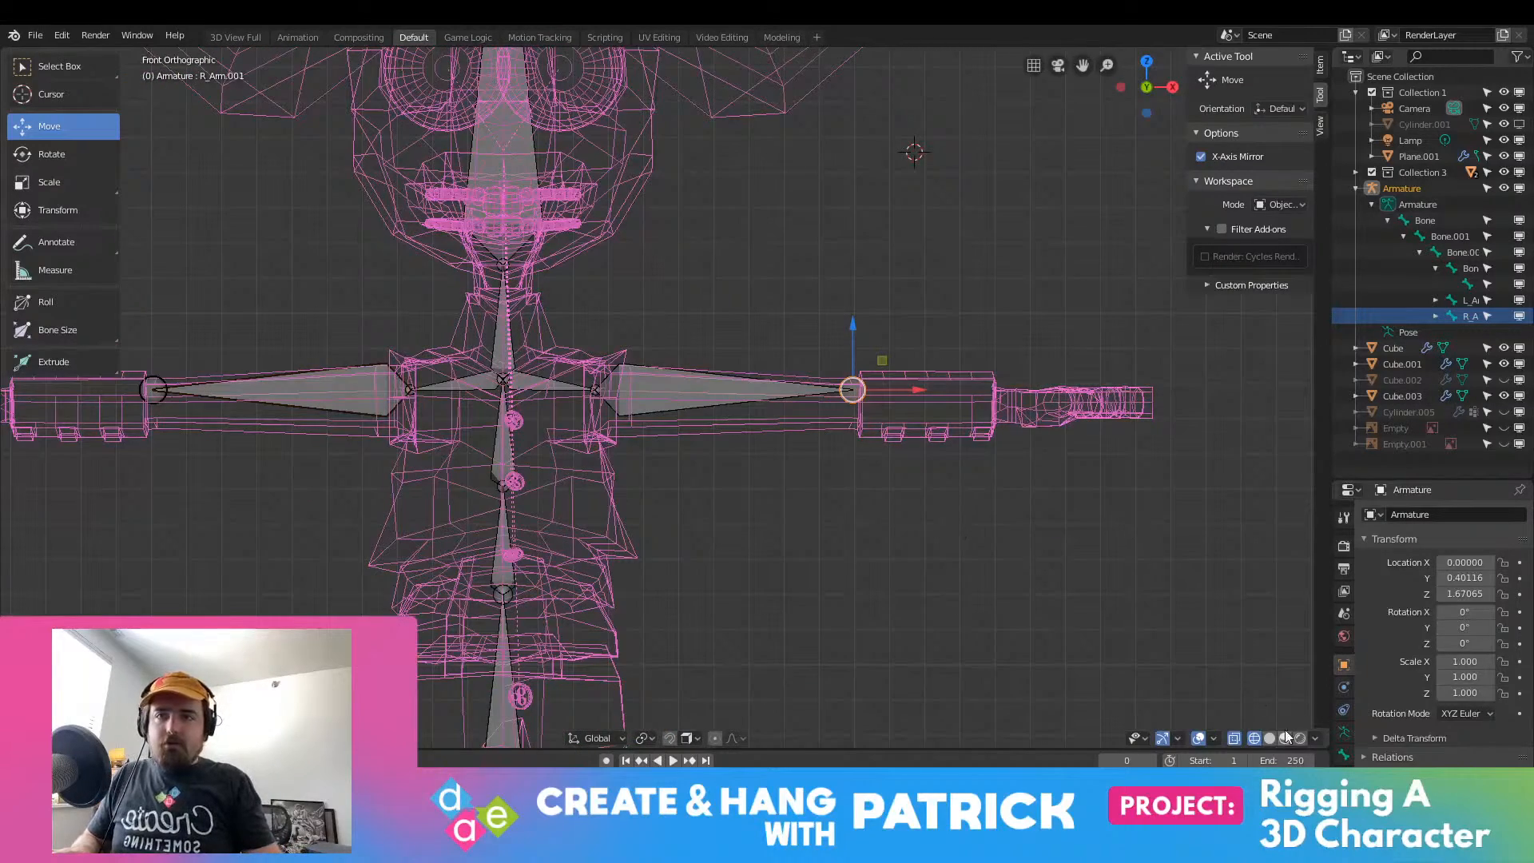
{"action": "left_click", "coordinate": [1236, 739]}
{"action": "left_click", "coordinate": [1236, 740]}
{"action": "left_click", "coordinate": [1235, 740]}
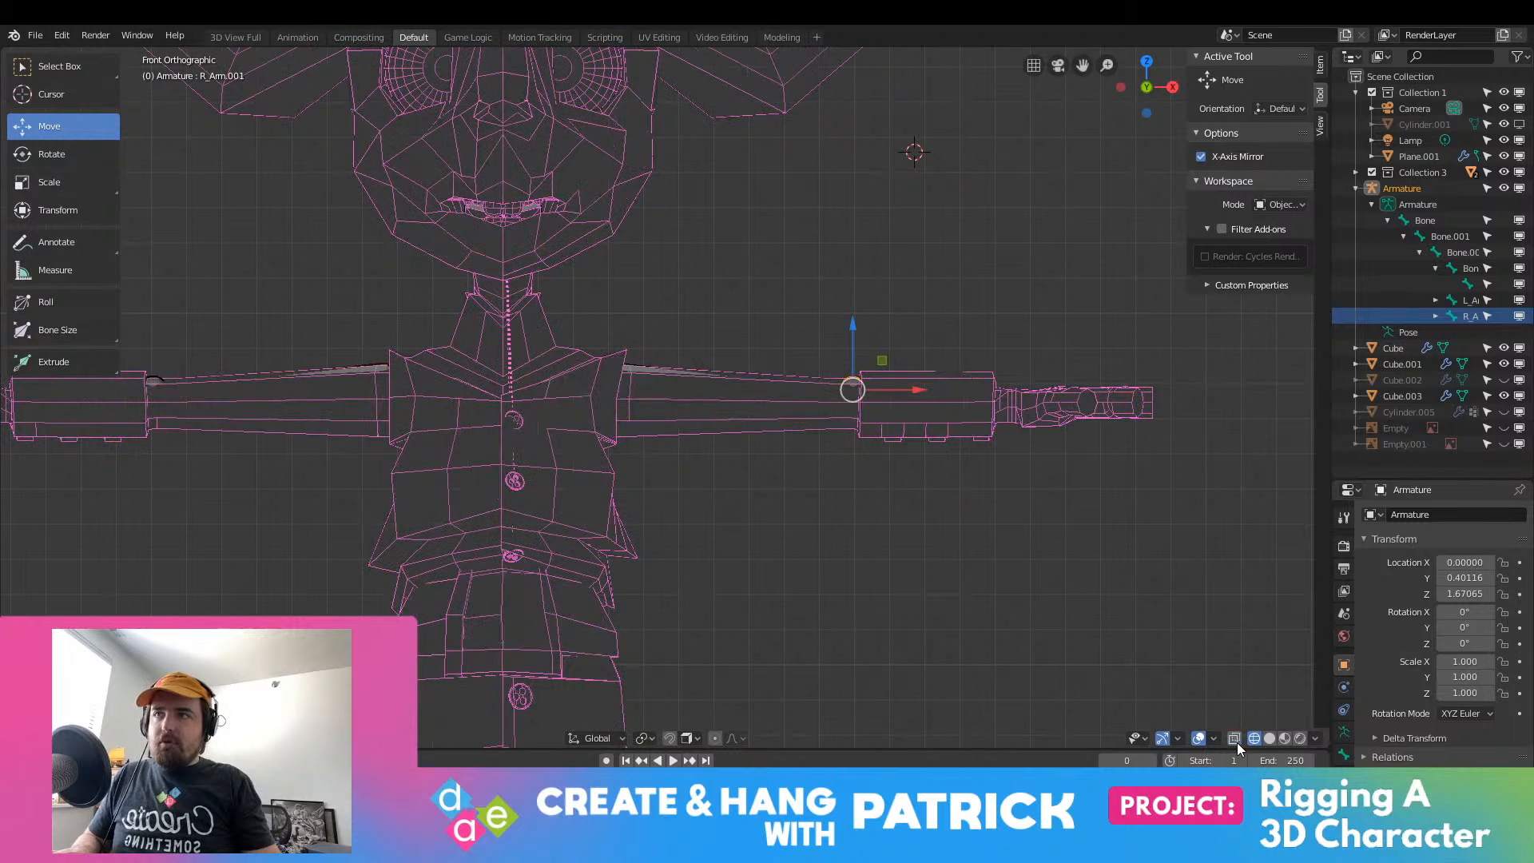
{"action": "left_click", "coordinate": [1236, 740]}
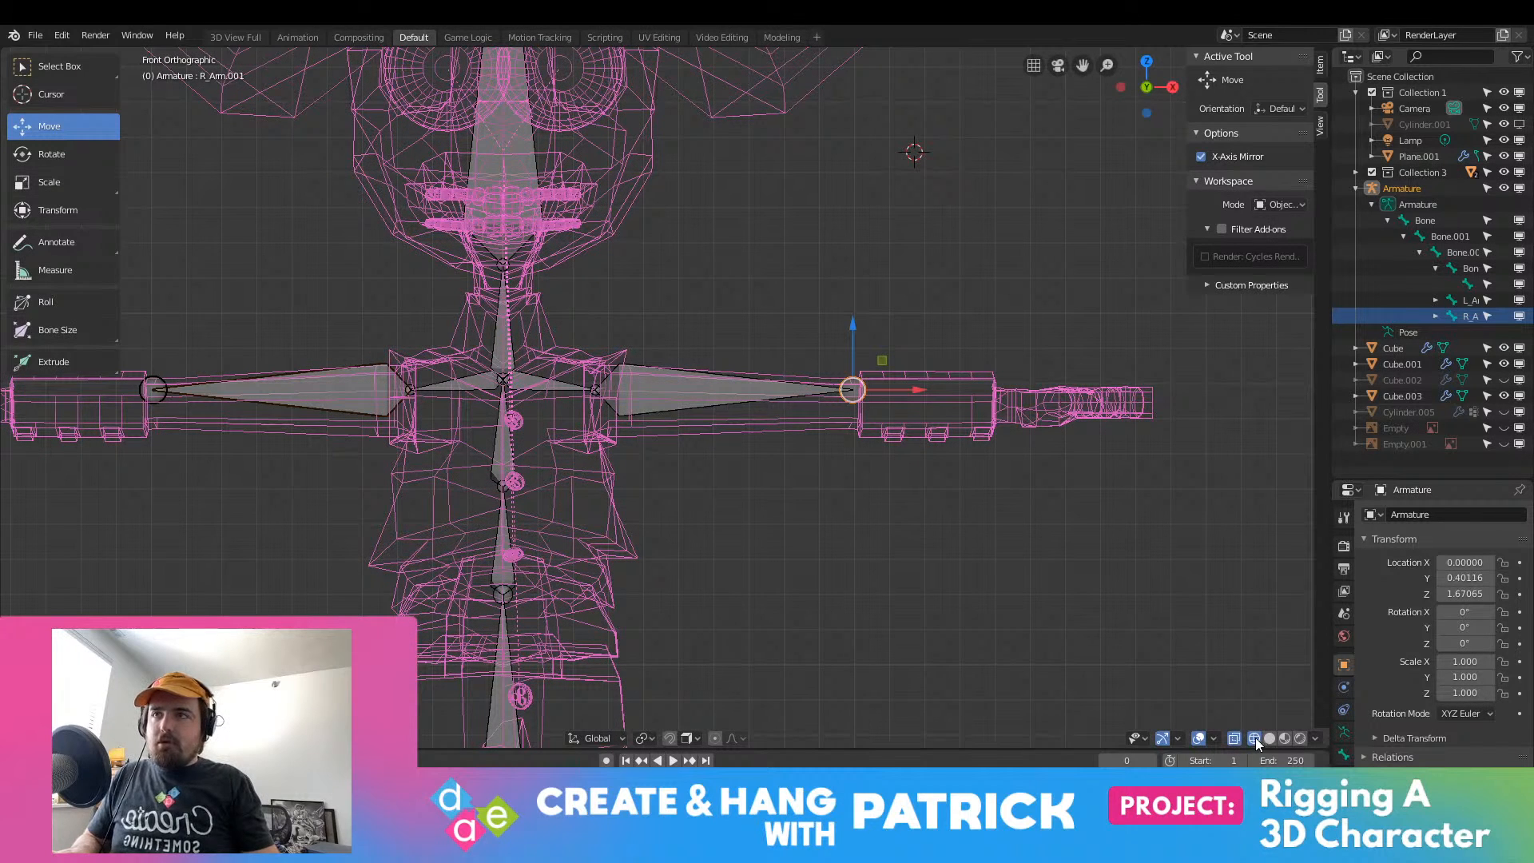
{"action": "left_click", "coordinate": [1271, 739]}
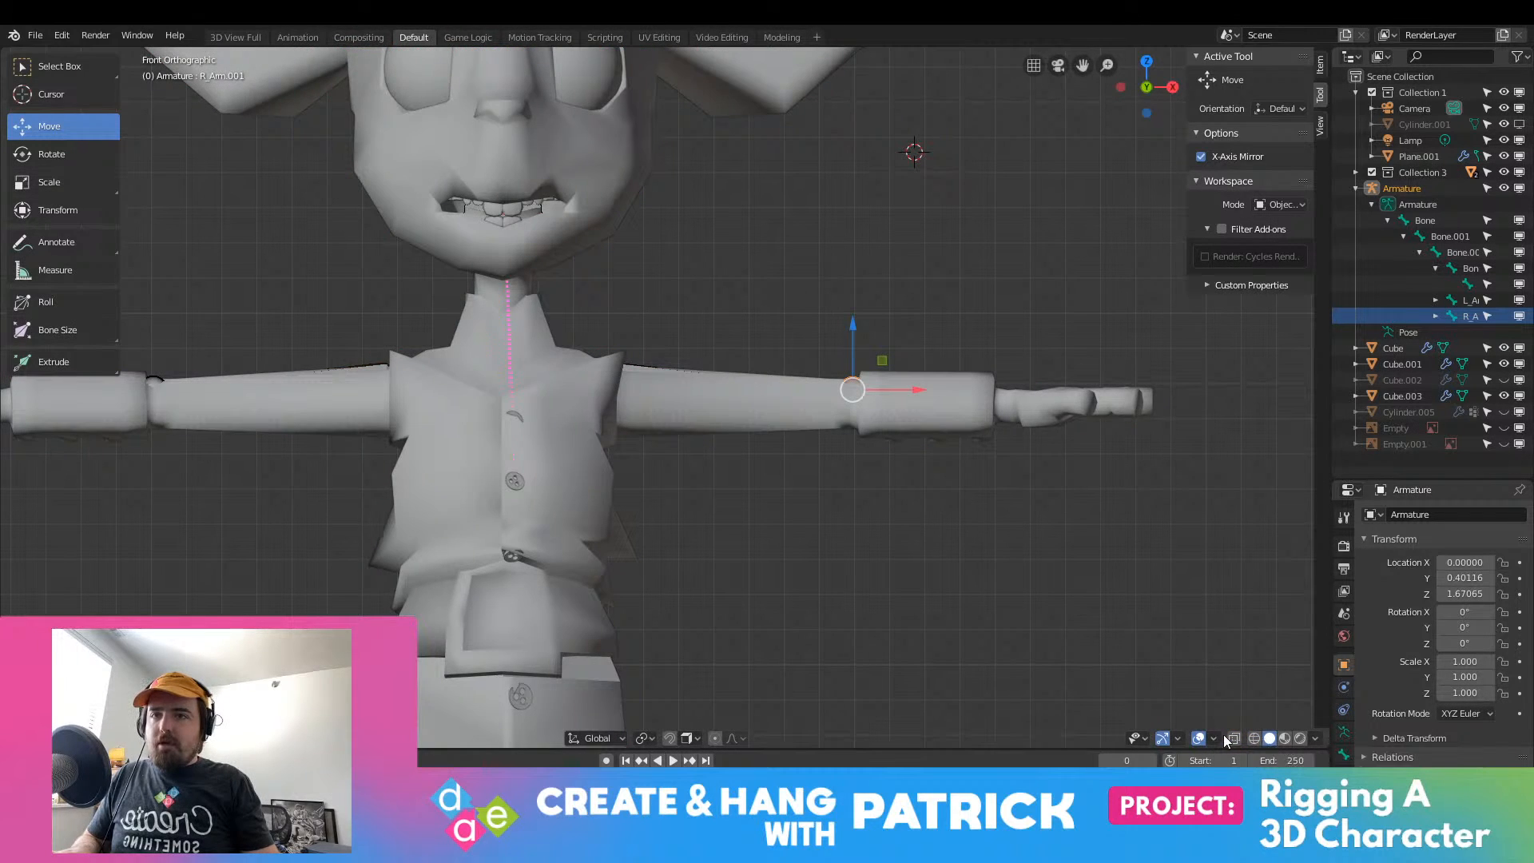
{"action": "left_click", "coordinate": [1254, 738]}
Step: Lower the upper-arm bone's tip vertically to the middle of the arm in the front view
{"action": "scroll", "coordinate": [879, 405], "scroll_direction": "up", "scroll_amount": 4}
{"action": "middle_click_drag", "start_coordinate": [879, 405], "coordinate": [665, 467], "text": "shift"}
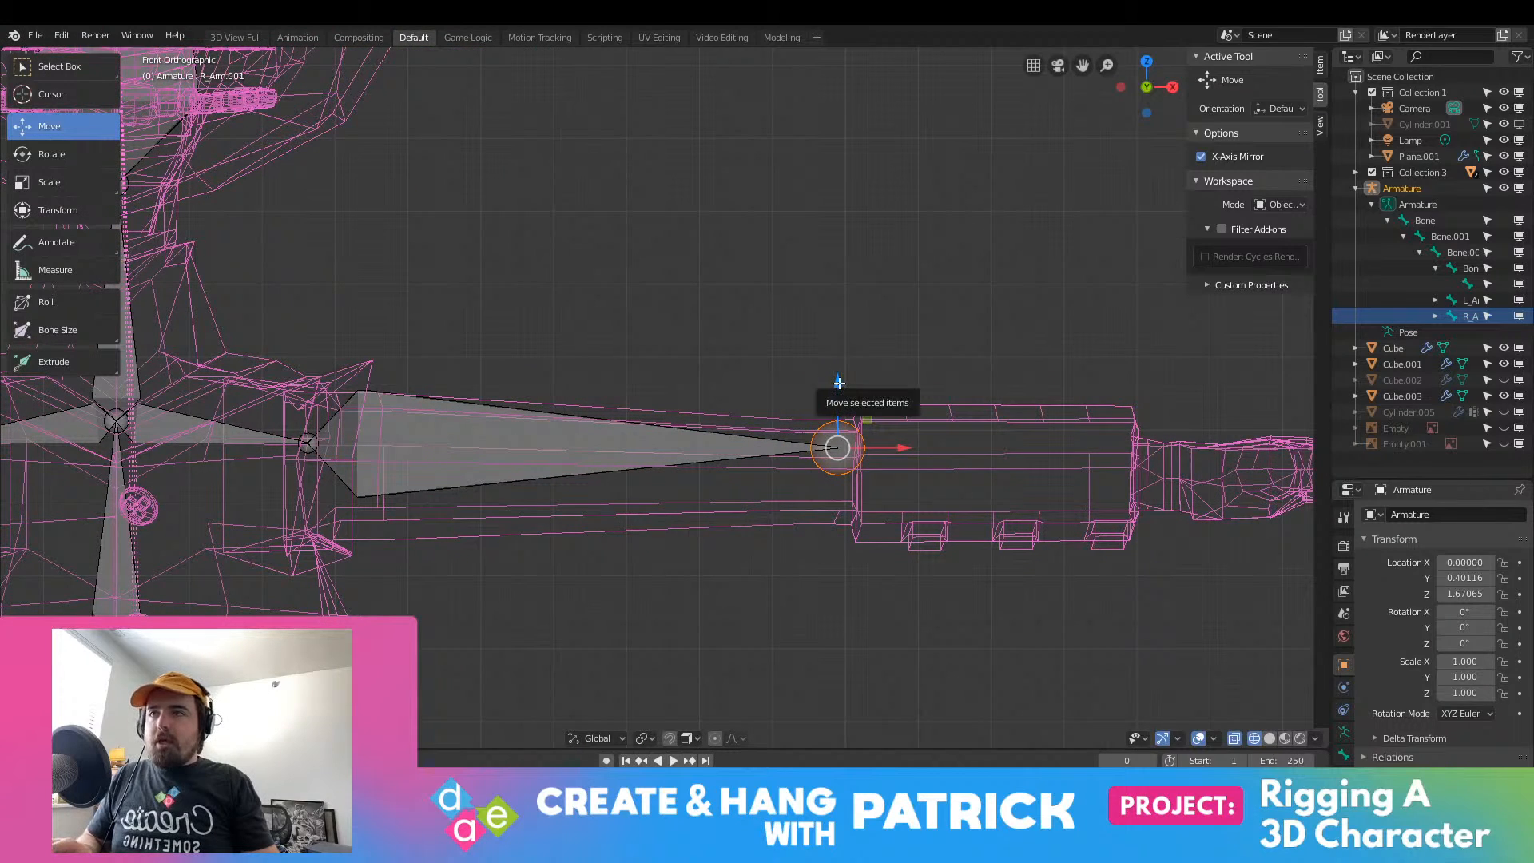
{"action": "left_click_drag", "start_coordinate": [841, 381], "coordinate": [841, 406]}
Step: Try extruding a forearm bone from the elbow joint in the front view, and undo it
{"action": "key", "text": "e"}
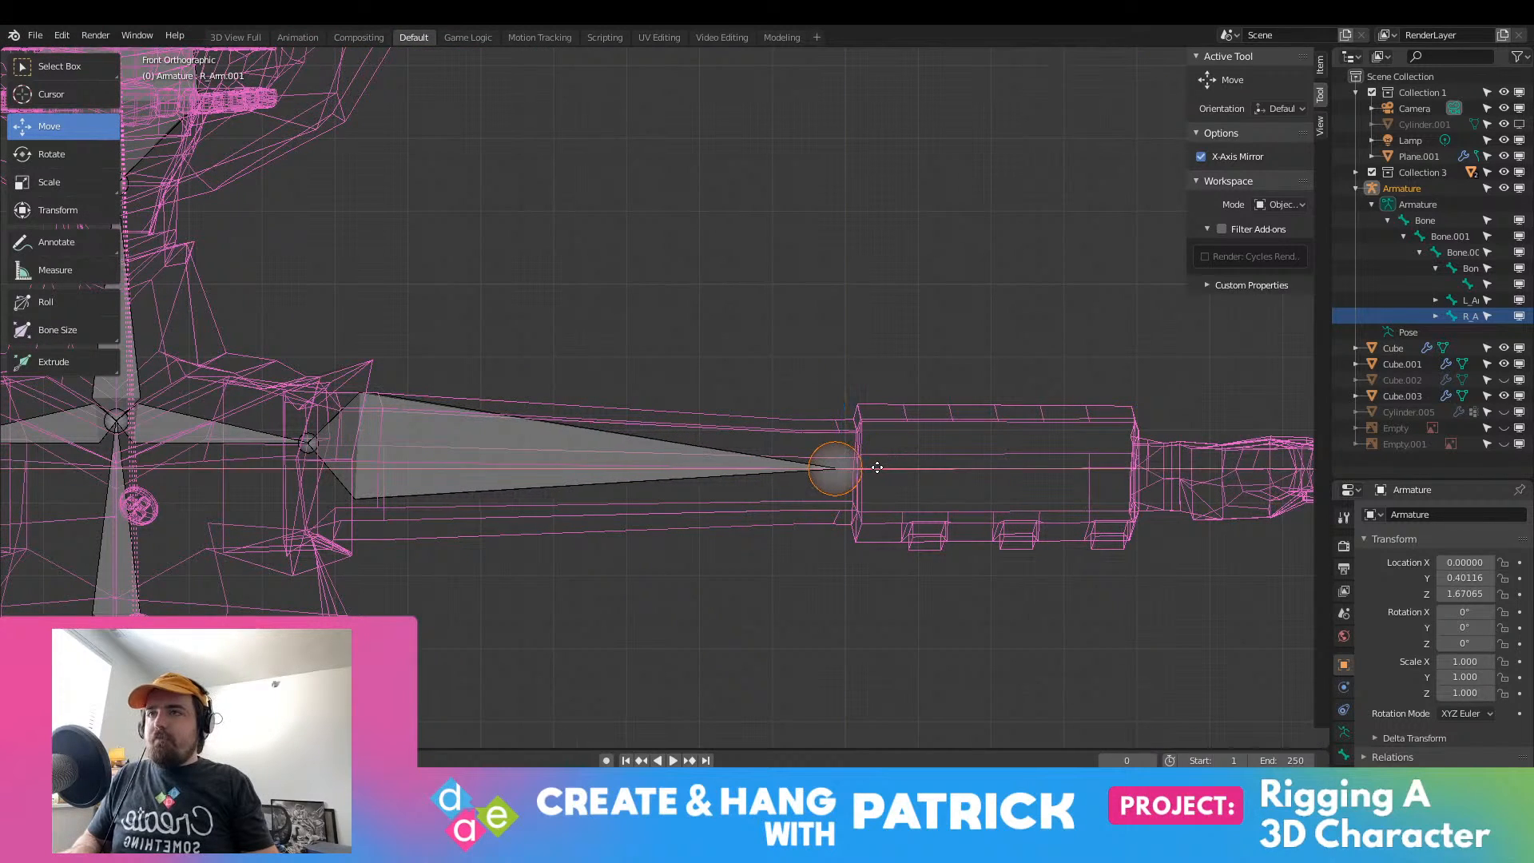
{"action": "left_click", "coordinate": [1184, 473]}
{"action": "key", "text": "ctrl+z"}
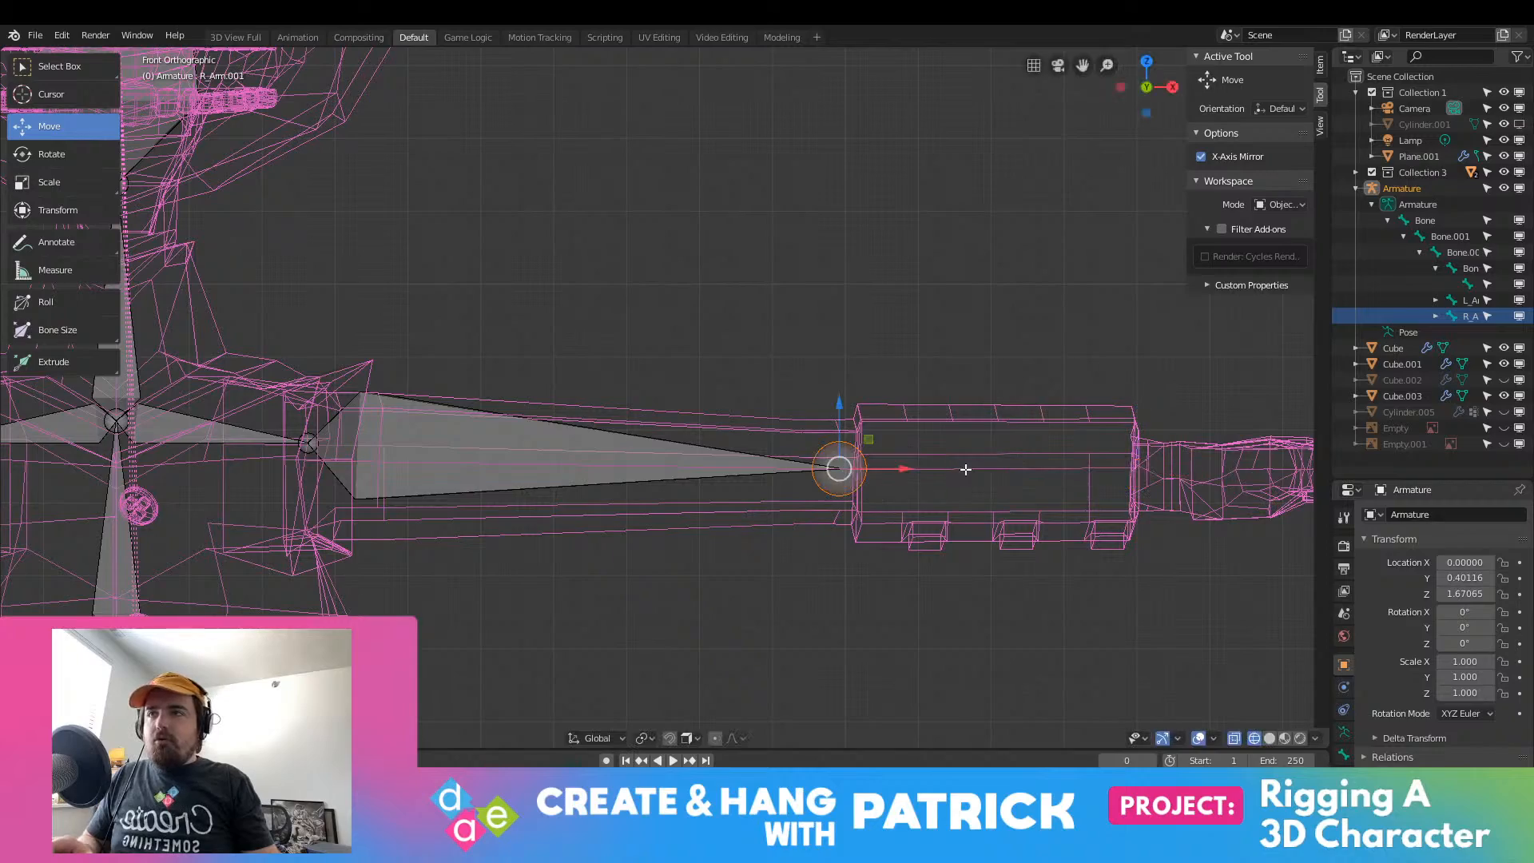
Step: Move the elbow joint along the X axis slightly away from the cuff towards the shoulder
{"action": "key", "text": "g"}
{"action": "key", "text": "x"}
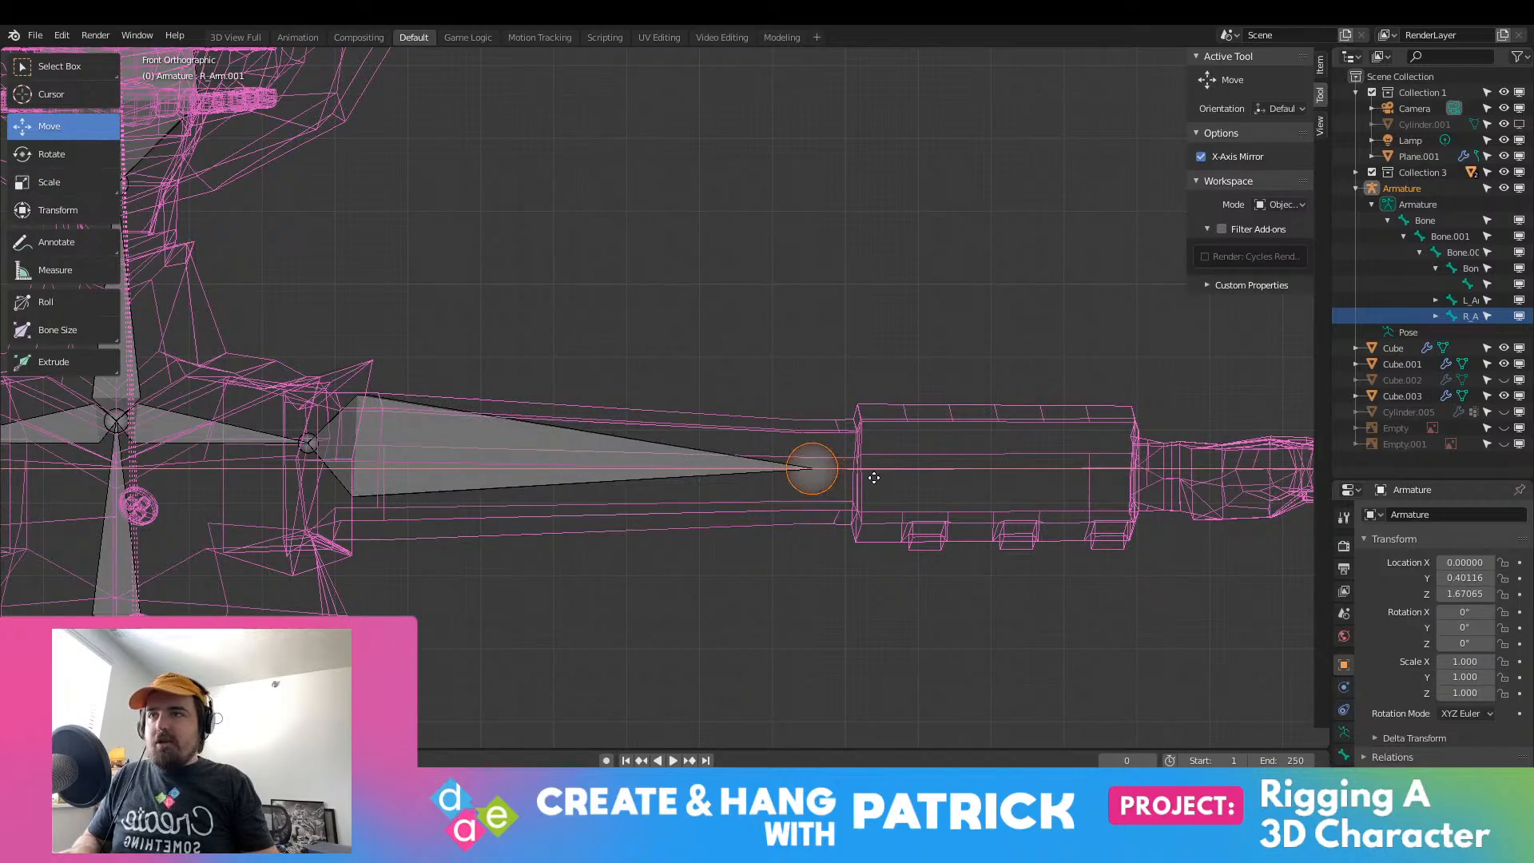
{"action": "left_click", "coordinate": [871, 477]}
Step: Examine the elbow joint's position against the arm mesh's edge loops from the top, with the body mesh in Edit Mode
{"action": "middle_click_drag", "start_coordinate": [868, 477], "coordinate": [852, 653]}
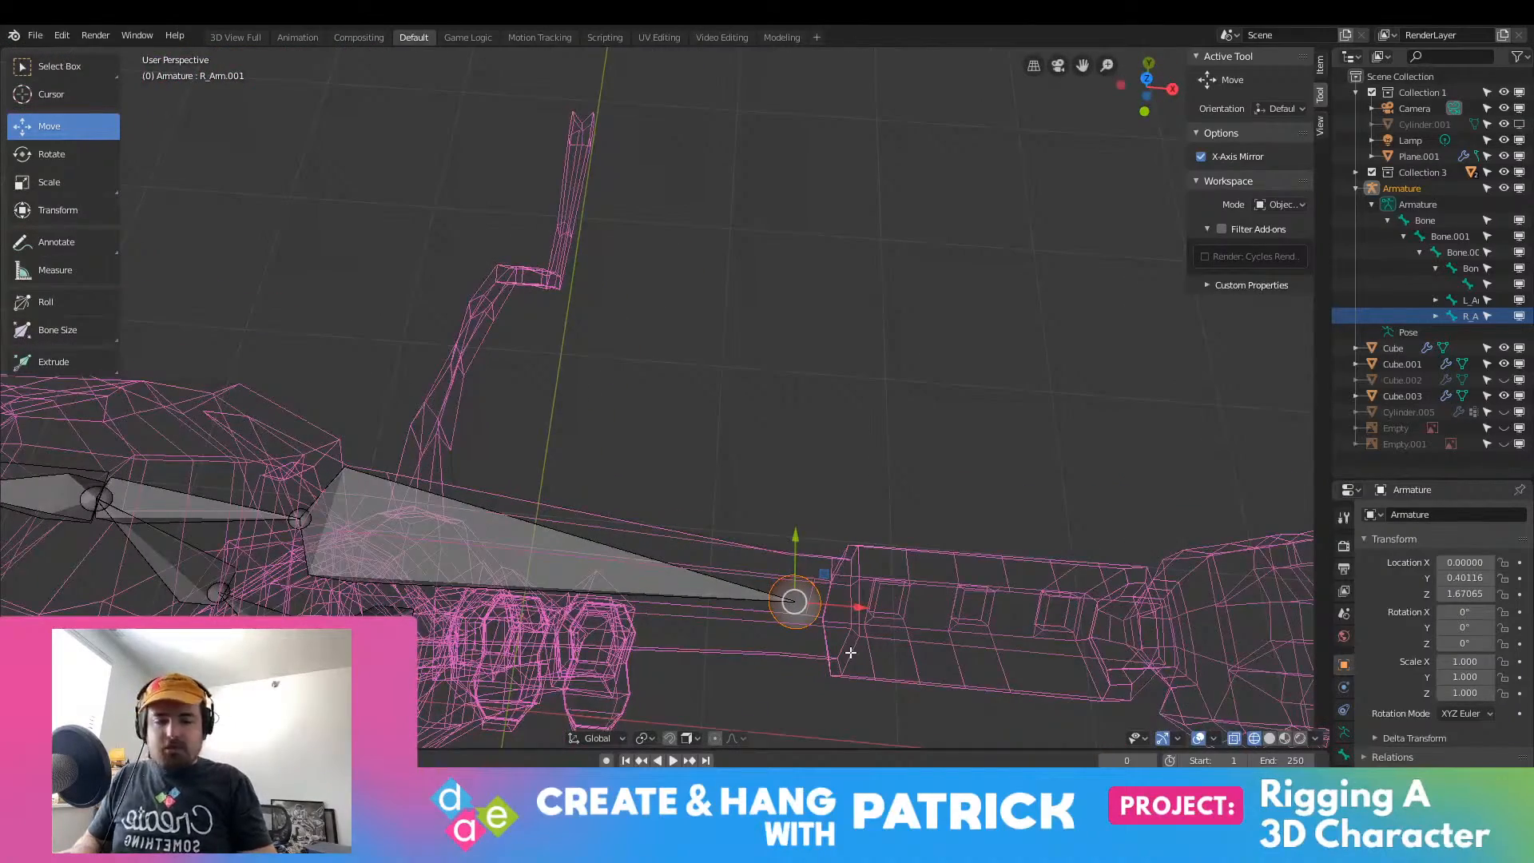
{"action": "key", "text": "KP_1"}
{"action": "key", "text": "KP_7"}
{"action": "key", "text": "Tab"}
{"action": "left_click", "coordinate": [821, 497]}
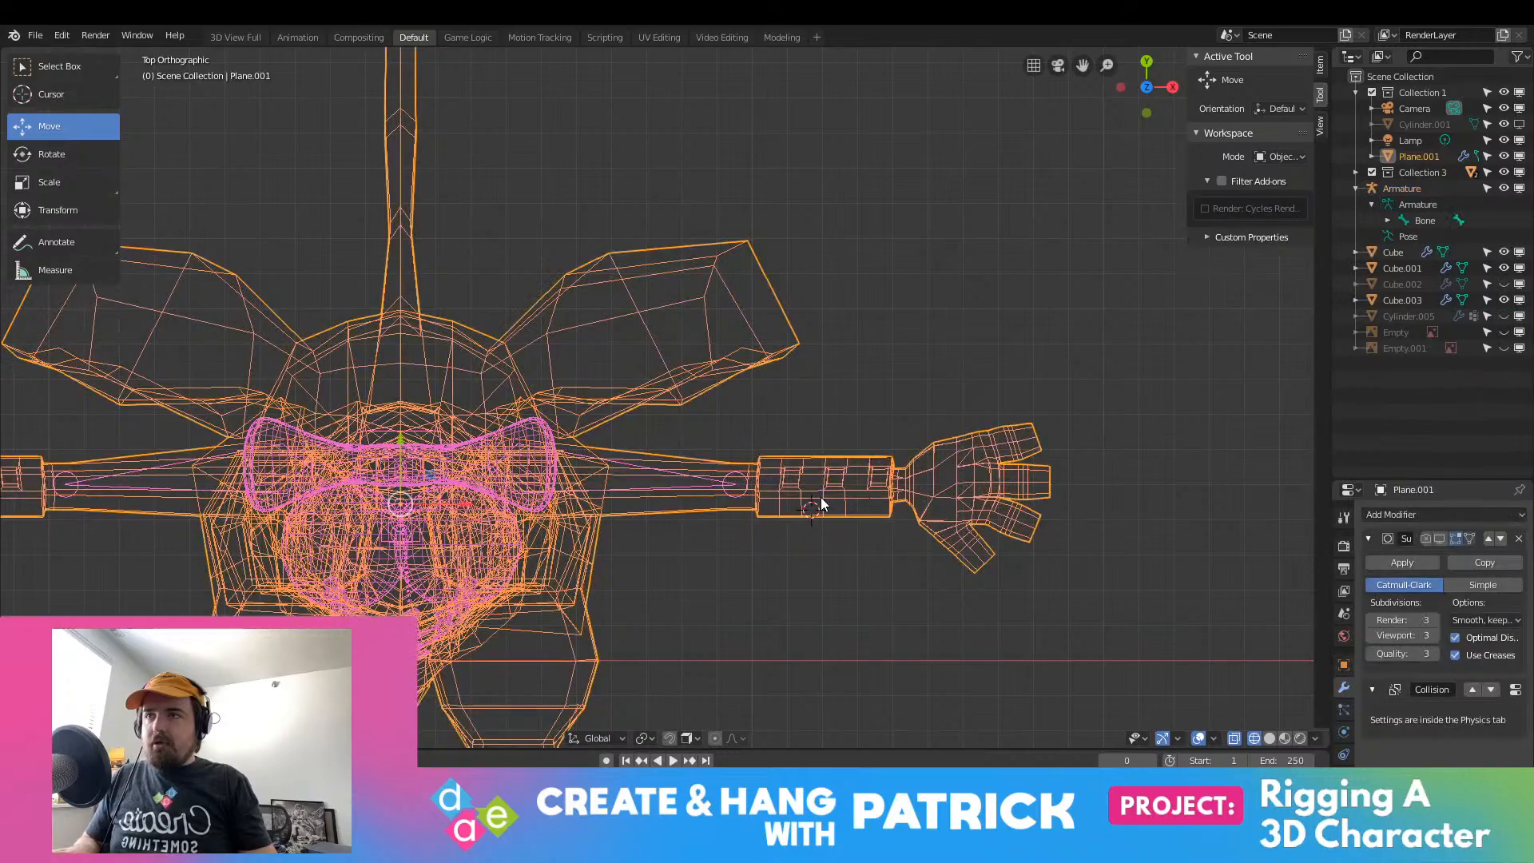
{"action": "left_click", "coordinate": [821, 497]}
{"action": "scroll", "coordinate": [803, 496], "scroll_direction": "up", "scroll_amount": 5}
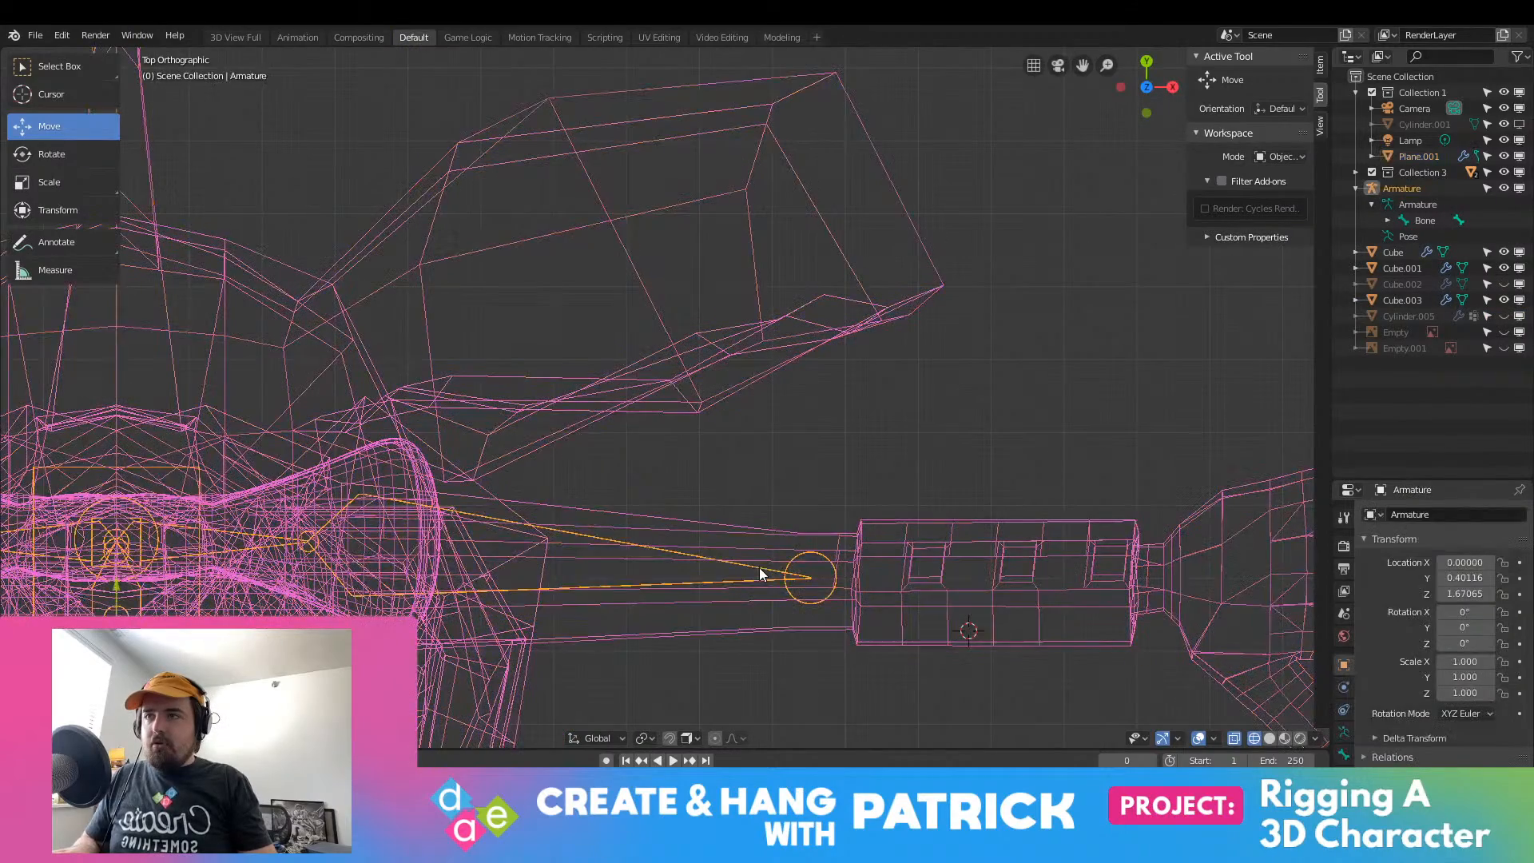
{"action": "key", "text": "Tab"}
{"action": "key", "text": "Tab"}
{"action": "left_click", "coordinate": [876, 548]}
{"action": "key", "text": "Tab"}
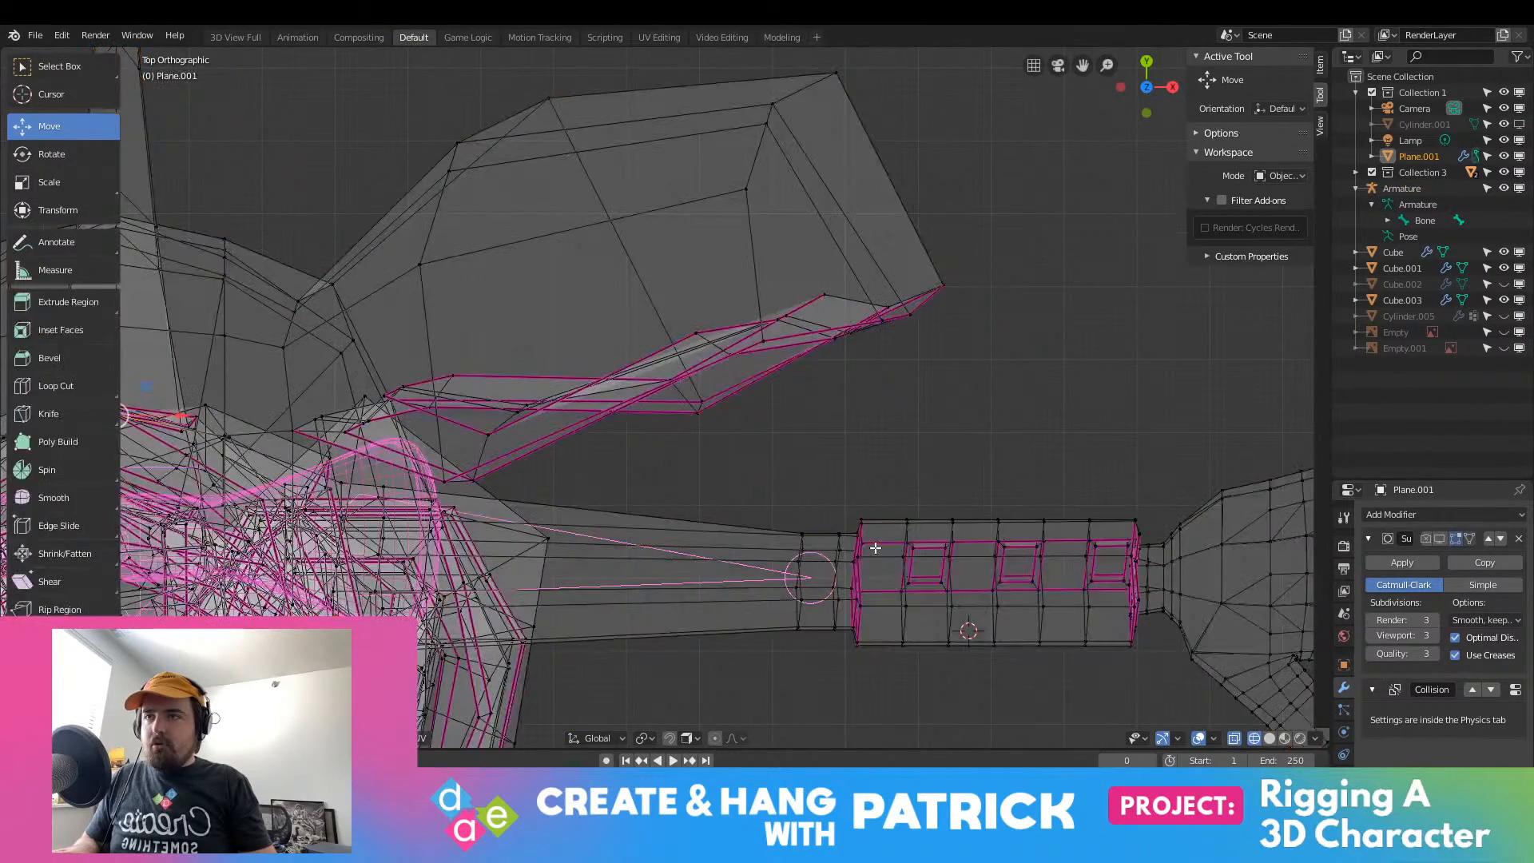
{"action": "scroll", "coordinate": [876, 548], "scroll_direction": "down", "scroll_amount": 4}
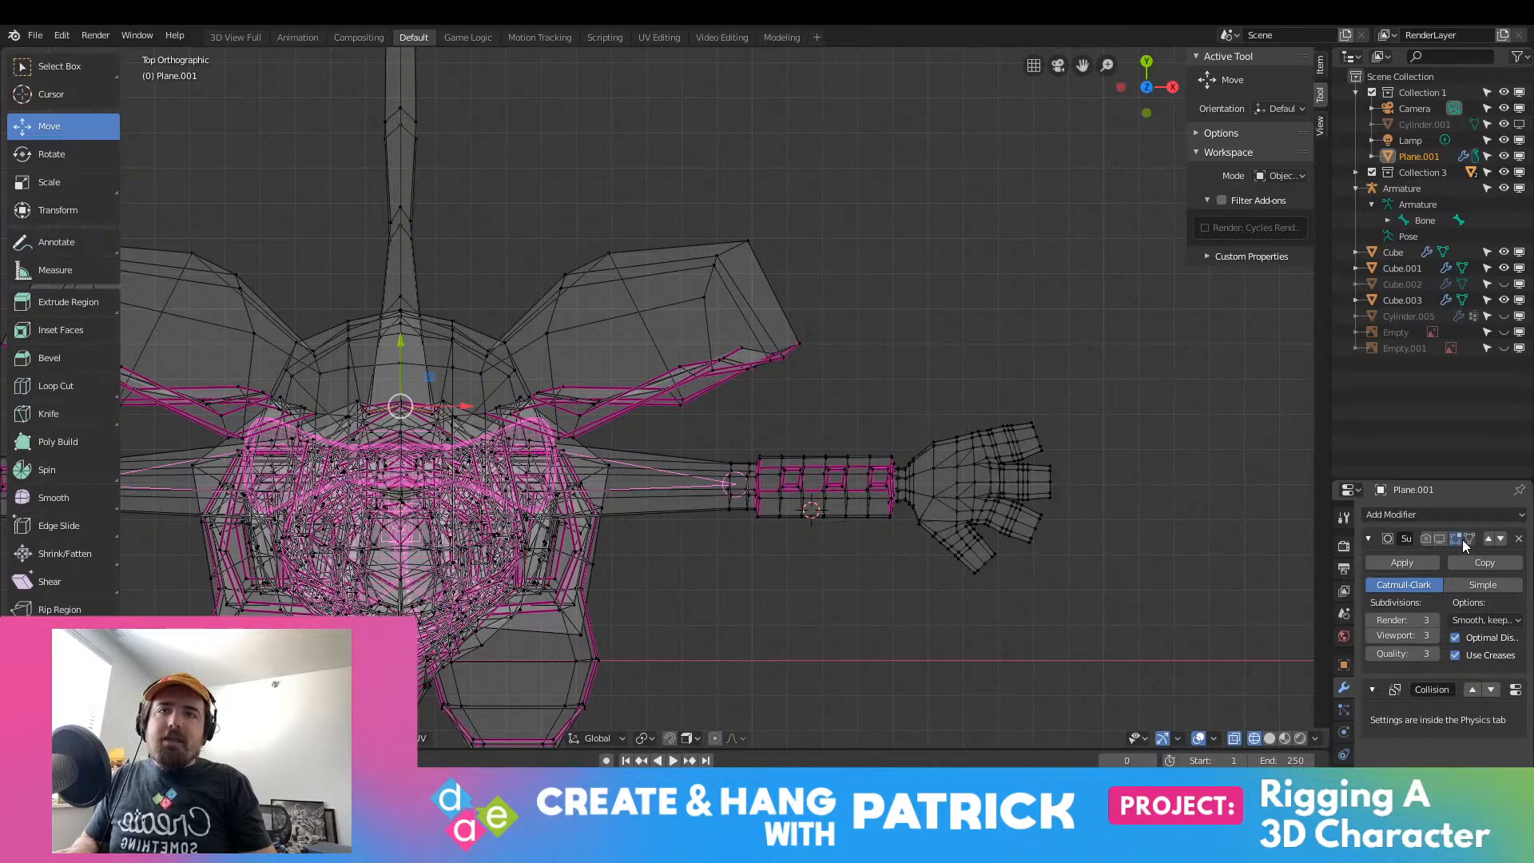
Step: Return the body mesh to Object Mode and enable its Subdivision modifier's display in the viewport
{"action": "key", "text": "Tab"}
{"action": "key", "text": "a"}
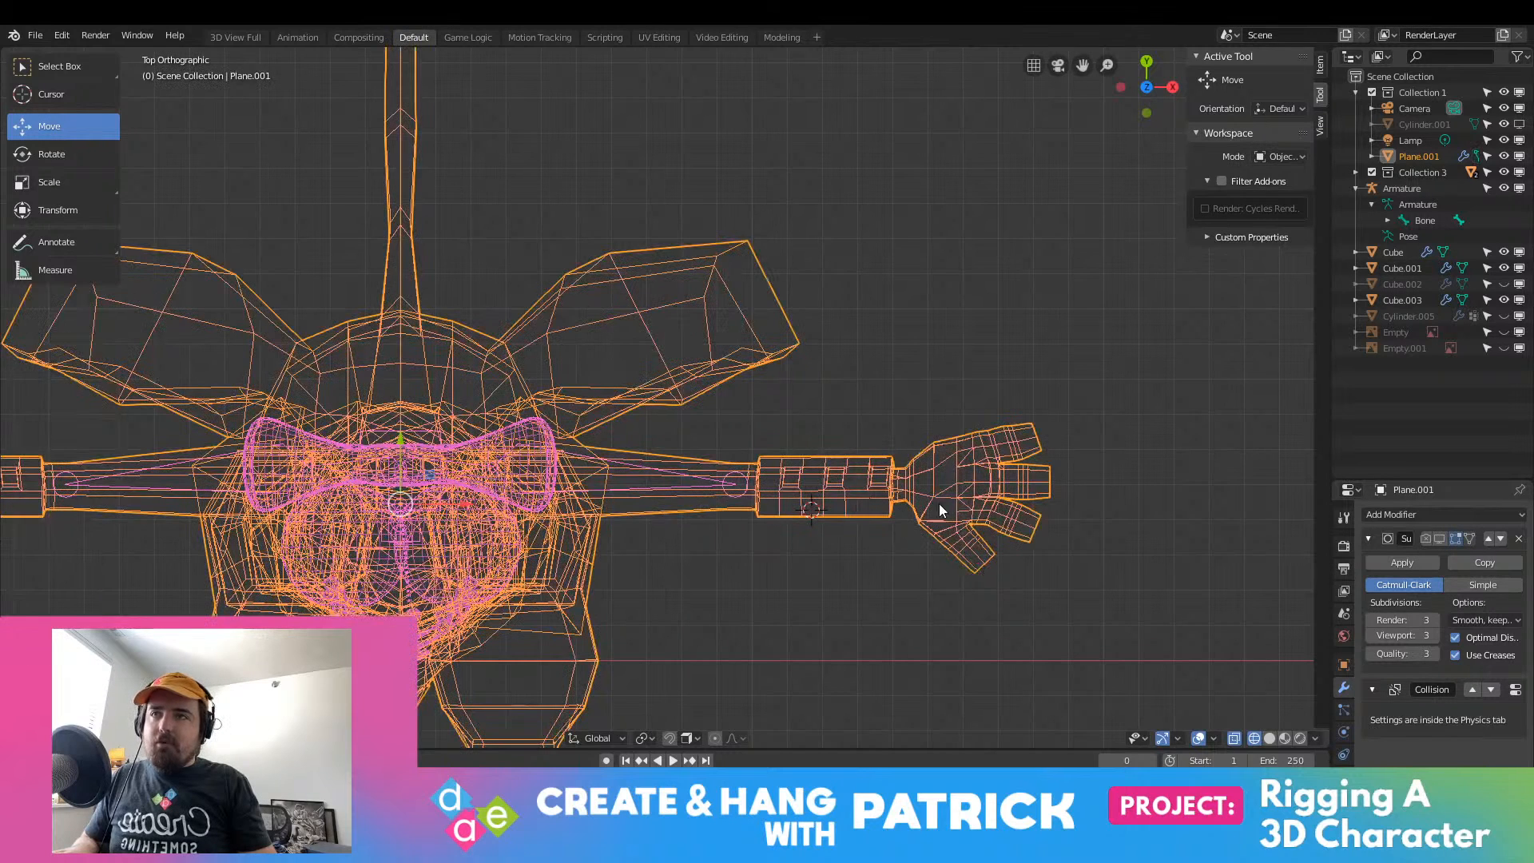
{"action": "left_click", "coordinate": [1440, 536]}
{"action": "scroll", "coordinate": [775, 507], "scroll_direction": "up", "scroll_amount": 3}
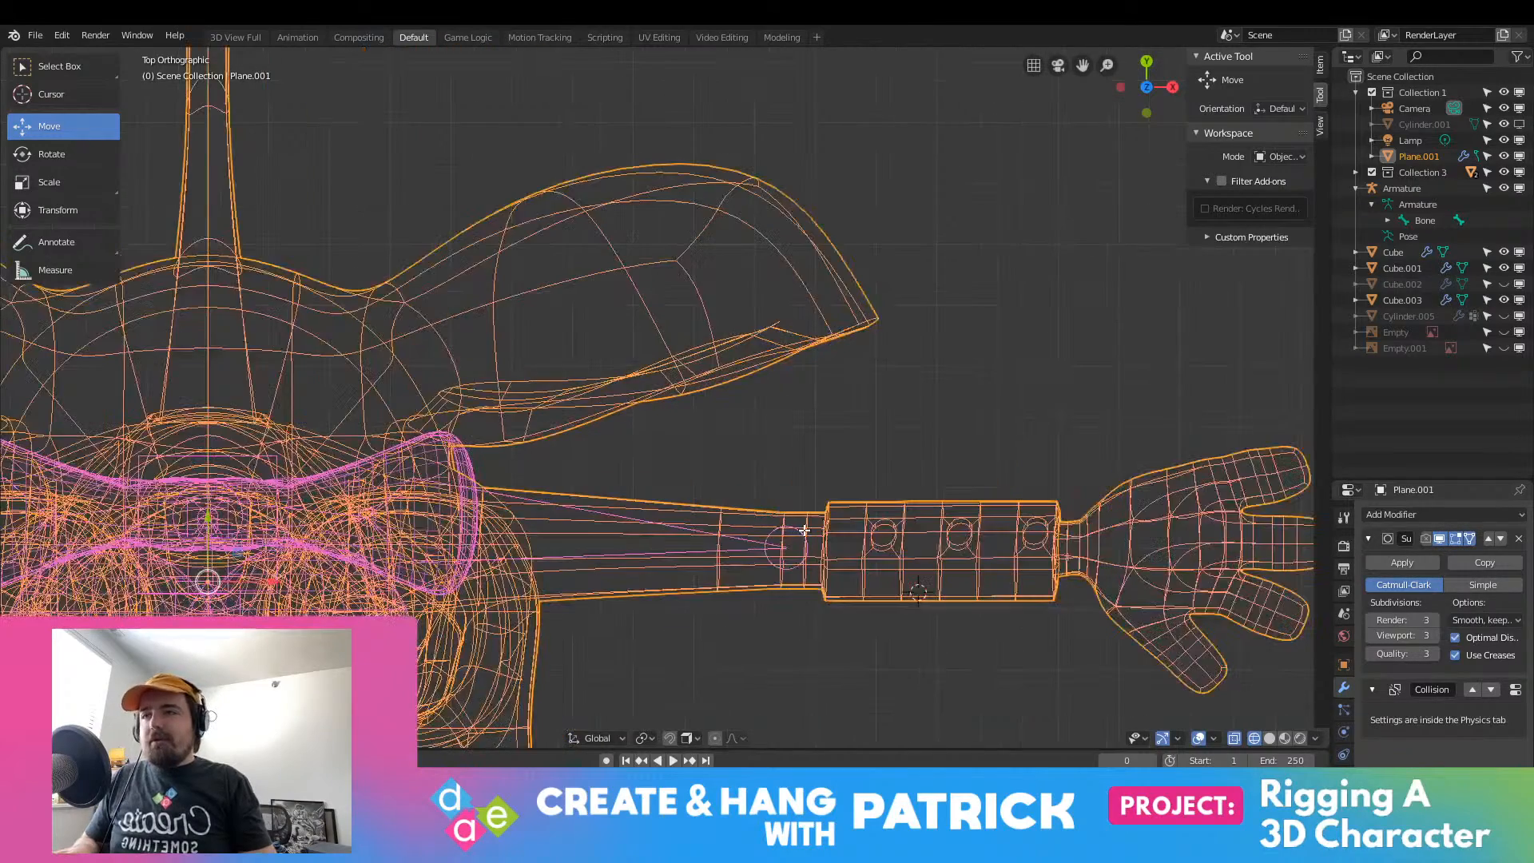
{"action": "key", "text": "shift+z"}
{"action": "key", "text": "shift+z"}
Step: Reopen the armature in Edit Mode and nudge the elbow joint to line up with the smoothed arm's elbow loops
{"action": "left_click", "coordinate": [765, 546]}
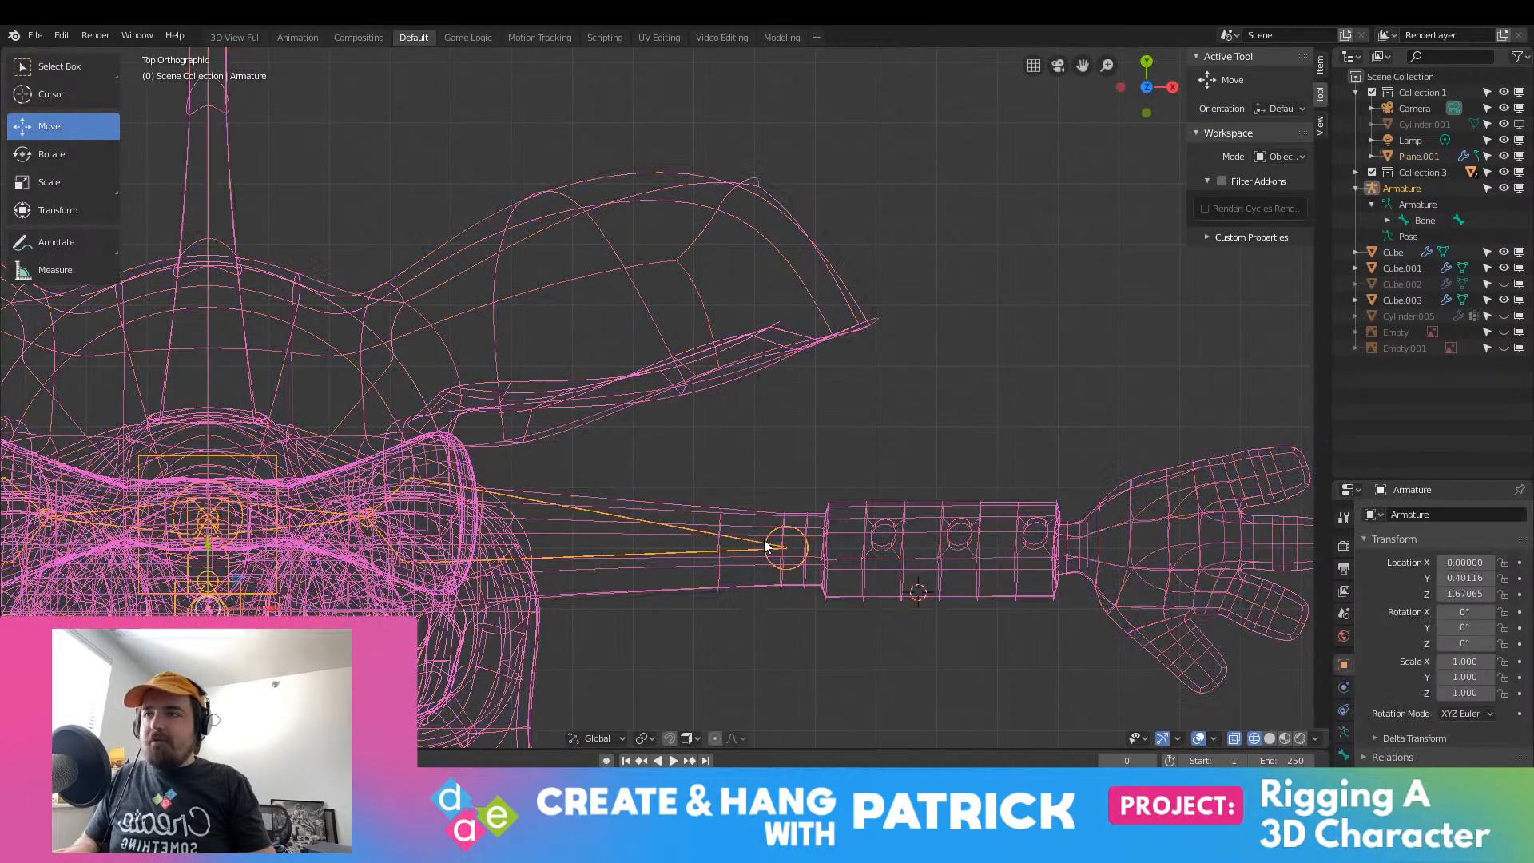
{"action": "key", "text": "Tab"}
{"action": "left_click", "coordinate": [826, 547]}
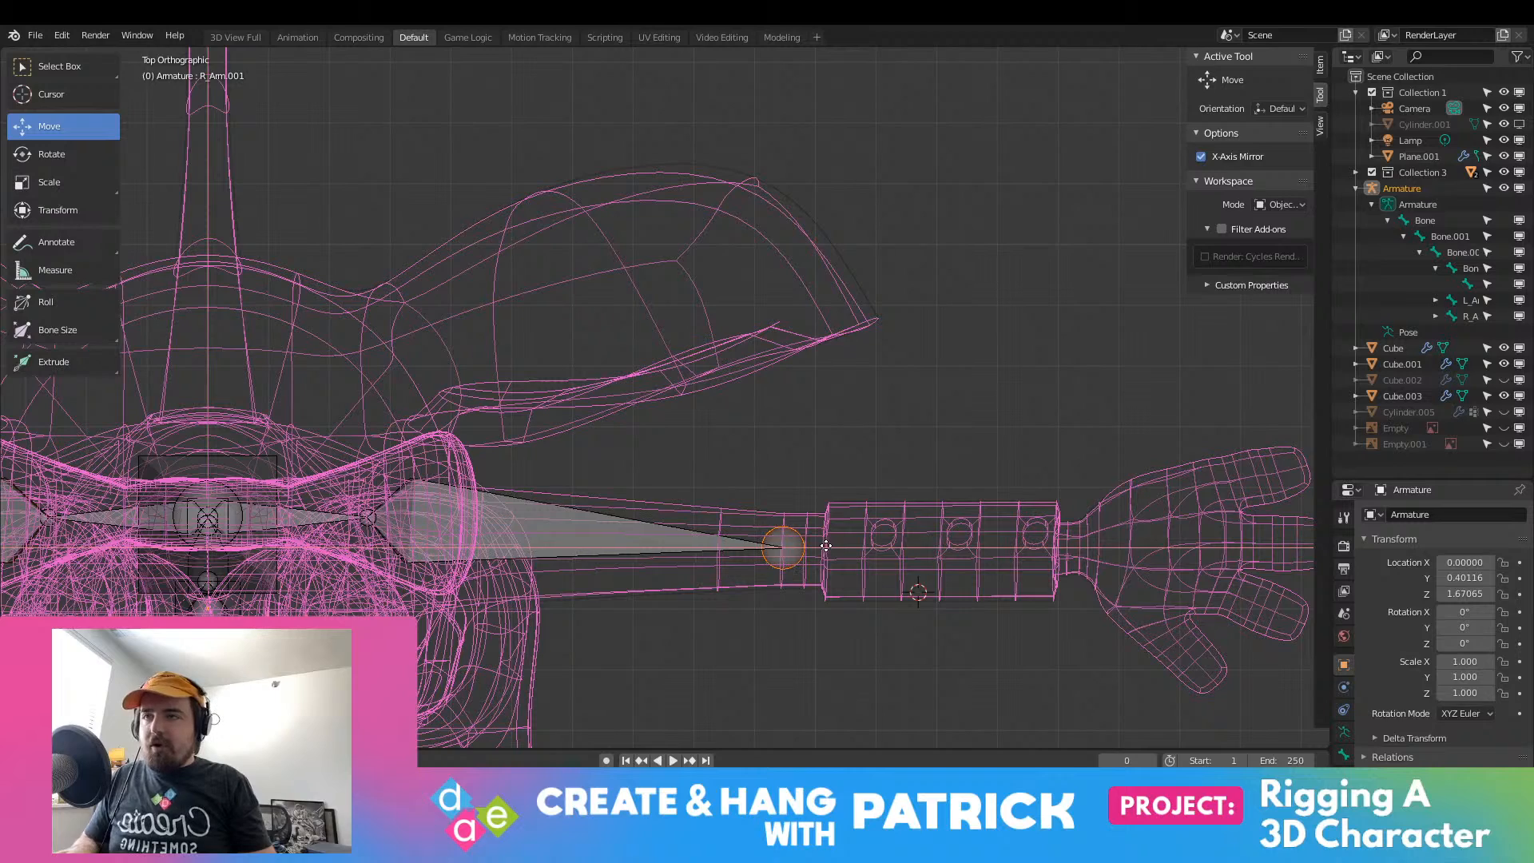
Step: Extrude a forearm bone from the elbow joint to the wrist in the top view, mirrored on the other arm
{"action": "scroll", "coordinate": [810, 562], "scroll_direction": "up", "scroll_amount": 3}
{"action": "scroll", "coordinate": [809, 566], "scroll_direction": "down", "scroll_amount": 4}
{"action": "middle_click_drag", "start_coordinate": [892, 555], "coordinate": [760, 536], "text": "shift"}
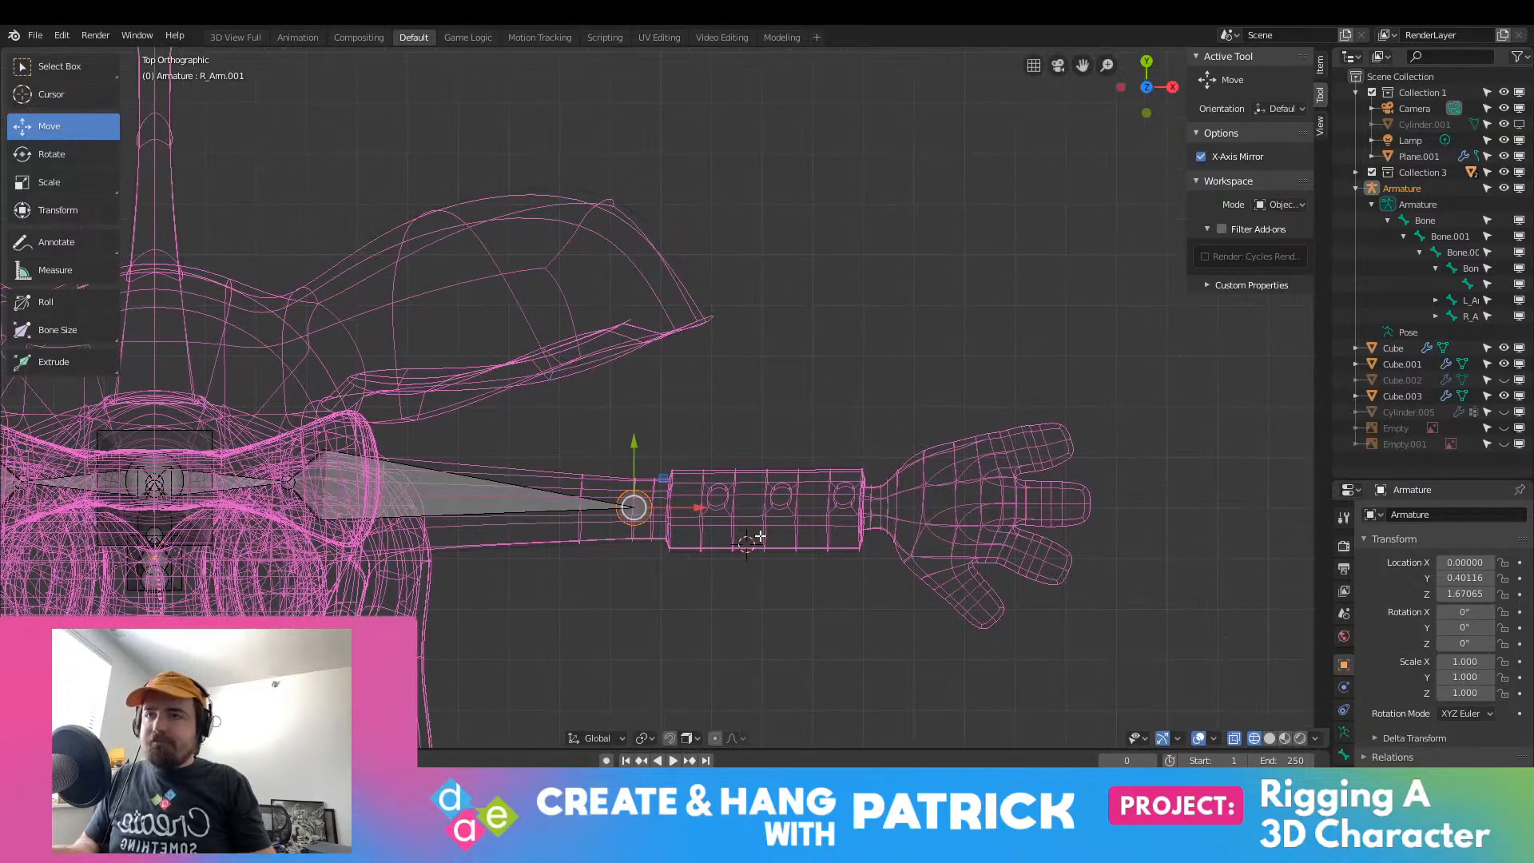
{"action": "key", "text": "e"}
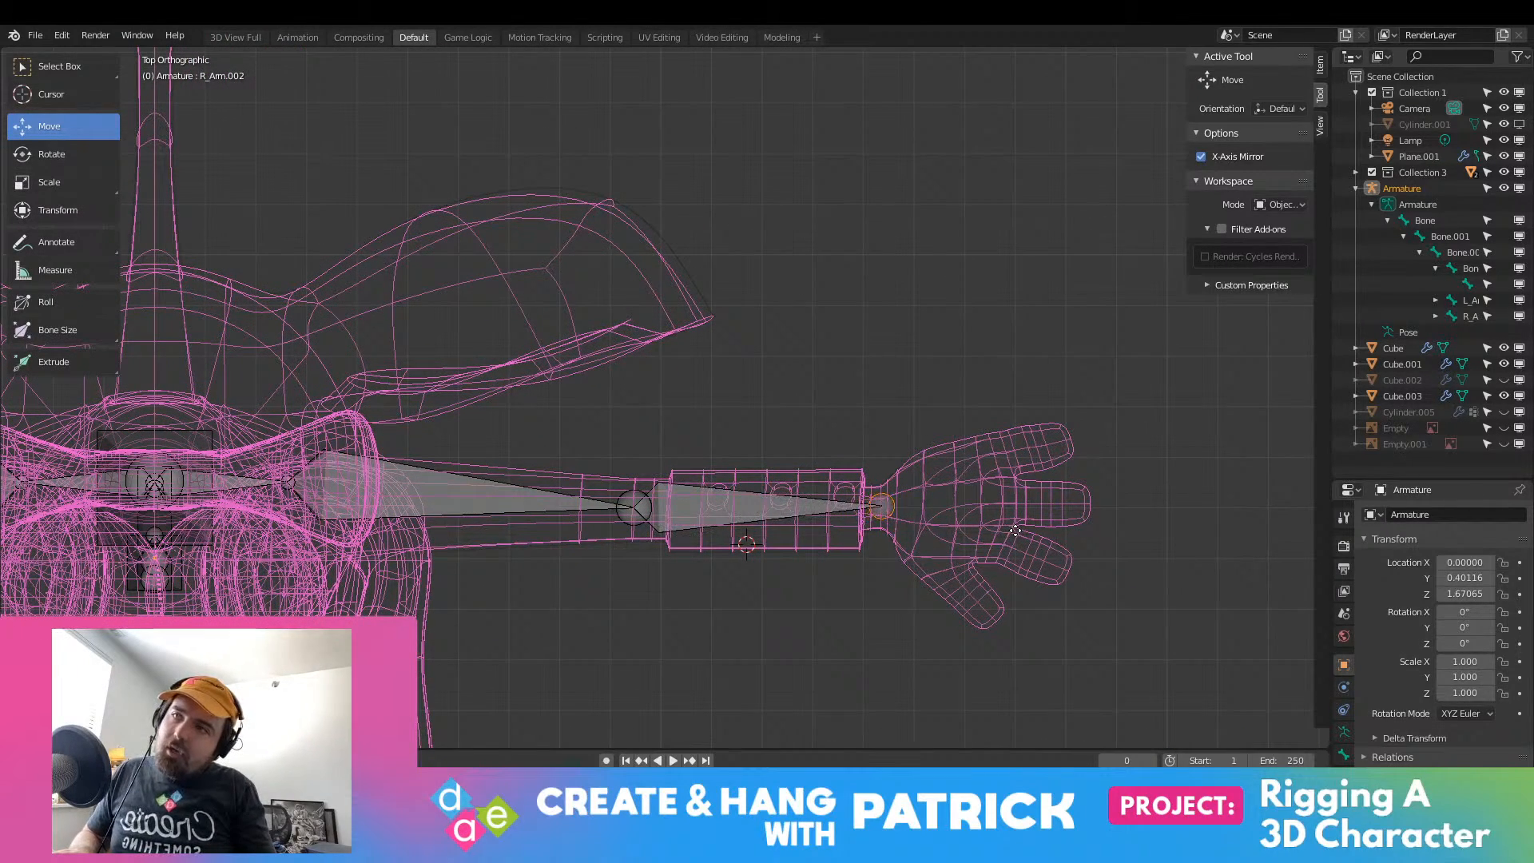
{"action": "left_click", "coordinate": [1015, 531]}
Step: Widen the outliner and expand the L_Arm bone's hierarchy to show its child bones
{"action": "scroll", "coordinate": [882, 506], "scroll_direction": "down", "scroll_amount": 2}
{"action": "middle_click_drag", "start_coordinate": [573, 447], "coordinate": [985, 335], "text": "shift"}
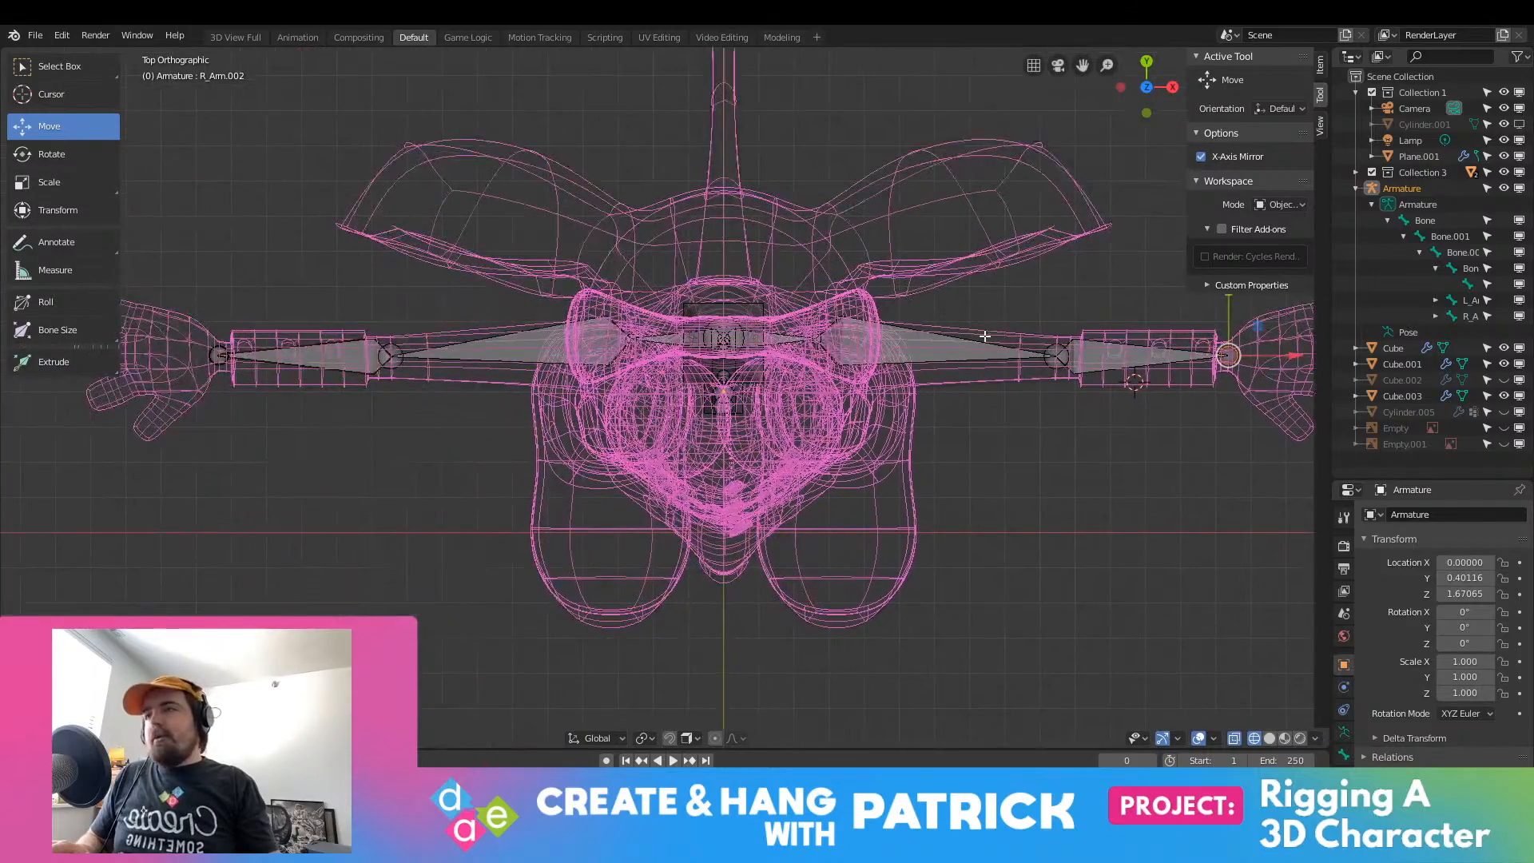
{"action": "scroll", "coordinate": [401, 365], "scroll_direction": "up", "scroll_amount": 5}
{"action": "scroll", "coordinate": [222, 367], "scroll_direction": "down", "scroll_amount": 2}
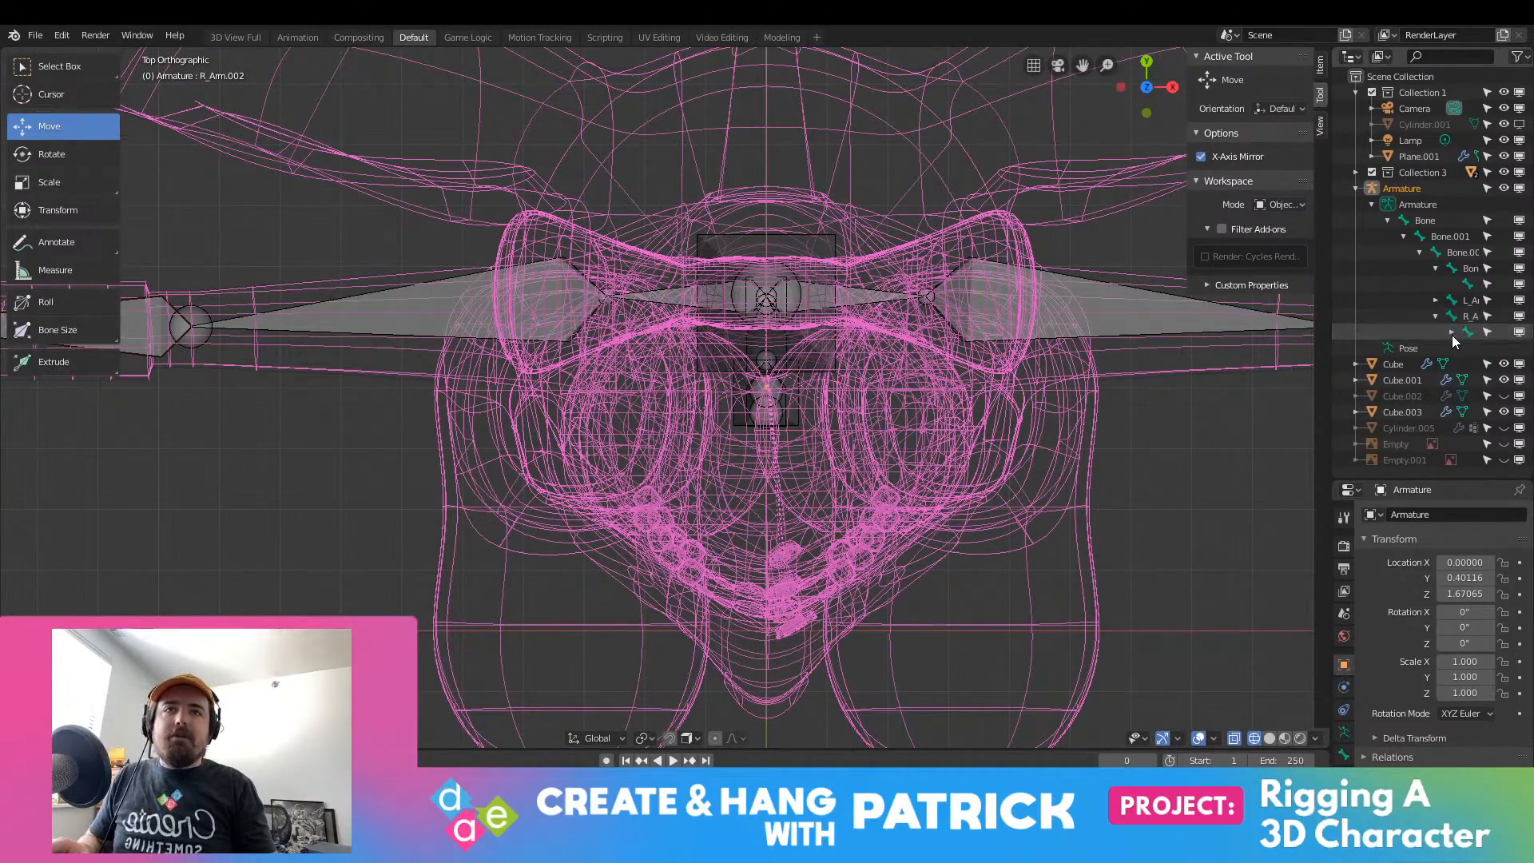
{"action": "left_click_drag", "start_coordinate": [1332, 328], "coordinate": [1177, 325]}
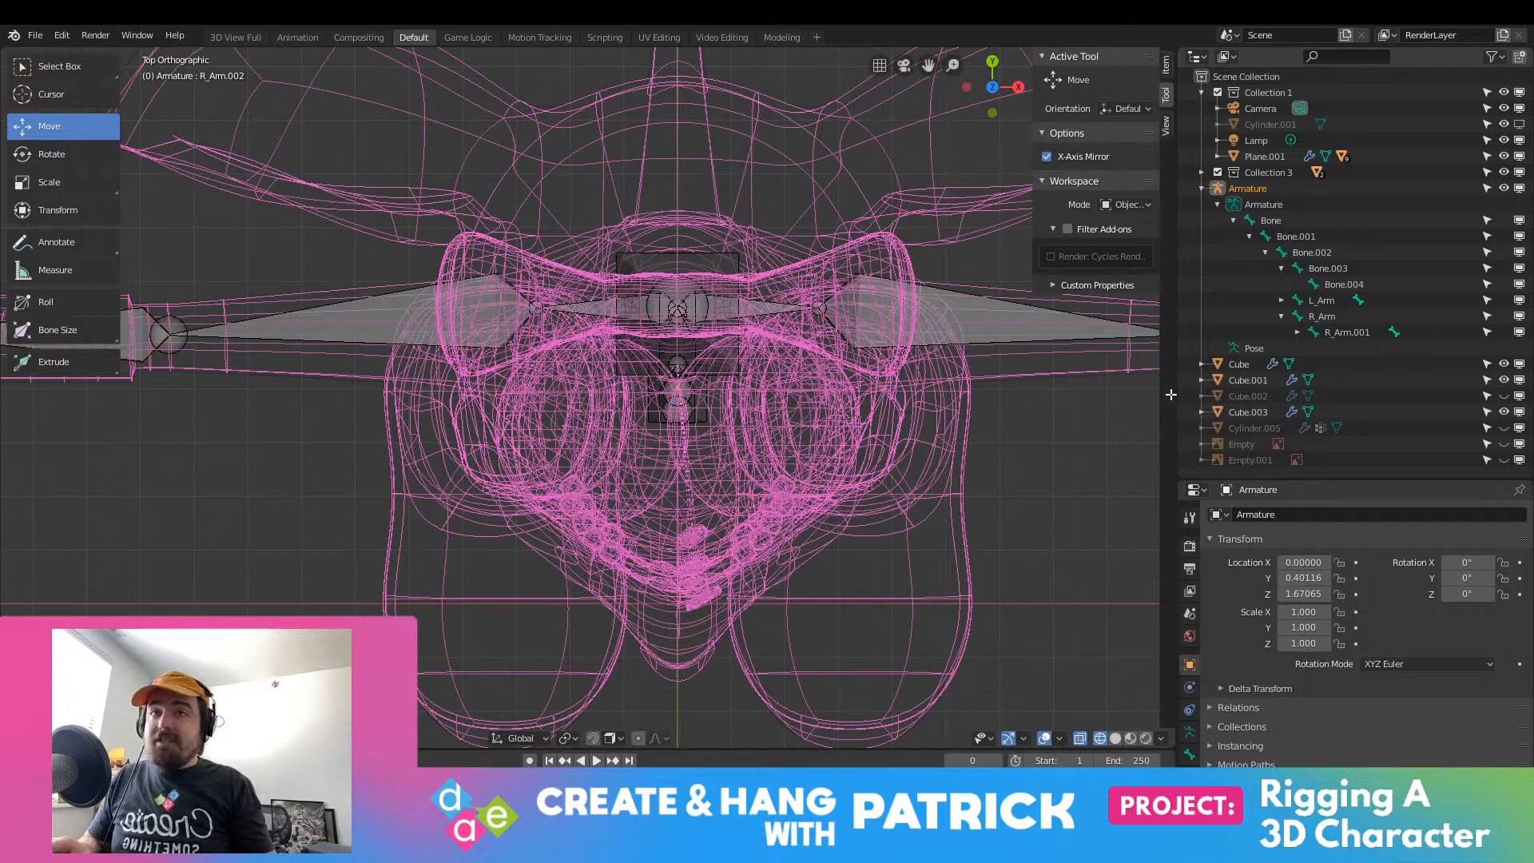
{"action": "key", "text": "KP_Decimal"}
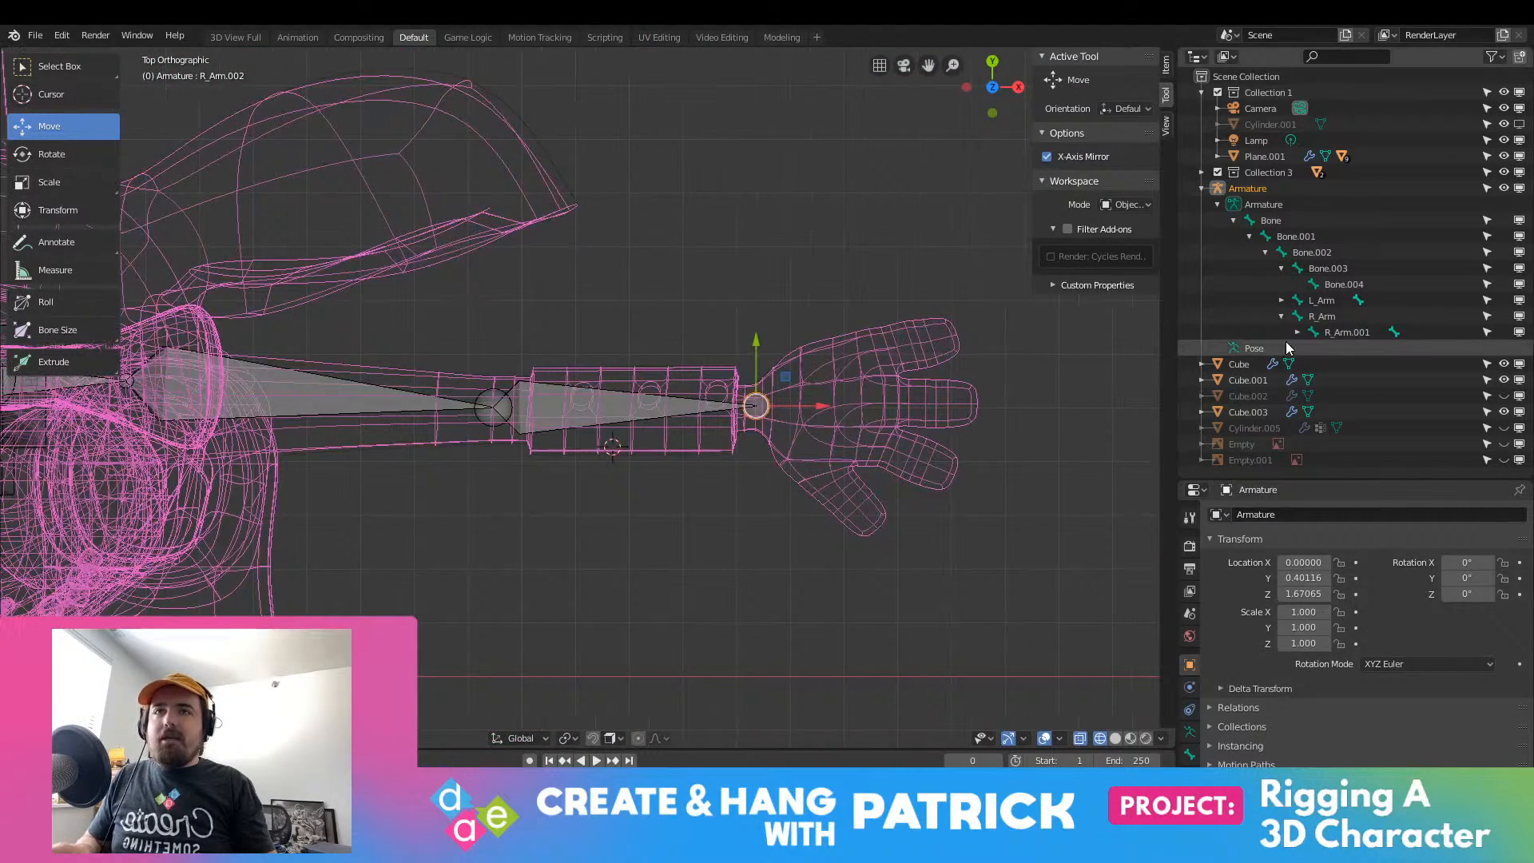
{"action": "left_click", "coordinate": [1282, 301]}
{"action": "left_click", "coordinate": [1296, 317]}
{"action": "left_click", "coordinate": [1298, 317]}
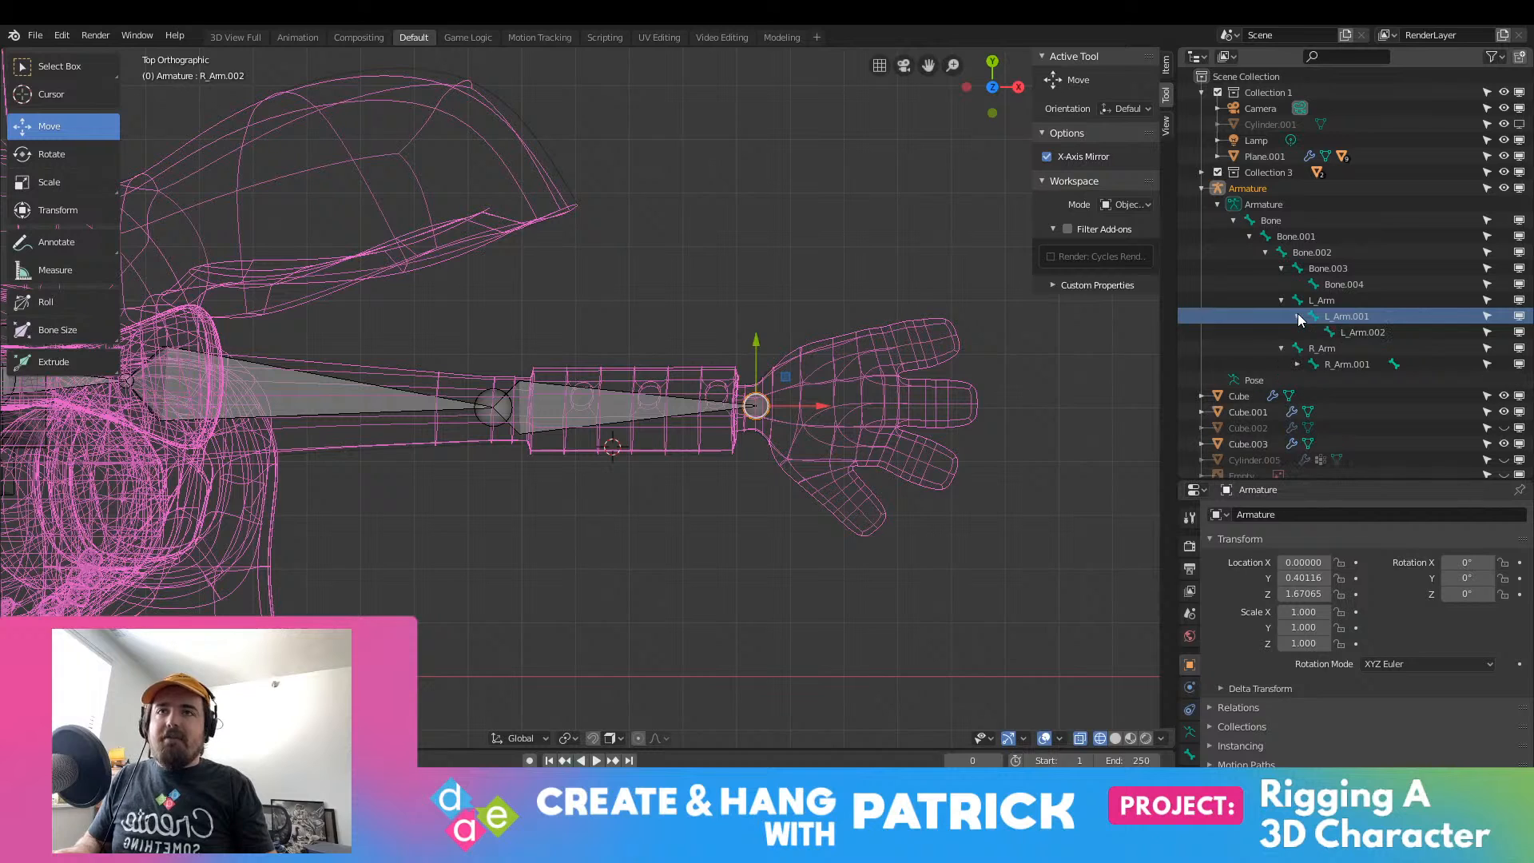
Step: Extrude a hand bone from the wrist joint to the middle of the palm in the top view
{"action": "scroll", "coordinate": [832, 401], "scroll_direction": "up", "scroll_amount": 5}
{"action": "middle_click_drag", "start_coordinate": [832, 400], "coordinate": [442, 396], "text": "shift"}
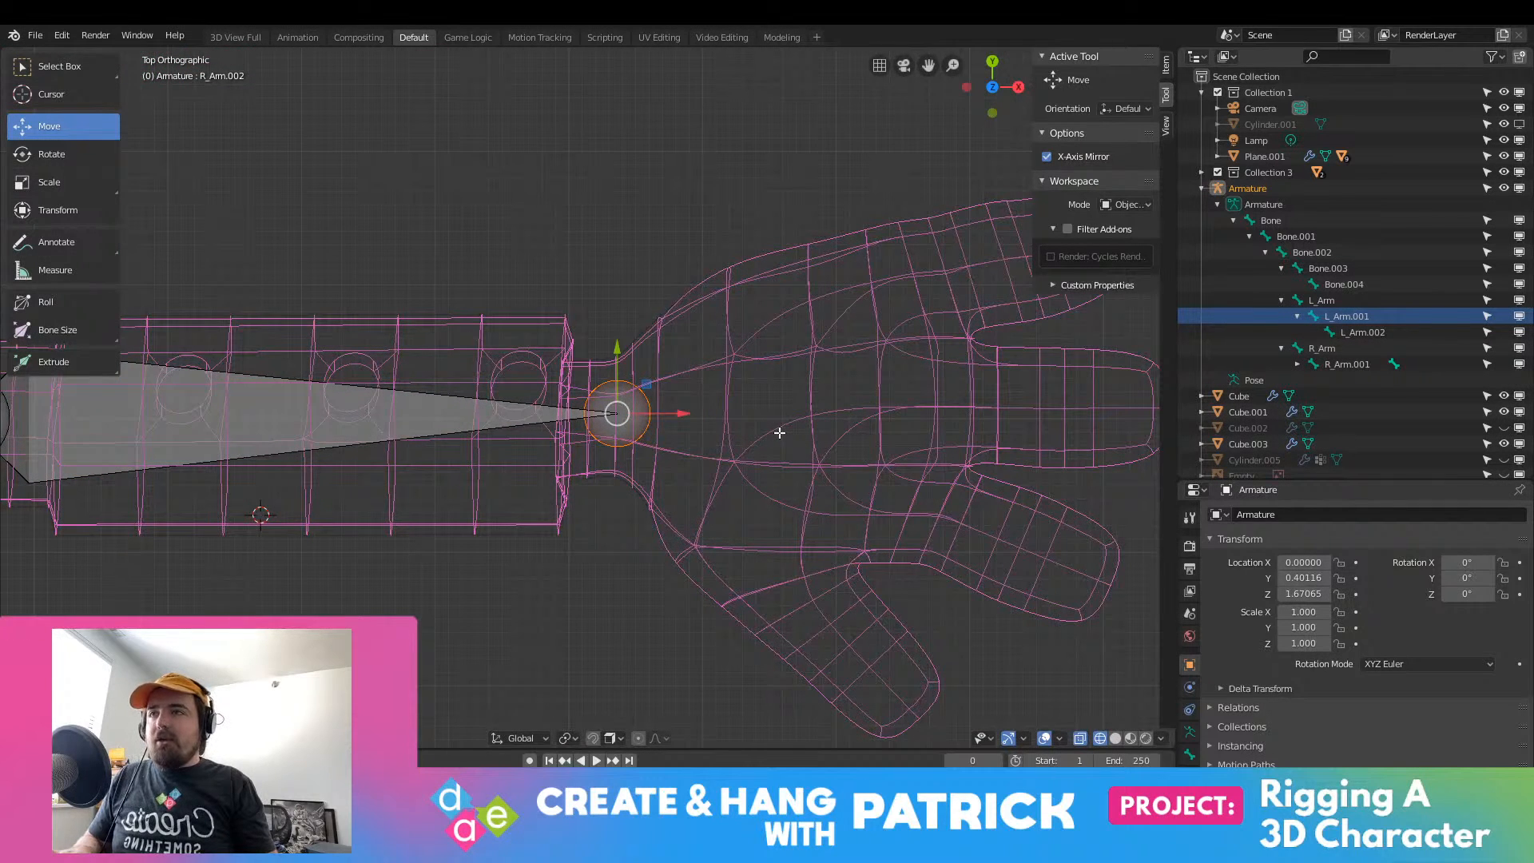
{"action": "left_click", "coordinate": [668, 411]}
{"action": "left_click", "coordinate": [617, 412]}
{"action": "key", "text": "e"}
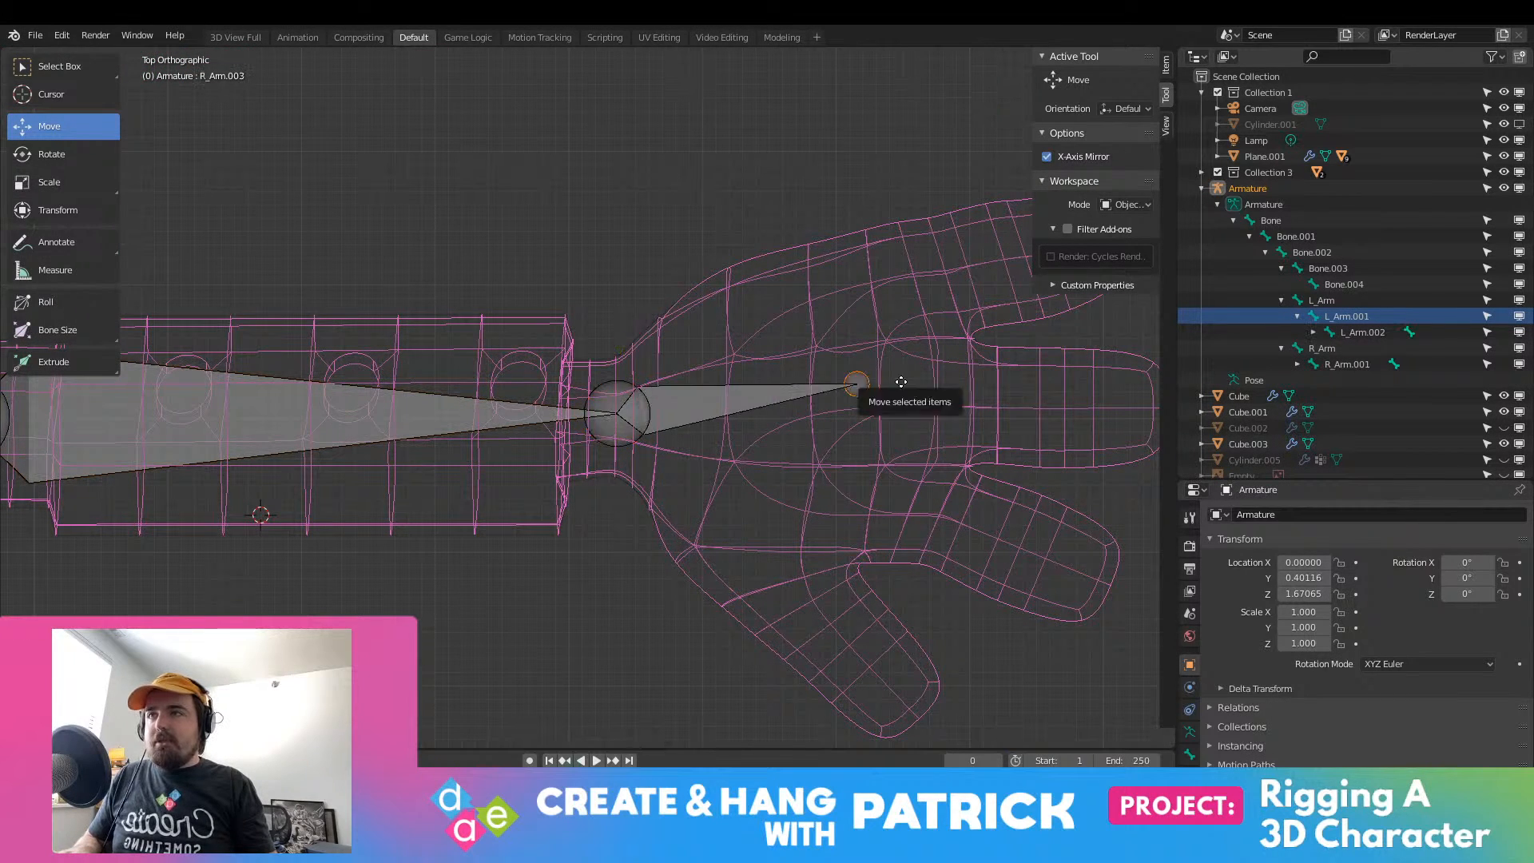
{"action": "left_click", "coordinate": [905, 408]}
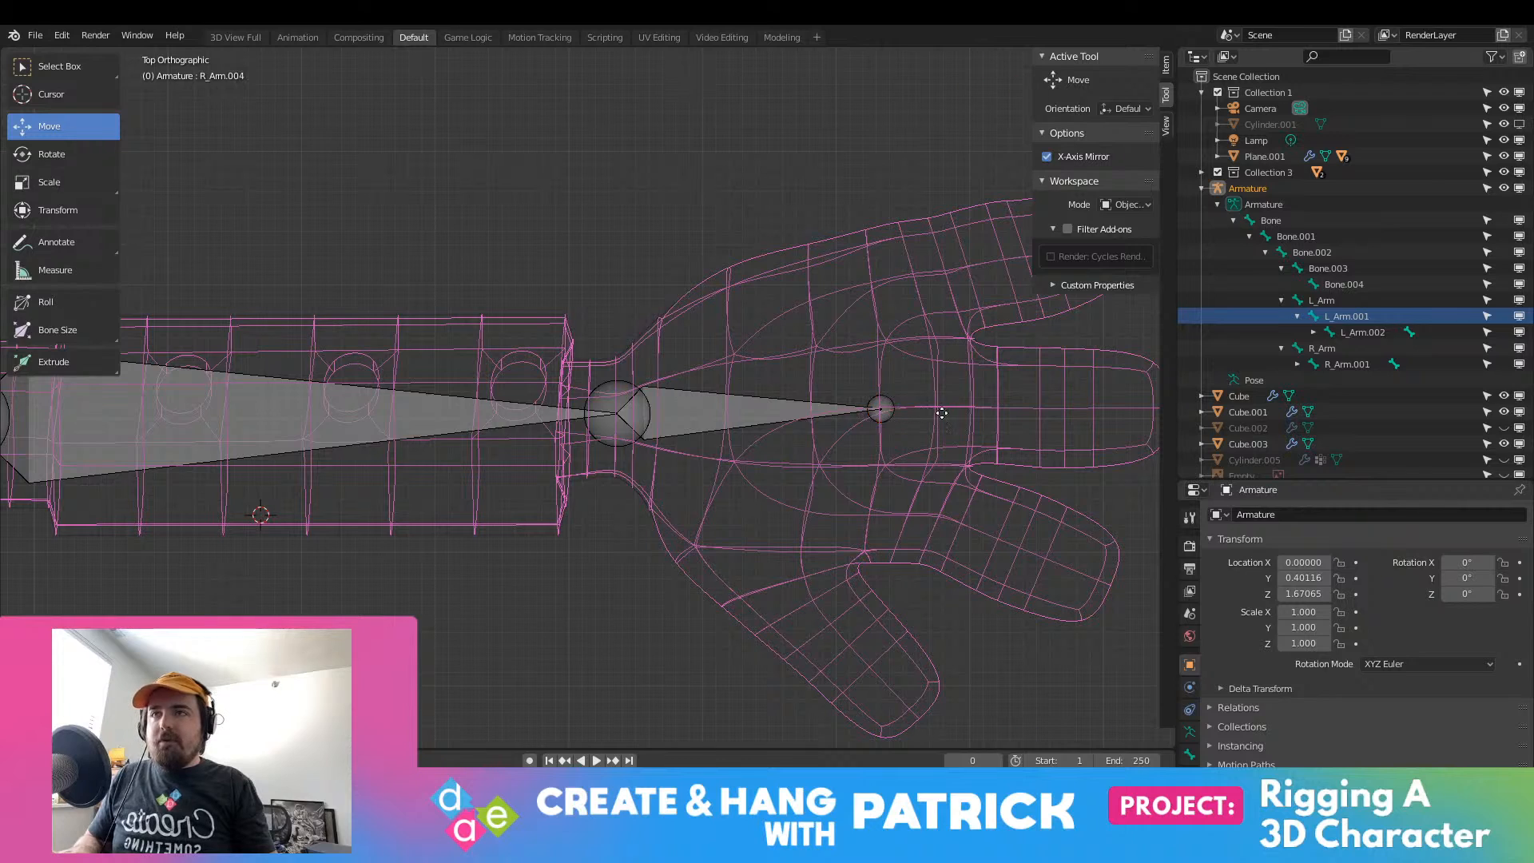
Step: Extrude a chain of three bones from the palm joint through the middle finger to its tip
{"action": "key", "text": "e"}
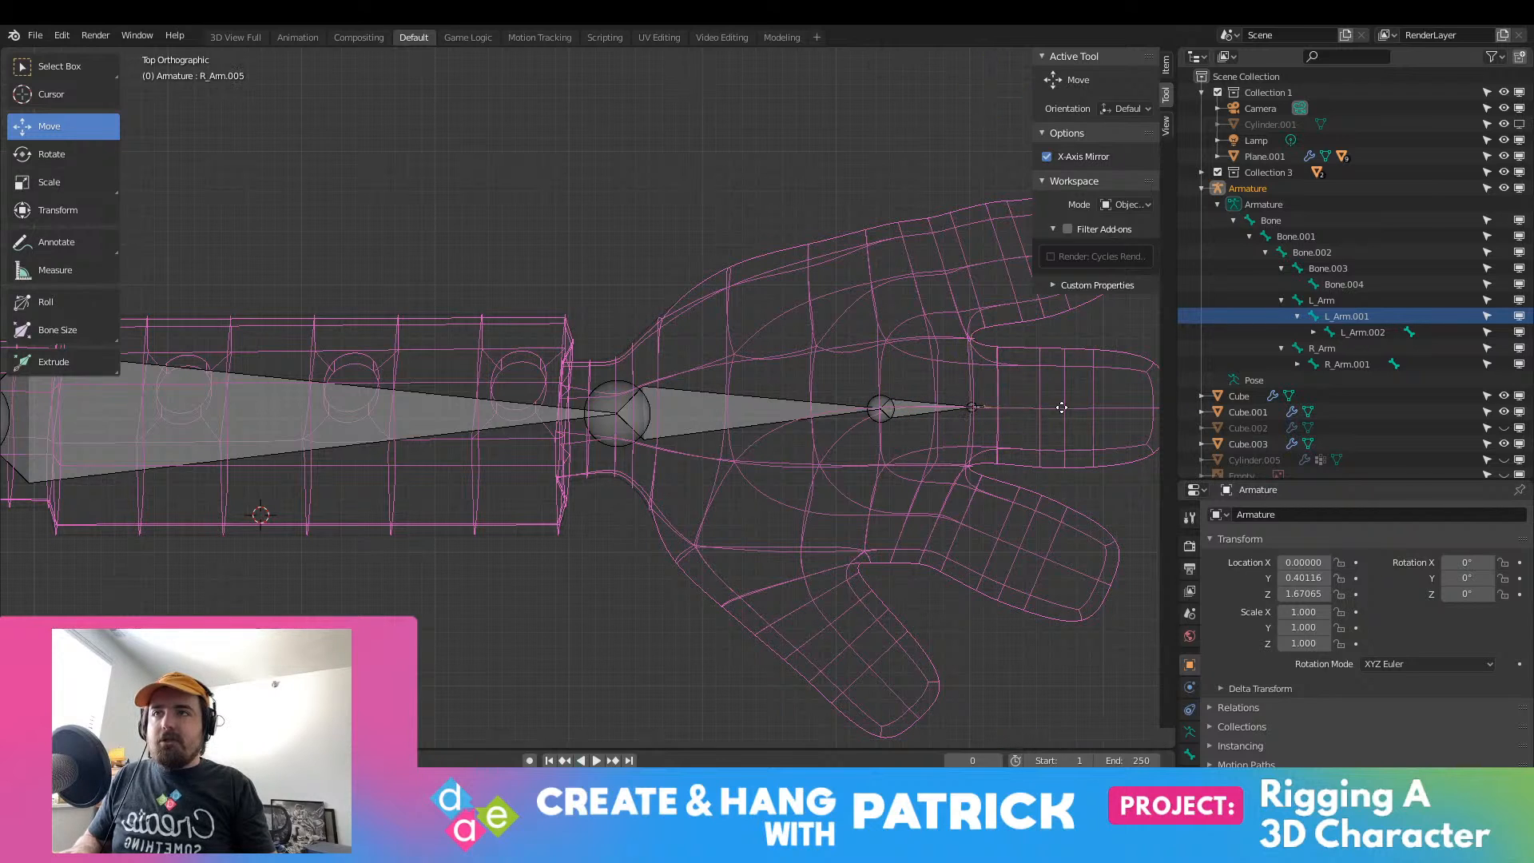
{"action": "left_click", "coordinate": [1014, 411]}
{"action": "key", "text": "e"}
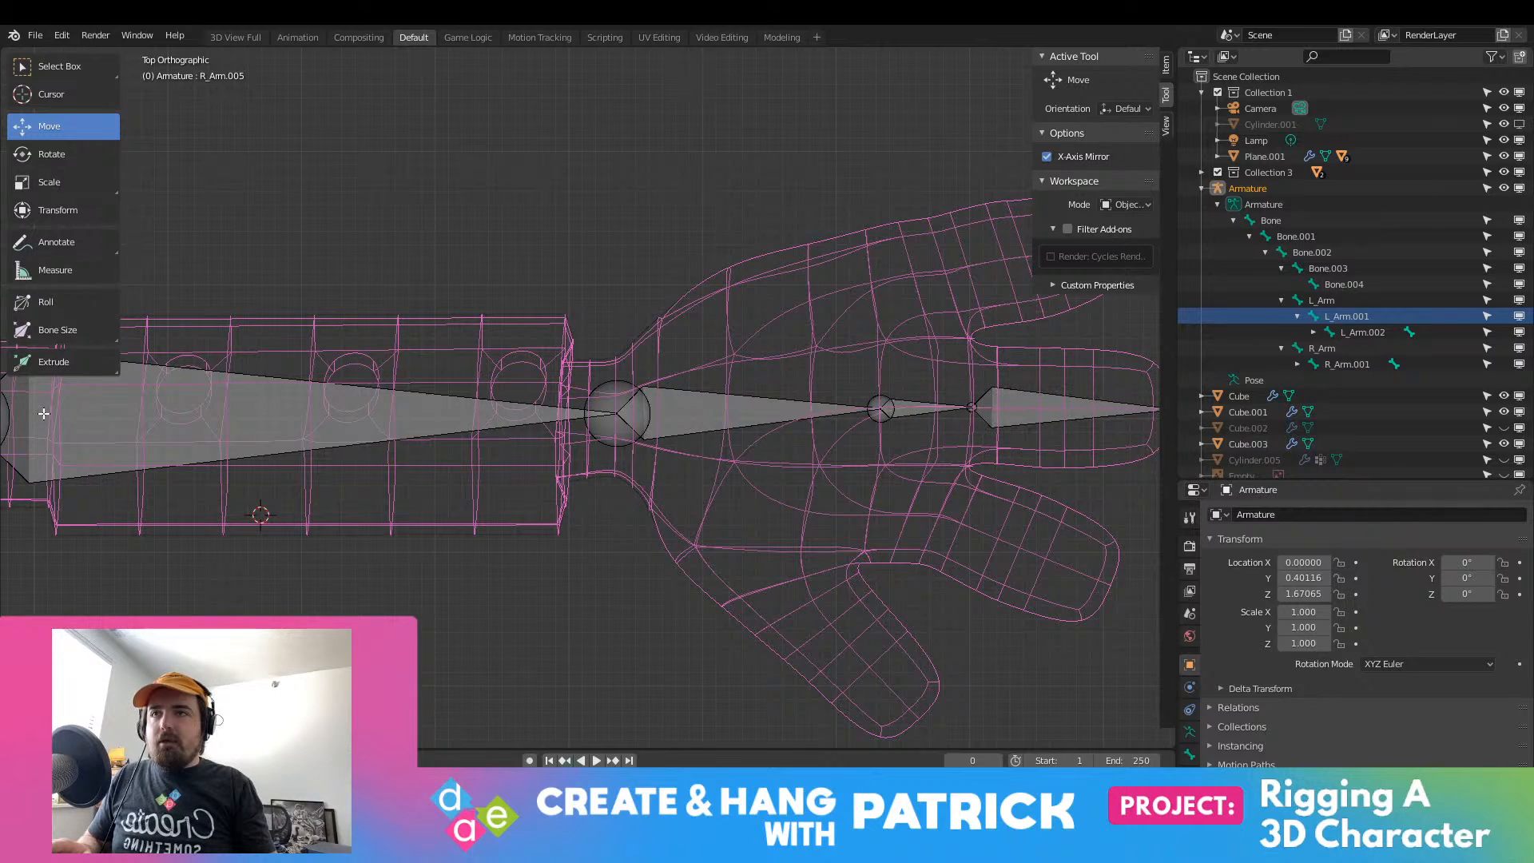
{"action": "left_click", "coordinate": [44, 414]}
{"action": "middle_click_drag", "start_coordinate": [875, 461], "coordinate": [517, 455], "text": "shift"}
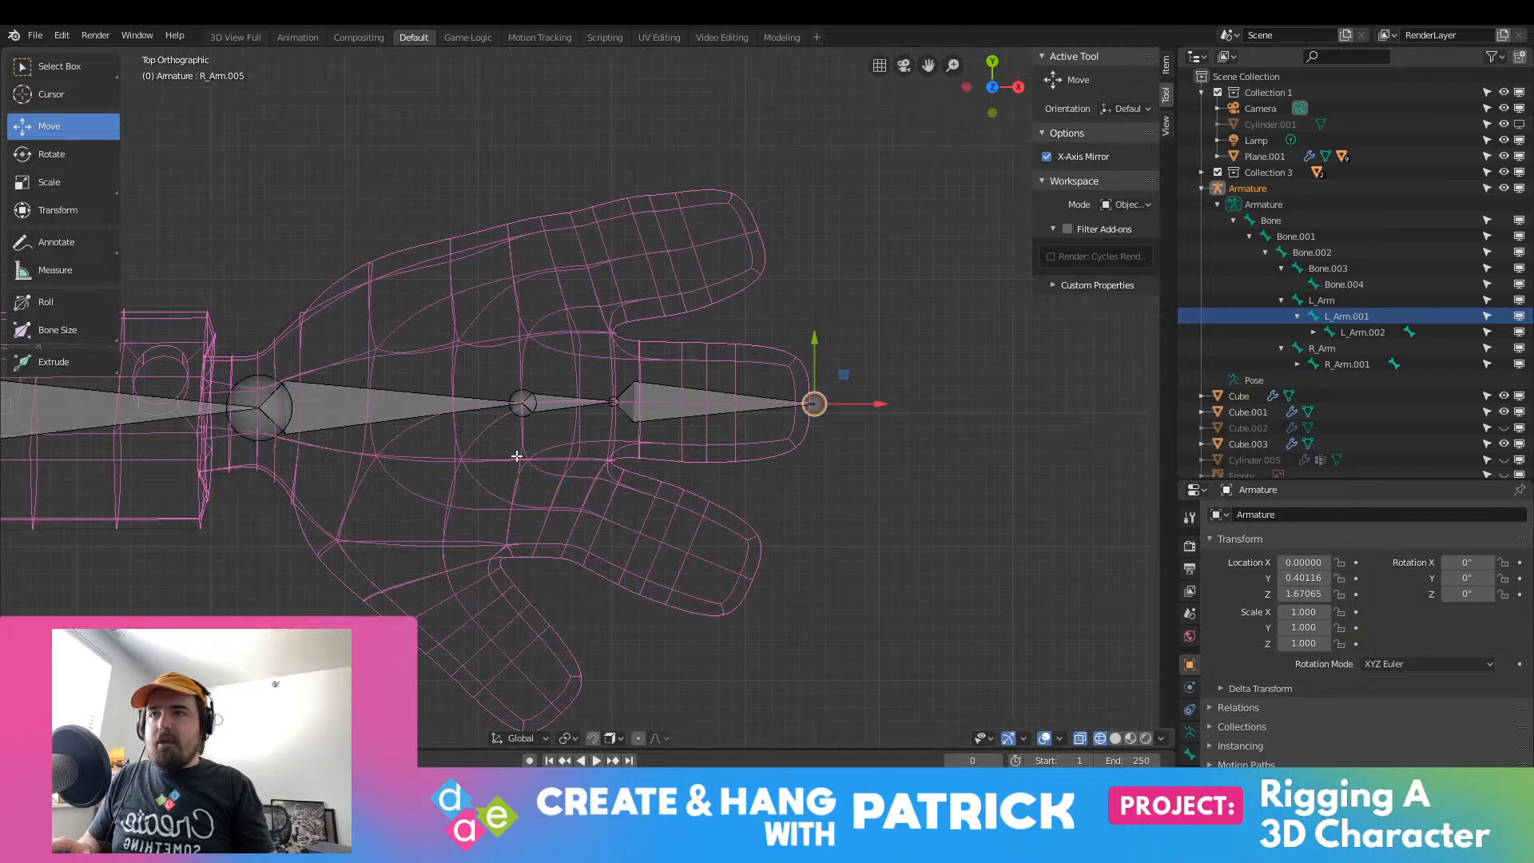
{"action": "left_click_drag", "start_coordinate": [865, 407], "coordinate": [762, 406]}
{"action": "key", "text": "e"}
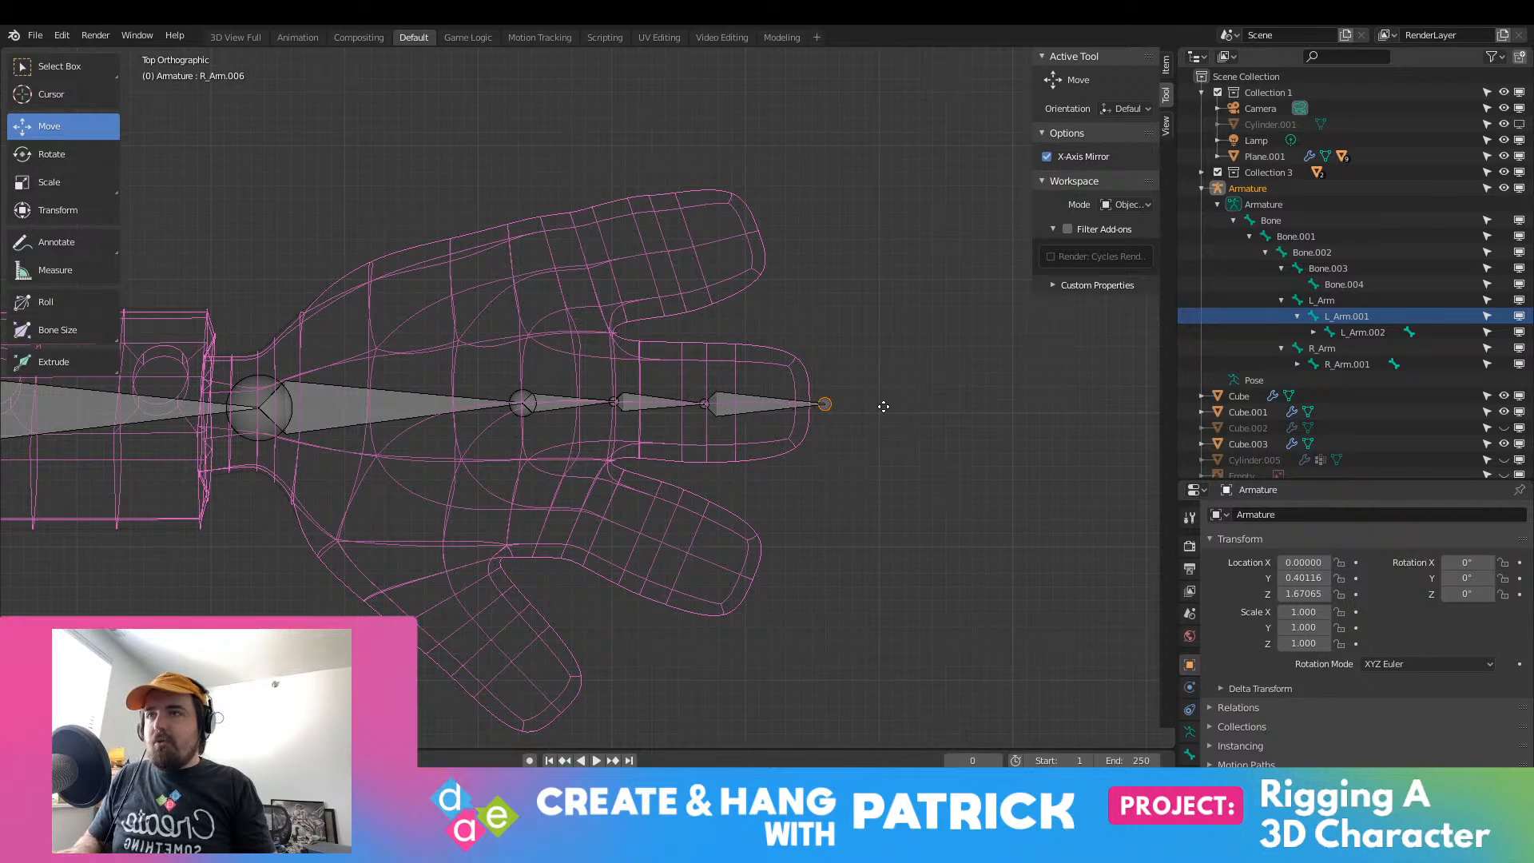
{"action": "left_click", "coordinate": [888, 406]}
Step: Extrude three bones from the palm joint through the finger farthest from the thumb, ending at its tip
{"action": "left_click", "coordinate": [529, 394]}
{"action": "key", "text": "e"}
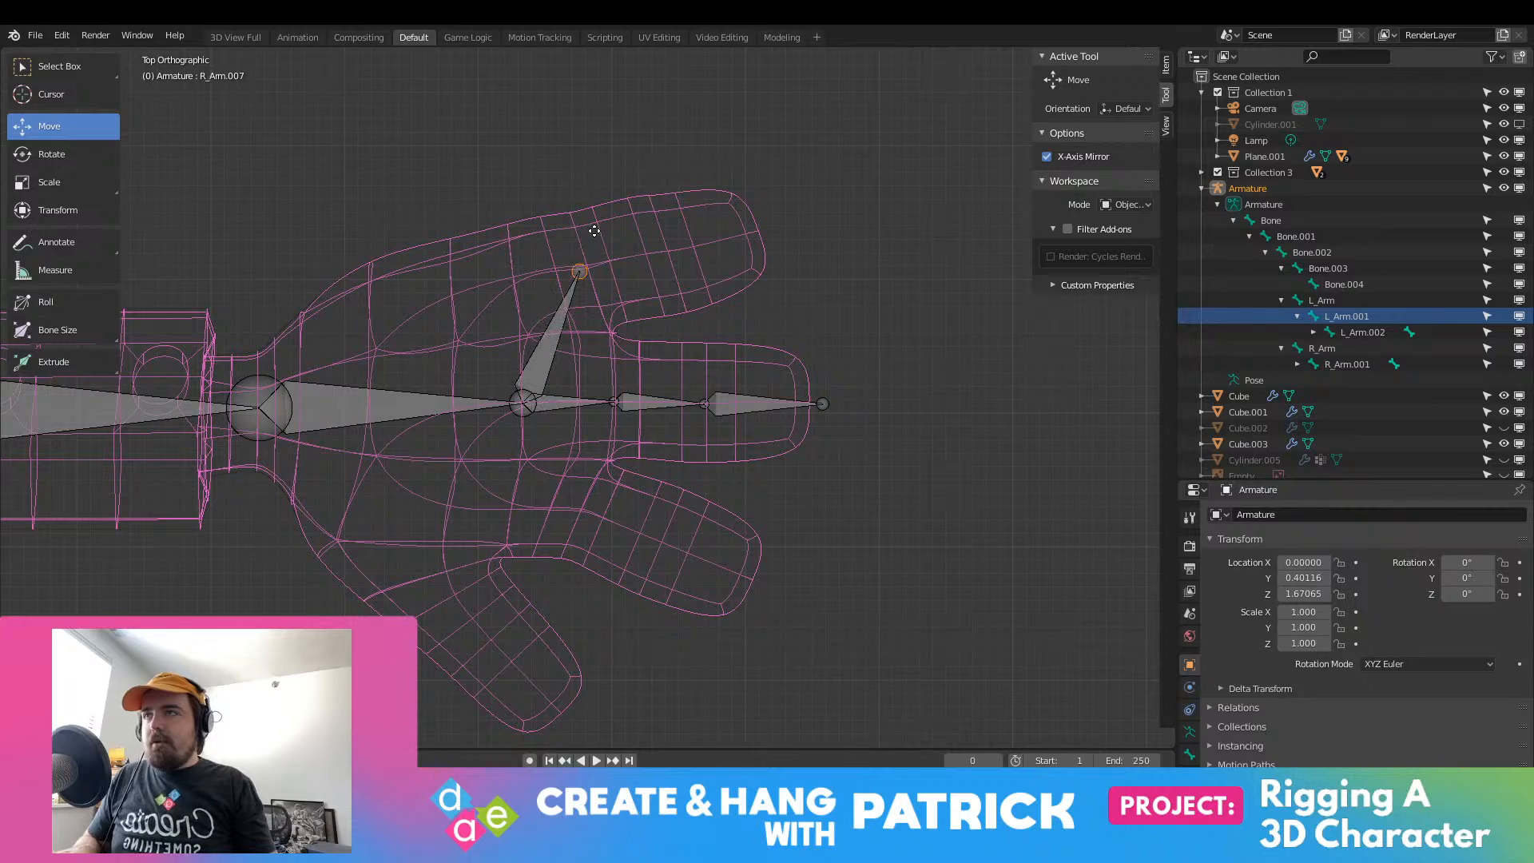
{"action": "left_click", "coordinate": [601, 229]}
{"action": "key", "text": "e"}
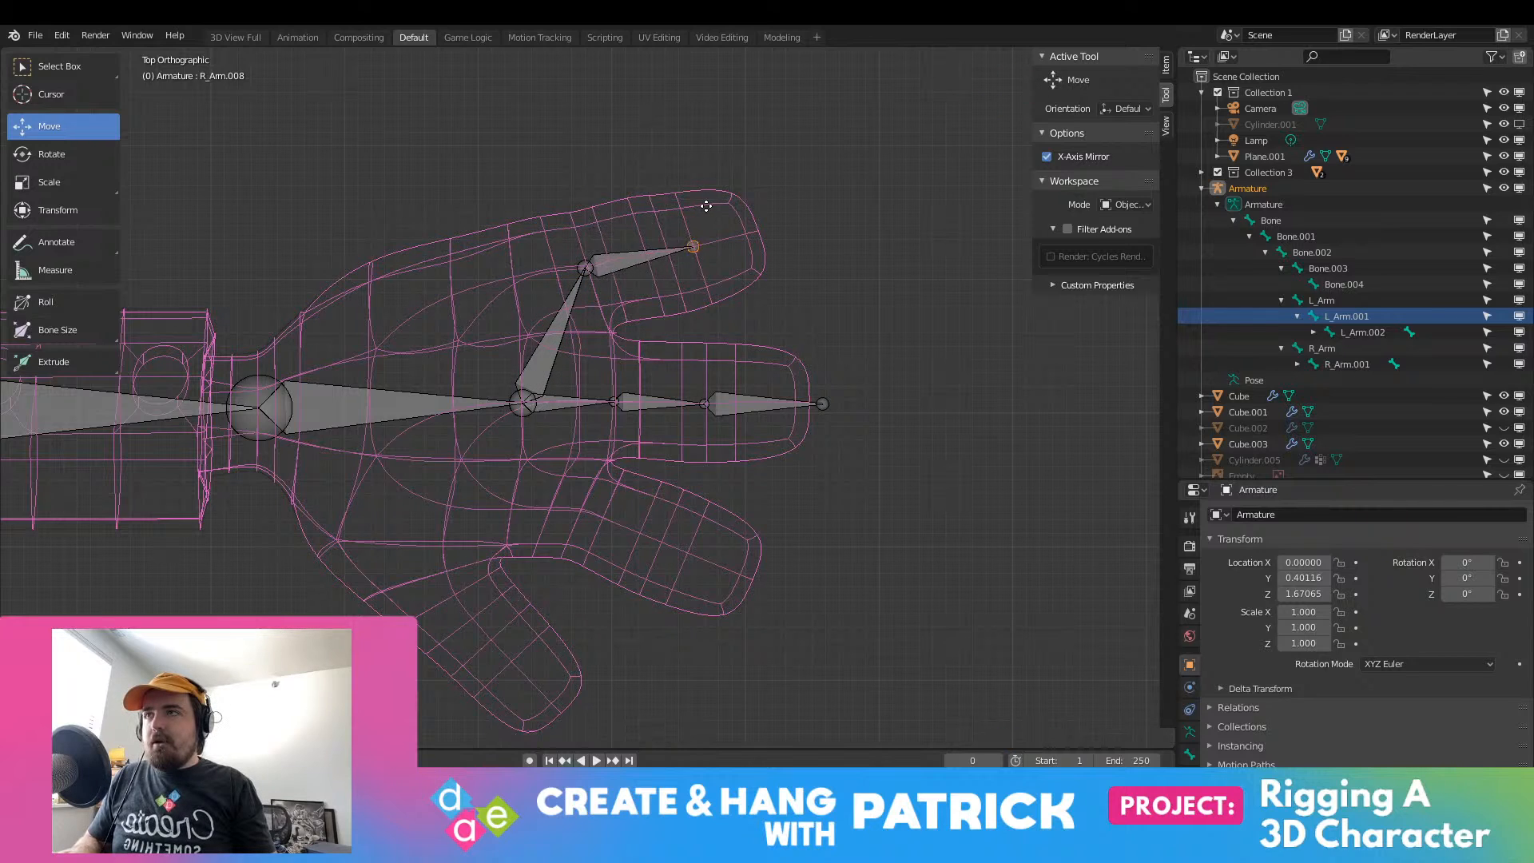
{"action": "left_click", "coordinate": [684, 210]}
{"action": "key", "text": "e"}
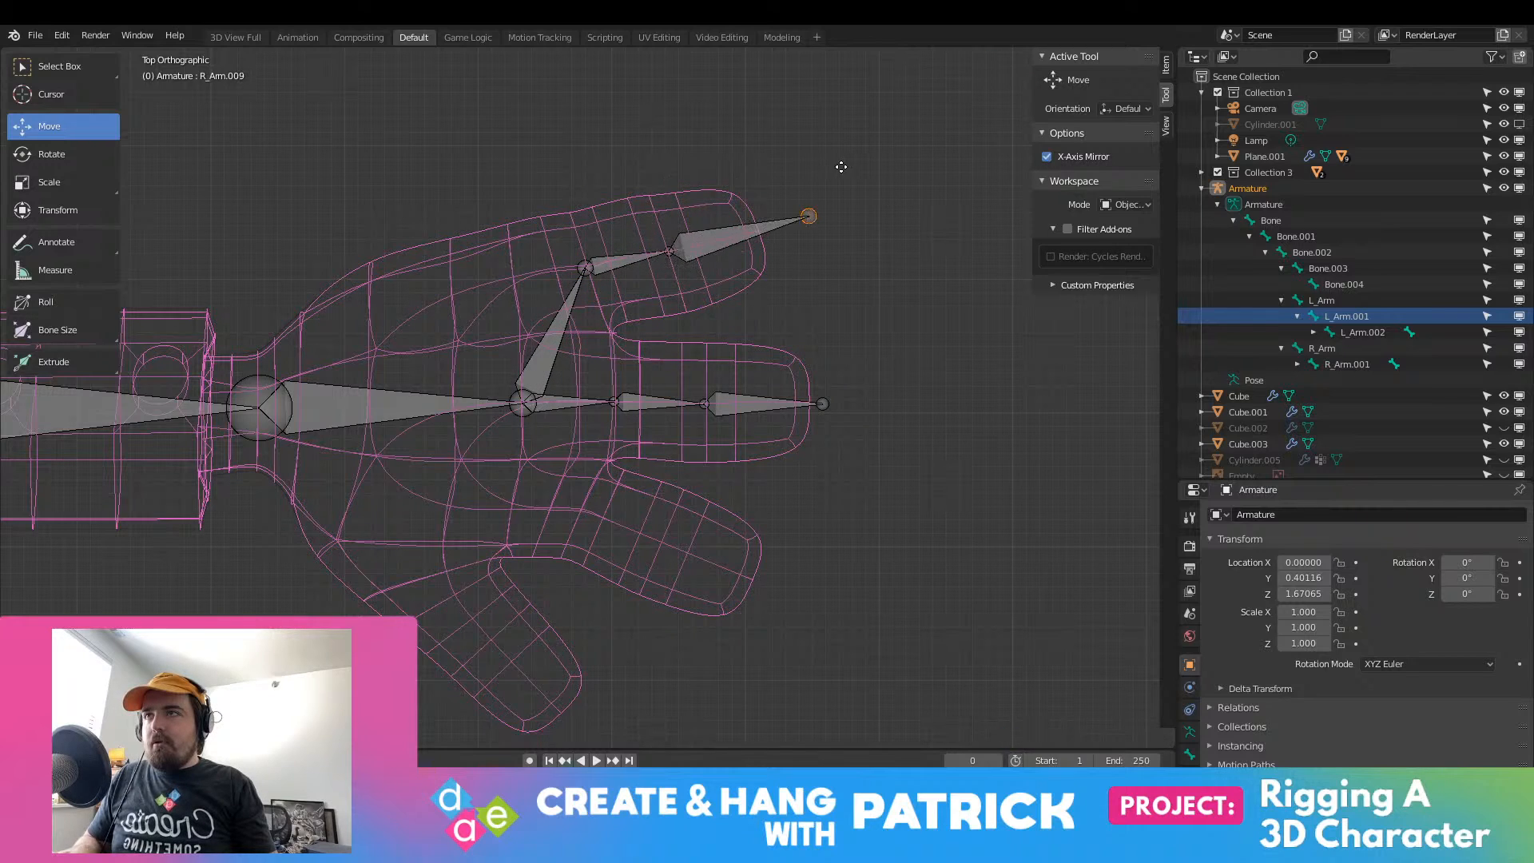
{"action": "left_click", "coordinate": [802, 173]}
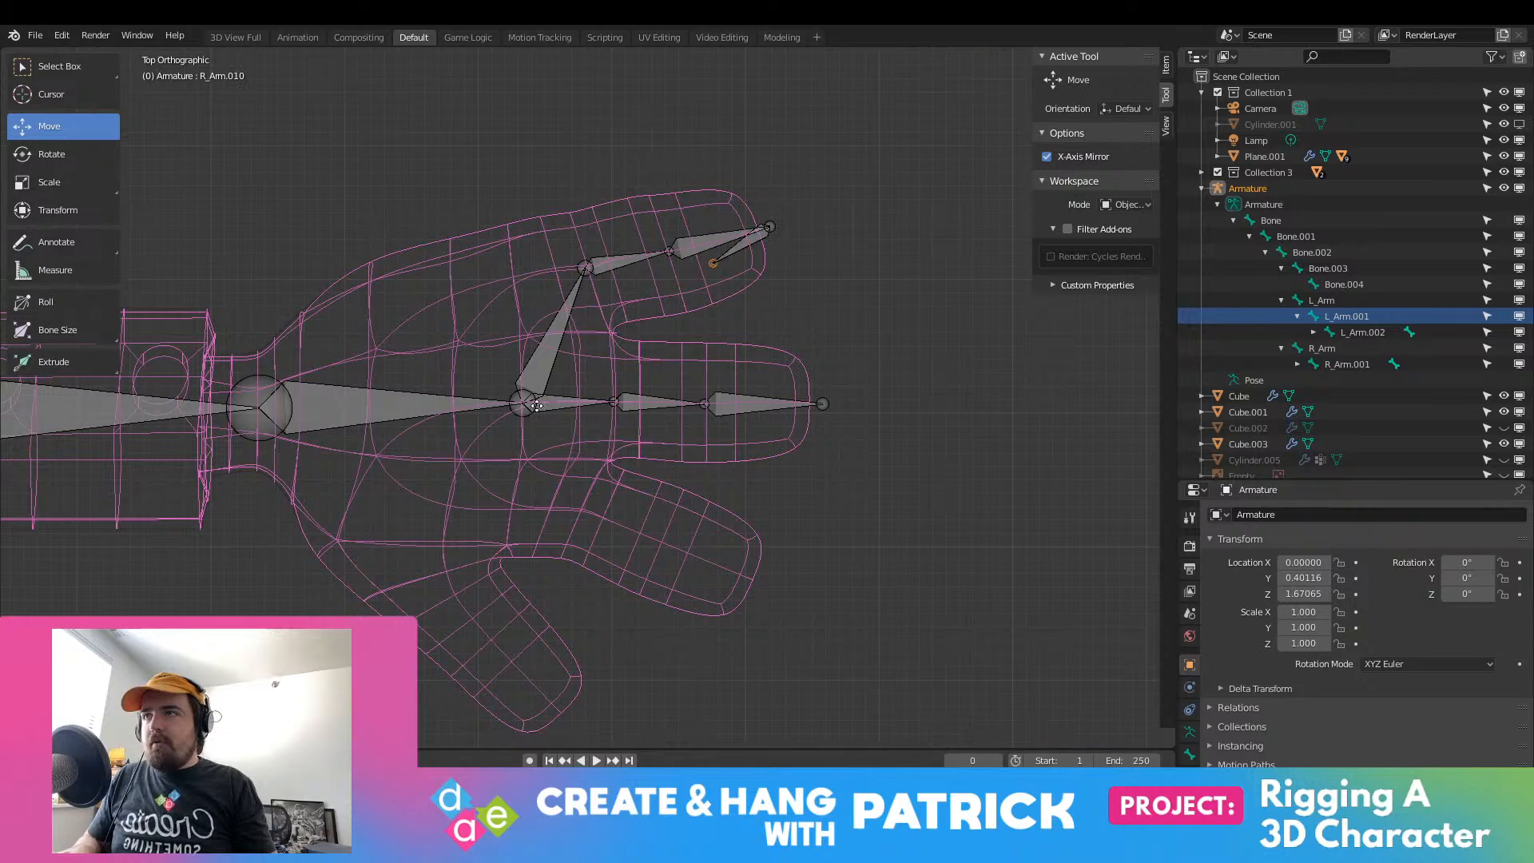
Step: Extrude three bones from the palm joint through the finger beside the thumb, ending at its tip
{"action": "left_click", "coordinate": [523, 404]}
{"action": "key", "text": "e"}
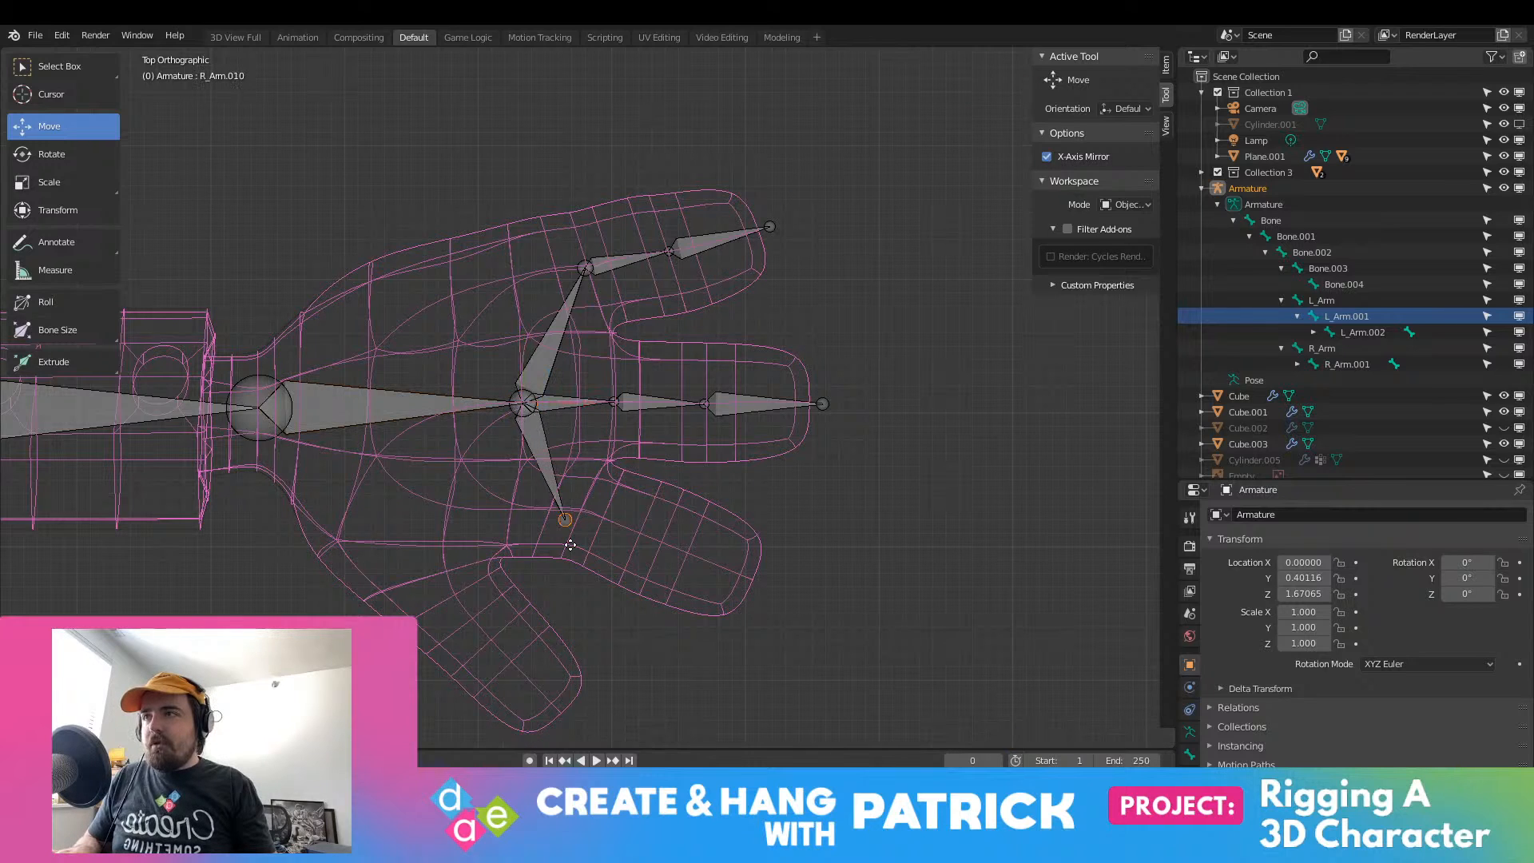
{"action": "left_click", "coordinate": [585, 538]}
{"action": "key", "text": "e"}
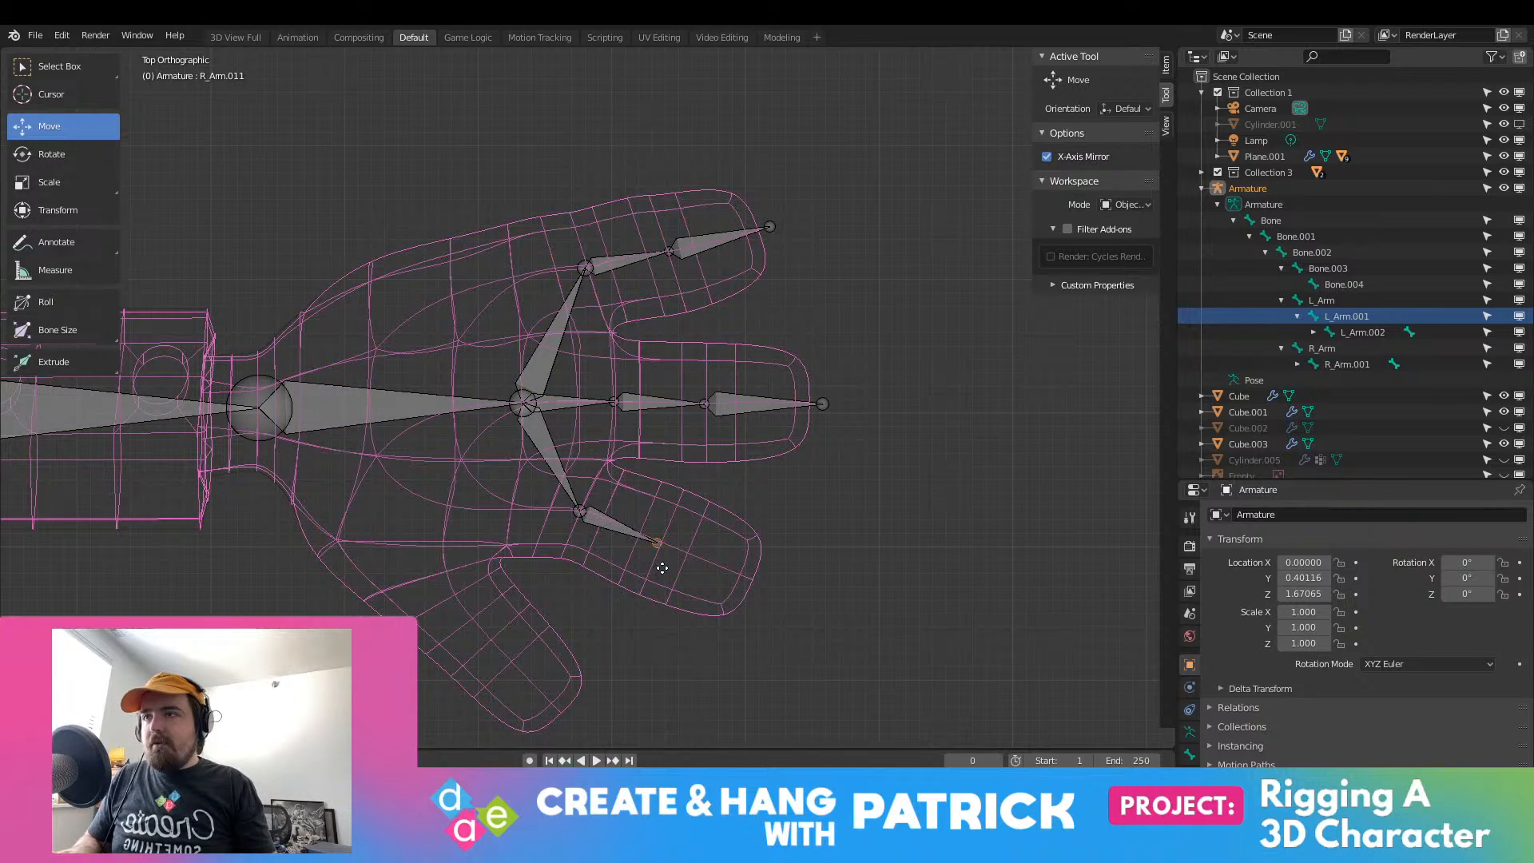
{"action": "left_click", "coordinate": [662, 568]}
{"action": "key", "text": "e"}
{"action": "left_click", "coordinate": [772, 617]}
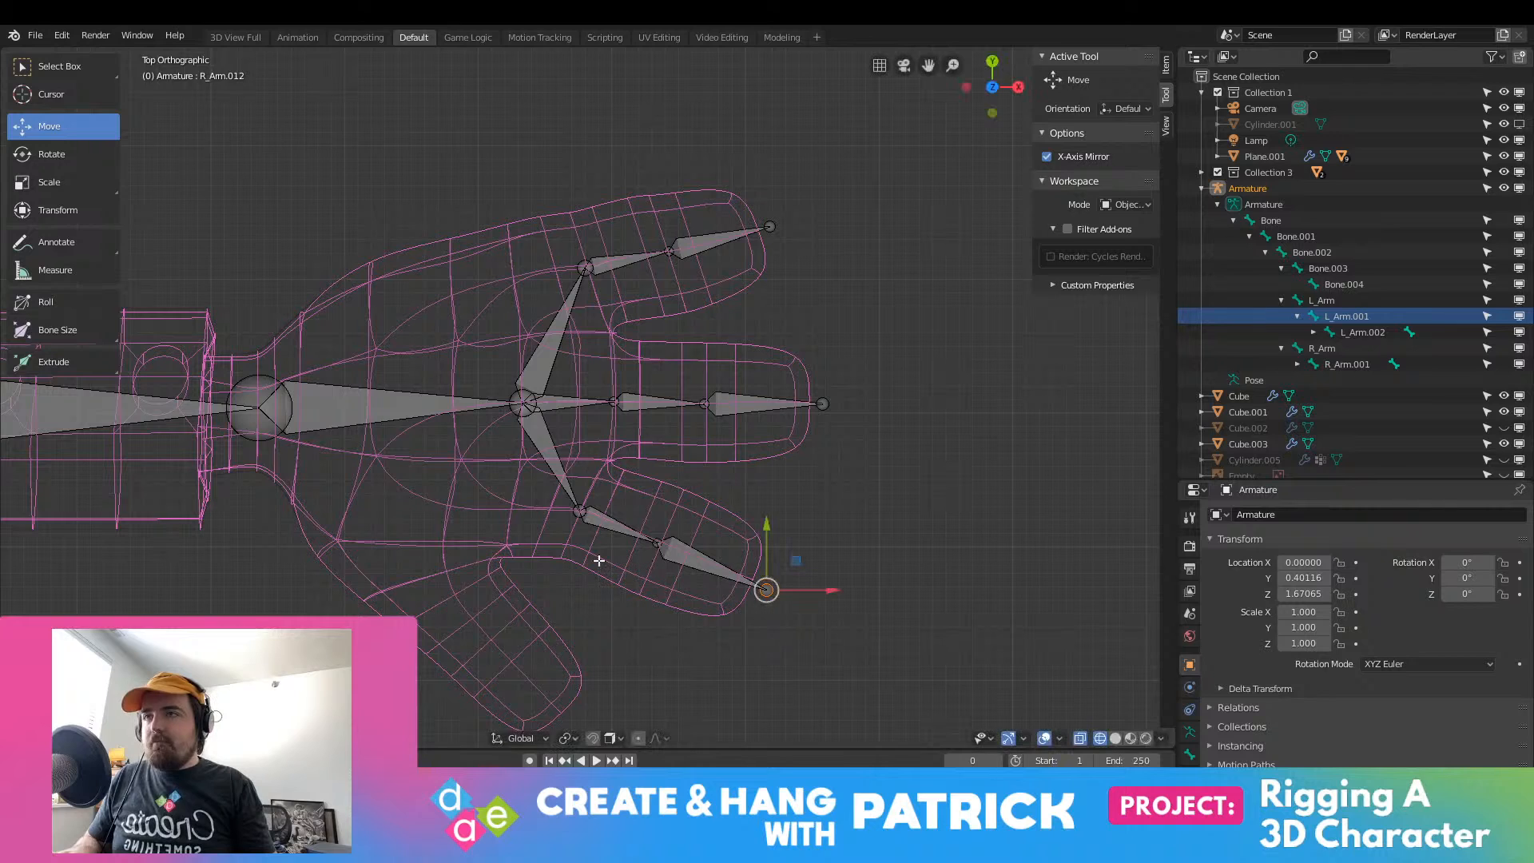
Step: Extrude a bone from the wrist joint toward the base of the thumb
{"action": "middle_click_drag", "start_coordinate": [545, 556], "coordinate": [727, 494], "text": "shift"}
{"action": "left_click", "coordinate": [447, 354]}
{"action": "key", "text": "e"}
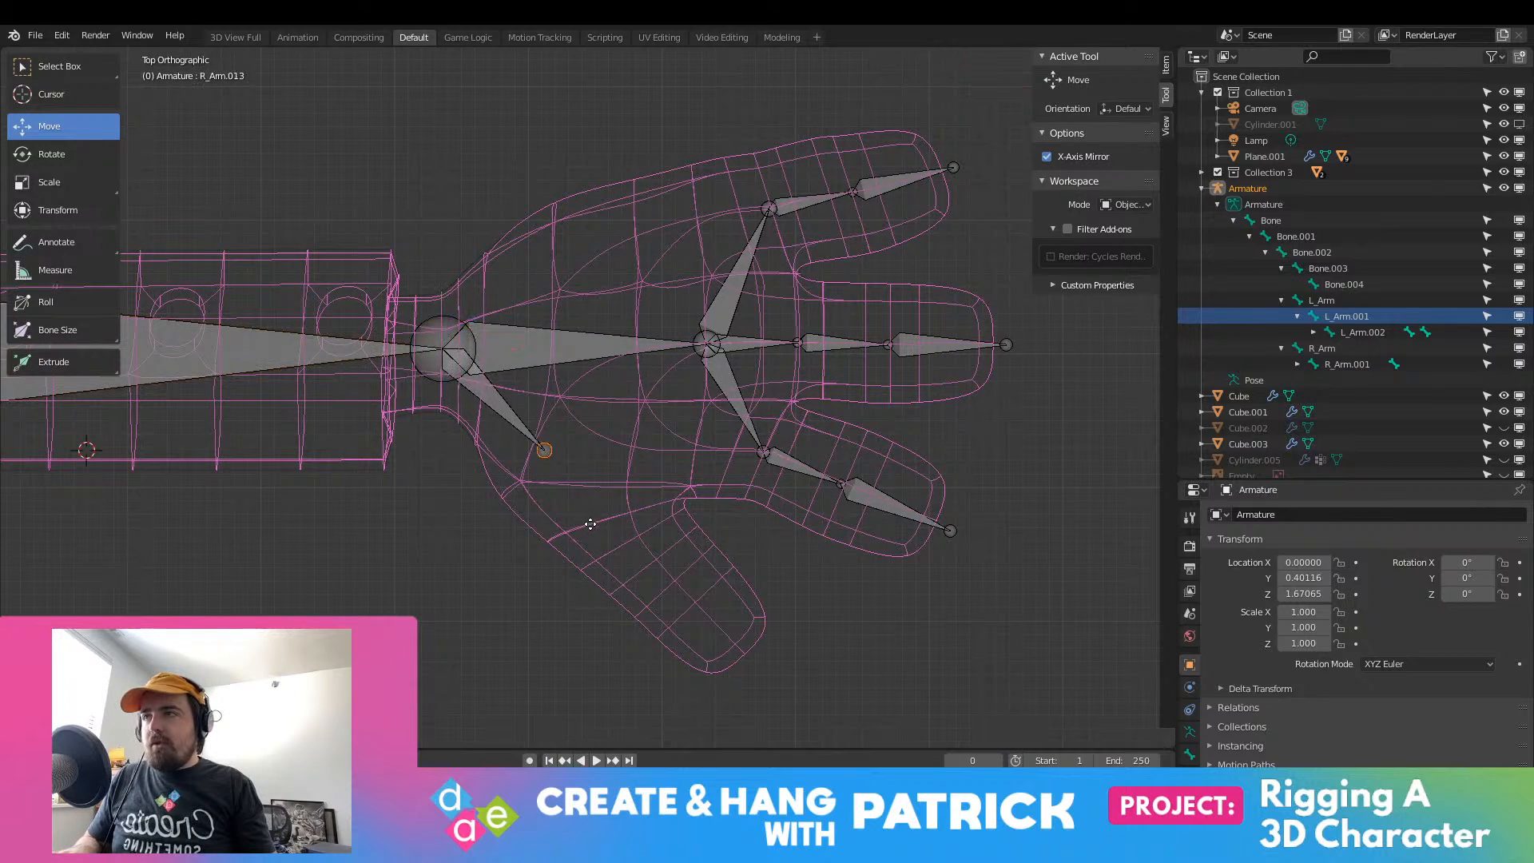
{"action": "left_click", "coordinate": [632, 560]}
{"action": "key", "text": "e"}
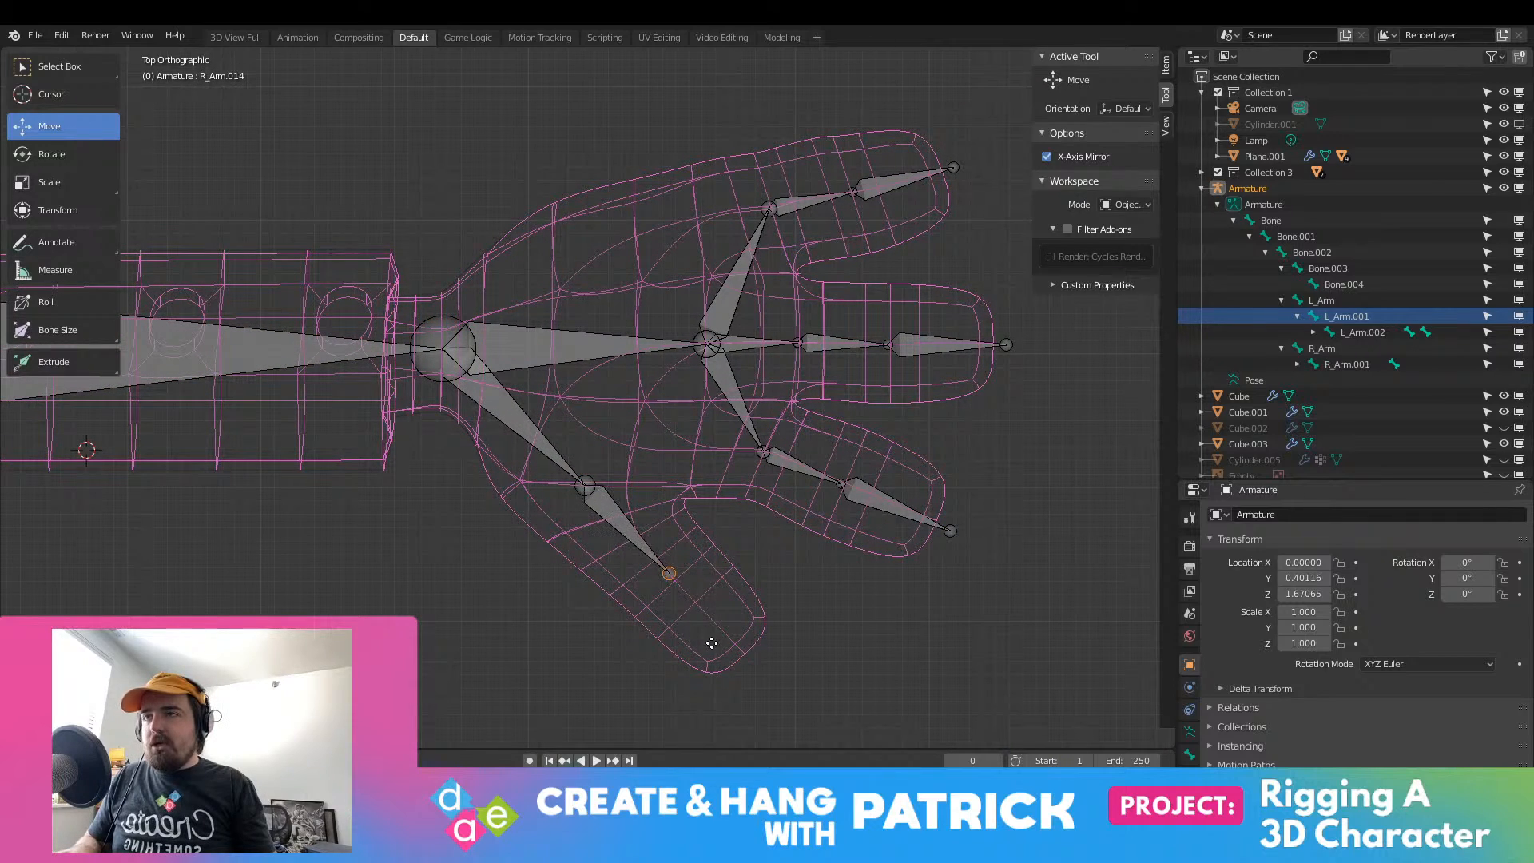
{"action": "left_click", "coordinate": [713, 653]}
{"action": "key", "text": "ctrl+z"}
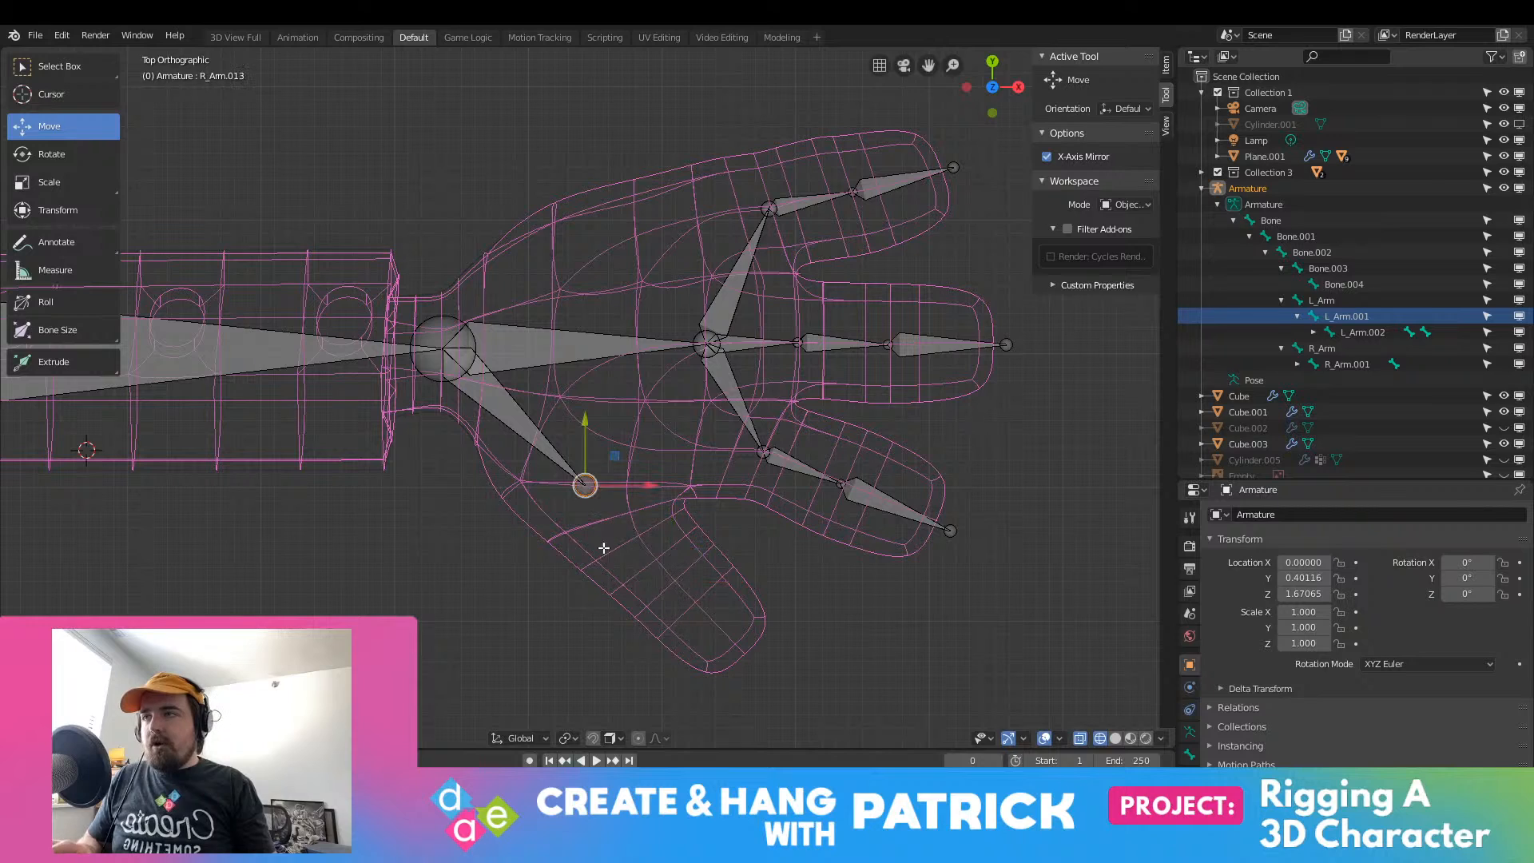
Step: Move the thumb's base joint closer to the thumb and extrude two bones from it to the thumb's tip
{"action": "mouse_move", "coordinate": [585, 454]}
{"action": "left_mouse_down"}
{"action": "mouse_move", "coordinate": [596, 491]}
{"action": "mouse_move", "coordinate": [671, 524]}
{"action": "mouse_move", "coordinate": [591, 425]}
{"action": "mouse_move", "coordinate": [593, 445]}
{"action": "left_mouse_up"}
{"action": "left_click_drag", "start_coordinate": [661, 486], "coordinate": [619, 470]}
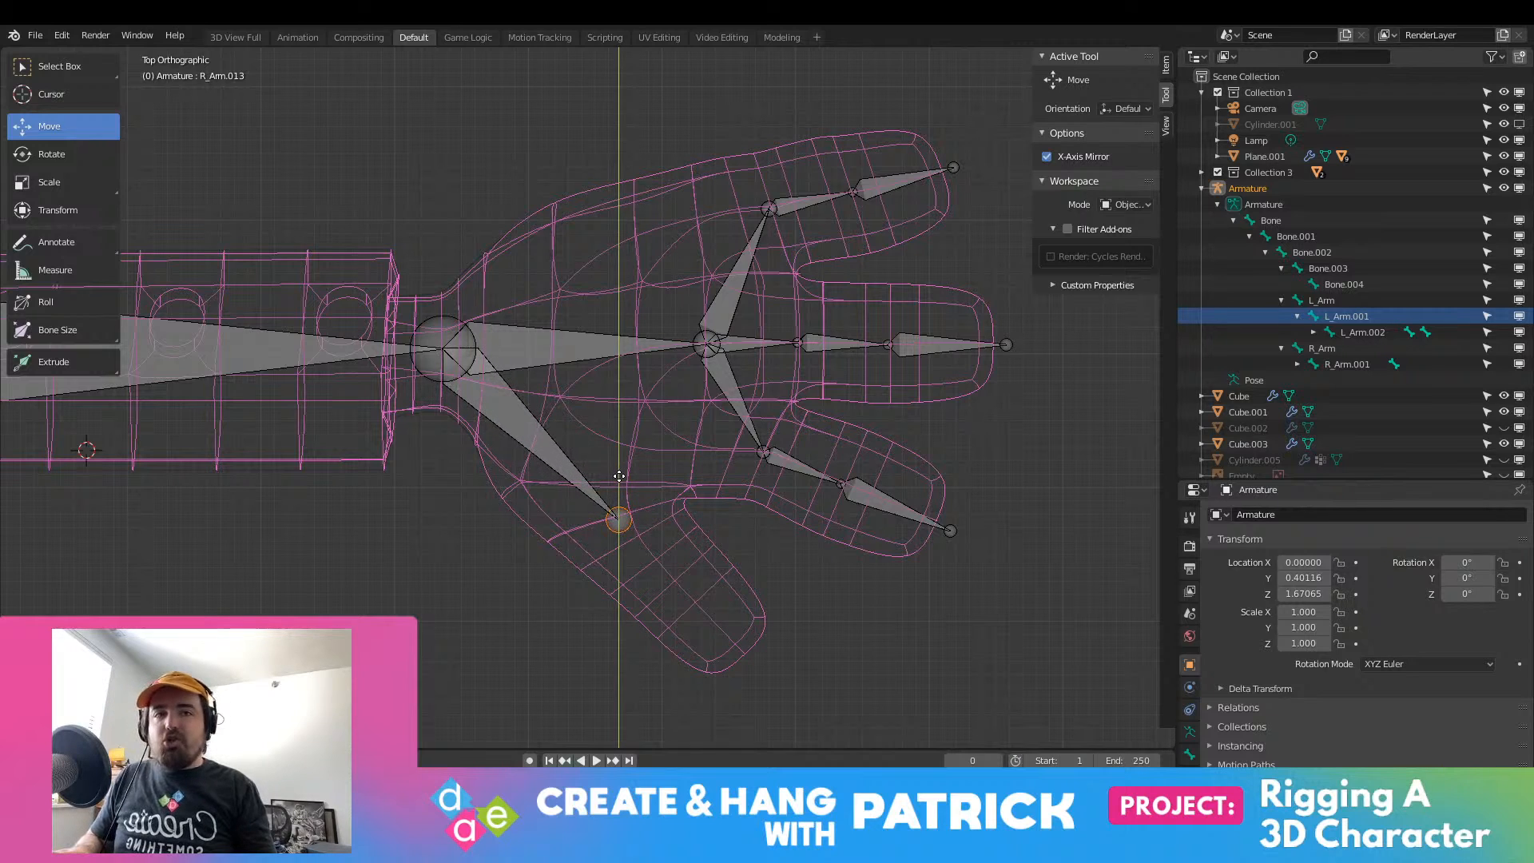
{"action": "key", "text": "e"}
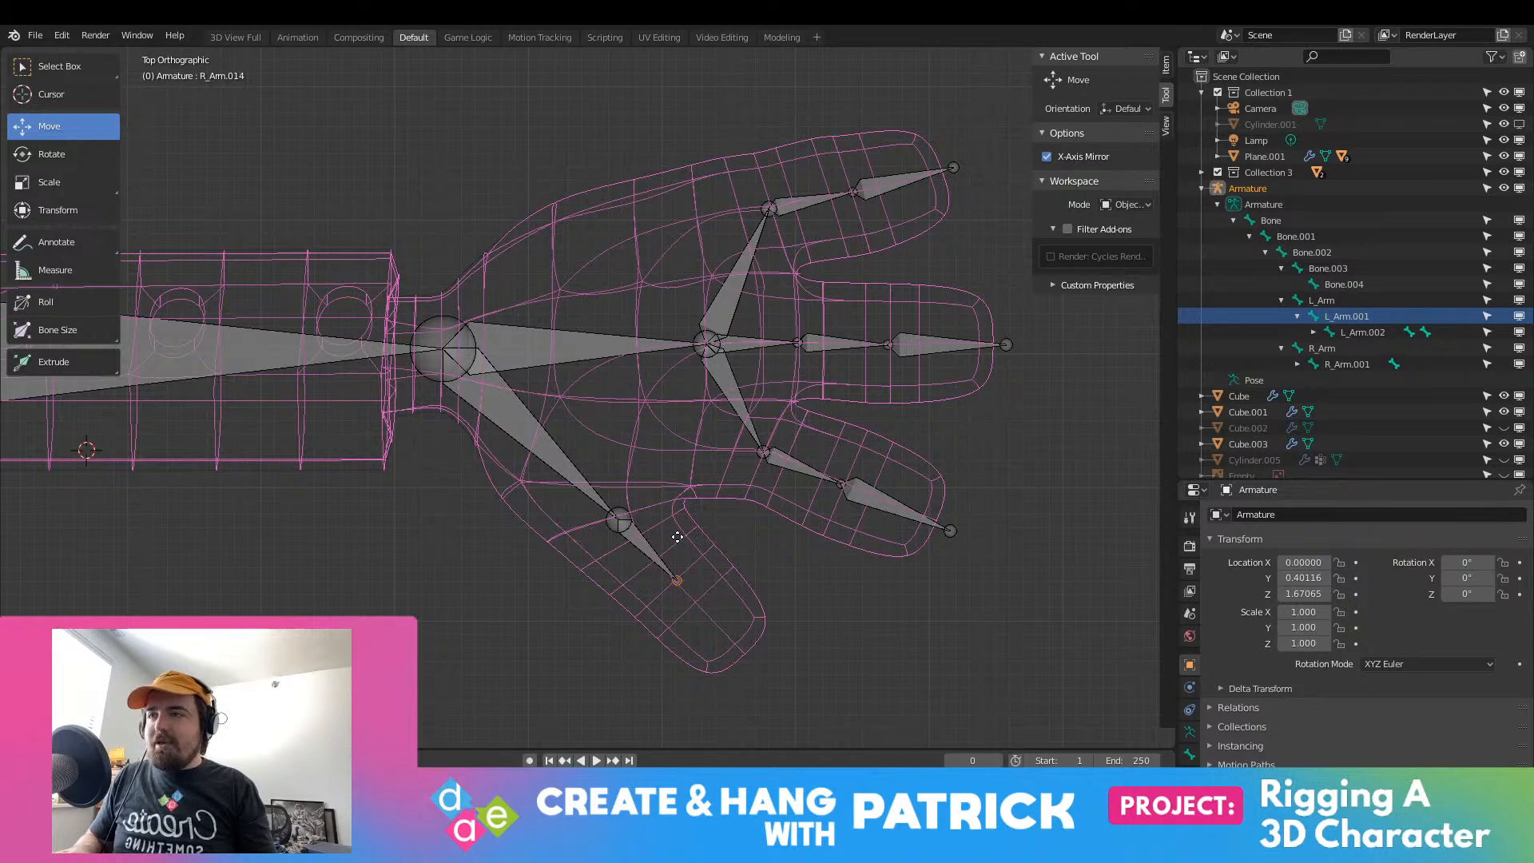
{"action": "left_click", "coordinate": [678, 537]}
{"action": "key", "text": "e"}
{"action": "left_click", "coordinate": [765, 623]}
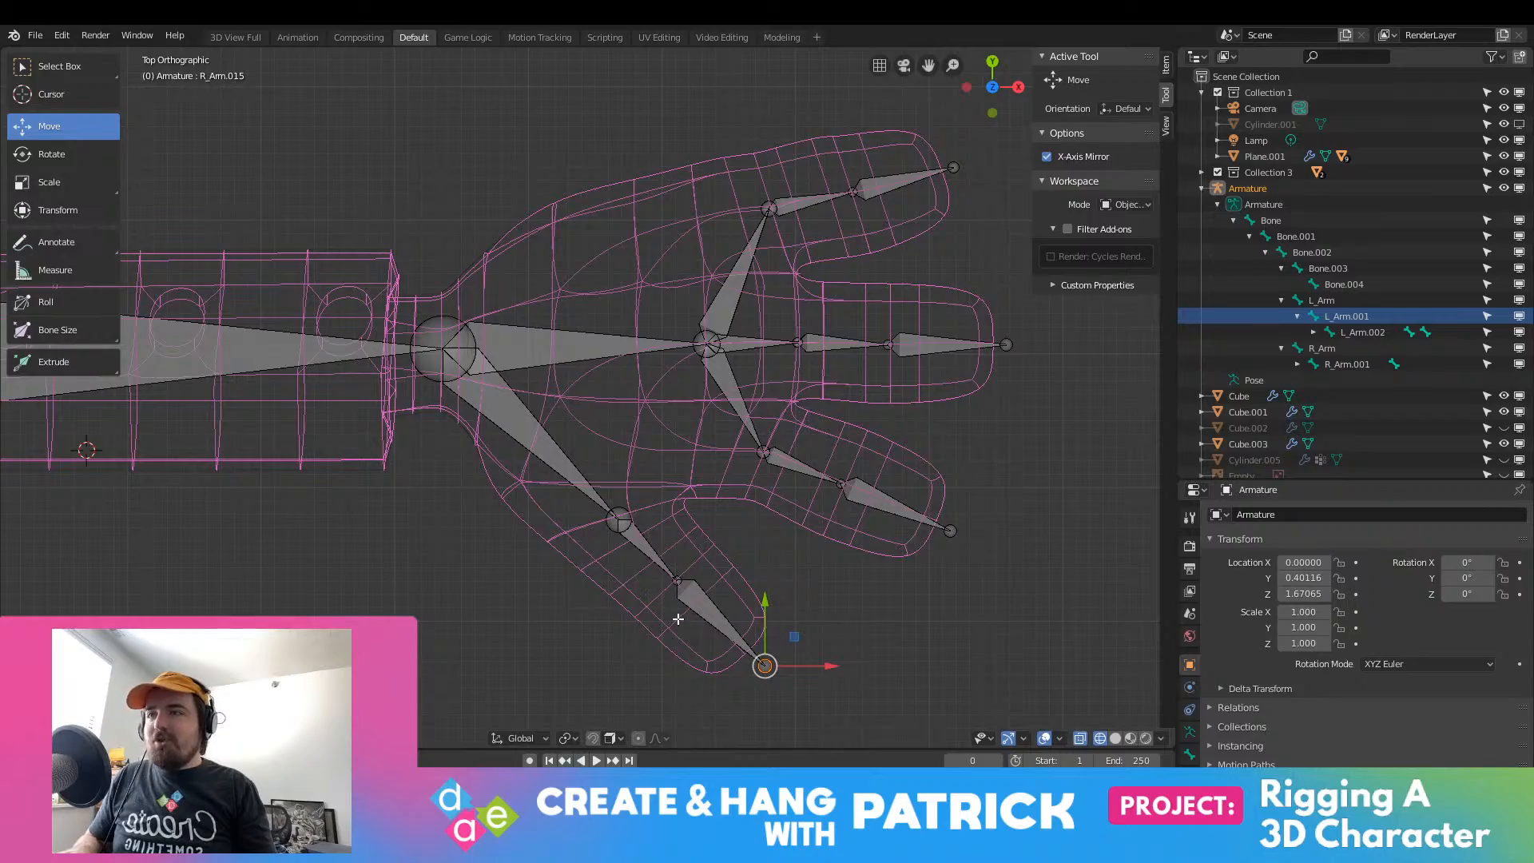
Step: Inspect the finger and thumb bones on both hands from several angles and in the top view
{"action": "scroll", "coordinate": [679, 620], "scroll_direction": "down", "scroll_amount": 4}
{"action": "middle_click_drag", "start_coordinate": [685, 617], "coordinate": [516, 568]}
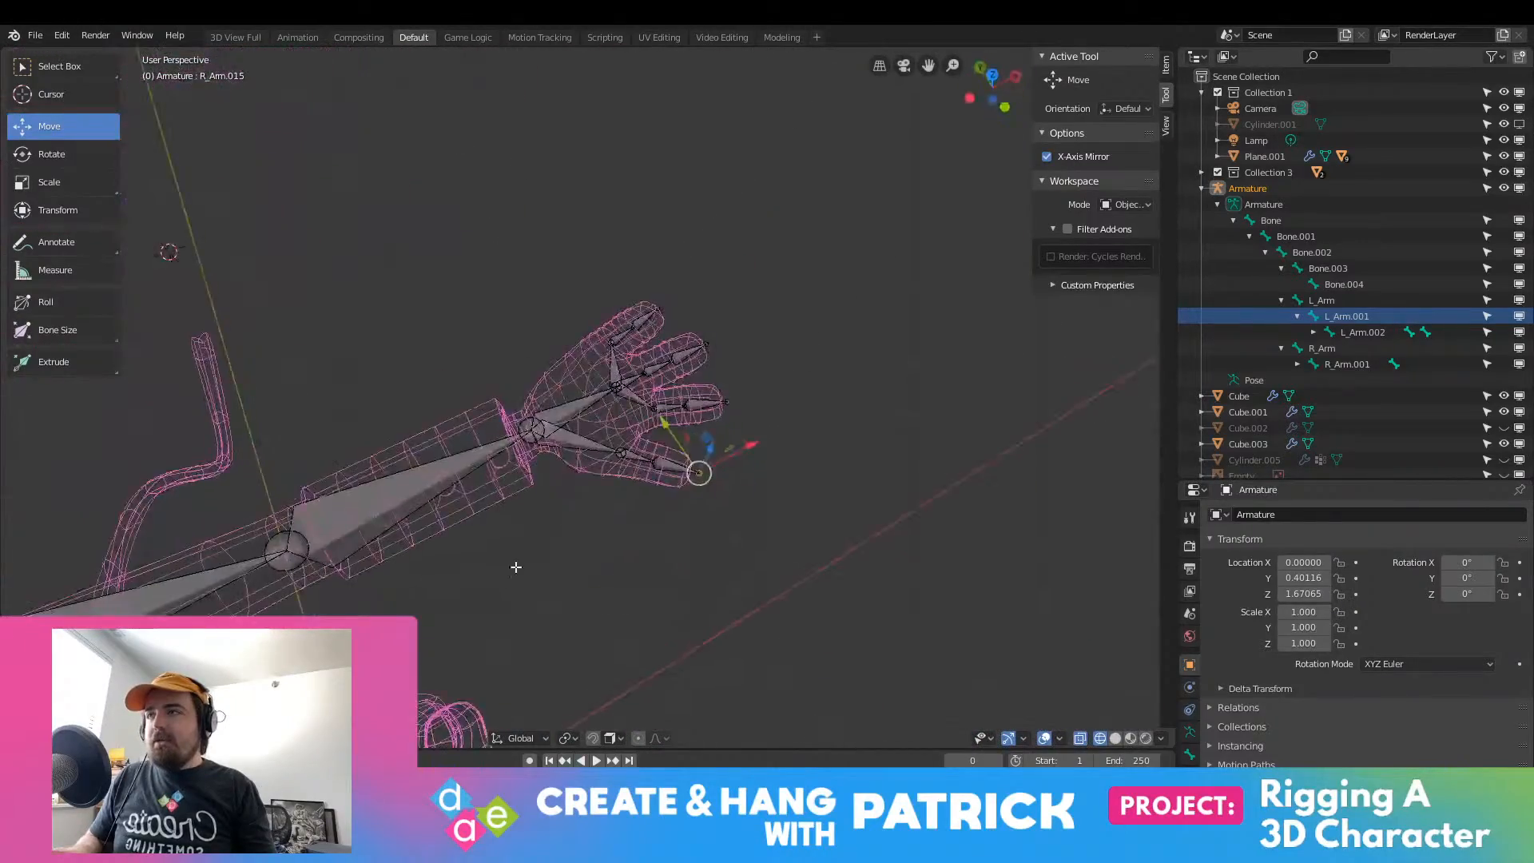
{"action": "scroll", "coordinate": [517, 568], "scroll_direction": "down", "scroll_amount": 6}
{"action": "middle_click_drag", "start_coordinate": [568, 404], "coordinate": [686, 482]}
{"action": "scroll", "coordinate": [697, 298], "scroll_direction": "up", "scroll_amount": 5}
{"action": "scroll", "coordinate": [697, 298], "scroll_direction": "down", "scroll_amount": 5}
{"action": "scroll", "coordinate": [705, 376], "scroll_direction": "up", "scroll_amount": 5}
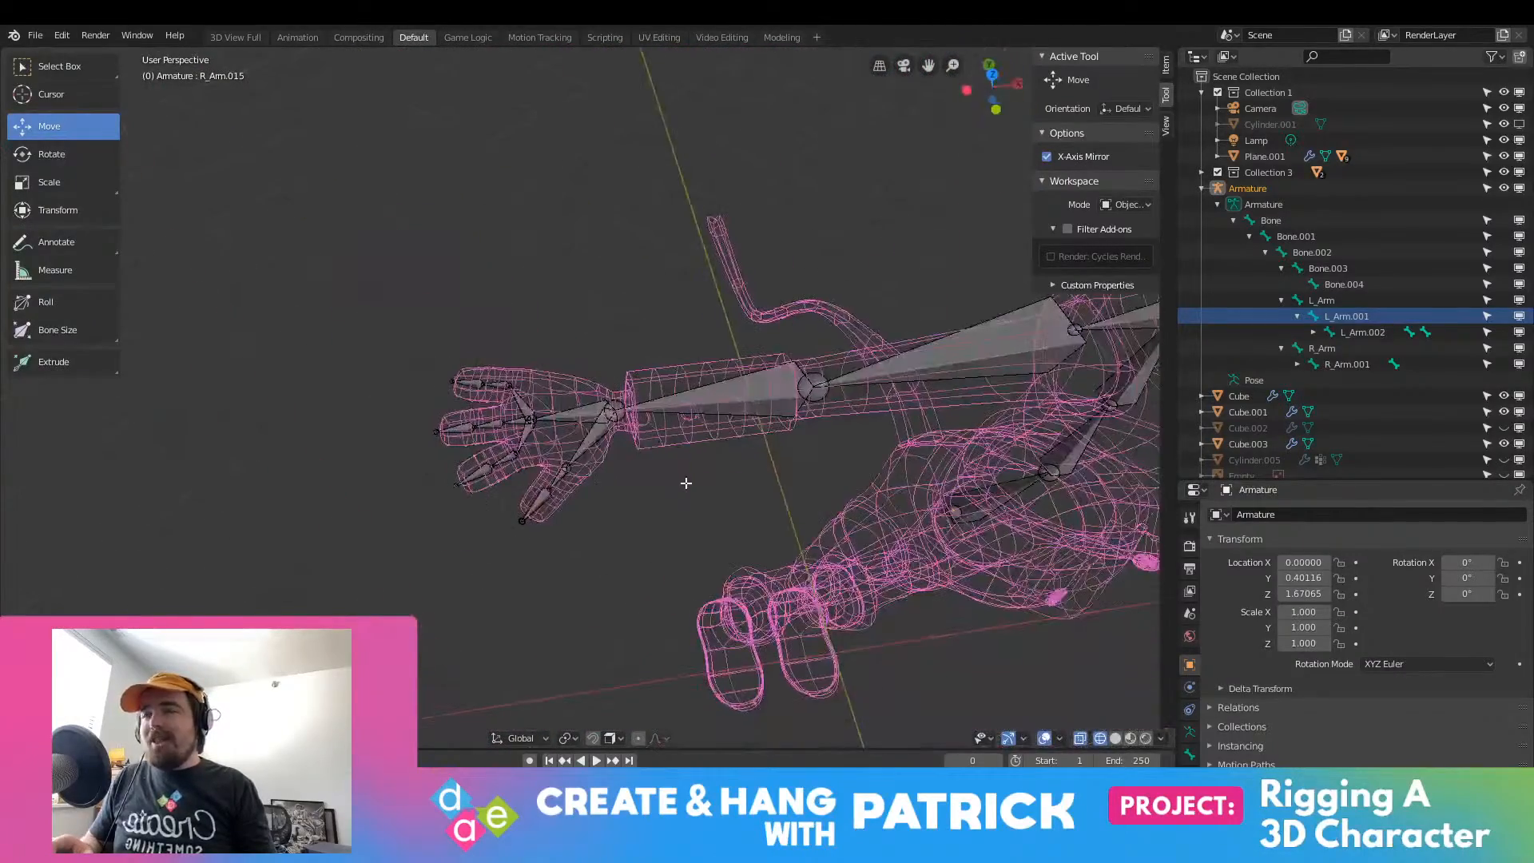
{"action": "scroll", "coordinate": [590, 519], "scroll_direction": "up", "scroll_amount": 3}
{"action": "scroll", "coordinate": [593, 520], "scroll_direction": "down", "scroll_amount": 6}
{"action": "key", "text": "KP_7"}
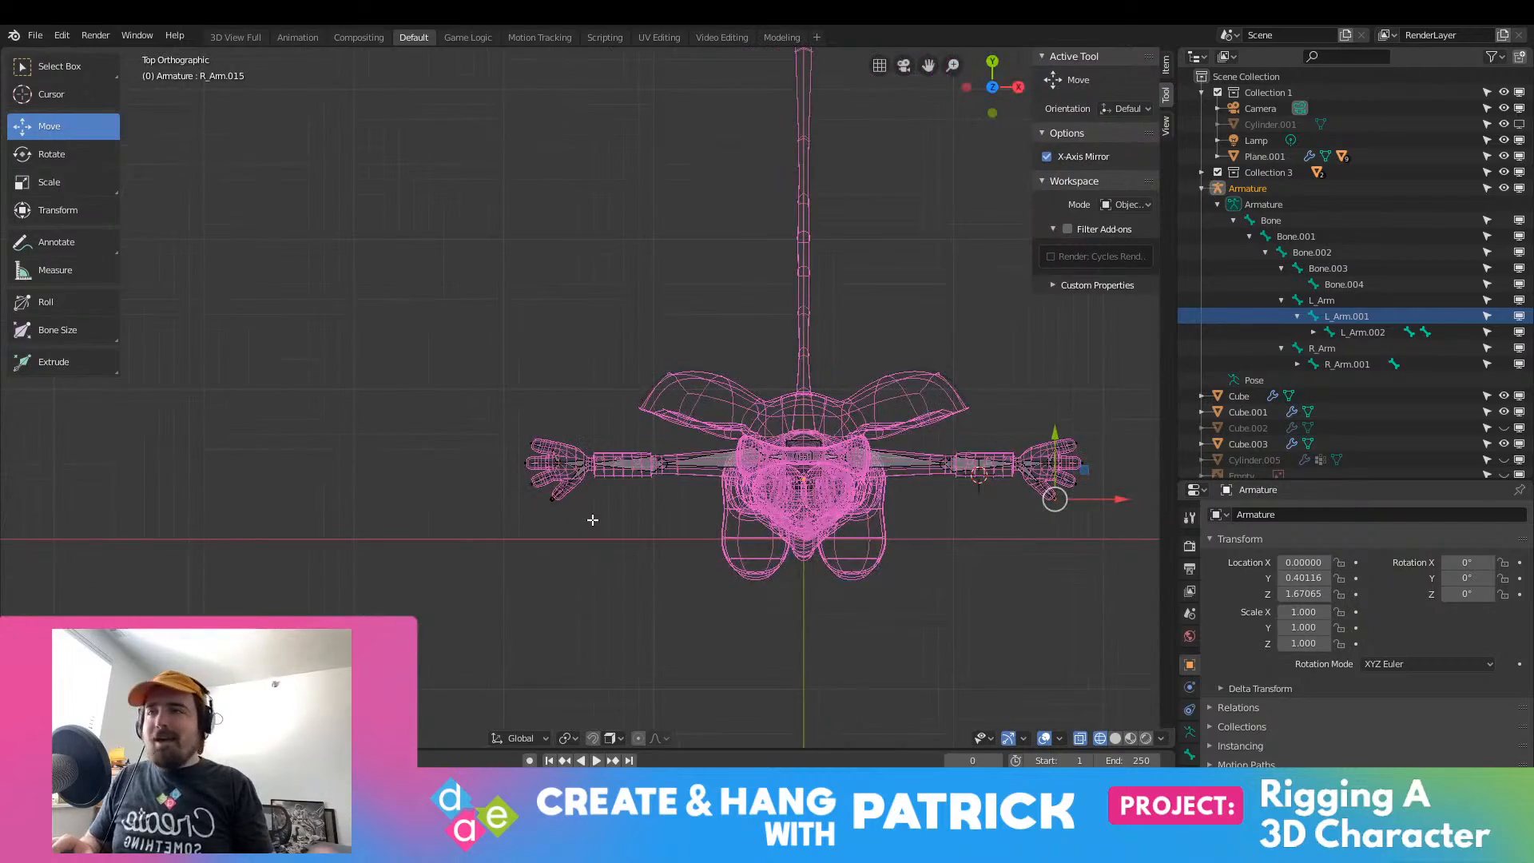
{"action": "scroll", "coordinate": [592, 520], "scroll_direction": "up", "scroll_amount": 3}
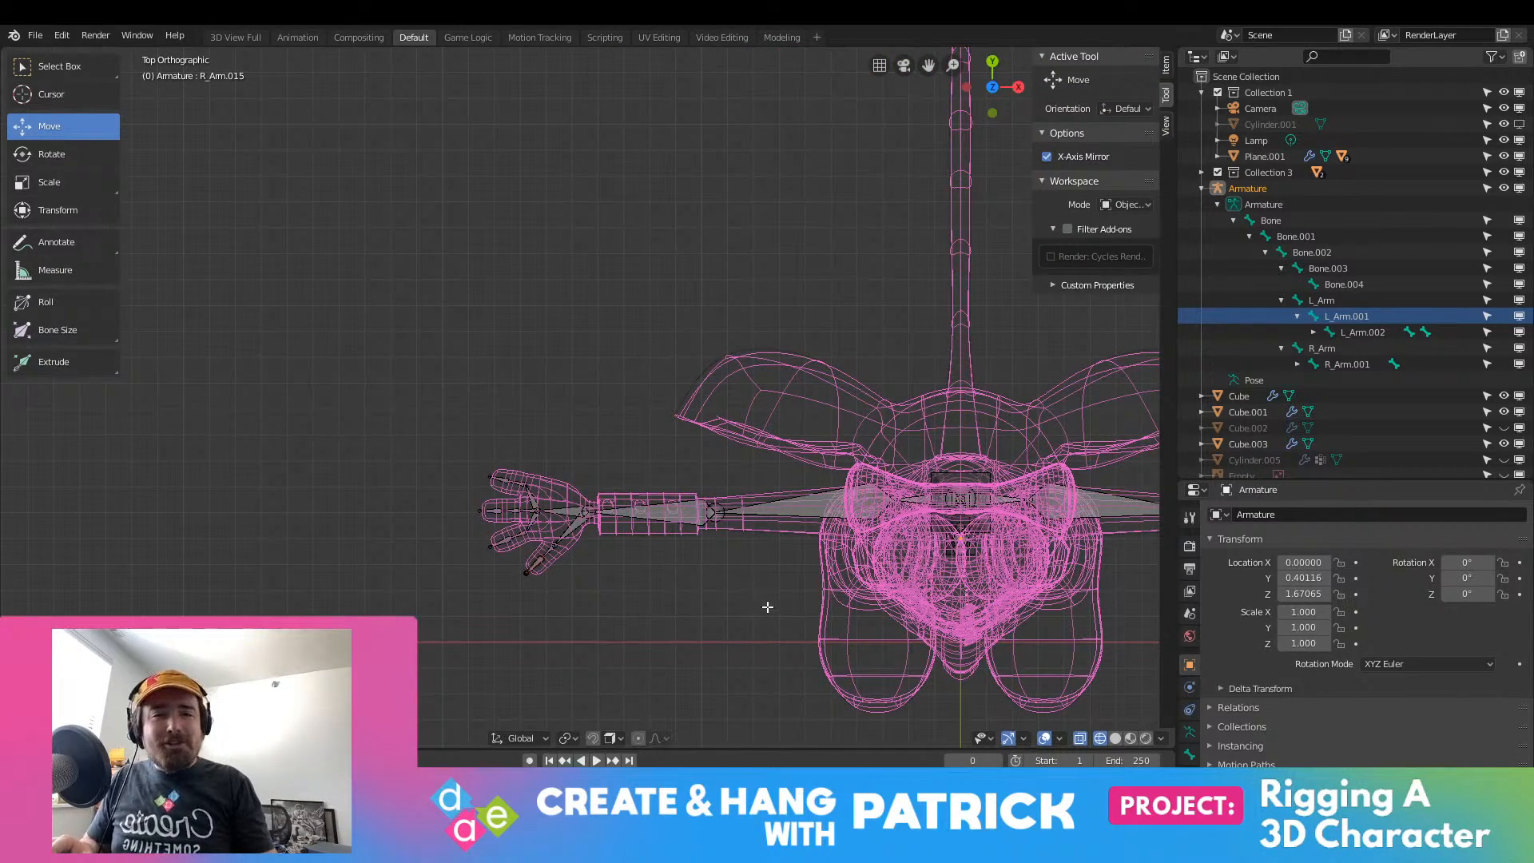
{"action": "scroll", "coordinate": [763, 589], "scroll_direction": "down", "scroll_amount": 3}
Step: Extrude a hip bone from the root bone's lower joint to the top of the character's left leg in the front view
{"action": "middle_click_drag", "start_coordinate": [763, 589], "coordinate": [768, 560]}
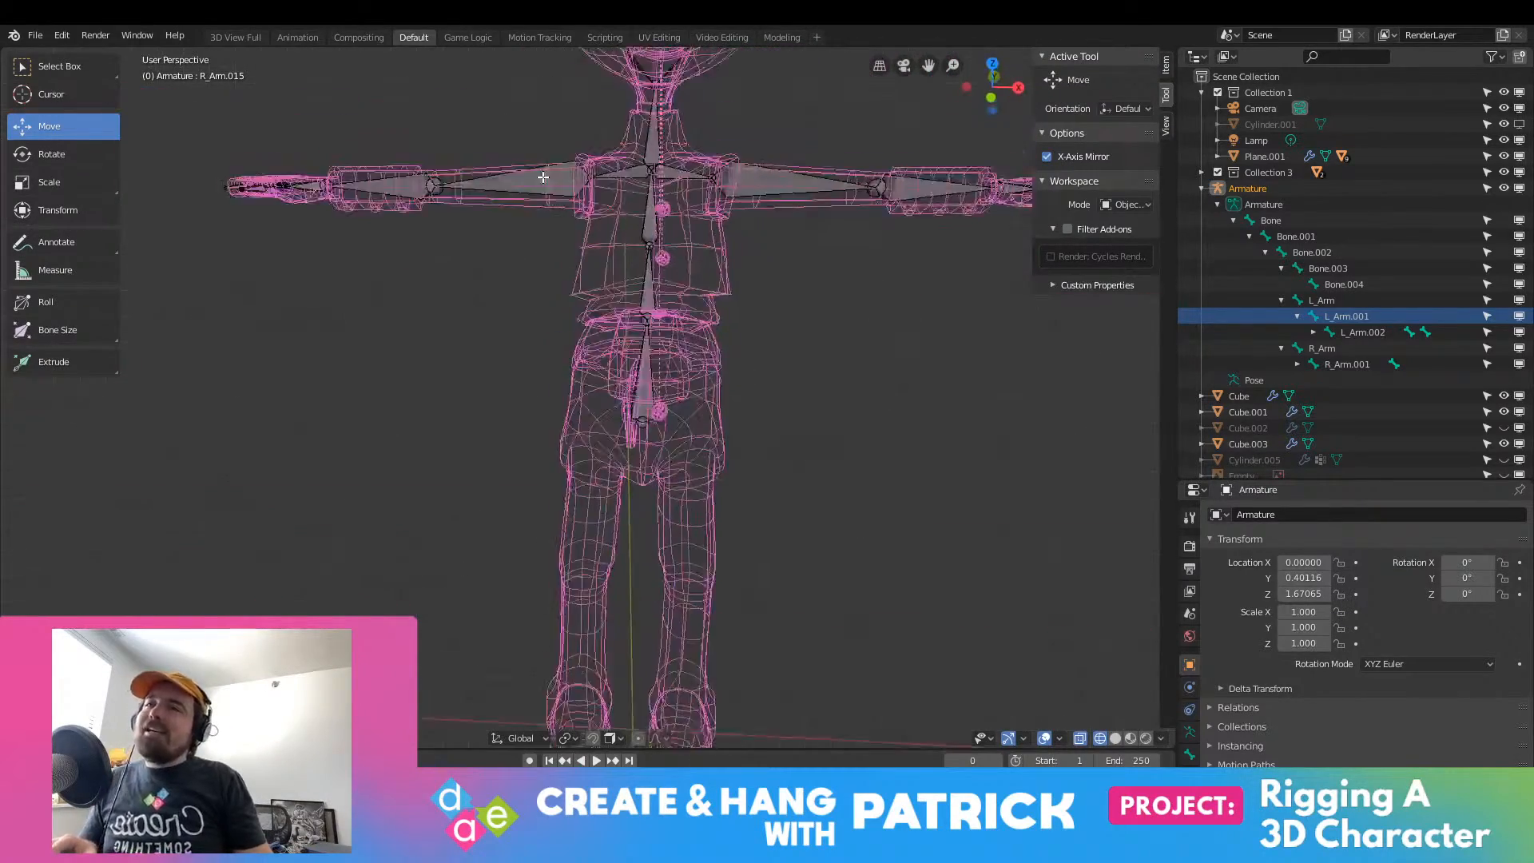
{"action": "scroll", "coordinate": [768, 559], "scroll_direction": "up", "scroll_amount": 5}
{"action": "left_click", "coordinate": [695, 457]}
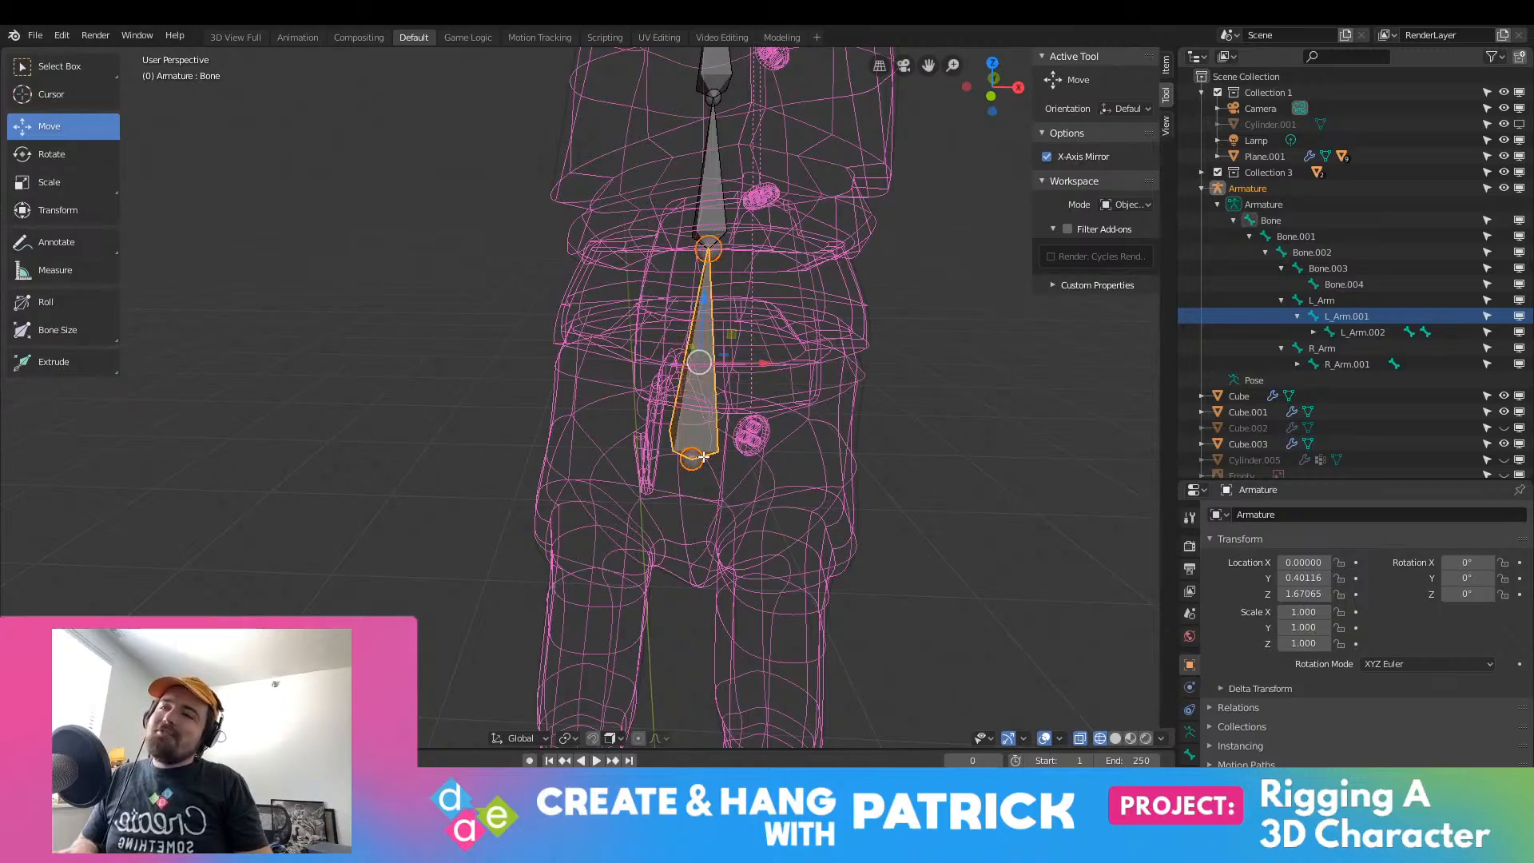
{"action": "left_click", "coordinate": [694, 457]}
{"action": "scroll", "coordinate": [825, 492], "scroll_direction": "down", "scroll_amount": 4}
{"action": "scroll", "coordinate": [825, 495], "scroll_direction": "up", "scroll_amount": 3}
{"action": "mouse_move", "coordinate": [826, 494]}
{"action": "middle_mouse_down"}
{"action": "mouse_move", "coordinate": [779, 466]}
{"action": "mouse_move", "coordinate": [819, 480]}
{"action": "middle_mouse_up"}
{"action": "key", "text": "e"}
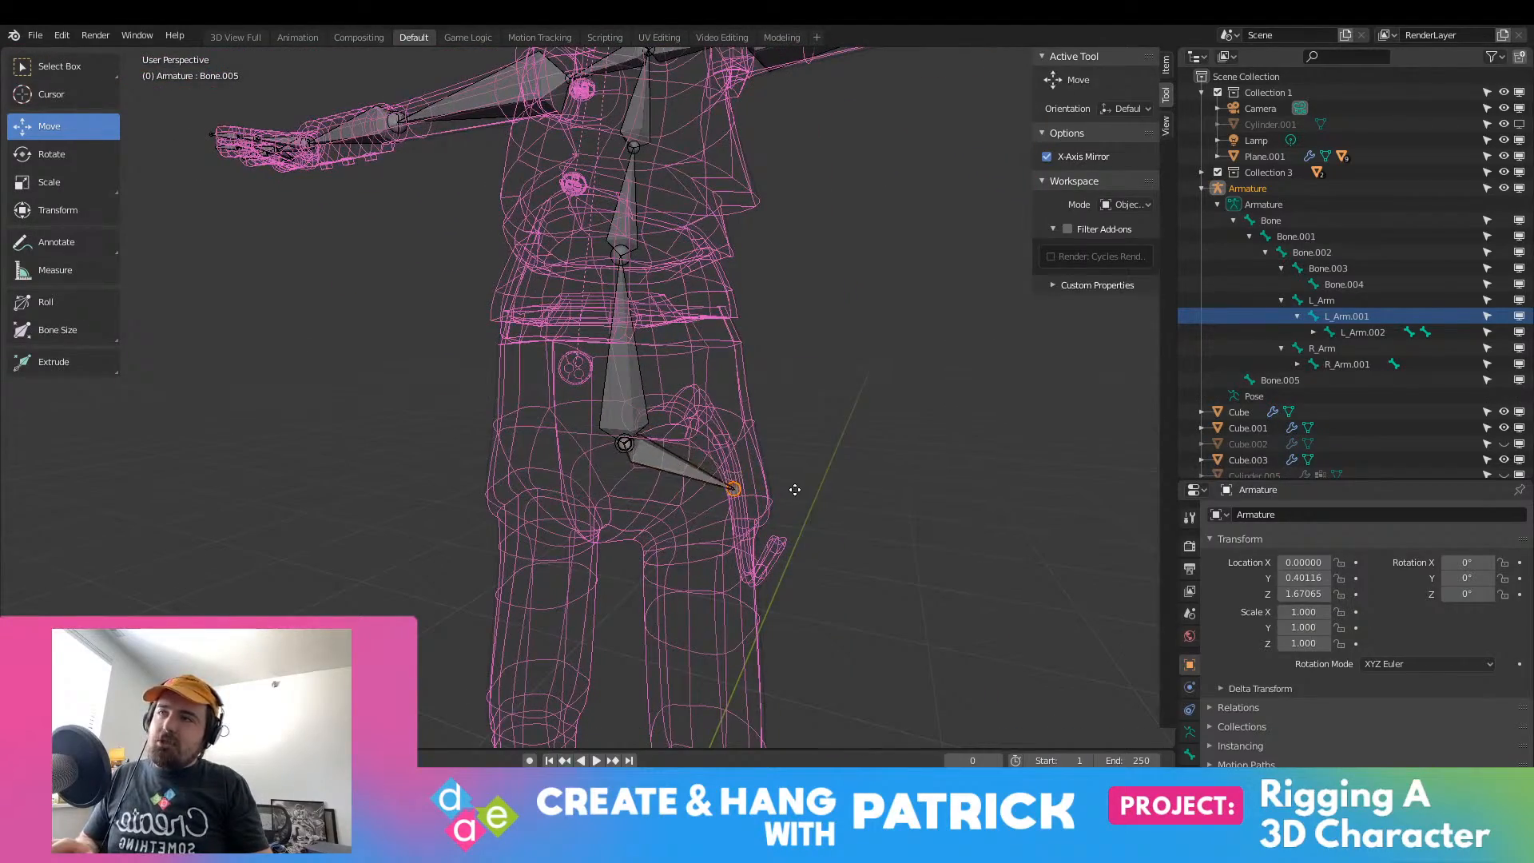
{"action": "key", "text": "Escape"}
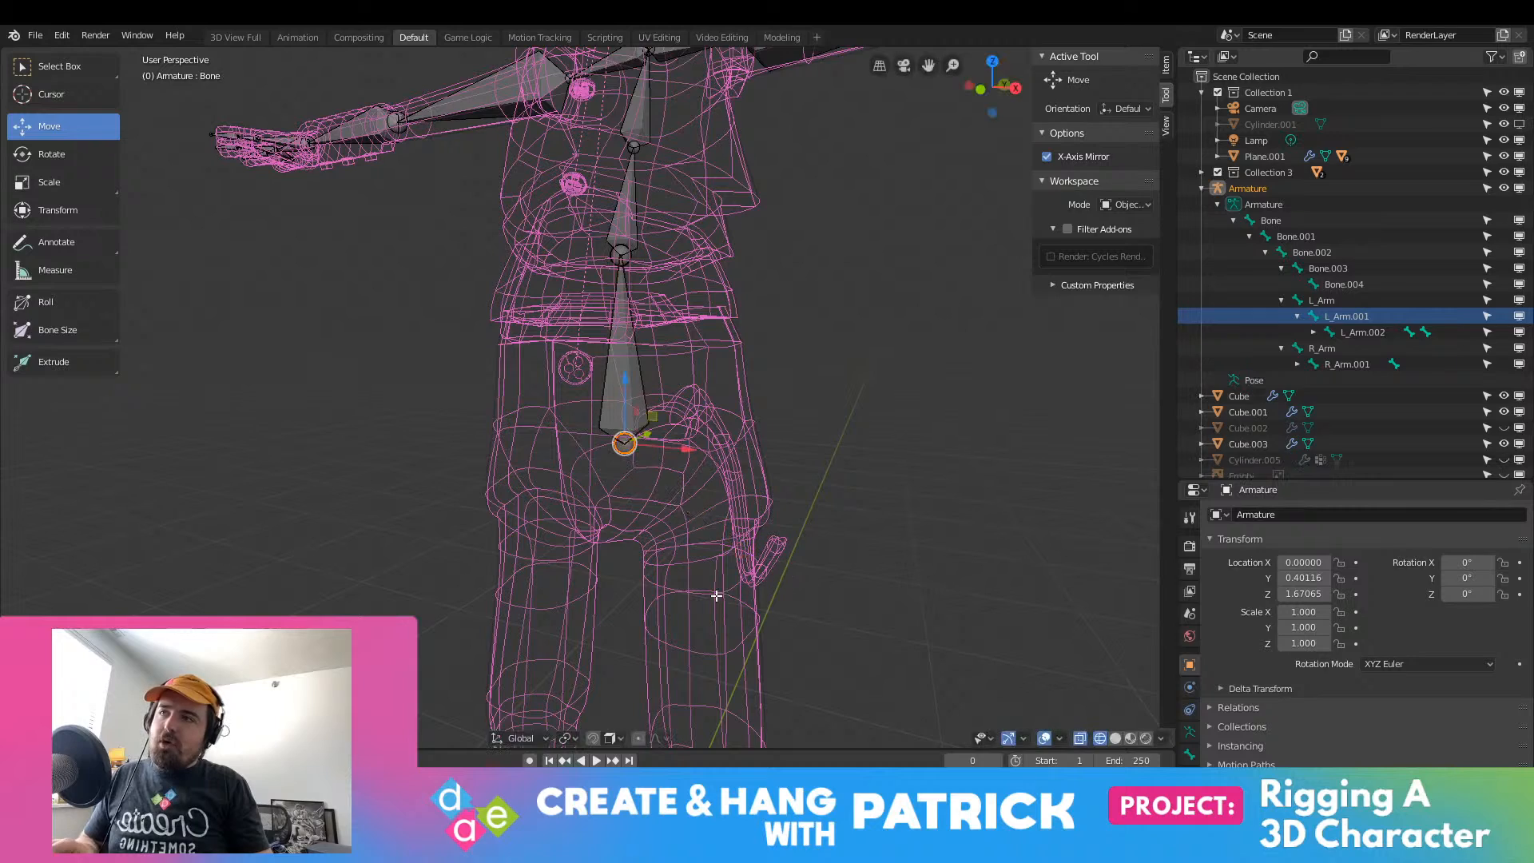
{"action": "middle_click_drag", "start_coordinate": [624, 444], "coordinate": [712, 443]}
{"action": "key", "text": "KP_1"}
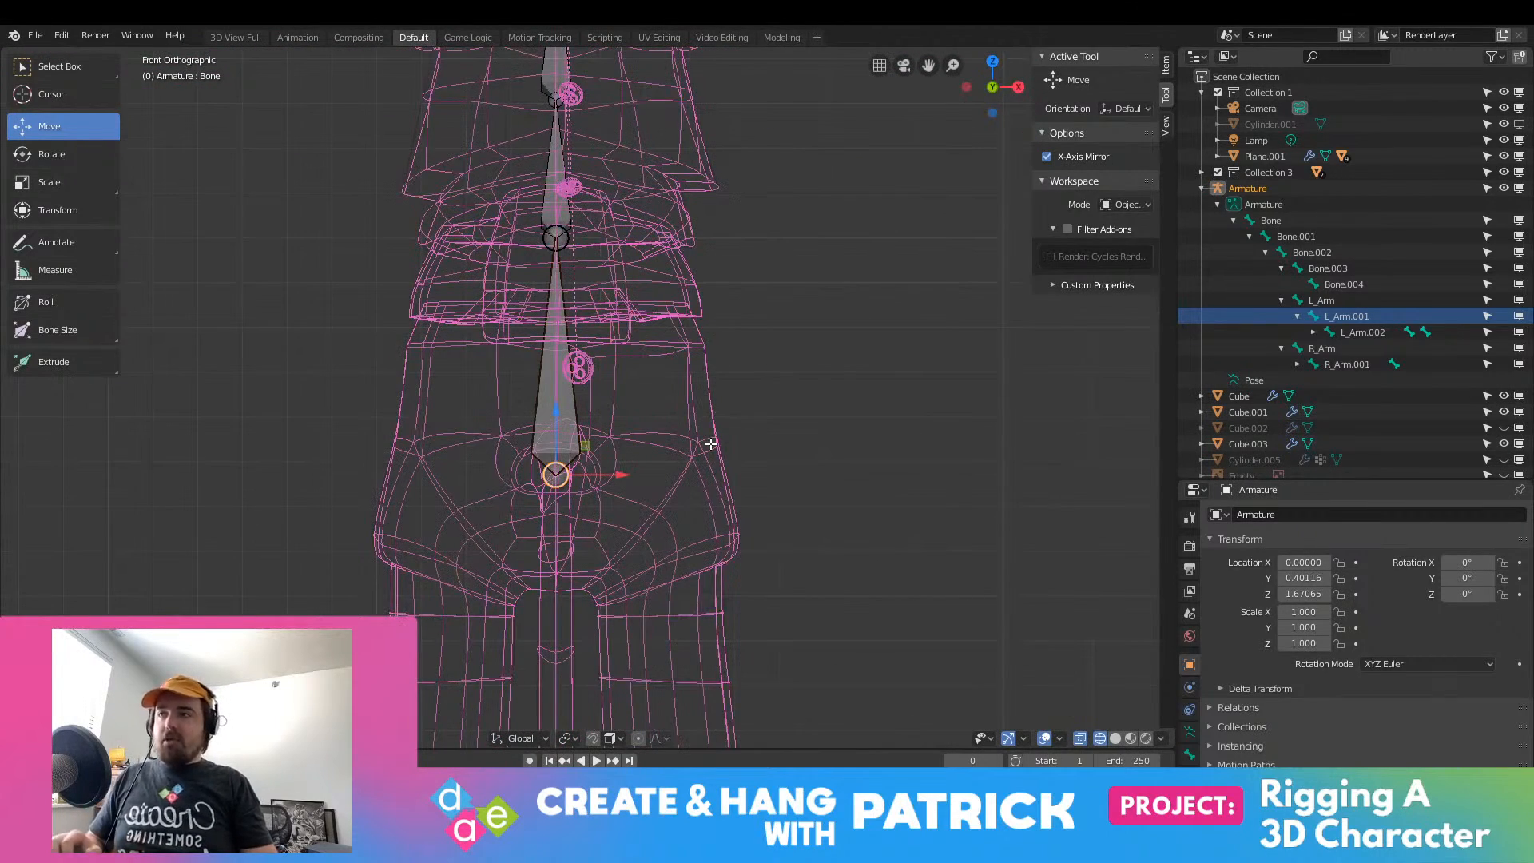
{"action": "scroll", "coordinate": [809, 728], "scroll_direction": "up", "scroll_amount": 3}
{"action": "key", "text": "e"}
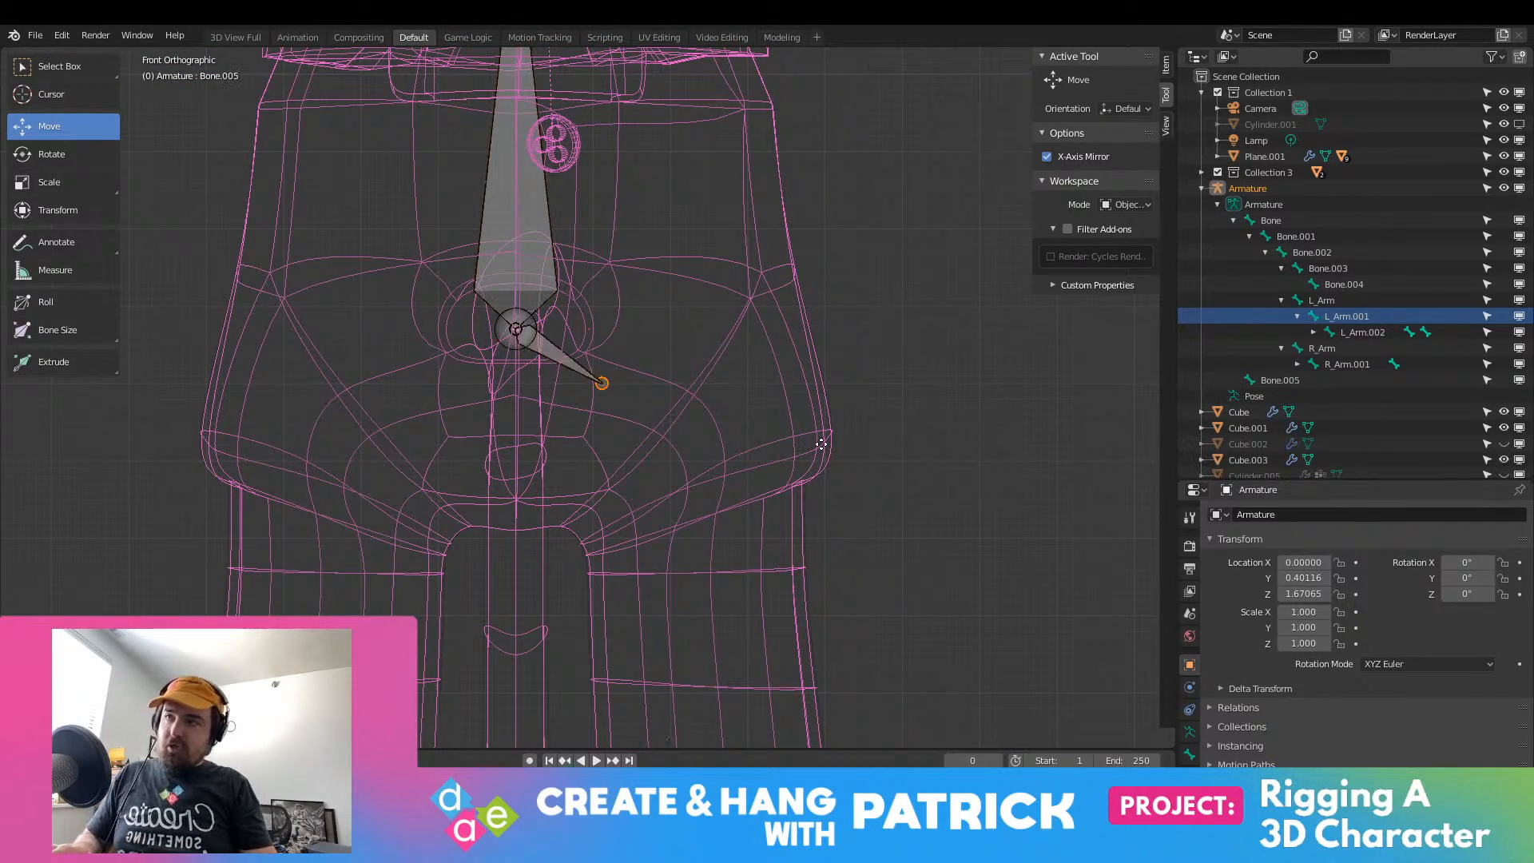
{"action": "left_click", "coordinate": [936, 532]}
Step: Collapse the L_Arm hierarchy in the outliner and rename the new hip bone L_Hip
{"action": "left_click", "coordinate": [631, 402]}
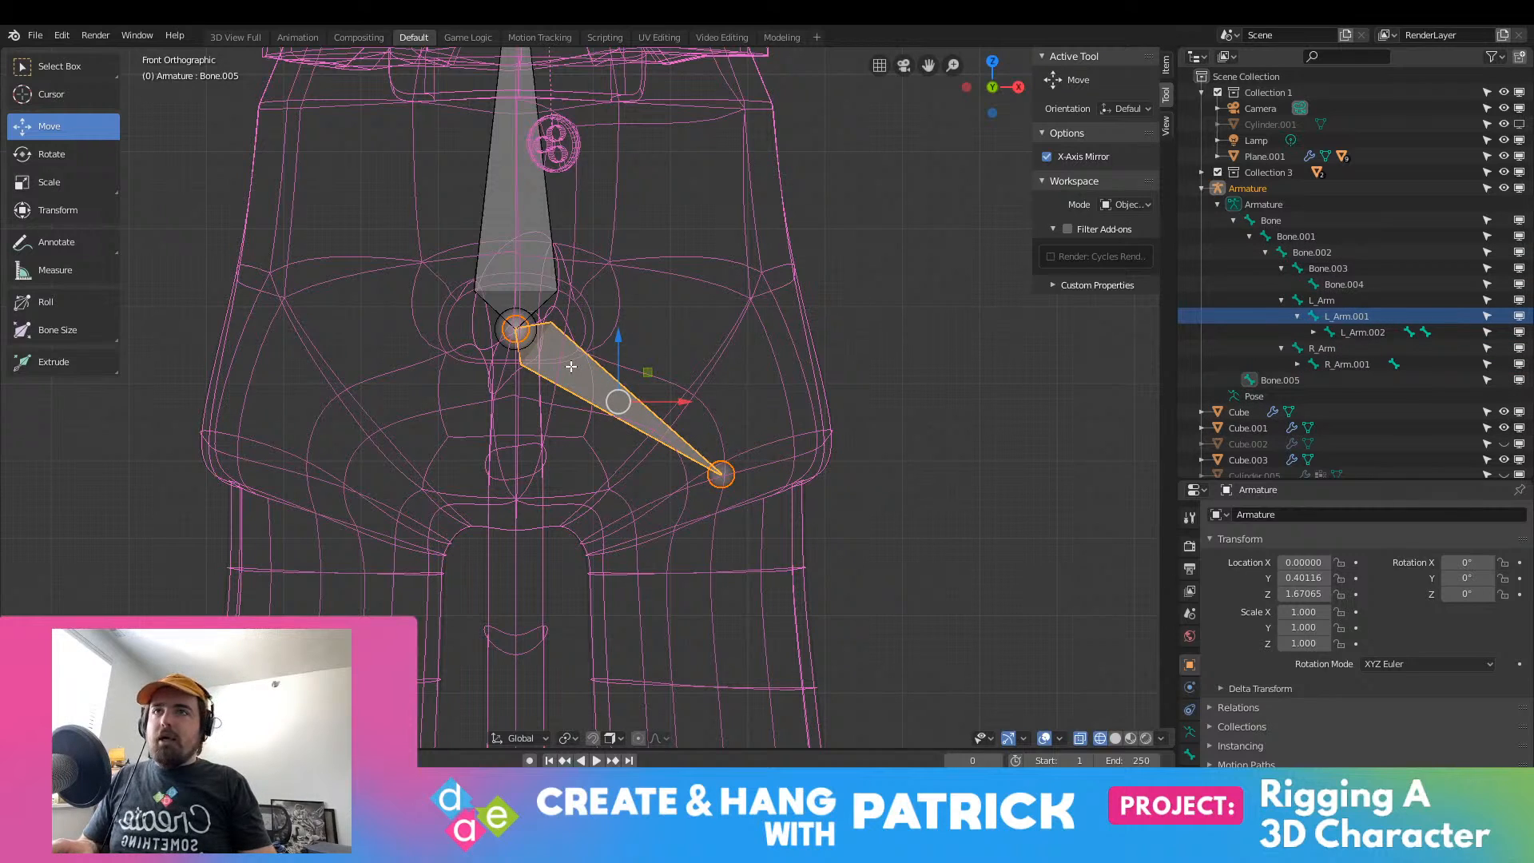
{"action": "left_click", "coordinate": [1281, 302]}
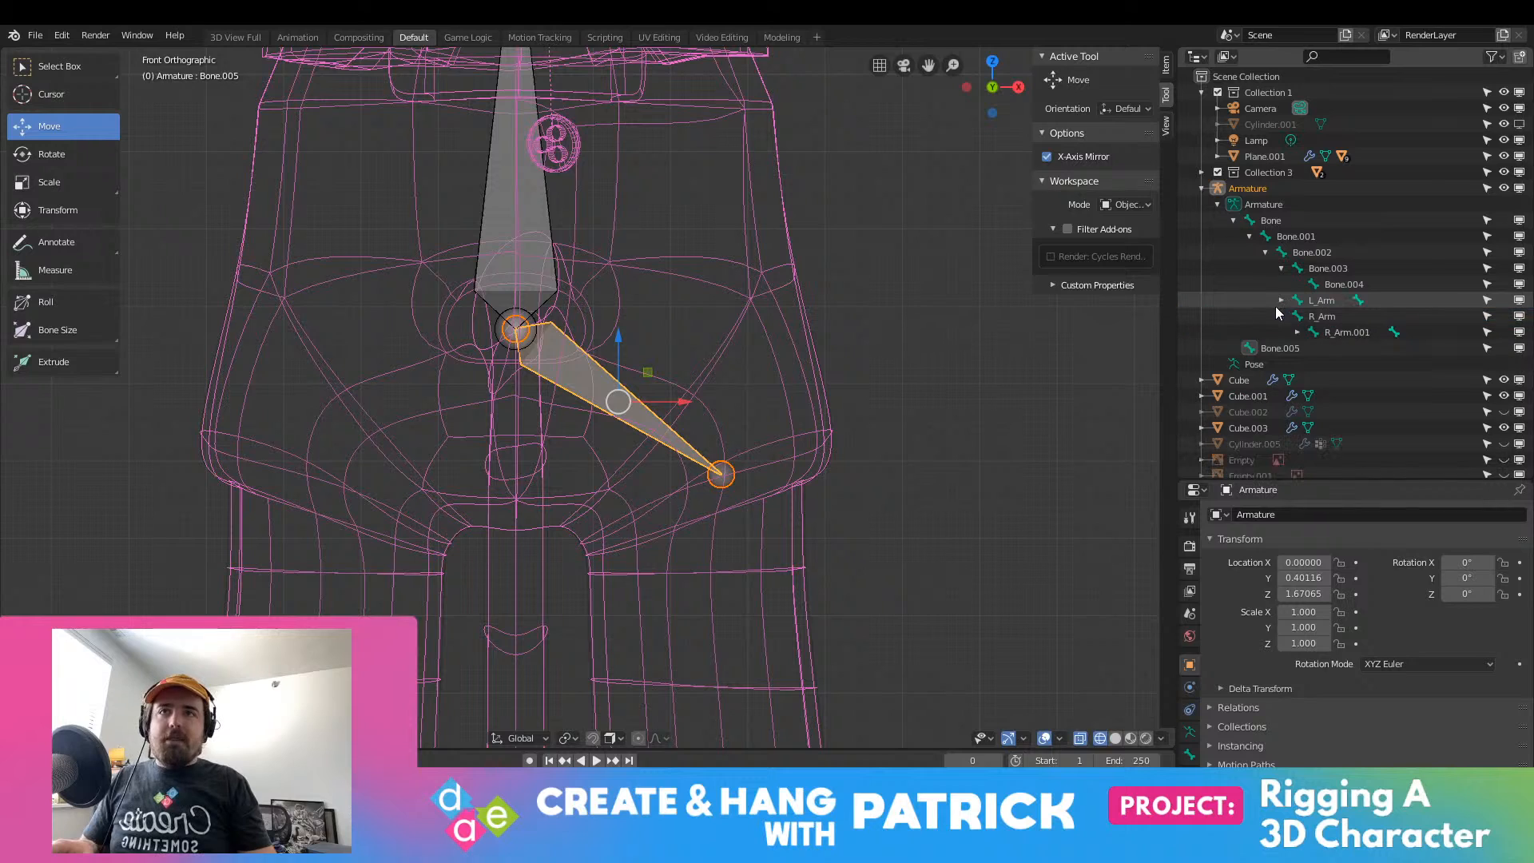
{"action": "double_click", "coordinate": [1265, 348]}
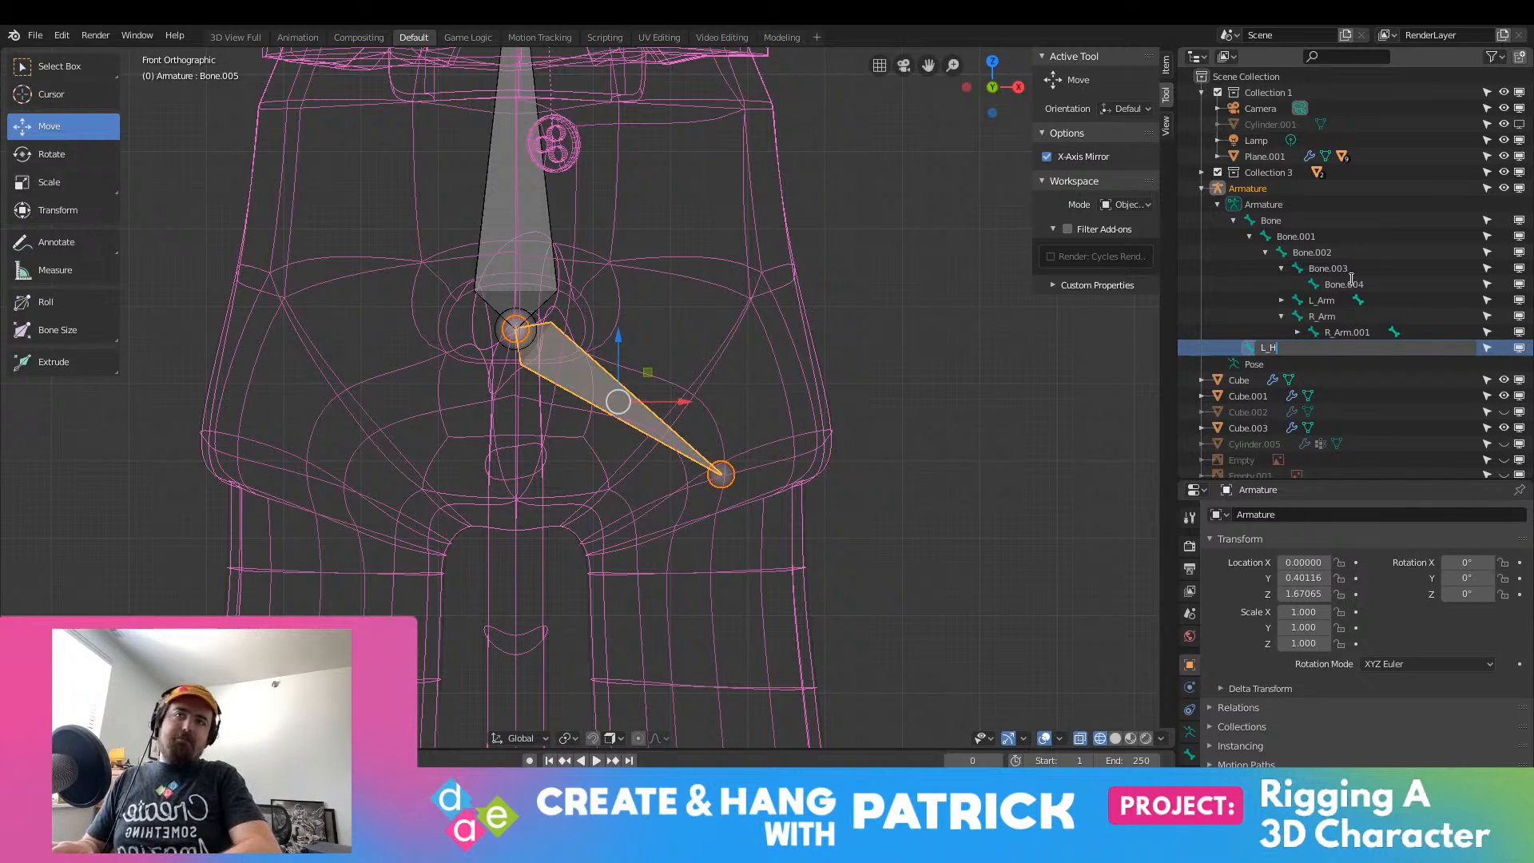
{"action": "key", "text": "Return"}
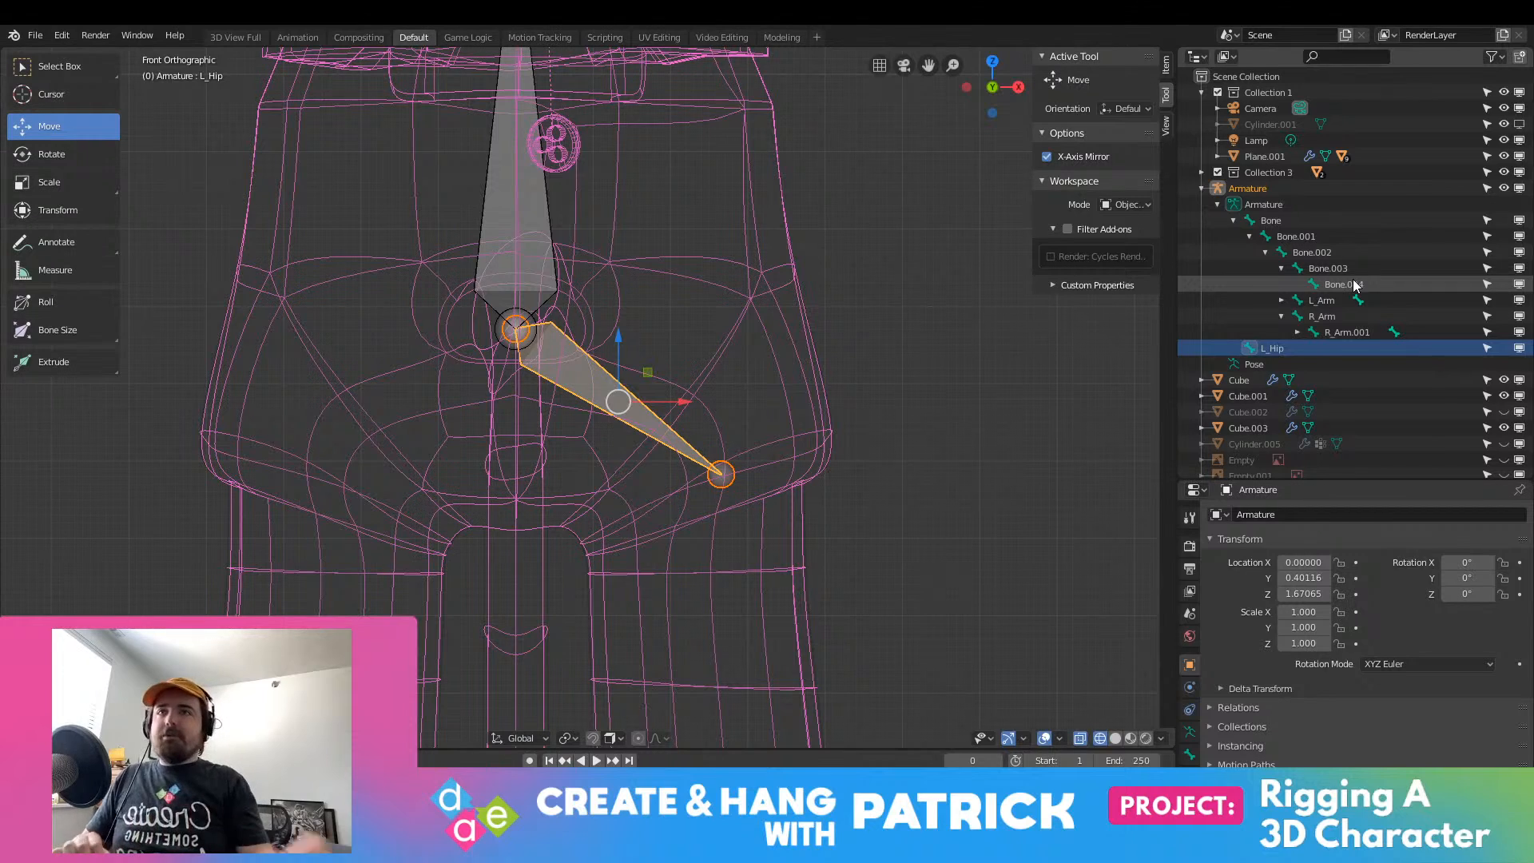
Step: Extrude a matching hip bone from the root bone's lower joint to the top of the character's right leg and select it
{"action": "left_click", "coordinate": [526, 324]}
{"action": "left_click", "coordinate": [539, 320]}
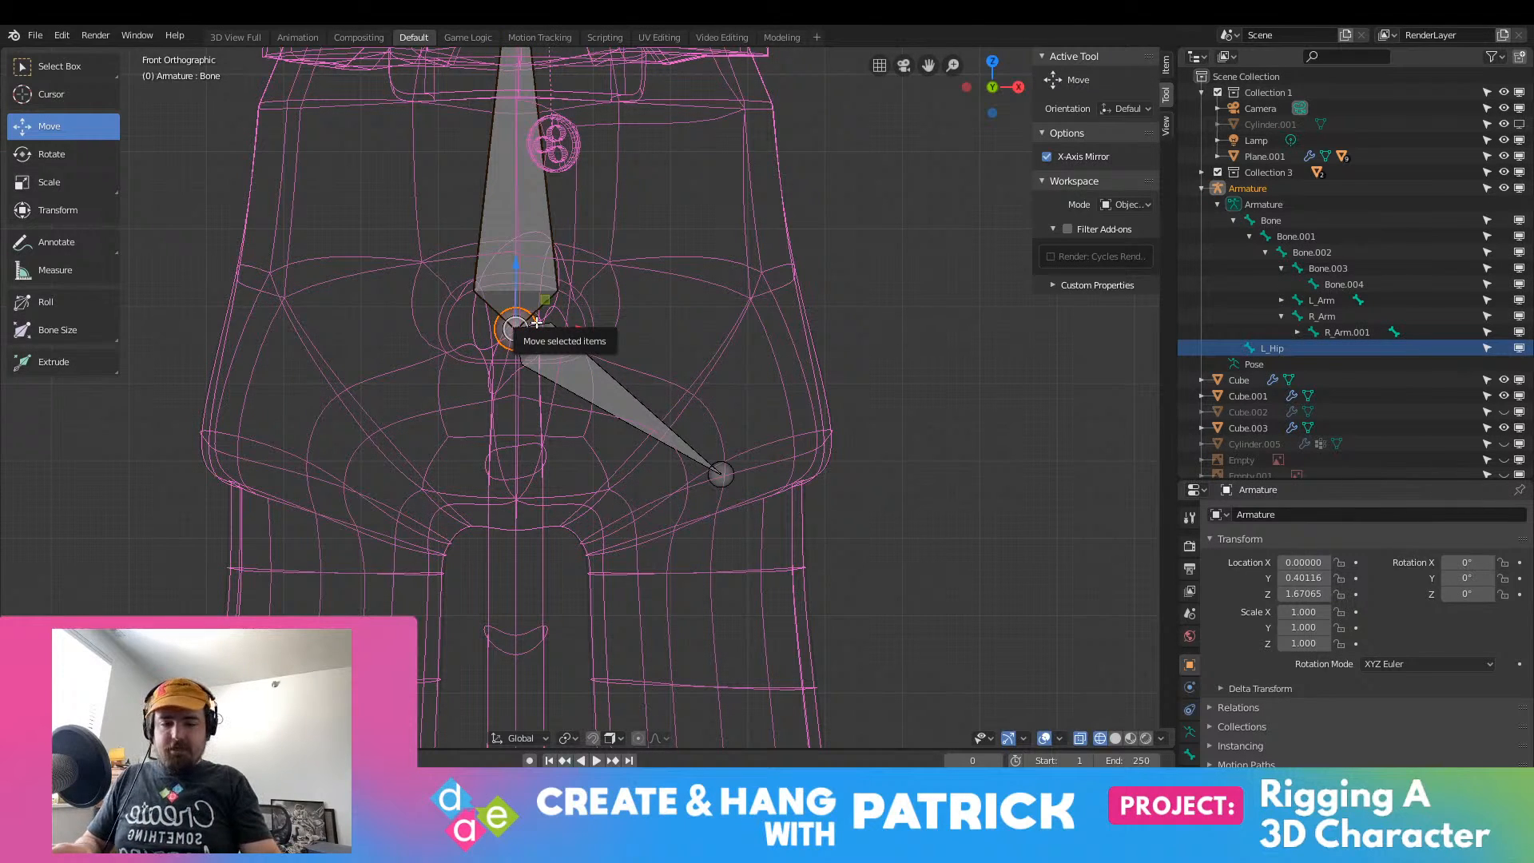
{"action": "key", "text": "e"}
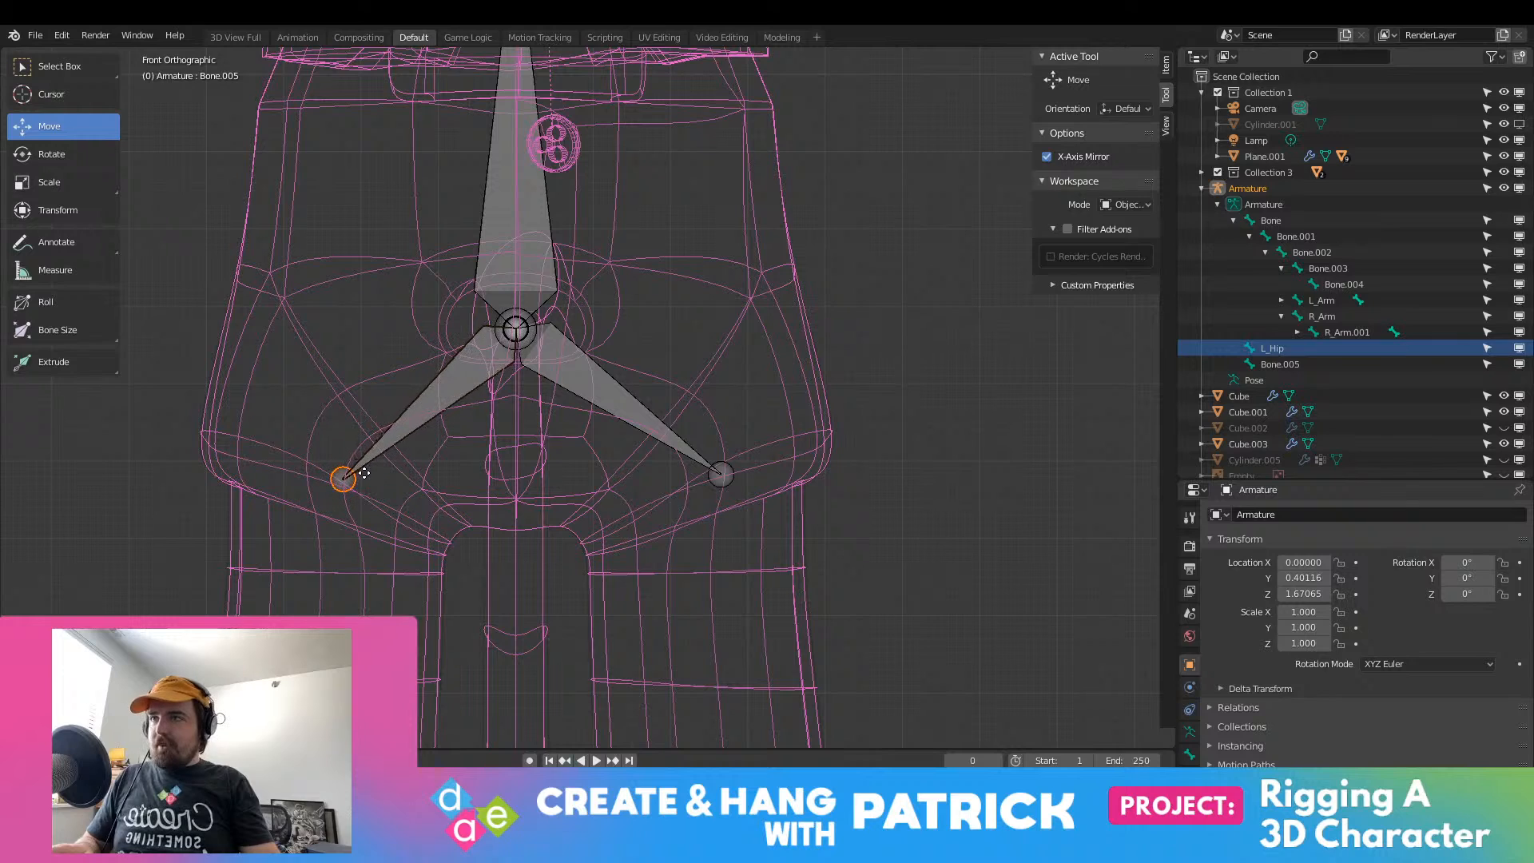
{"action": "left_click", "coordinate": [370, 480]}
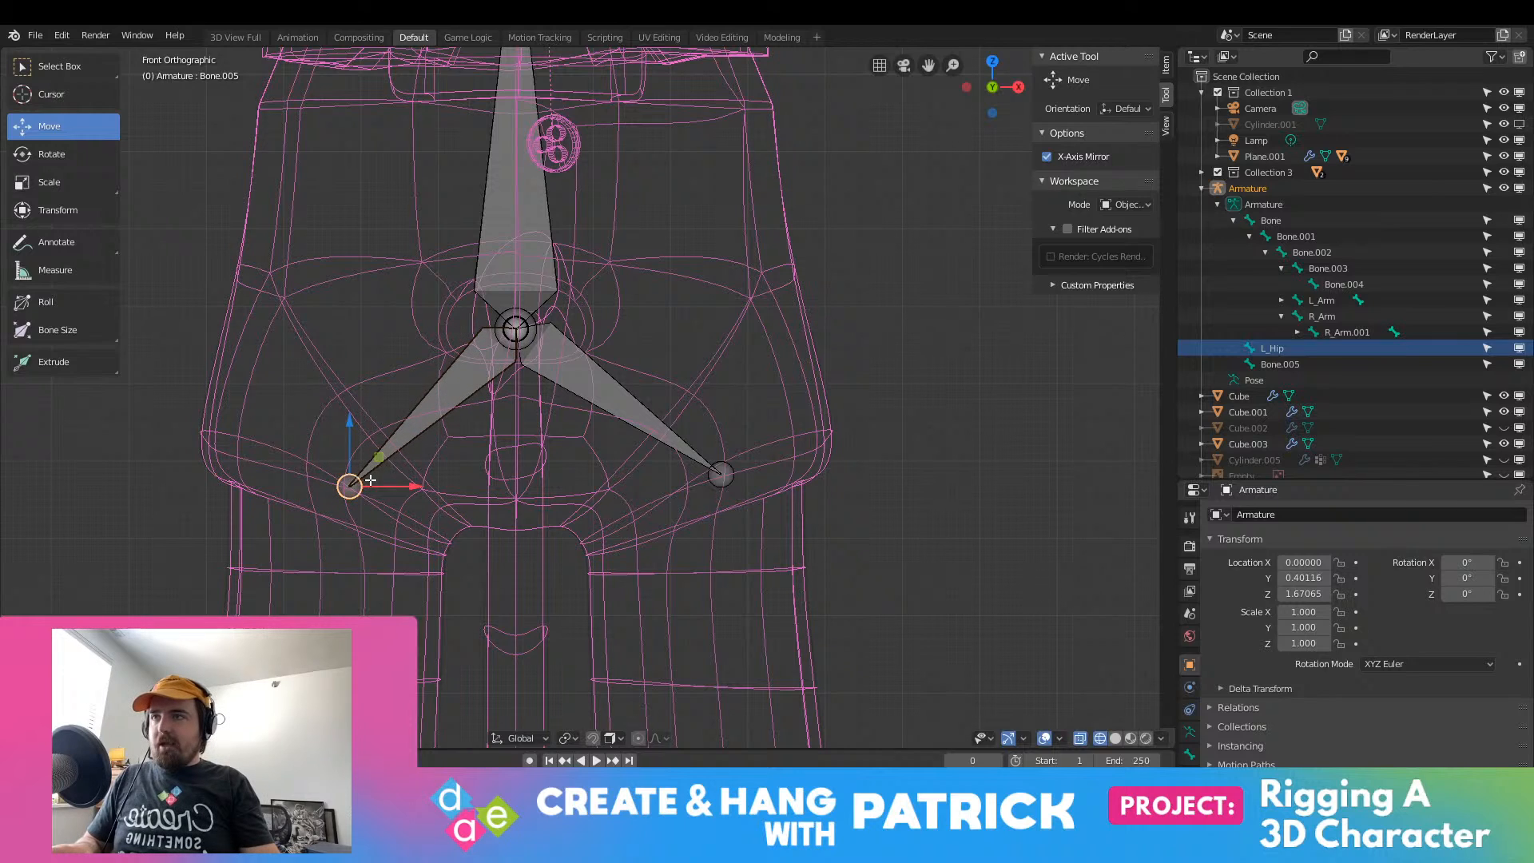
{"action": "left_click", "coordinate": [641, 439]}
{"action": "left_click", "coordinate": [394, 394]}
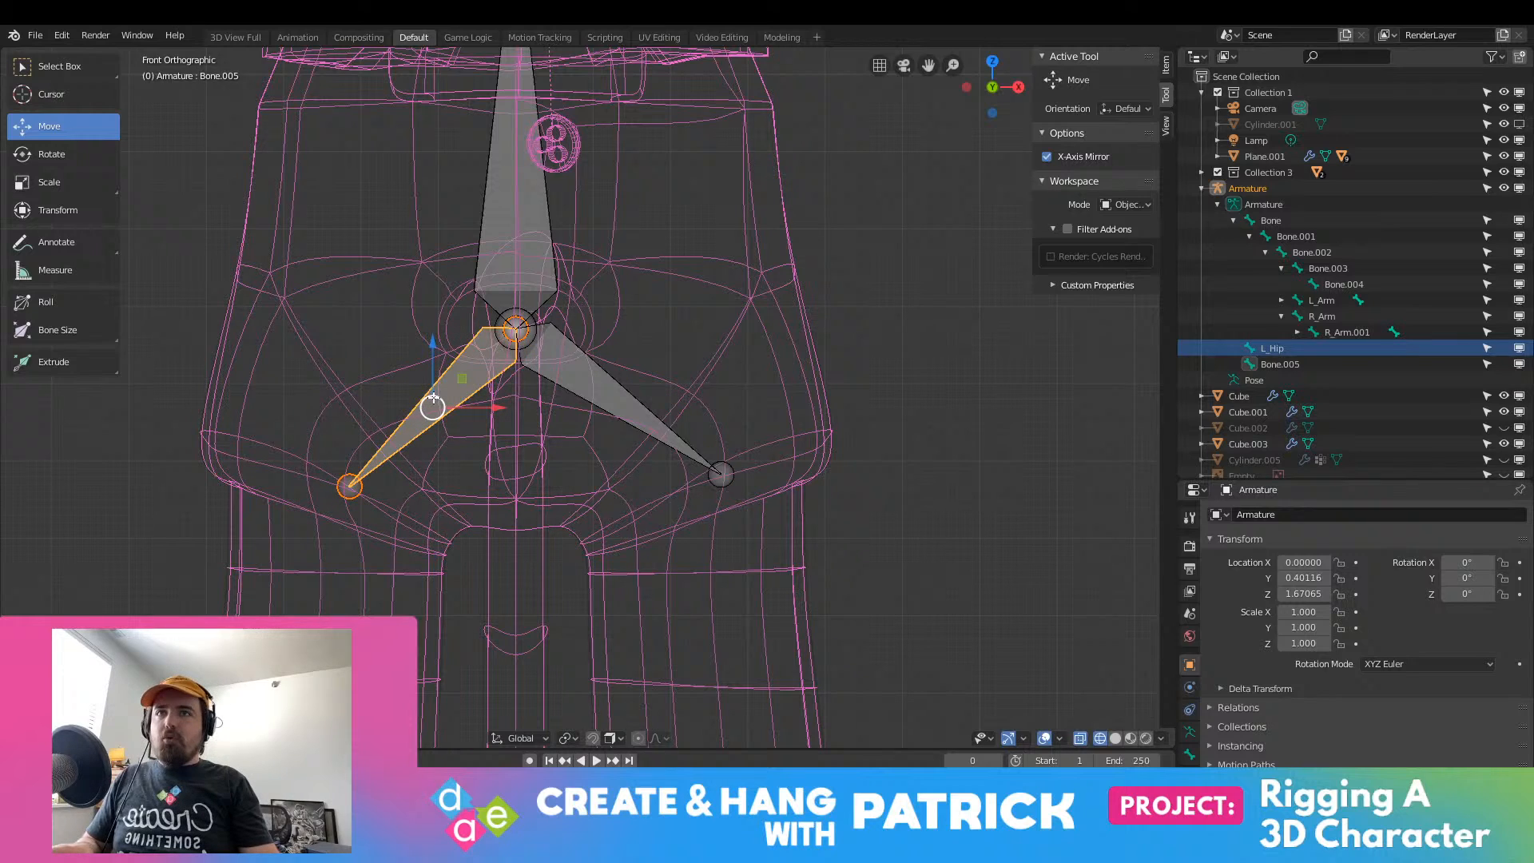
Step: Rename the new right hip bone R_Hip in the outliner
{"action": "double_click", "coordinate": [1273, 364]}
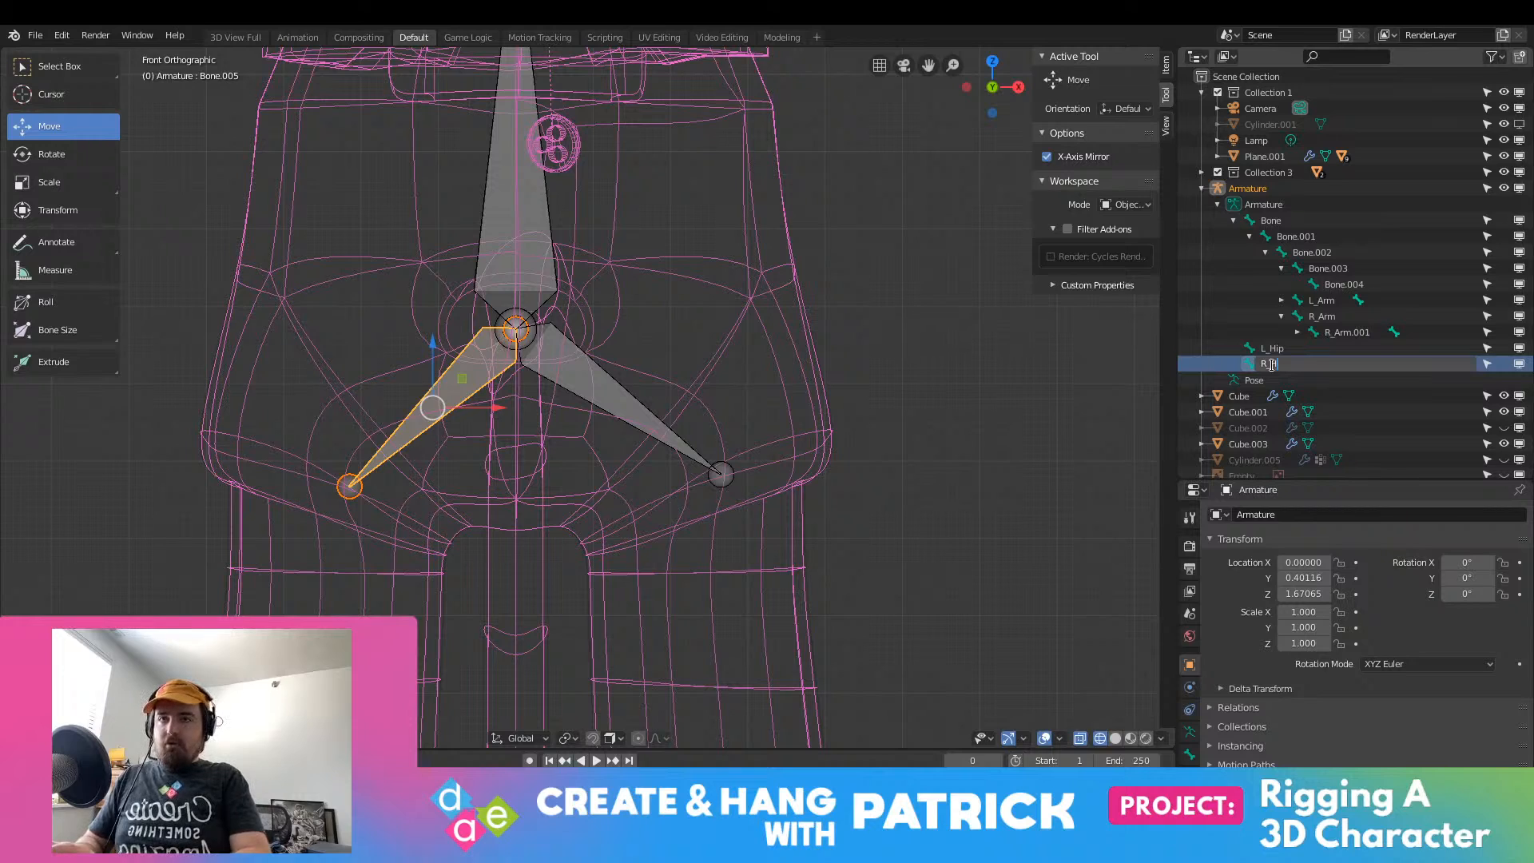
{"action": "type", "text": "R_Hip"}
{"action": "key", "text": "Return"}
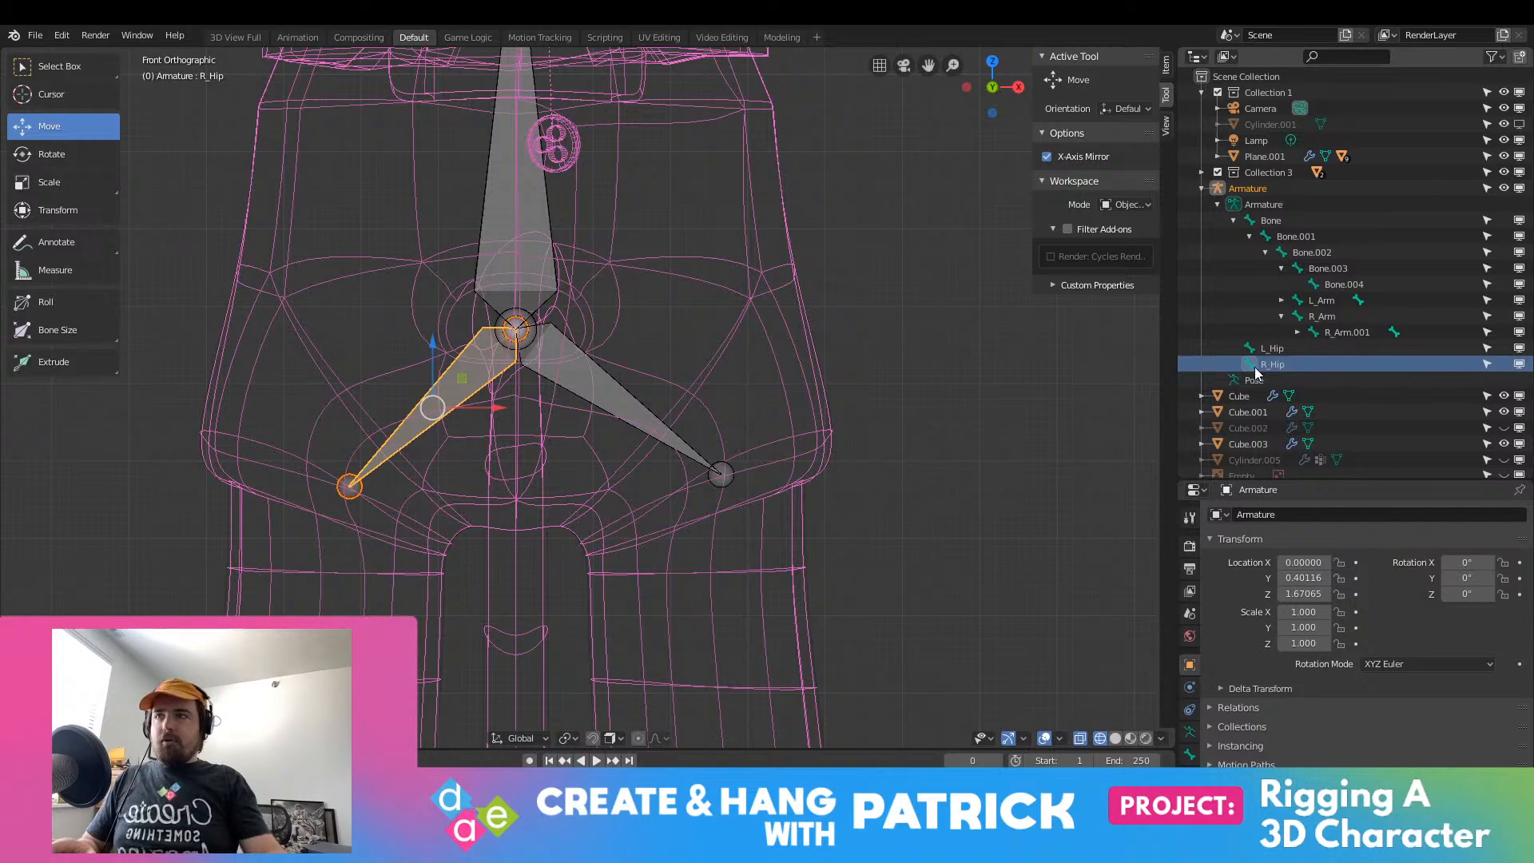
Step: Reposition the hip bones' outer joints symmetrically, raising them almost level with the root bone's lower joint
{"action": "left_click", "coordinate": [723, 471]}
{"action": "key", "text": "g"}
{"action": "key", "text": "z"}
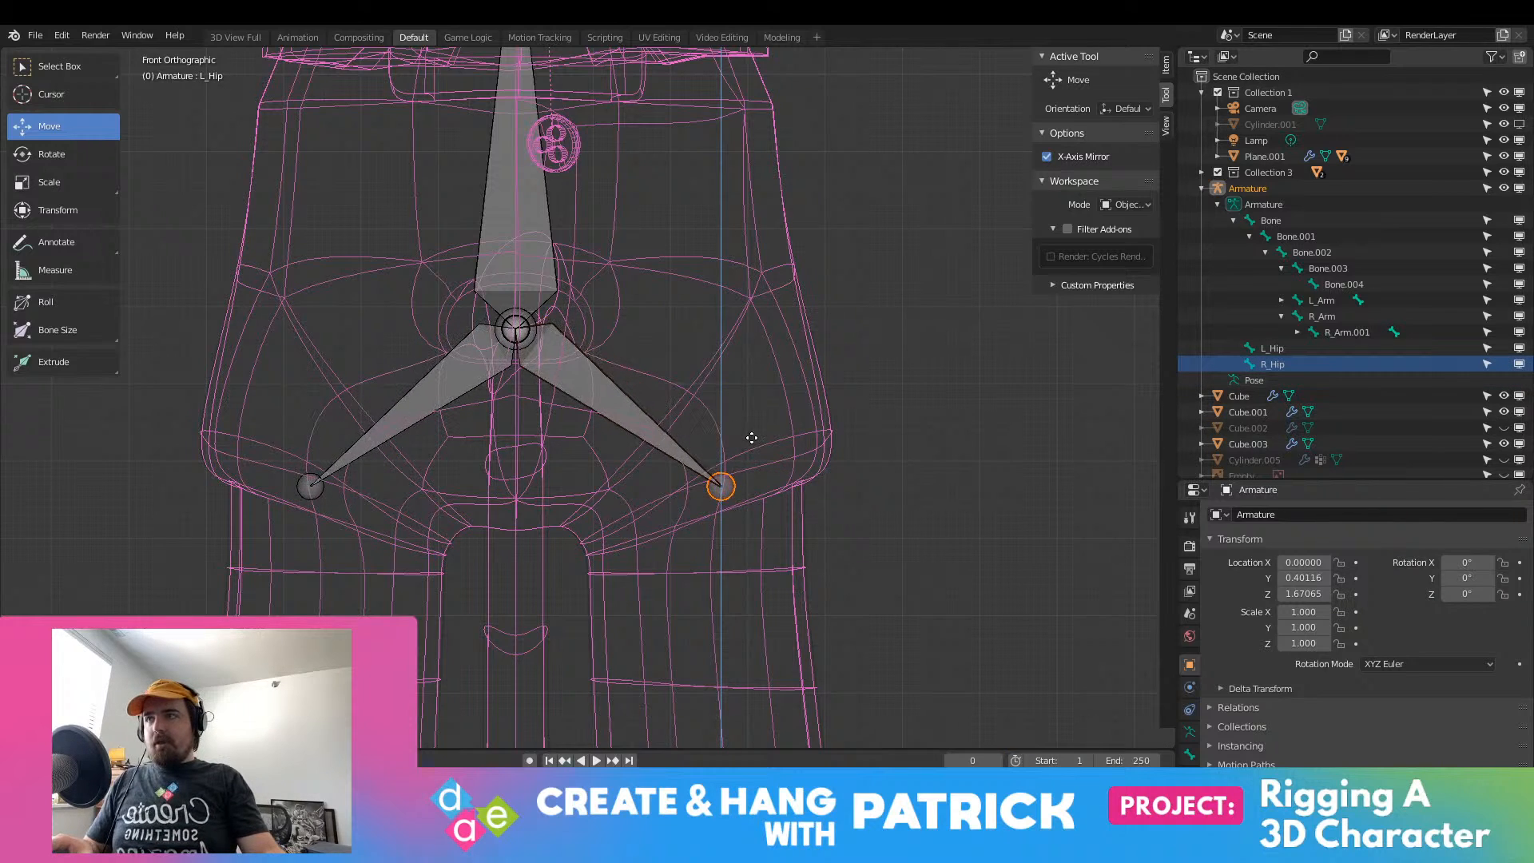
{"action": "left_click", "coordinate": [748, 430]}
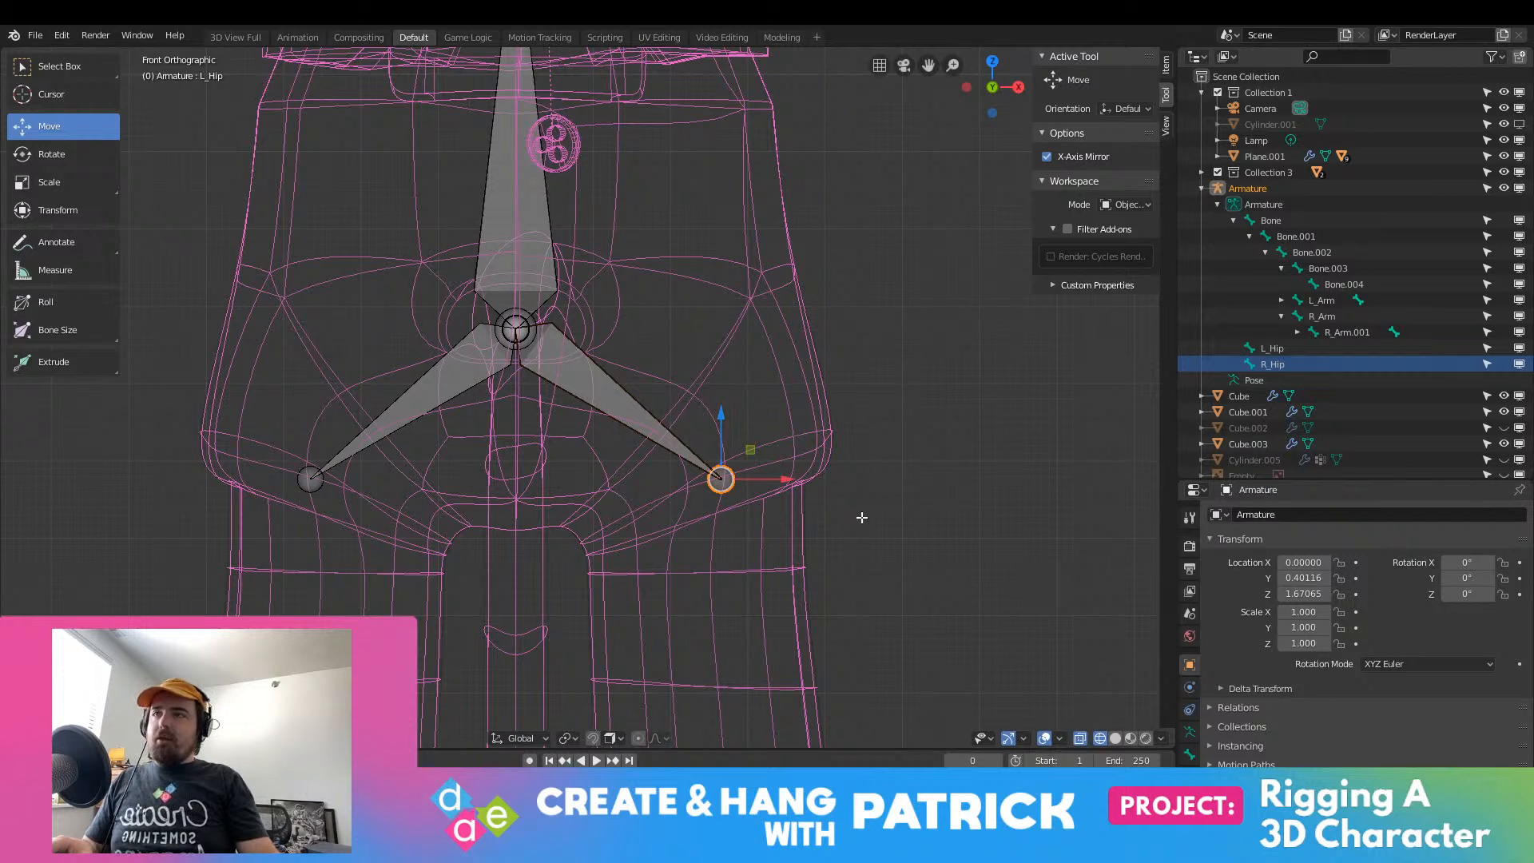
{"action": "scroll", "coordinate": [850, 542], "scroll_direction": "down", "scroll_amount": 2}
{"action": "key", "text": "g"}
{"action": "key", "text": "x"}
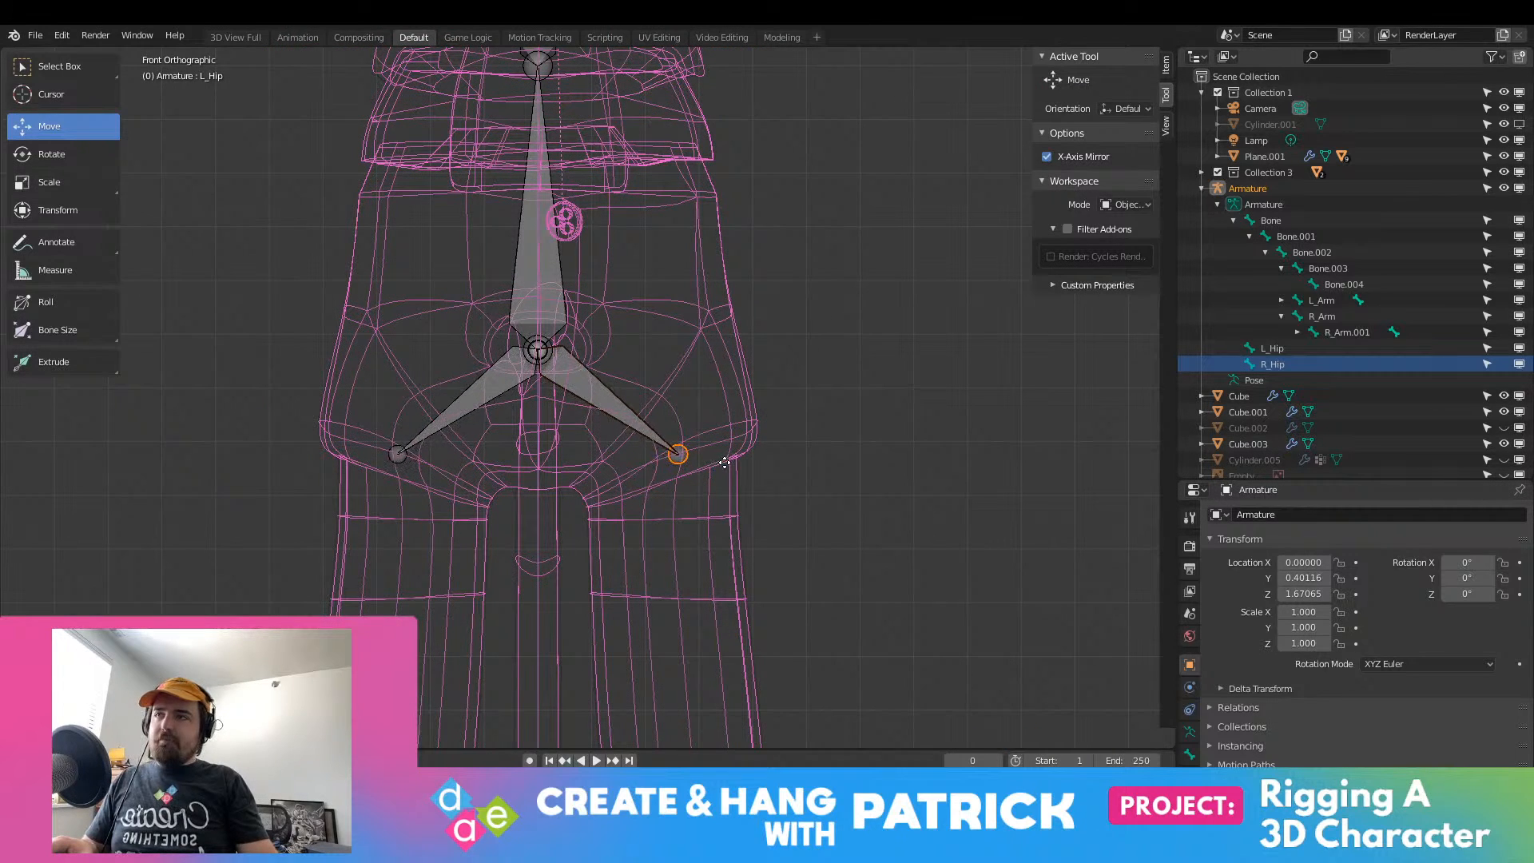
{"action": "left_click", "coordinate": [726, 462]}
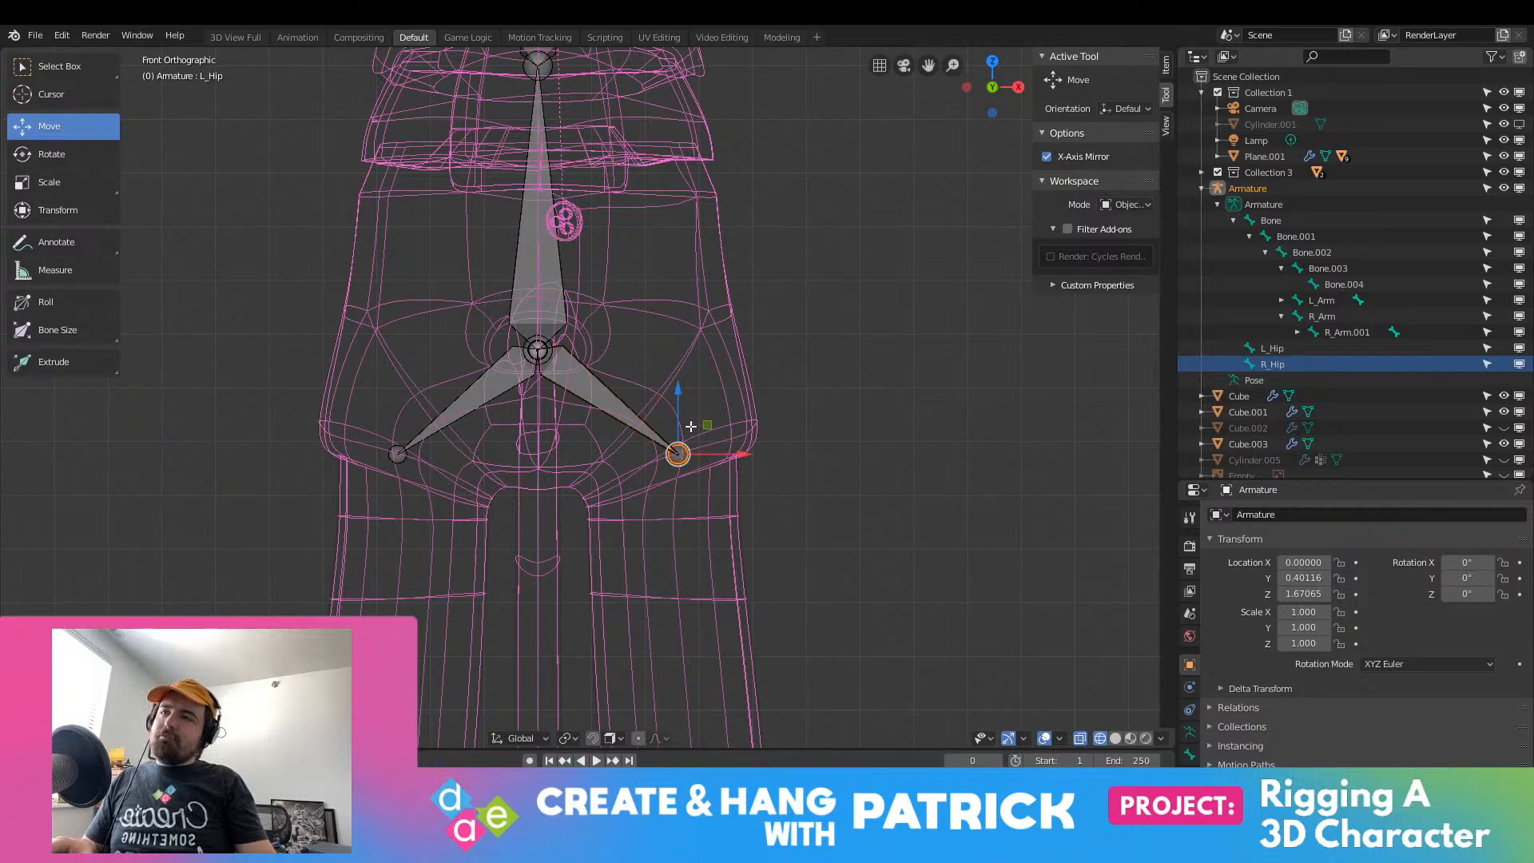
{"action": "left_click_drag", "start_coordinate": [681, 426], "coordinate": [729, 372]}
{"action": "middle_click_drag", "start_coordinate": [671, 374], "coordinate": [585, 398]}
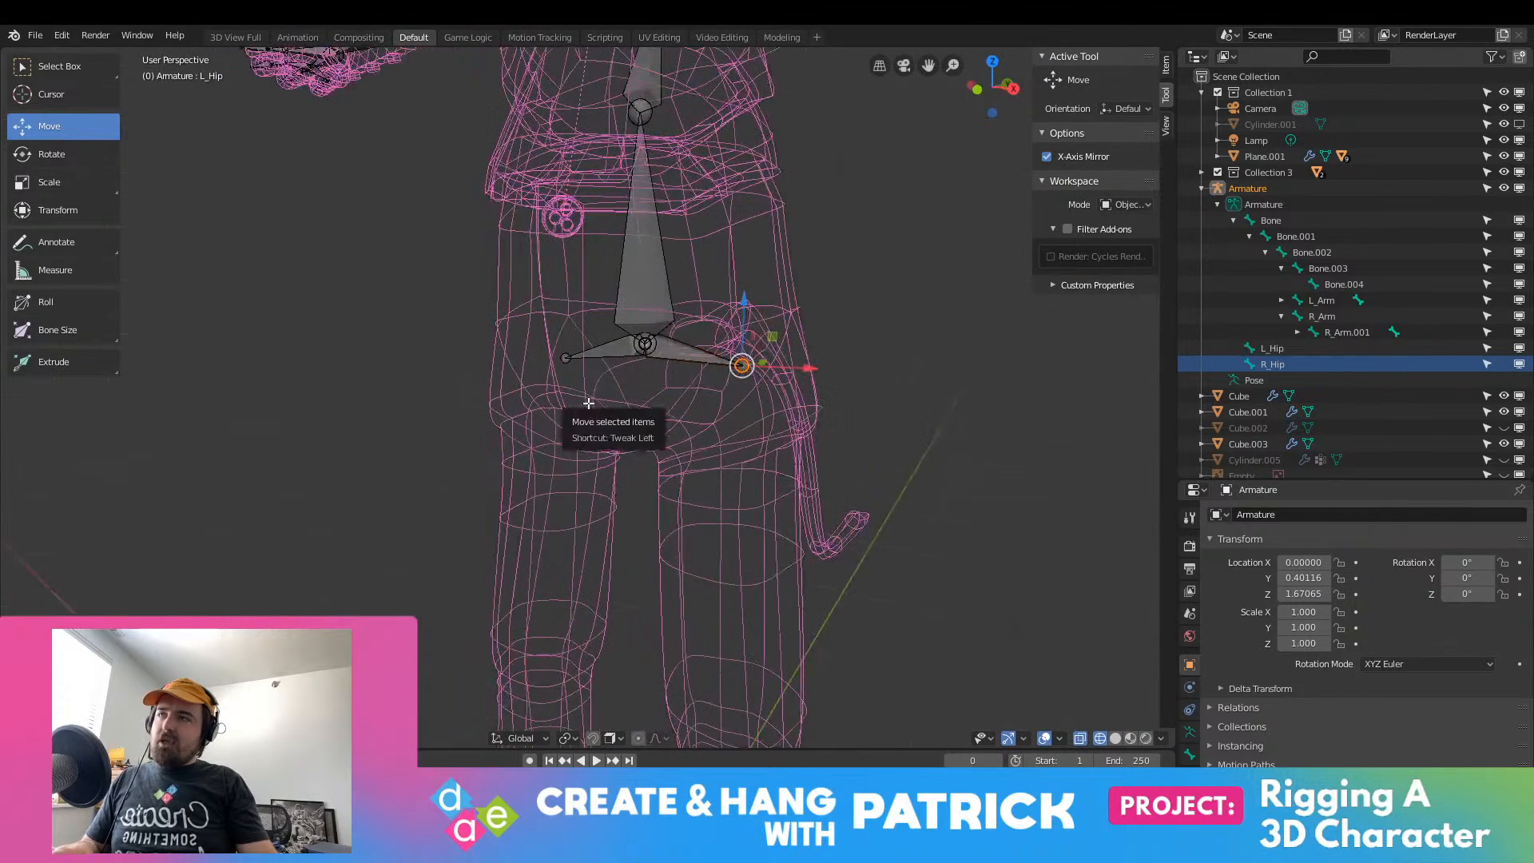
Step: Extrude mirrored thigh bones from the outer hip joints in the front view and shift the hip joints slightly down and inward
{"action": "key", "text": "KP_1"}
{"action": "key", "text": "e"}
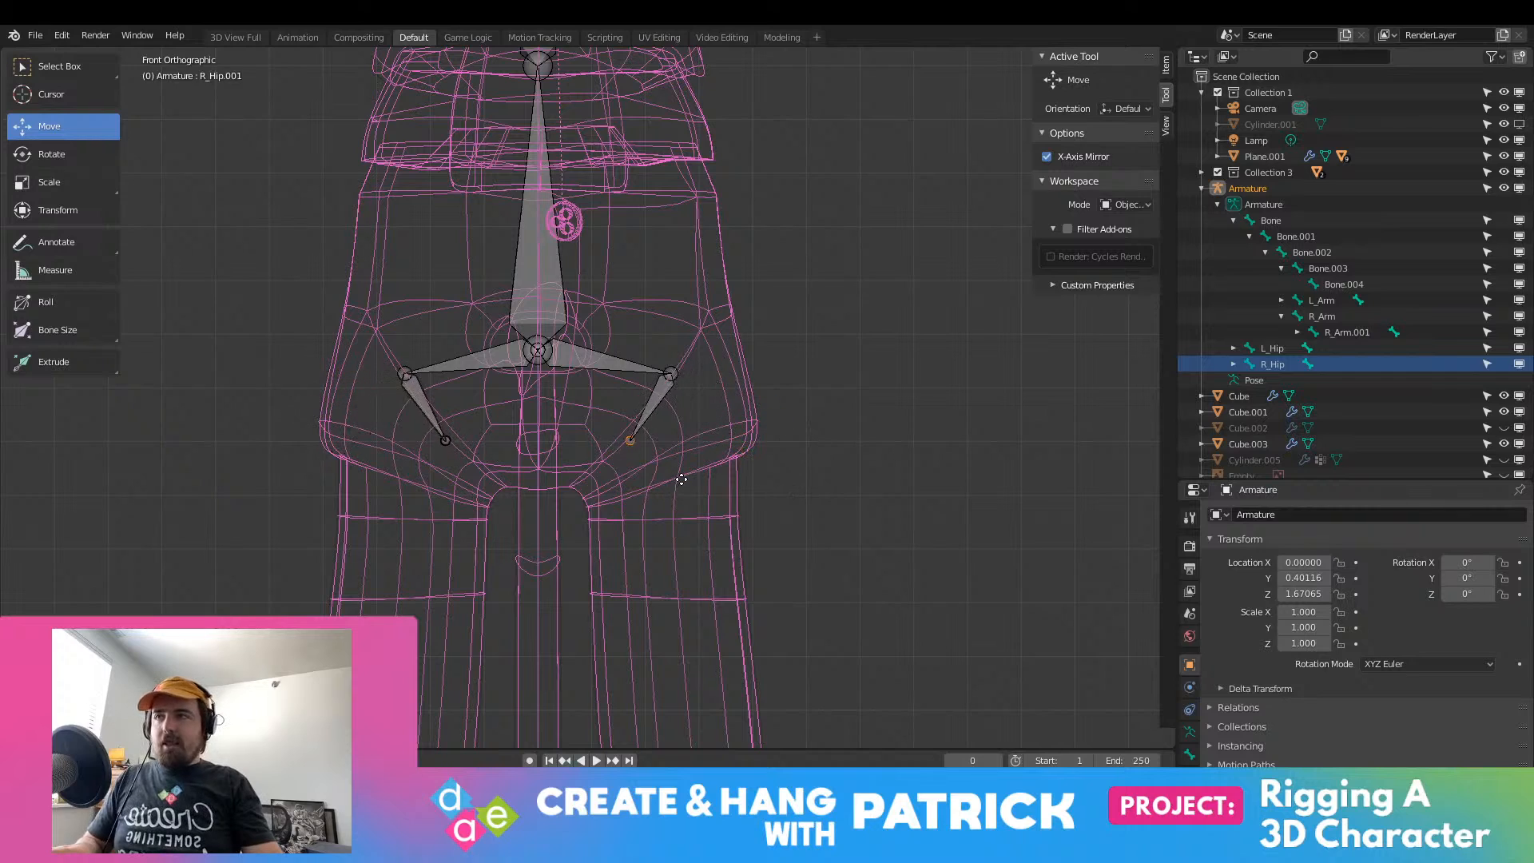
{"action": "left_click", "coordinate": [743, 489]}
{"action": "left_click", "coordinate": [670, 373]}
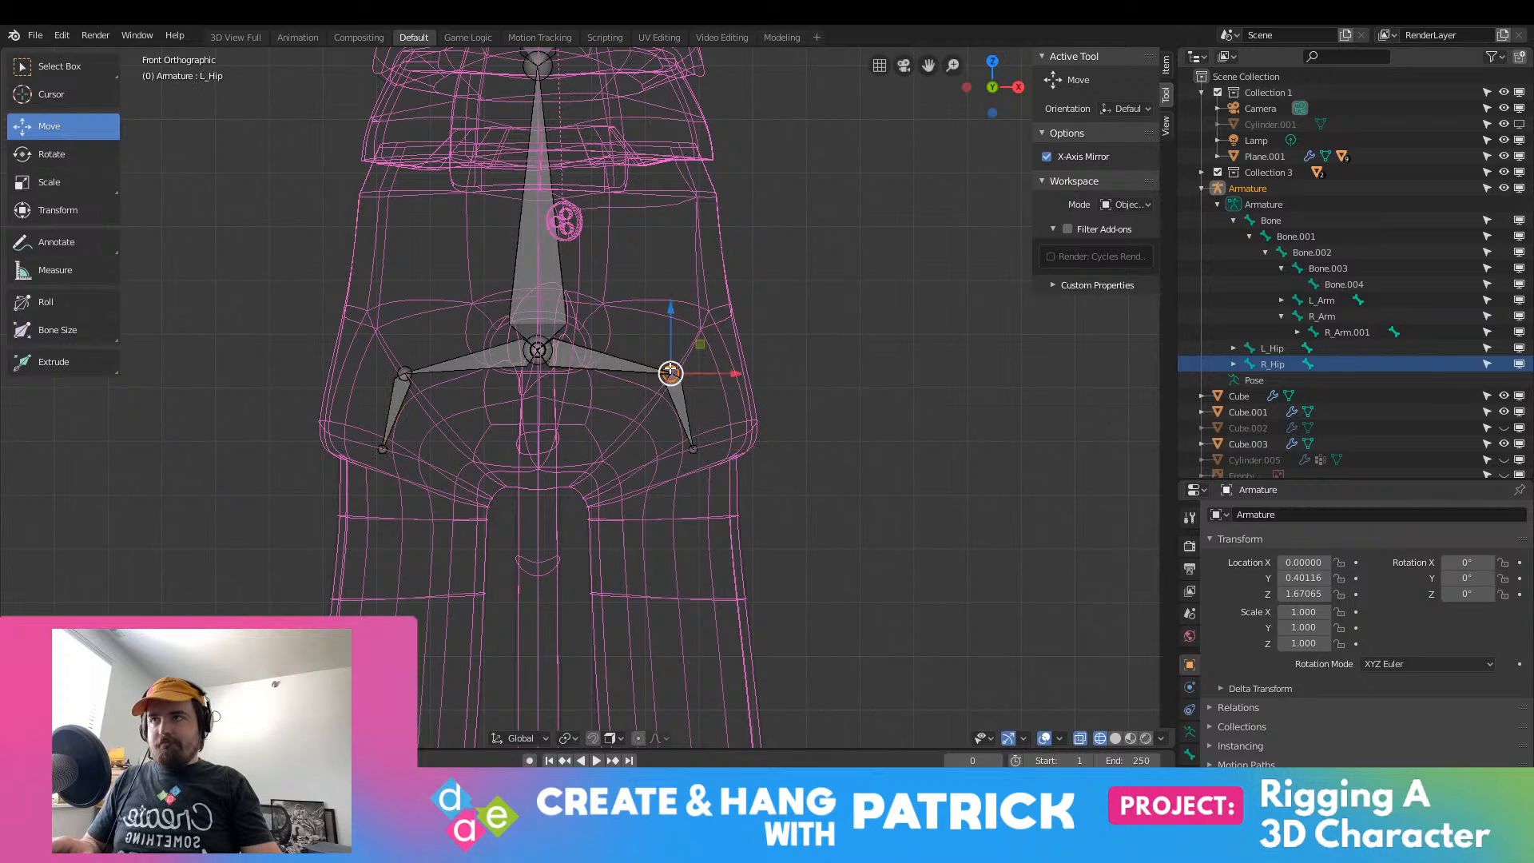
{"action": "left_click_drag", "start_coordinate": [713, 374], "coordinate": [720, 451]}
Step: Lower the end joints of the mirrored thigh bones to about mid-thigh inside the legs
{"action": "left_click", "coordinate": [695, 449]}
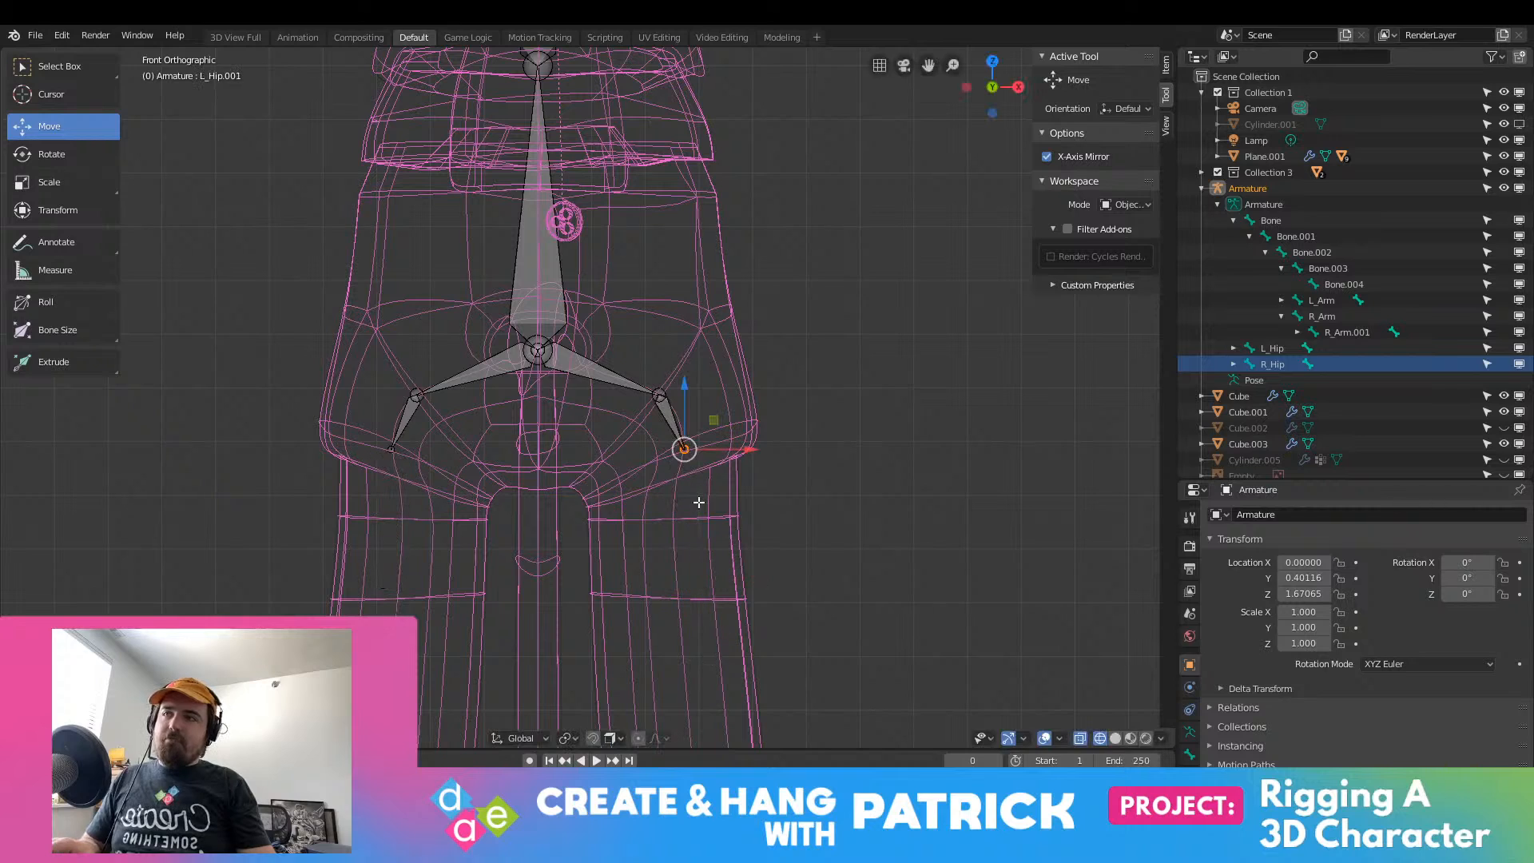
{"action": "left_click_drag", "start_coordinate": [678, 385], "coordinate": [677, 592]}
{"action": "scroll", "coordinate": [716, 568], "scroll_direction": "down", "scroll_amount": 3}
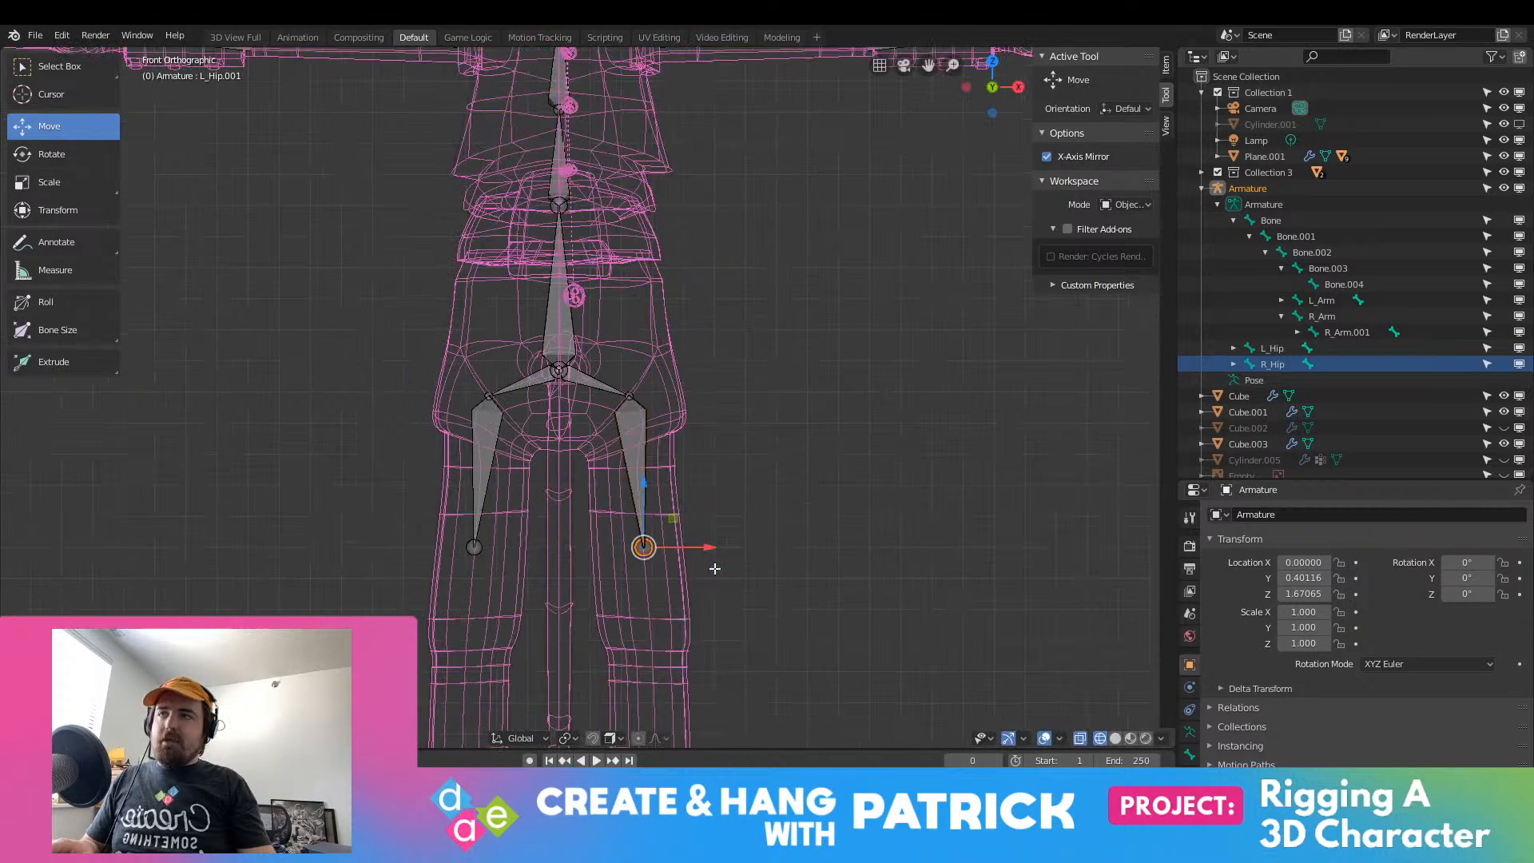
{"action": "scroll", "coordinate": [656, 537], "scroll_direction": "down", "scroll_amount": 1}
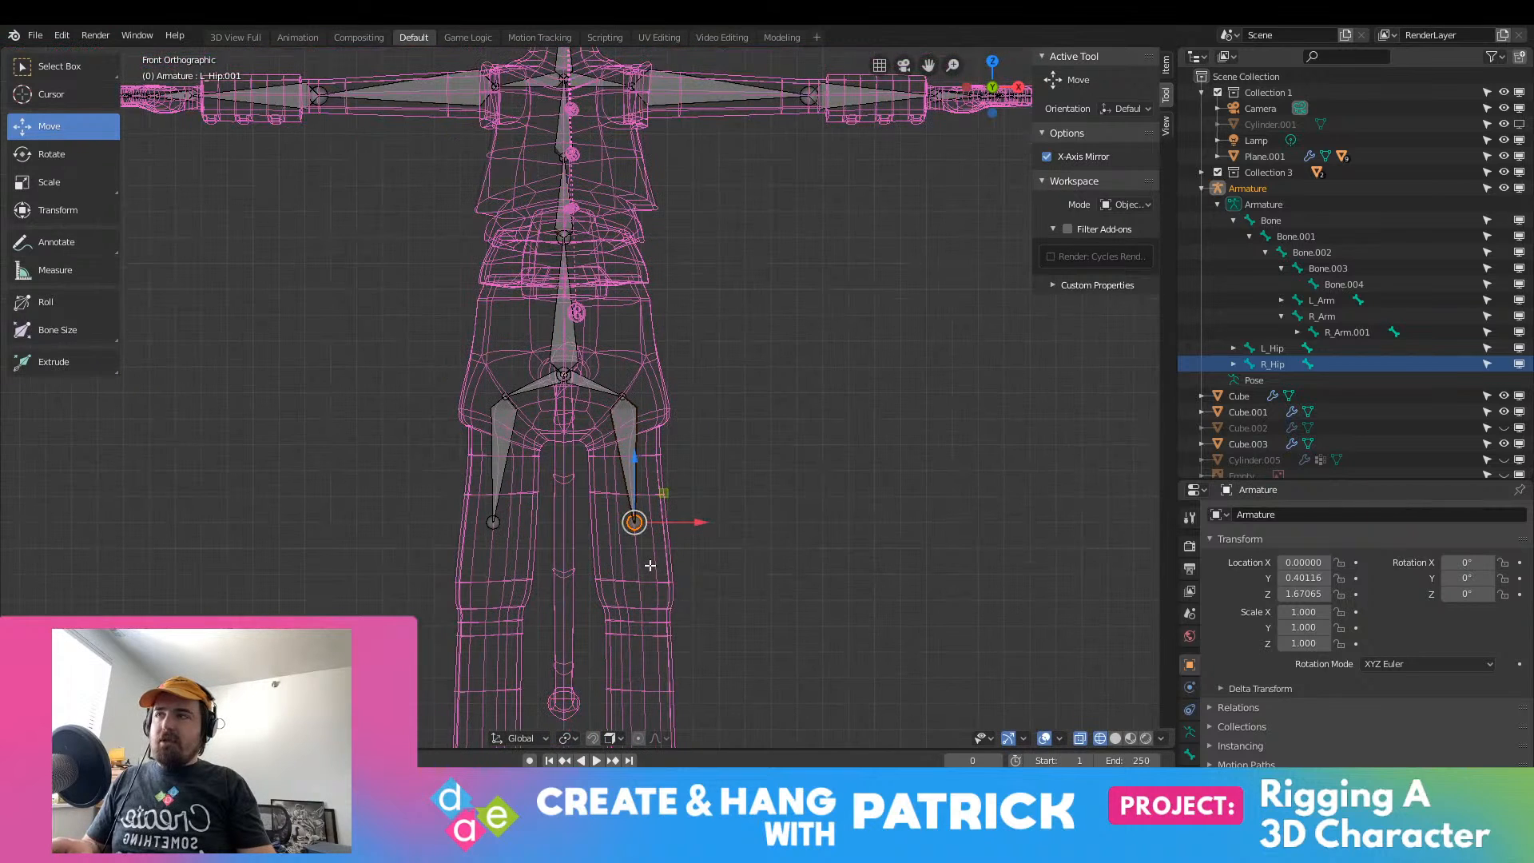
Step: Move the joints between the hip and thigh bones slightly down and inward on both sides
{"action": "middle_click_drag", "start_coordinate": [621, 426], "coordinate": [608, 304], "text": "shift"}
{"action": "left_click", "coordinate": [605, 275]}
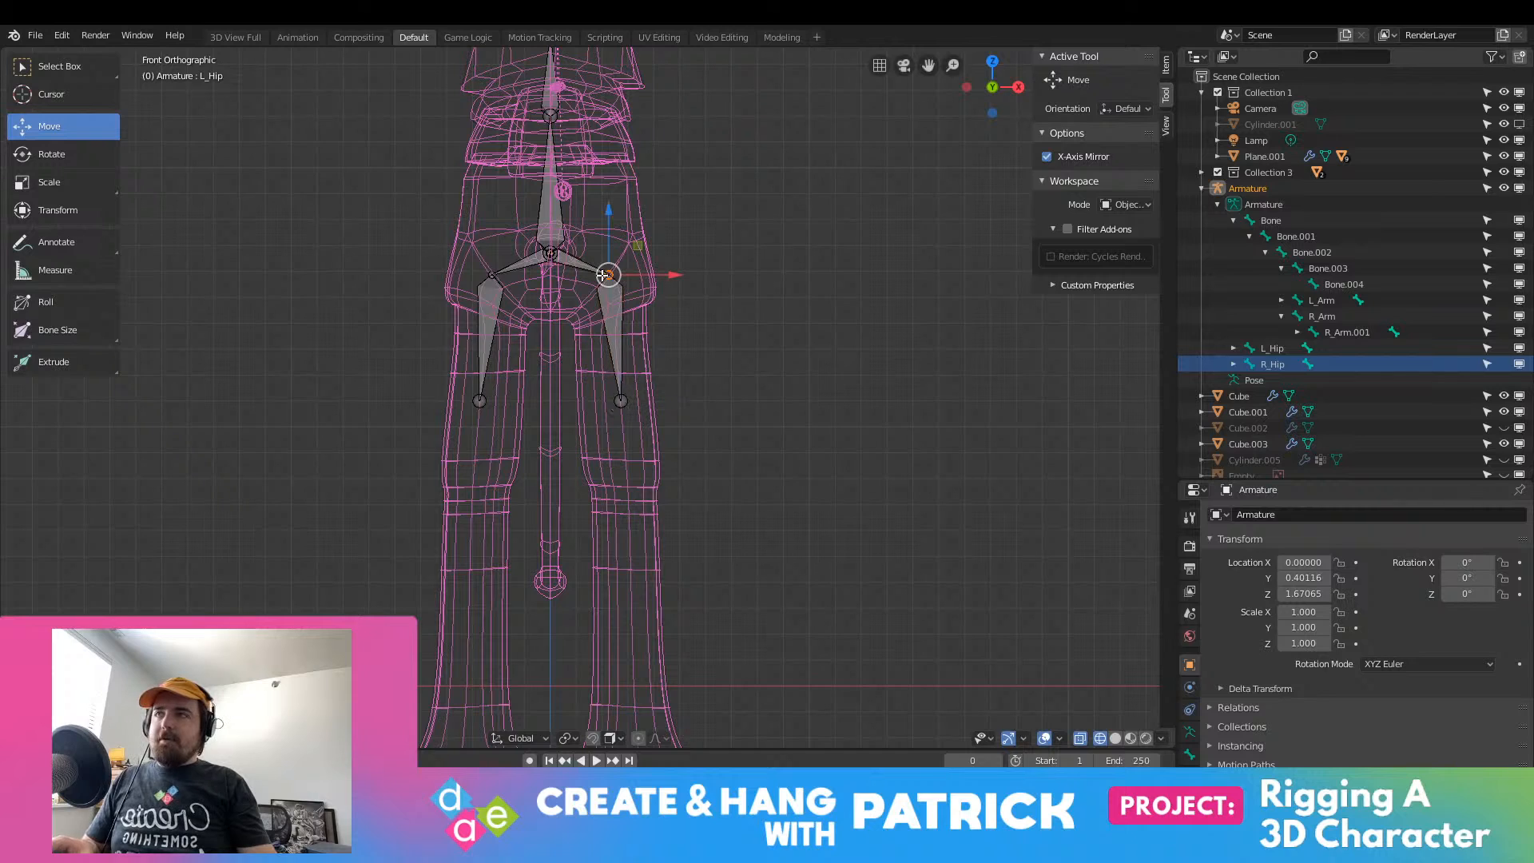
{"action": "left_click_drag", "start_coordinate": [610, 240], "coordinate": [647, 285]}
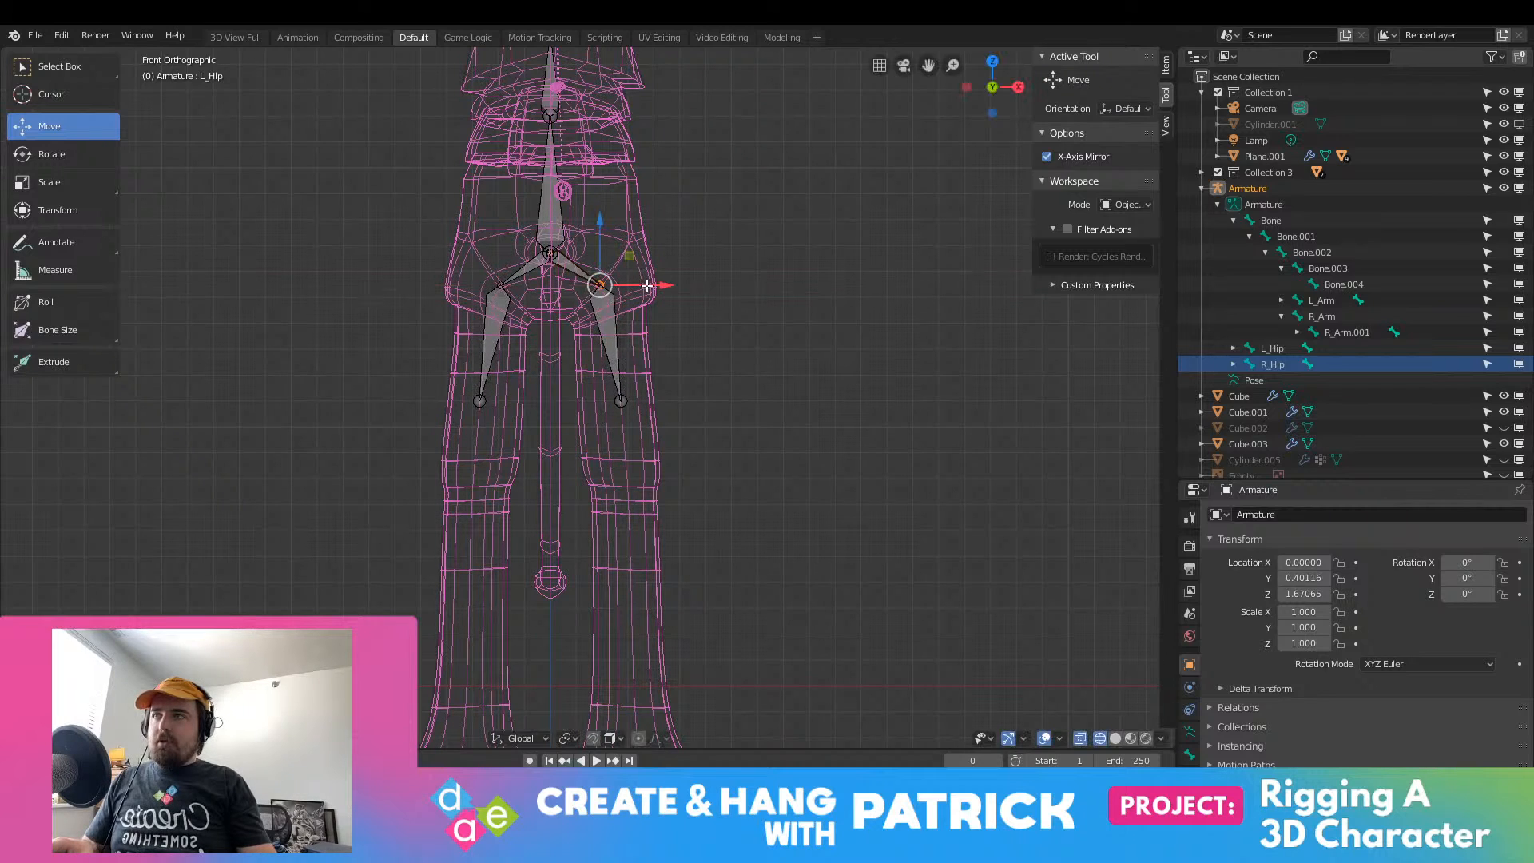
Step: Move the thigh bones' lower joints down to the knees and centre them sideways within the legs
{"action": "scroll", "coordinate": [601, 289], "scroll_direction": "up", "scroll_amount": 1}
{"action": "scroll", "coordinate": [600, 290], "scroll_direction": "down", "scroll_amount": 1}
{"action": "scroll", "coordinate": [573, 295], "scroll_direction": "up", "scroll_amount": 5}
{"action": "middle_click_drag", "start_coordinate": [572, 294], "coordinate": [571, 551], "text": "shift"}
{"action": "scroll", "coordinate": [574, 448], "scroll_direction": "down", "scroll_amount": 3}
{"action": "left_click", "coordinate": [641, 573]}
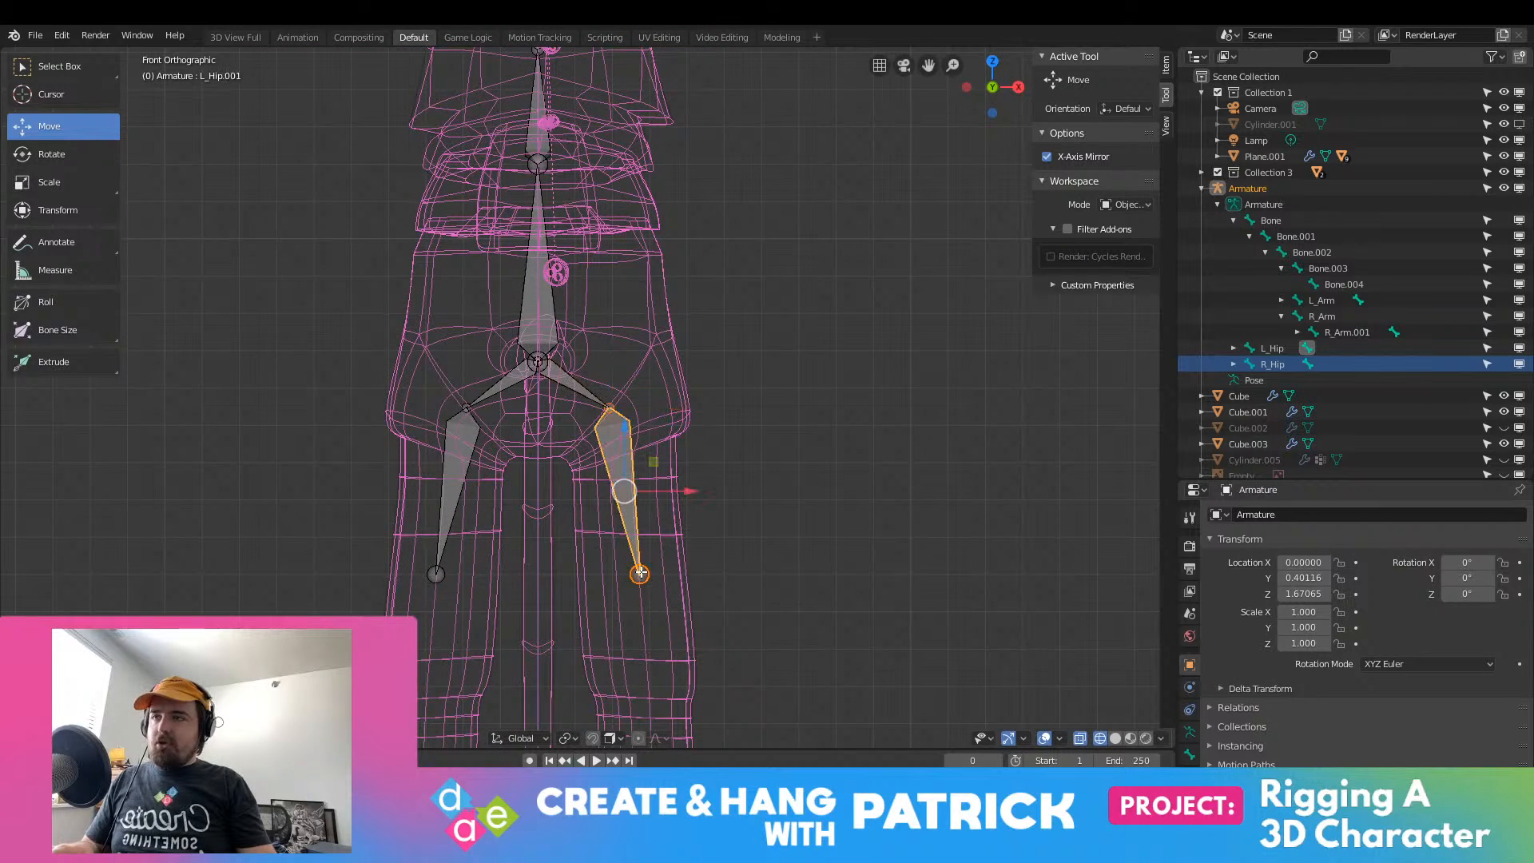
{"action": "left_click", "coordinate": [636, 575]}
{"action": "left_click_drag", "start_coordinate": [643, 507], "coordinate": [644, 637]}
{"action": "middle_click_drag", "start_coordinate": [658, 640], "coordinate": [698, 463], "text": "shift"}
{"action": "left_click_drag", "start_coordinate": [698, 464], "coordinate": [705, 464]}
{"action": "left_click_drag", "start_coordinate": [665, 416], "coordinate": [670, 433]}
{"action": "scroll", "coordinate": [680, 455], "scroll_direction": "down", "scroll_amount": 2}
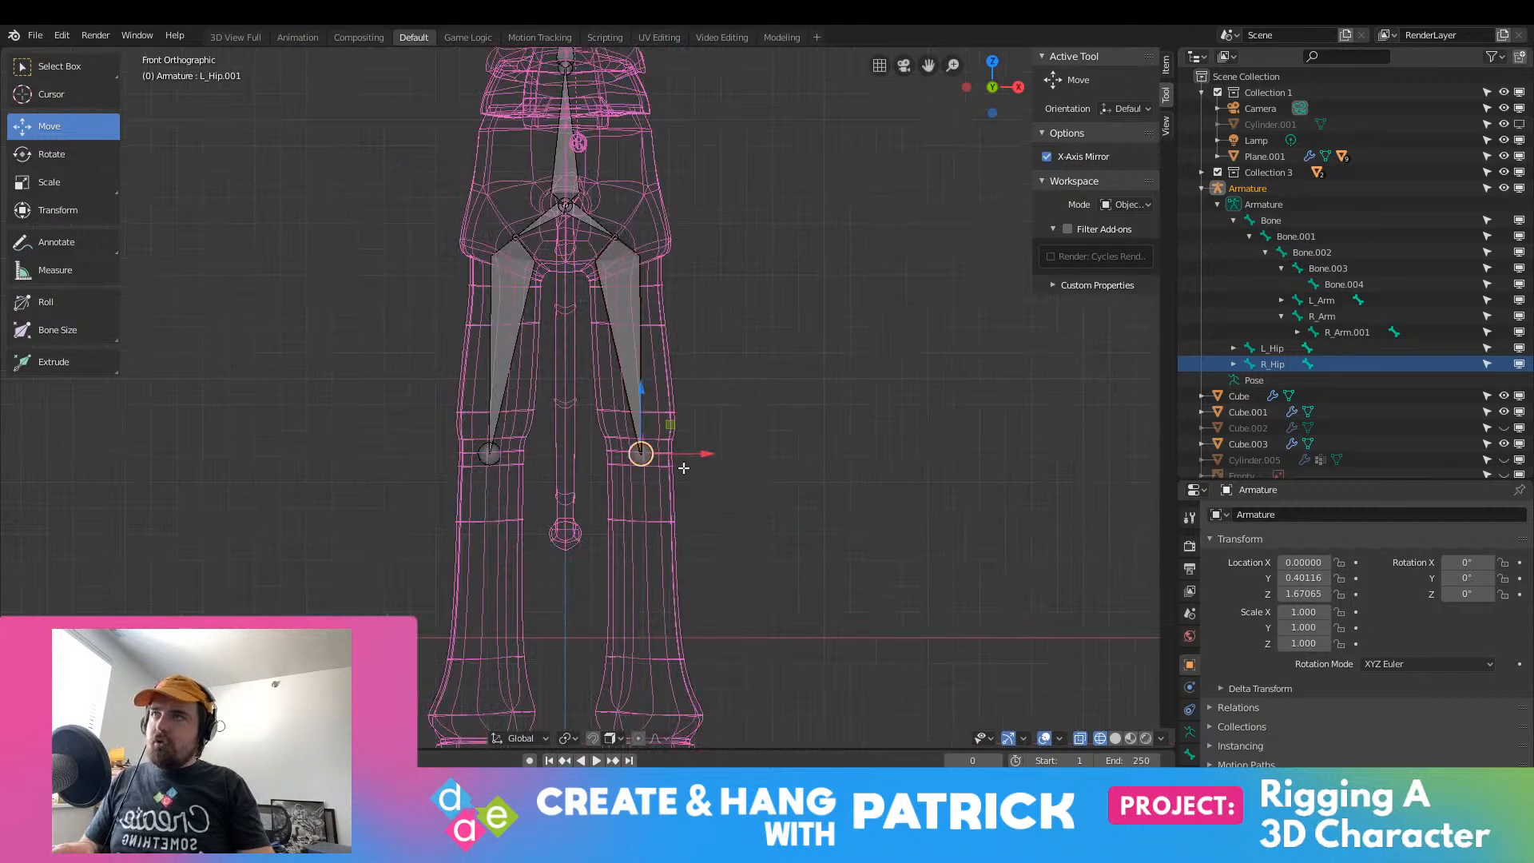
{"action": "middle_click_drag", "start_coordinate": [690, 508], "coordinate": [682, 315], "text": "shift"}
{"action": "key", "text": "e"}
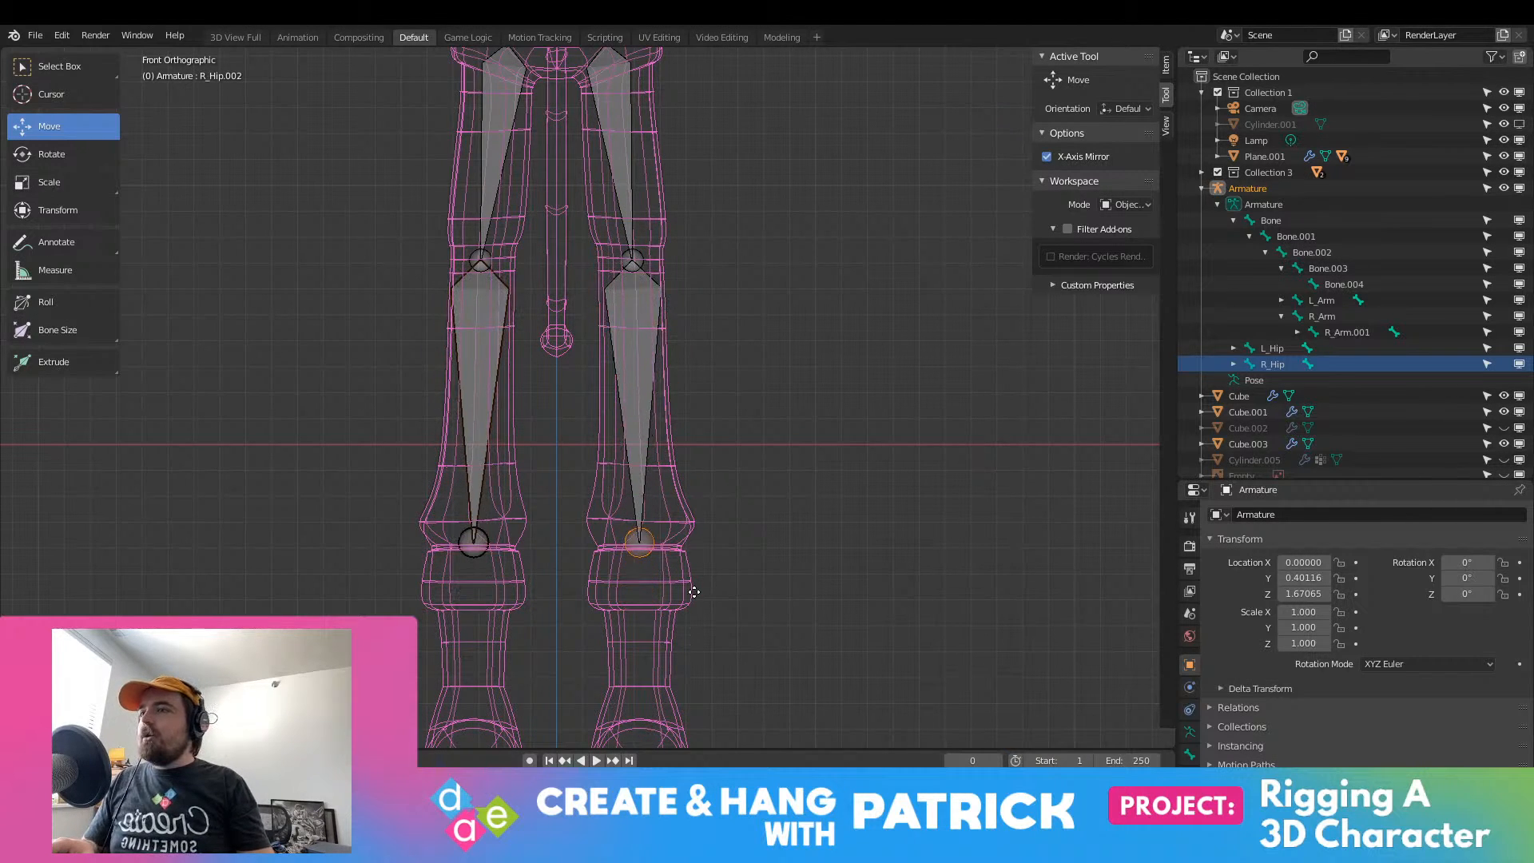
{"action": "left_click", "coordinate": [694, 599]}
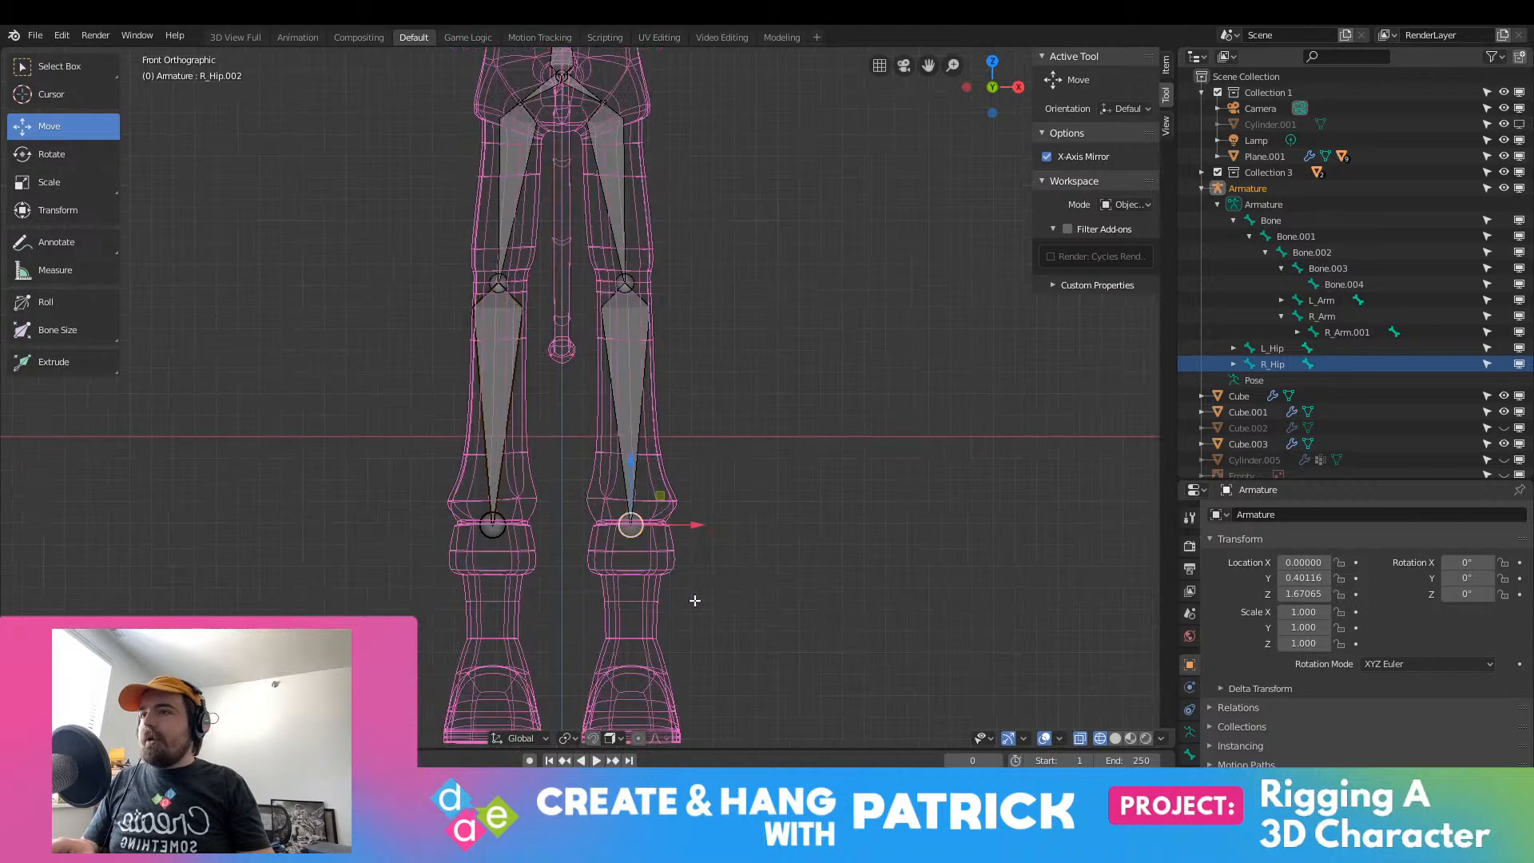
{"action": "key", "text": "ctrl+z"}
Step: Extrude mirrored shin bones from the knee joints down to the ankles and select the left shin bone
{"action": "key", "text": "e"}
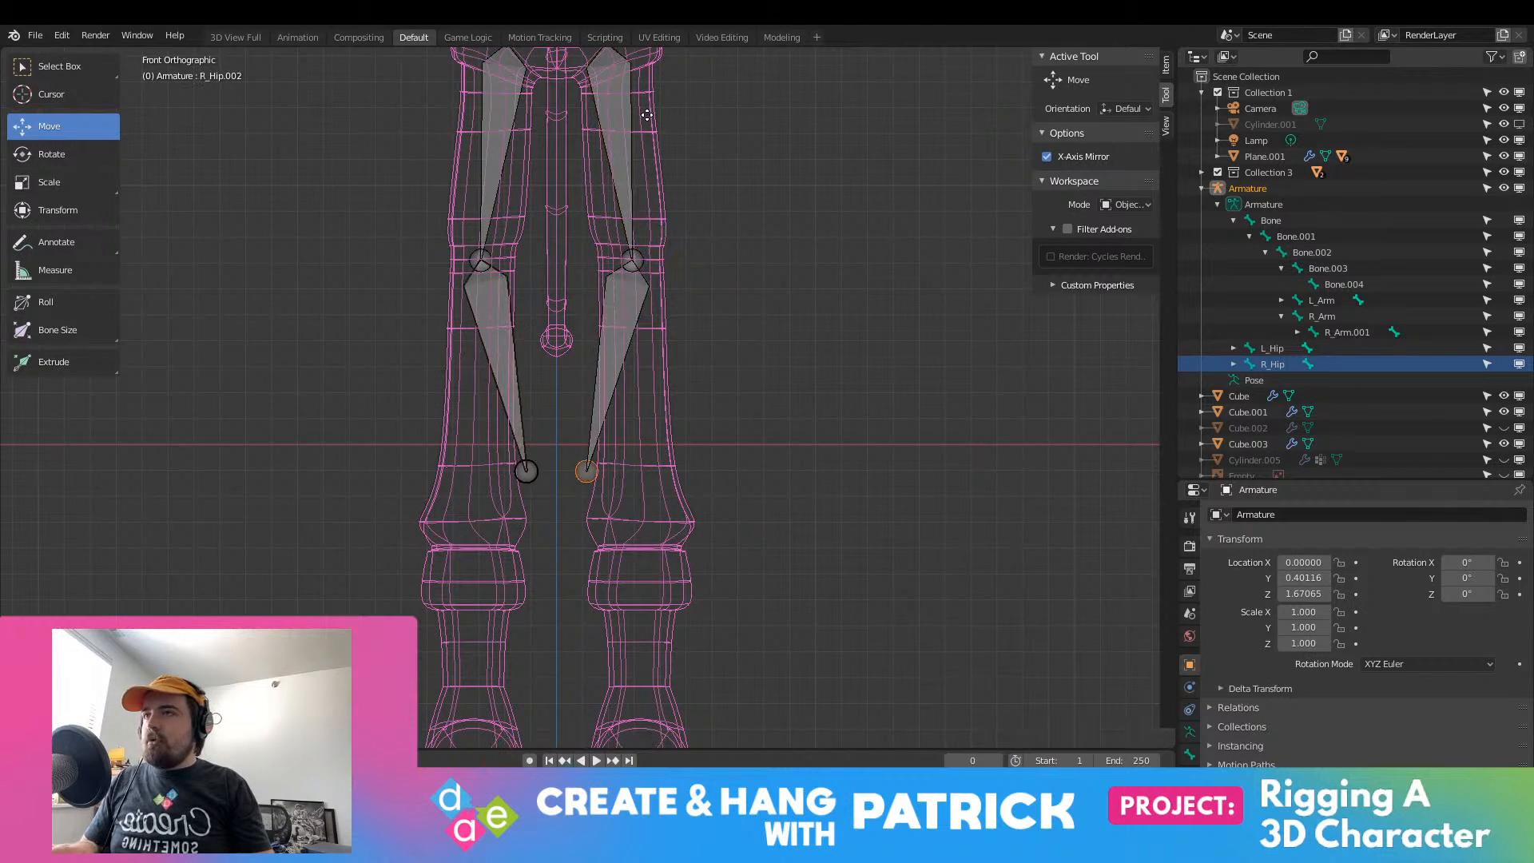
{"action": "left_click", "coordinate": [700, 330]}
{"action": "left_click", "coordinate": [679, 315]}
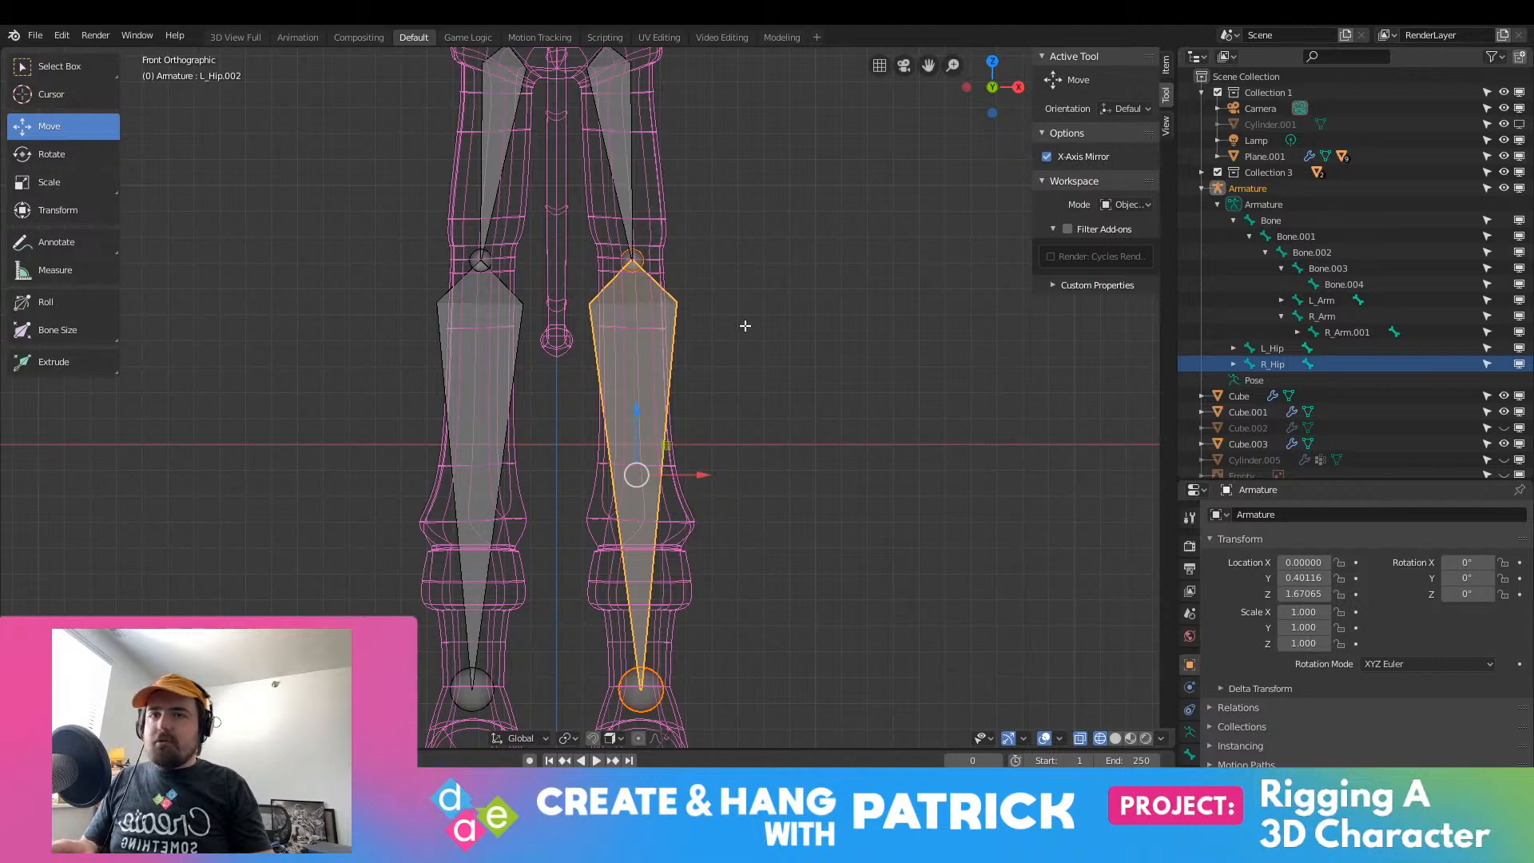
Step: Examine the left shin bone's transform, envelope and relations properties, and return to the armature's data settings
{"action": "left_click", "coordinate": [1188, 752]}
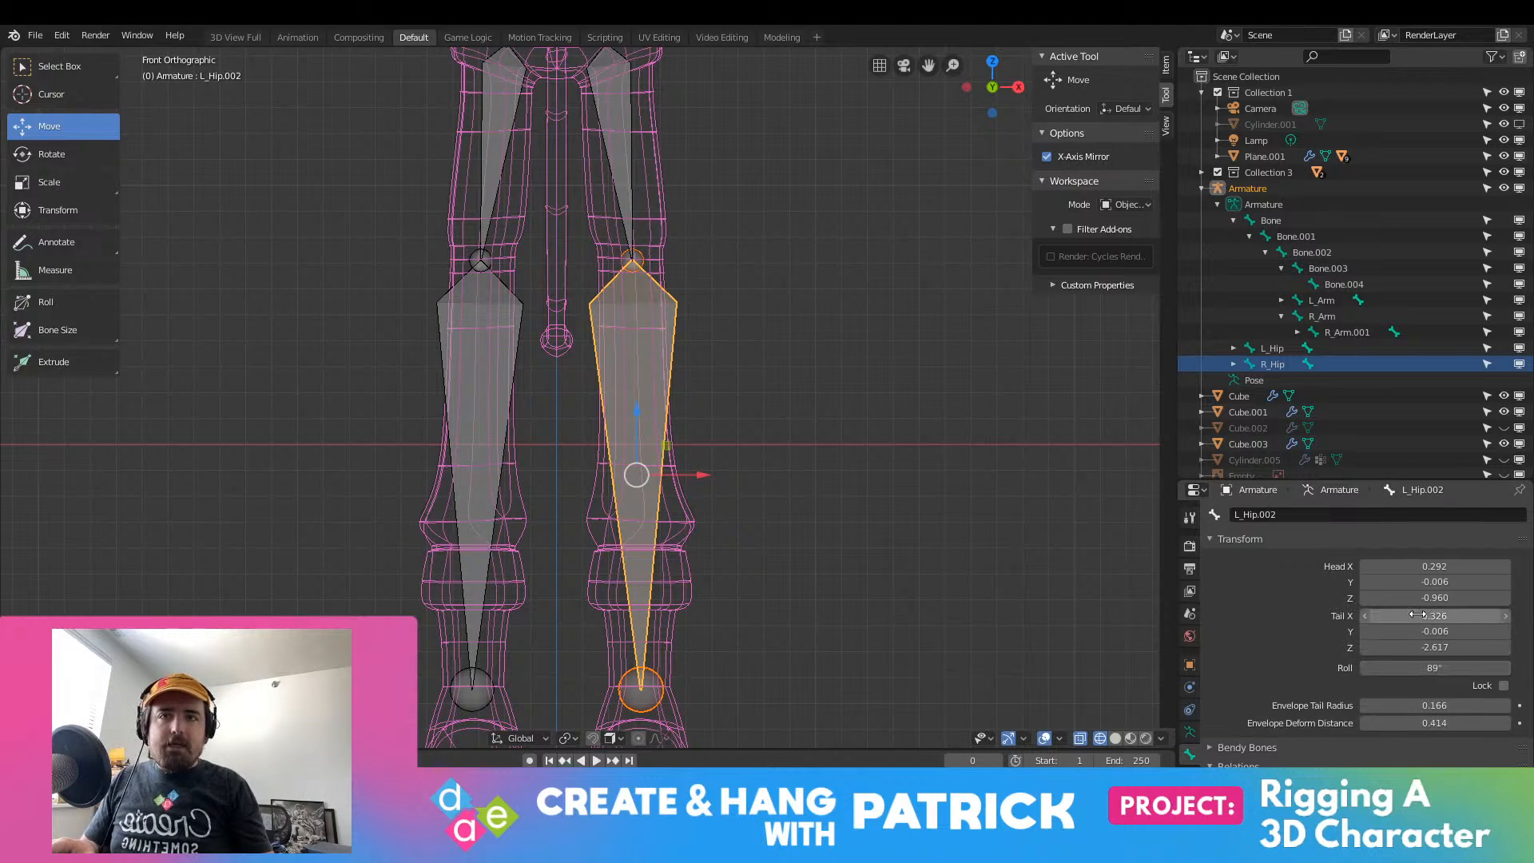
{"action": "scroll", "coordinate": [1322, 707], "scroll_direction": "down", "scroll_amount": 3}
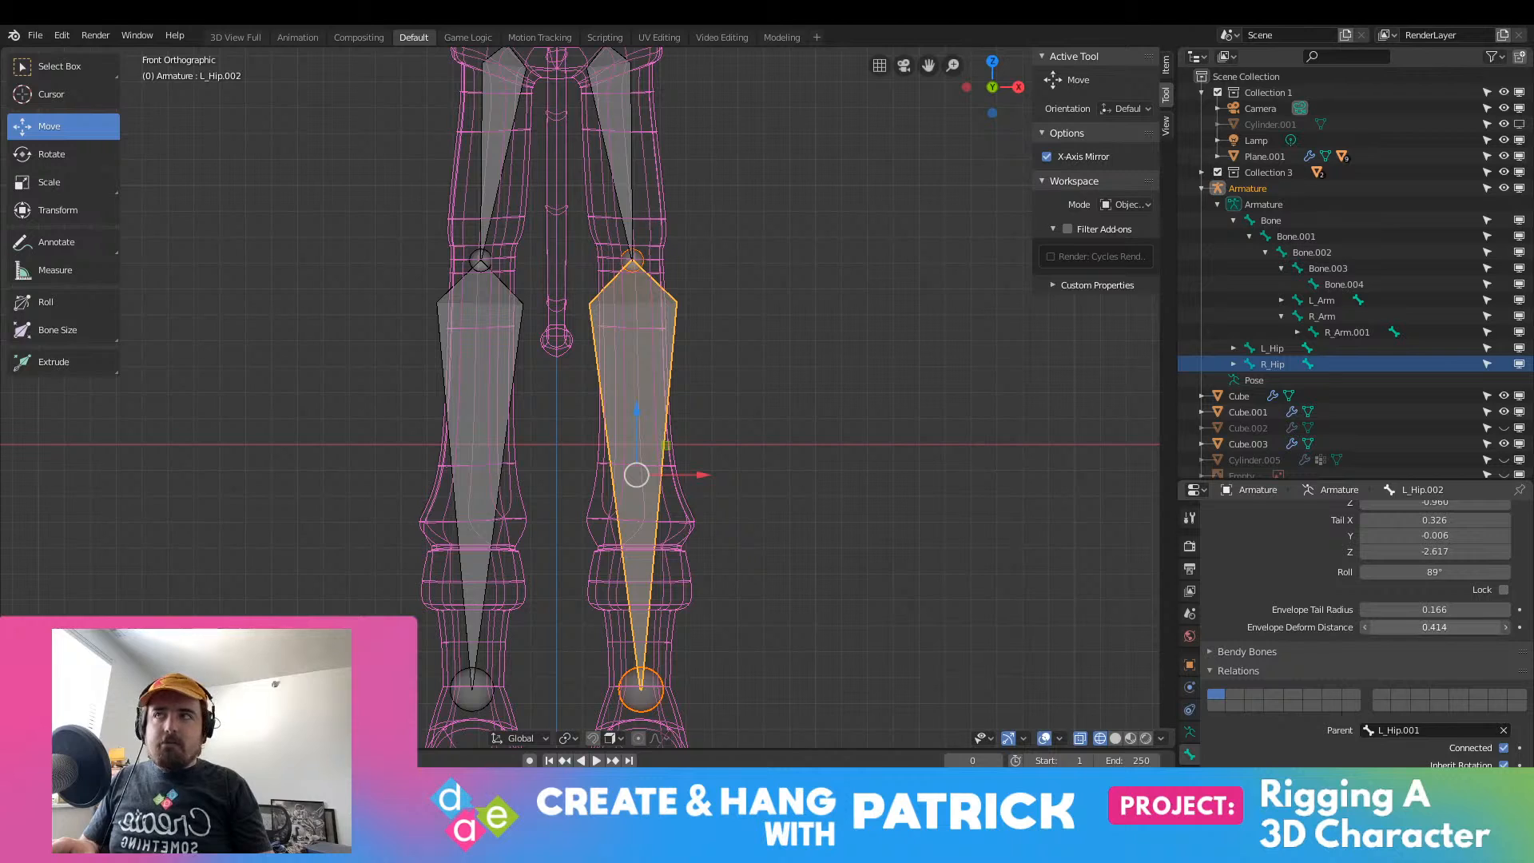
{"action": "left_click_drag", "start_coordinate": [1435, 627], "coordinate": [1423, 627]}
{"action": "left_click_drag", "start_coordinate": [1434, 610], "coordinate": [1428, 610]}
{"action": "right_click", "coordinate": [1434, 610]}
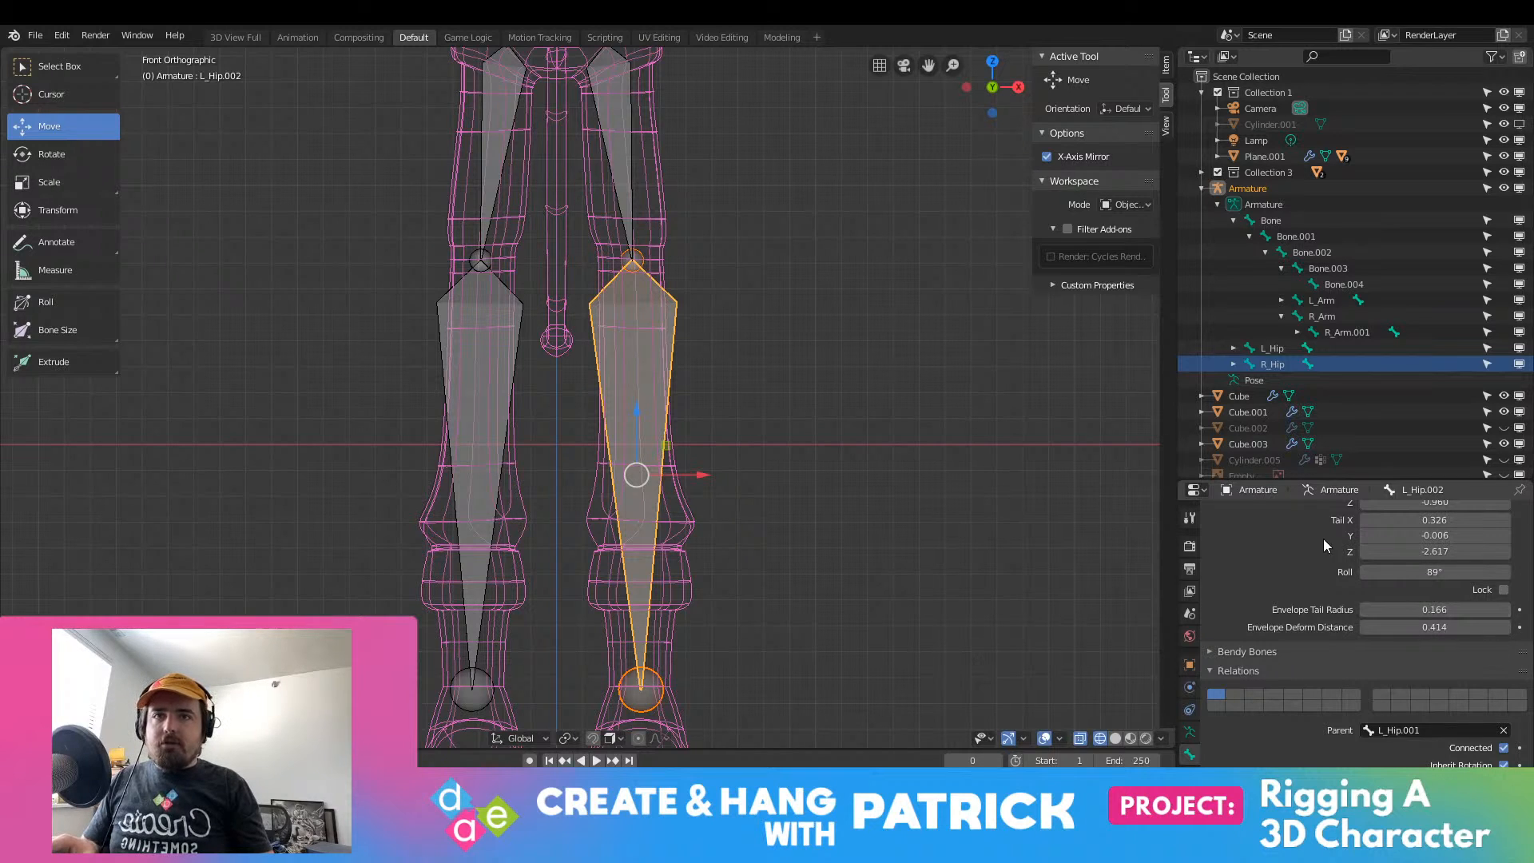
{"action": "scroll", "coordinate": [1326, 589], "scroll_direction": "down", "scroll_amount": 1}
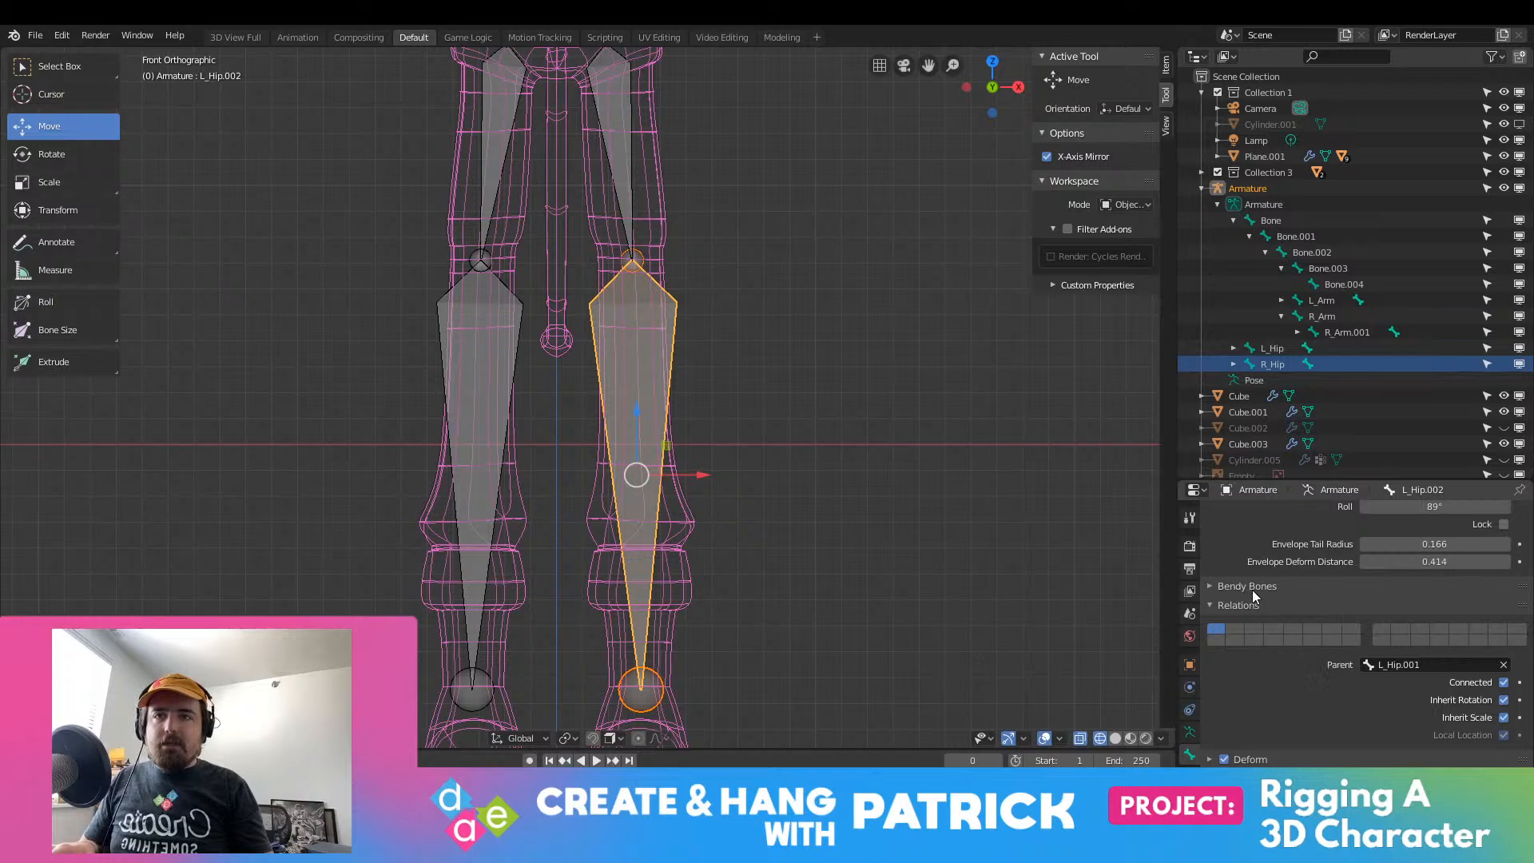
{"action": "left_click", "coordinate": [1190, 733]}
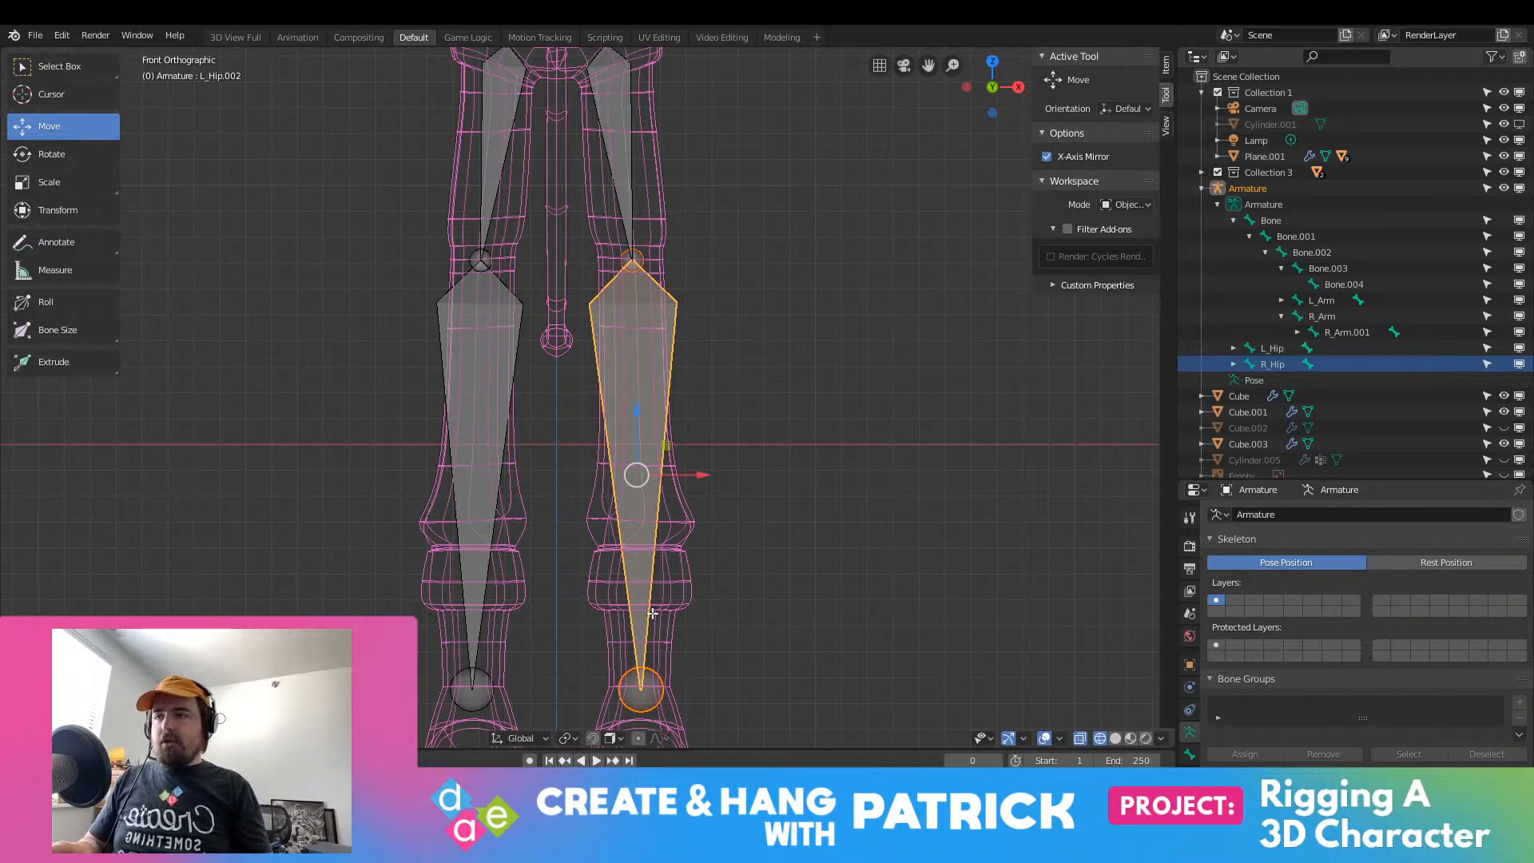
Step: Extrude a short heel bone from the left ankle joint down to the back of the shoe in the side view
{"action": "key", "text": "KP_3"}
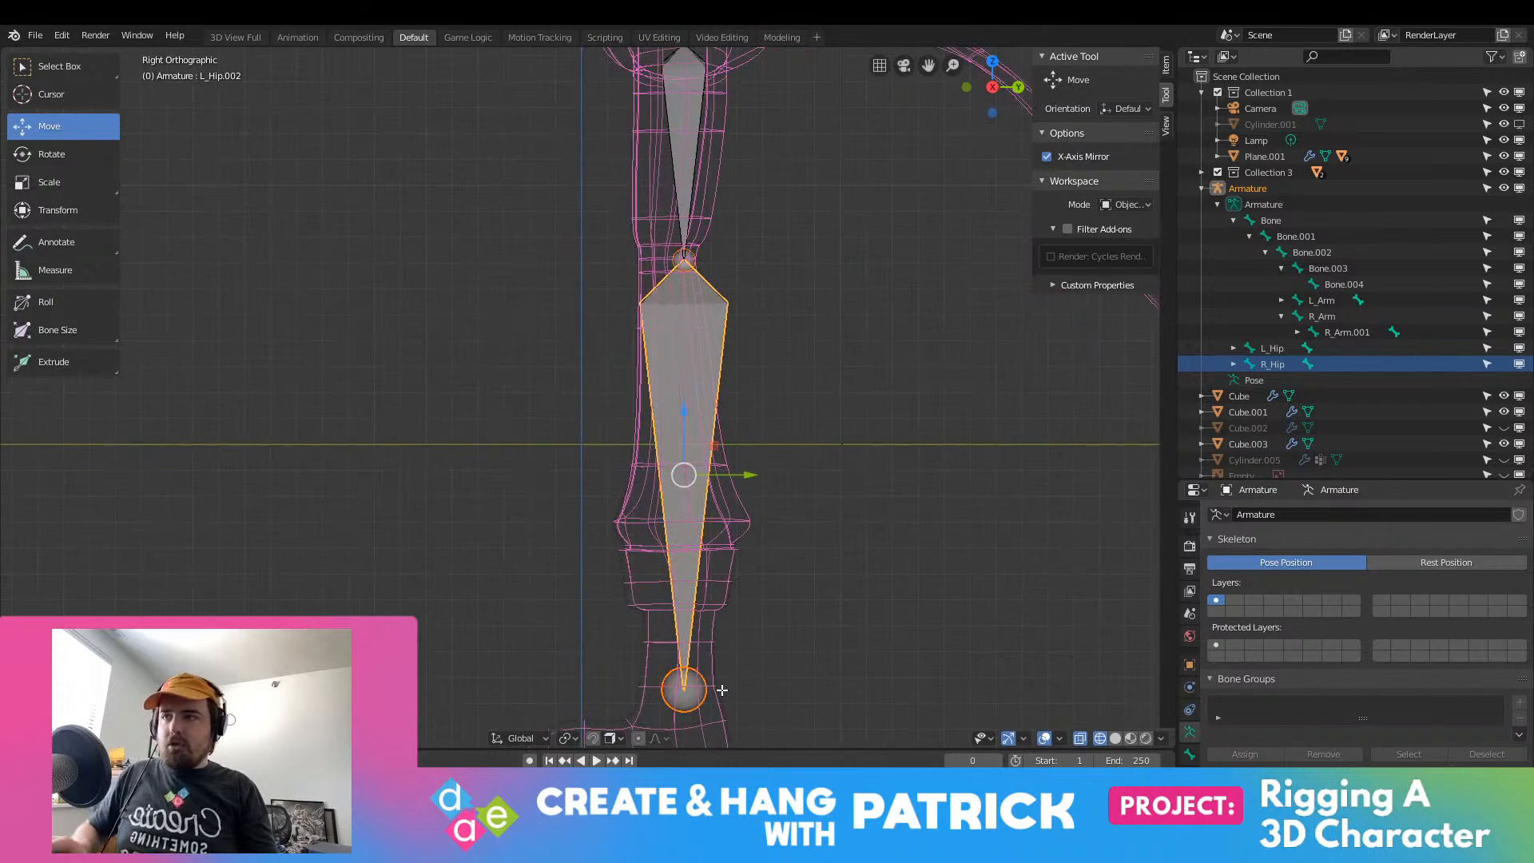
{"action": "middle_click_drag", "start_coordinate": [719, 678], "coordinate": [688, 471], "text": "shift"}
{"action": "left_click", "coordinate": [654, 482]}
{"action": "key", "text": "e"}
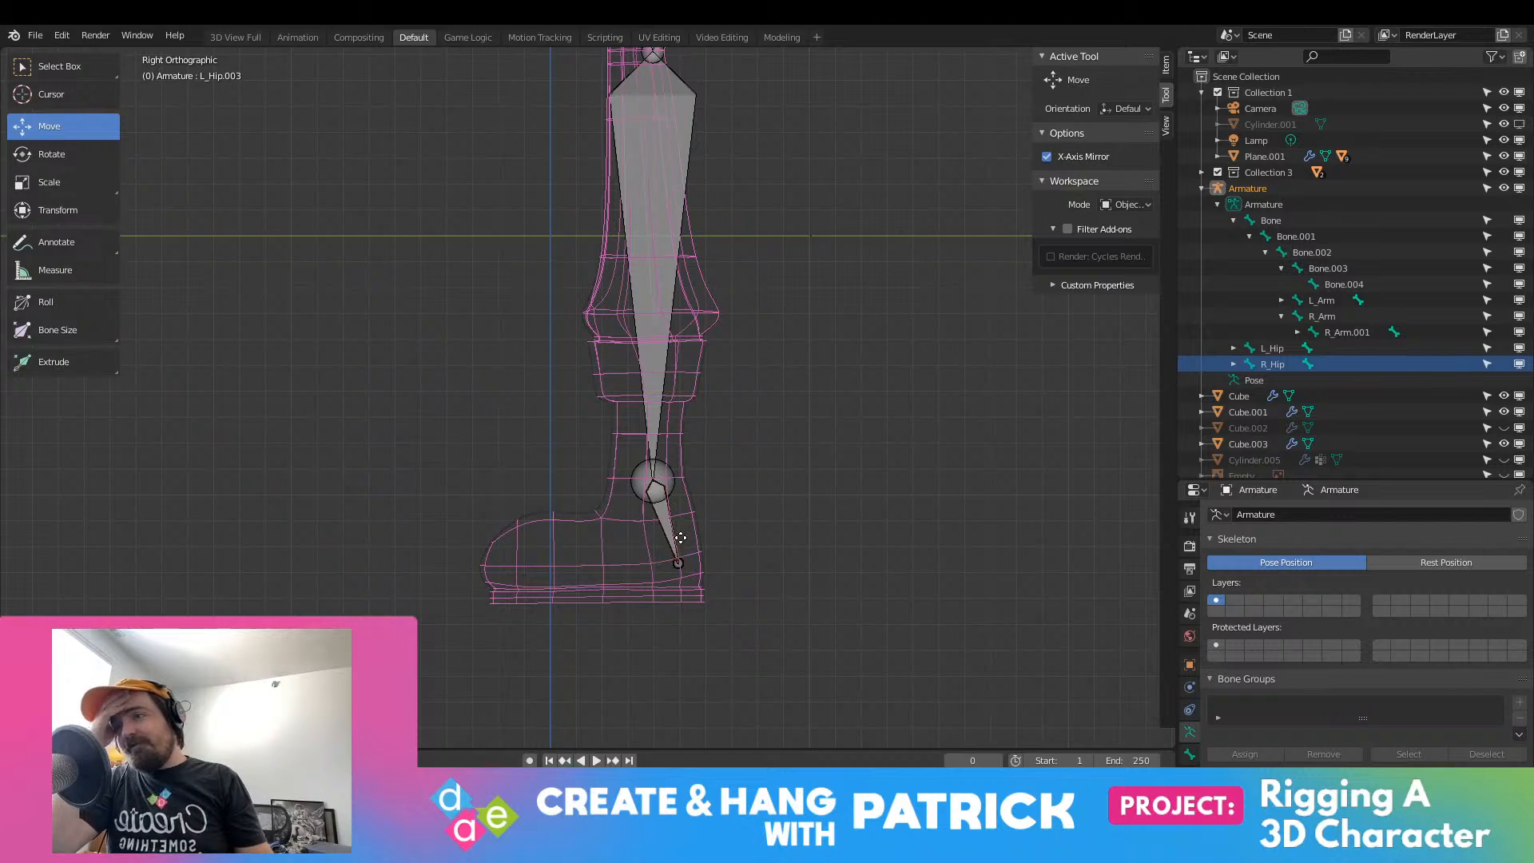
{"action": "left_click", "coordinate": [680, 538]}
{"action": "right_click", "coordinate": [680, 537]}
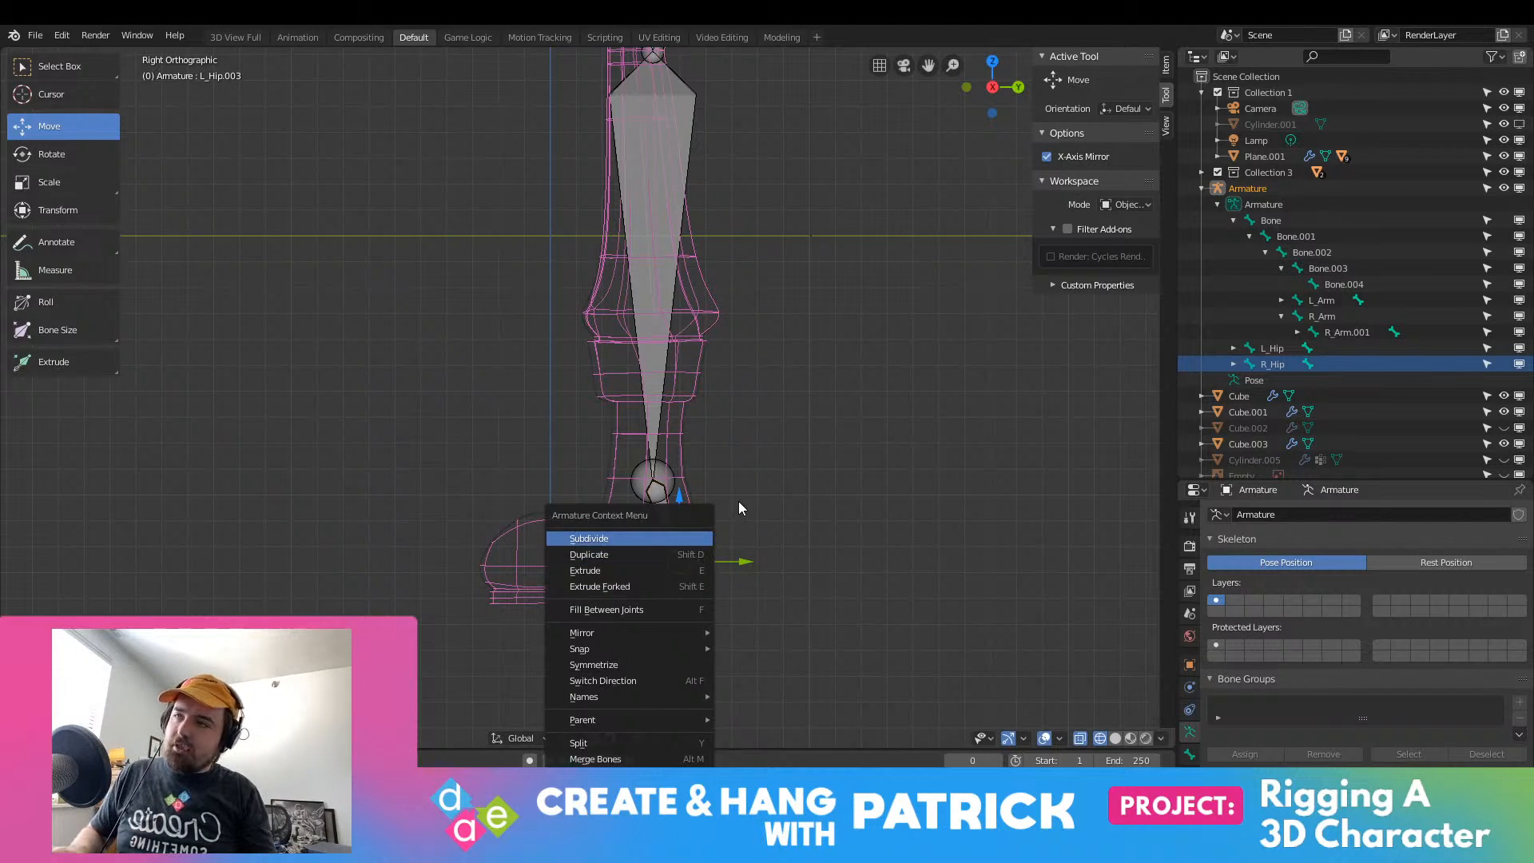
Step: Extrude a bone from the heel to mid-foot and another to the toes, placing its end just past the shoe's tip
{"action": "key", "text": "e"}
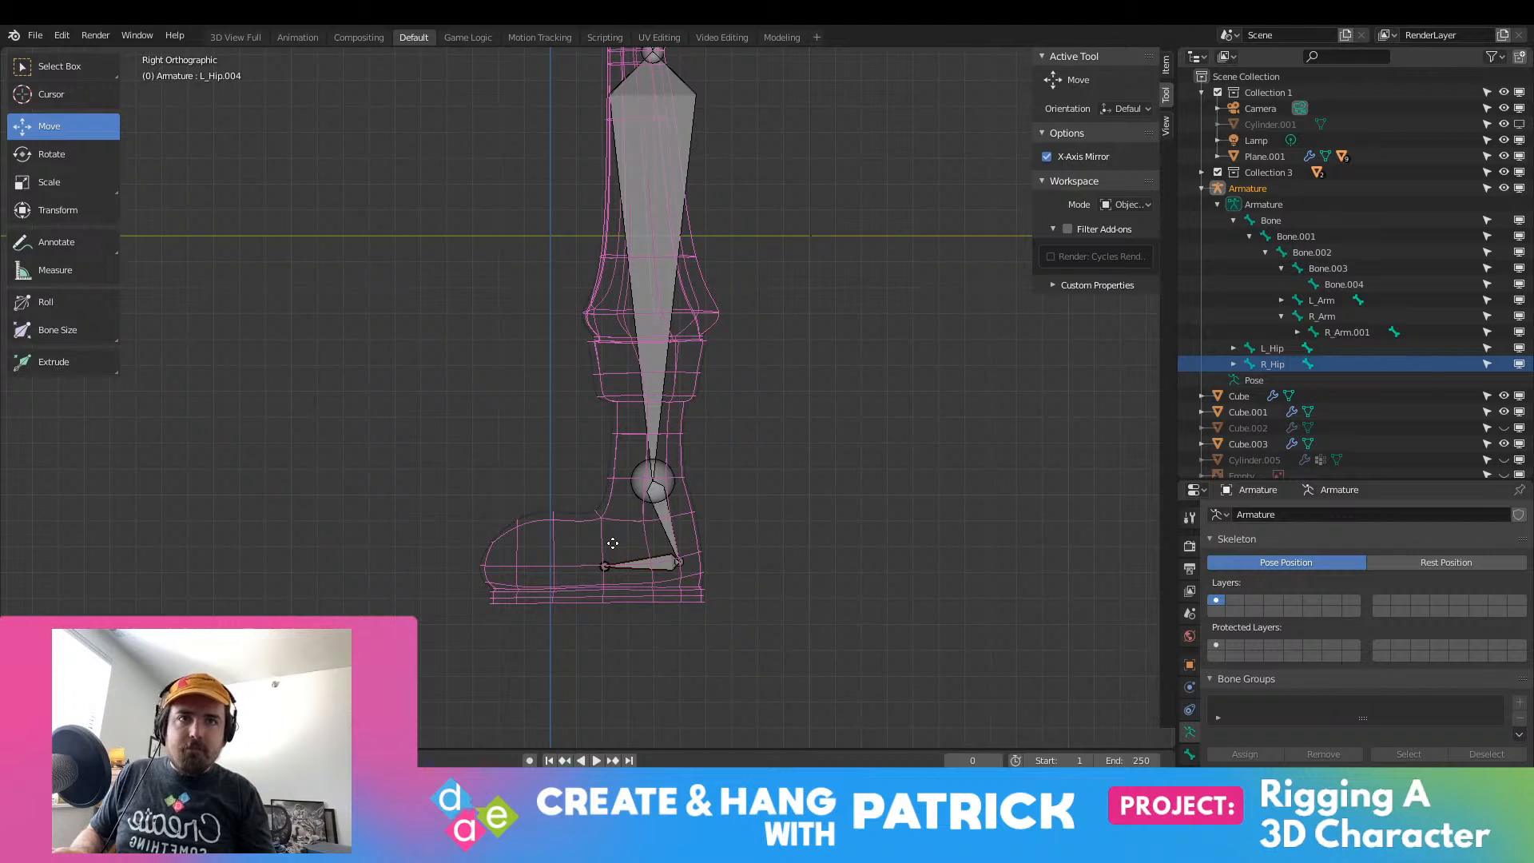
{"action": "left_click", "coordinate": [613, 543]}
{"action": "key", "text": "e"}
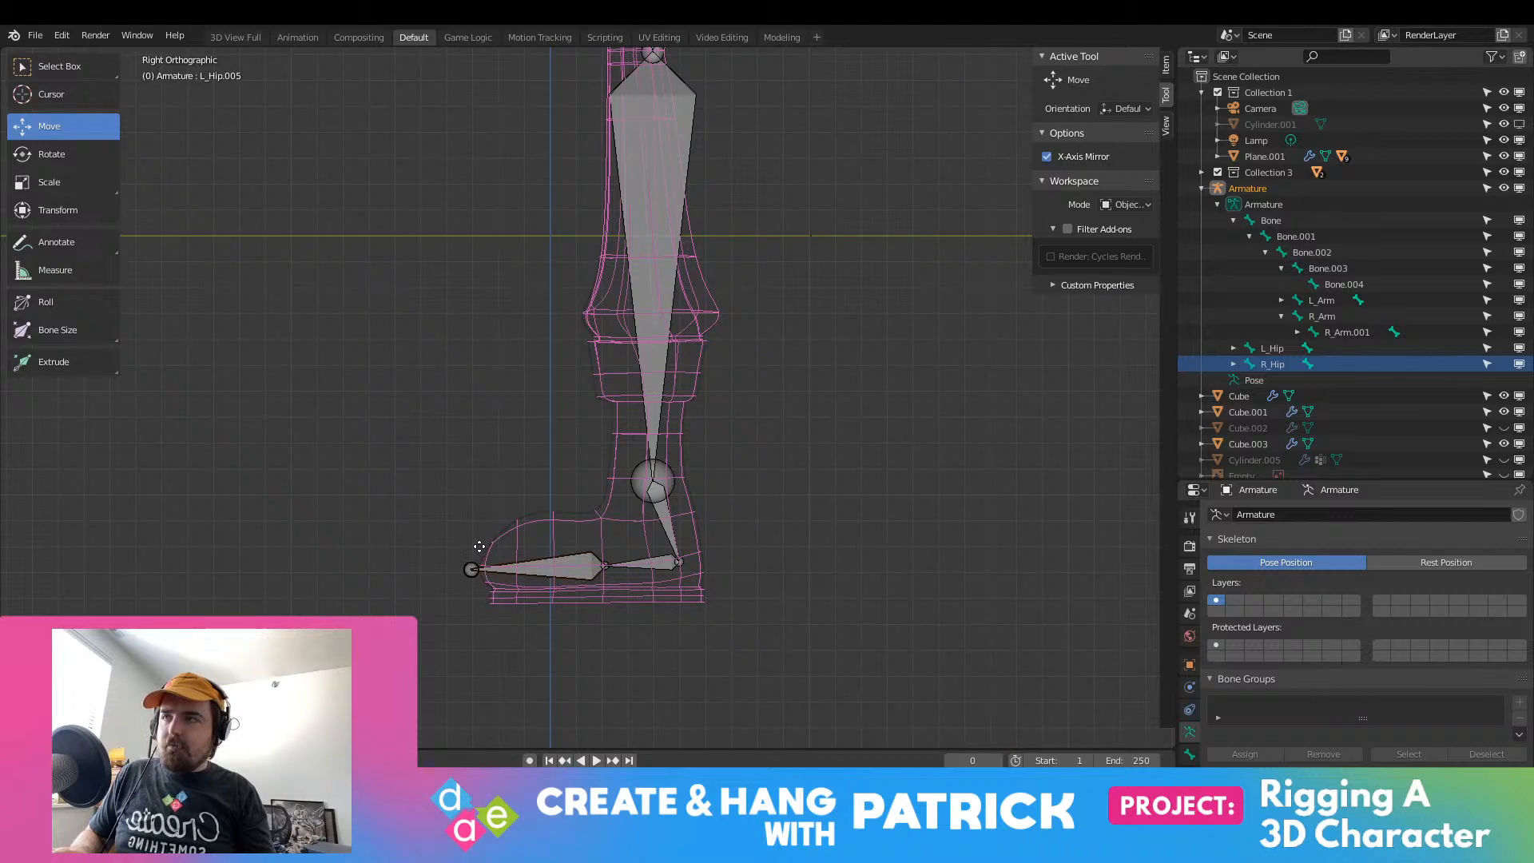
{"action": "left_click", "coordinate": [512, 548]}
{"action": "key", "text": "g"}
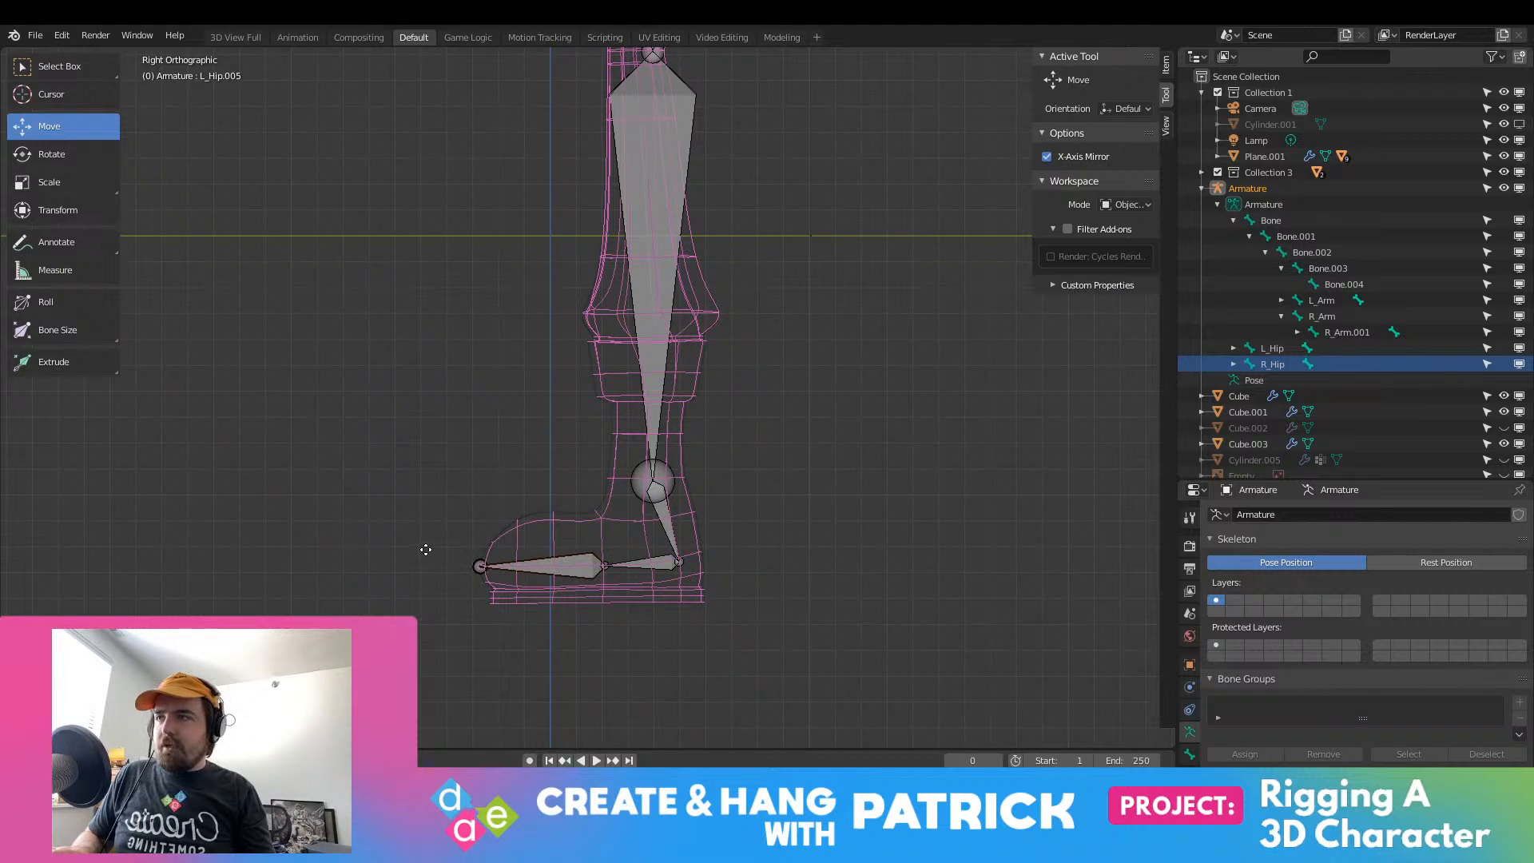
{"action": "left_click", "coordinate": [417, 545]}
Step: Examine the foot bones' fit inside both shoes from the top, in perspective and from the front, with the left mid-foot joint selected
{"action": "middle_click_drag", "start_coordinate": [645, 588], "coordinate": [689, 592]}
{"action": "key", "text": "KP_7"}
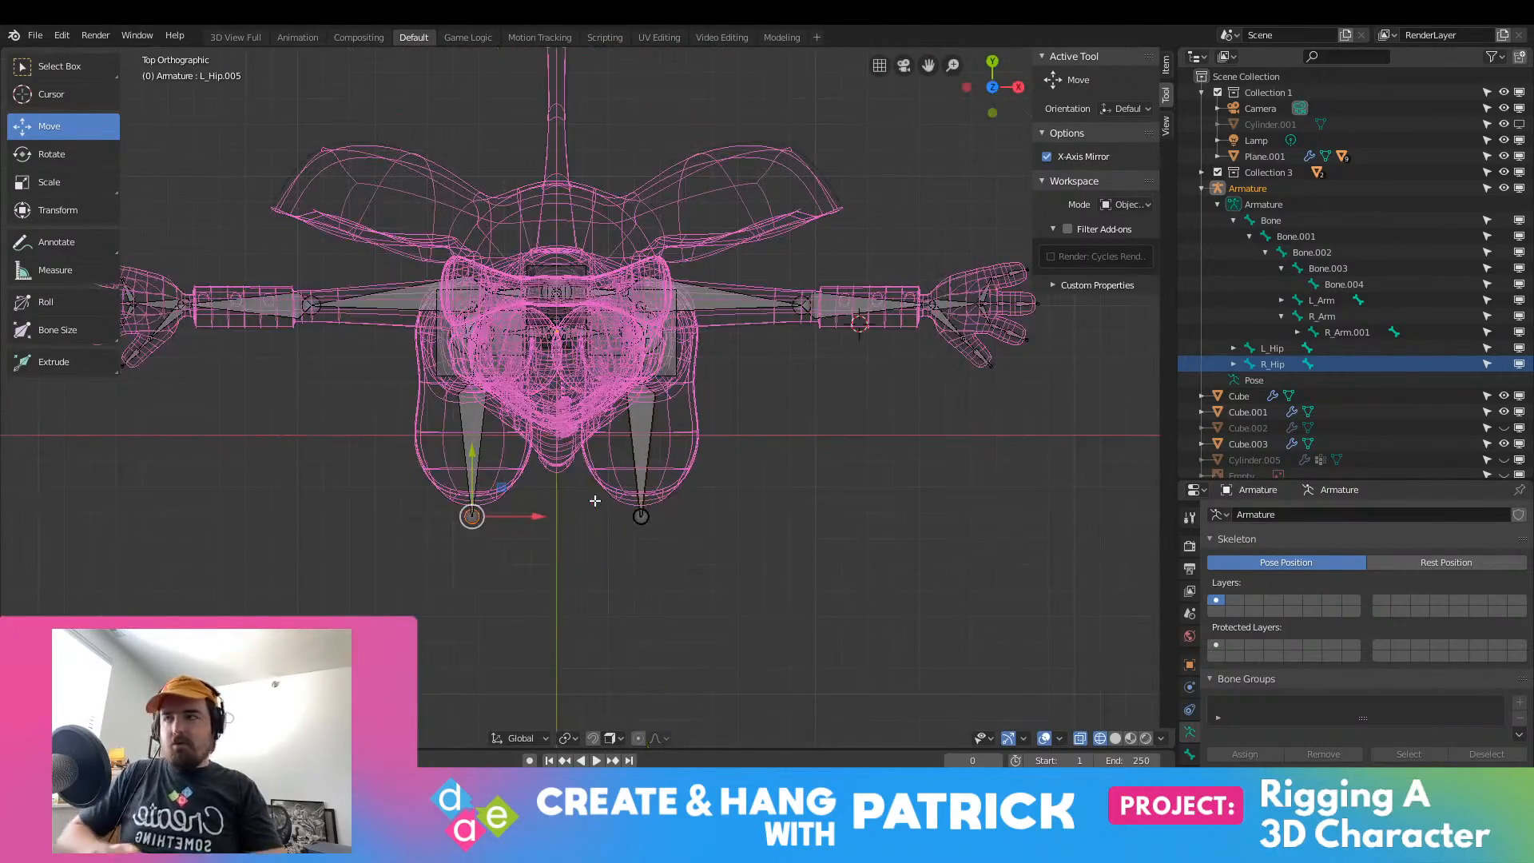
{"action": "scroll", "coordinate": [595, 500], "scroll_direction": "up", "scroll_amount": 1}
{"action": "key", "text": "KP_5"}
{"action": "scroll", "coordinate": [568, 480], "scroll_direction": "up", "scroll_amount": 1}
{"action": "middle_click_drag", "start_coordinate": [568, 479], "coordinate": [553, 431]}
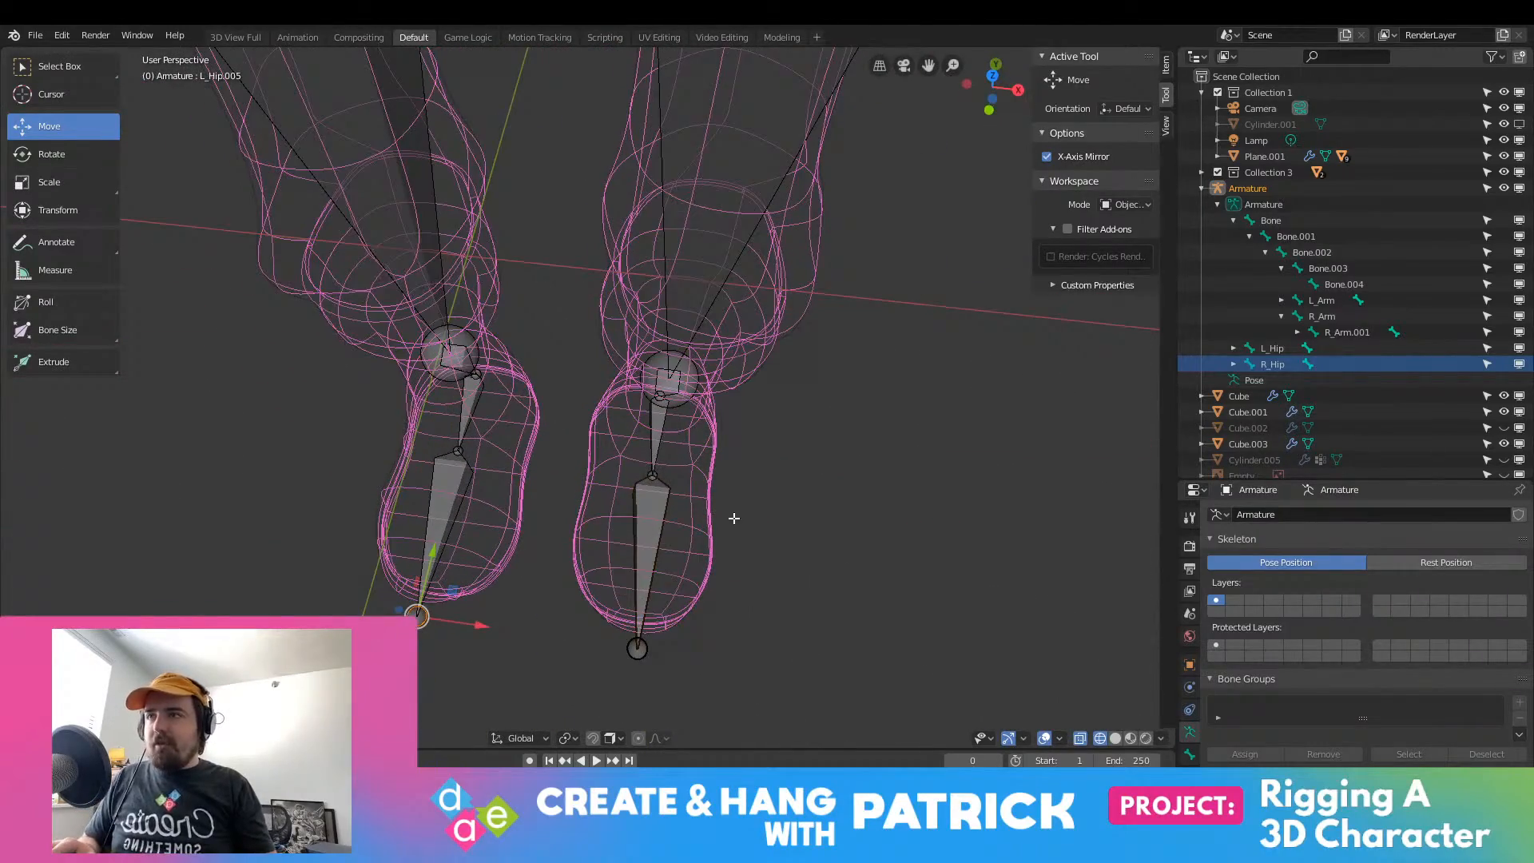
{"action": "left_click", "coordinate": [650, 477]}
{"action": "middle_click_drag", "start_coordinate": [760, 500], "coordinate": [677, 345]}
{"action": "key", "text": "KP_7"}
{"action": "scroll", "coordinate": [646, 486], "scroll_direction": "up", "scroll_amount": 3}
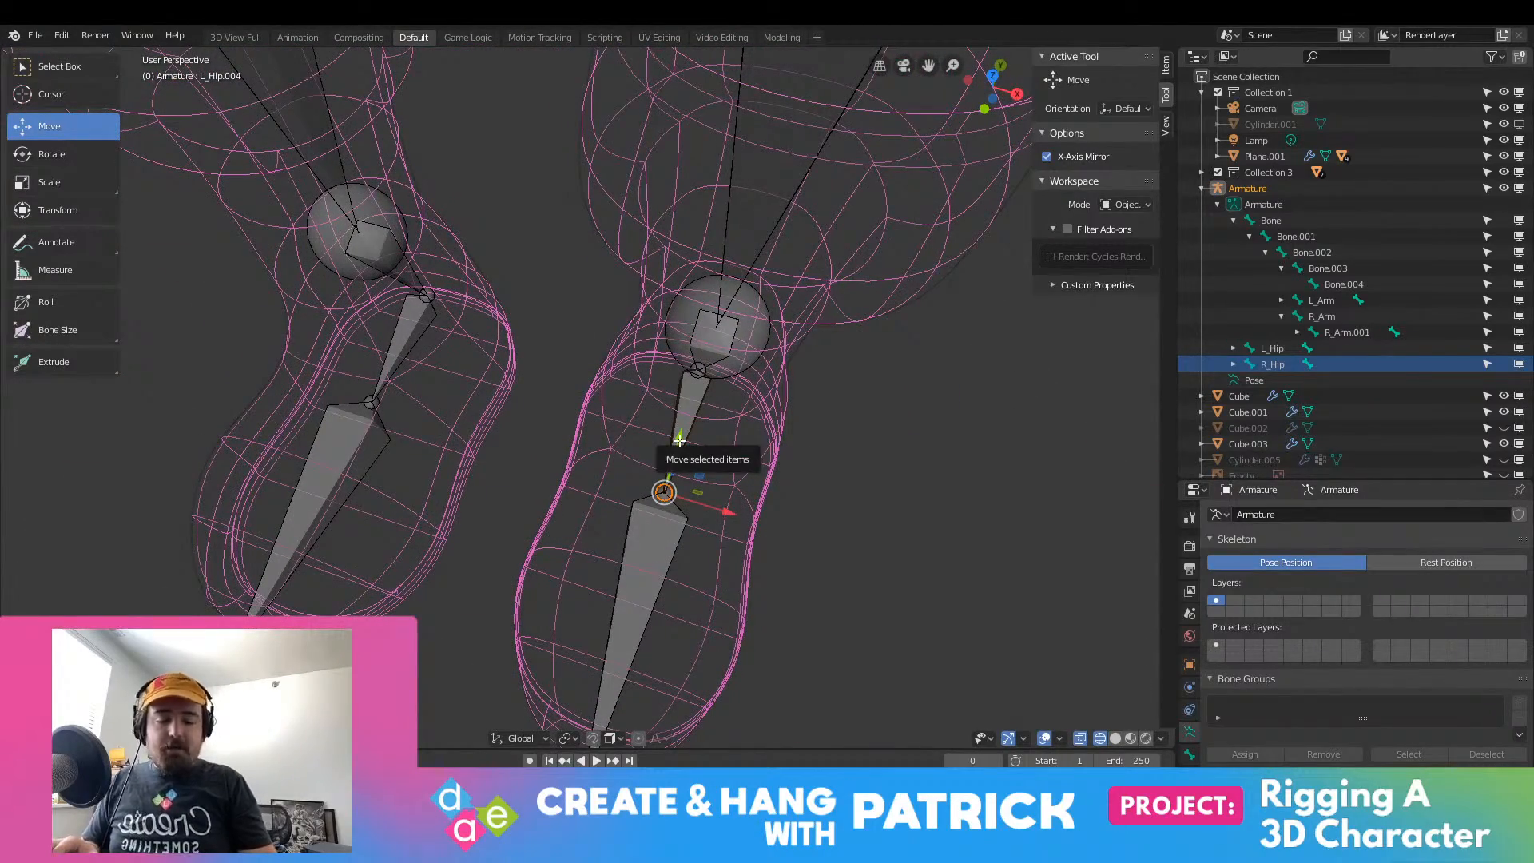
{"action": "key", "text": "KP_1"}
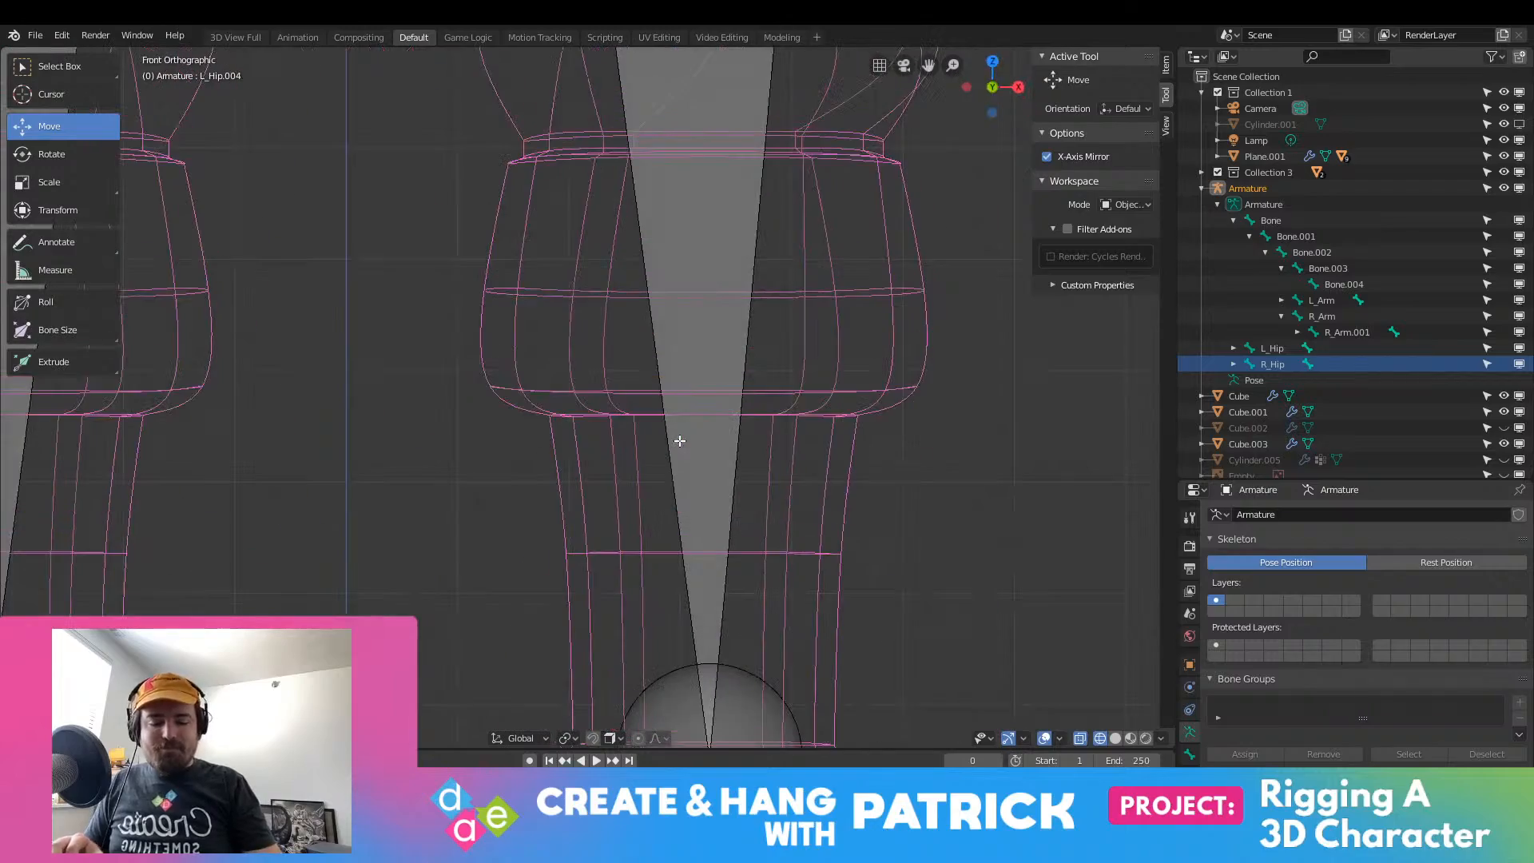
Step: Switch from the armature to editing the body mesh Plane.001 and enable X Mirror for it
{"action": "key", "text": "KP_7"}
{"action": "key", "text": "KP_1"}
{"action": "key", "text": "ctrl+KP_7"}
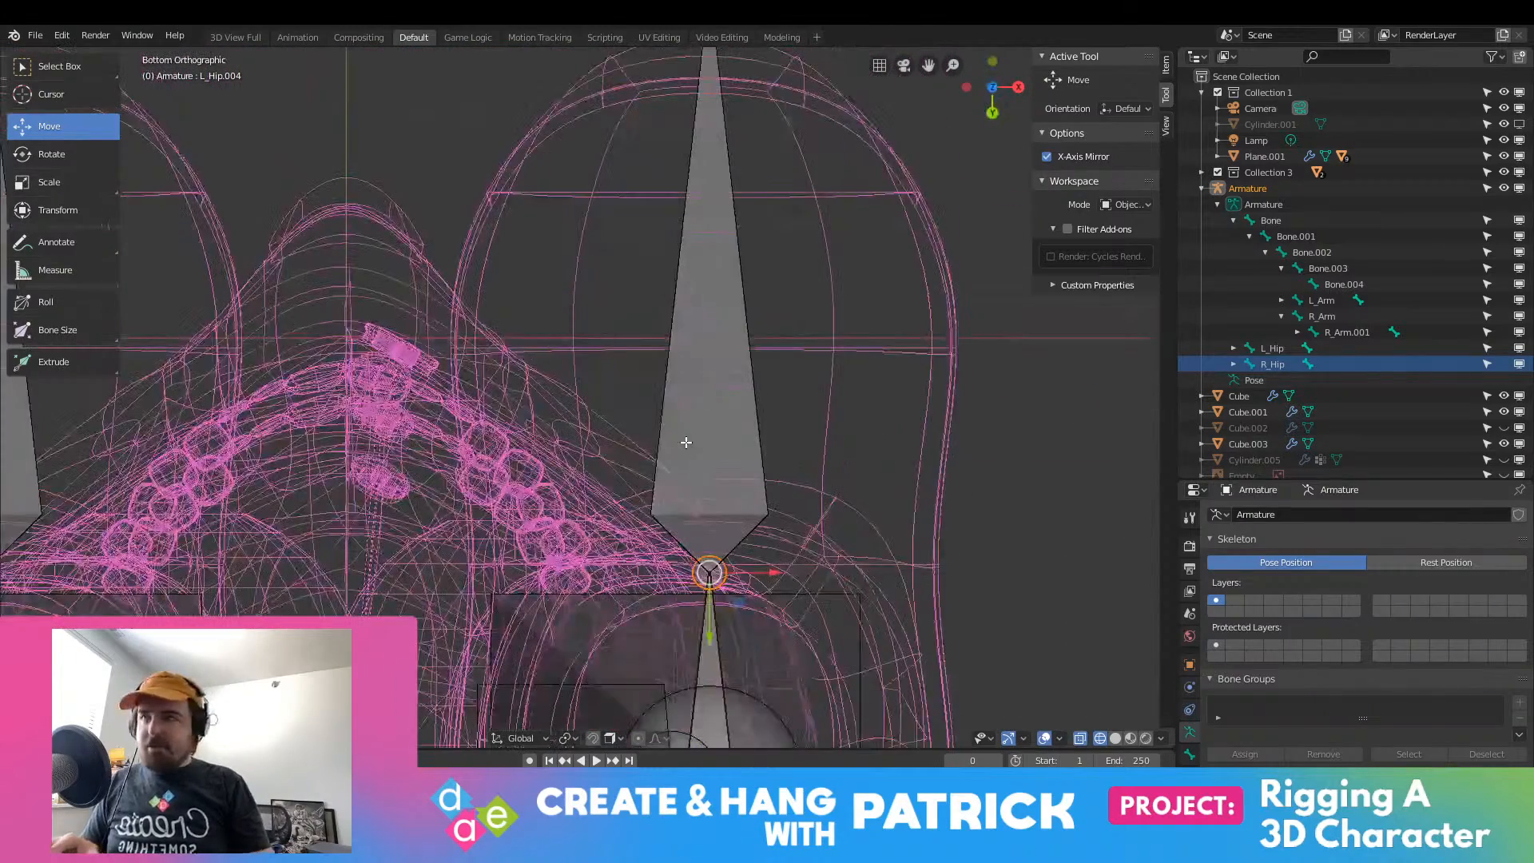
{"action": "scroll", "coordinate": [685, 443], "scroll_direction": "down", "scroll_amount": 3}
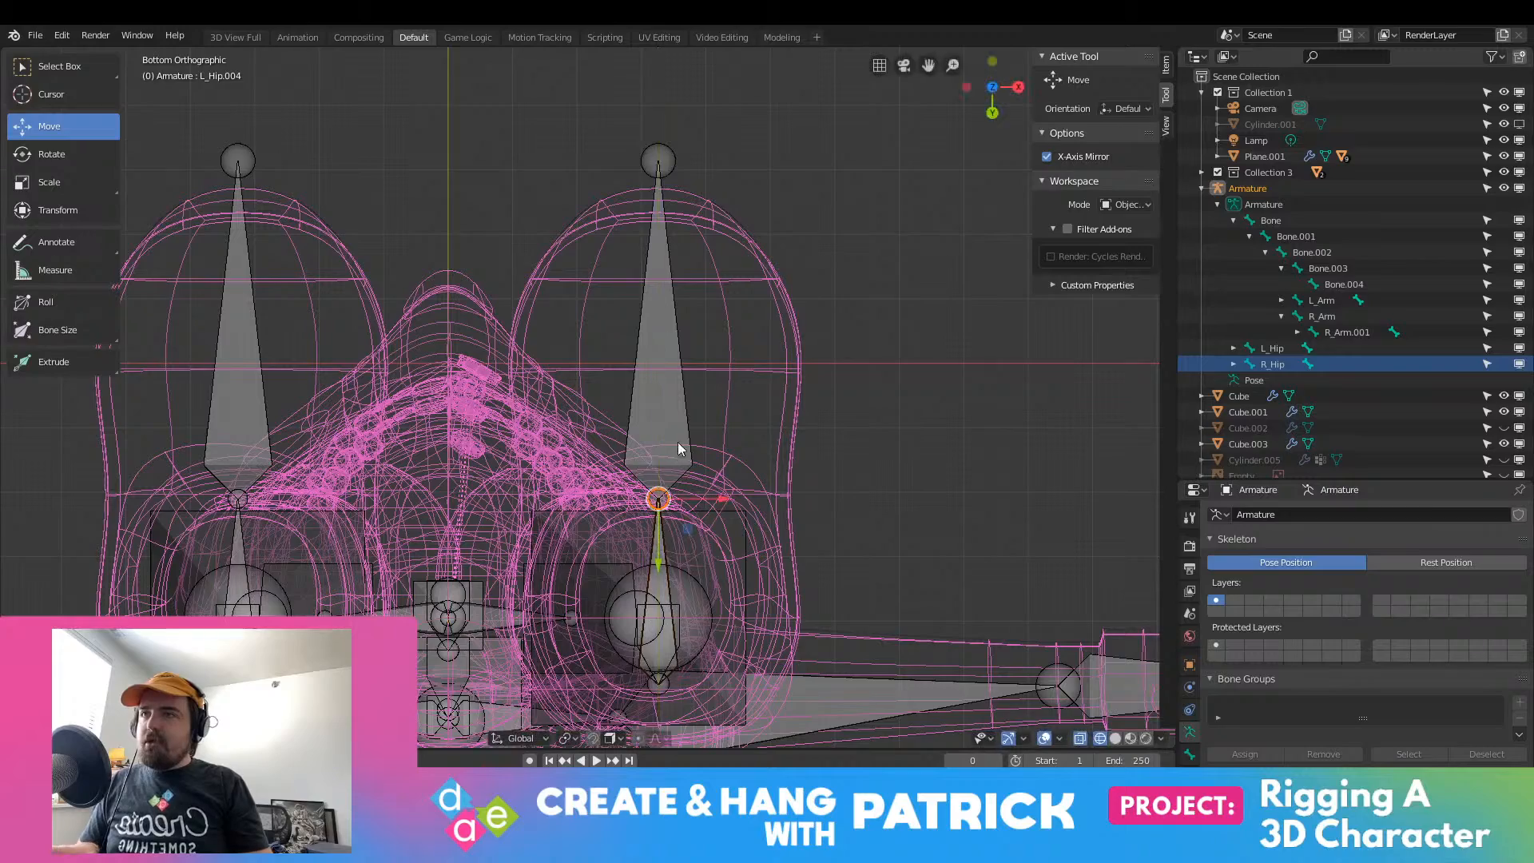
{"action": "key", "text": "Tab"}
{"action": "left_click", "coordinate": [748, 293]}
{"action": "key", "text": "Tab"}
{"action": "middle_click_drag", "start_coordinate": [740, 302], "coordinate": [561, 608]}
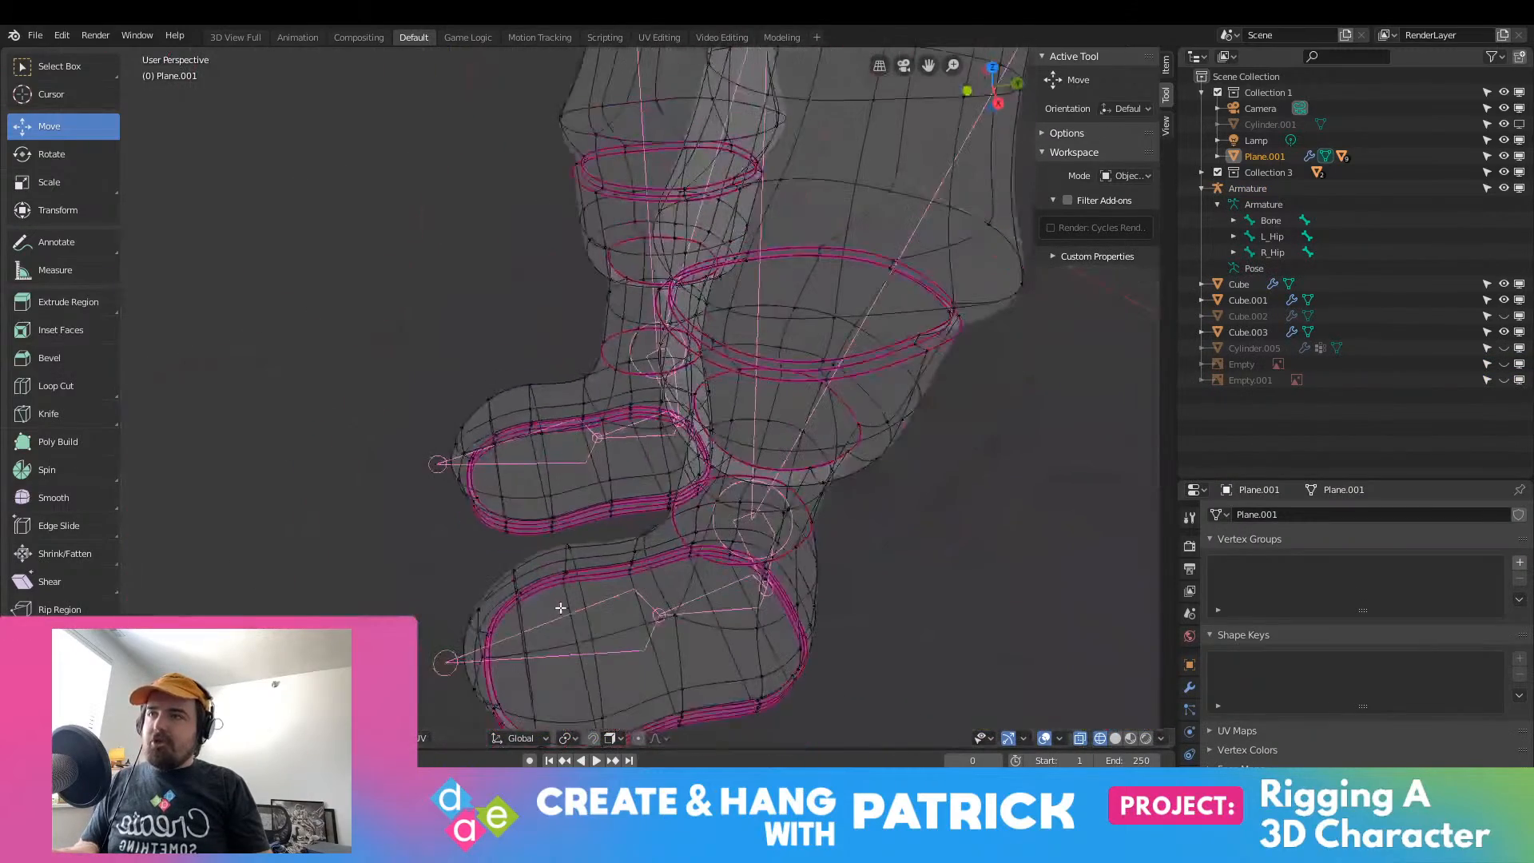
{"action": "left_click", "coordinate": [1057, 134]}
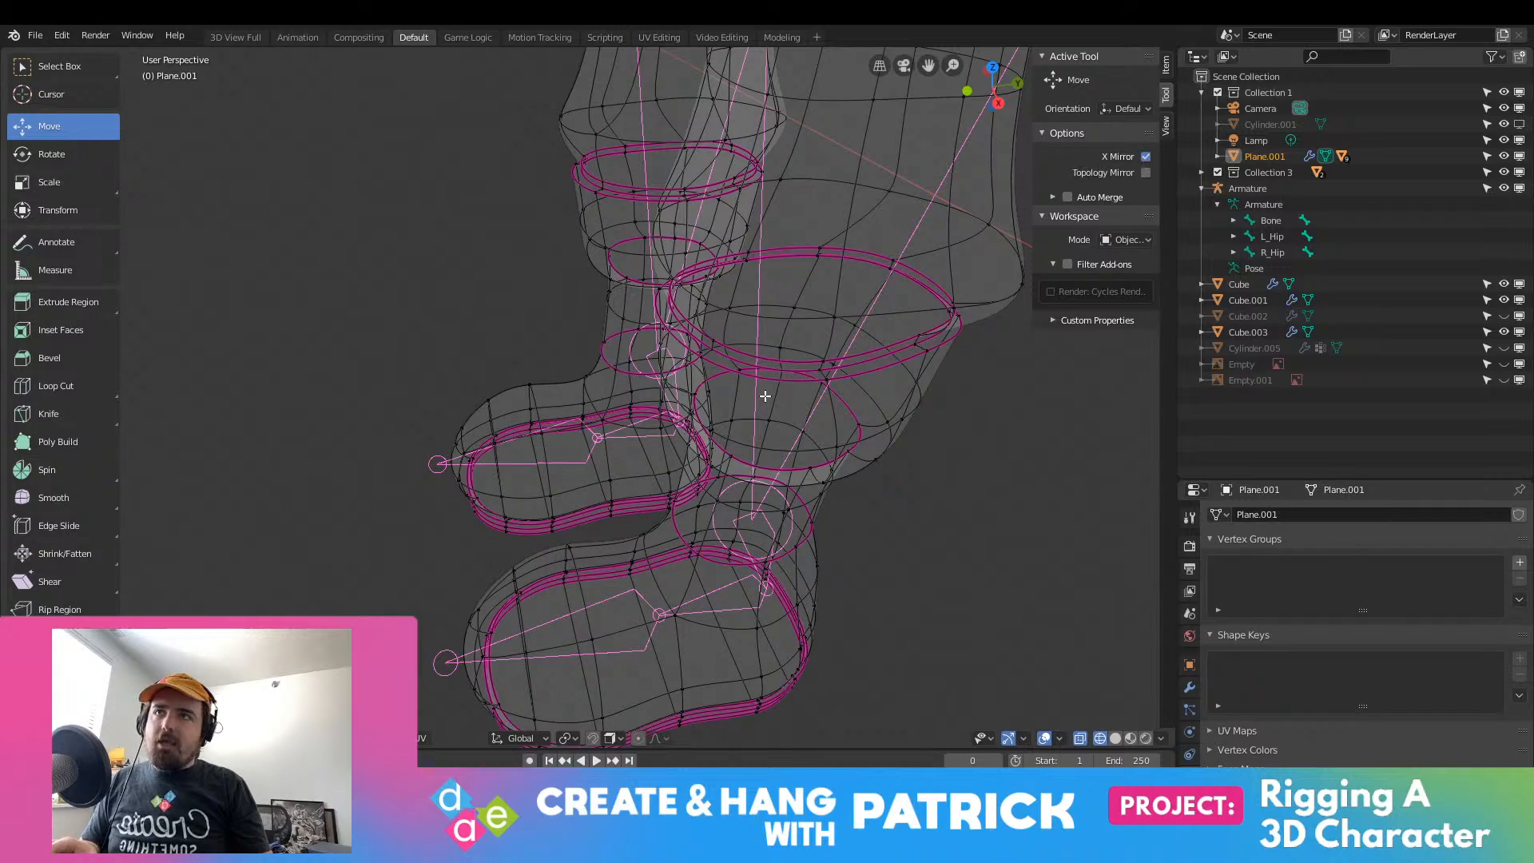
Step: Move the column of vertices on the outer edge of the left shoe's sole outward along X to widen the sole
{"action": "middle_click_drag", "start_coordinate": [765, 395], "coordinate": [762, 180]}
{"action": "scroll", "coordinate": [696, 505], "scroll_direction": "up", "scroll_amount": 6}
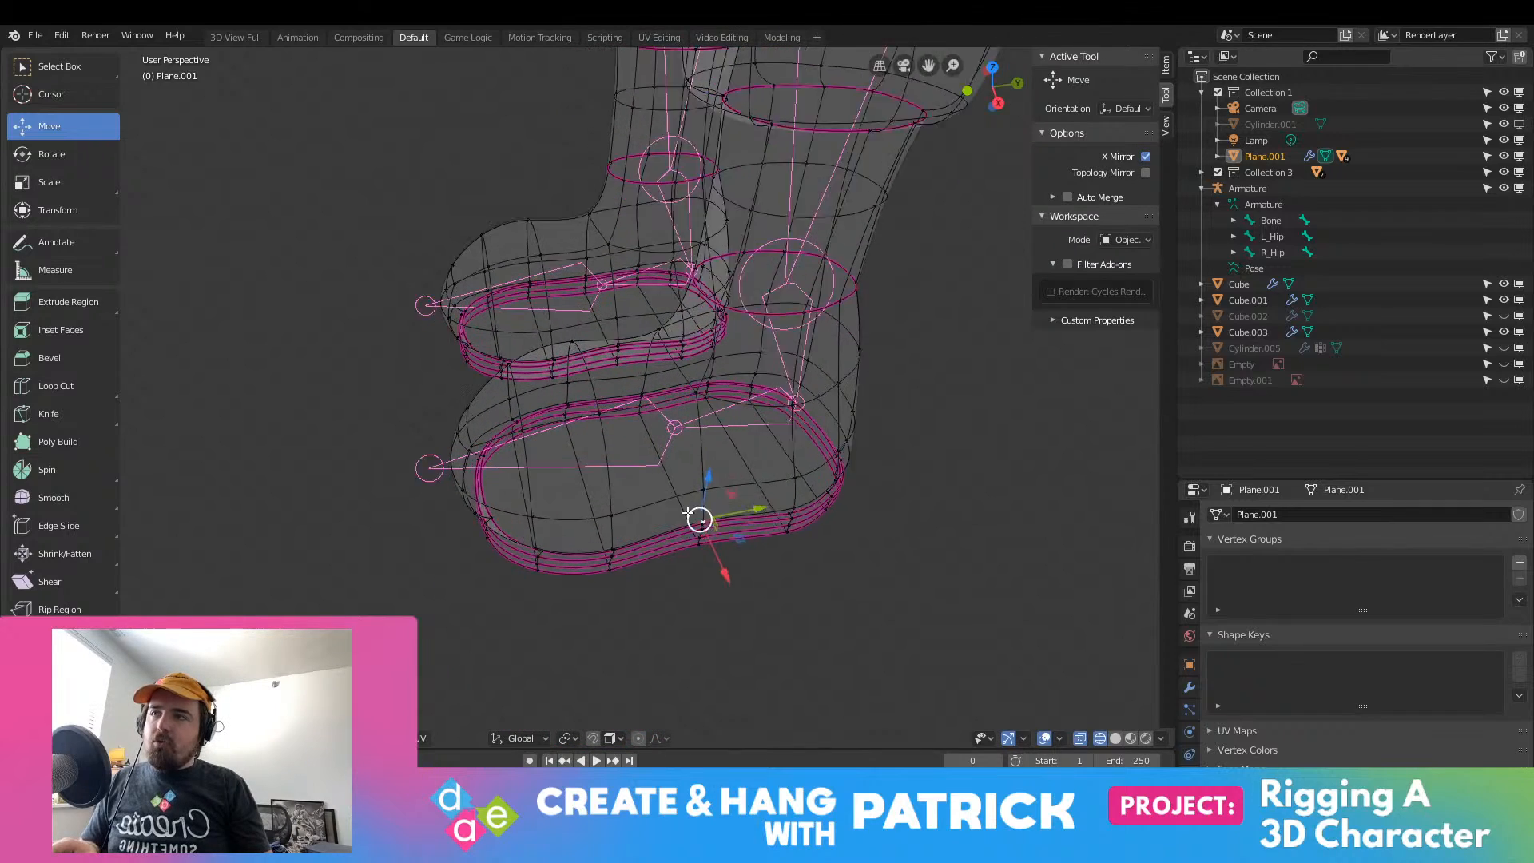
{"action": "left_click", "coordinate": [692, 571], "text": "shift"}
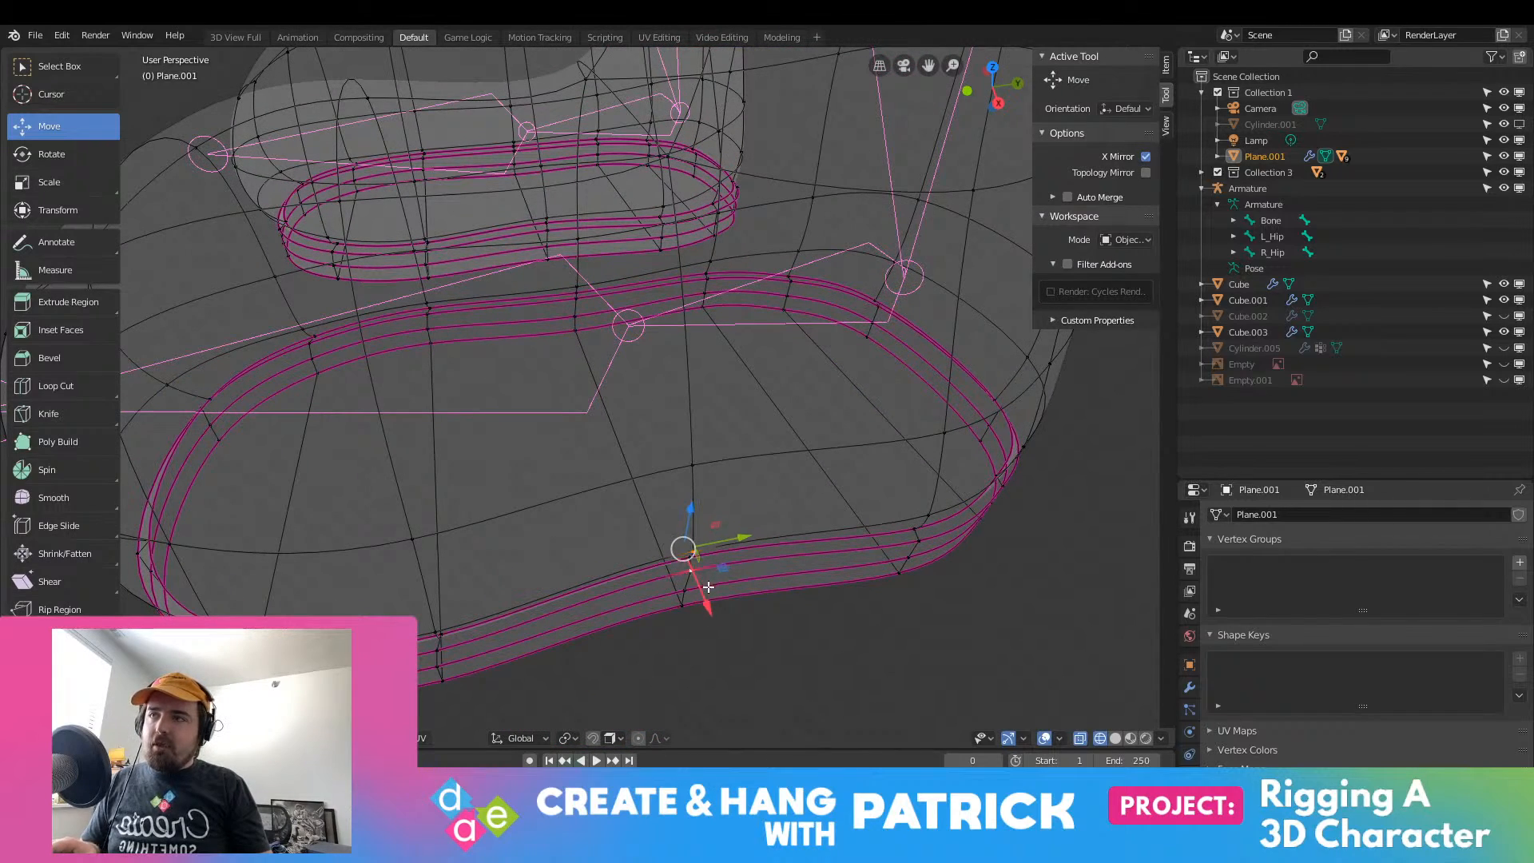
{"action": "left_click", "coordinate": [684, 590], "text": "shift"}
{"action": "left_click", "coordinate": [682, 606], "text": "shift"}
{"action": "middle_click_drag", "start_coordinate": [557, 364], "coordinate": [548, 406]}
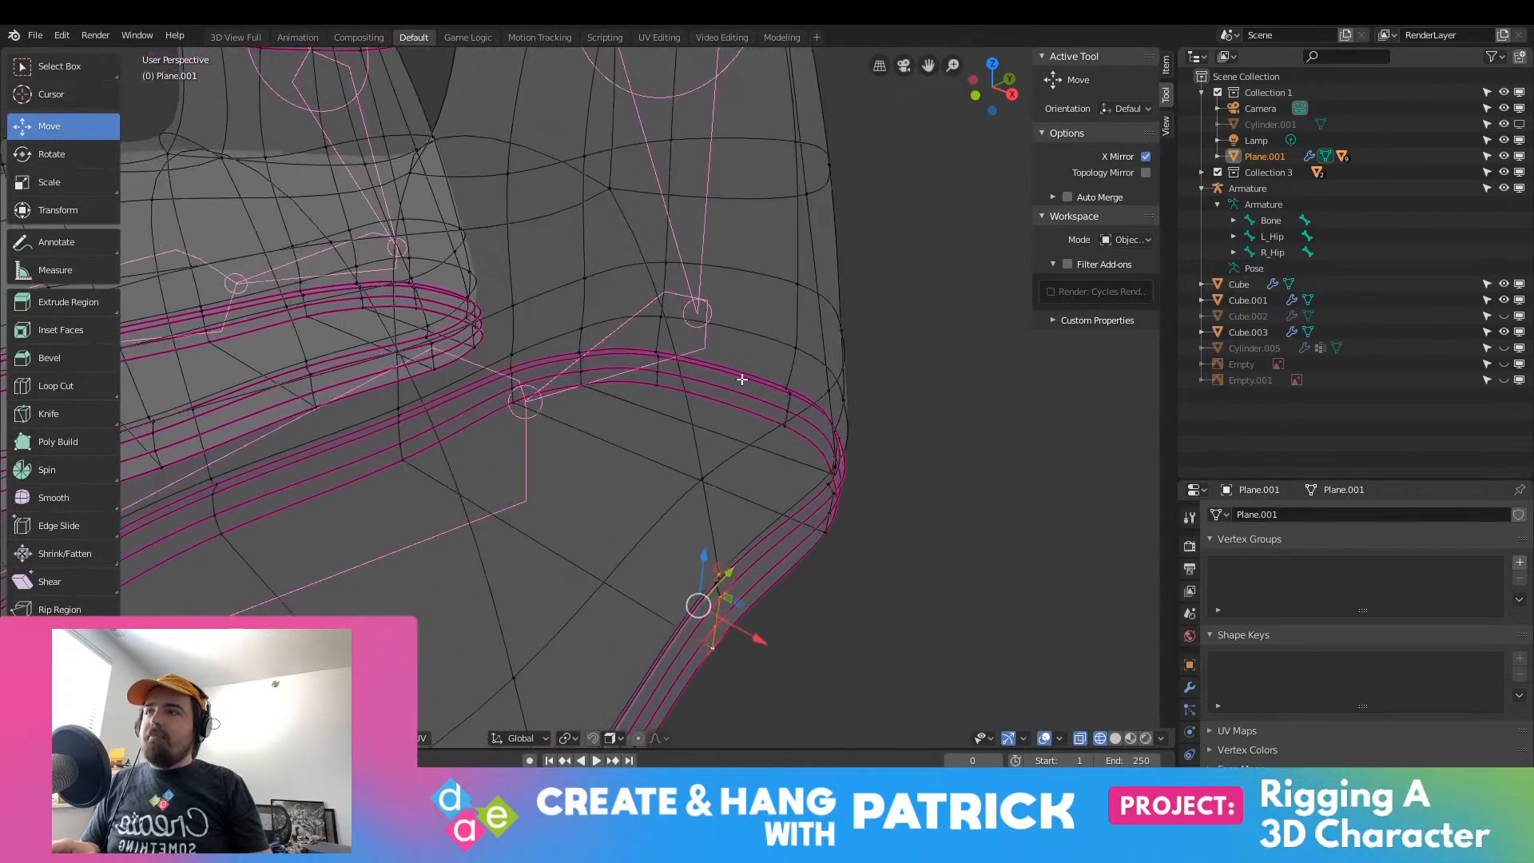
{"action": "scroll", "coordinate": [740, 376], "scroll_direction": "up", "scroll_amount": 1}
{"action": "middle_click_drag", "start_coordinate": [740, 376], "coordinate": [609, 228], "text": "shift"}
{"action": "scroll", "coordinate": [494, 528], "scroll_direction": "up", "scroll_amount": 2}
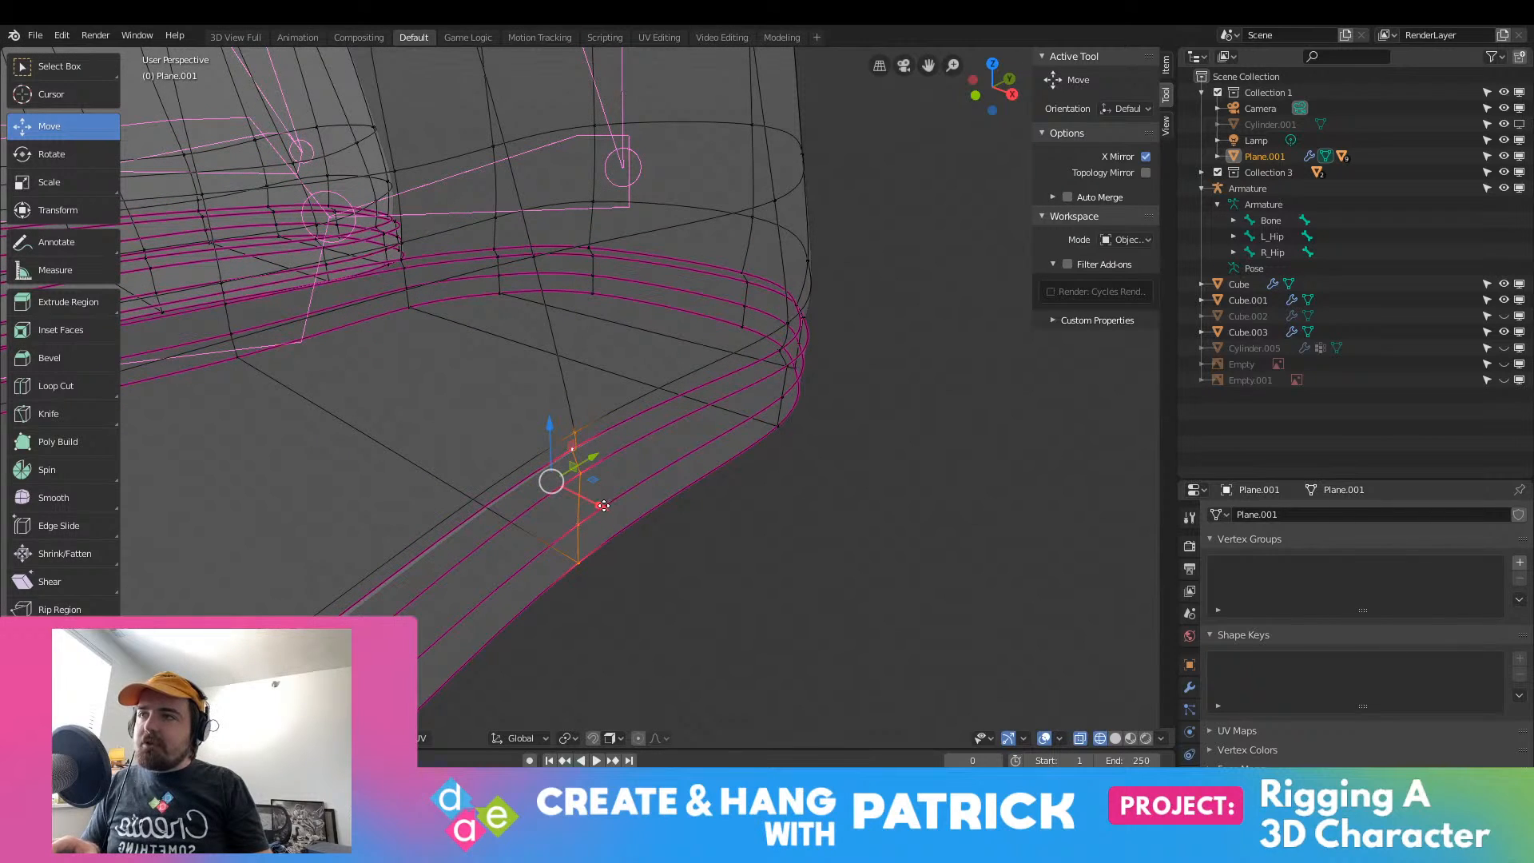
{"action": "left_click_drag", "start_coordinate": [604, 506], "coordinate": [655, 532]}
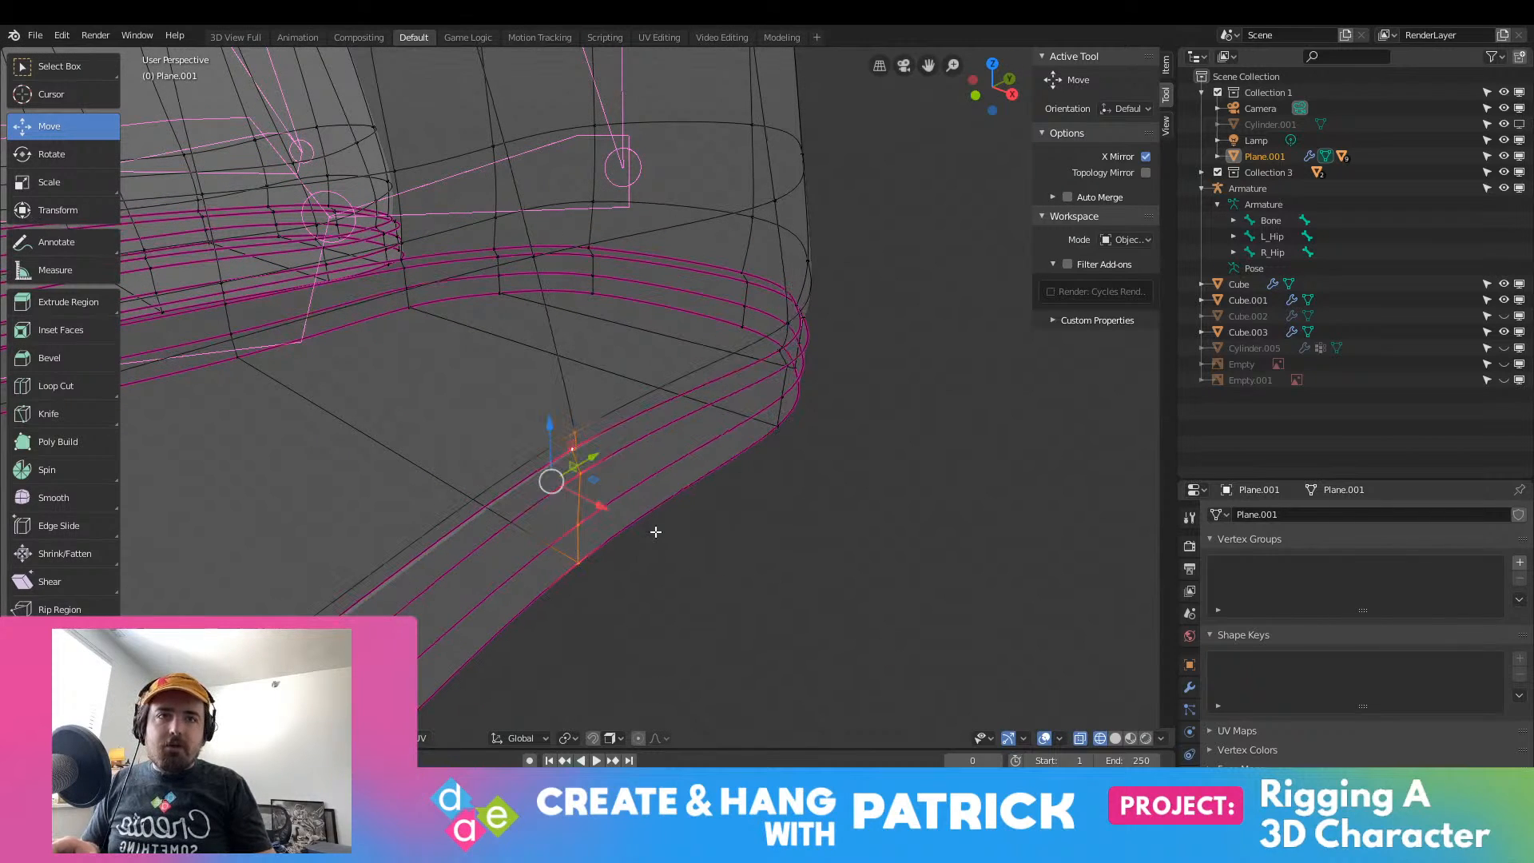
{"action": "key", "text": "KP_7"}
{"action": "scroll", "coordinate": [630, 517], "scroll_direction": "down", "scroll_amount": 15}
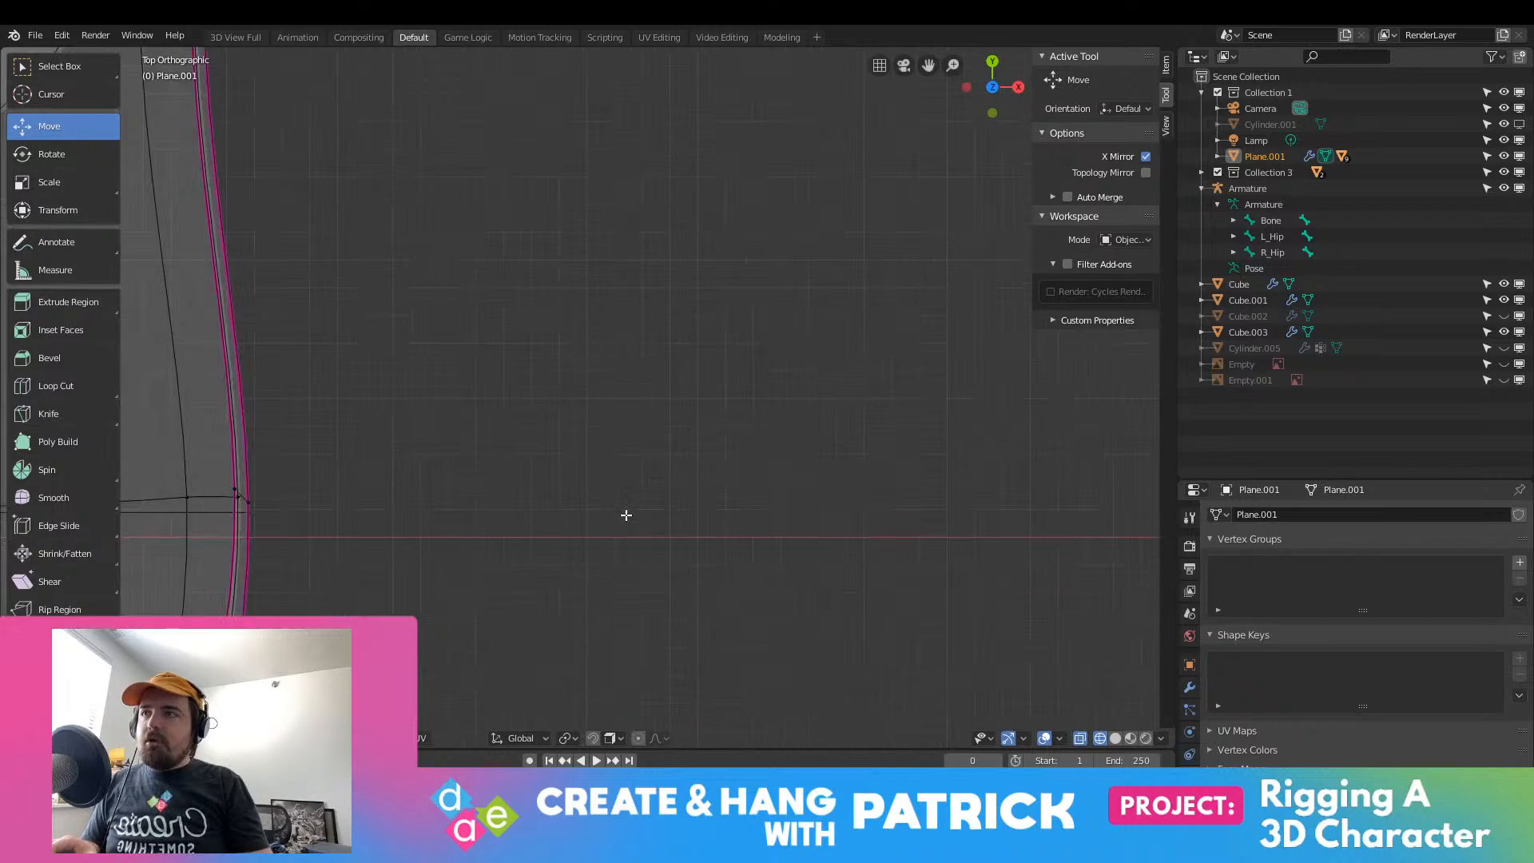
{"action": "middle_click_drag", "start_coordinate": [548, 506], "coordinate": [928, 583], "text": "shift"}
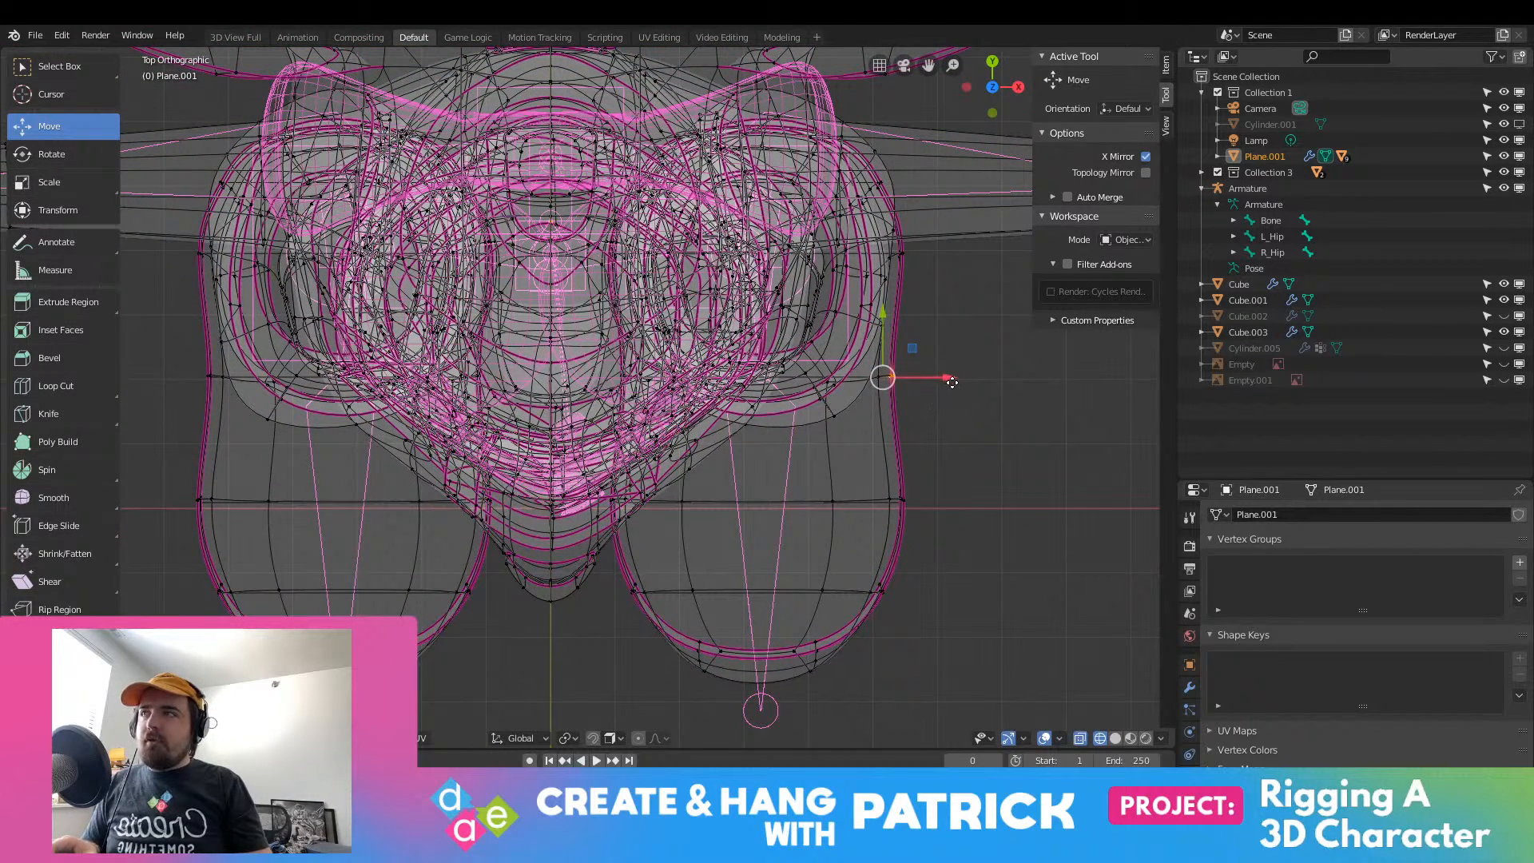
{"action": "left_click_drag", "start_coordinate": [949, 379], "coordinate": [980, 382]}
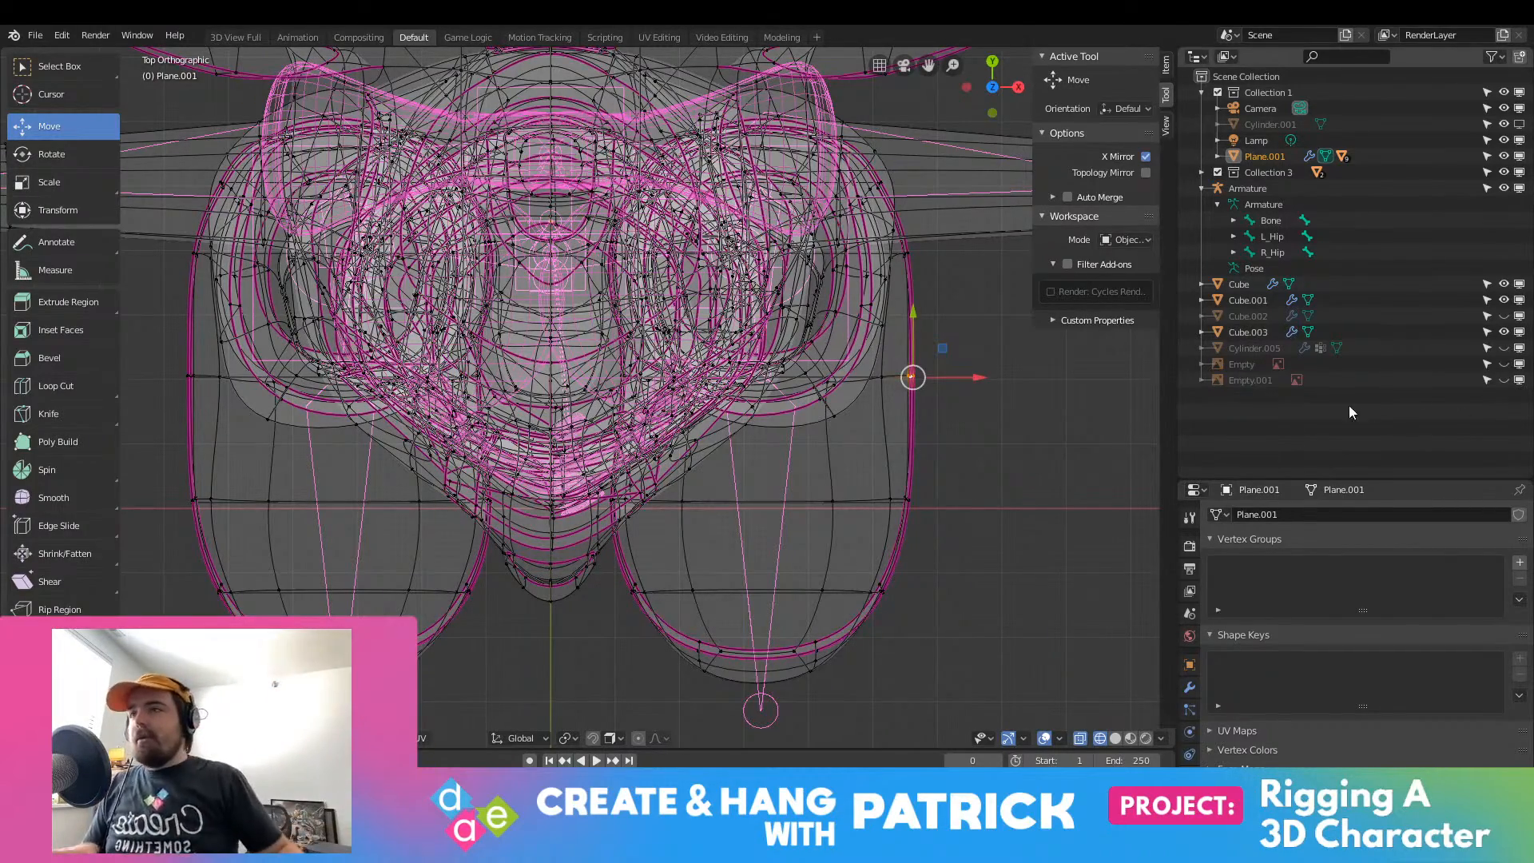
Step: Select the column of vertices on the inner edge of the left shoe's sole and inspect both shoes from below
{"action": "middle_click_drag", "start_coordinate": [1010, 402], "coordinate": [747, 541]}
{"action": "scroll", "coordinate": [535, 630], "scroll_direction": "up", "scroll_amount": 4}
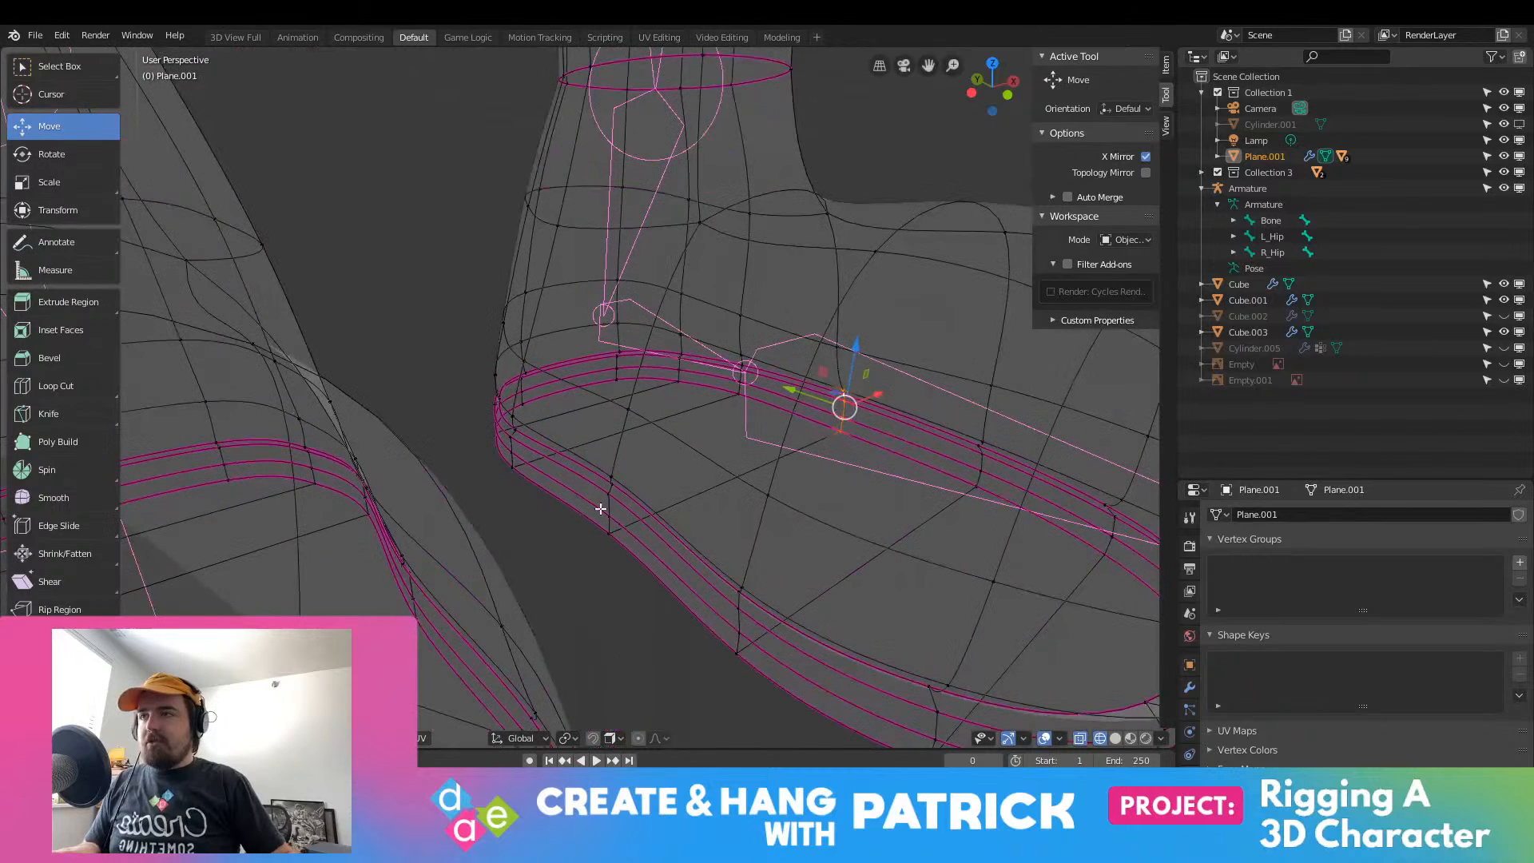
{"action": "left_click", "coordinate": [625, 546]}
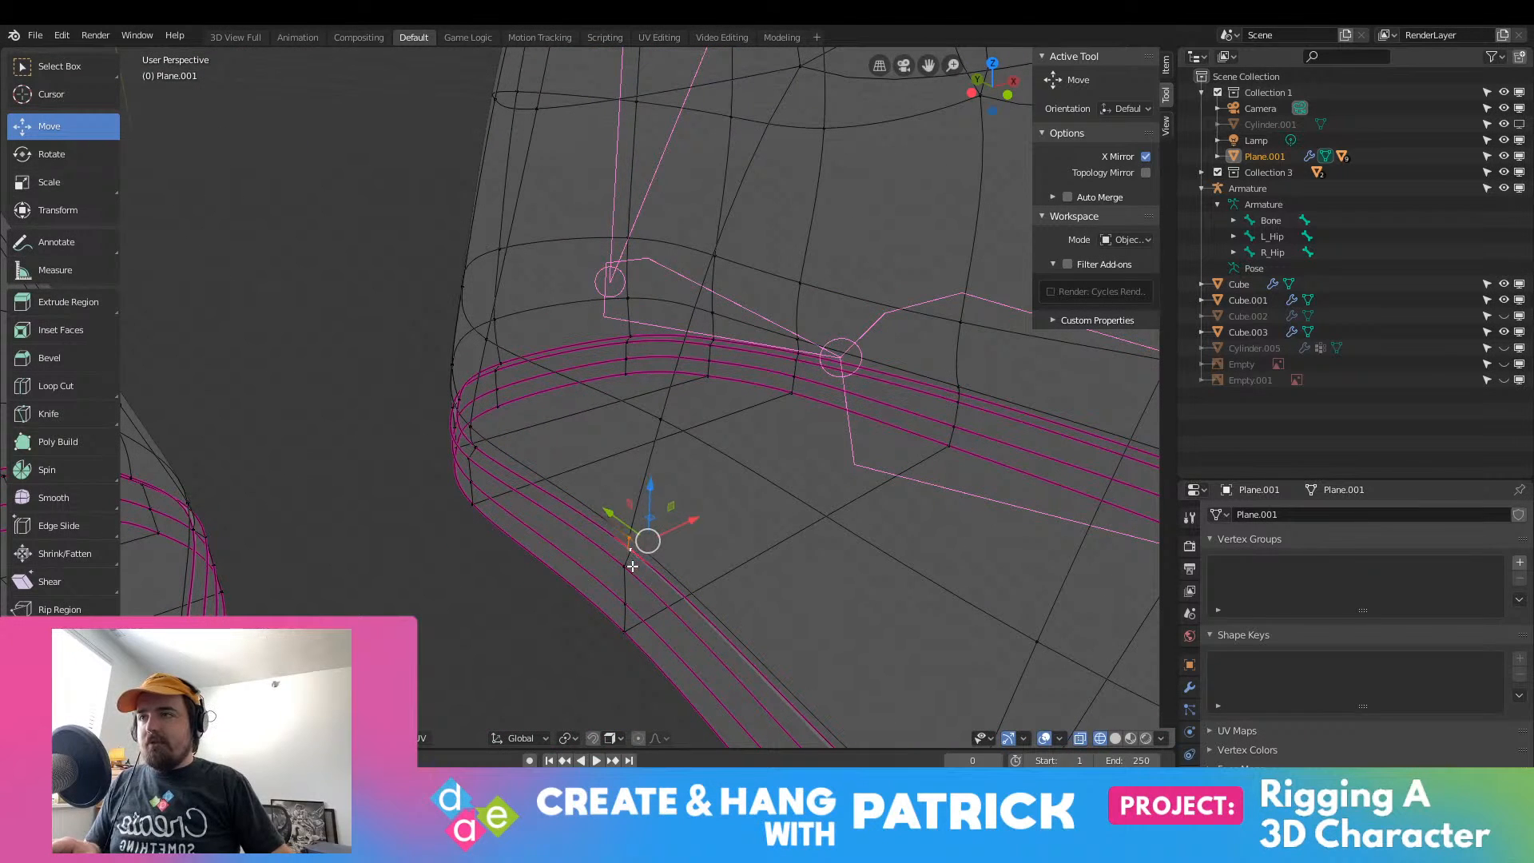
{"action": "left_click", "coordinate": [624, 630], "text": "shift"}
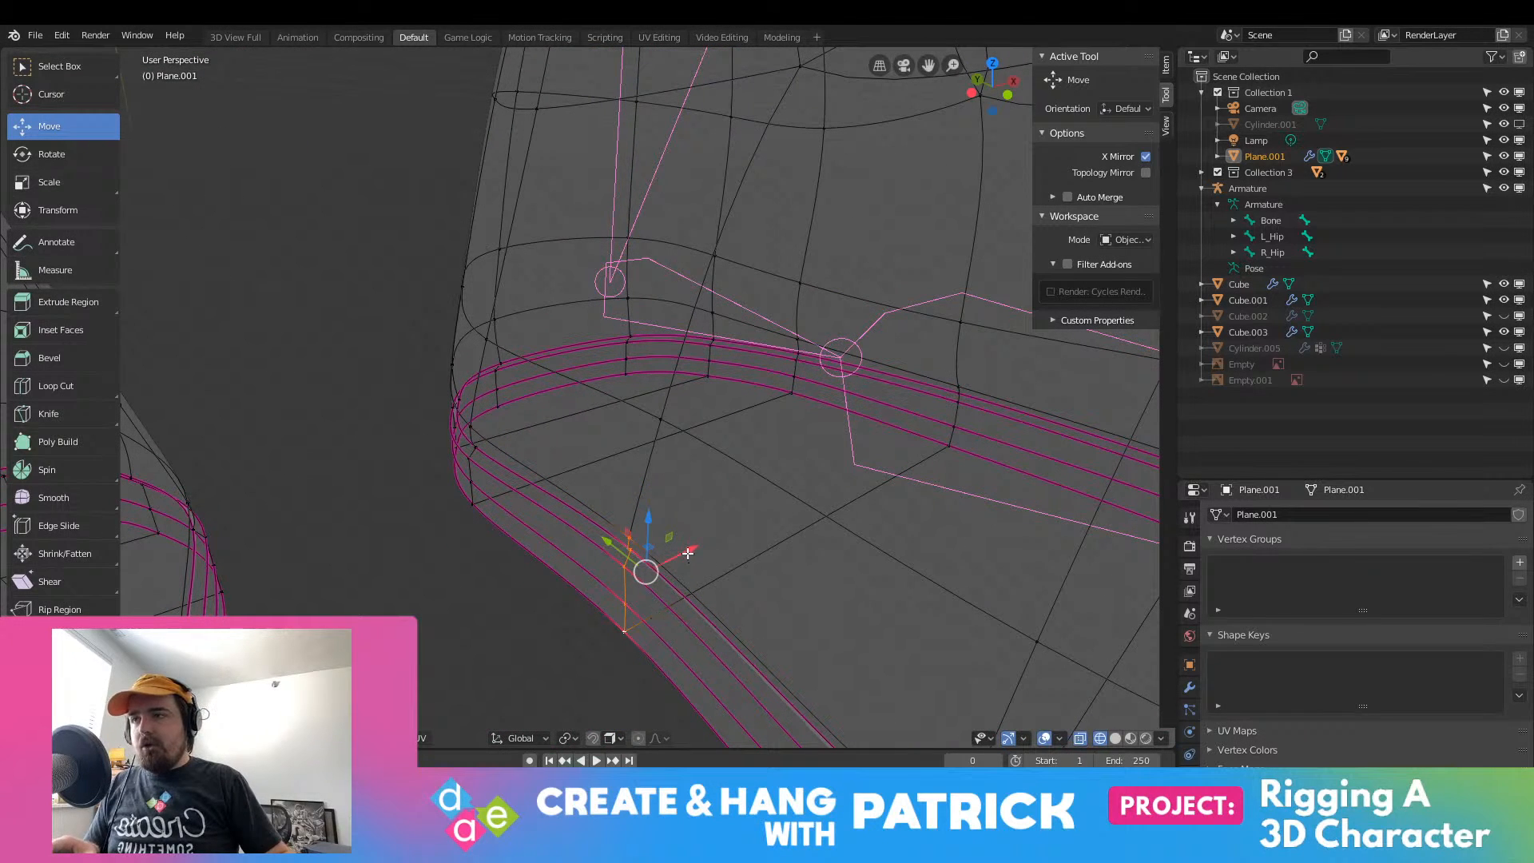
{"action": "scroll", "coordinate": [722, 549], "scroll_direction": "down", "scroll_amount": 4}
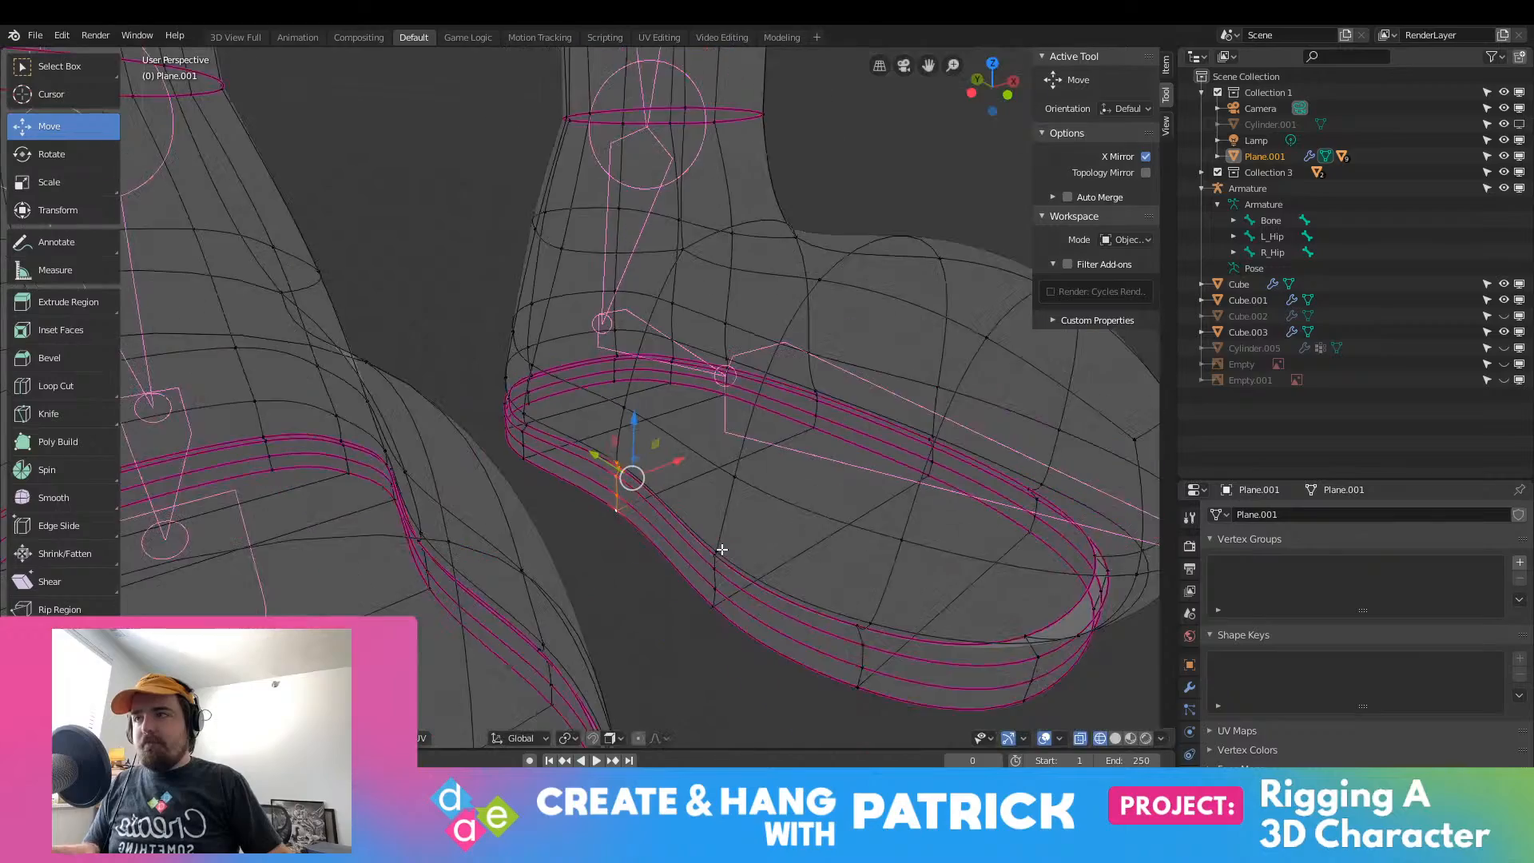
{"action": "scroll", "coordinate": [722, 549], "scroll_direction": "down", "scroll_amount": 5}
{"action": "middle_click_drag", "start_coordinate": [719, 541], "coordinate": [643, 629]}
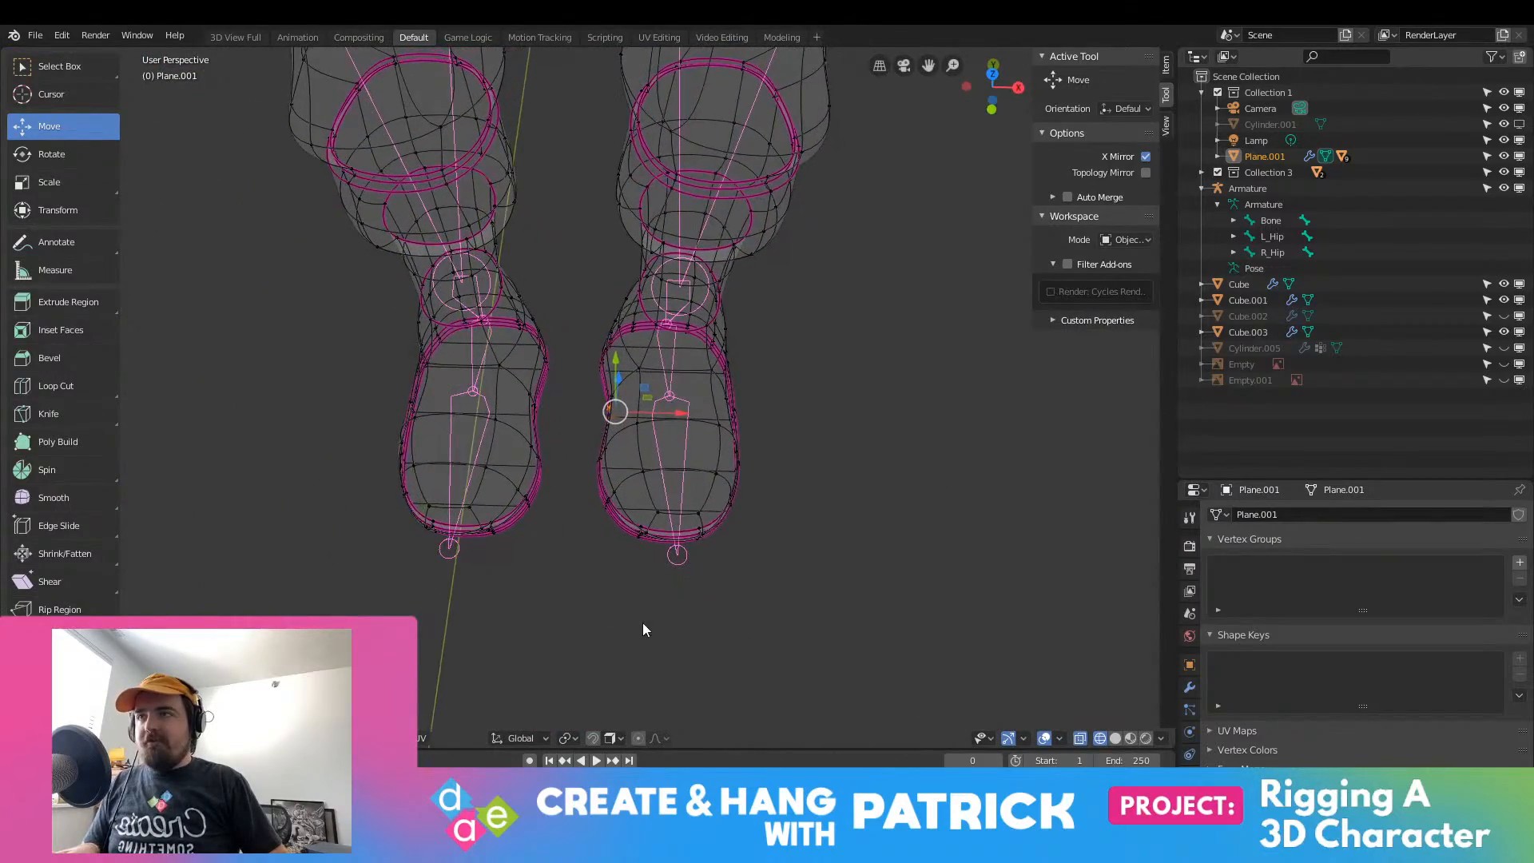
Step: Examine the whole character mesh around its armature, including the shoes, tail, head, arms and legs
{"action": "key", "text": "Tab"}
{"action": "middle_click_drag", "start_coordinate": [664, 578], "coordinate": [663, 402]}
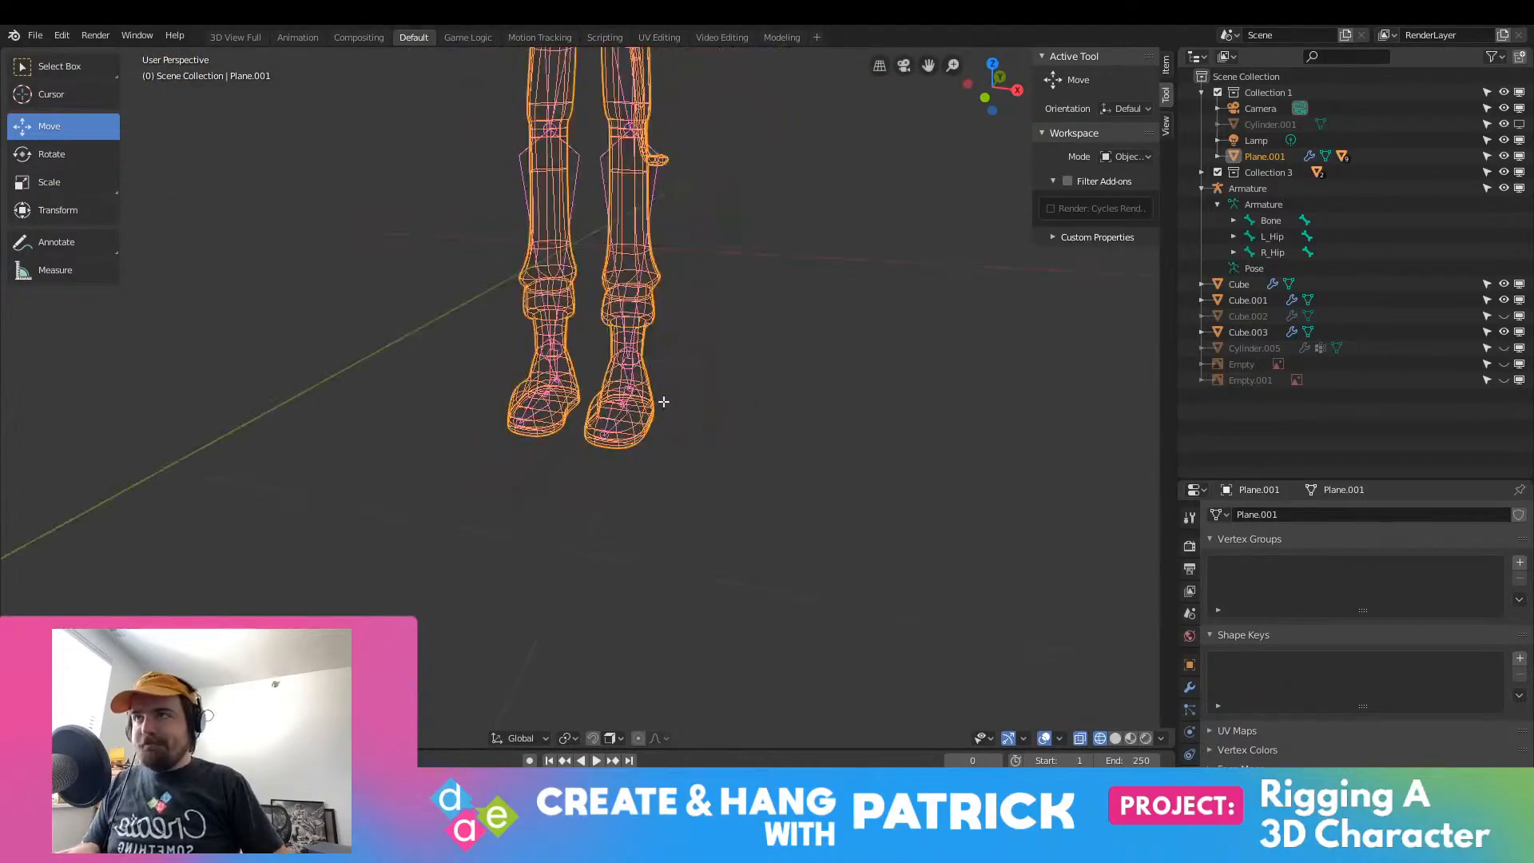
{"action": "key", "text": "Tab"}
{"action": "scroll", "coordinate": [661, 367], "scroll_direction": "down", "scroll_amount": 5}
{"action": "scroll", "coordinate": [585, 534], "scroll_direction": "up", "scroll_amount": 5}
{"action": "middle_click_drag", "start_coordinate": [812, 367], "coordinate": [491, 366]}
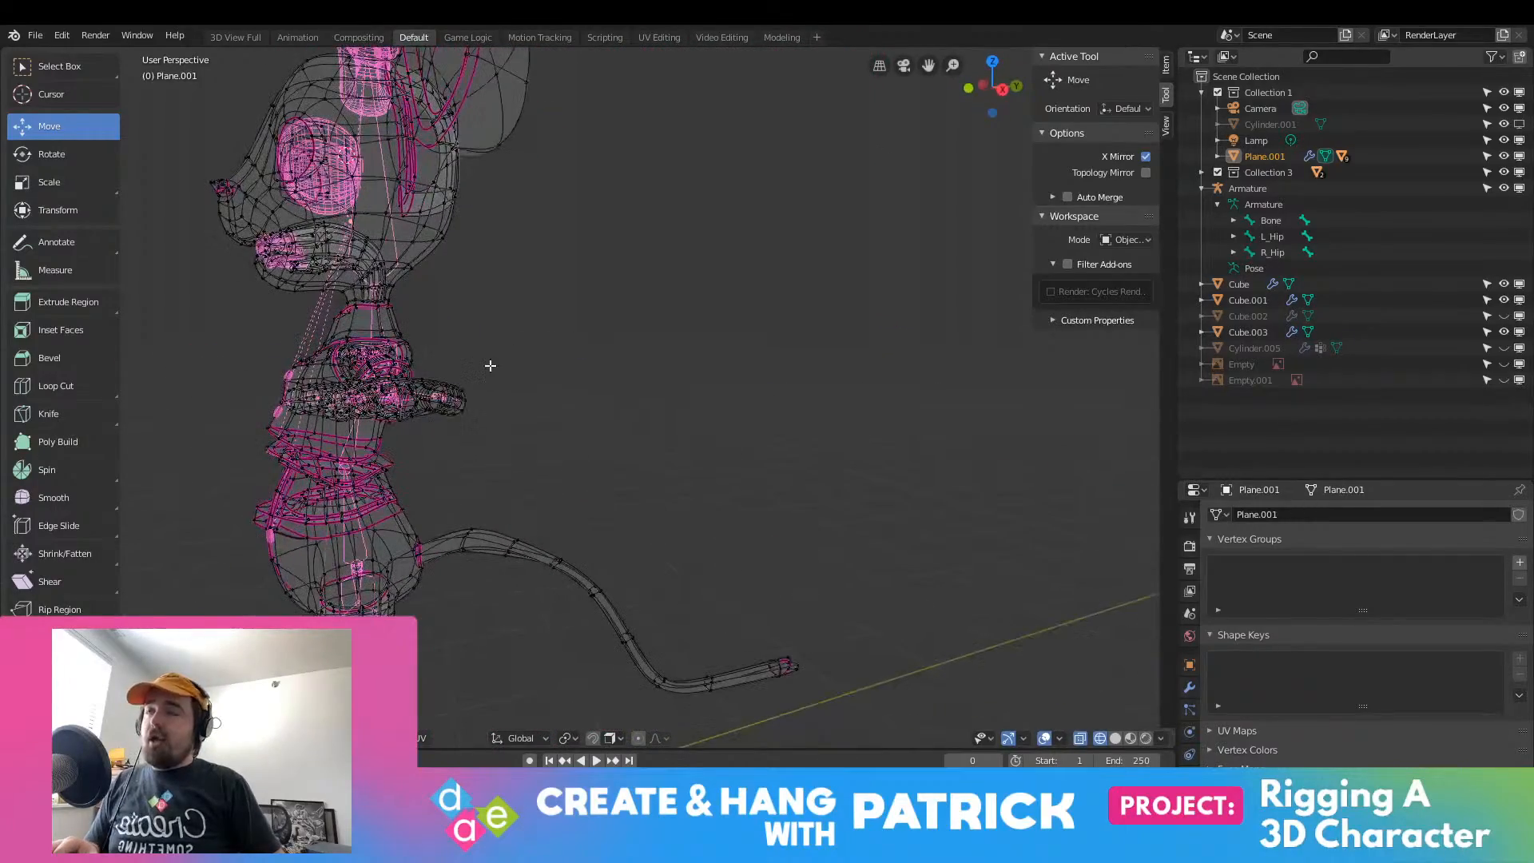
{"action": "middle_click_drag", "start_coordinate": [360, 433], "coordinate": [611, 571], "text": "shift"}
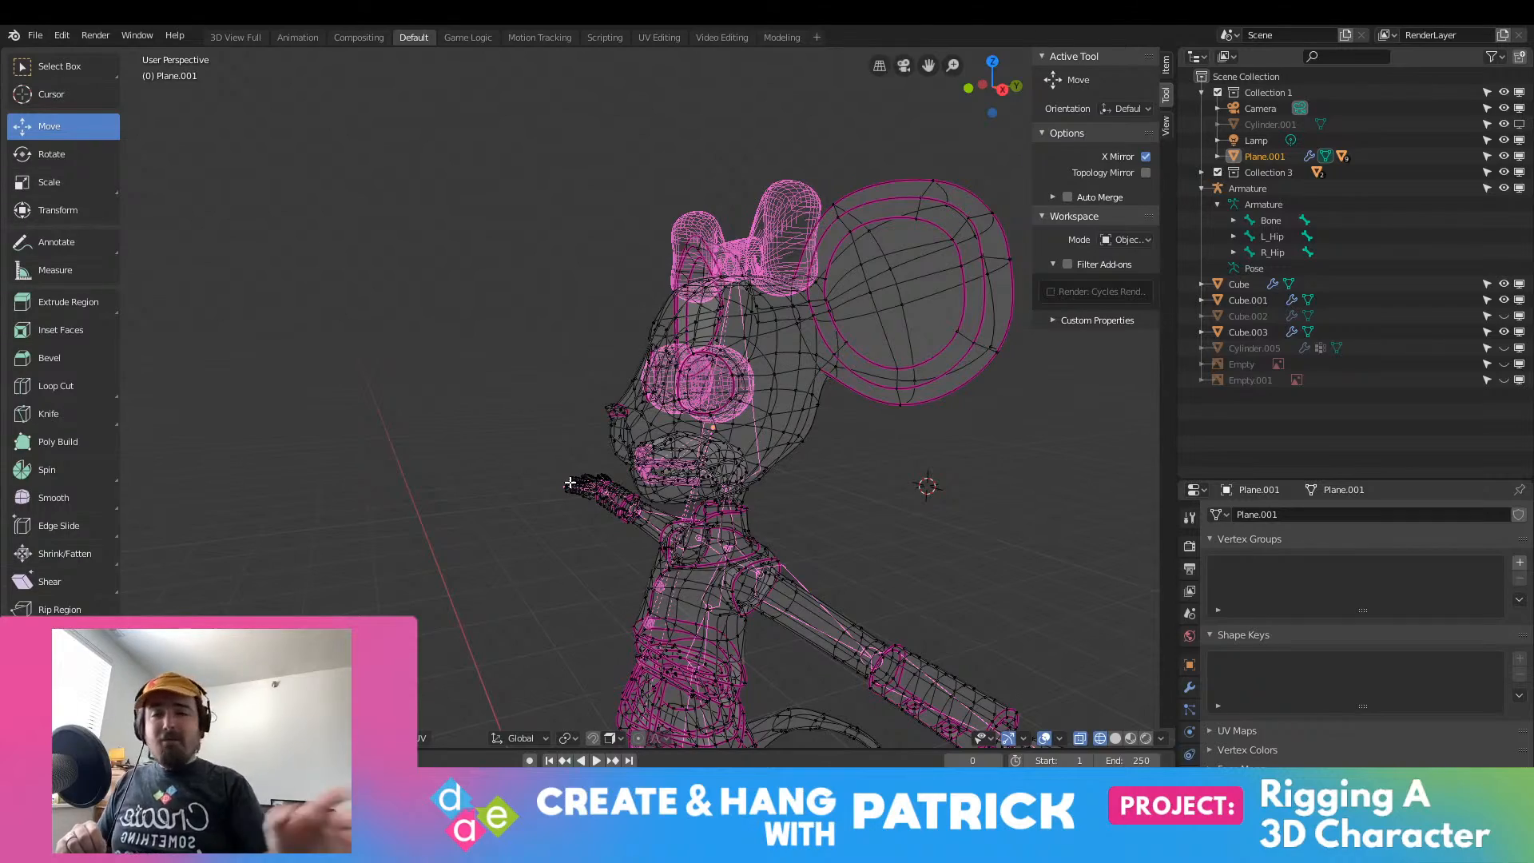
{"action": "scroll", "coordinate": [633, 509], "scroll_direction": "down", "scroll_amount": 5}
{"action": "middle_click_drag", "start_coordinate": [650, 540], "coordinate": [548, 325]}
{"action": "scroll", "coordinate": [767, 585], "scroll_direction": "up", "scroll_amount": 4}
{"action": "scroll", "coordinate": [508, 665], "scroll_direction": "up", "scroll_amount": 4}
{"action": "middle_click_drag", "start_coordinate": [566, 485], "coordinate": [704, 306], "text": "shift"}
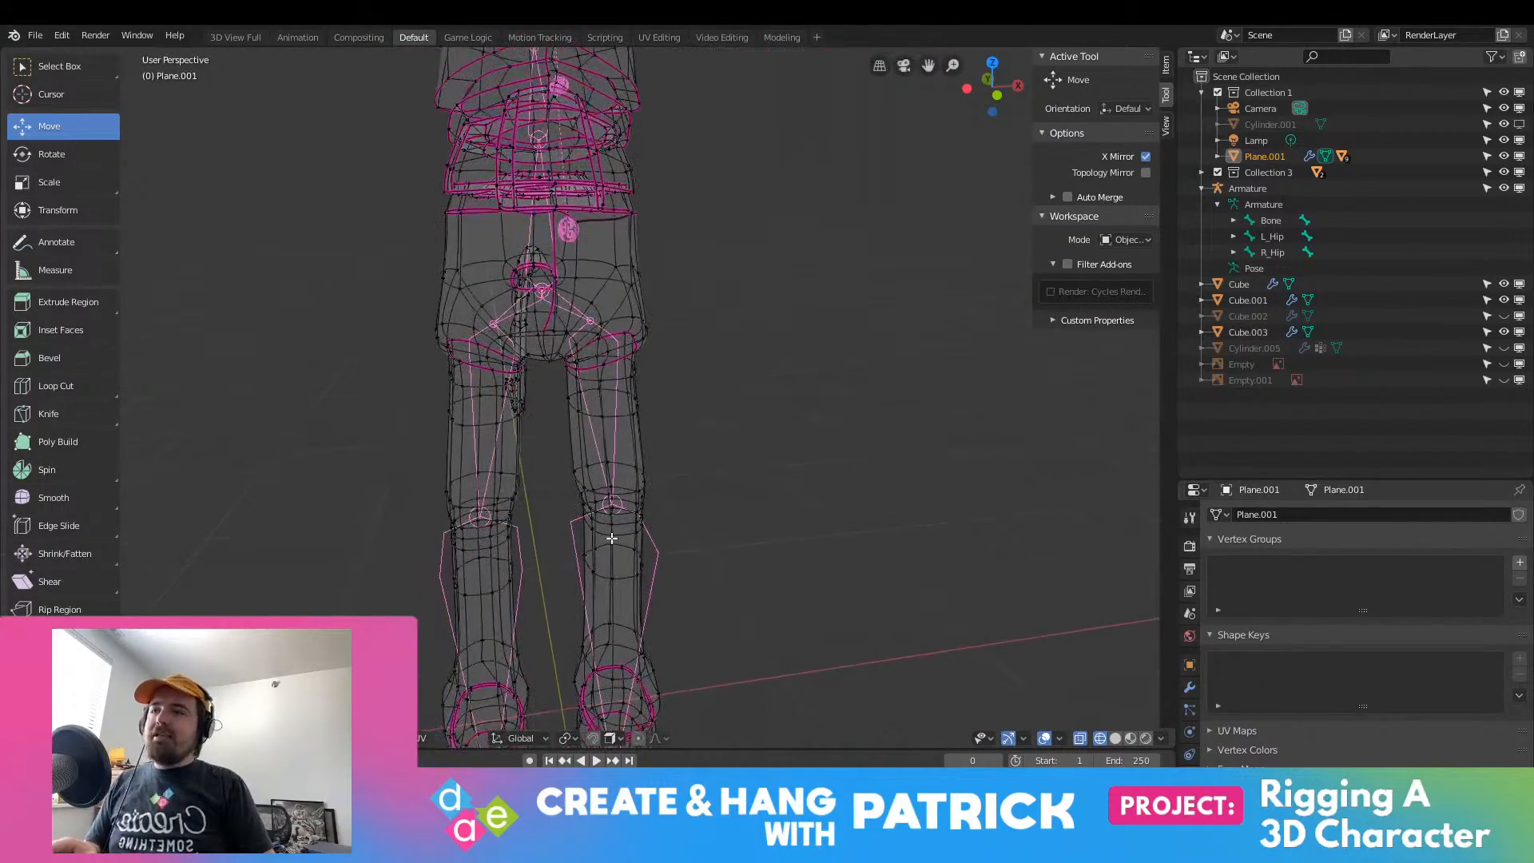
Step: Leave the body mesh's editing mode, select the armature and start editing its bones
{"action": "left_click", "coordinate": [610, 529]}
{"action": "left_click", "coordinate": [613, 498]}
{"action": "key", "text": "Tab"}
{"action": "left_click", "coordinate": [662, 557]}
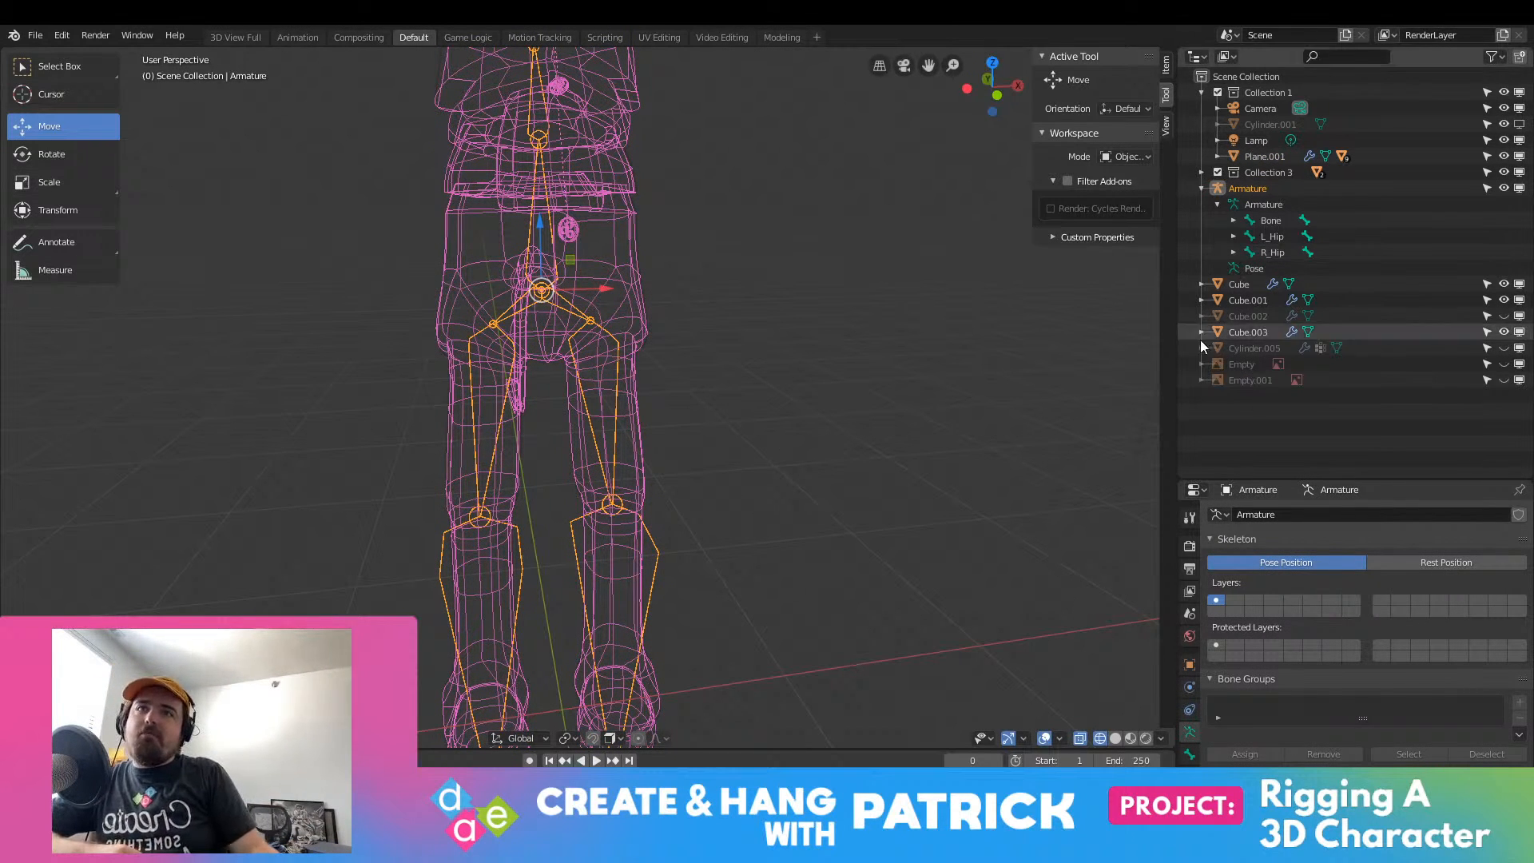
{"action": "scroll", "coordinate": [661, 480], "scroll_direction": "up", "scroll_amount": 2}
{"action": "left_click", "coordinate": [617, 347]}
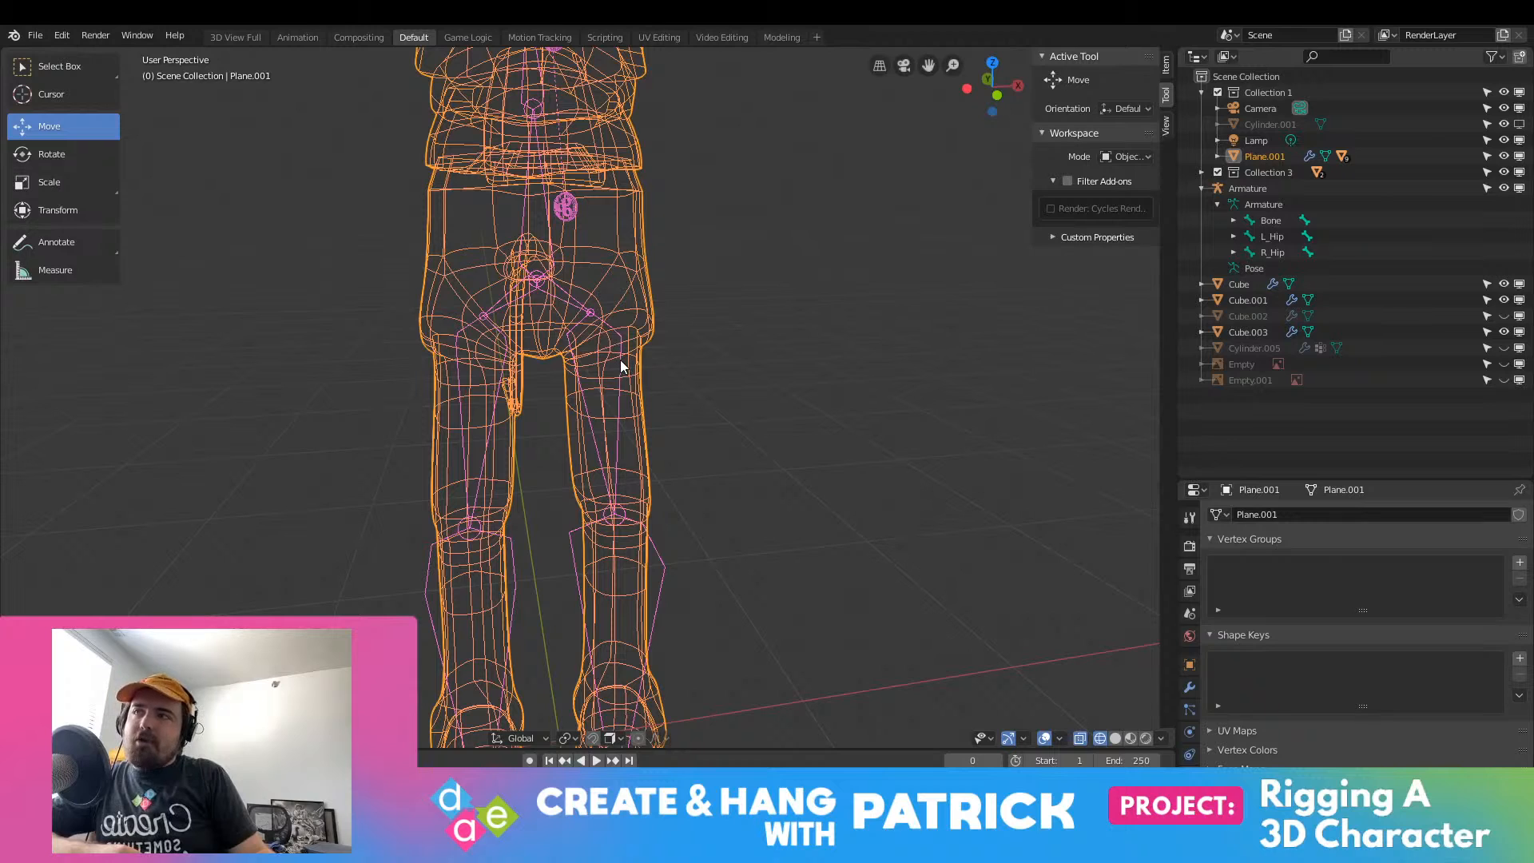
{"action": "left_click", "coordinate": [622, 367]}
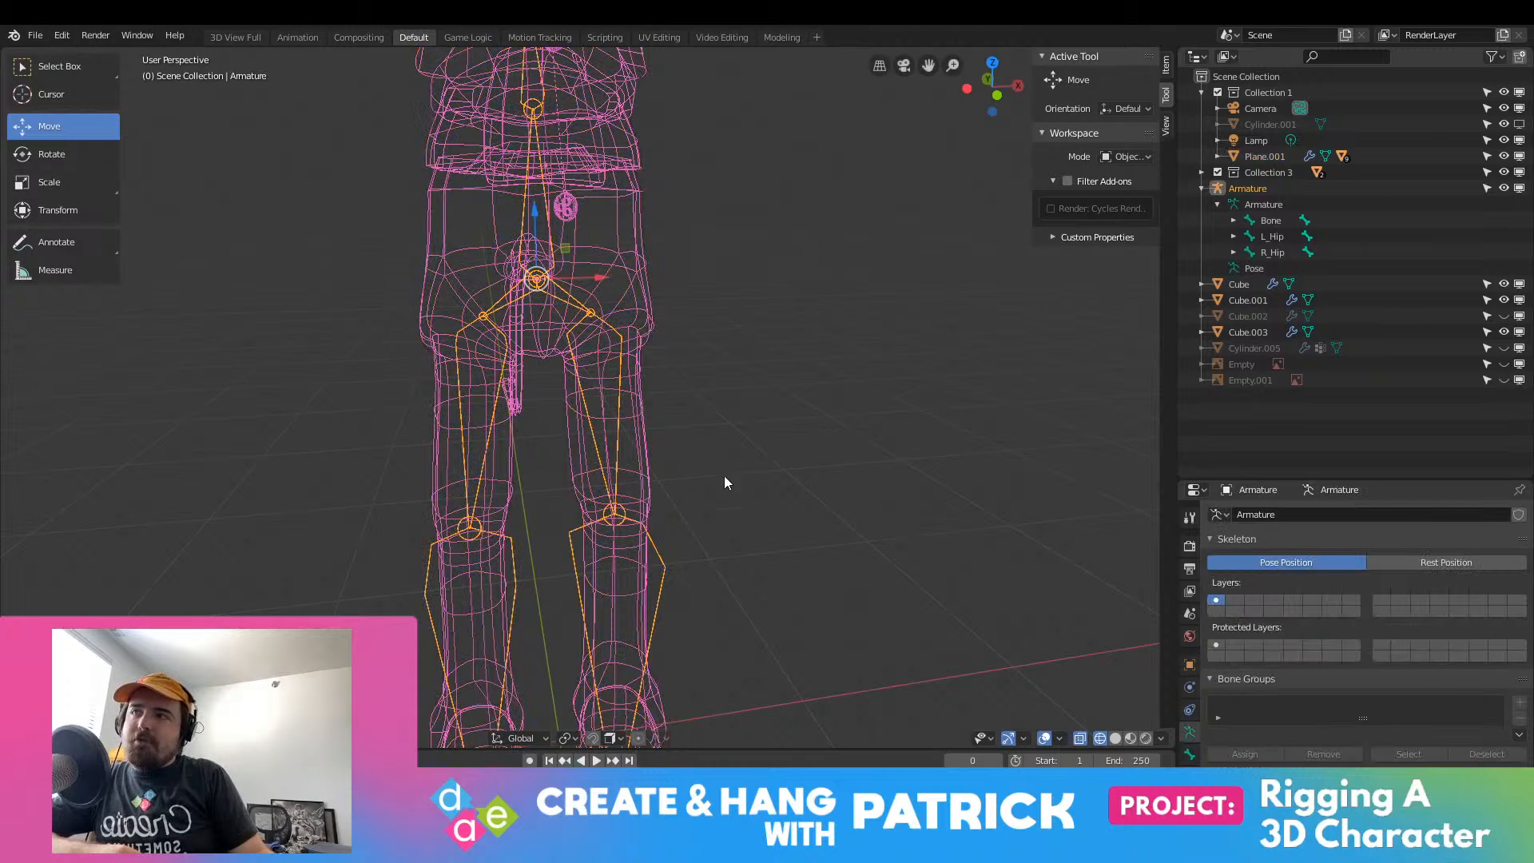
{"action": "left_click", "coordinate": [605, 325]}
{"action": "left_click", "coordinate": [605, 328]}
{"action": "key", "text": "Tab"}
Step: Rename the left thigh bone as L_Leg_1
{"action": "left_click", "coordinate": [610, 332]}
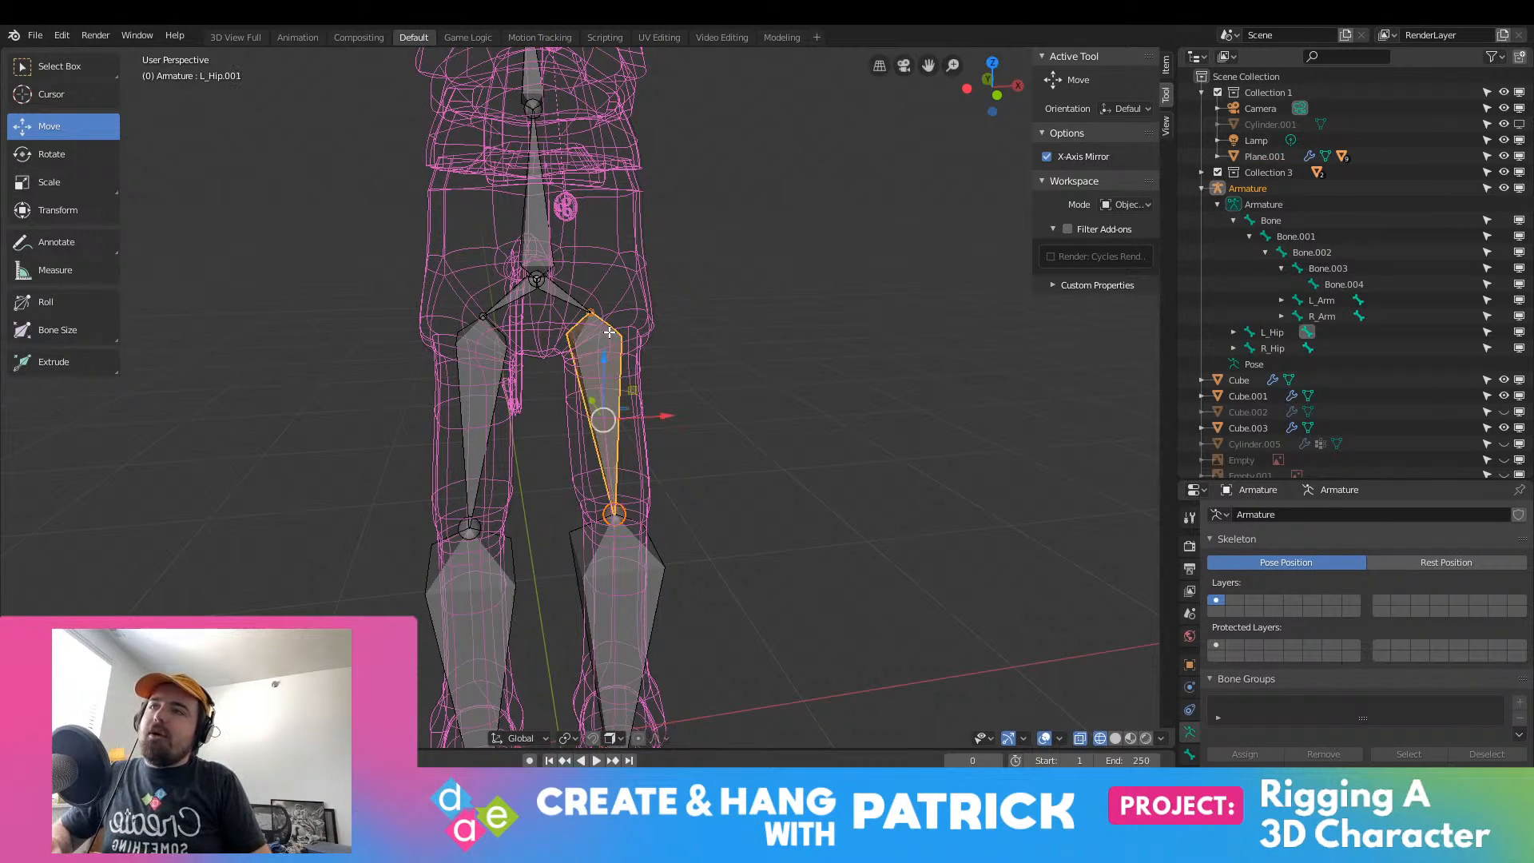
{"action": "left_click", "coordinate": [1234, 333]}
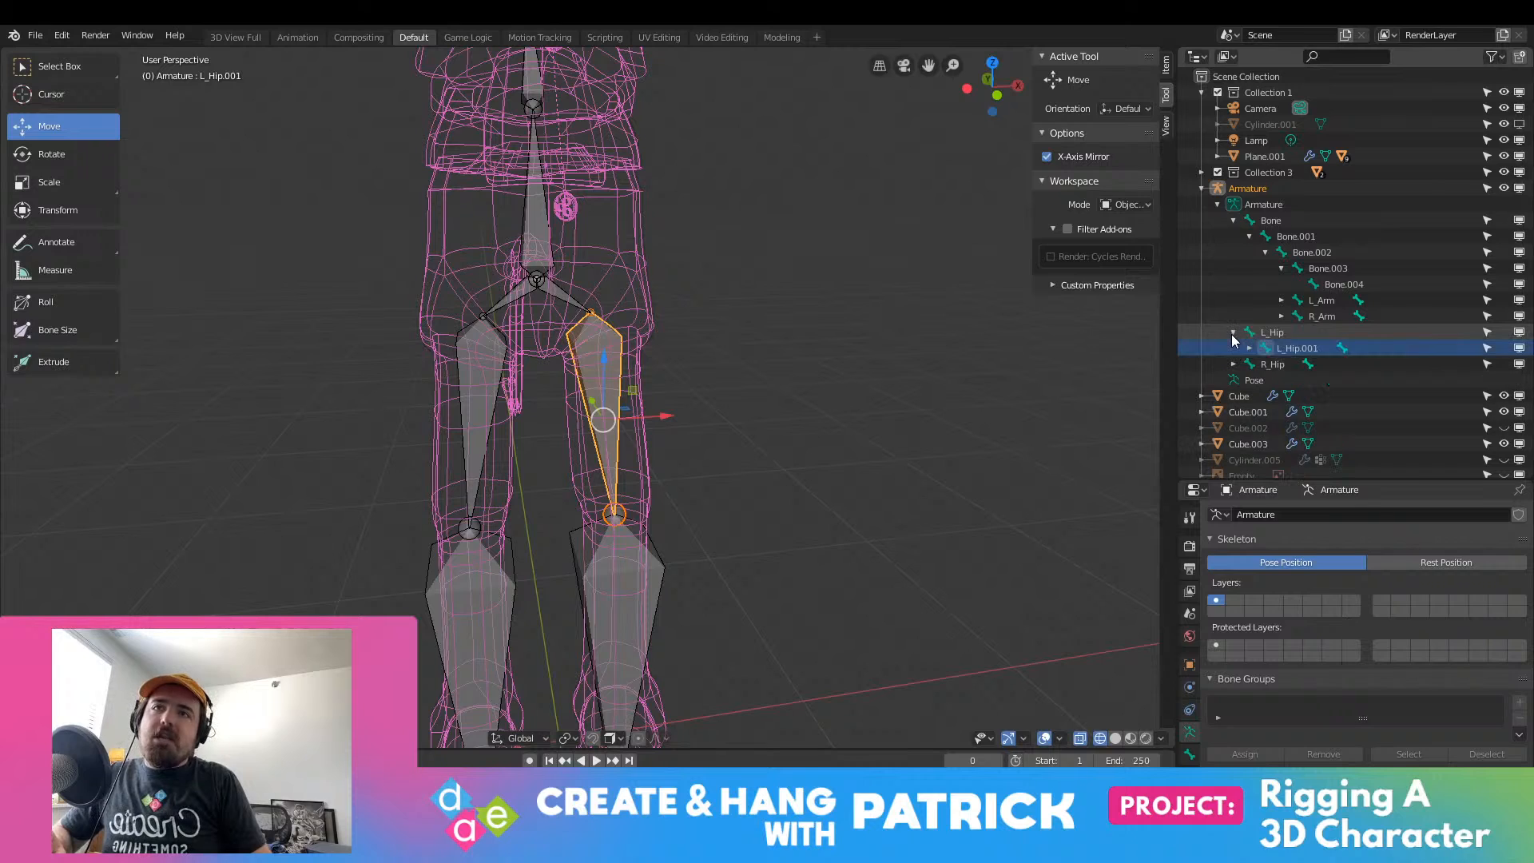
{"action": "double_click", "coordinate": [1296, 347]}
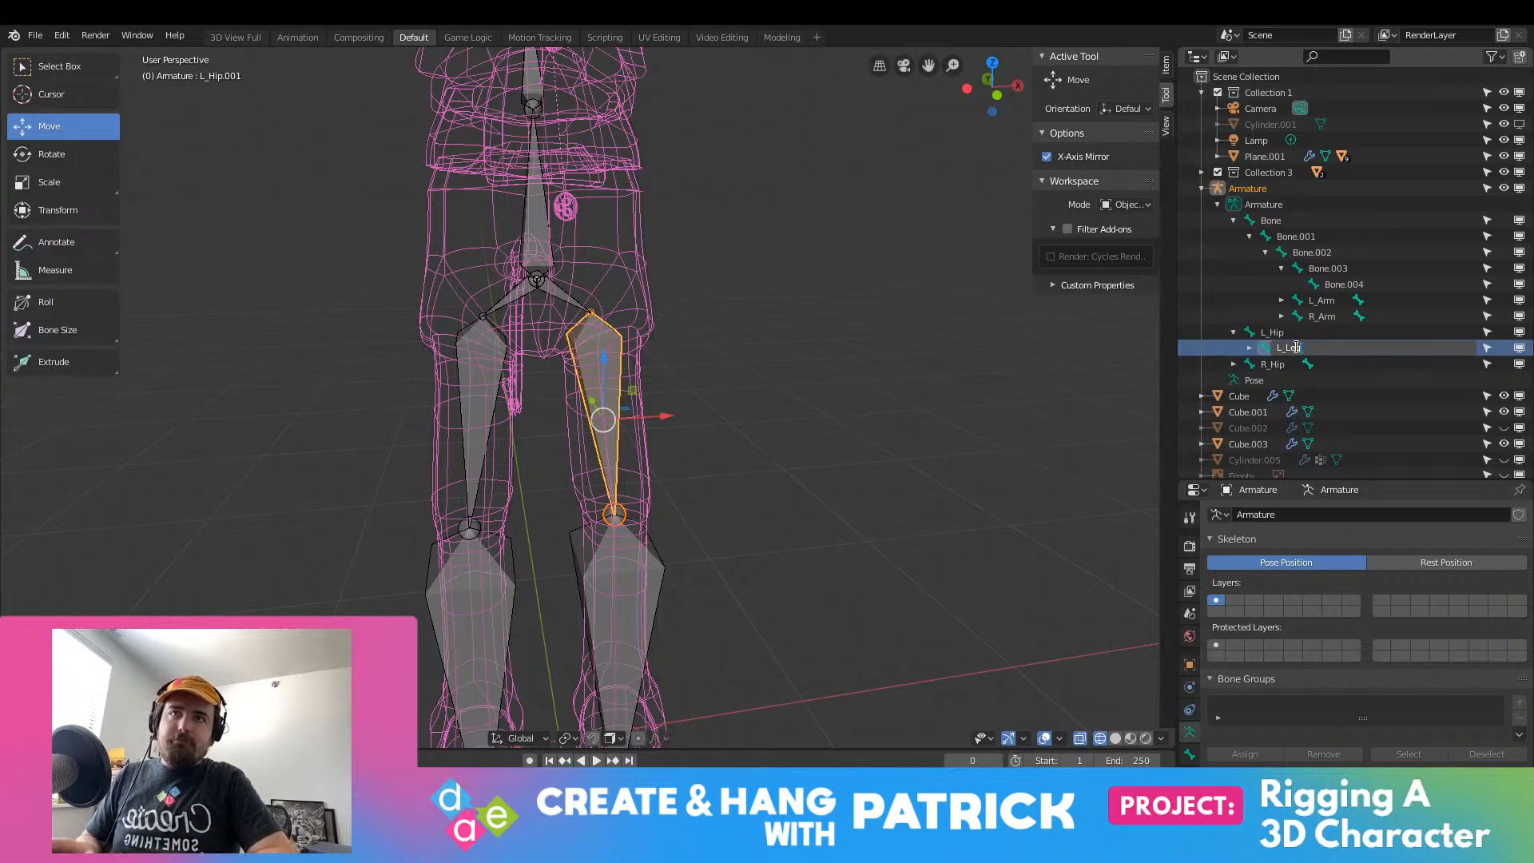
{"action": "key", "text": "Return"}
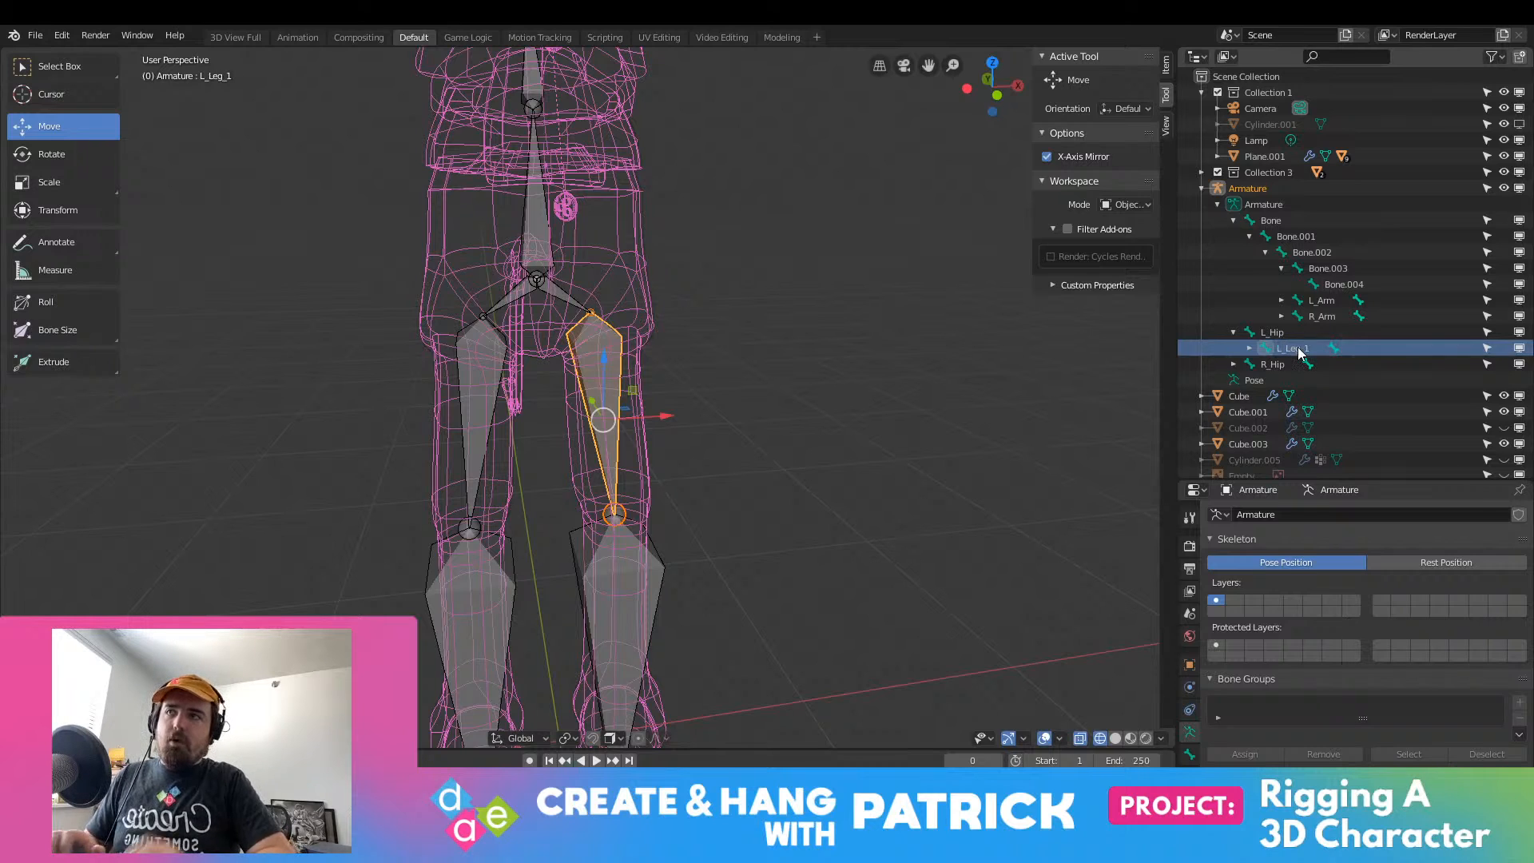
Step: Rename the left shin bone below L_Leg_1 as L_Leg_2
{"action": "left_click", "coordinate": [1250, 349]}
{"action": "left_click", "coordinate": [1315, 365]}
{"action": "double_click", "coordinate": [1351, 364]}
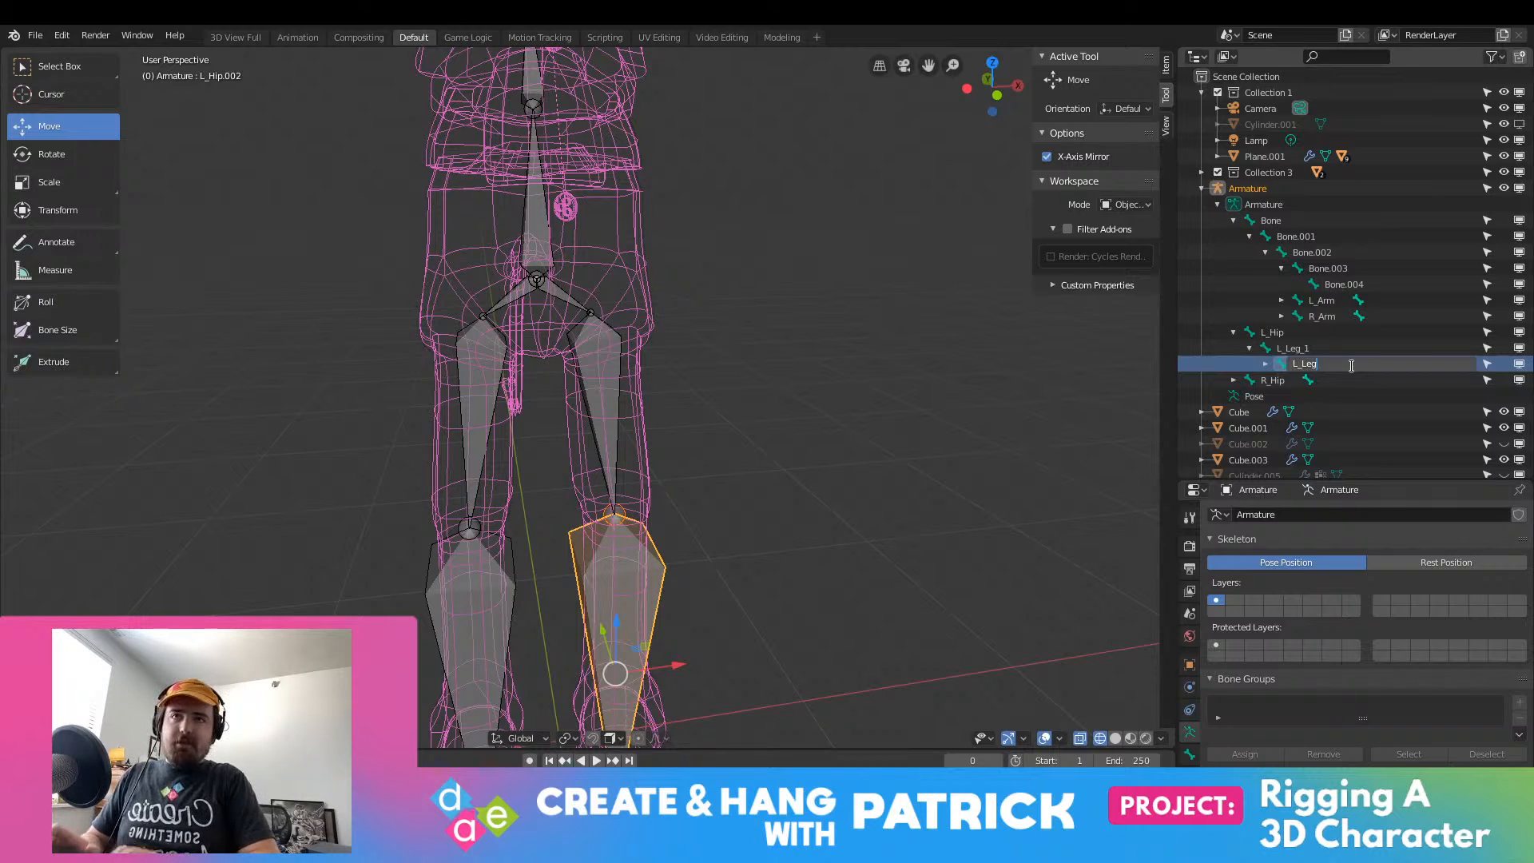
{"action": "type", "text": "L_Leg_2"}
{"action": "key", "text": "Return"}
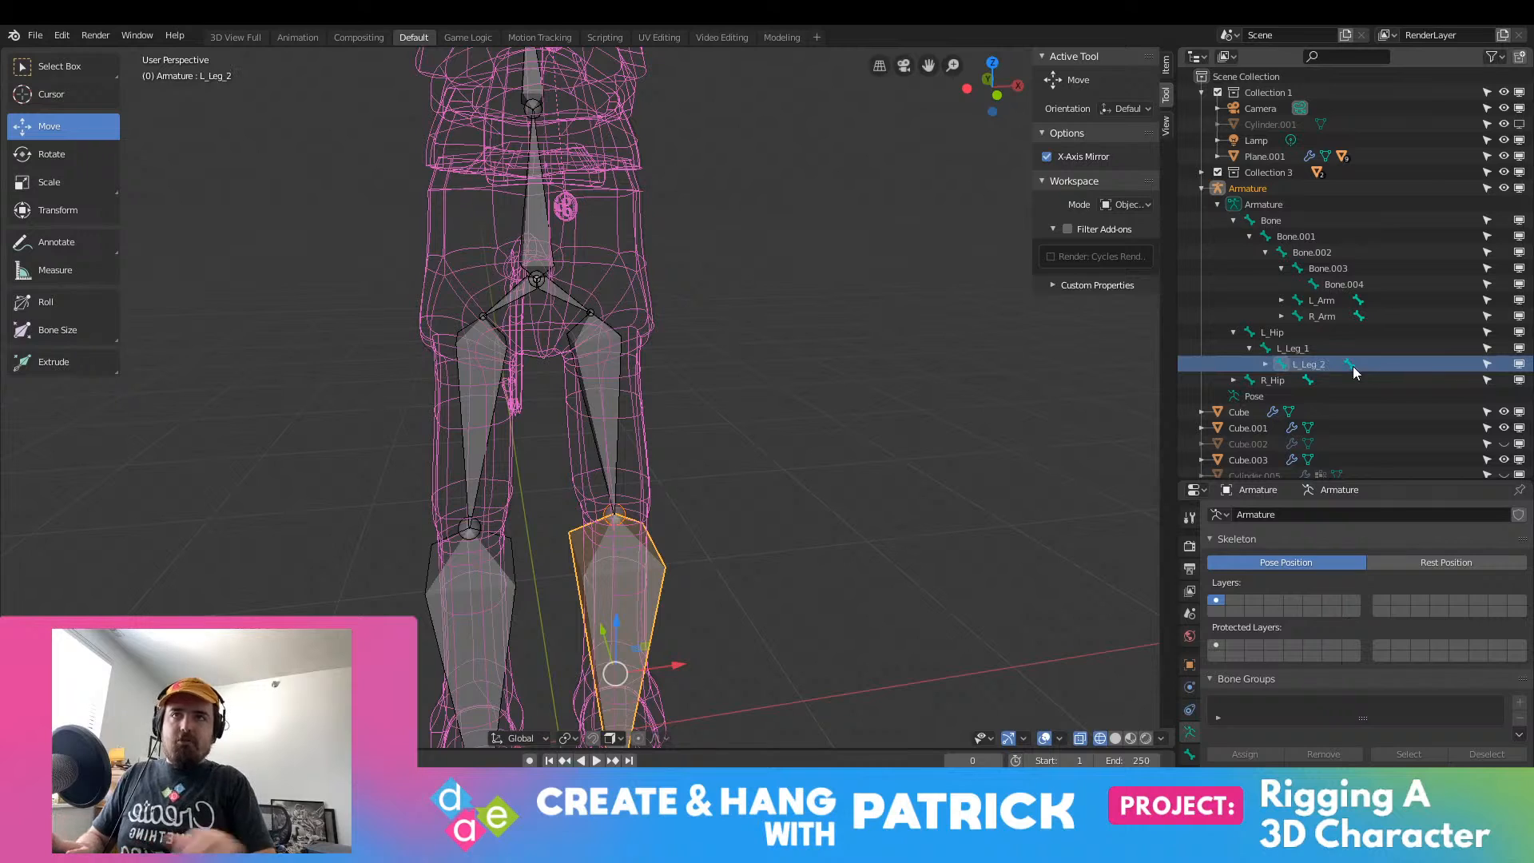
Step: Rename the armature object as Millie
{"action": "double_click", "coordinate": [1260, 189]}
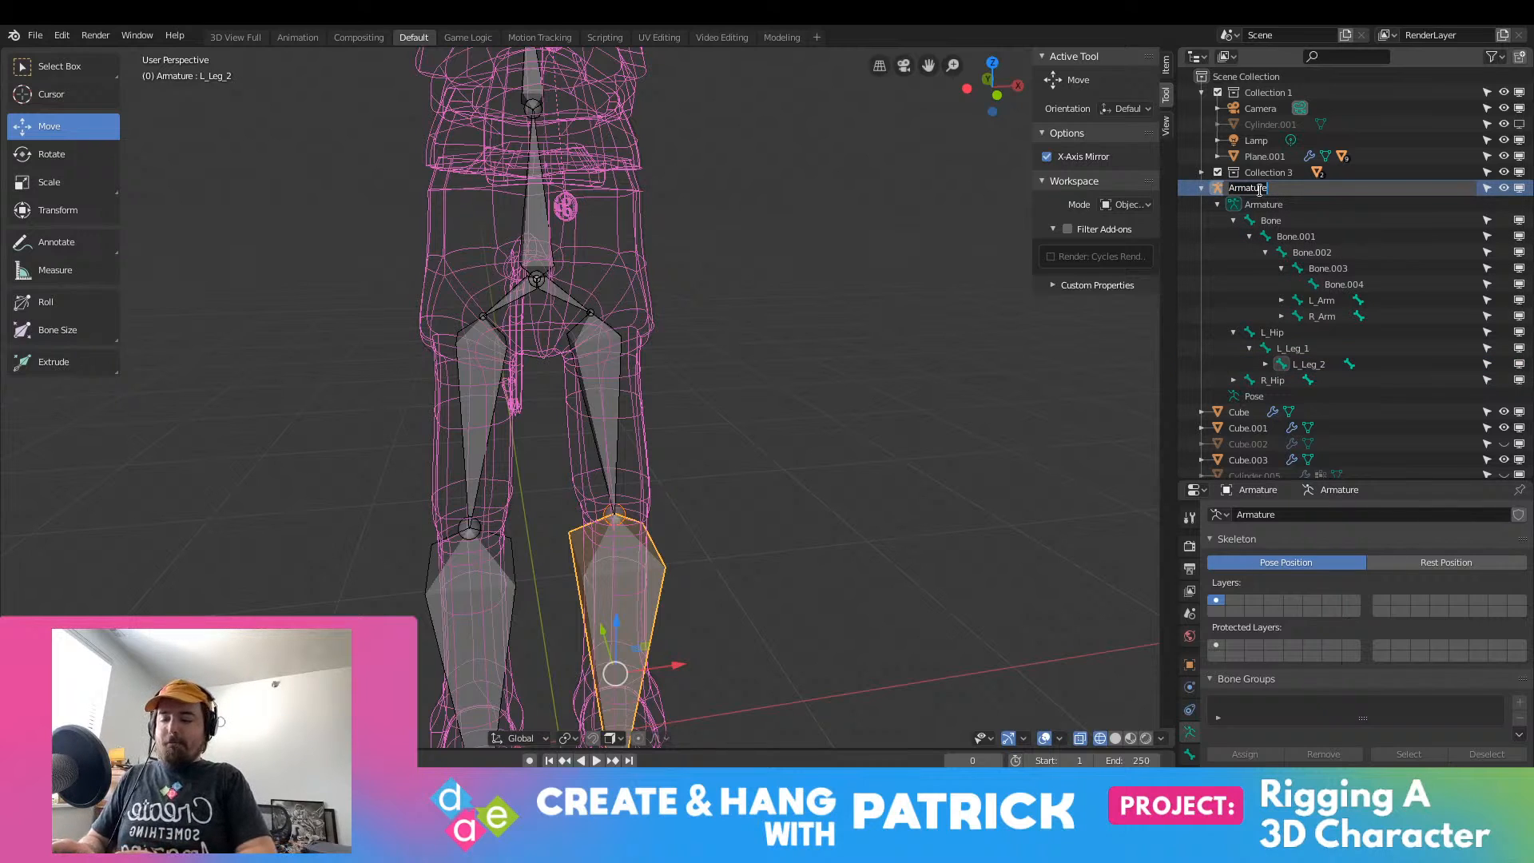
{"action": "key", "text": "BackSpace"}
{"action": "type", "text": "Millie"}
{"action": "key", "text": "Return"}
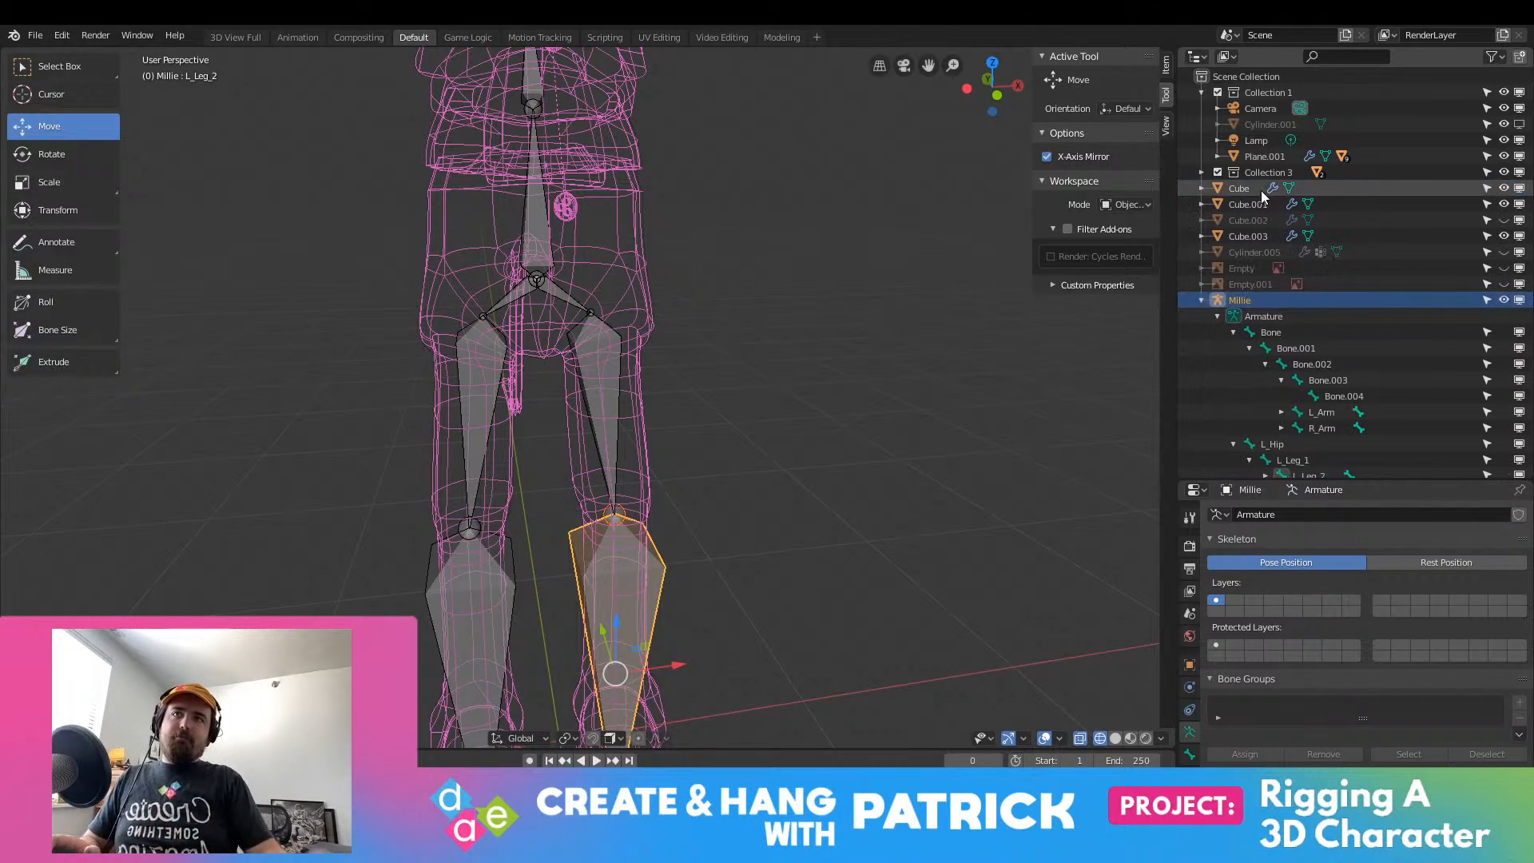
Step: Rename the left ankle bone directly below L_Leg_2 in the bone hierarchy as L_Ankle_1
{"action": "scroll", "coordinate": [1322, 406], "scroll_direction": "down", "scroll_amount": 2}
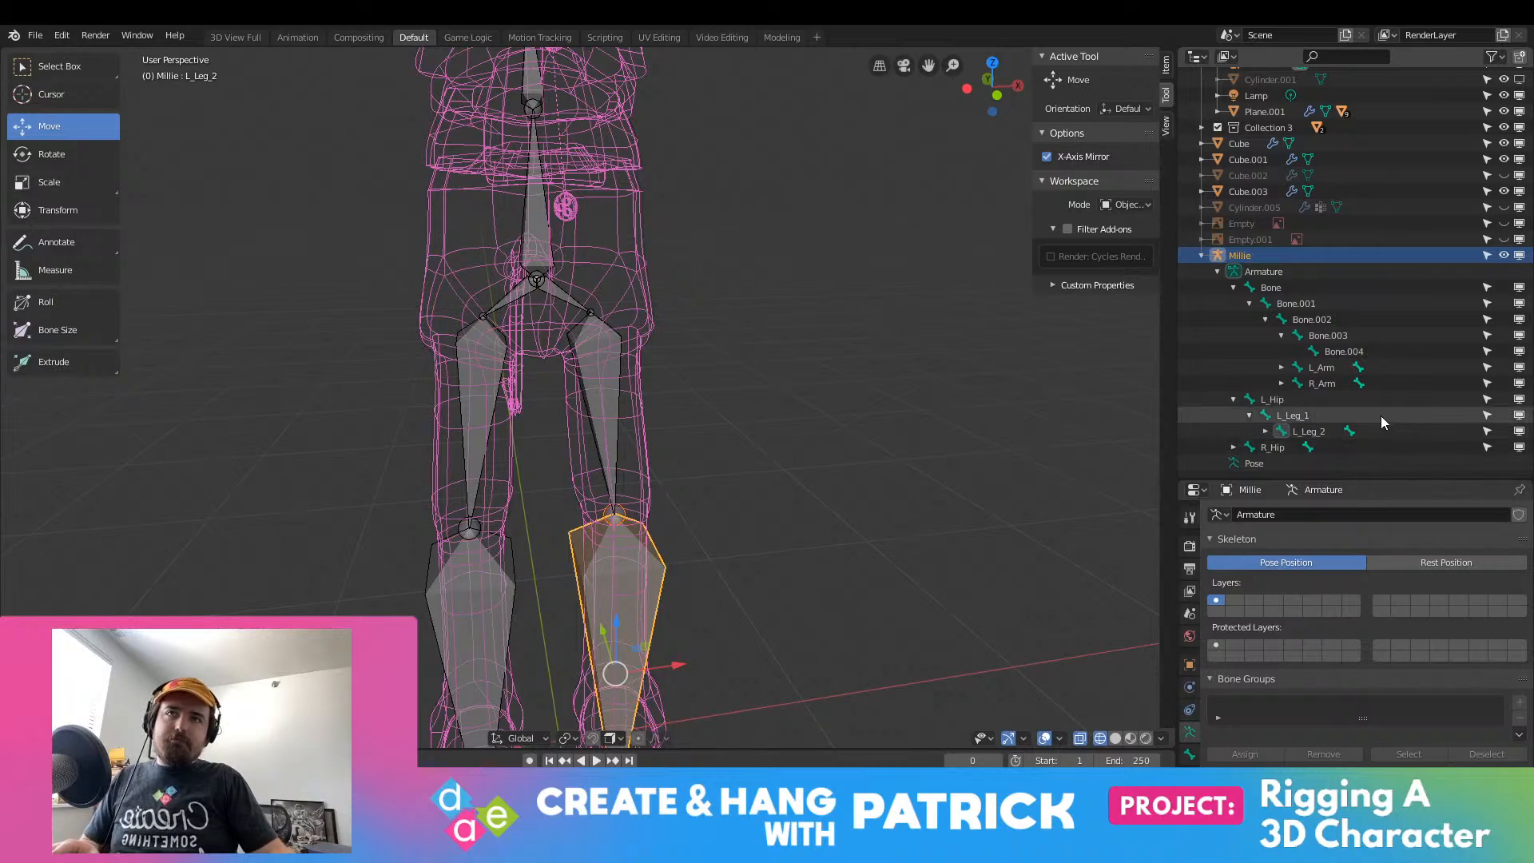
{"action": "left_click", "coordinate": [1264, 431]}
{"action": "middle_click_drag", "start_coordinate": [718, 655], "coordinate": [727, 355], "text": "shift"}
{"action": "middle_click_drag", "start_coordinate": [729, 549], "coordinate": [694, 594]}
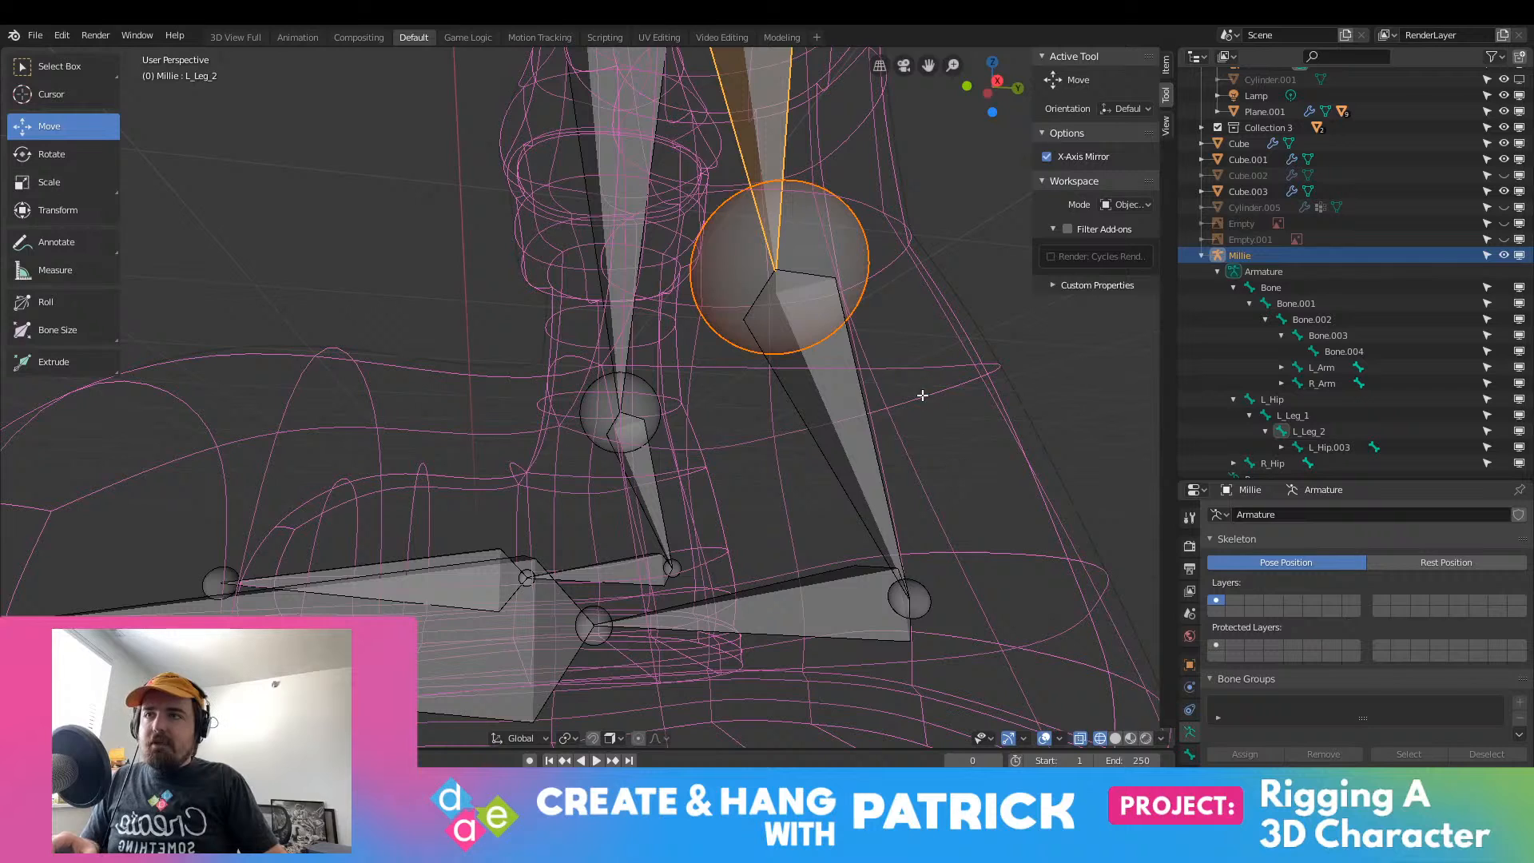
{"action": "left_click", "coordinate": [858, 461]}
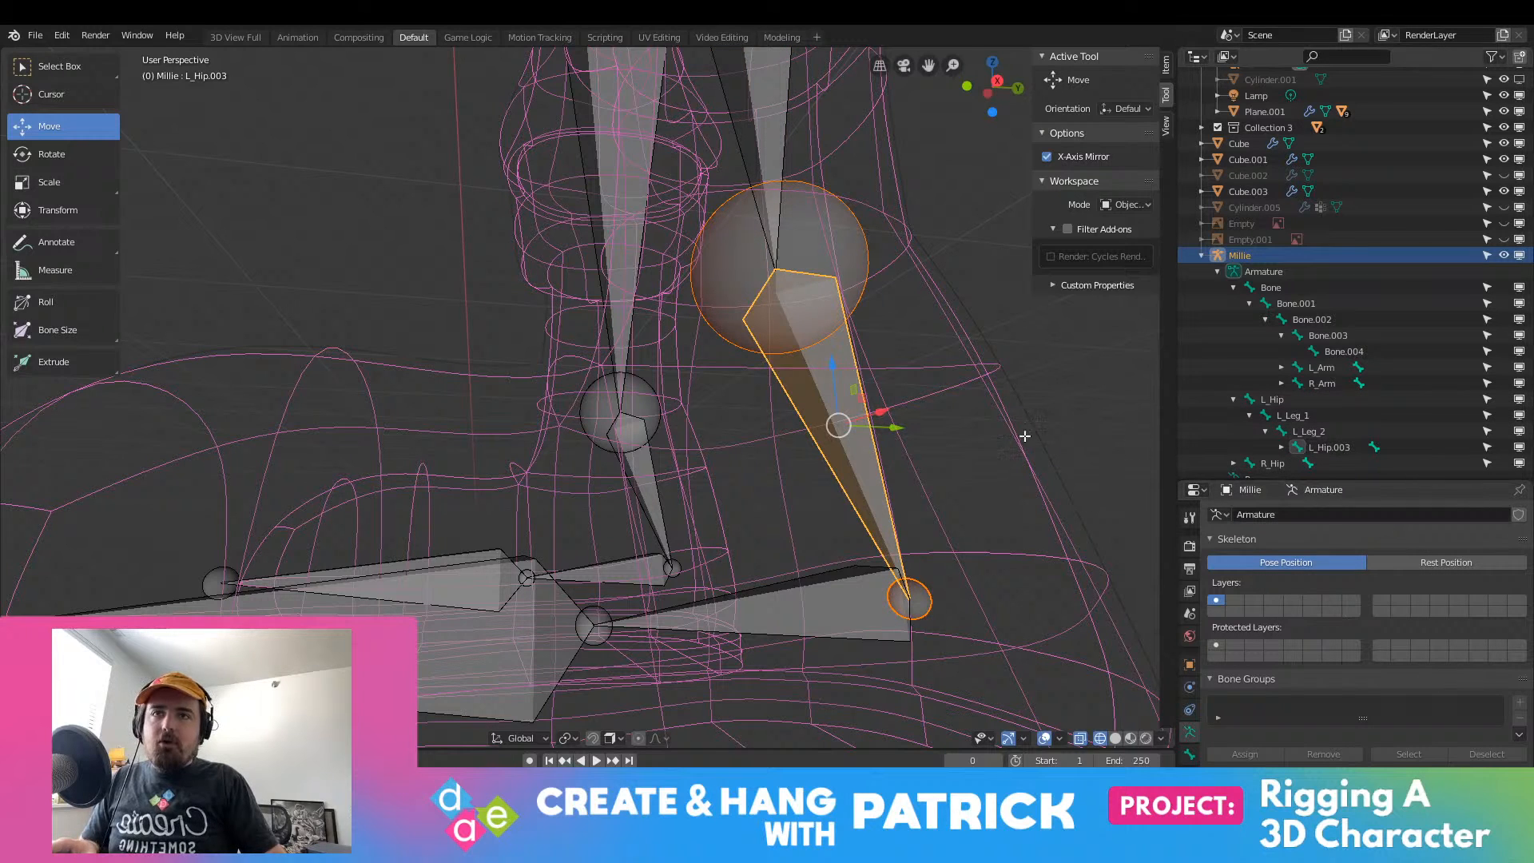
{"action": "scroll", "coordinate": [1024, 436], "scroll_direction": "down", "scroll_amount": 6}
{"action": "middle_click_drag", "start_coordinate": [728, 448], "coordinate": [728, 491]}
{"action": "double_click", "coordinate": [1319, 450]}
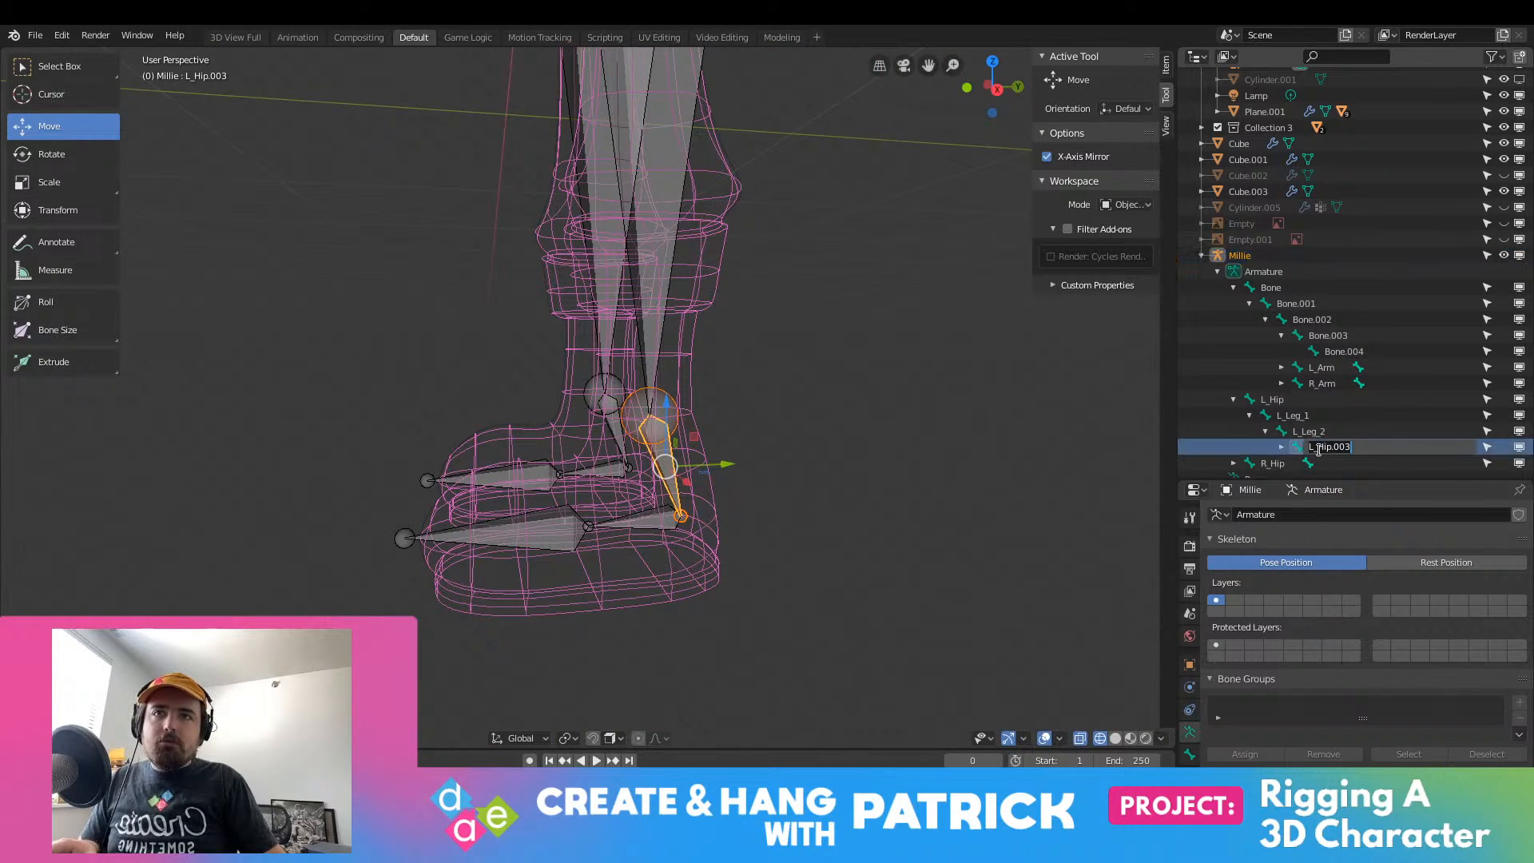
{"action": "left_click", "coordinate": [1374, 448]}
{"action": "left_click_drag", "start_coordinate": [1334, 448], "coordinate": [1318, 447]}
{"action": "type", "text": "An"}
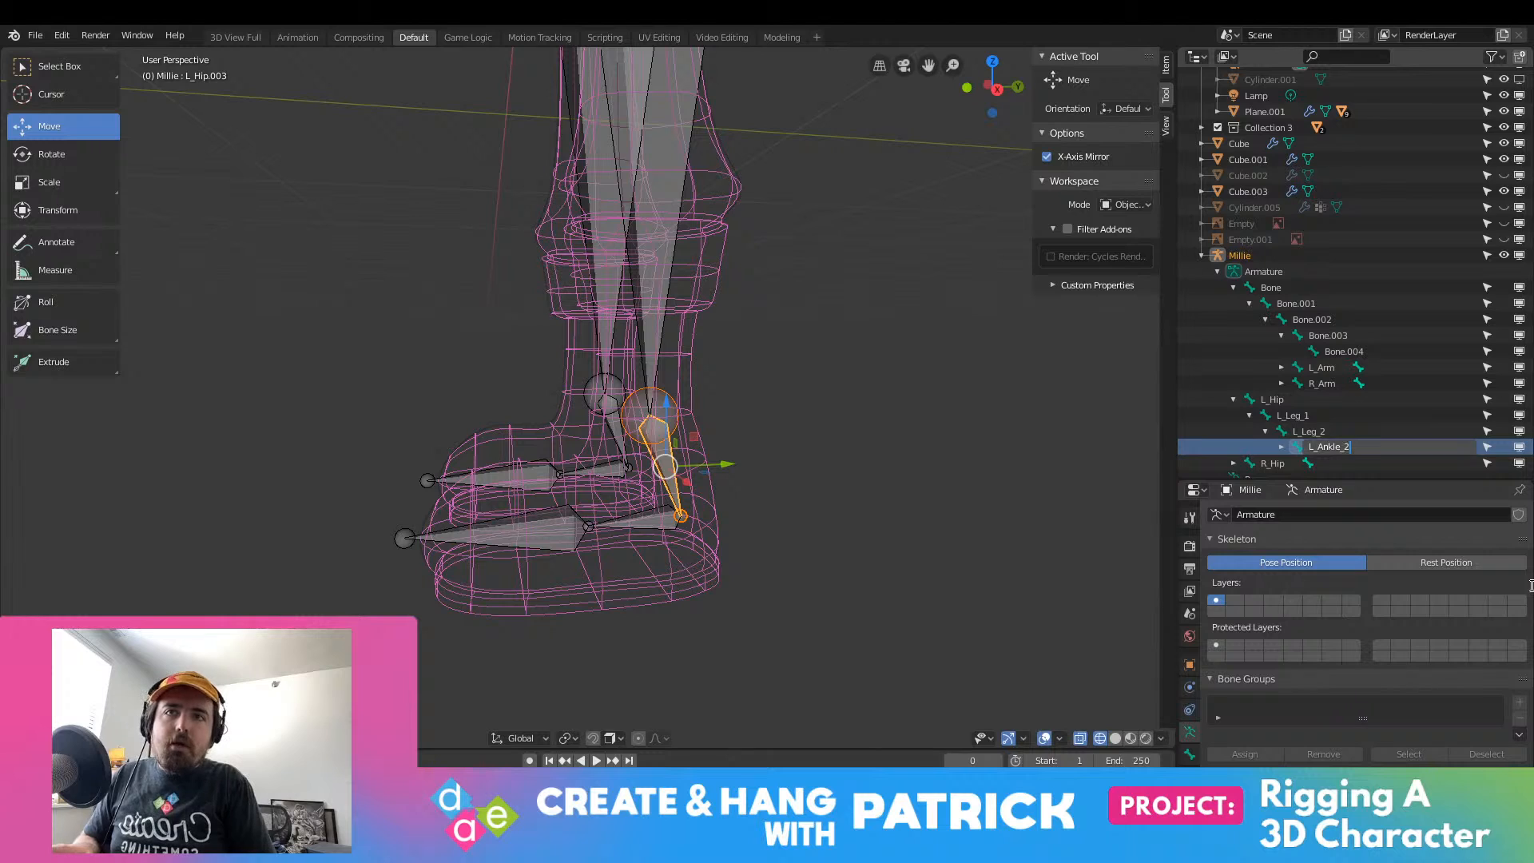
{"action": "type", "text": "kle_1"}
{"action": "key", "text": "Return"}
Step: Rename the left foot's heel-to-ball bone, the child of L_Ankle_1, as L_Ball
{"action": "left_click", "coordinate": [1282, 444]}
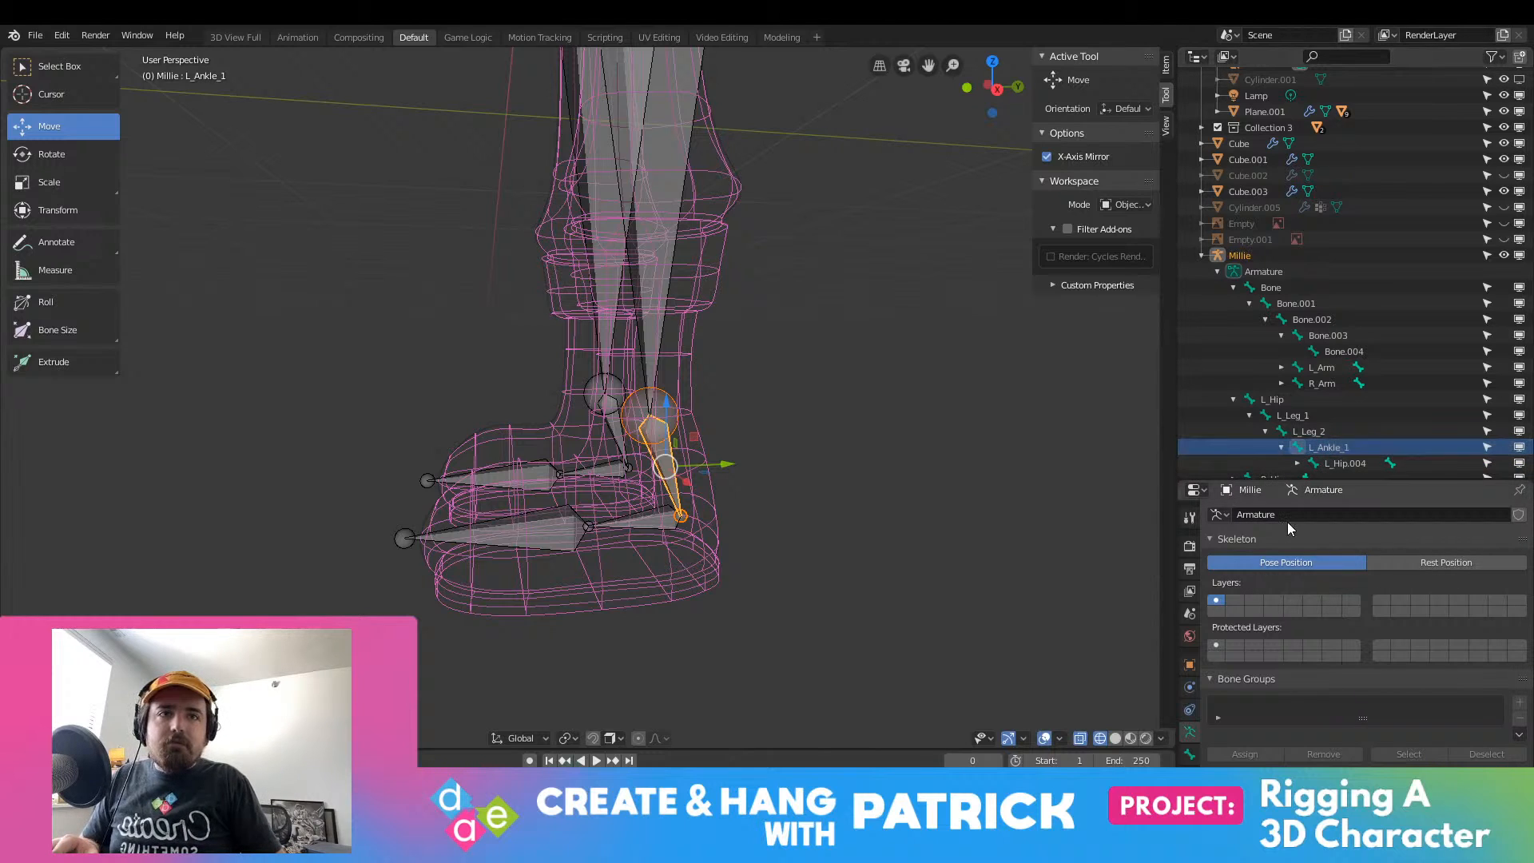
{"action": "left_click", "coordinate": [1339, 464]}
{"action": "double_click", "coordinate": [1337, 463]}
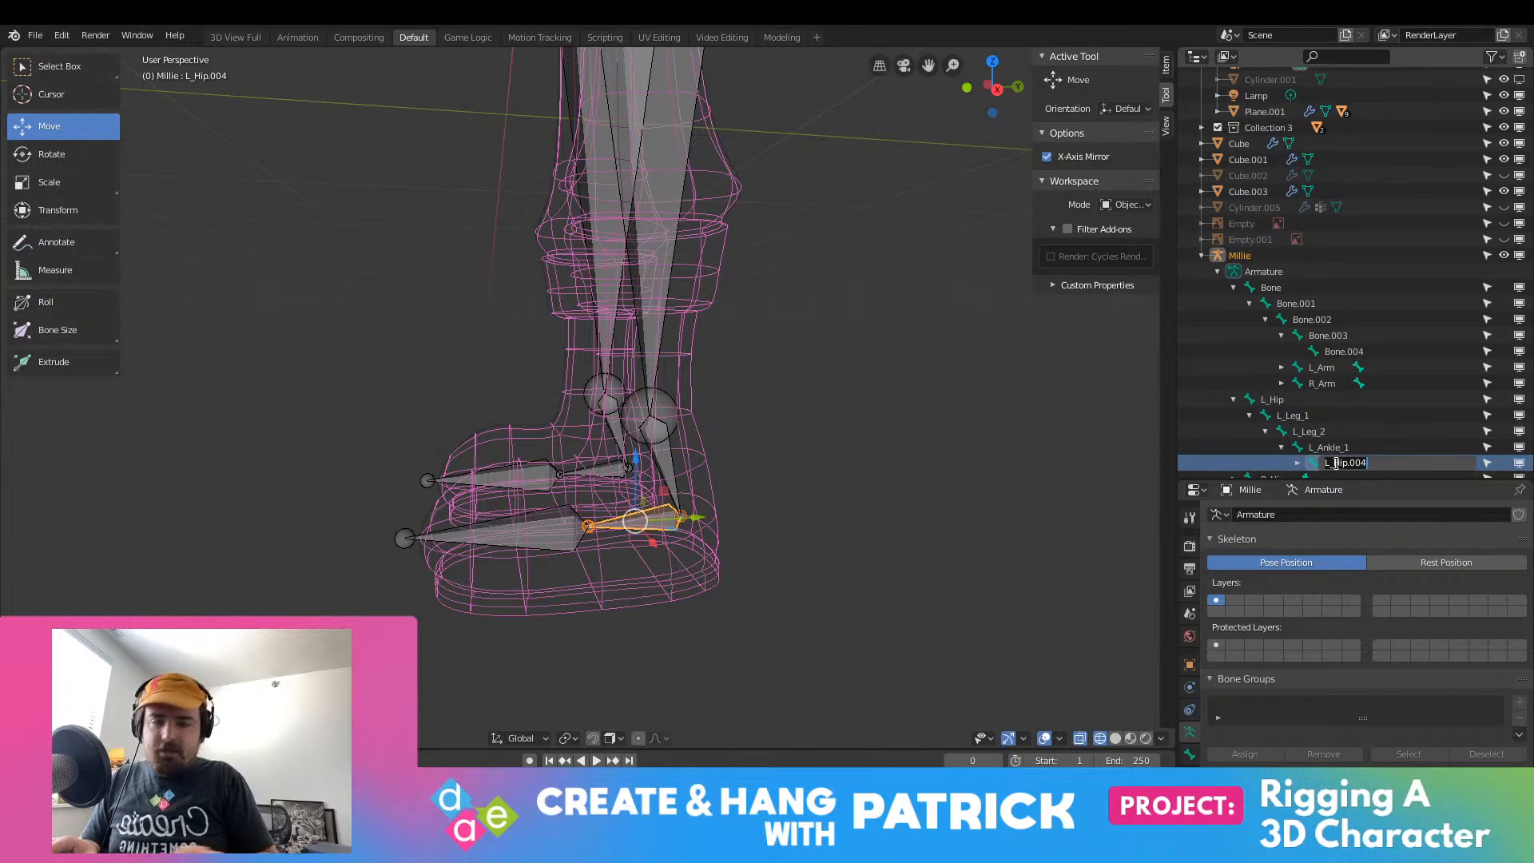
{"action": "type", "text": "L_"}
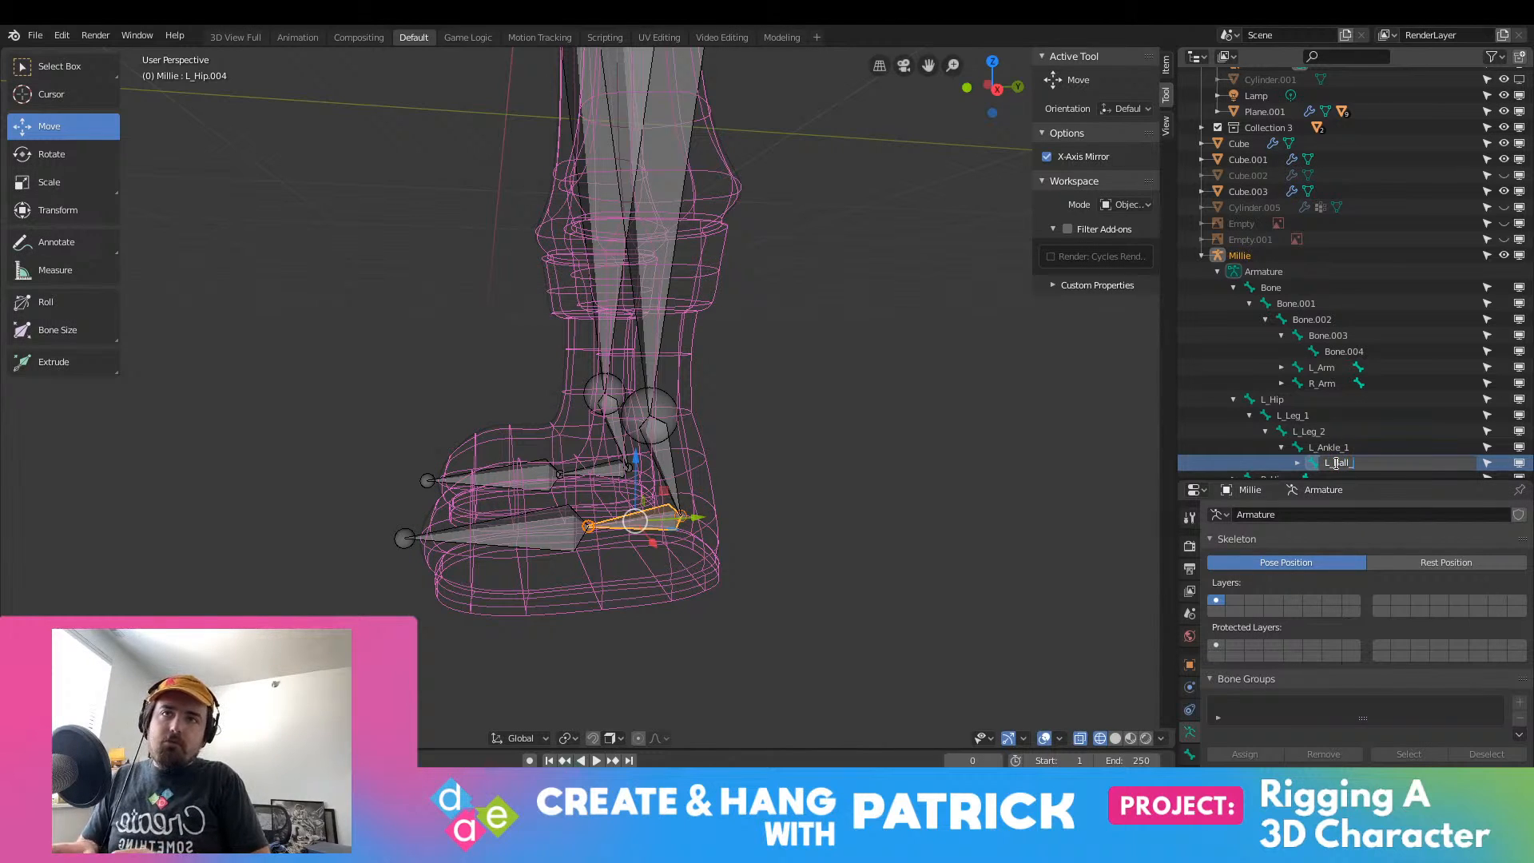
{"action": "type", "text": "Ball"}
{"action": "key", "text": "Return"}
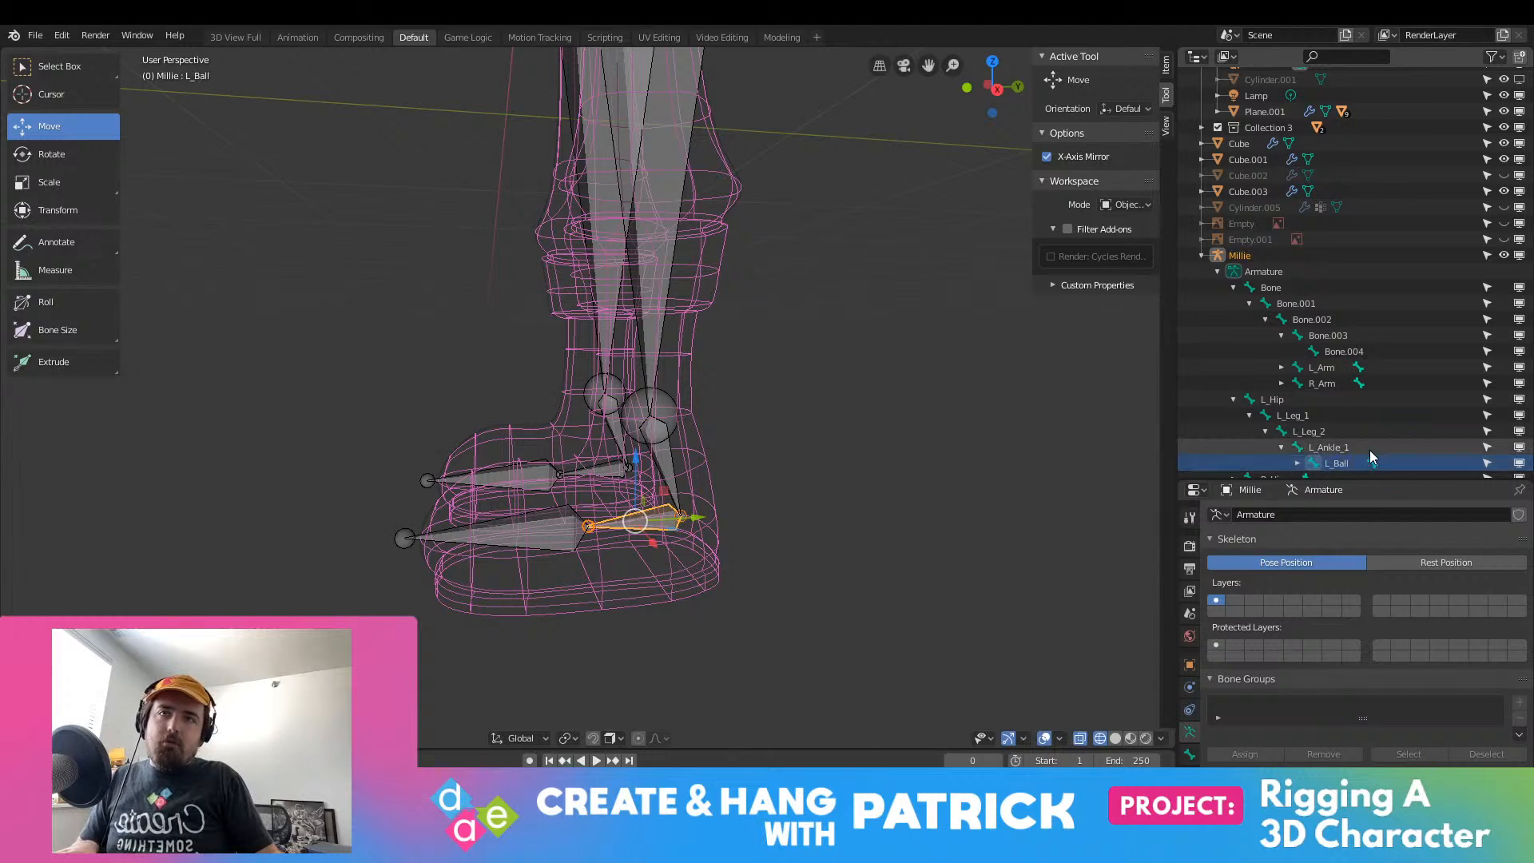
Step: Shorten the left ankle bone's name to L_Ankle
{"action": "left_click", "coordinate": [1359, 444]}
{"action": "double_click", "coordinate": [1357, 445]}
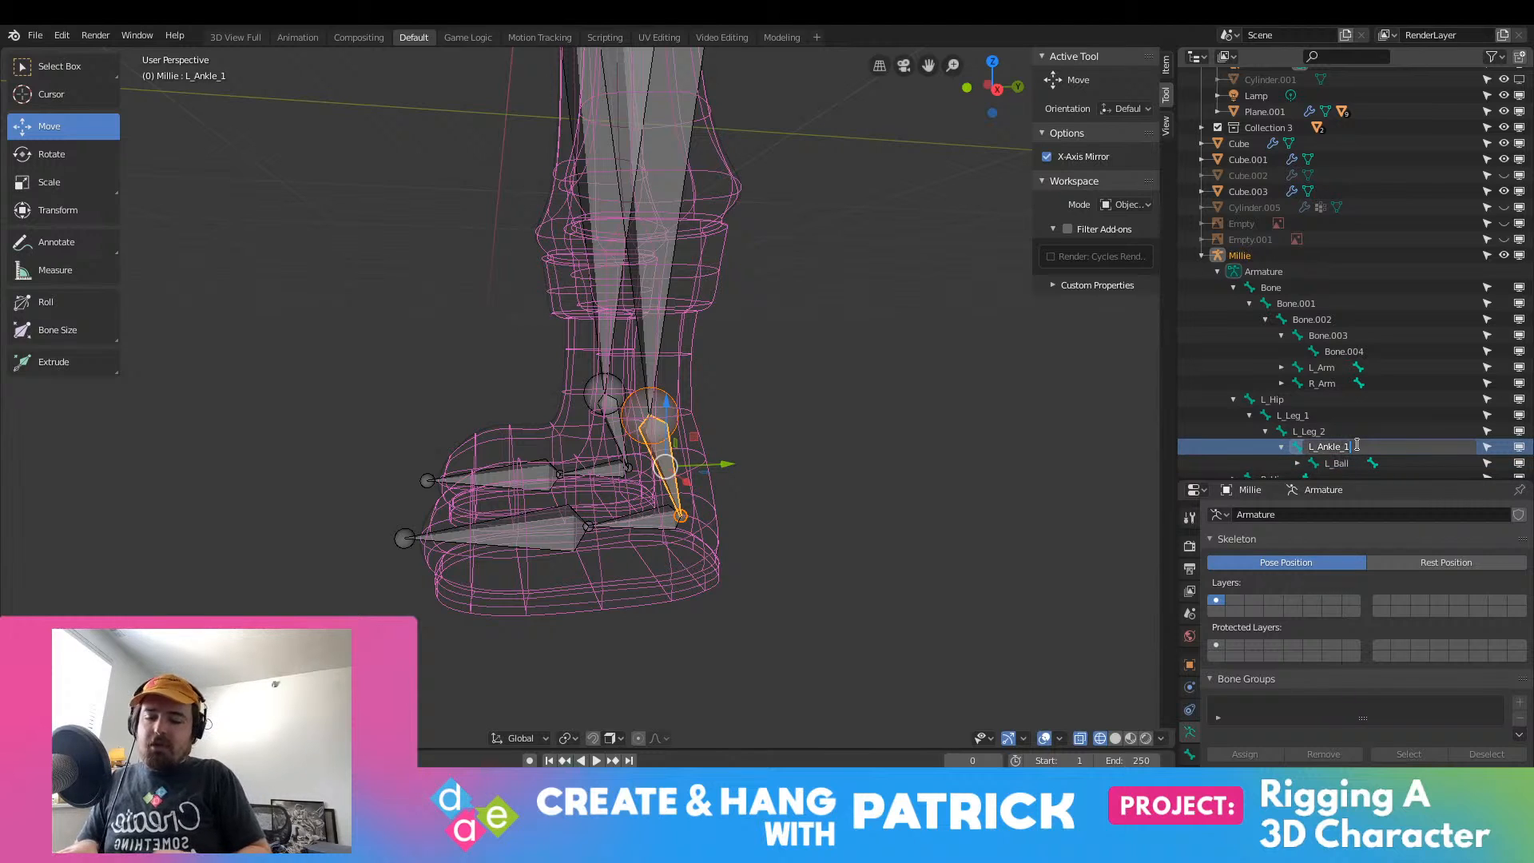
{"action": "key", "text": "Return"}
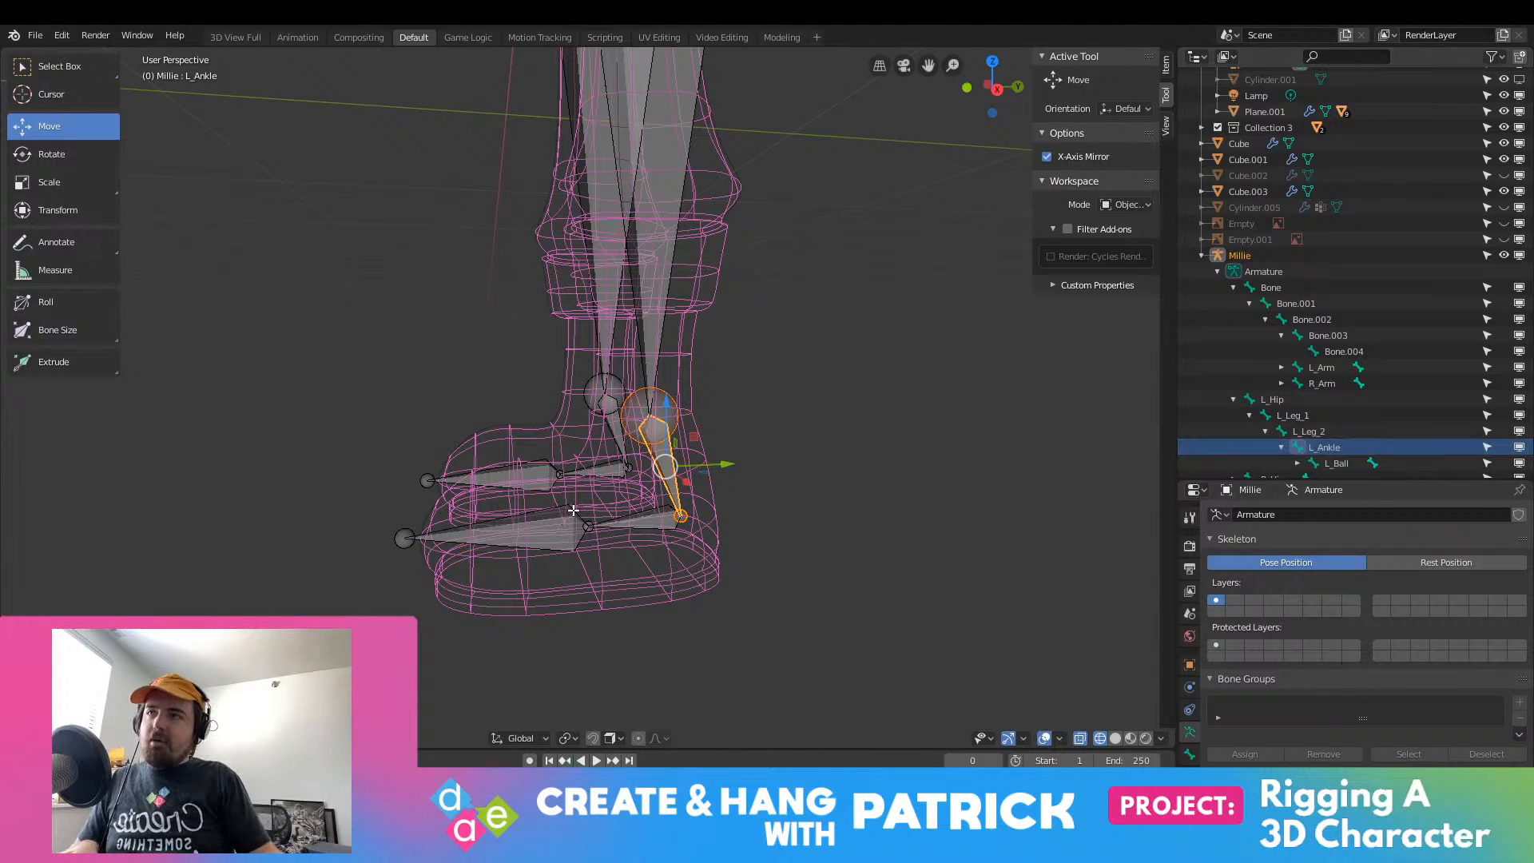
Step: Rename the front bone of the left foot, the child of L_Ball, as L_Toes
{"action": "left_click", "coordinate": [1298, 464]}
{"action": "scroll", "coordinate": [1311, 469], "scroll_direction": "down", "scroll_amount": 1}
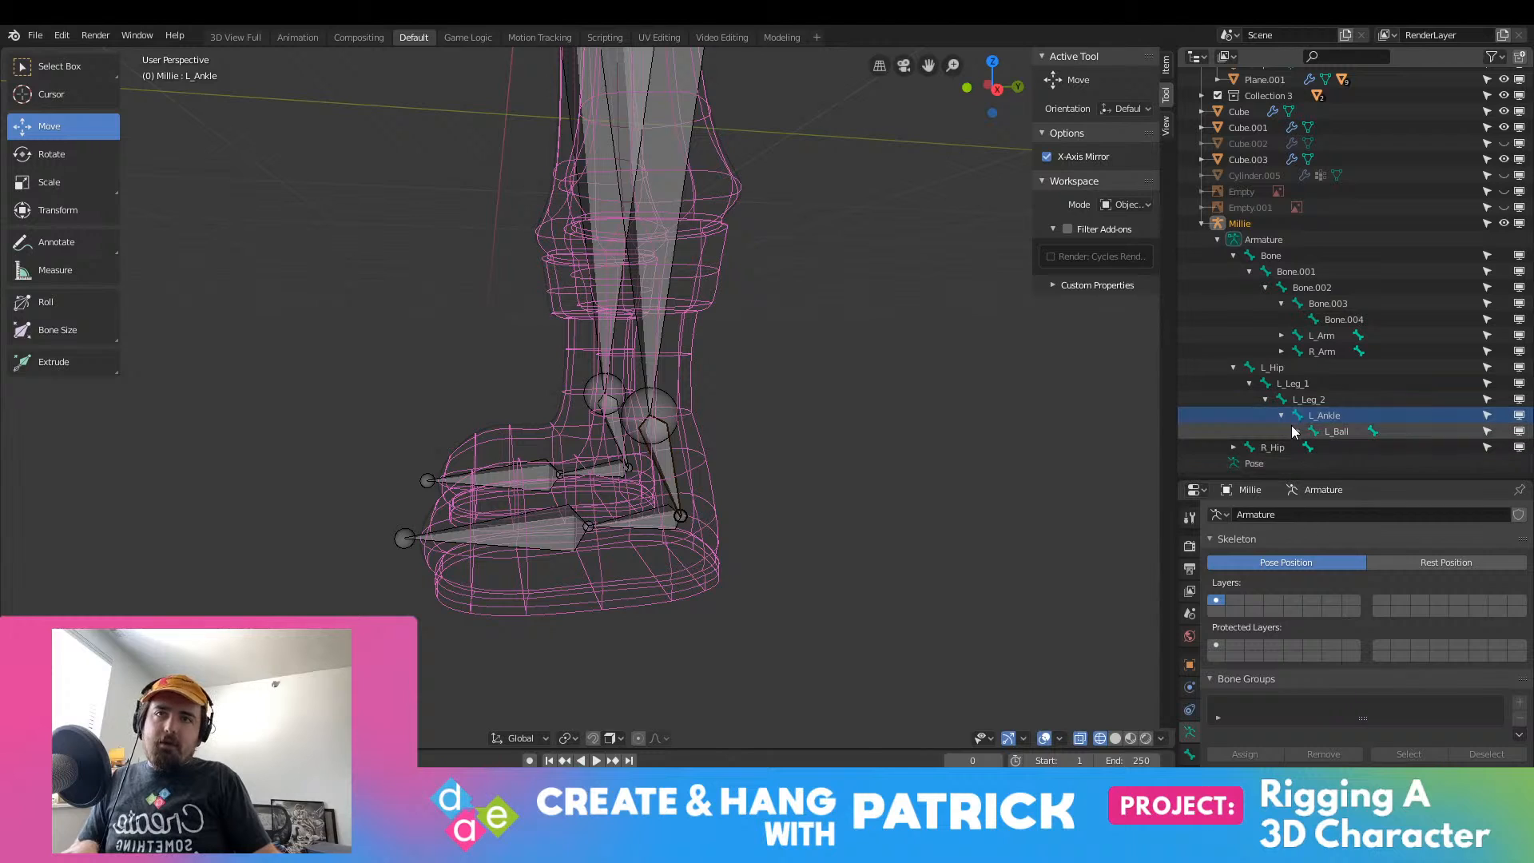
{"action": "left_click", "coordinate": [1380, 449]}
{"action": "double_click", "coordinate": [1378, 447]}
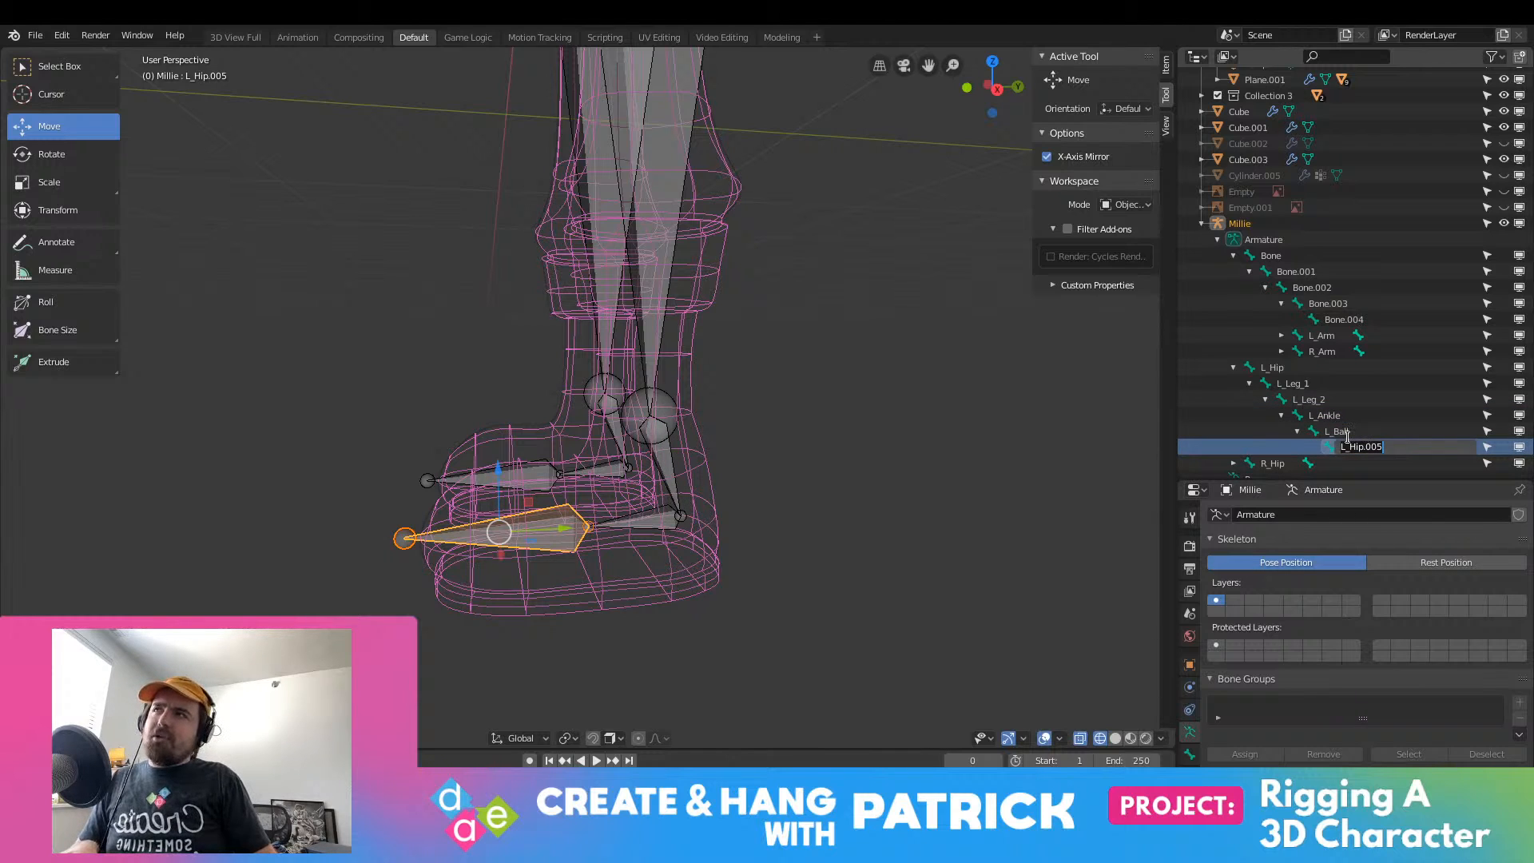
{"action": "type", "text": "L_Toe"}
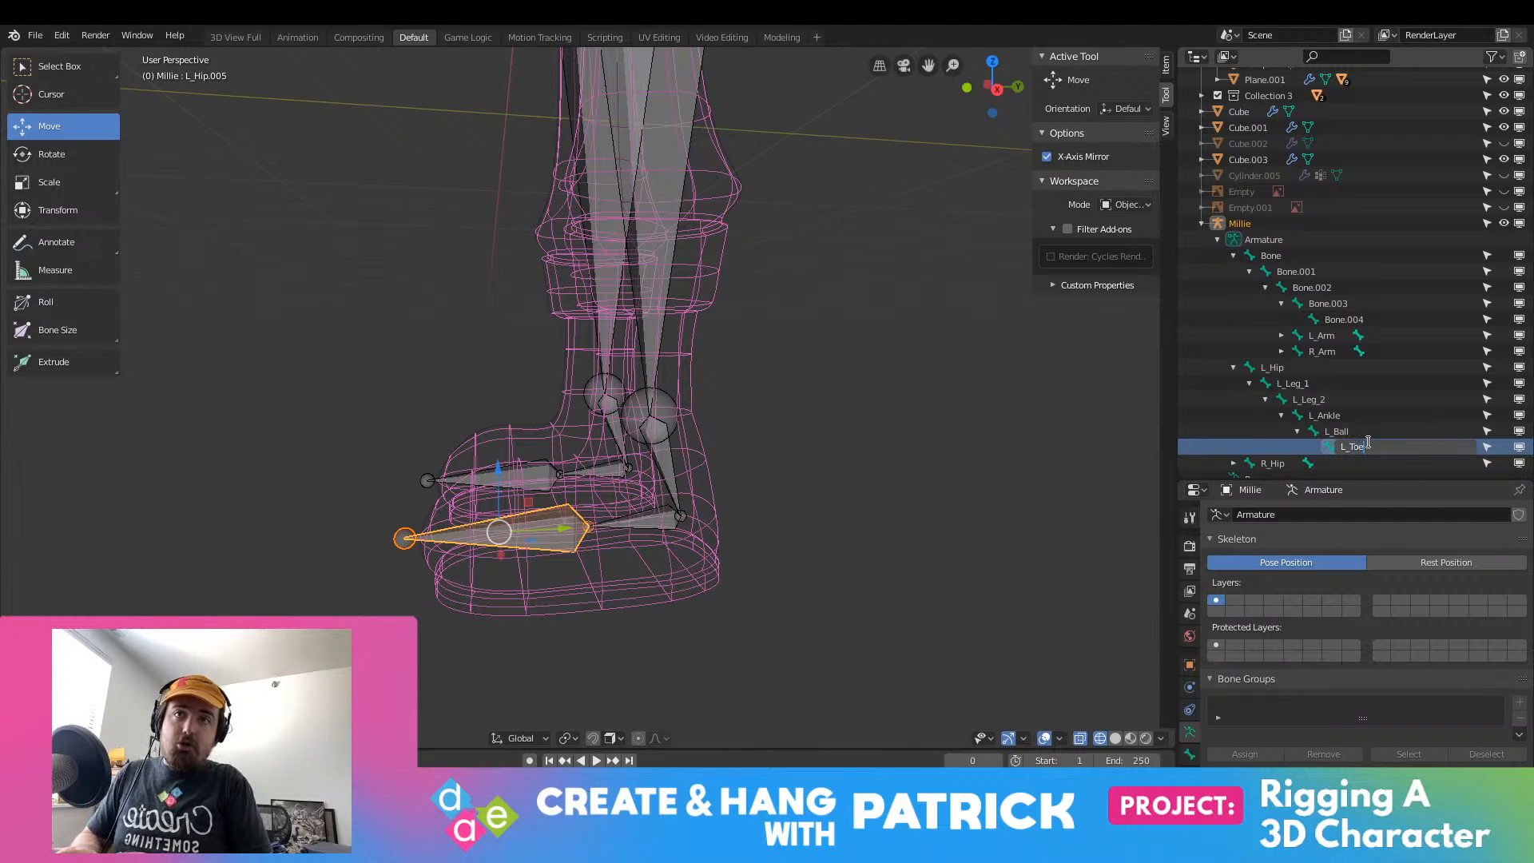
{"action": "type", "text": "s"}
{"action": "key", "text": "Return"}
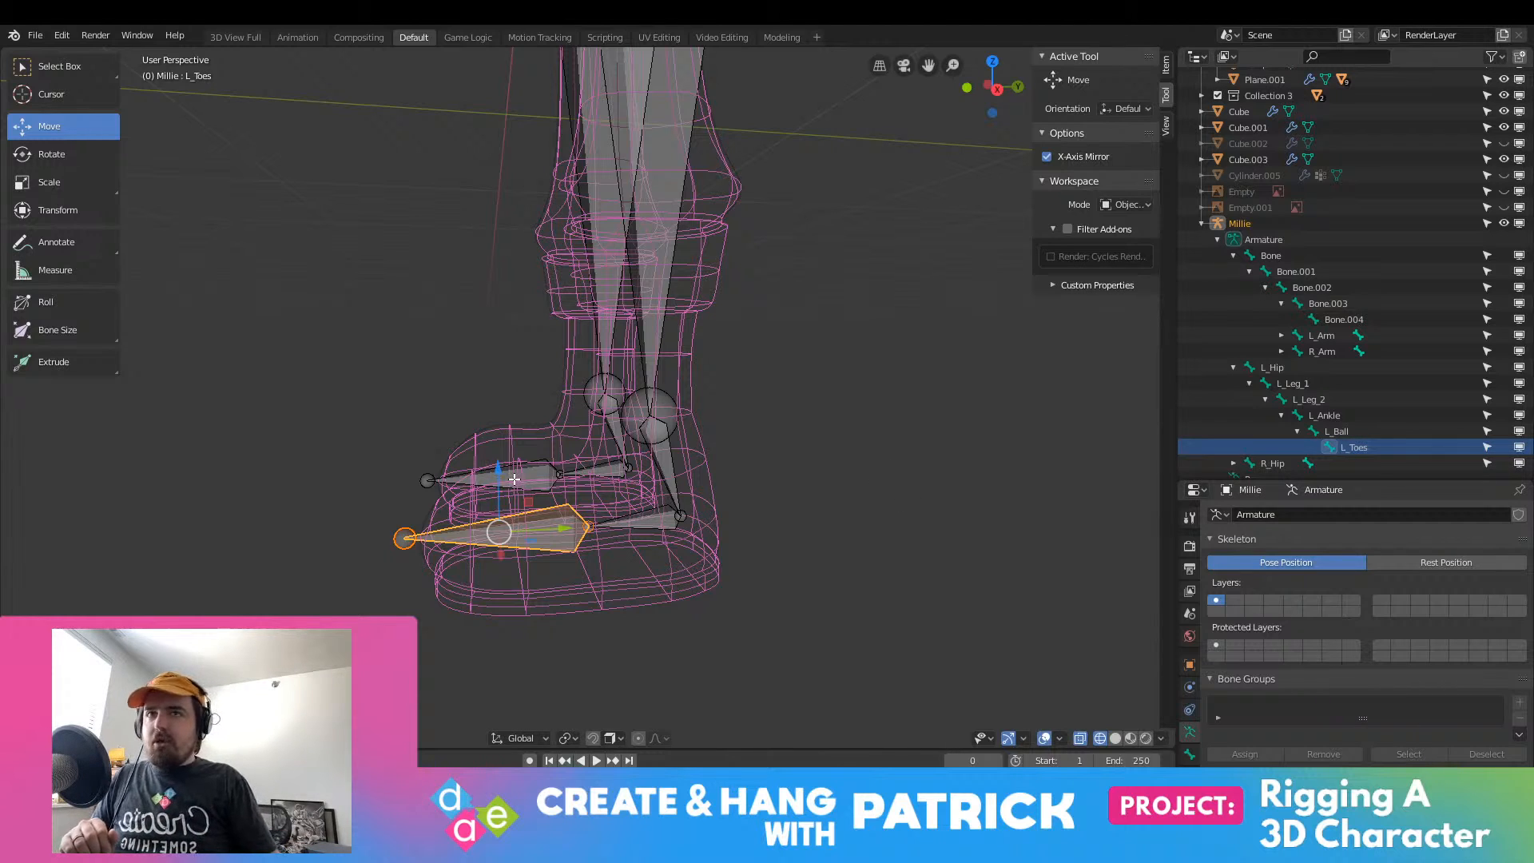
Step: Select the L_Hip and L_Ball bones together in the armature's bone hierarchy
{"action": "left_click", "coordinate": [1325, 367]}
{"action": "left_click", "coordinate": [1352, 432], "text": "ctrl"}
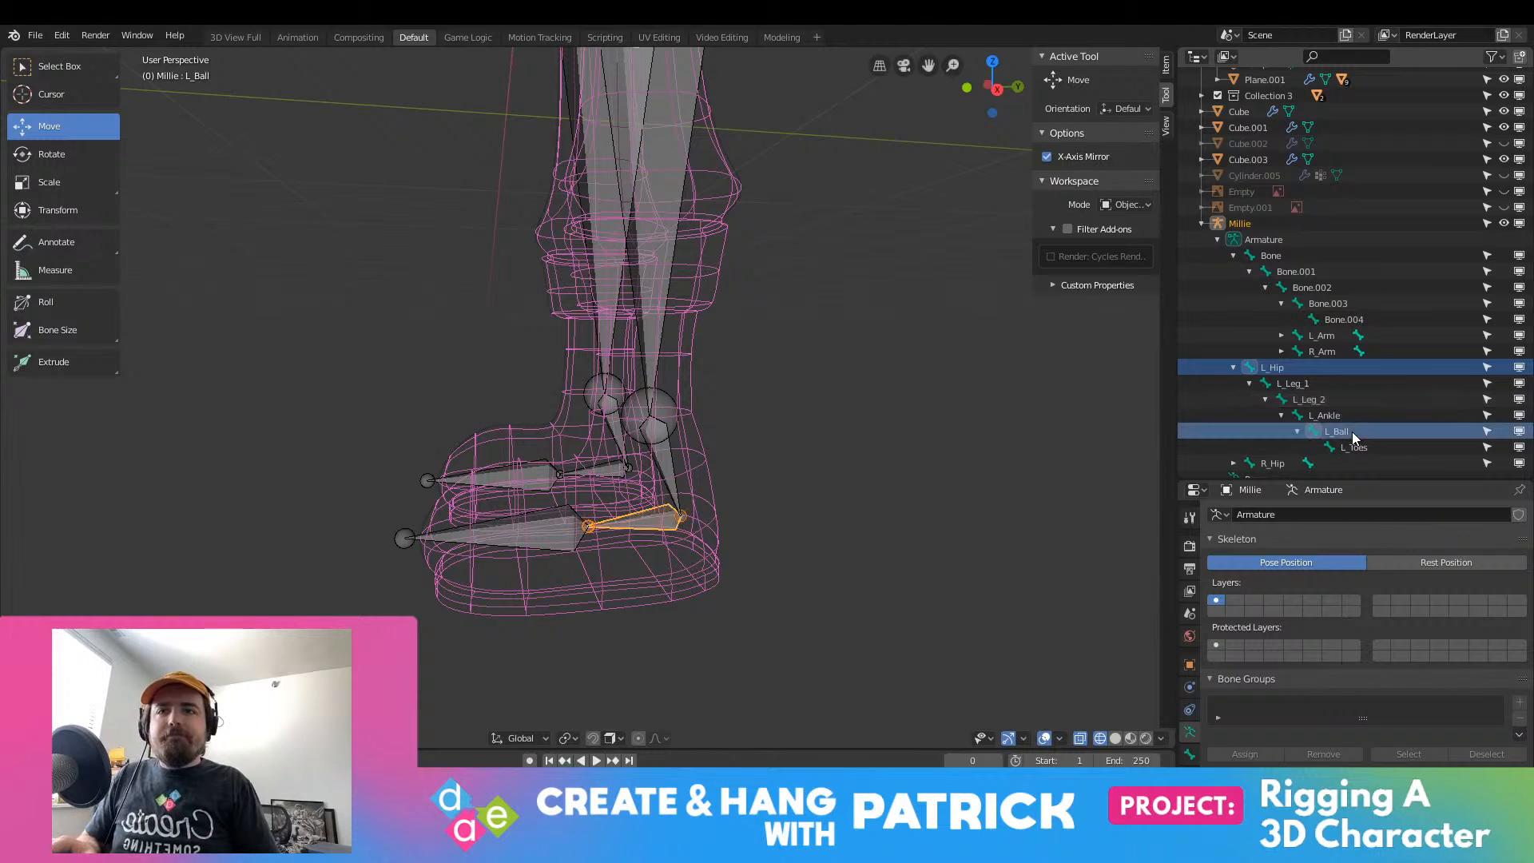
{"action": "right_click", "coordinate": [1247, 367]}
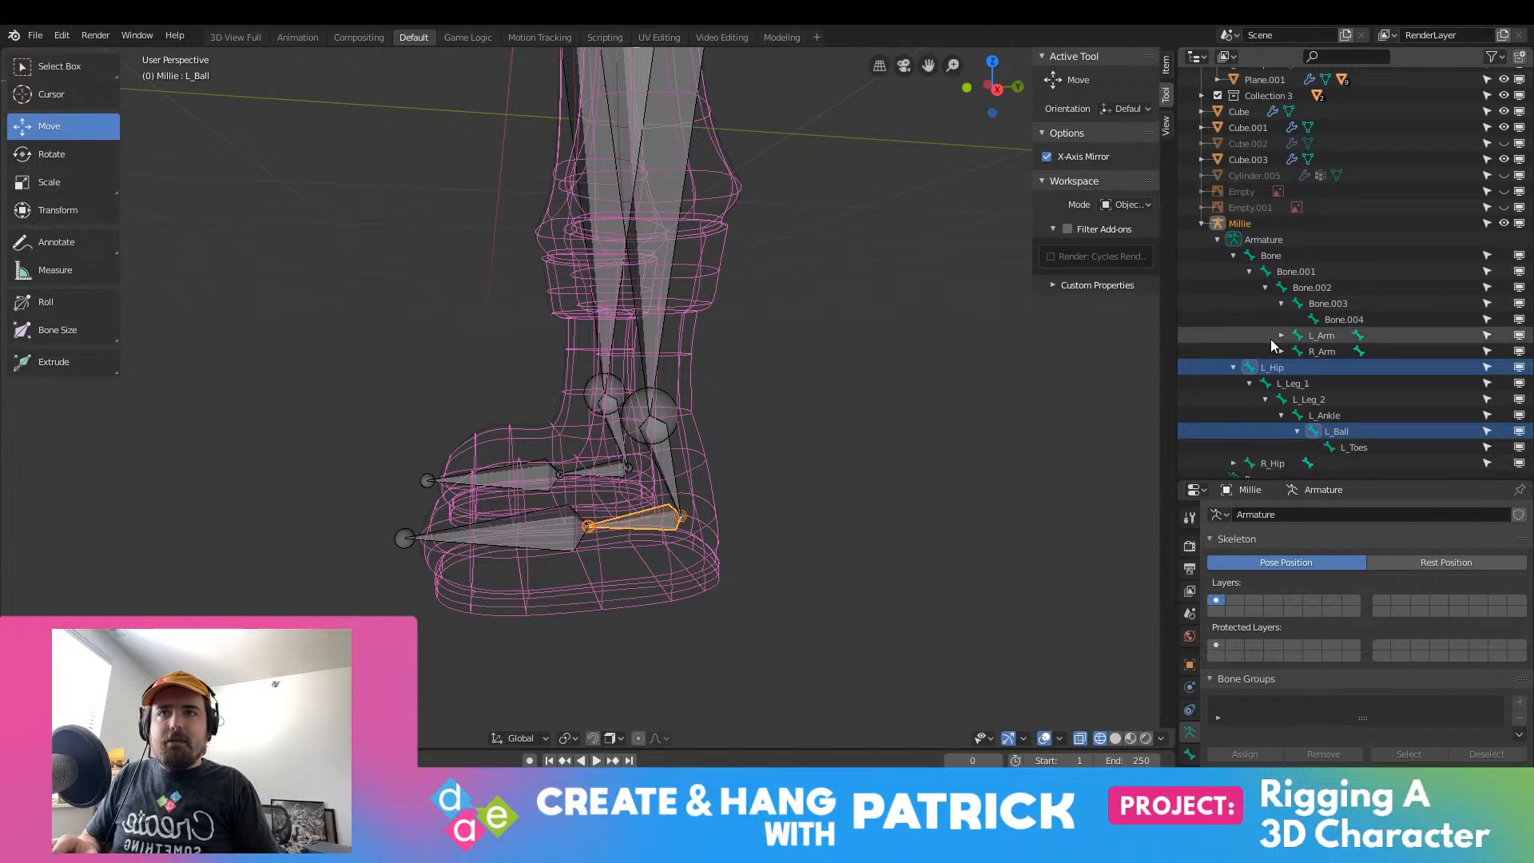
Step: Select the L_Hip bone in the Outliner and check which data operations are available for it
{"action": "right_click", "coordinate": [1289, 364]}
{"action": "mouse_move", "coordinate": [1306, 466]}
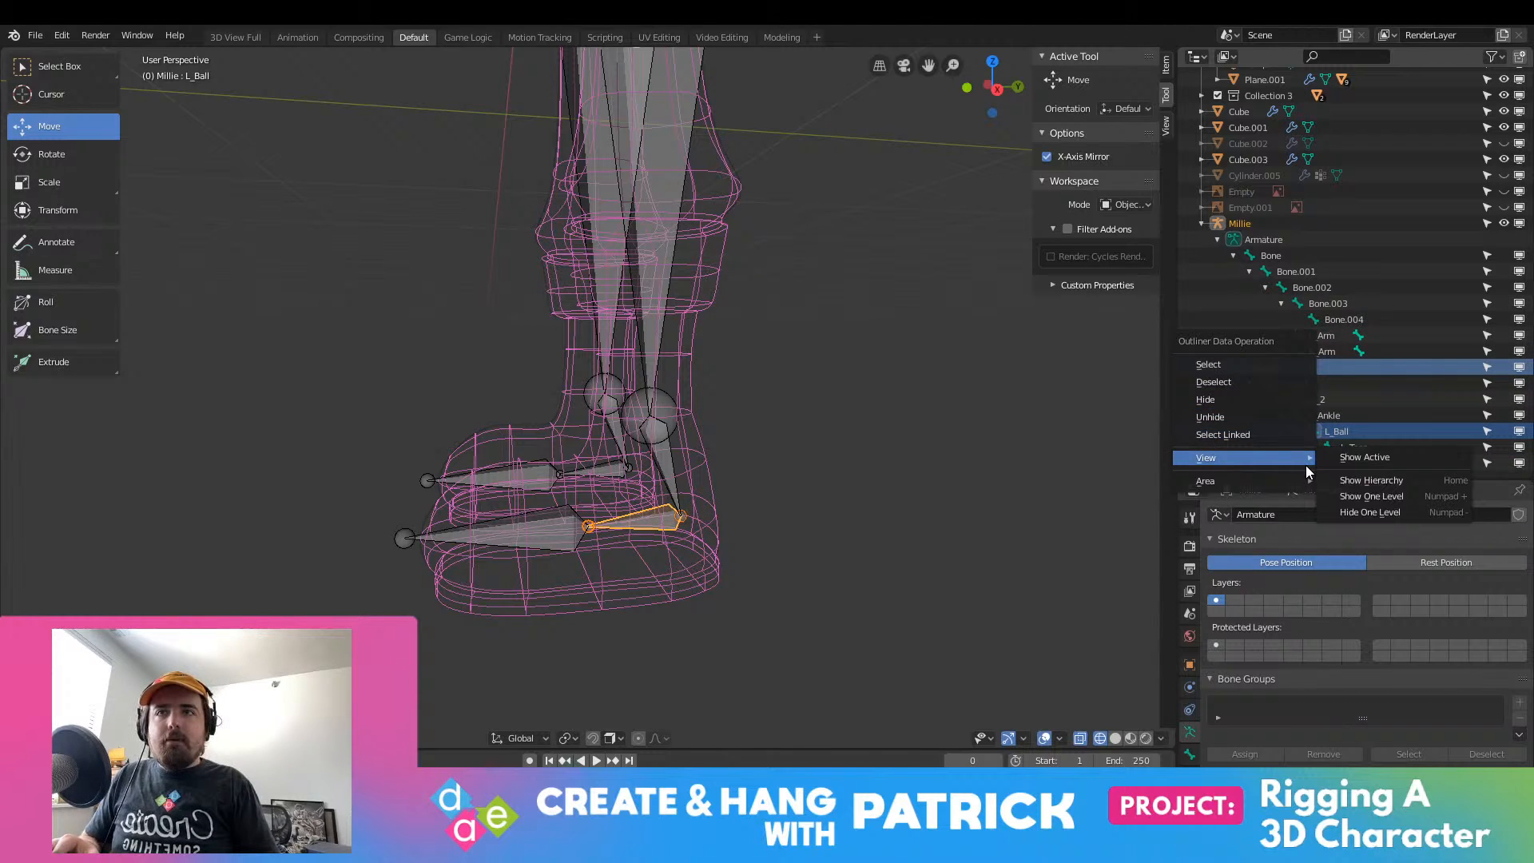
{"action": "mouse_move", "coordinate": [1258, 473]}
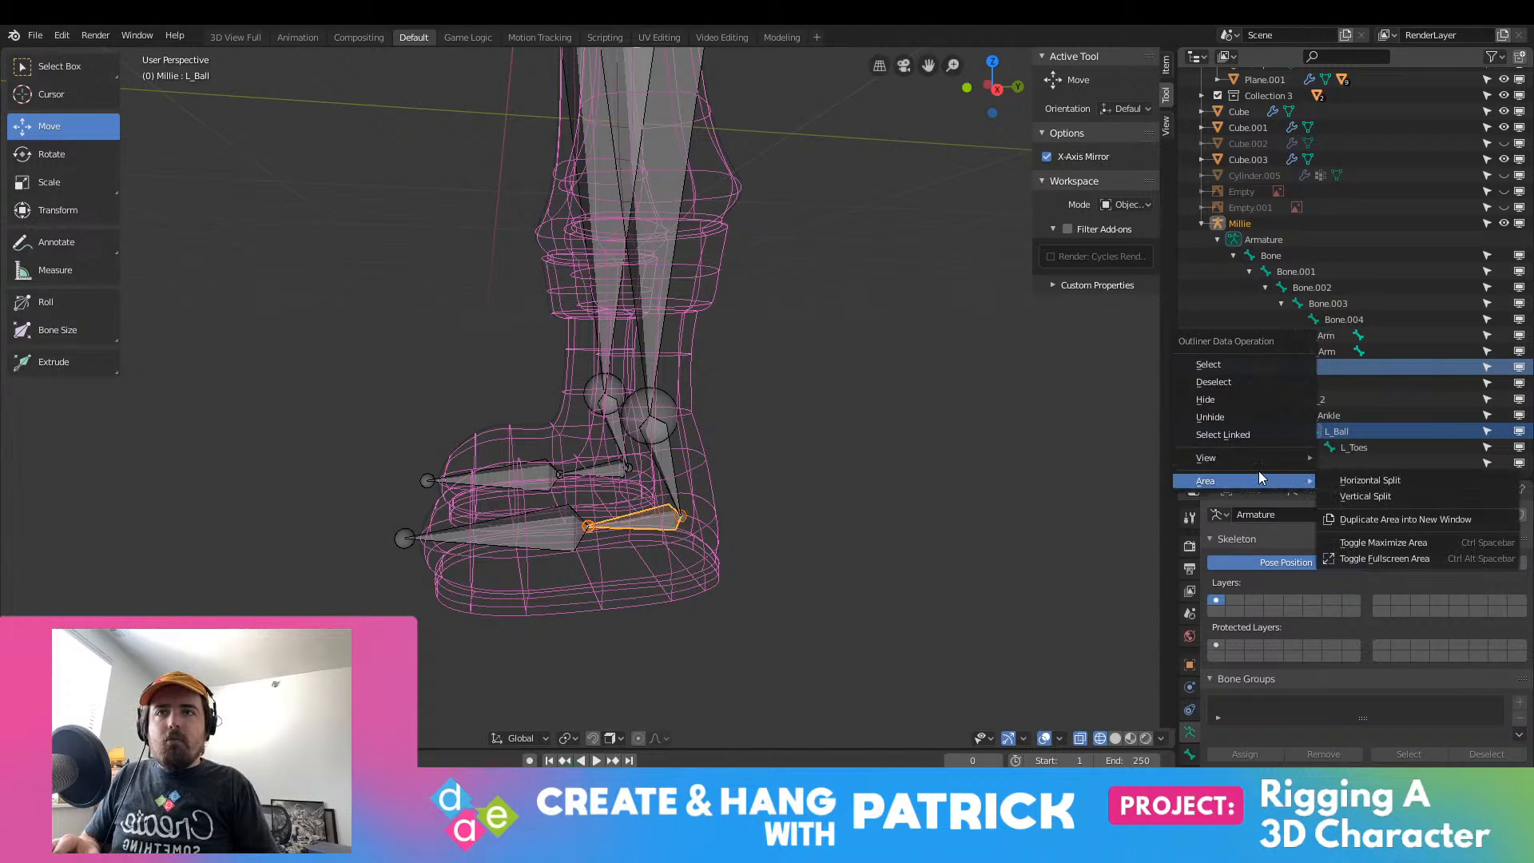
{"action": "left_click", "coordinate": [1430, 367]}
{"action": "right_click", "coordinate": [1279, 366]}
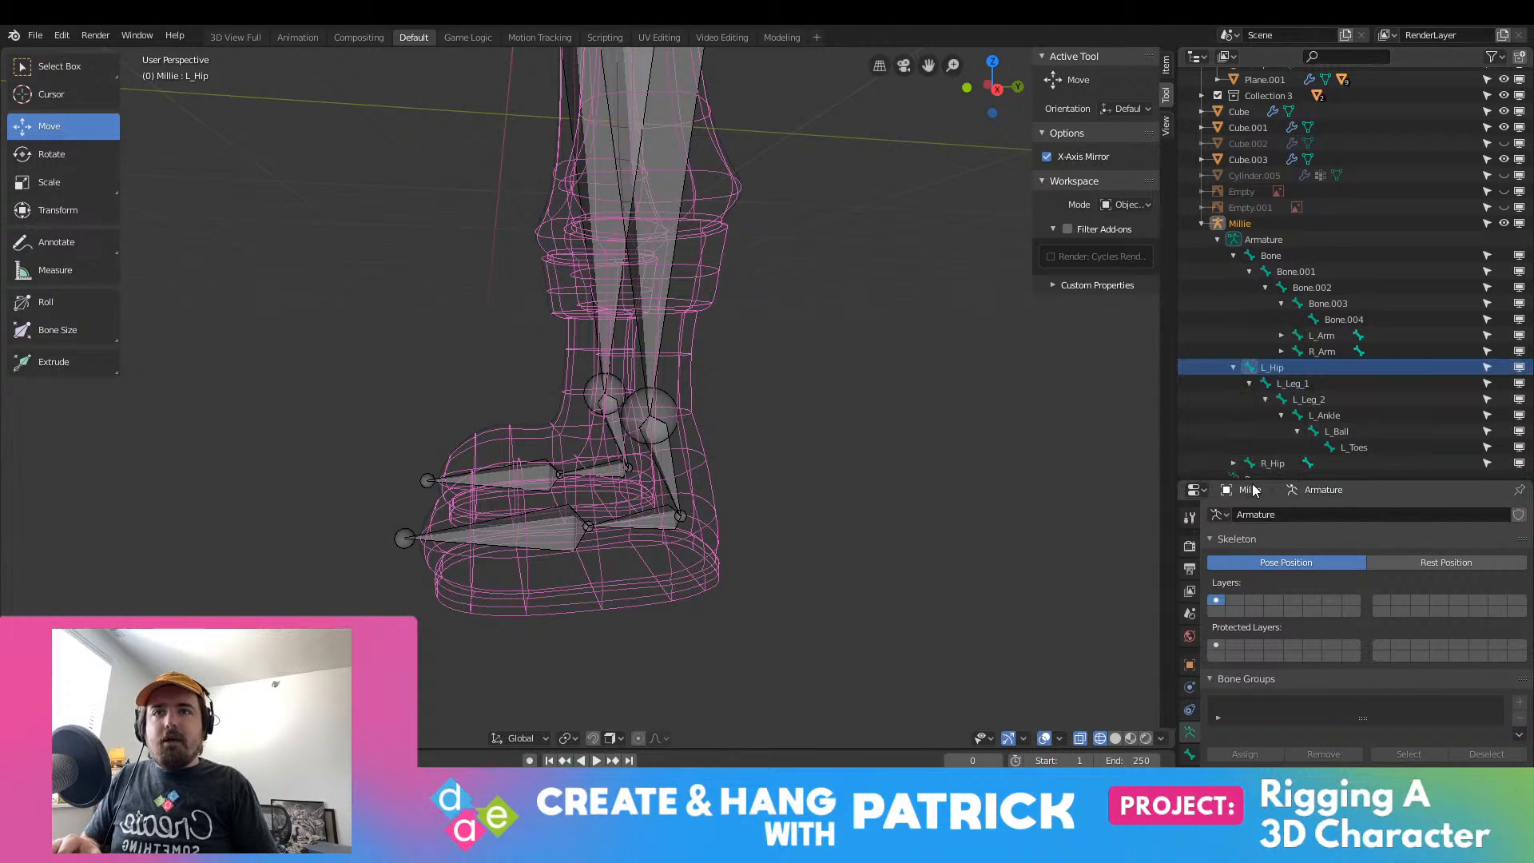
Step: Expand the R_Hip and R_Hip.001 branches of the Millie armature in the Outliner
{"action": "scroll", "coordinate": [1235, 469], "scroll_direction": "down", "scroll_amount": 1}
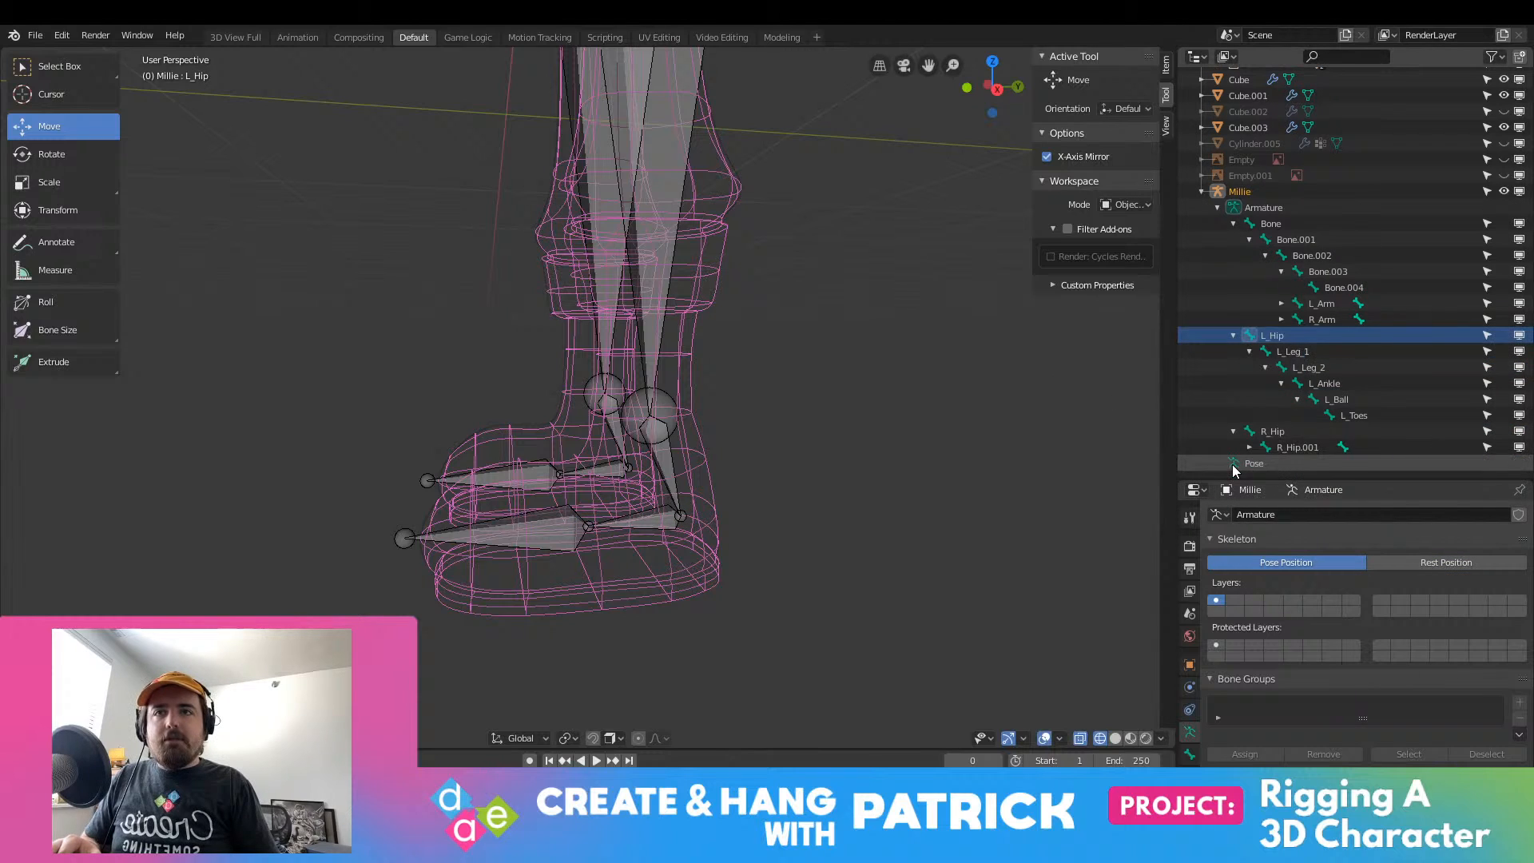
{"action": "right_click", "coordinate": [1291, 452]}
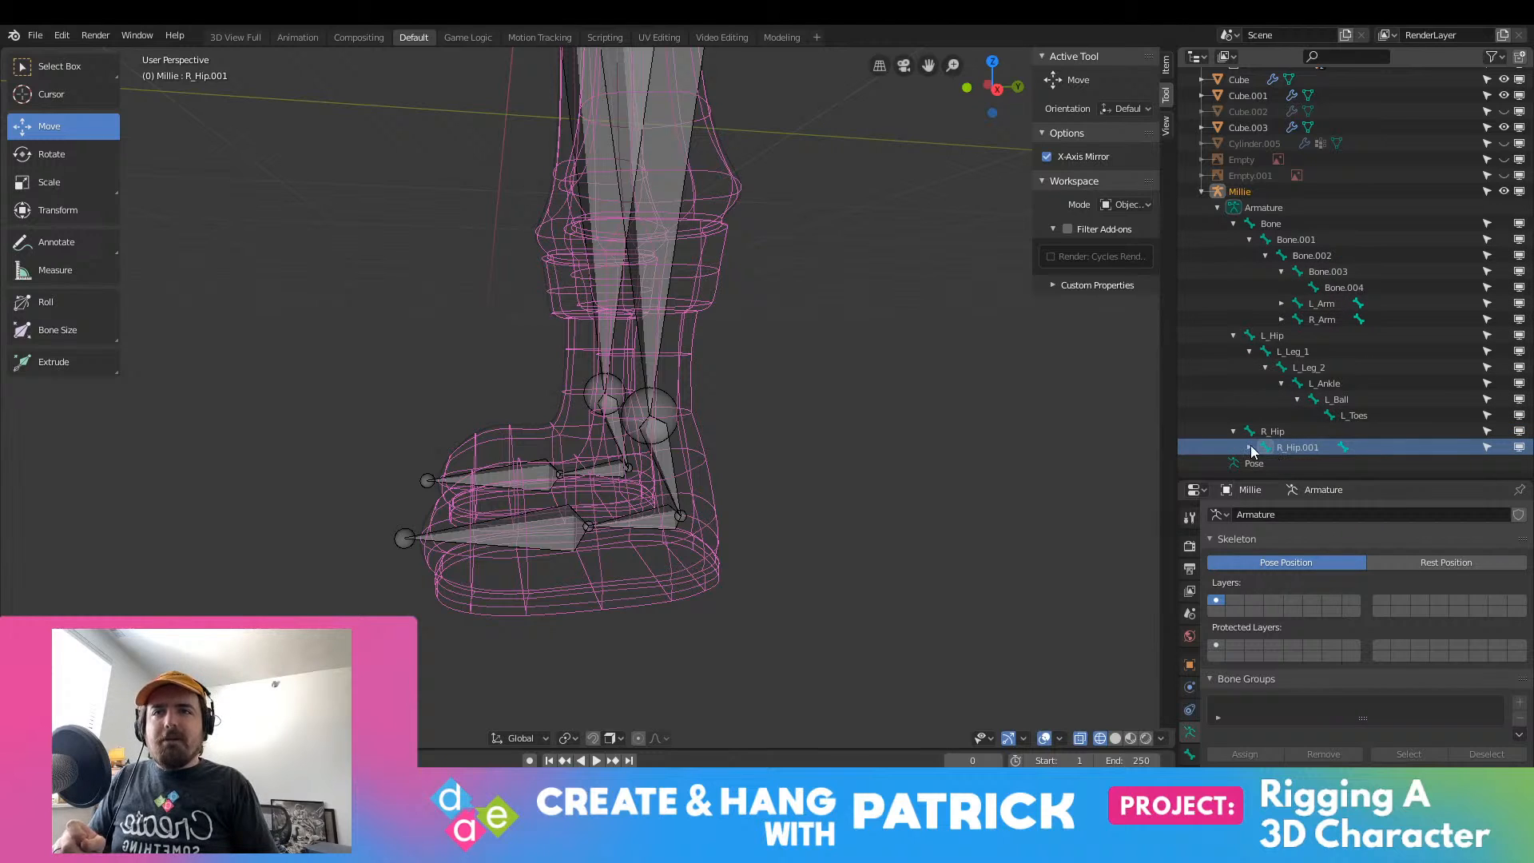
{"action": "left_click", "coordinate": [1250, 448]}
{"action": "scroll", "coordinate": [1278, 436], "scroll_direction": "down", "scroll_amount": 1}
Step: Check the Outliner data operations for L_Leg_1, then select L_Leg_2 and check its operations too
{"action": "right_click", "coordinate": [1311, 342]}
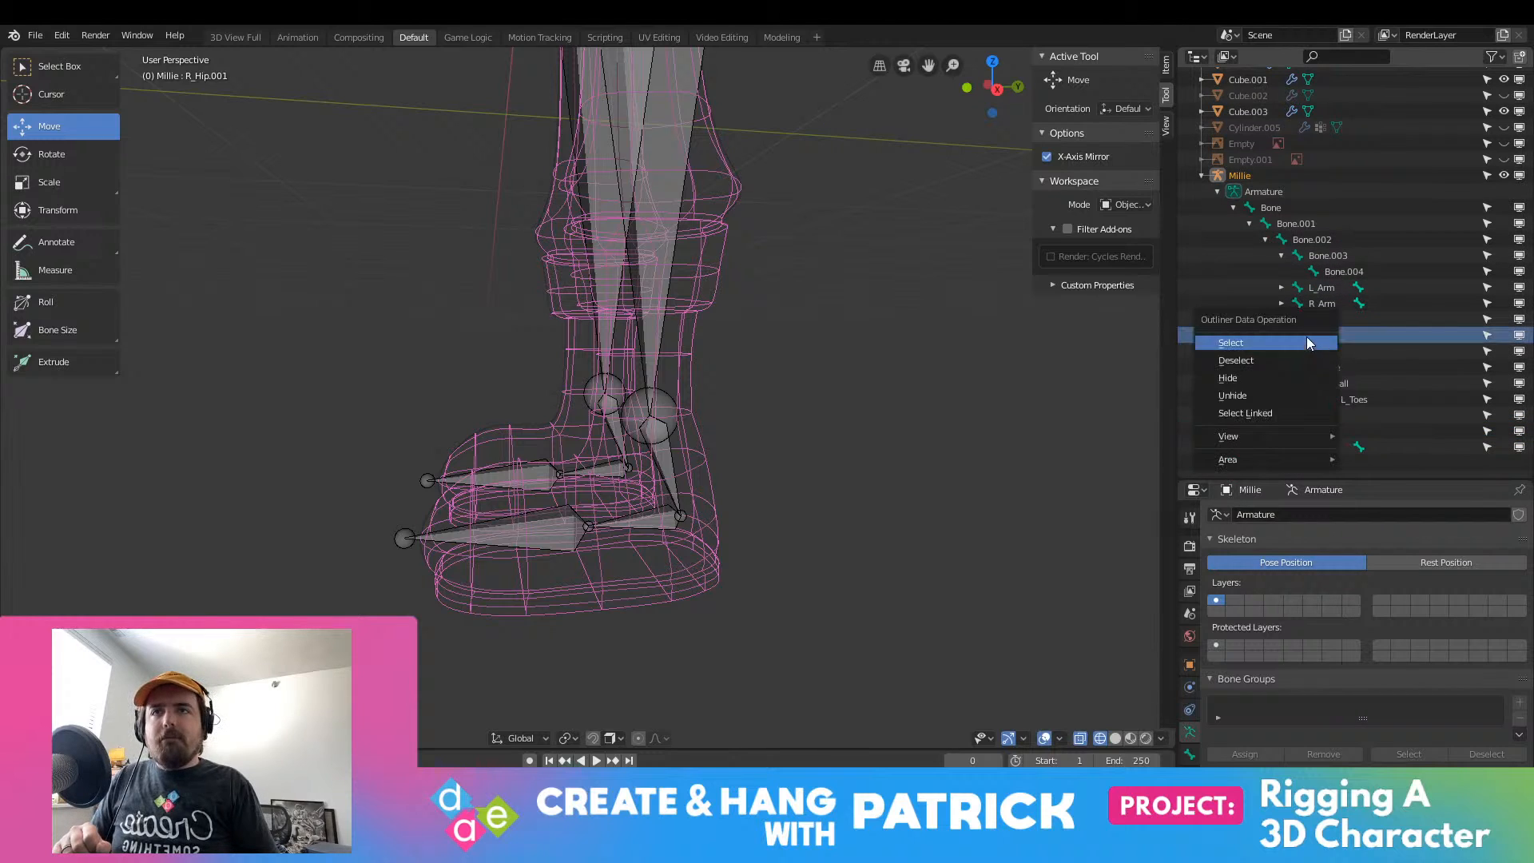
{"action": "left_click", "coordinate": [1322, 412]}
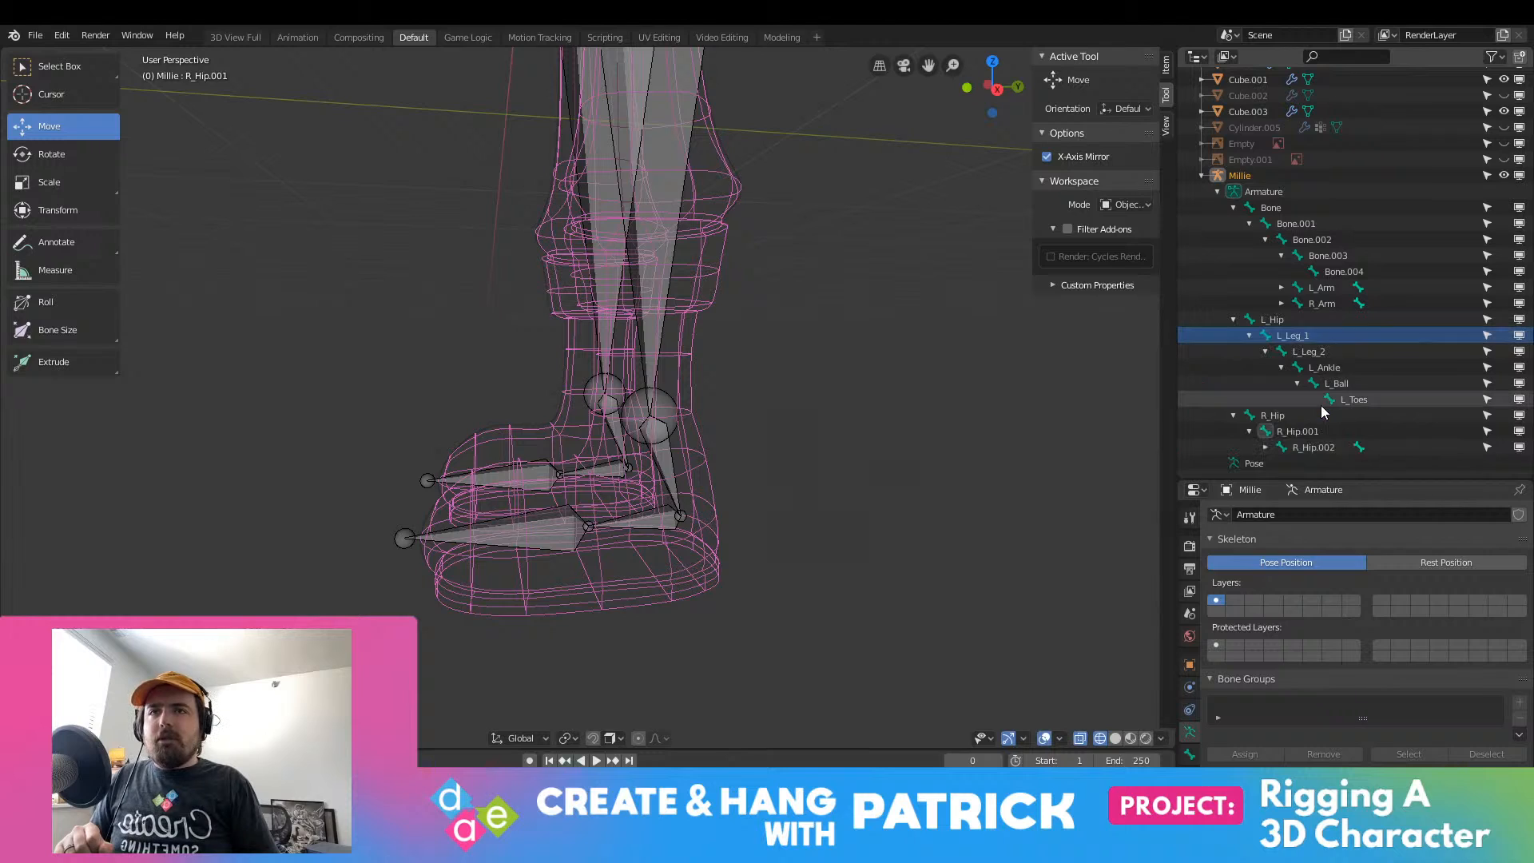
{"action": "right_click", "coordinate": [1295, 336]}
{"action": "mouse_move", "coordinate": [1306, 366]}
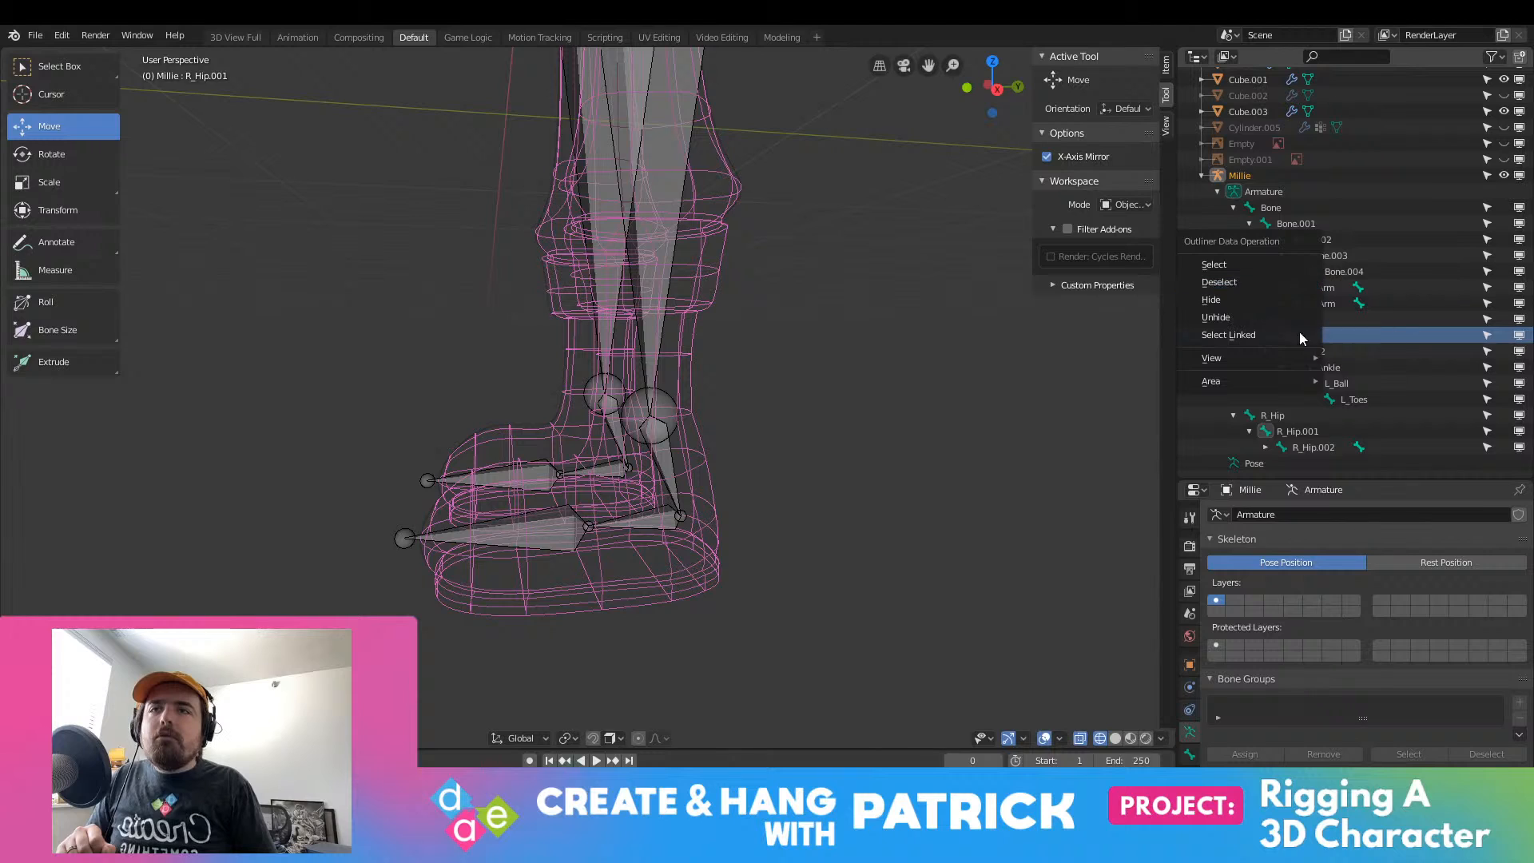
{"action": "left_click", "coordinate": [1277, 334]}
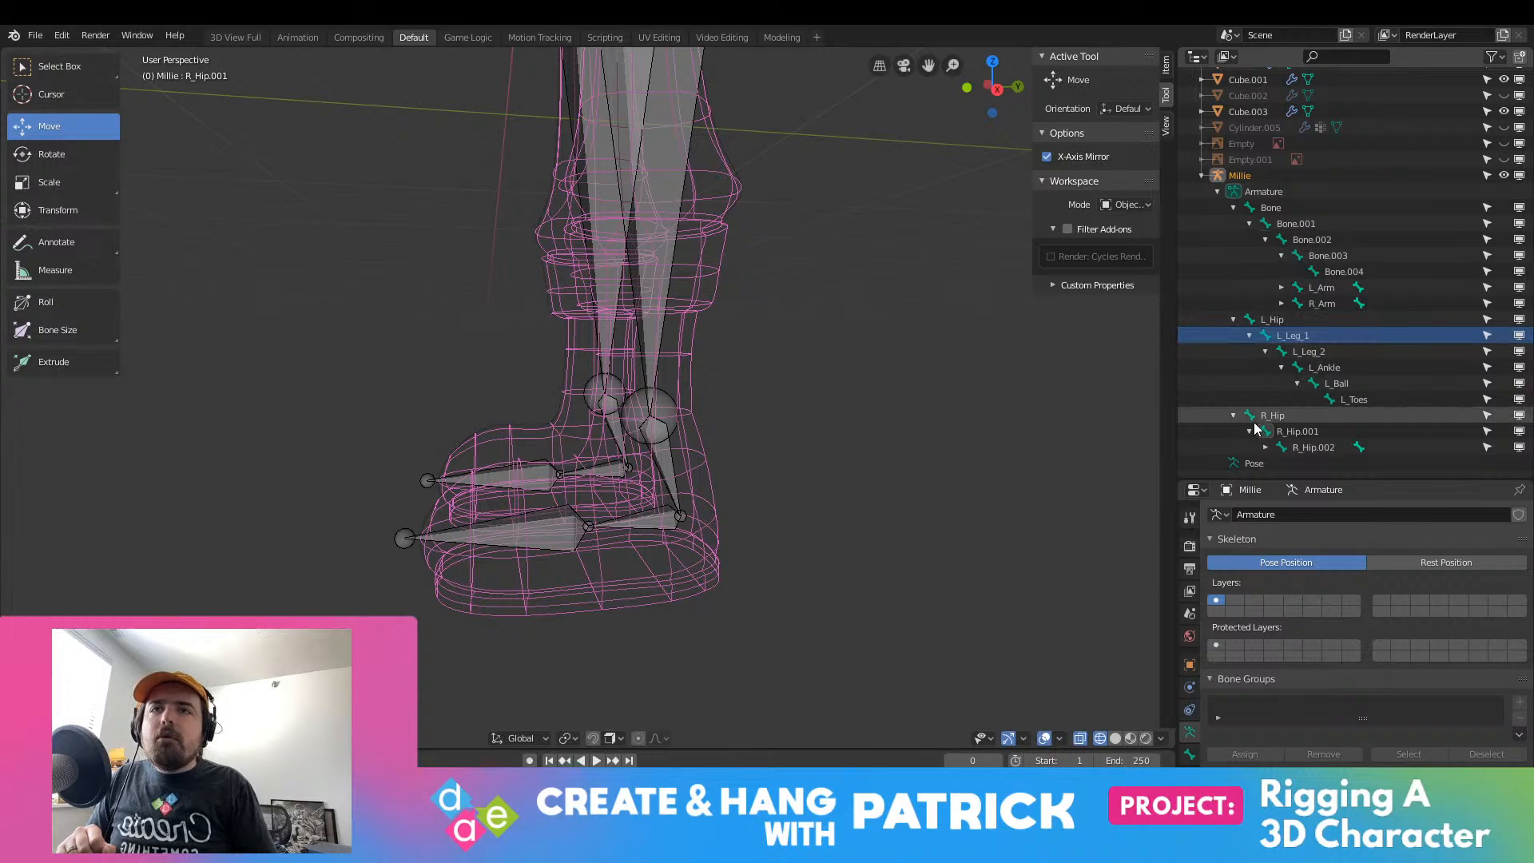
{"action": "left_click", "coordinate": [1289, 352]}
{"action": "right_click", "coordinate": [1291, 351]}
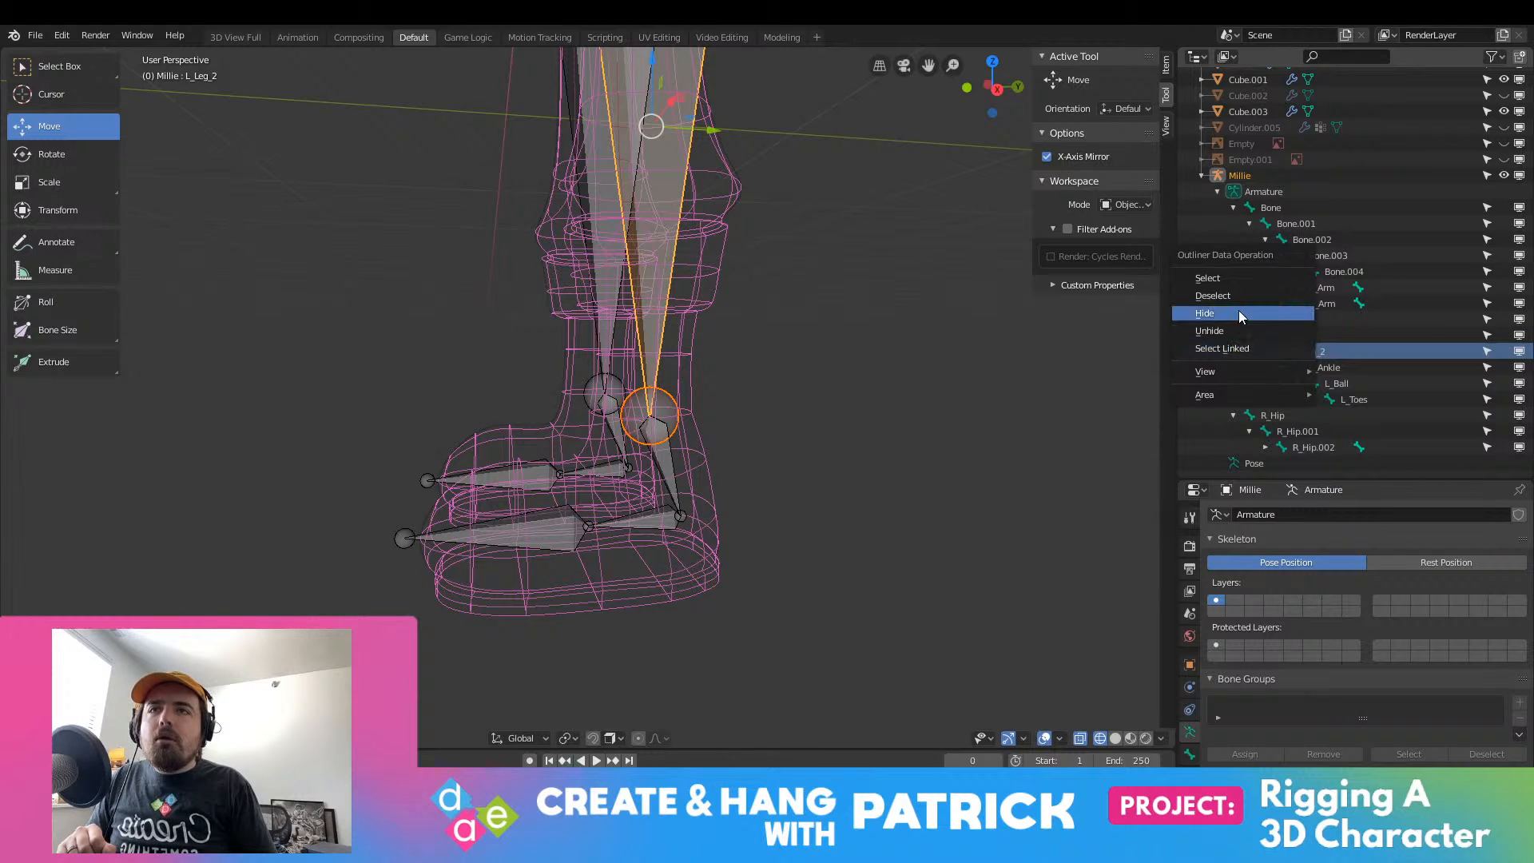
{"action": "left_click", "coordinate": [1236, 354]}
Step: Open the bone properties of L_Leg_2 and review its name, transform and relations settings
{"action": "middle_click_drag", "start_coordinate": [791, 316], "coordinate": [660, 452]}
{"action": "scroll", "coordinate": [852, 307], "scroll_direction": "down", "scroll_amount": 4}
{"action": "scroll", "coordinate": [852, 307], "scroll_direction": "down", "scroll_amount": 3}
{"action": "scroll", "coordinate": [770, 333], "scroll_direction": "up", "scroll_amount": 5}
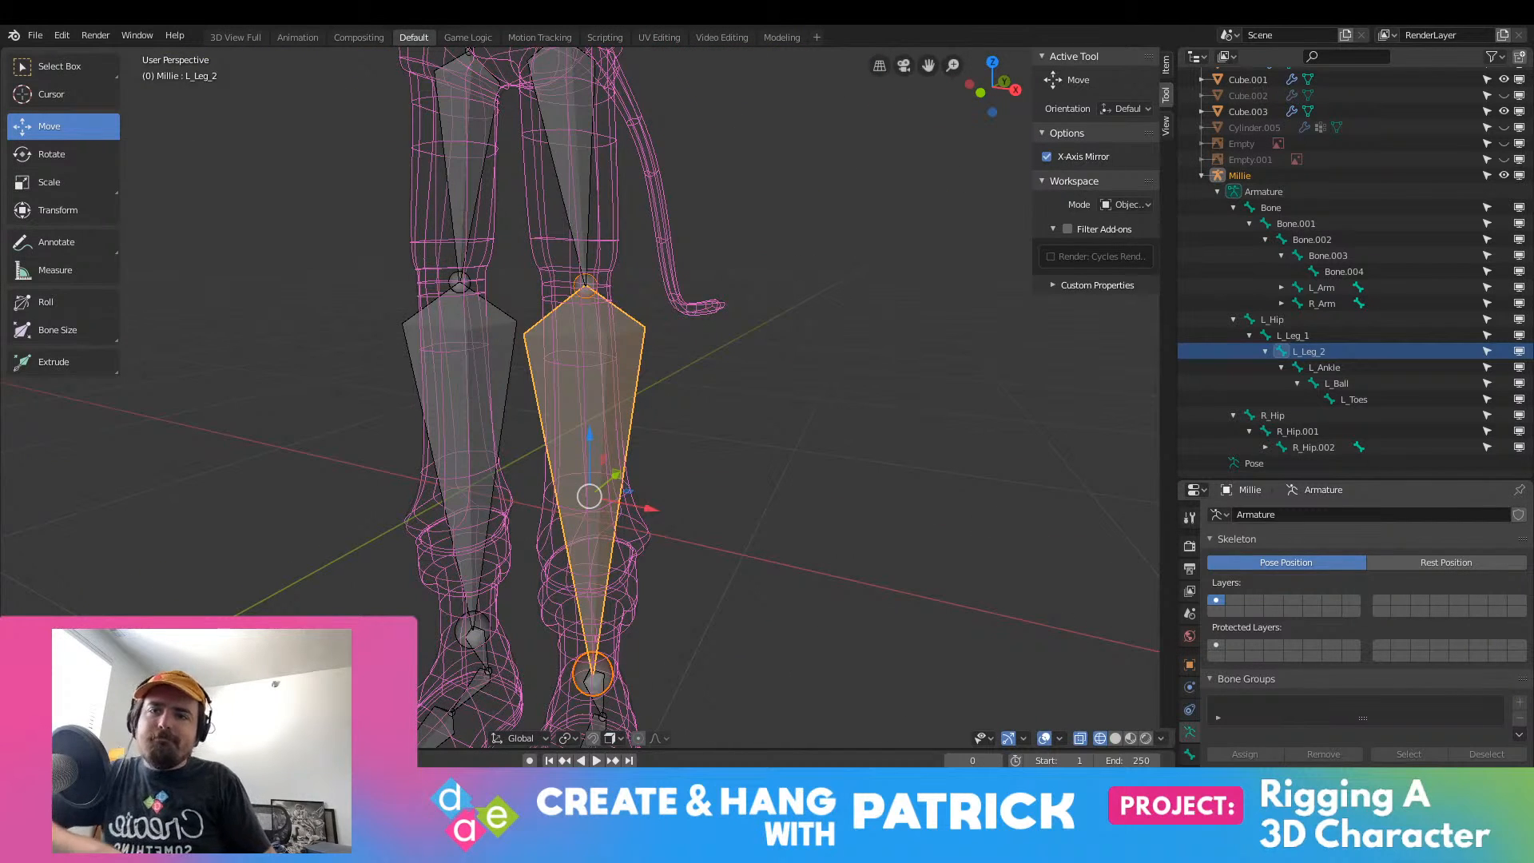
{"action": "left_click", "coordinate": [1190, 752]}
{"action": "scroll", "coordinate": [1139, 659], "scroll_direction": "down", "scroll_amount": 3}
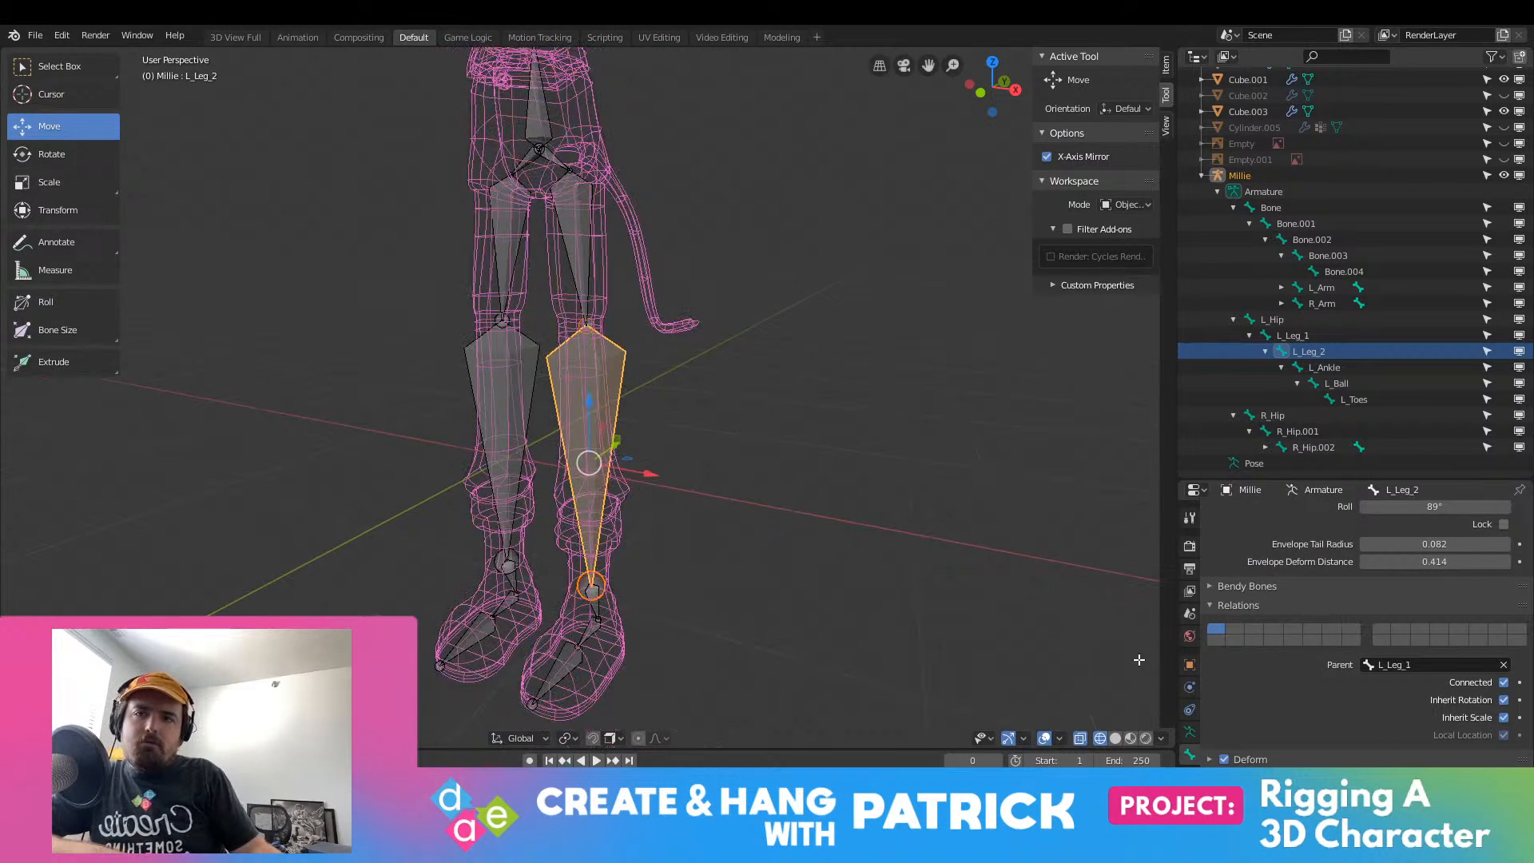
{"action": "scroll", "coordinate": [1374, 698], "scroll_direction": "up", "scroll_amount": 5}
{"action": "scroll", "coordinate": [1379, 689], "scroll_direction": "down", "scroll_amount": 5}
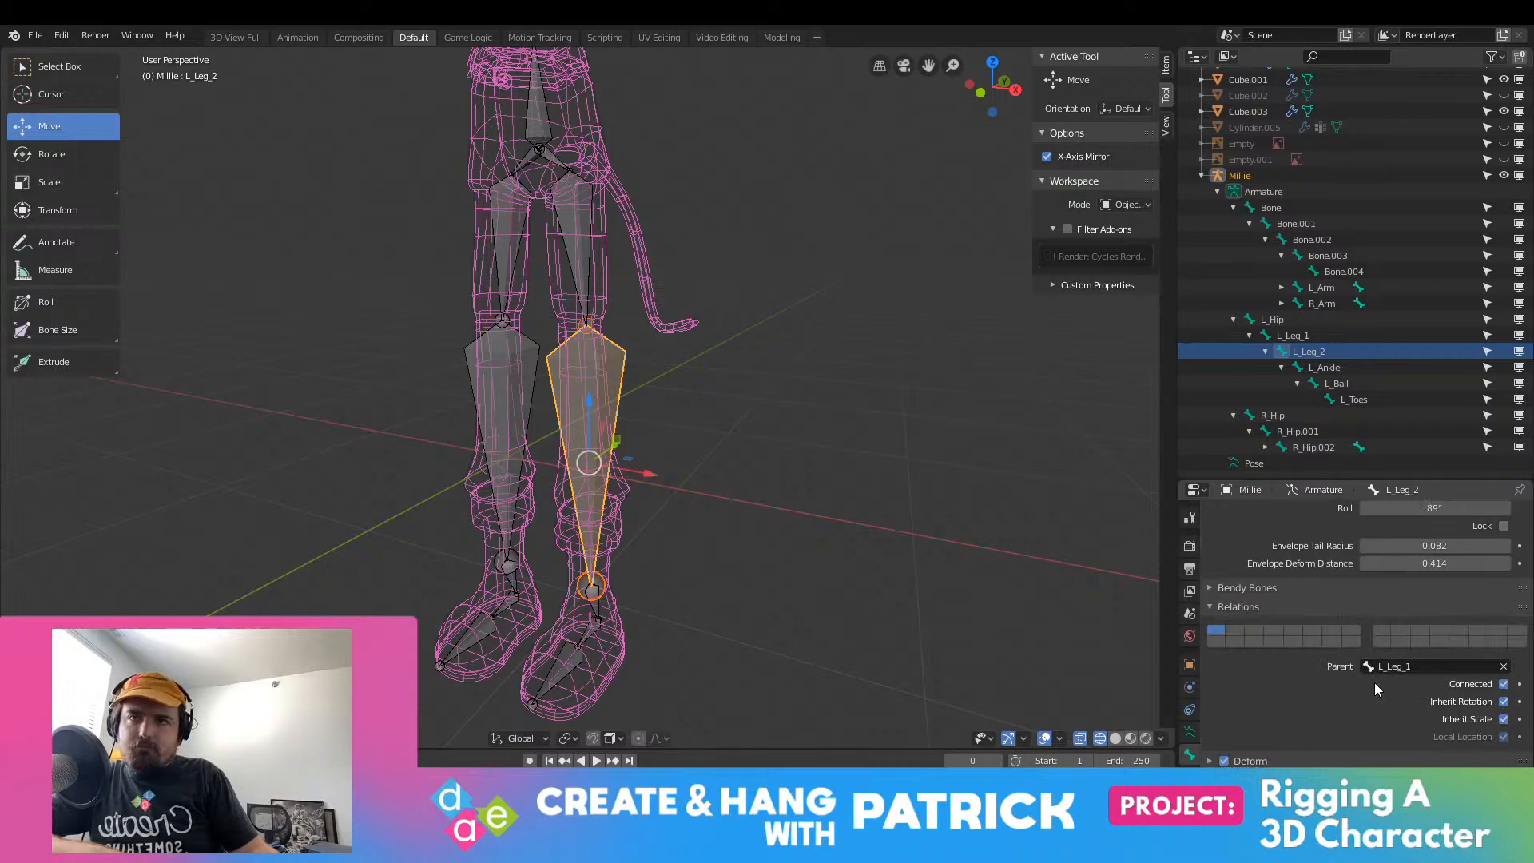
{"action": "scroll", "coordinate": [1375, 682], "scroll_direction": "up", "scroll_amount": 5}
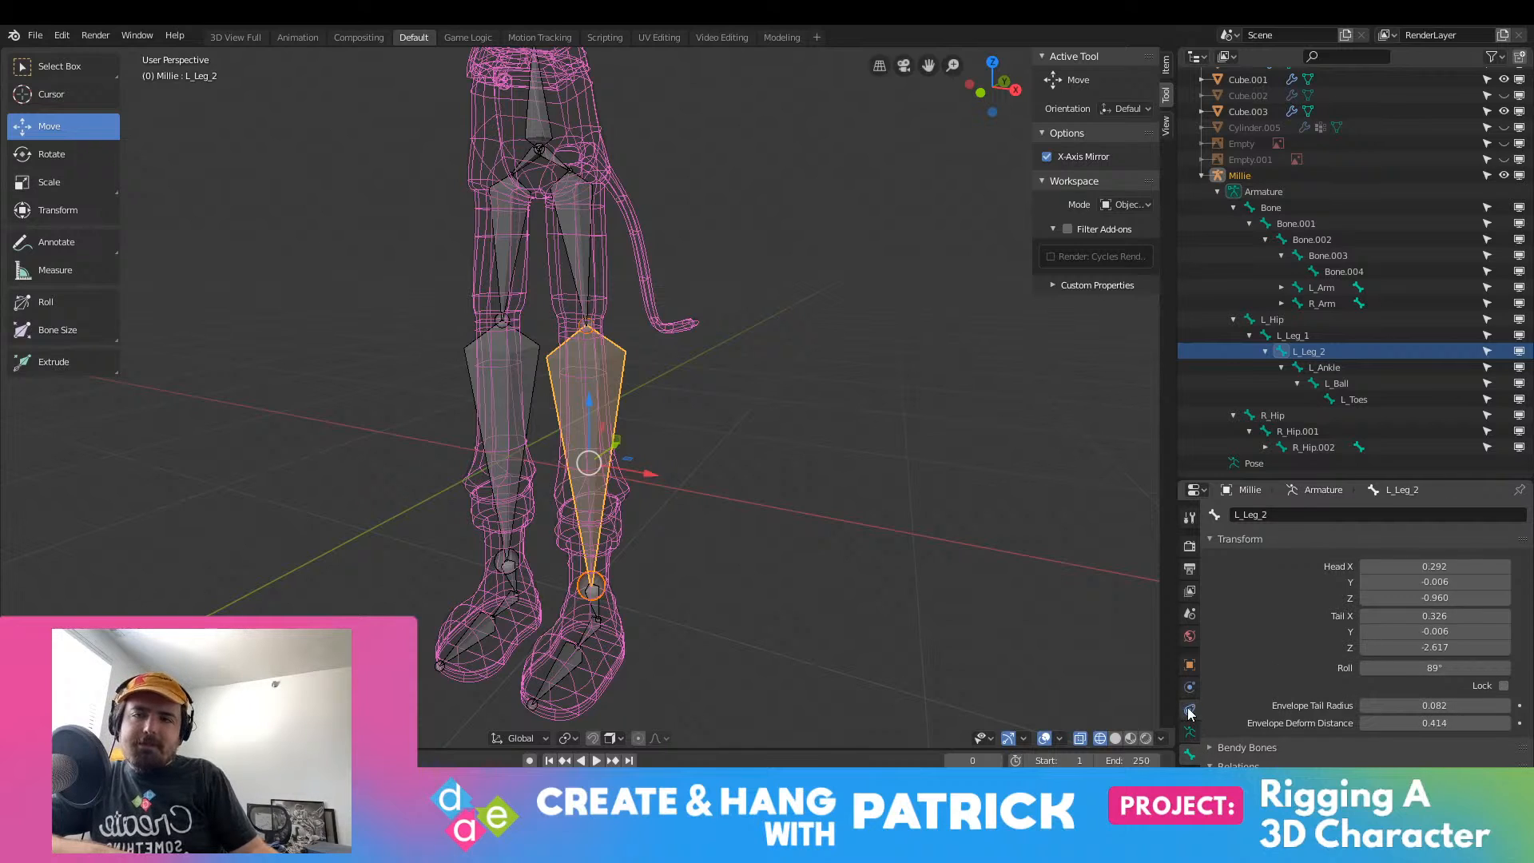
{"action": "left_click", "coordinate": [1190, 733]}
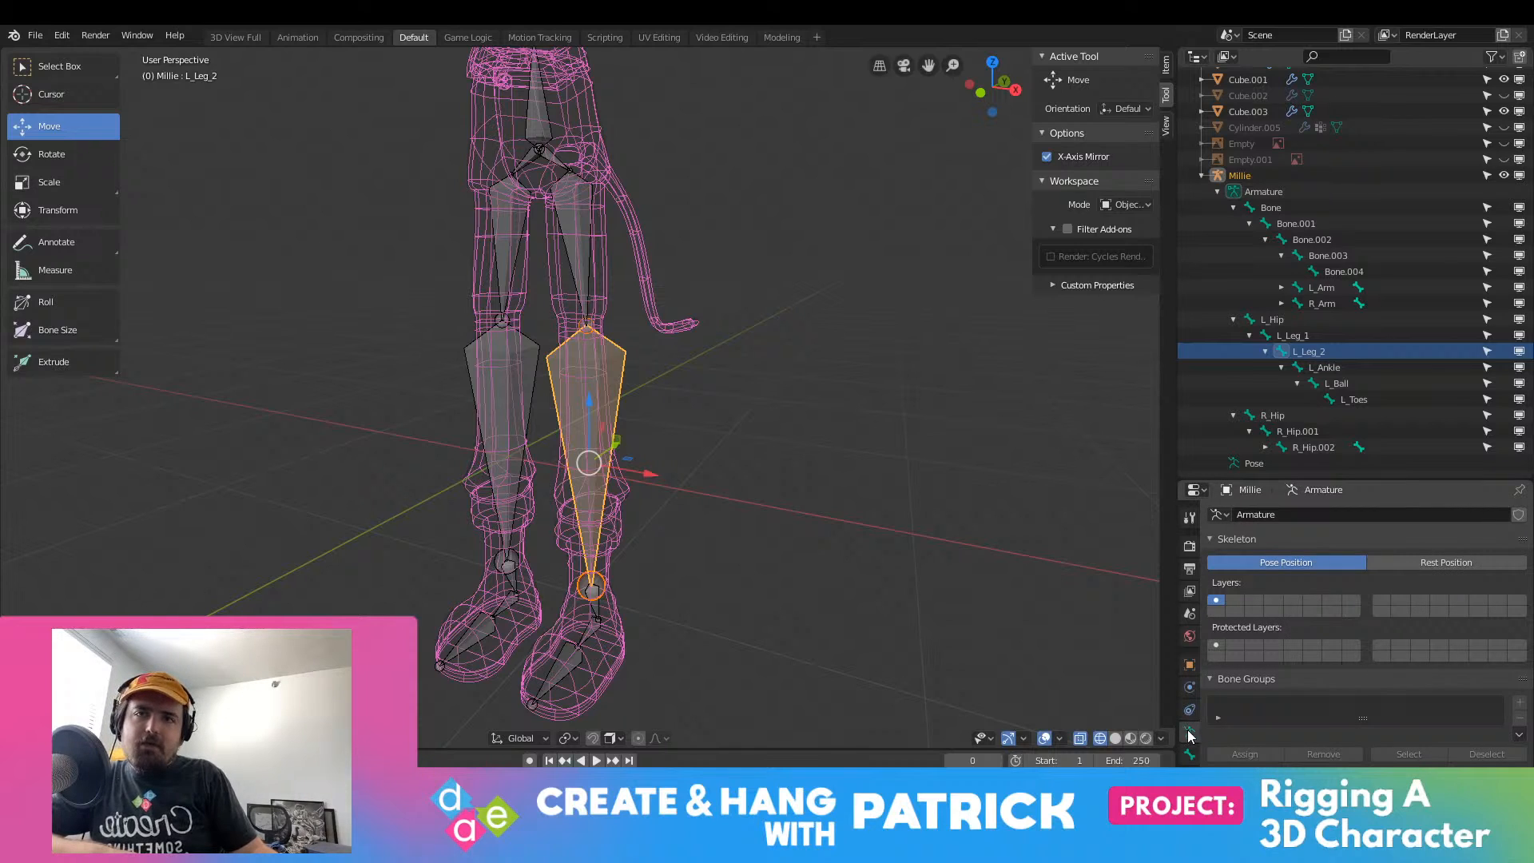
{"action": "left_click", "coordinate": [1196, 752]}
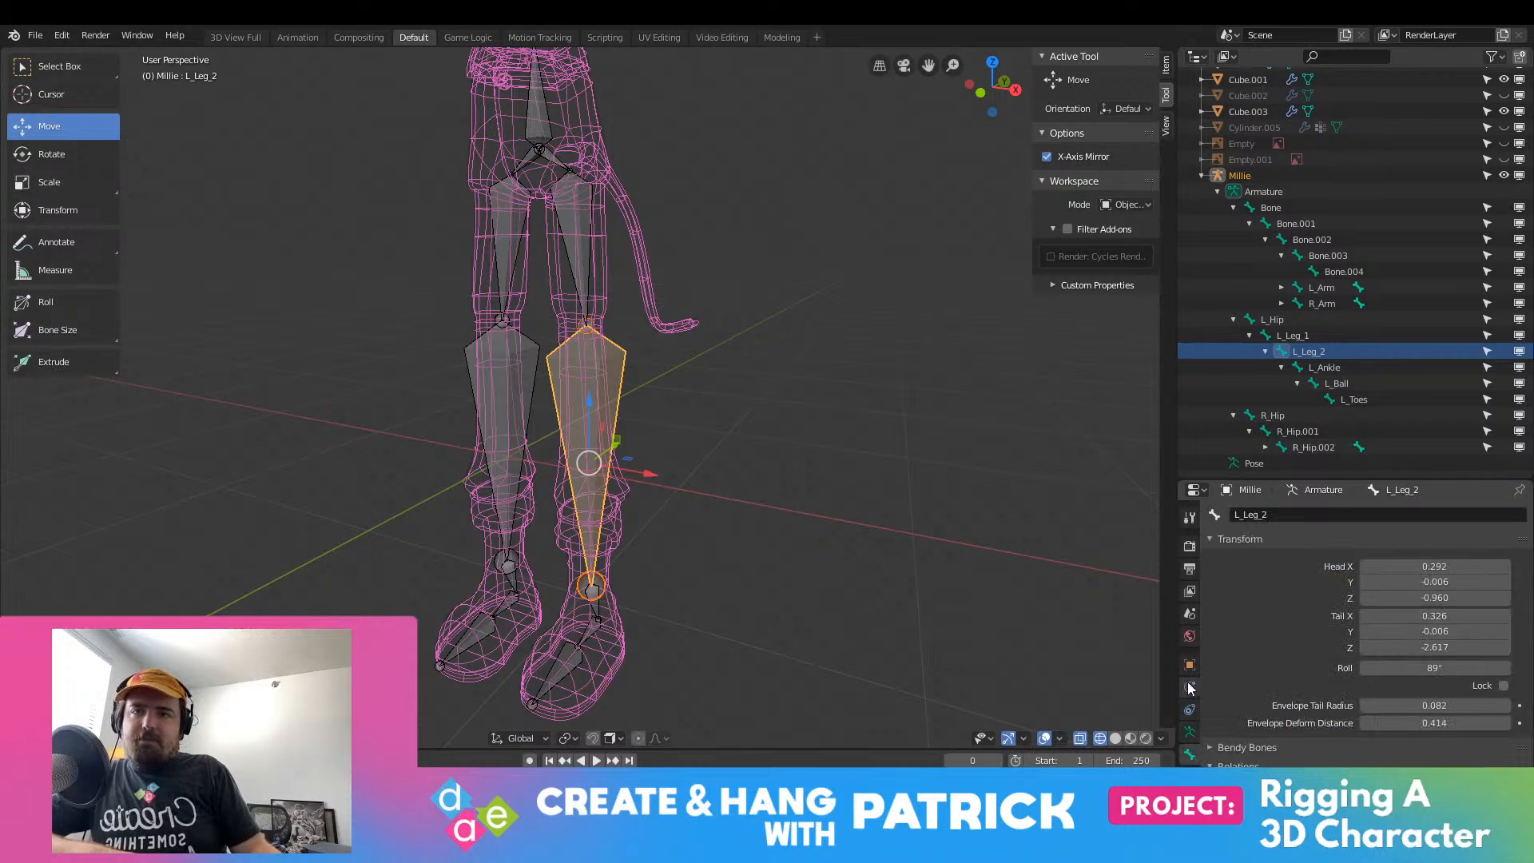
{"action": "left_click", "coordinate": [1187, 683]}
{"action": "left_click", "coordinate": [1197, 746]}
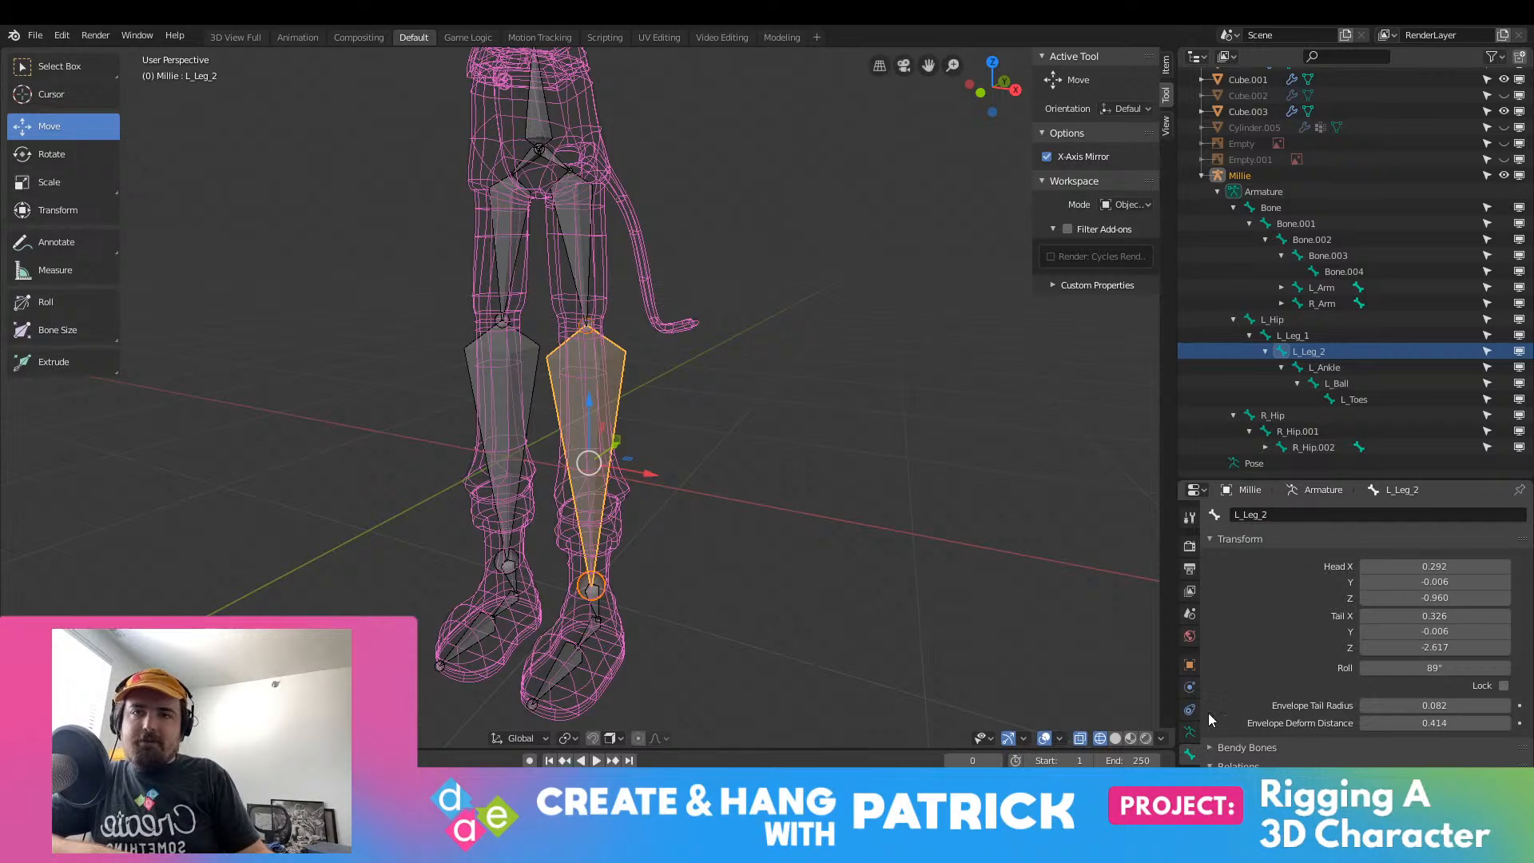
Step: Try to rename the right upper leg bone R_Hip.001 as R_Leg_1 in its bone properties
{"action": "left_click", "coordinate": [535, 209]}
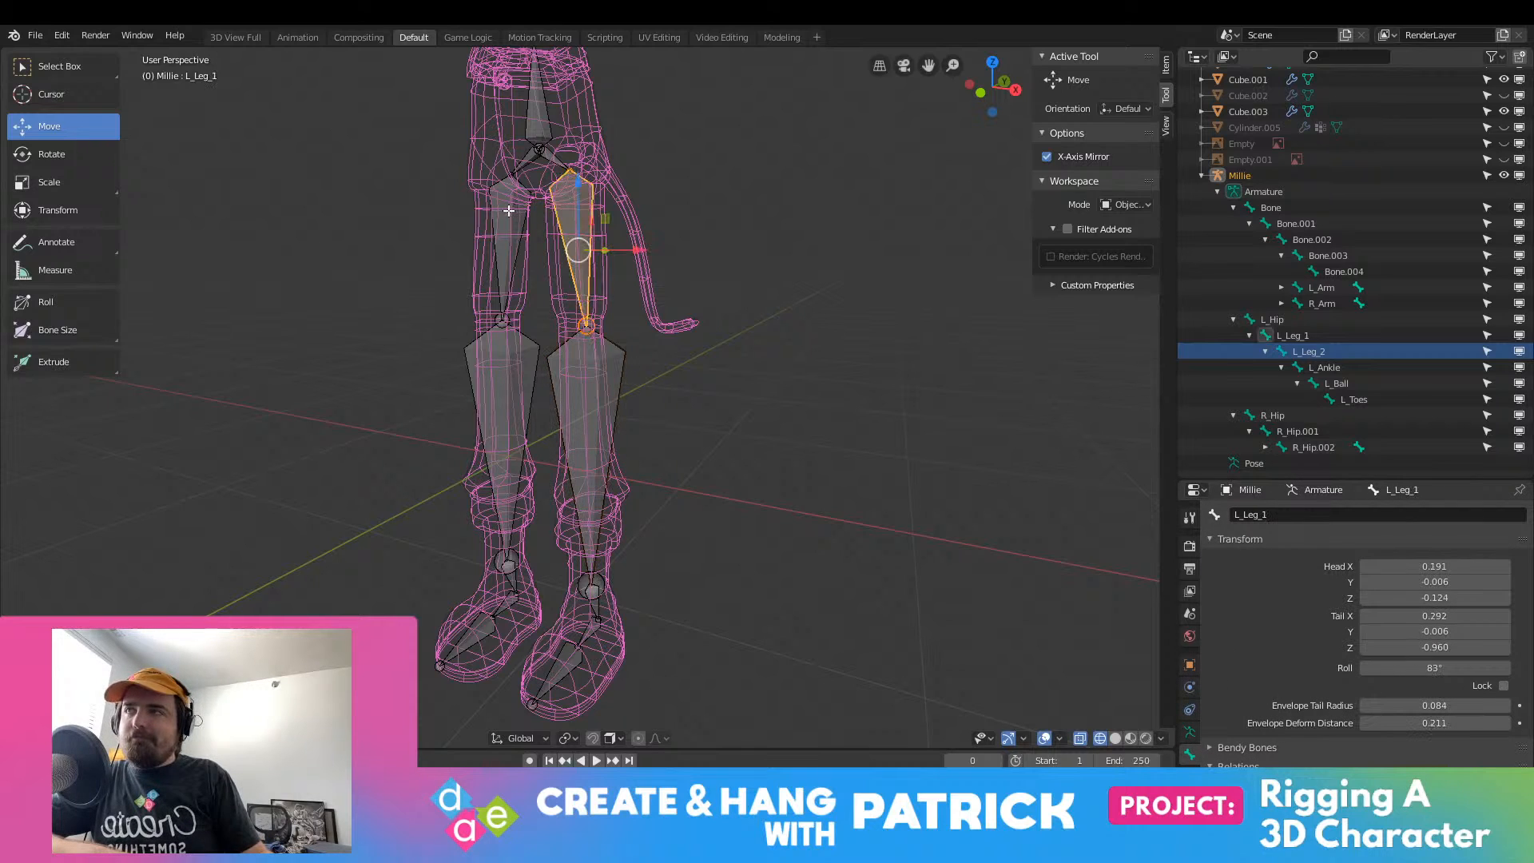
{"action": "left_click", "coordinate": [509, 210]}
{"action": "left_click", "coordinate": [509, 210]}
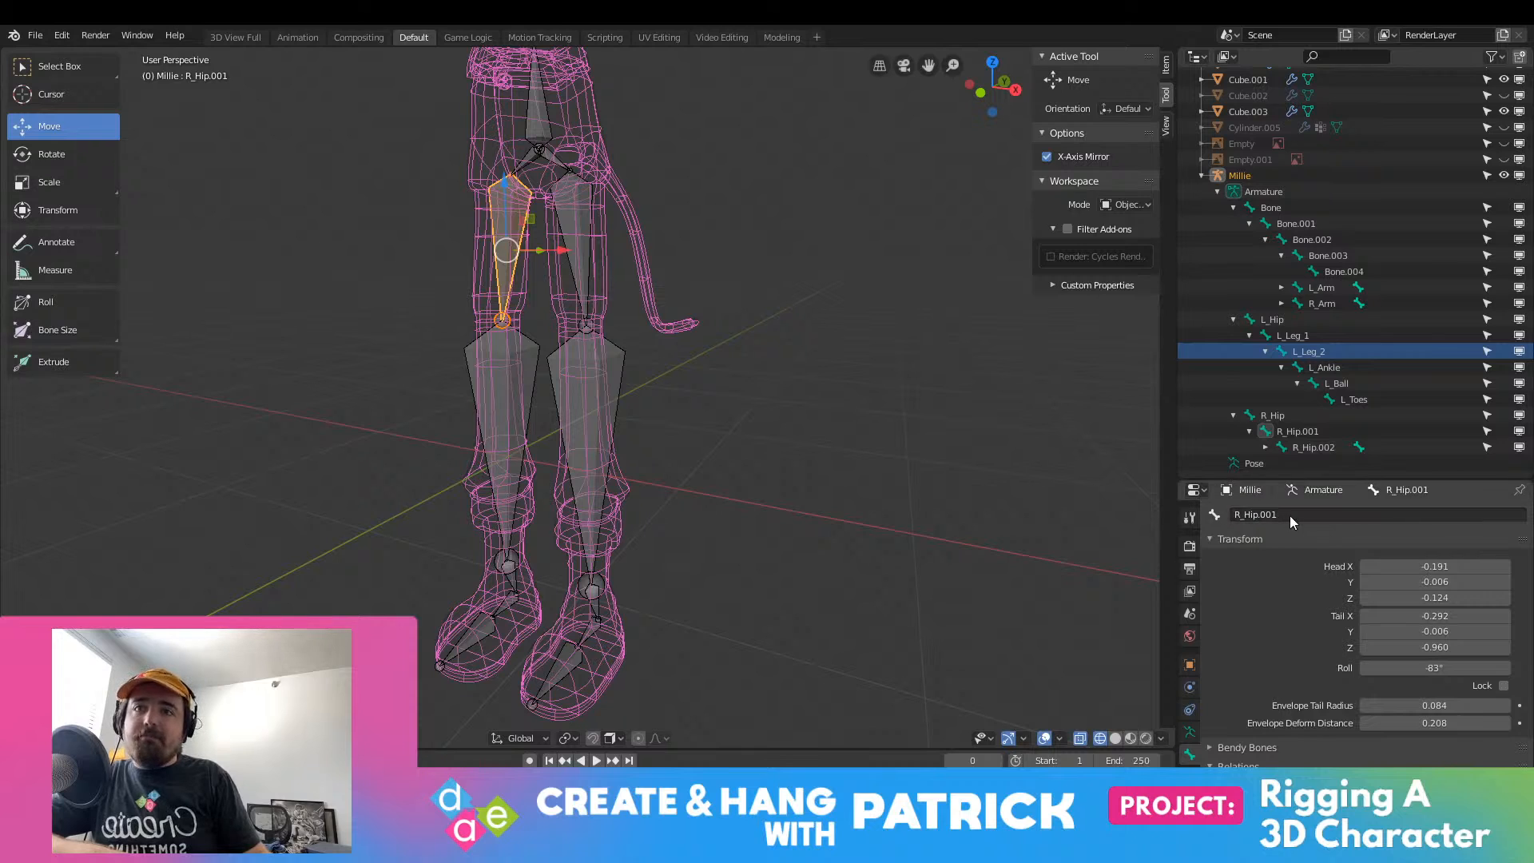
{"action": "middle_click_drag", "start_coordinate": [471, 200], "coordinate": [557, 197]}
{"action": "key", "text": "KP_1"}
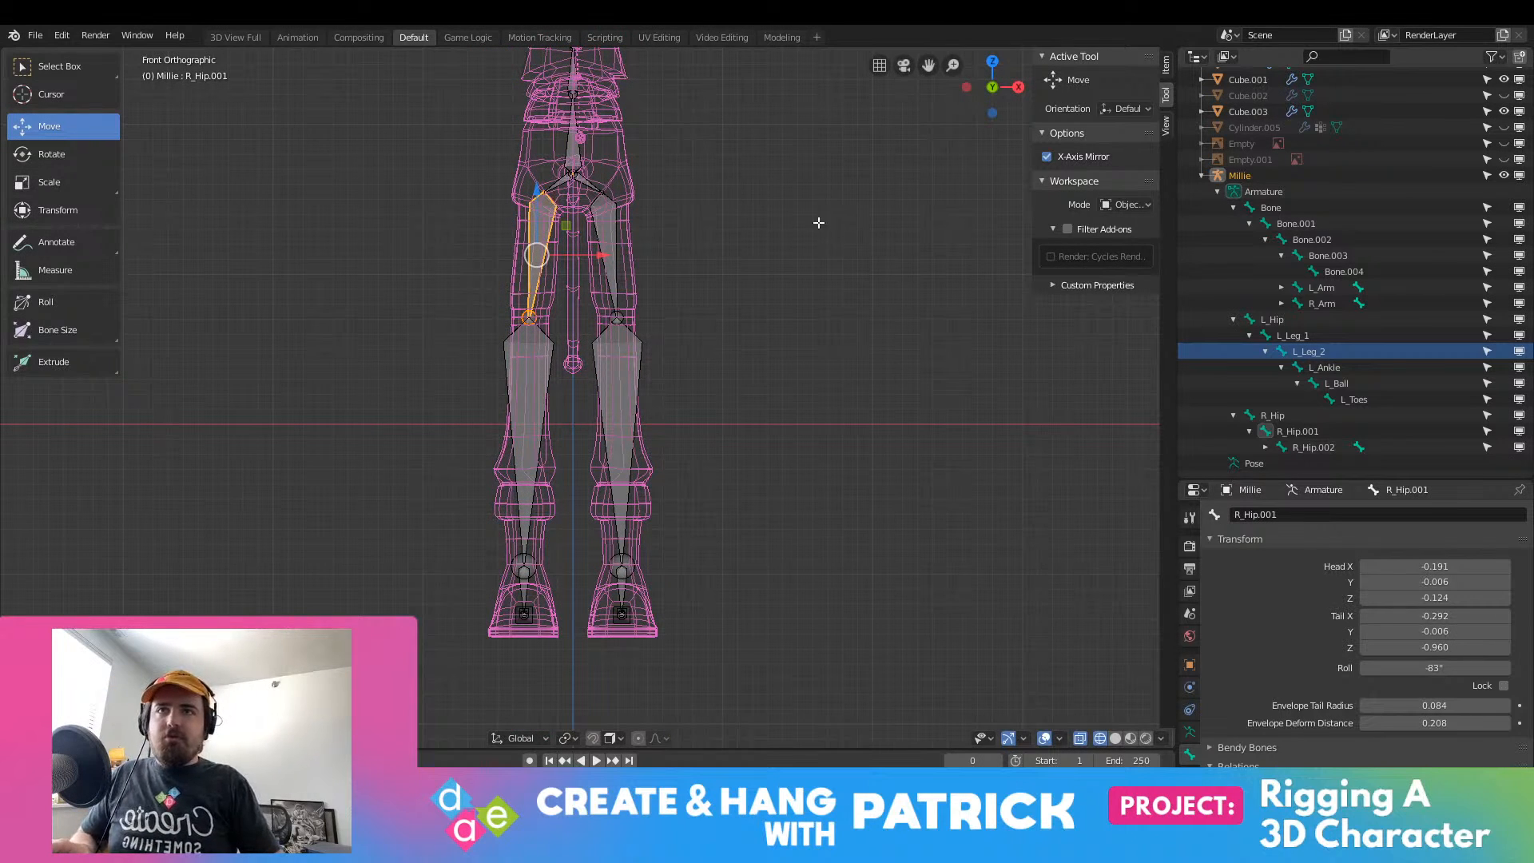
{"action": "middle_click_drag", "start_coordinate": [818, 222], "coordinate": [946, 304], "text": "shift"}
{"action": "left_click", "coordinate": [1295, 517]}
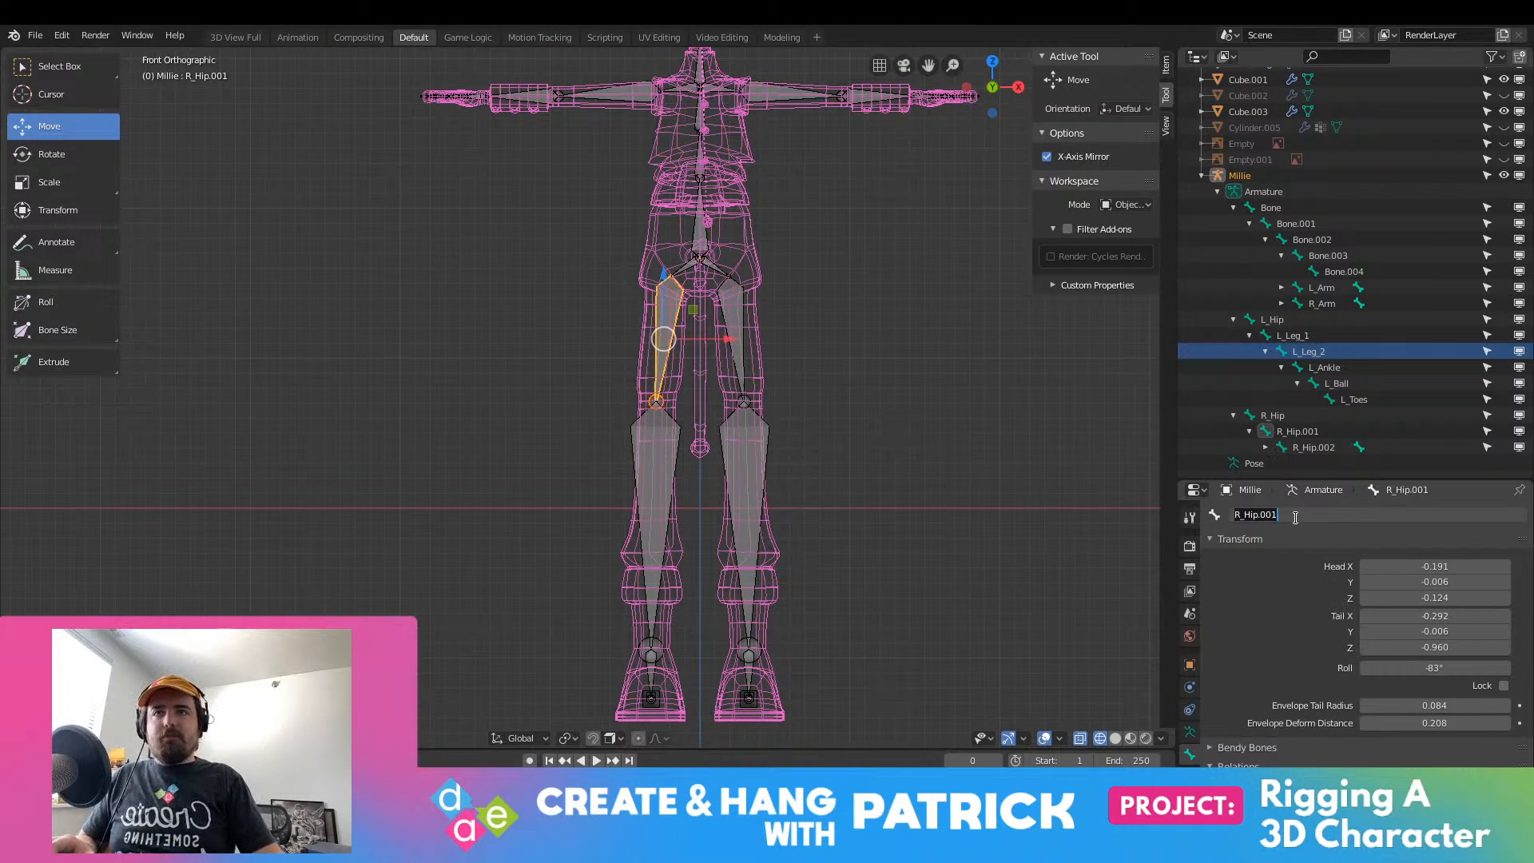
{"action": "left_click", "coordinate": [1302, 524]}
{"action": "left_click", "coordinate": [1307, 518]}
{"action": "left_click", "coordinate": [1308, 517]}
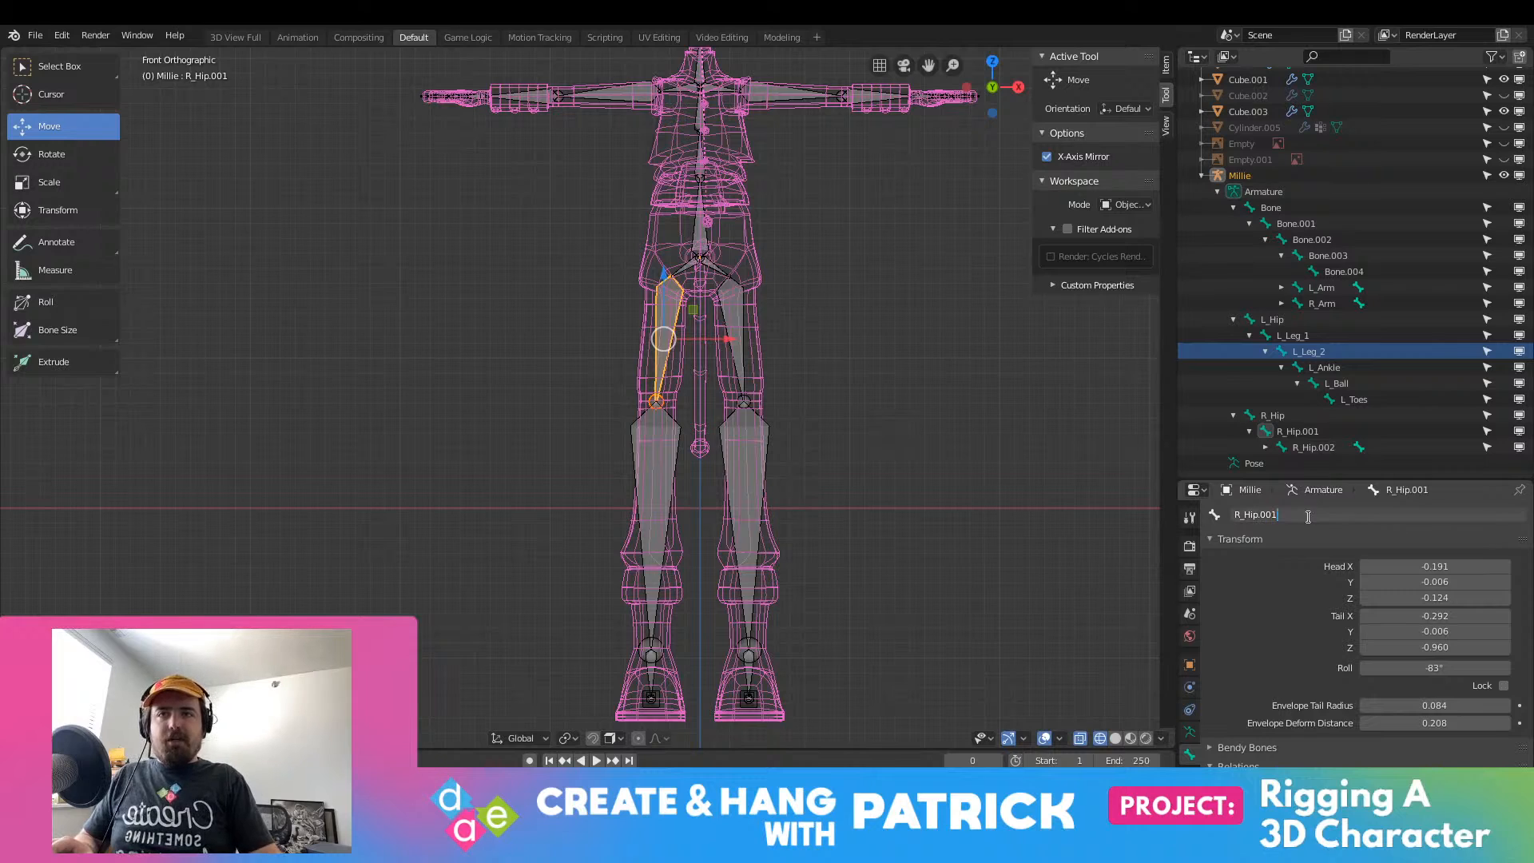
{"action": "key", "text": "BackSpace"}
{"action": "key", "text": "BackSpace"}
{"action": "key", "text": "BackSpace"}
{"action": "key", "text": "BackSpace"}
{"action": "key", "text": "BackSpace"}
{"action": "key", "text": "BackSpace"}
{"action": "key", "text": "BackSpace"}
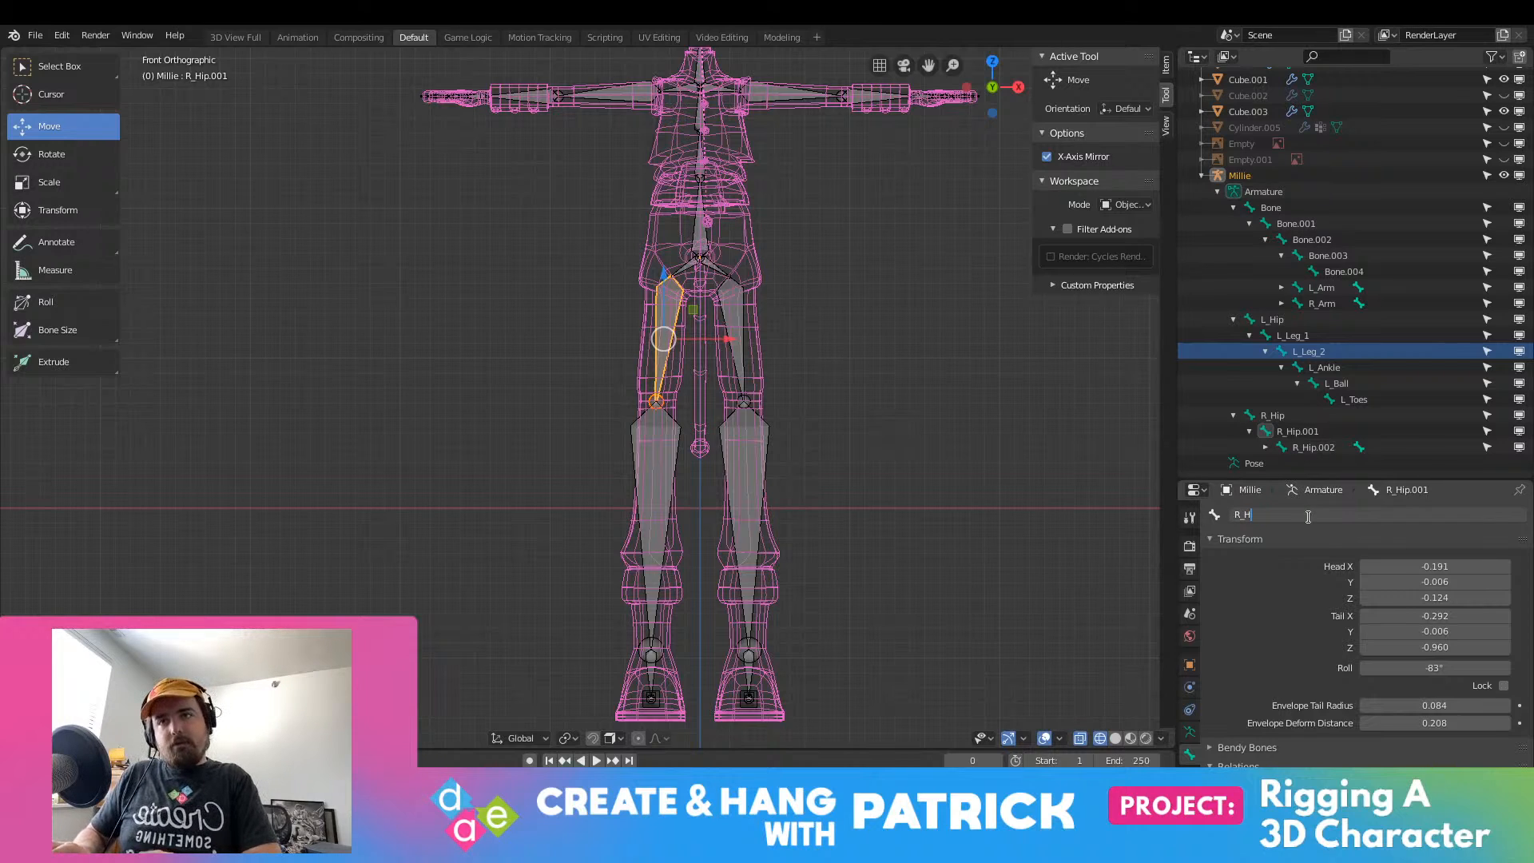
{"action": "type", "text": "Lef"}
{"action": "type", "text": "_1"}
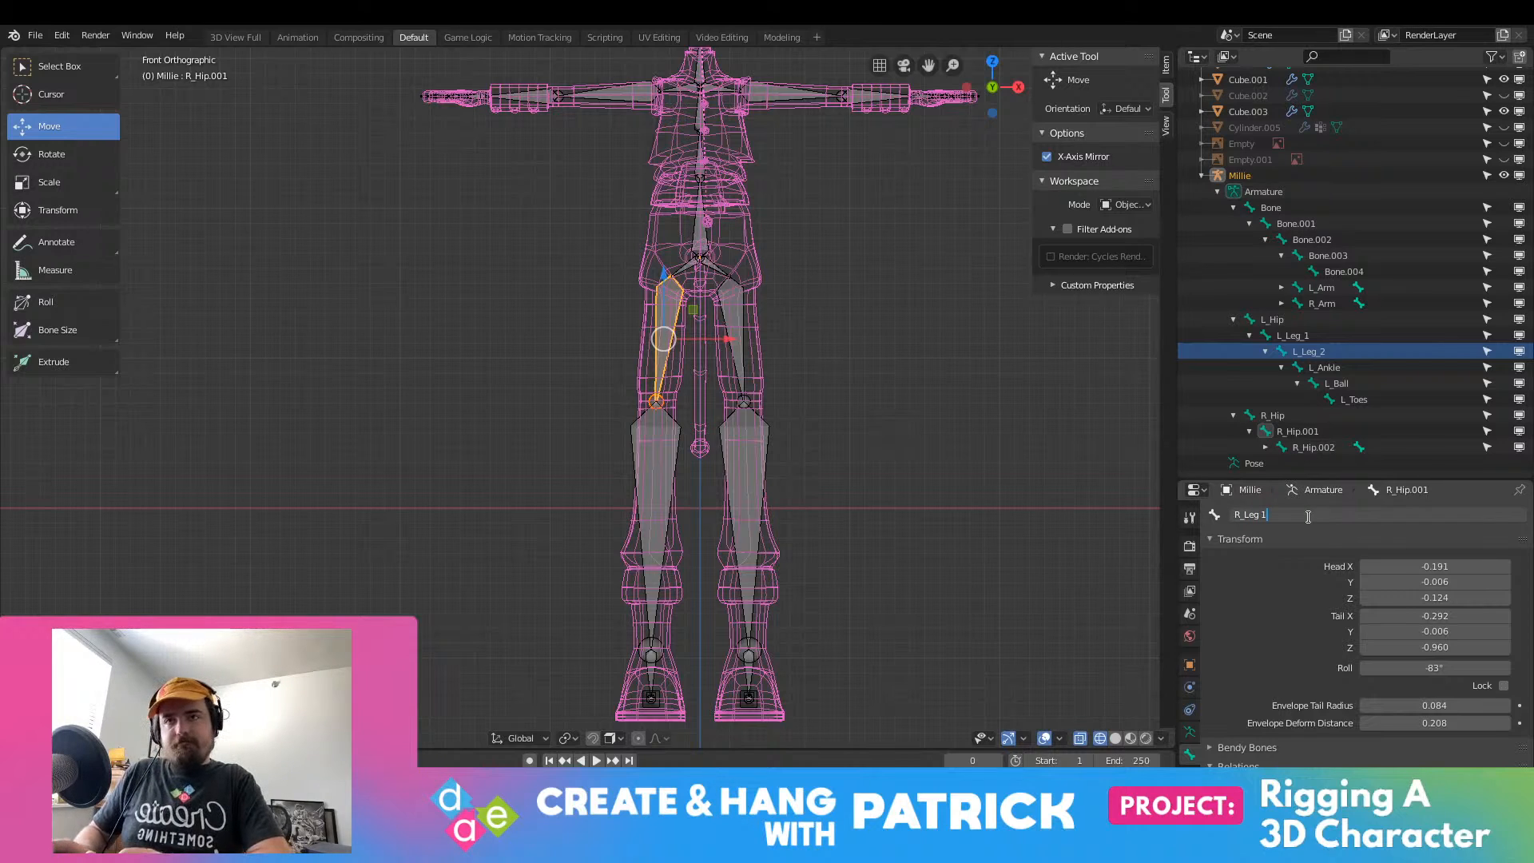
{"action": "type", "text": "_1"}
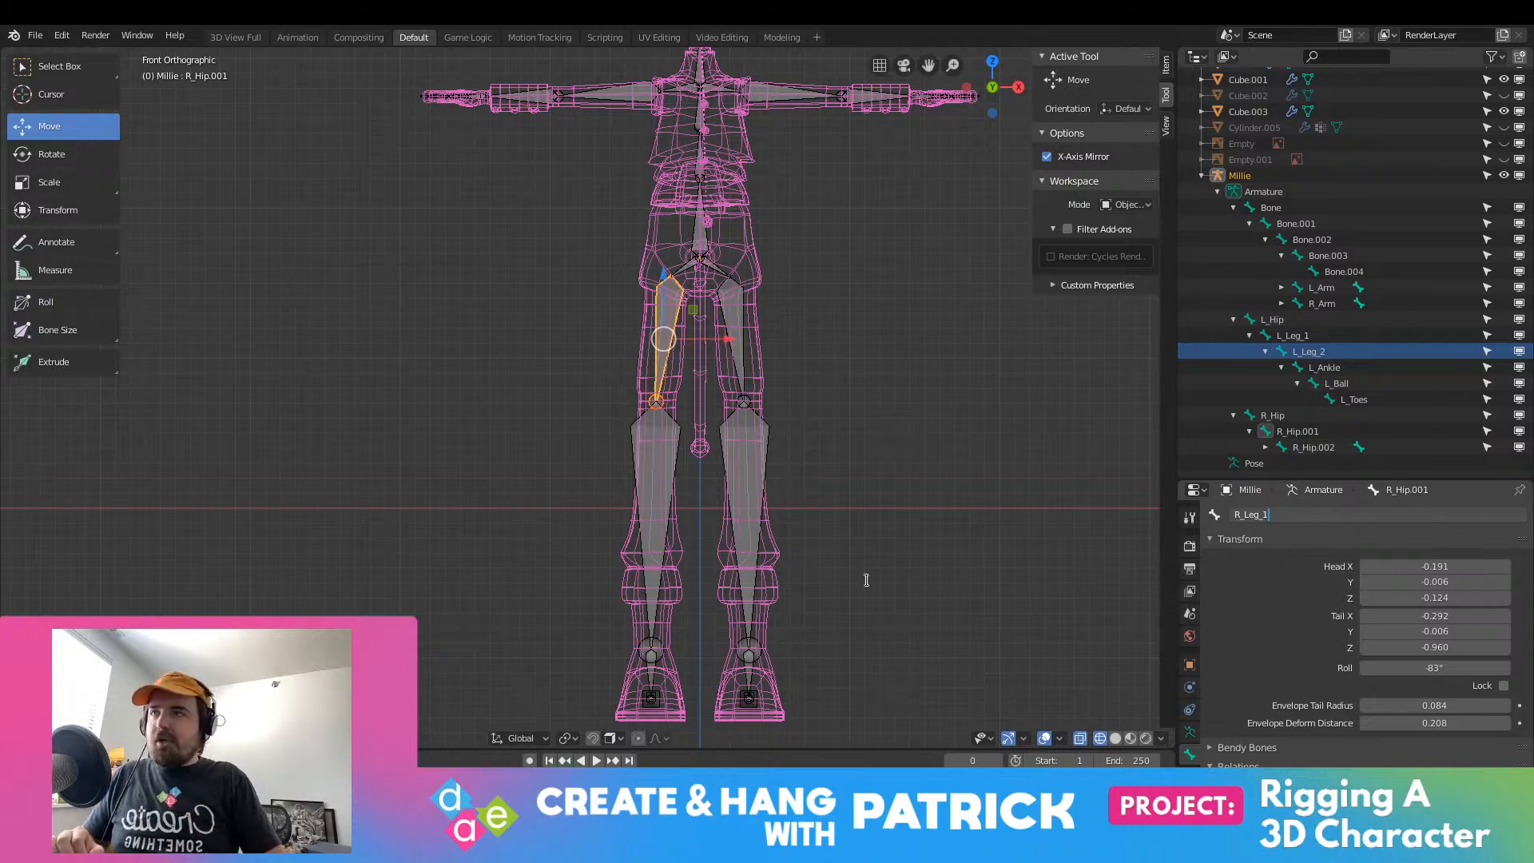
{"action": "right_click", "coordinate": [668, 445]}
Step: Select the right lower leg bone R_Hip.002 and rename it as R_Leg_2
{"action": "right_click", "coordinate": [667, 446]}
{"action": "right_click", "coordinate": [668, 446]}
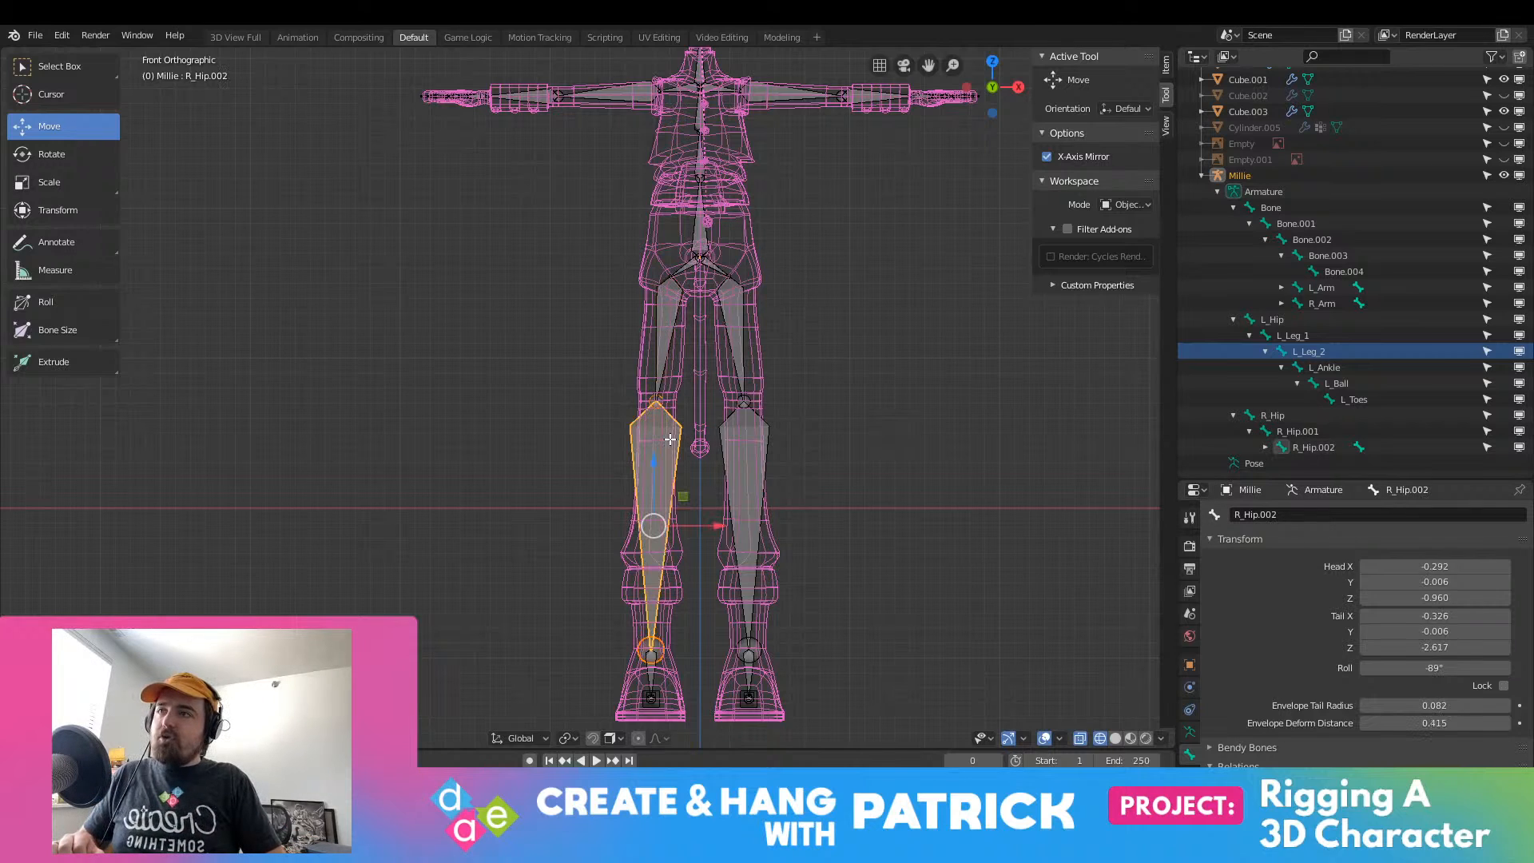
{"action": "left_click", "coordinate": [1317, 514]}
{"action": "left_click", "coordinate": [1317, 514]}
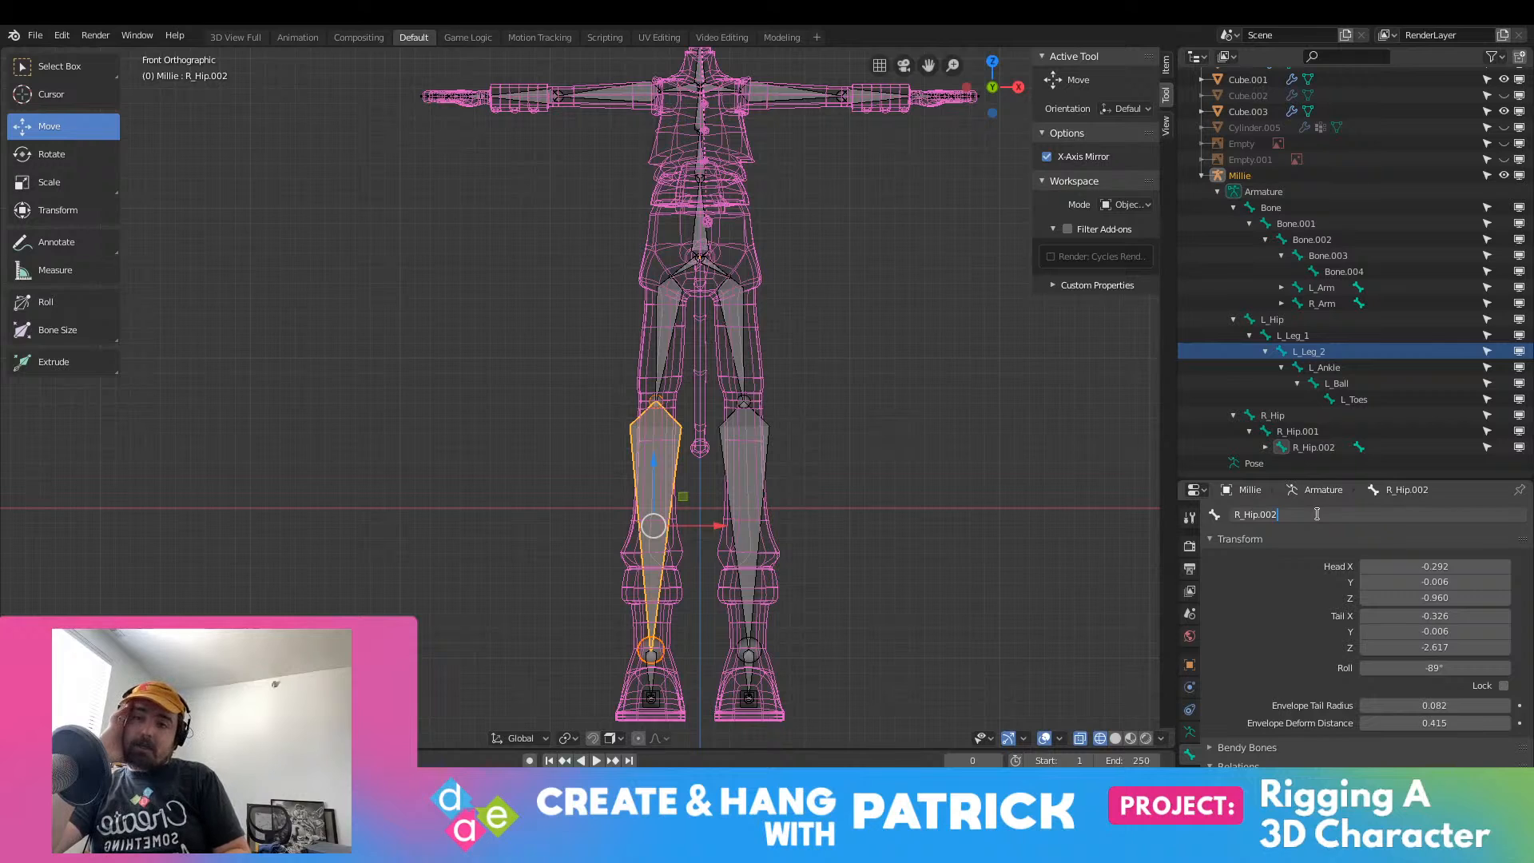
{"action": "key", "text": "BackSpace"}
{"action": "key", "text": "BackSpace"}
{"action": "key", "text": "BackSpace"}
{"action": "key", "text": "BackSpace"}
{"action": "key", "text": "BackSpace"}
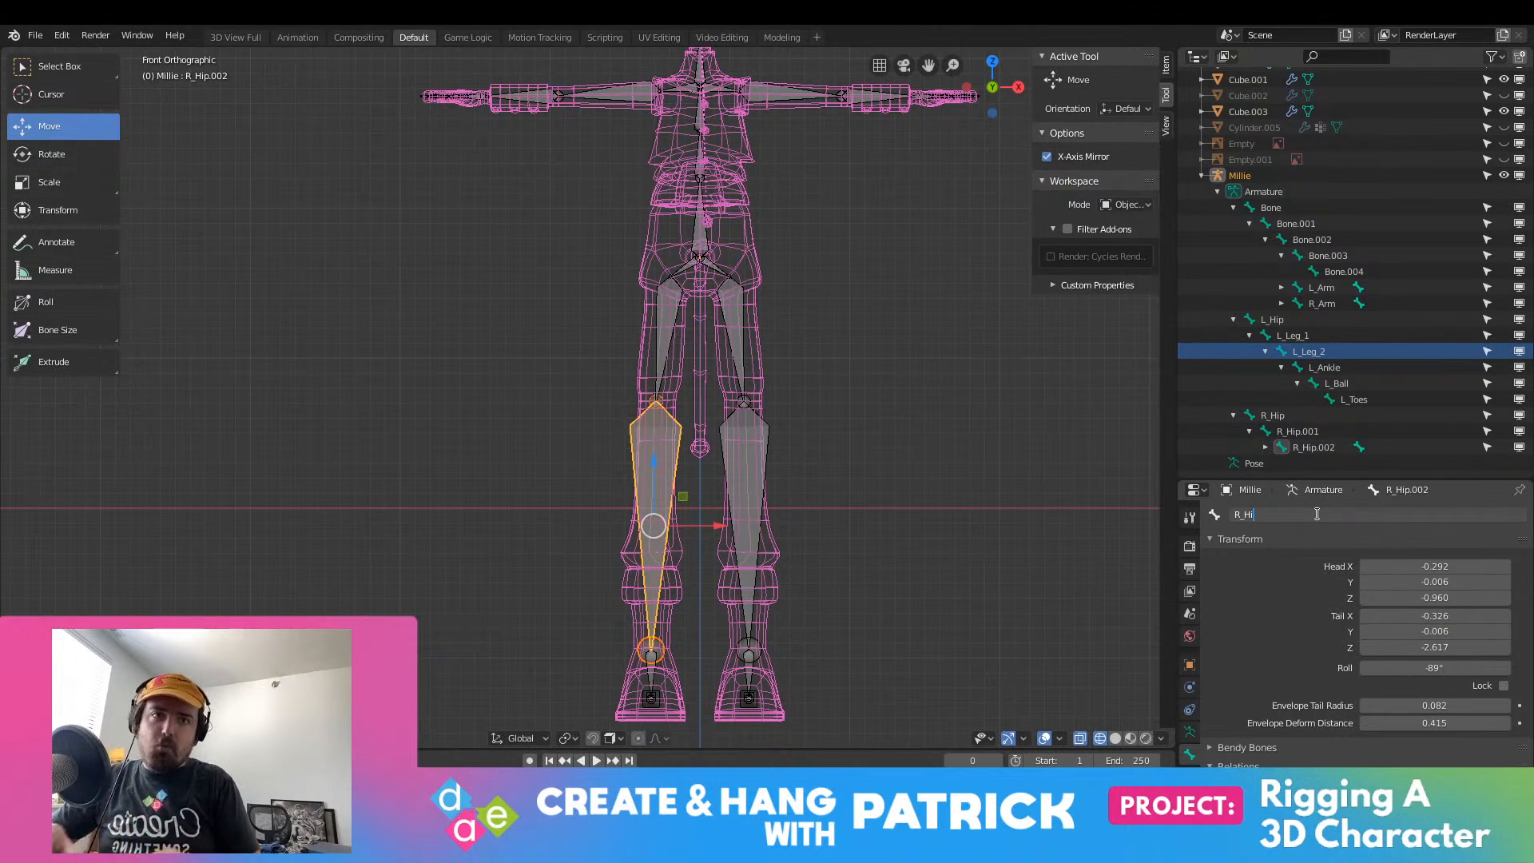
{"action": "key", "text": "BackSpace"}
{"action": "key", "text": "BackSpace"}
{"action": "type", "text": "_Le"}
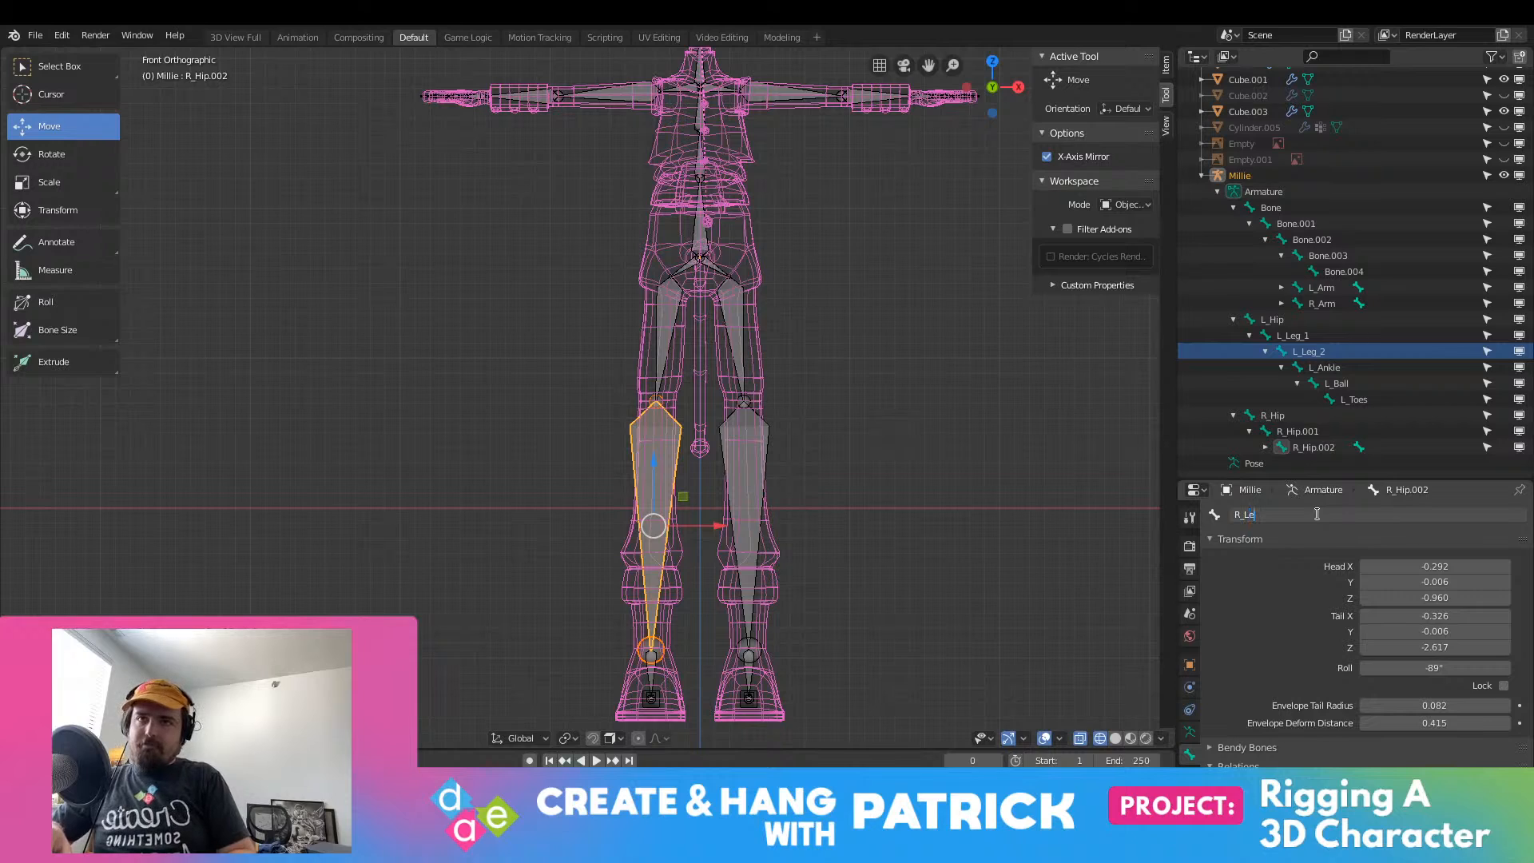
{"action": "type", "text": "g+"}
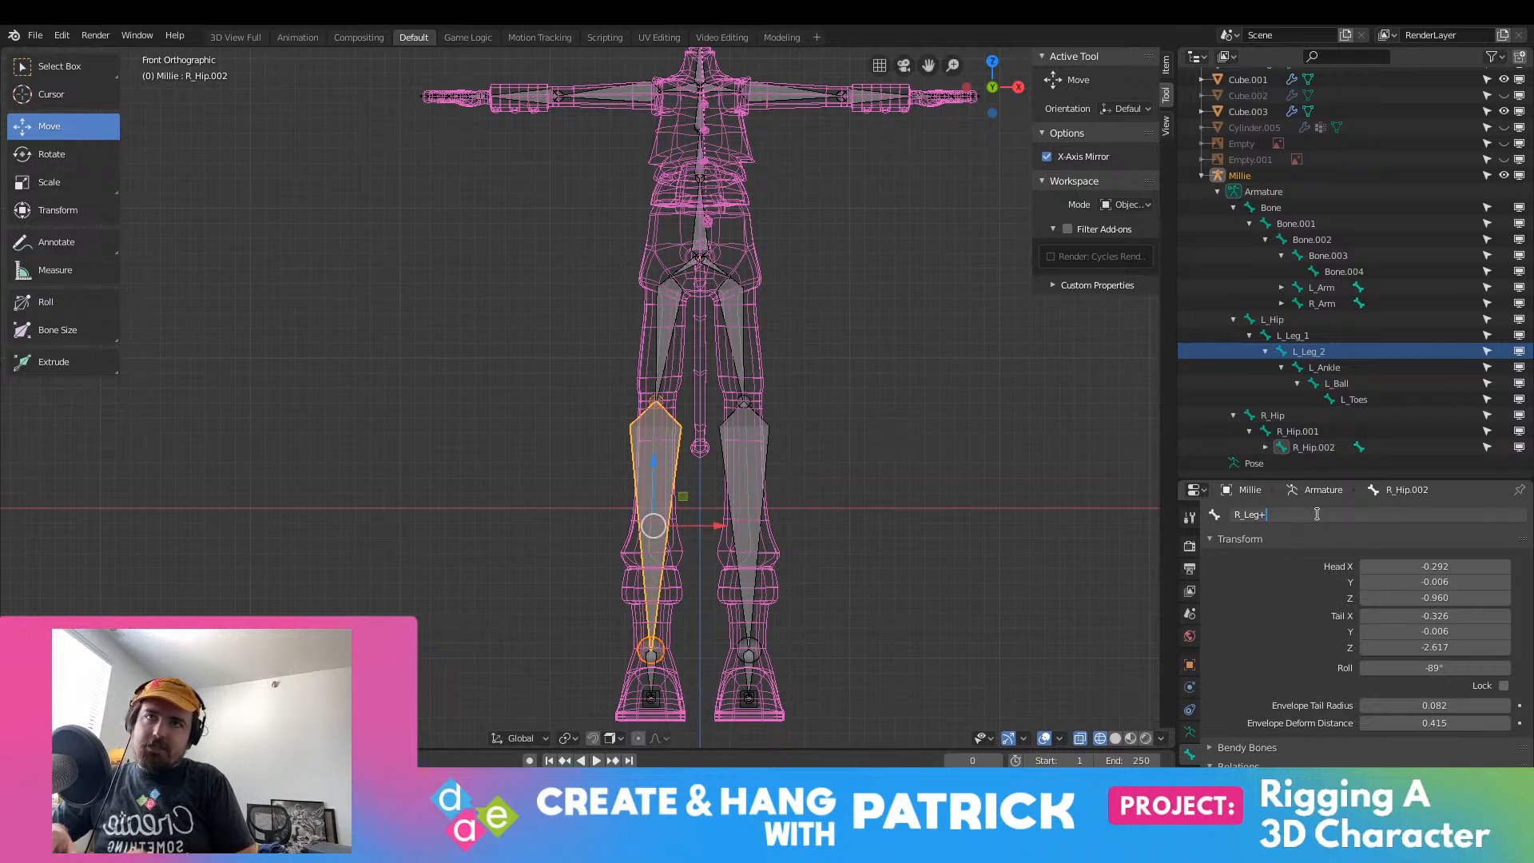
{"action": "key", "text": "BackSpace"}
{"action": "type", "text": "_"}
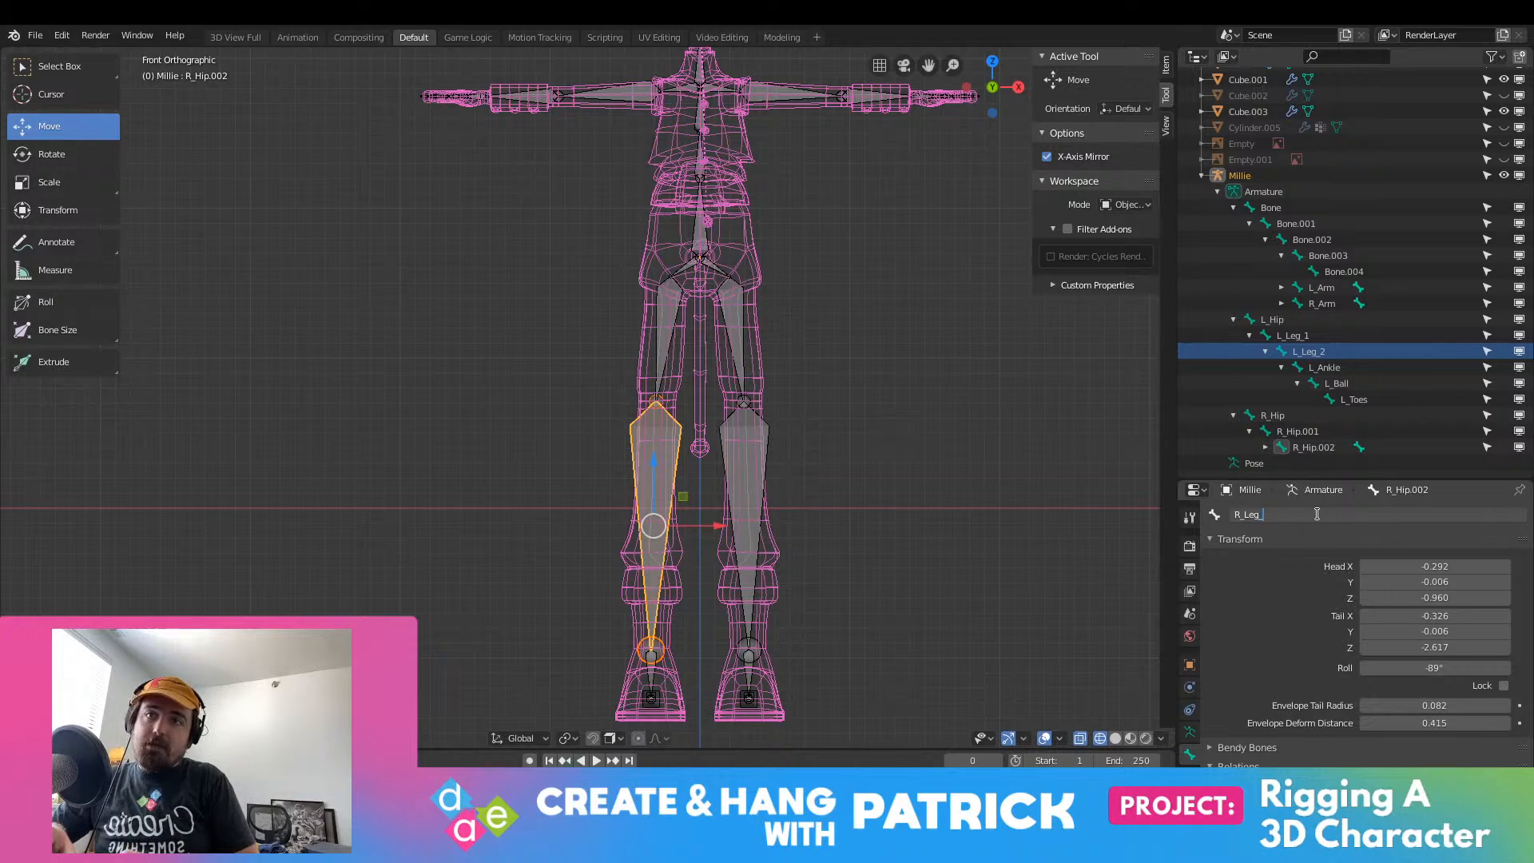
{"action": "type", "text": "2"}
{"action": "key", "text": "Return"}
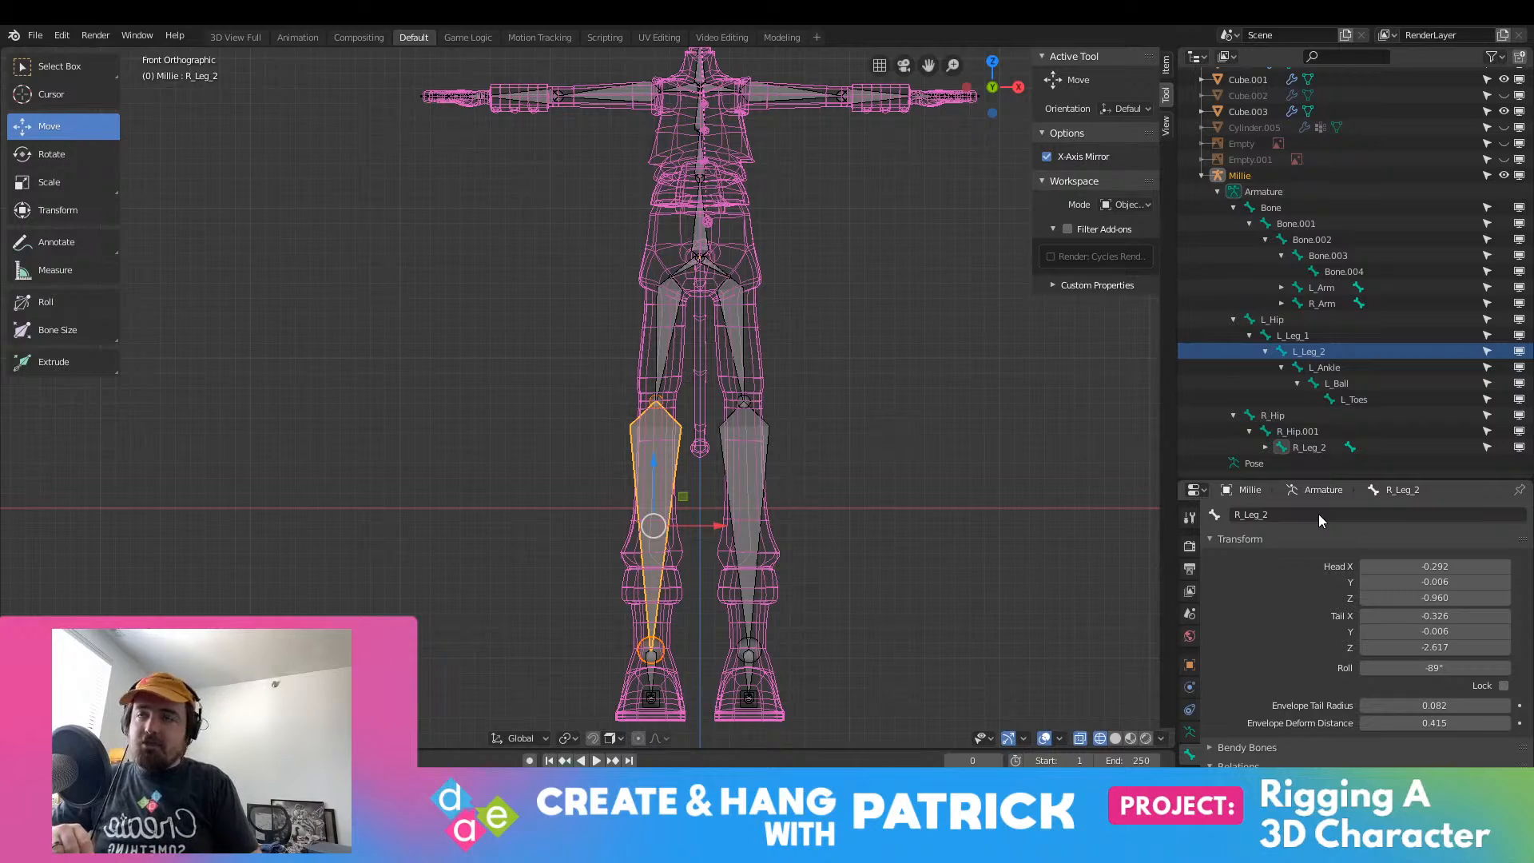
Step: Select the right ankle bone R_Hip.003 below R_Leg_2 and rename it as R_Ankle
{"action": "scroll", "coordinate": [679, 694], "scroll_direction": "up", "scroll_amount": 5}
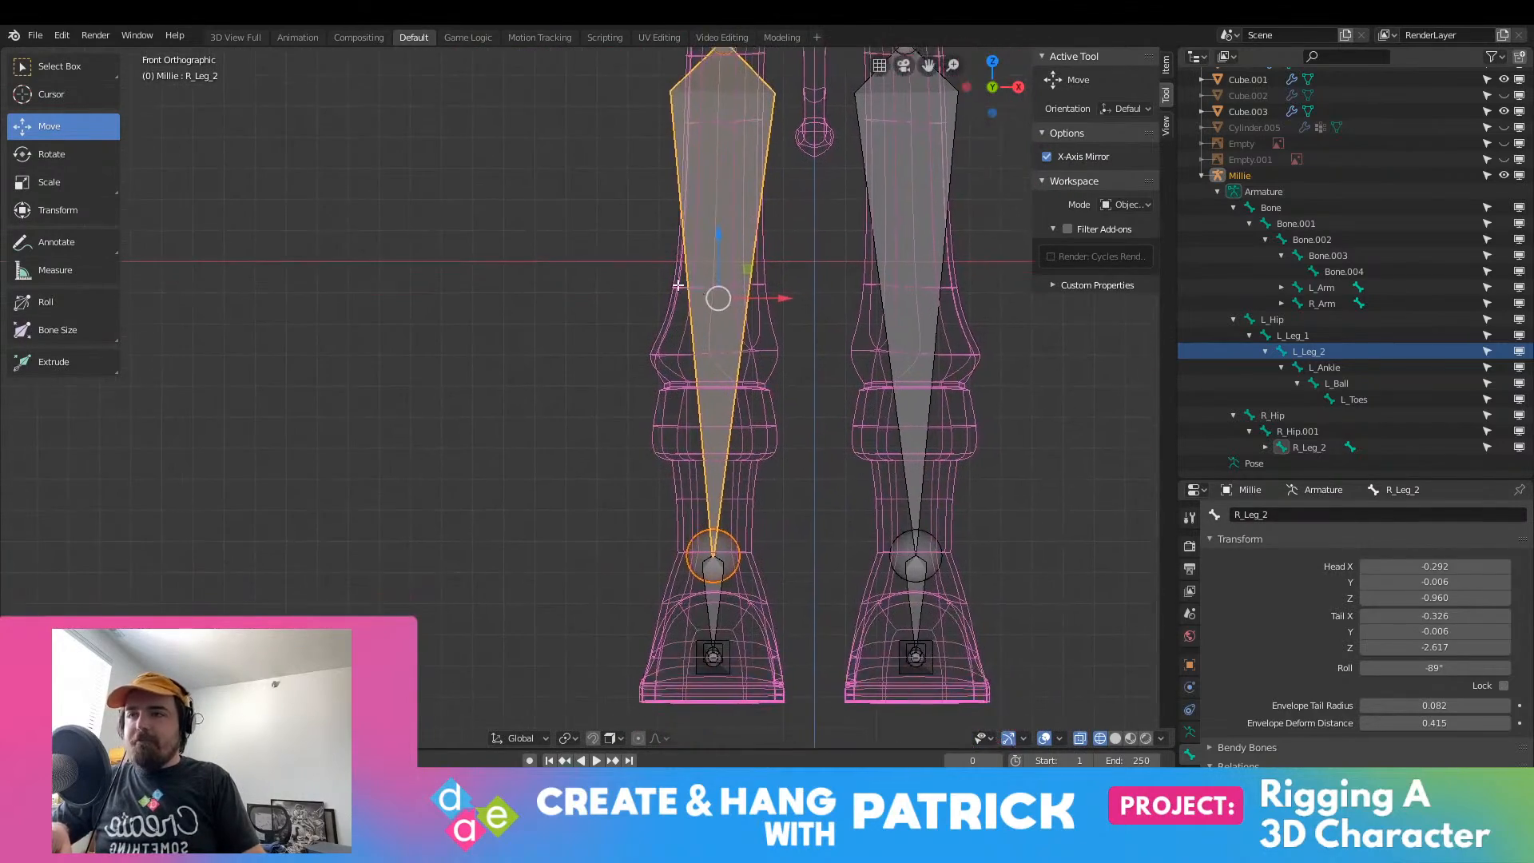
{"action": "middle_click_drag", "start_coordinate": [719, 651], "coordinate": [777, 486]}
{"action": "middle_click_drag", "start_coordinate": [644, 497], "coordinate": [542, 387], "text": "shift"}
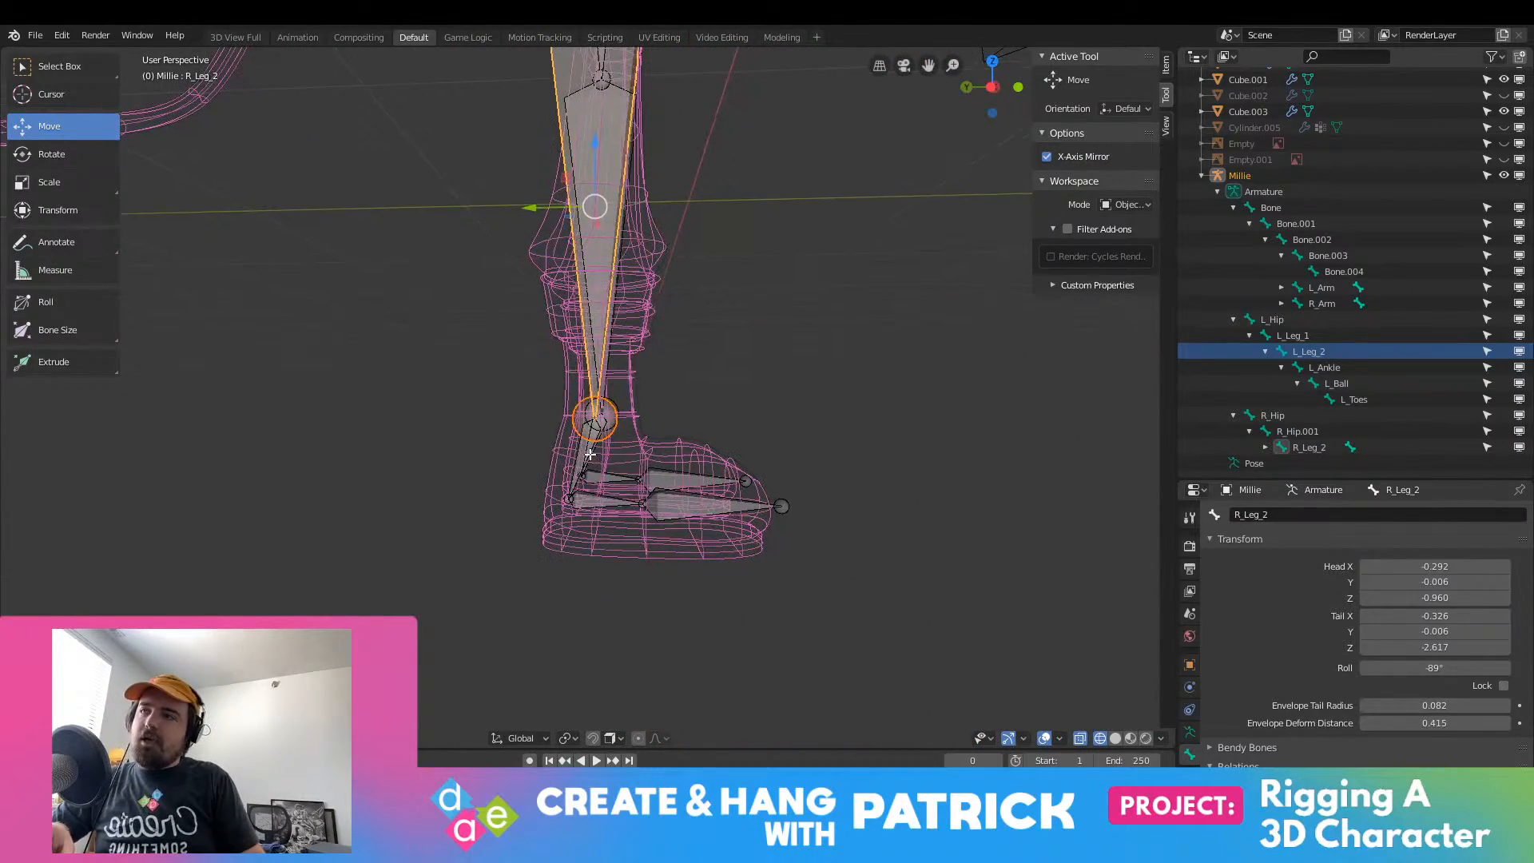
{"action": "left_click", "coordinate": [589, 451]}
{"action": "middle_click_drag", "start_coordinate": [677, 522], "coordinate": [782, 521]}
{"action": "scroll", "coordinate": [1158, 492], "scroll_direction": "up", "scroll_amount": 2}
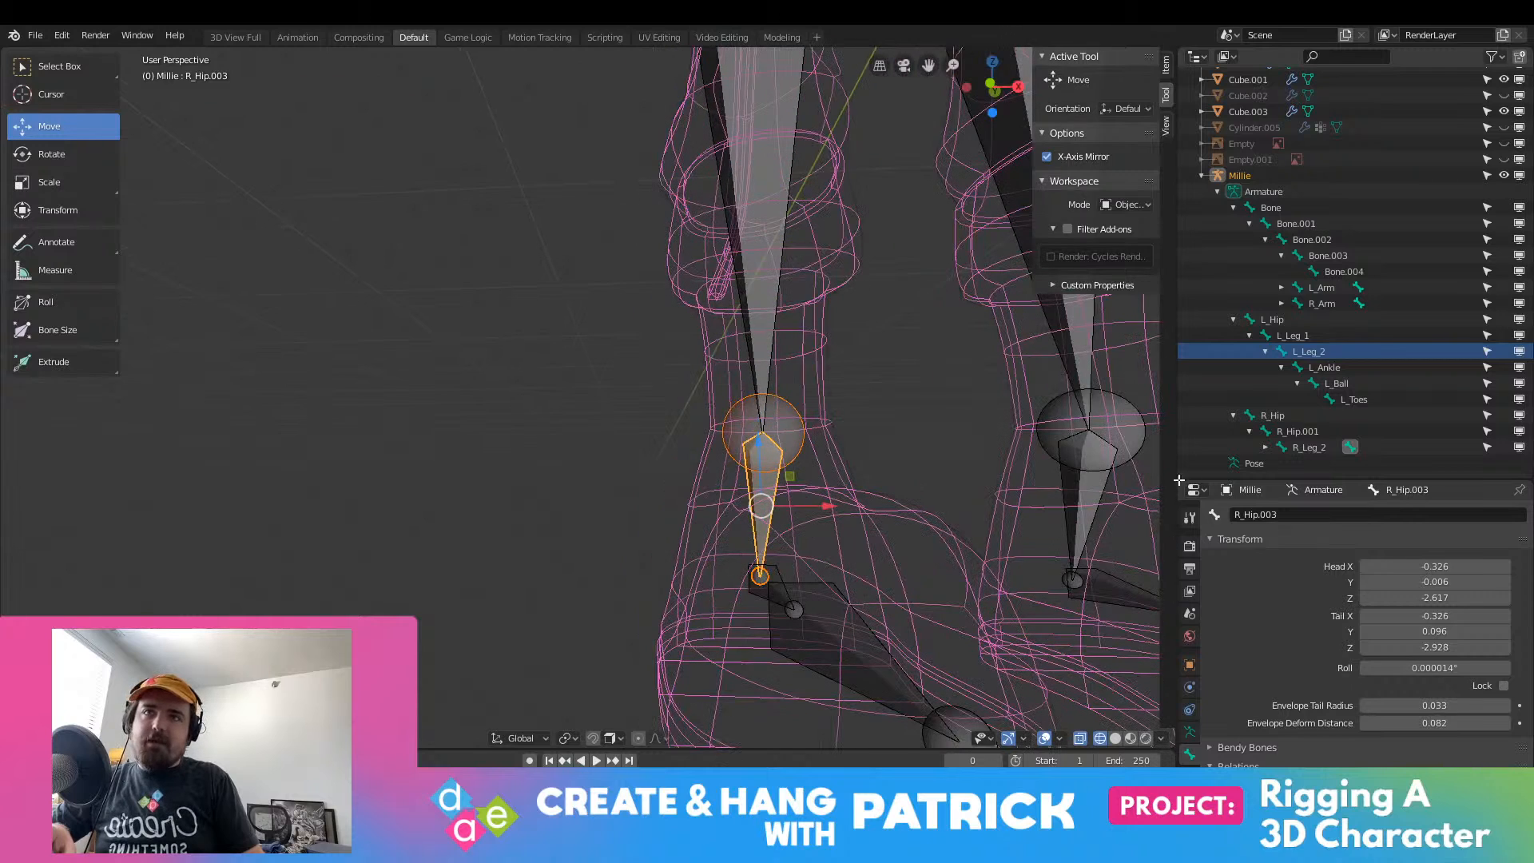
{"action": "left_click", "coordinate": [1311, 518]}
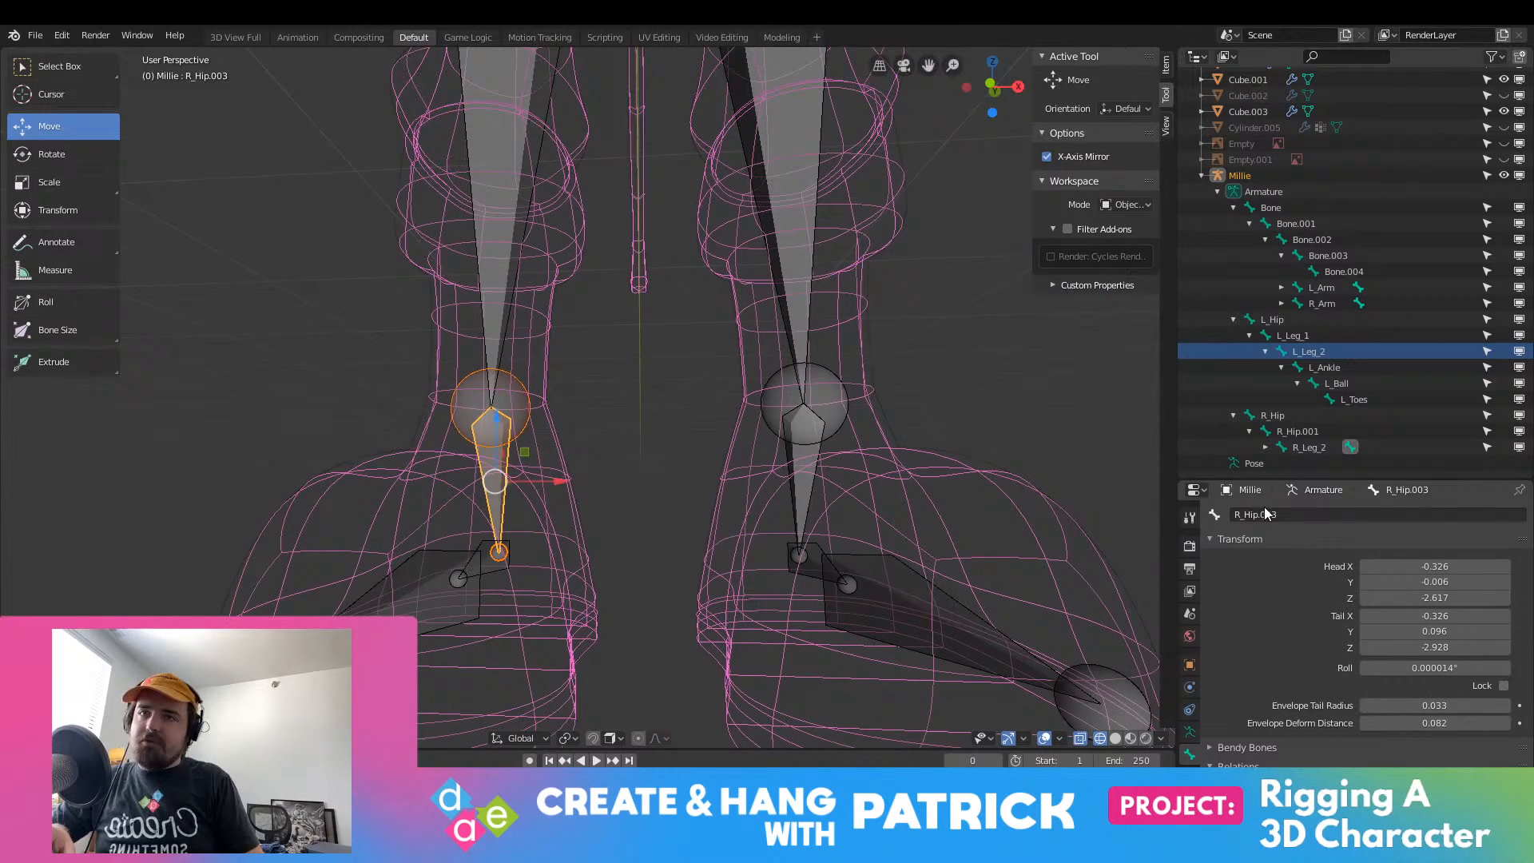
{"action": "left_click", "coordinate": [1311, 517]}
{"action": "key", "text": "BackSpace"}
{"action": "key", "text": "BackSpace"}
{"action": "key", "text": "BackSpace"}
{"action": "key", "text": "BackSpace"}
{"action": "key", "text": "BackSpace"}
{"action": "key", "text": "BackSpace"}
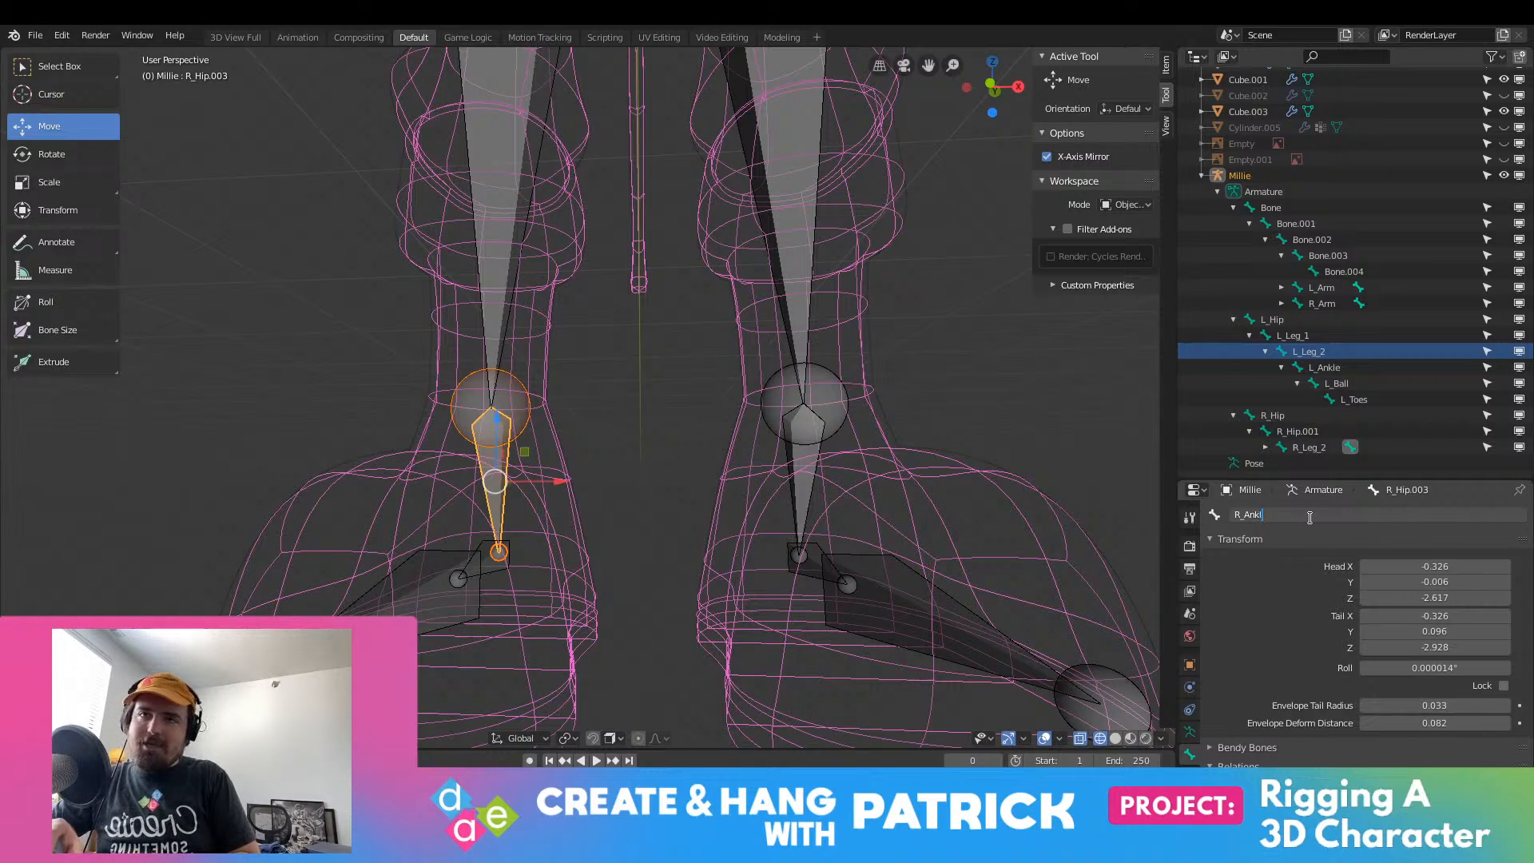
{"action": "key", "text": "Return"}
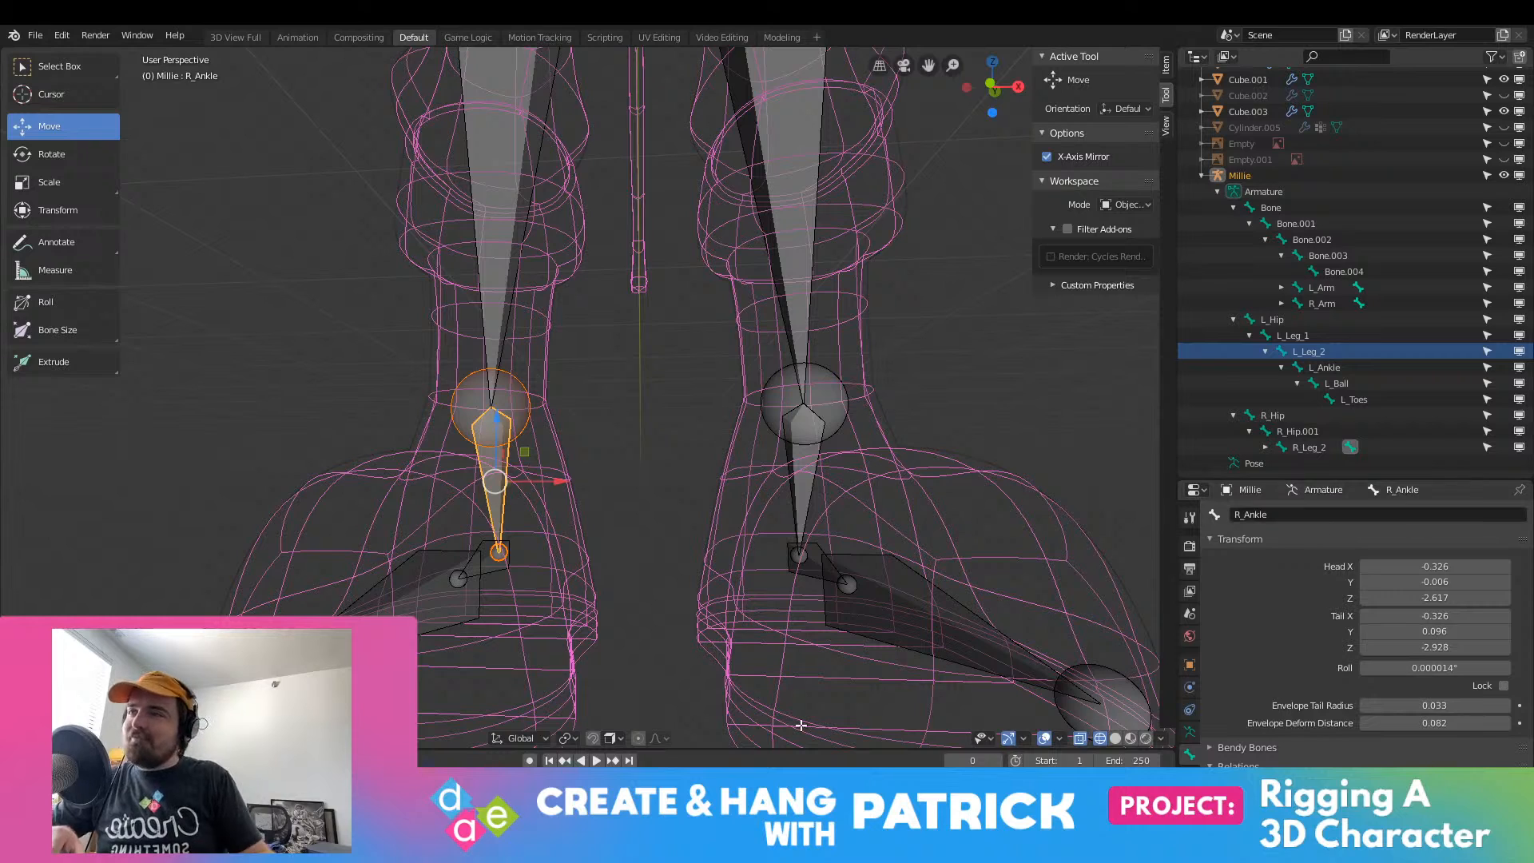
Step: Select the small right heel bone R_Hip.004 and rename it as R_Ball
{"action": "left_click", "coordinate": [486, 573]}
{"action": "left_click", "coordinate": [1285, 517]}
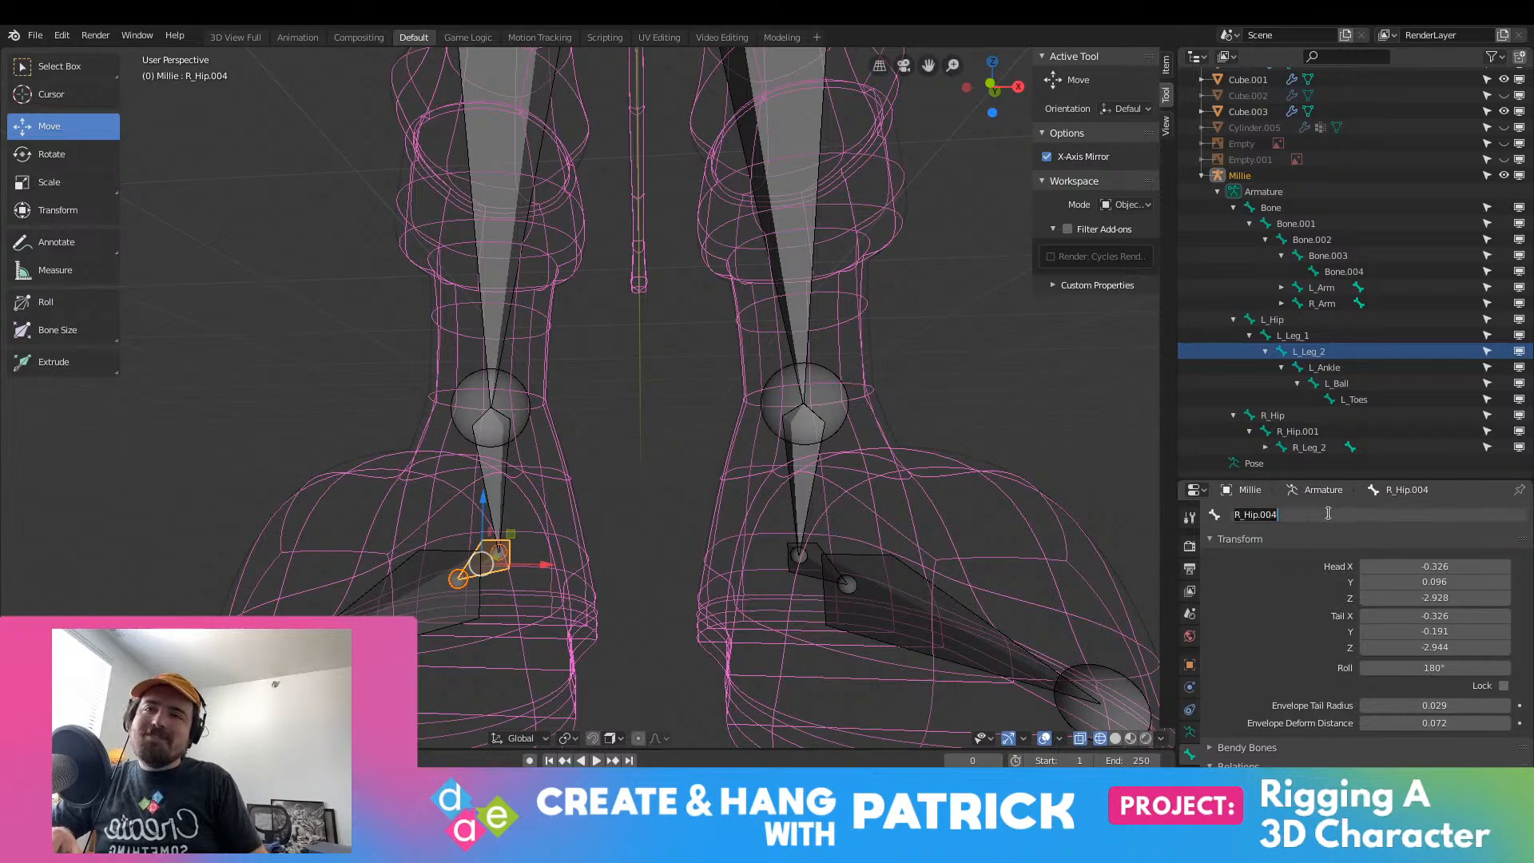
{"action": "key", "text": "BackSpace"}
{"action": "key", "text": "BackSpace"}
{"action": "key", "text": "BackSpace"}
{"action": "key", "text": "BackSpace"}
{"action": "key", "text": "BackSpace"}
{"action": "key", "text": "BackSpace"}
{"action": "key", "text": "BackSpace"}
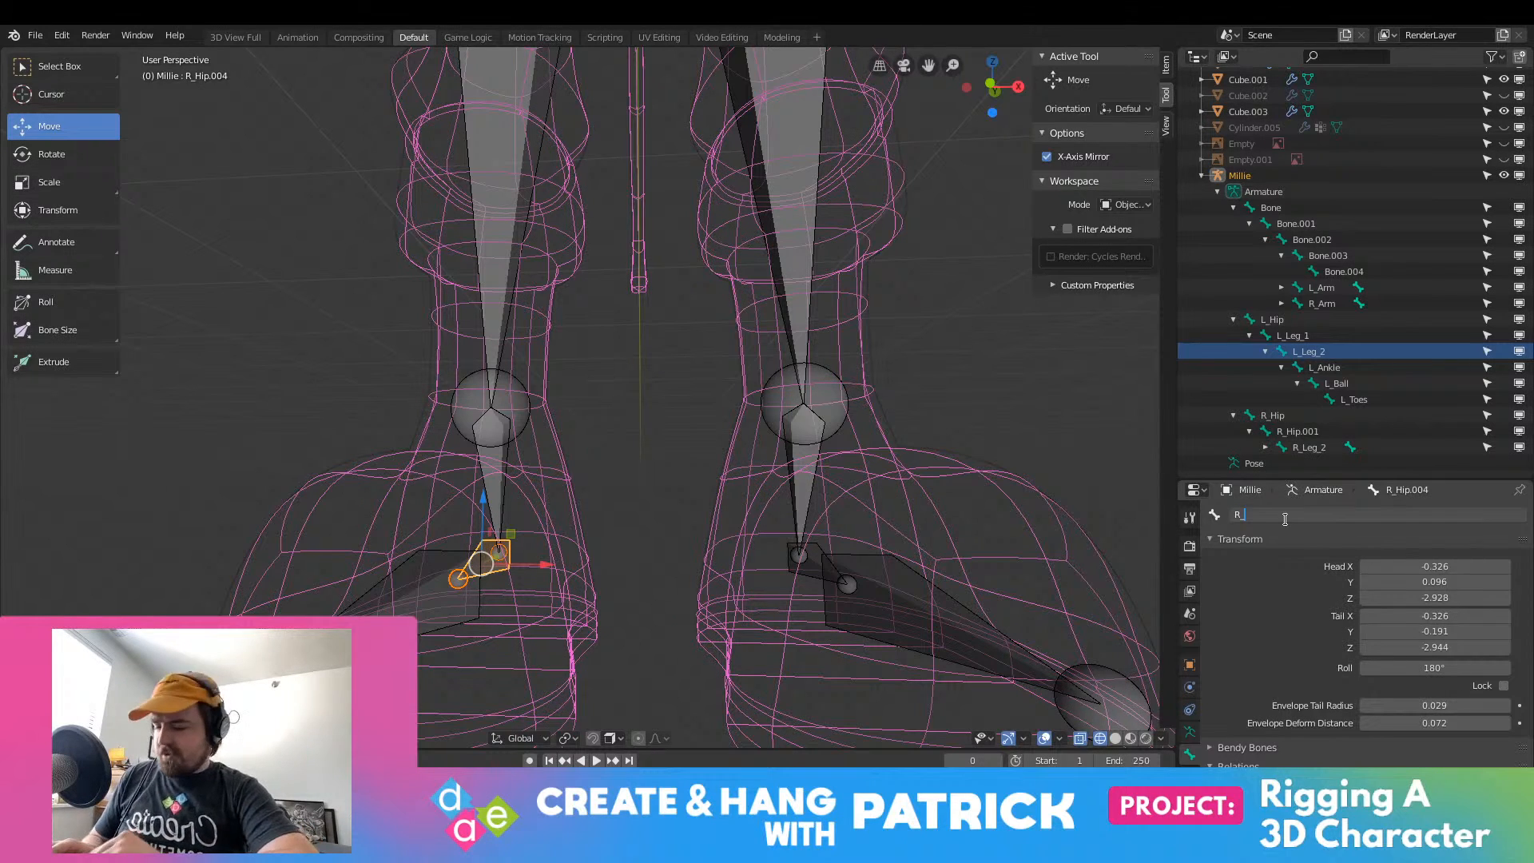
{"action": "type", "text": "Ball"}
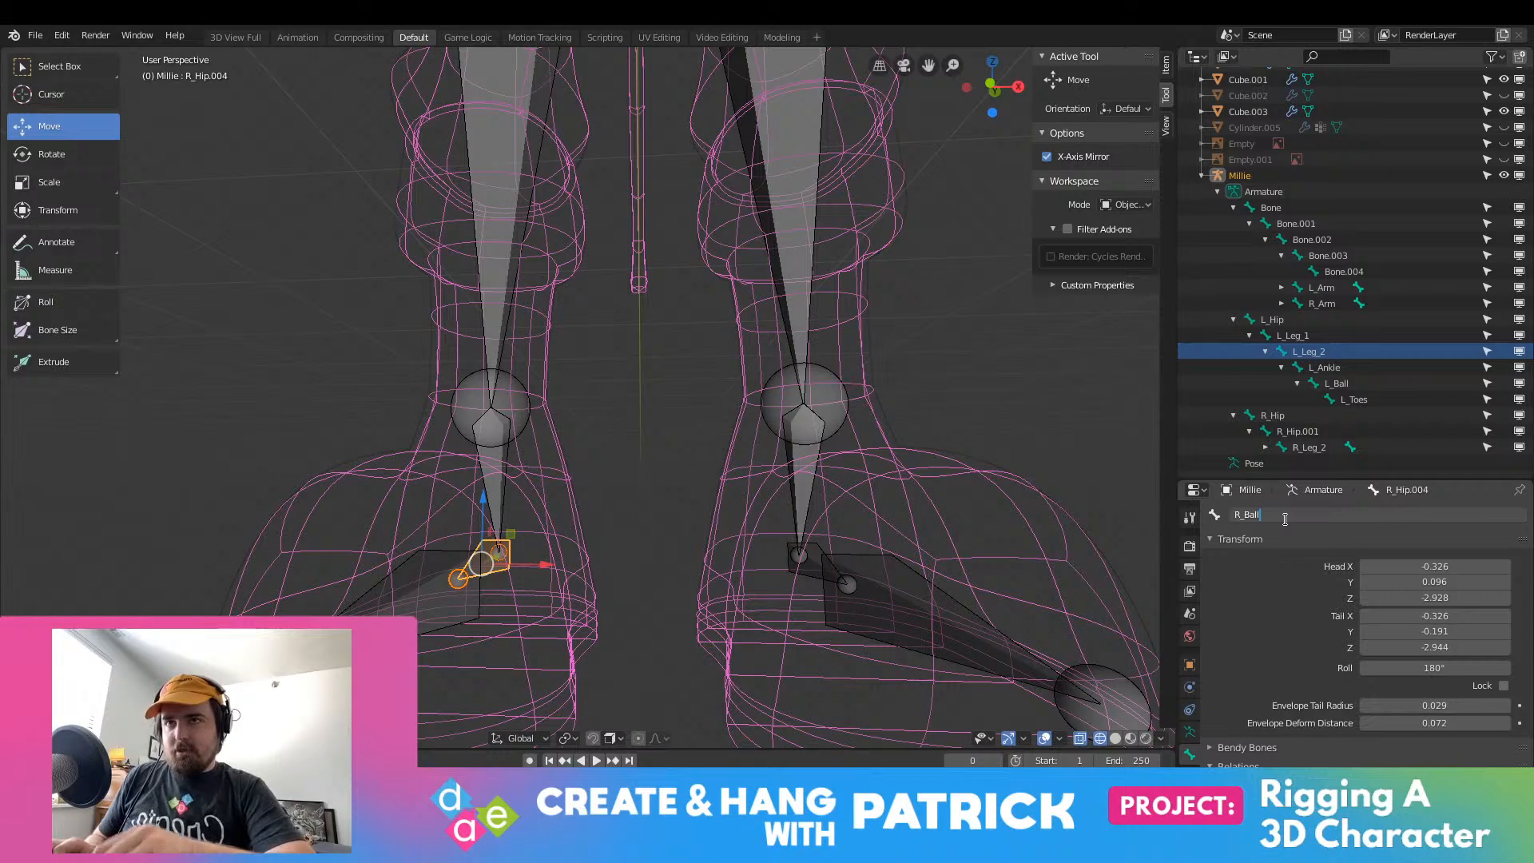
{"action": "key", "text": "Return"}
Step: Select the front foot bone R_Hip.005 of the right leg and rename it as R_Toes
{"action": "left_click", "coordinate": [463, 624]}
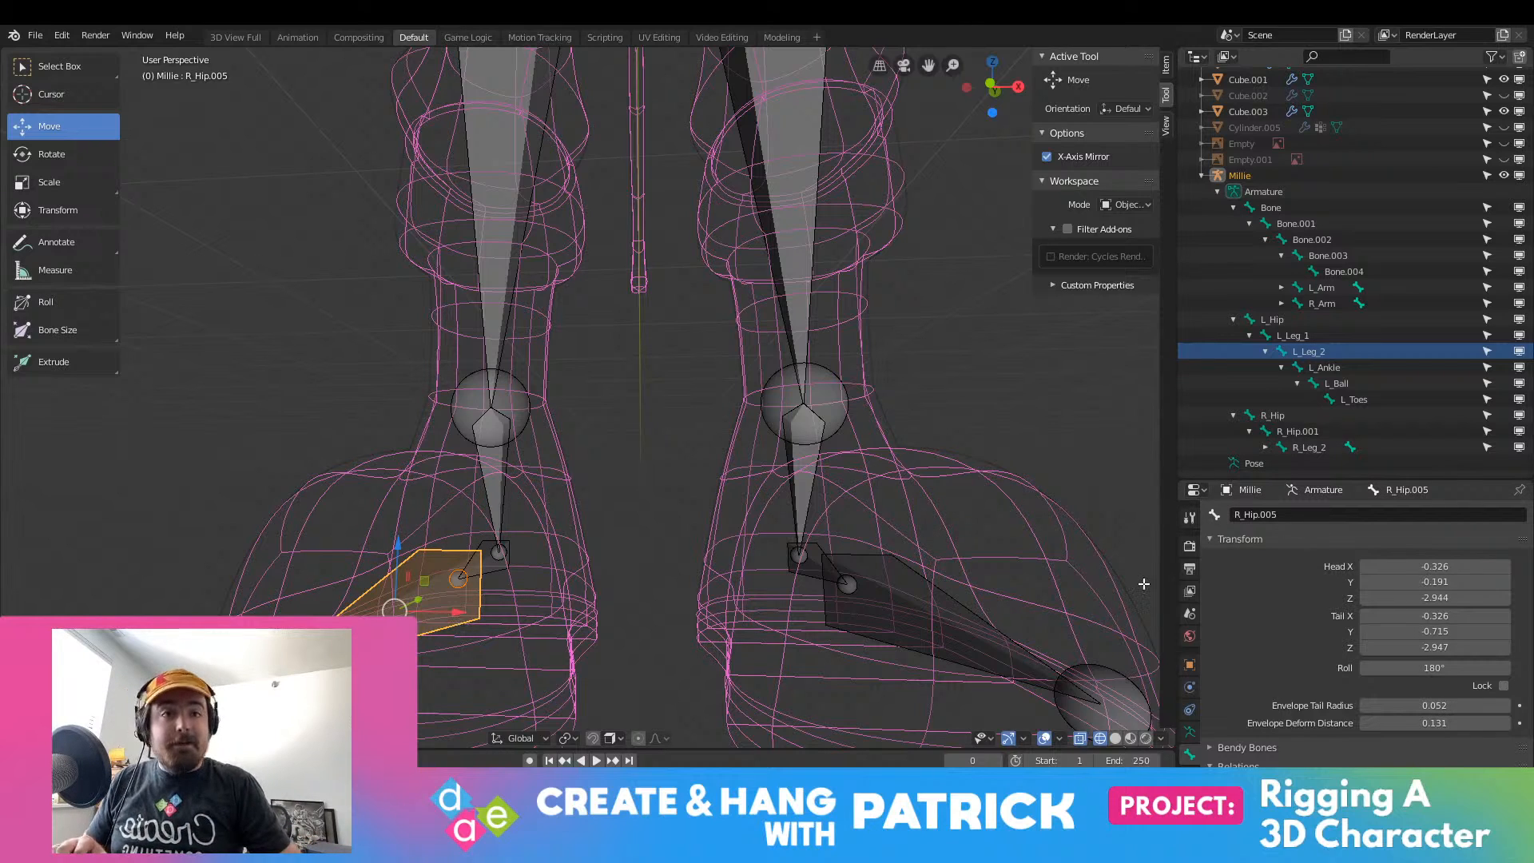
{"action": "left_click", "coordinate": [1320, 517]}
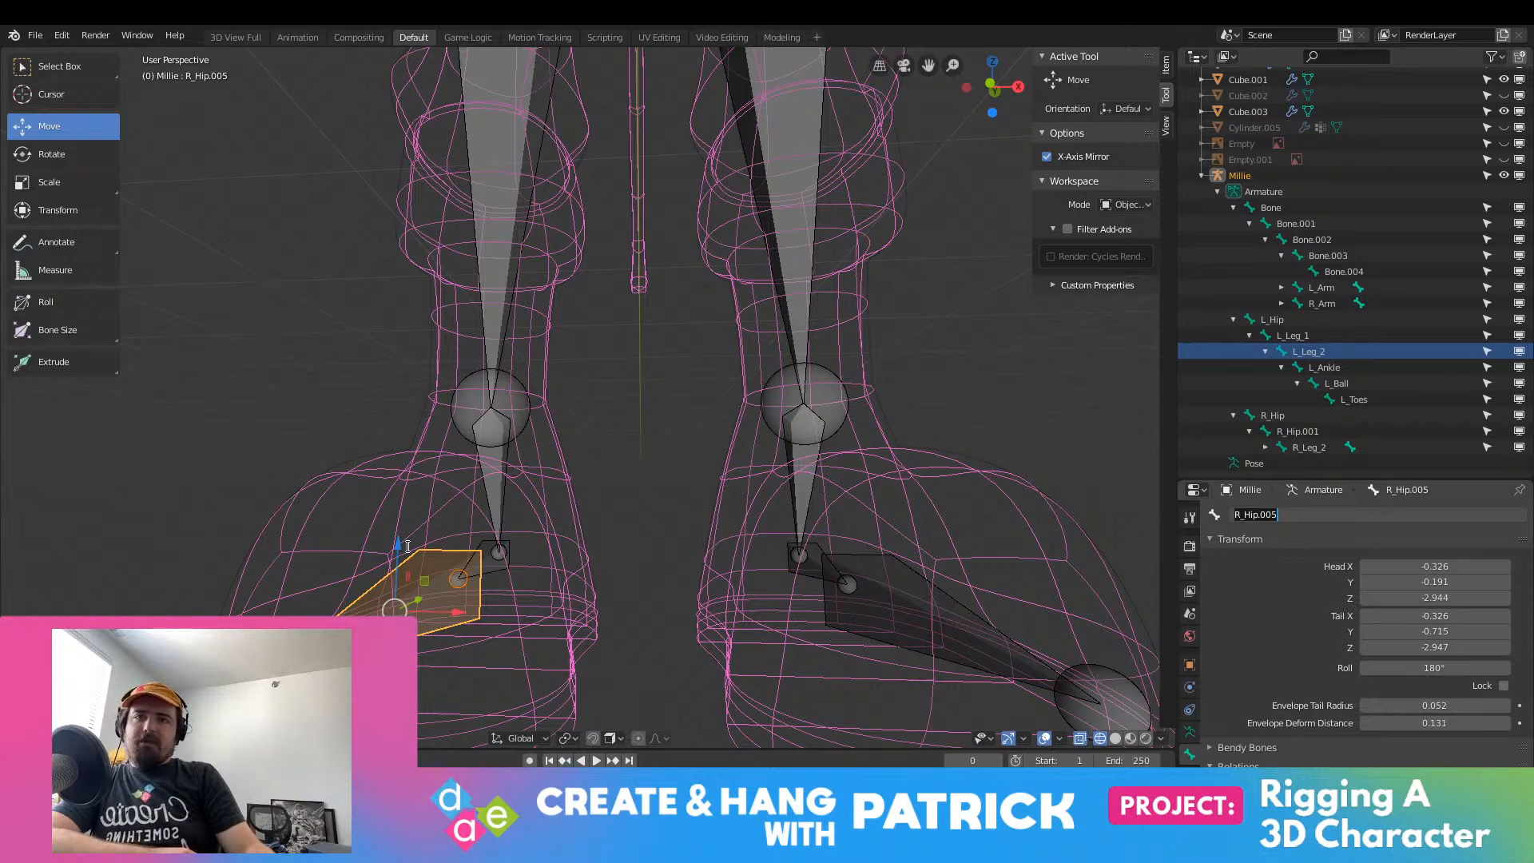
{"action": "left_click", "coordinate": [231, 415]}
{"action": "middle_click_drag", "start_coordinate": [254, 417], "coordinate": [345, 436]}
{"action": "left_click", "coordinate": [1304, 515]}
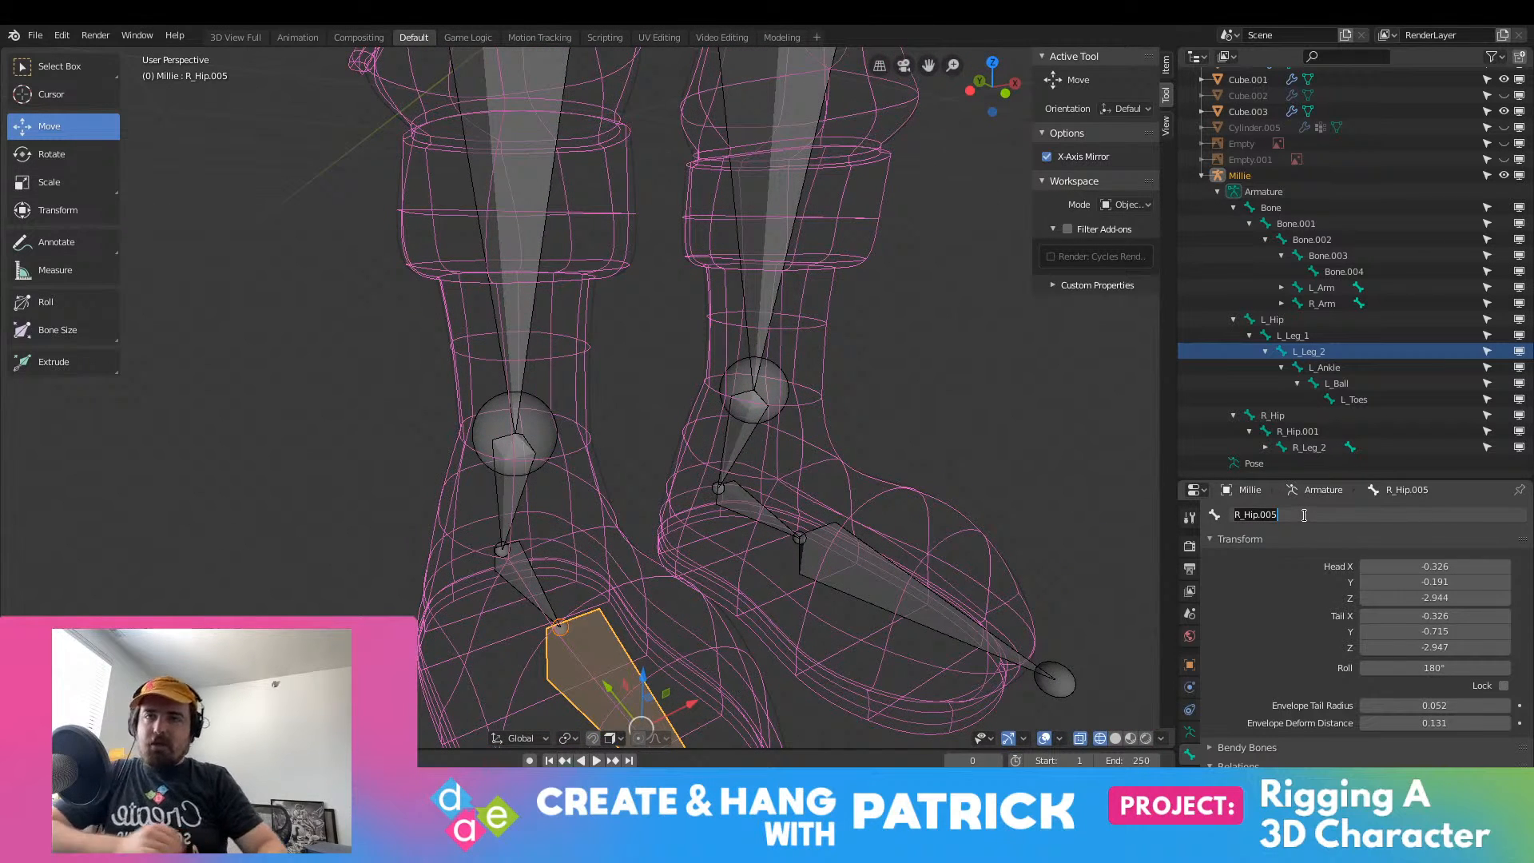
{"action": "type", "text": "0"}
{"action": "type", "text": "R"}
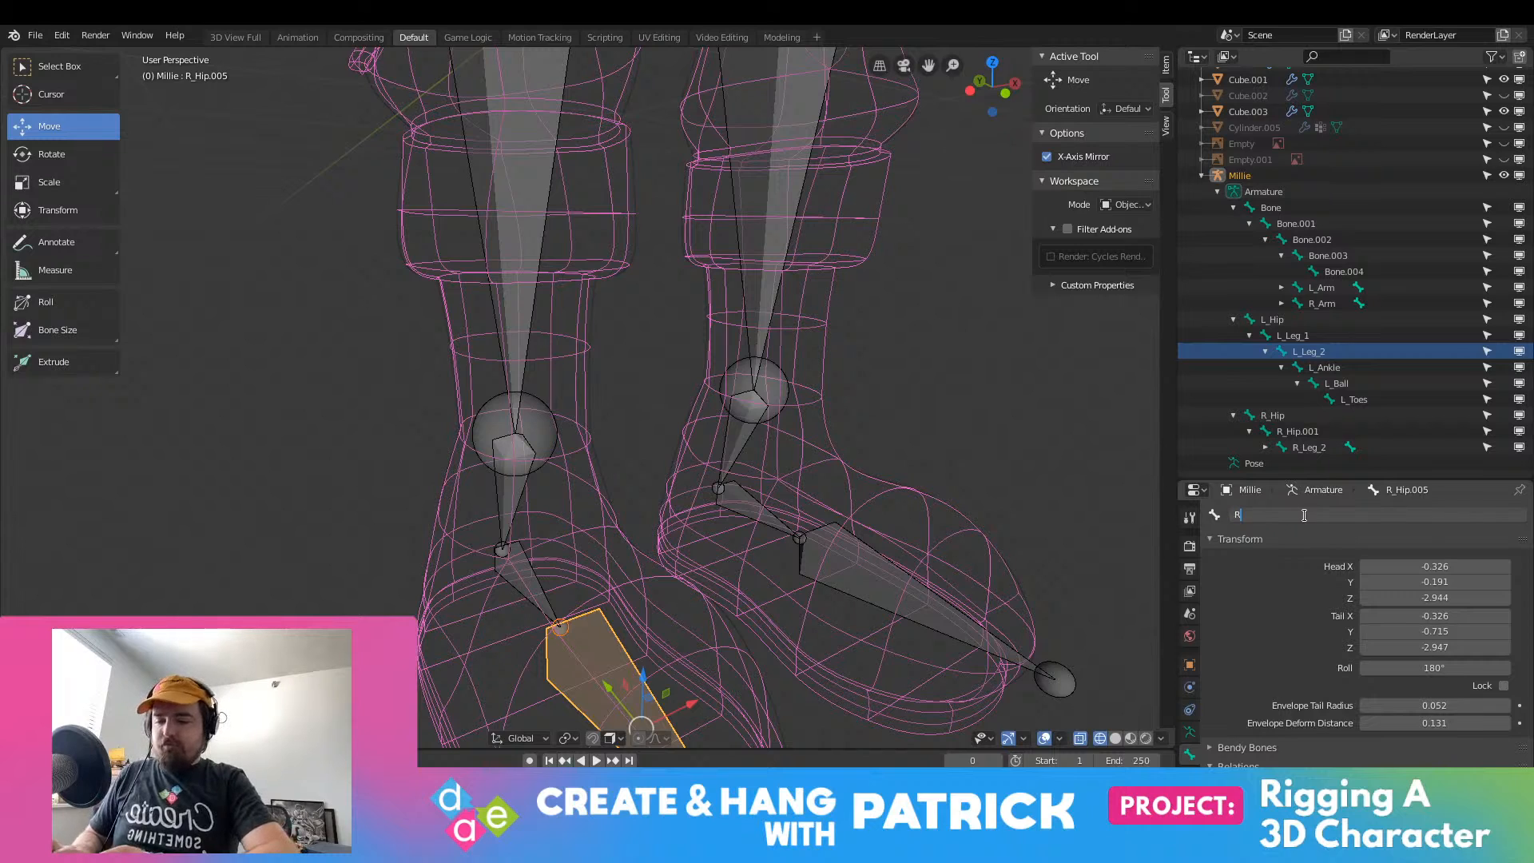
{"action": "type", "text": "_Toes"}
{"action": "key", "text": "Return"}
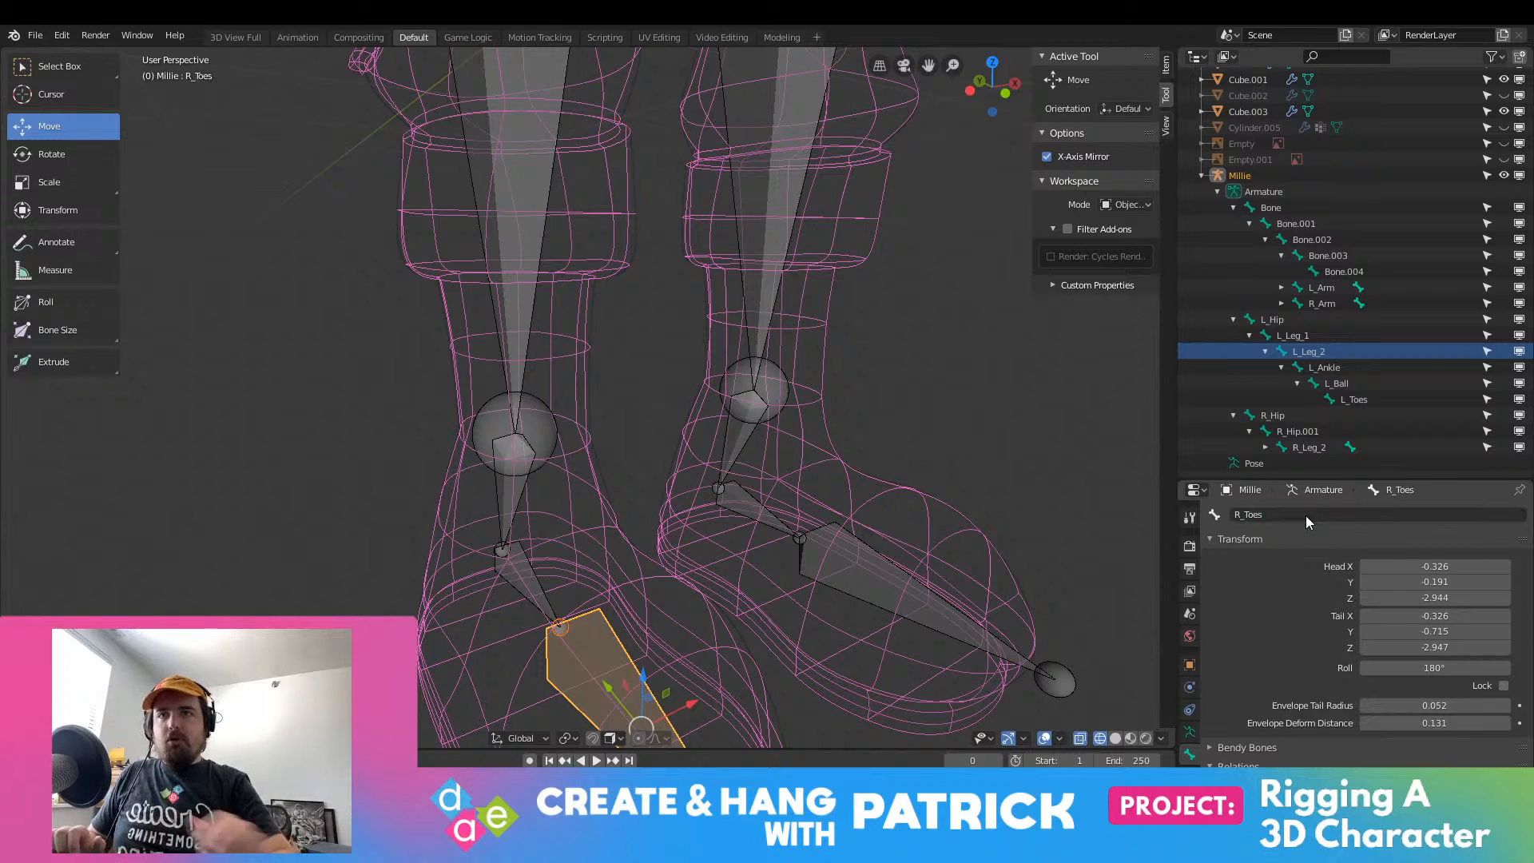
{"action": "left_click", "coordinate": [1071, 673]}
{"action": "left_click", "coordinate": [1071, 671]}
{"action": "left_click_drag", "start_coordinate": [1067, 638], "coordinate": [1055, 676]}
{"action": "right_click", "coordinate": [1055, 676]}
Step: Select the base joint of the lowest spine bone inside the pelvis
{"action": "middle_click_drag", "start_coordinate": [1029, 535], "coordinate": [791, 487]}
{"action": "scroll", "coordinate": [792, 487], "scroll_direction": "down", "scroll_amount": 8}
{"action": "middle_click_drag", "start_coordinate": [791, 366], "coordinate": [791, 610], "text": "shift"}
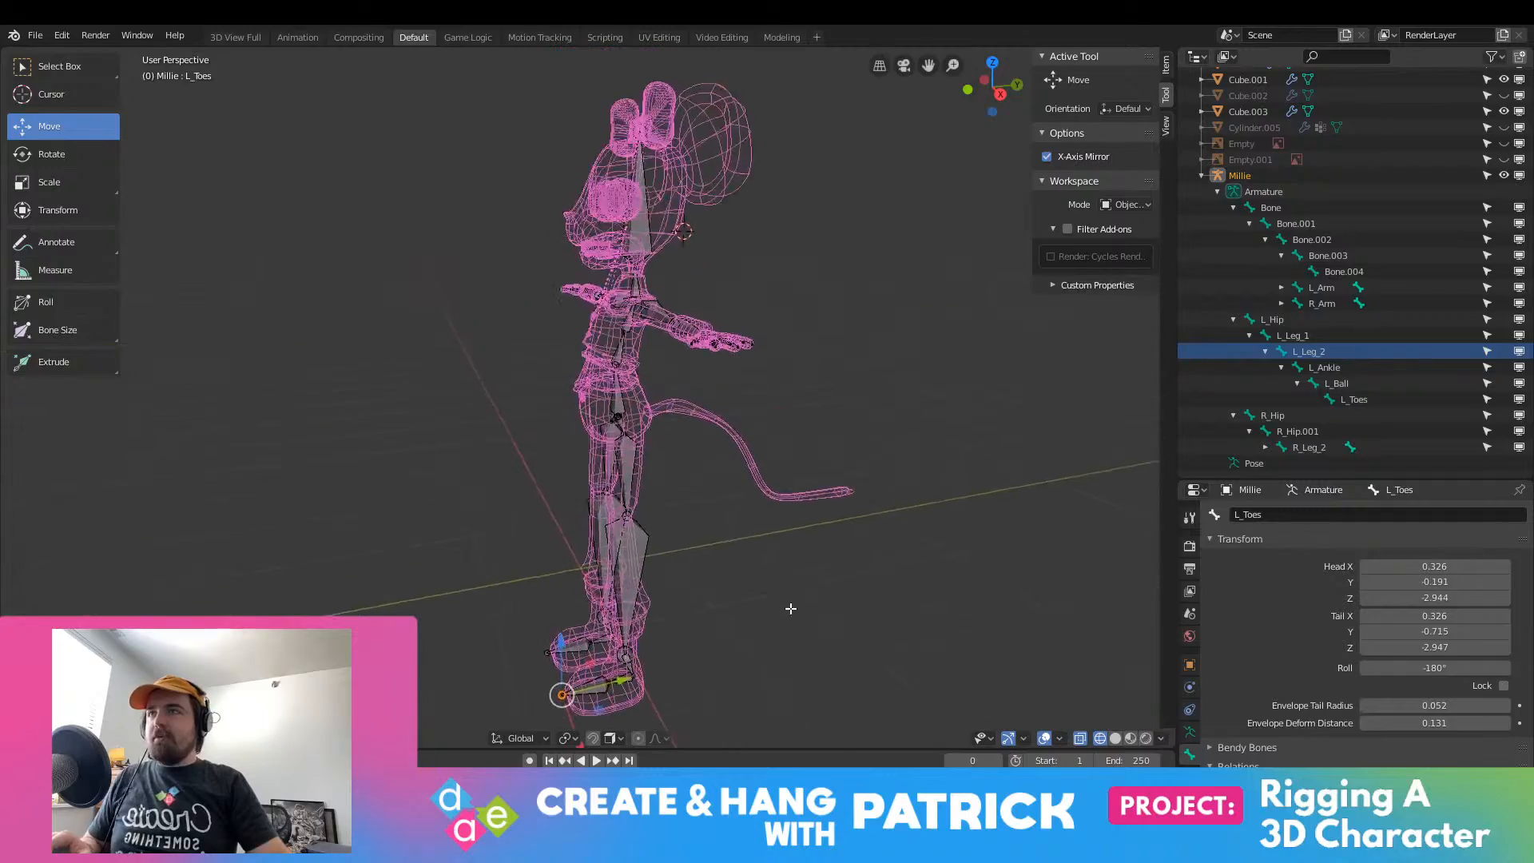
{"action": "middle_click_drag", "start_coordinate": [511, 322], "coordinate": [647, 322]}
{"action": "scroll", "coordinate": [648, 322], "scroll_direction": "up", "scroll_amount": 4}
{"action": "middle_click_drag", "start_coordinate": [607, 423], "coordinate": [319, 339], "text": "shift"}
{"action": "middle_click_drag", "start_coordinate": [687, 384], "coordinate": [507, 400]}
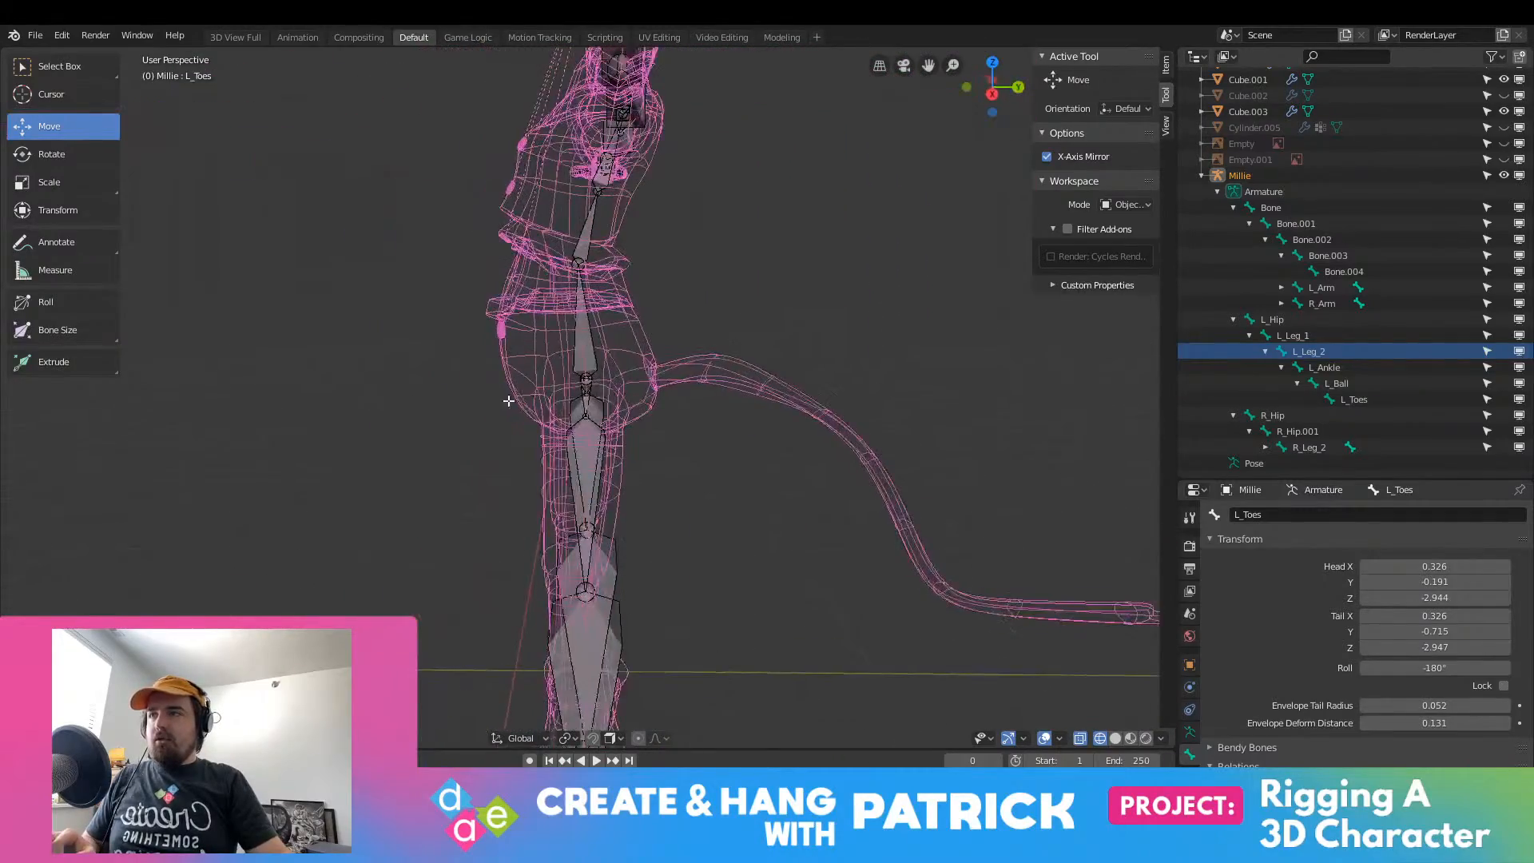
{"action": "scroll", "coordinate": [570, 398], "scroll_direction": "up", "scroll_amount": 6}
{"action": "left_click", "coordinate": [592, 330]}
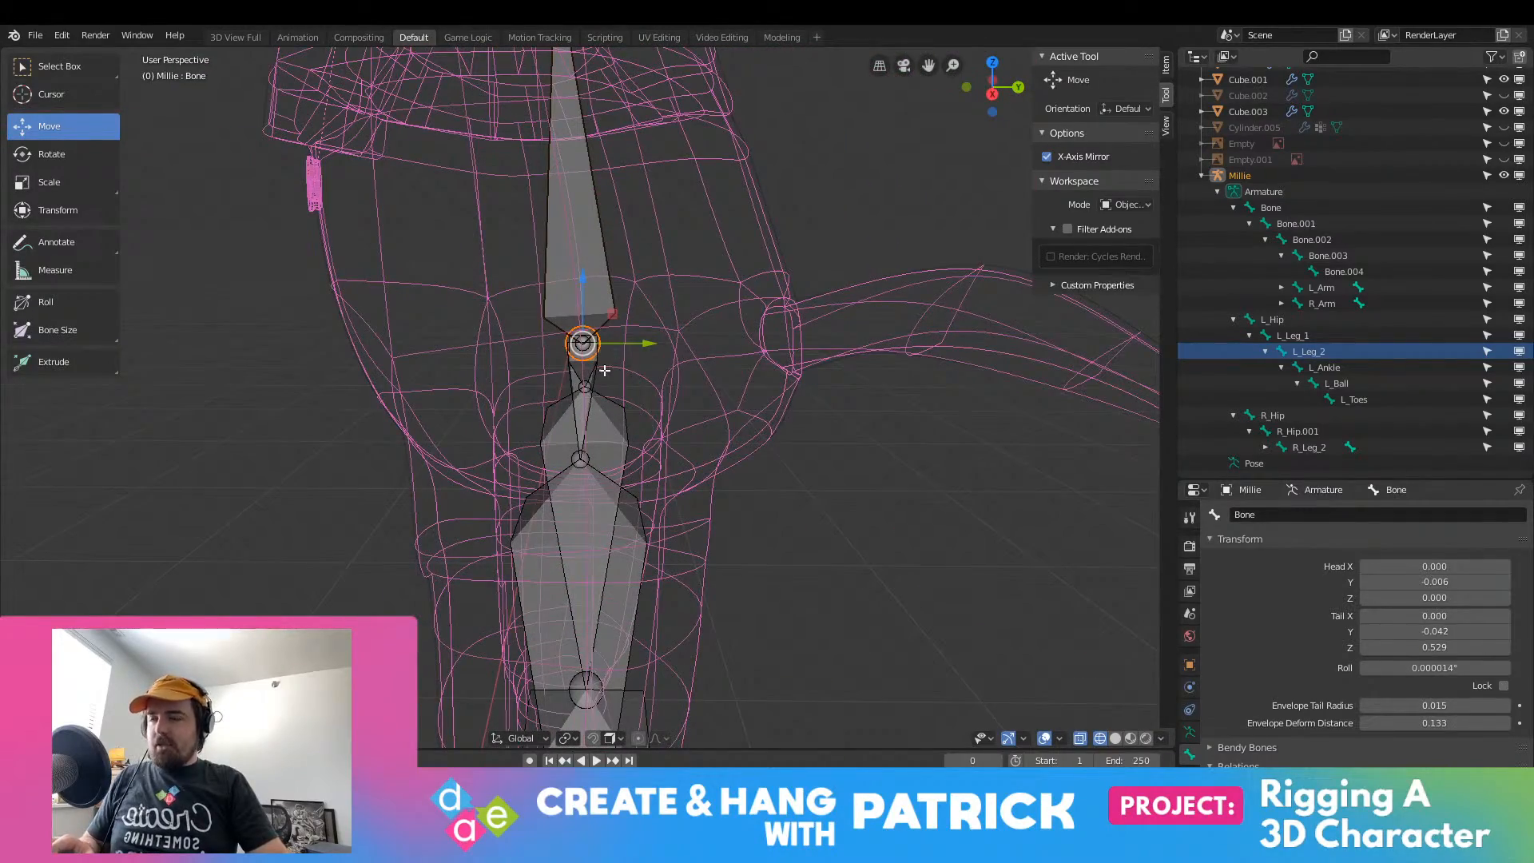
{"action": "middle_click_drag", "start_coordinate": [591, 329], "coordinate": [497, 473]}
{"action": "key", "text": "g"}
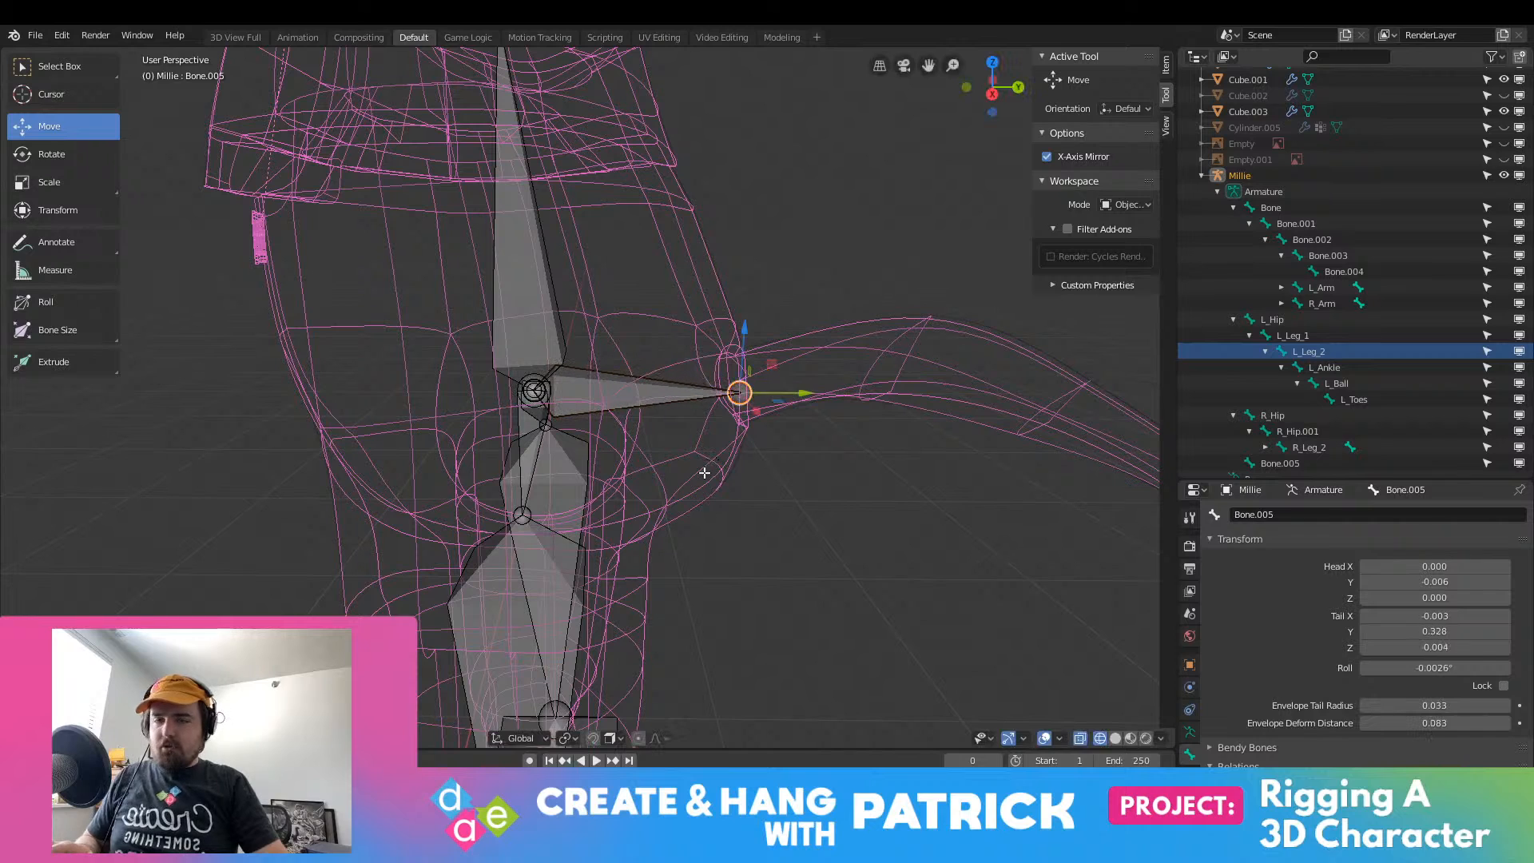
{"action": "key", "text": "Escape"}
Step: In the right orthographic view, extrude a bone from the pelvis joint to the tail's root and another to its first edge loop
{"action": "key", "text": "KP_3"}
{"action": "scroll", "coordinate": [704, 472], "scroll_direction": "down", "scroll_amount": 4}
{"action": "middle_click_drag", "start_coordinate": [962, 524], "coordinate": [599, 418], "text": "shift"}
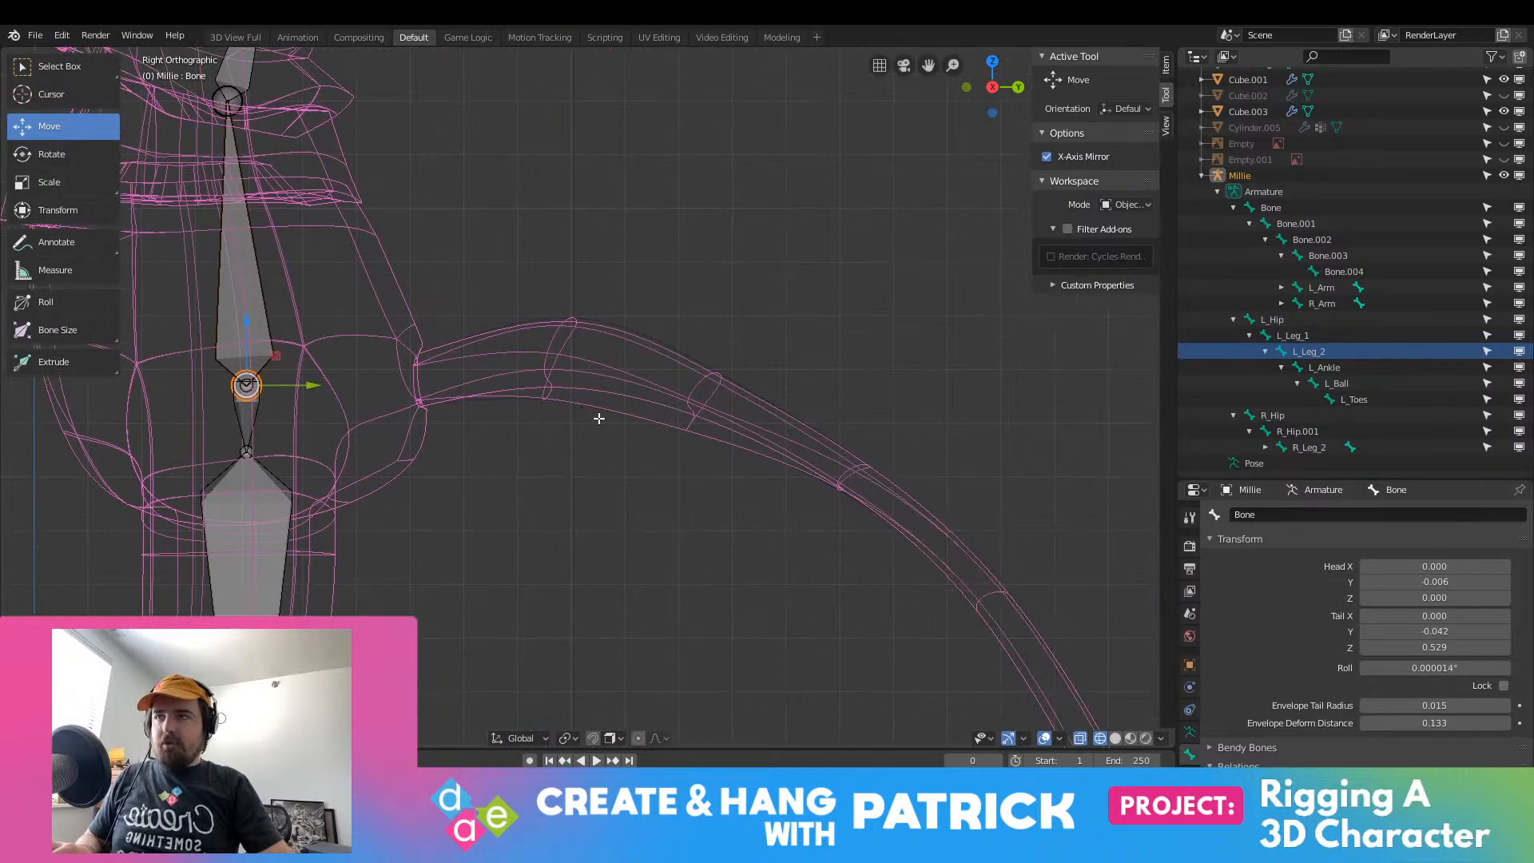
{"action": "key", "text": "e"}
{"action": "left_click", "coordinate": [712, 454]}
{"action": "key", "text": "e"}
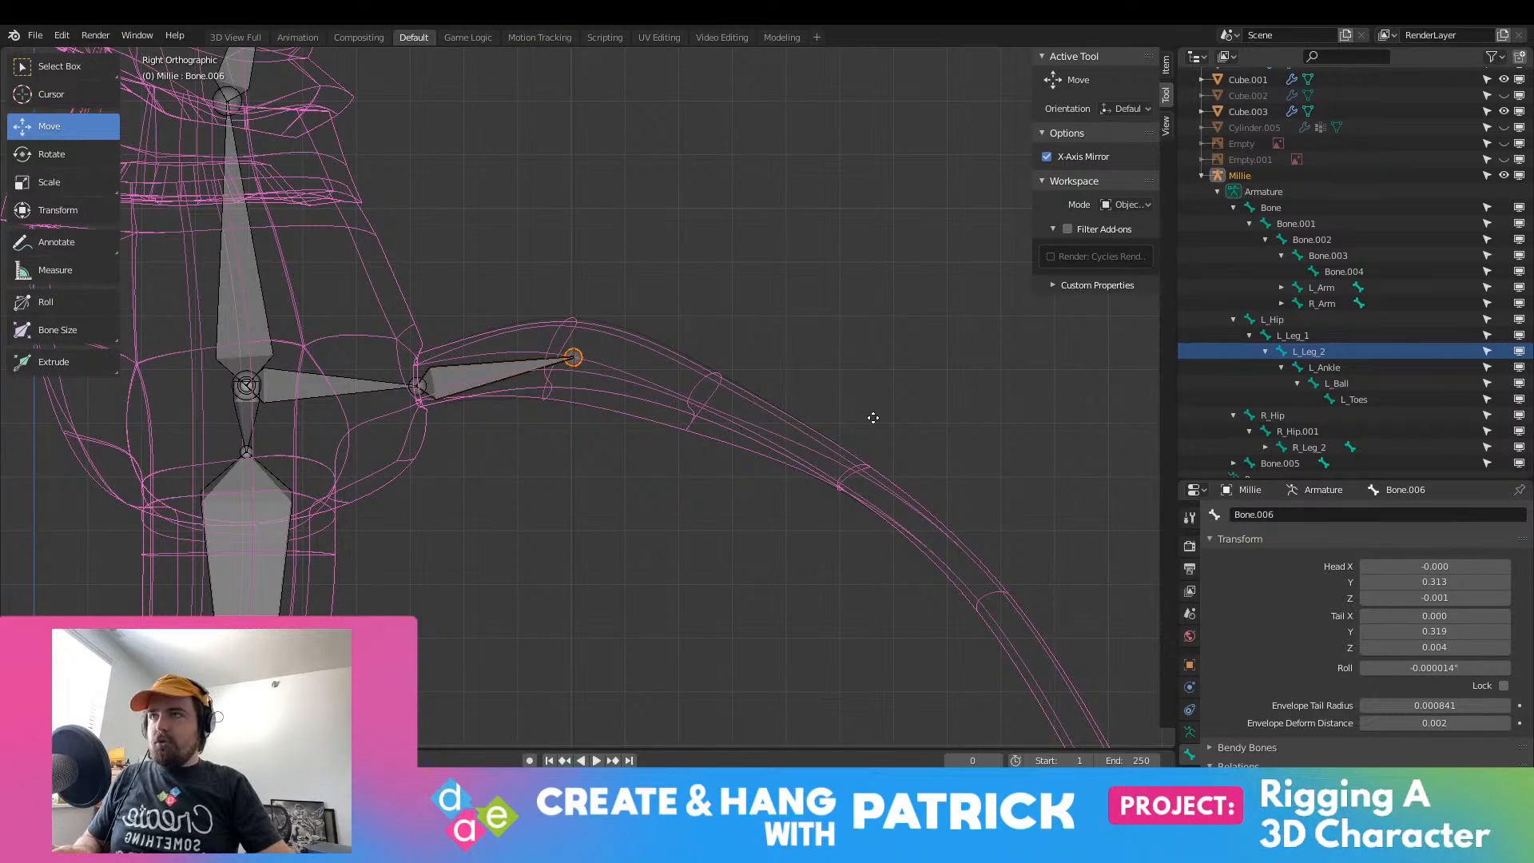
{"action": "left_click", "coordinate": [850, 421]}
Step: Extrude four more bones along the tail's downward curve, ending each one at an edge loop of the mesh
{"action": "key", "text": "e"}
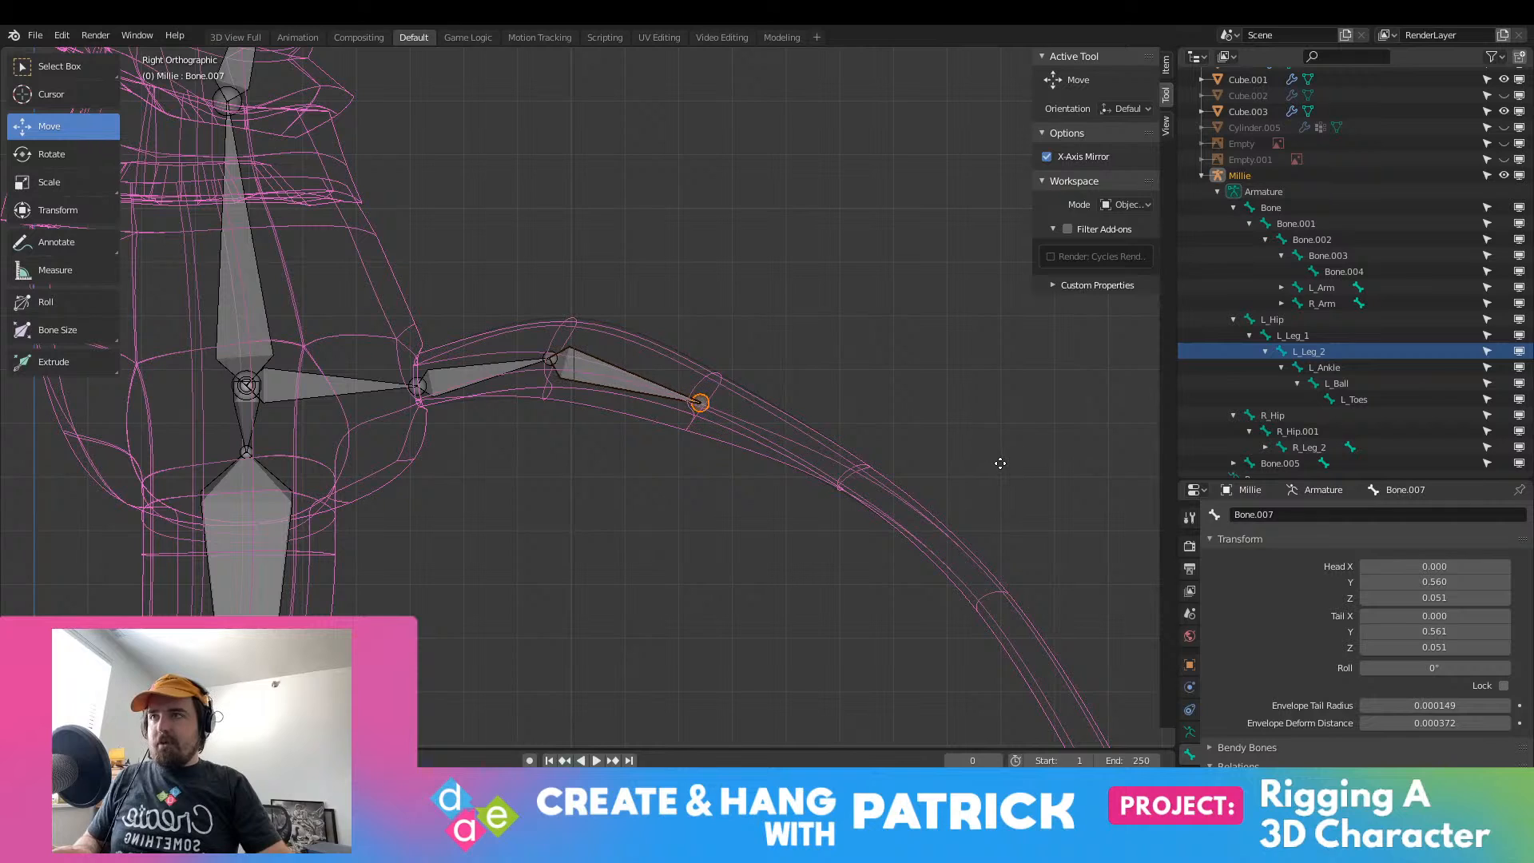
{"action": "left_click", "coordinate": [999, 462]}
{"action": "key", "text": "e"}
{"action": "left_click", "coordinate": [1148, 532]}
{"action": "middle_click_drag", "start_coordinate": [1041, 465], "coordinate": [768, 192], "text": "shift"}
{"action": "key", "text": "e"}
{"action": "key", "text": "e"}
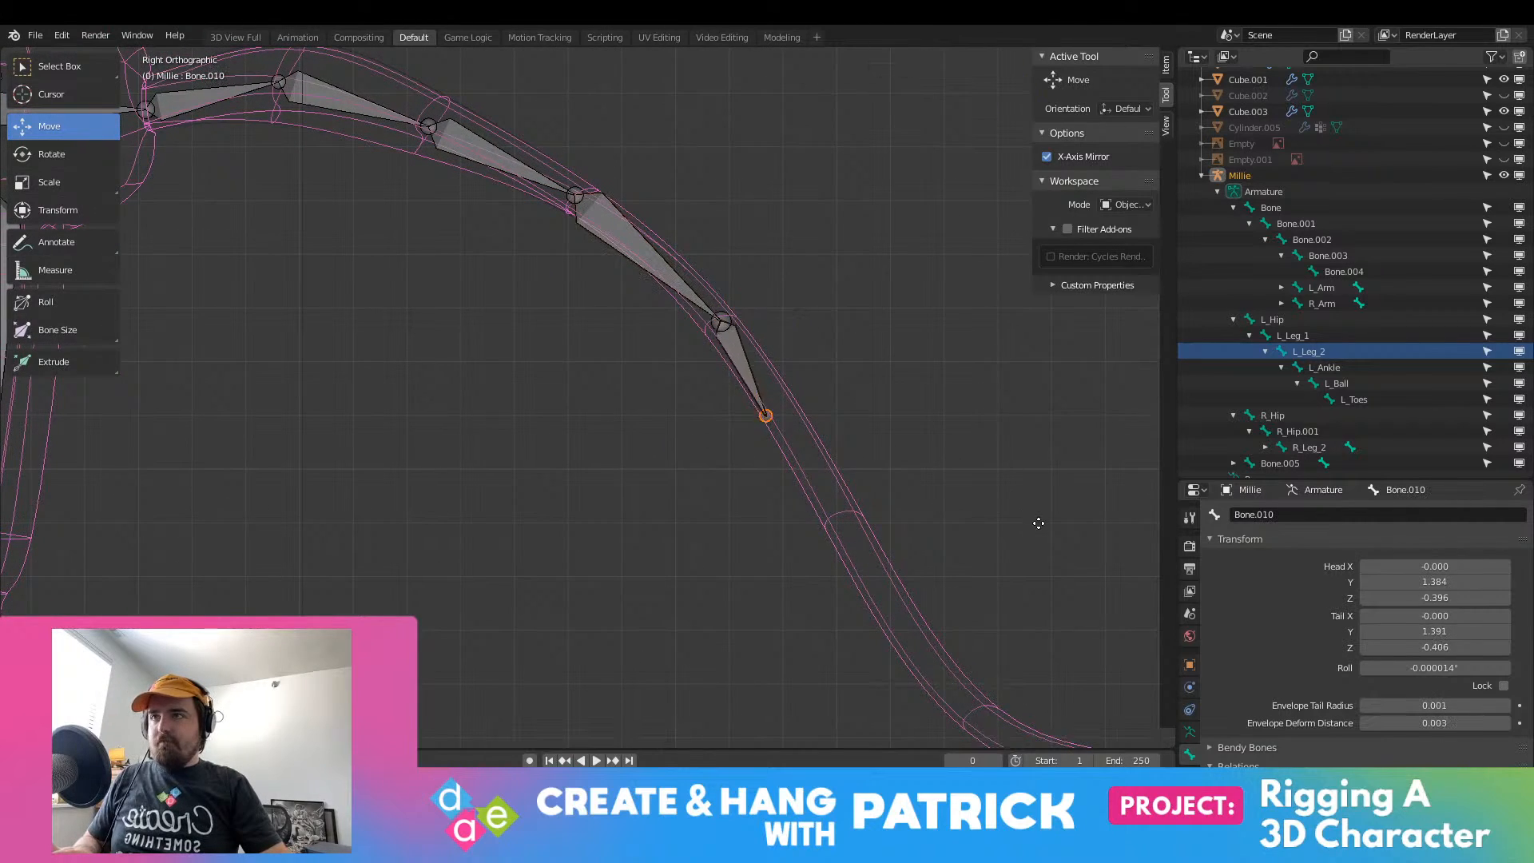
{"action": "left_click", "coordinate": [1065, 592]}
Step: Undo the extra extrusion and place the last tail bone's end at about Y 1.610, Z -0.759
{"action": "key", "text": "e"}
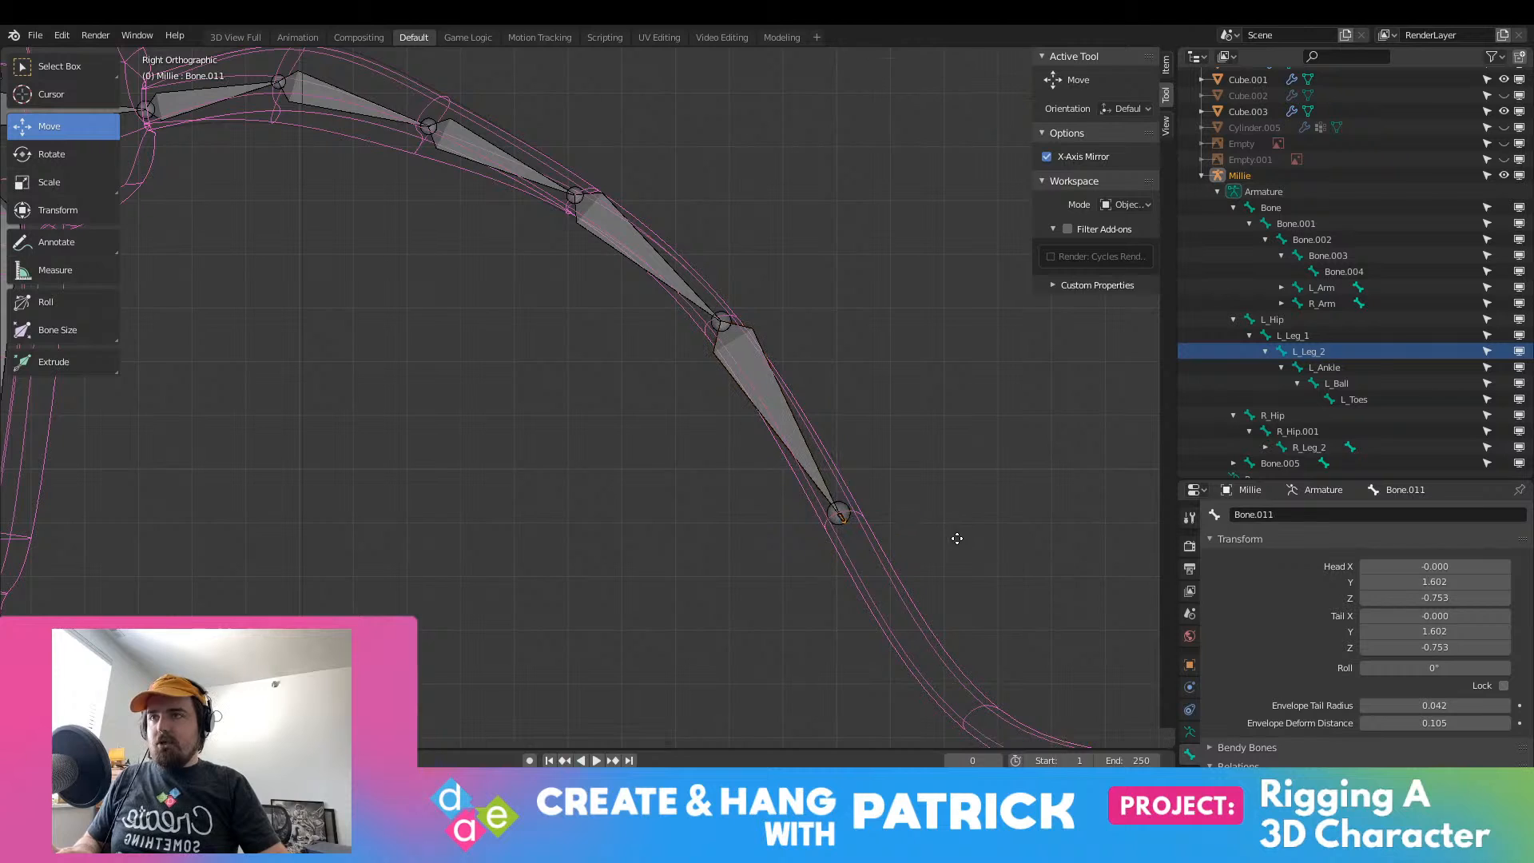
{"action": "right_click", "coordinate": [950, 534]}
{"action": "key", "text": "ctrl+z"}
{"action": "mouse_move", "coordinate": [905, 515]}
{"action": "left_mouse_down"}
{"action": "mouse_move", "coordinate": [922, 517]}
{"action": "mouse_move", "coordinate": [903, 520]}
{"action": "left_mouse_up"}
Step: Extrude three more bones through the tail's lower bend to its tip, ending at about Y 3.084, Z -1.274
{"action": "scroll", "coordinate": [901, 513], "scroll_direction": "down", "scroll_amount": 4}
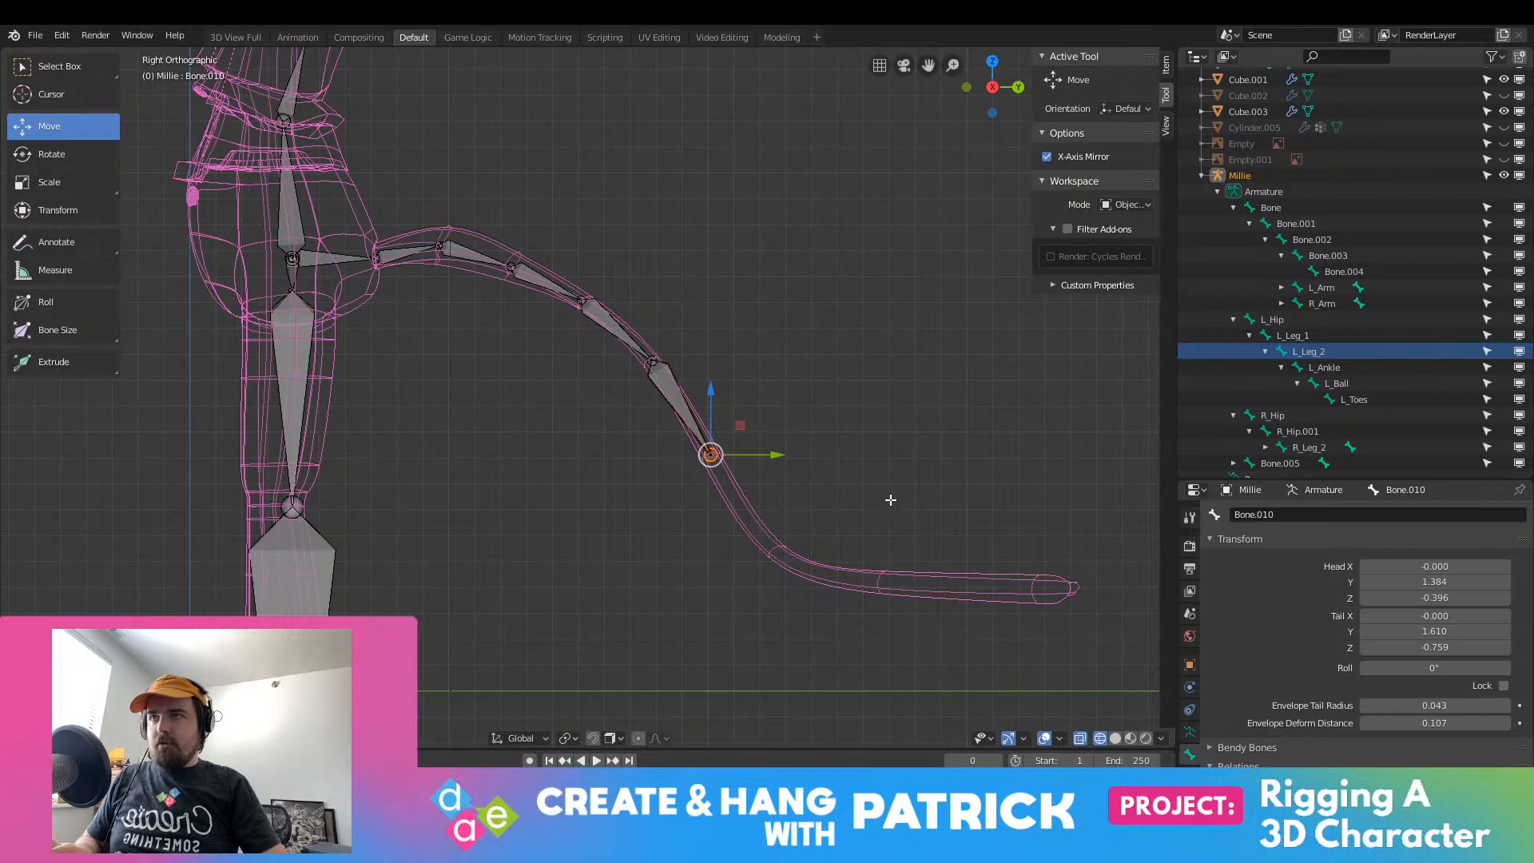
{"action": "middle_click_drag", "start_coordinate": [890, 501], "coordinate": [695, 297], "text": "shift"}
{"action": "key", "text": "e"}
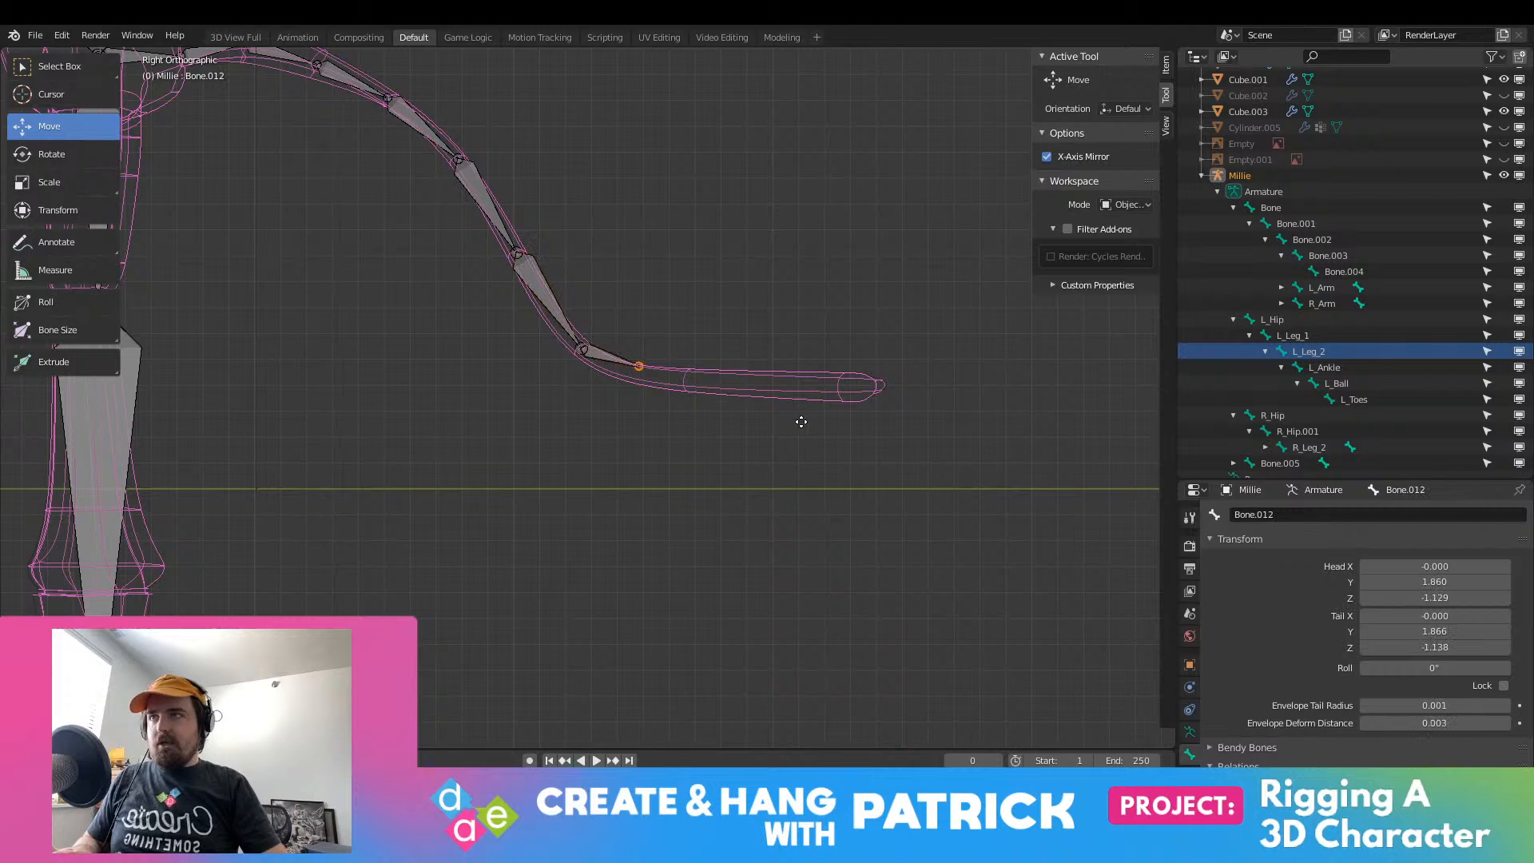
{"action": "left_click", "coordinate": [836, 434]}
{"action": "key", "text": "e"}
{"action": "left_click", "coordinate": [1017, 446]}
{"action": "key", "text": "e"}
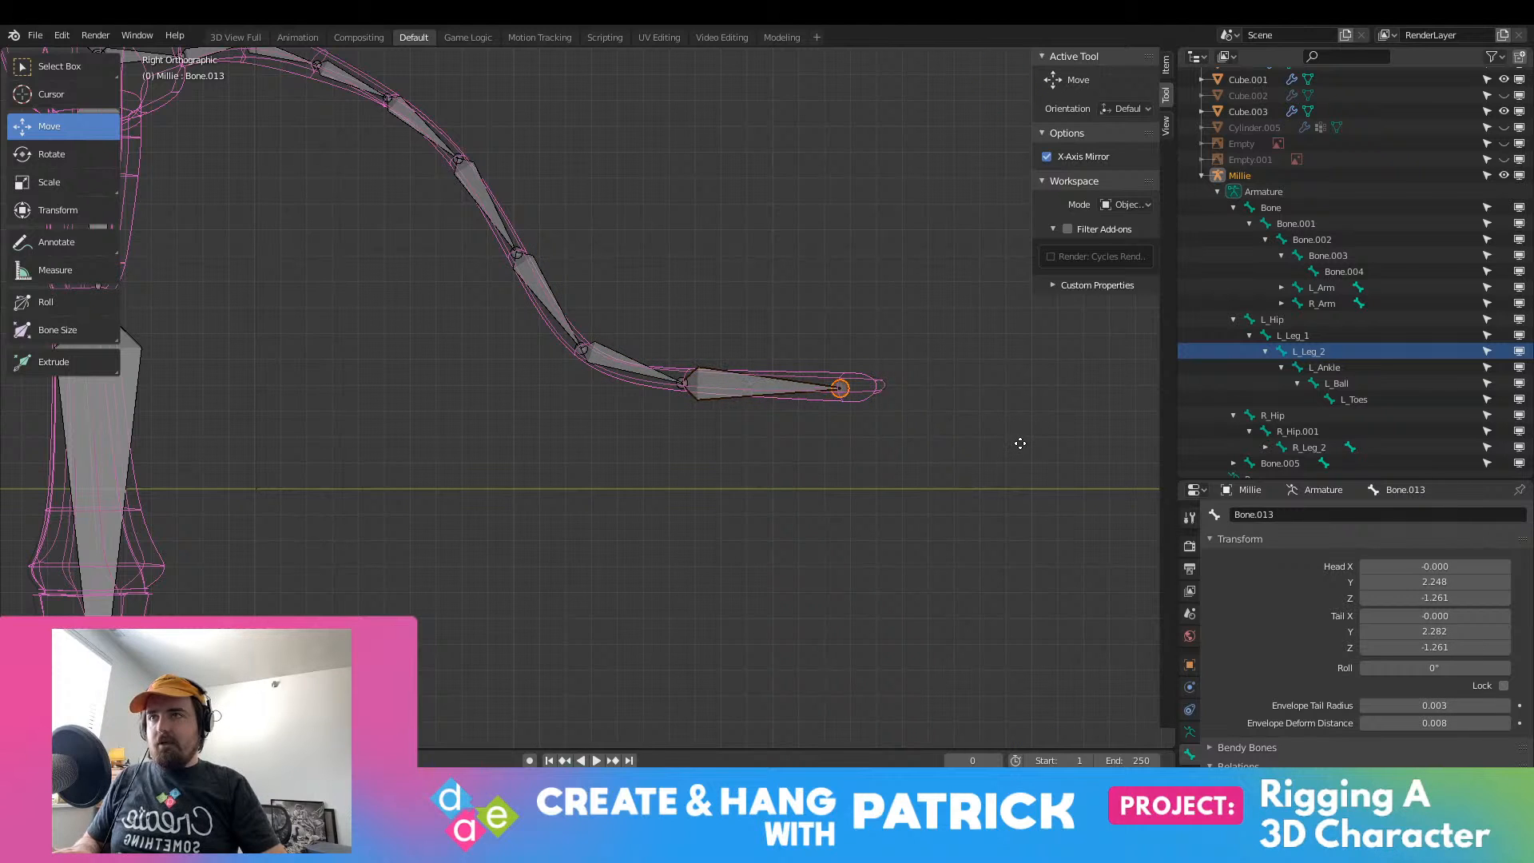
{"action": "left_click", "coordinate": [1079, 442]}
Step: Examine how the tail's bone chain sits inside the character mesh from several angles
{"action": "middle_click_drag", "start_coordinate": [736, 296], "coordinate": [461, 411]}
{"action": "scroll", "coordinate": [490, 352], "scroll_direction": "up", "scroll_amount": 4}
{"action": "middle_click_drag", "start_coordinate": [477, 324], "coordinate": [562, 445], "text": "shift"}
{"action": "scroll", "coordinate": [681, 446], "scroll_direction": "up", "scroll_amount": 4}
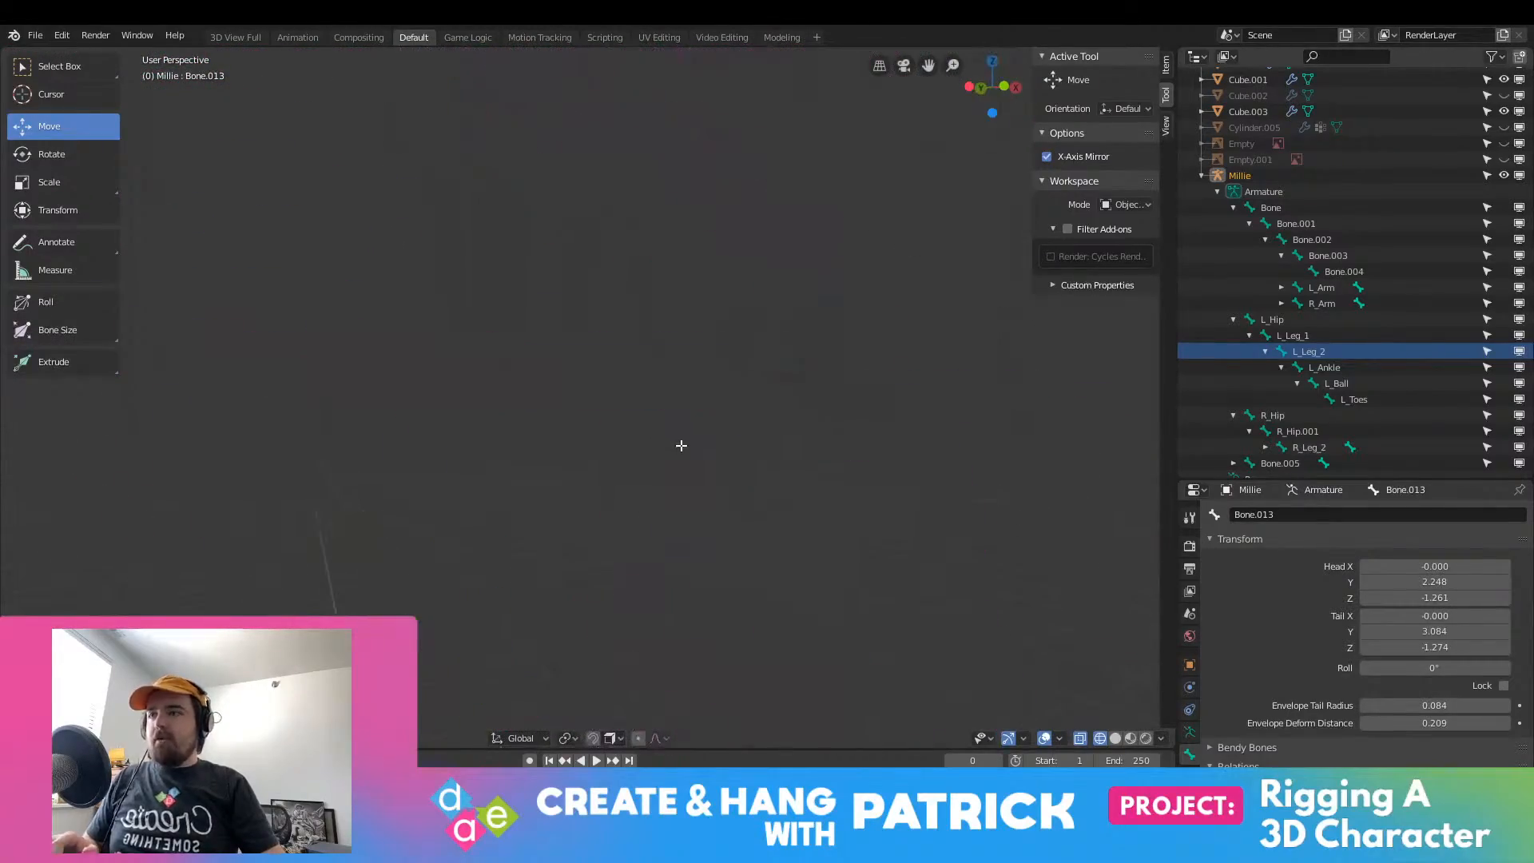
{"action": "scroll", "coordinate": [695, 452], "scroll_direction": "down", "scroll_amount": 6}
{"action": "middle_click_drag", "start_coordinate": [729, 465], "coordinate": [632, 518], "text": "shift"}
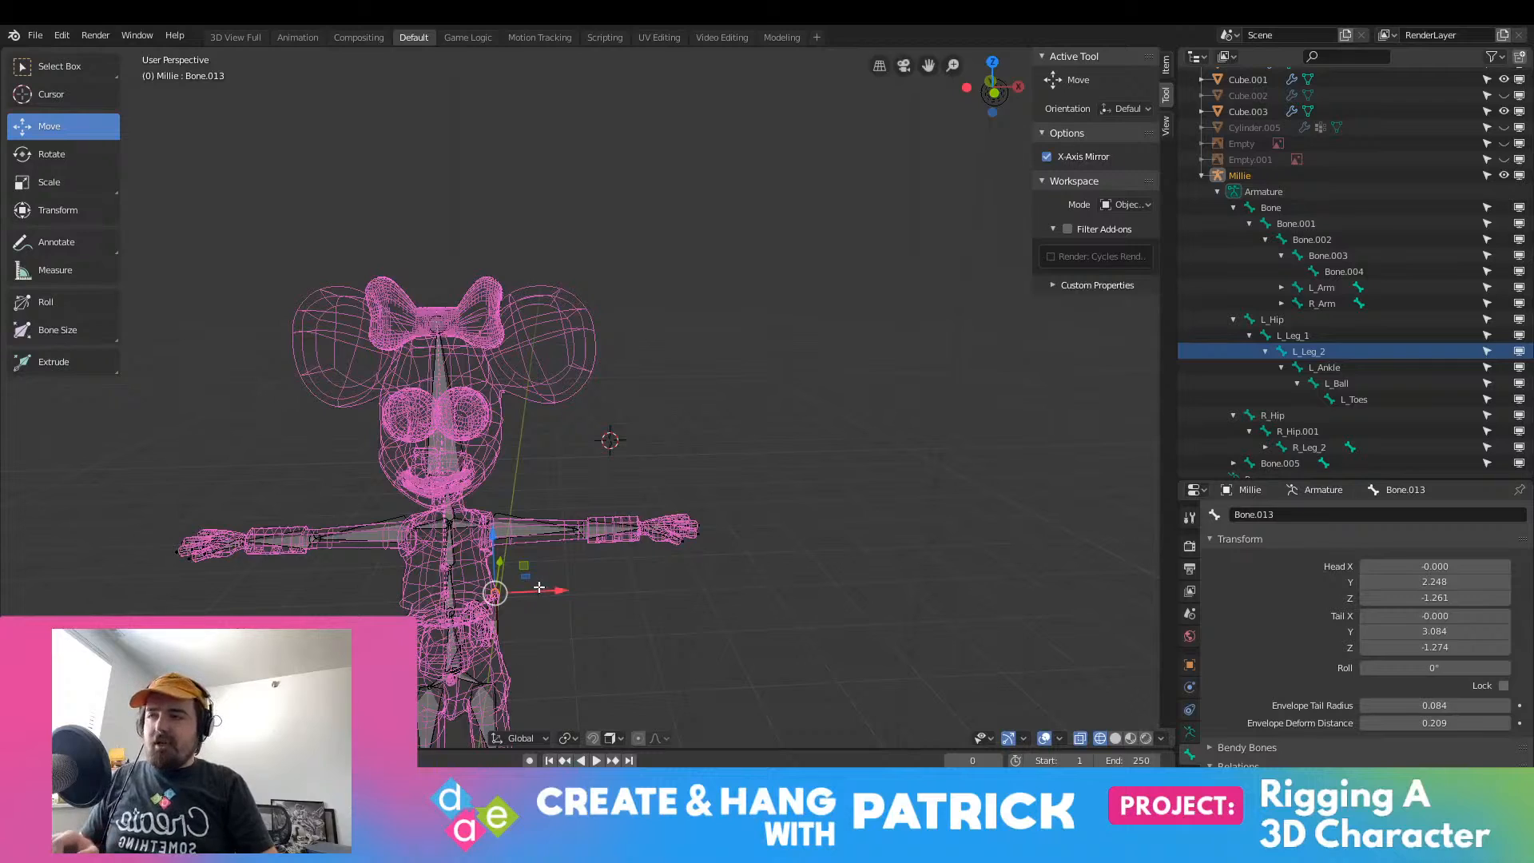
{"action": "middle_click_drag", "start_coordinate": [534, 590], "coordinate": [445, 452], "text": "shift"}
{"action": "scroll", "coordinate": [655, 412], "scroll_direction": "up", "scroll_amount": 2}
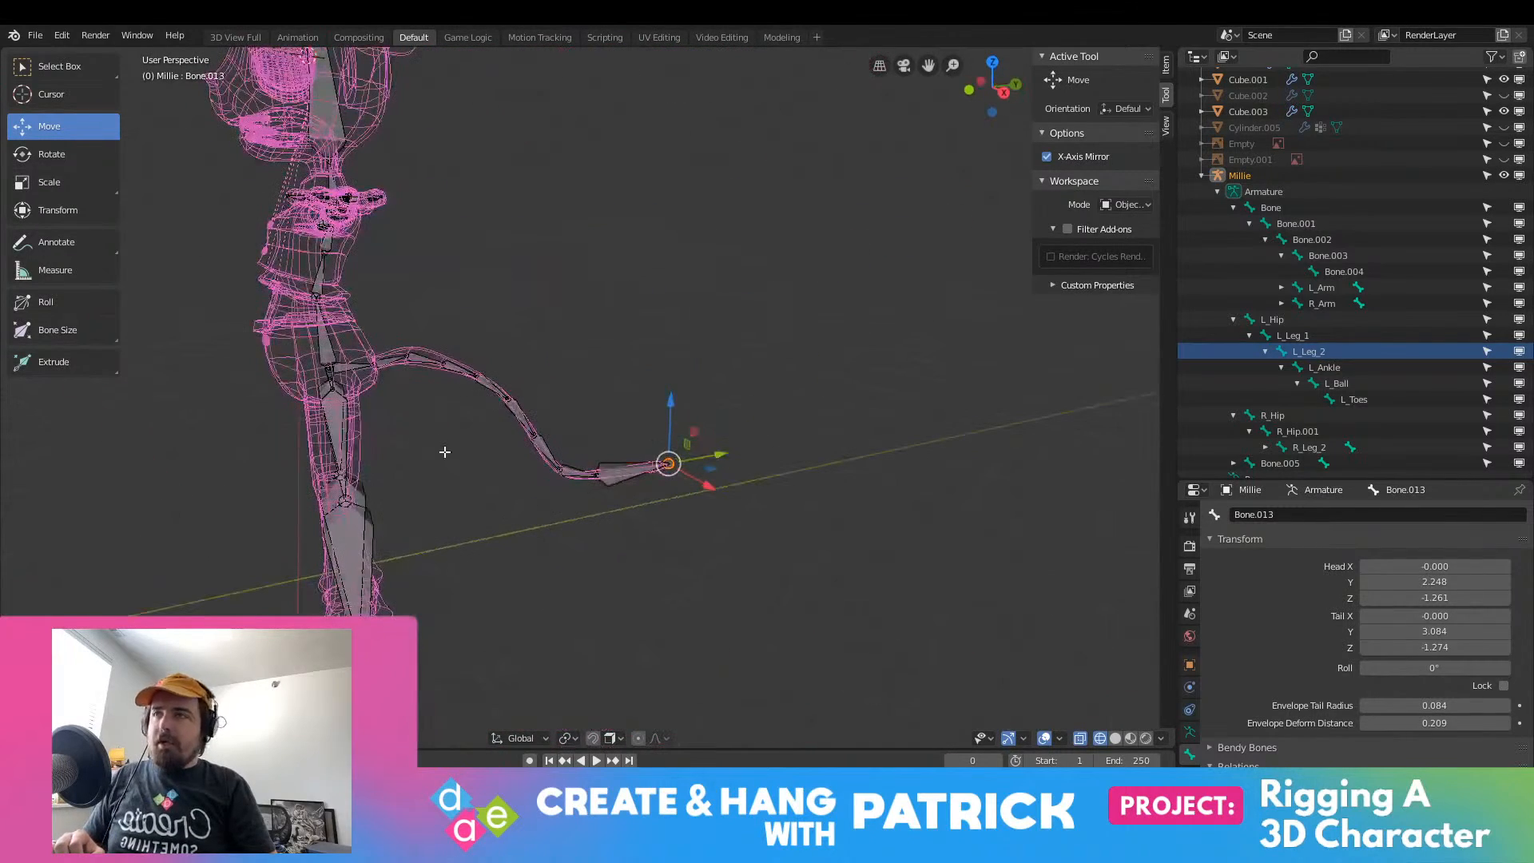
Step: Select the first tail bone, Bone.005, at the pelvis and rename it as Tail_1
{"action": "left_click", "coordinate": [400, 373]}
{"action": "left_click", "coordinate": [351, 362]}
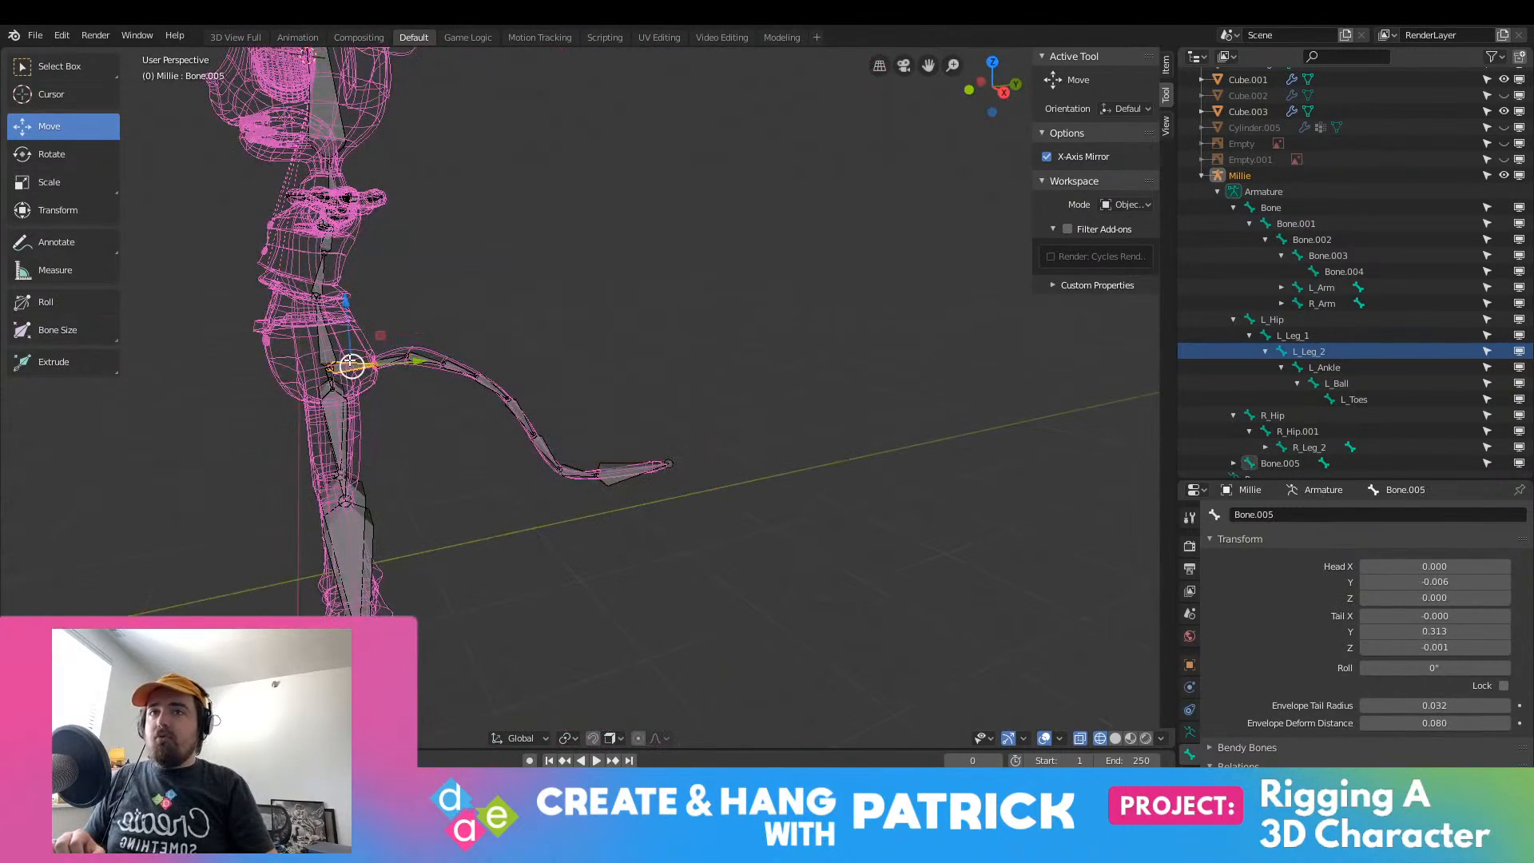
{"action": "double_click", "coordinate": [1279, 464]}
{"action": "type", "text": "T"}
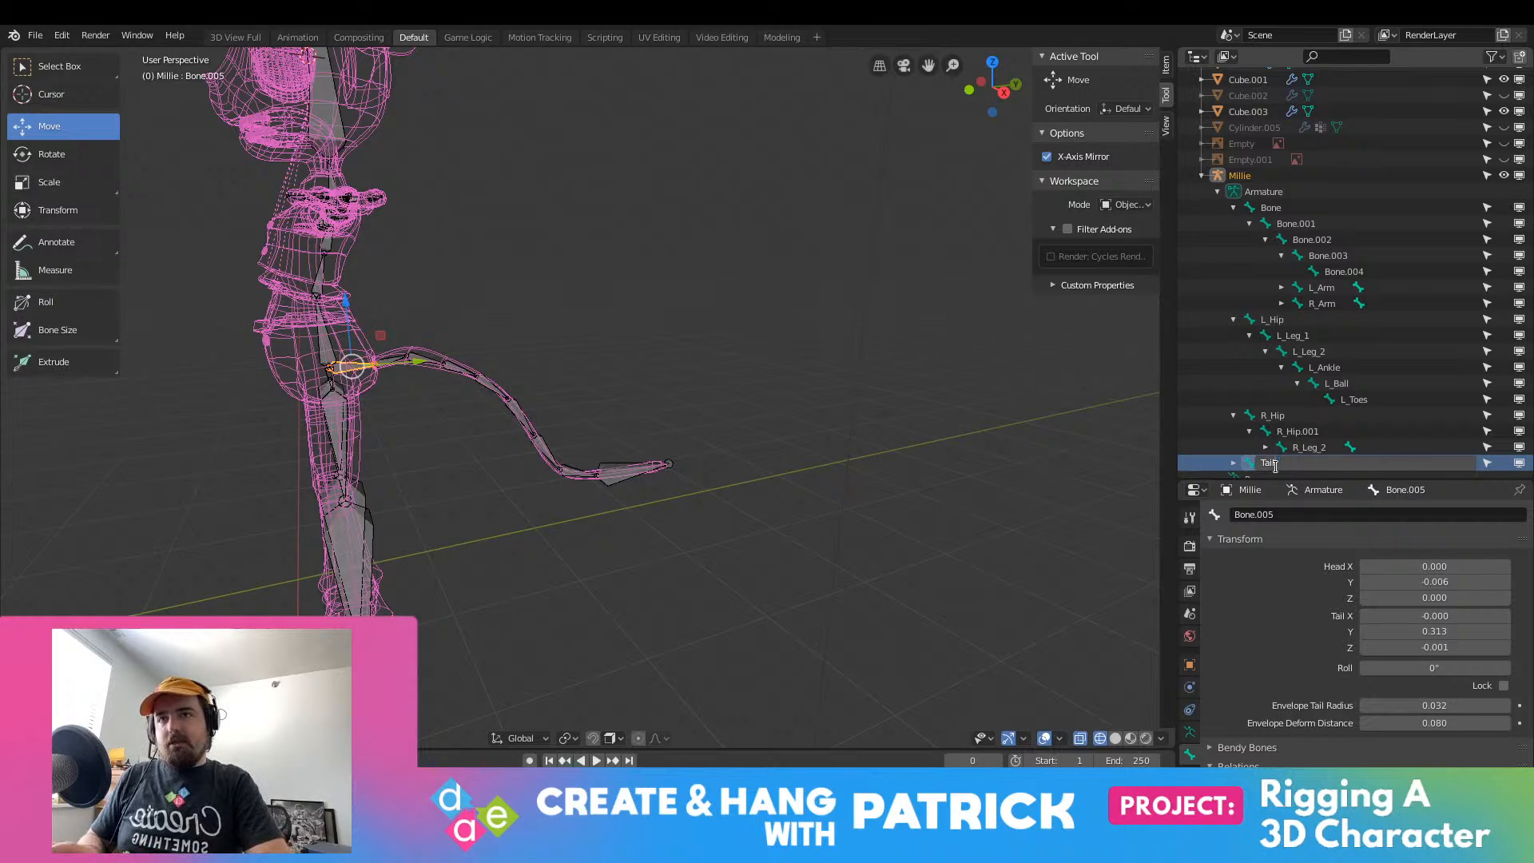
{"action": "type", "text": "ail"}
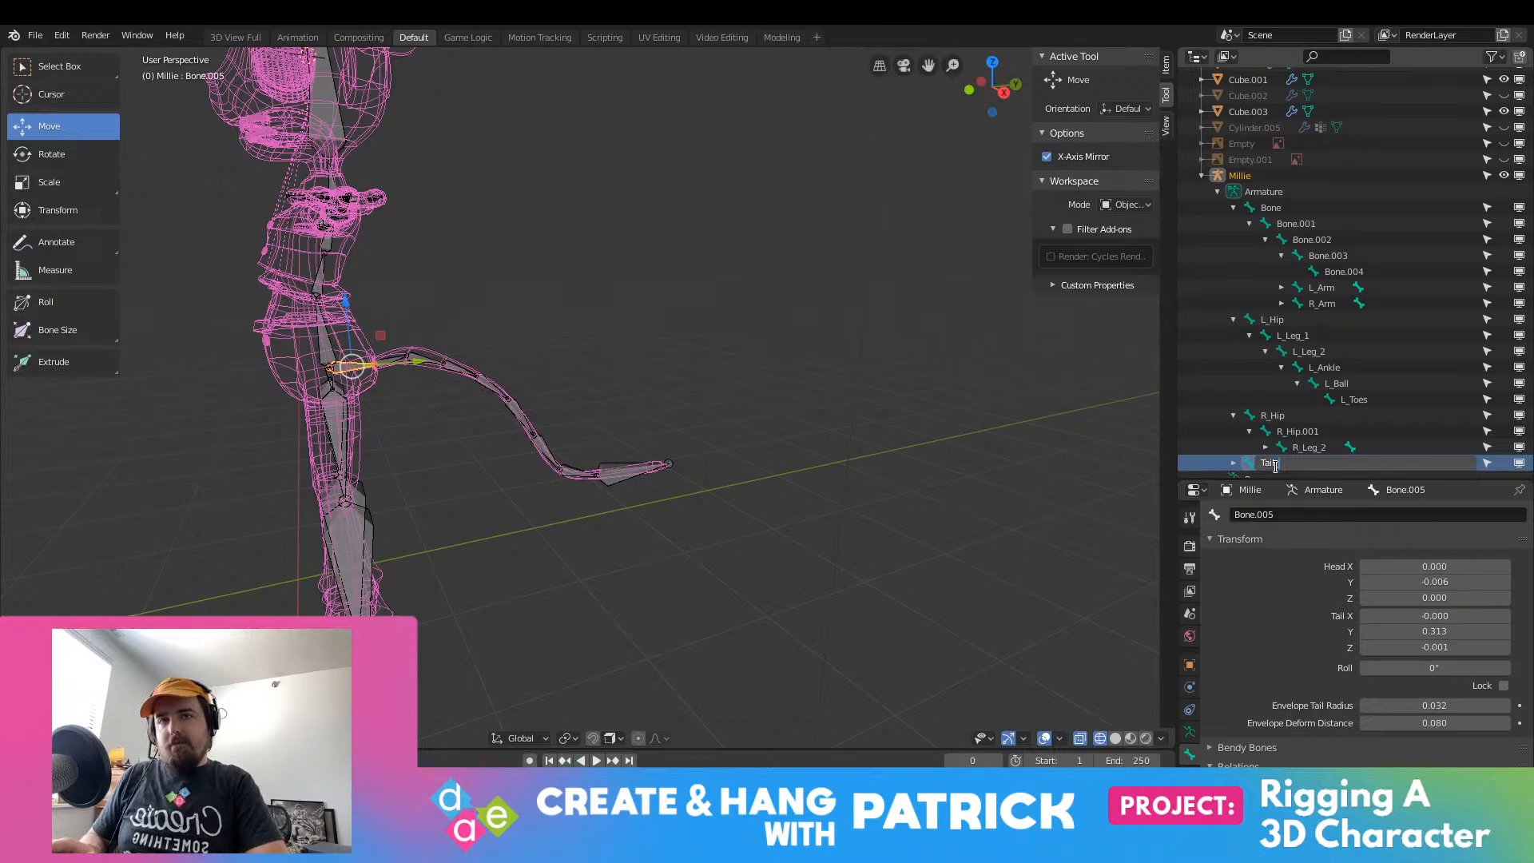
{"action": "type", "text": "_1"}
{"action": "key", "text": "Return"}
Step: Expand Tail_1 in the armature hierarchy and rename its child, the second tail bone Bone.006, as Tail_2
{"action": "scroll", "coordinate": [434, 375], "scroll_direction": "up", "scroll_amount": 4}
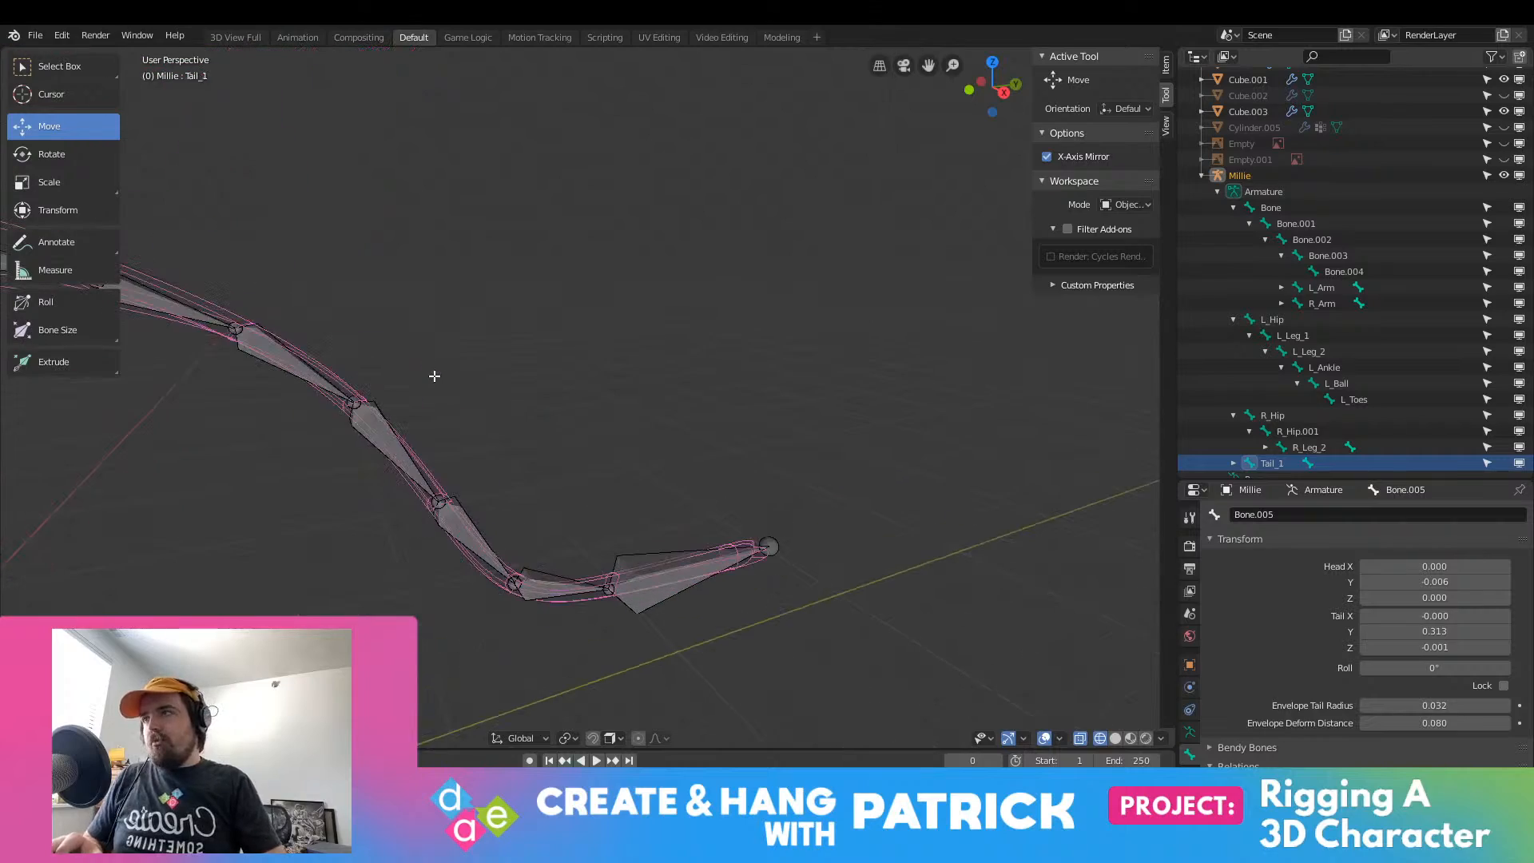
{"action": "middle_click_drag", "start_coordinate": [434, 376], "coordinate": [898, 436], "text": "shift"}
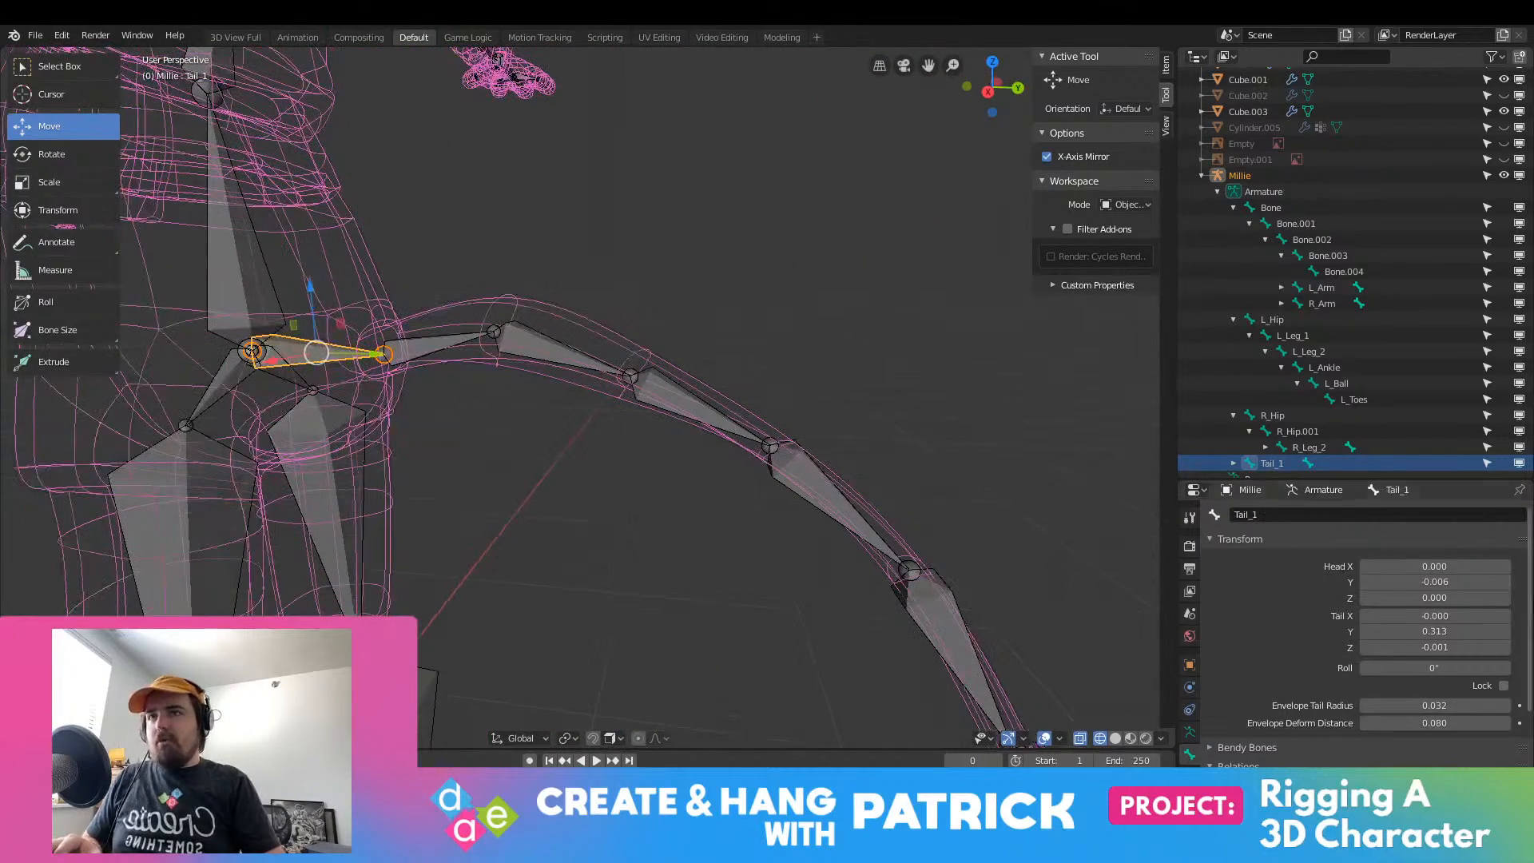
{"action": "right_click", "coordinate": [1398, 467]}
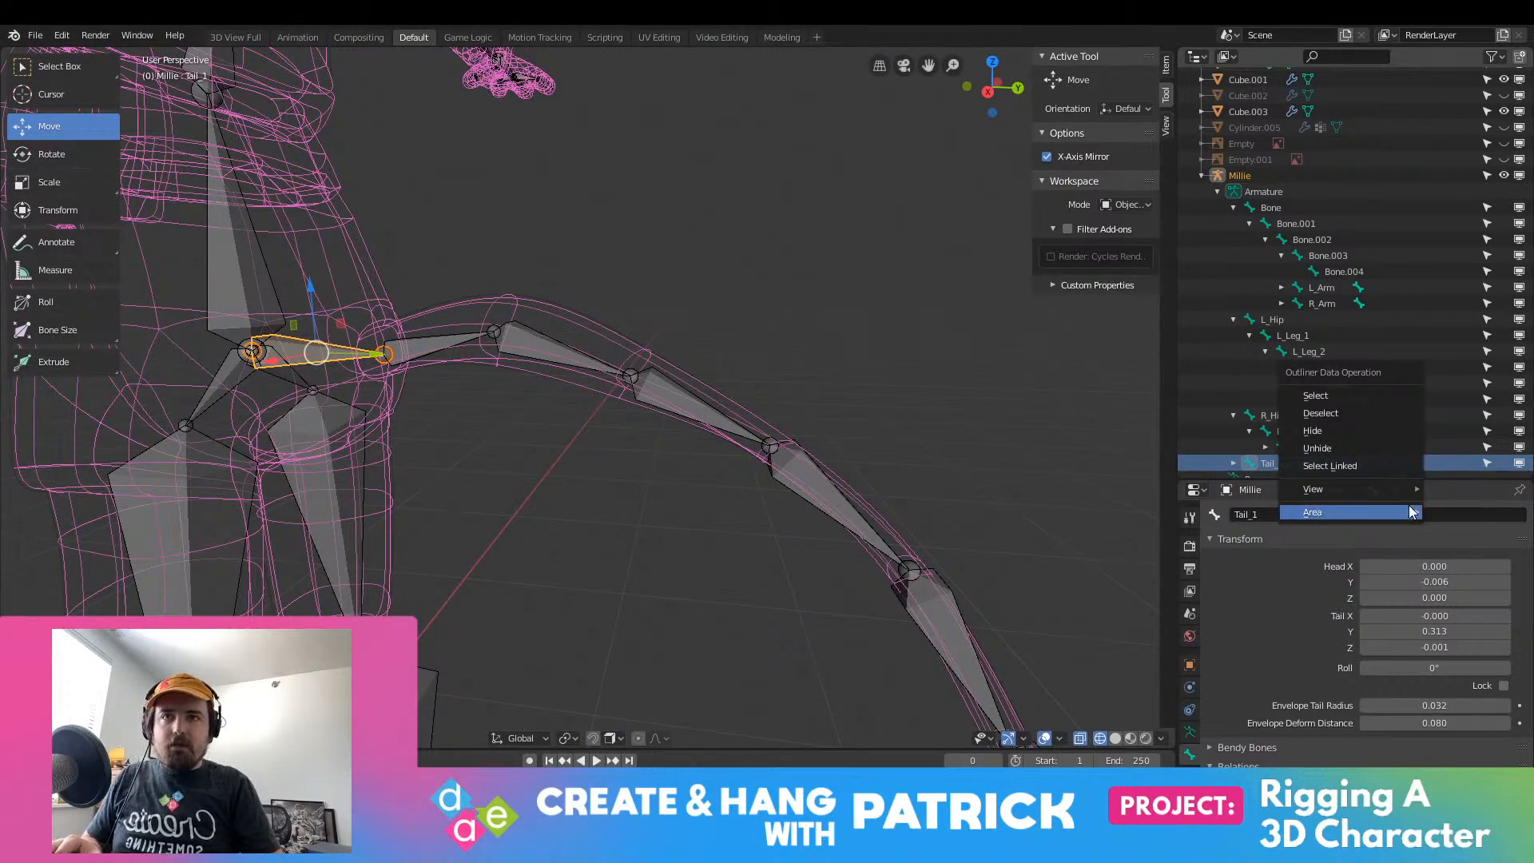
{"action": "left_click", "coordinate": [1401, 471]}
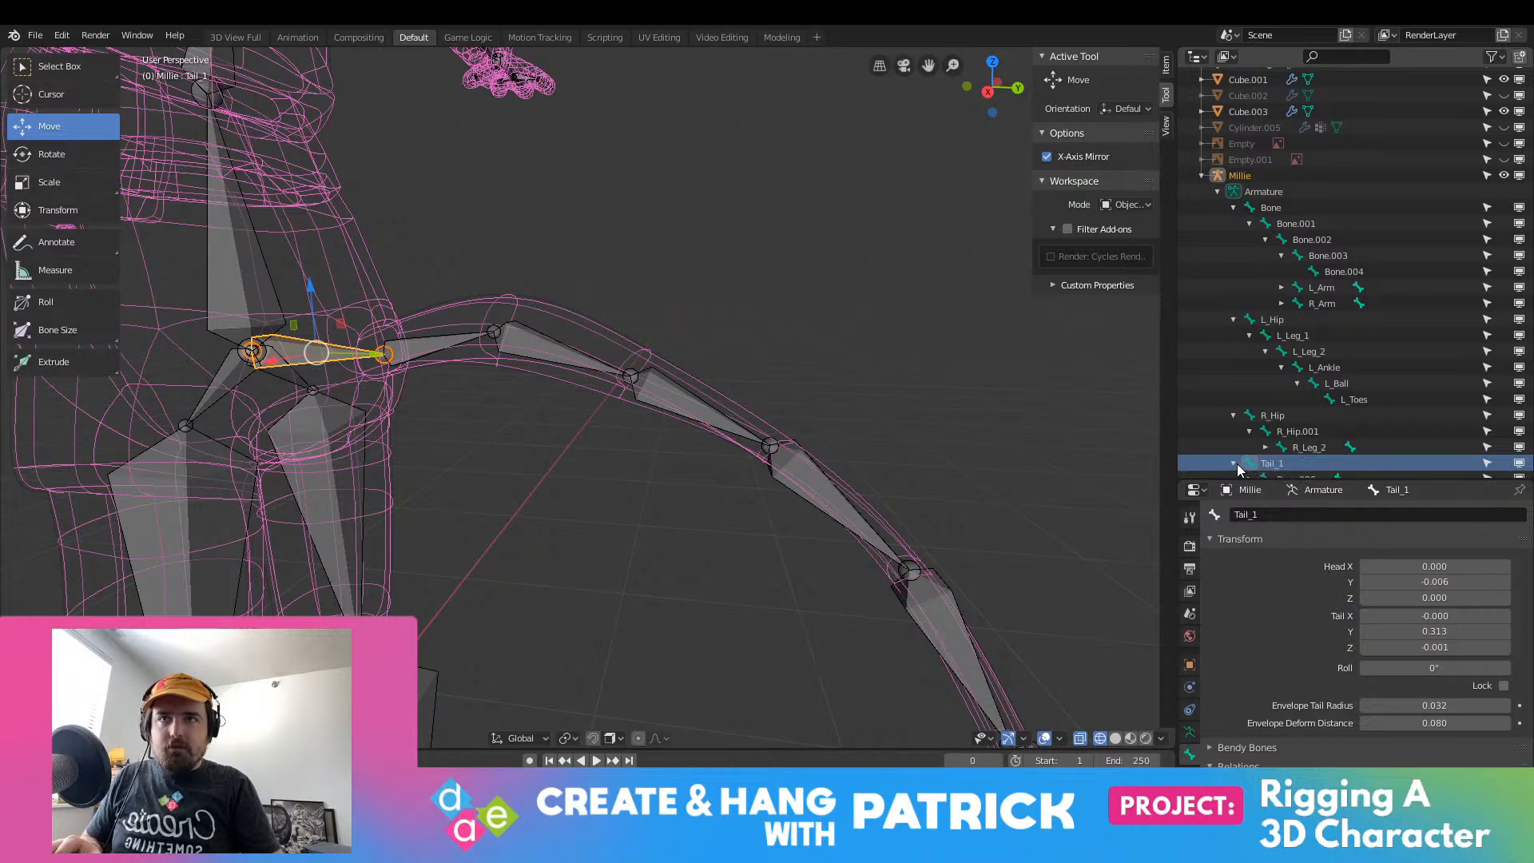
{"action": "scroll", "coordinate": [1293, 462], "scroll_direction": "down", "scroll_amount": 2}
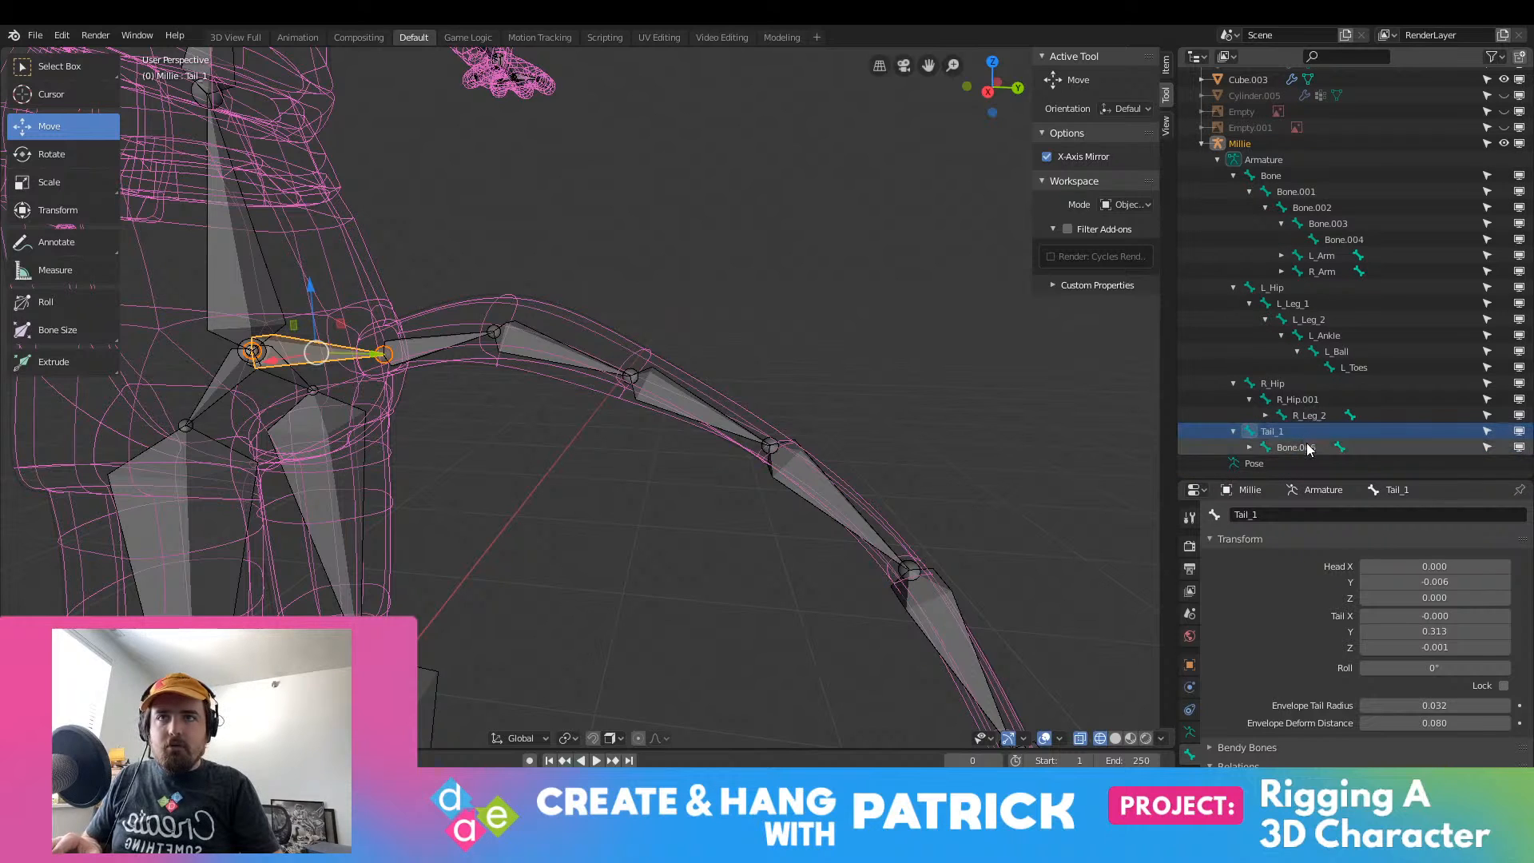
{"action": "double_click", "coordinate": [1308, 447]}
{"action": "type", "text": "Tail"}
{"action": "key", "text": "Return"}
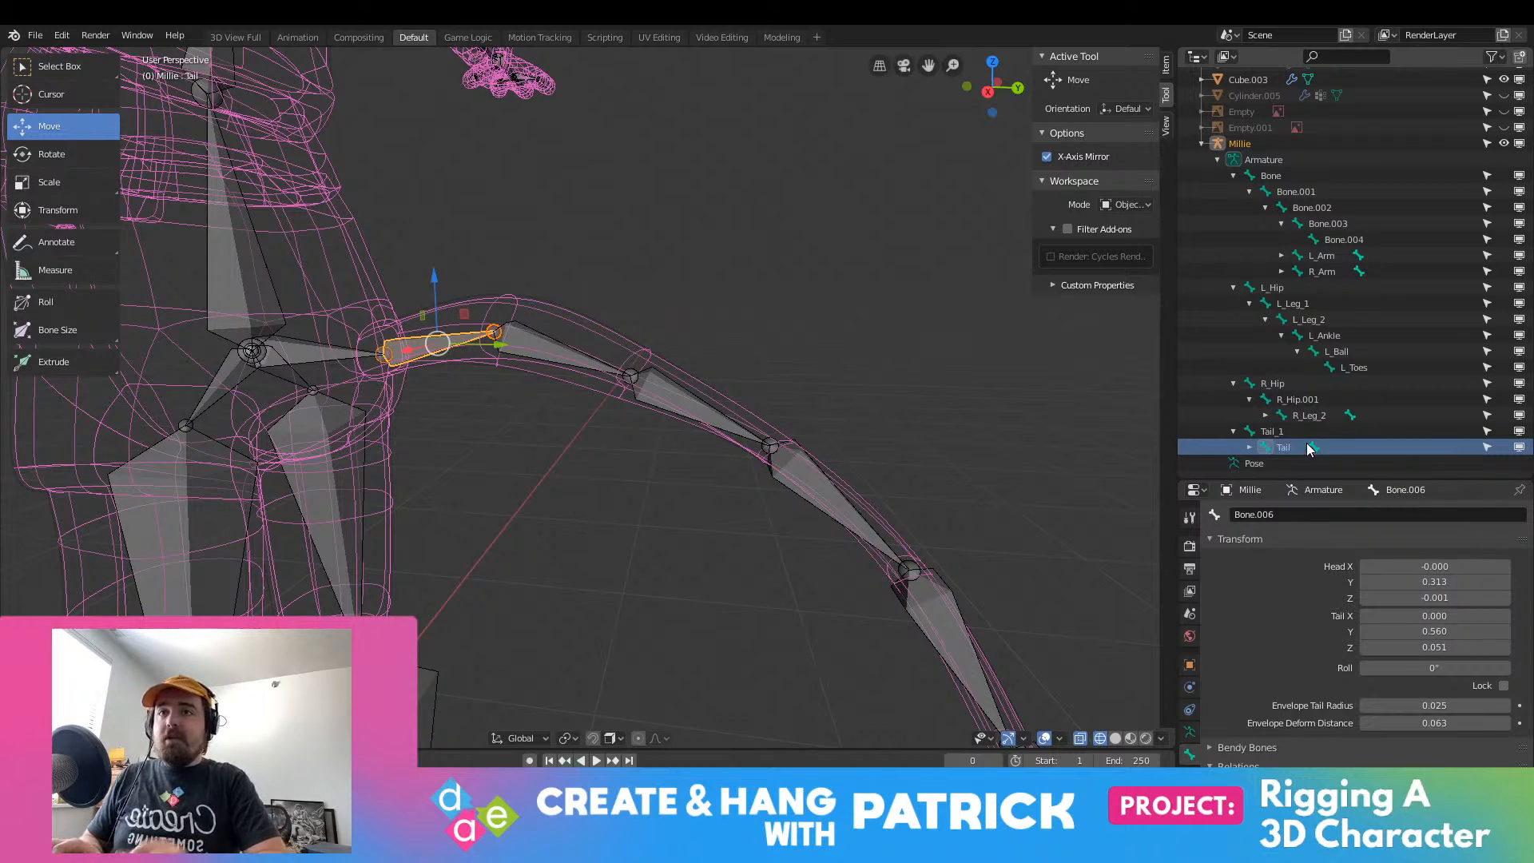
{"action": "left_click", "coordinate": [577, 364]}
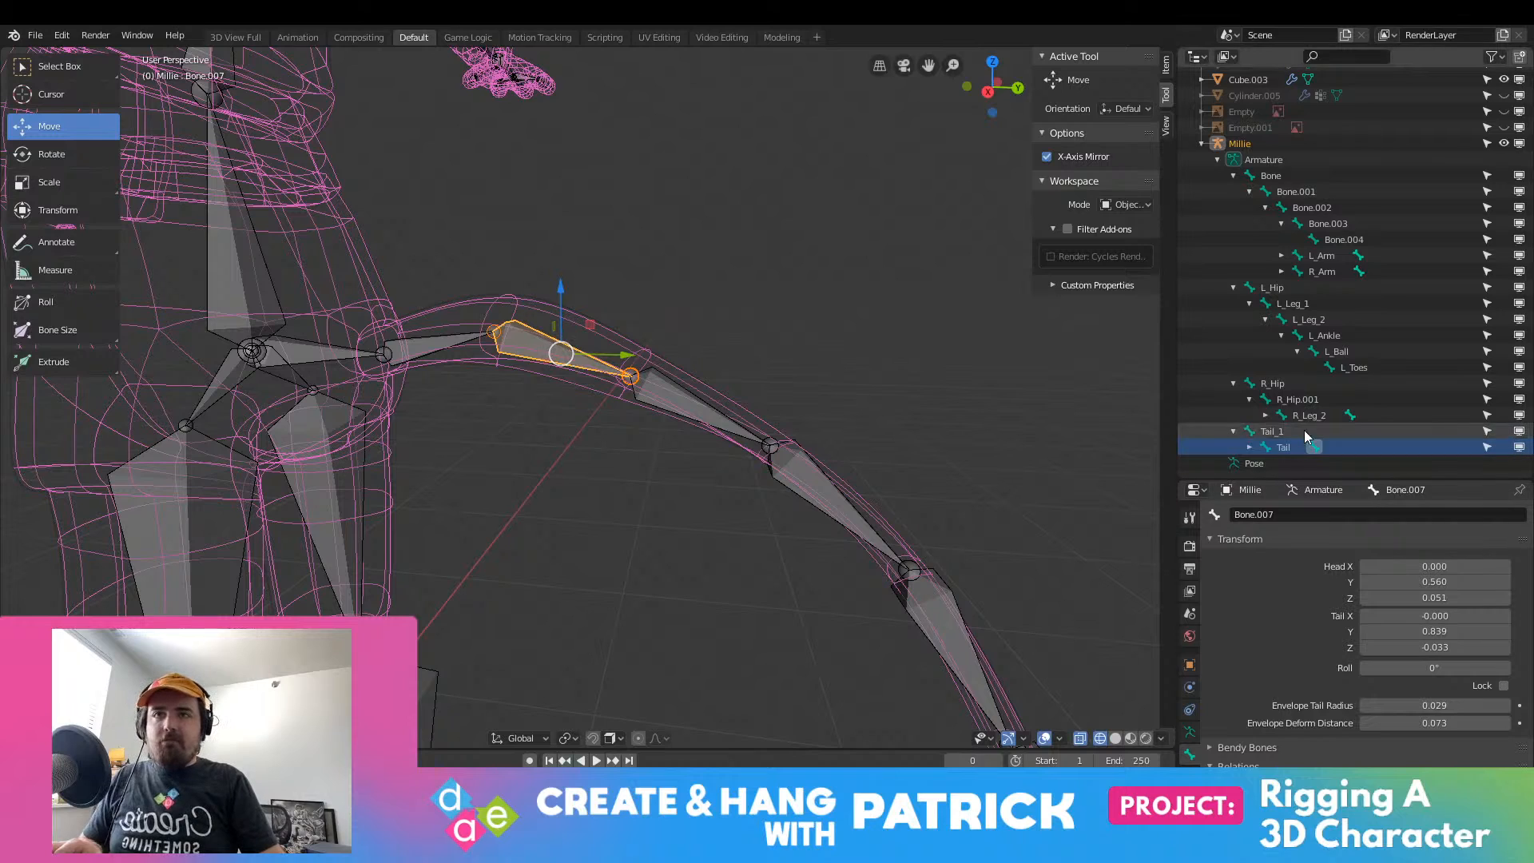
{"action": "left_click", "coordinate": [1250, 448]}
{"action": "left_click", "coordinate": [1298, 465]}
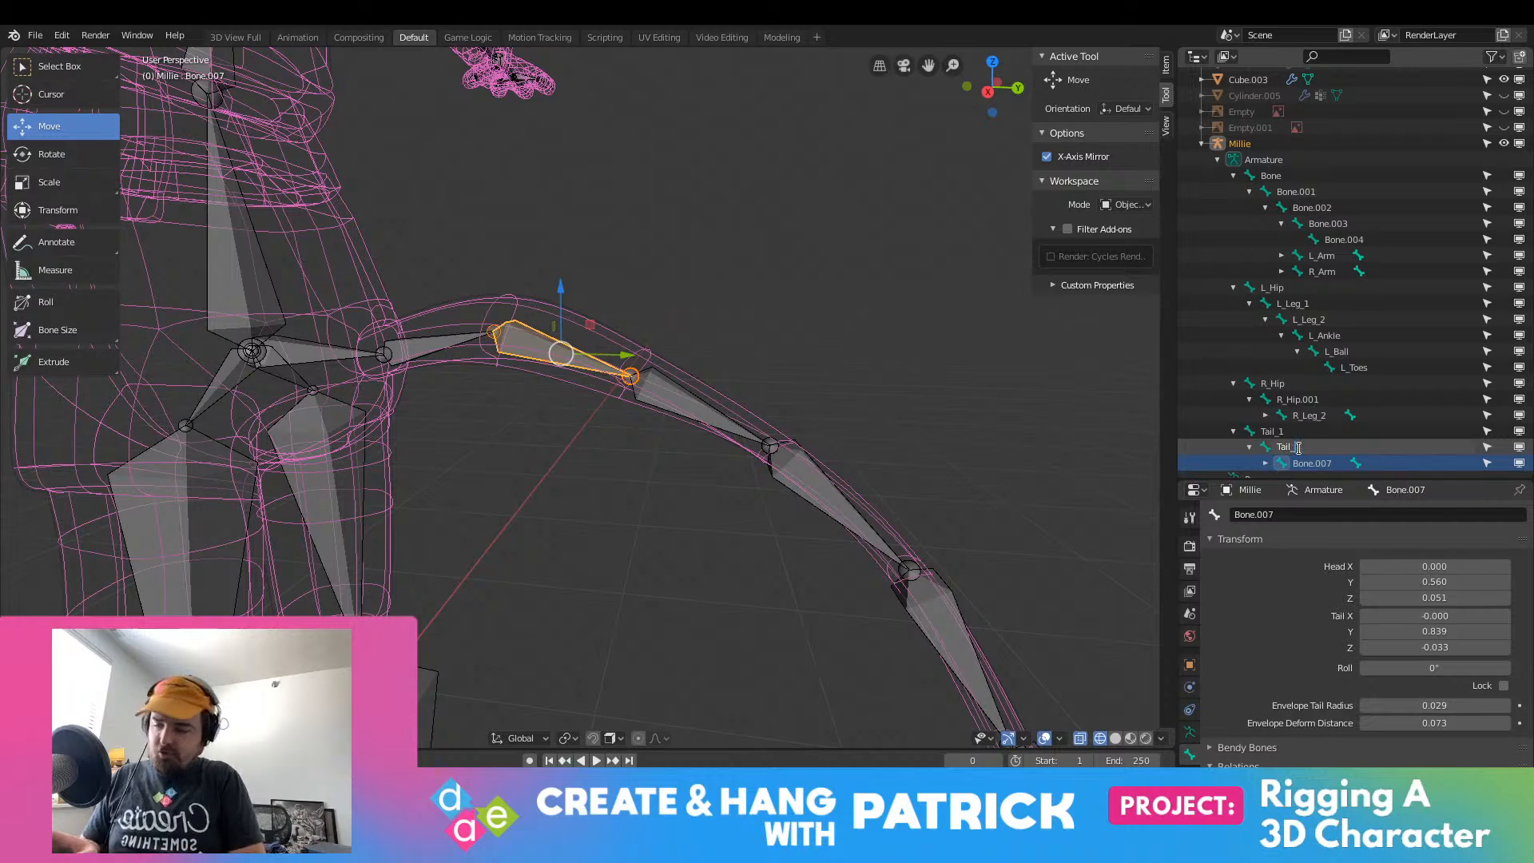
Step: Rename the third tail bone, Bone.007 under Tail_2, as Tail_3
{"action": "left_click", "coordinate": [752, 434]}
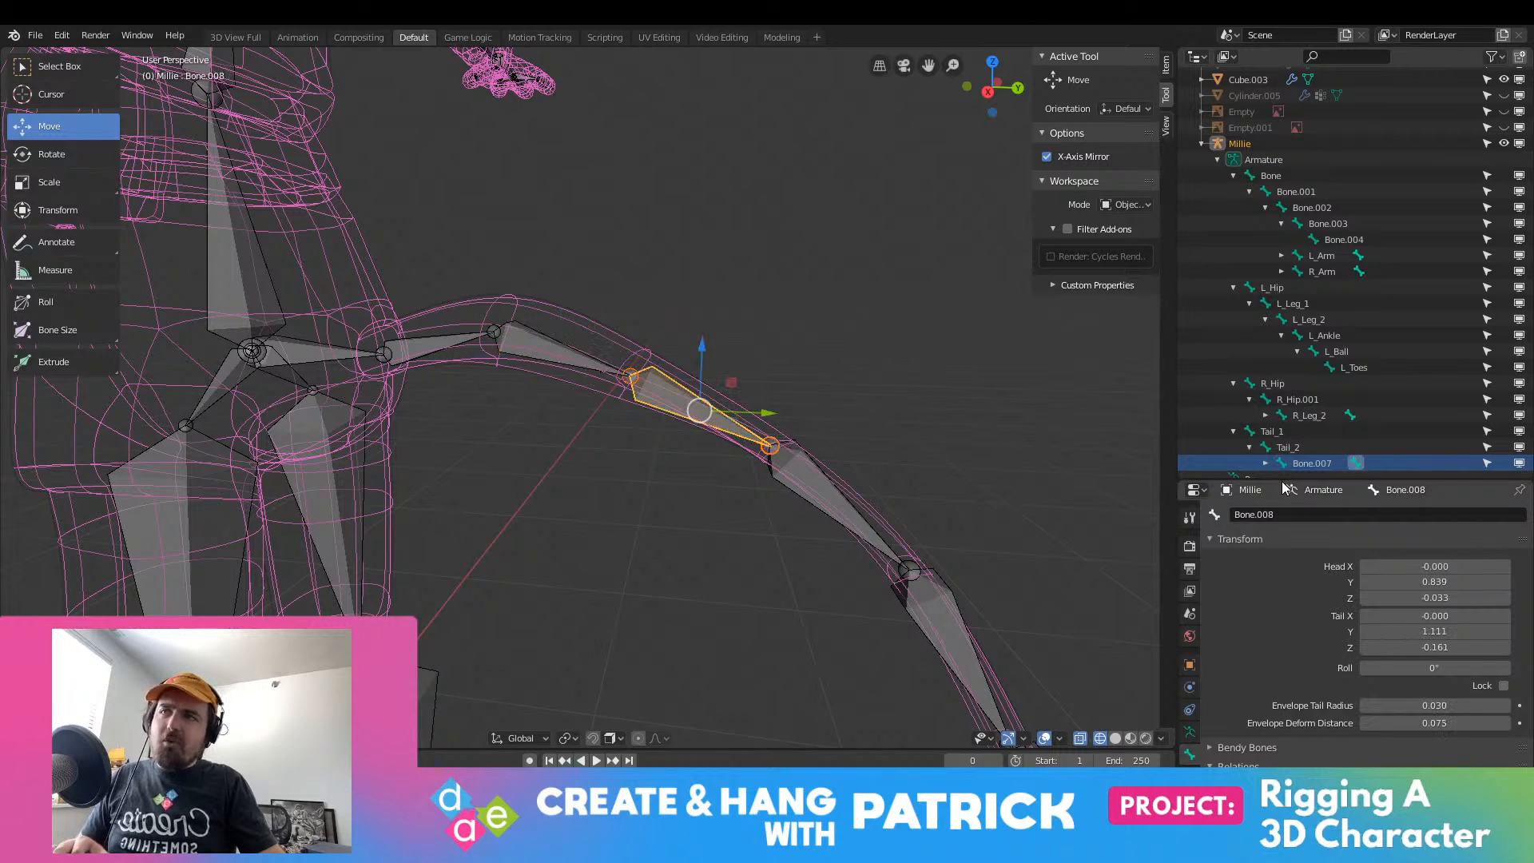
{"action": "double_click", "coordinate": [1304, 461]}
{"action": "type", "text": "T"}
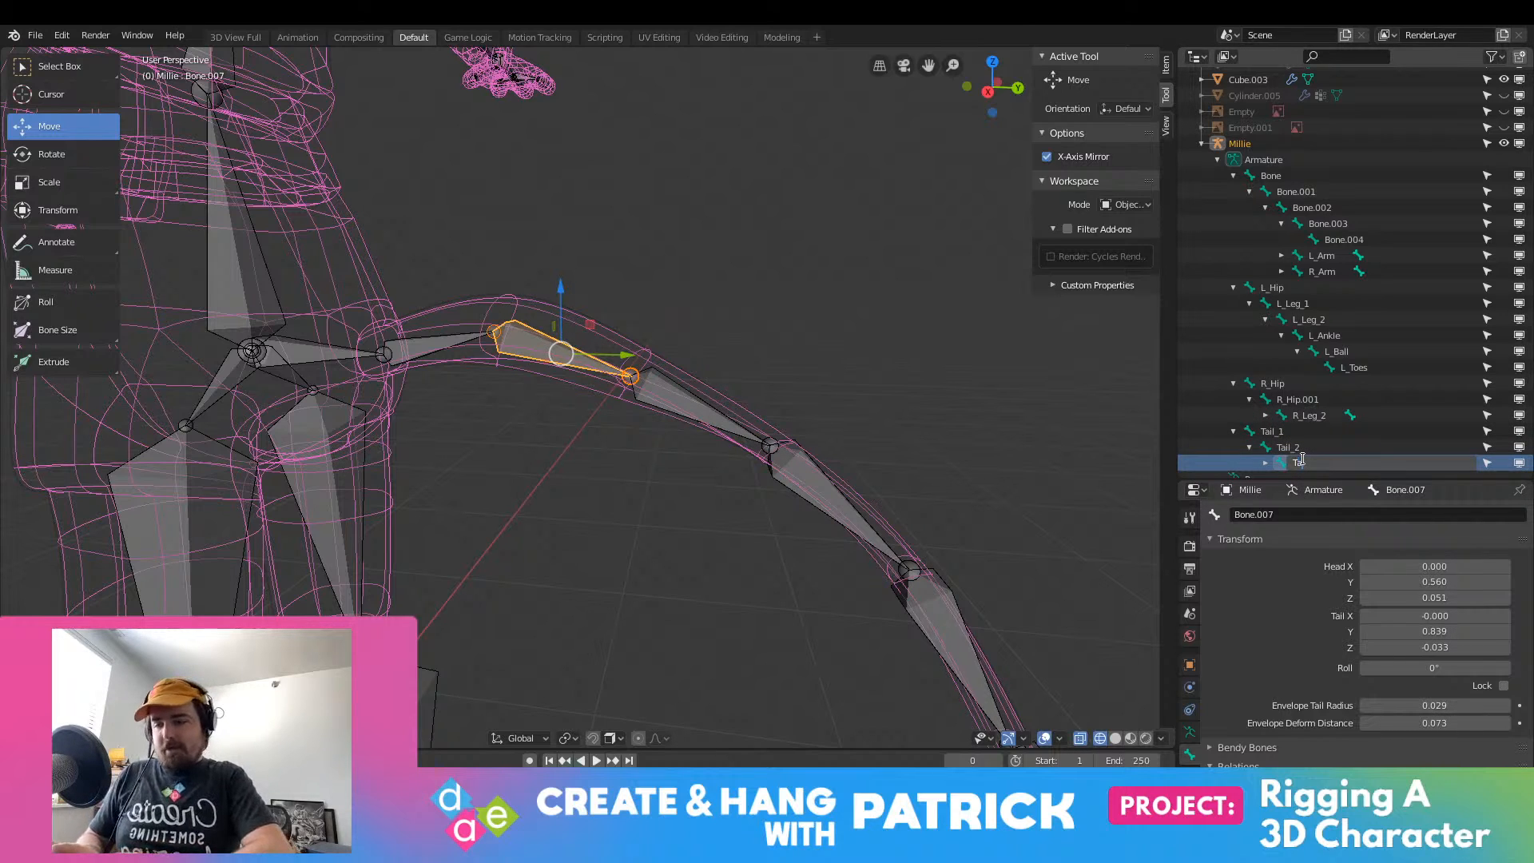
{"action": "type", "text": "ail_3"}
{"action": "key", "text": "Return"}
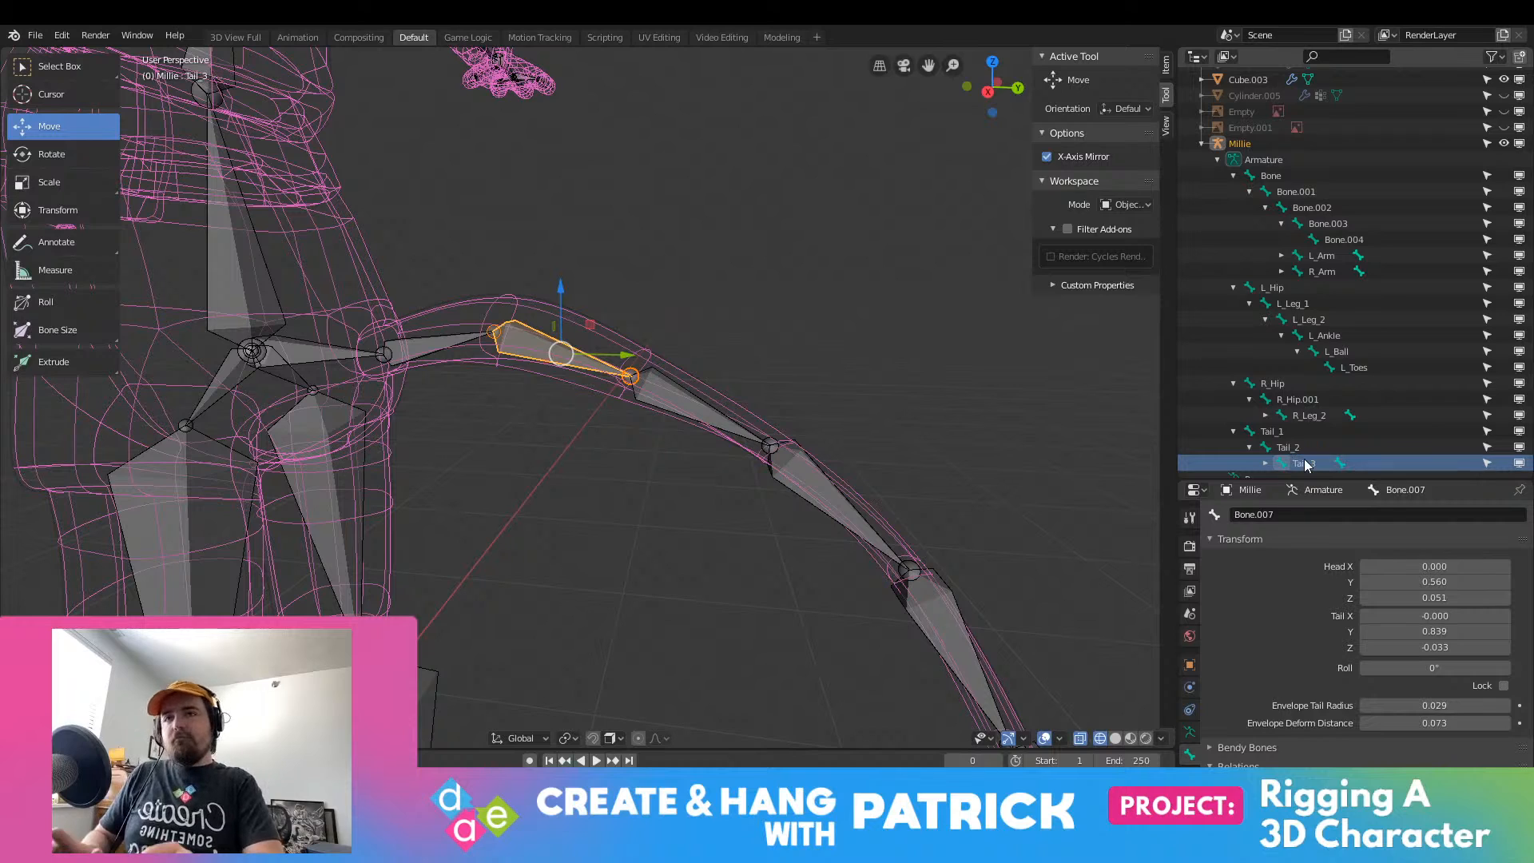
Step: Select the fourth tail bone, Bone.008, and rename it as Tail_4 under the expanded Tail_3
{"action": "left_click", "coordinate": [712, 417]}
{"action": "scroll", "coordinate": [1269, 450], "scroll_direction": "down", "scroll_amount": 1}
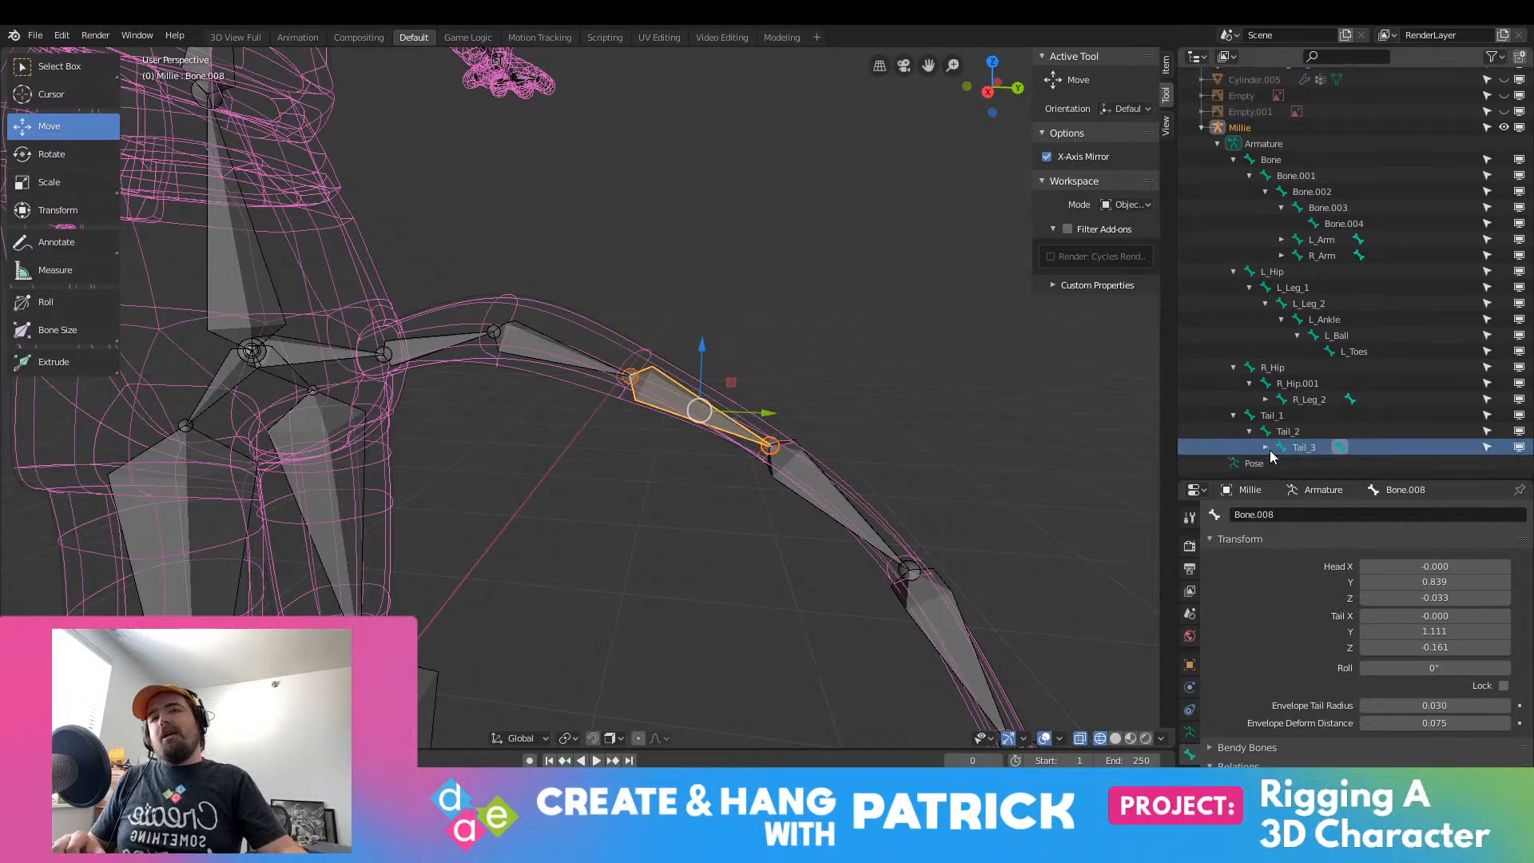
{"action": "left_click", "coordinate": [1267, 447]}
{"action": "scroll", "coordinate": [1277, 451], "scroll_direction": "down", "scroll_amount": 1}
{"action": "double_click", "coordinate": [1325, 447]}
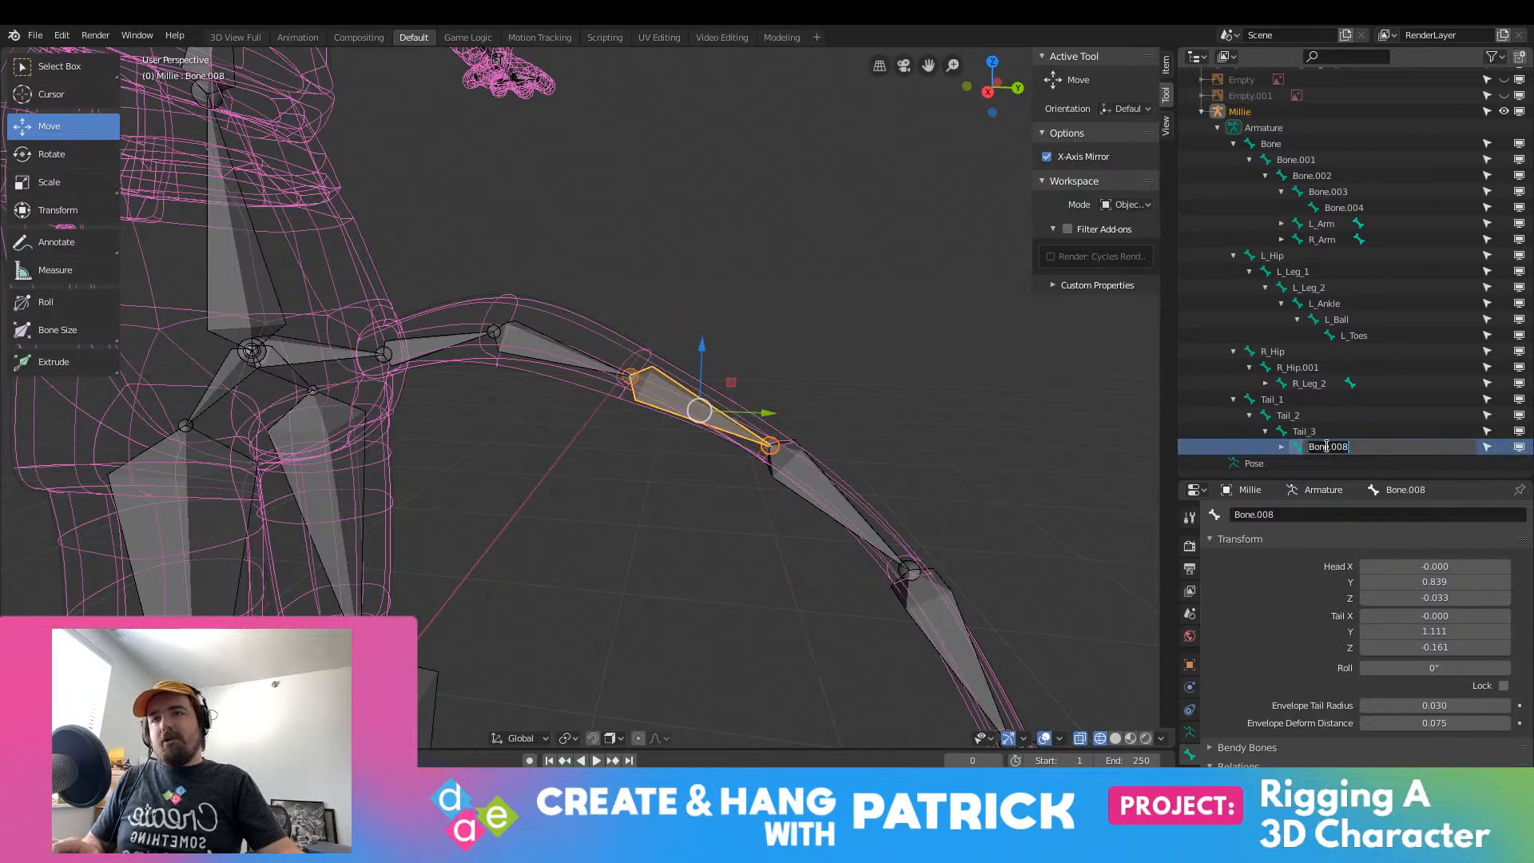
{"action": "type", "text": "Tail_4"}
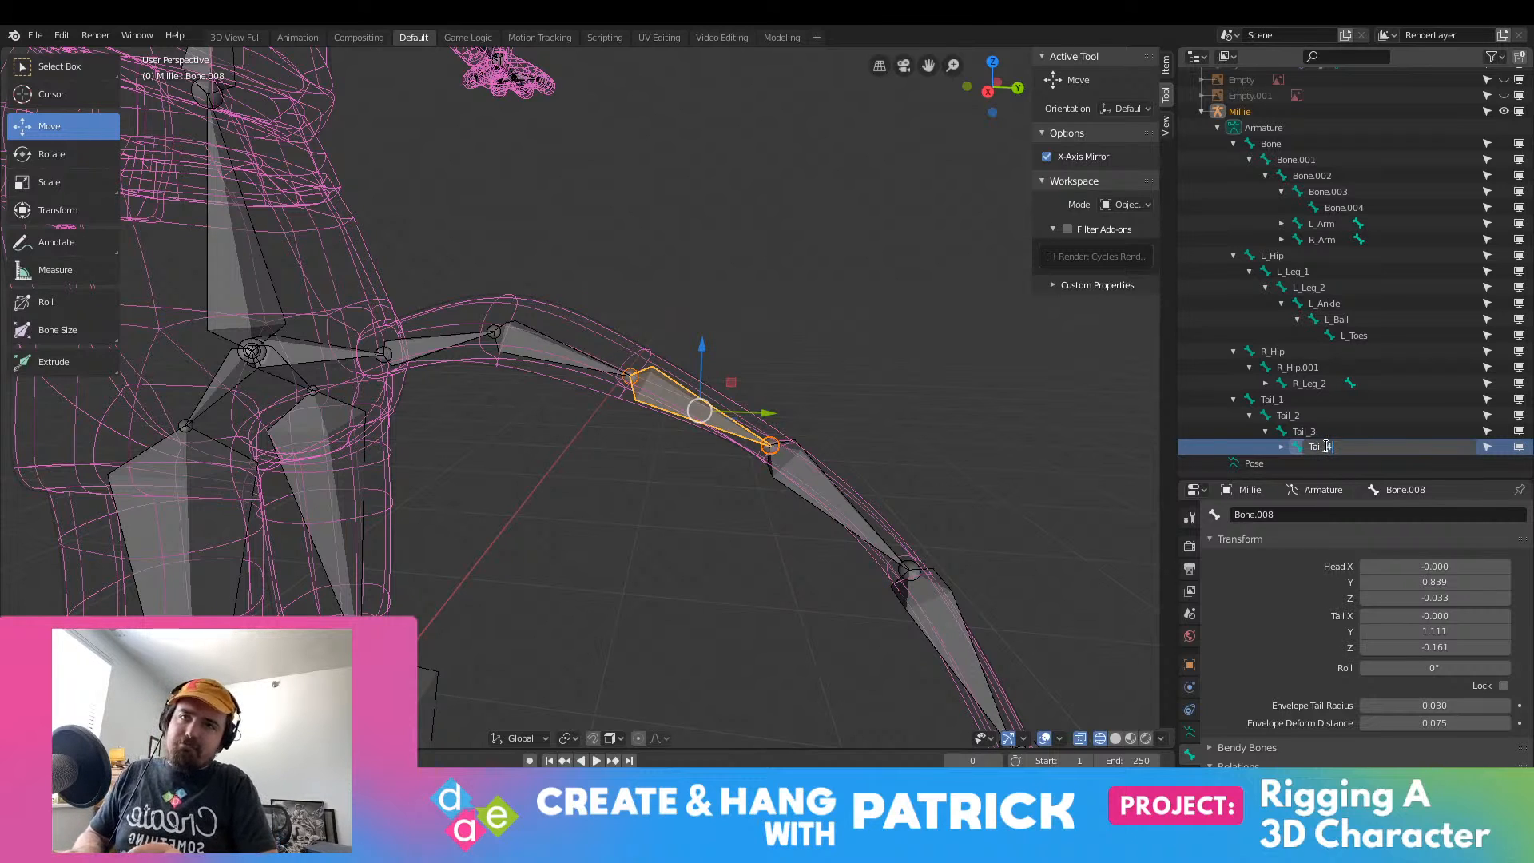
{"action": "key", "text": "Return"}
Step: Select the fifth tail bone, Bone.009, and rename it as Tail_5 under the expanded Tail_4
{"action": "middle_click_drag", "start_coordinate": [1018, 442], "coordinate": [917, 358], "text": "shift"}
{"action": "left_click", "coordinate": [657, 329]}
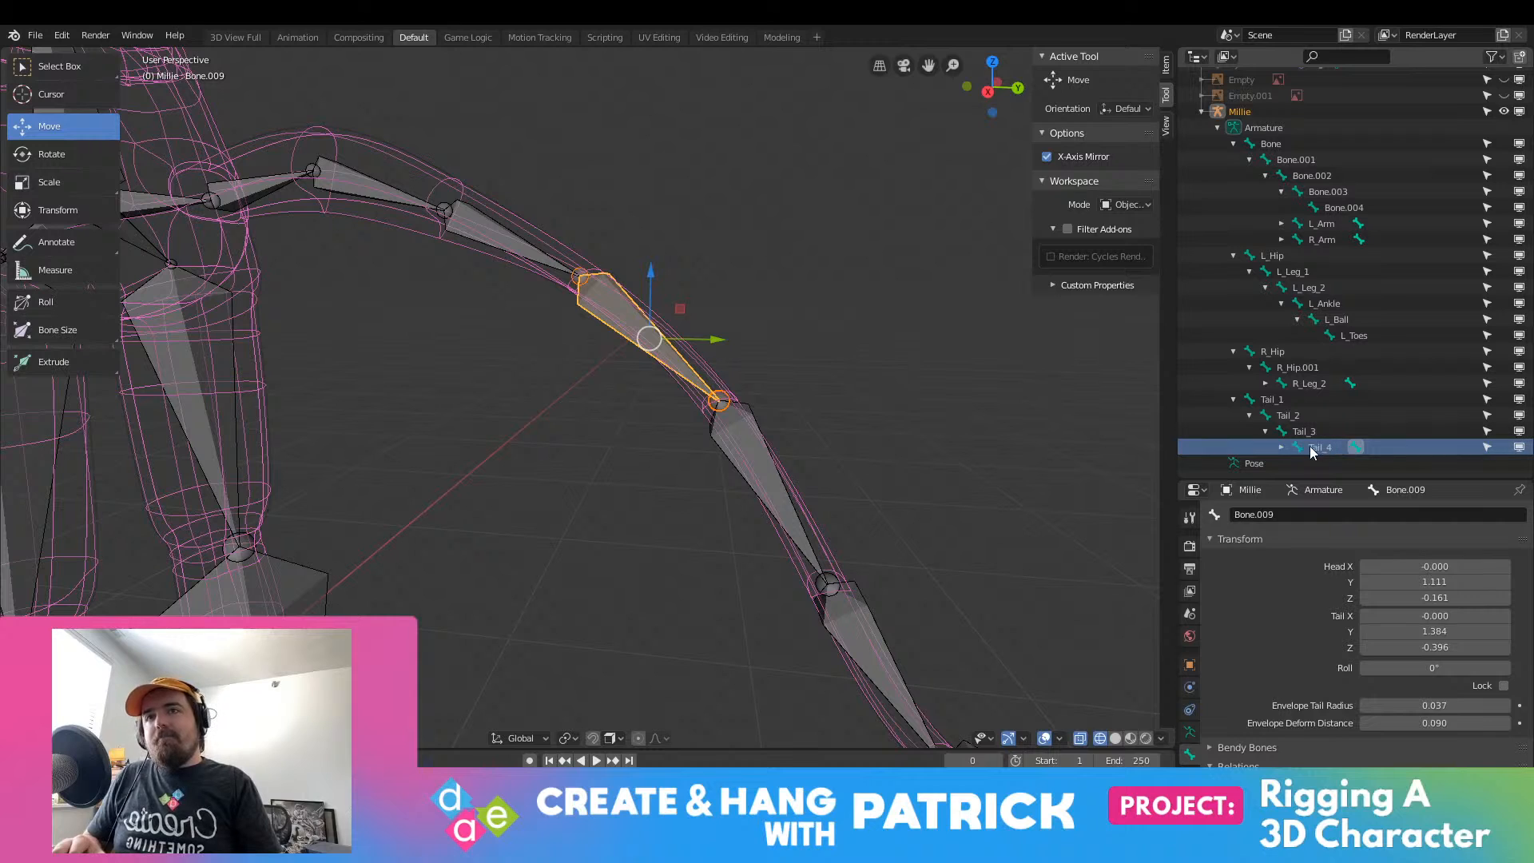
{"action": "left_click", "coordinate": [1282, 448]}
{"action": "double_click", "coordinate": [1340, 462]}
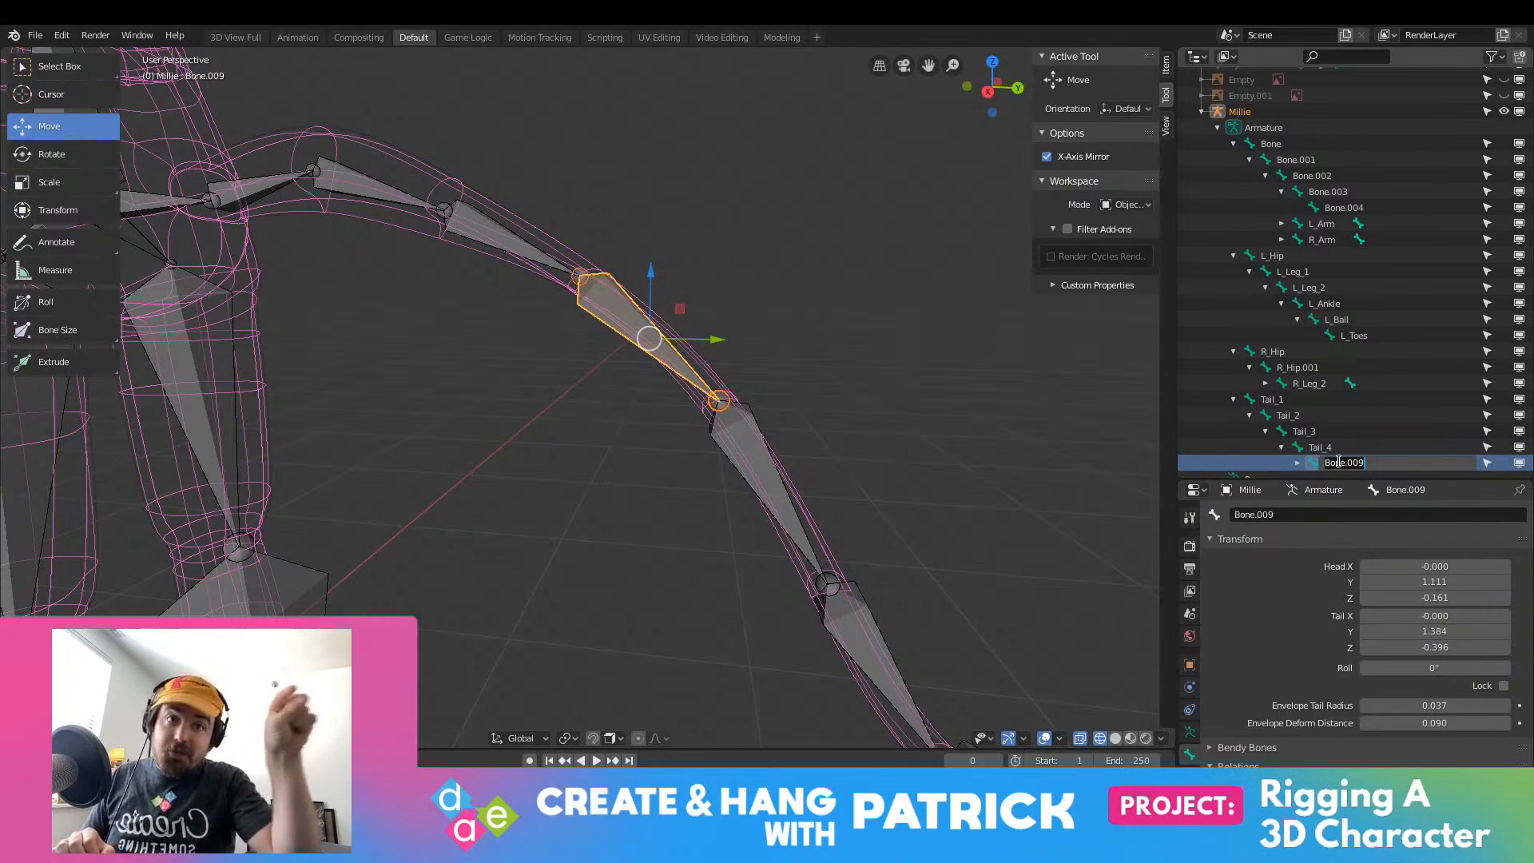
{"action": "type", "text": "Tails"}
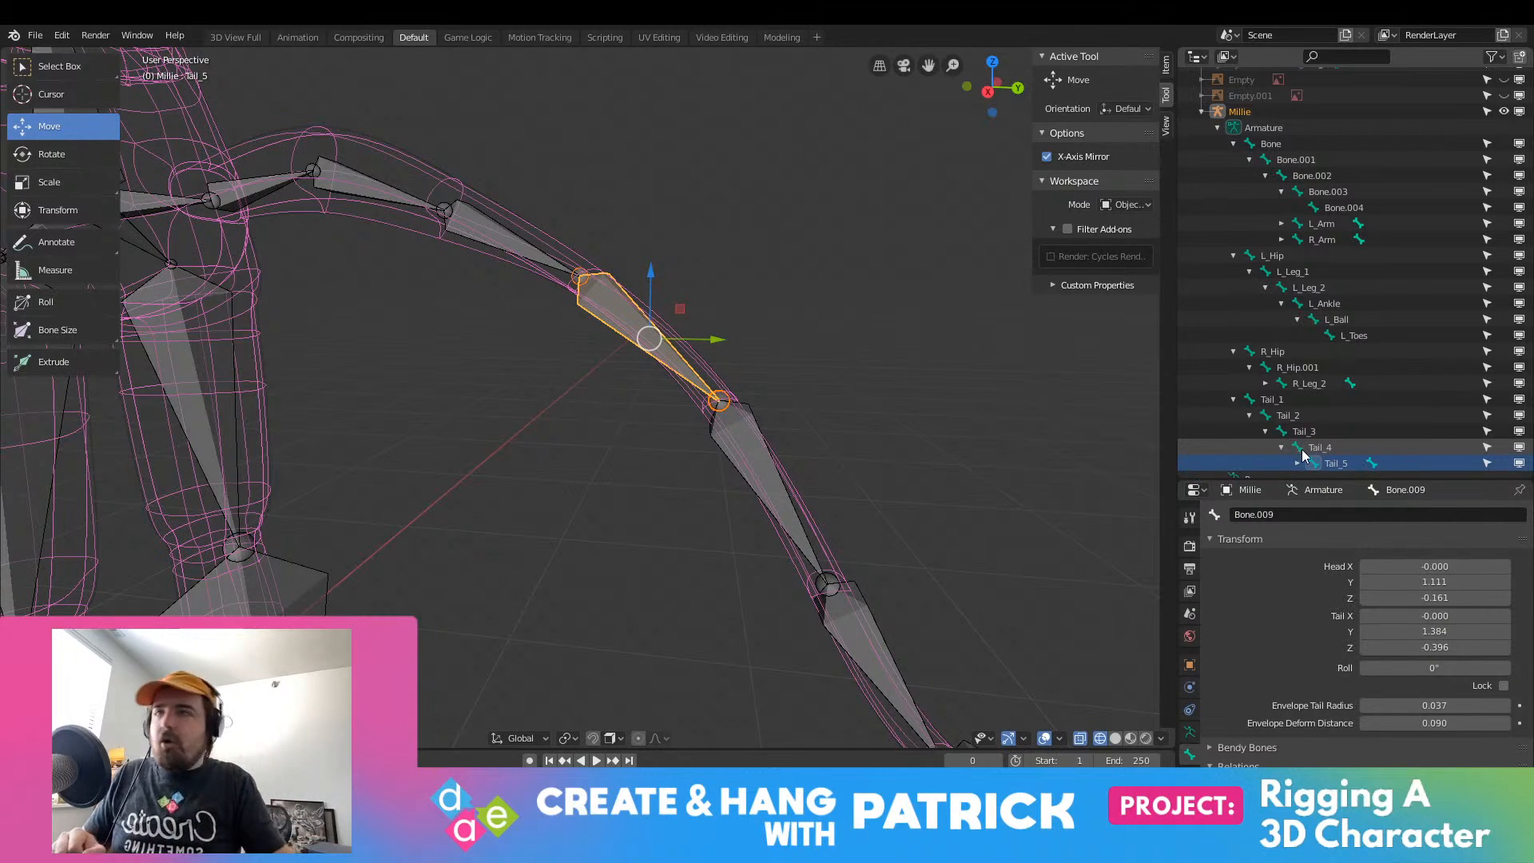
{"action": "key", "text": "Return"}
Step: Select the sixth tail bone, Bone.010, and rename it as Tail_6 under the expanded Tail_5
{"action": "left_click", "coordinate": [765, 454]}
{"action": "left_click", "coordinate": [766, 453]}
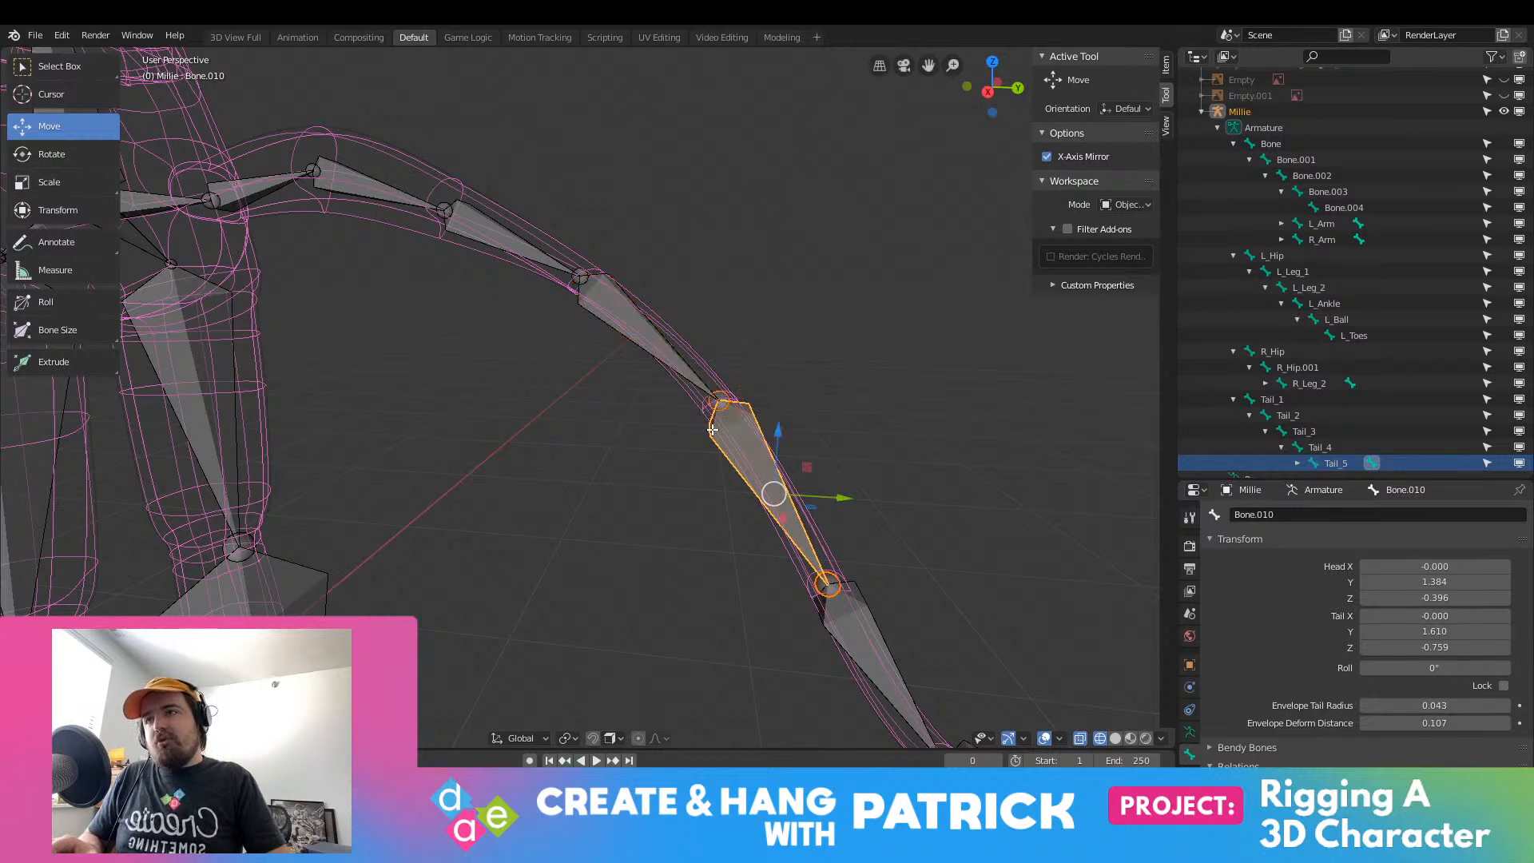
{"action": "left_click", "coordinate": [1300, 463]}
{"action": "middle_click_drag", "start_coordinate": [1320, 445], "coordinate": [1431, 281]}
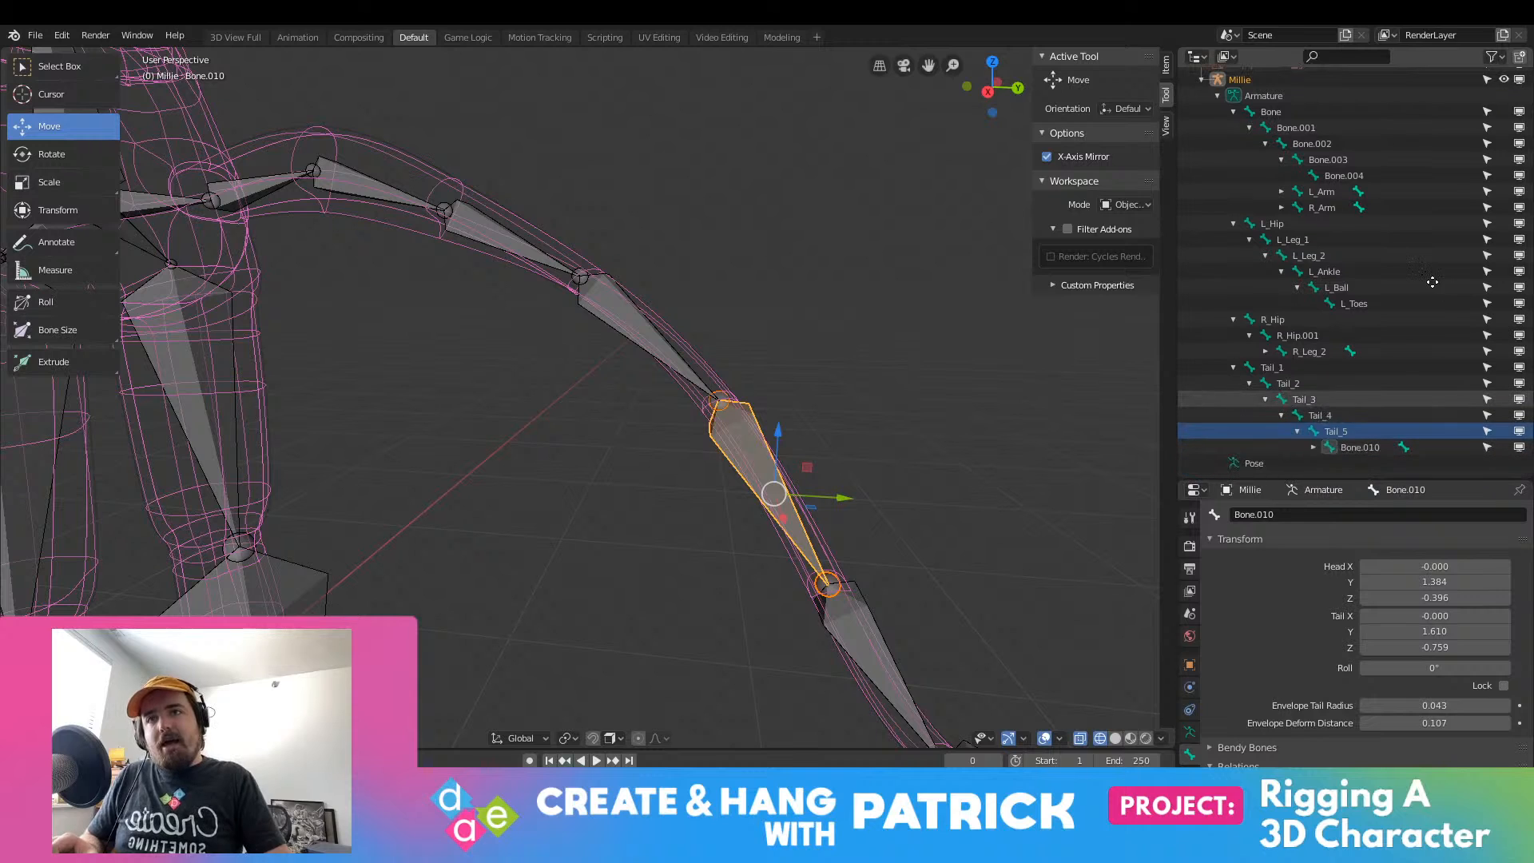
{"action": "middle_click_drag", "start_coordinate": [777, 603], "coordinate": [659, 338], "text": "shift"}
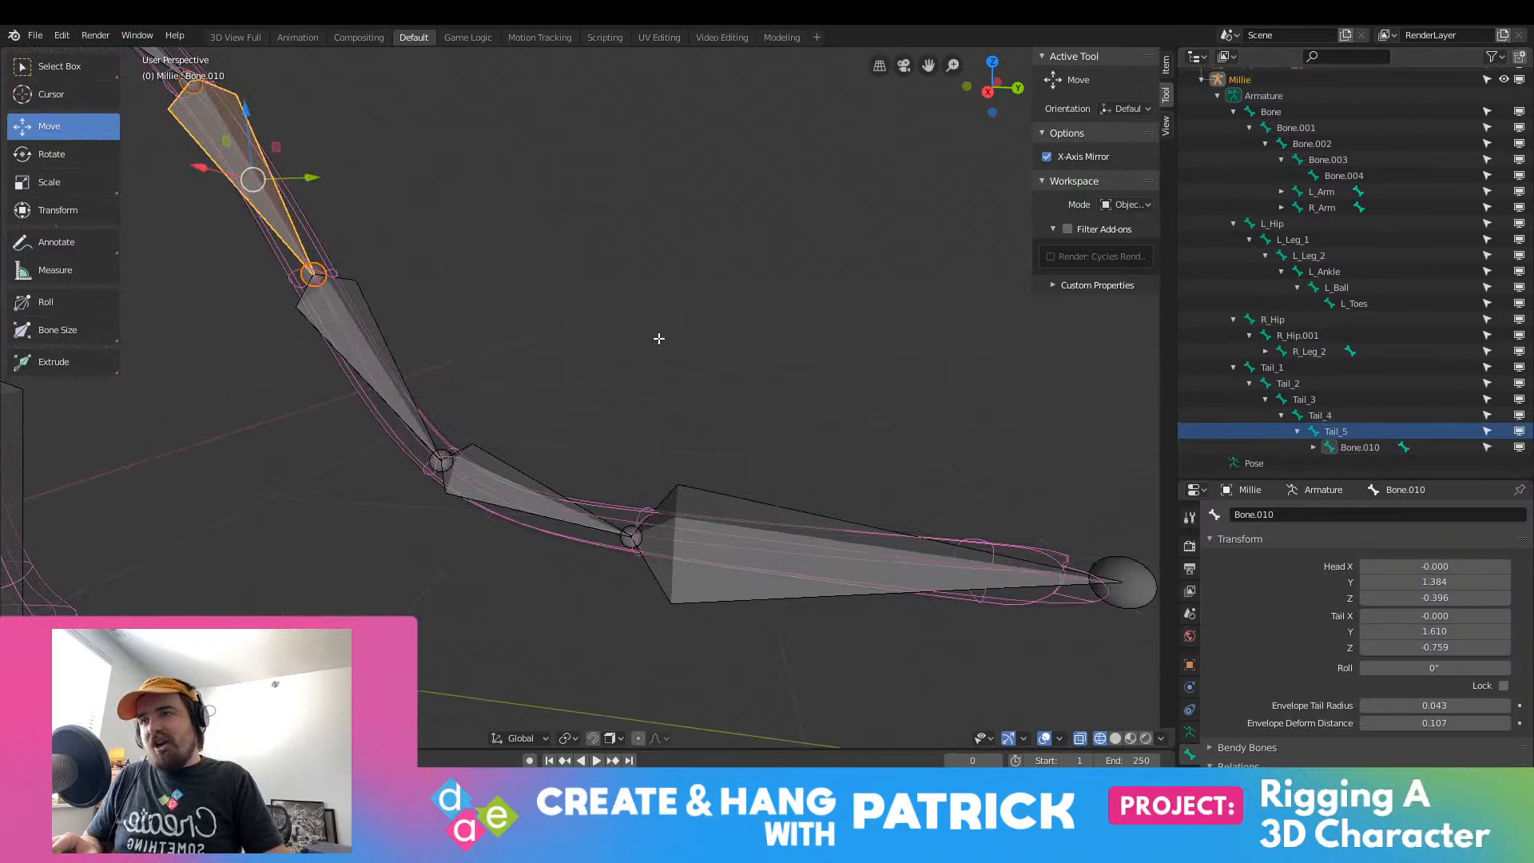
{"action": "left_click", "coordinate": [1359, 446]}
{"action": "double_click", "coordinate": [1349, 445]}
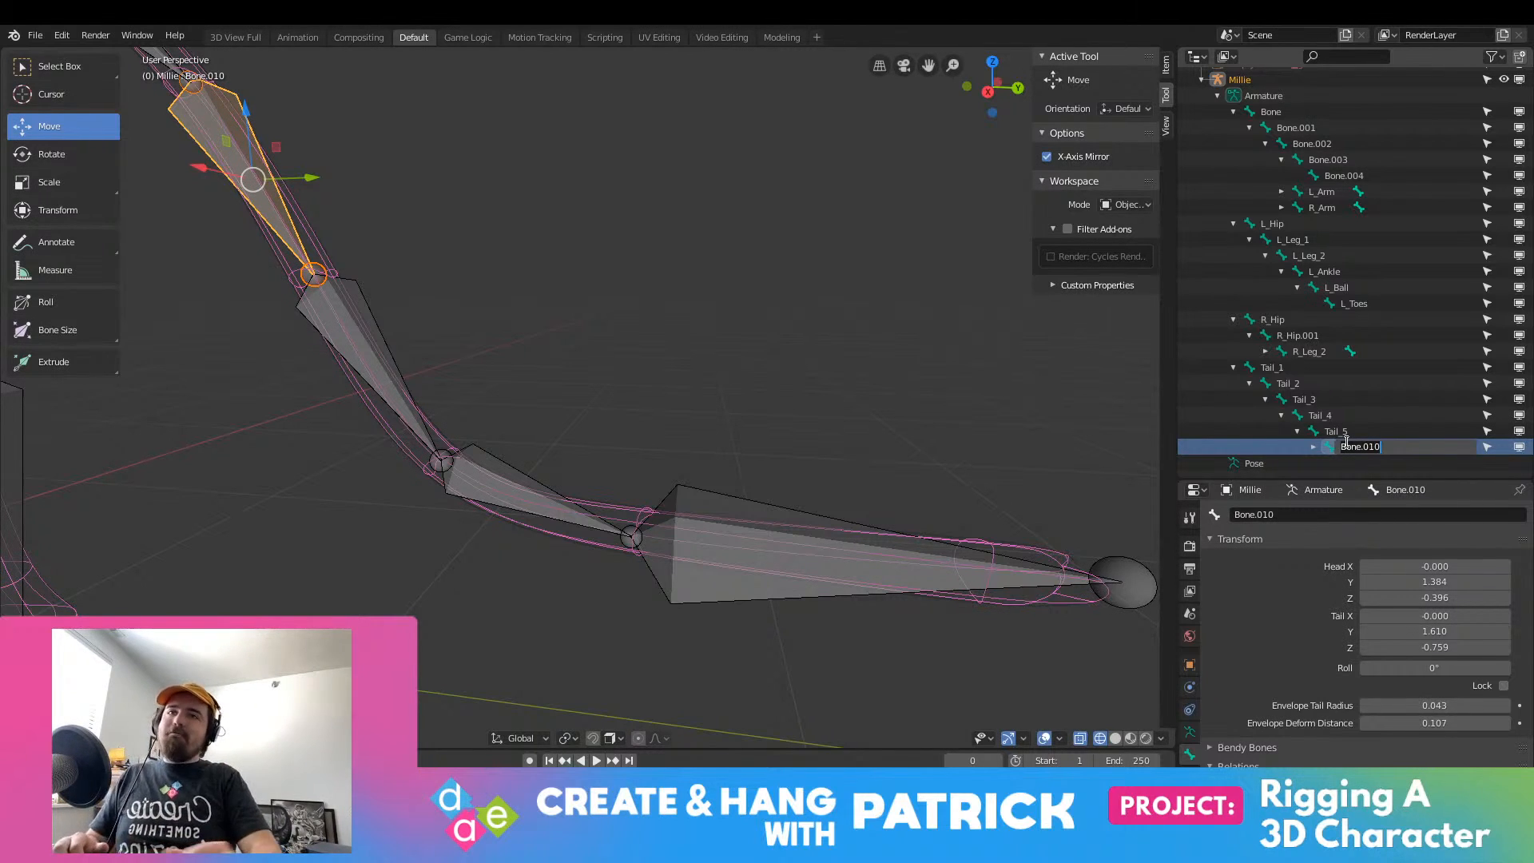
{"action": "type", "text": "Tail_"}
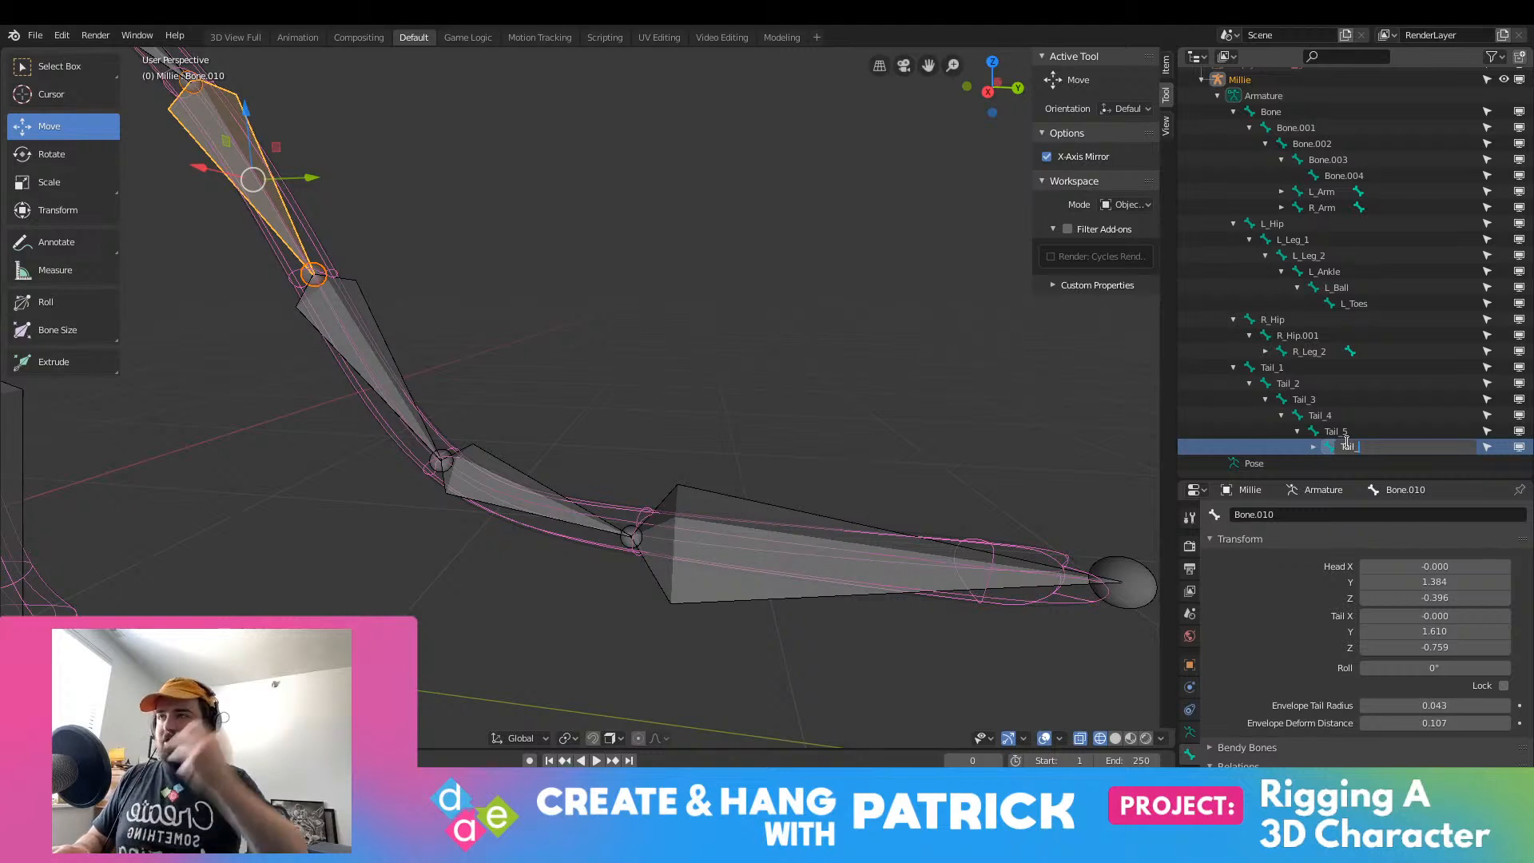
{"action": "type", "text": "6"}
{"action": "key", "text": "Return"}
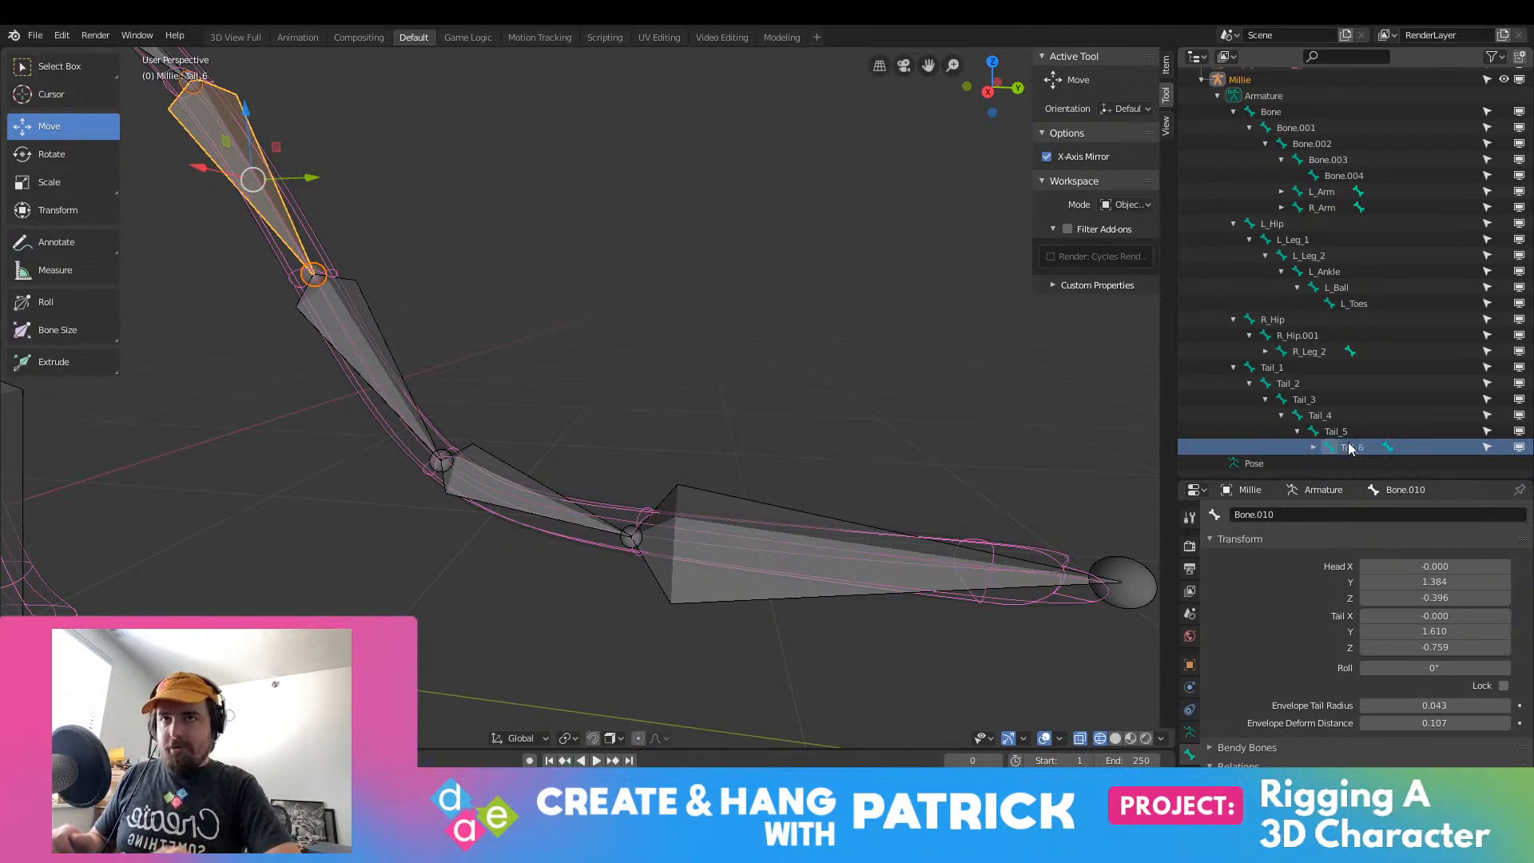
Step: Select the seventh tail bone, Bone.011, and rename it as Tail_7 under the expanded Tail_6
{"action": "left_click", "coordinate": [363, 363]}
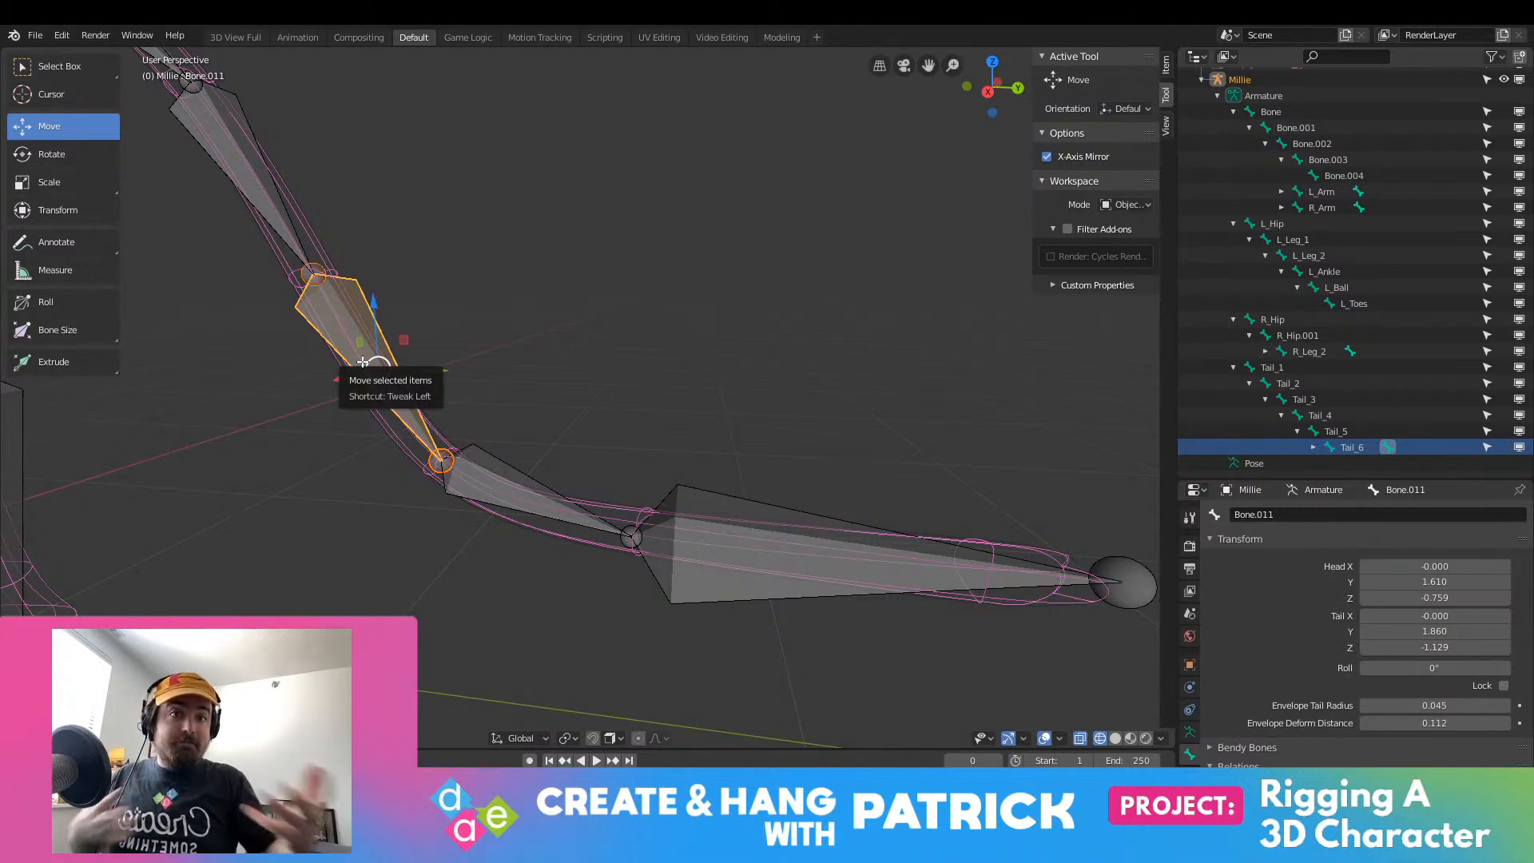
{"action": "left_click", "coordinate": [1314, 447]}
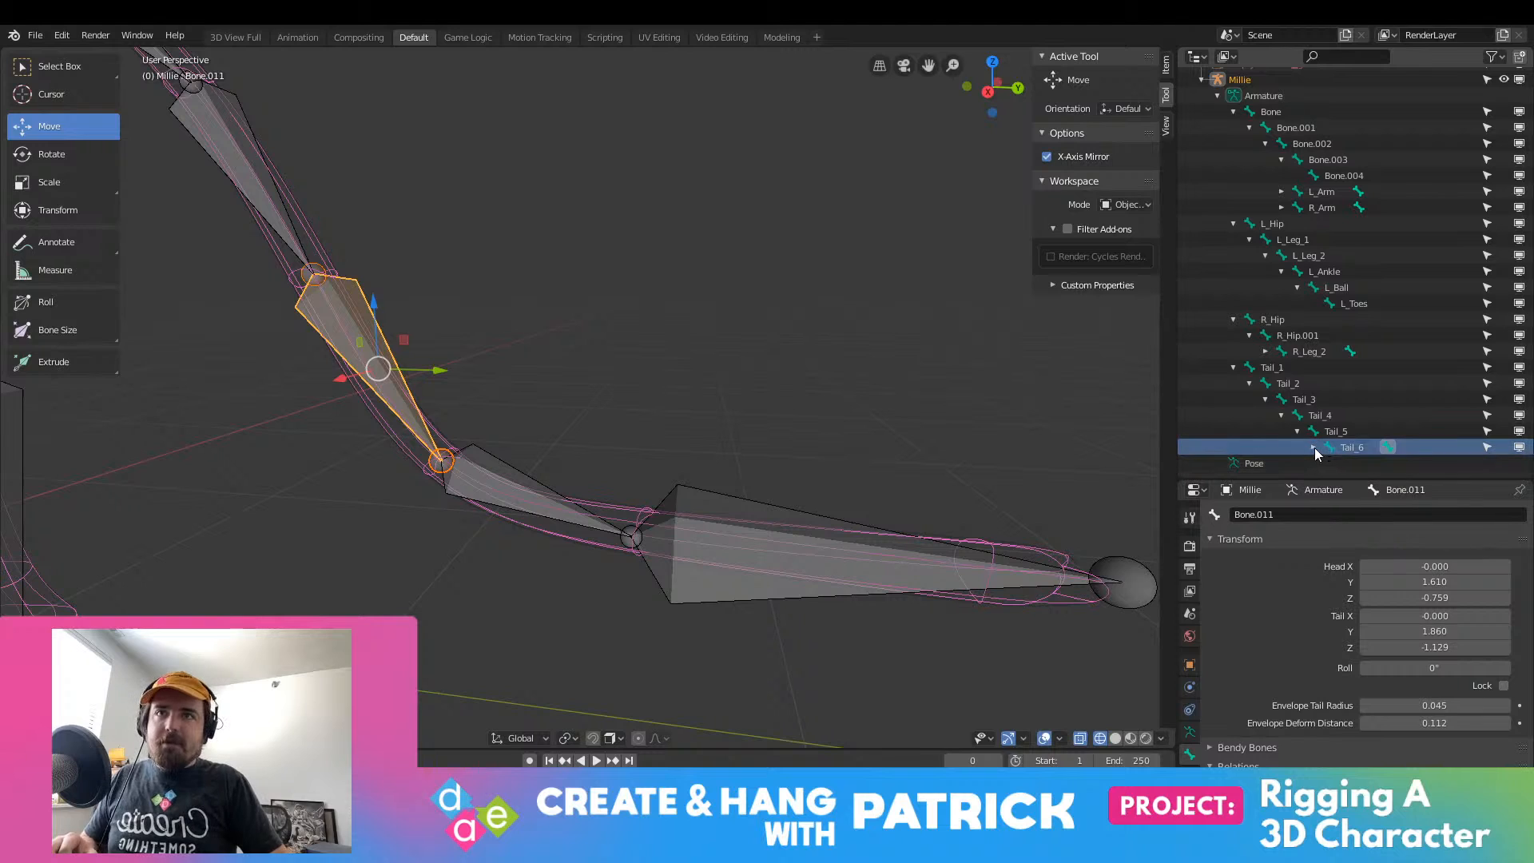
{"action": "double_click", "coordinate": [1381, 463]}
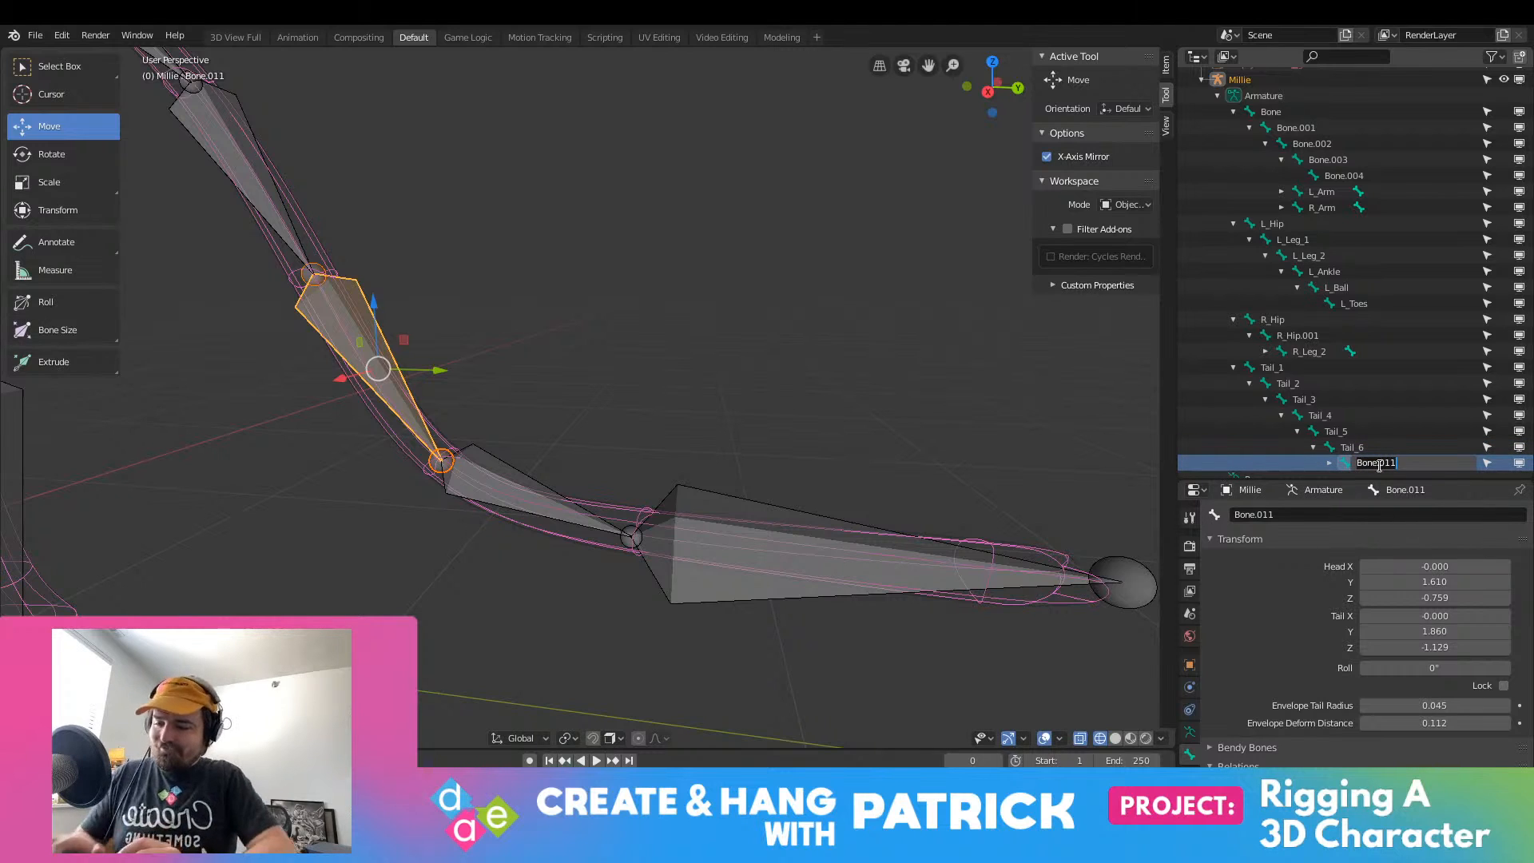
{"action": "type", "text": "Tail_7"}
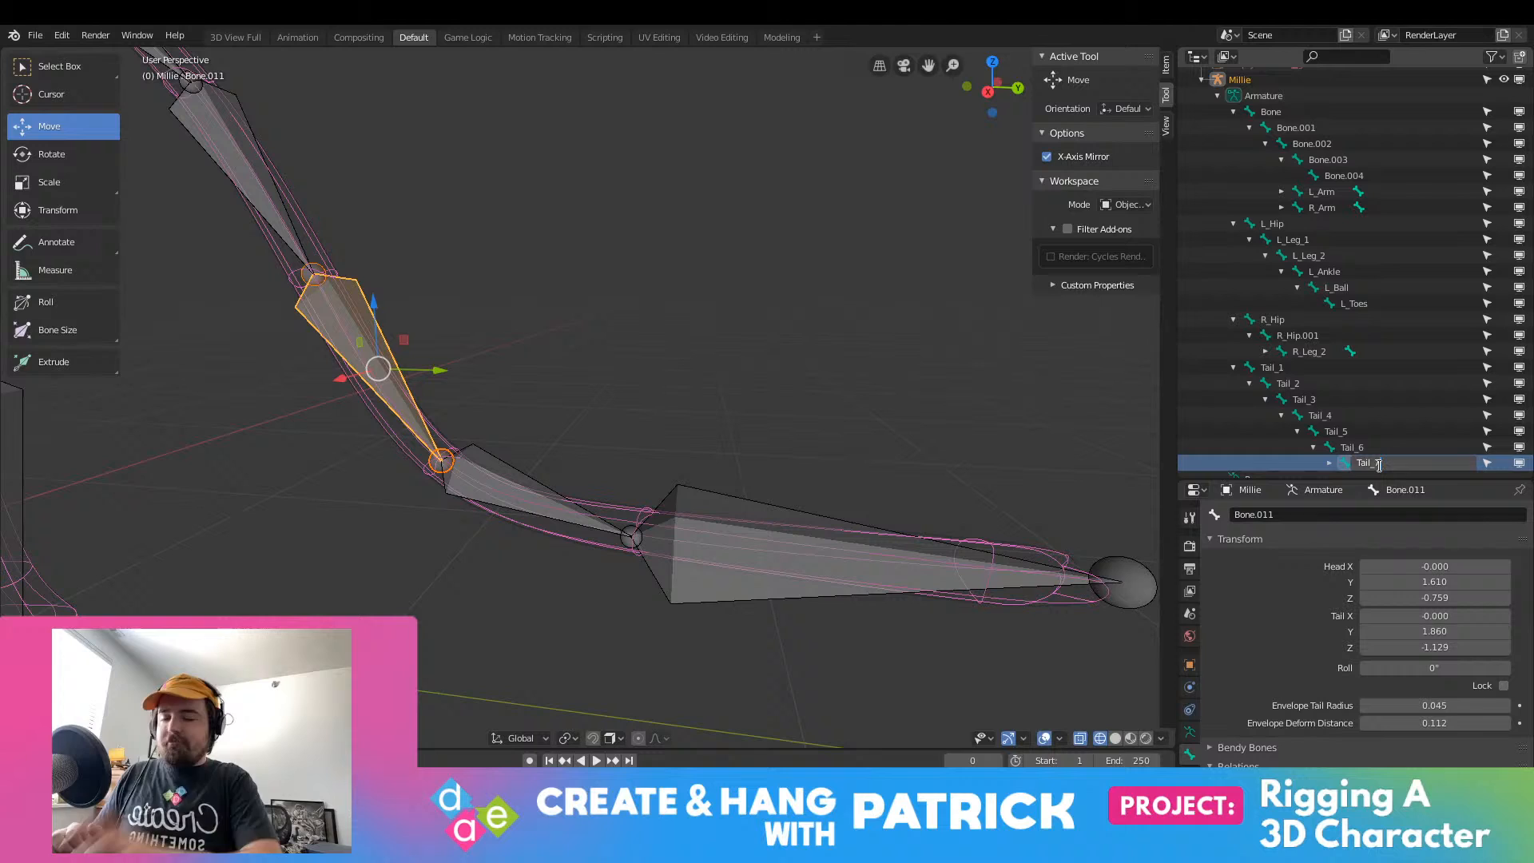
{"action": "key", "text": "Return"}
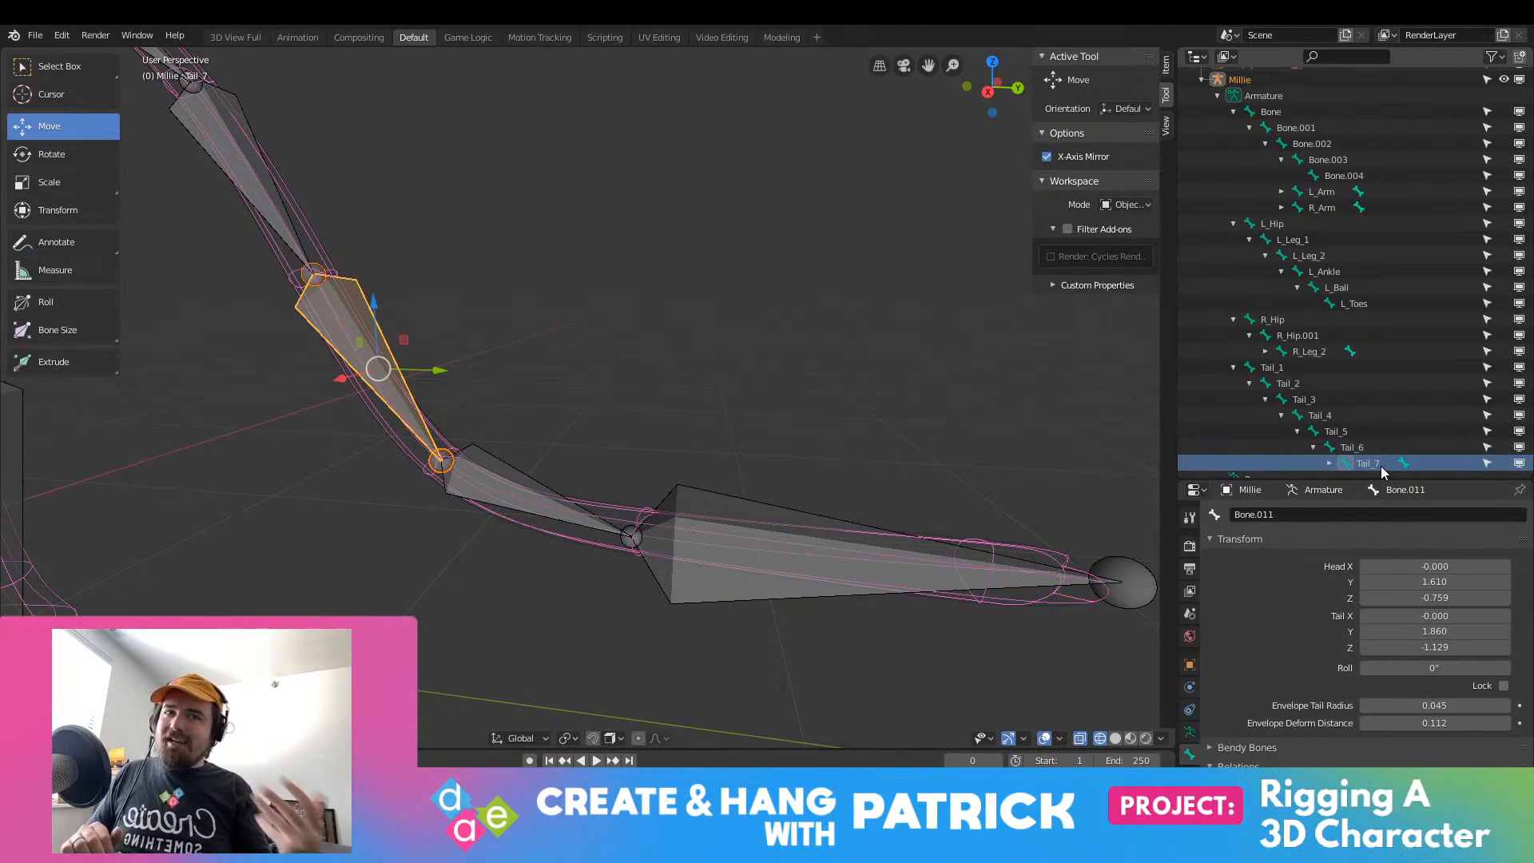
Step: Select the eighth tail bone, Bone.012, and rename it as Tail_8 under the expanded Tail_7
{"action": "left_click", "coordinate": [573, 483]}
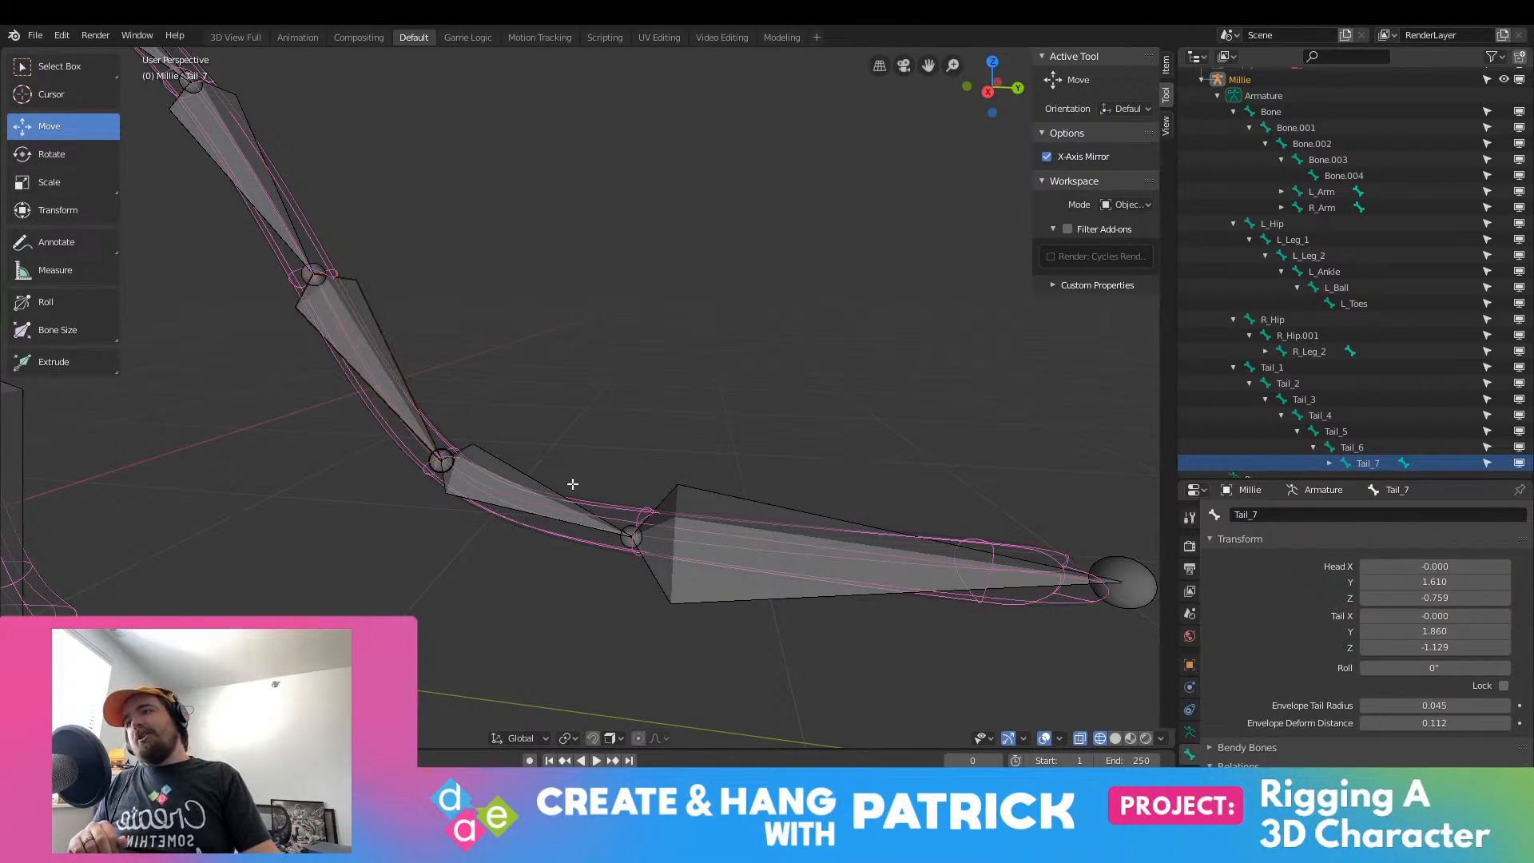
{"action": "left_click", "coordinate": [573, 484]}
{"action": "scroll", "coordinate": [1375, 448], "scroll_direction": "down", "scroll_amount": 1}
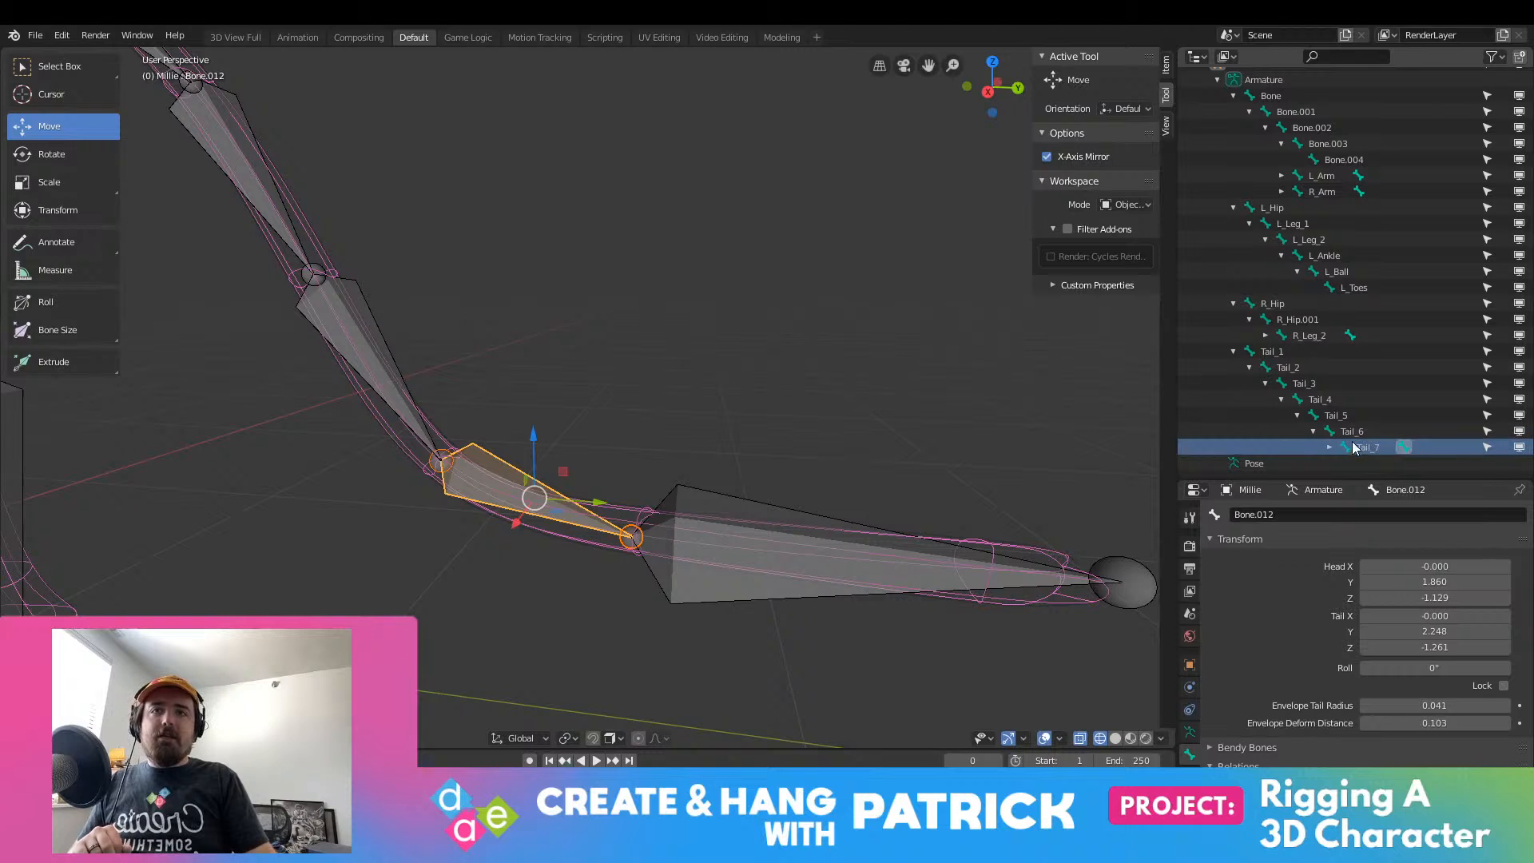
{"action": "left_click", "coordinate": [1329, 445]}
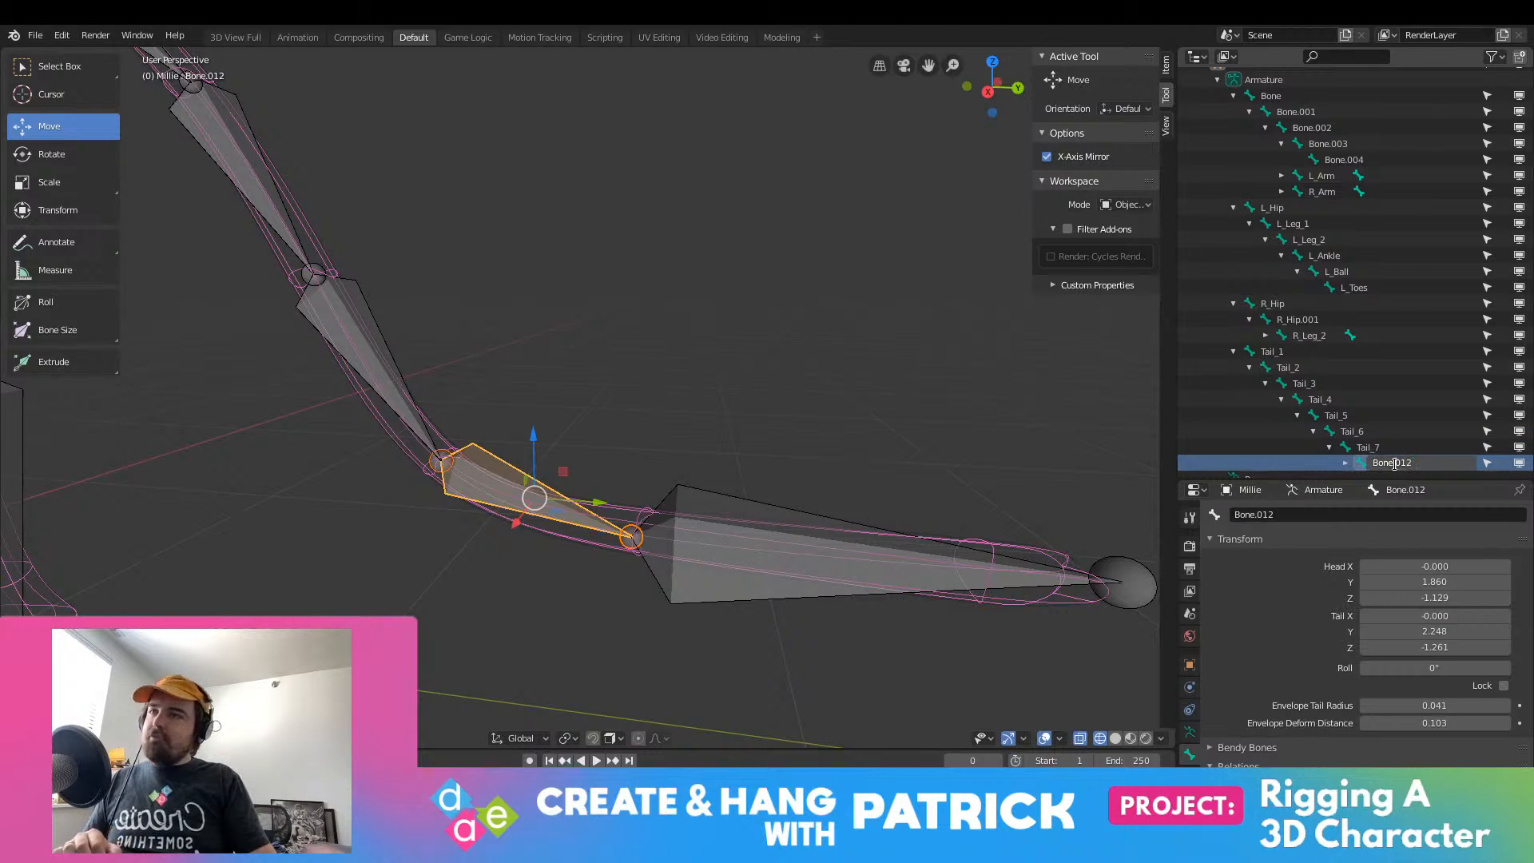
{"action": "left_click_drag", "start_coordinate": [1429, 467], "coordinate": [1279, 460]}
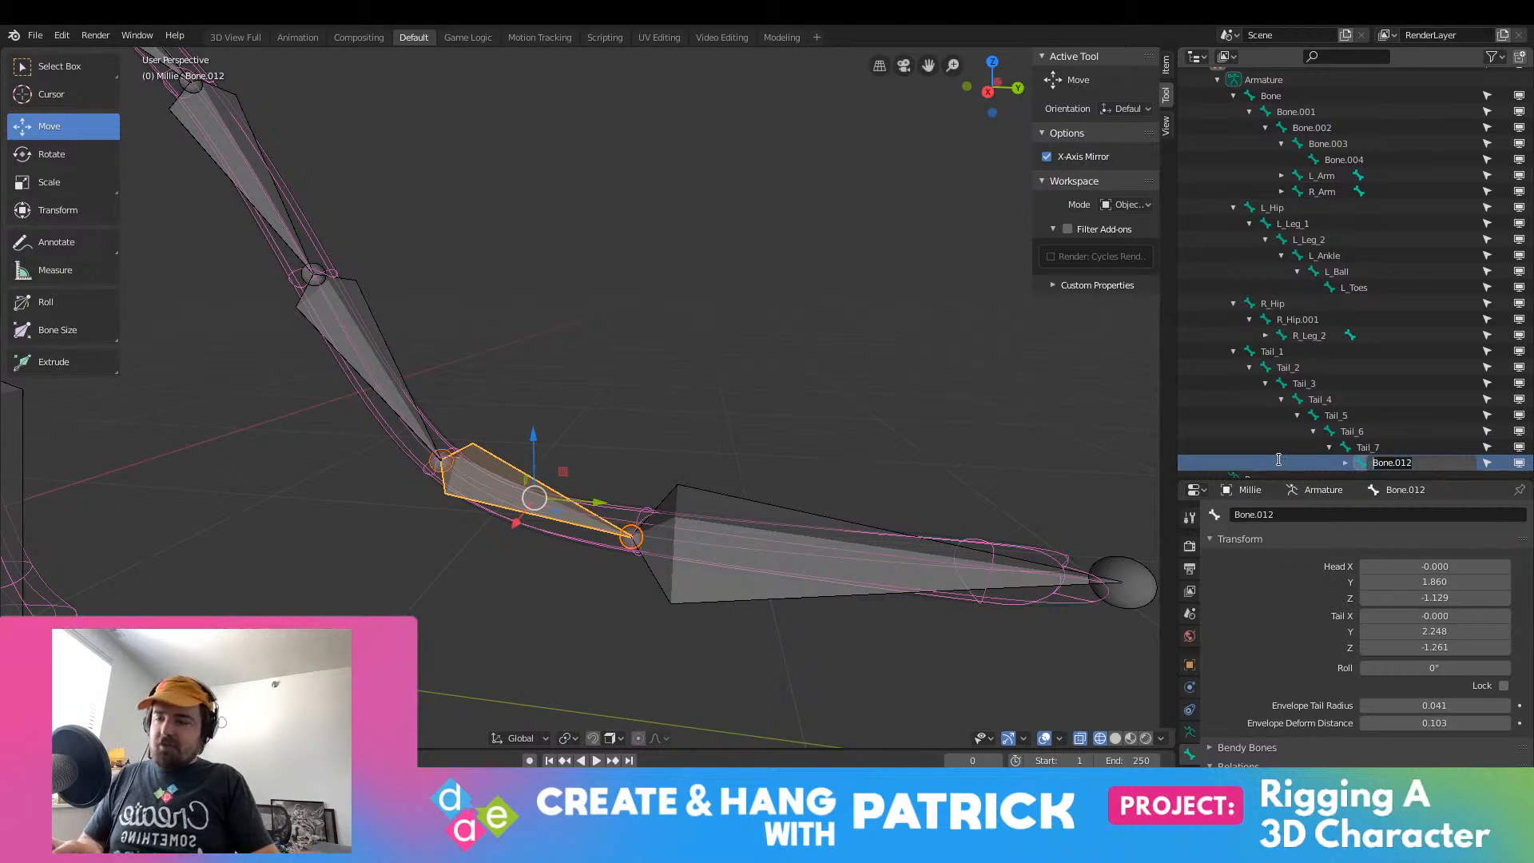
{"action": "type", "text": "Tail"}
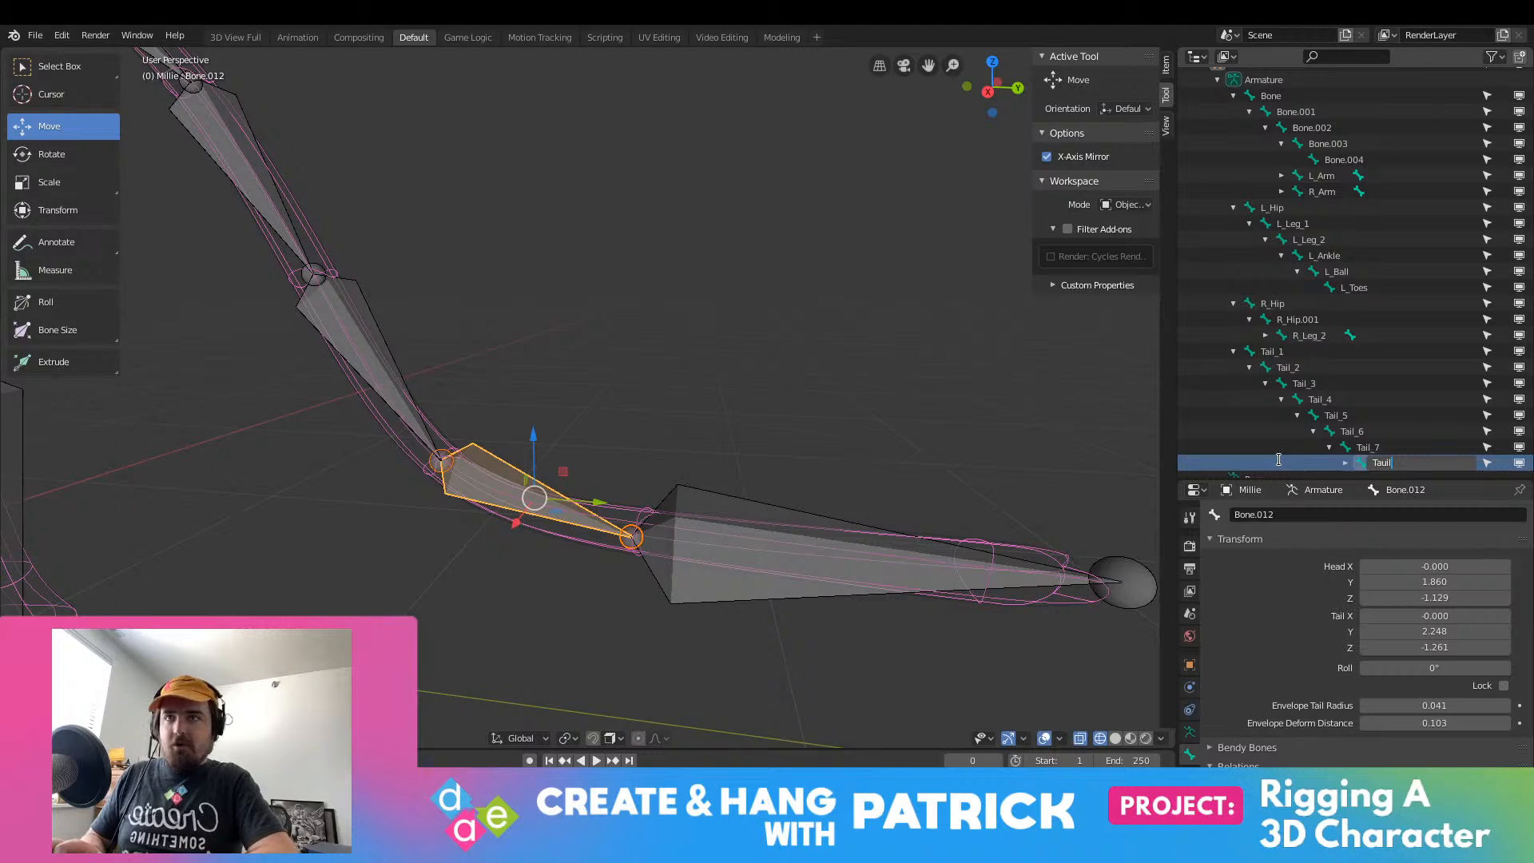
{"action": "key", "text": "BackSpace"}
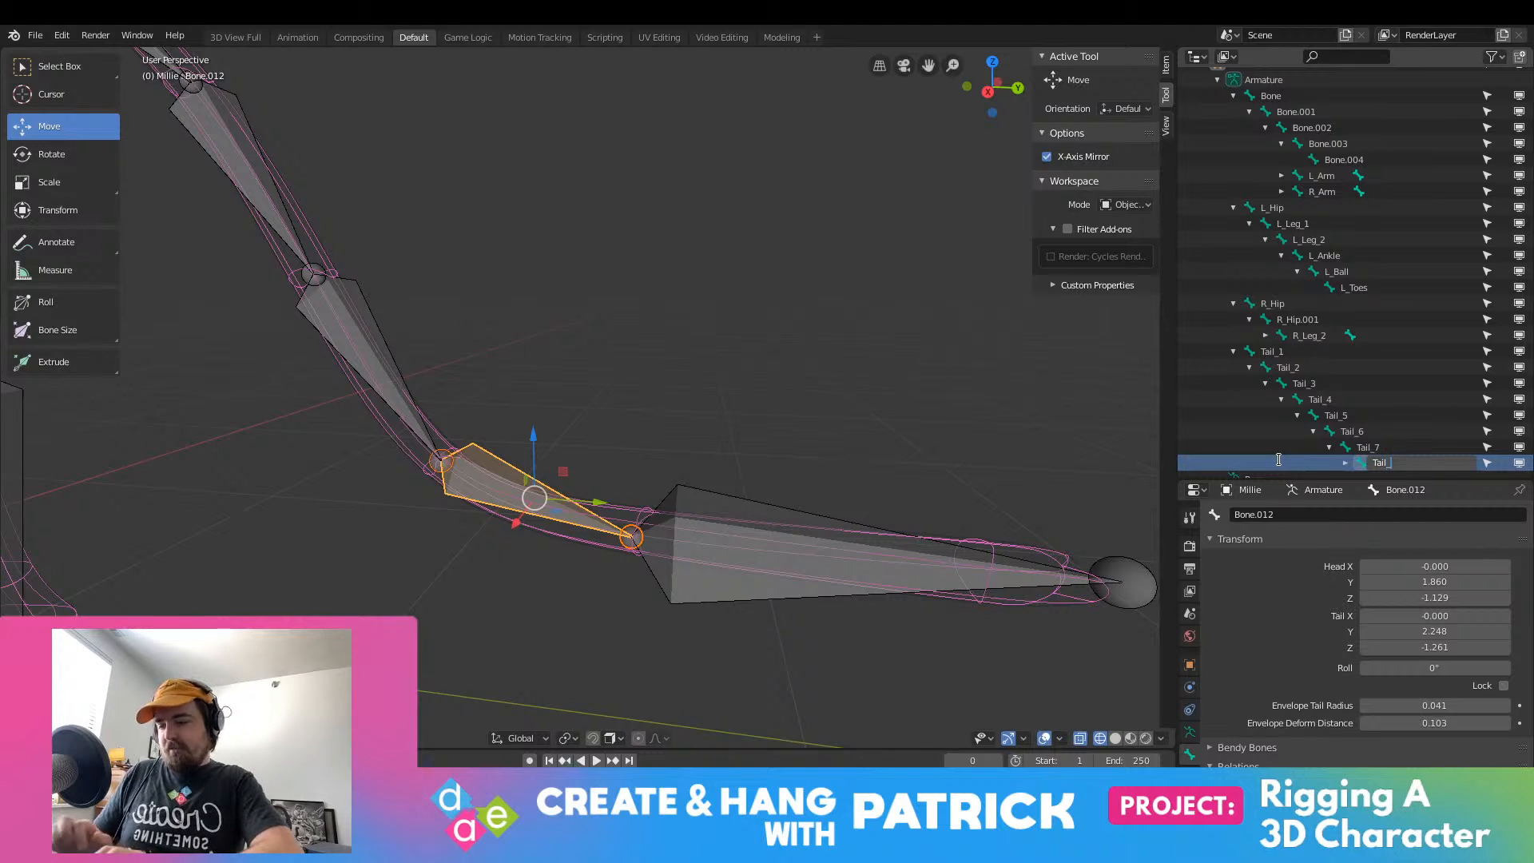
{"action": "type", "text": "l_8"}
{"action": "key", "text": "Return"}
{"action": "left_click", "coordinate": [1280, 460]}
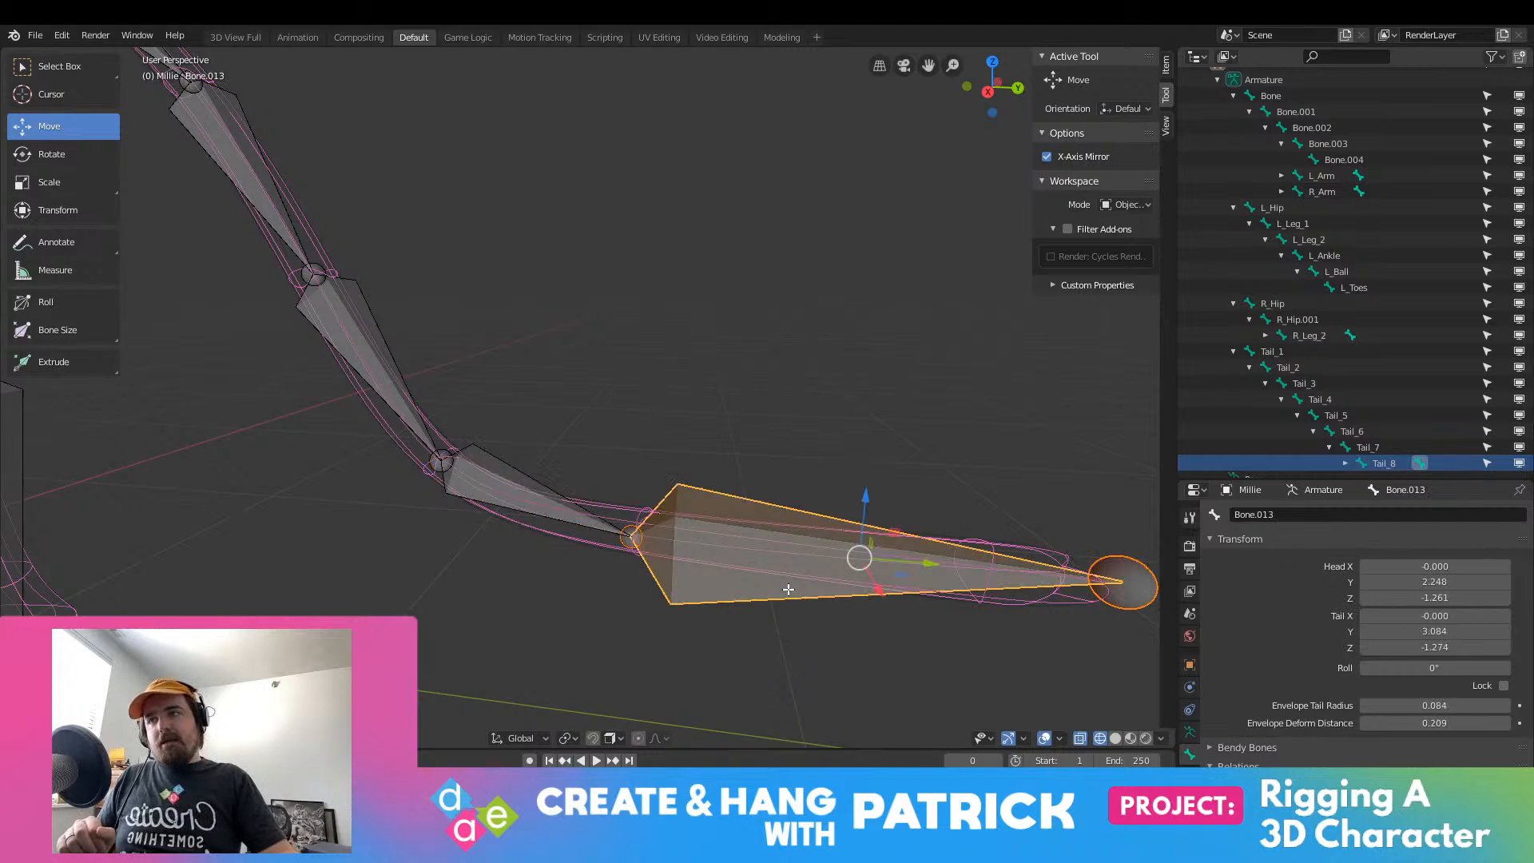
Step: Rename the last tail bone, Bone.013, as Tail_9 under the expanded Tail_8, and collapse the Tail_1 hierarchy
{"action": "left_click", "coordinate": [1346, 464]}
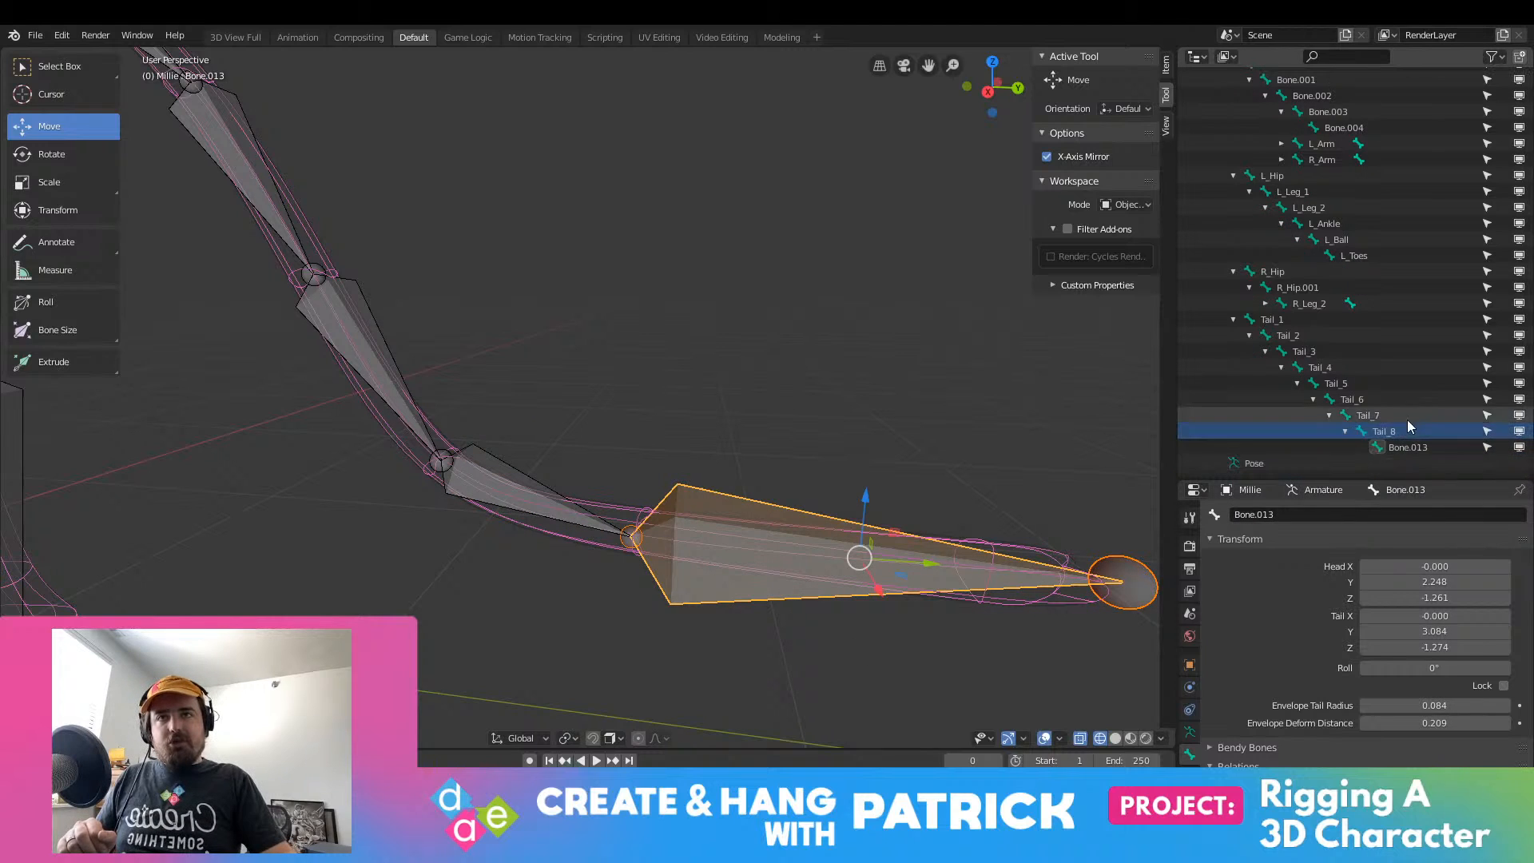
{"action": "scroll", "coordinate": [1422, 448], "scroll_direction": "down", "scroll_amount": 2}
{"action": "double_click", "coordinate": [1419, 447]}
{"action": "type", "text": "Tail"}
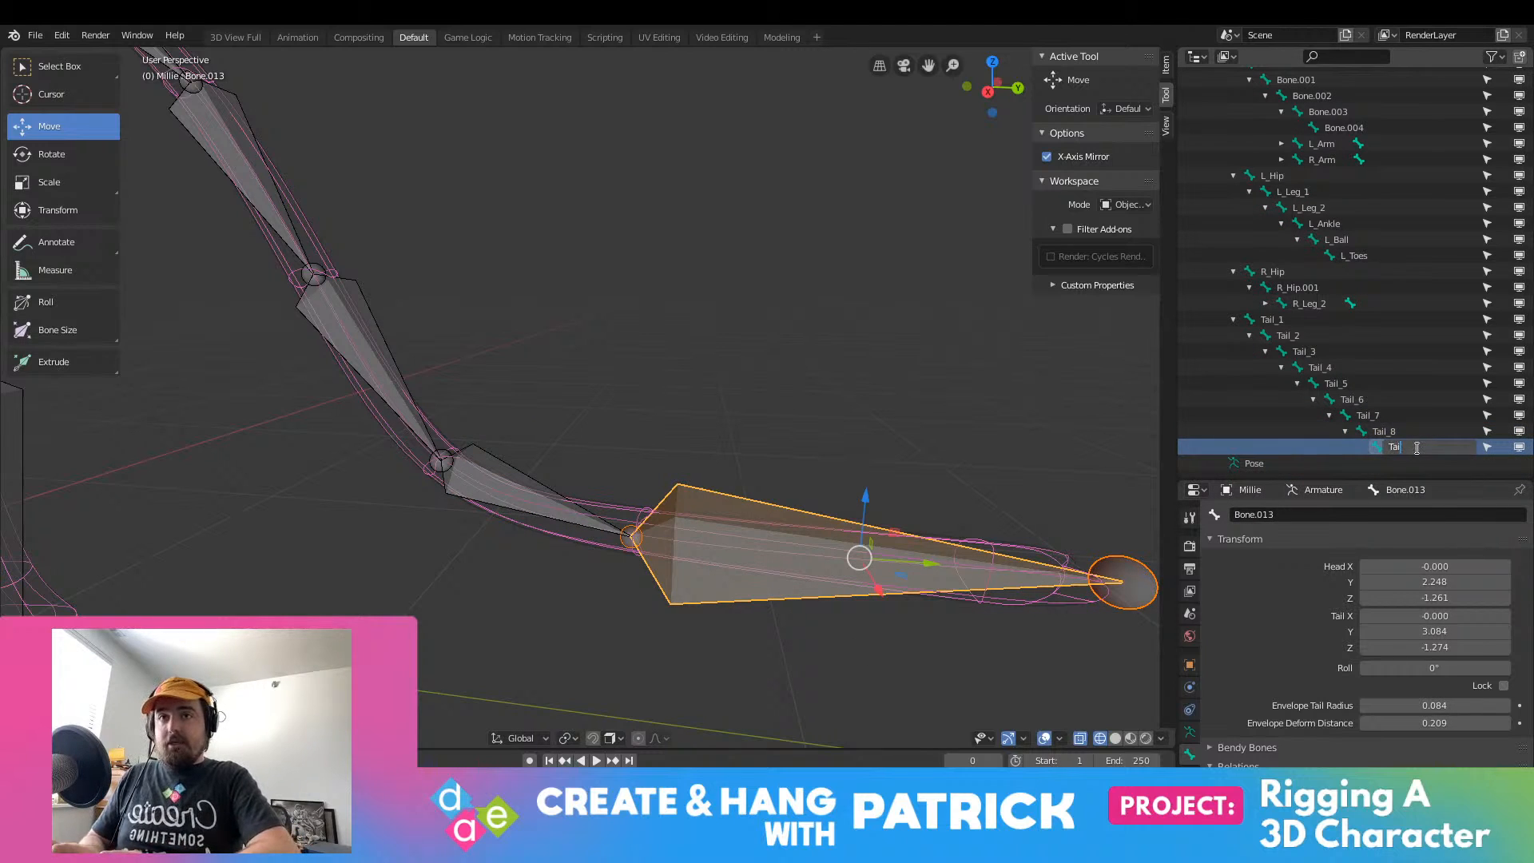
{"action": "type", "text": "_9"}
{"action": "key", "text": "Return"}
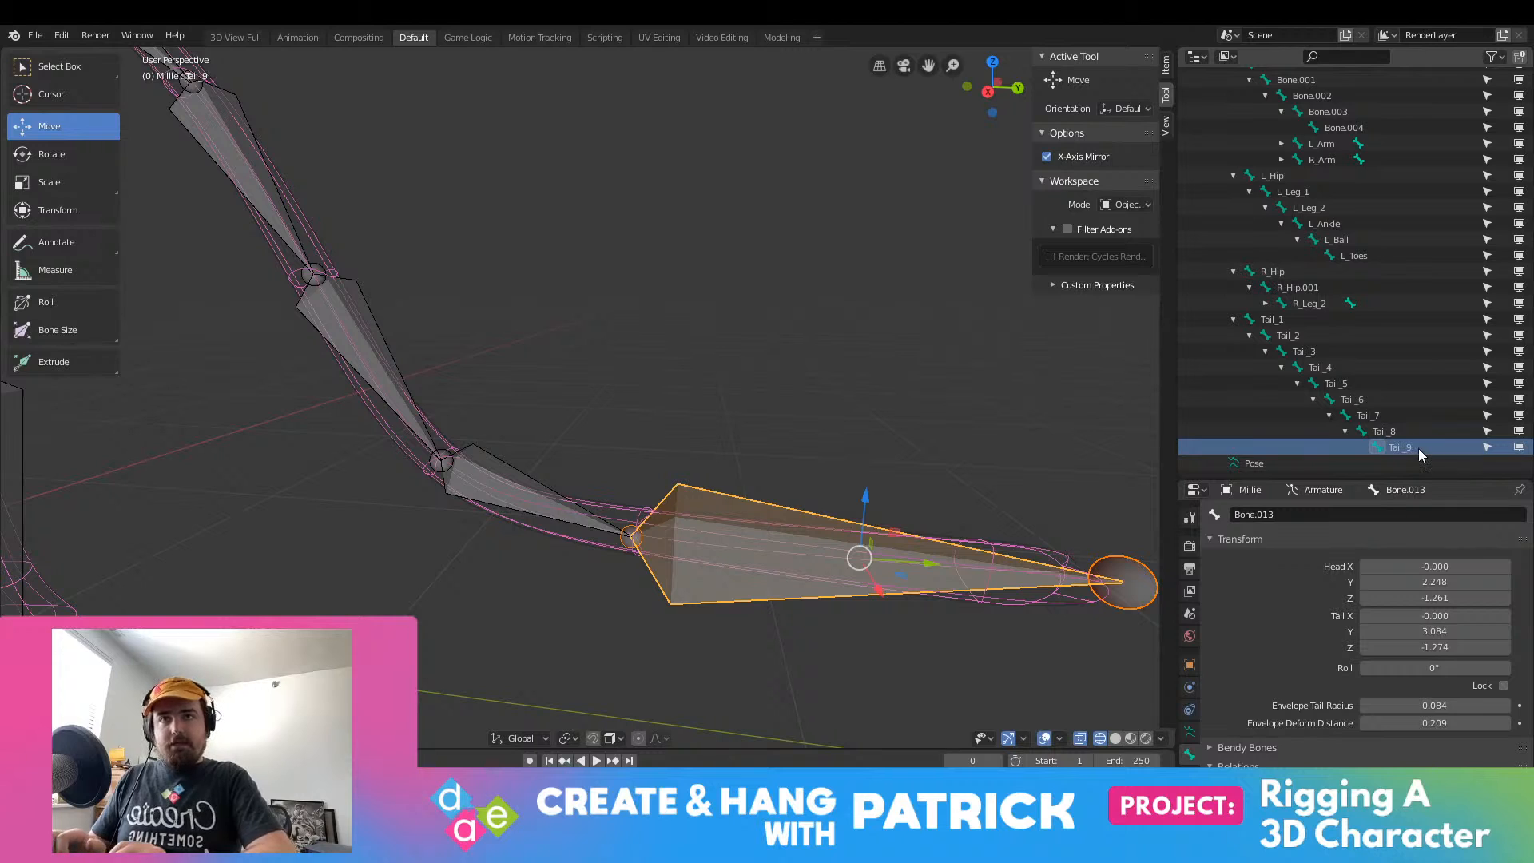
{"action": "left_click", "coordinate": [1233, 320]}
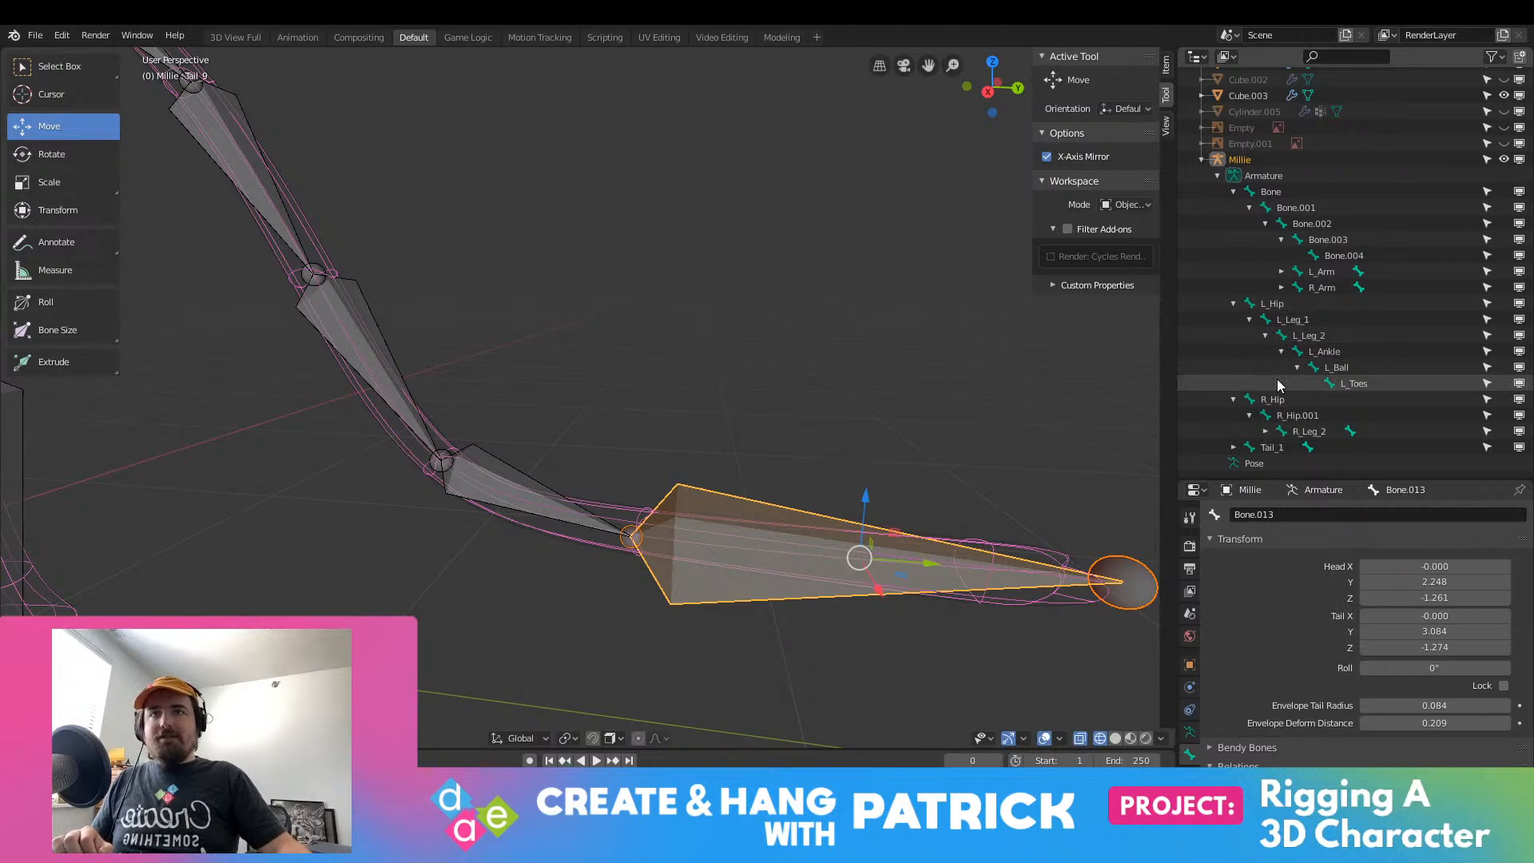
Step: Select the L_Arm bone between the upper spine and the left arm and rename it as L_Shoulder
{"action": "key", "text": "Home"}
{"action": "key", "text": "KP_1"}
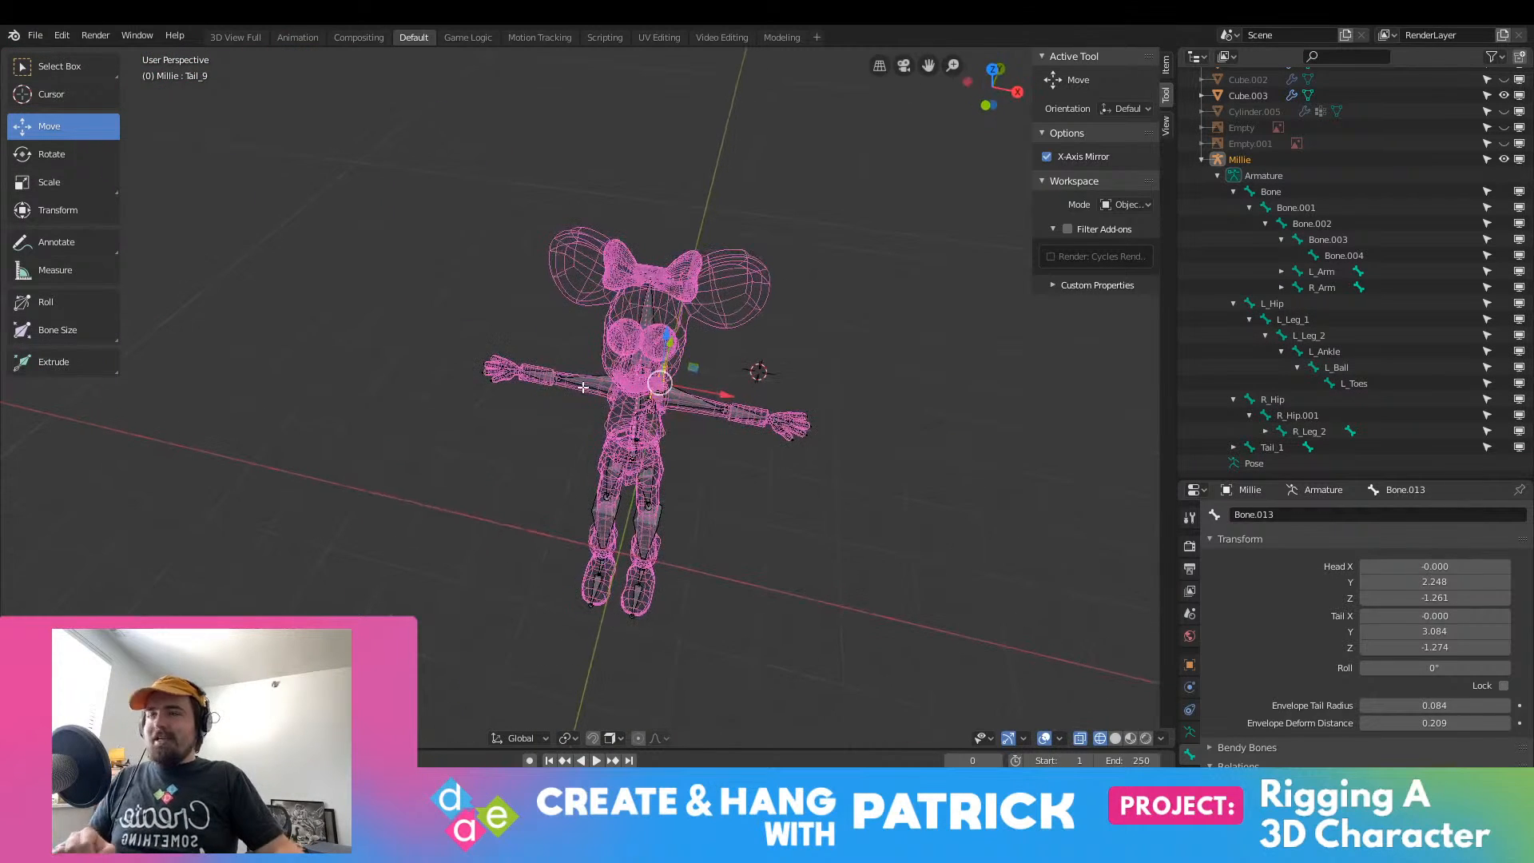
{"action": "key", "text": "KP_7"}
{"action": "key", "text": "KP_1"}
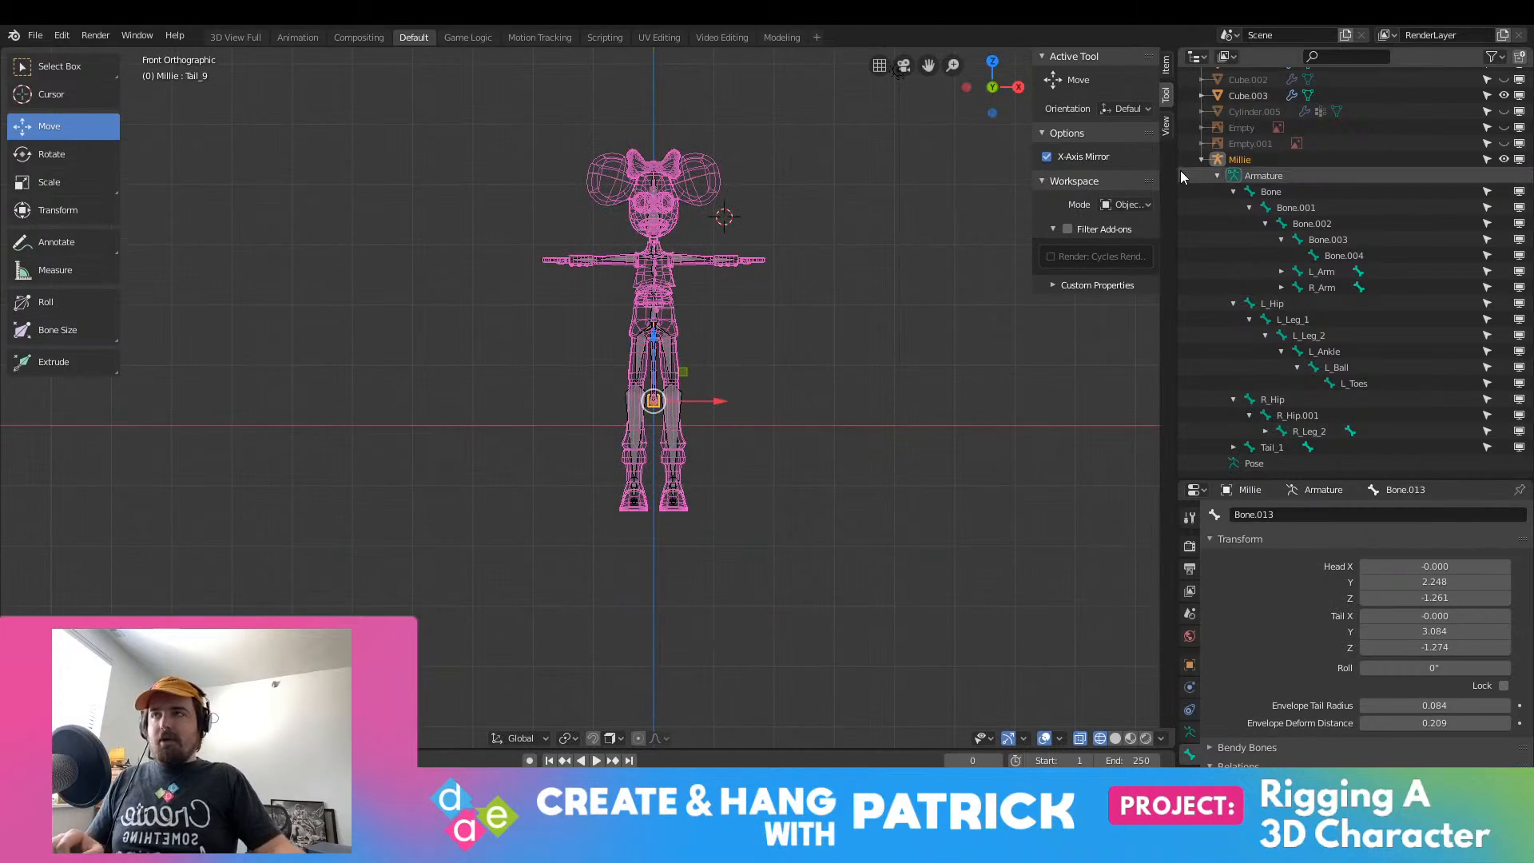
{"action": "scroll", "coordinate": [658, 250], "scroll_direction": "up", "scroll_amount": 7}
{"action": "middle_click_drag", "start_coordinate": [758, 213], "coordinate": [527, 428], "text": "shift"}
{"action": "middle_click_drag", "start_coordinate": [713, 298], "coordinate": [722, 377], "text": "shift"}
{"action": "scroll", "coordinate": [722, 376], "scroll_direction": "up", "scroll_amount": 6}
{"action": "middle_click_drag", "start_coordinate": [715, 264], "coordinate": [356, 608], "text": "shift"}
{"action": "scroll", "coordinate": [1357, 397], "scroll_direction": "up", "scroll_amount": 4}
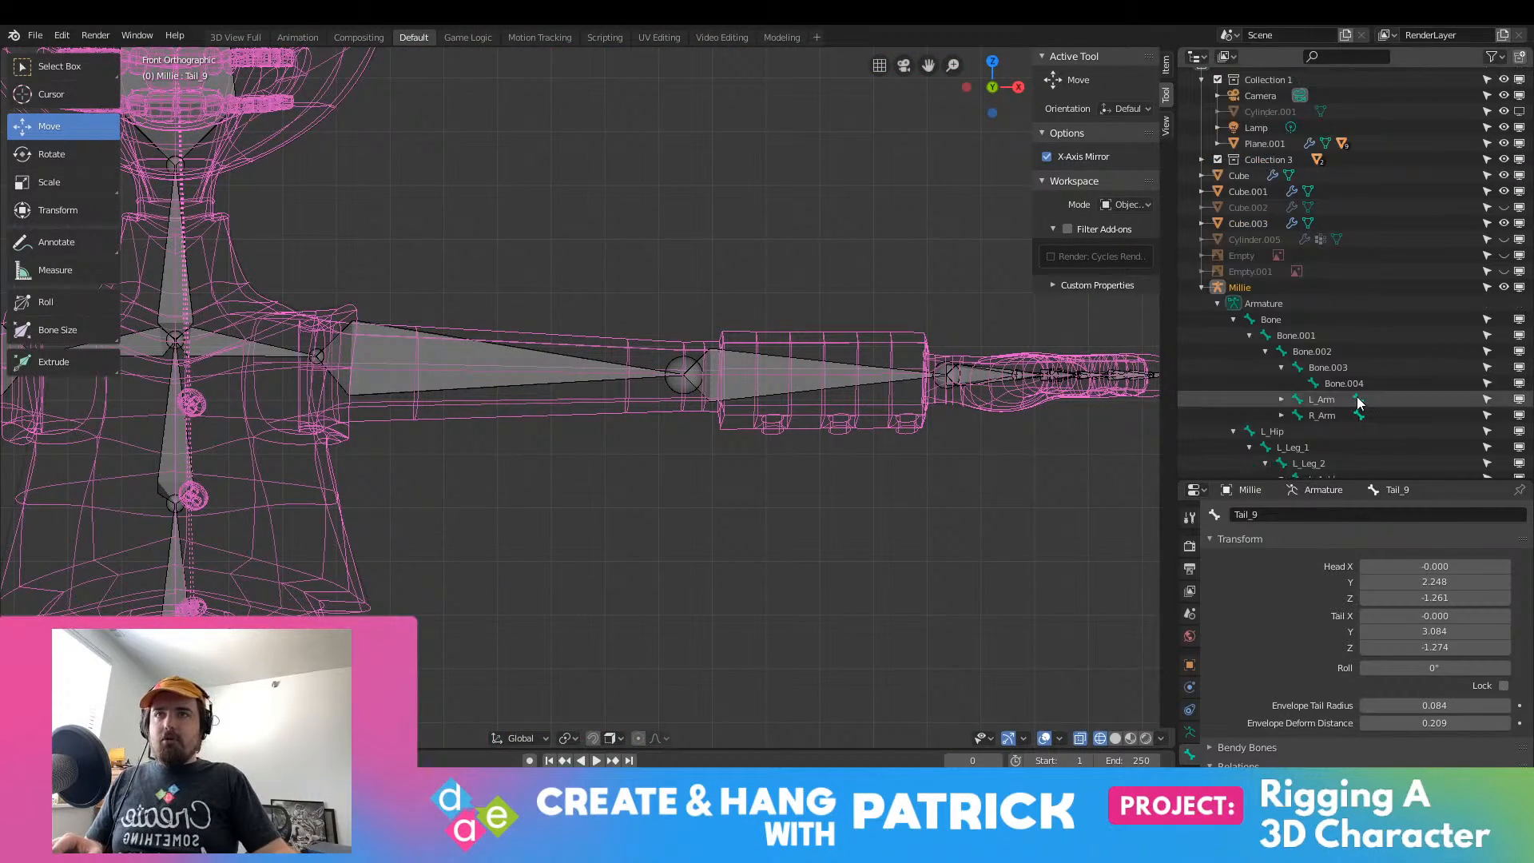
{"action": "scroll", "coordinate": [1359, 400], "scroll_direction": "down", "scroll_amount": 4}
{"action": "scroll", "coordinate": [1359, 399], "scroll_direction": "up", "scroll_amount": 4}
{"action": "scroll", "coordinate": [1359, 400], "scroll_direction": "down", "scroll_amount": 4}
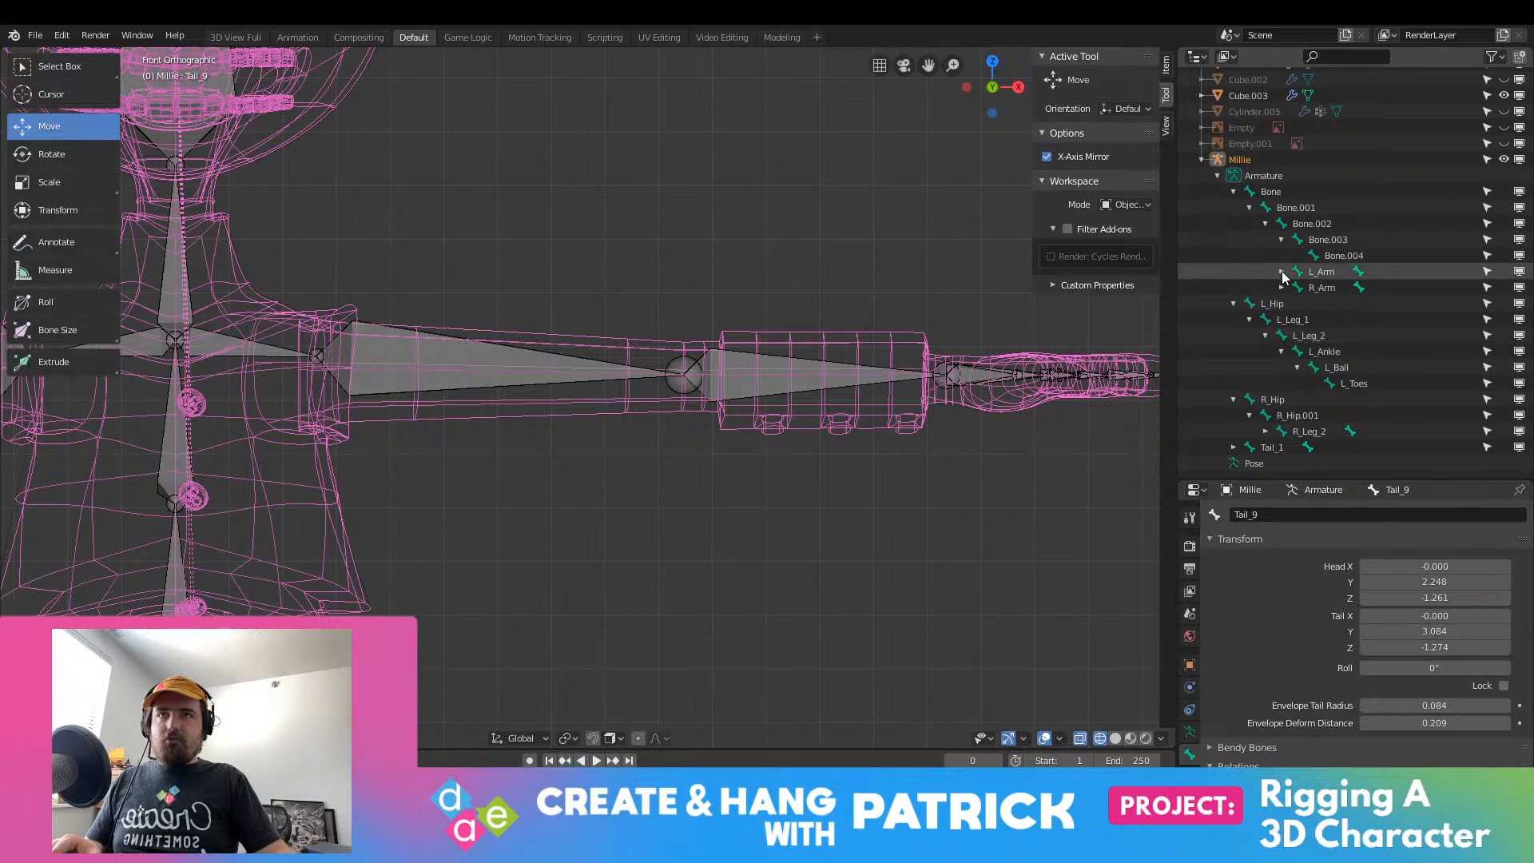
{"action": "left_click", "coordinate": [1330, 276]}
{"action": "key", "text": "KP_Decimal"}
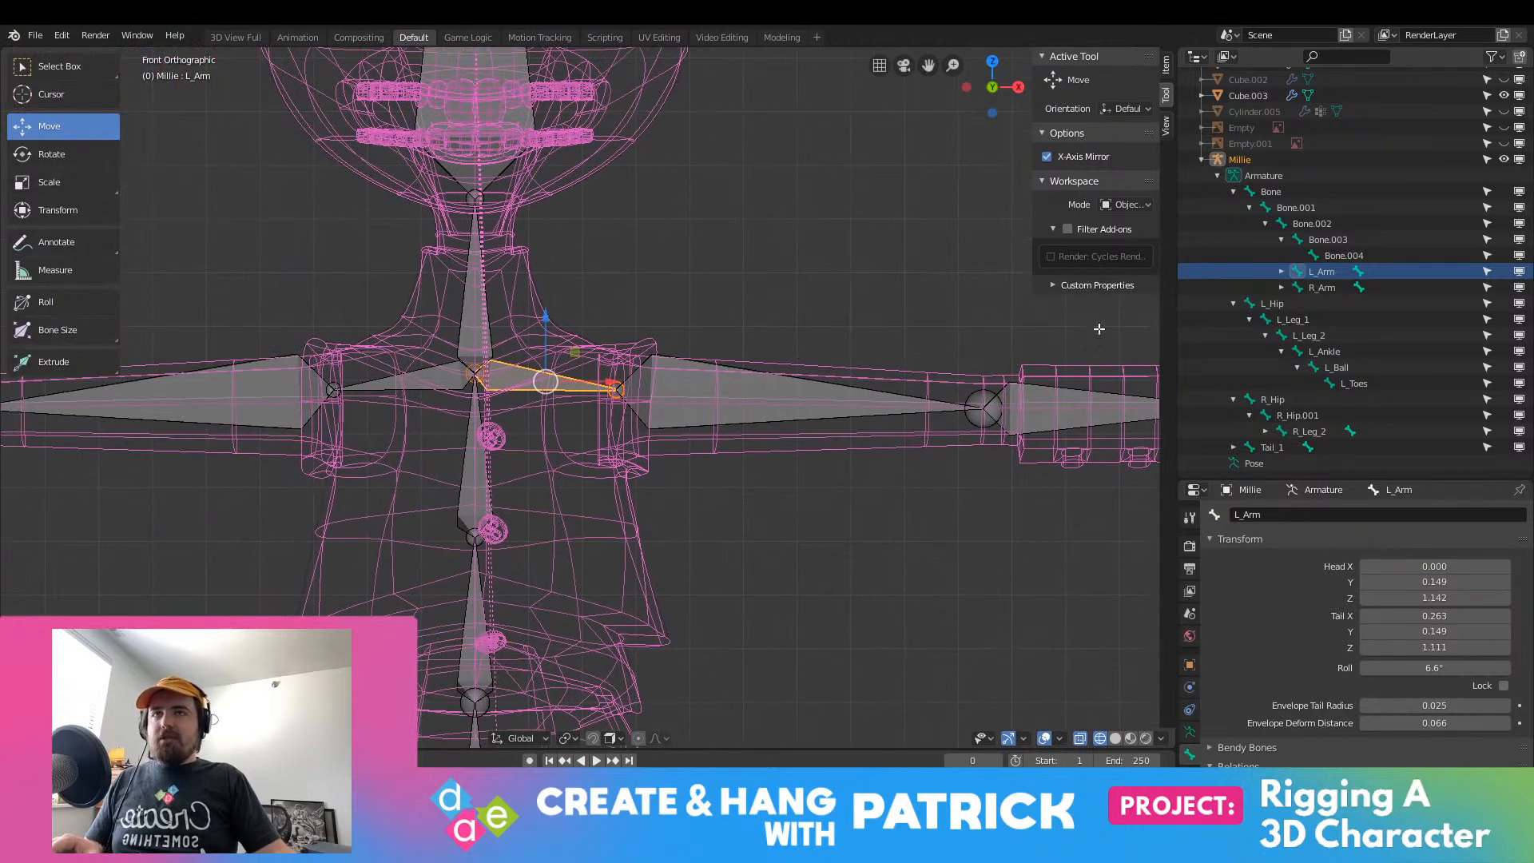
{"action": "double_click", "coordinate": [1323, 271]}
{"action": "left_click", "coordinate": [1351, 273]}
{"action": "key", "text": "BackSpace"}
{"action": "key", "text": "BackSpace"}
{"action": "key", "text": "BackSpace"}
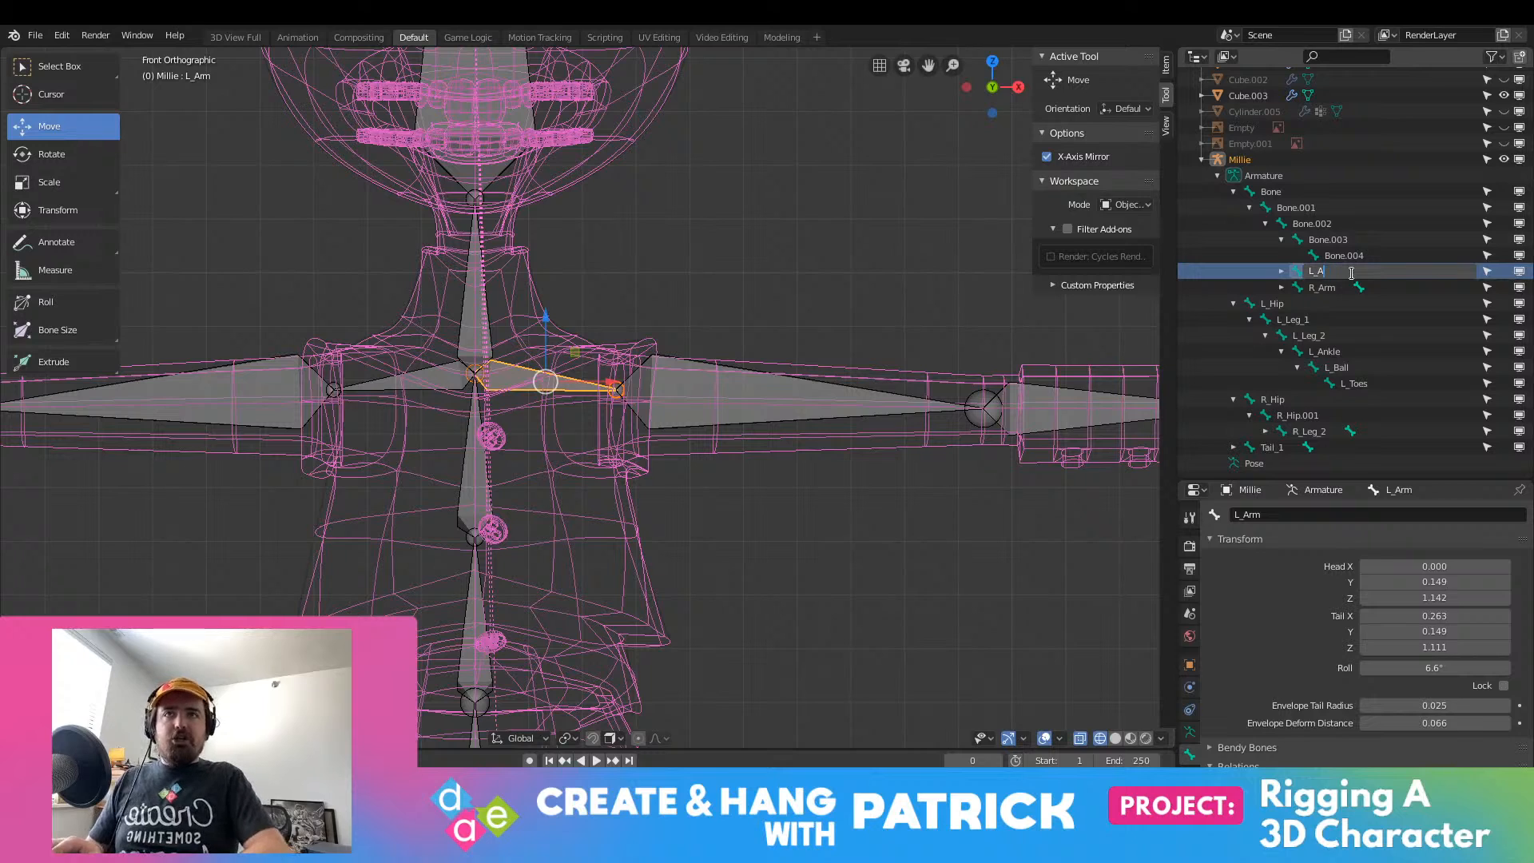
{"action": "type", "text": "Shoulder"}
{"action": "key", "text": "Return"}
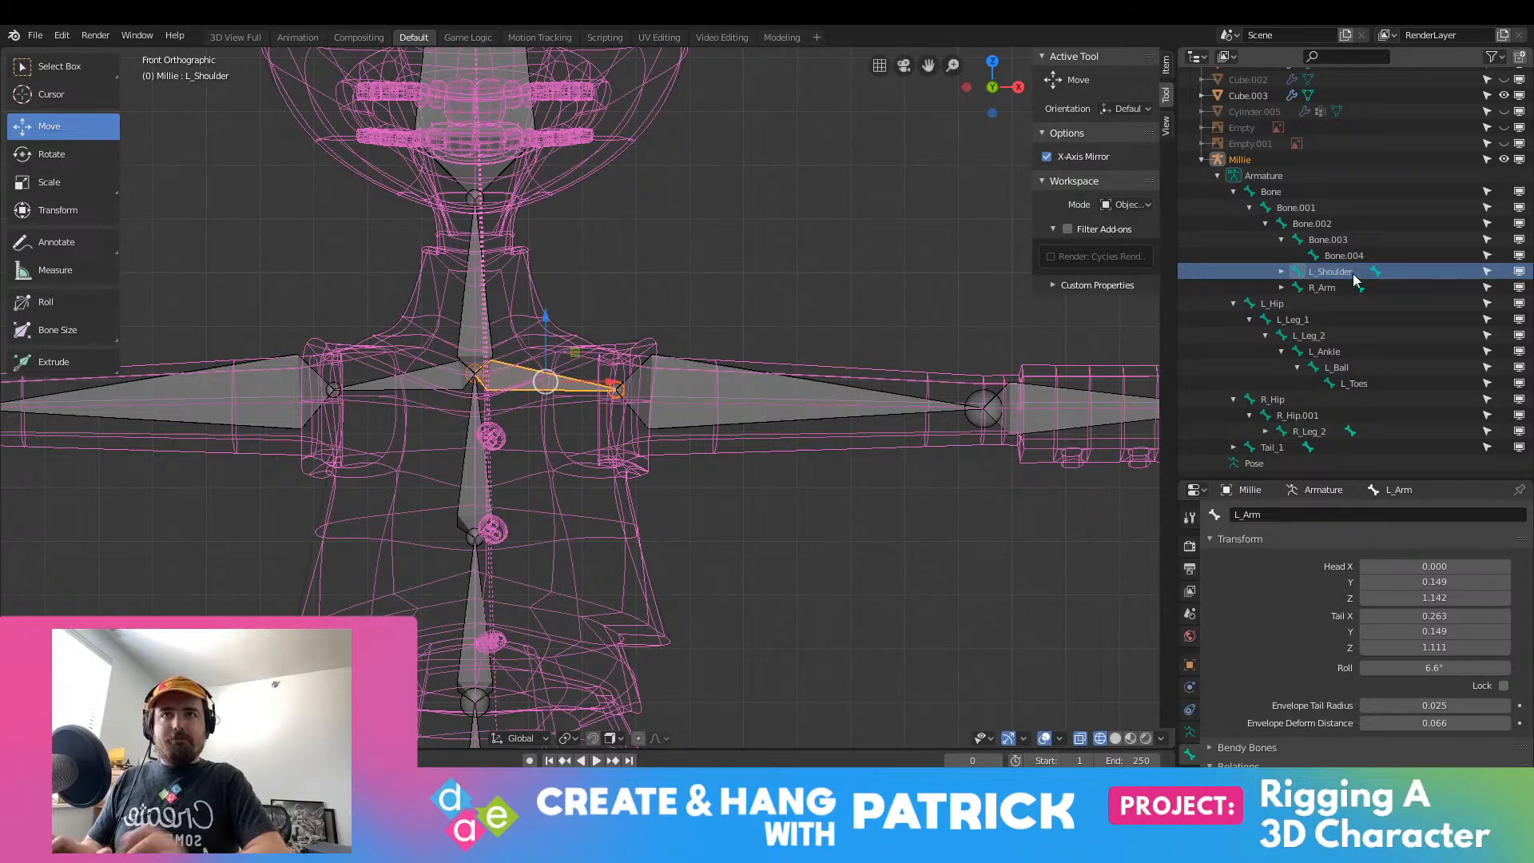
Step: Select the matching R_Arm bone on the opposite side and rename it as R_Shoulder
{"action": "left_click", "coordinate": [1340, 286]}
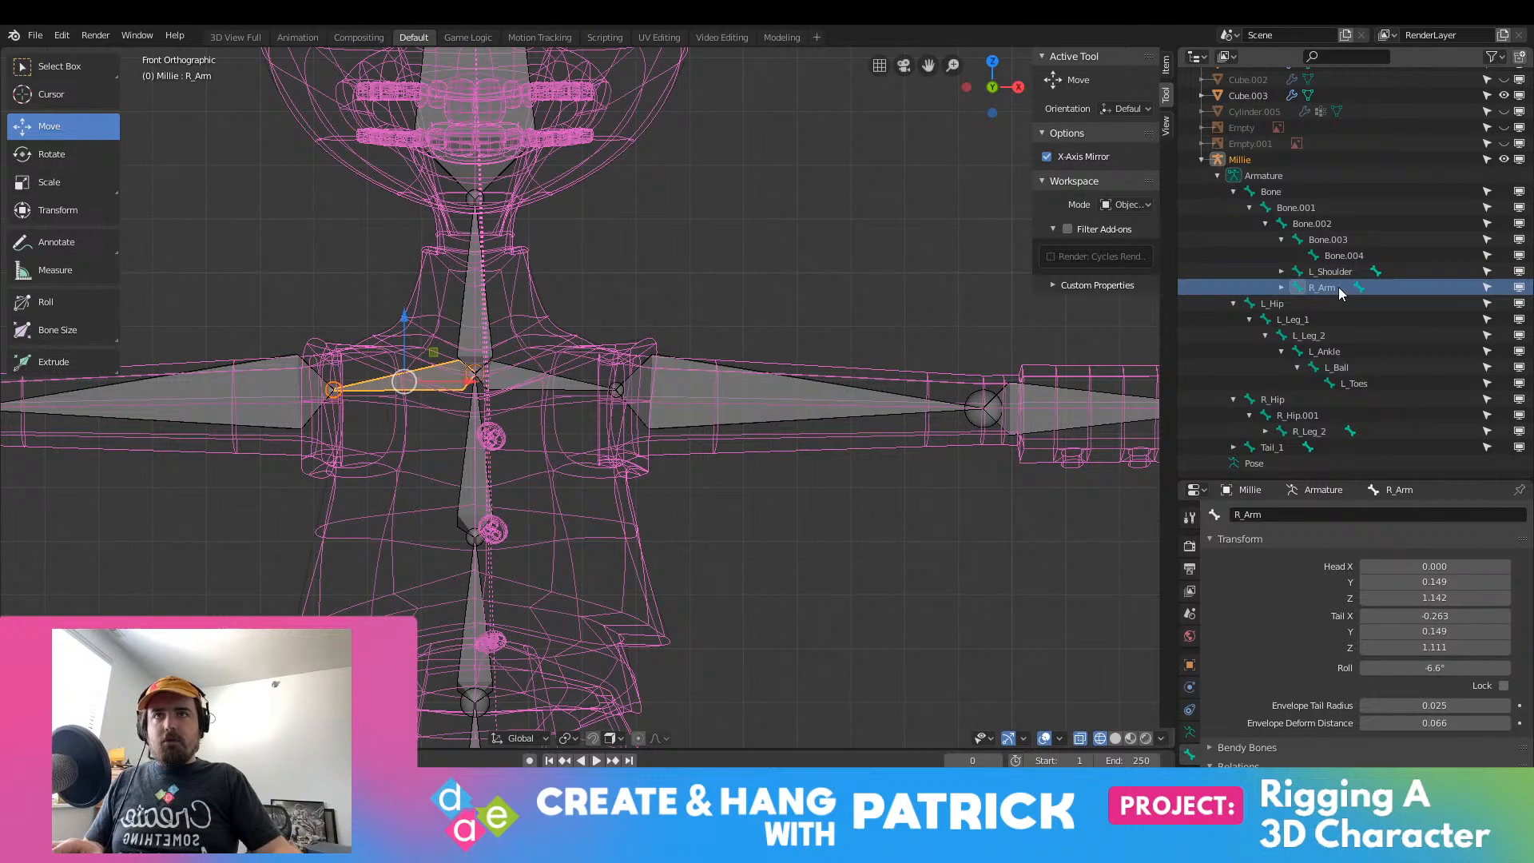
{"action": "left_click", "coordinate": [1288, 515]}
{"action": "key", "text": "BackSpace"}
{"action": "key", "text": "BackSpace"}
{"action": "key", "text": "BackSpace"}
{"action": "type", "text": "Sh"}
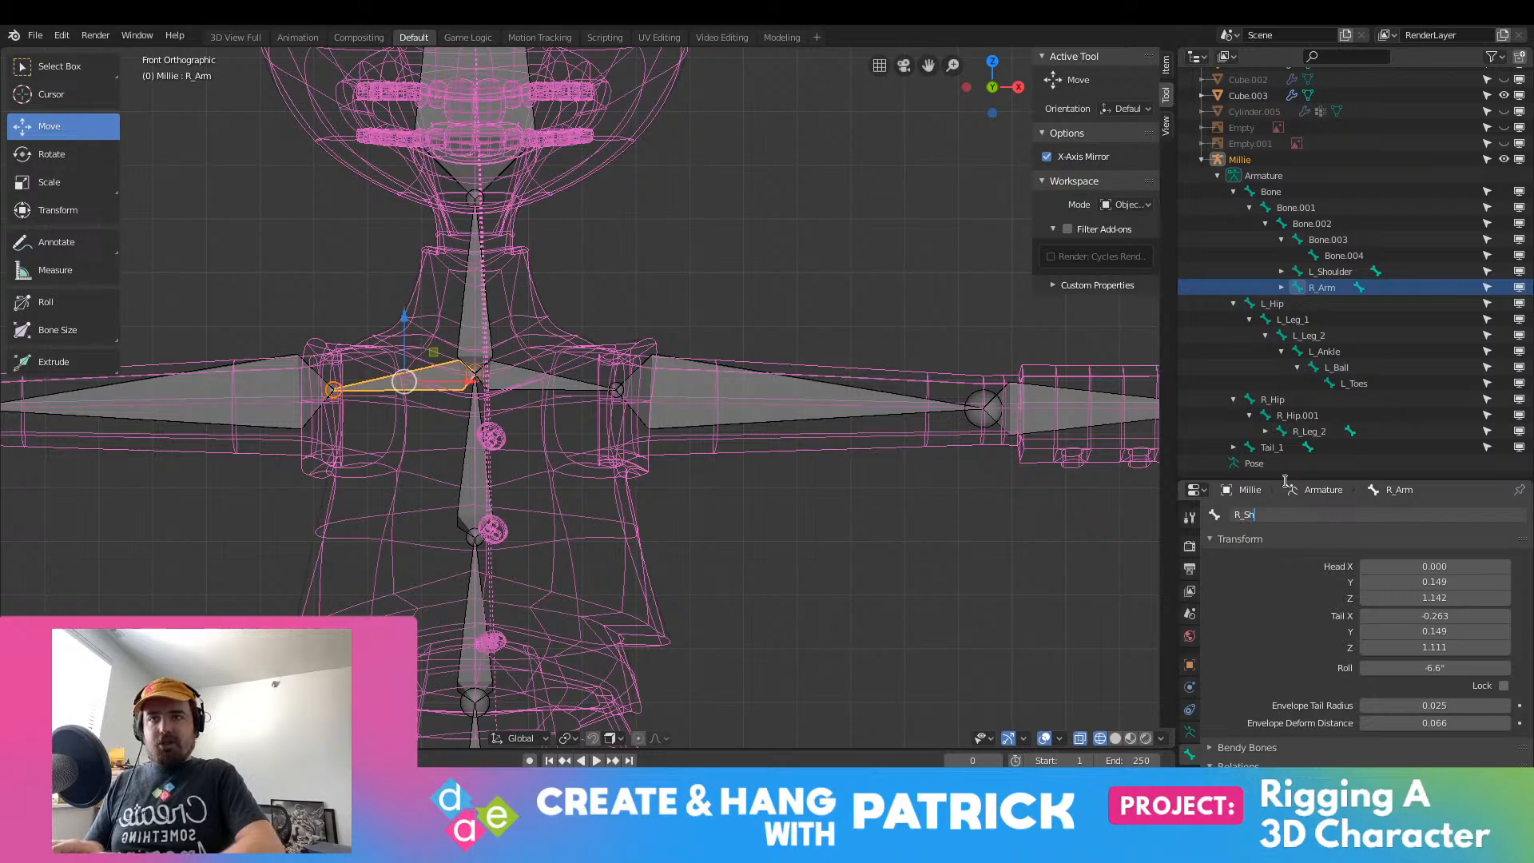
{"action": "type", "text": "oulder"}
{"action": "key", "text": "Return"}
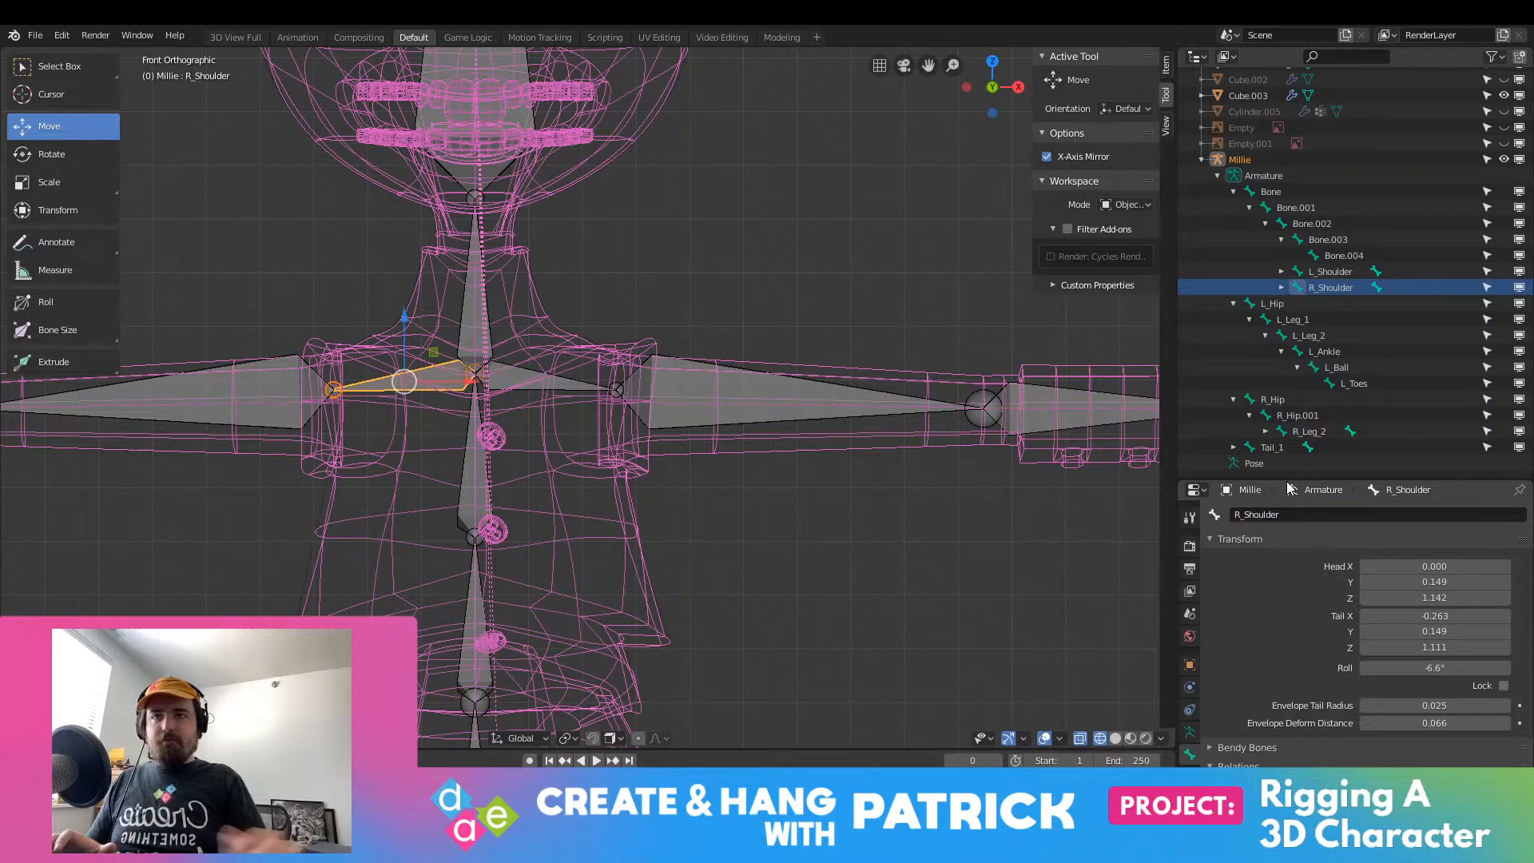
Step: Select the left upper arm bone, L_Arm.001, and rename it as L_Arm
{"action": "left_click", "coordinate": [827, 408]}
{"action": "left_click", "coordinate": [1308, 514]}
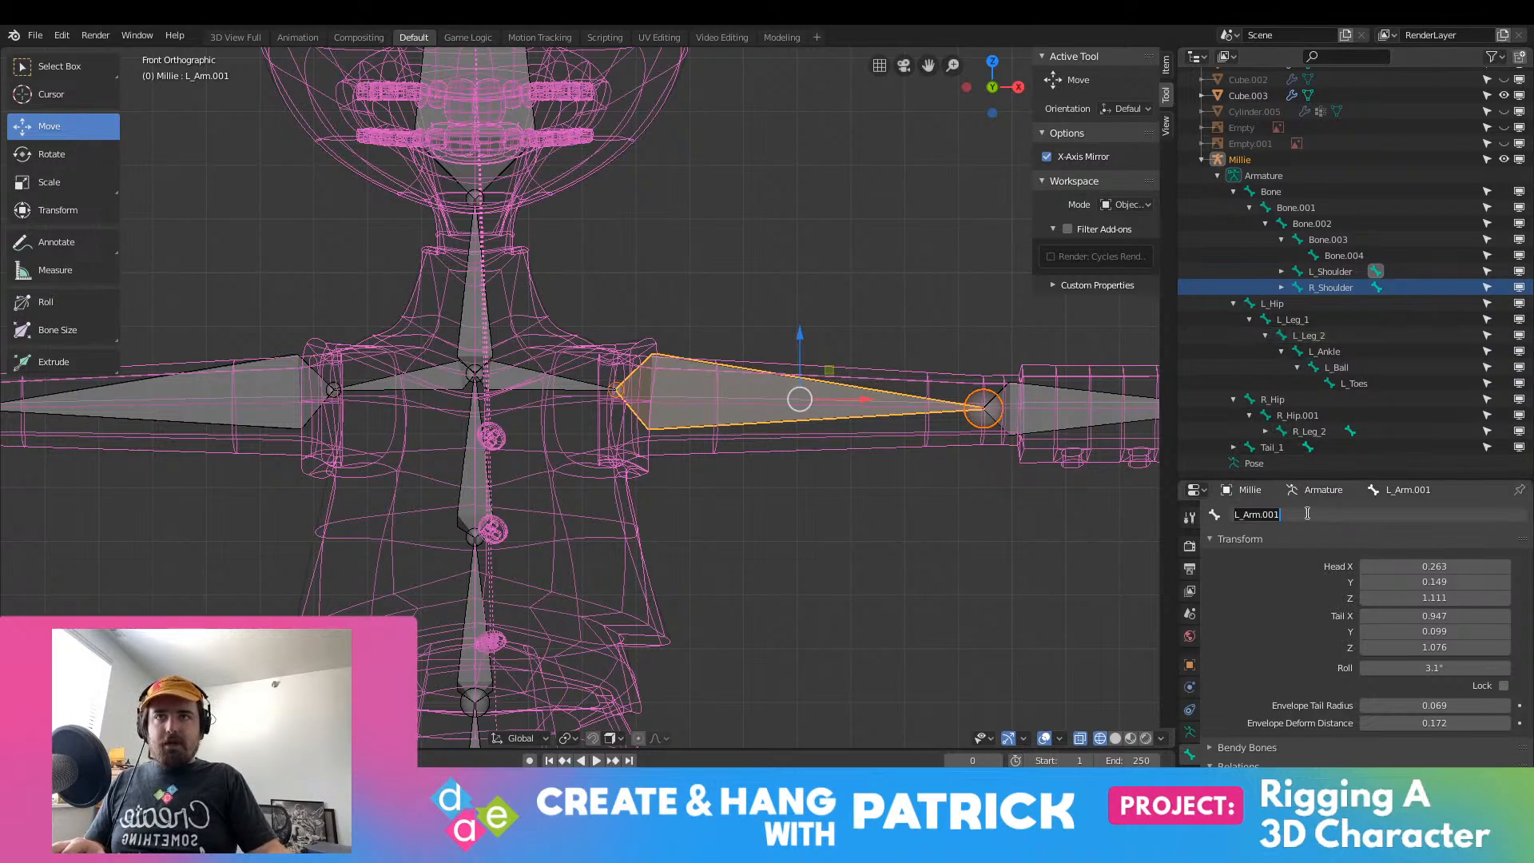
{"action": "key", "text": "End"}
{"action": "key", "text": "BackSpace"}
{"action": "key", "text": "BackSpace"}
{"action": "key", "text": "BackSpace"}
{"action": "key", "text": "BackSpace"}
{"action": "key", "text": "Return"}
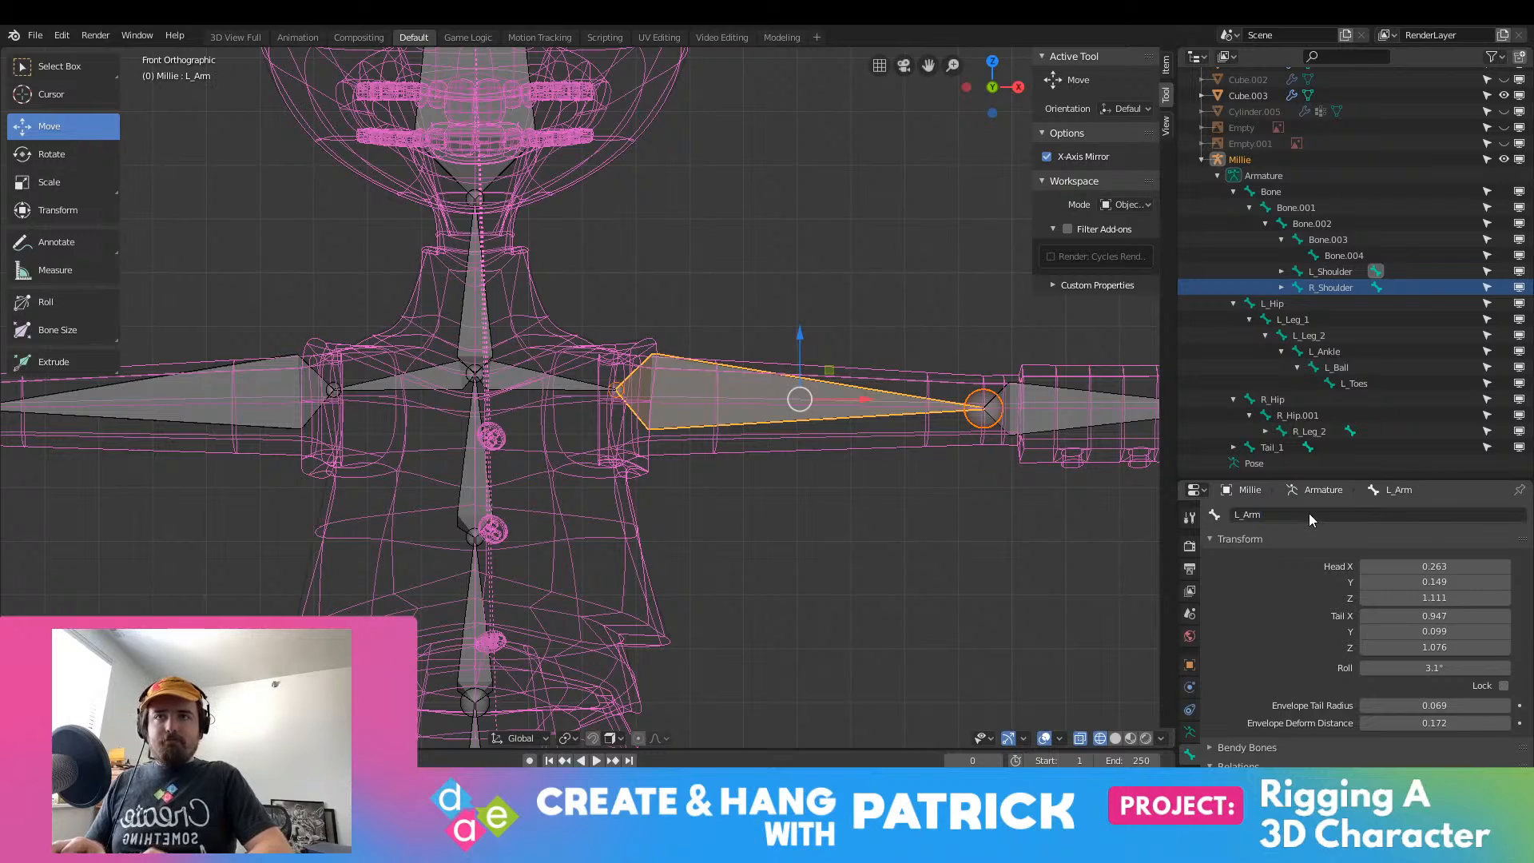
Step: Check the names of the left shoulder bone and the left upper arm bone by selecting each in turn
{"action": "left_click", "coordinate": [1331, 272]}
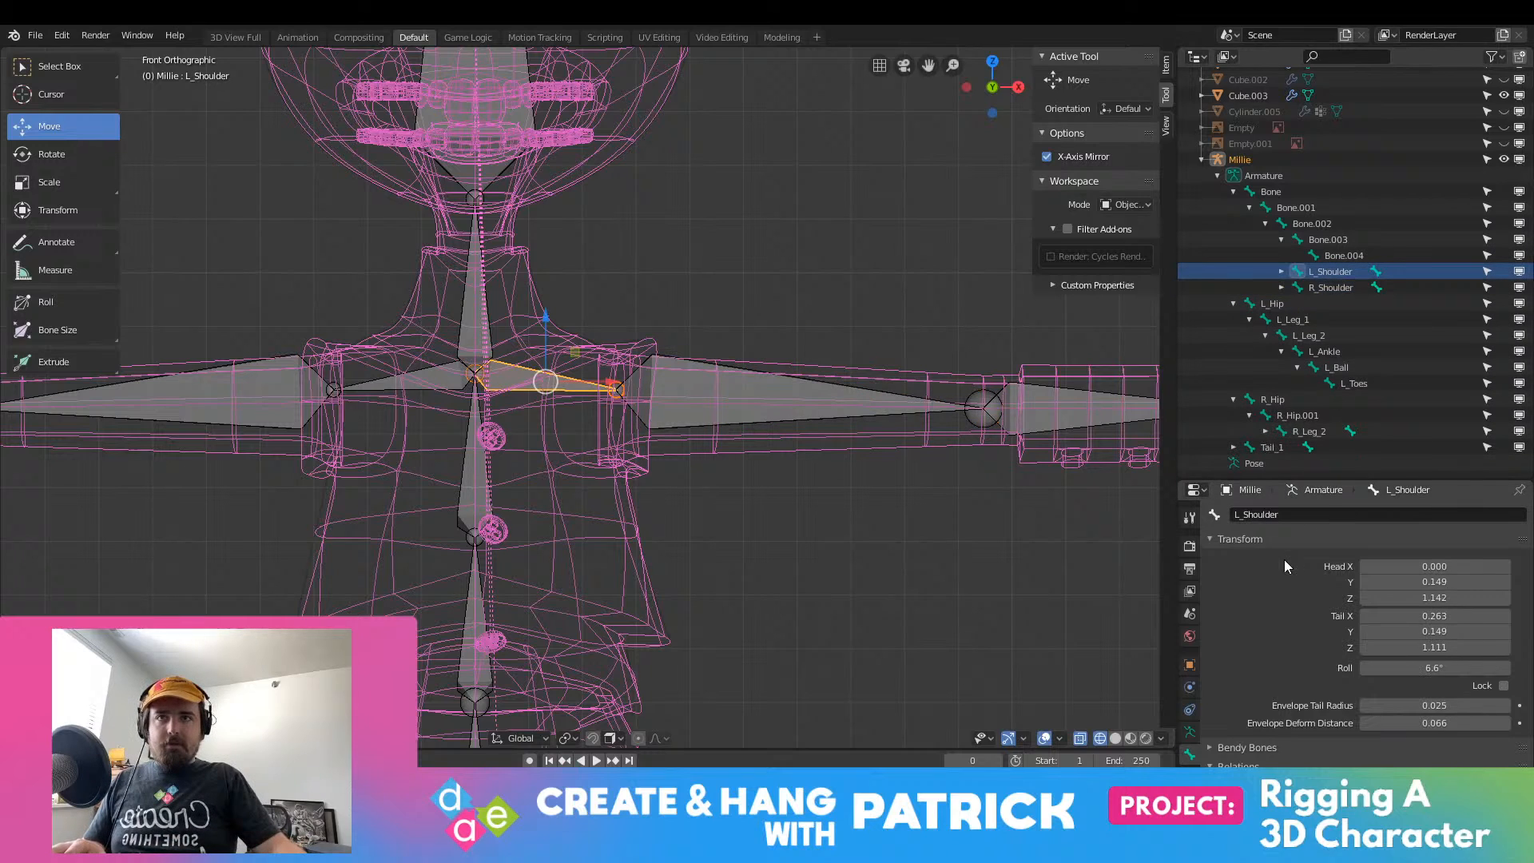
{"action": "left_click", "coordinate": [701, 373]}
{"action": "left_click", "coordinate": [1302, 511]}
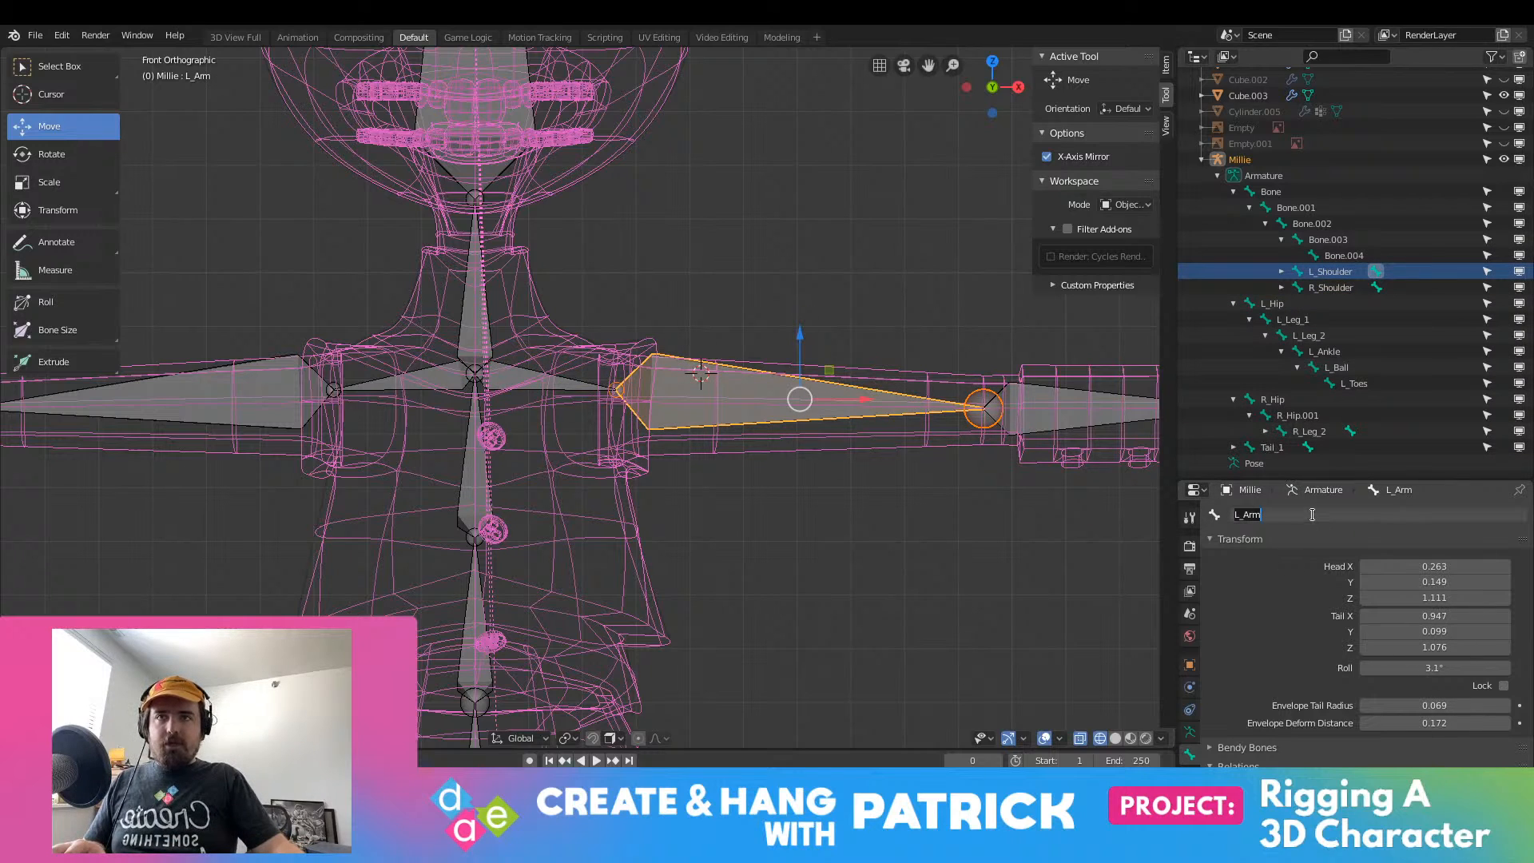
Step: Try to rename the right upper arm bone, R_Arm.001, by removing the .001 suffix
{"action": "left_click", "coordinate": [223, 367]}
{"action": "left_click", "coordinate": [223, 367]}
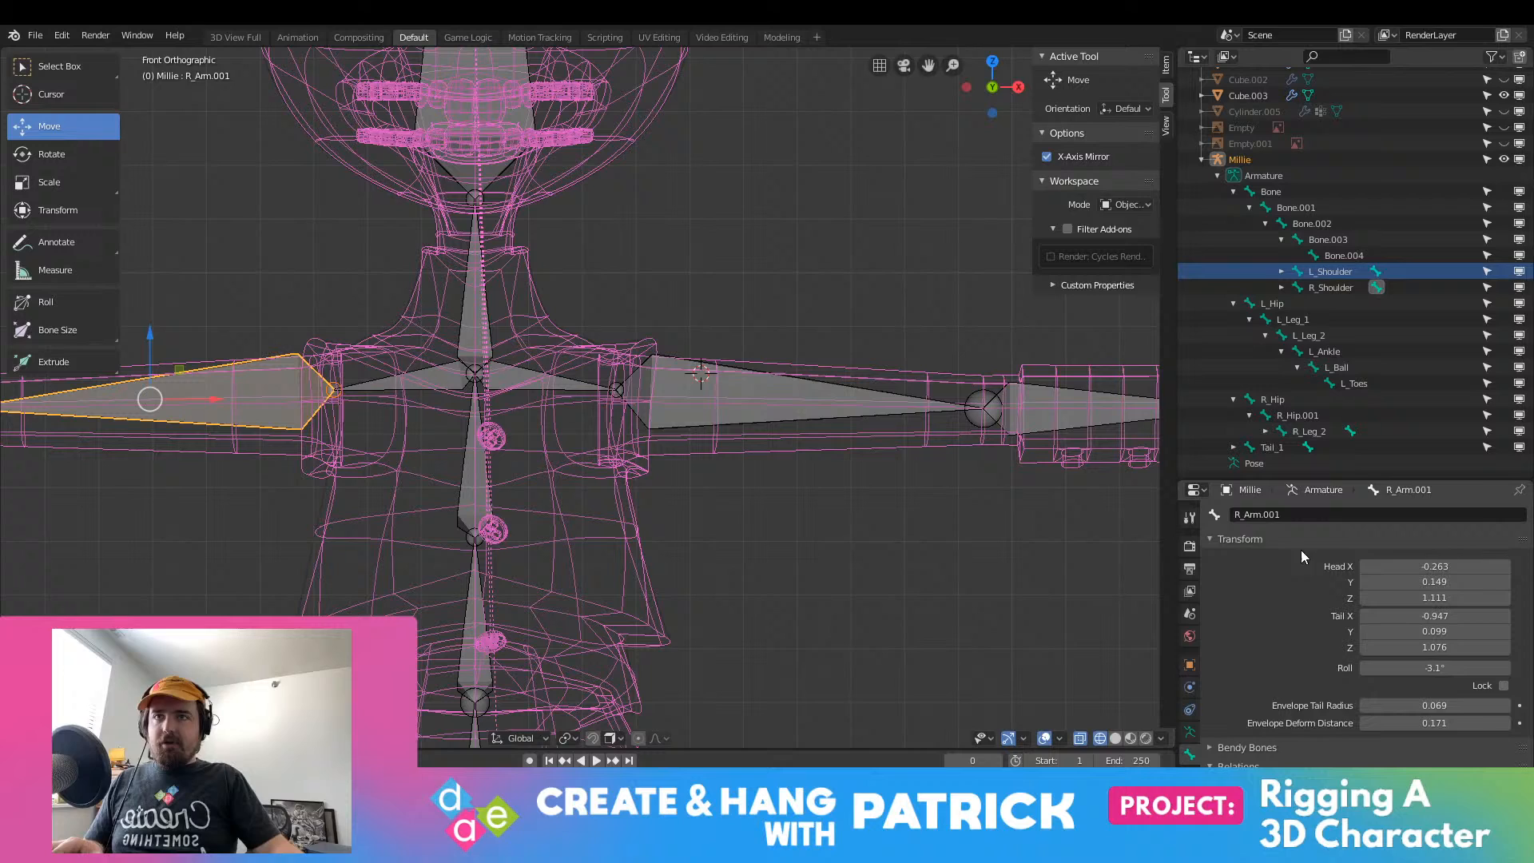
{"action": "left_click", "coordinate": [1312, 508]}
{"action": "key", "text": "End"}
{"action": "key", "text": "BackSpace"}
{"action": "key", "text": "BackSpace"}
{"action": "key", "text": "BackSpace"}
{"action": "key", "text": "BackSpace"}
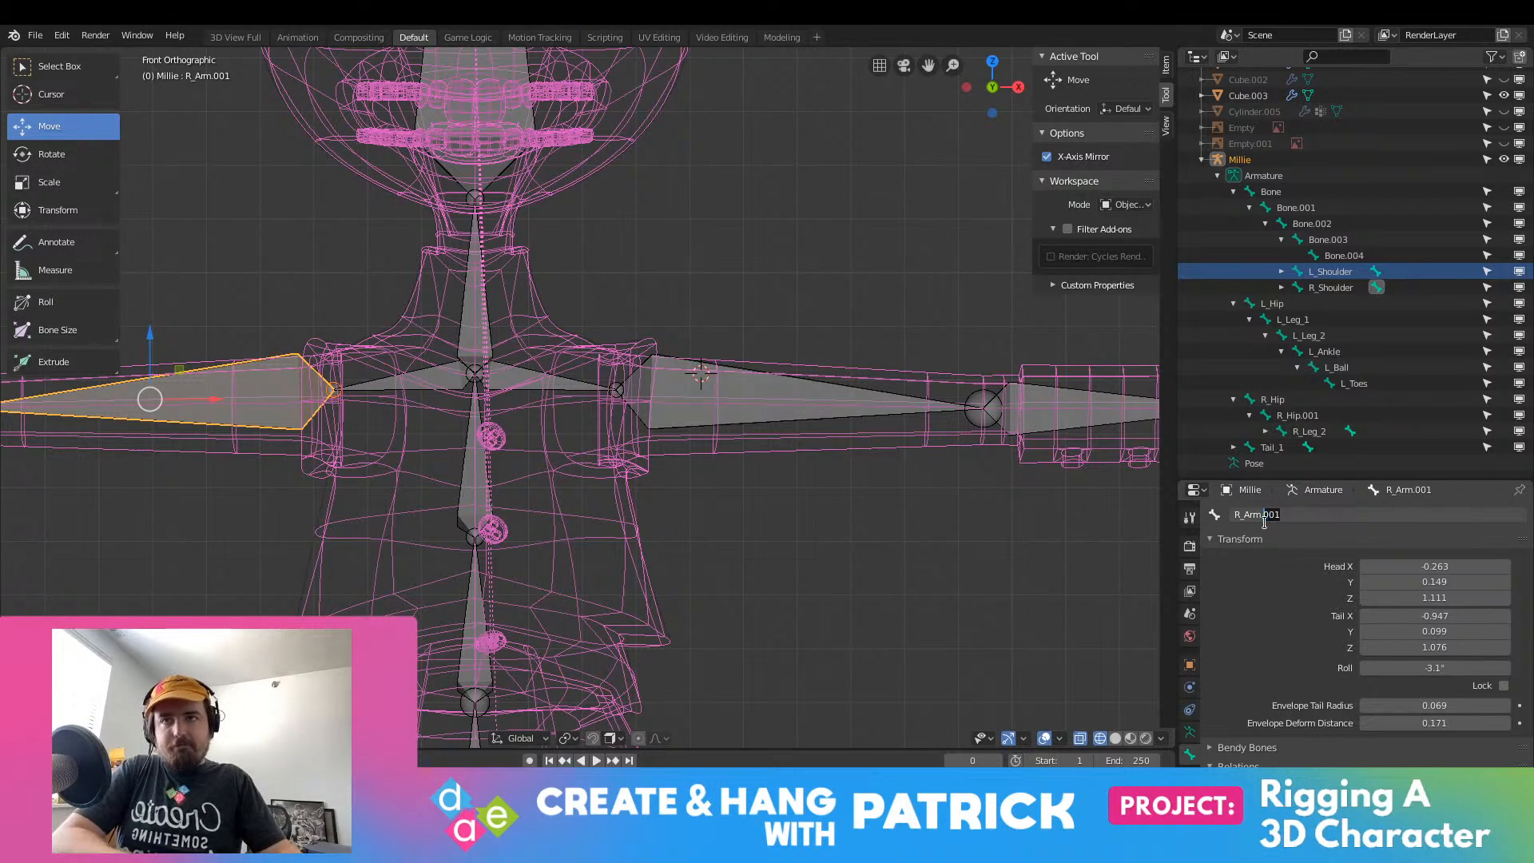
{"action": "left_click", "coordinate": [1047, 402]}
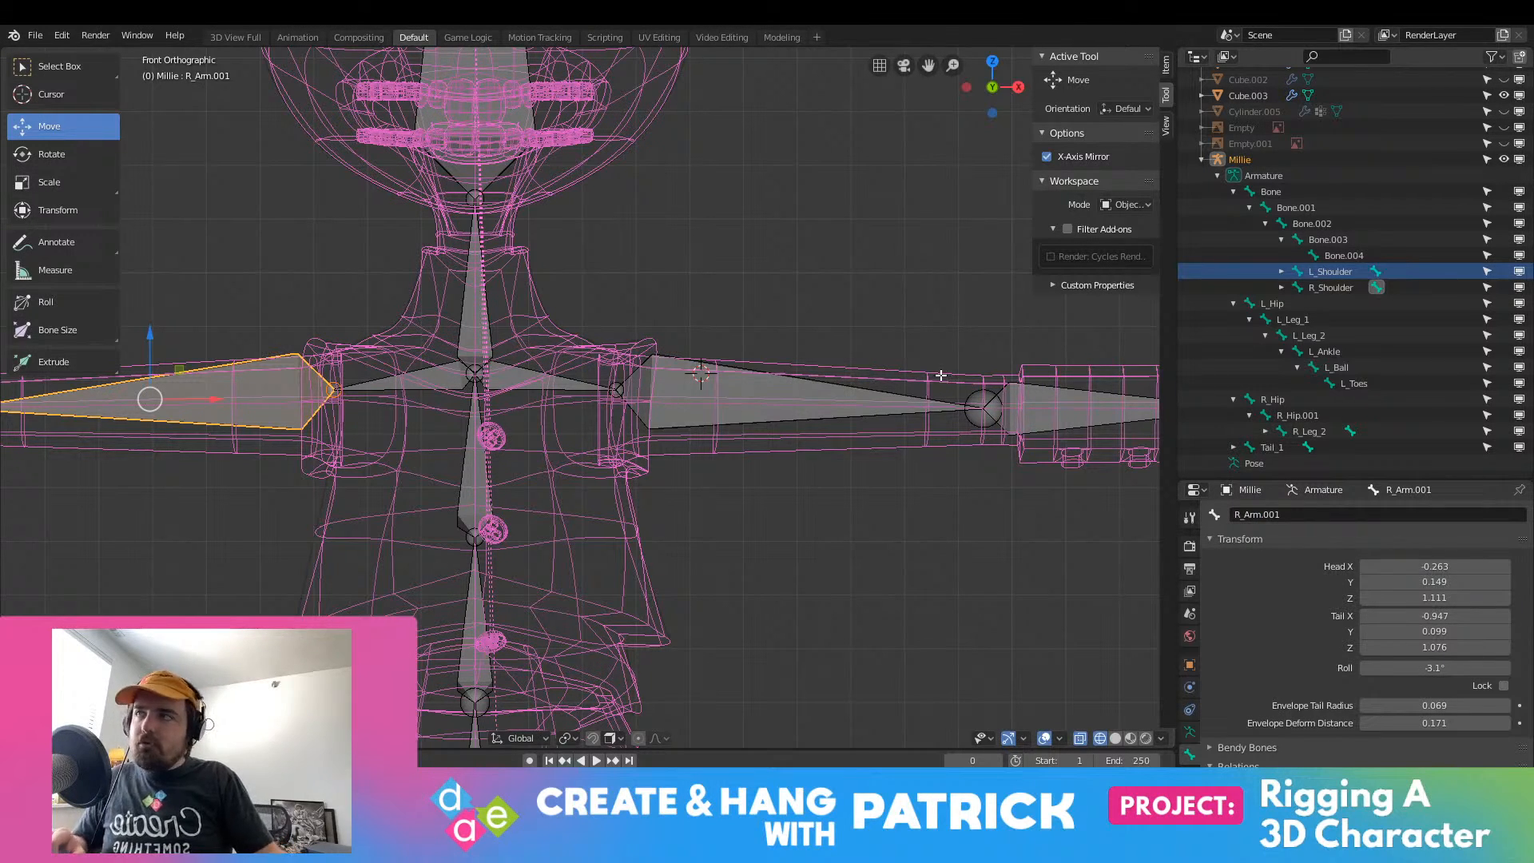
Step: Select the left forearm bone, L_Arm.002, and rename it as L_Fore_arm
{"action": "left_click", "coordinate": [1099, 406]}
{"action": "left_click", "coordinate": [1099, 406]}
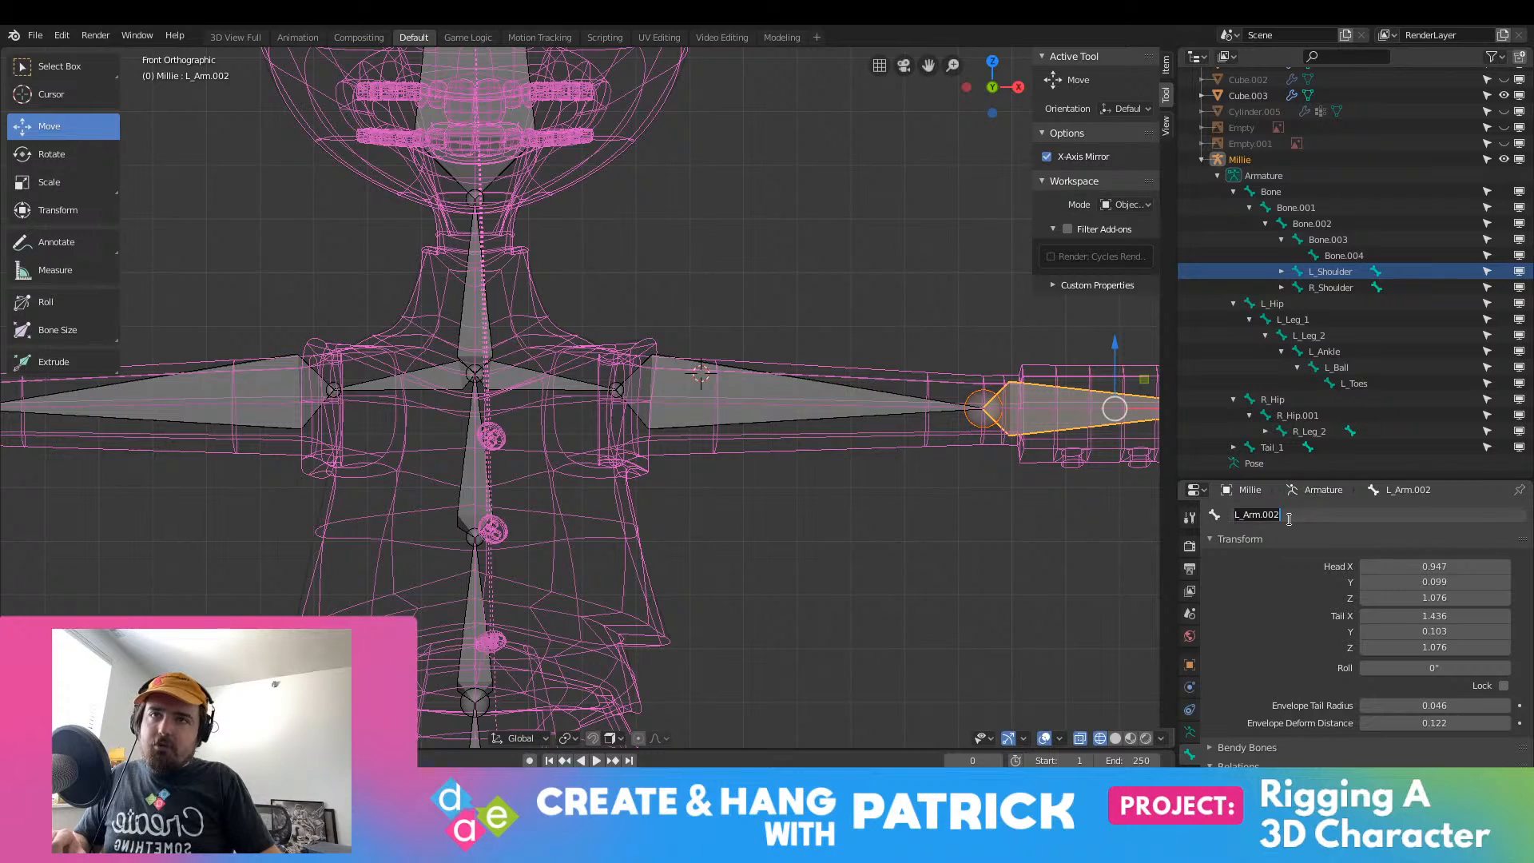
{"action": "key", "text": "Left"}
{"action": "key", "text": "BackSpace"}
{"action": "key", "text": "BackSpace"}
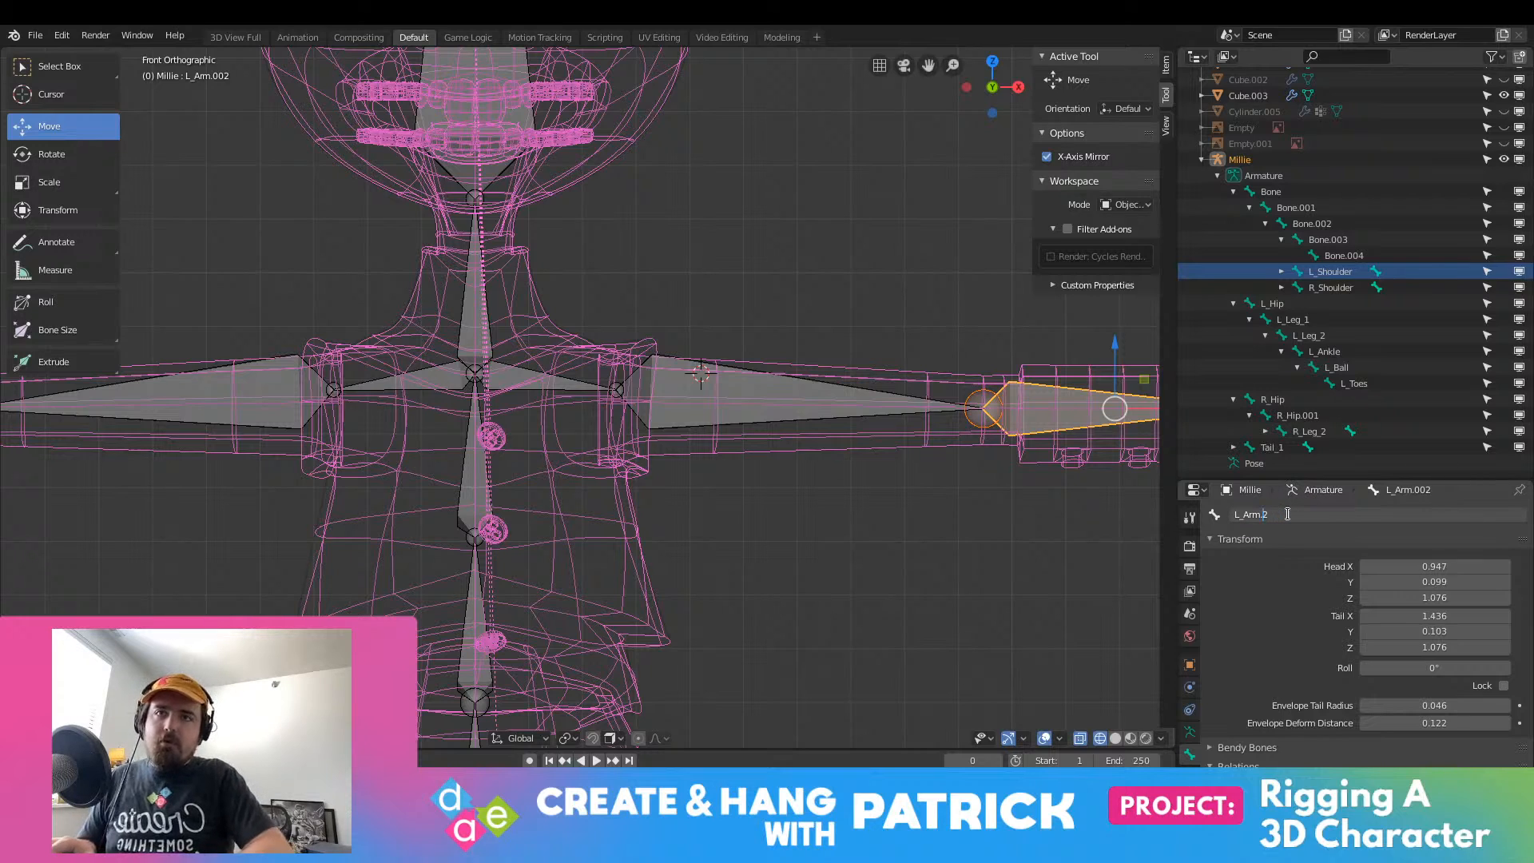
{"action": "key", "text": "BackSpace"}
{"action": "key", "text": "BackSpace"}
{"action": "key", "text": "BackSpace"}
{"action": "key", "text": "BackSpace"}
{"action": "key", "text": "BackSpace"}
{"action": "type", "text": "Fore_a"}
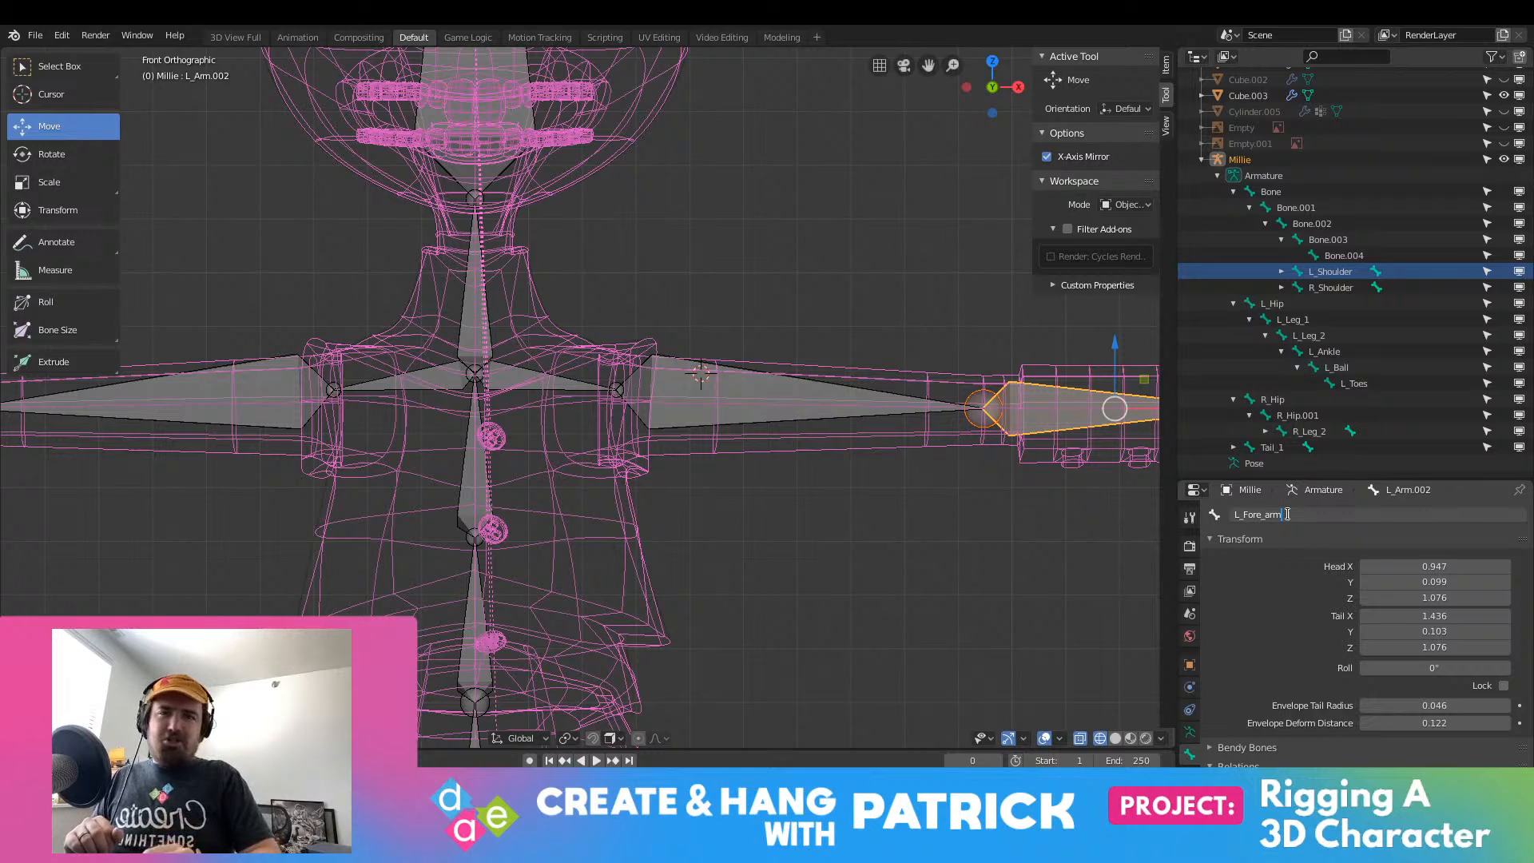
{"action": "key", "text": "Return"}
Step: Select the right forearm bone, R_Arm.002, and rename it as R_Fore_Arm
{"action": "middle_click_drag", "start_coordinate": [419, 448], "coordinate": [677, 446], "text": "shift"}
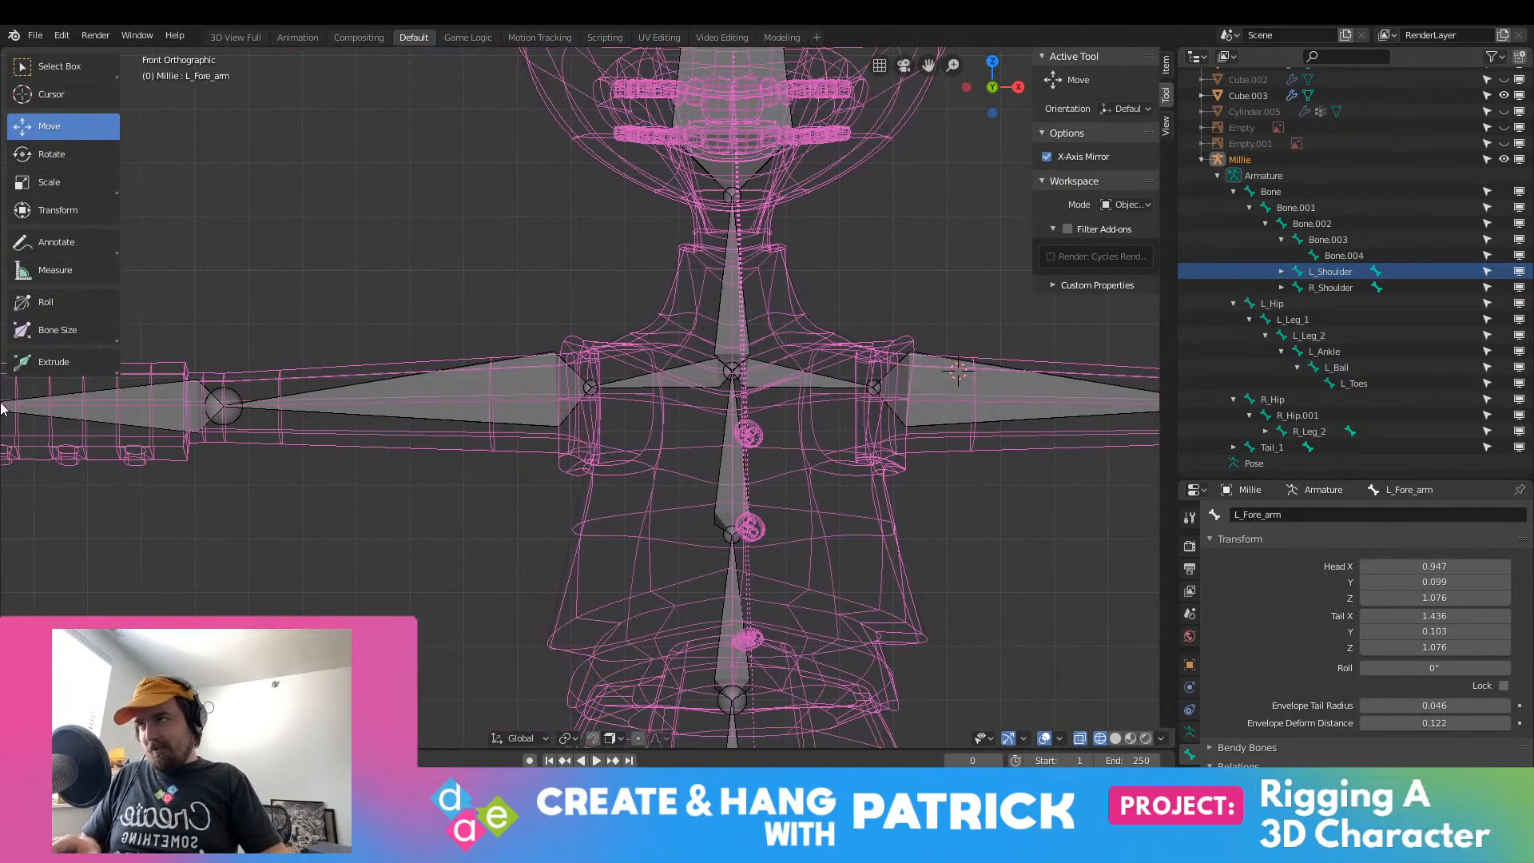
{"action": "left_click", "coordinate": [3, 408]}
{"action": "double_click", "coordinate": [1325, 513]}
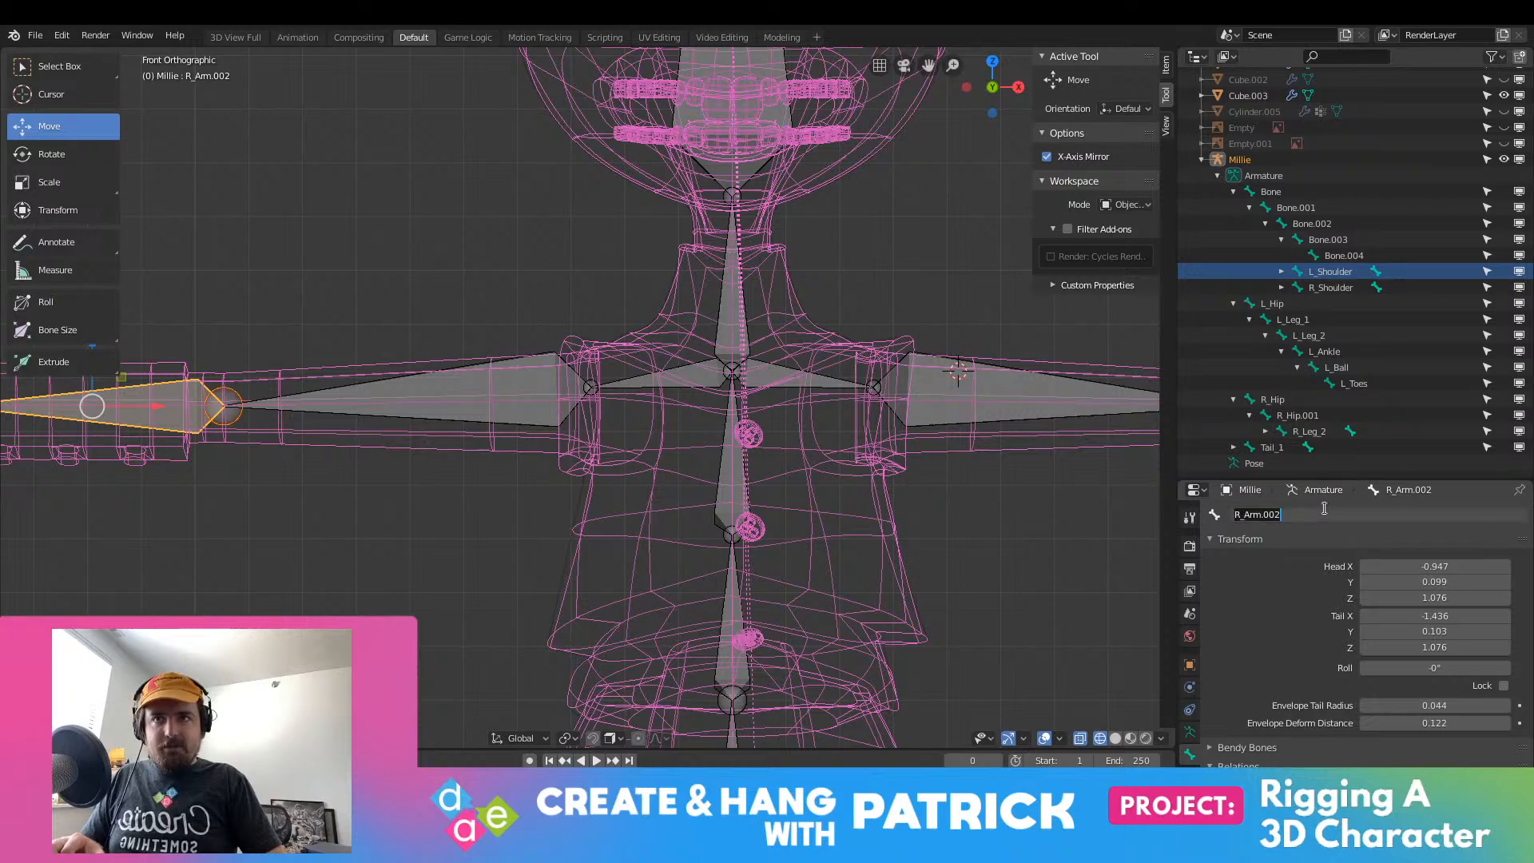
{"action": "left_click", "coordinate": [1325, 508]}
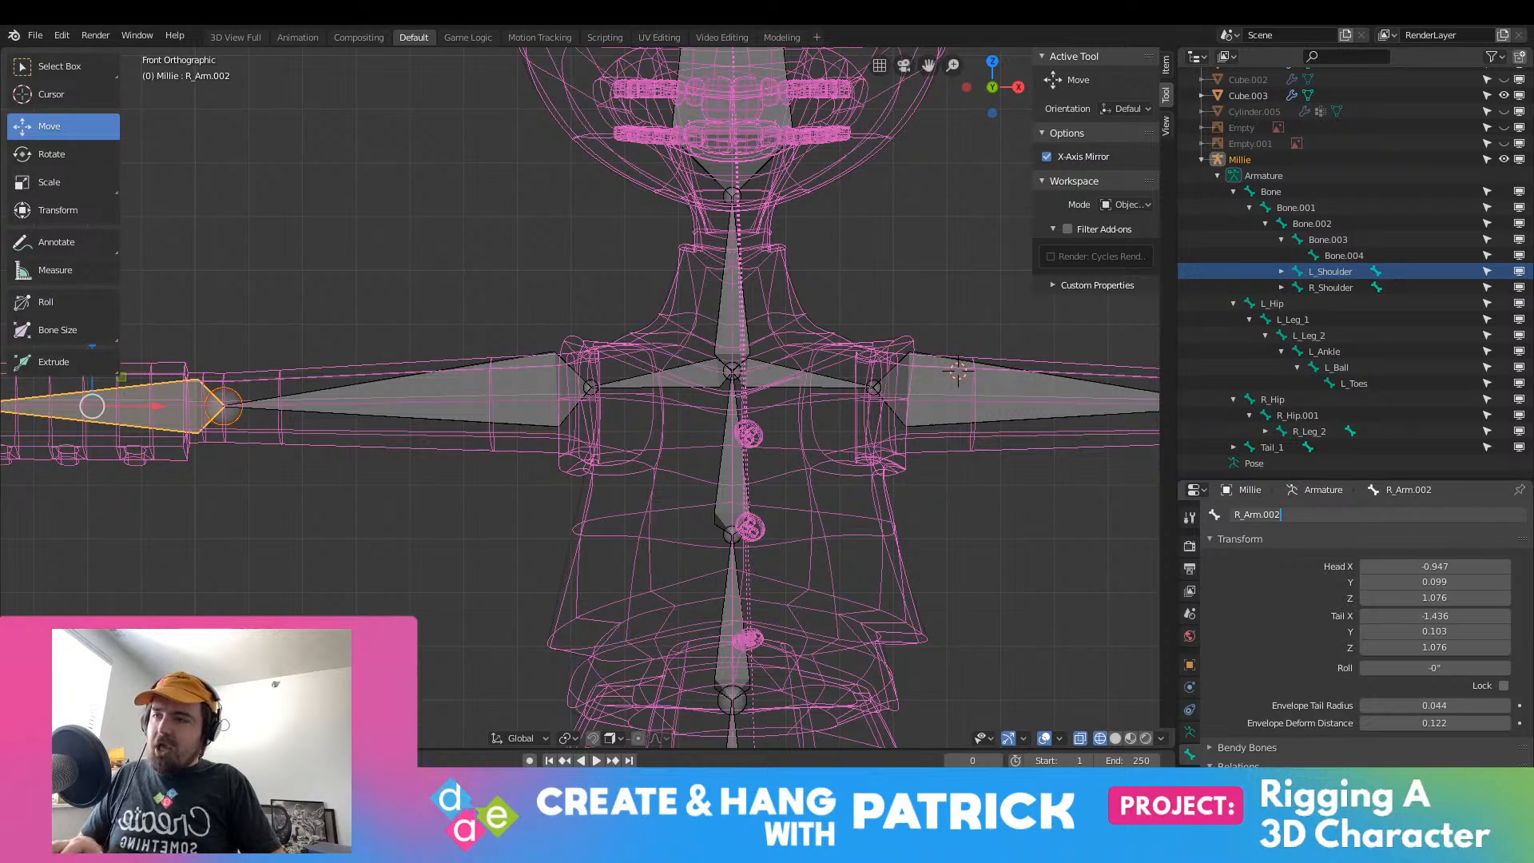
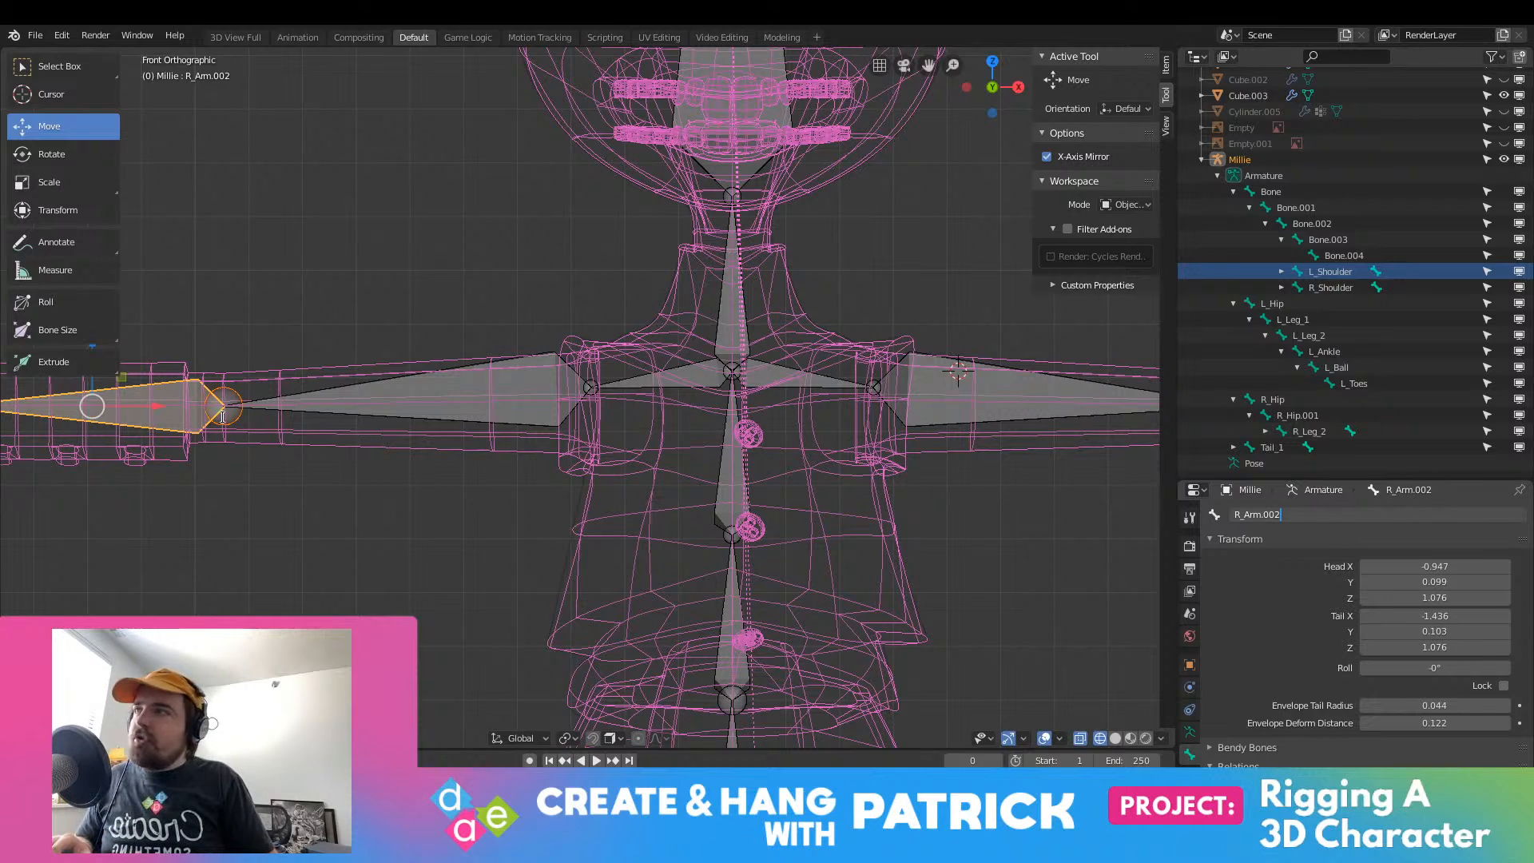
{"action": "left_click_drag", "start_coordinate": [1300, 518], "coordinate": [1246, 517]}
{"action": "type", "text": "F"}
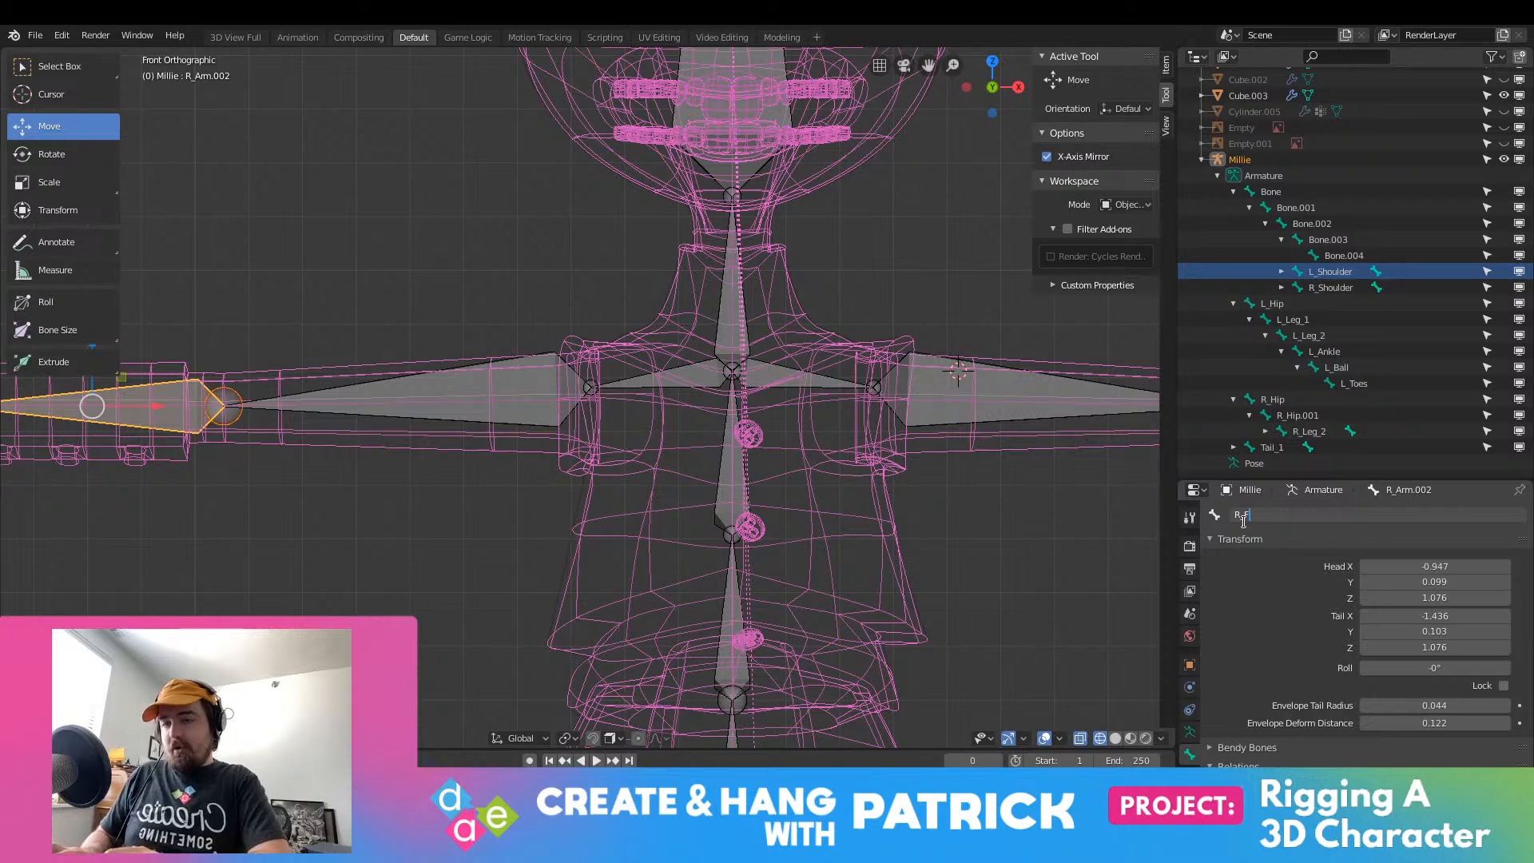
{"action": "type", "text": "ore_Arm"}
{"action": "key", "text": "Return"}
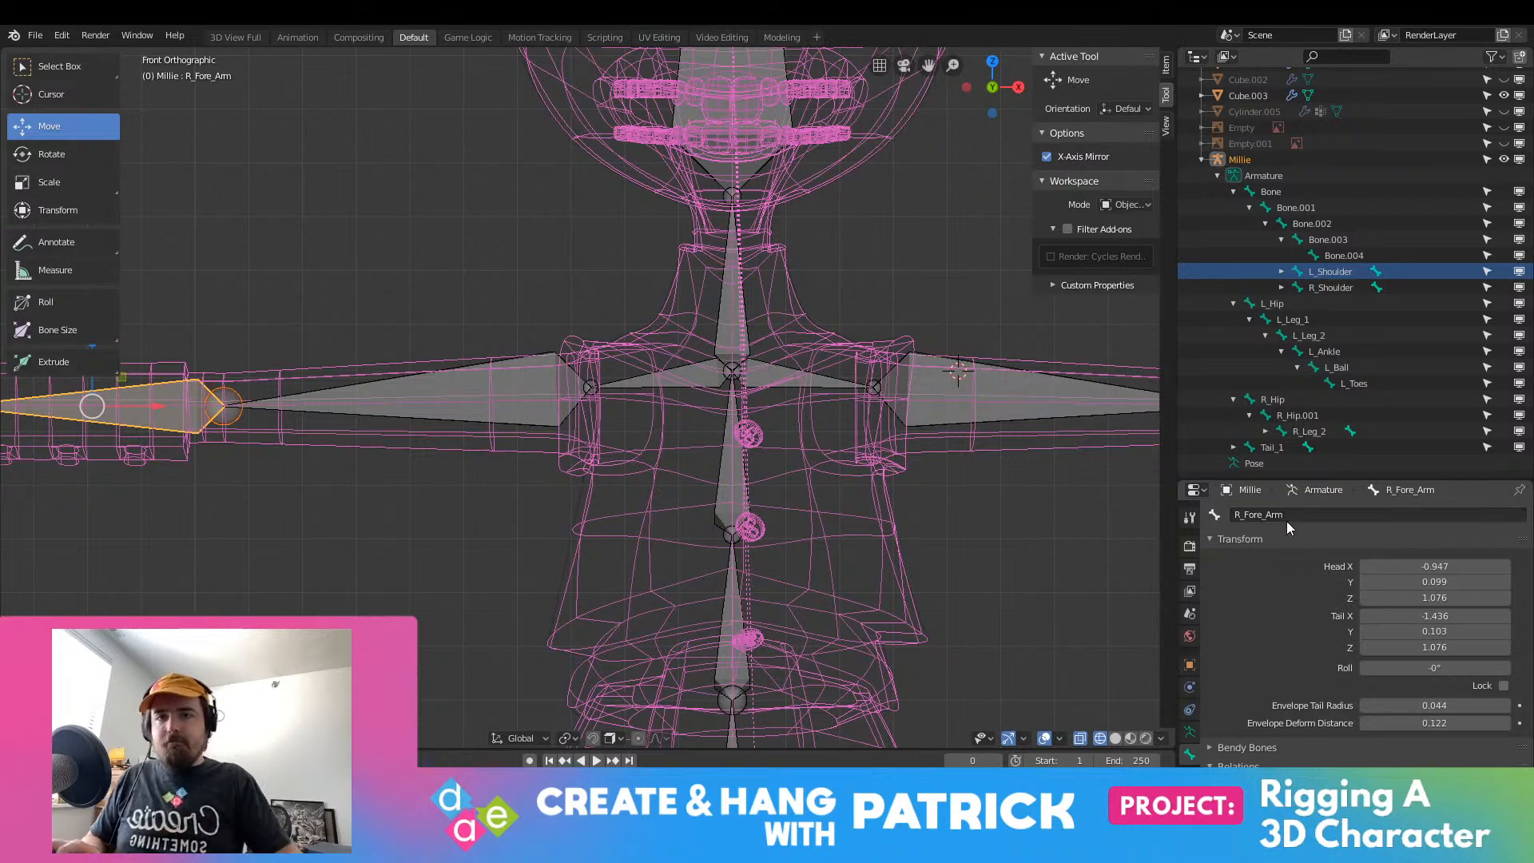
Step: Select the palm bone of the left hand, L_Arm.003, and rename it as L_Hand
{"action": "key", "text": "KP_Decimal"}
{"action": "left_click", "coordinate": [861, 405]}
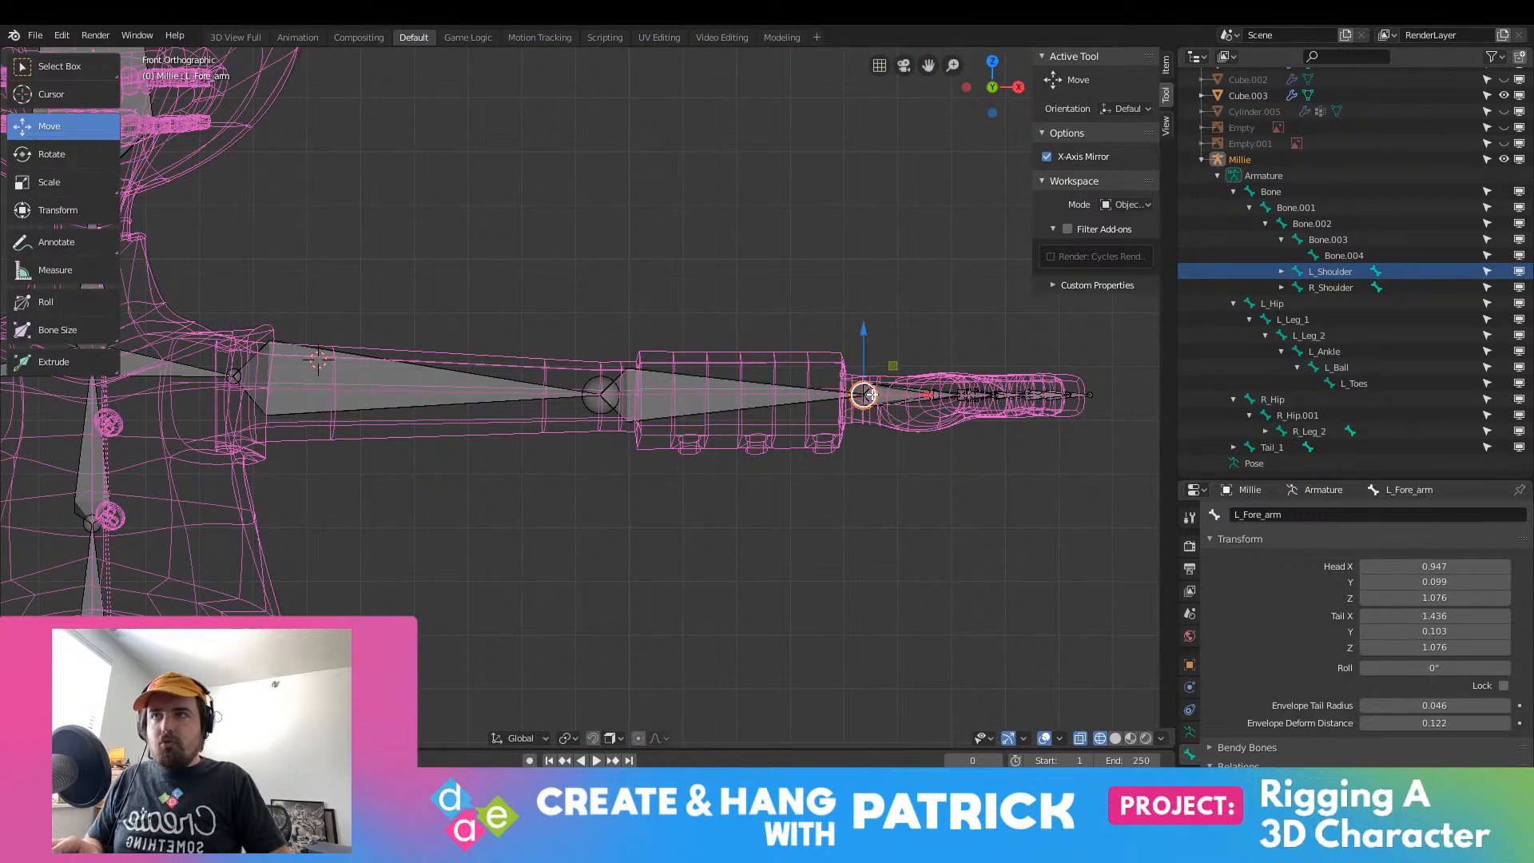
{"action": "middle_click_drag", "start_coordinate": [861, 405], "coordinate": [852, 565]}
{"action": "scroll", "coordinate": [852, 564], "scroll_direction": "down", "scroll_amount": 5}
{"action": "key", "text": "KP_7"}
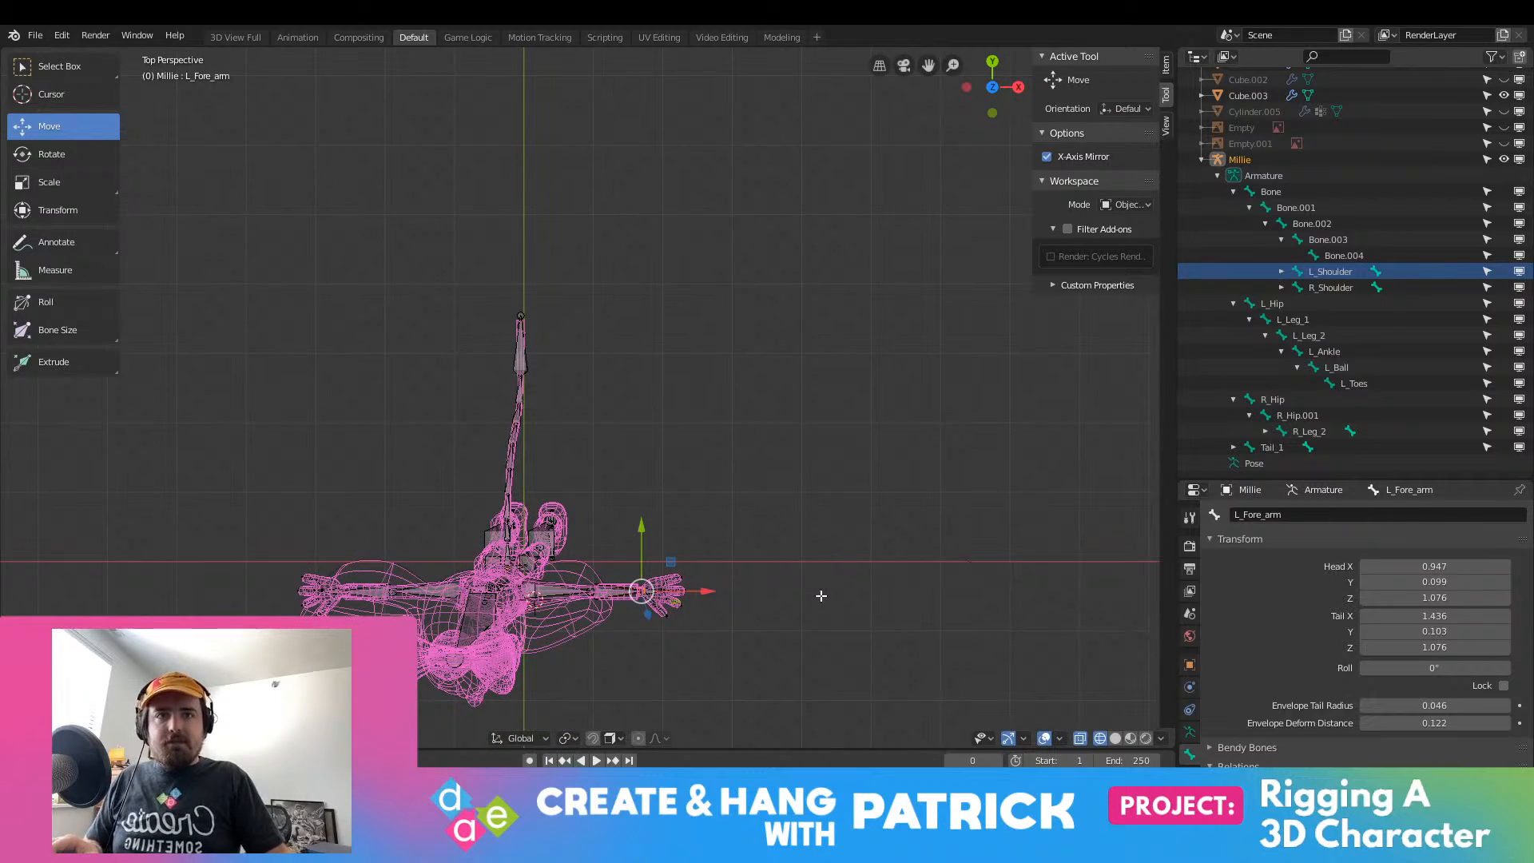
{"action": "scroll", "coordinate": [812, 609], "scroll_direction": "up", "scroll_amount": 7}
{"action": "middle_click_drag", "start_coordinate": [795, 616], "coordinate": [672, 8], "text": "shift"}
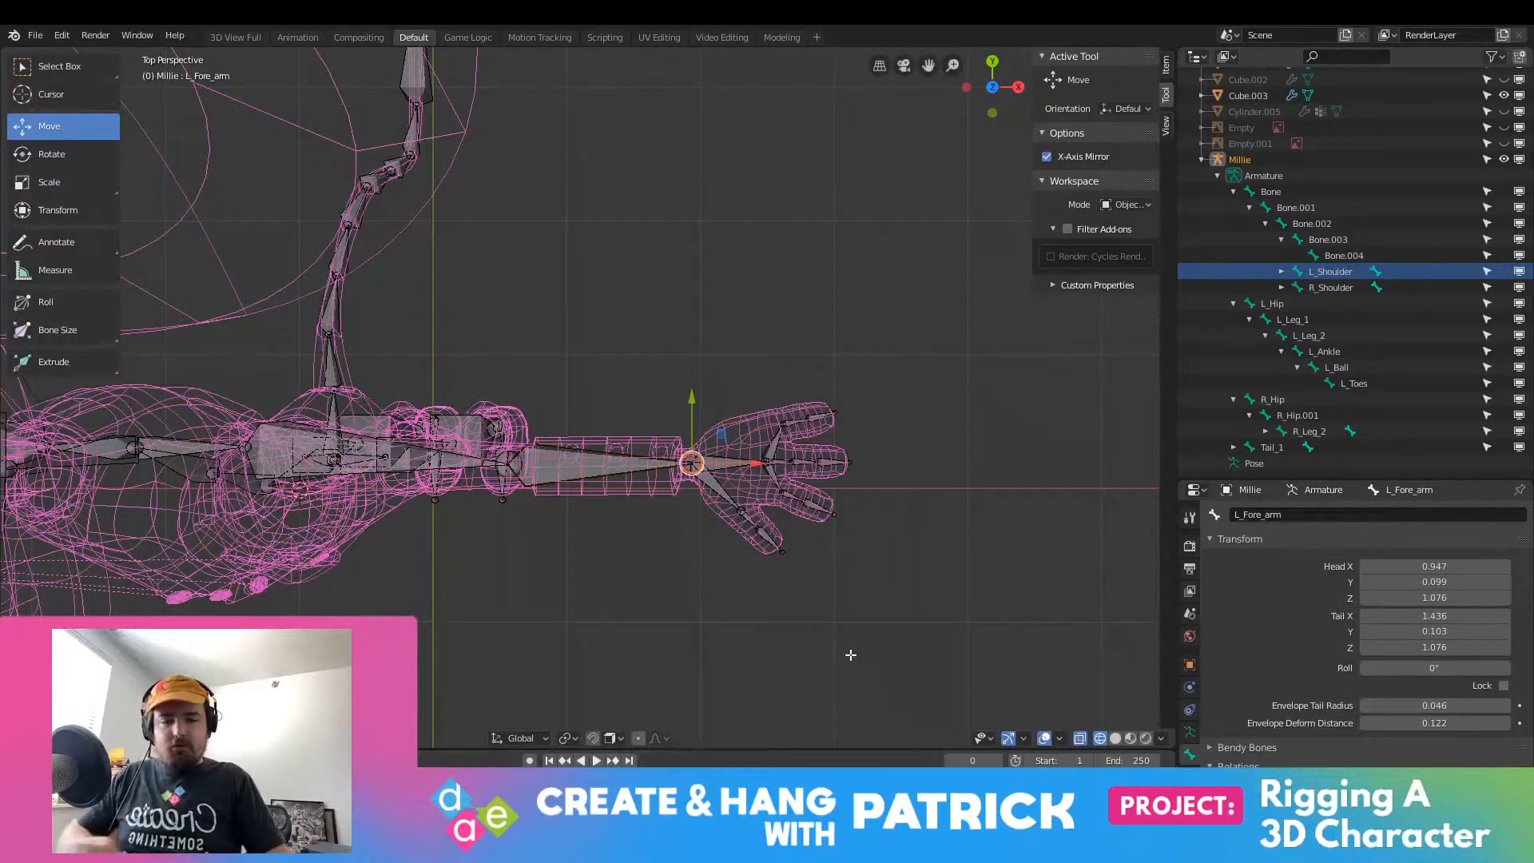
{"action": "key", "text": "KP_5"}
{"action": "scroll", "coordinate": [600, 337], "scroll_direction": "up", "scroll_amount": 6}
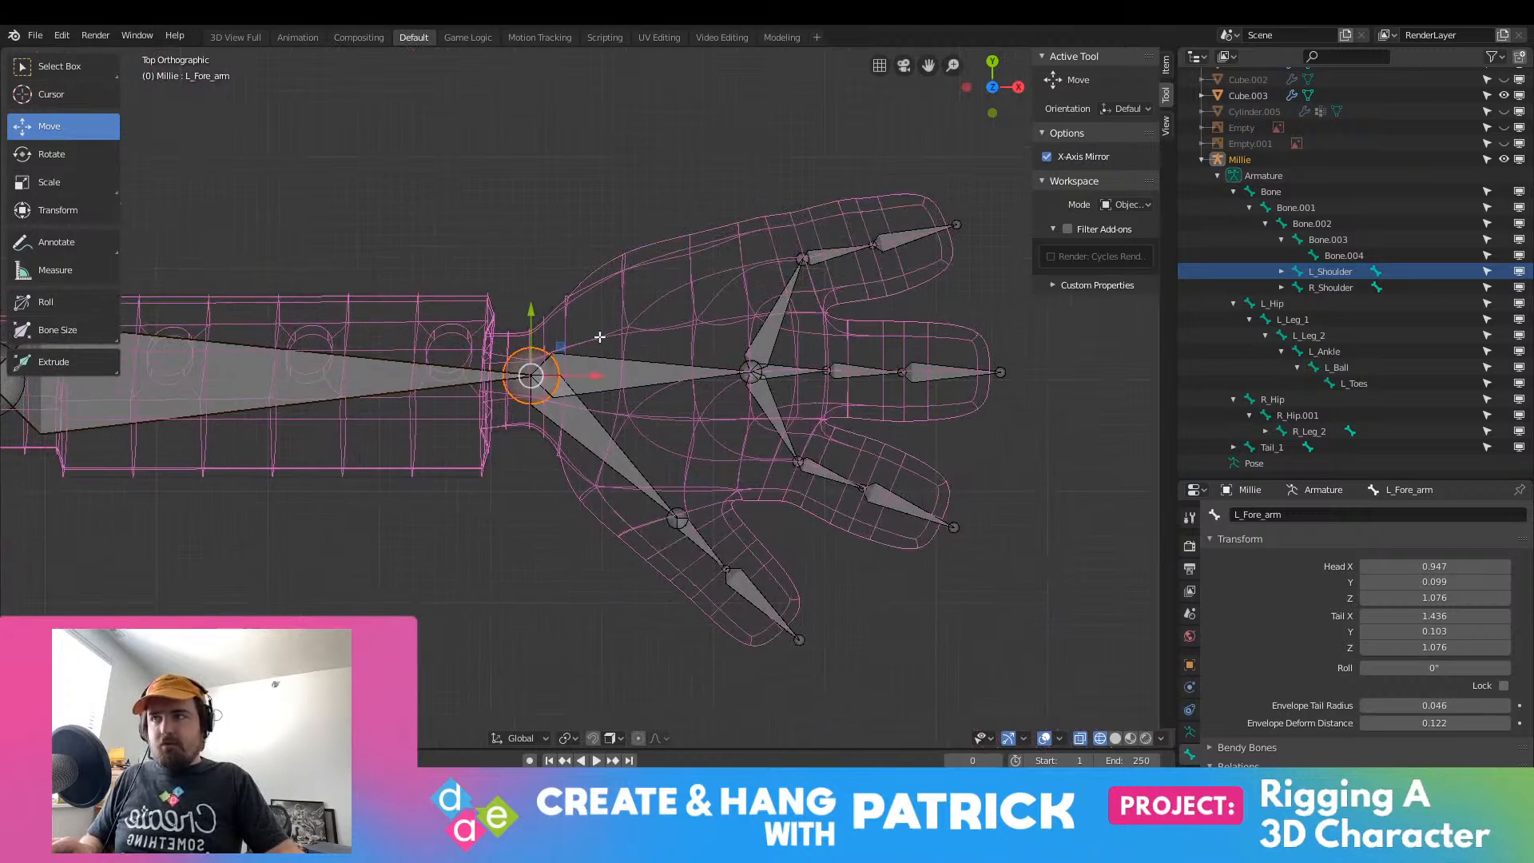
{"action": "left_click", "coordinate": [601, 392]}
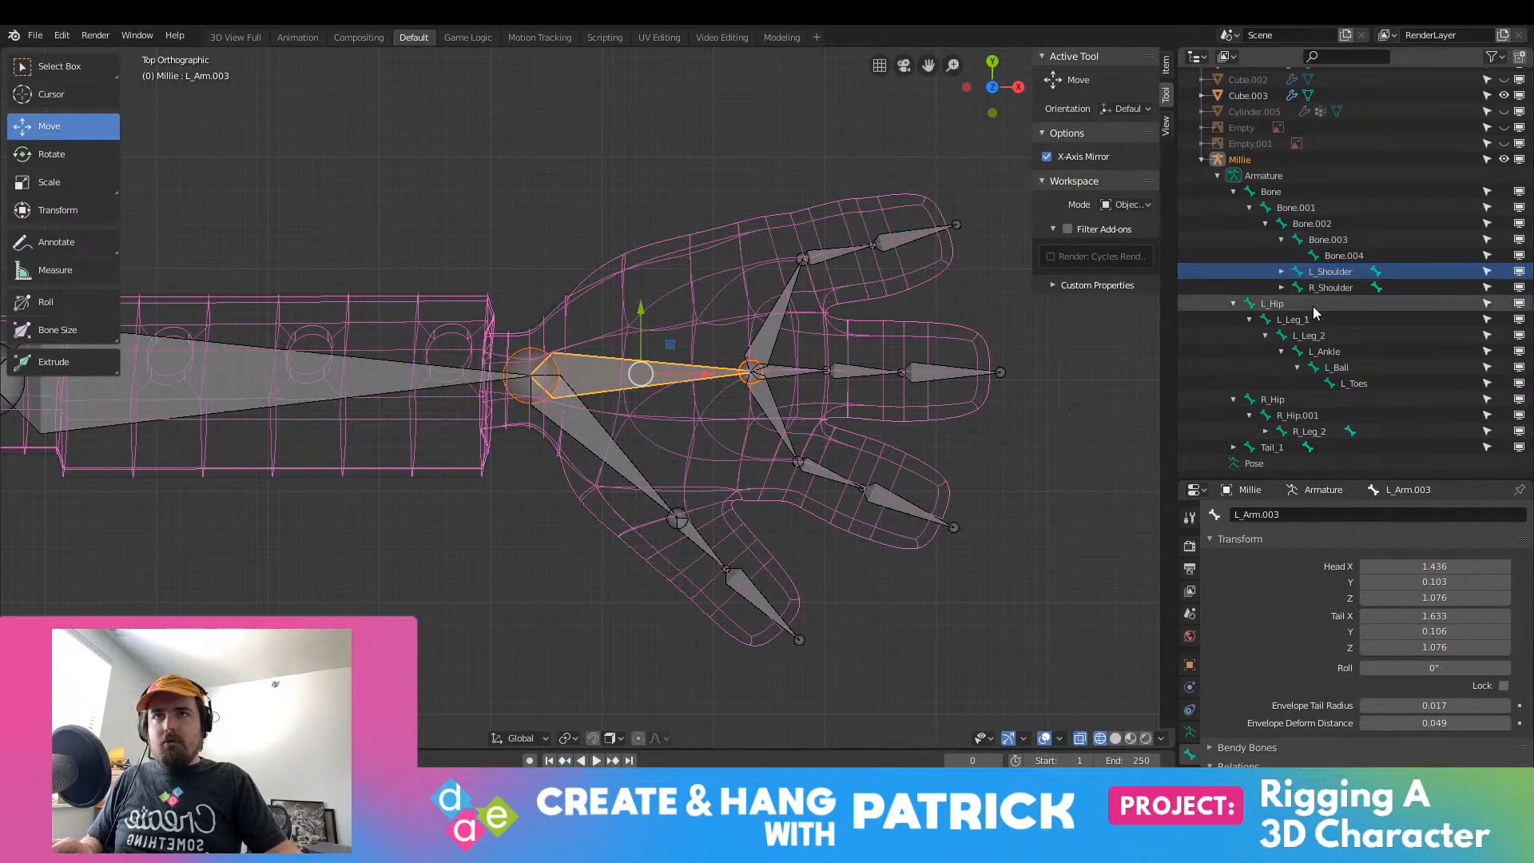
{"action": "left_click", "coordinate": [1367, 515]}
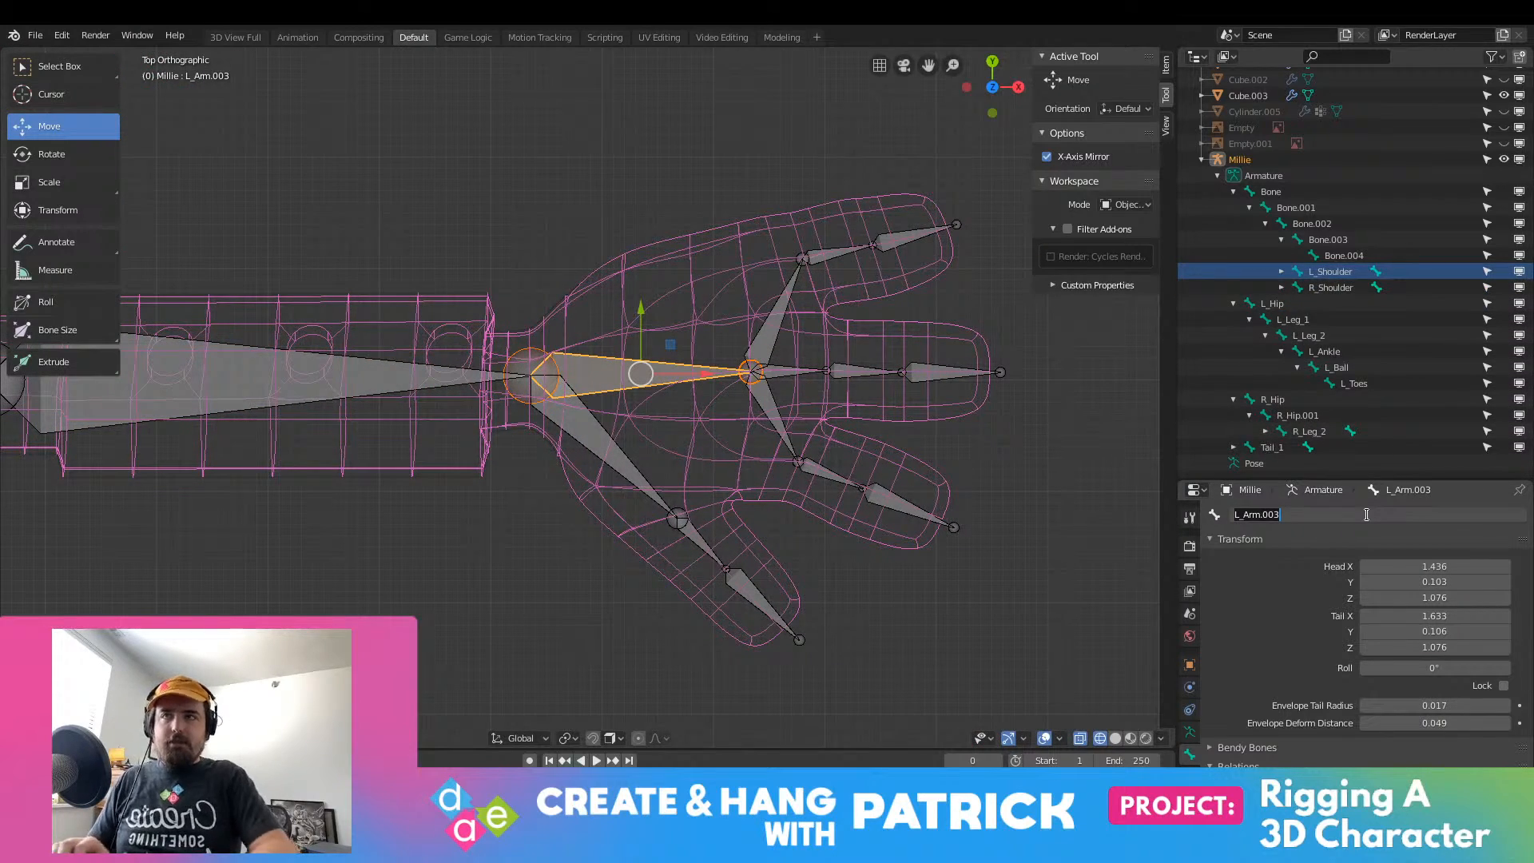
{"action": "key", "text": "End"}
{"action": "key", "text": "BackSpace"}
{"action": "key", "text": "BackSpace"}
{"action": "key", "text": "BackSpace"}
{"action": "key", "text": "BackSpace"}
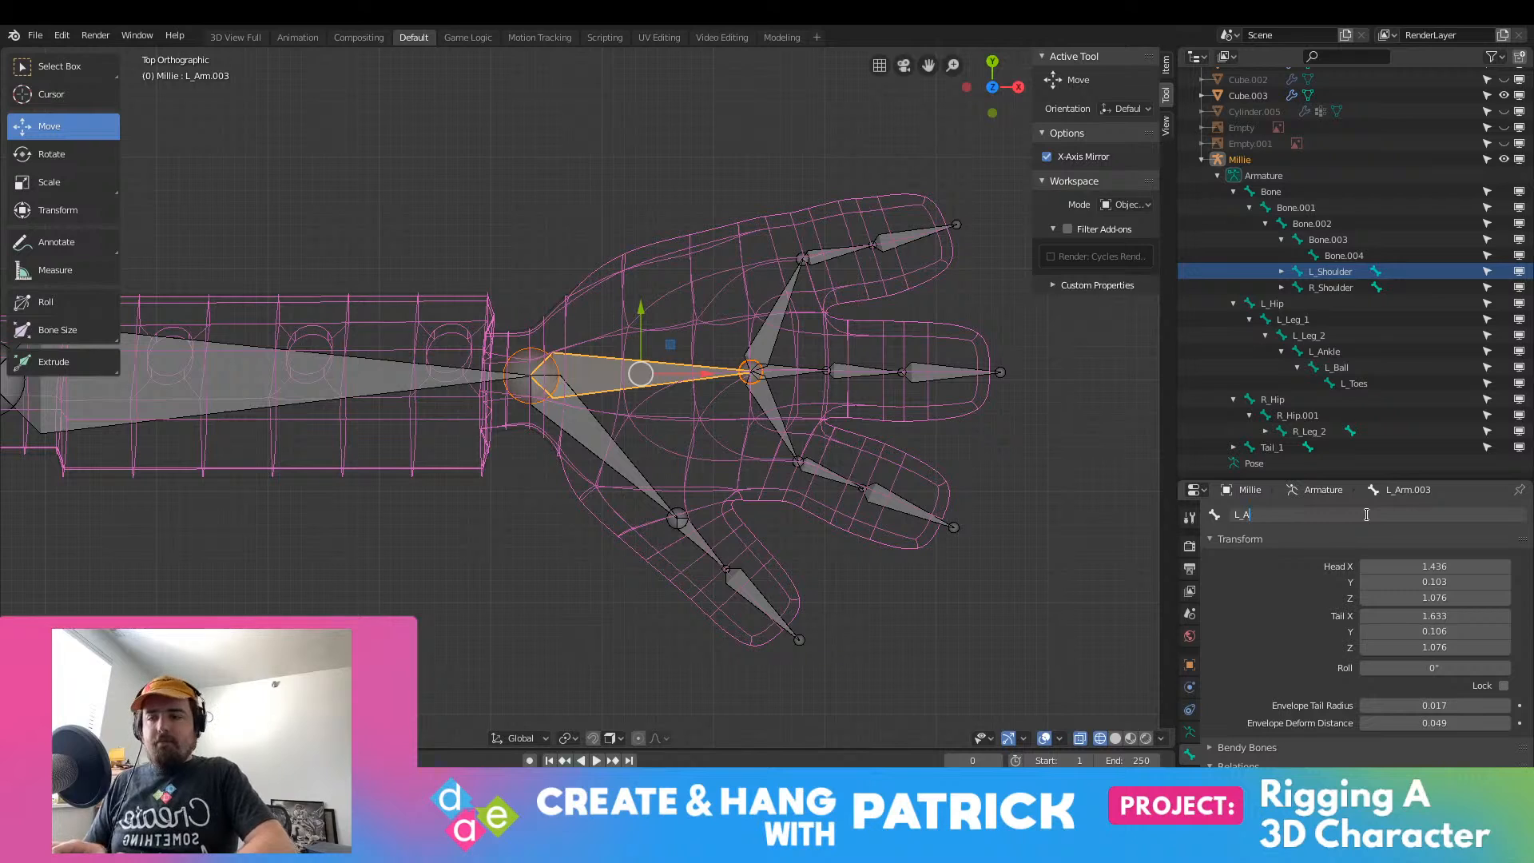
{"action": "type", "text": "Hand"}
{"action": "key", "text": "Return"}
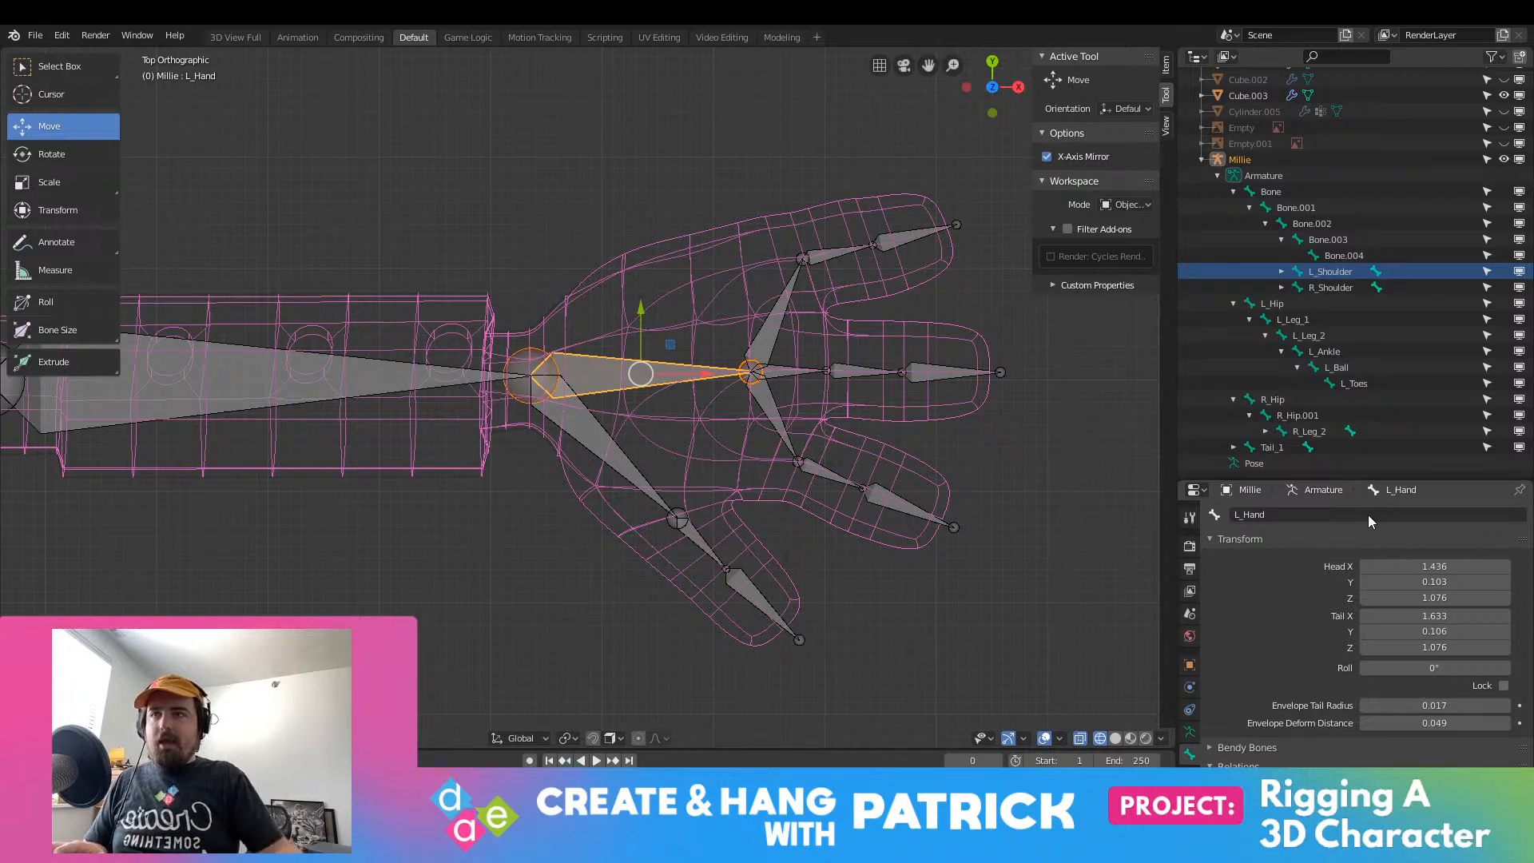
Step: Select the bone running from the left wrist to the thumb, L_Arm.013, and rename it as L_Thumb
{"action": "left_click", "coordinate": [650, 481]}
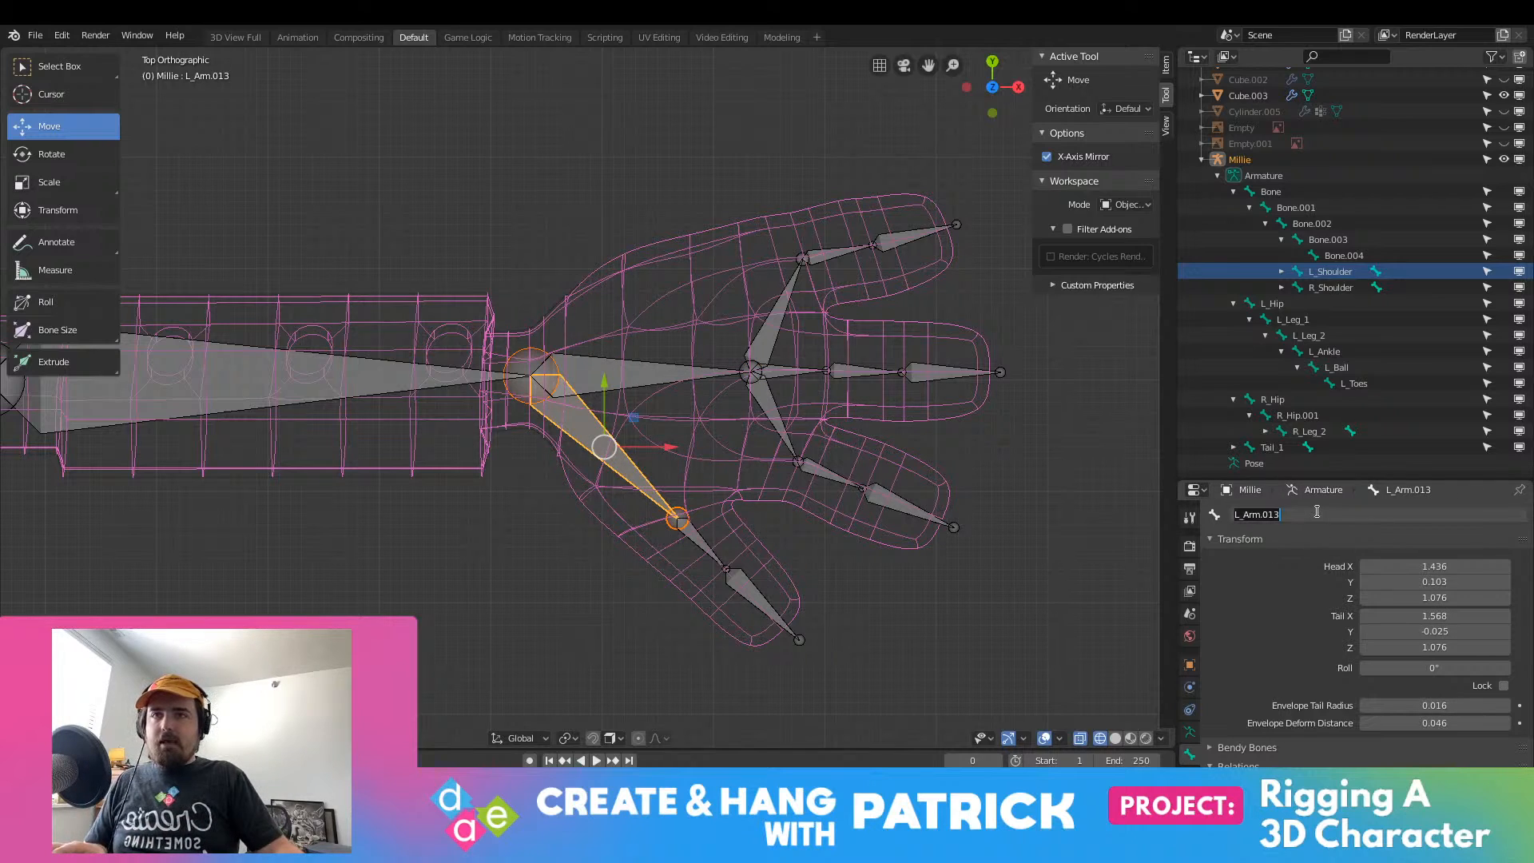
{"action": "left_click", "coordinate": [1249, 515]}
{"action": "type", "text": "L_Thum"}
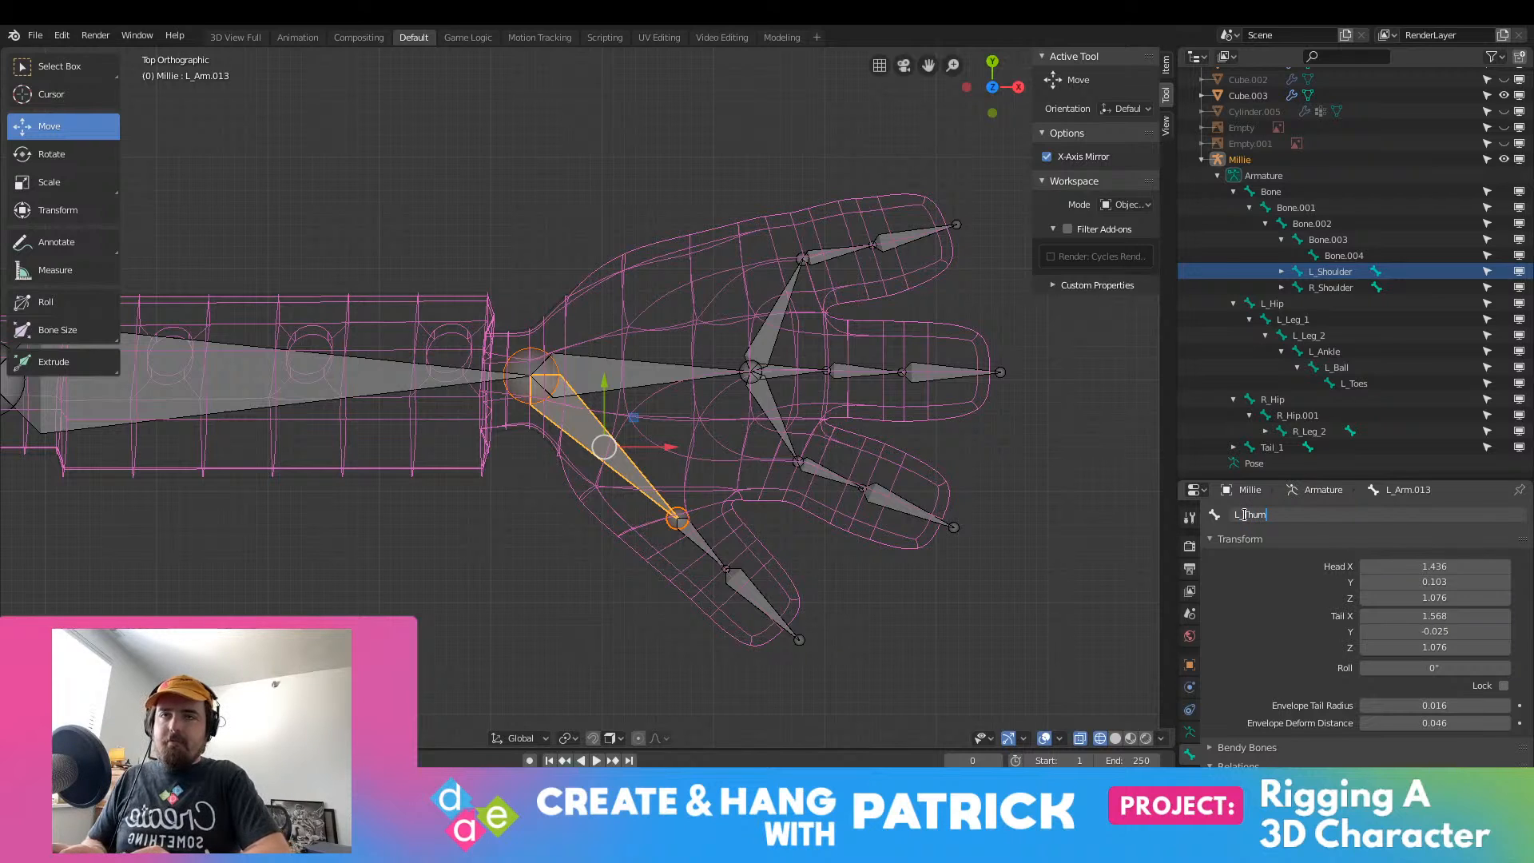
{"action": "key", "text": "Return"}
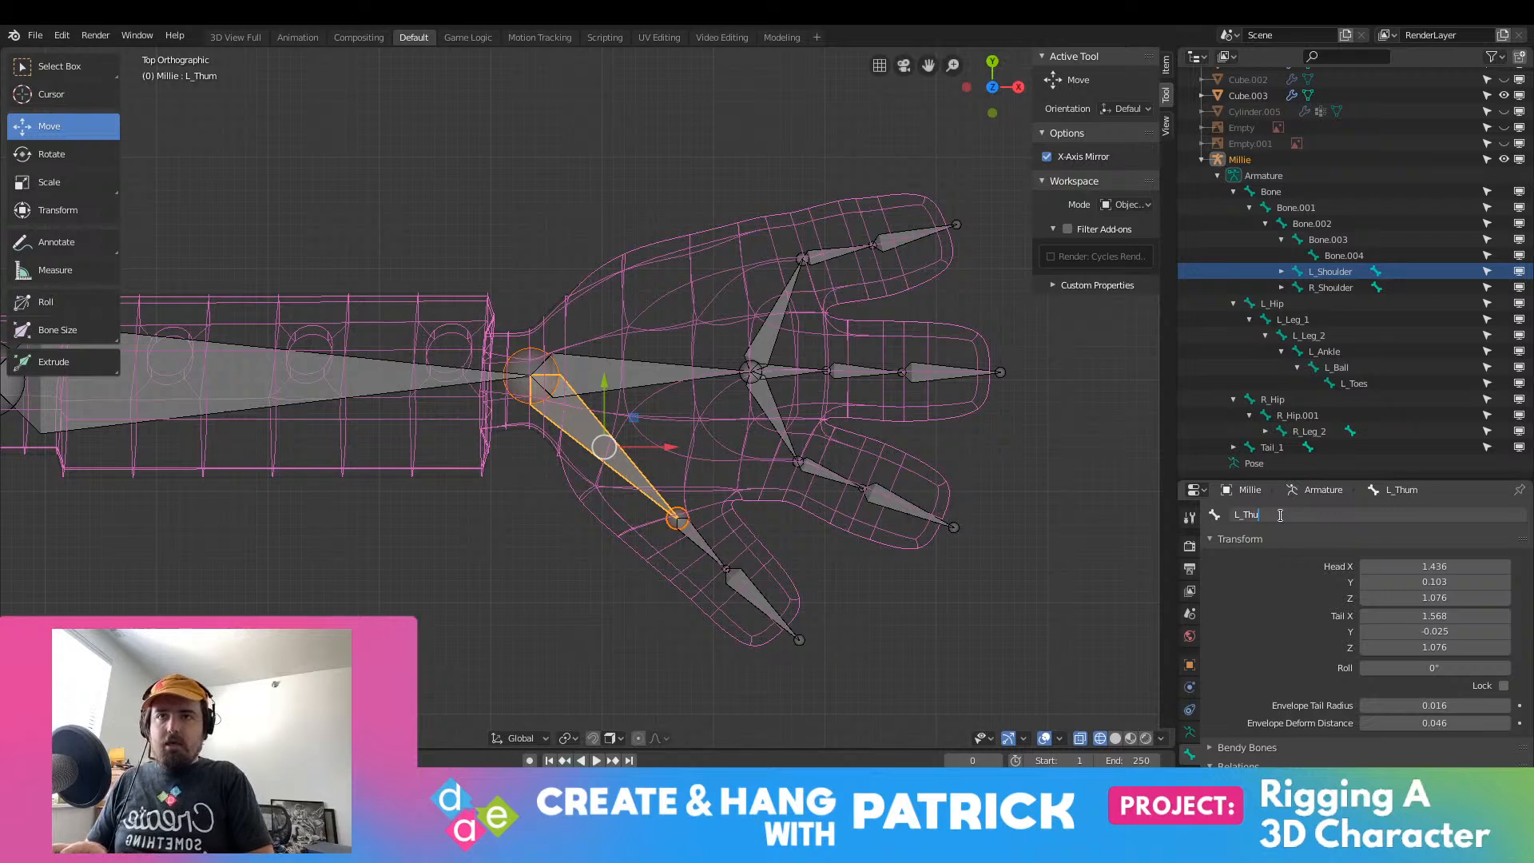
{"action": "key", "text": "Return"}
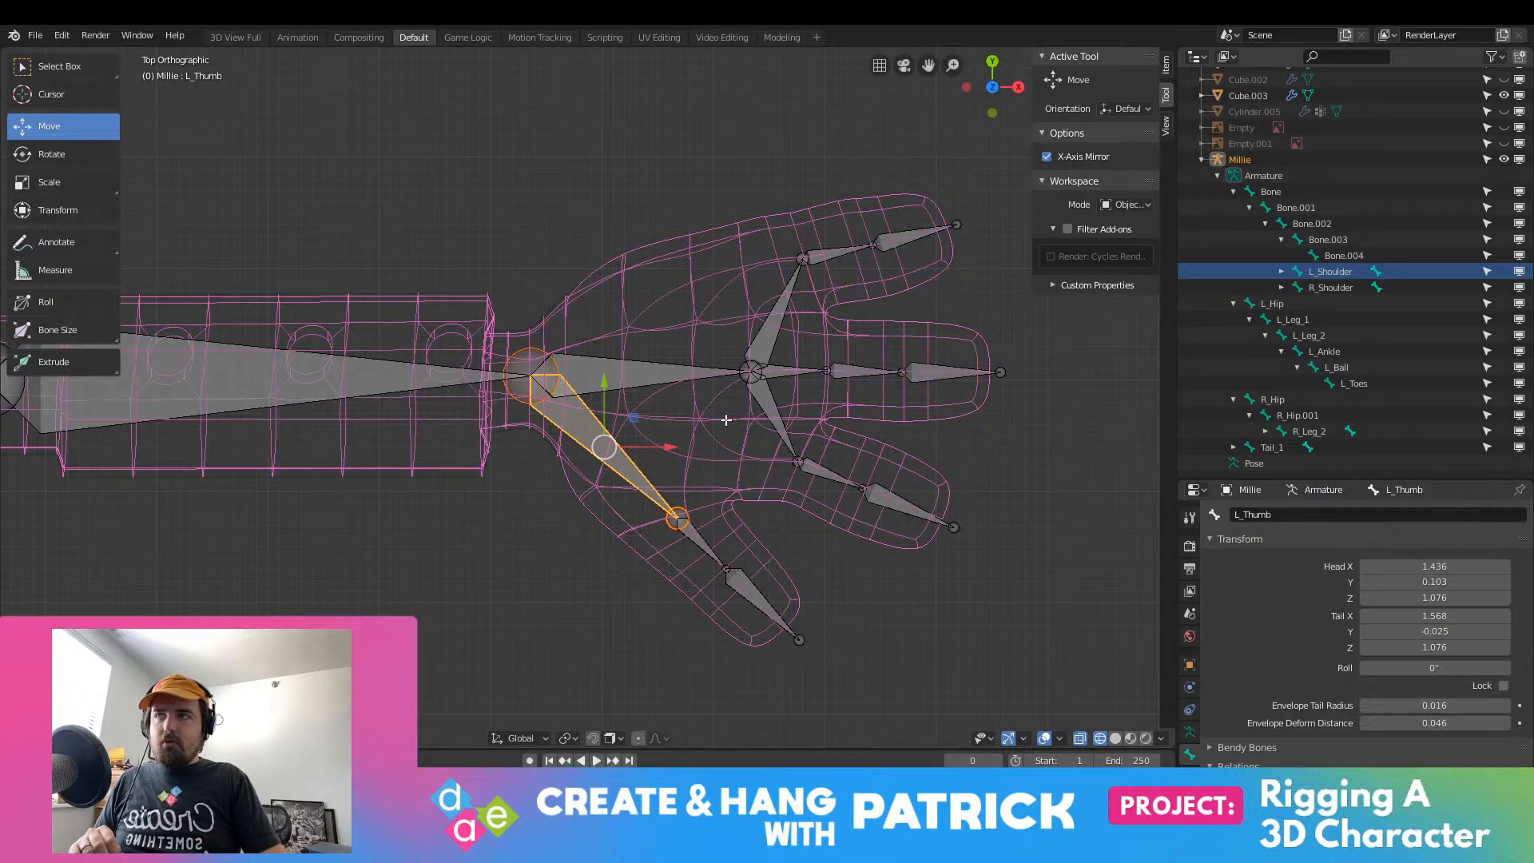
Step: Select the left palm bone and examine how it and the thumb bone meet the forearm at the wrist
{"action": "left_click", "coordinate": [747, 382]}
{"action": "key", "text": "ctrl+z"}
{"action": "left_click", "coordinate": [639, 385]}
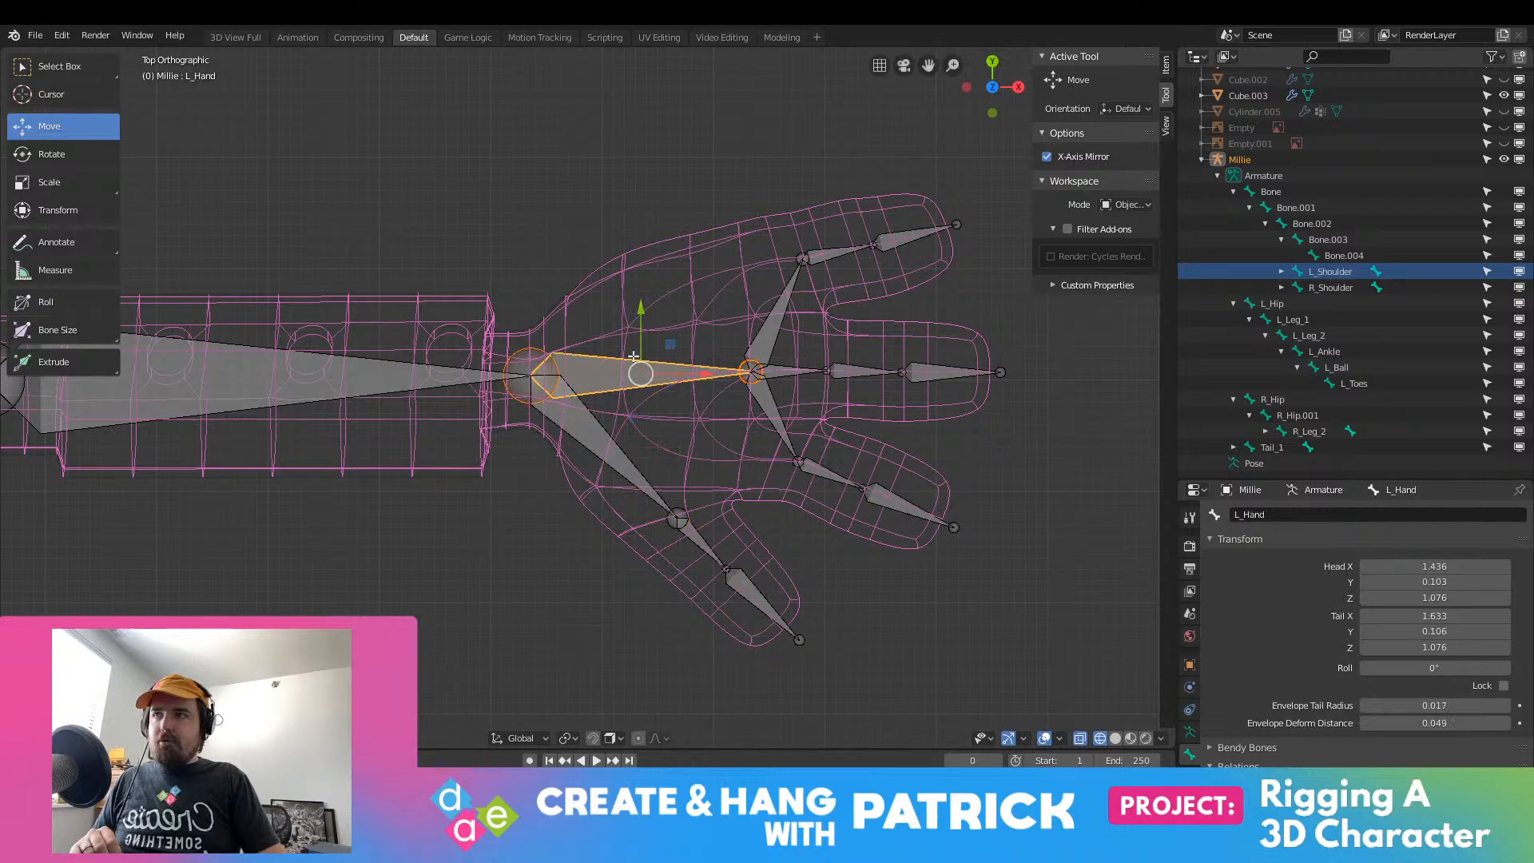
{"action": "scroll", "coordinate": [662, 376], "scroll_direction": "up", "scroll_amount": 2}
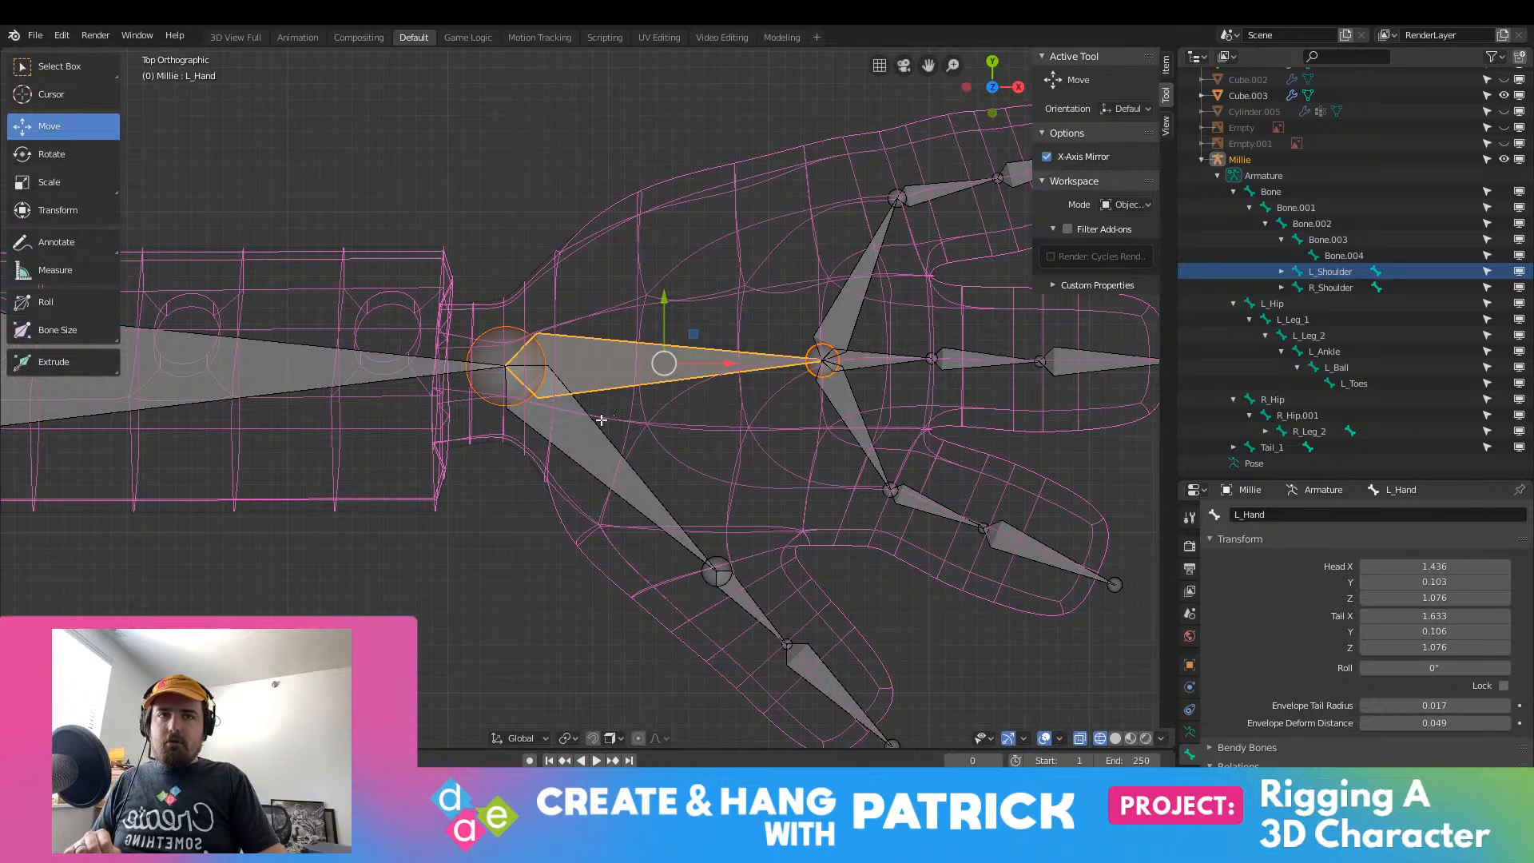
{"action": "left_click", "coordinate": [641, 404]}
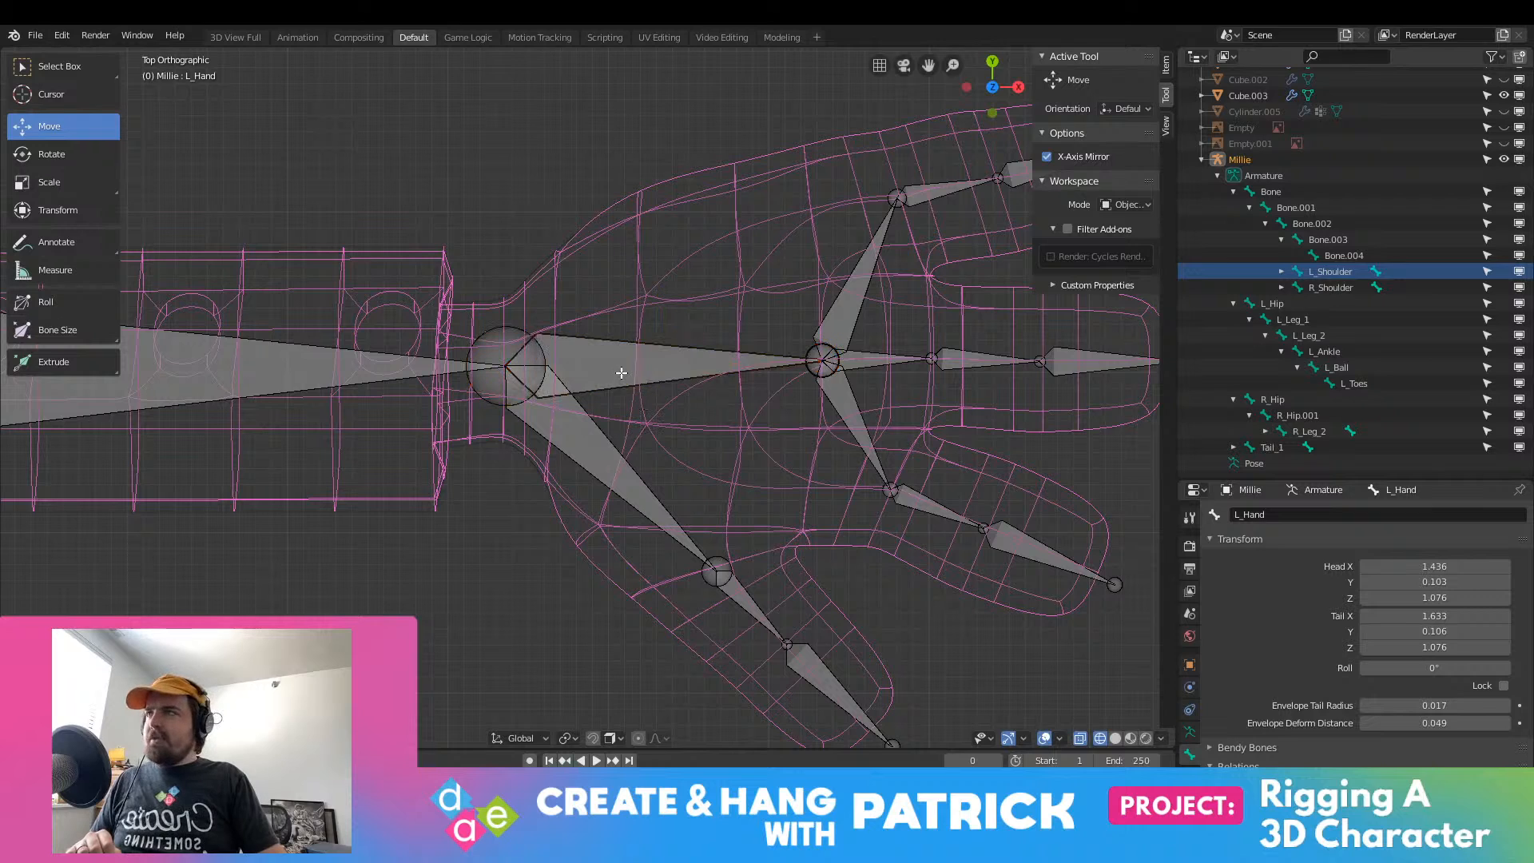
{"action": "left_click", "coordinate": [601, 345]}
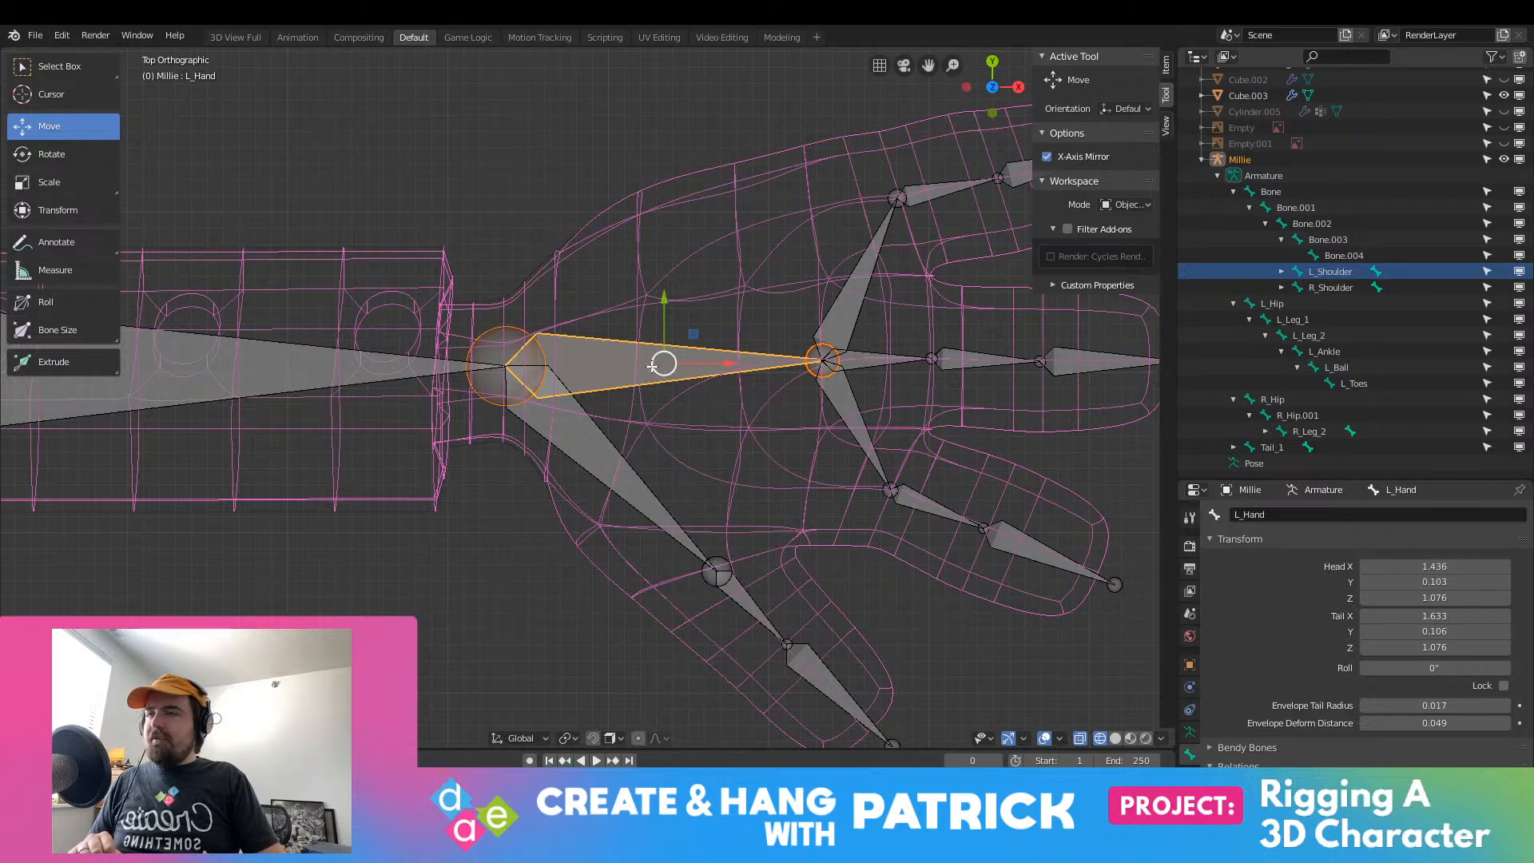
{"action": "scroll", "coordinate": [641, 414], "scroll_direction": "down", "scroll_amount": 8}
{"action": "scroll", "coordinate": [607, 416], "scroll_direction": "up", "scroll_amount": 4}
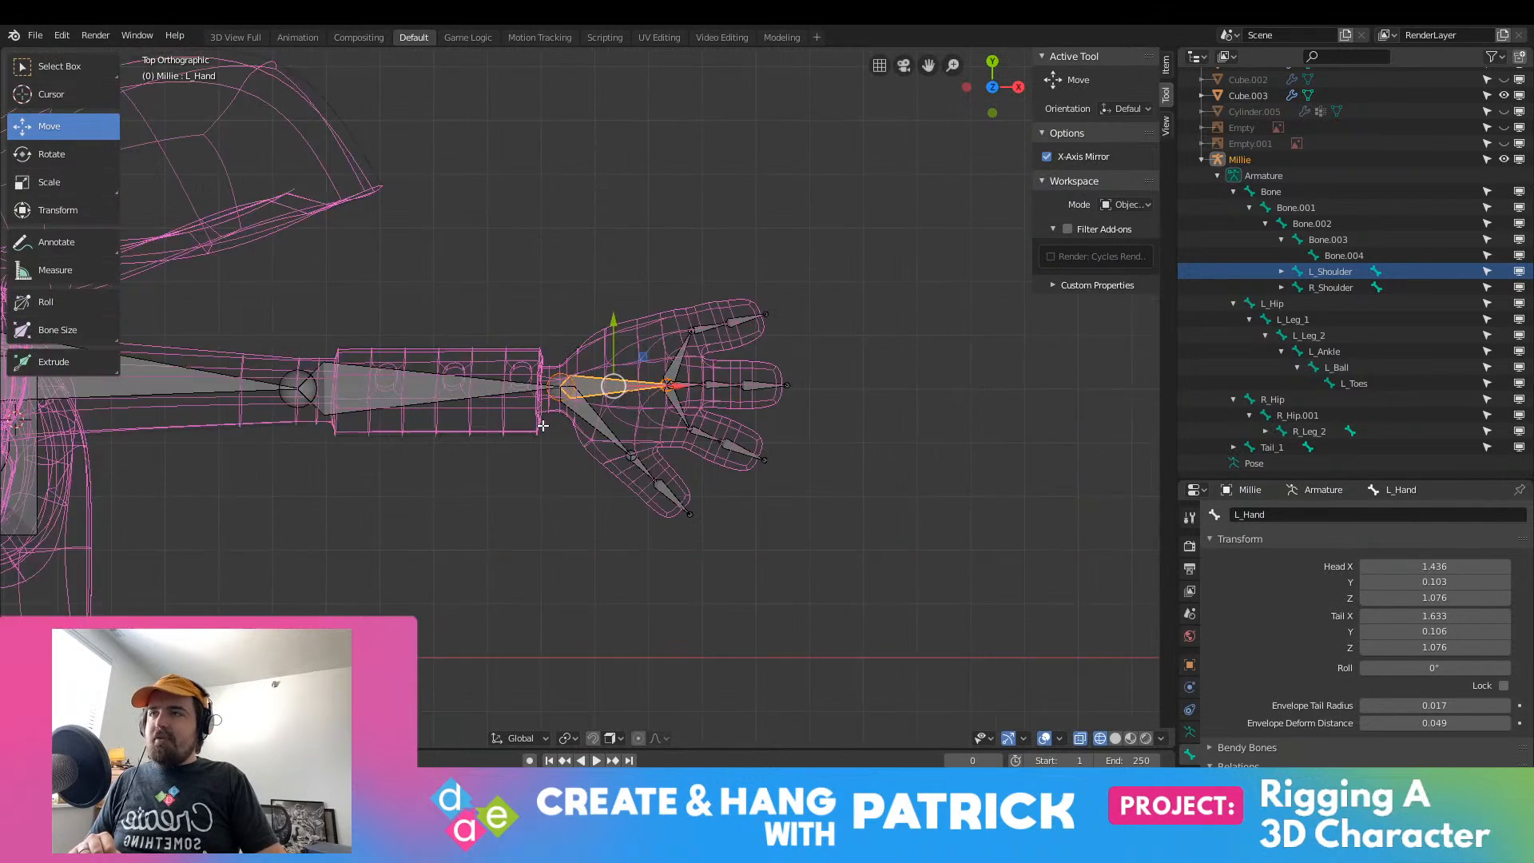
Step: Delete the left palm bone and the base thumb bone, L_Thumb, from the armature
{"action": "left_click", "coordinate": [660, 381], "text": "alt"}
{"action": "left_click", "coordinate": [657, 390]}
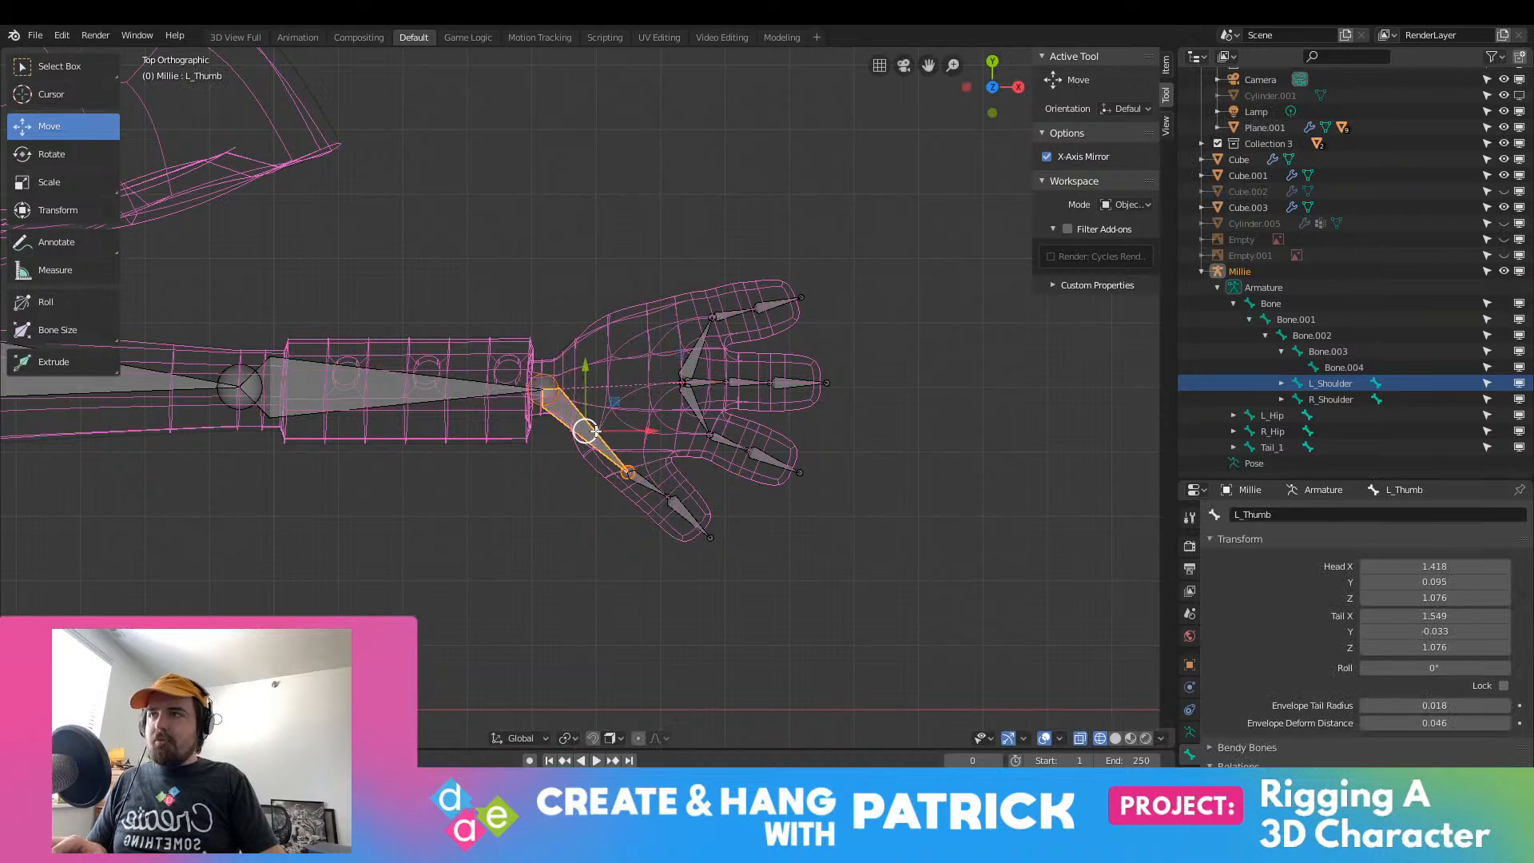
{"action": "key", "text": "x"}
{"action": "key", "text": "ctrl+z"}
{"action": "key", "text": "x"}
{"action": "left_click", "coordinate": [606, 421]}
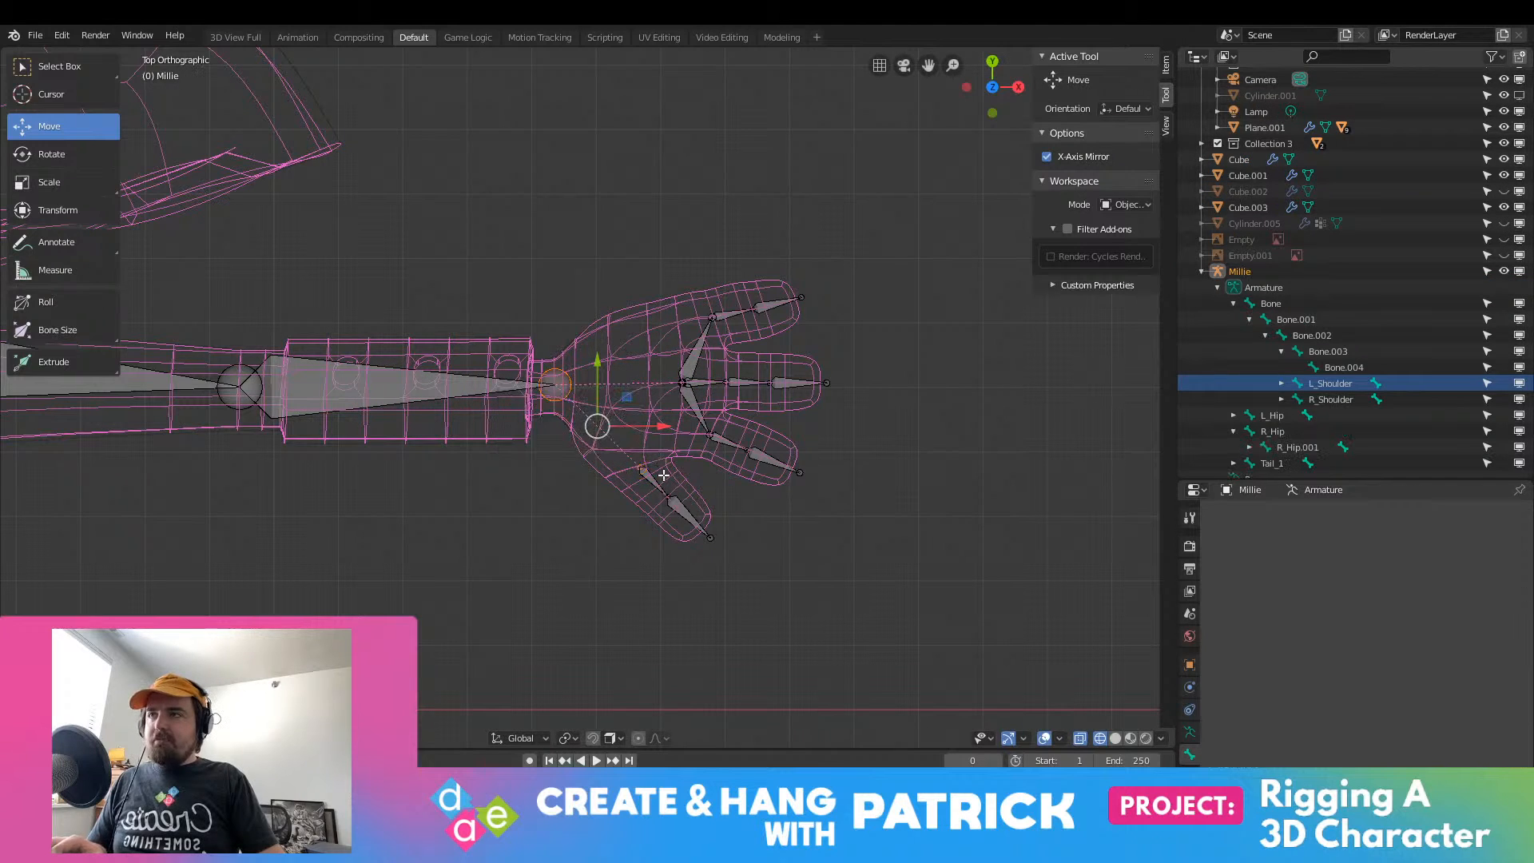
Step: Delete the two remaining bones of the left thumb
{"action": "left_click", "coordinate": [654, 480]}
{"action": "key", "text": "x"}
{"action": "left_click", "coordinate": [654, 478]}
{"action": "left_click", "coordinate": [678, 509]}
{"action": "key", "text": "x"}
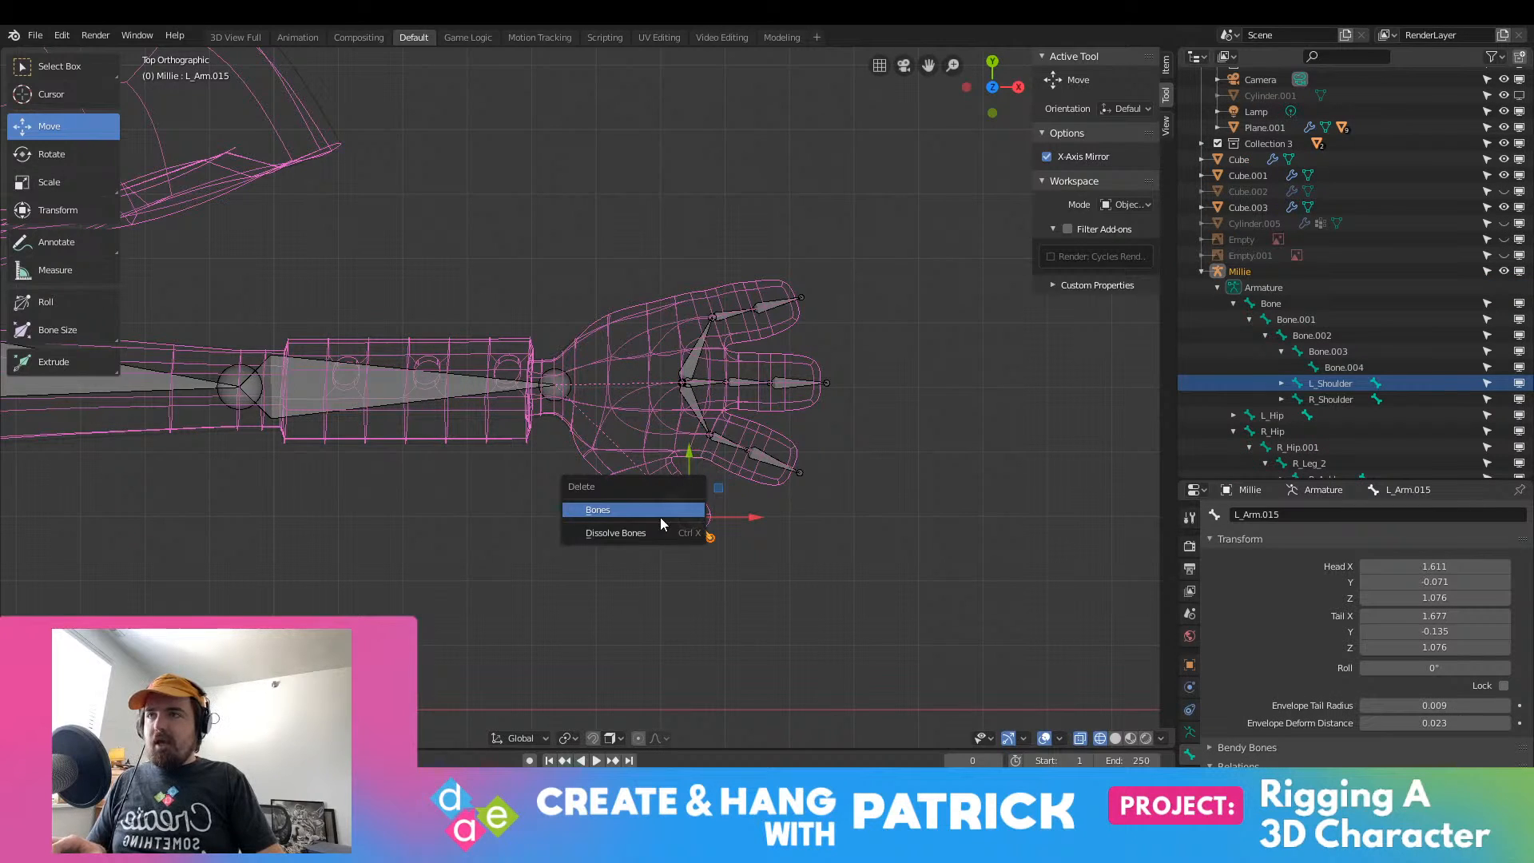
{"action": "left_click", "coordinate": [660, 515]}
Step: Delete the three bones of the left hand's finger next to the thumb, including the one inside the palm
{"action": "left_click", "coordinate": [742, 449]}
{"action": "key", "text": "x"}
{"action": "left_click", "coordinate": [763, 456]}
{"action": "left_click", "coordinate": [780, 464]}
{"action": "key", "text": "x"}
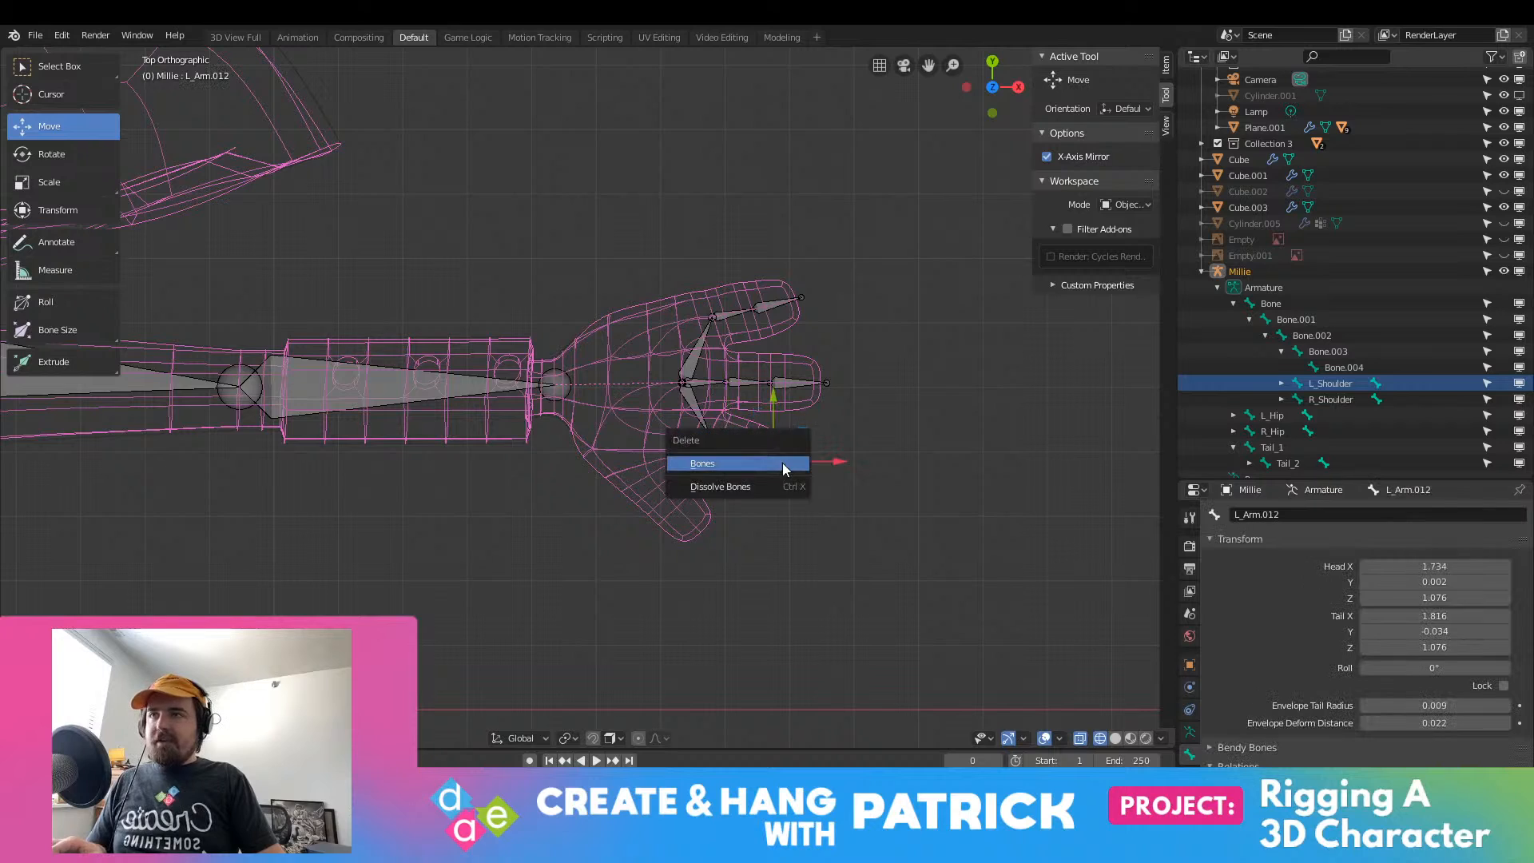
{"action": "left_click", "coordinate": [784, 463]}
{"action": "left_click", "coordinate": [699, 406]}
{"action": "key", "text": "x"}
{"action": "left_click", "coordinate": [700, 404]}
Step: Delete the three bones of the left hand's middle finger
{"action": "left_click", "coordinate": [703, 387]}
{"action": "key", "text": "x"}
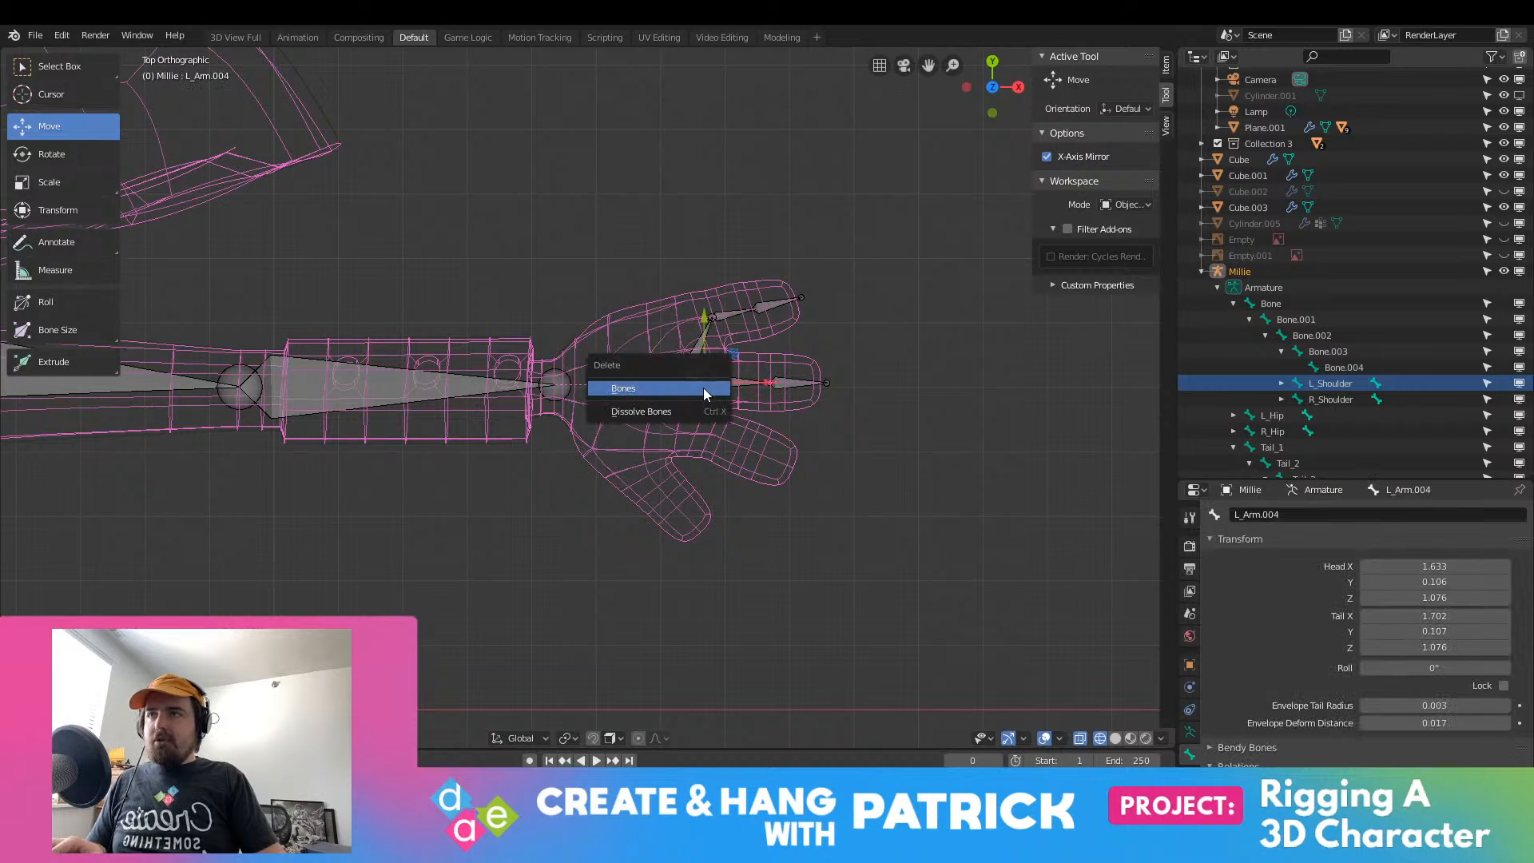
{"action": "left_click", "coordinate": [707, 395]}
{"action": "left_click", "coordinate": [726, 382]}
{"action": "key", "text": "x"}
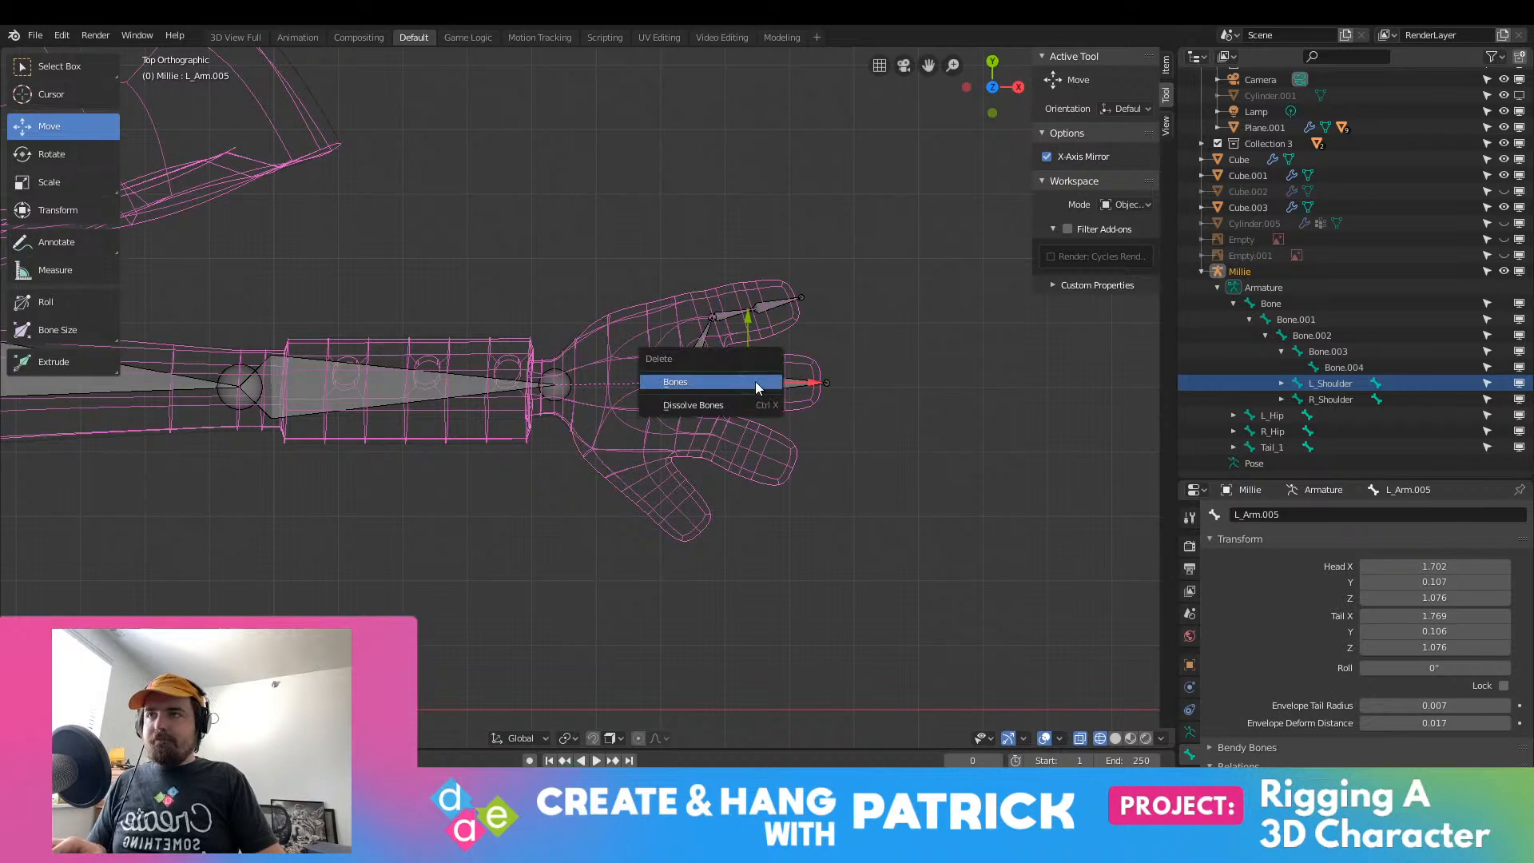
{"action": "left_click", "coordinate": [757, 384]}
{"action": "left_click", "coordinate": [757, 385]}
{"action": "key", "text": "x"}
{"action": "left_click", "coordinate": [703, 384]}
Step: Delete the three bones of the left hand's outermost finger, starting with the one inside the palm
{"action": "left_click", "coordinate": [697, 350]}
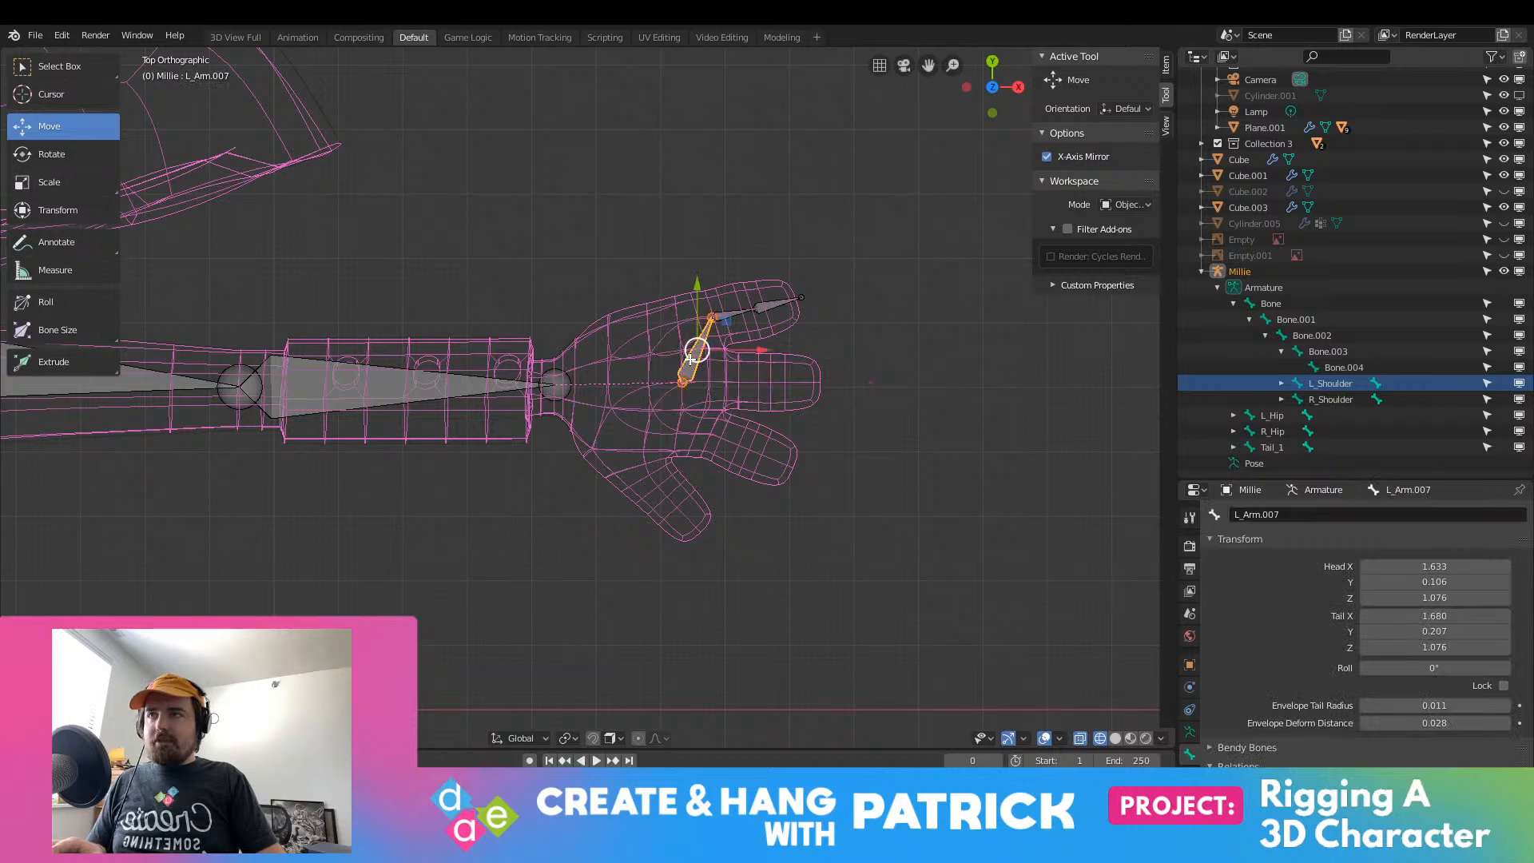
{"action": "key", "text": "x"}
{"action": "left_click", "coordinate": [691, 355]}
{"action": "left_click", "coordinate": [734, 313]}
{"action": "key", "text": "x"}
{"action": "left_click", "coordinate": [749, 317]}
{"action": "left_click", "coordinate": [782, 305]}
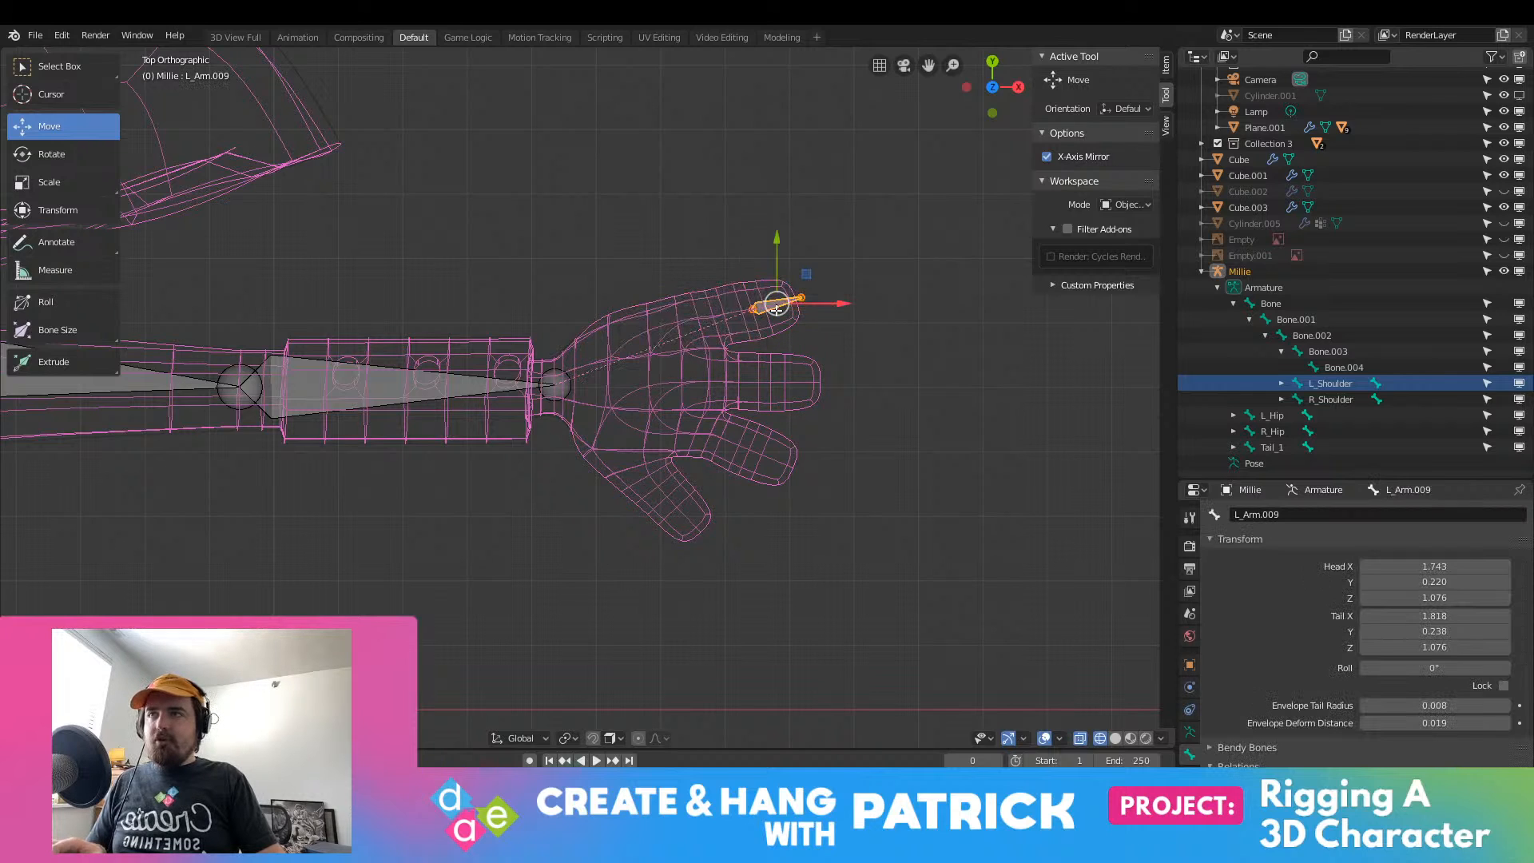
{"action": "key", "text": "x"}
{"action": "left_click", "coordinate": [775, 312]}
Step: Delete the palm bone and the base thumb bone of the right hand
{"action": "scroll", "coordinate": [675, 401], "scroll_direction": "down", "scroll_amount": 6}
{"action": "middle_click_drag", "start_coordinate": [429, 390], "coordinate": [714, 342], "text": "shift"}
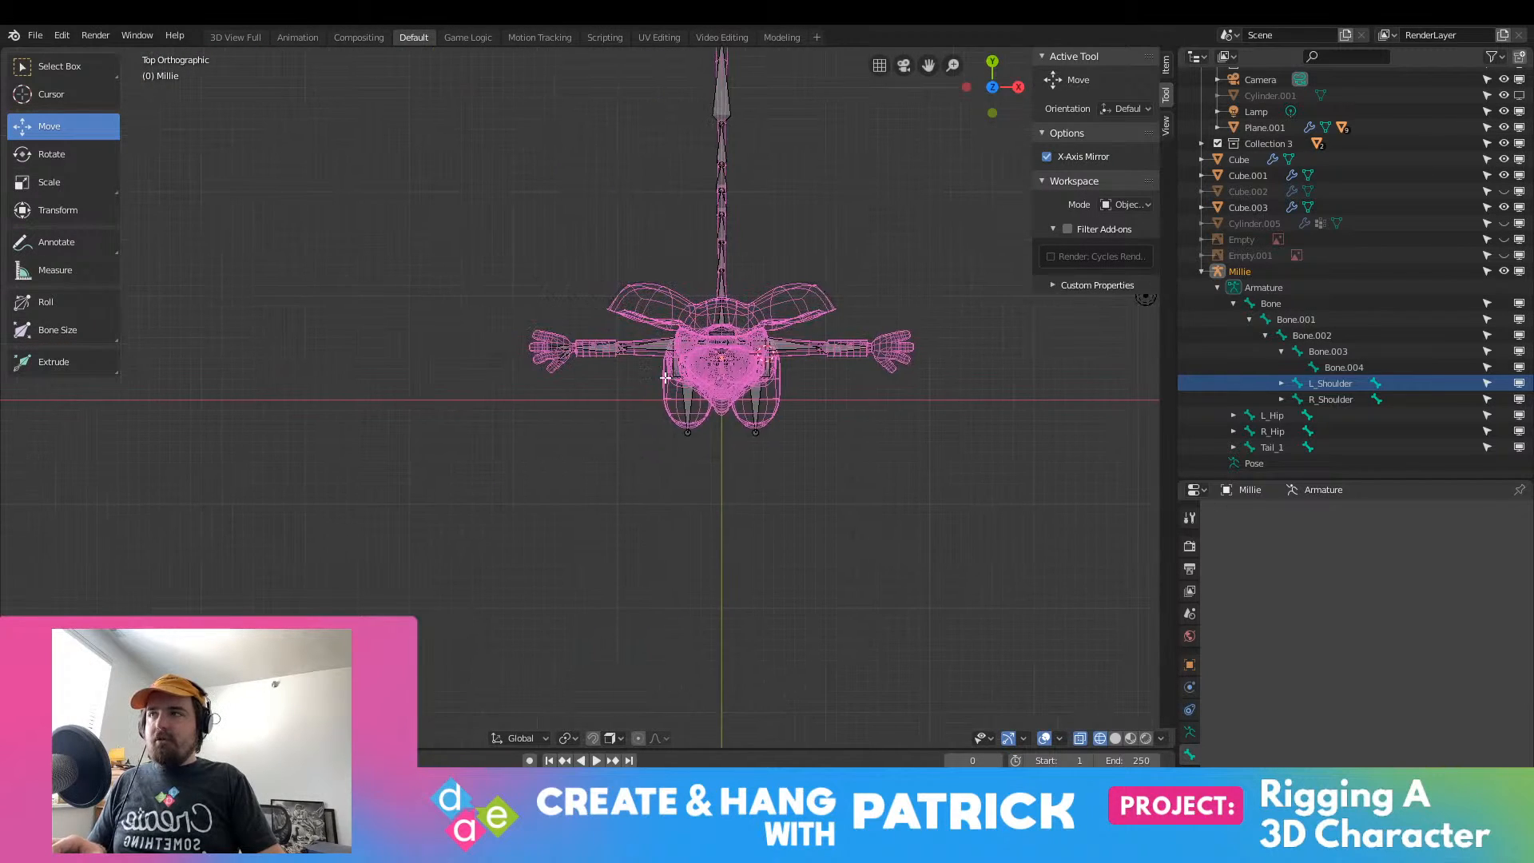
{"action": "scroll", "coordinate": [514, 315], "scroll_direction": "up", "scroll_amount": 11}
{"action": "middle_click_drag", "start_coordinate": [514, 315], "coordinate": [699, 627], "text": "shift"}
{"action": "left_click", "coordinate": [631, 335]}
{"action": "key", "text": "x"}
{"action": "left_click", "coordinate": [631, 335]}
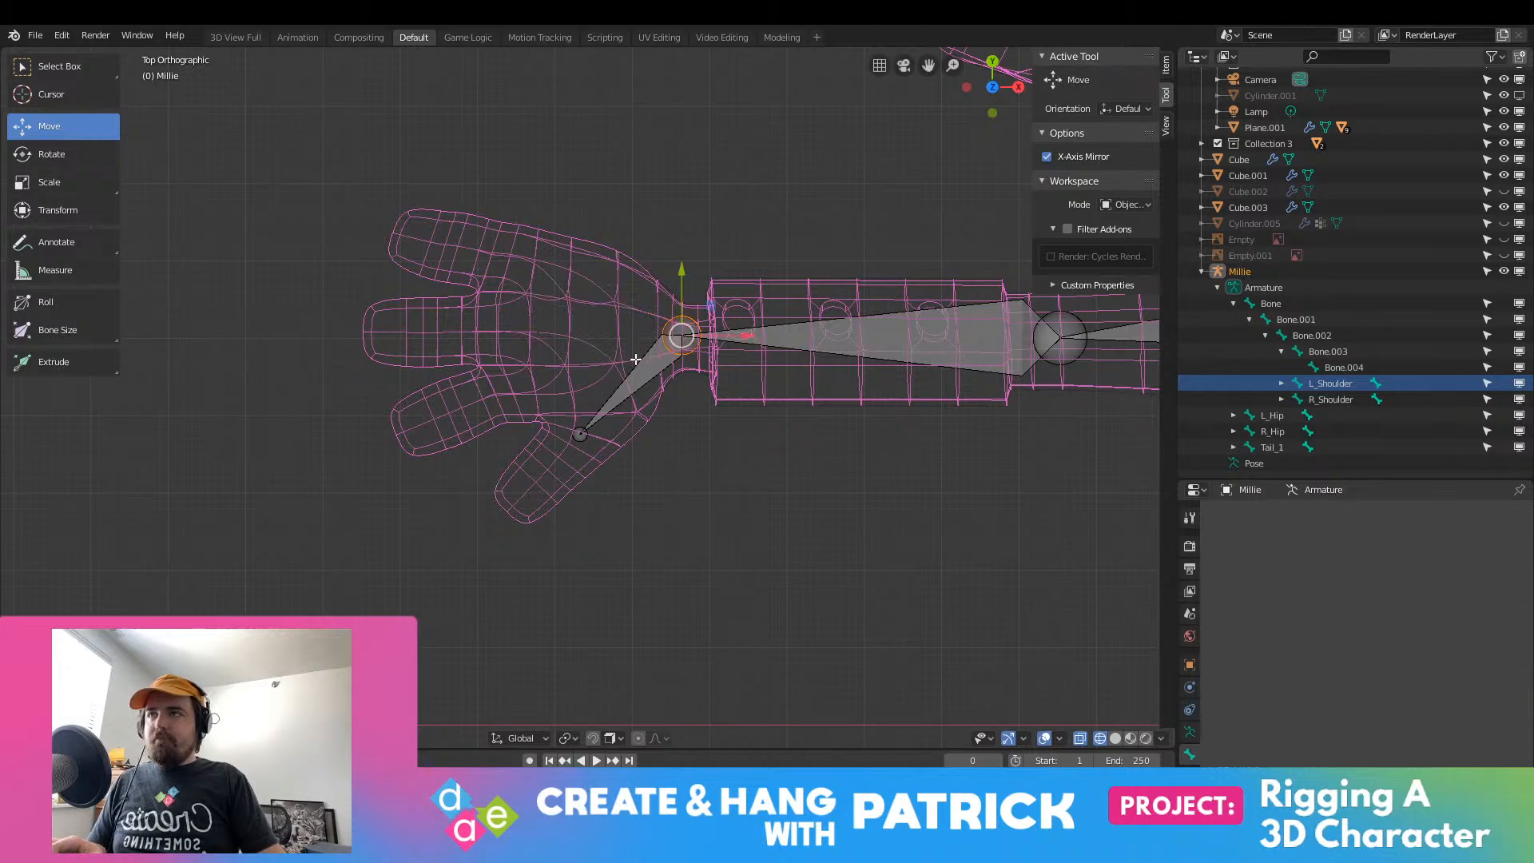
{"action": "left_click", "coordinate": [631, 384]}
{"action": "key", "text": "x"}
{"action": "left_click", "coordinate": [640, 367]}
Step: Select the wrist joint at the end of the left forearm bone
{"action": "scroll", "coordinate": [682, 365], "scroll_direction": "down", "scroll_amount": 3}
{"action": "scroll", "coordinate": [682, 366], "scroll_direction": "down", "scroll_amount": 4}
{"action": "middle_click_drag", "start_coordinate": [683, 366], "coordinate": [247, 319], "text": "shift"}
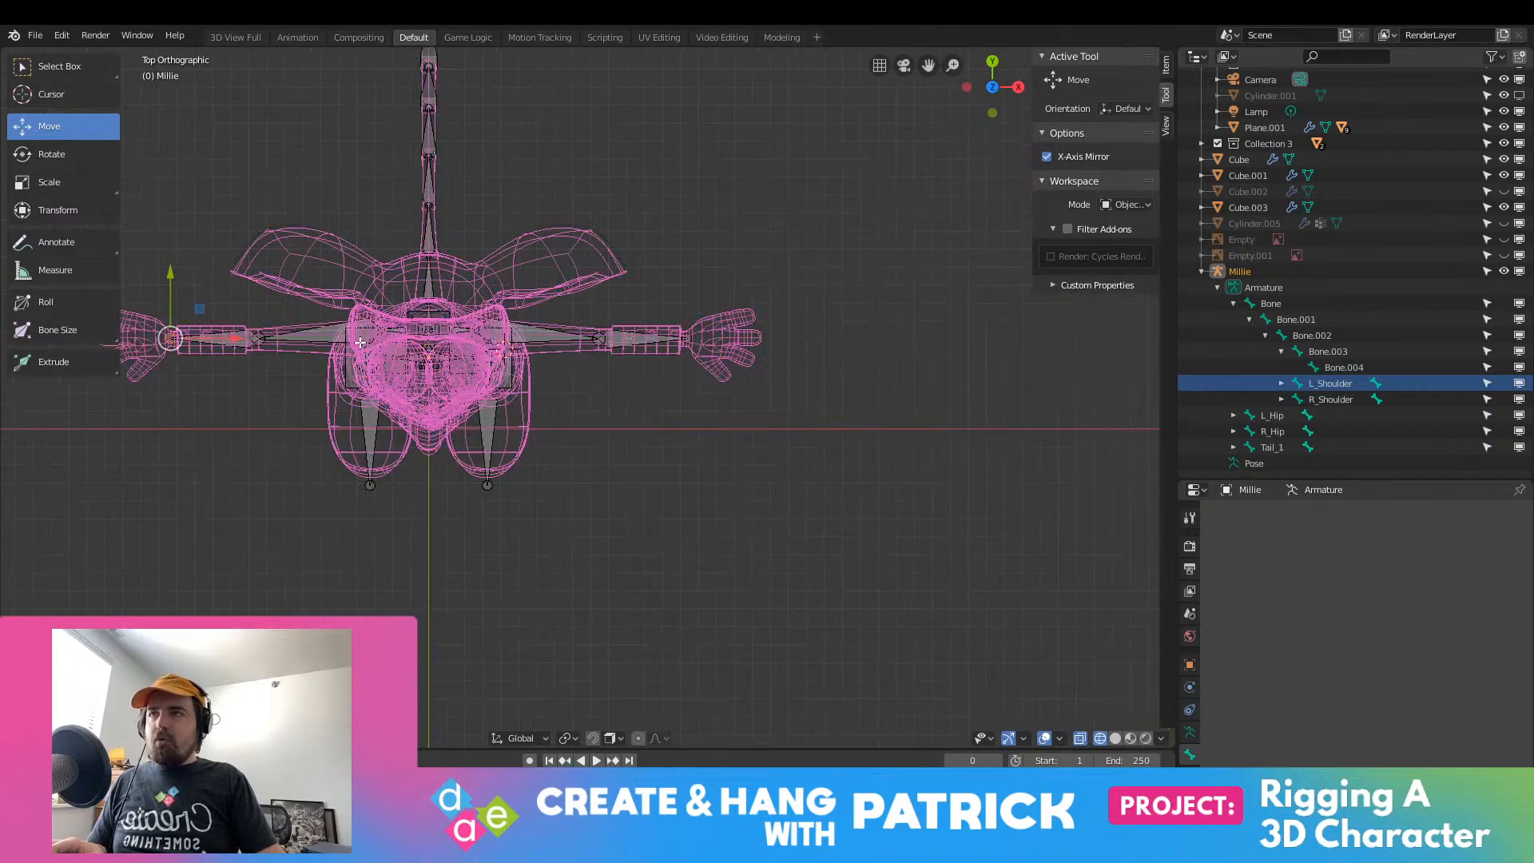
{"action": "scroll", "coordinate": [620, 325], "scroll_direction": "up", "scroll_amount": 6}
{"action": "middle_click_drag", "start_coordinate": [684, 330], "coordinate": [377, 459], "text": "shift"}
{"action": "scroll", "coordinate": [377, 459], "scroll_direction": "up", "scroll_amount": 3}
{"action": "middle_click_drag", "start_coordinate": [508, 342], "coordinate": [660, 442], "text": "shift"}
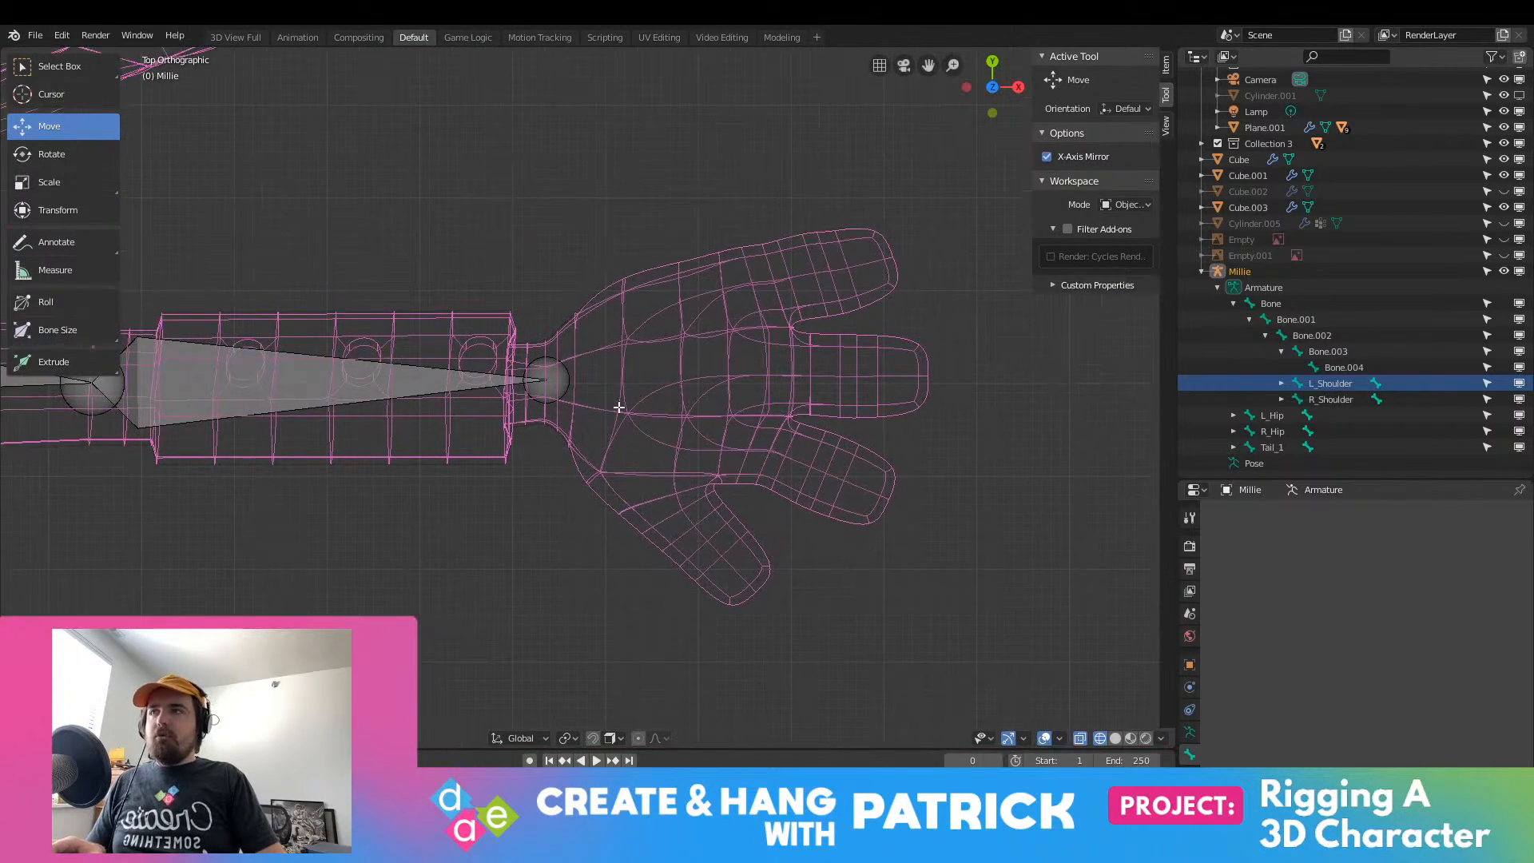
{"action": "left_click", "coordinate": [546, 379]}
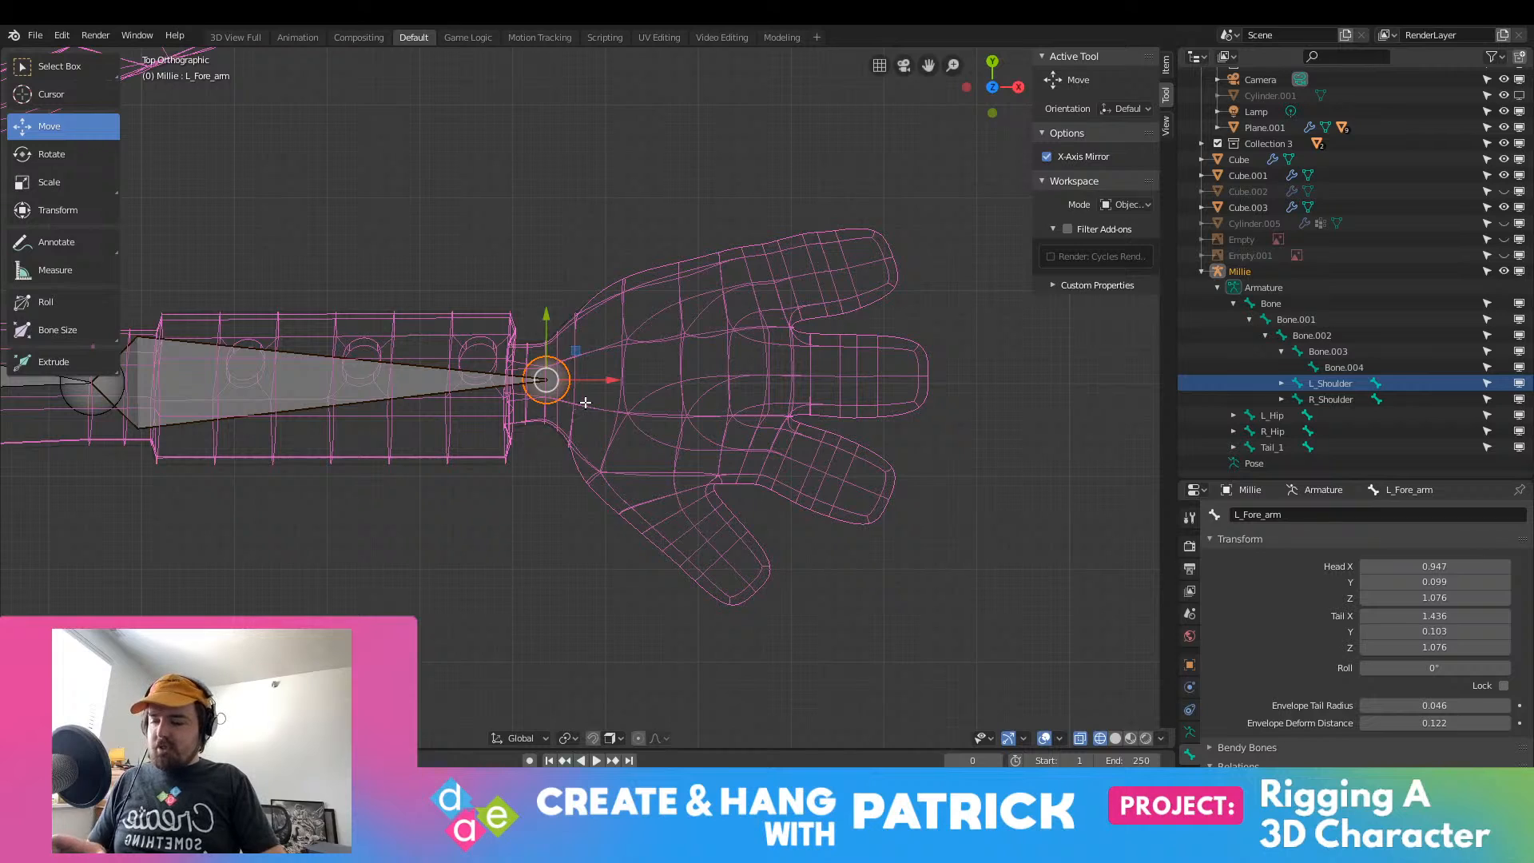
{"action": "key", "text": "e"}
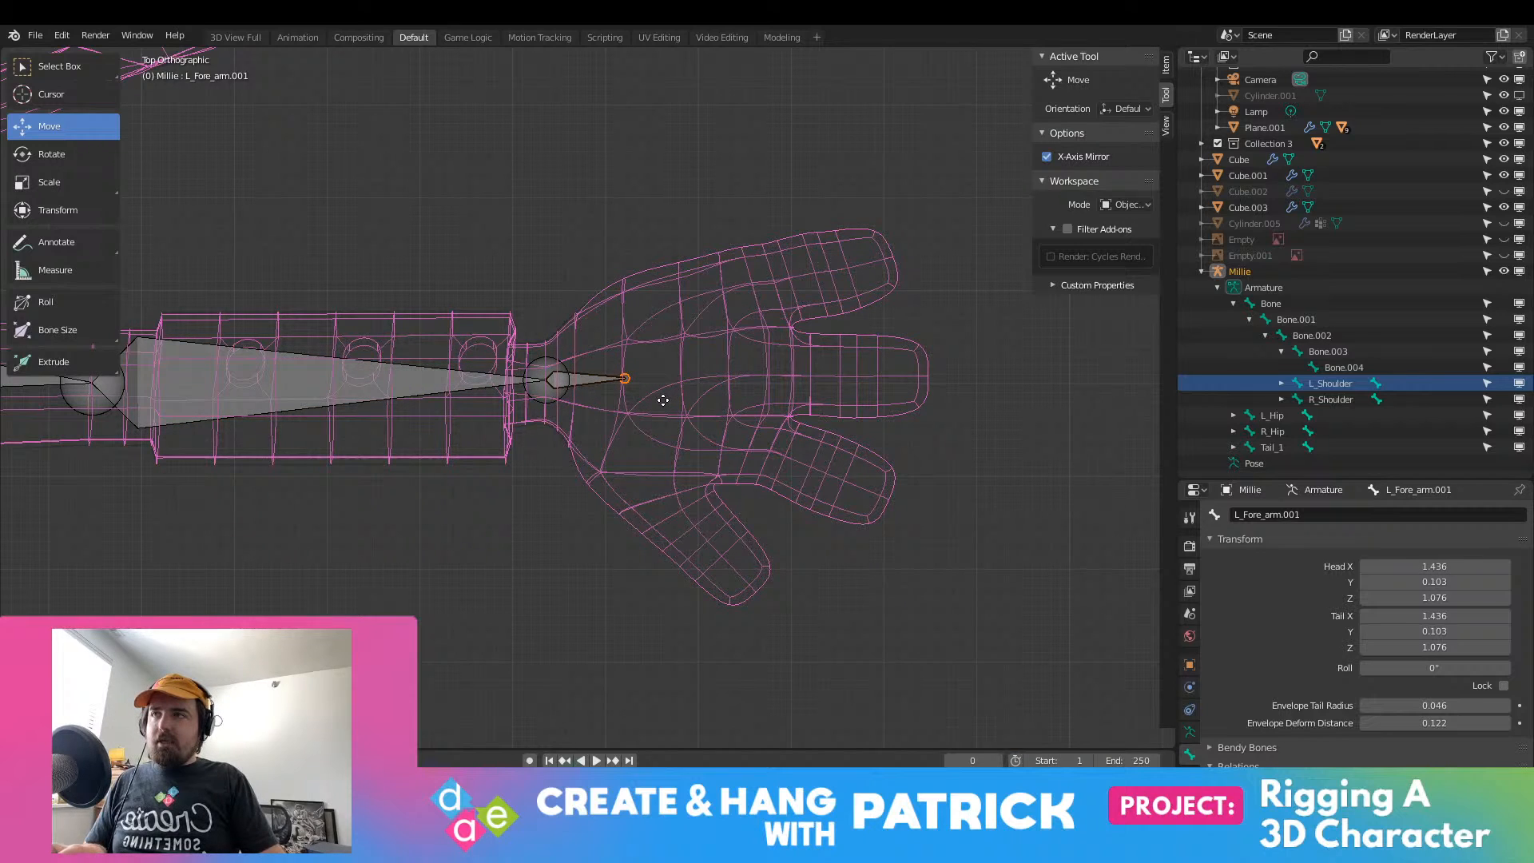
{"action": "left_click", "coordinate": [723, 400]}
{"action": "key", "text": "ctrl+z"}
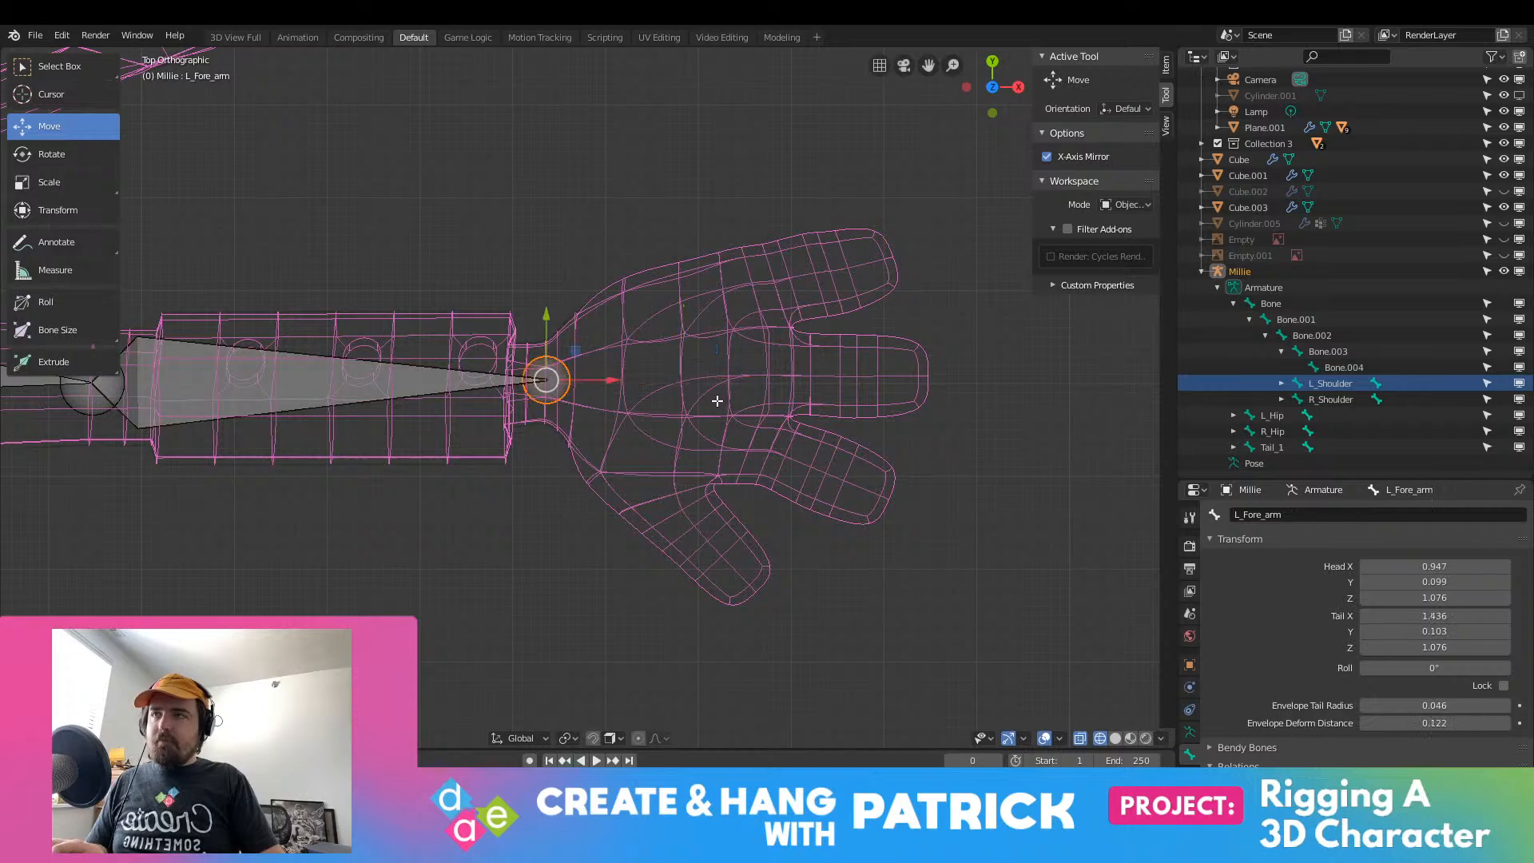
Step: Extrude two consecutive bones from the left wrist joint through the palm to just short of the middle finger
{"action": "key", "text": "e"}
{"action": "left_click", "coordinate": [774, 404]}
{"action": "key", "text": "e"}
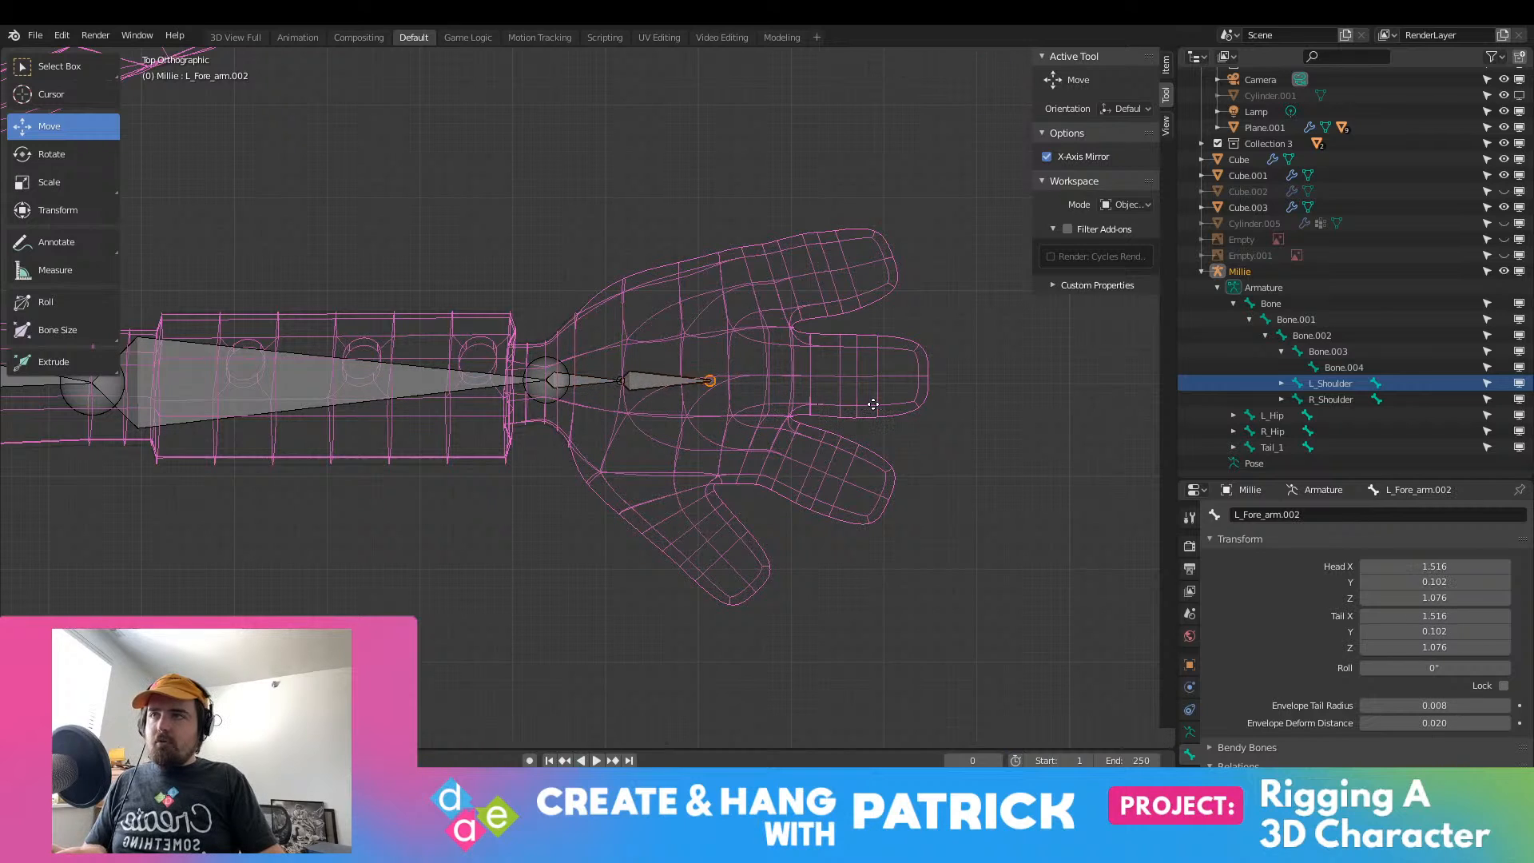
{"action": "left_click", "coordinate": [889, 402]}
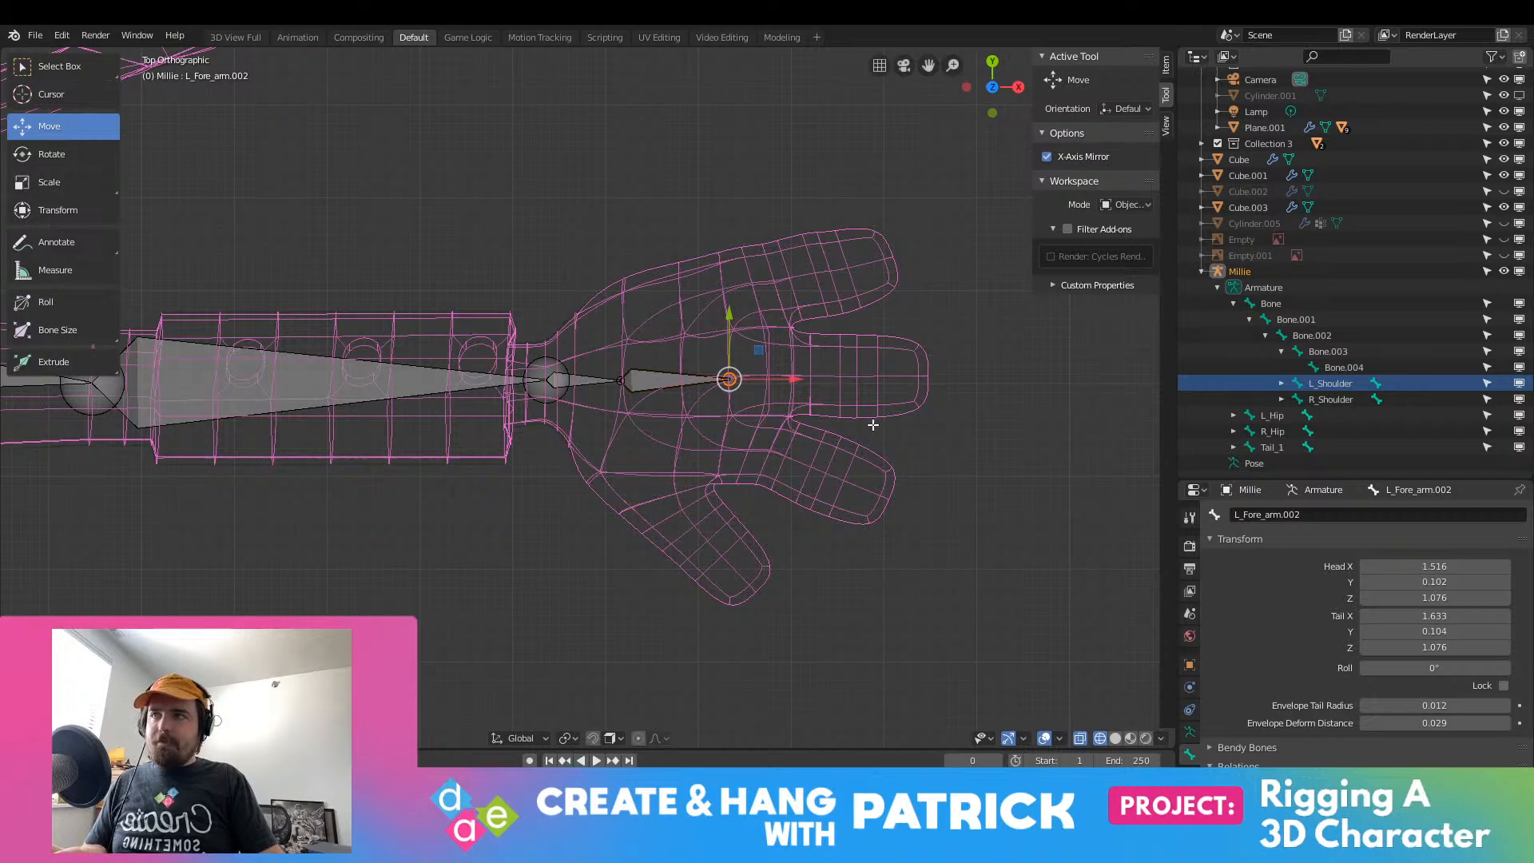
Step: Rename the first bone past the left forearm, between the wrist joint and the palm, as L_Wrist
{"action": "left_click", "coordinate": [462, 389]}
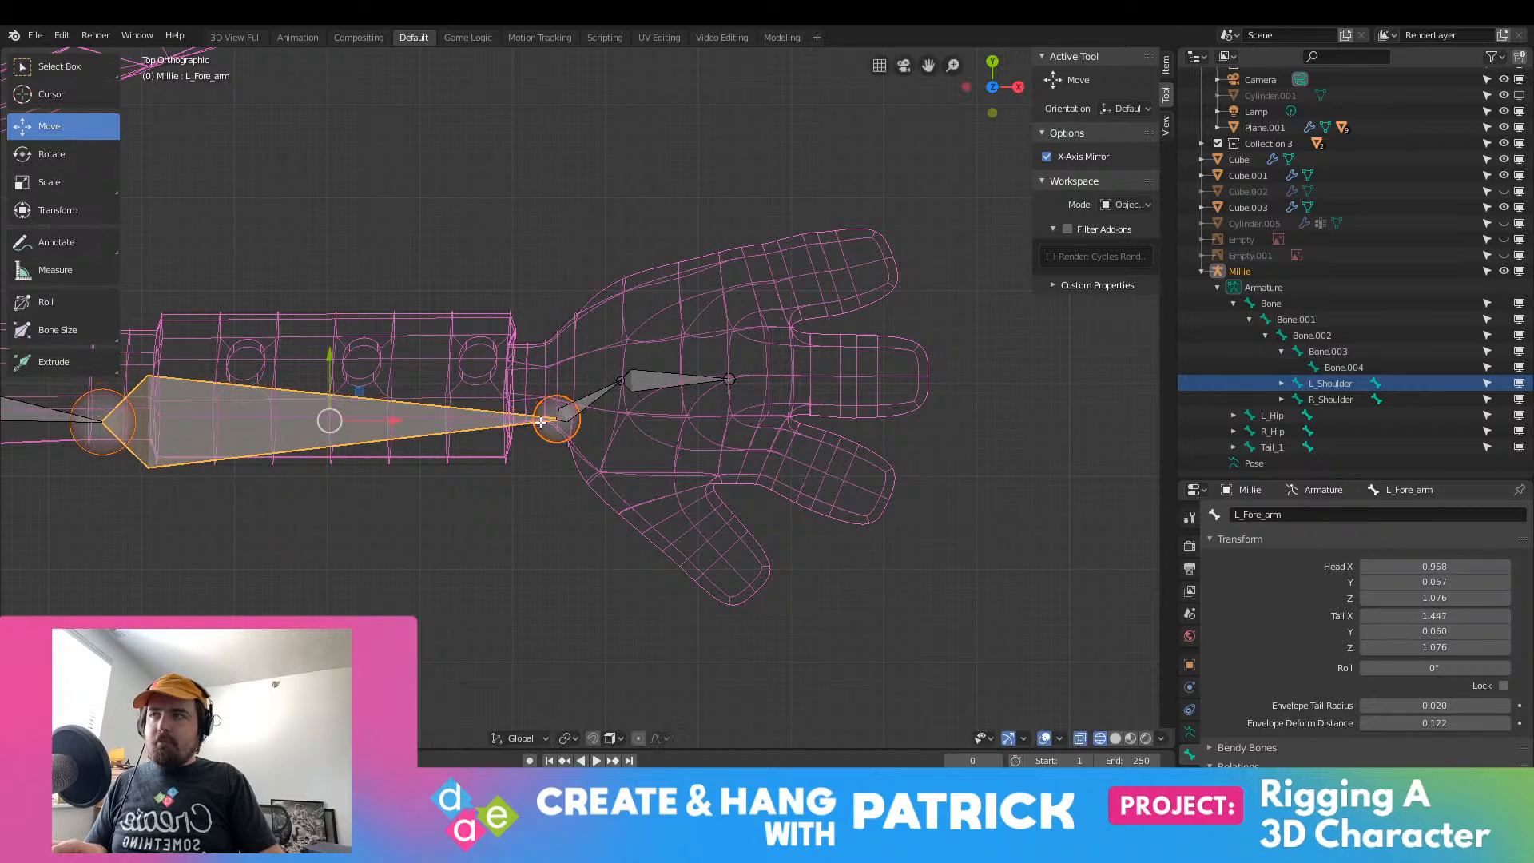
{"action": "left_click", "coordinate": [578, 397]}
{"action": "left_click", "coordinate": [607, 383]}
{"action": "left_click", "coordinate": [591, 381]}
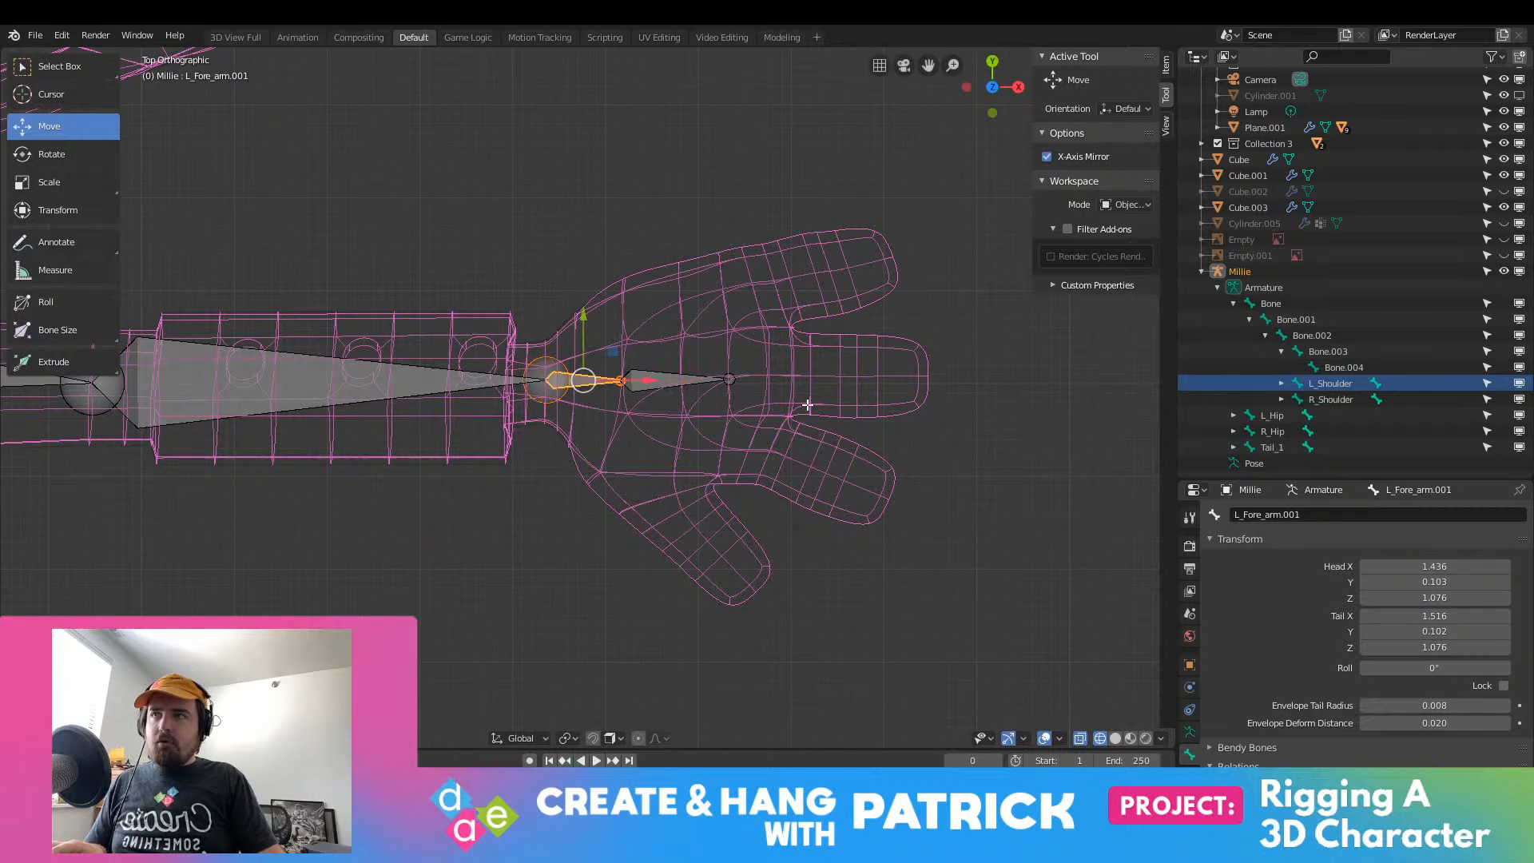
{"action": "left_click", "coordinate": [620, 381]}
{"action": "left_click", "coordinate": [584, 381]}
{"action": "left_click", "coordinate": [1335, 514]}
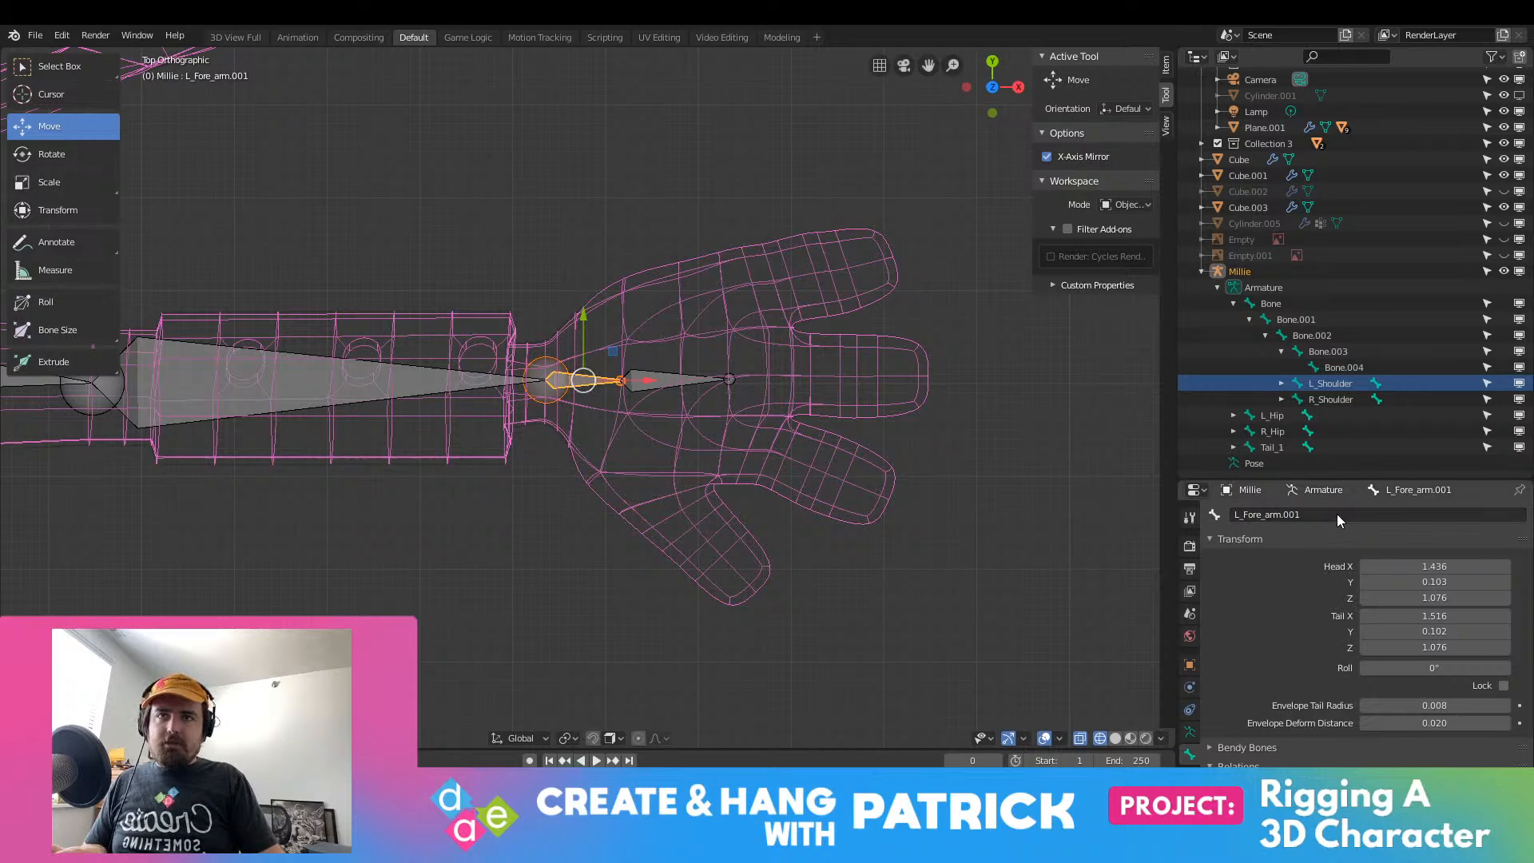
{"action": "type", "text": "L_W"}
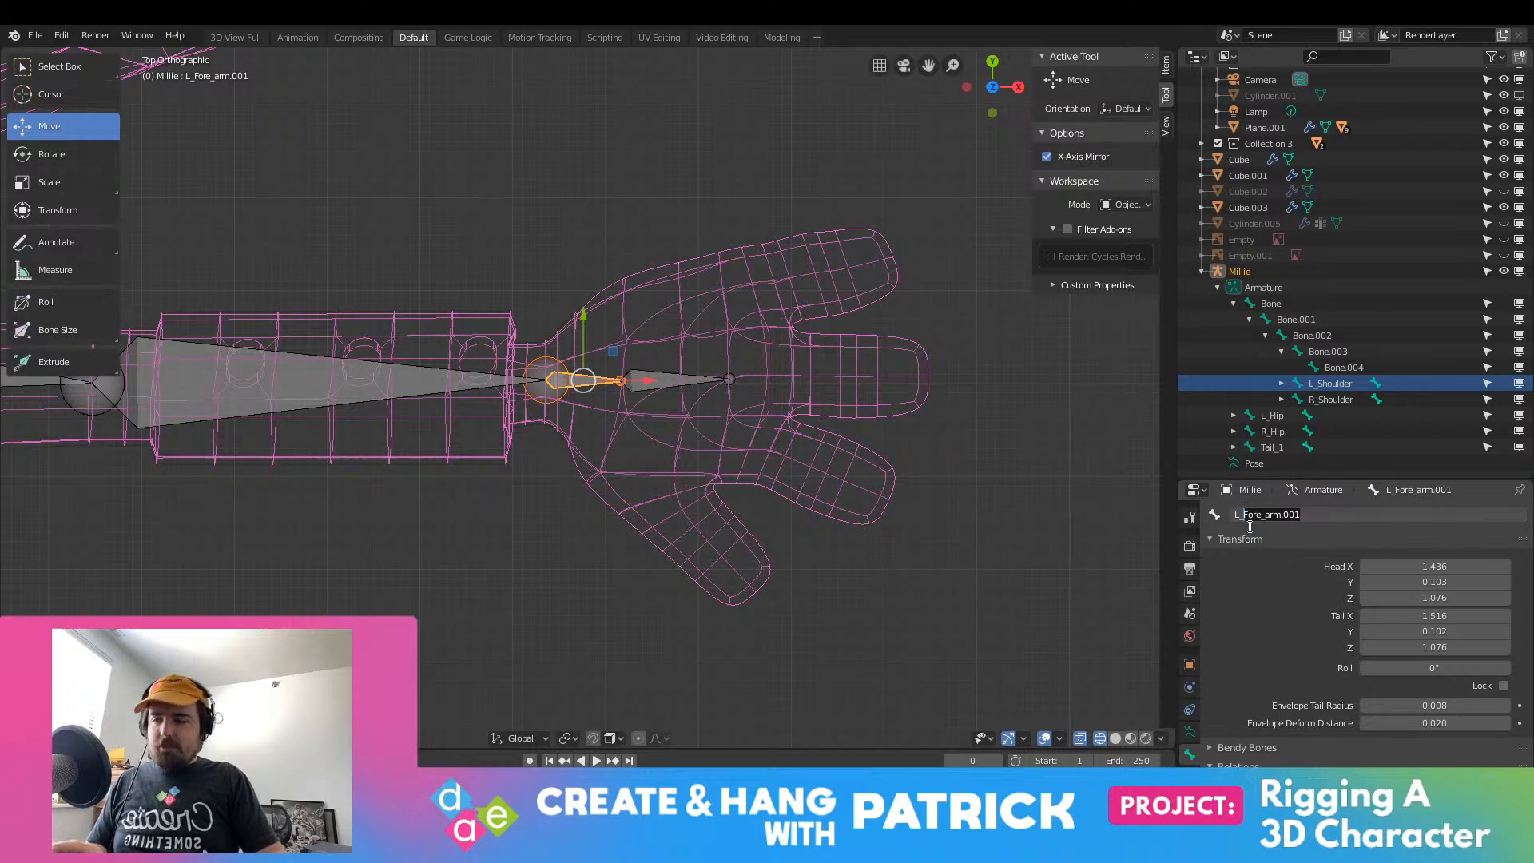
{"action": "type", "text": "rist"}
{"action": "key", "text": "Return"}
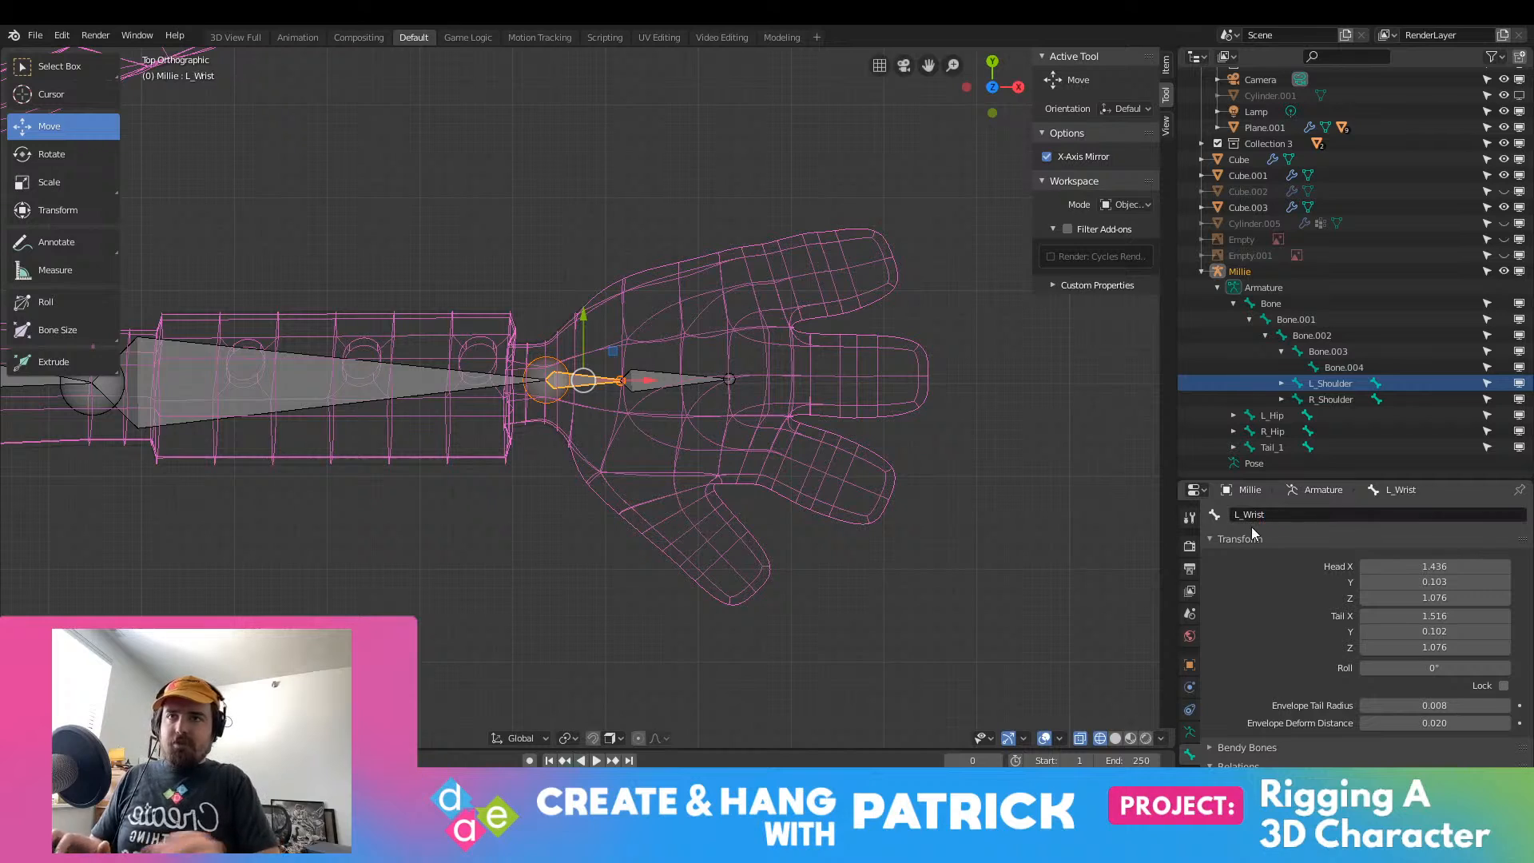
Step: Rename the second bone in the left palm as L_Hand
{"action": "left_click", "coordinate": [662, 374]}
{"action": "left_click", "coordinate": [1336, 514]}
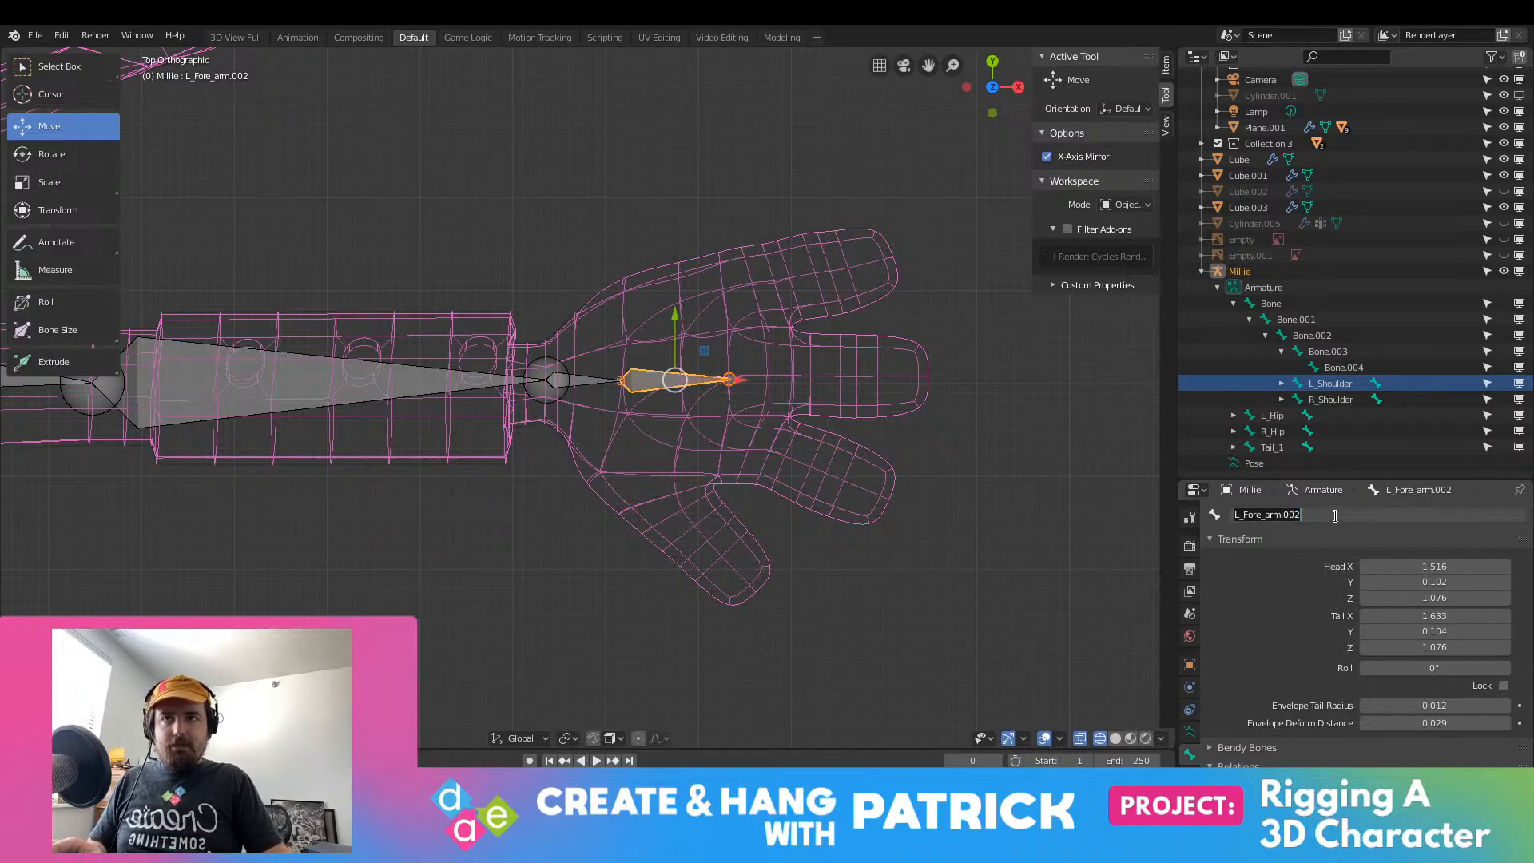
{"action": "left_click_drag", "start_coordinate": [1336, 515], "coordinate": [1248, 518]}
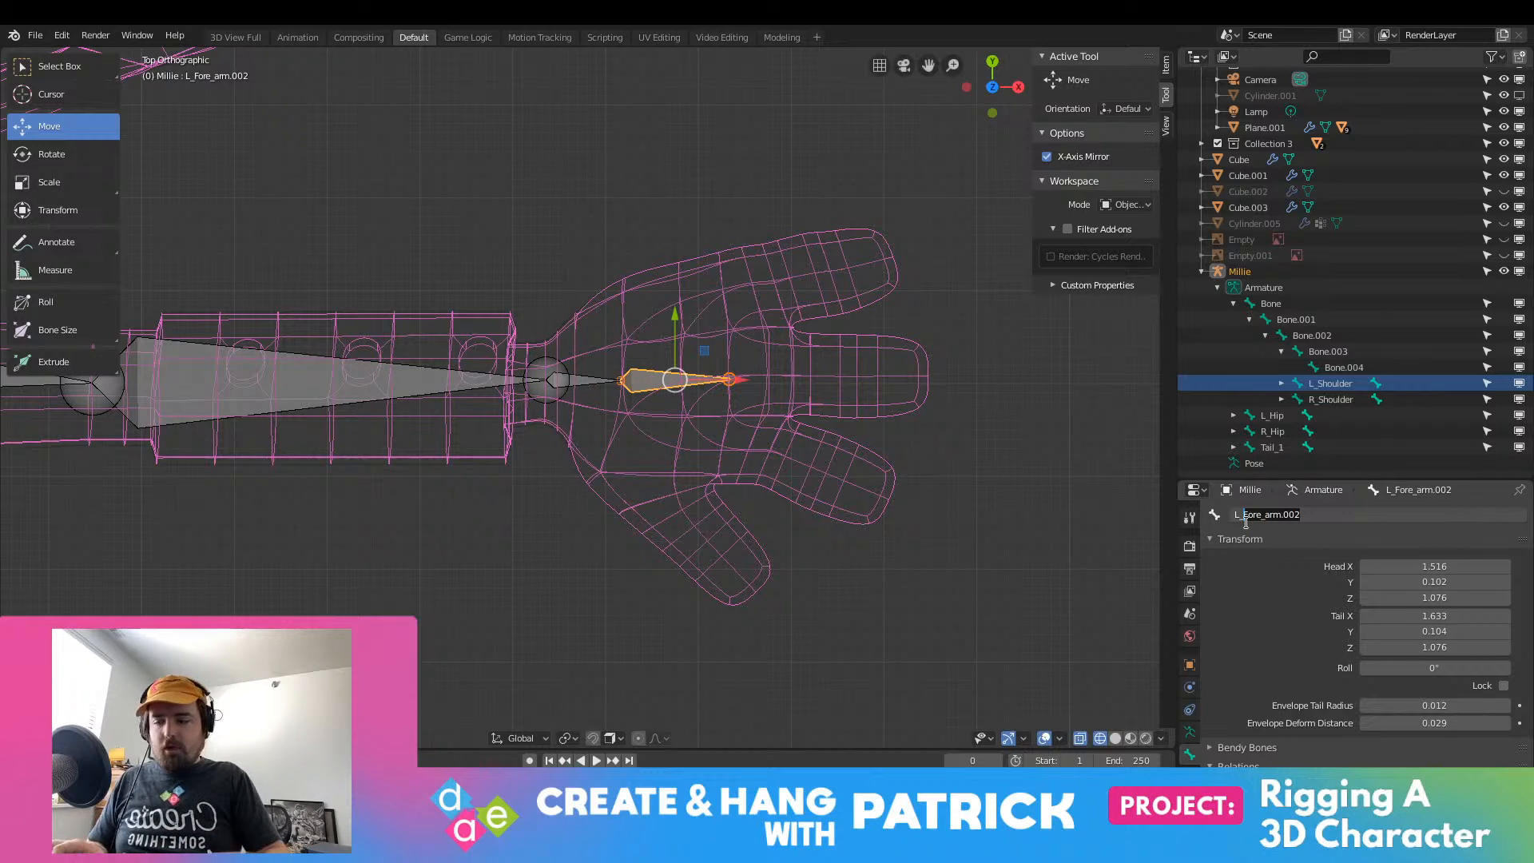
{"action": "type", "text": "Hand"}
{"action": "key", "text": "Return"}
{"action": "scroll", "coordinate": [674, 435], "scroll_direction": "down", "scroll_amount": 9}
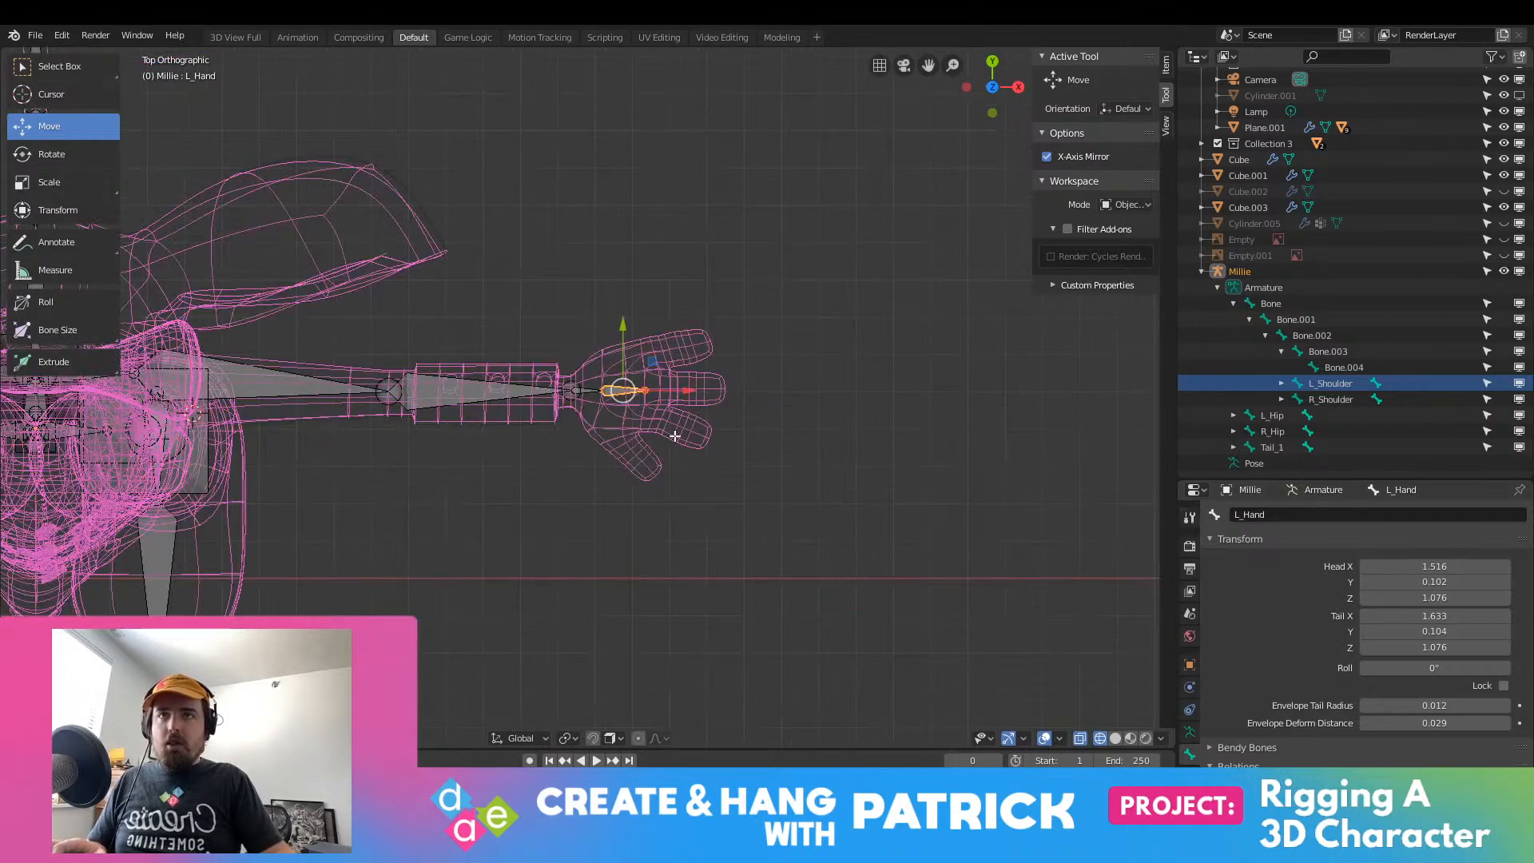
{"action": "middle_click_drag", "start_coordinate": [668, 459], "coordinate": [1122, 446], "text": "shift"}
{"action": "scroll", "coordinate": [706, 389], "scroll_direction": "up", "scroll_amount": 5}
{"action": "scroll", "coordinate": [706, 389], "scroll_direction": "up", "scroll_amount": 2}
{"action": "left_click", "coordinate": [717, 314]}
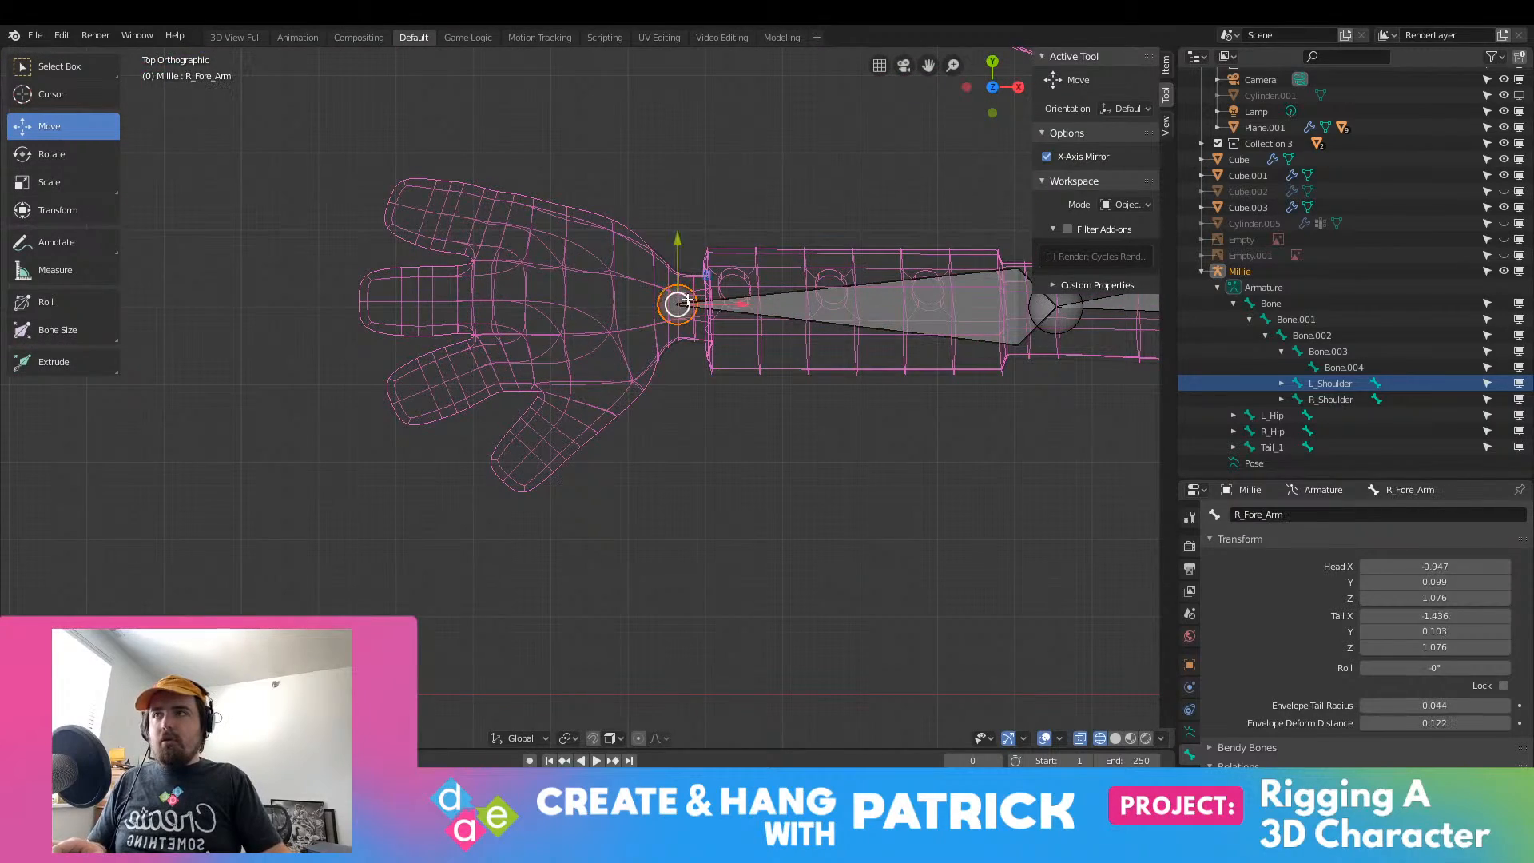
{"action": "mouse_move", "coordinate": [749, 310]}
{"action": "left_mouse_down"}
{"action": "mouse_move", "coordinate": [866, 332]}
{"action": "mouse_move", "coordinate": [745, 328]}
{"action": "left_mouse_up"}
{"action": "key", "text": "ctrl+z"}
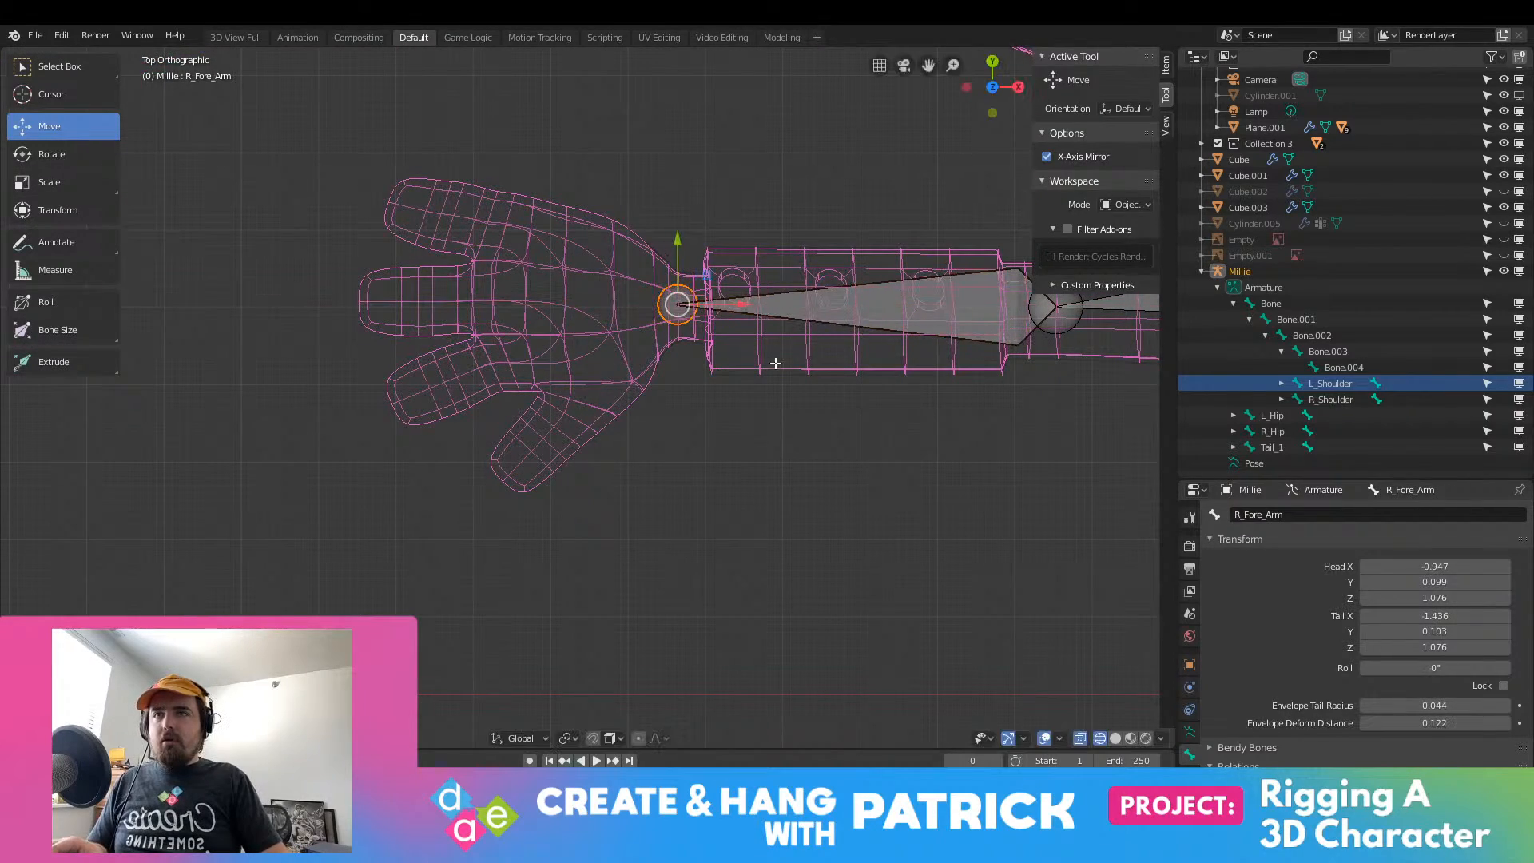
Step: Go back to the left arm and check its hand and wrist bones
{"action": "middle_click_drag", "start_coordinate": [820, 379], "coordinate": [2, 389], "text": "shift"}
{"action": "scroll", "coordinate": [856, 343], "scroll_direction": "down", "scroll_amount": 5}
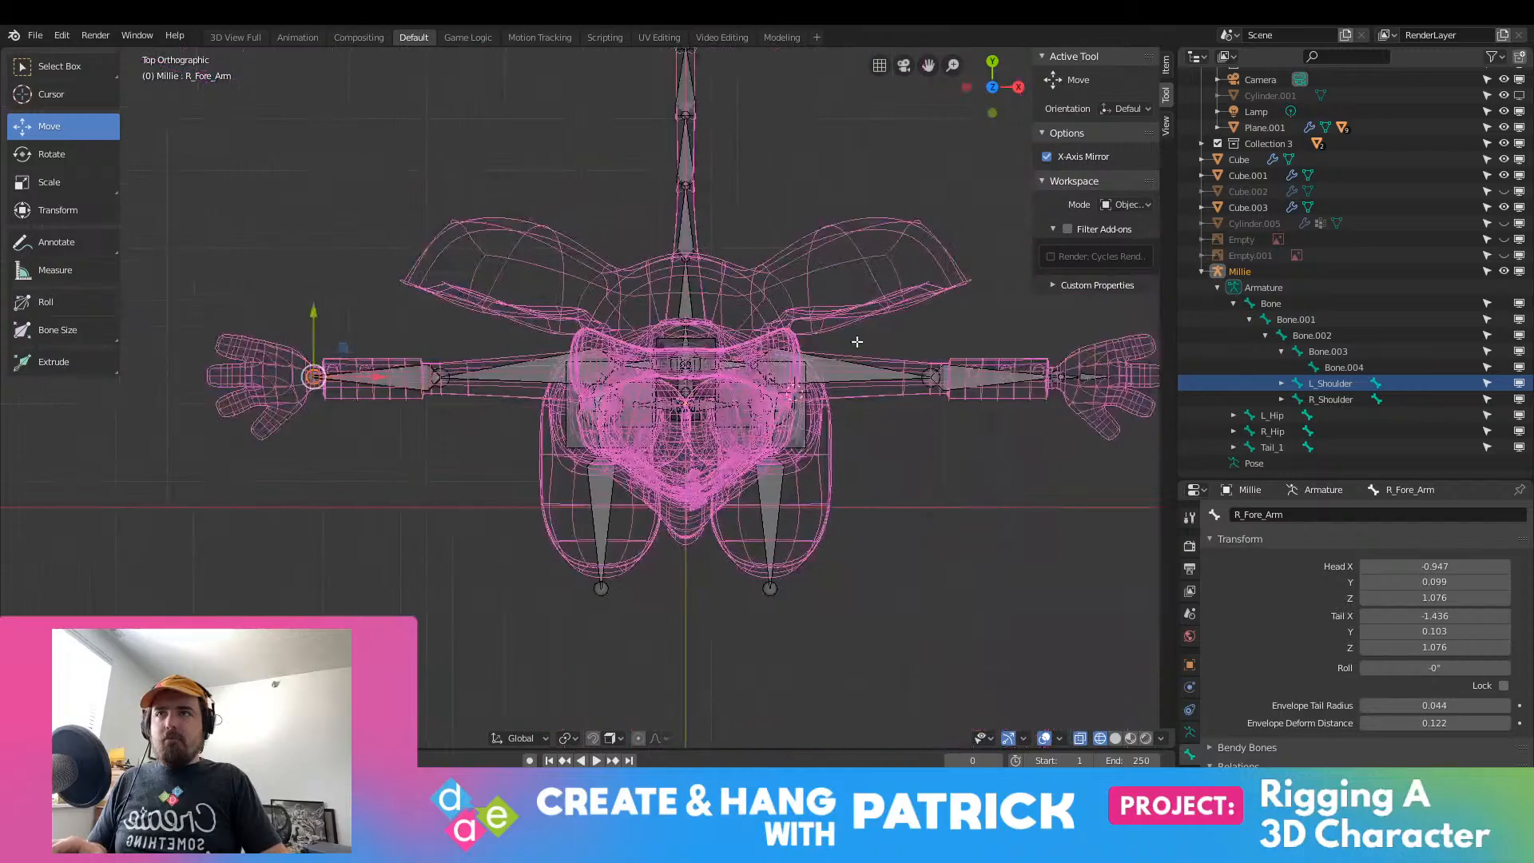
{"action": "middle_click_drag", "start_coordinate": [856, 343], "coordinate": [559, 352], "text": "shift"}
{"action": "scroll", "coordinate": [983, 343], "scroll_direction": "up", "scroll_amount": 4}
{"action": "key", "text": "l"}
{"action": "left_click", "coordinate": [999, 339]}
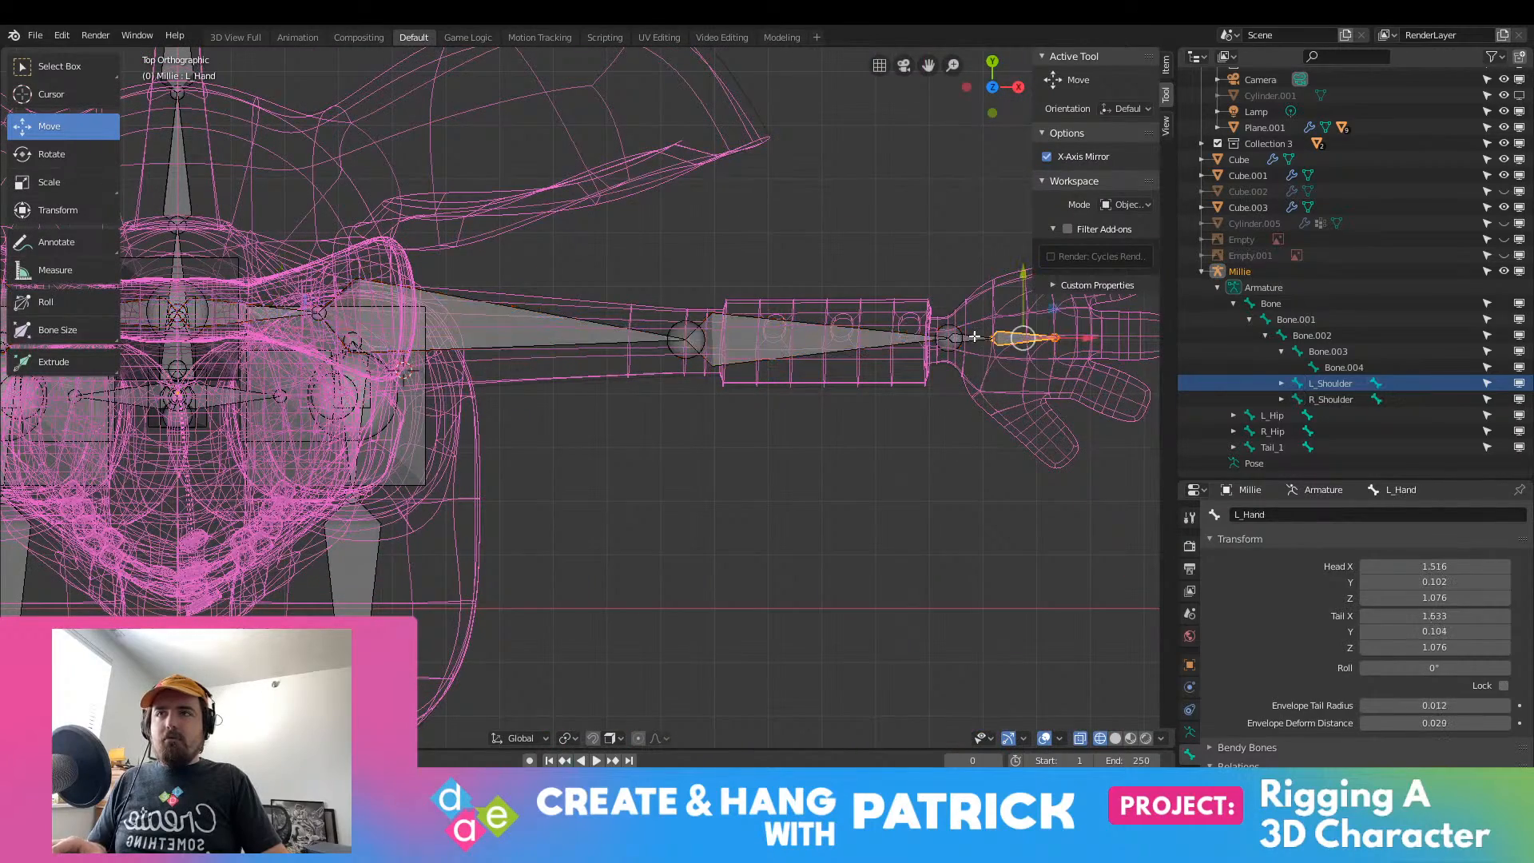
{"action": "left_click", "coordinate": [970, 339]}
{"action": "scroll", "coordinate": [549, 408], "scroll_direction": "down", "scroll_amount": 3}
{"action": "middle_click_drag", "start_coordinate": [626, 400], "coordinate": [1136, 384], "text": "shift"}
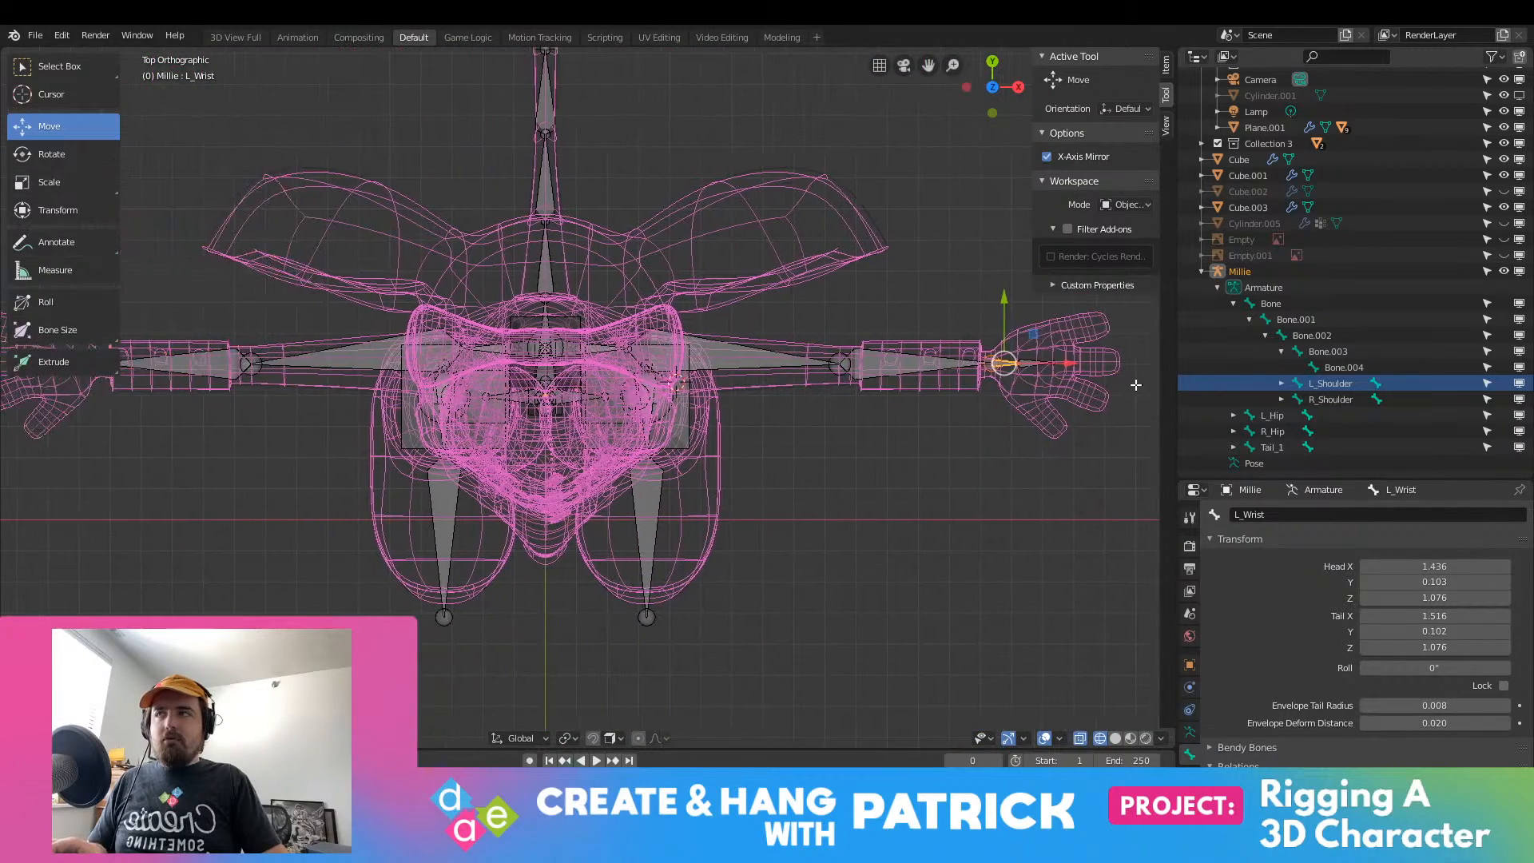
Step: Extrude a short bone from the wrist joint of the right forearm into the palm
{"action": "middle_click_drag", "start_coordinate": [524, 410], "coordinate": [1007, 403], "text": "shift"}
{"action": "scroll", "coordinate": [530, 336], "scroll_direction": "up", "scroll_amount": 5}
{"action": "left_click", "coordinate": [507, 293]}
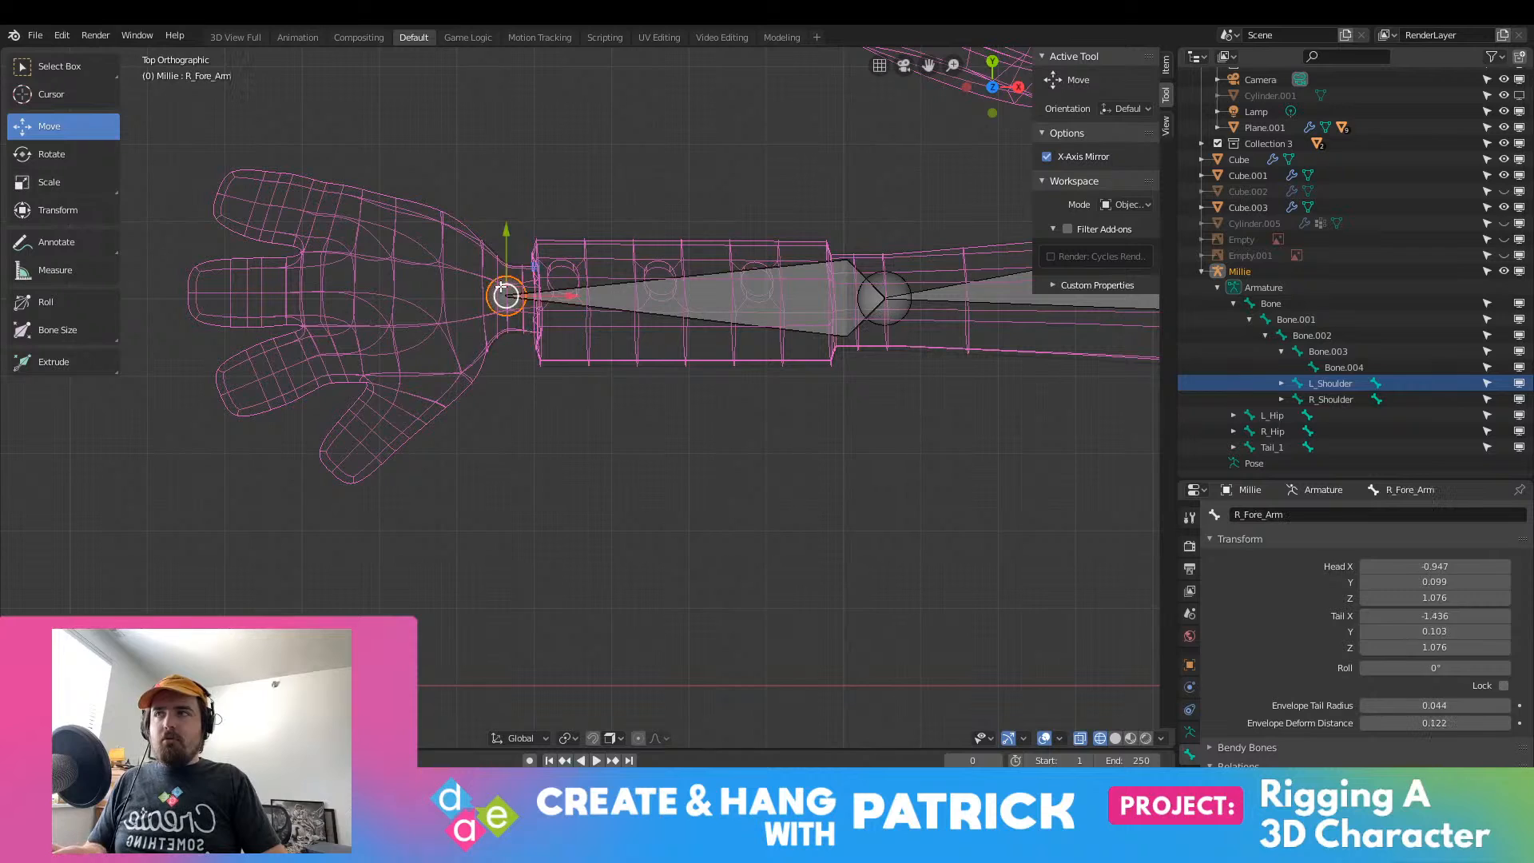
{"action": "left_click", "coordinate": [432, 302]}
Step: Rename the new bone at the right wrist as R_Wrist
{"action": "left_click", "coordinate": [1321, 514]}
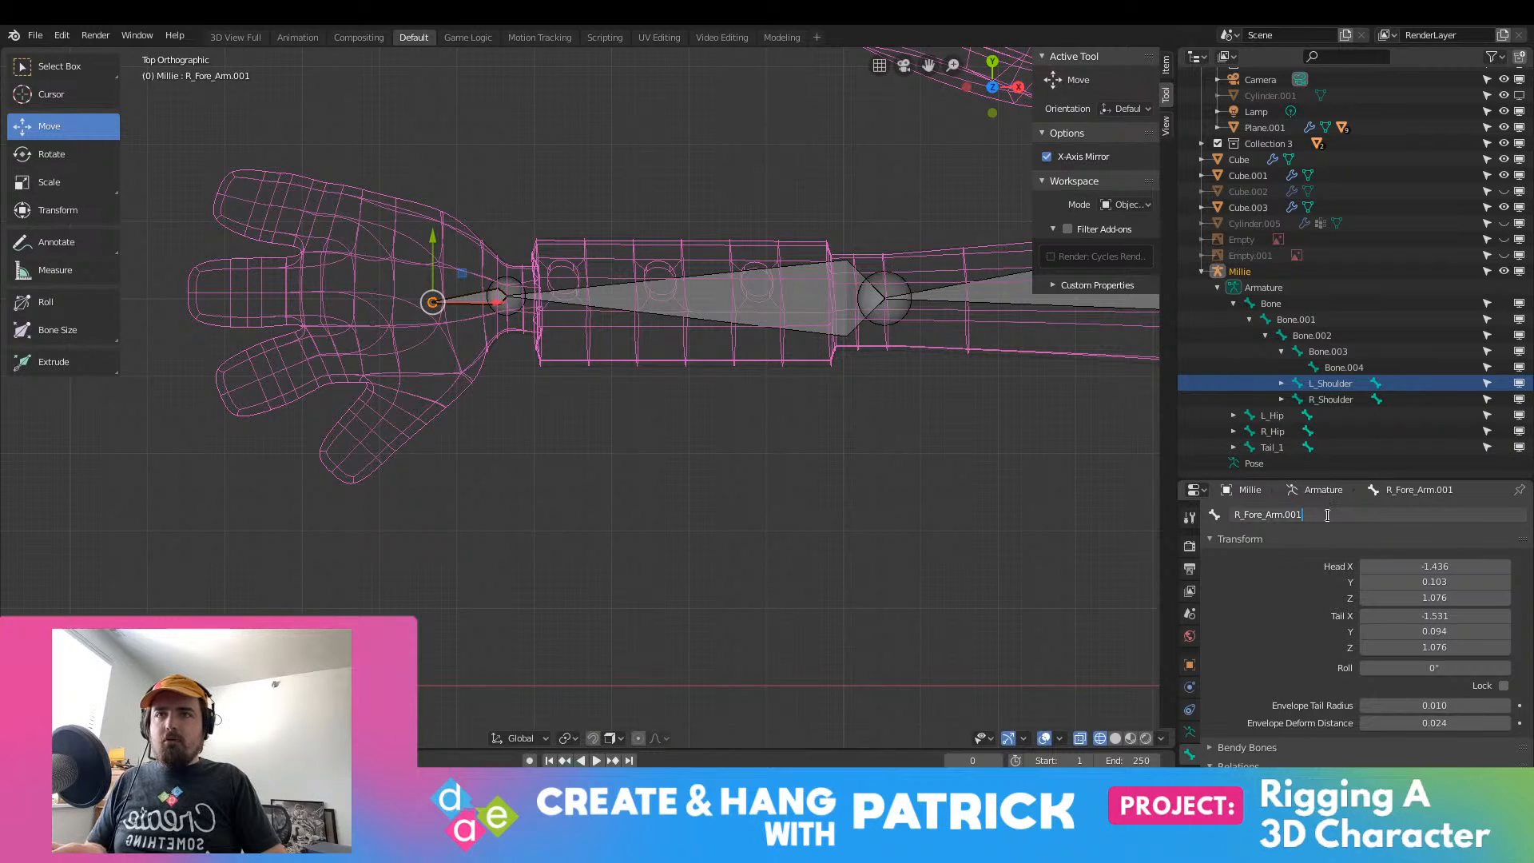
{"action": "key", "text": "BackSpace"}
{"action": "key", "text": "BackSpace"}
{"action": "key", "text": "BackSpace"}
{"action": "key", "text": "BackSpace"}
{"action": "key", "text": "BackSpace"}
{"action": "key", "text": "BackSpace"}
{"action": "key", "text": "BackSpace"}
{"action": "key", "text": "BackSpace"}
{"action": "key", "text": "BackSpace"}
{"action": "key", "text": "BackSpace"}
{"action": "key", "text": "BackSpace"}
{"action": "key", "text": "BackSpace"}
{"action": "type", "text": "Wrist"}
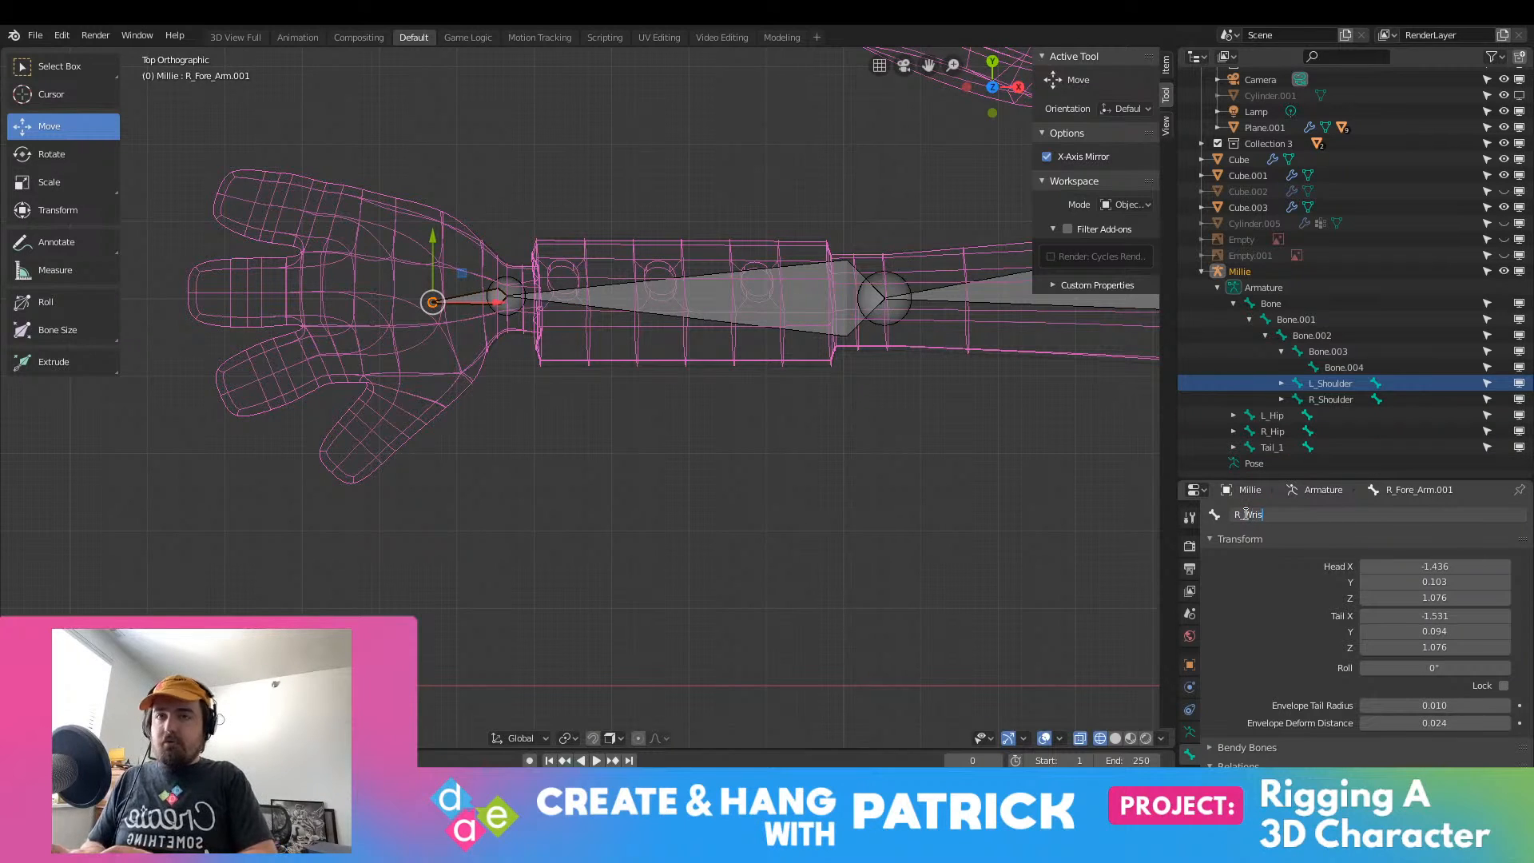
{"action": "key", "text": "Return"}
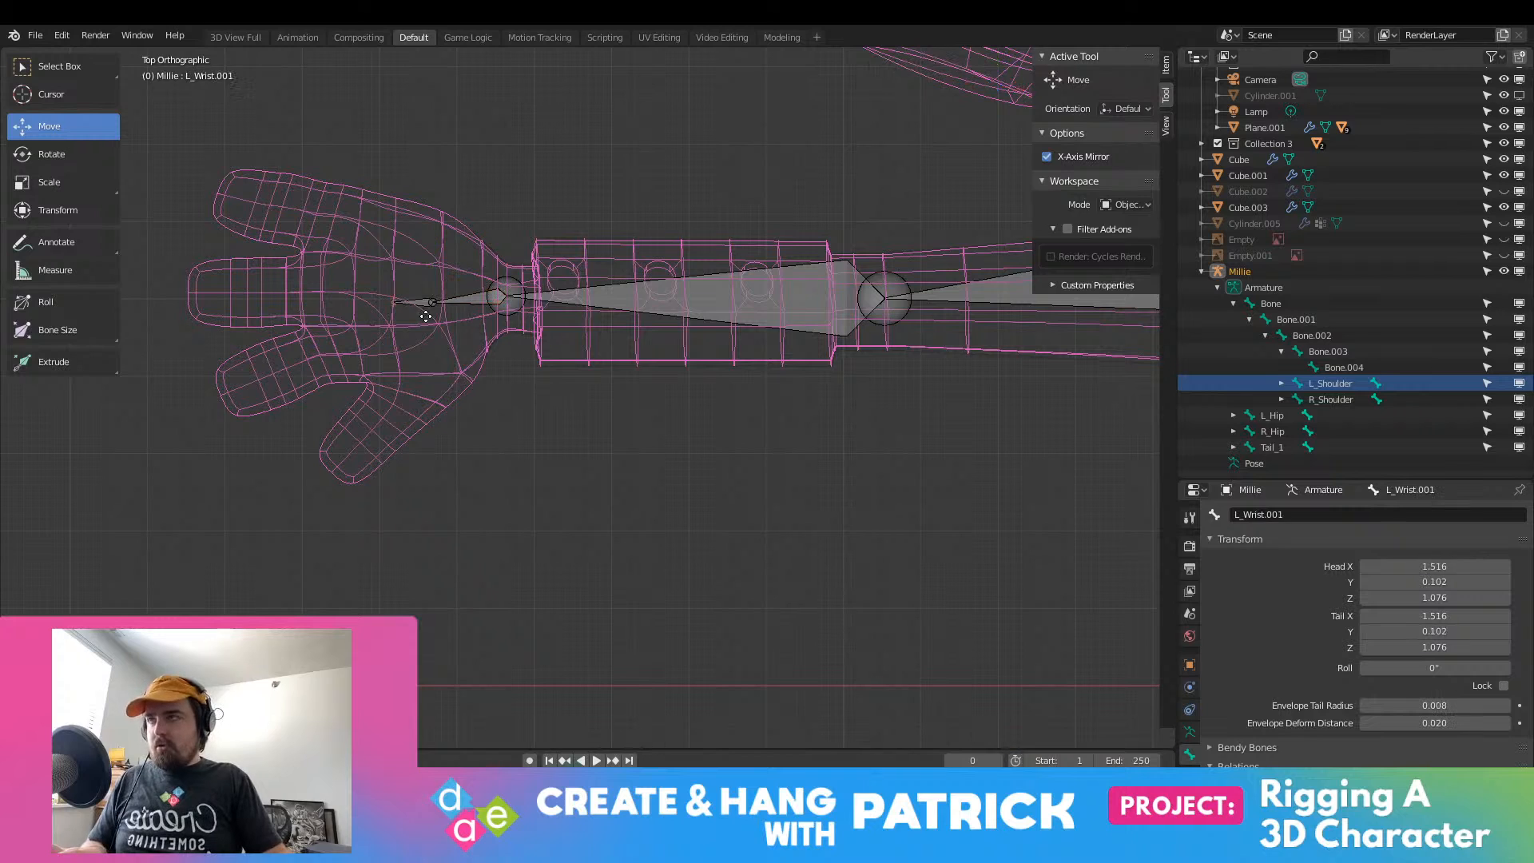
Step: Extrude a second bone from the tip of R_Wrist into the palm and rename its mirrored left-side copy as L_Hand
{"action": "left_click", "coordinate": [416, 303]}
{"action": "left_click", "coordinate": [1370, 516]}
{"action": "key", "text": "BackSpace"}
{"action": "key", "text": "BackSpace"}
{"action": "key", "text": "BackSpace"}
{"action": "key", "text": "BackSpace"}
{"action": "key", "text": "BackSpace"}
{"action": "key", "text": "BackSpace"}
{"action": "key", "text": "BackSpace"}
{"action": "key", "text": "BackSpace"}
{"action": "key", "text": "BackSpace"}
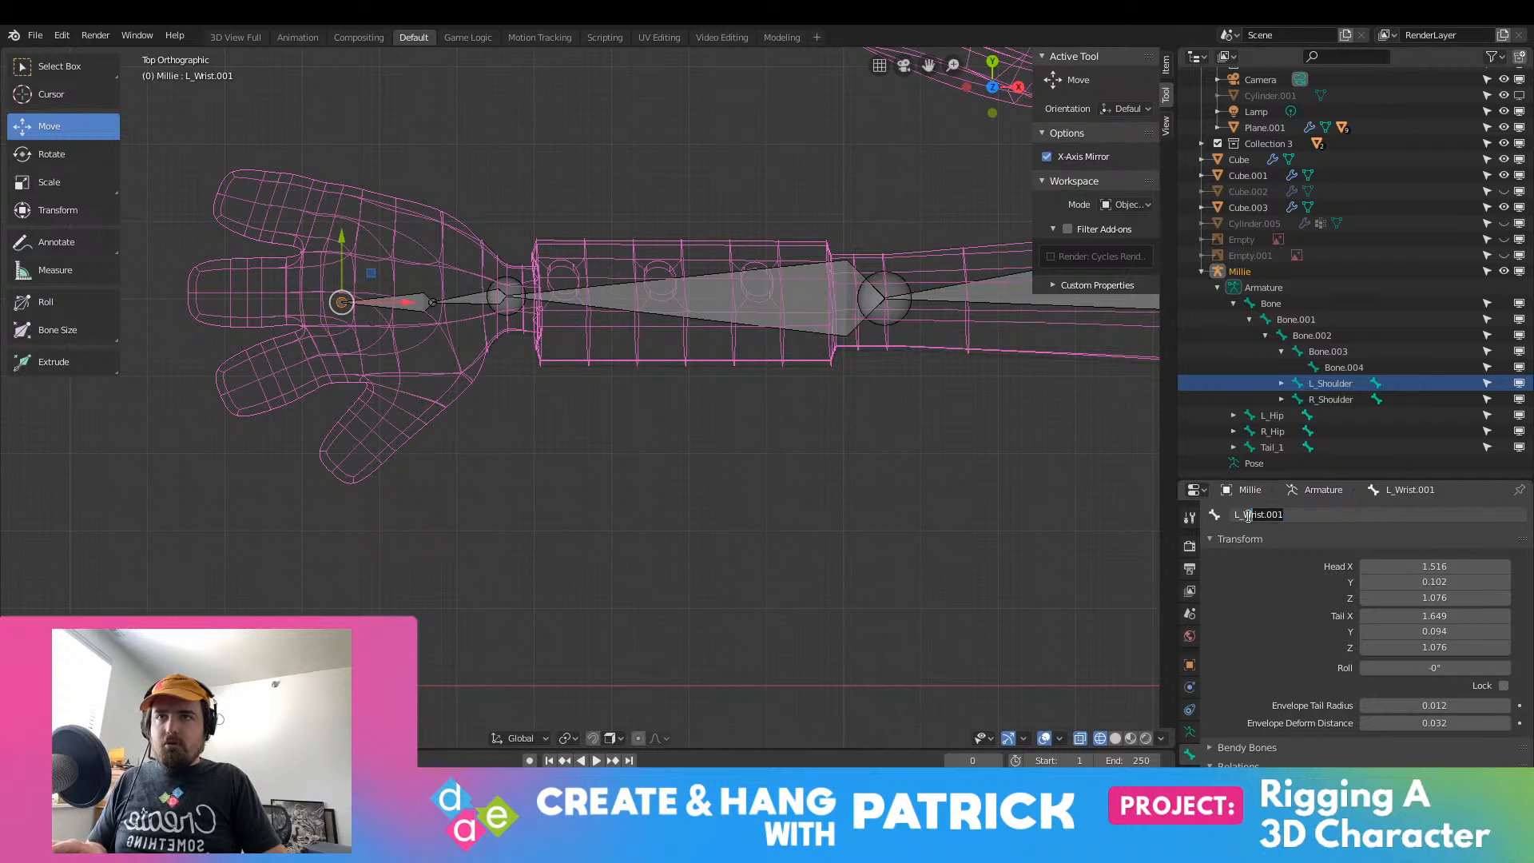
{"action": "type", "text": "Hand"}
{"action": "key", "text": "Return"}
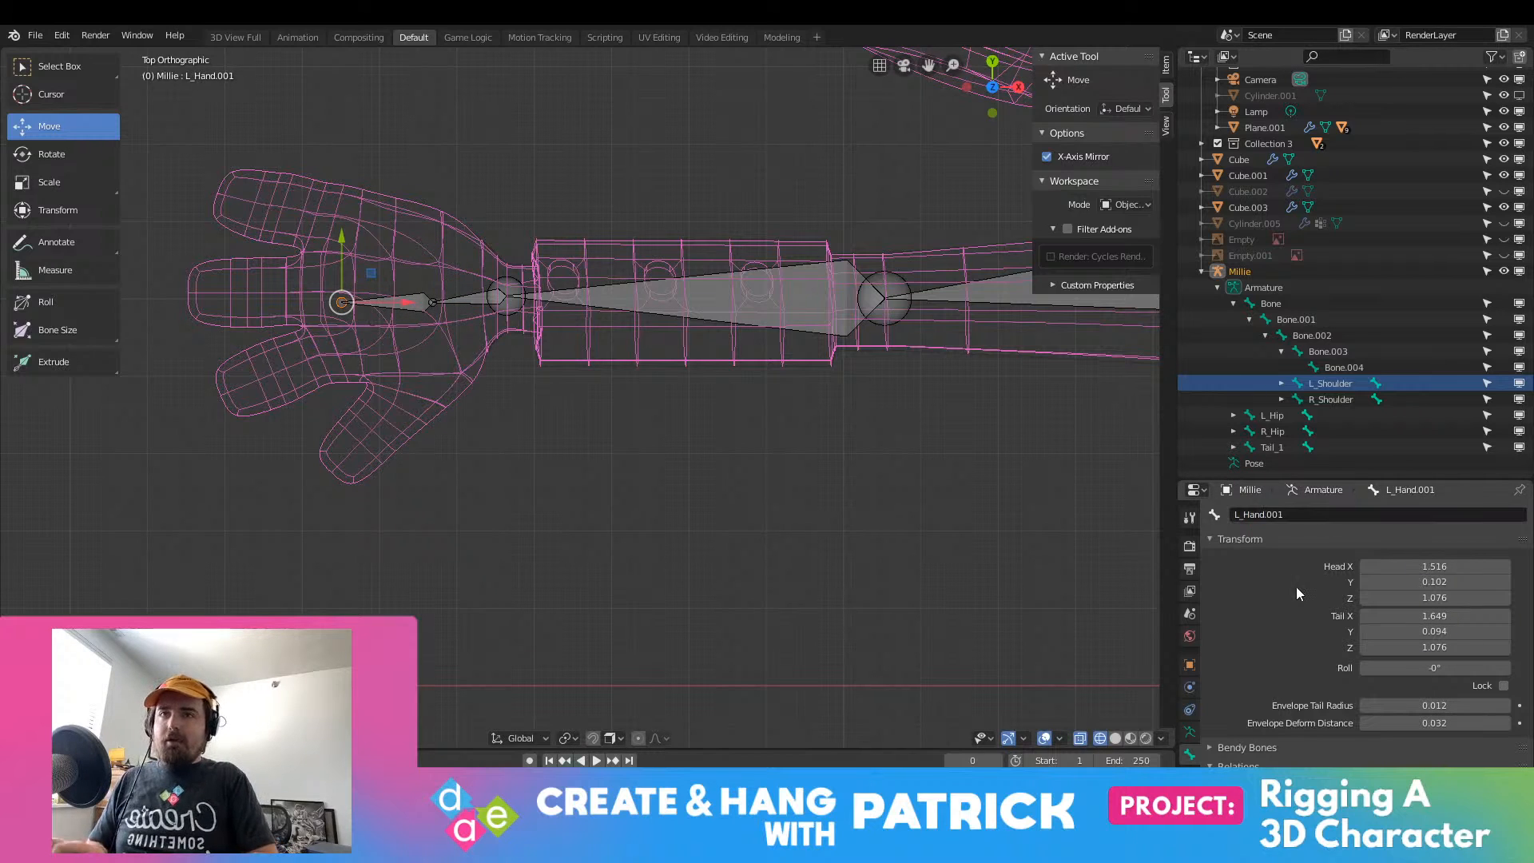
Step: Select the outer bone in the right palm and rename it R_hand
{"action": "middle_click_drag", "start_coordinate": [1134, 559], "coordinate": [552, 463]}
{"action": "scroll", "coordinate": [791, 544], "scroll_direction": "up", "scroll_amount": 4}
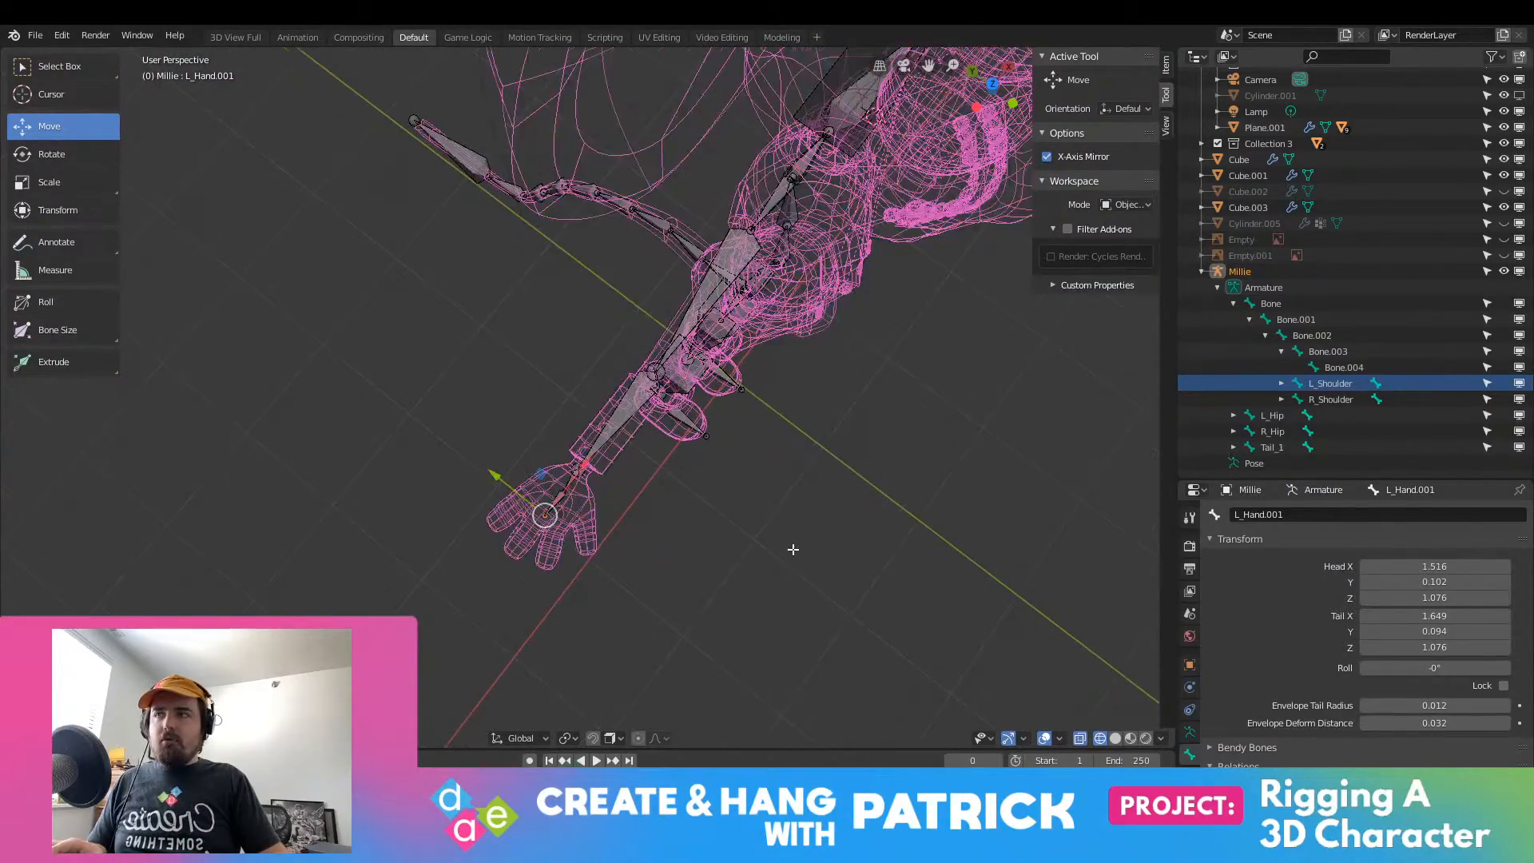
{"action": "left_click", "coordinate": [541, 591]}
{"action": "key", "text": "e"}
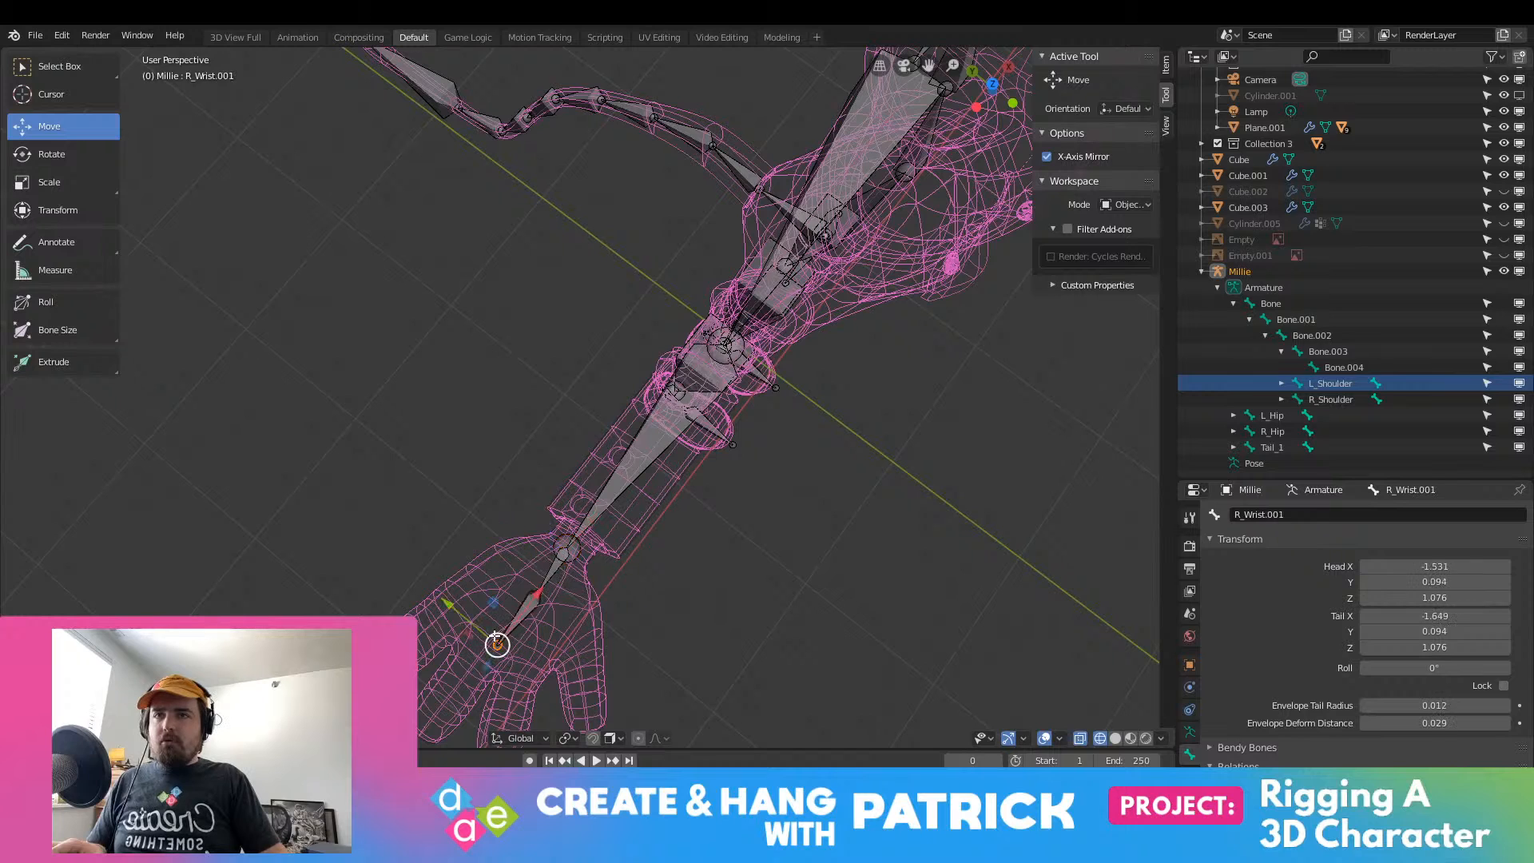
{"action": "left_click", "coordinate": [497, 644]}
{"action": "left_click", "coordinate": [1324, 516]}
{"action": "left_click_drag", "start_coordinate": [1324, 515], "coordinate": [1248, 517]}
{"action": "type", "text": "hand"}
{"action": "key", "text": "Return"}
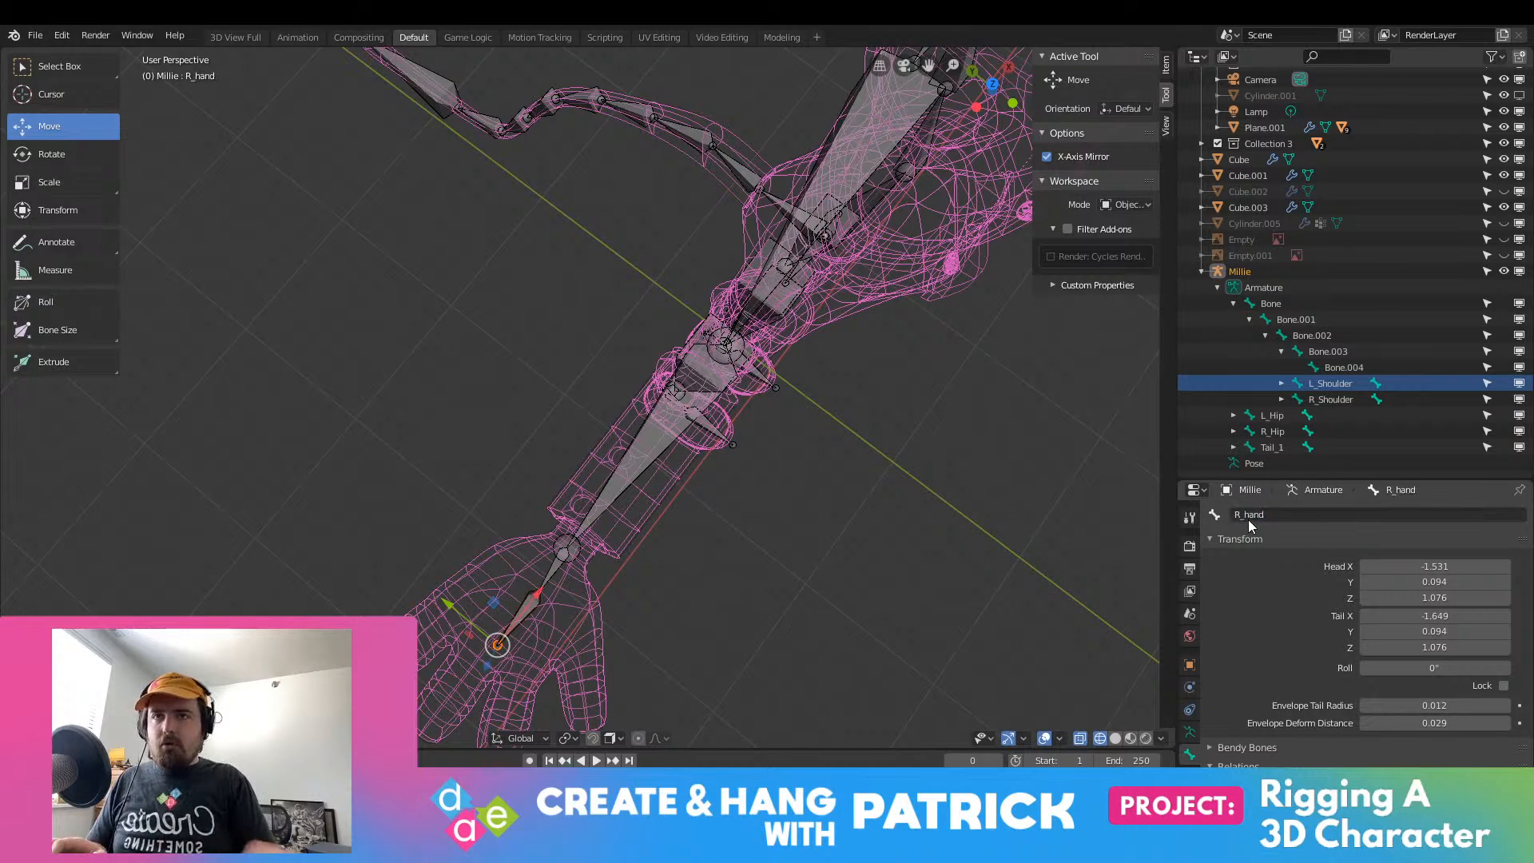
Step: Delete the duplicate bone L_Hand.001 in the left palm and select the remaining L_Hand bone
{"action": "scroll", "coordinate": [829, 422], "scroll_direction": "down", "scroll_amount": 3}
{"action": "middle_click_drag", "start_coordinate": [830, 422], "coordinate": [469, 745], "text": "shift"}
{"action": "scroll", "coordinate": [518, 480], "scroll_direction": "up", "scroll_amount": 4}
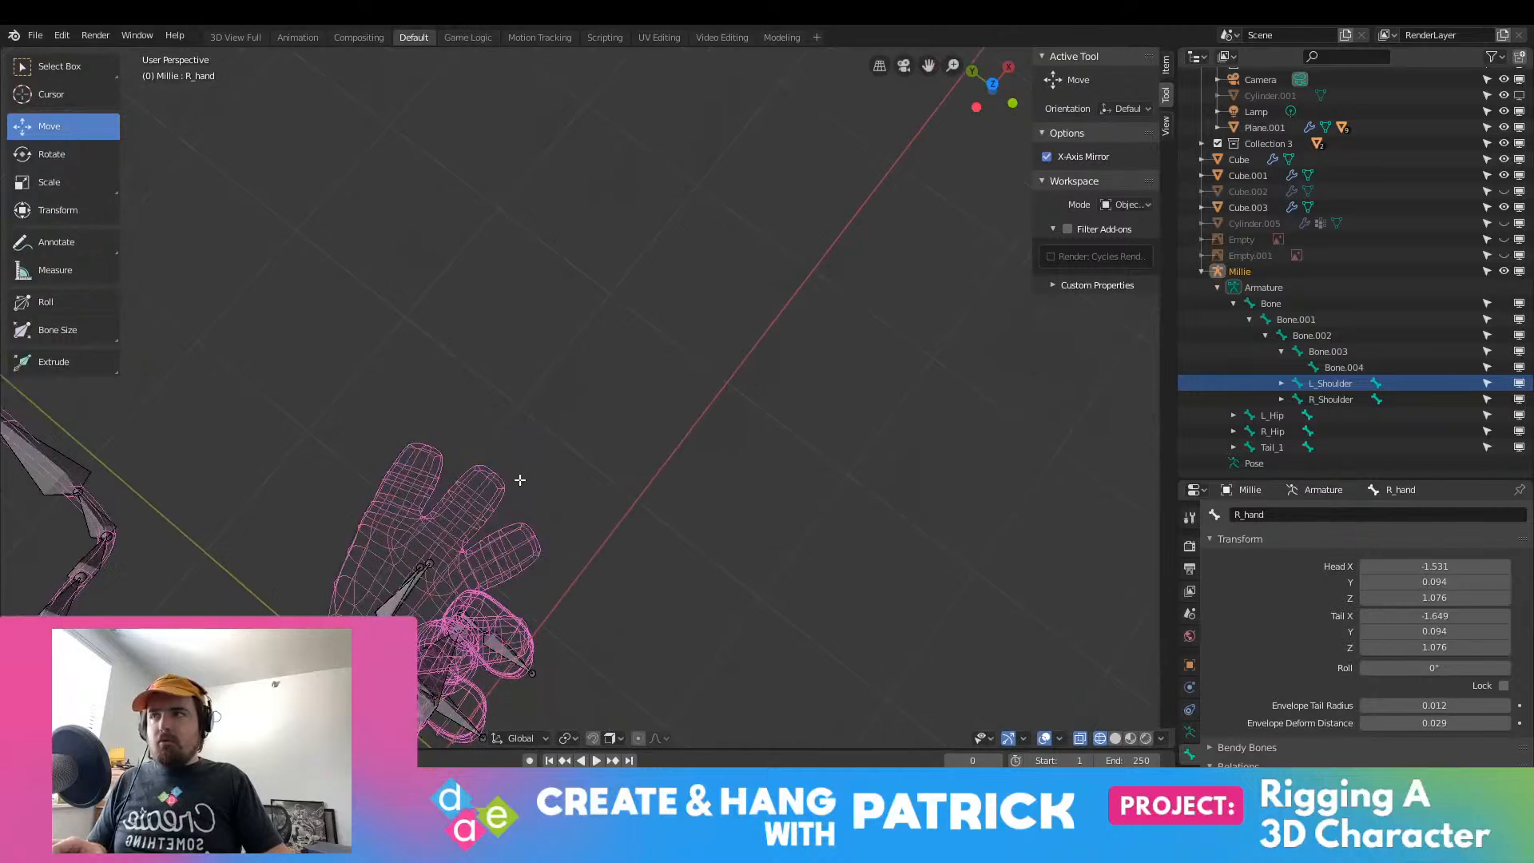
{"action": "middle_click_drag", "start_coordinate": [517, 480], "coordinate": [736, 298], "text": "shift"}
{"action": "scroll", "coordinate": [657, 486], "scroll_direction": "up", "scroll_amount": 1}
{"action": "middle_click_drag", "start_coordinate": [658, 485], "coordinate": [791, 387], "text": "shift"}
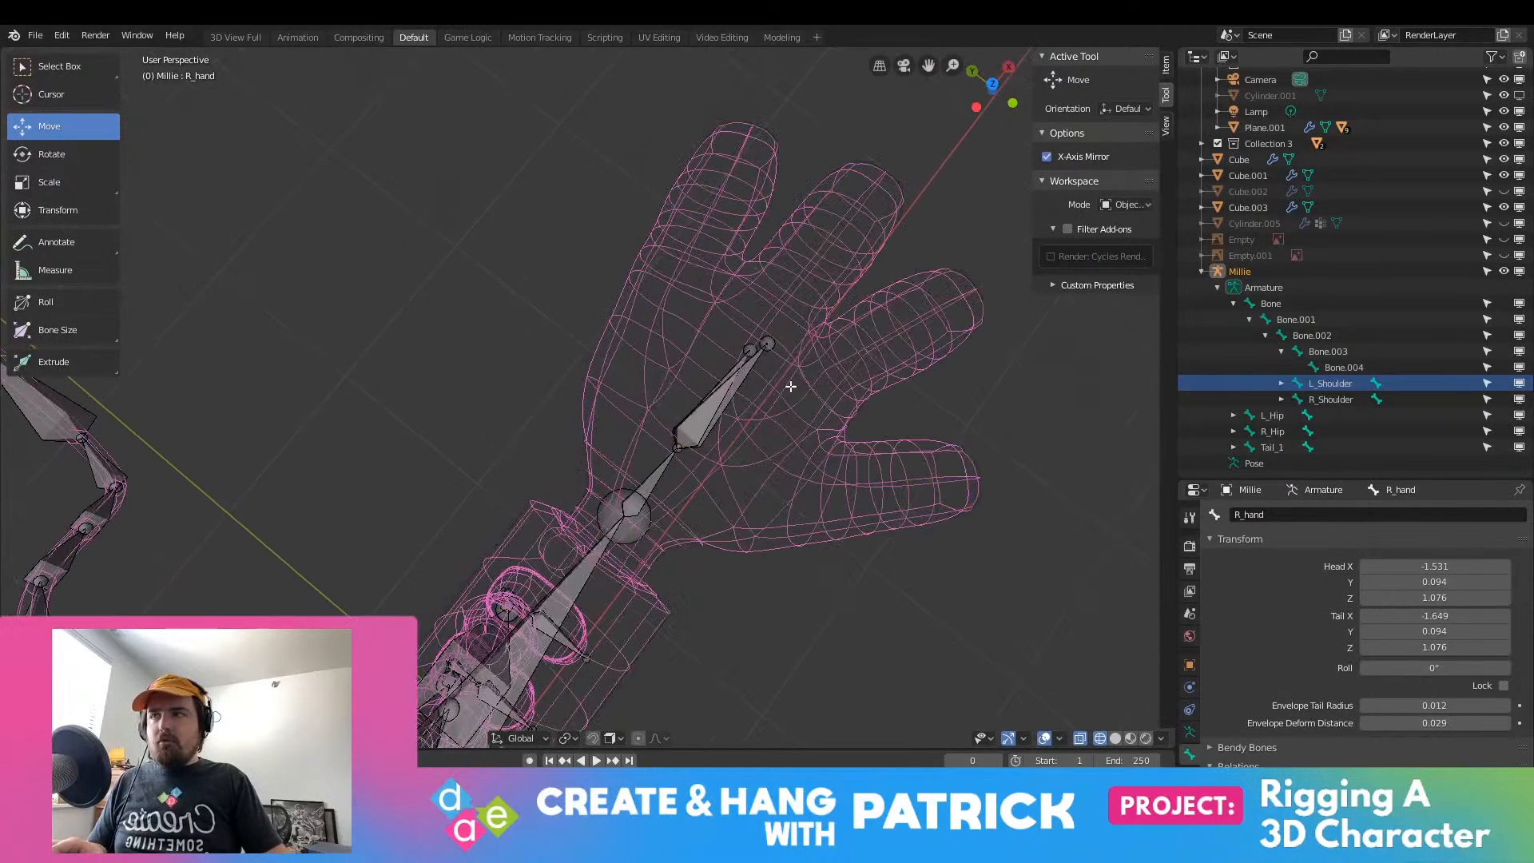
{"action": "left_click", "coordinate": [750, 352]}
{"action": "left_click", "coordinate": [757, 362]}
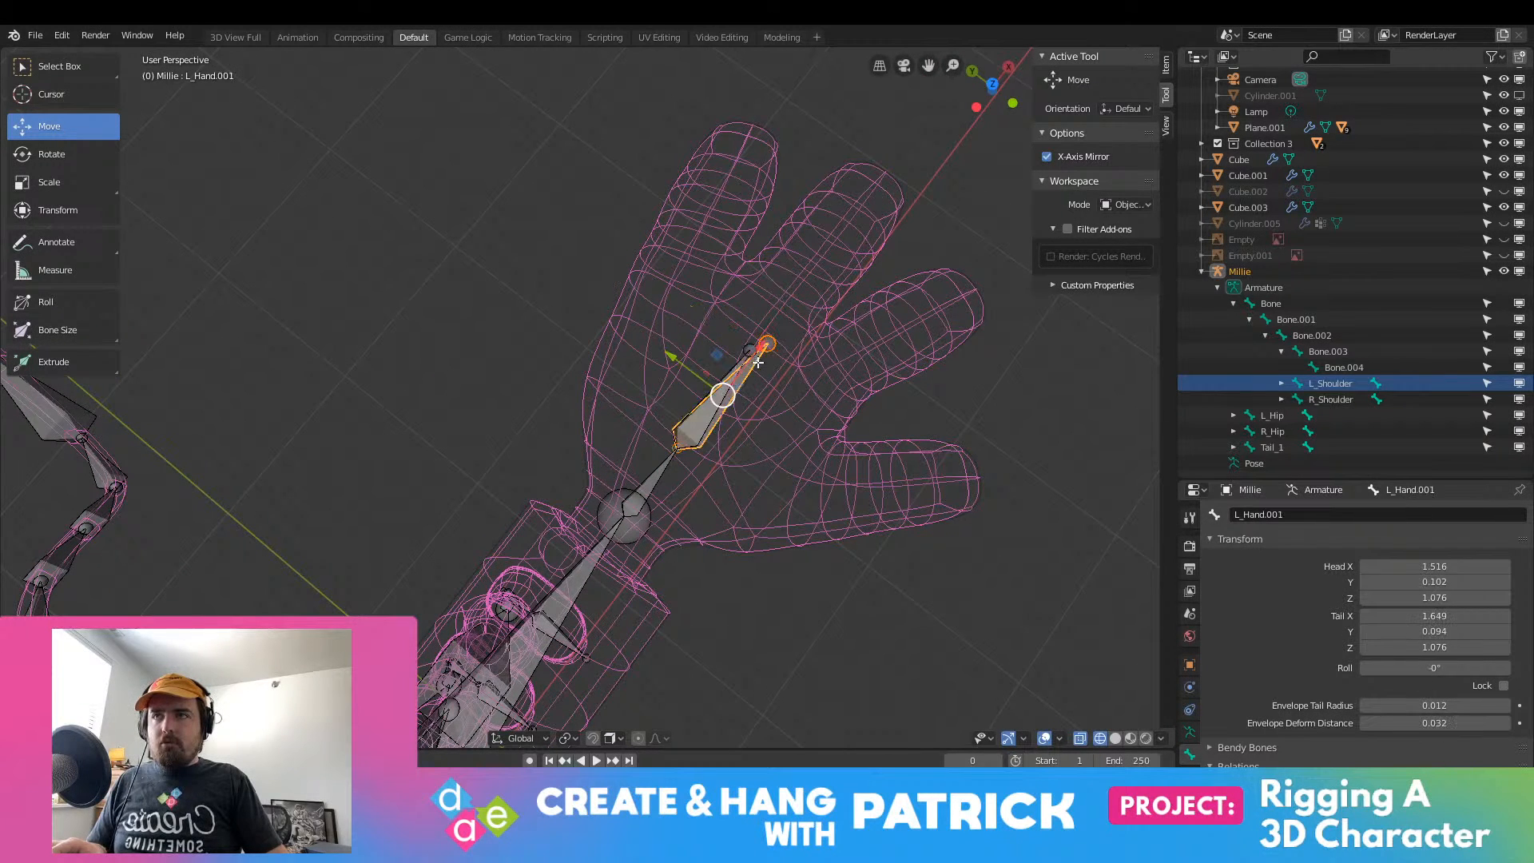
{"action": "key", "text": "c"}
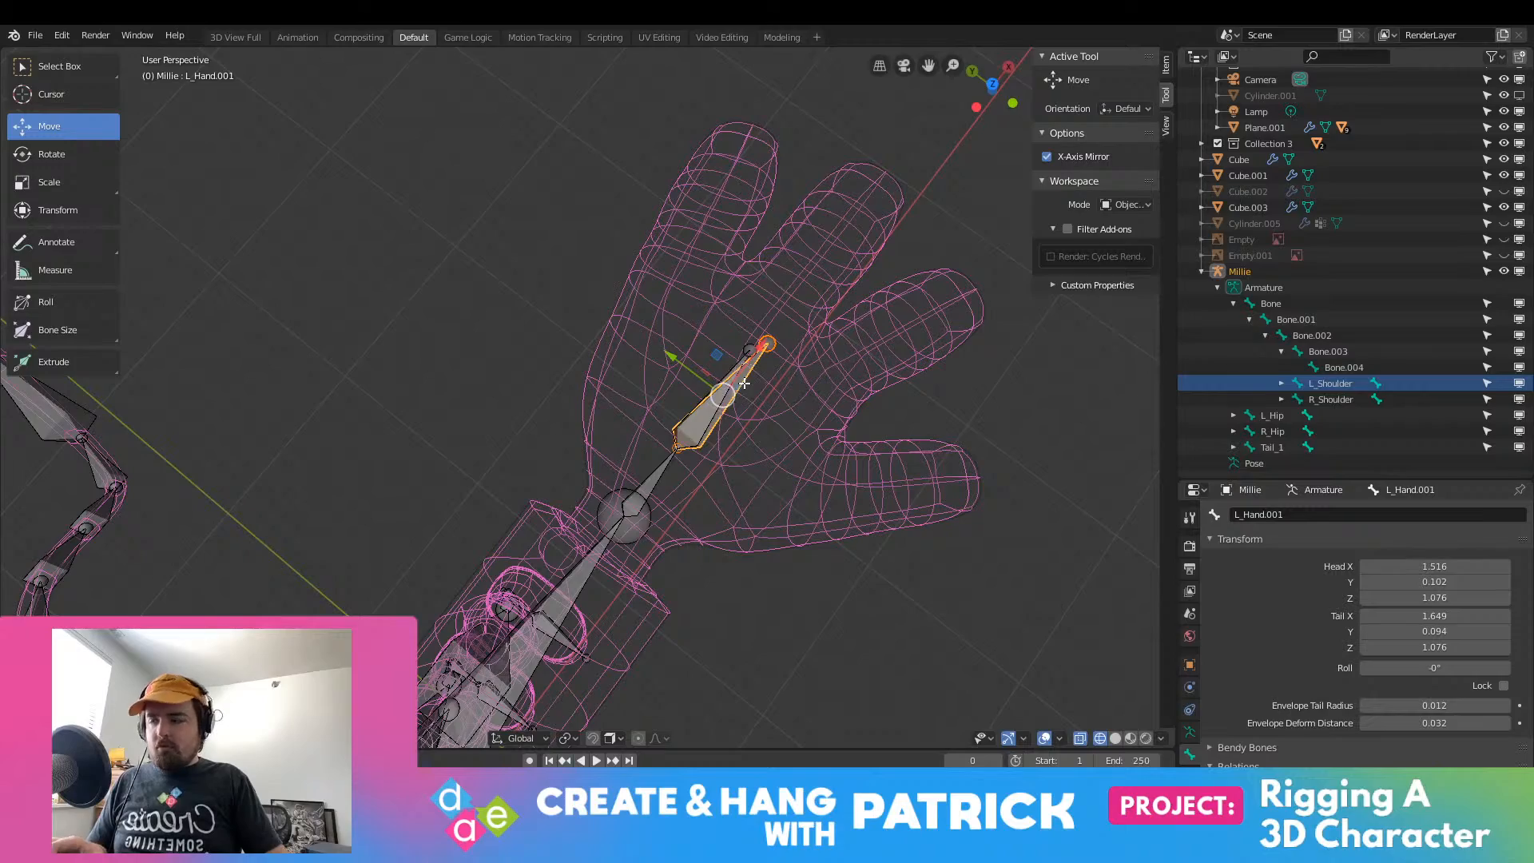
{"action": "key", "text": "x"}
{"action": "left_click", "coordinate": [745, 383]}
{"action": "left_click", "coordinate": [749, 367]}
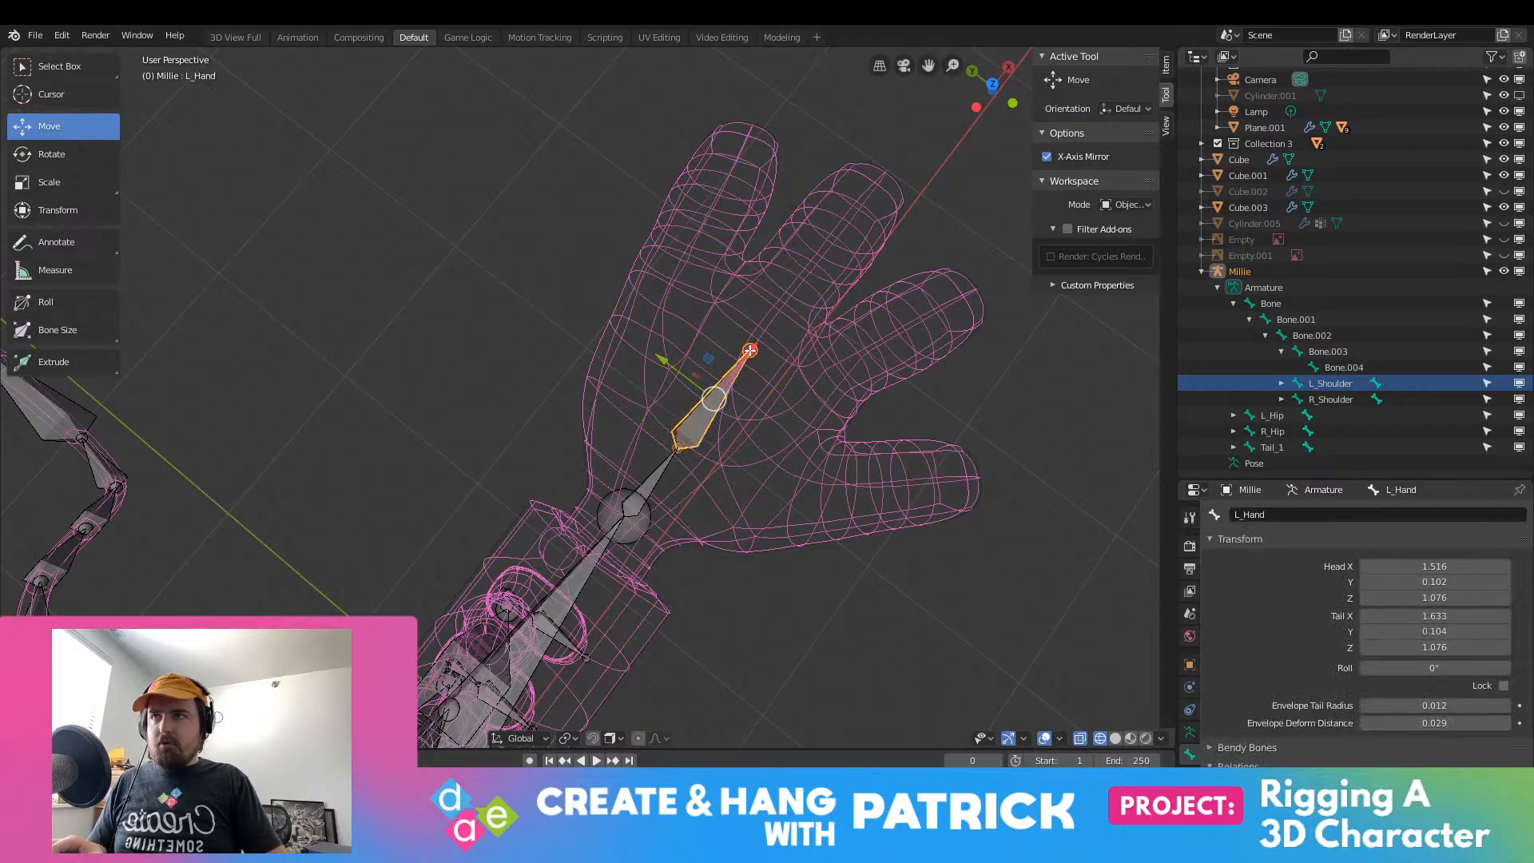
Step: Correct the capitalization of the right palm bone's name to R_Hand
{"action": "middle_click_drag", "start_coordinate": [750, 350], "coordinate": [763, 472]}
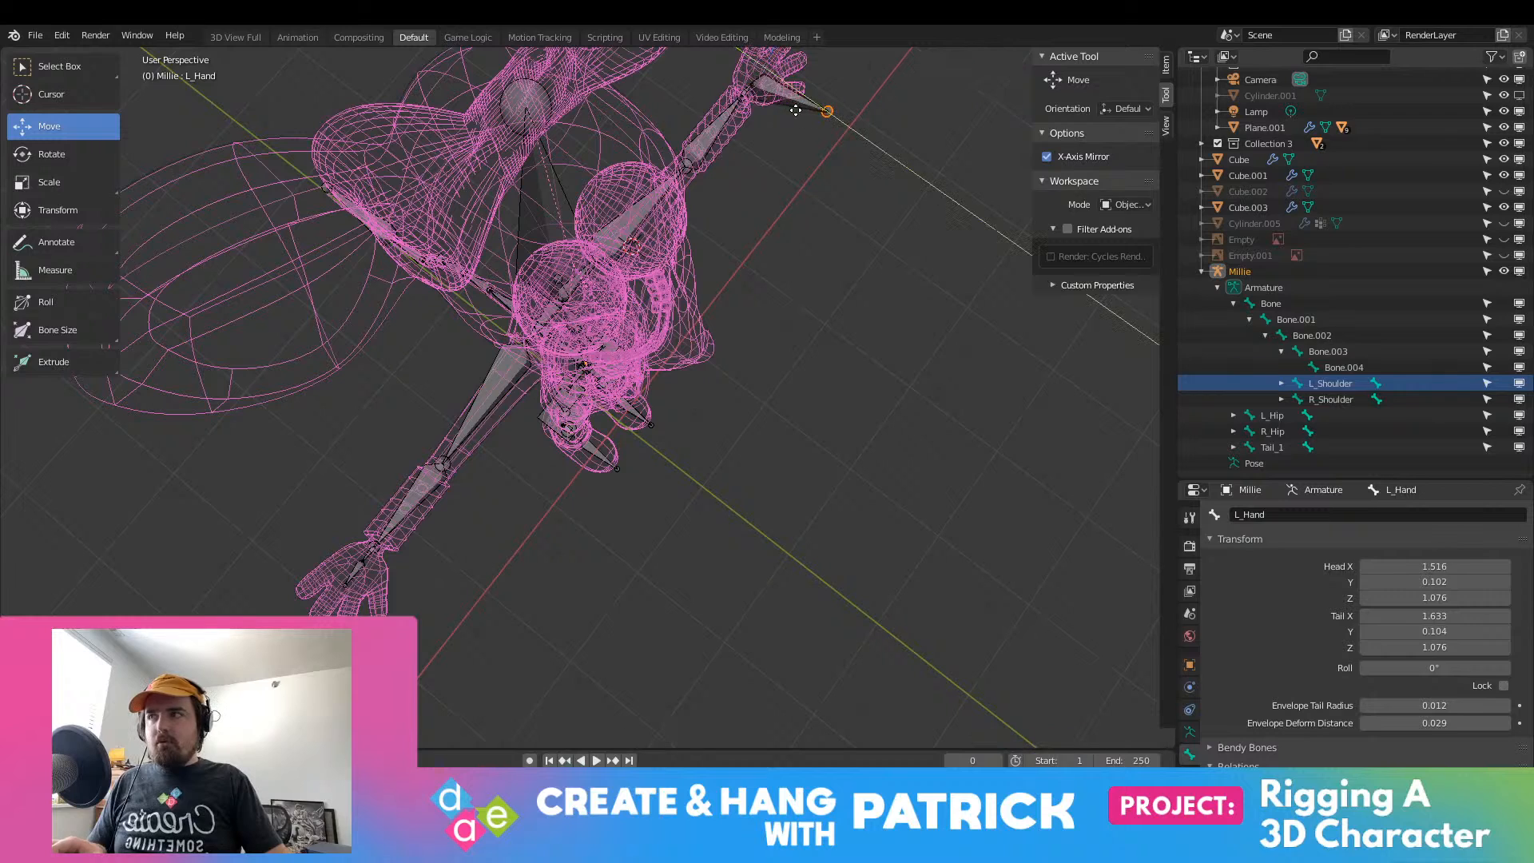
{"action": "left_click", "coordinate": [342, 590]}
{"action": "left_click", "coordinate": [1272, 514]}
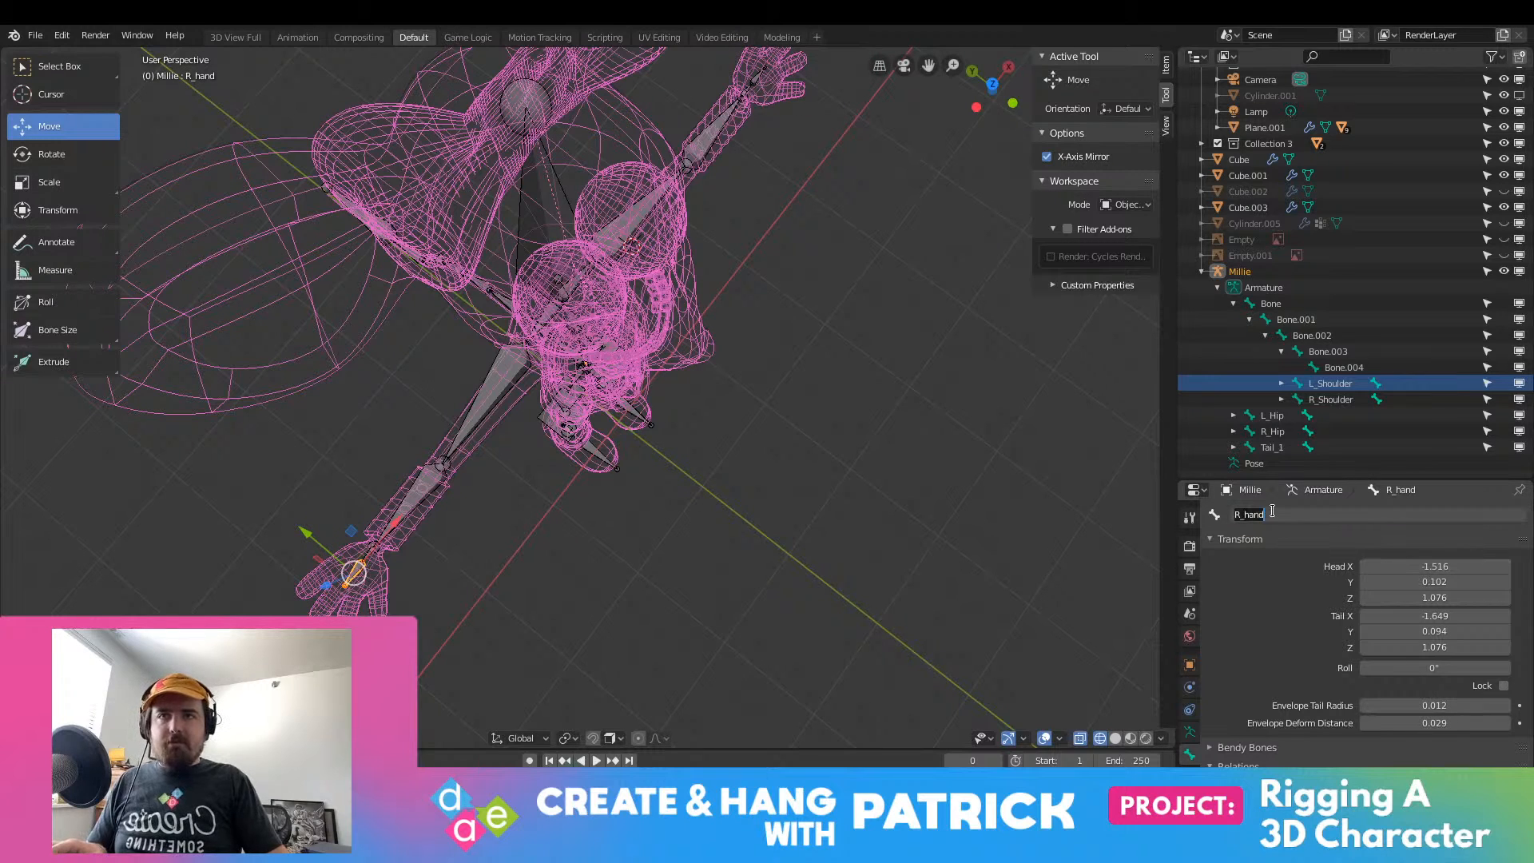
{"action": "key", "text": "End"}
{"action": "key", "text": "BackSpace"}
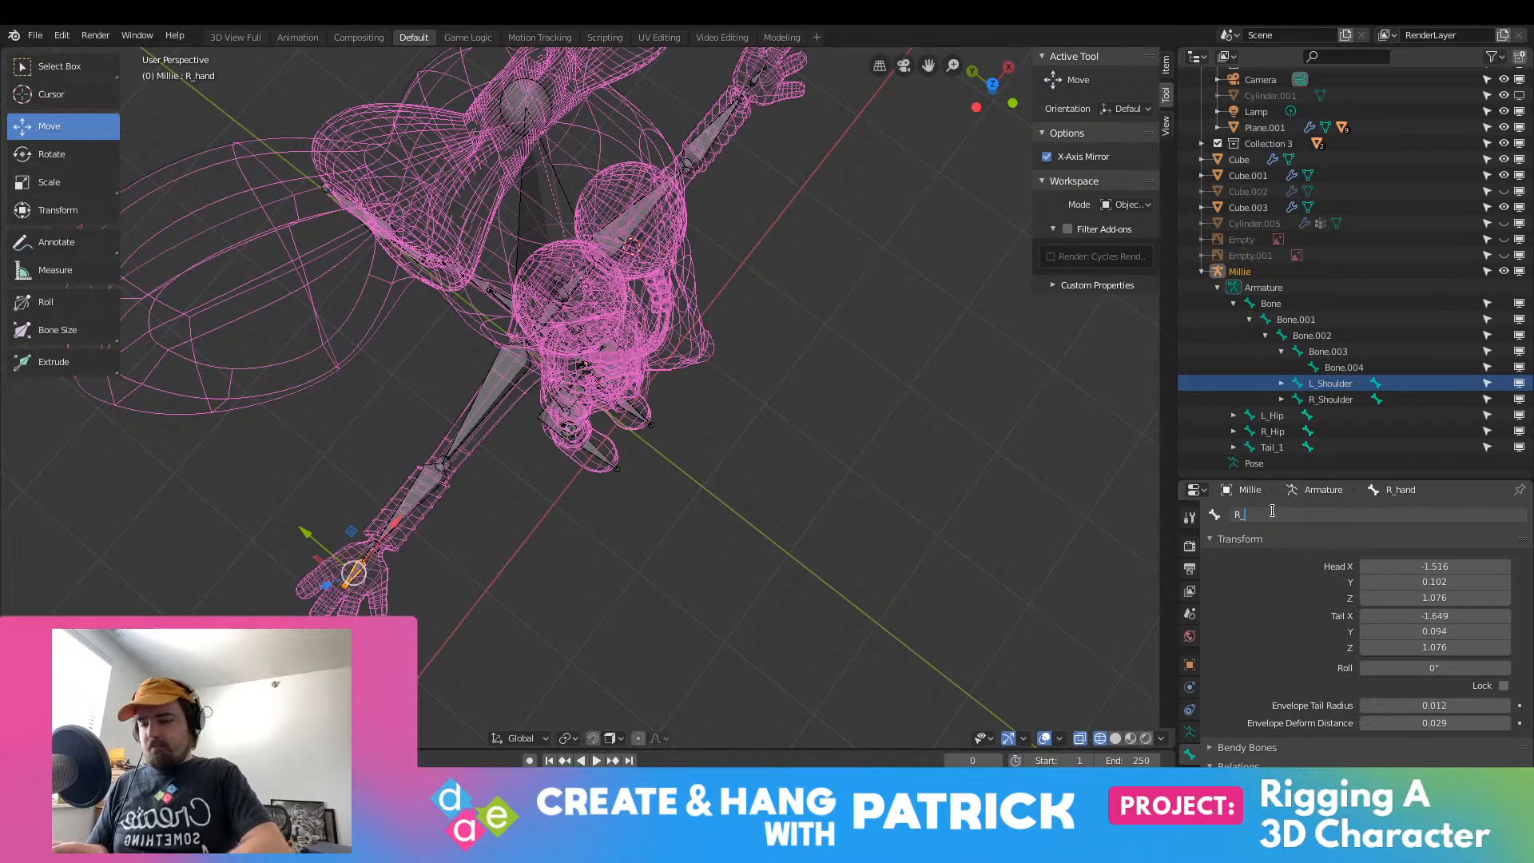
{"action": "type", "text": "d"}
{"action": "key", "text": "Return"}
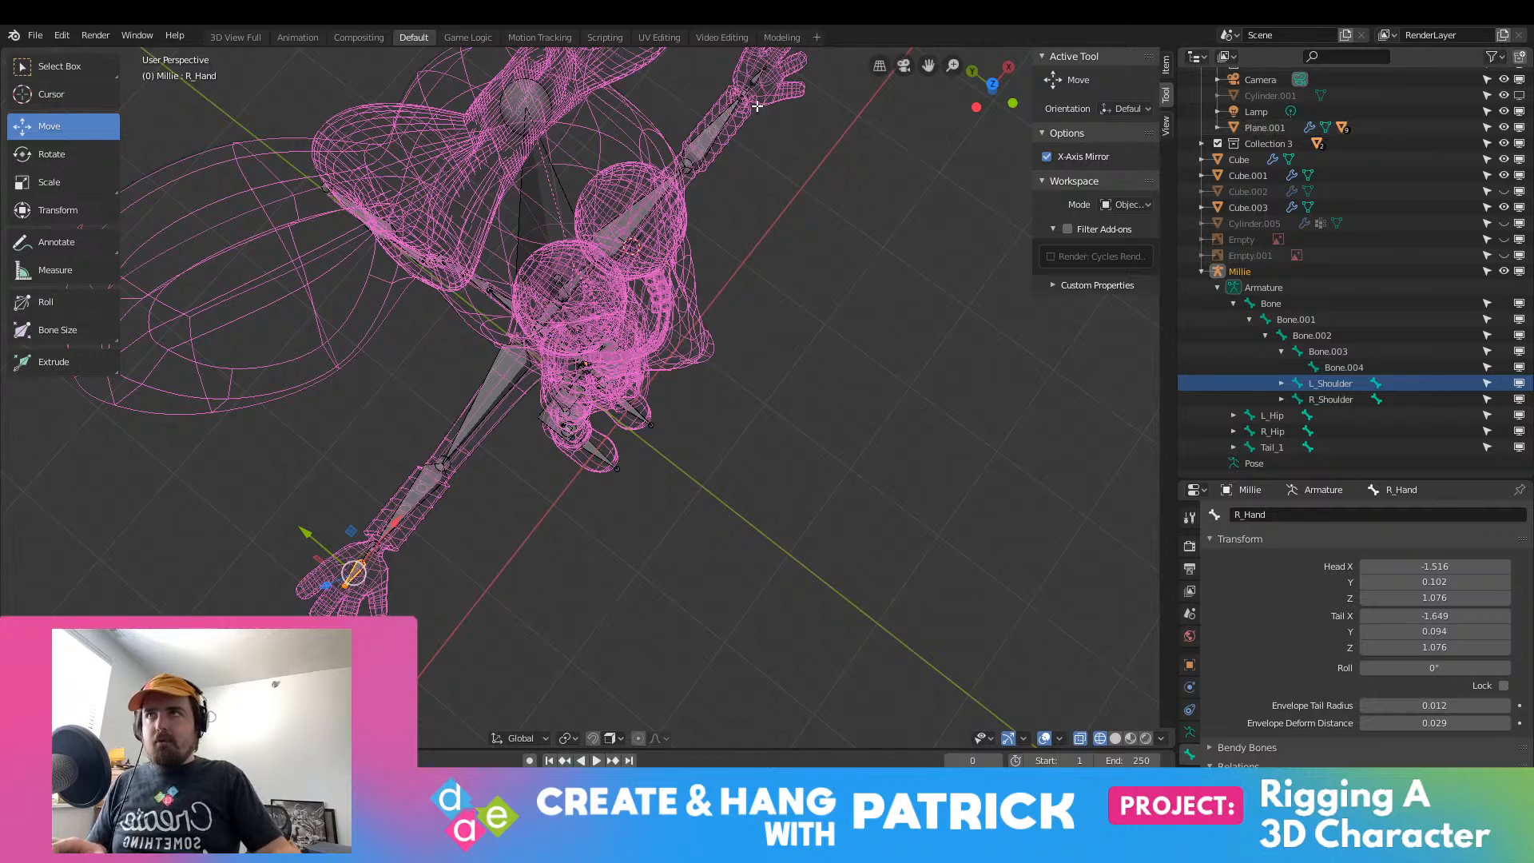
Step: Check the names of the left hand bone and of both wrist bones by selecting each in turn
{"action": "left_click", "coordinate": [763, 67]}
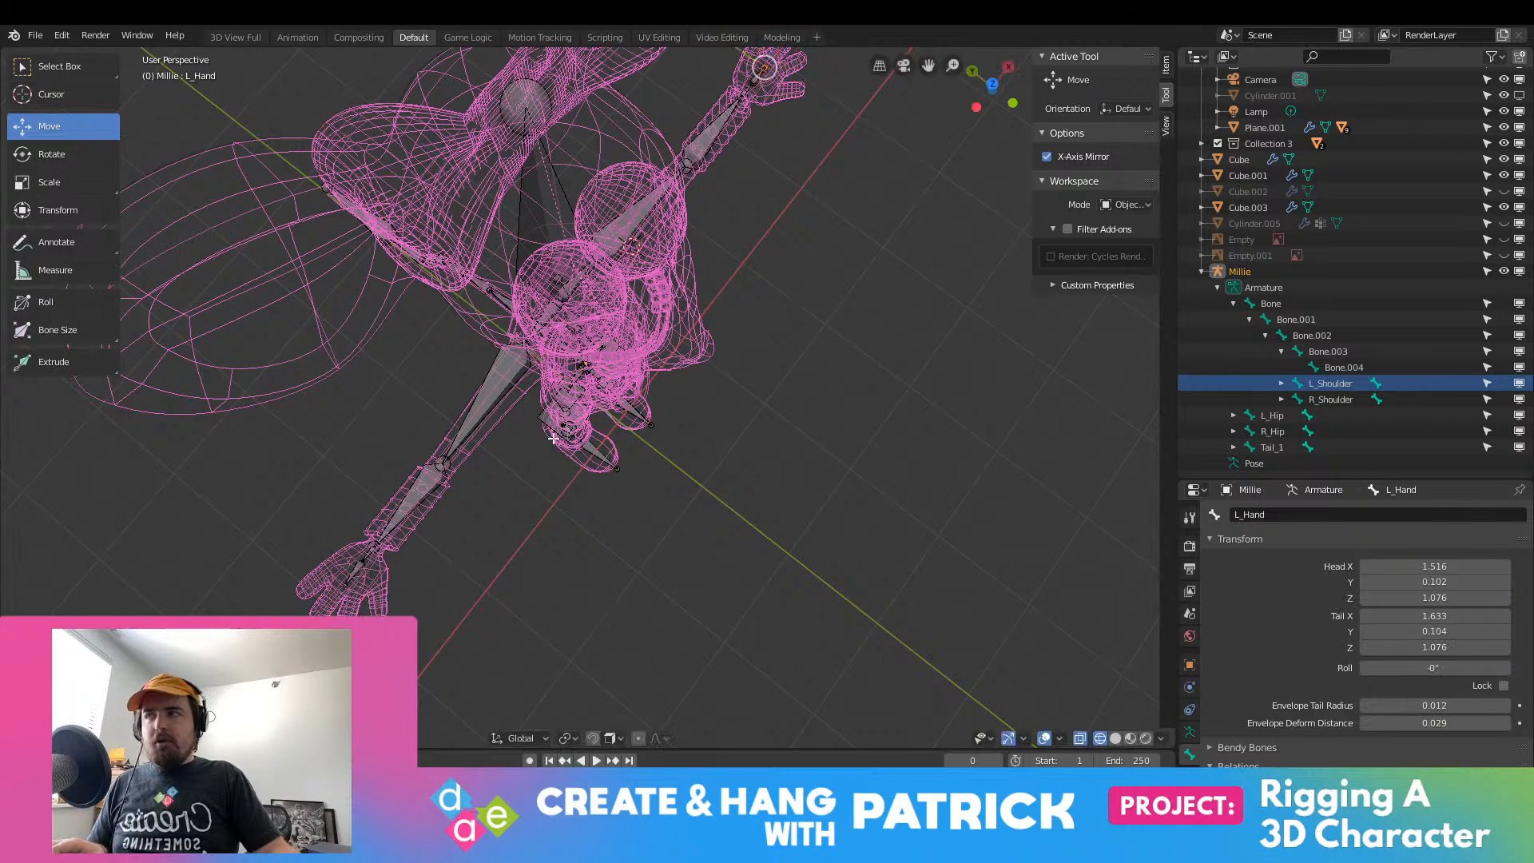
{"action": "left_click", "coordinate": [378, 553]}
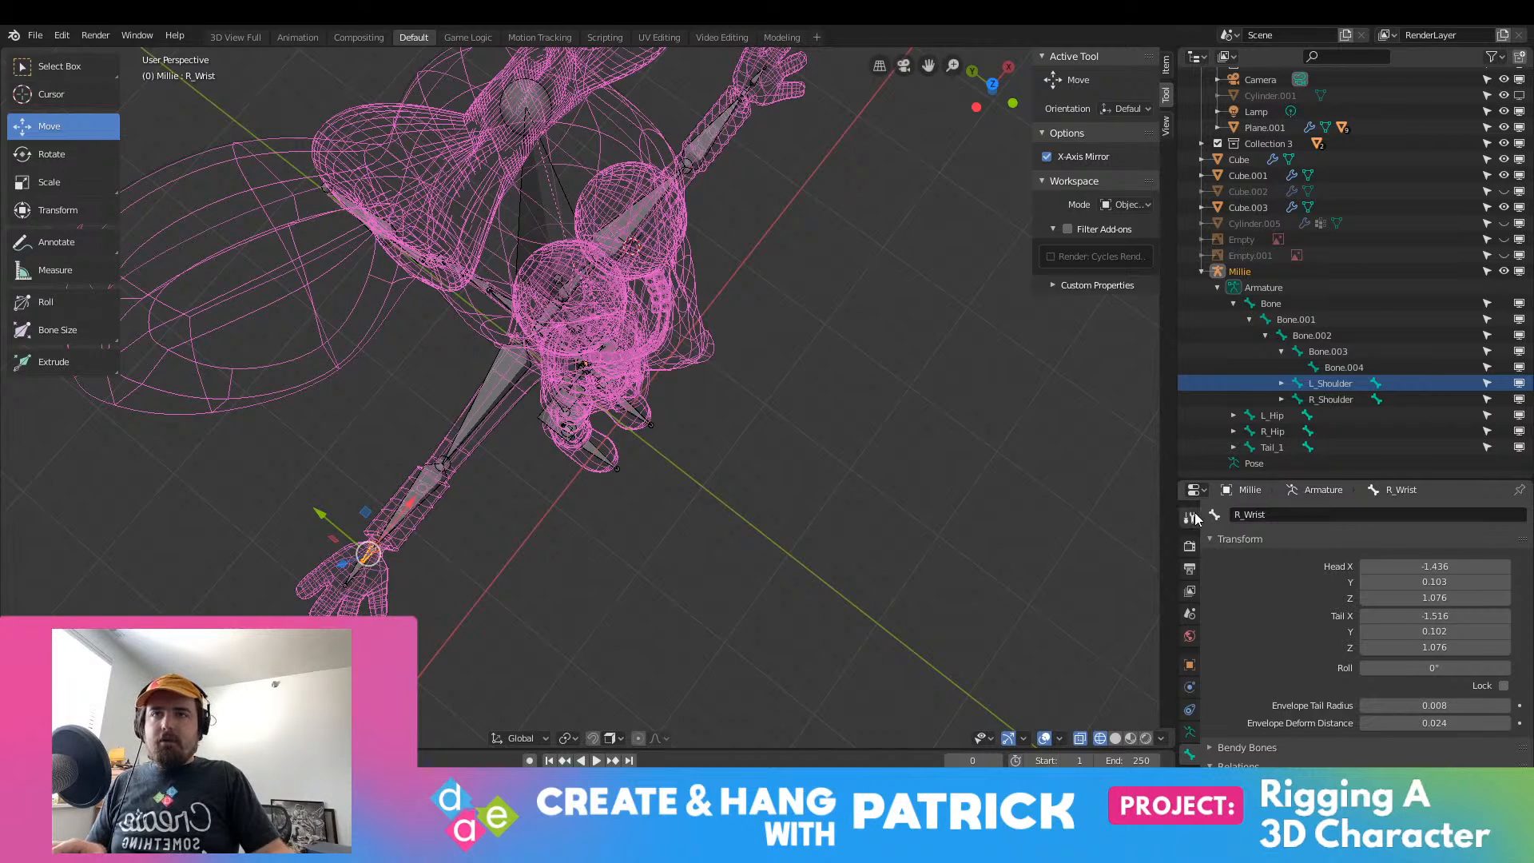
{"action": "middle_click_drag", "start_coordinate": [823, 192], "coordinate": [806, 386], "text": "shift"}
{"action": "left_click", "coordinate": [727, 279]}
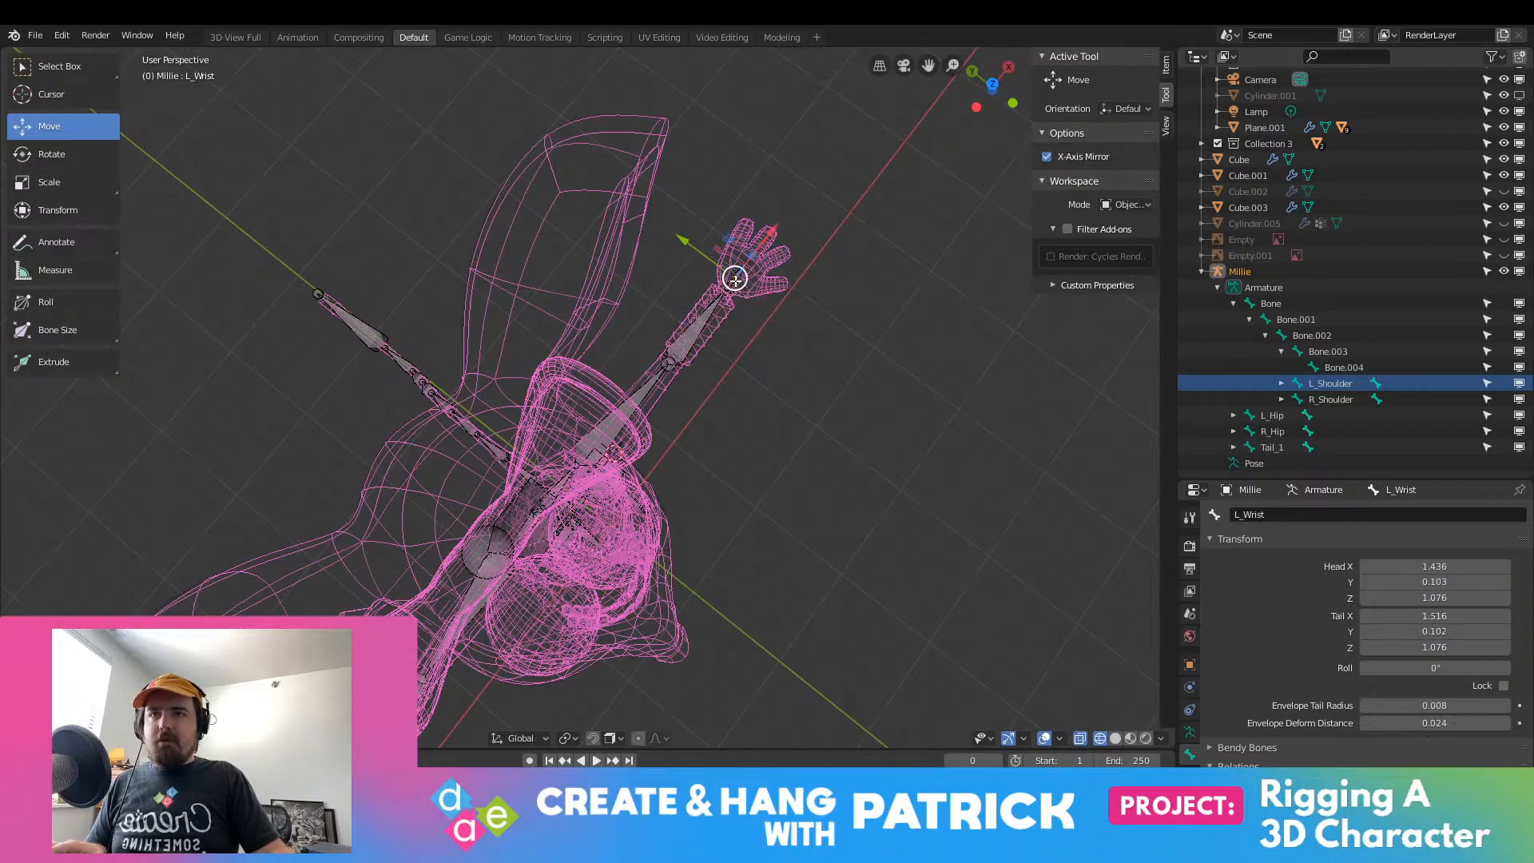
{"action": "scroll", "coordinate": [729, 279], "scroll_direction": "up", "scroll_amount": 5}
{"action": "scroll", "coordinate": [512, 351], "scroll_direction": "down", "scroll_amount": 8}
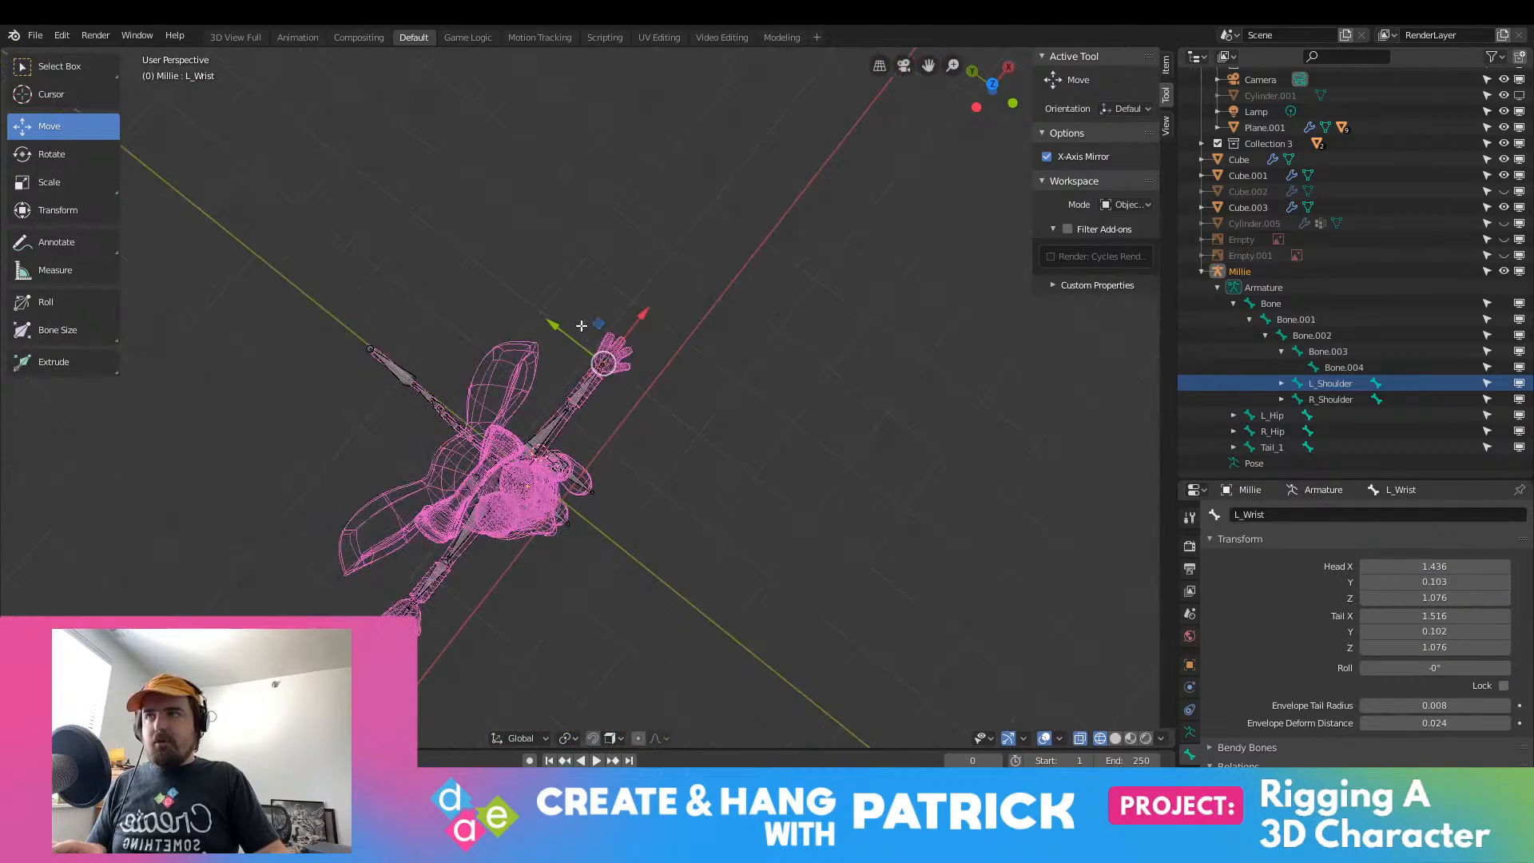
Step: Examine the bones in both hands, then view the whole character from the top in orthographic projection
{"action": "scroll", "coordinate": [601, 397], "scroll_direction": "up", "scroll_amount": 6}
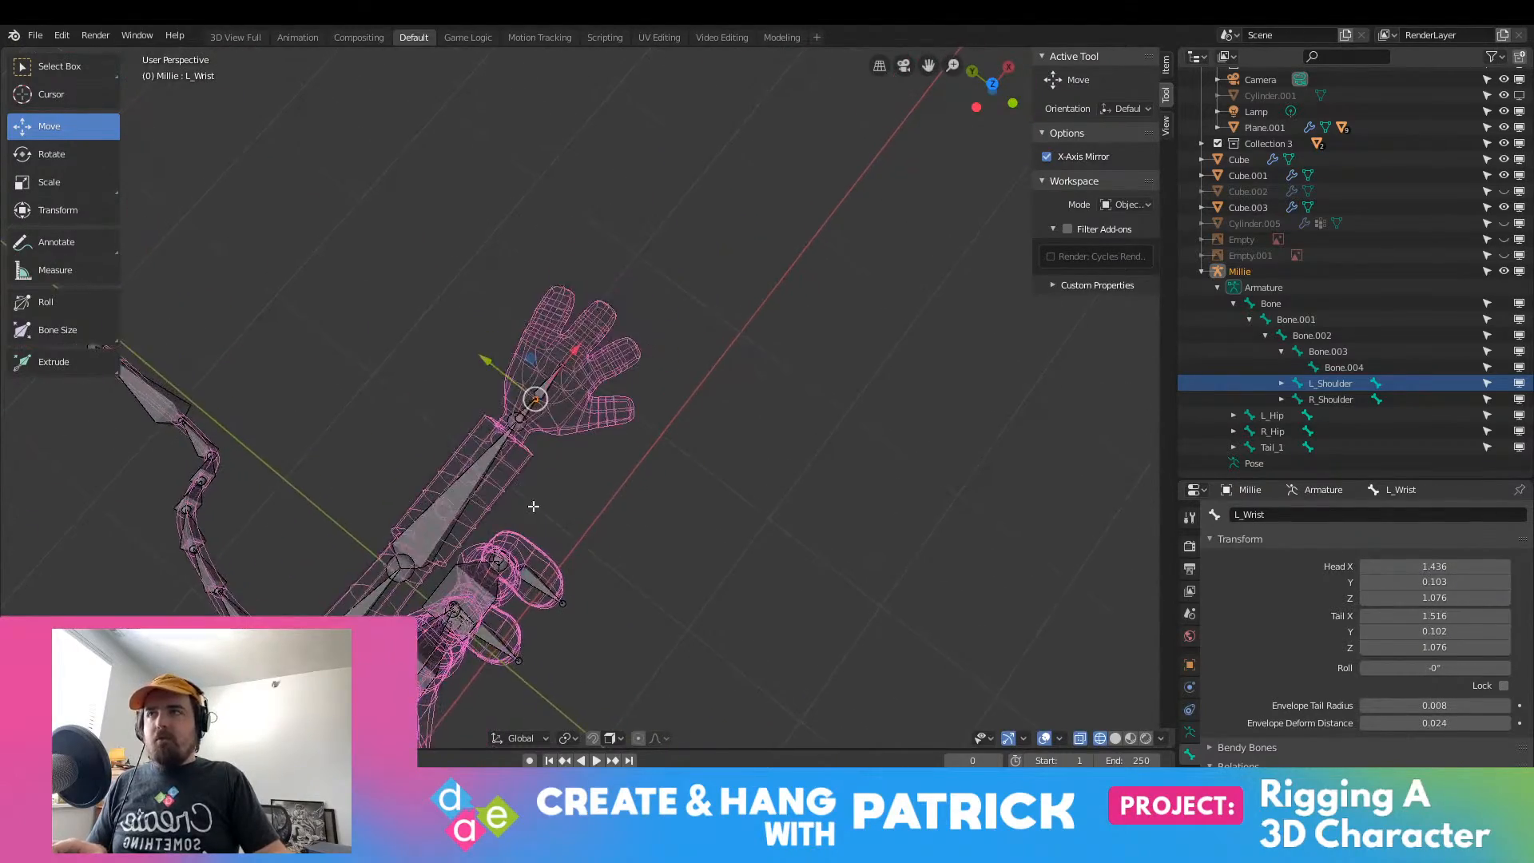
{"action": "middle_click_drag", "start_coordinate": [526, 477], "coordinate": [843, 50], "text": "shift"}
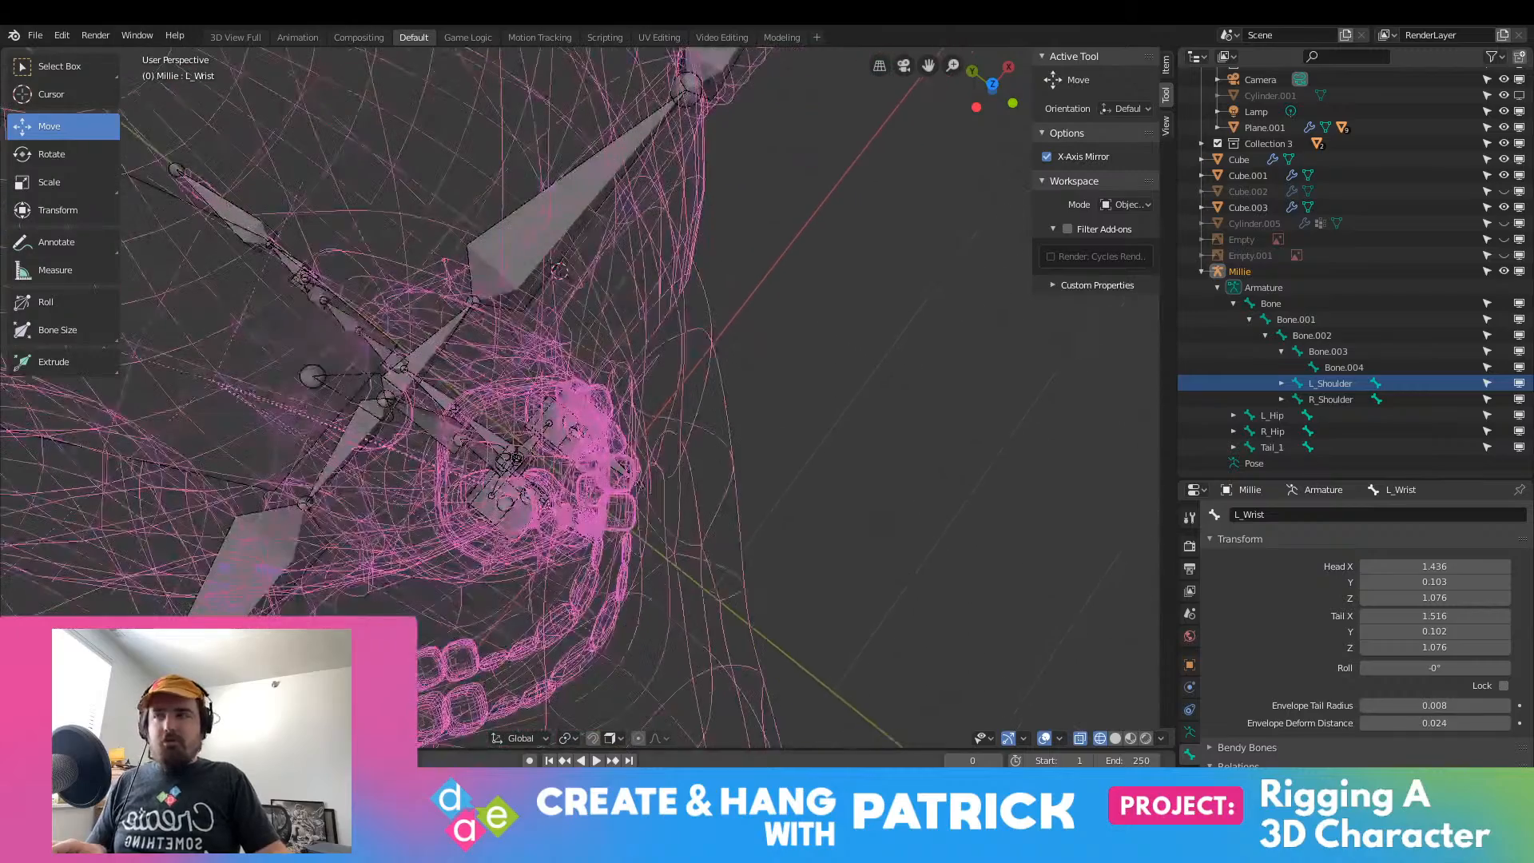
{"action": "middle_click_drag", "start_coordinate": [641, 485], "coordinate": [1151, 49], "text": "shift"}
{"action": "middle_click_drag", "start_coordinate": [588, 512], "coordinate": [911, 243], "text": "shift"}
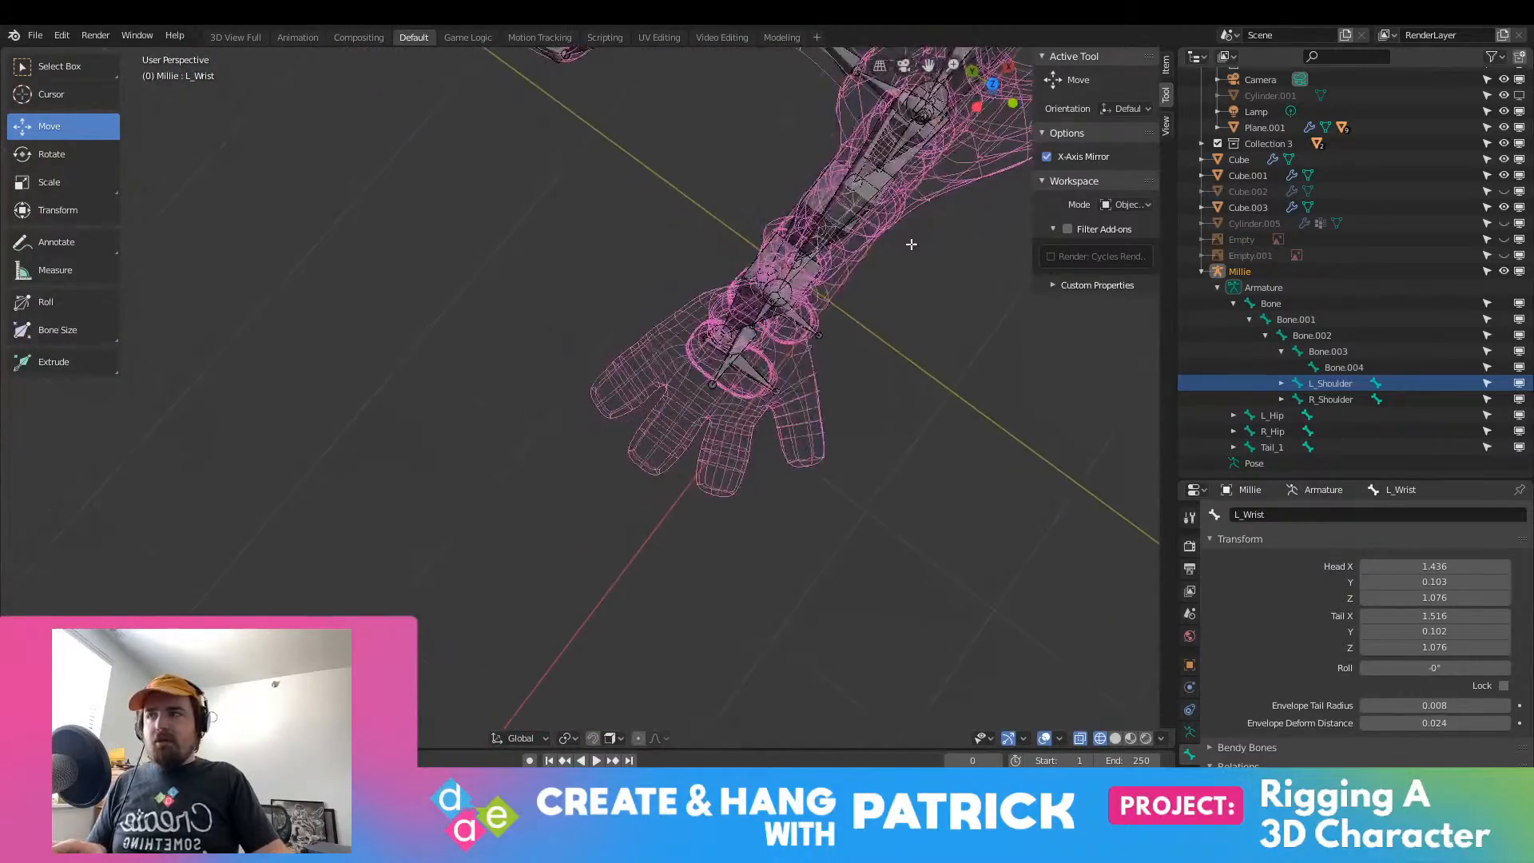
{"action": "scroll", "coordinate": [776, 378], "scroll_direction": "up", "scroll_amount": 3}
{"action": "middle_click_drag", "start_coordinate": [777, 378], "coordinate": [736, 421], "text": "shift"}
{"action": "scroll", "coordinate": [736, 431], "scroll_direction": "down", "scroll_amount": 8}
{"action": "key", "text": "KP_7"}
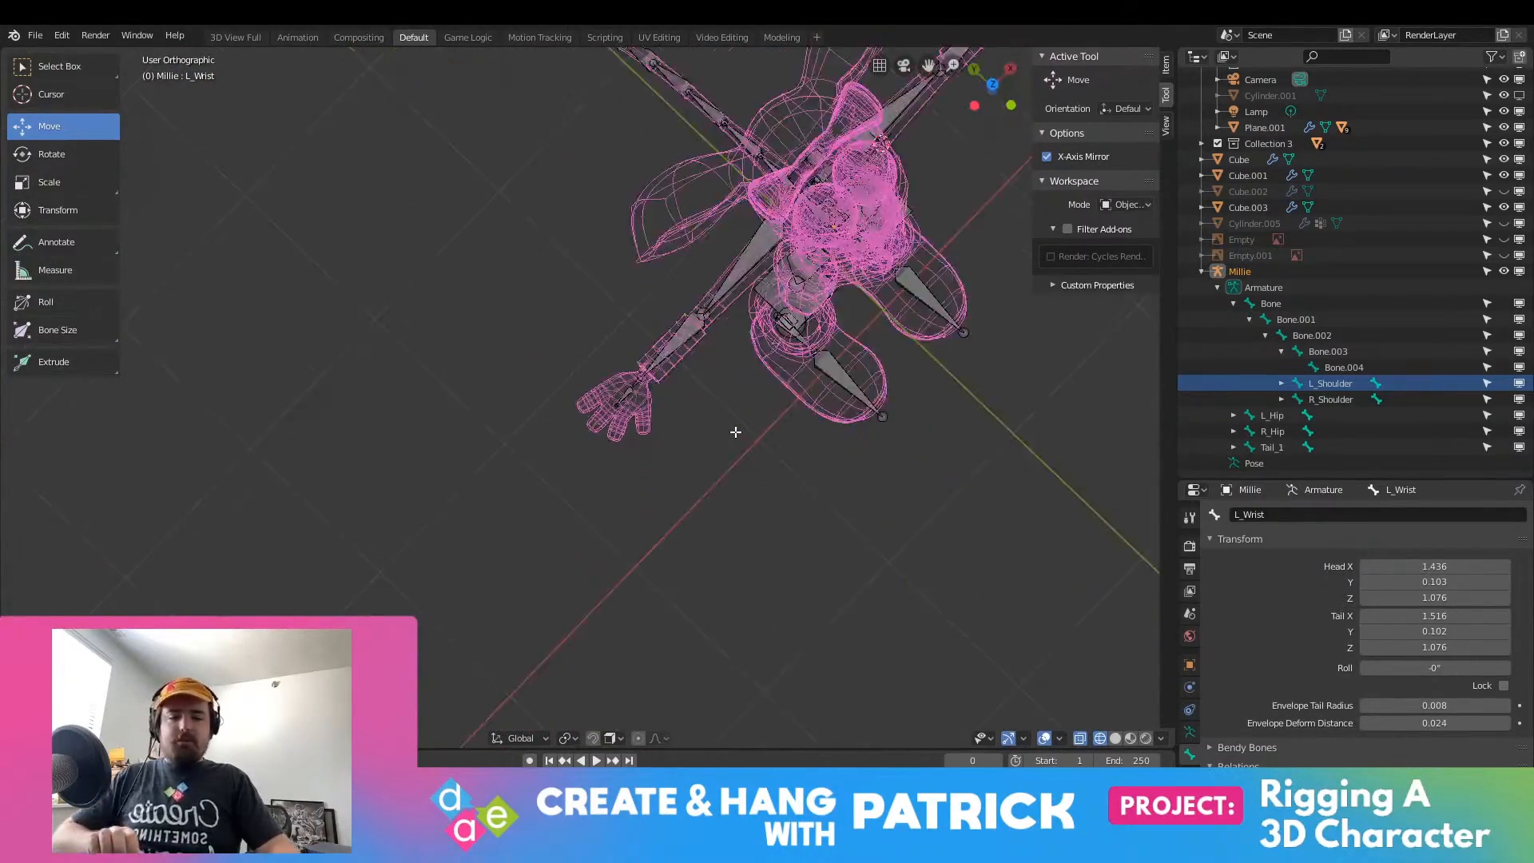
{"action": "middle_click_drag", "start_coordinate": [903, 387], "coordinate": [559, 393], "text": "shift"}
{"action": "scroll", "coordinate": [731, 459], "scroll_direction": "up", "scroll_amount": 4}
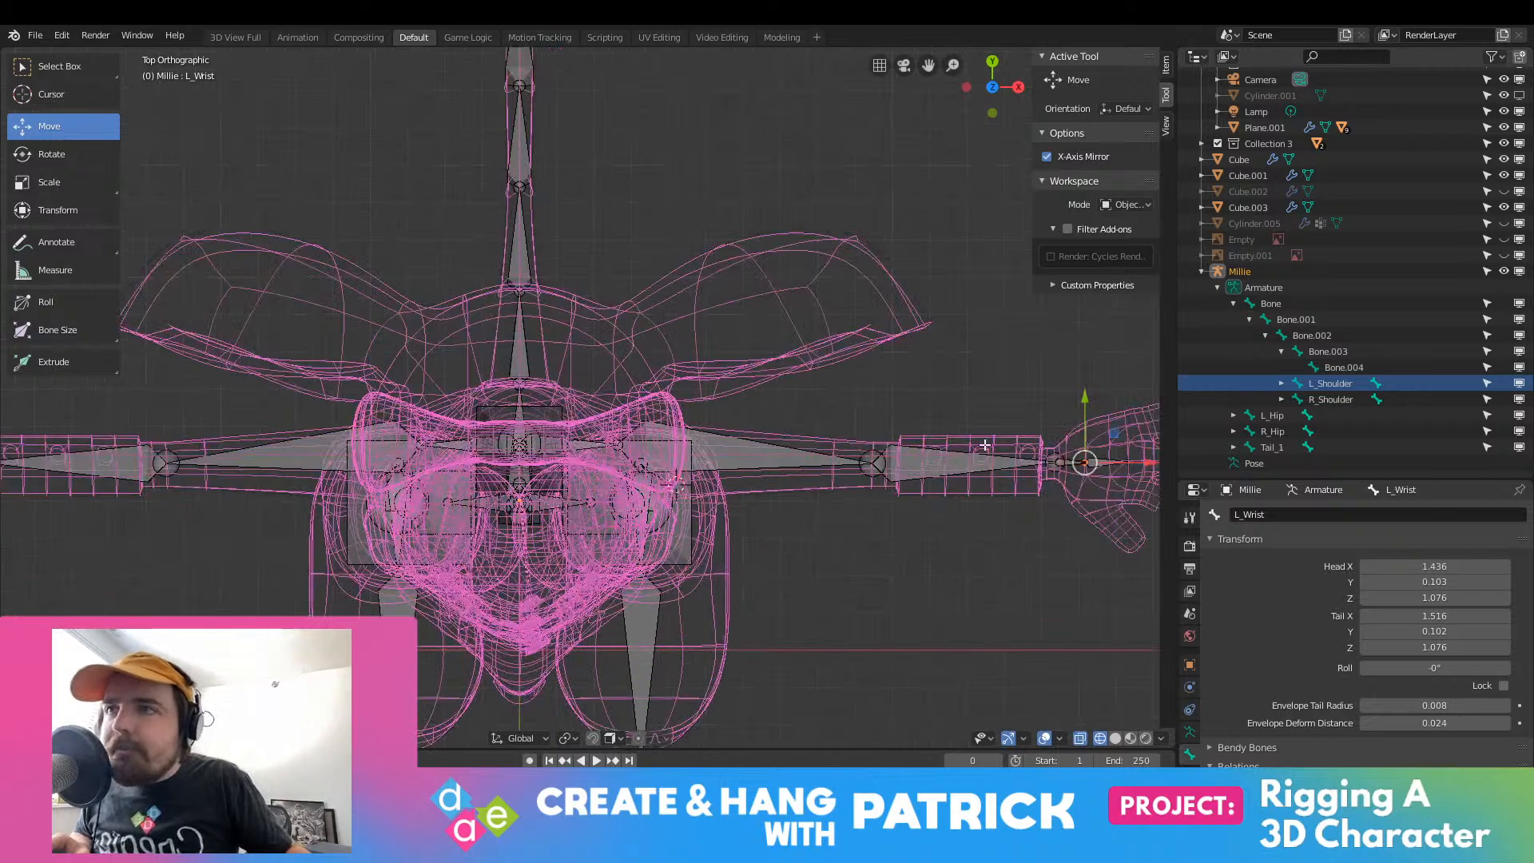
Step: Try to move the tip of the L_Hand bone, then undo the move
{"action": "left_click", "coordinate": [1123, 462]}
{"action": "left_click_drag", "start_coordinate": [1127, 462], "coordinate": [1122, 462]}
{"action": "scroll", "coordinate": [845, 363], "scroll_direction": "down", "scroll_amount": 5}
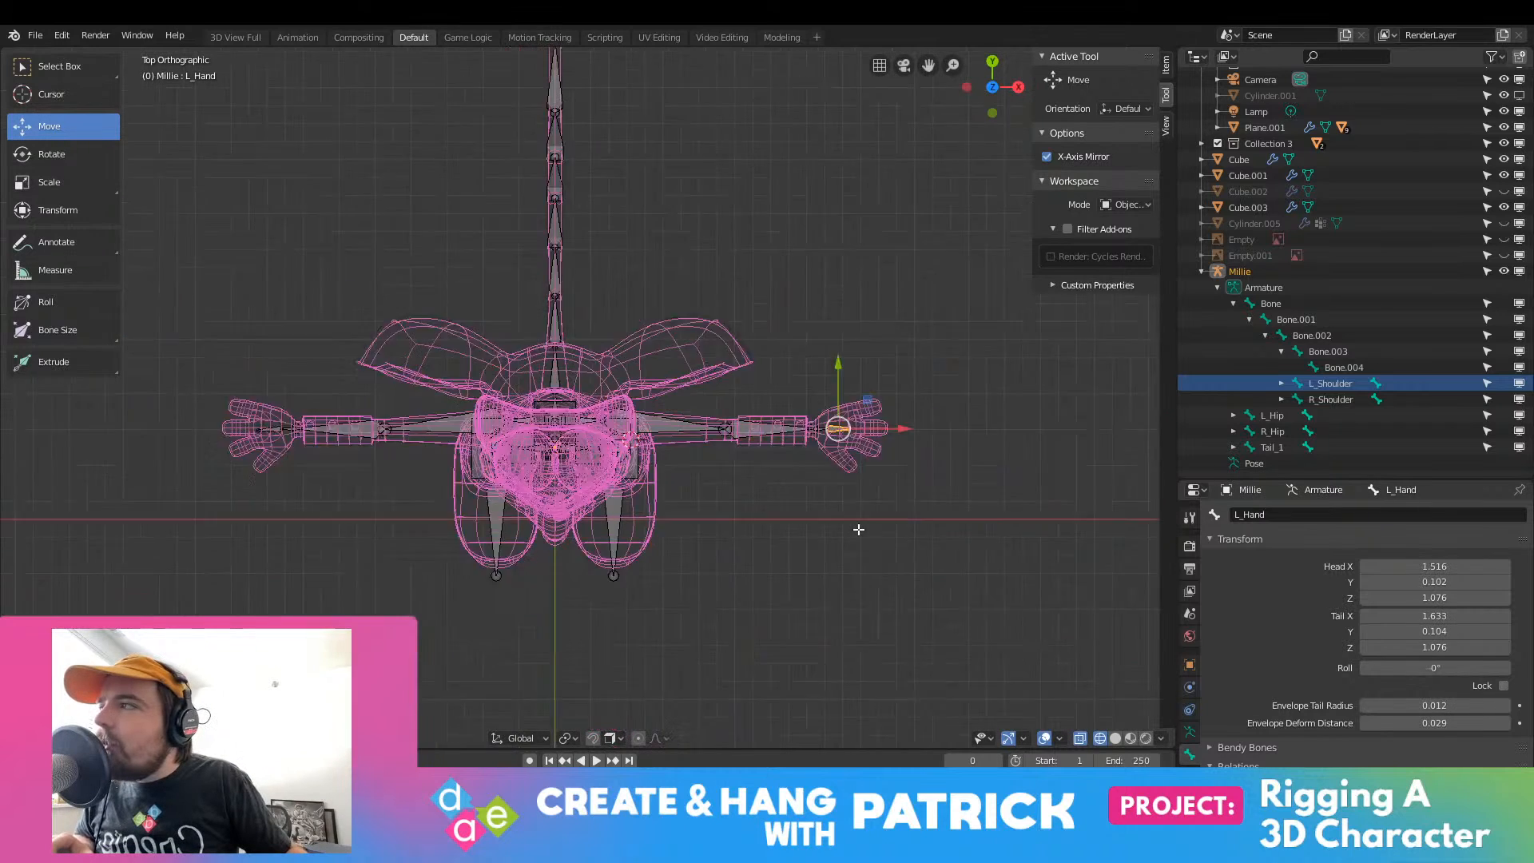
{"action": "left_click", "coordinate": [809, 422]}
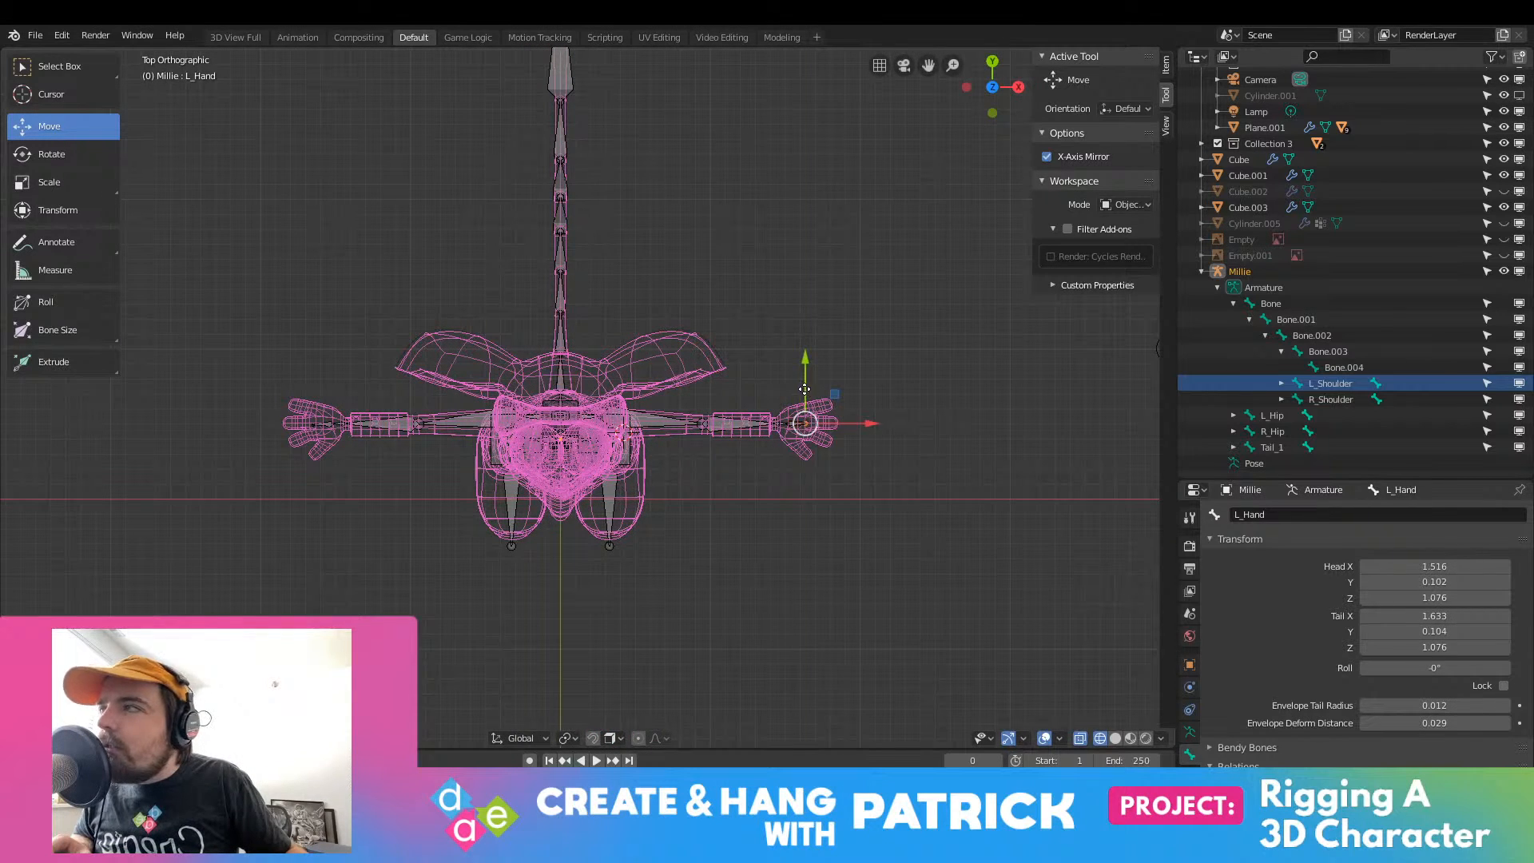
{"action": "left_click_drag", "start_coordinate": [807, 389], "coordinate": [821, 397]}
{"action": "key", "text": "ctrl+z"}
Step: Extrude a mirrored bone from the L_Wrist bone's tip toward the thumb base, ending at about X 1.550, Y 0.000
{"action": "scroll", "coordinate": [847, 495], "scroll_direction": "up", "scroll_amount": 8}
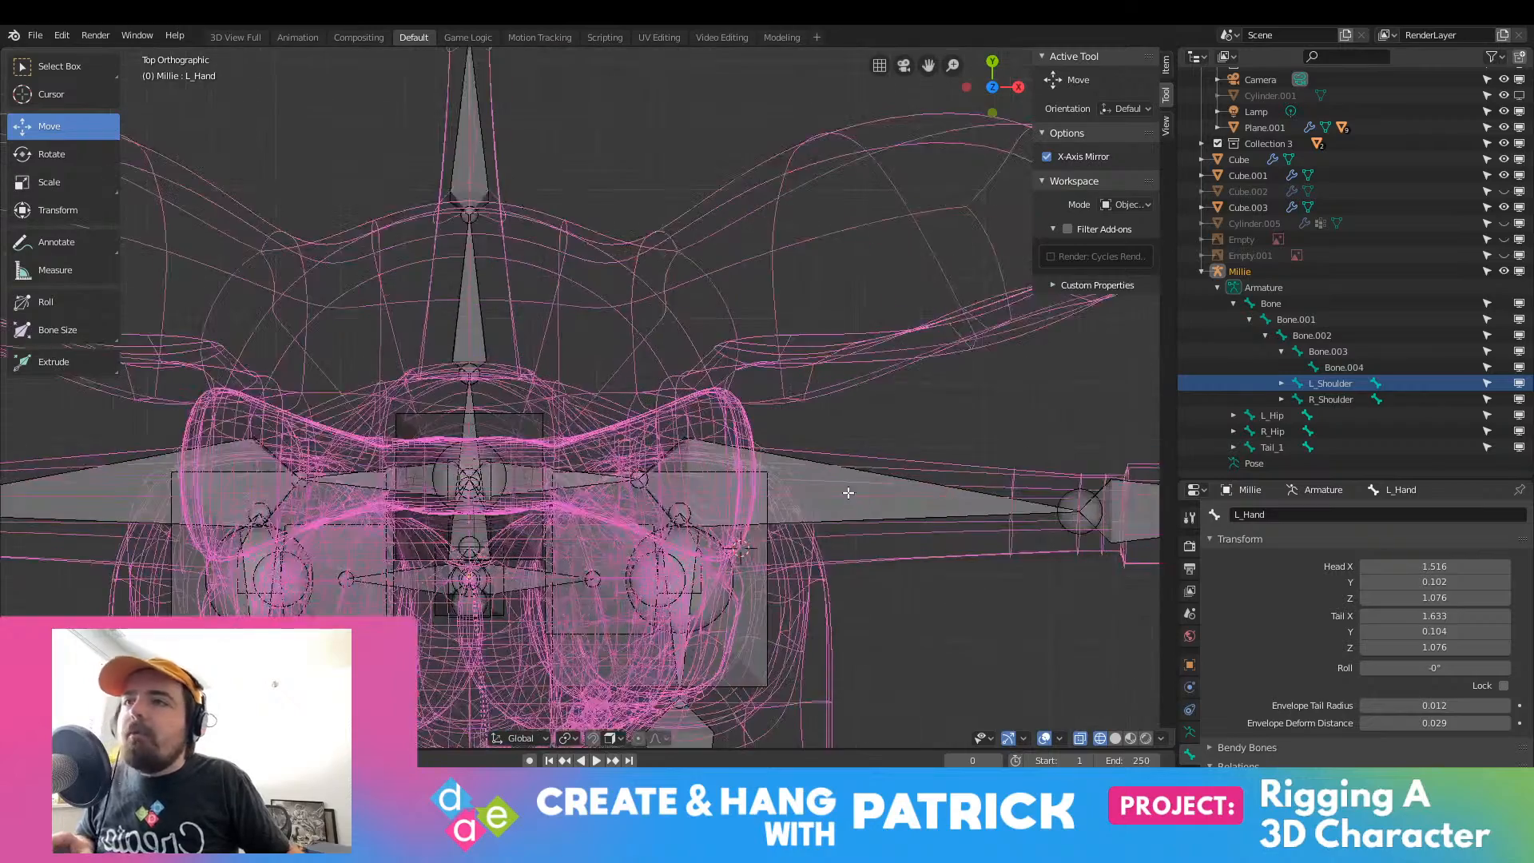
{"action": "middle_click_drag", "start_coordinate": [846, 493], "coordinate": [16, 367], "text": "shift"}
{"action": "scroll", "coordinate": [588, 397], "scroll_direction": "up", "scroll_amount": 5}
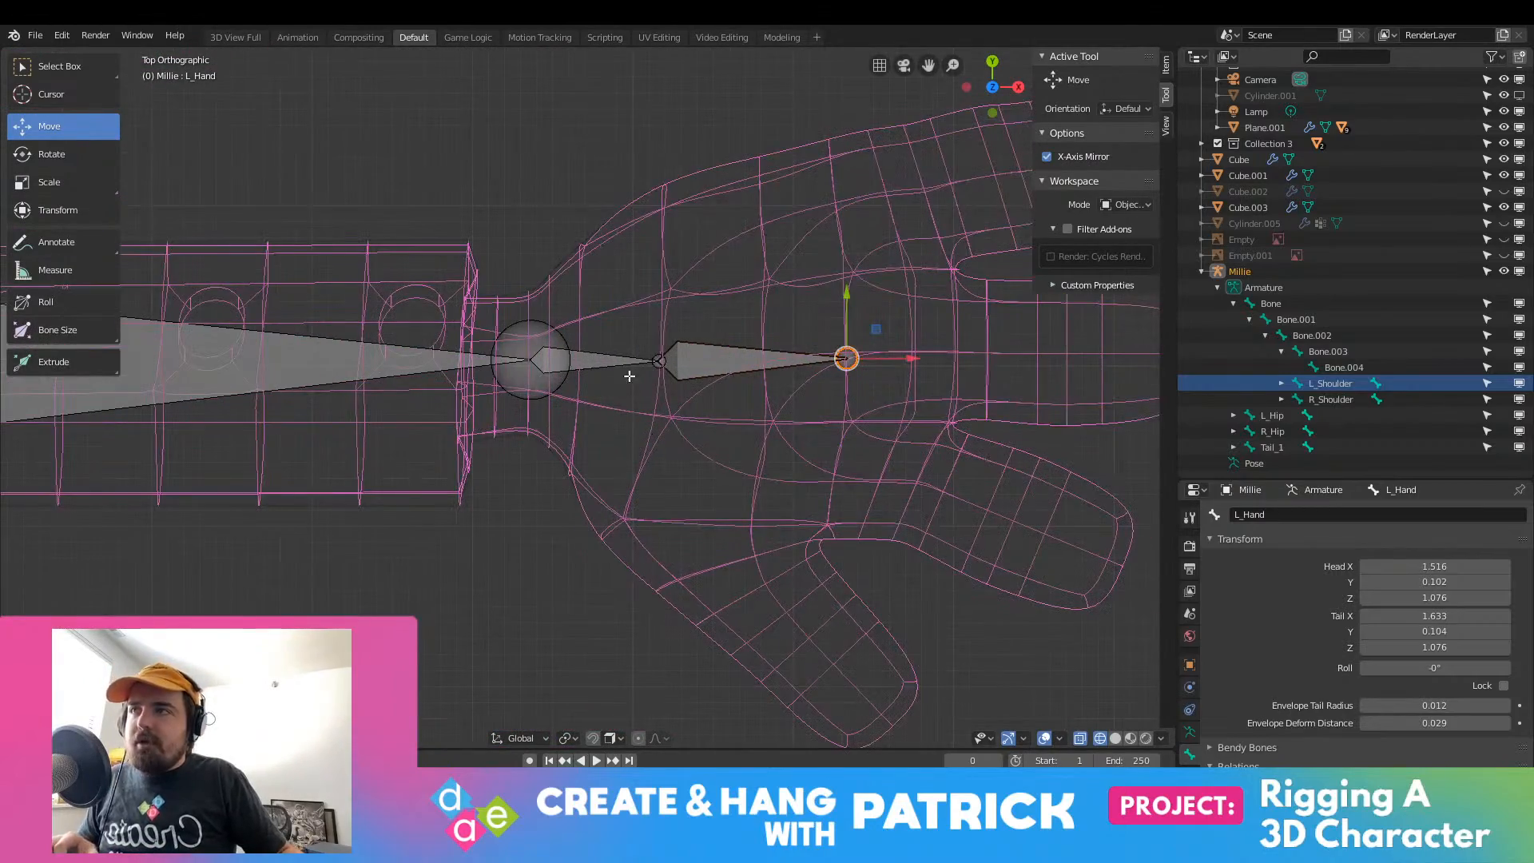
{"action": "left_click", "coordinate": [659, 361]}
{"action": "key", "text": "e"}
{"action": "left_click", "coordinate": [714, 527]}
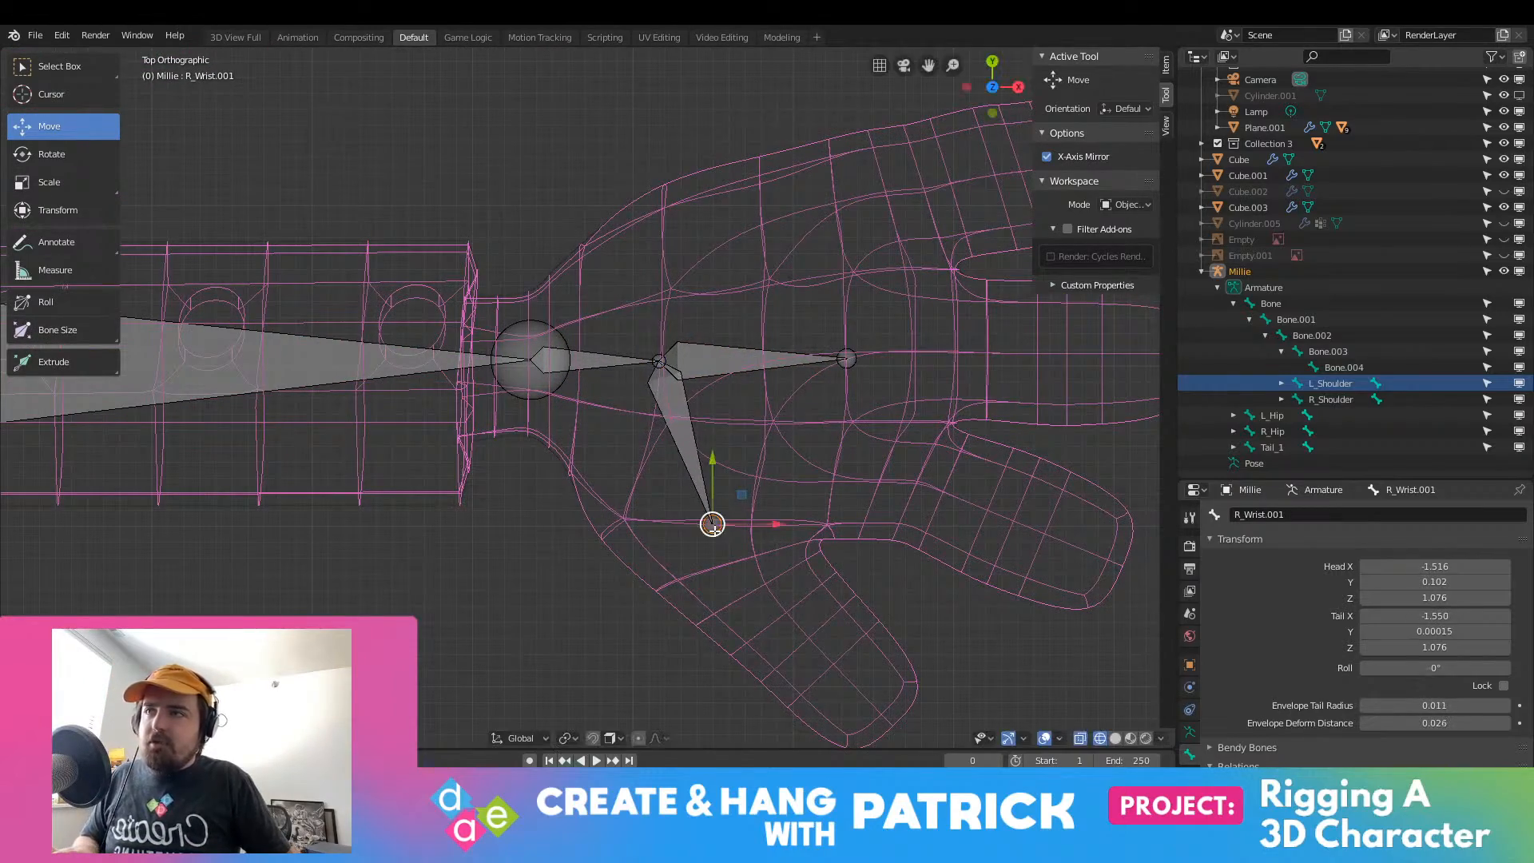
Step: Rename the new bone leading to the left hand's thumb as L_Thumb
{"action": "scroll", "coordinate": [552, 529], "scroll_direction": "down", "scroll_amount": 8}
{"action": "middle_click_drag", "start_coordinate": [548, 527], "coordinate": [1, 505], "text": "shift"}
{"action": "left_click", "coordinate": [1084, 372]}
{"action": "left_click", "coordinate": [1302, 518]}
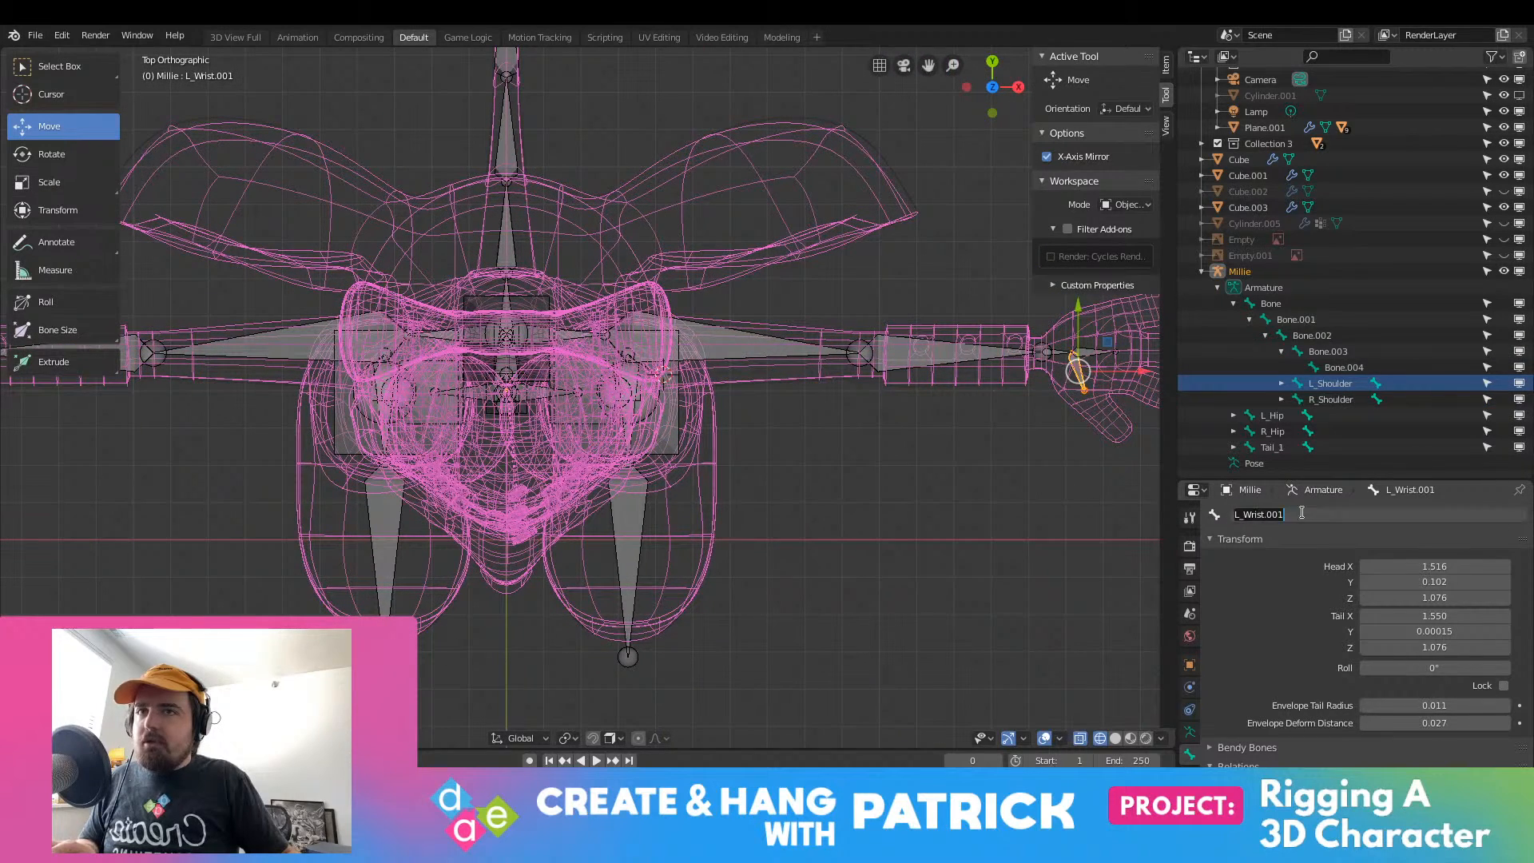
{"action": "left_click", "coordinate": [1302, 518]}
{"action": "type", "text": "Th"}
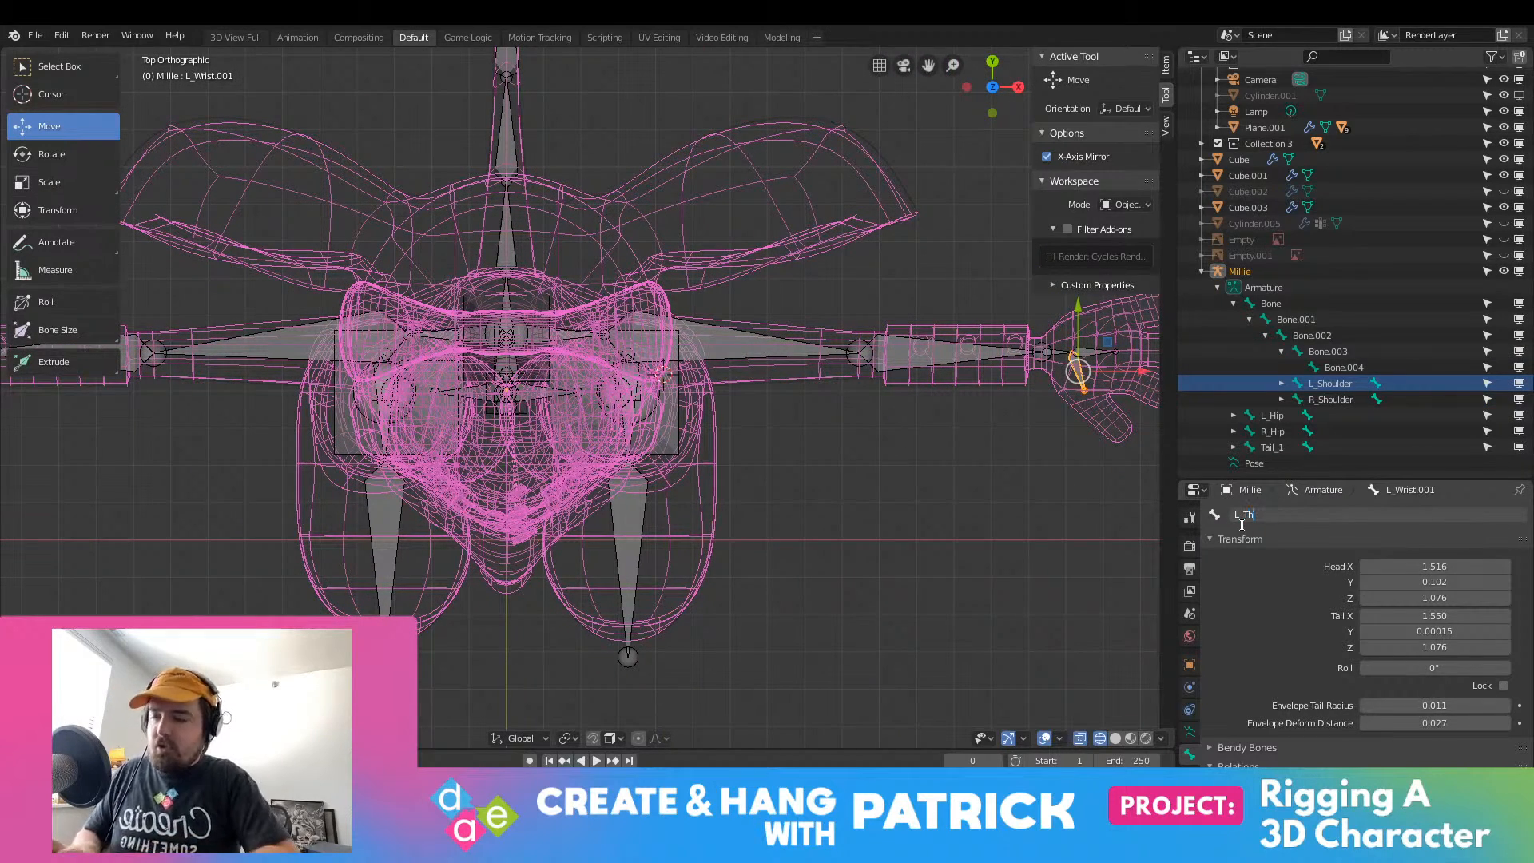
{"action": "type", "text": "umb"}
{"action": "key", "text": "Return"}
Step: Select the mirrored thumb bone in the right hand and rename it R_Thumb
{"action": "middle_click_drag", "start_coordinate": [408, 322], "coordinate": [753, 322], "text": "shift"}
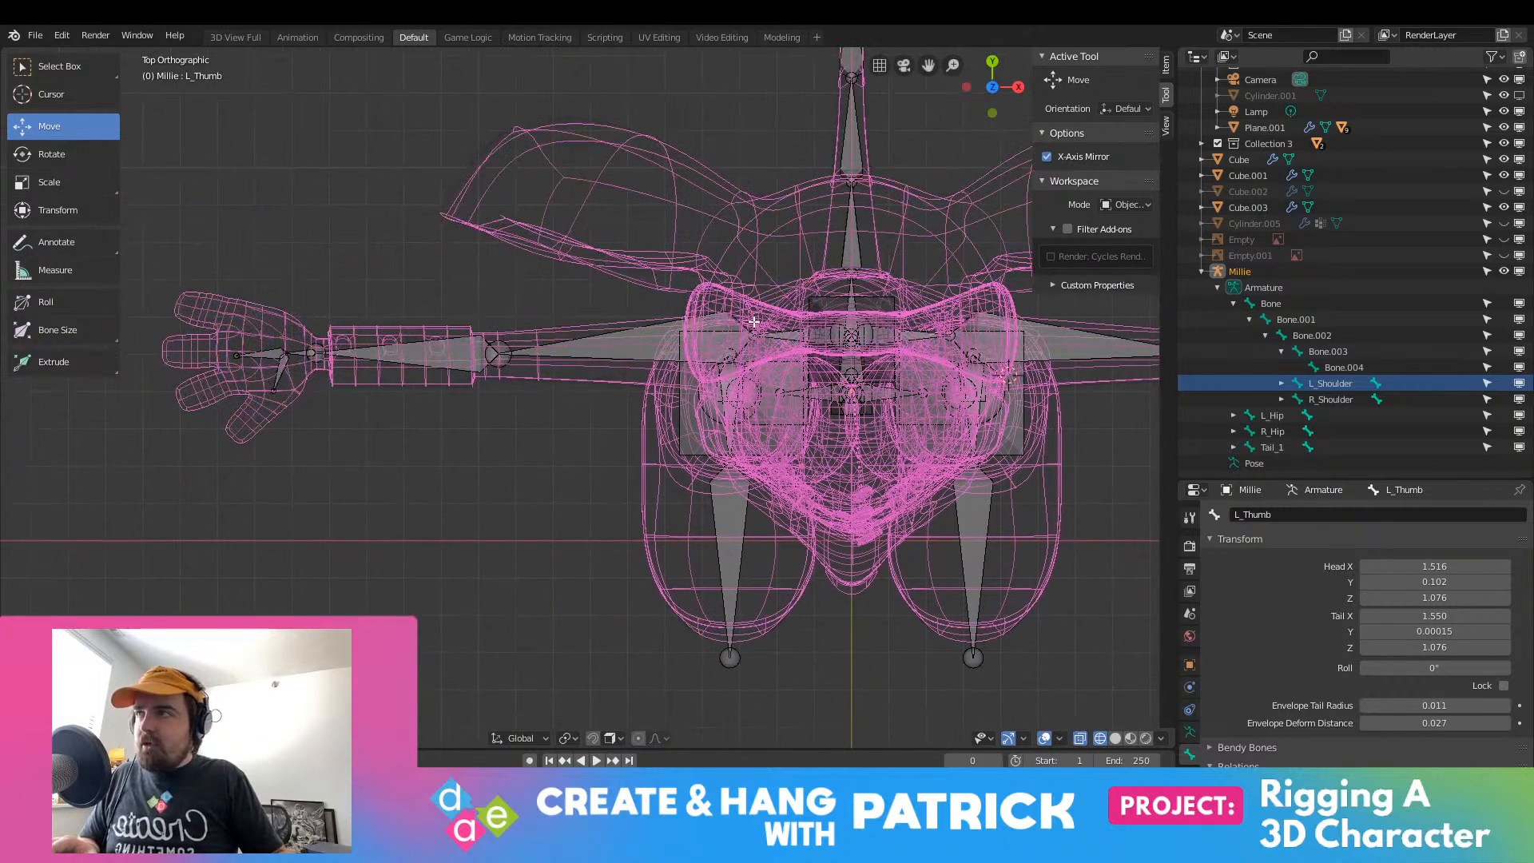
{"action": "left_click", "coordinate": [285, 374]}
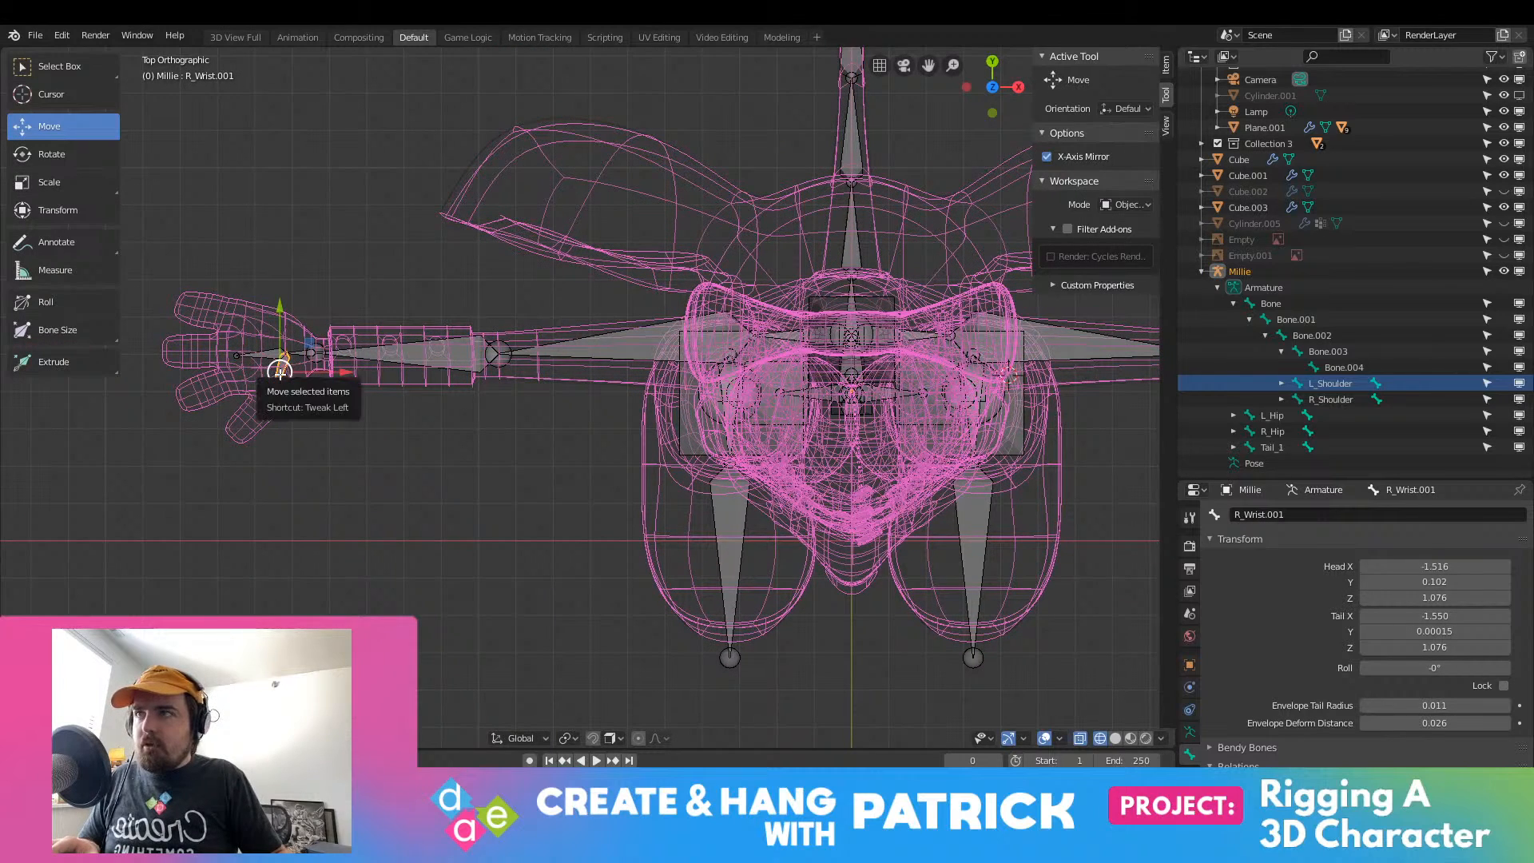
{"action": "left_click", "coordinate": [1302, 515]}
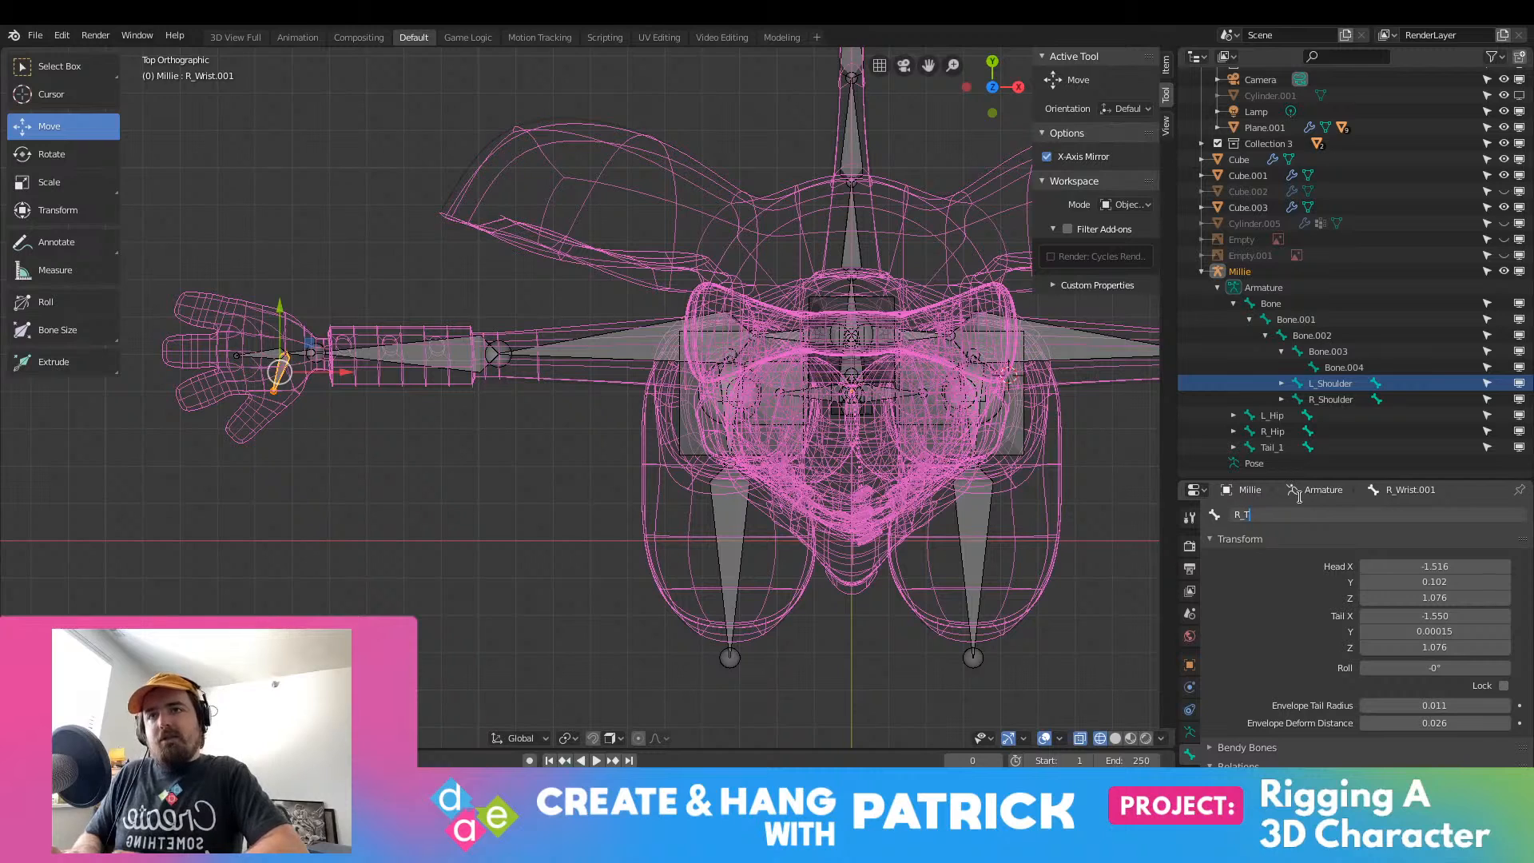
{"action": "type", "text": "R_Thumb"}
{"action": "key", "text": "Return"}
{"action": "middle_click_drag", "start_coordinate": [498, 356], "coordinate": [934, 295], "text": "shift"}
{"action": "scroll", "coordinate": [682, 333], "scroll_direction": "up", "scroll_amount": 6}
{"action": "middle_click_drag", "start_coordinate": [682, 333], "coordinate": [394, 598], "text": "shift"}
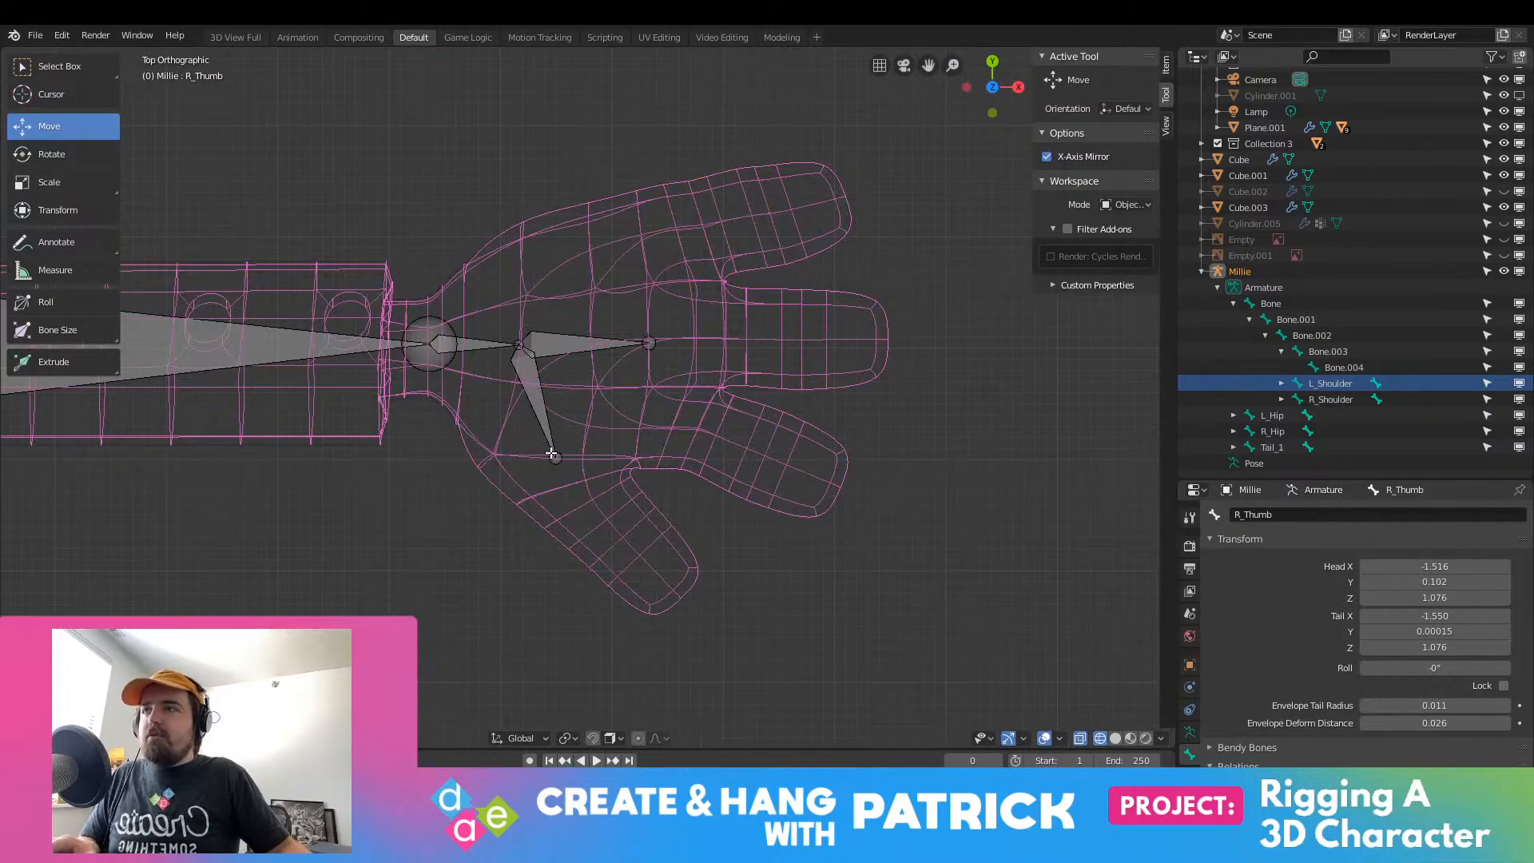
{"action": "left_click", "coordinate": [552, 455]}
{"action": "key", "text": "g"}
{"action": "key", "text": "x"}
{"action": "key", "text": "Escape"}
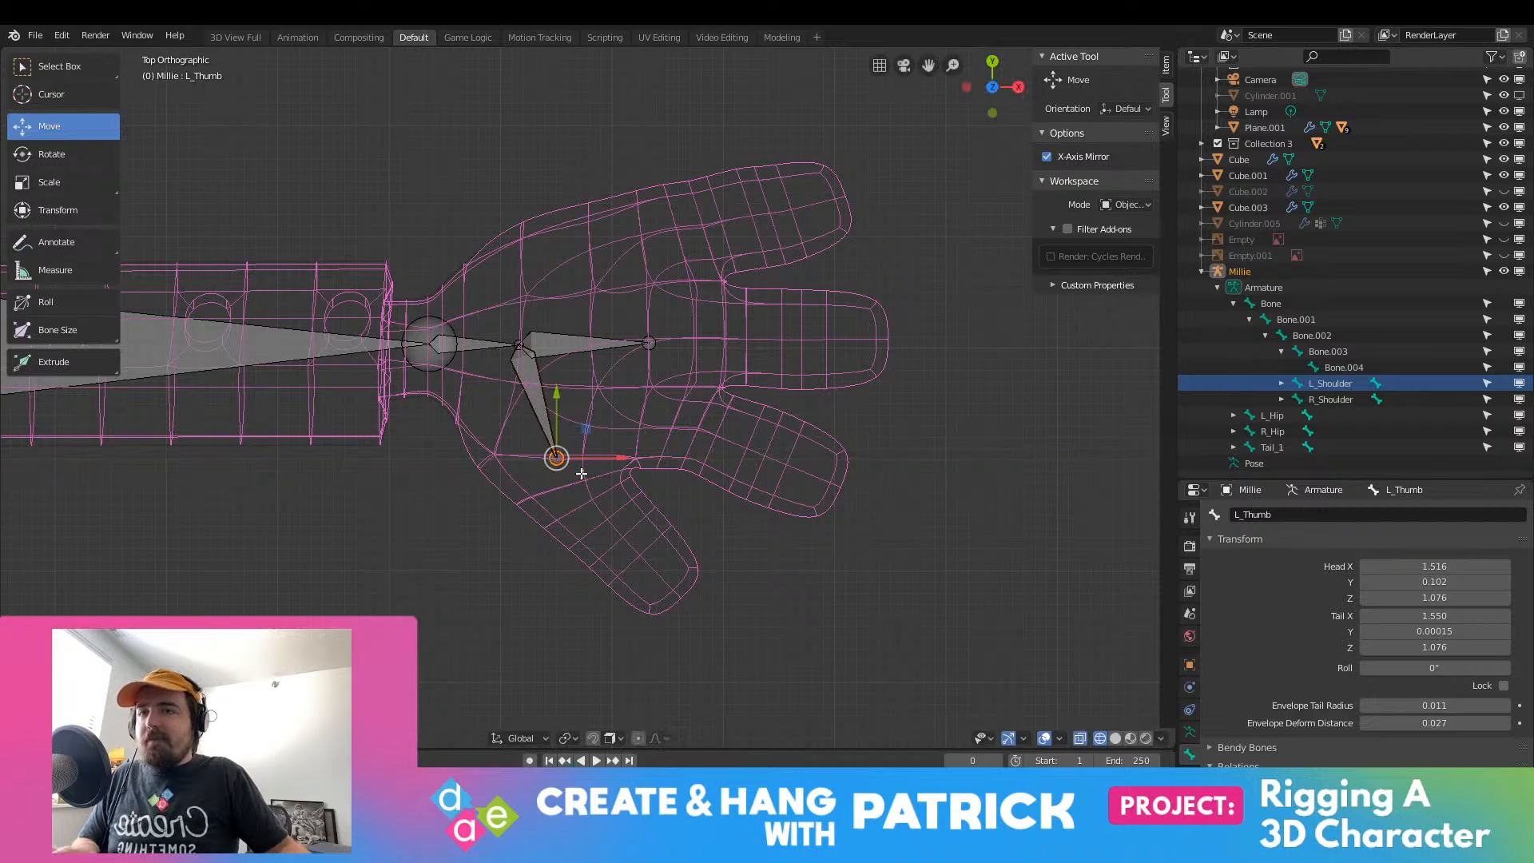
{"action": "key", "text": "g"}
{"action": "key", "text": "z"}
{"action": "key", "text": "Escape"}
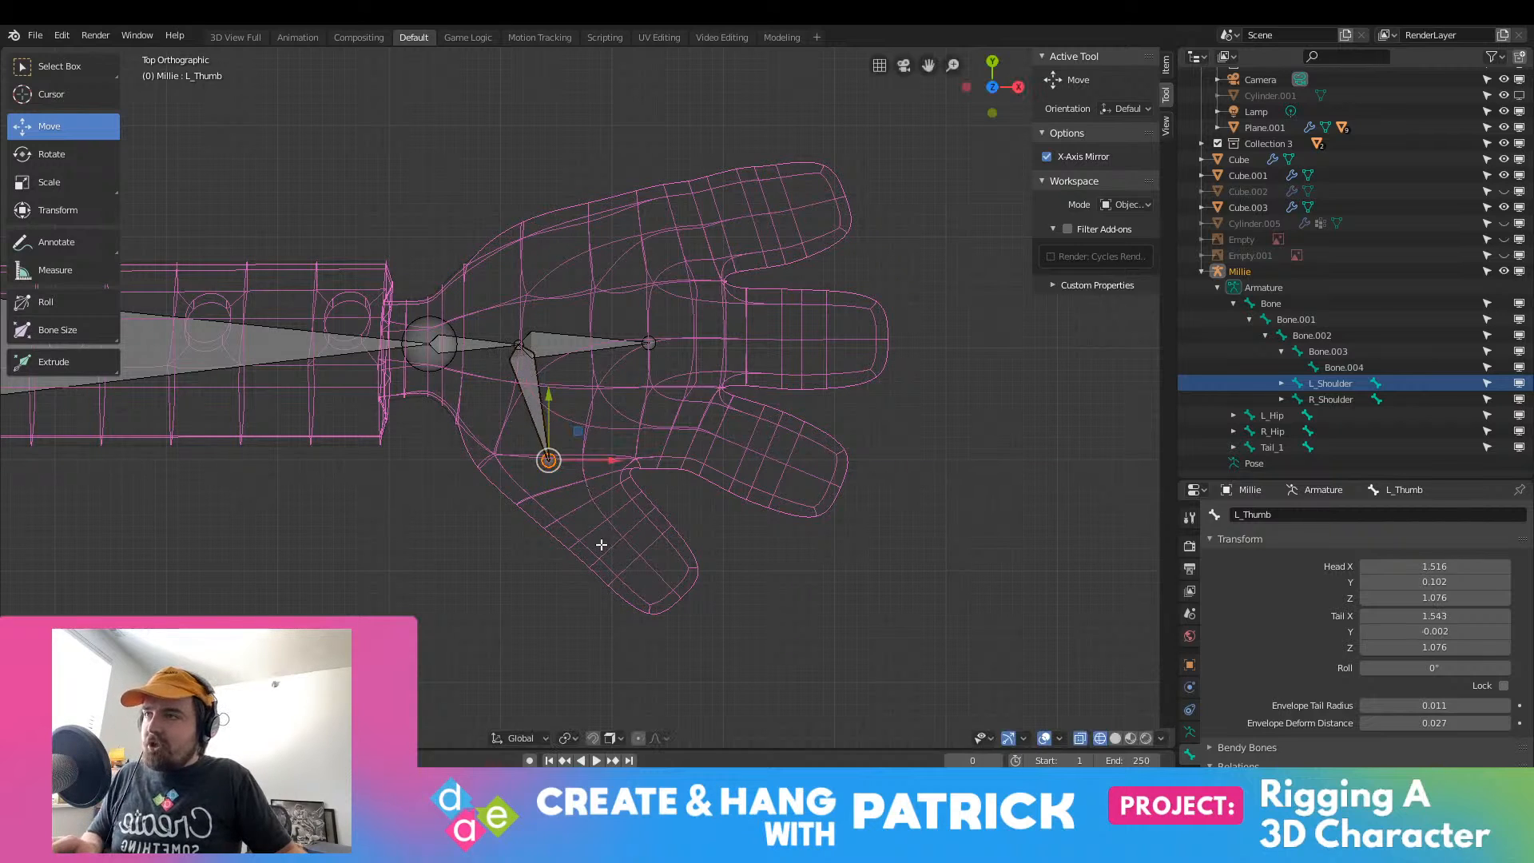
{"action": "key", "text": "e"}
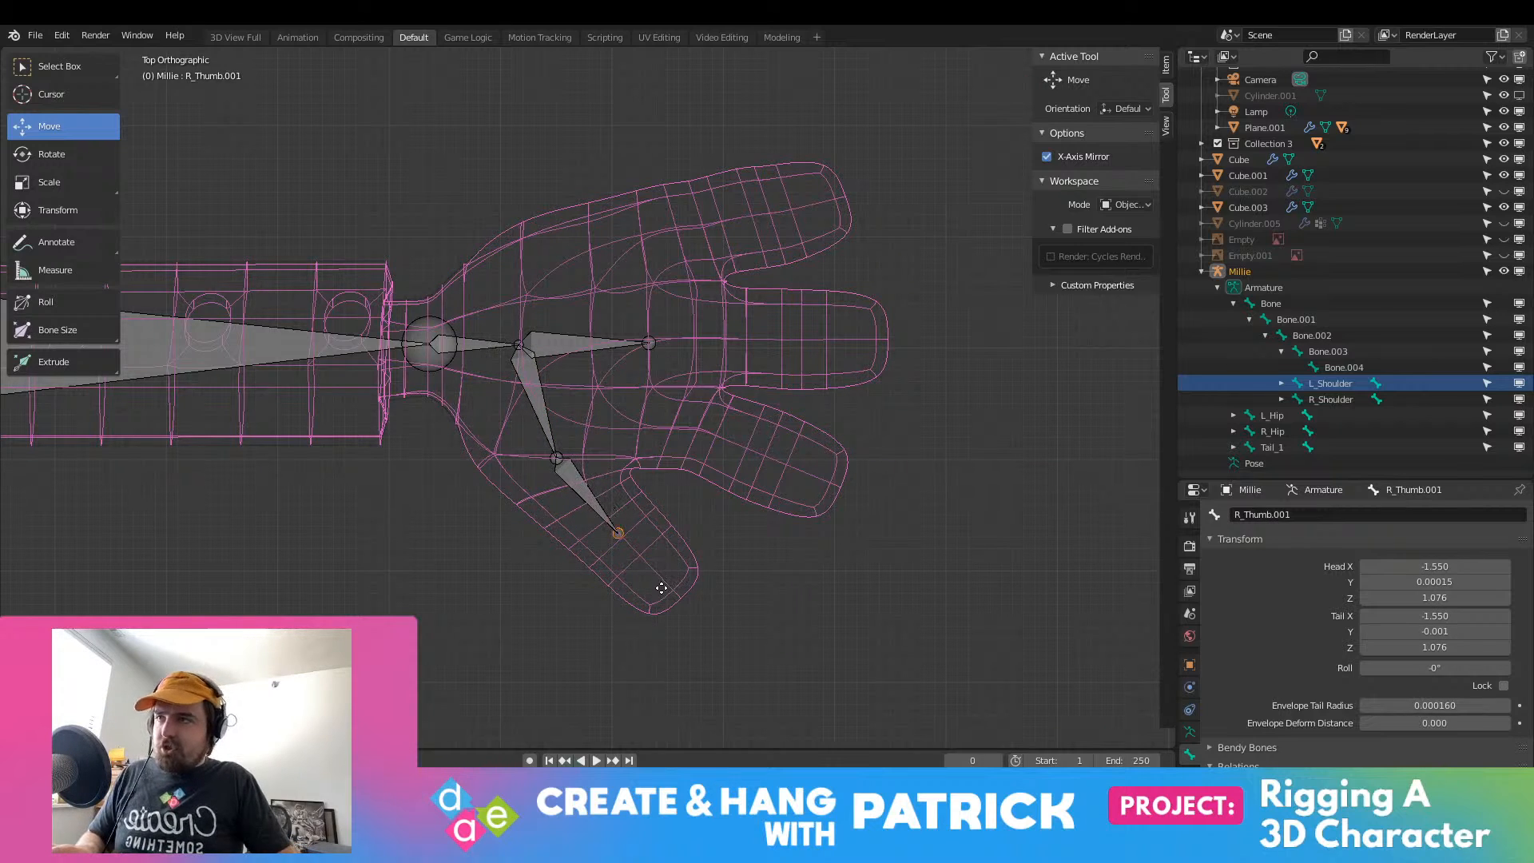
{"action": "key", "text": "Escape"}
{"action": "left_click", "coordinate": [557, 458]}
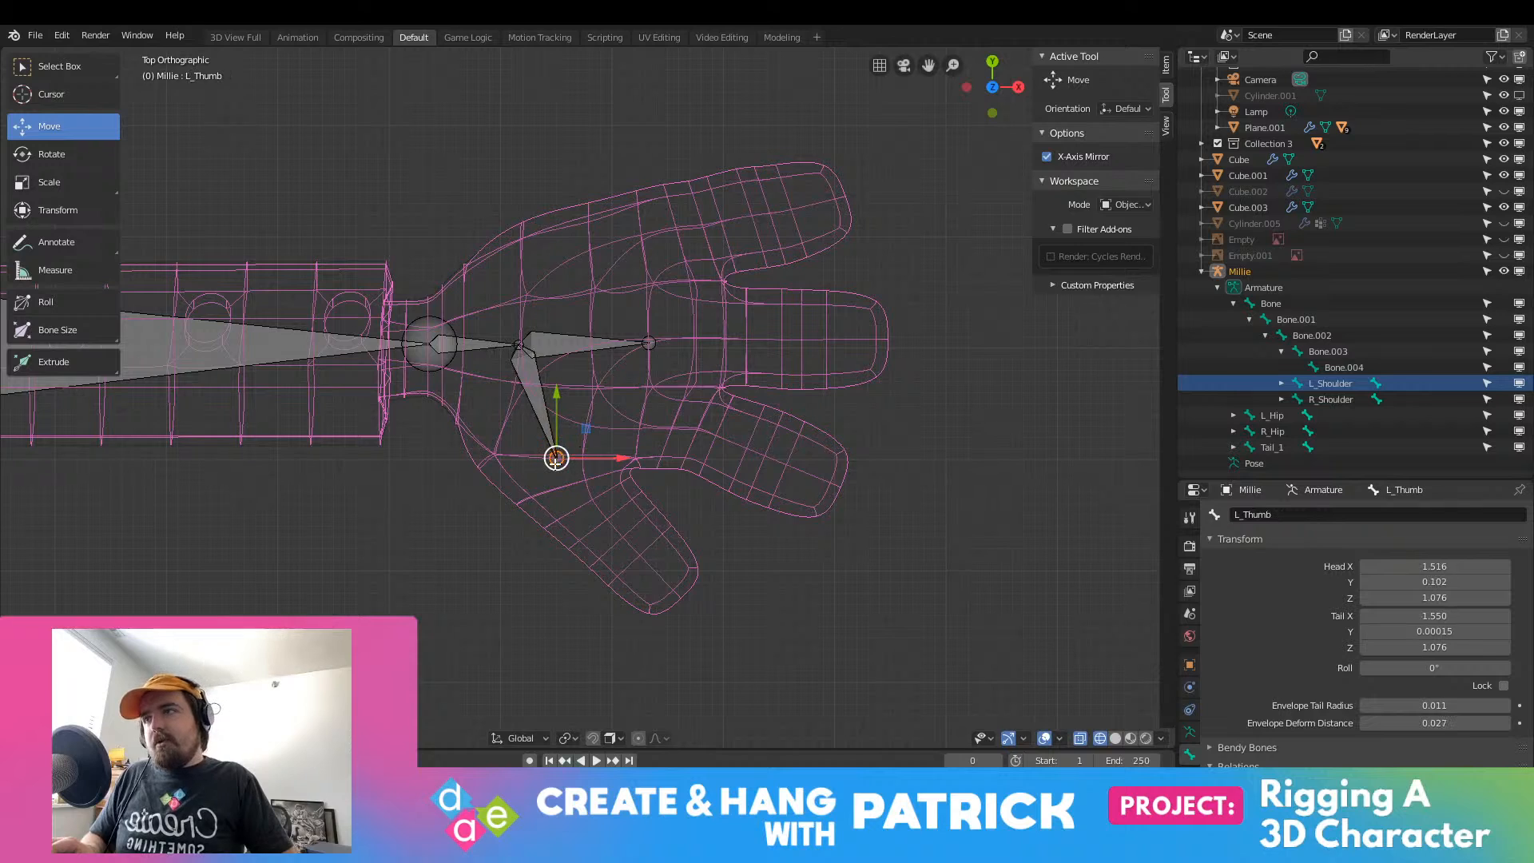
Step: Try repositioning the L_Thumb bone's tip near the palm's edge, at about X 1.535, Y -0.003
{"action": "key", "text": "g"}
{"action": "left_click_drag", "start_coordinate": [555, 419], "coordinate": [560, 436]}
{"action": "key", "text": "ctrl+z"}
{"action": "left_click", "coordinate": [585, 458]}
{"action": "left_click_drag", "start_coordinate": [616, 486], "coordinate": [527, 414]}
{"action": "left_click_drag", "start_coordinate": [562, 469], "coordinate": [596, 464]}
{"action": "left_click", "coordinate": [543, 462]}
{"action": "key", "text": "x"}
{"action": "left_click", "coordinate": [532, 467]}
{"action": "left_click", "coordinate": [529, 459]}
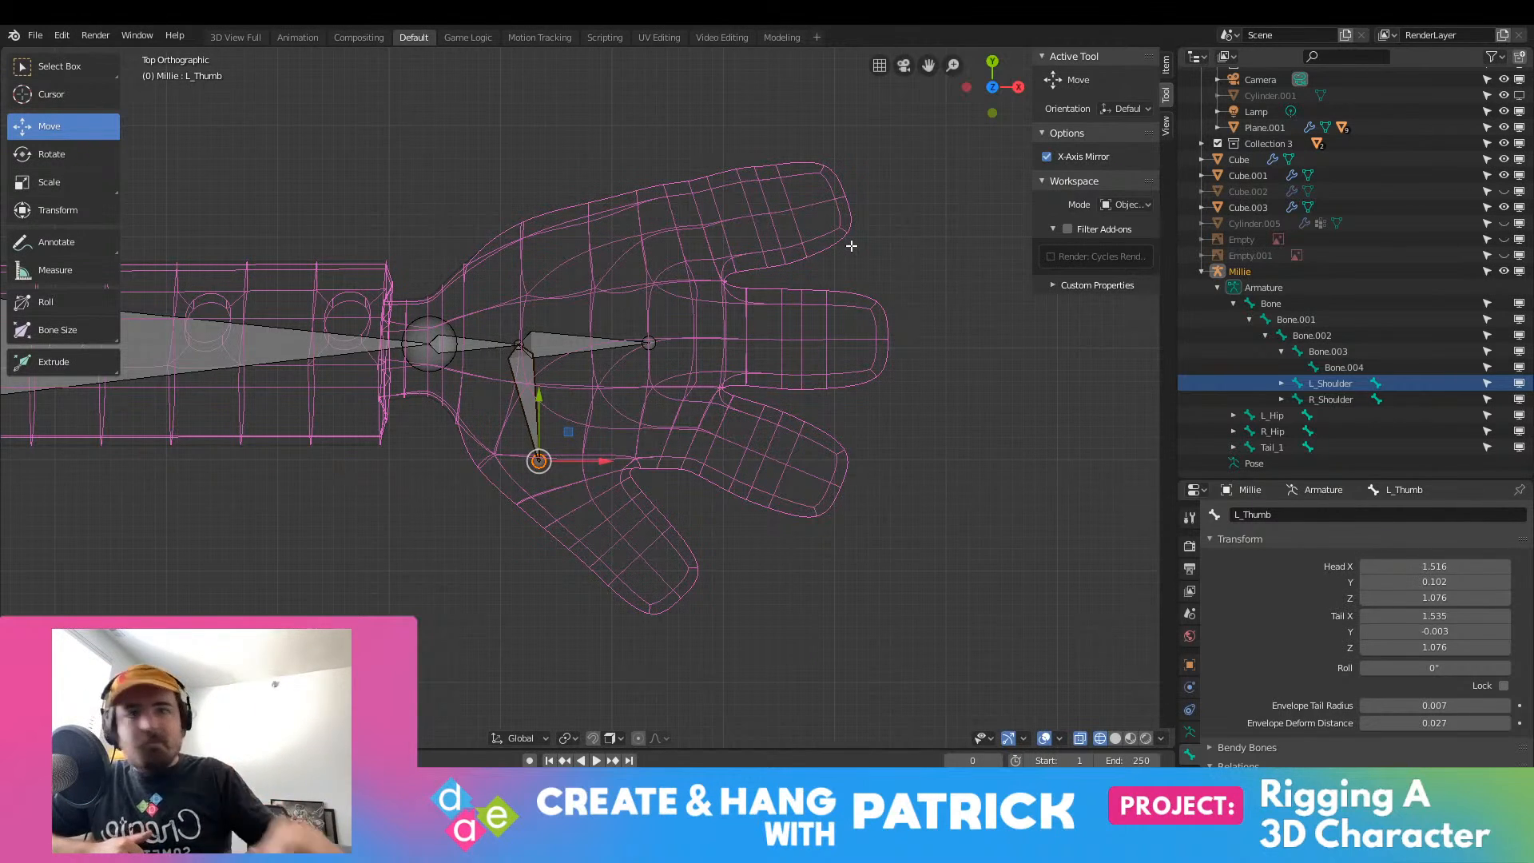
Step: Move the L_Thumb bone's tip into the base of the thumb, at about X 1.568, Y -0.020
{"action": "scroll", "coordinate": [624, 541], "scroll_direction": "up", "scroll_amount": 5}
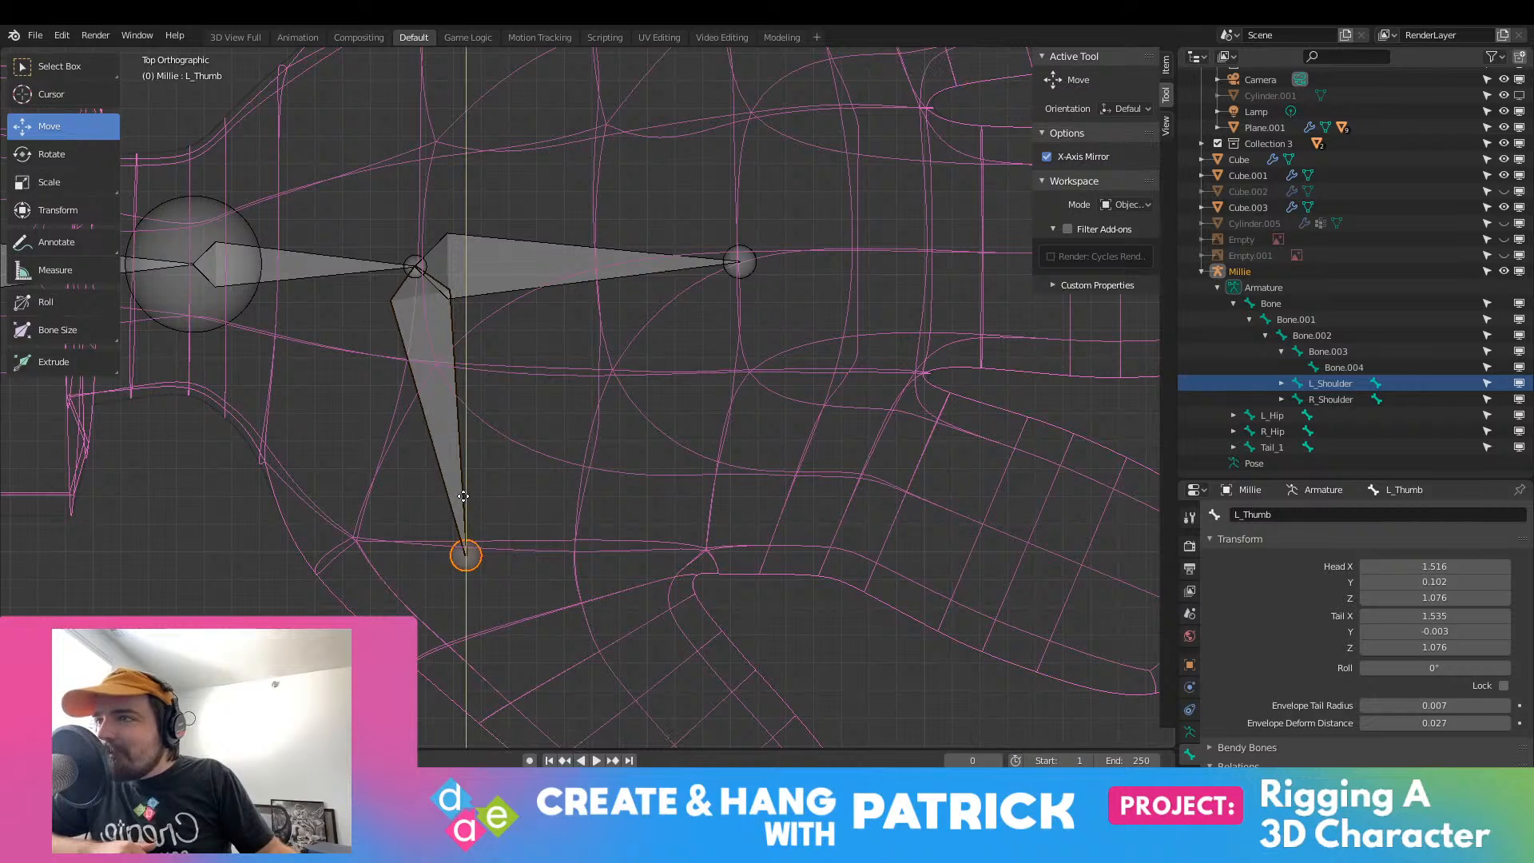
{"action": "key", "text": "g"}
{"action": "left_click", "coordinate": [546, 549]}
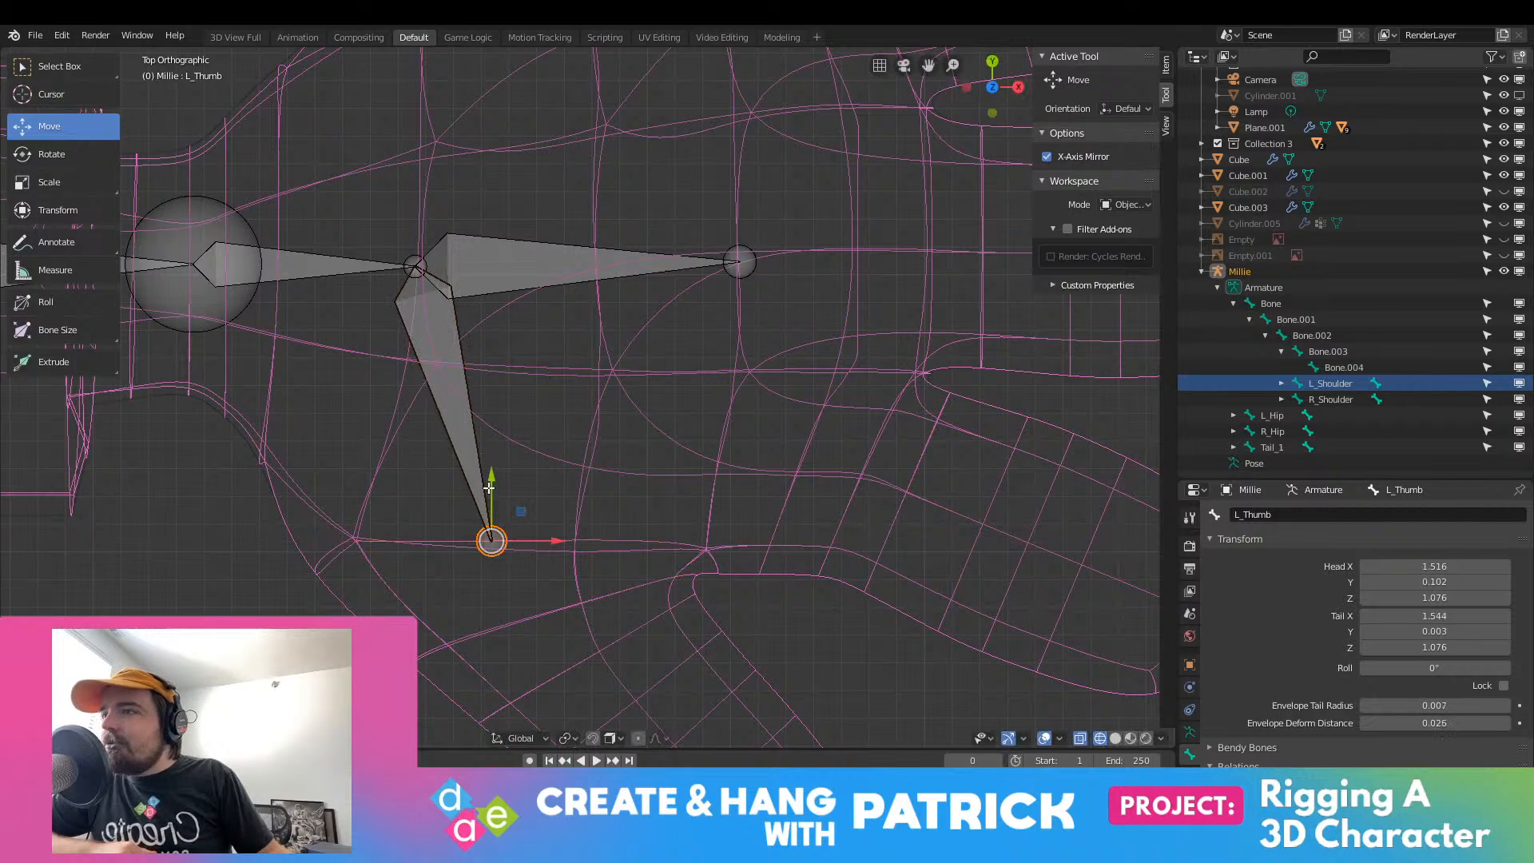
{"action": "left_click_drag", "start_coordinate": [489, 494], "coordinate": [491, 501]}
{"action": "scroll", "coordinate": [504, 504], "scroll_direction": "down", "scroll_amount": 5}
{"action": "middle_click_drag", "start_coordinate": [517, 507], "coordinate": [417, 409], "text": "shift"}
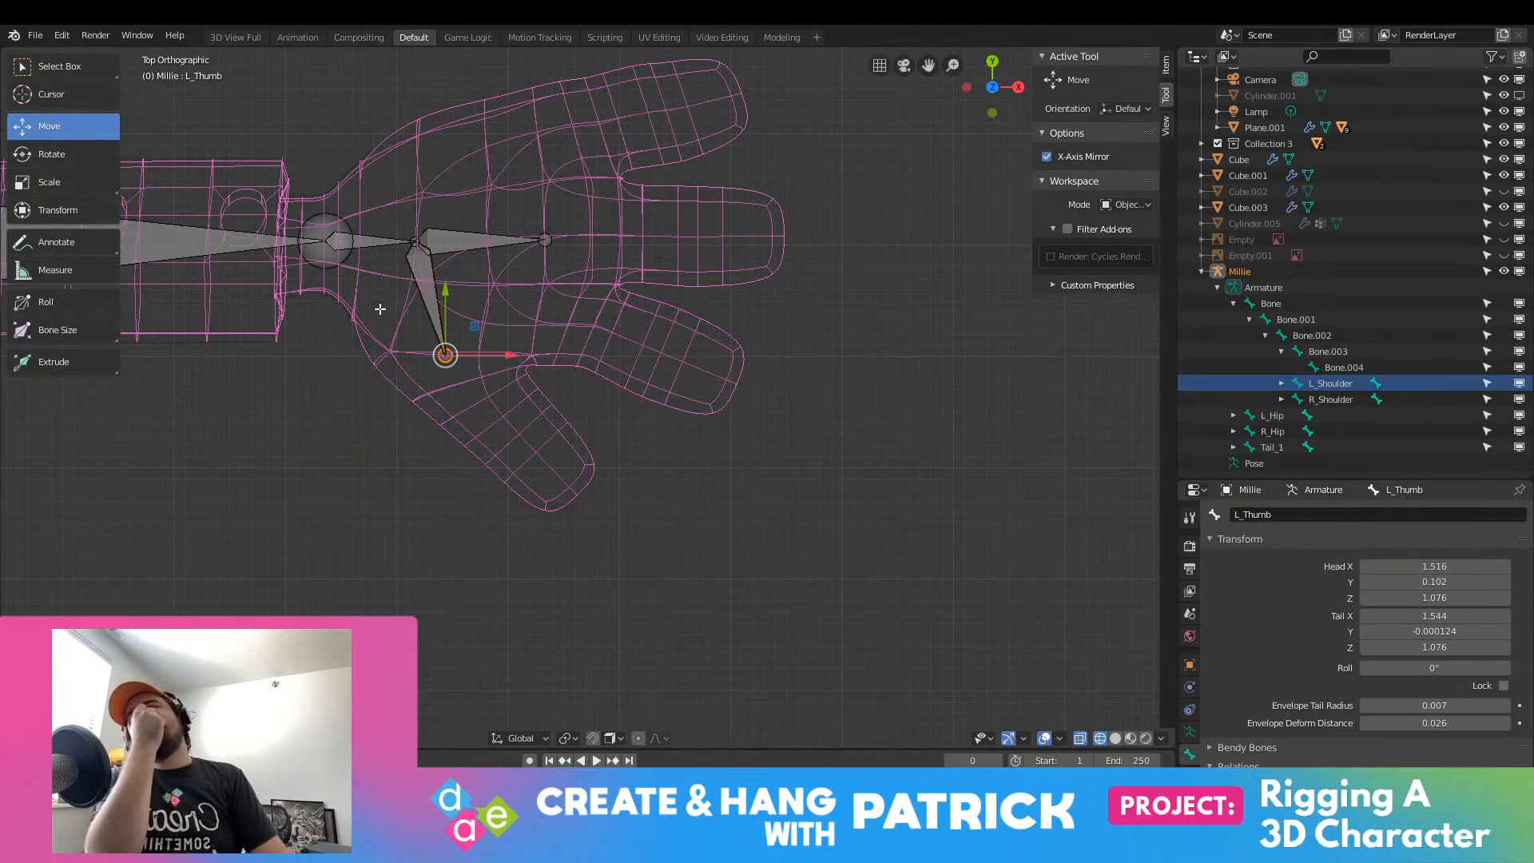
{"action": "mouse_move", "coordinate": [453, 316]}
{"action": "left_mouse_down"}
{"action": "mouse_move", "coordinate": [468, 365]}
{"action": "mouse_move", "coordinate": [518, 389]}
{"action": "mouse_move", "coordinate": [469, 338]}
{"action": "left_mouse_up"}
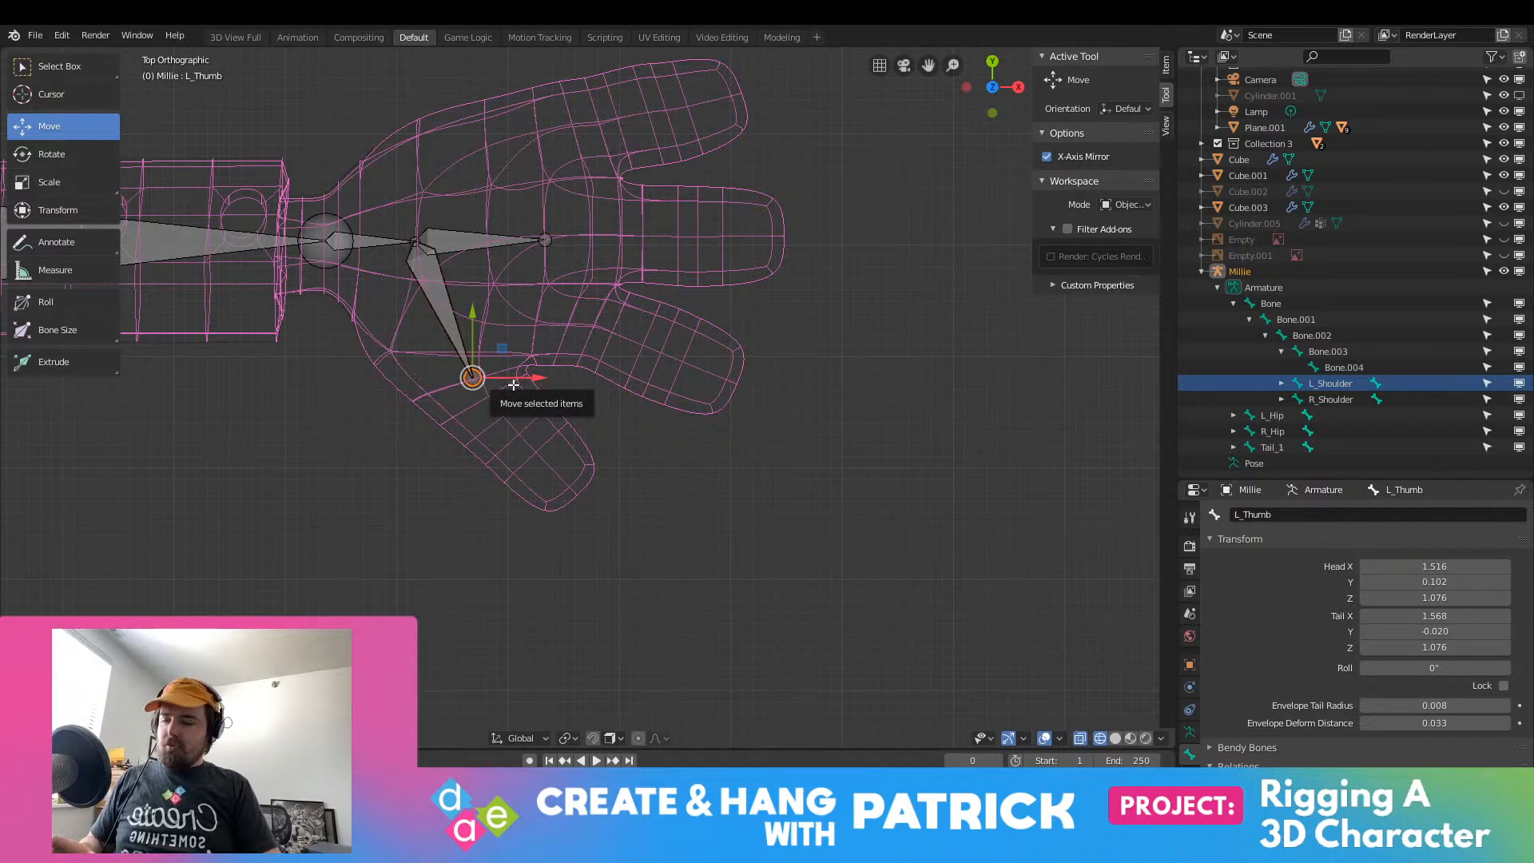
Step: Extrude two consecutive mirrored bones along the left thumb, ending at about X 1.610, Y -0.072 and X 1.682, Y -0.141
{"action": "key", "text": "e"}
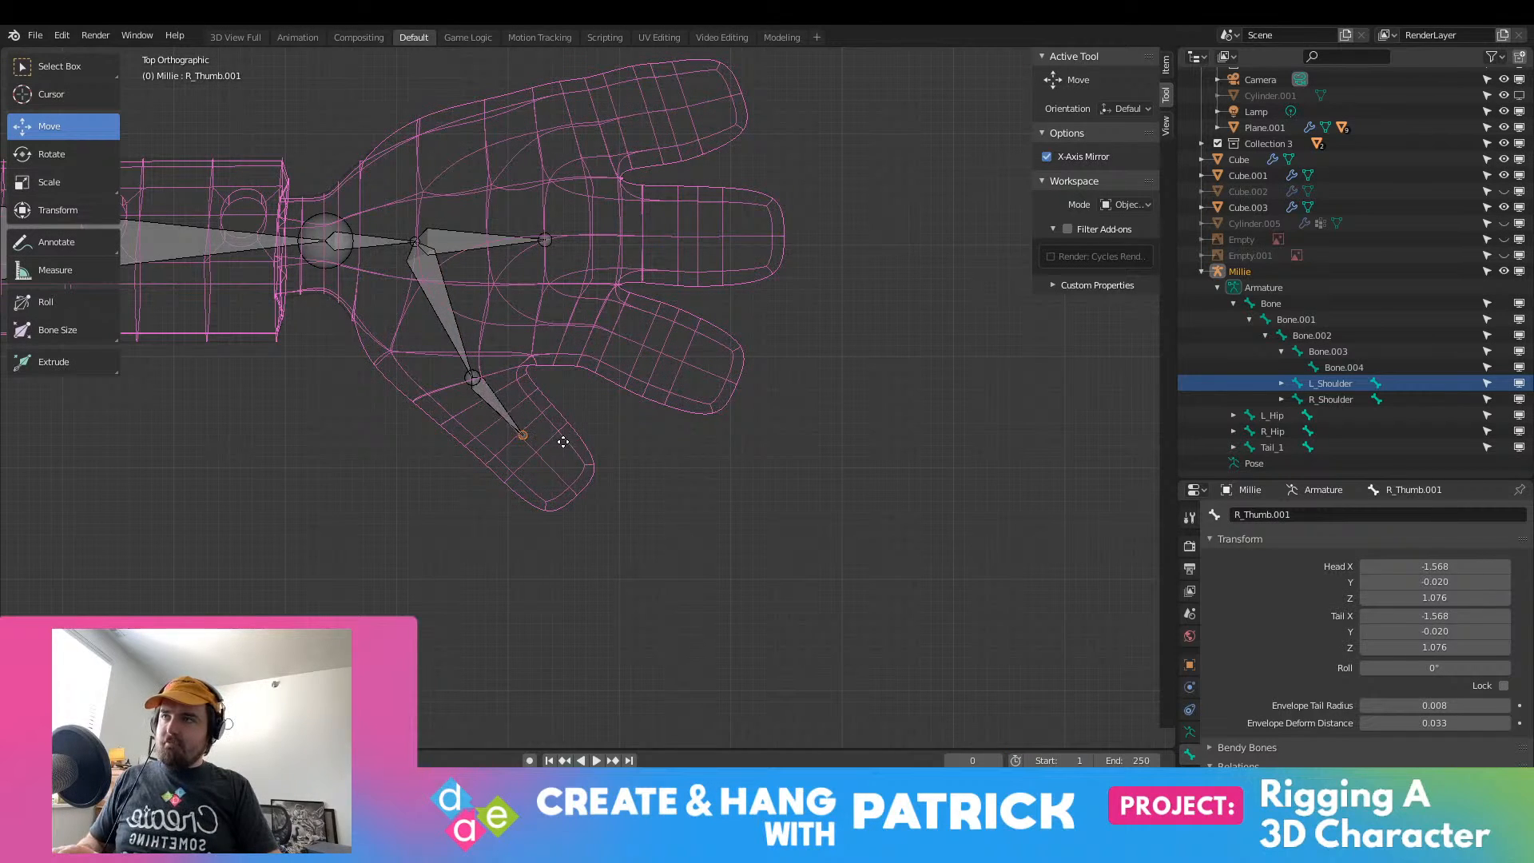
{"action": "left_click", "coordinate": [561, 442]}
{"action": "key", "text": "e"}
{"action": "left_click", "coordinate": [664, 536]}
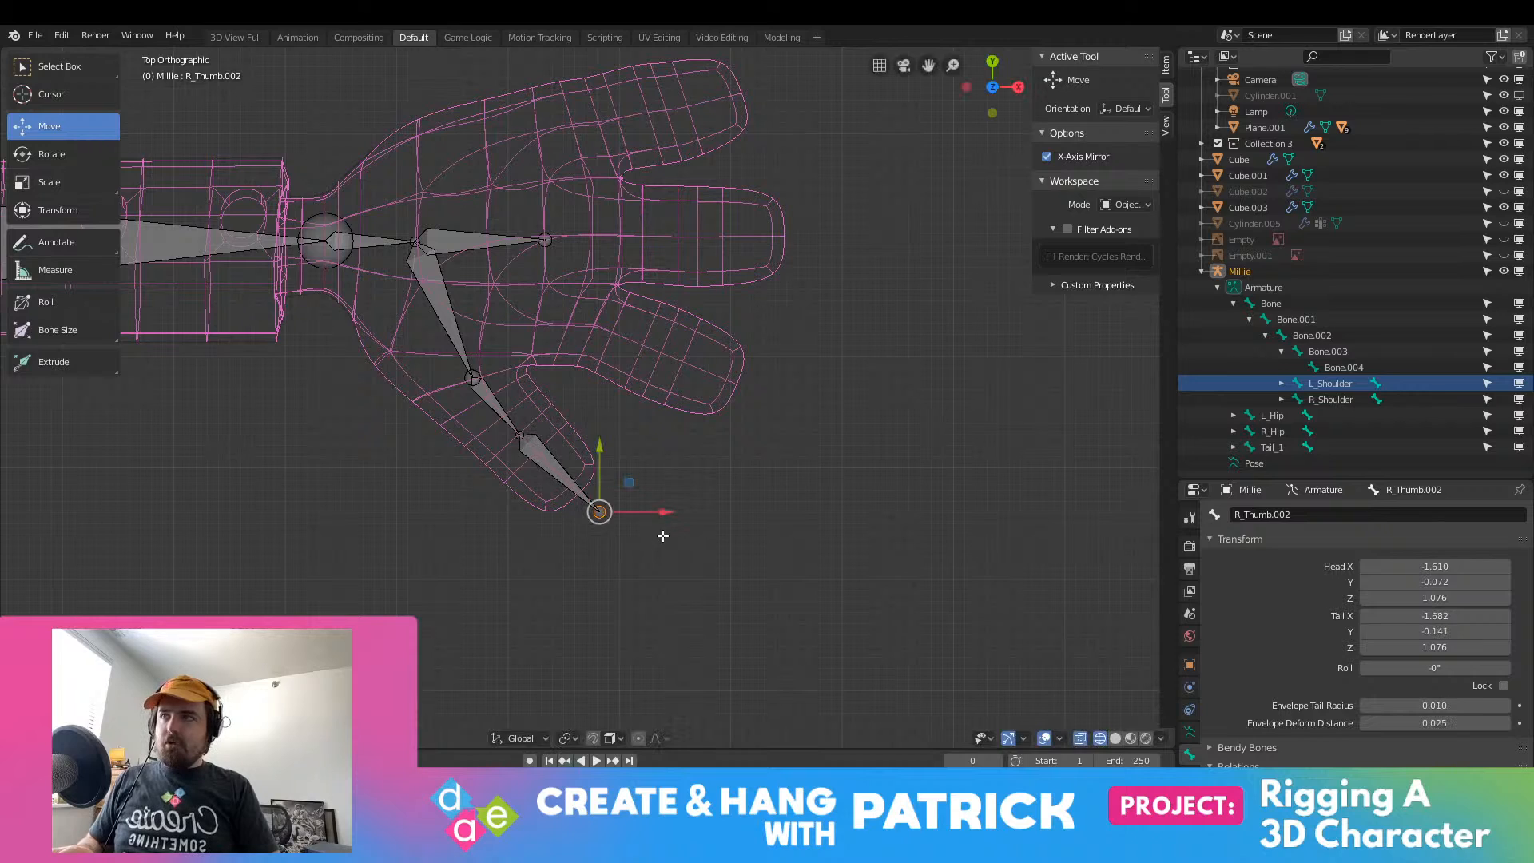
Step: Extrude a mirrored bone from the L_Hand bone's tip to the index finger's base, at about X 1.675, Y 0.025
{"action": "middle_click_drag", "start_coordinate": [609, 371], "coordinate": [625, 447], "text": "shift"}
{"action": "left_click", "coordinate": [562, 316]}
{"action": "key", "text": "e"}
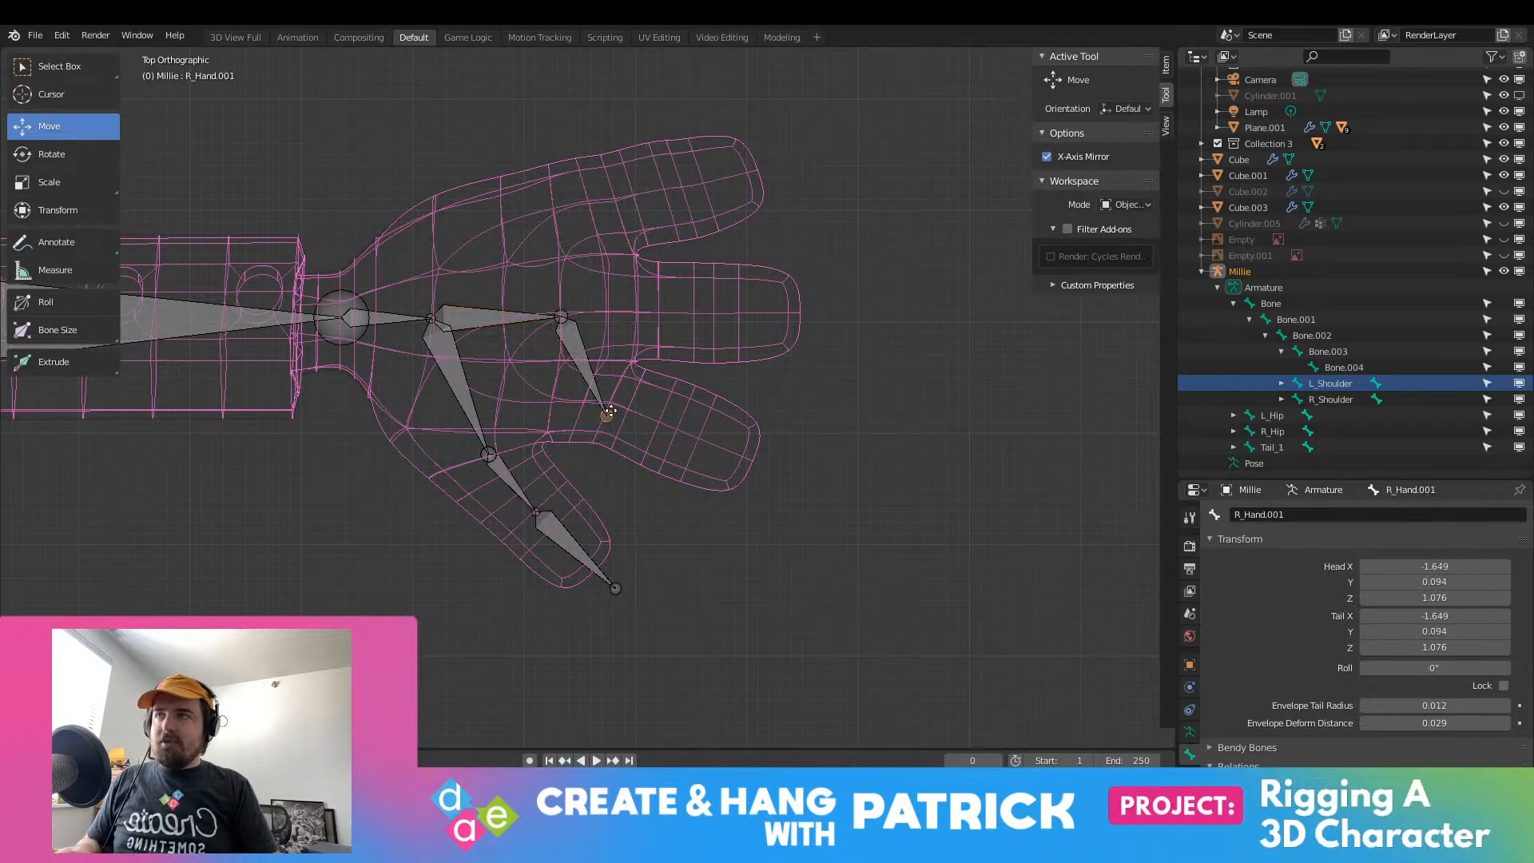
{"action": "left_click", "coordinate": [609, 402]}
Step: Select the new bone leading to the left index finger and rename it L_Index
{"action": "left_click", "coordinate": [563, 345]}
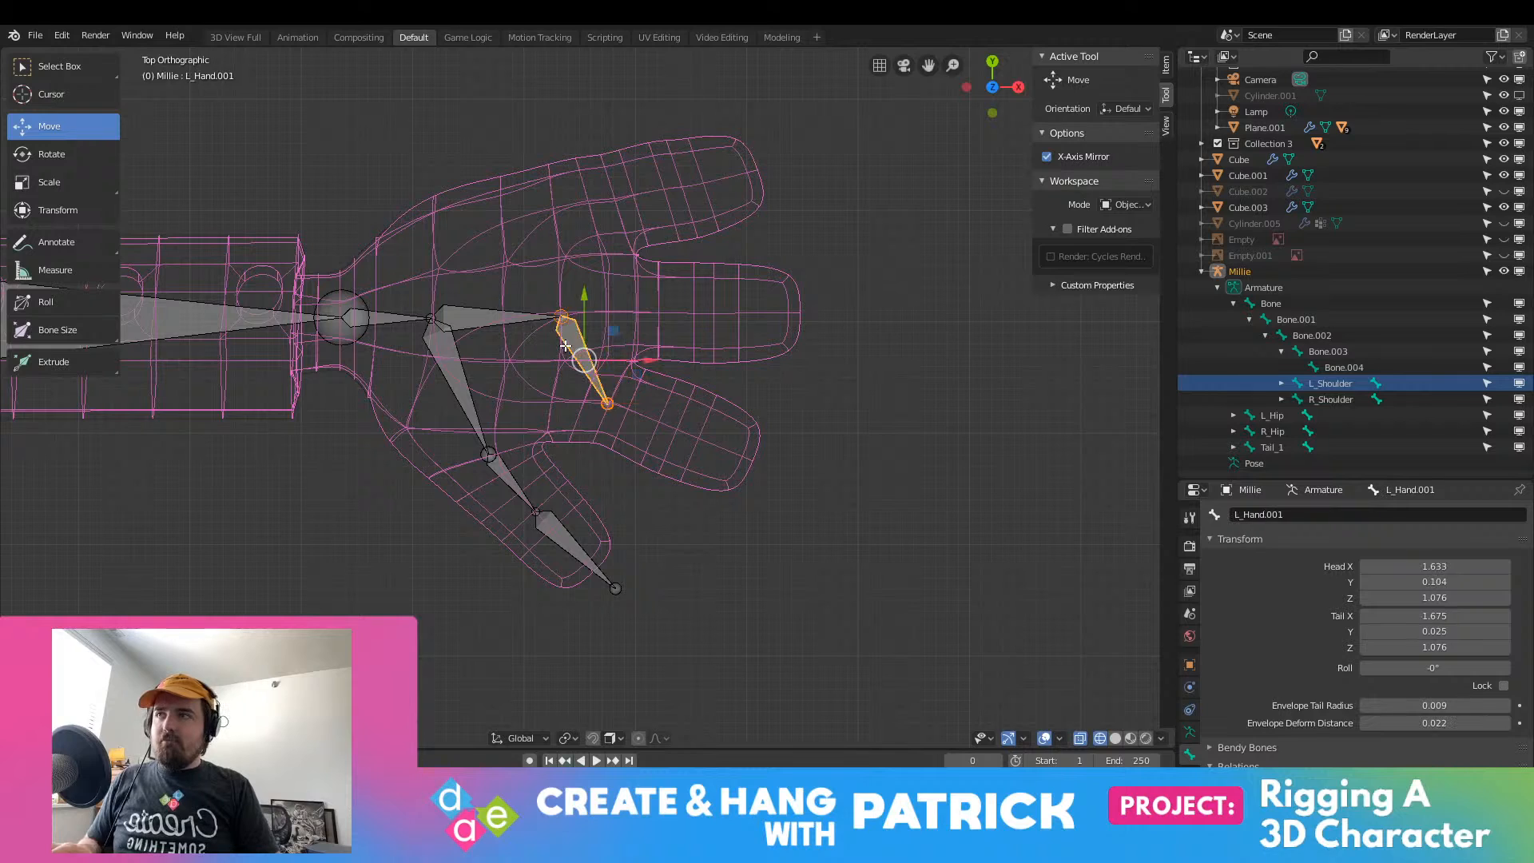
{"action": "left_click", "coordinate": [1350, 514]}
{"action": "left_click", "coordinate": [1350, 514]}
{"action": "left_click_drag", "start_coordinate": [1350, 515], "coordinate": [1236, 514]}
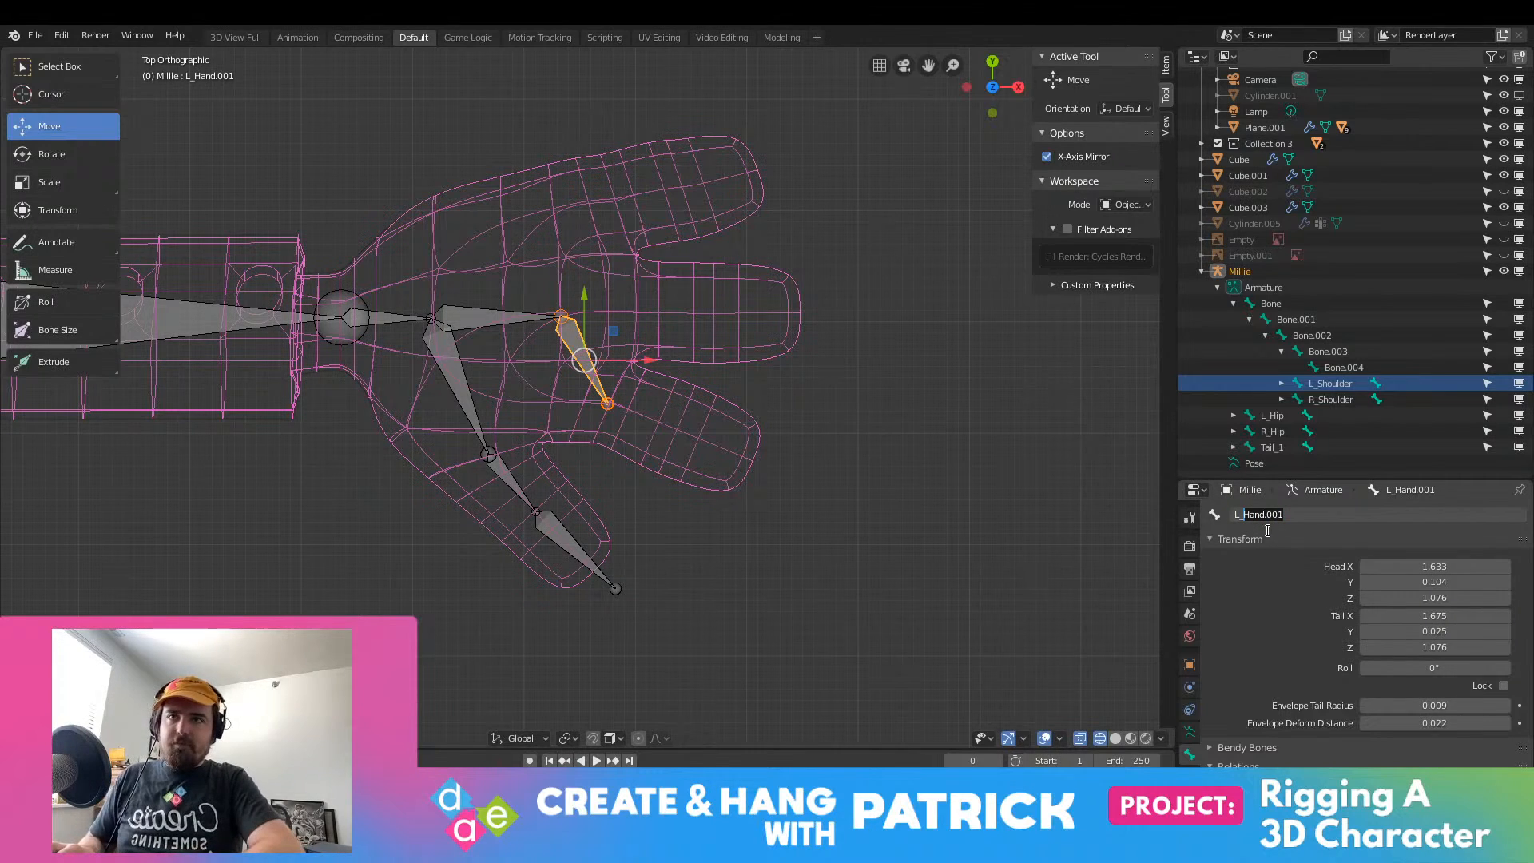
{"action": "key", "text": "BackSpace"}
{"action": "key", "text": "Return"}
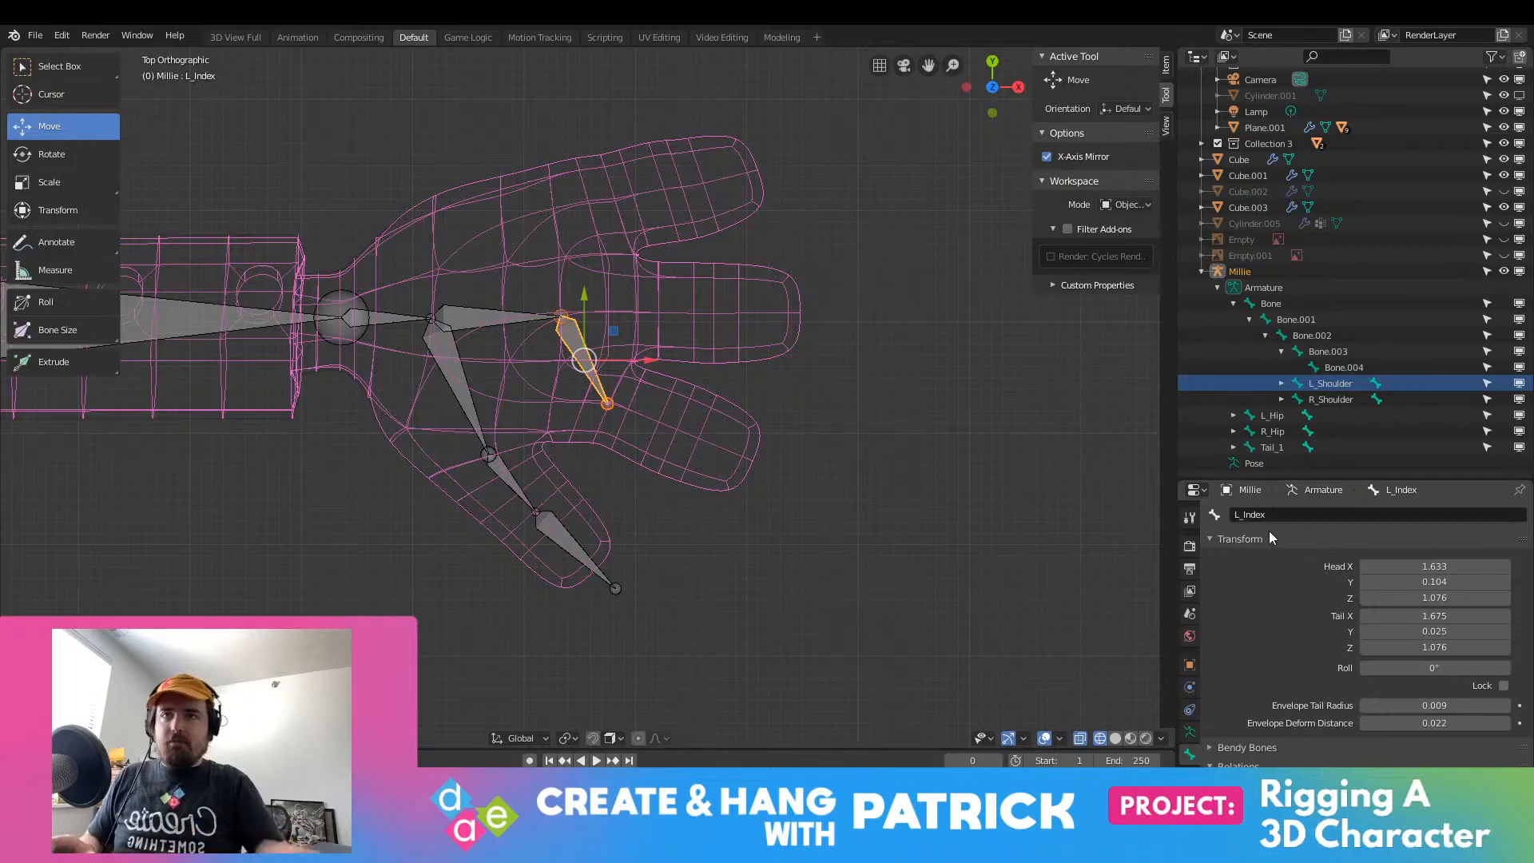
Step: Select the mirrored index finger bone in the right hand and rename it R_Index
{"action": "scroll", "coordinate": [514, 349], "scroll_direction": "down", "scroll_amount": 7}
{"action": "middle_click_drag", "start_coordinate": [514, 349], "coordinate": [951, 327]}
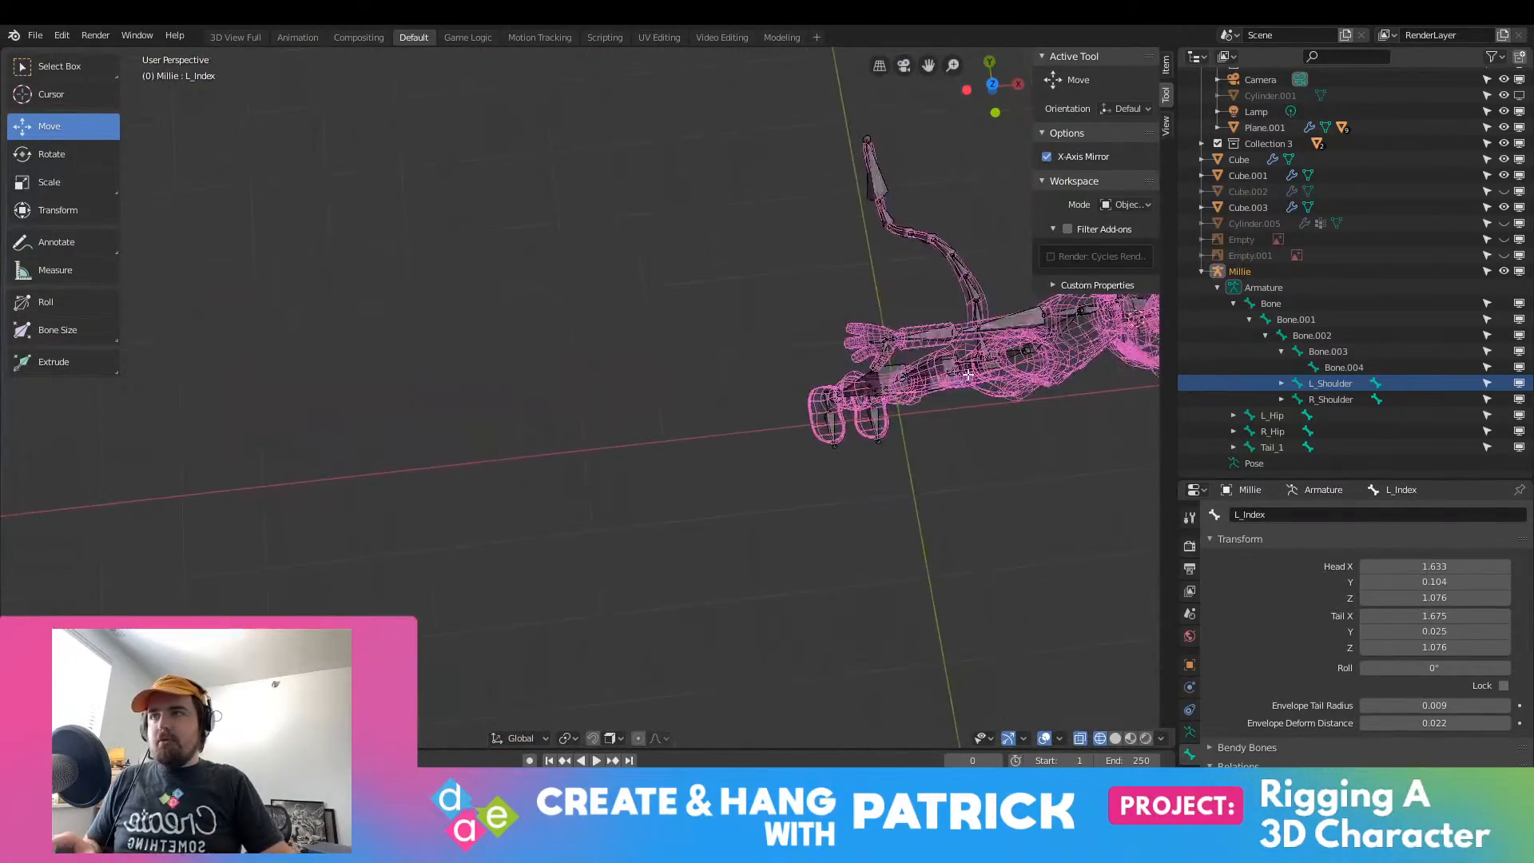
{"action": "scroll", "coordinate": [951, 328], "scroll_direction": "up", "scroll_amount": 3}
{"action": "middle_click_drag", "start_coordinate": [415, 480], "coordinate": [292, 557], "text": "shift"}
{"action": "scroll", "coordinate": [661, 531], "scroll_direction": "up", "scroll_amount": 3}
{"action": "left_click", "coordinate": [792, 569]}
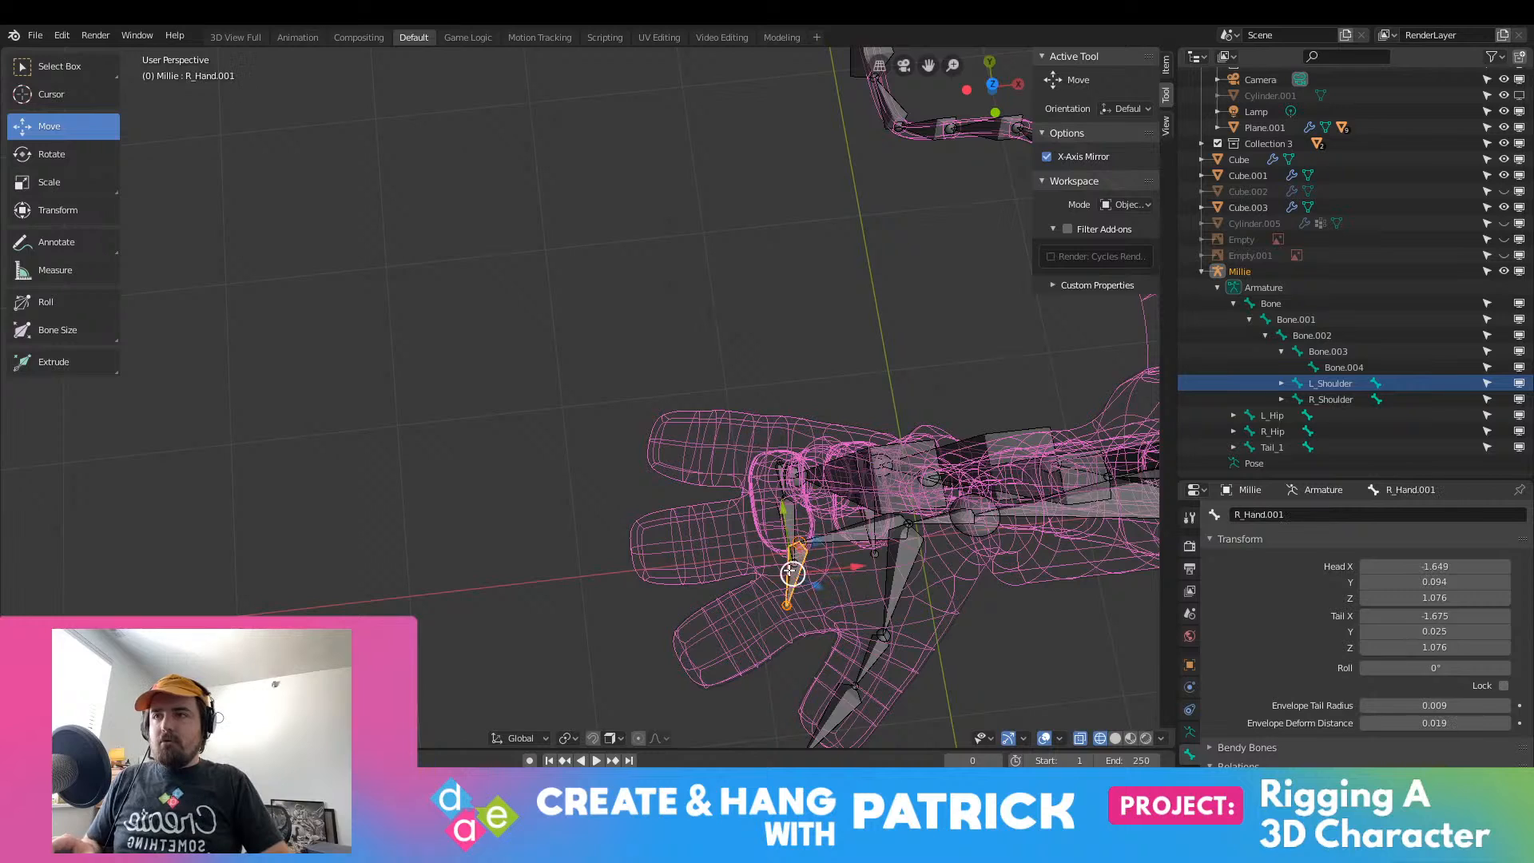
{"action": "left_click", "coordinate": [1310, 514]}
{"action": "left_click", "coordinate": [1311, 515]}
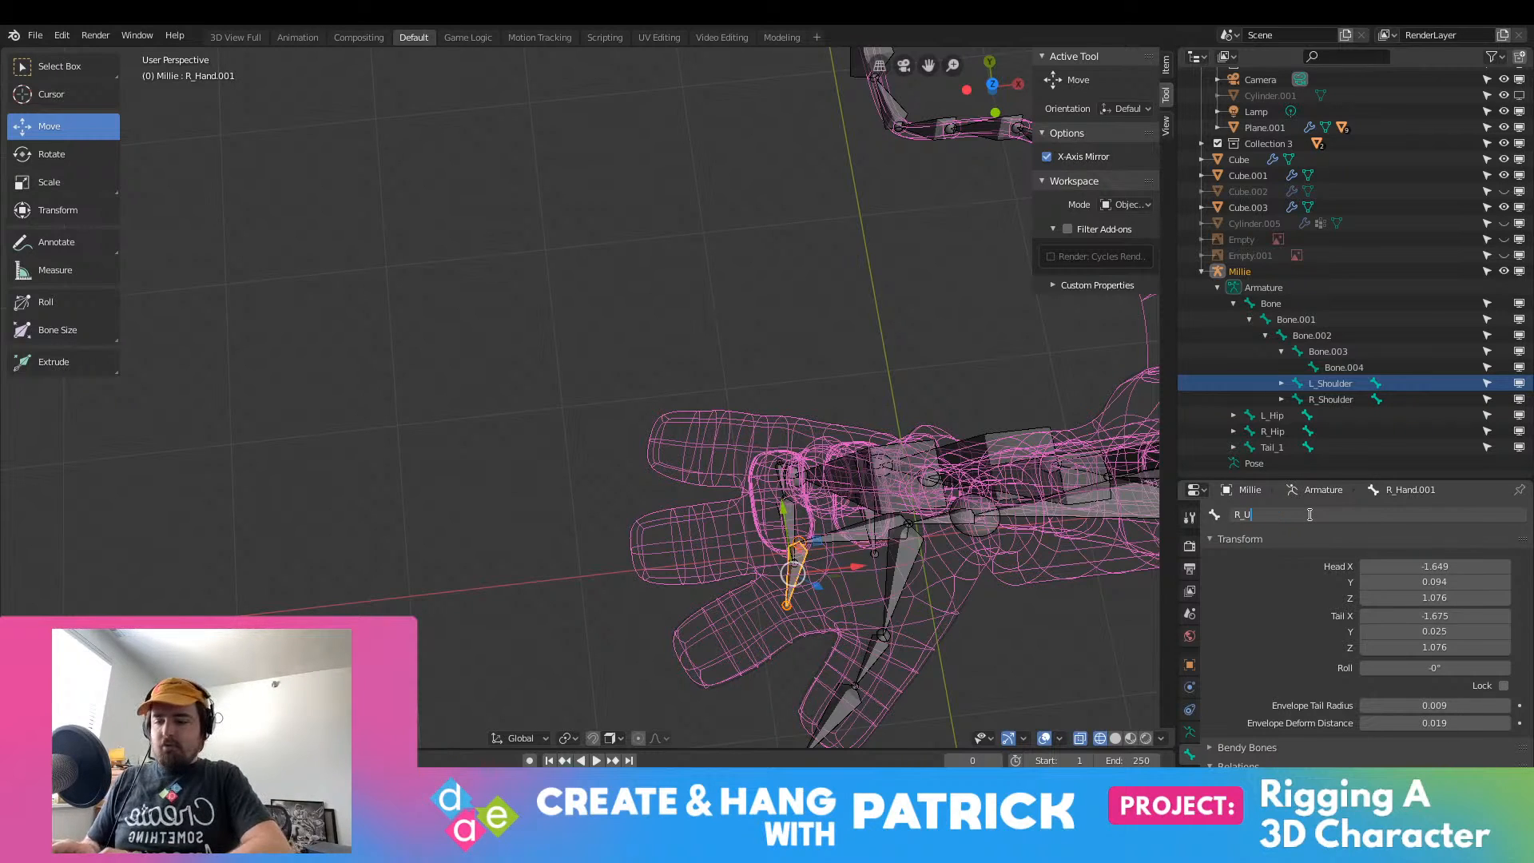
{"action": "type", "text": "Index"}
{"action": "key", "text": "Return"}
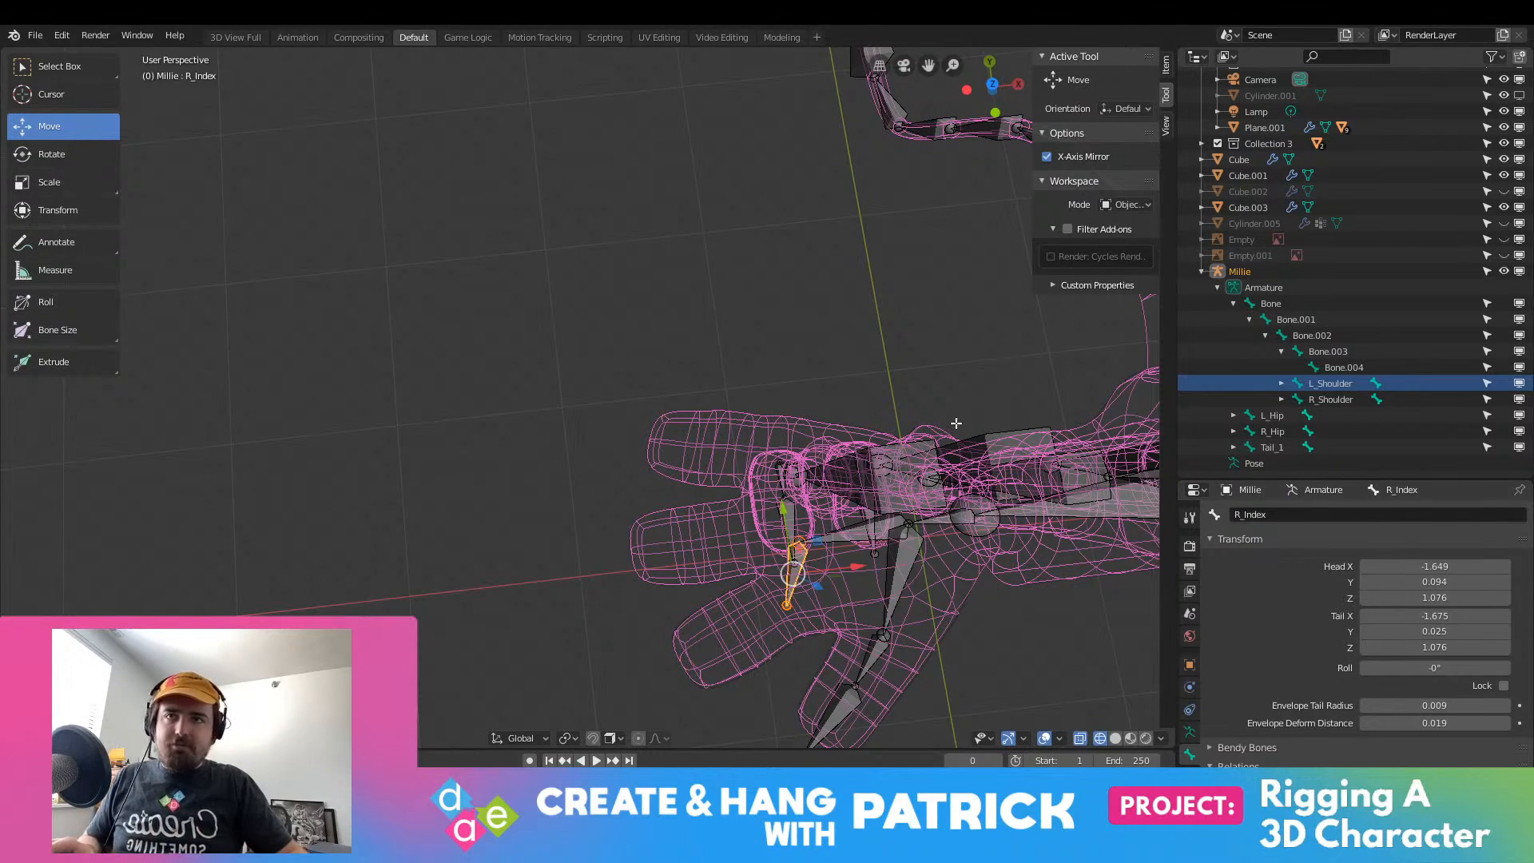
Step: Nudge the R_Index bone's tip in the top view to about X -1.677, Y 0.025
{"action": "middle_click_drag", "start_coordinate": [854, 426], "coordinate": [720, 245], "text": "shift"}
{"action": "scroll", "coordinate": [650, 449], "scroll_direction": "up", "scroll_amount": 4}
{"action": "left_click", "coordinate": [740, 420]}
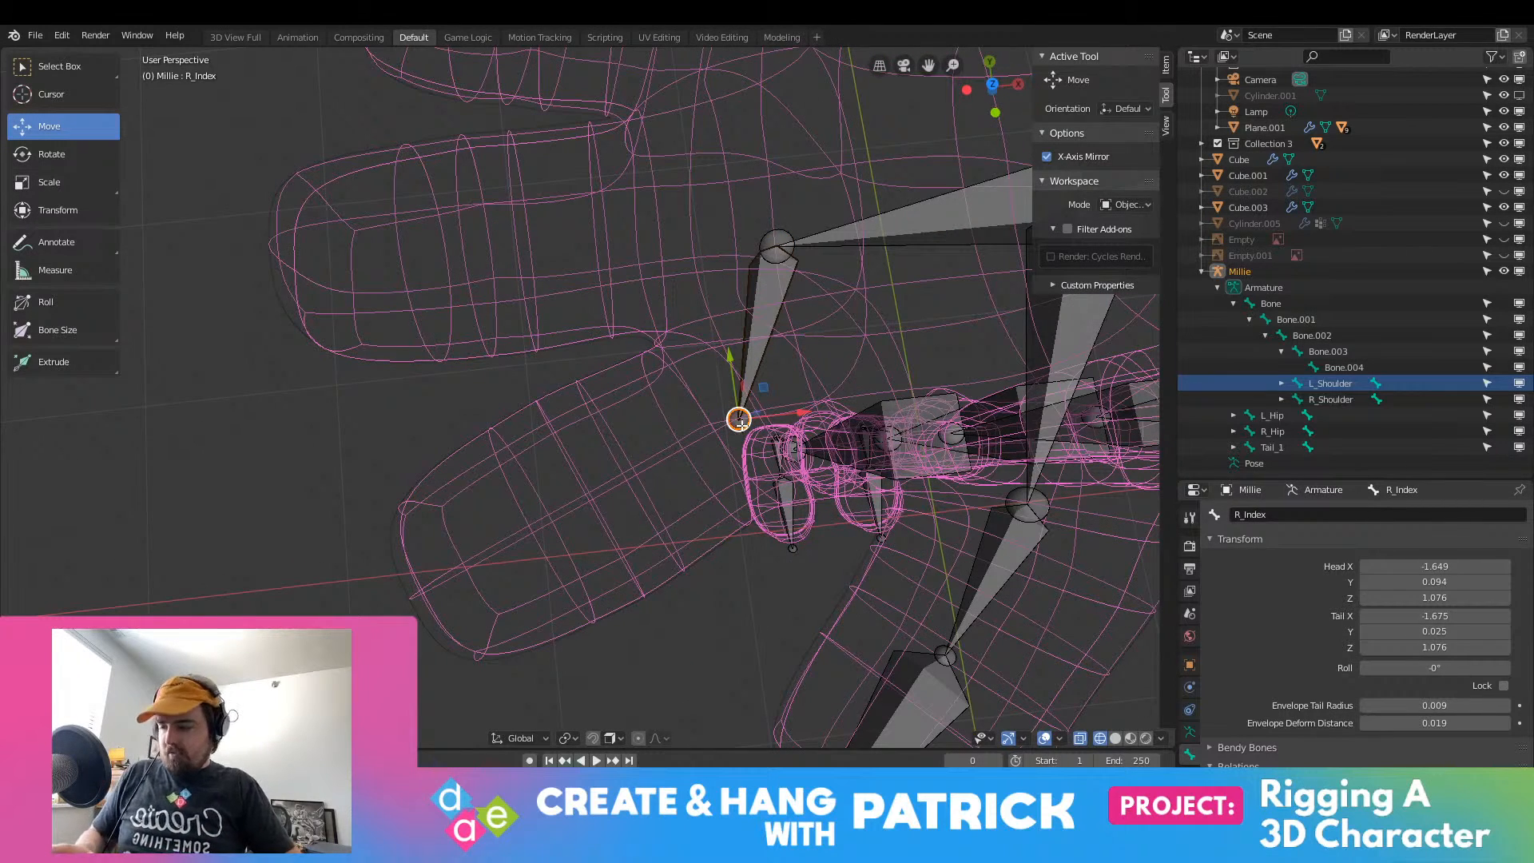
{"action": "key", "text": "KP_7"}
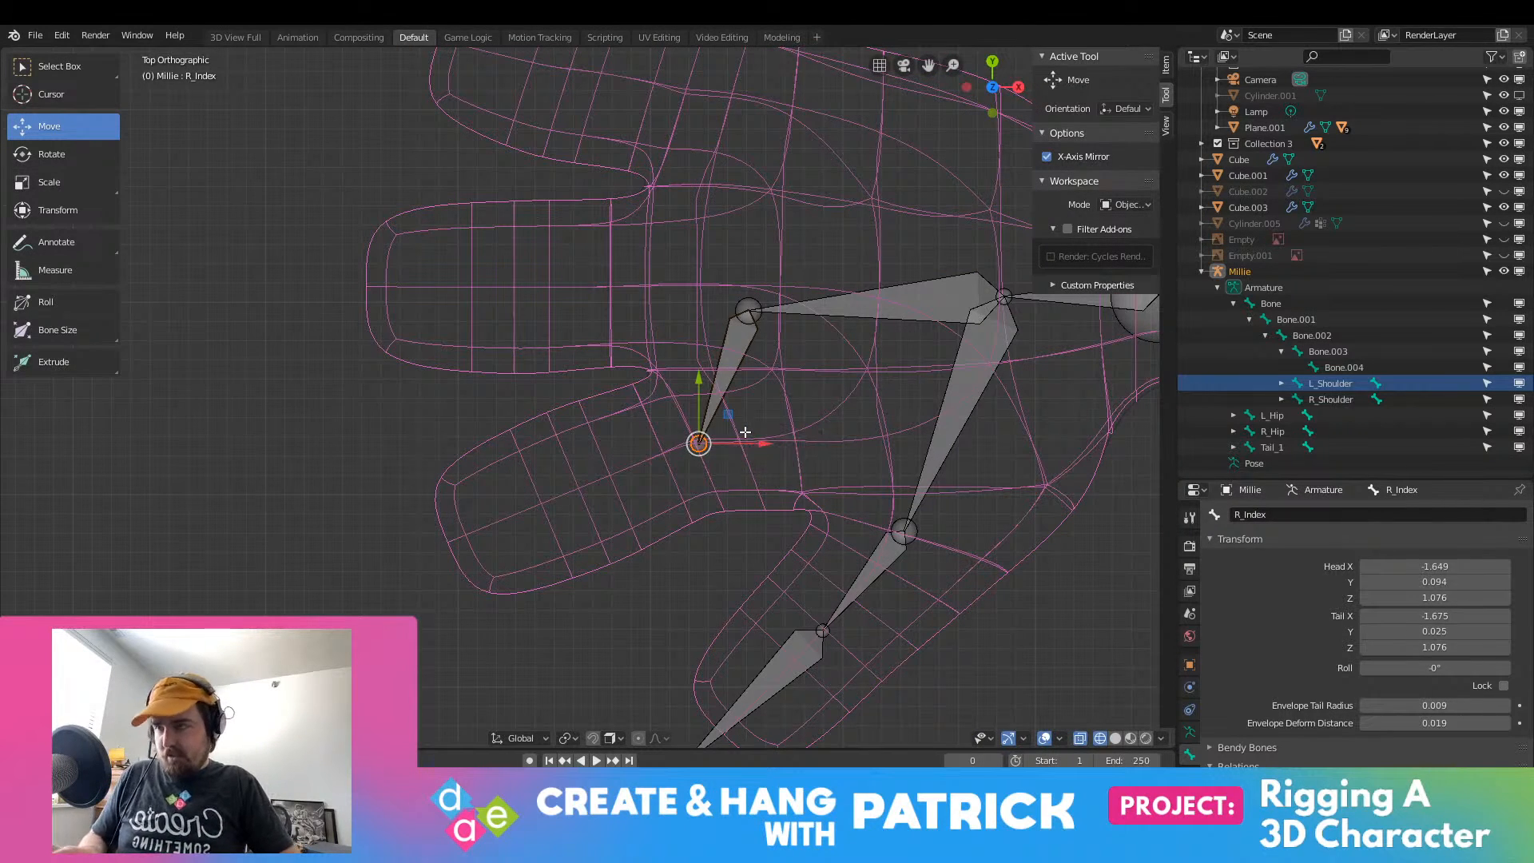
{"action": "left_click_drag", "start_coordinate": [751, 446], "coordinate": [747, 446]}
Step: Extrude two consecutive mirrored bones along the index finger, ending at about X 1.736, Y 0.002 and X 1.815, Y -0.032
{"action": "key", "text": "e"}
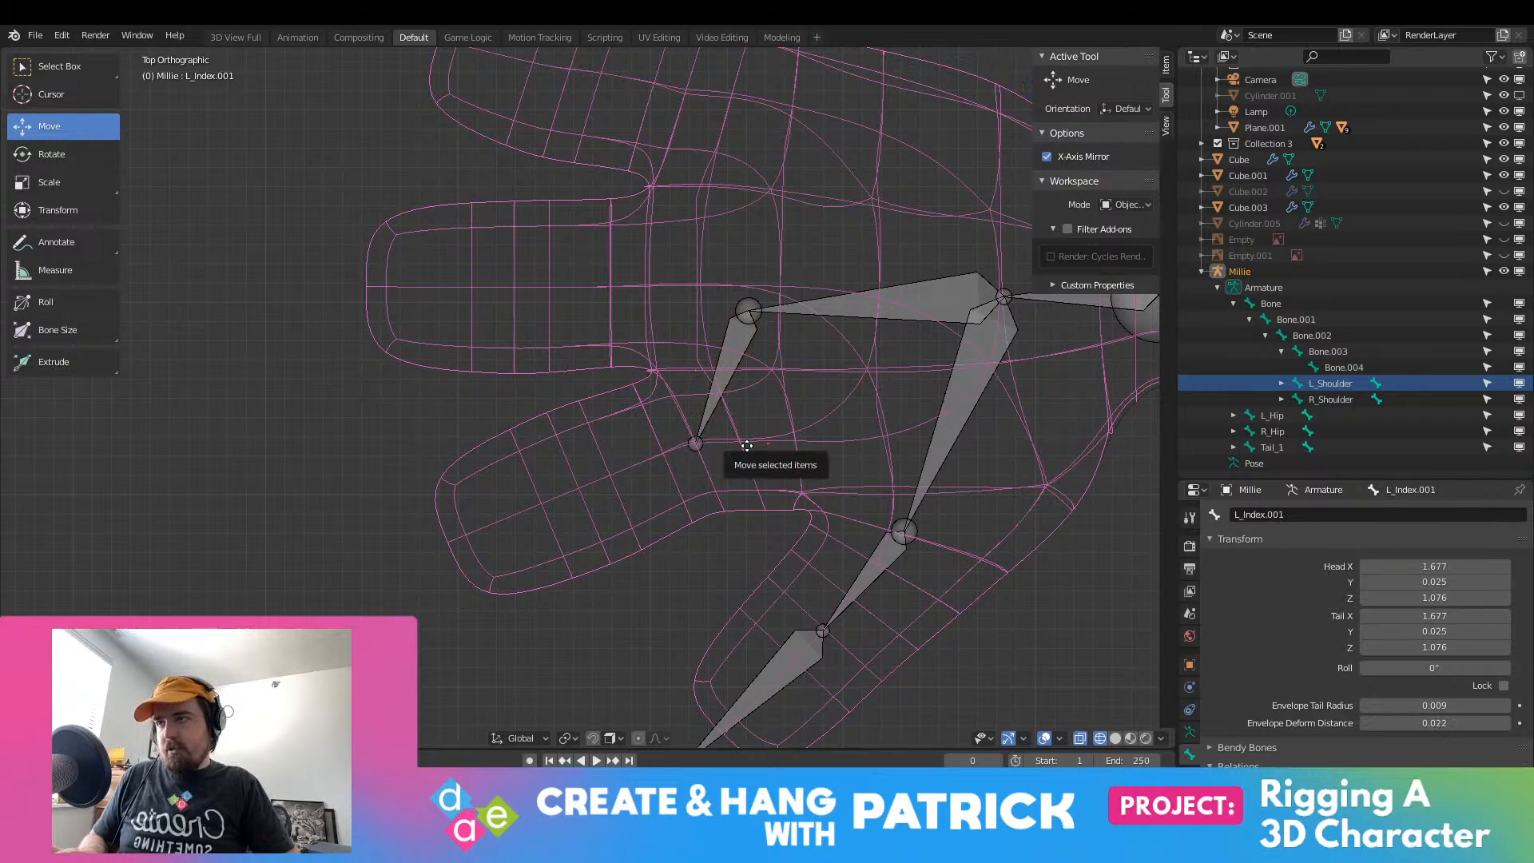
{"action": "left_click", "coordinate": [632, 493]}
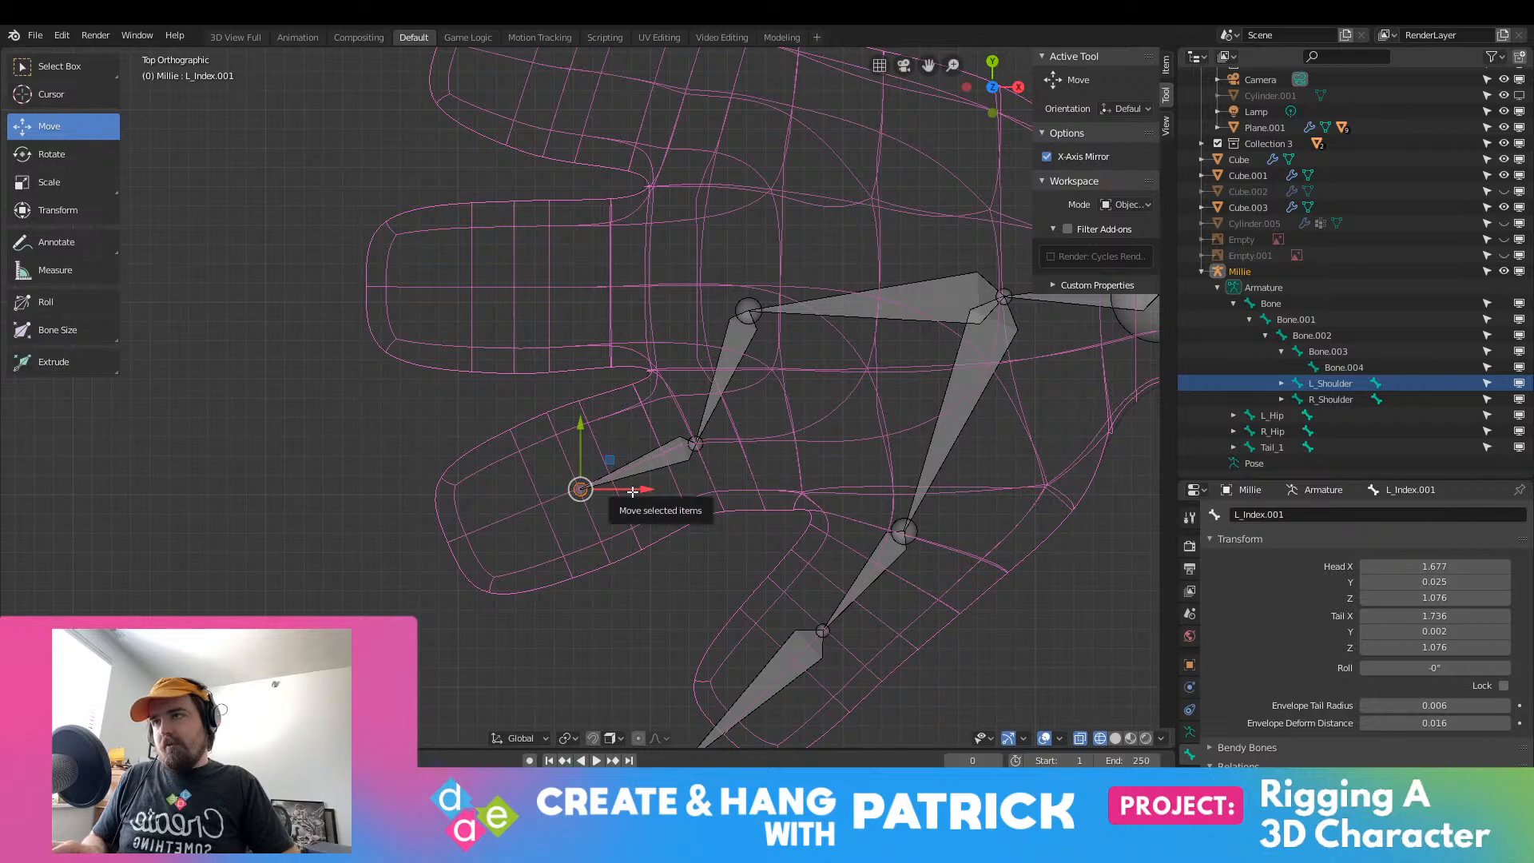
{"action": "key", "text": "e"}
{"action": "left_click", "coordinate": [479, 556]}
{"action": "scroll", "coordinate": [639, 543], "scroll_direction": "down", "scroll_amount": 8}
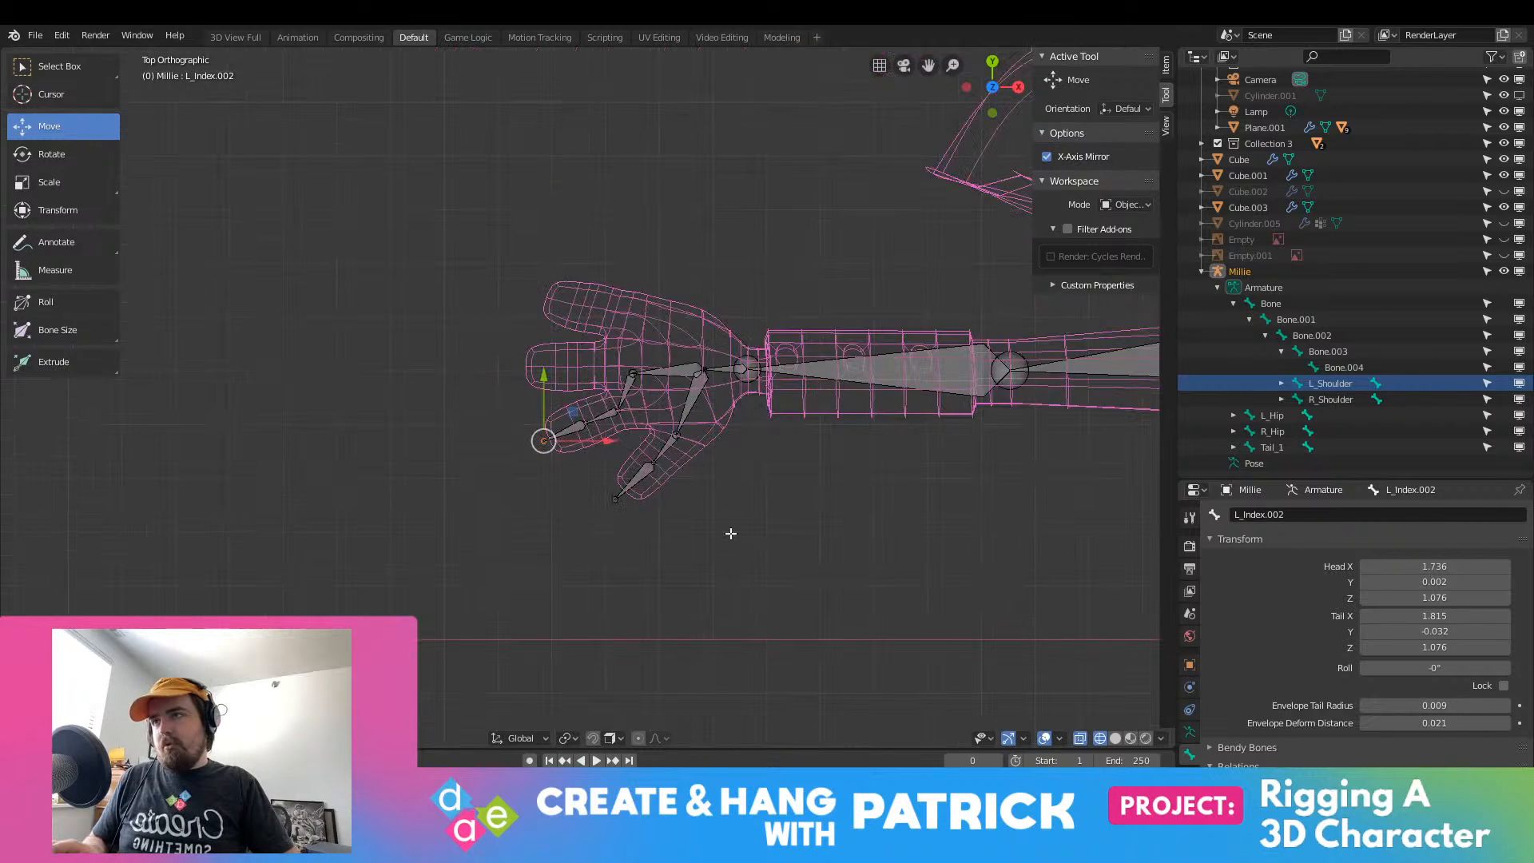
Step: Extrude a mirrored bone from the left hand bone's tip to the middle finger's base, at about X 1.720, Y 0.105
{"action": "middle_click_drag", "start_coordinate": [730, 535], "coordinate": [445, 329], "text": "shift"}
{"action": "scroll", "coordinate": [685, 383], "scroll_direction": "up", "scroll_amount": 6}
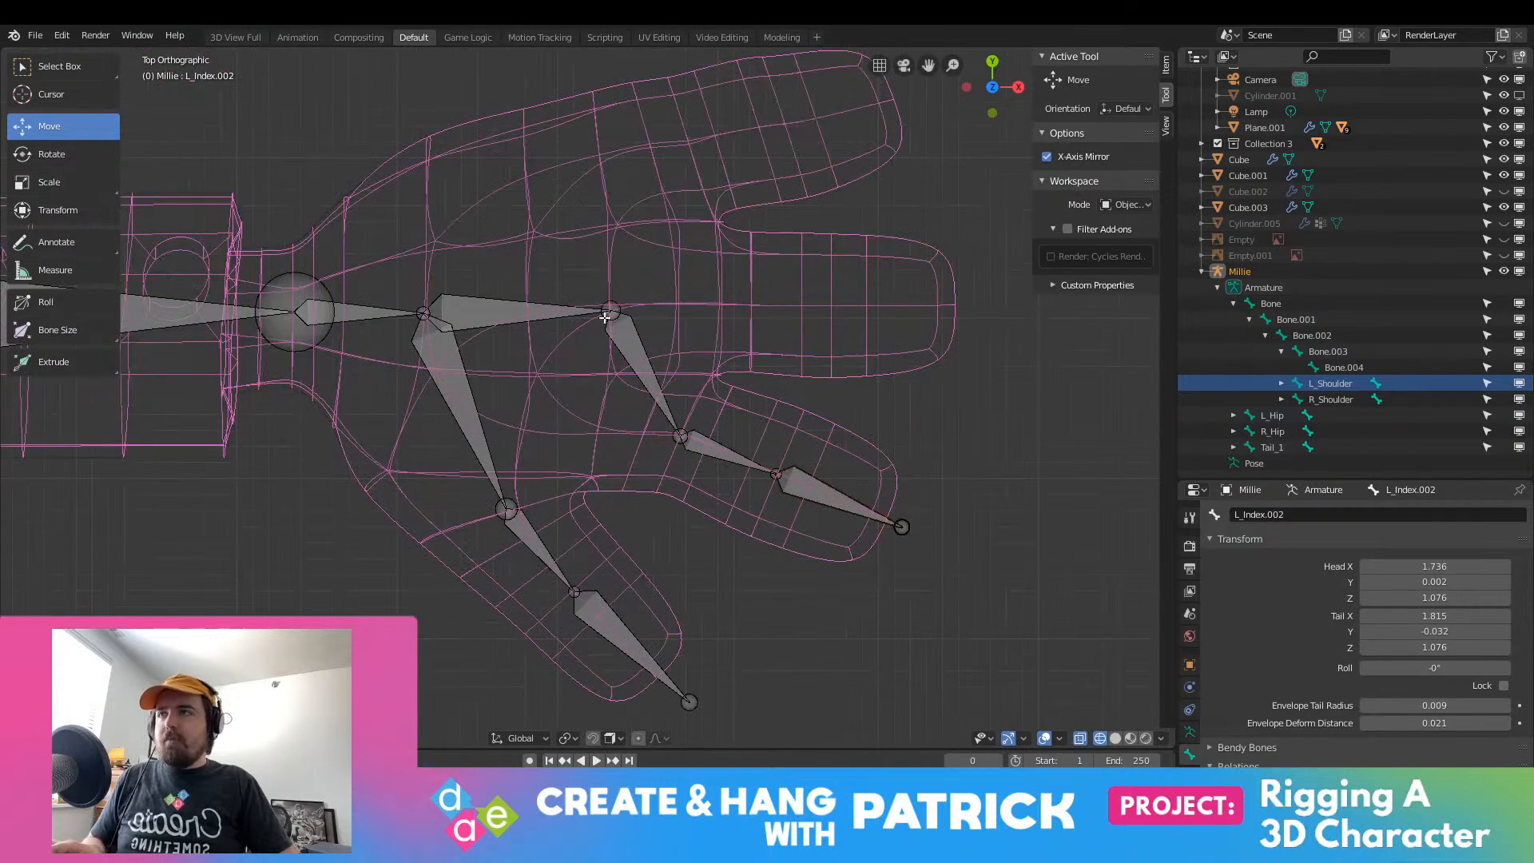
{"action": "left_click", "coordinate": [609, 308]}
{"action": "key", "text": "e"}
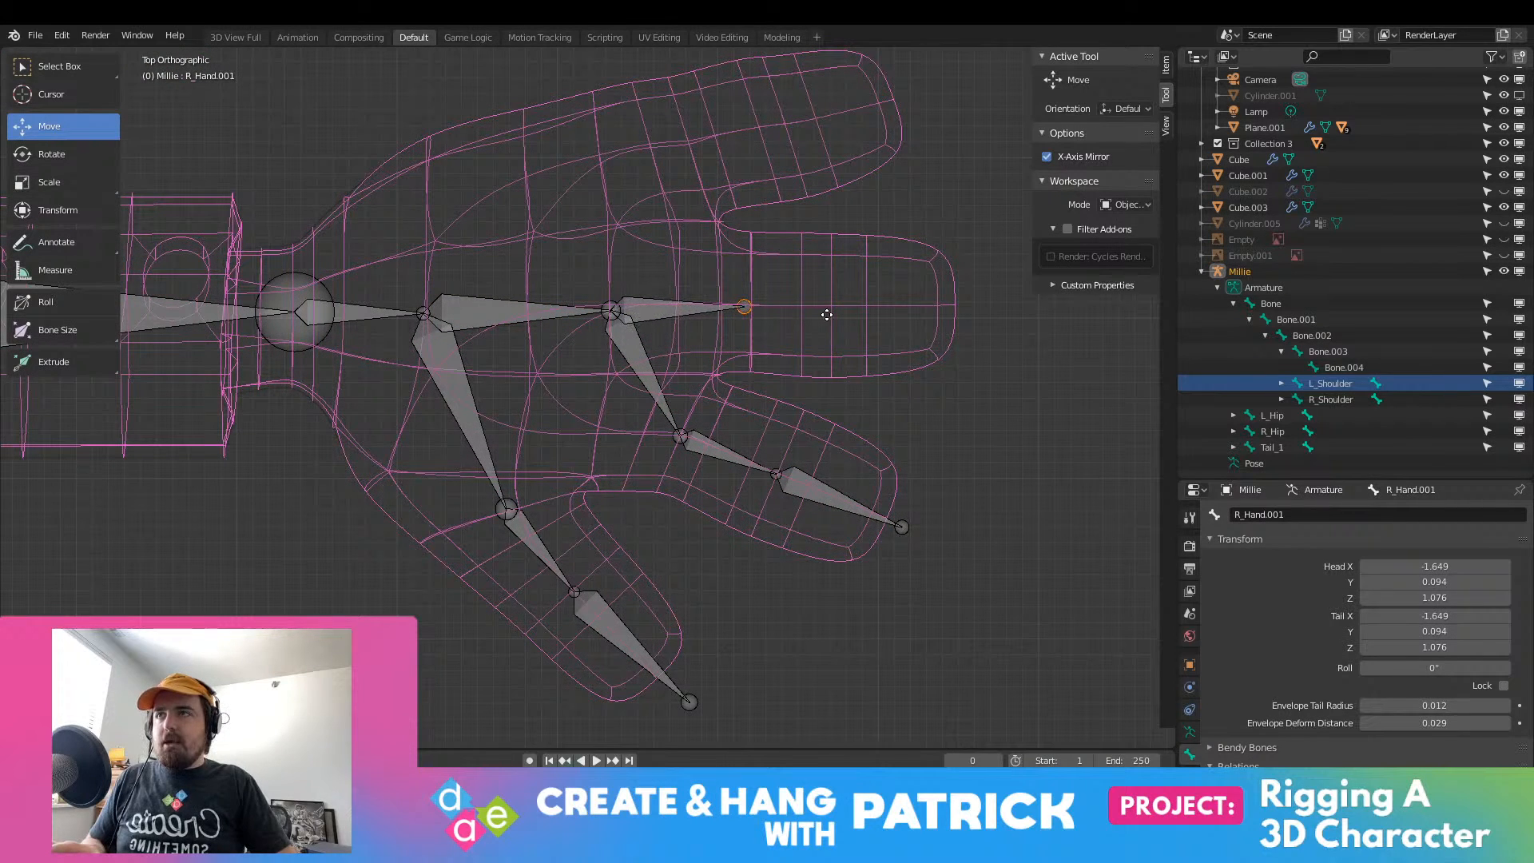
{"action": "left_click", "coordinate": [827, 316]}
{"action": "left_click", "coordinate": [1368, 515]}
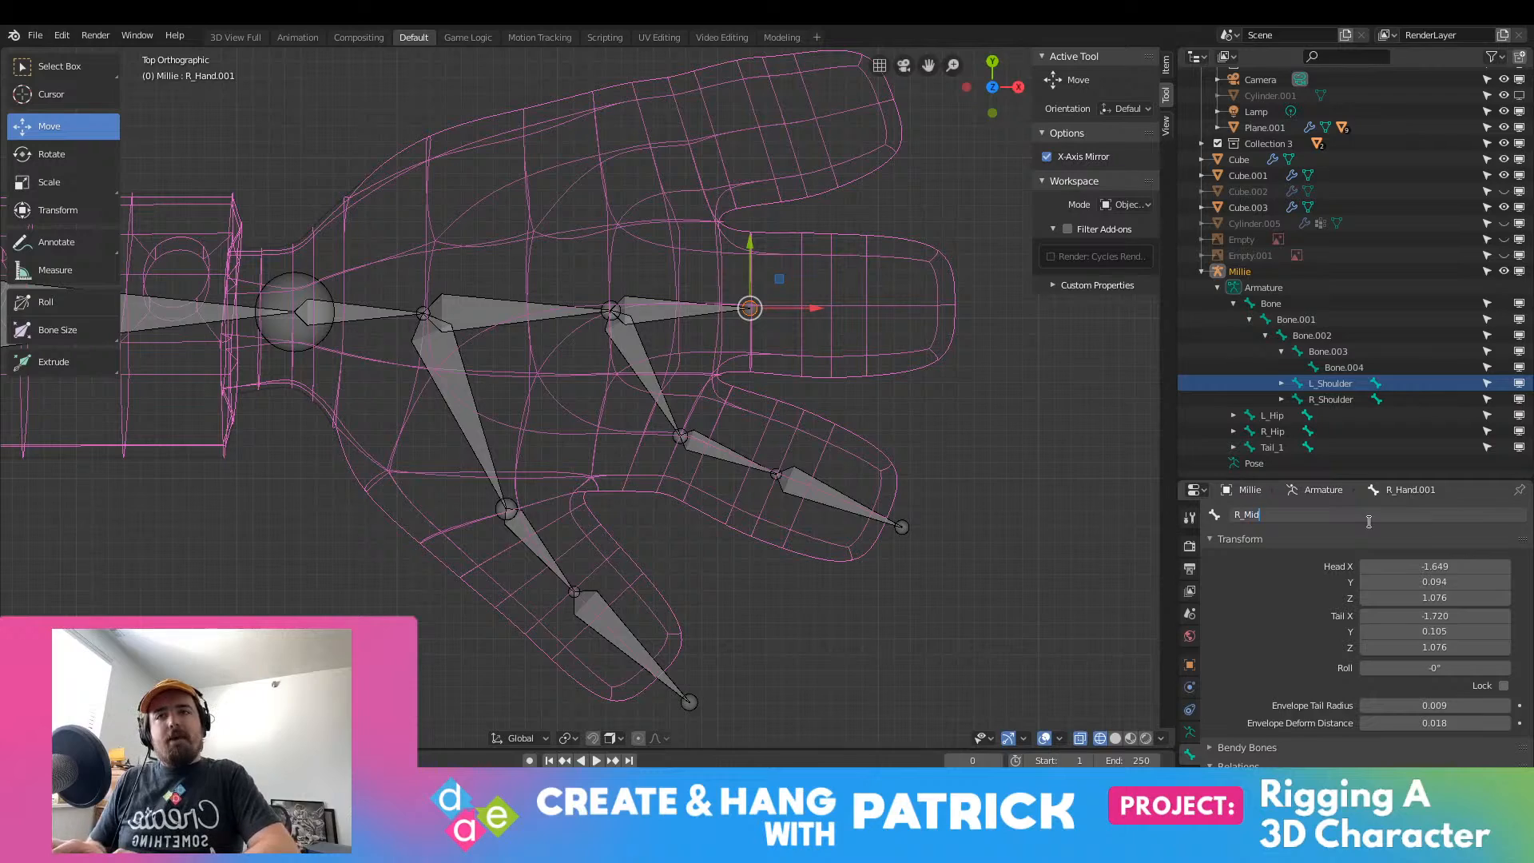
{"action": "key", "text": "Return"}
{"action": "scroll", "coordinate": [321, 407], "scroll_direction": "down", "scroll_amount": 8}
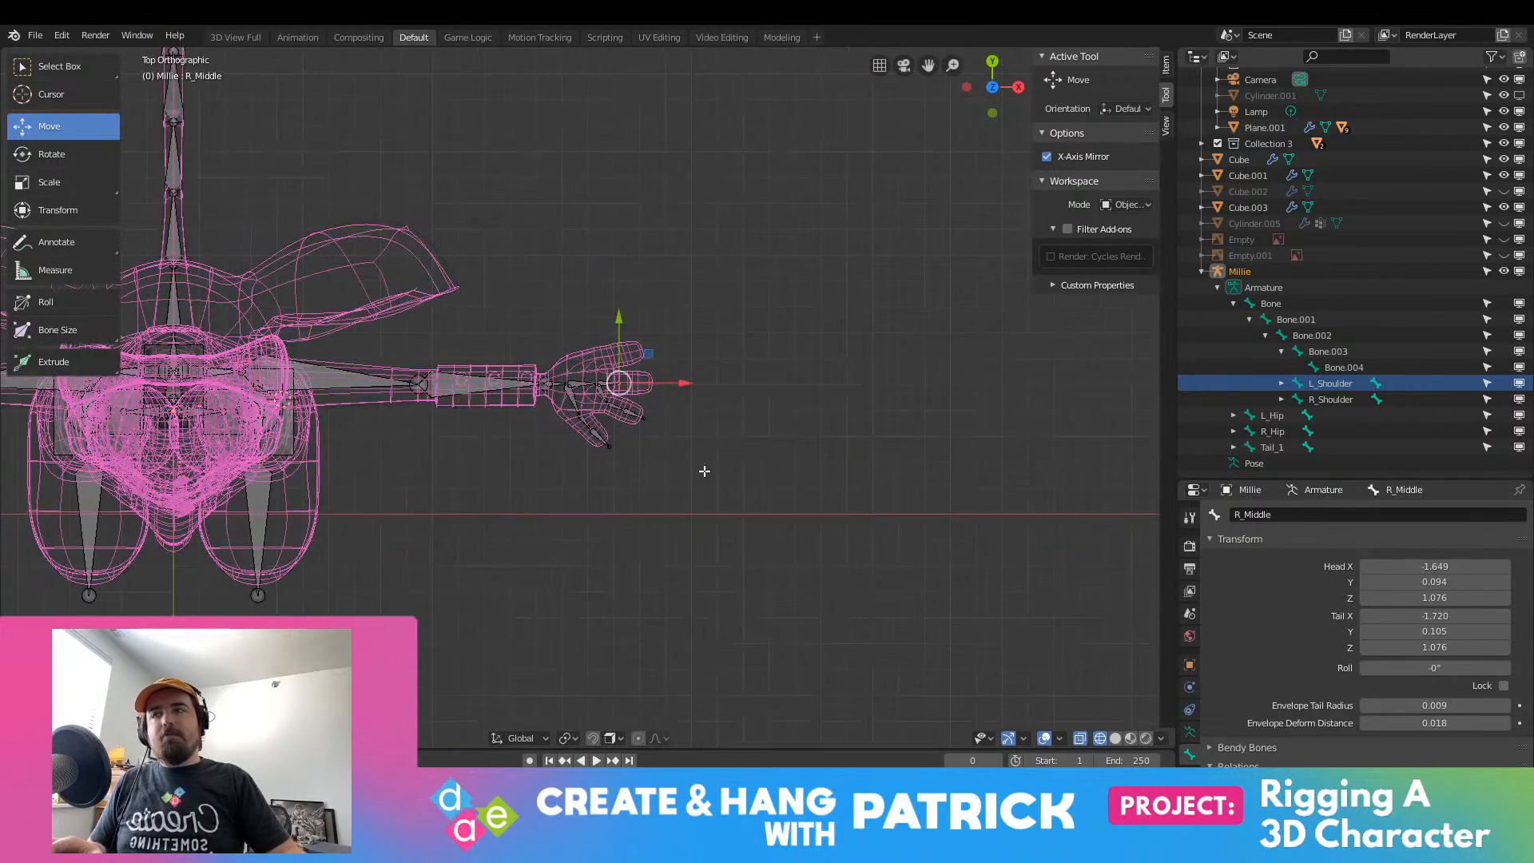
{"action": "middle_click_drag", "start_coordinate": [321, 407], "coordinate": [815, 456], "text": "shift"}
{"action": "scroll", "coordinate": [815, 439], "scroll_direction": "up", "scroll_amount": 6}
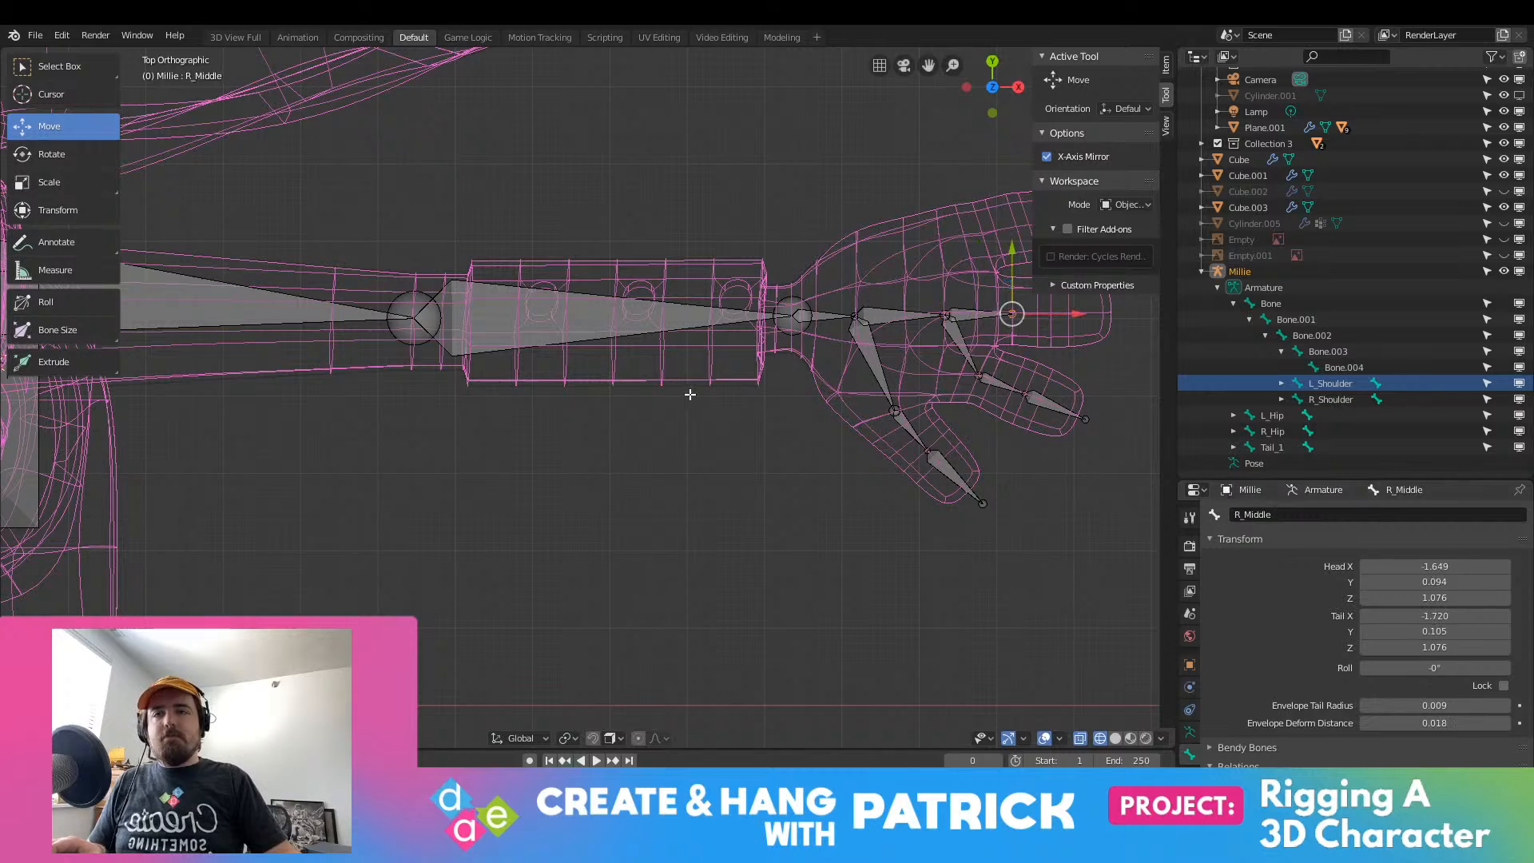
{"action": "left_click", "coordinate": [897, 444]}
Step: Select the new bone leading to the left middle finger and rename it L_Middle
{"action": "scroll", "coordinate": [879, 436], "scroll_direction": "down", "scroll_amount": 4}
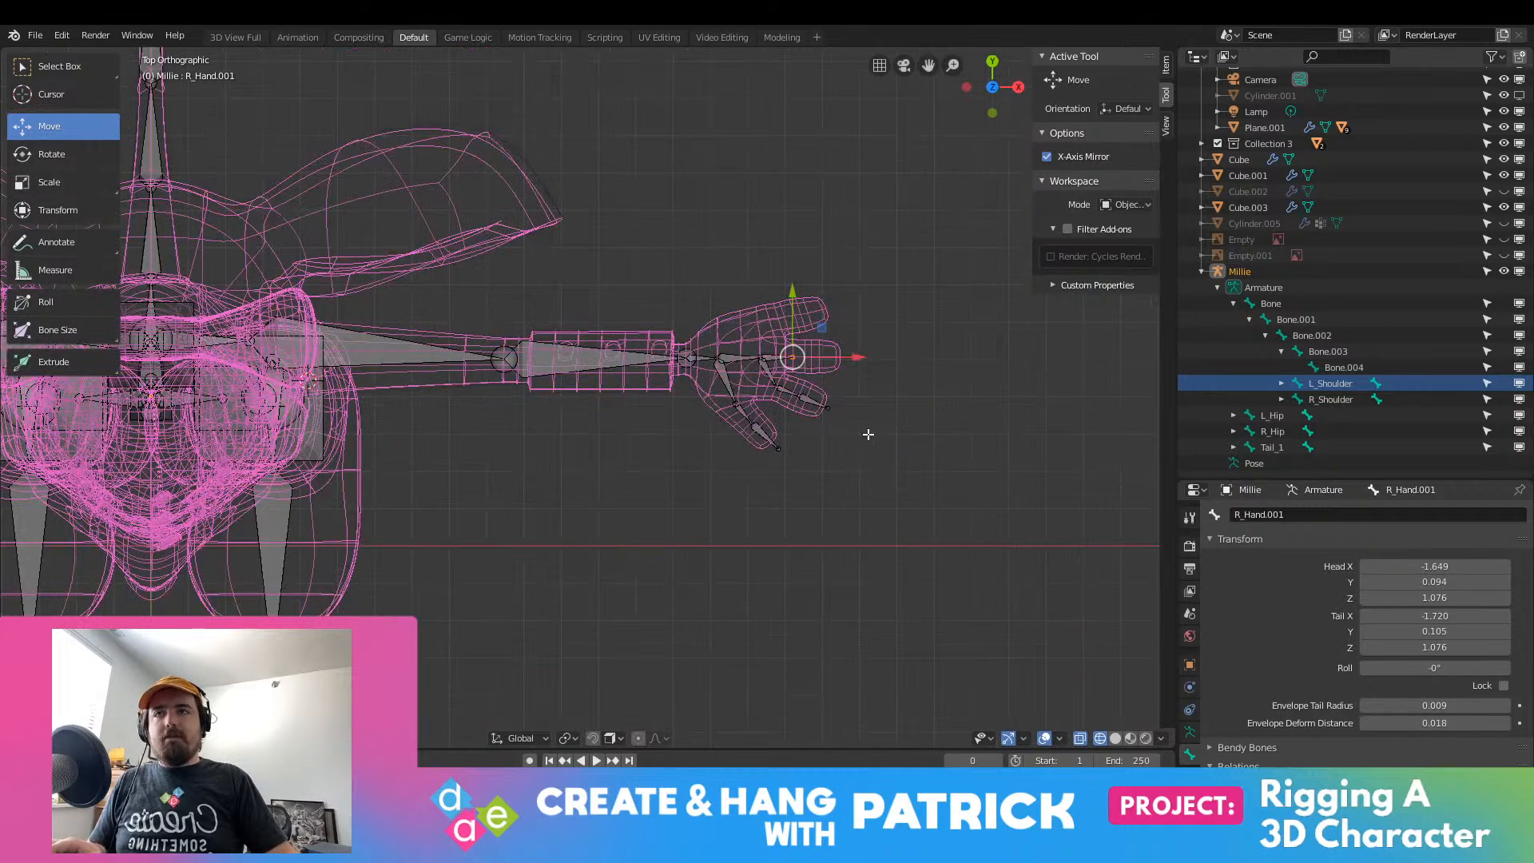
{"action": "scroll", "coordinate": [761, 406], "scroll_direction": "up", "scroll_amount": 3}
{"action": "left_click", "coordinate": [909, 336]}
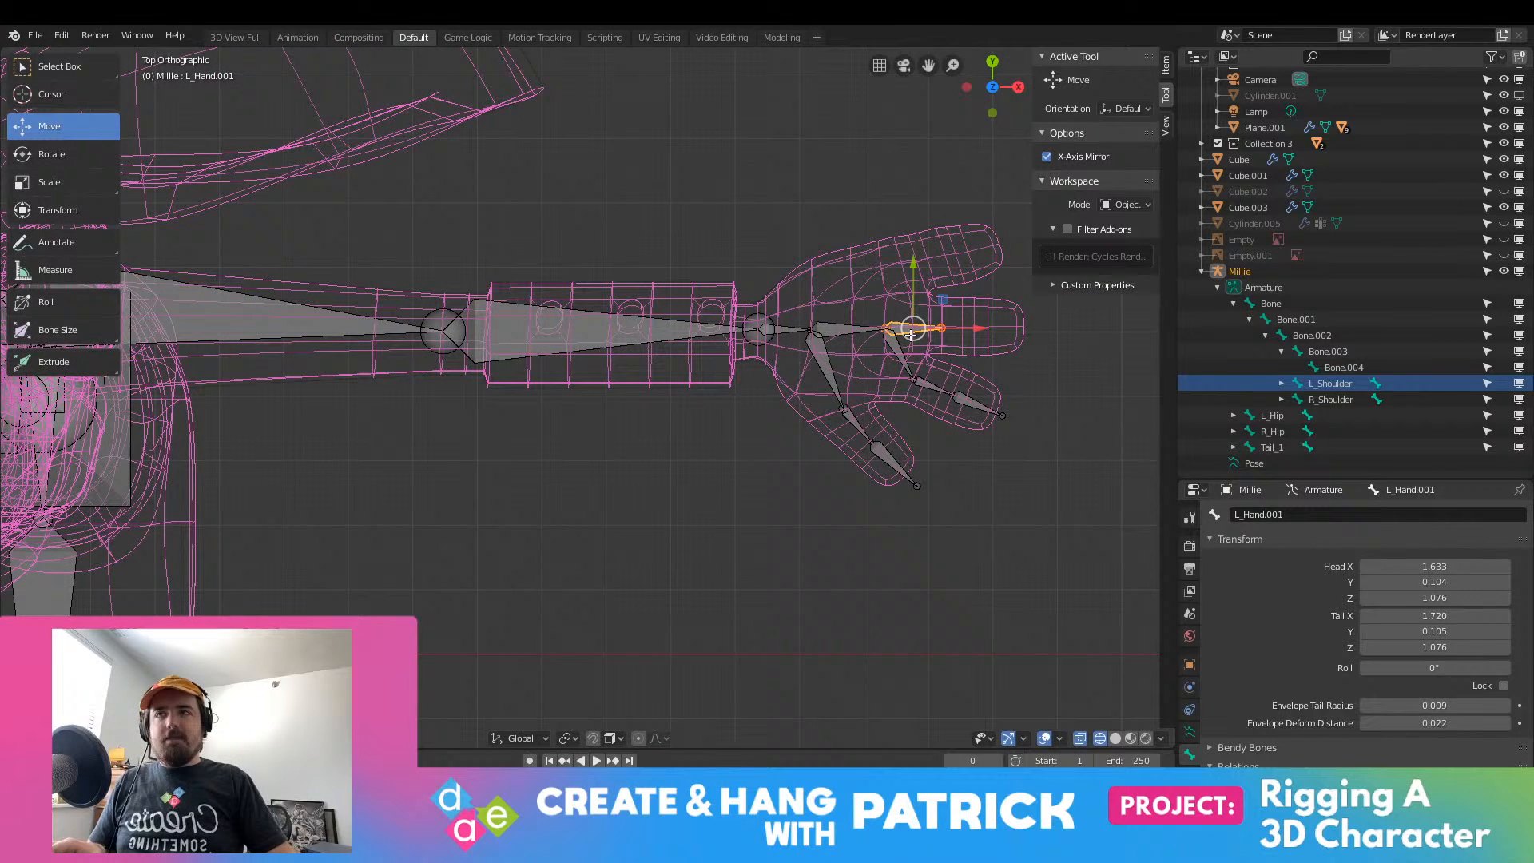
{"action": "left_click", "coordinate": [1289, 513]}
{"action": "left_click", "coordinate": [1289, 513]}
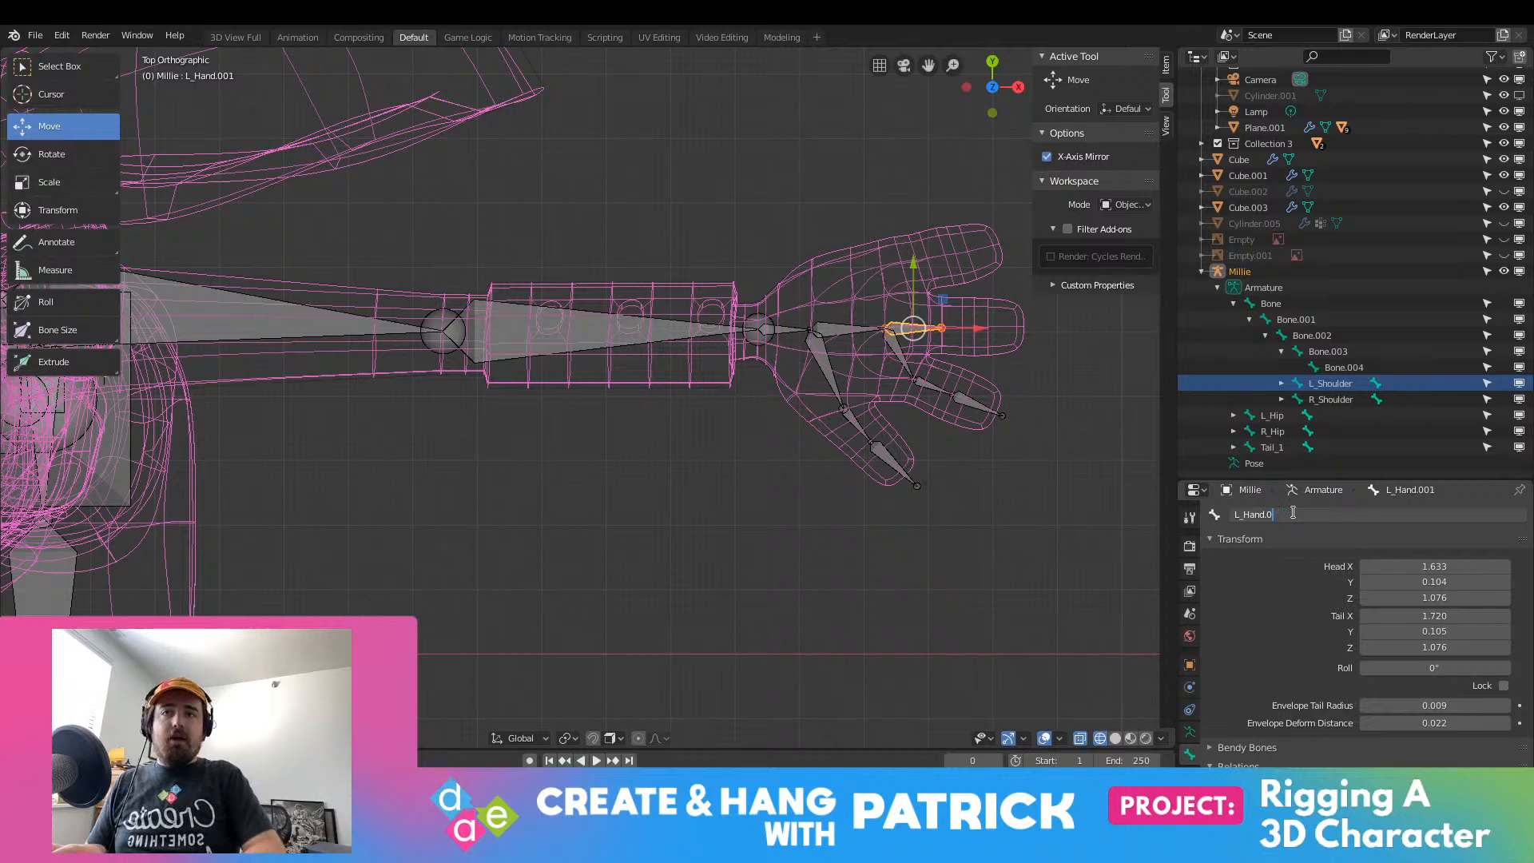
{"action": "type", "text": "Mid"}
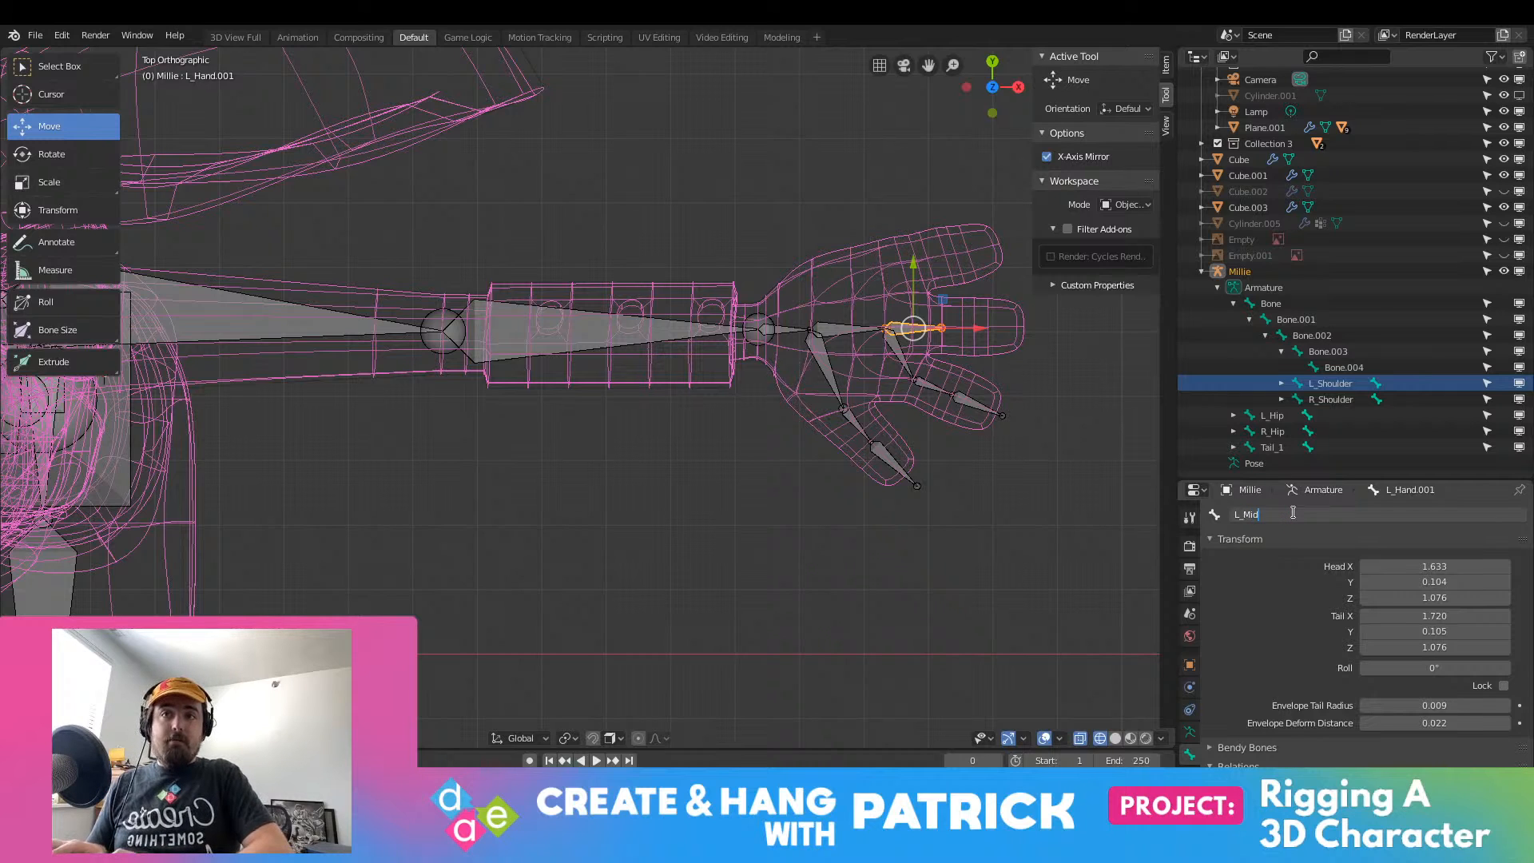
{"action": "type", "text": "dle"}
{"action": "key", "text": "Return"}
Step: Select the mirrored middle finger bone in the right hand and rename it R_Middle
{"action": "scroll", "coordinate": [566, 480], "scroll_direction": "down", "scroll_amount": 4}
{"action": "middle_click_drag", "start_coordinate": [565, 479], "coordinate": [4, 352], "text": "shift"}
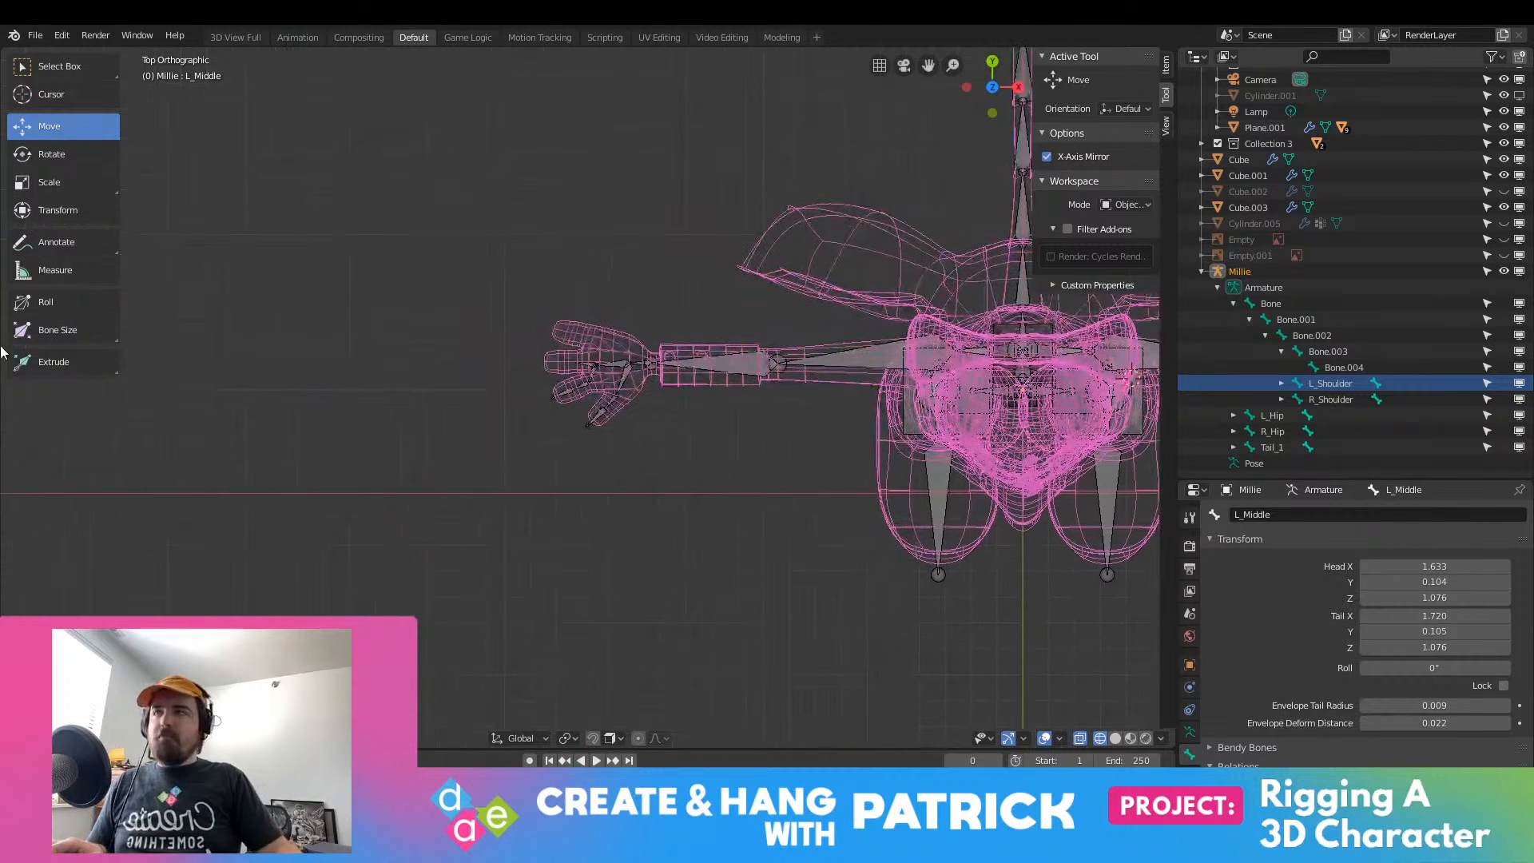
{"action": "scroll", "coordinate": [572, 351], "scroll_direction": "up", "scroll_amount": 5}
{"action": "left_click", "coordinate": [583, 252]}
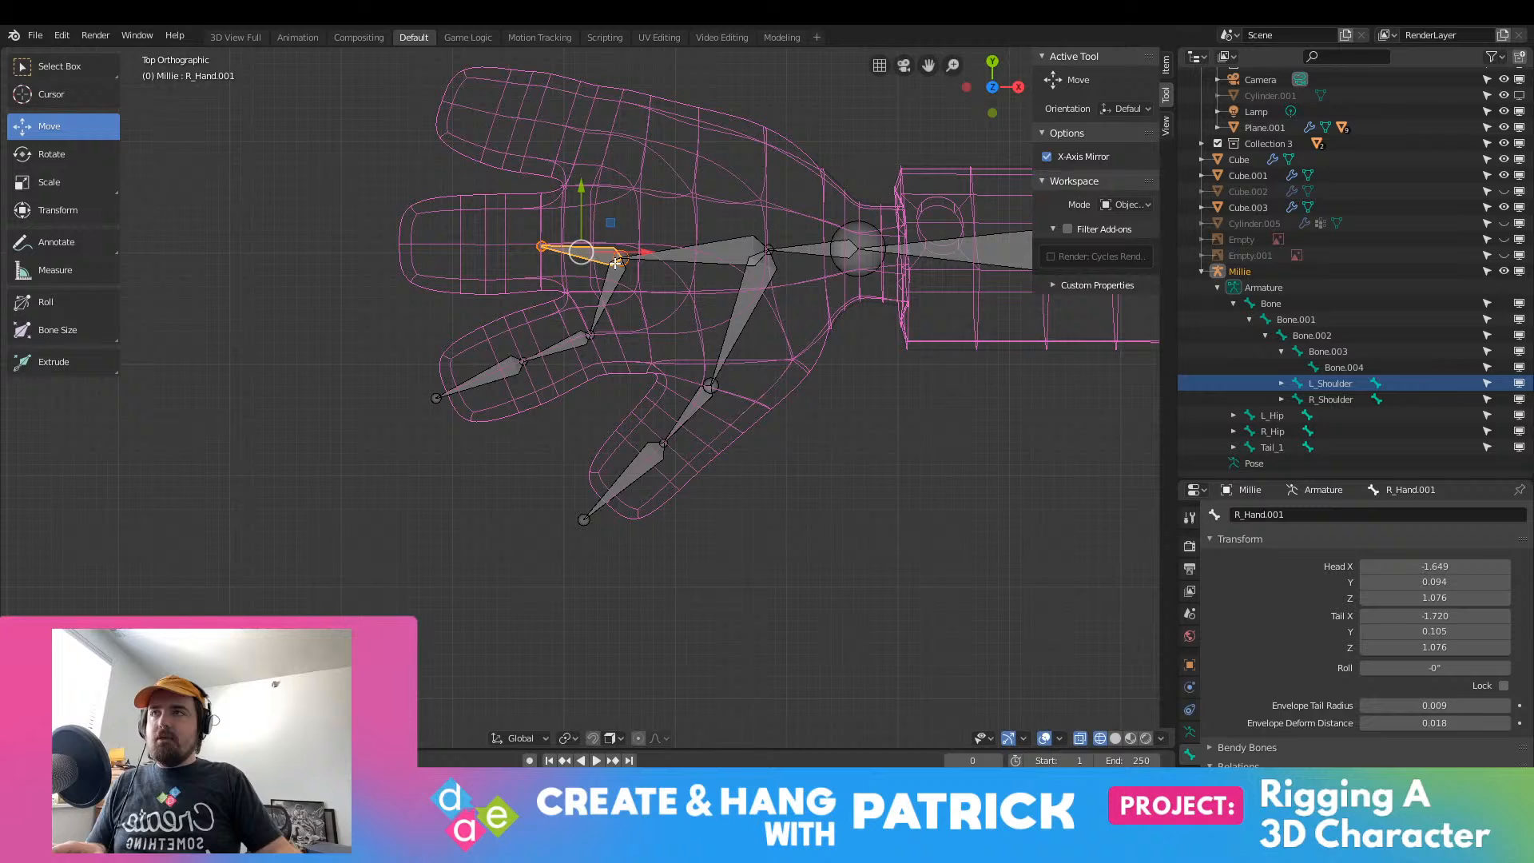
{"action": "left_click", "coordinate": [1315, 516]}
{"action": "left_click", "coordinate": [1328, 516]}
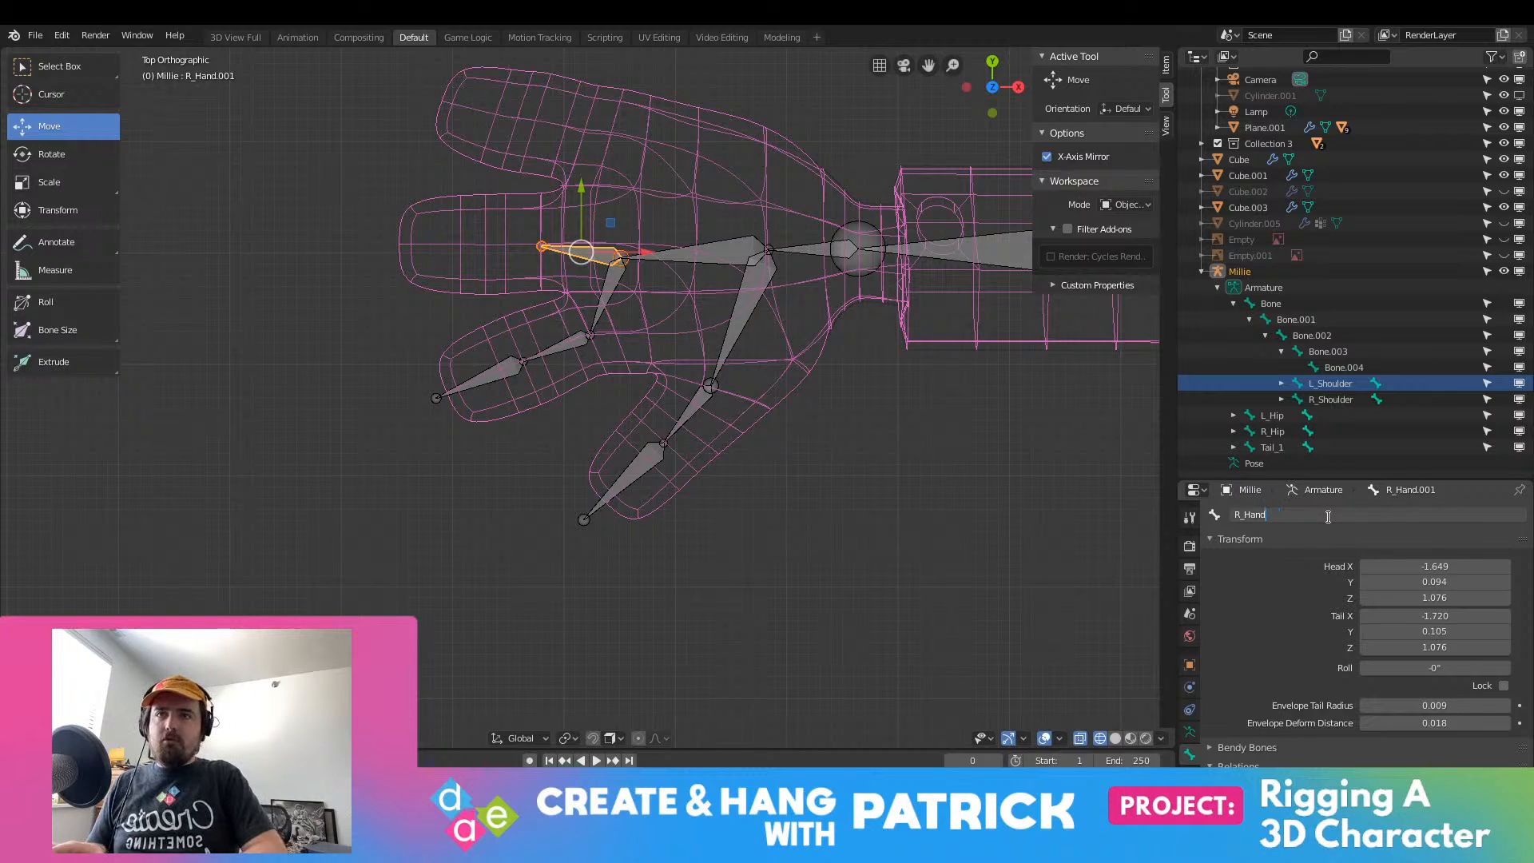
{"action": "type", "text": "Middle"}
{"action": "key", "text": "Return"}
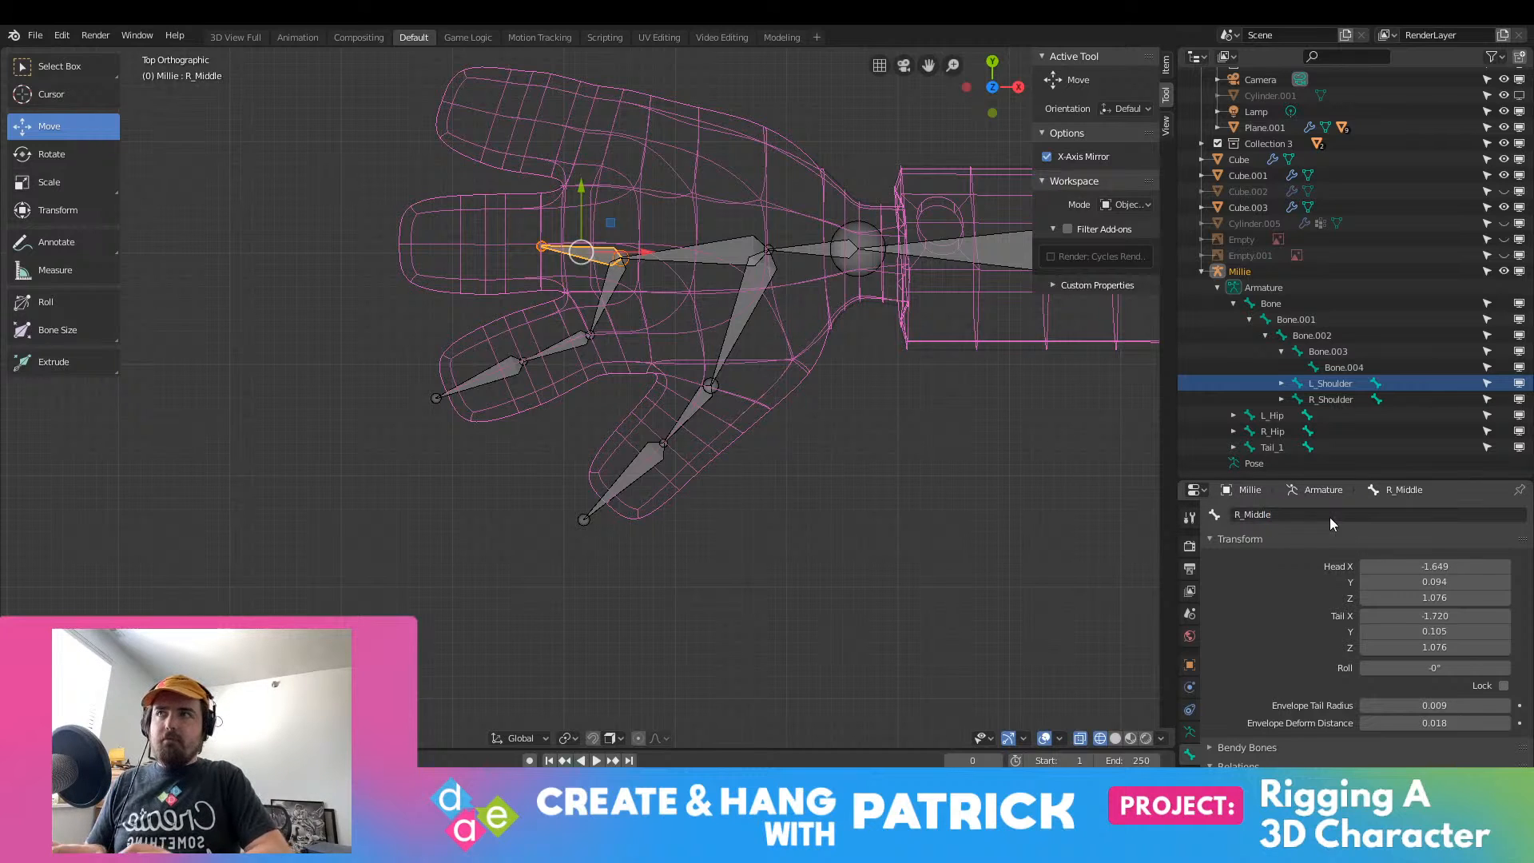
Step: Move the L_Middle bone's tip onto the middle finger's base loop, at about X 1.721, Y 0.106
{"action": "middle_click_drag", "start_coordinate": [842, 348], "coordinate": [28, 400], "text": "shift"}
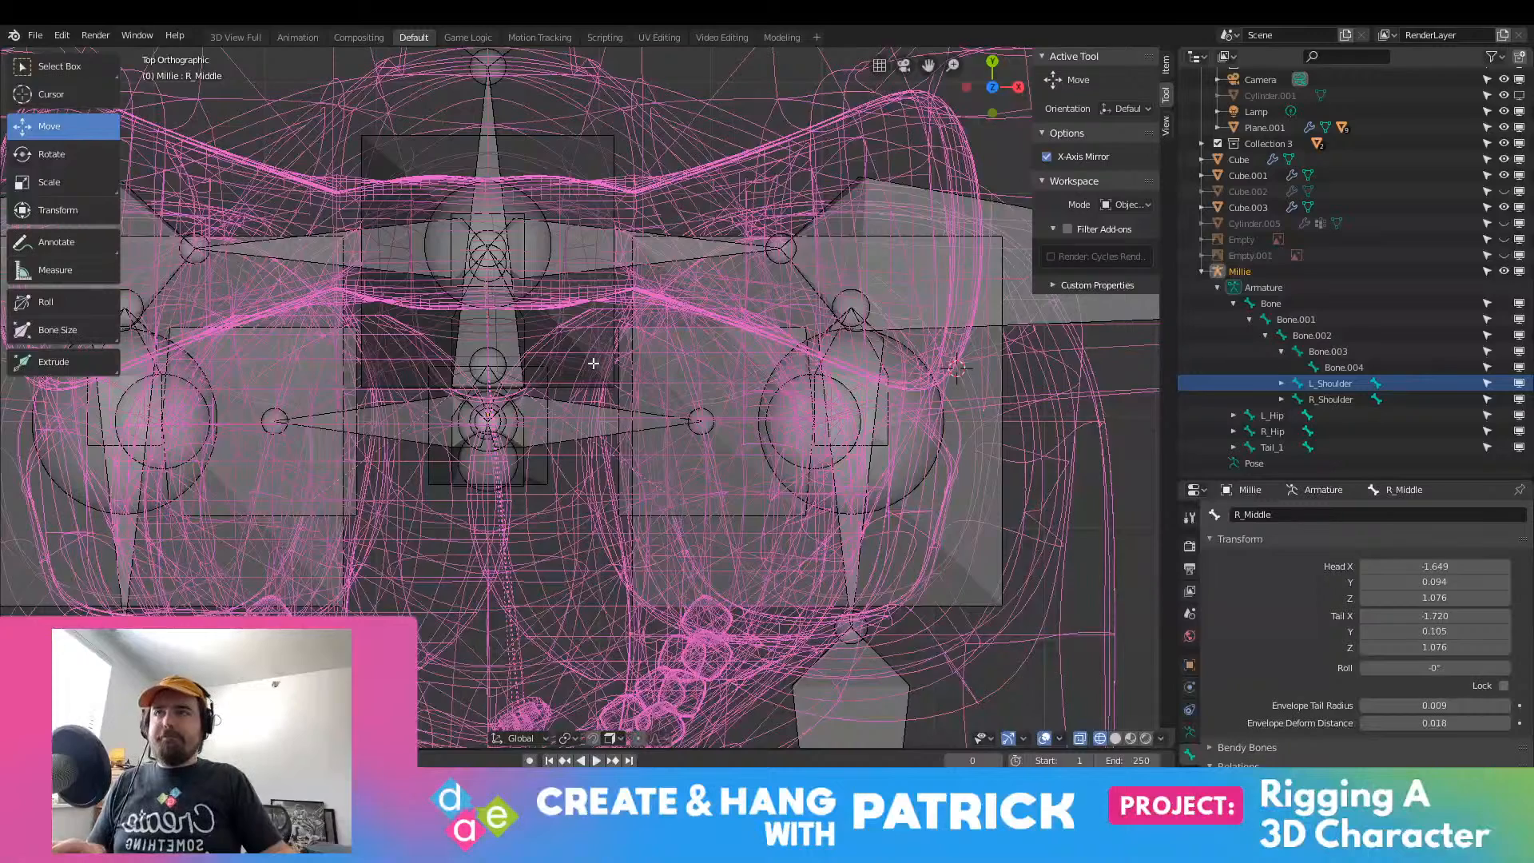
{"action": "middle_click_drag", "start_coordinate": [593, 363], "coordinate": [802, 354], "text": "shift"}
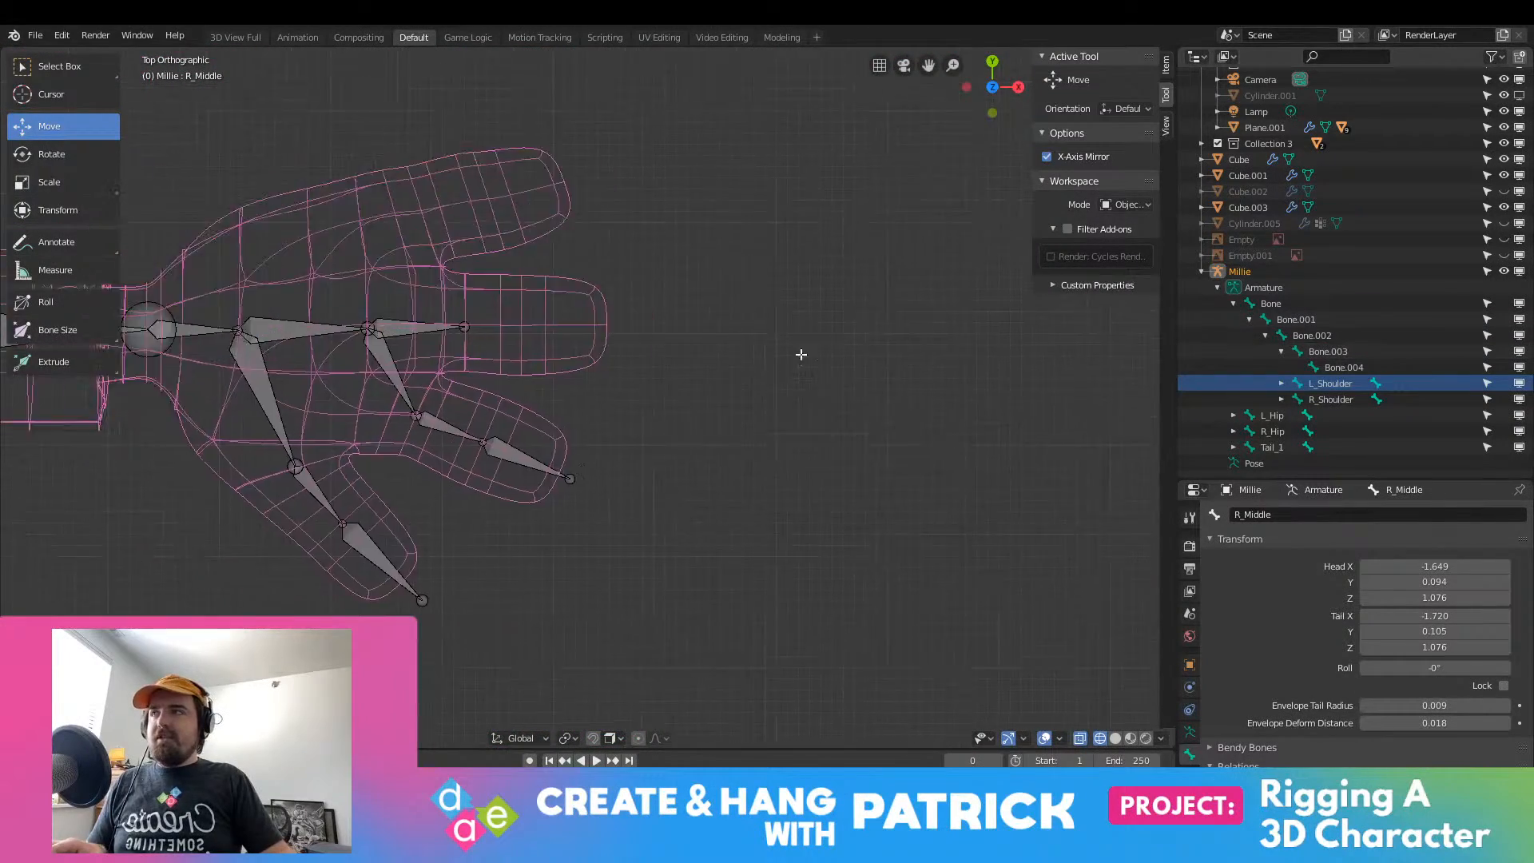
{"action": "scroll", "coordinate": [583, 327], "scroll_direction": "up", "scroll_amount": 5}
{"action": "left_click", "coordinate": [593, 286]}
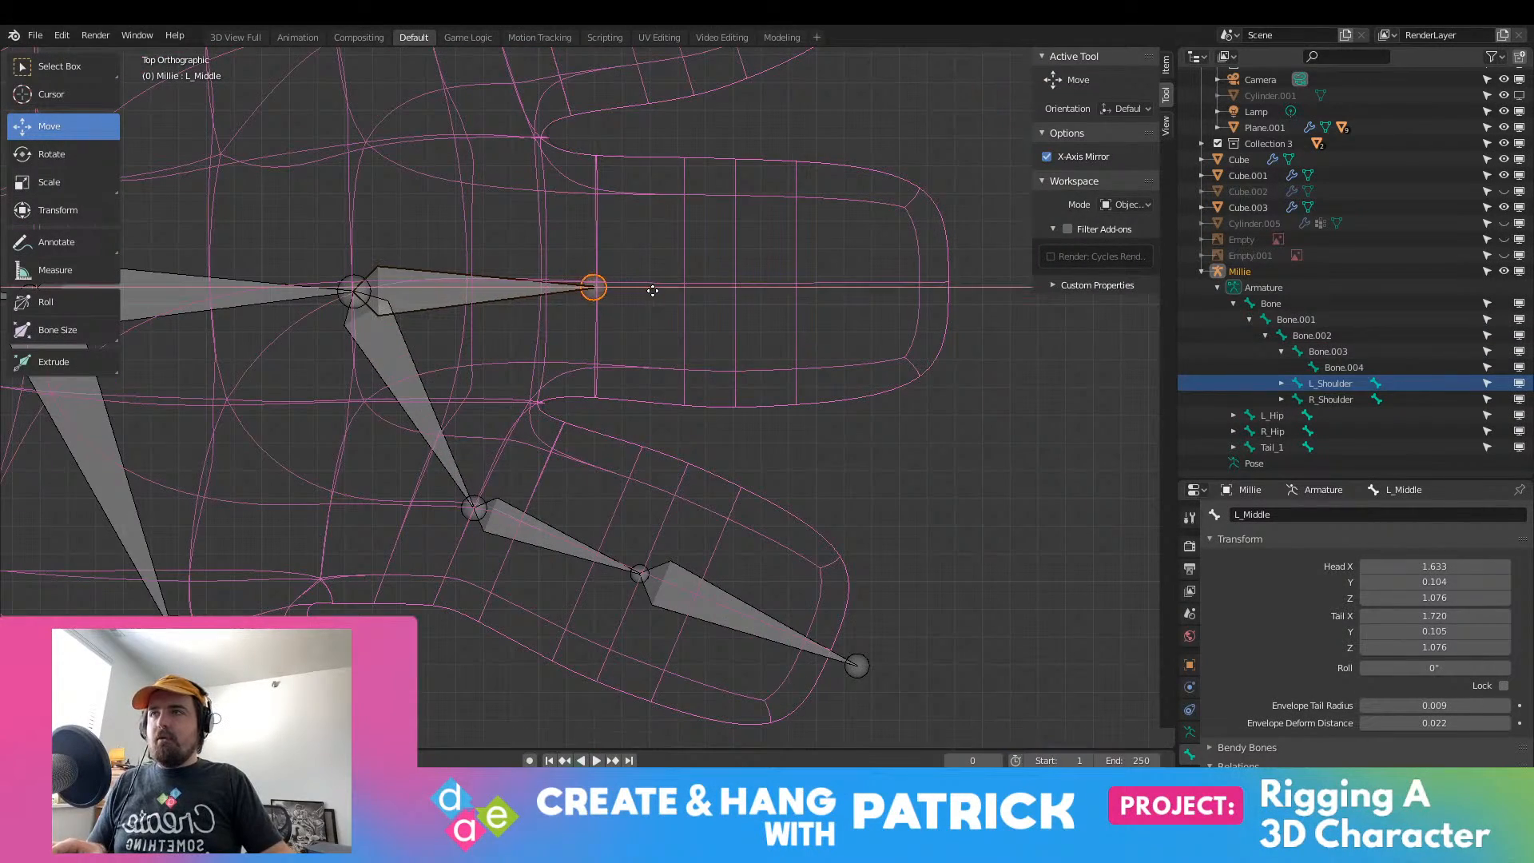
{"action": "left_click", "coordinate": [657, 289]}
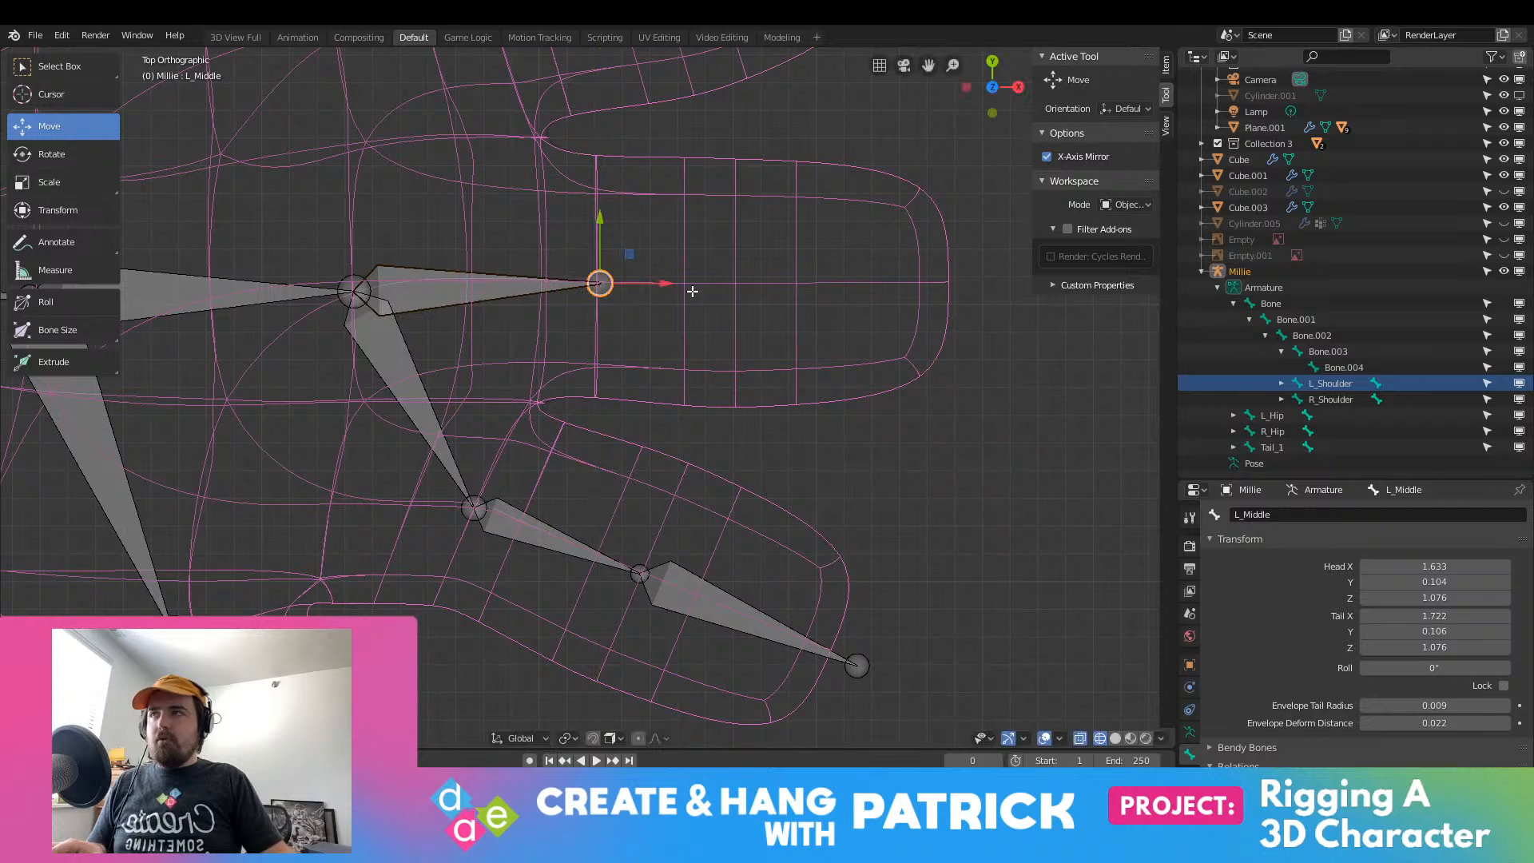
{"action": "left_click_drag", "start_coordinate": [671, 282], "coordinate": [666, 284]}
Step: Move the L_Hand bone's tip in line with the middle finger, at about X 1.633, Y 0.108
{"action": "left_click", "coordinate": [348, 284]}
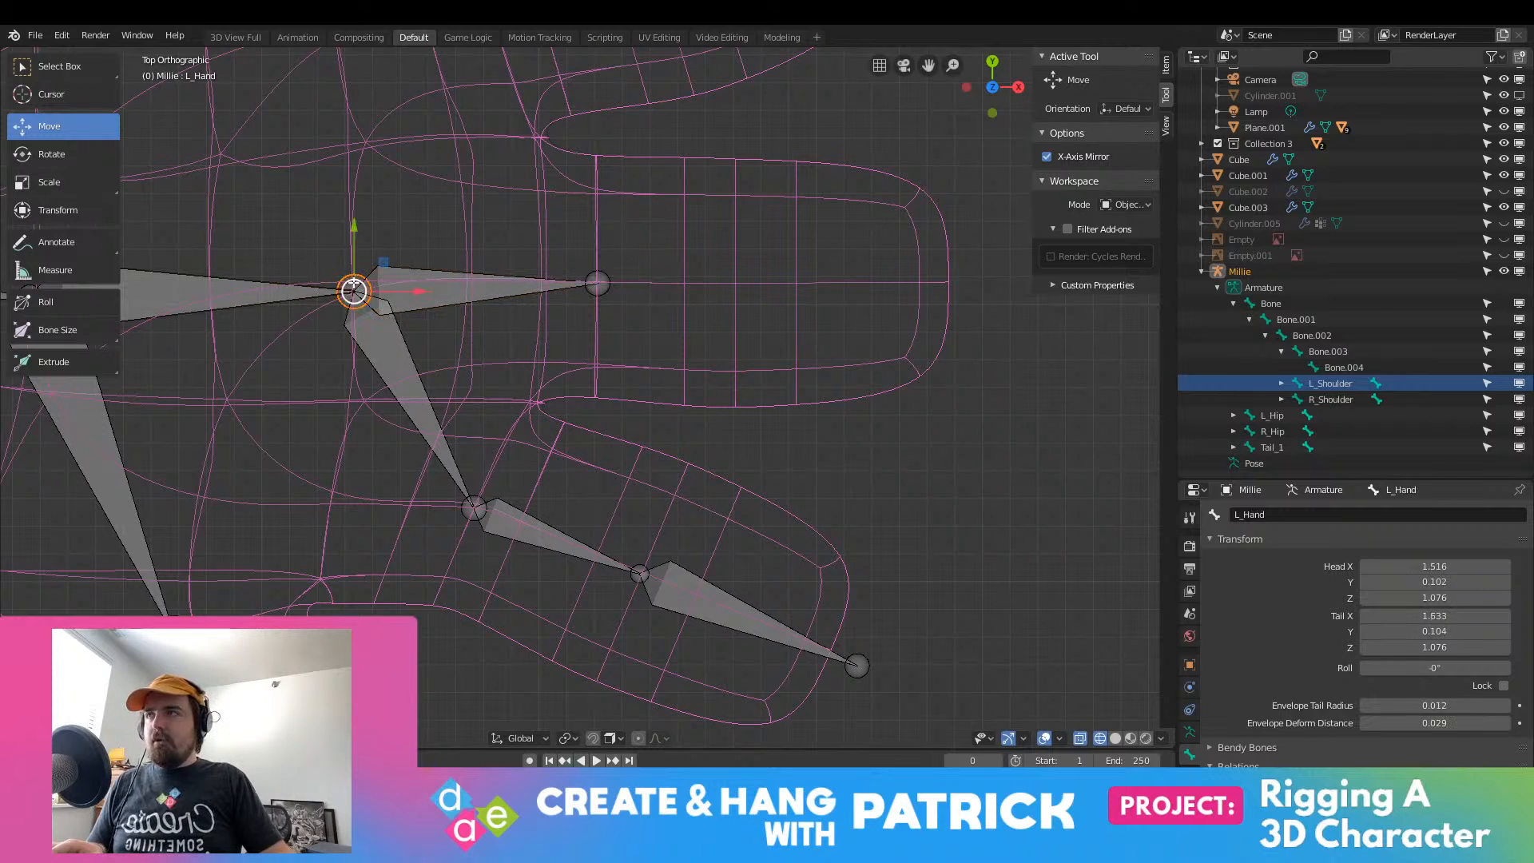
{"action": "left_click_drag", "start_coordinate": [351, 247], "coordinate": [351, 237]}
{"action": "left_click_drag", "start_coordinate": [405, 281], "coordinate": [402, 283]}
{"action": "scroll", "coordinate": [730, 295], "scroll_direction": "down", "scroll_amount": 3}
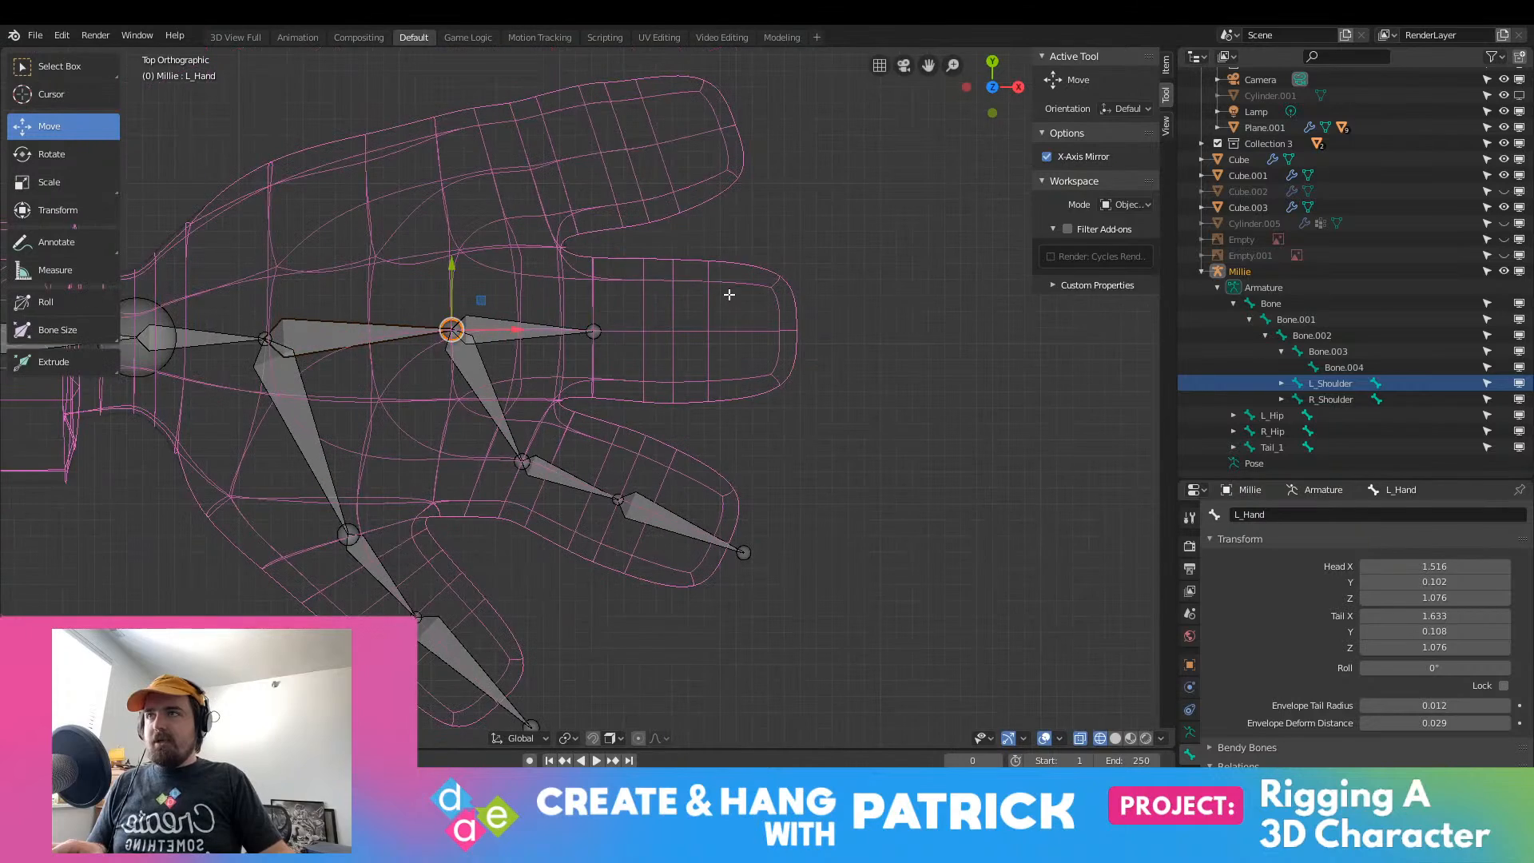
Step: Extrude two consecutive mirrored bones along the middle finger, ending at about X 1.769, Y 0.107 and X 1.863, Y 0.105
{"action": "middle_click_drag", "start_coordinate": [384, 319], "coordinate": [717, 318], "text": "shift"}
{"action": "scroll", "coordinate": [640, 400], "scroll_direction": "up", "scroll_amount": 3}
{"action": "scroll", "coordinate": [640, 400], "scroll_direction": "up", "scroll_amount": 1}
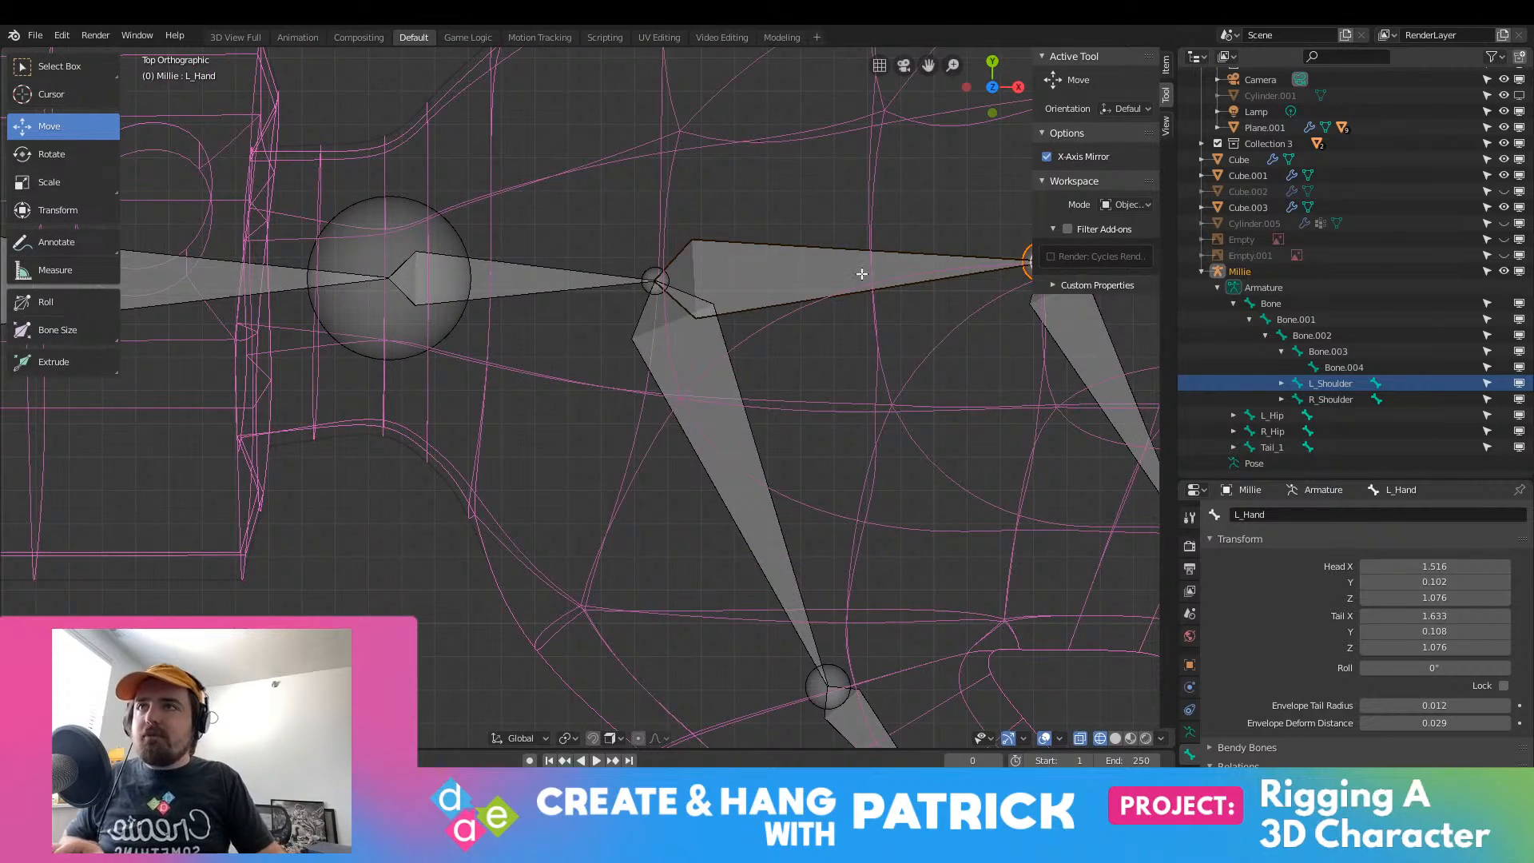
{"action": "scroll", "coordinate": [862, 273], "scroll_direction": "down", "scroll_amount": 4}
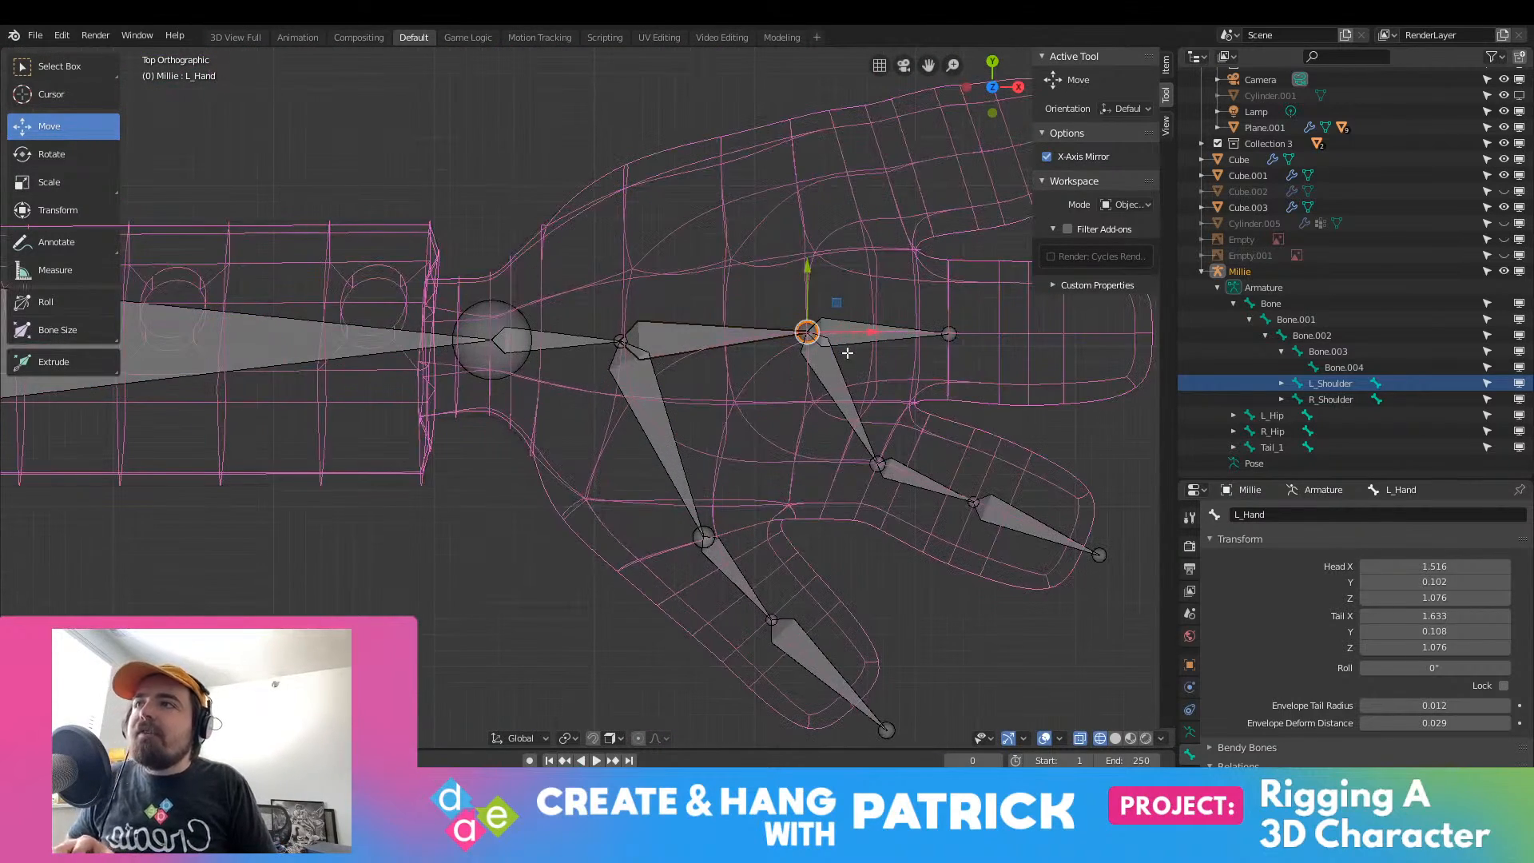
{"action": "middle_click_drag", "start_coordinate": [825, 362], "coordinate": [664, 379], "text": "shift"}
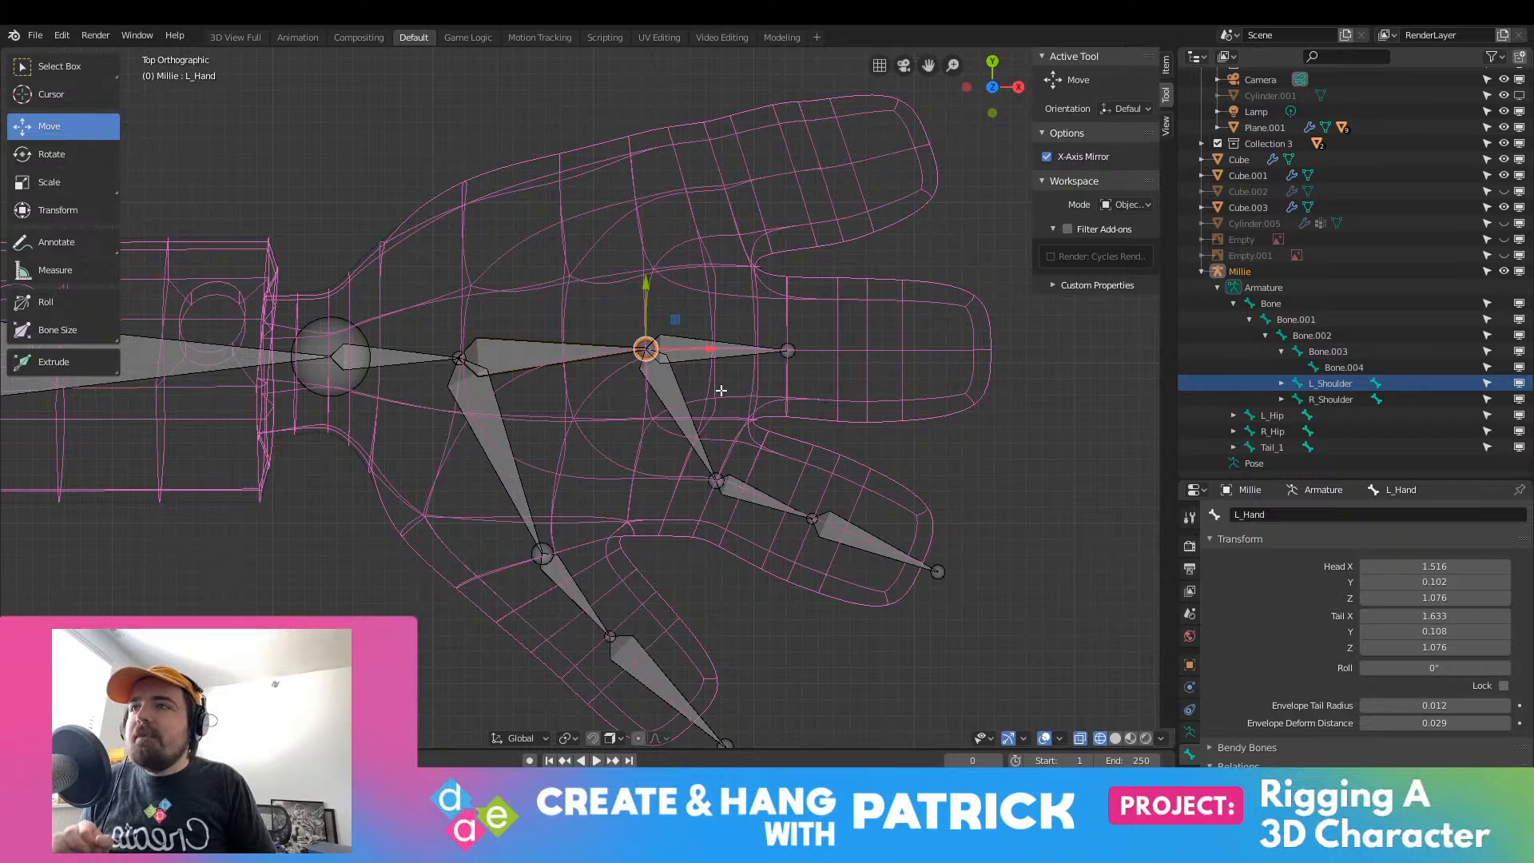
{"action": "left_click", "coordinate": [789, 352]}
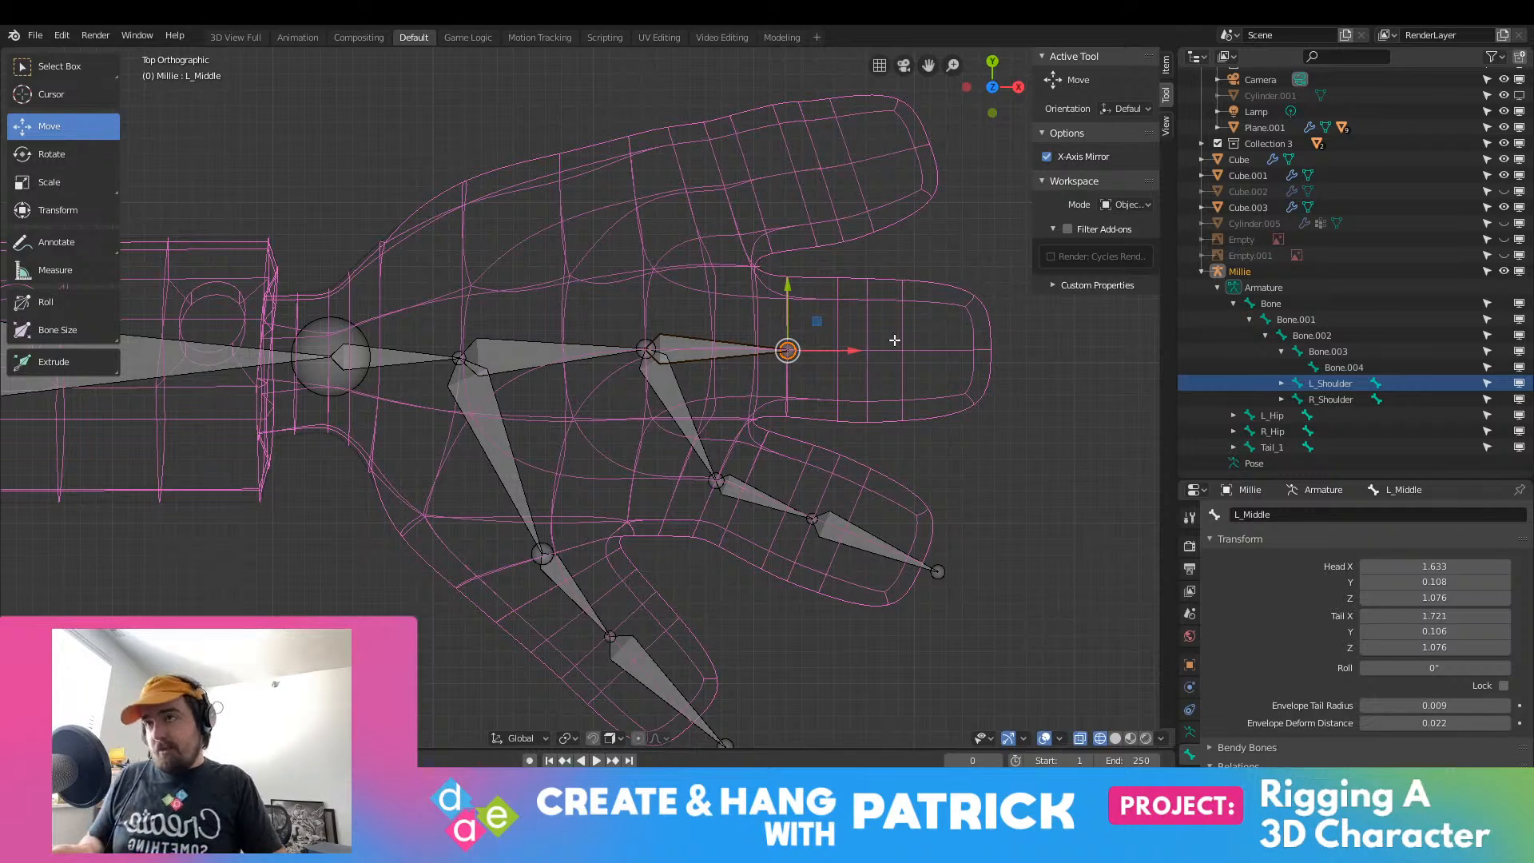
{"action": "key", "text": "e"}
{"action": "key", "text": "e"}
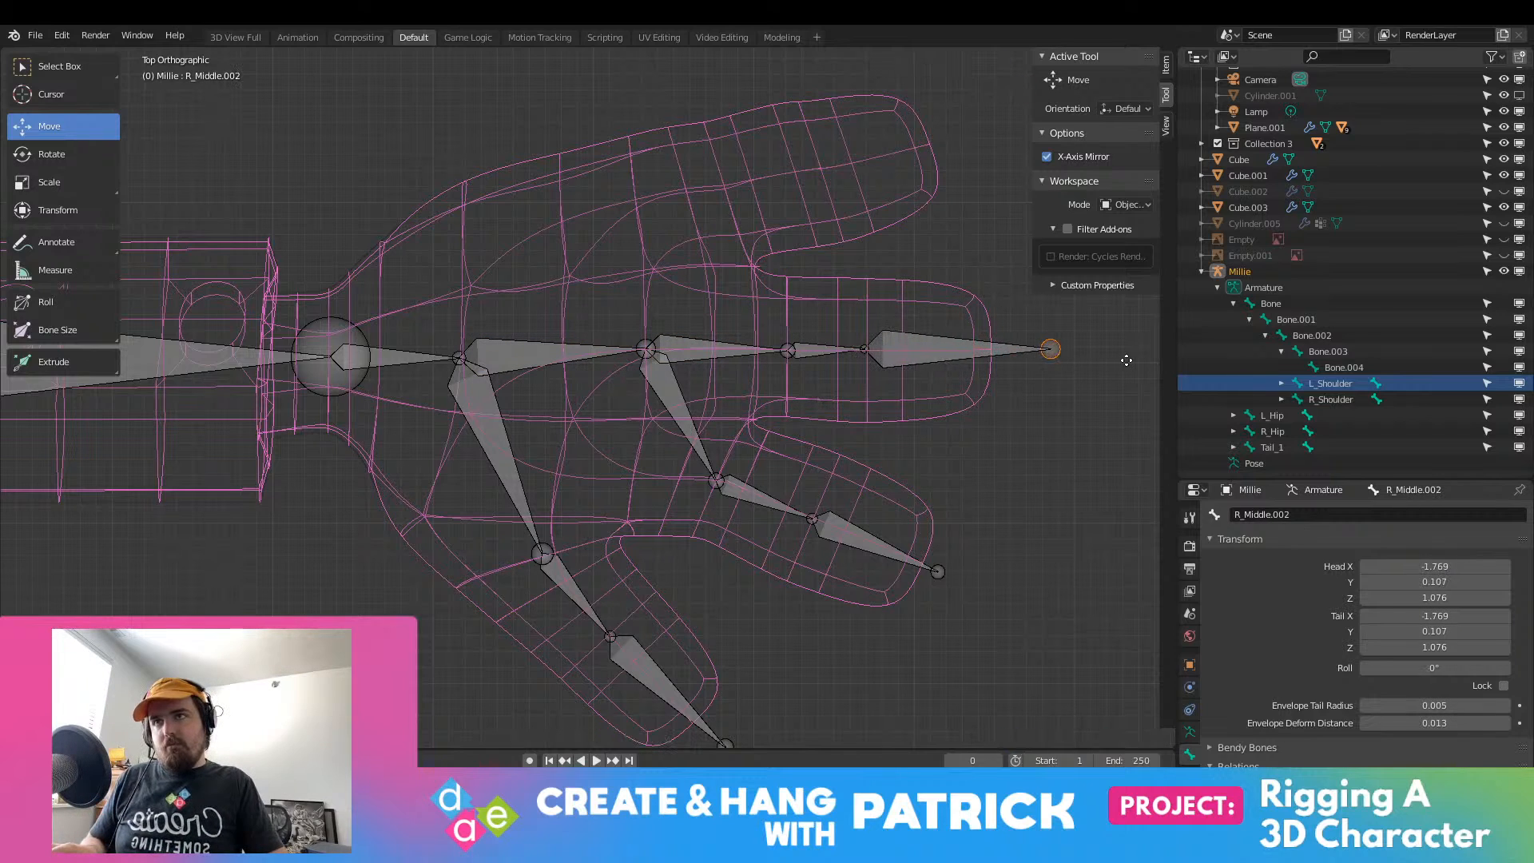
{"action": "left_click", "coordinate": [986, 378]}
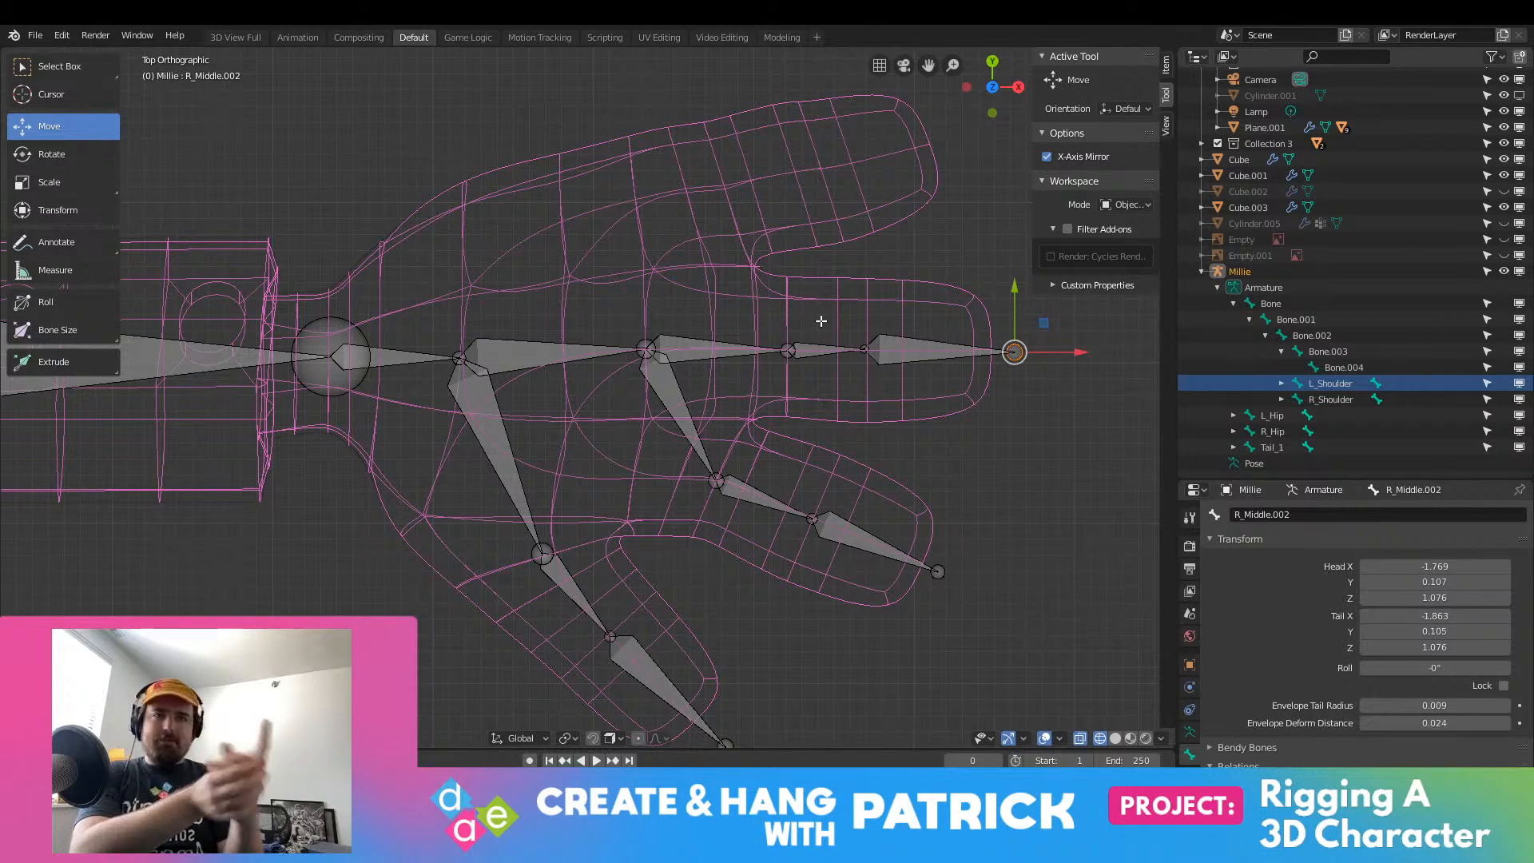
Step: Check the names of the right hand's middle finger, thumb and index finger bones by selecting them one after another
{"action": "scroll", "coordinate": [562, 151], "scroll_direction": "down", "scroll_amount": 9}
{"action": "middle_click_drag", "start_coordinate": [466, 371], "coordinate": [298, 247], "text": "shift"}
{"action": "scroll", "coordinate": [431, 328], "scroll_direction": "up", "scroll_amount": 5}
{"action": "middle_click_drag", "start_coordinate": [657, 233], "coordinate": [504, 395], "text": "shift"}
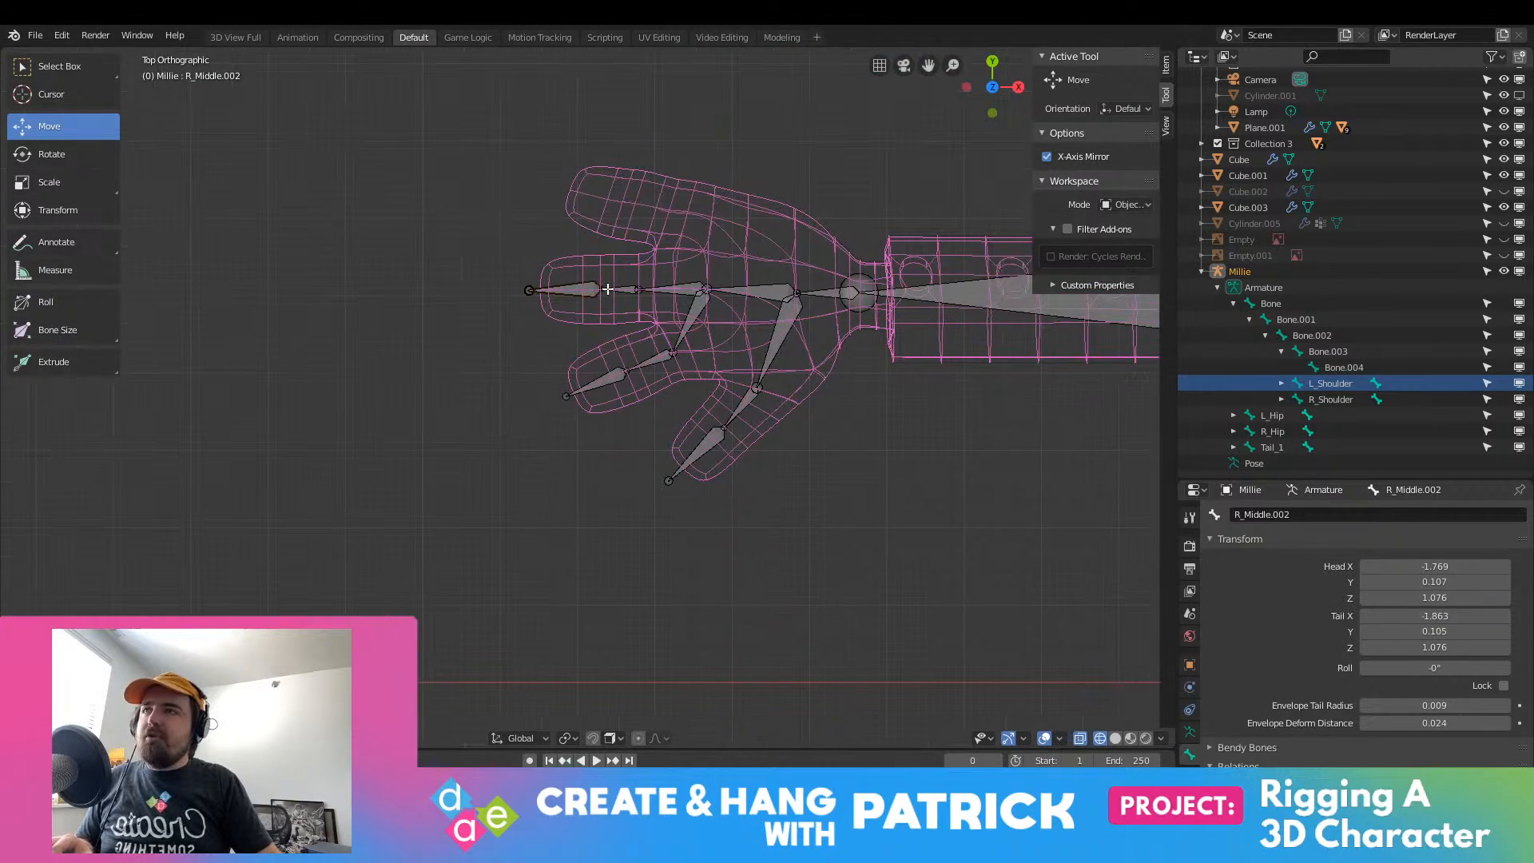
{"action": "left_click", "coordinate": [621, 287]}
{"action": "scroll", "coordinate": [564, 152], "scroll_direction": "up", "scroll_amount": 4}
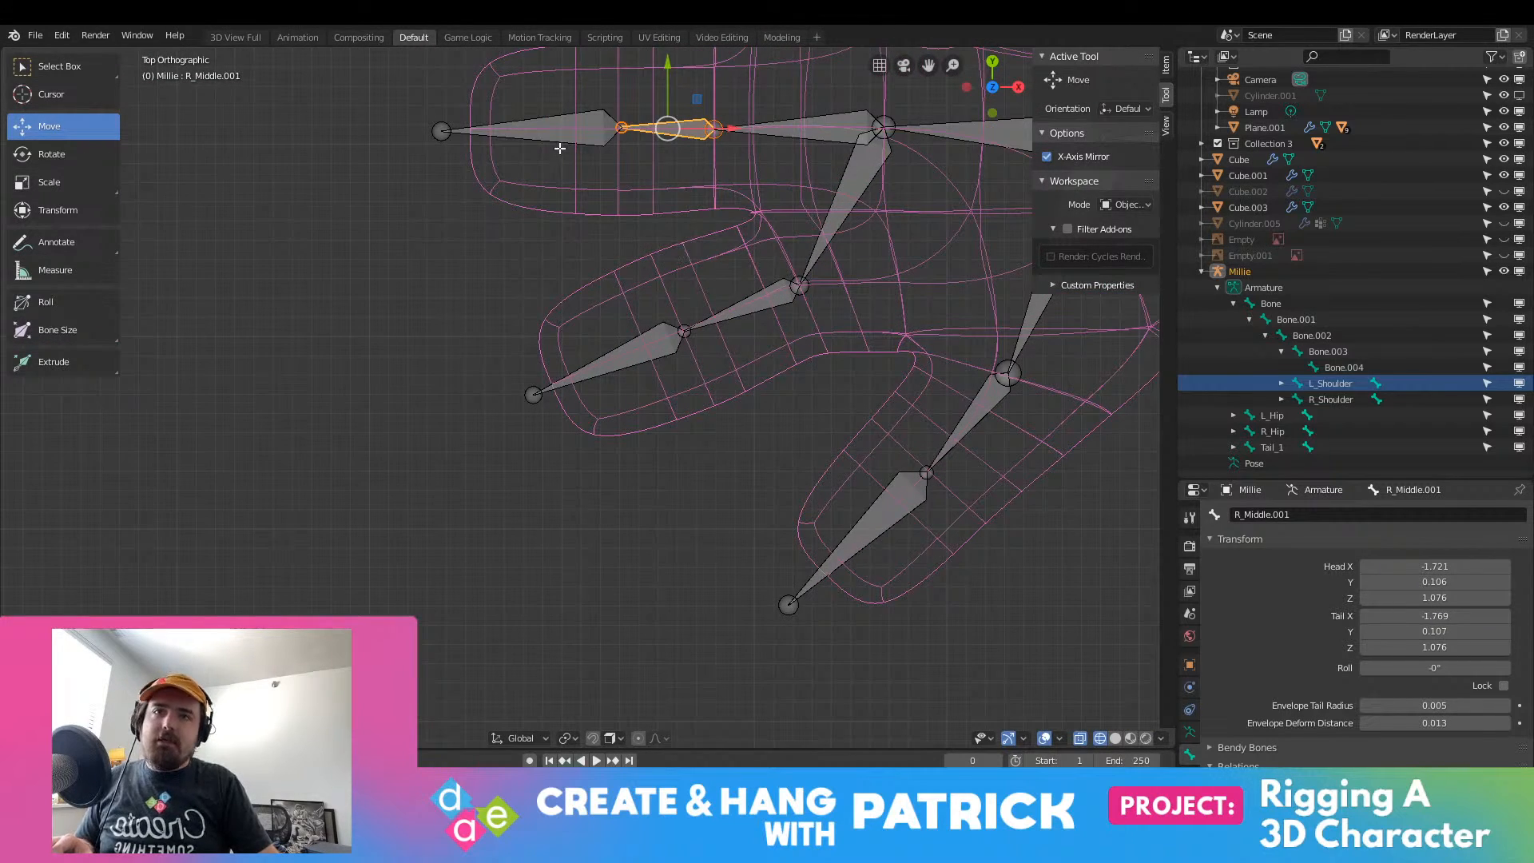
{"action": "left_click", "coordinate": [517, 129]}
{"action": "left_click", "coordinate": [753, 134]}
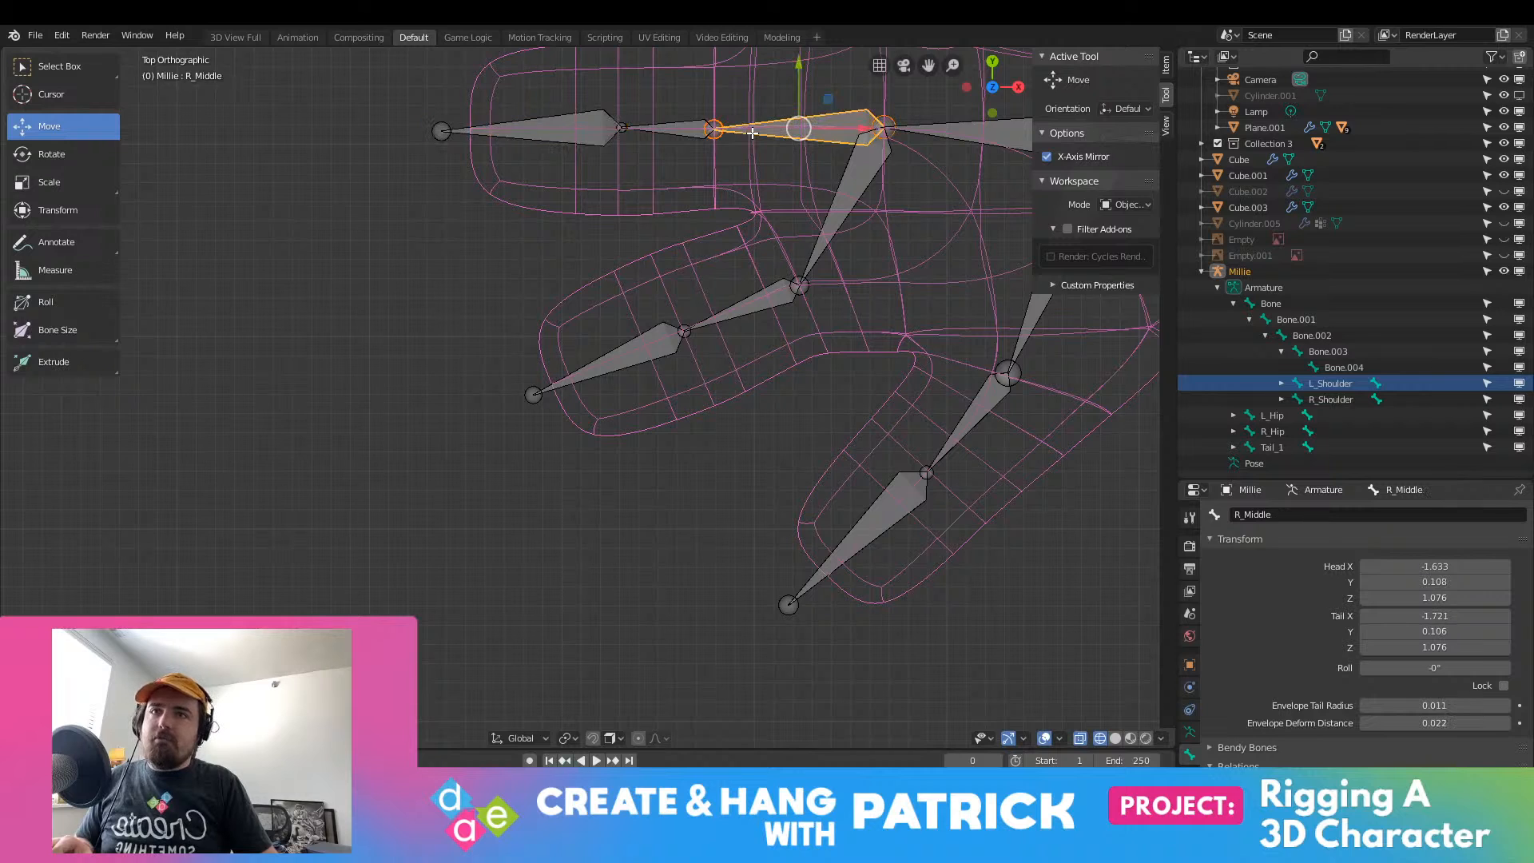
{"action": "middle_click_drag", "start_coordinate": [753, 134], "coordinate": [339, 269], "text": "shift"}
{"action": "middle_click_drag", "start_coordinate": [231, 286], "coordinate": [428, 282], "text": "shift"}
{"action": "left_click", "coordinate": [689, 439]}
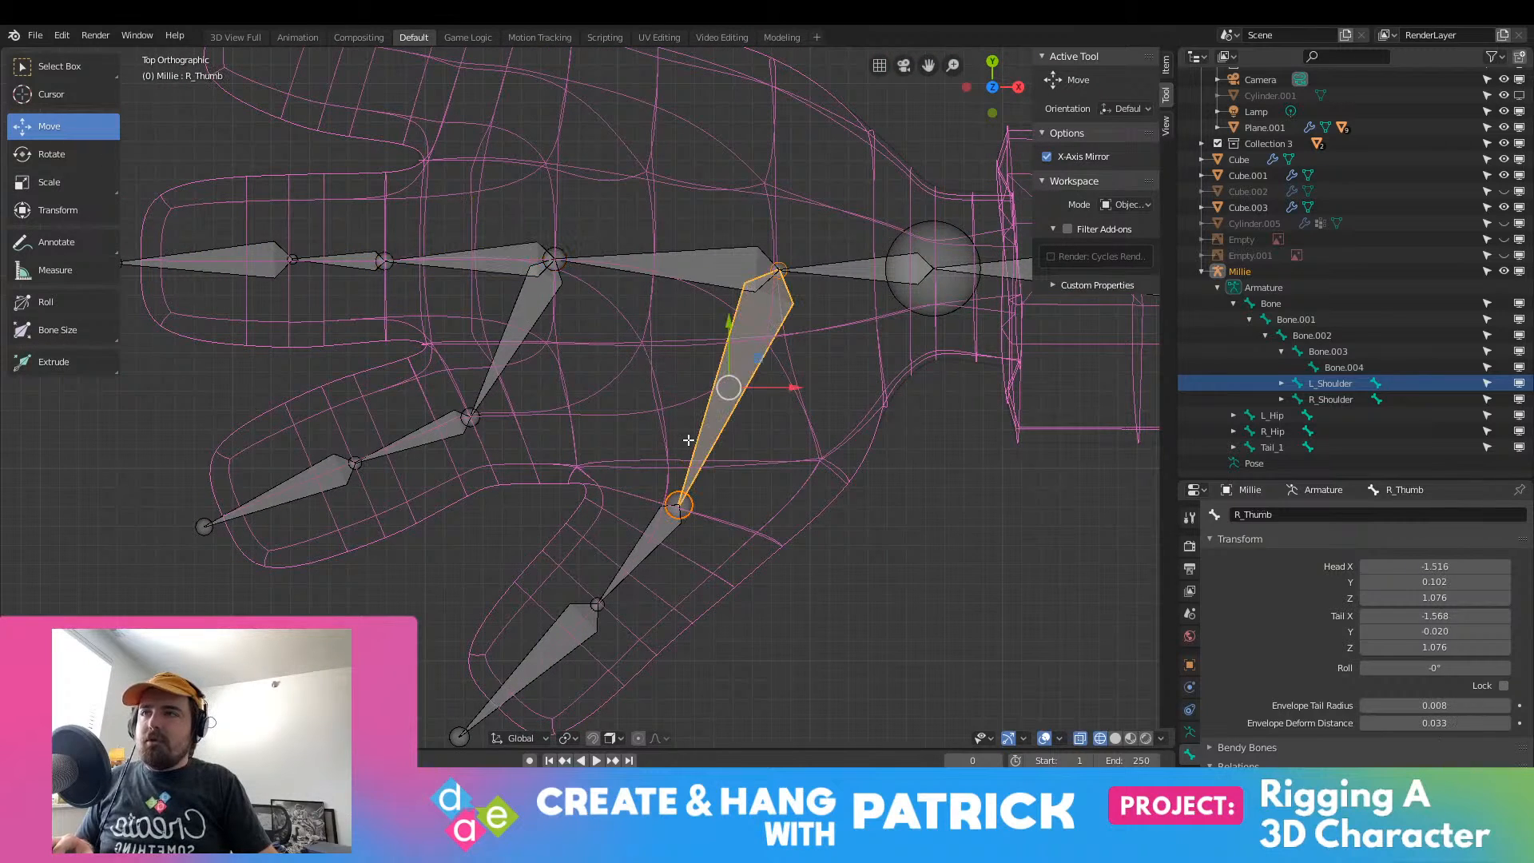
{"action": "left_click", "coordinate": [666, 540]}
{"action": "left_click", "coordinate": [521, 319]}
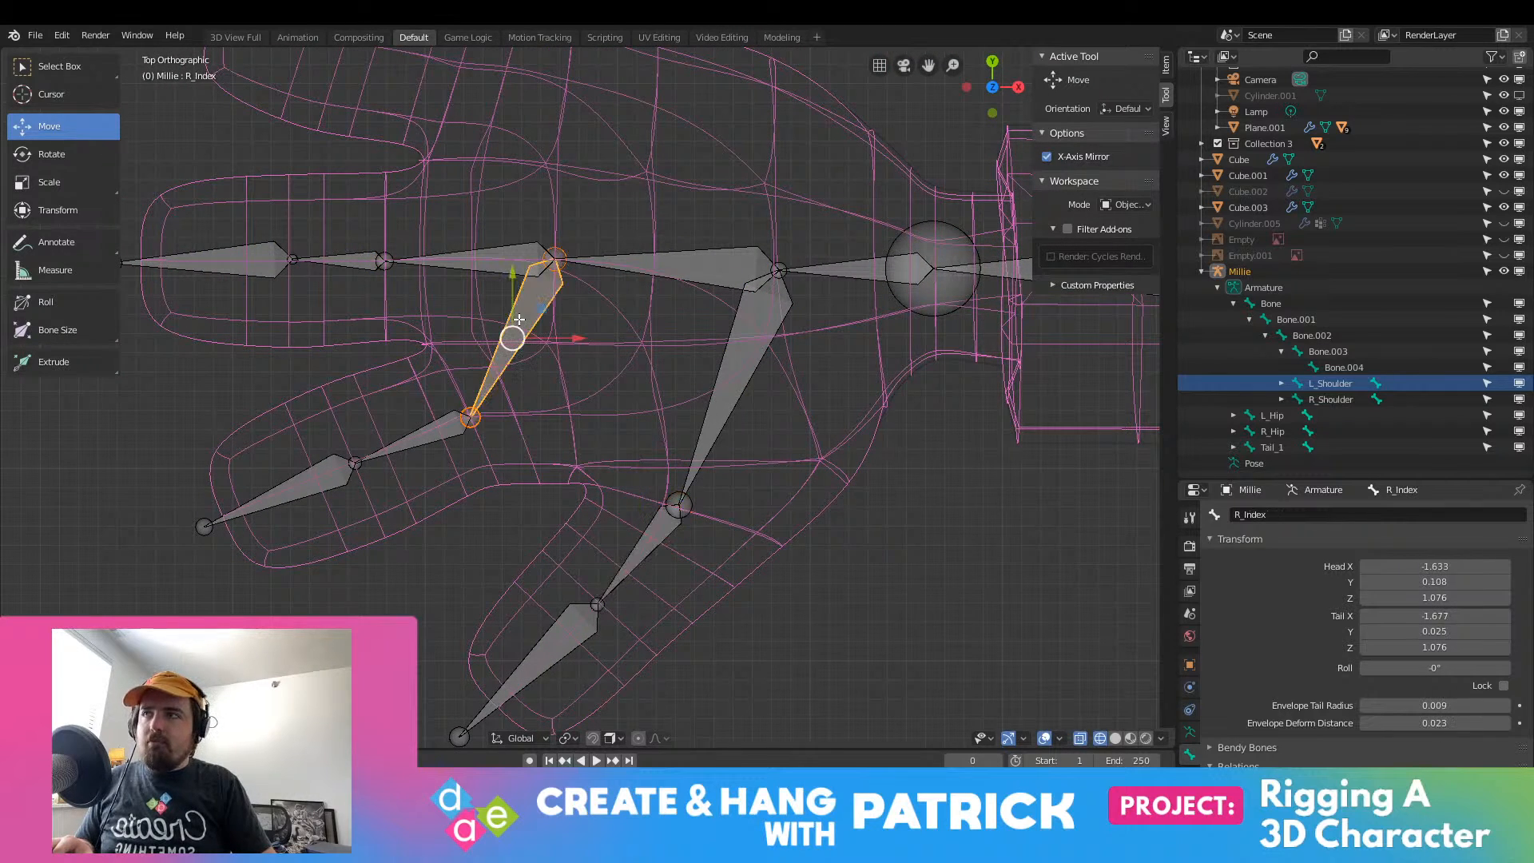
Step: Check the name of the right hand's first middle finger bone by selecting it
{"action": "left_click", "coordinate": [520, 247]}
{"action": "middle_click_drag", "start_coordinate": [431, 295], "coordinate": [377, 380], "text": "shift"}
{"action": "scroll", "coordinate": [377, 380], "scroll_direction": "down", "scroll_amount": 7}
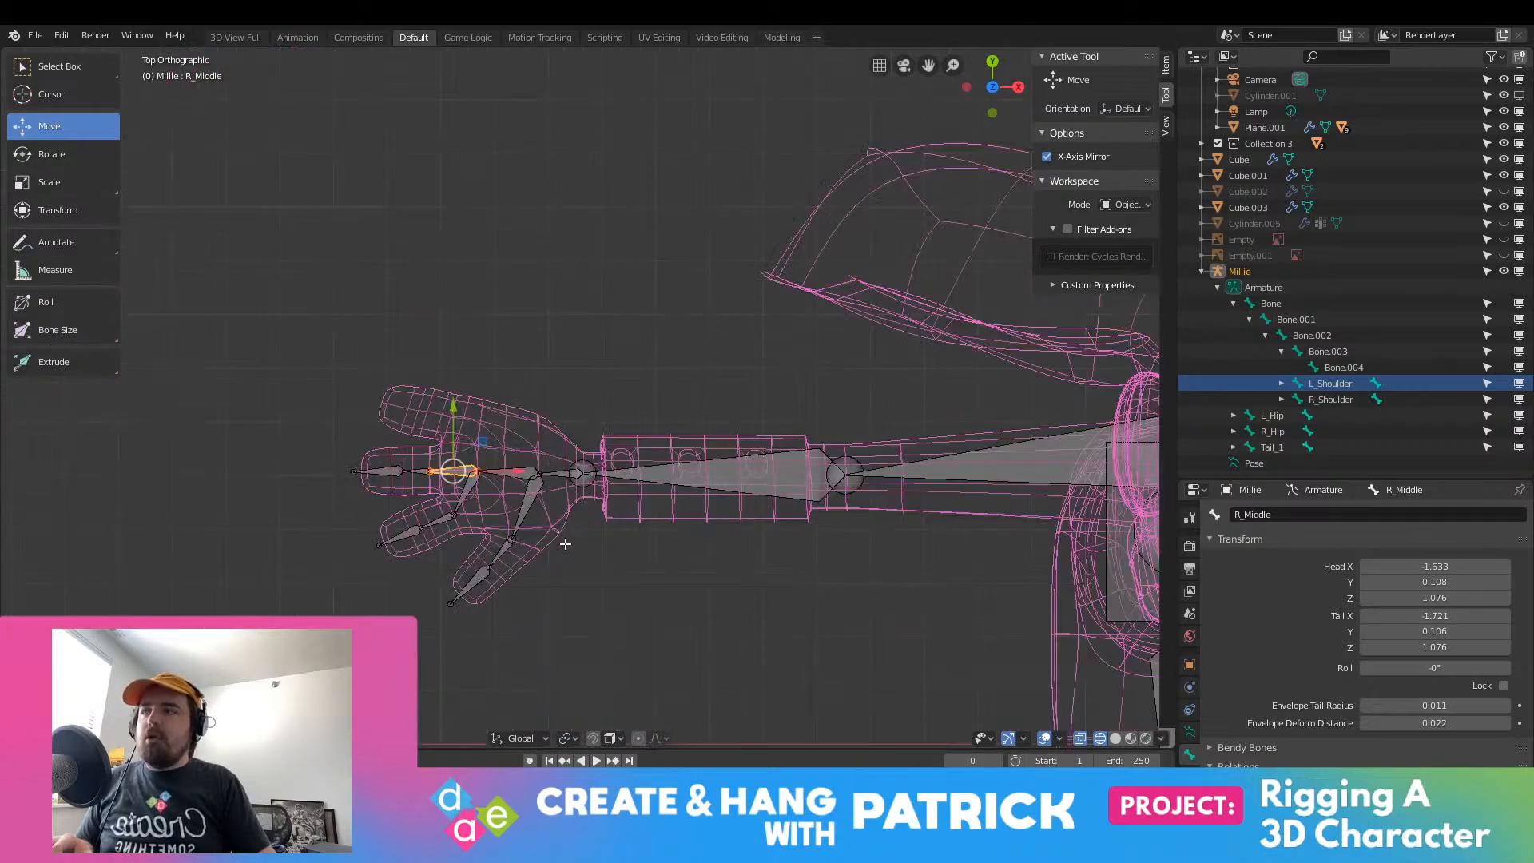
Step: Extrude a mirrored bone from the L_Hand bone's tip to the pinky's base, ending at about X 1.683, Y 0.209
{"action": "middle_click_drag", "start_coordinate": [565, 541], "coordinate": [674, 251], "text": "shift"}
{"action": "middle_click_drag", "start_coordinate": [842, 250], "coordinate": [1074, 552], "text": "shift"}
{"action": "middle_click_drag", "start_coordinate": [477, 520], "coordinate": [972, 400], "text": "shift"}
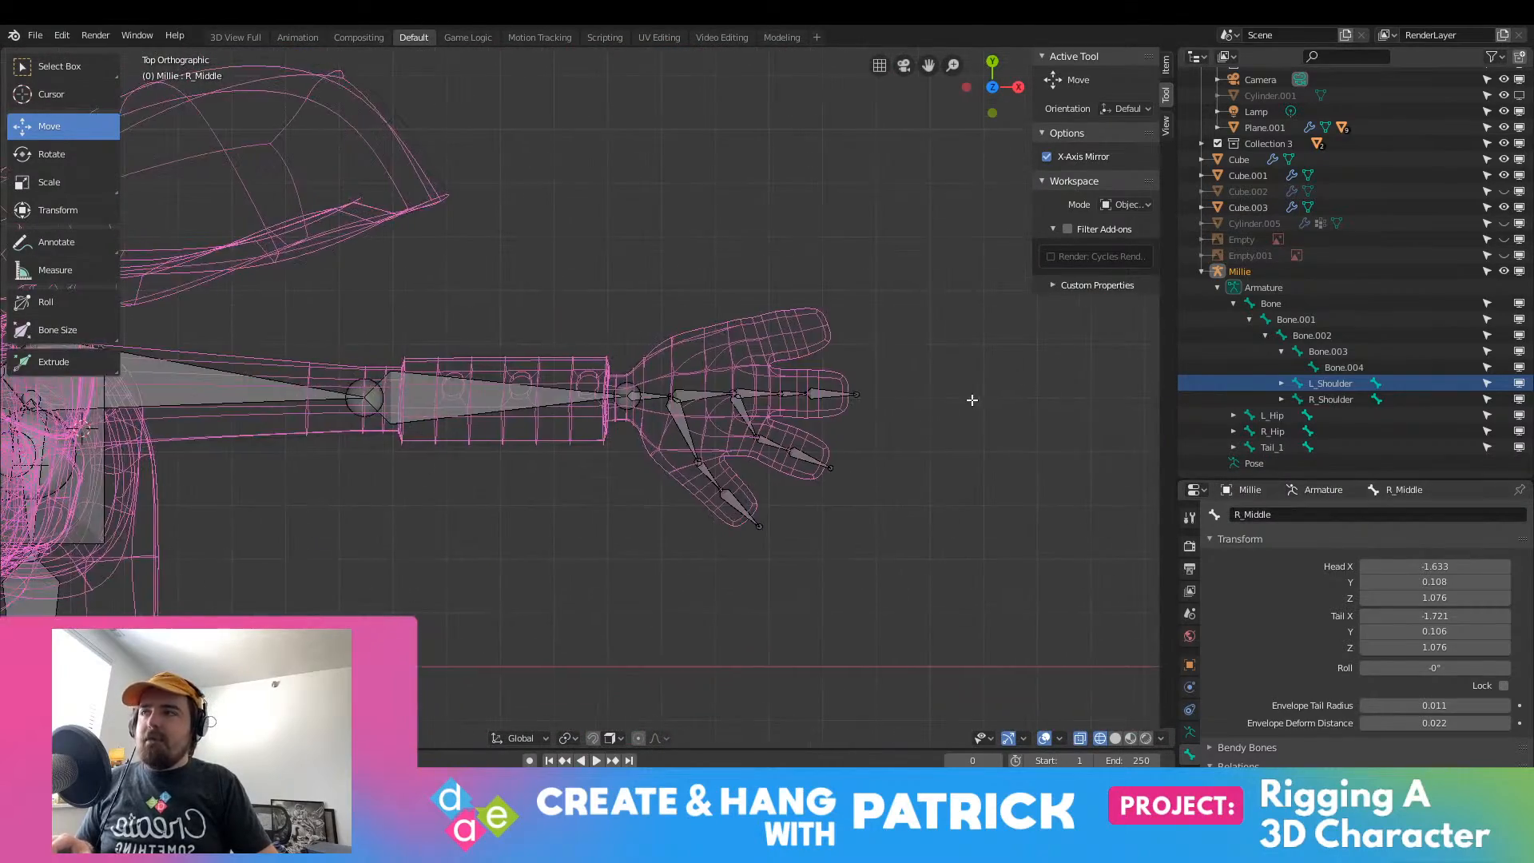
{"action": "scroll", "coordinate": [973, 400], "scroll_direction": "up", "scroll_amount": 5}
{"action": "left_click", "coordinate": [646, 452]}
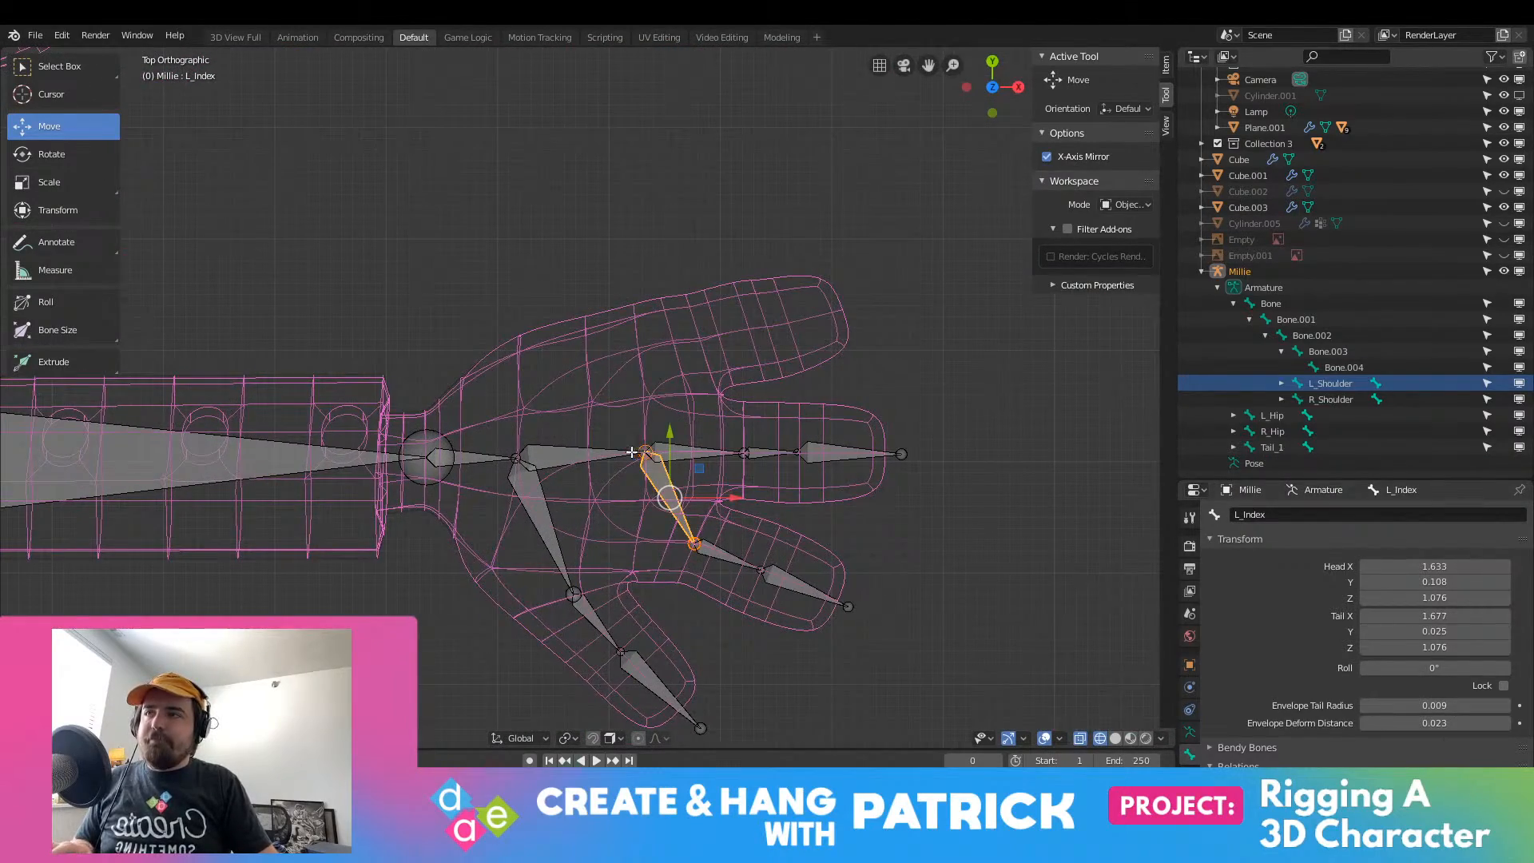
{"action": "left_click", "coordinate": [632, 452]}
{"action": "scroll", "coordinate": [695, 355], "scroll_direction": "up", "scroll_amount": 3}
{"action": "middle_click_drag", "start_coordinate": [695, 346], "coordinate": [651, 401], "text": "shift"}
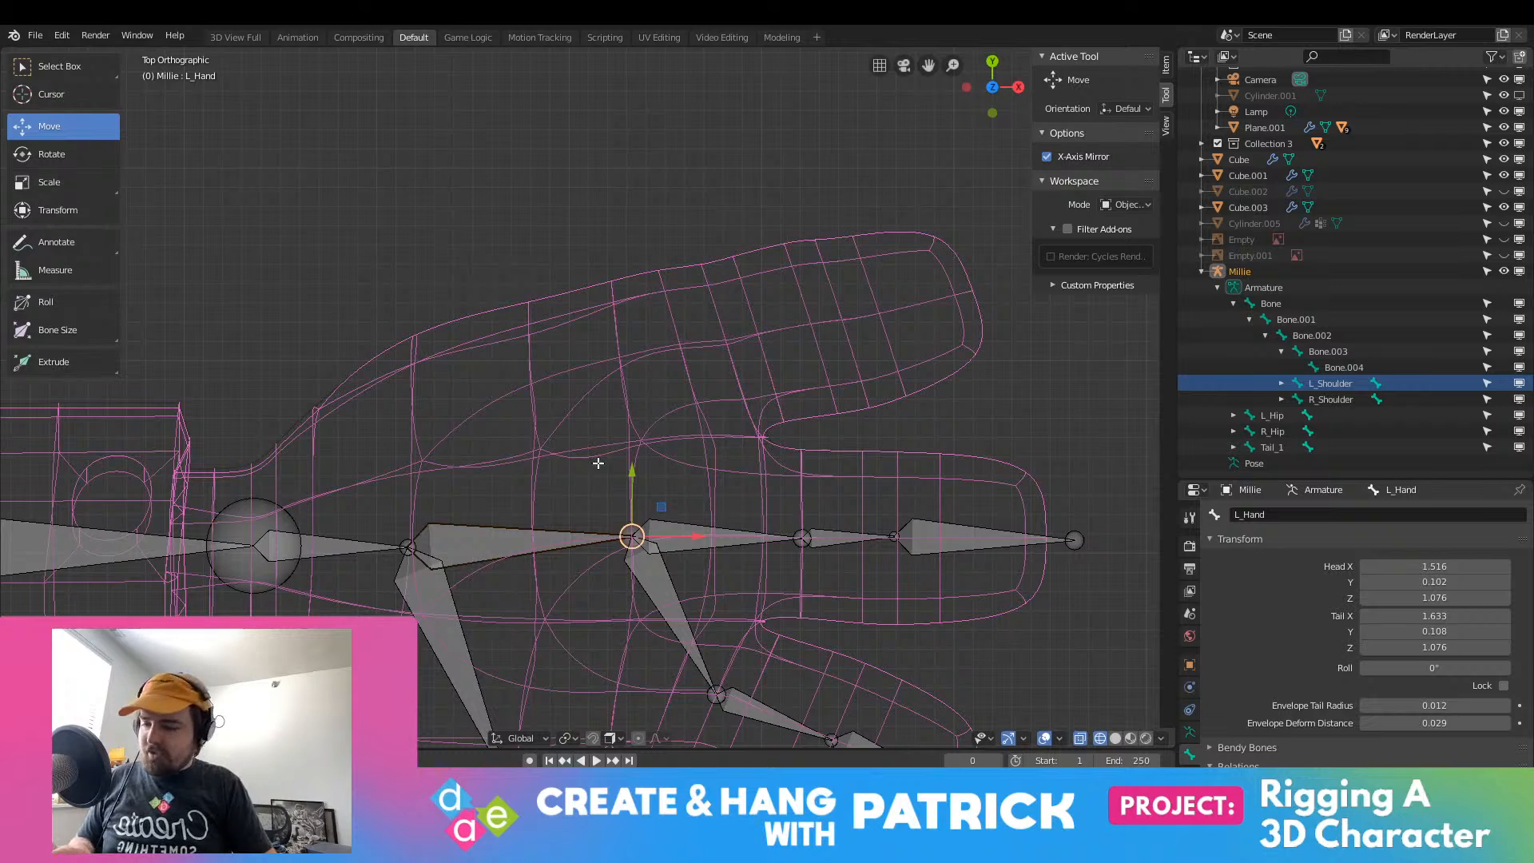
{"action": "key", "text": "e"}
{"action": "left_click", "coordinate": [630, 298]}
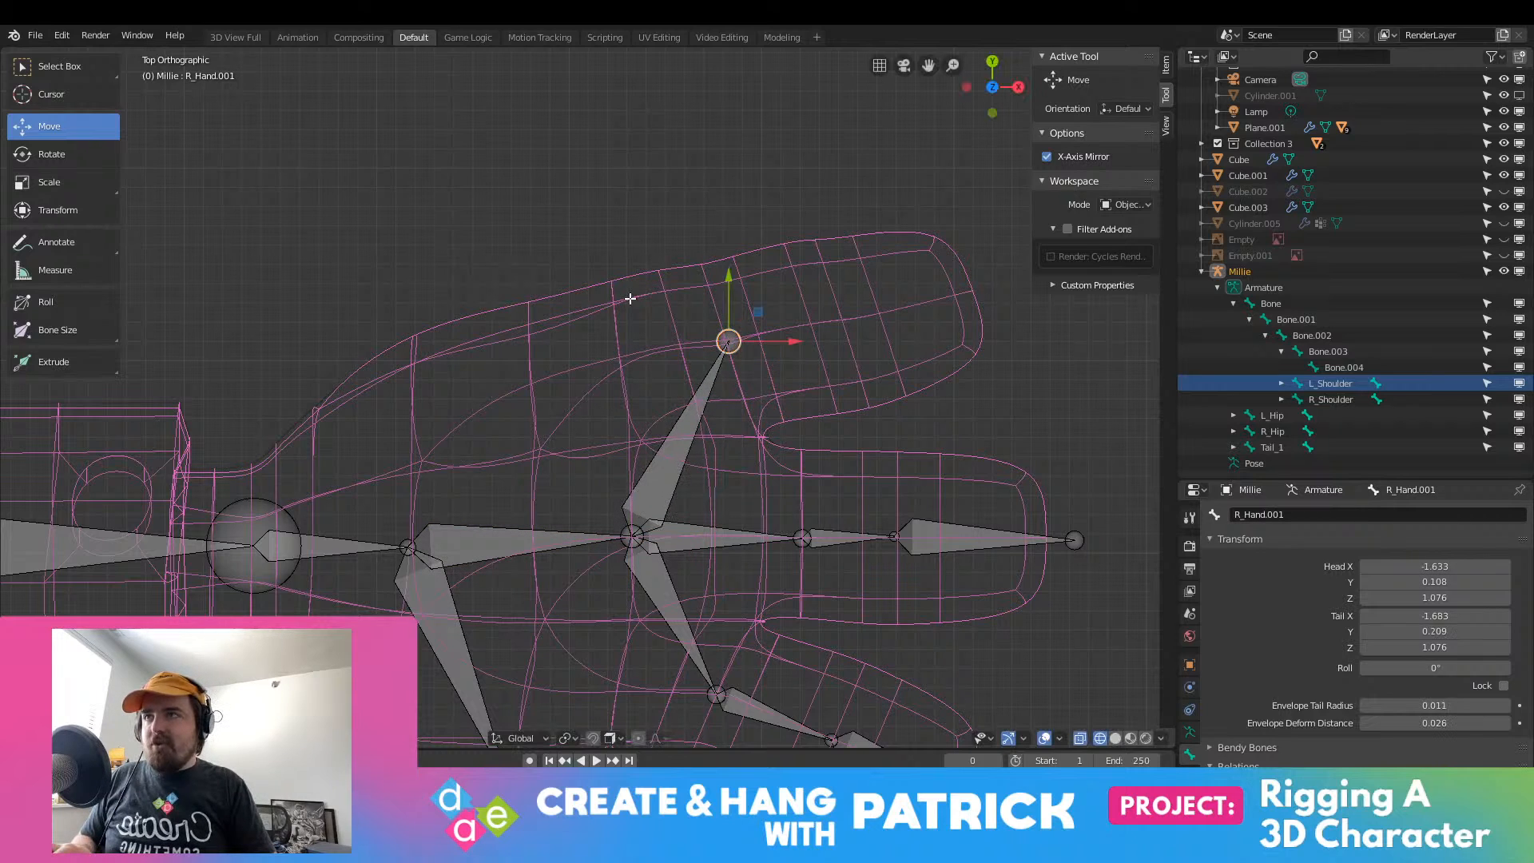
Step: Rename the new bone leading to the left hand's pinky as L_Pinky
{"action": "left_click", "coordinate": [690, 470]}
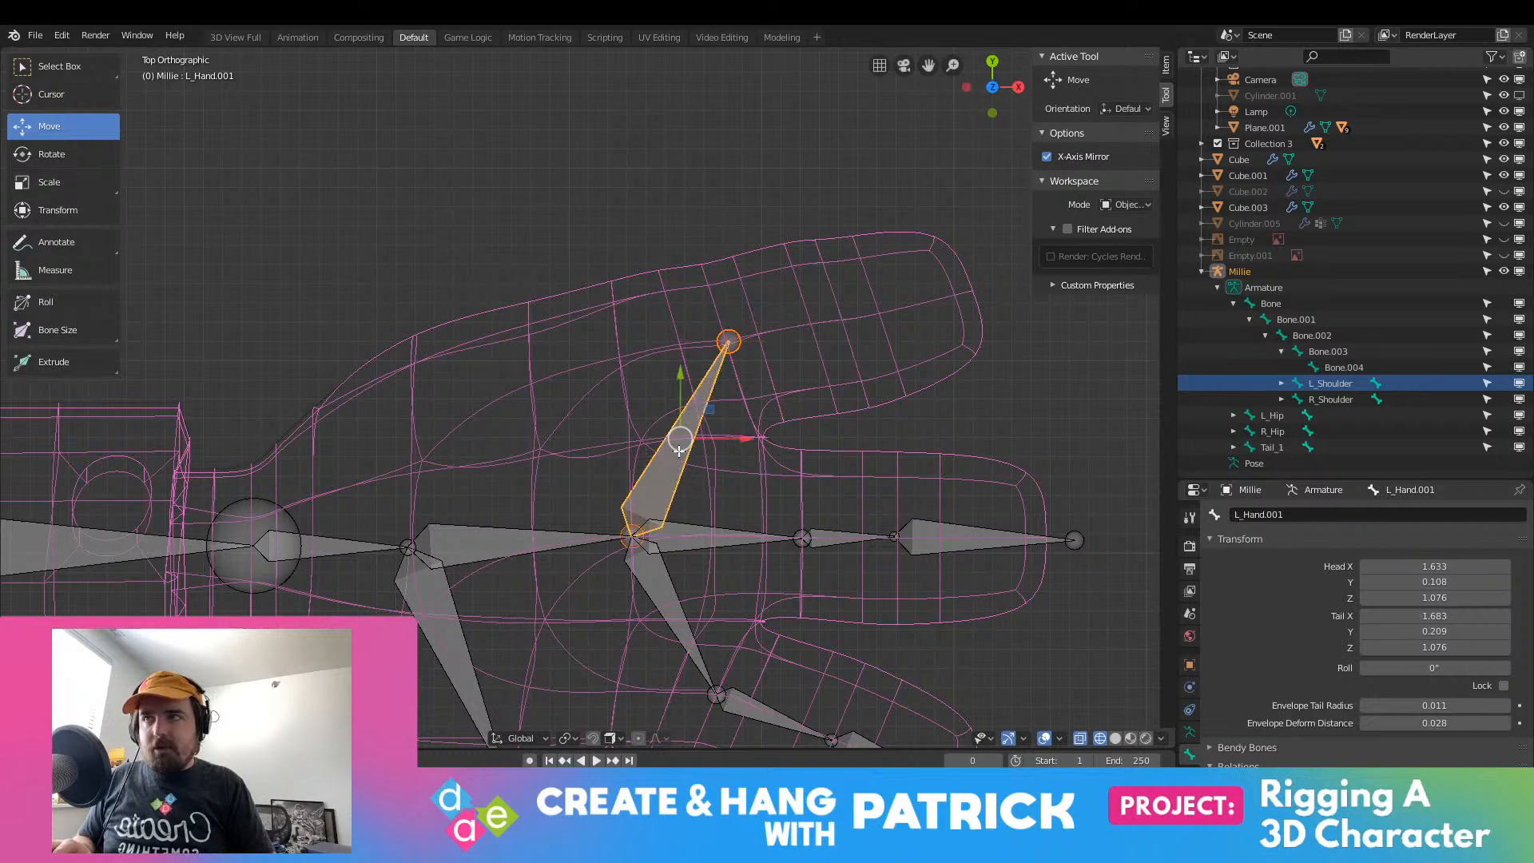
{"action": "left_click", "coordinate": [1322, 506]}
{"action": "left_click", "coordinate": [1323, 511]}
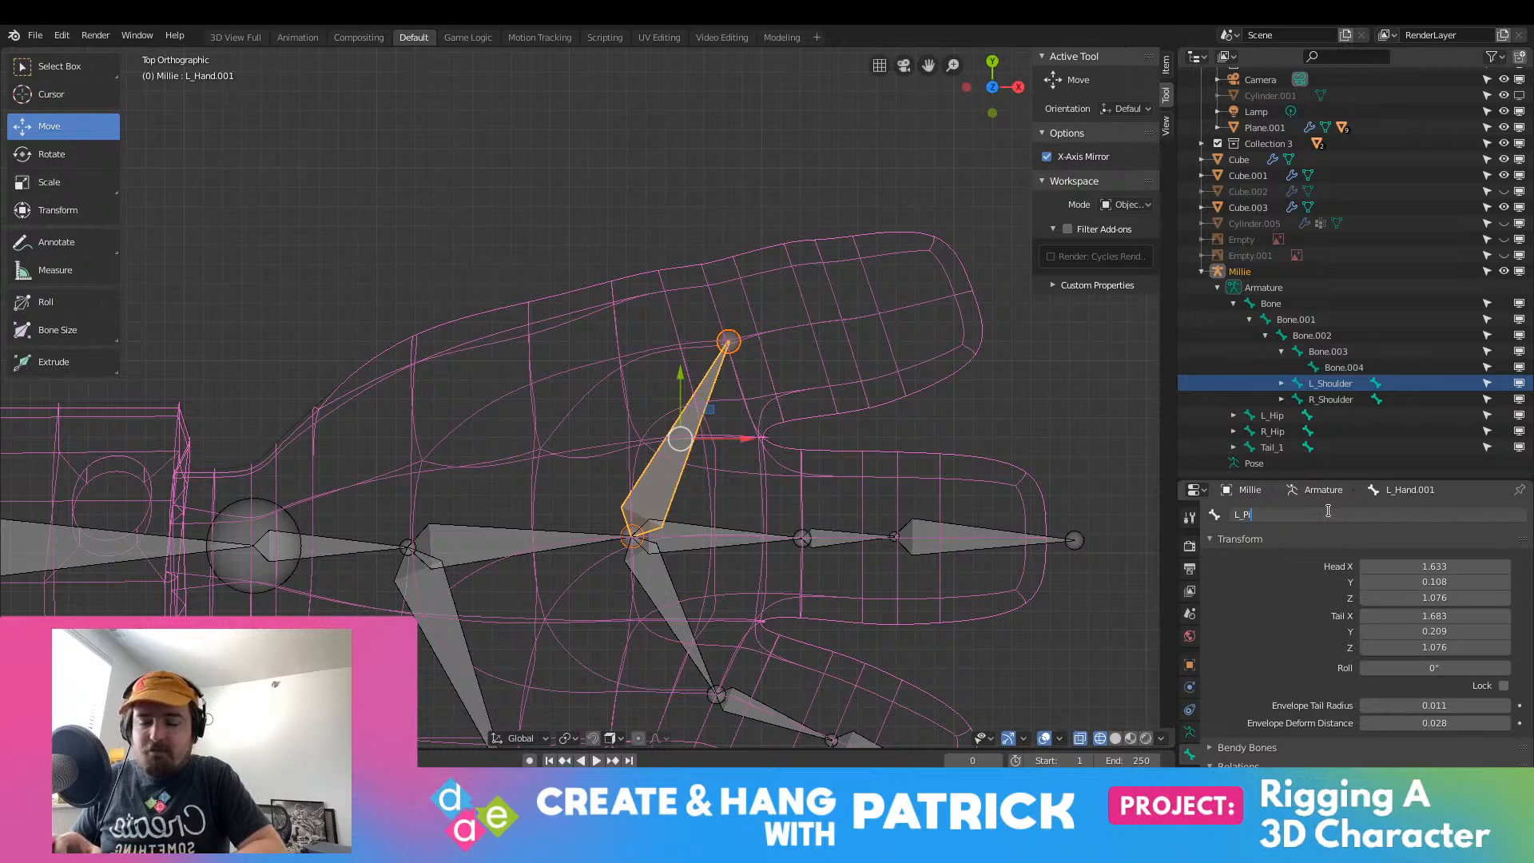
{"action": "type", "text": "L_Pinky"}
{"action": "key", "text": "Return"}
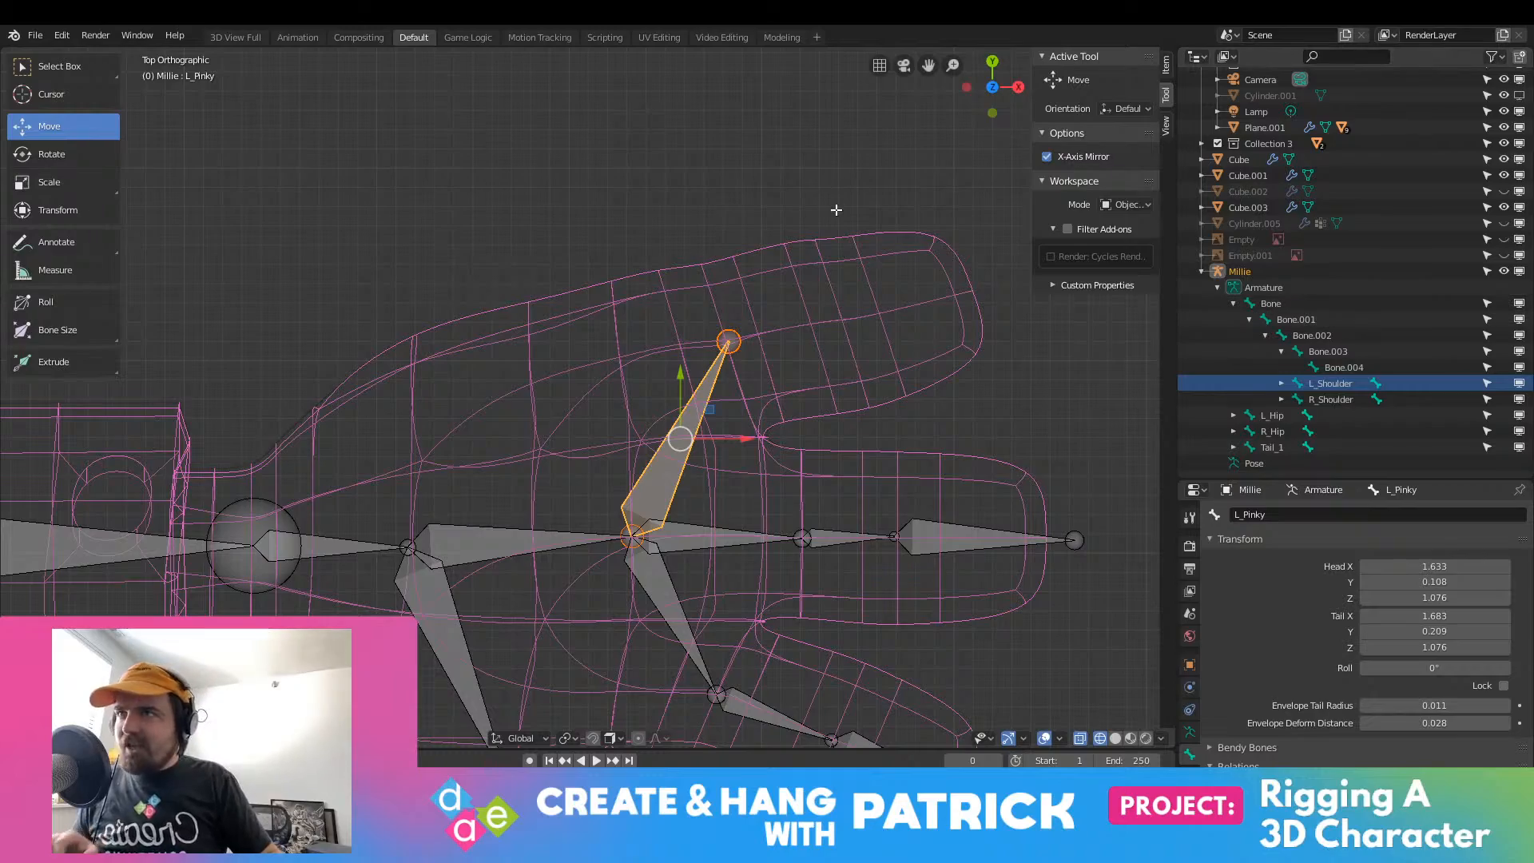
Step: Rename the matching pinky bone in the right hand as R_Pinky
{"action": "scroll", "coordinate": [799, 384], "scroll_direction": "down", "scroll_amount": 5}
{"action": "middle_click_drag", "start_coordinate": [507, 387], "coordinate": [513, 351], "text": "shift"}
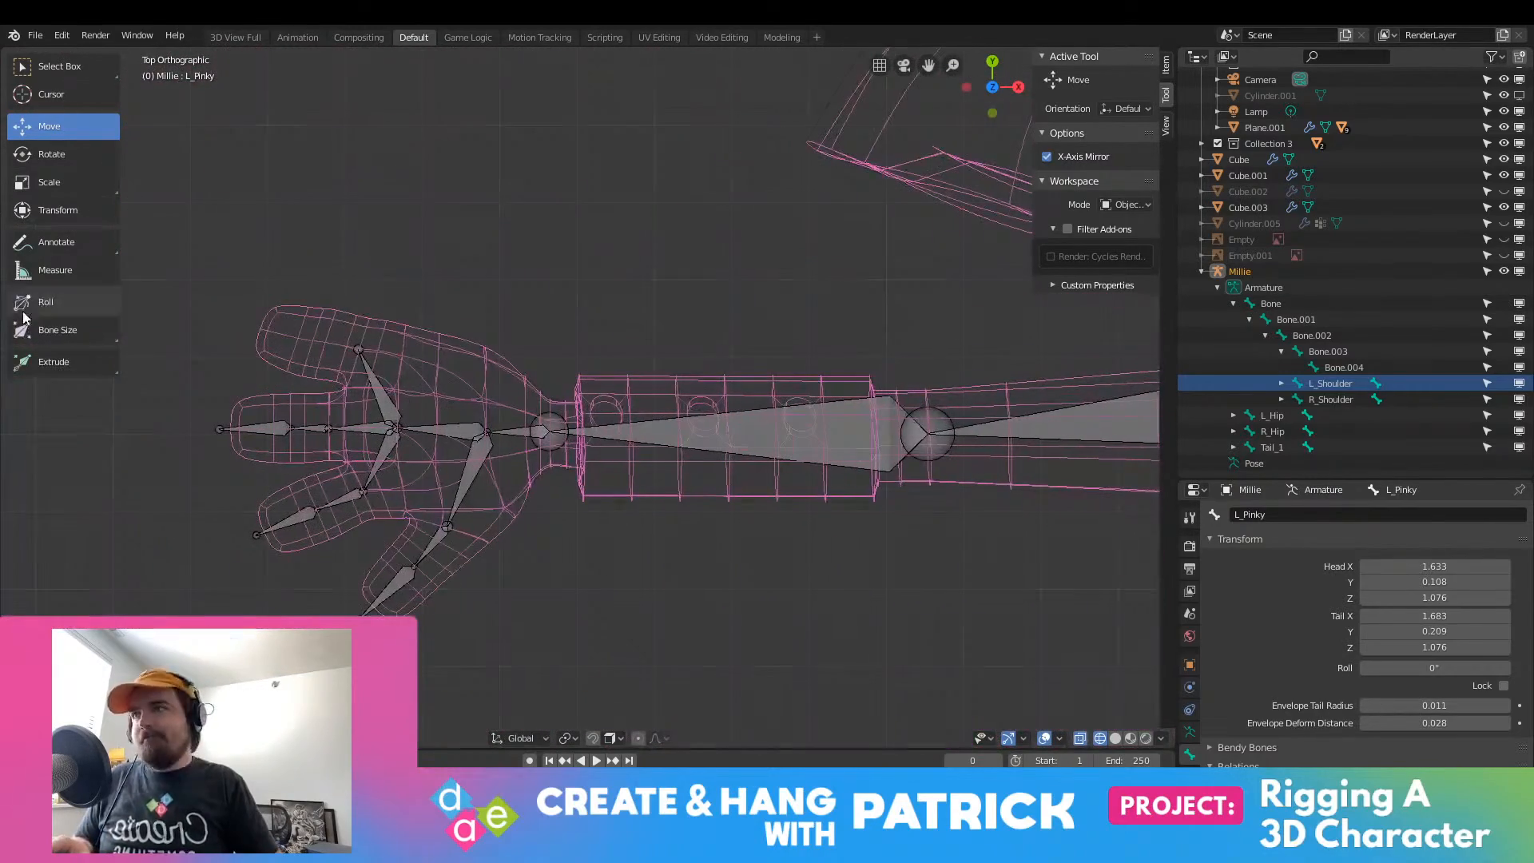
{"action": "left_click", "coordinate": [381, 404]}
{"action": "left_click", "coordinate": [1310, 515]}
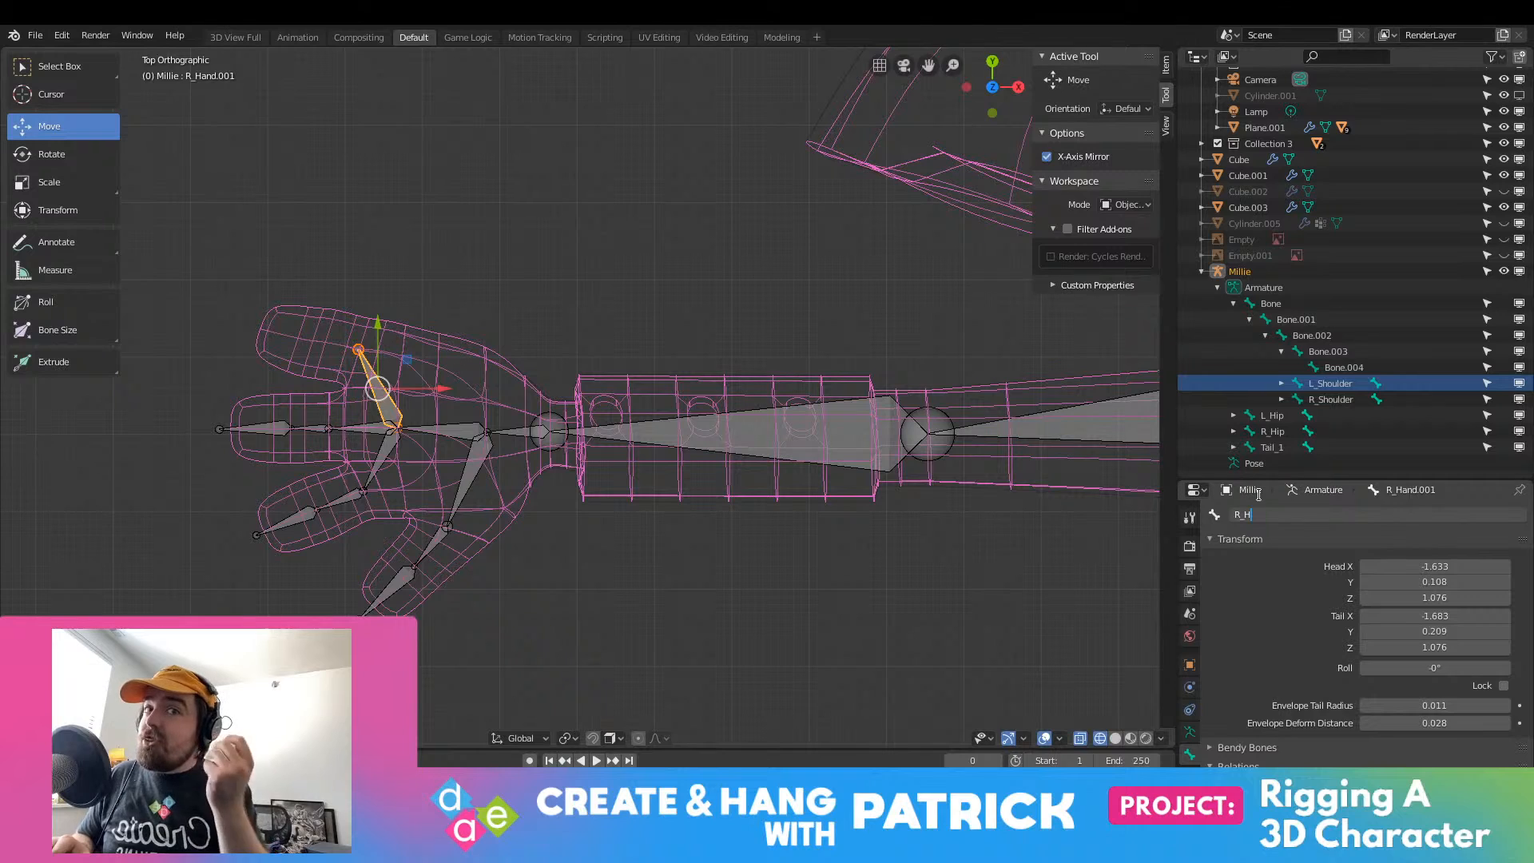
{"action": "key", "text": "BackSpace"}
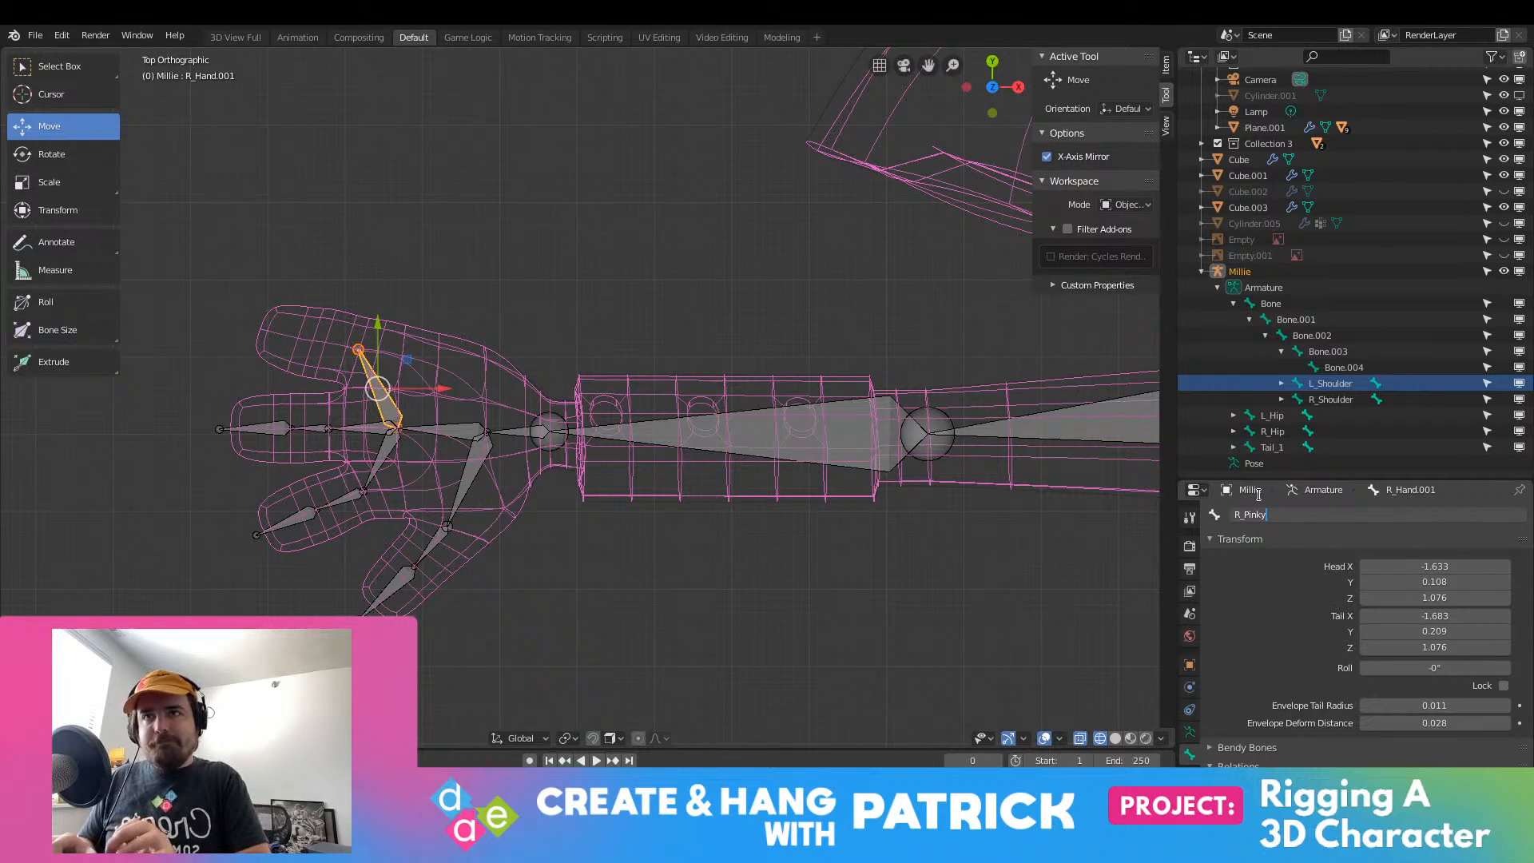
{"action": "key", "text": "Return"}
Step: Nudge the L_Pinky bone's tip along X and extrude a mirrored bone along the pinky, ending at about X 1.743, Y 0.220
{"action": "middle_click_drag", "start_coordinate": [901, 516], "coordinate": [1051, 503], "text": "shift"}
{"action": "left_click", "coordinate": [670, 395]}
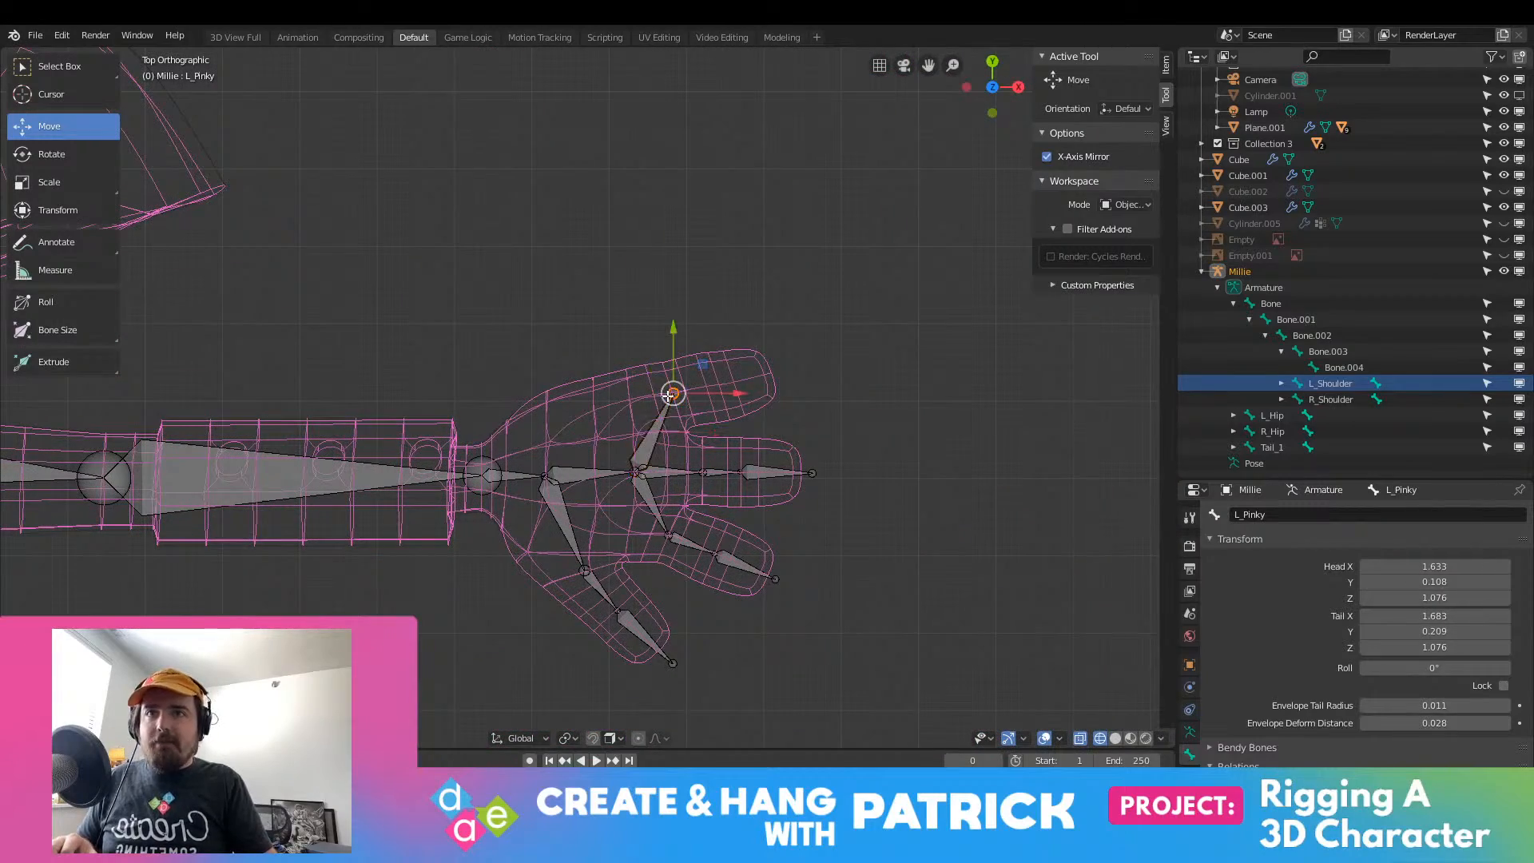
{"action": "scroll", "coordinate": [670, 396], "scroll_direction": "up", "scroll_amount": 6}
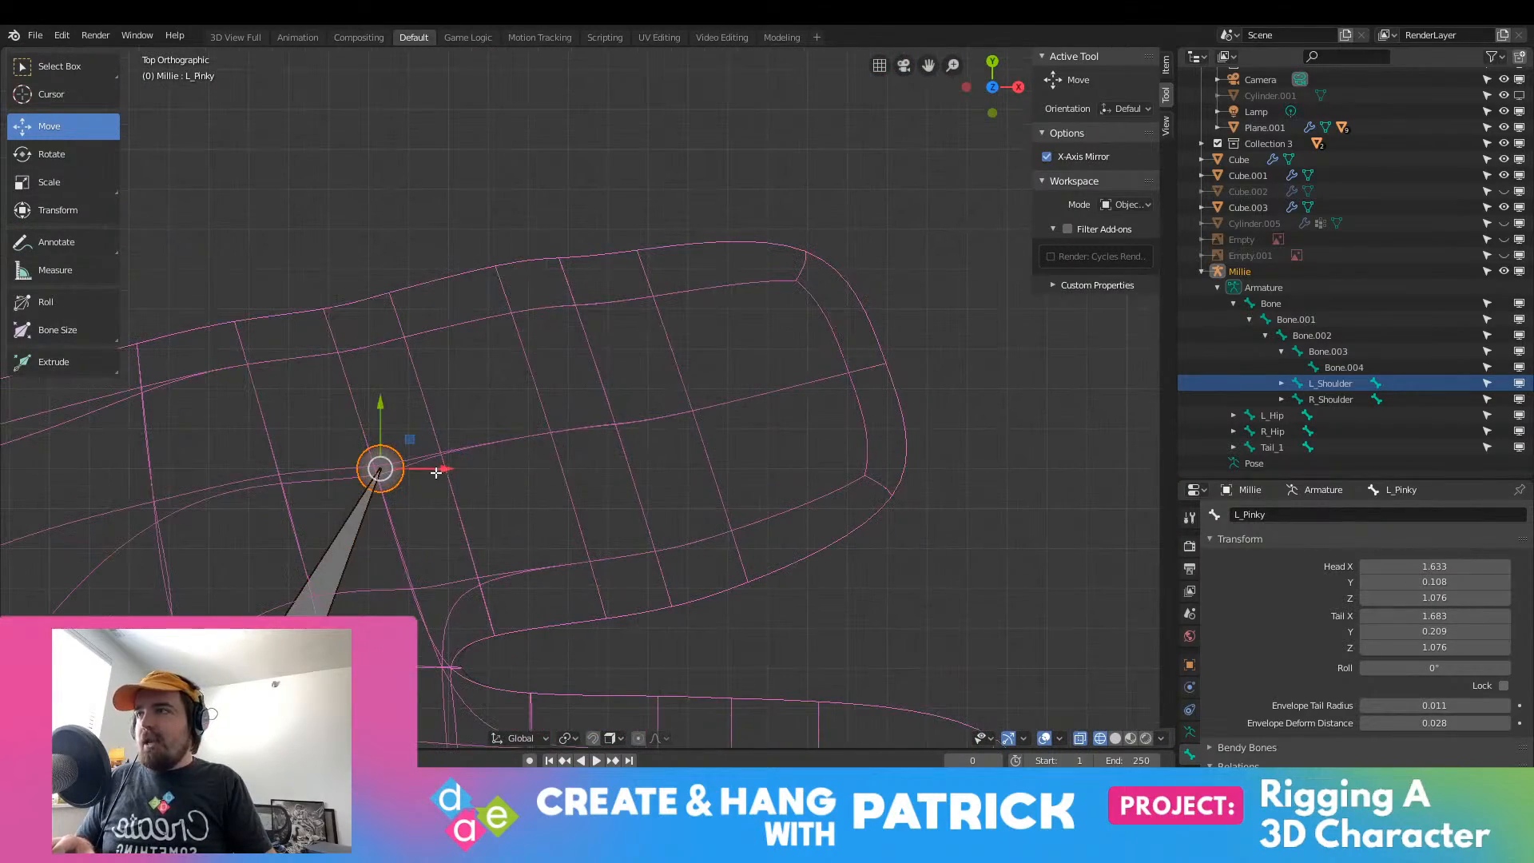
{"action": "left_click_drag", "start_coordinate": [436, 473], "coordinate": [434, 469]}
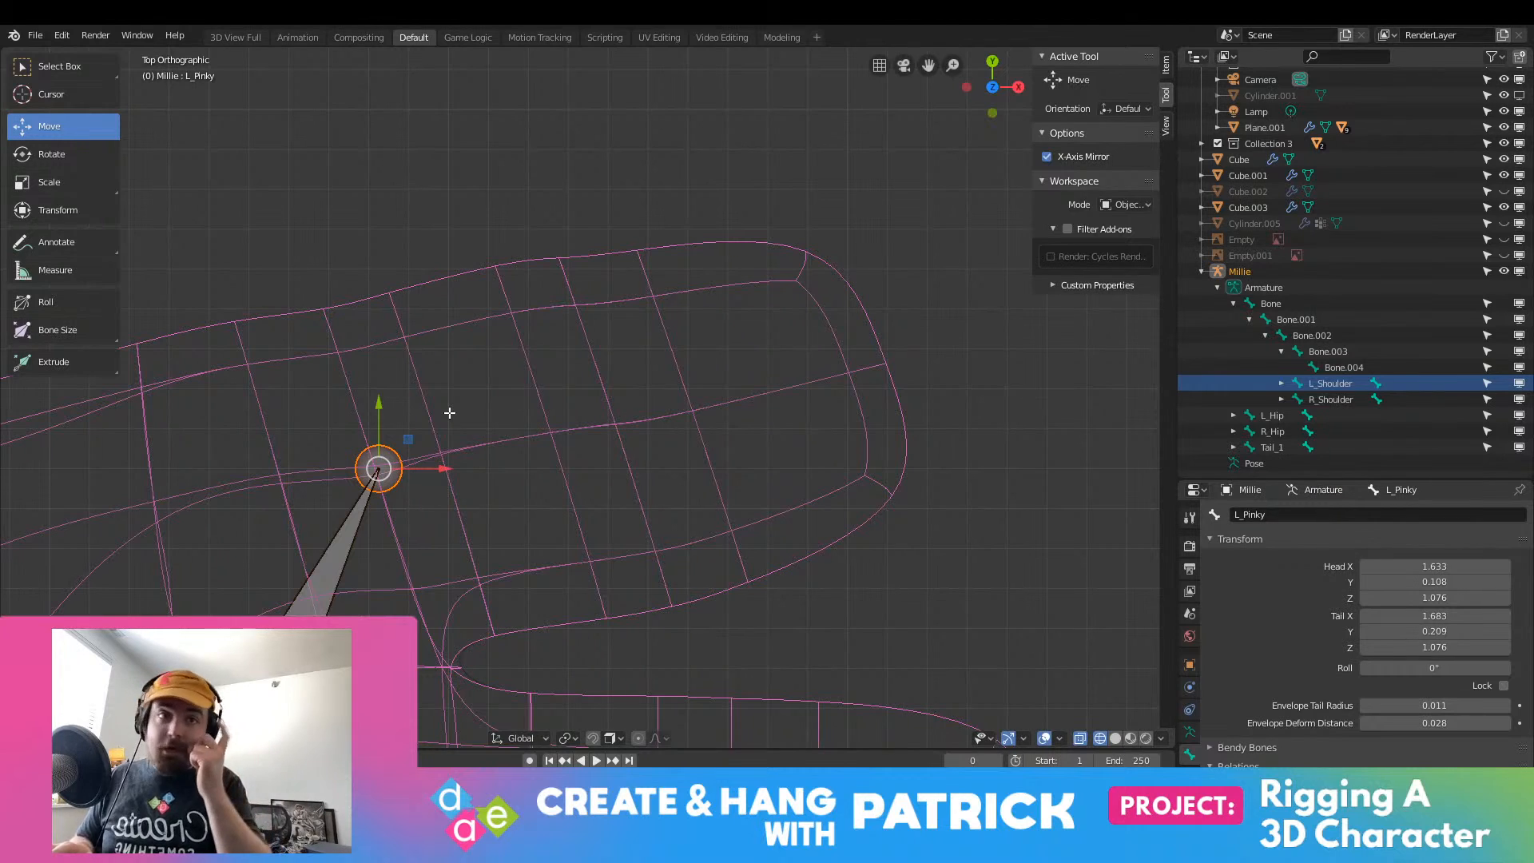
{"action": "key", "text": "e"}
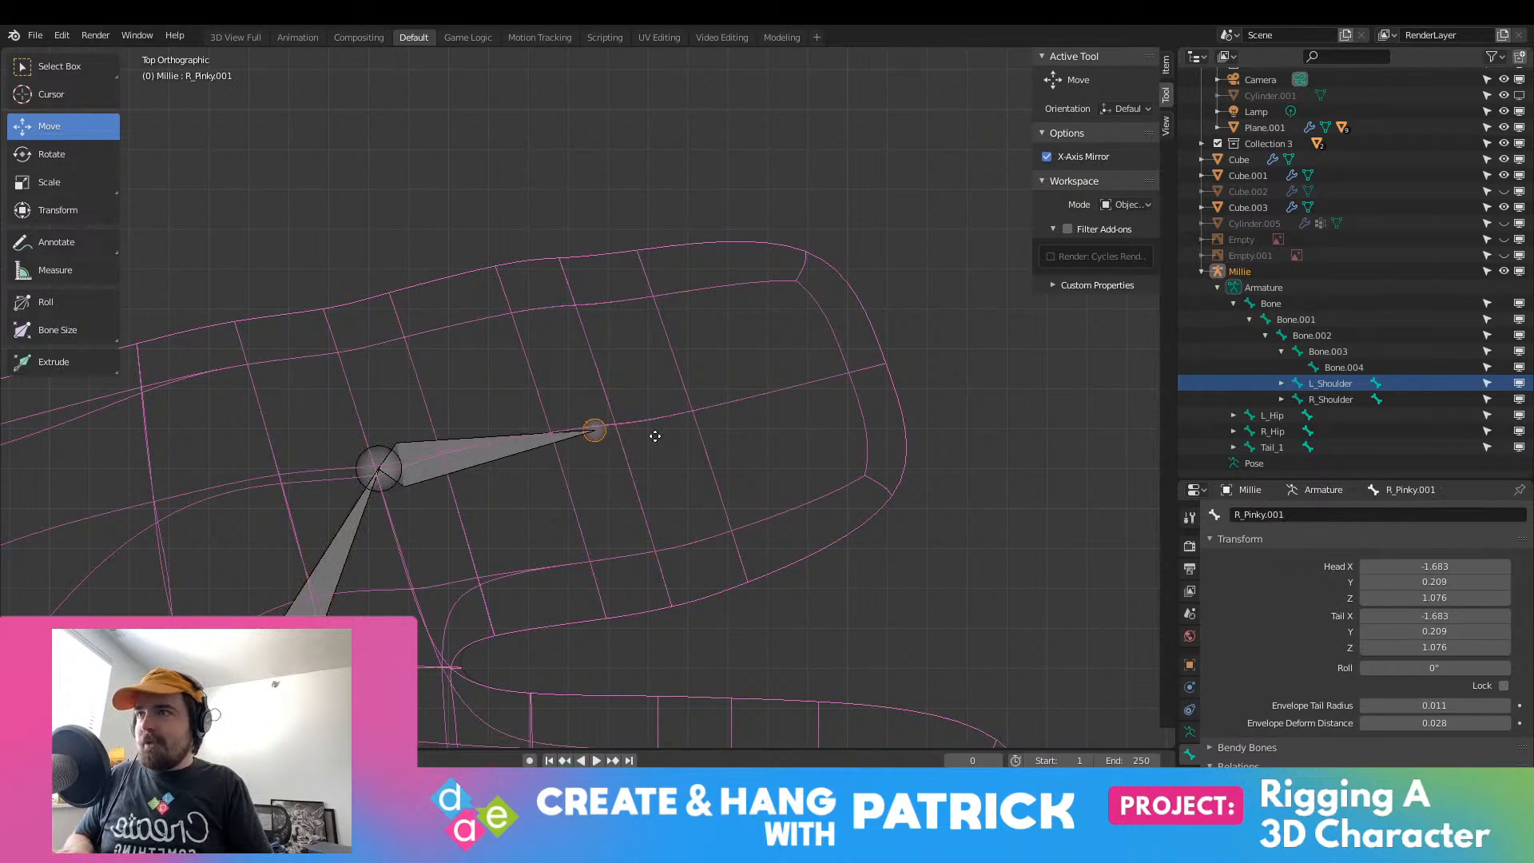
{"action": "left_click", "coordinate": [660, 430]}
{"action": "key", "text": "e"}
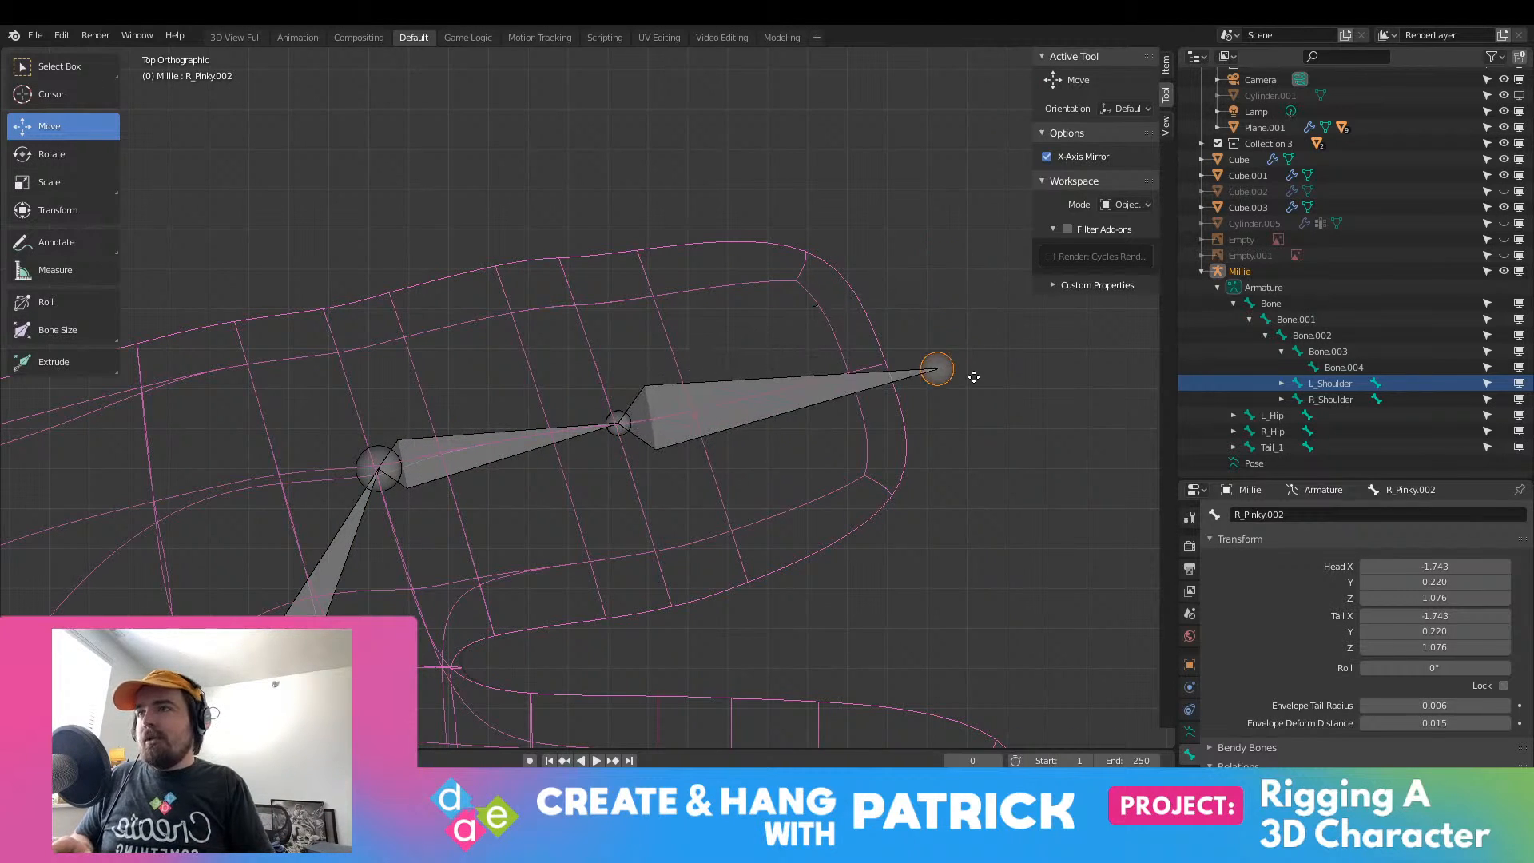
{"action": "right_click", "coordinate": [971, 375]}
{"action": "key", "text": "ctrl+z"}
Step: Fine-tune the pinky's middle joint position along X and extrude a mirrored end bone to the fingertip, at about X 1.814, Y 0.237
{"action": "mouse_move", "coordinate": [666, 428]}
{"action": "left_mouse_down"}
{"action": "mouse_move", "coordinate": [645, 427]}
{"action": "mouse_move", "coordinate": [662, 434]}
{"action": "left_mouse_up"}
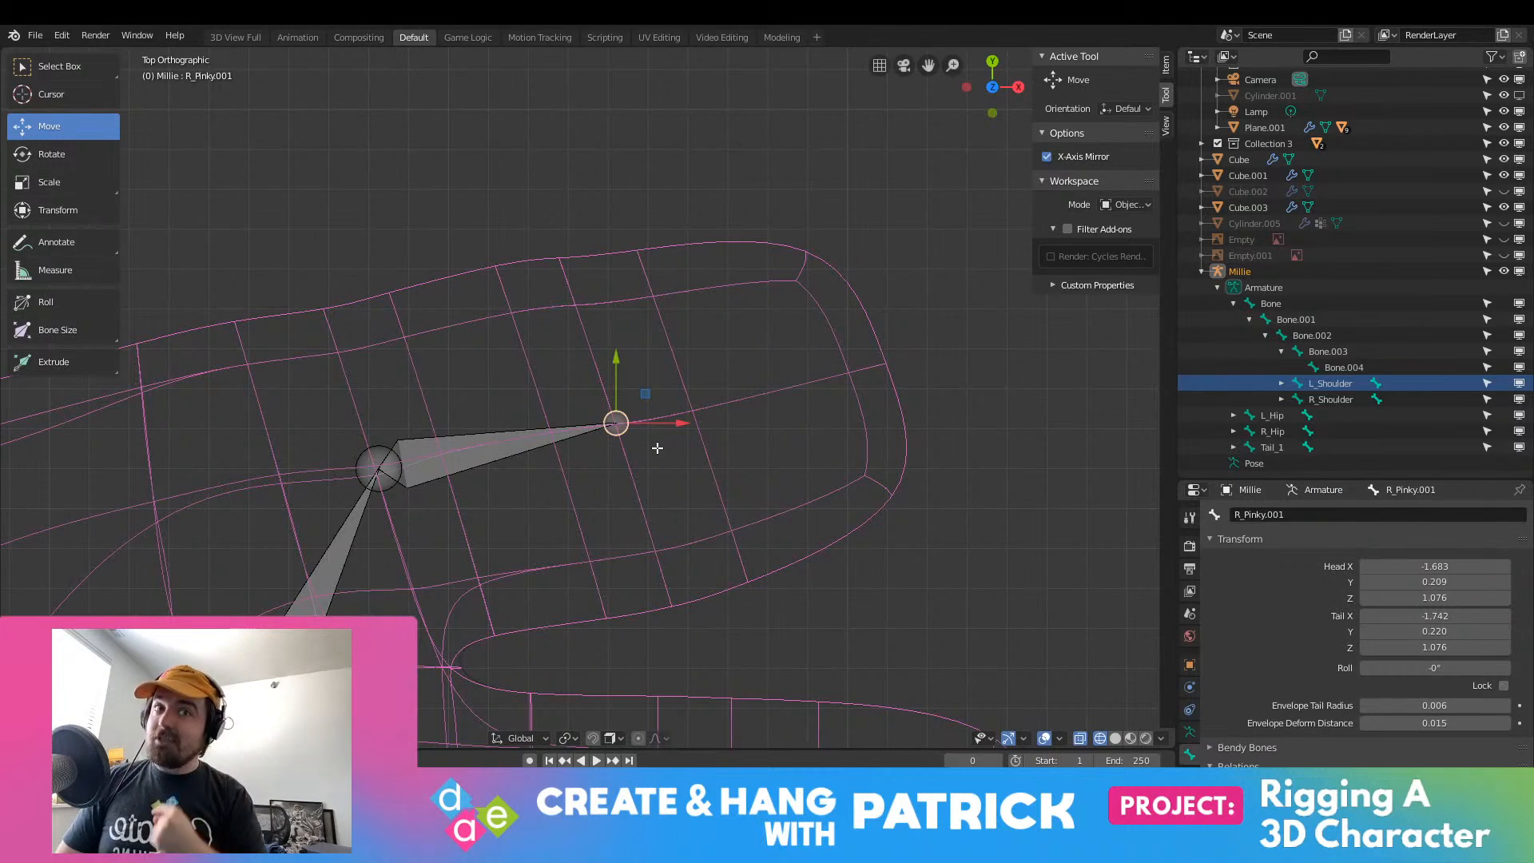
{"action": "key", "text": "e"}
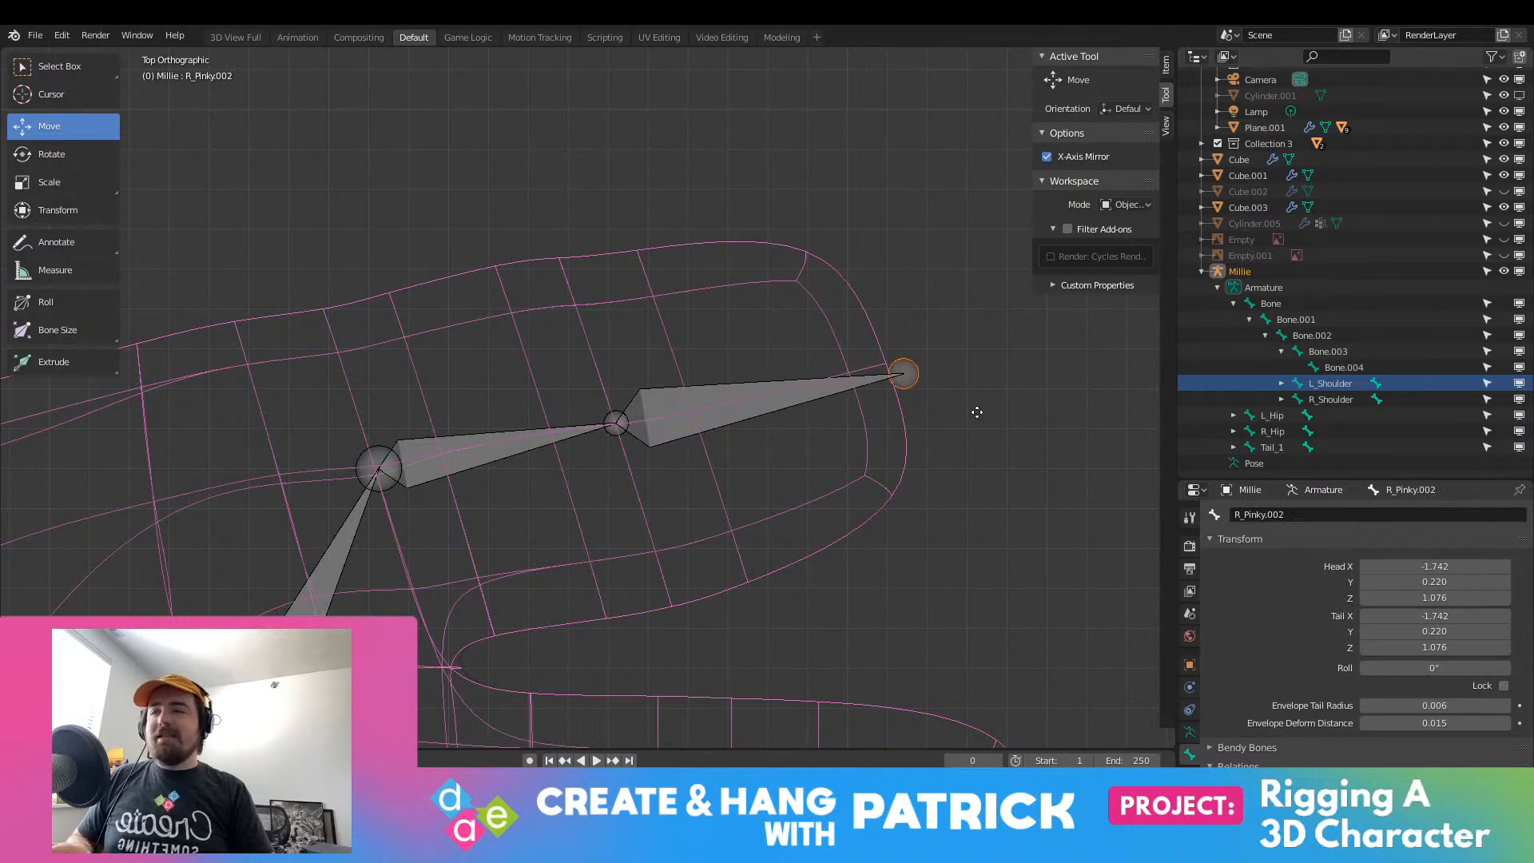
{"action": "left_click", "coordinate": [978, 397]}
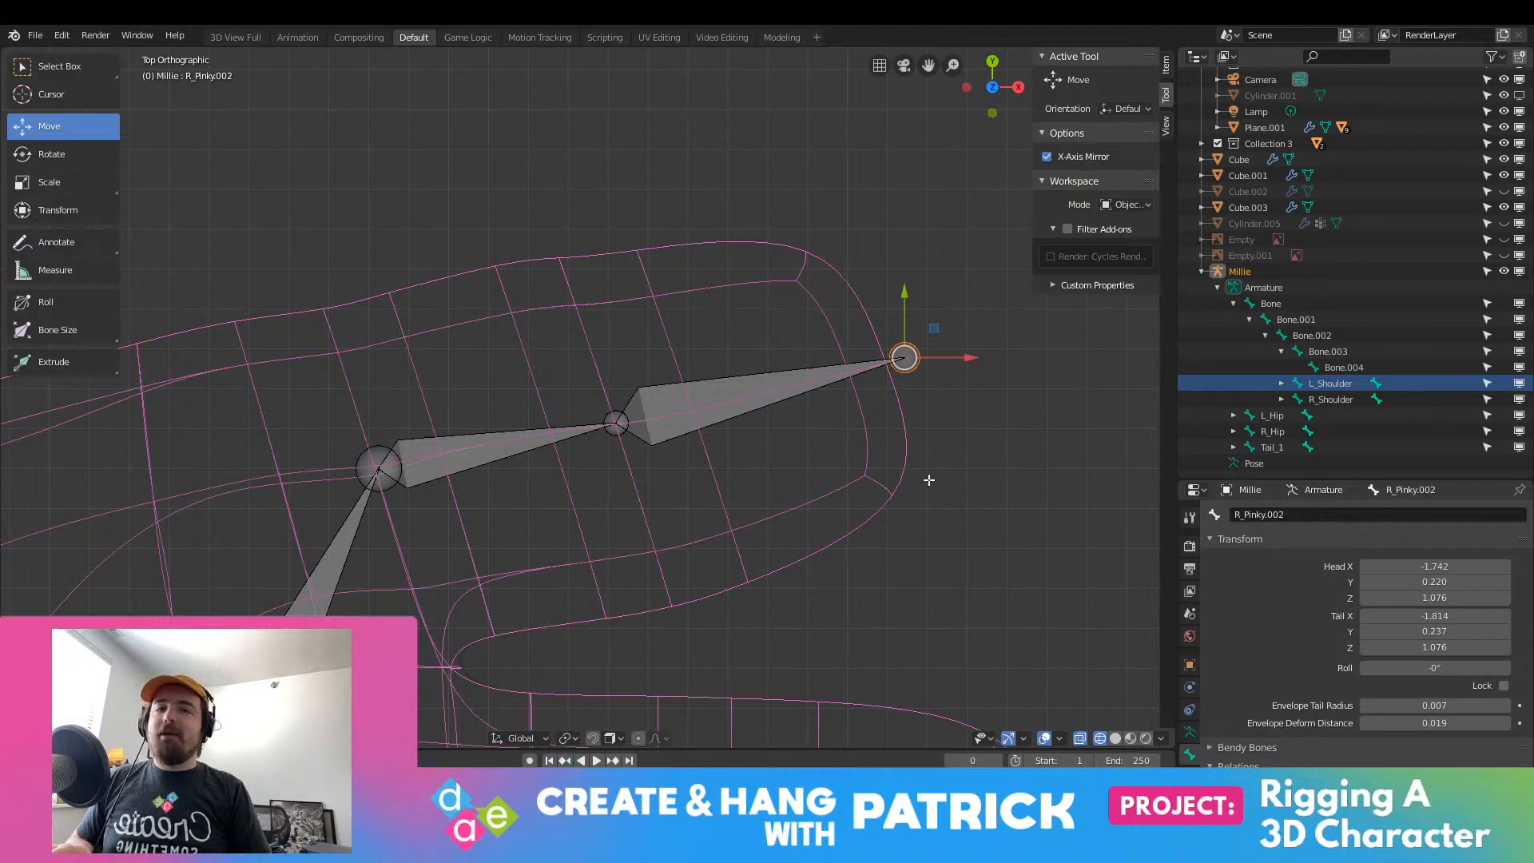
{"action": "left_click", "coordinate": [615, 427]}
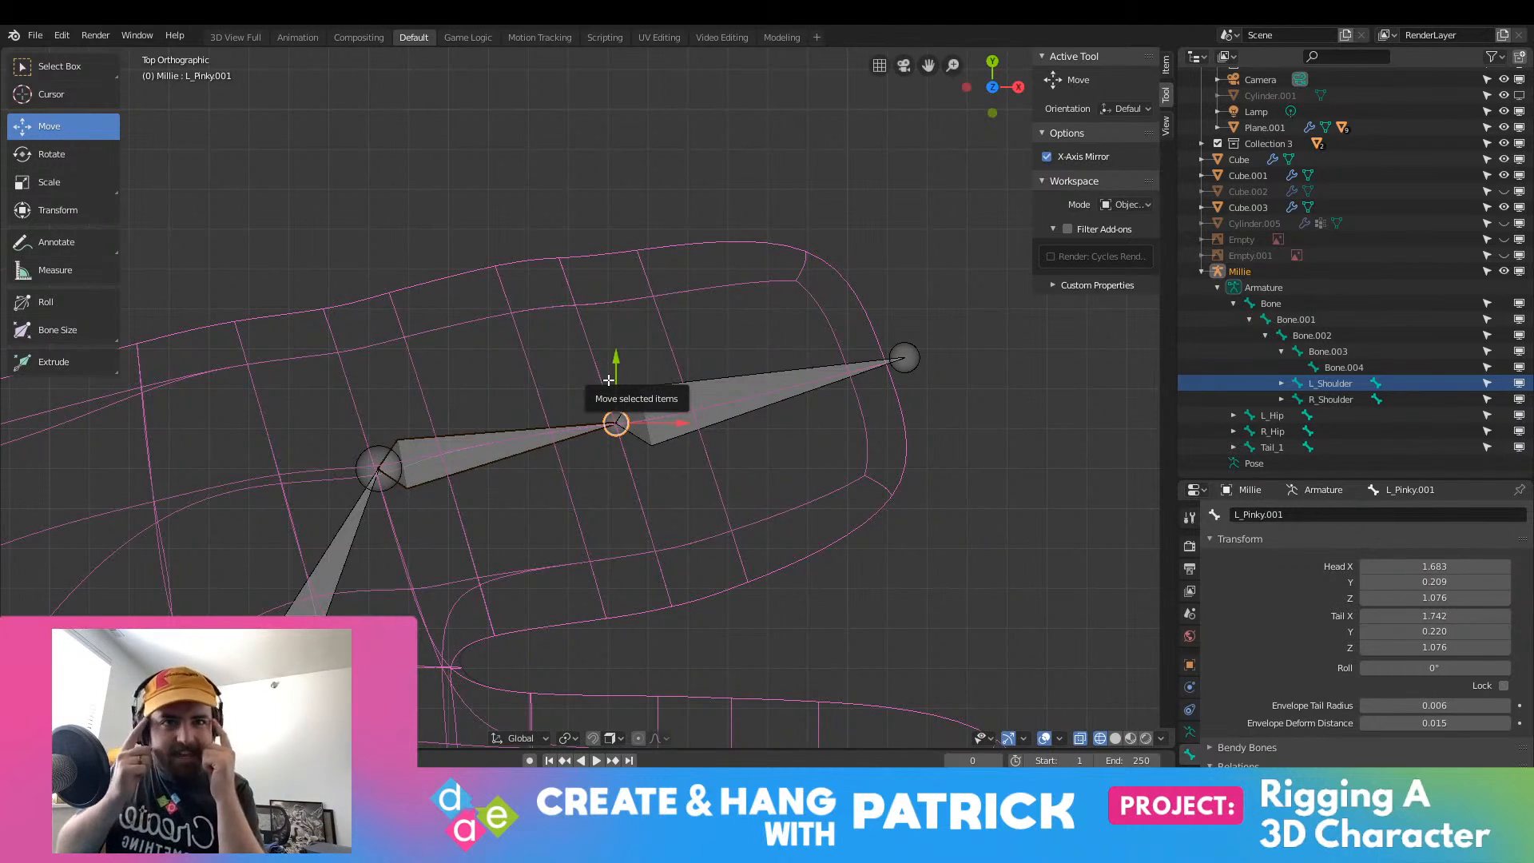
{"action": "left_click_drag", "start_coordinate": [676, 424], "coordinate": [665, 423]}
Step: Try to move the L_Hand bone's tip back toward the wrist, onto the thumb bone's base
{"action": "scroll", "coordinate": [949, 384], "scroll_direction": "down", "scroll_amount": 6}
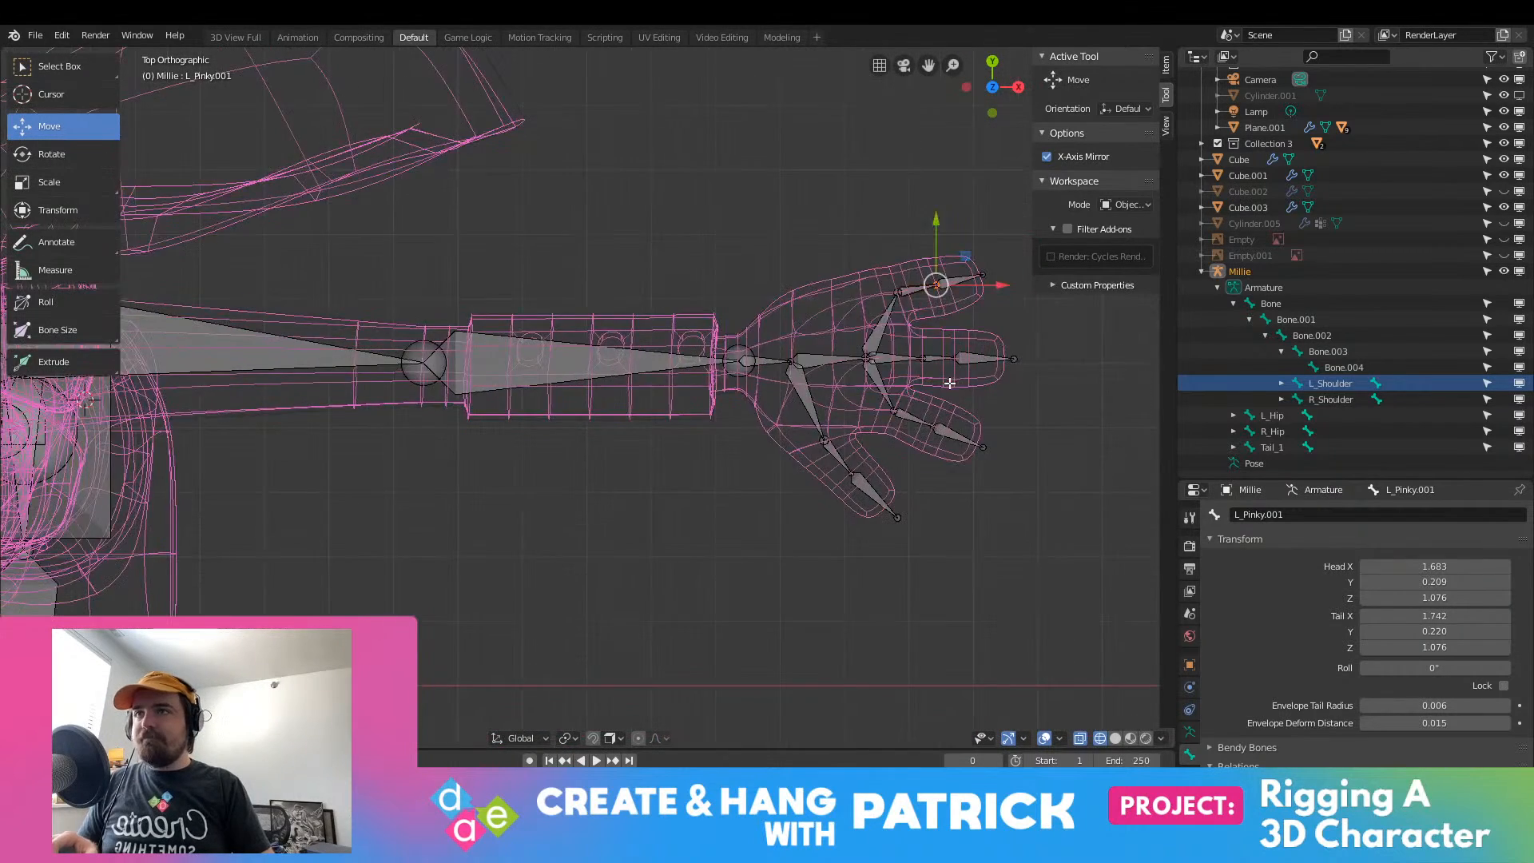
{"action": "scroll", "coordinate": [949, 383], "scroll_direction": "down", "scroll_amount": 5}
{"action": "scroll", "coordinate": [433, 411], "scroll_direction": "up", "scroll_amount": 7}
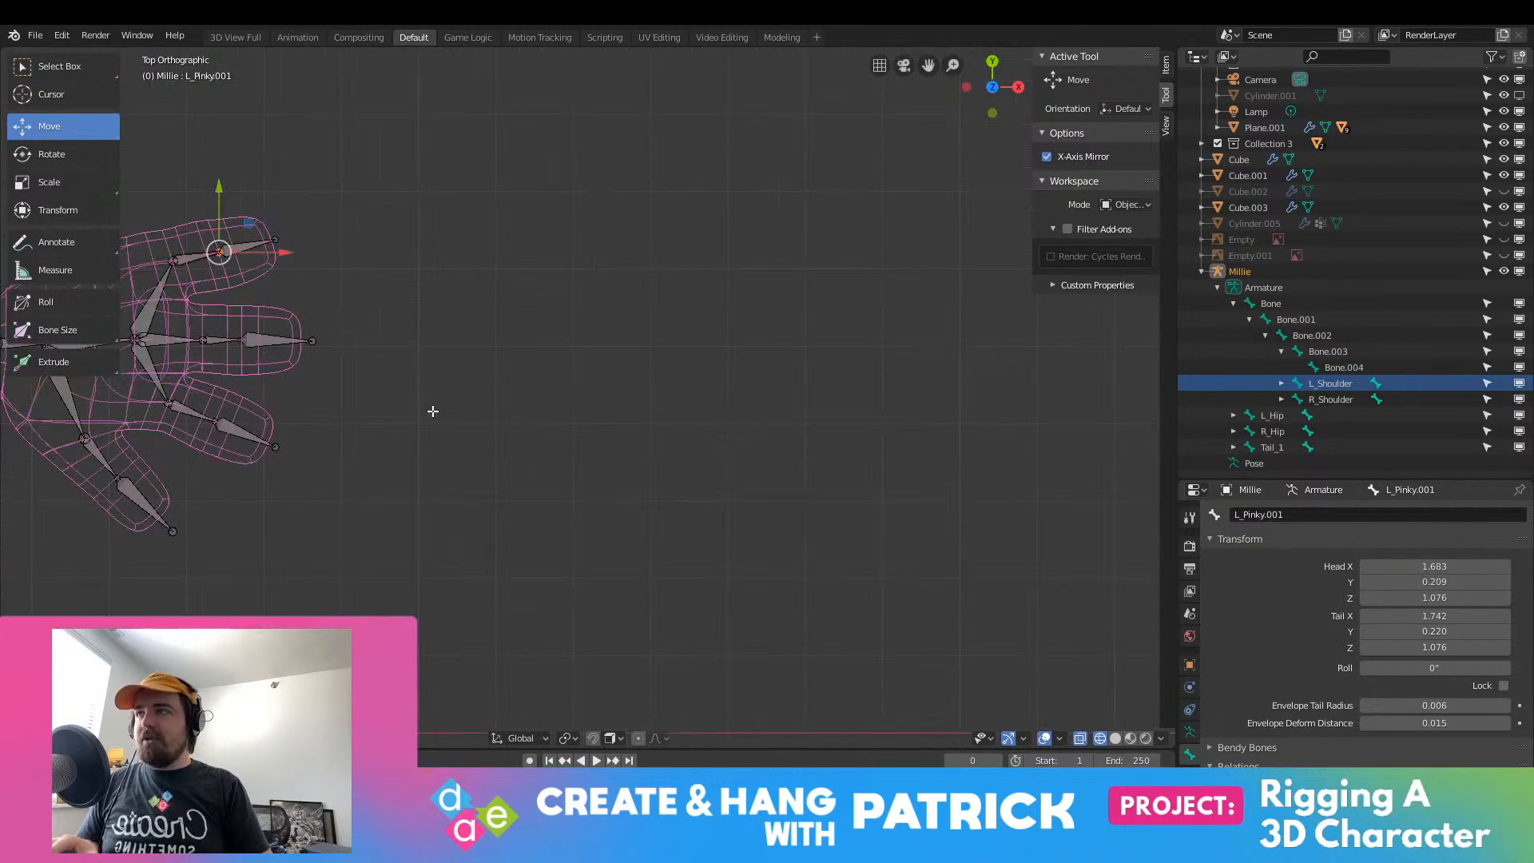
{"action": "middle_click_drag", "start_coordinate": [433, 411], "coordinate": [1044, 445], "text": "shift"}
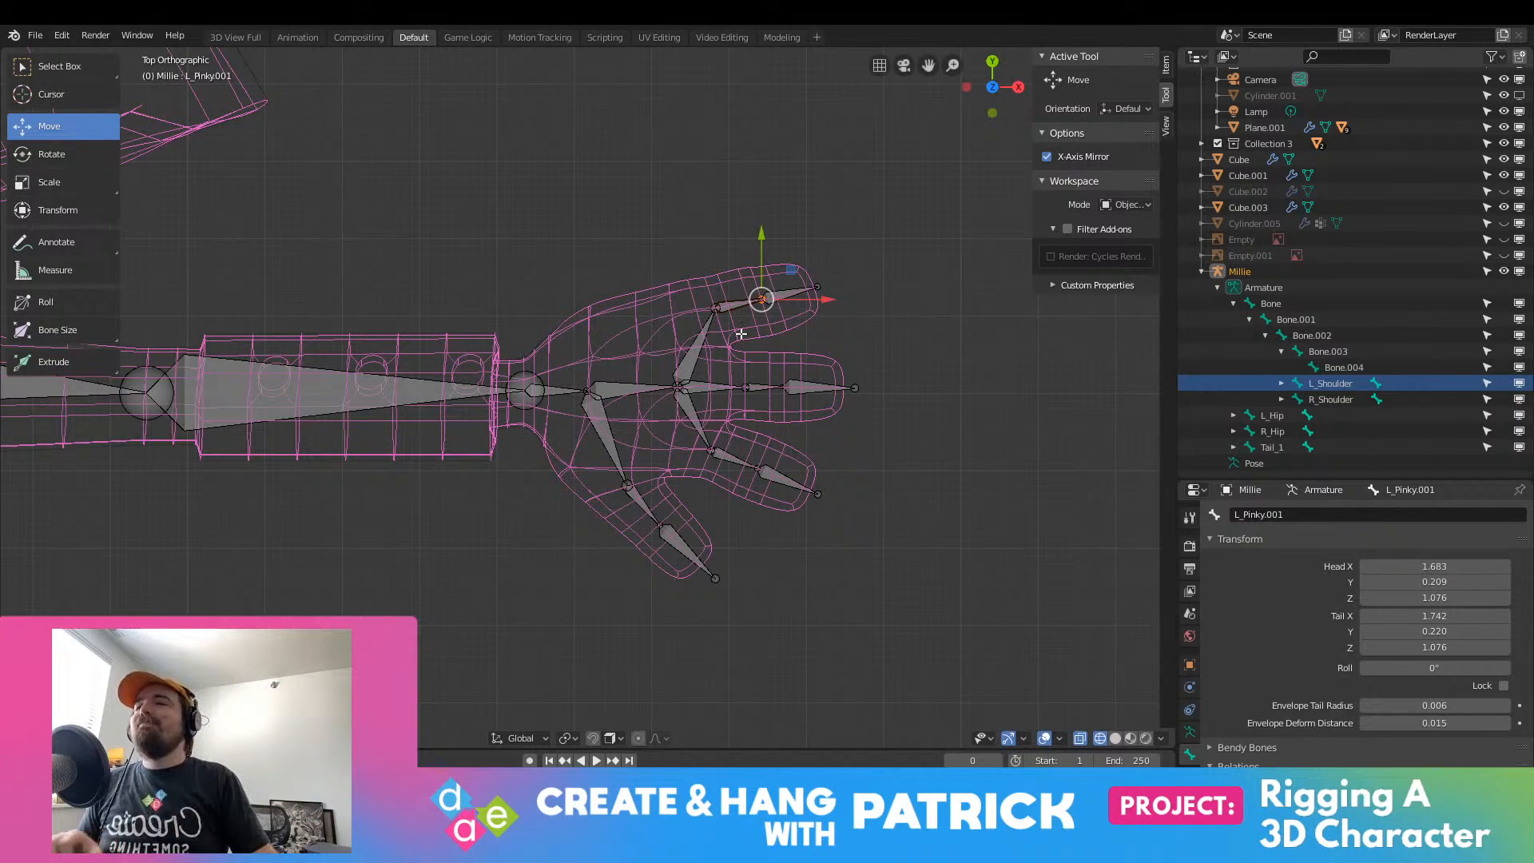
{"action": "scroll", "coordinate": [691, 388], "scroll_direction": "up", "scroll_amount": 3}
{"action": "scroll", "coordinate": [688, 388], "scroll_direction": "down", "scroll_amount": 3}
{"action": "scroll", "coordinate": [687, 387], "scroll_direction": "up", "scroll_amount": 3}
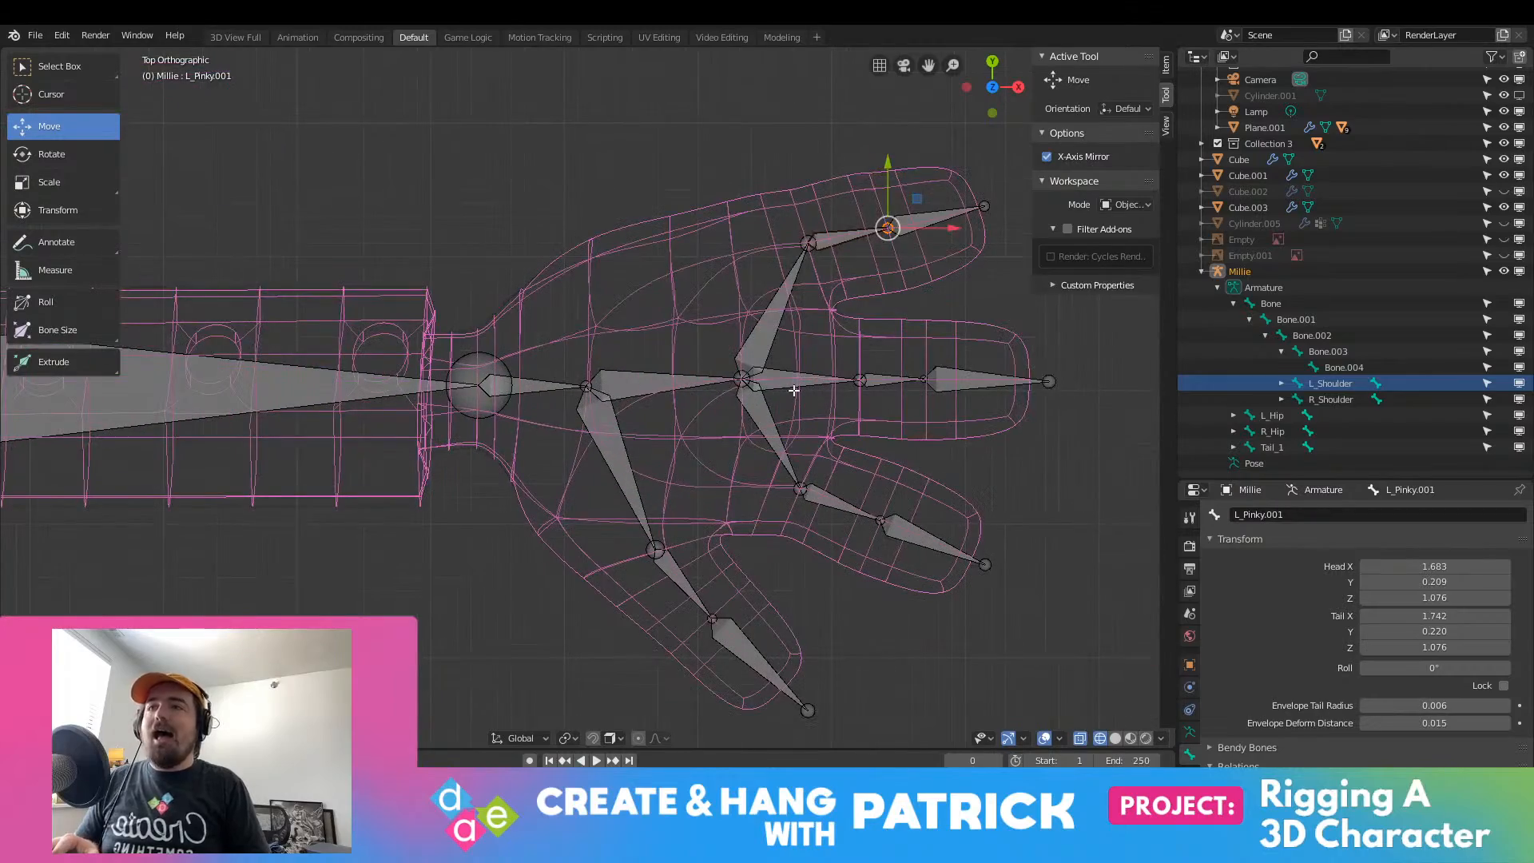
{"action": "left_click", "coordinate": [744, 378]}
{"action": "left_click_drag", "start_coordinate": [744, 379], "coordinate": [581, 390]}
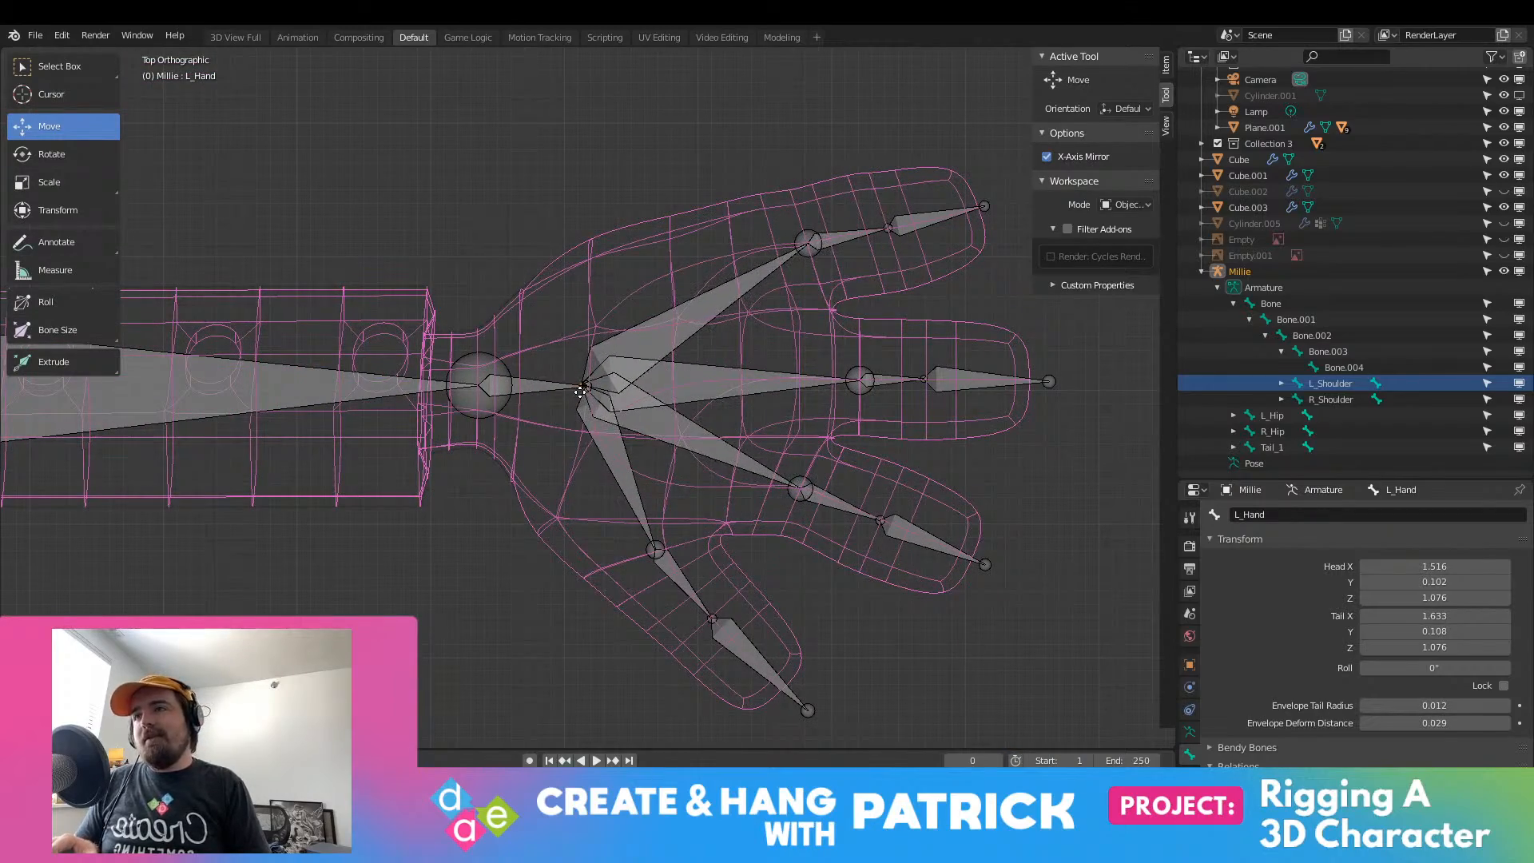
{"action": "key", "text": "ctrl+z"}
Step: Rename the large bone inside the character's head, Bone.004, as Head
{"action": "scroll", "coordinate": [599, 390], "scroll_direction": "down", "scroll_amount": 11}
{"action": "middle_click_drag", "start_coordinate": [523, 406], "coordinate": [873, 409], "text": "shift"}
{"action": "scroll", "coordinate": [874, 409], "scroll_direction": "up", "scroll_amount": 5}
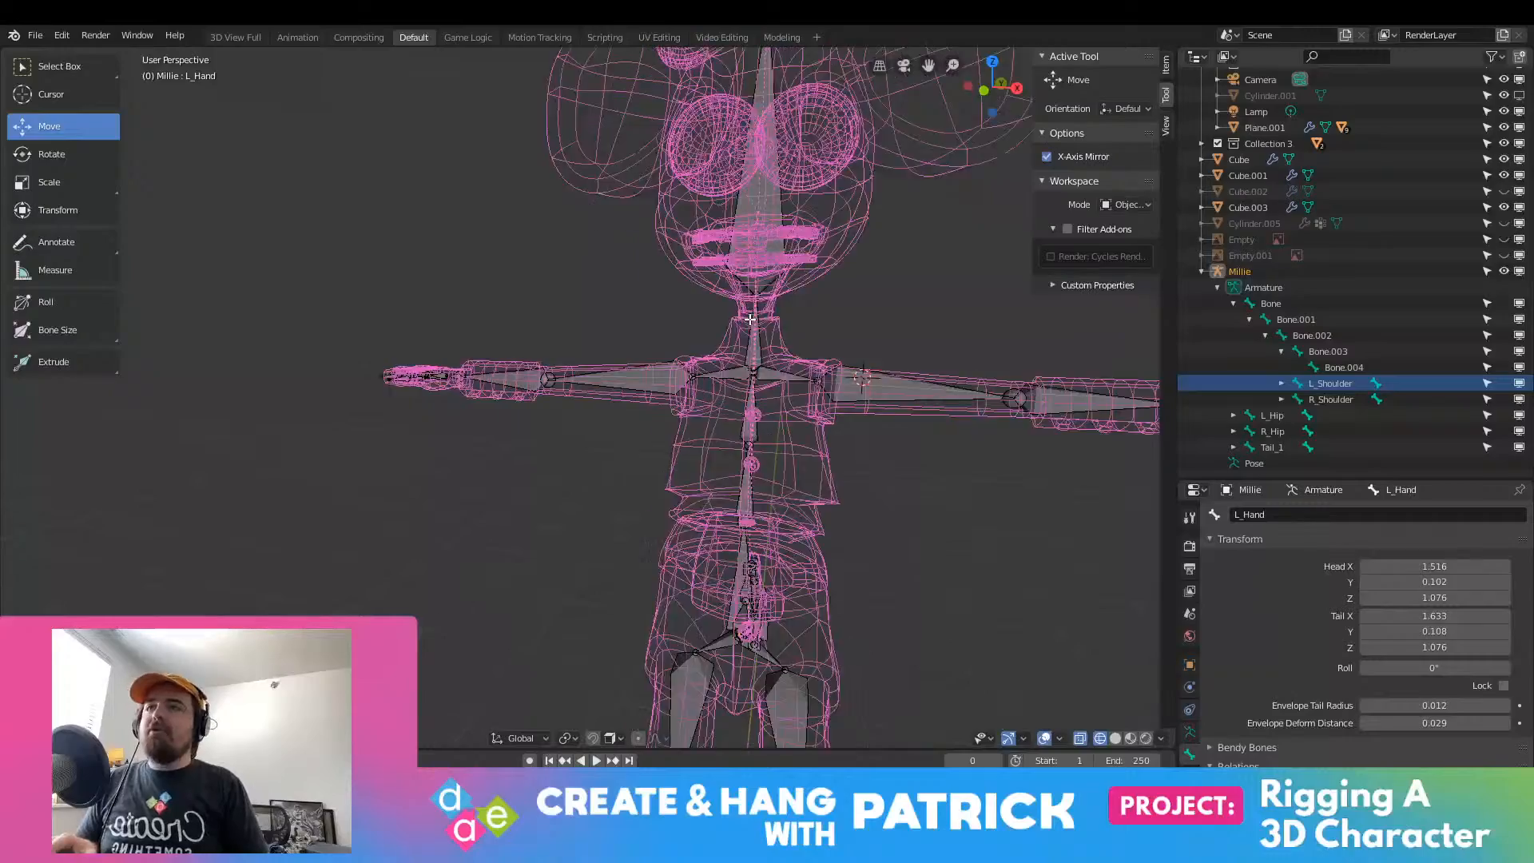
{"action": "left_click", "coordinate": [875, 410]}
{"action": "left_click", "coordinate": [896, 299]}
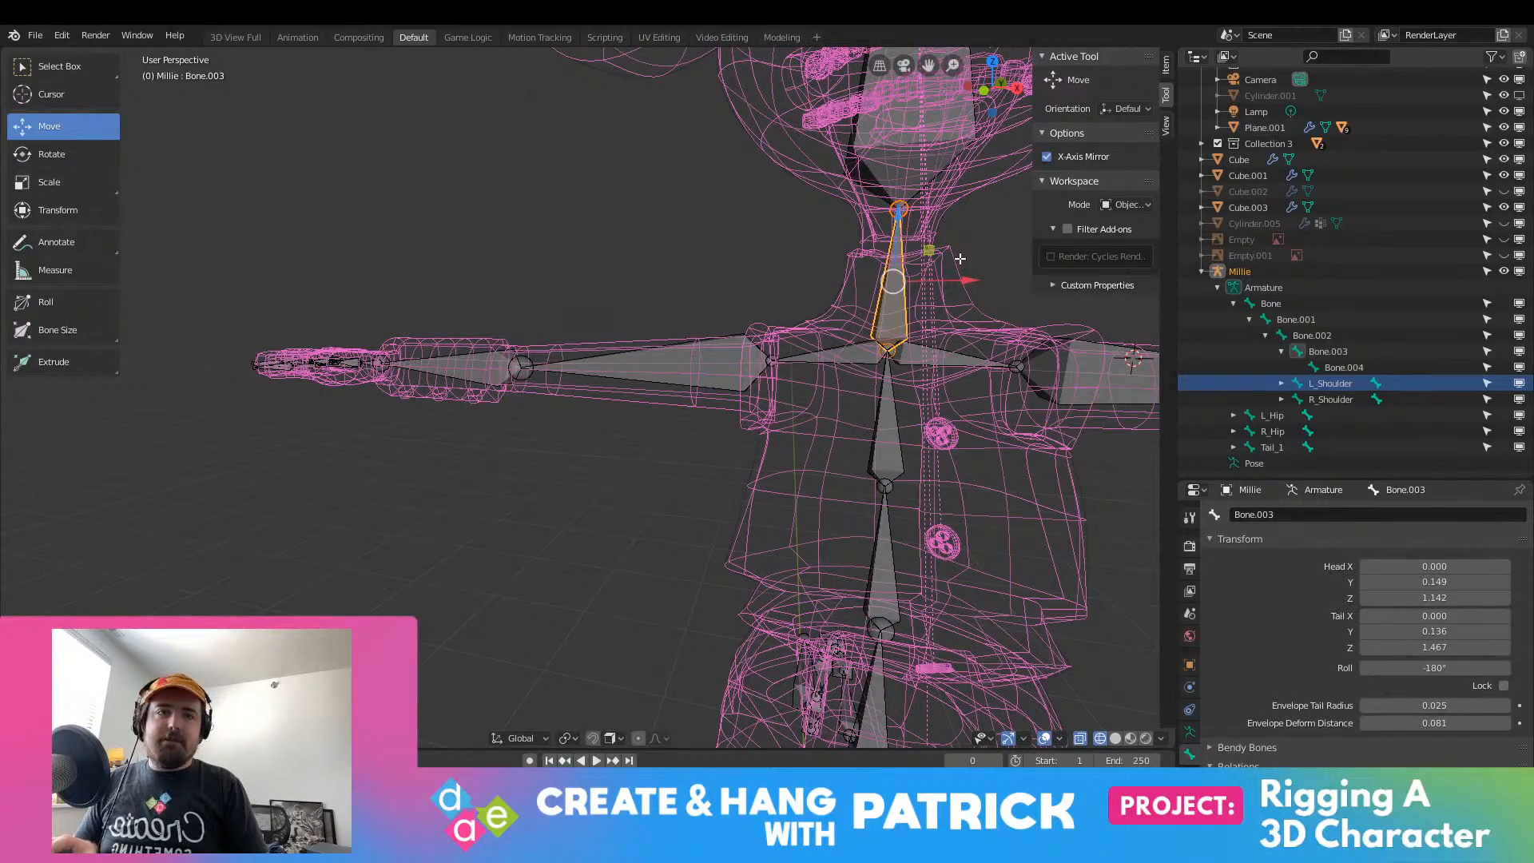
{"action": "middle_click_drag", "start_coordinate": [960, 258], "coordinate": [640, 384], "text": "shift"}
{"action": "scroll", "coordinate": [676, 321], "scroll_direction": "up", "scroll_amount": 4}
{"action": "left_click", "coordinate": [627, 222]}
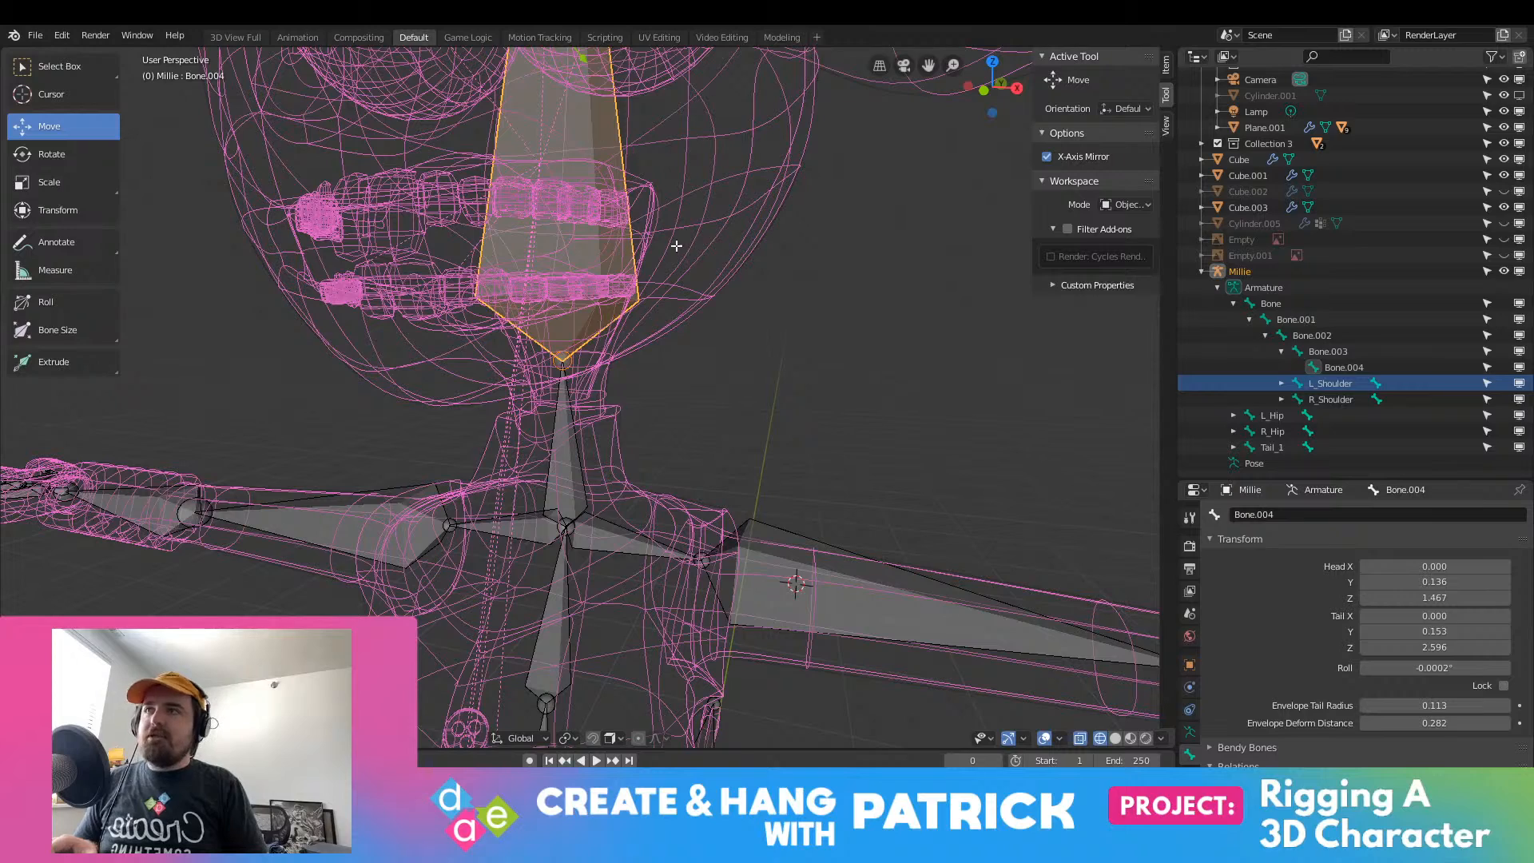
{"action": "middle_click_drag", "start_coordinate": [677, 246], "coordinate": [677, 346], "text": "shift"}
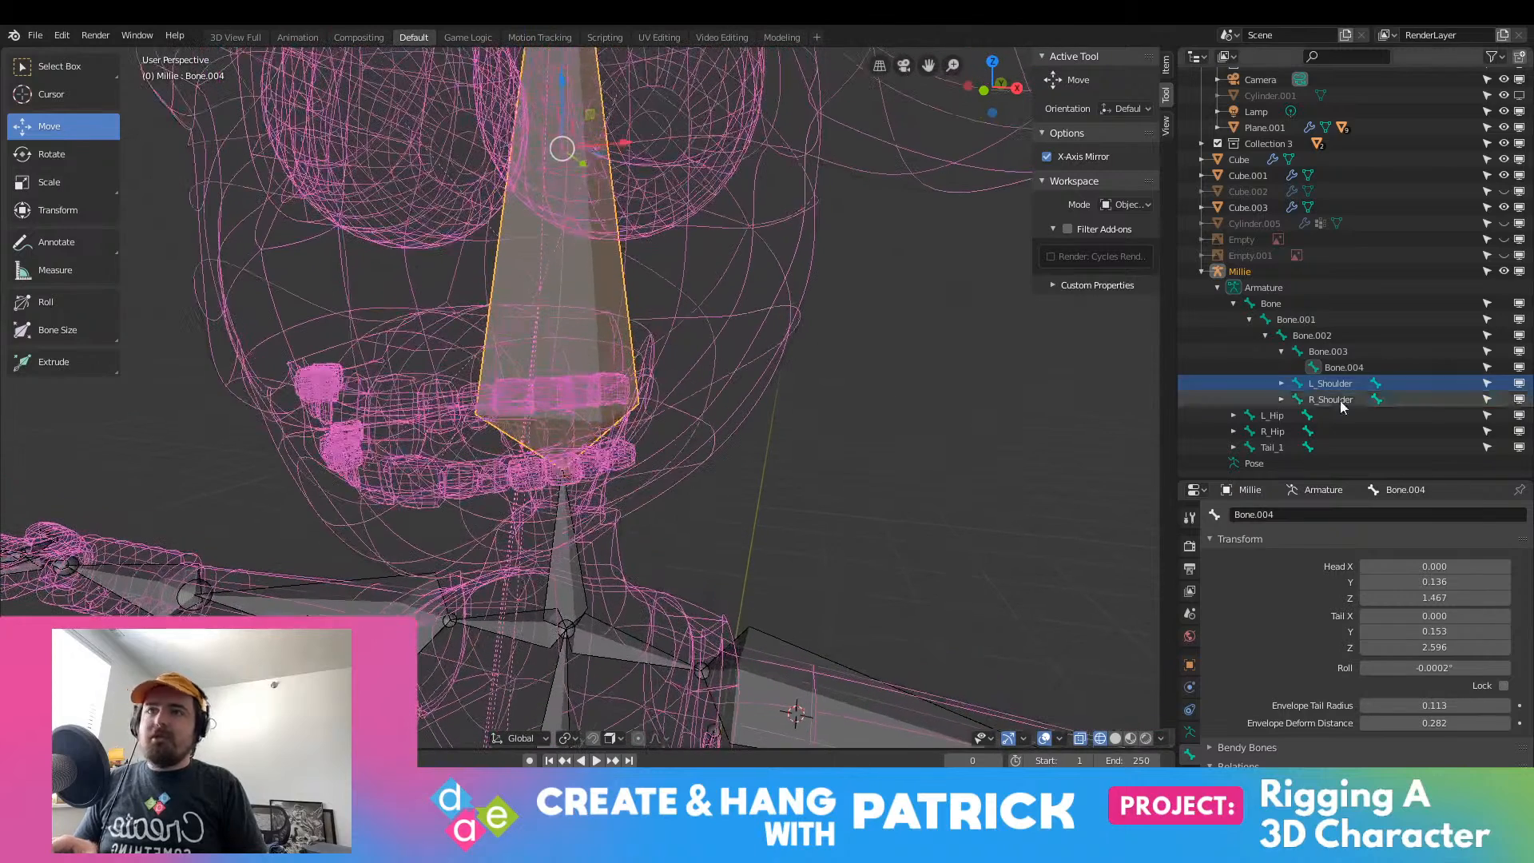
{"action": "left_click", "coordinate": [1296, 515]}
{"action": "type", "text": "Head"}
{"action": "key", "text": "Return"}
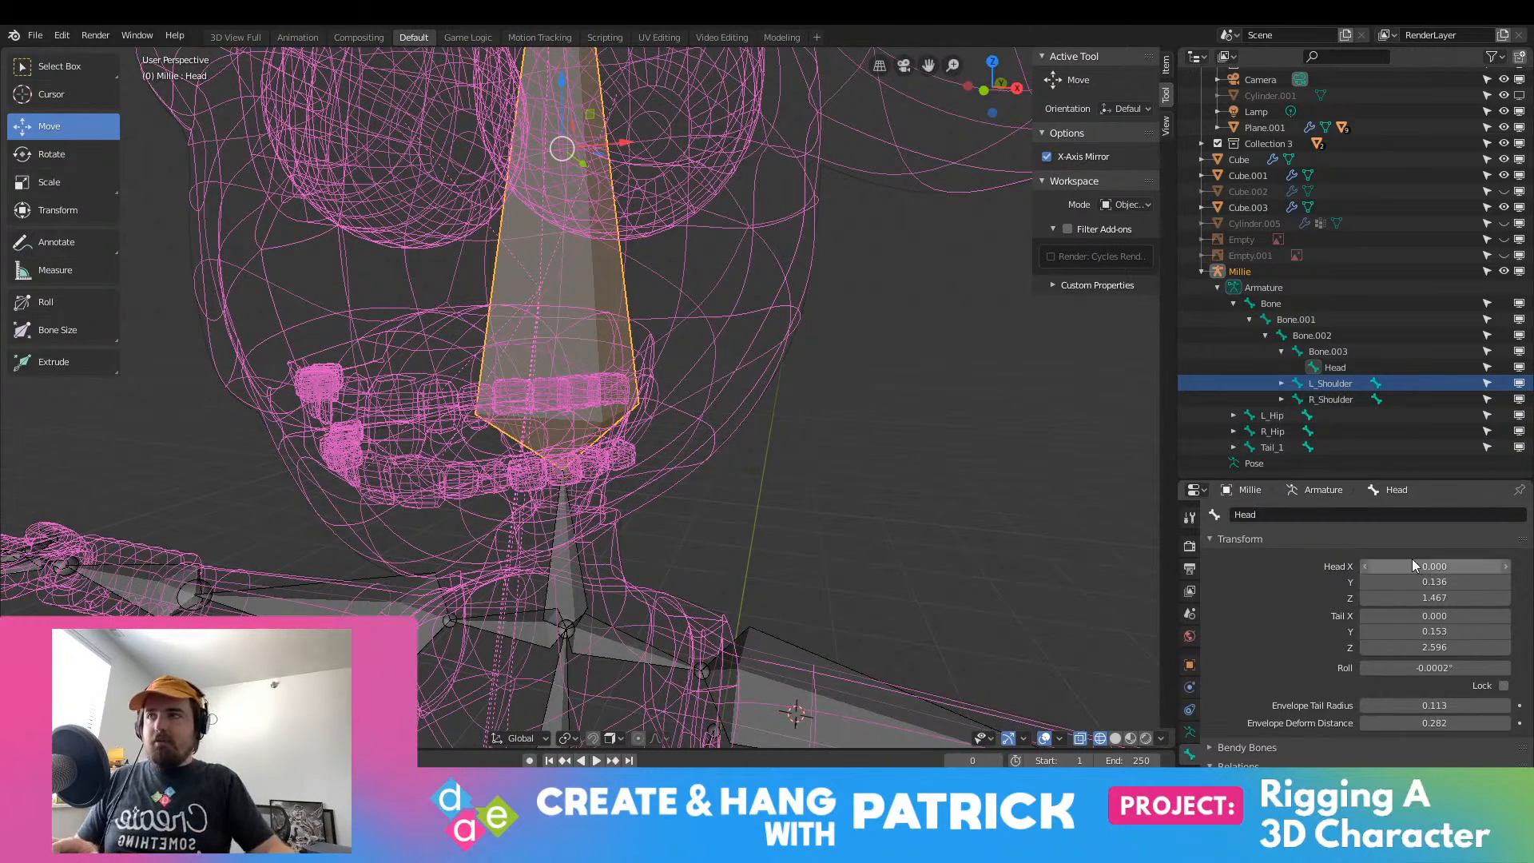
Step: Rename the bone between the shoulders and the head, Bone.003, as Neck
{"action": "left_click", "coordinate": [592, 565]}
{"action": "left_click", "coordinate": [573, 573]}
{"action": "left_click", "coordinate": [1324, 513]}
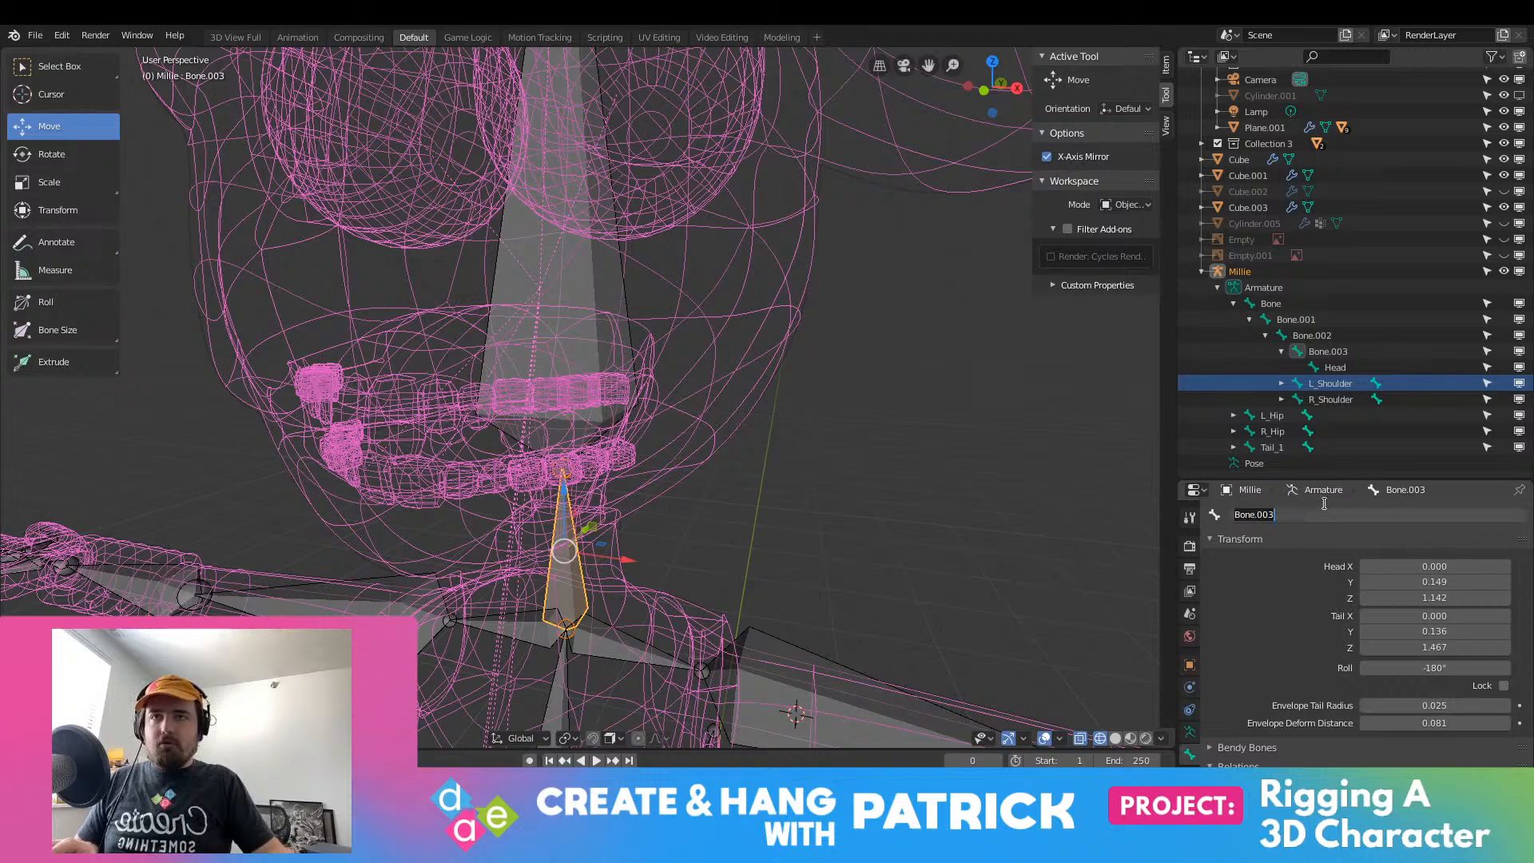
{"action": "type", "text": "Nex"}
{"action": "key", "text": "BackSpace"}
{"action": "type", "text": "ck"}
{"action": "key", "text": "Return"}
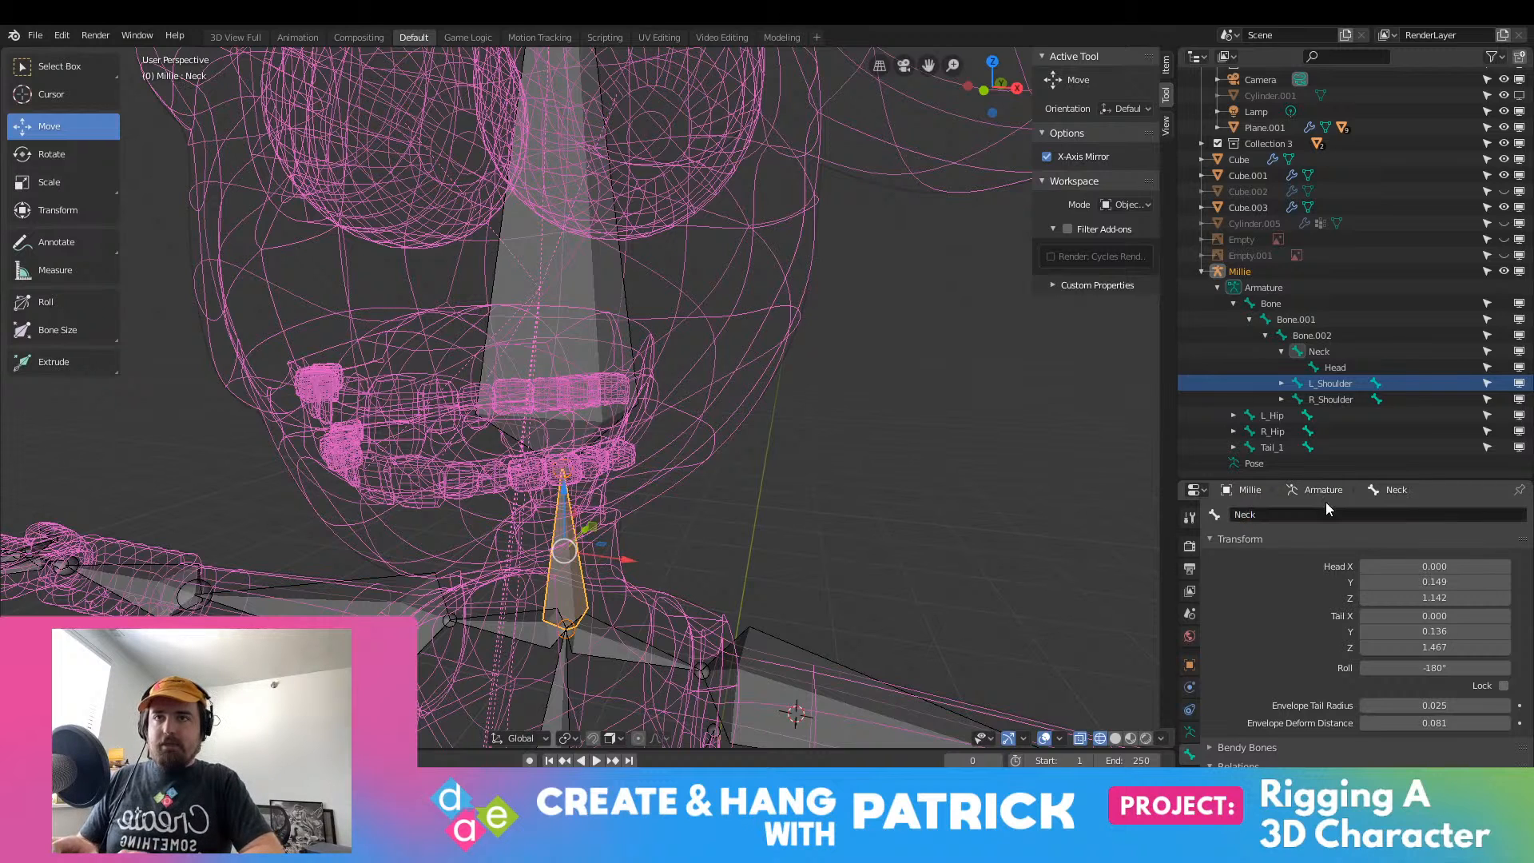
Step: Check the names of the left shoulder, right shoulder and upper spine bones by selecting each, and clear the selection
{"action": "middle_click_drag", "start_coordinate": [720, 512], "coordinate": [785, 273], "text": "shift"}
{"action": "left_click", "coordinate": [754, 232]}
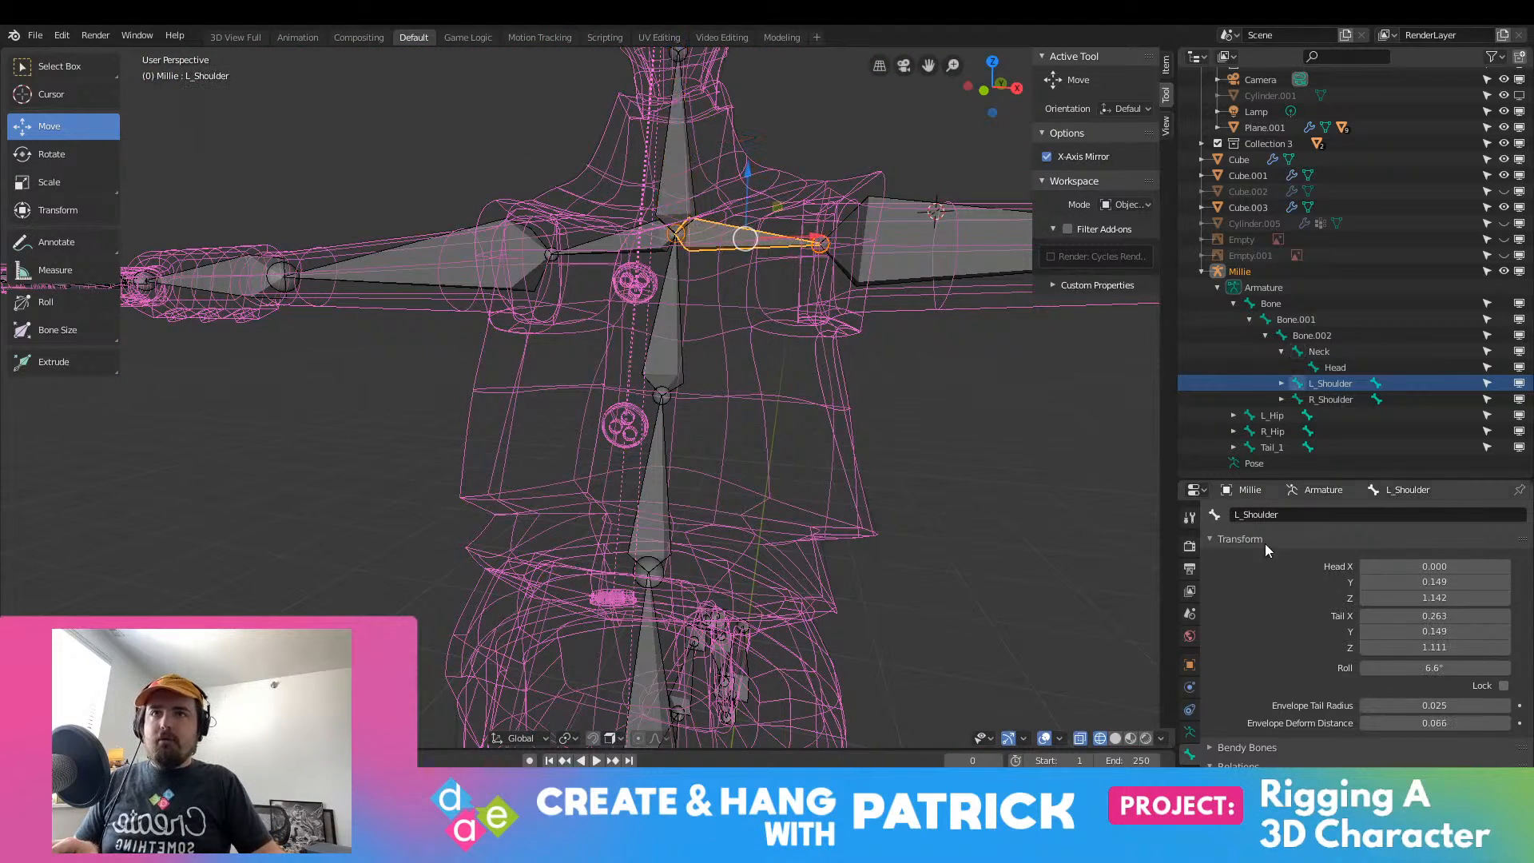
{"action": "left_click", "coordinate": [643, 247]}
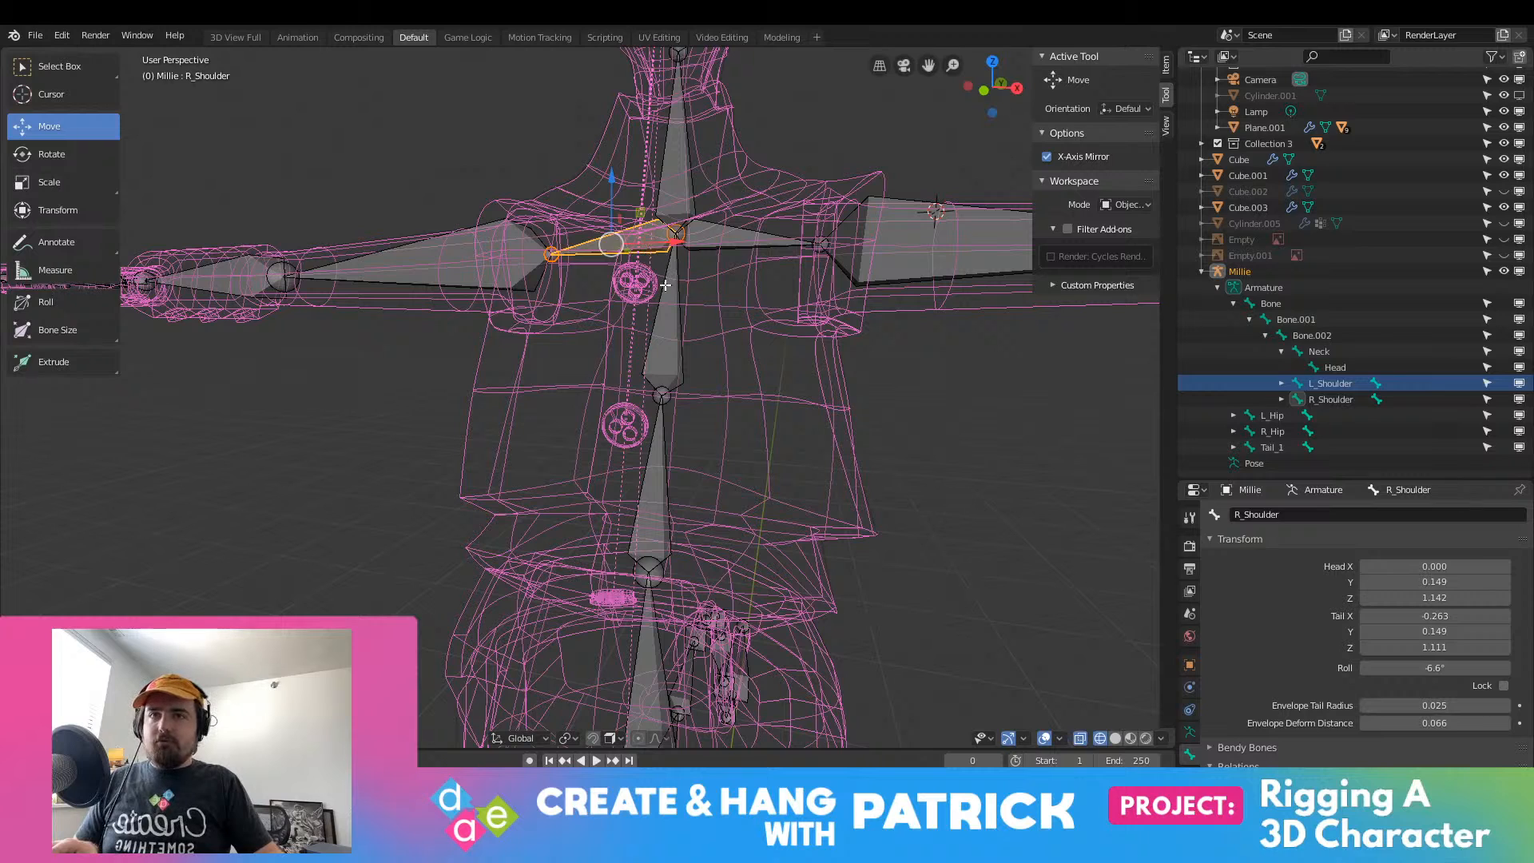
{"action": "left_click", "coordinate": [673, 312]}
{"action": "scroll", "coordinate": [695, 349], "scroll_direction": "down", "scroll_amount": 2}
{"action": "scroll", "coordinate": [693, 318], "scroll_direction": "up", "scroll_amount": 2}
{"action": "key", "text": "alt+a"}
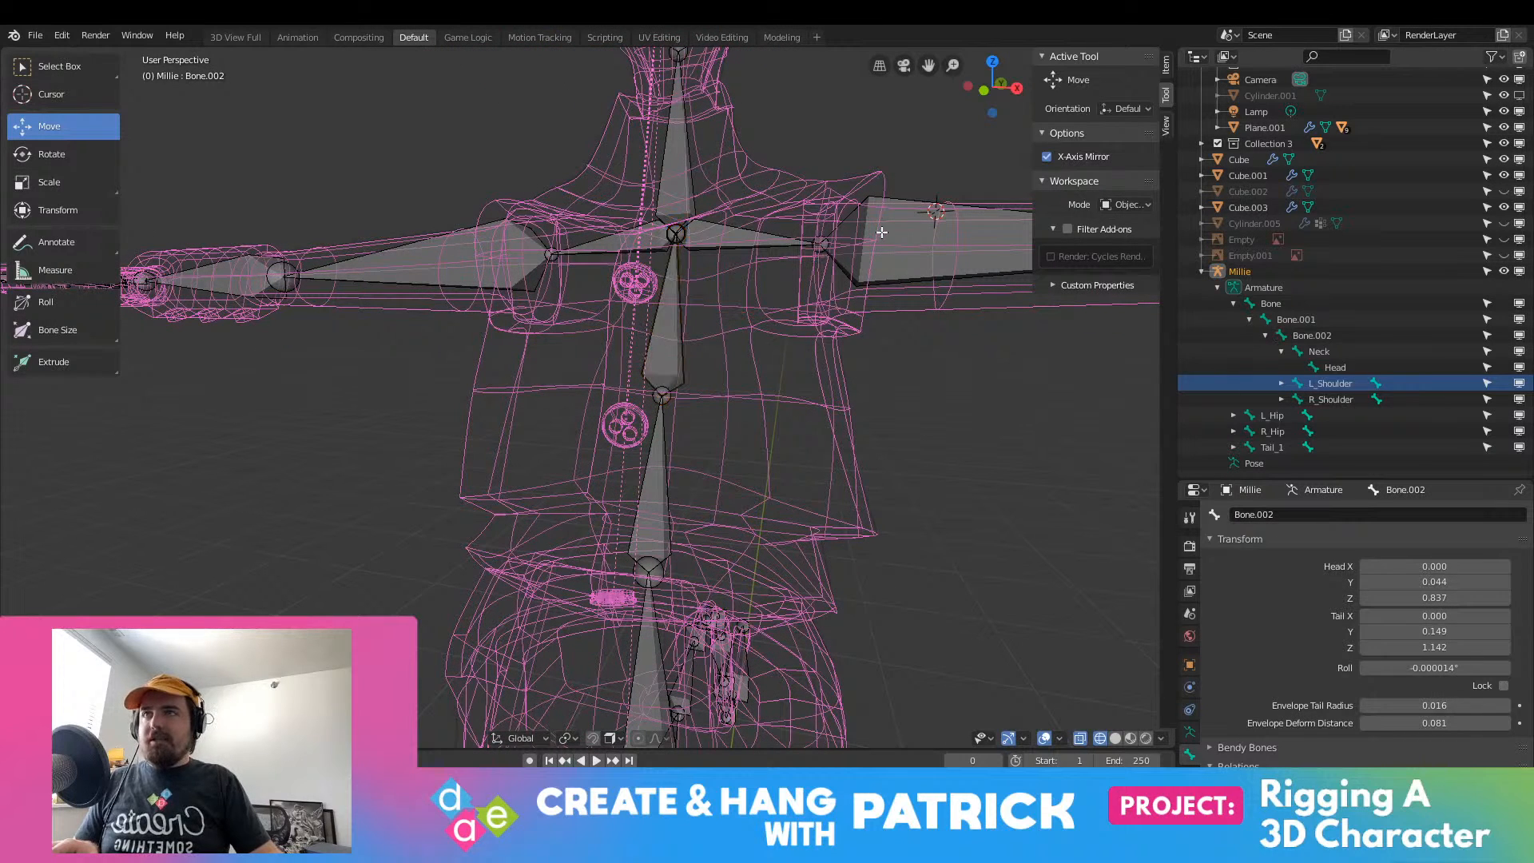
{"action": "left_click", "coordinate": [882, 231]}
{"action": "left_click", "coordinate": [677, 328]}
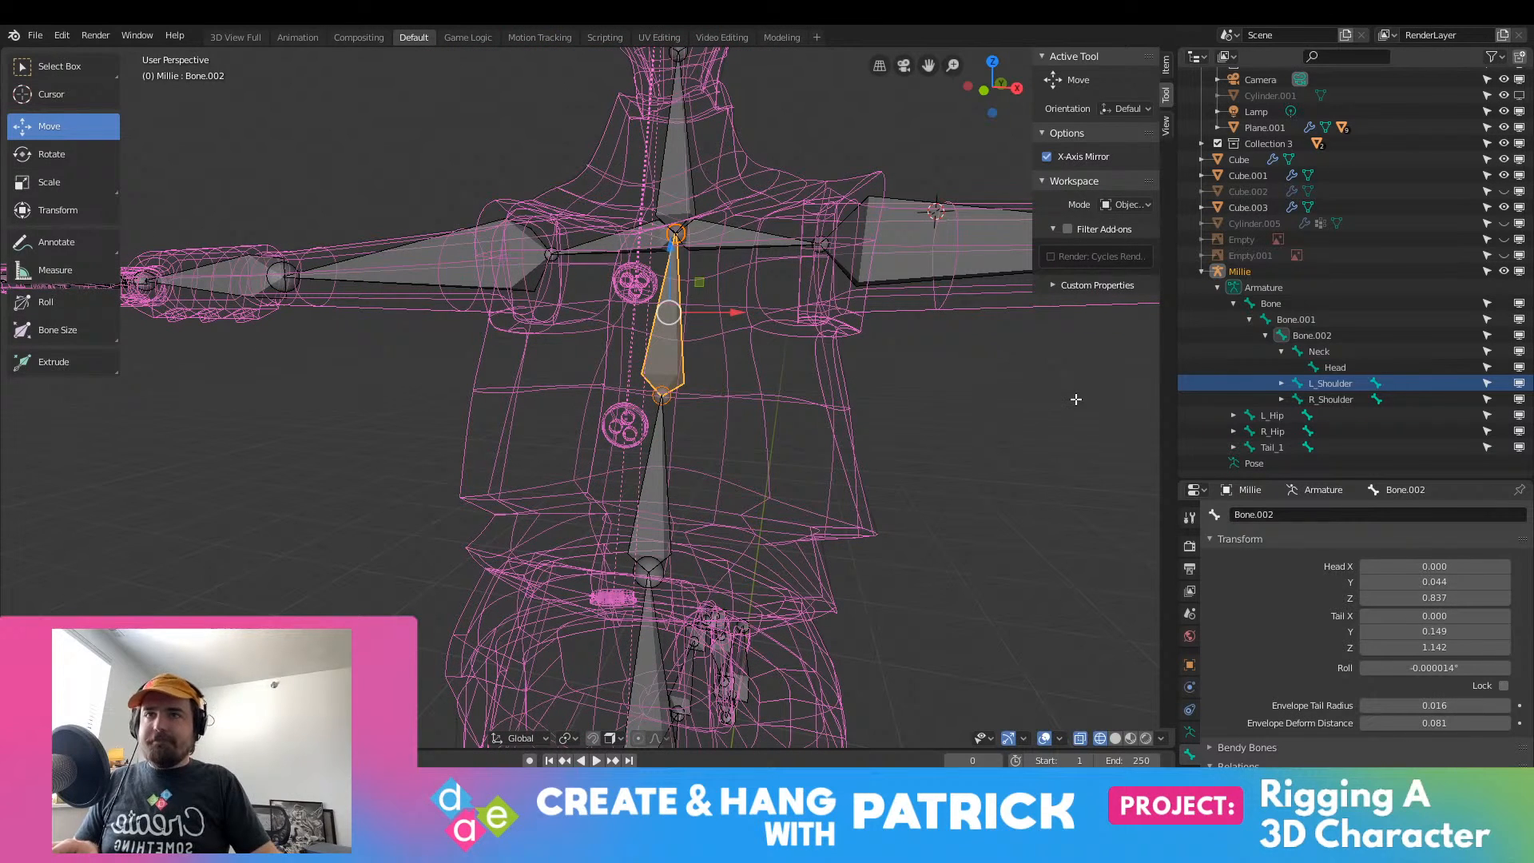
{"action": "left_click", "coordinate": [1302, 513]}
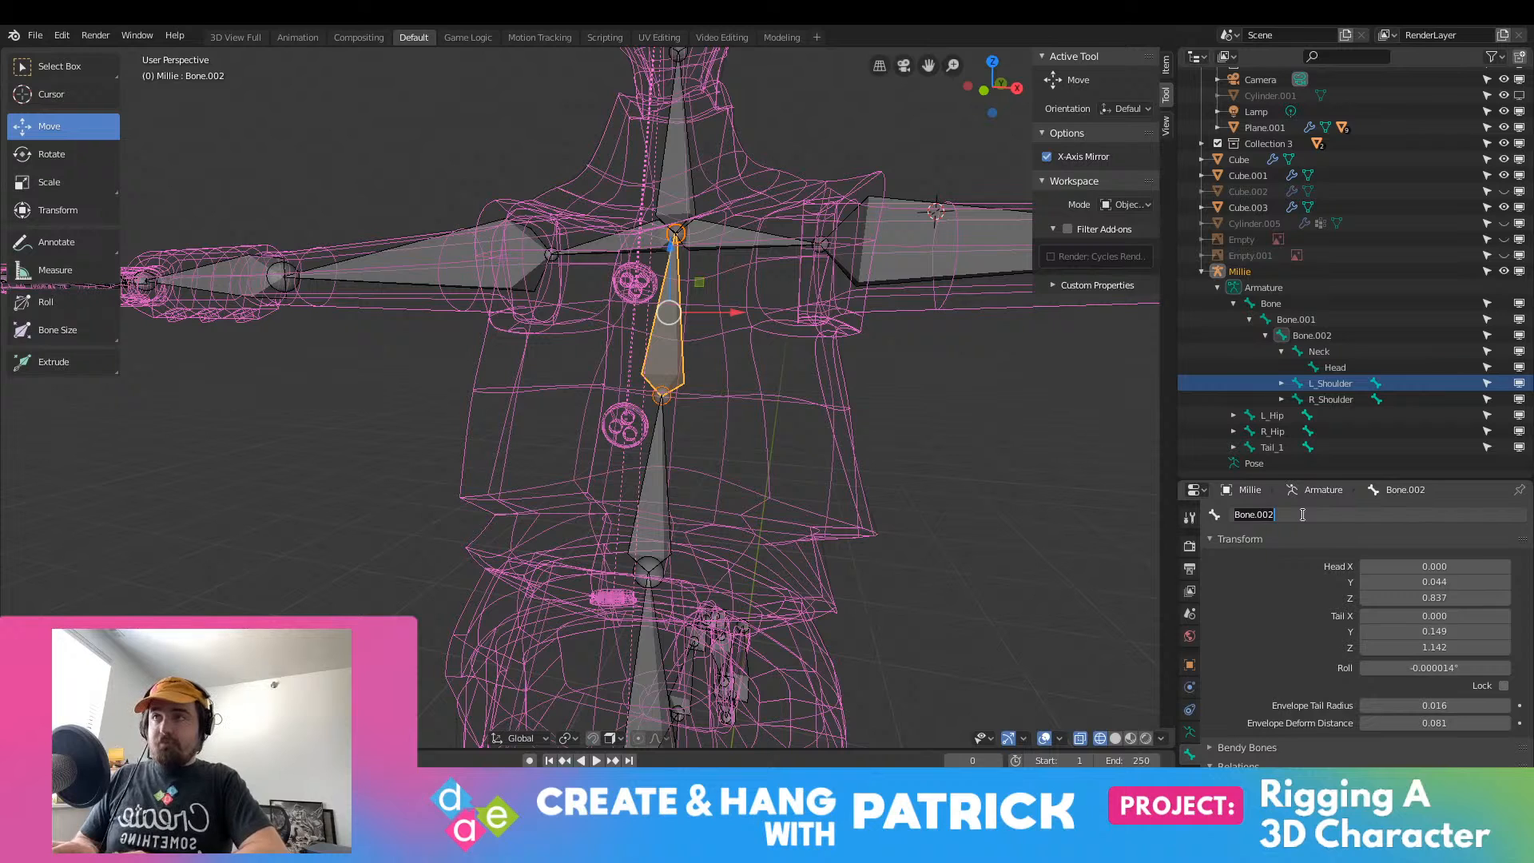
{"action": "type", "text": "Spi"}
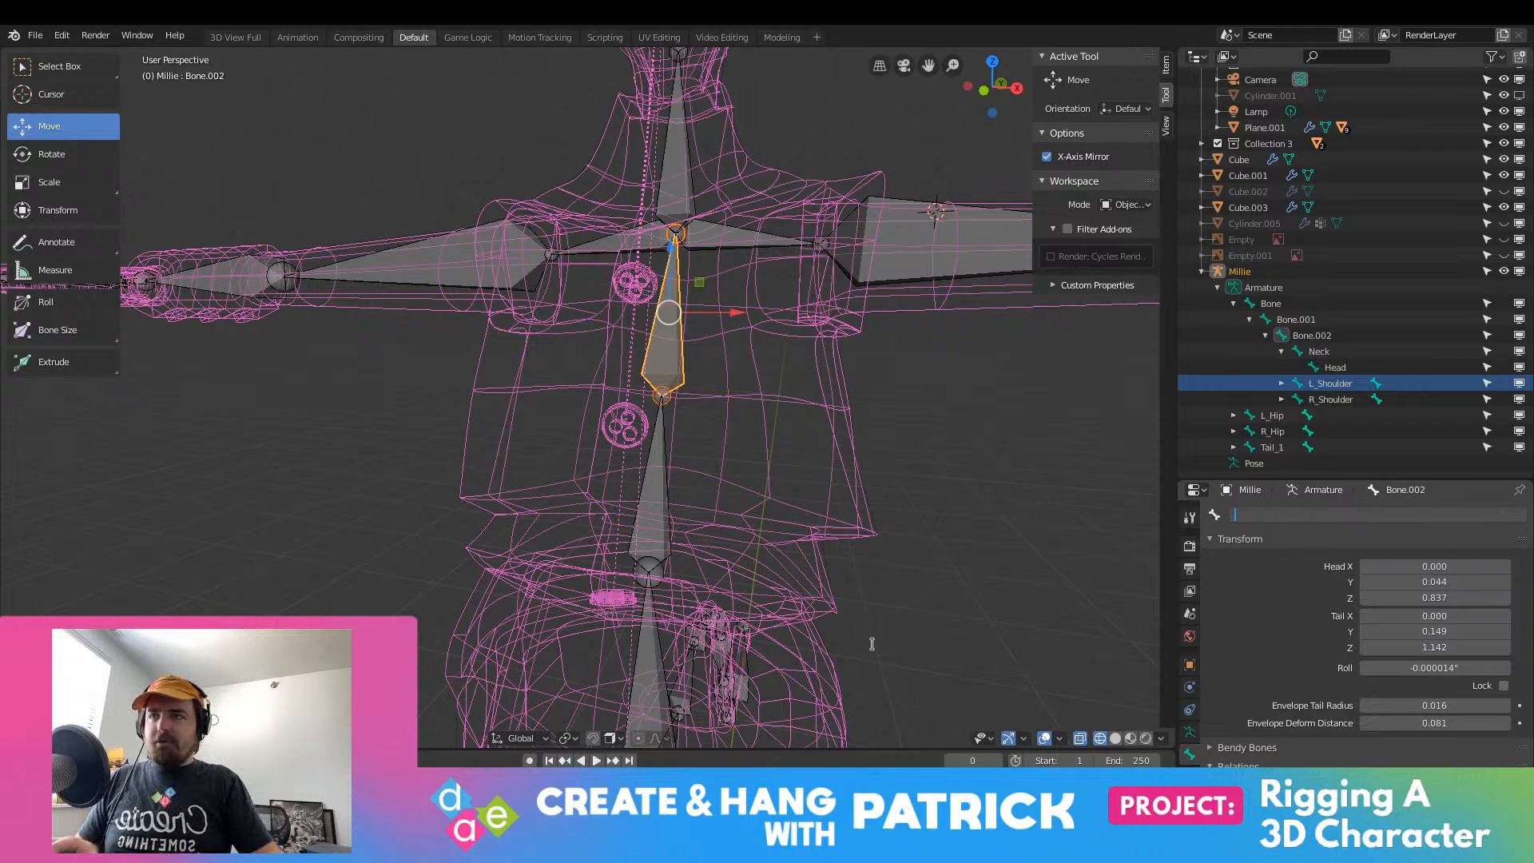
{"action": "key", "text": "Escape"}
Step: Rename the lowest central bone, running from the hips up to the waist, as Base
{"action": "middle_click_drag", "start_coordinate": [686, 663], "coordinate": [694, 349], "text": "shift"}
{"action": "left_click", "coordinate": [671, 401]}
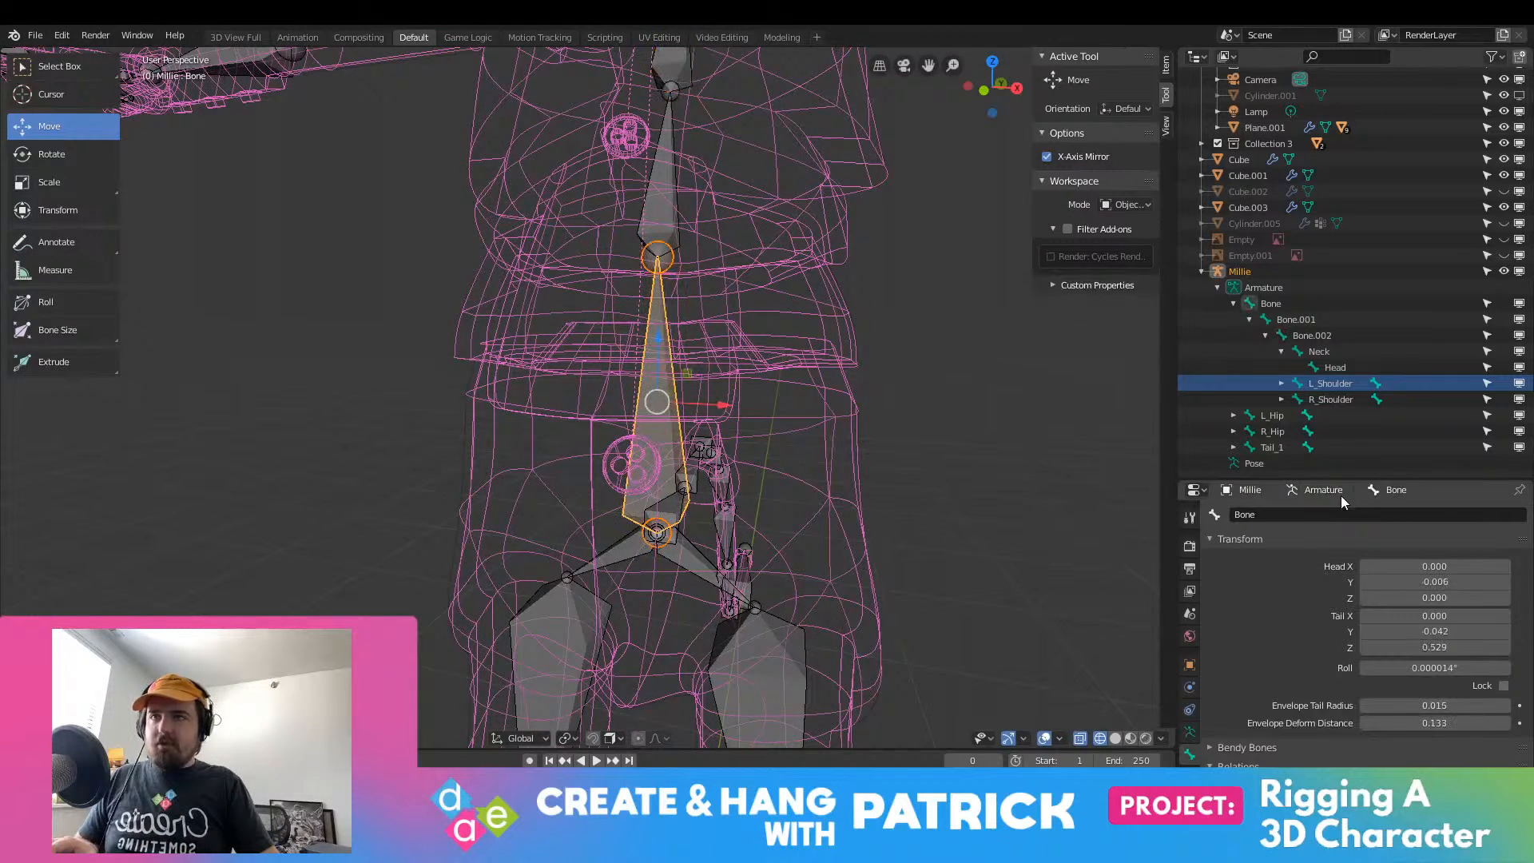
{"action": "left_click", "coordinate": [1324, 512]}
{"action": "type", "text": "Base"}
{"action": "key", "text": "Return"}
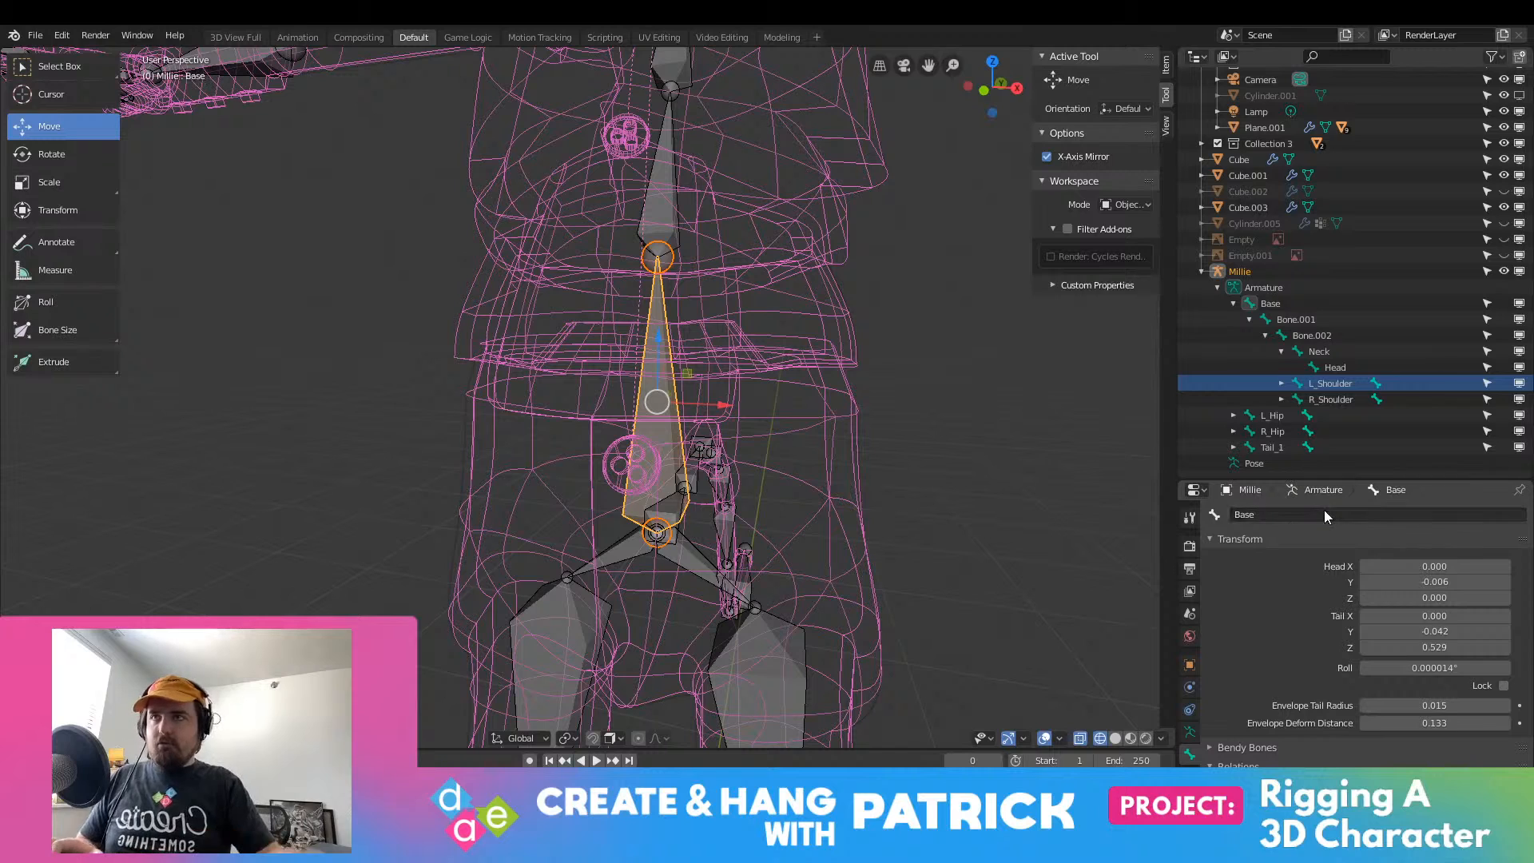
Step: Rename the spine bone directly above the Base bone, Bone.001, as Spine
{"action": "key", "text": "bracketright"}
{"action": "left_click", "coordinate": [1287, 514]}
{"action": "type", "text": "S"}
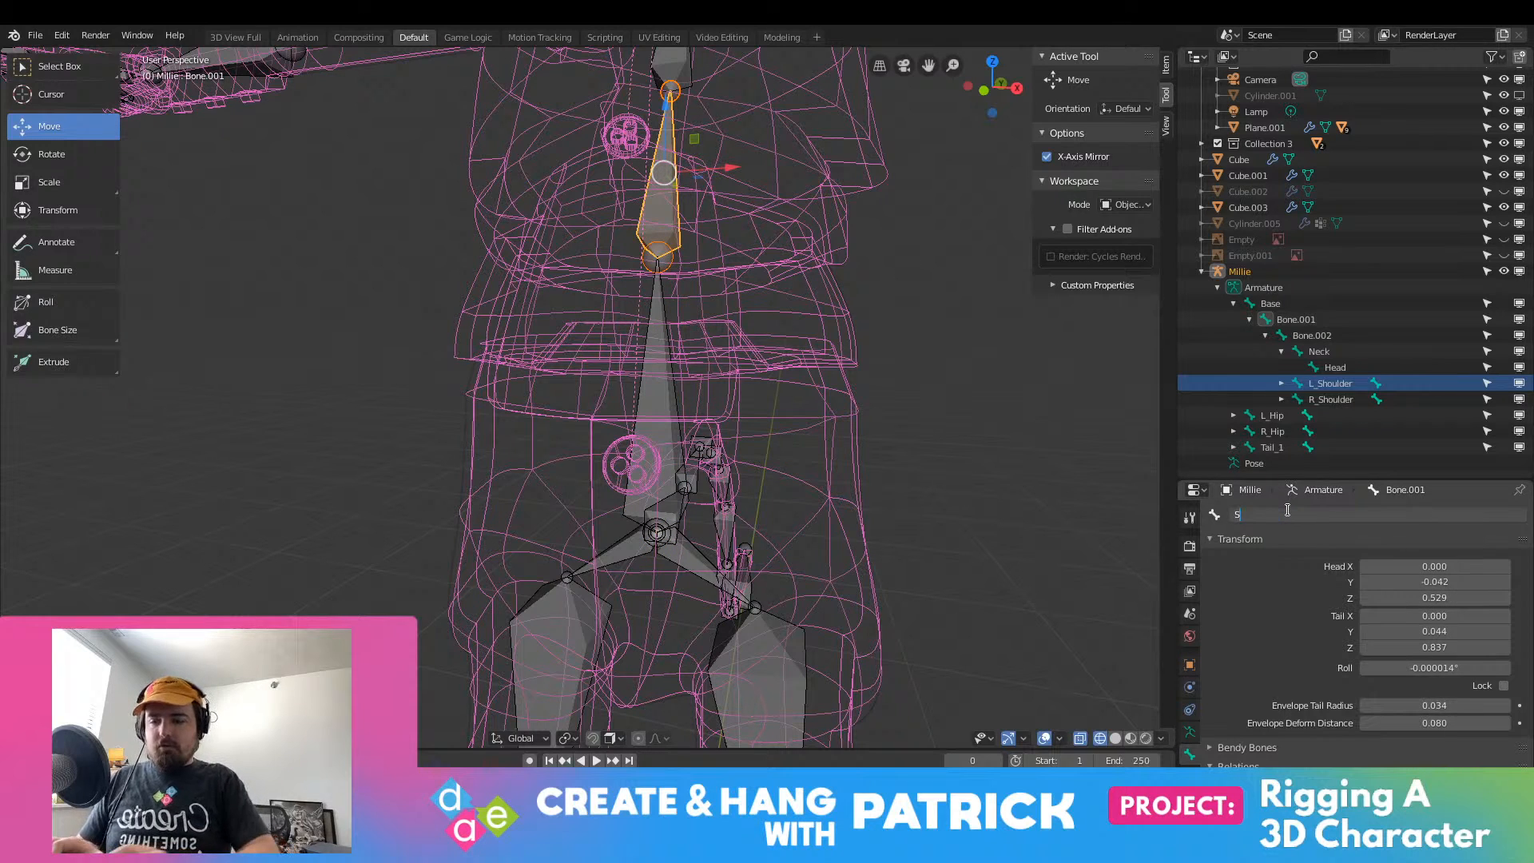
{"action": "type", "text": "pine"}
{"action": "key", "text": "Return"}
Step: Rename the upper torso bone between the Spine and Neck bones, Bone.002, as Spine 2
{"action": "middle_click_drag", "start_coordinate": [799, 240], "coordinate": [799, 581], "text": "shift"}
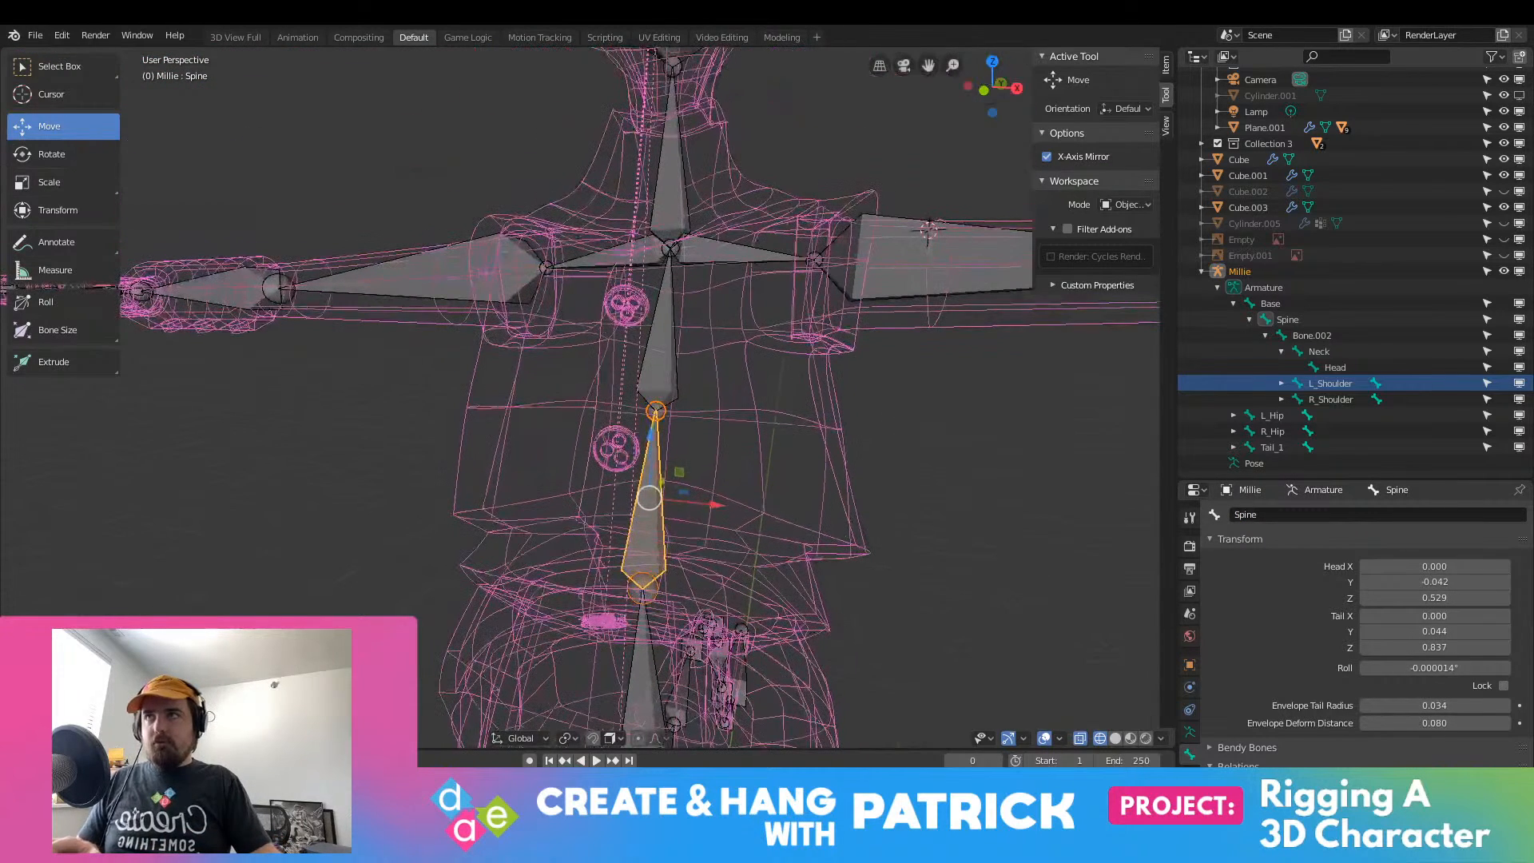
{"action": "key", "text": "bracketright"}
{"action": "left_click", "coordinate": [1354, 516]}
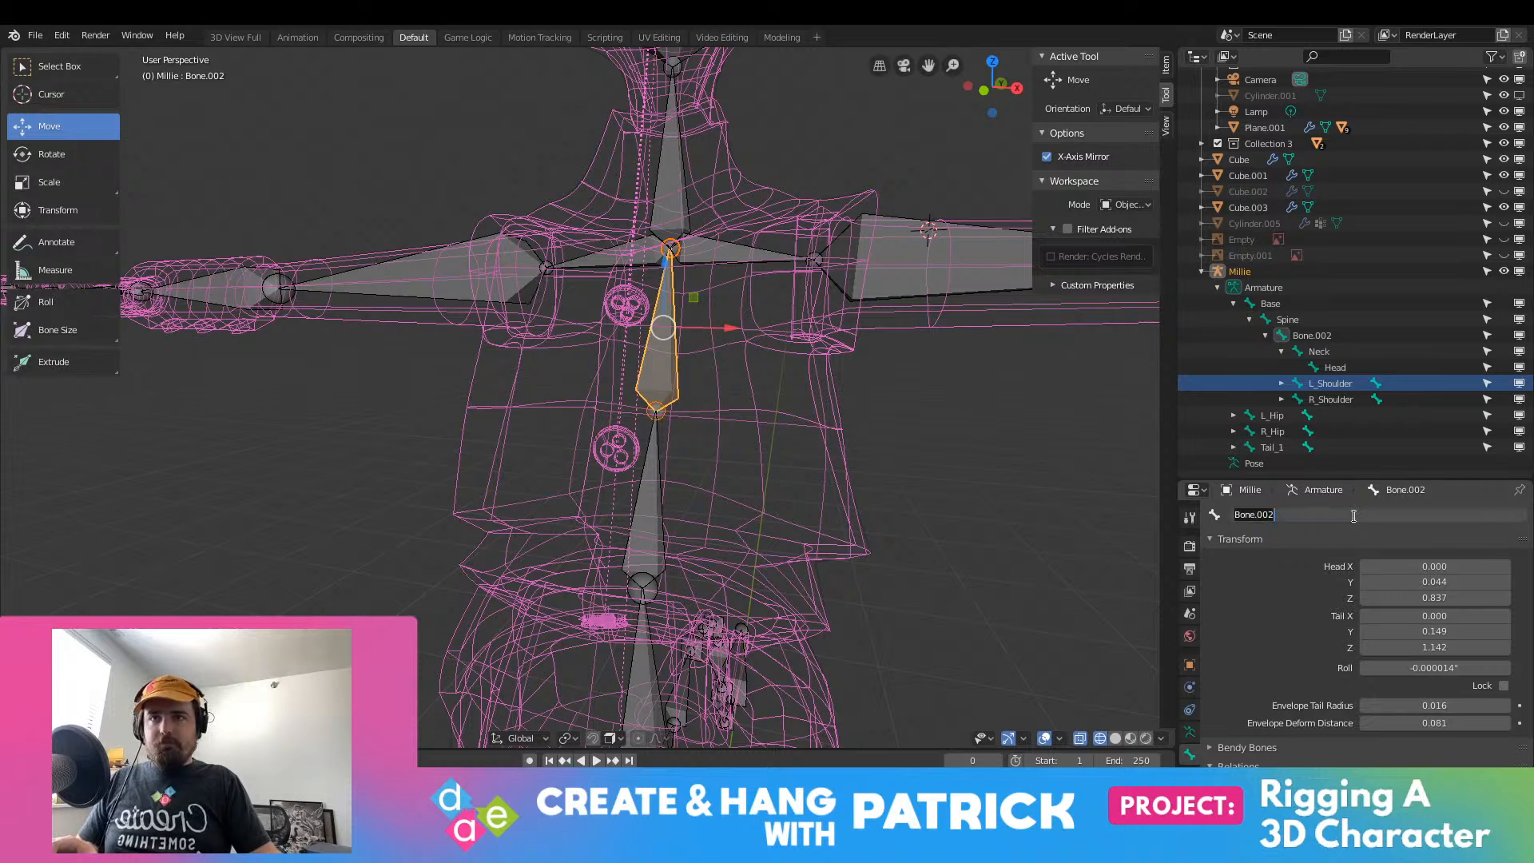
{"action": "type", "text": "Spine 3"}
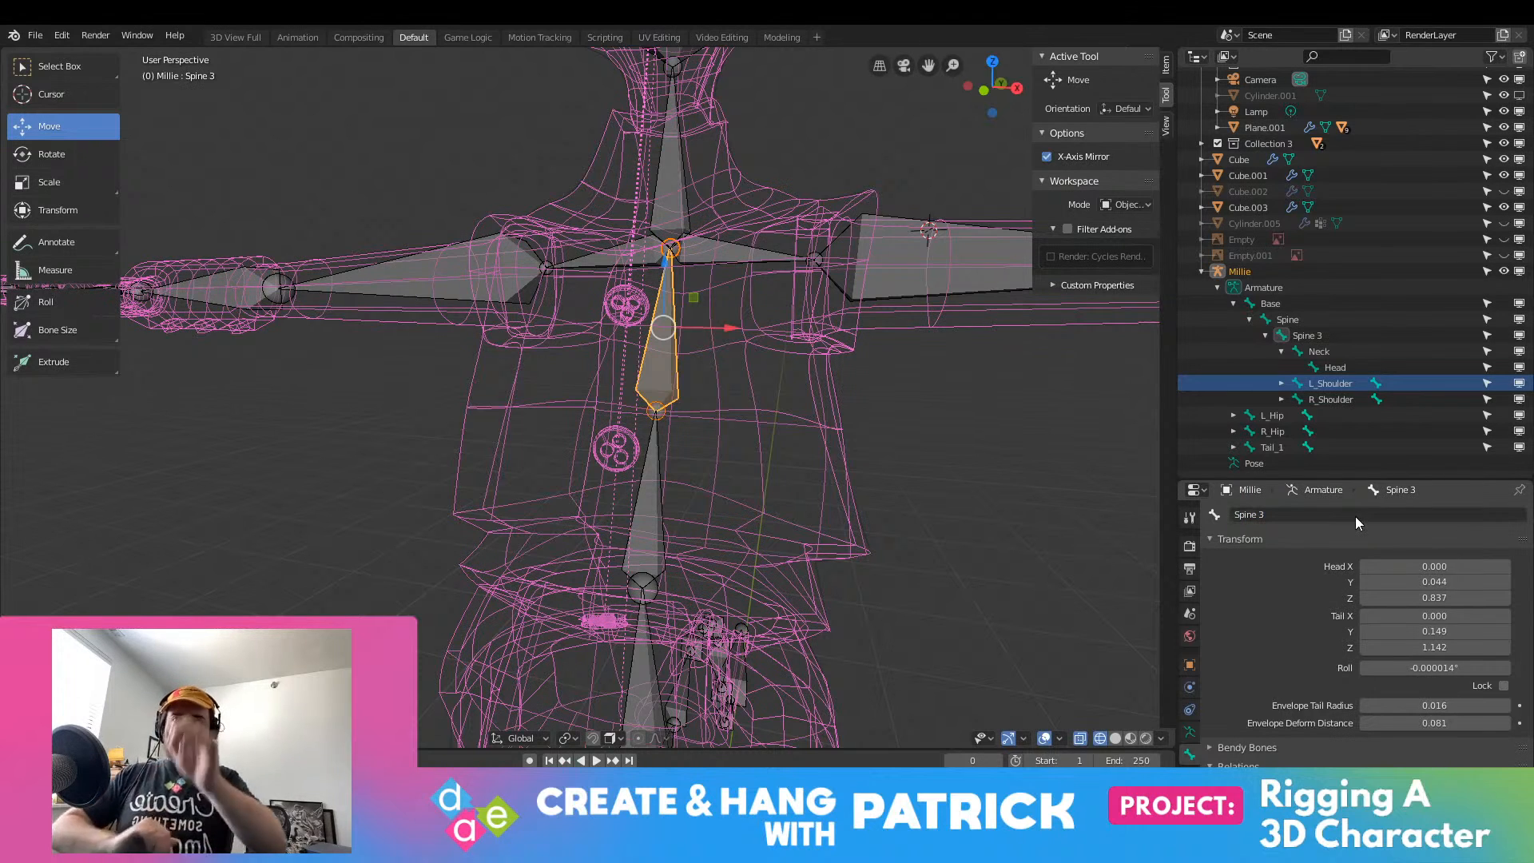
{"action": "key", "text": "Return"}
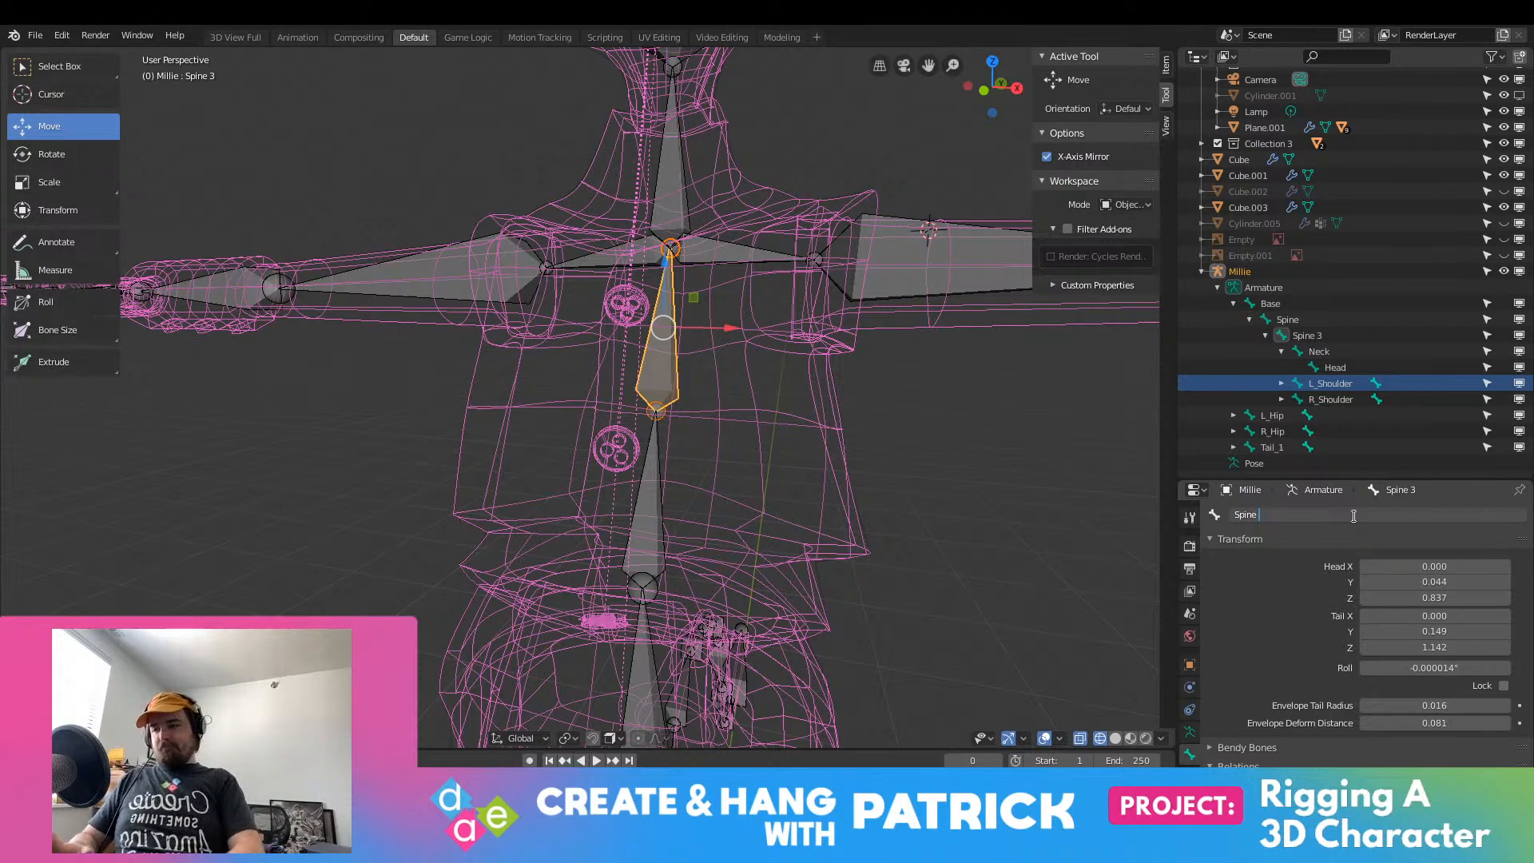
{"action": "type", "text": "2"}
{"action": "key", "text": "Return"}
Step: Examine the whole armature inside the character's wireframe mesh from the front, back and above, including the arms, legs and tail
{"action": "scroll", "coordinate": [880, 555], "scroll_direction": "down", "scroll_amount": 5}
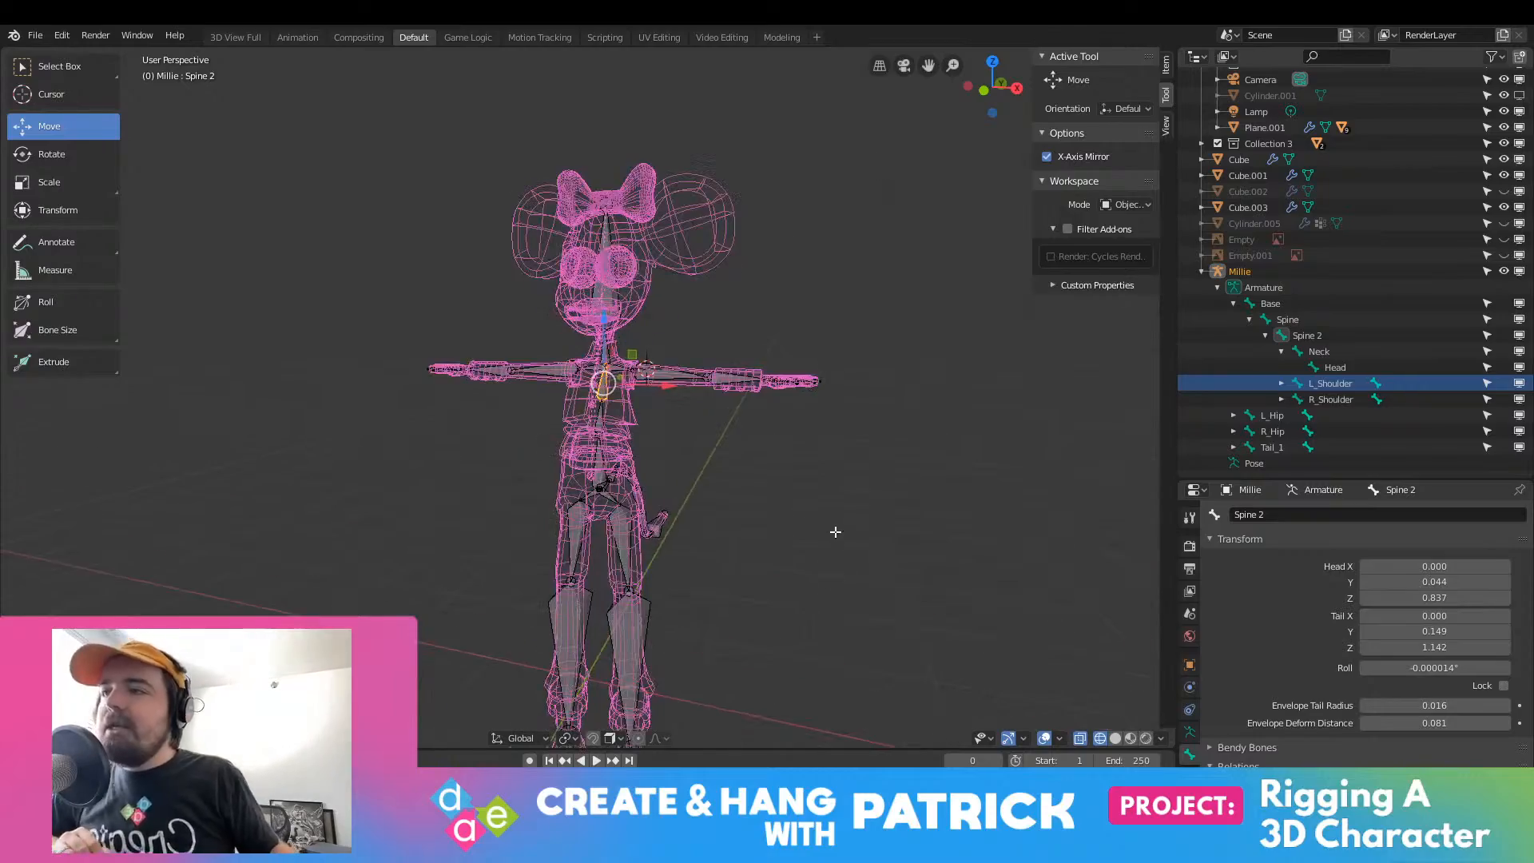
{"action": "middle_click_drag", "start_coordinate": [835, 531], "coordinate": [863, 610]}
{"action": "scroll", "coordinate": [612, 575], "scroll_direction": "down", "scroll_amount": 5}
{"action": "scroll", "coordinate": [612, 576], "scroll_direction": "up", "scroll_amount": 7}
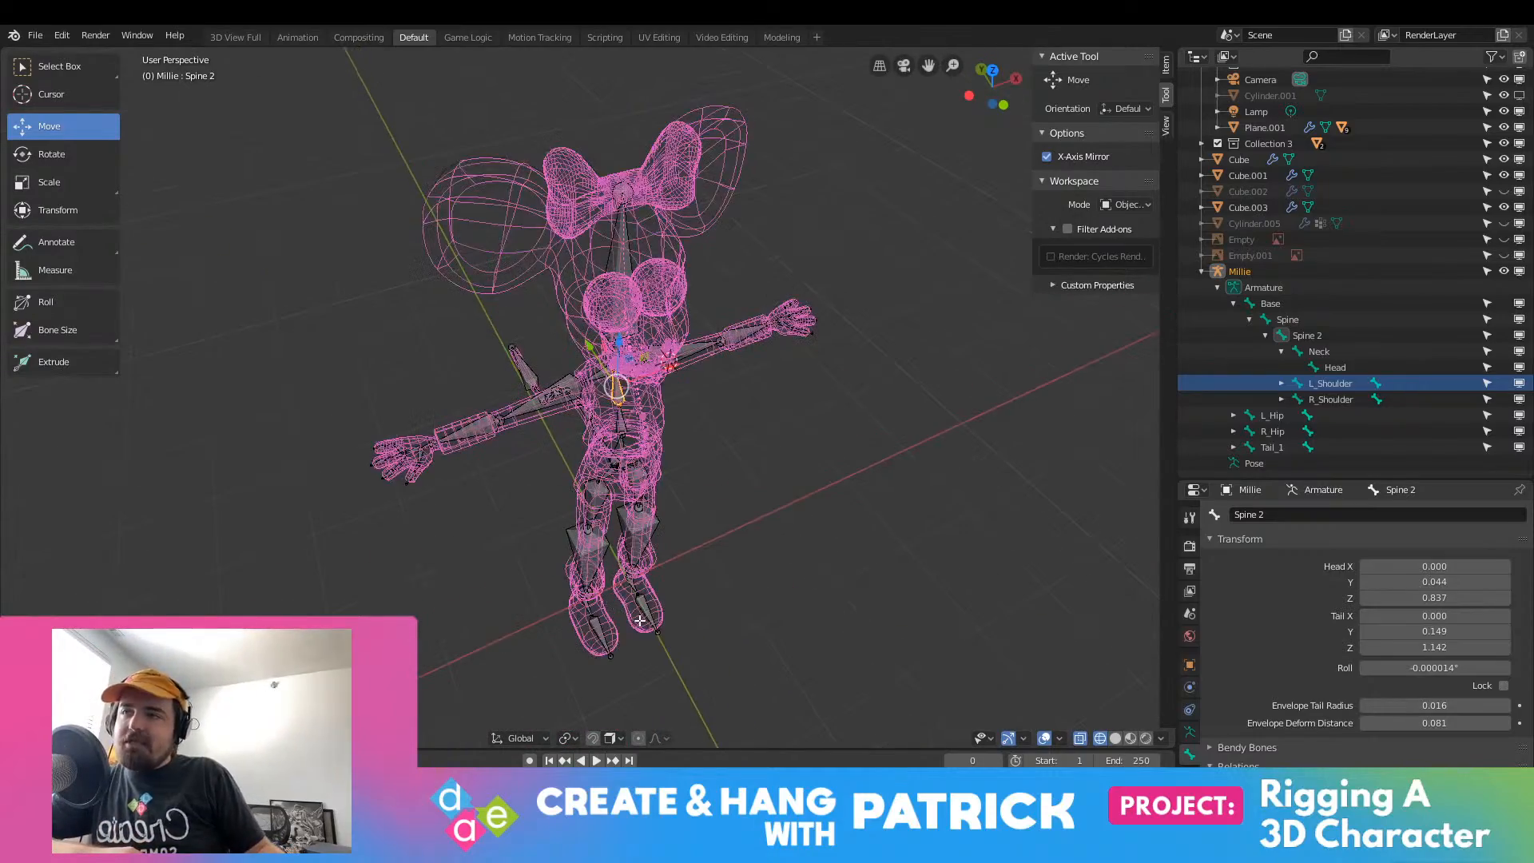
{"action": "middle_click_drag", "start_coordinate": [640, 620], "coordinate": [488, 413]}
{"action": "scroll", "coordinate": [959, 435], "scroll_direction": "down", "scroll_amount": 3}
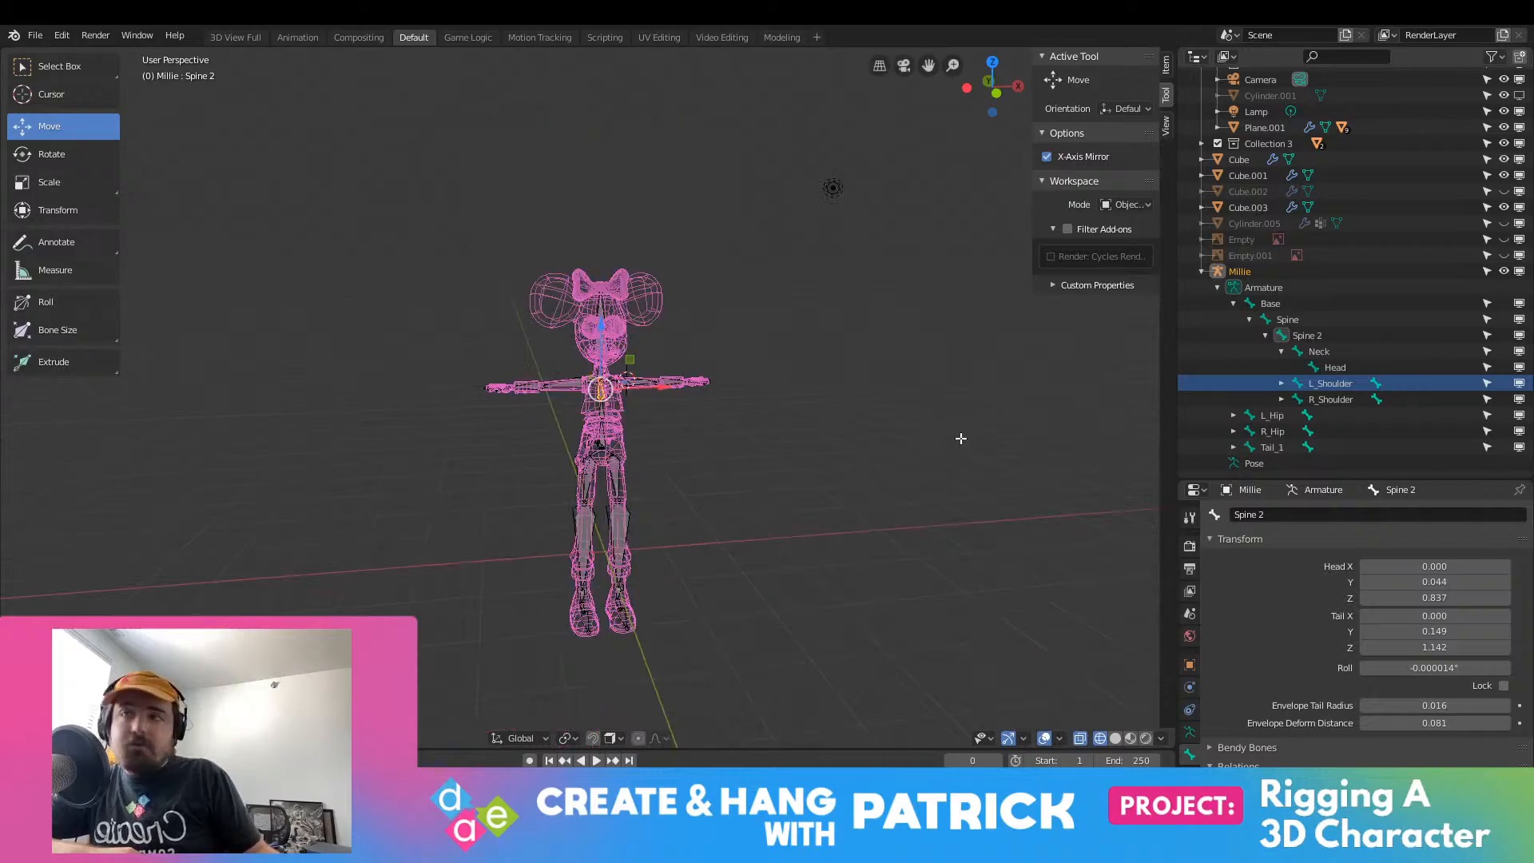
{"action": "middle_click_drag", "start_coordinate": [959, 435], "coordinate": [856, 495]}
{"action": "scroll", "coordinate": [673, 378], "scroll_direction": "up", "scroll_amount": 5}
{"action": "scroll", "coordinate": [857, 496], "scroll_direction": "down", "scroll_amount": 8}
{"action": "scroll", "coordinate": [867, 500], "scroll_direction": "up", "scroll_amount": 7}
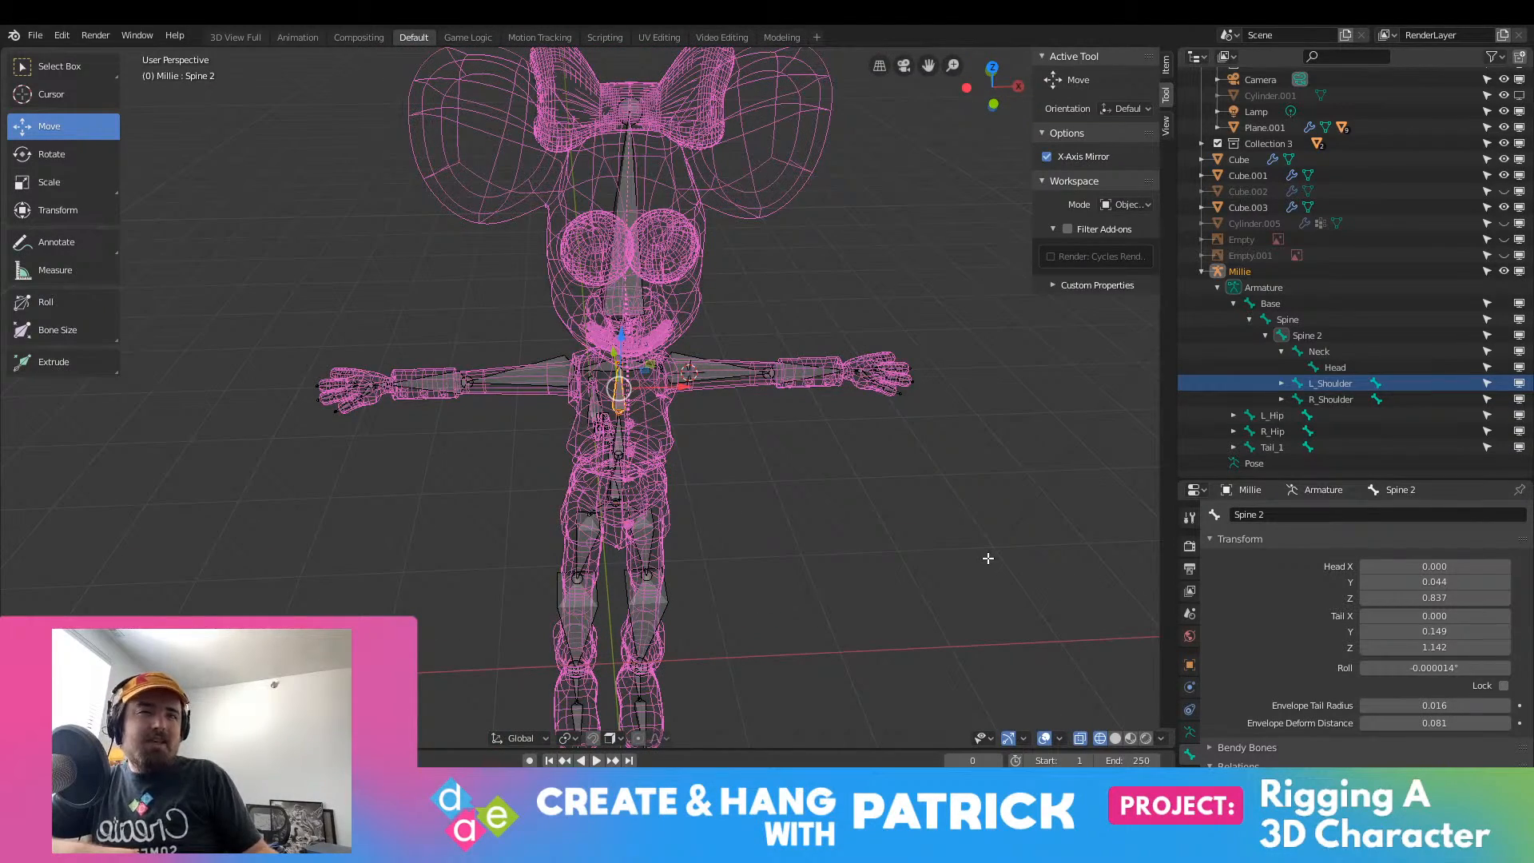
{"action": "scroll", "coordinate": [816, 329], "scroll_direction": "up", "scroll_amount": 5}
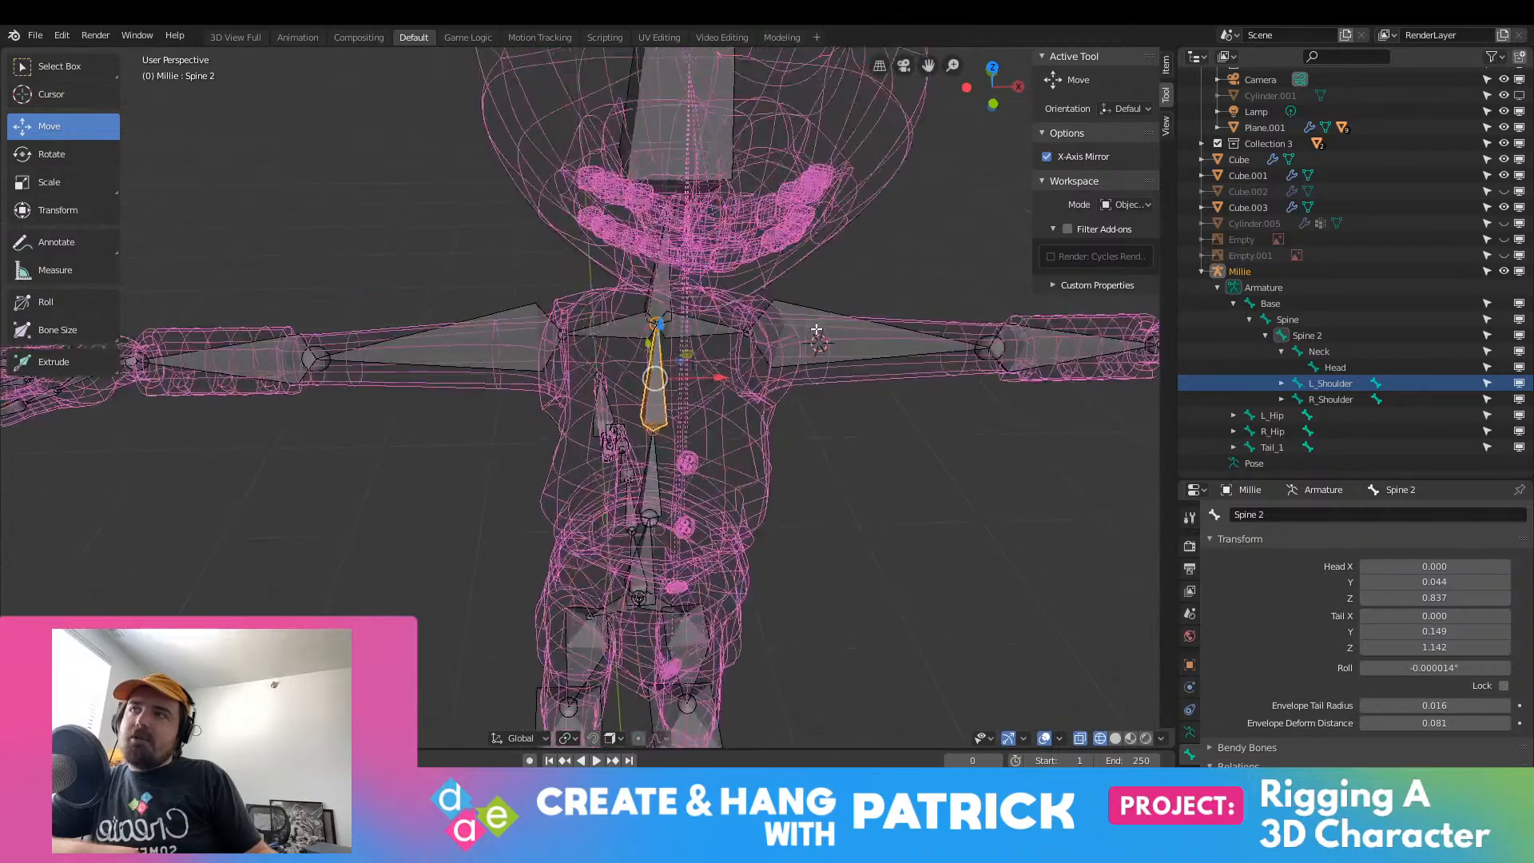
{"action": "middle_click_drag", "start_coordinate": [815, 328], "coordinate": [804, 265]}
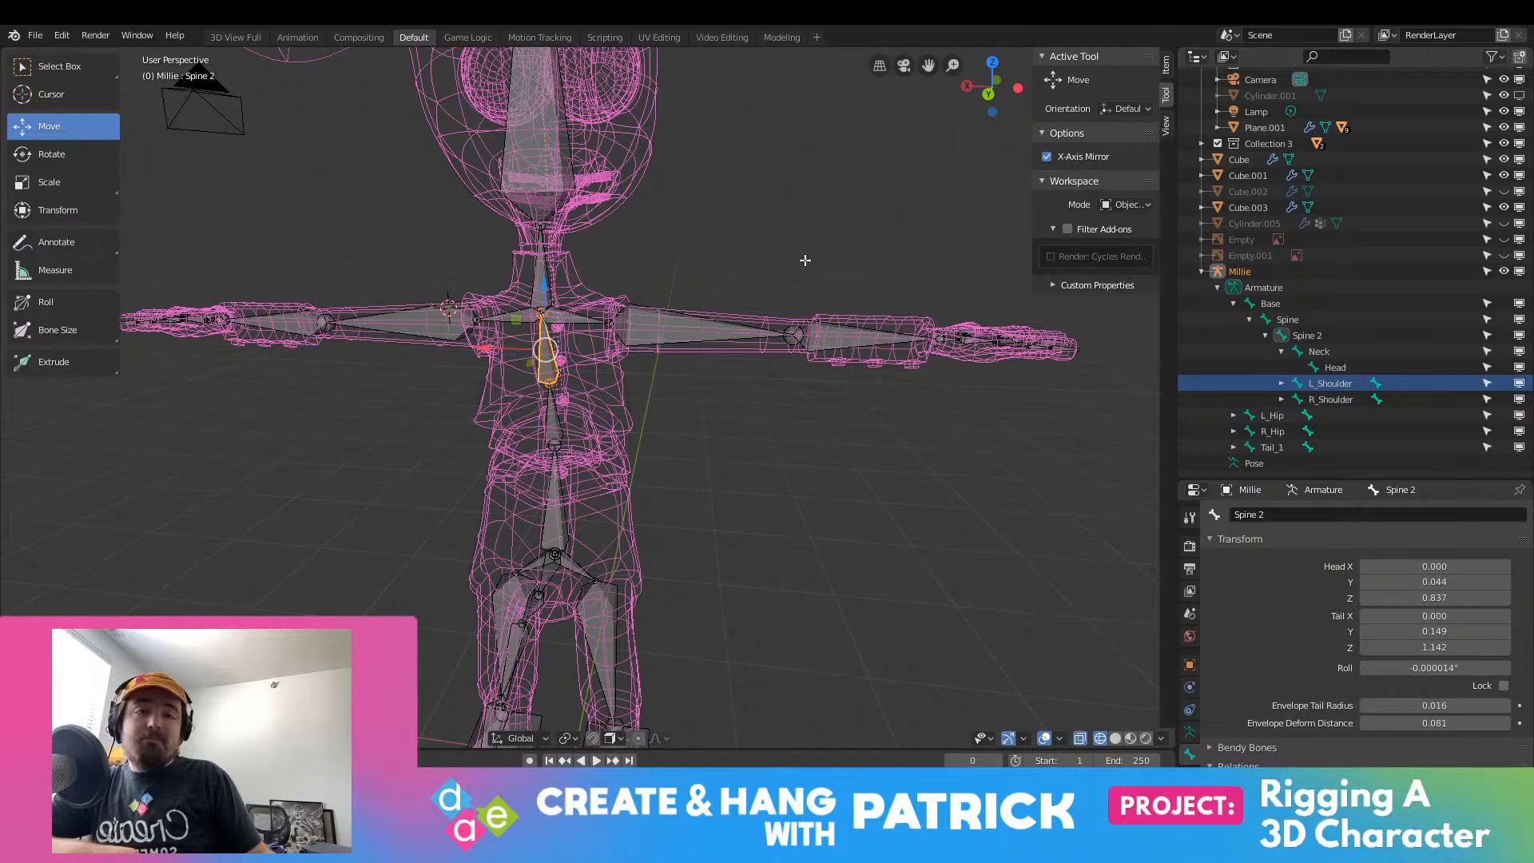
{"action": "middle_click_drag", "start_coordinate": [712, 320], "coordinate": [459, 360]}
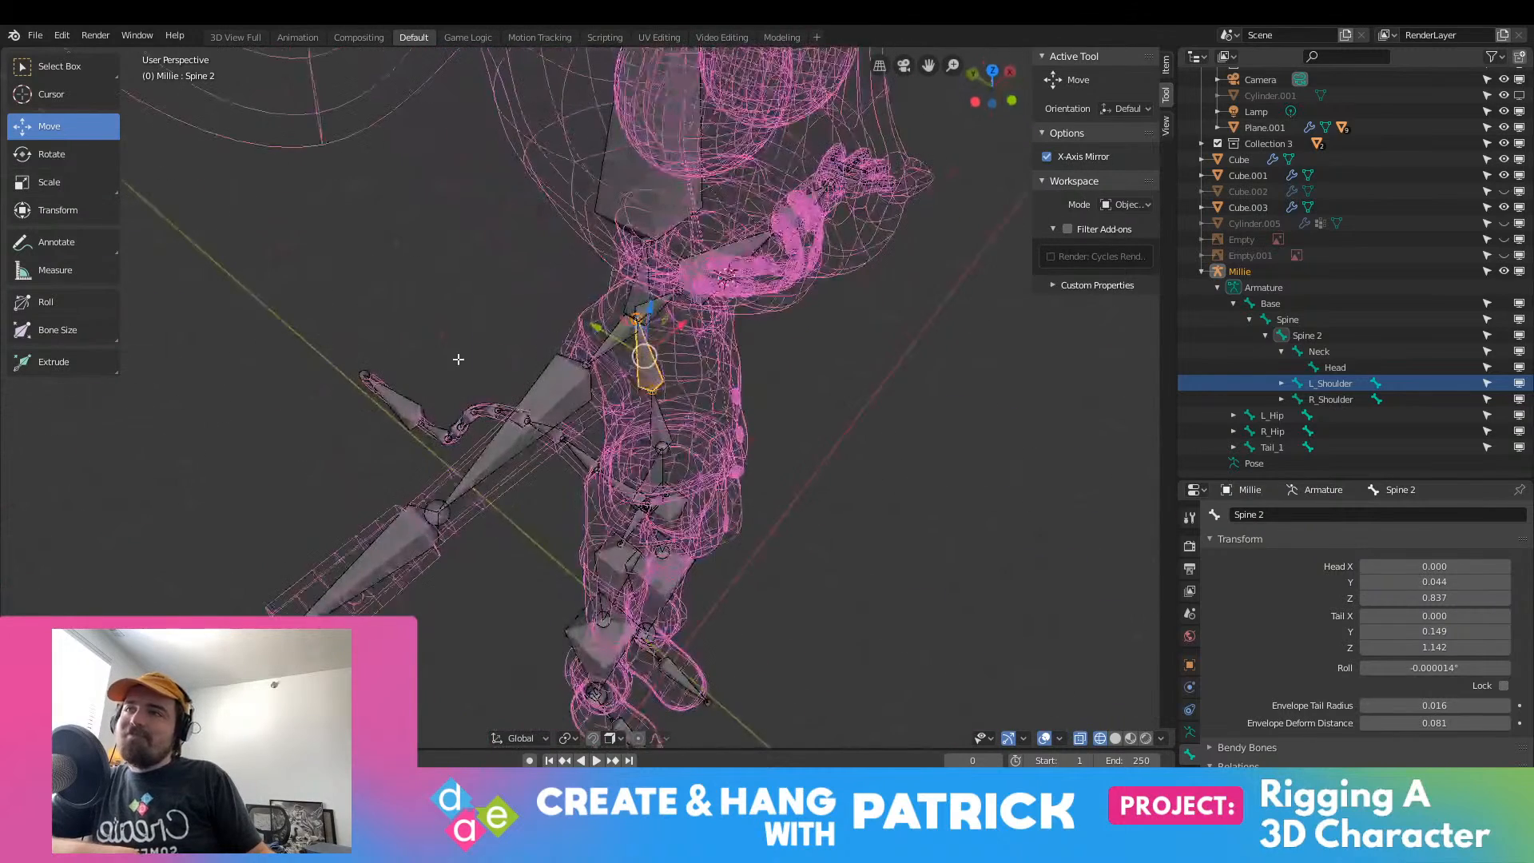
{"action": "scroll", "coordinate": [496, 336], "scroll_direction": "down", "scroll_amount": 7}
{"action": "scroll", "coordinate": [498, 331], "scroll_direction": "up", "scroll_amount": 4}
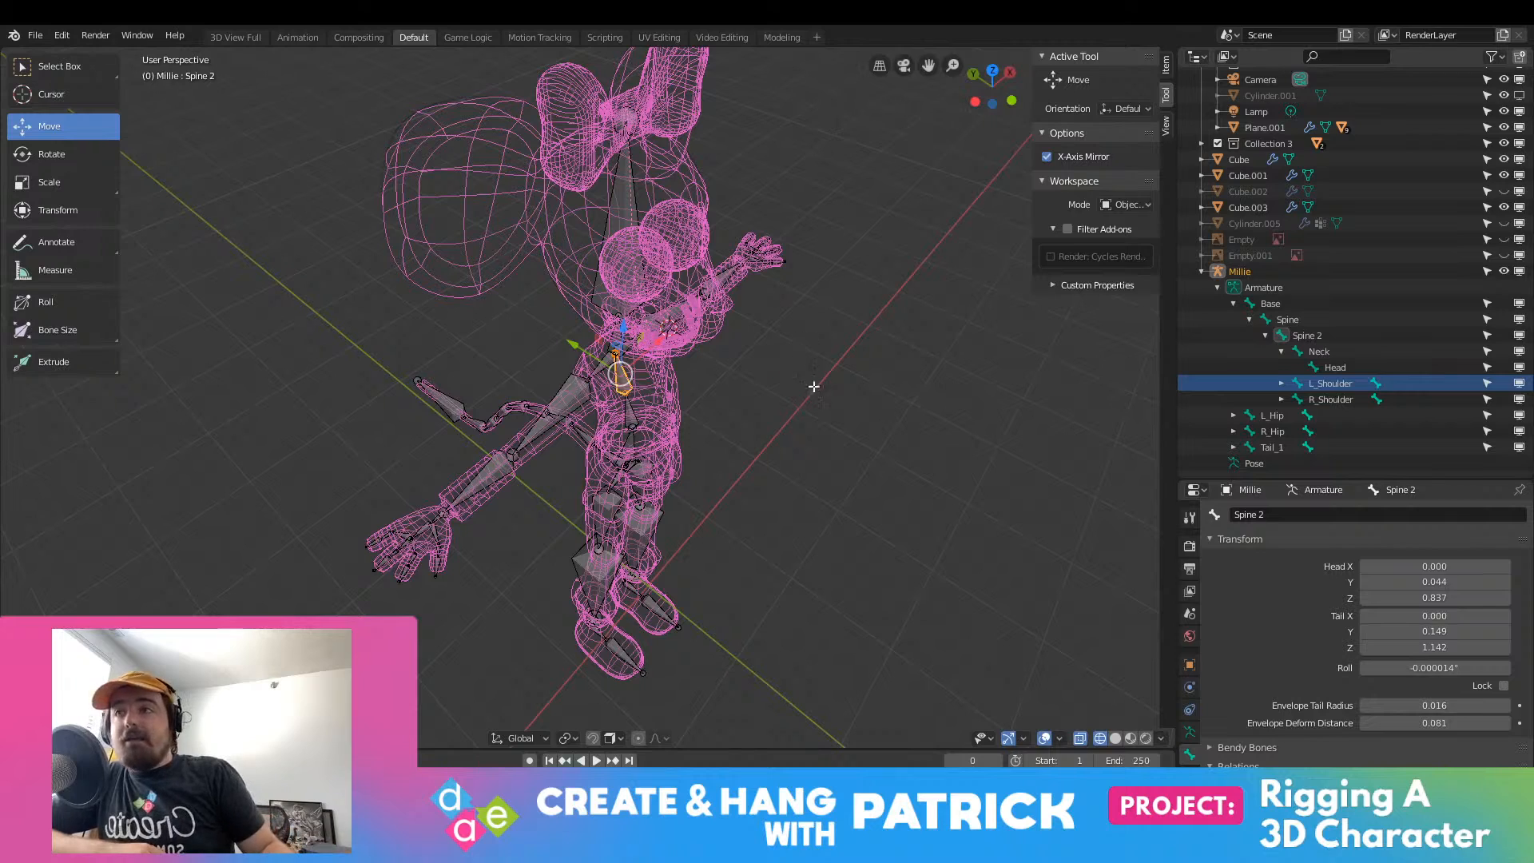
{"action": "key", "text": "KP_1"}
{"action": "scroll", "coordinate": [674, 301], "scroll_direction": "down", "scroll_amount": 6}
{"action": "scroll", "coordinate": [674, 302], "scroll_direction": "up", "scroll_amount": 7}
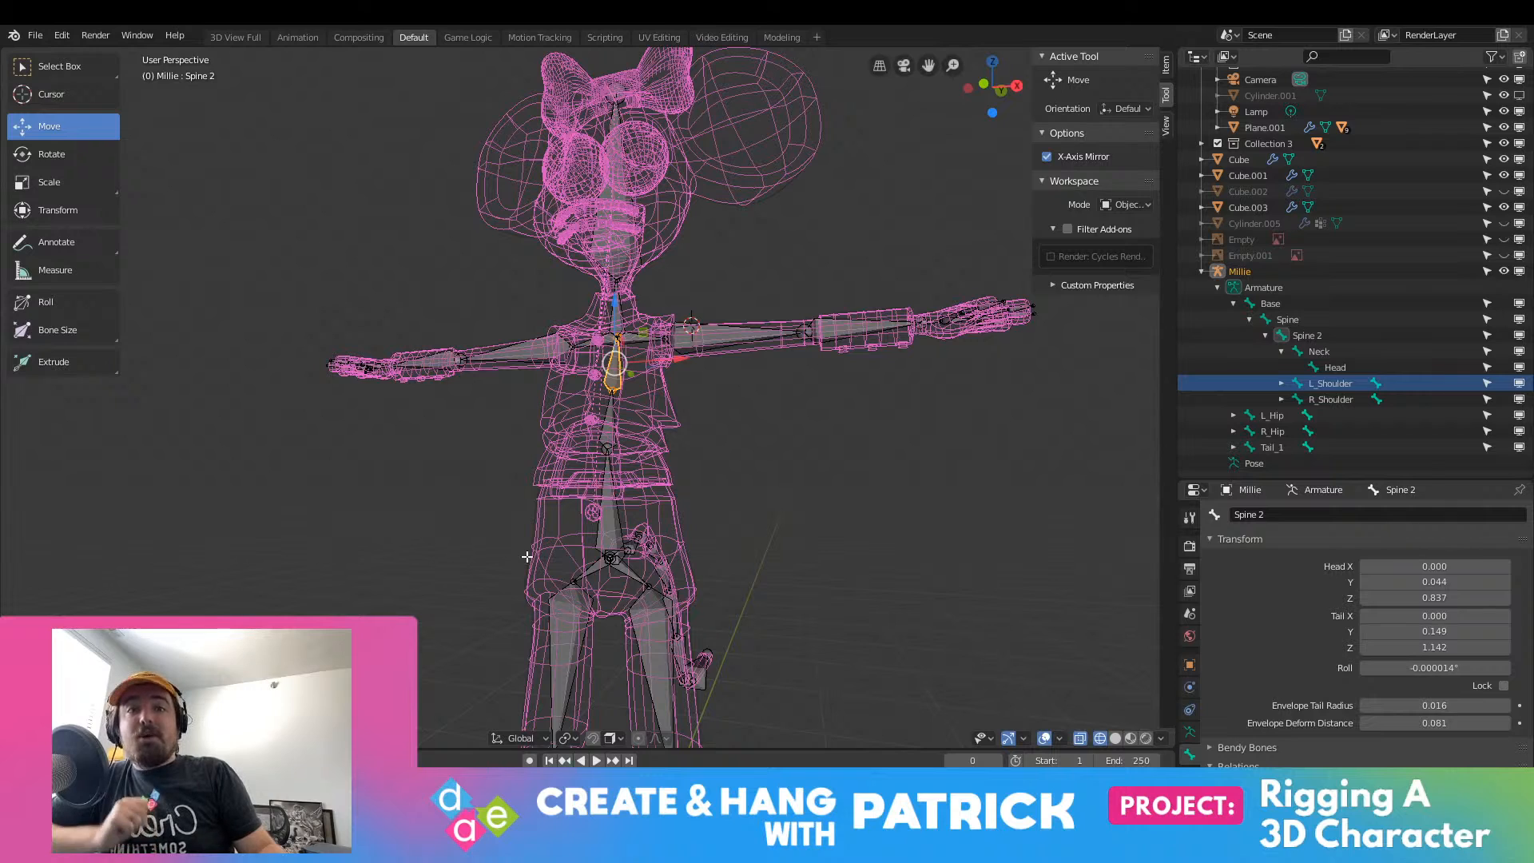
{"action": "middle_click_drag", "start_coordinate": [639, 426], "coordinate": [646, 477]}
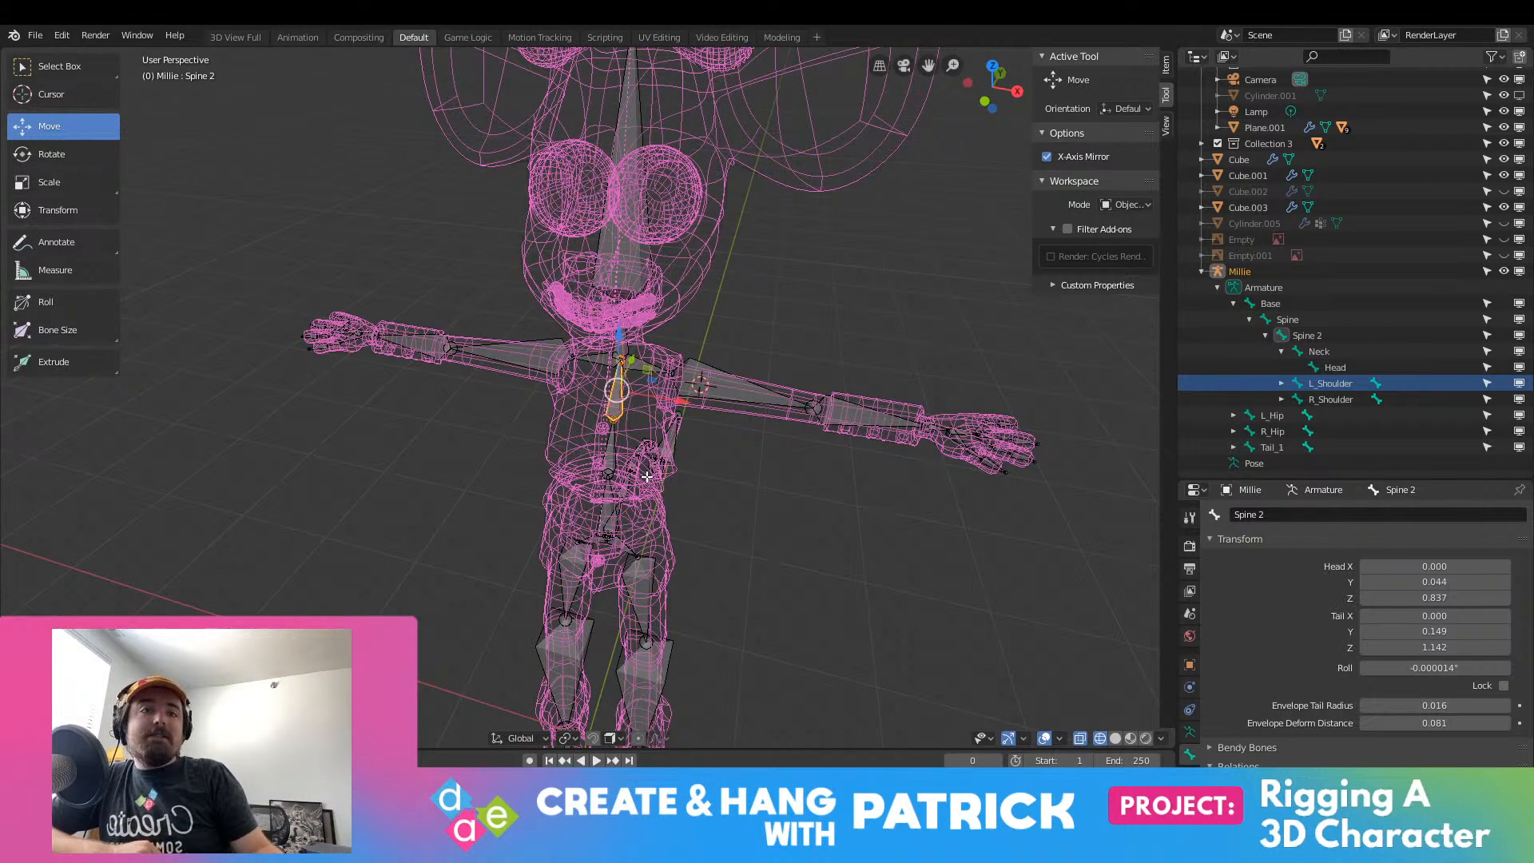